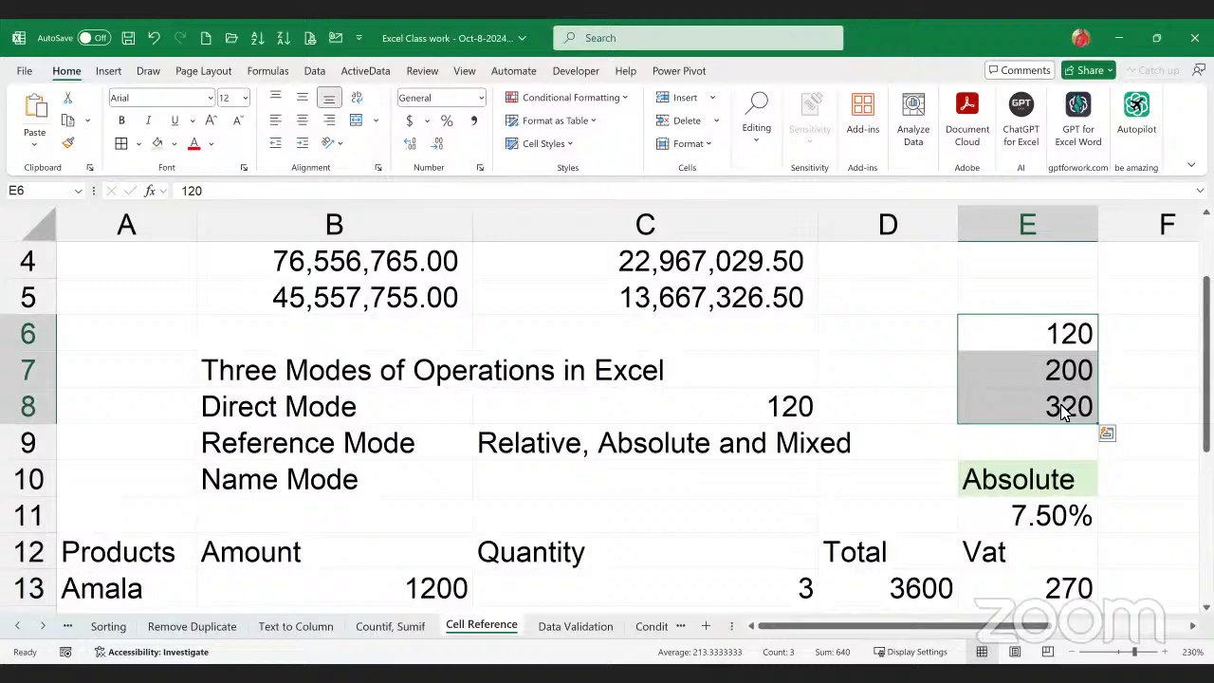
- Review the Reference Mode entry, its listed reference types in C9, and the first value of the three-number example in column E
left_click(334, 449)
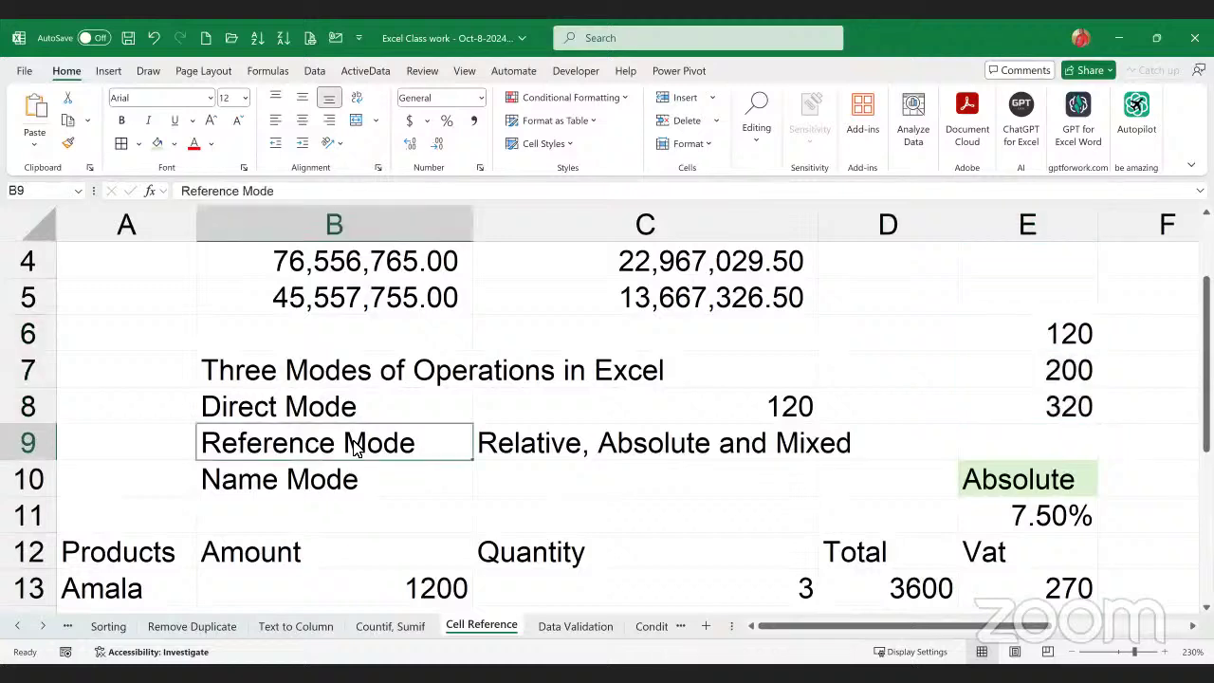
left_click(1068, 347)
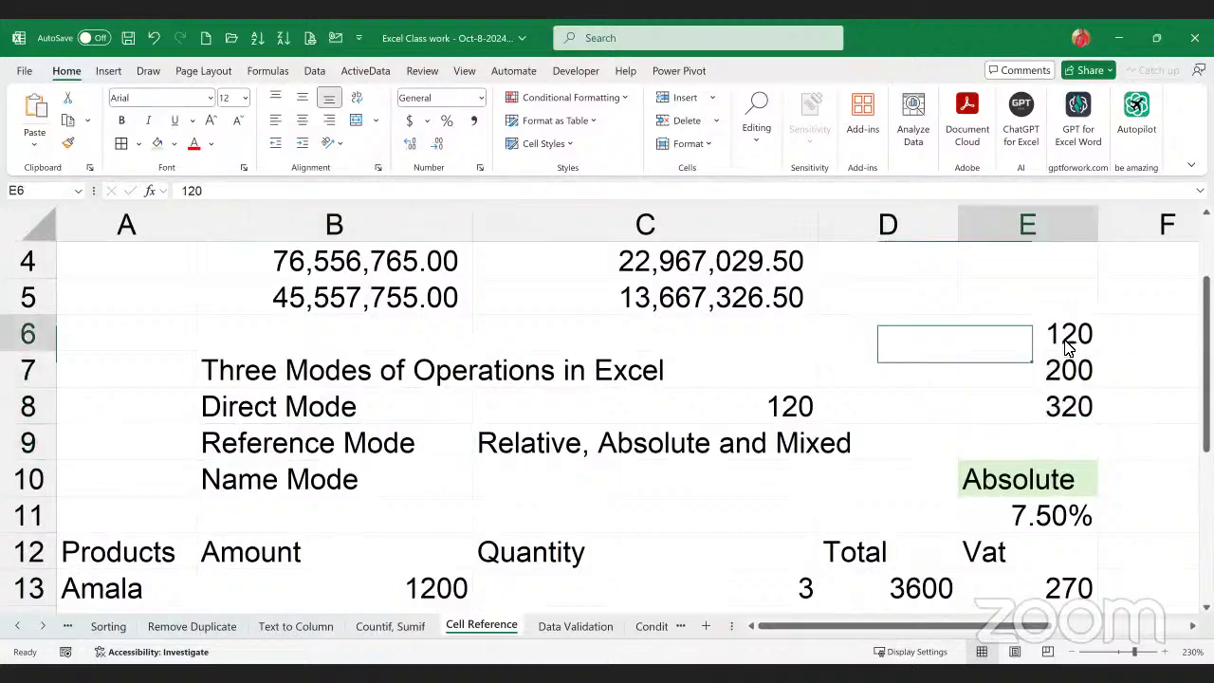
left_click(294, 457)
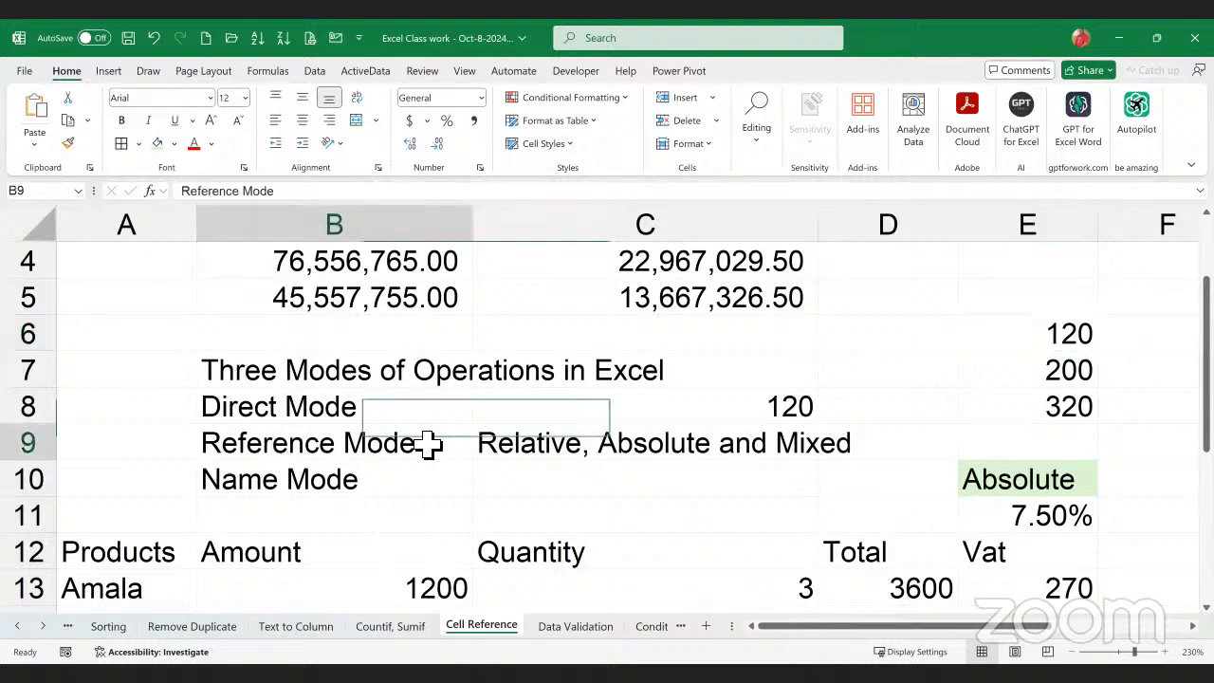
left_click(1074, 347)
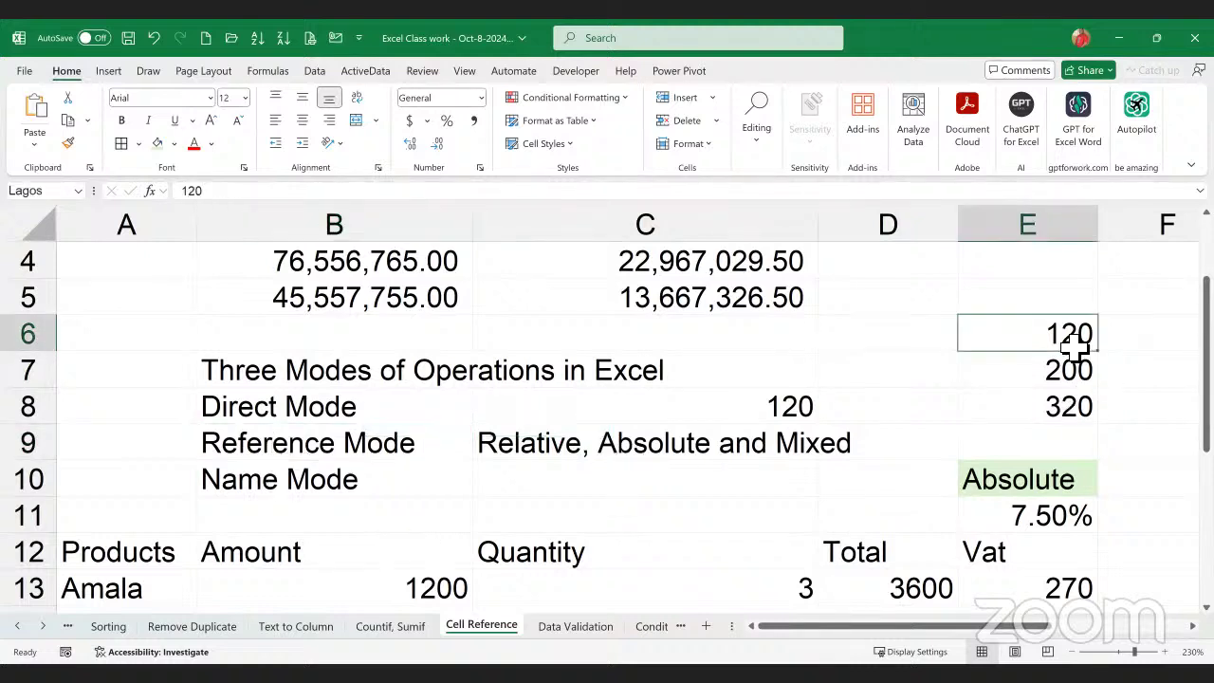
left_click(572, 452)
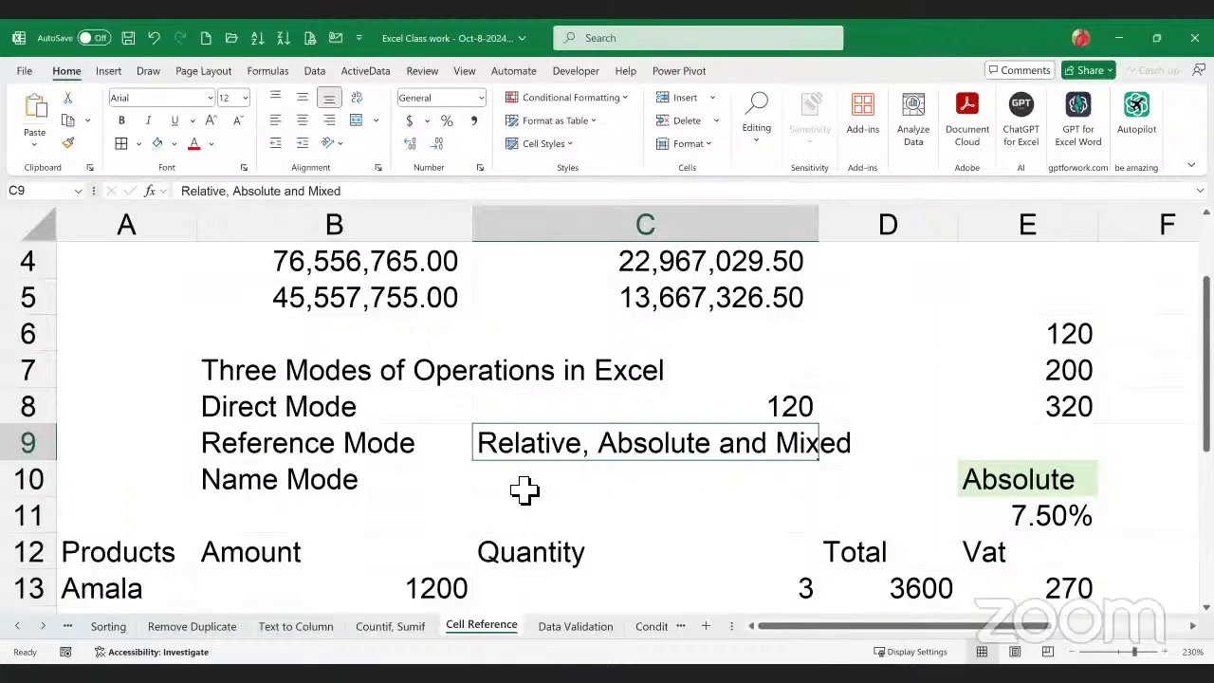
scroll(422, 512, "down", 1)
left_click(461, 479)
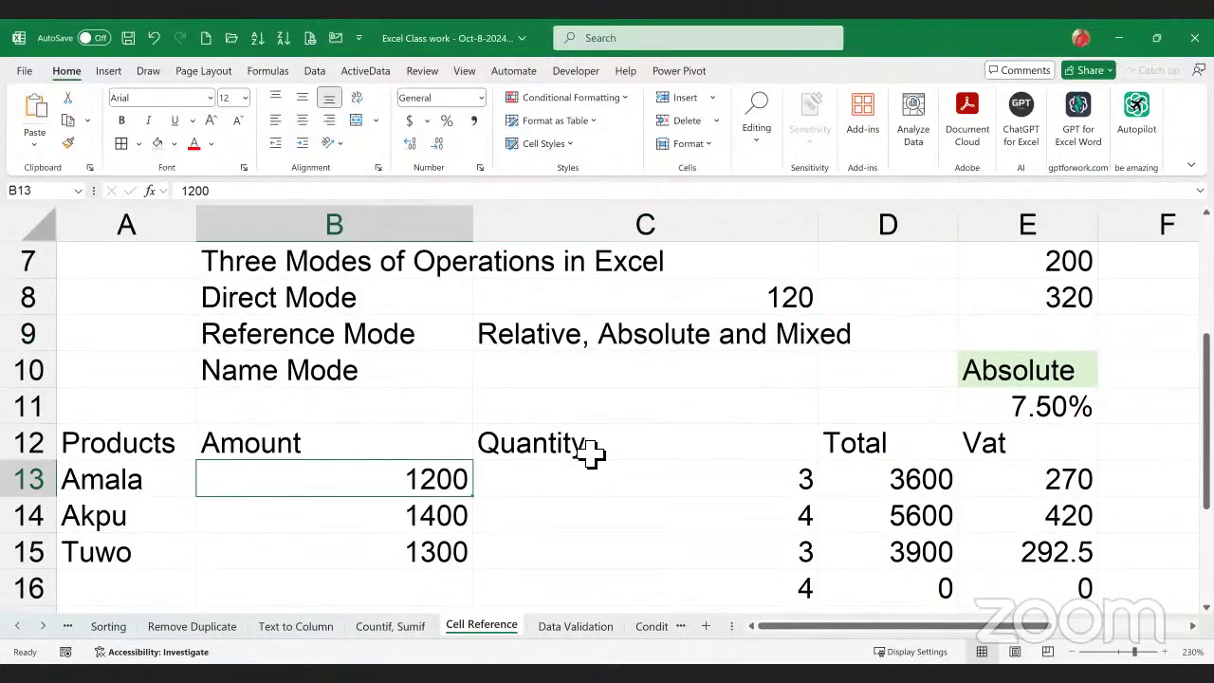
scroll(590, 454, "up", 1)
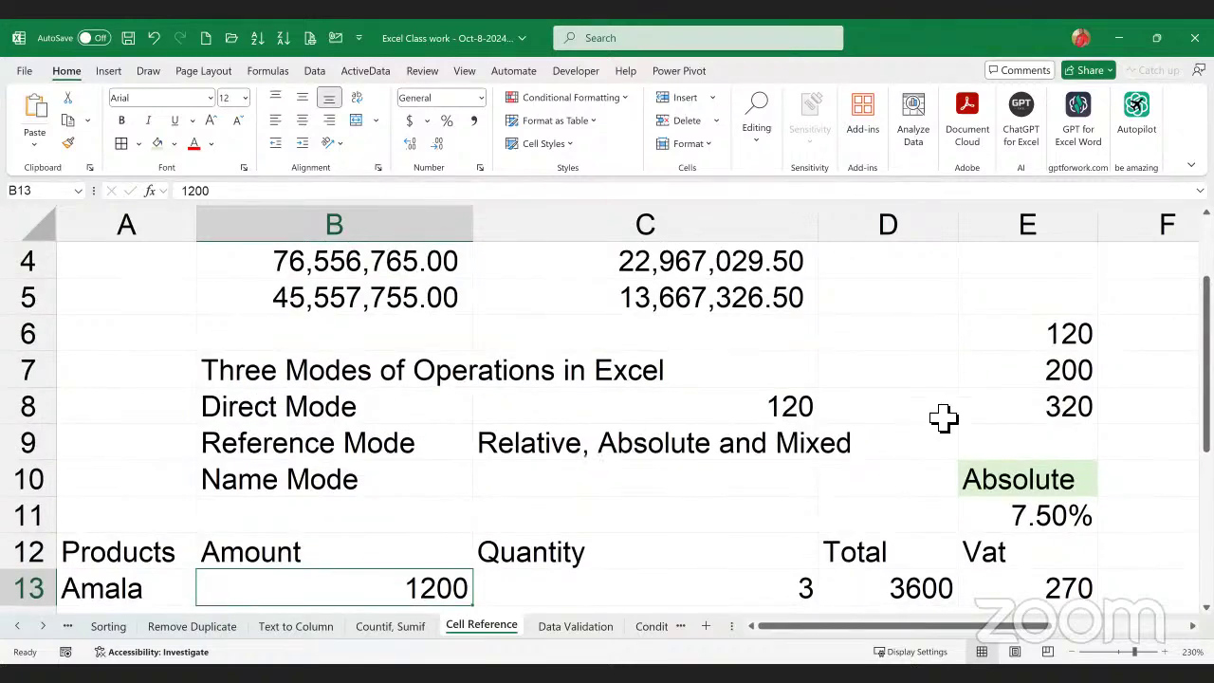
- Examine the Total and Vat formulas in rows 13 to 16 of the products table as examples of Reference Mode
scroll(944, 446, "down", 1)
key("Right")
key("Right")
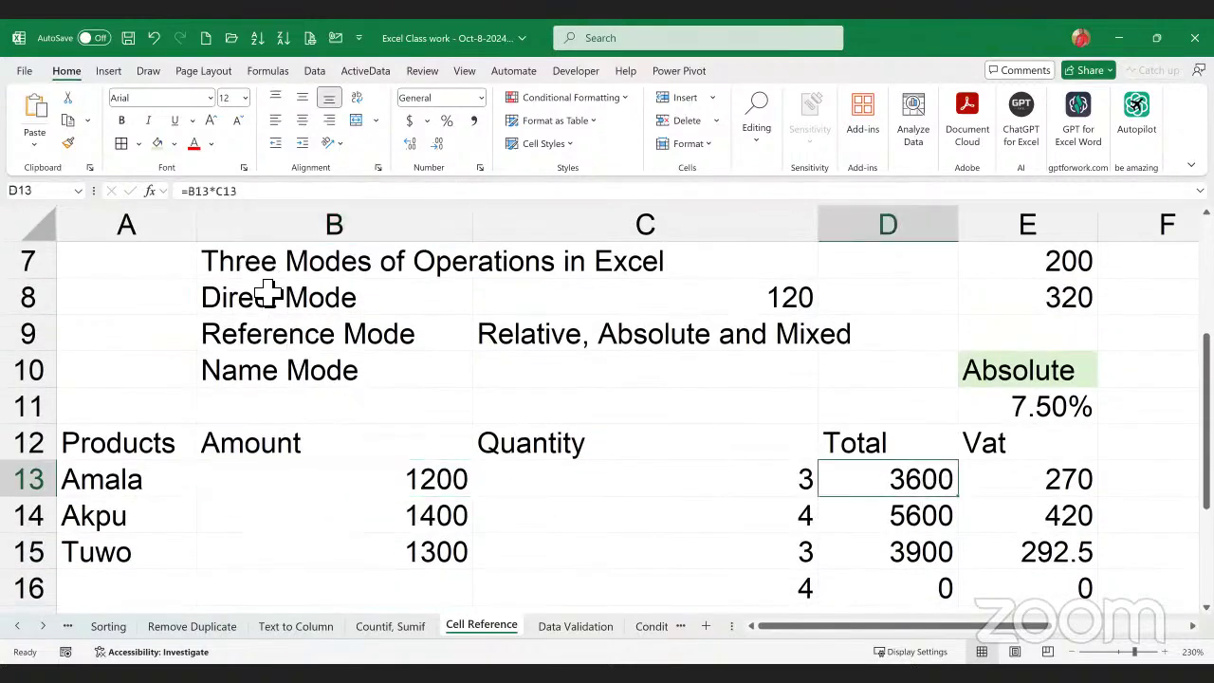
left_click(523, 345)
left_click(368, 352)
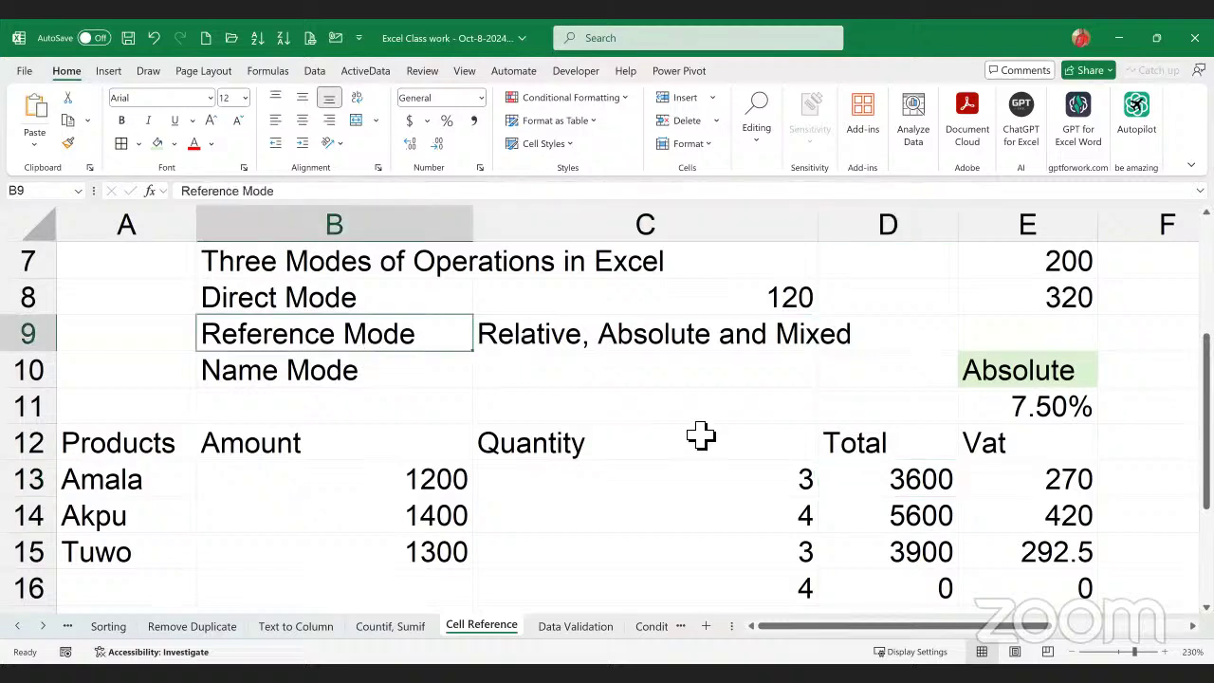
left_click(560, 462)
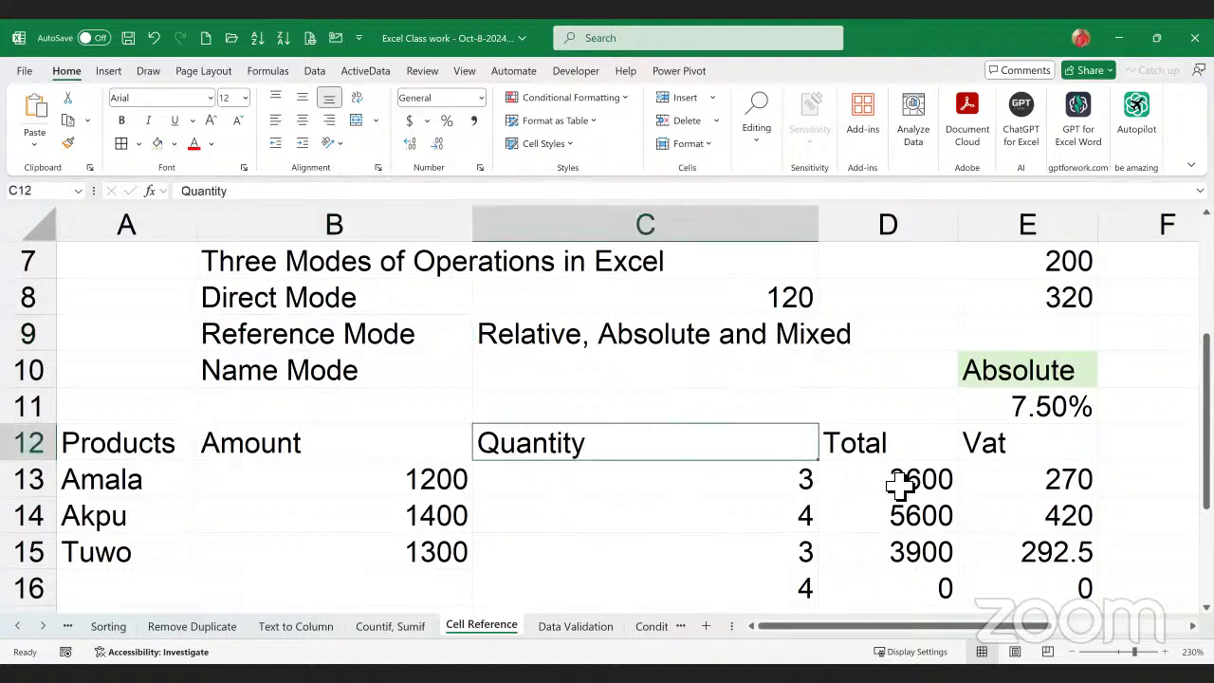
key("Right")
left_click_drag(897, 486, 925, 588)
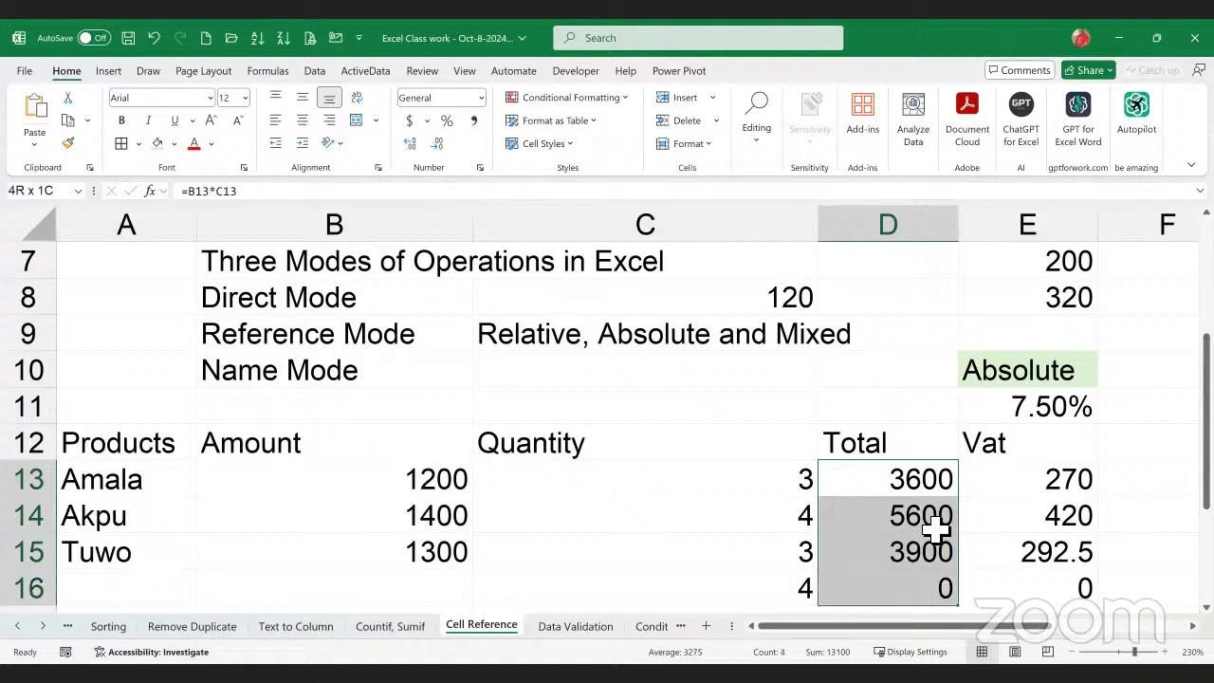
left_click_drag(1057, 479, 1054, 588)
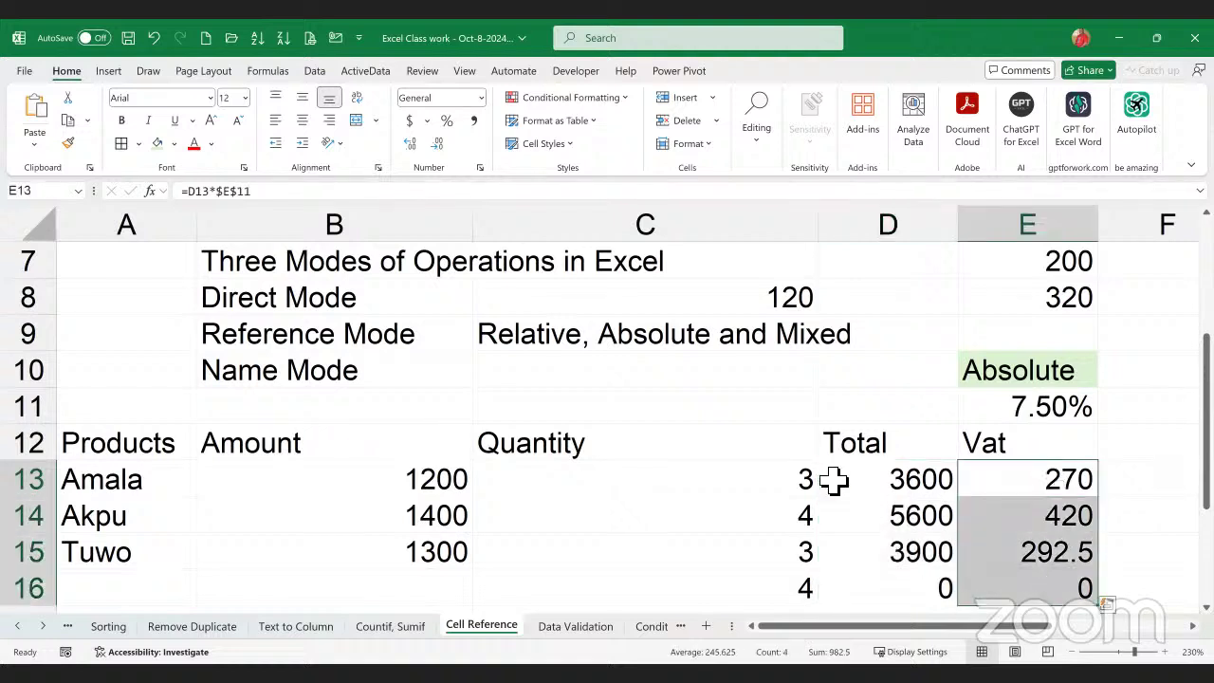
left_click(879, 491)
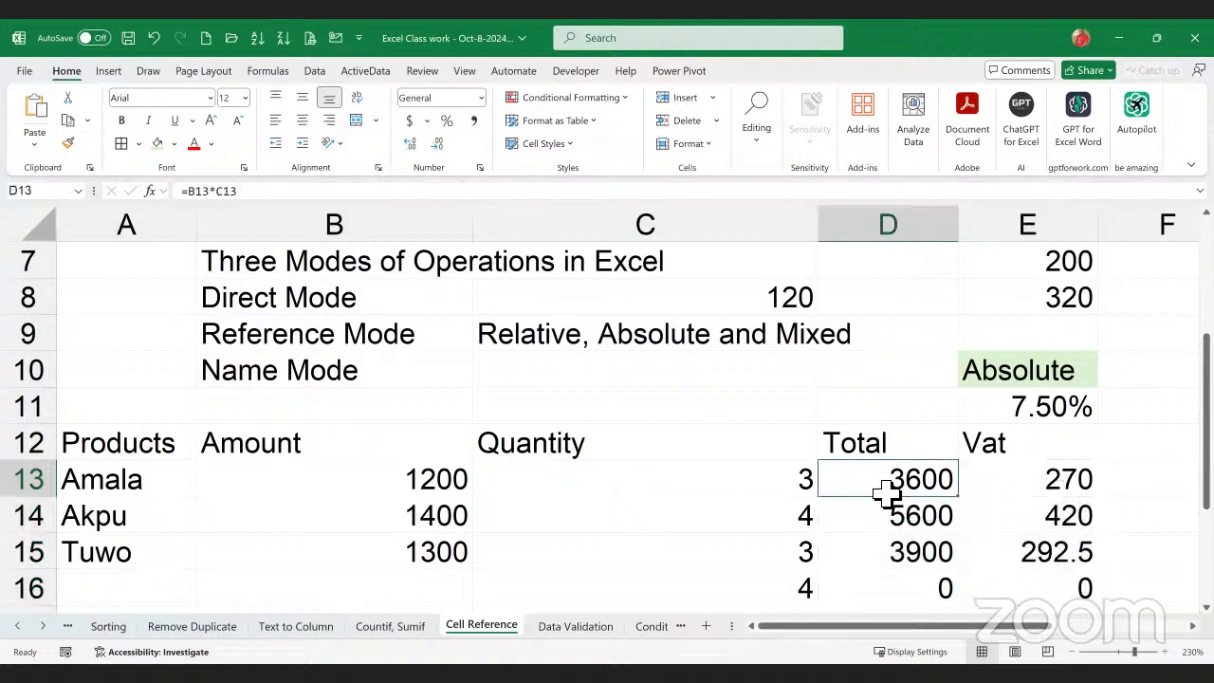
left_click(536, 334)
left_click(403, 339)
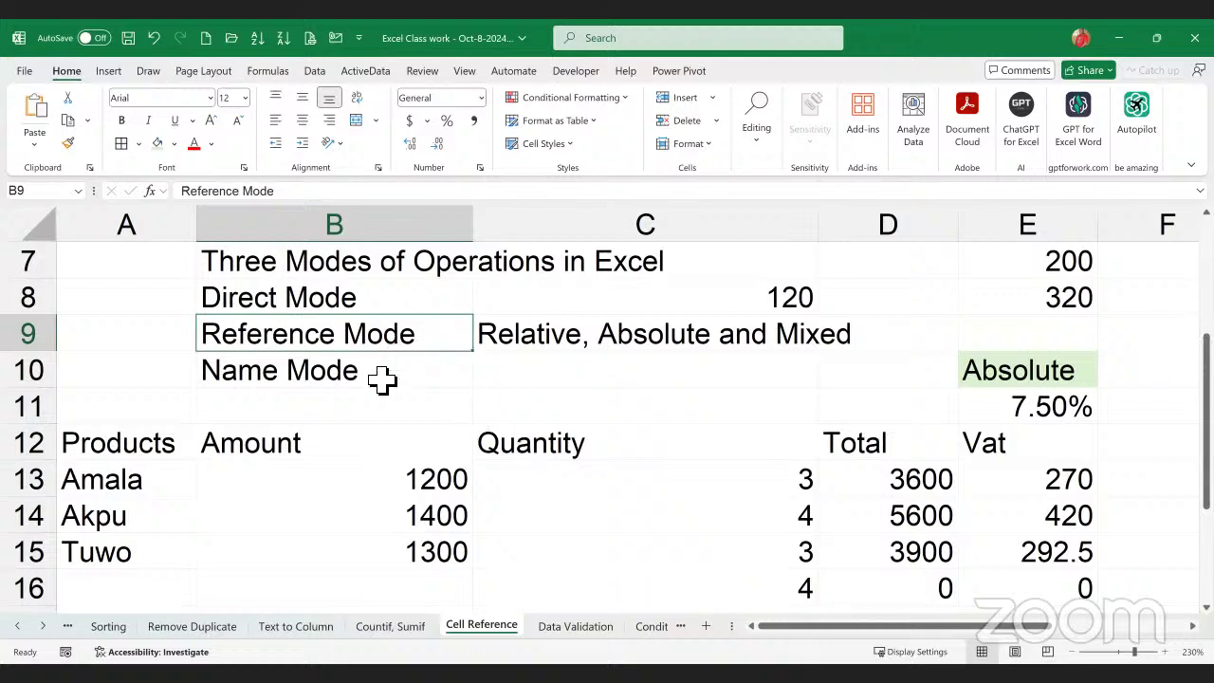
- Review the Name Mode entry in B10 and the blank cell beside it, with the whole products table in view
left_click(382, 377)
left_click(650, 377)
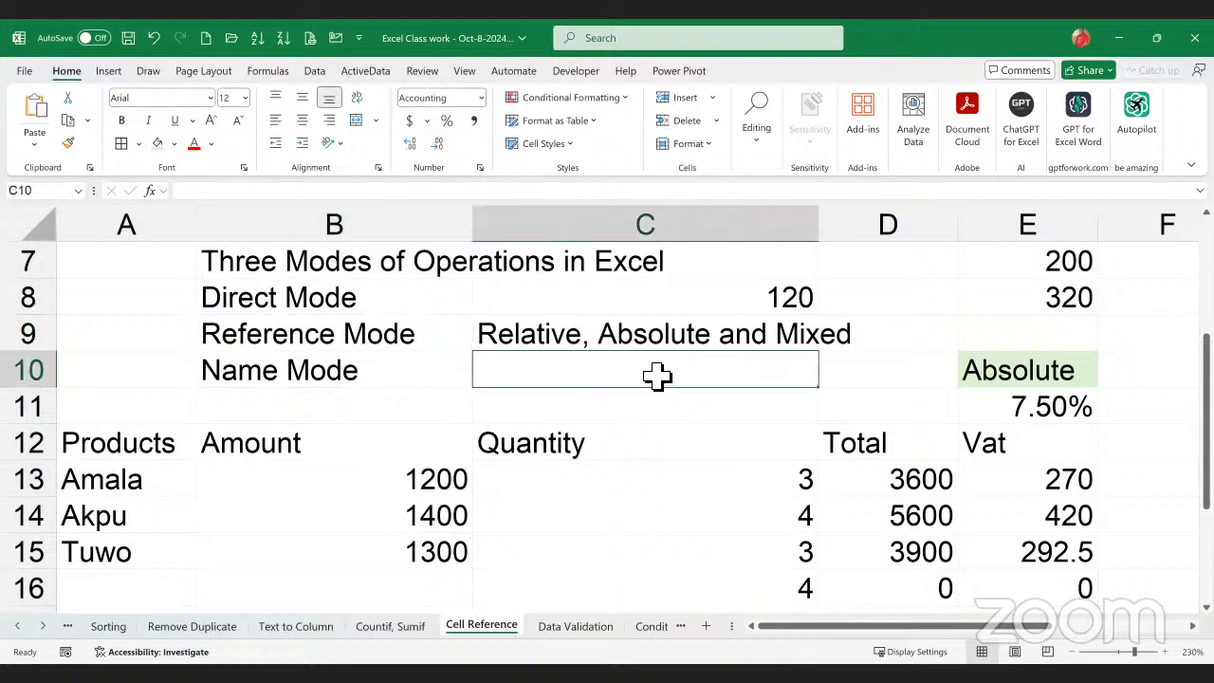
left_click(542, 483)
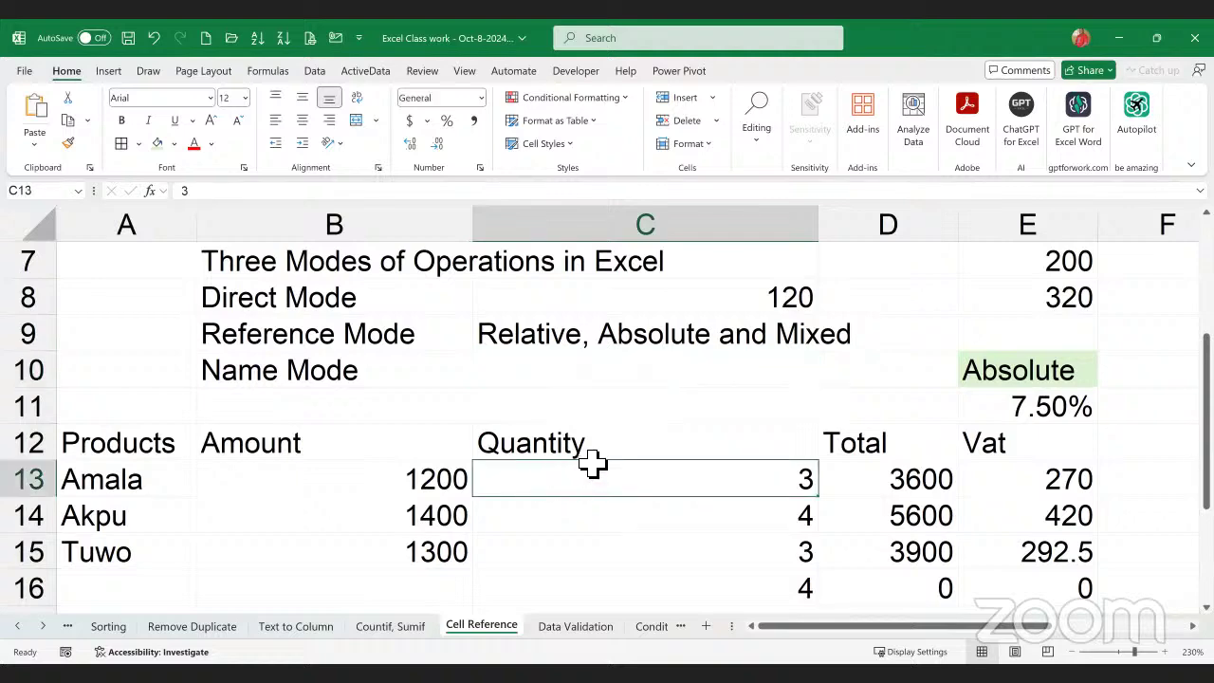
scroll(597, 459, "up", 1)
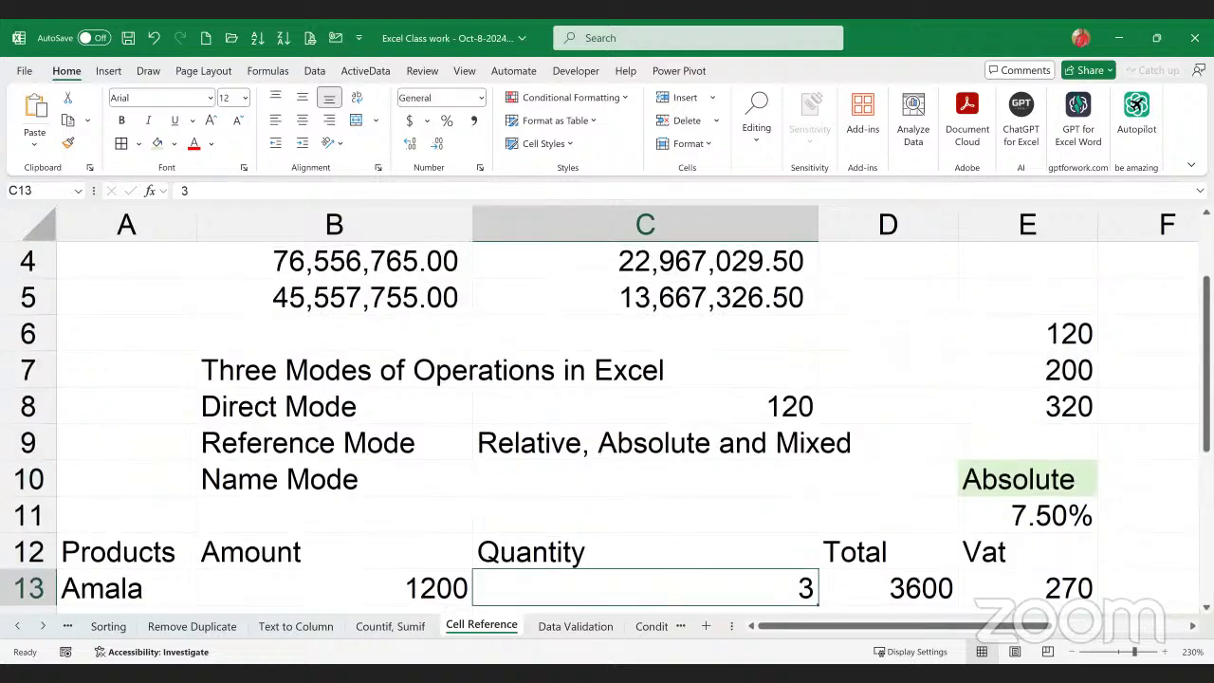
scroll(599, 410, "down", 4)
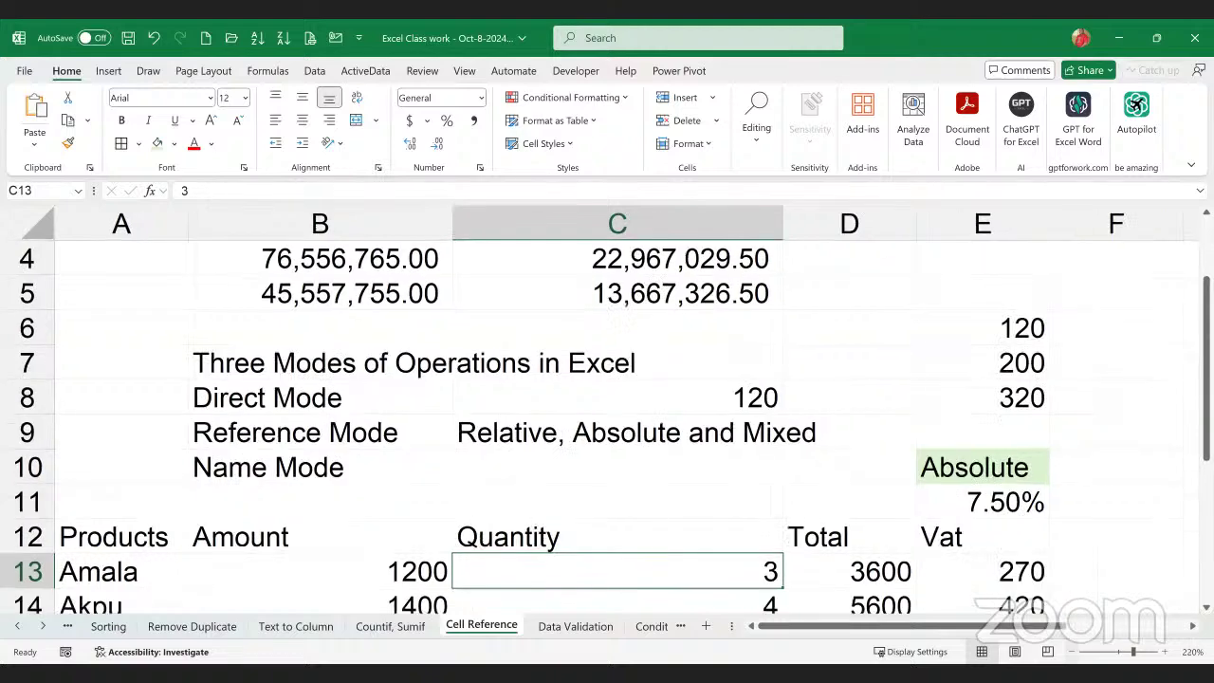
scroll(783, 467, "down", 1)
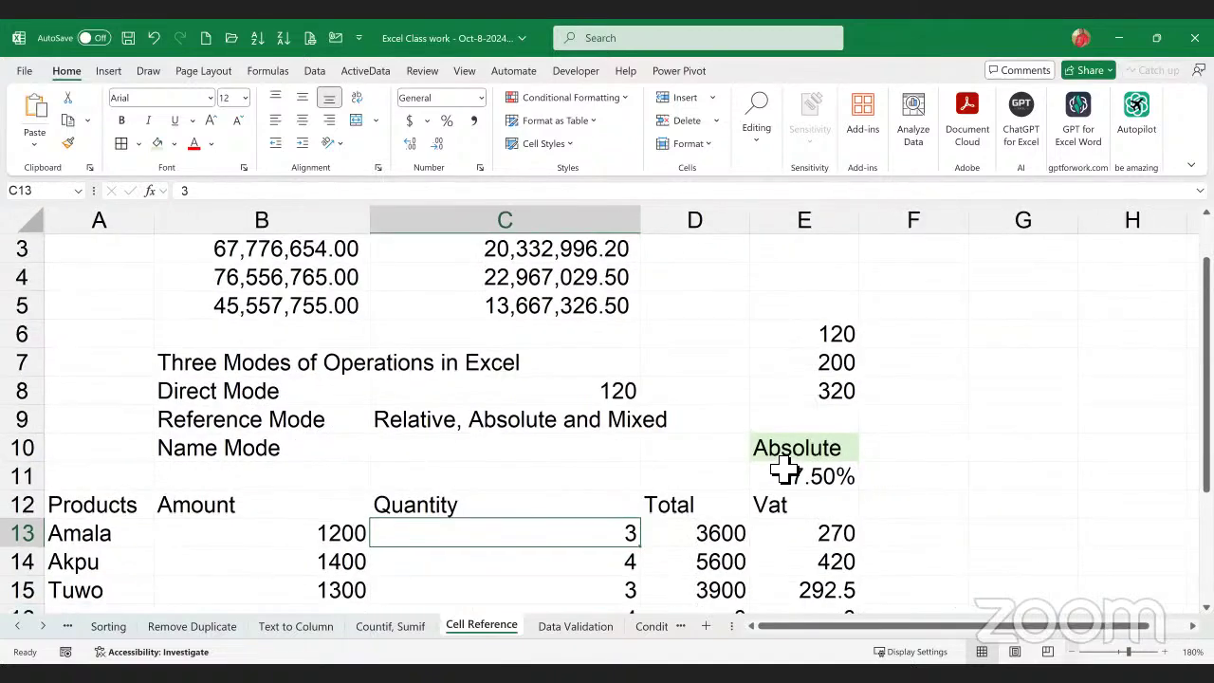
scroll(783, 467, "down", 1)
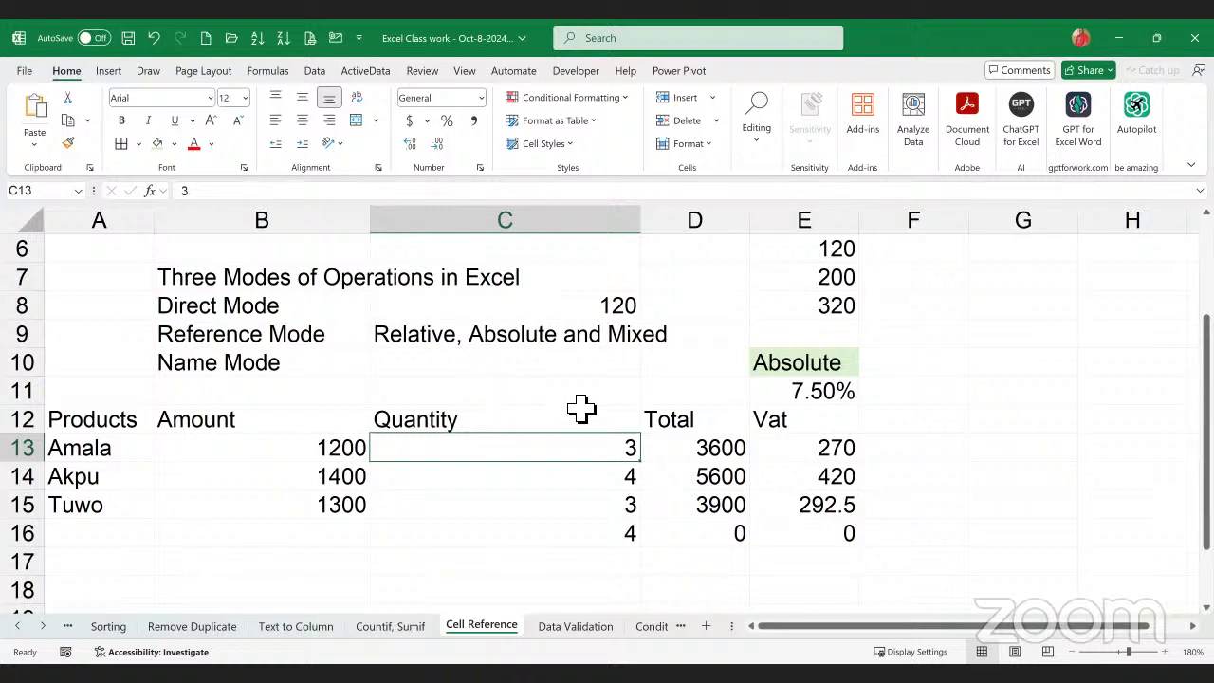
left_click(500, 342)
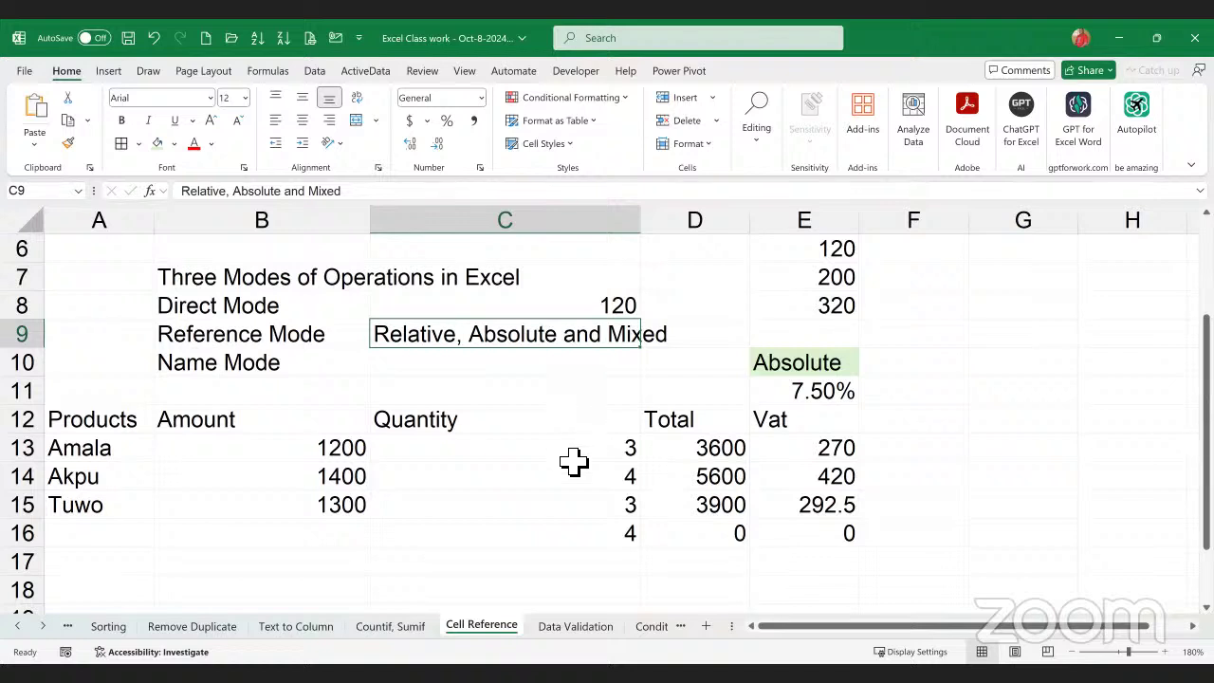
left_click(495, 370)
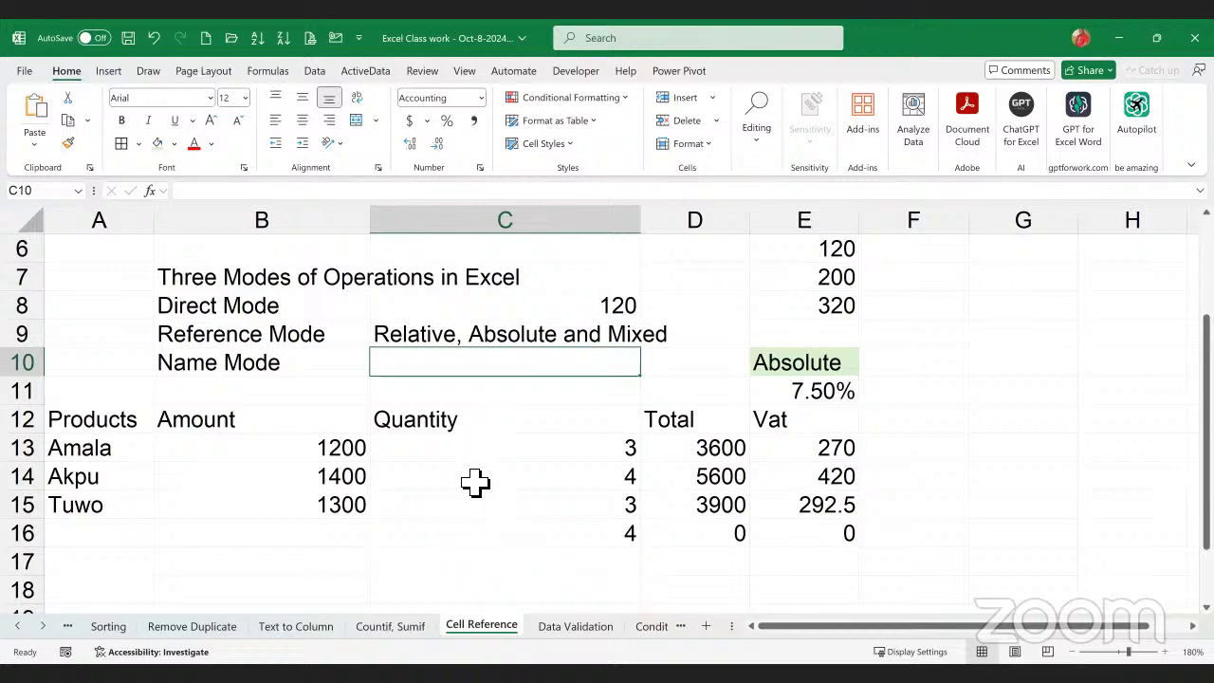
left_click(224, 375)
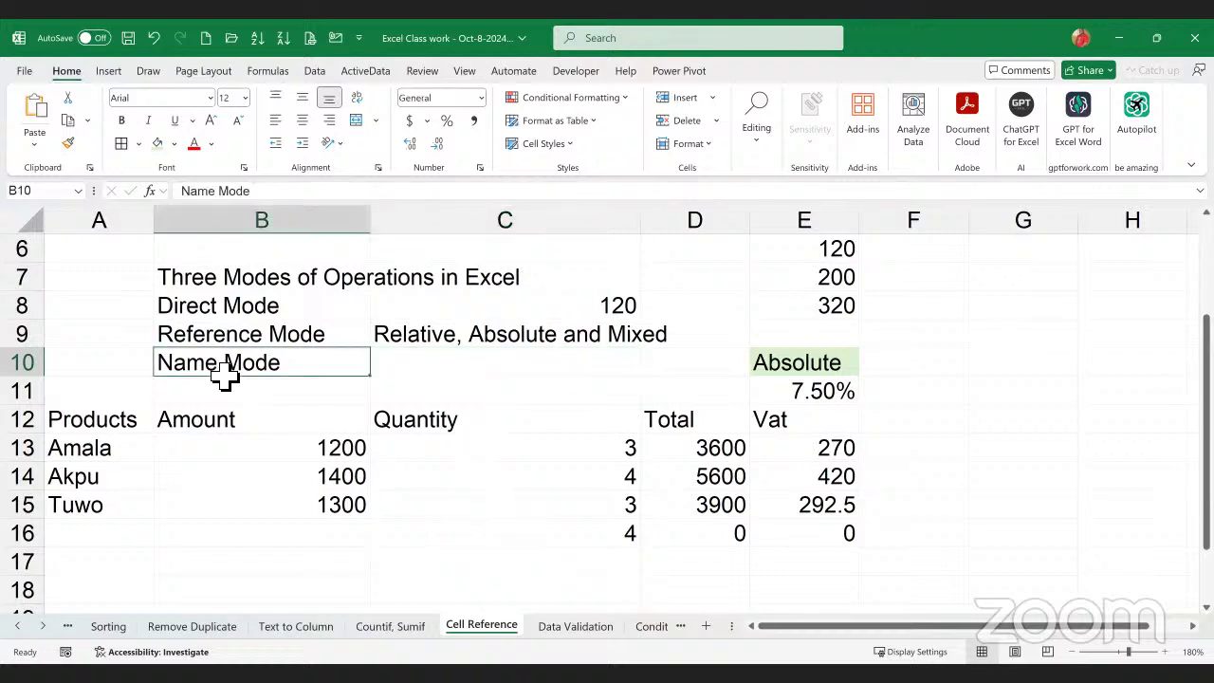
left_click(406, 375)
left_click(250, 371)
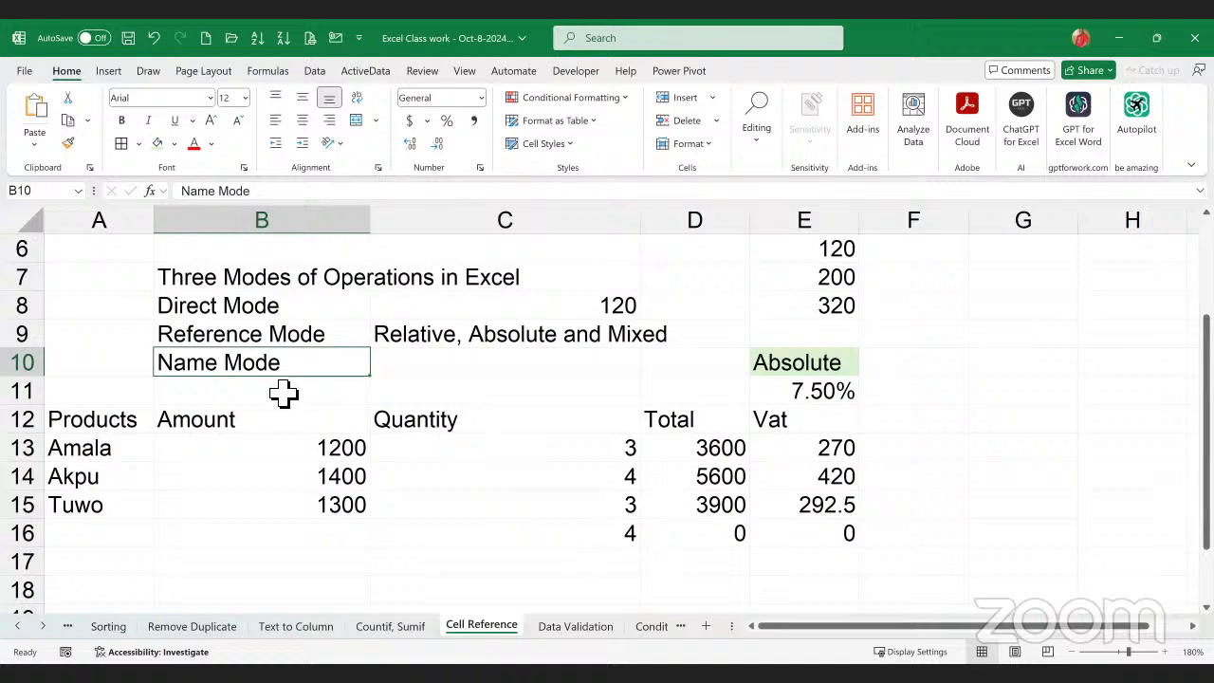
left_click(436, 370)
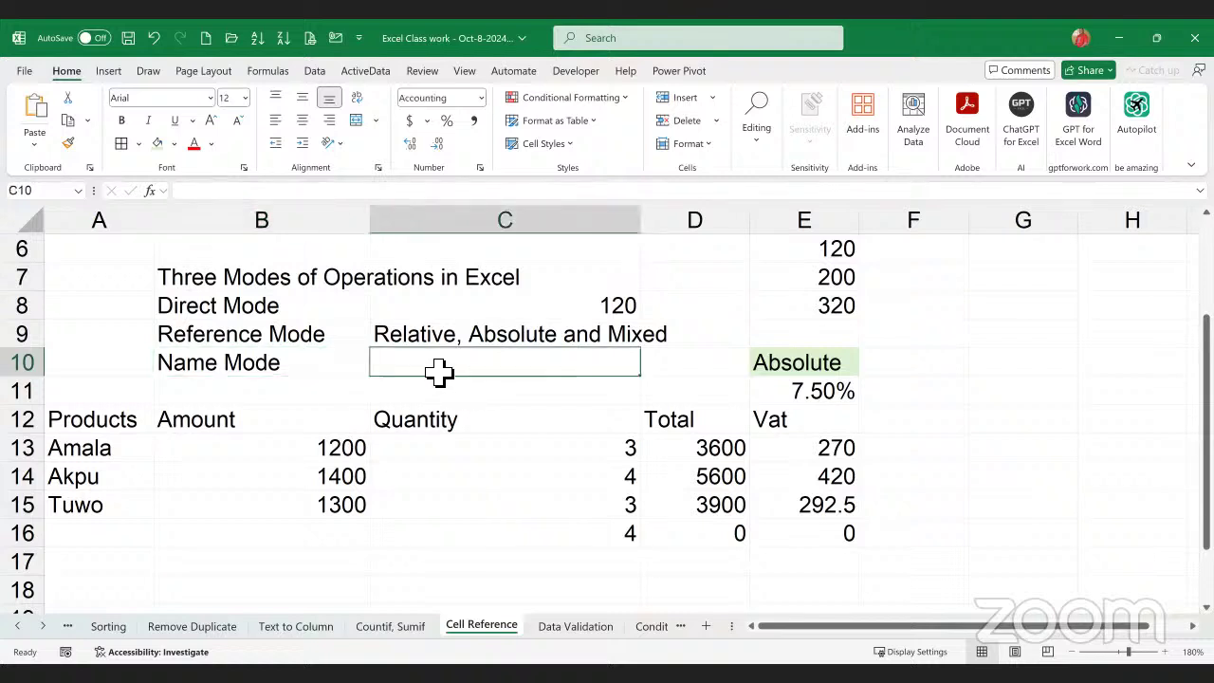
left_click(273, 373)
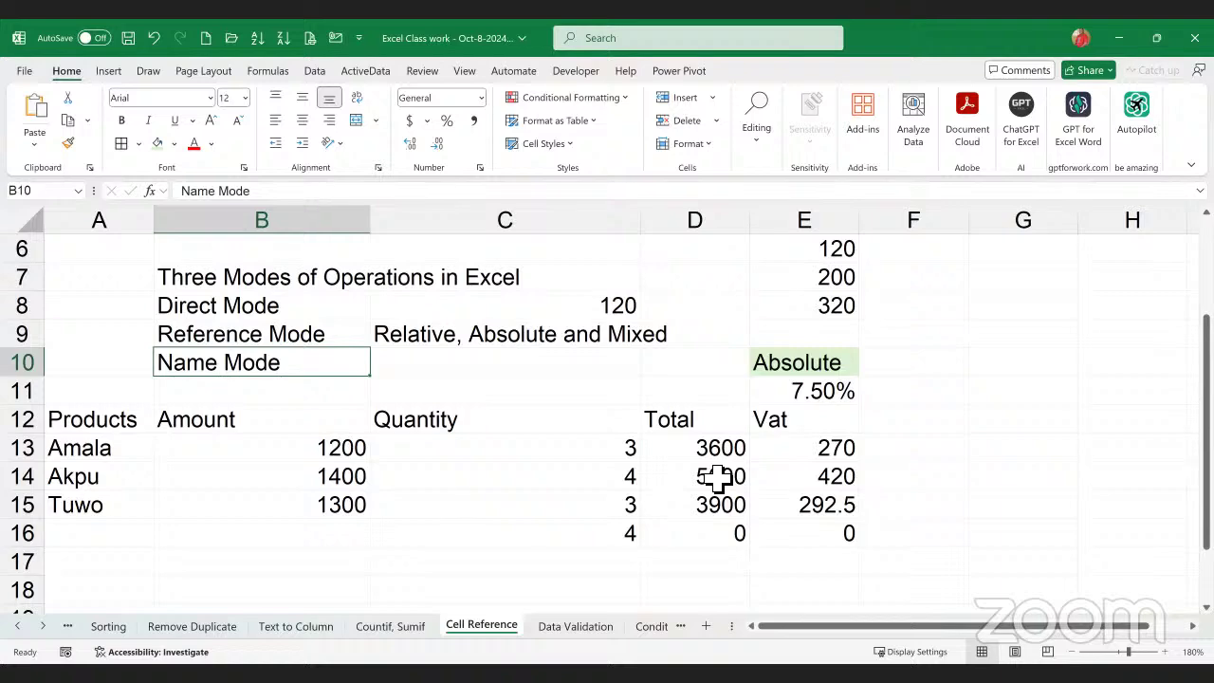
- Look over the Countif, Sumif and Data Validation sheets, and return to the Cell Reference sheet
left_click(390, 626)
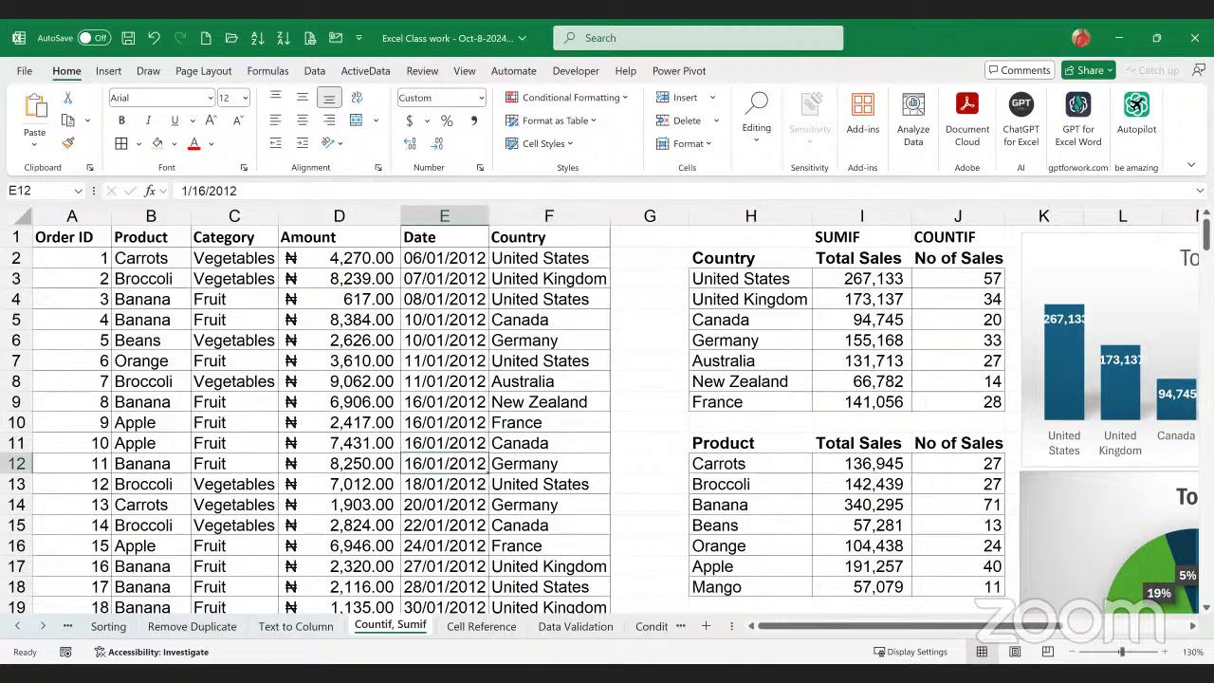
left_click(482, 626)
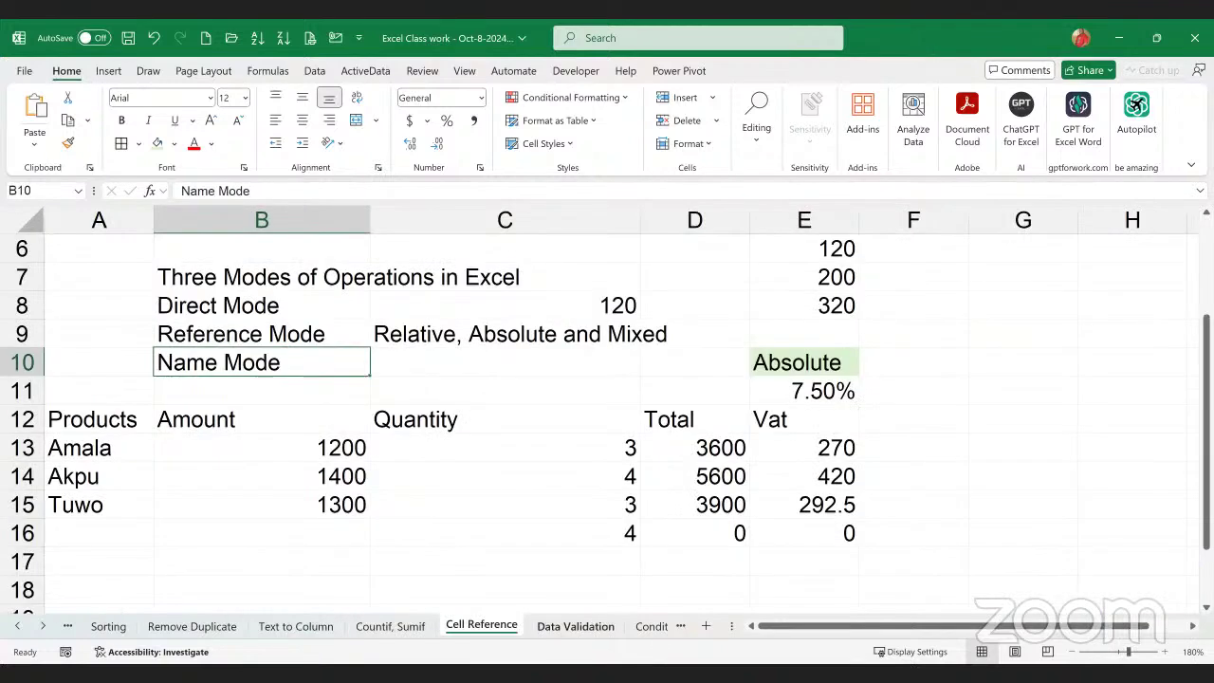
left_click(575, 626)
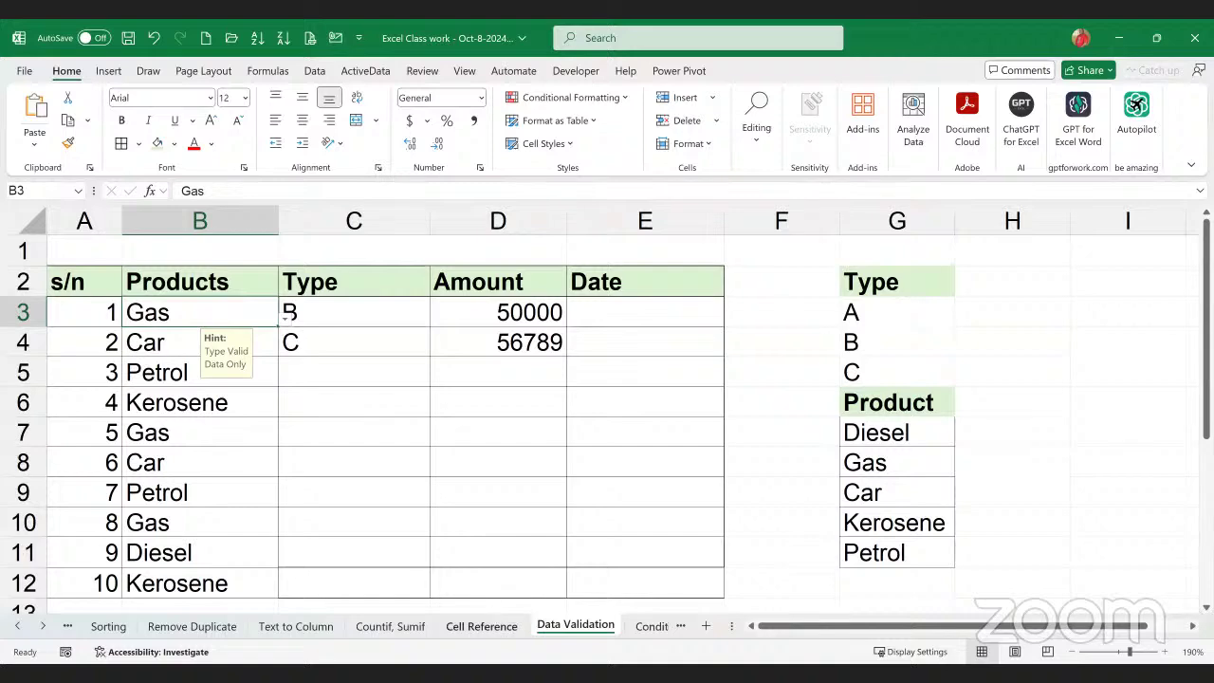
left_click(482, 626)
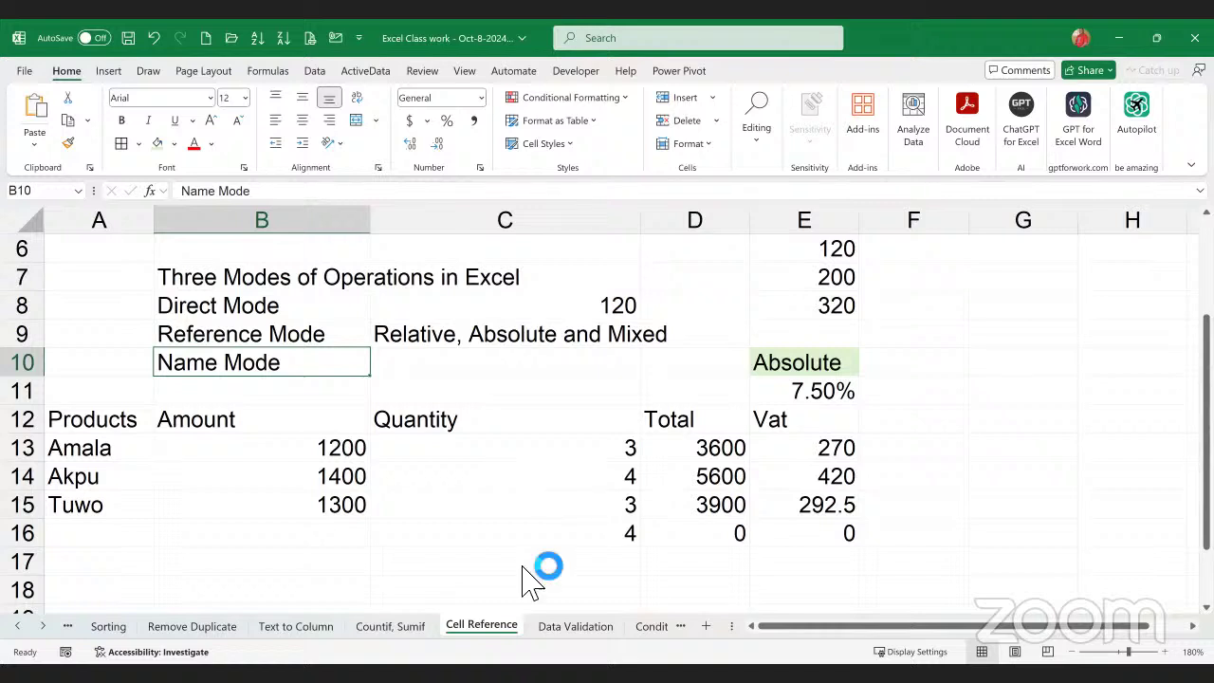
- Make the products table's header row bold, from Products in A12 to Vat in E12
left_click(87, 425)
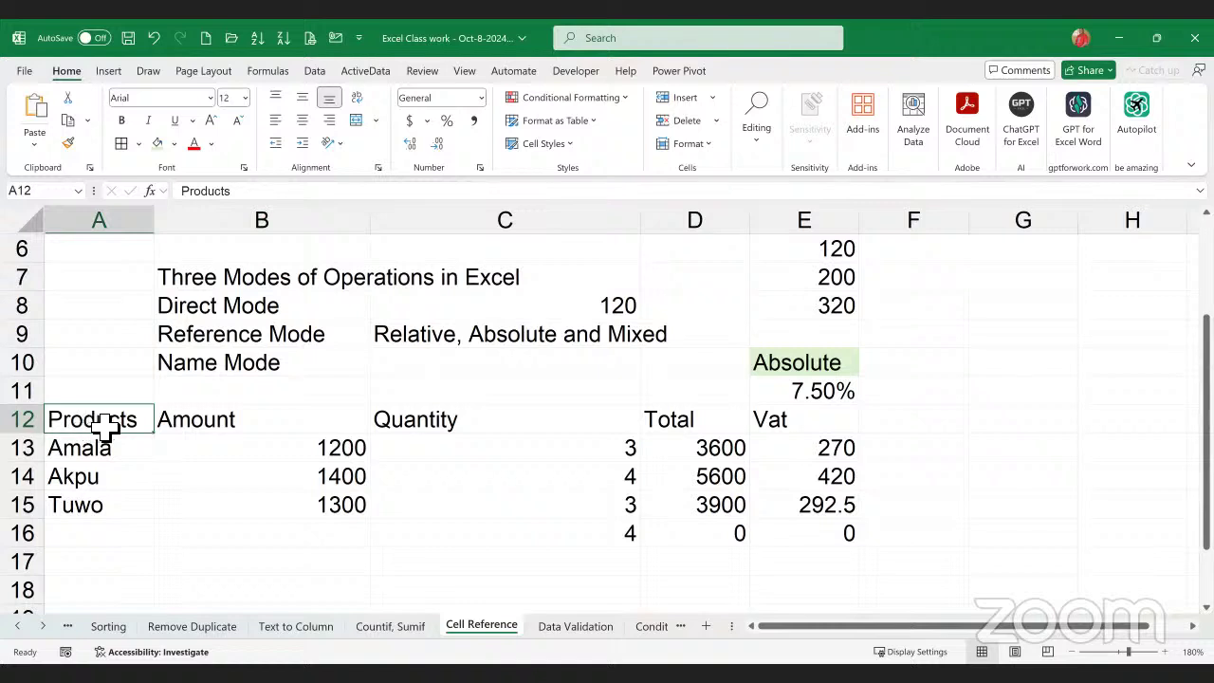
left_click_drag(101, 426, 773, 422)
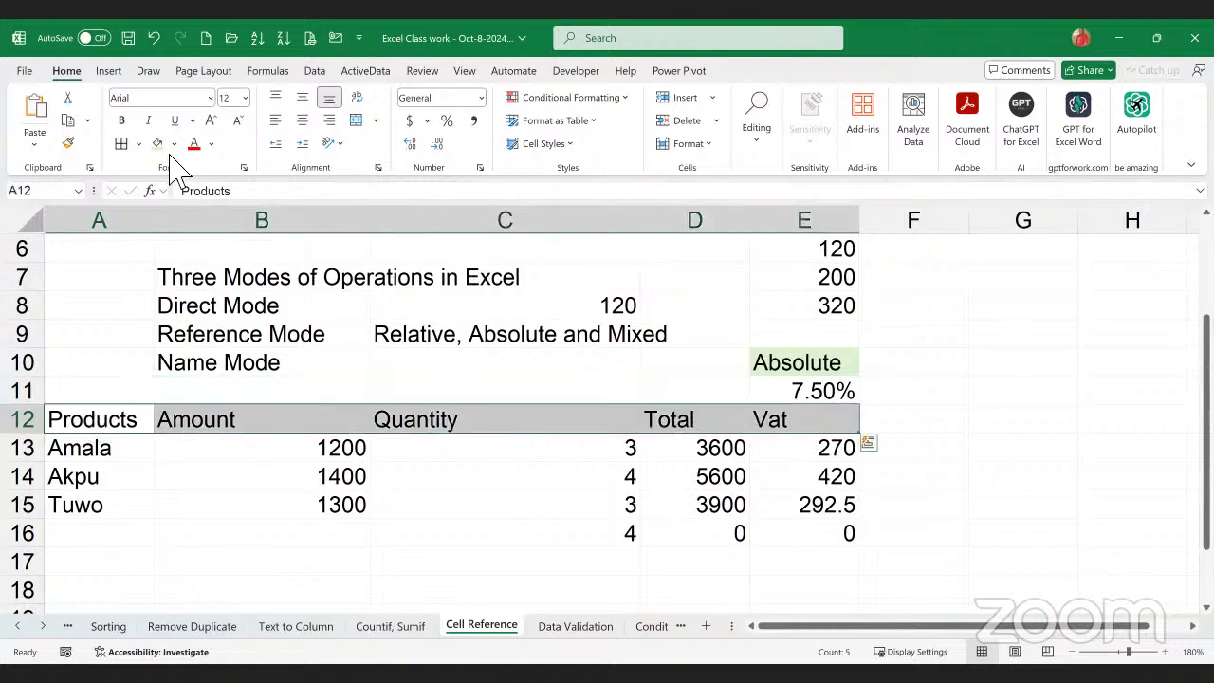
left_click(122, 120)
left_click(452, 488)
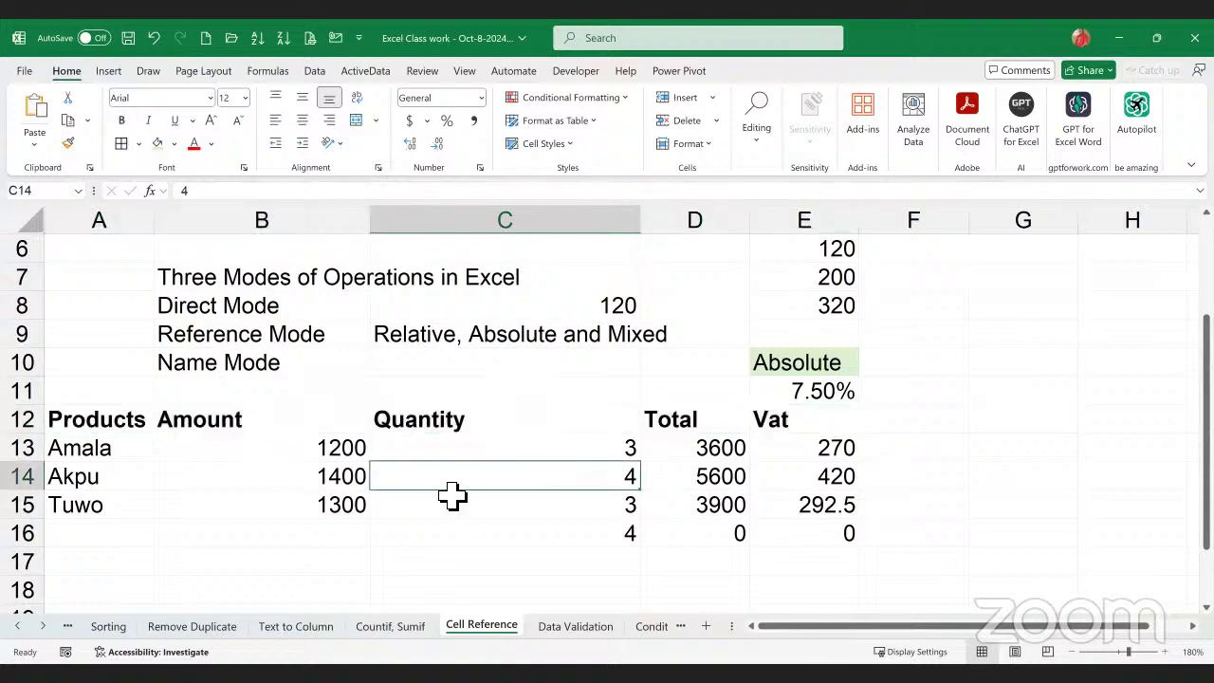
left_click(424, 372)
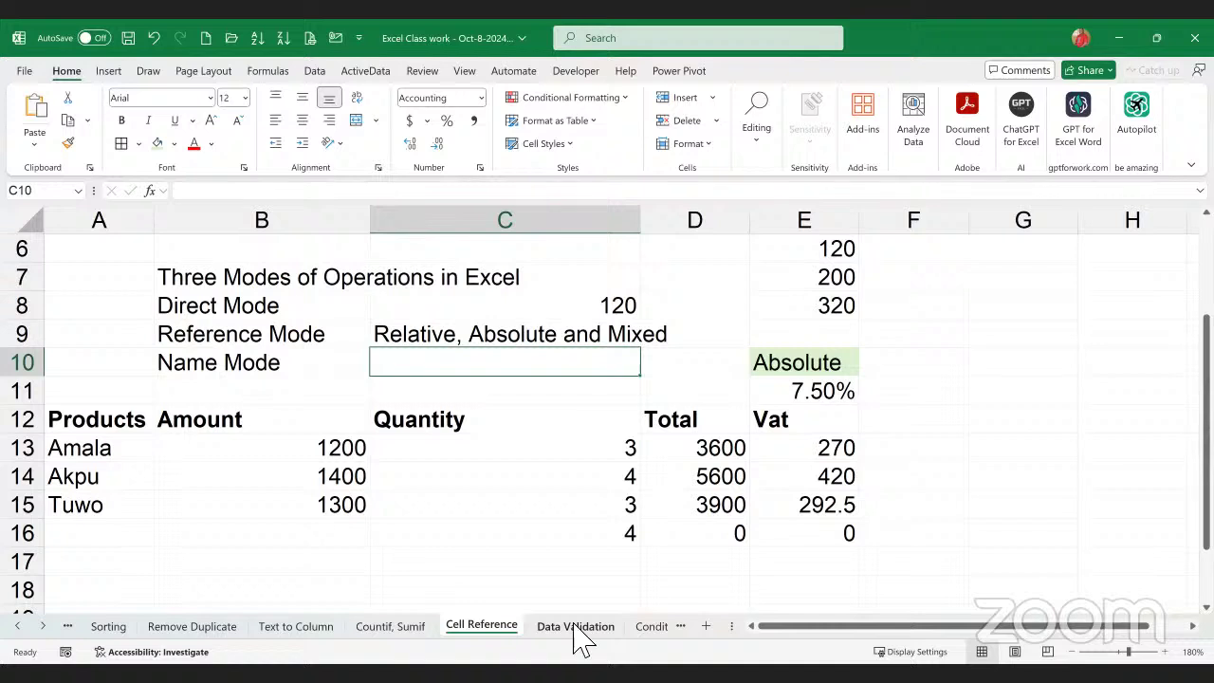
left_click(222, 370)
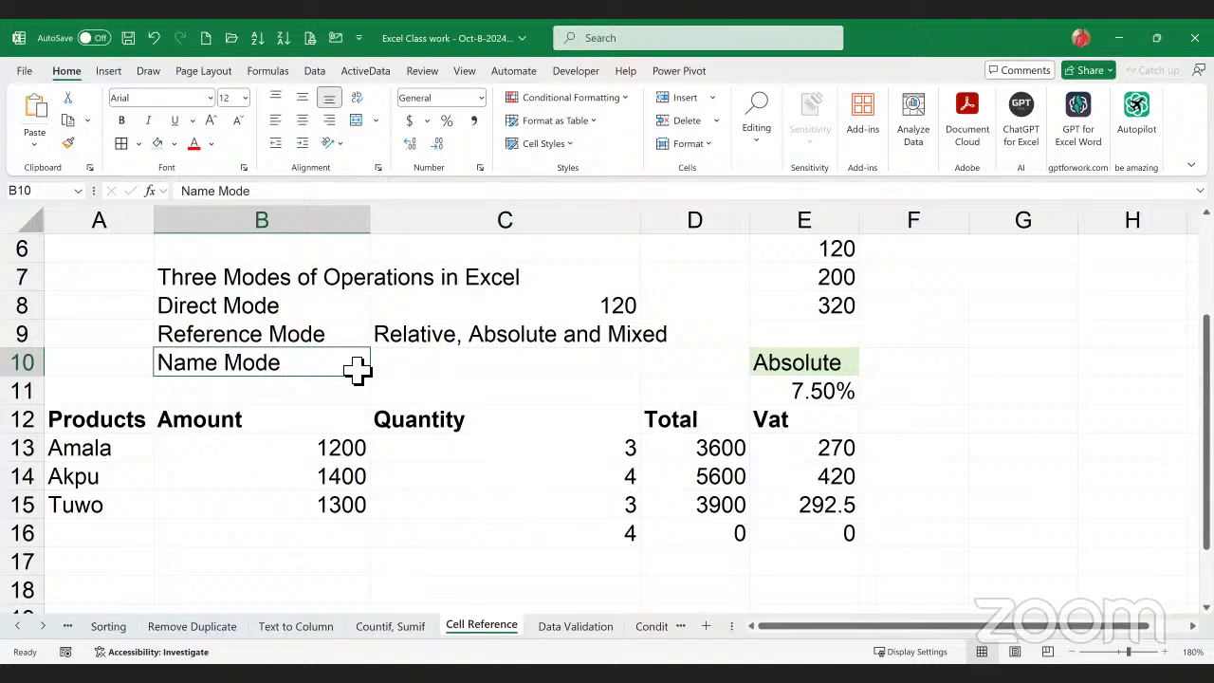
- Review the Reference Mode entry in B9 and its types in C9, along with the salary and products tables
left_click(315, 337)
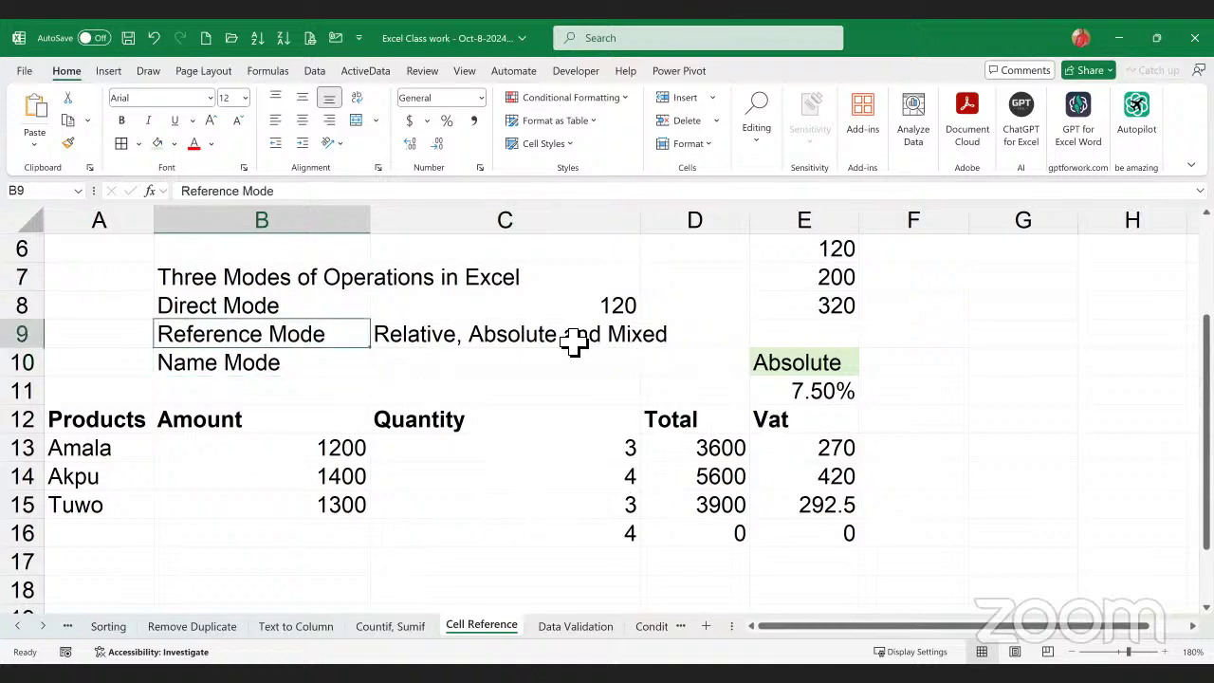
left_click(503, 339)
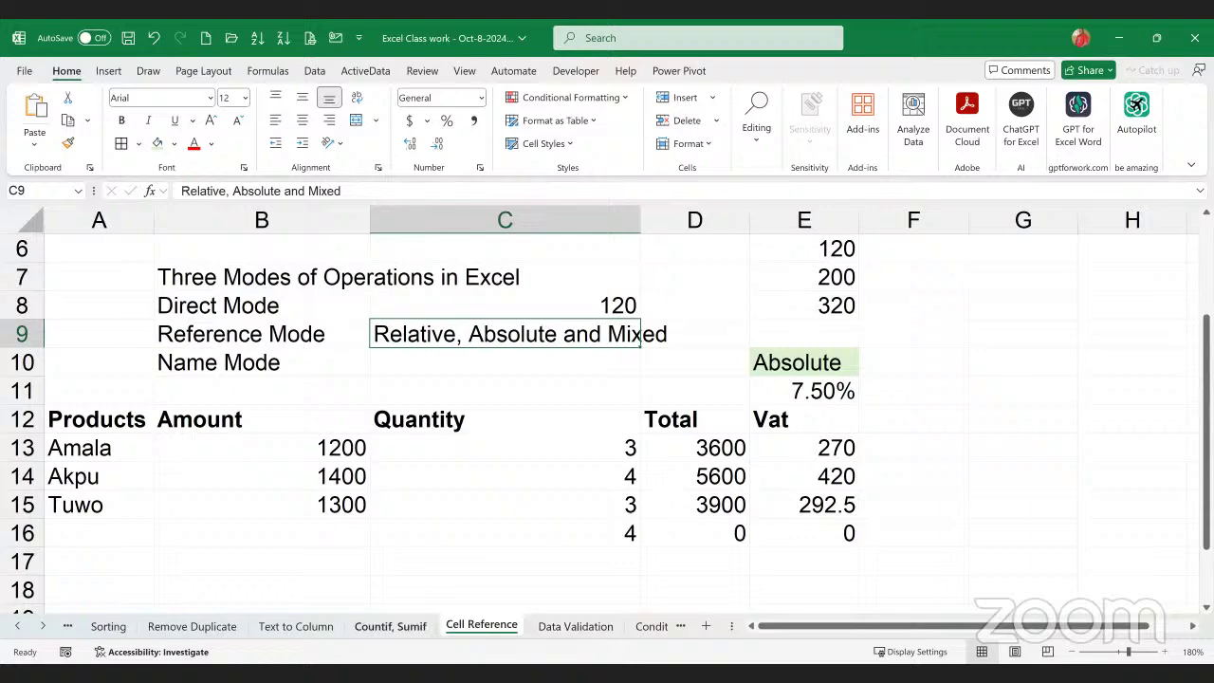
scroll(537, 515, "down", 1)
scroll(578, 604, "up", 2)
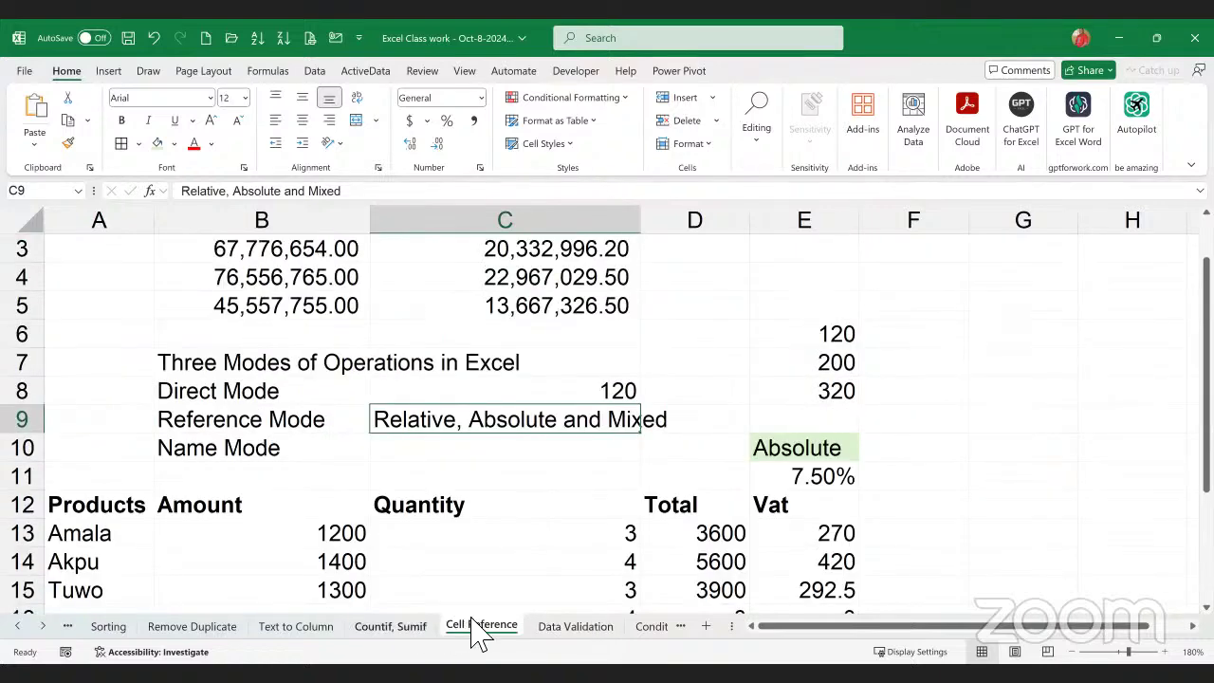
scroll(510, 520, "down", 1)
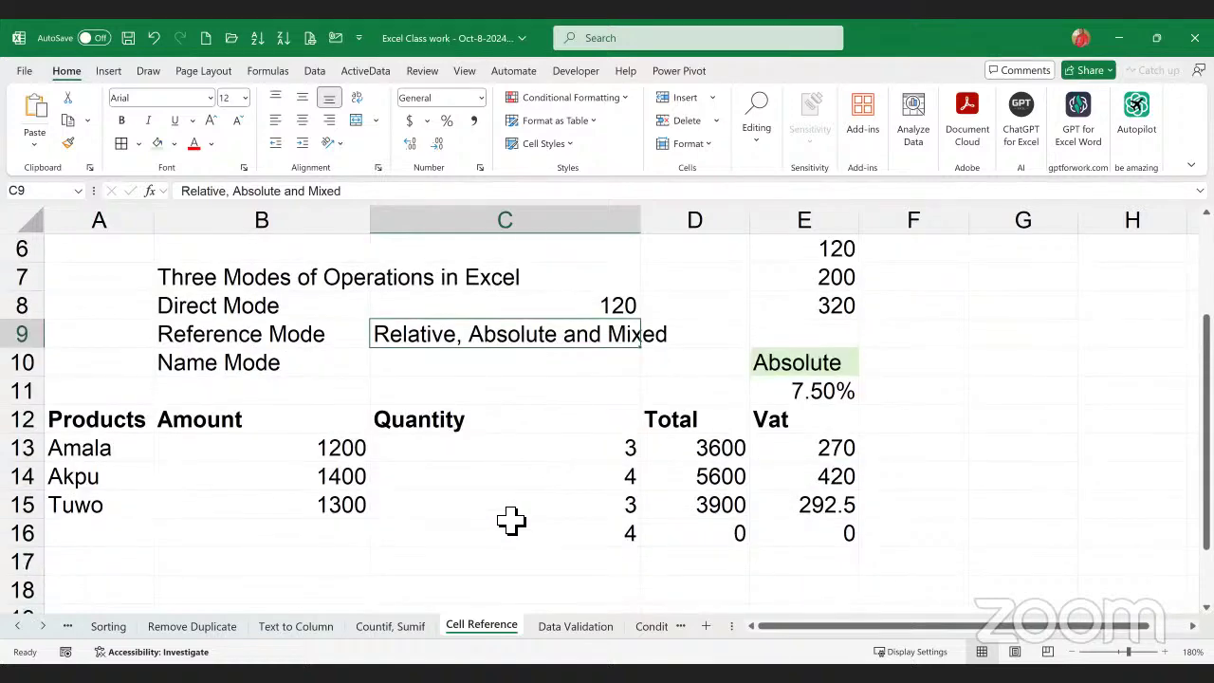
scroll(511, 520, "up", 2)
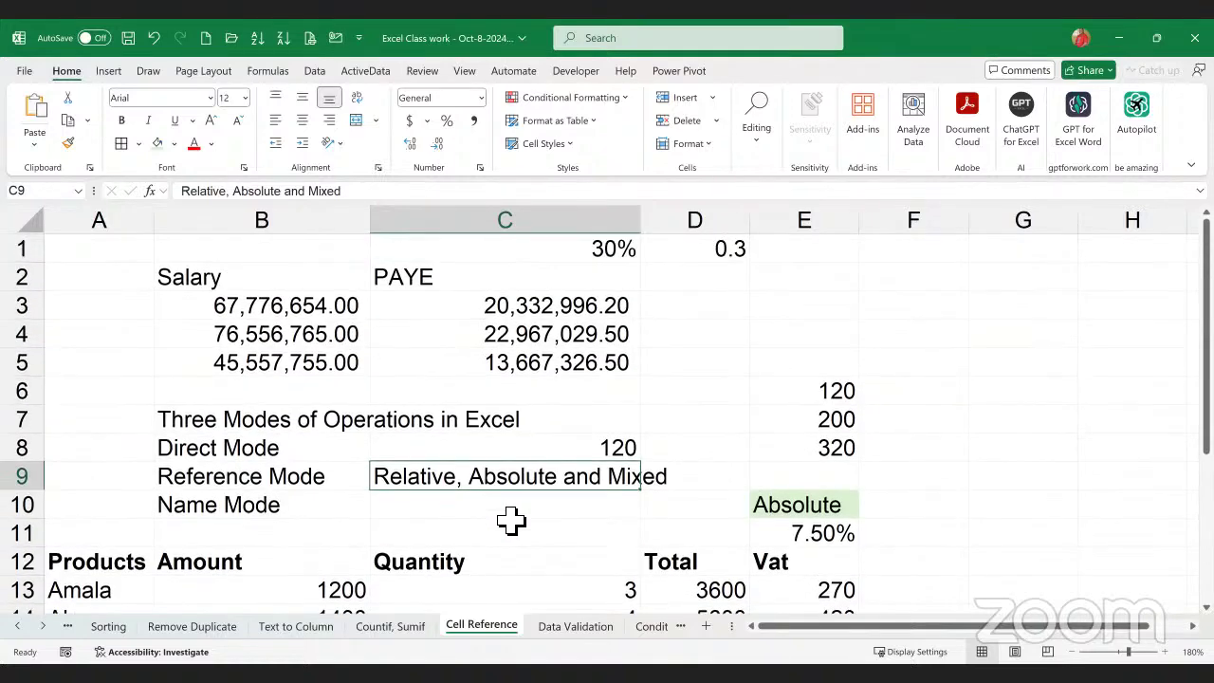
scroll(510, 520, "down", 1)
scroll(545, 479, "down", 1)
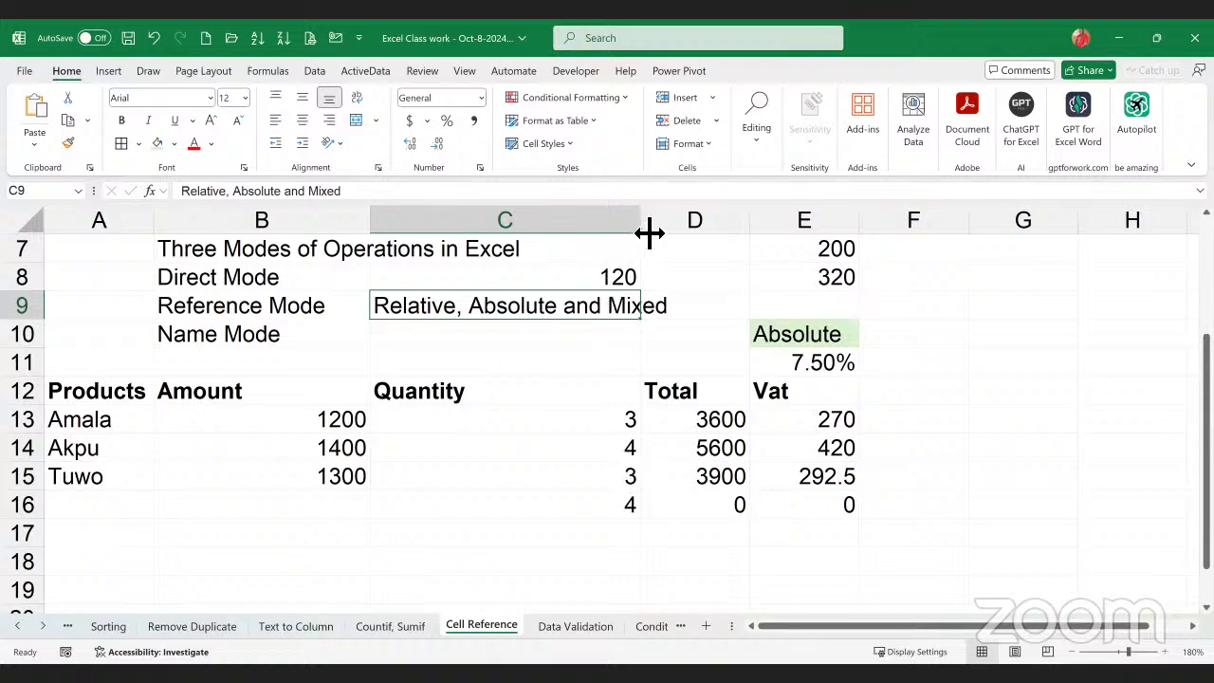
- Widen column C on the Cell Reference sheet so the Relative, Absolute and Mixed text in C9 fits inside its cell
left_click_drag(643, 236, 688, 238)
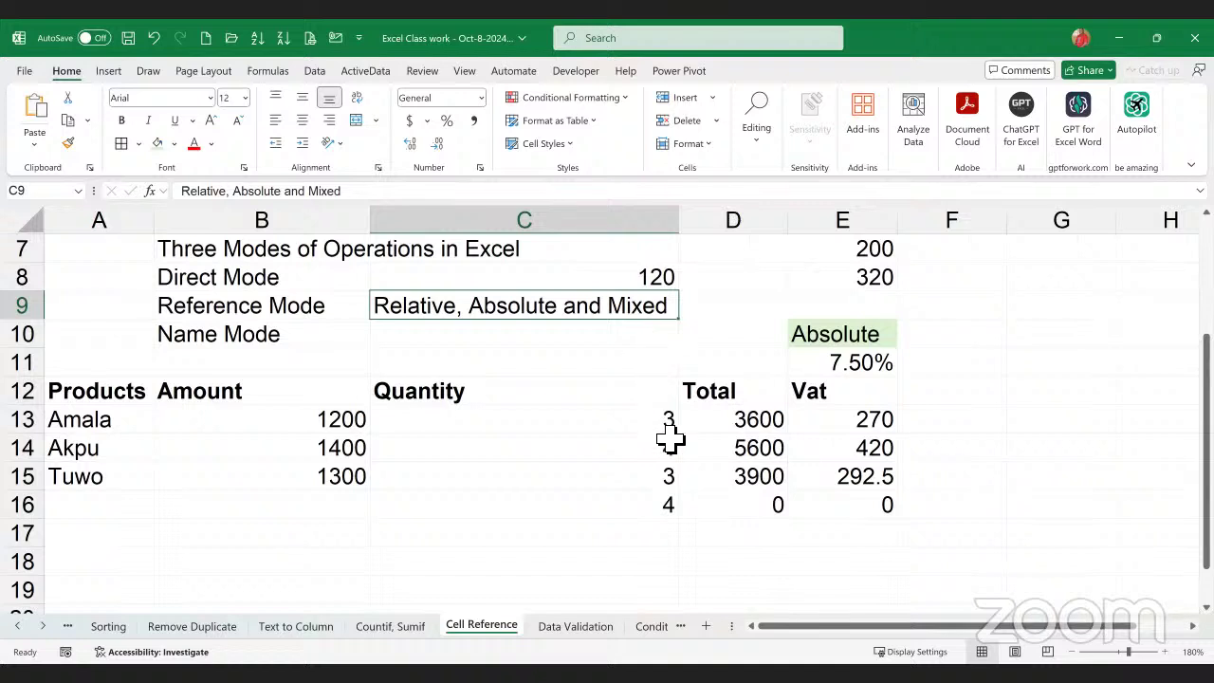
left_click(597, 341)
left_click(561, 315)
left_click(505, 342)
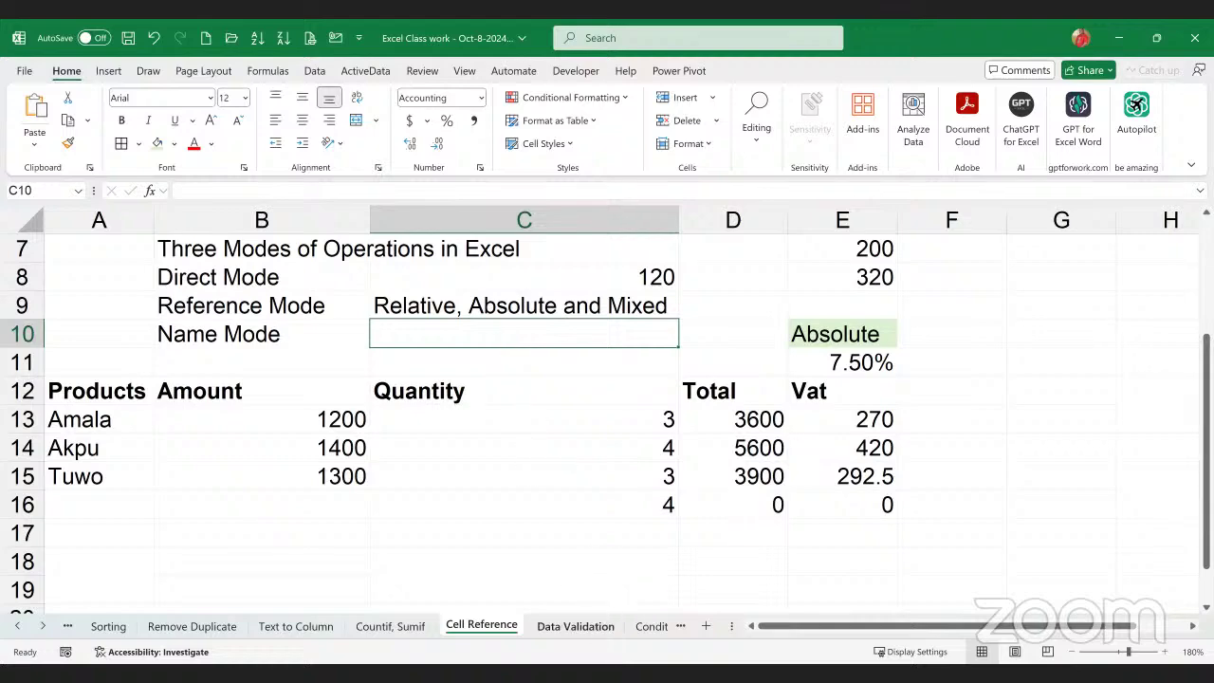
- Examine the Data Validation sheet's Products, Type, Amount and Date cells, including the list of allowed products in B3
left_click(575, 626)
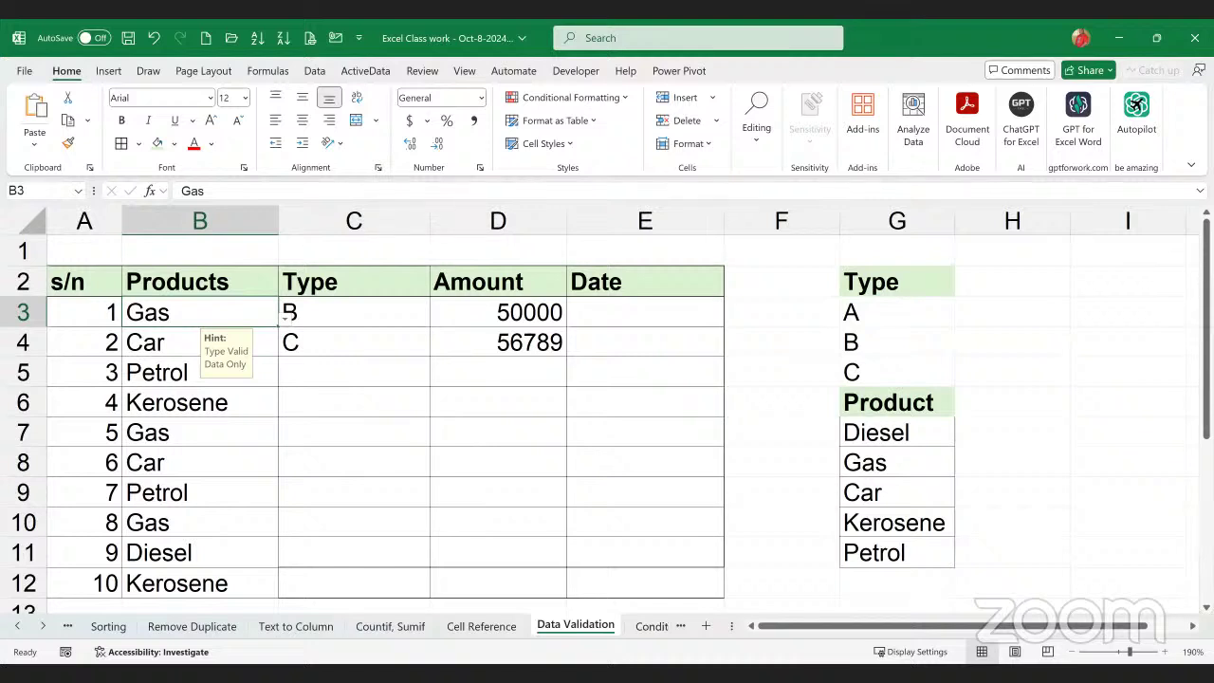
left_click(334, 409)
left_click(214, 340)
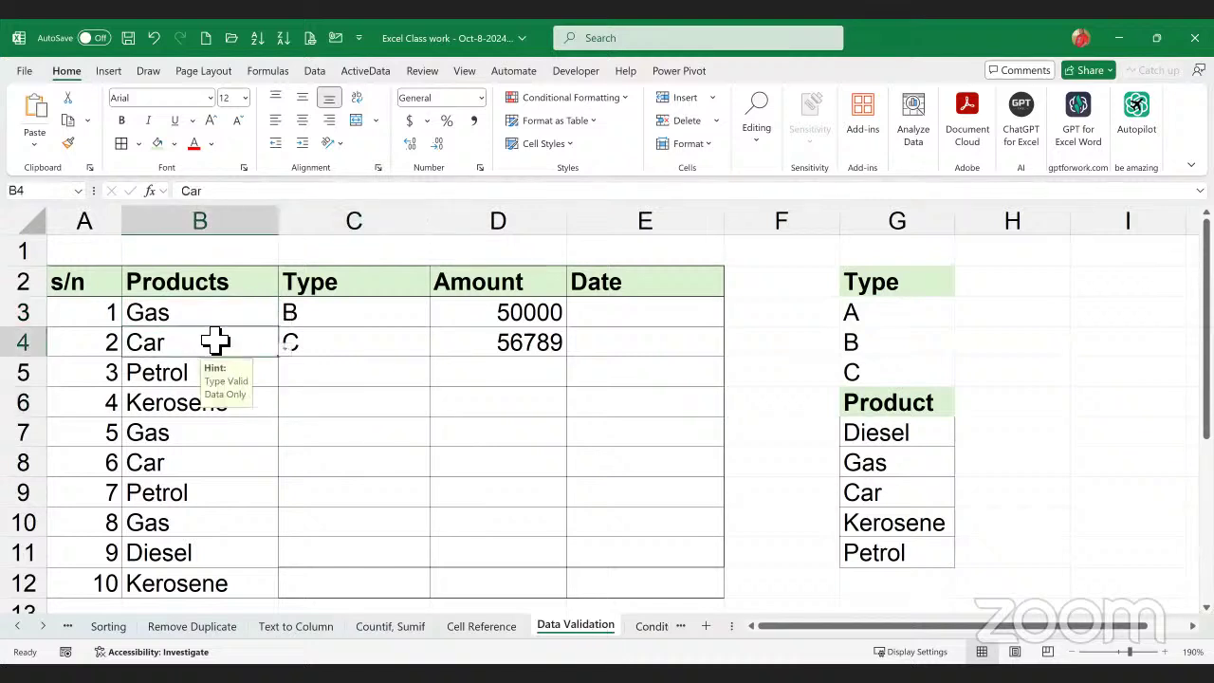
left_click(230, 321)
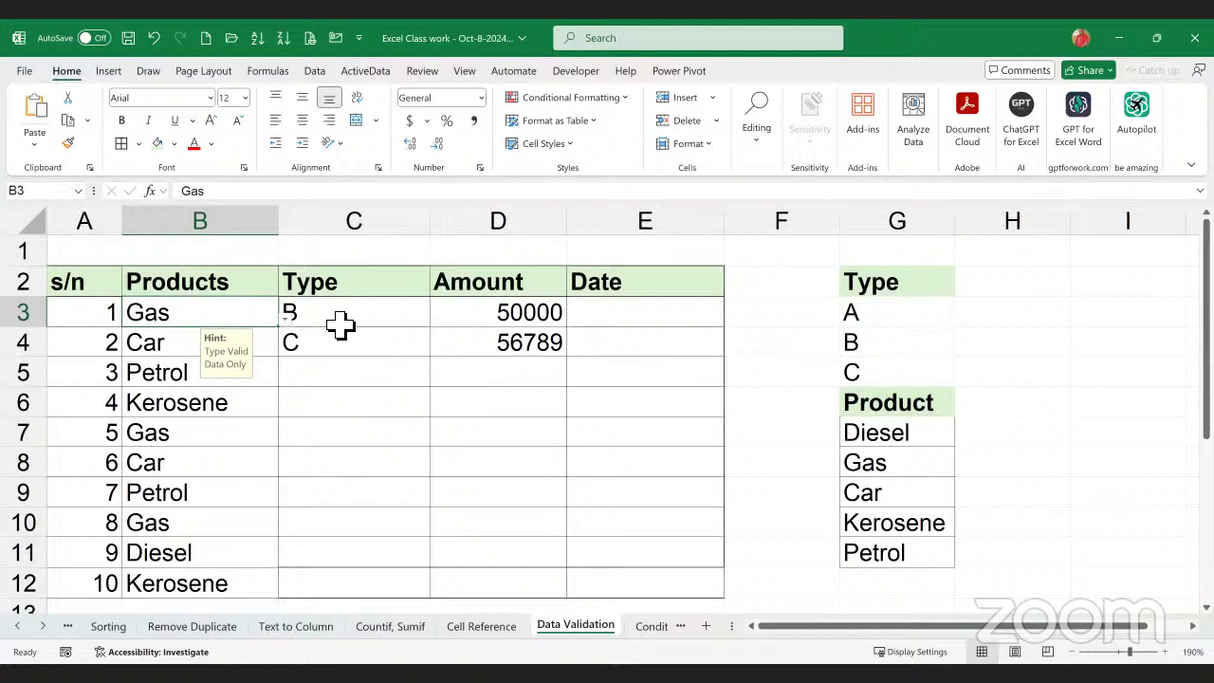
left_click(339, 325)
left_click(346, 353)
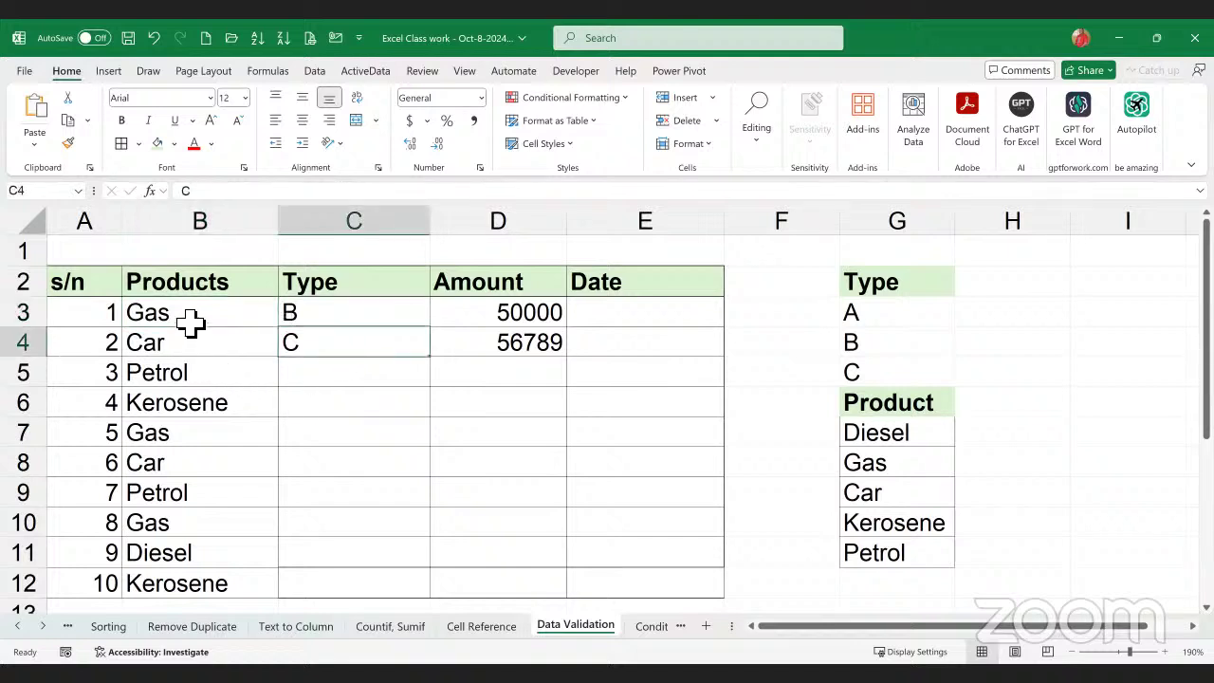
left_click(232, 323)
left_click(287, 323)
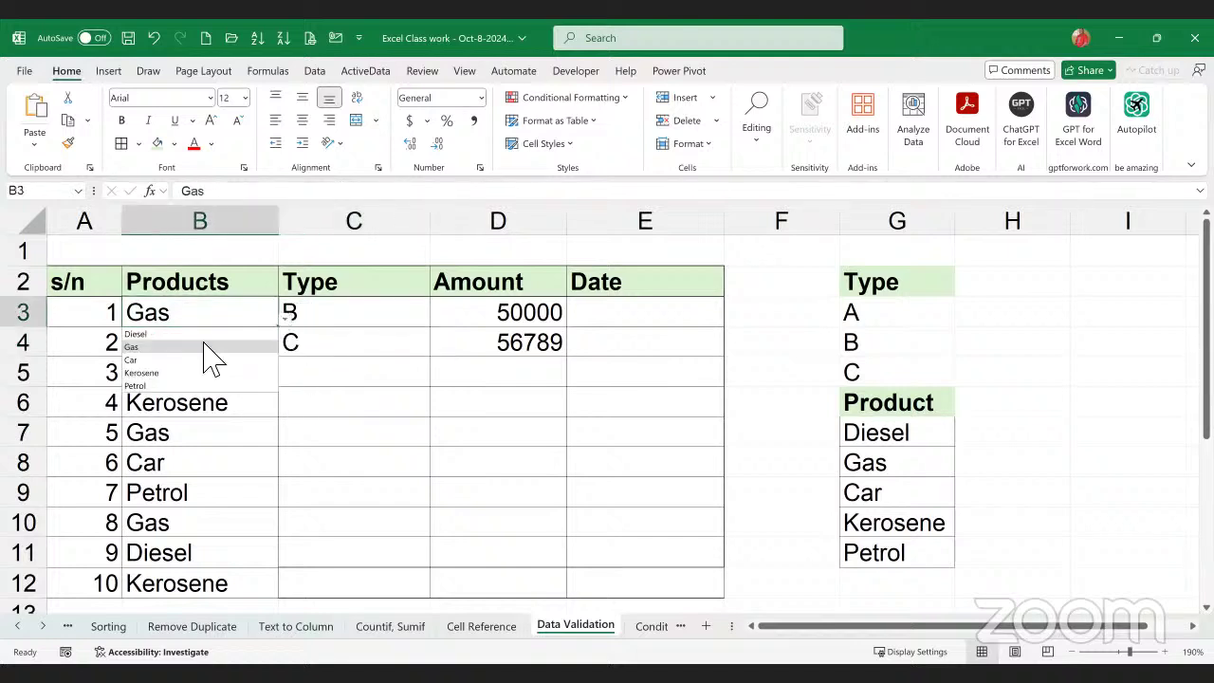
left_click(347, 322)
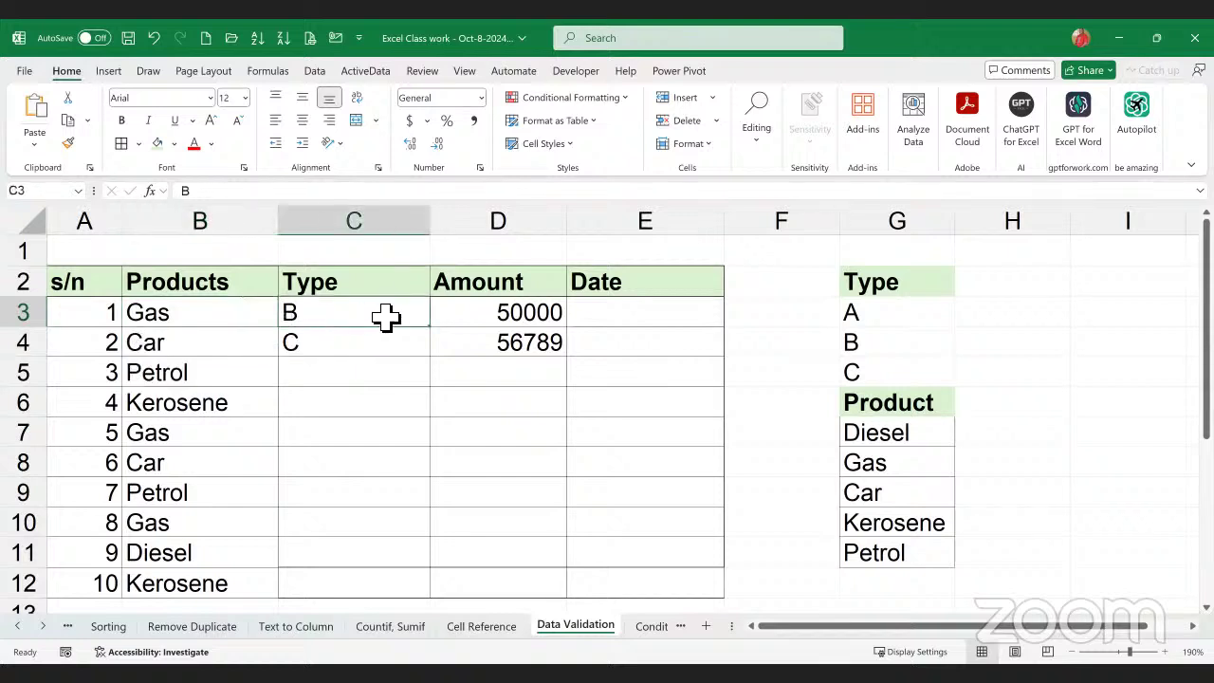
left_click(525, 319)
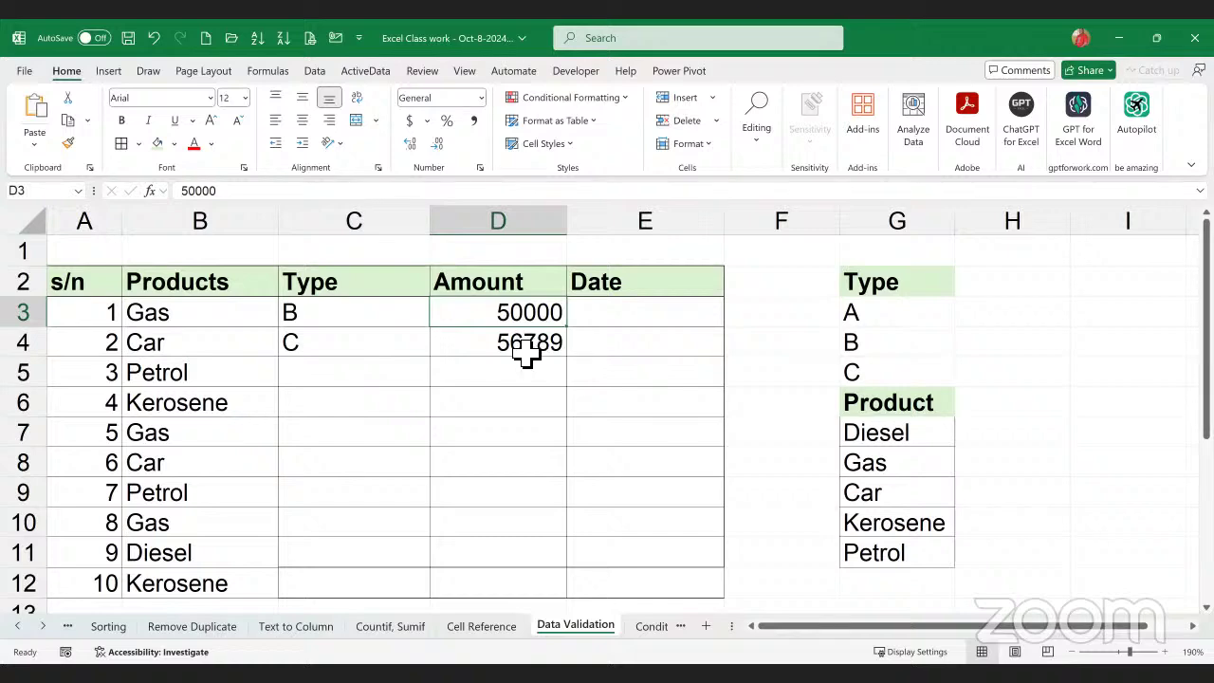
left_click(605, 325)
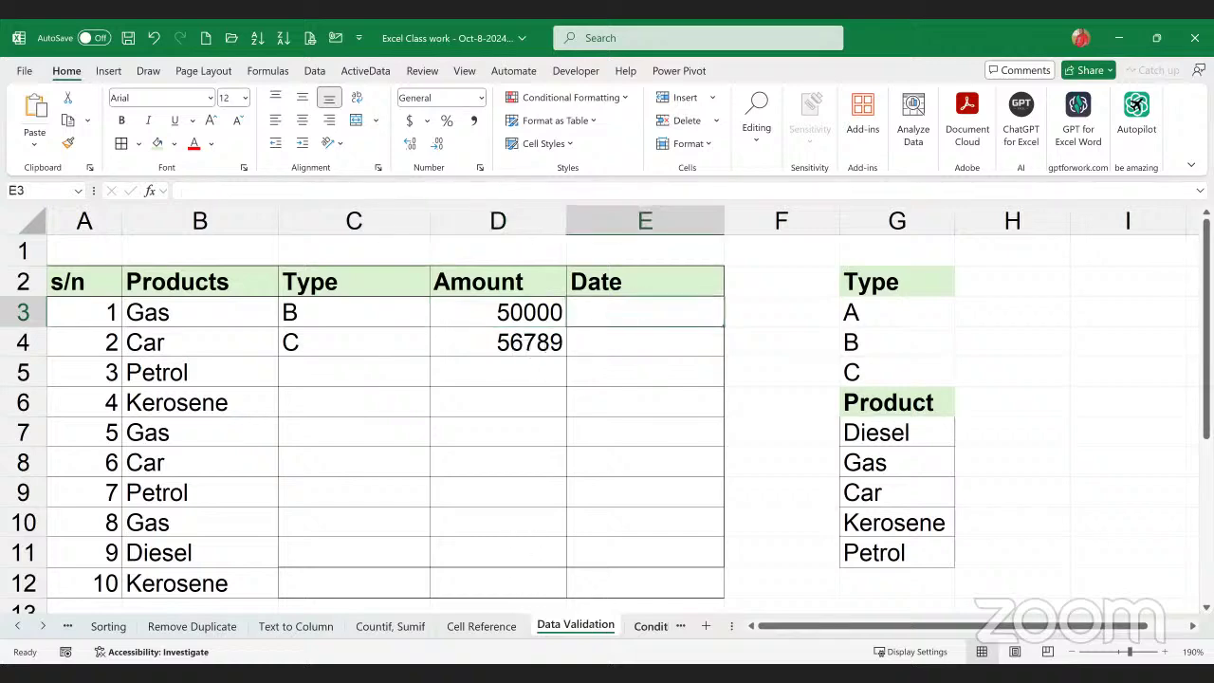
- Look over the notes on text, number, formula, cell and table formatting on the Conditional Formating sheet
key("ctrl+Page_Down")
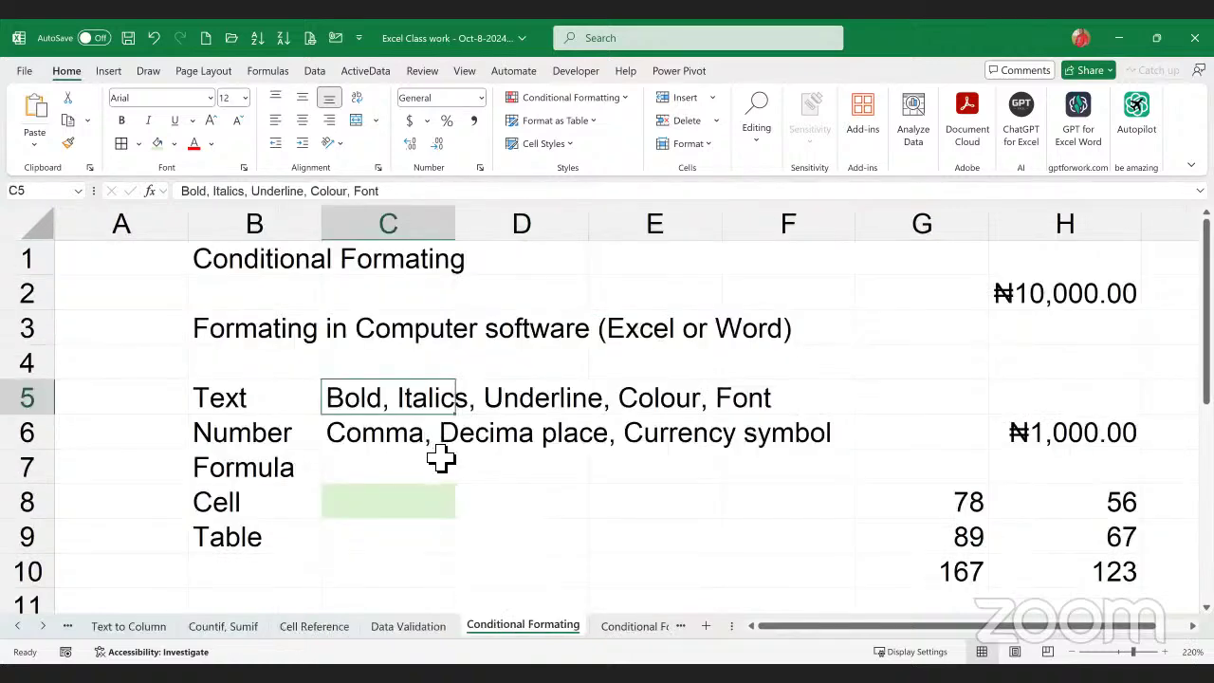
scroll(442, 458, "down", 3)
scroll(441, 458, "up", 3)
- Examine the Payment Status IF formulas and the Product and Country entries on the Conditional Formating-2 sheet
key("ctrl+Page_Down")
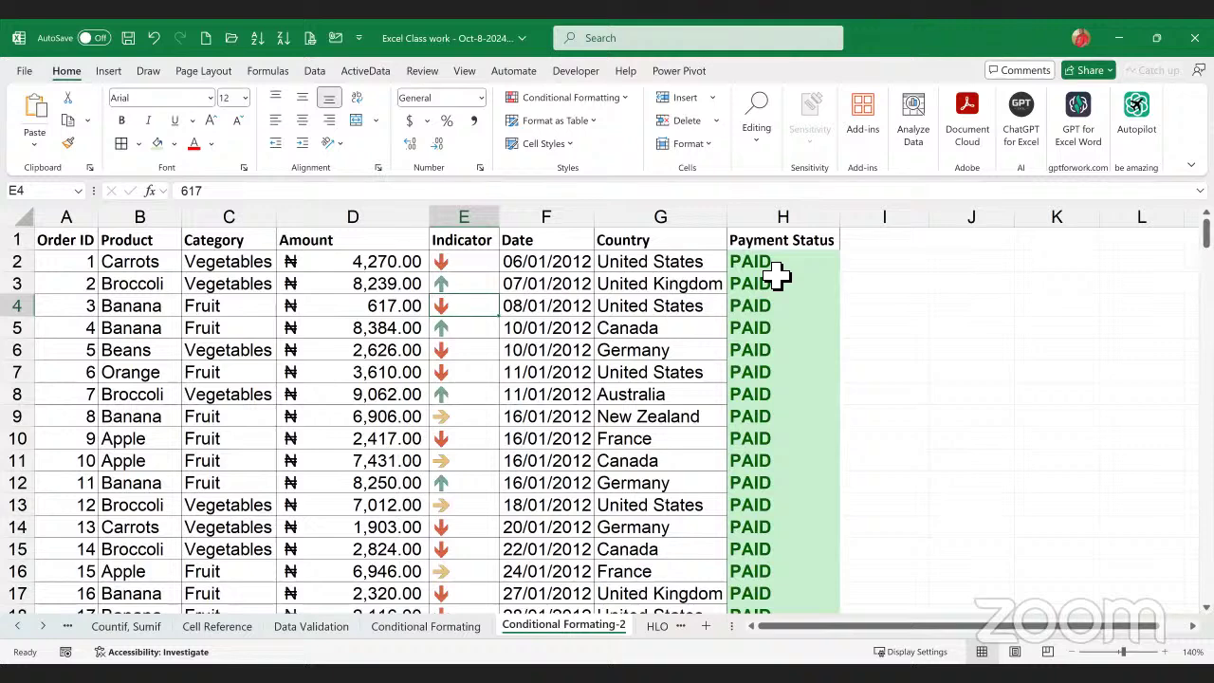
left_click(774, 267)
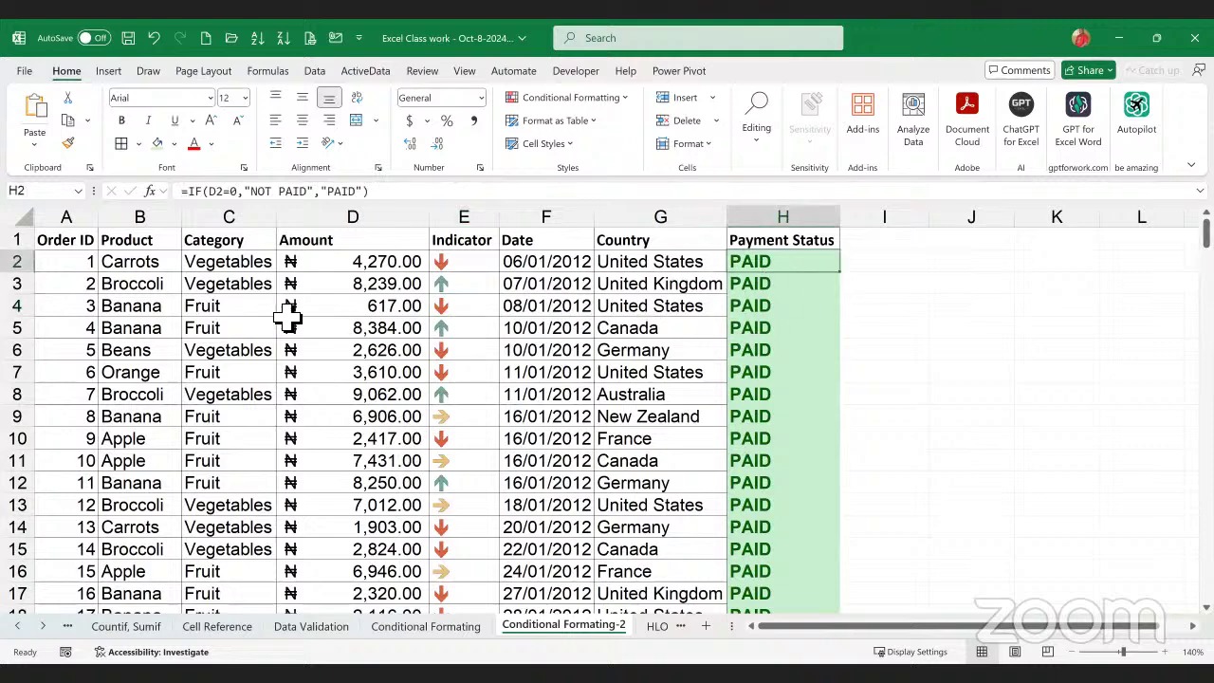
left_click(779, 306)
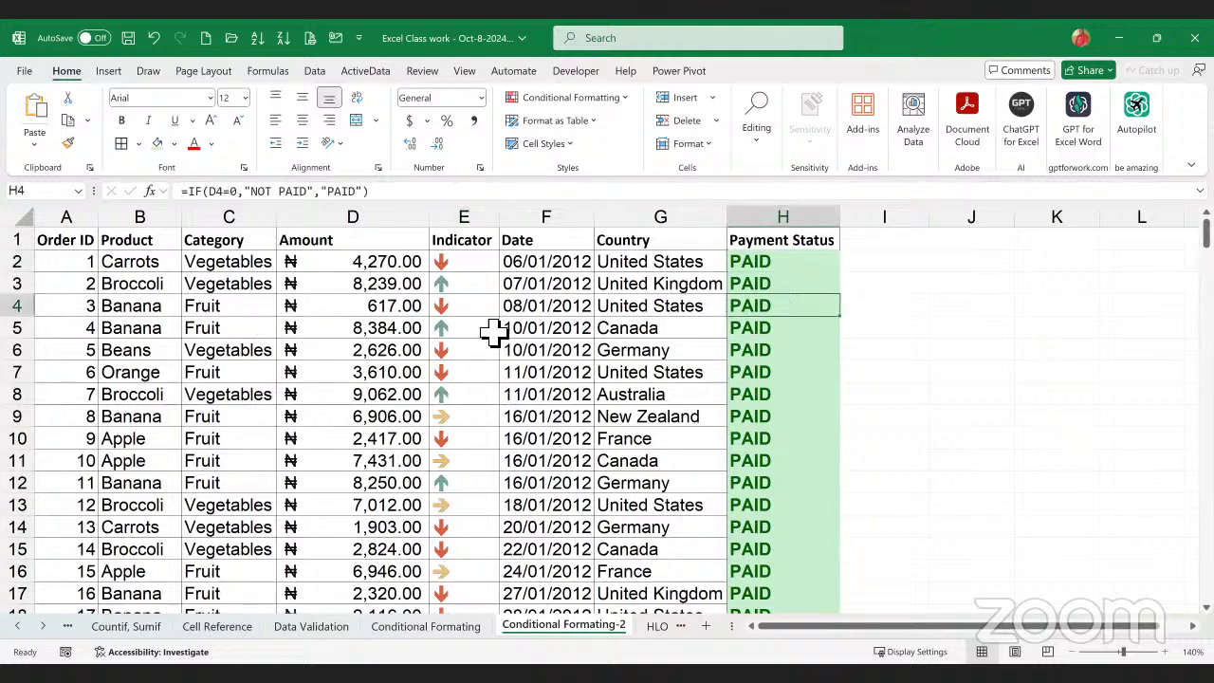
left_click(772, 265)
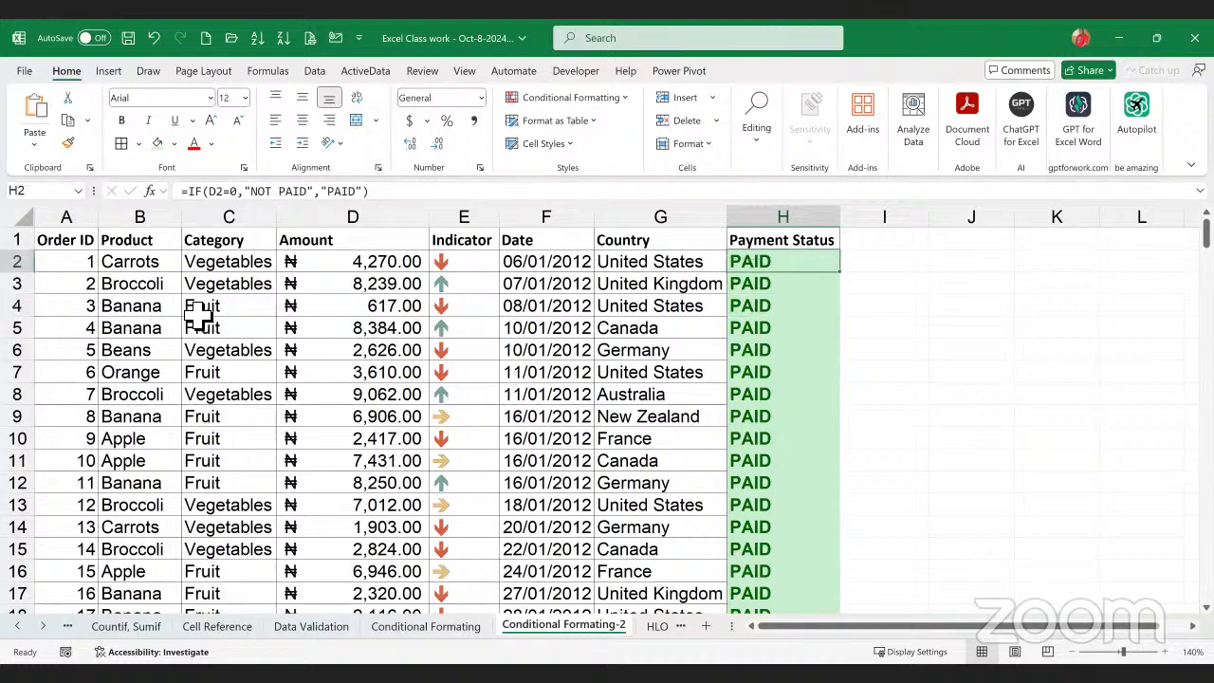
left_click(133, 271)
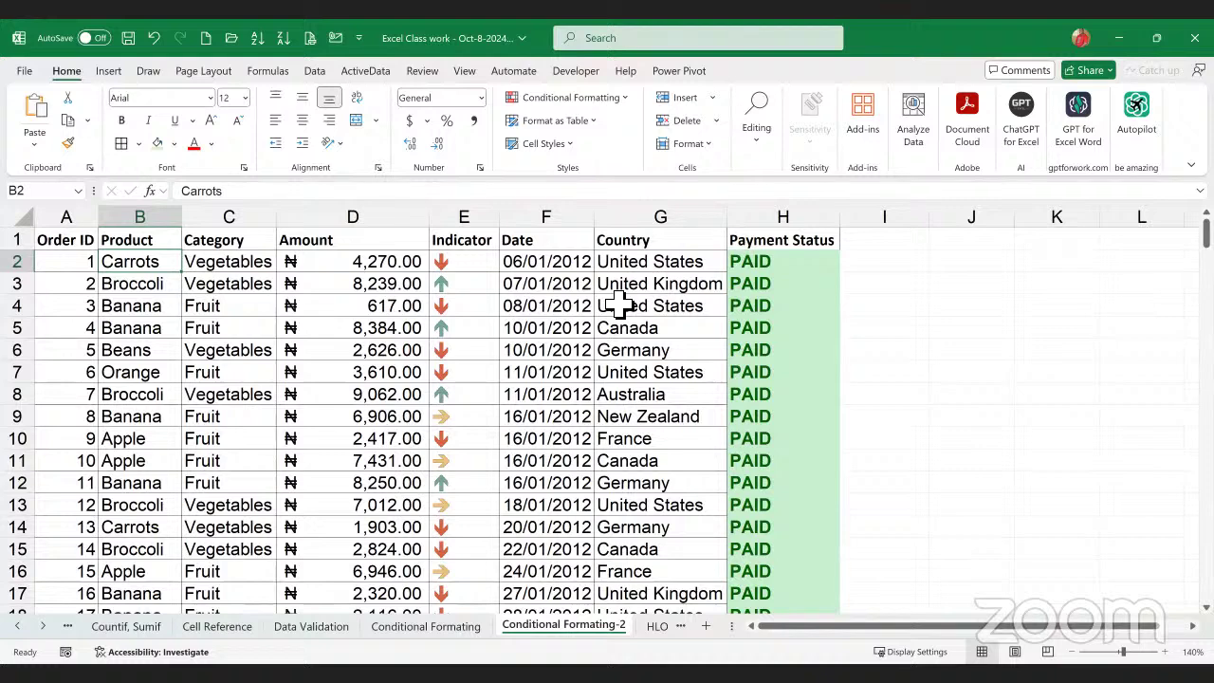
left_click(647, 269)
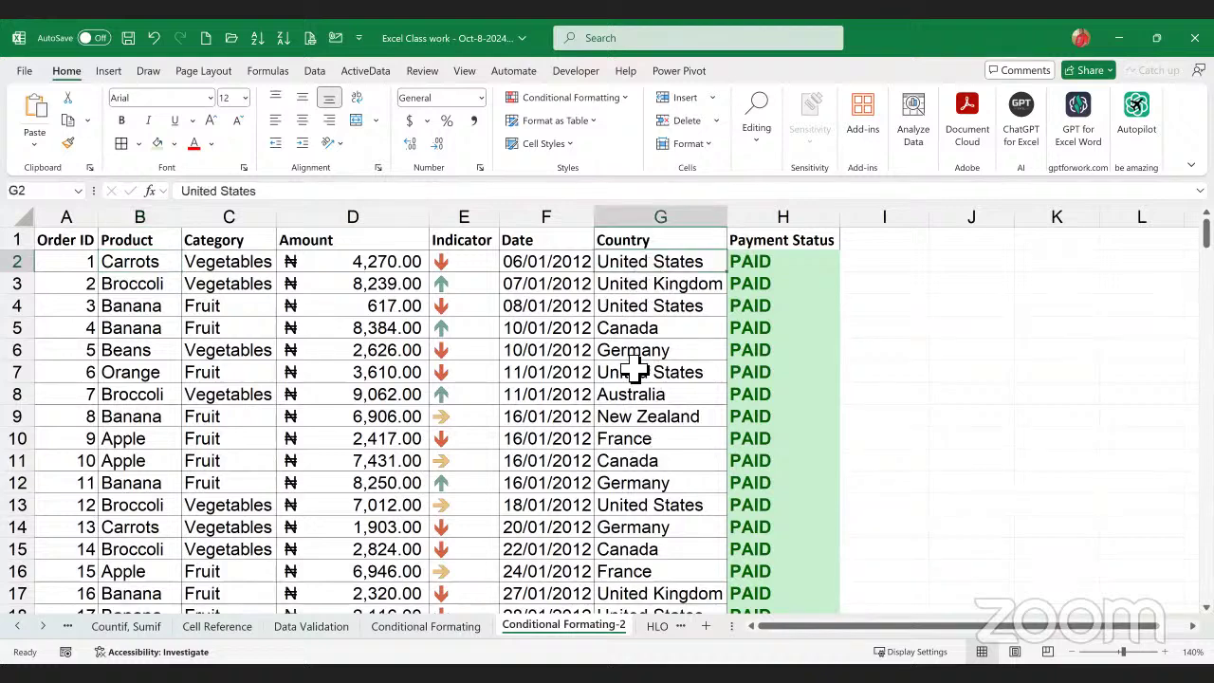
left_click(652, 393)
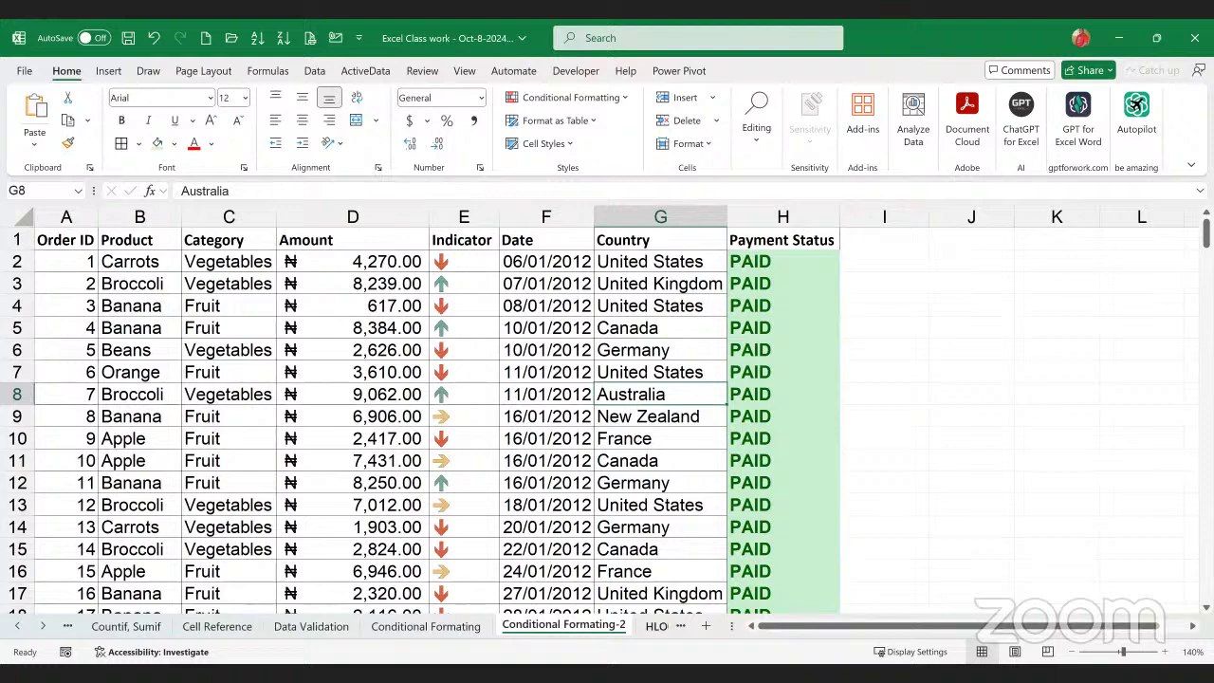
- Examine the horizontal dataset in B5:E8 on the HLOOKUP-VLOOKUP sheet and the HLOOKUP formula for Egg in C11
key("ctrl+Page_Down")
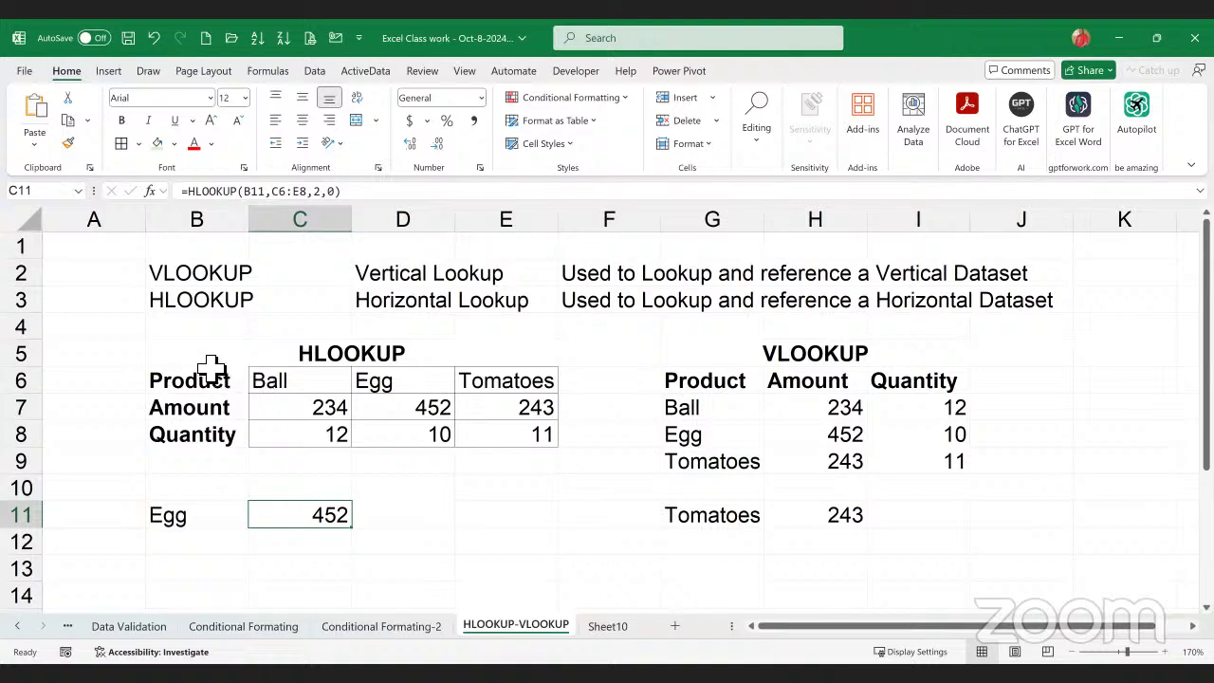
left_click(349, 359)
left_click_drag(472, 424, 480, 439)
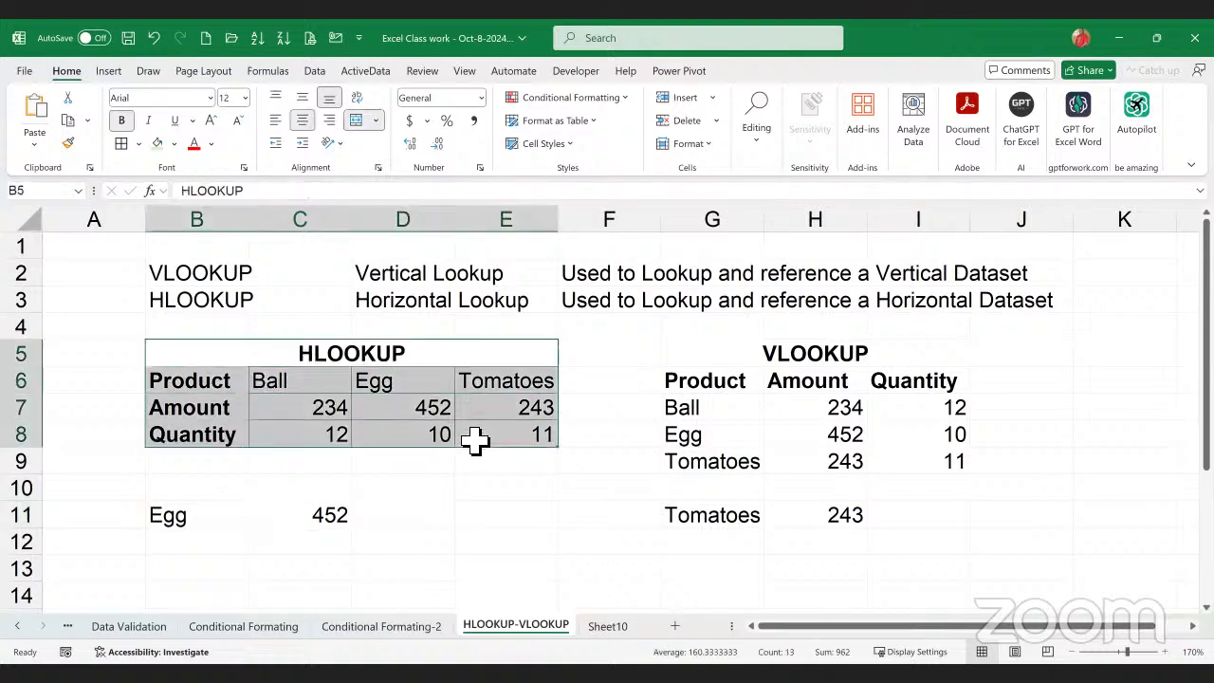
left_click(403, 408)
left_click_drag(390, 363, 434, 433)
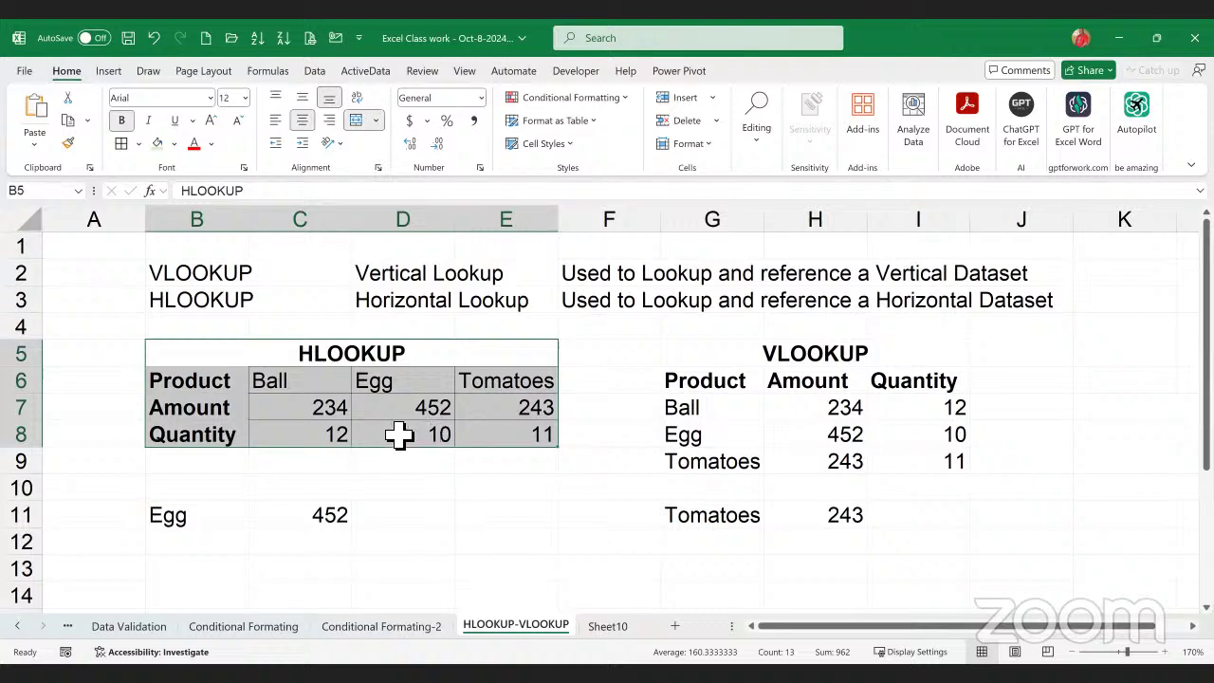
left_click(313, 413)
left_click_drag(203, 361, 361, 432)
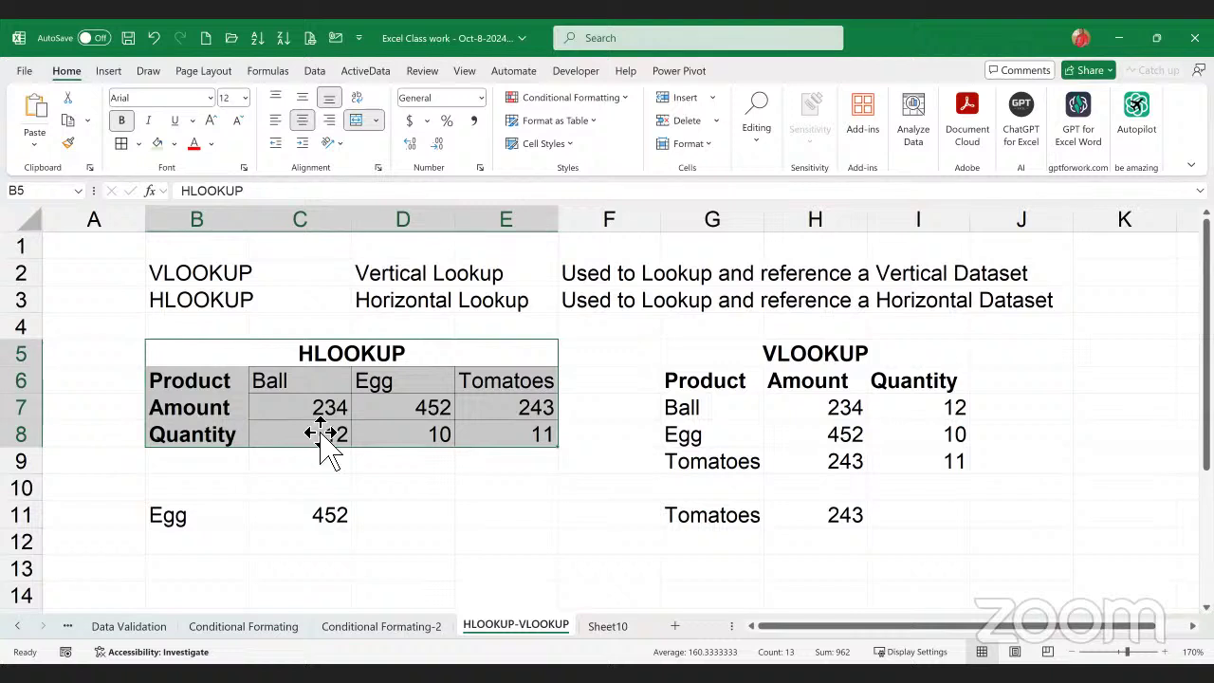
left_click(323, 436)
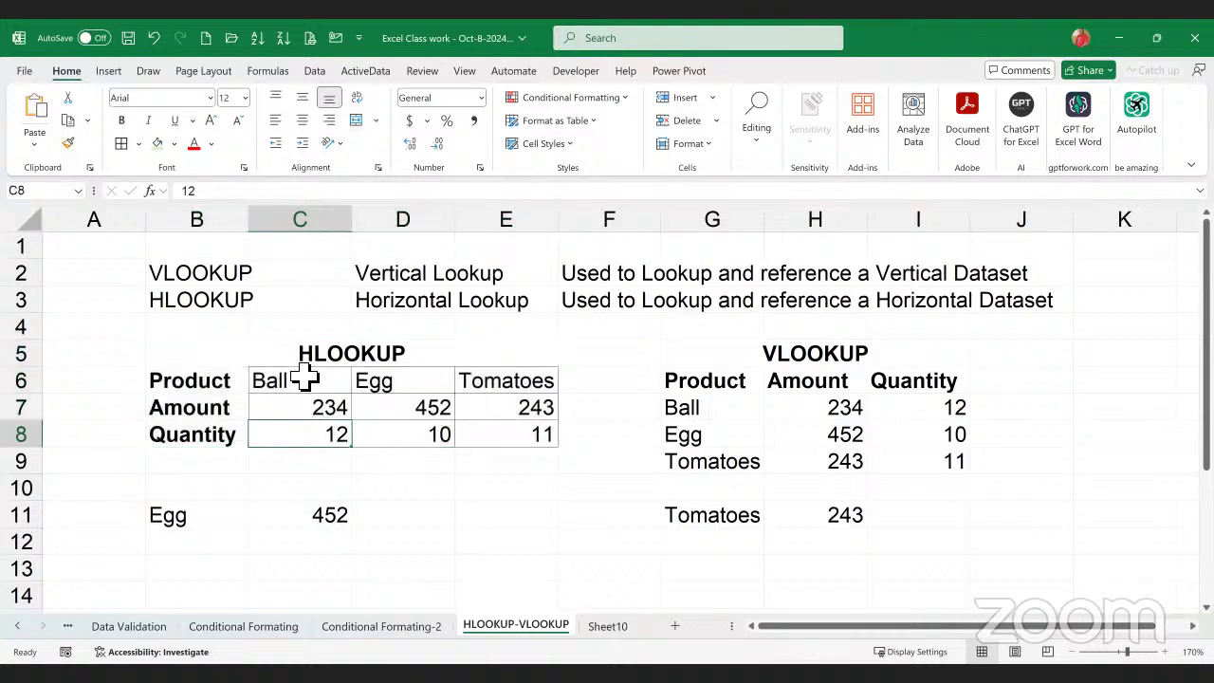
left_click(328, 528)
left_click(185, 532)
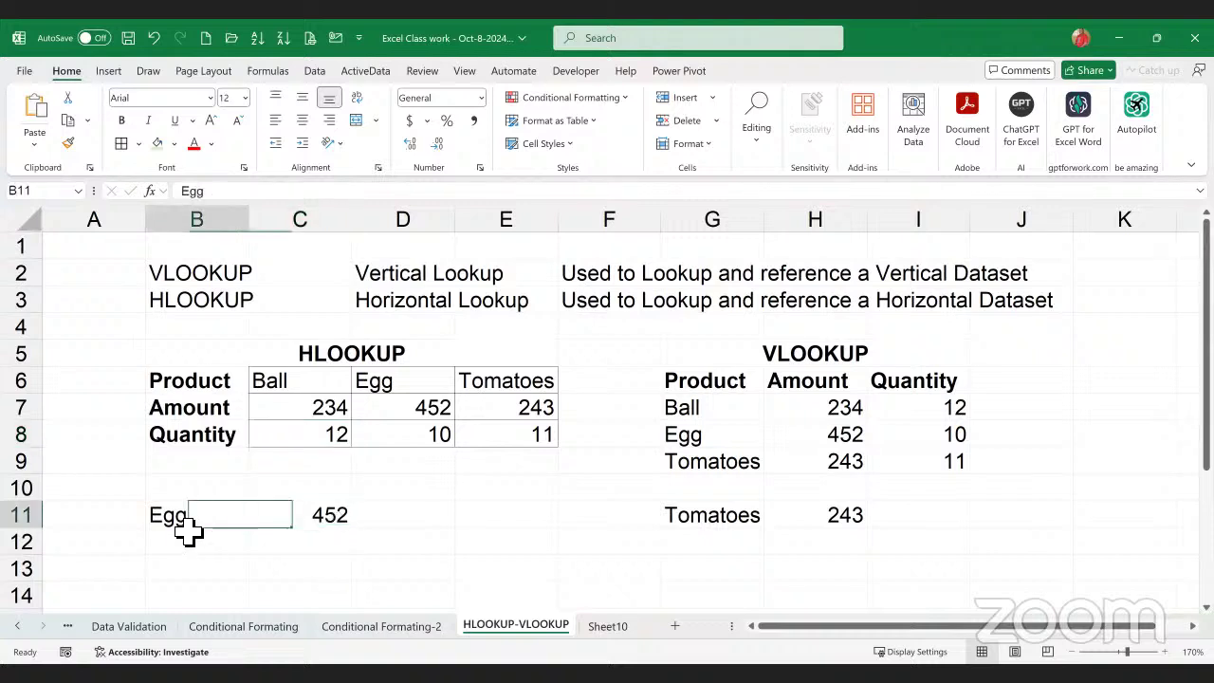
left_click(320, 527)
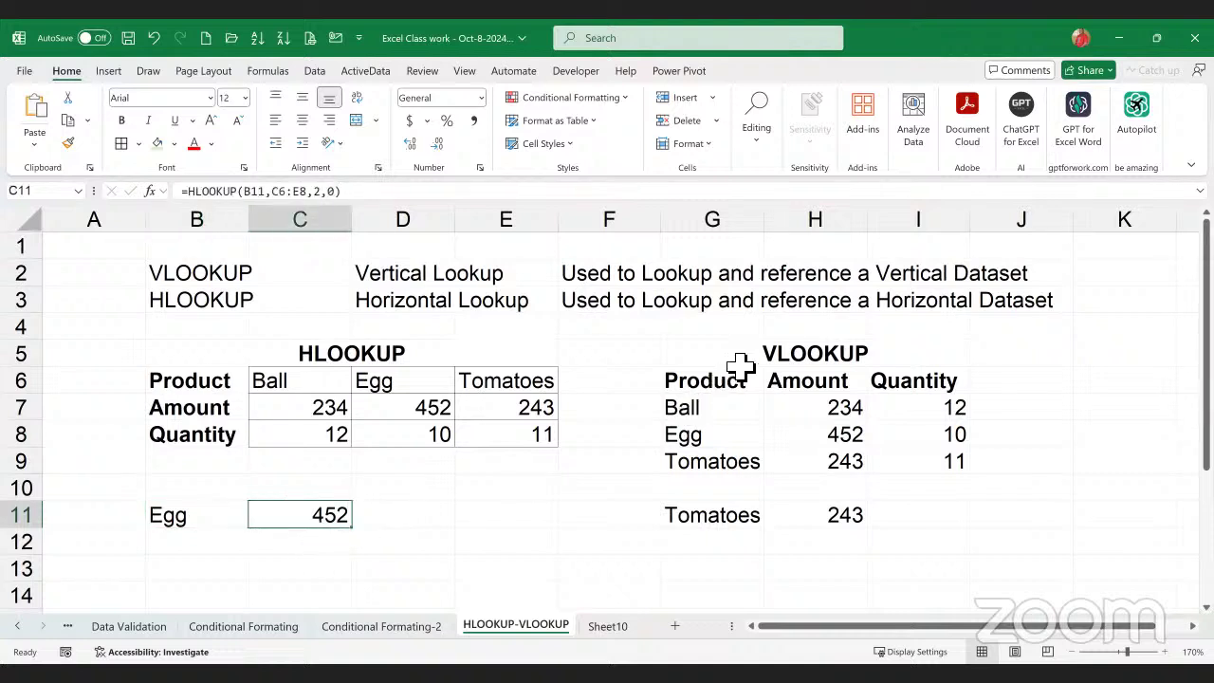
- Examine the vertical dataset under the VLOOKUP heading, including the TRANSPOSE formula behind its Product column
left_click_drag(739, 359, 794, 524)
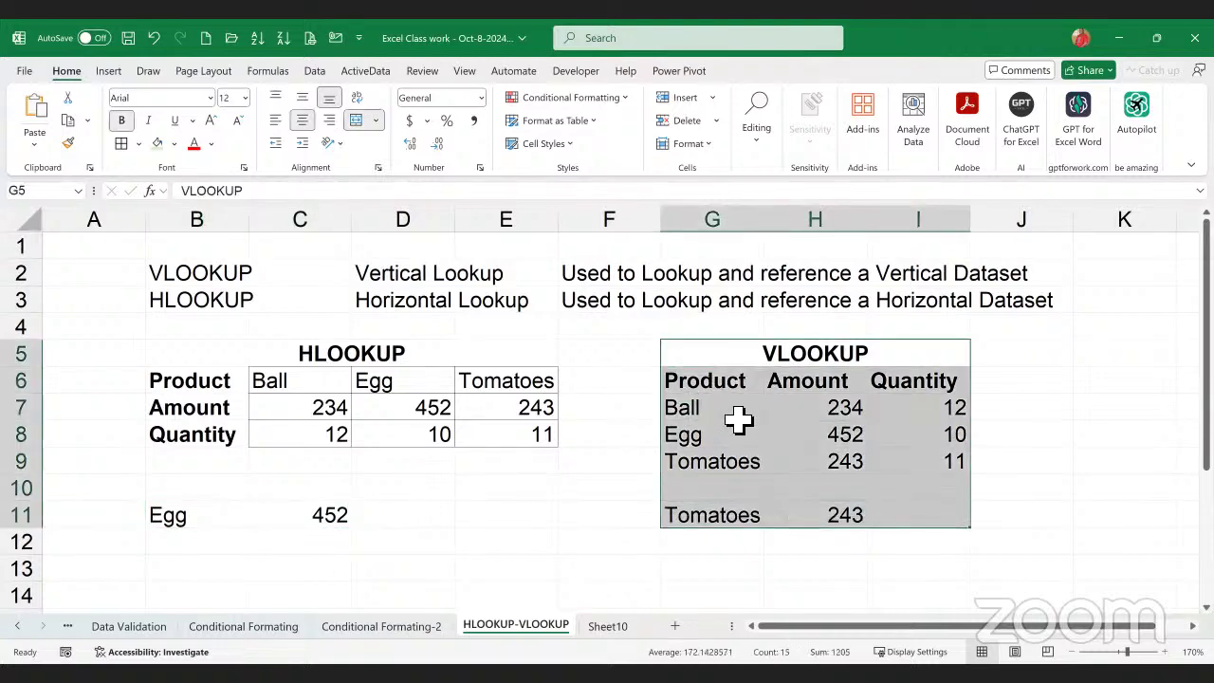
left_click_drag(715, 383, 720, 464)
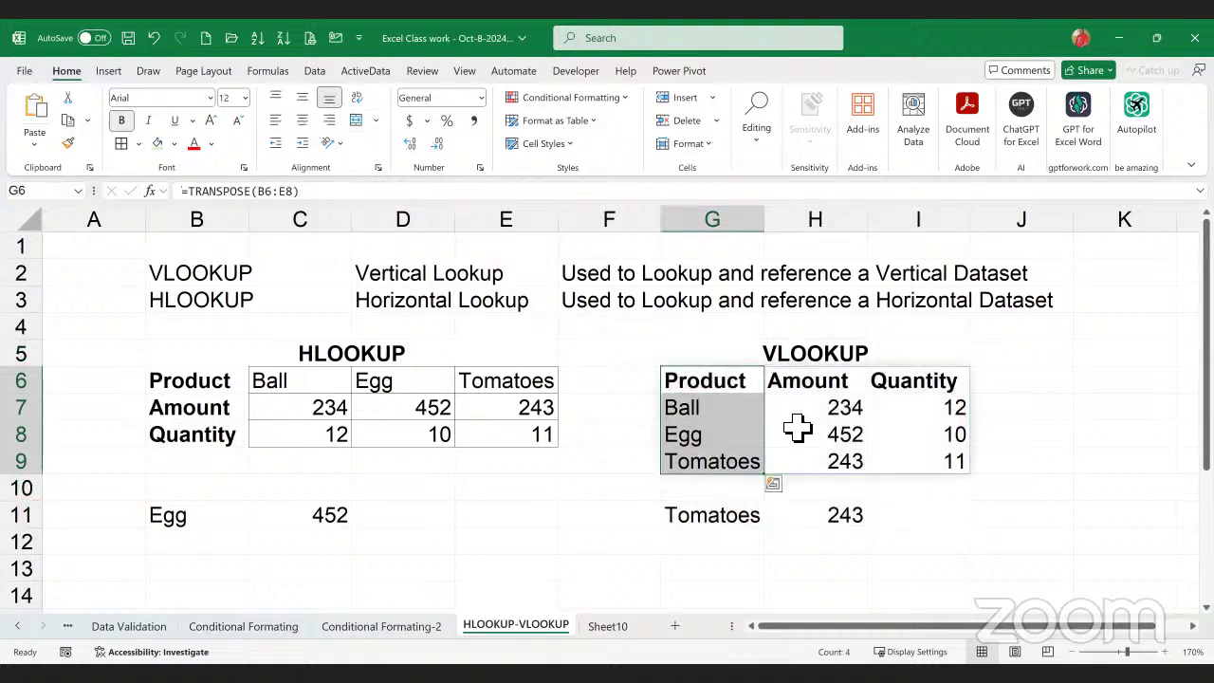
left_click(695, 415)
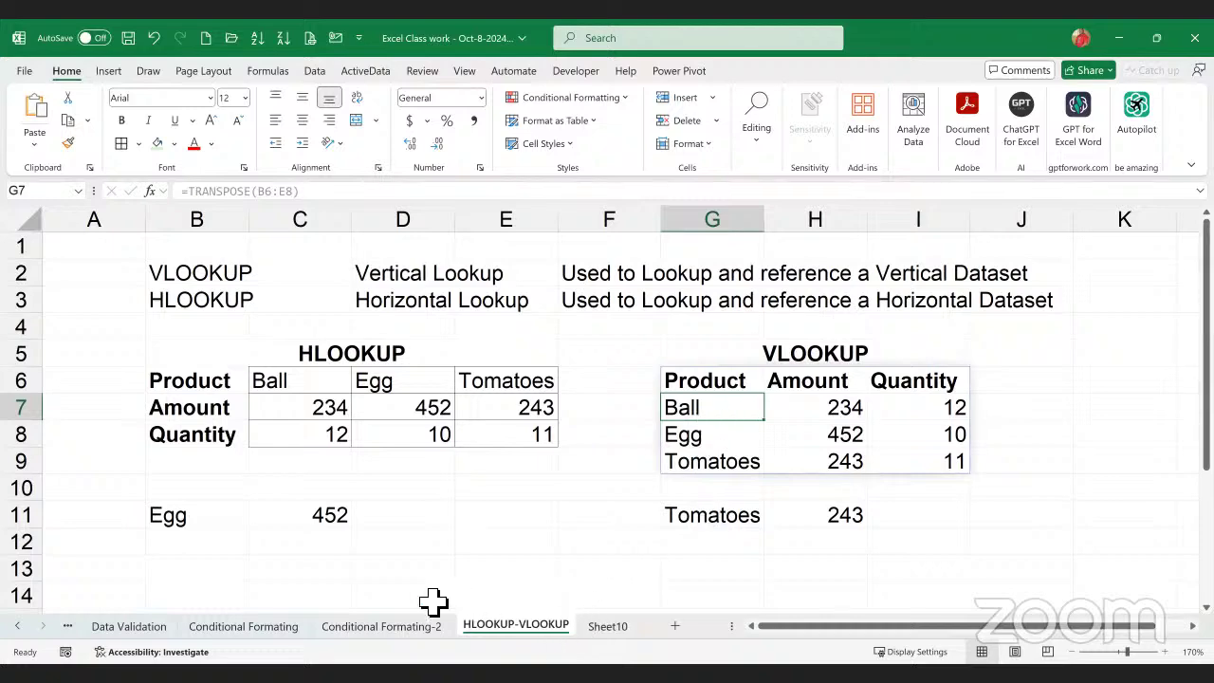
scroll(498, 537, "down", 2)
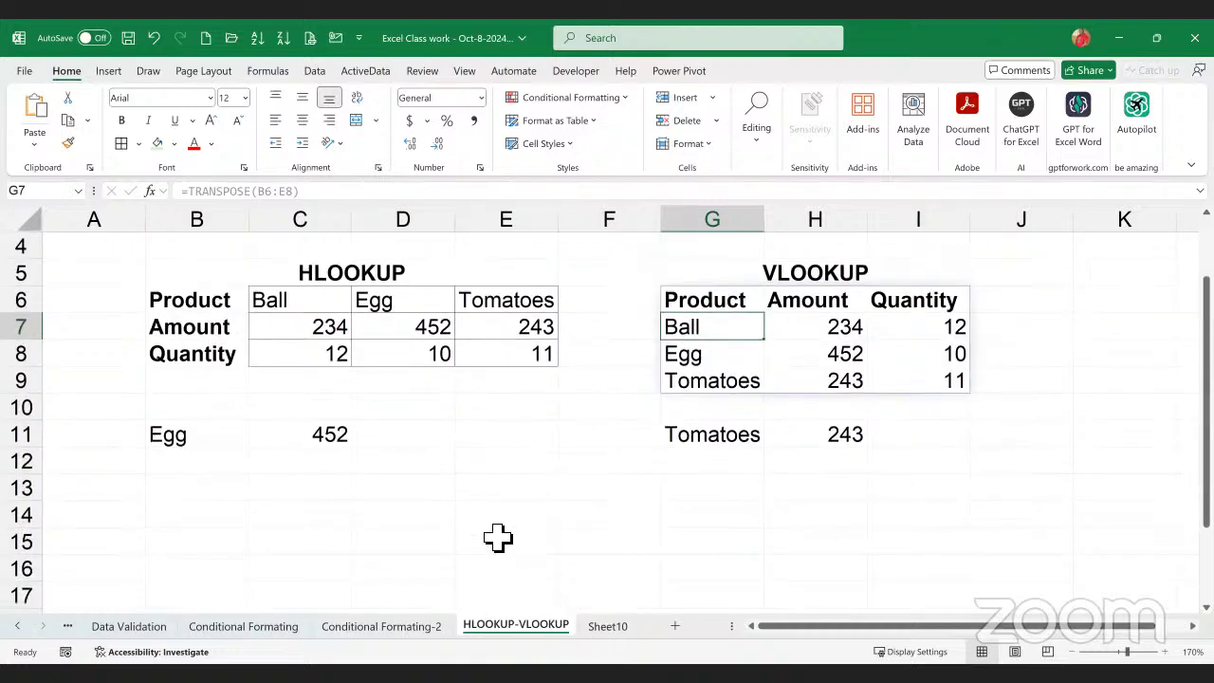
- Look over the VLOOKUP and HLOOKUP definitions, the country figures on Sheet10 and the two Conditional Formating sheets
scroll(497, 538, "up", 2)
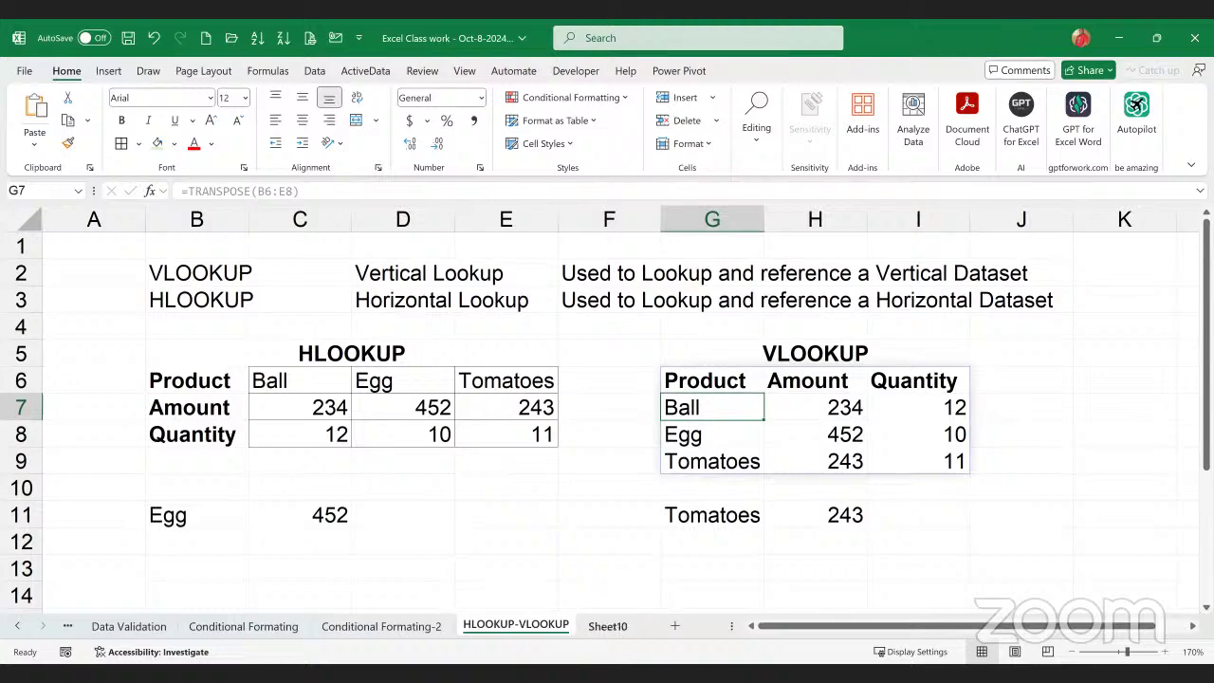
left_click(607, 626)
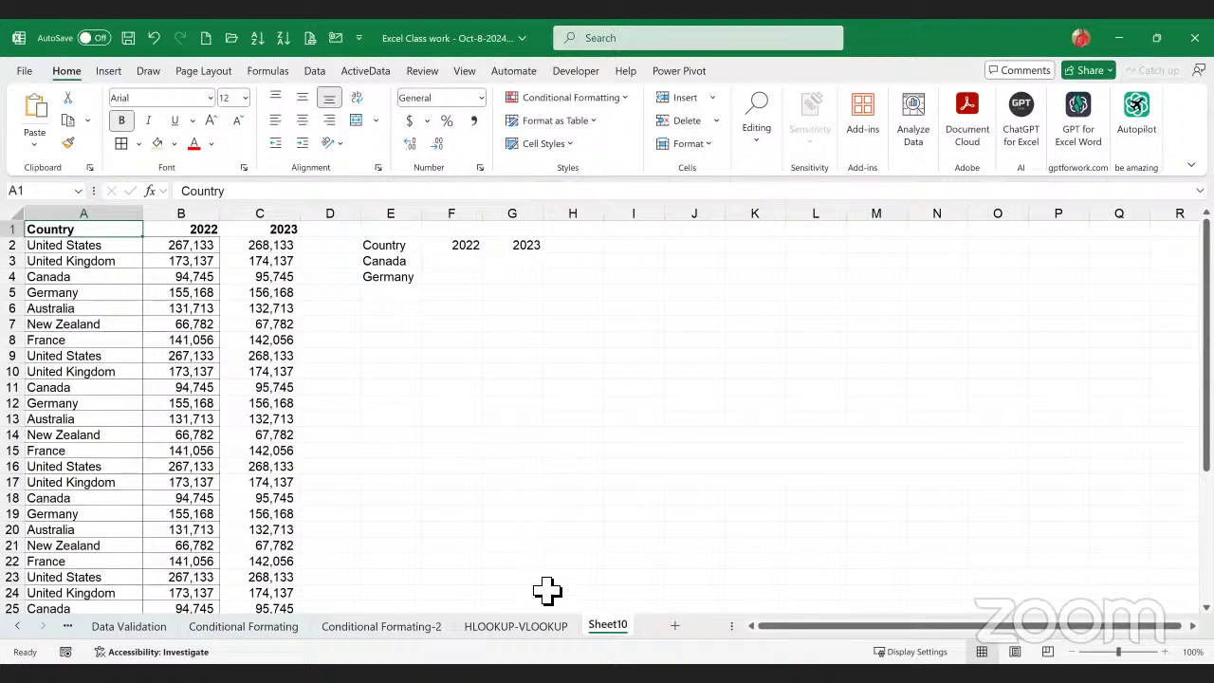
left_click_drag(531, 635, 474, 560)
left_click(365, 626)
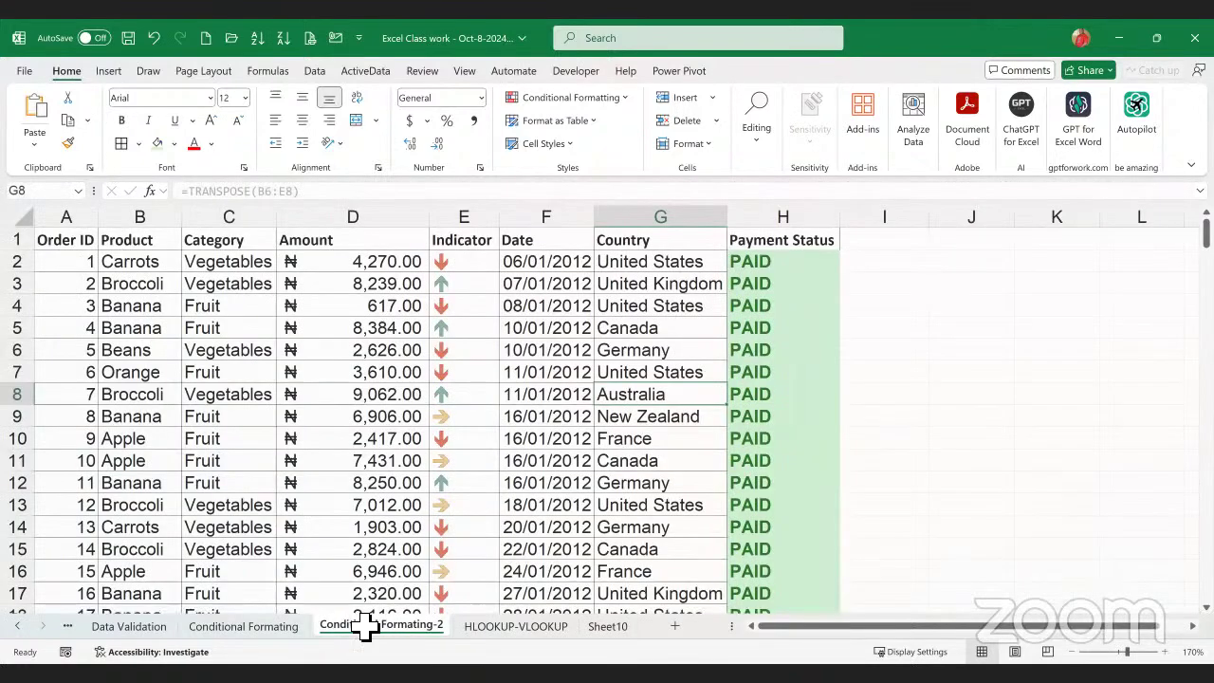
left_click(256, 637)
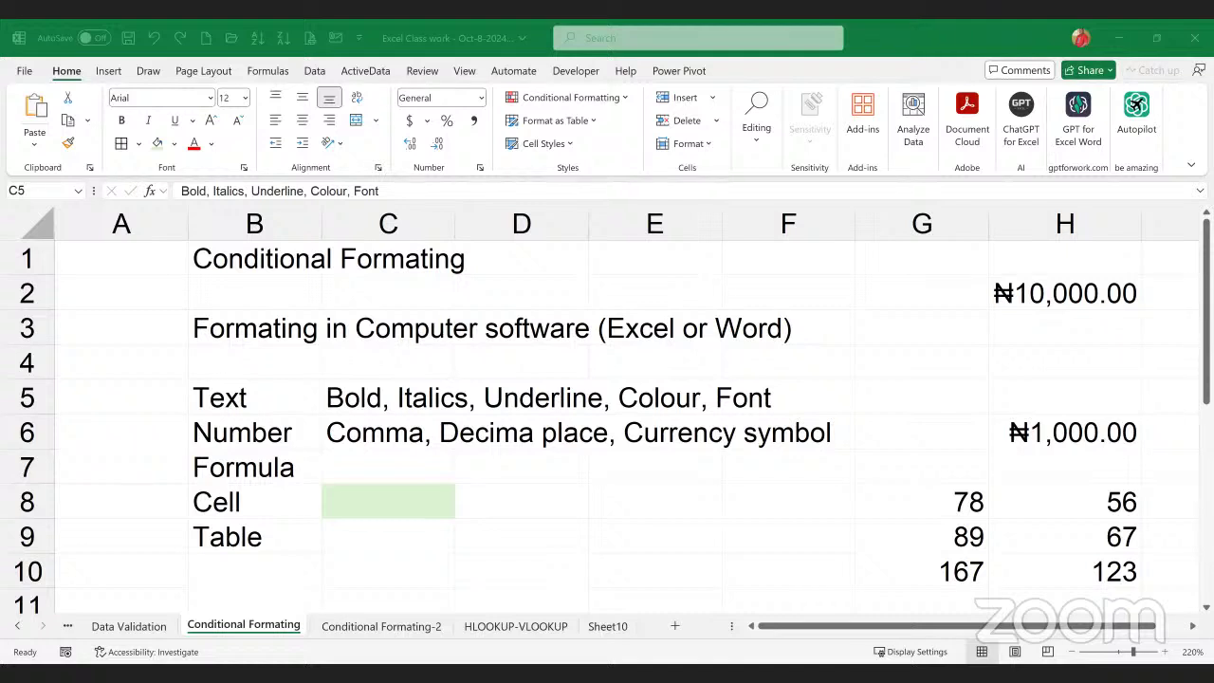
- Copy the whole order dataset, from Order ID to Country, on the Sorting sheet
left_click(17, 626)
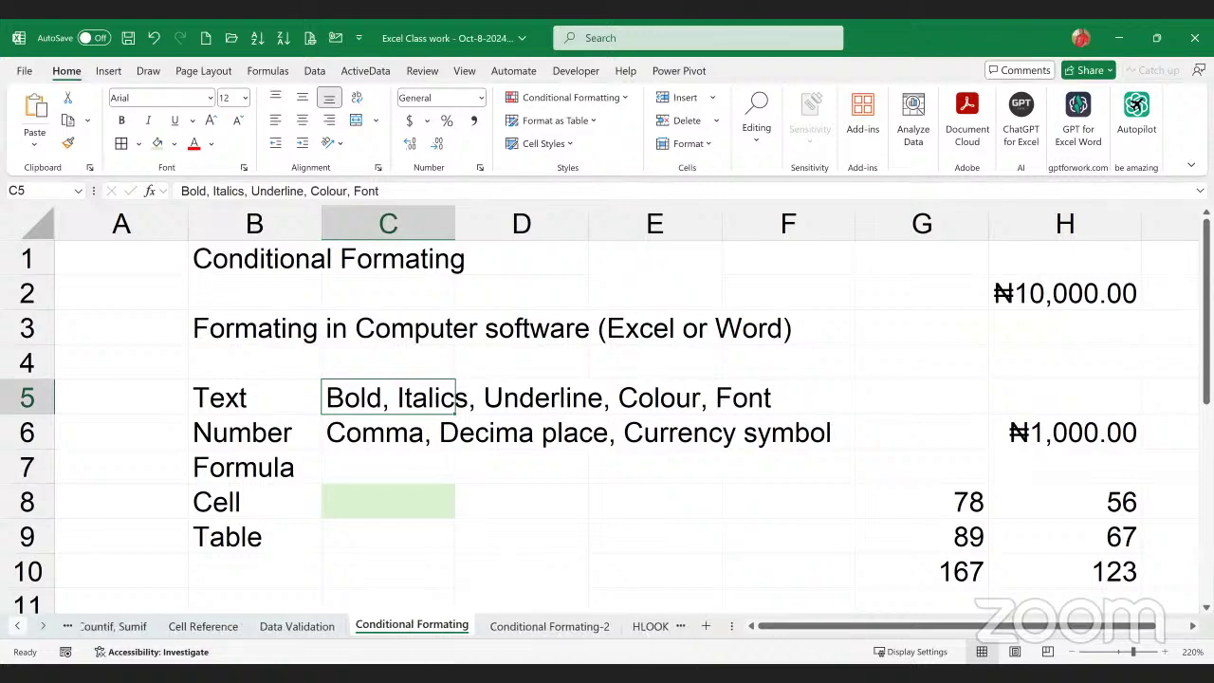
left_click(17, 626)
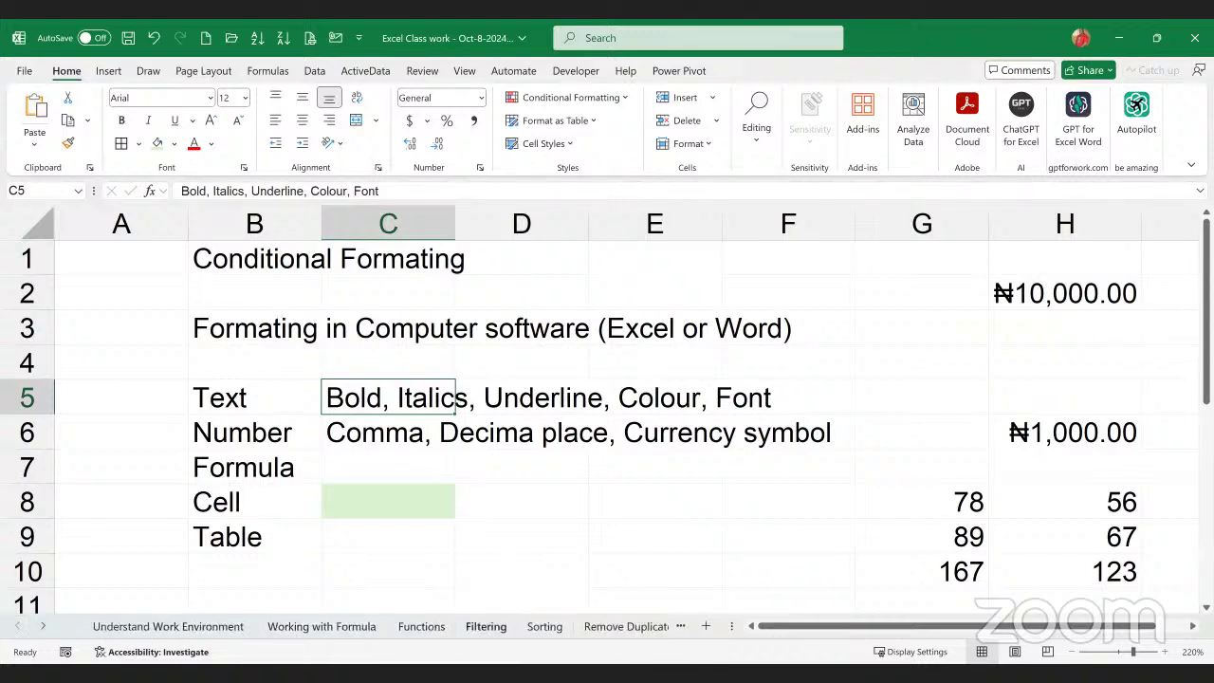
left_click(485, 626)
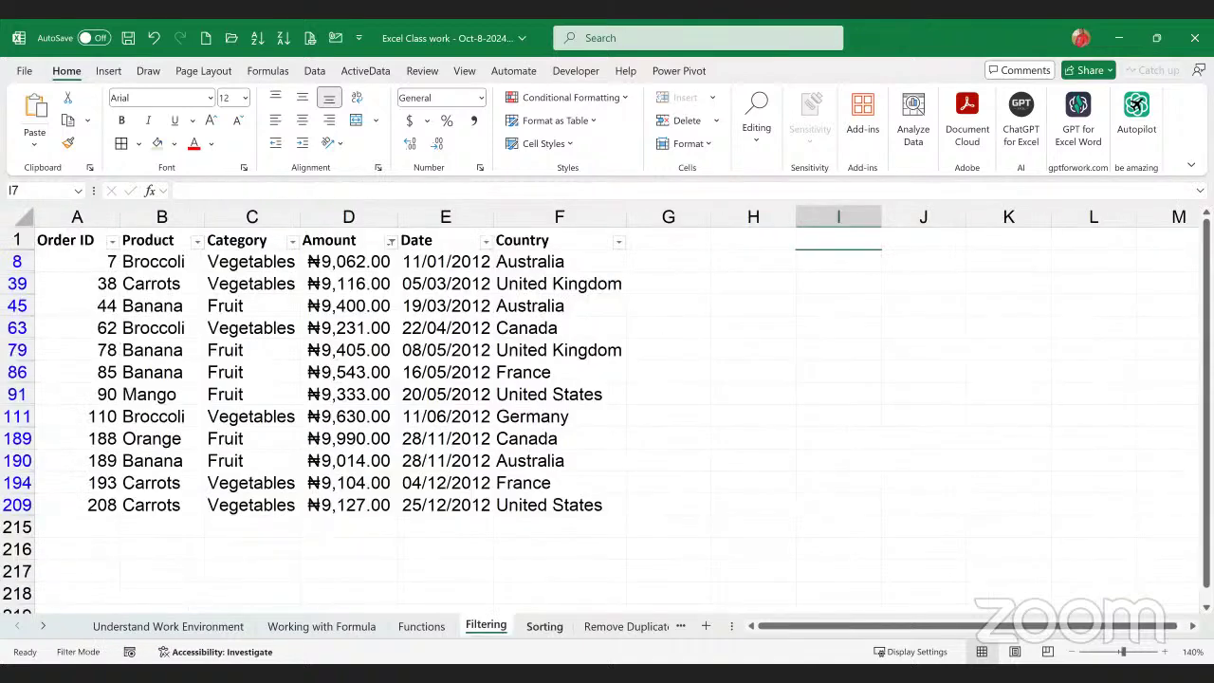
left_click(544, 626)
left_click(70, 121)
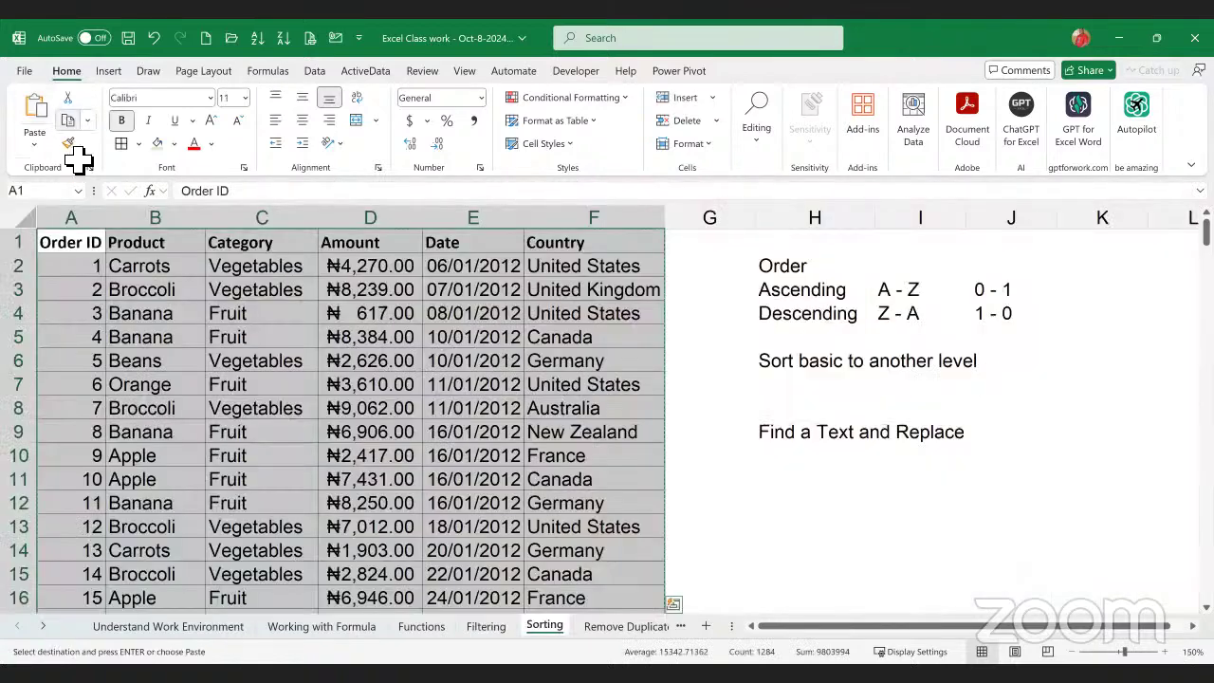
- Add a new sheet after Sheet10 and paste the copied order dataset into it starting at A1
left_click(626, 626)
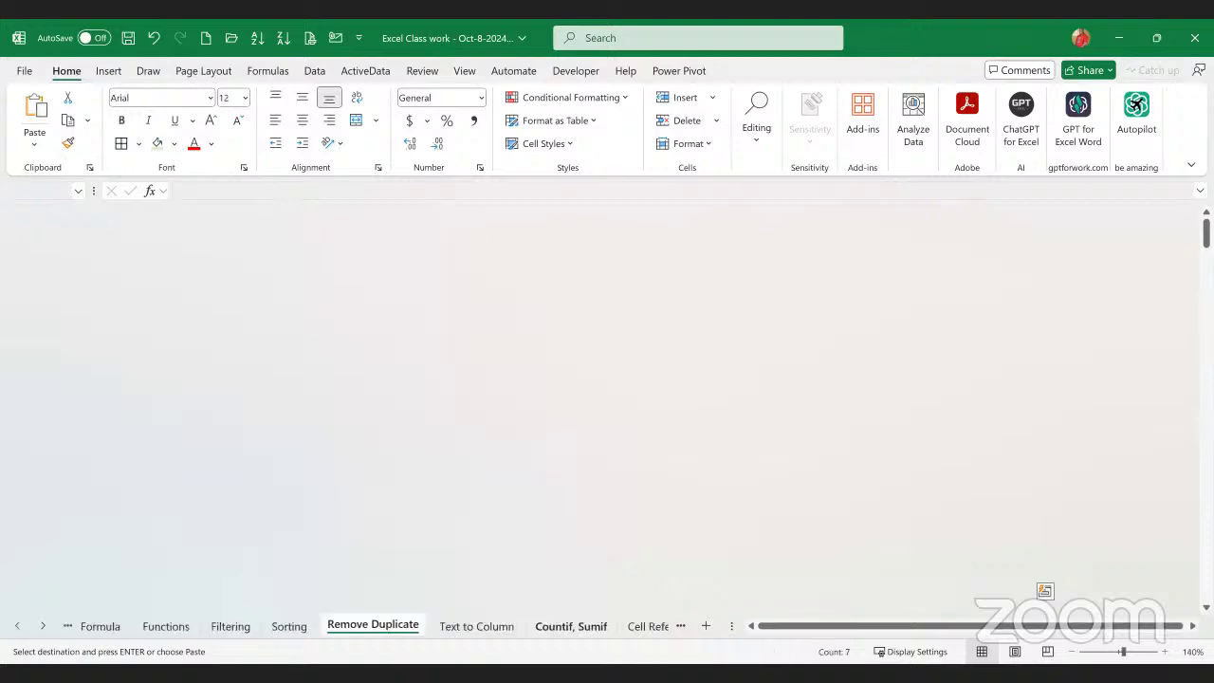
left_click(647, 626)
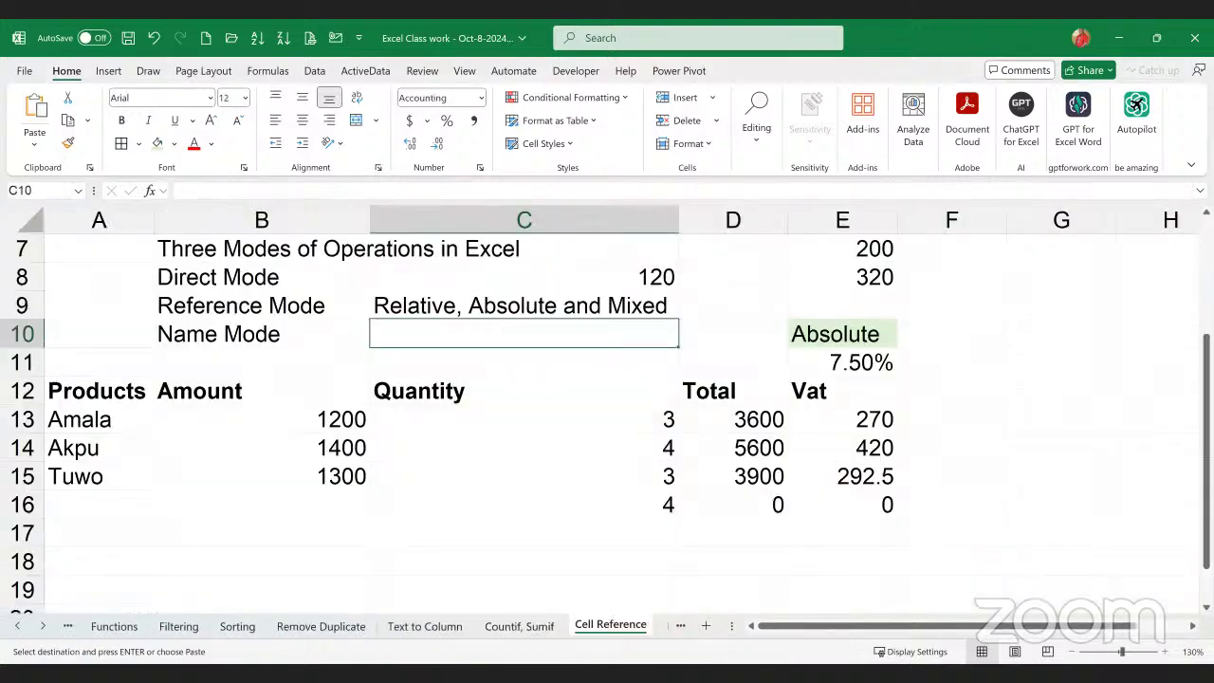
left_click(683, 626)
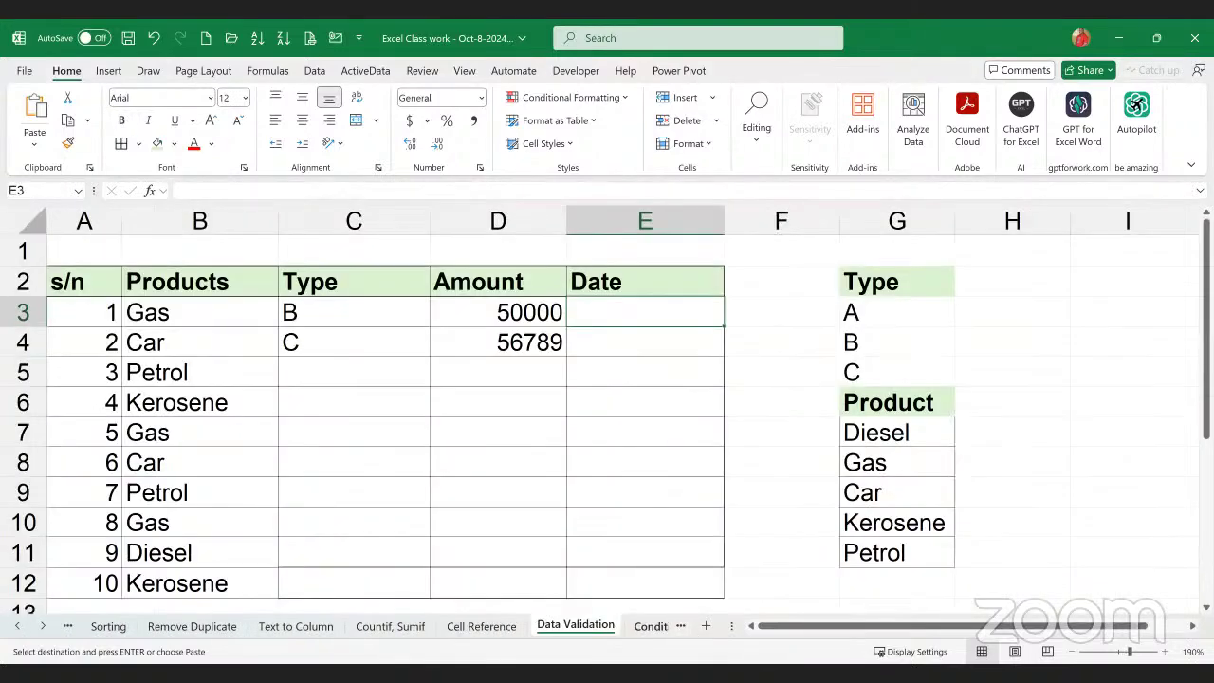
left_click(683, 626)
left_click(681, 626)
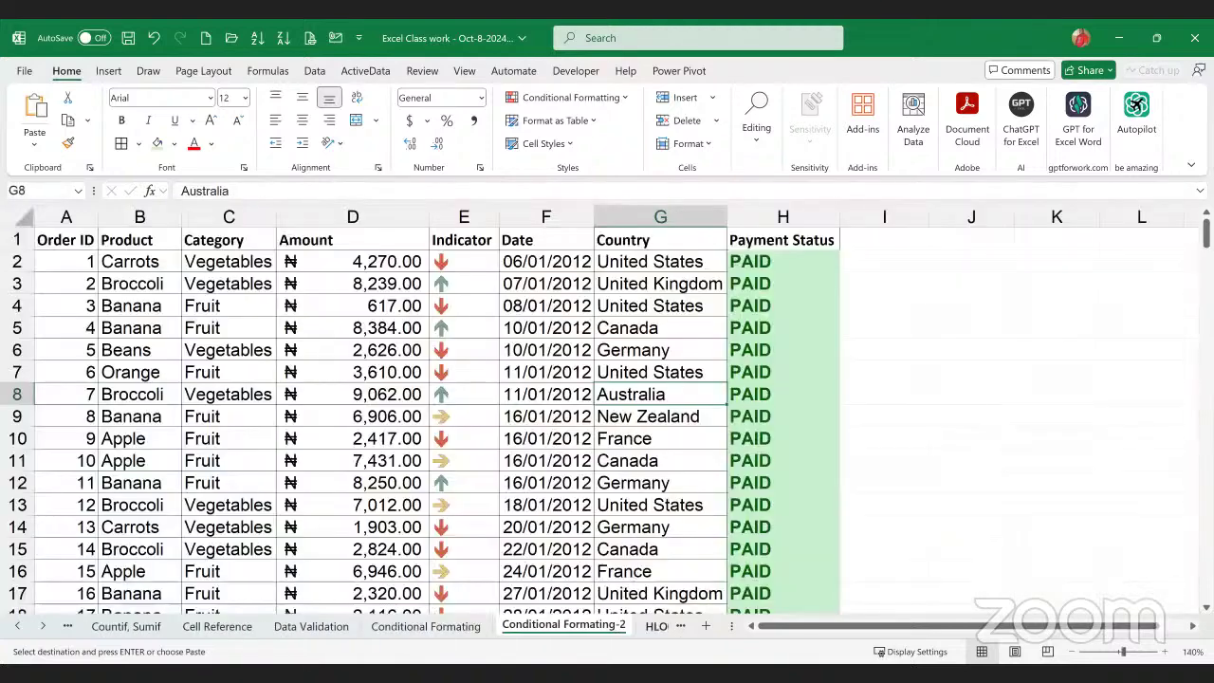
key("ctrl+Page_Down")
key("ctrl+Page_Down")
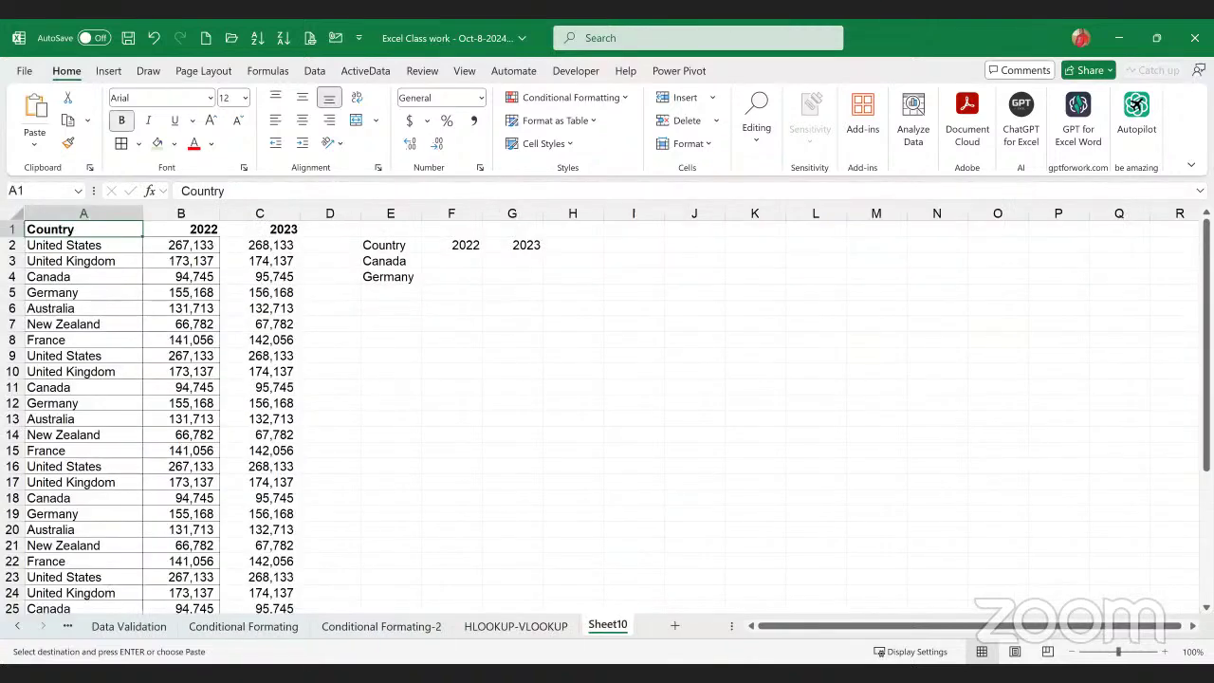
left_click(674, 624)
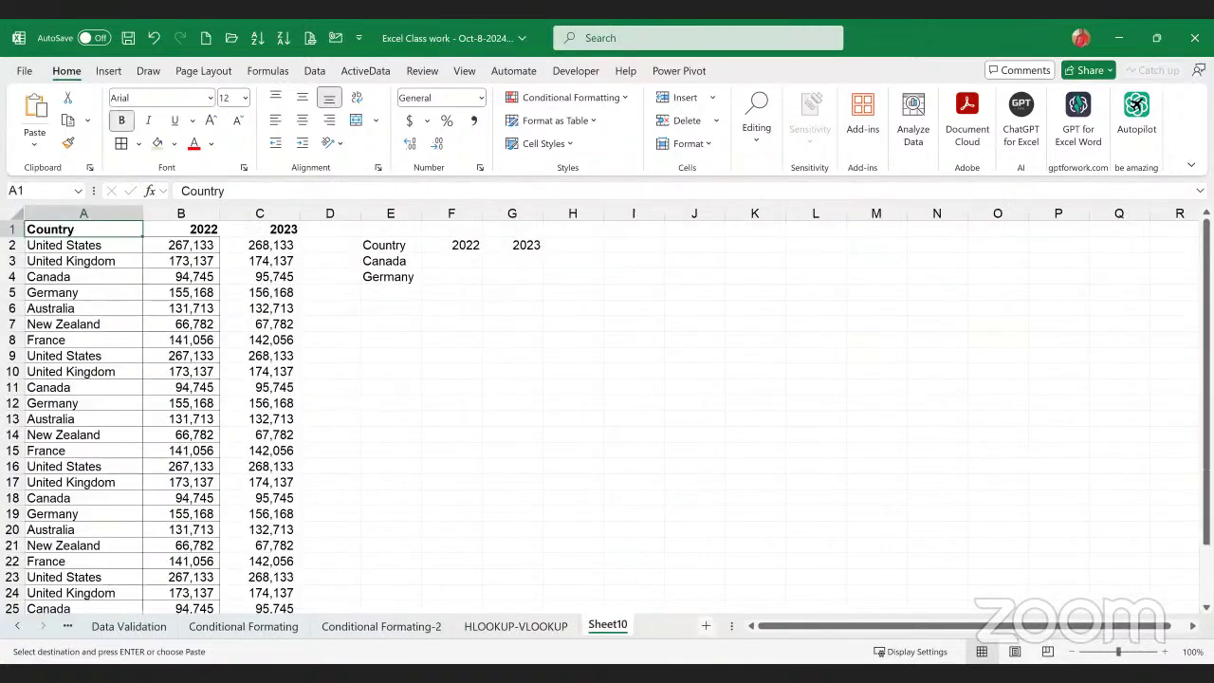
left_click(38, 102)
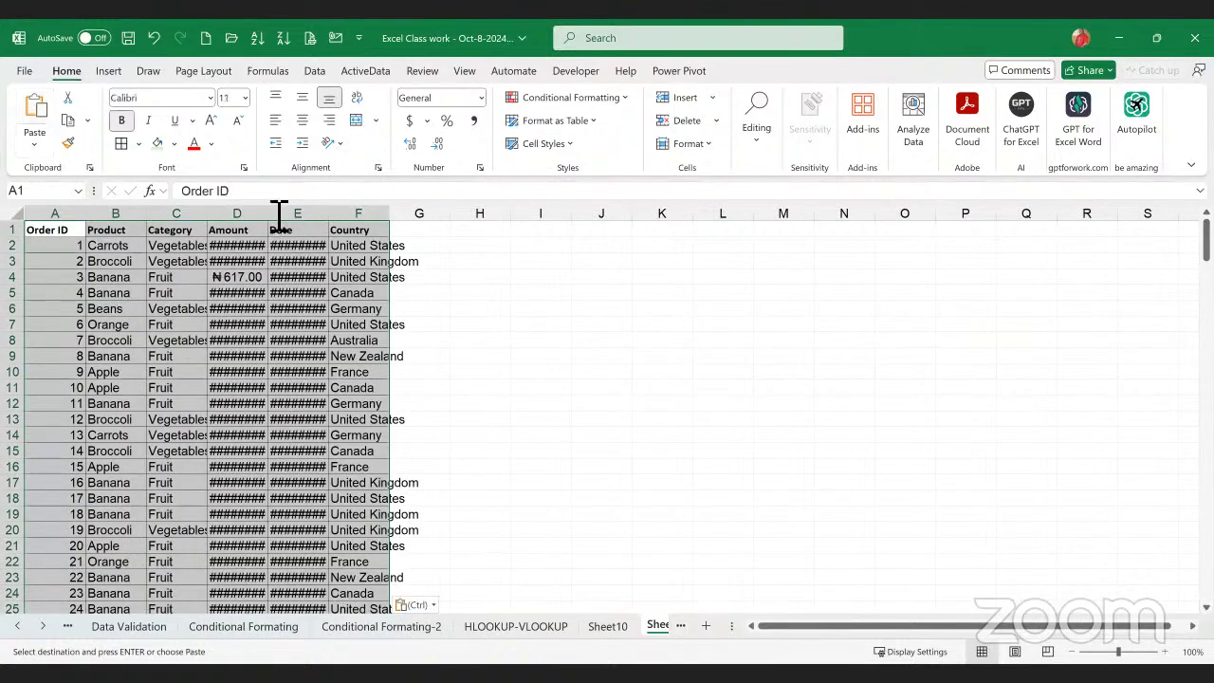
- Fit the widths of the Amount, Date and Country columns to their contents on the new sheet
left_click_drag(275, 225, 277, 225)
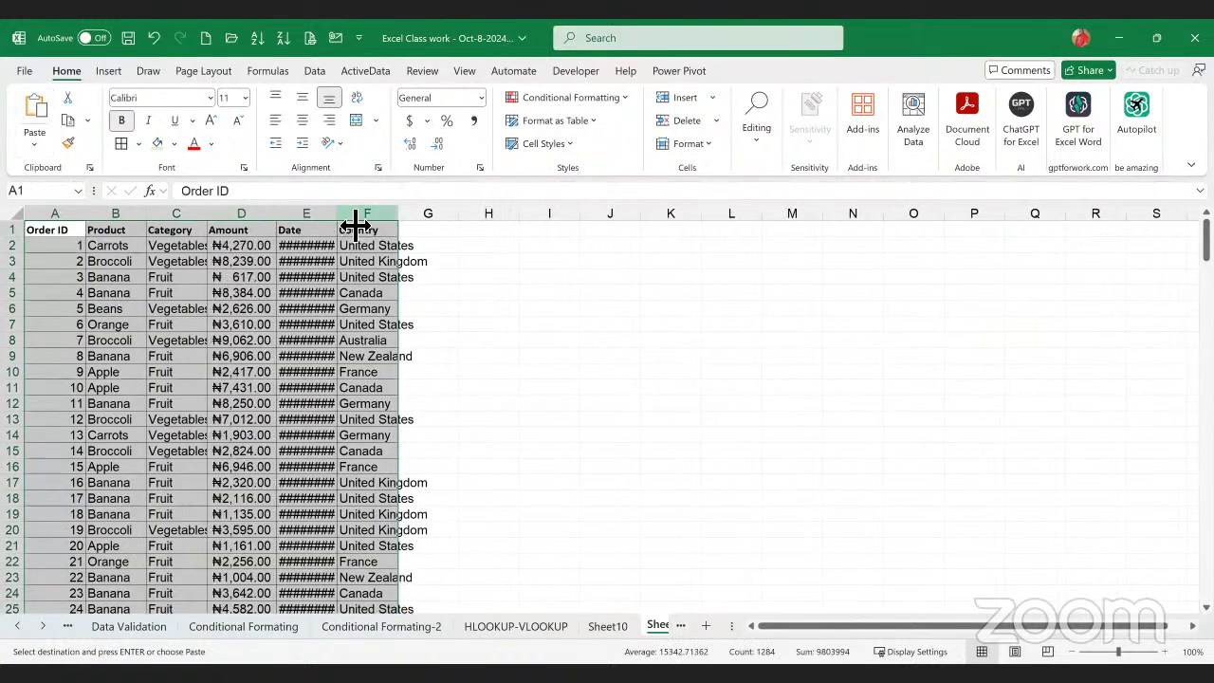
double_click(342, 225)
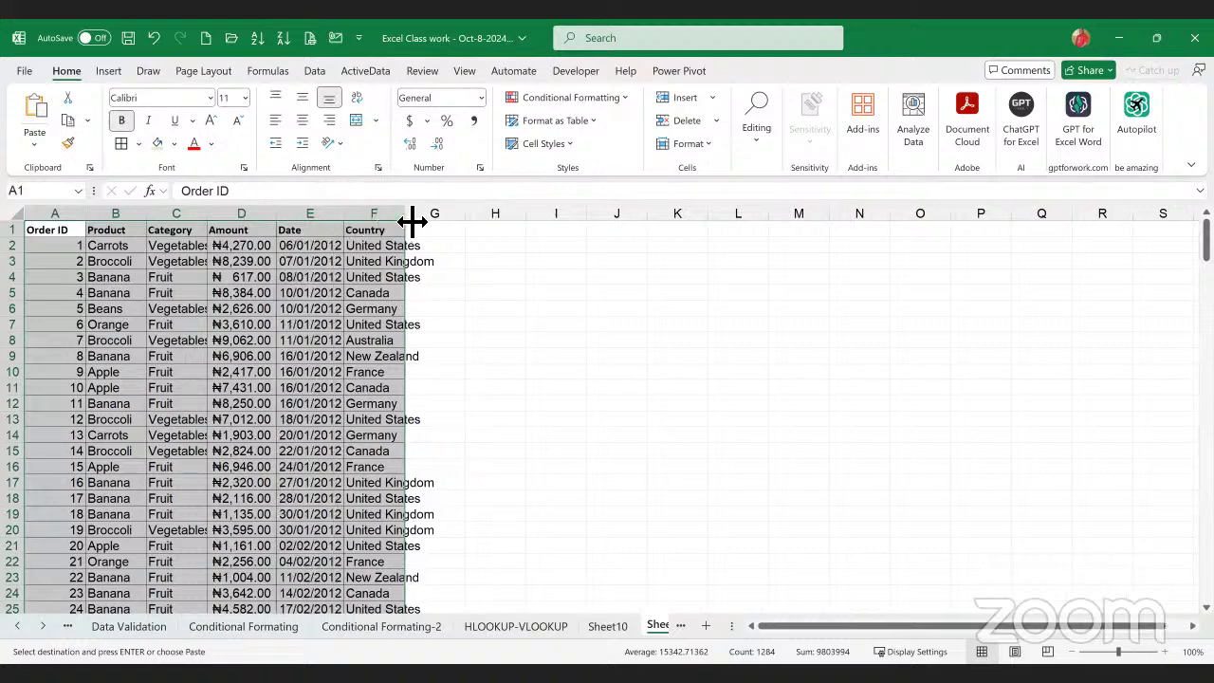
double_click(406, 225)
left_click(370, 361)
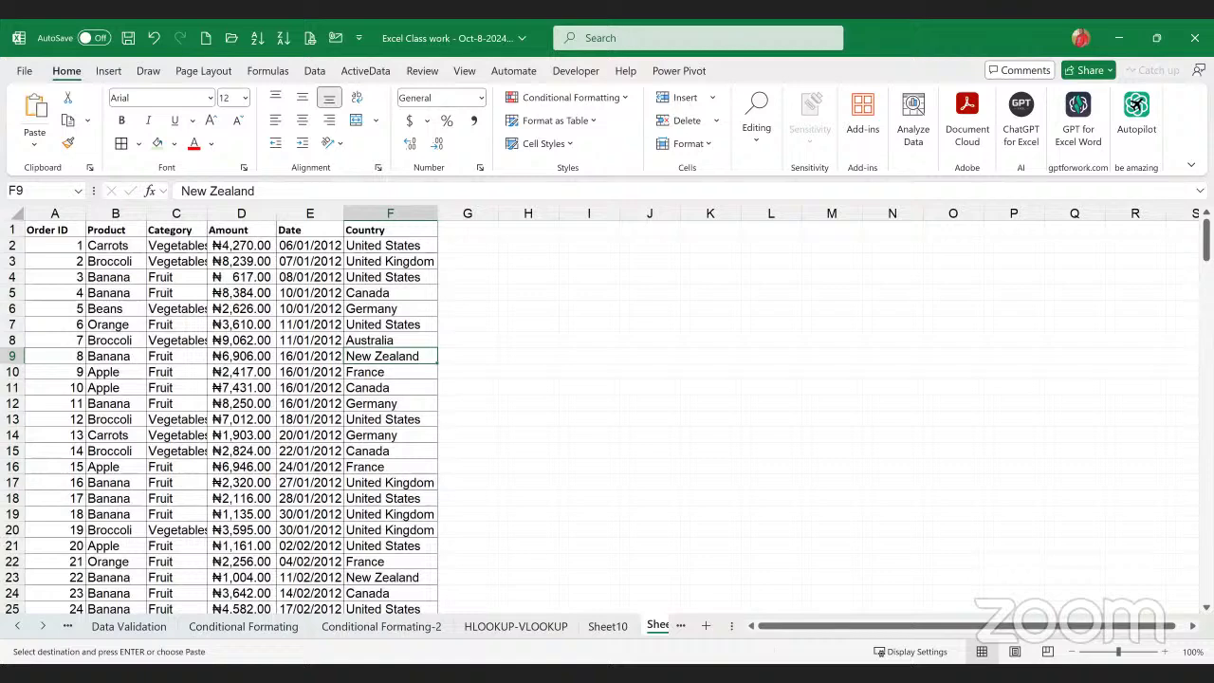
- Rename the new sheet as Working with Names
left_click(658, 625)
double_click(566, 625)
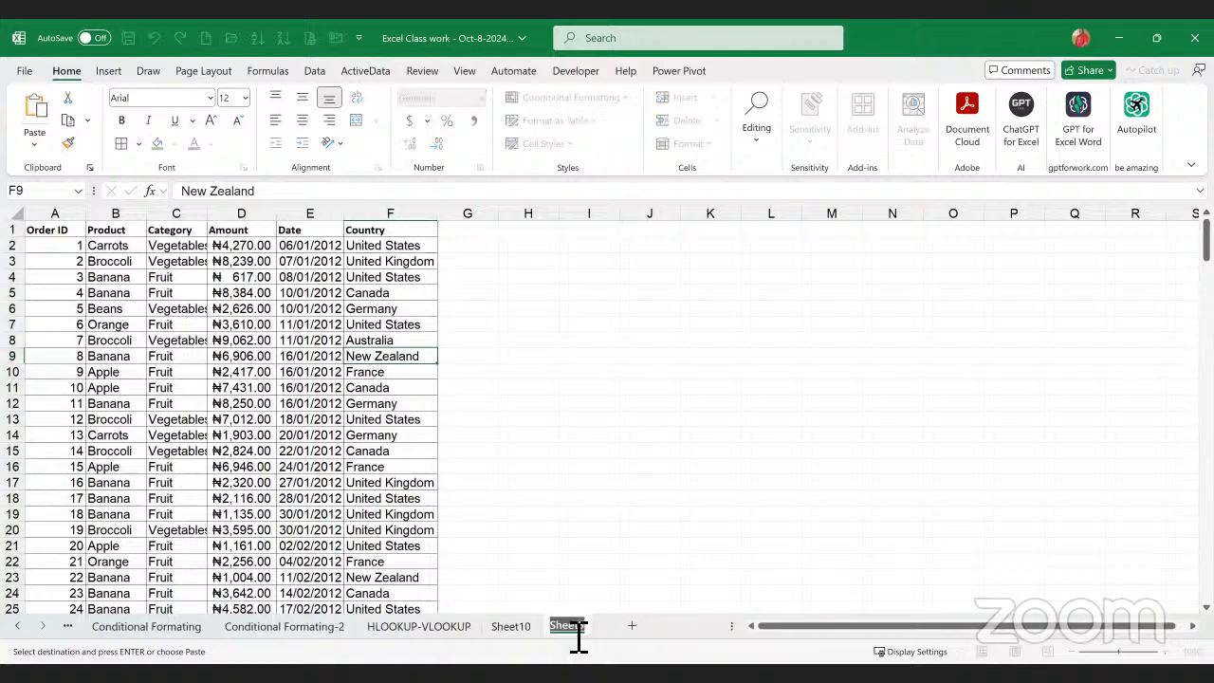
type("Working with Name")
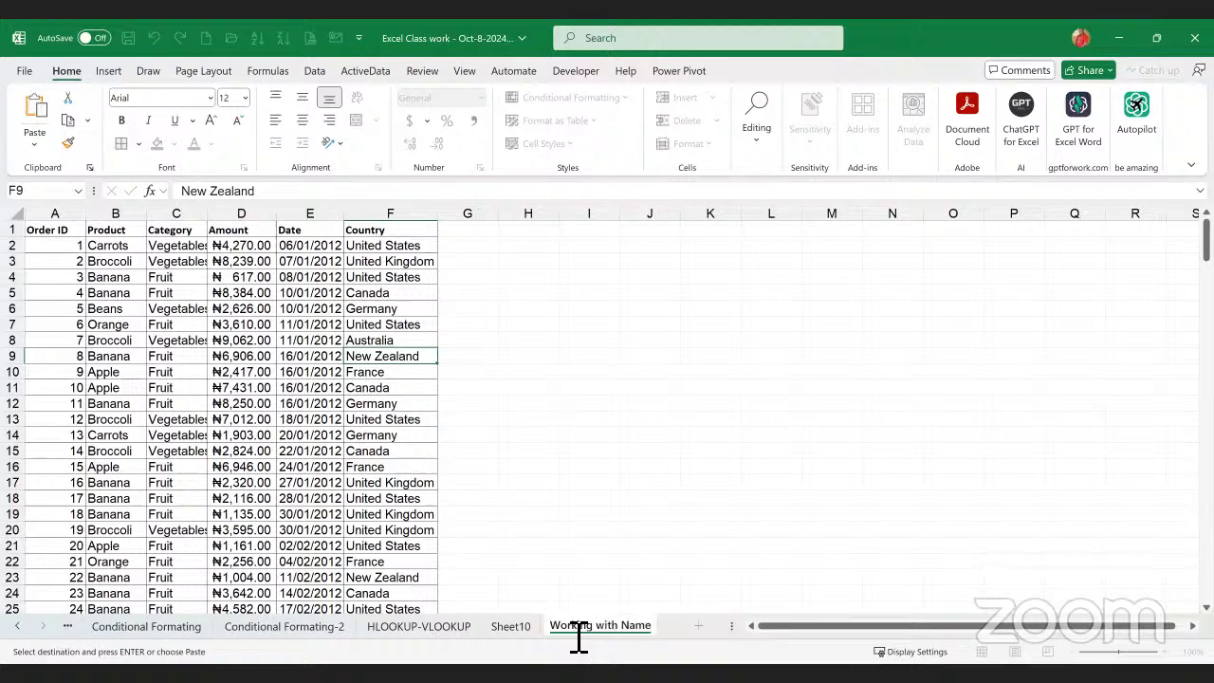
type("s")
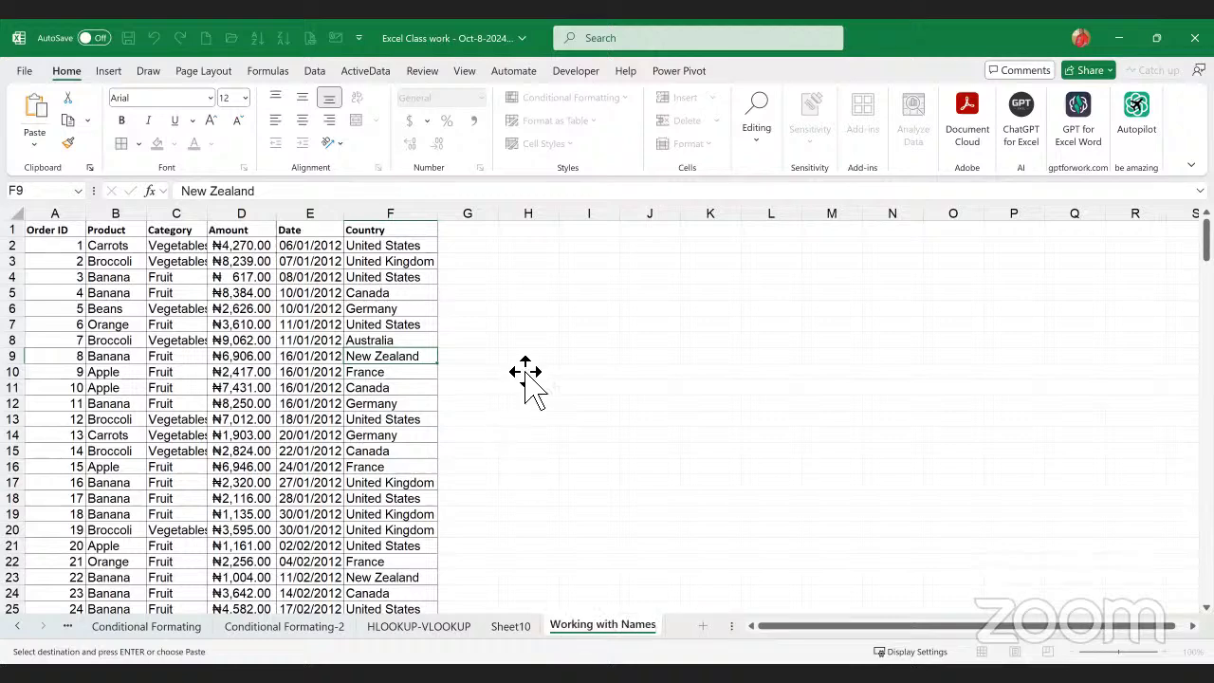
left_click(527, 359)
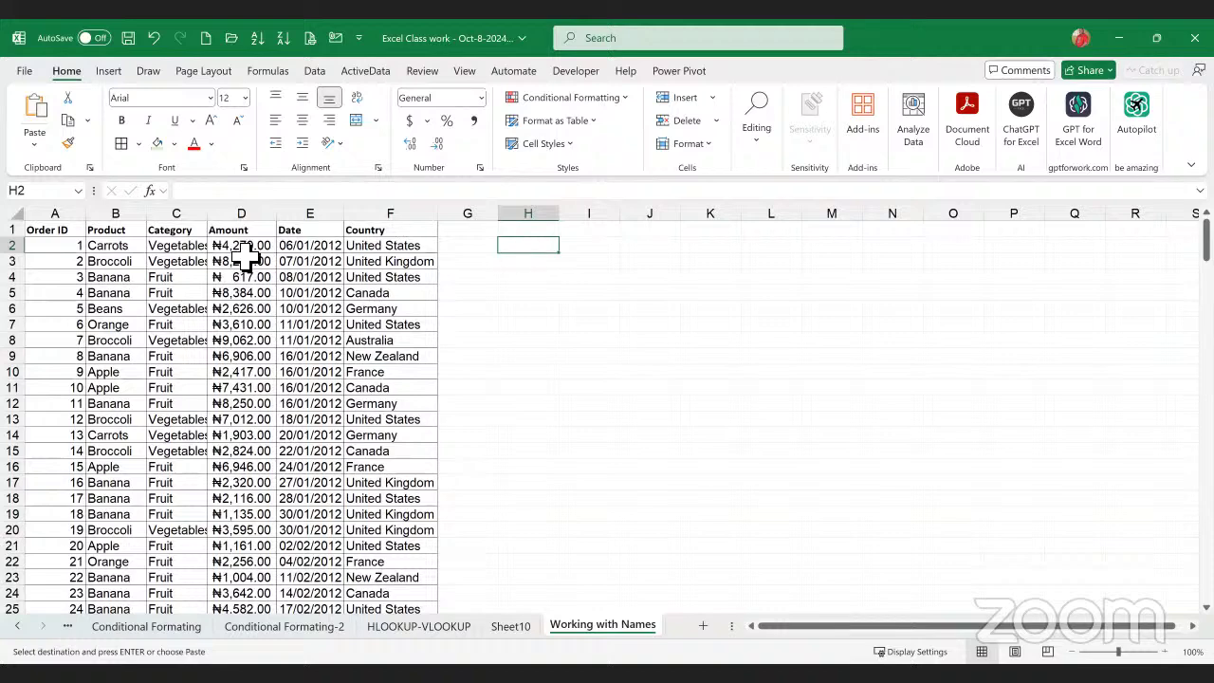
- Copy the Product column with its header from B1 down to the last row and paste it at I2
left_click(116, 232)
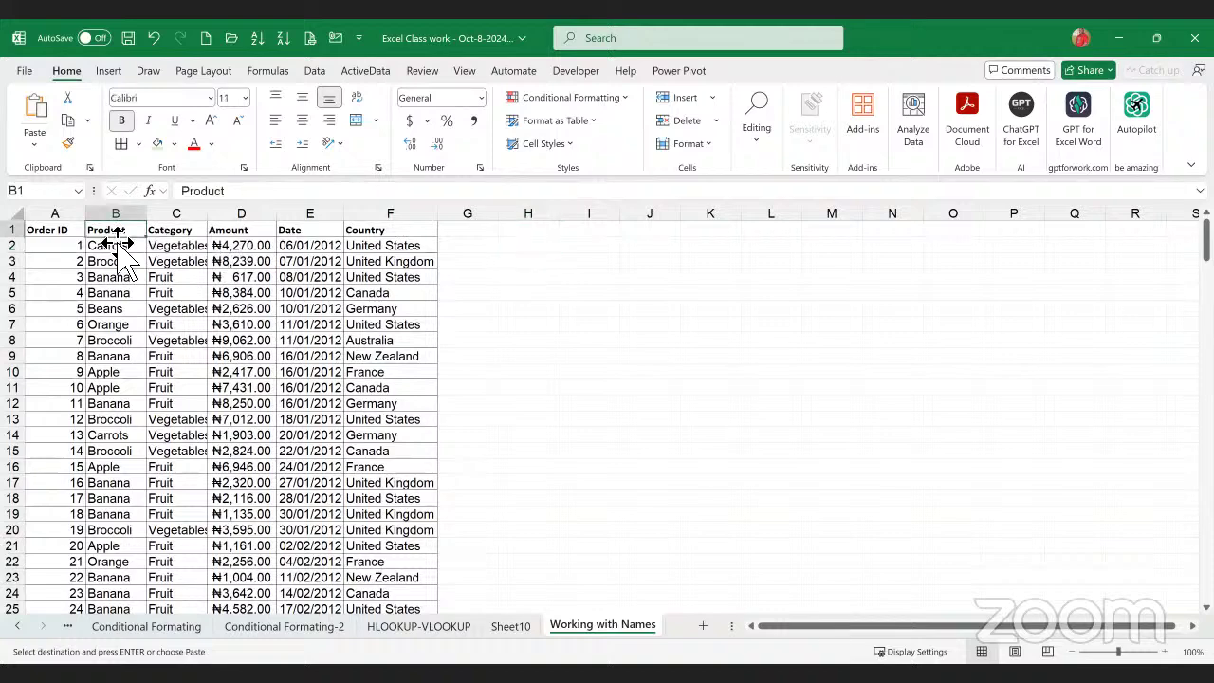
key("ctrl+shift+Down")
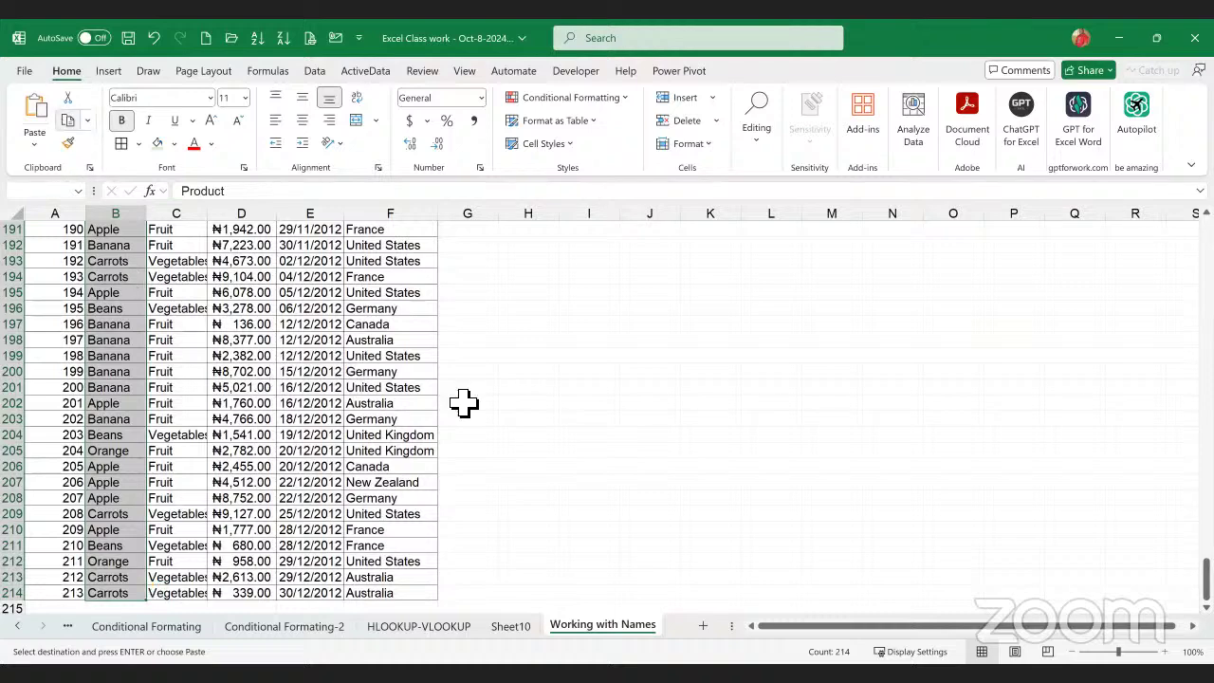
scroll(465, 401, "up", 20)
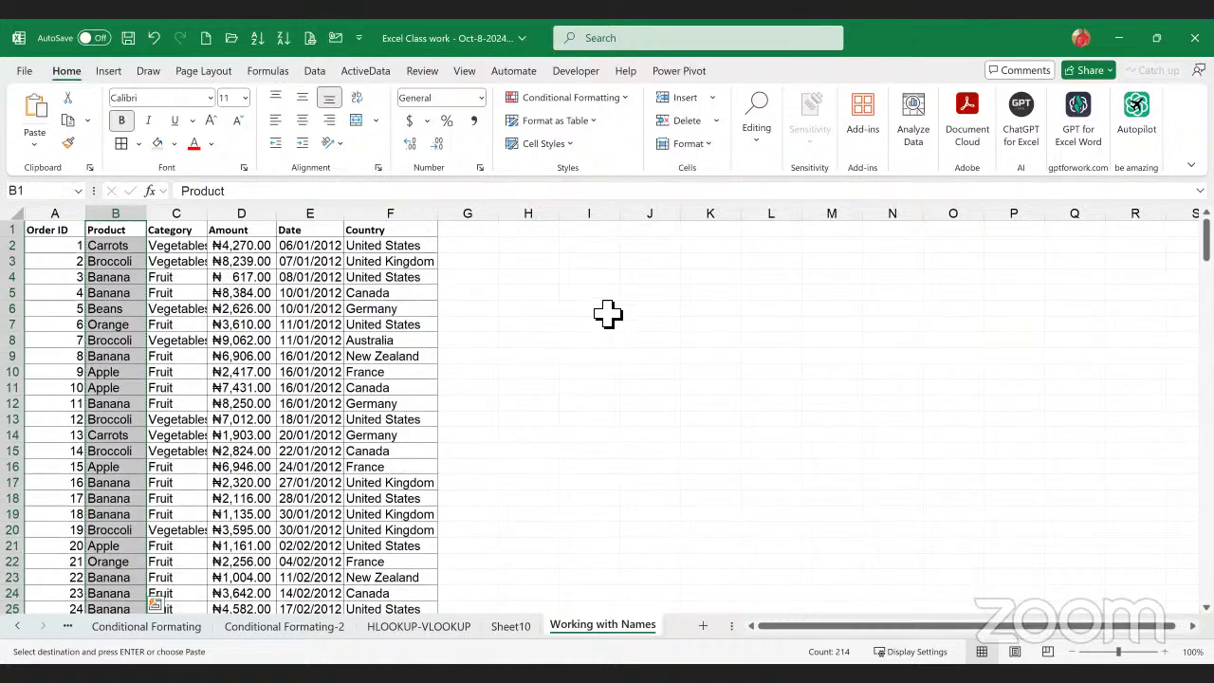
left_click(591, 251)
left_click(36, 114)
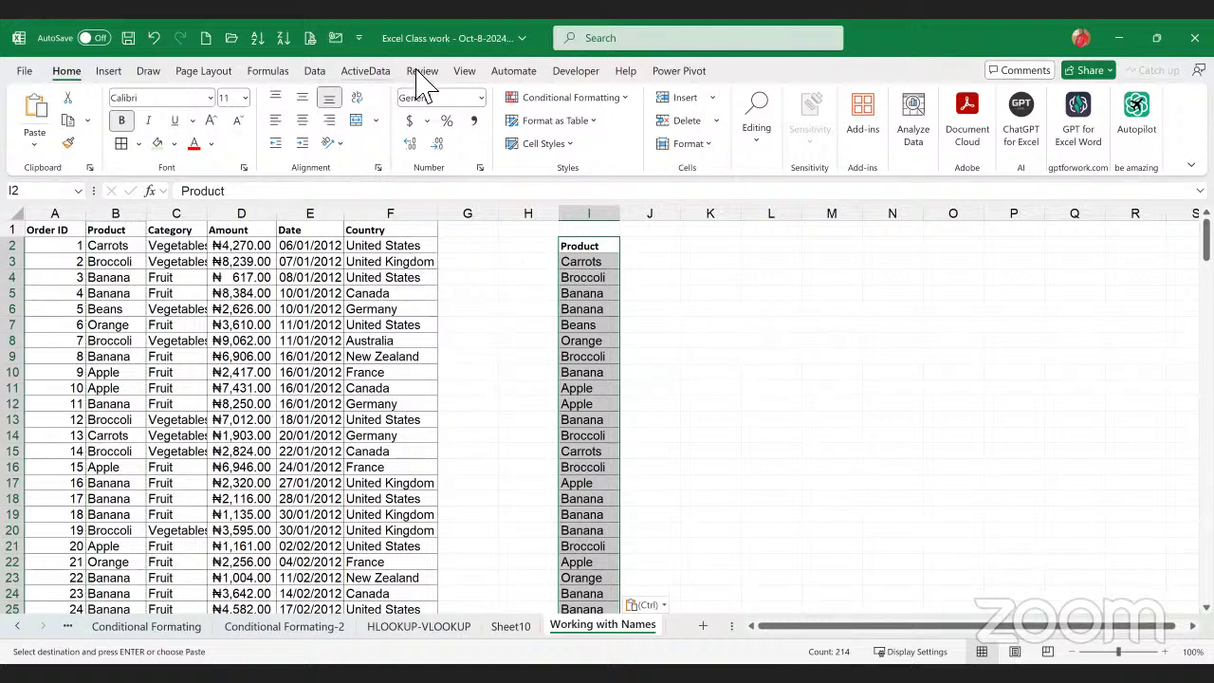
- Remove the duplicates from the pasted Product list in column I, treating the first row as a header
left_click(322, 73)
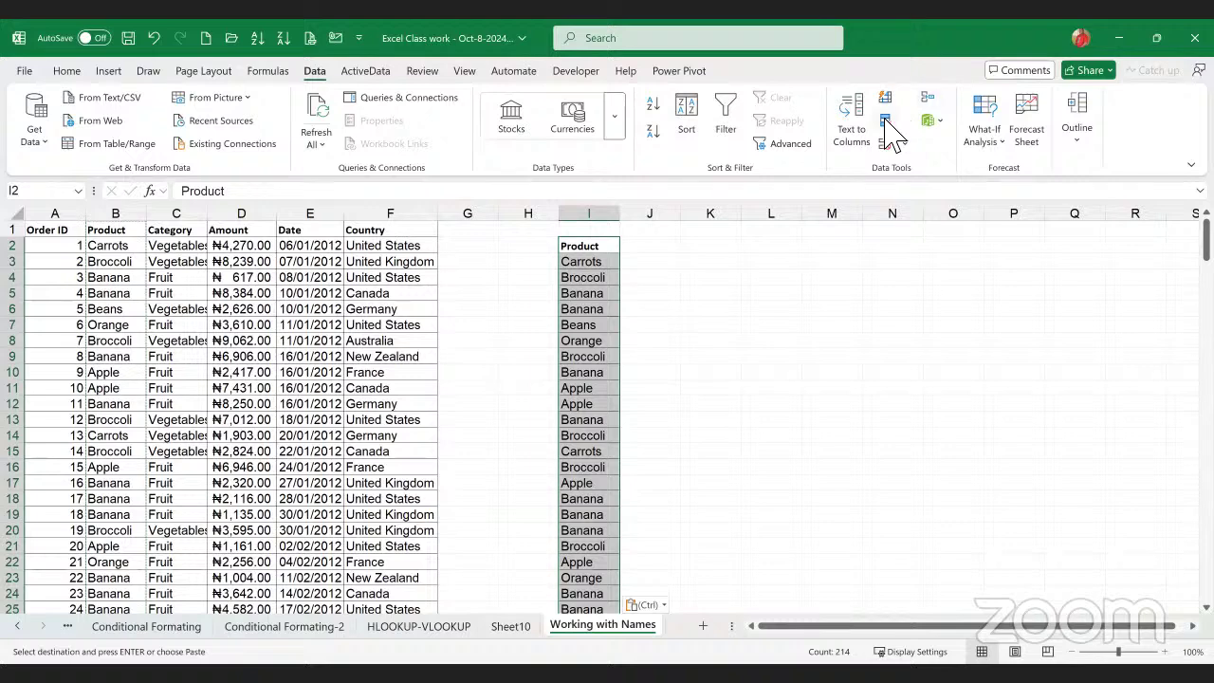
key("Return")
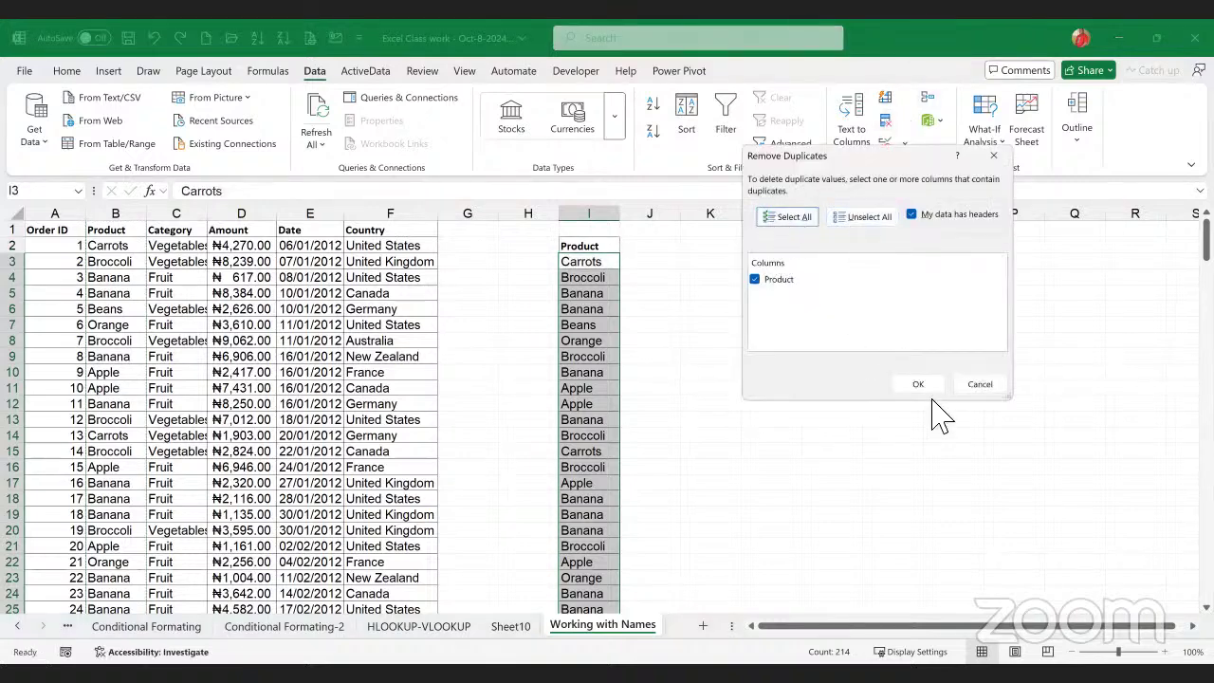
left_click(918, 384)
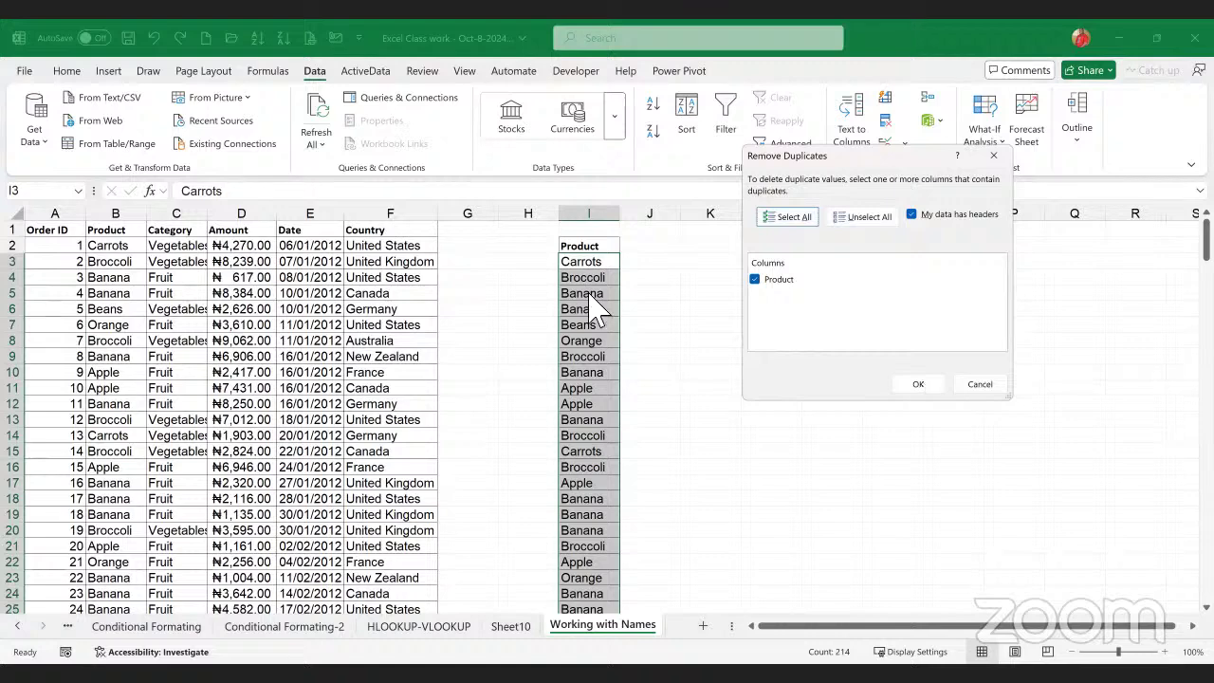
left_click(707, 389)
left_click(655, 246)
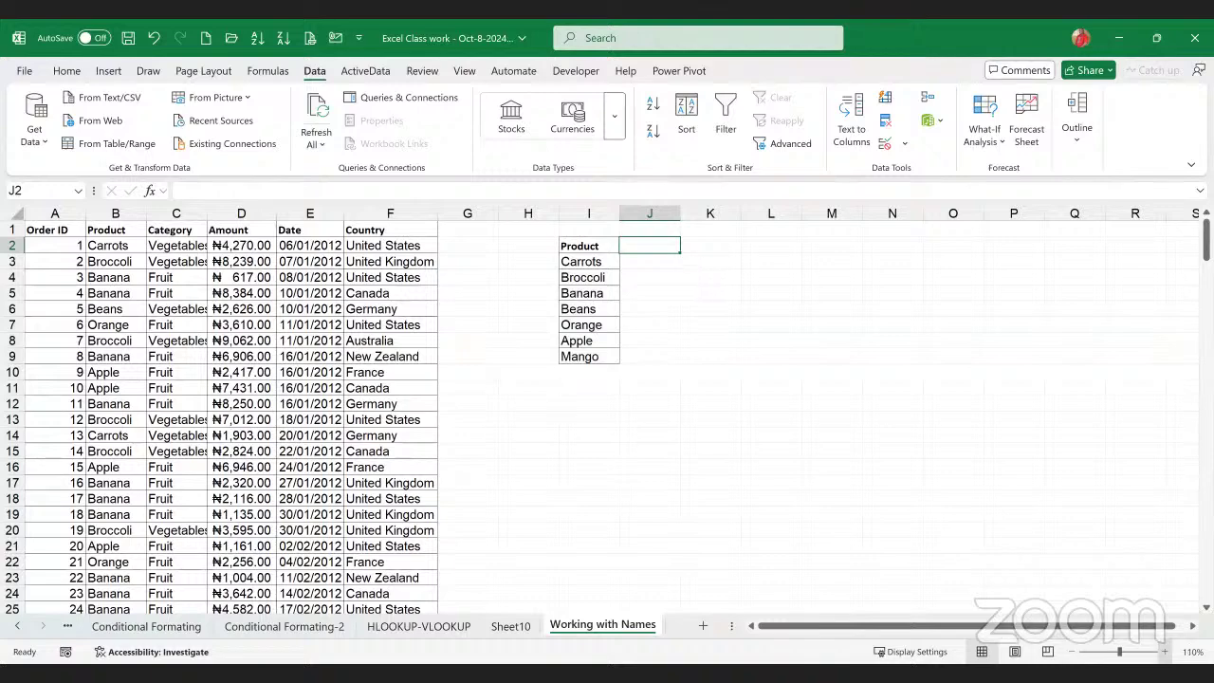
- Enter the heading Total Sales in J2 beside the Product header
scroll(916, 553, "up", 4)
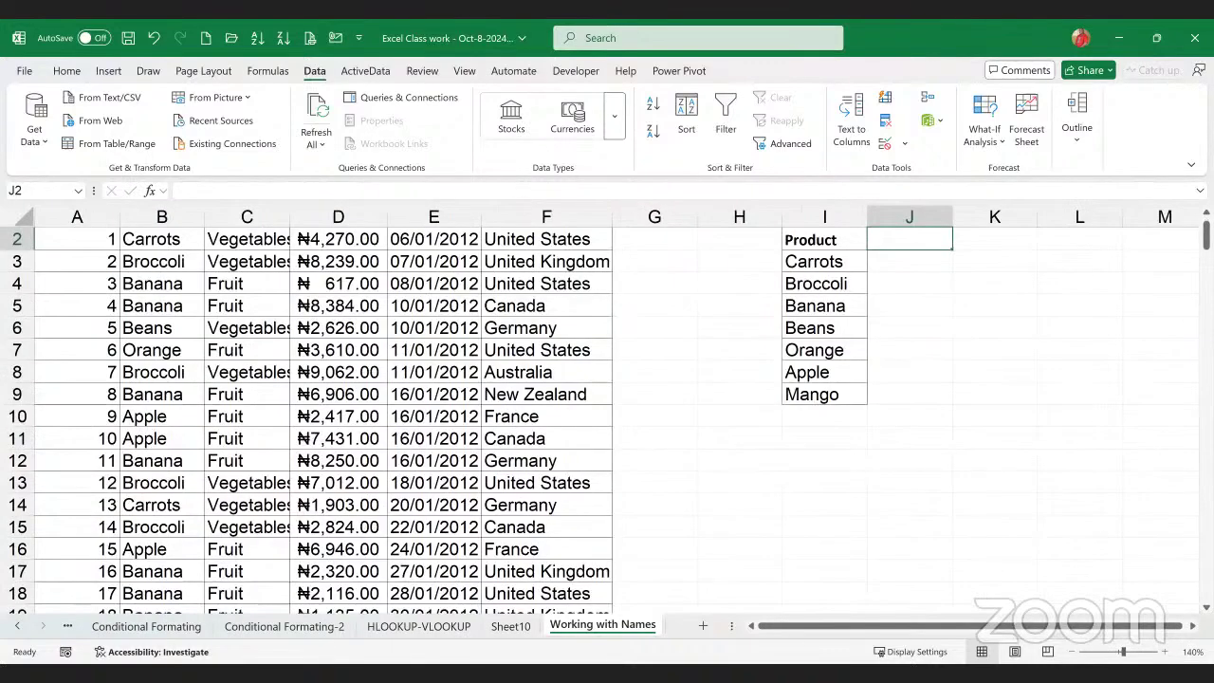
scroll(607, 426, "up", 1)
scroll(726, 420, "right", 2)
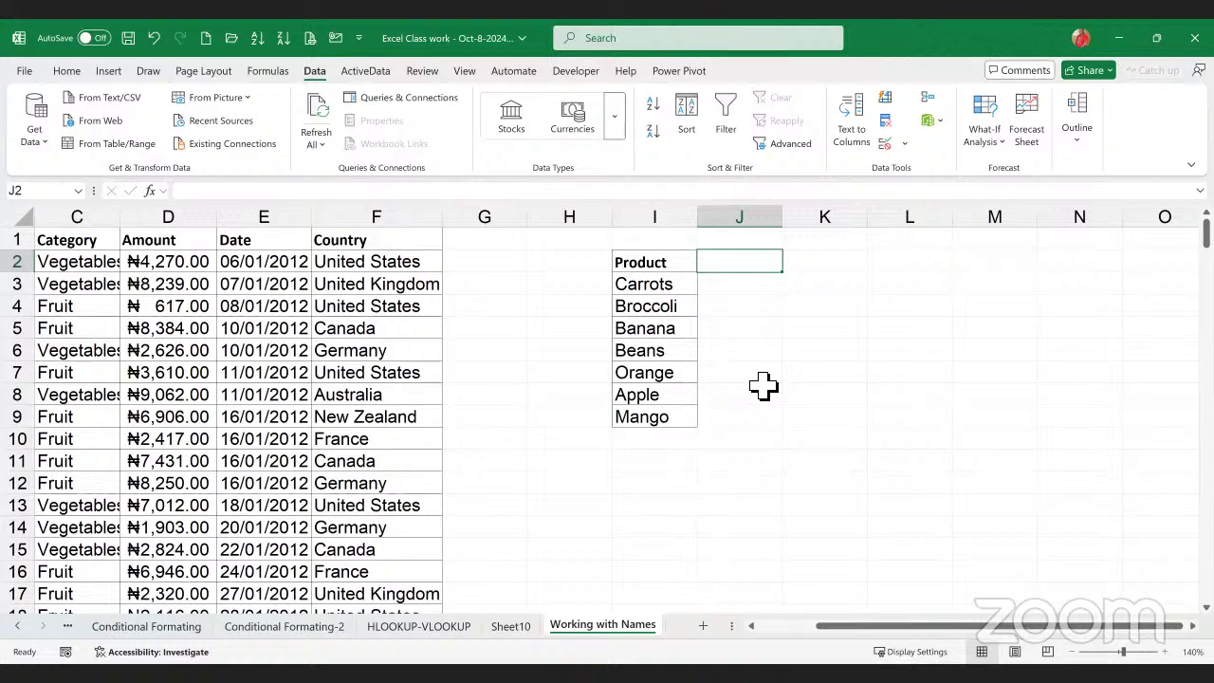
type("T")
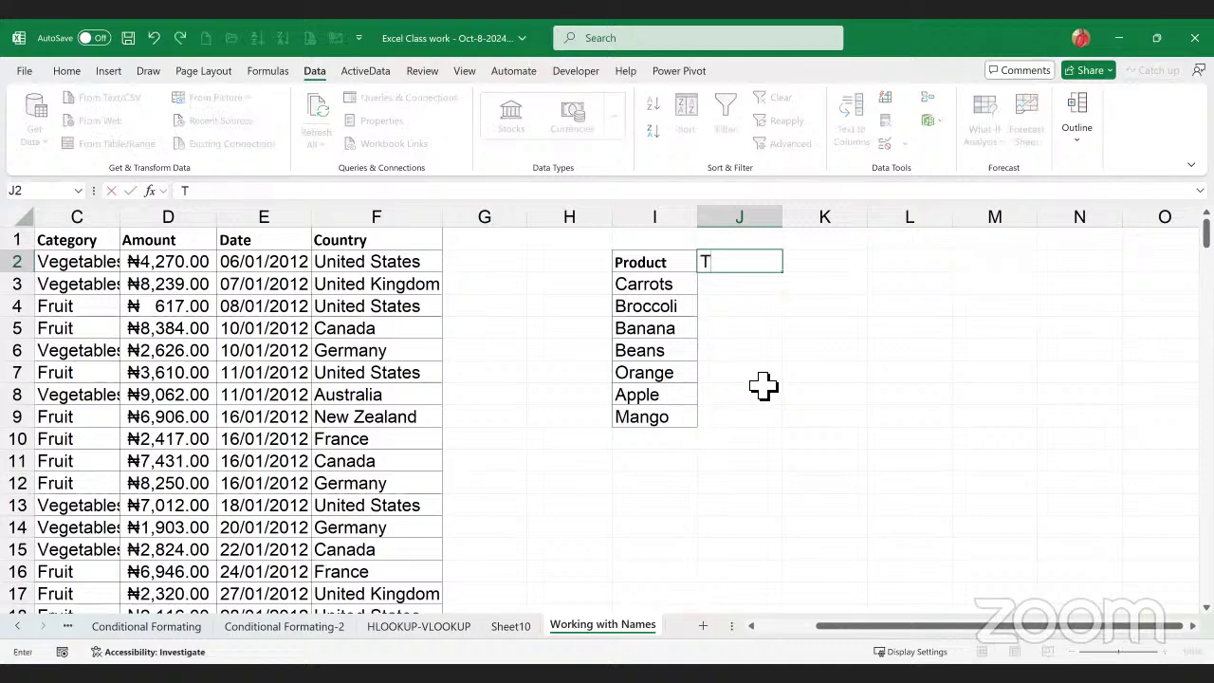
key("BackSpace")
type("Total Sales")
key("Return")
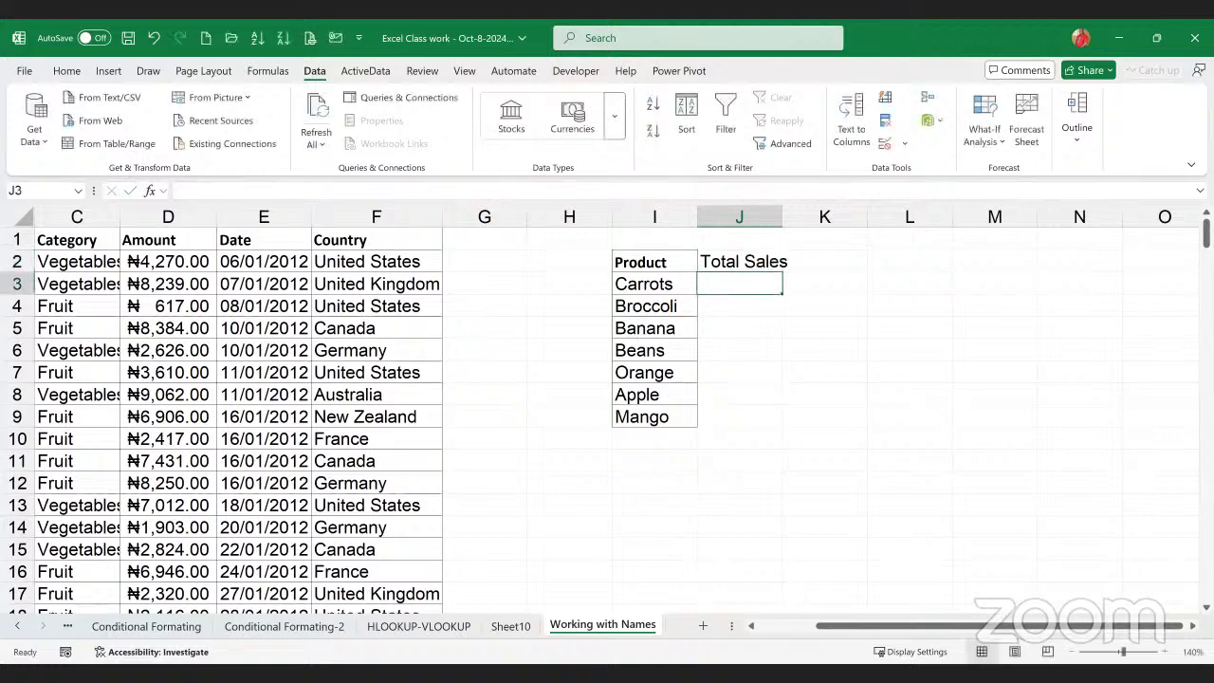
scroll(547, 477, "left", 2)
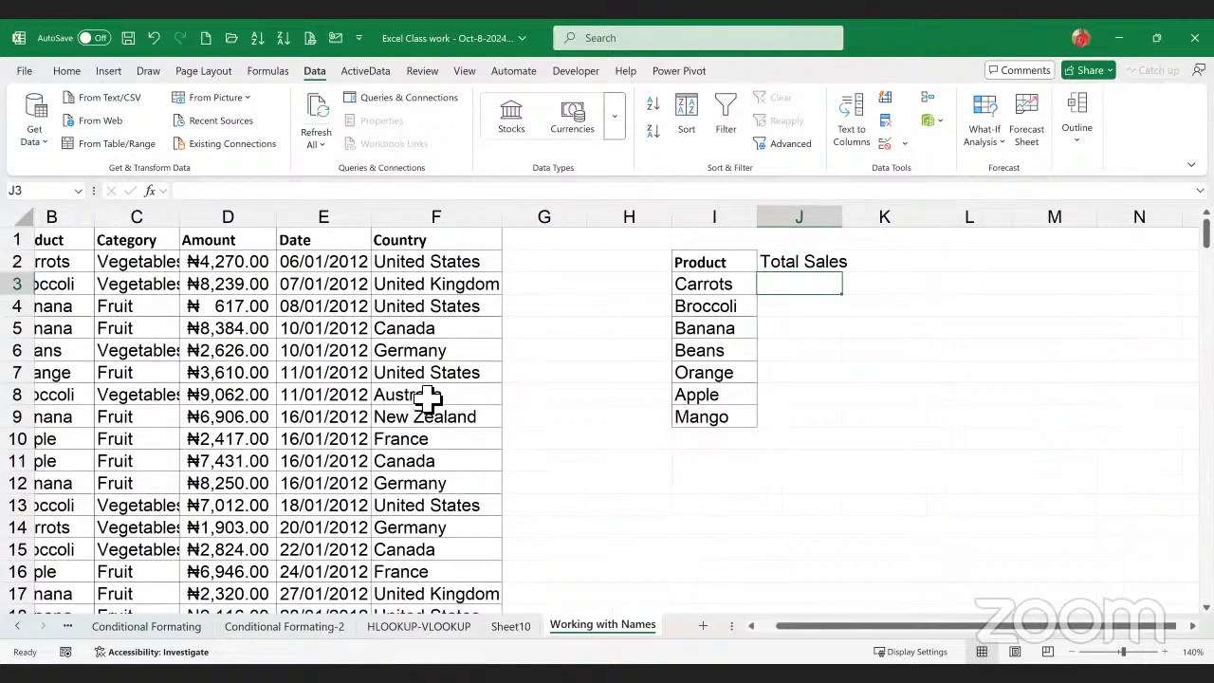
left_click_drag(299, 225, 310, 224)
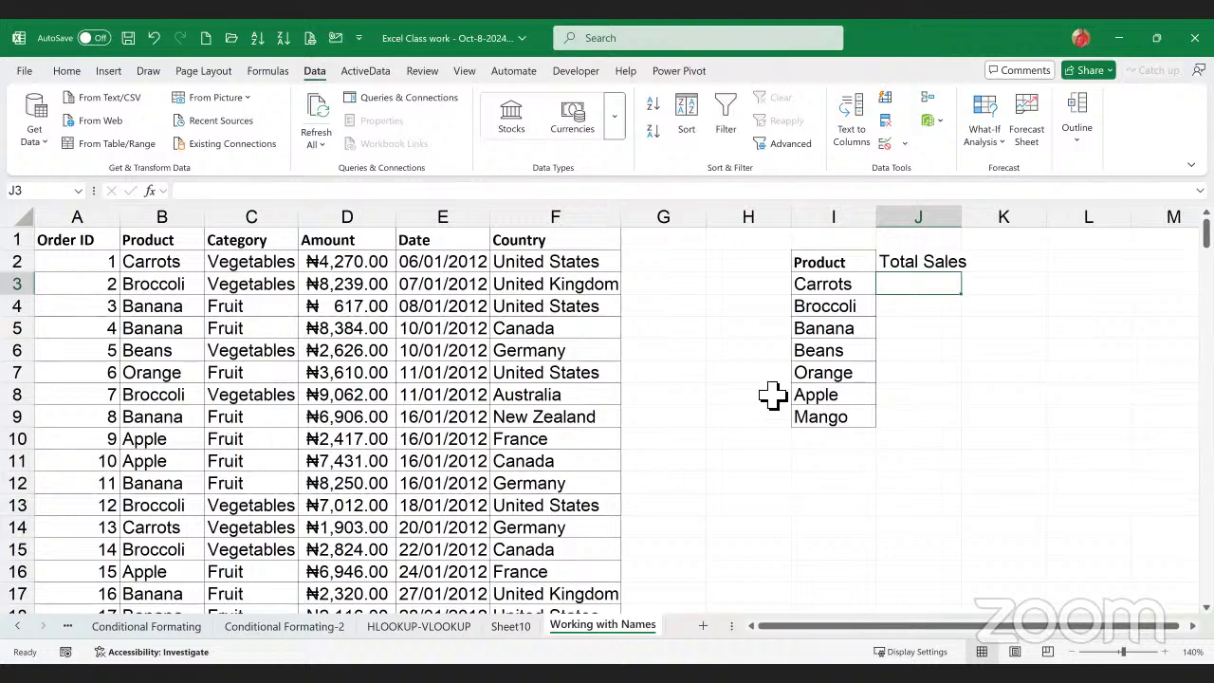
left_click(376, 395)
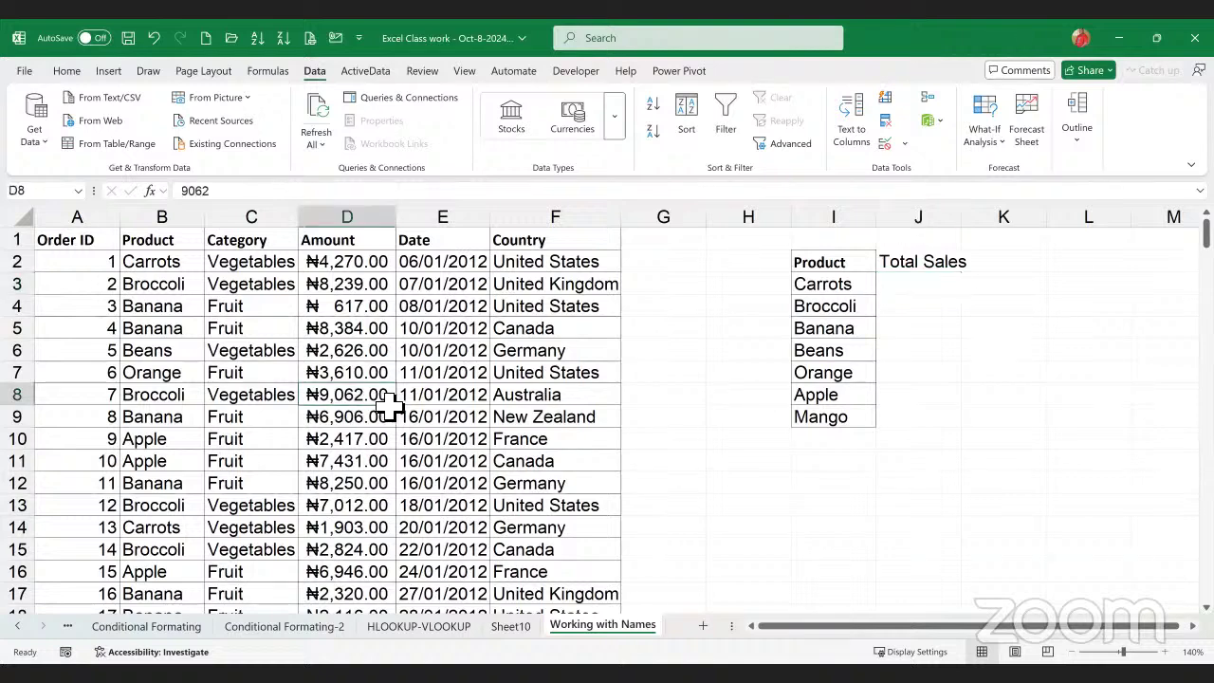
left_click(906, 296)
type("=")
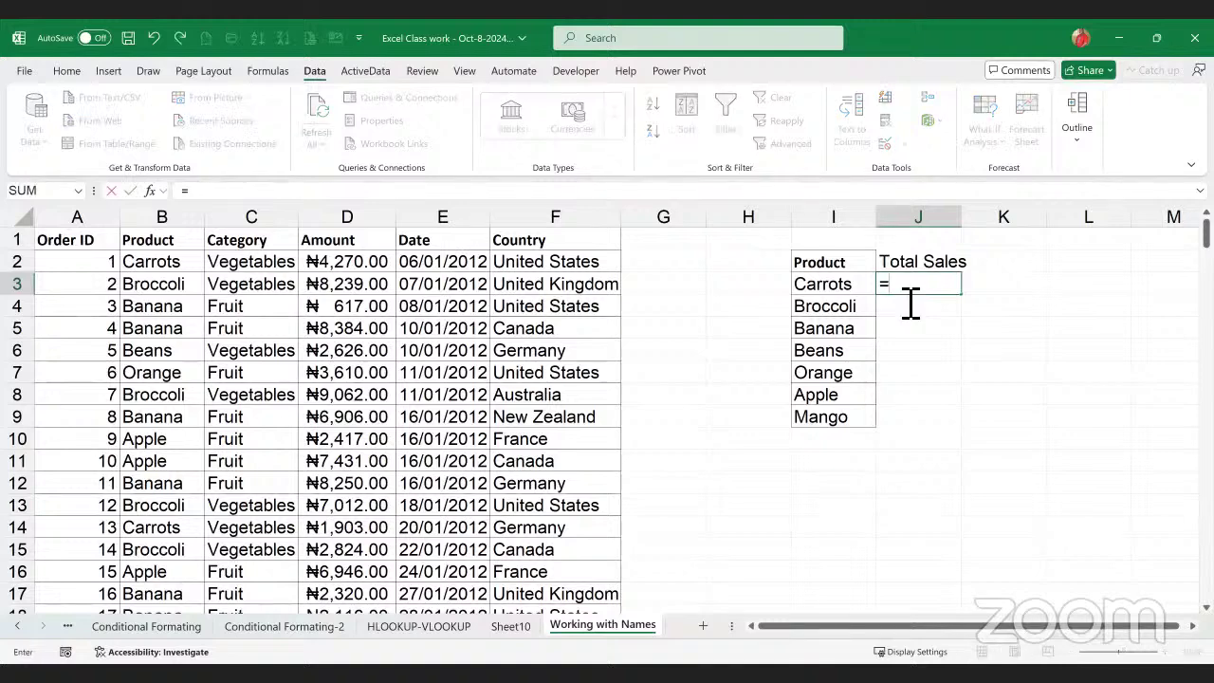
type("SUMIF")
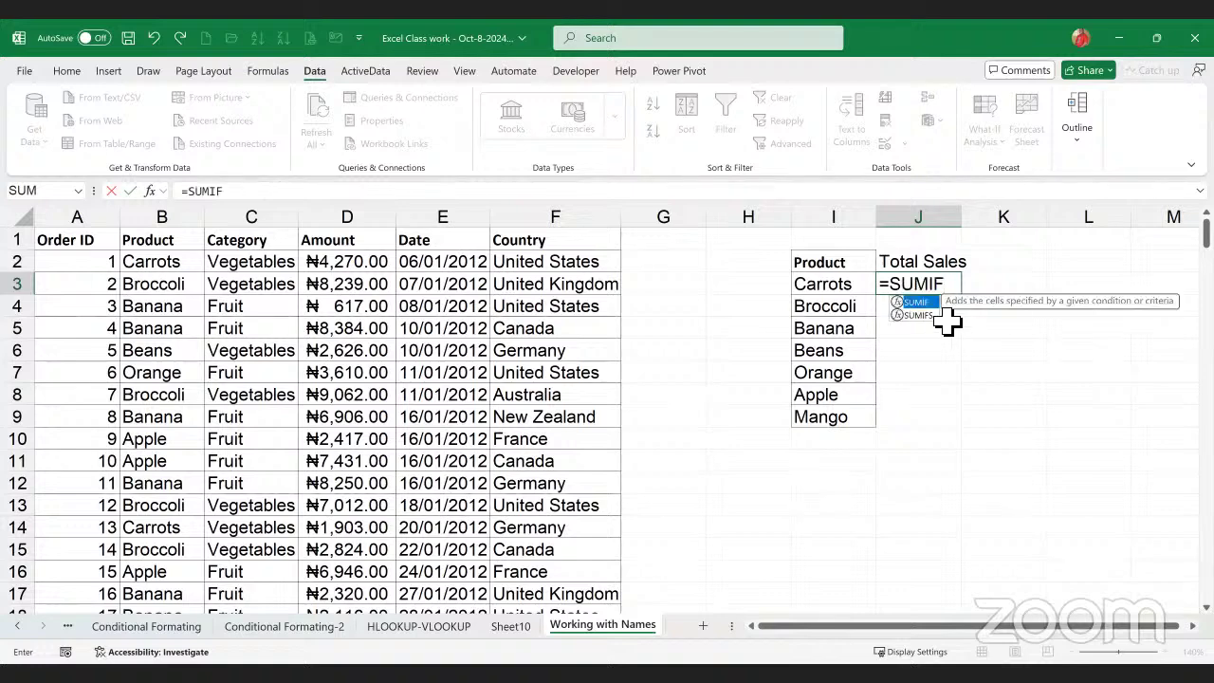
type("(")
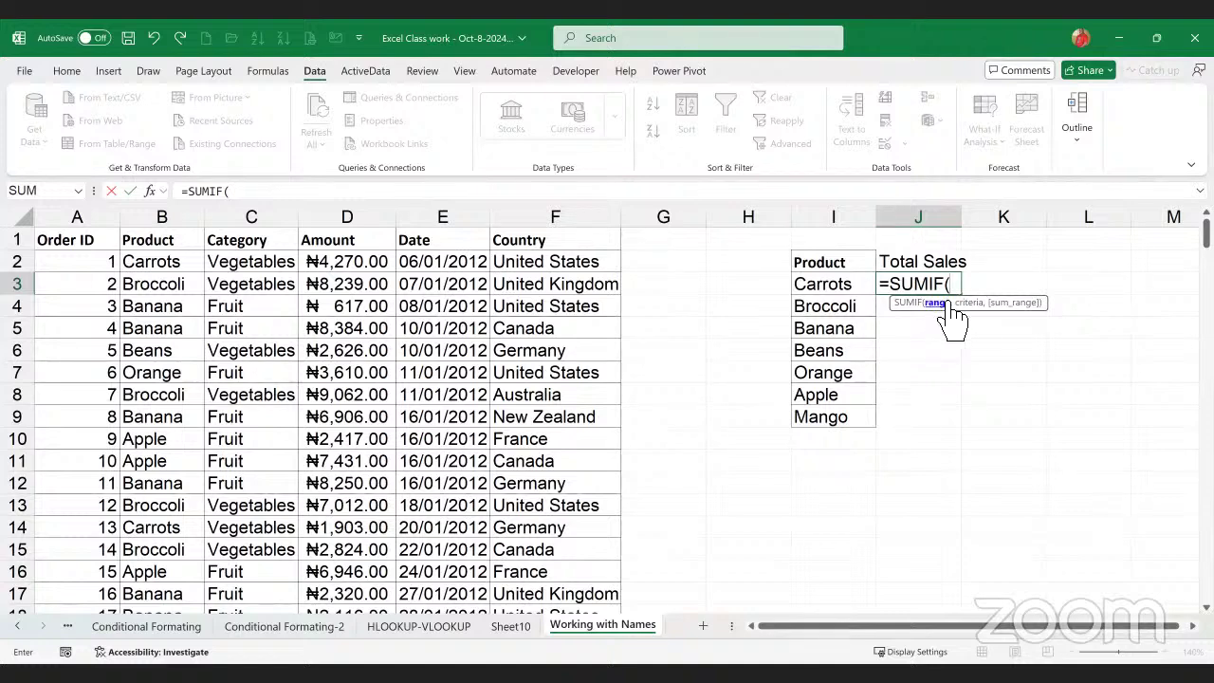
left_click(150, 265)
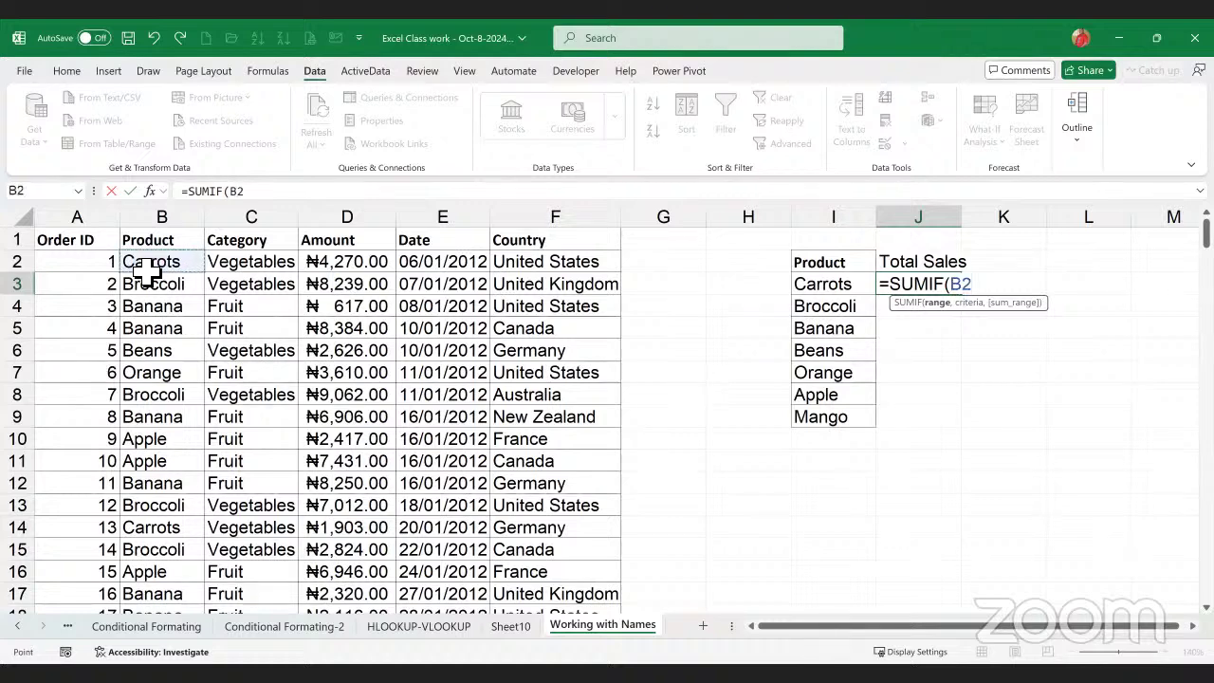
key("Escape")
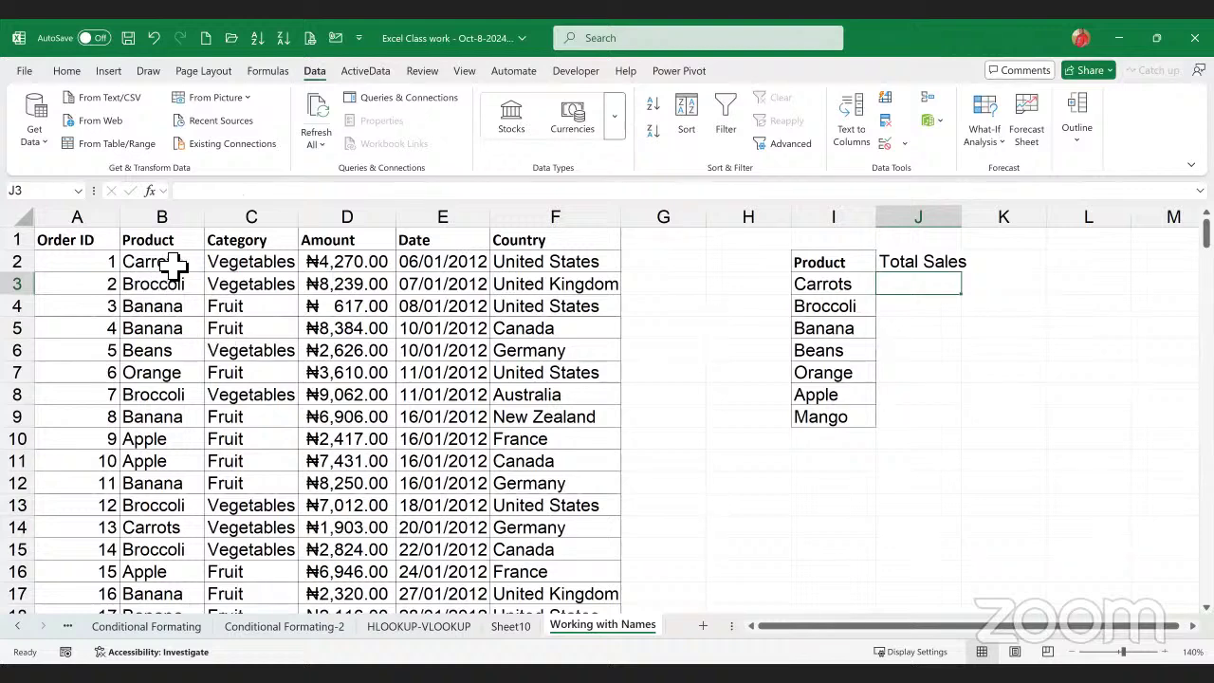
- Define the name products for the Product data in B2:B214, excluding the header
left_click(174, 266)
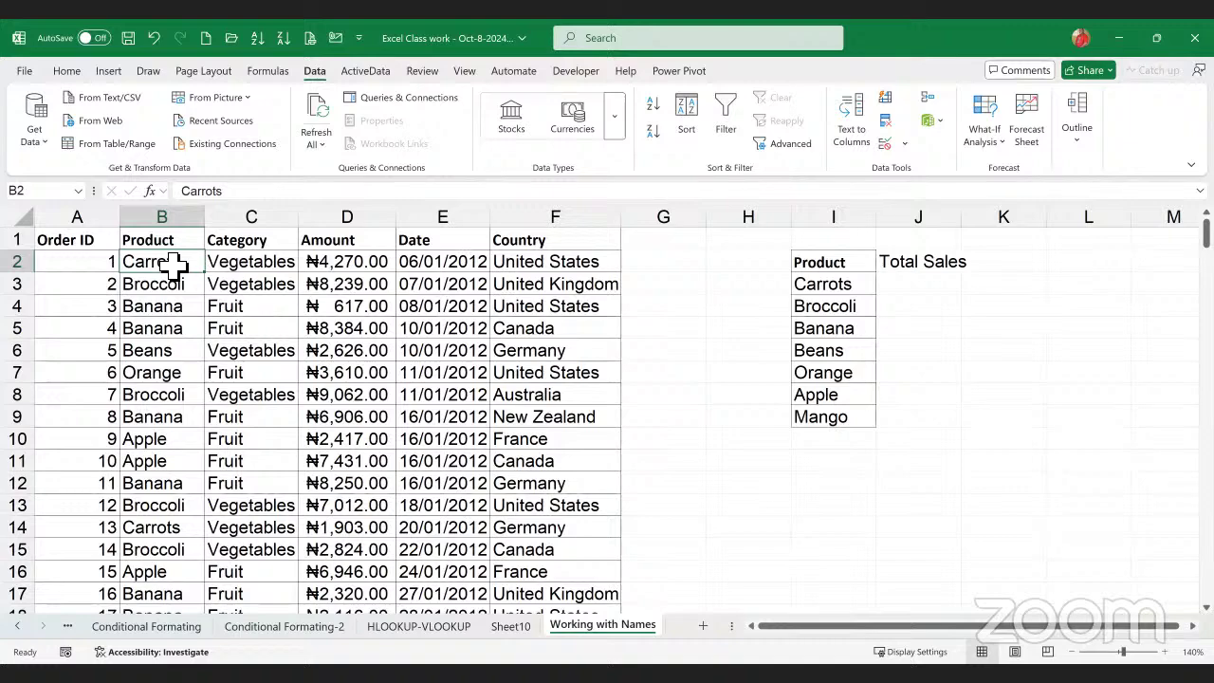
key("ctrl+shift+Down")
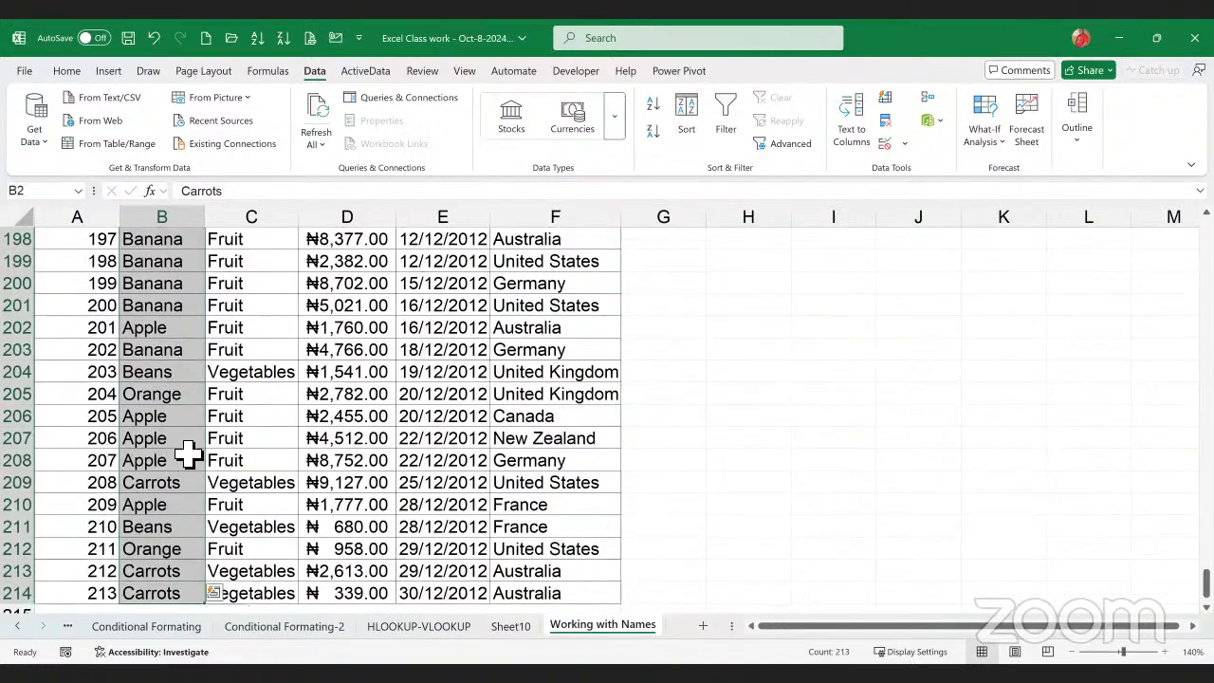
scroll(189, 455, "up", 20)
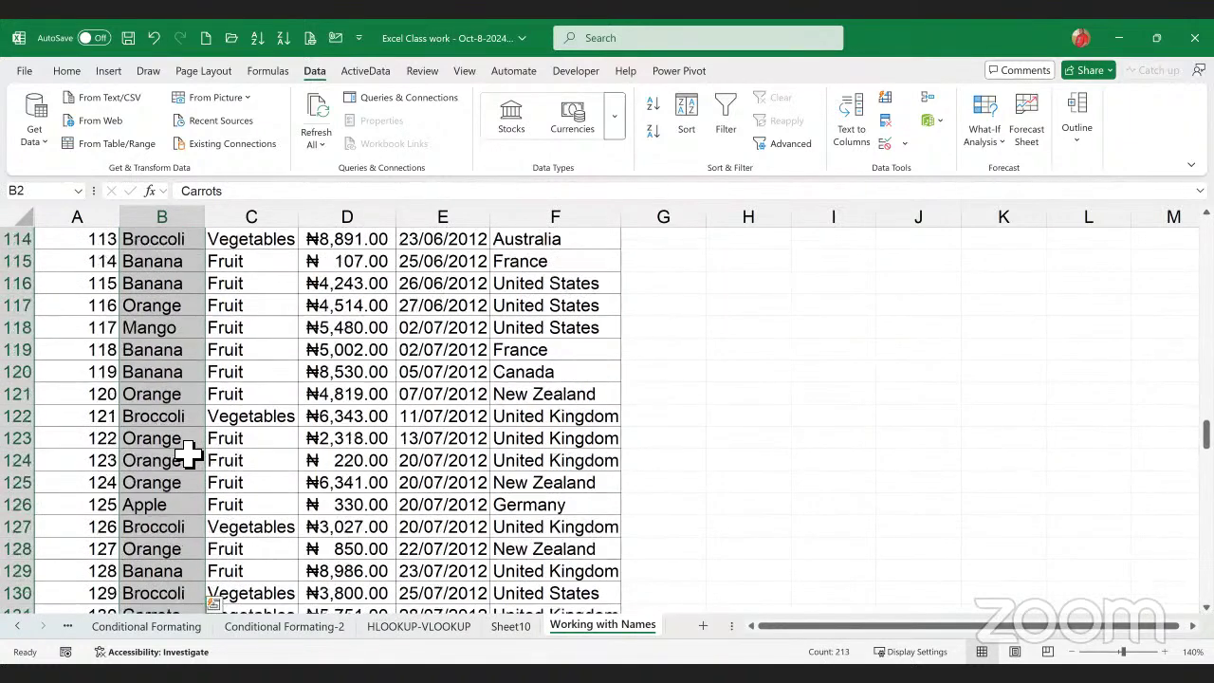
scroll(189, 455, "up", 7)
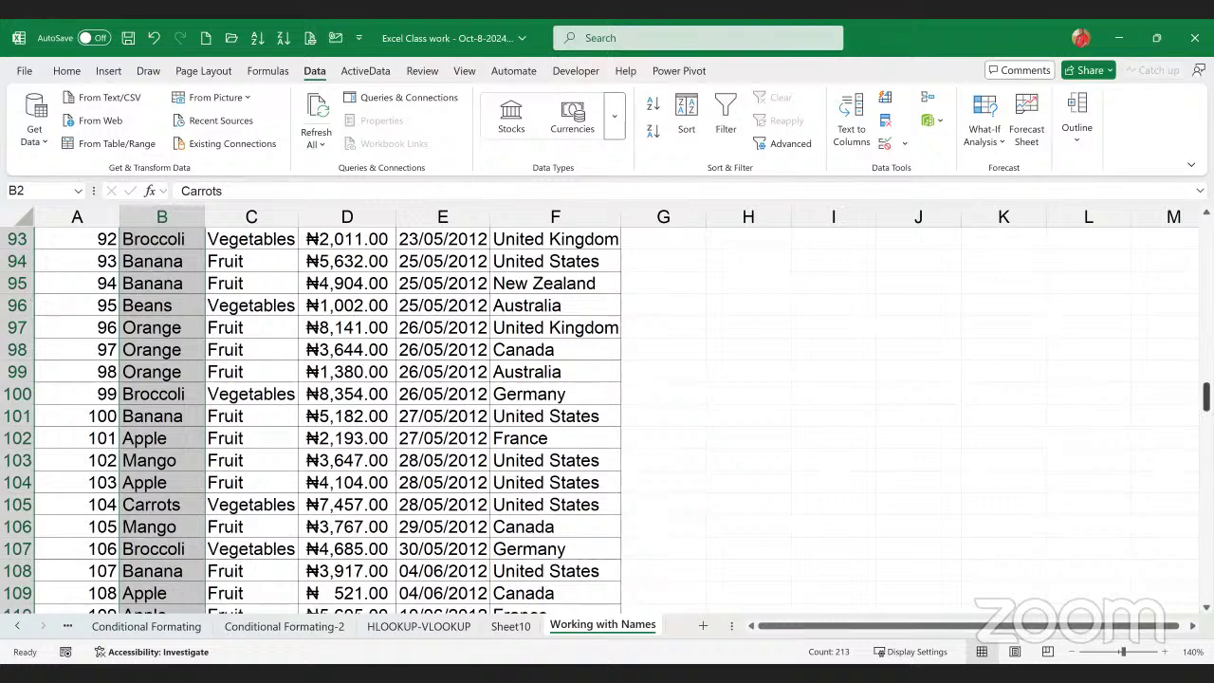
left_click_drag(1207, 397, 1206, 230)
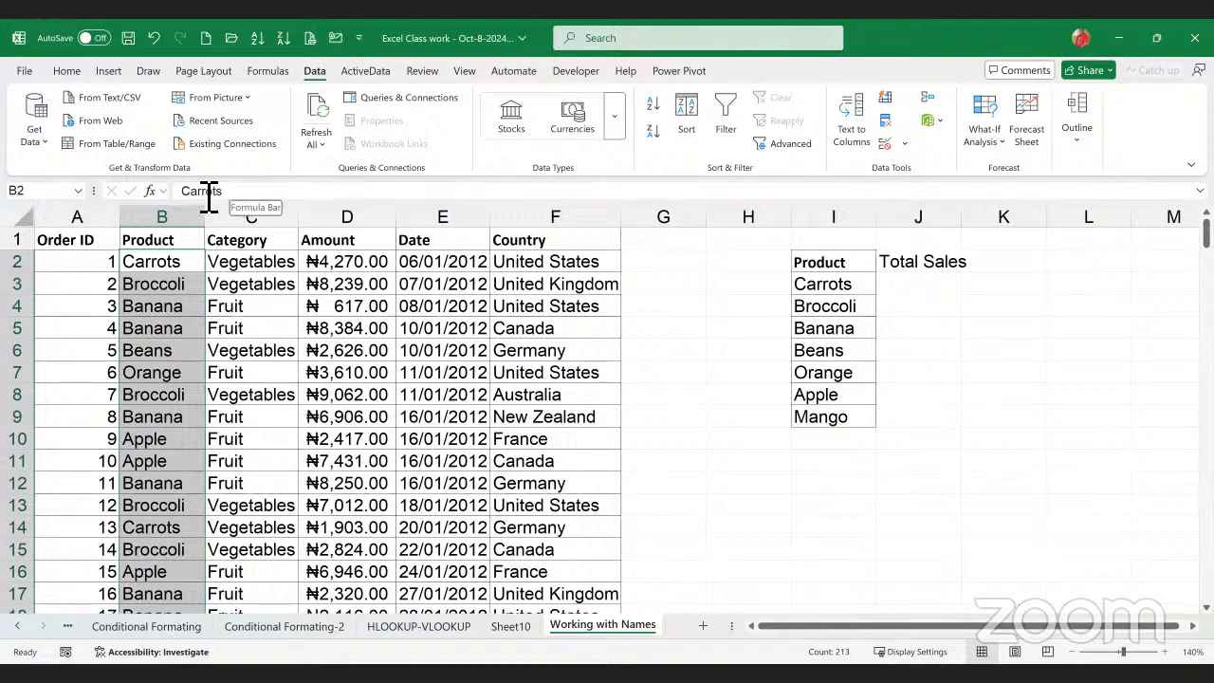
left_click(52, 197)
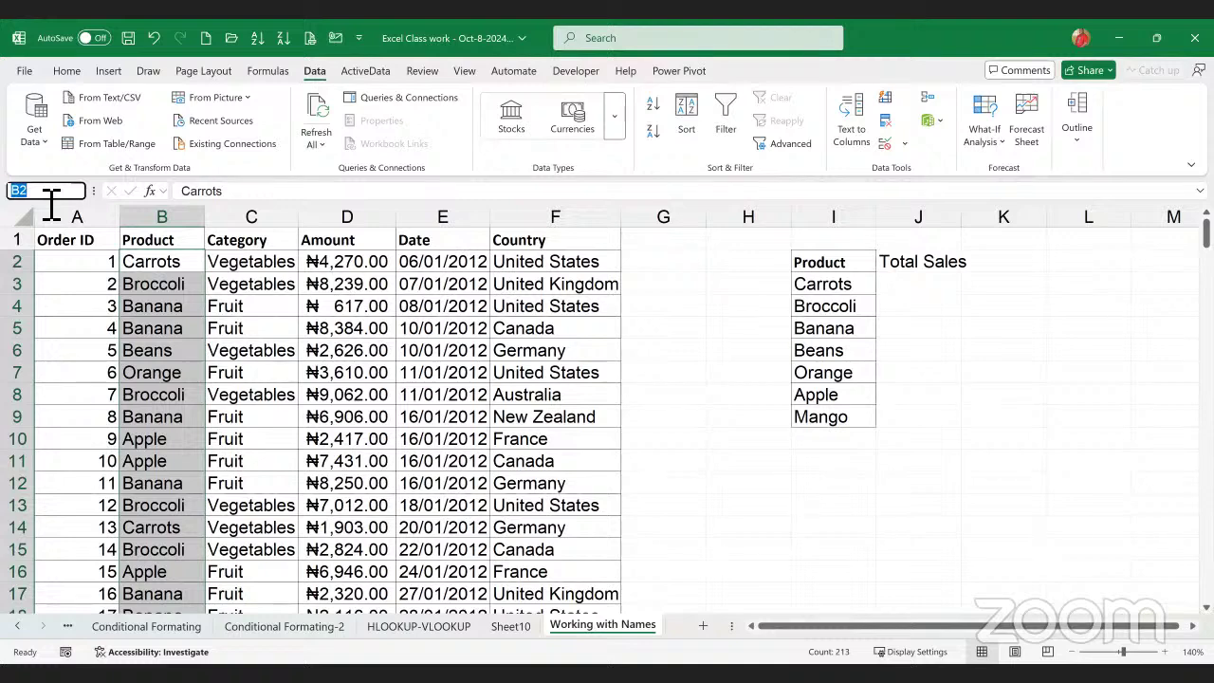
type("PROD")
key("BackSpace")
key("BackSpace")
key("BackSpace")
key("BackSpace")
type("product")
type("s")
key("Return")
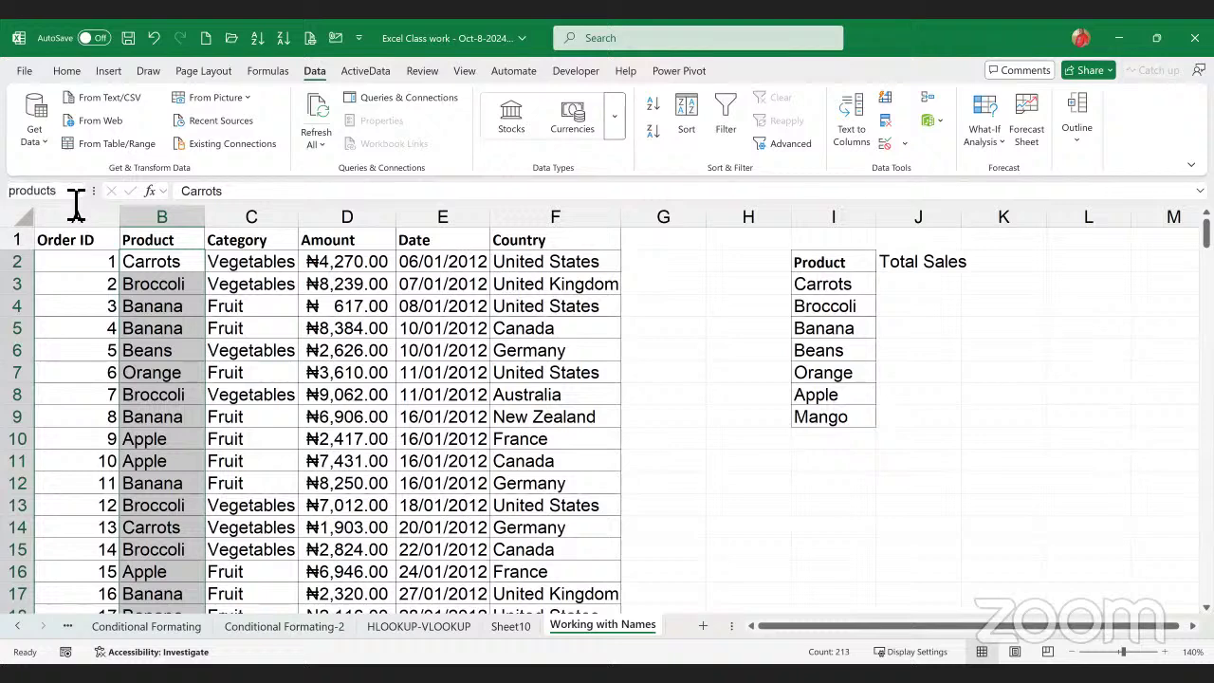
left_click(184, 270)
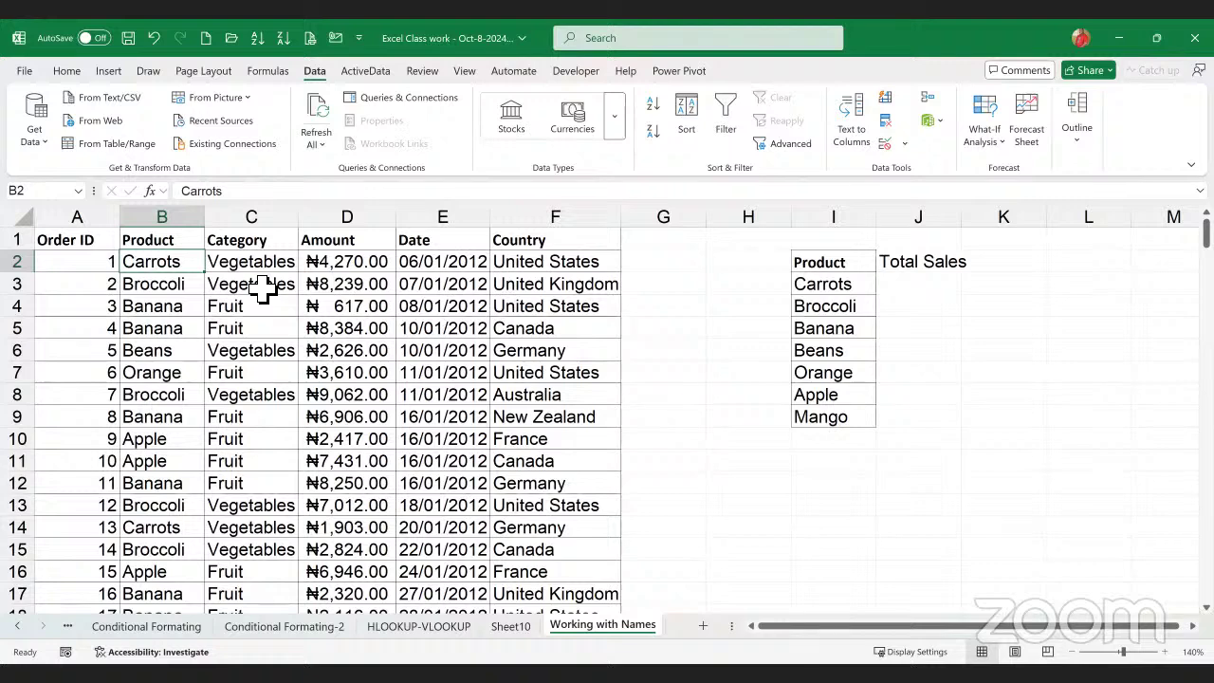
- Define the name amount for the Amount data in D2:D214, excluding the header
left_click(359, 272)
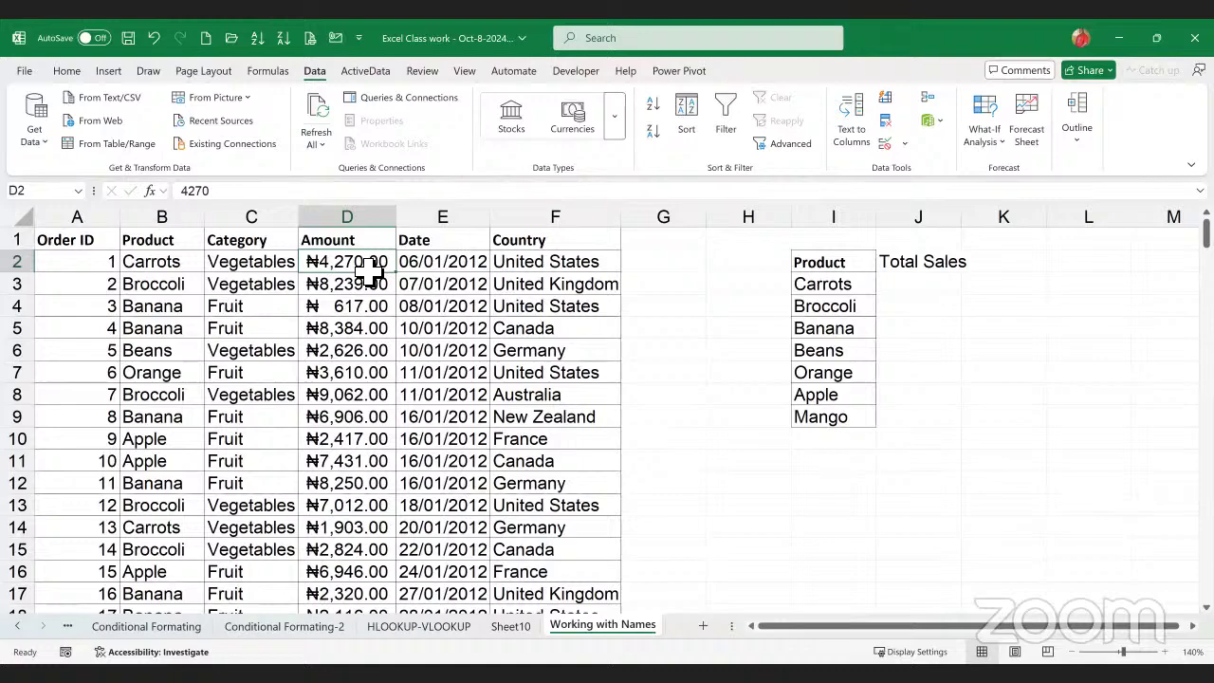
key("ctrl+shift+Down")
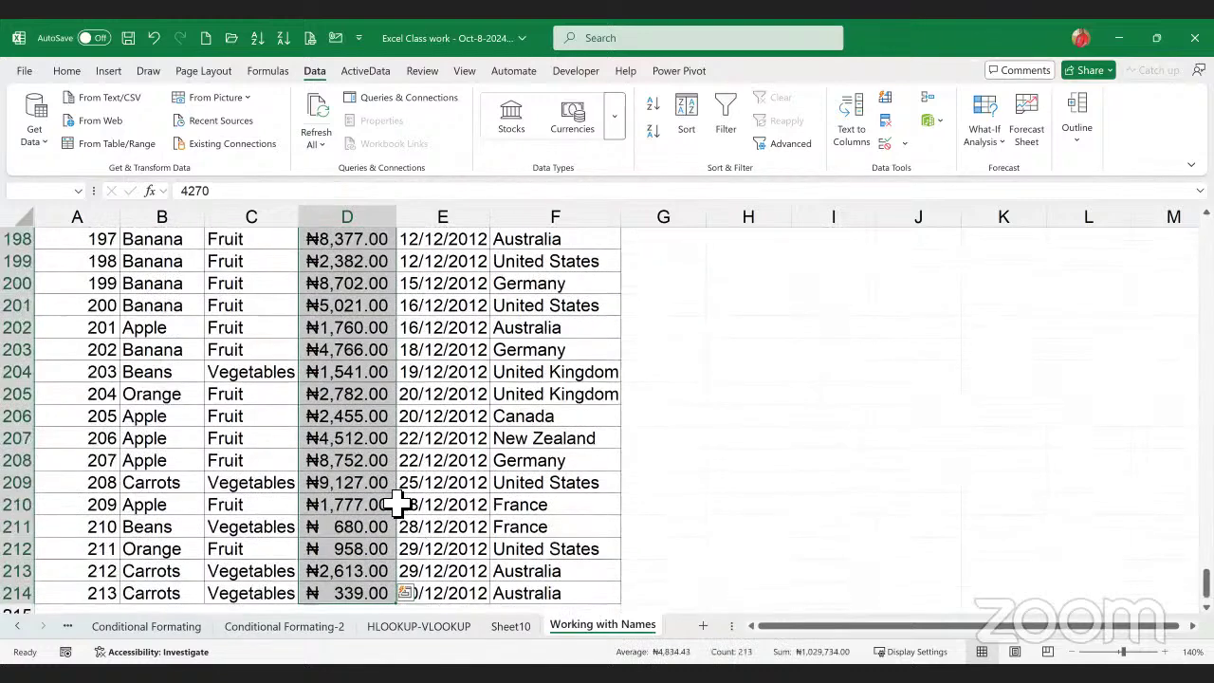
scroll(376, 446, "up", 12)
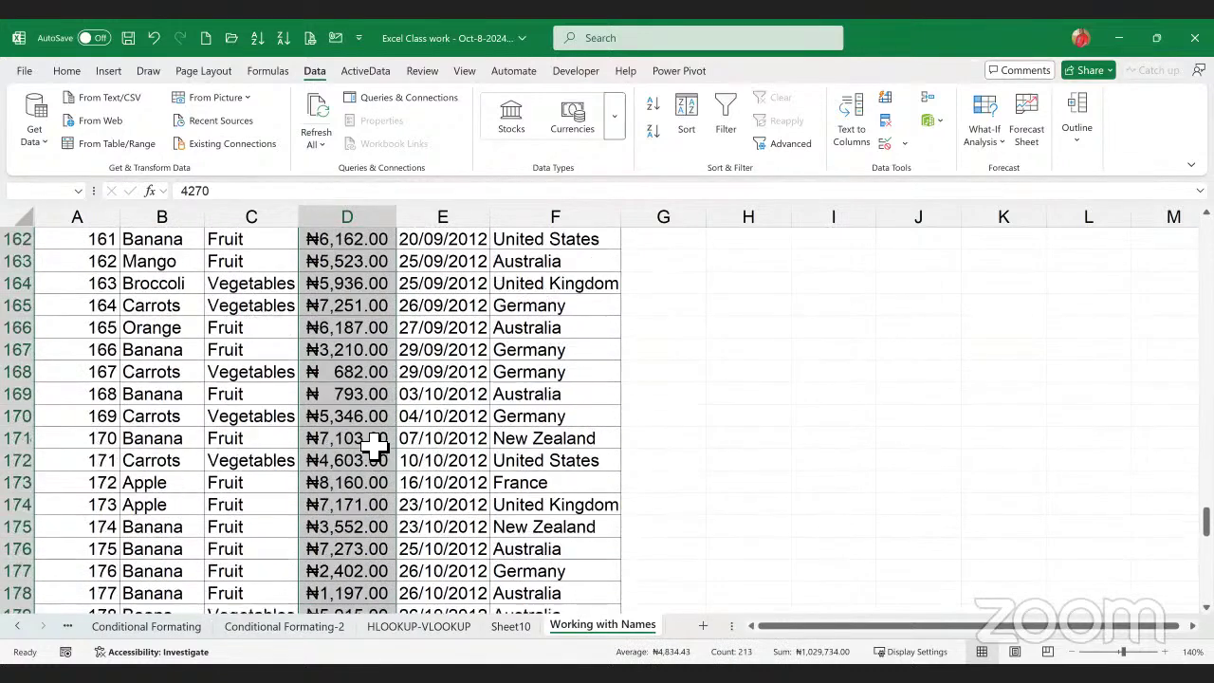
scroll(377, 446, "up", 15)
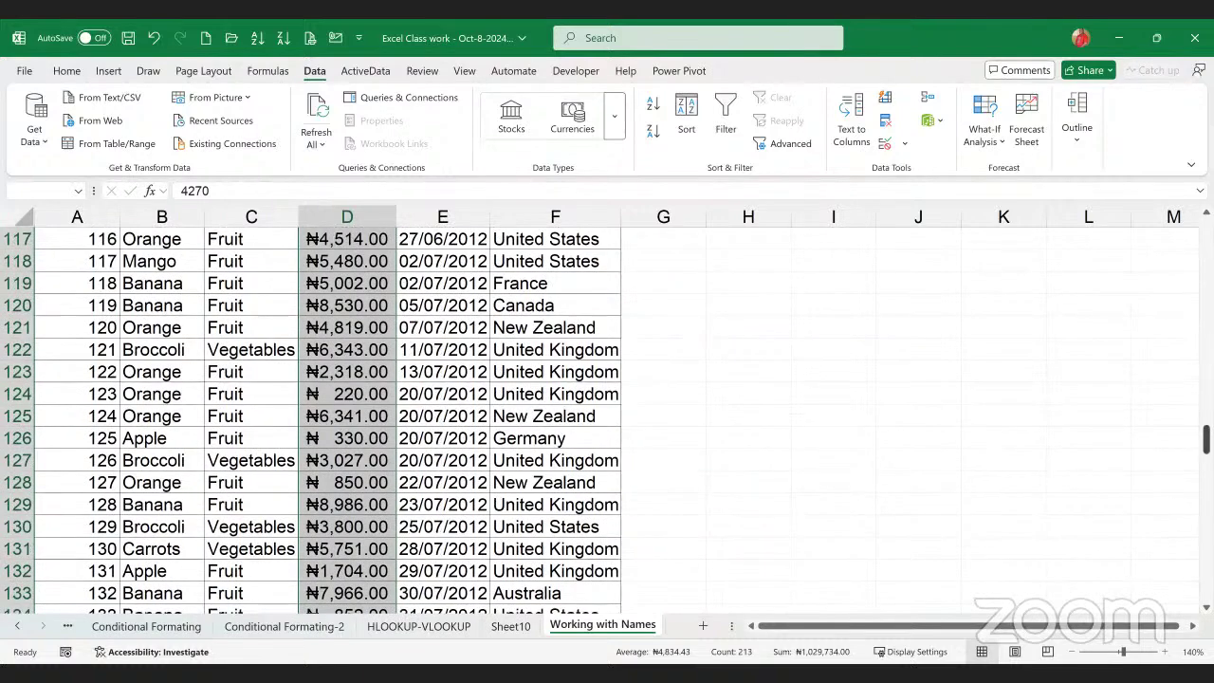
left_click_drag(1206, 440, 1206, 231)
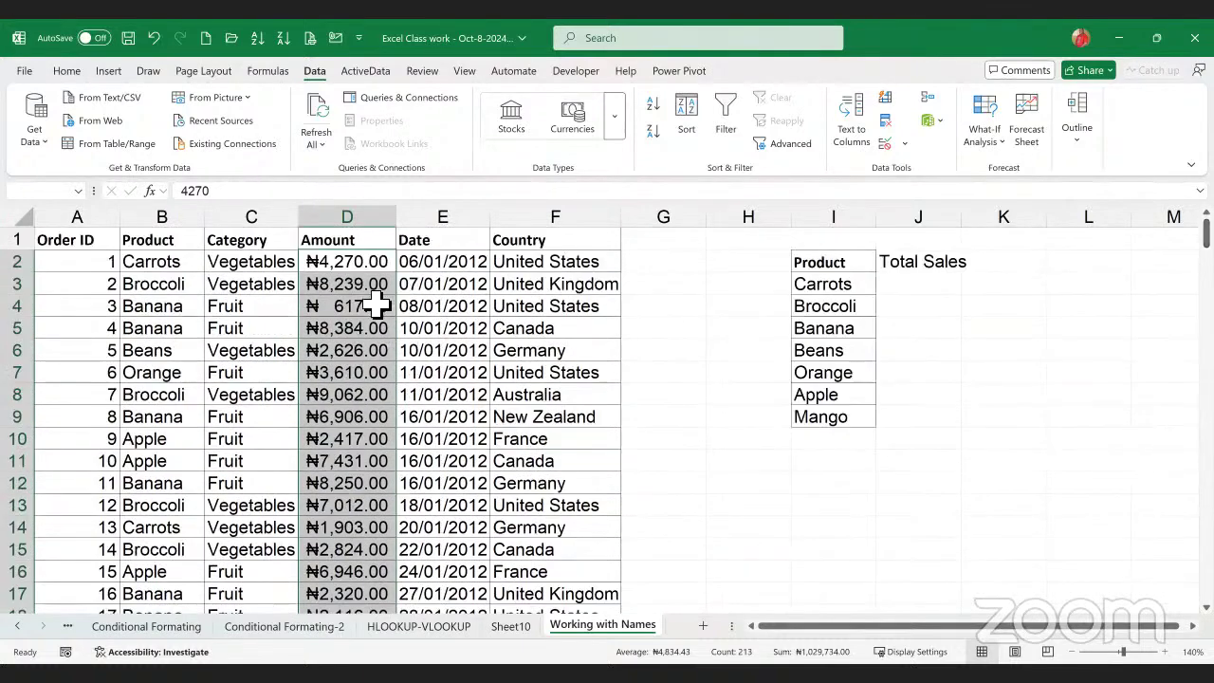
left_click(54, 194)
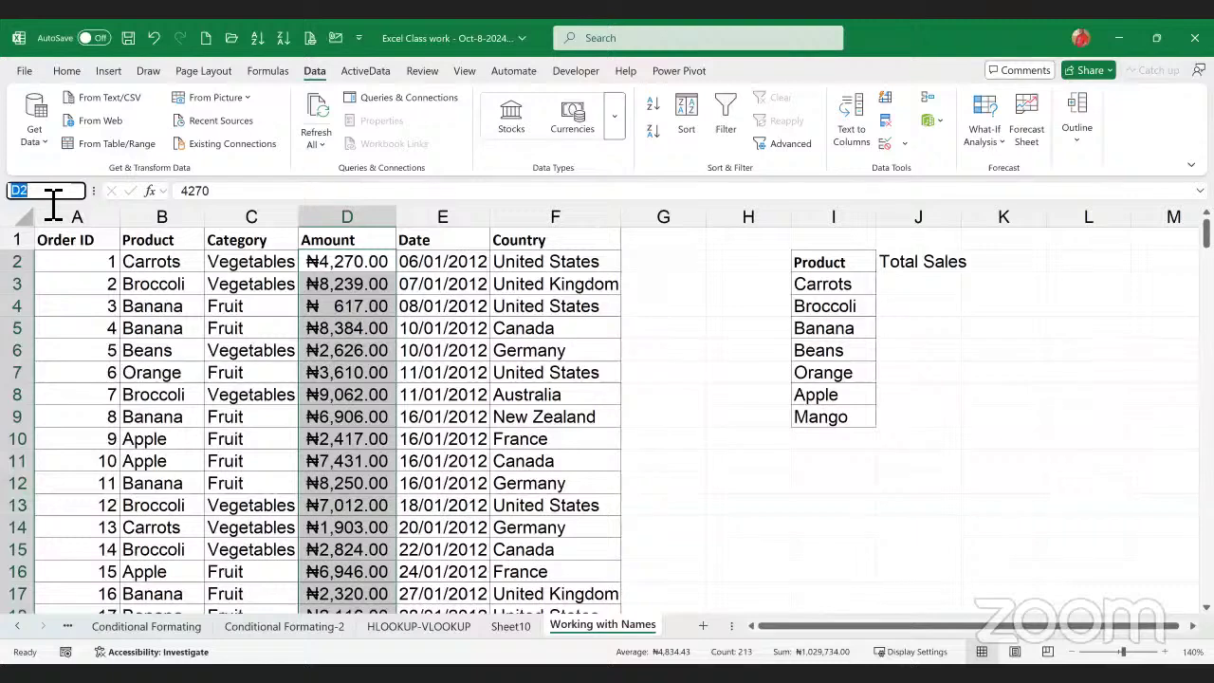
type("amount")
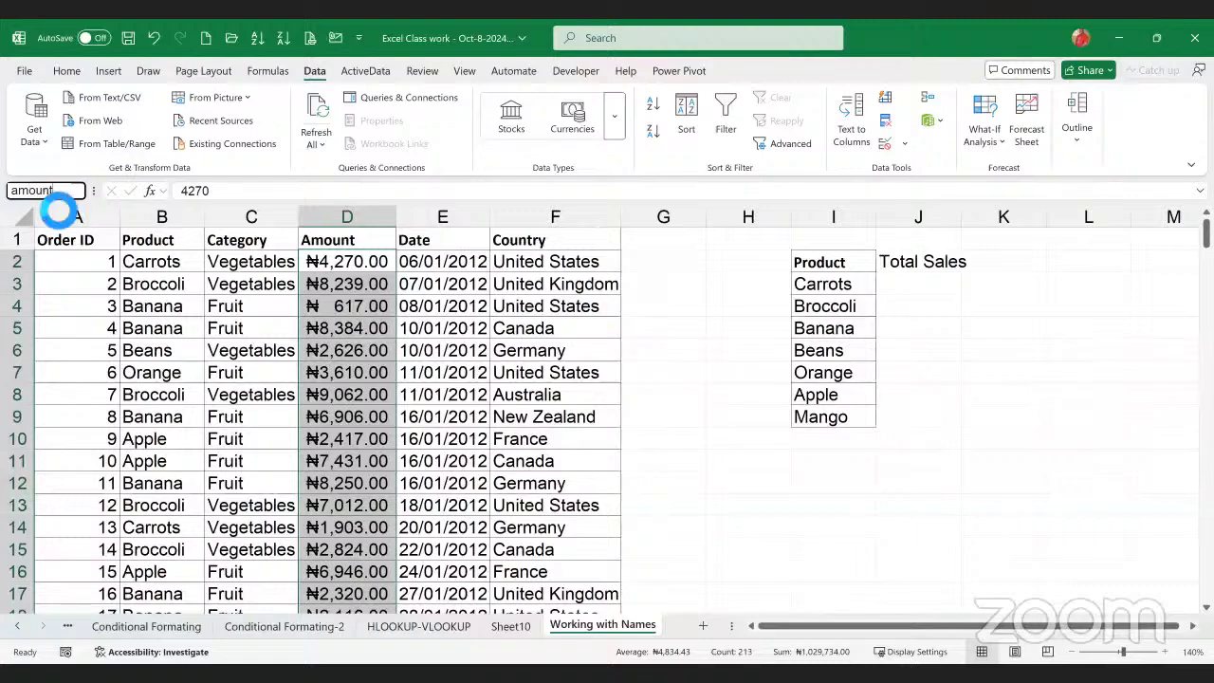
key("Return")
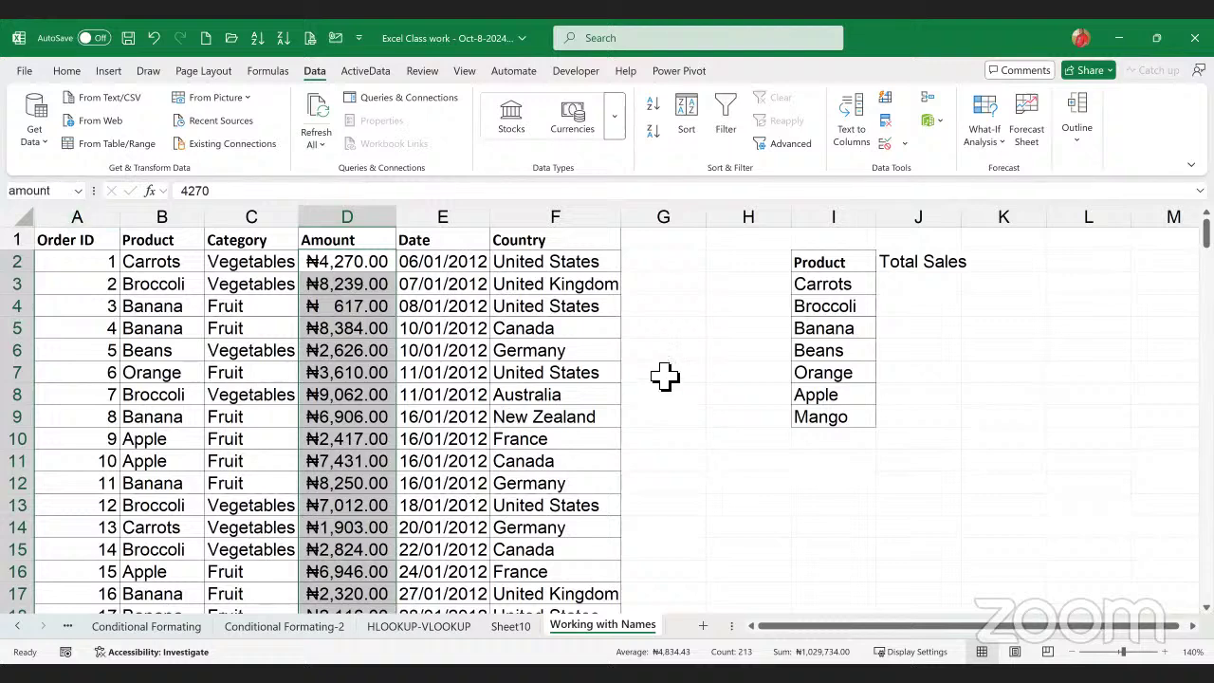
- Define the name country for the Country data from F2 down to the last row, and list the workbook's defined names
left_click(534, 270)
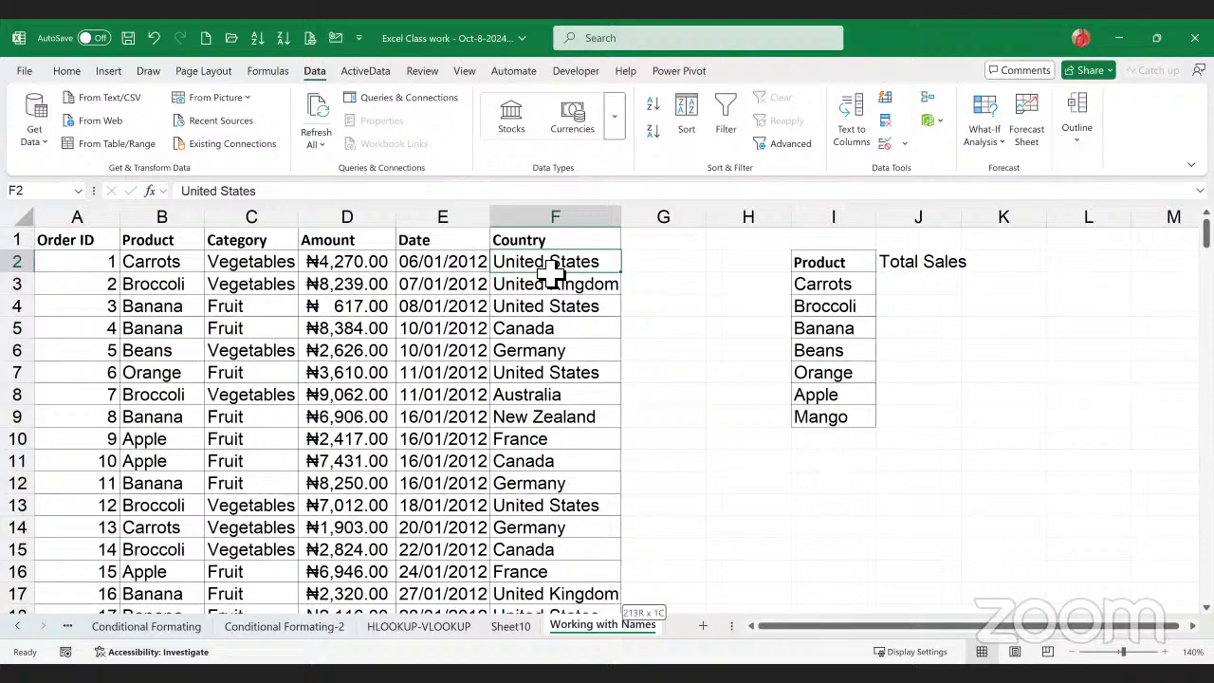
key("ctrl+shift+Down")
scroll(567, 330, "up", 20)
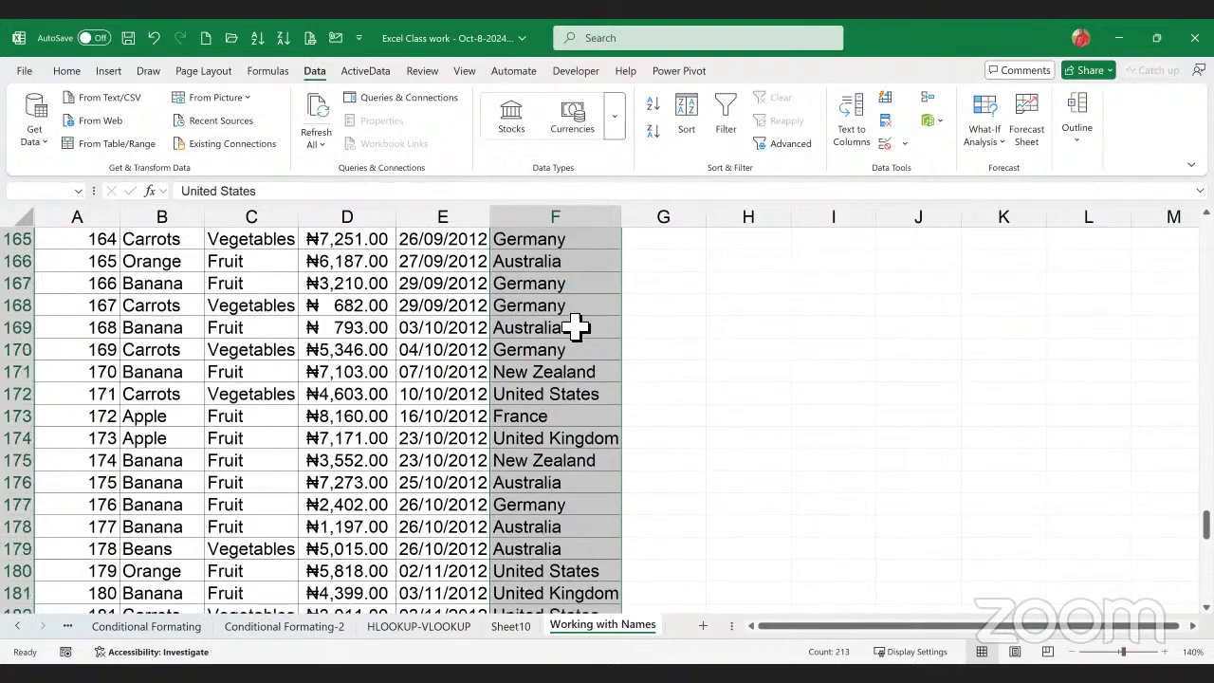
scroll(575, 327, "up", 20)
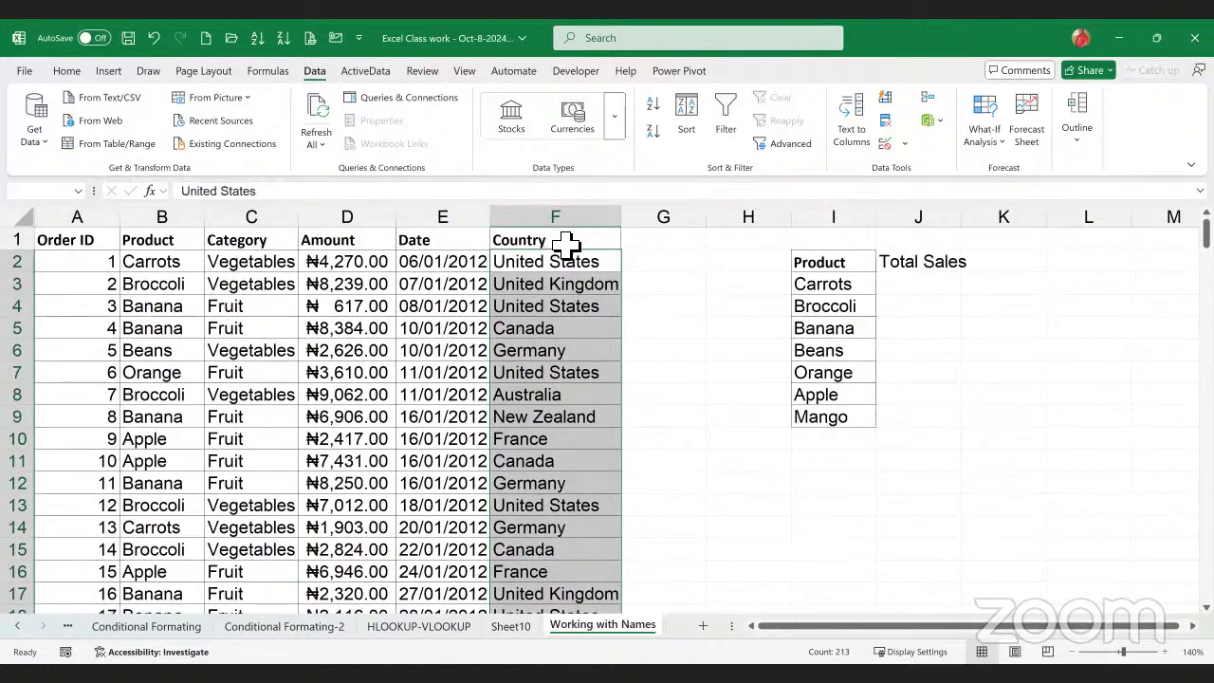
left_click(60, 196)
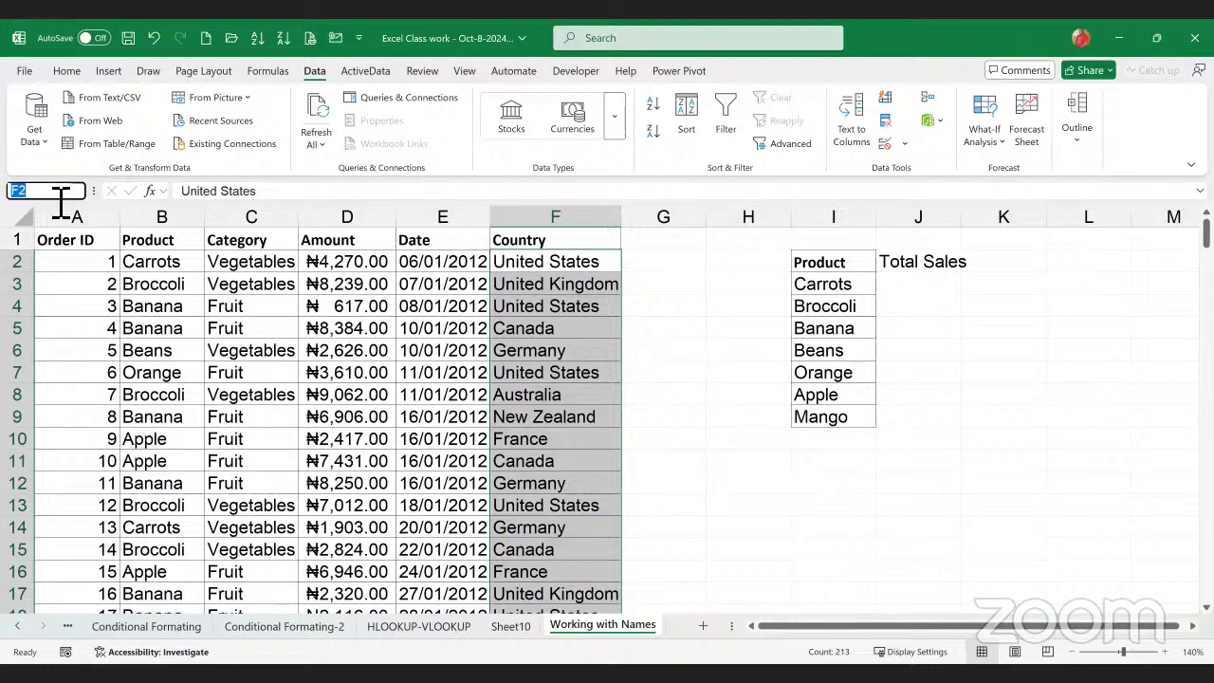
type("country")
key("Return")
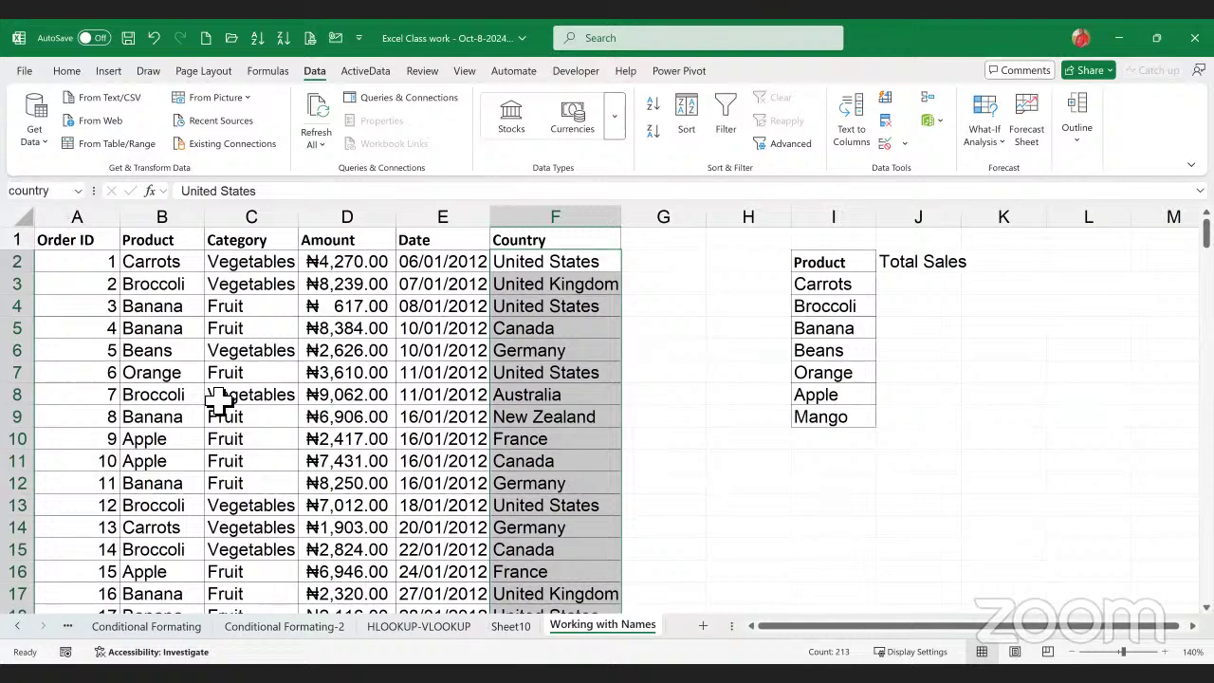
left_click(510, 378)
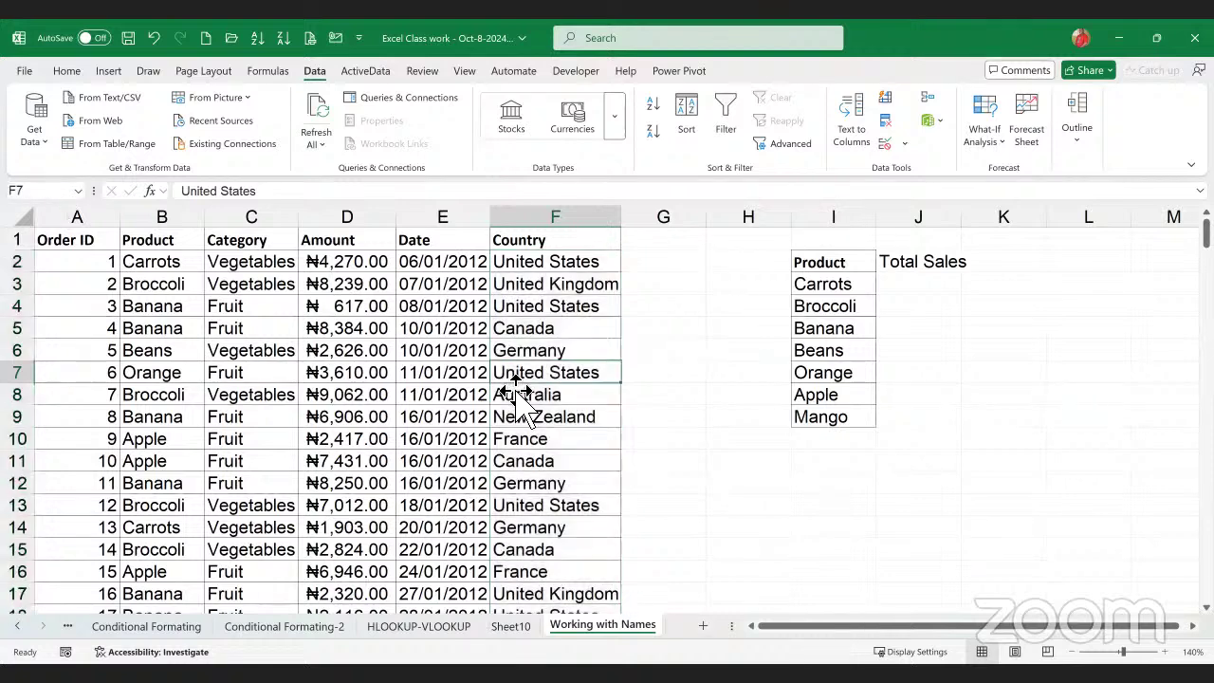
left_click(78, 191)
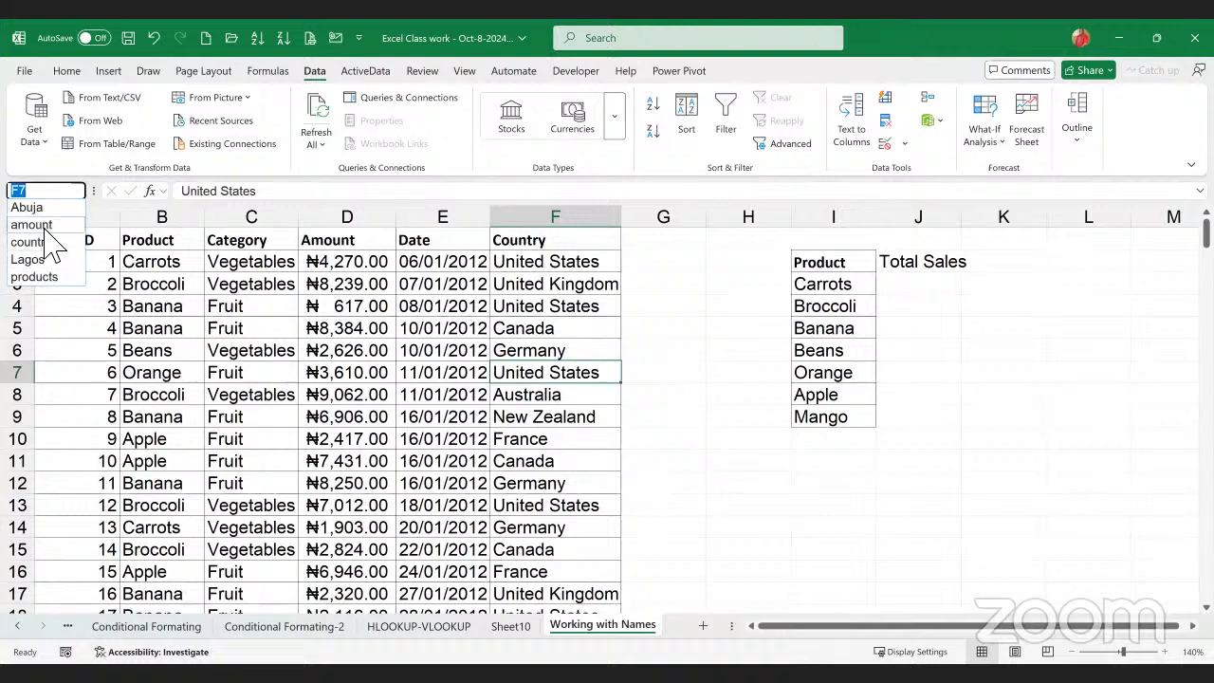
- Enter =SUMIF(products,I3,amount) in J3 to total the sales for Carrots
left_click(916, 282)
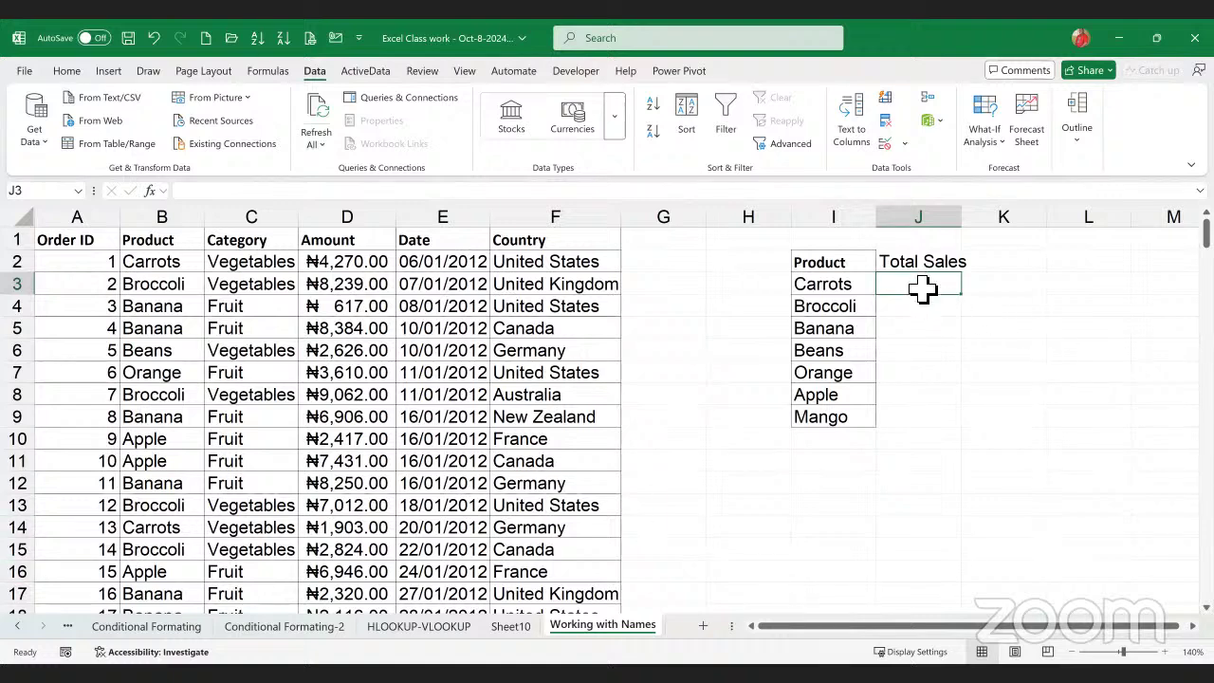
type("=")
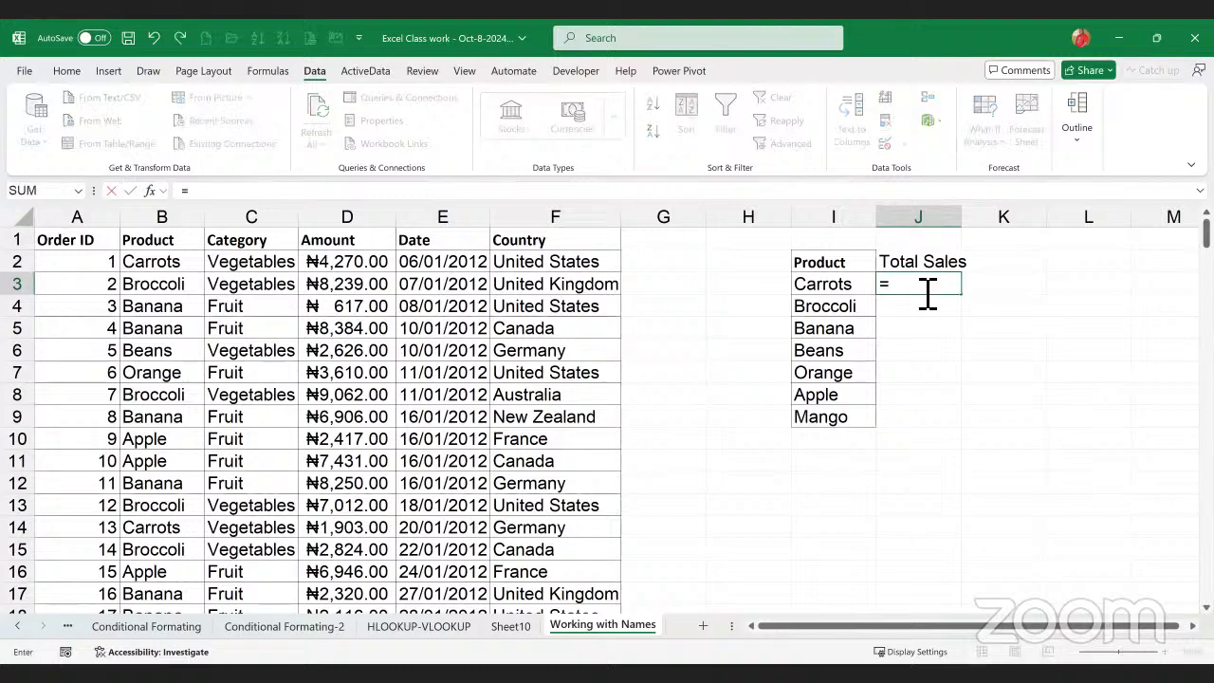
type("SUMIF")
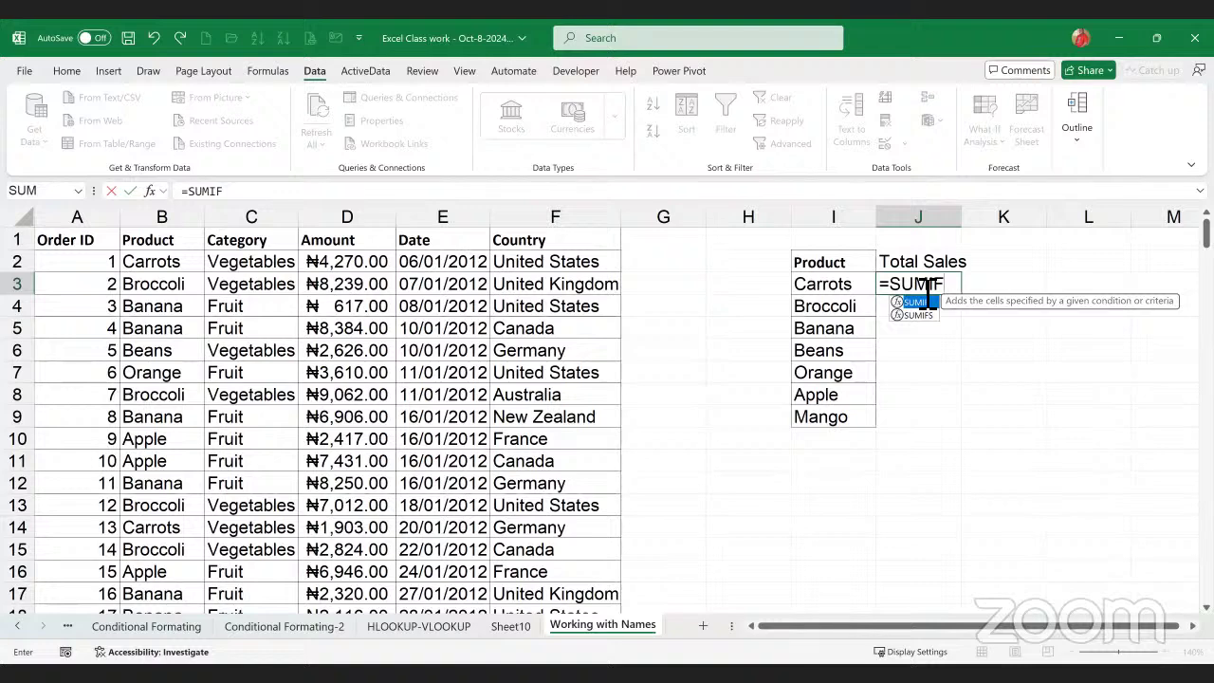
type("(")
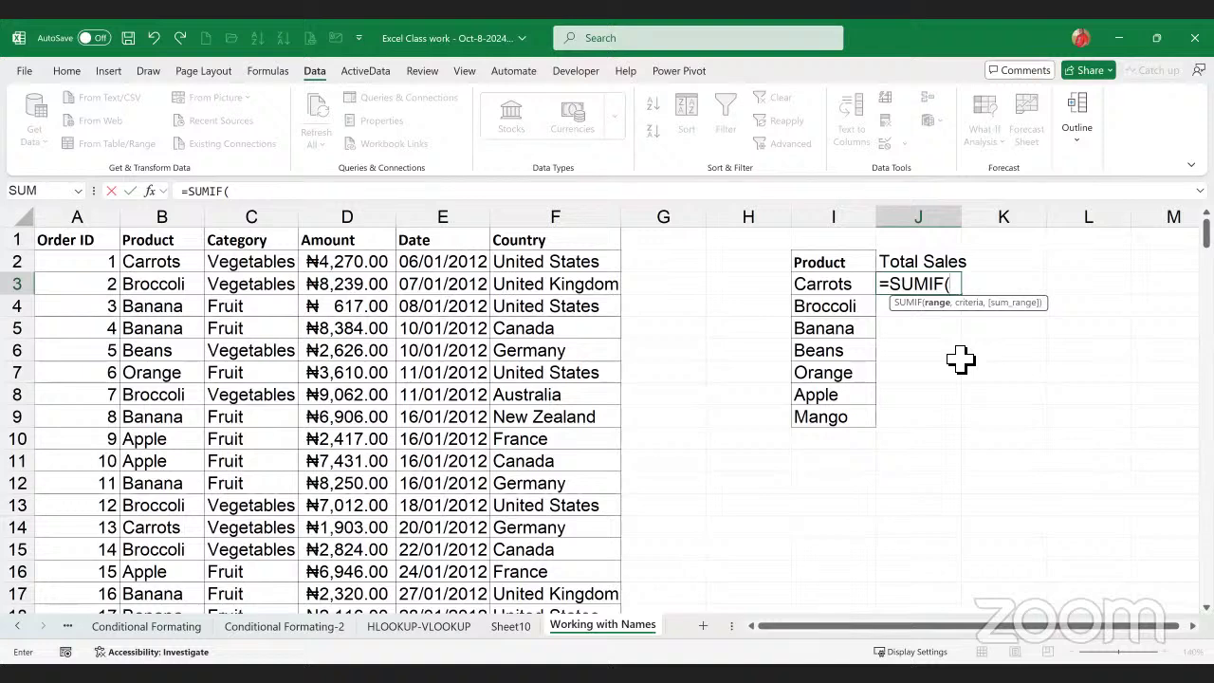
type("products,")
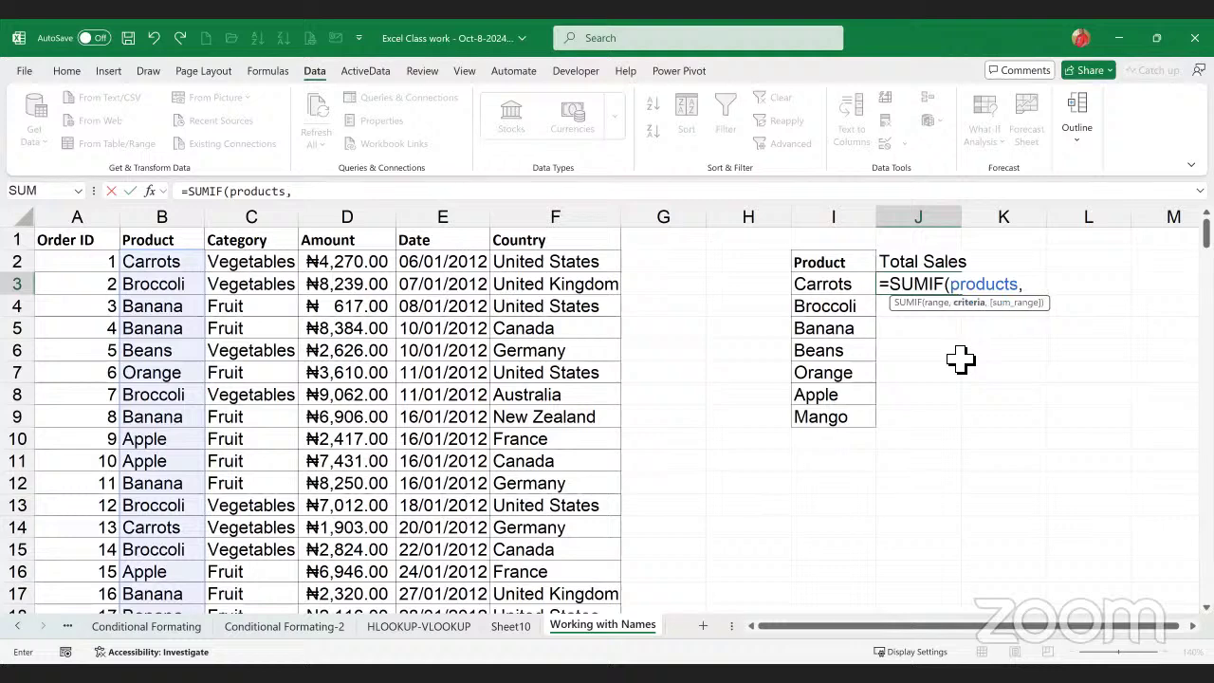
left_click(829, 293)
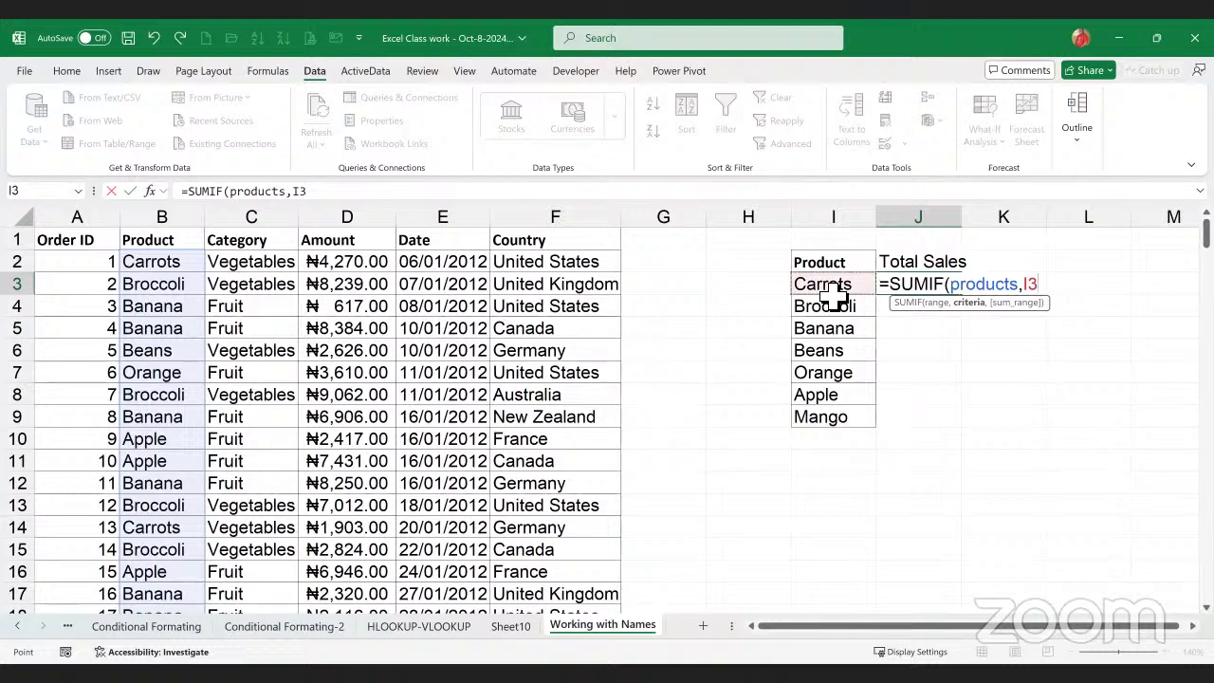
type(",")
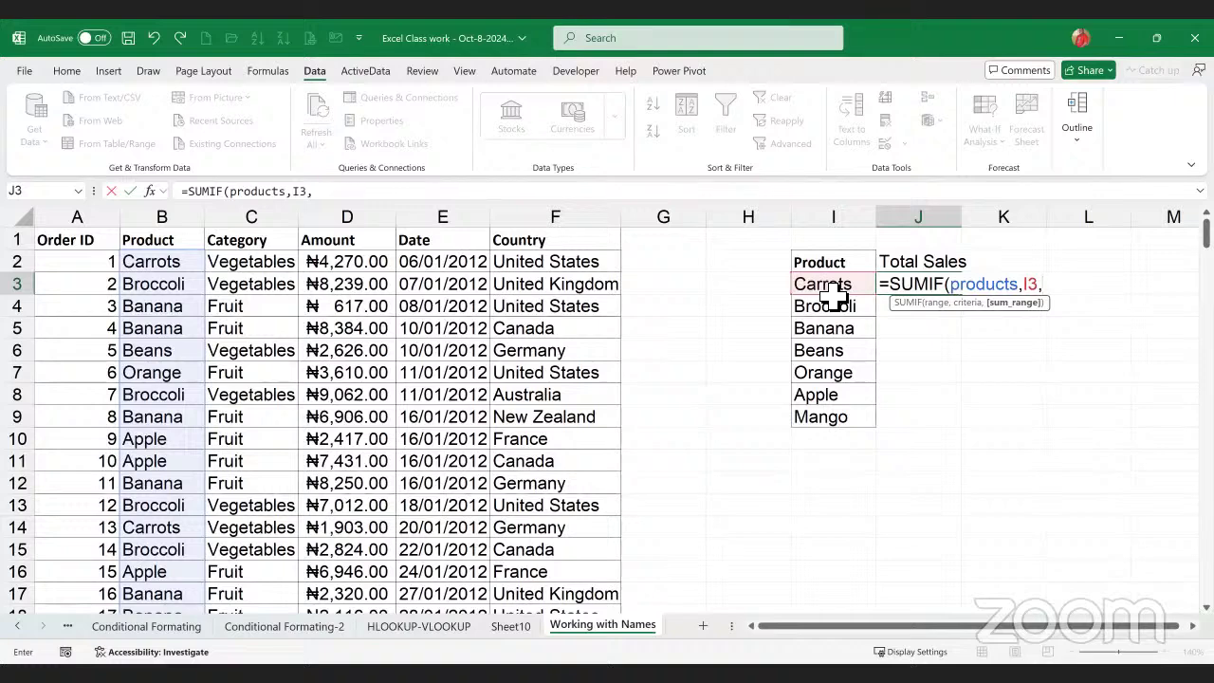
type("amount")
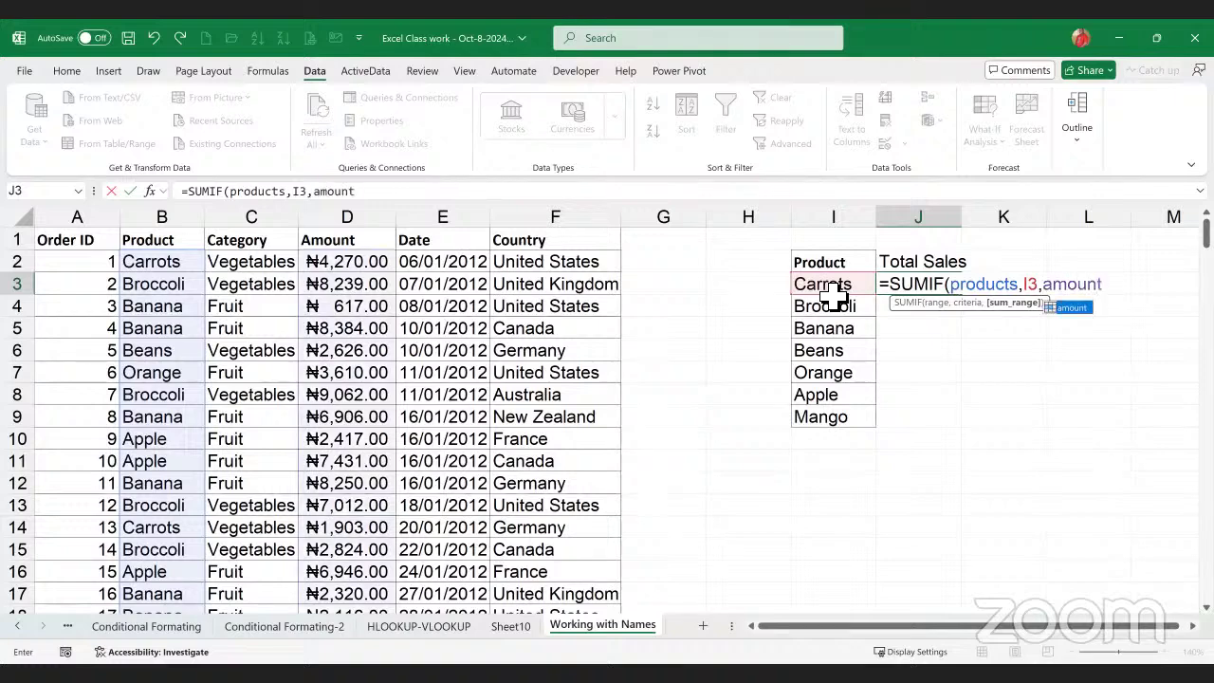
type(")")
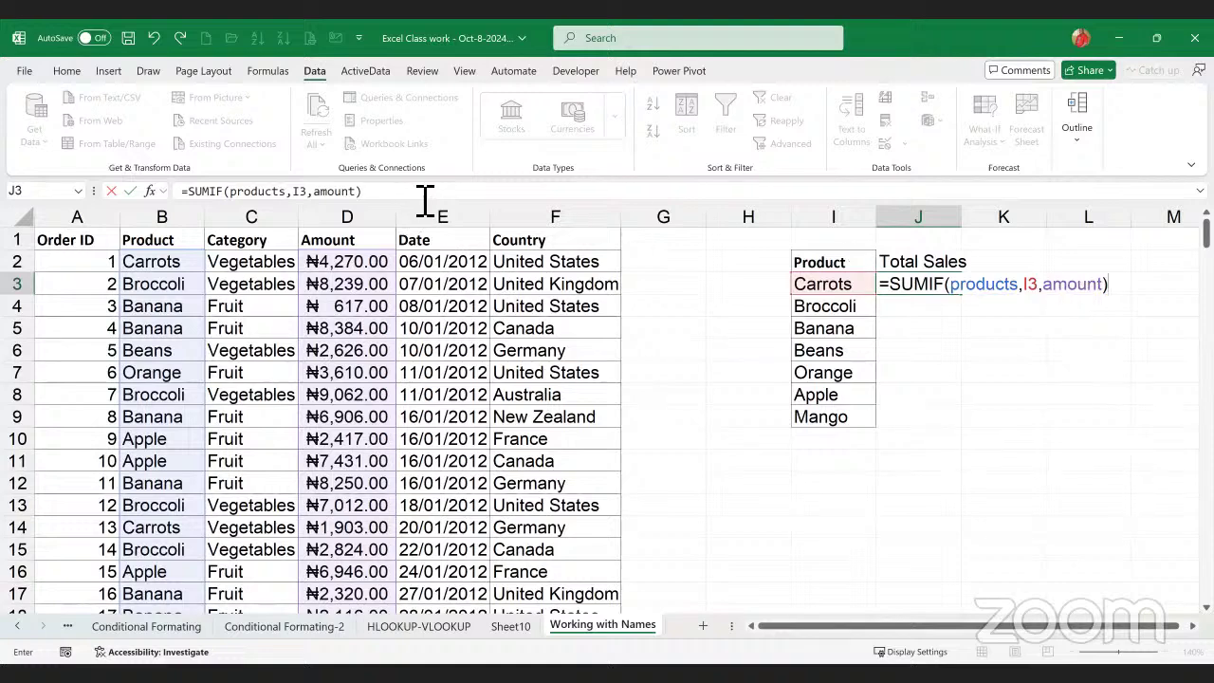
key("Return")
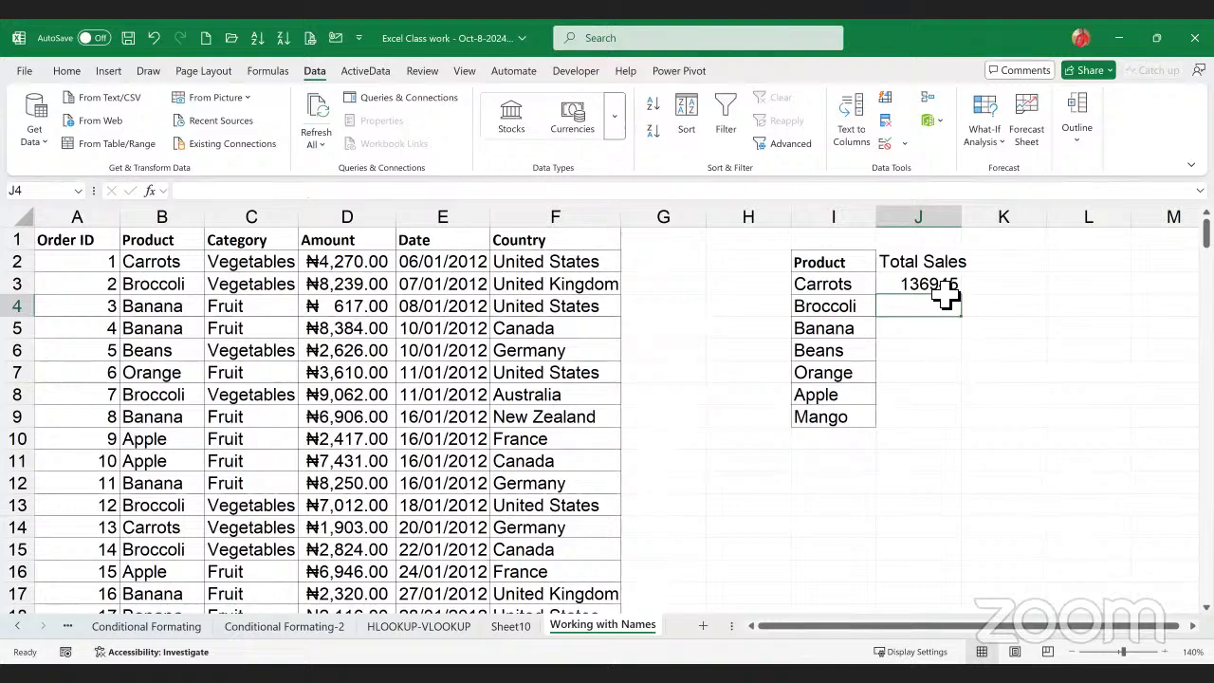
- Fill the J3 formula down through J9 and apply the comma number style to the totals
key("Up")
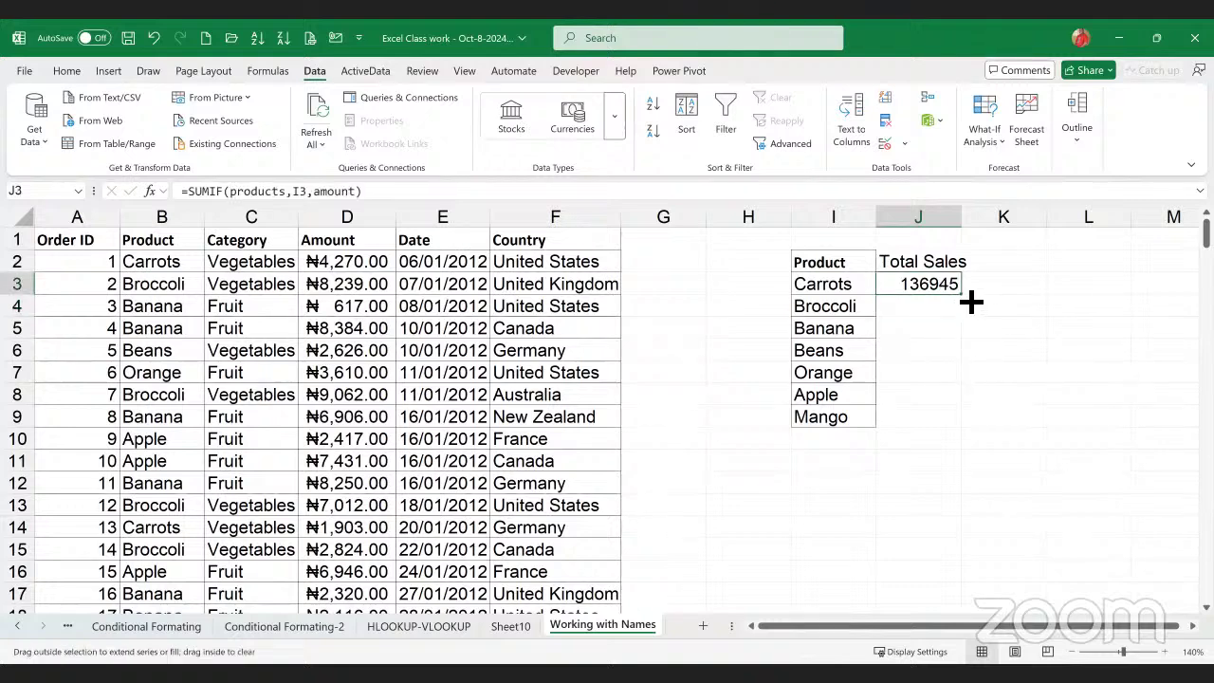
double_click(972, 301)
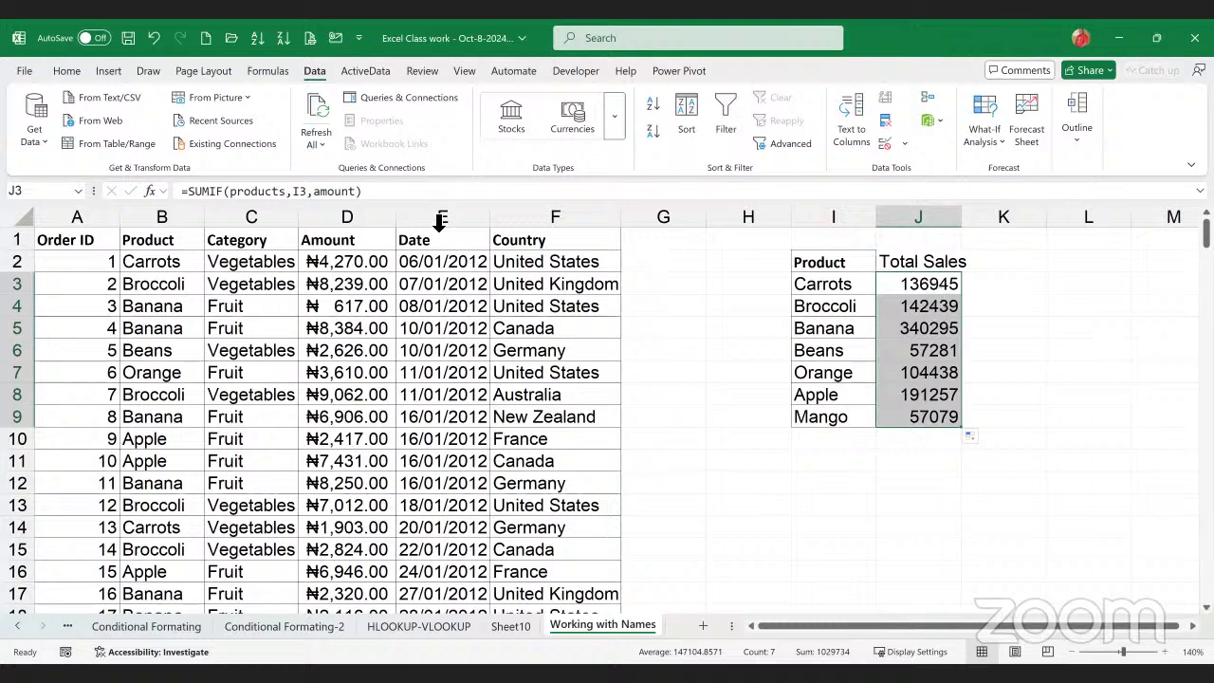
left_click(66, 71)
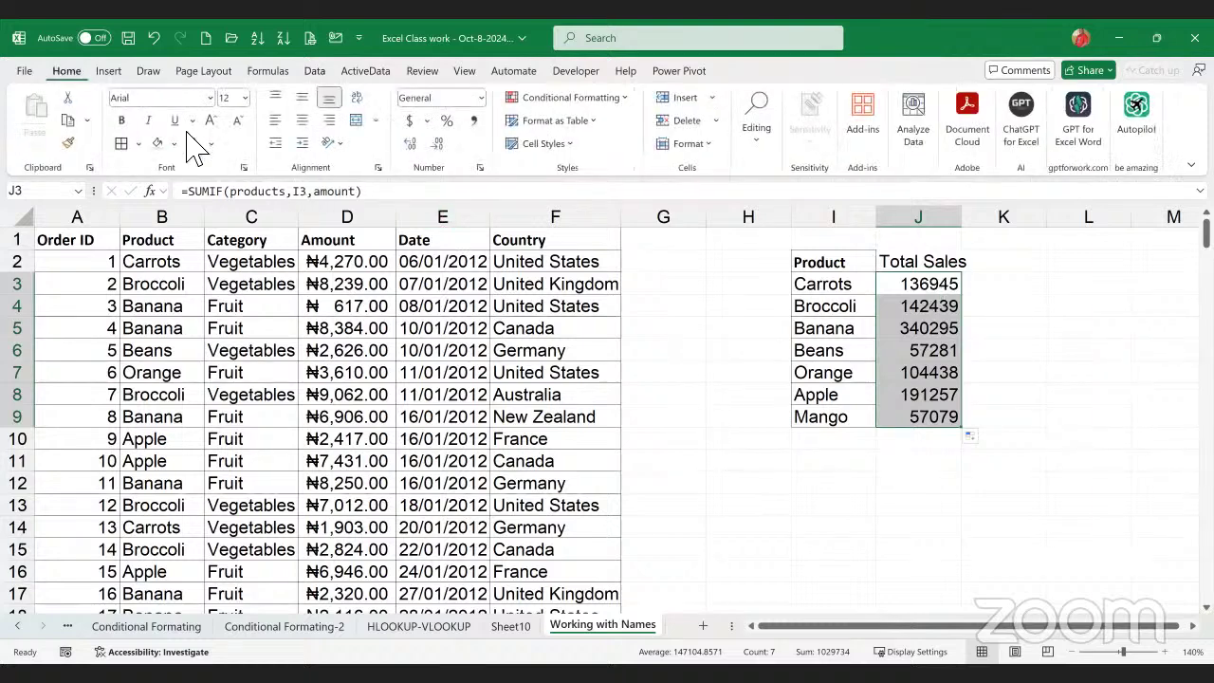
left_click(474, 121)
left_click(851, 467)
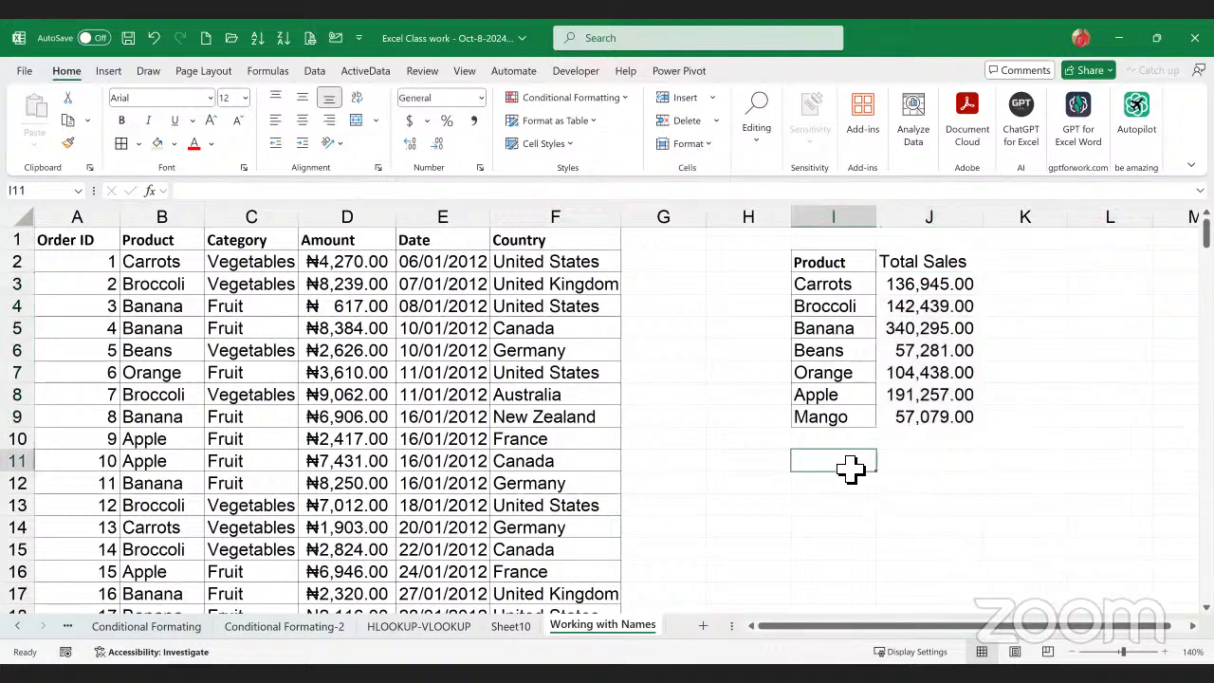
- Copy the Country column with its header from F1 down to the last row and paste it at I11
left_click(565, 245)
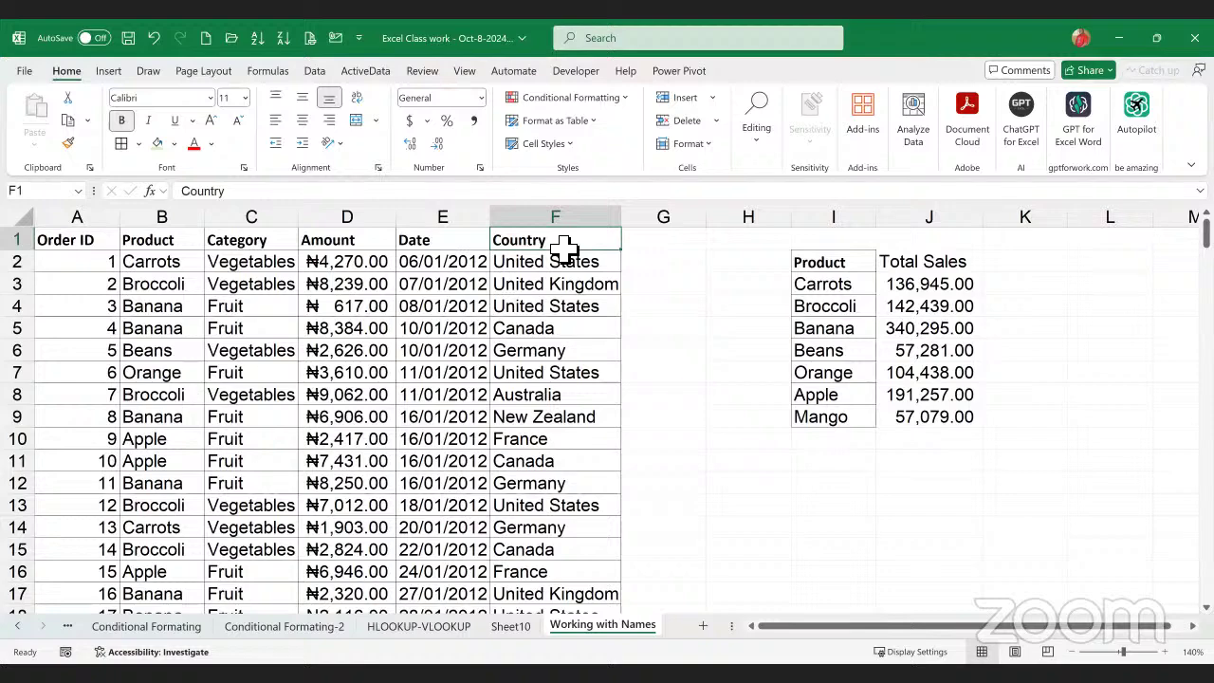
key("ctrl+shift+Down")
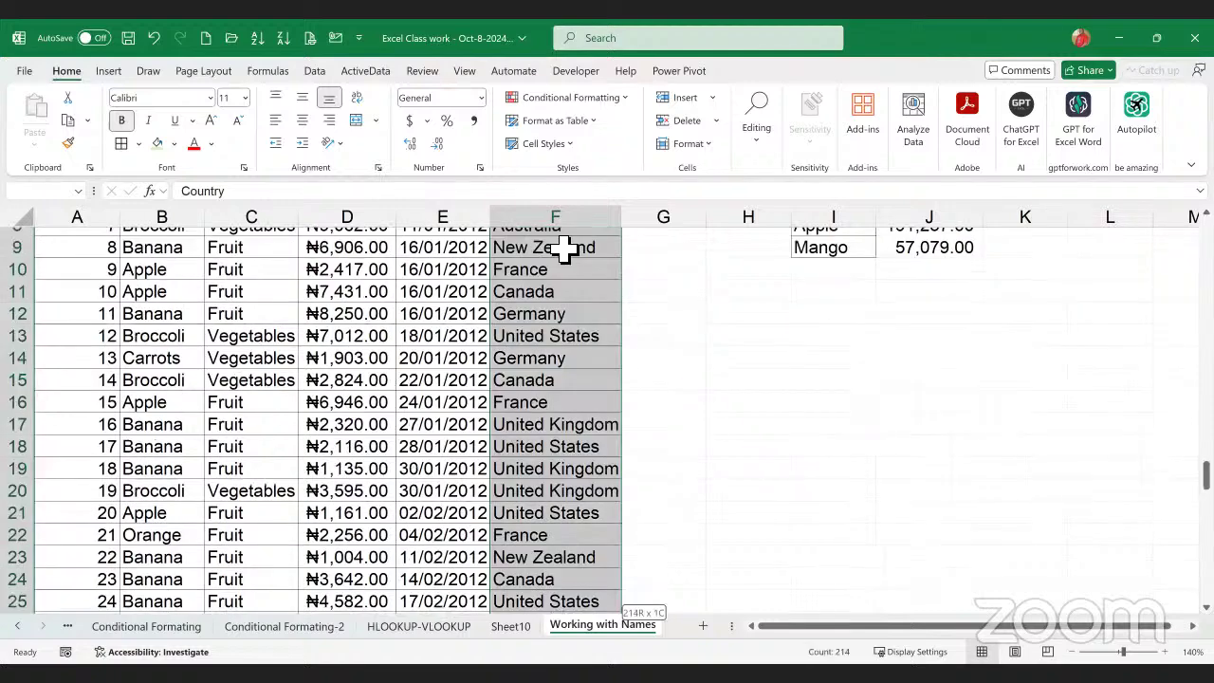
left_click(68, 120)
scroll(625, 350, "up", 2)
scroll(870, 463, "up", 20)
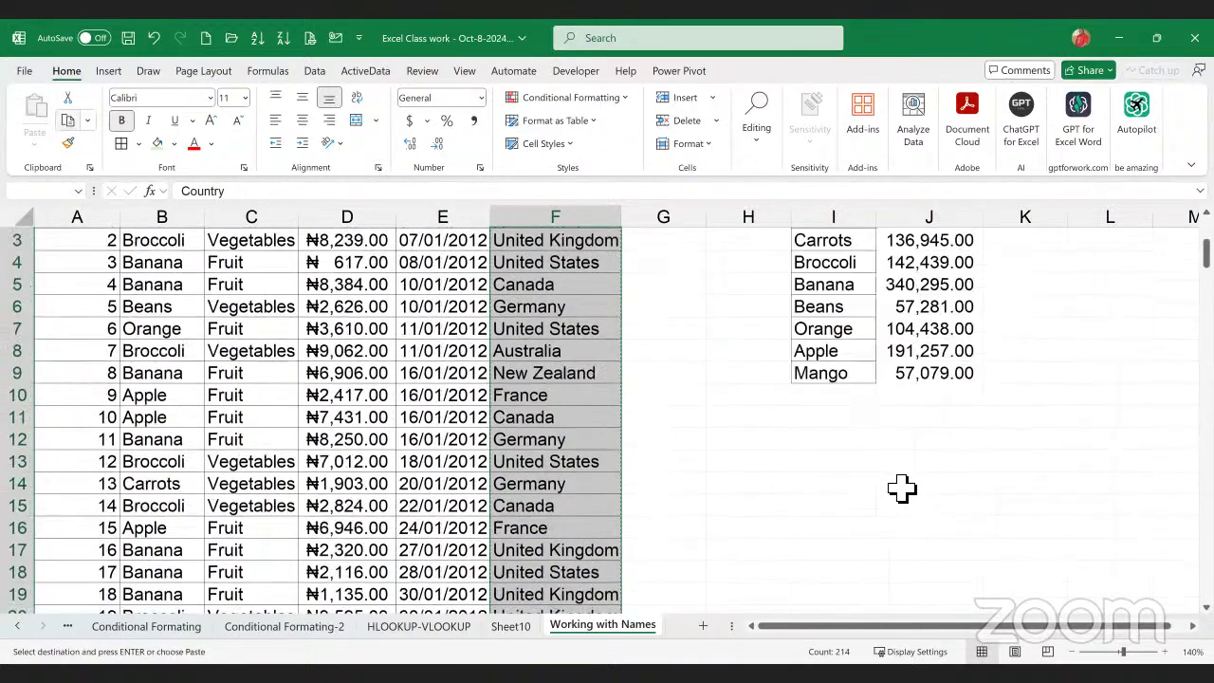
left_click(834, 466)
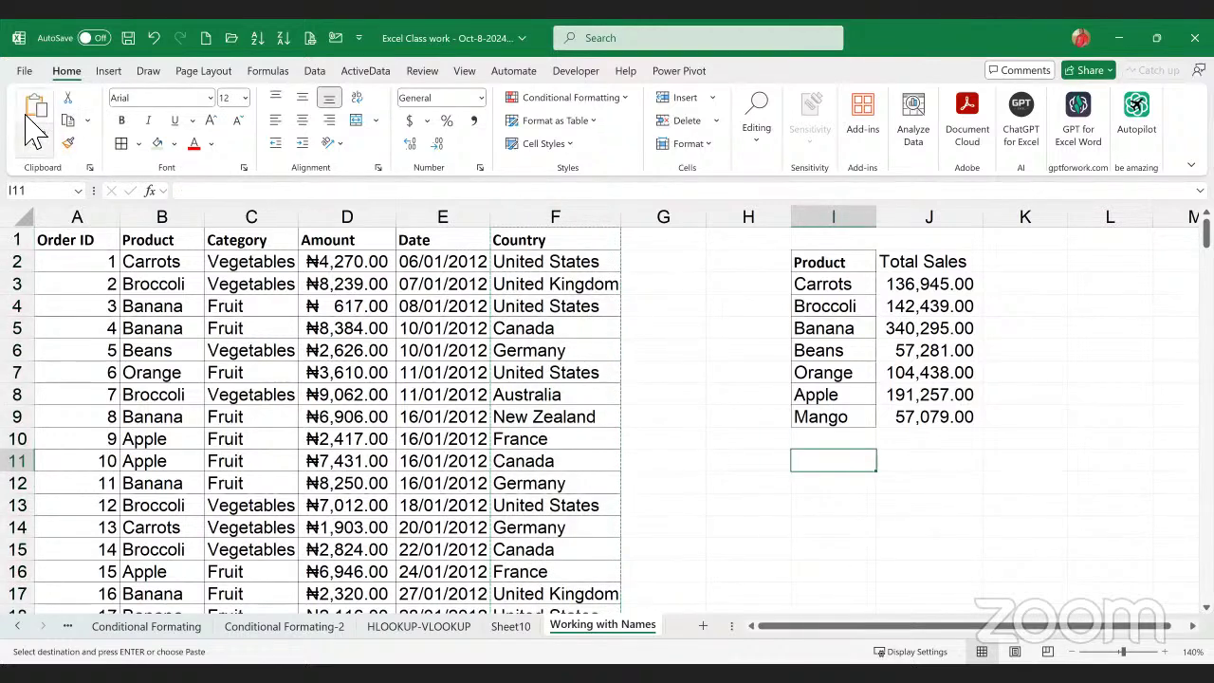
left_click(34, 112)
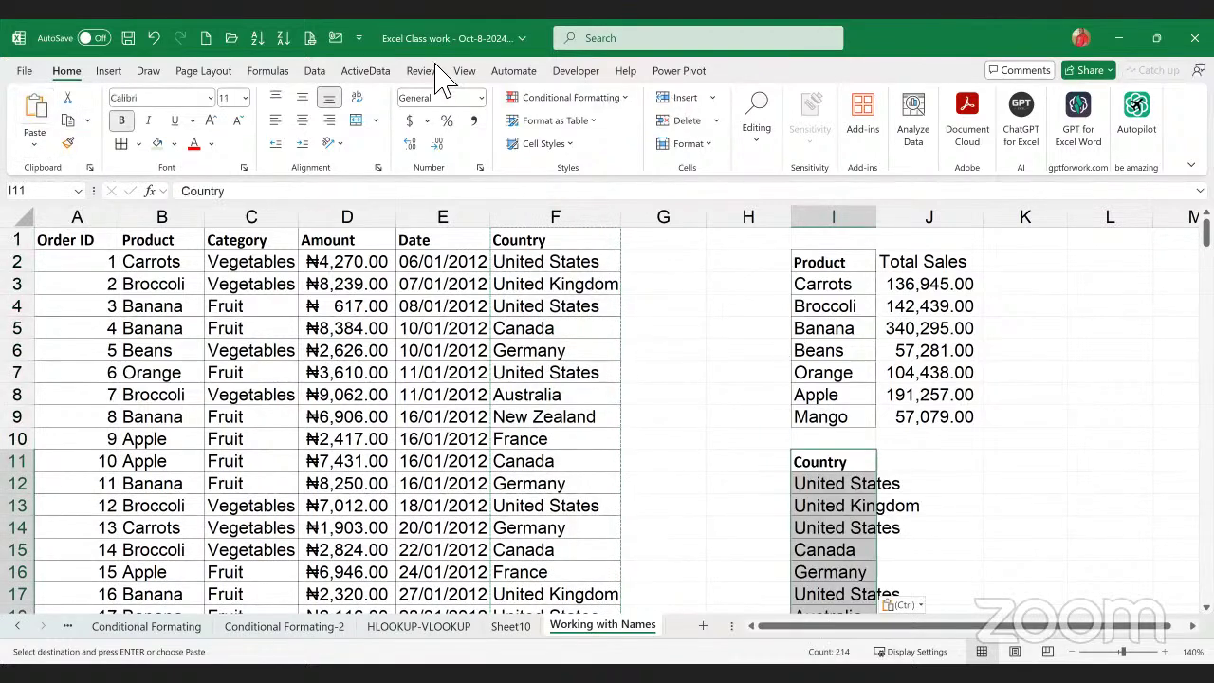
- Remove the duplicate countries from the list pasted under I11 and widen column I to fit the names
left_click(316, 72)
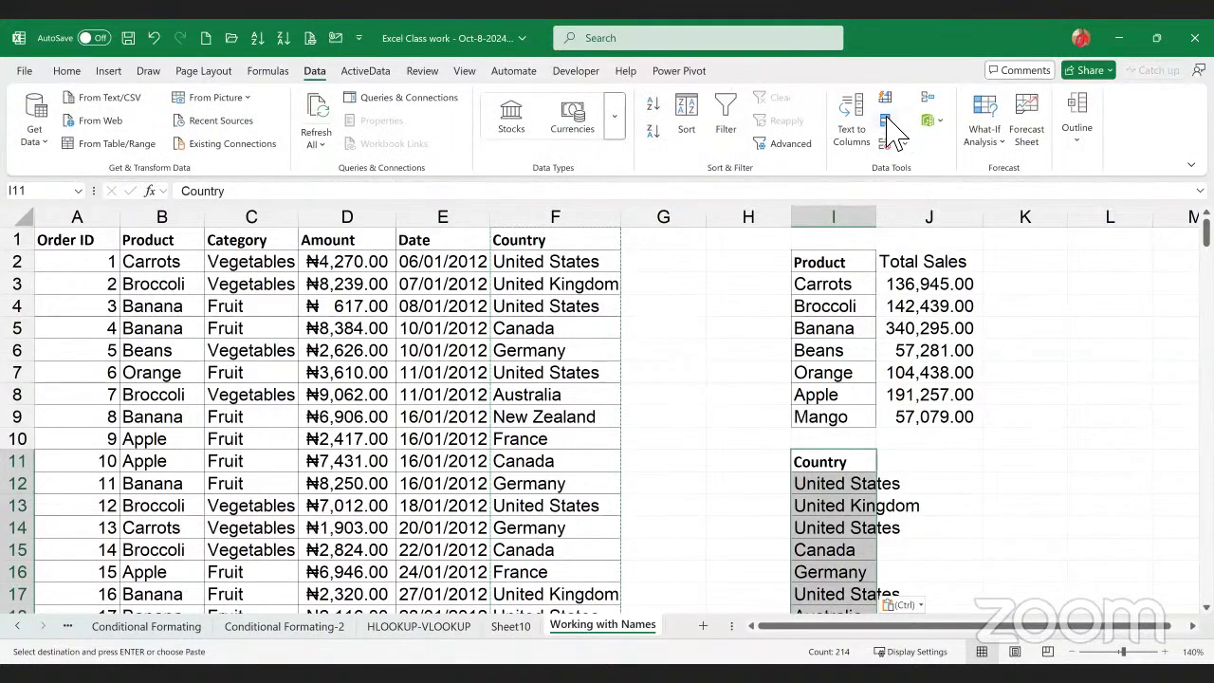
key("Return")
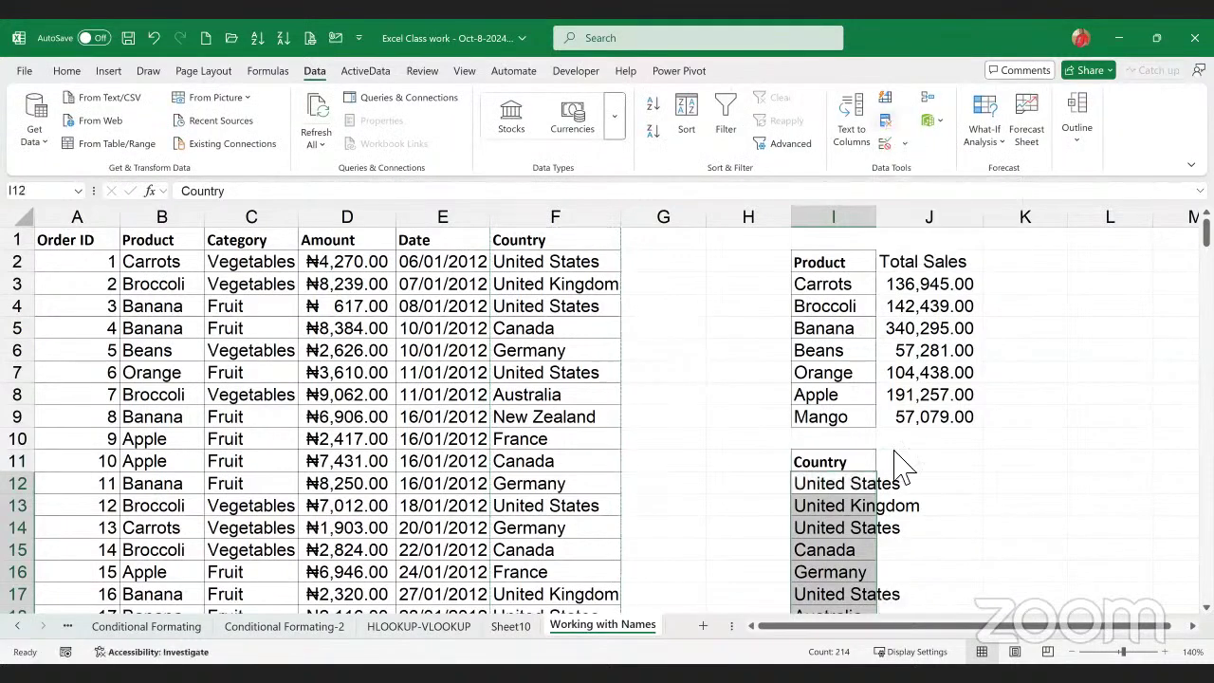
left_click(923, 379)
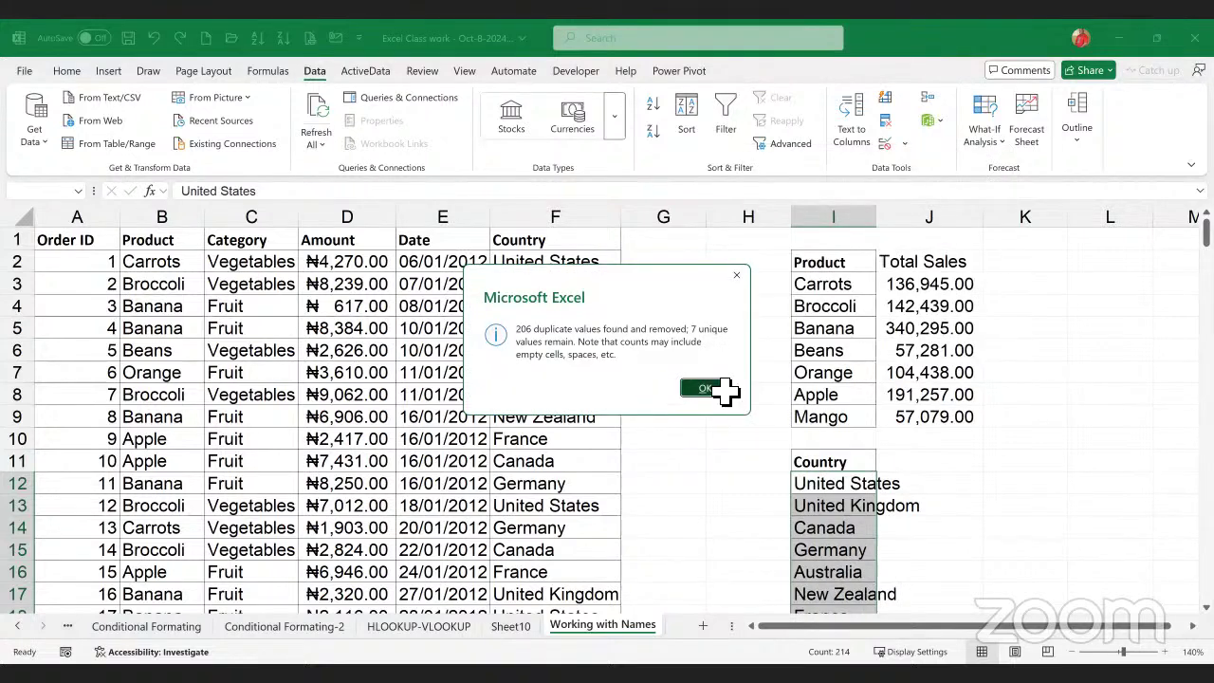
left_click(707, 389)
left_click(942, 481)
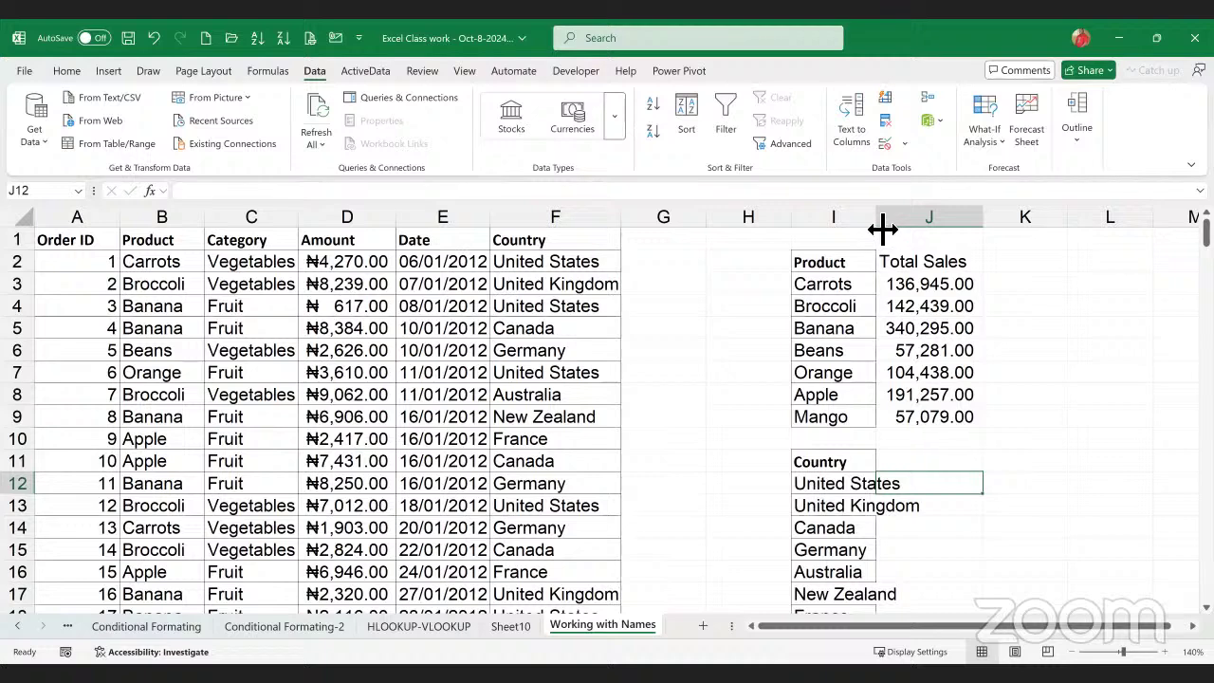
left_click_drag(882, 228, 925, 245)
scroll(932, 496, "down", 1)
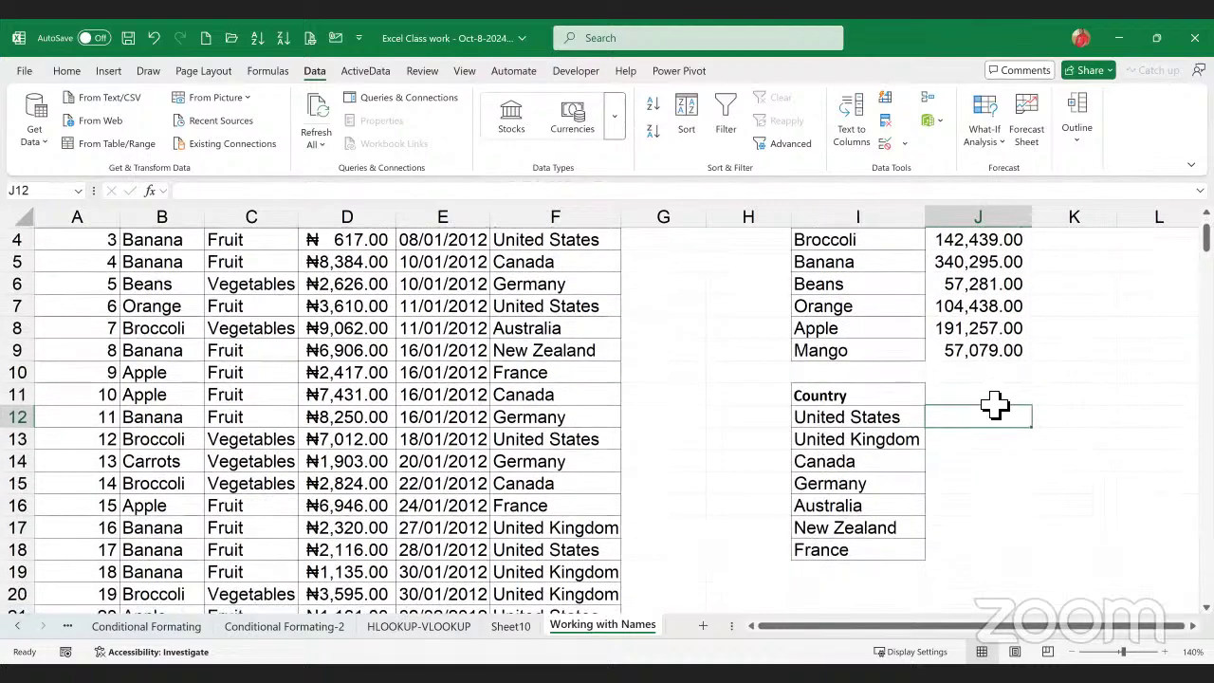
- Copy the formatting of the Total Sales header in J2 onto the Product header in I2 with Format Painter
left_click(994, 403)
scroll(999, 459, "up", 1)
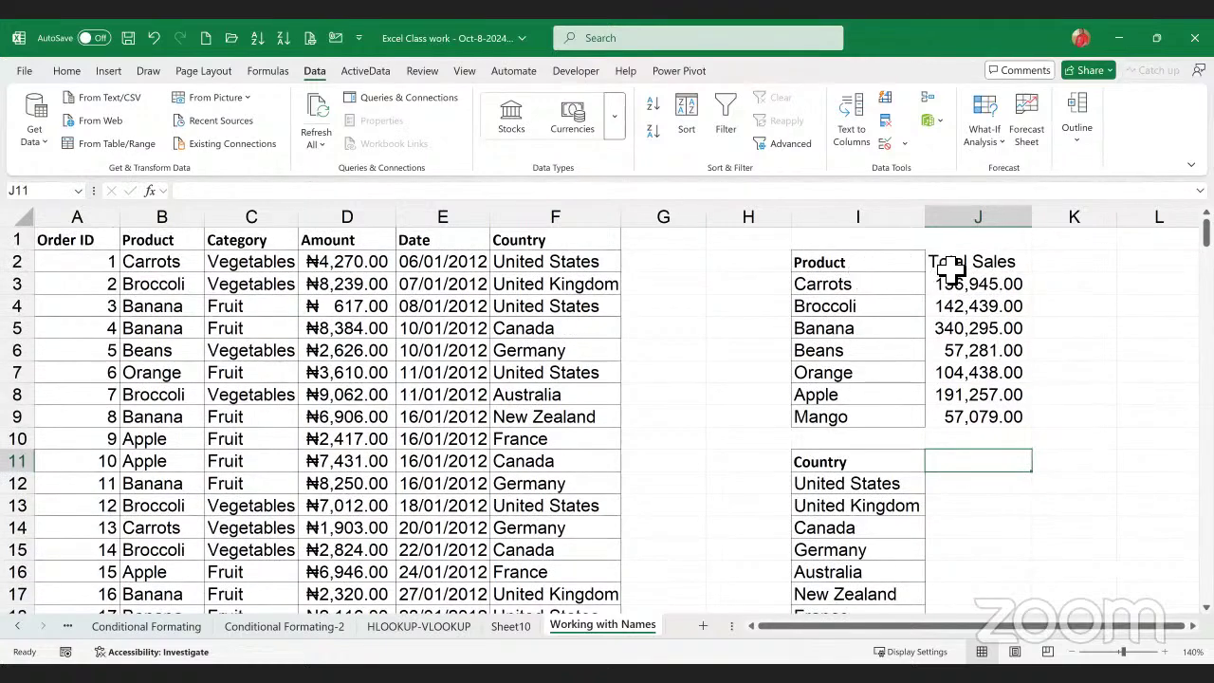
left_click_drag(863, 269, 952, 271)
left_click(851, 266)
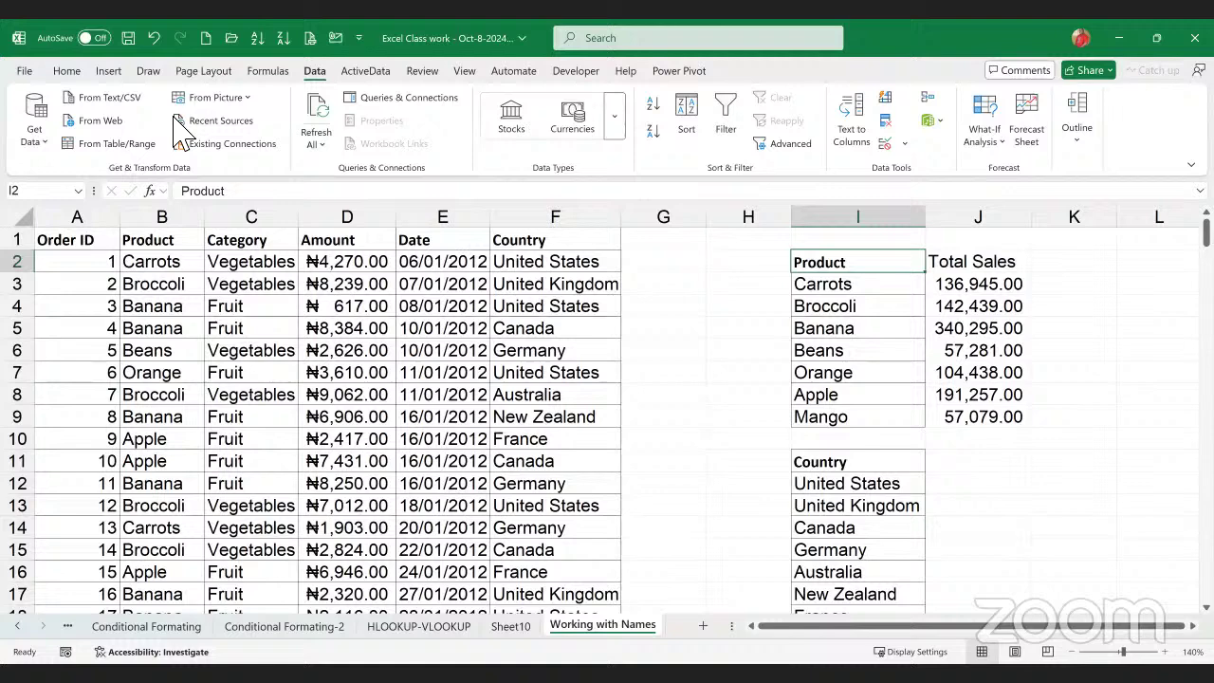
left_click(67, 71)
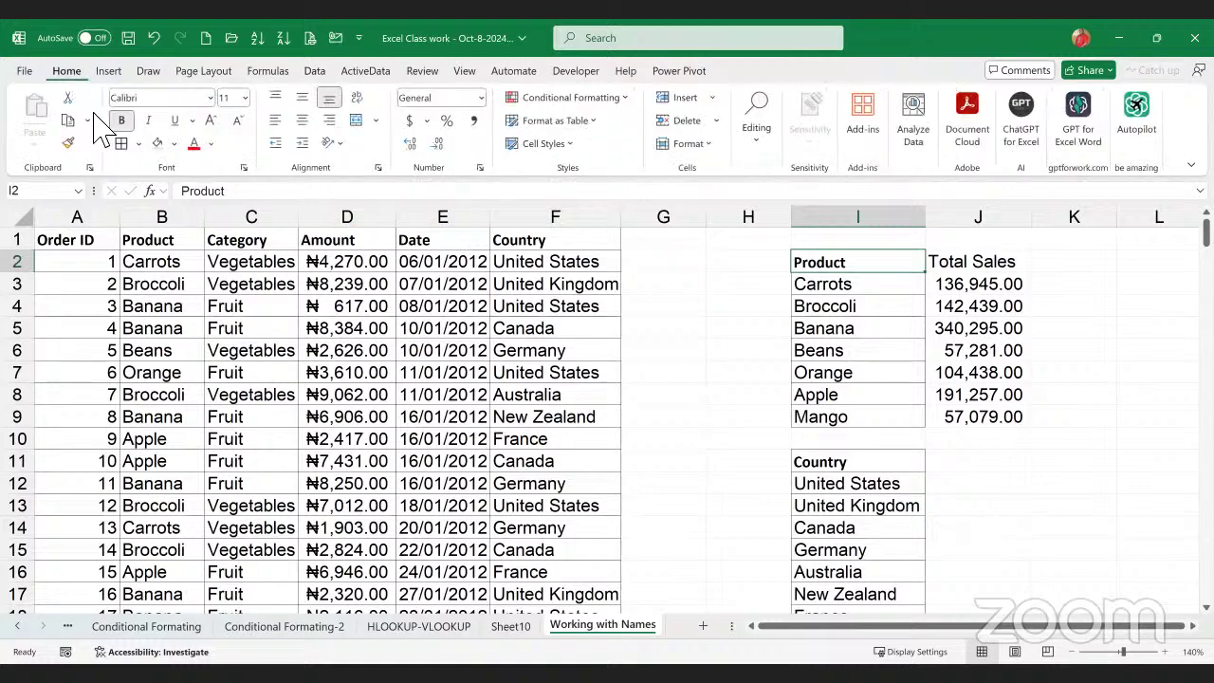
left_click(991, 263)
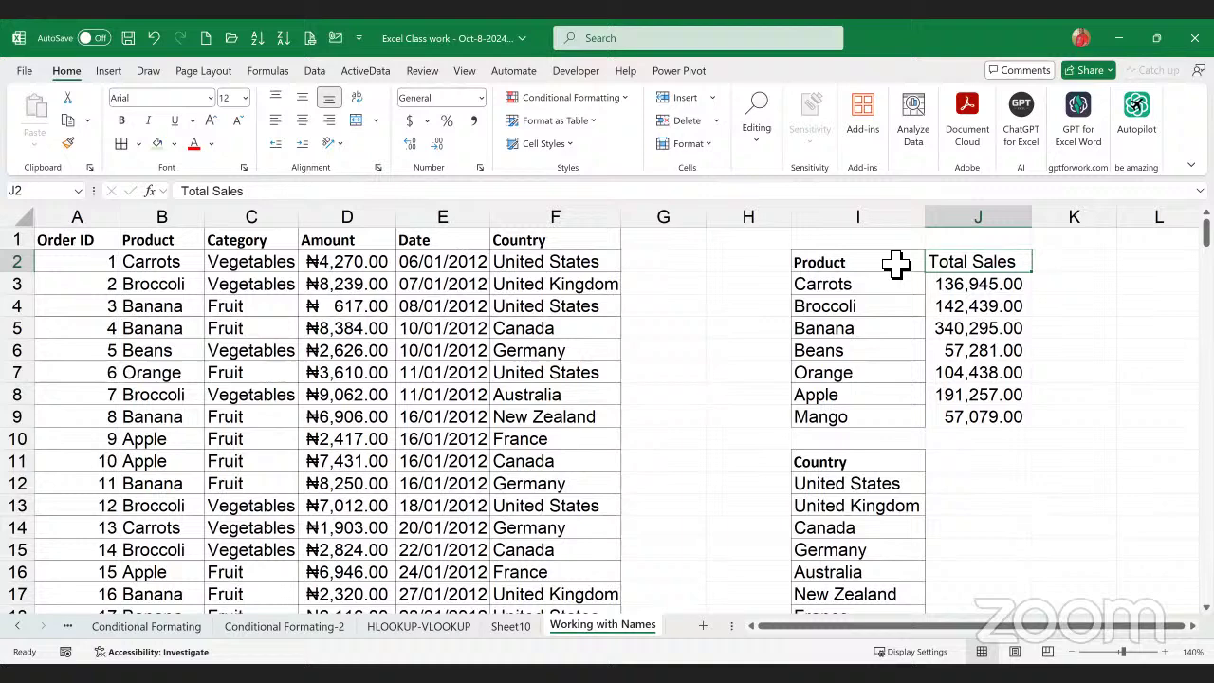
left_click(68, 143)
left_click(830, 263)
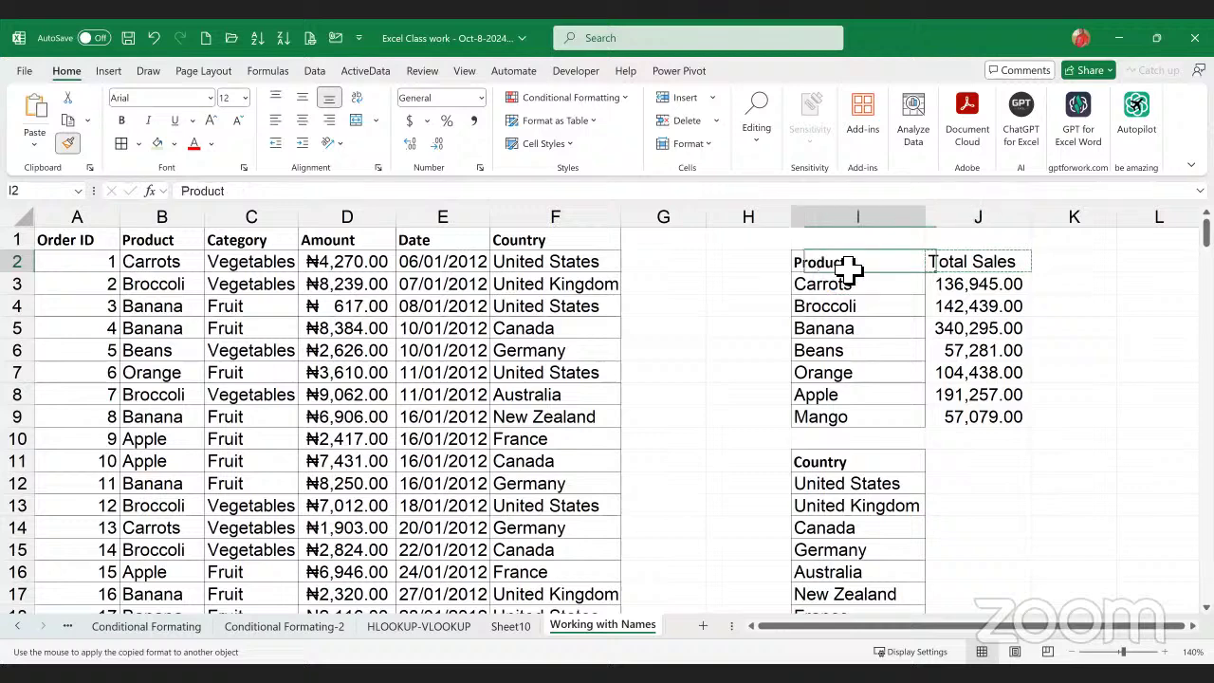
left_click(967, 268, "shift")
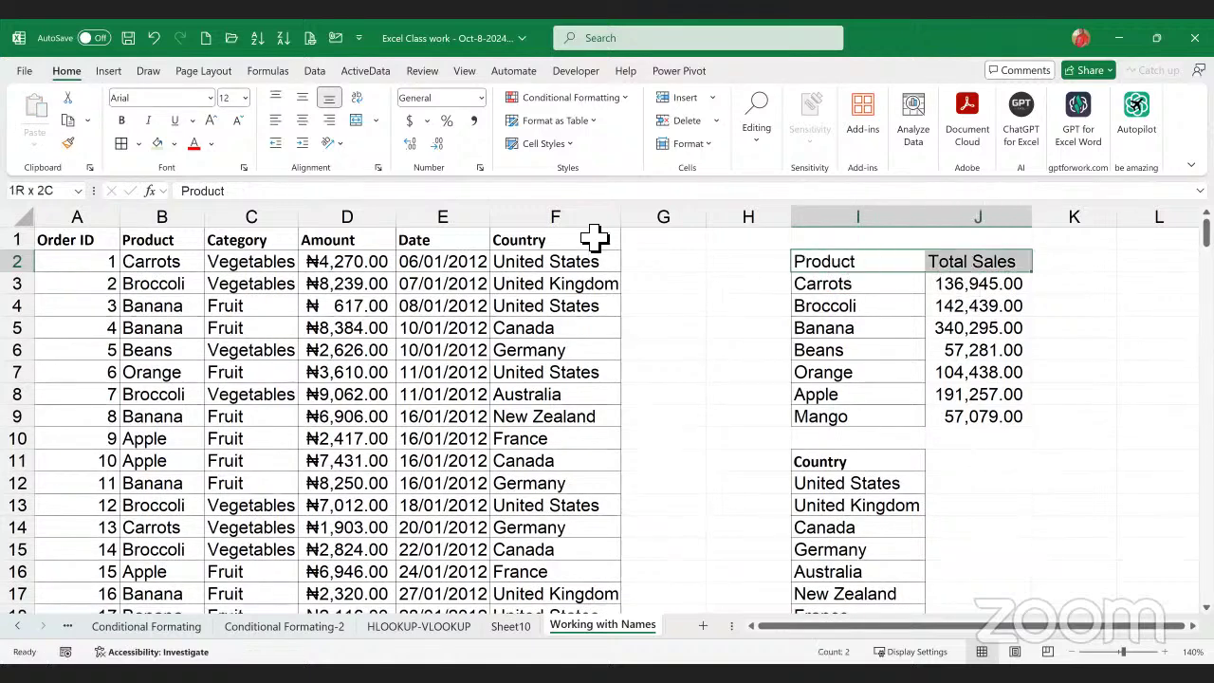
left_click(888, 398)
- Enter the heading Total Sales in J11 beside the Country header
scroll(863, 370, "down", 2)
left_click(837, 332)
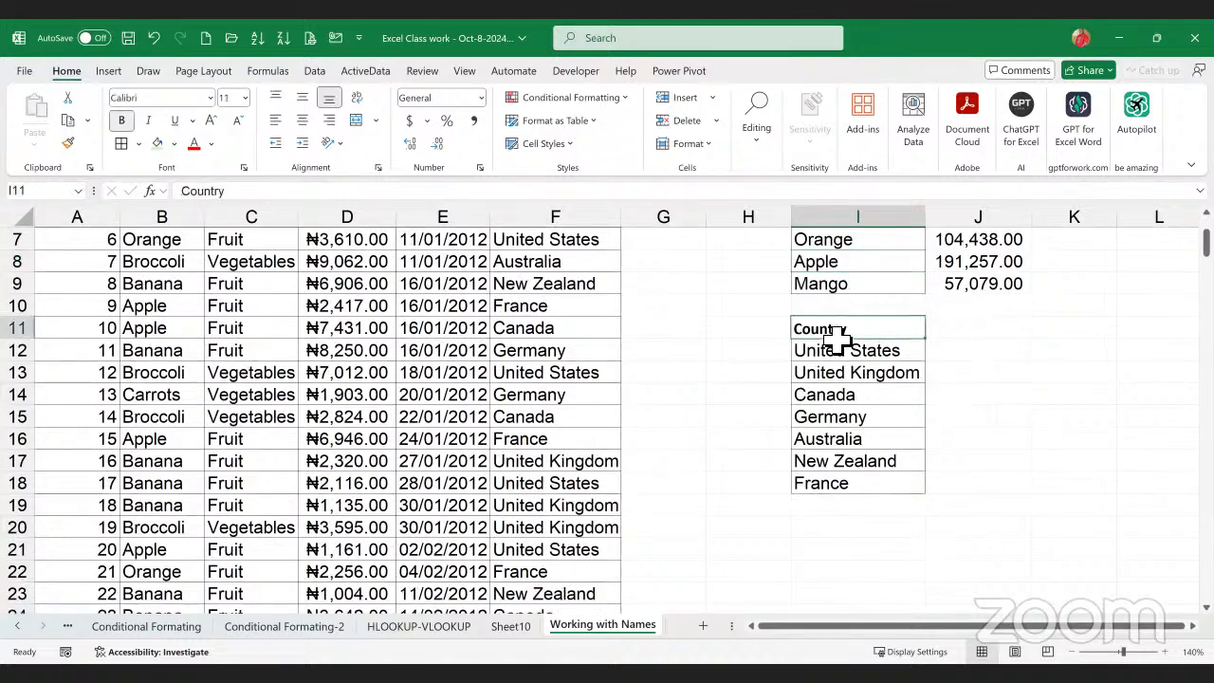
left_click(973, 333)
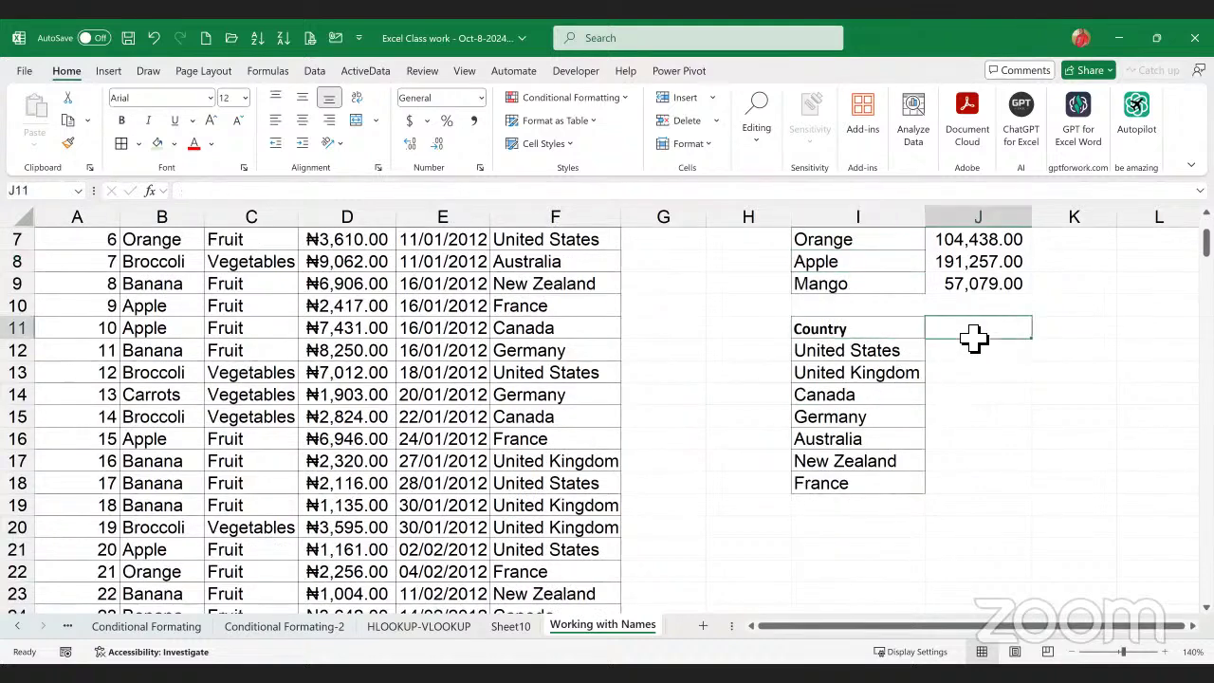
type("Total Sales")
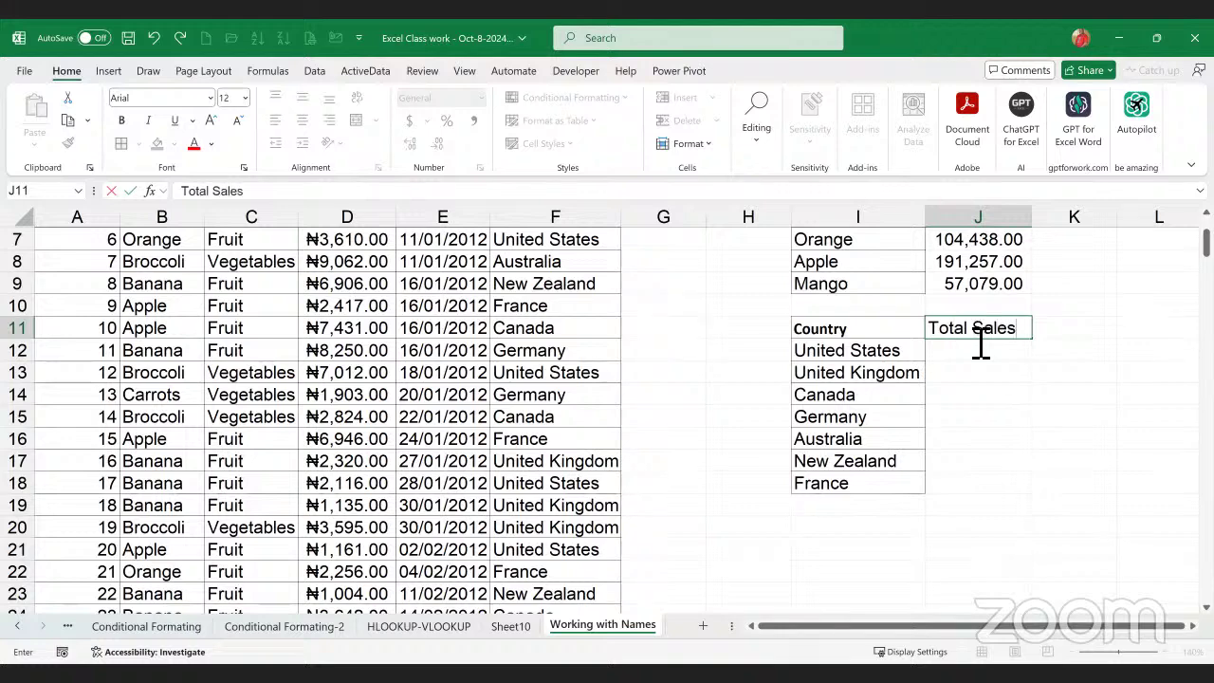
key("Return")
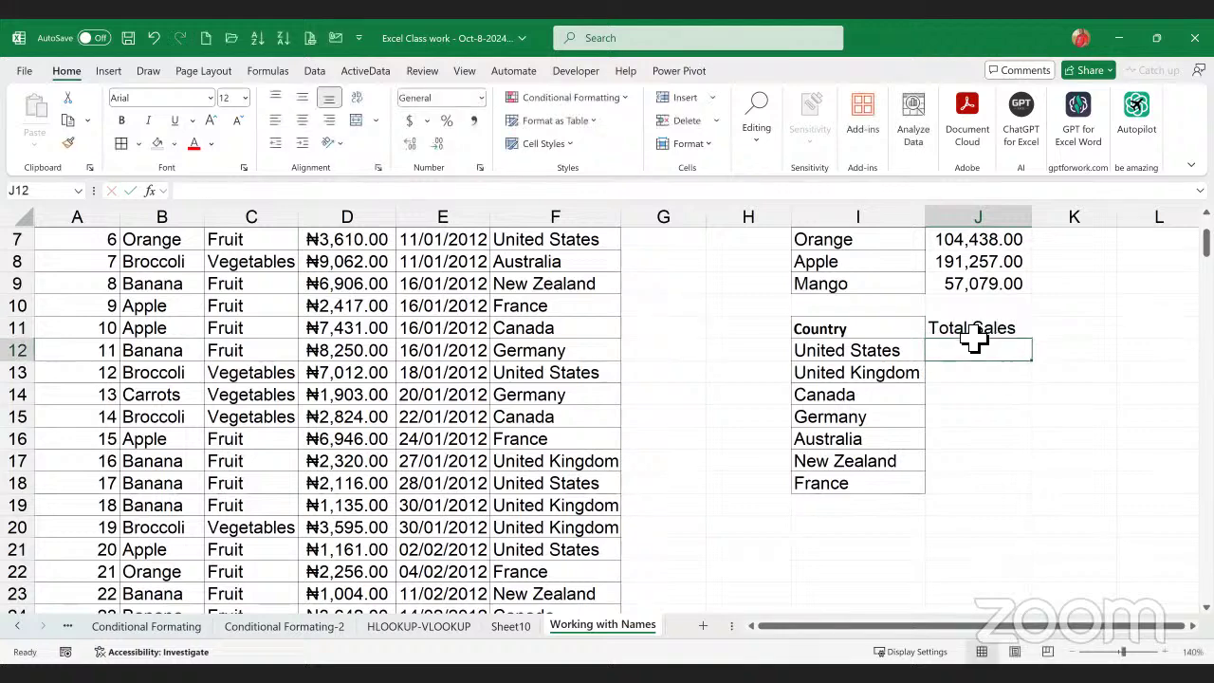
- Enter the formula =SUMIF(country,I12,amount) in J12 to total the United States sales
type("=")
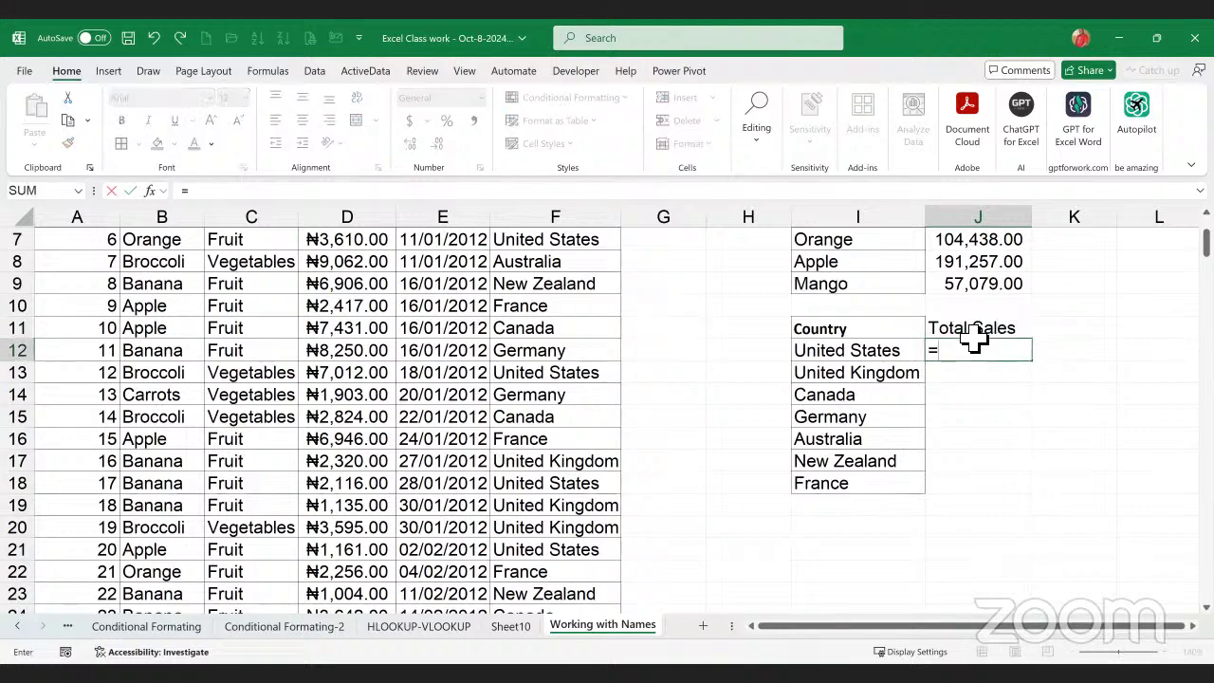
type("SUMIF(co")
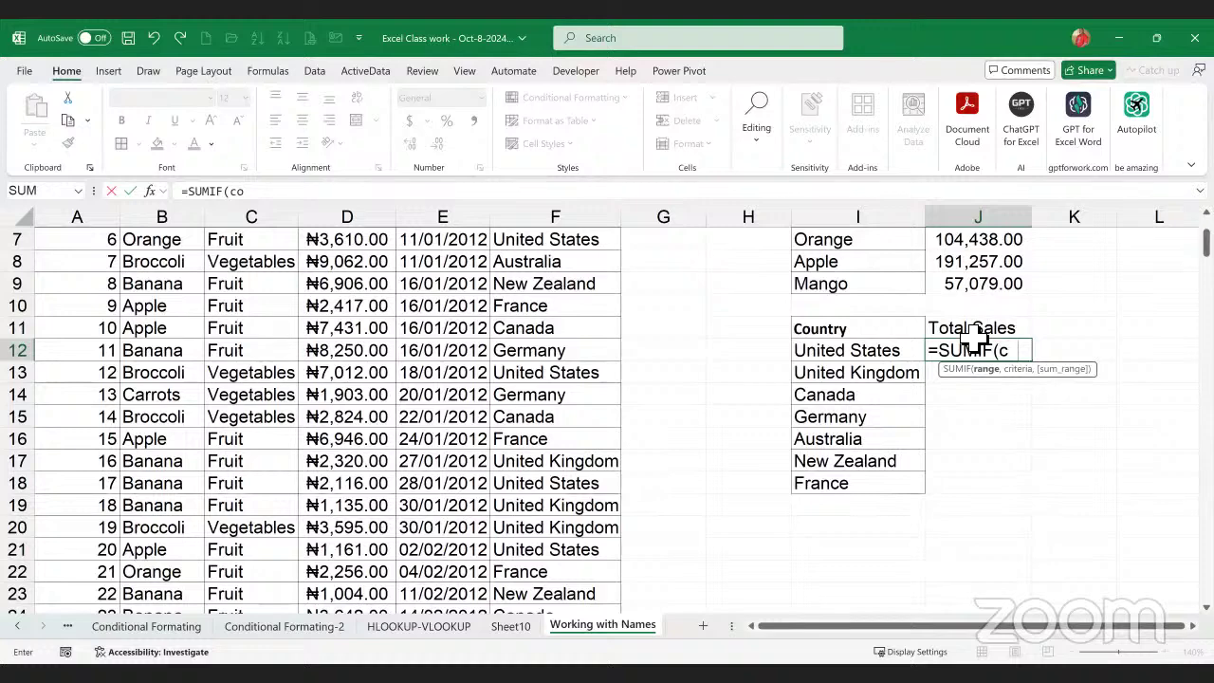
type("untry,")
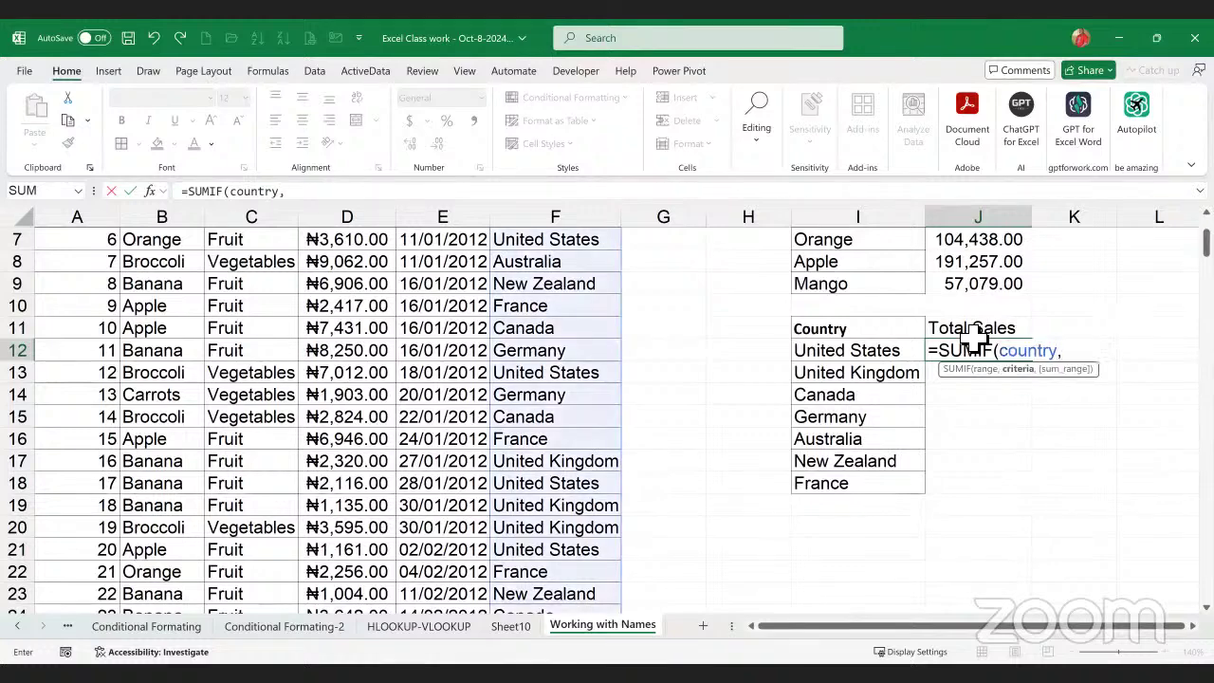
left_click(854, 351)
type(",")
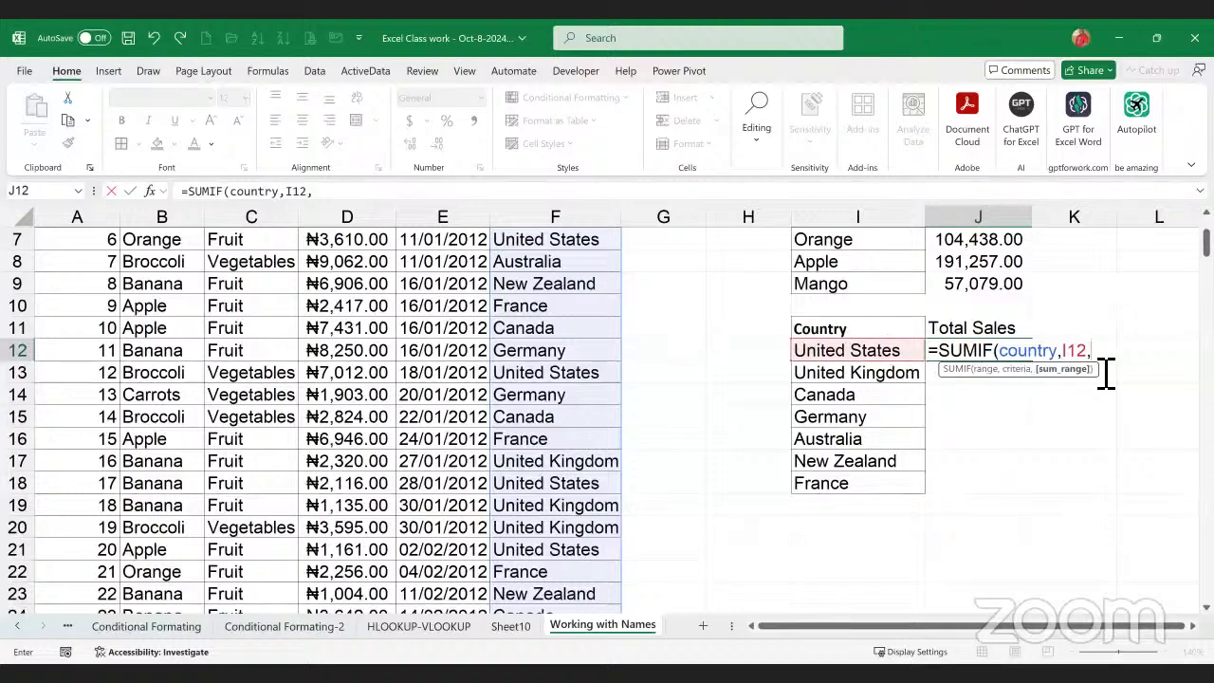
type("amount")
key("Return")
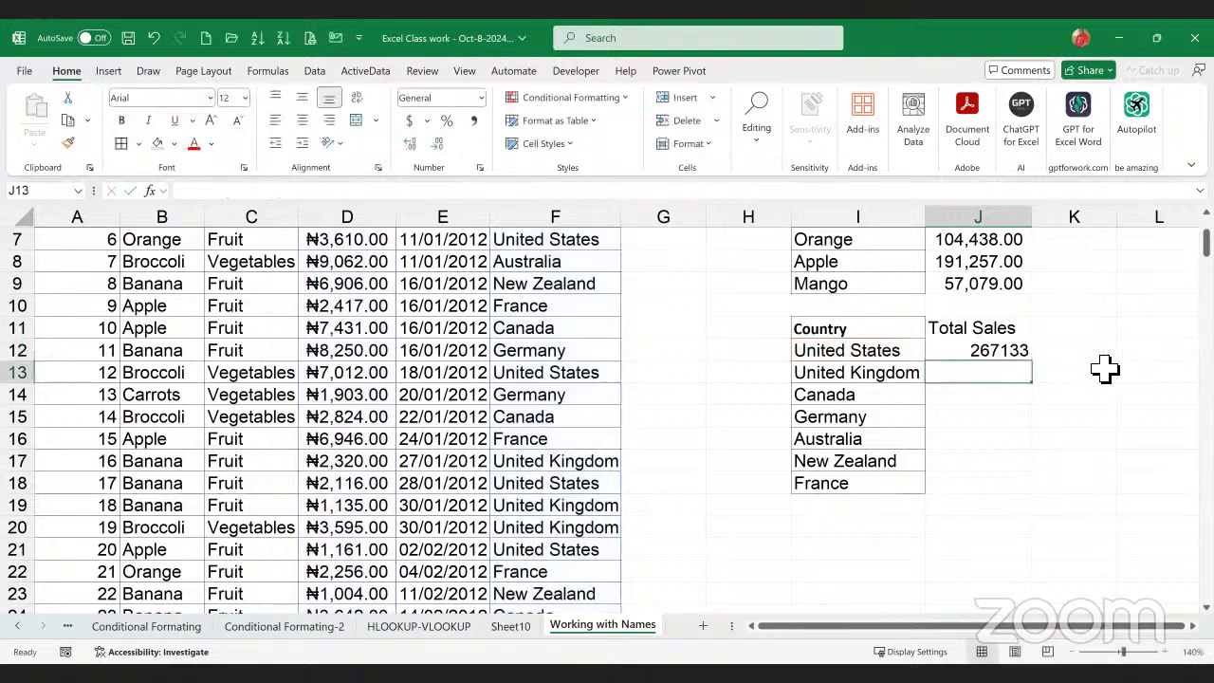
- Fill the SUMIF formula from J12 down to J18 and apply Comma Style to the country totals
left_click(993, 353)
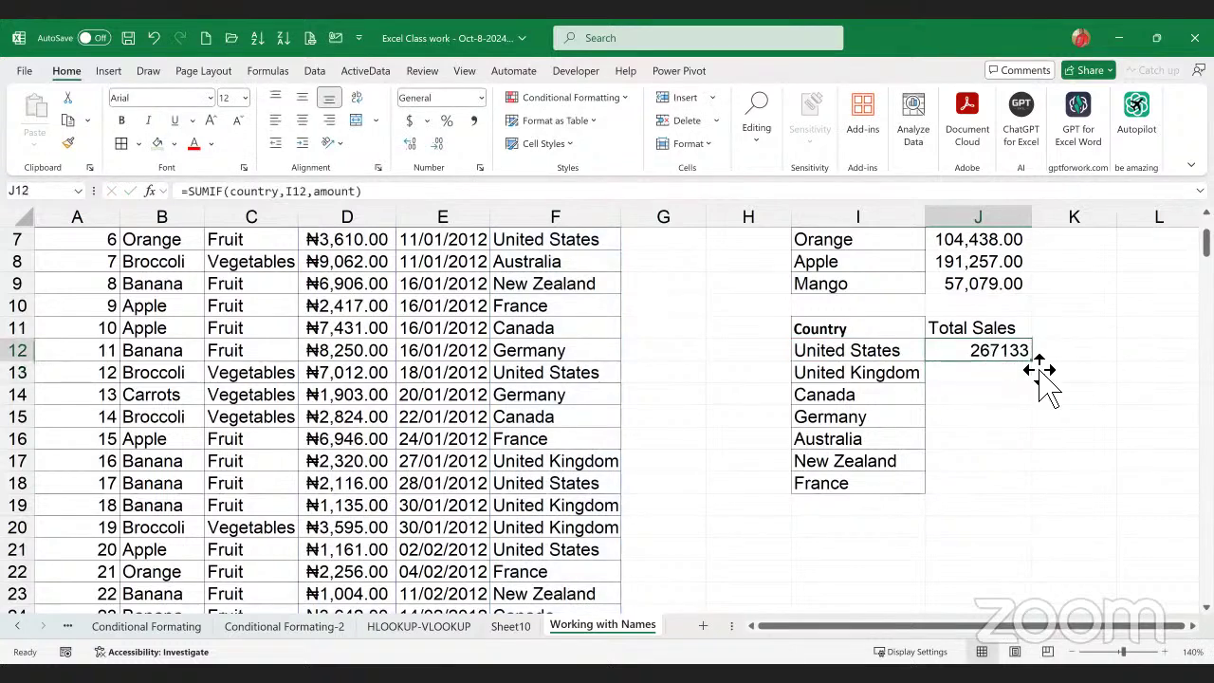
double_click(1031, 361)
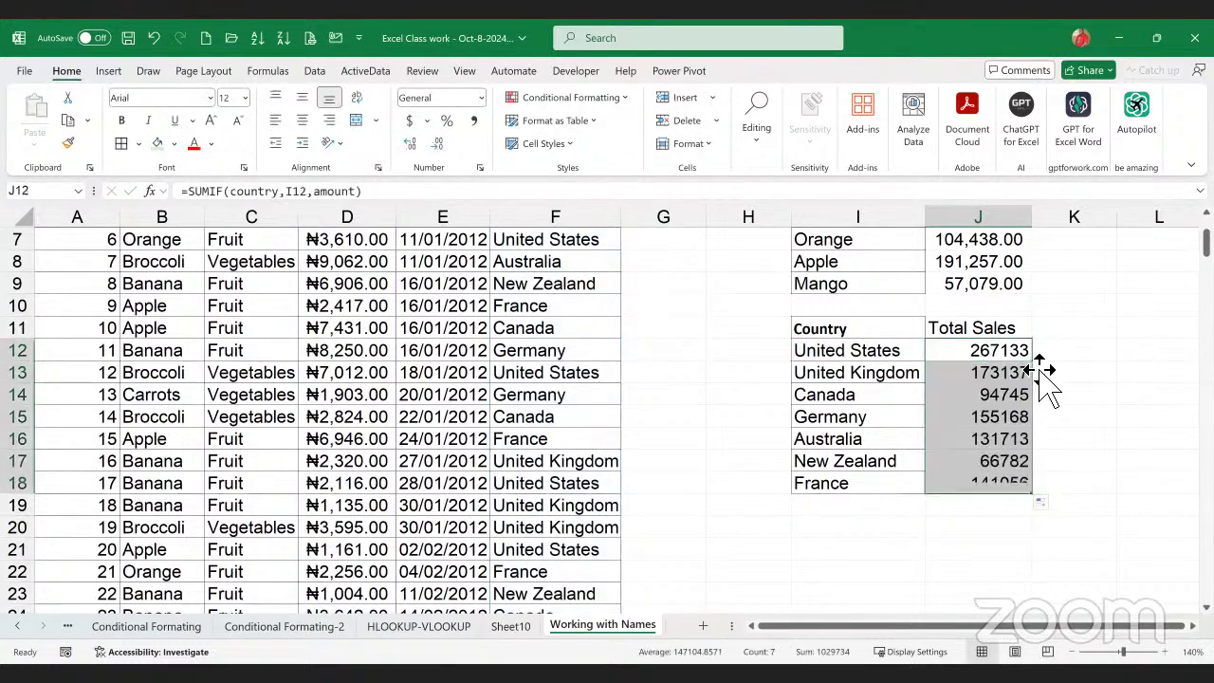
left_click(473, 122)
left_click(1026, 424)
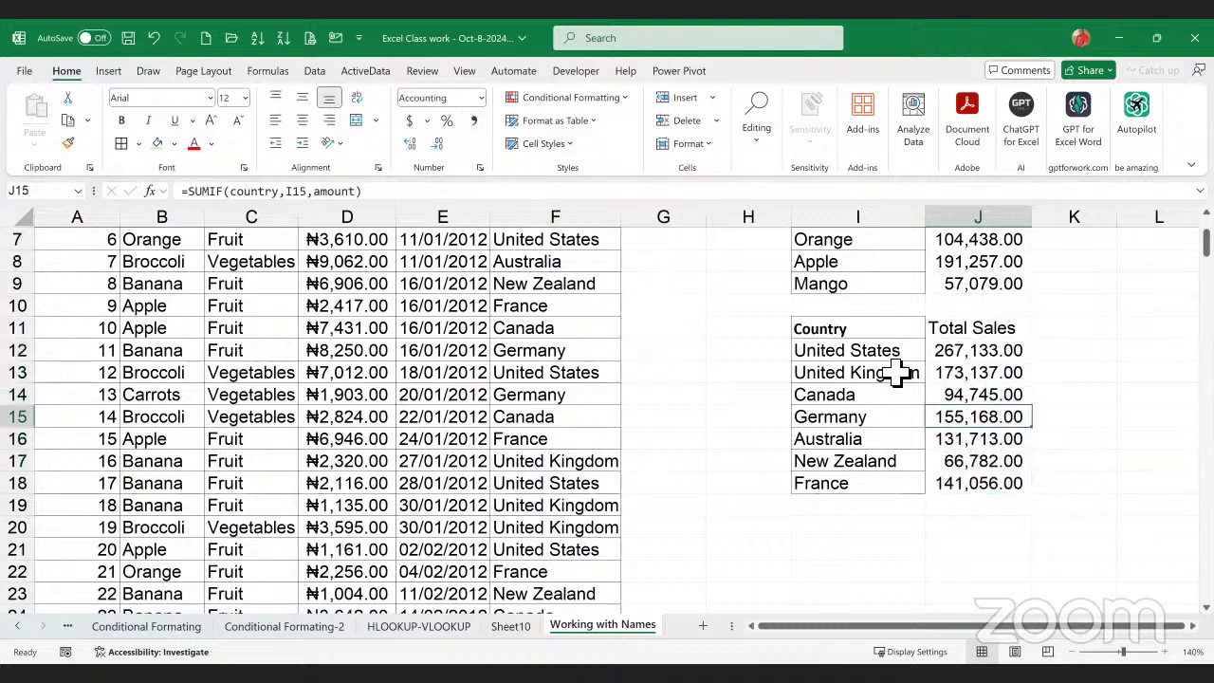
- Copy the formatting of the Total Sales header in J11 onto the Country header in I11 with Format Painter
left_click(985, 334)
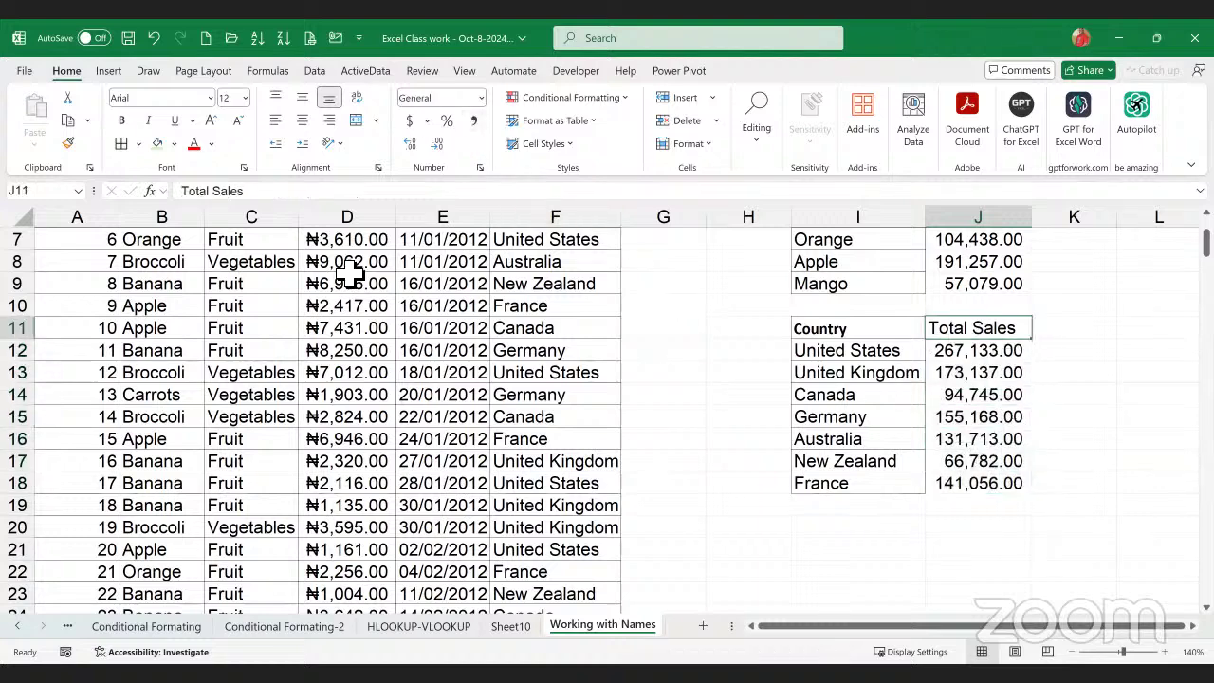
left_click(69, 142)
left_click(896, 332)
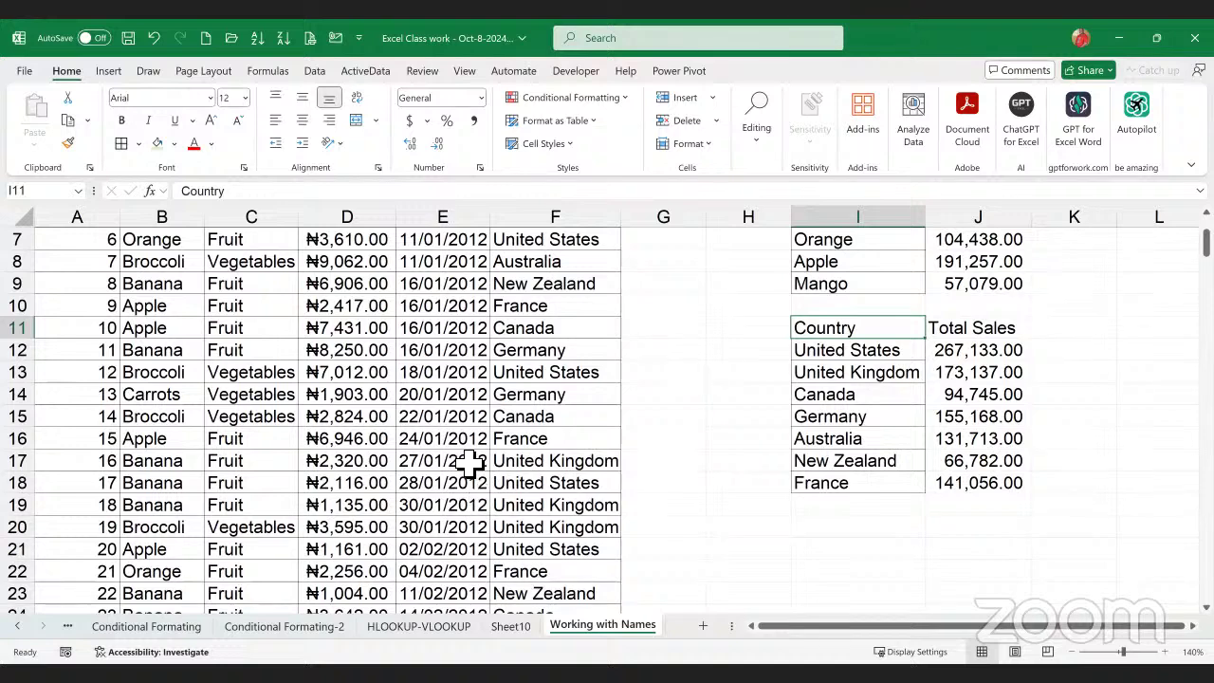
- Make the Country and Total Sales headers in I11:J11 bold and inspect the SUMIF formula in J12
scroll(469, 462, "up", 2)
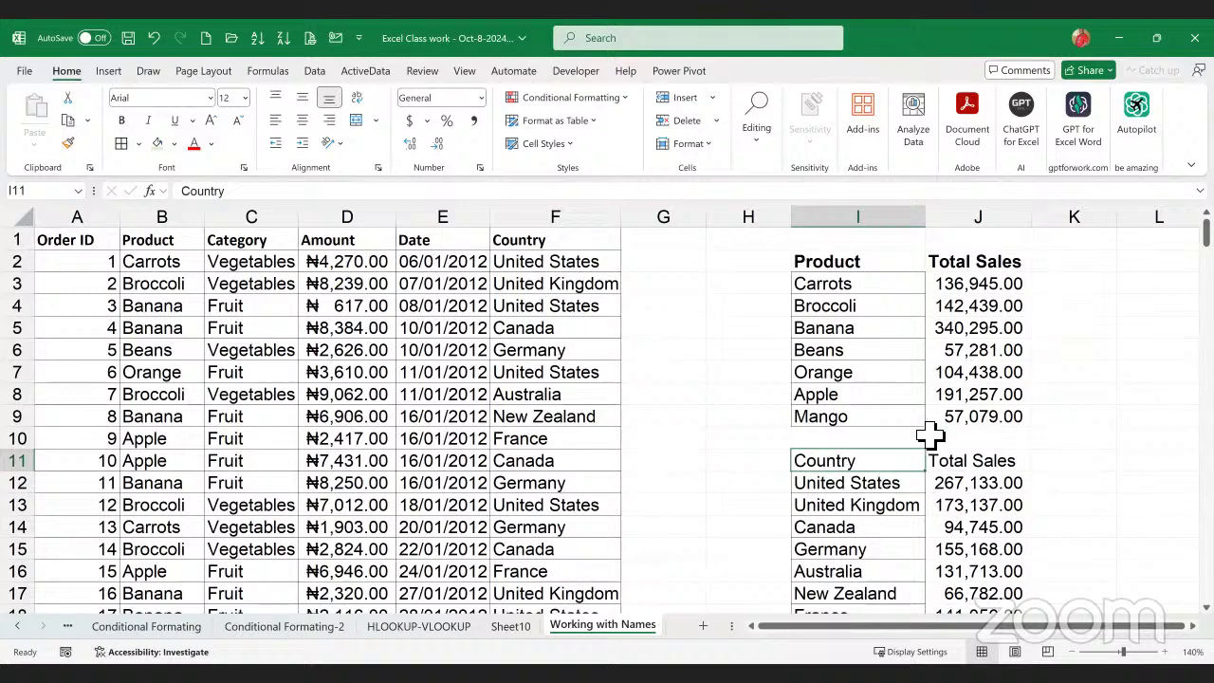
scroll(892, 417, "down", 1)
left_click_drag(858, 402, 986, 401)
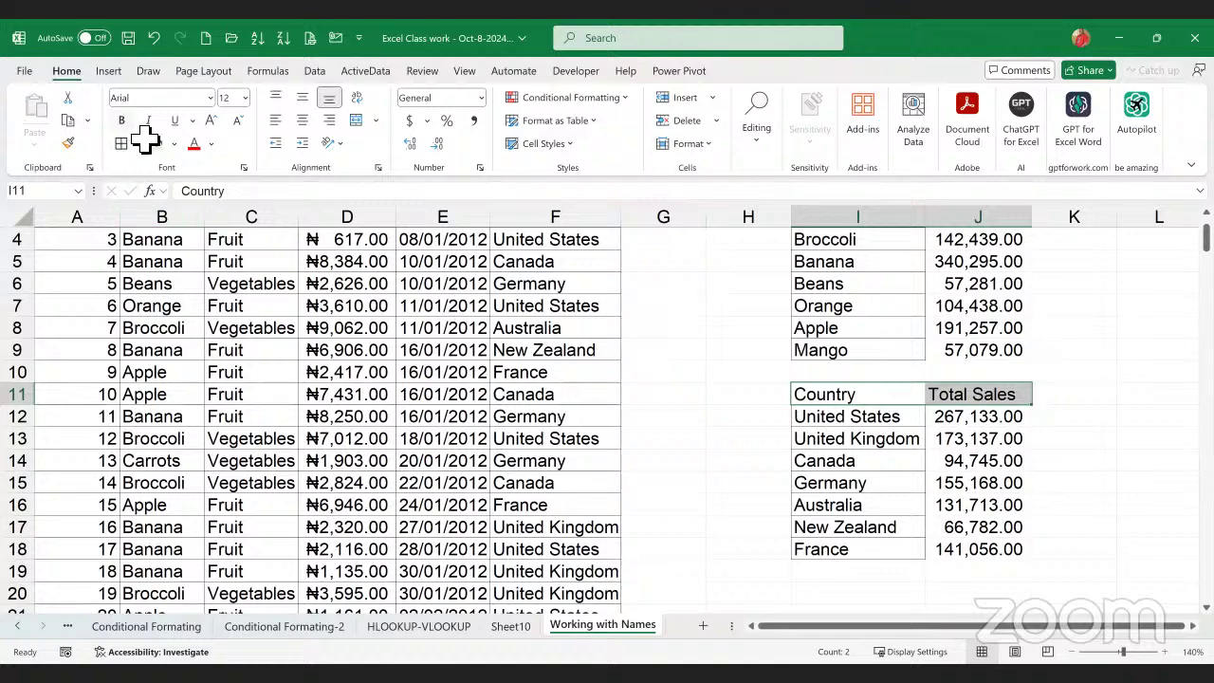
left_click(122, 121)
left_click(984, 427)
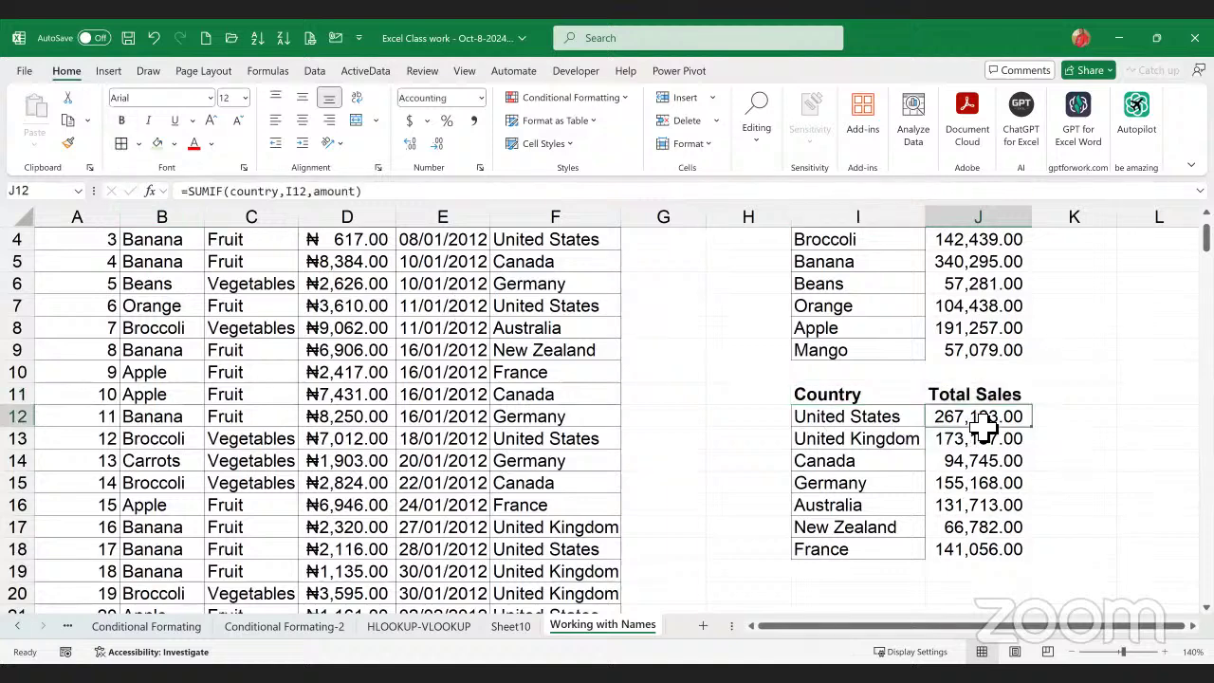
double_click(986, 427)
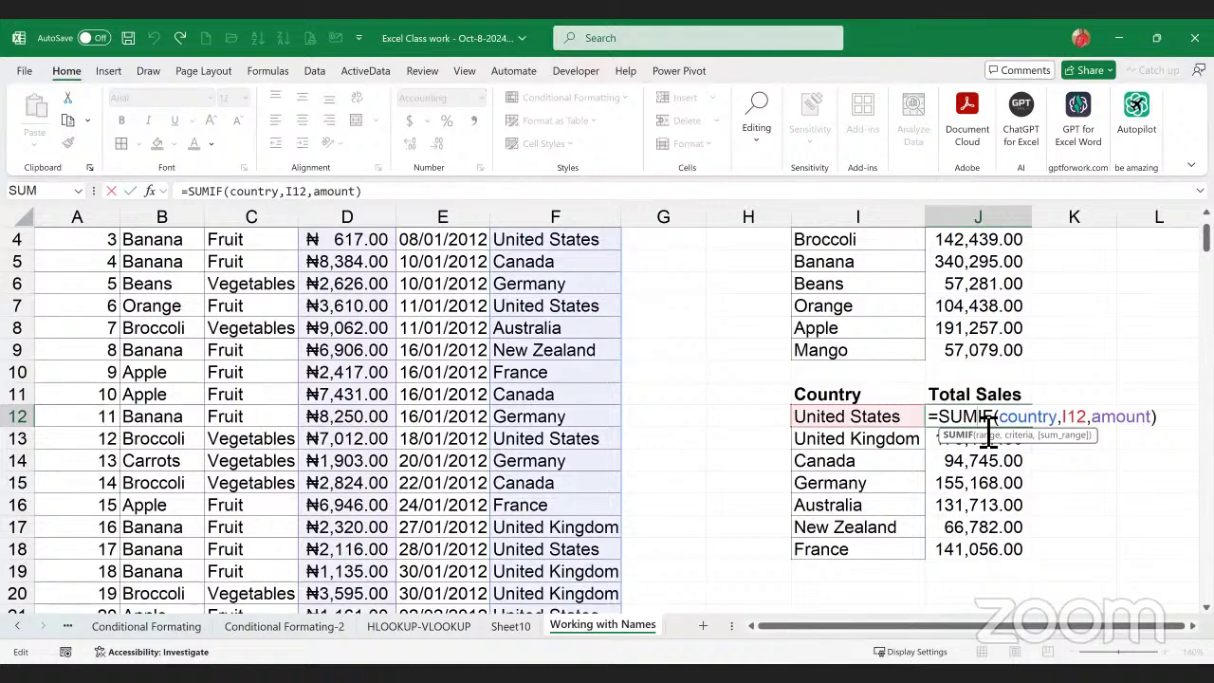
key("Return")
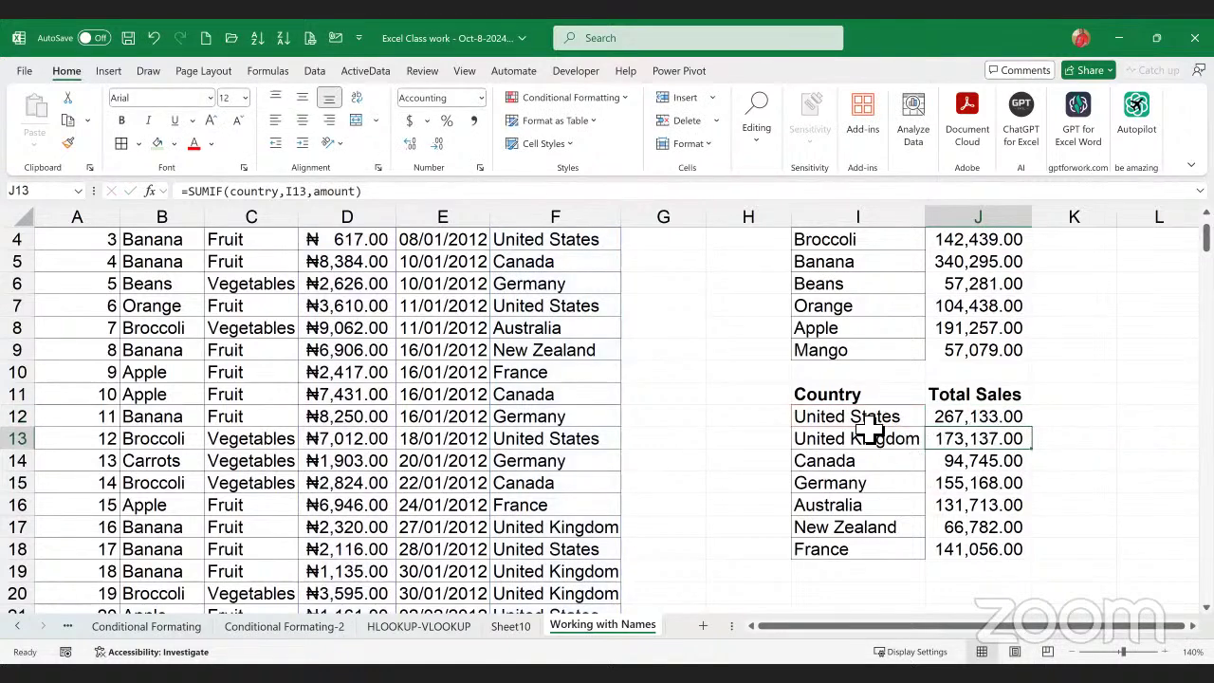
- Enter the formula =SUM(AMOUNT) in I21 below the country table
scroll(869, 474, "down", 2)
left_click(824, 485)
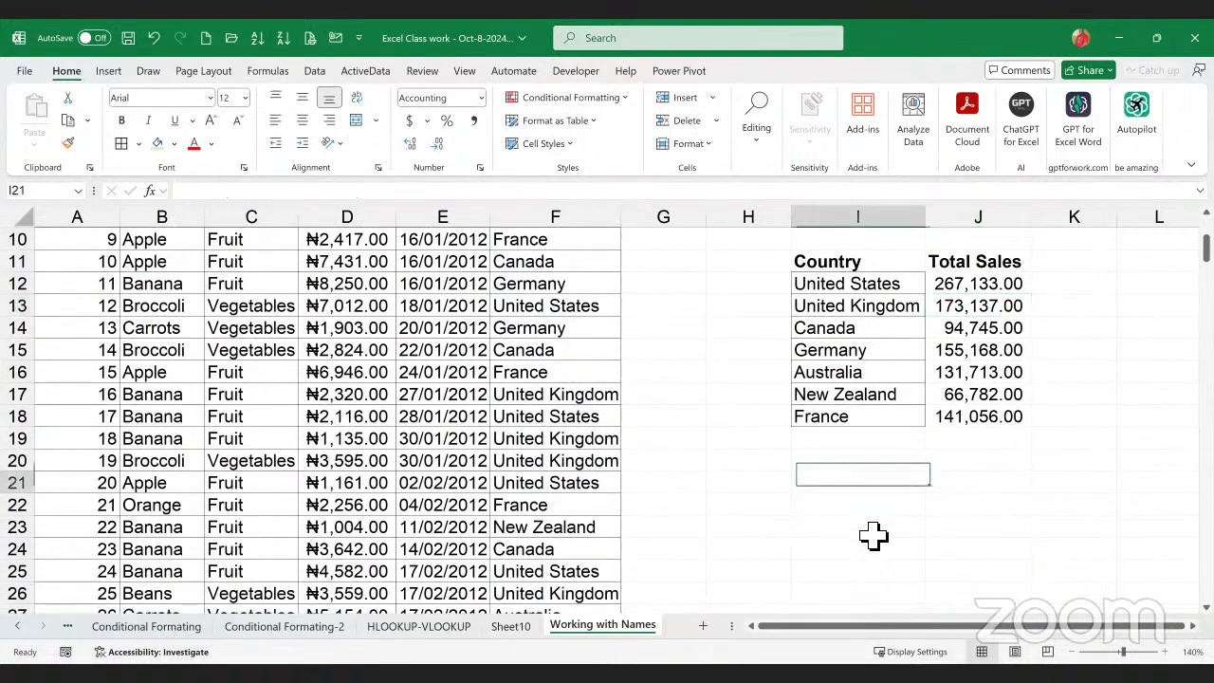
type("=su")
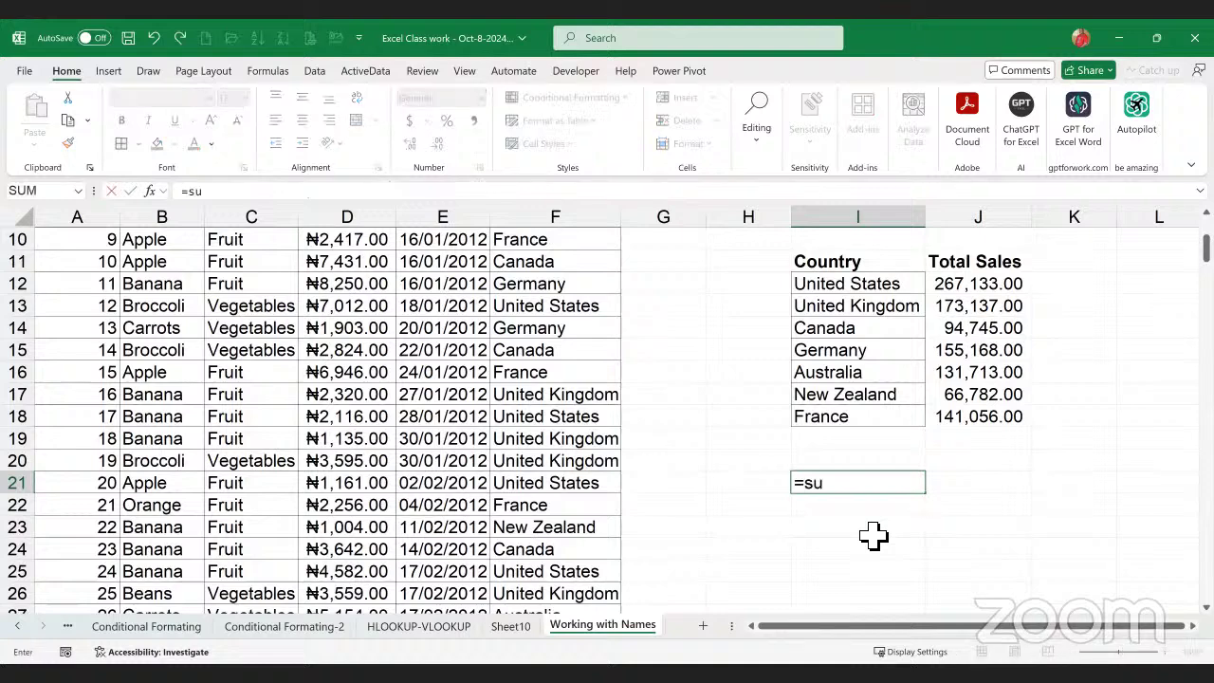
type("m")
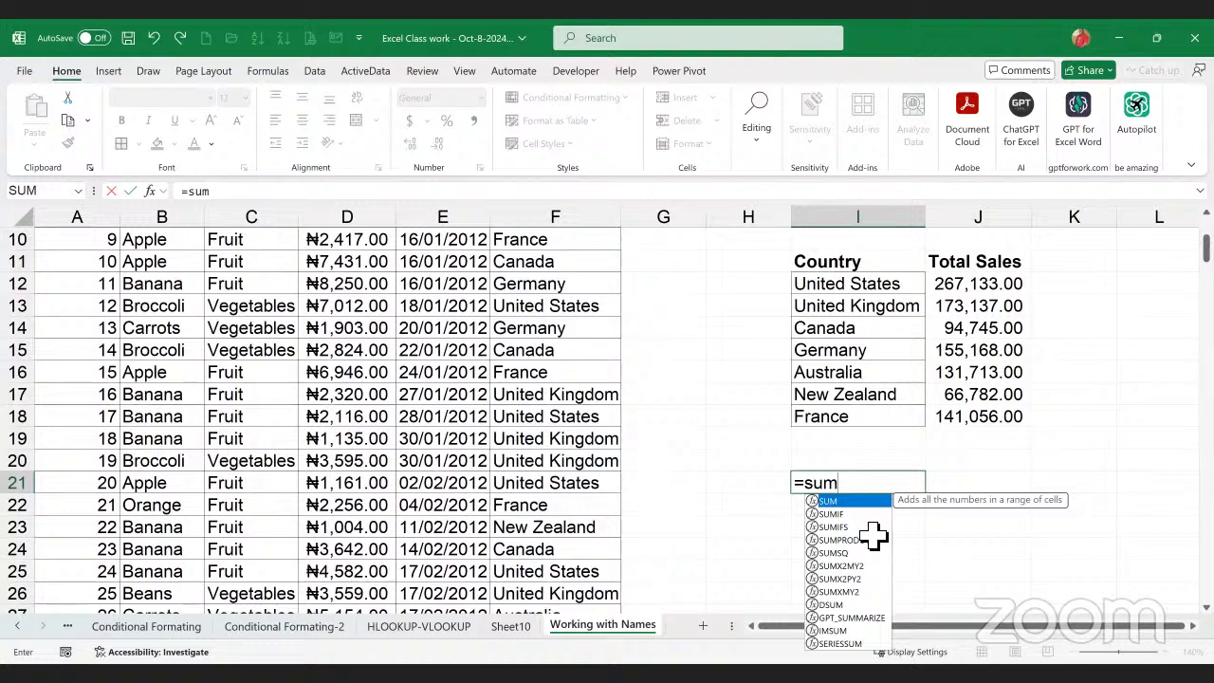
key("Tab")
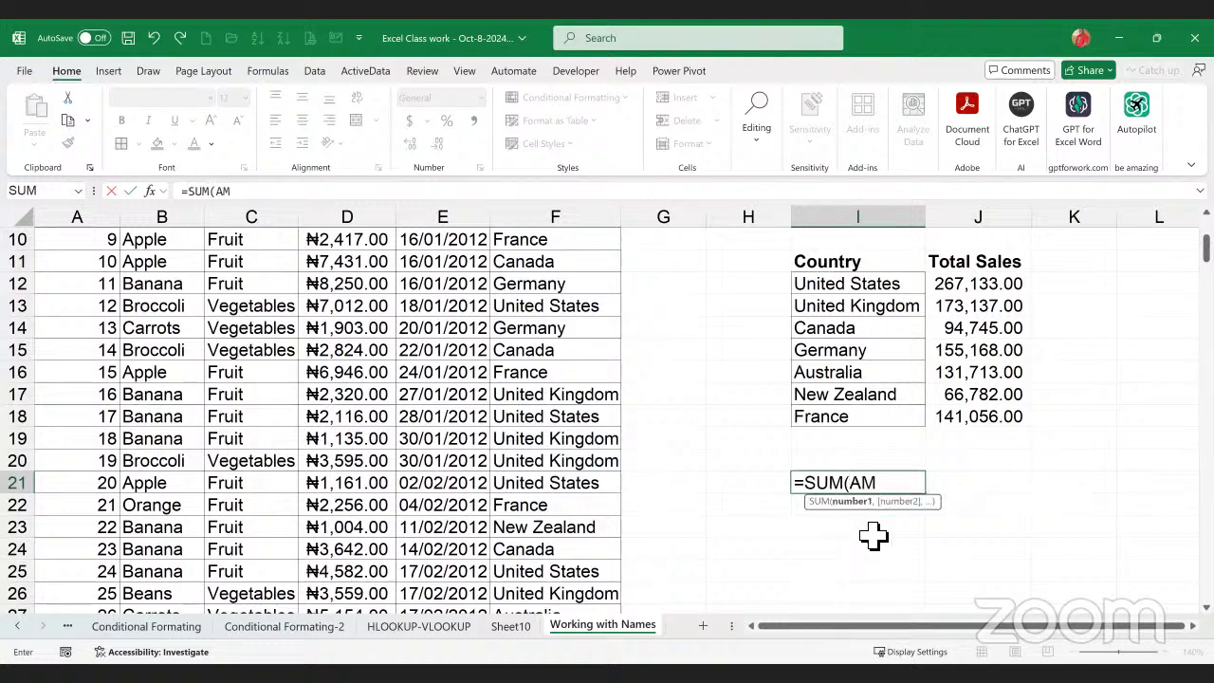
type("AMOUNT)")
key("Return")
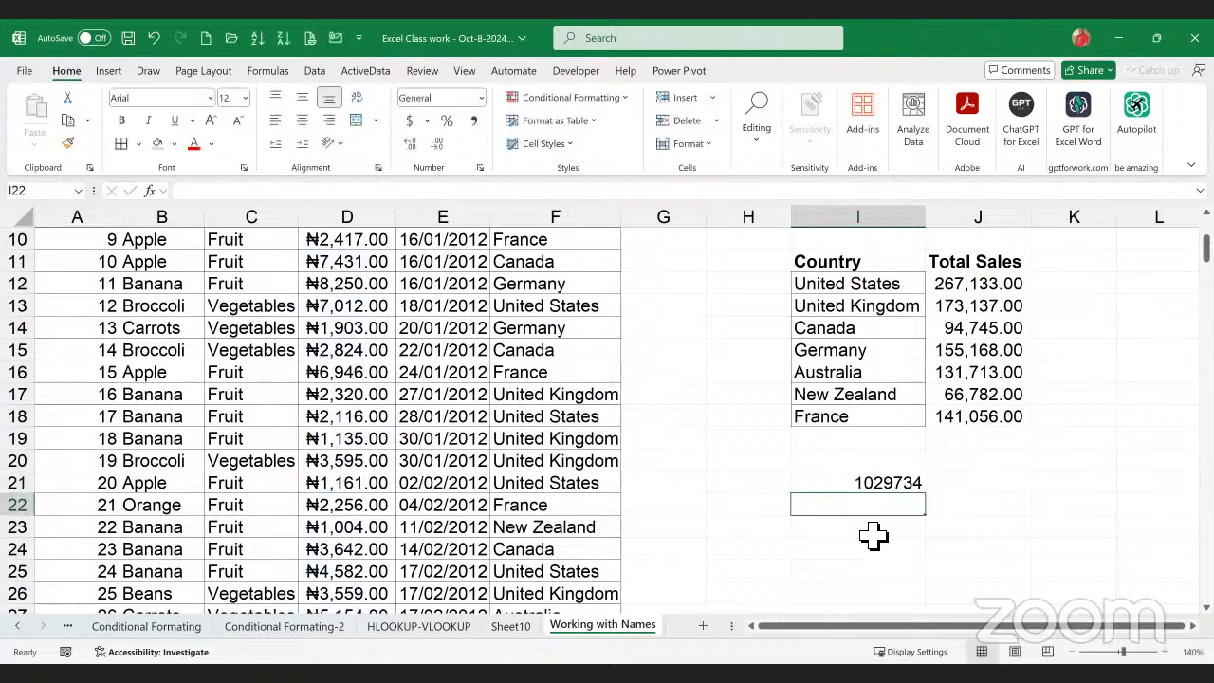
- Enter =COUNT(AMOUNT) in I22 and =MAX(AMOUNT) in I23 using the amount named range
type("=COUNT")
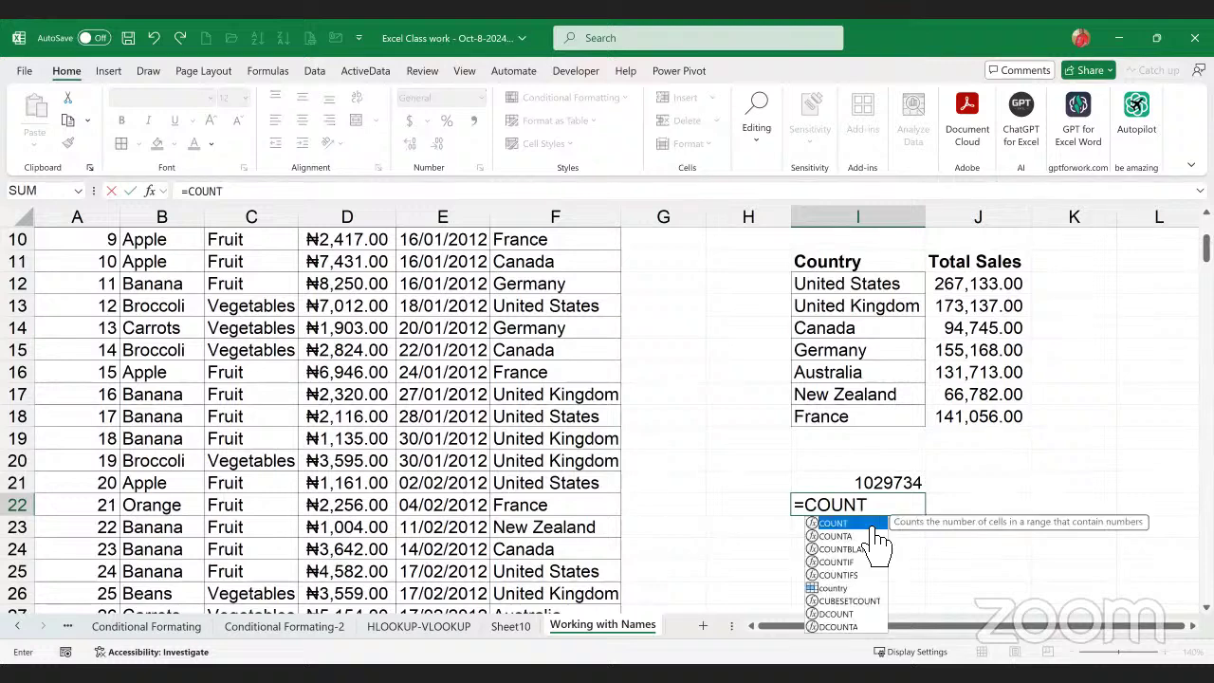
type("(AMOUNT)")
key("Return")
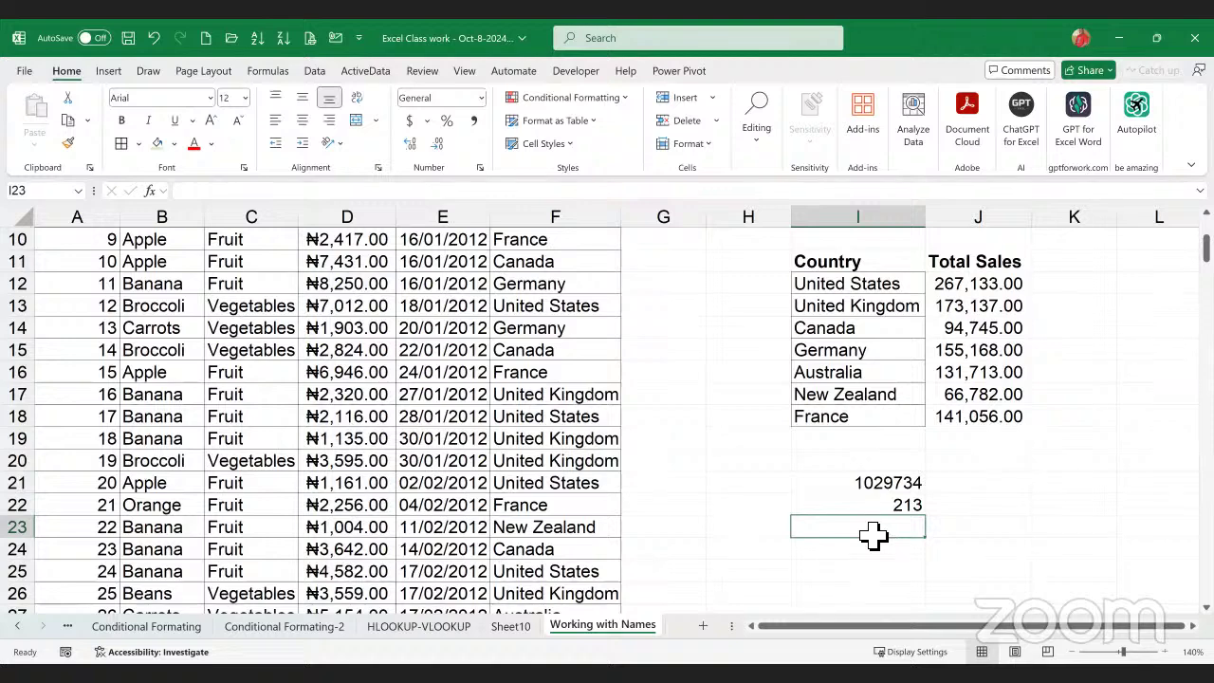
type("=MA")
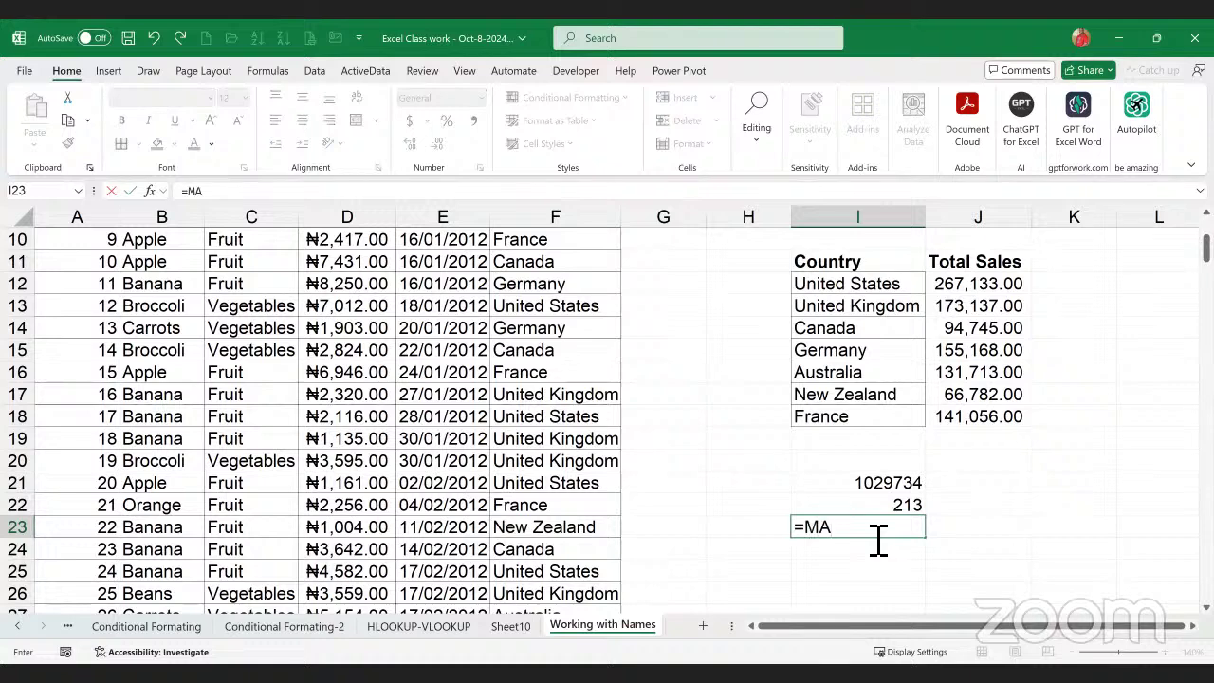
type("X")
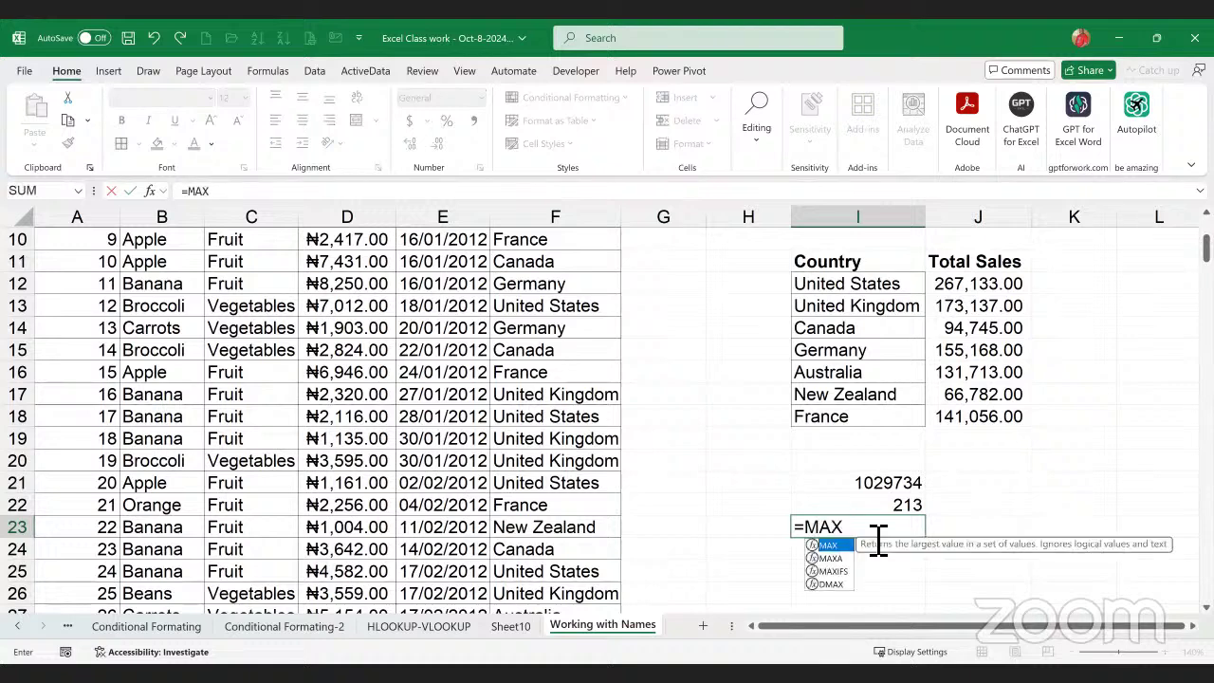
type("(AMOUNT)")
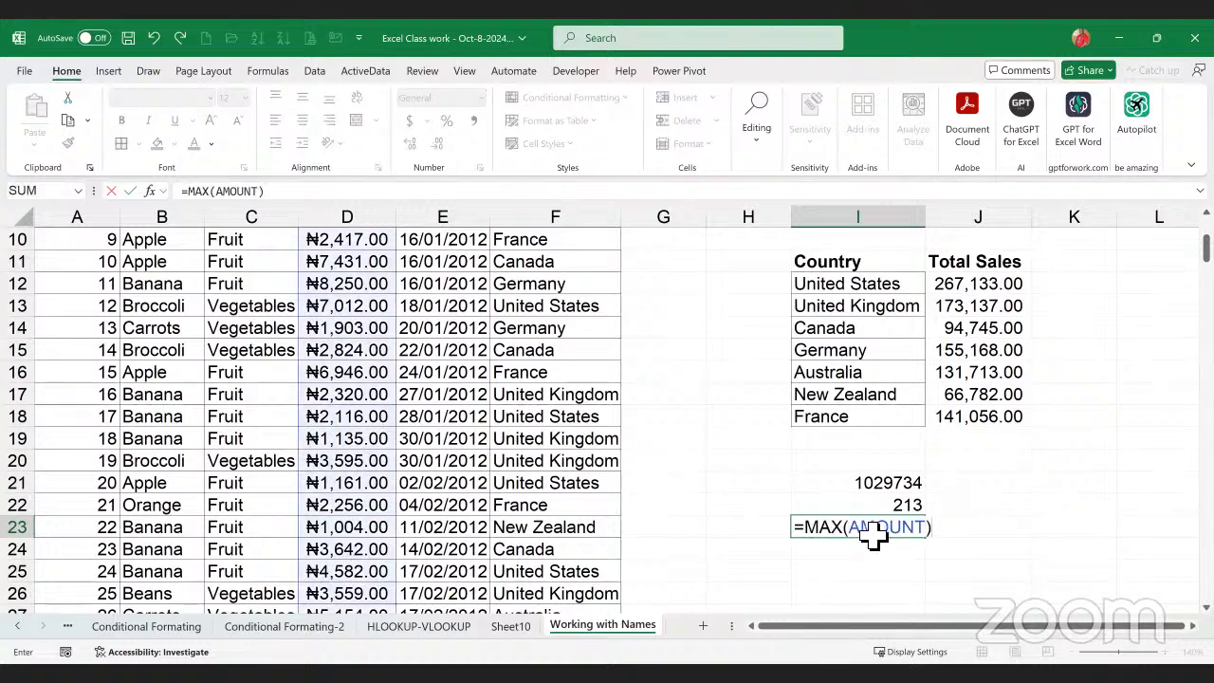
key("Return")
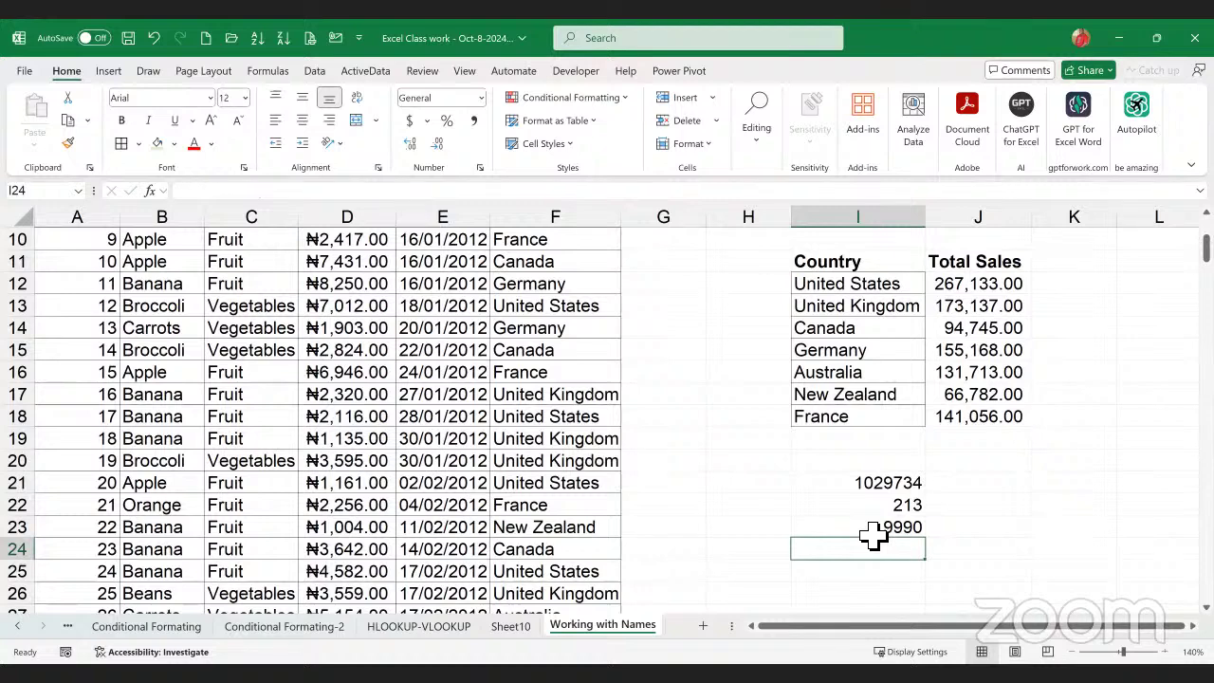
- Enter =MIN(AMOUNT) in I24 and =AVERAGE(AMOUNT) in I25 using the amount named range
type("=")
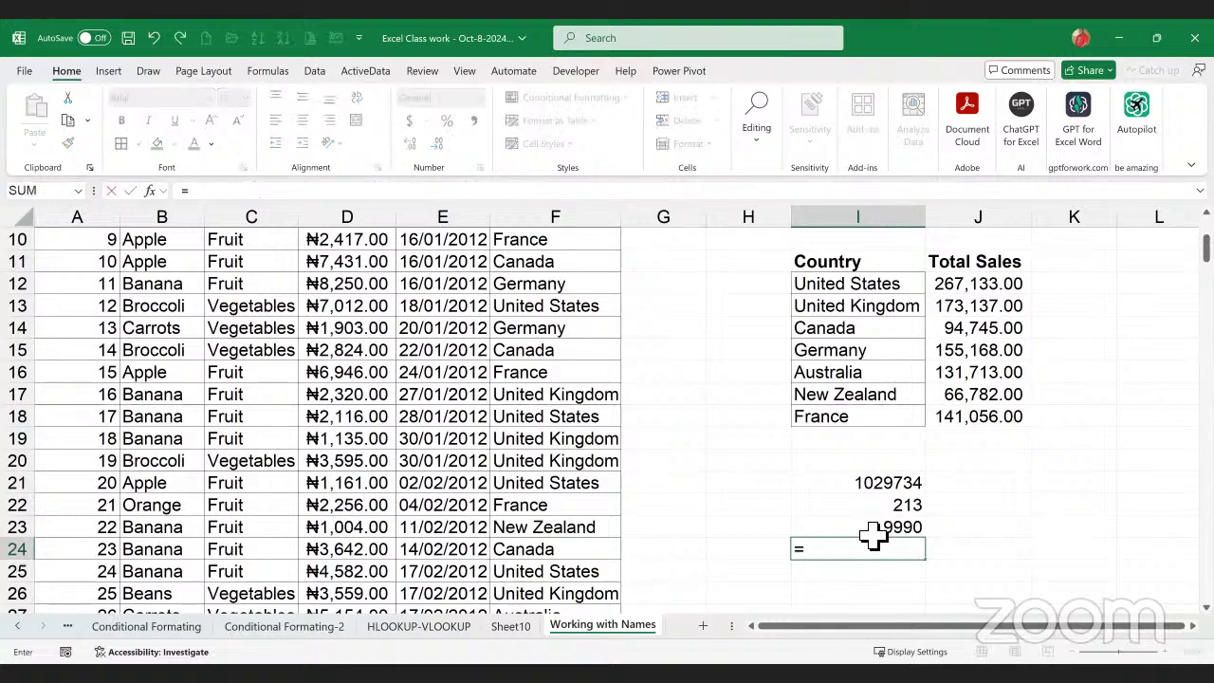
type("MIN(")
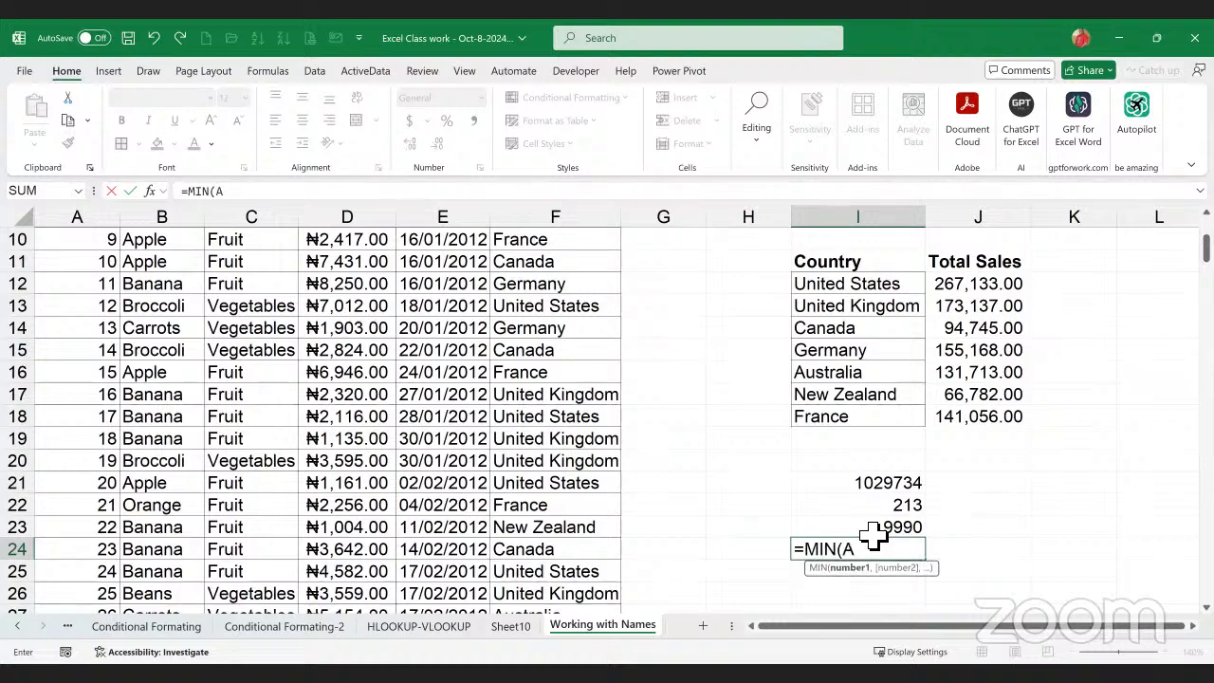
type("AMOUNT")
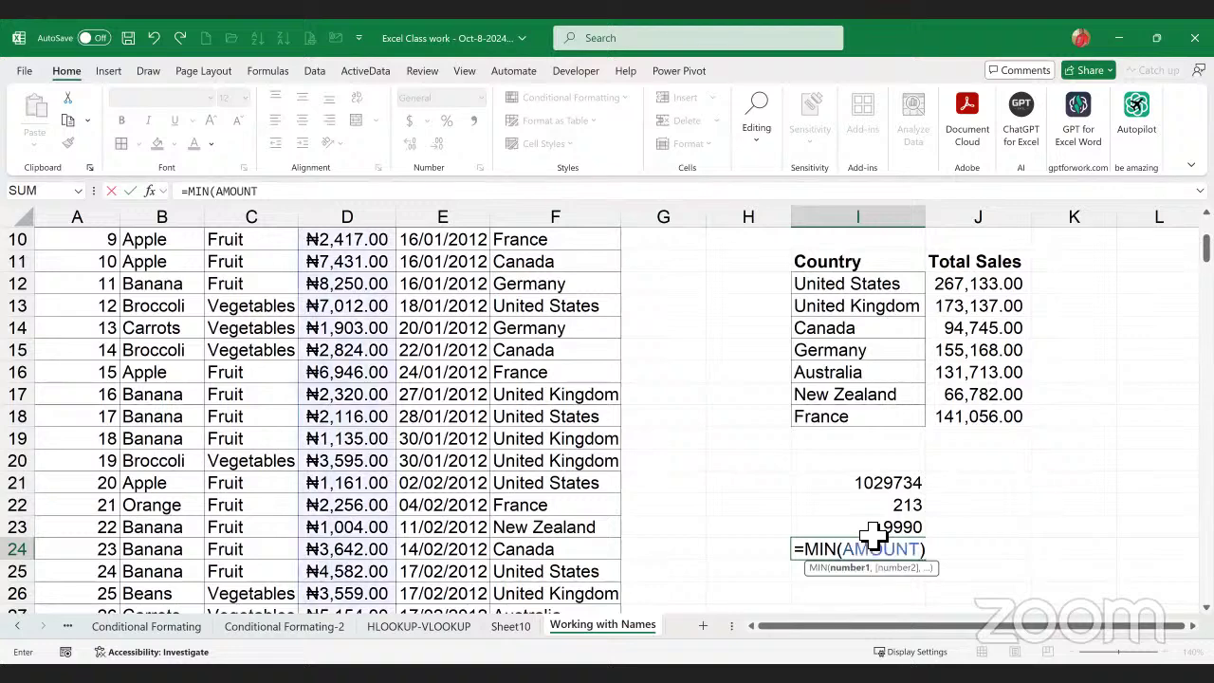
key("Return")
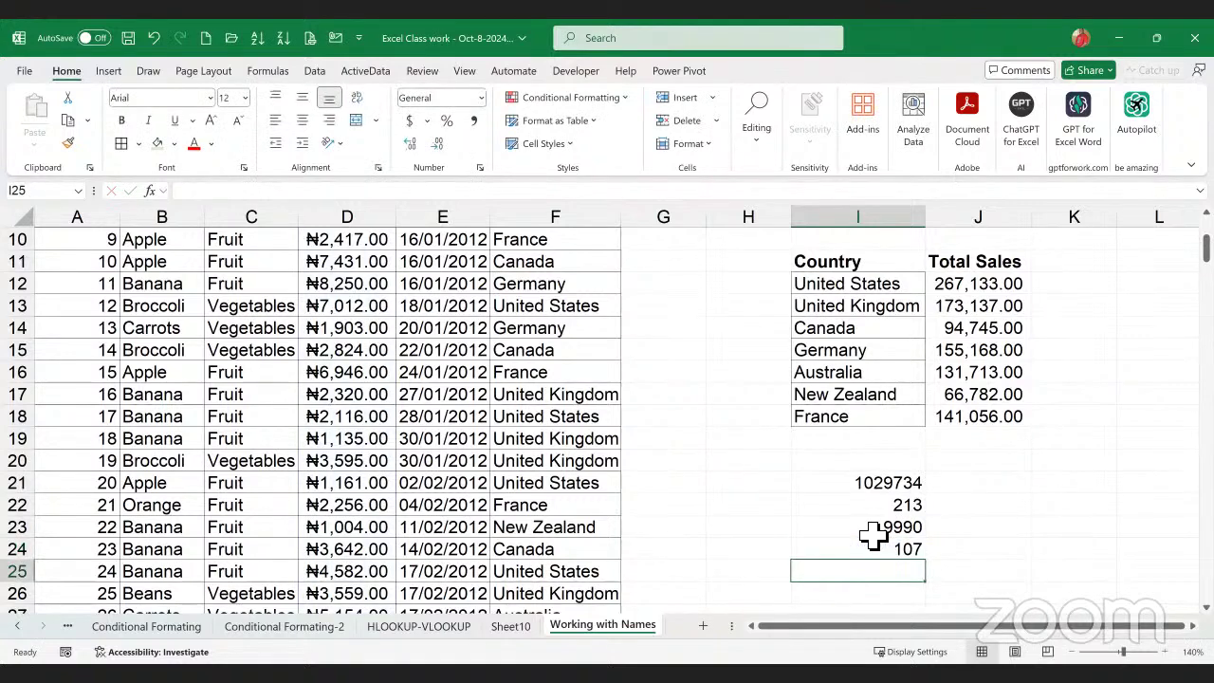
type("=AV")
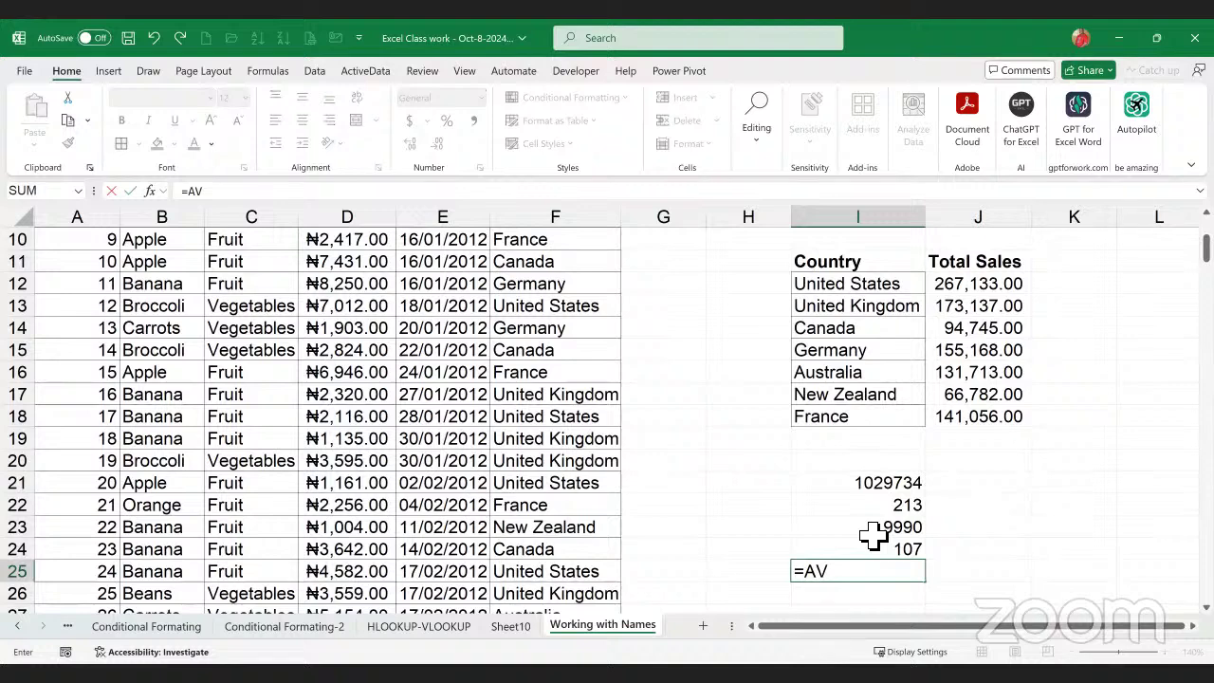
type("ERAGE(AMOUNT")
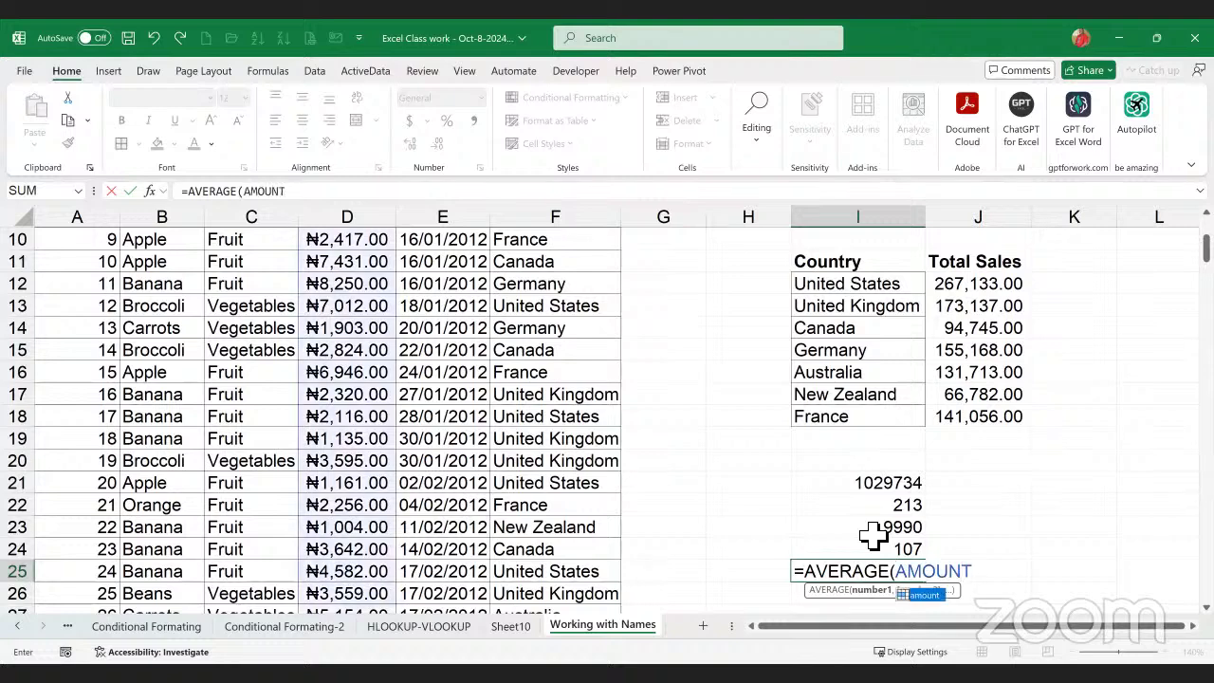
type(")")
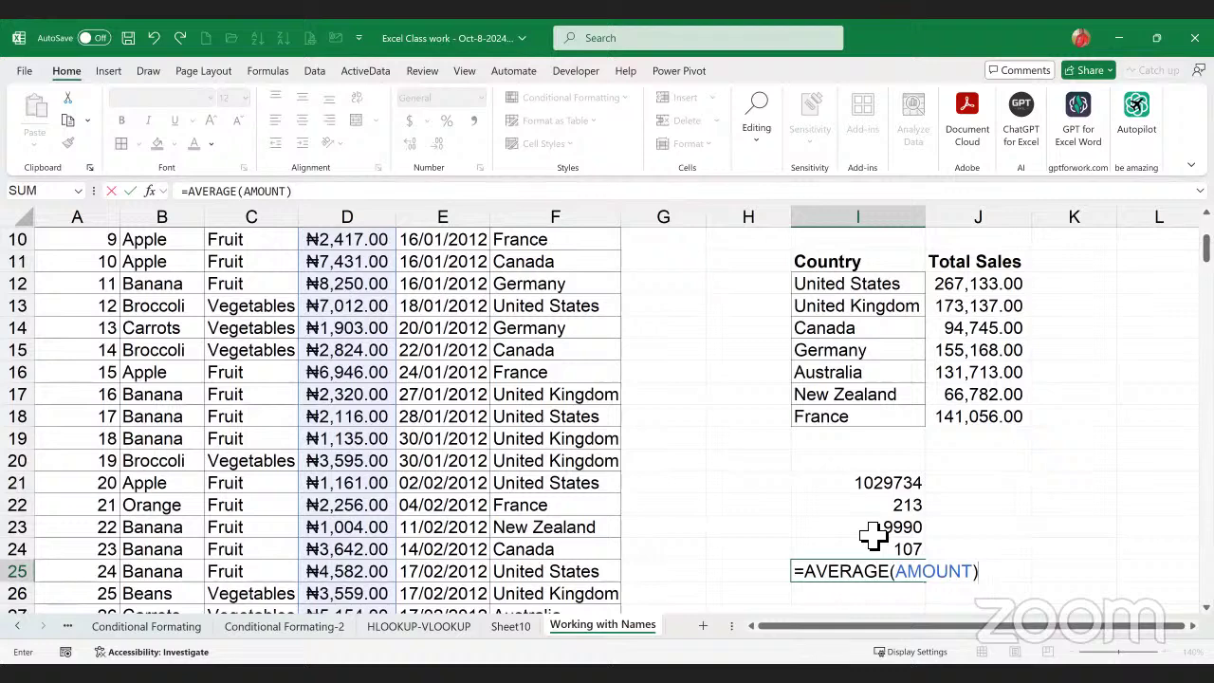
key("Return")
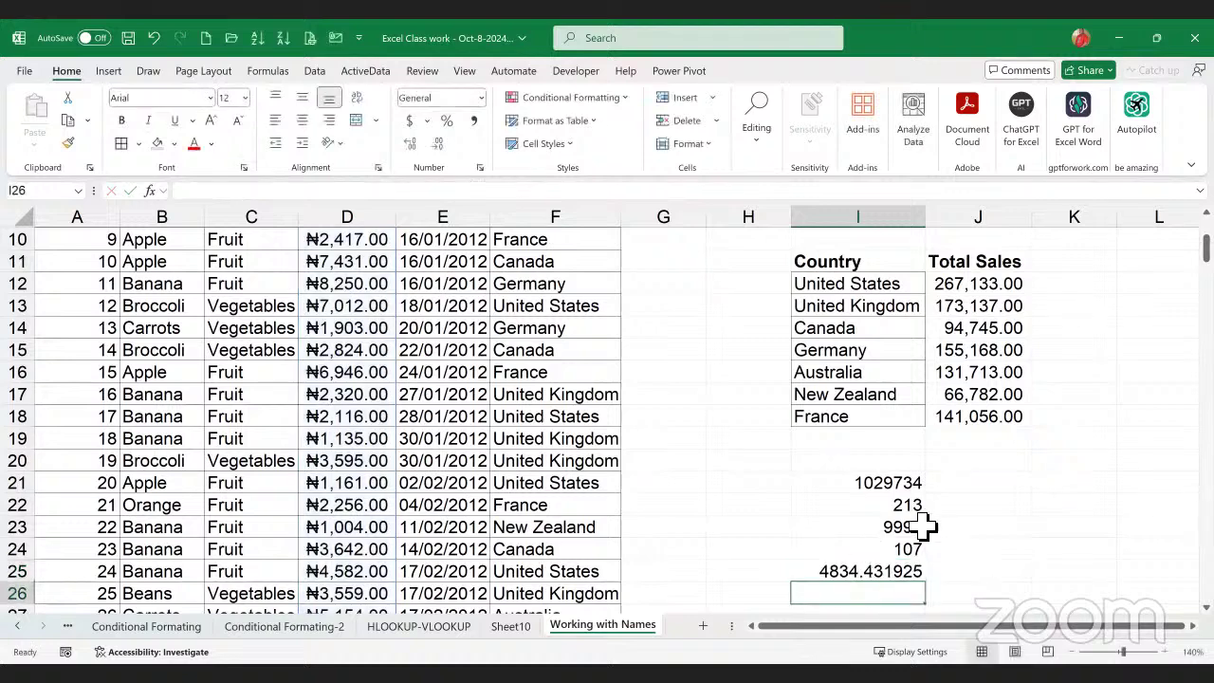
scroll(892, 380, "up", 2)
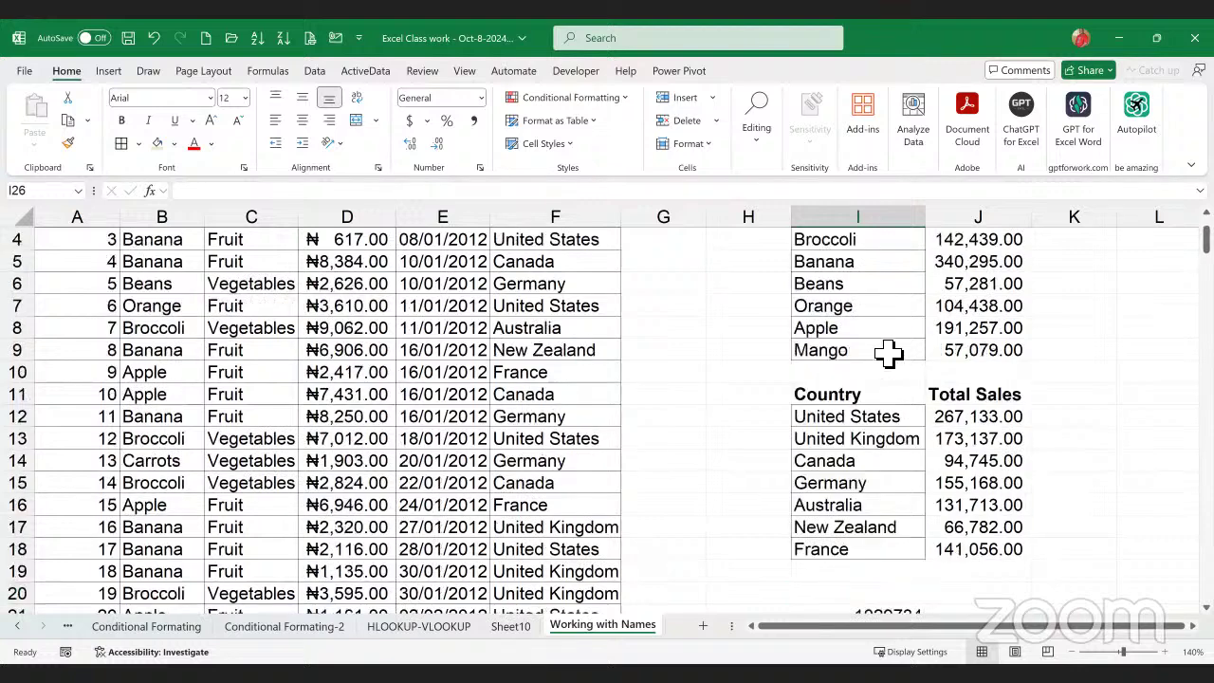
- Inspect the named ranges used in the SUMIF formula in J3 for the Carrots total
scroll(858, 285, "up", 1)
left_click(972, 289)
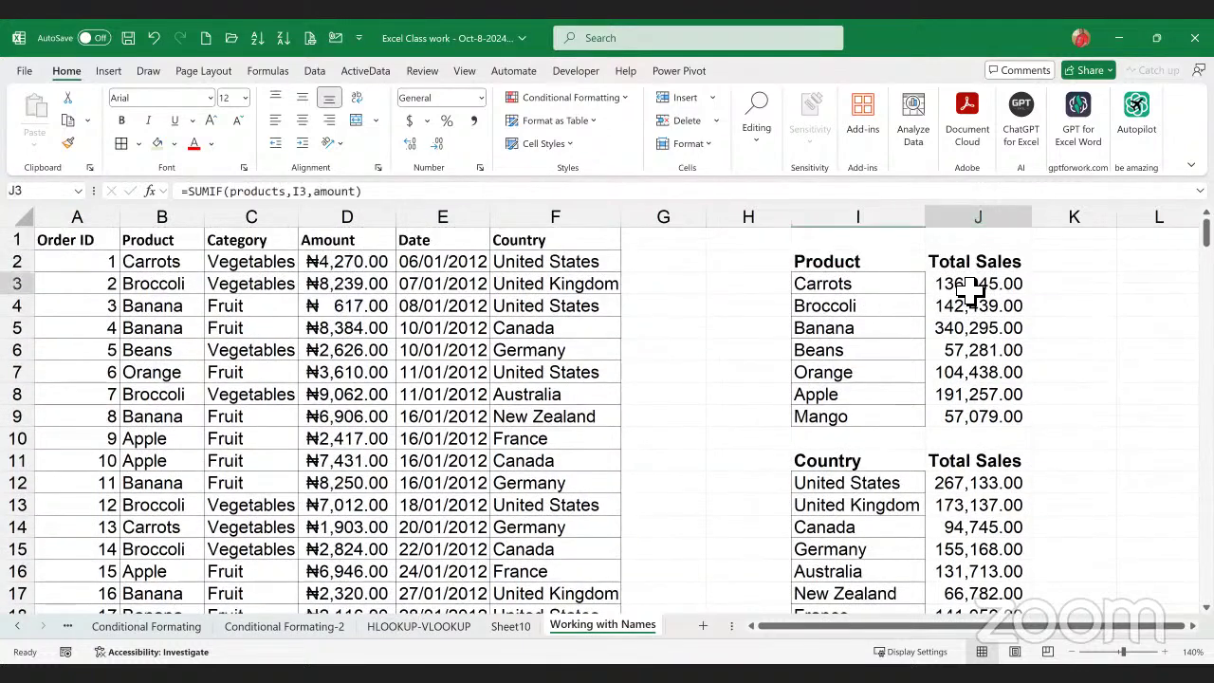
double_click(972, 288)
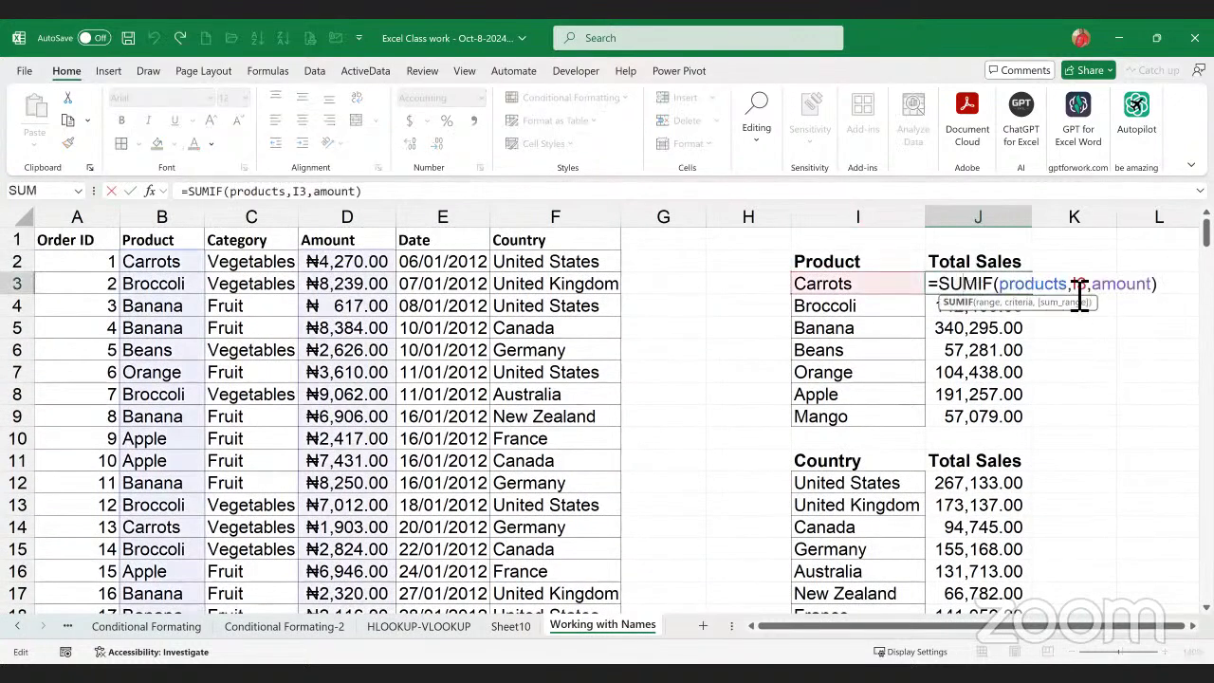
key("Return")
- Format the summary results in I21:I25 with thousands separators and no decimal places
scroll(974, 515, "down", 2)
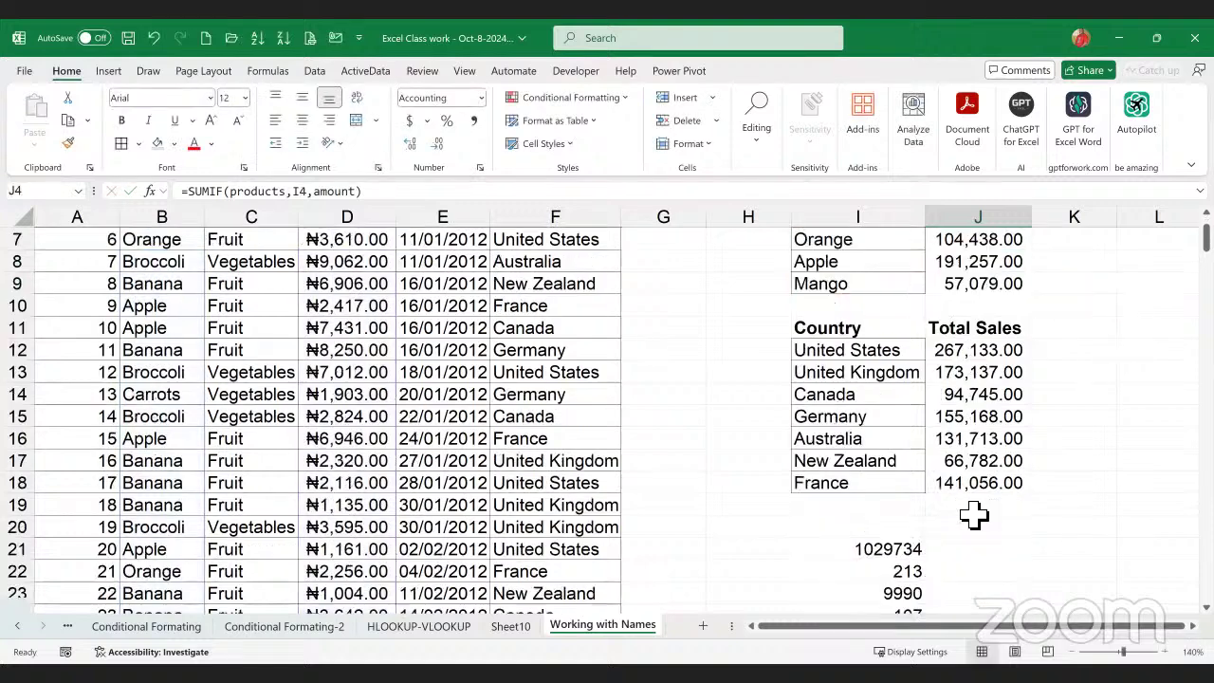
scroll(974, 515, "down", 1)
left_click_drag(905, 486, 909, 575)
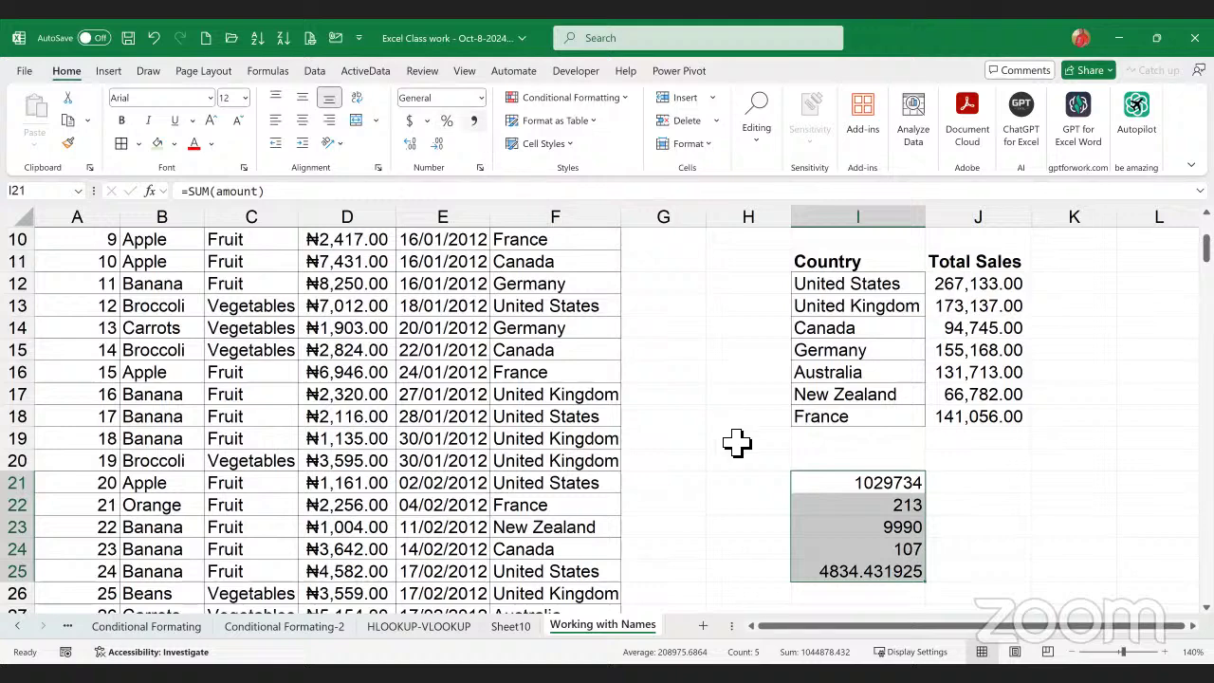
left_click(436, 143)
left_click(436, 143)
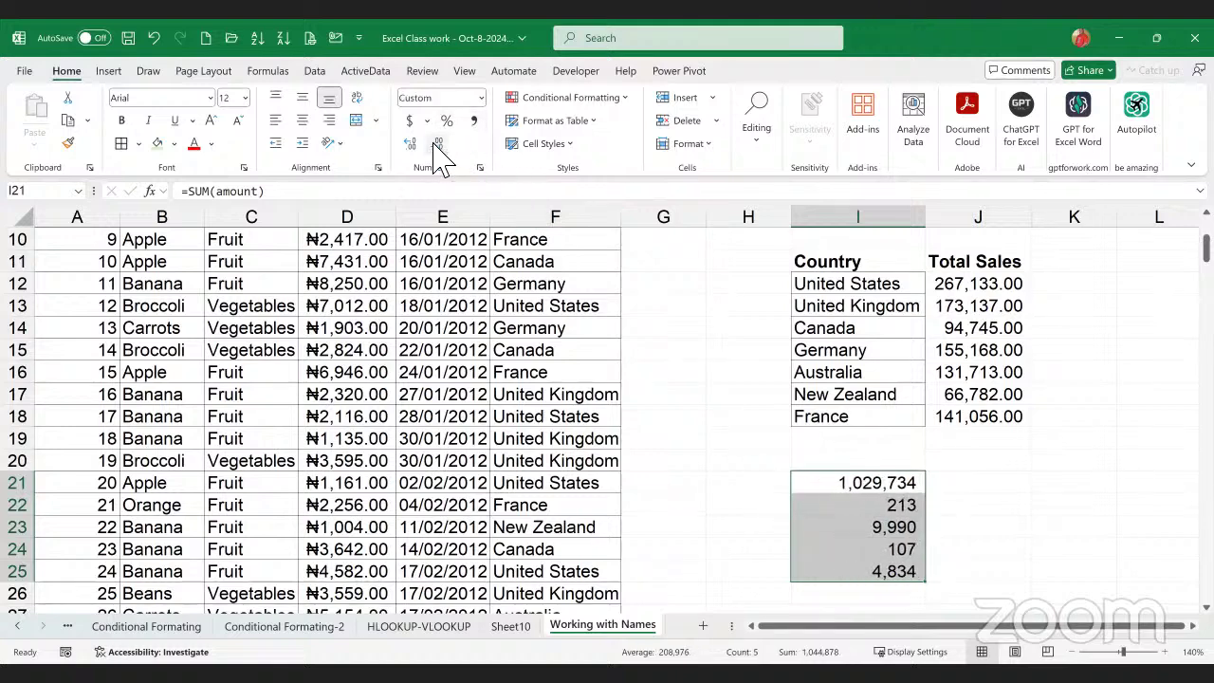
left_click(897, 535)
left_click_drag(903, 483, 906, 581)
- Label the first two summary results with Total Sales in H21 and No of Tran in H22
left_click(768, 485)
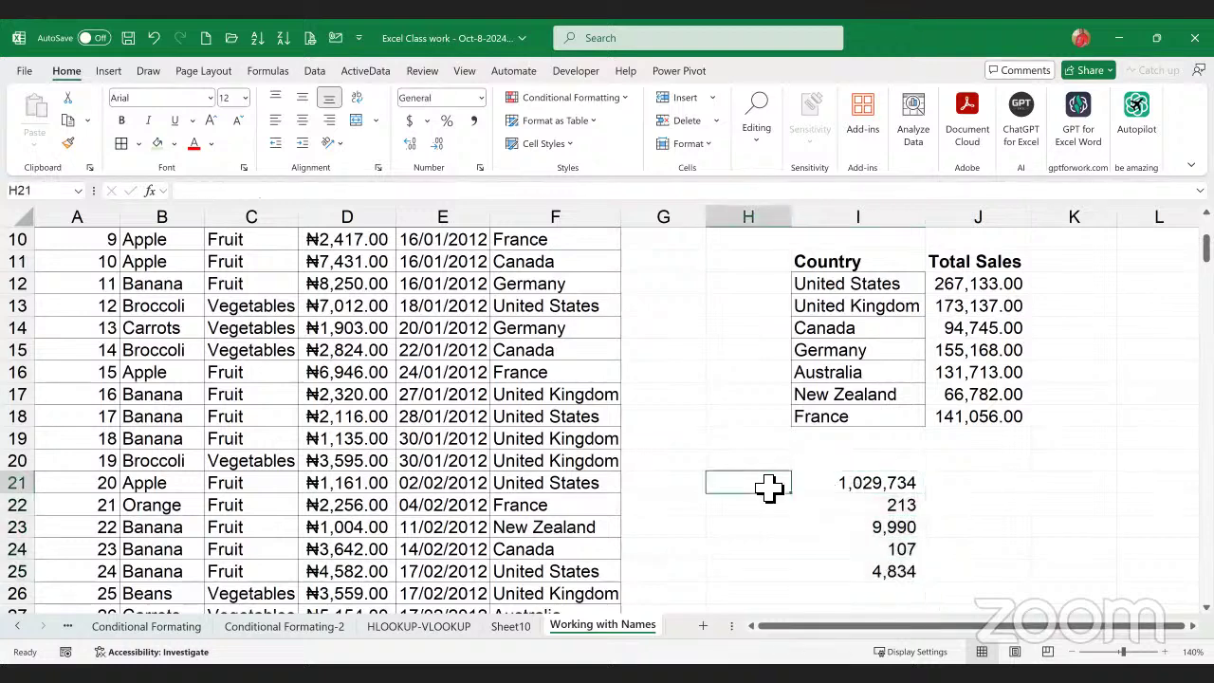
type("tOTAL Sl")
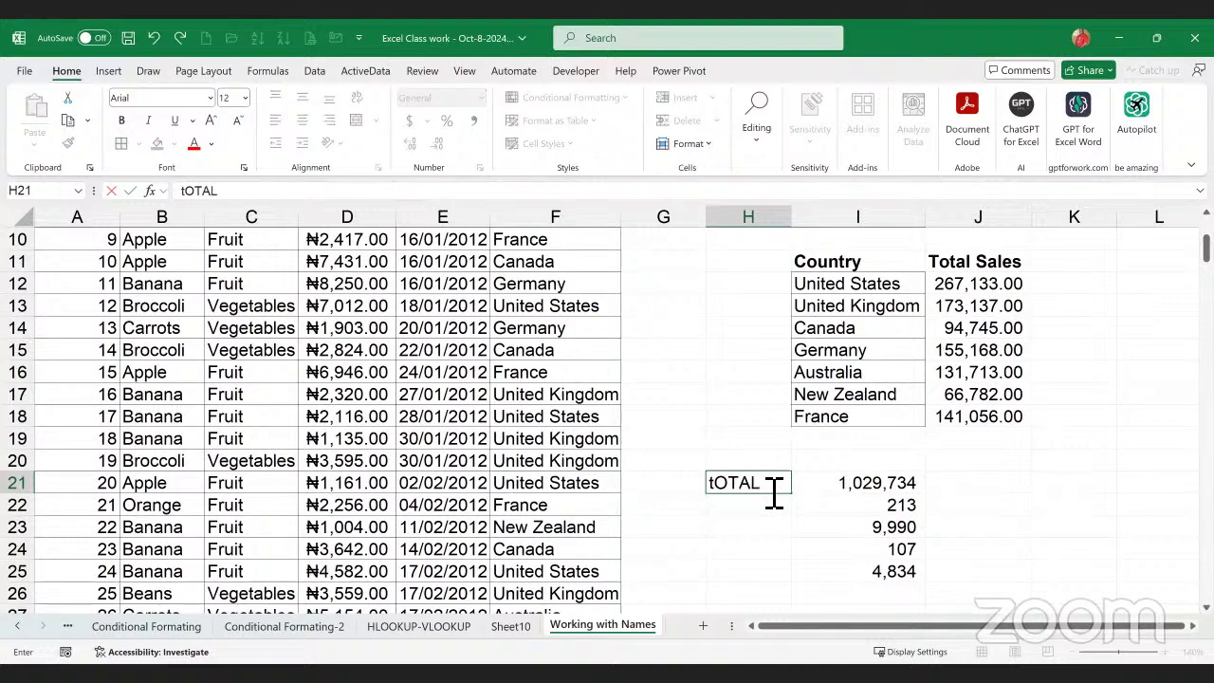
key("BackSpace")
type("ale")
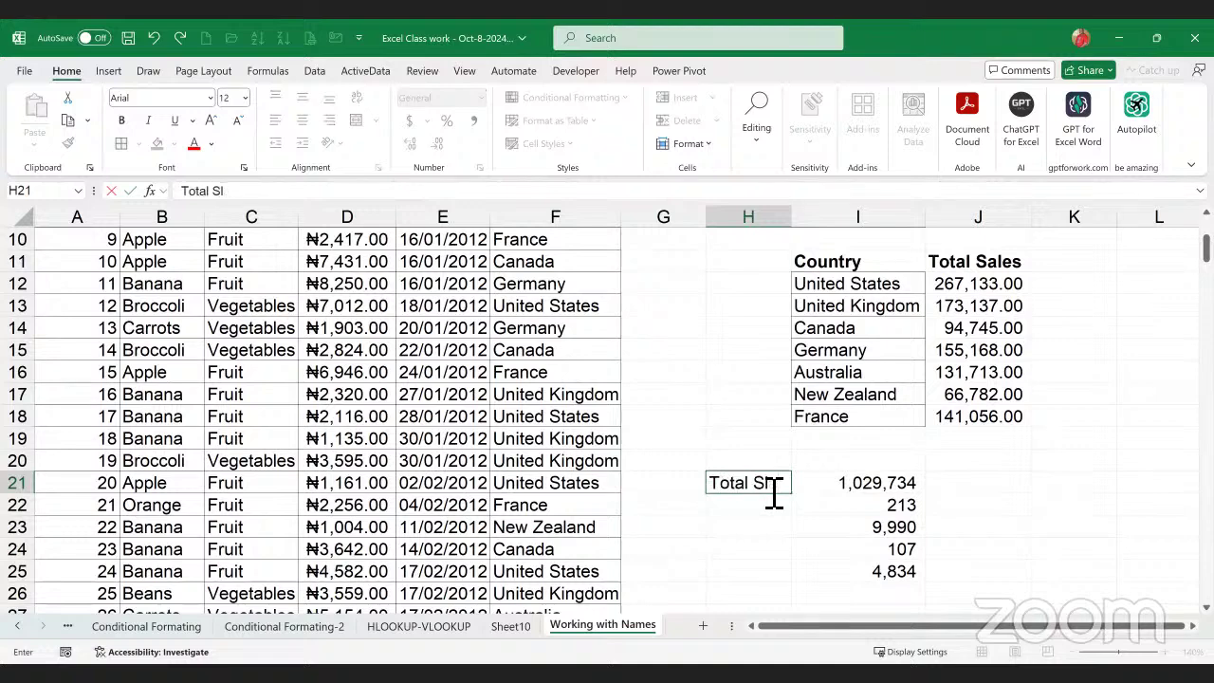
type("s")
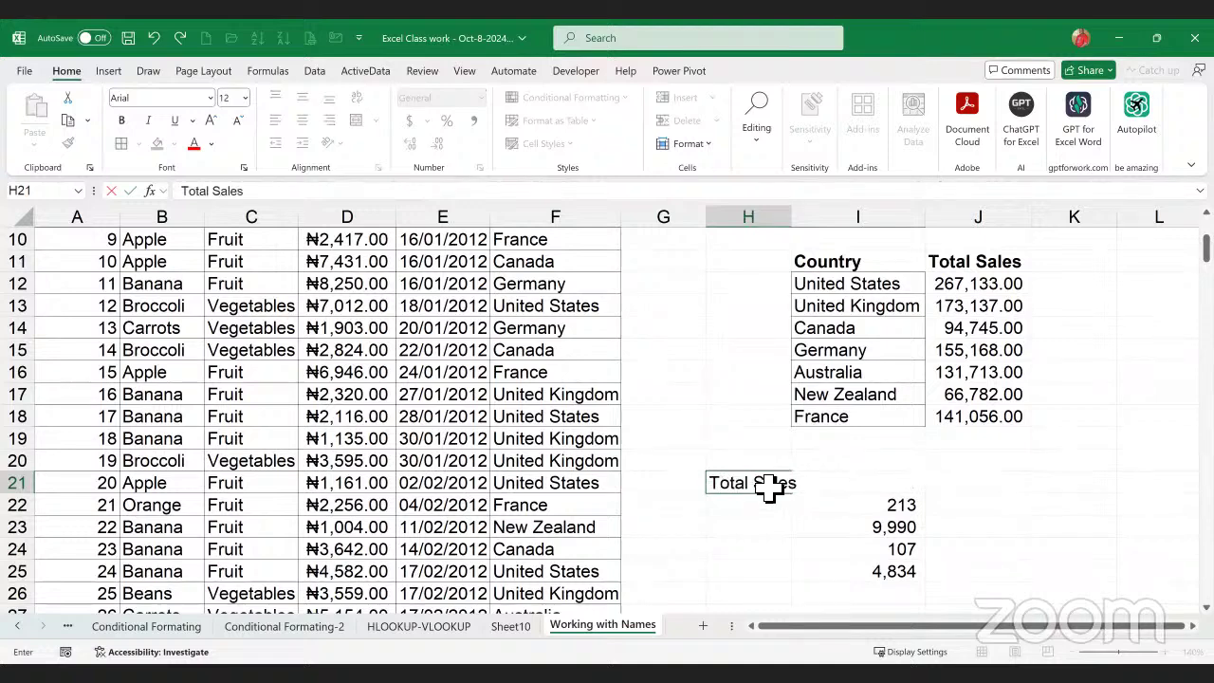
key("Return")
type("Num")
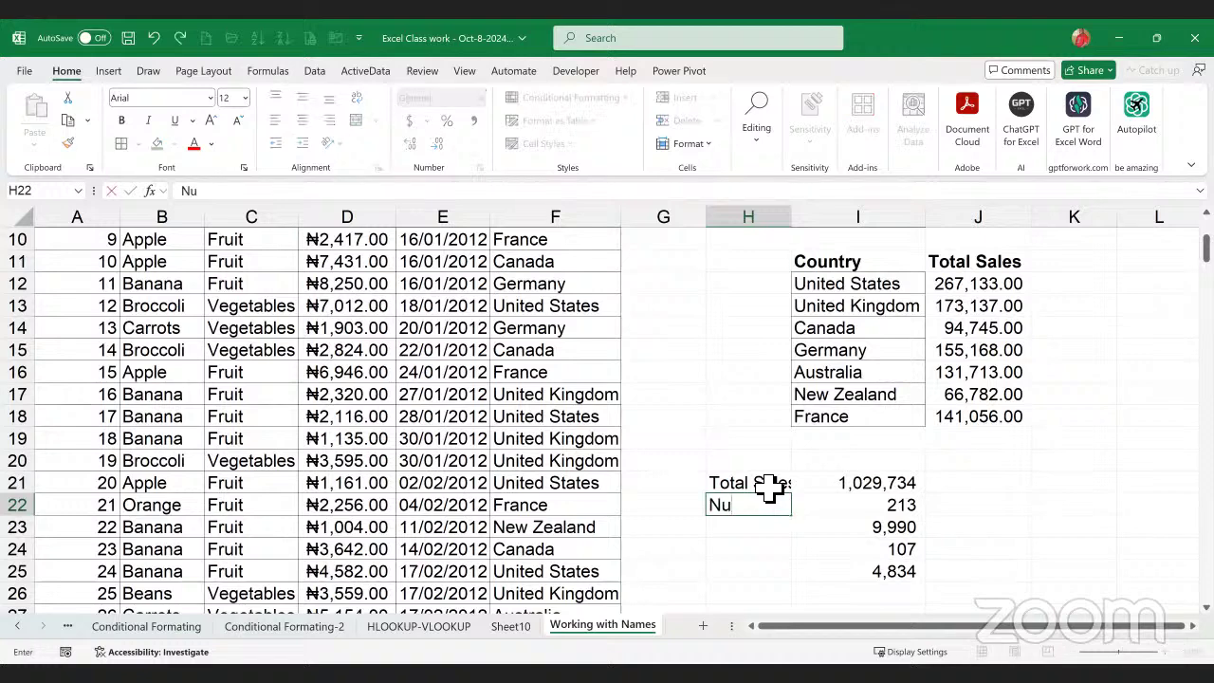
key("BackSpace")
key("BackSpace")
type("o of Tran")
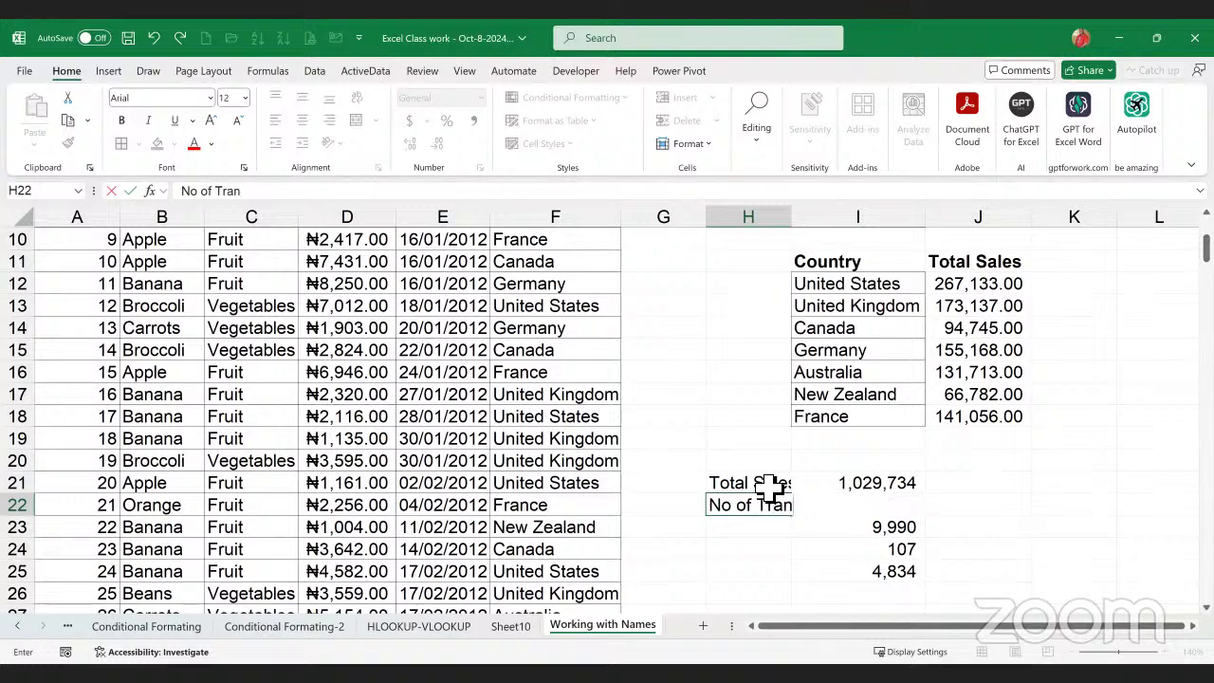
key("Return")
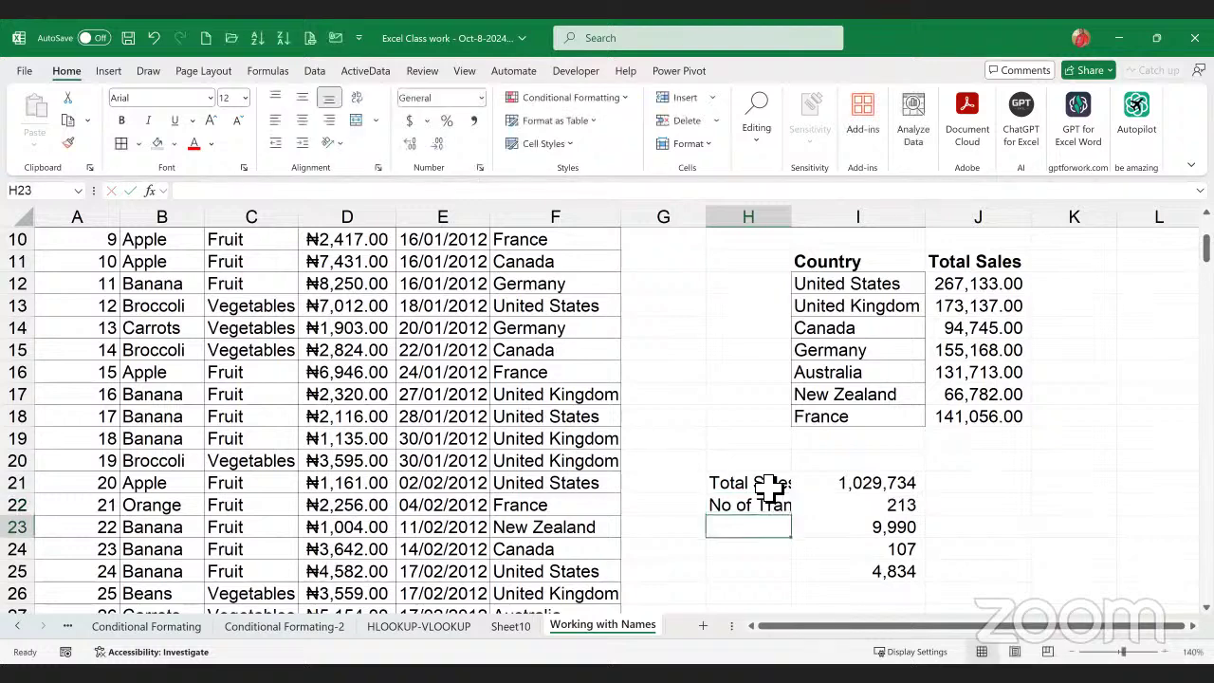
- Enter the label Highest Sales in H23 and widen column H to fit it
type("Hig")
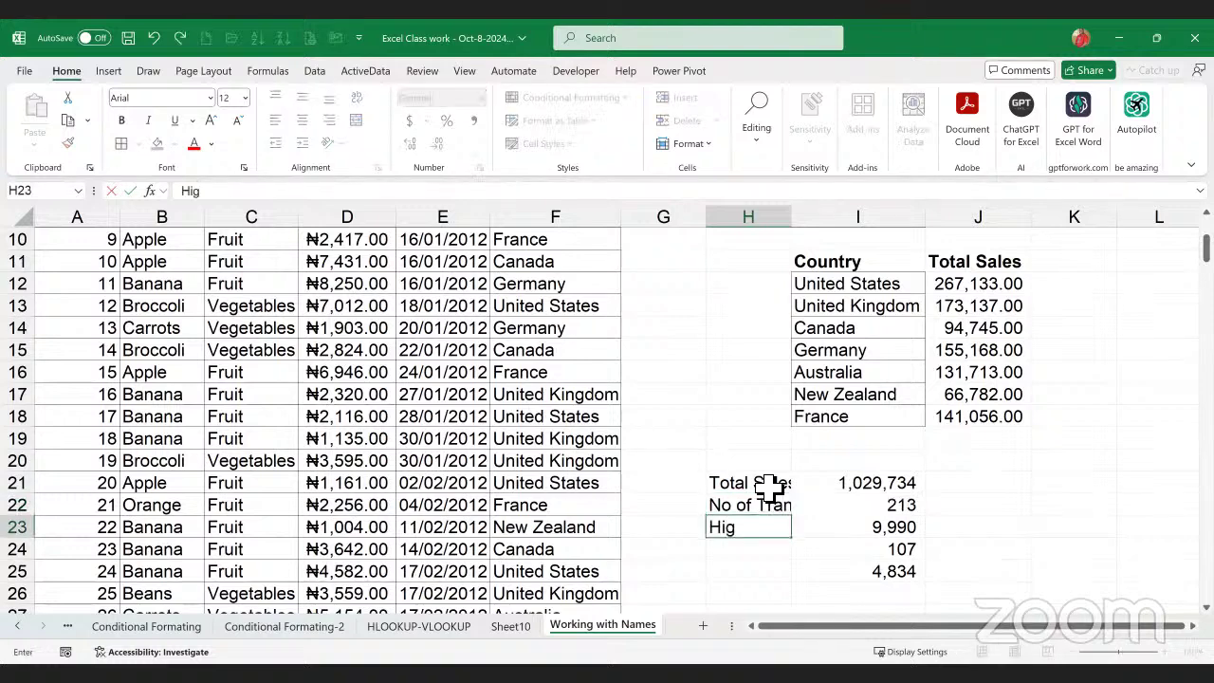
type("hest Sales")
key("Return")
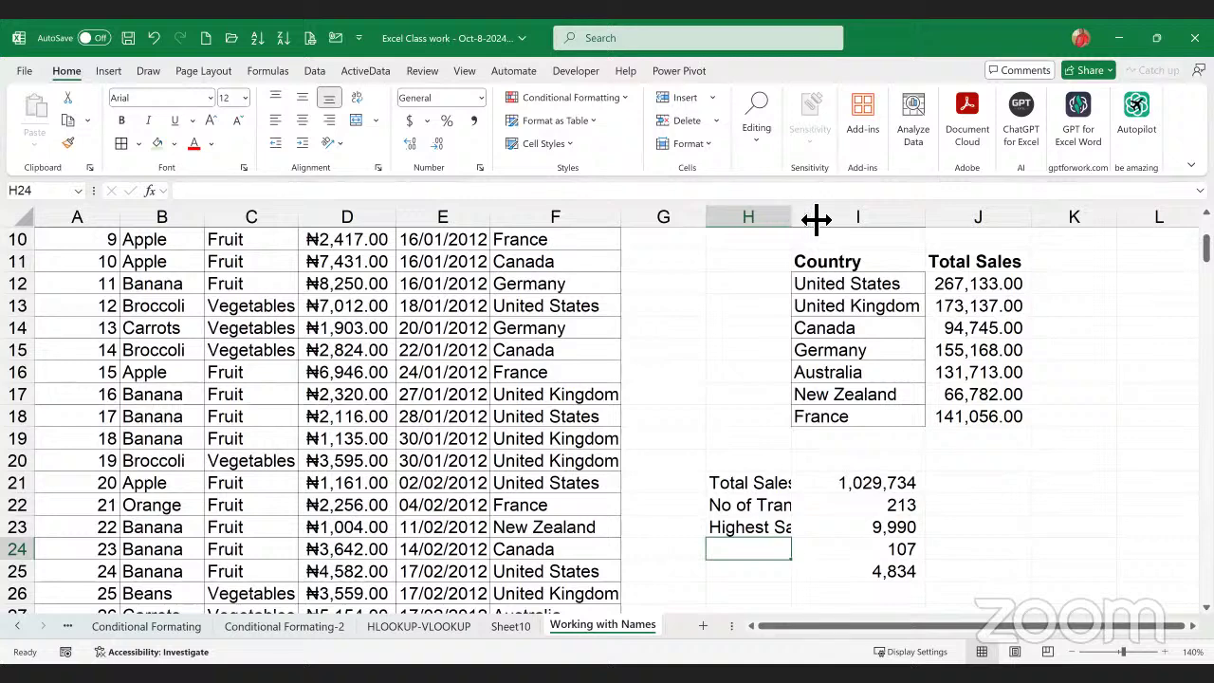
left_click_drag(816, 220, 820, 220)
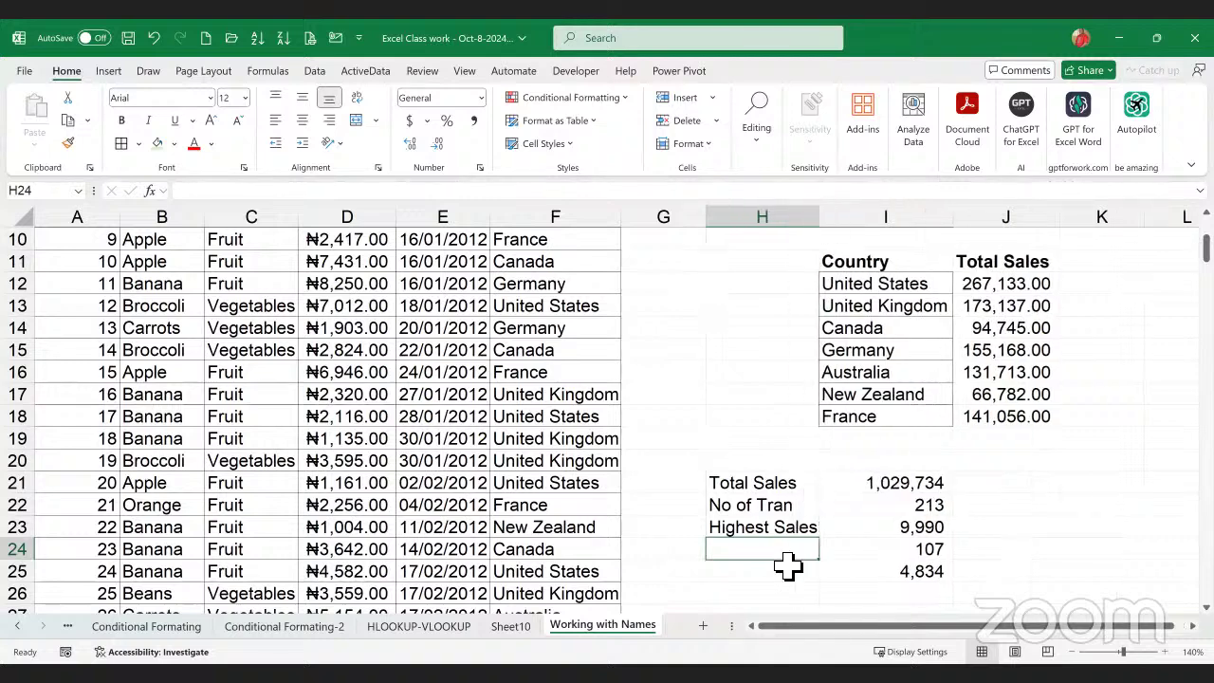
- Enter the label Lowest Sales in H24 beside the MIN result
type("Lower")
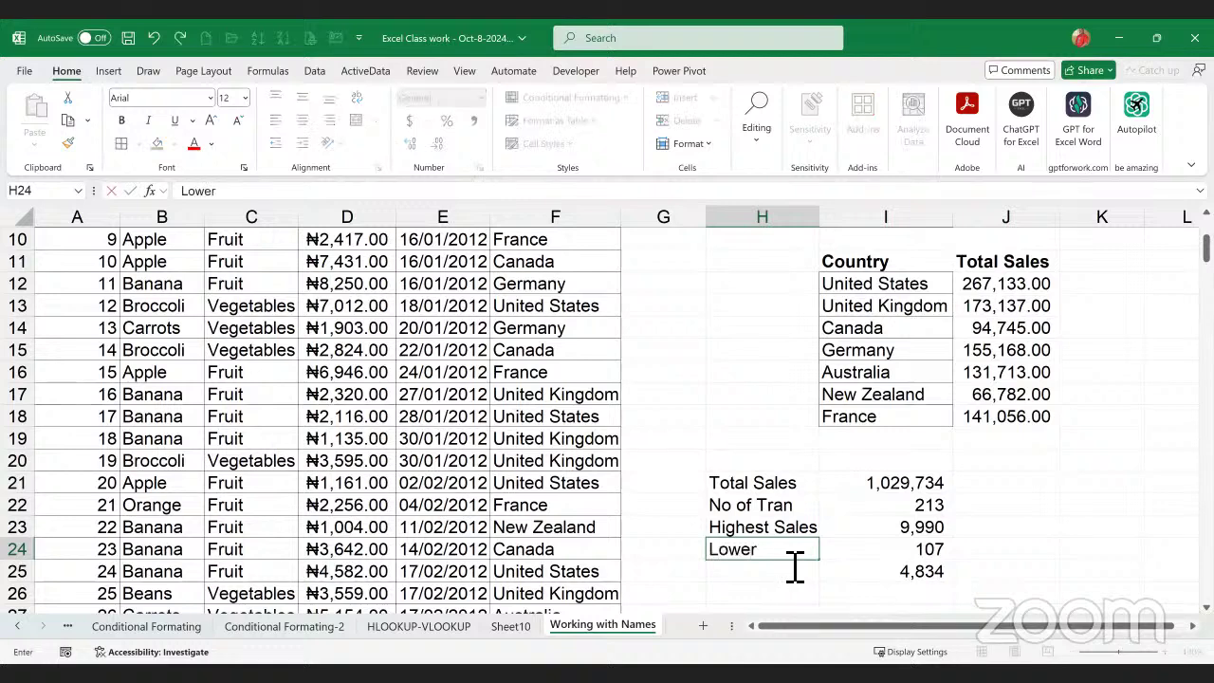
key("BackSpace")
type("st Sales")
key("Return")
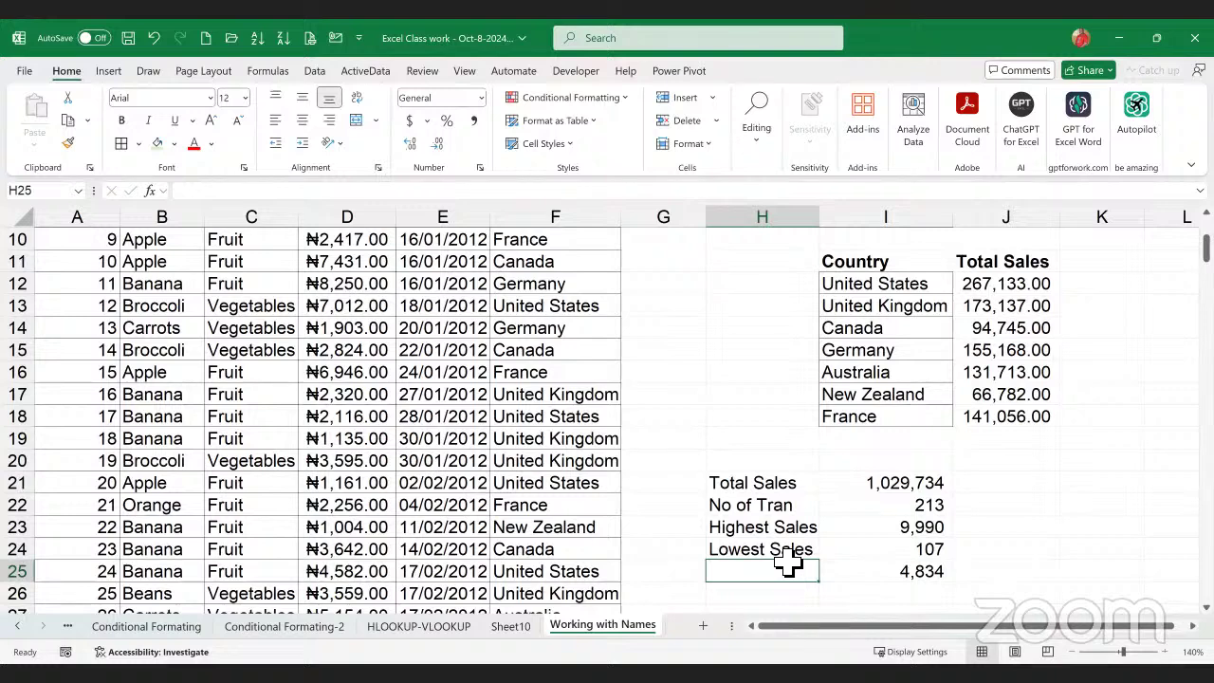
- Enter the label Average of Sales in H25 and widen column H to fit the full text
type("Average")
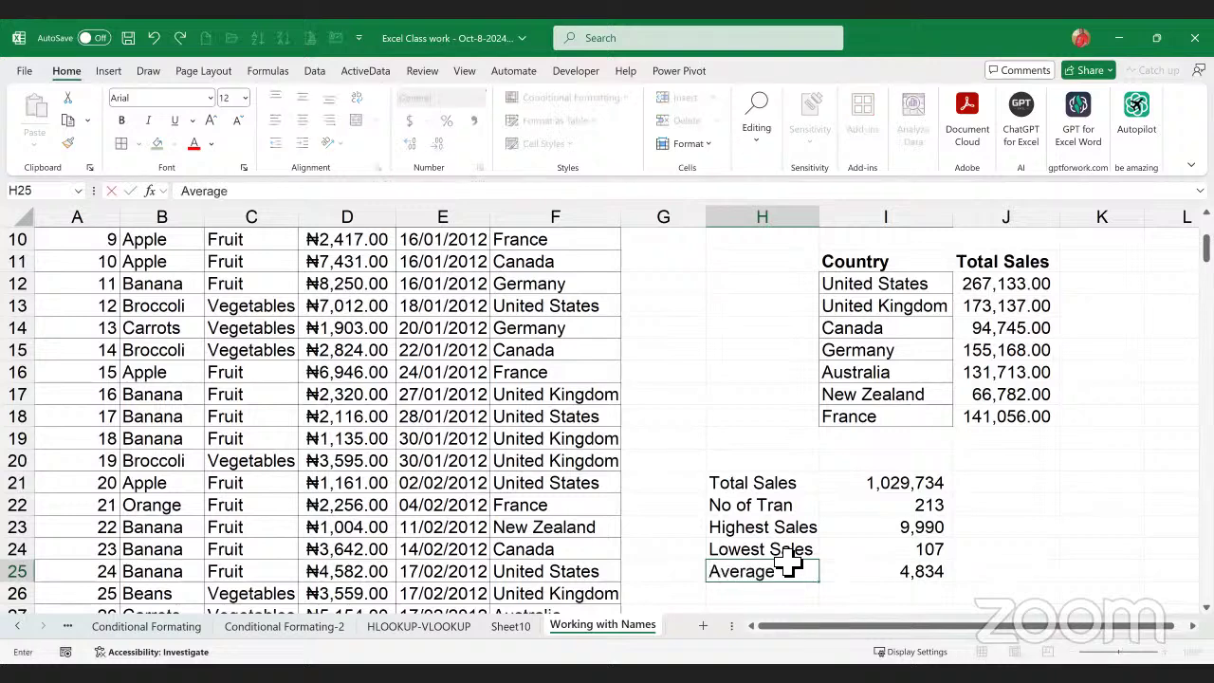
type(" of S")
key("BackSpace")
type("of Sales")
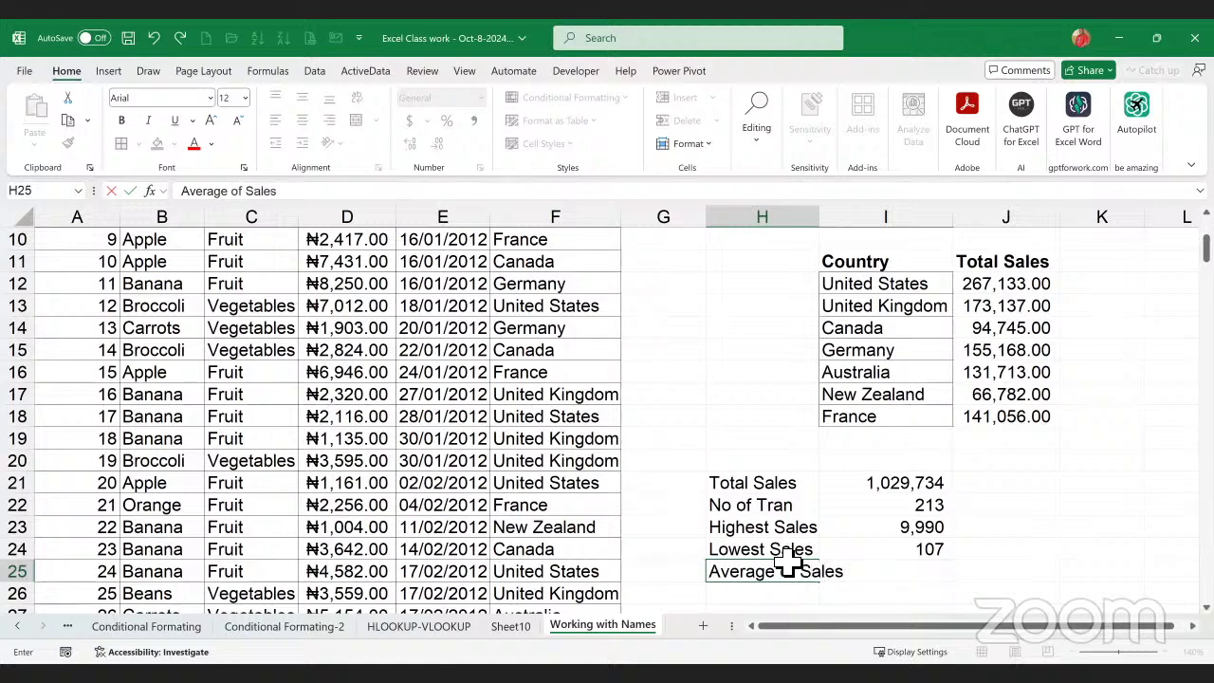
key("Return")
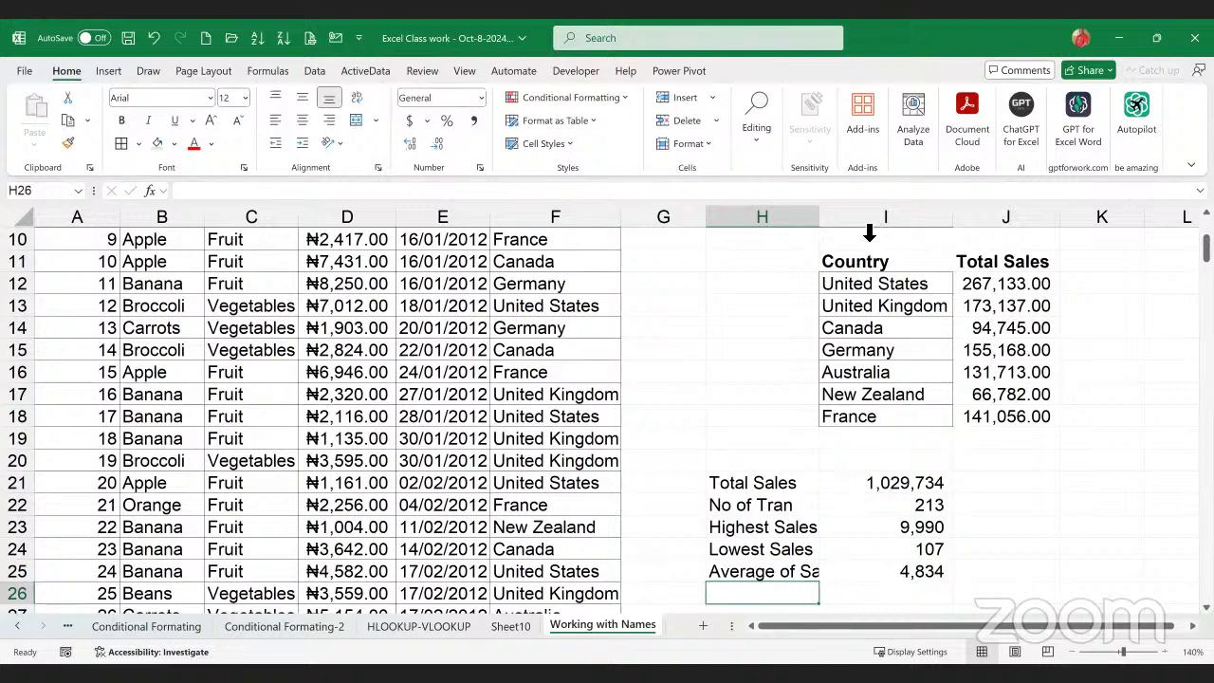
left_click_drag(819, 235, 855, 236)
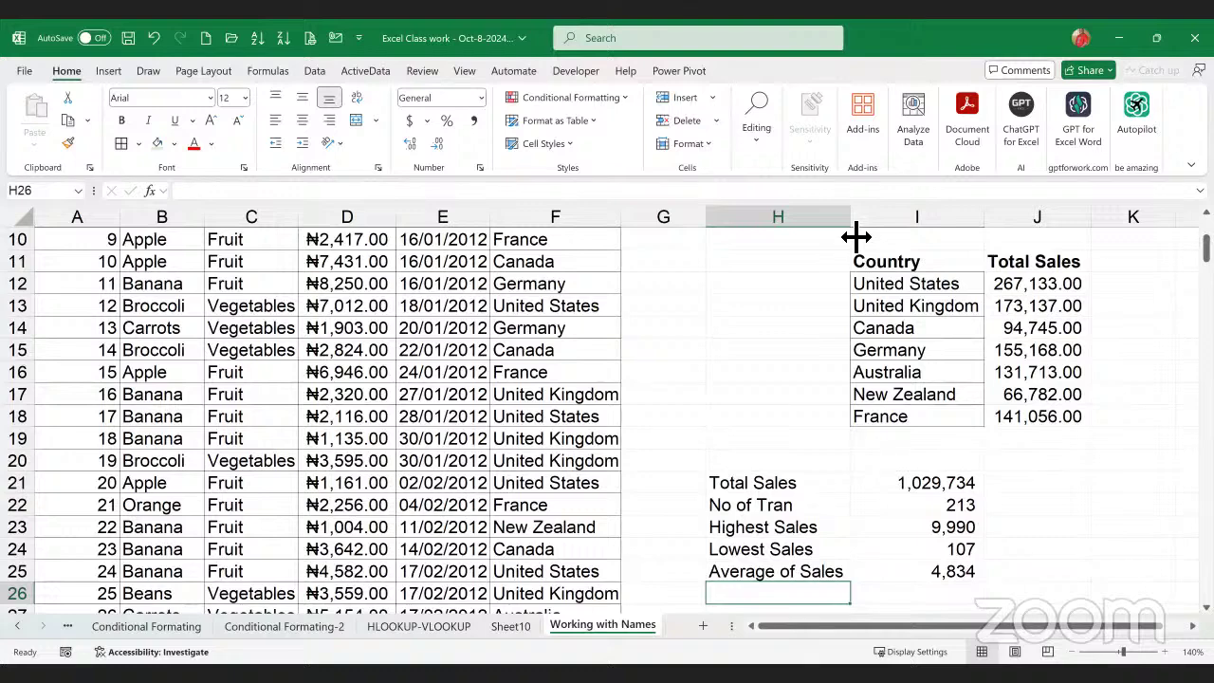
- Apply borders to all cells of the summary block H21:I25 and widen the Country column F slightly
left_click(780, 485)
left_click_drag(828, 509, 892, 572)
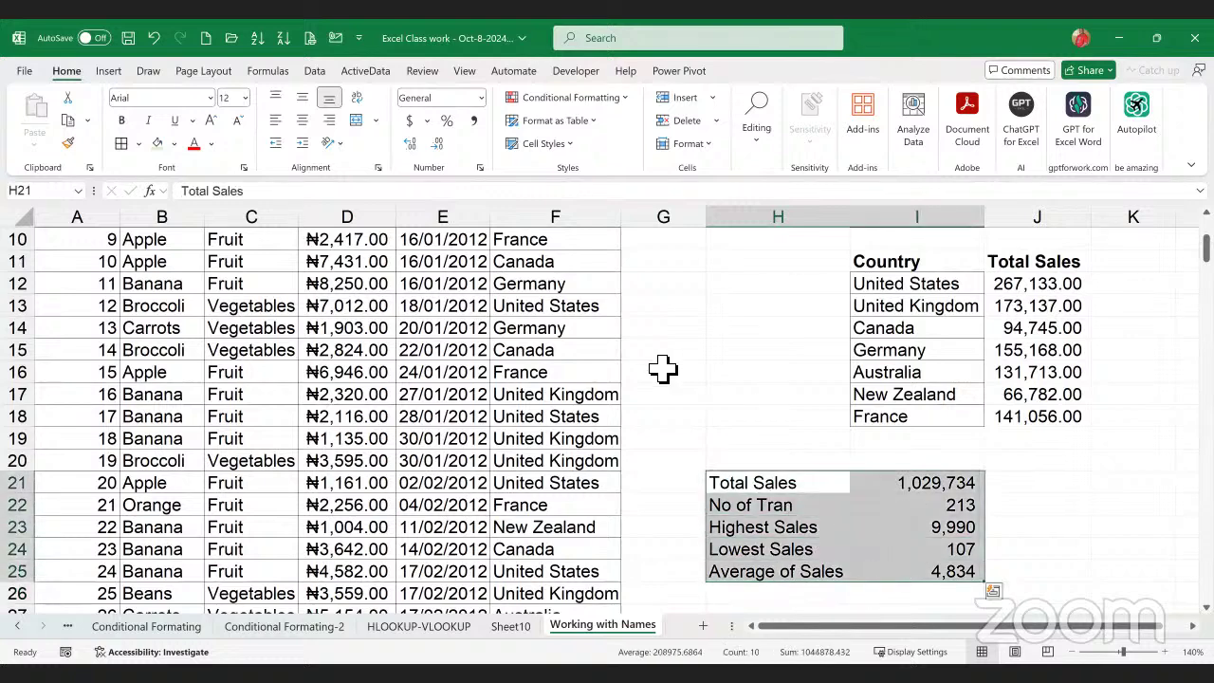
left_click(122, 144)
left_click(858, 537)
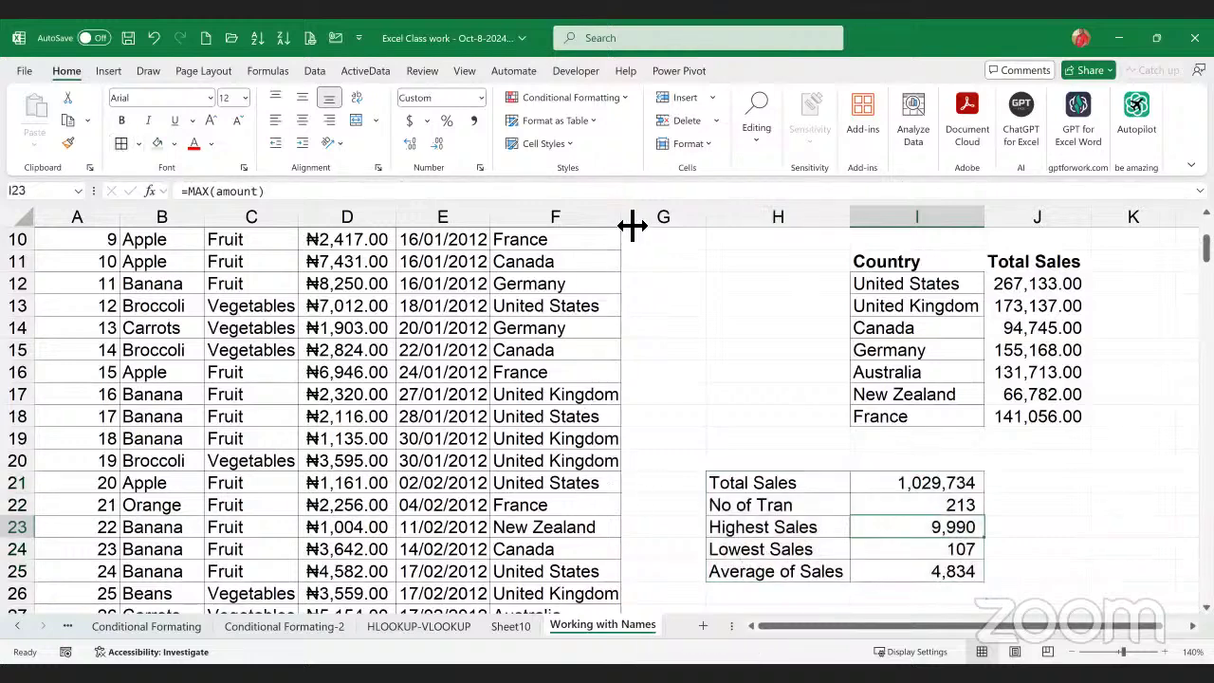
left_click_drag(632, 225, 649, 227)
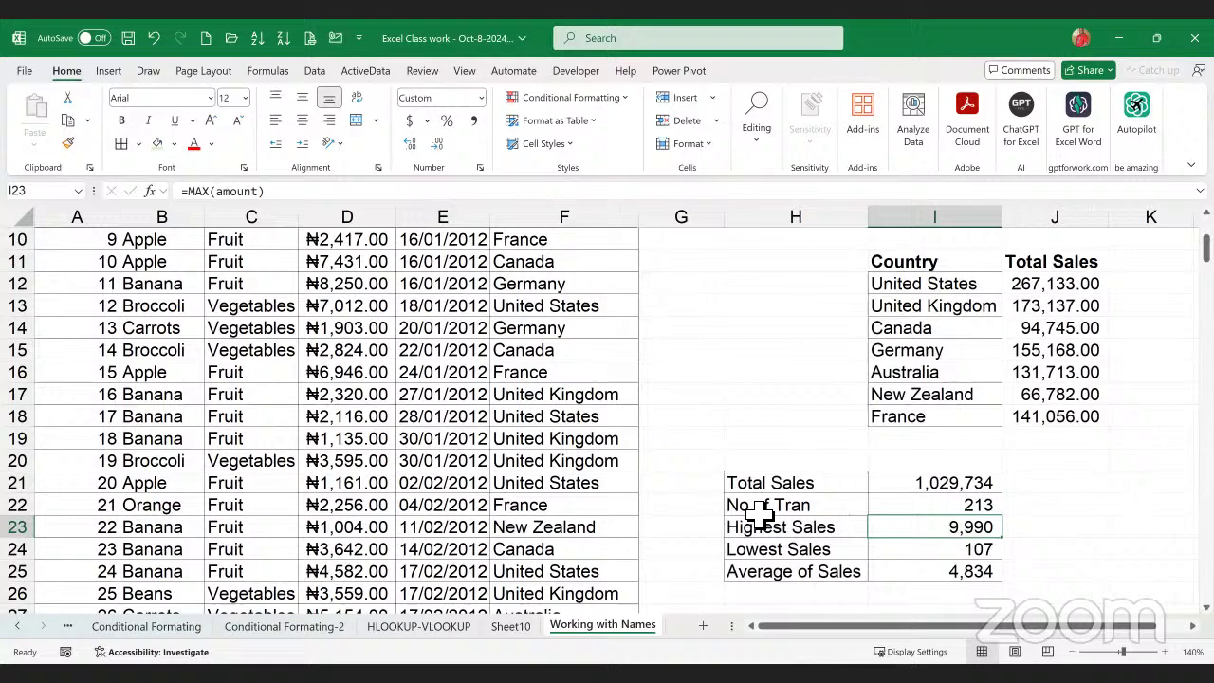
left_click(838, 488)
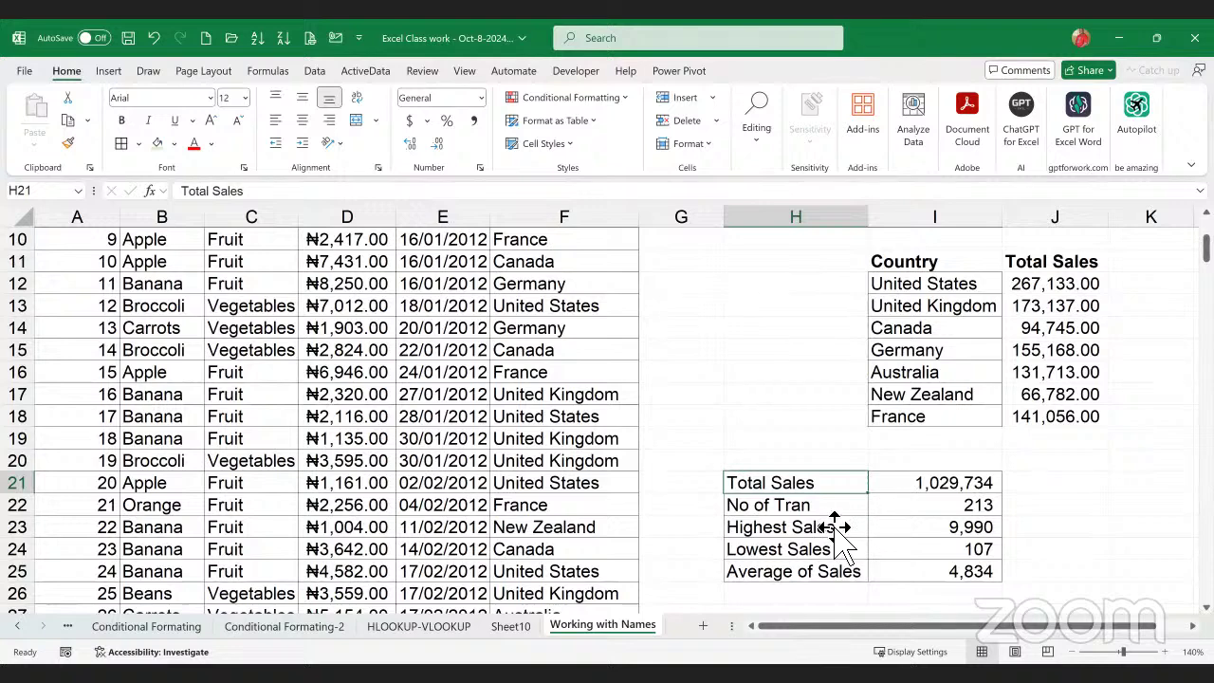
scroll(766, 437, "up", 2)
scroll(811, 446, "up", 1)
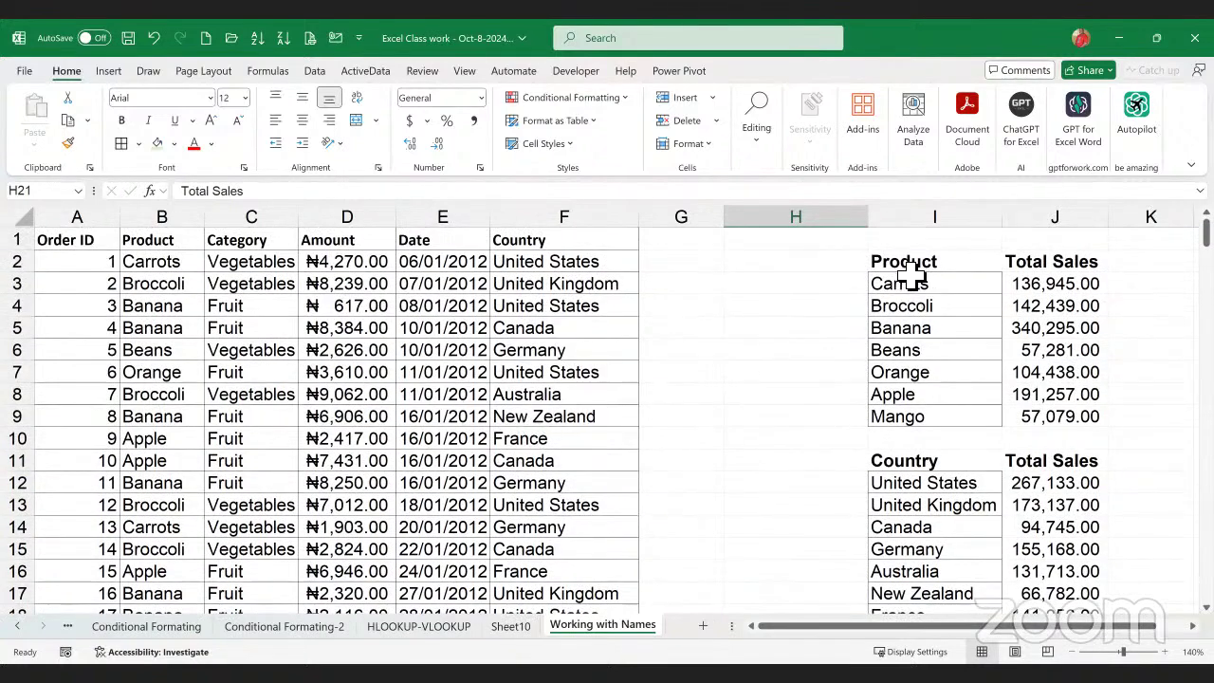
left_click_drag(917, 266, 1023, 413)
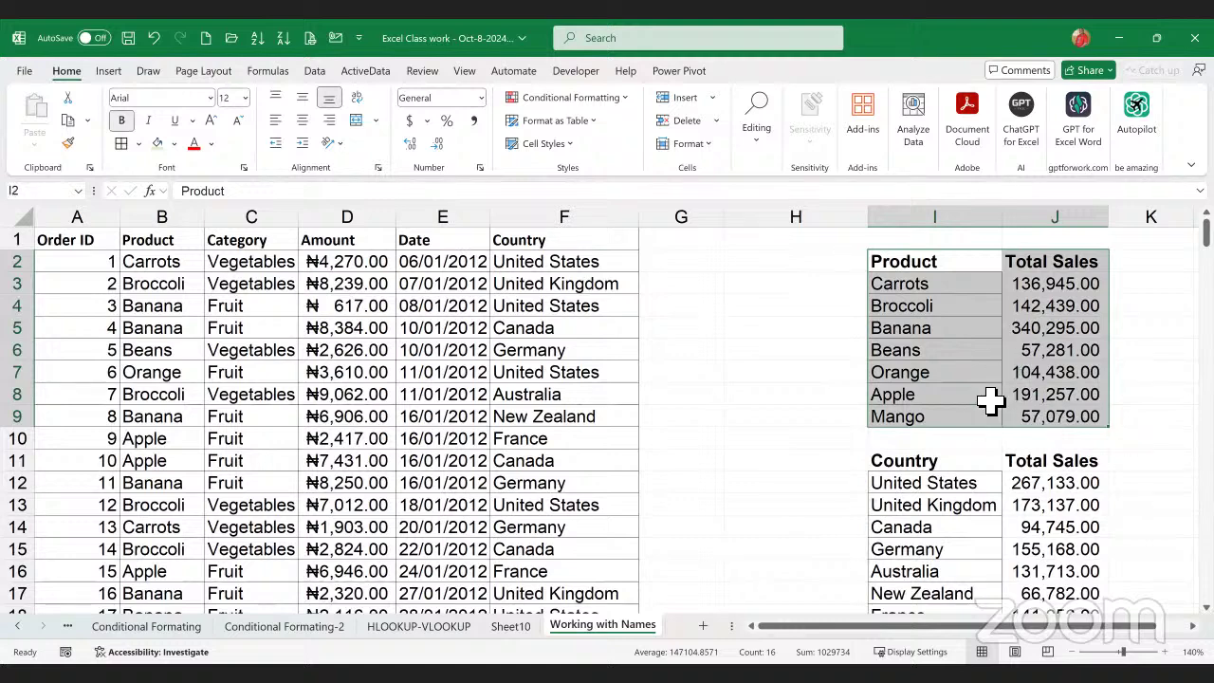
scroll(992, 398, "down", 1)
left_click_drag(905, 403, 1076, 569)
left_click(1044, 484)
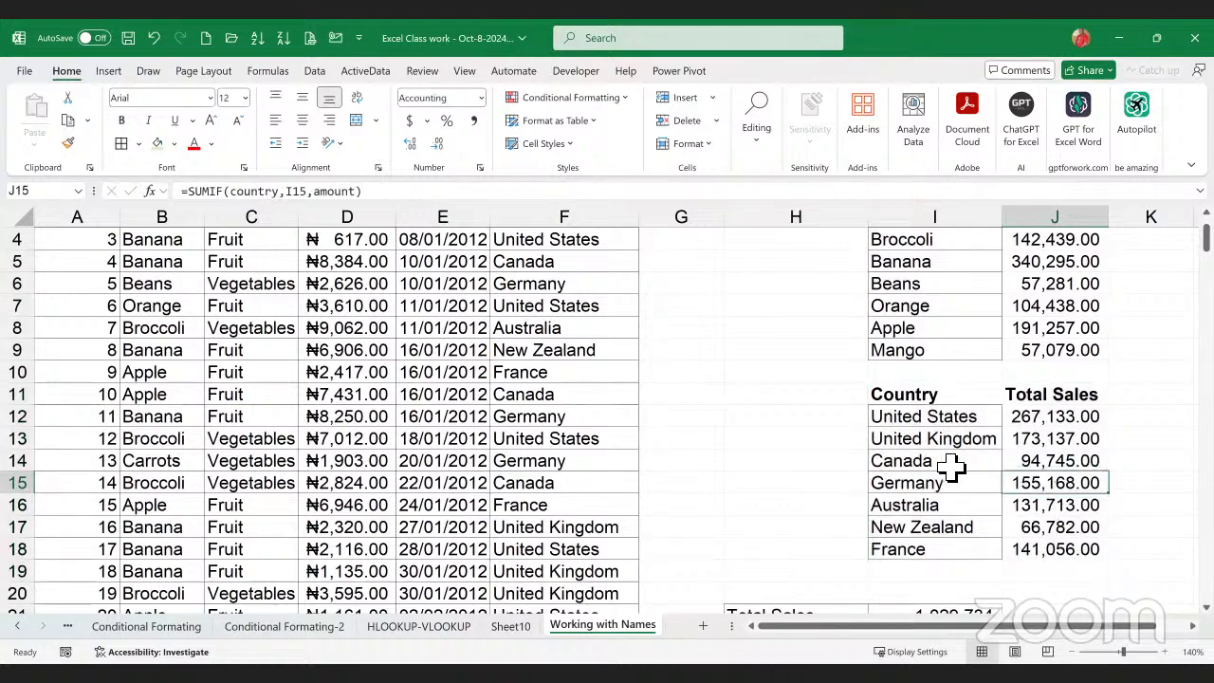
- Apply borders to all cells of the country totals table in I11:J18
left_click(922, 398)
key("ctrl+c")
left_click_drag(906, 399, 1053, 552)
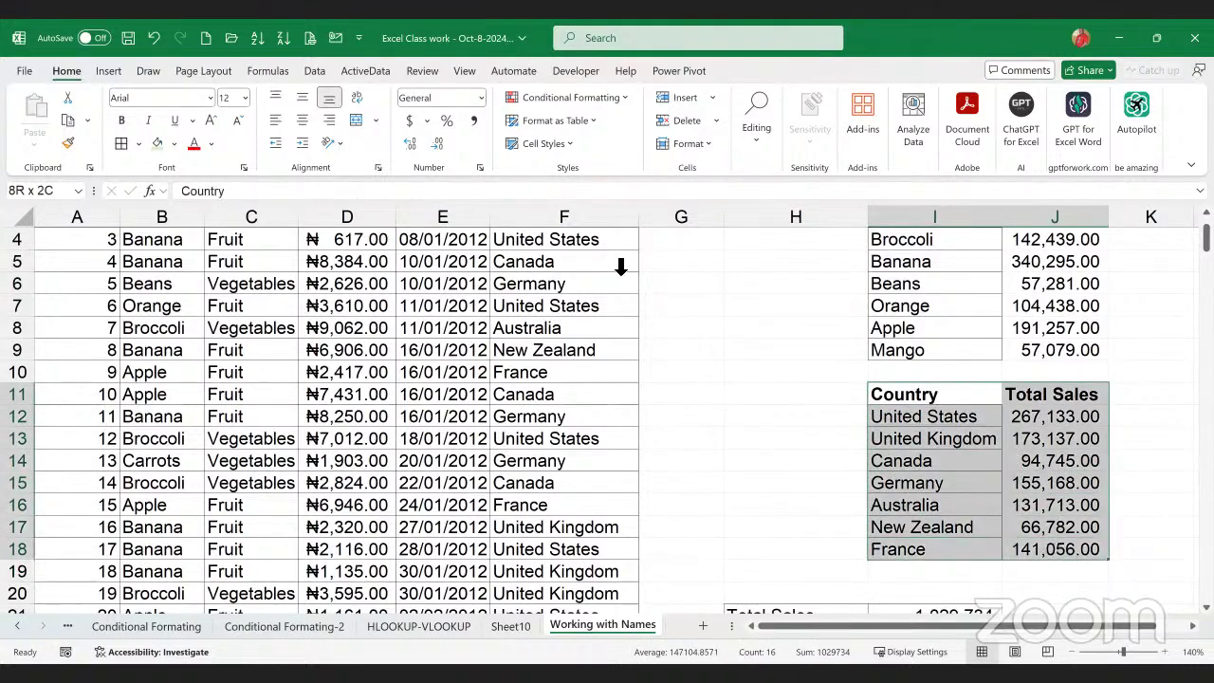
left_click(977, 482)
- Apply borders to all cells of the product totals table in I2:J9
scroll(960, 417, "up", 1)
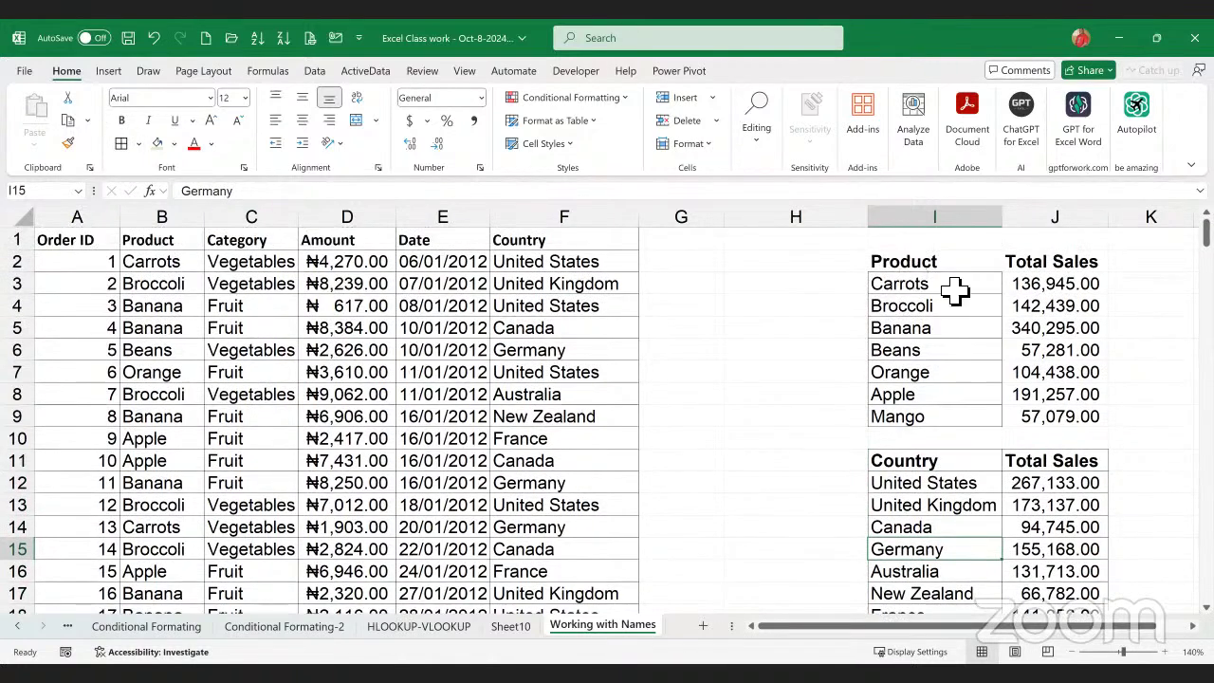
left_click_drag(934, 265, 1038, 414)
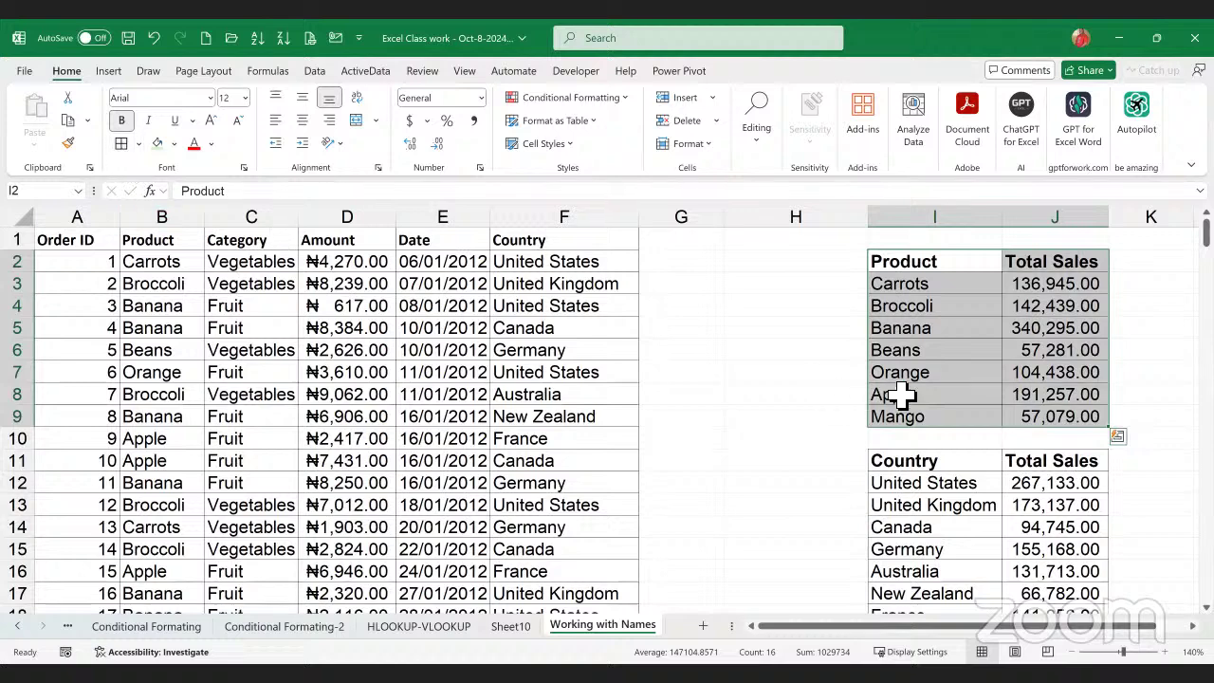
left_click(520, 376)
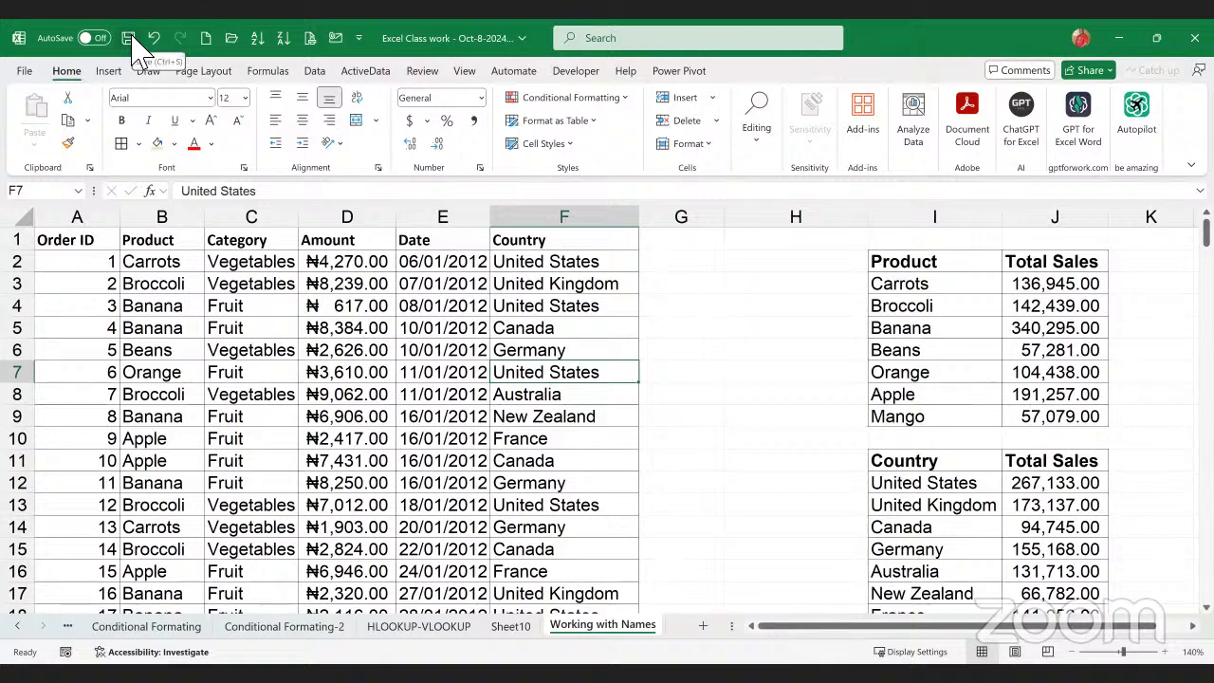
- Save the workbook with the finished Working with Names sheet
left_click(130, 39)
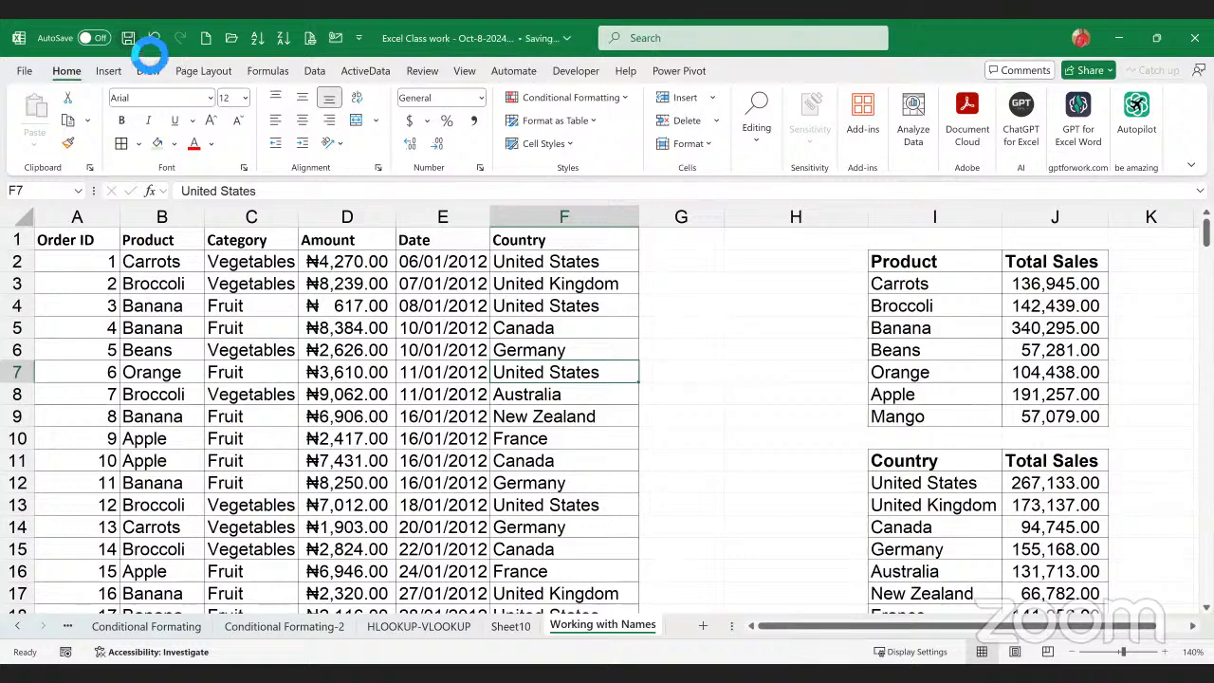
left_click(738, 376)
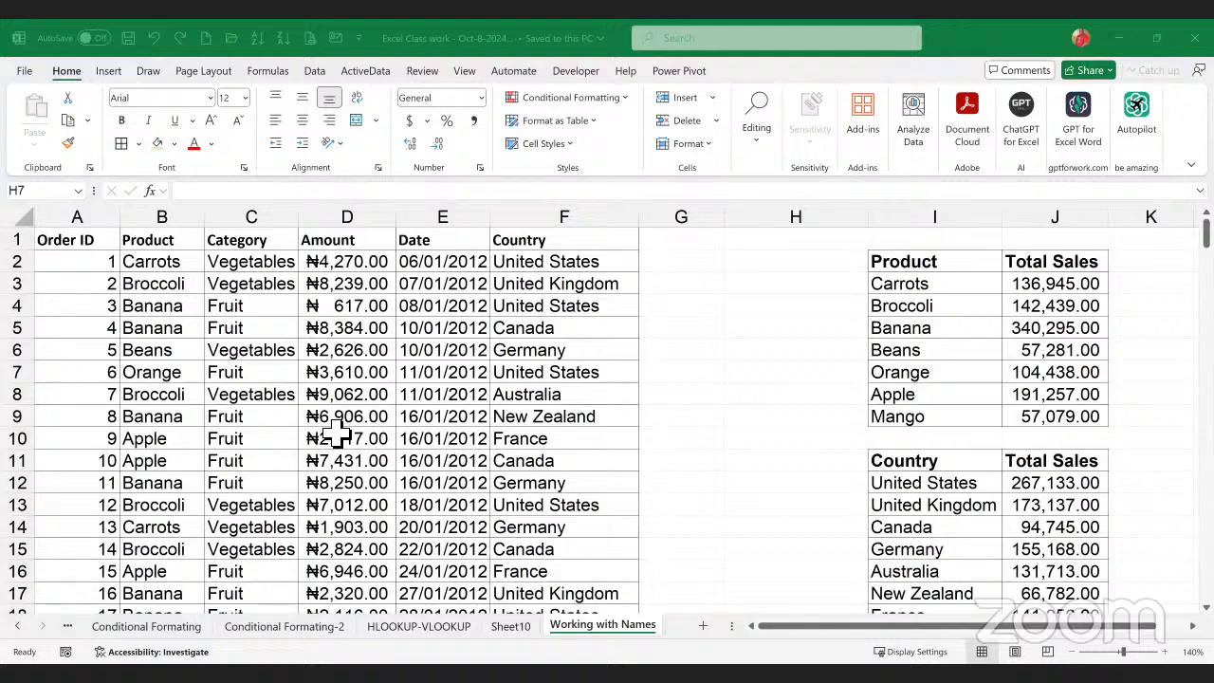
key("F2")
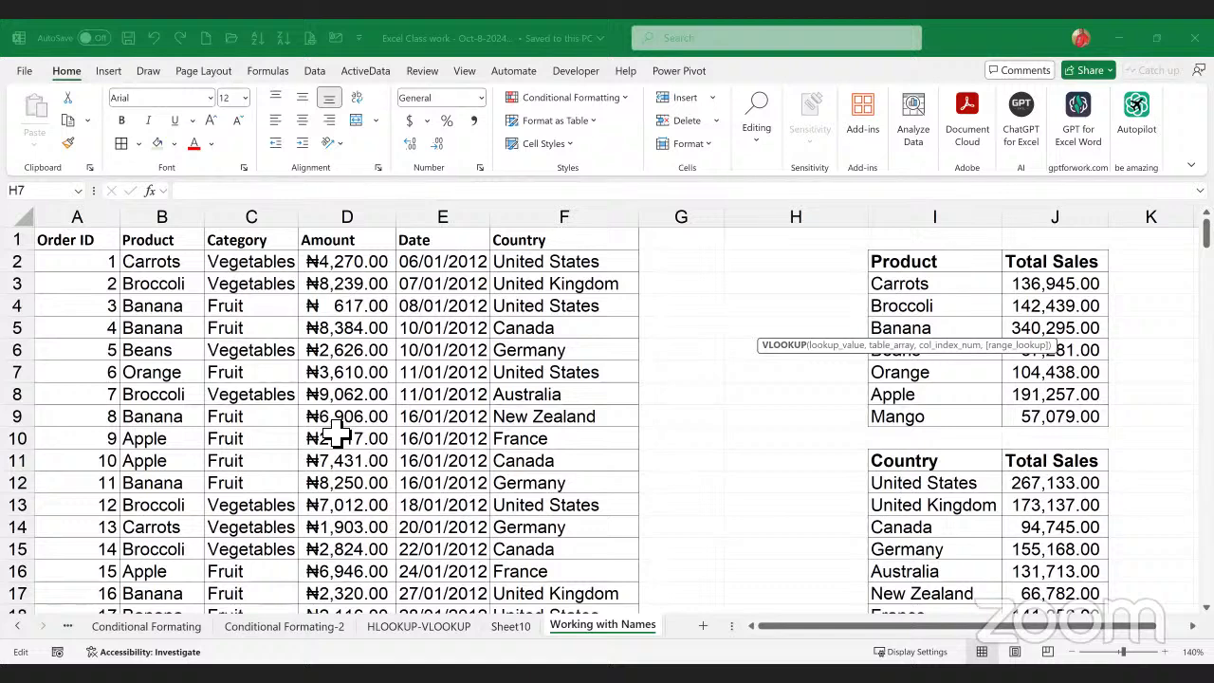
- Bring up the table_array argument hint of a VLOOKUP formula in cell H7, and abandon the entry
type(",")
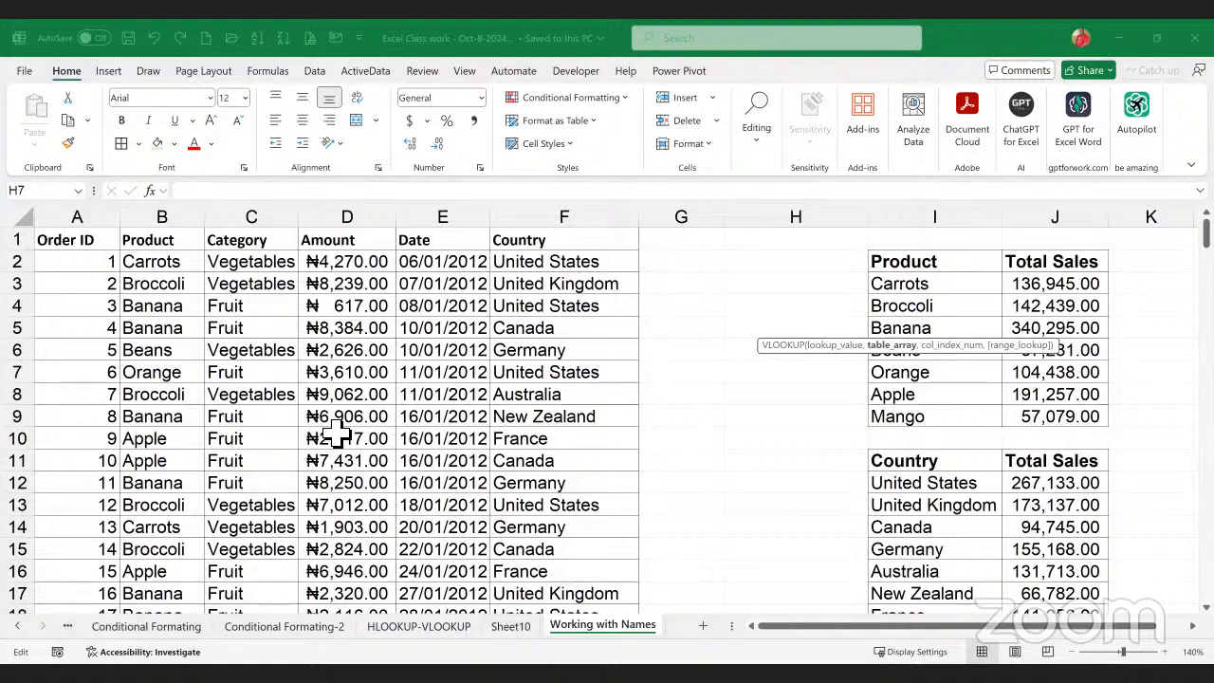
key("Escape")
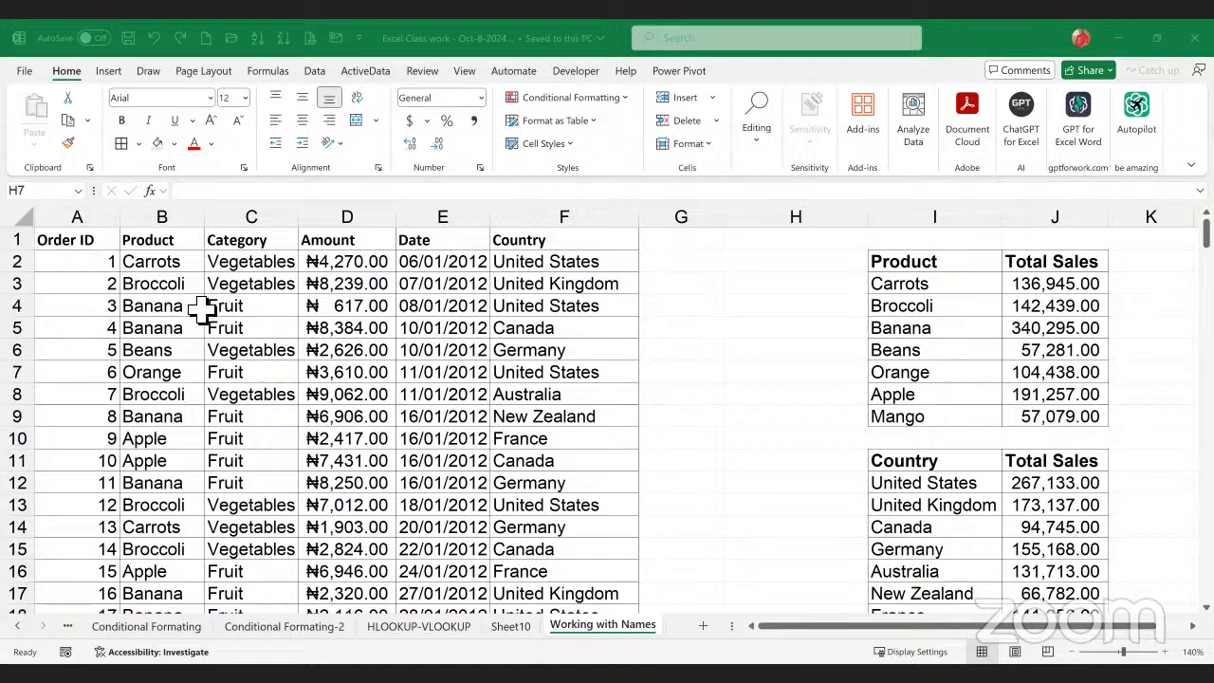
- Examine which cells of the Product column belong to the products named range by selecting the entries below the header
left_click(166, 271)
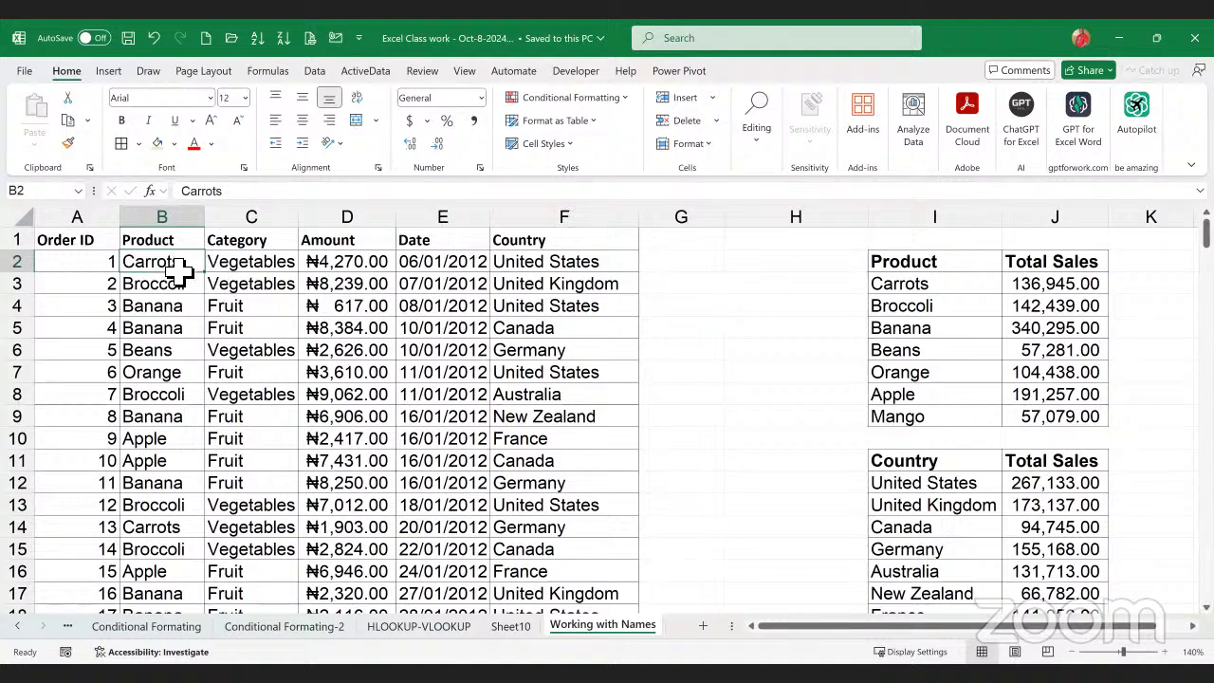
left_click(179, 244)
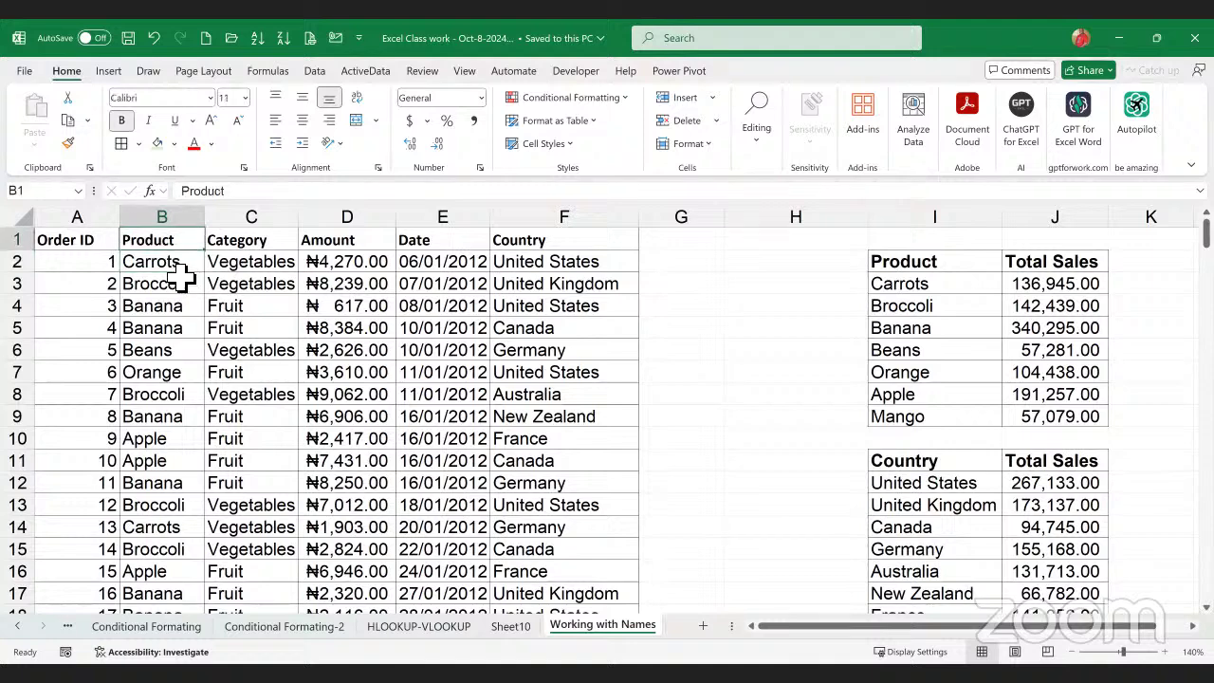
left_click(170, 270)
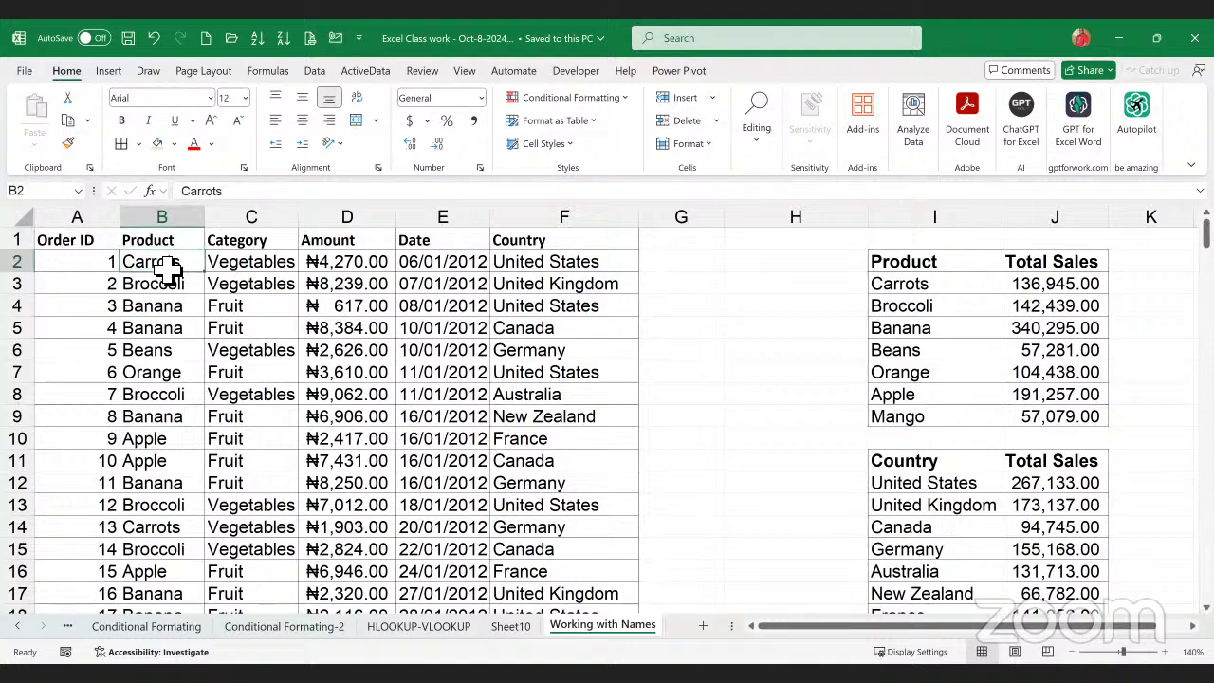
left_click_drag(166, 270, 163, 575)
scroll(190, 389, "up", 20)
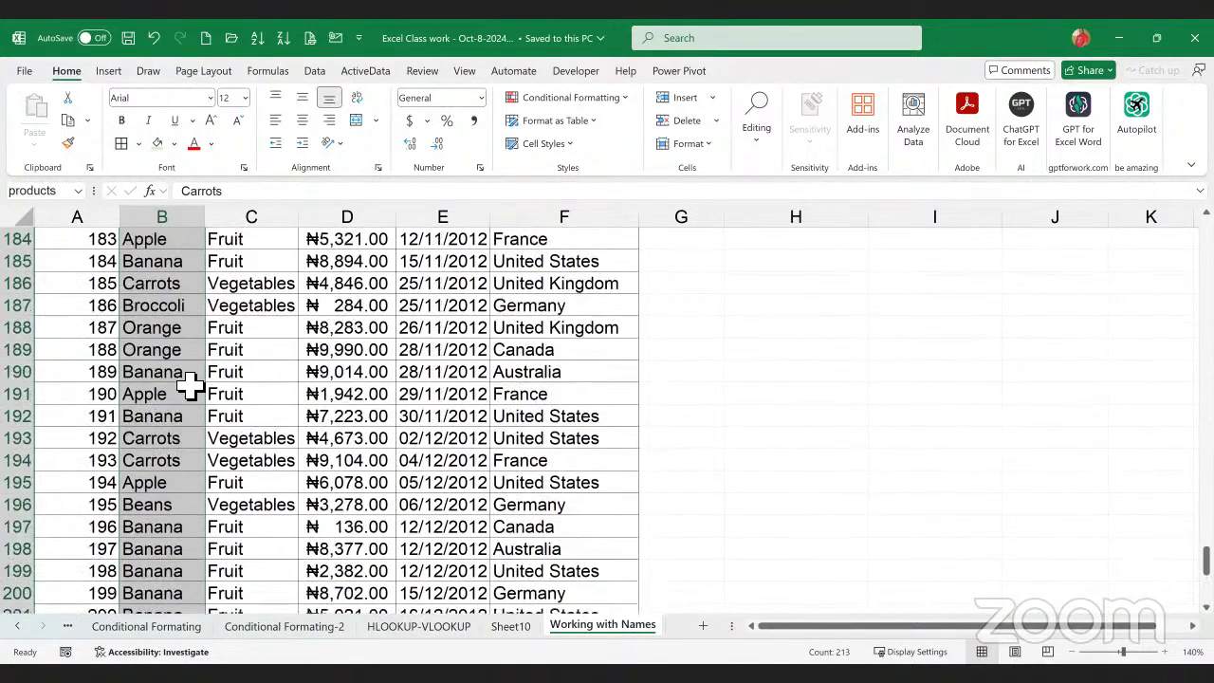
scroll(817, 367, "up", 5)
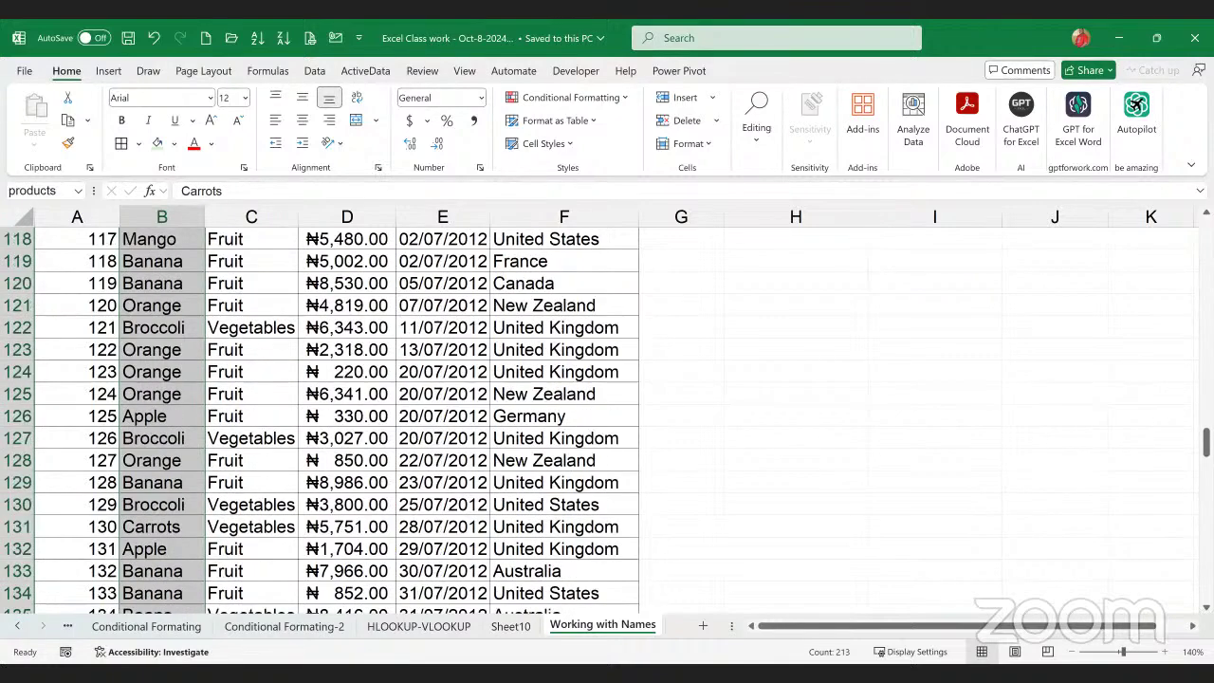
left_click_drag(1206, 444, 1207, 424)
scroll(209, 332, "up", 20)
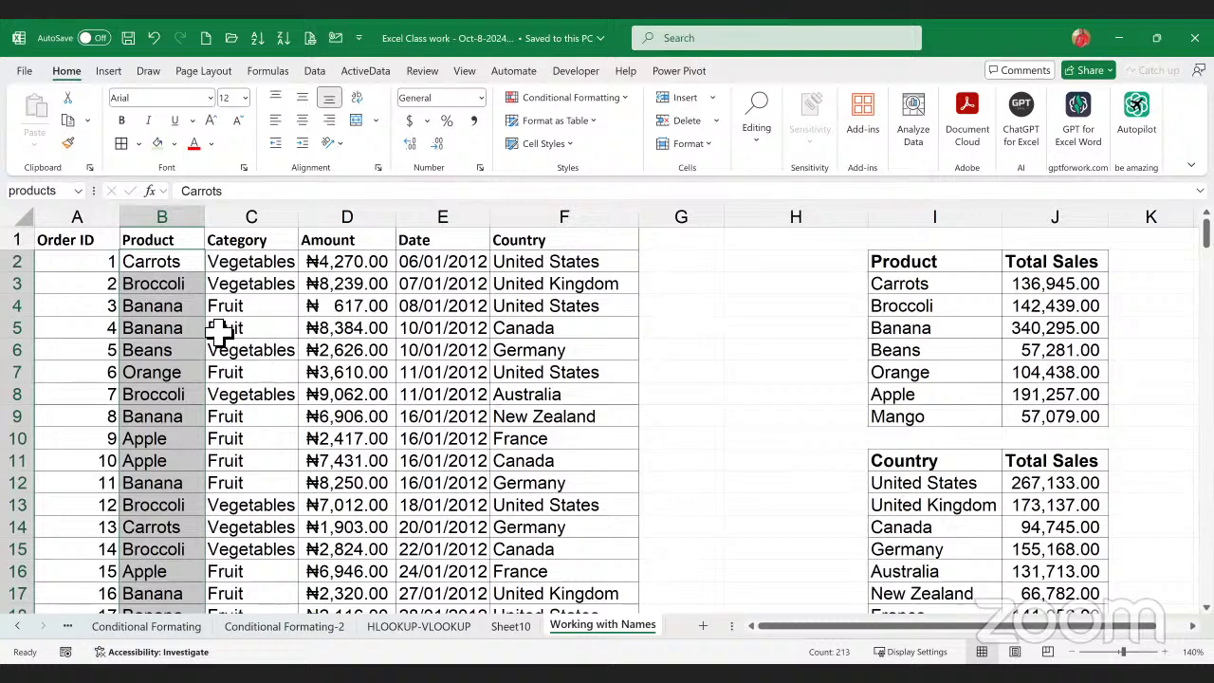
left_click(189, 314)
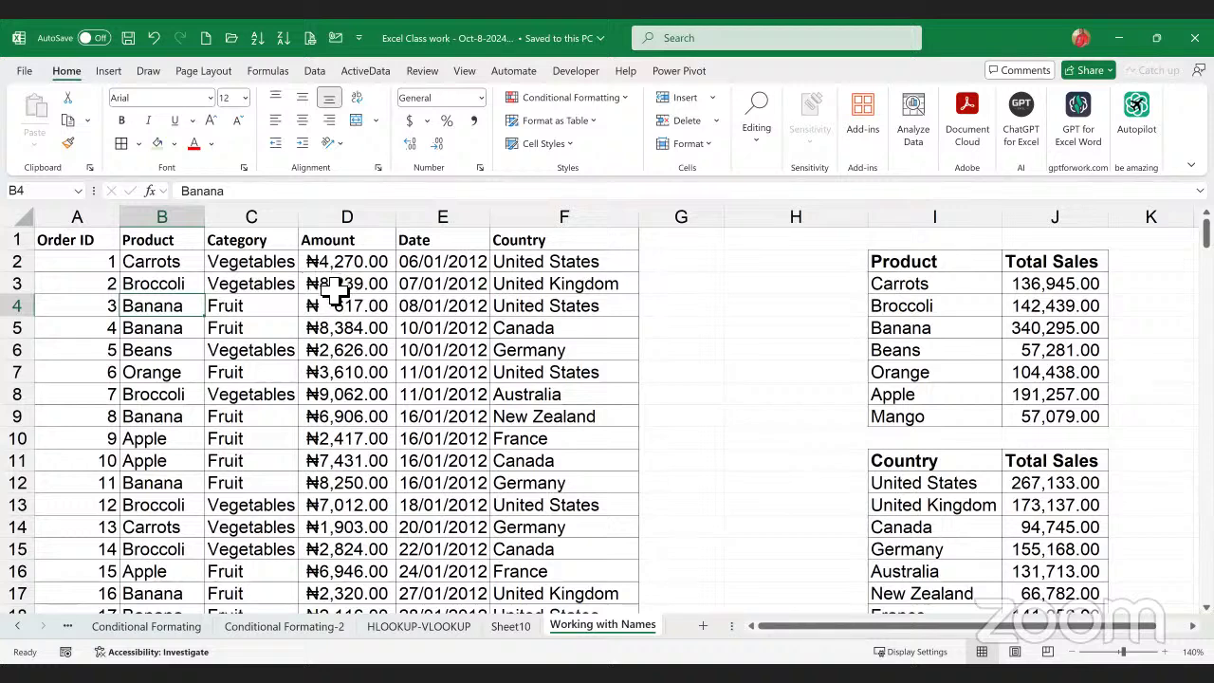
- Delete the defined name Abuja from the workbook using the Name Manager
left_click(269, 71)
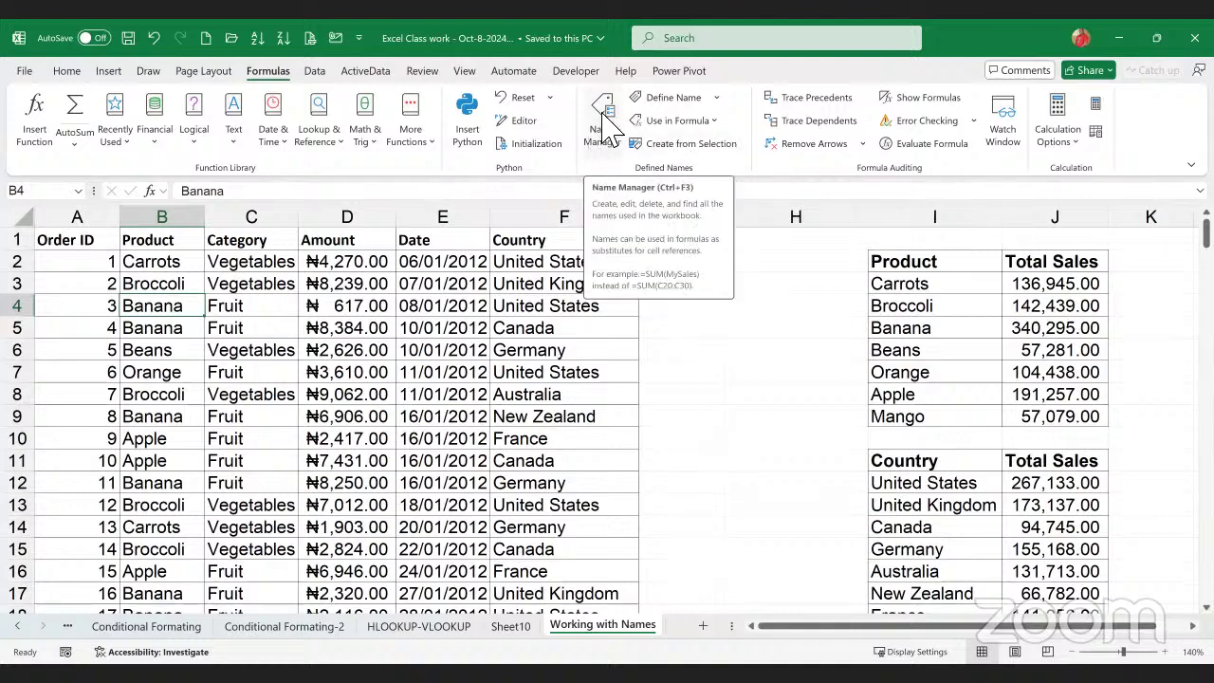
left_click(607, 123)
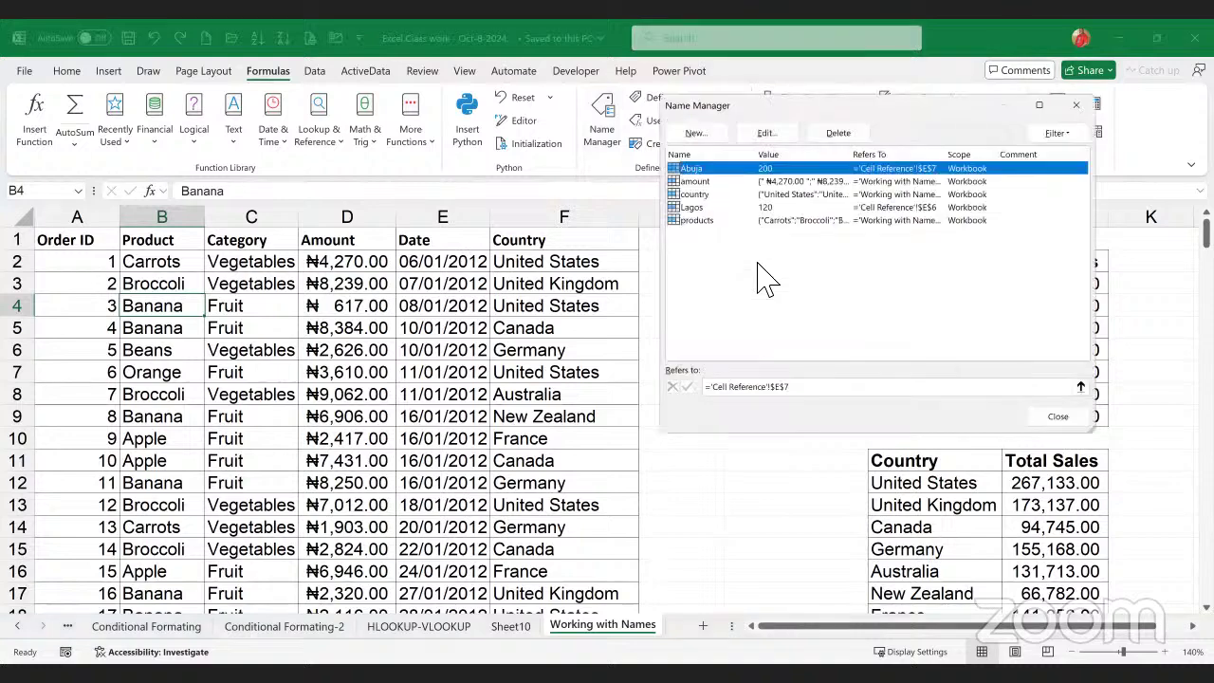
left_click(697, 208)
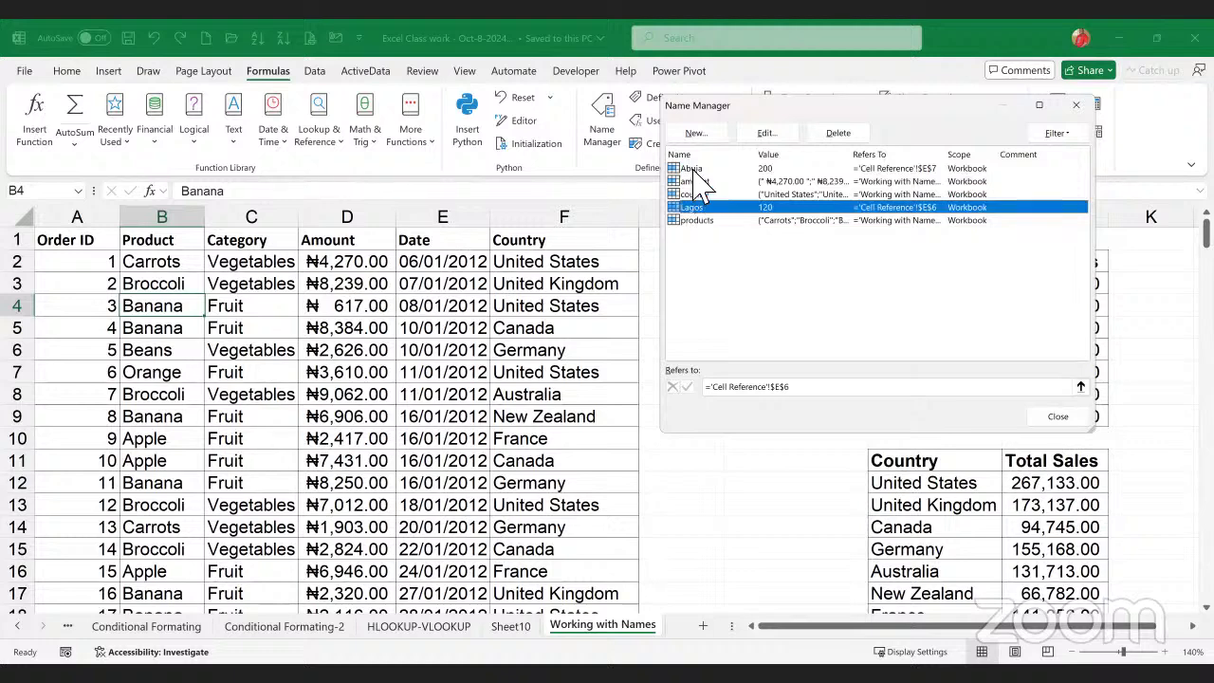
left_click(693, 169)
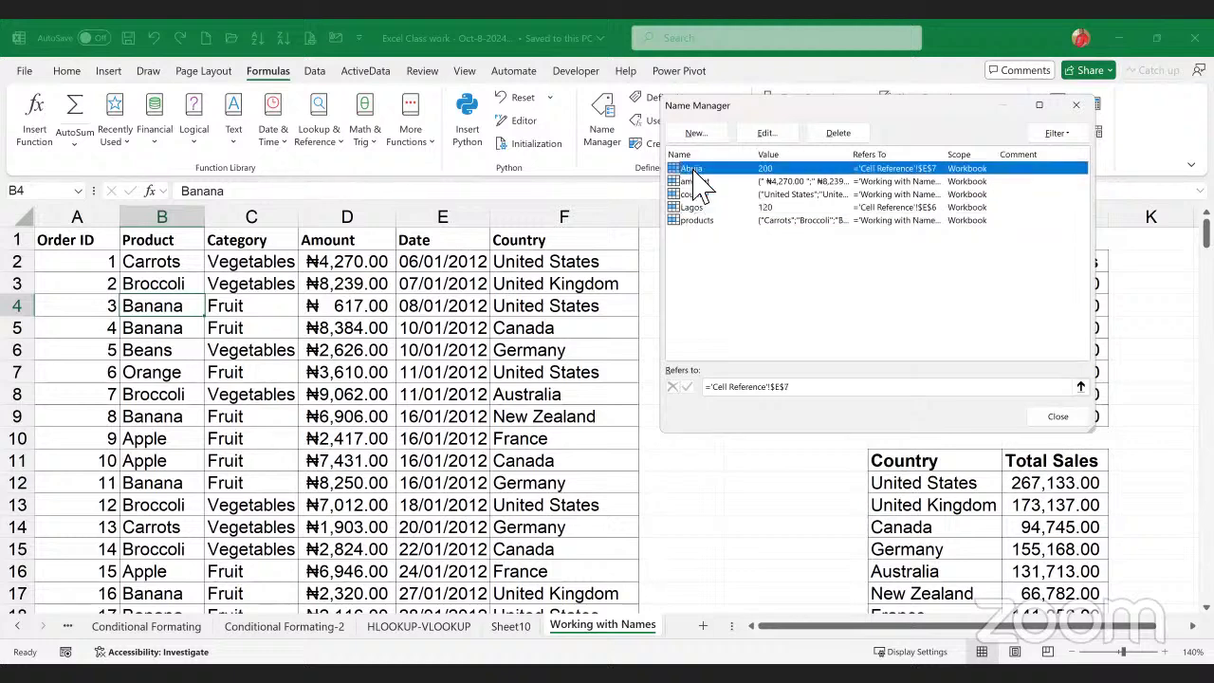
left_click(842, 134)
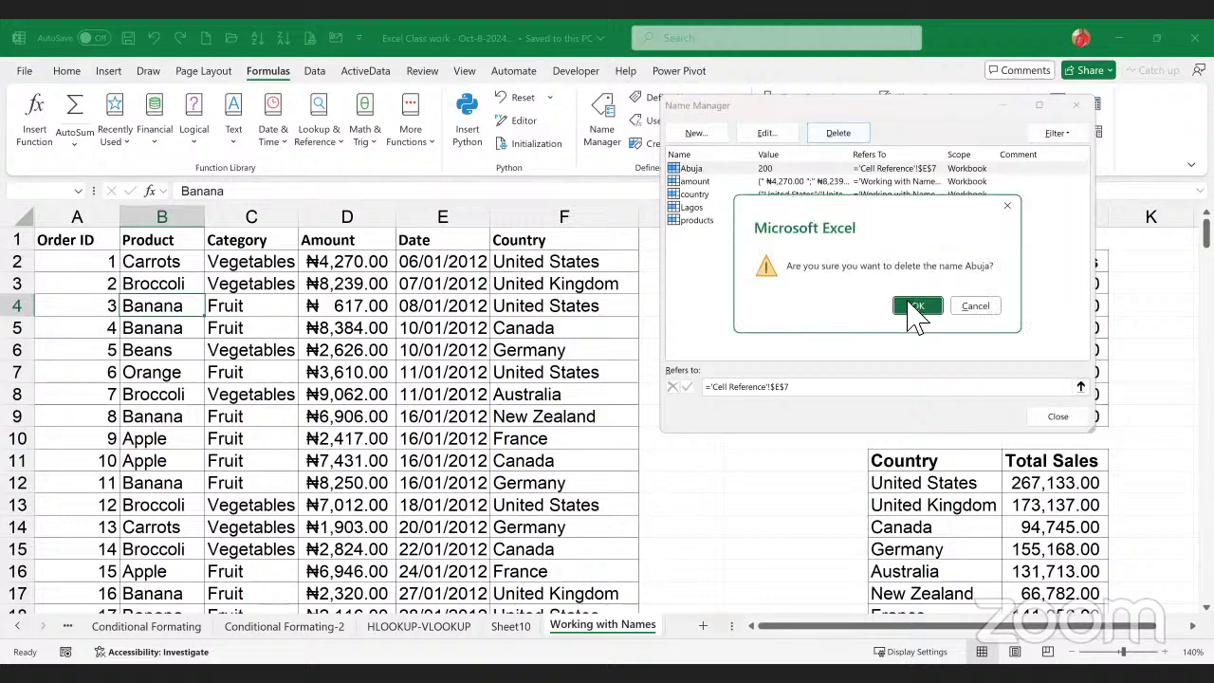
left_click(916, 306)
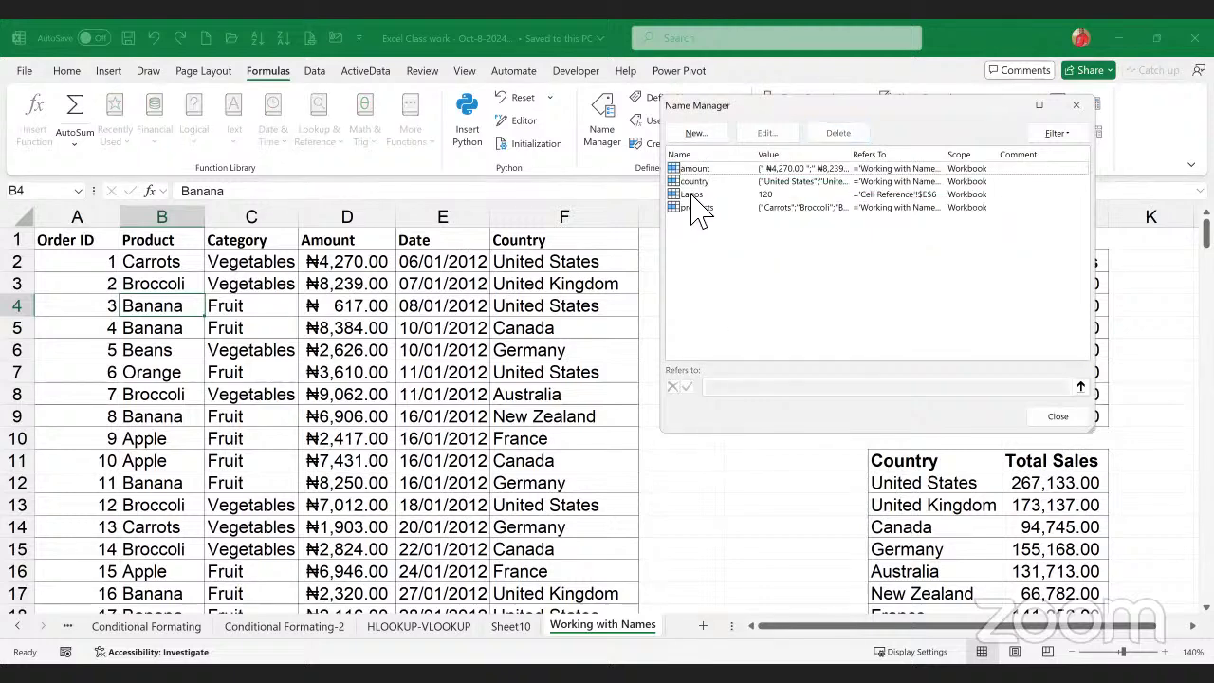
- Delete the defined name Lagos, leaving amount, country and products defined, and close the Name Manager
left_click(692, 195)
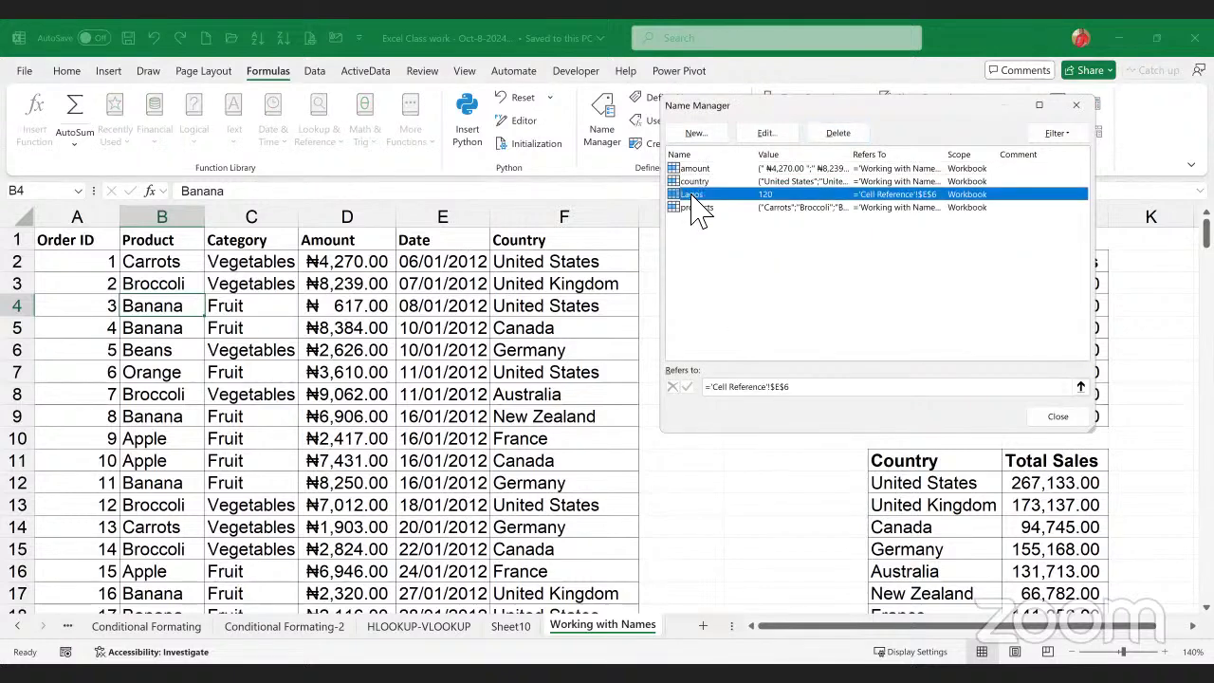
left_click(839, 138)
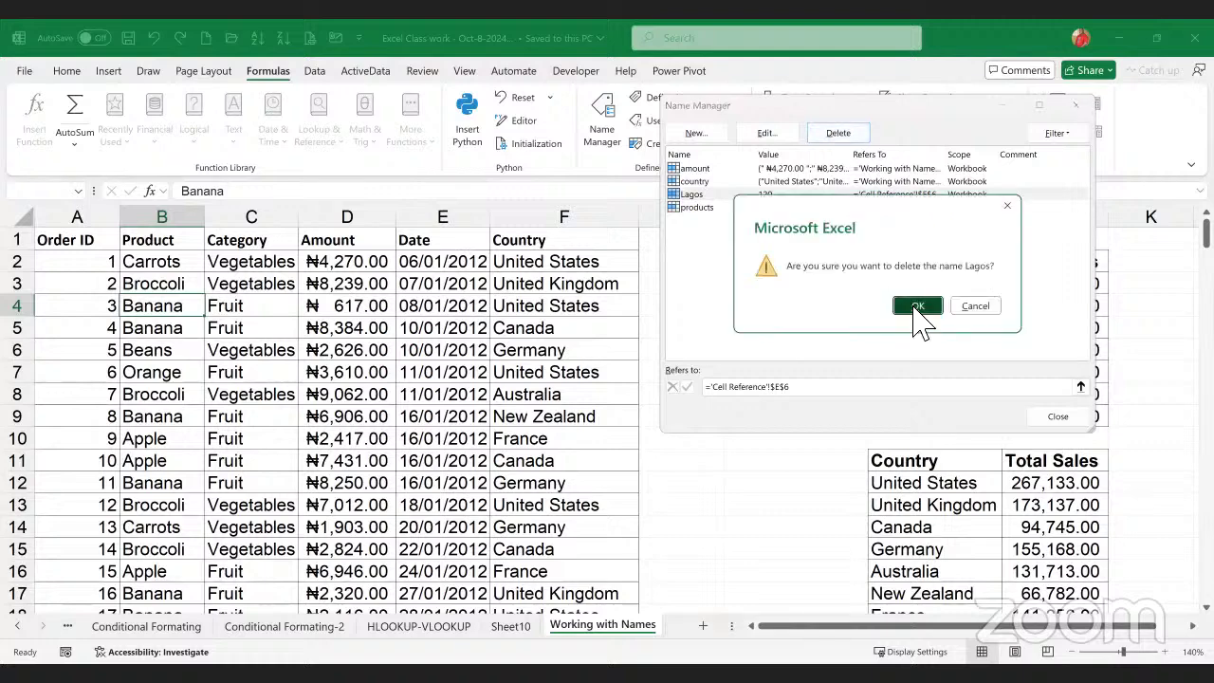
left_click(915, 309)
left_click_drag(693, 210, 709, 171)
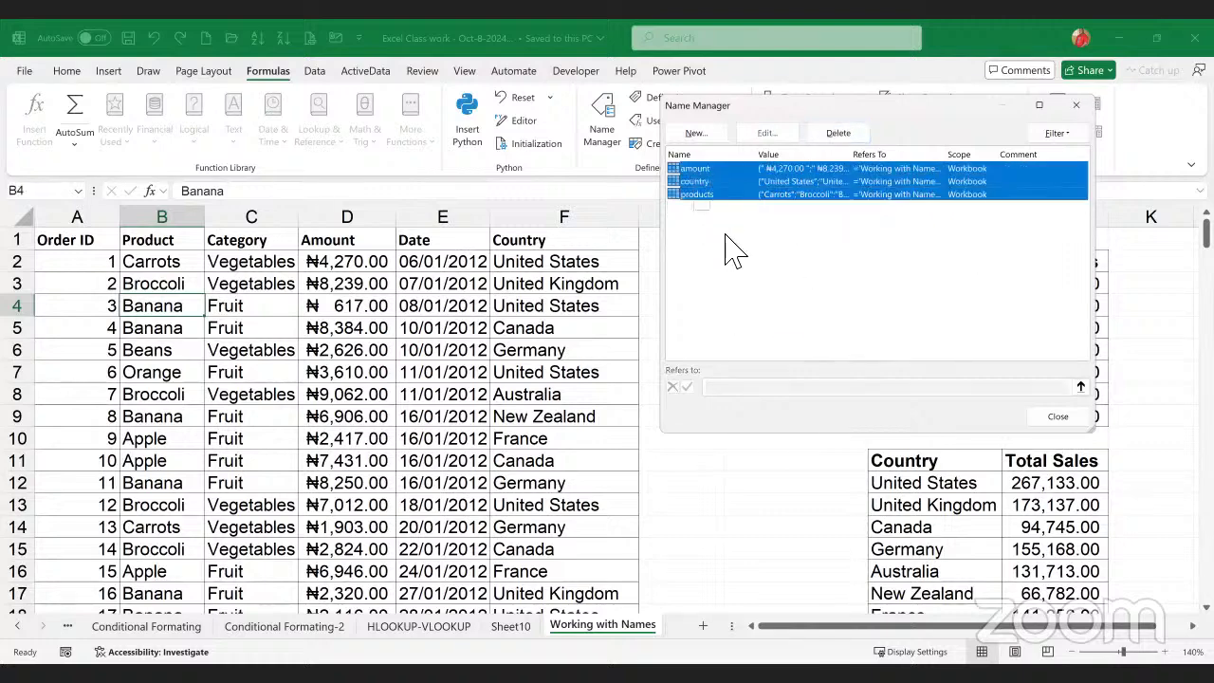
left_click(728, 256)
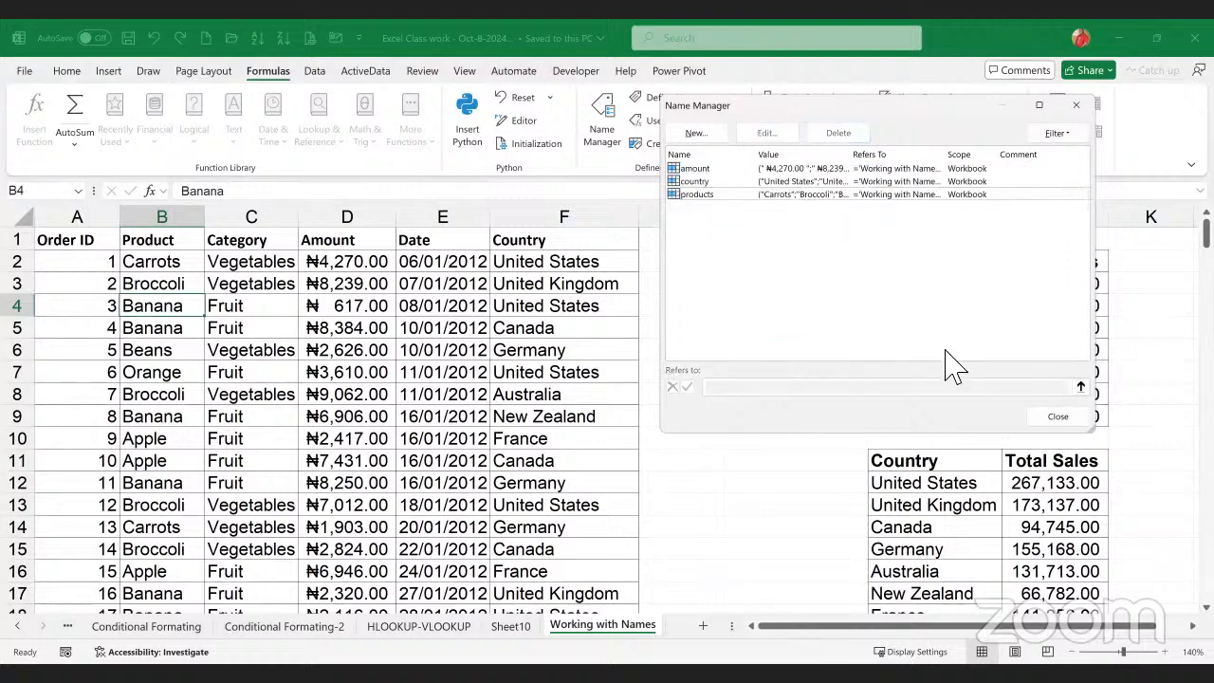
left_click(1052, 419)
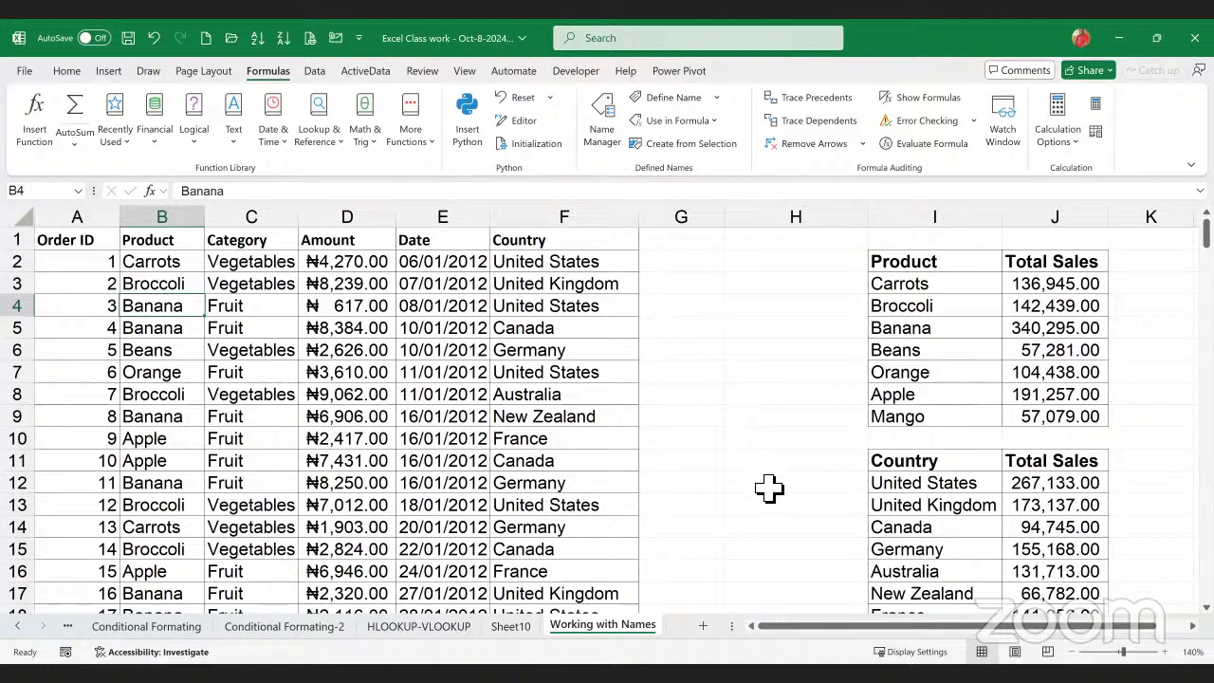
left_click(696, 443)
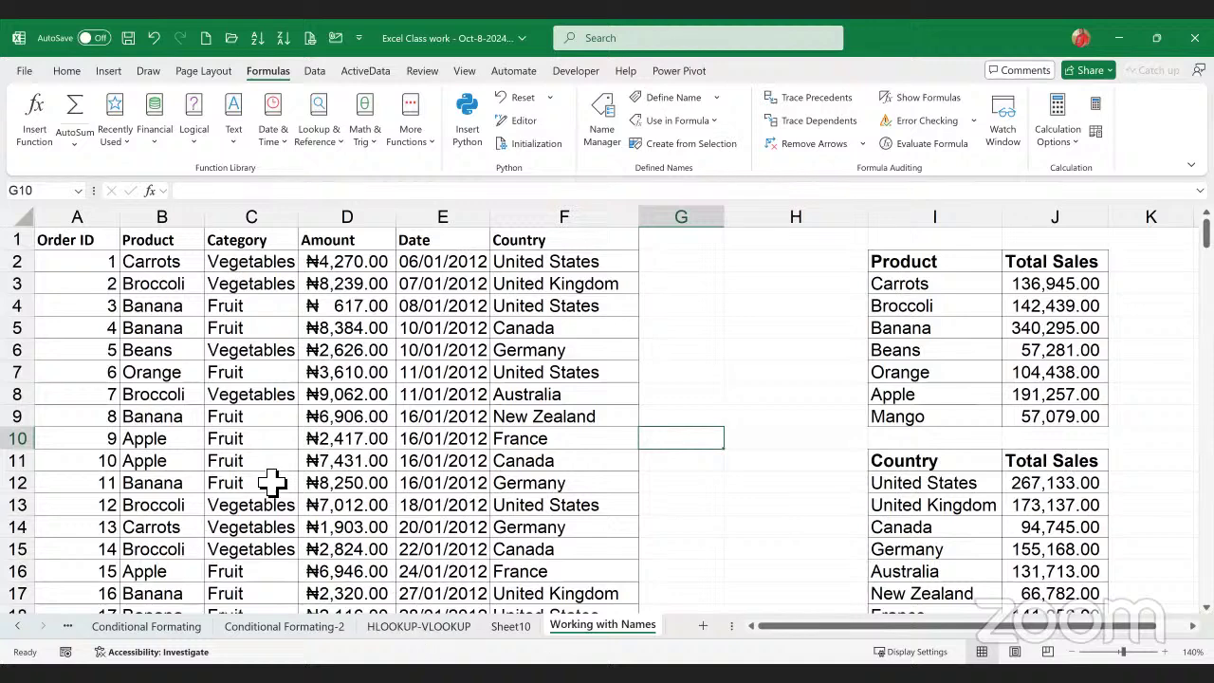
- Copy the whole orders table A1:F214, including its headers, from the Working with Names sheet
left_click(92, 247)
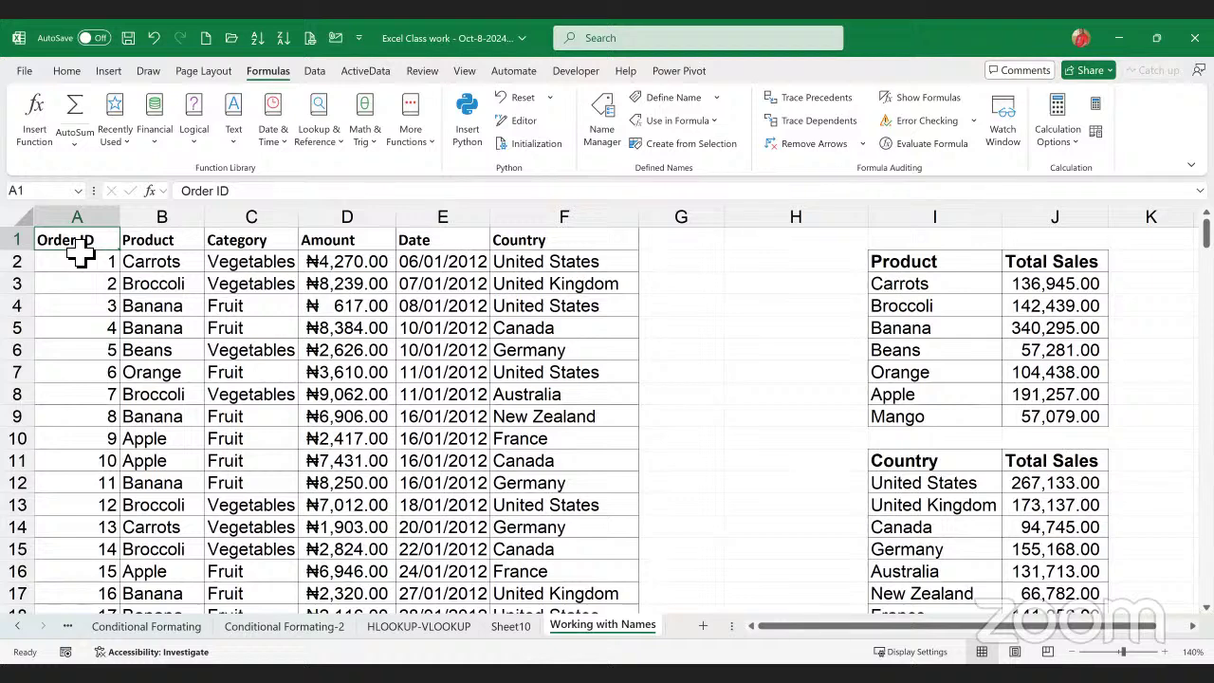
key("ctrl+shift+Right")
key("ctrl+shift+Down")
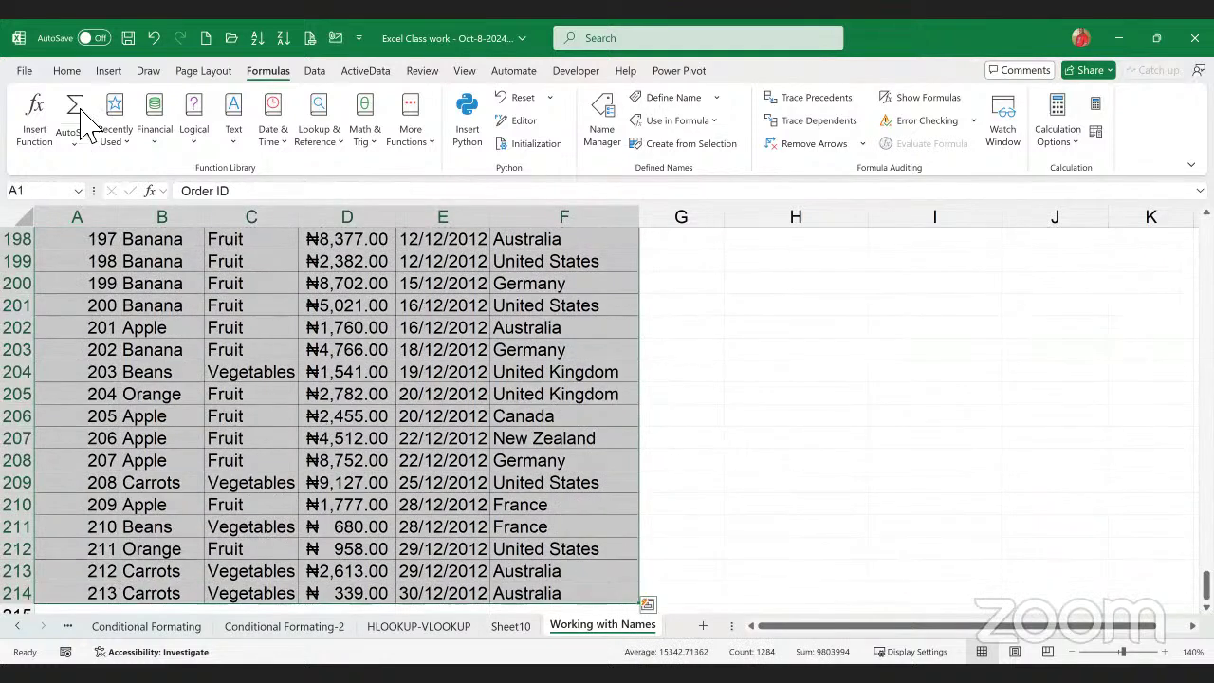
left_click(65, 71)
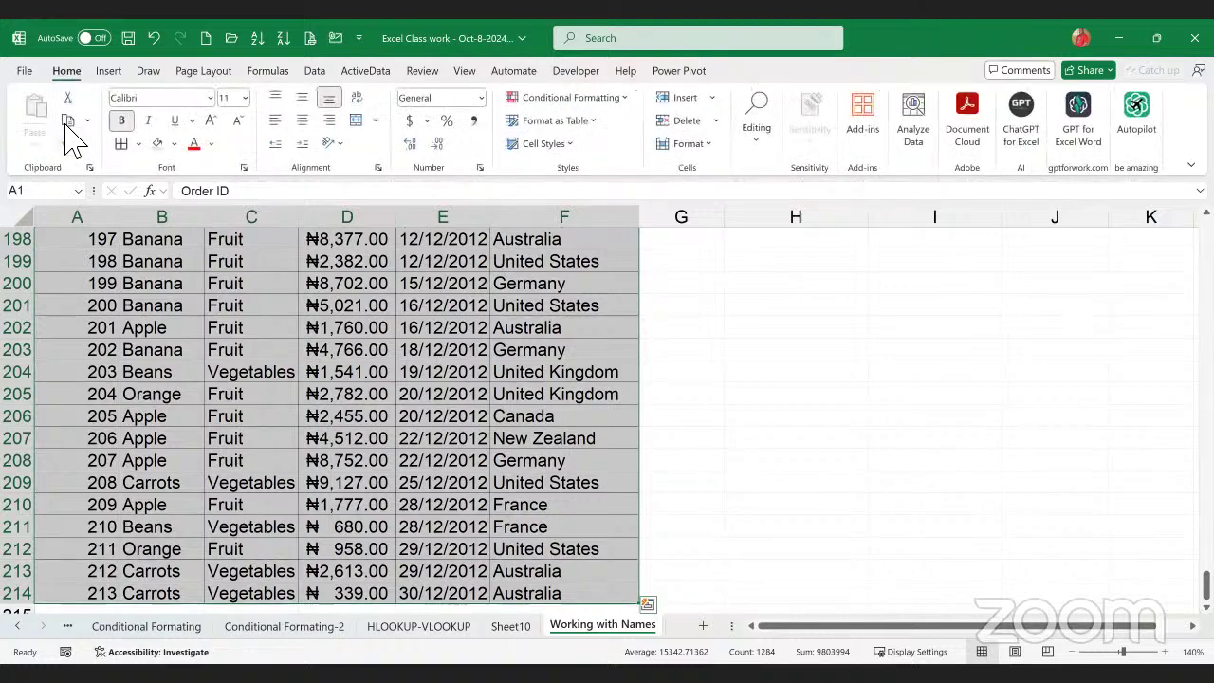
left_click(67, 121)
scroll(477, 471, "up", 20)
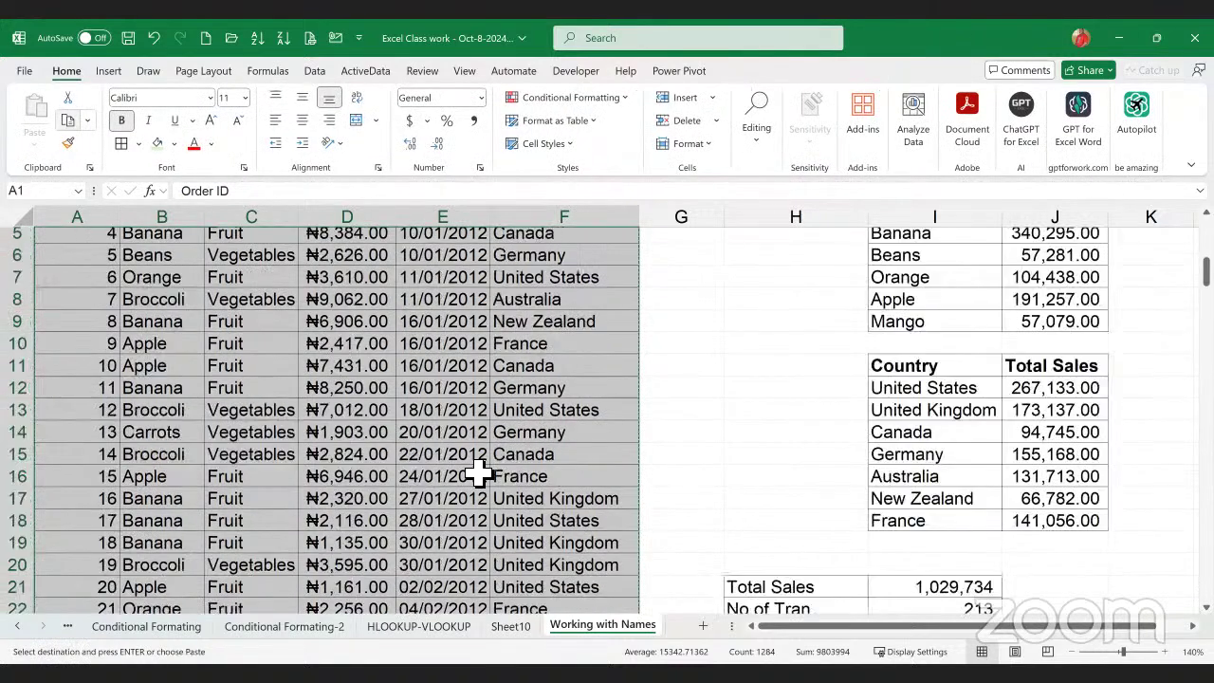
scroll(477, 472, "up", 2)
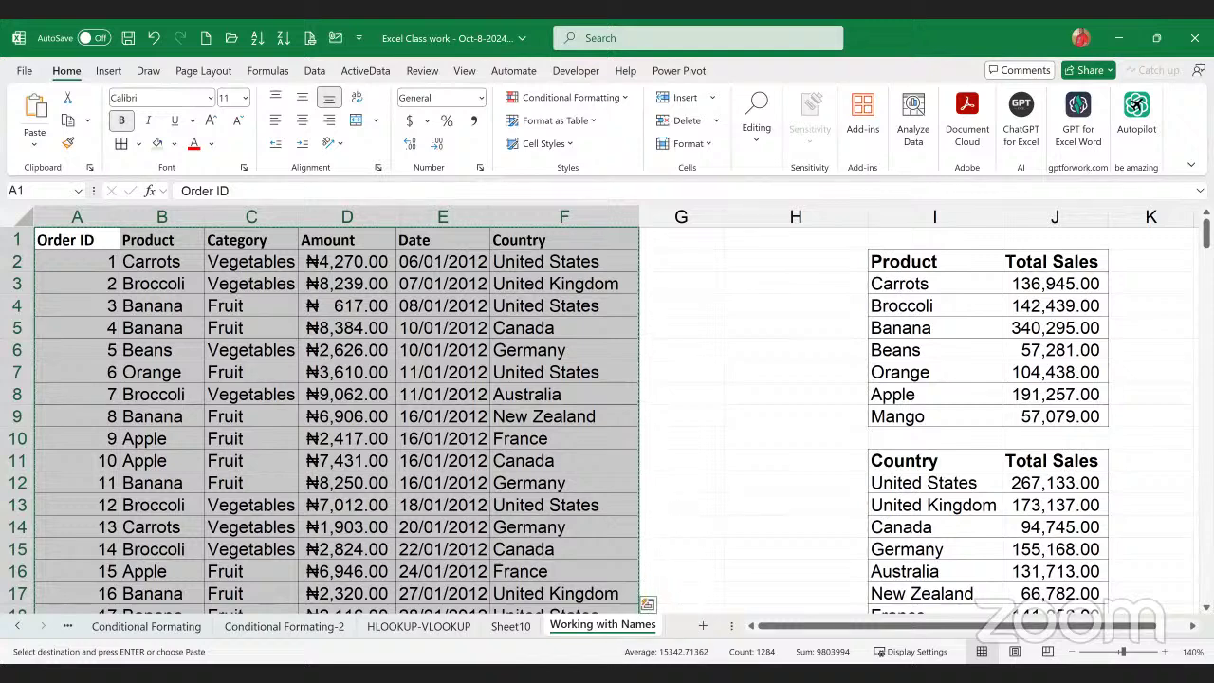
- Add a new worksheet after Working with Names and rename it Pivot Table
left_click(702, 626)
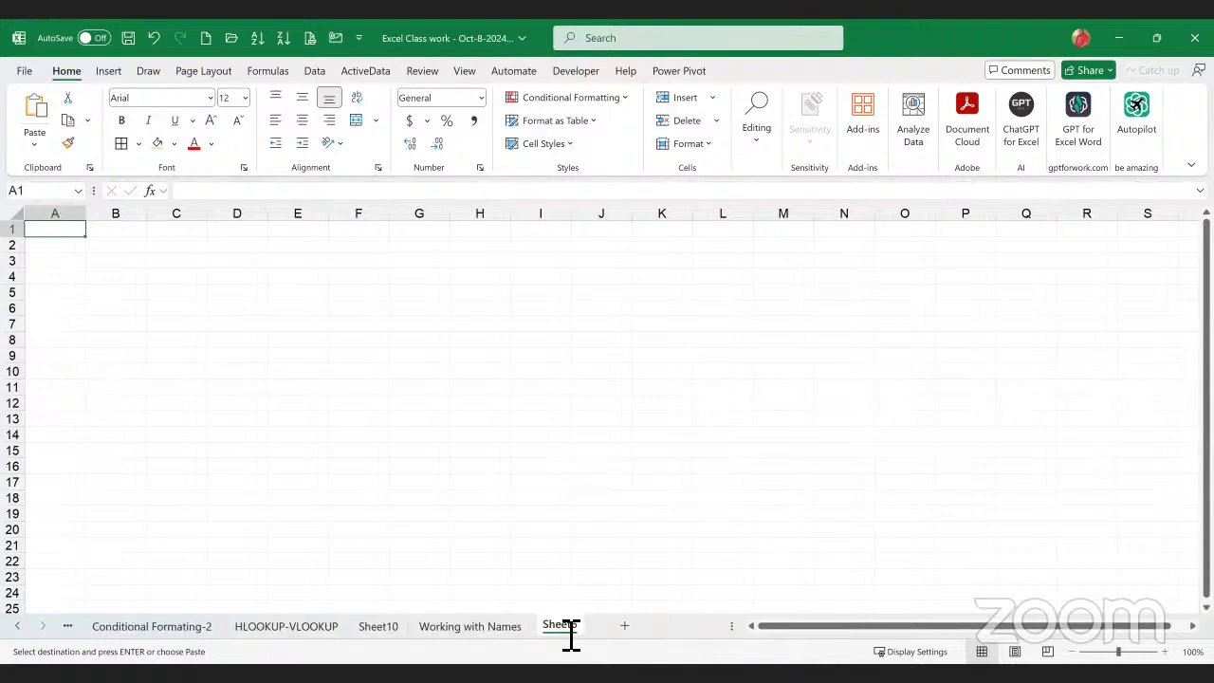
double_click(569, 628)
type("Pi")
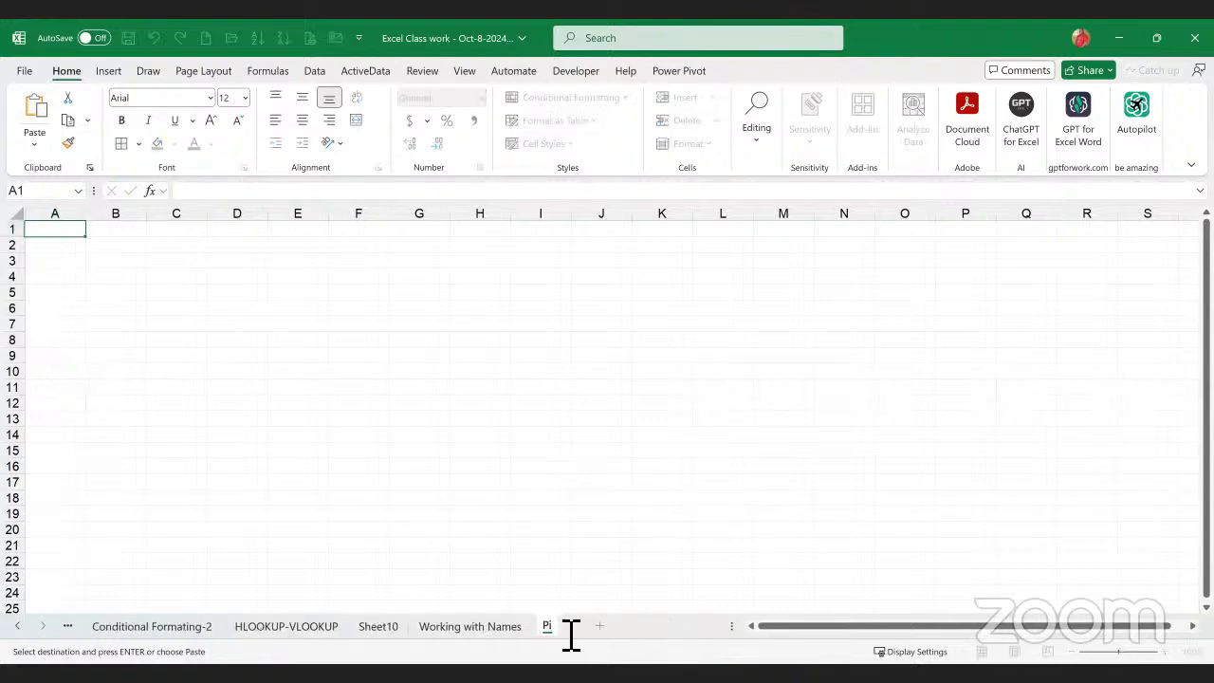
type("vot Table")
key("Return")
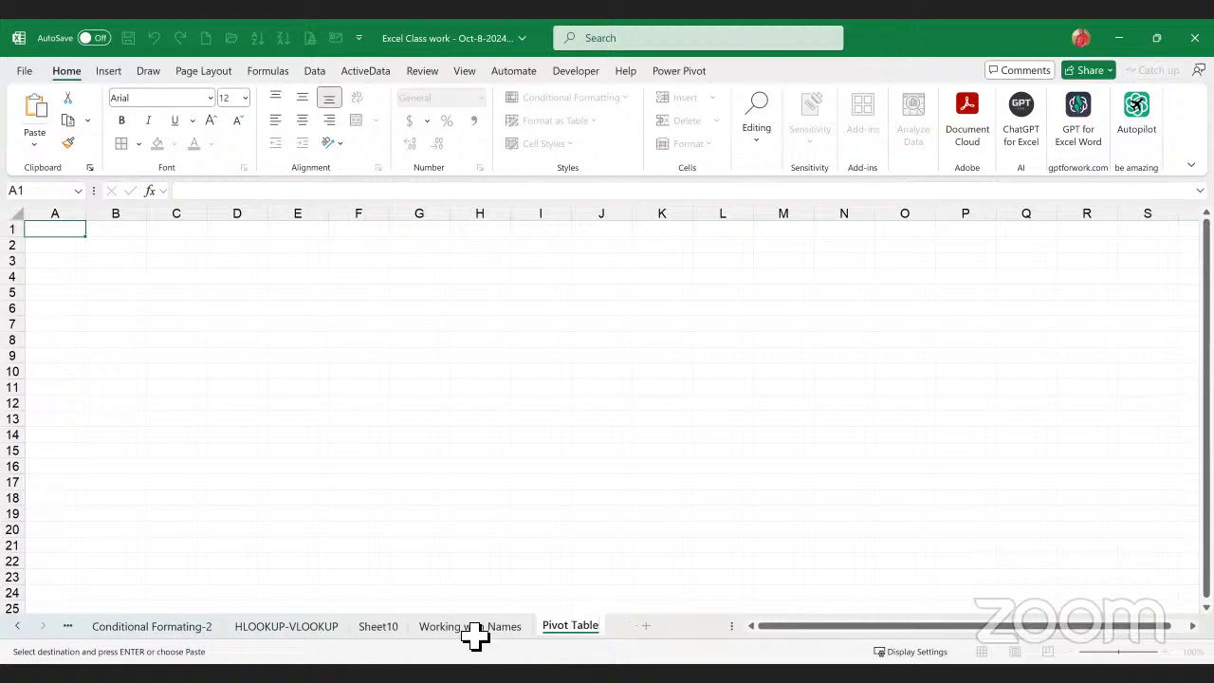
left_click(38, 118)
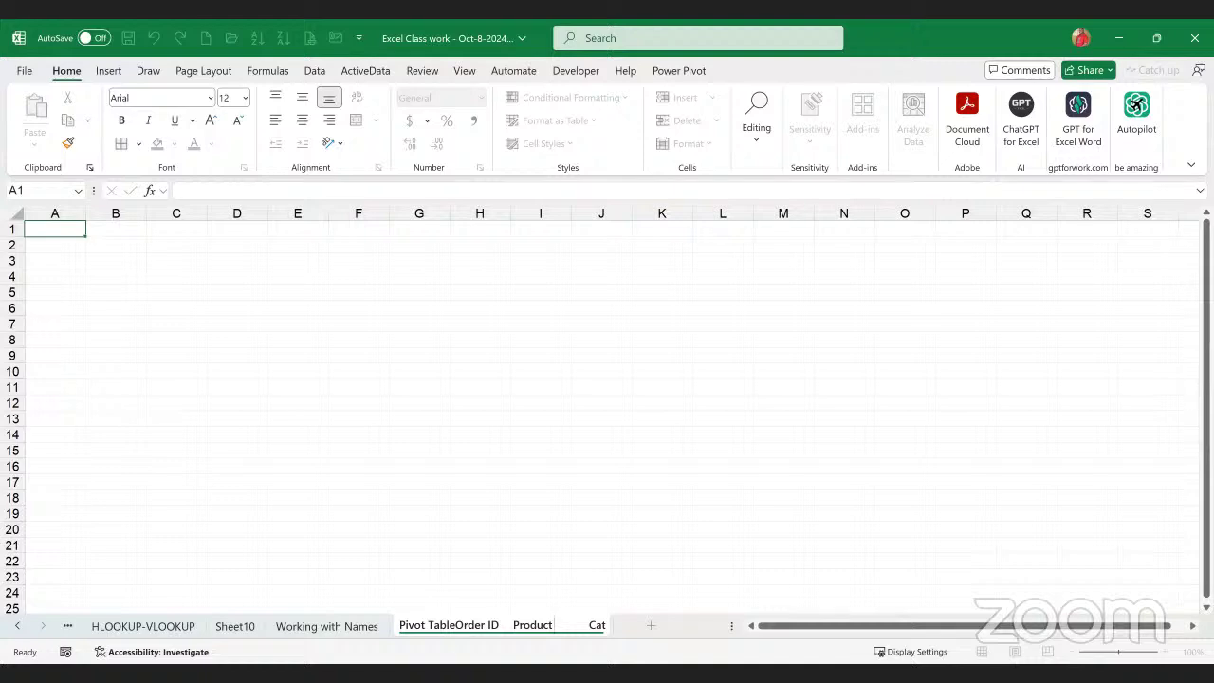
left_click_drag(510, 625, 556, 625)
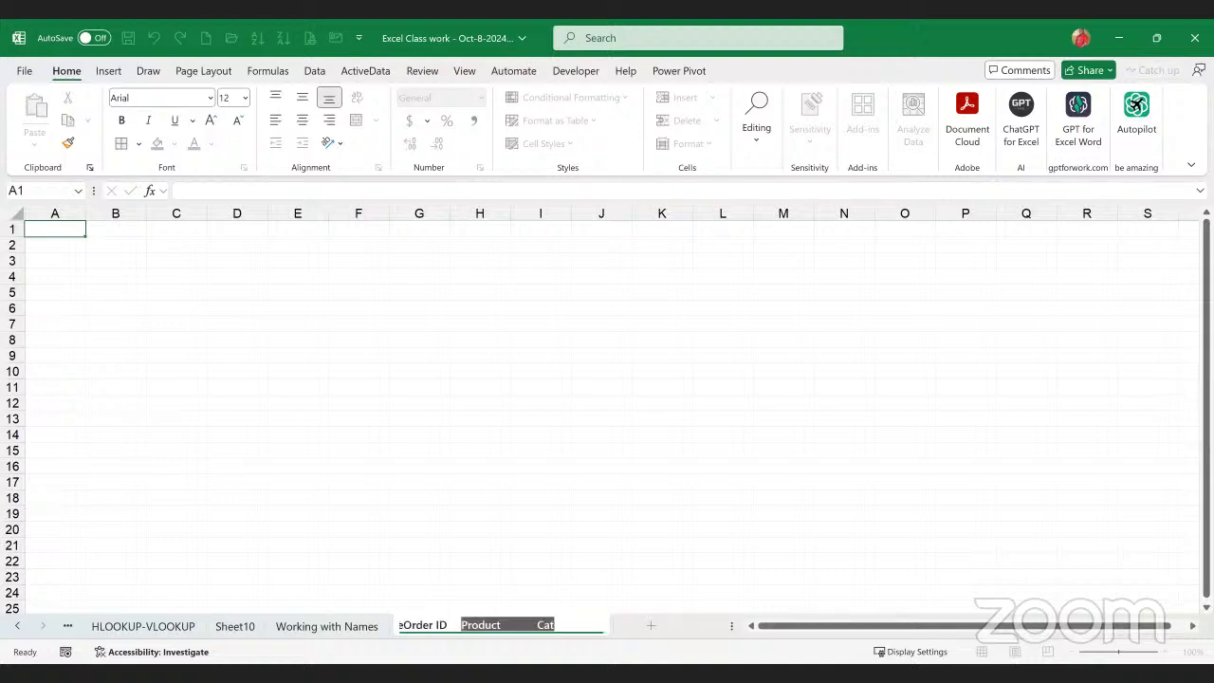
key("BackSpace")
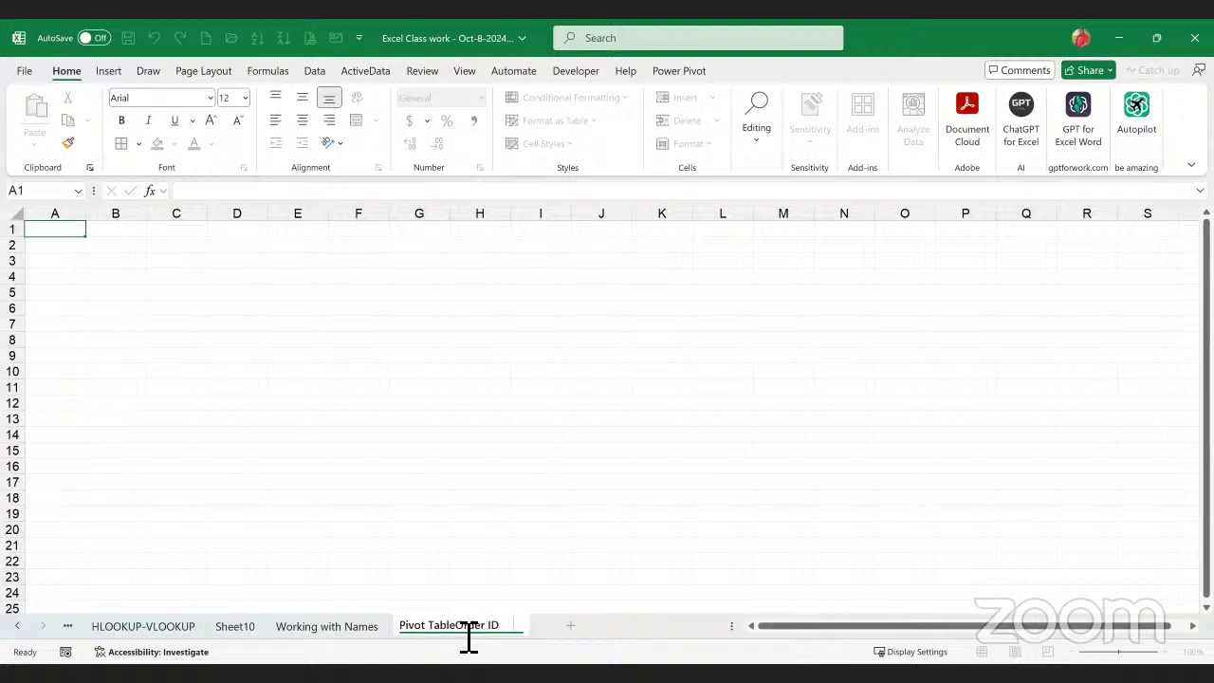
left_click_drag(456, 625, 512, 626)
key("BackSpace")
key("Return")
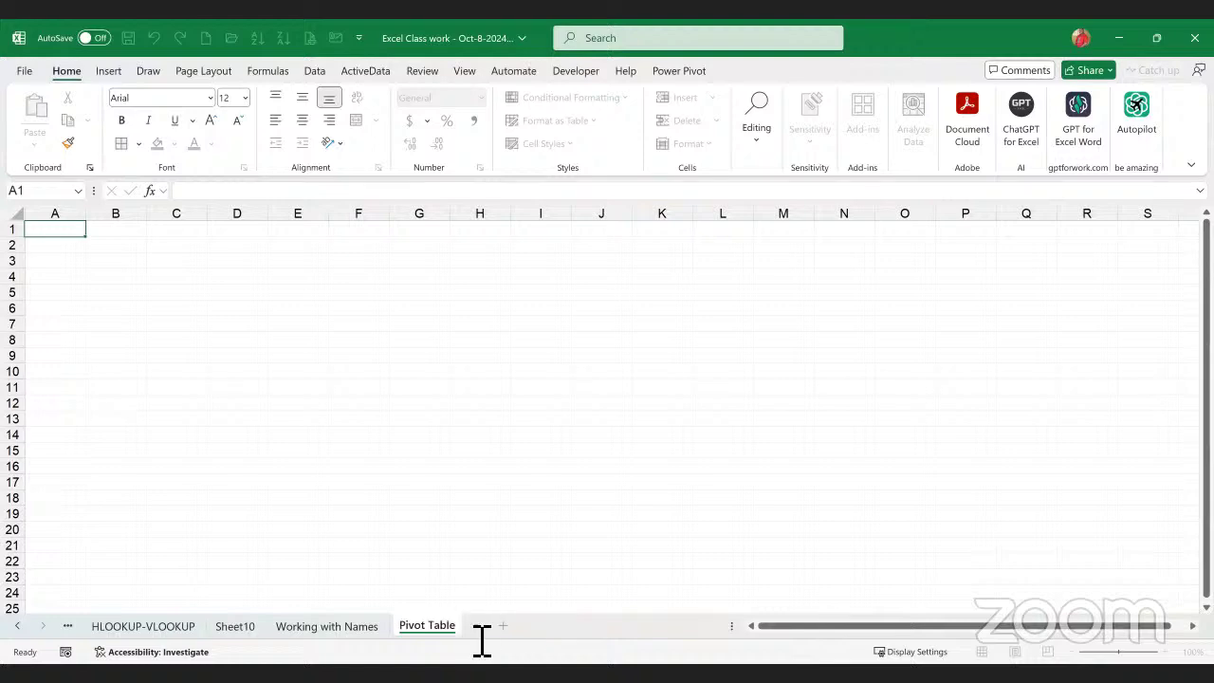
- Copy the orders table from the Working with Names sheet again and paste it at A1 of the Pivot Table sheet
left_click(83, 277)
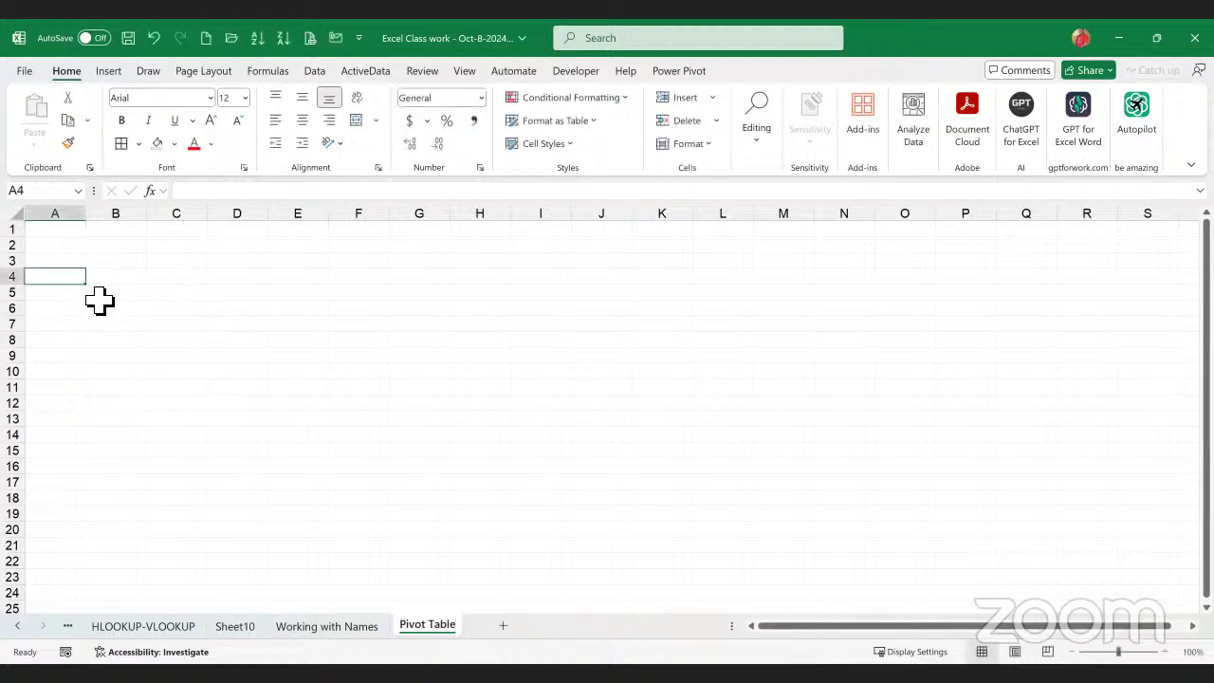
left_click(69, 235)
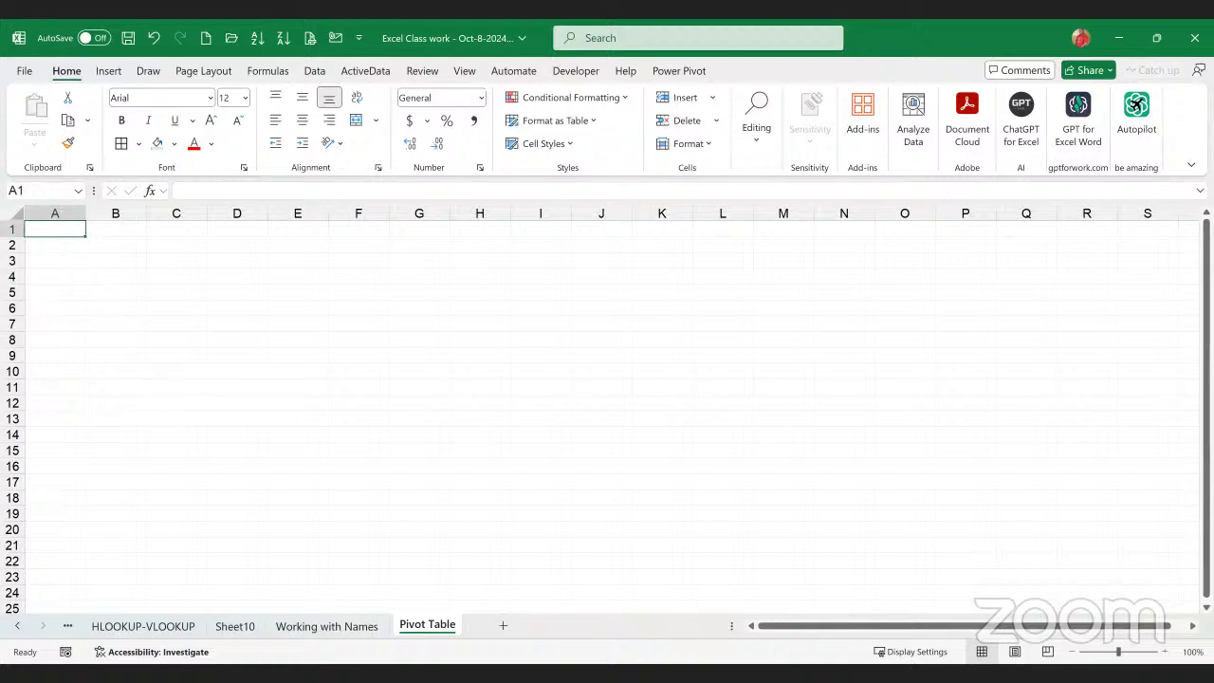
left_click(334, 631)
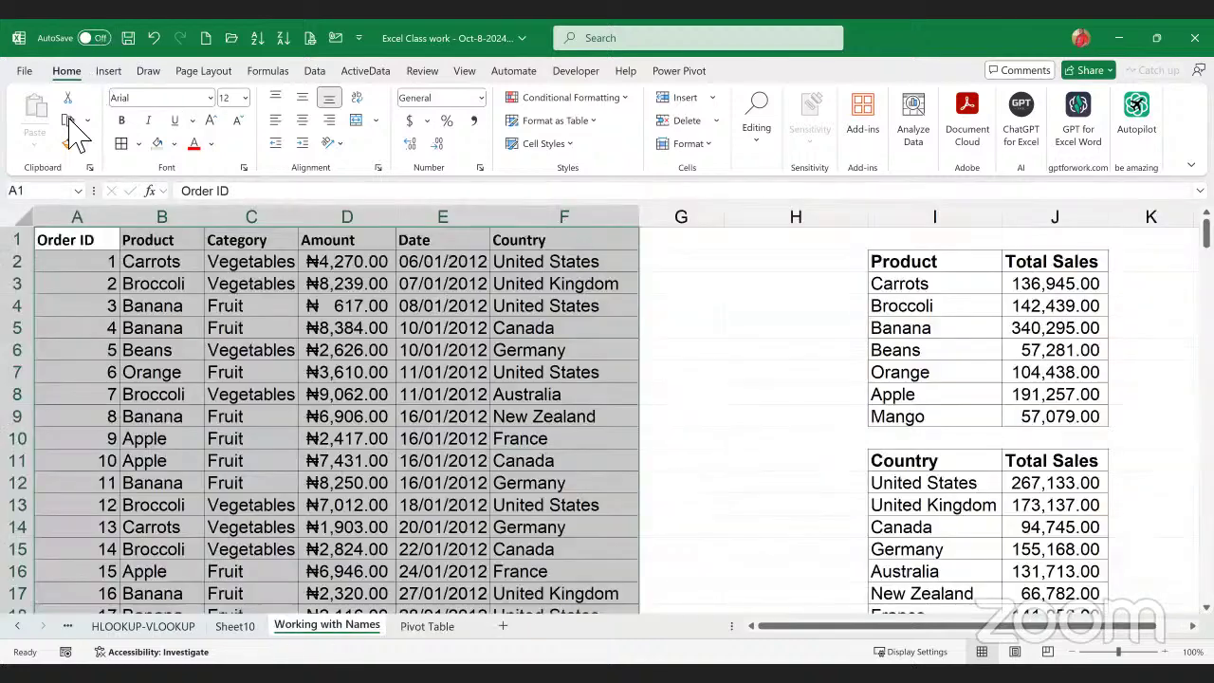
key("ctrl+c")
left_click(425, 626)
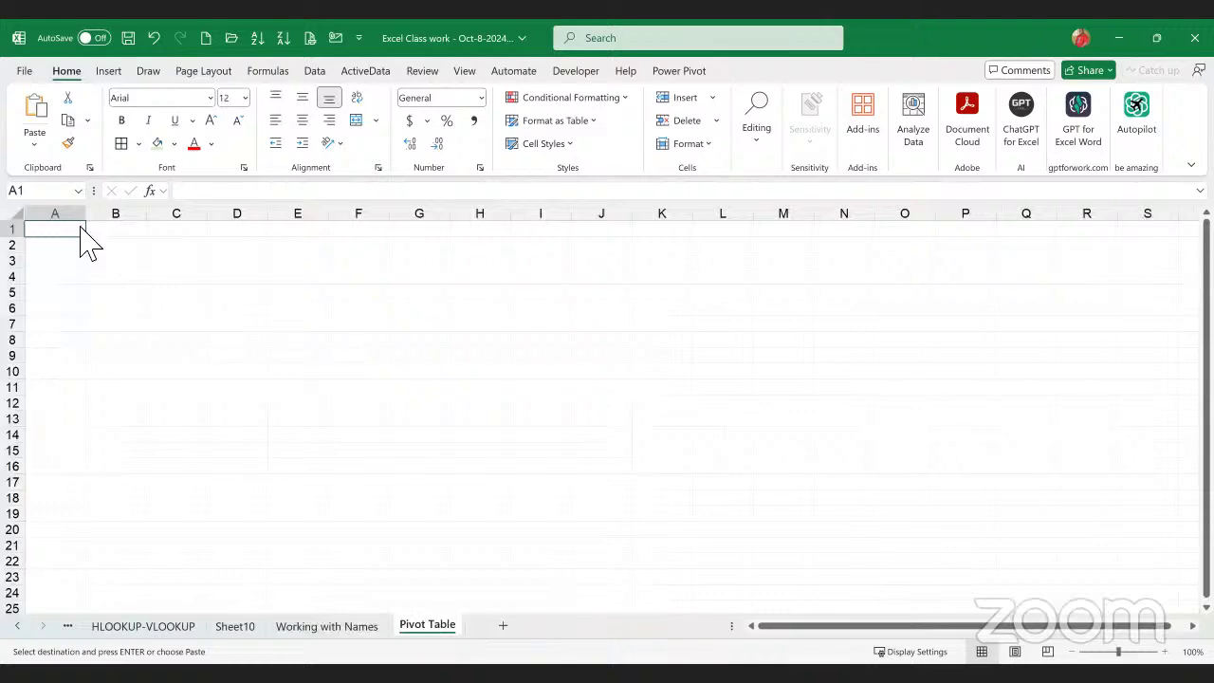
left_click(34, 109)
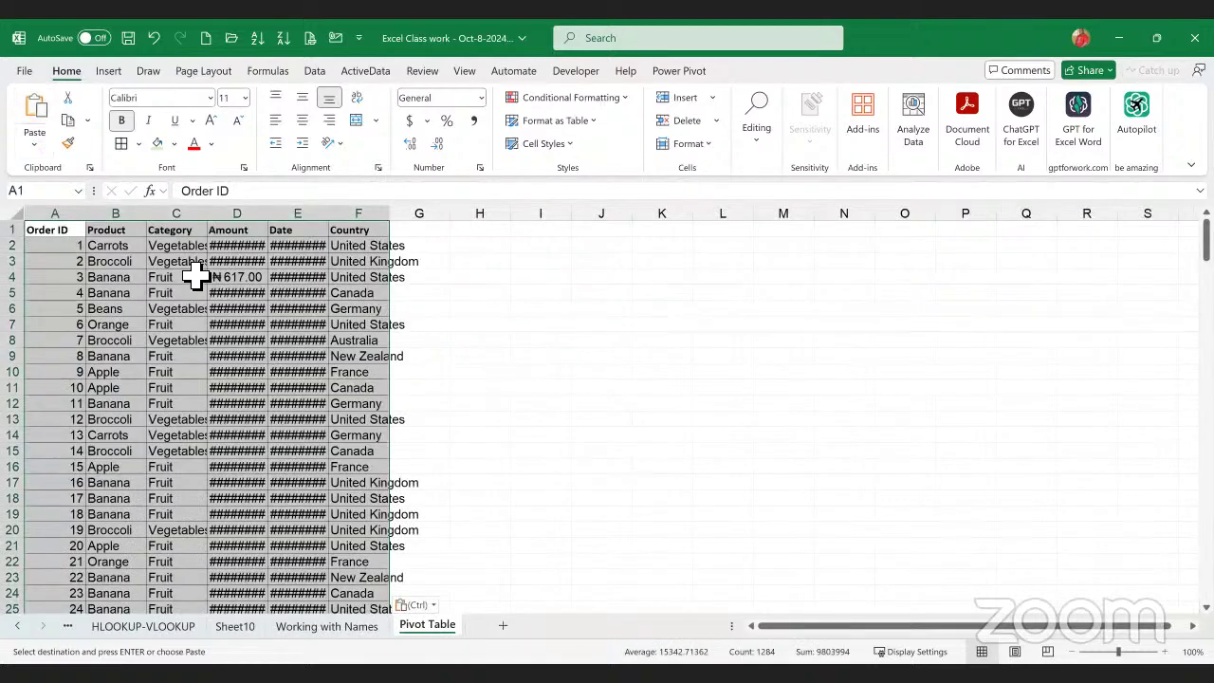
- Fit the widths of columns A to F on the Pivot Table sheet to their contents
left_click(176, 277)
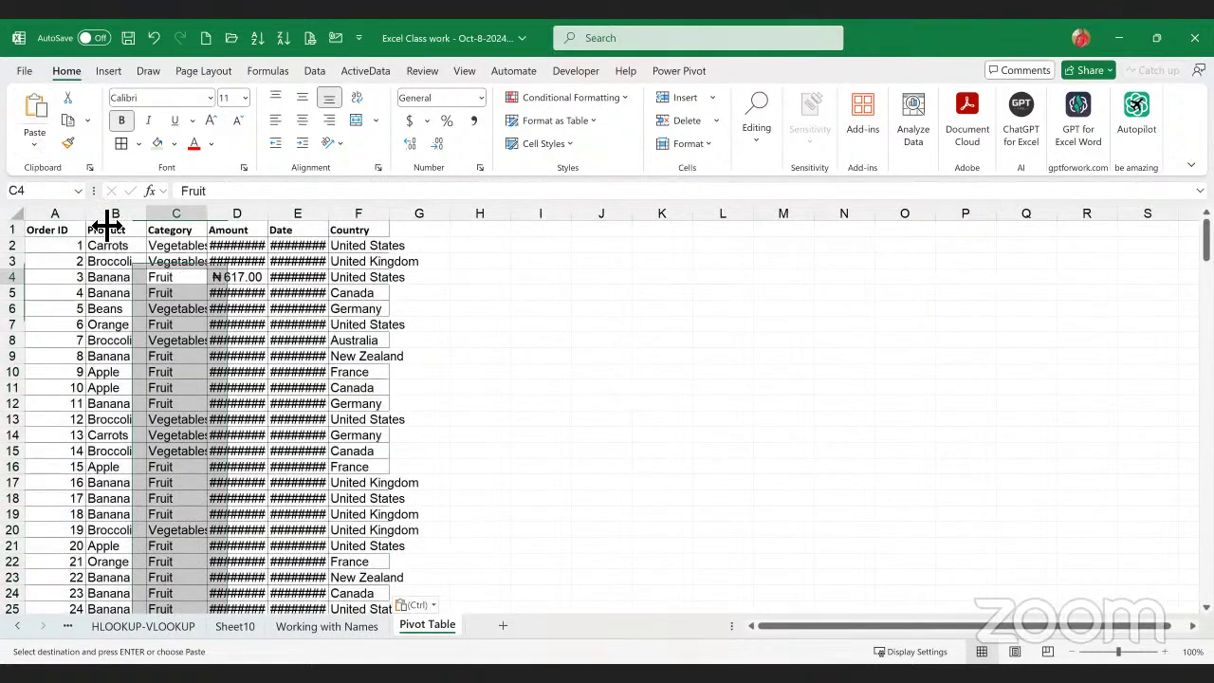
key("ctrl+Home")
key("ctrl+shift+Down")
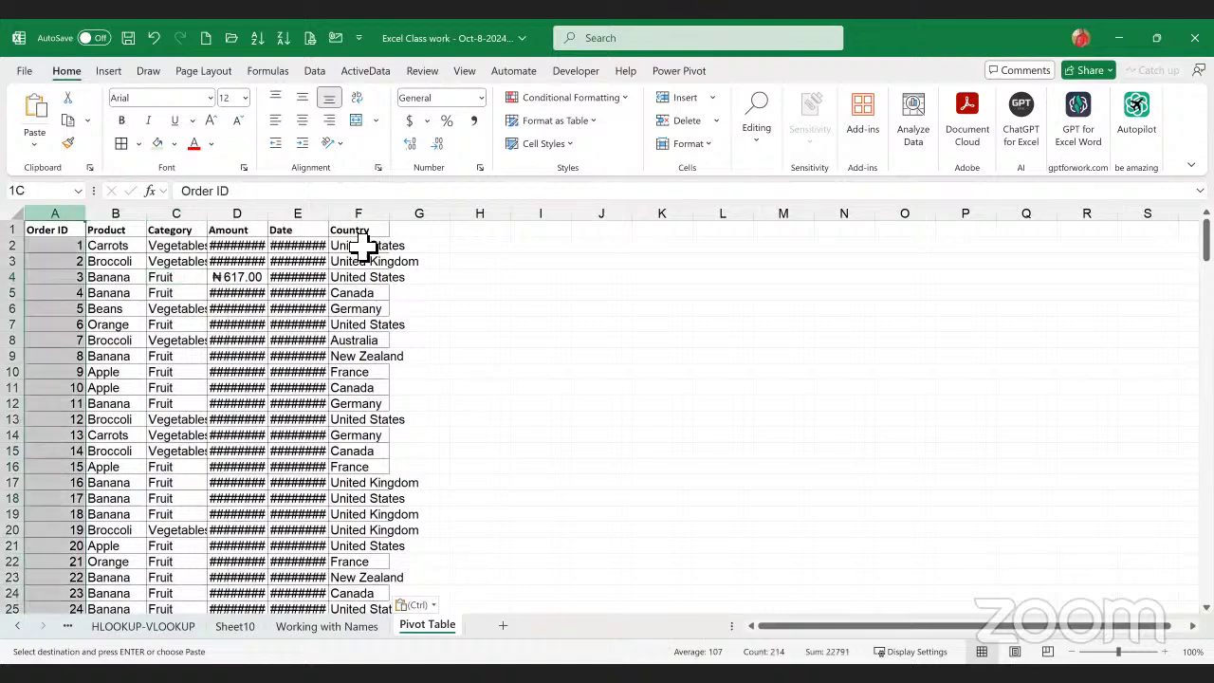
key("ctrl+shift+Right")
double_click(268, 212)
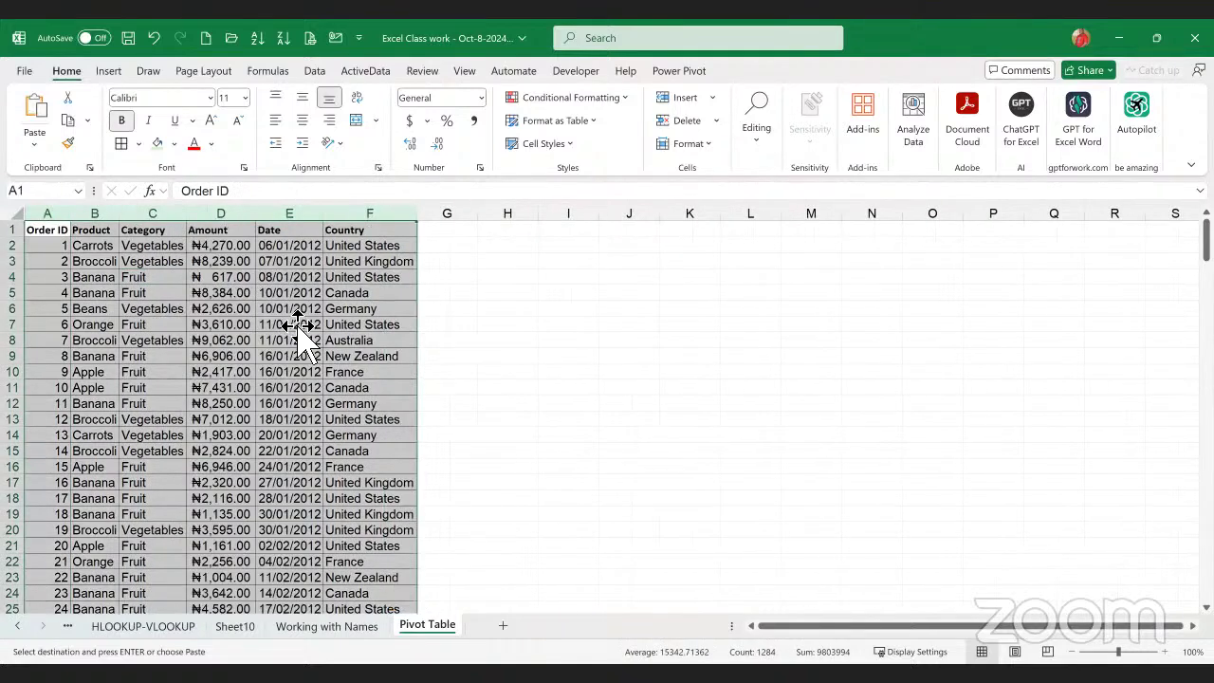
left_click(300, 326)
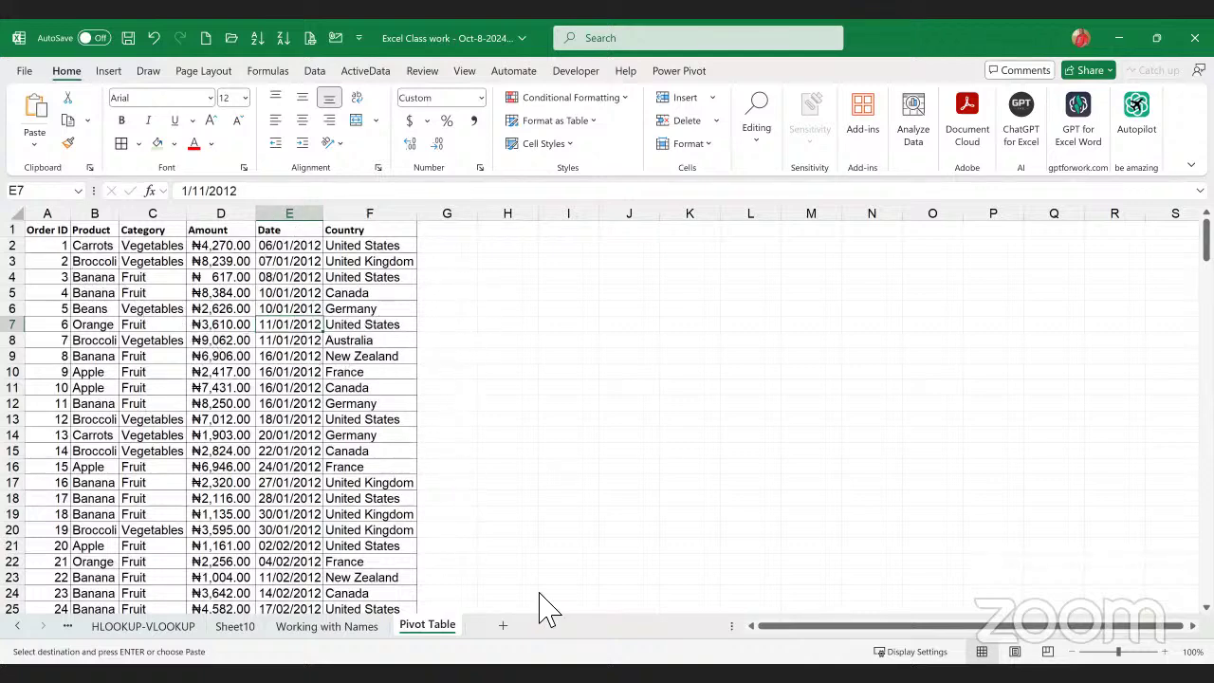
double_click(440, 626)
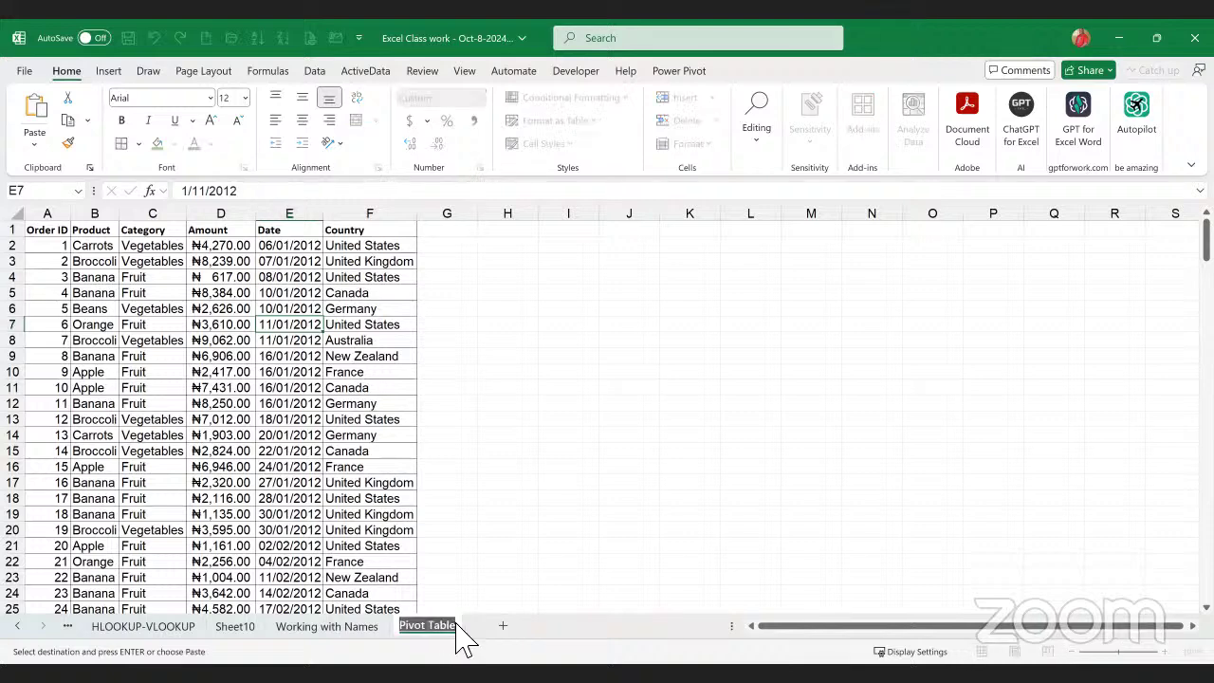
left_click(567, 547)
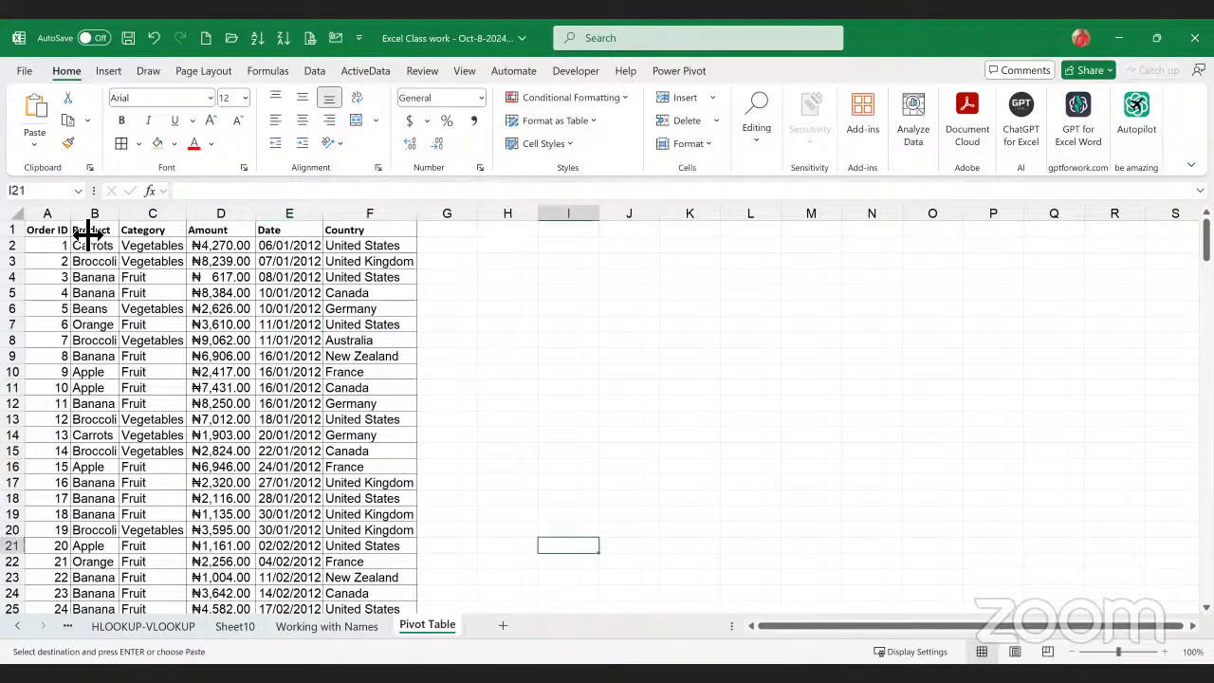
- Paste the orders table at A1 of a new worksheet and fit its Amount, Date and Country columns to their contents
left_click(503, 626)
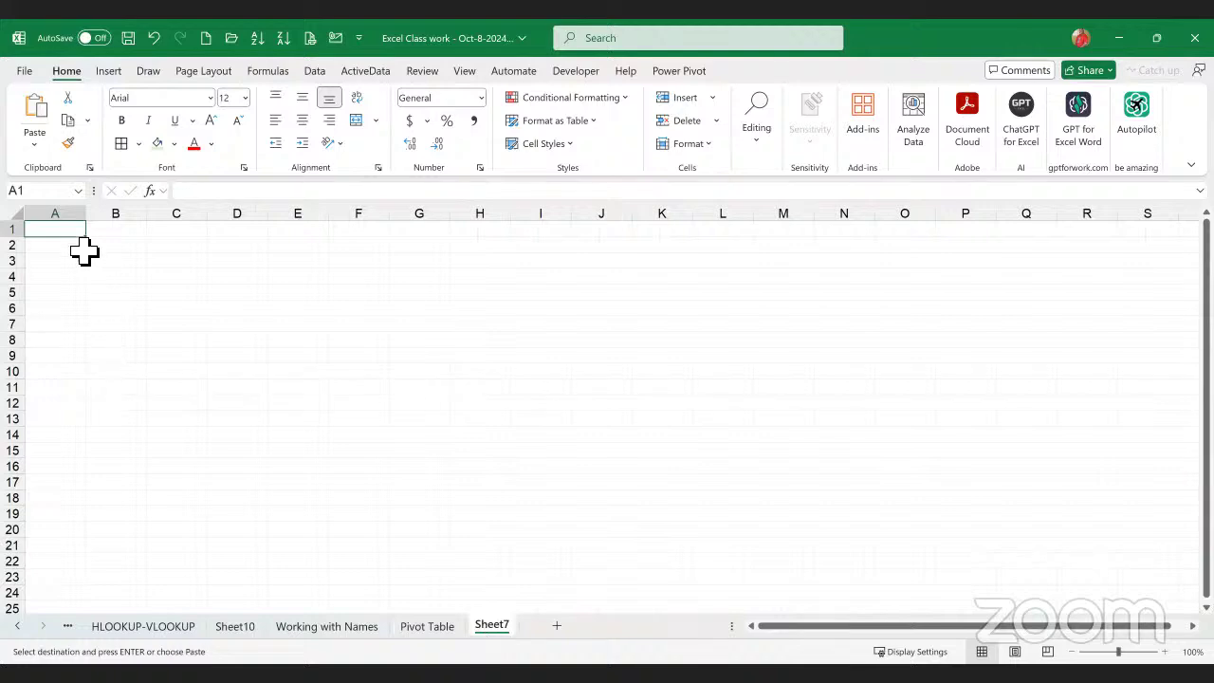
left_click(38, 116)
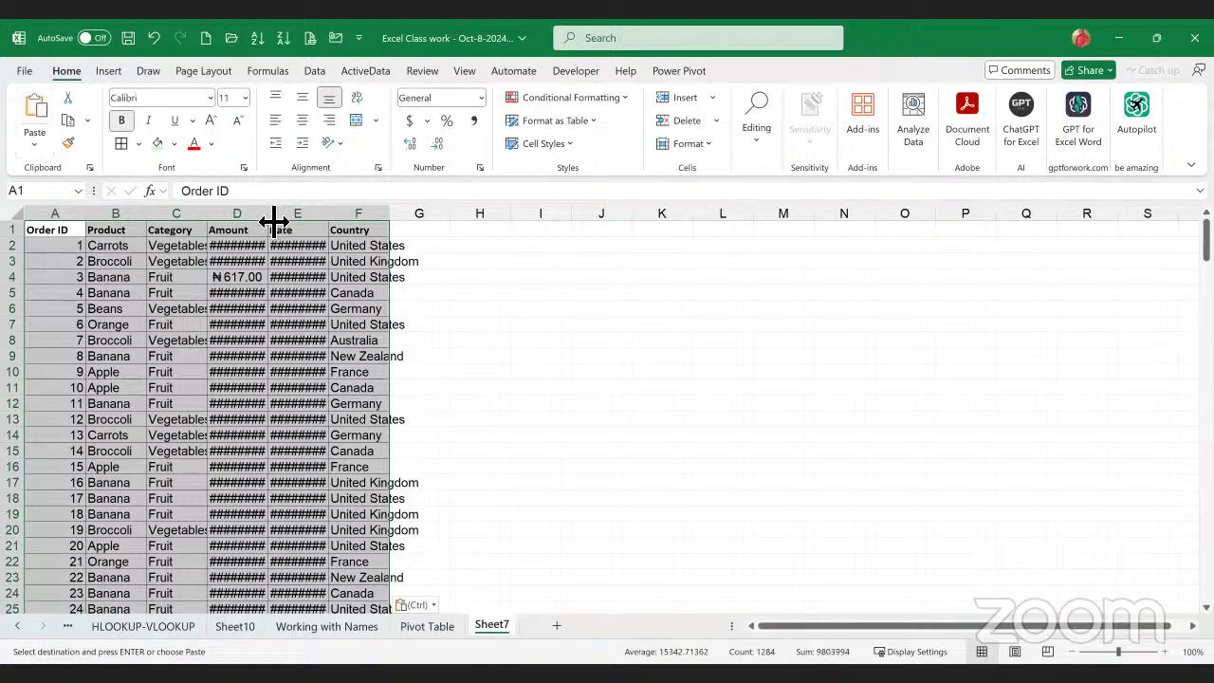
double_click(267, 213)
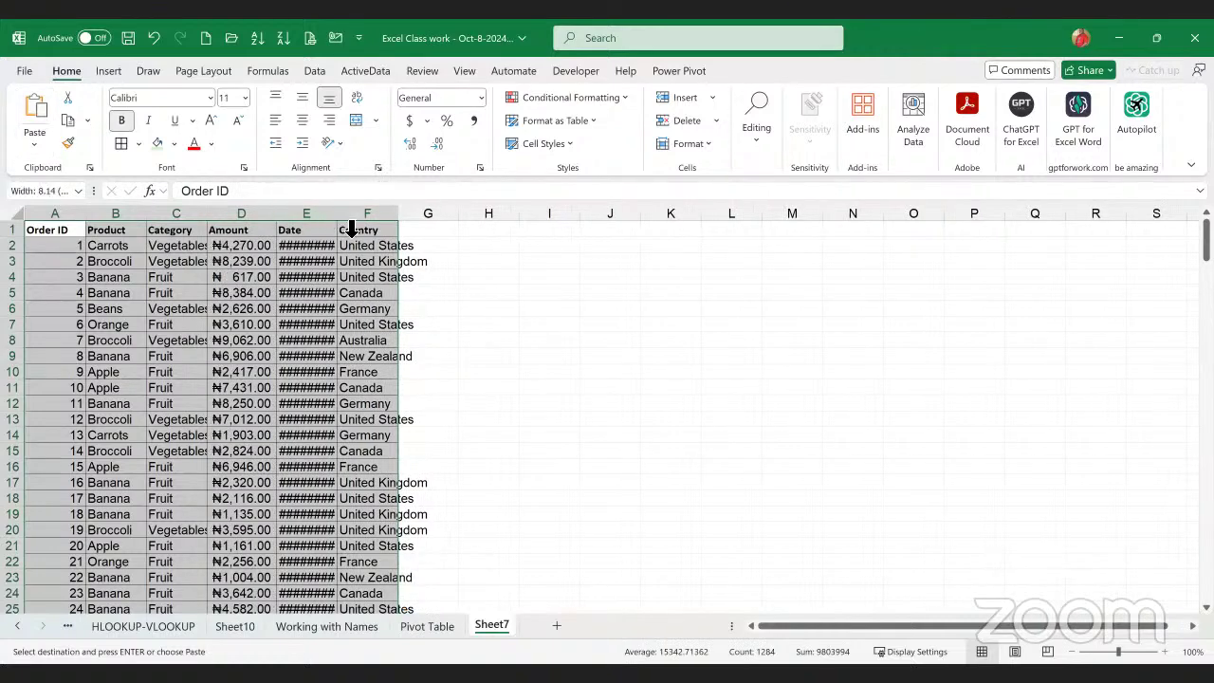
double_click(337, 213)
double_click(406, 213)
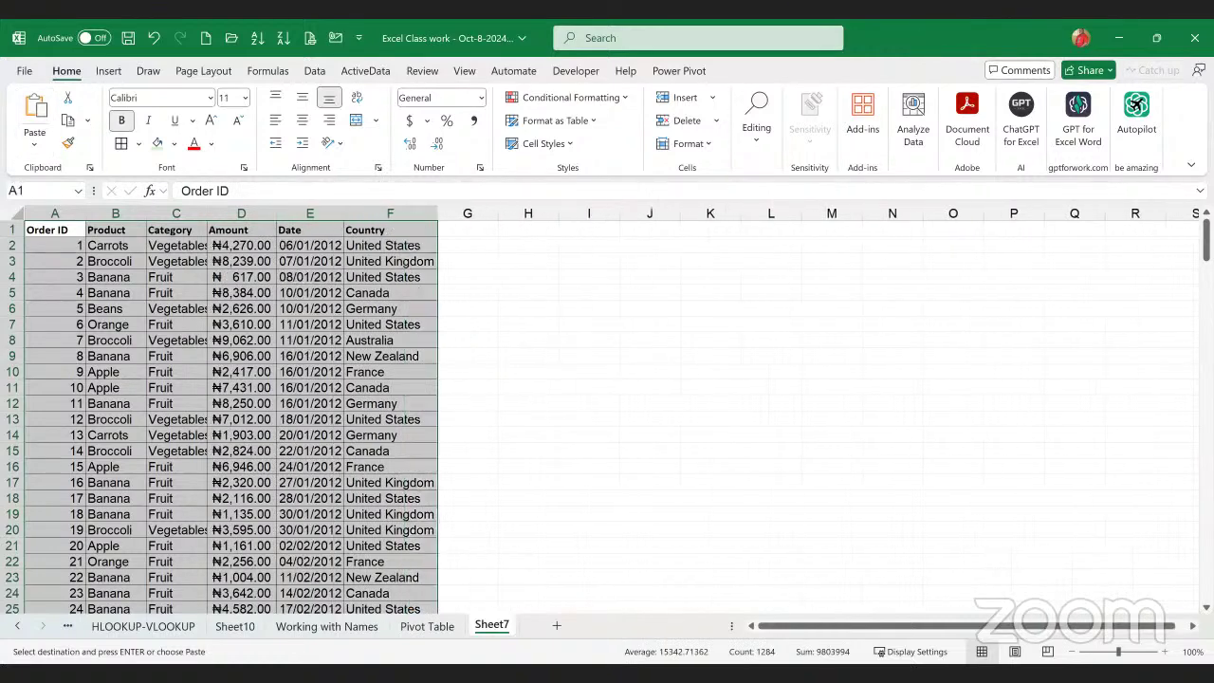
- Rename the new worksheet as Working with Tables
double_click(501, 628)
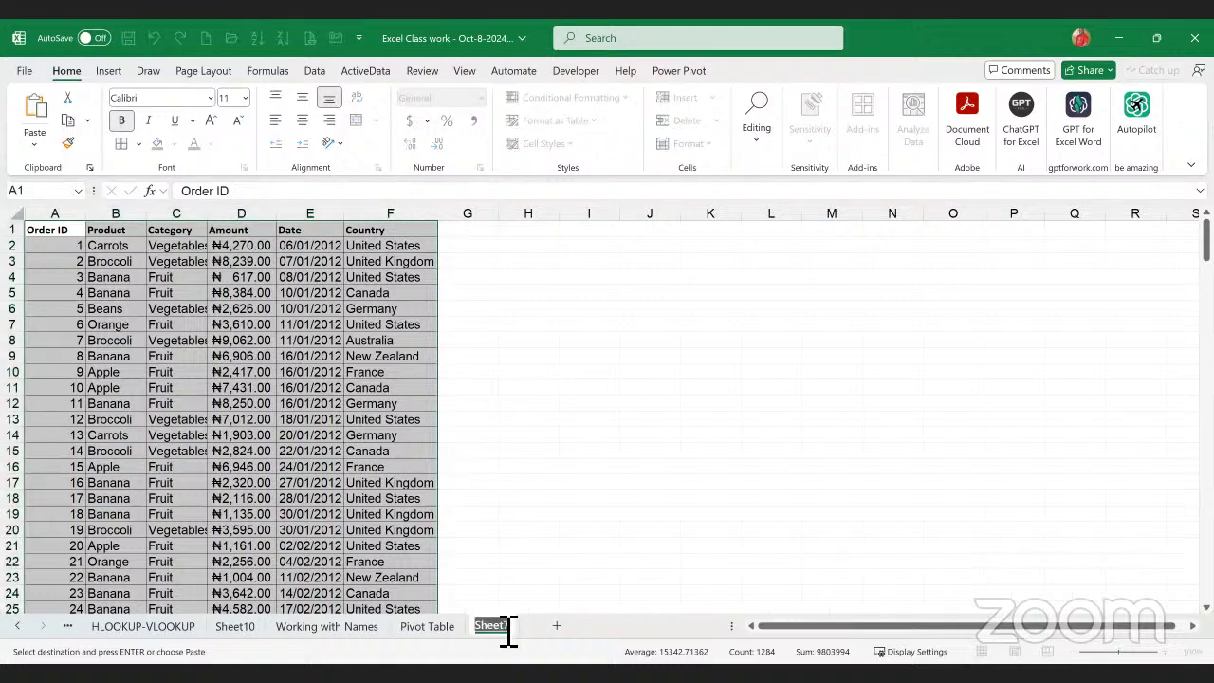
key("BackSpace")
type("W")
key("BackSpace")
type("W")
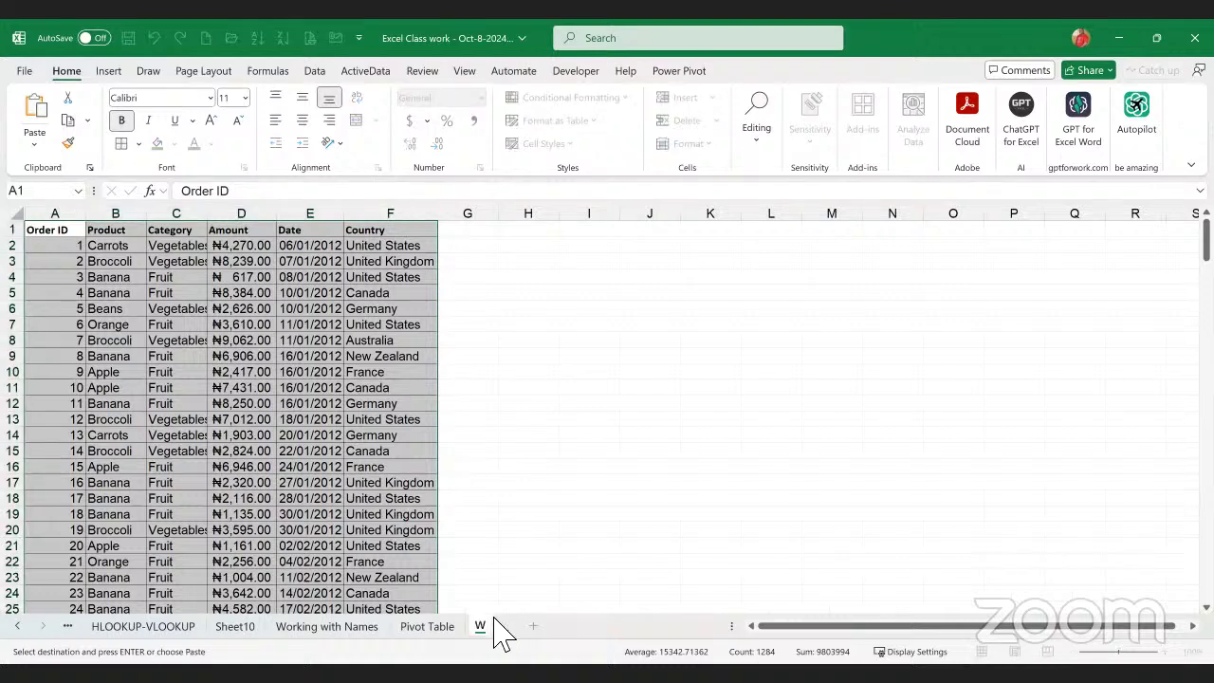
type("orking with Tables")
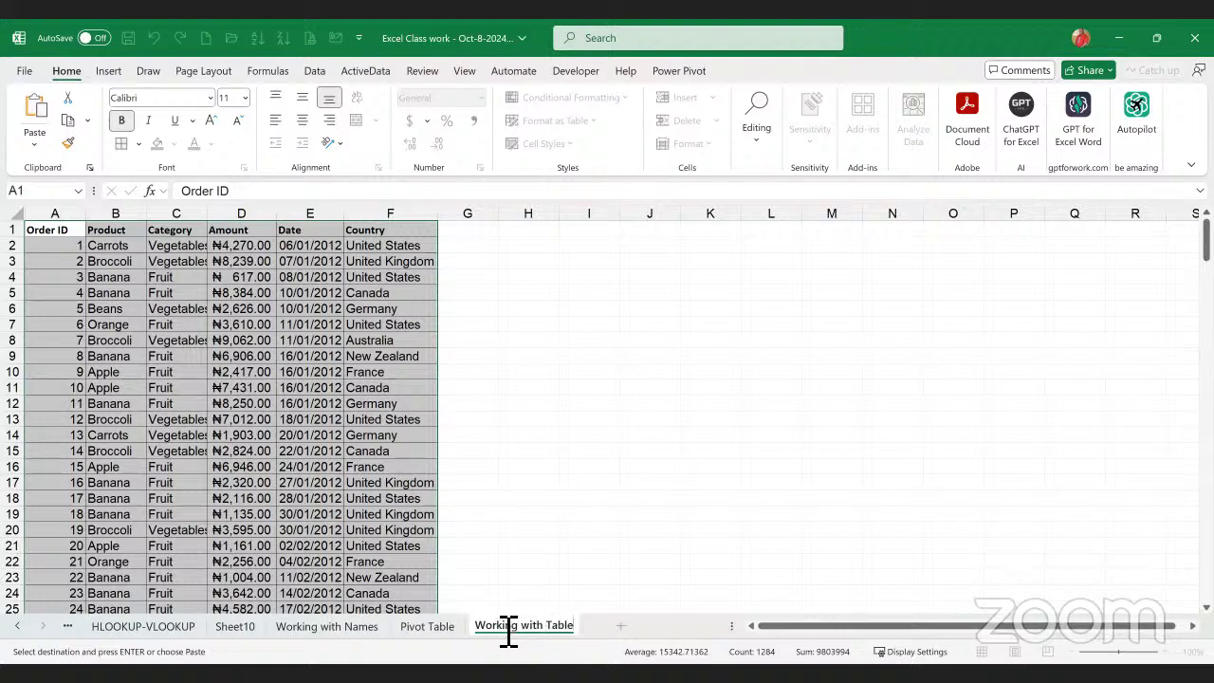
key("Return")
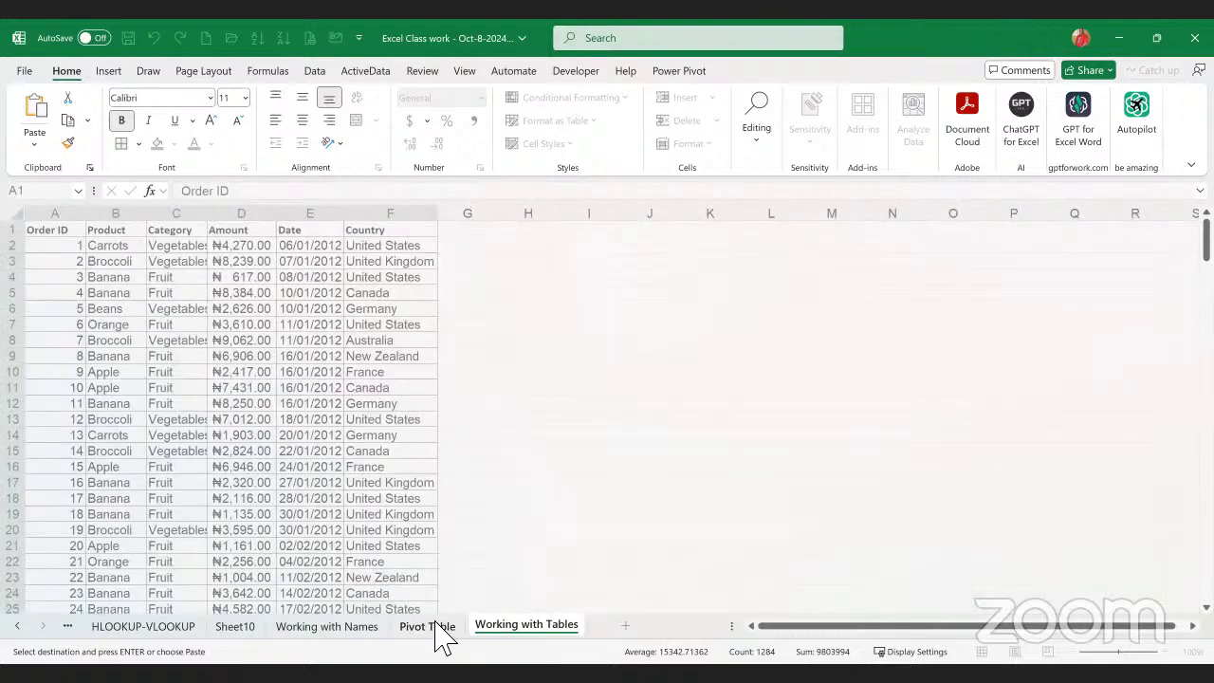
- Move the Pivot Table sheet so that it comes after Working with Tables
left_click(434, 628)
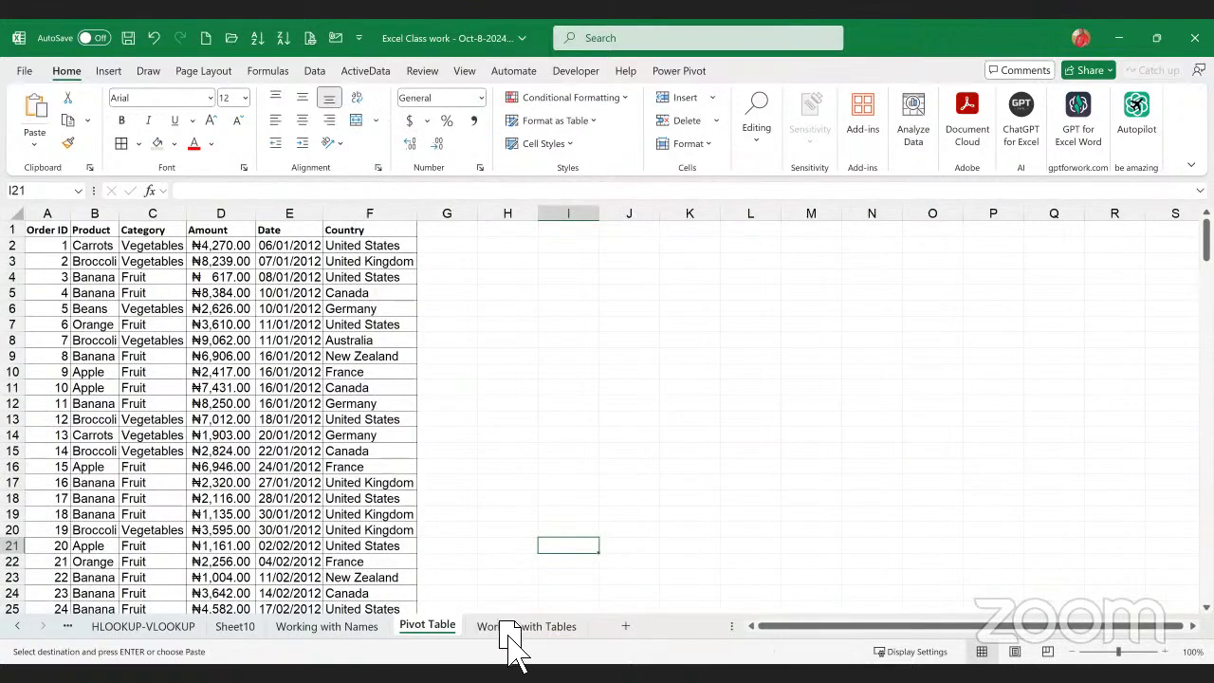
left_click_drag(434, 628, 588, 628)
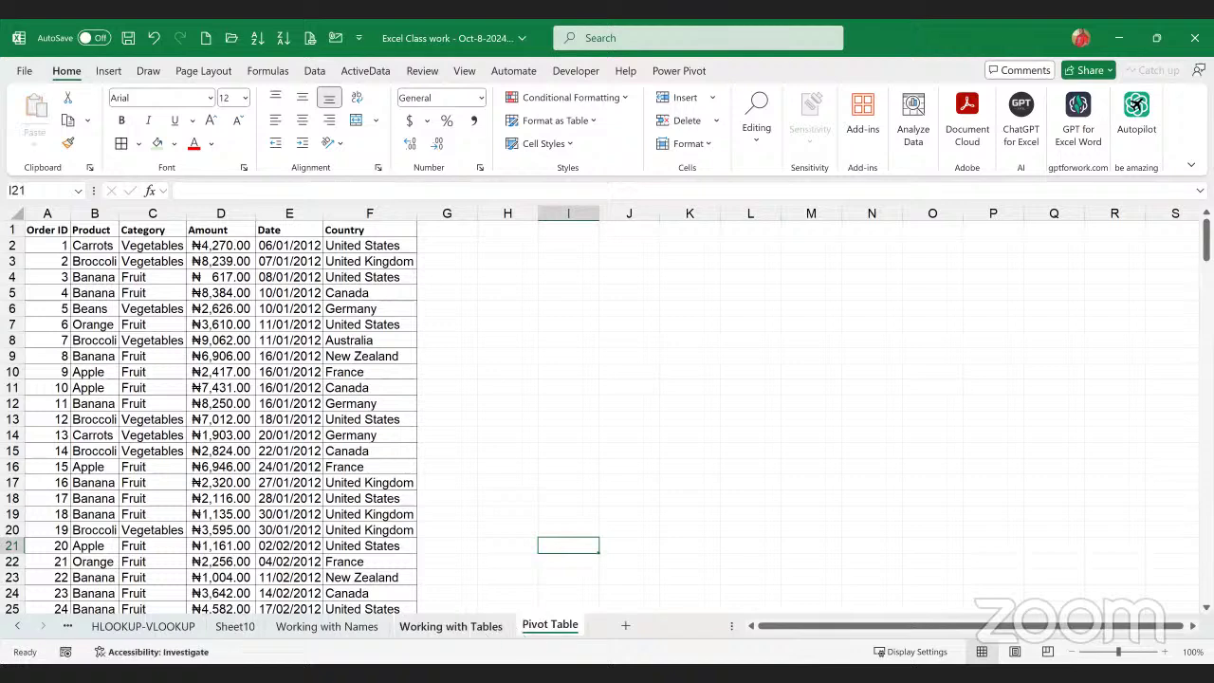
left_click(455, 627)
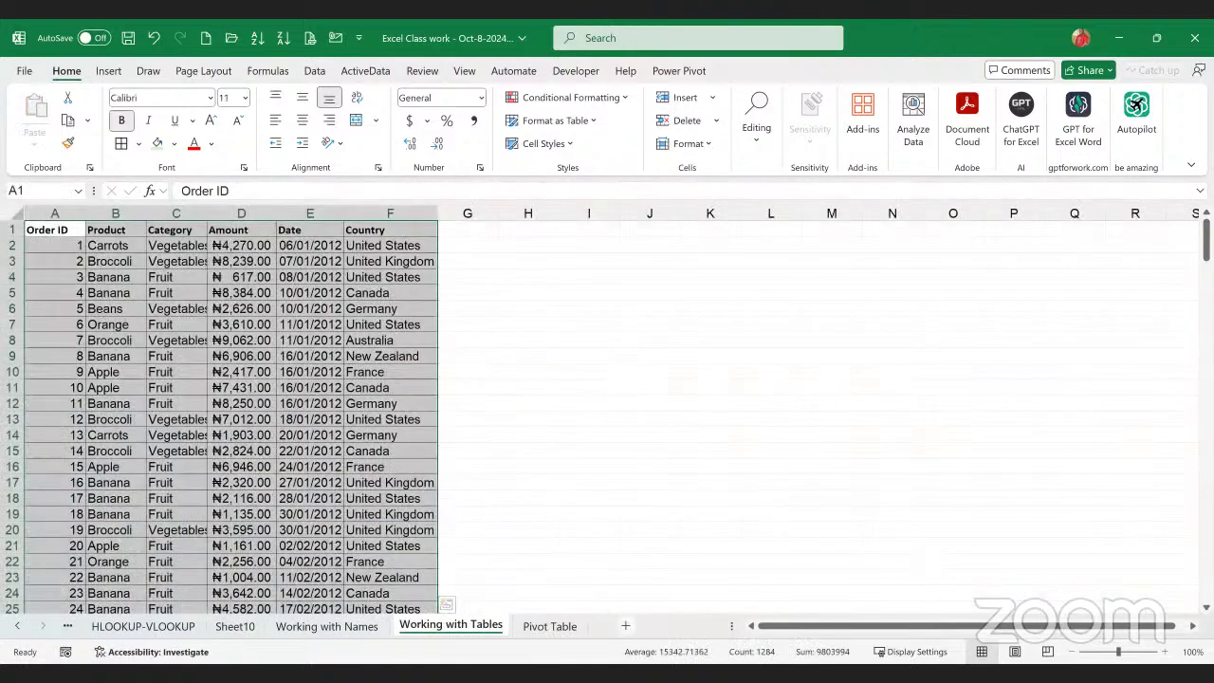
left_click(559, 626)
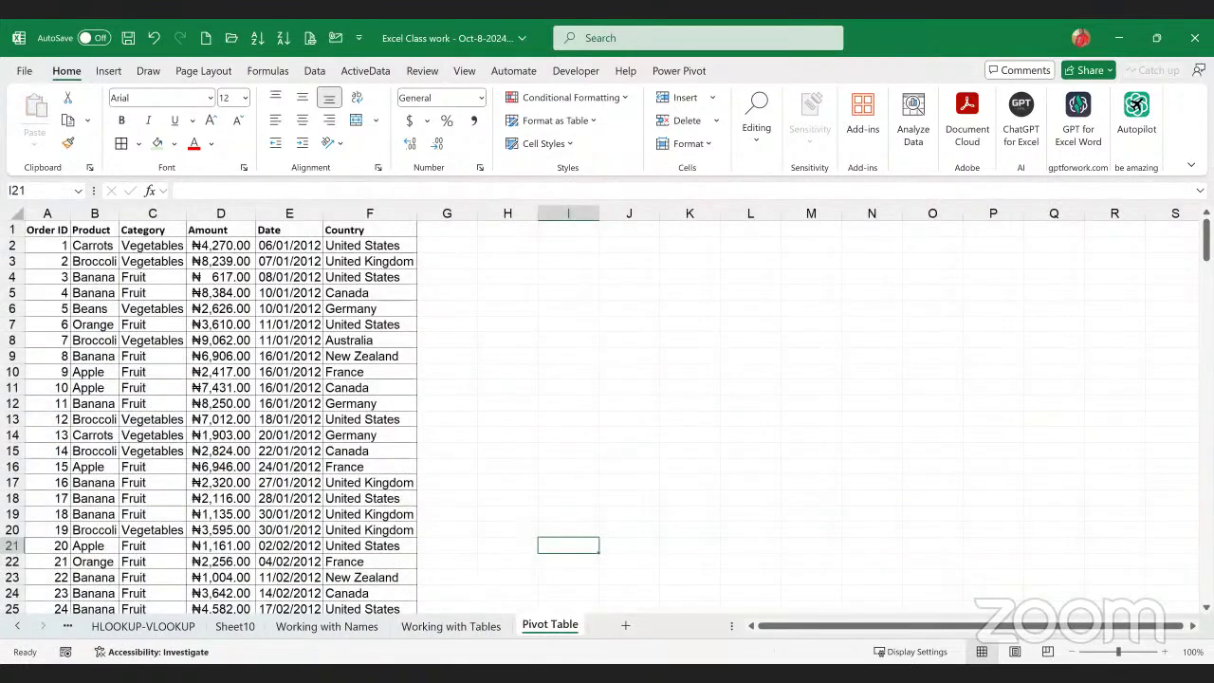
- Fit the Category column on the Working with Tables sheet to its contents
left_click(450, 626)
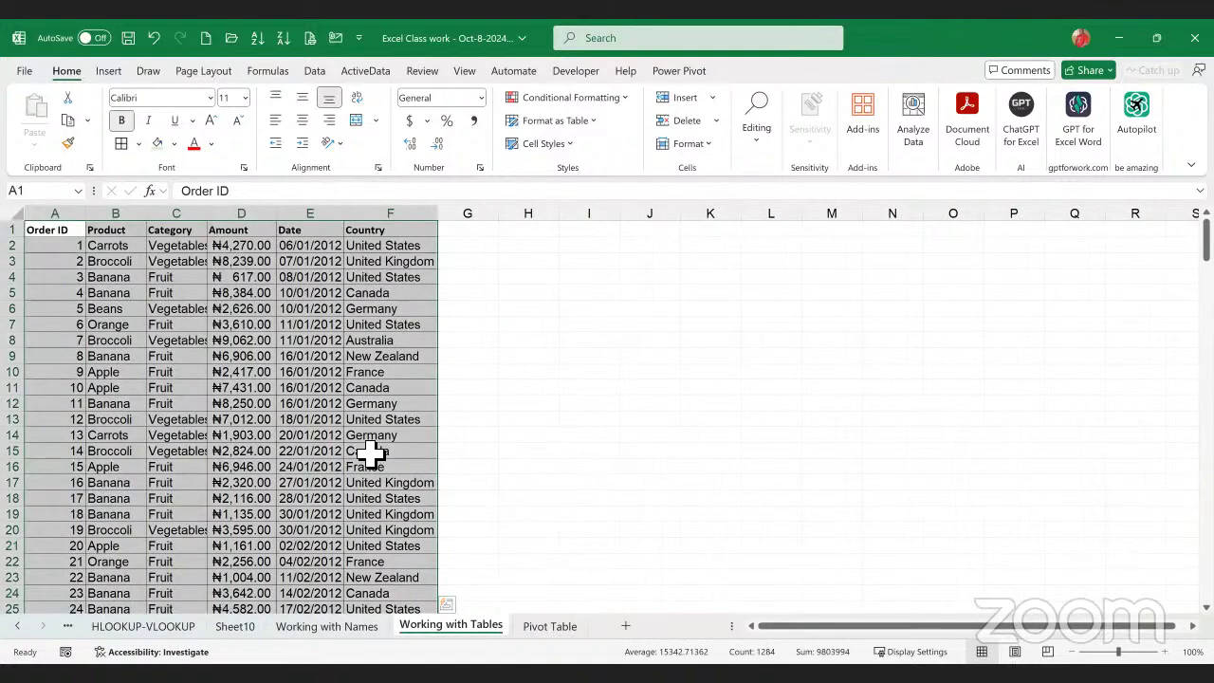
left_click(370, 453)
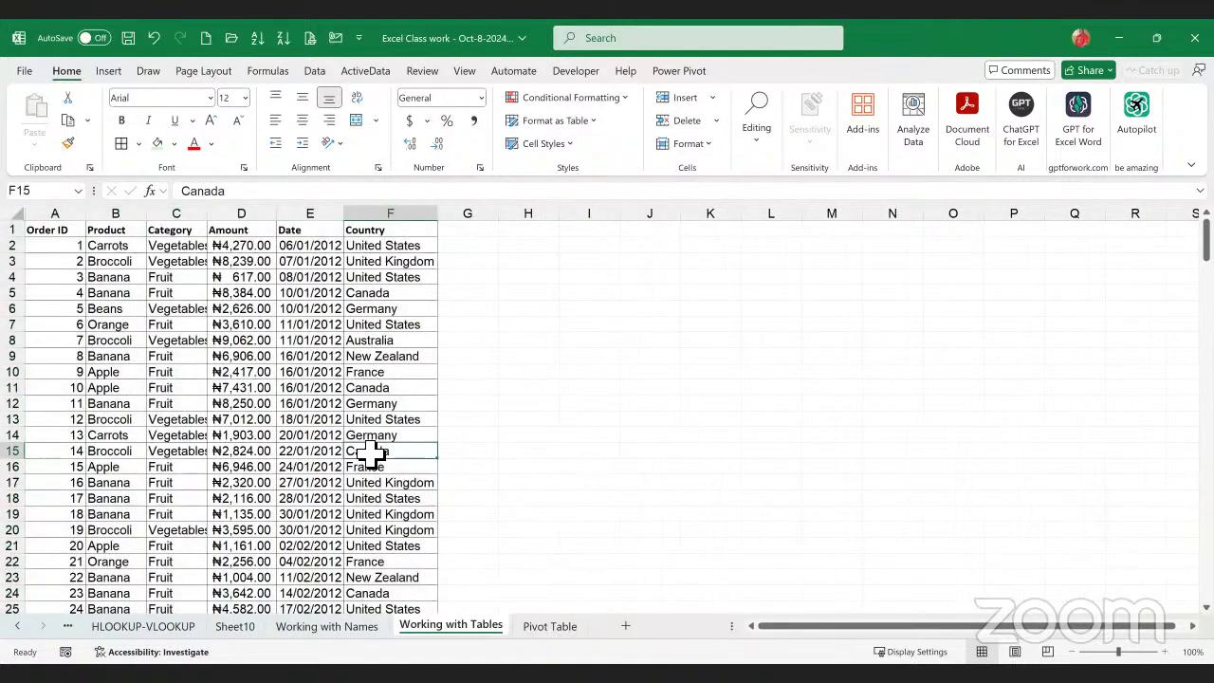
double_click(209, 228)
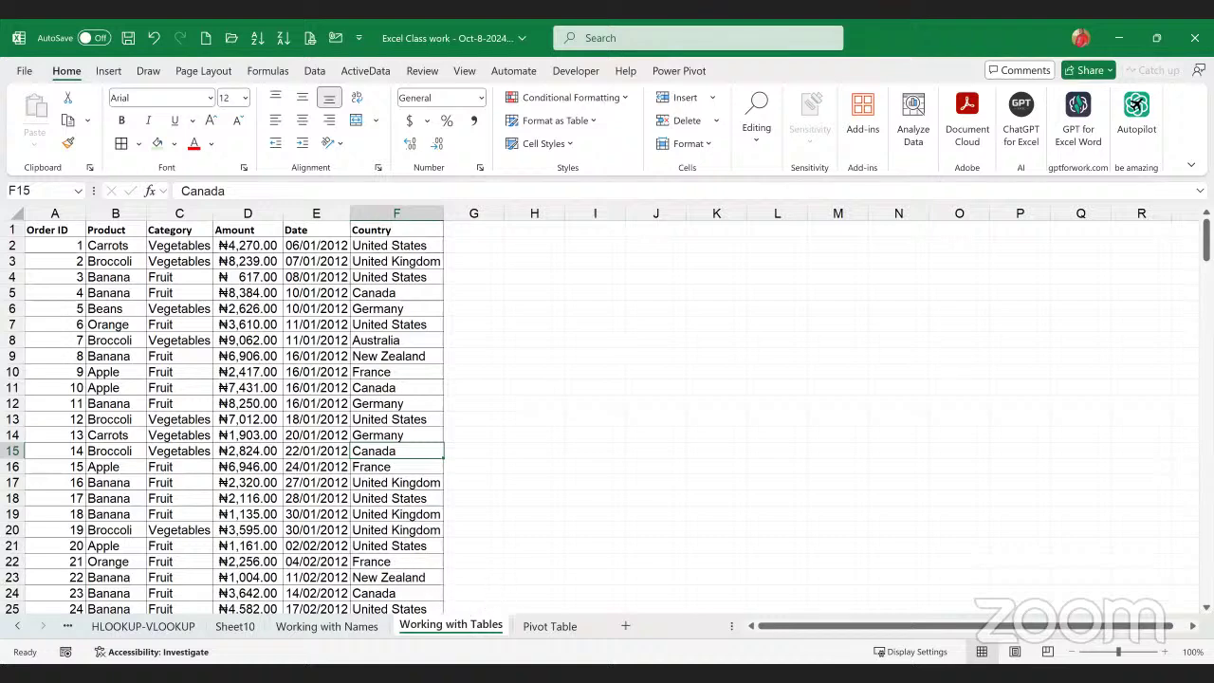
left_click(549, 626)
left_click(492, 628)
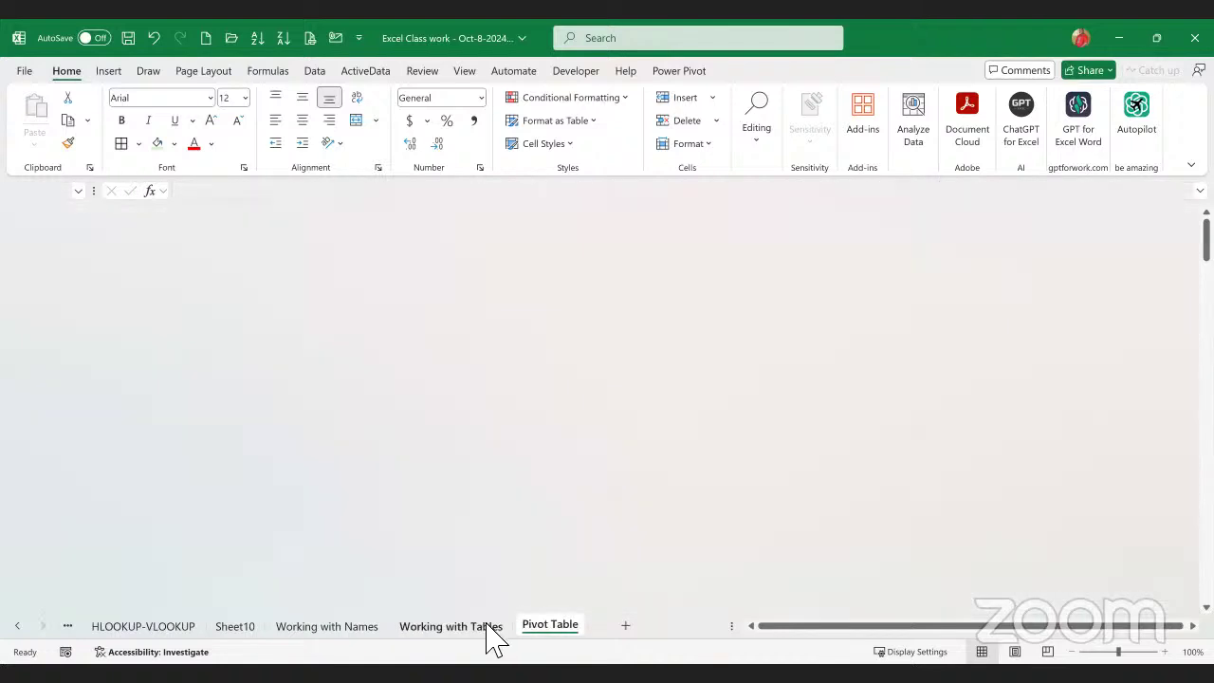
left_click(347, 532)
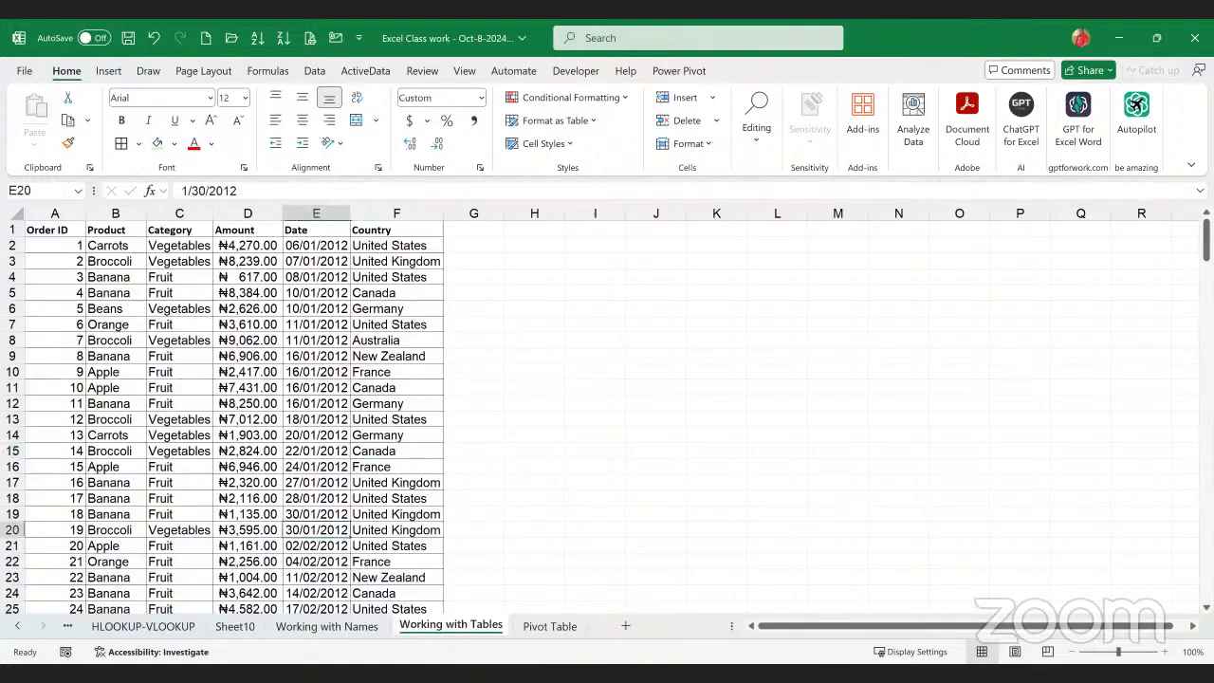
left_click(549, 626)
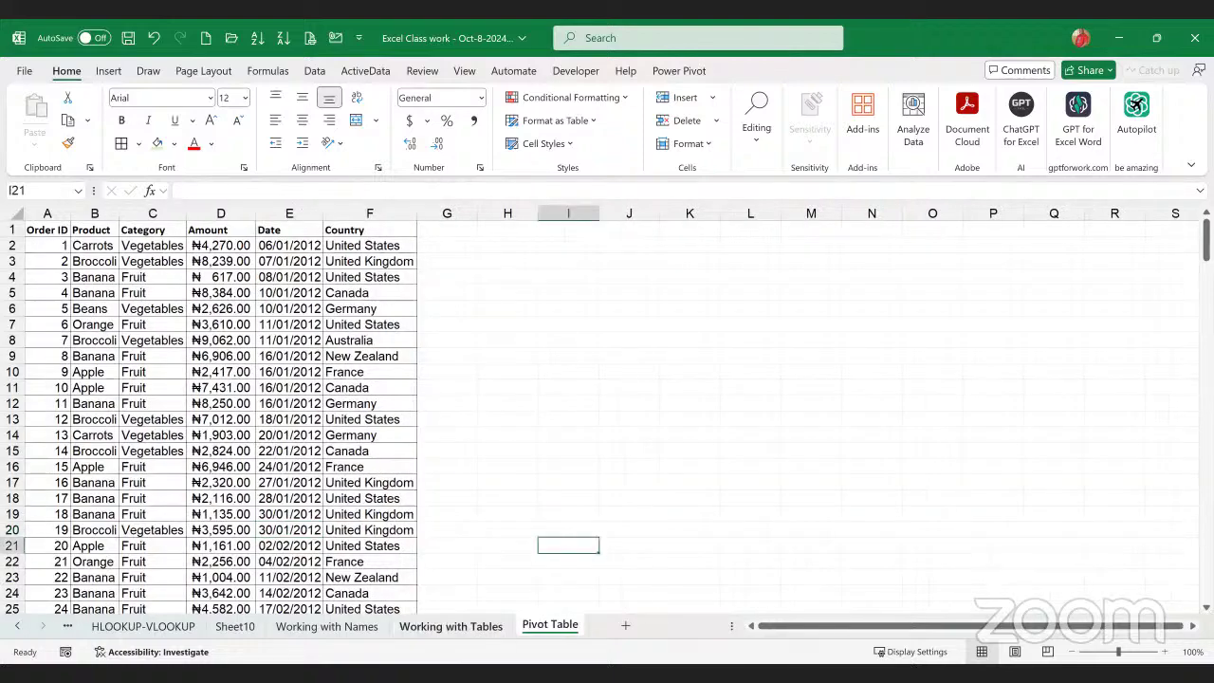
left_click(450, 626)
left_click(326, 626)
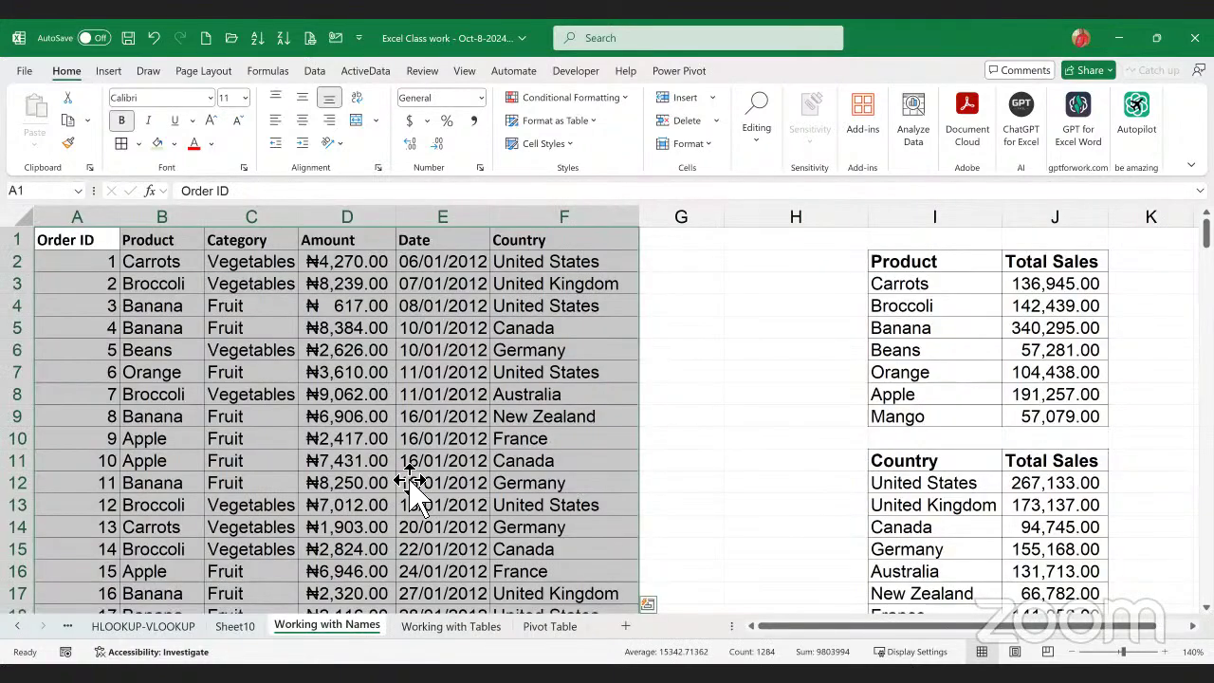
left_click(407, 468)
left_click(444, 625)
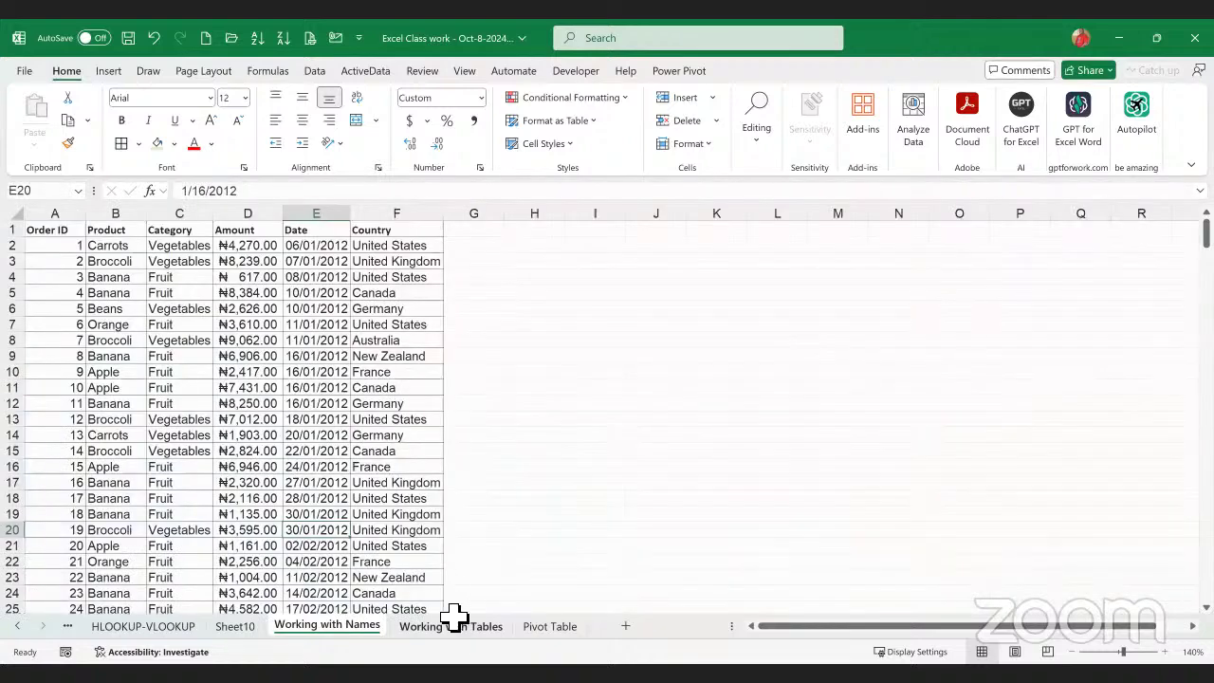
left_click(452, 624)
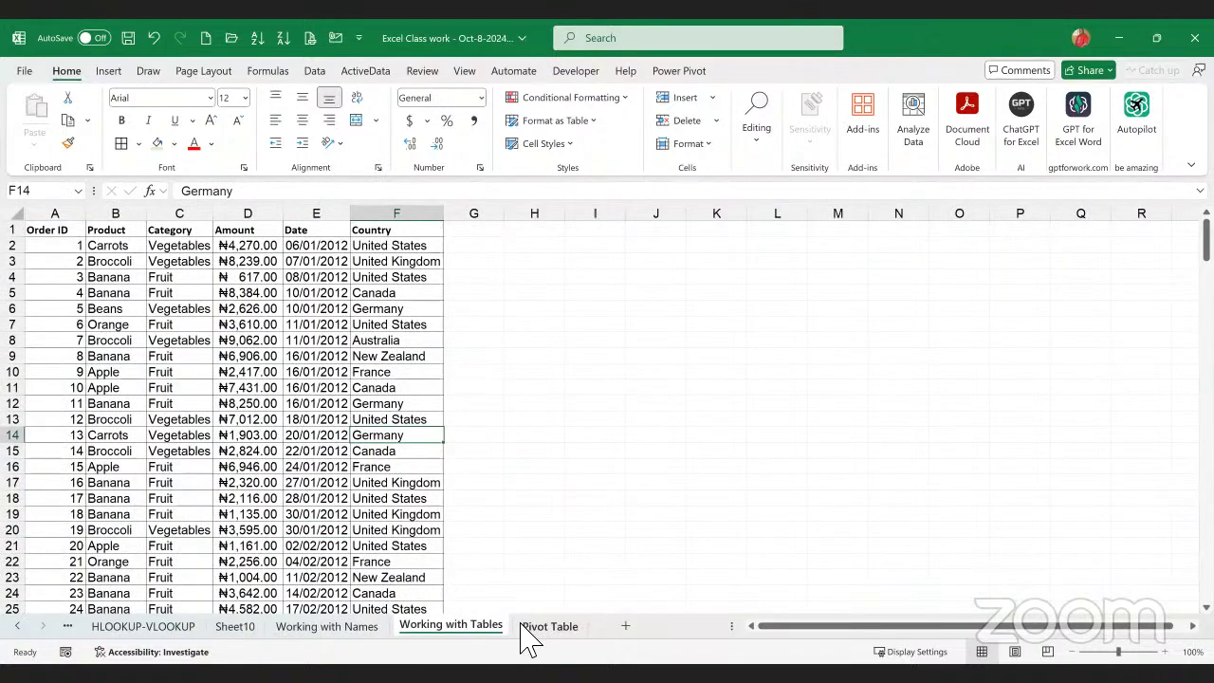
left_click(524, 626)
- Fit the Product column on the Working with Tables sheet to its contents
left_click(451, 625)
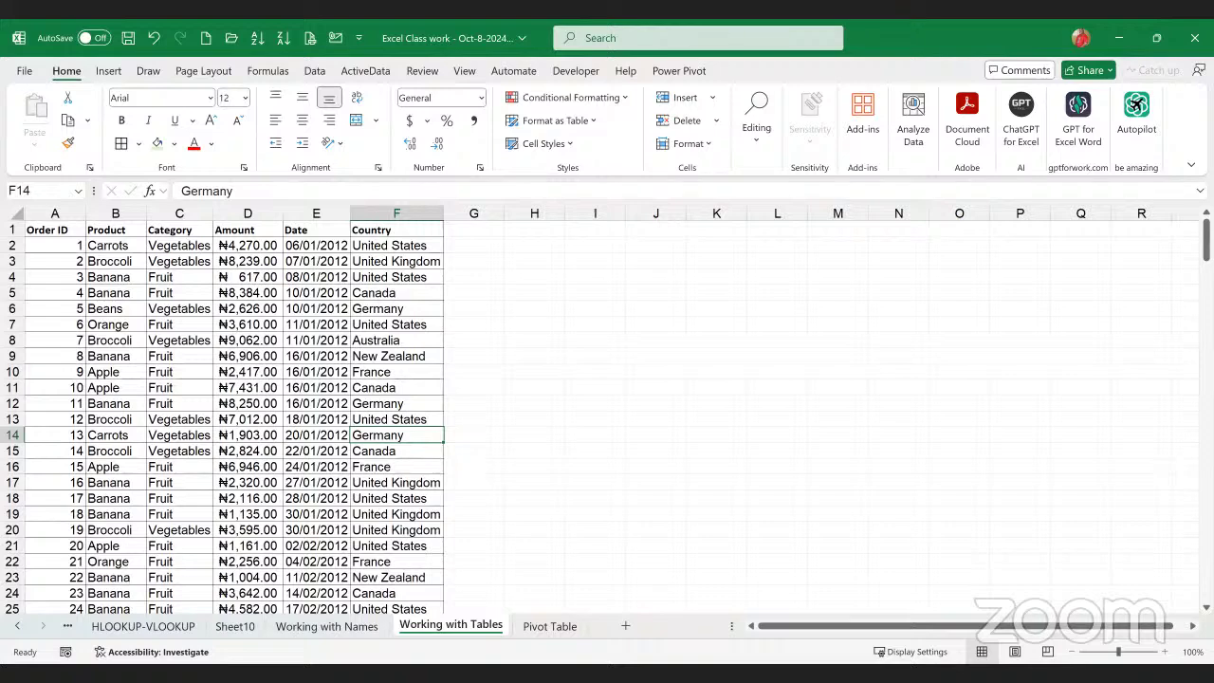
left_click(275, 453)
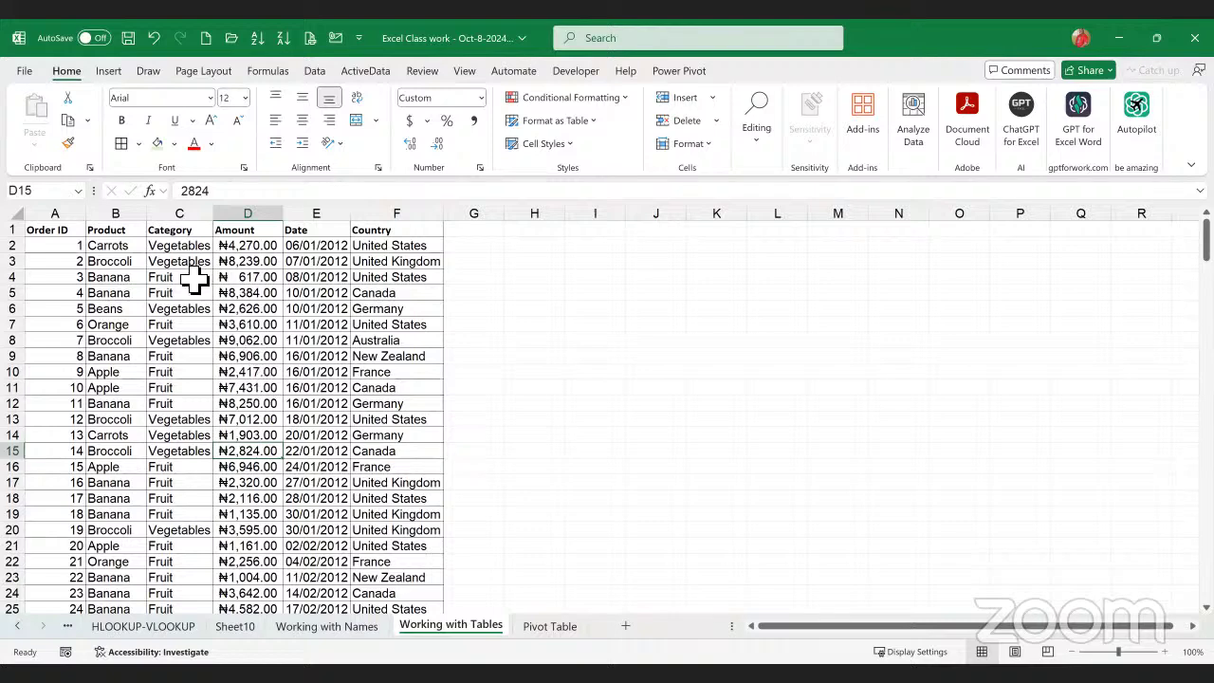
double_click(152, 223)
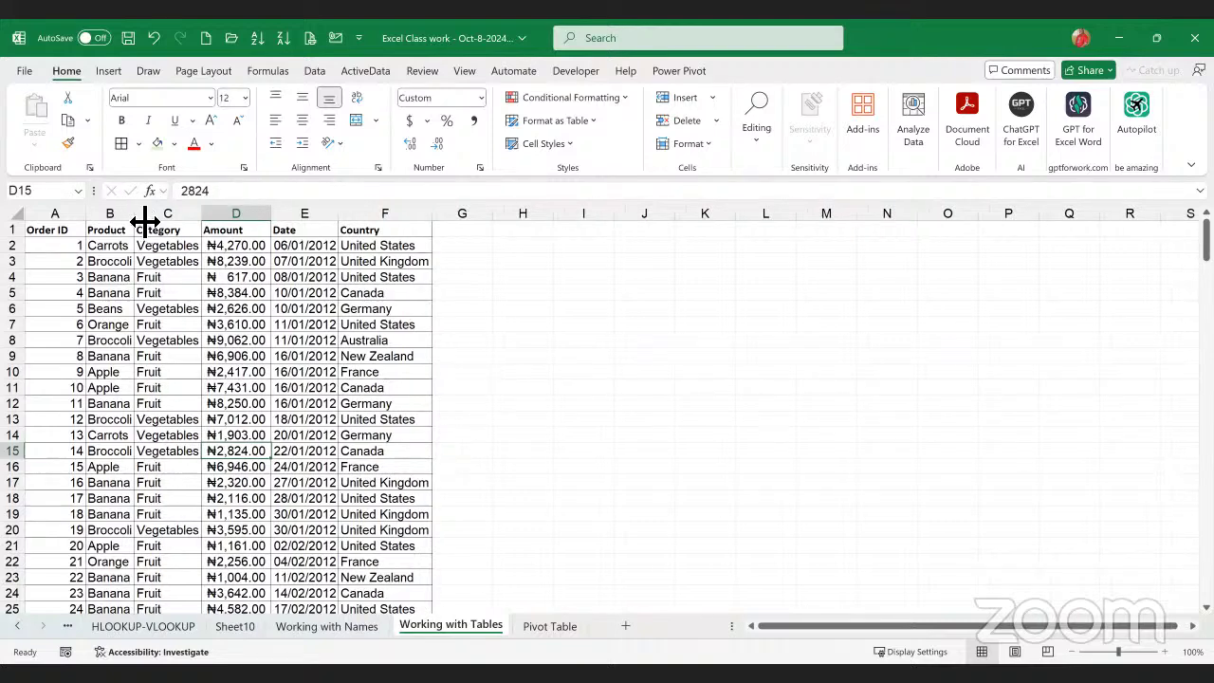
- Widen the Product and Category columns on the Working with Tables sheet
left_click_drag(144, 222, 243, 224)
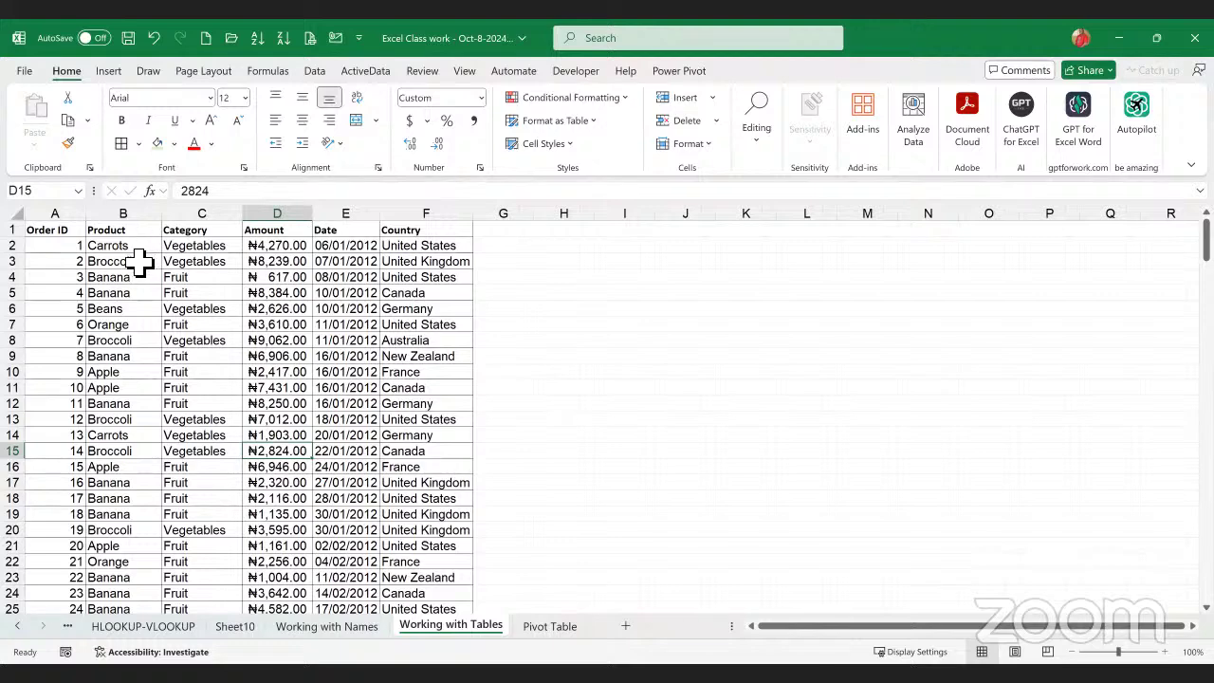
- Examine the repeated product entries in the Product column and the matching Amount values
left_click_drag(124, 245, 135, 531)
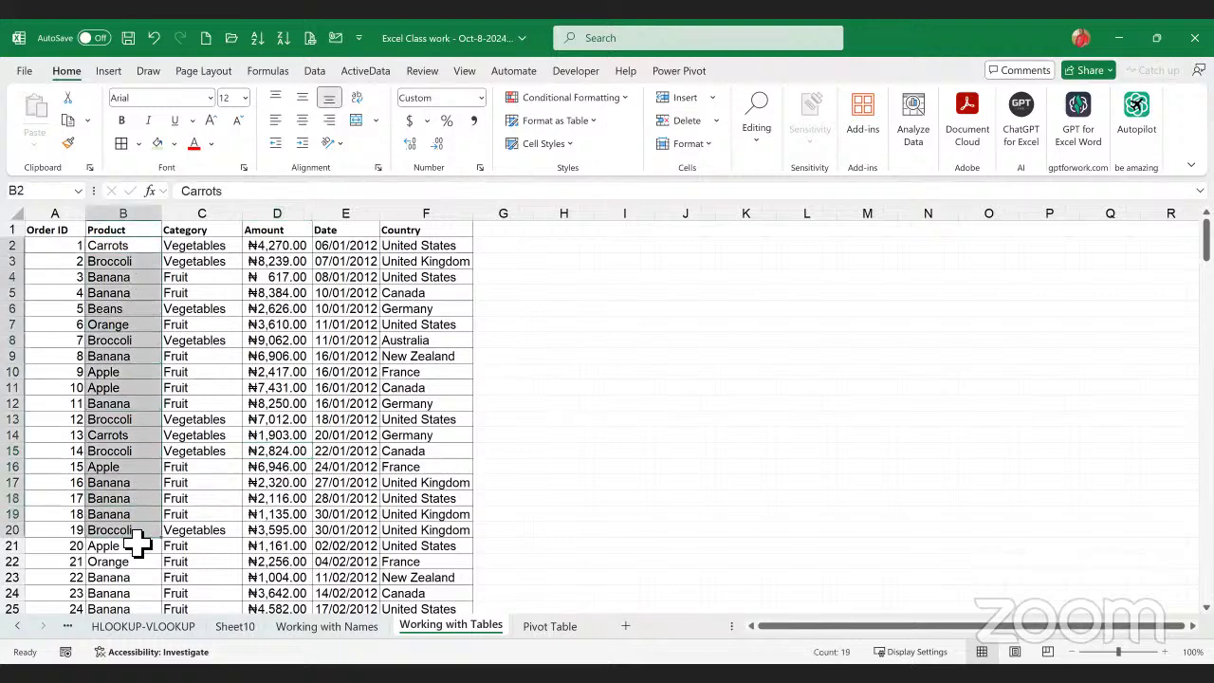
left_click(135, 501)
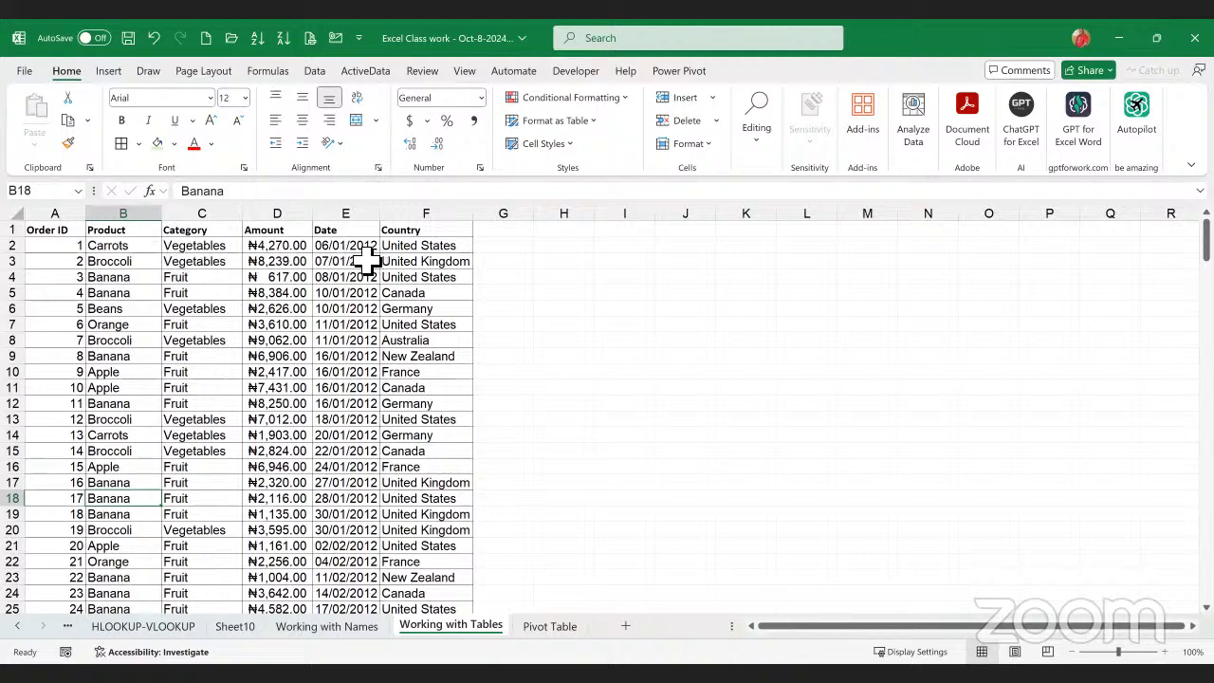
left_click(138, 264)
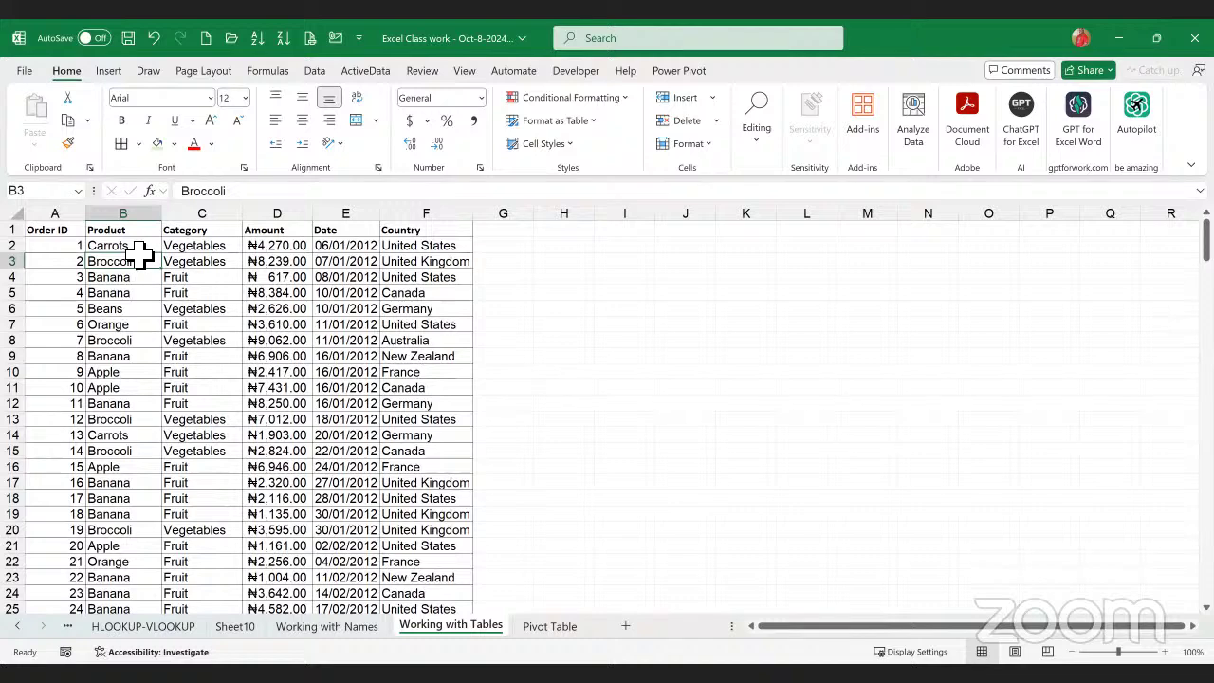
left_click(140, 251)
left_click(128, 264)
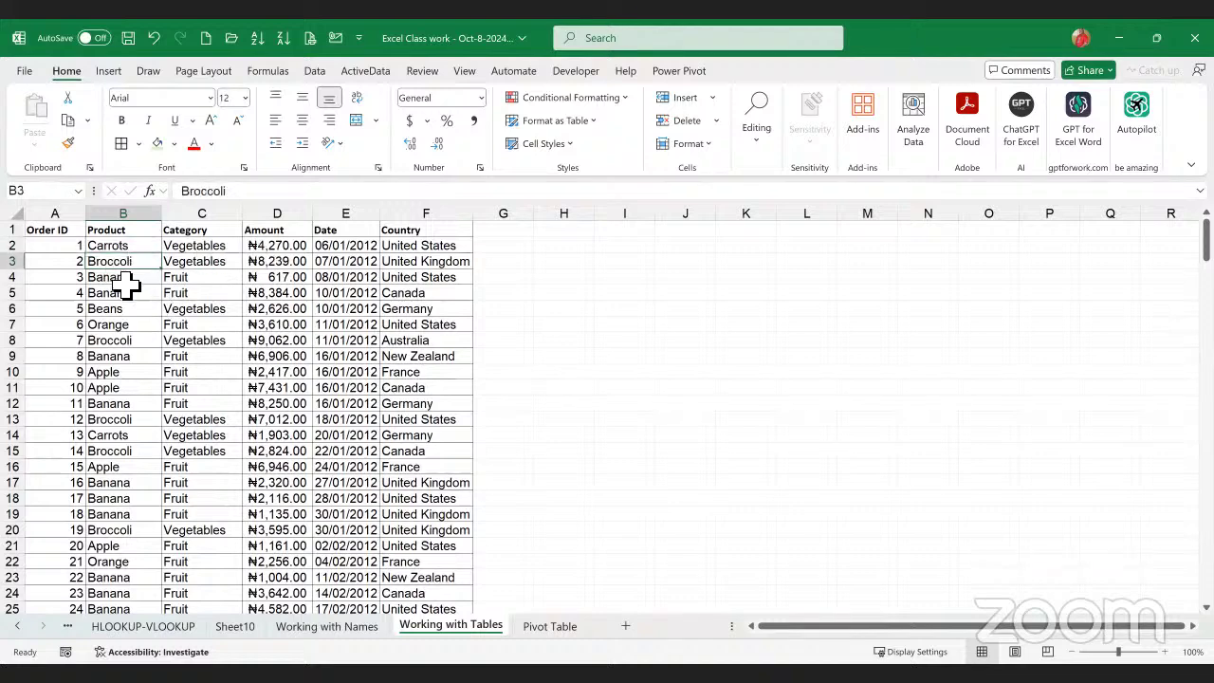
left_click(133, 278)
left_click(135, 294)
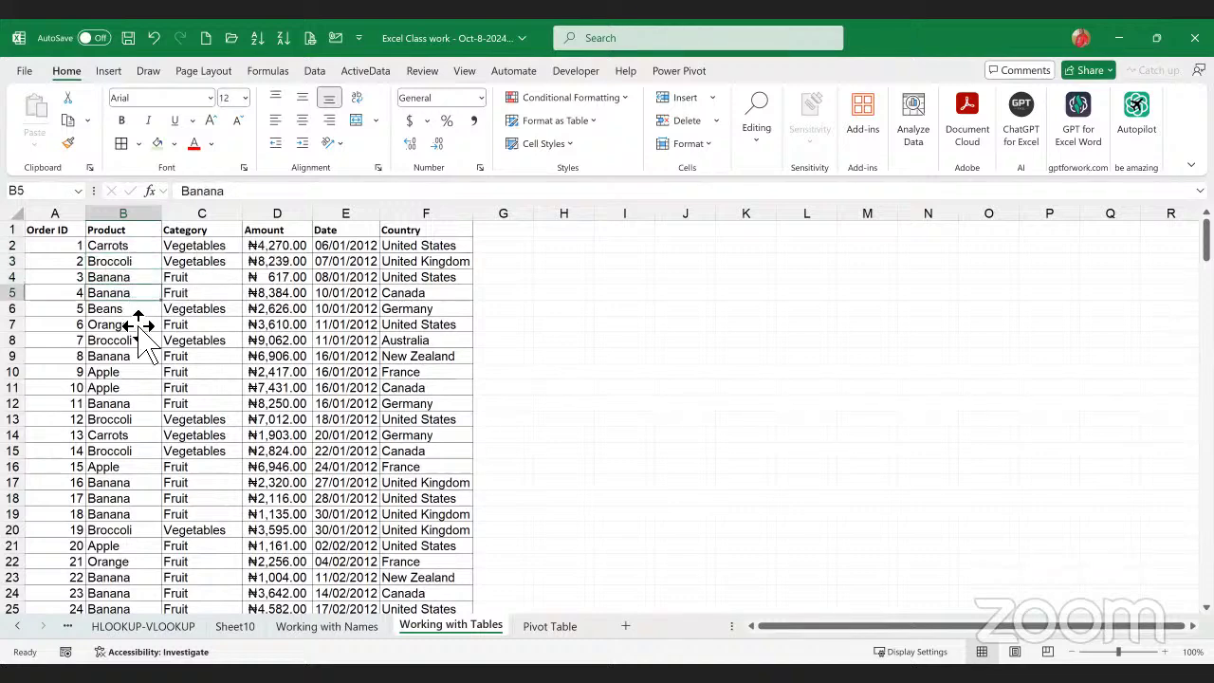
left_click(138, 325)
left_click(131, 310)
left_click(123, 343)
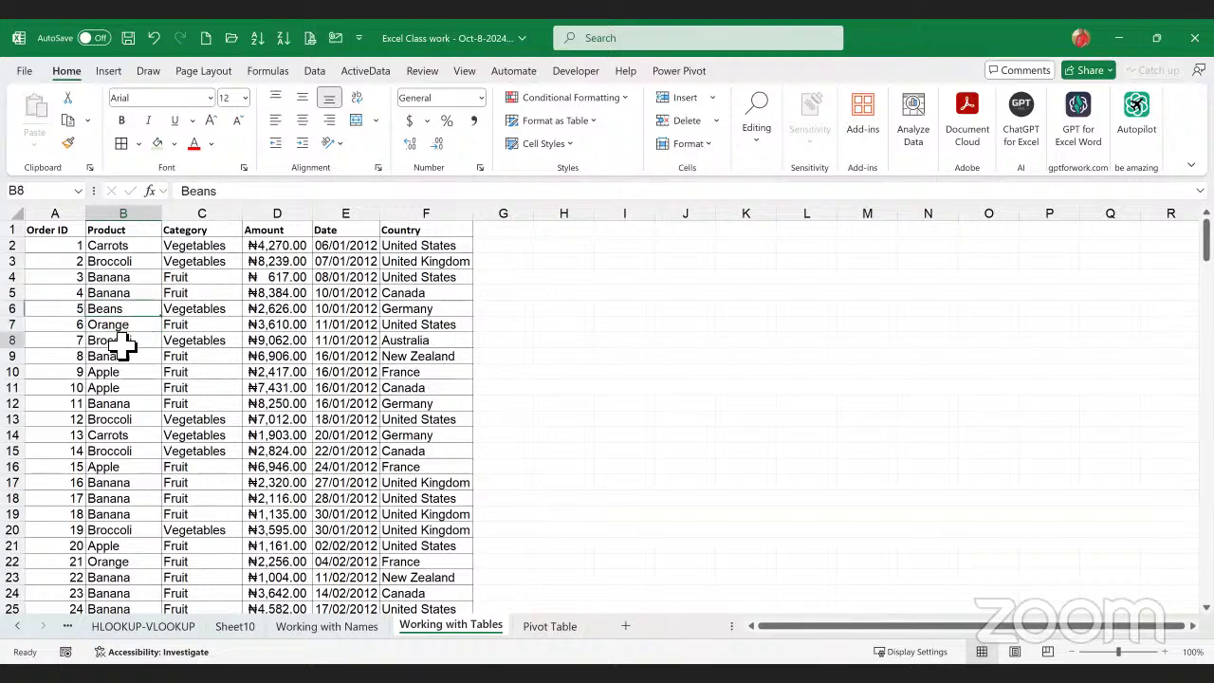
left_click(123, 359)
left_click(133, 436)
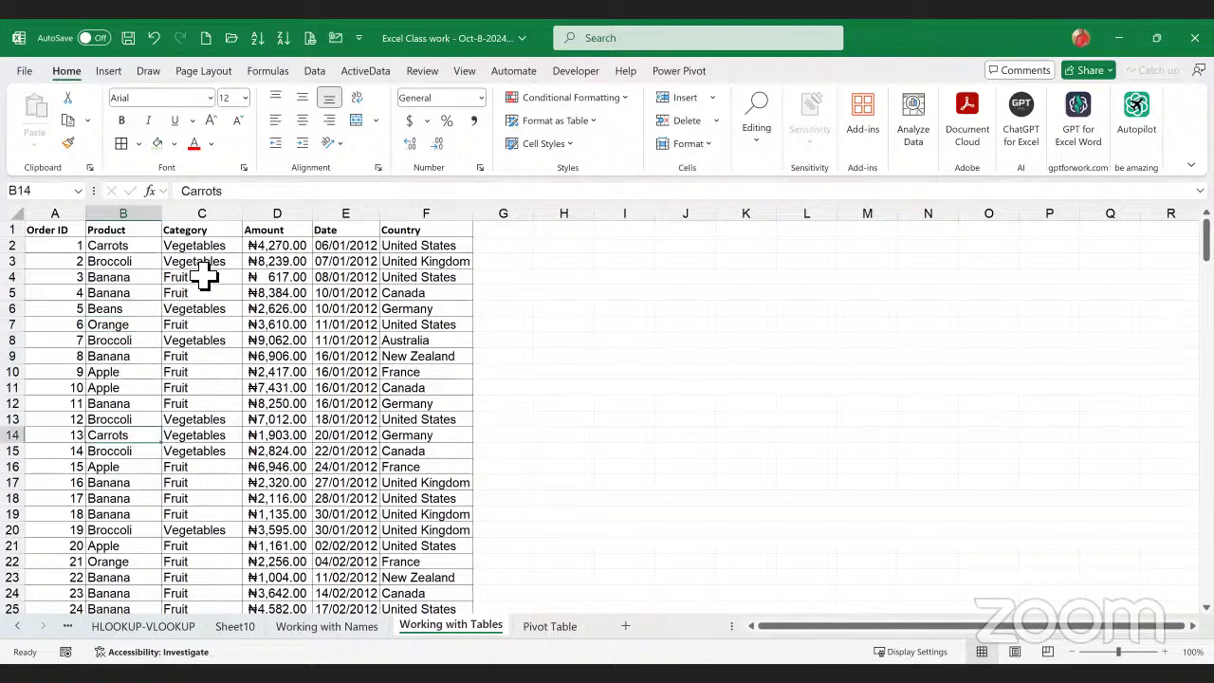
left_click(287, 264)
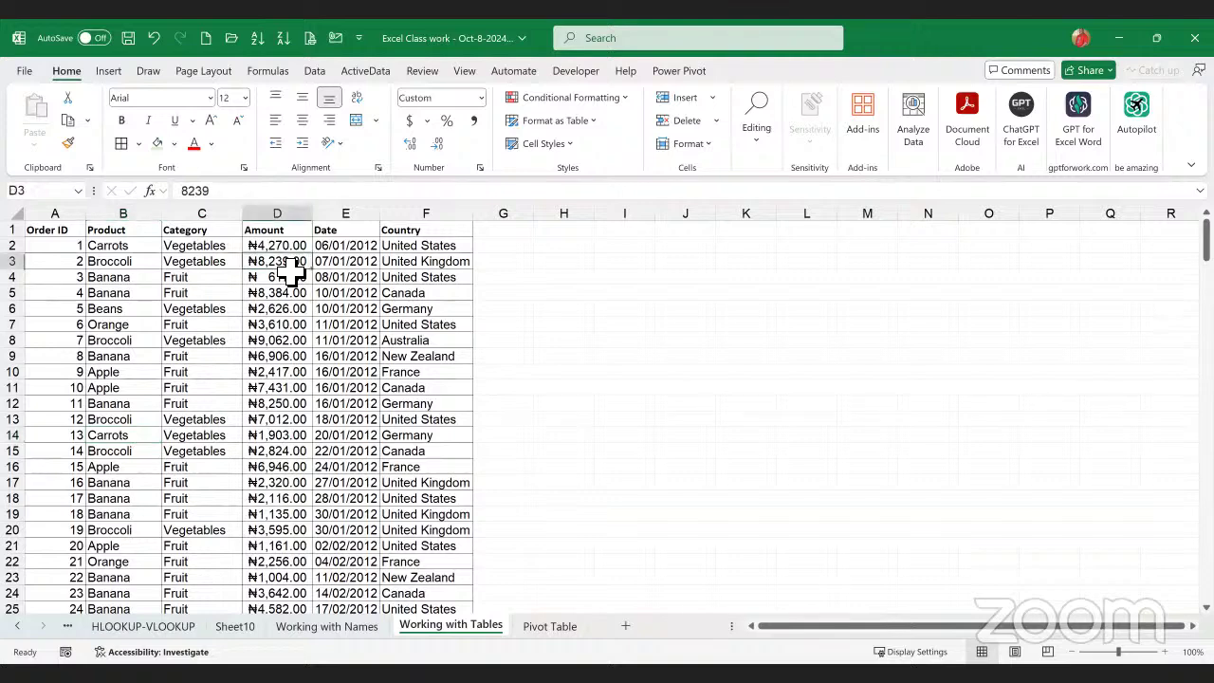
left_click(137, 233)
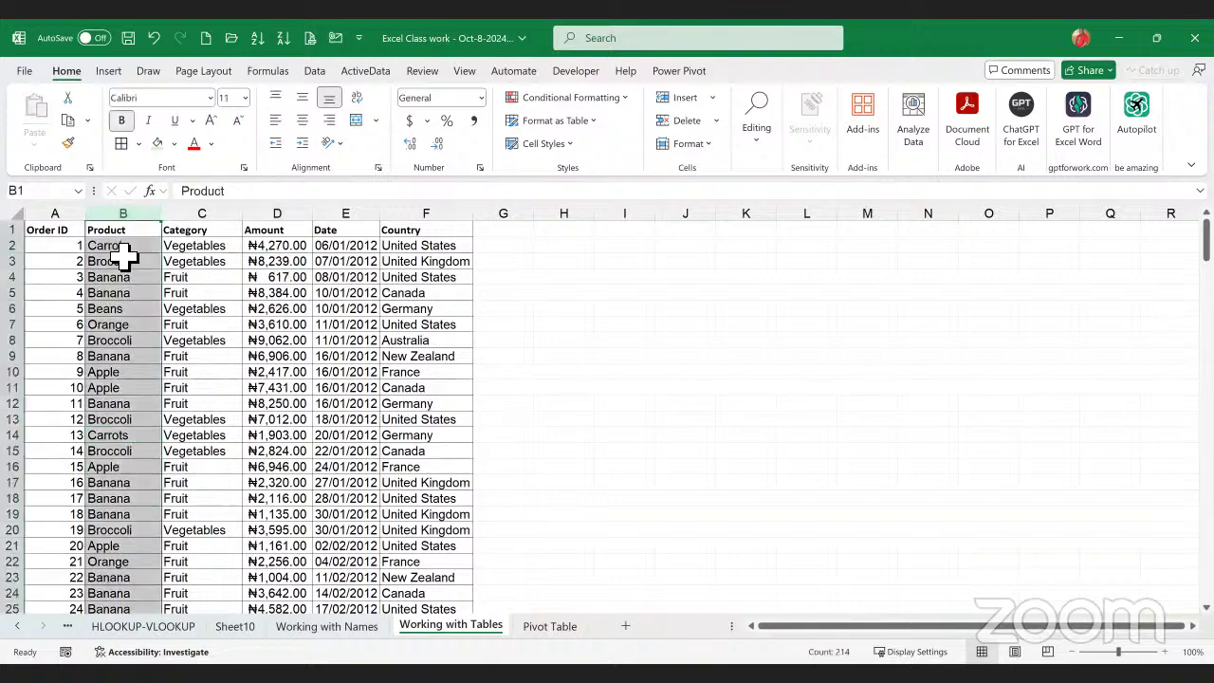
left_click(125, 252)
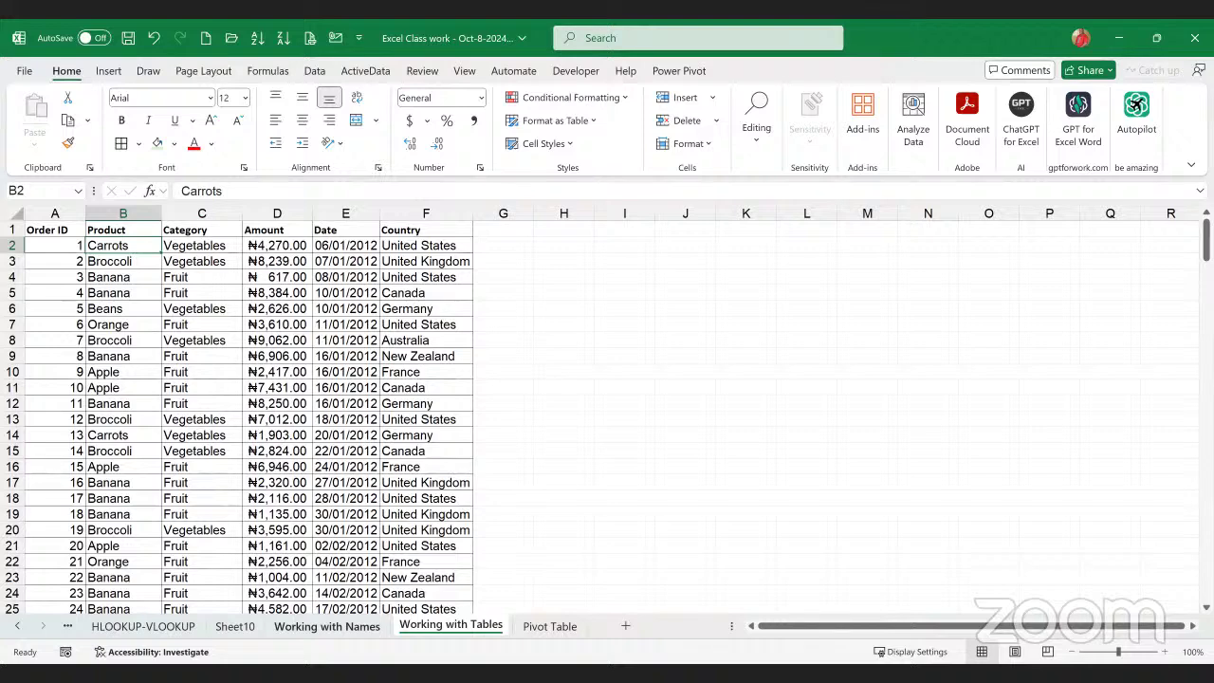
- Review the Total Sales by Product summary and its SUMIF formula on the Working with Names sheet
left_click(327, 626)
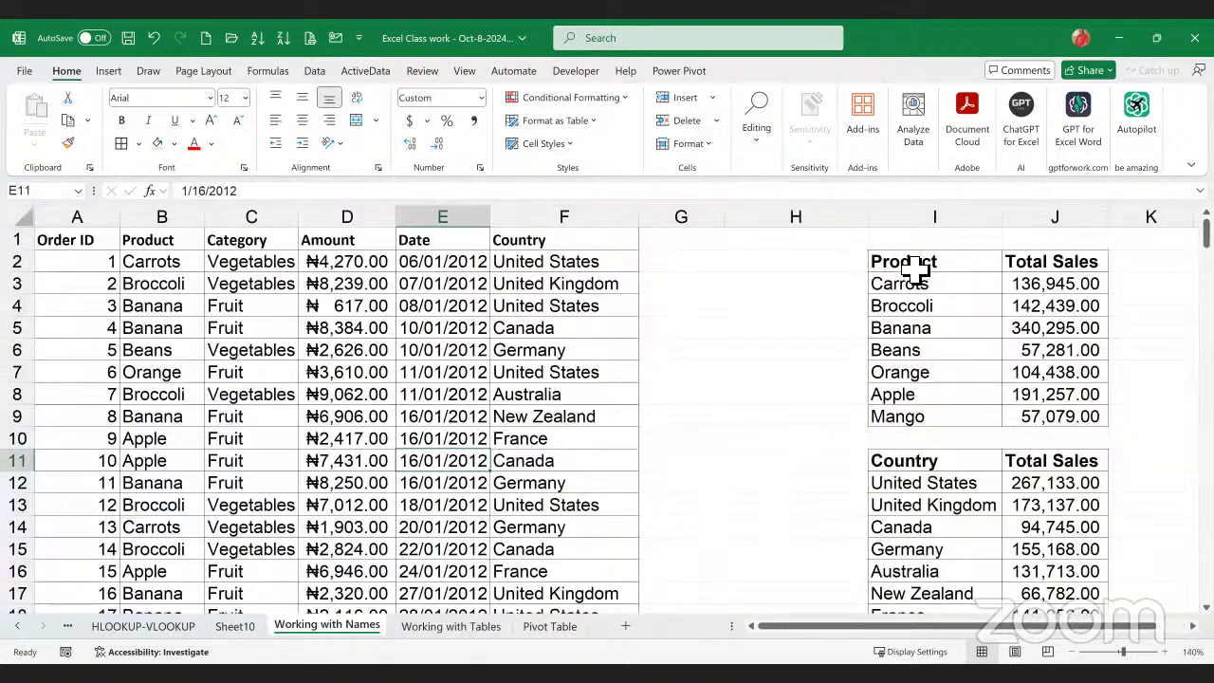
left_click_drag(915, 269, 1055, 417)
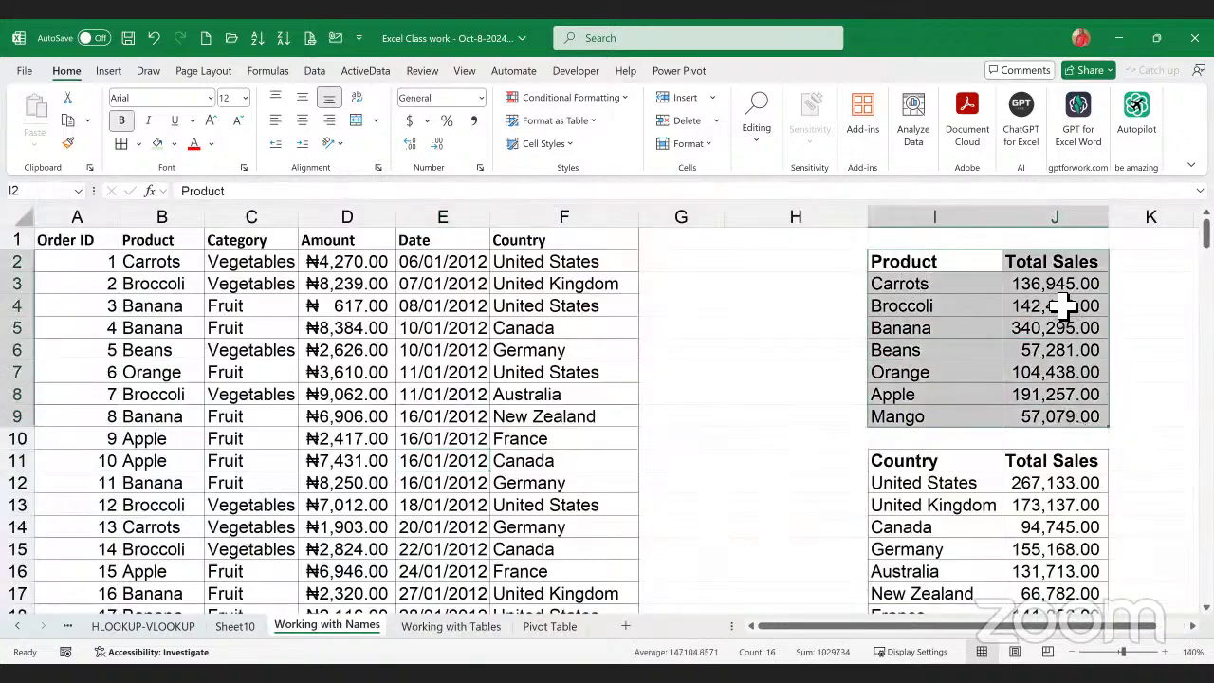
left_click(1062, 295)
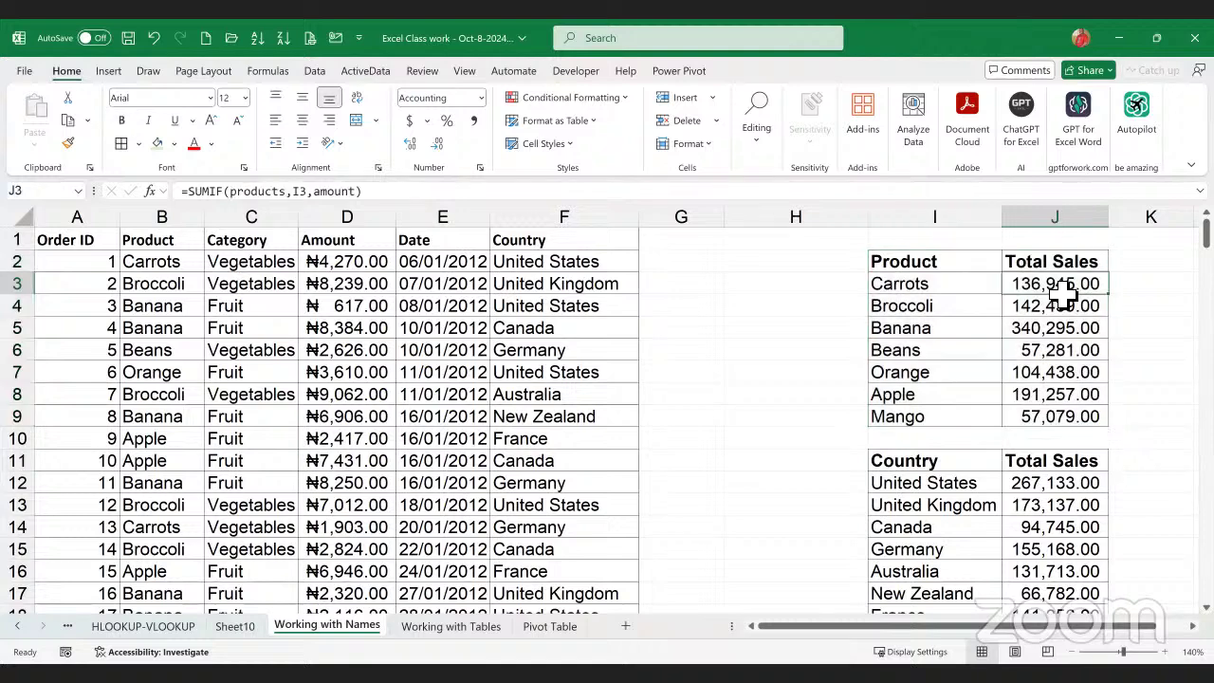
left_click_drag(925, 266, 1029, 418)
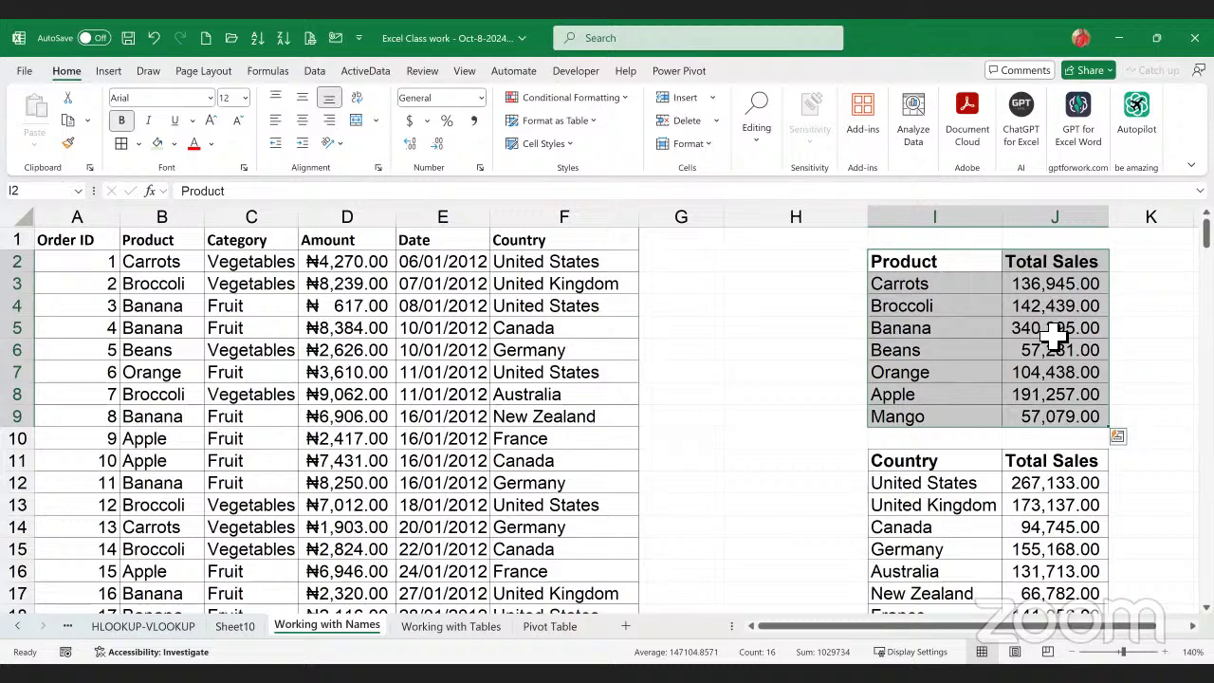
left_click(921, 287)
left_click(931, 310)
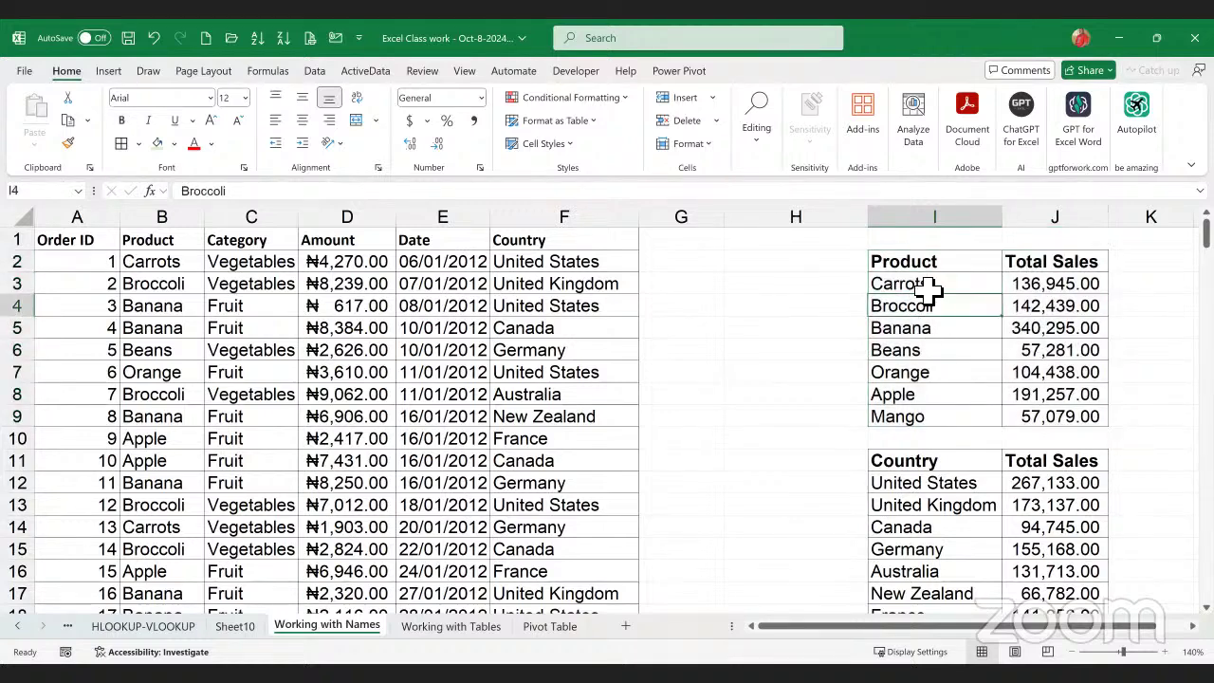
left_click(928, 290)
left_click(1039, 289)
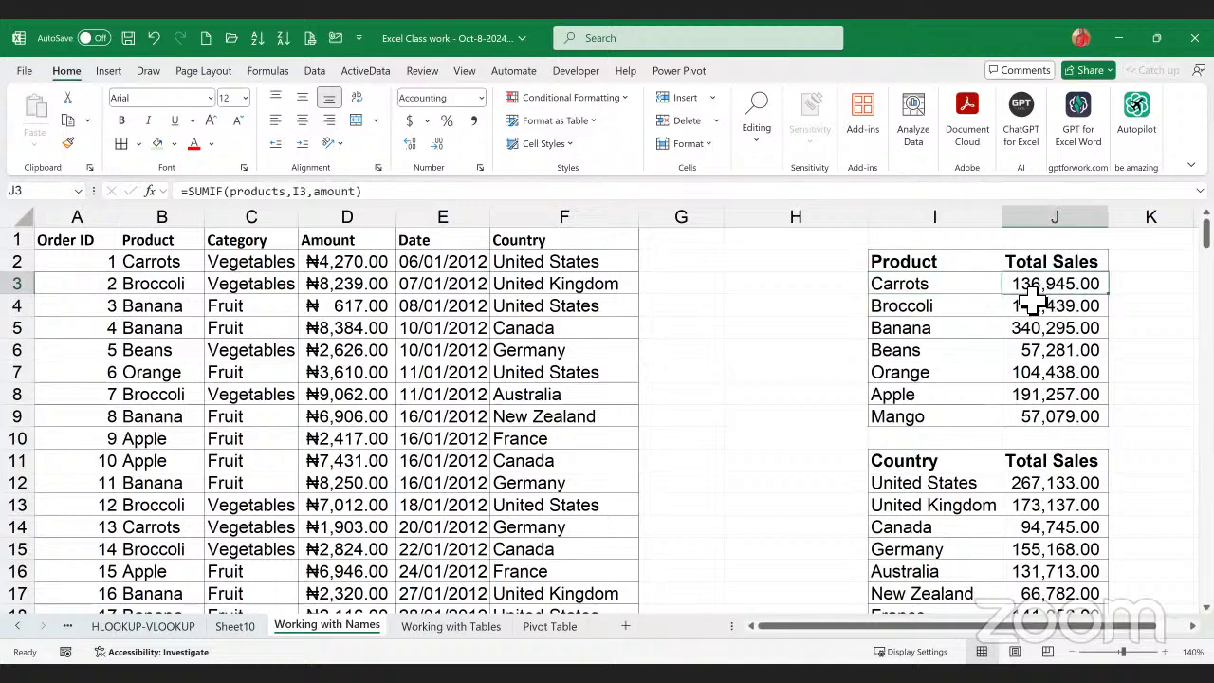
left_click(925, 313)
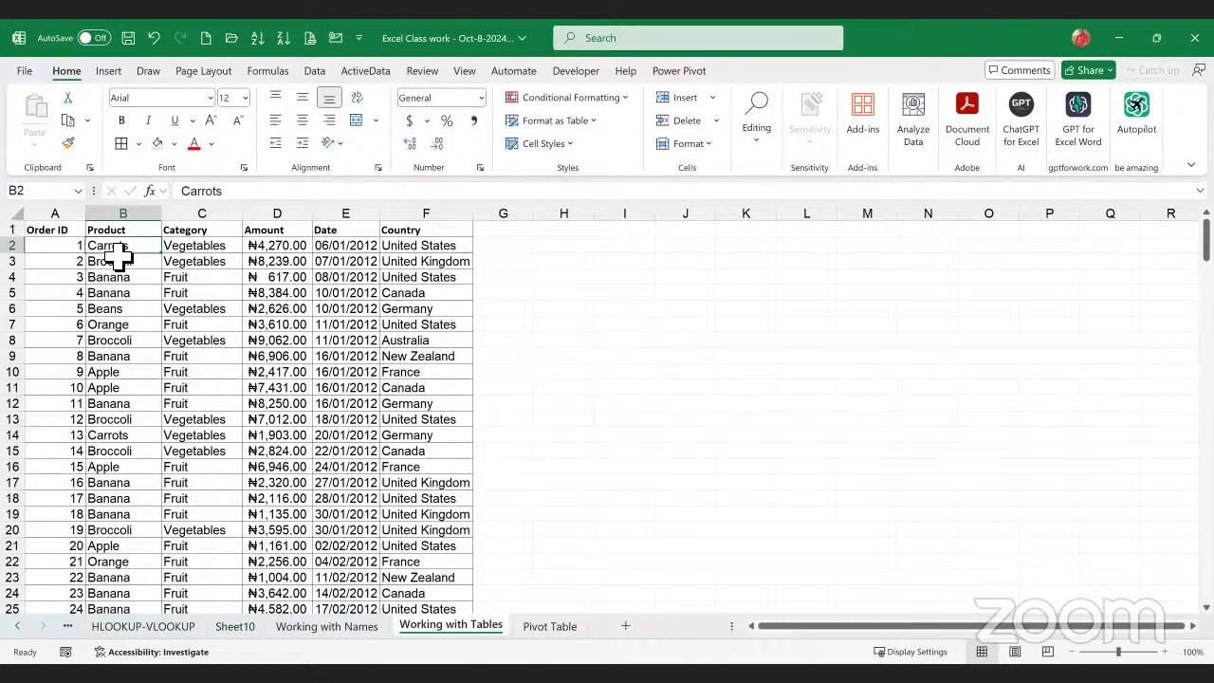
- Return to the Working with Tables sheet and look through the individual entries in the Product column
left_click_drag(119, 249, 123, 499)
left_click(125, 468)
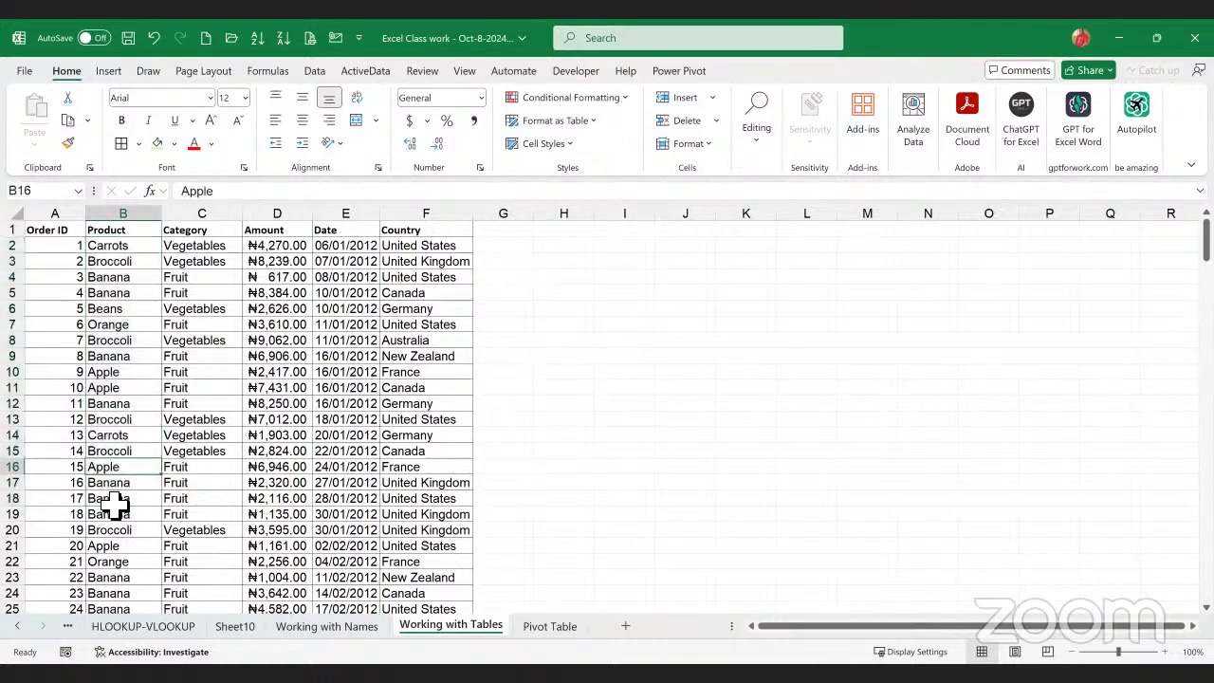
left_click(130, 291)
left_click(146, 248)
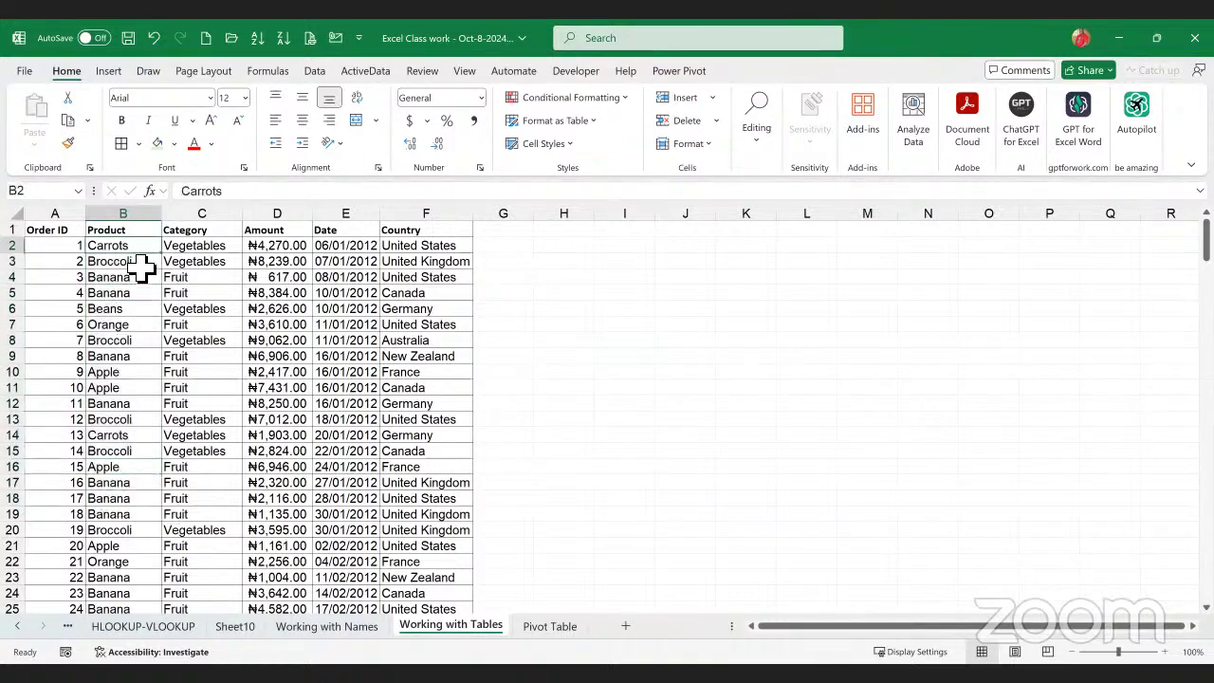
left_click(140, 264)
left_click(142, 278)
left_click(140, 340)
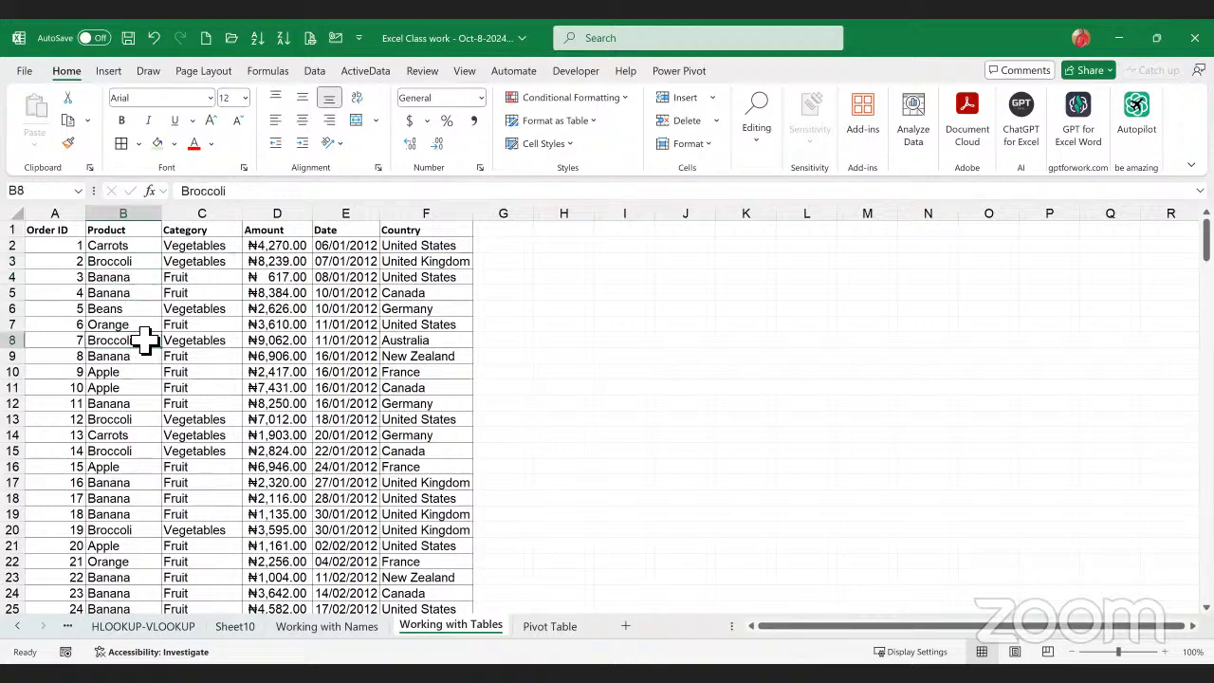
left_click(136, 248)
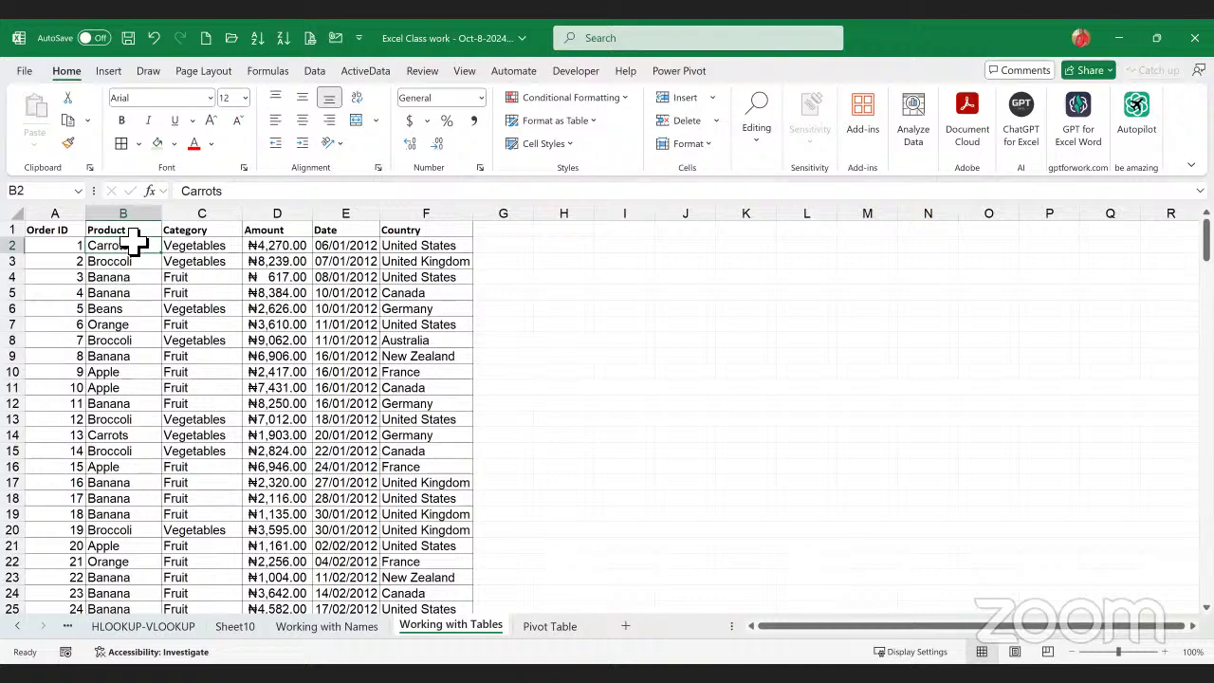
- Examine the Product, Country, Date, Category and Amount columns of the orders data one after another
left_click(149, 230)
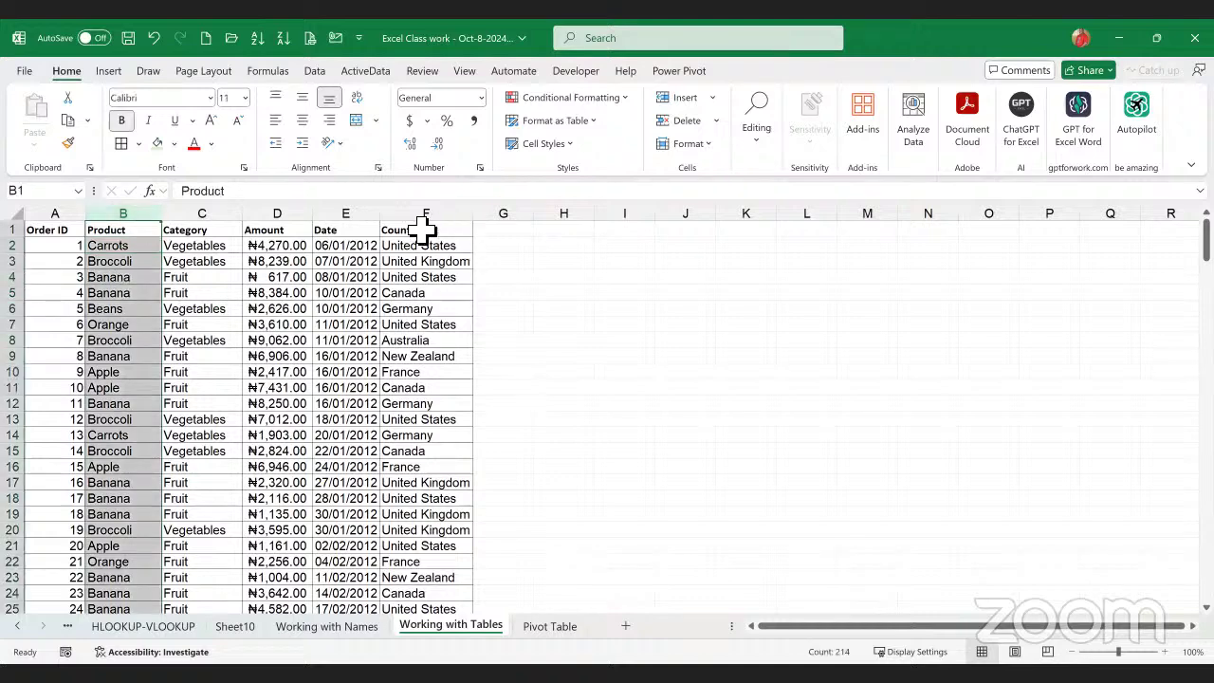
left_click(439, 231, "ctrl")
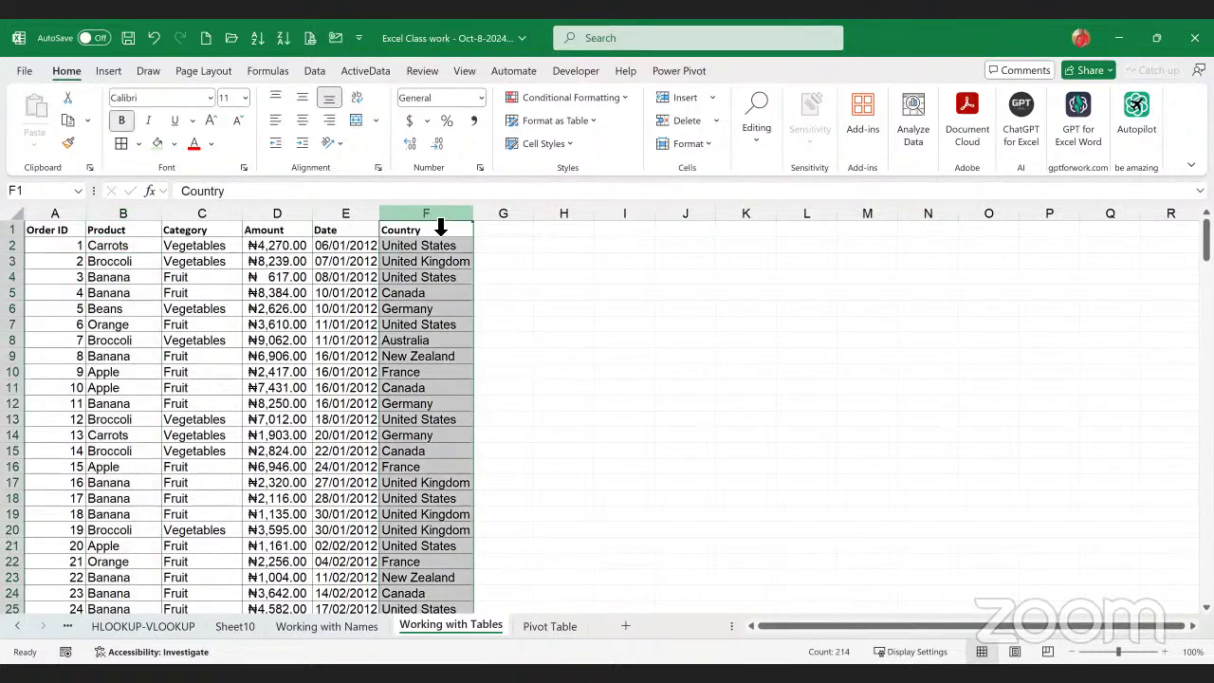
left_click(356, 225, "ctrl")
left_click(357, 224)
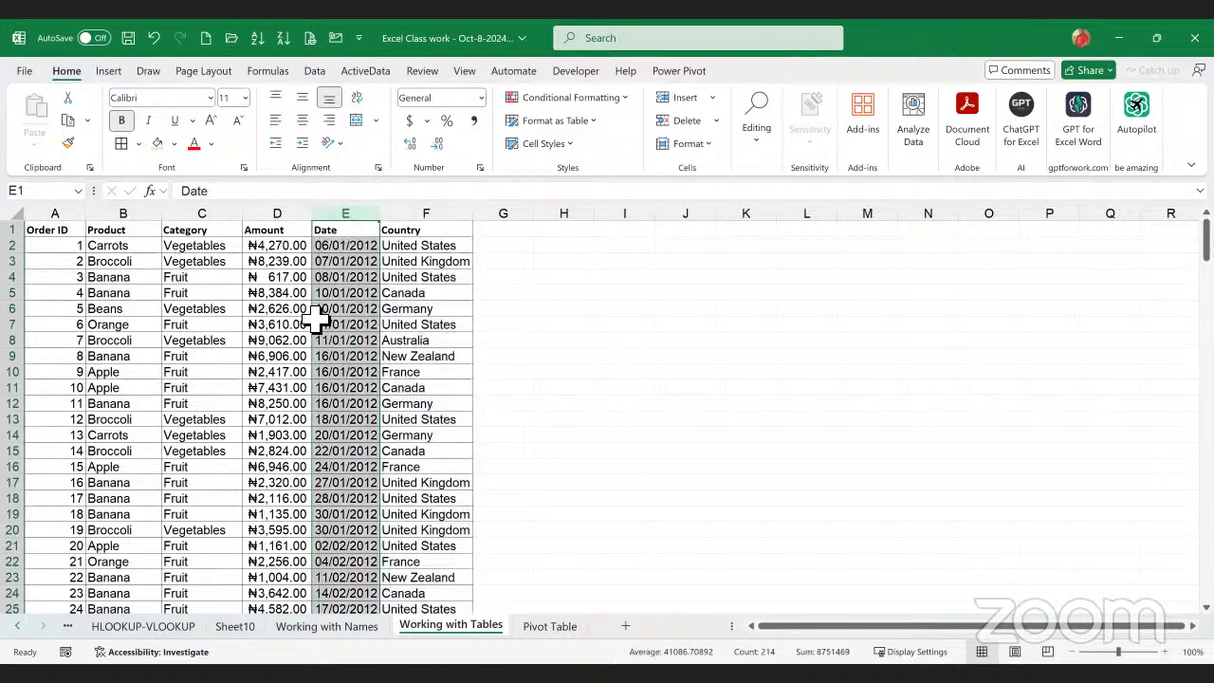
left_click(222, 229)
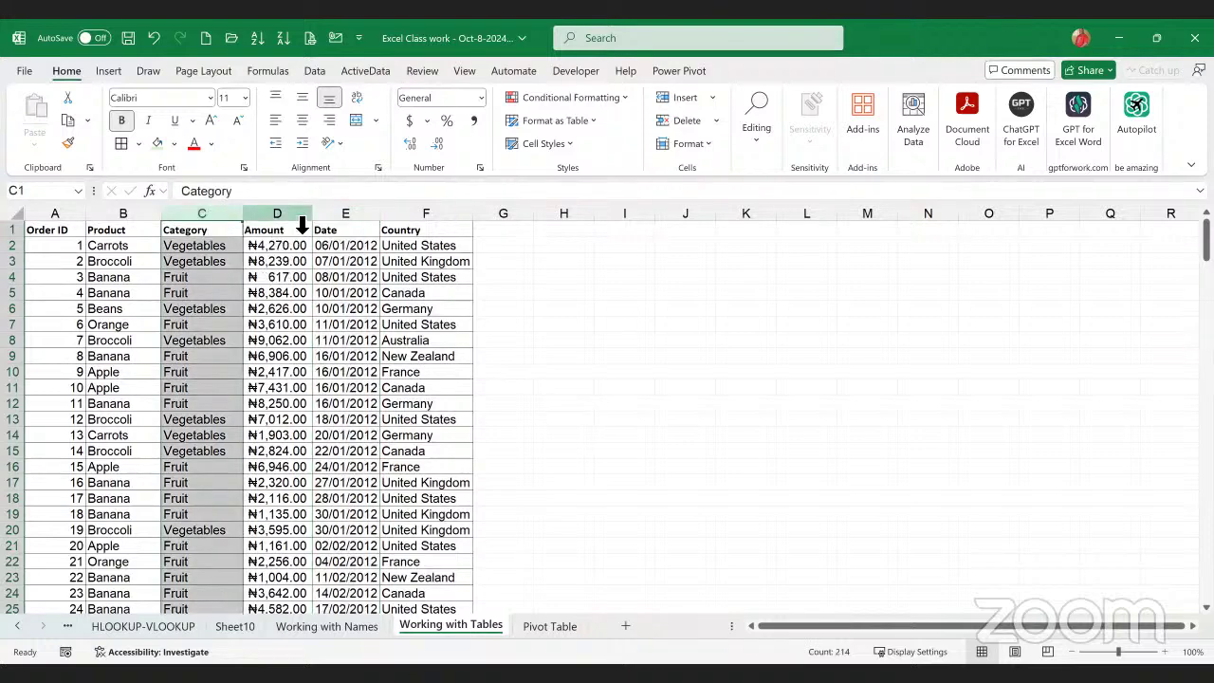
left_click(302, 225)
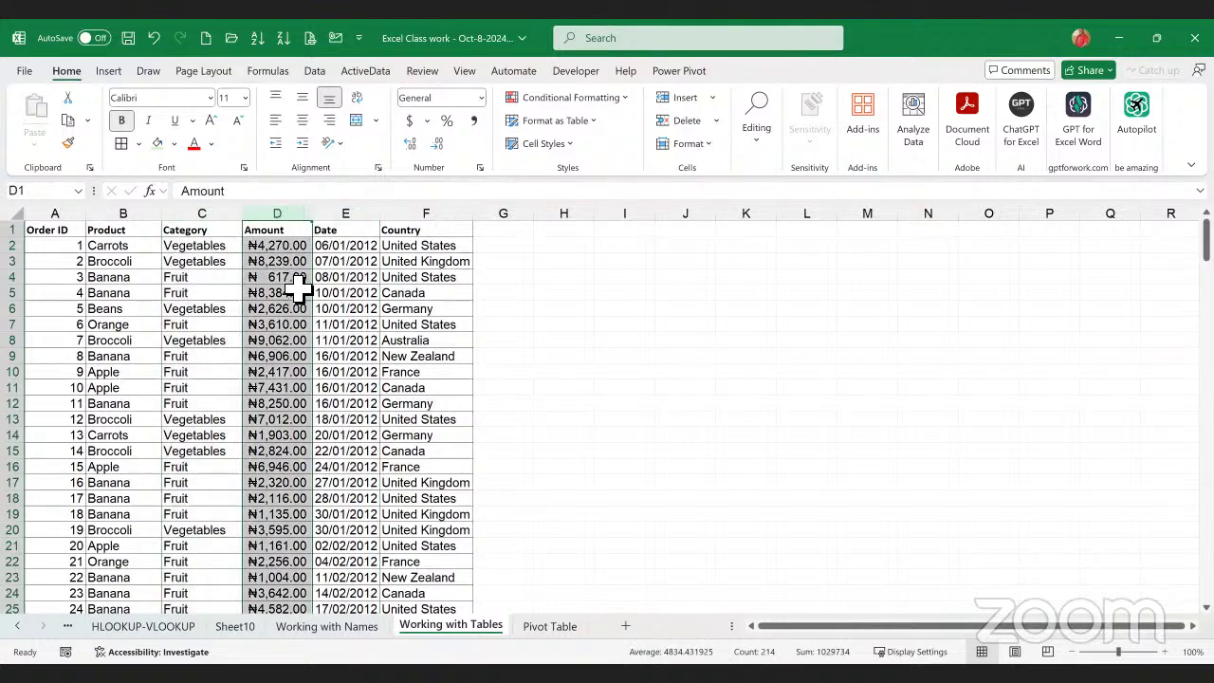
left_click(302, 277)
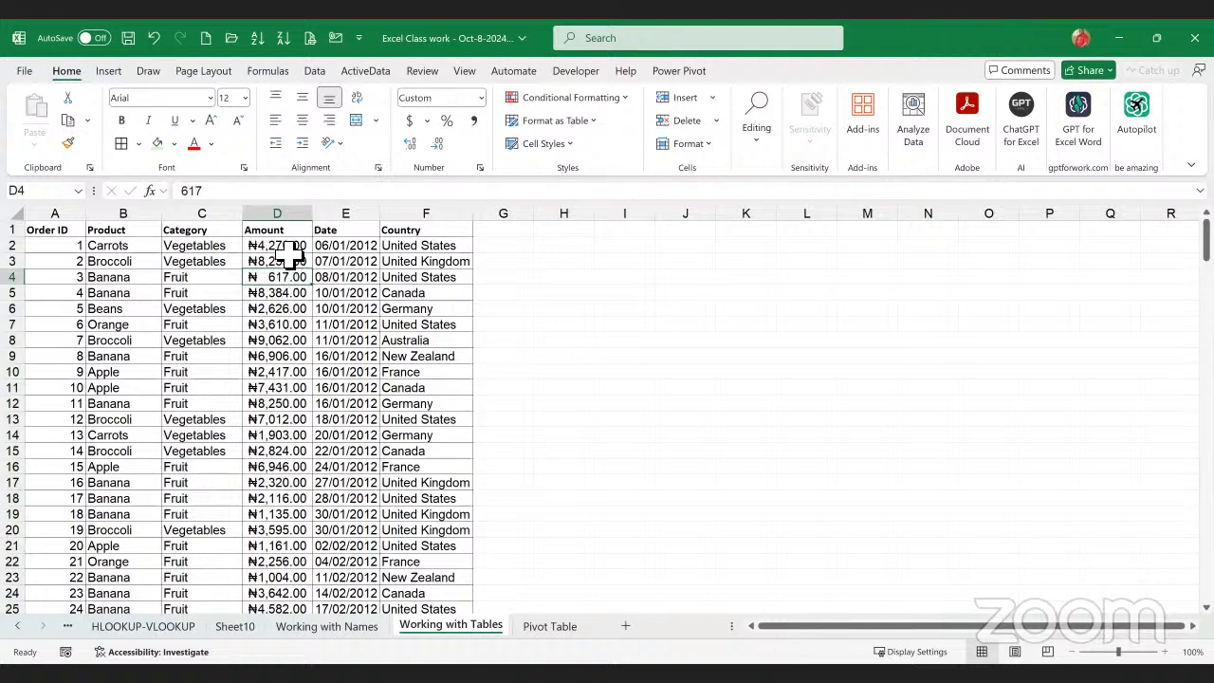
left_click(289, 248)
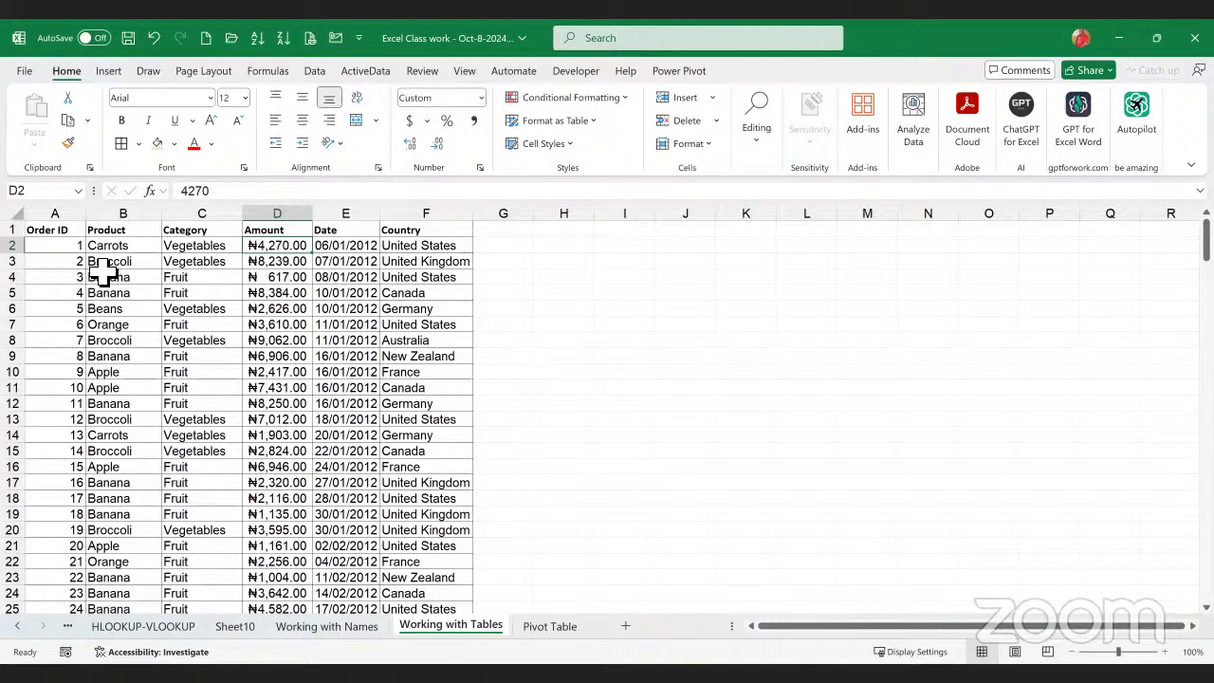
left_click(261, 282)
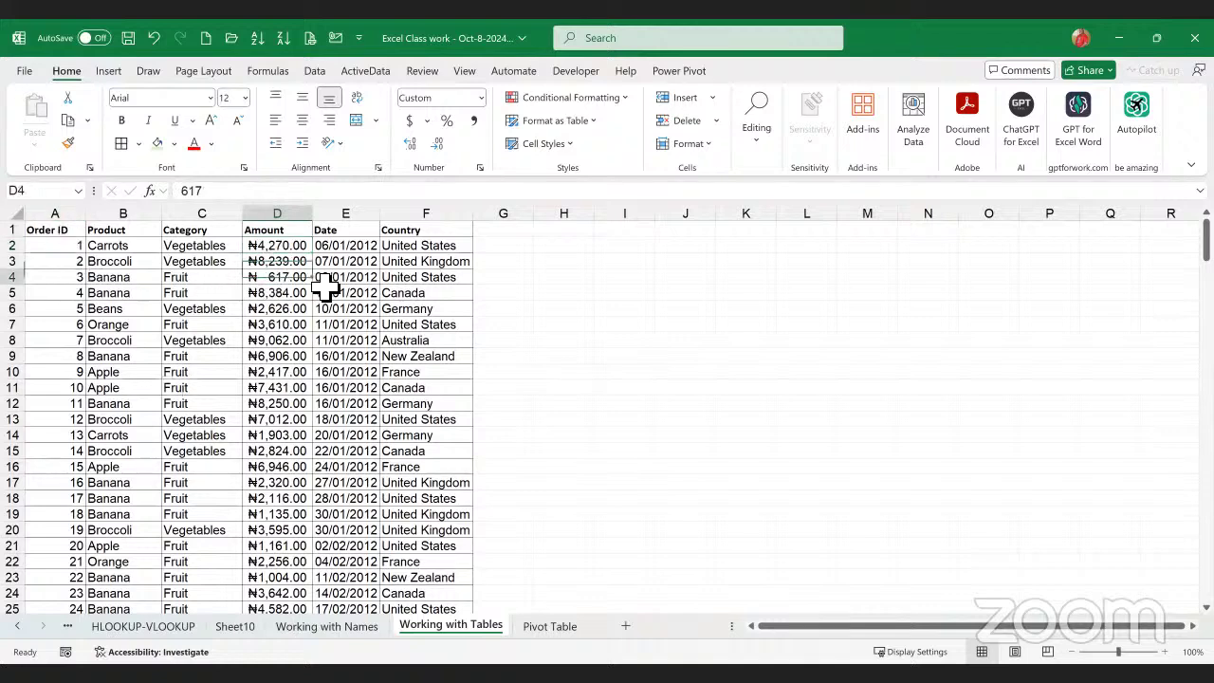
left_click(442, 375)
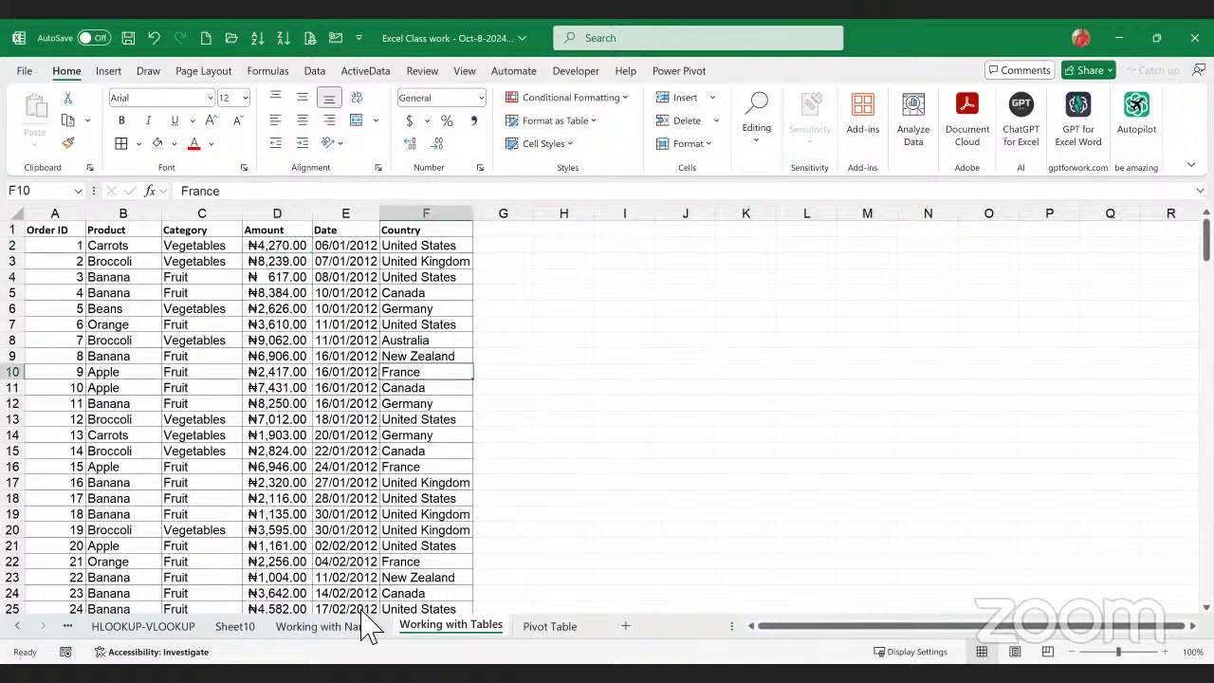
left_click(342, 517)
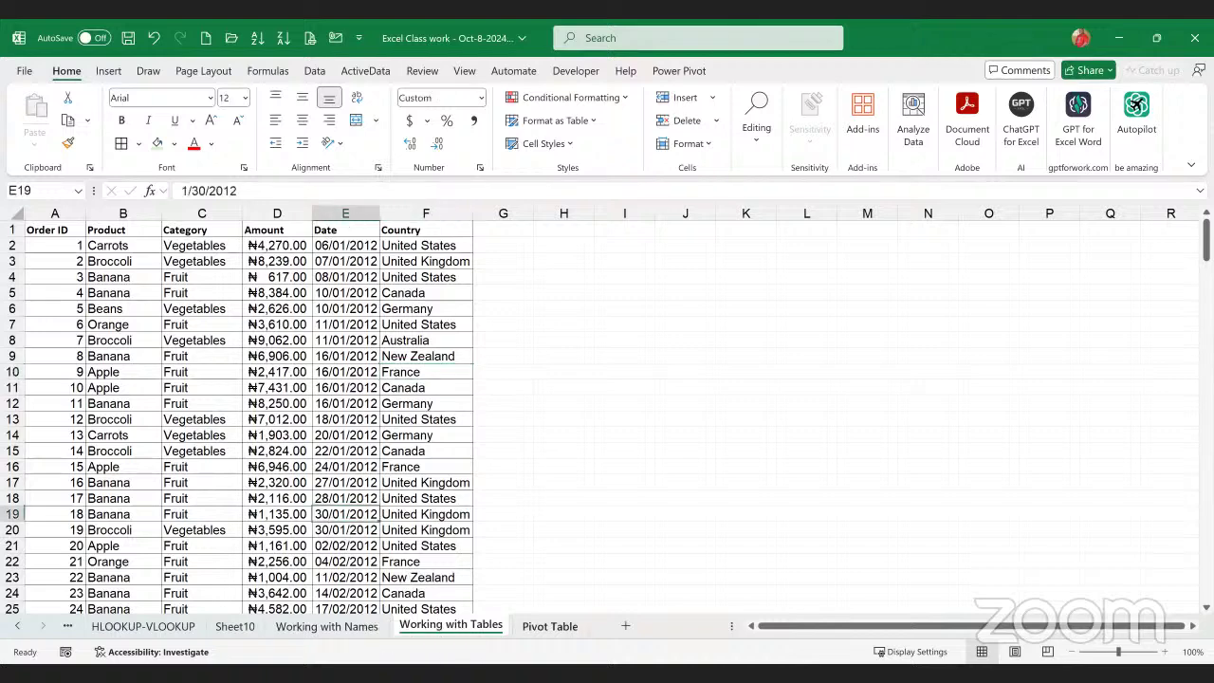
left_click(550, 626)
left_click(450, 625)
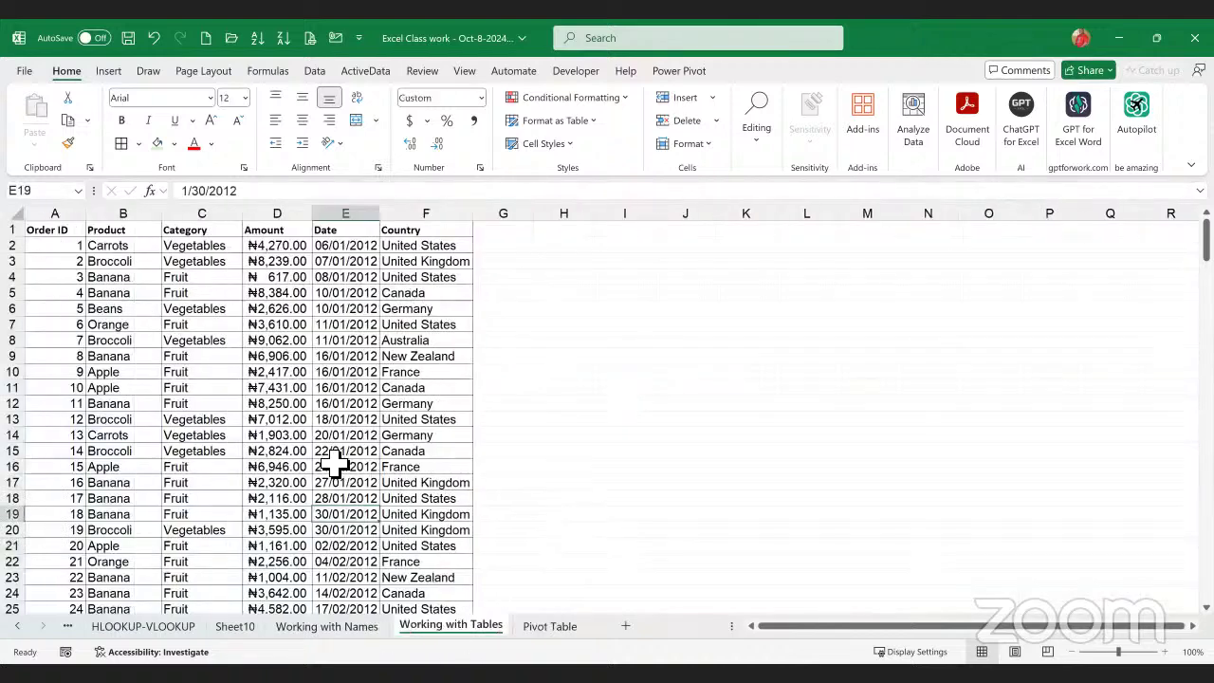
left_click(365, 406)
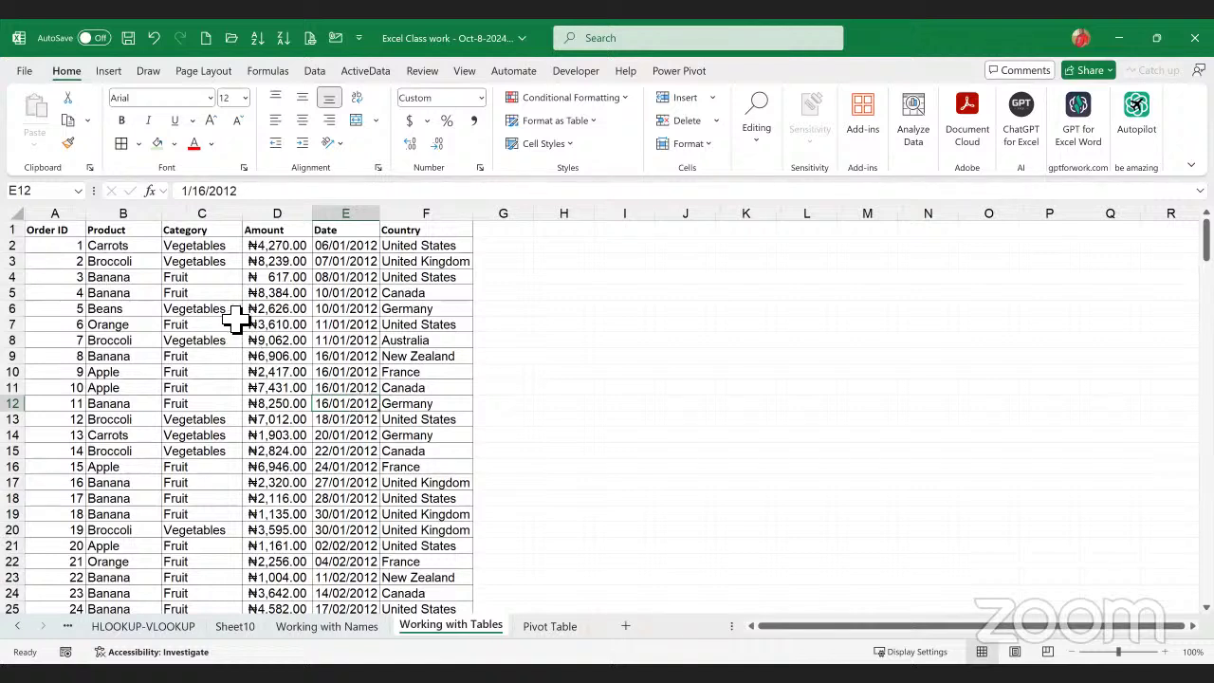
left_click(128, 246)
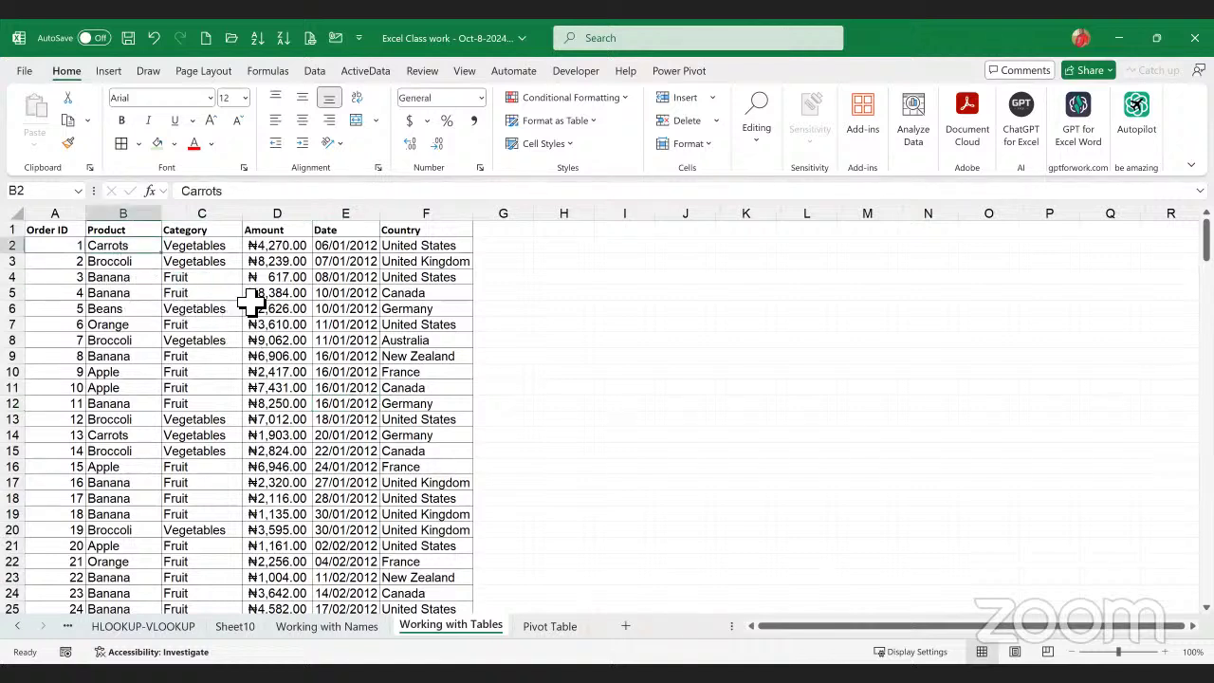
- Check individual entries in the Country, Date and Amount columns of the orders data
left_click(414, 309)
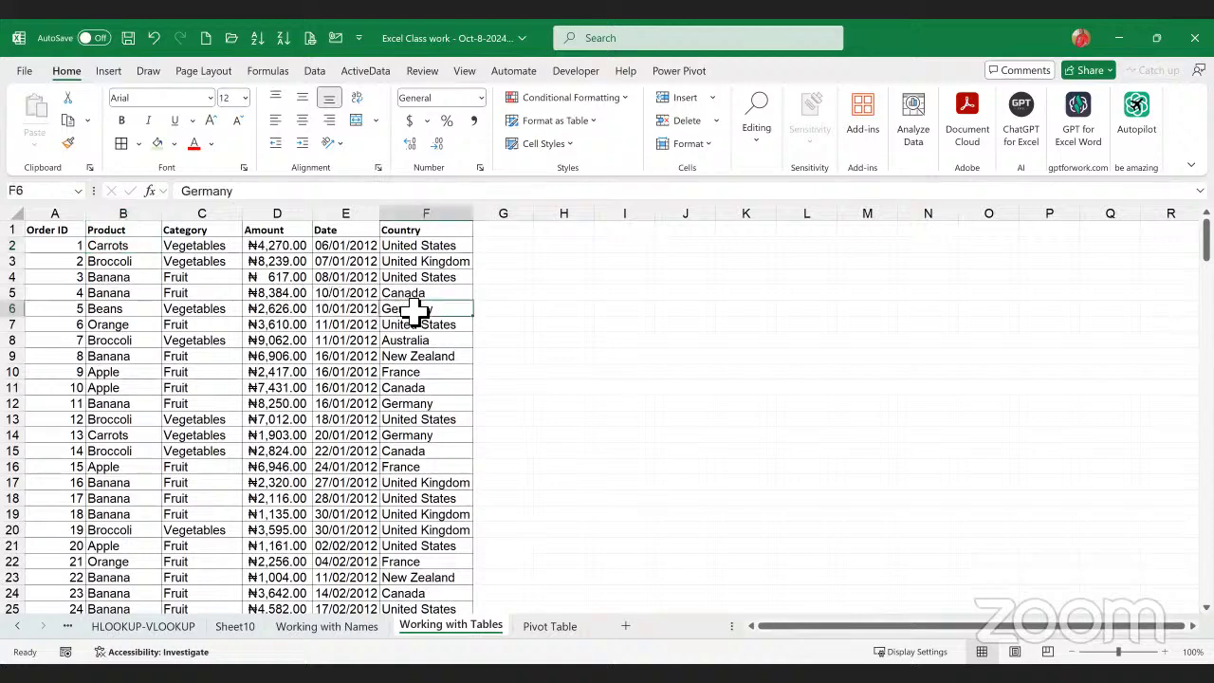
left_click(349, 376)
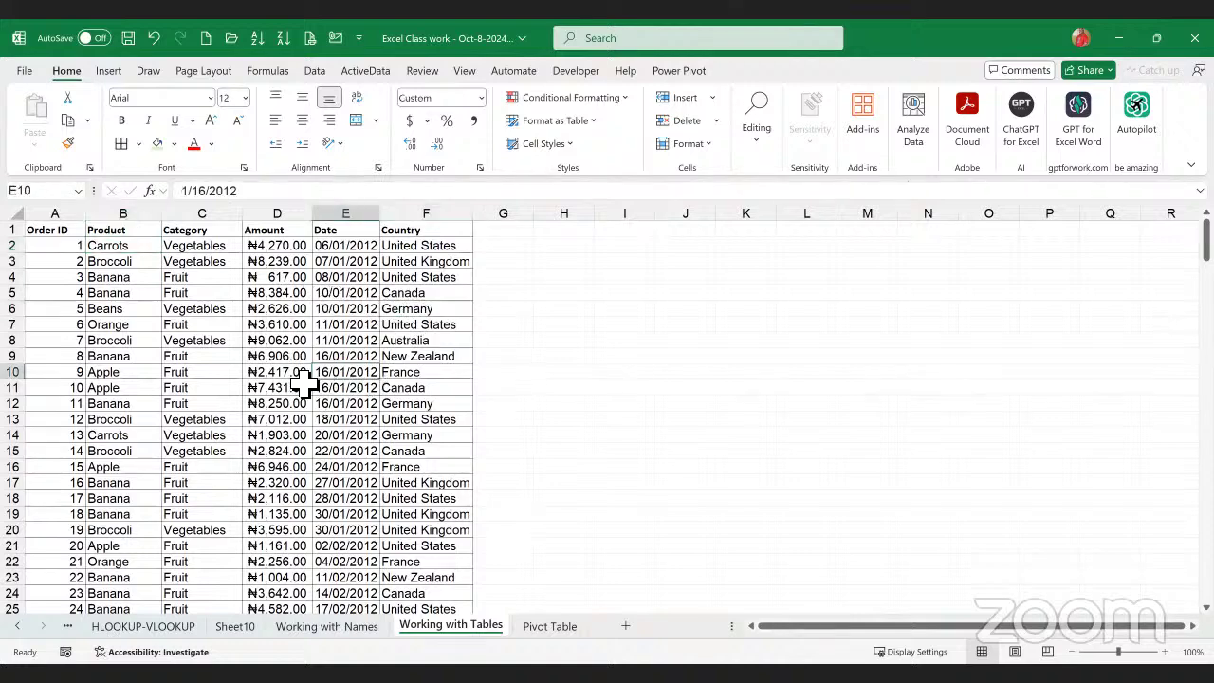
left_click(299, 374)
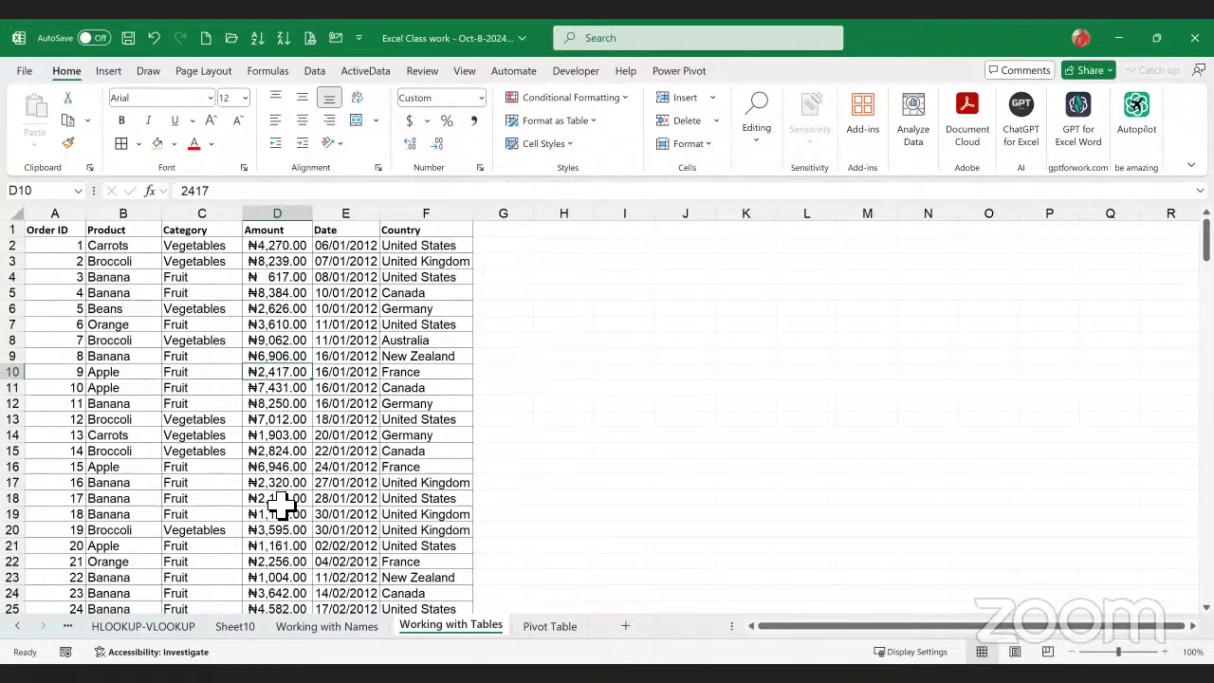
left_click(296, 420)
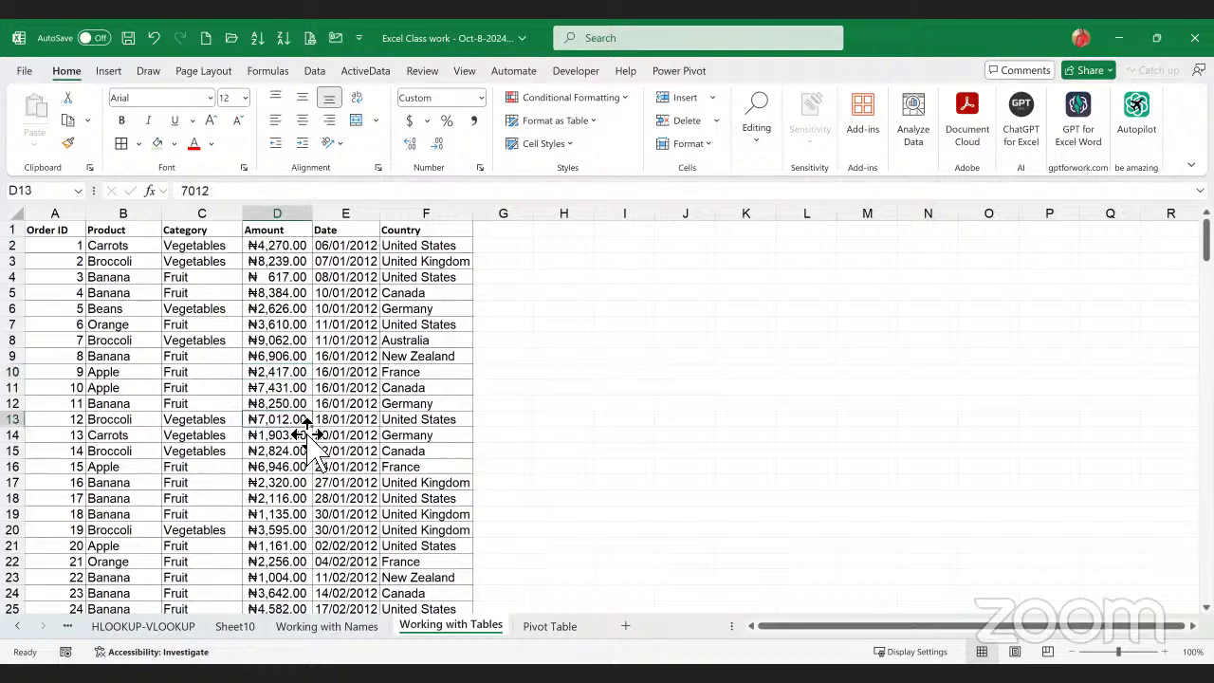
left_click(580, 247)
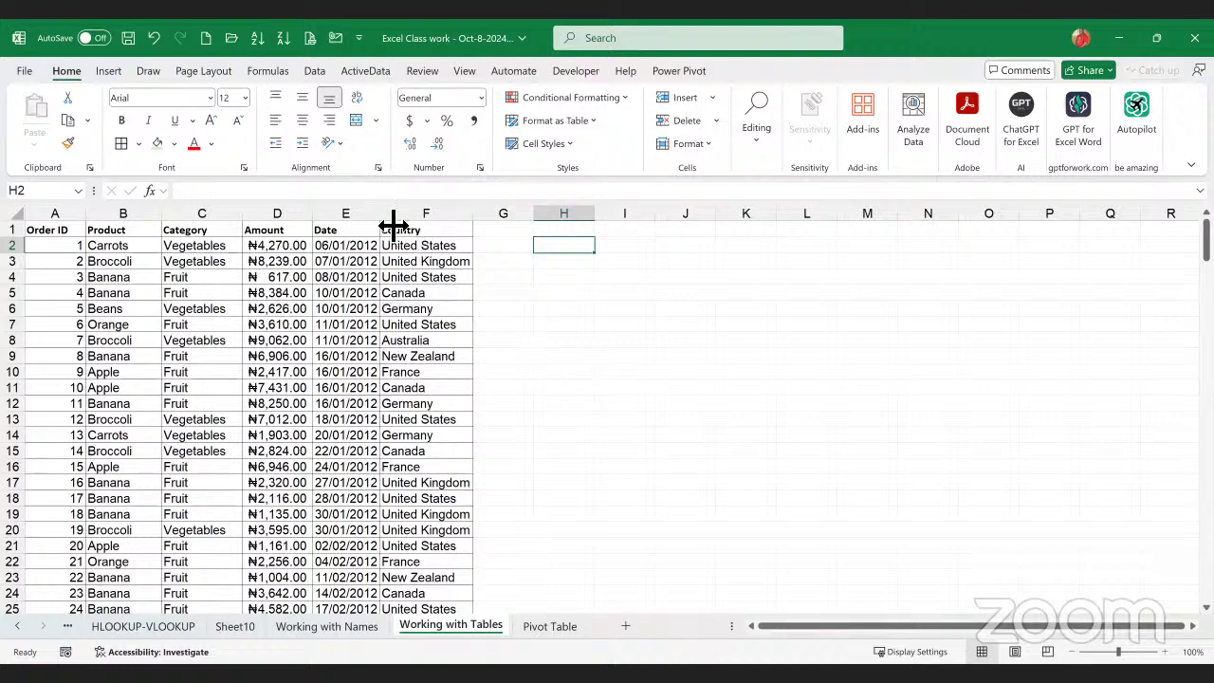
- Widen the Product, Category, Amount and Date columns of the orders data to give their entries more room
left_click_drag(393, 230, 403, 225)
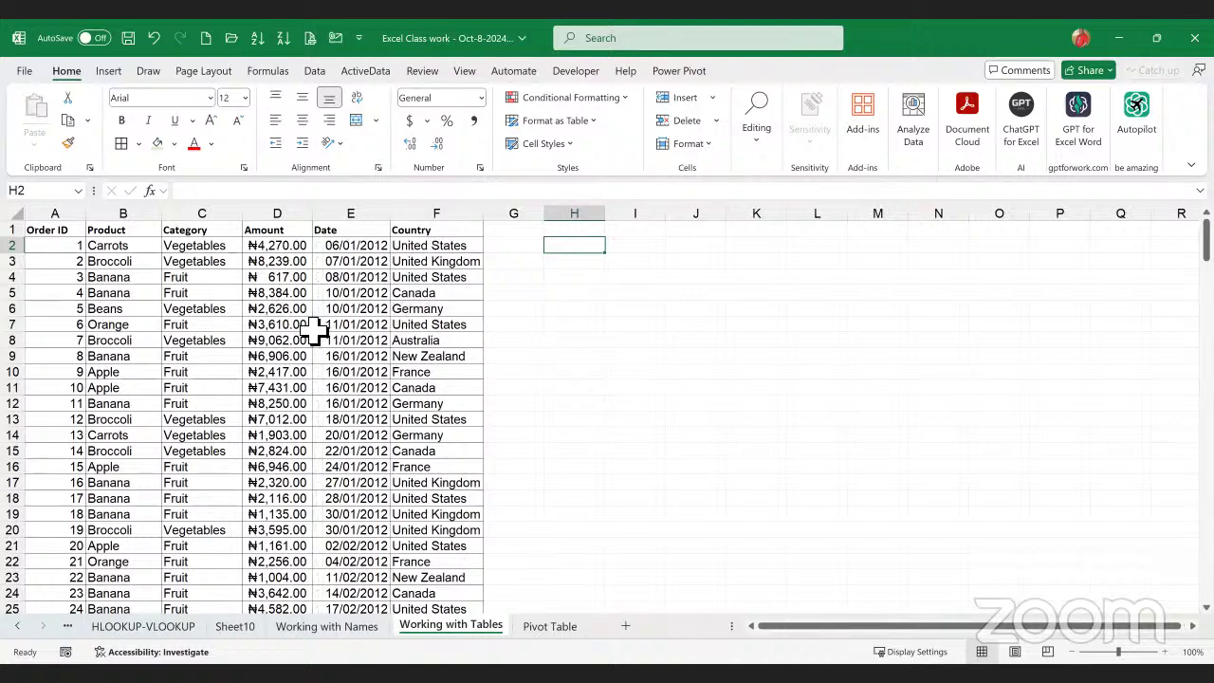
left_click_drag(319, 223, 323, 224)
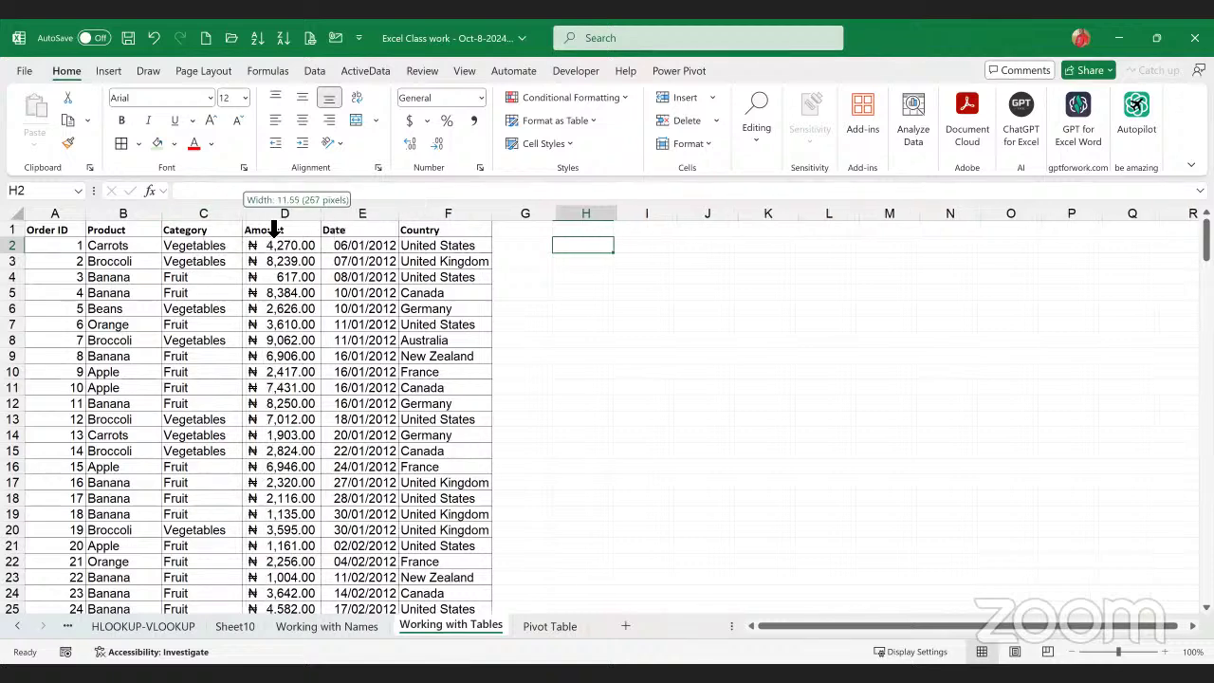
left_click_drag(244, 227, 256, 227)
left_click_drag(163, 228, 173, 224)
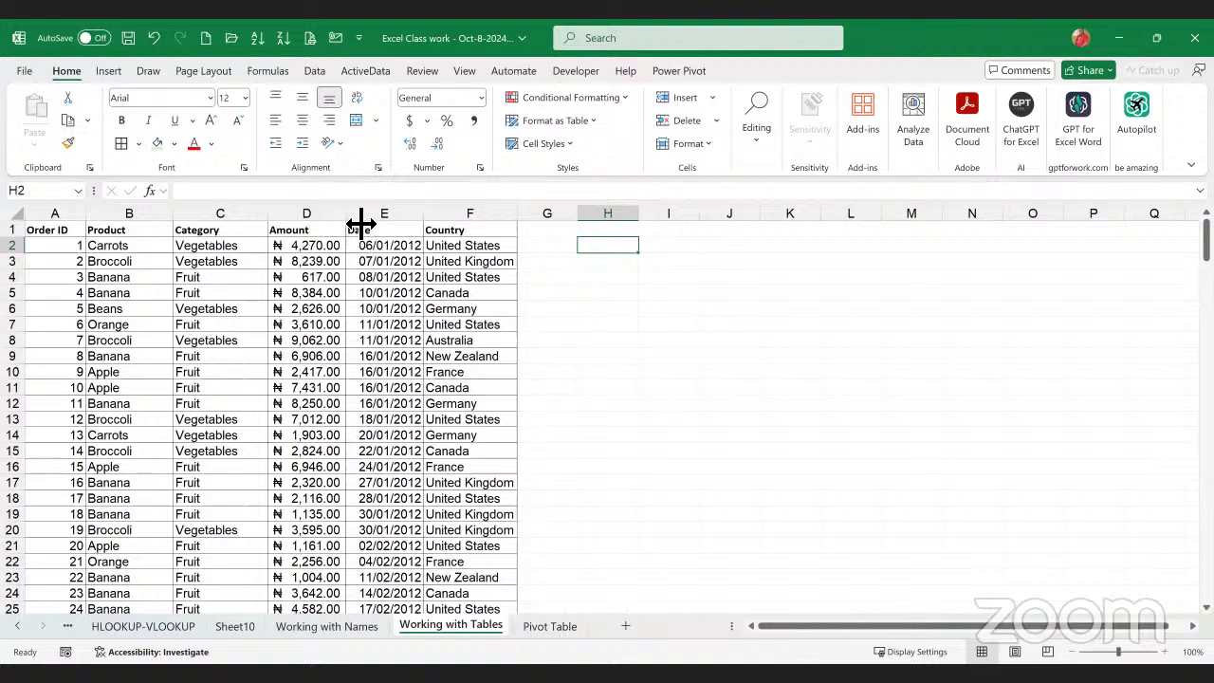
left_click_drag(361, 224, 371, 224)
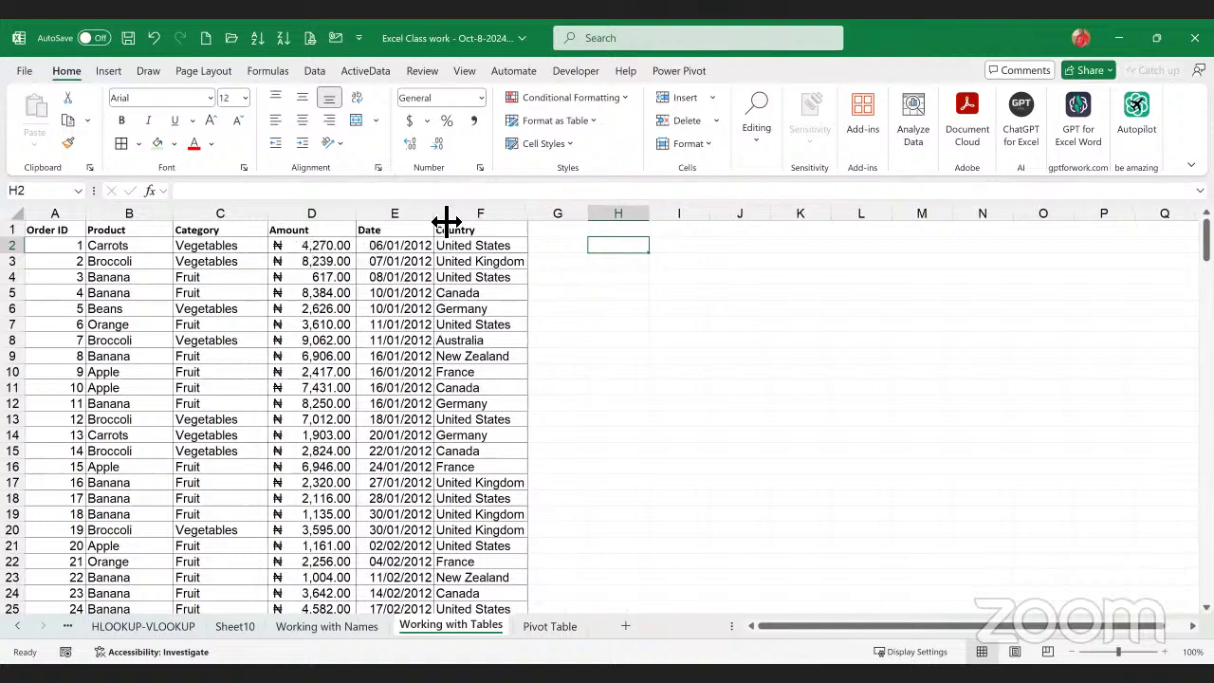
left_click_drag(447, 221, 457, 222)
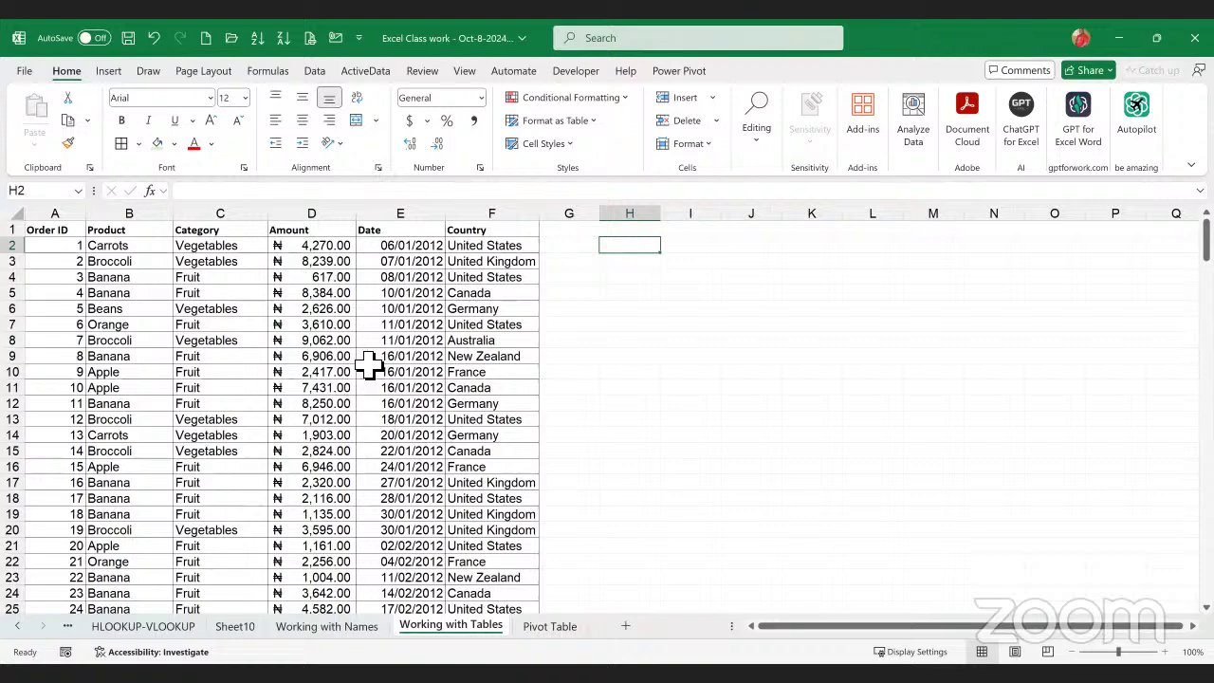
left_click_drag(444, 226, 430, 225)
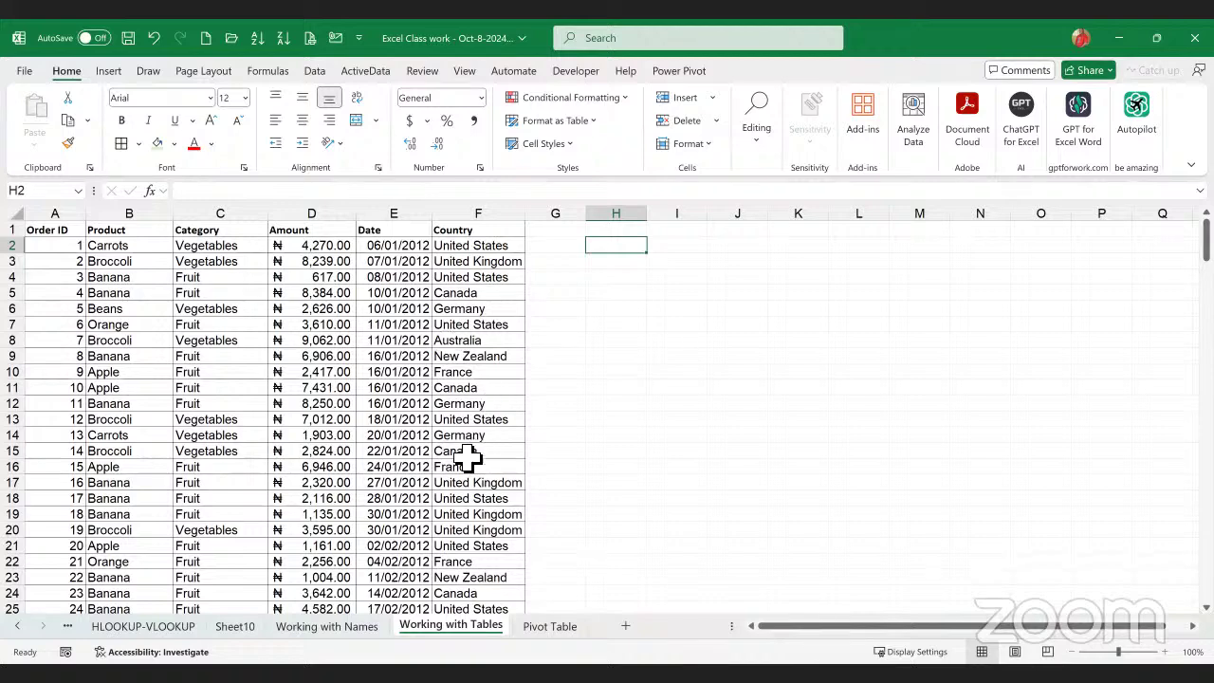
- Examine sample entries in the Country column and an Amount value in the widened orders data
left_click(504, 423)
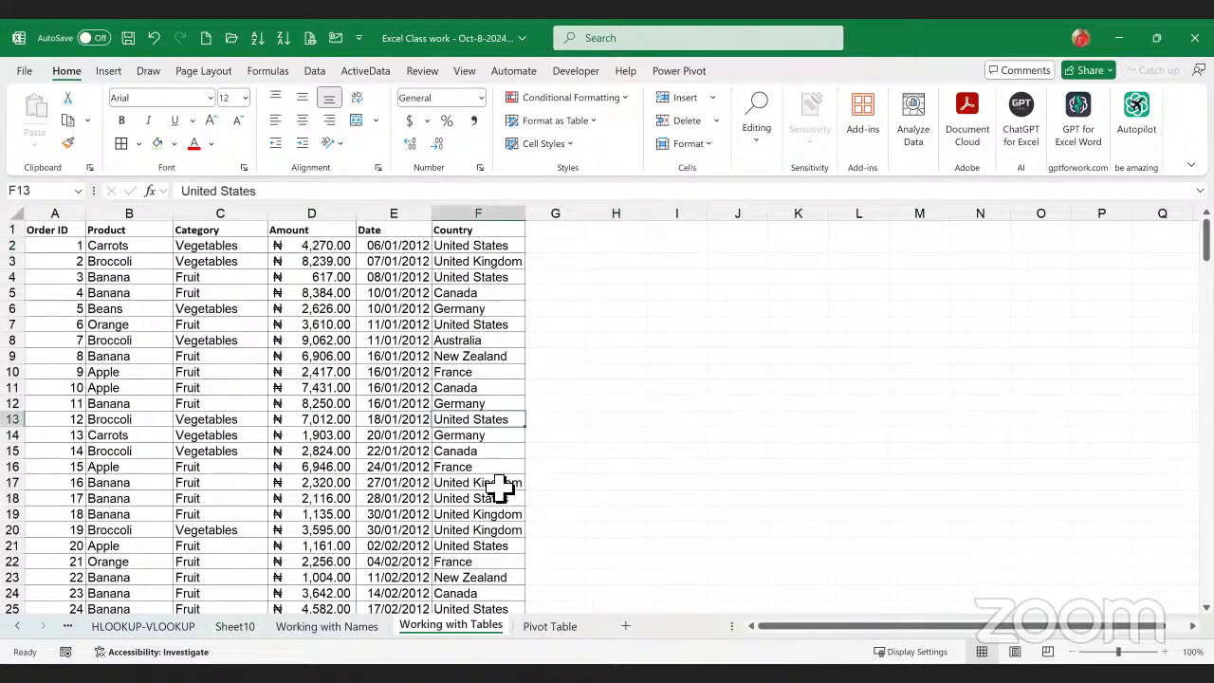
left_click(508, 567)
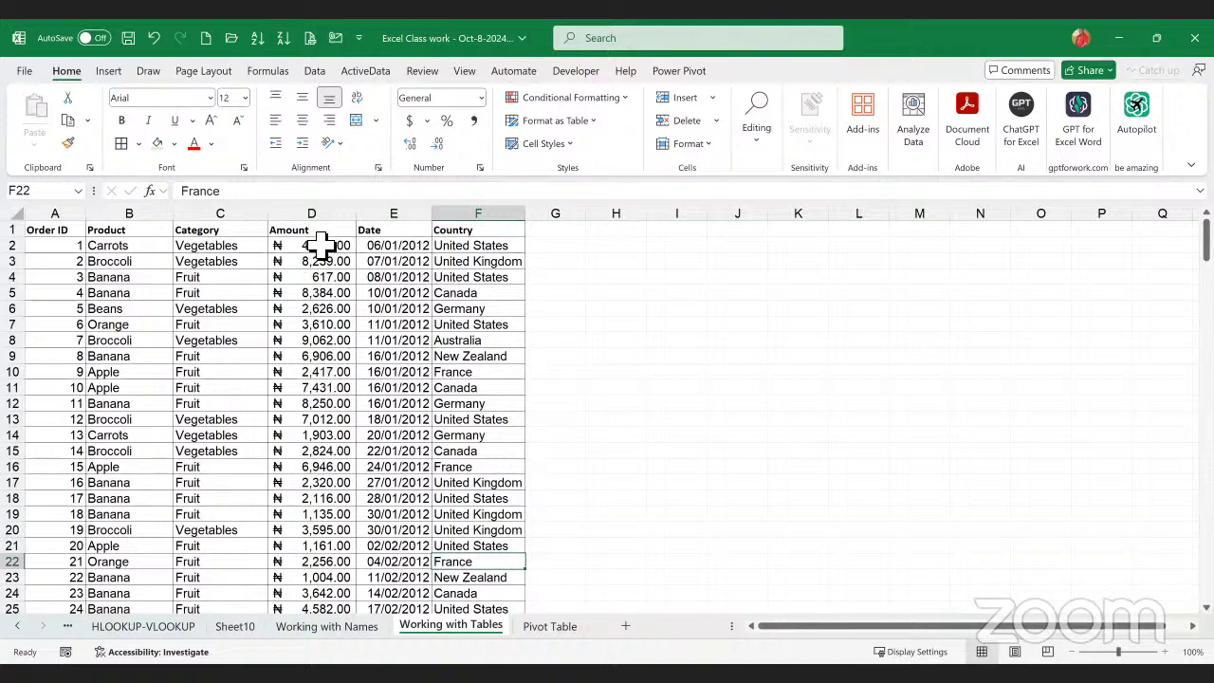
left_click(339, 339)
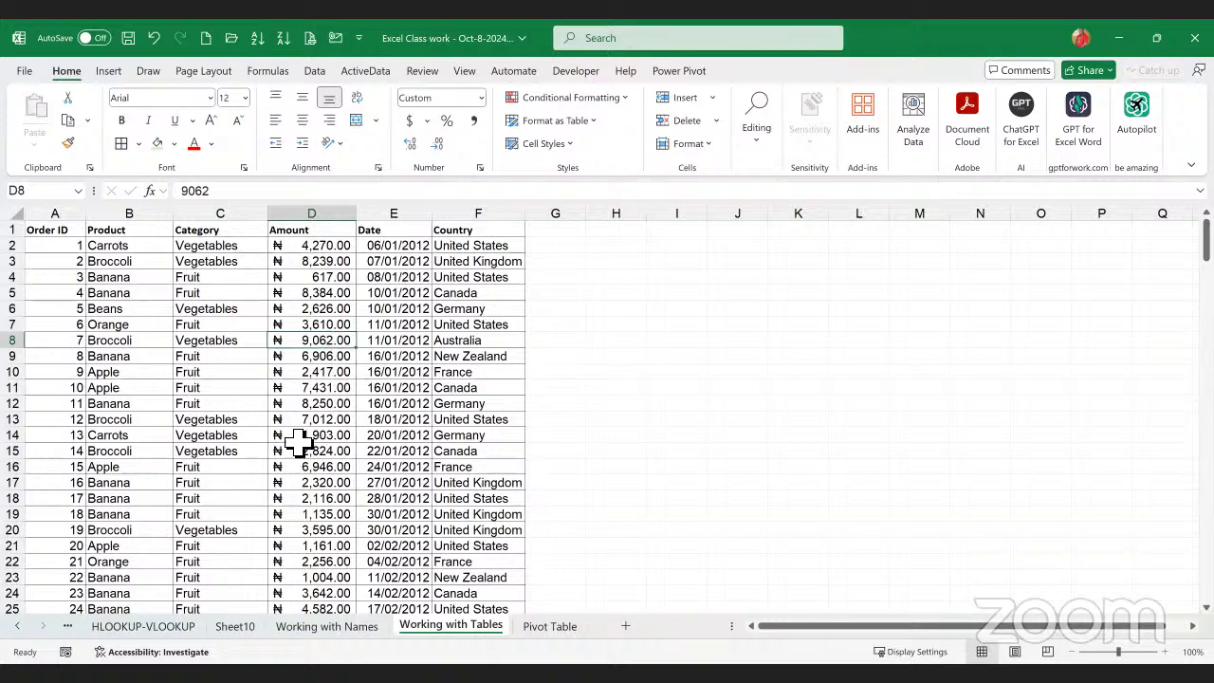
- Go through the order dates in the Date column one by one, from the first January entries into February
left_click(406, 376)
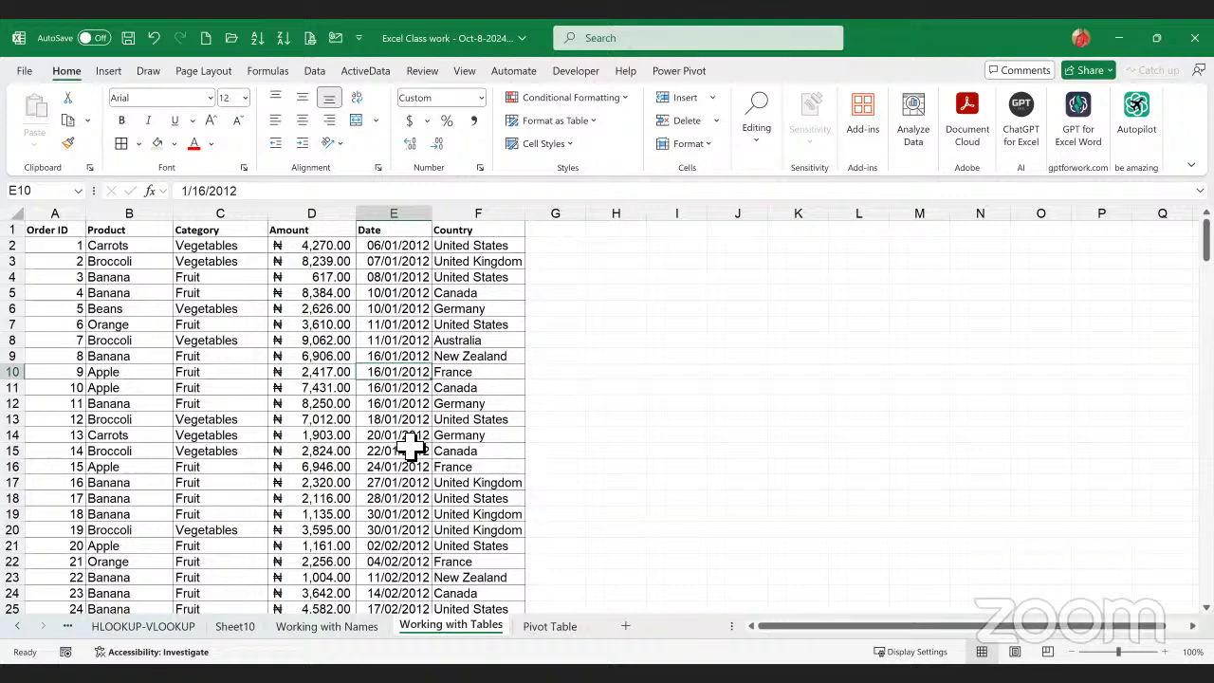
left_click(414, 436)
left_click(399, 387)
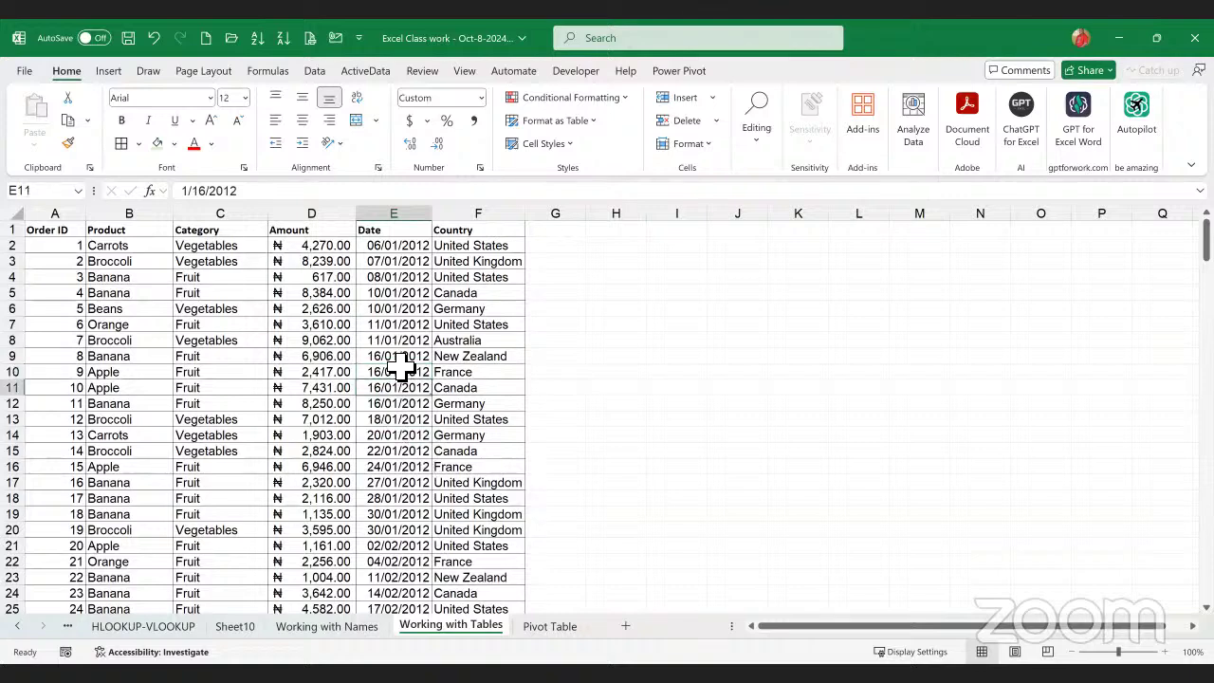
left_click(410, 248)
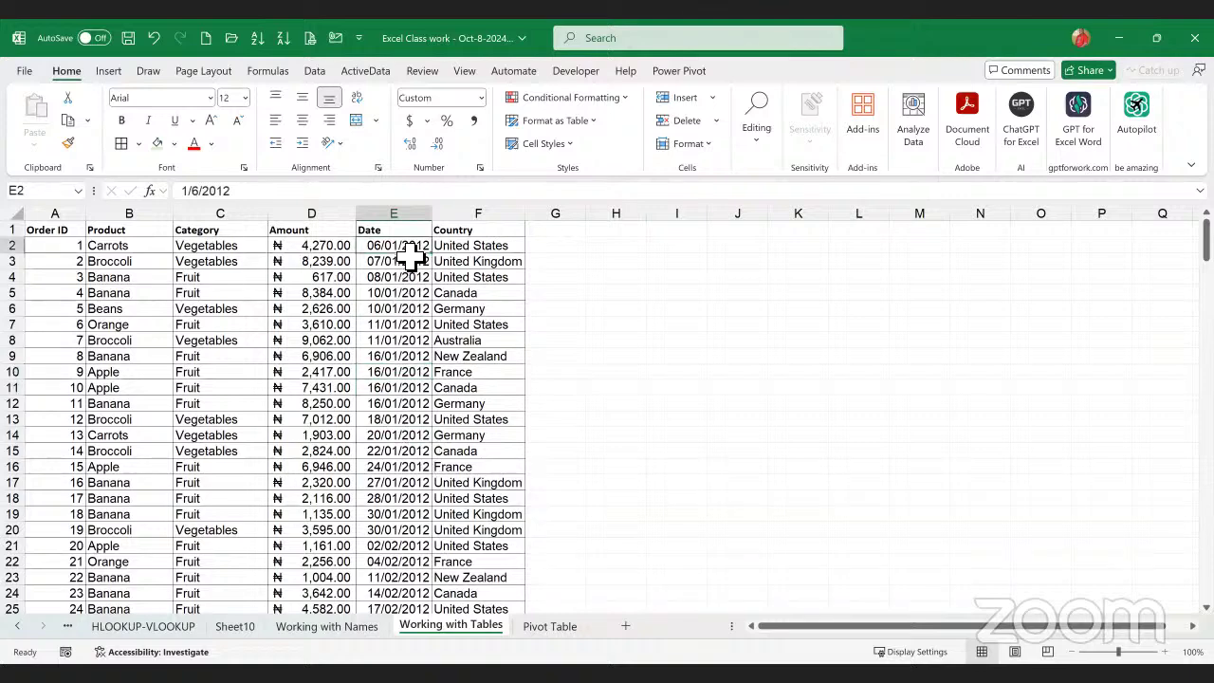
left_click(414, 271)
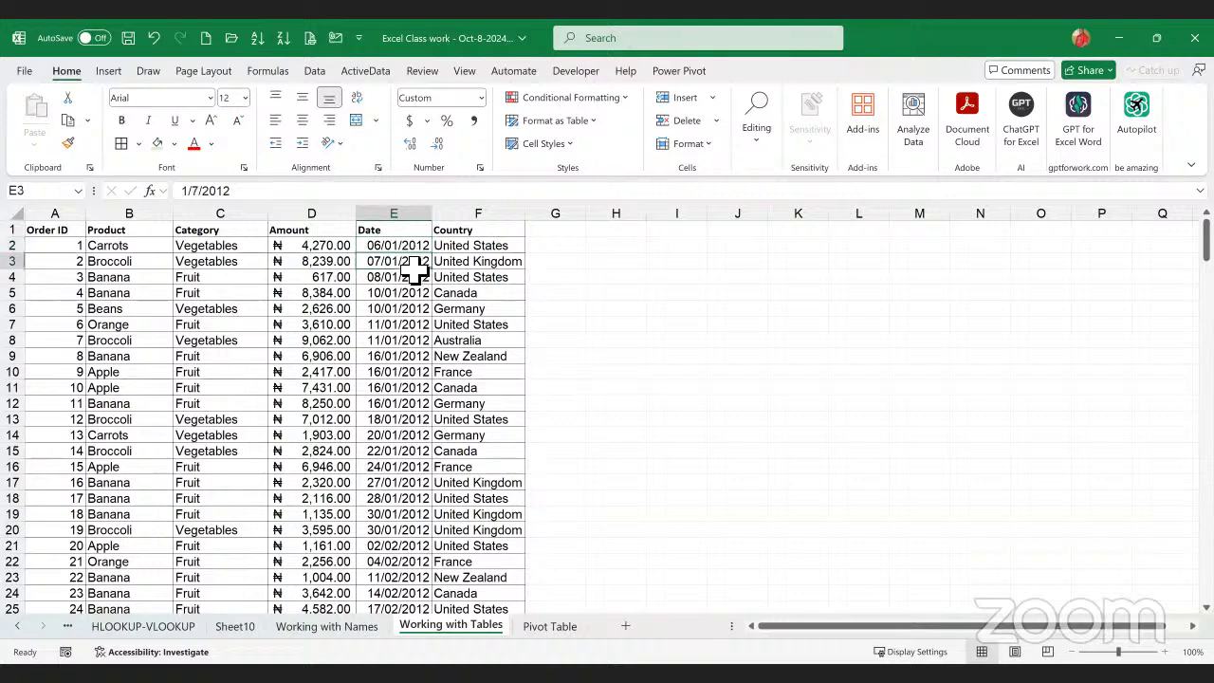
left_click(419, 279)
left_click(423, 296)
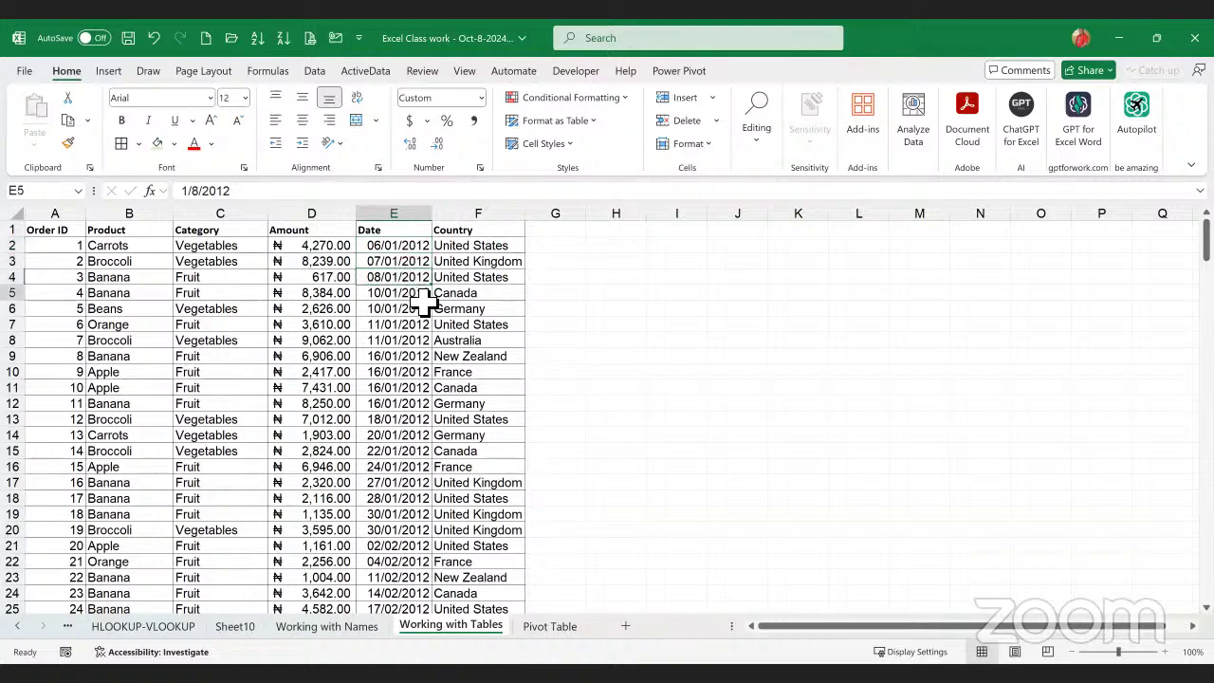
left_click(424, 311)
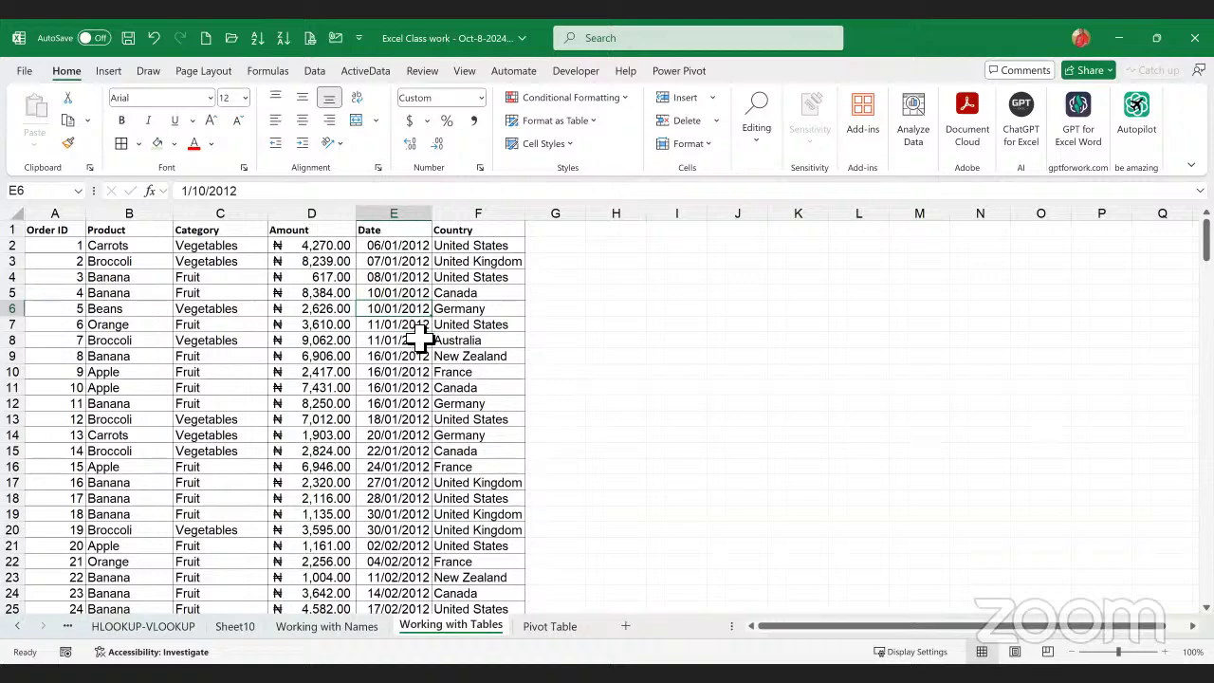
left_click(418, 326)
left_click(420, 342)
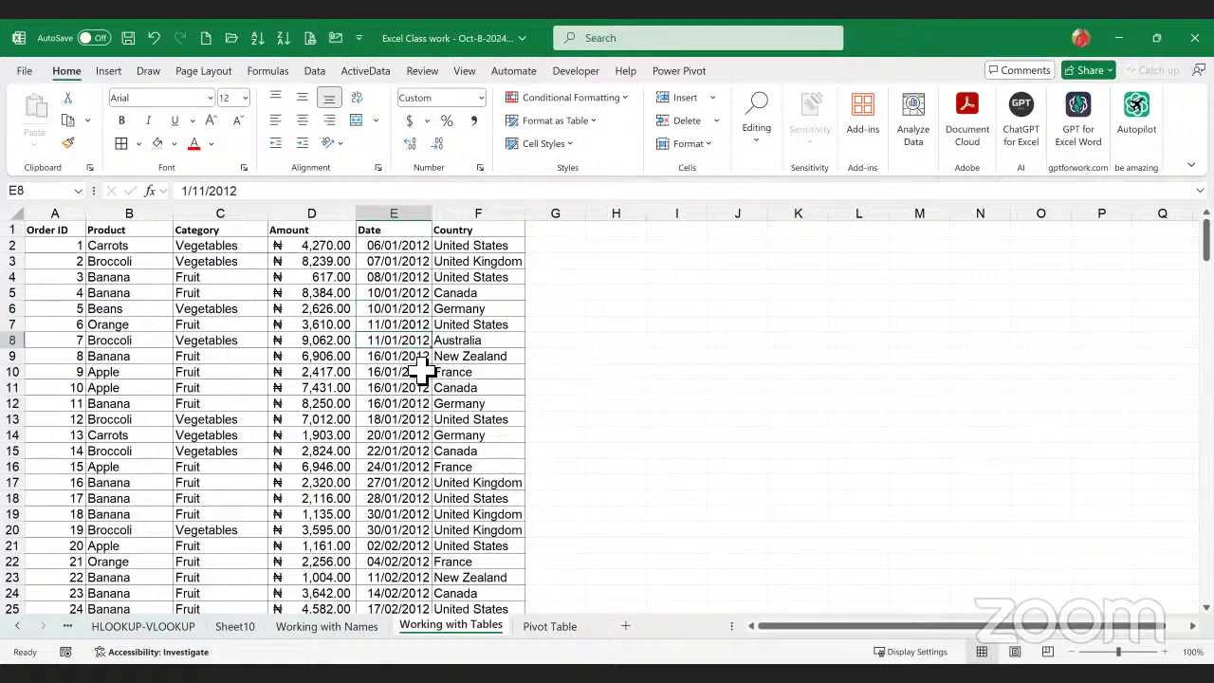
left_click(420, 359)
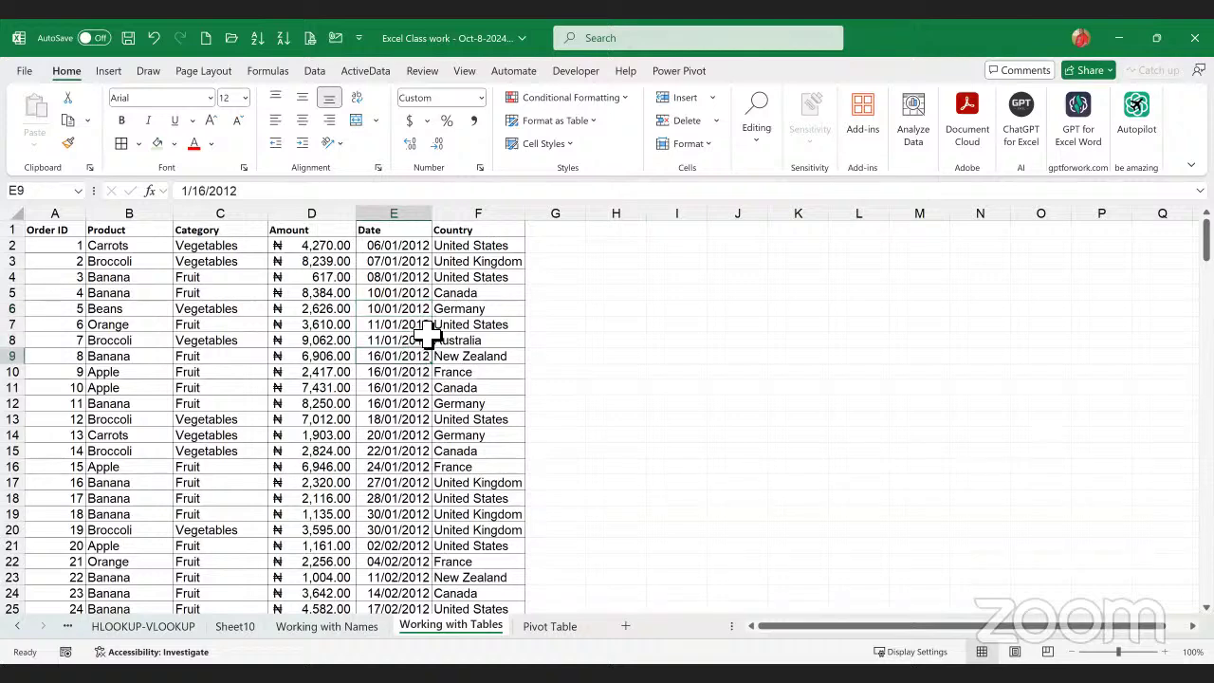
left_click(424, 325)
left_click(424, 309)
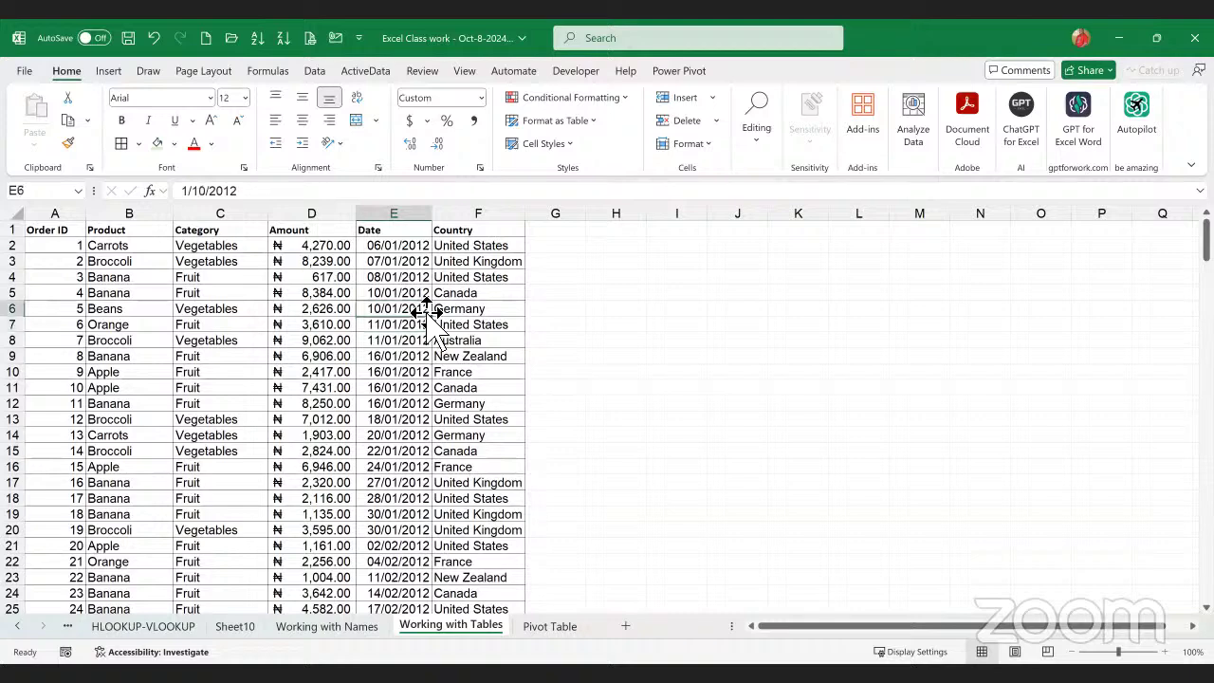
left_click(415, 249)
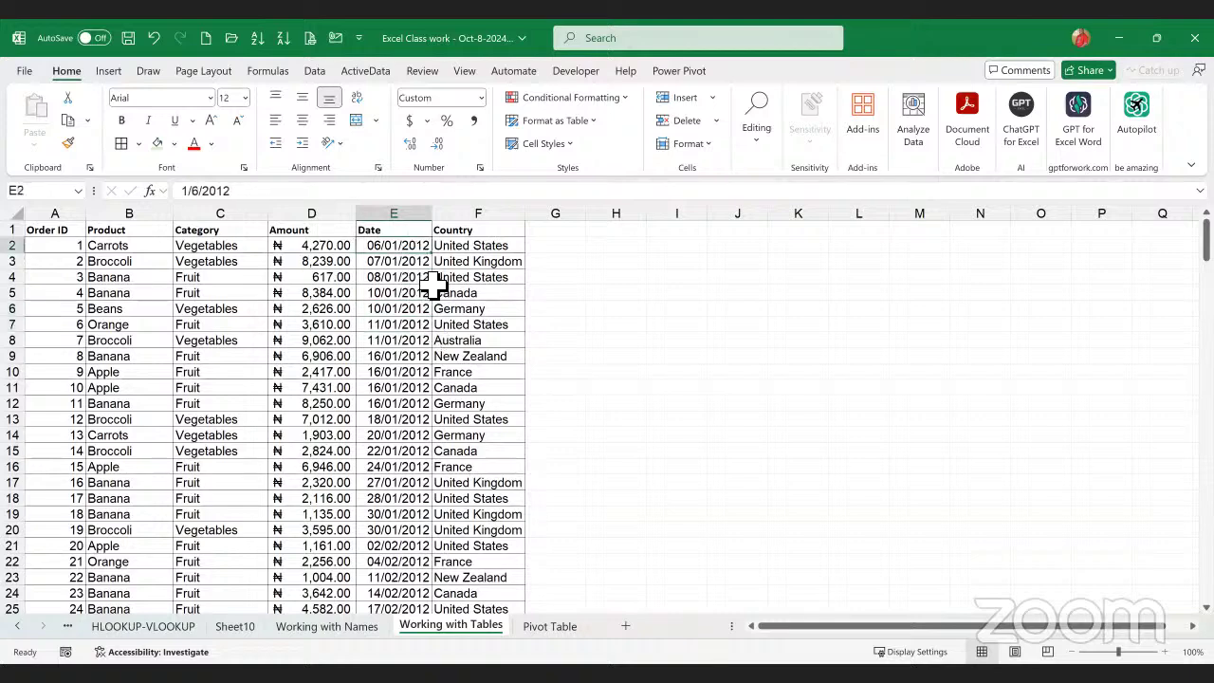
left_click(442, 264)
left_click(420, 247)
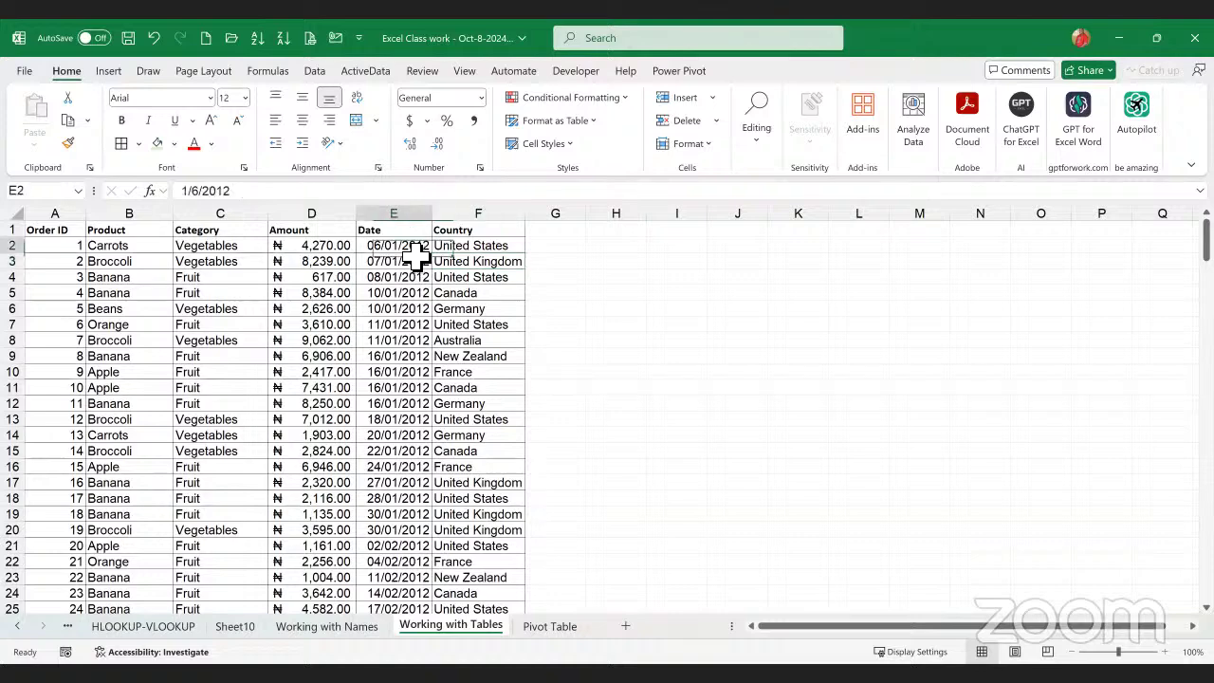
left_click(424, 263)
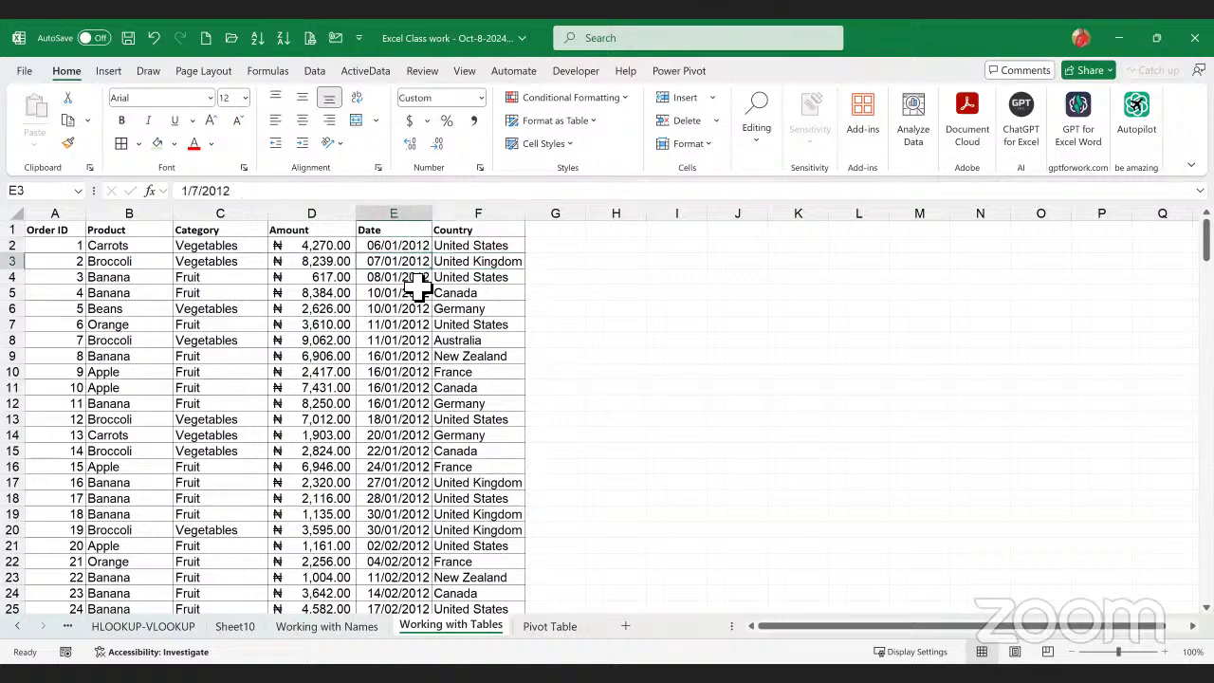
left_click(424, 277)
left_click(432, 501)
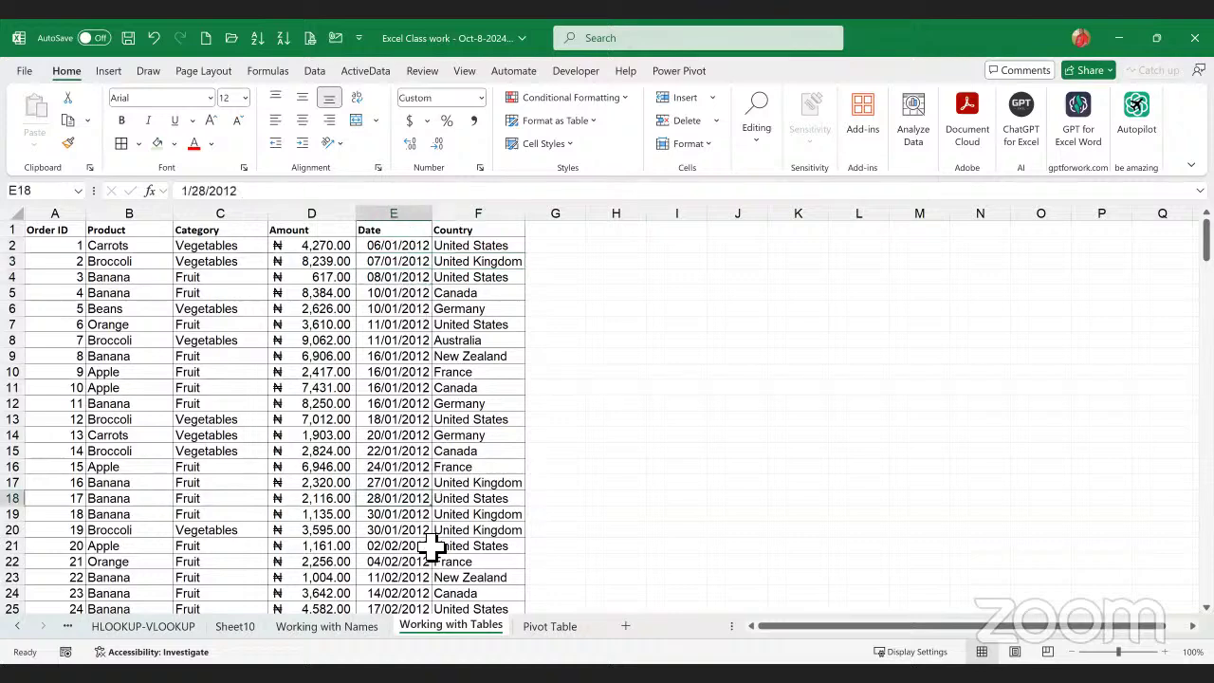
left_click(431, 549)
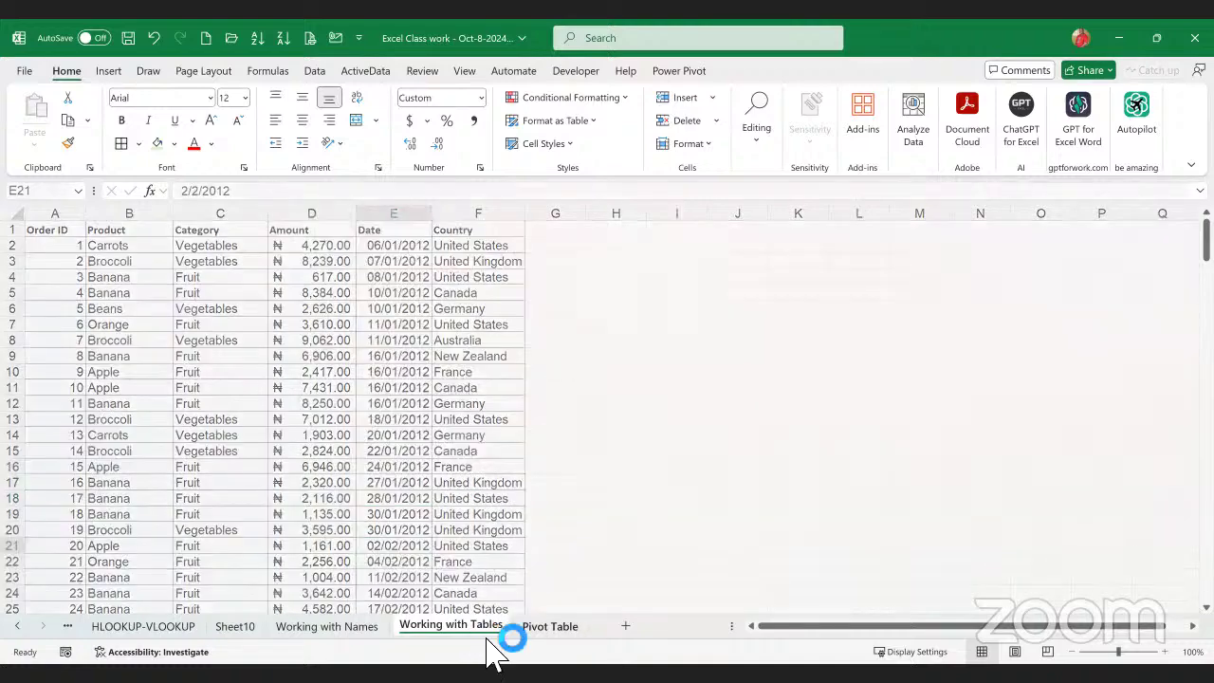
- View the orders data on the Pivot Table sheet and return to the Working with Tables sheet
left_click(552, 626)
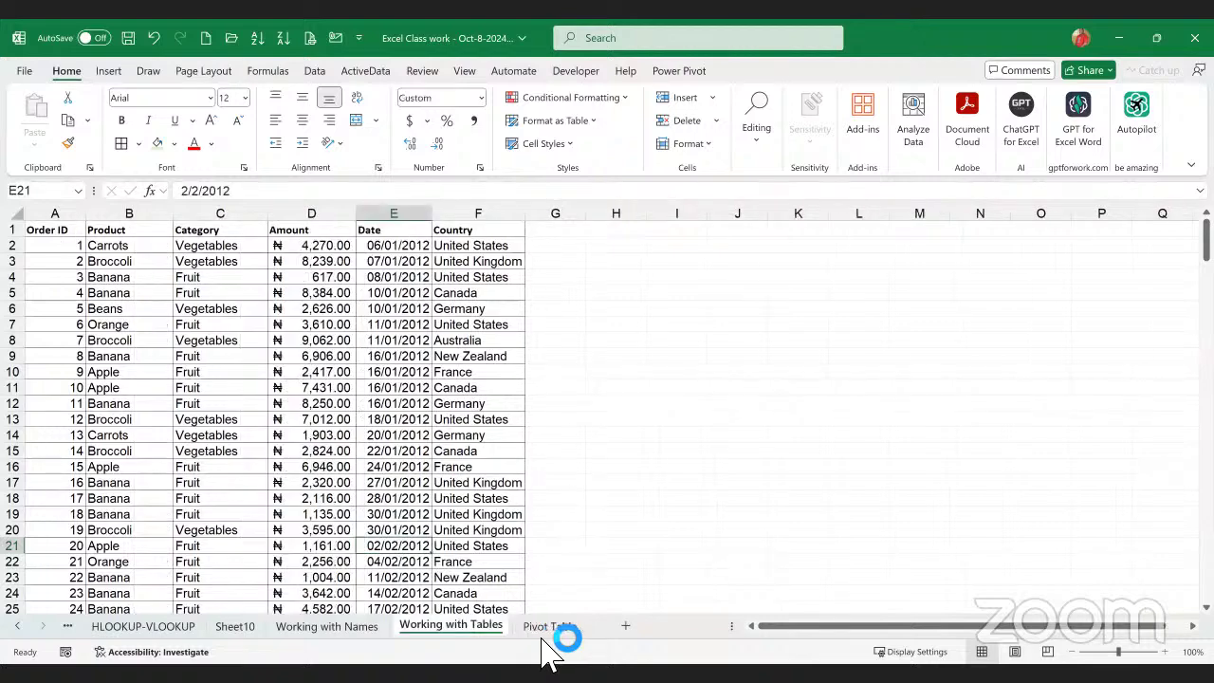
left_click(451, 626)
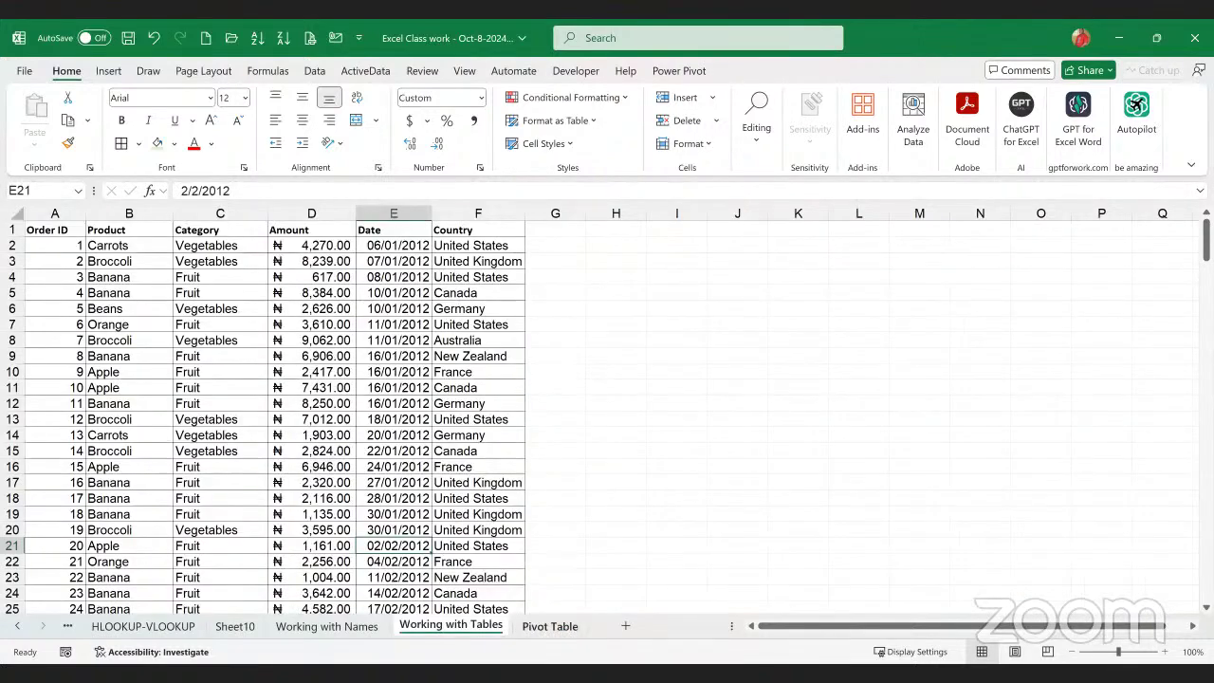
left_click(550, 626)
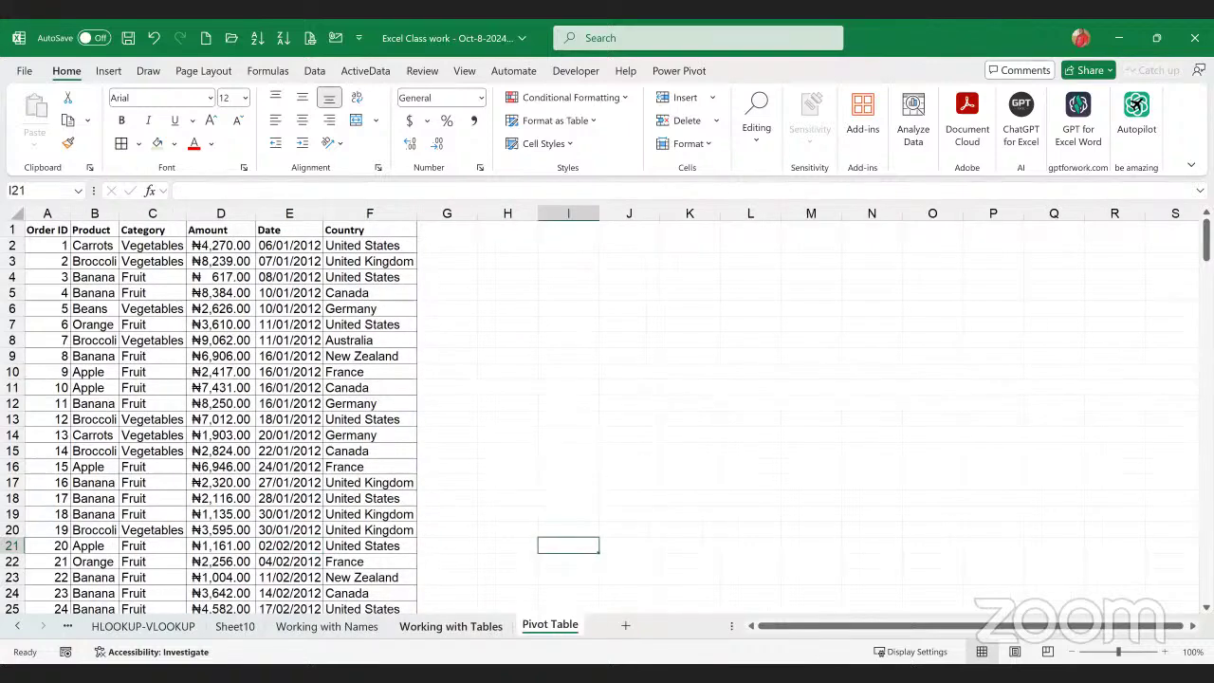
left_click(450, 626)
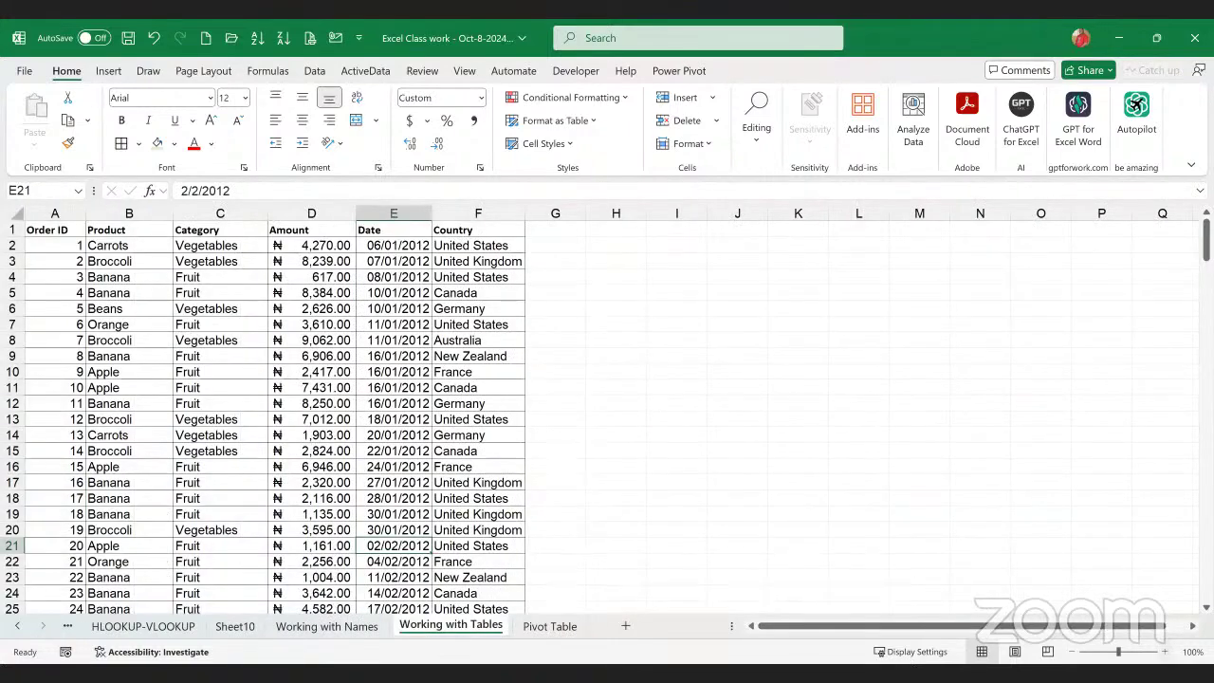
- Select the Order ID header in cell A1 of the Working with Tables sheet
scroll(353, 380, "up", 1, "ctrl")
scroll(352, 379, "up", 2, "ctrl")
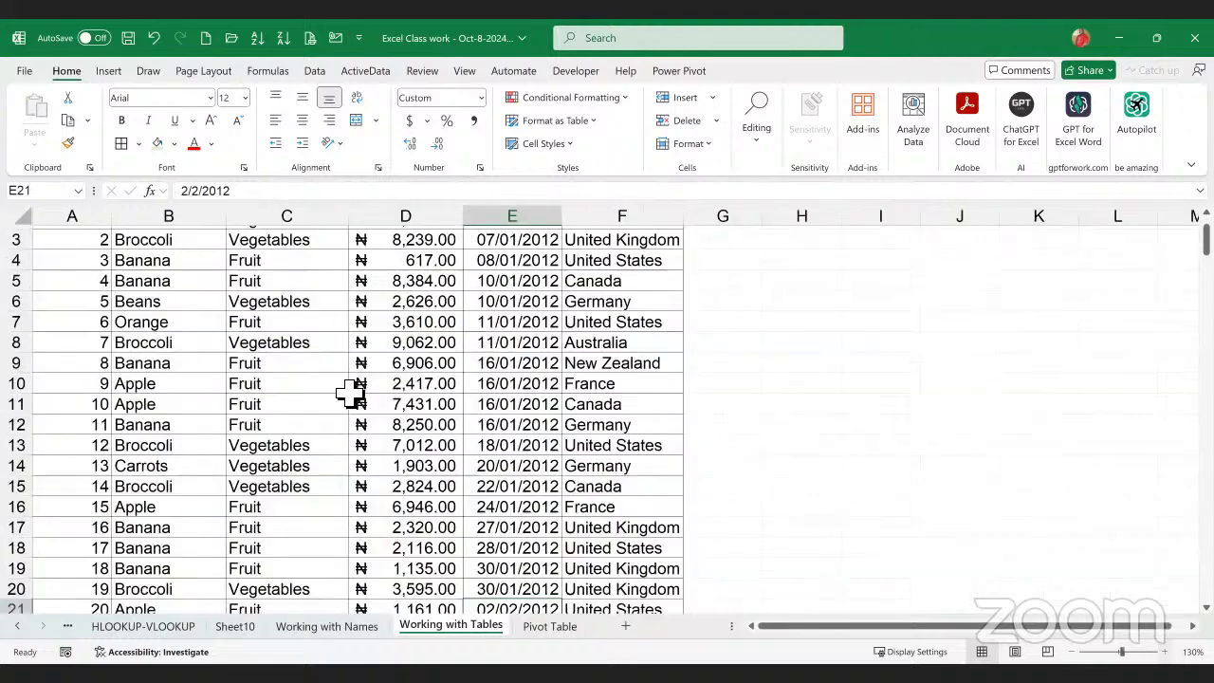
scroll(318, 384, "up", 1)
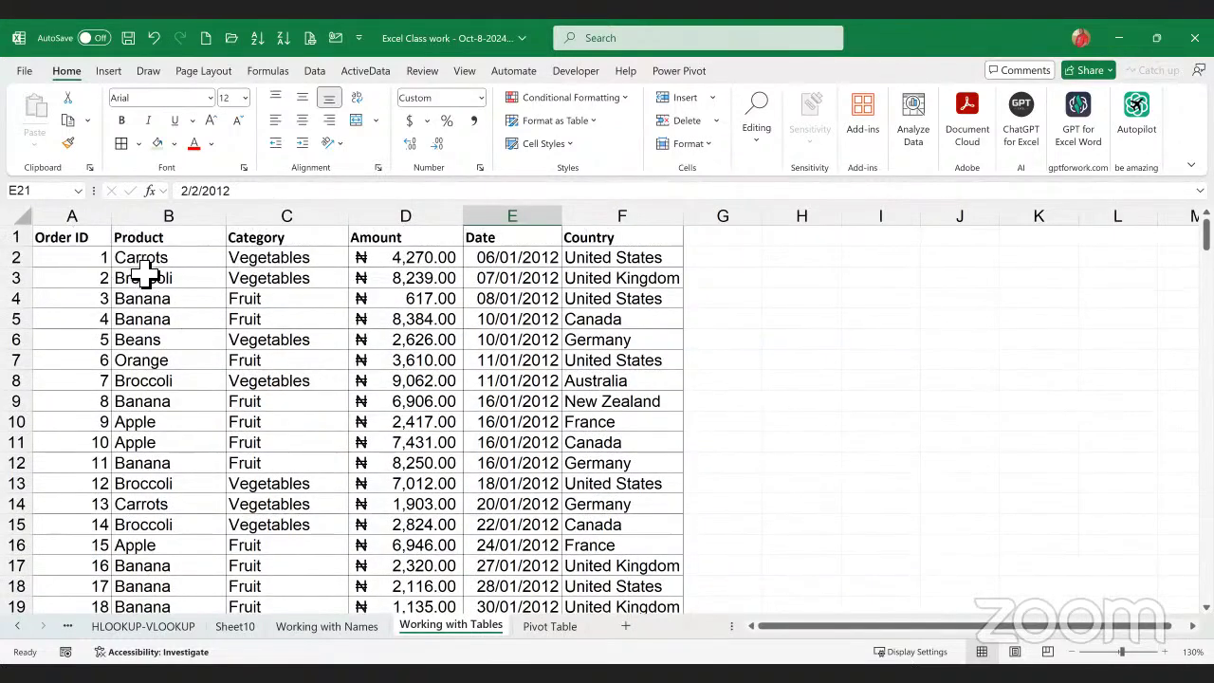
left_click(73, 243)
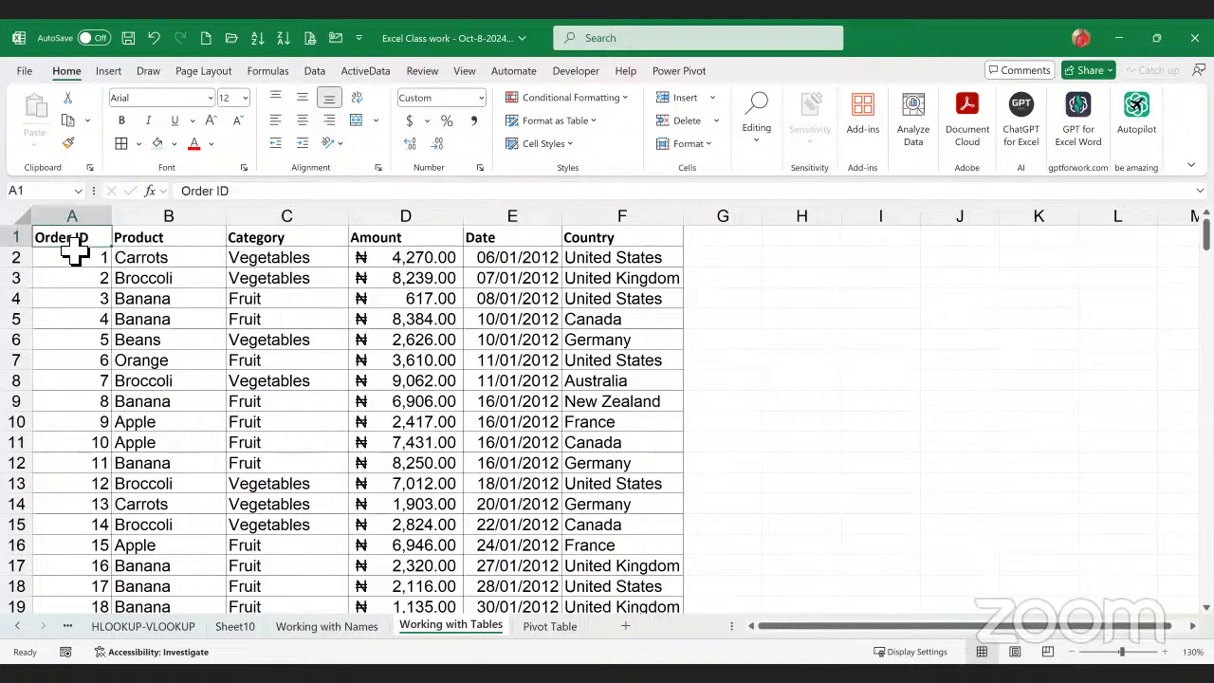
- Enter the terms Cell, Range and Table one below the other in cells H3 to H5, beside the orders data
left_click(807, 285)
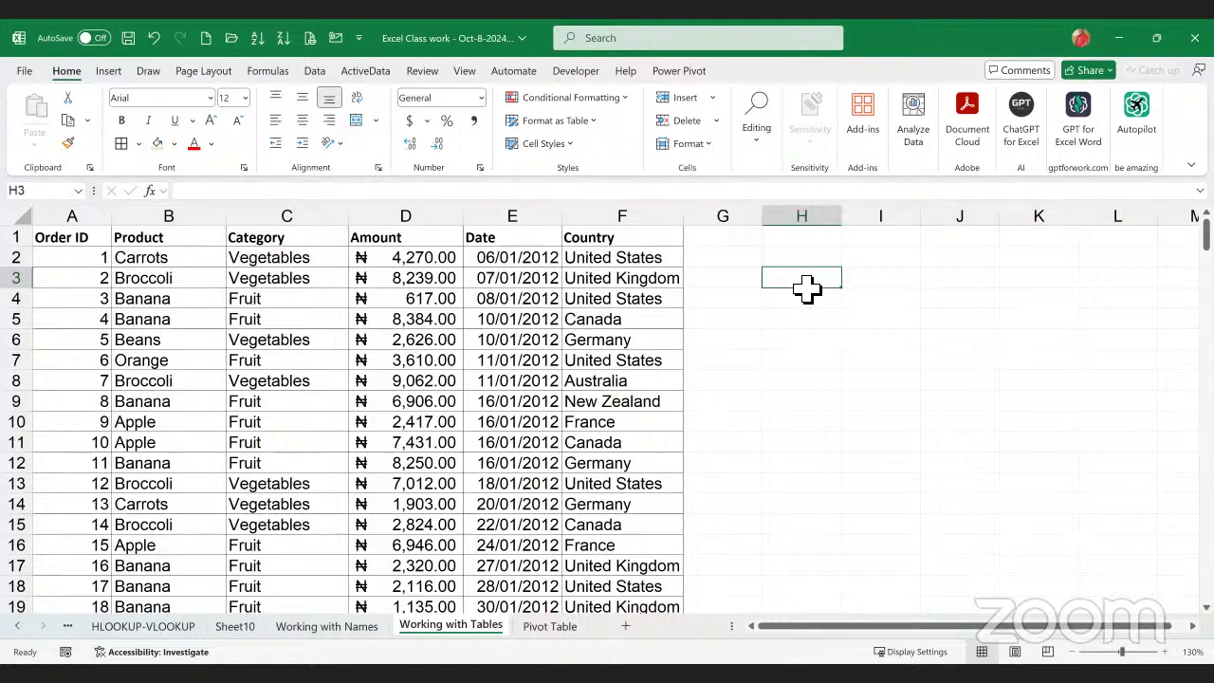
type("Cell")
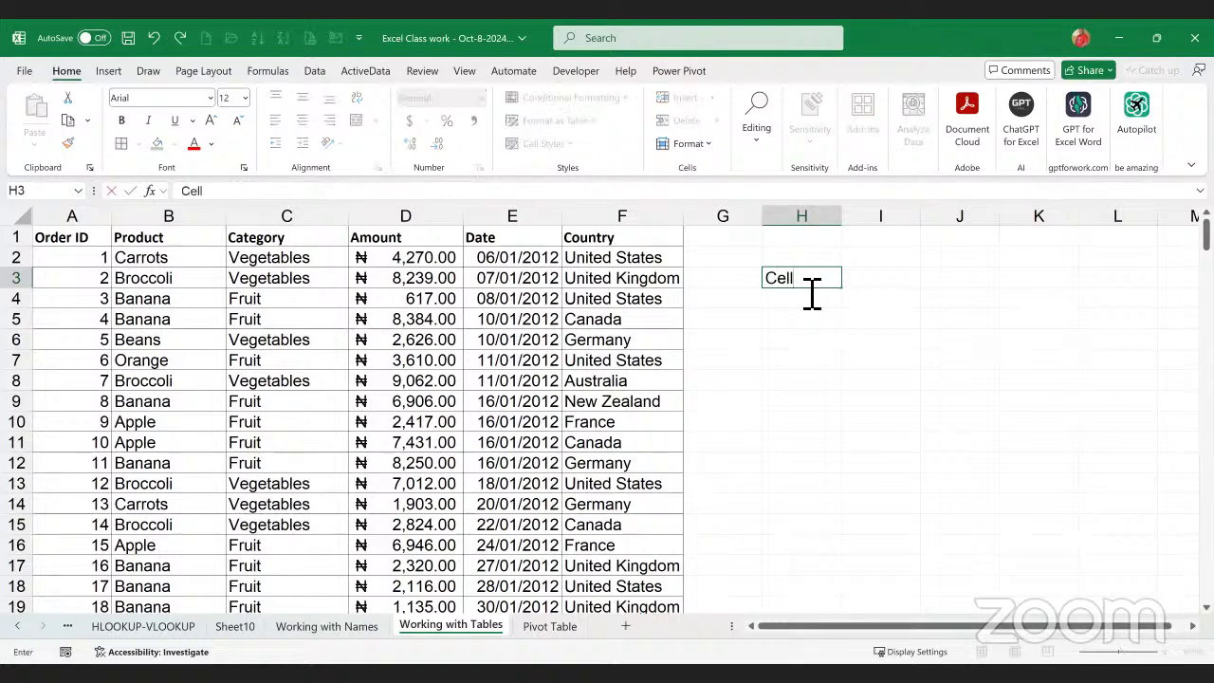
key("Return")
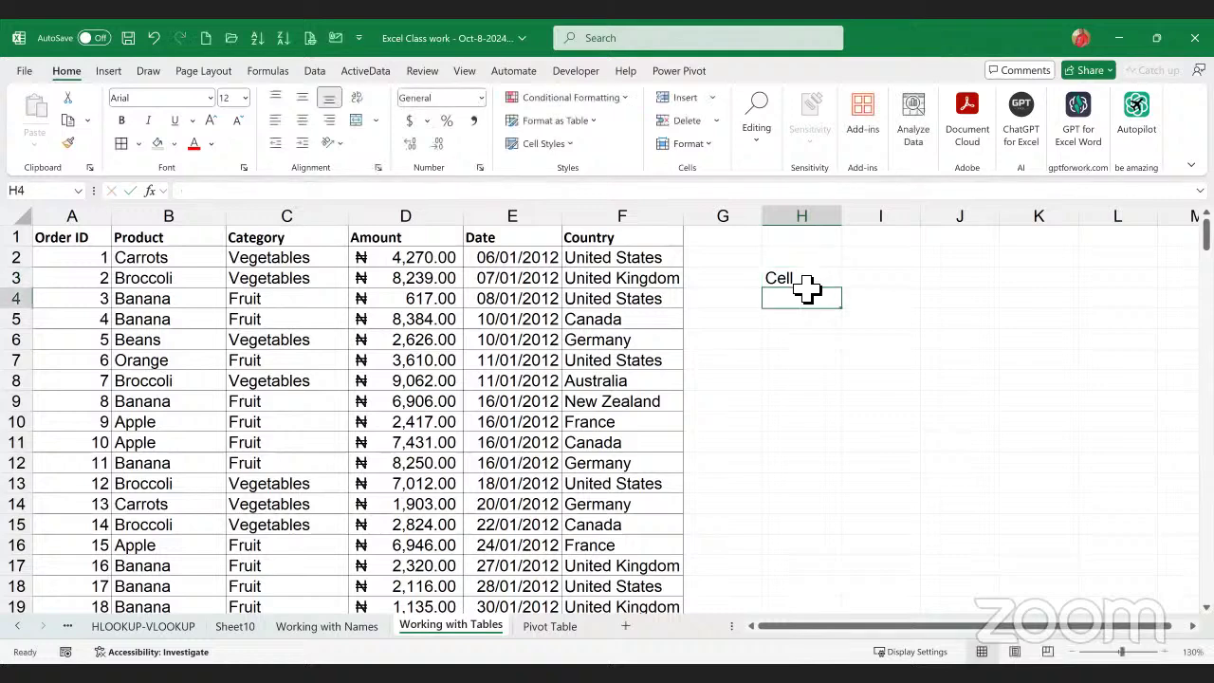
type("Range")
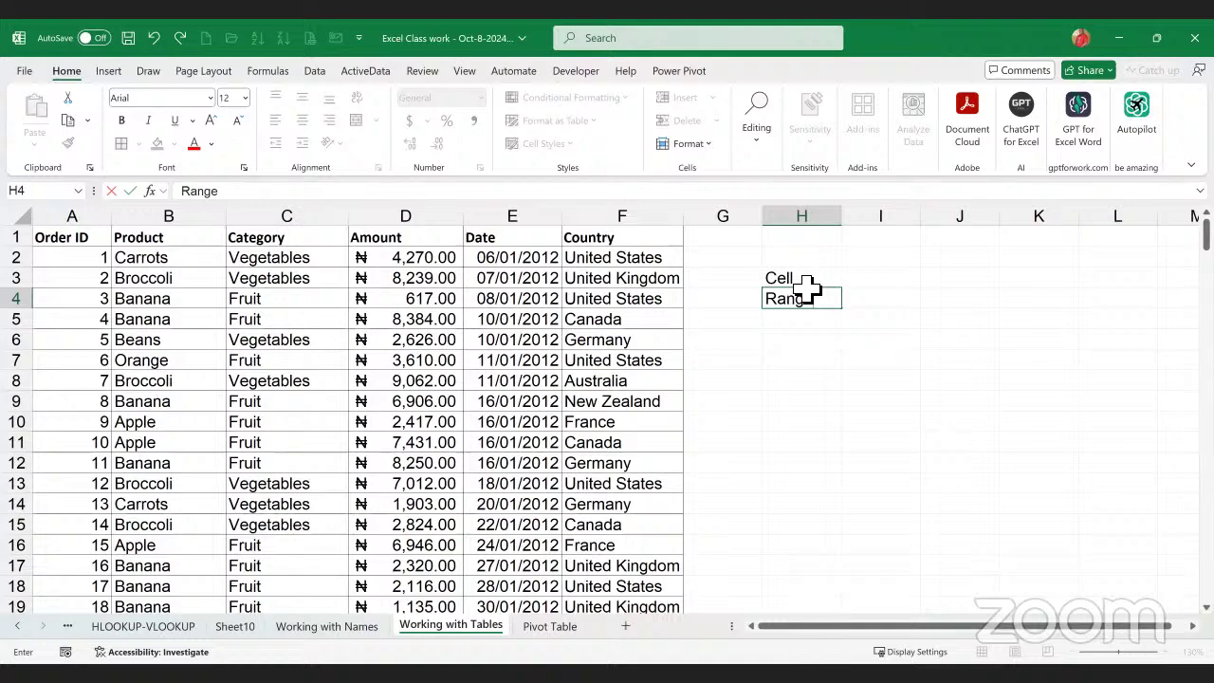
key("Return")
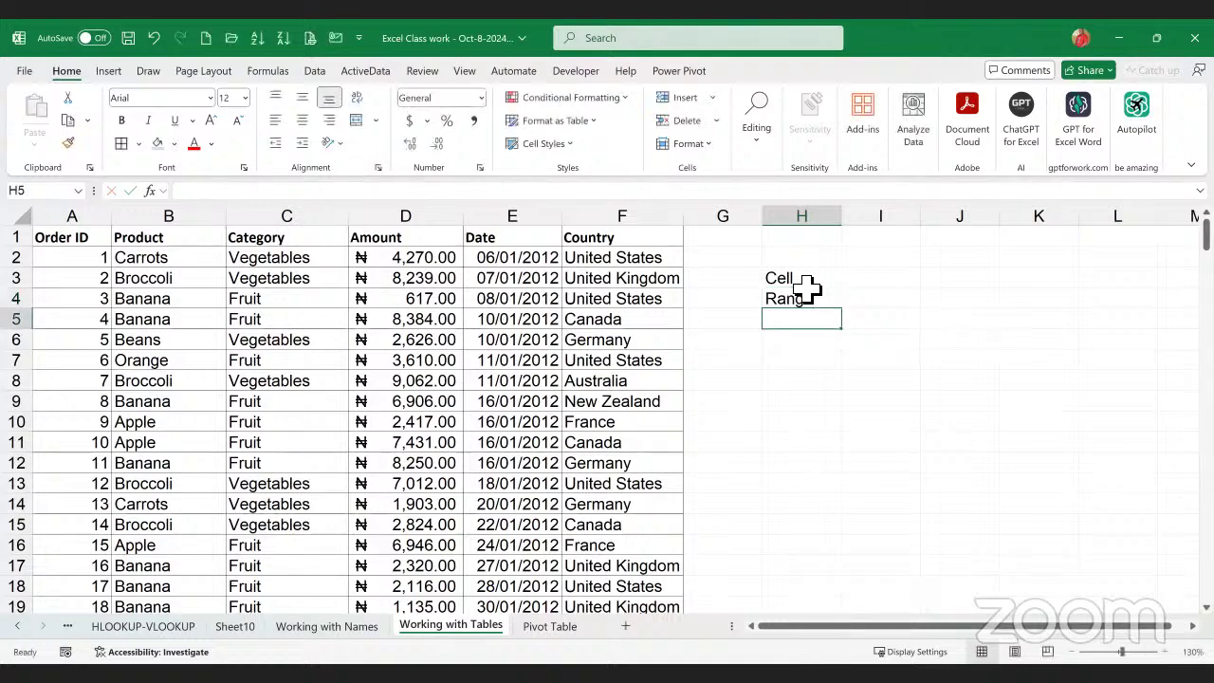
type("Table")
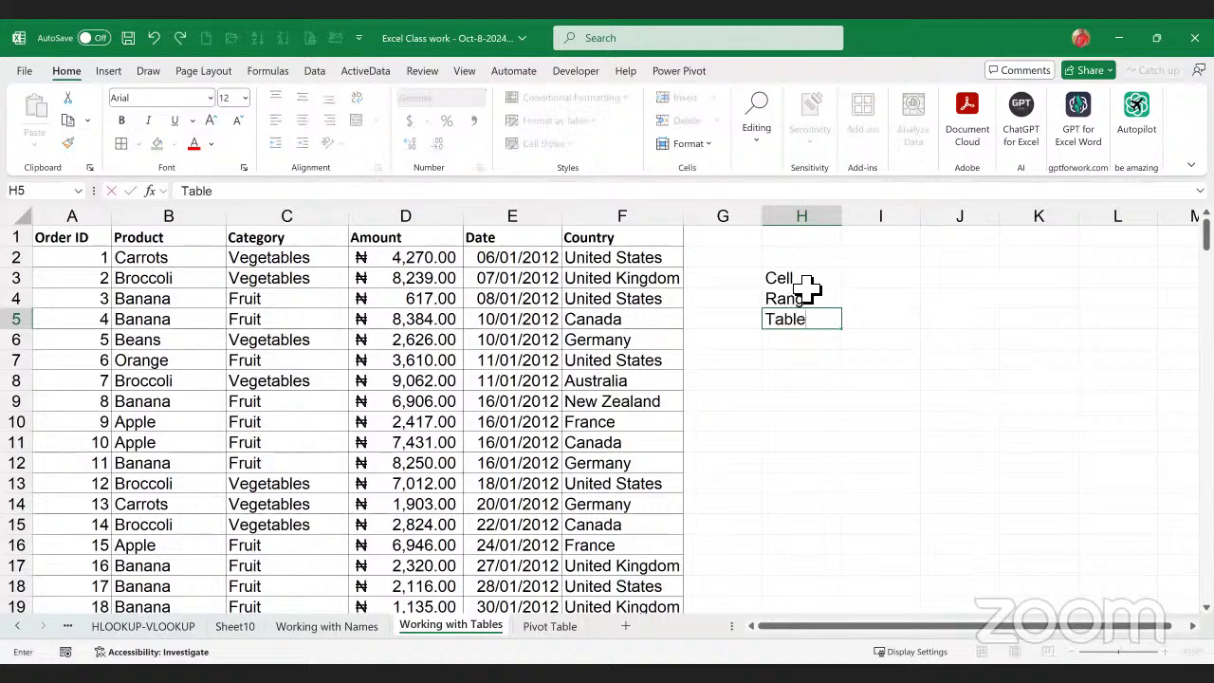
key("Return")
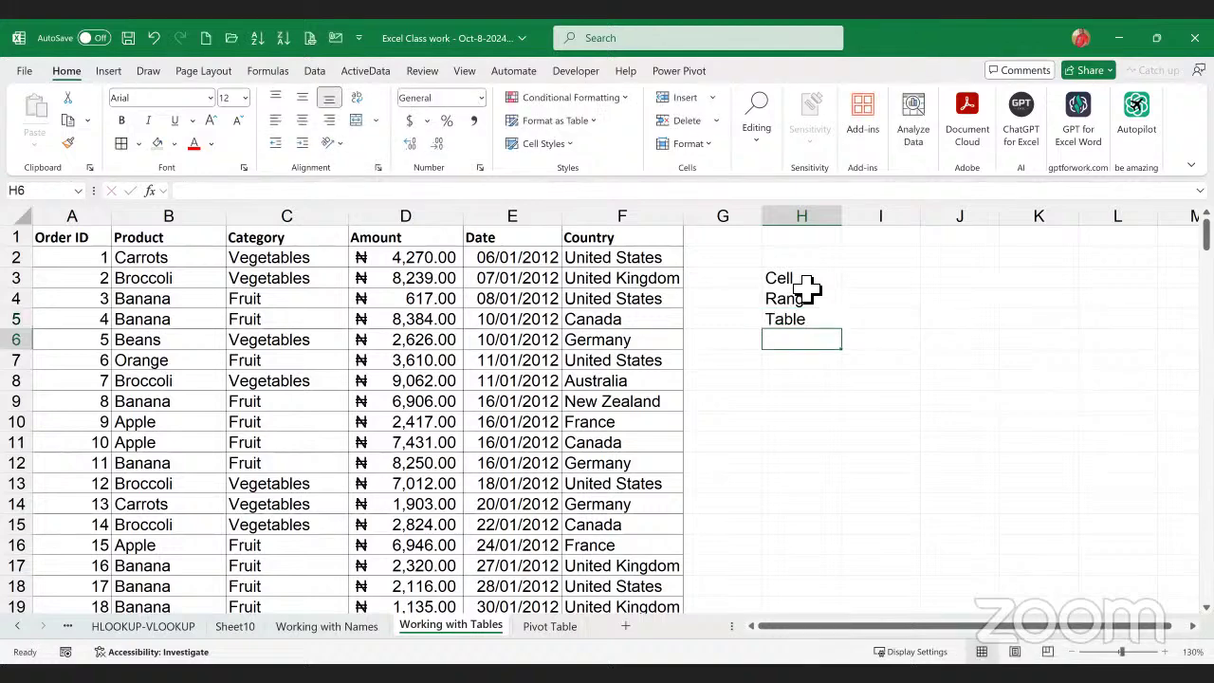
left_click(821, 324)
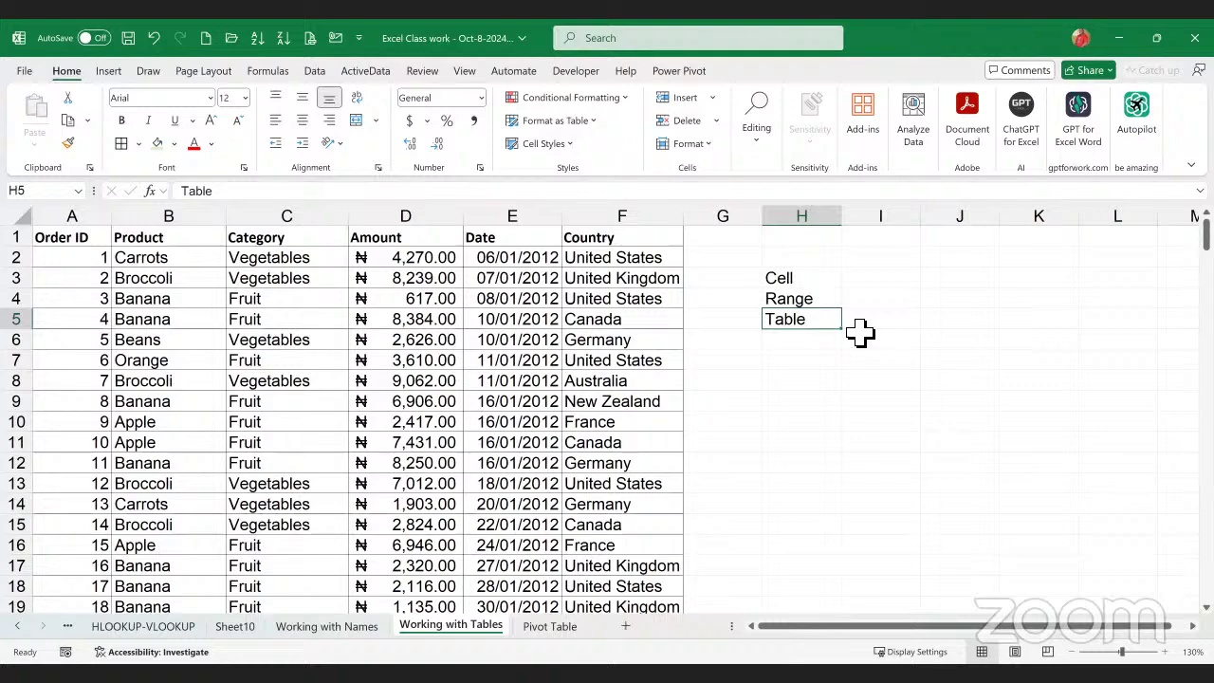
left_click(873, 326)
left_click(816, 328)
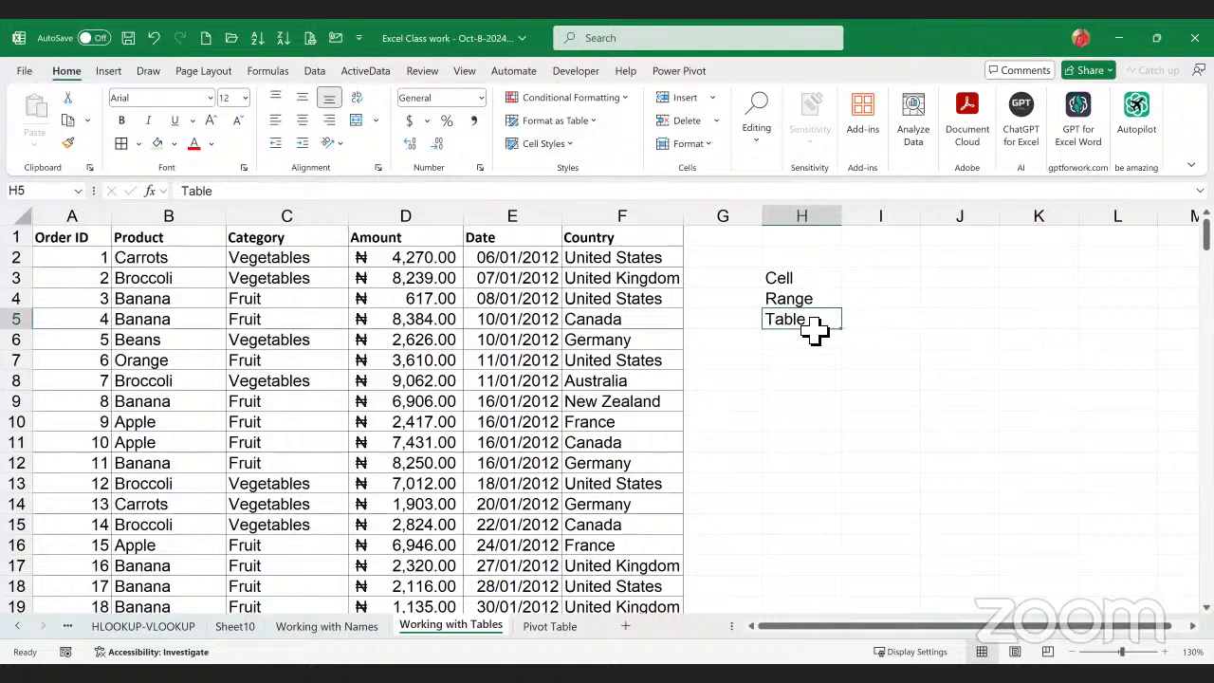
left_click(874, 326)
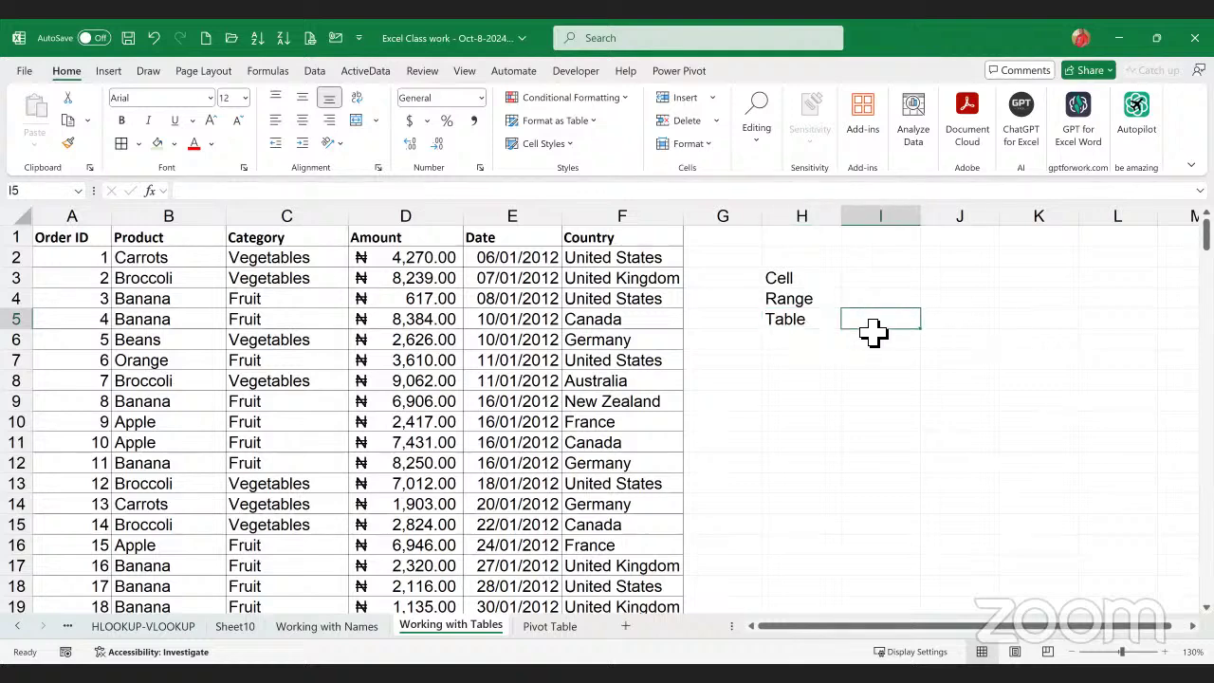
- Extend the list of terms with Worksheet in cell H6 and Workbook in cell H7
left_click(808, 348)
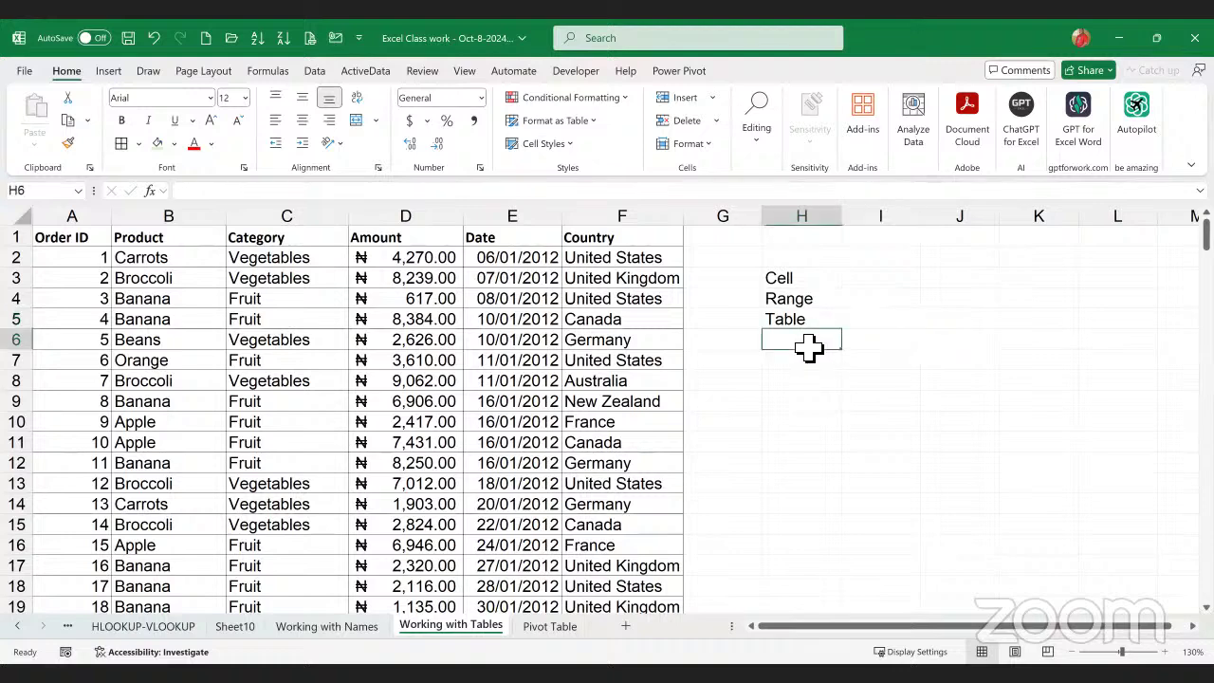
type("Work")
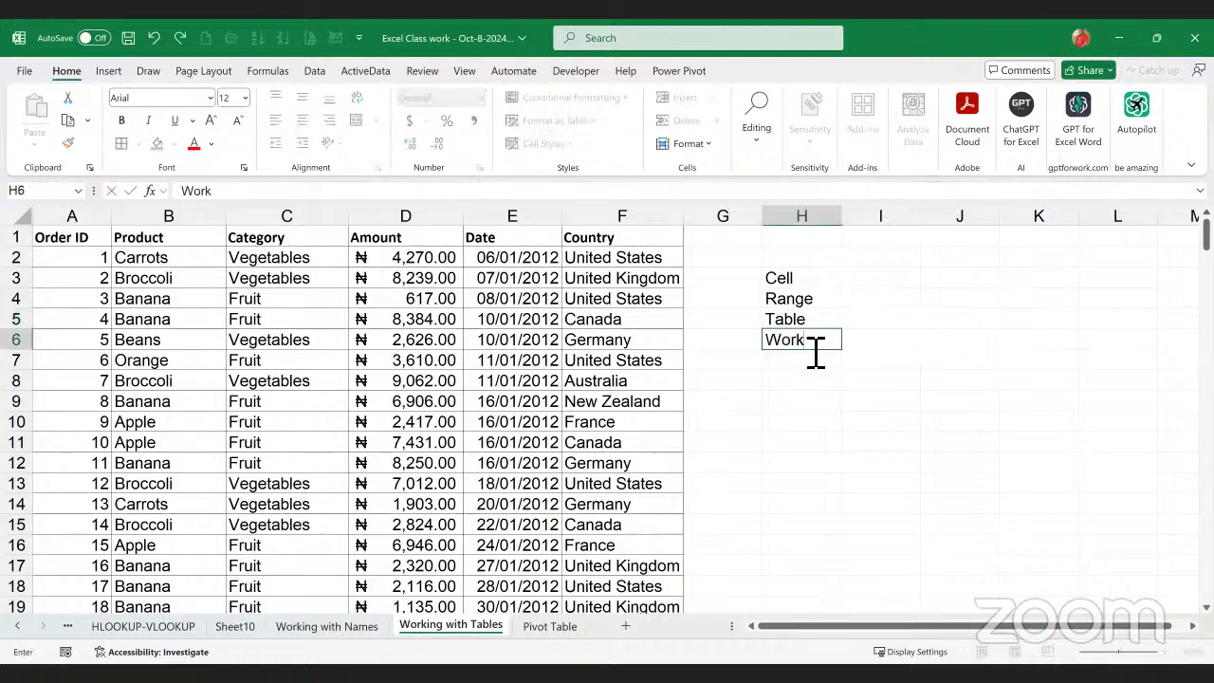
type("sheet")
key("Return")
type("Workb")
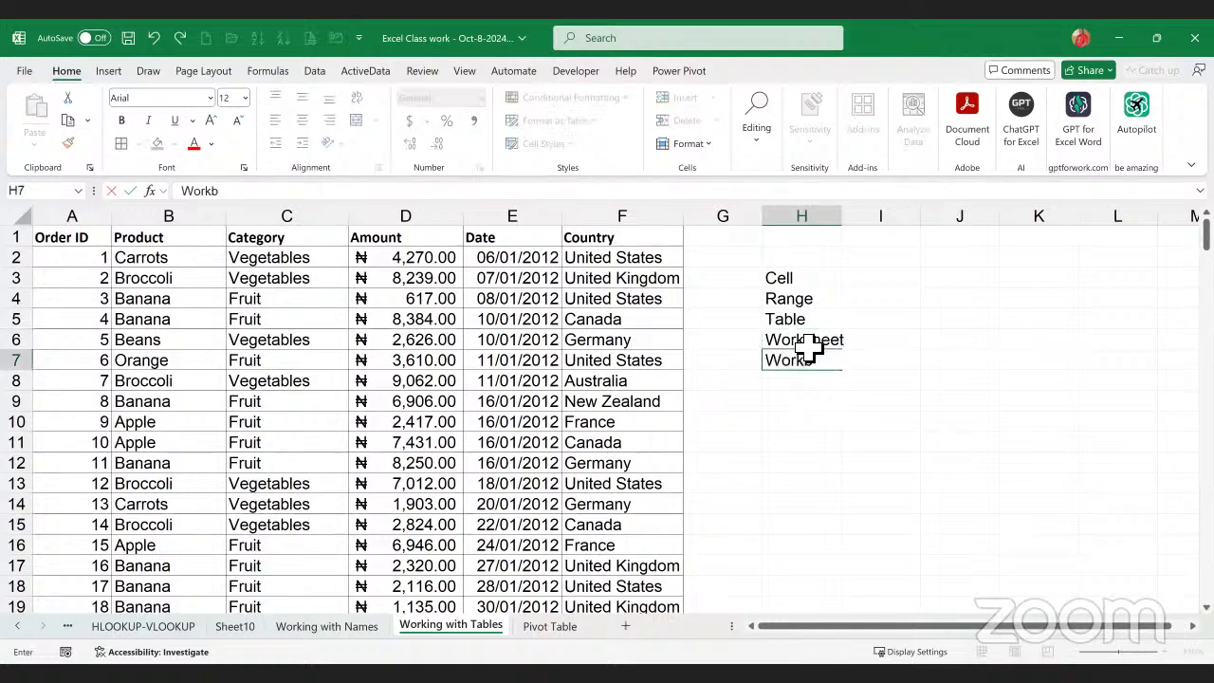
type("ook")
key("Return")
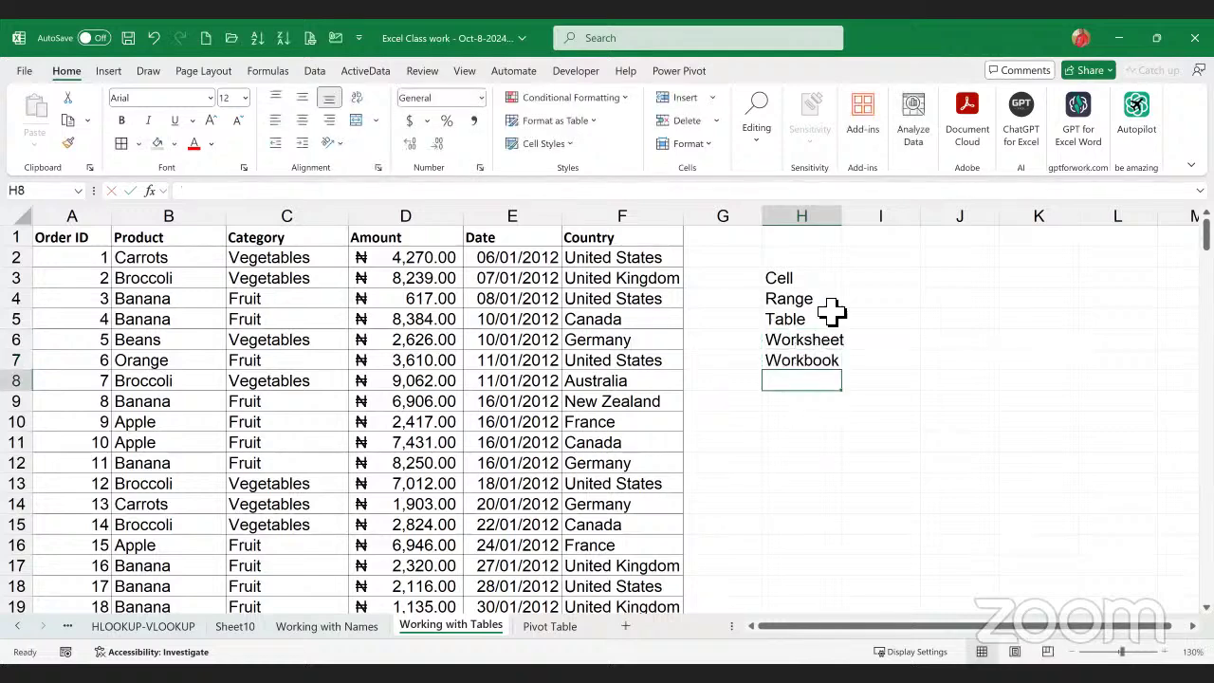
- Widen column H to fit the listed spreadsheet terms from Cell to Workbook
left_click(824, 281)
left_click_drag(825, 342, 827, 358)
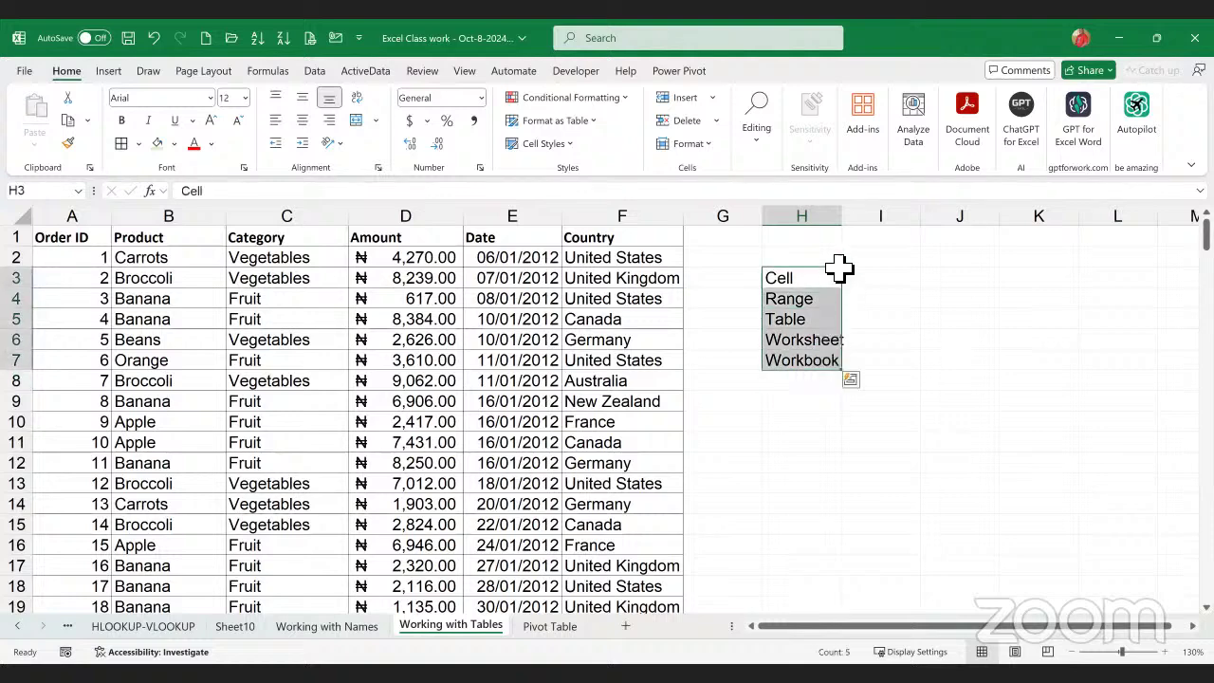
left_click_drag(858, 230, 857, 232)
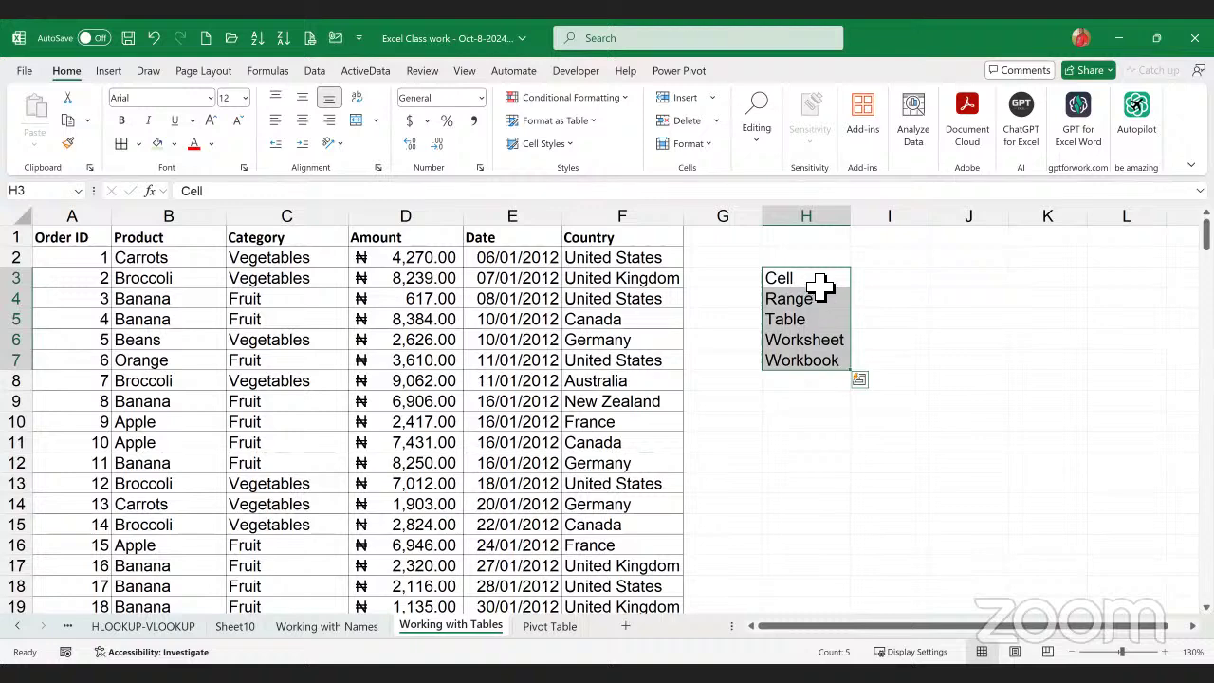
left_click_drag(819, 282, 823, 365)
left_click(808, 282)
left_click(807, 294)
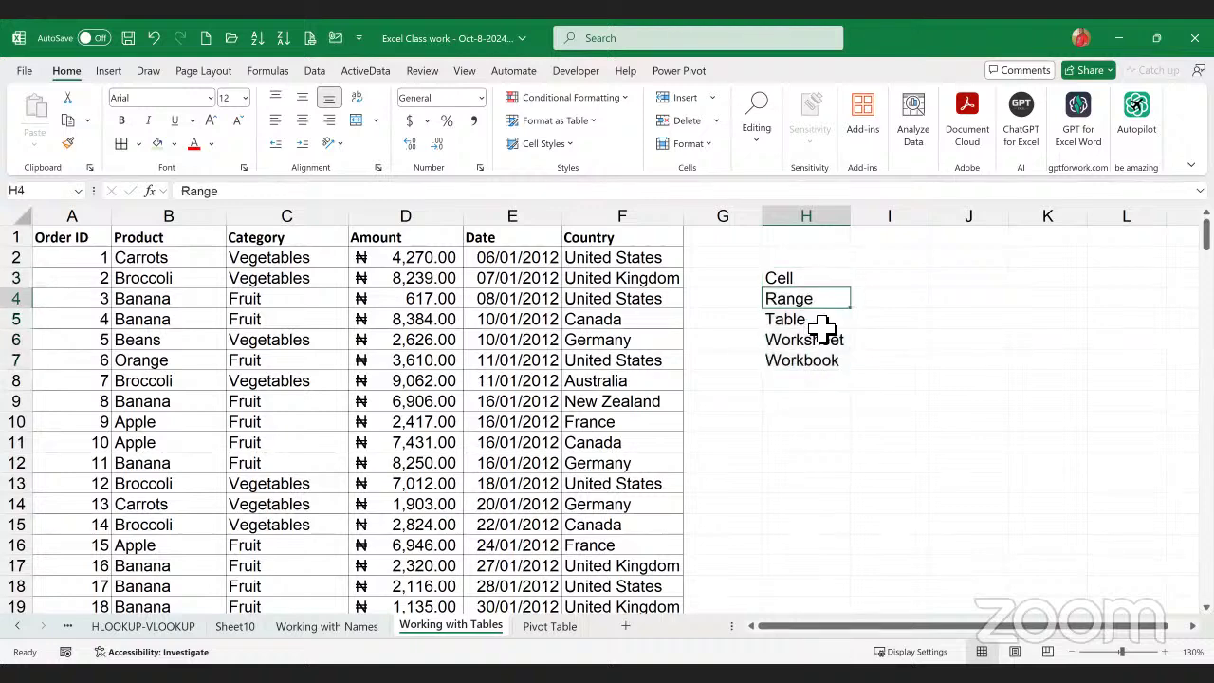
left_click(822, 327)
left_click(823, 346)
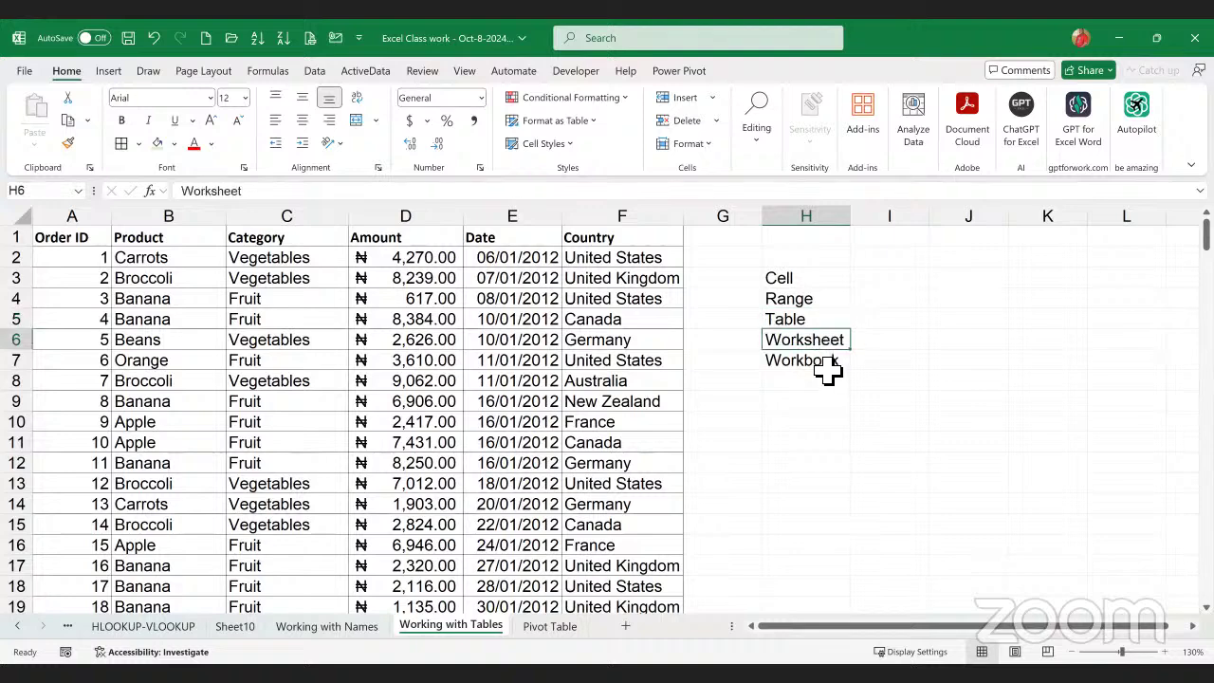
left_click(877, 347)
left_click(838, 345)
- Enter the definitions "File" beside Workbook in I7 and "Page" beside Worksheet in I6
left_click(821, 370)
left_click(888, 369)
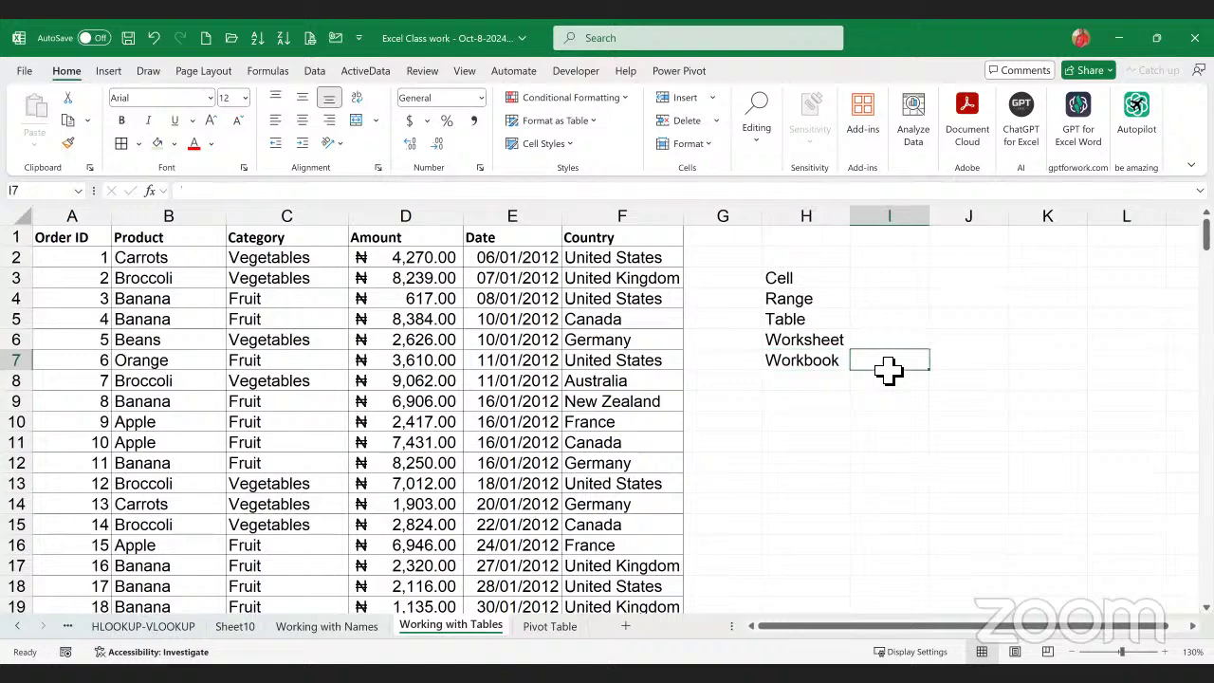
type("Fil")
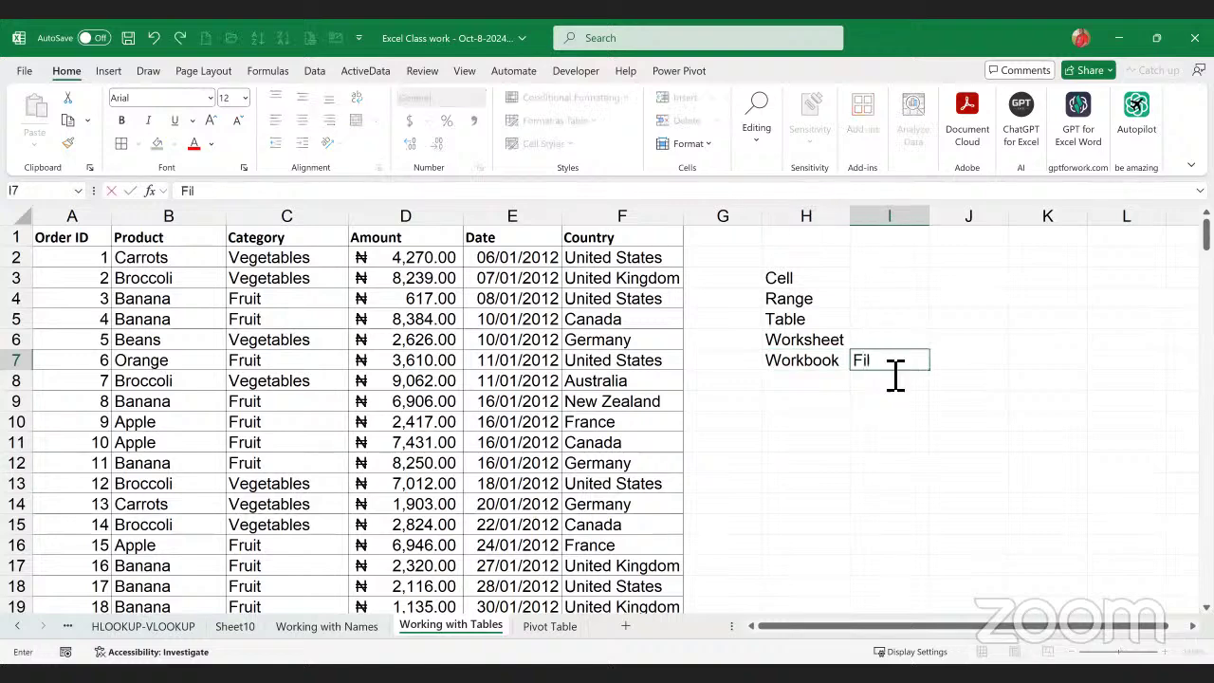
type("e")
key("Return")
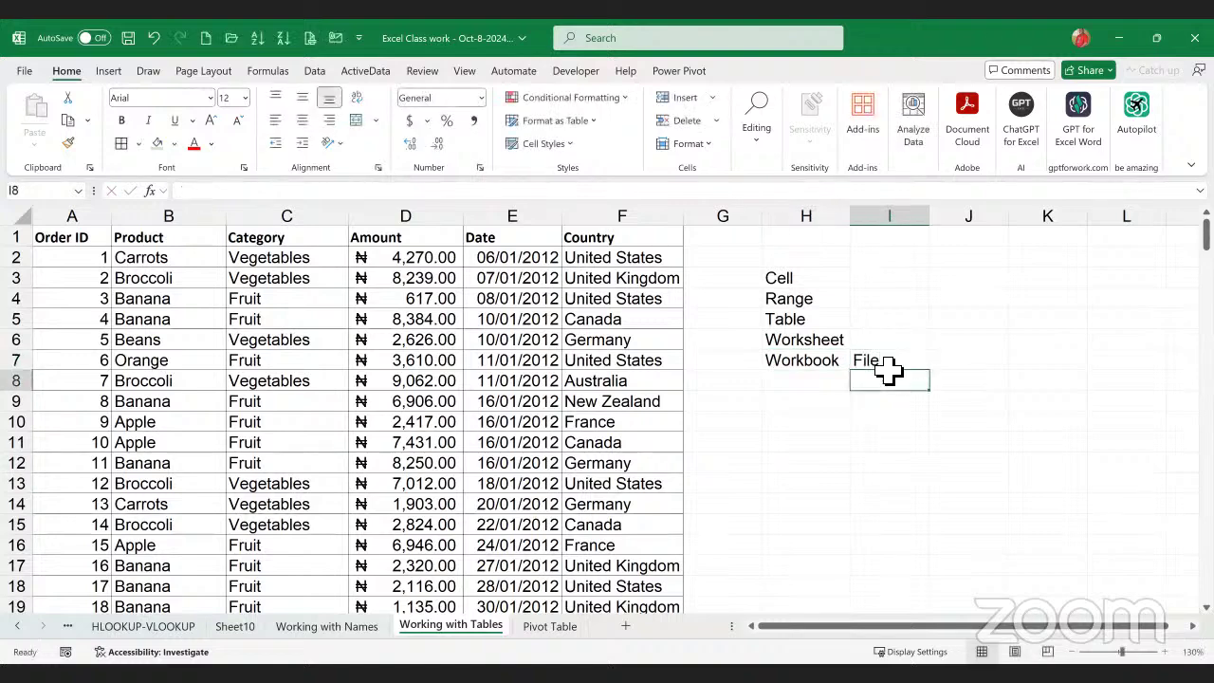
left_click(892, 342)
type("Pag")
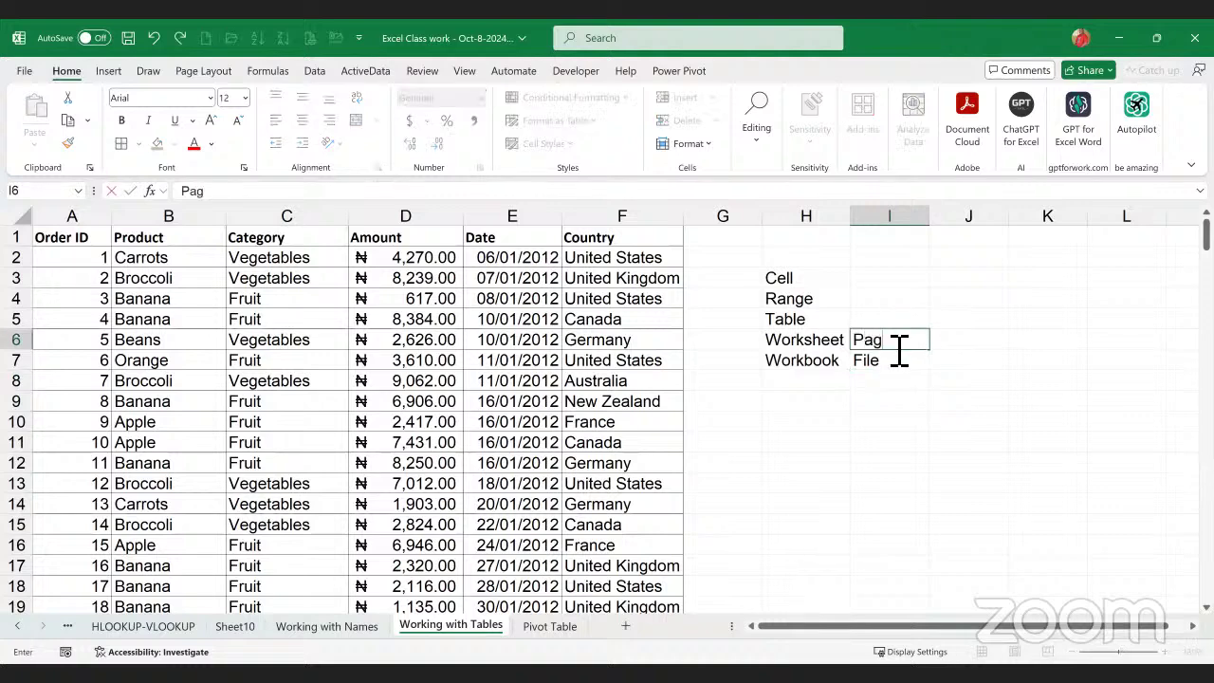
type("e")
left_click(915, 403)
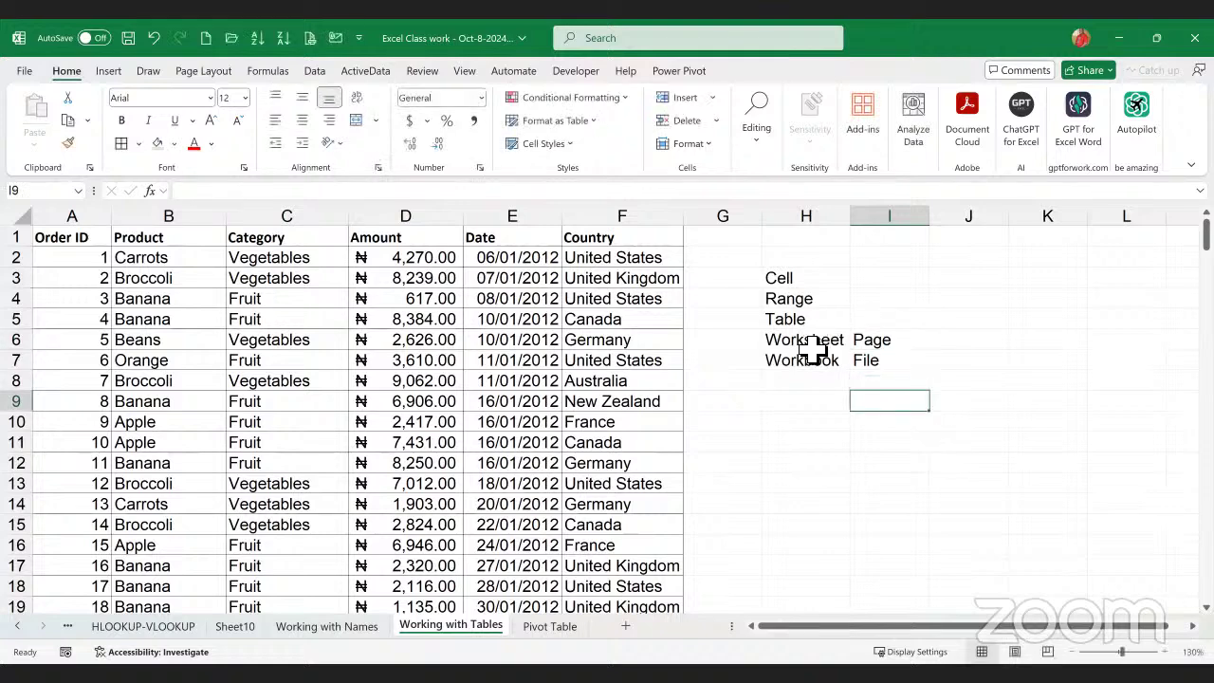
left_click(806, 341)
left_click(891, 341)
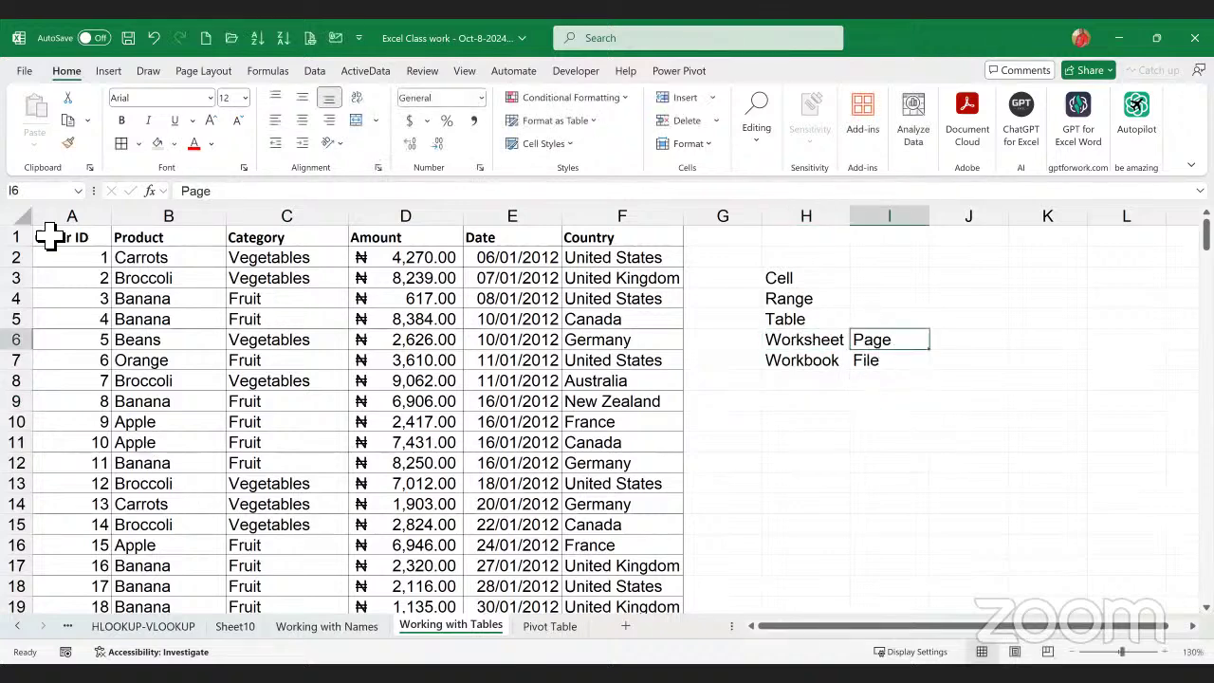
left_click(871, 366)
- Enter "Collection of Related Records" in I5 as the definition of Table
left_click(871, 323)
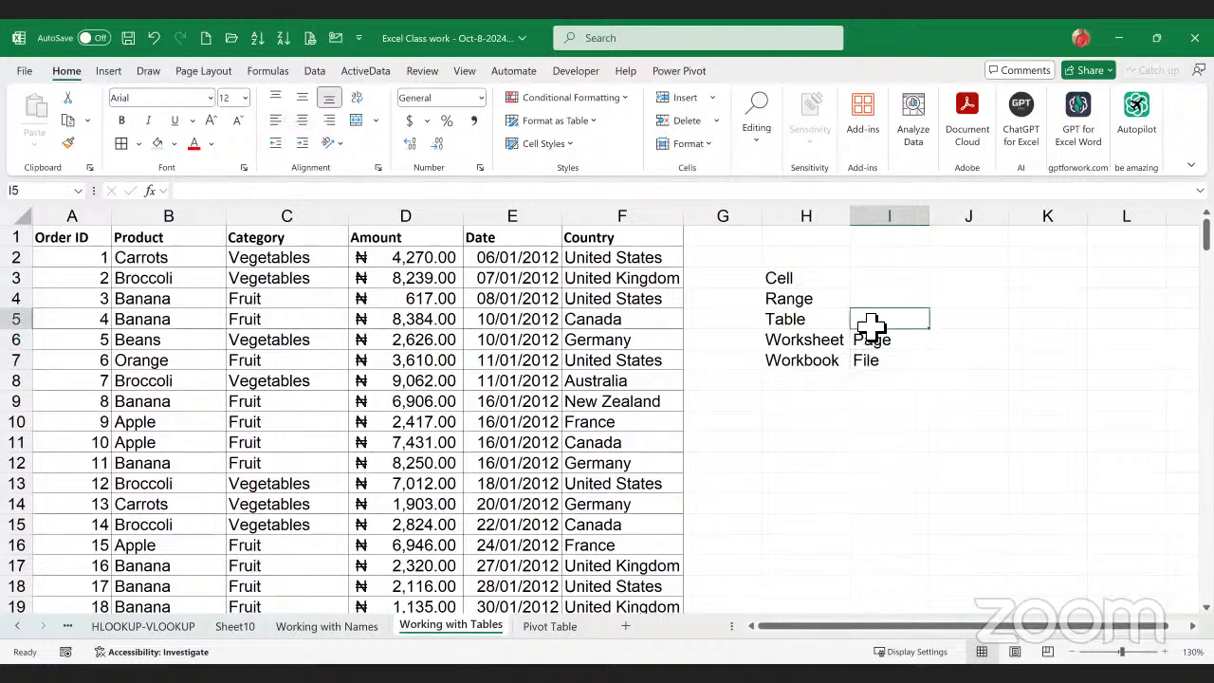
type("Collect")
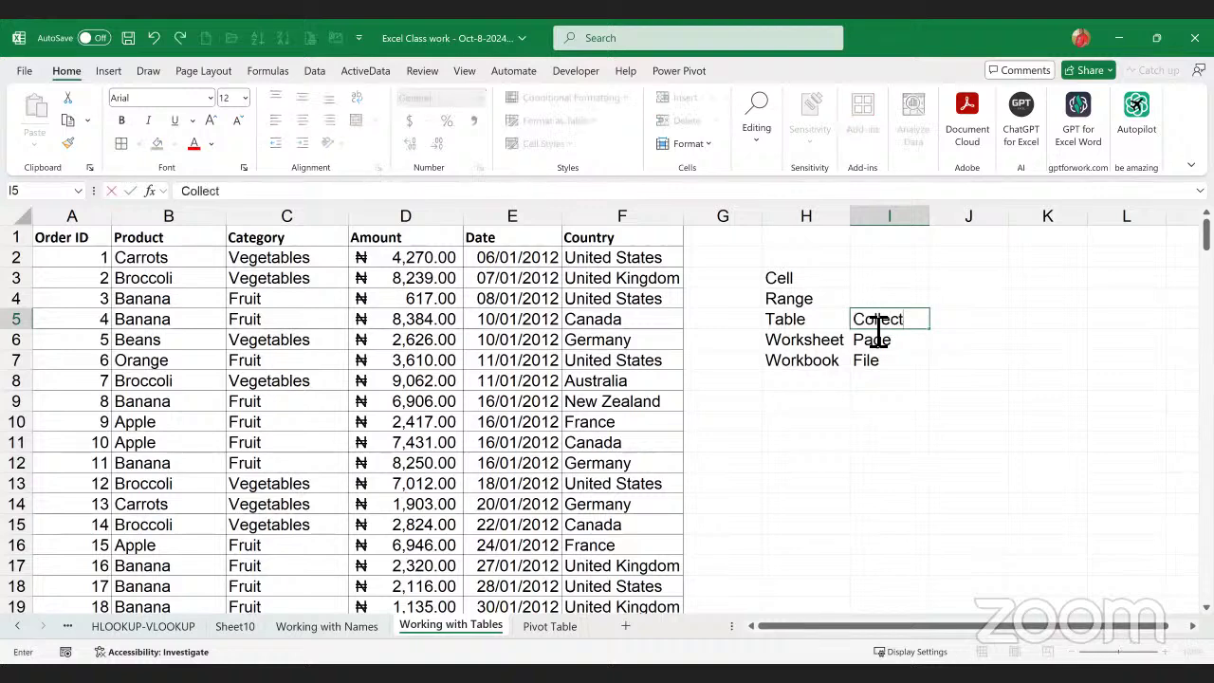
type("ion of Relat")
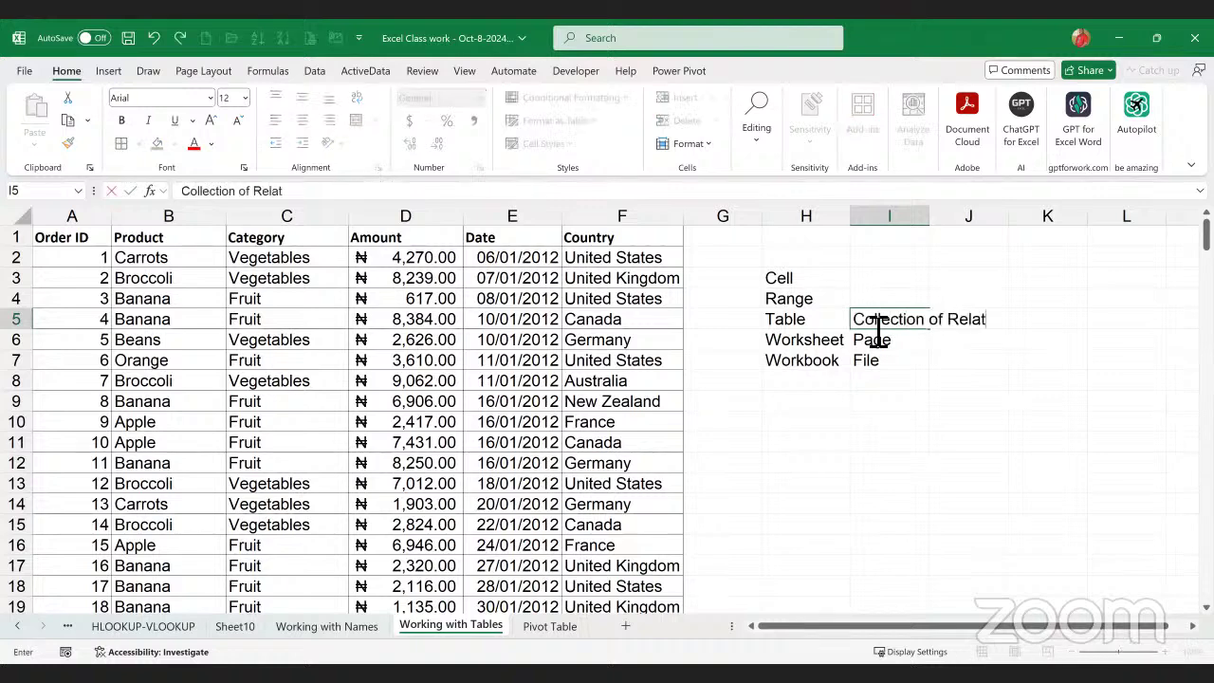
type("ed Recor")
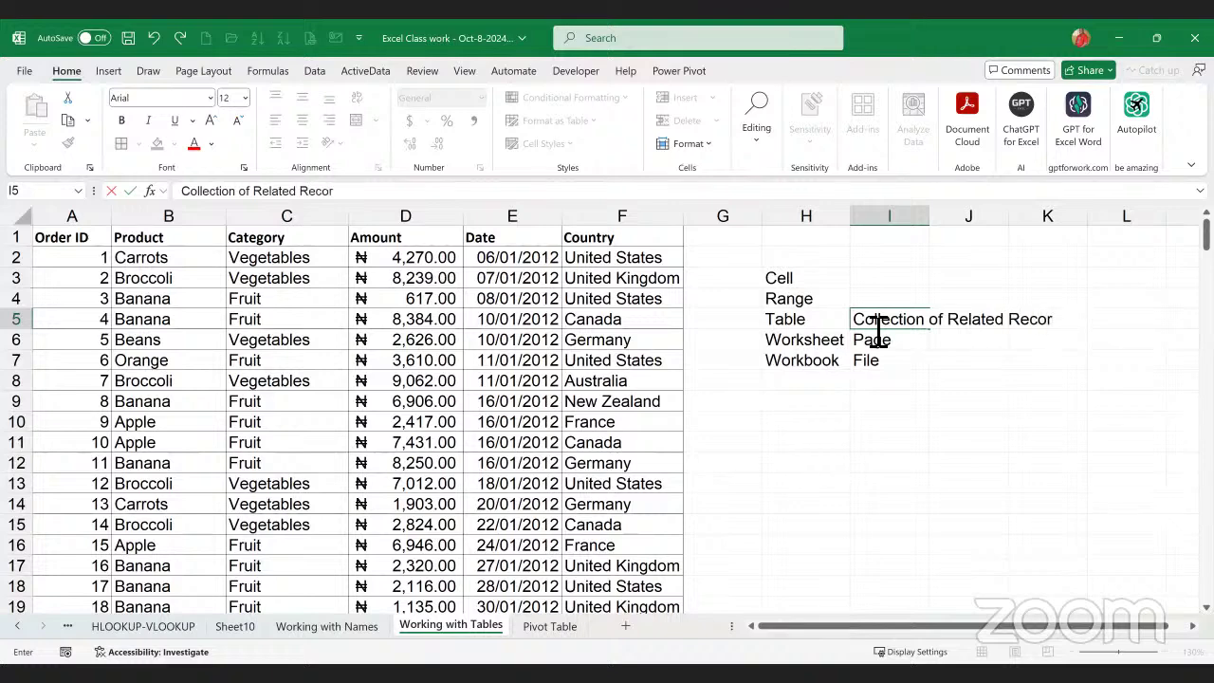
type("ds")
key("Return")
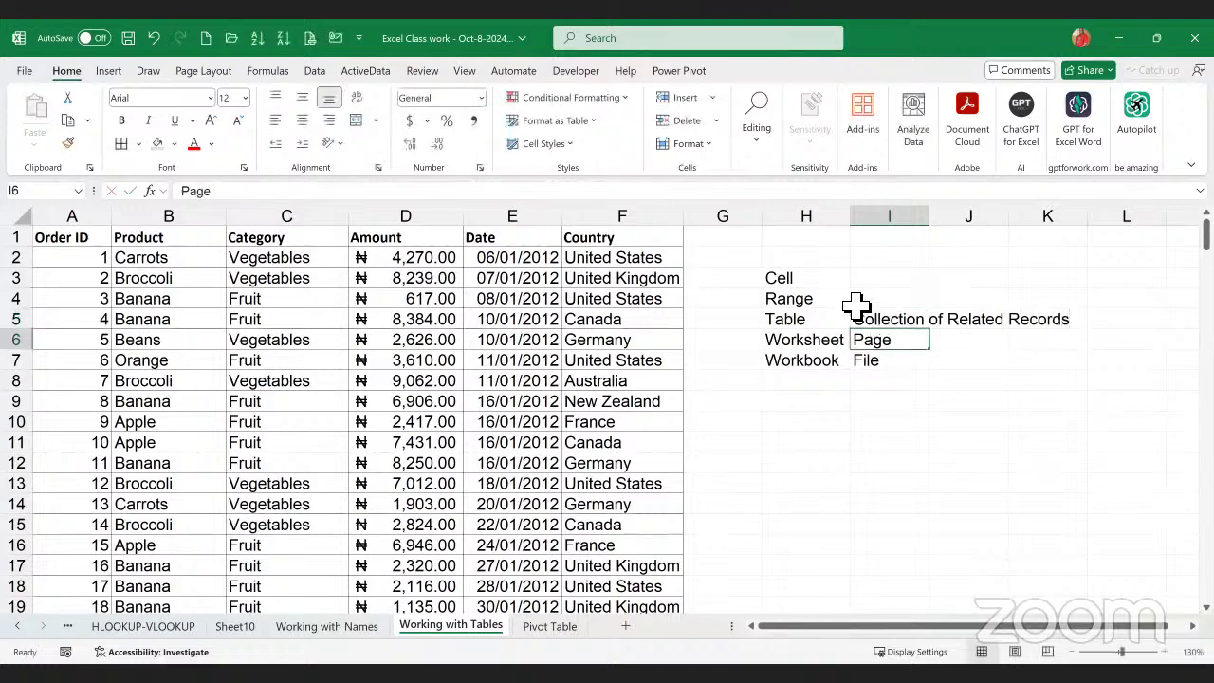
- Enter "Collection of Cell" in I4 as the definition of Range
left_click(878, 301)
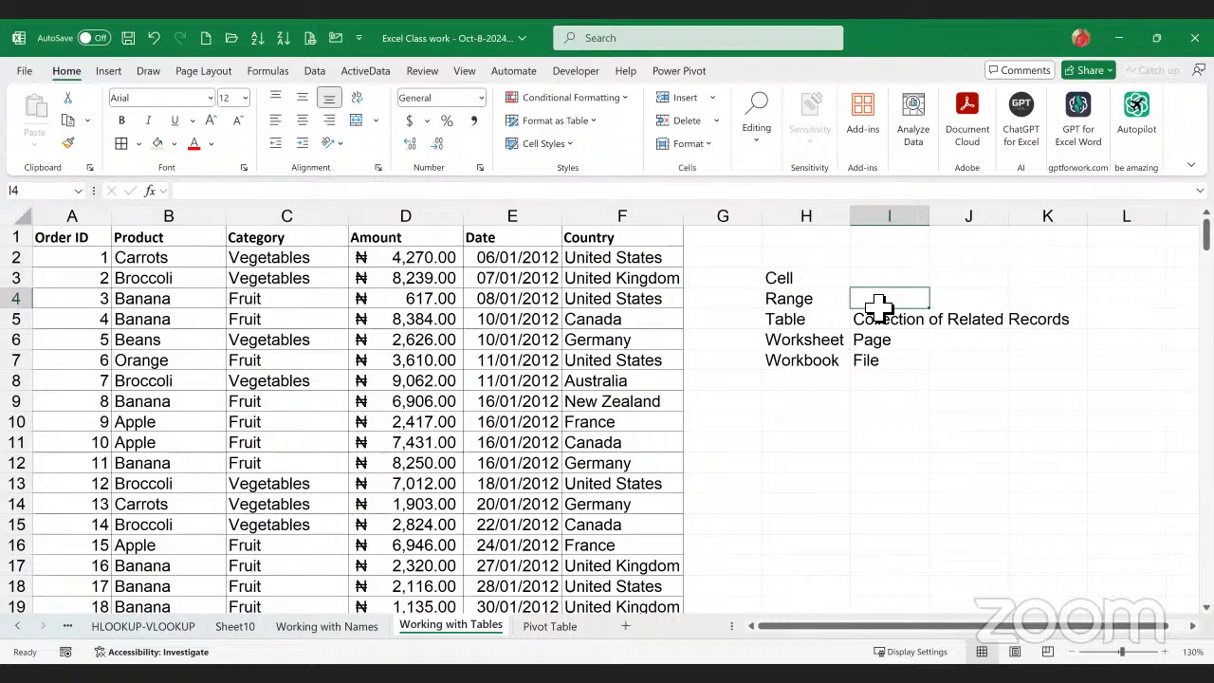
type("Colle")
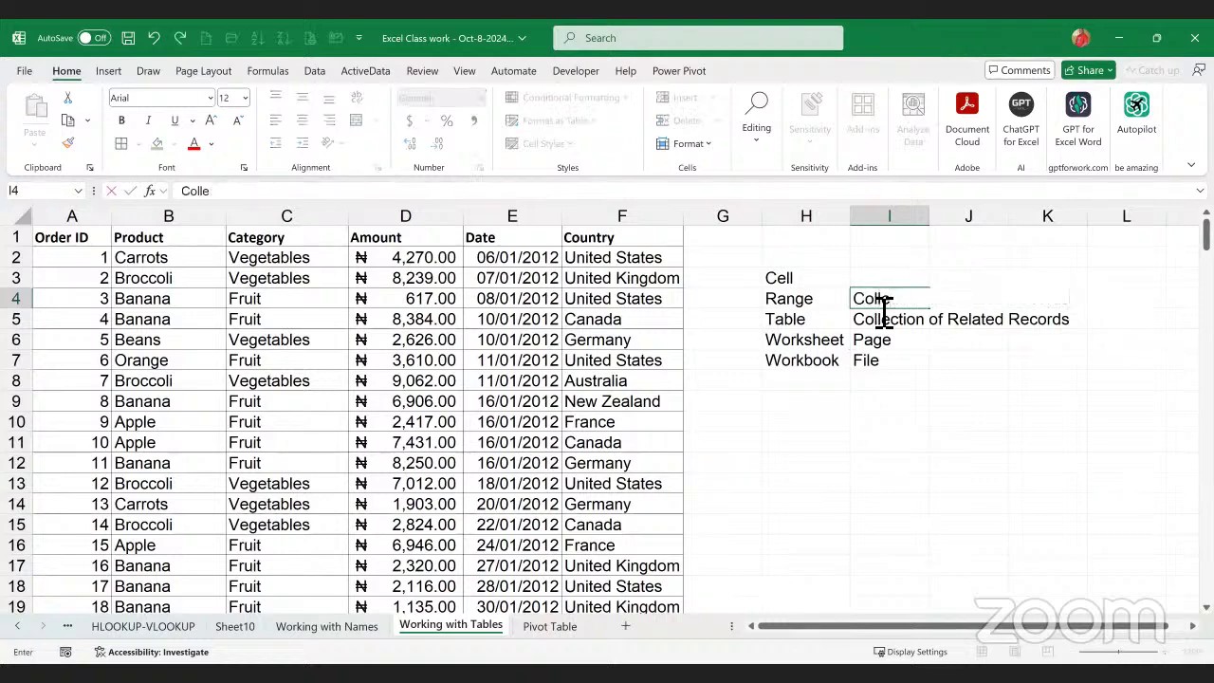
type("tionction of Cell")
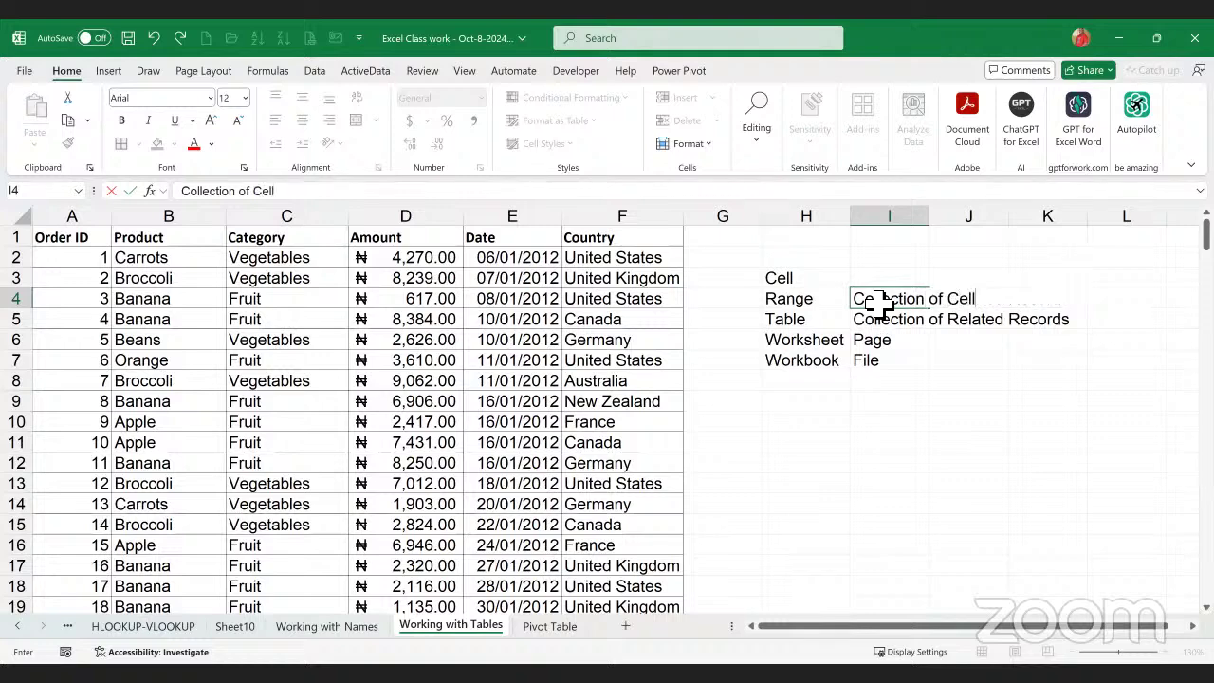
- Enter "Unit of information in a worksheet" in I3 as the definition of Cell
left_click(879, 280)
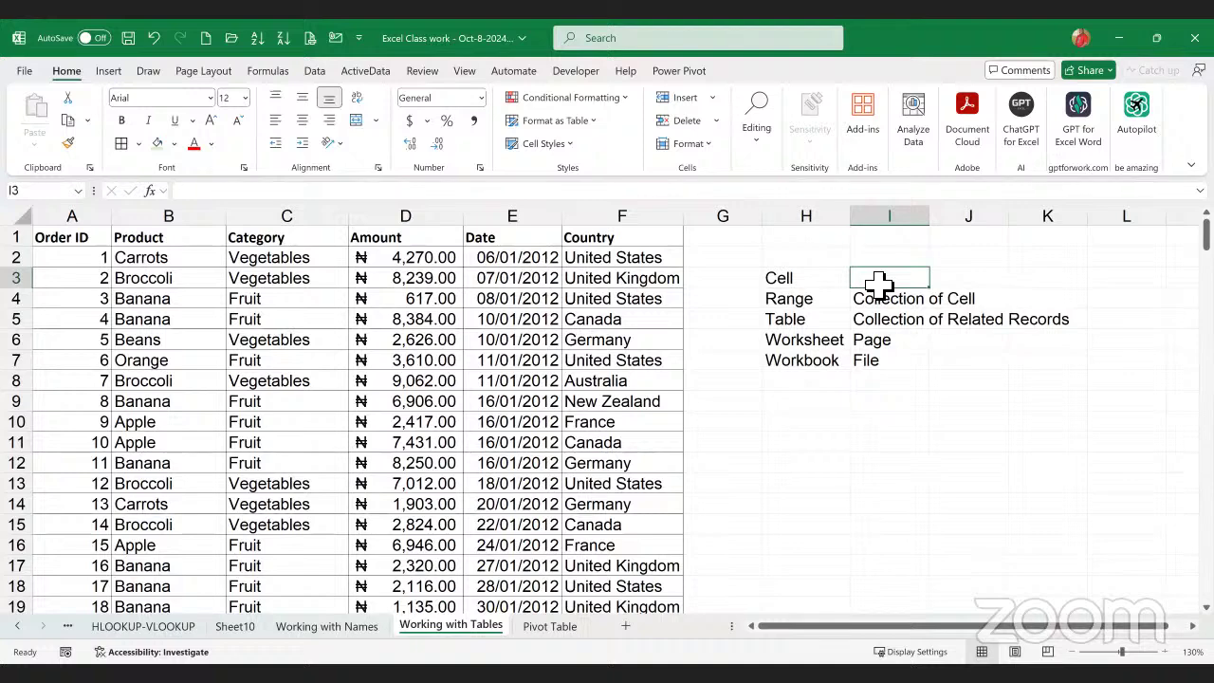
type("Unit of")
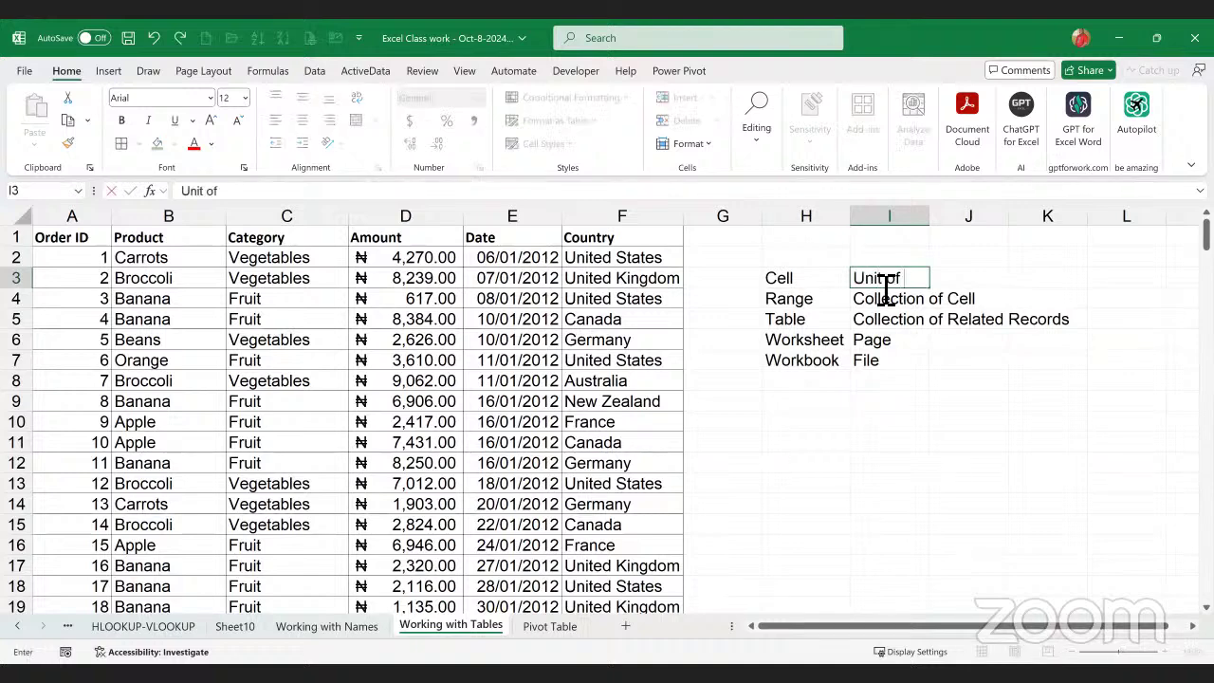
type(" inform")
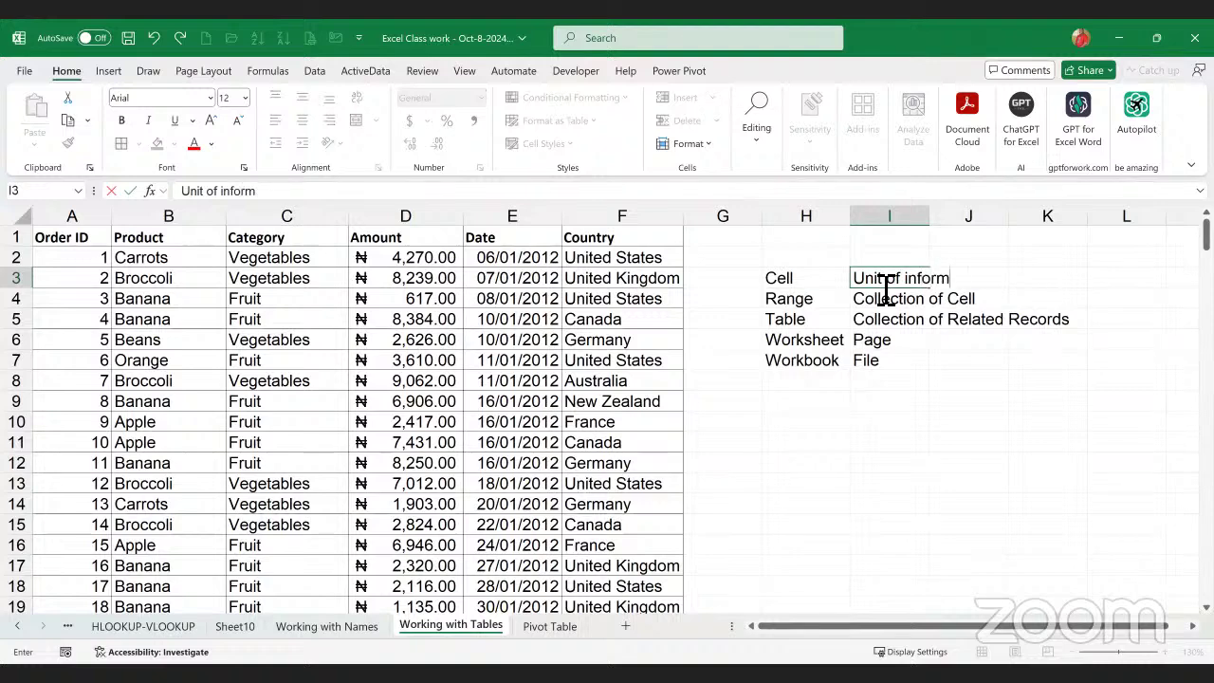
type("ation in a wo")
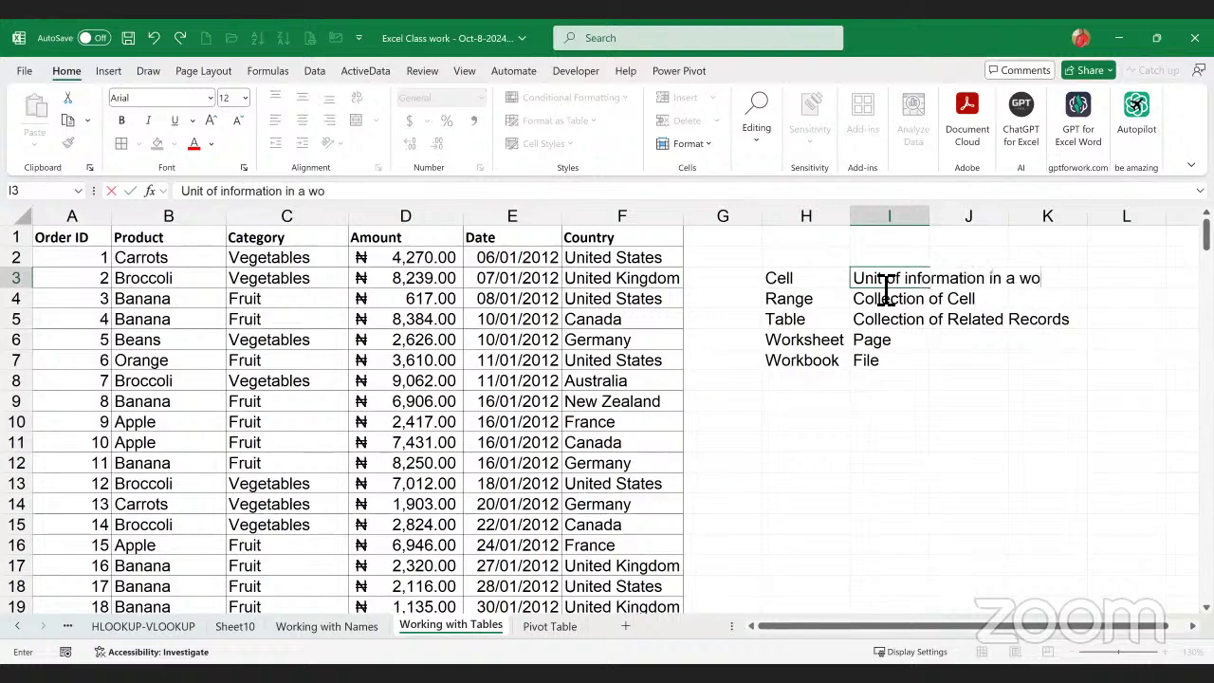
type("rksheet")
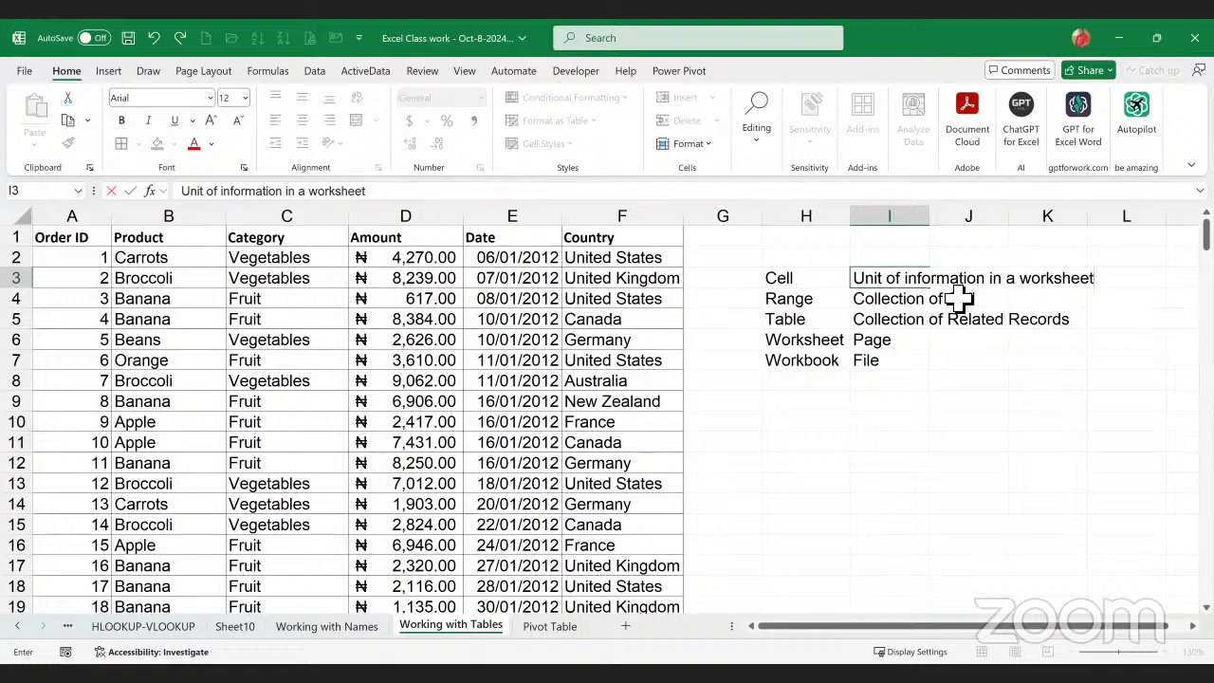
left_click(954, 389)
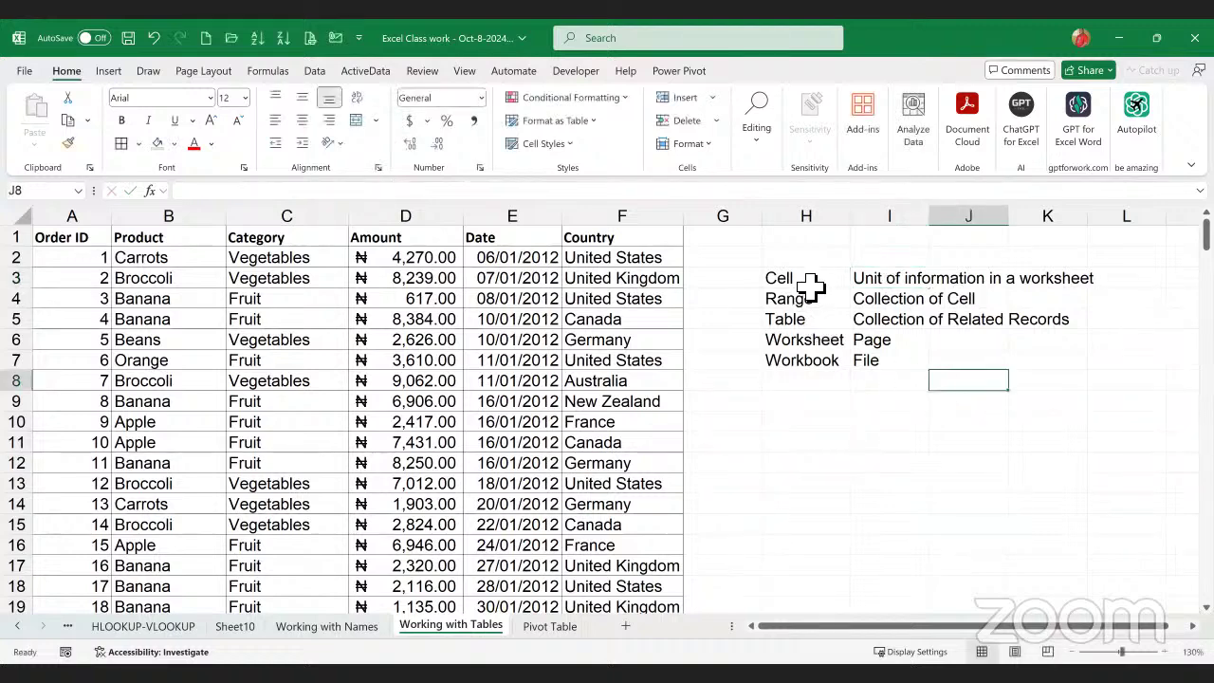
left_click_drag(807, 282, 982, 364)
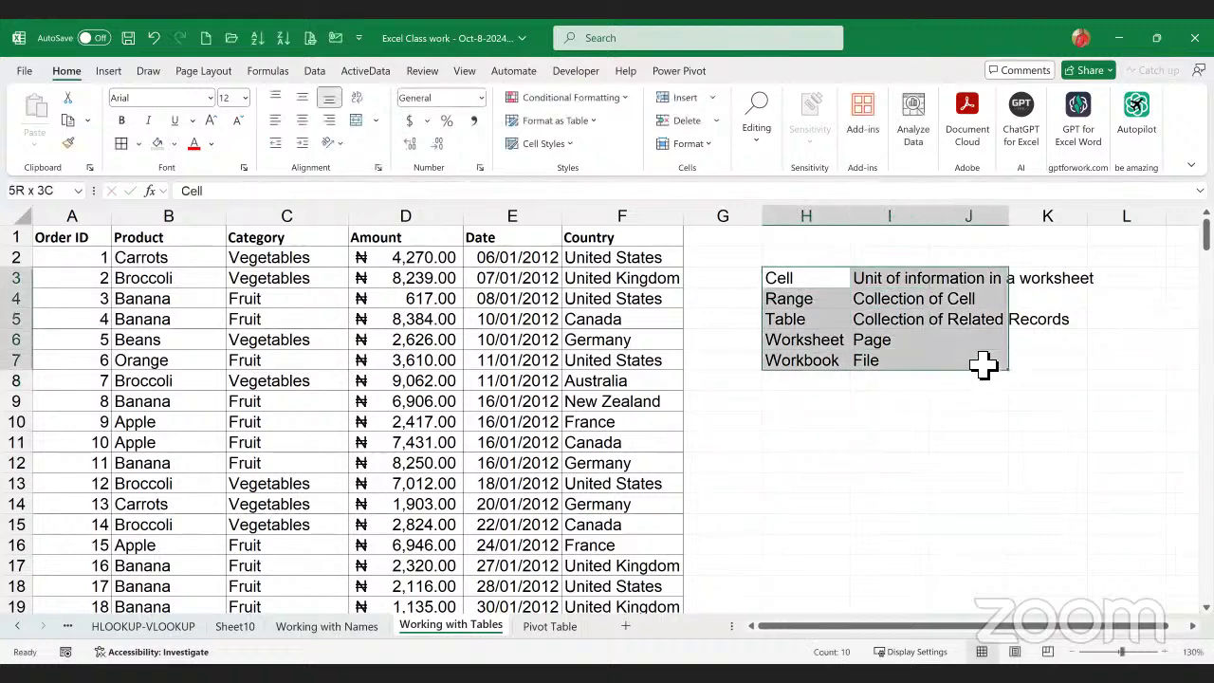
left_click(908, 298)
left_click(832, 282)
left_click_drag(862, 302, 990, 359)
left_click(906, 300)
left_click(813, 281)
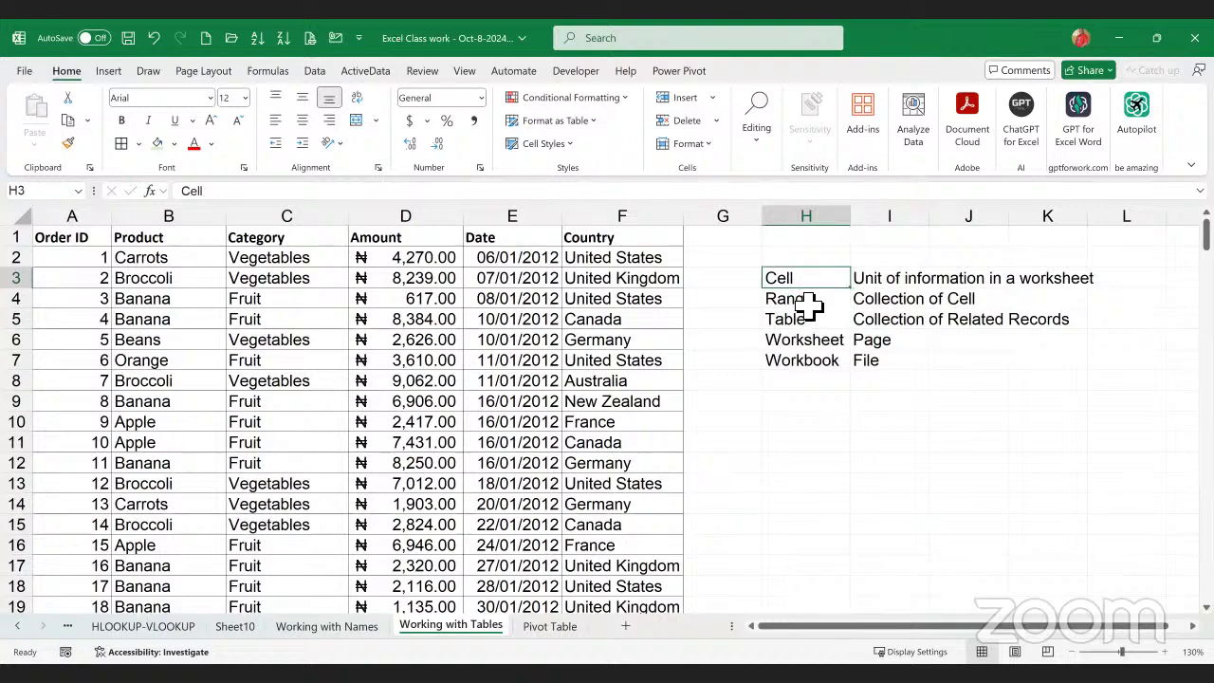
- Fill the Range cell H4 with light green and the Table cell H5 with a darker green
left_click(808, 302)
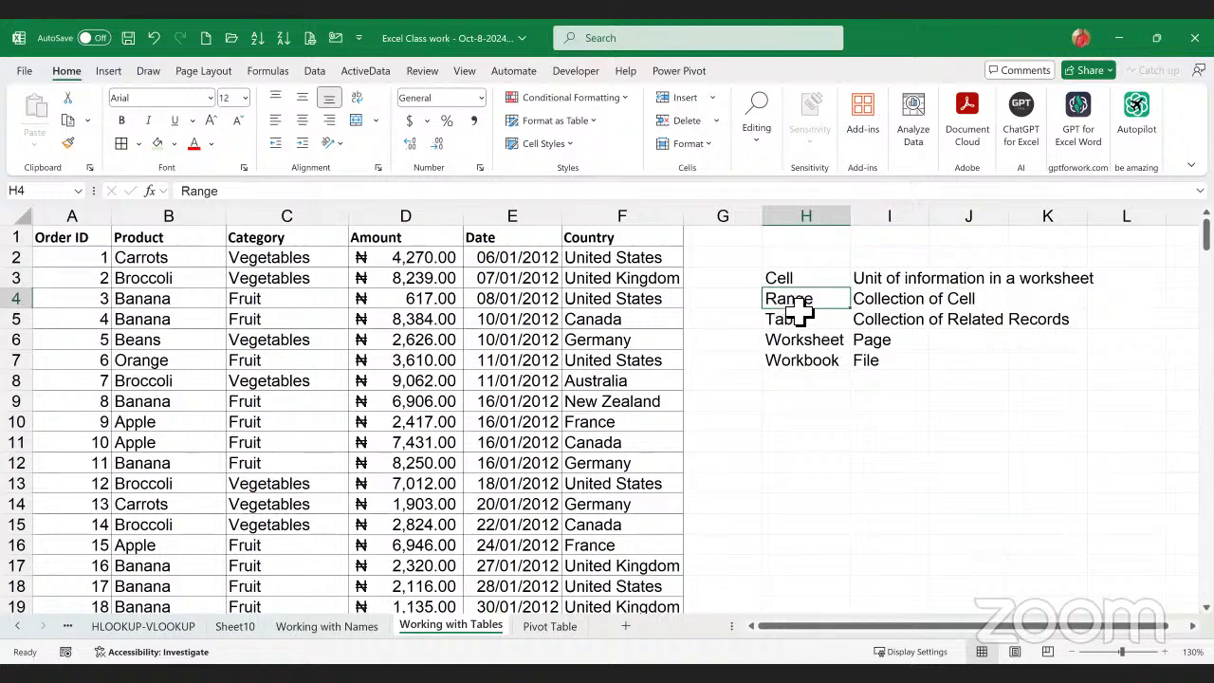
left_click(159, 147)
left_click(813, 321)
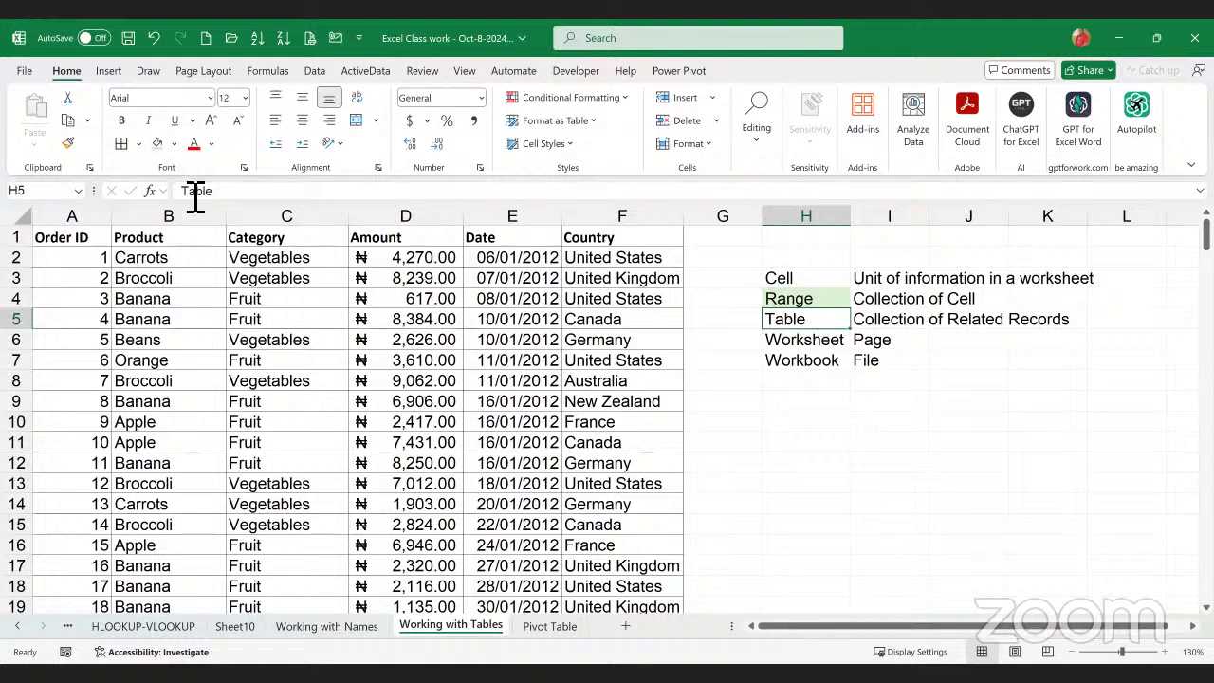
left_click(174, 146)
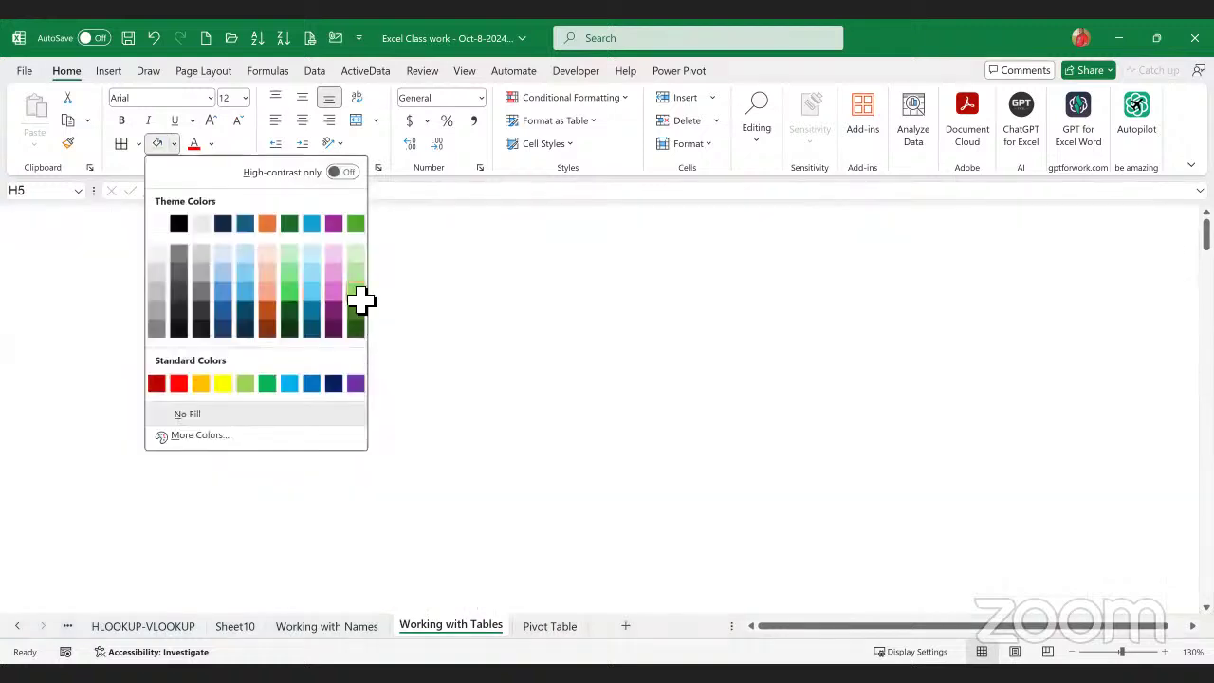
left_click(820, 321)
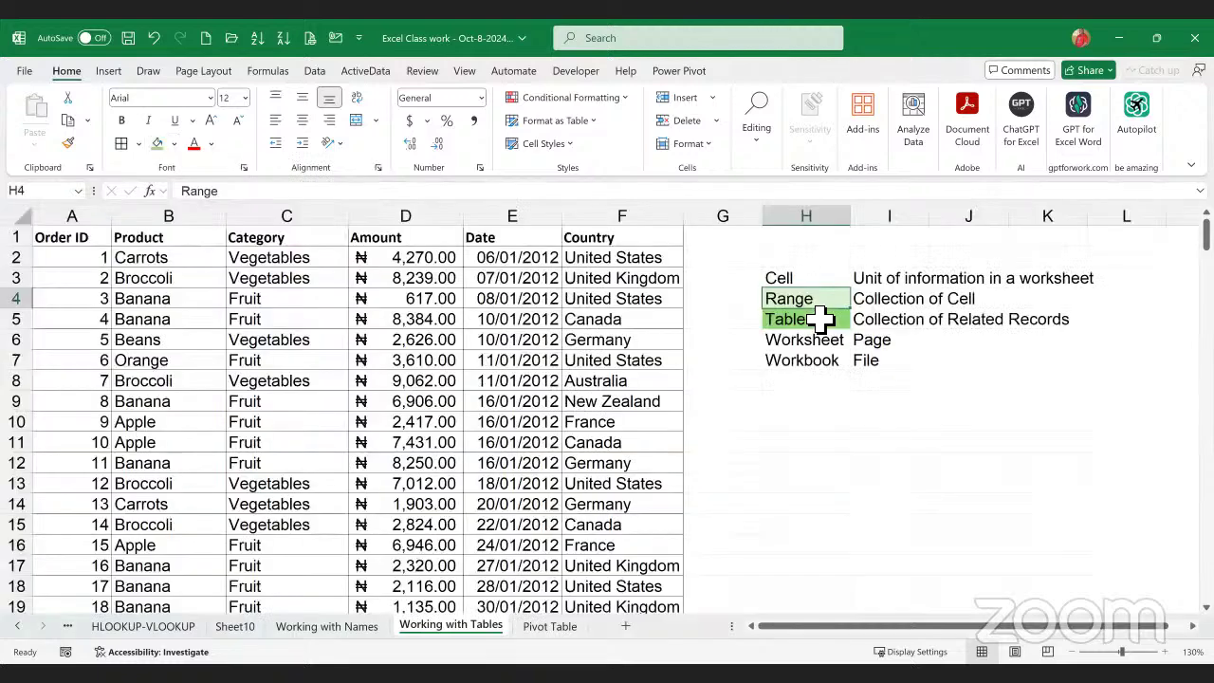
left_click(816, 318)
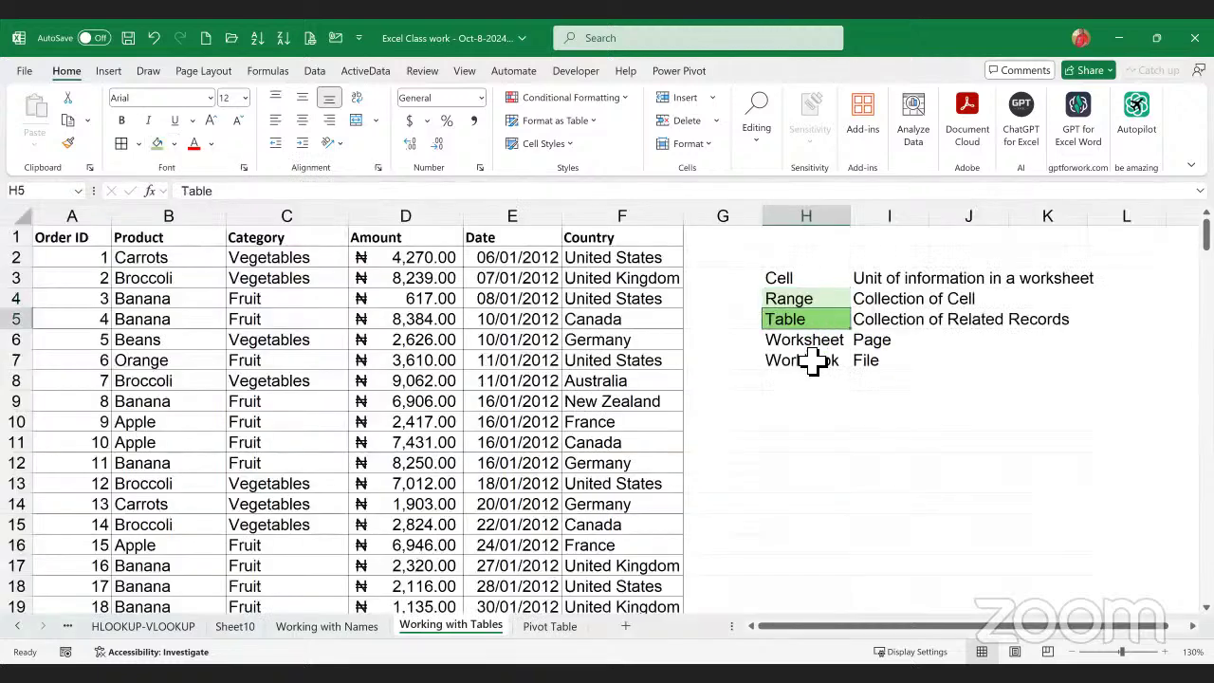
left_click(816, 302)
left_click(819, 323)
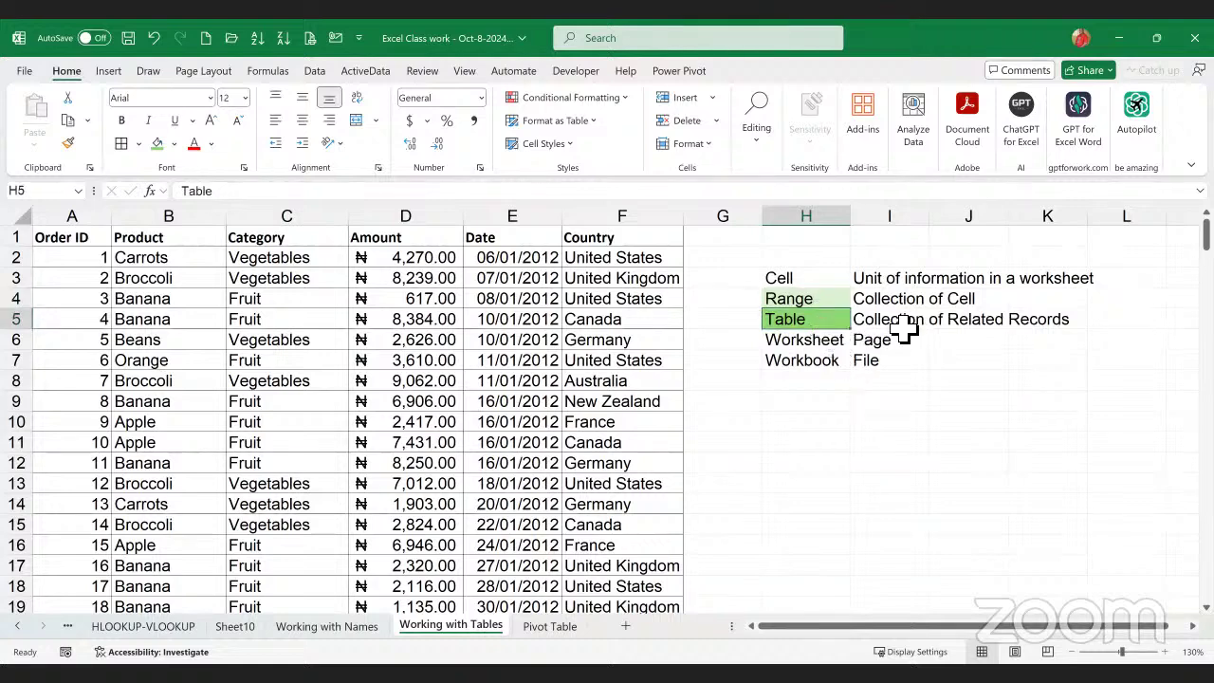
left_click(837, 299)
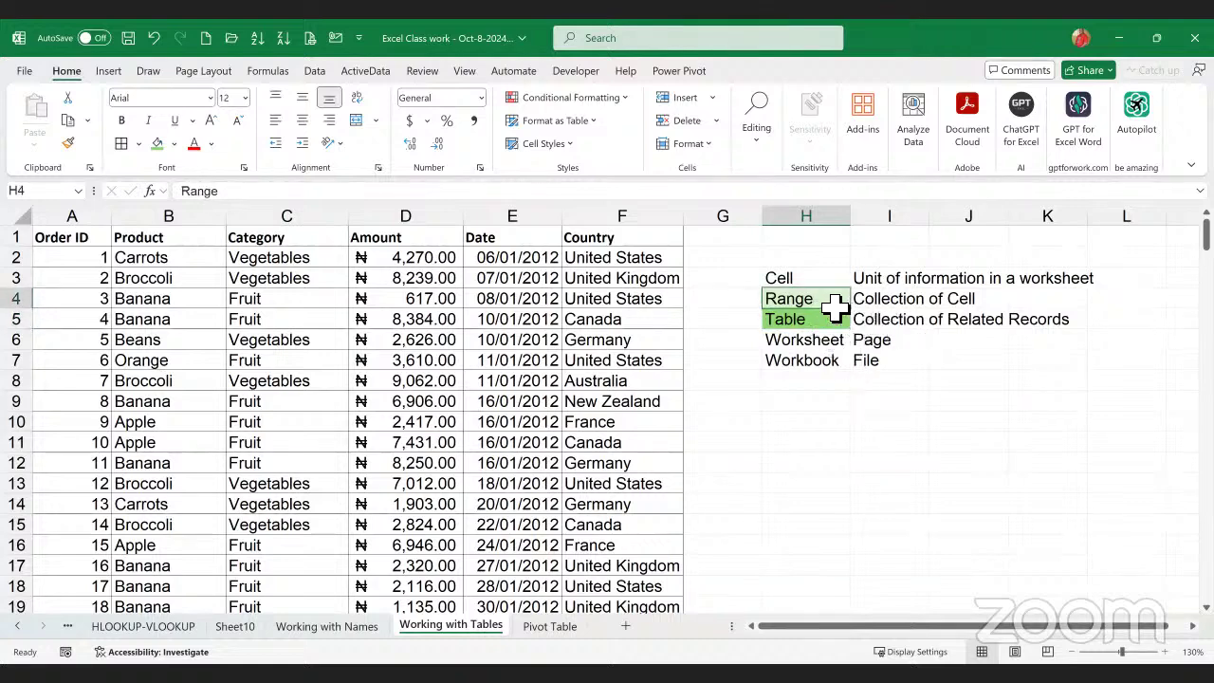
left_click(840, 323)
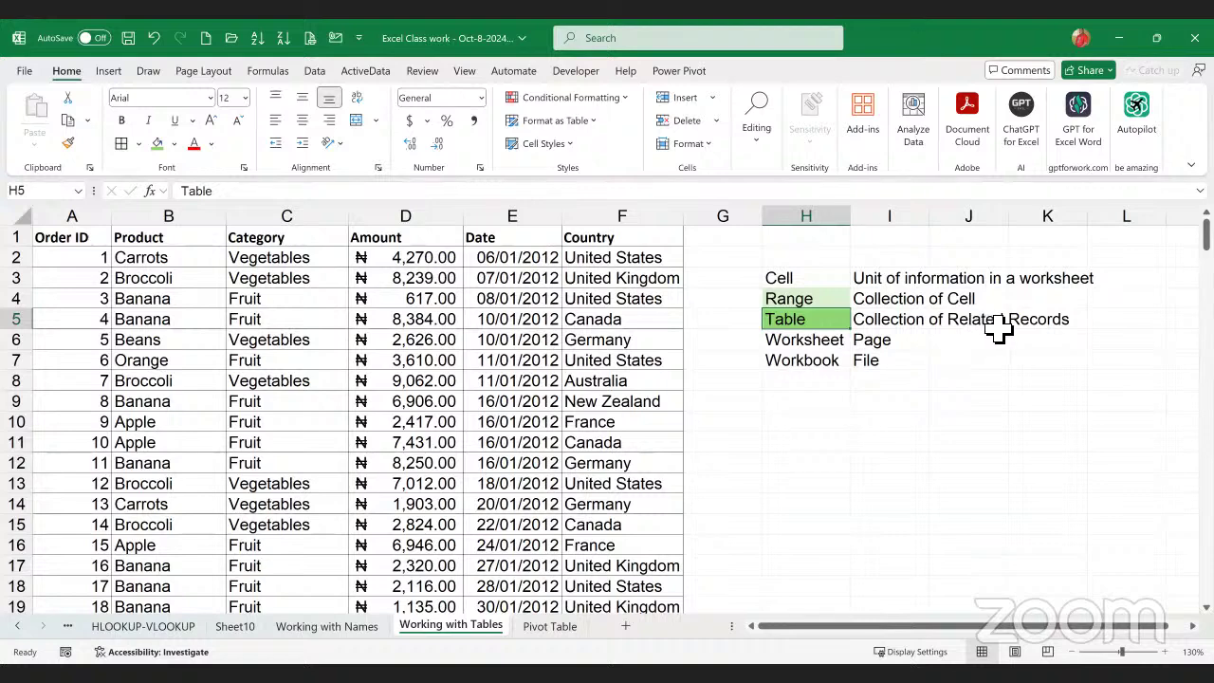
left_click(910, 320)
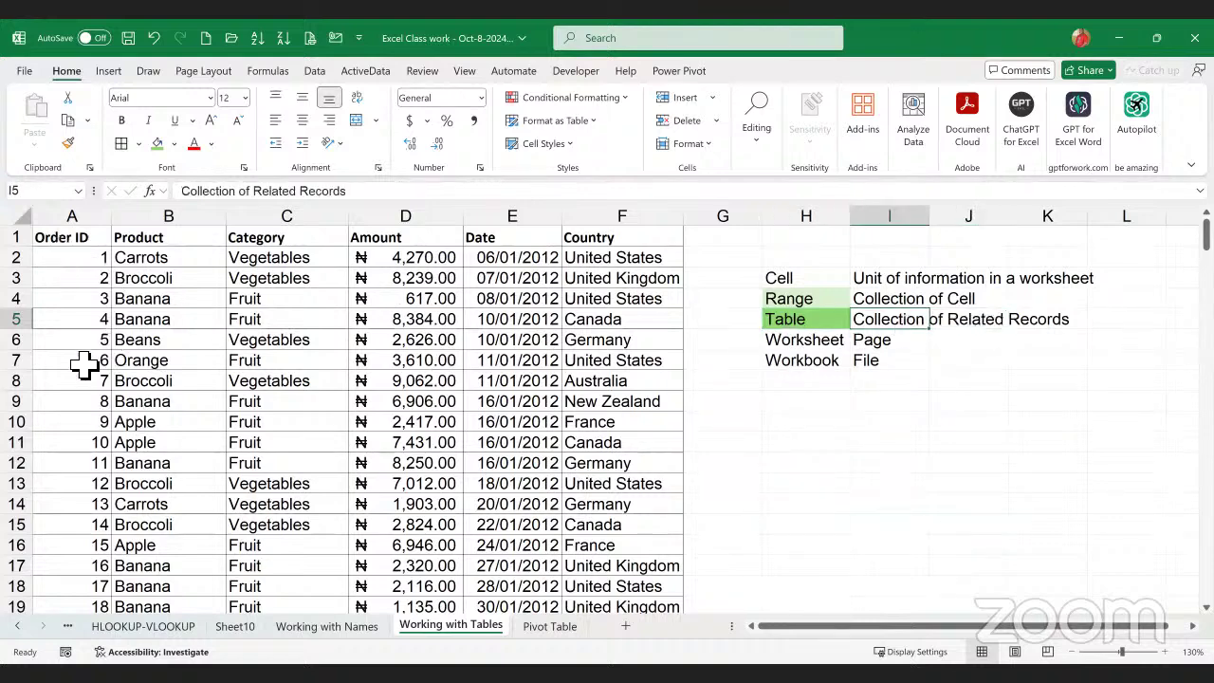
- Convert the whole order data range A1:F214 to a table, keeping its first row as headers
left_click(70, 241)
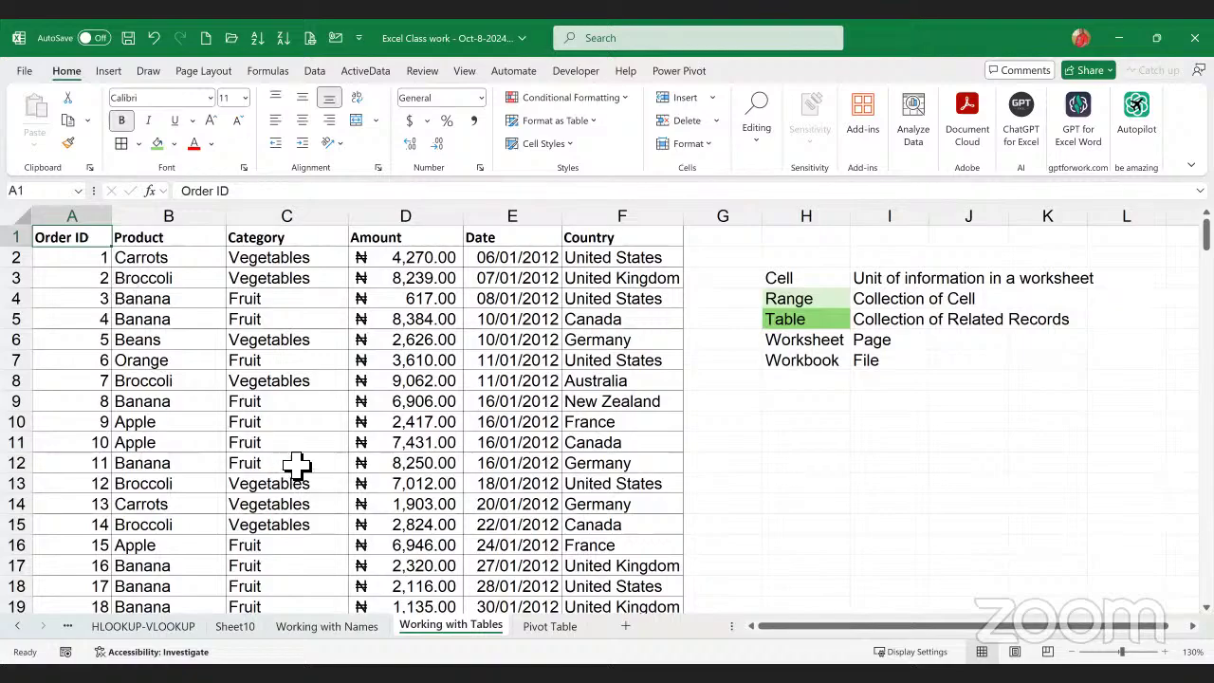
key("ctrl+shift+End")
scroll(312, 455, "up", 7)
scroll(325, 446, "up", 20)
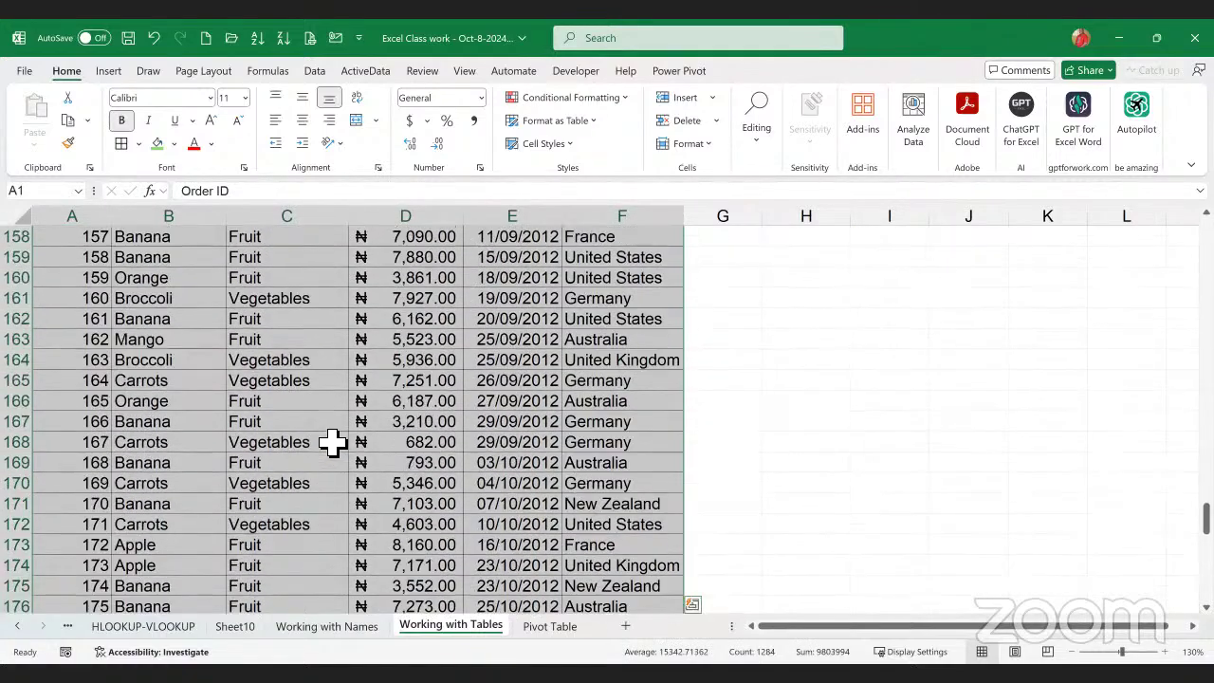
scroll(340, 437, "up", 20)
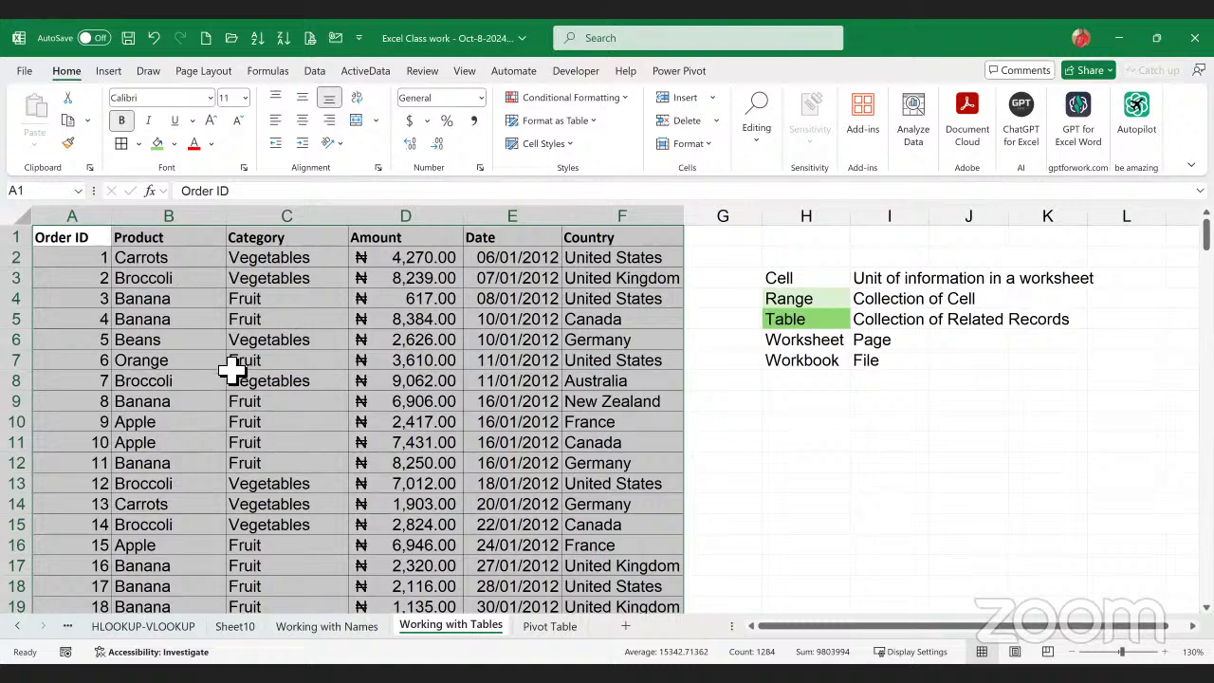
left_click(108, 72)
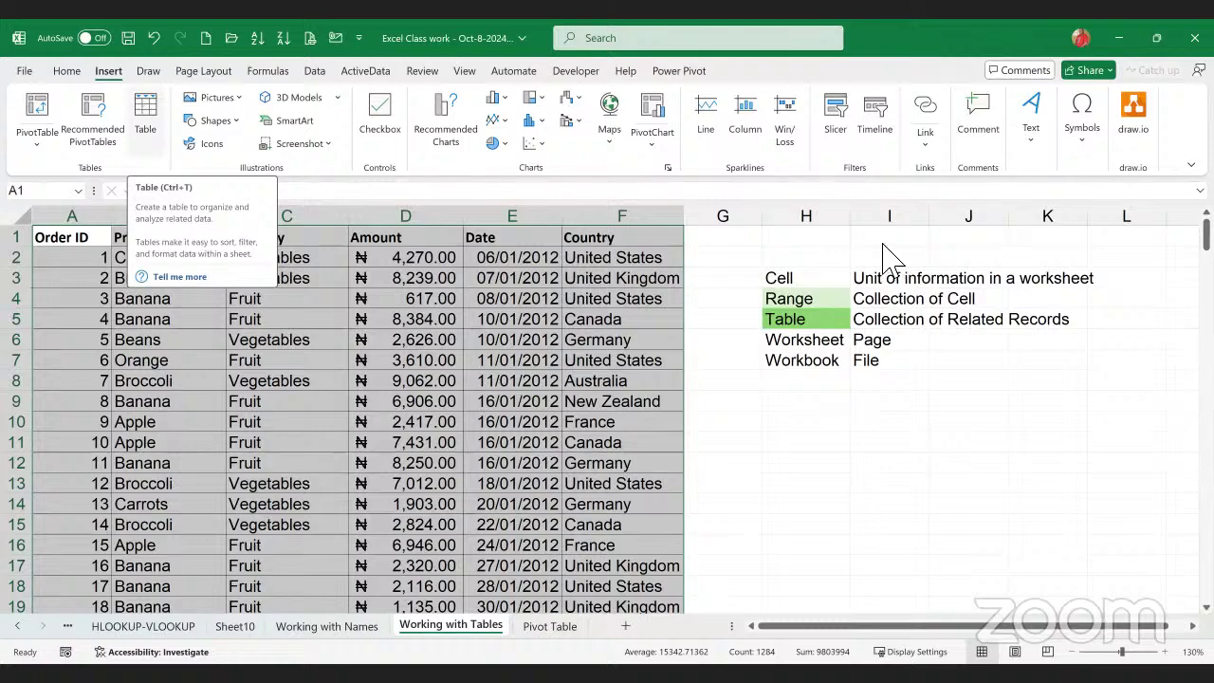
key("ctrl+t")
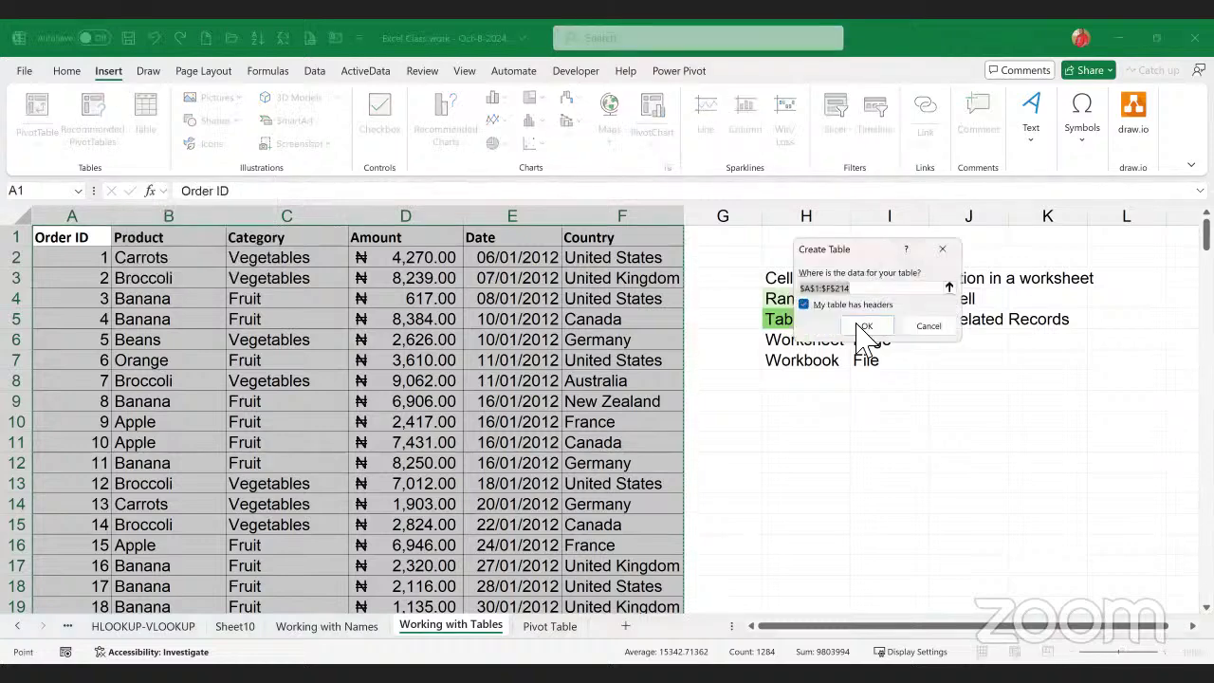
left_click_drag(873, 256, 811, 417)
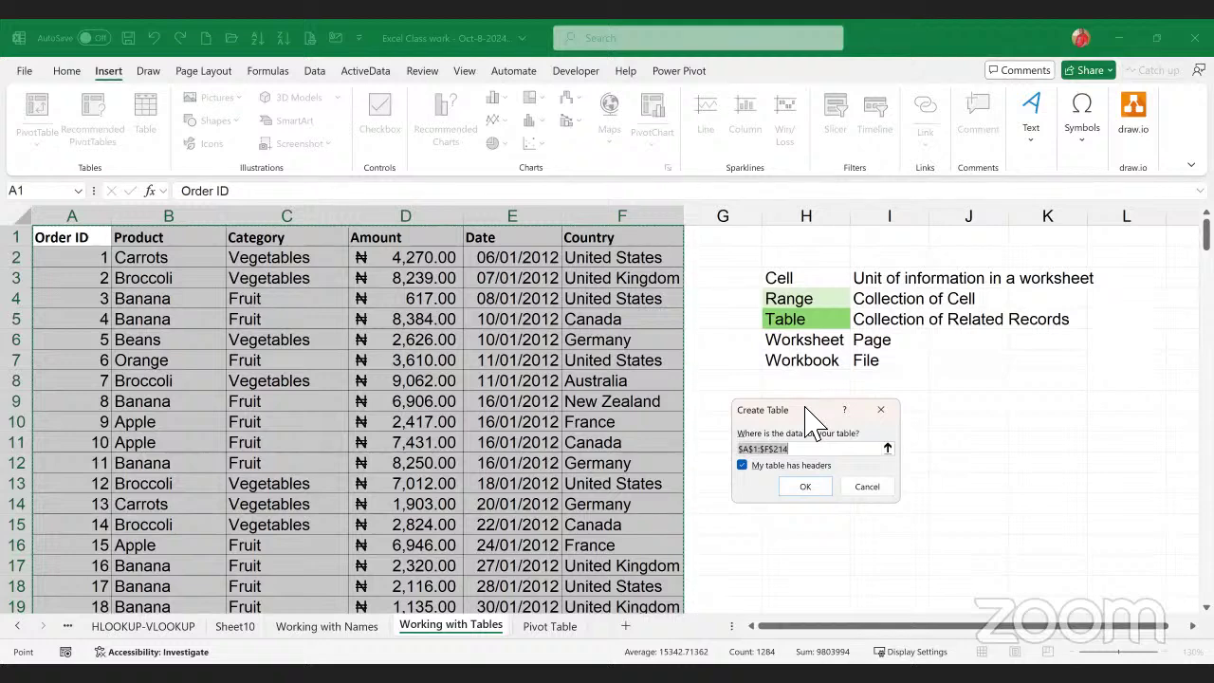
left_click_drag(737, 407, 742, 396)
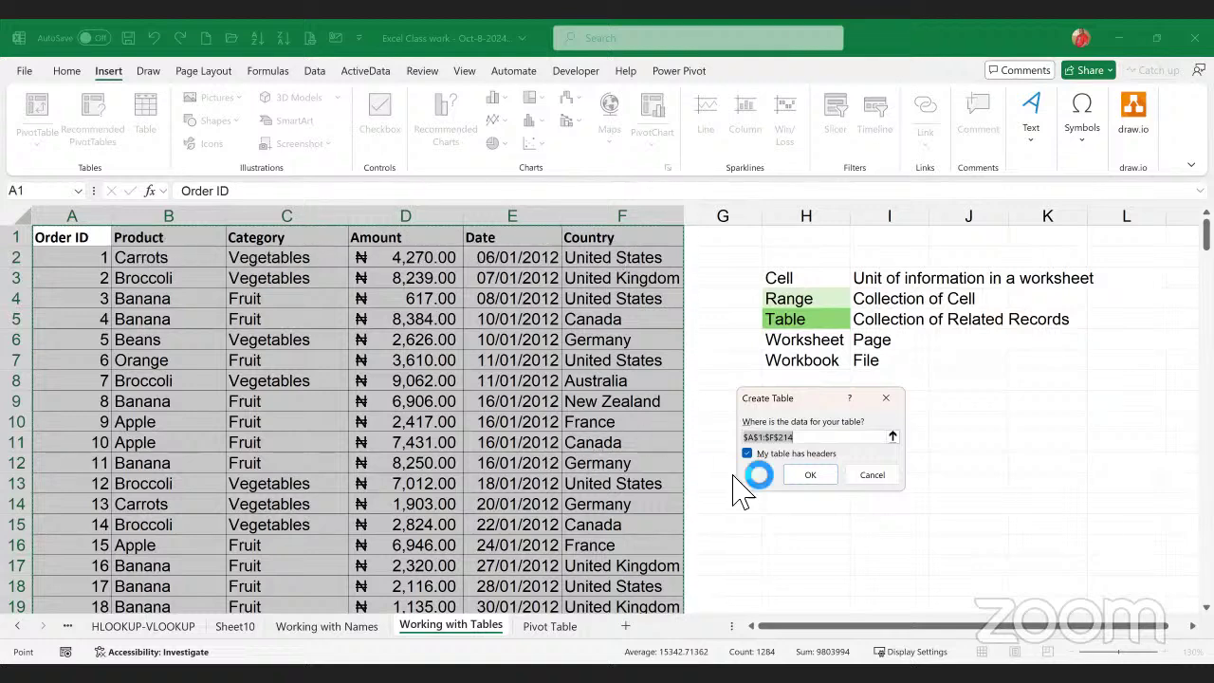
left_click(806, 482)
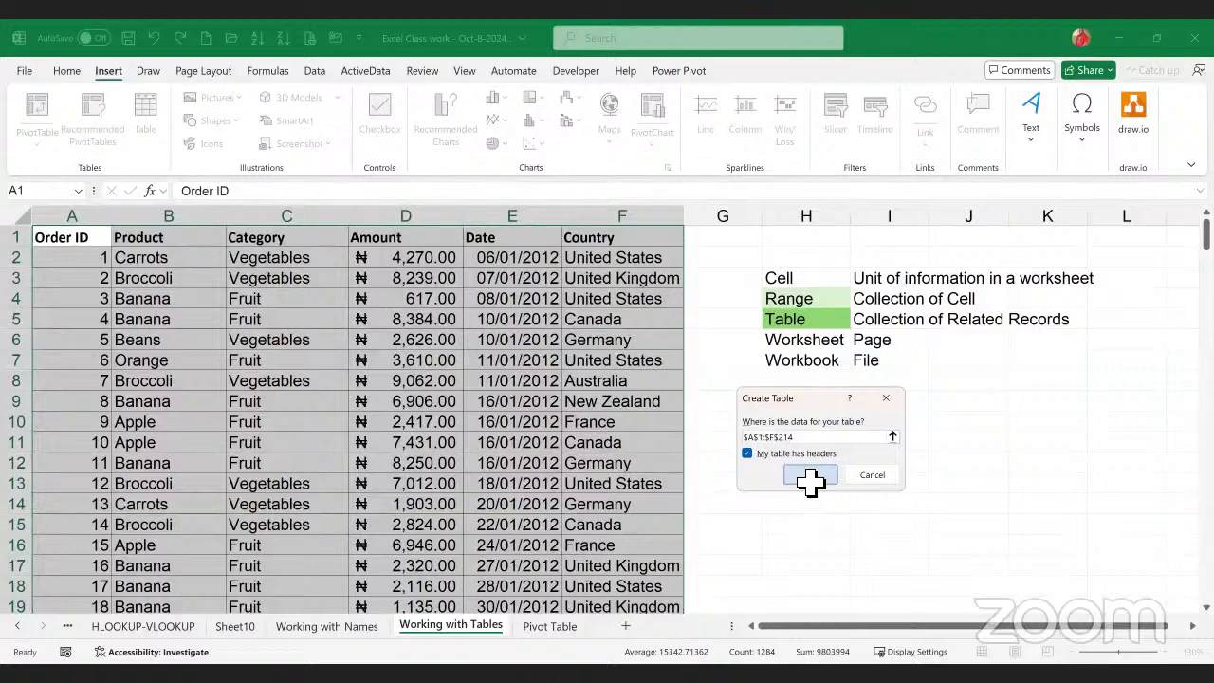
left_click(422, 449)
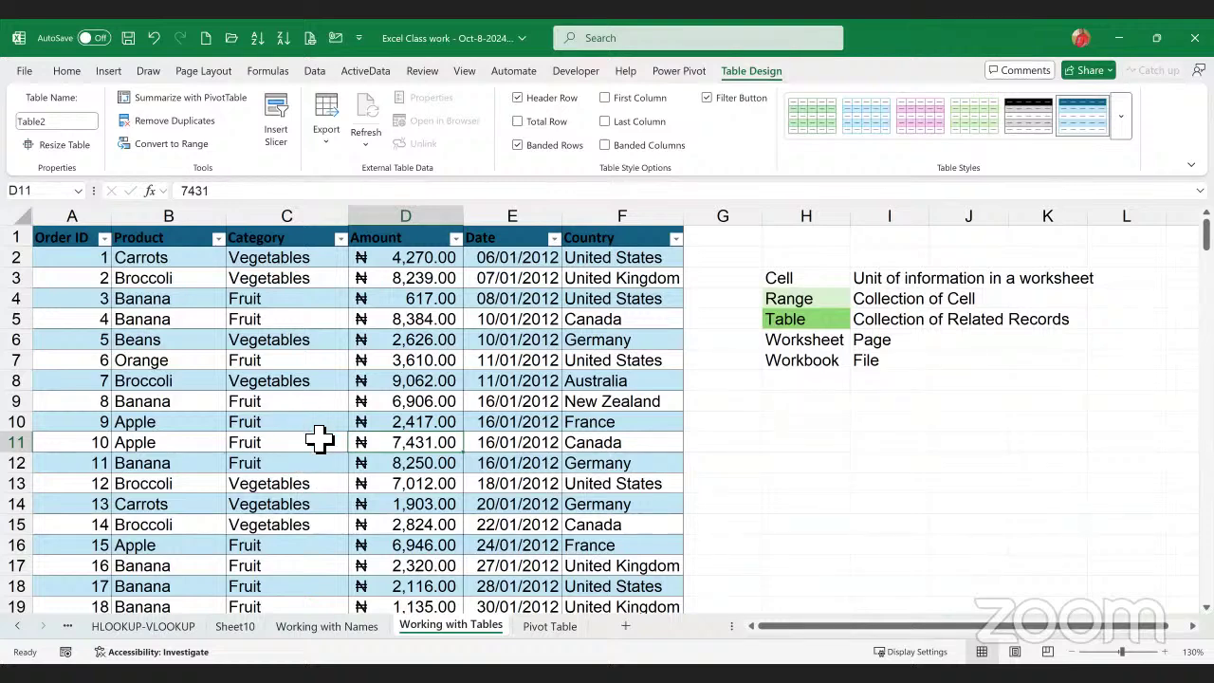
- Examine the new table's column headers while scrolled down and the filter options of the Category column
scroll(322, 435, "down", 3)
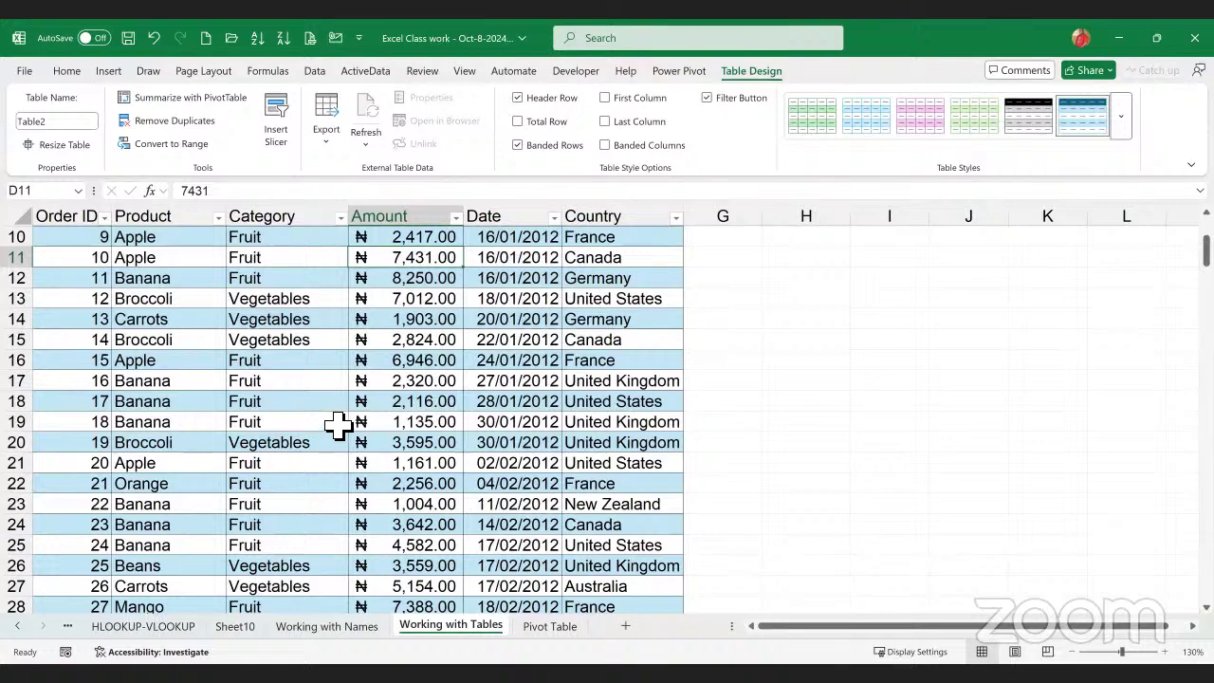
scroll(320, 290, "up", 3)
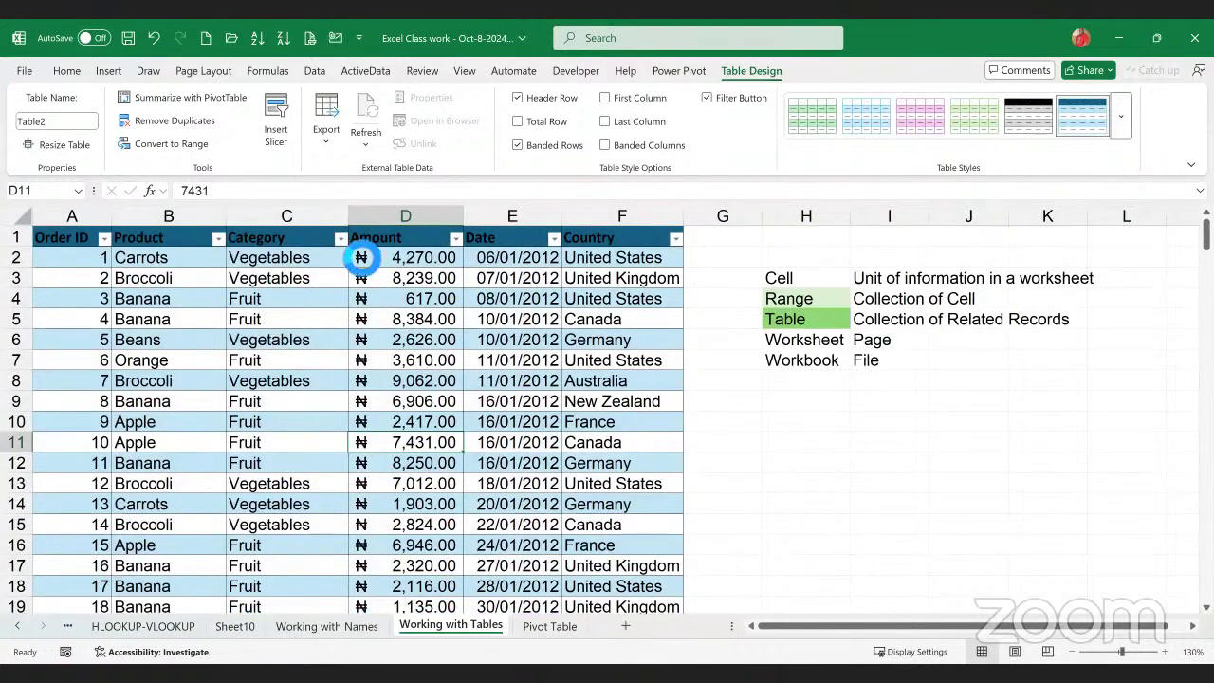
left_click(341, 238)
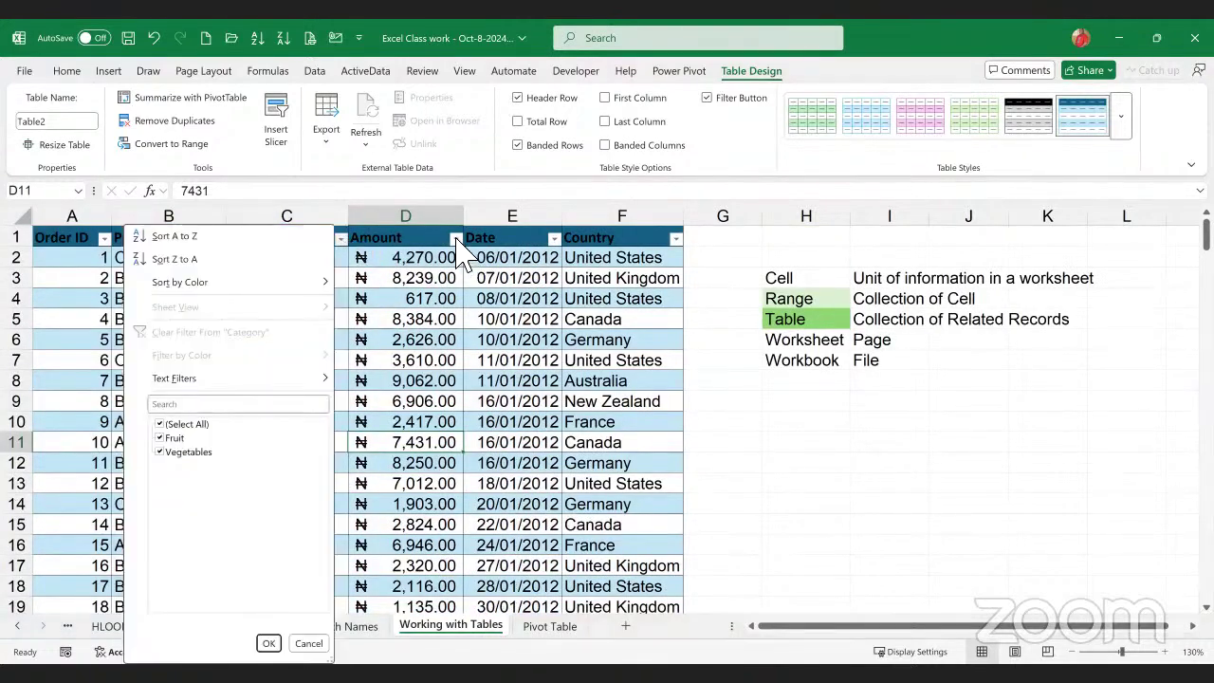
left_click(458, 370)
scroll(484, 411, "down", 2)
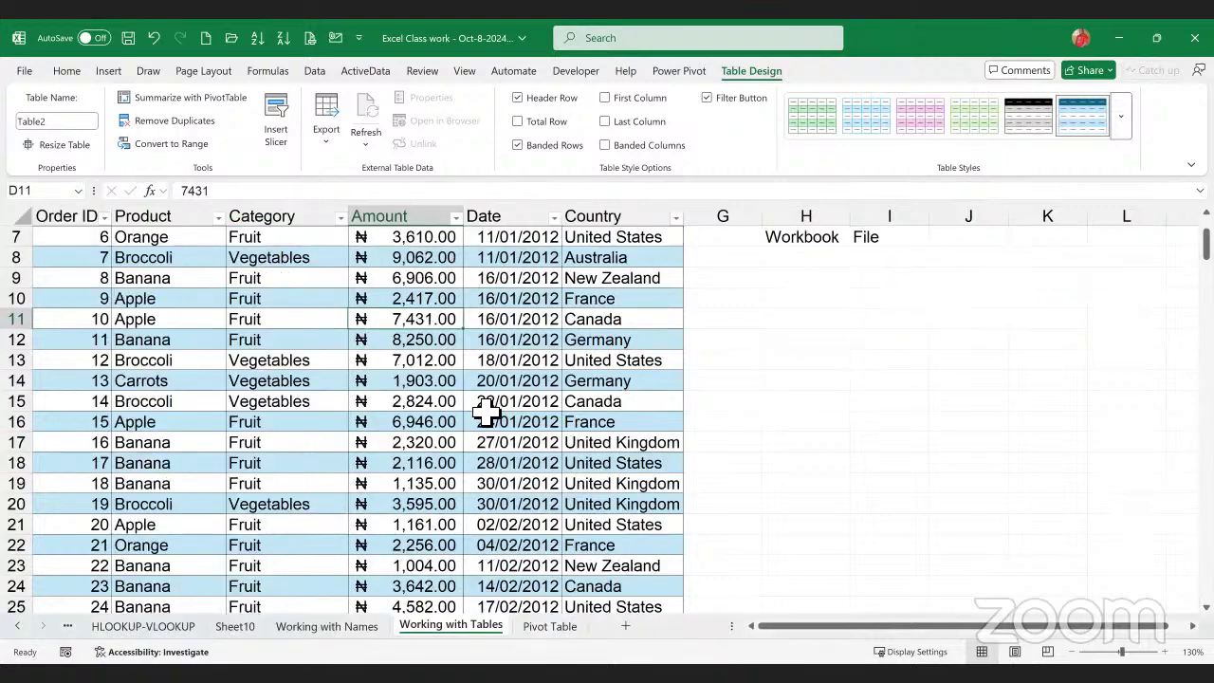
scroll(485, 410, "down", 3)
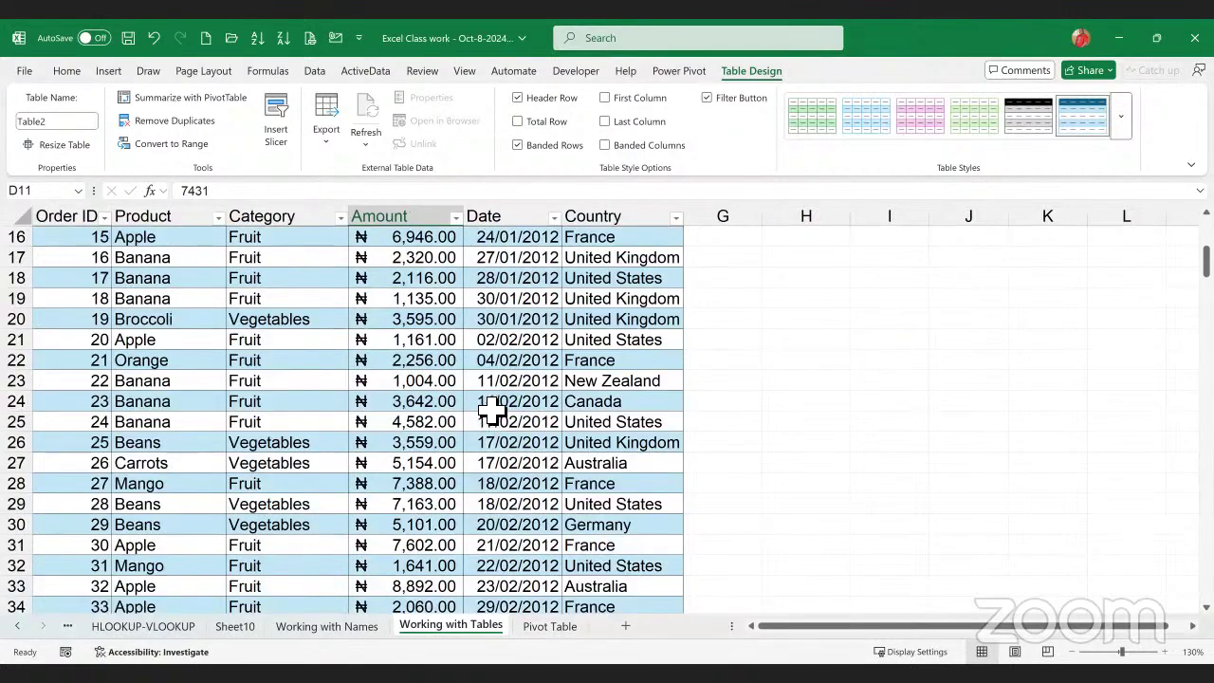
scroll(488, 411, "up", 5)
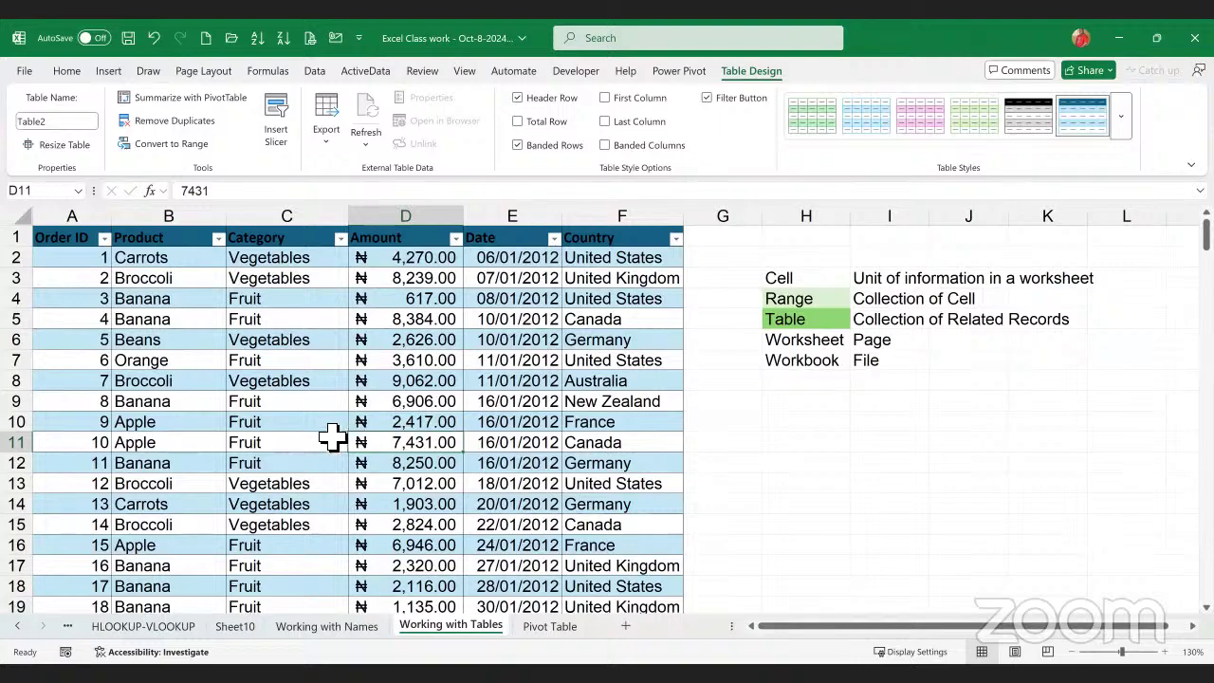
- Look through the order table's records down to the end of the data
scroll(337, 438, "down", 11)
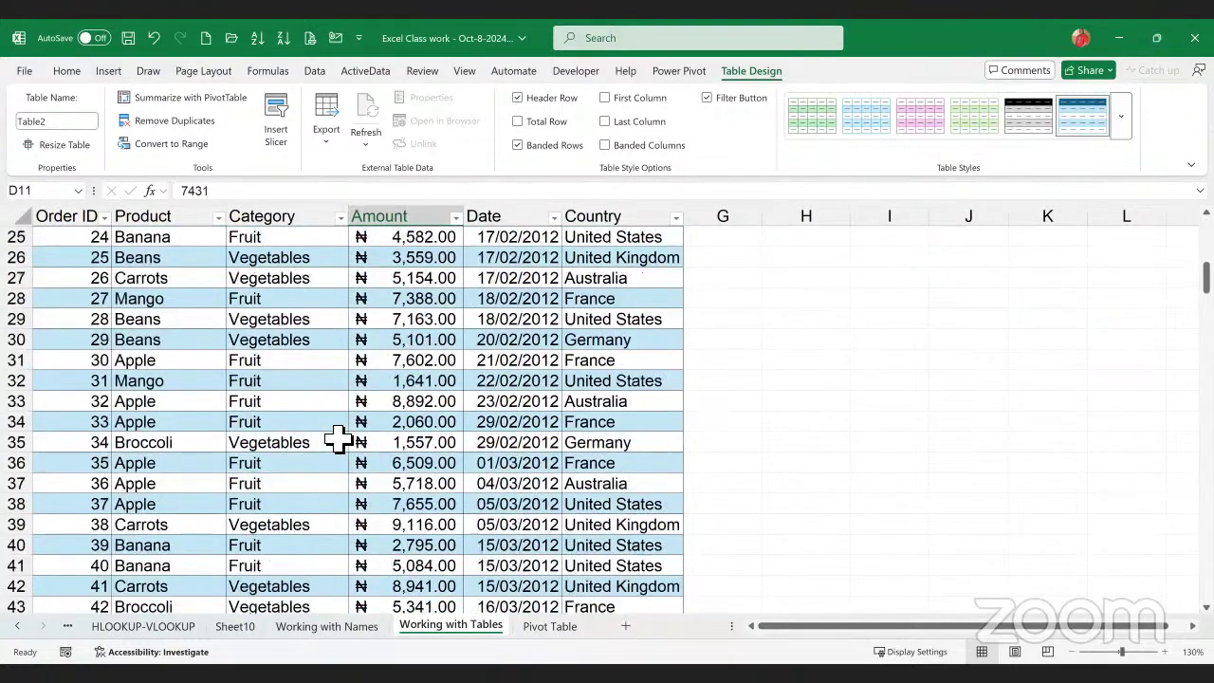
scroll(336, 438, "down", 6)
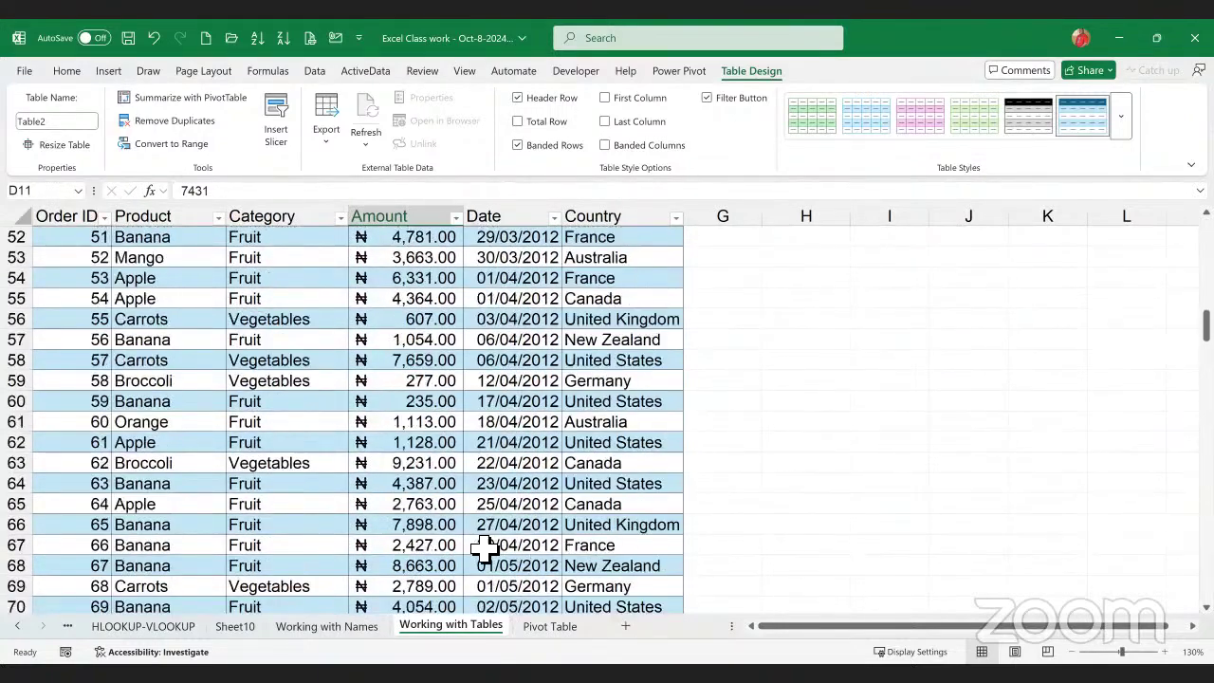
left_click(446, 546)
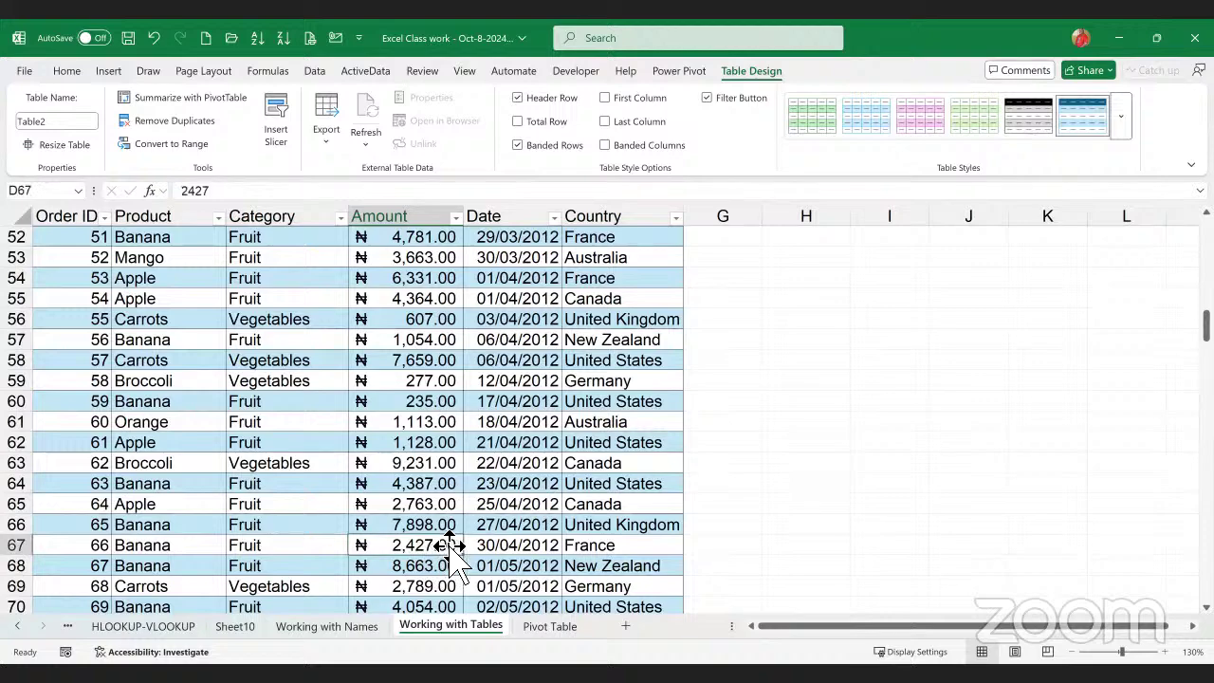
scroll(452, 548, "down", 3)
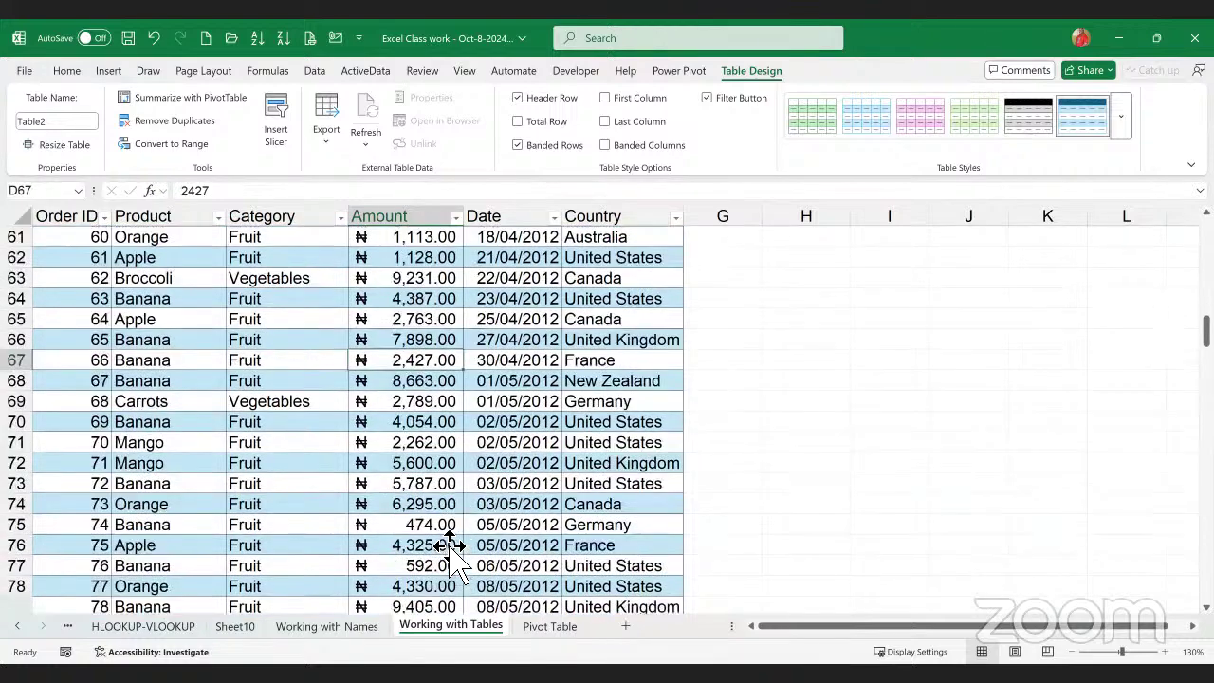
scroll(455, 549, "down", 7)
scroll(456, 548, "down", 1)
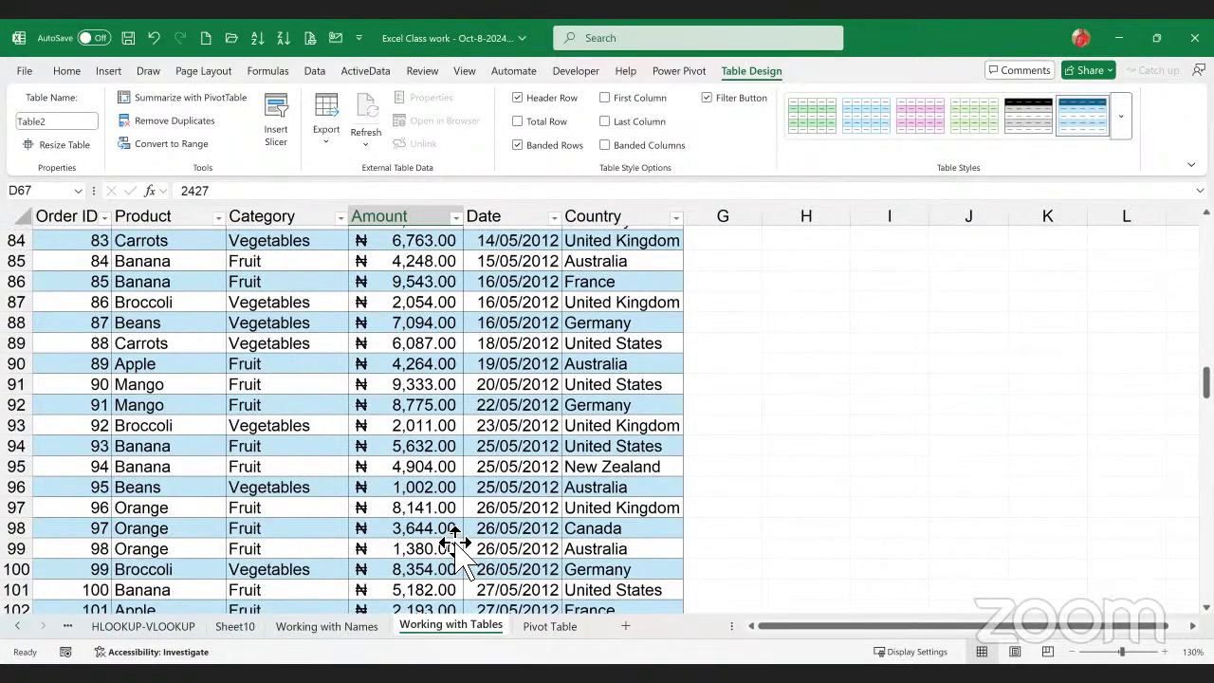
scroll(455, 548, "down", 12)
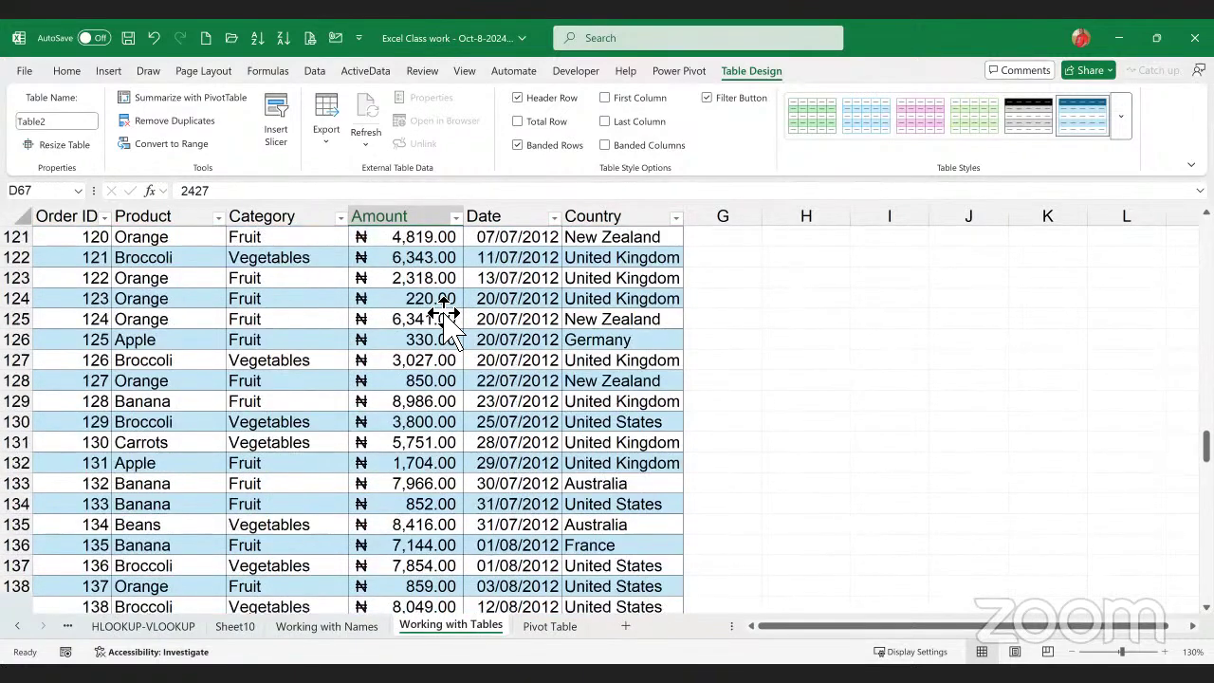
scroll(330, 334, "down", 12)
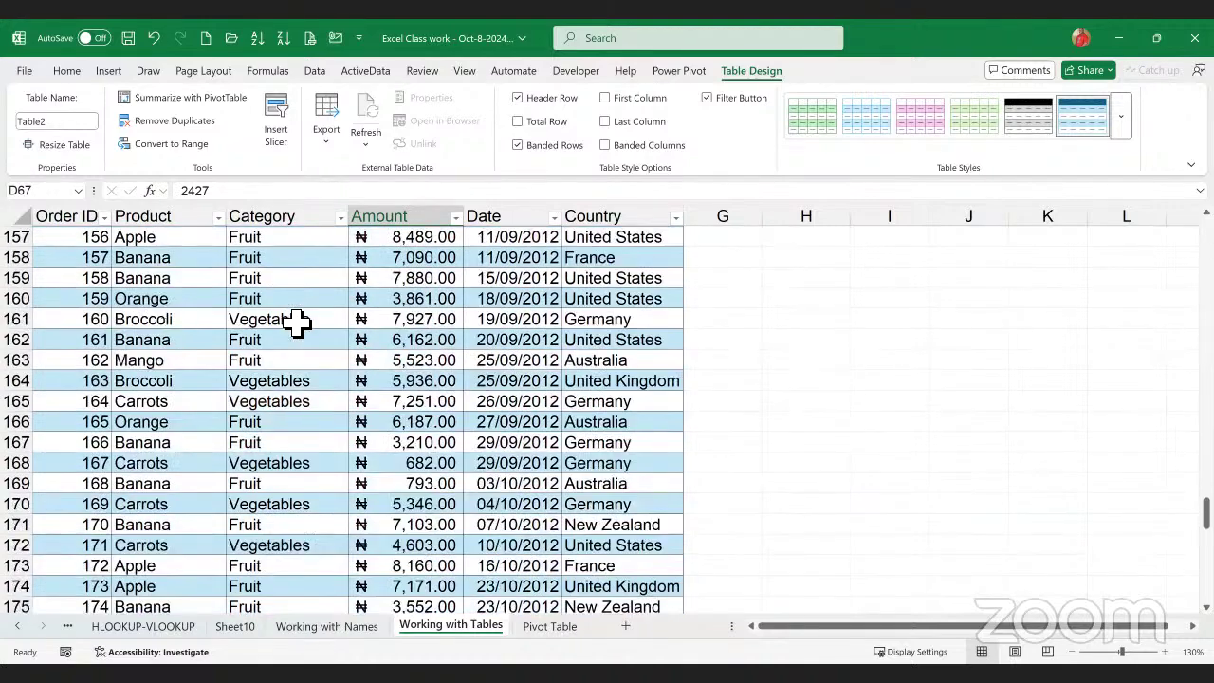
scroll(298, 319, "down", 6)
scroll(379, 323, "down", 12)
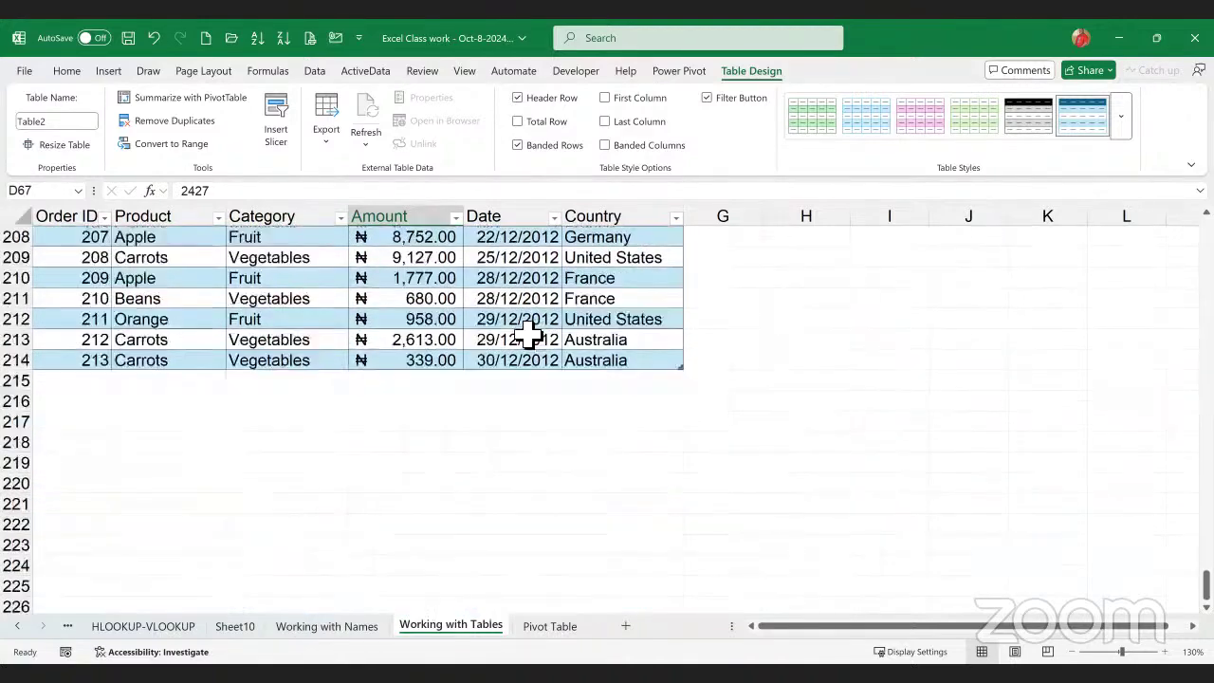
- Check the empty cells of row 215 directly below the table's last record
key("ctrl+Down")
key("Down")
key("Left")
key("Left")
key("Right")
key("Right")
key("Right")
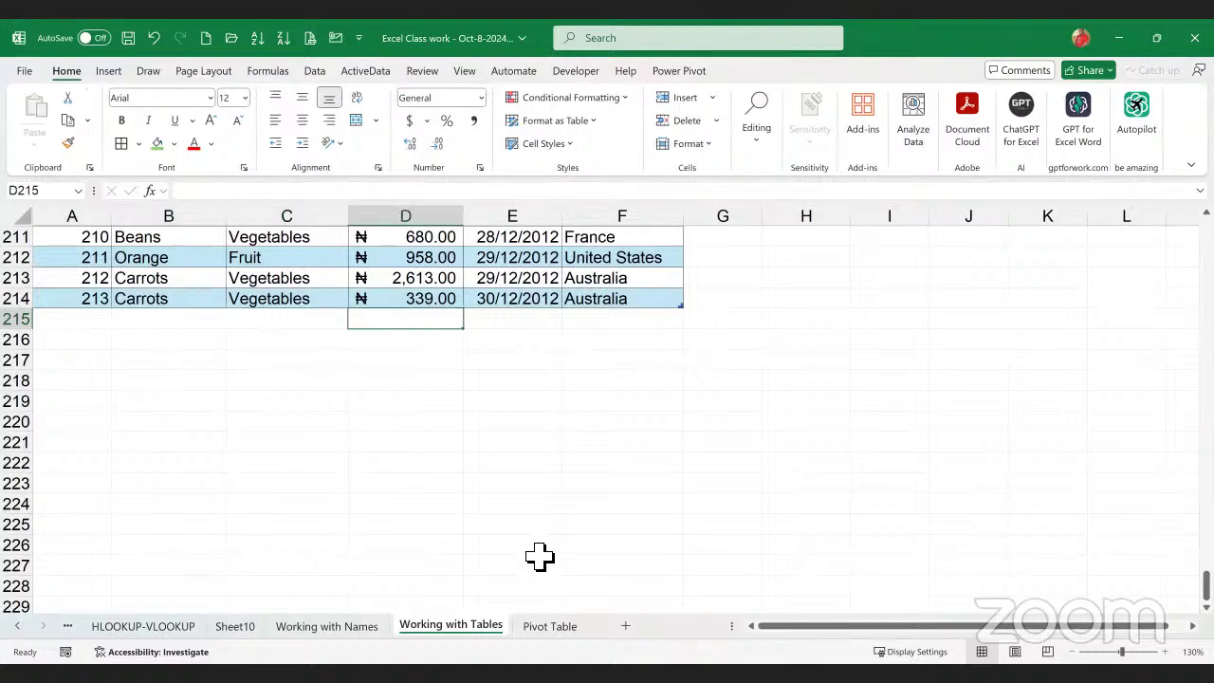
key("Right")
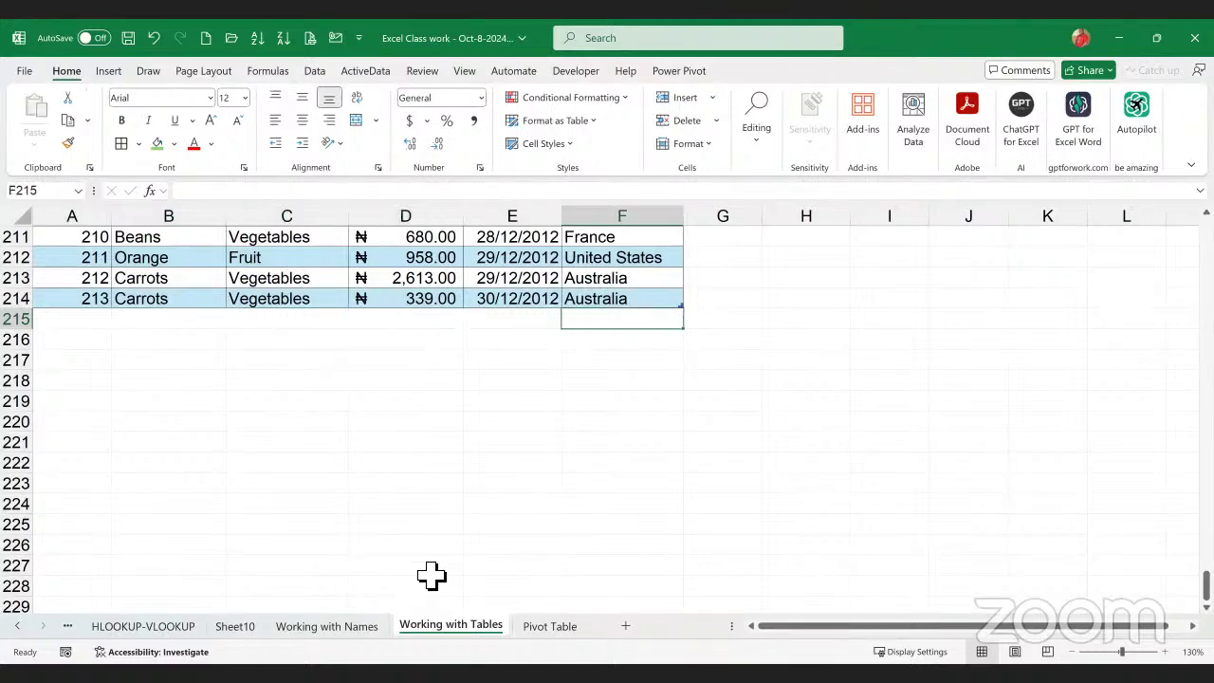
scroll(432, 576, "up", 4)
key("Left")
key("Left")
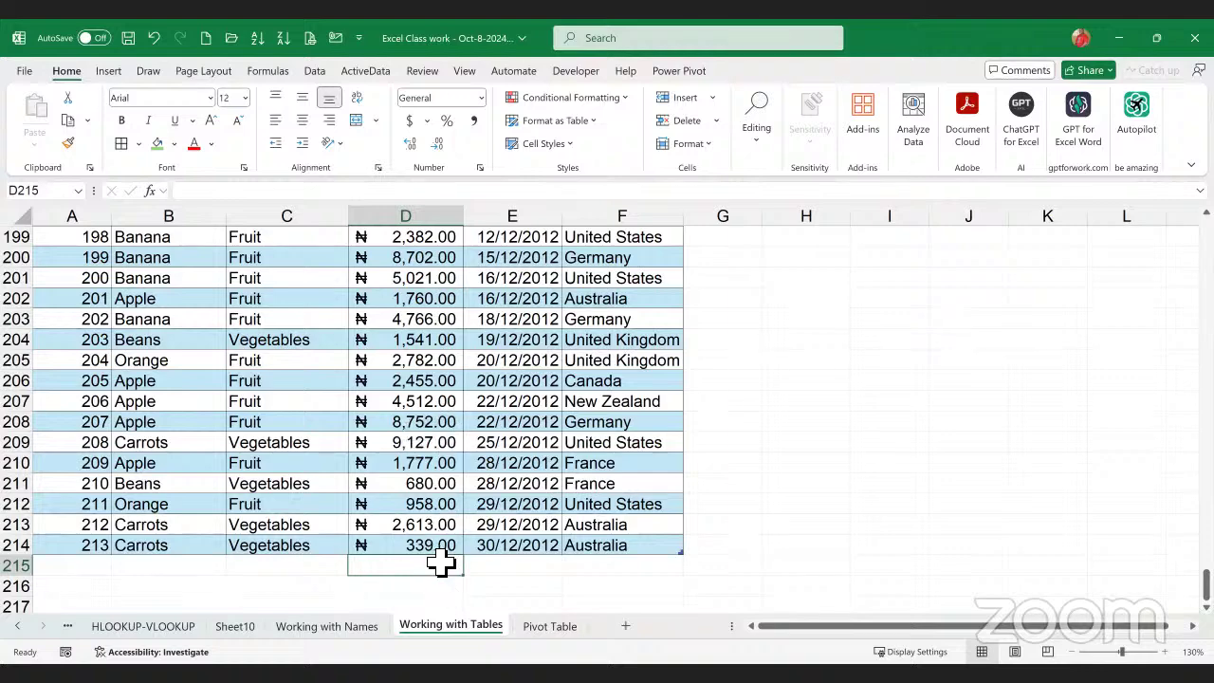
- Add a Total Row to the end of the order table
key("Up")
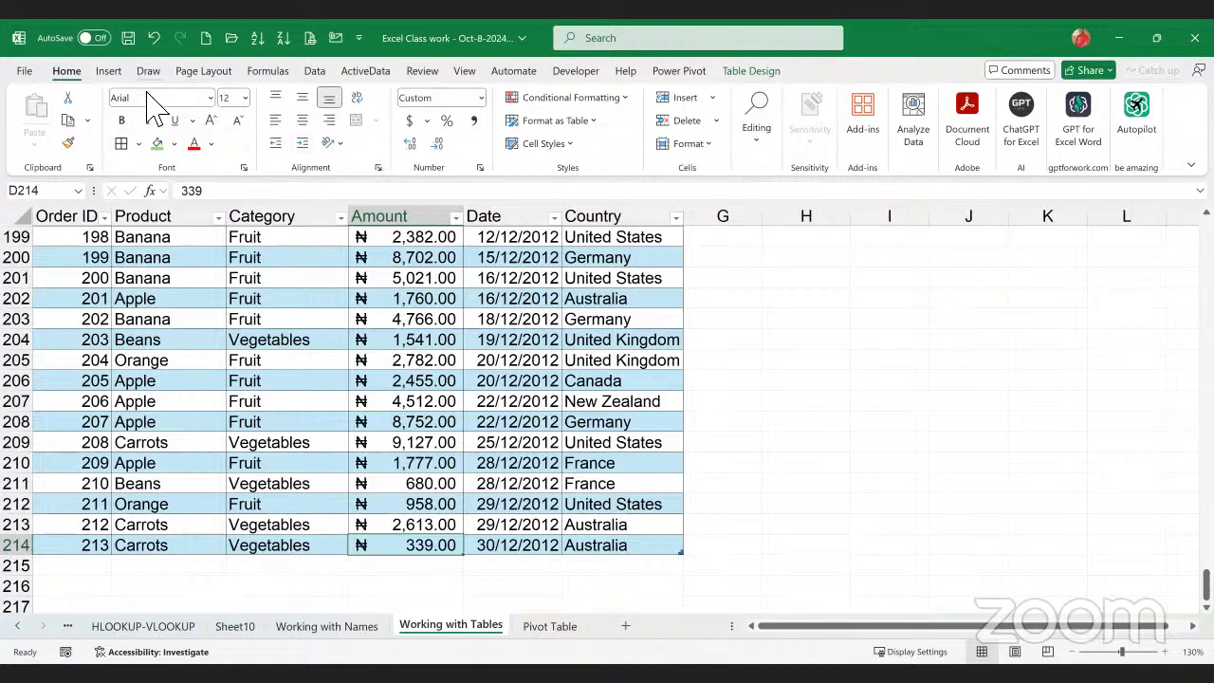
left_click(747, 72)
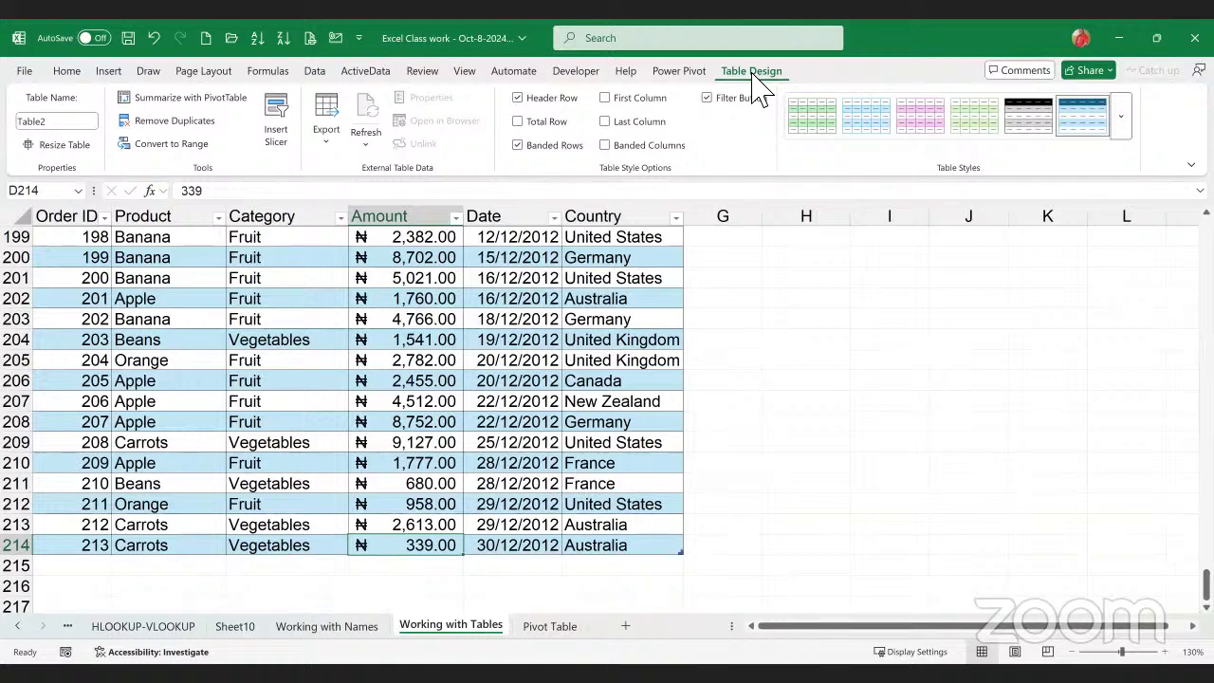
left_click(517, 123)
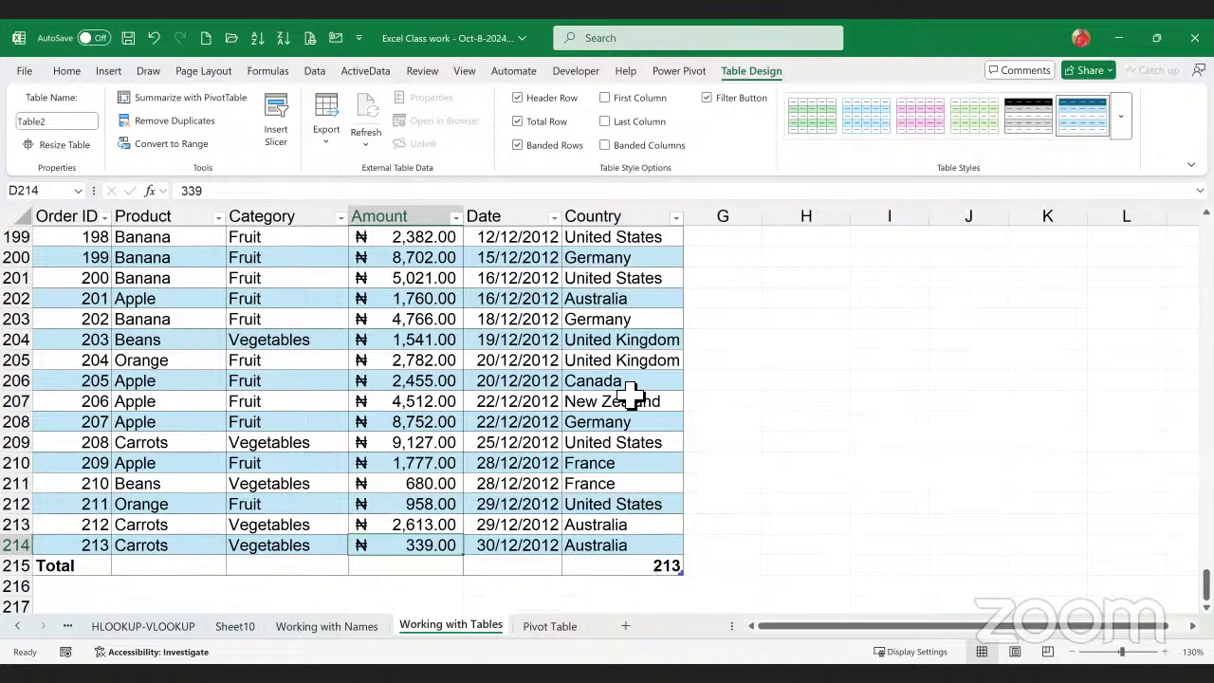
- Calculate the Sum of the Amount column in the Total Row and auto-fit column D to its contents
left_click(437, 570)
left_click(468, 568)
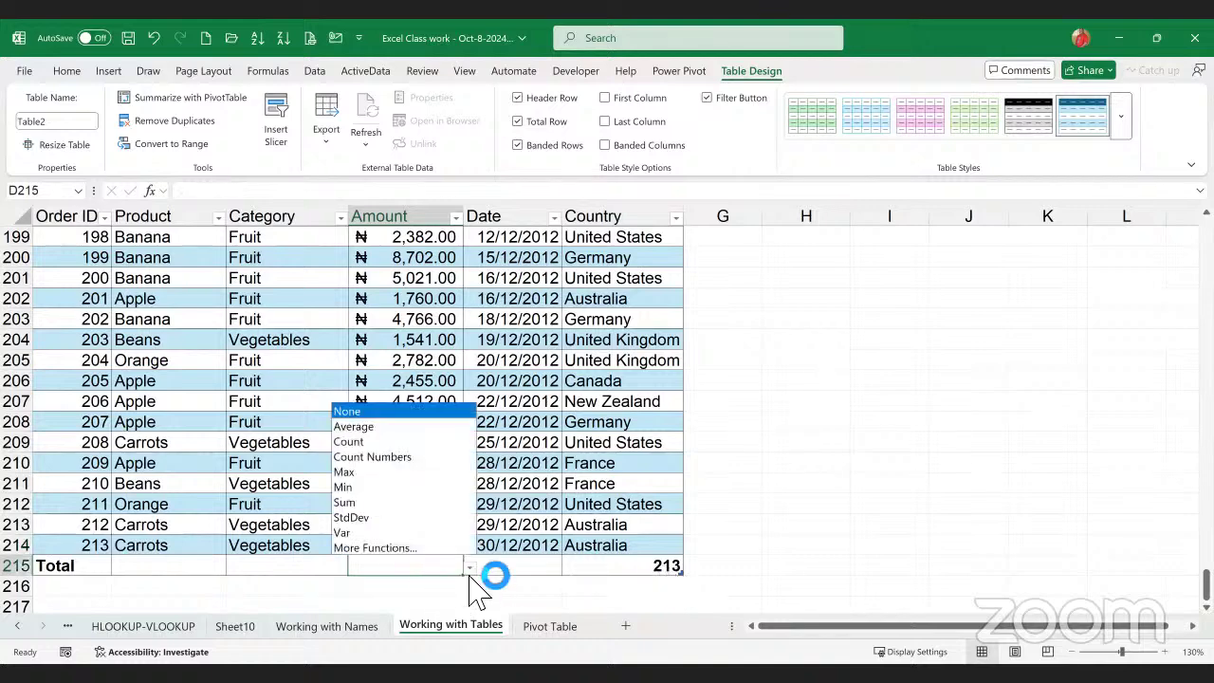
left_click(359, 507)
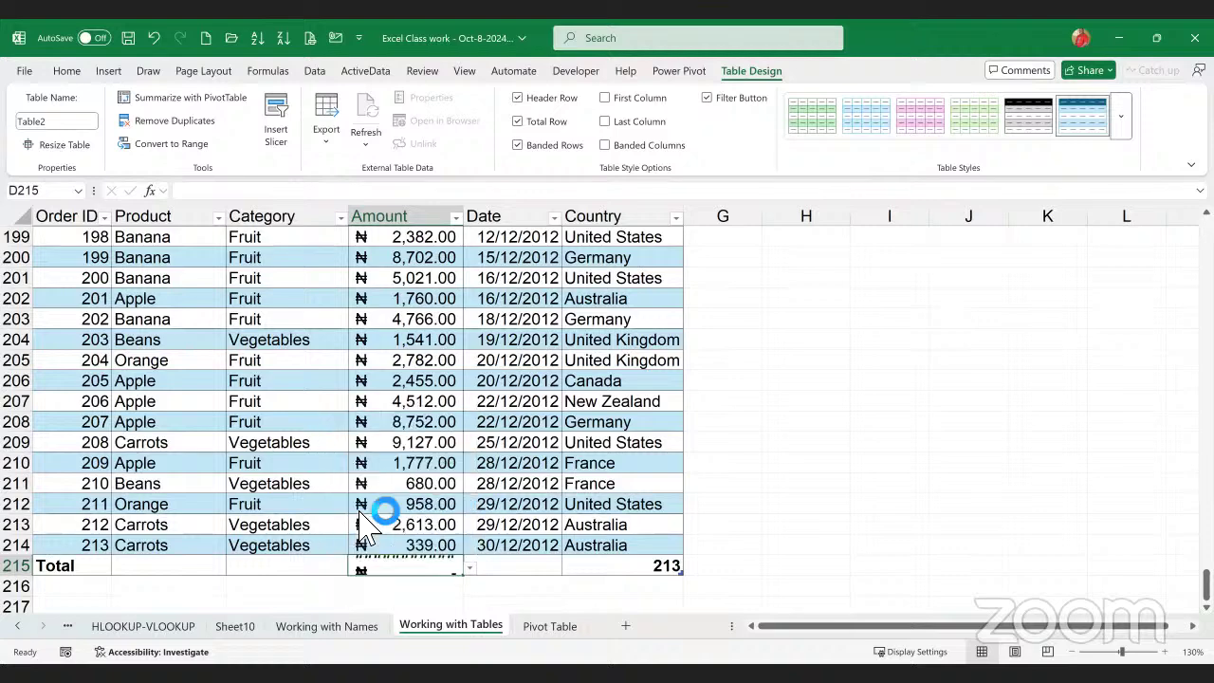
scroll(471, 220, "up", 1)
double_click(467, 218)
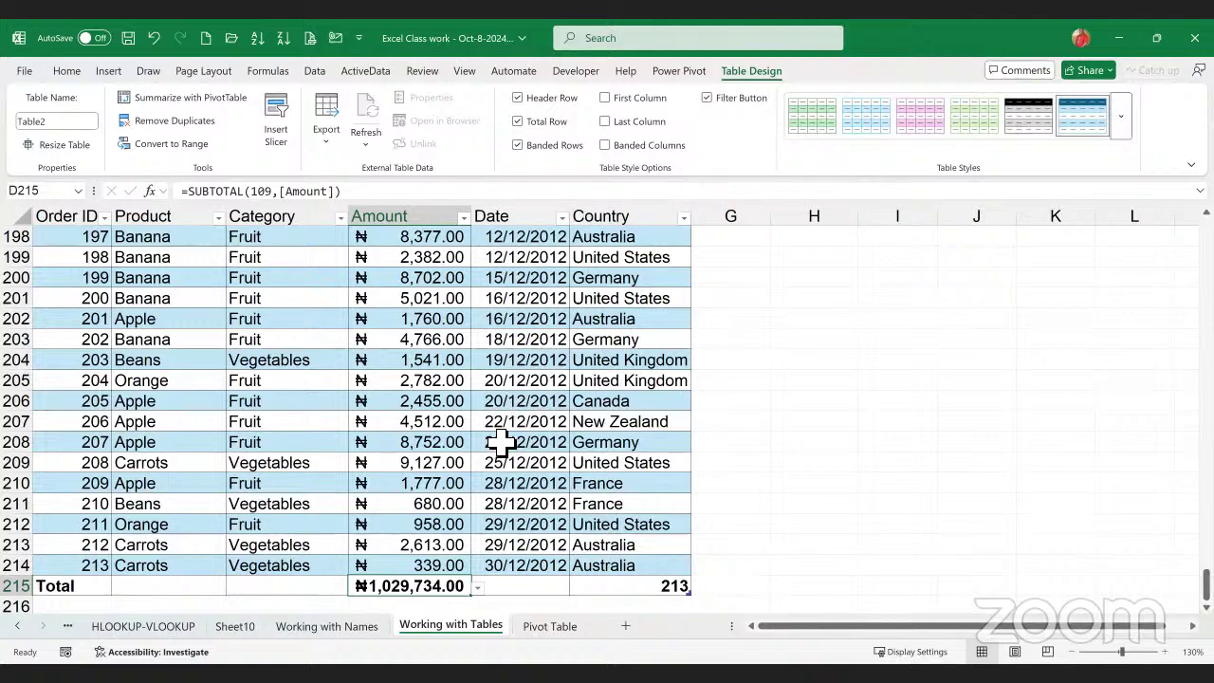
- Return to the first rows of the order table
scroll(503, 441, "up", 9)
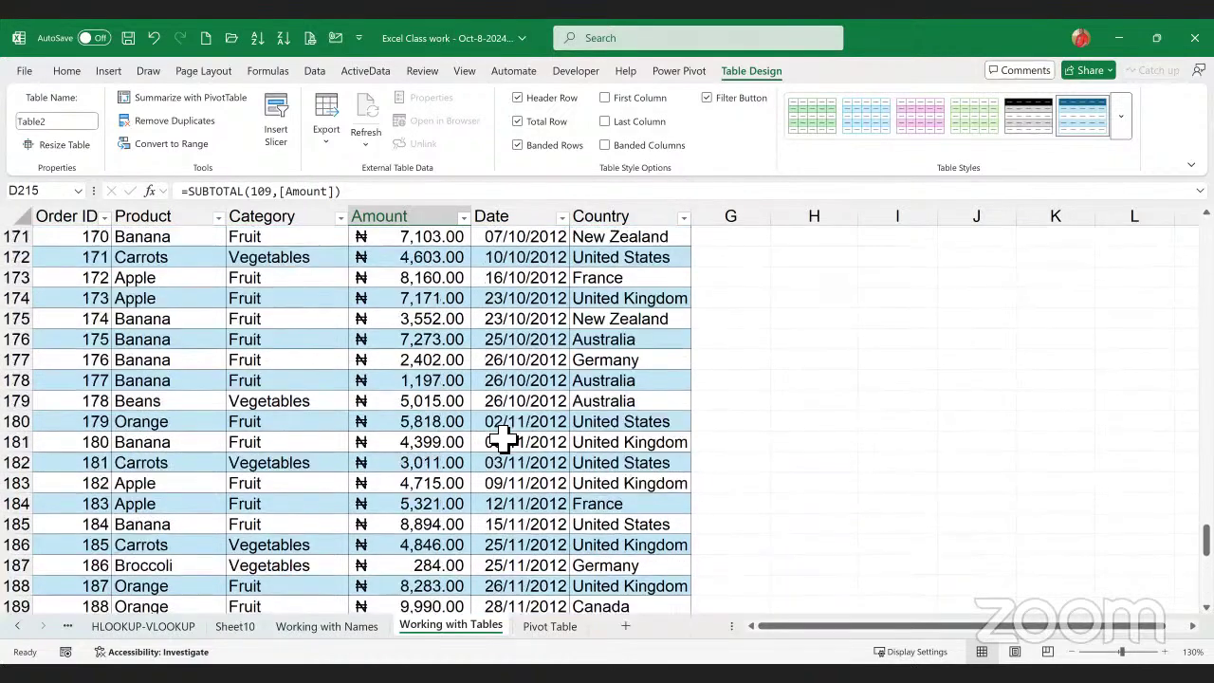
scroll(505, 432, "up", 20)
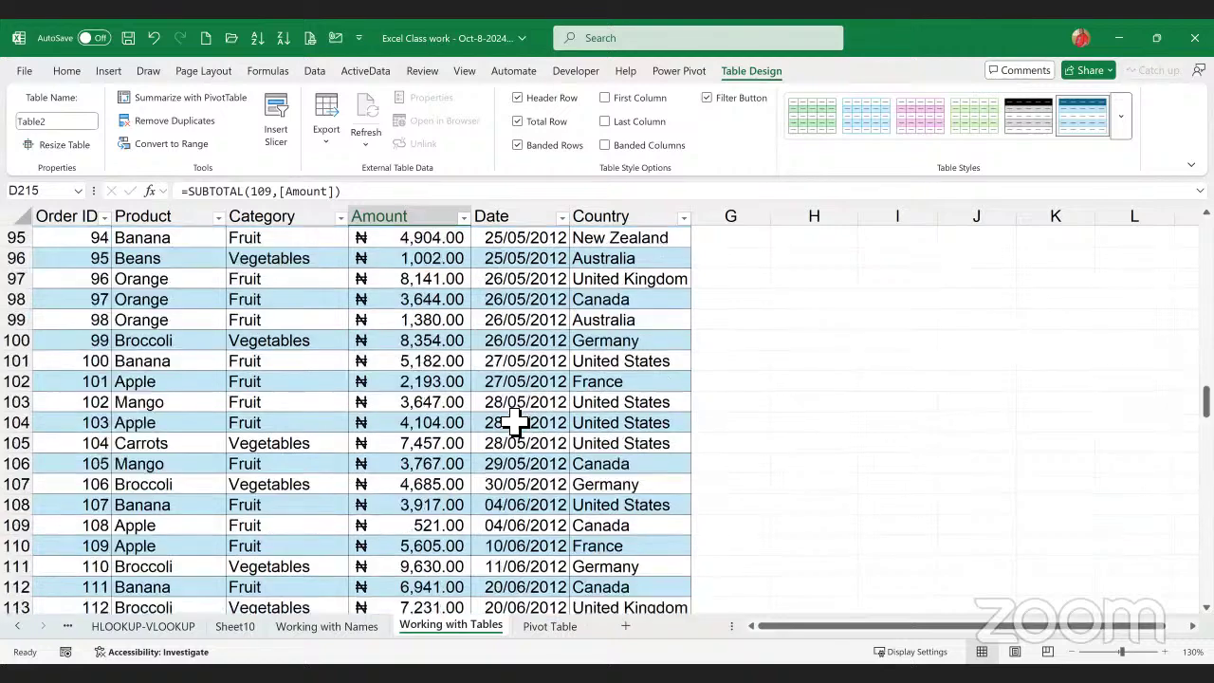
scroll(515, 420, "up", 11)
scroll(522, 414, "up", 20)
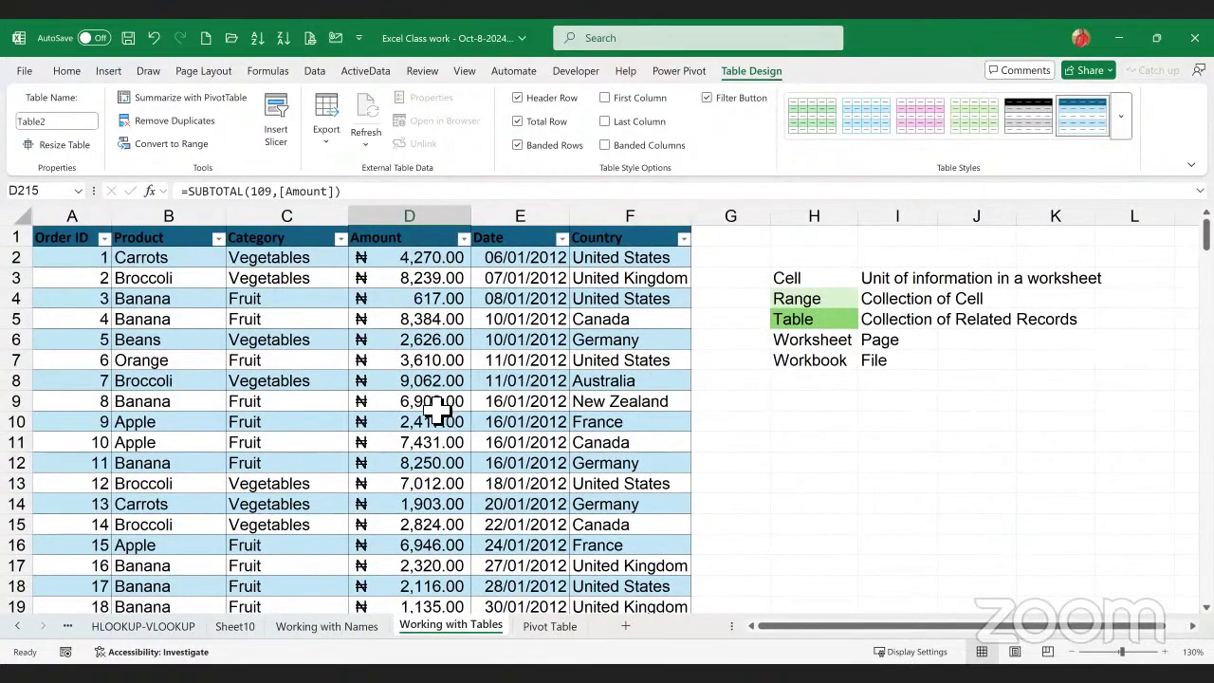
- Review the order table's records from the first rows down to its Total Row
scroll(432, 398, "down", 17)
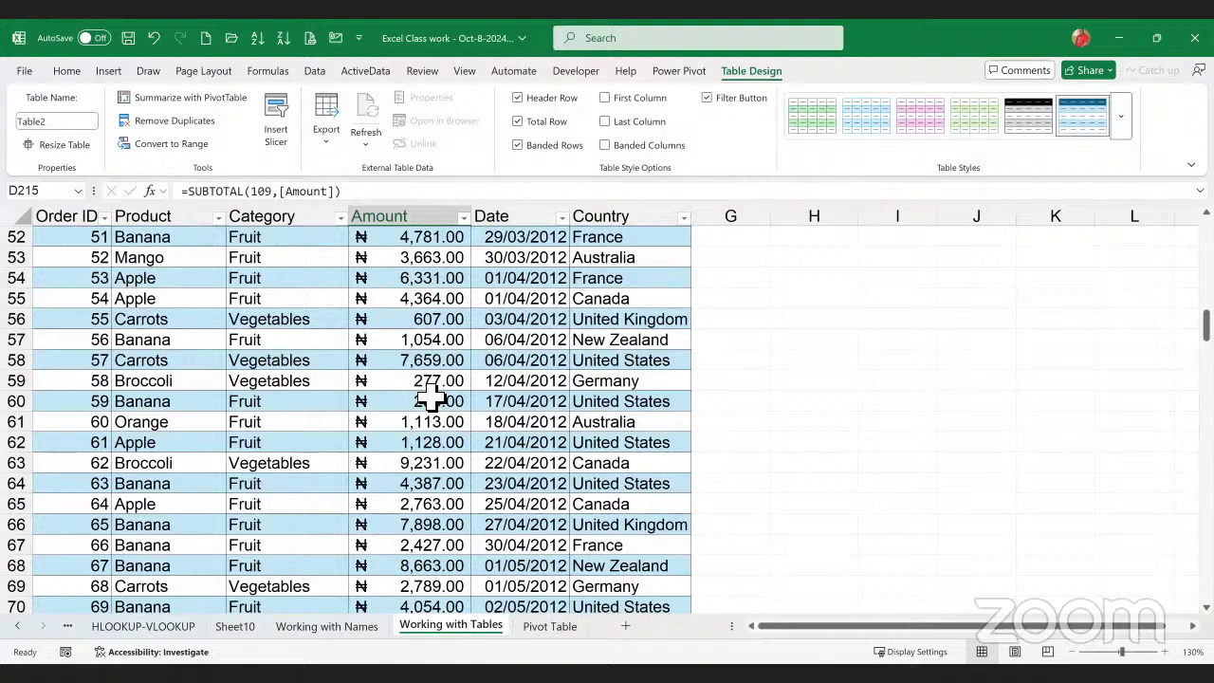
scroll(431, 398, "down", 3)
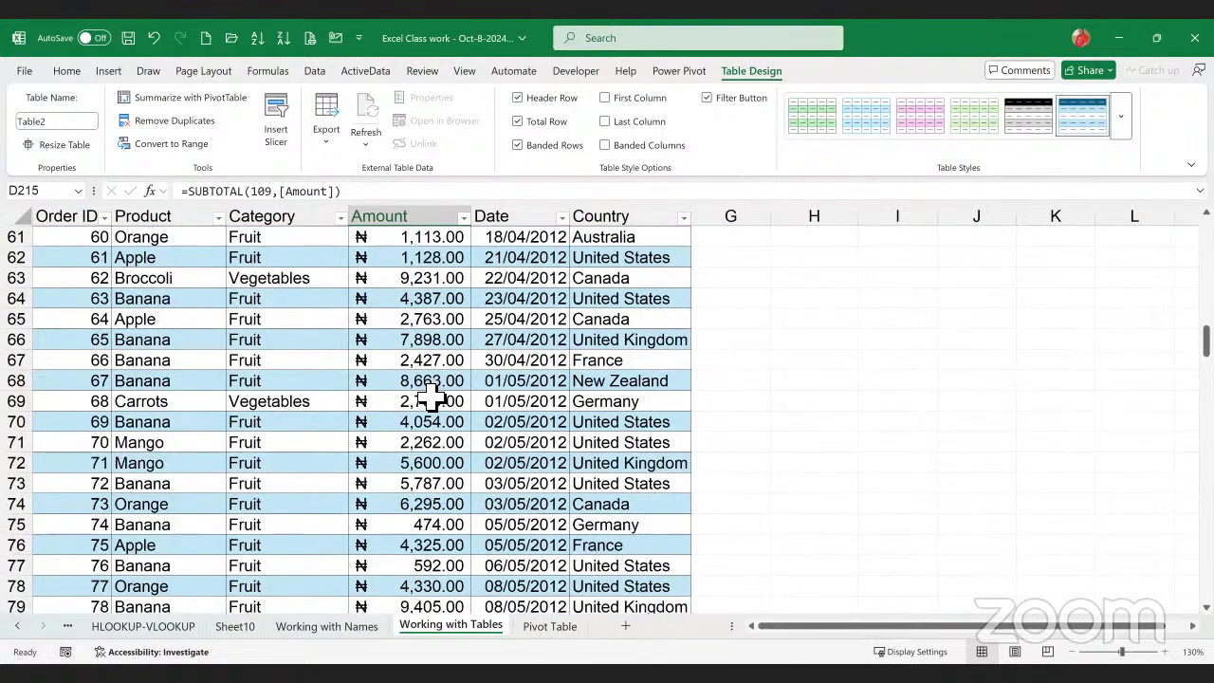
scroll(432, 399, "down", 7)
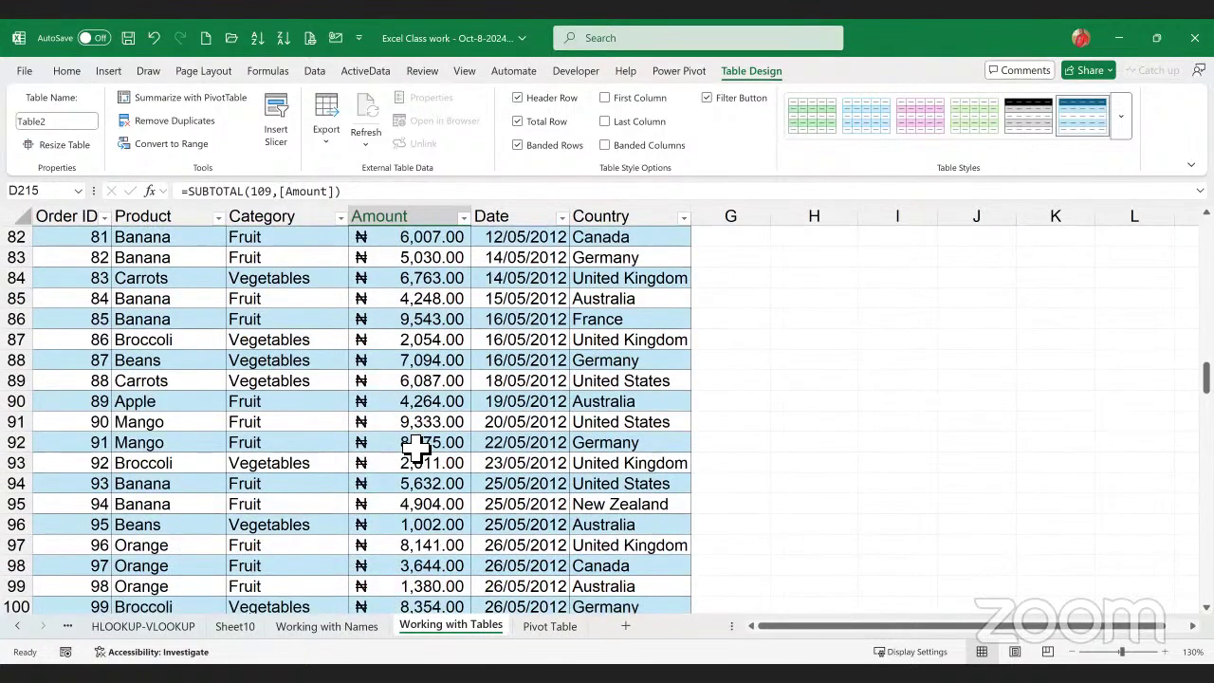
scroll(415, 450, "down", 14)
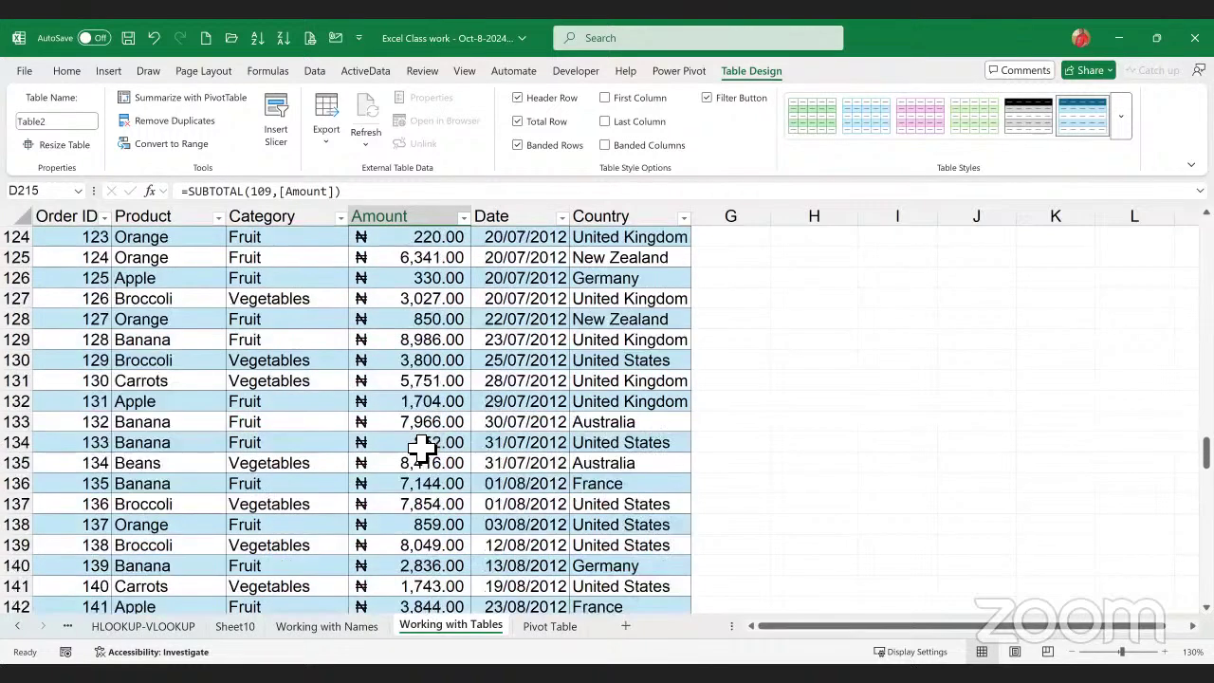
scroll(423, 446, "down", 20)
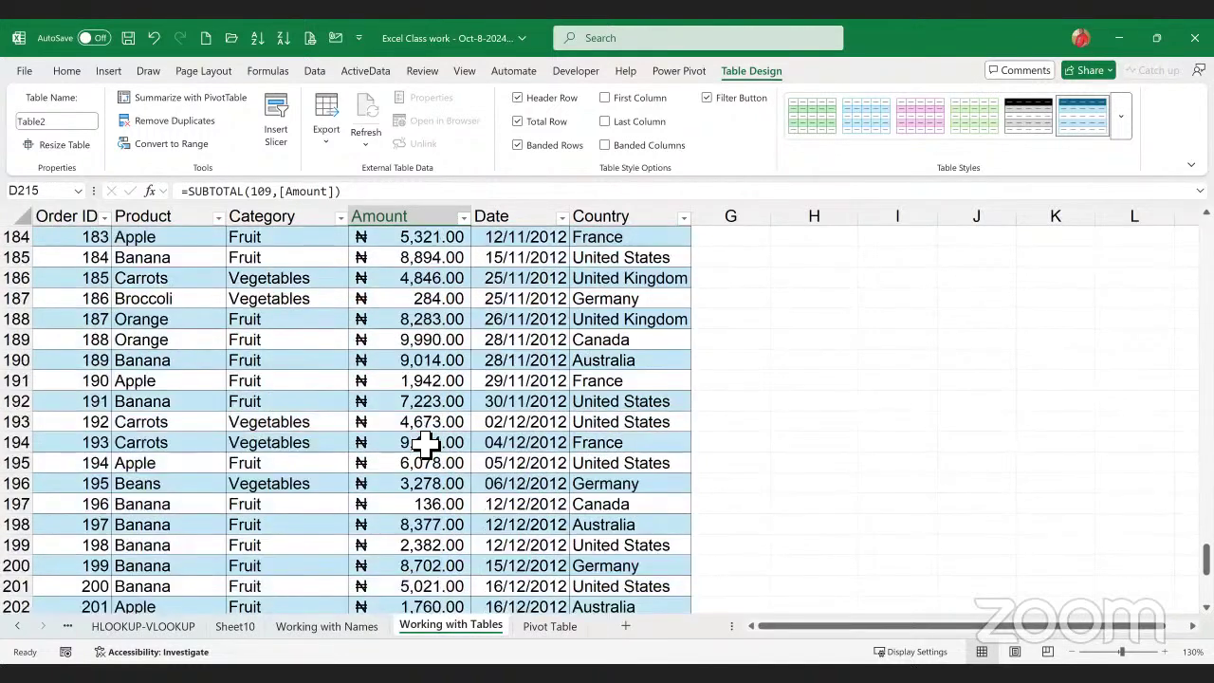
scroll(423, 446, "down", 9)
scroll(477, 439, "up", 2)
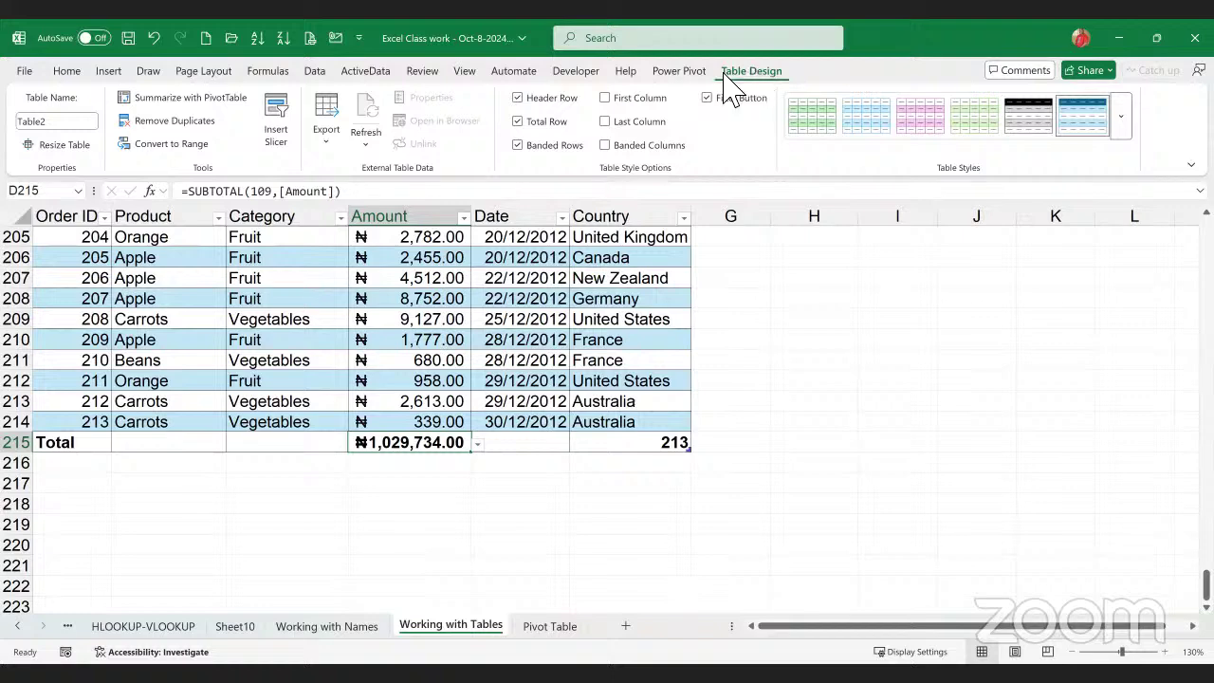
- Compare the availability of the table design tools with cells inside and outside the order table selected
left_click(318, 302)
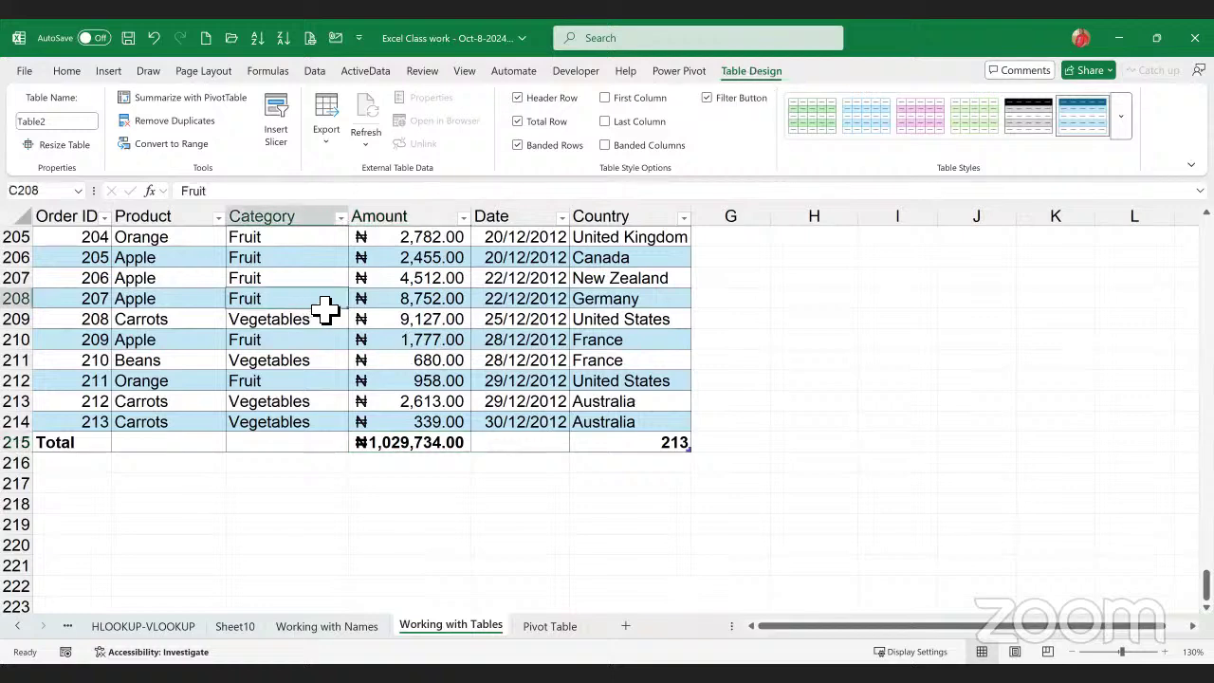
left_click(453, 323)
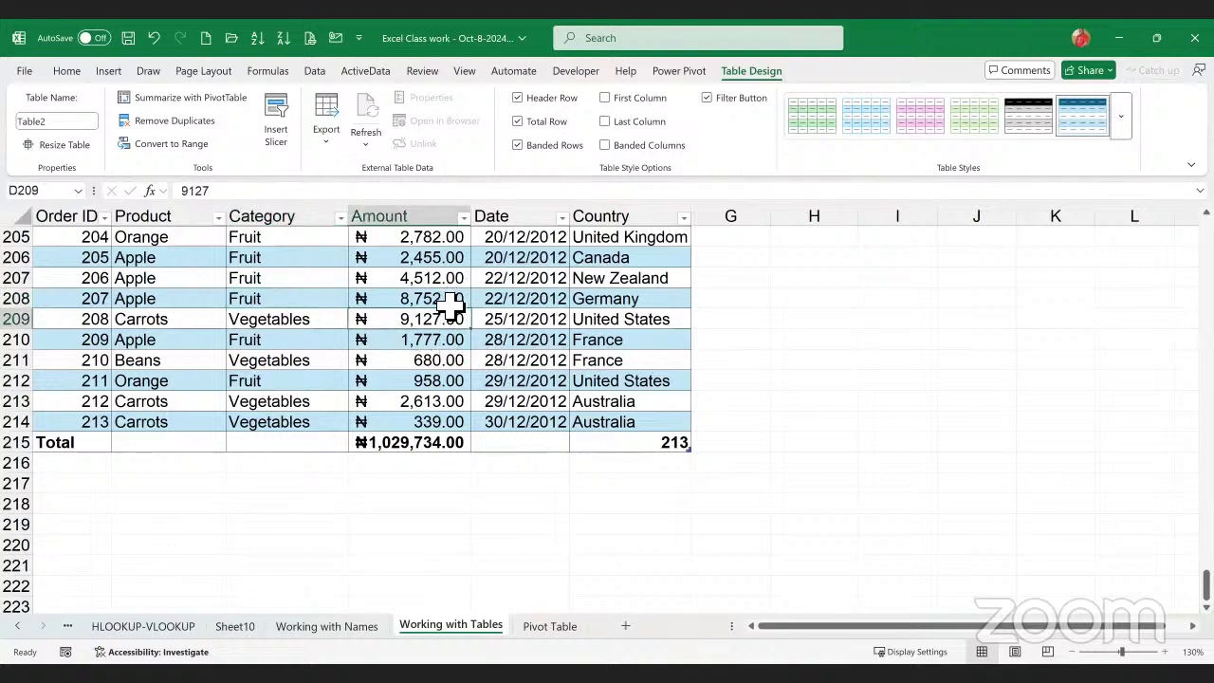
left_click(452, 302)
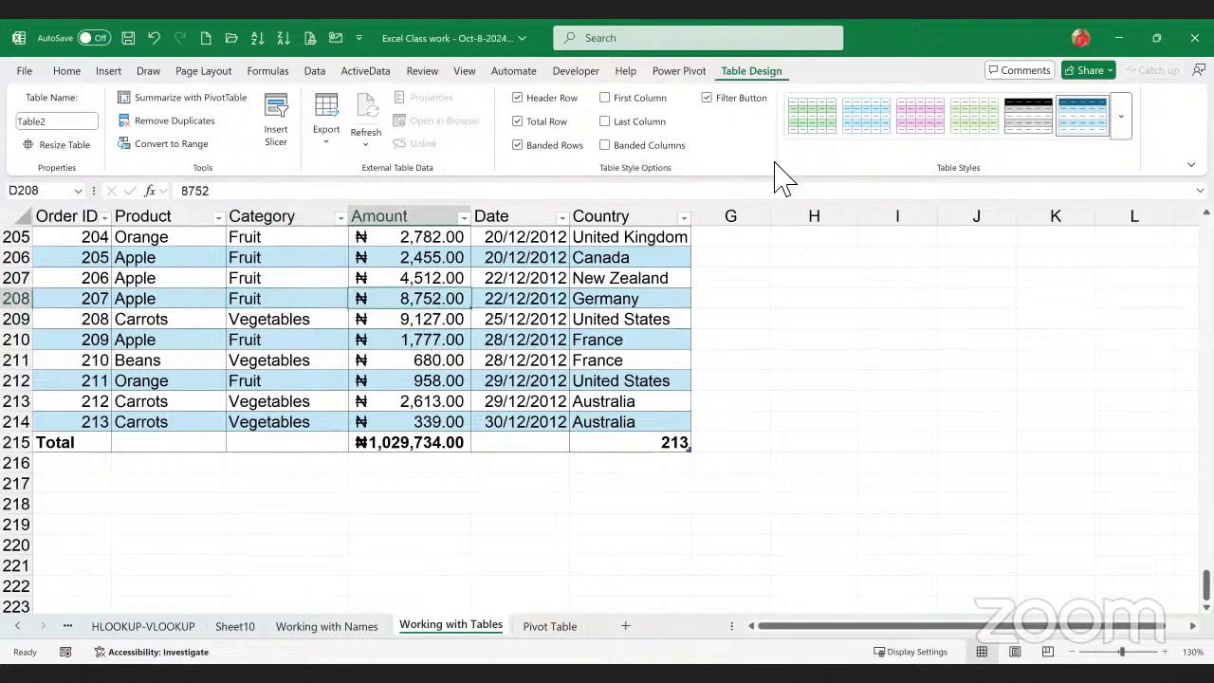
left_click(827, 402)
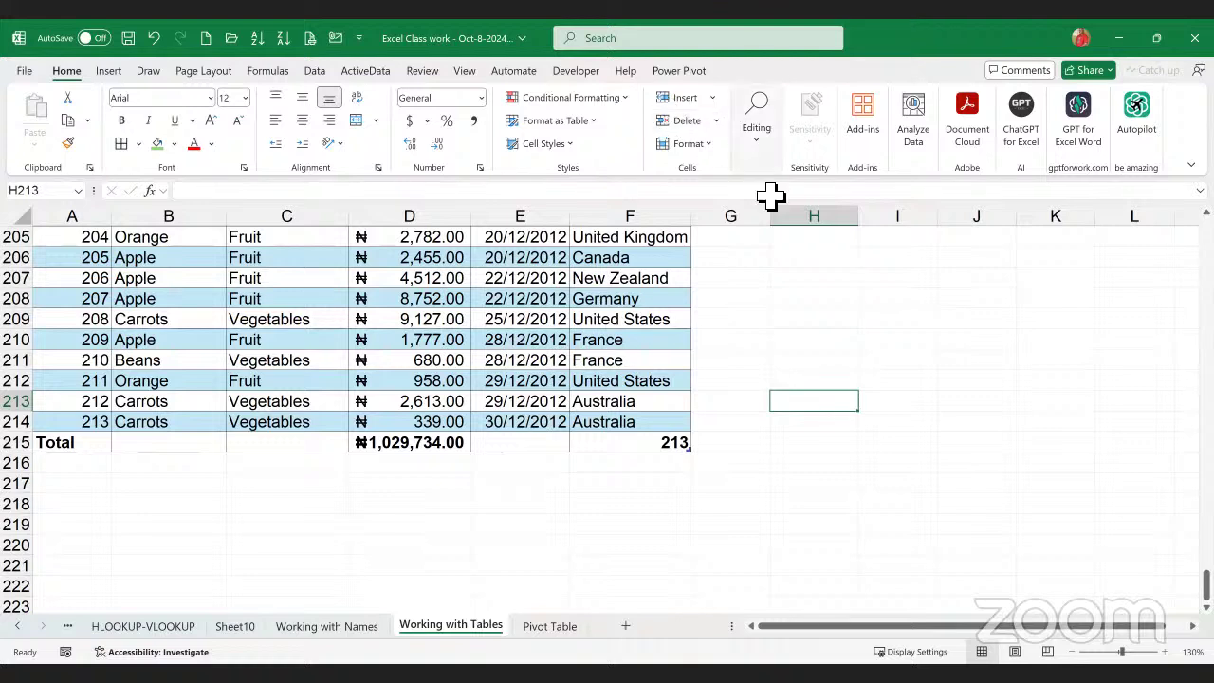
left_click(462, 345)
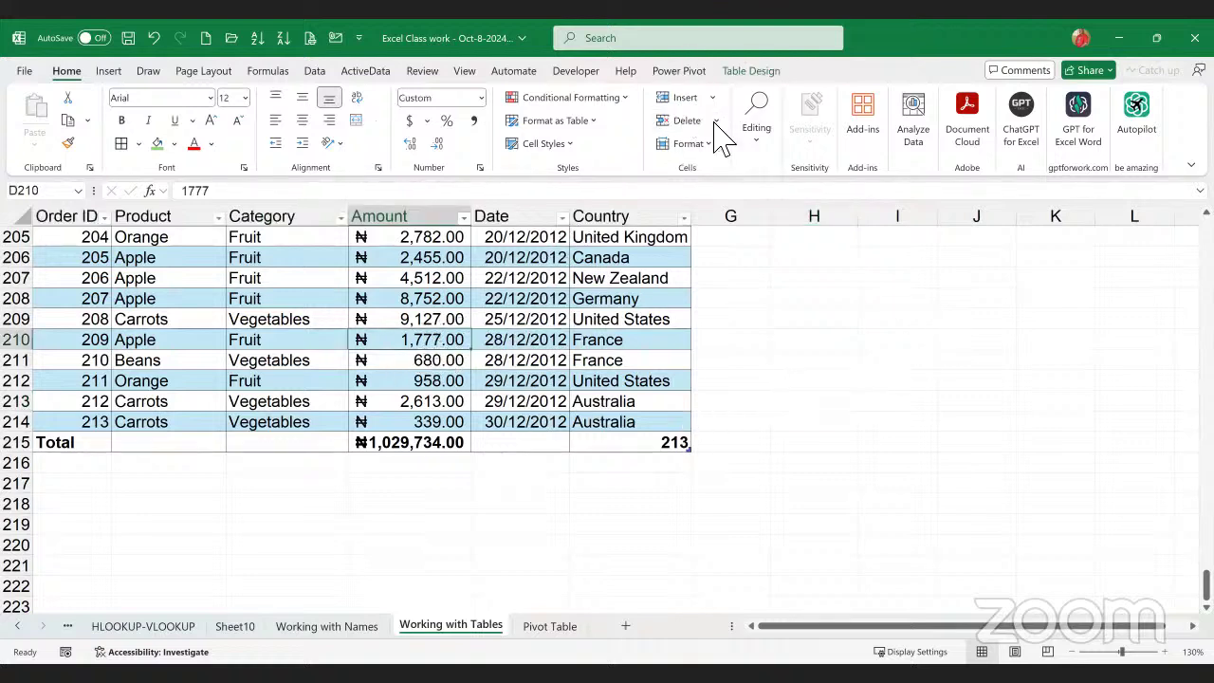
- Open the table design options and turn the Total Row off and back on
left_click(755, 75)
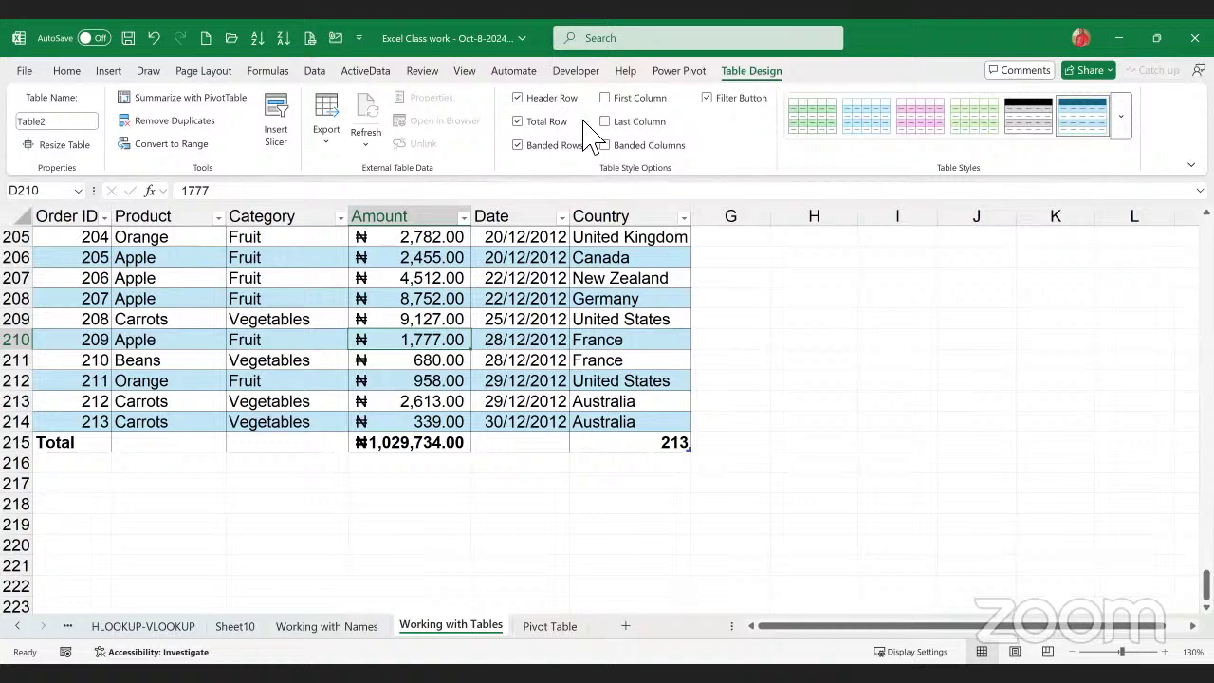
left_click(517, 123)
left_click(517, 122)
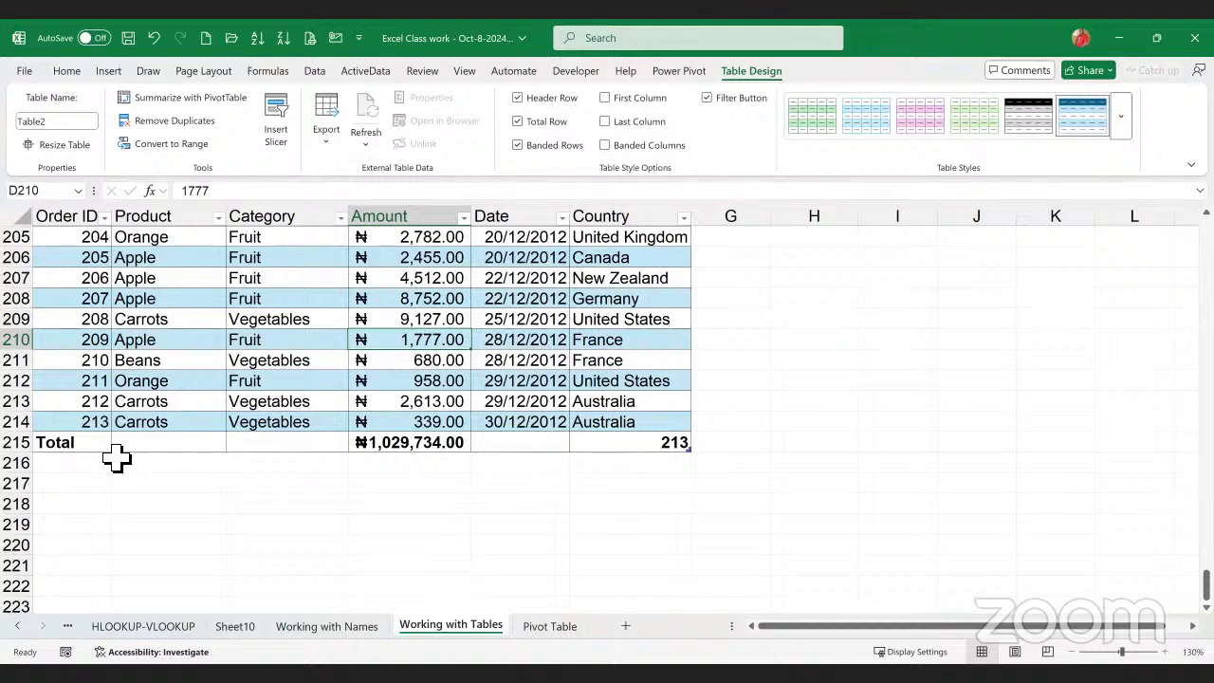
- Calculate the Count of the Product column in the Total Row
left_click(162, 452)
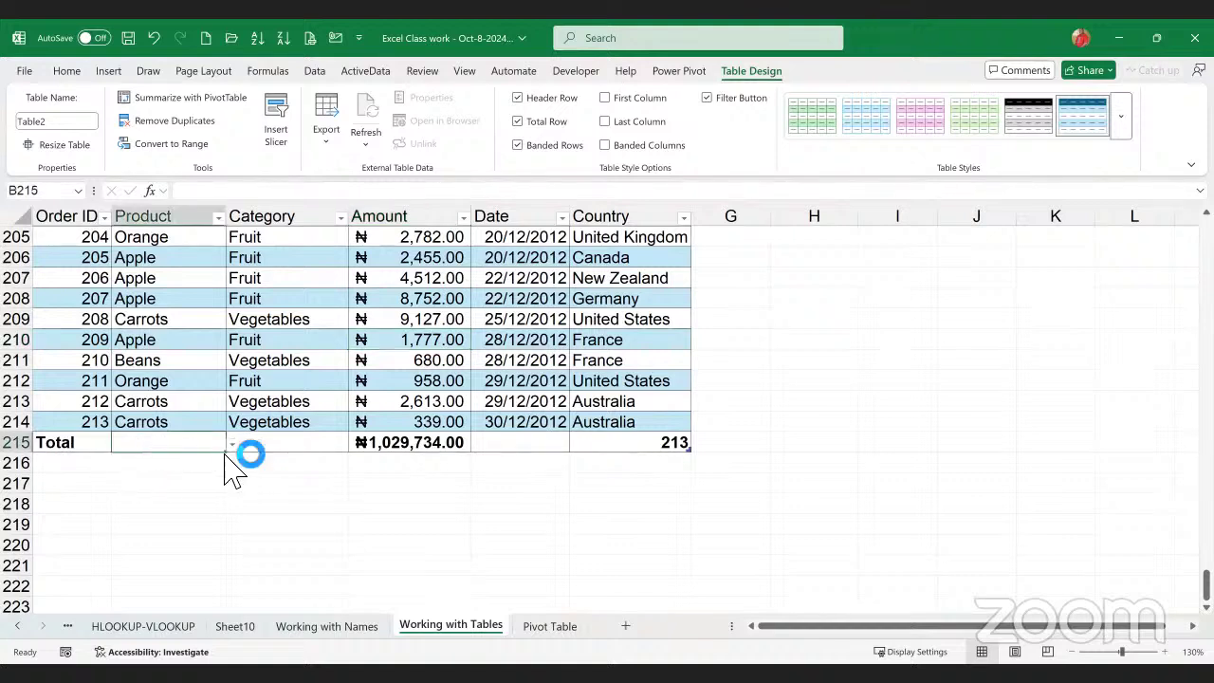
left_click(231, 442)
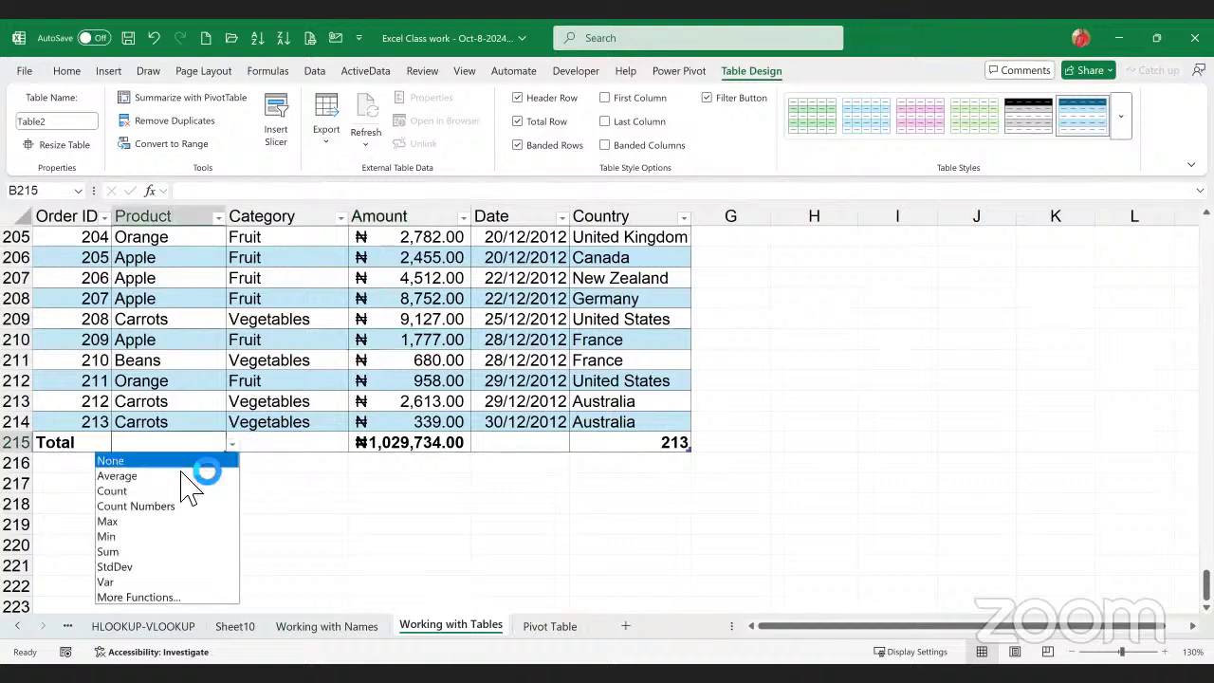
left_click(133, 492)
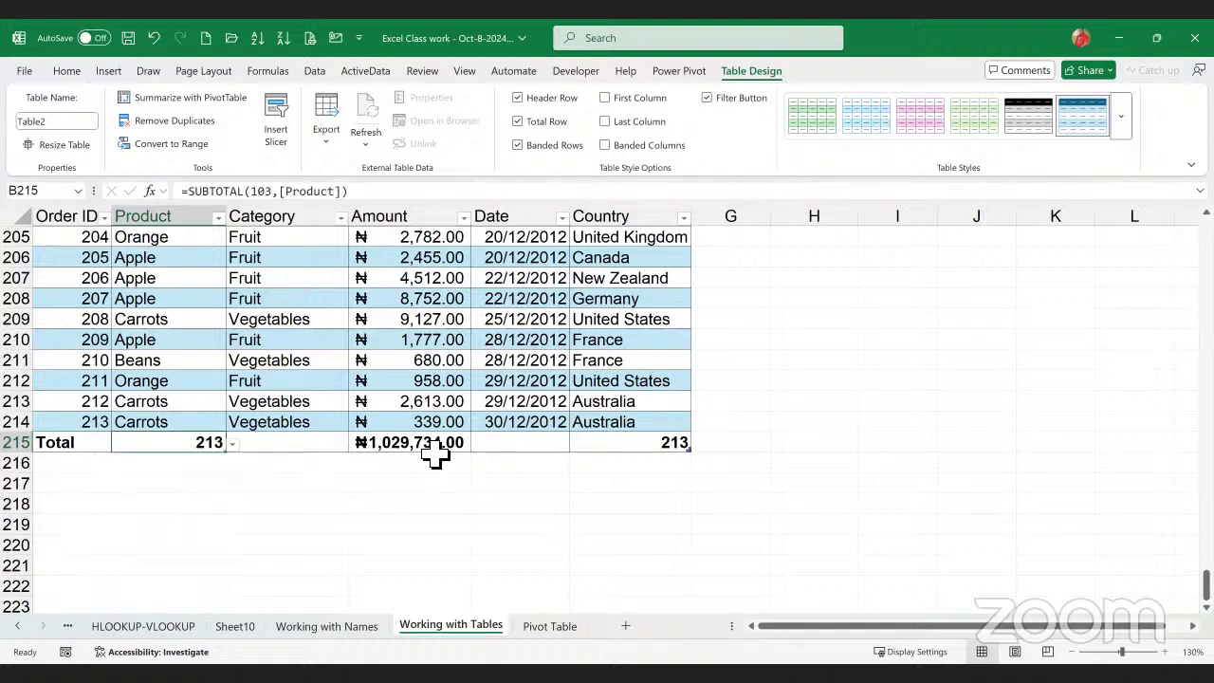
- Try Max and Average as the Amount column's Total Row function, and restore Sum
left_click(432, 448)
left_click(477, 443)
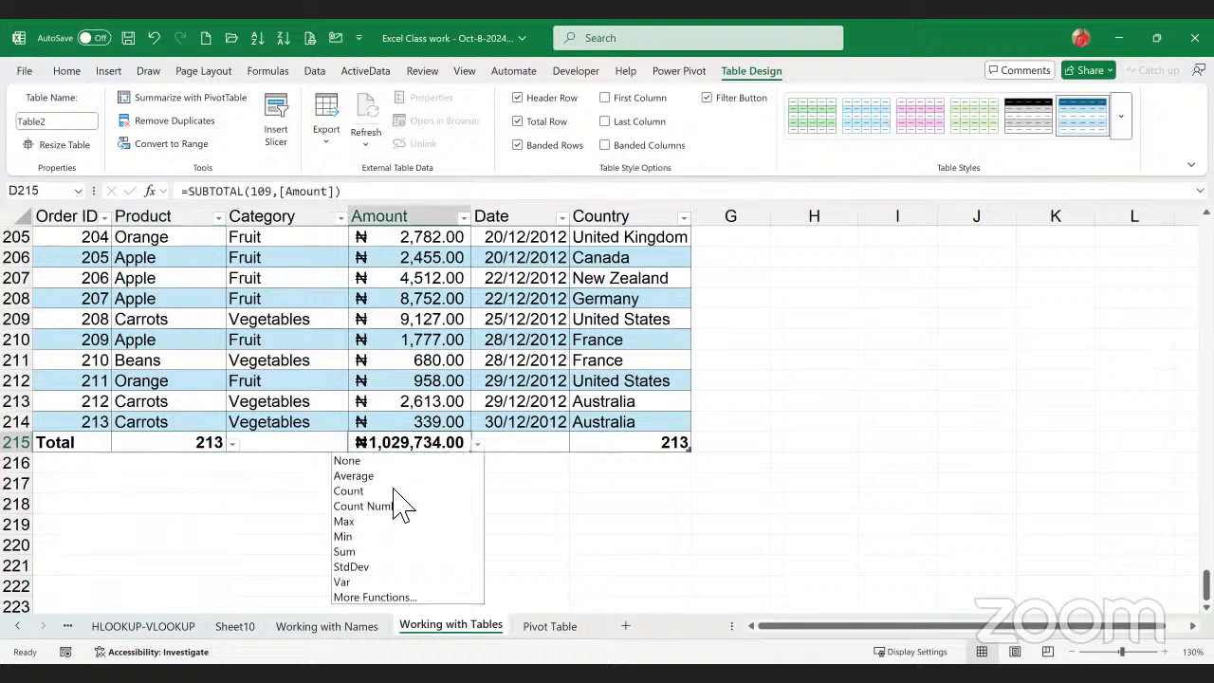
left_click(366, 522)
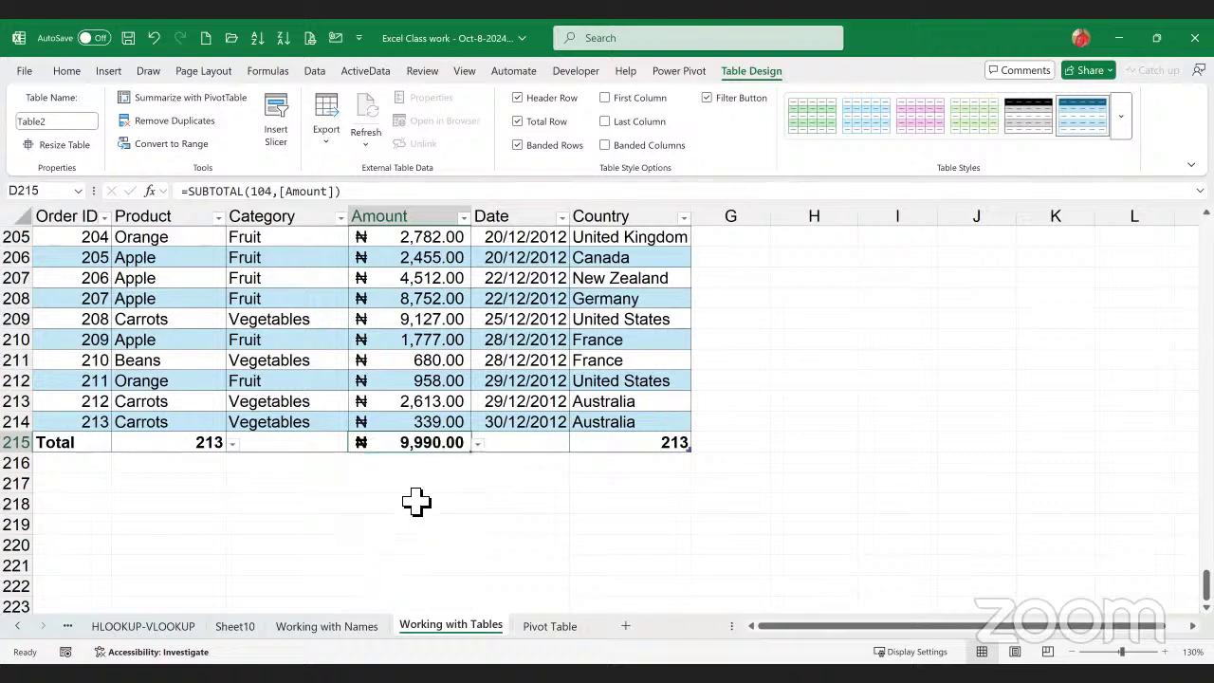
left_click(477, 444)
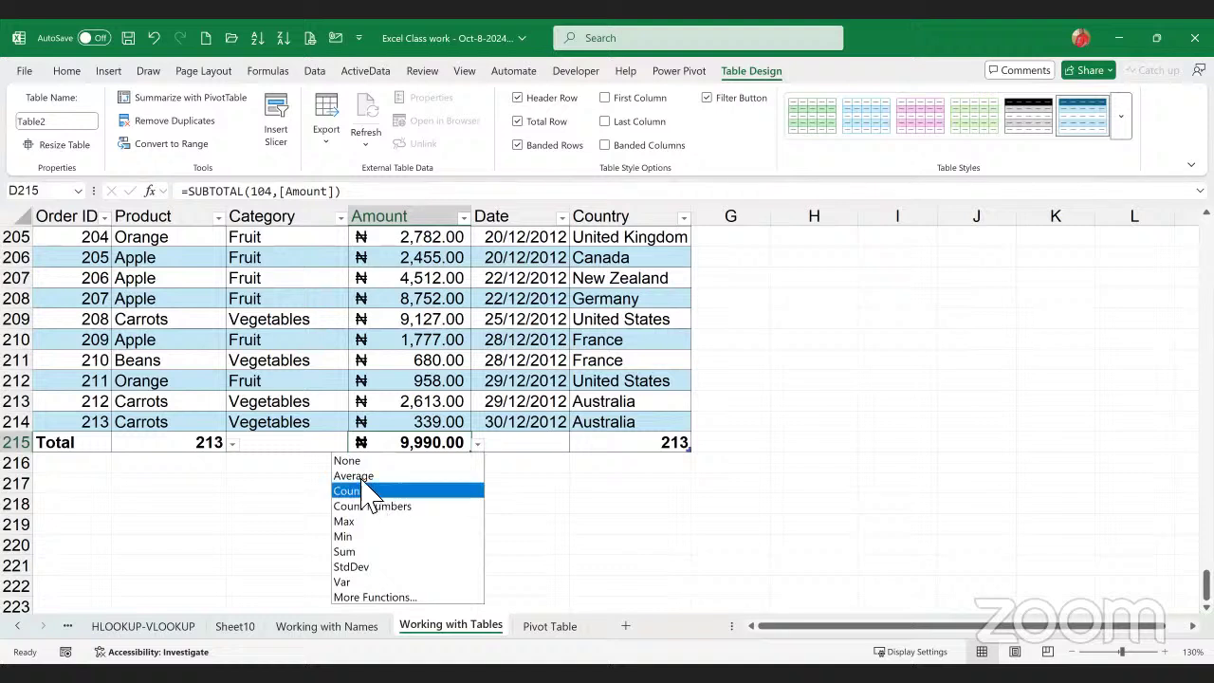
left_click(363, 476)
left_click(477, 443)
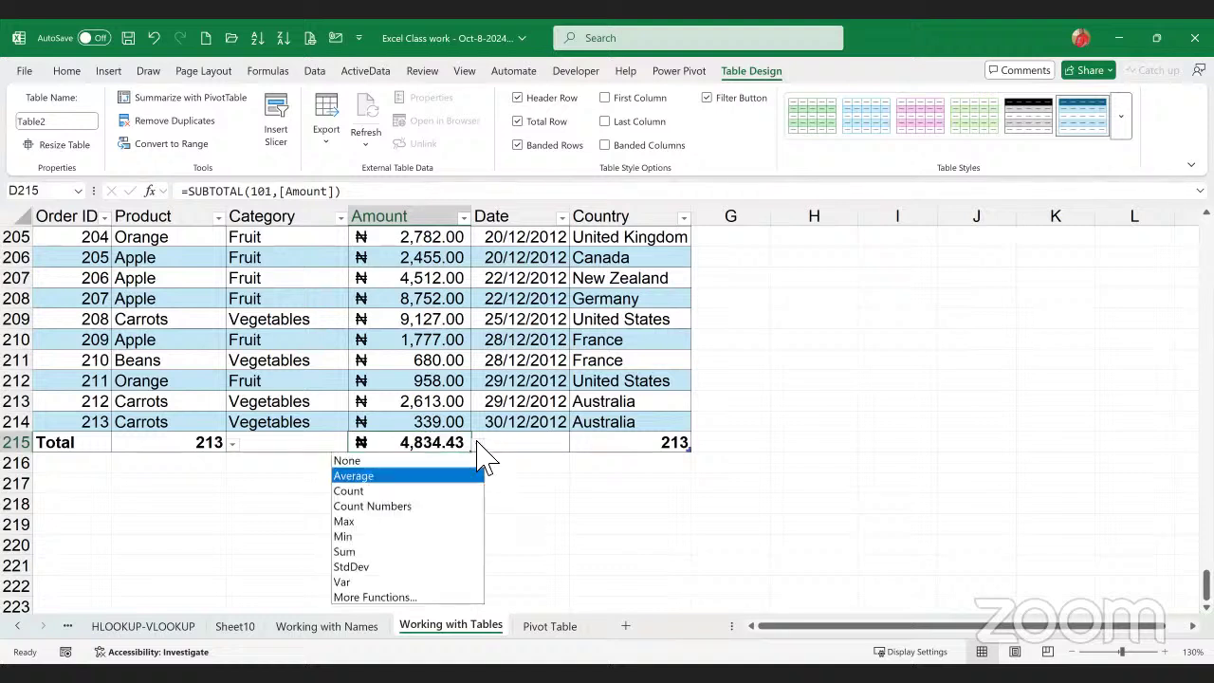
left_click(353, 552)
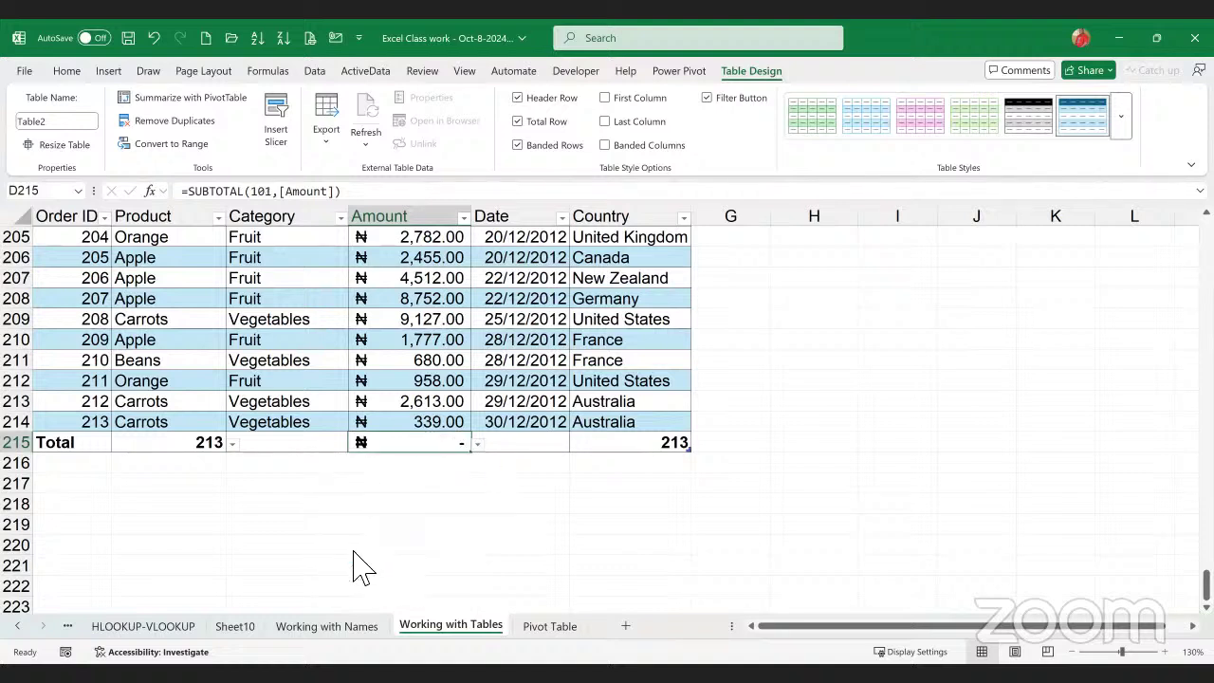
- Try StdDev and Var for the Amount column in the Total Row, and set it back to Sum
left_click(476, 444)
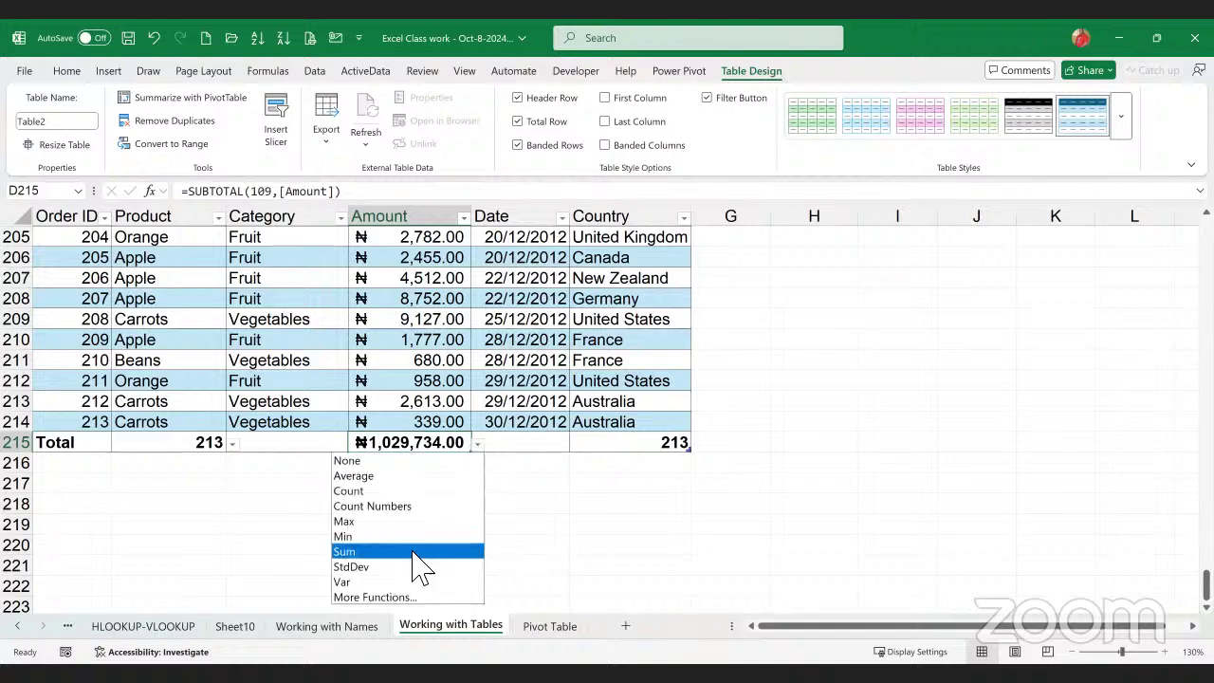
left_click(368, 572)
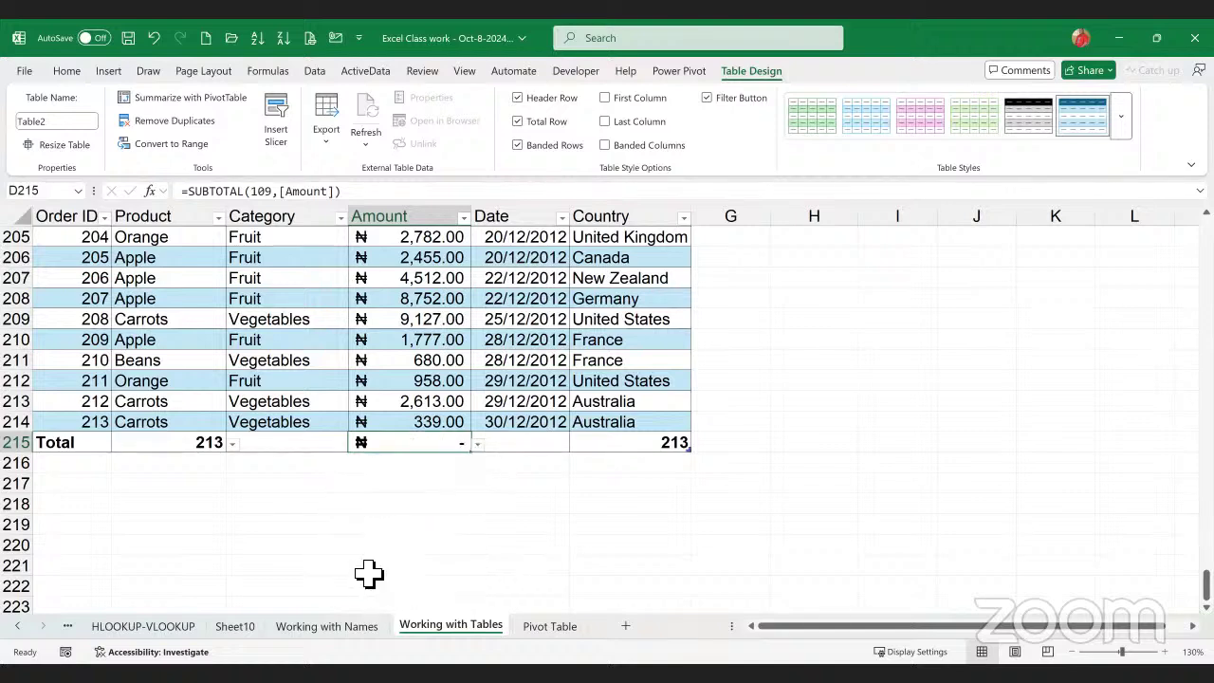
left_click(477, 444)
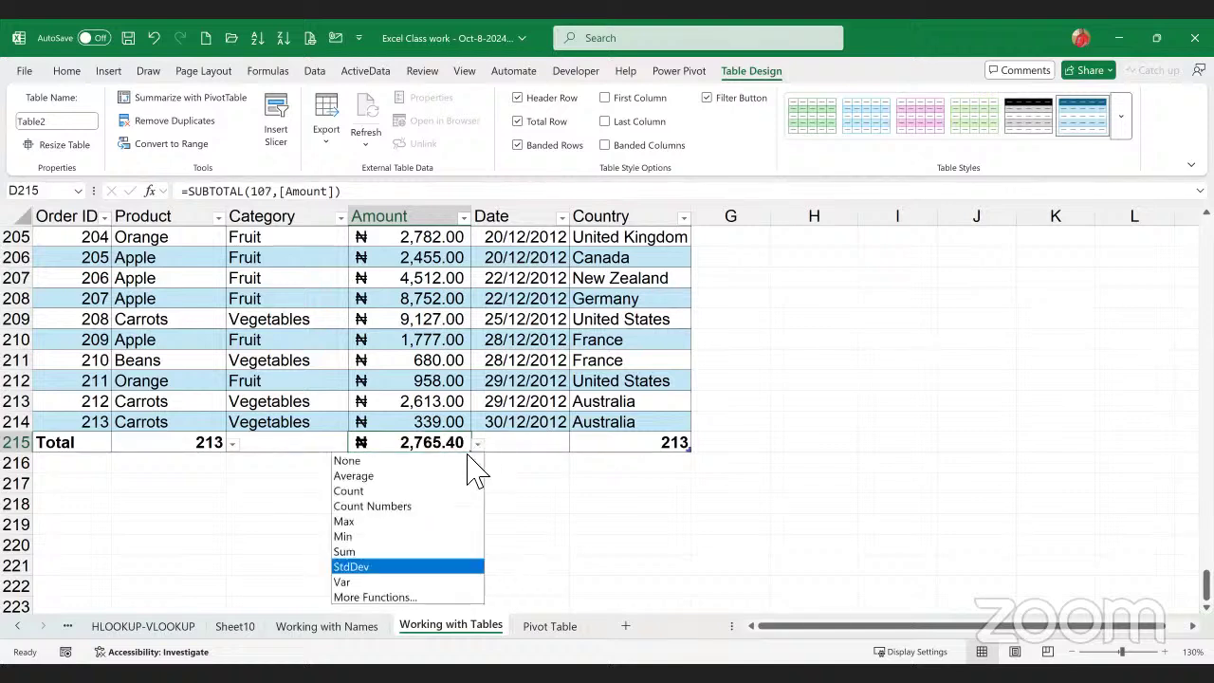
left_click(365, 580)
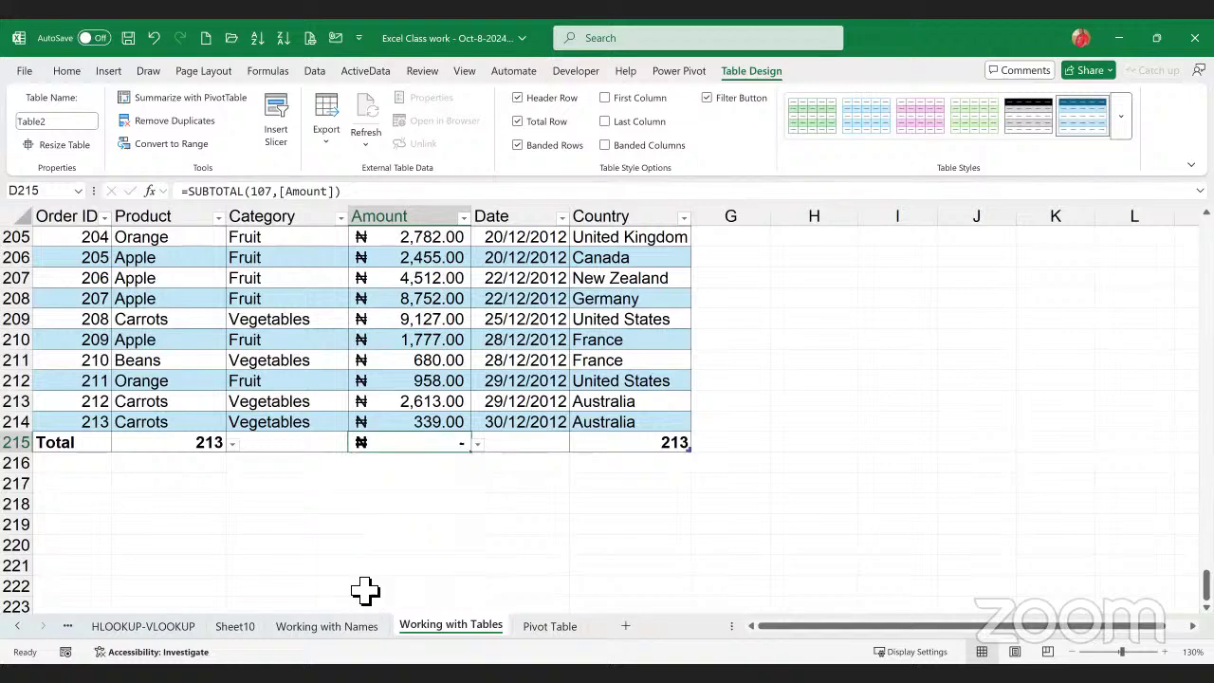
left_click(478, 444)
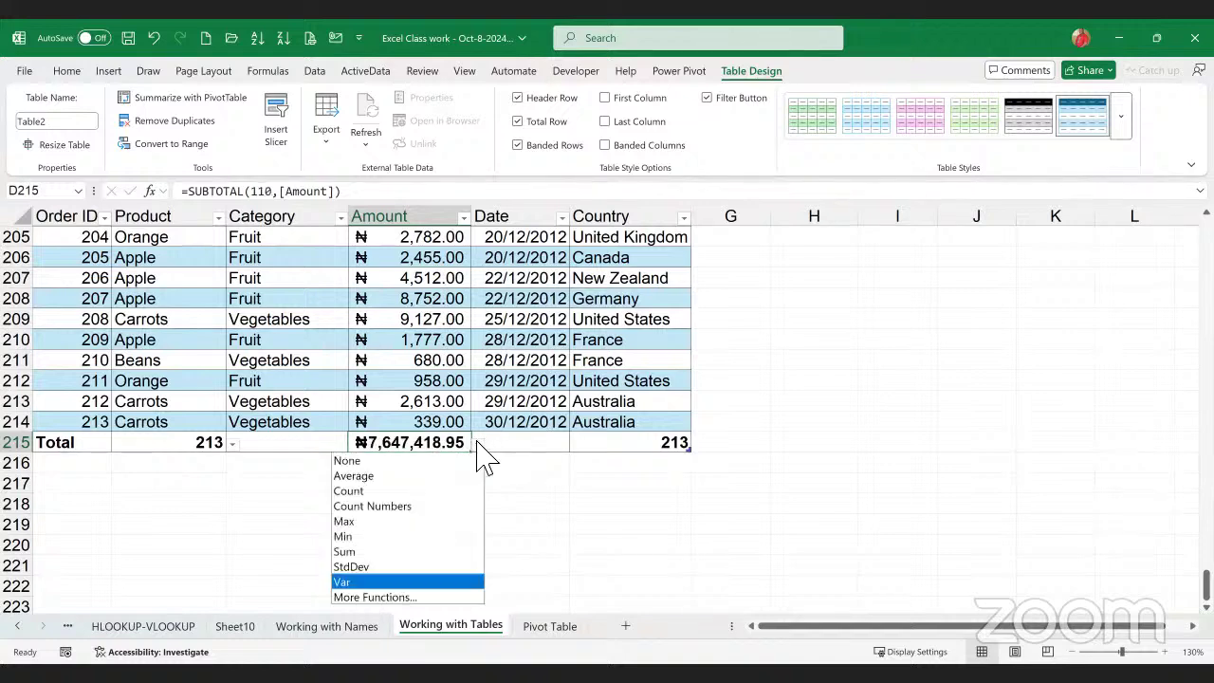
left_click(347, 551)
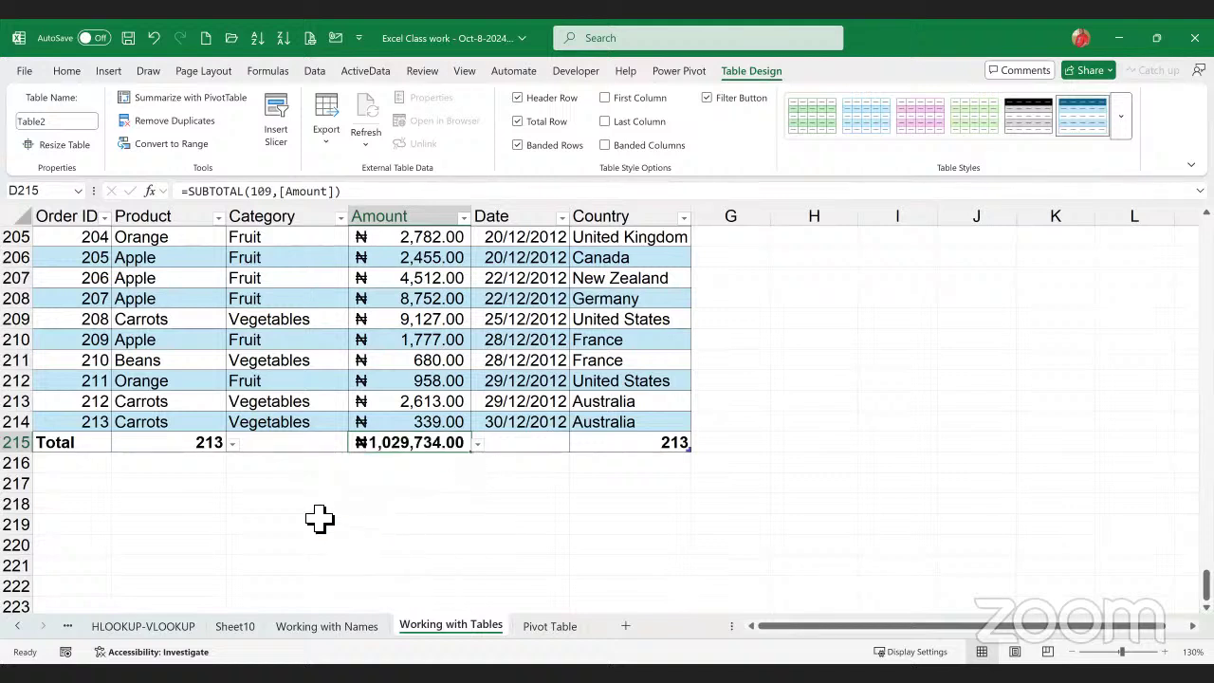
- Calculate the Count of the Category column in the Total Row
left_click(293, 452)
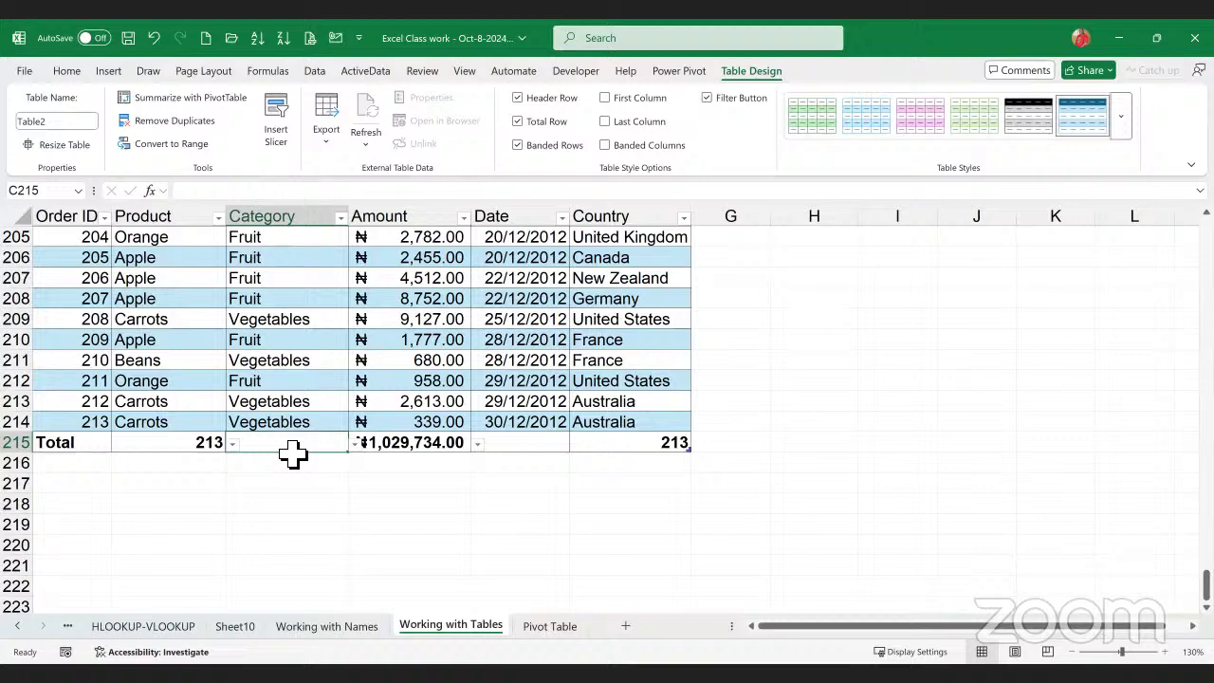
left_click(355, 445)
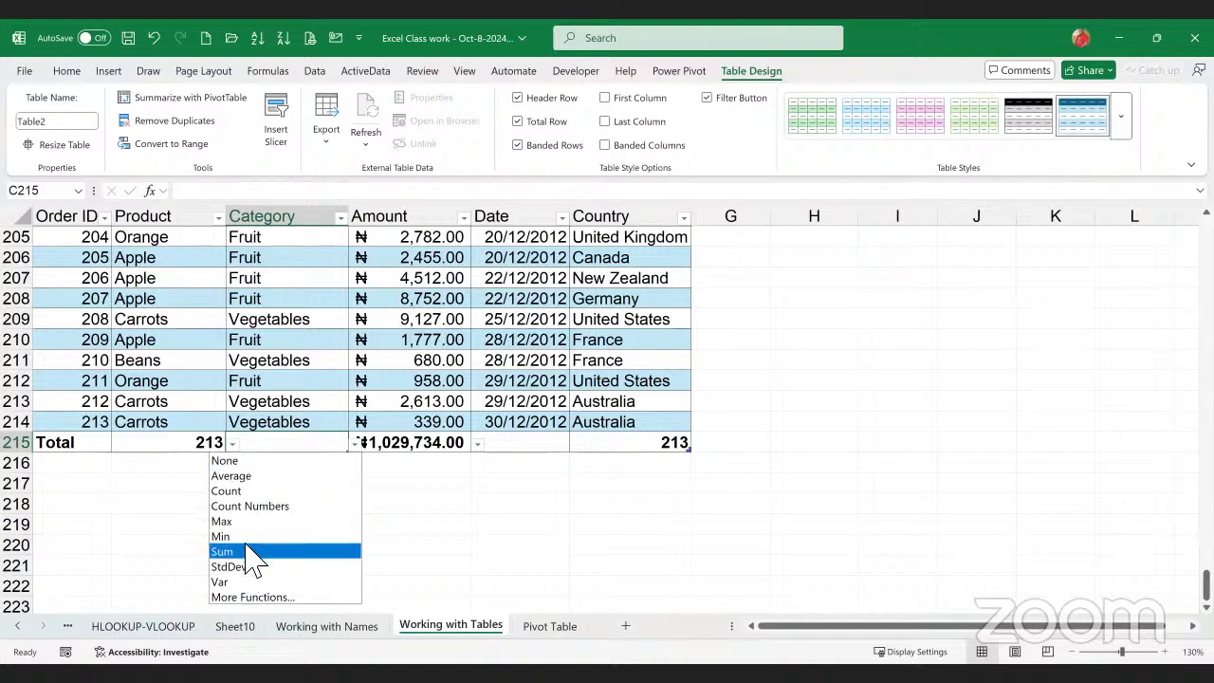
left_click(255, 493)
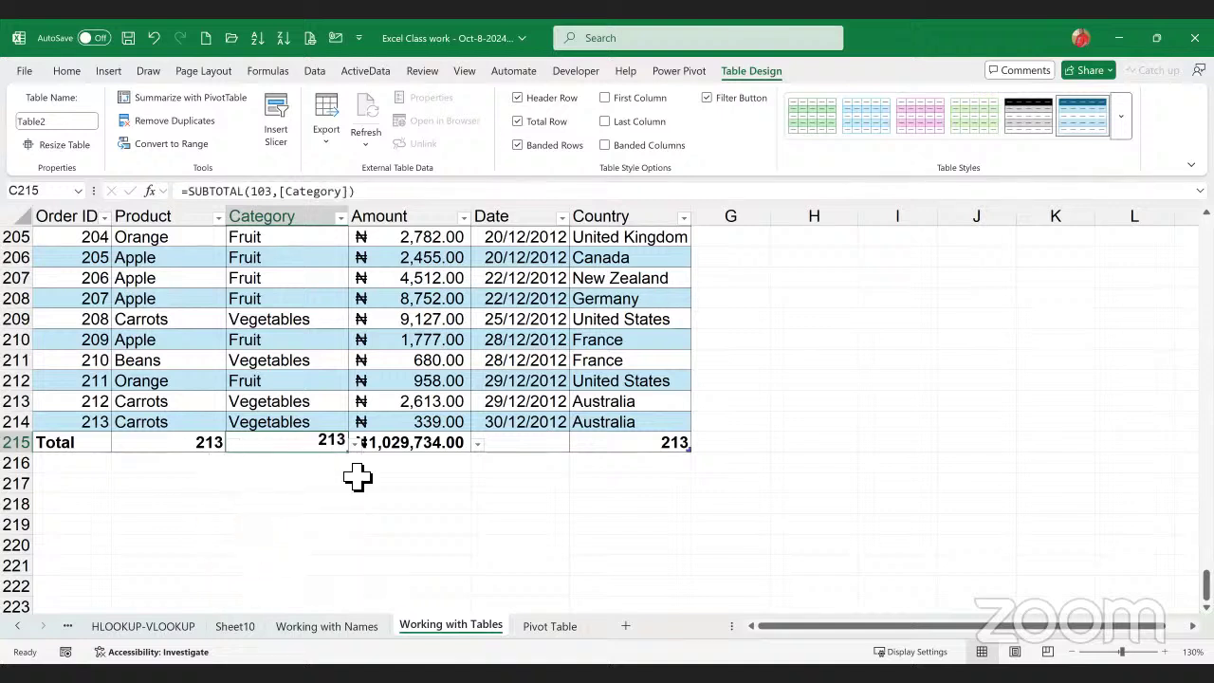
left_click(428, 545)
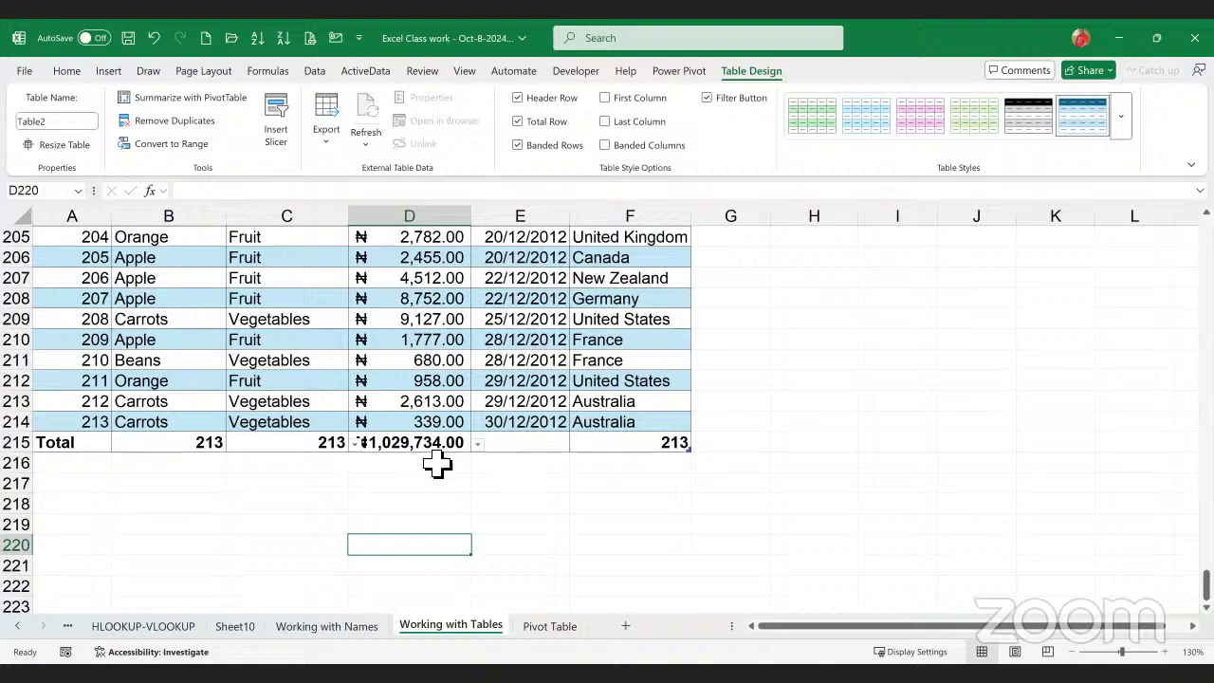
- Examine the summary functions offered for the Amount column's total and return to the records above it
left_click(453, 402)
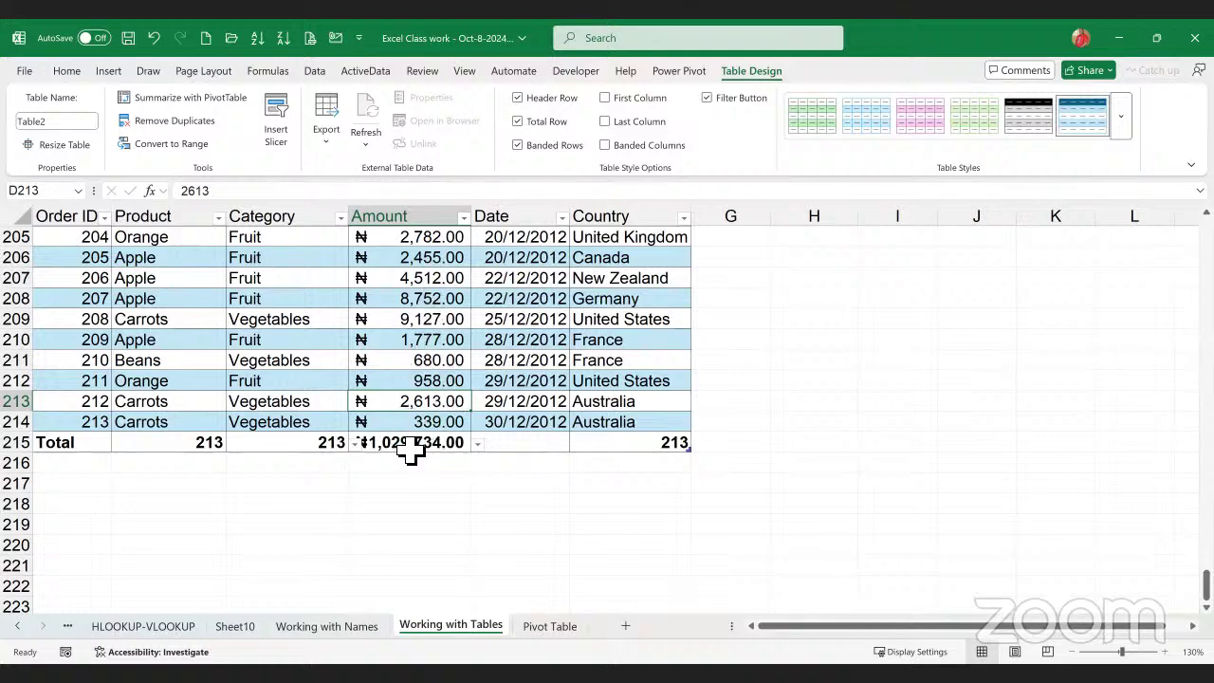
left_click(454, 451)
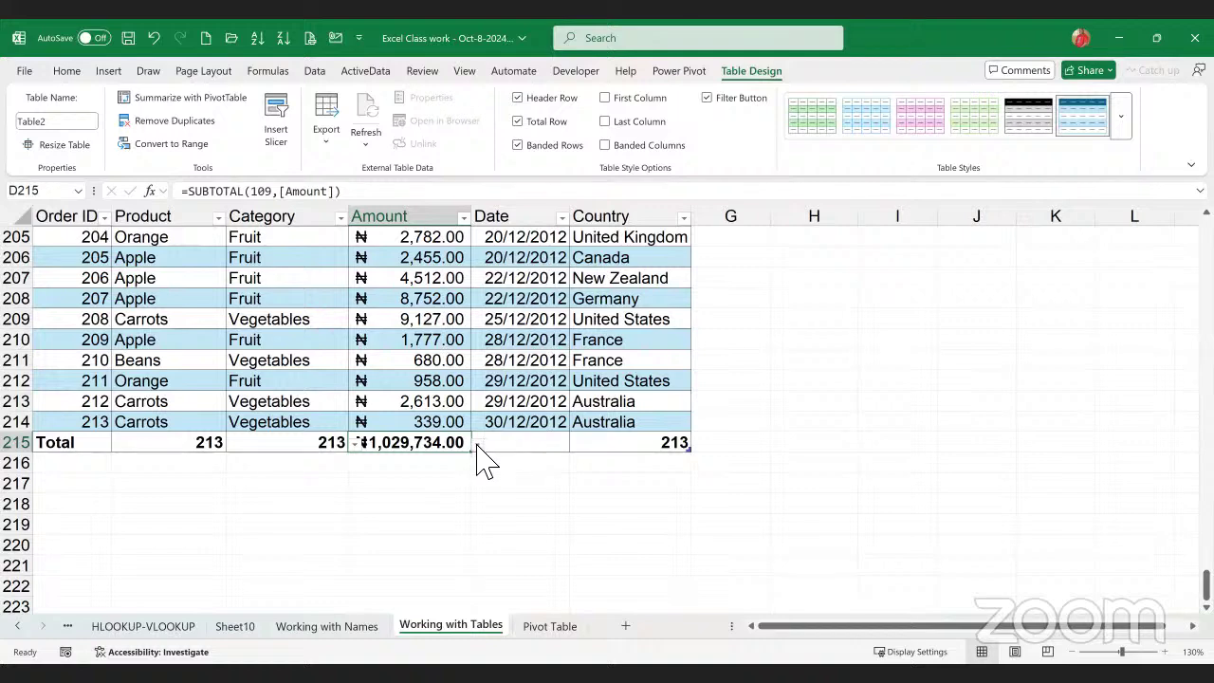
left_click(477, 445)
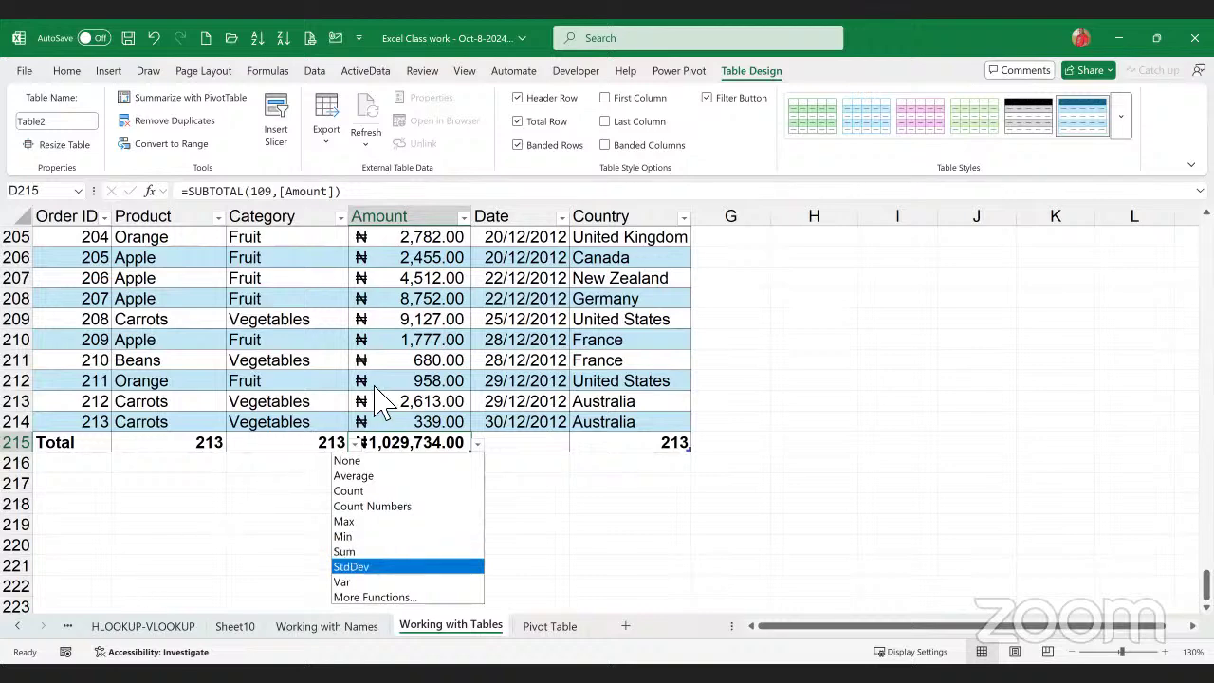
left_click(405, 367)
scroll(455, 393, "up", 10)
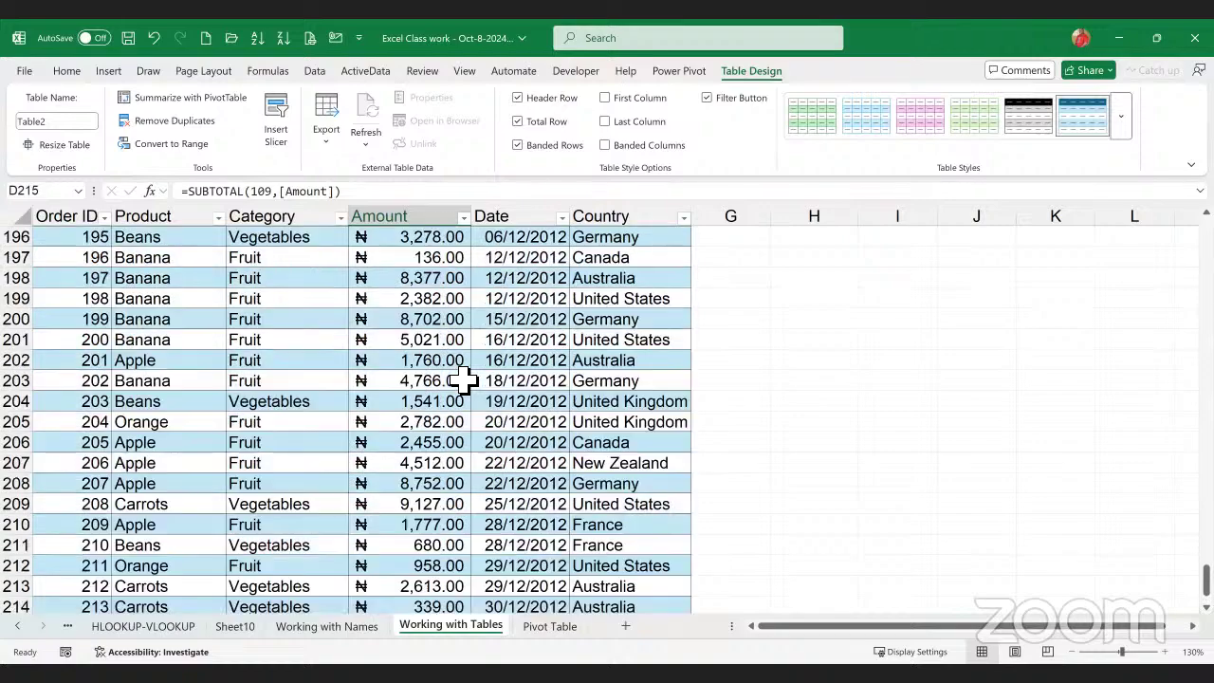
- Review the order records from the last rows back up to the table's header and first rows
scroll(467, 377, "up", 20)
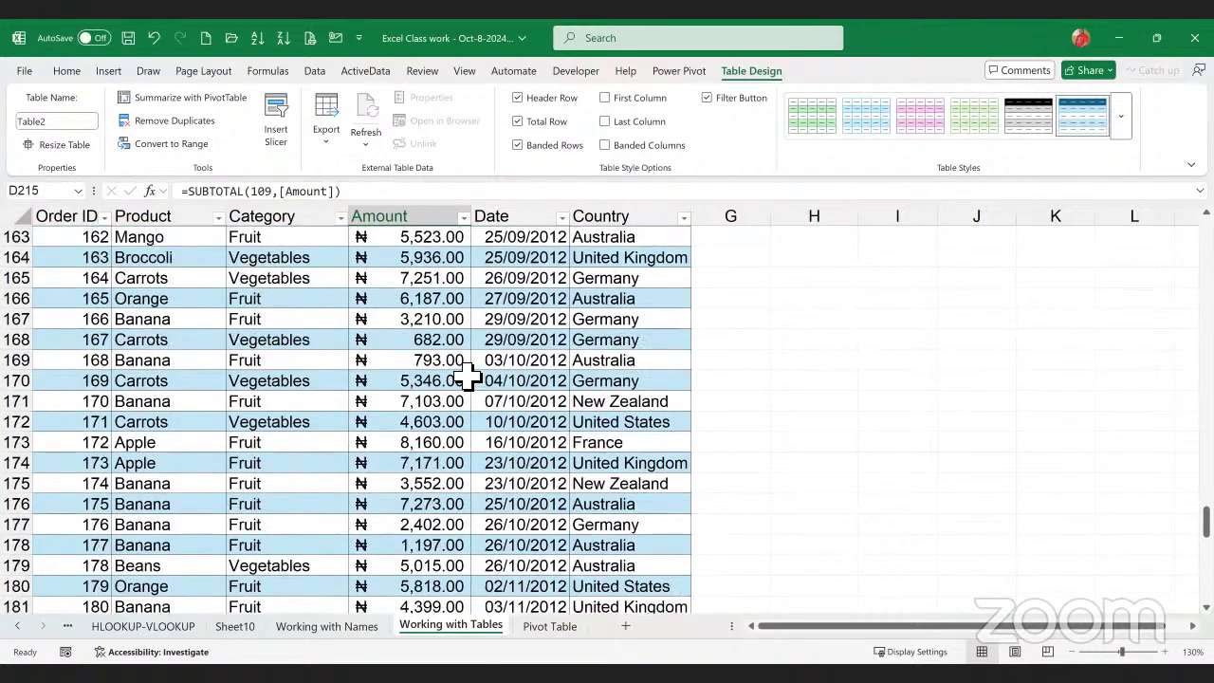
scroll(468, 378, "up", 4)
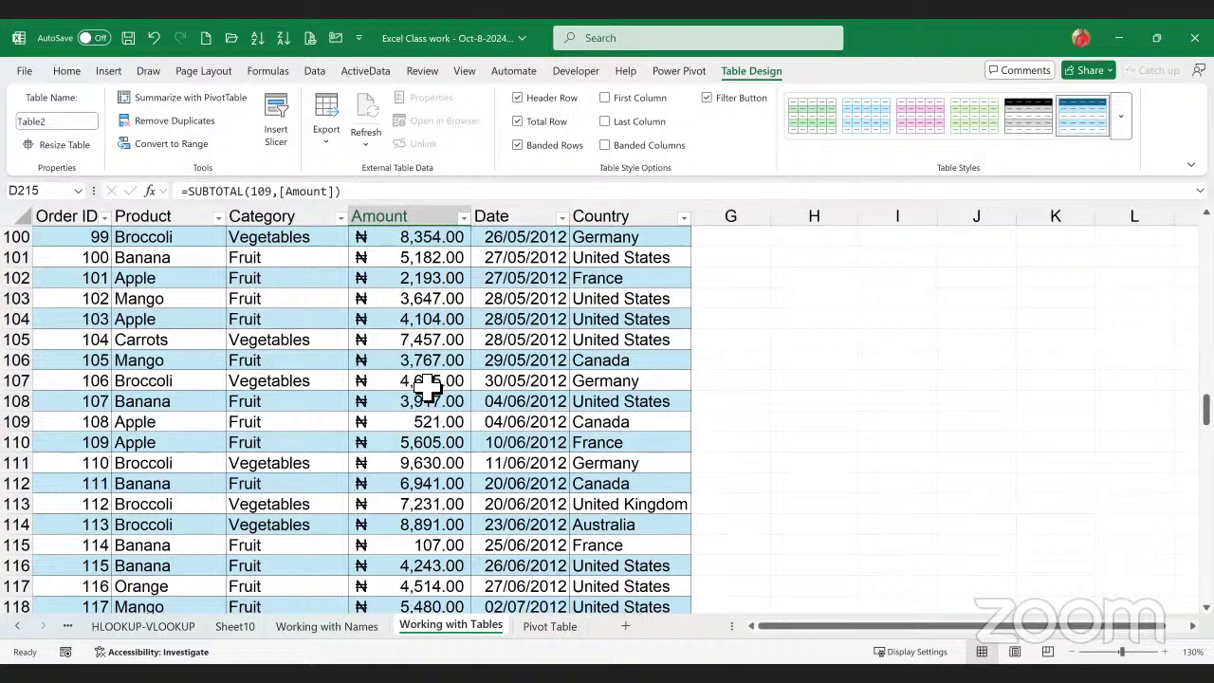
left_click(427, 383)
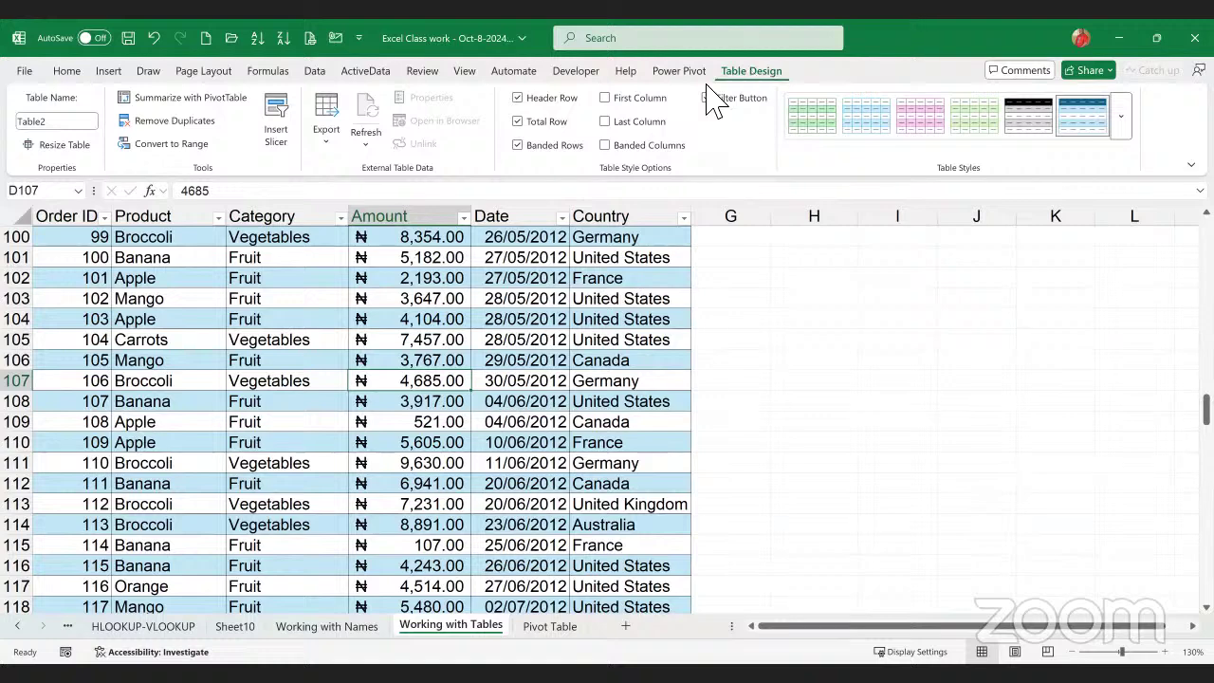
left_click(295, 342)
scroll(313, 337, "up", 10)
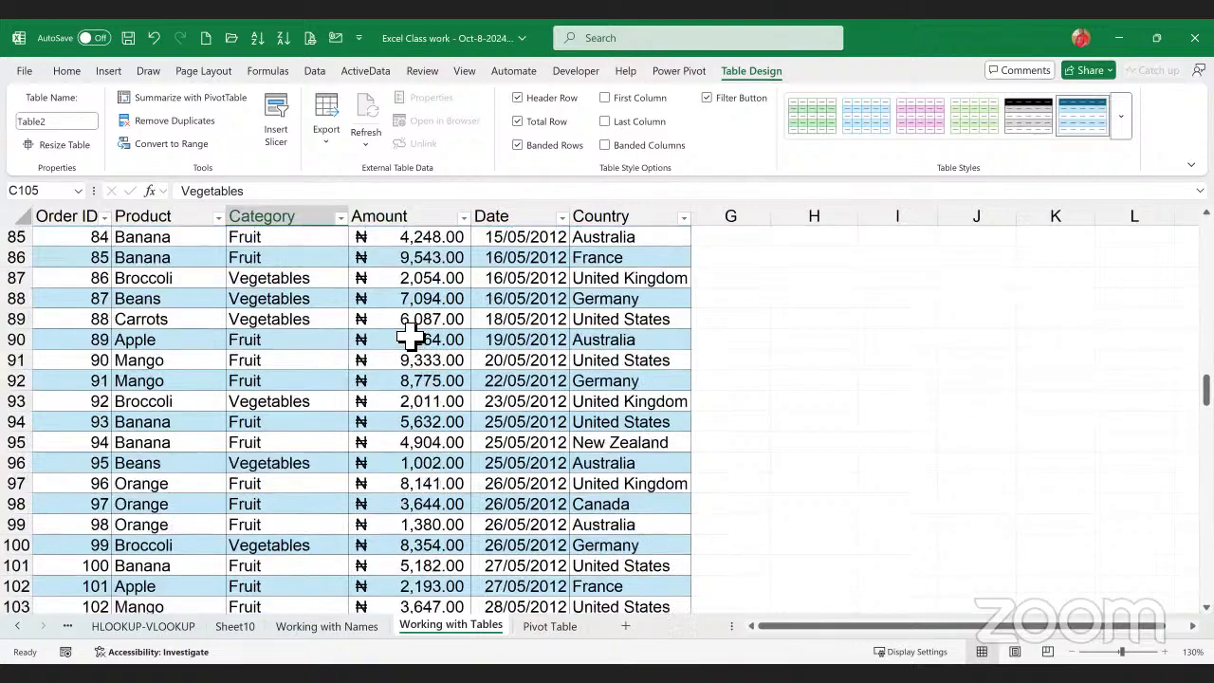
left_click(523, 322)
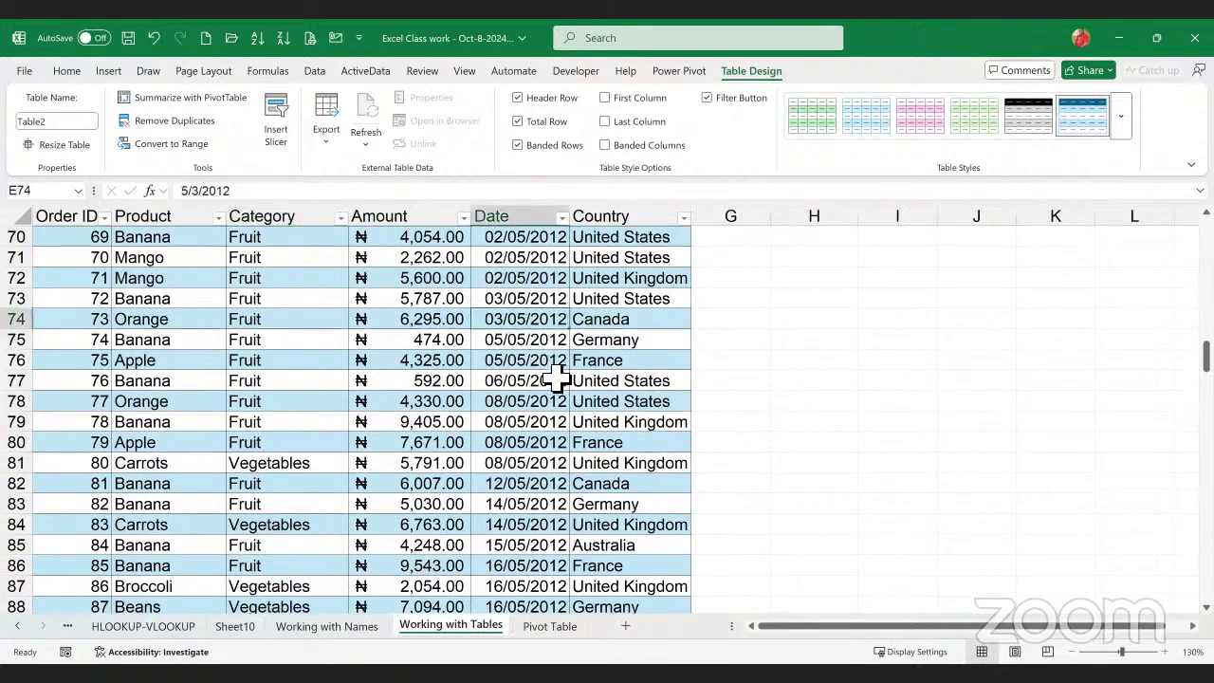
scroll(558, 382, "up", 4)
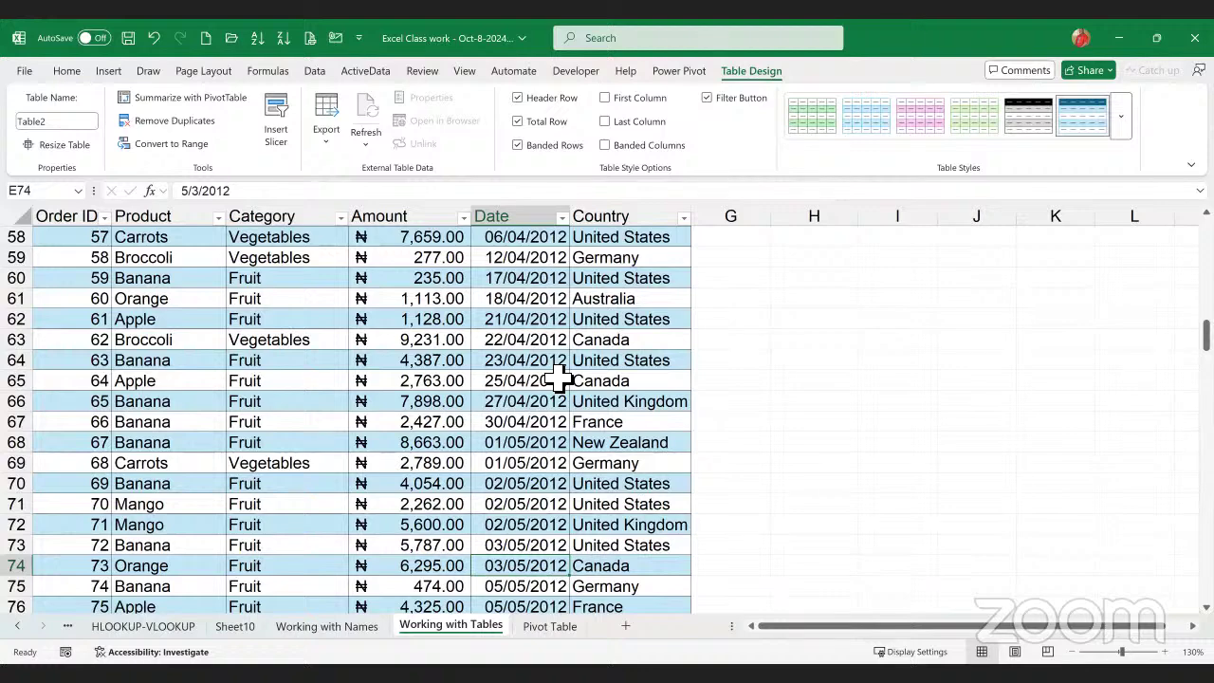
scroll(557, 381, "up", 11)
scroll(458, 380, "up", 8)
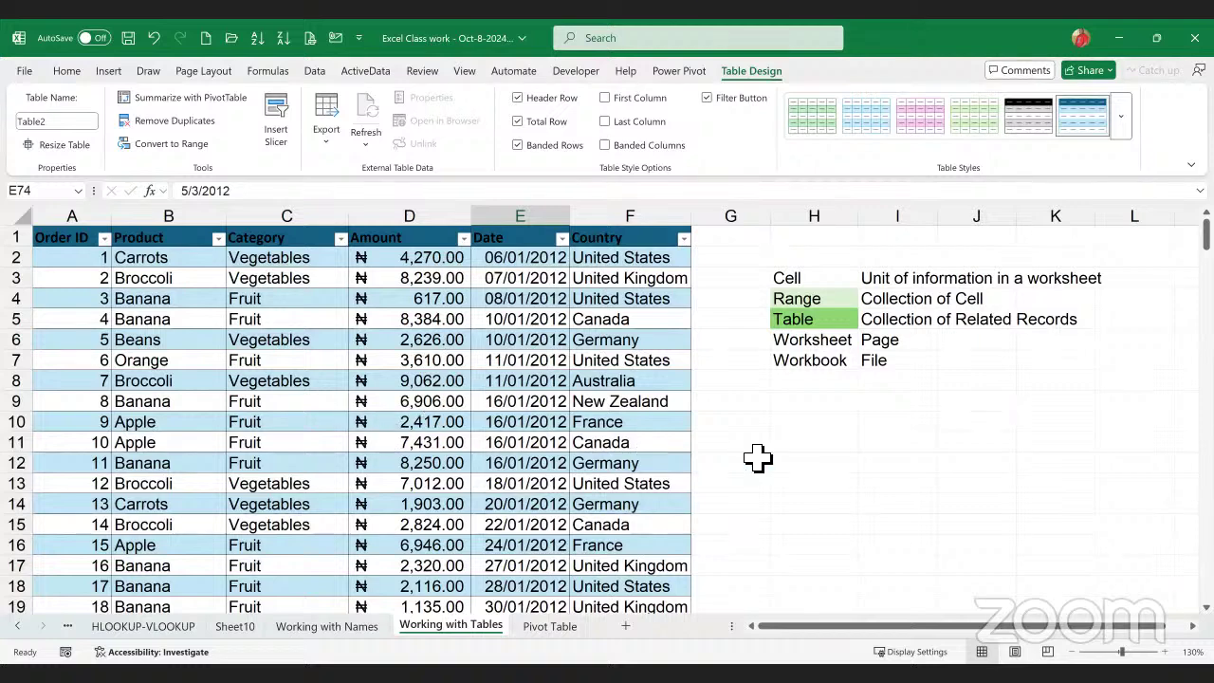
left_click(417, 323)
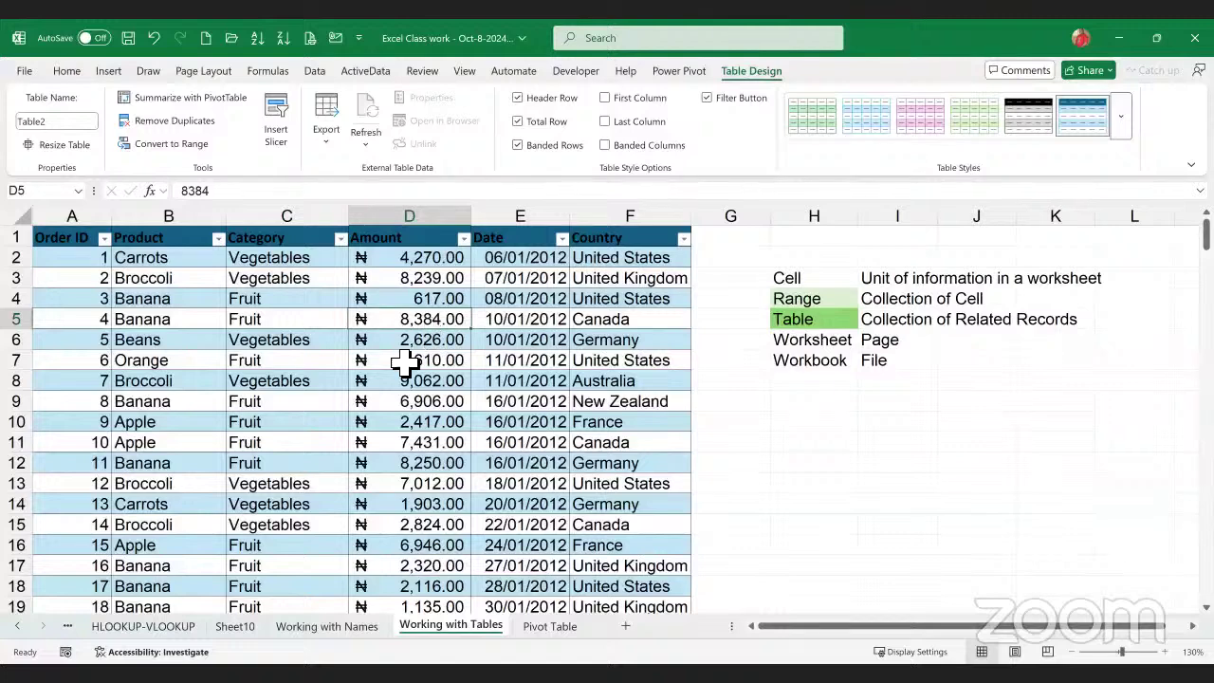
- Insert slicers for the Product and Country fields of the order table
left_click(160, 280)
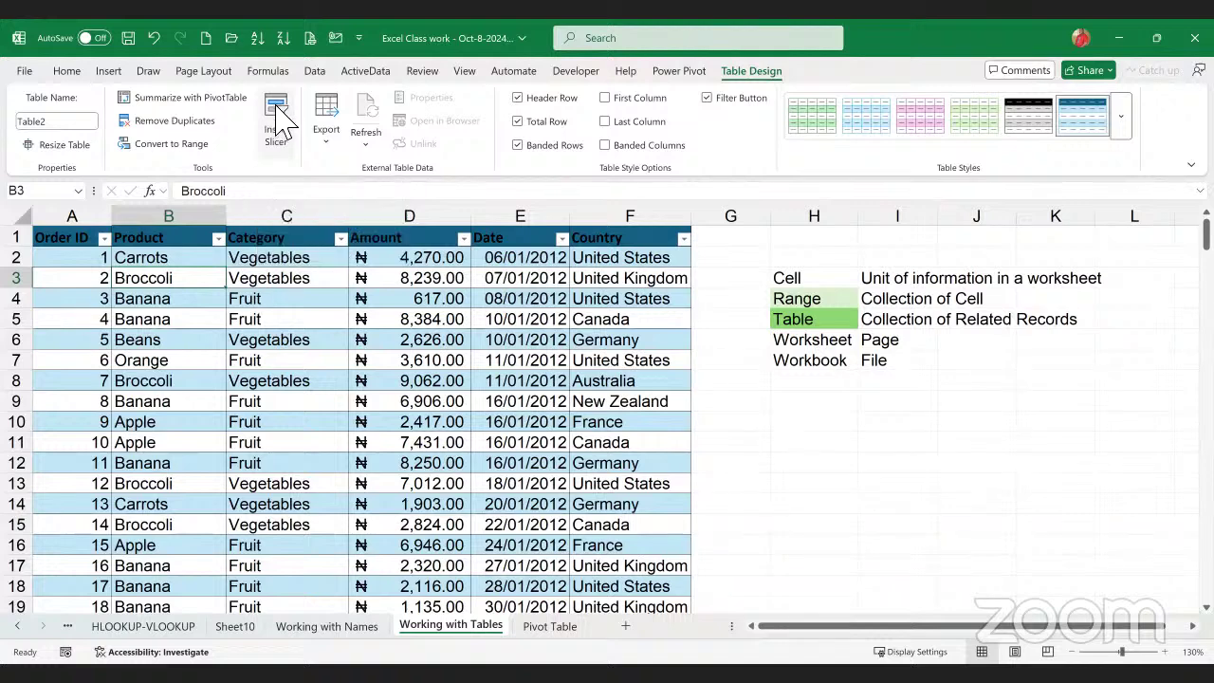
left_click(276, 120)
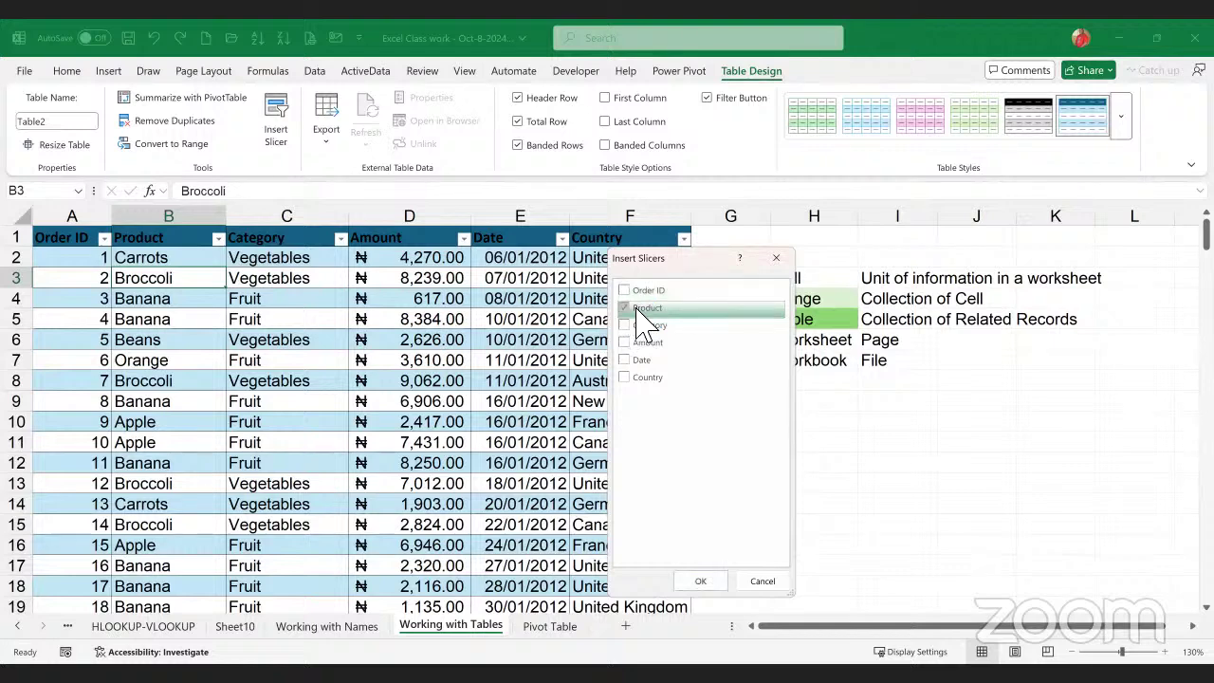
left_click(641, 308)
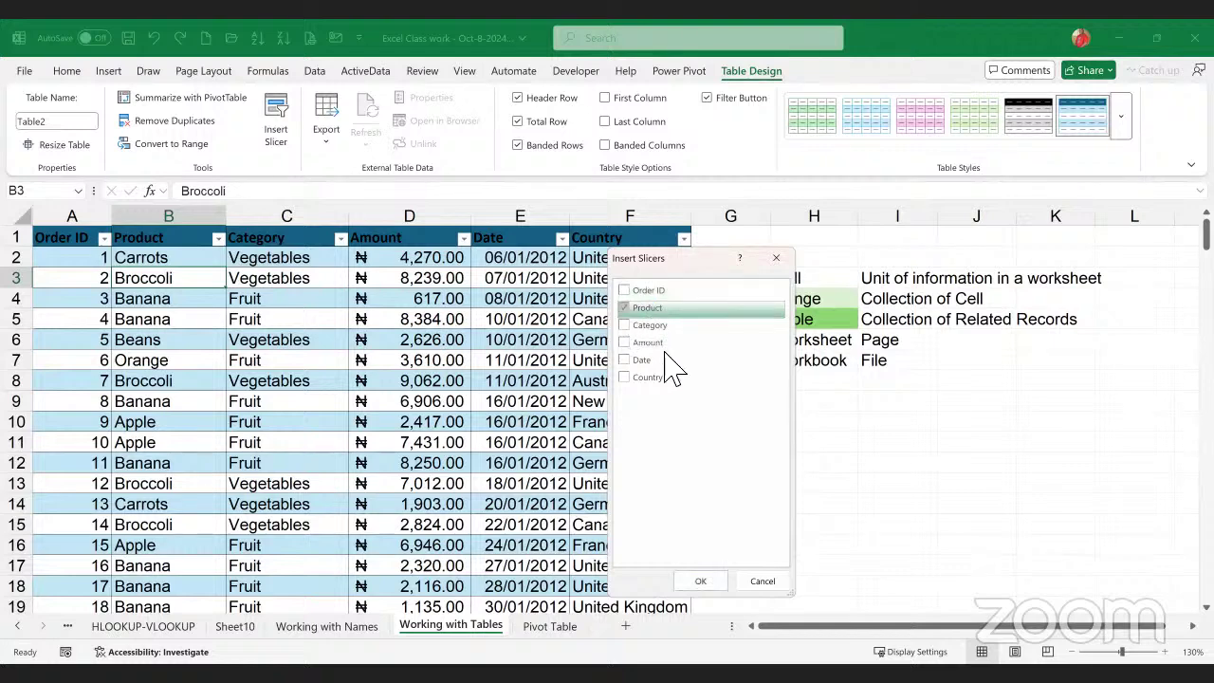
left_click(624, 380)
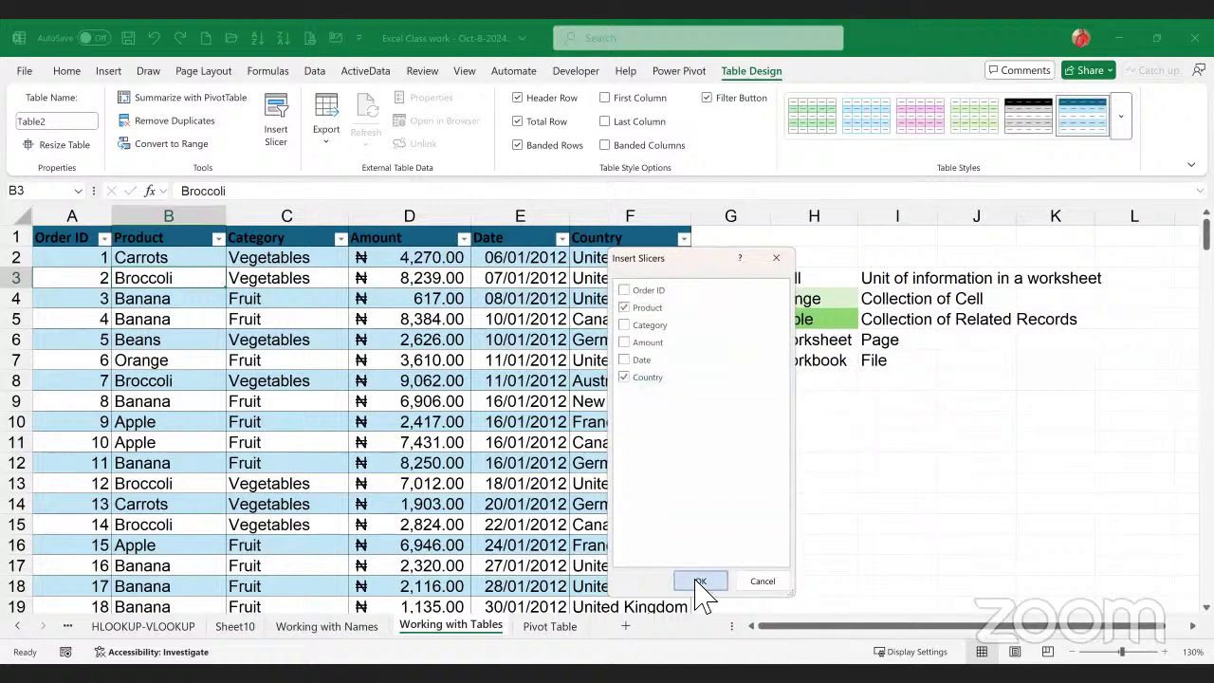
- Arrange the Product and Country slicers side by side beneath the term definitions, with Product next to the table
left_click_drag(656, 337, 1046, 391)
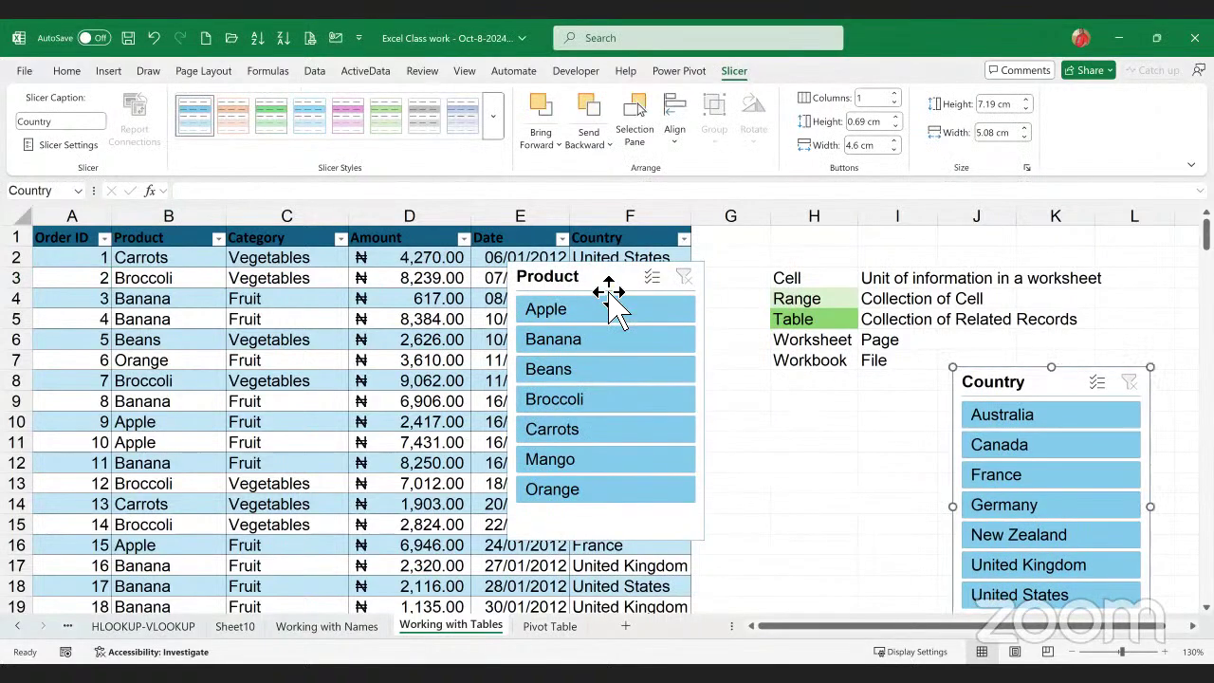
left_click_drag(610, 279, 810, 405)
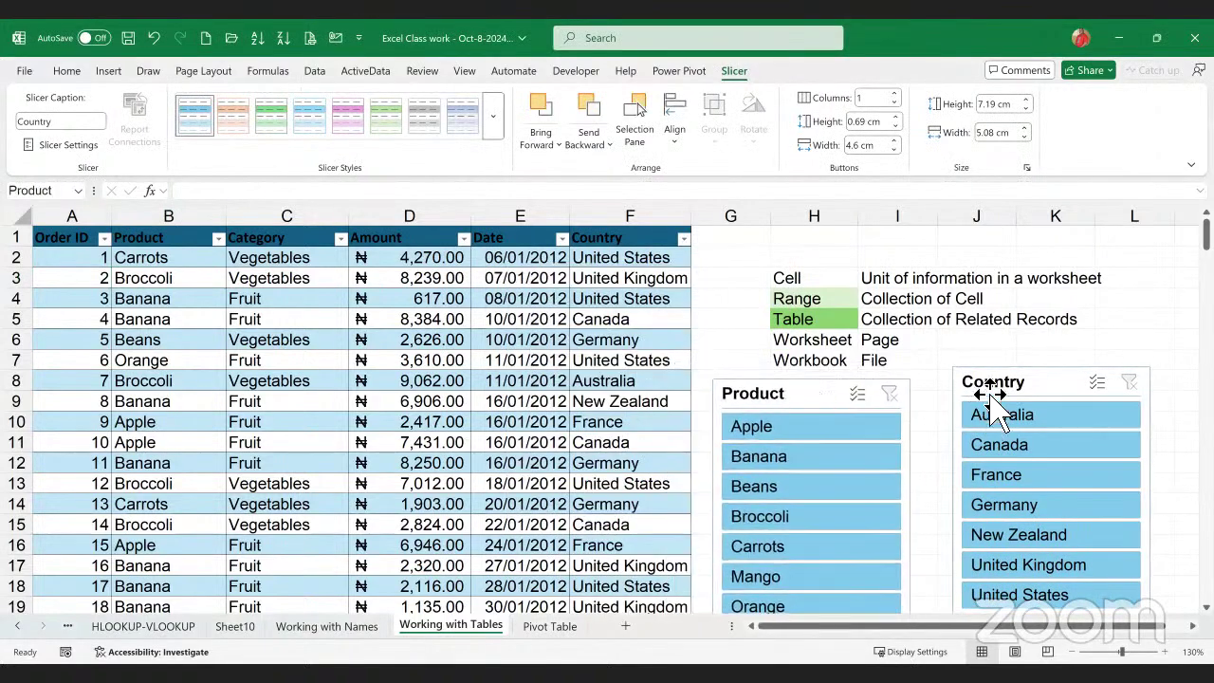
left_click_drag(1062, 395, 1033, 397)
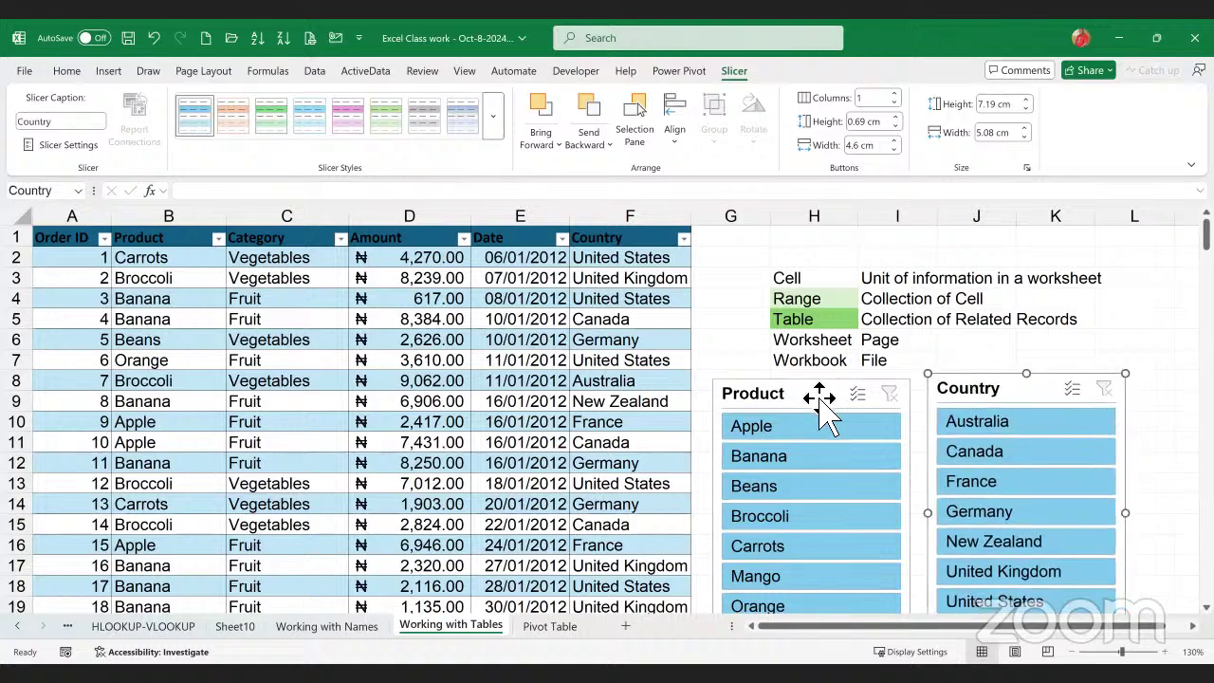
left_click_drag(815, 403, 825, 399)
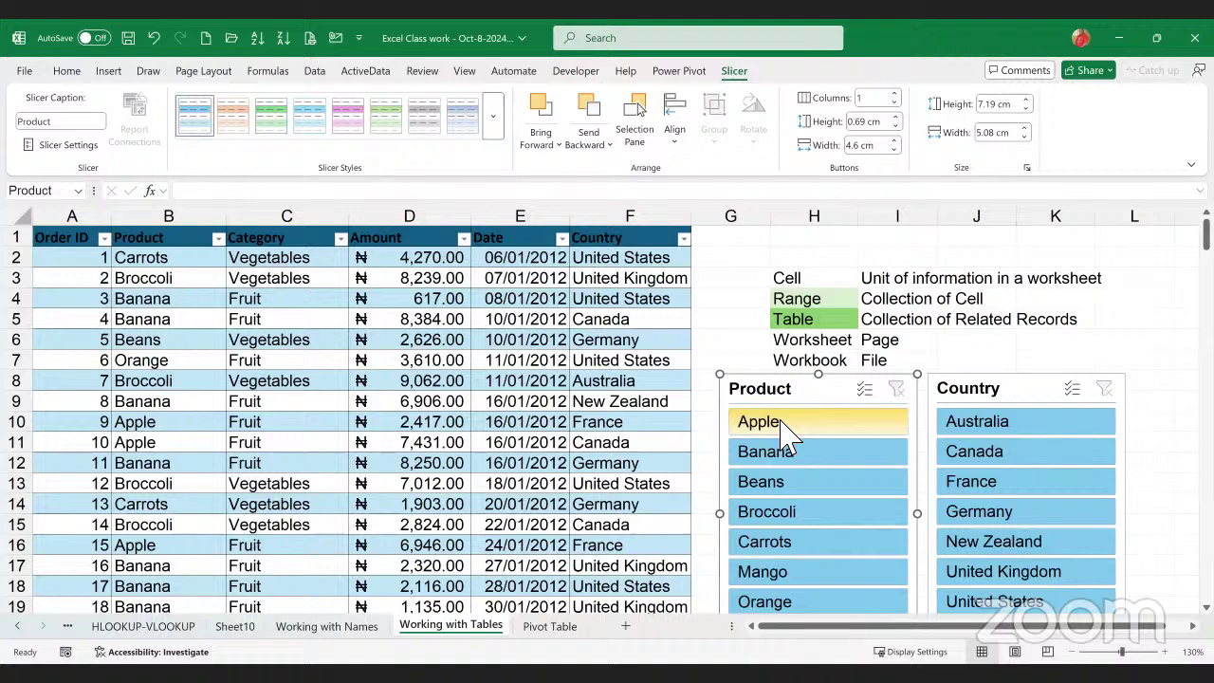
- Use the slicers to filter the orders by Apple in Australia, Banana in Australia and Canada, and Broccoli in Canada and France
left_click(781, 423)
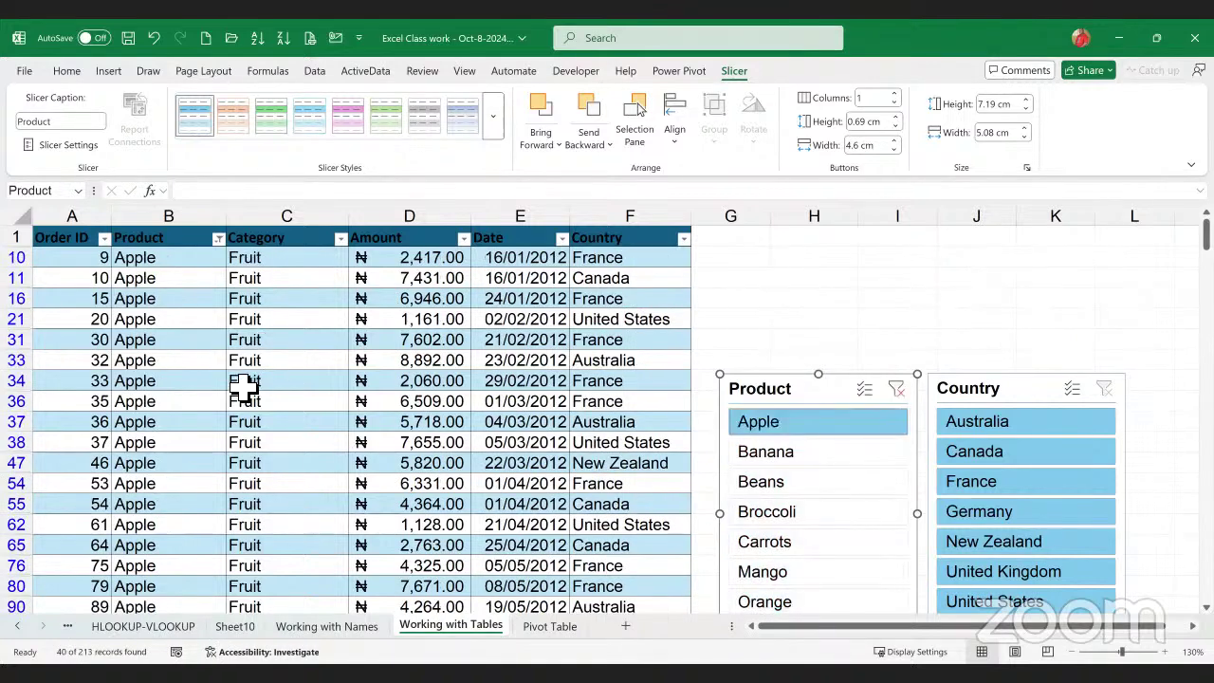
left_click(979, 427)
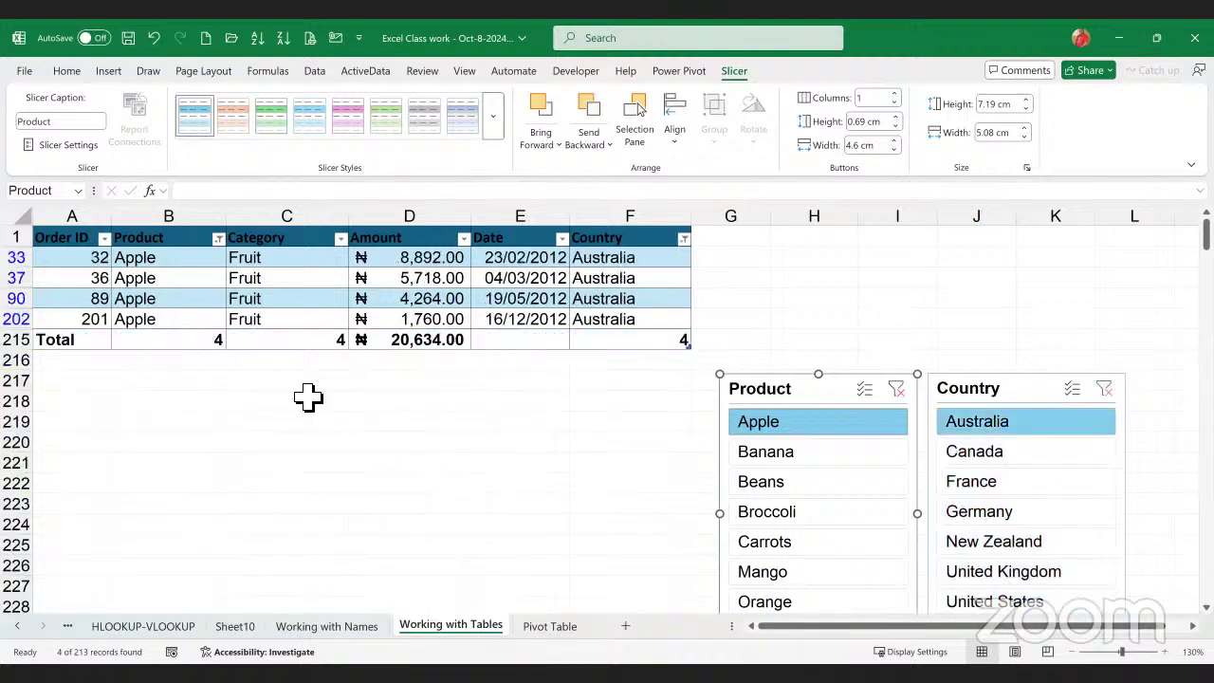
left_click(783, 461)
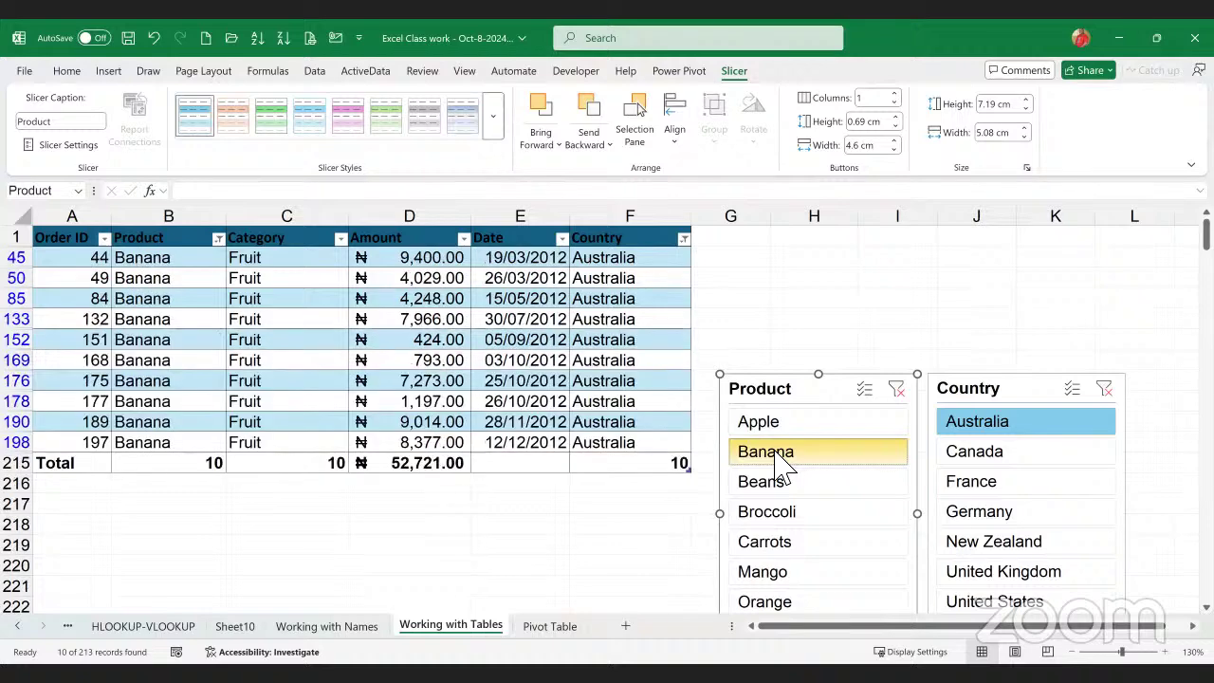
left_click(989, 457)
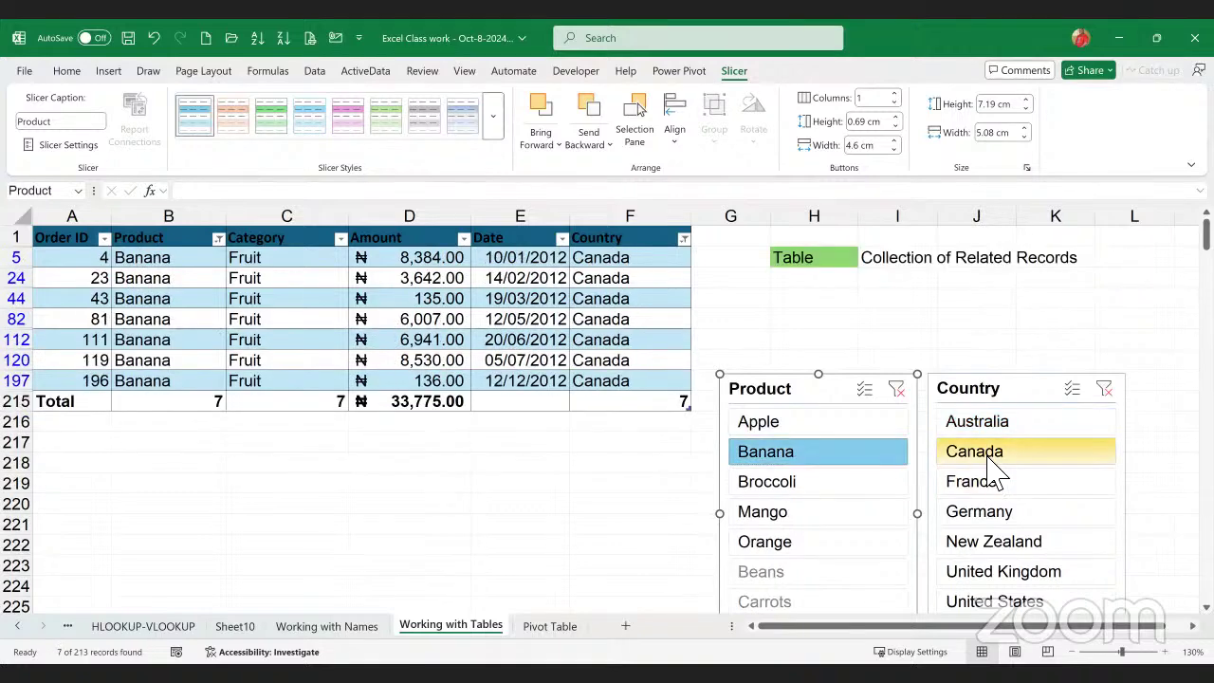
left_click(770, 489)
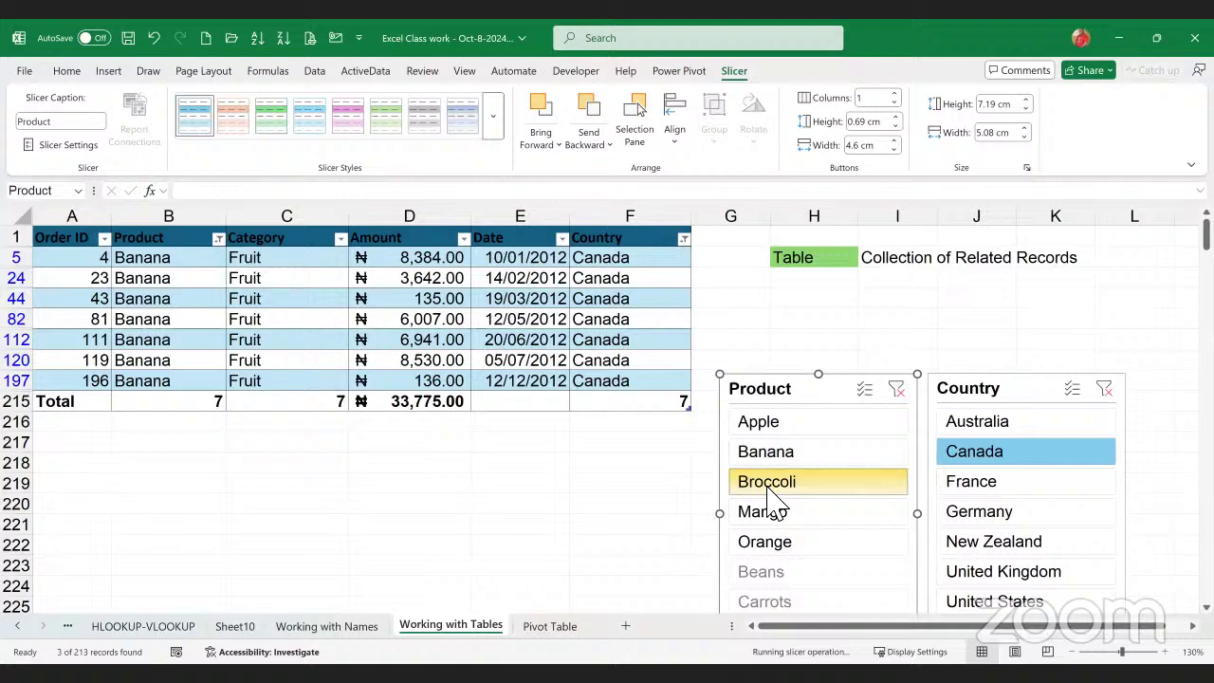
left_click(982, 487)
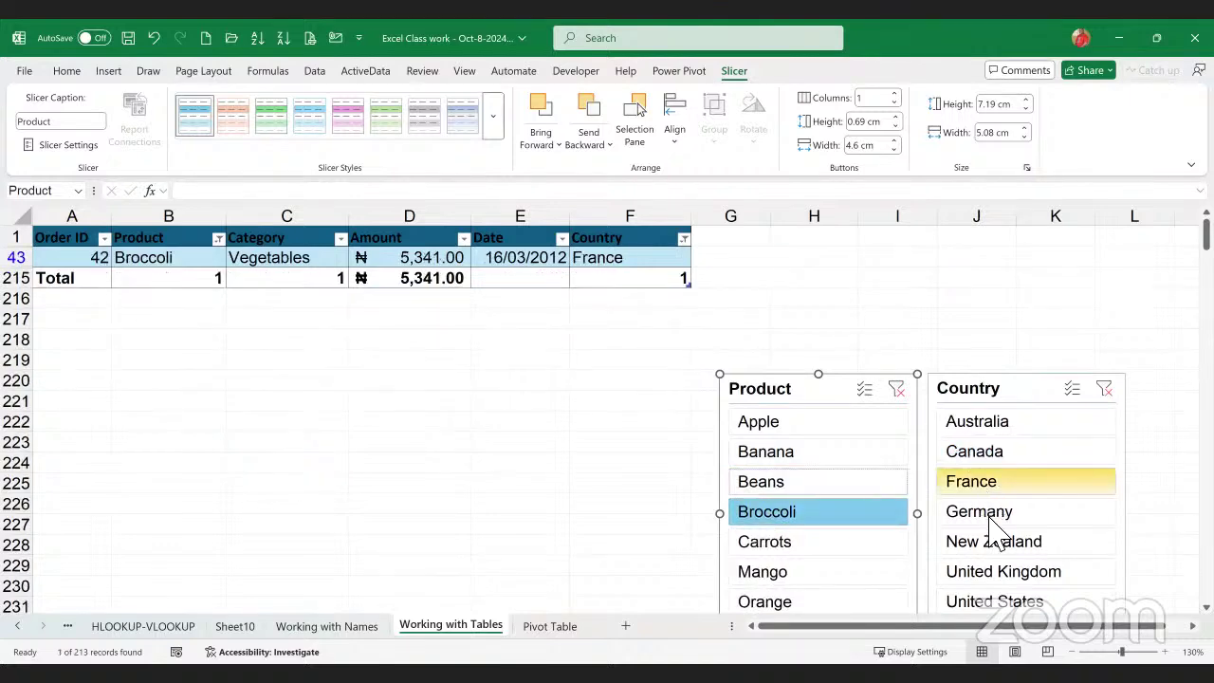
- Filter the Broccoli orders by Germany, New Zealand, United Kingdom, United States and Australia in turn
left_click(986, 517)
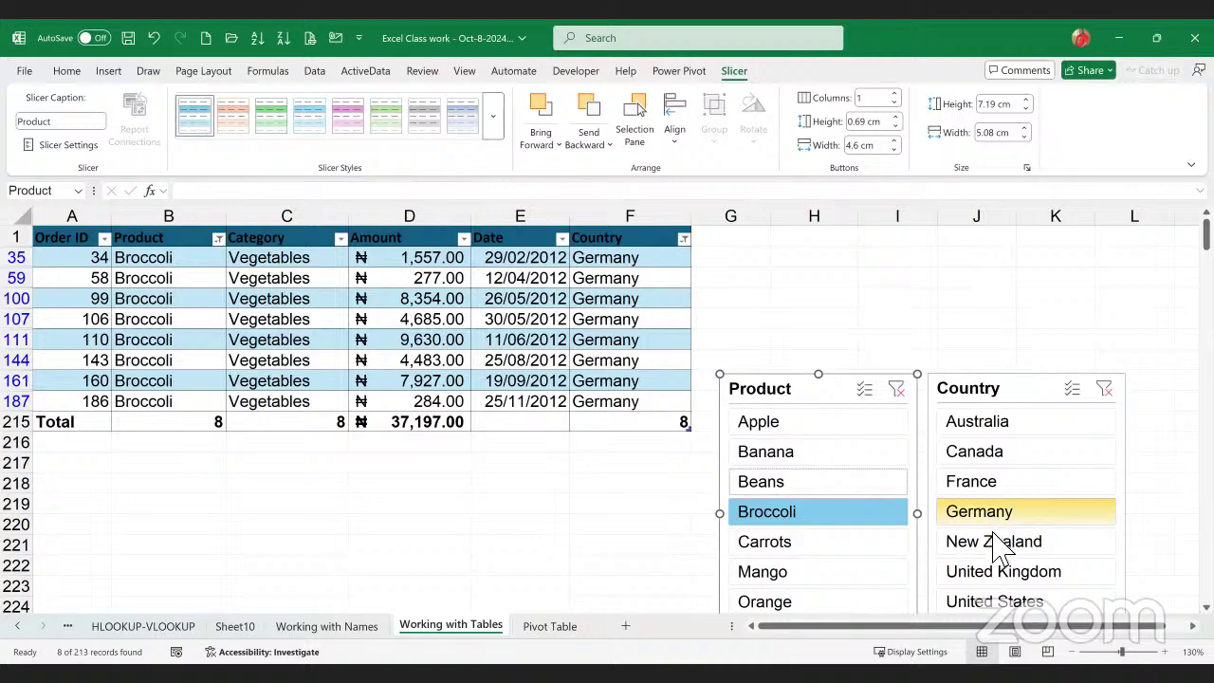
left_click(996, 543)
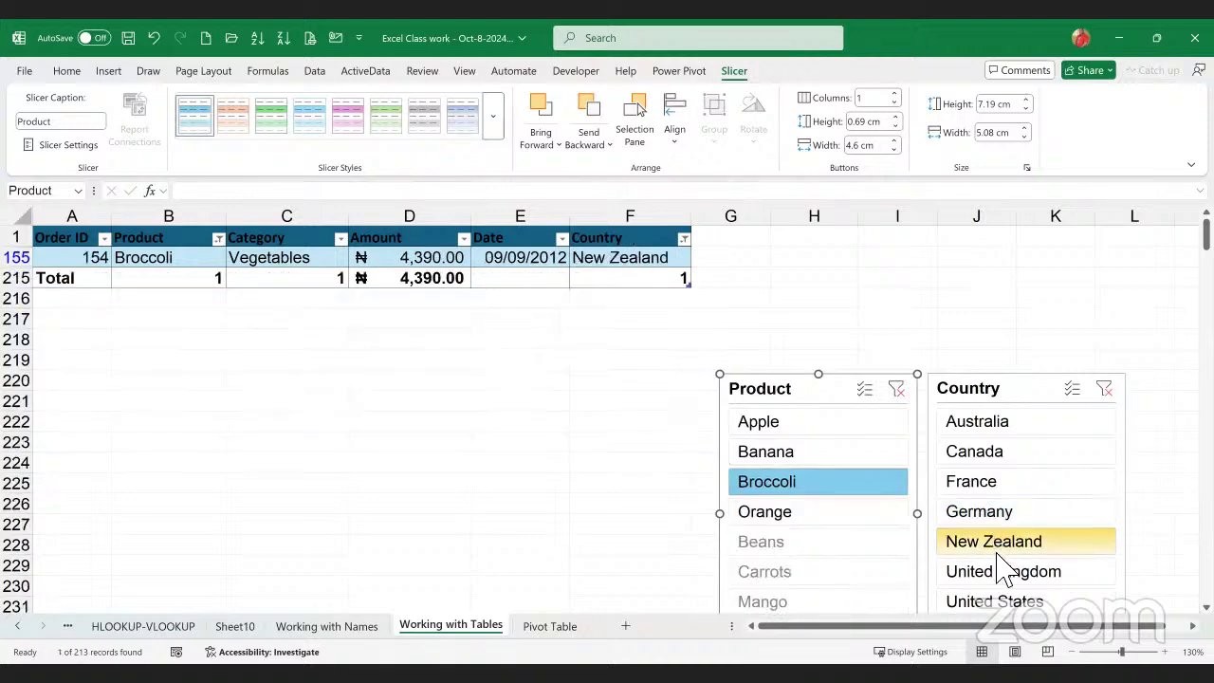
left_click(1003, 574)
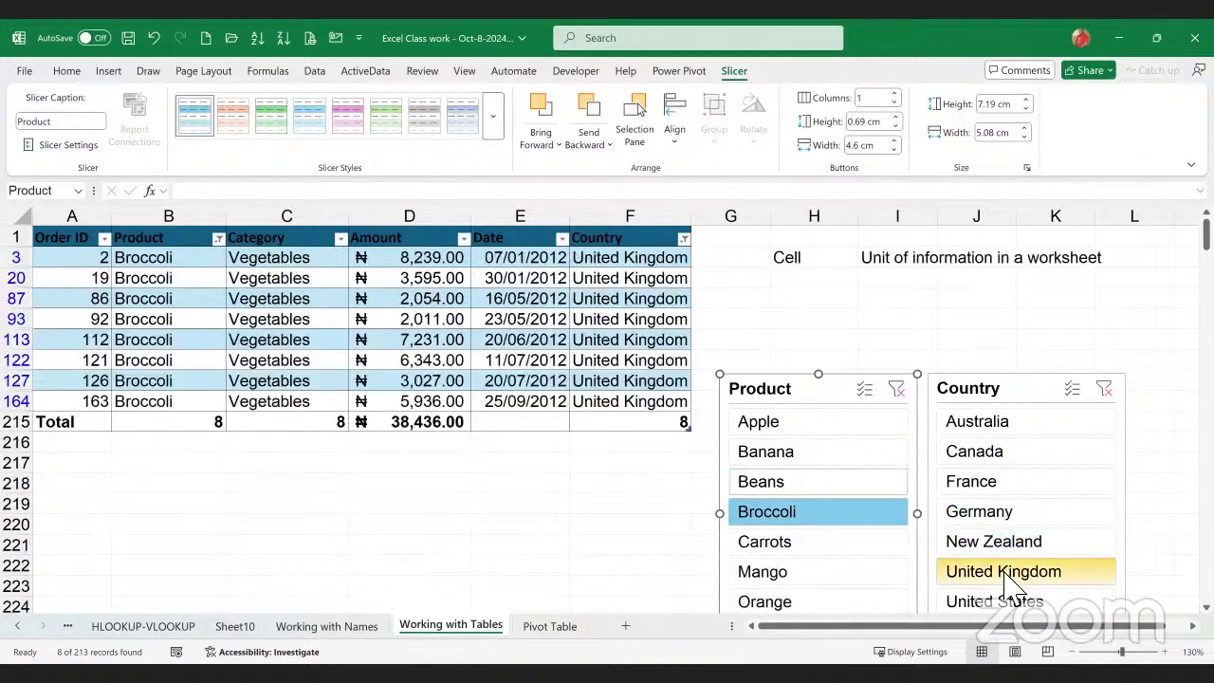
left_click(1008, 604)
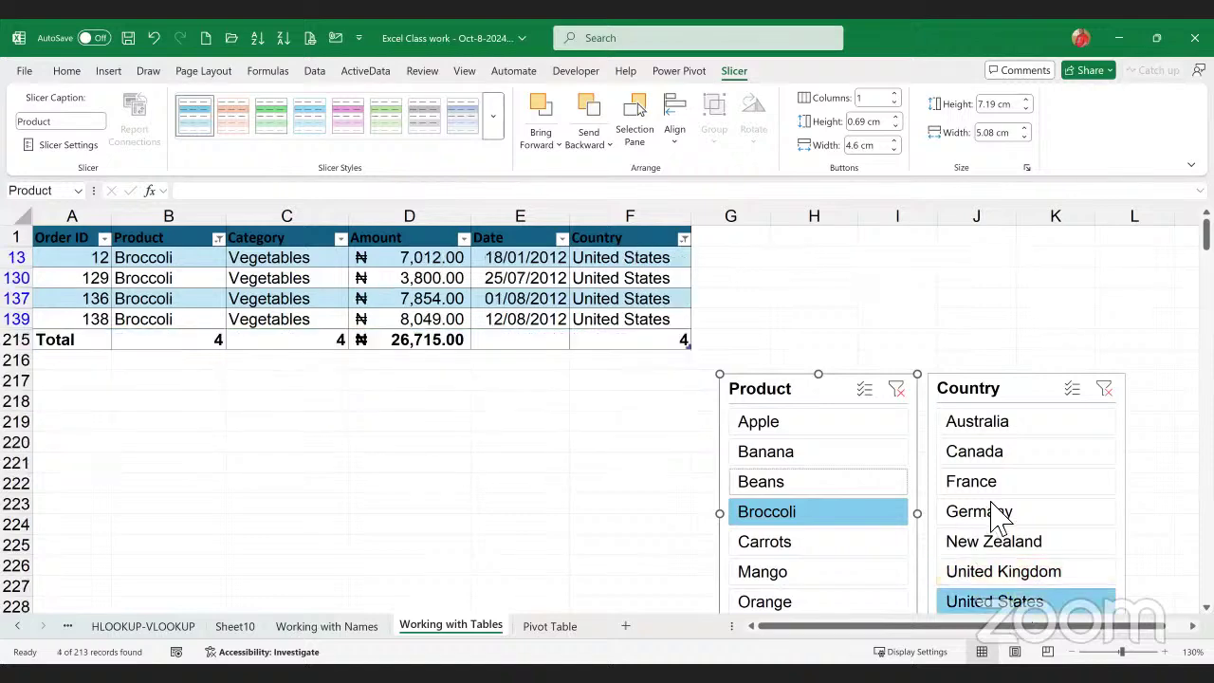
left_click(996, 425)
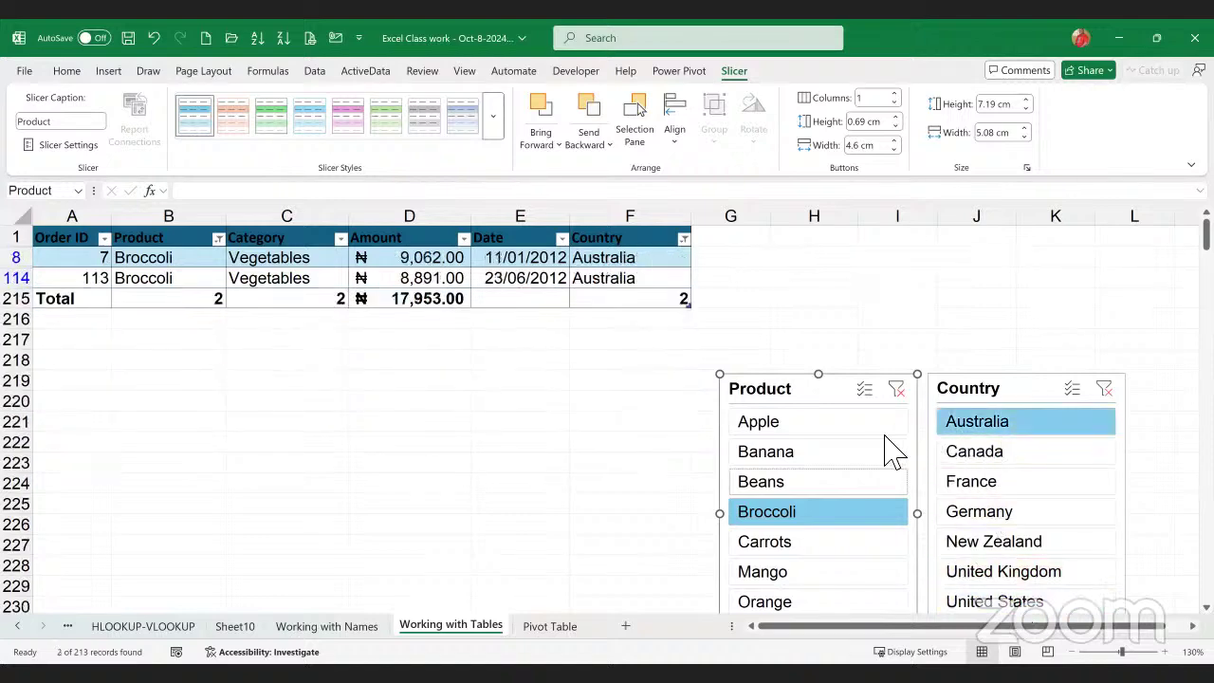
- Filter the table to Apple orders from Australia and inspect the Total Row cells for Category, Product and Amount
left_click(790, 424)
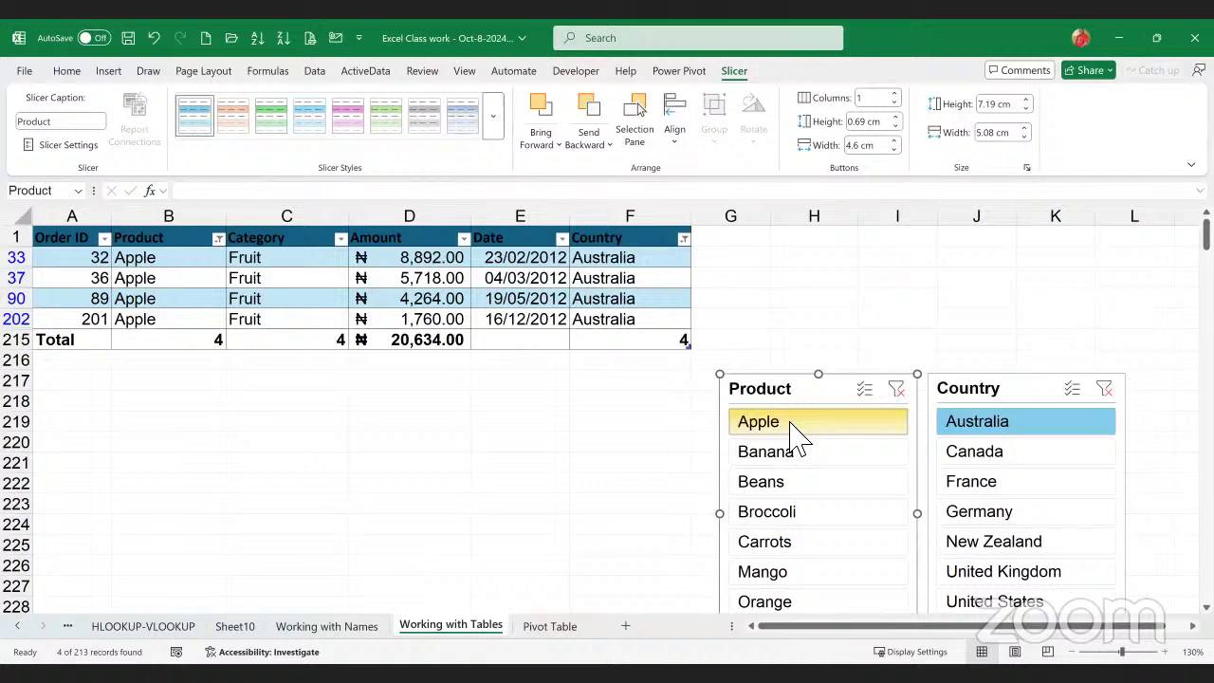
left_click(410, 303)
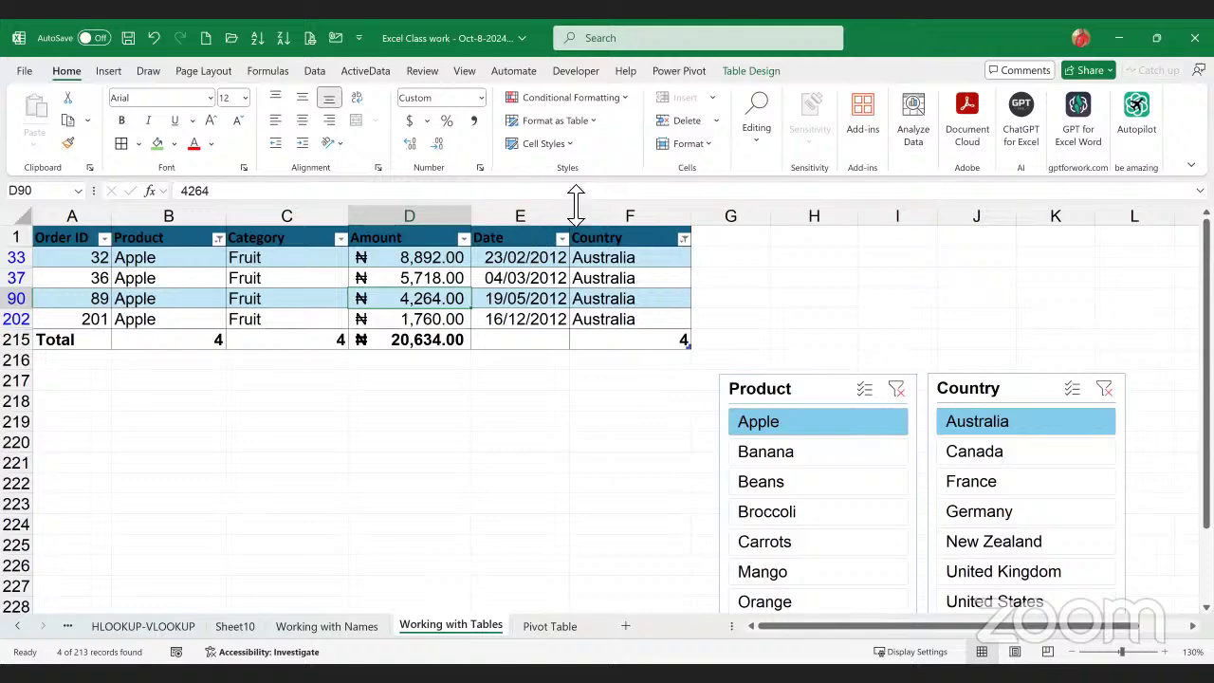
left_click(754, 71)
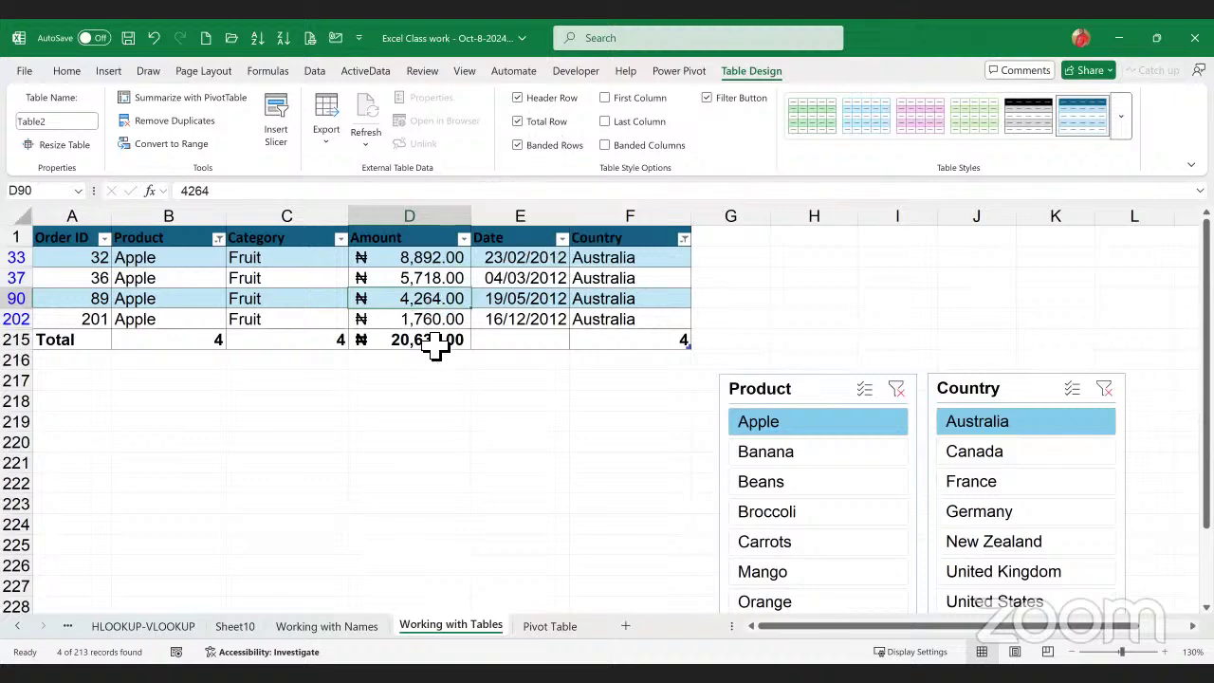
left_click(370, 347)
left_click(276, 347)
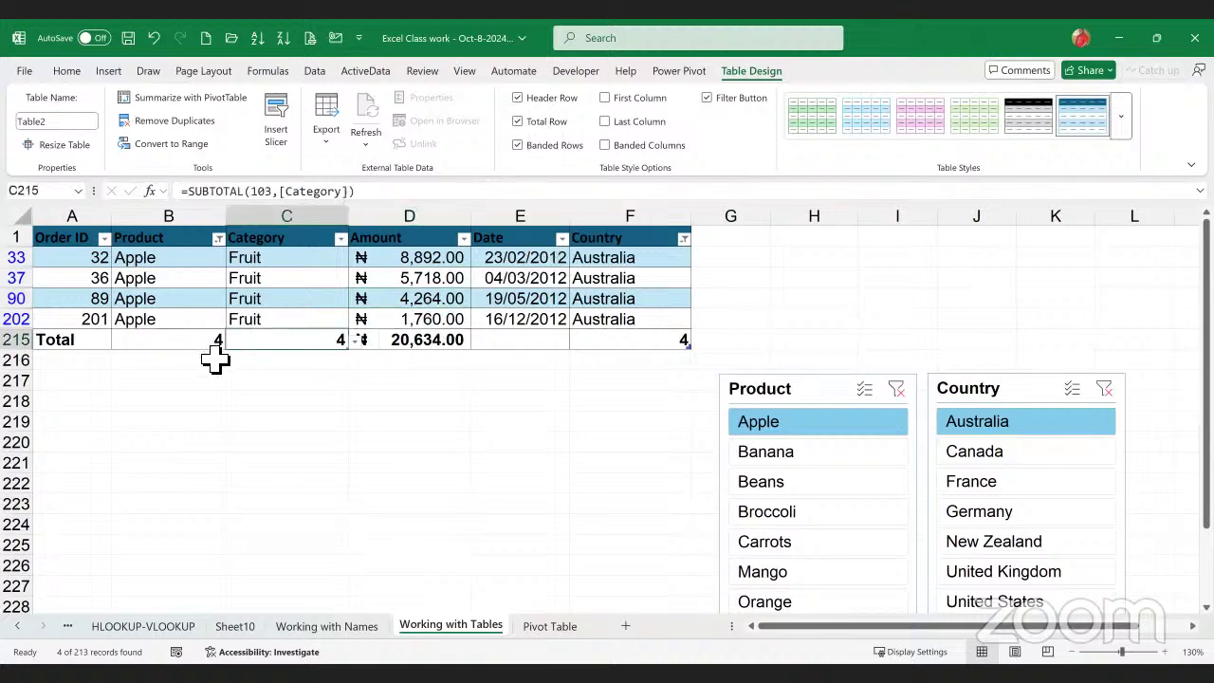
left_click(209, 352)
left_click(398, 347)
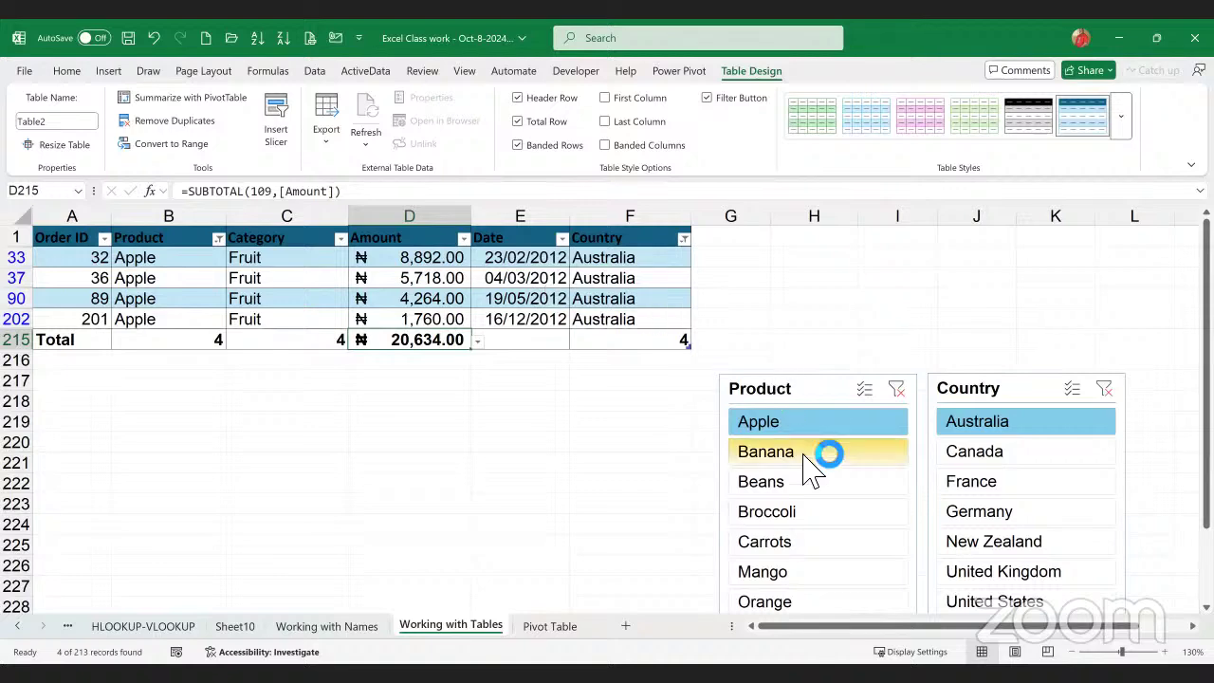
- Filter the table to Banana orders from Australia, and switch the country to Canada
left_click(799, 468)
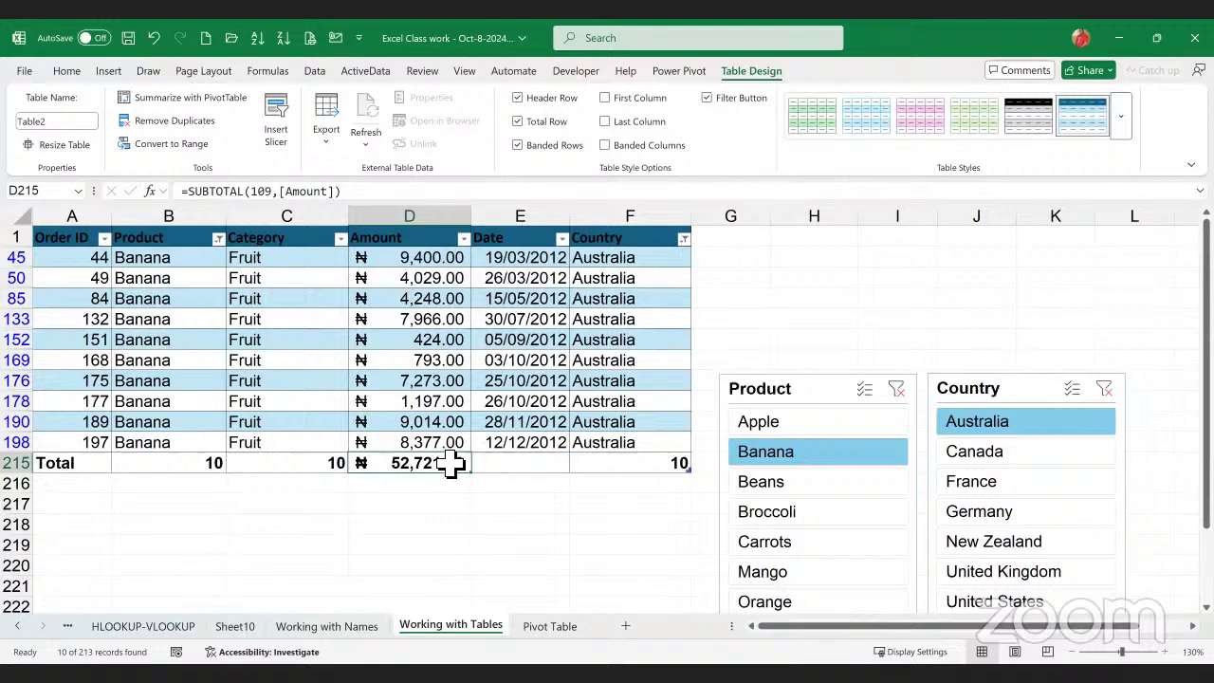
left_click(989, 454)
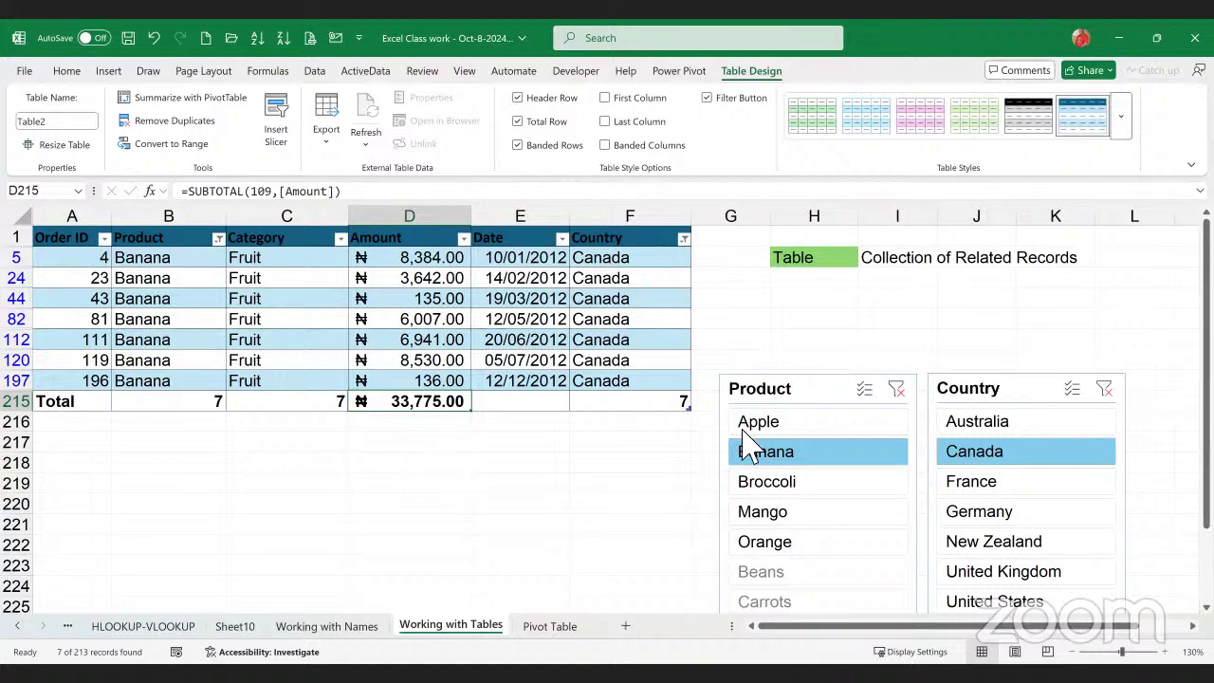
- Move the Country and Product slicers up so they sit side by side just beneath the Table definition
left_click_drag(1034, 396, 1060, 306)
left_click_drag(847, 352, 844, 327)
left_click(827, 403)
left_click_drag(825, 402, 856, 312)
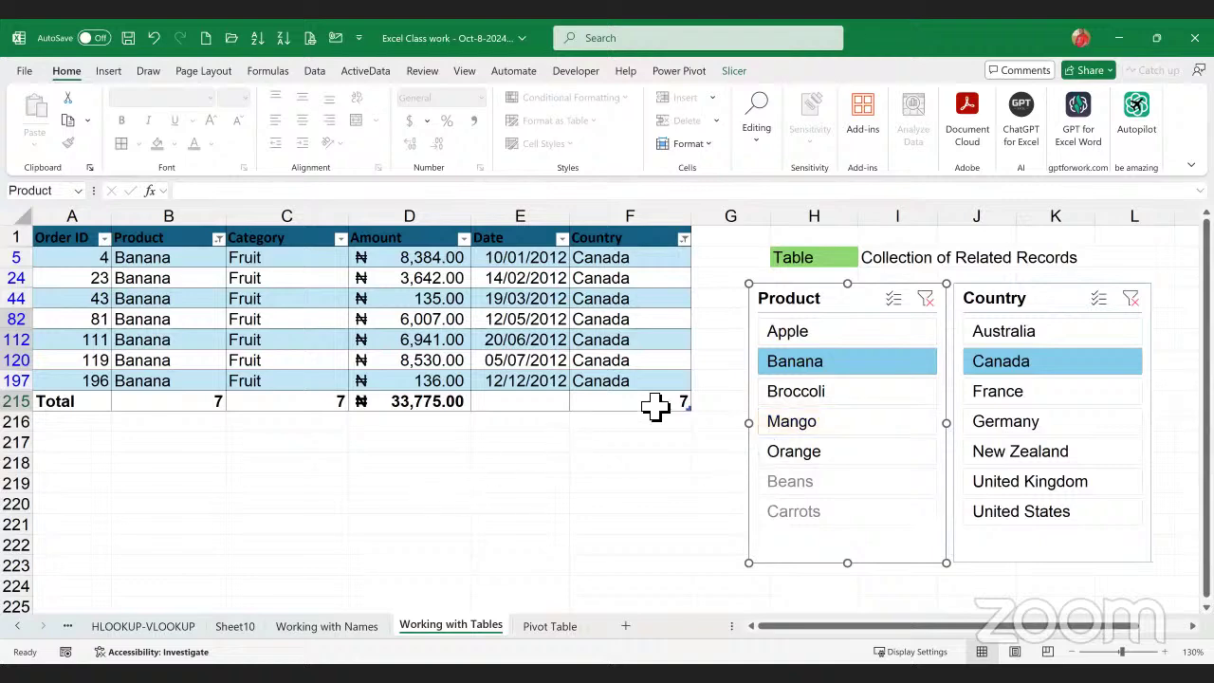
- Filter the orders by Apple from Canada, Apple from Australia, Beans from Australia and Beans from Germany in turn
left_click(819, 339)
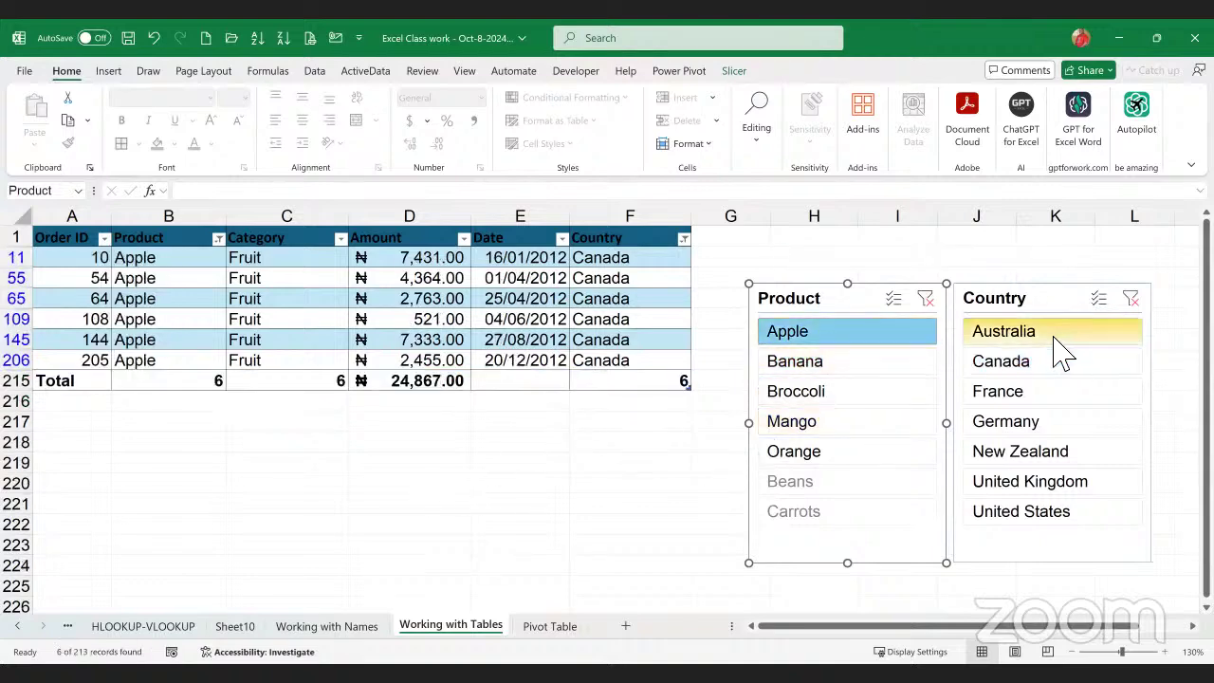
left_click(1058, 337)
left_click(801, 393)
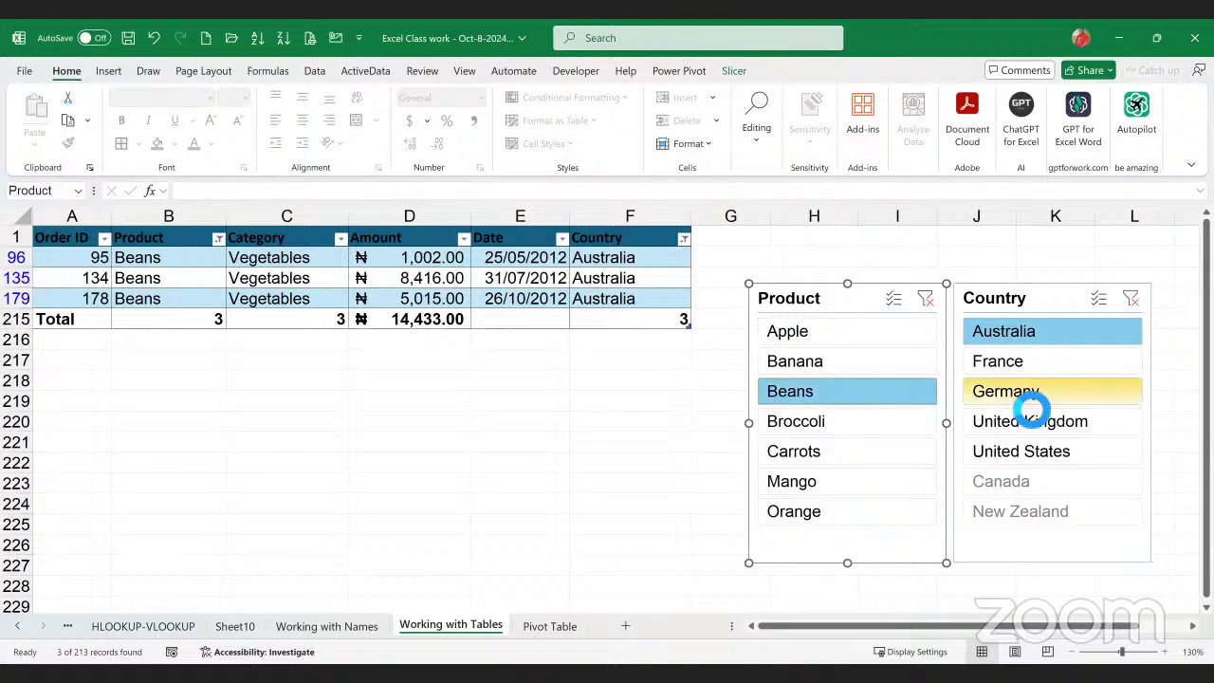
left_click(1029, 400)
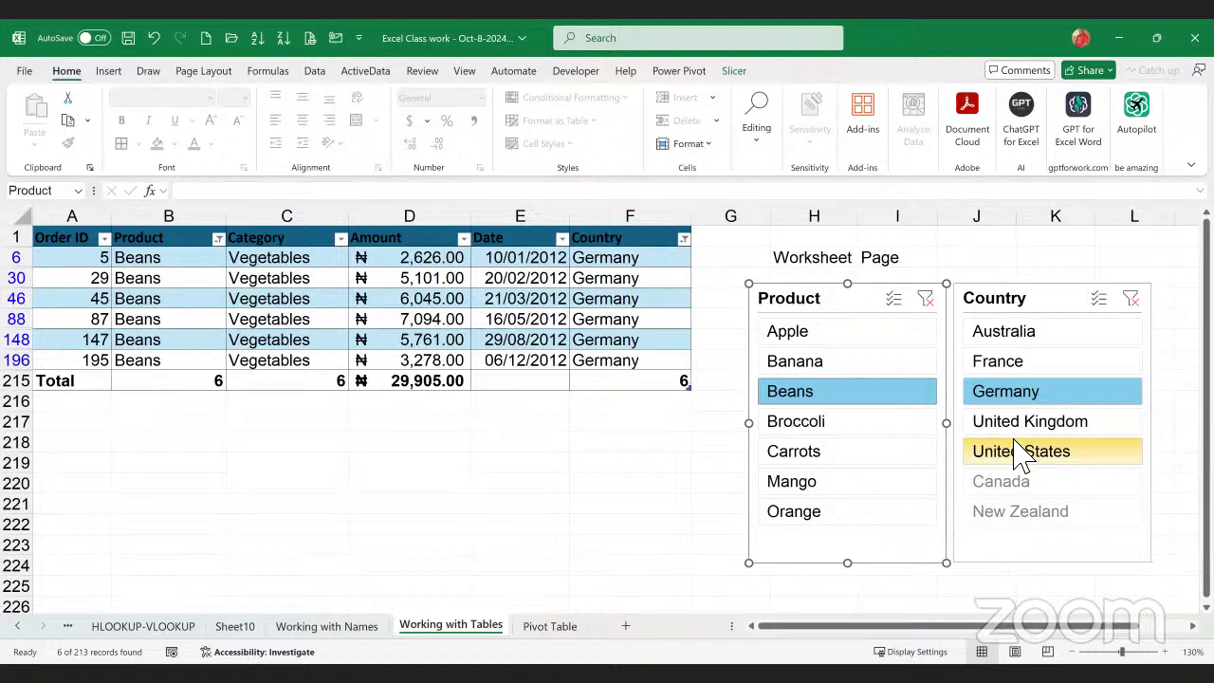
left_click(1014, 442)
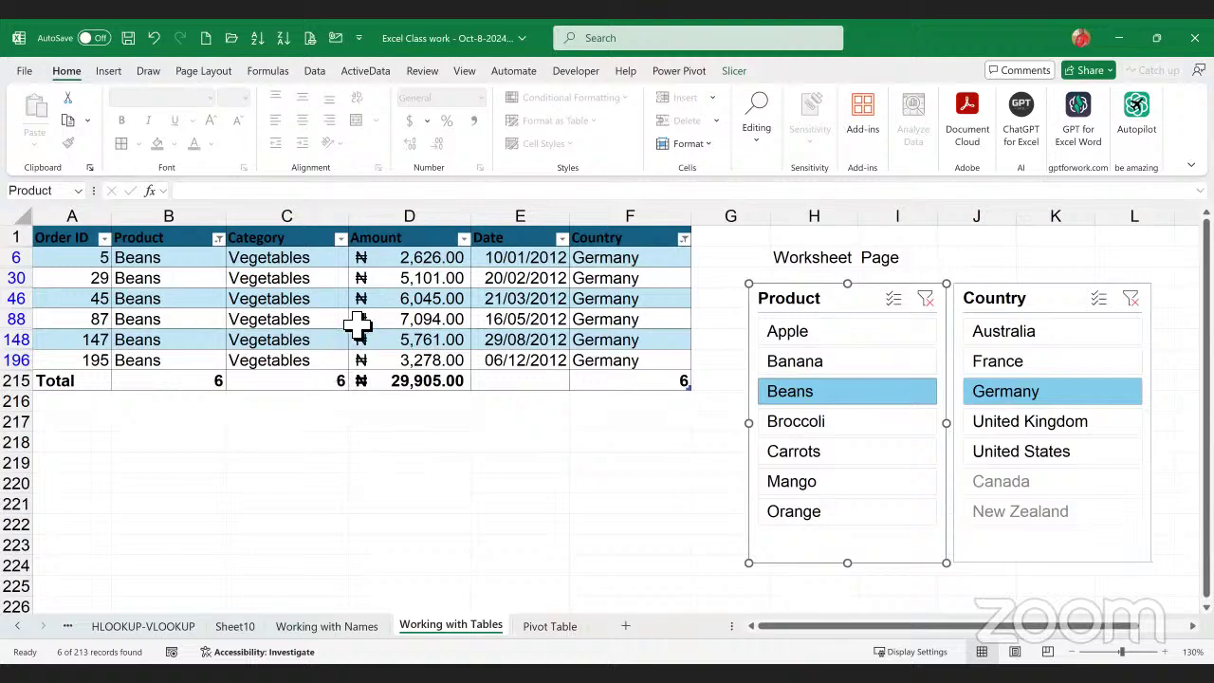
- Display the table's design options and clear the filters of the Product and Country slicers
left_click(432, 302)
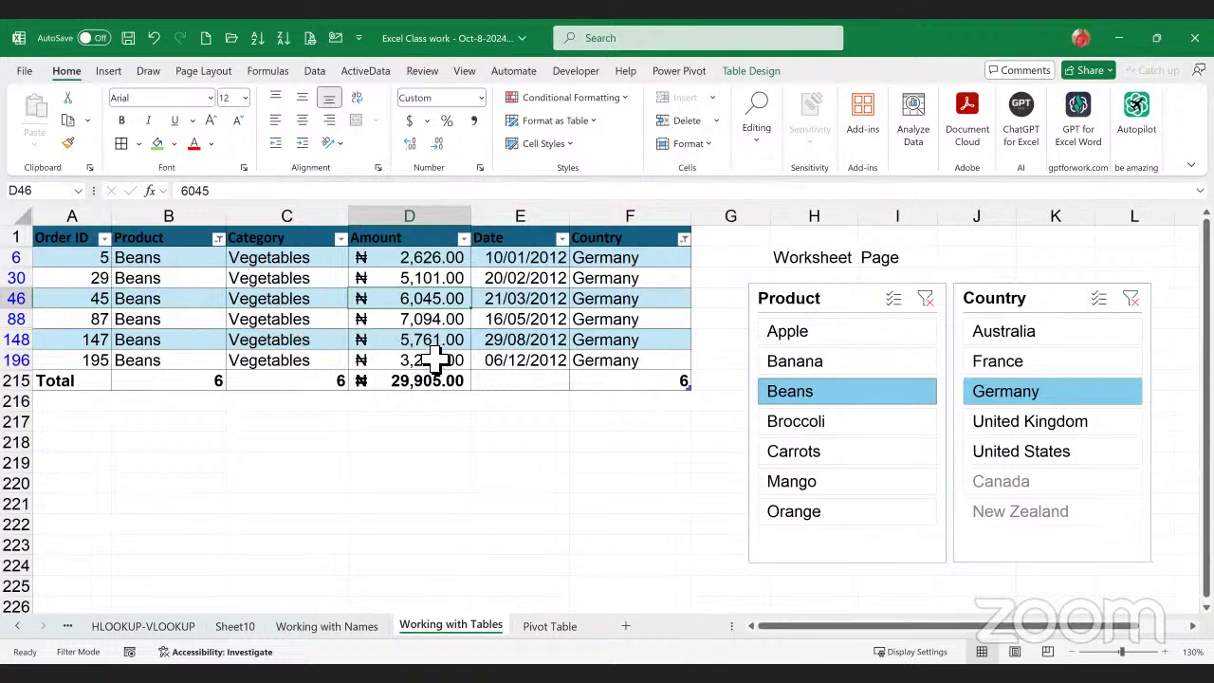
left_click(759, 73)
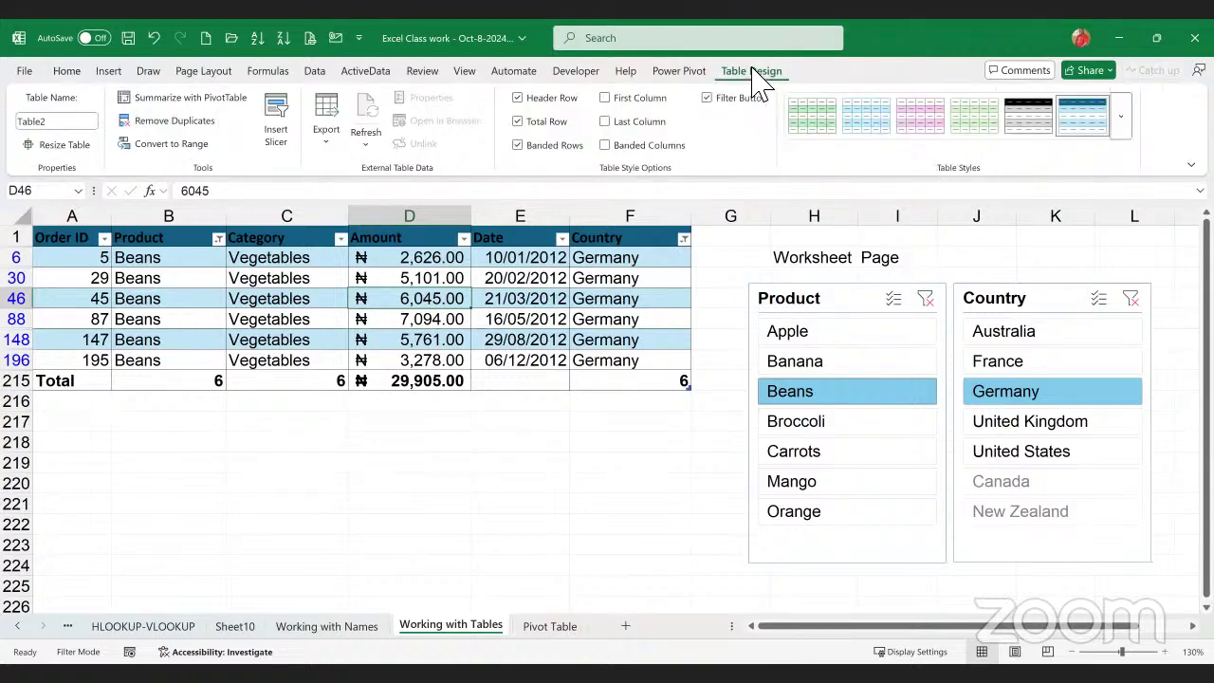
left_click(266, 347)
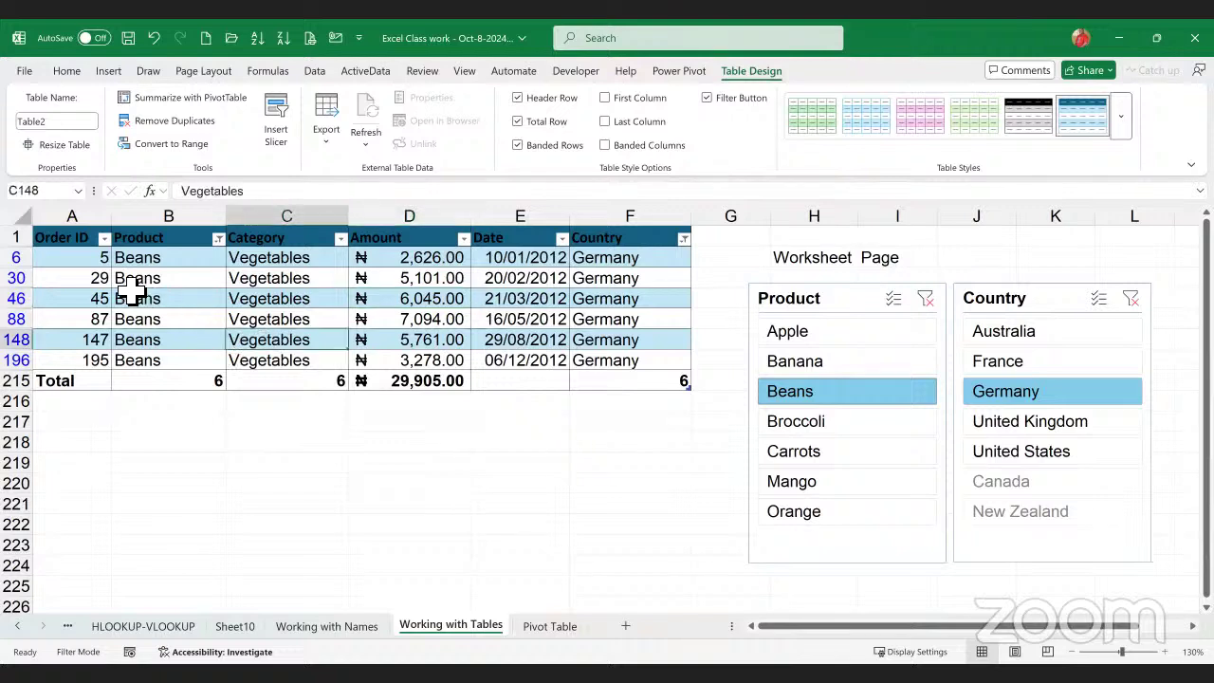
left_click(77, 247)
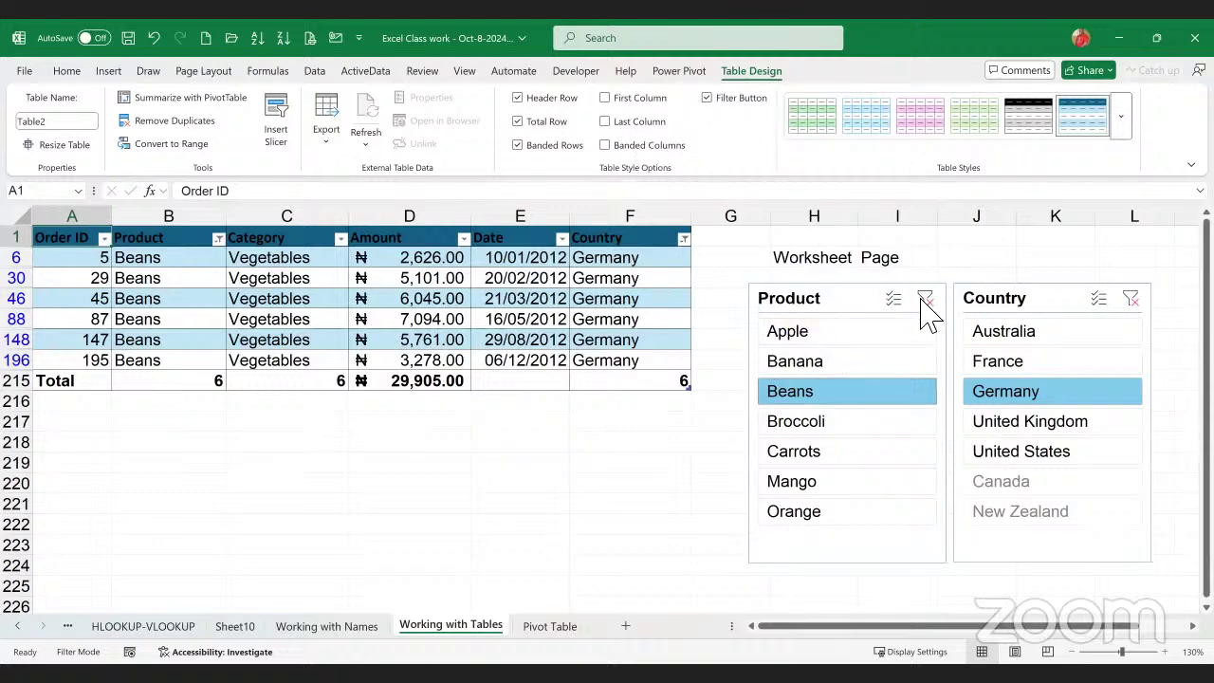
left_click(1129, 300)
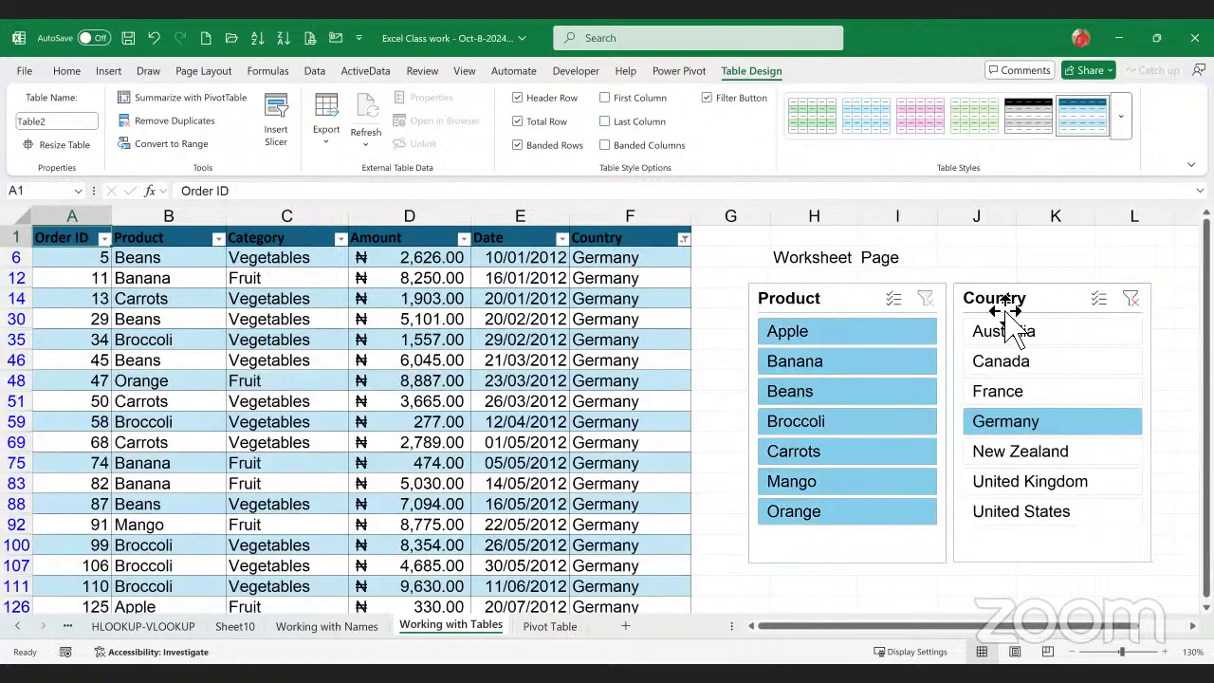
- Delete the Product slicer and the Country slicer from the worksheet
left_click(858, 305)
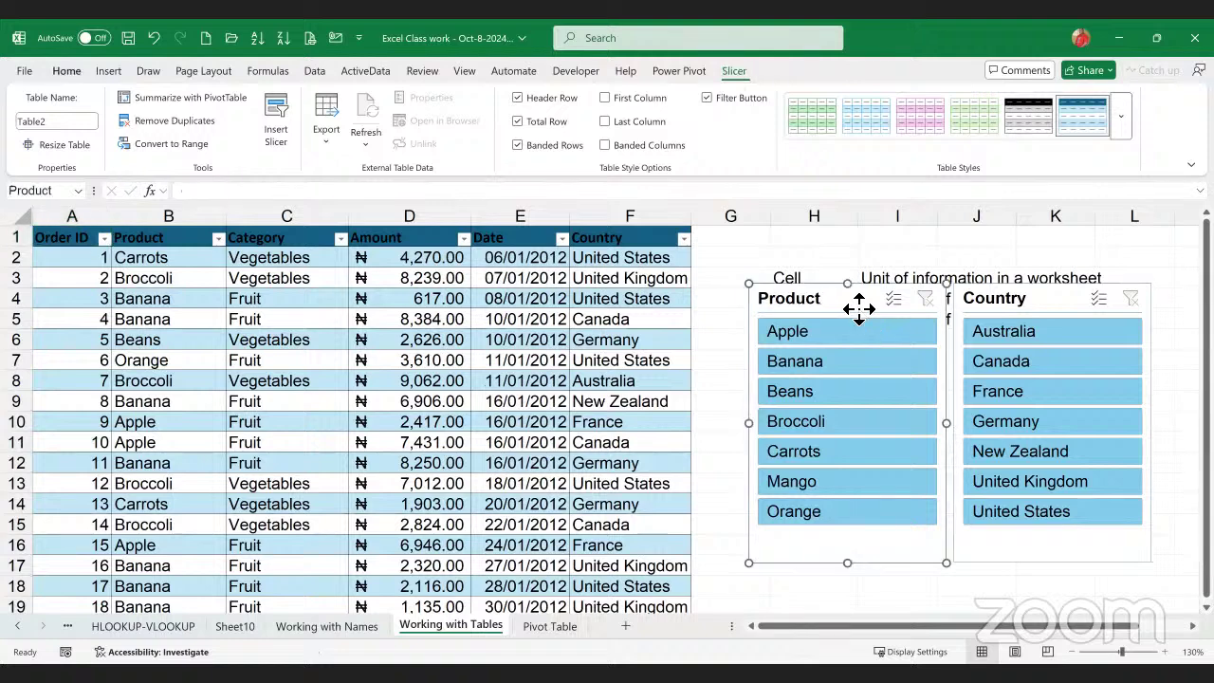
right_click(916, 485)
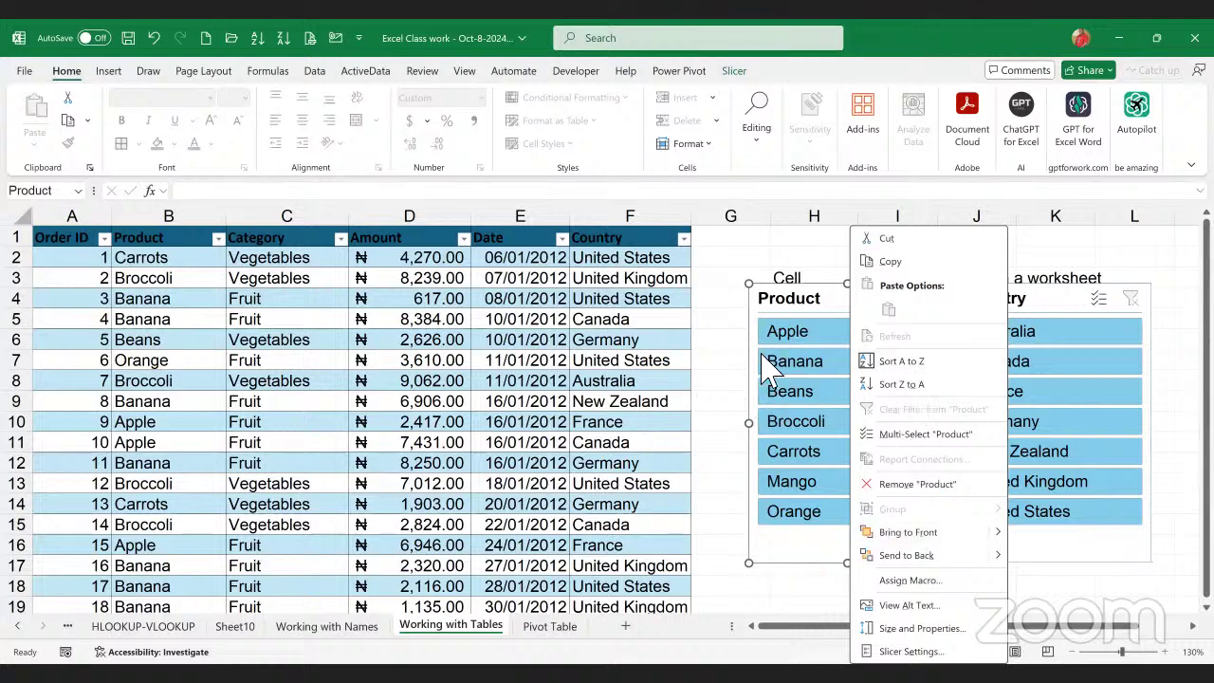
left_click(838, 315)
key("Delete")
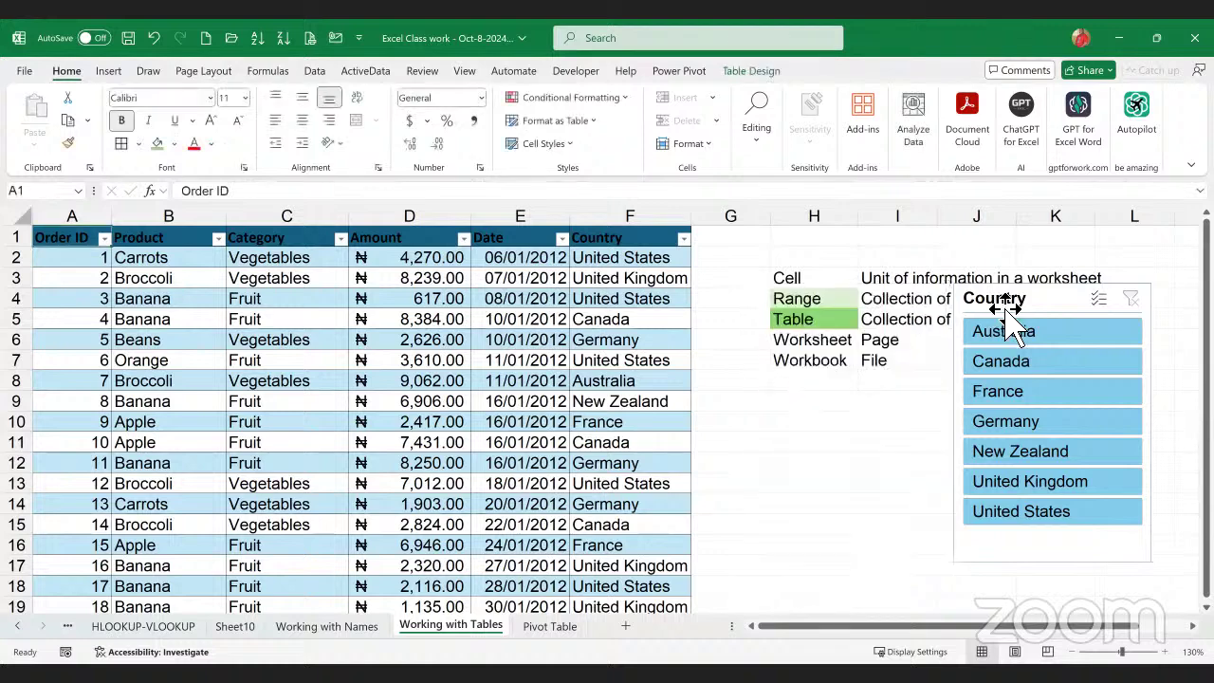
left_click(1069, 314)
key("Delete")
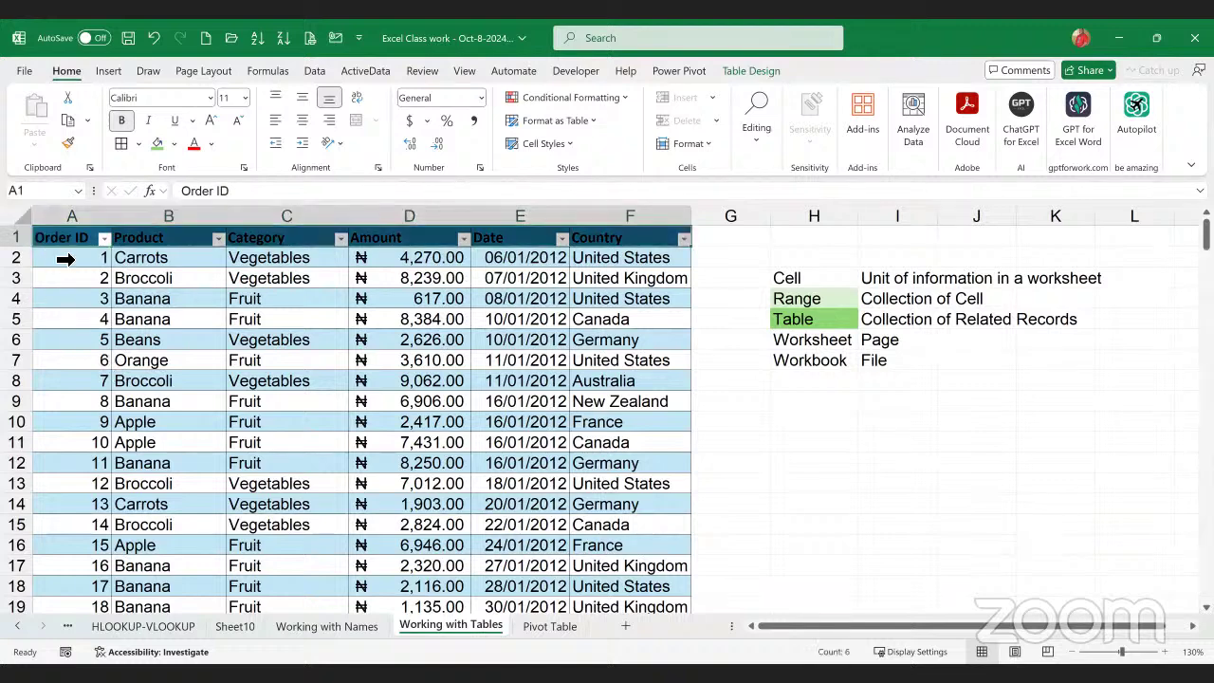
- Select the entire order table including its Total Row and convert it to a normal range
key("shift+space")
key("ctrl+shift+Down")
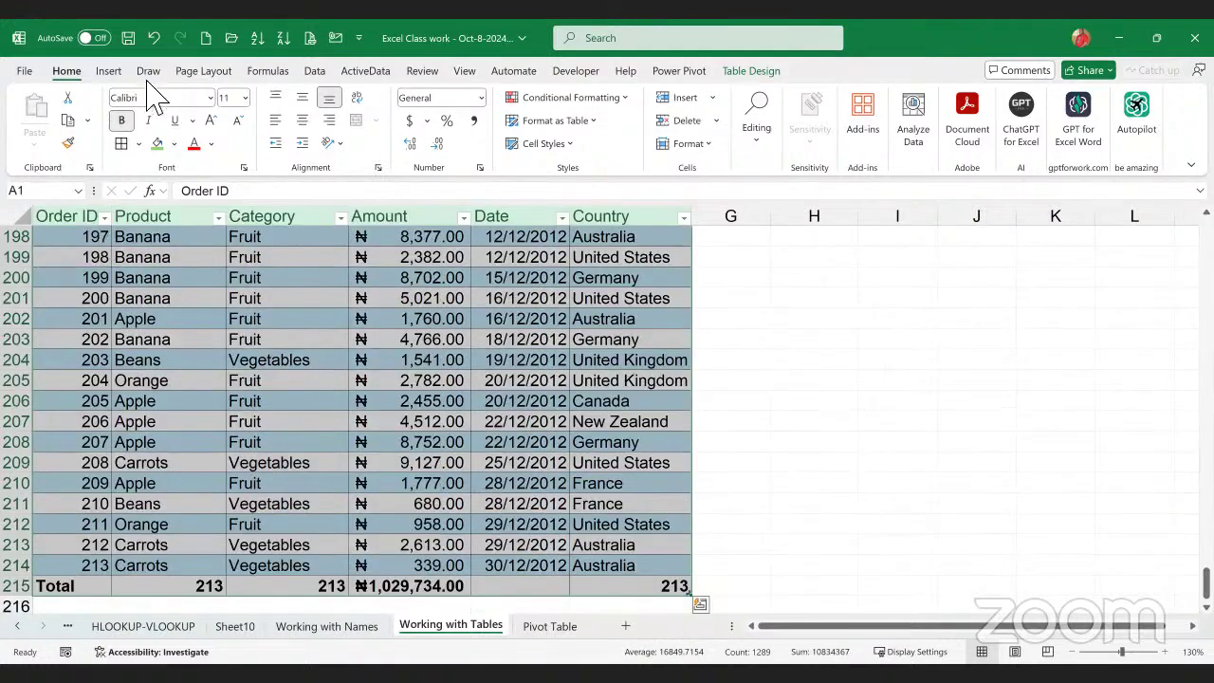
left_click(729, 72)
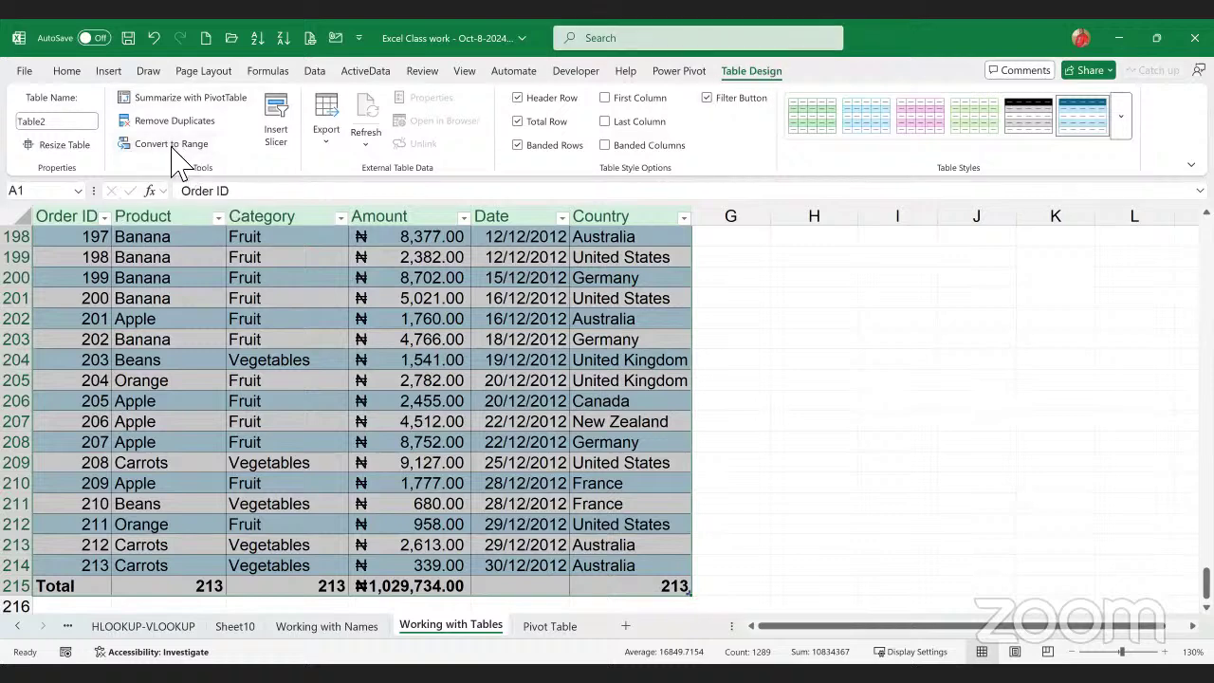
scroll(280, 358, "up", 2)
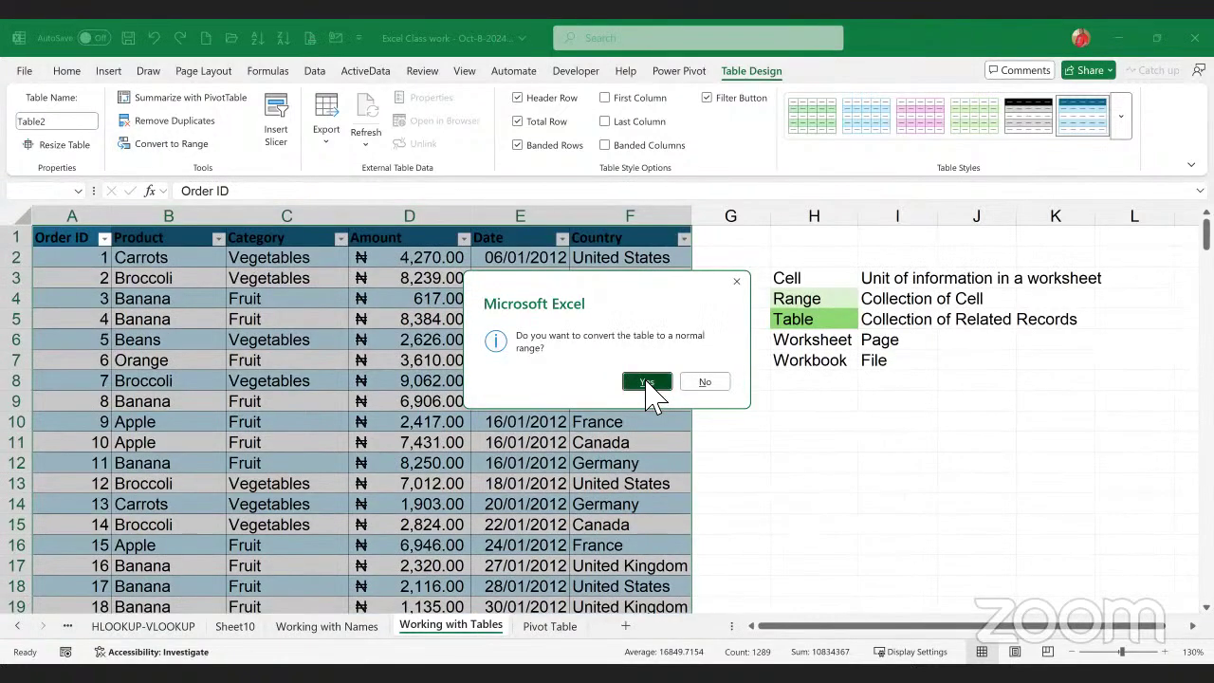
left_click(650, 387)
- Select the whole order range from the Order ID header in A1 down to the Total row
left_click(306, 361)
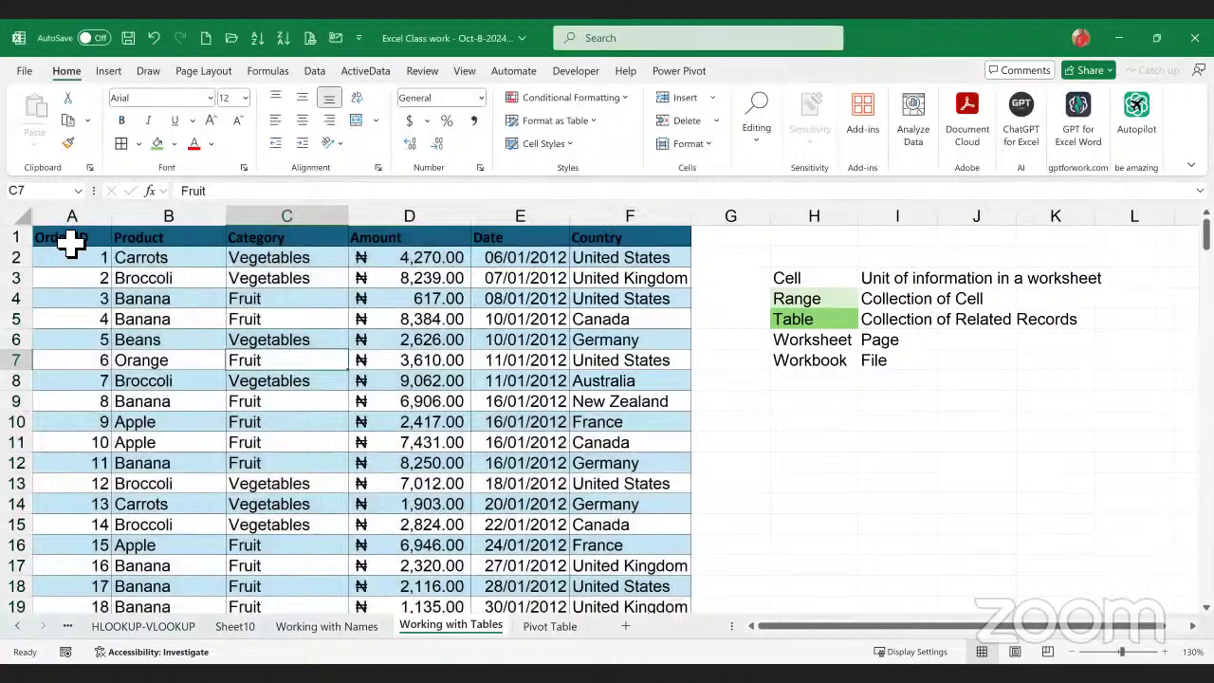
left_click(52, 237)
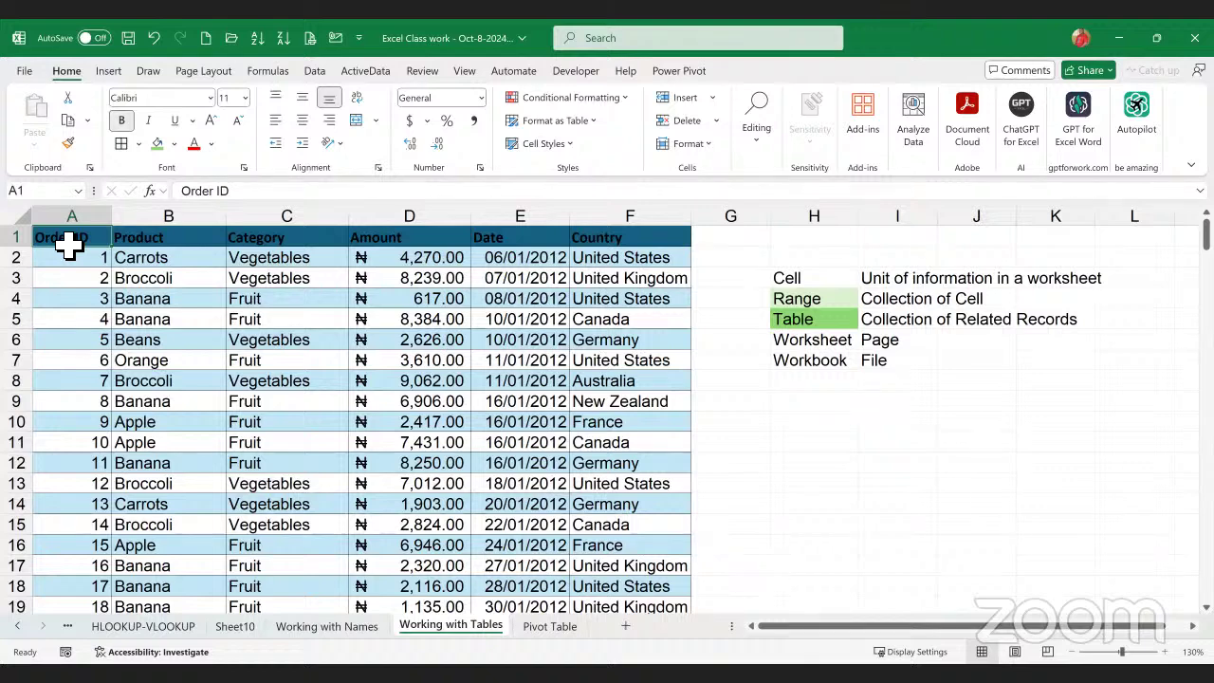
key("ctrl+shift+End")
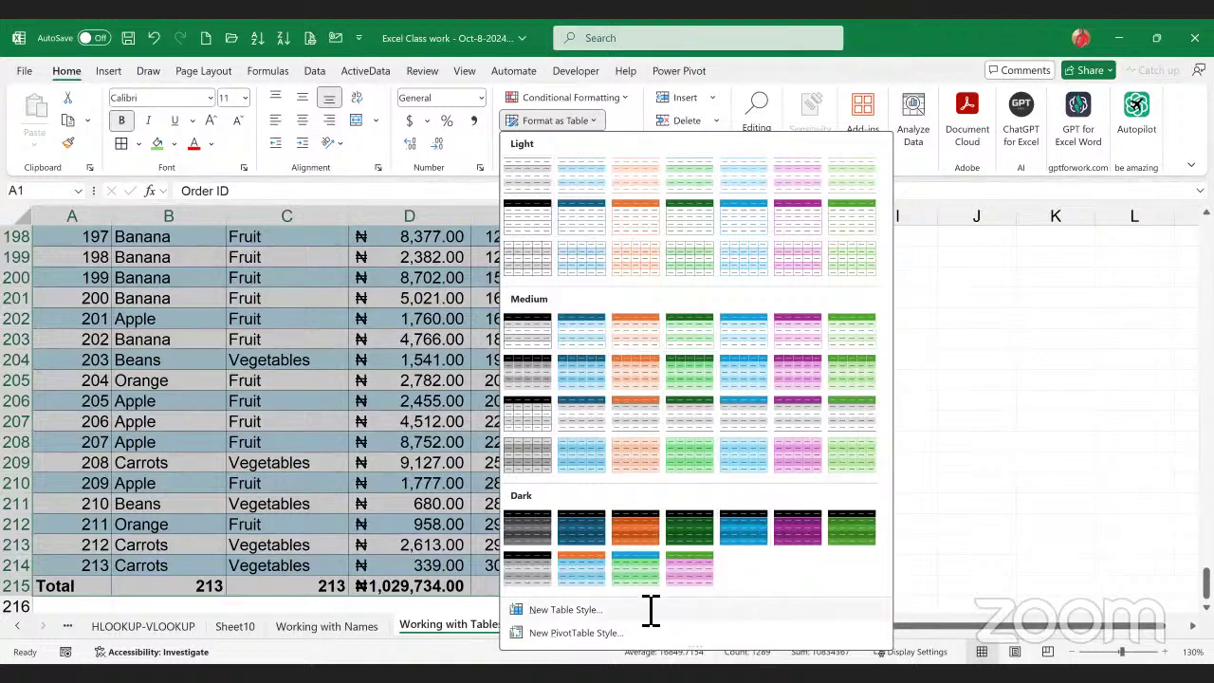
- Try clearing the formats of the selected order range, and undo the clearing
left_click(599, 124)
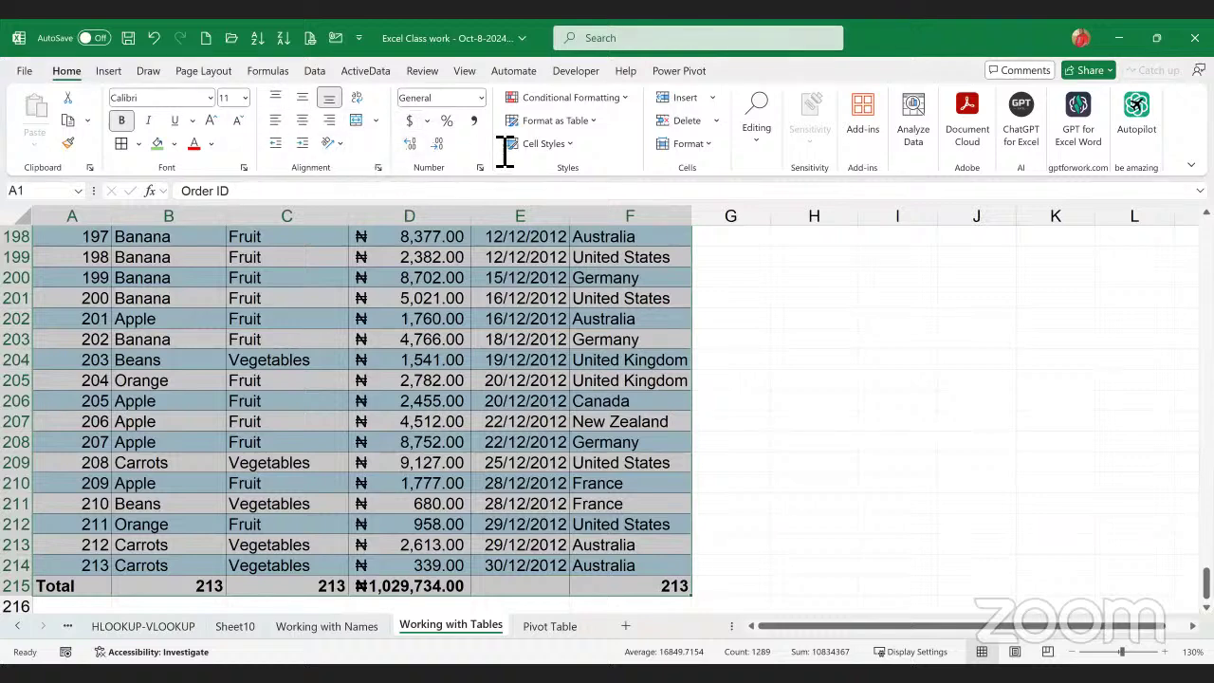
left_click(710, 148)
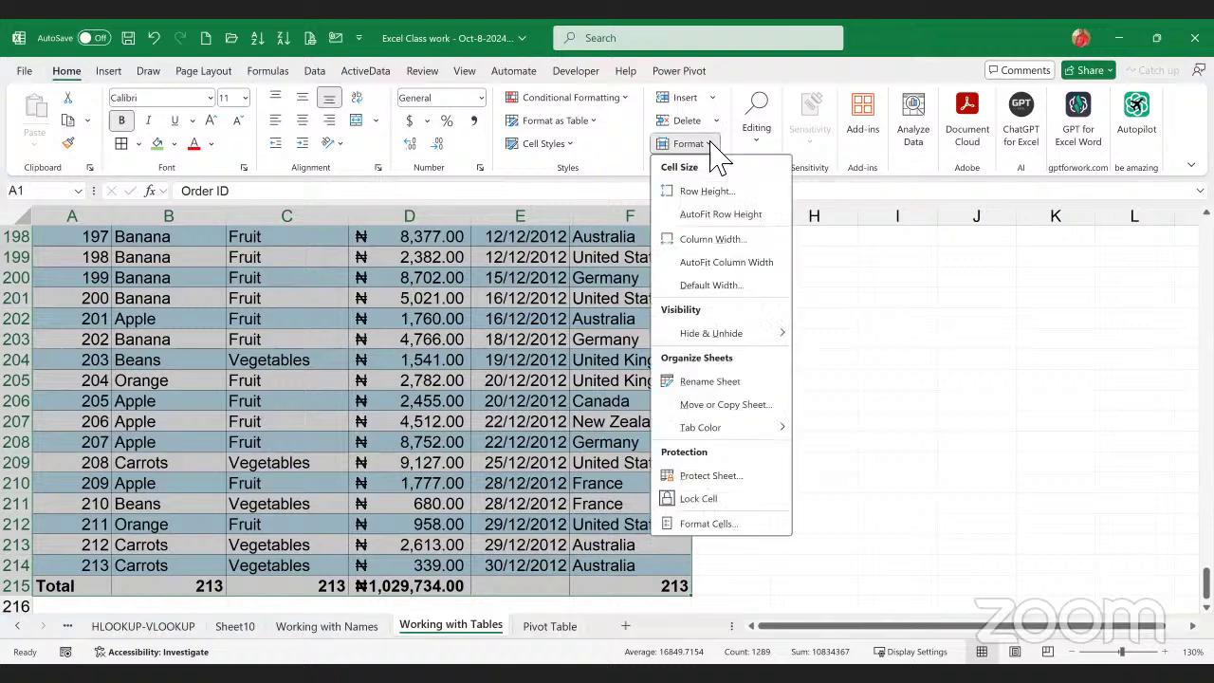
left_click(770, 157)
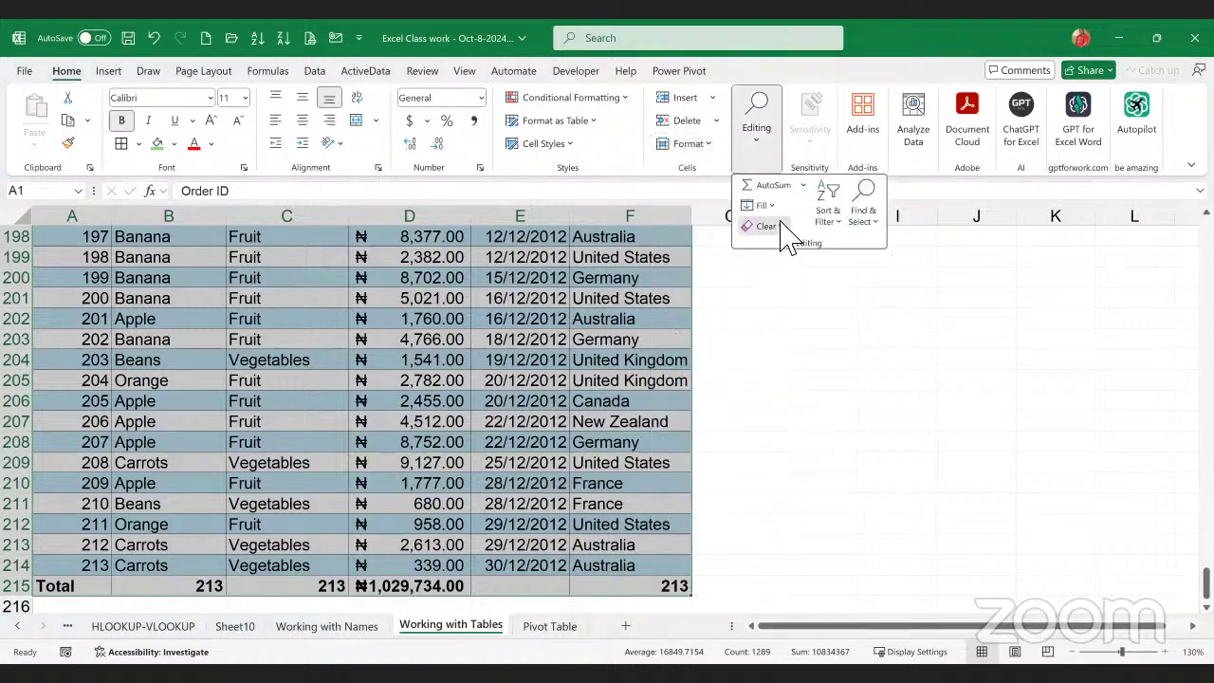
left_click(779, 227)
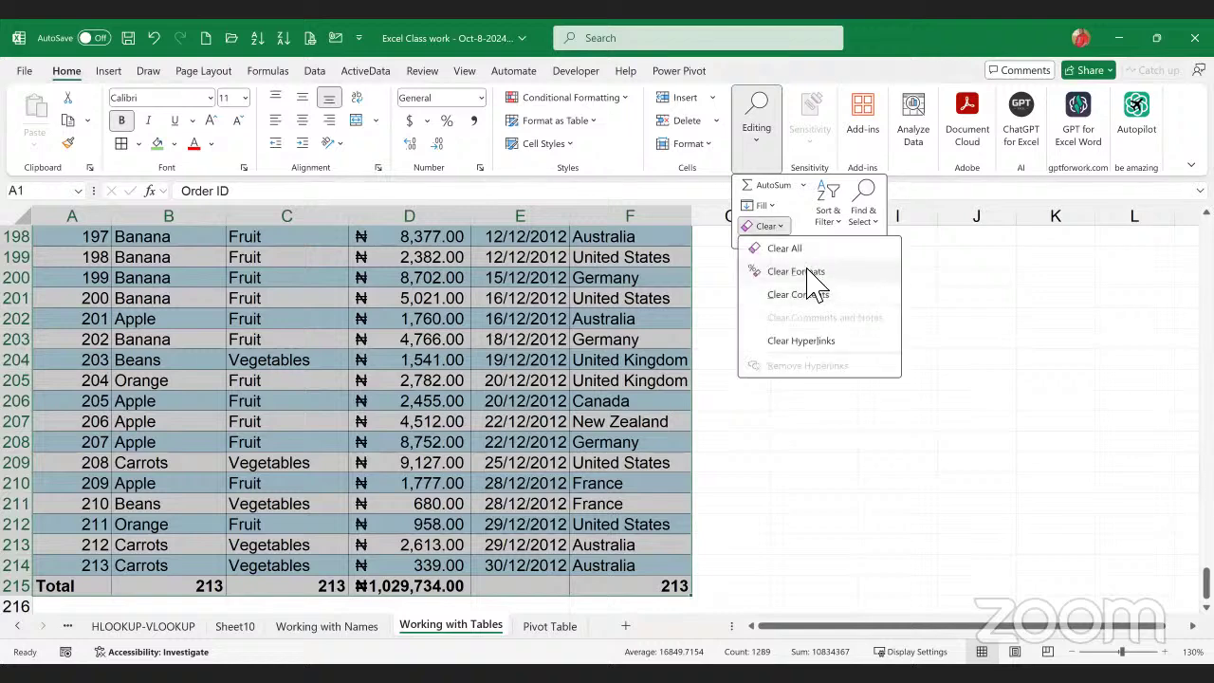
left_click(813, 273)
left_click(154, 38)
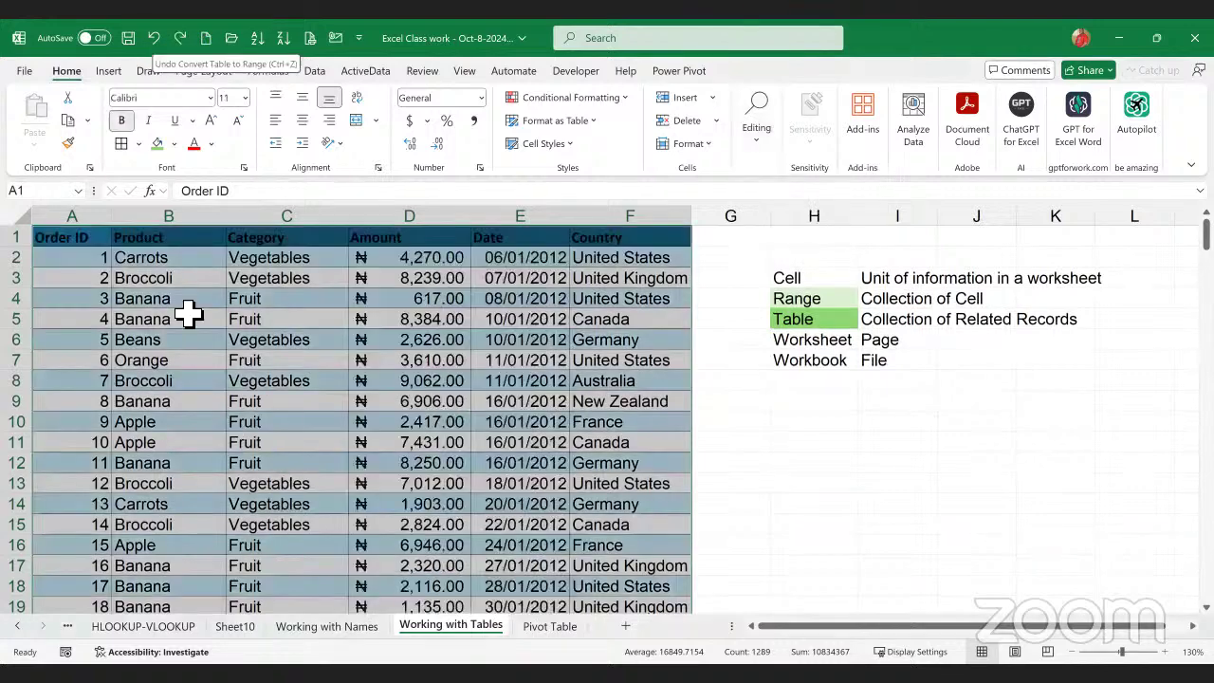
- Remove the fill color from the whole selected order range by setting it to No Fill
left_click(175, 145)
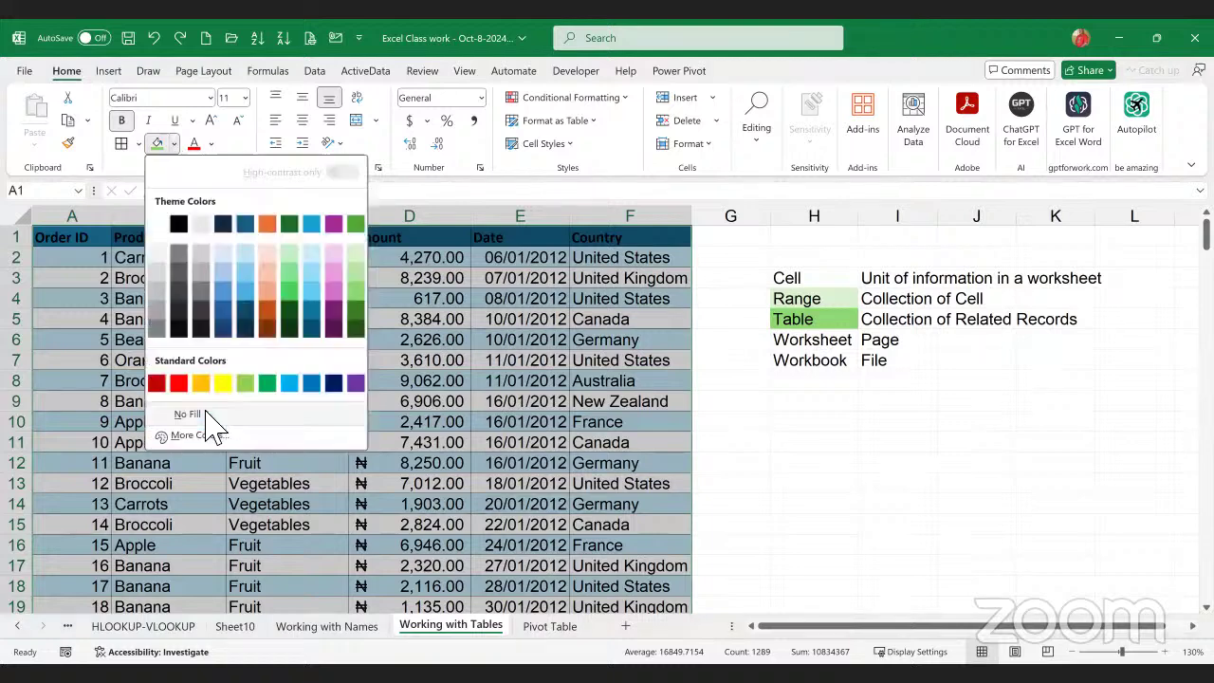
left_click(214, 418)
left_click(336, 362)
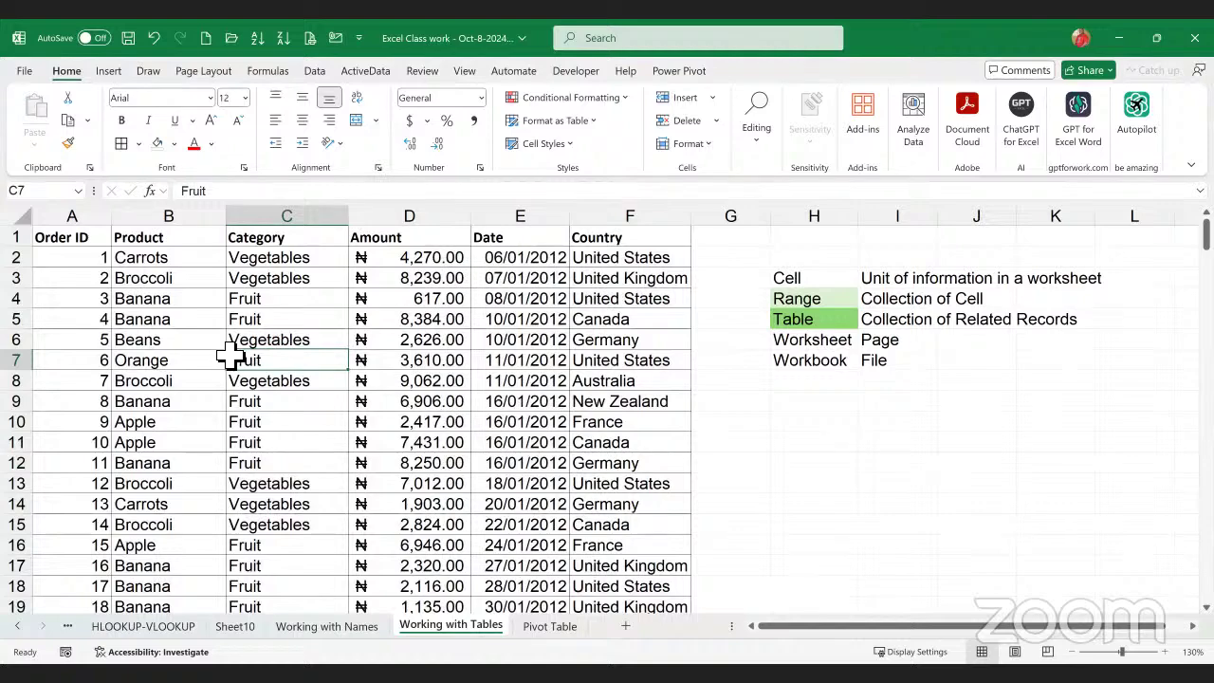
- Examine the plain order range by going through its records, the header row A1:F1 and several Product and Category cells
scroll(230, 354, "down", 11)
scroll(231, 355, "down", 10)
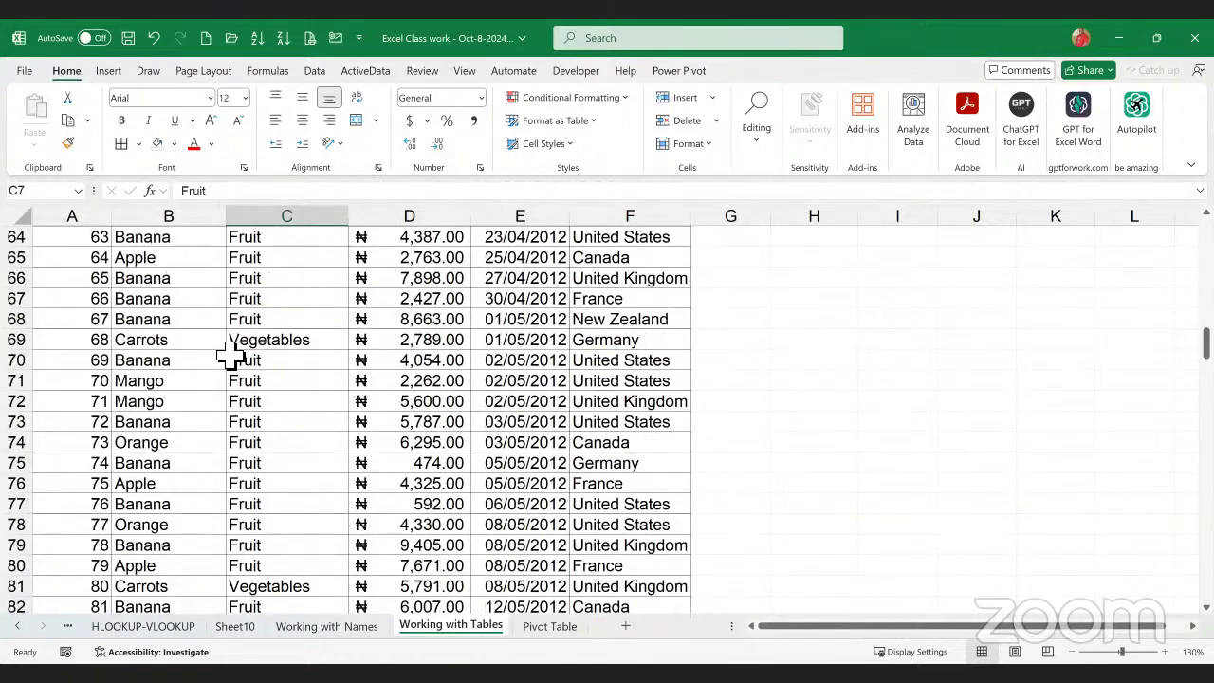
scroll(231, 354, "down", 20)
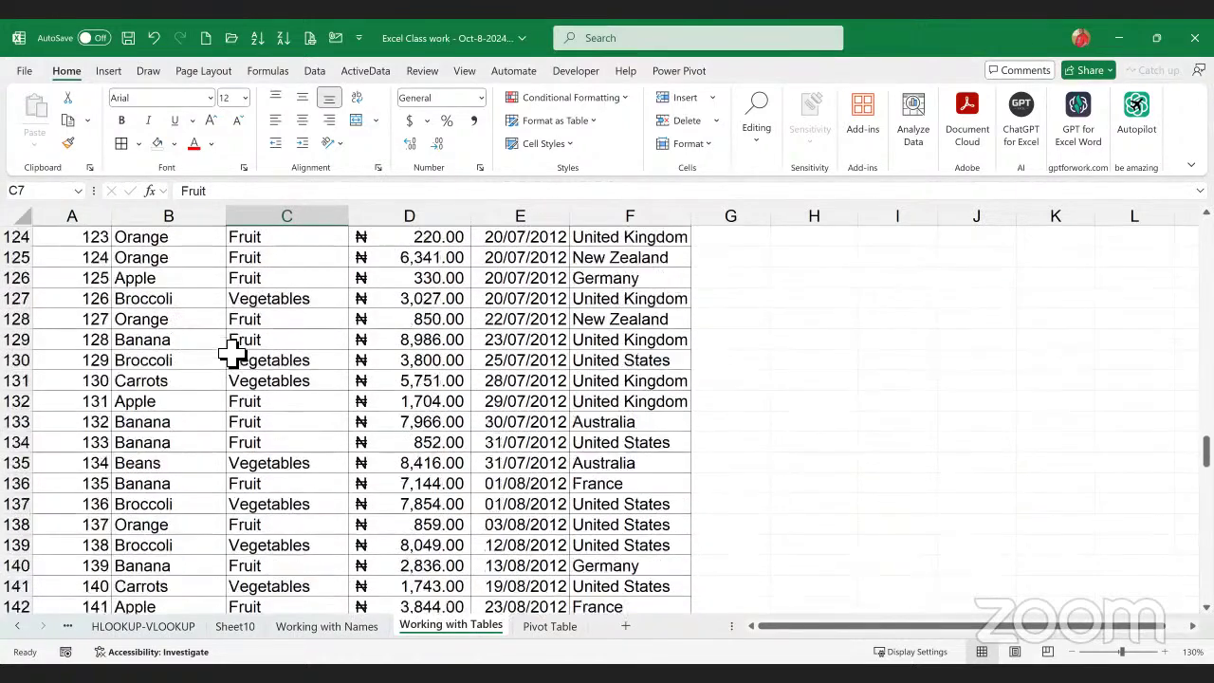
scroll(239, 353, "down", 12)
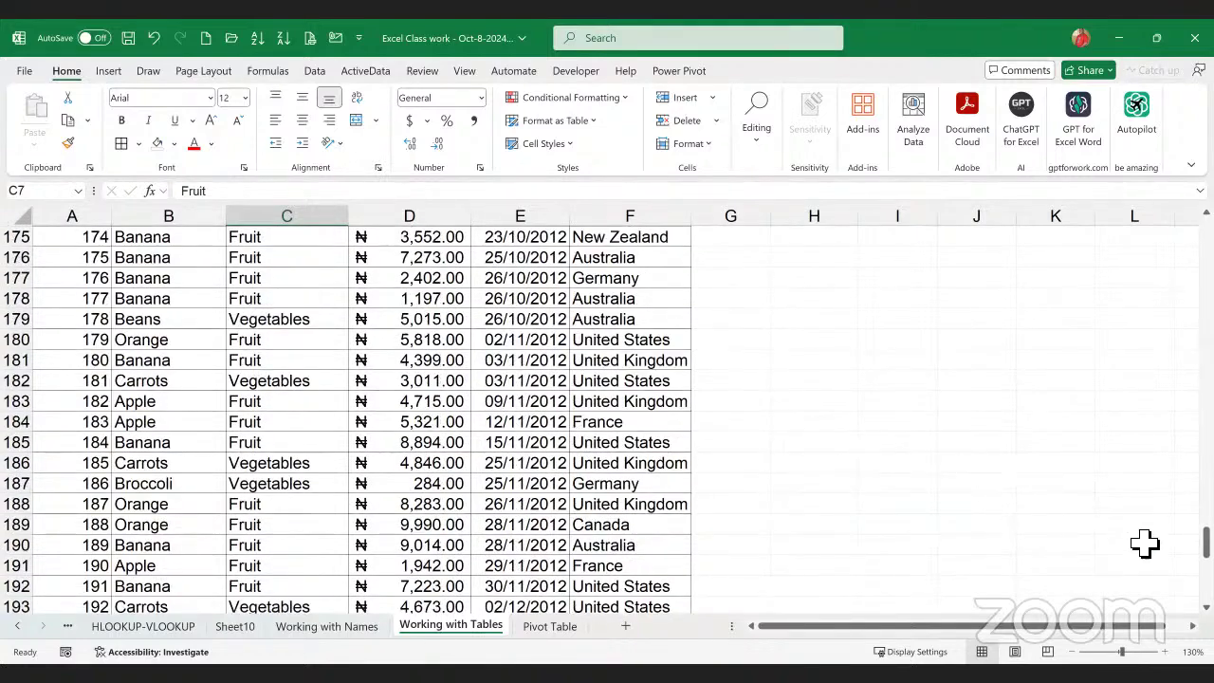
left_click_drag(1207, 542, 1207, 236)
left_click(435, 360)
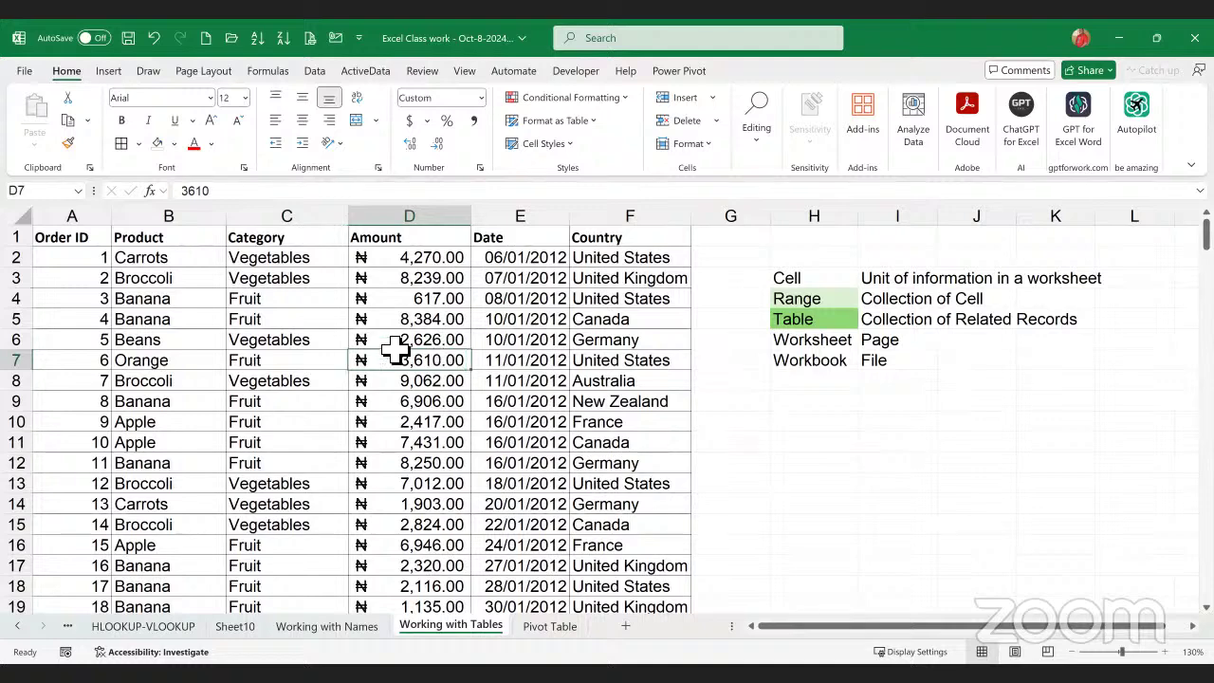
left_click_drag(85, 244, 612, 239)
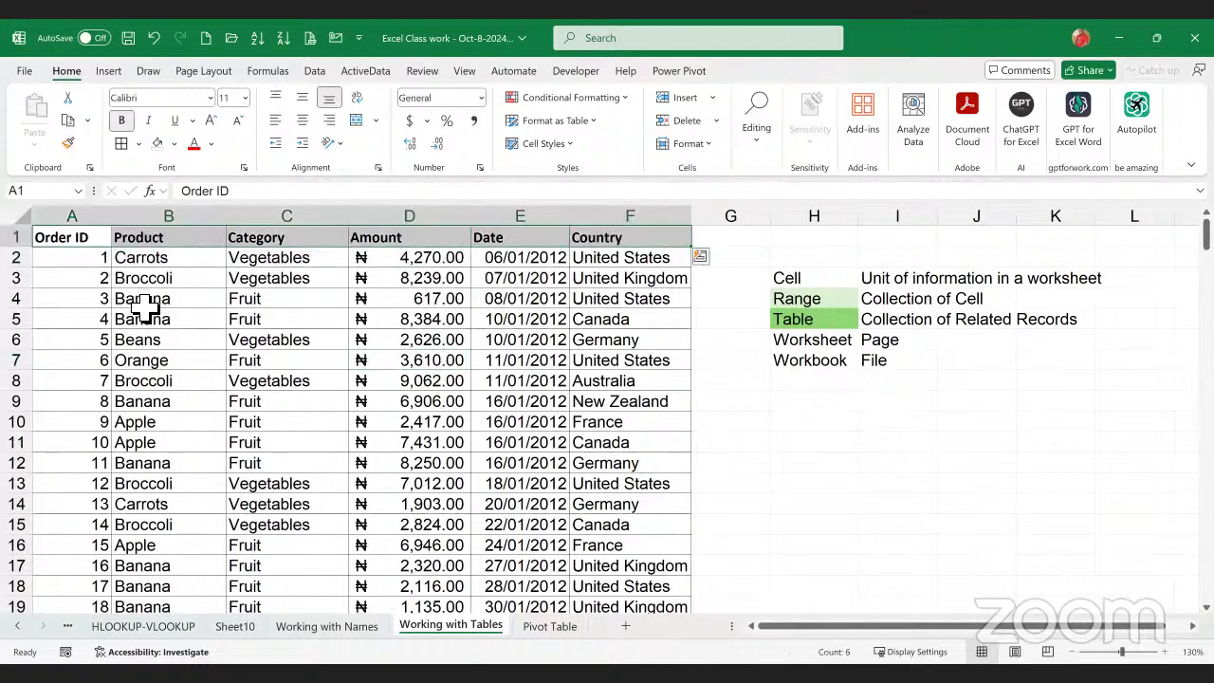
left_click(154, 300)
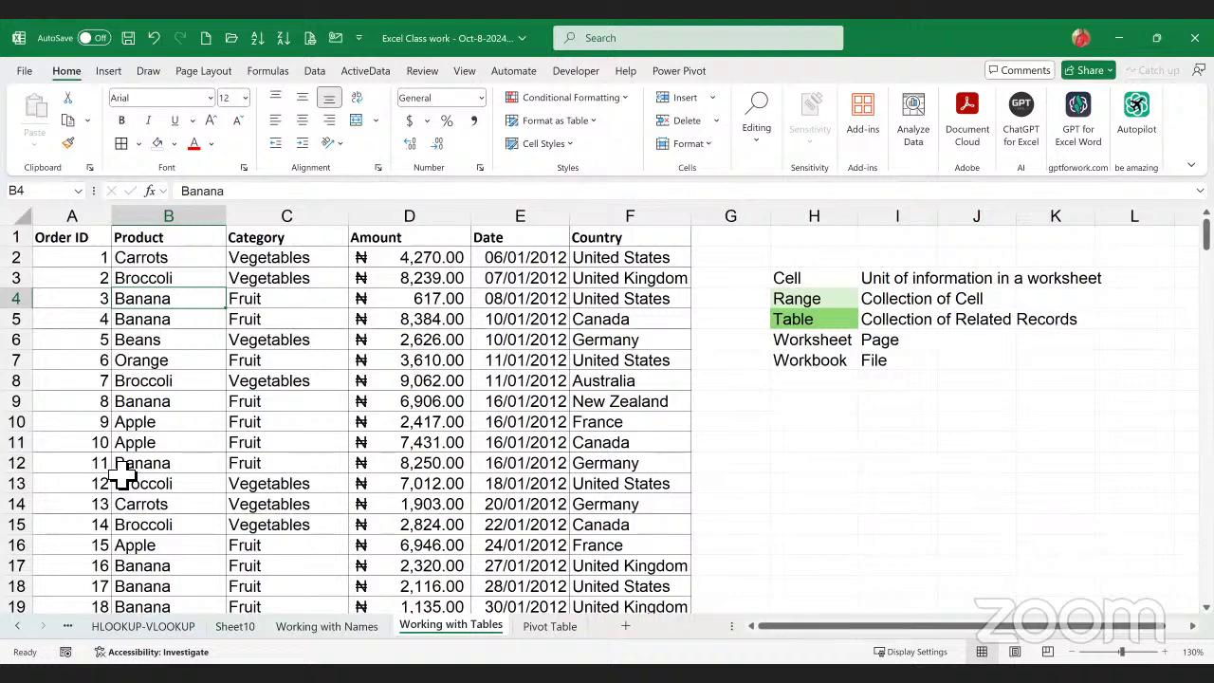
left_click(223, 422)
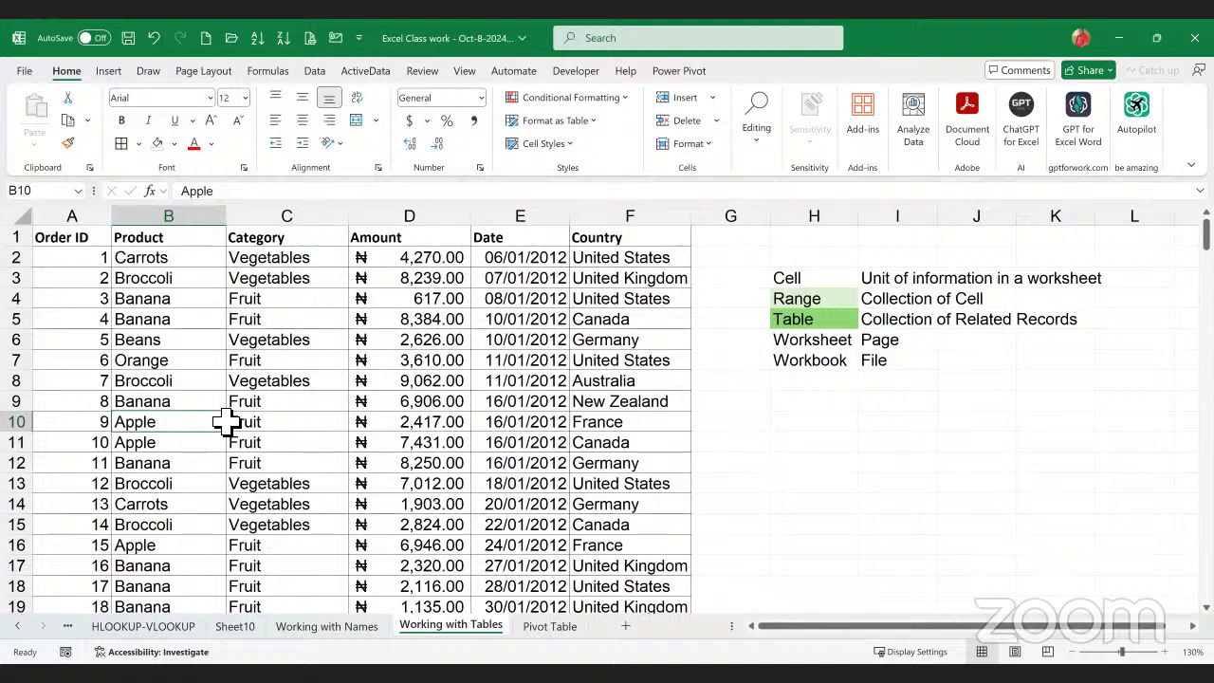
left_click(277, 442)
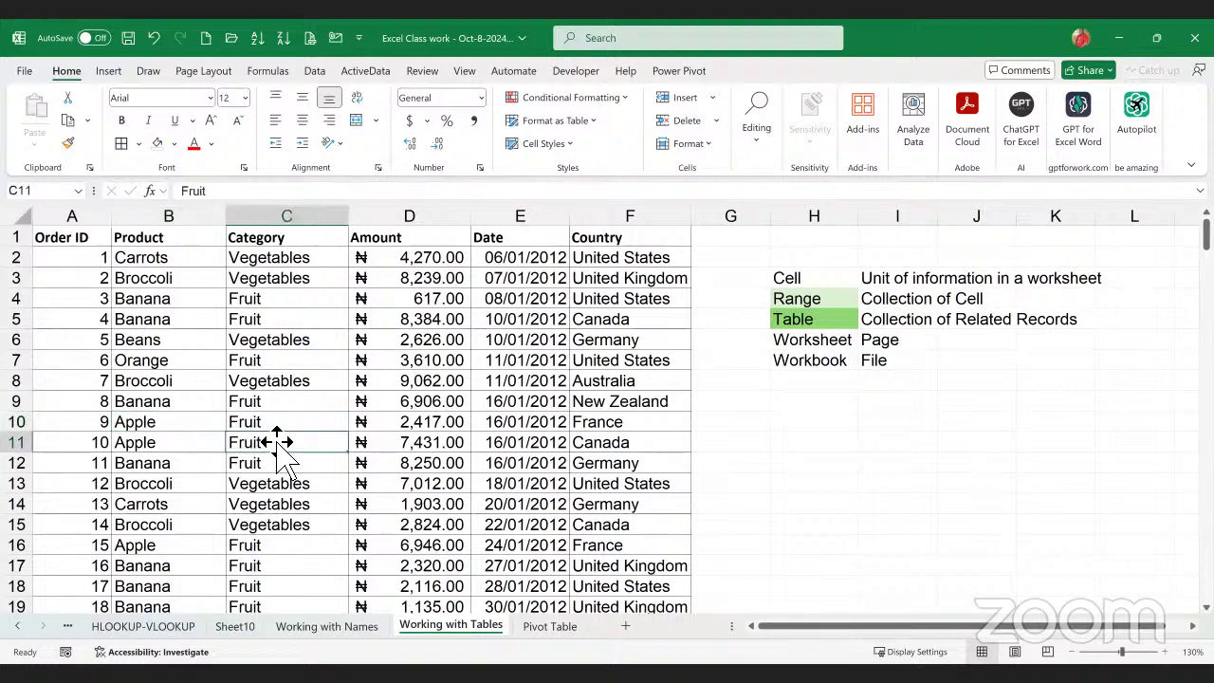
left_click(168, 318)
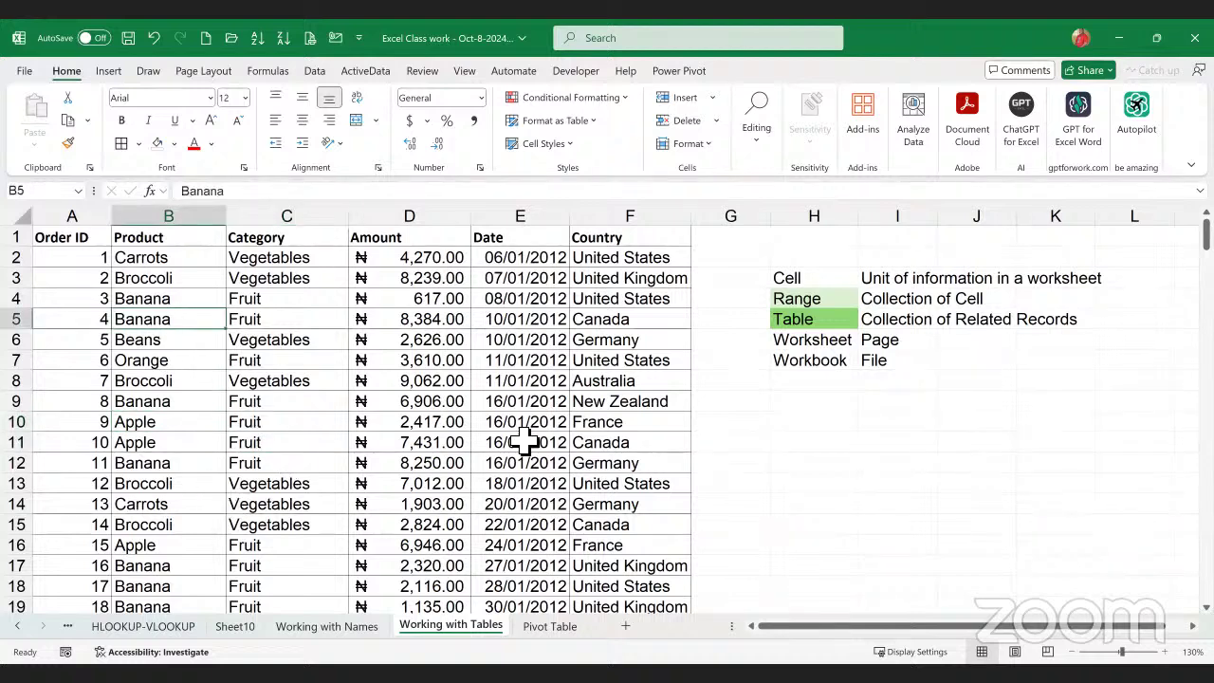
left_click(418, 465)
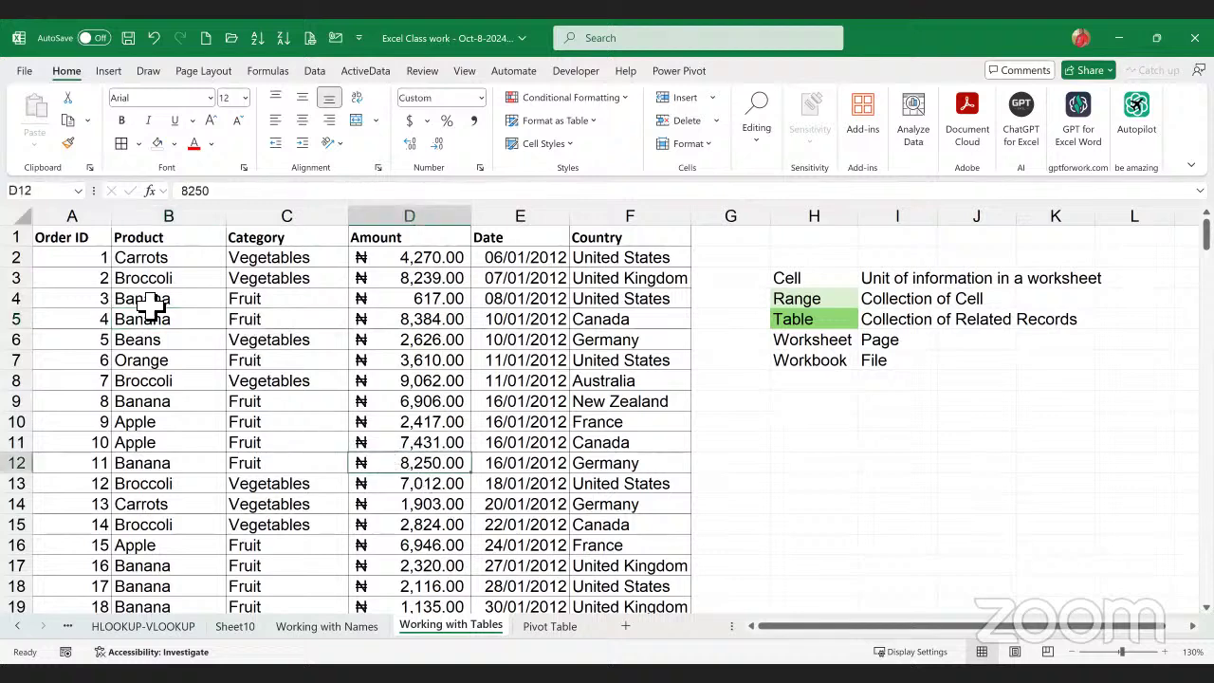
key("Left")
key("Up")
key("Up")
key("Up")
key("Up")
key("Up")
key("Up")
key("Up")
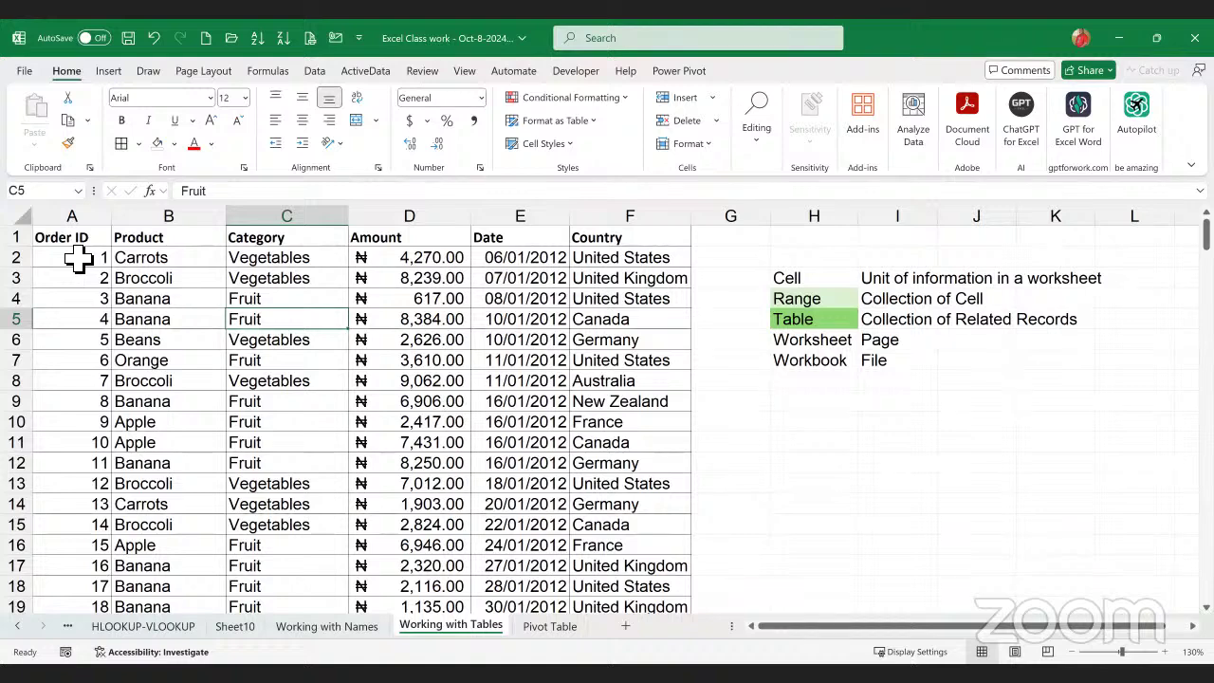
left_click(68, 241)
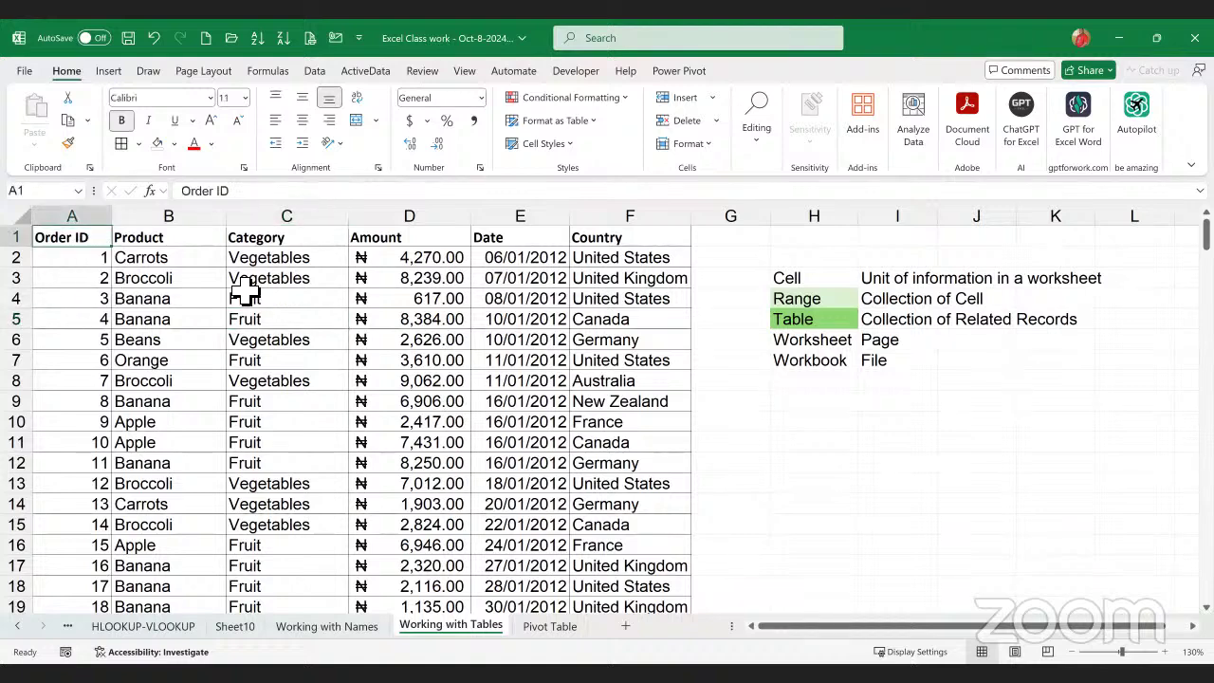
key("Down")
key("Down")
left_click(167, 319)
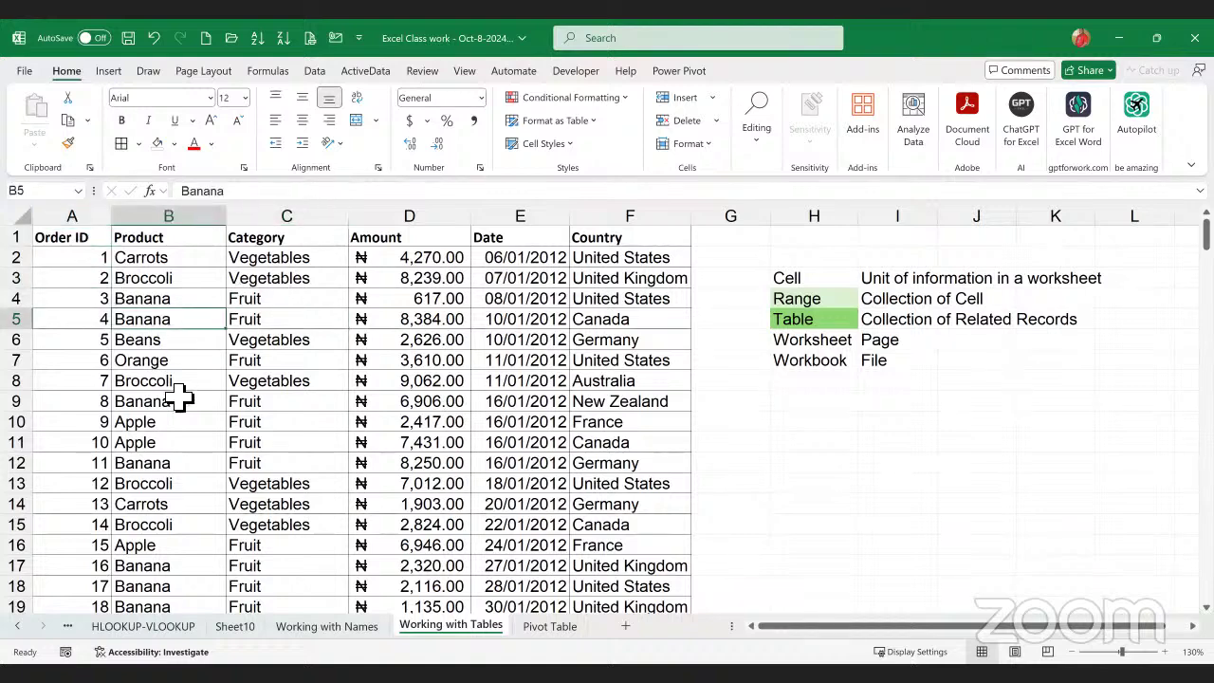
left_click(143, 318)
left_click(72, 237)
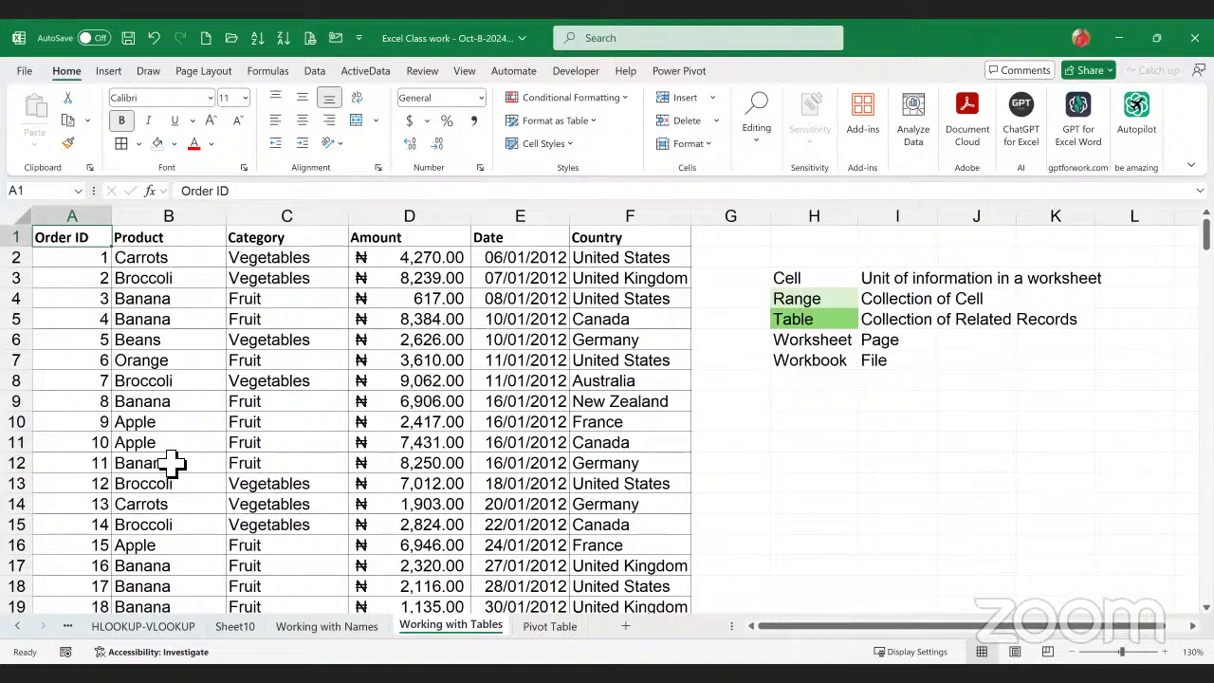
left_click(150, 410)
left_click(79, 245)
left_click(324, 409)
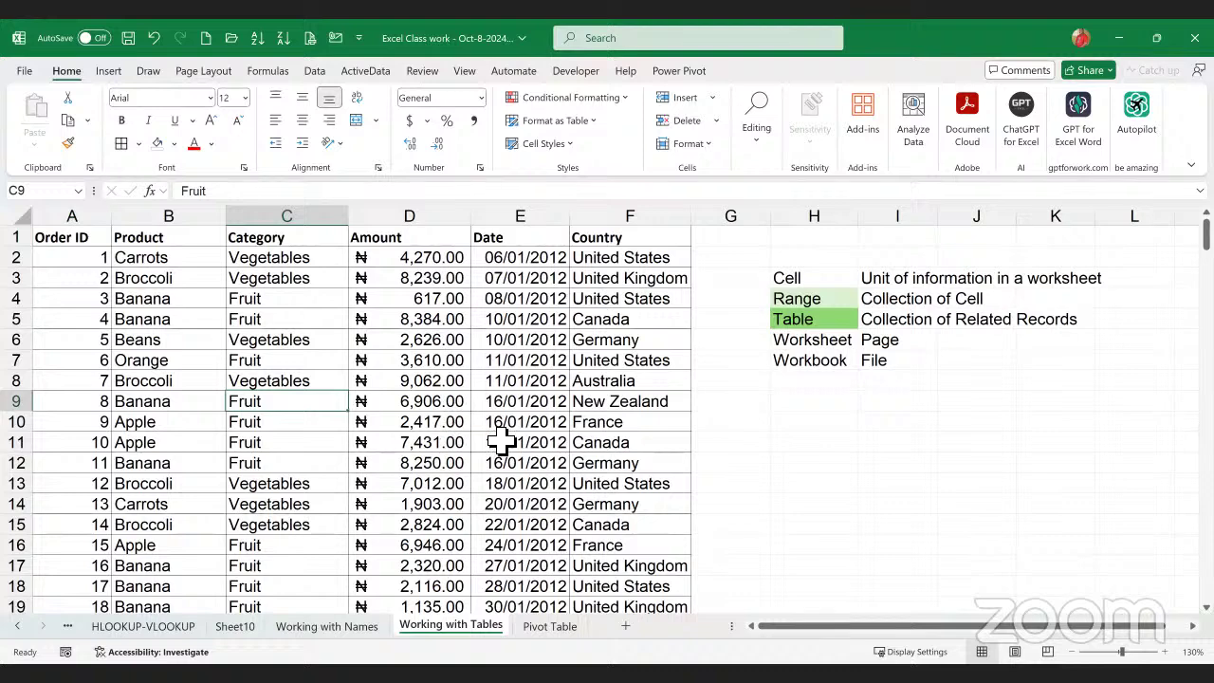
left_click(65, 245)
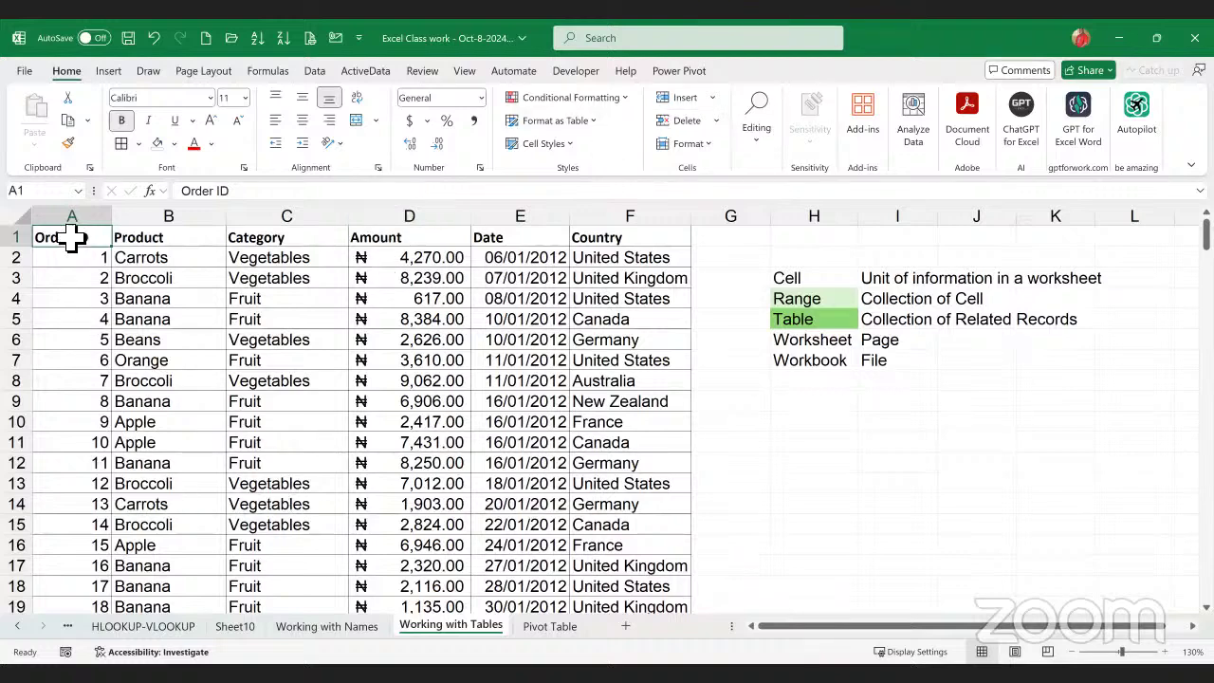
left_click(173, 144)
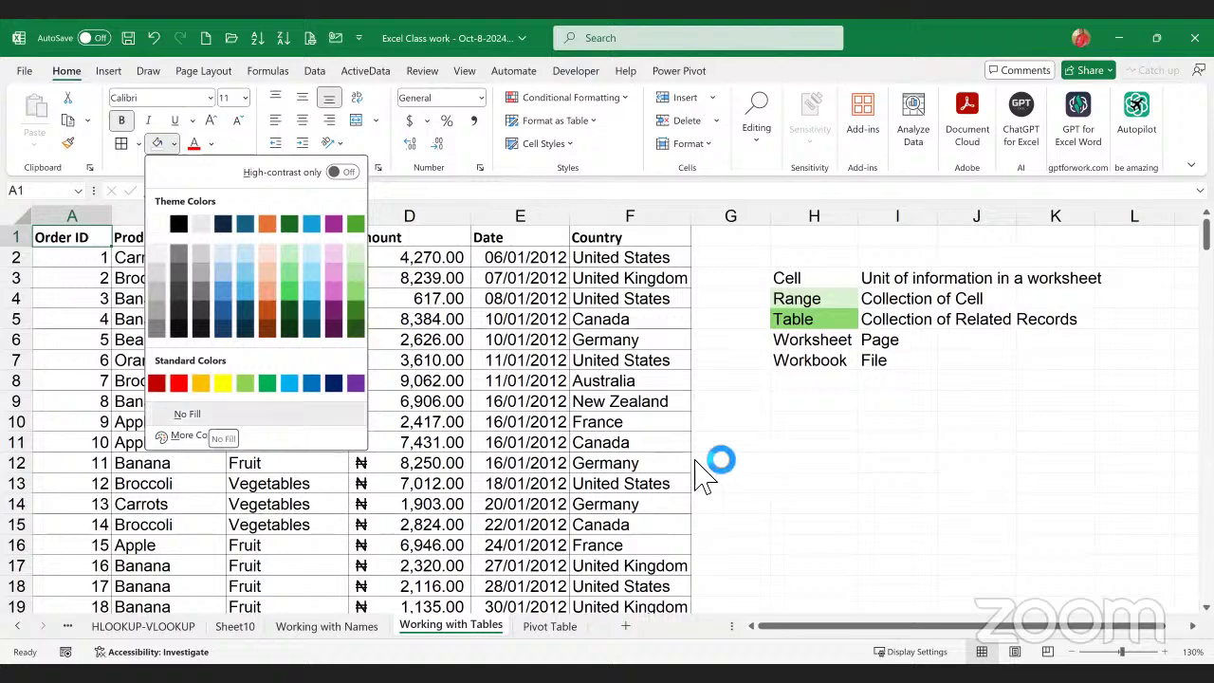
left_click(526, 408)
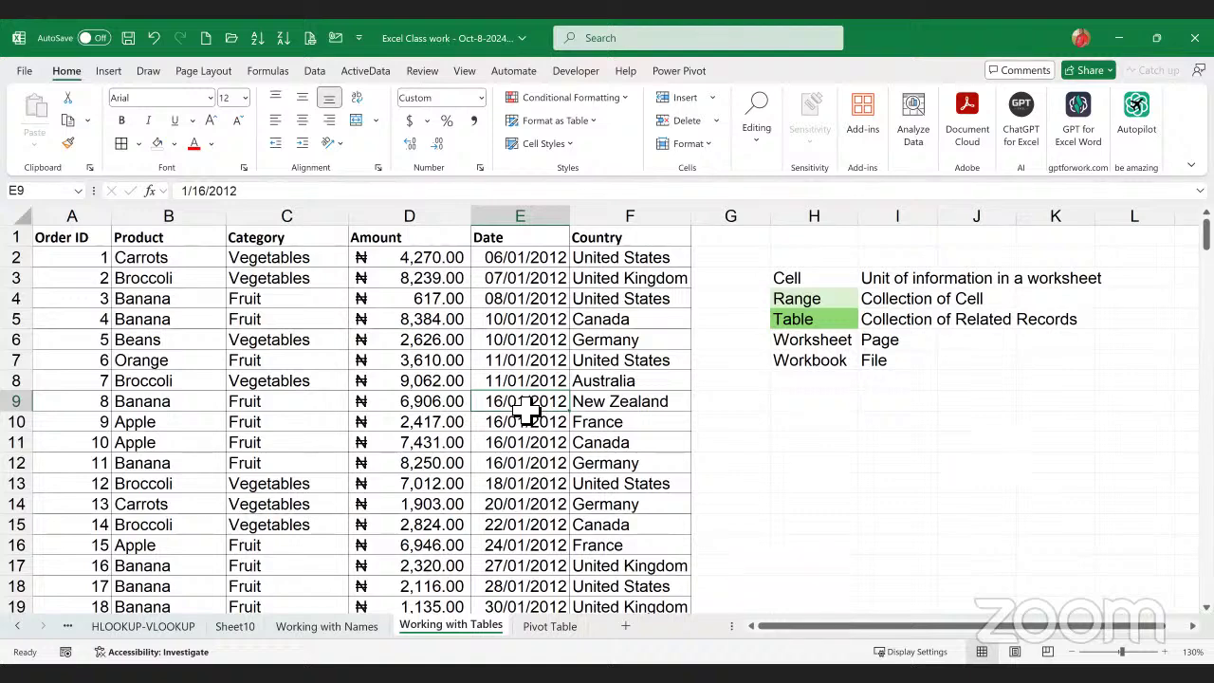
left_click(275, 362)
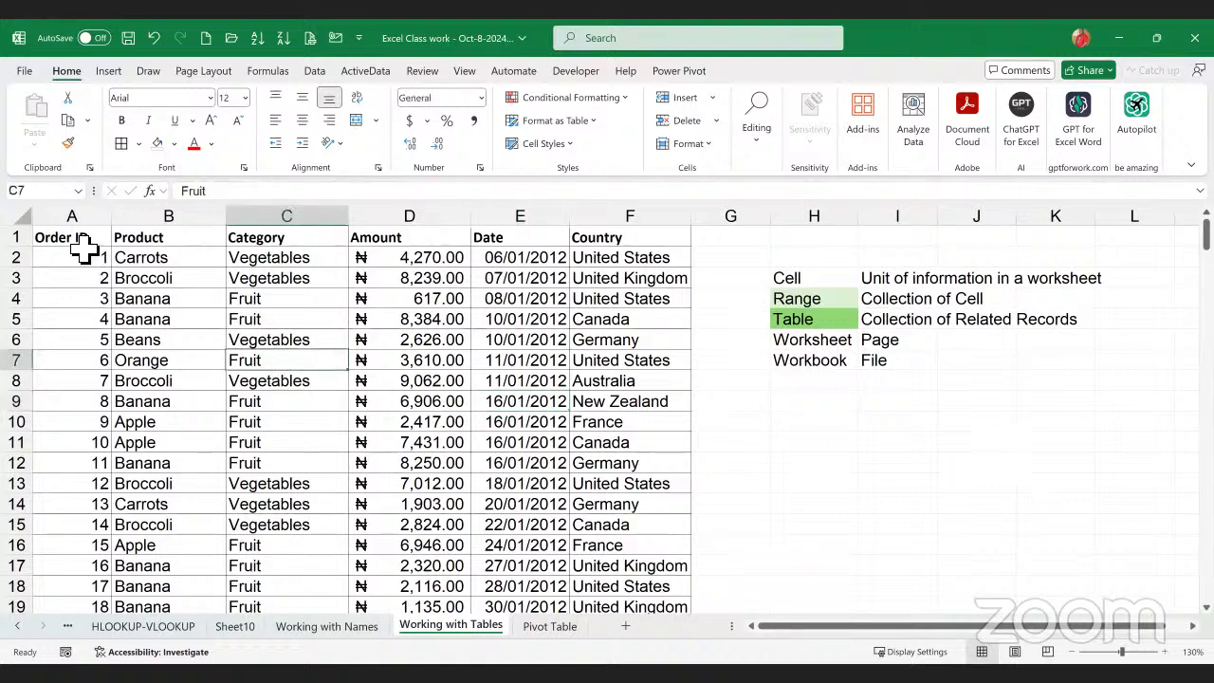
- Delete the whole Total row, row 215, beneath the last order record
left_click(83, 239)
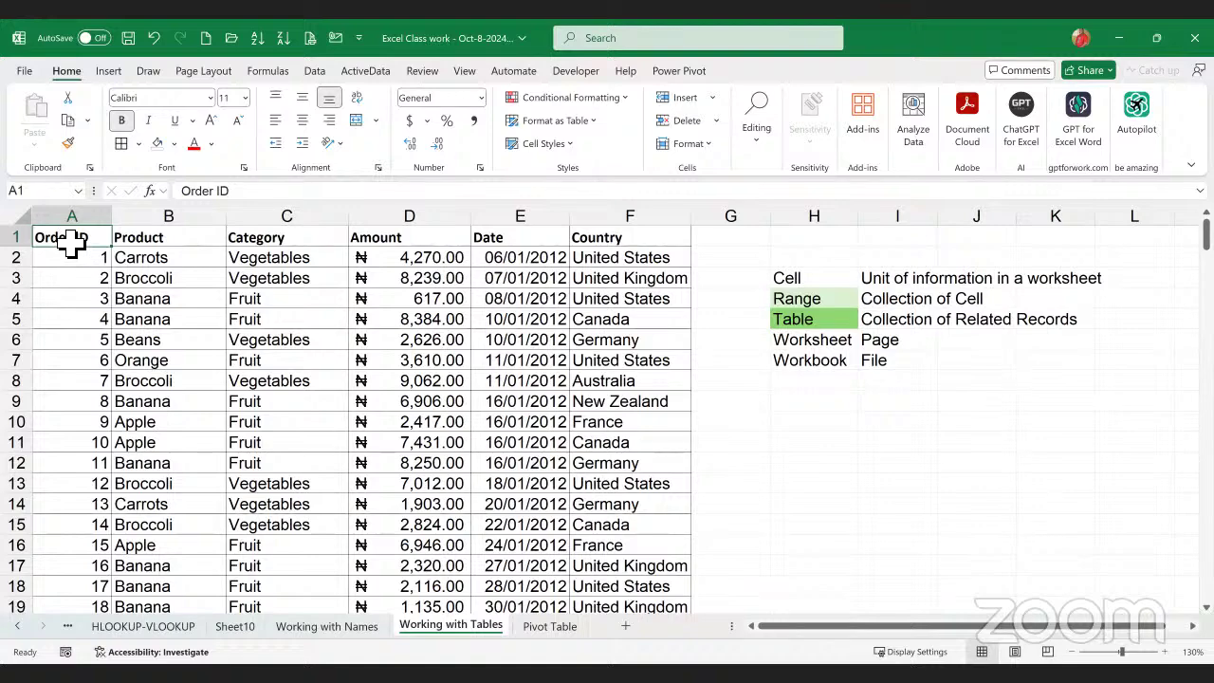
key("ctrl+shift+Right")
key("ctrl+shift+Down")
left_click(446, 550)
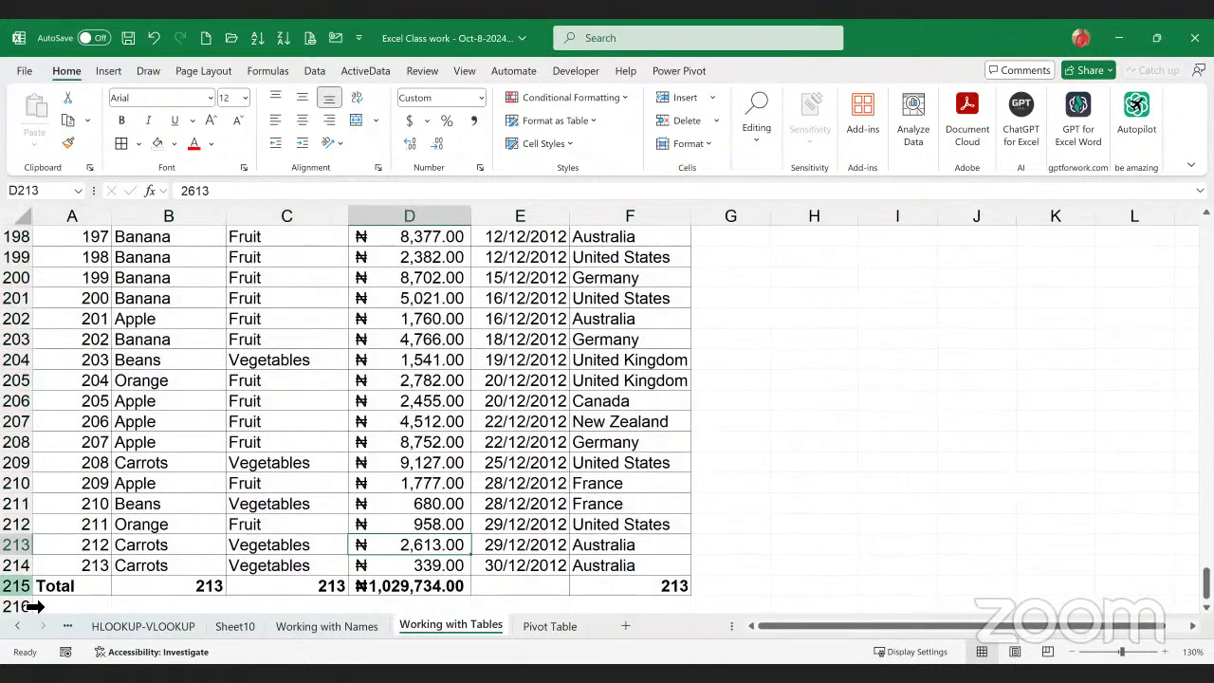
left_click(21, 587)
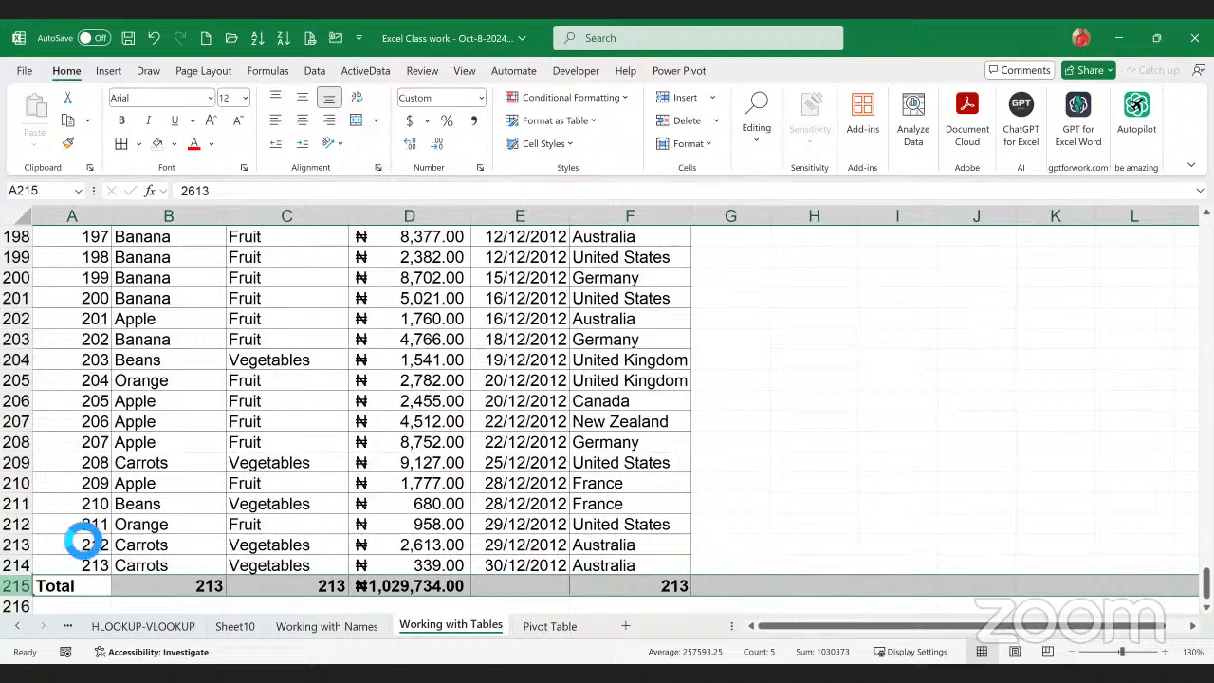
left_click(306, 504)
- Select the order range again from the Order ID header in A1 down to the last record in row 214
scroll(325, 485, "up", 1)
scroll(325, 485, "up", 20)
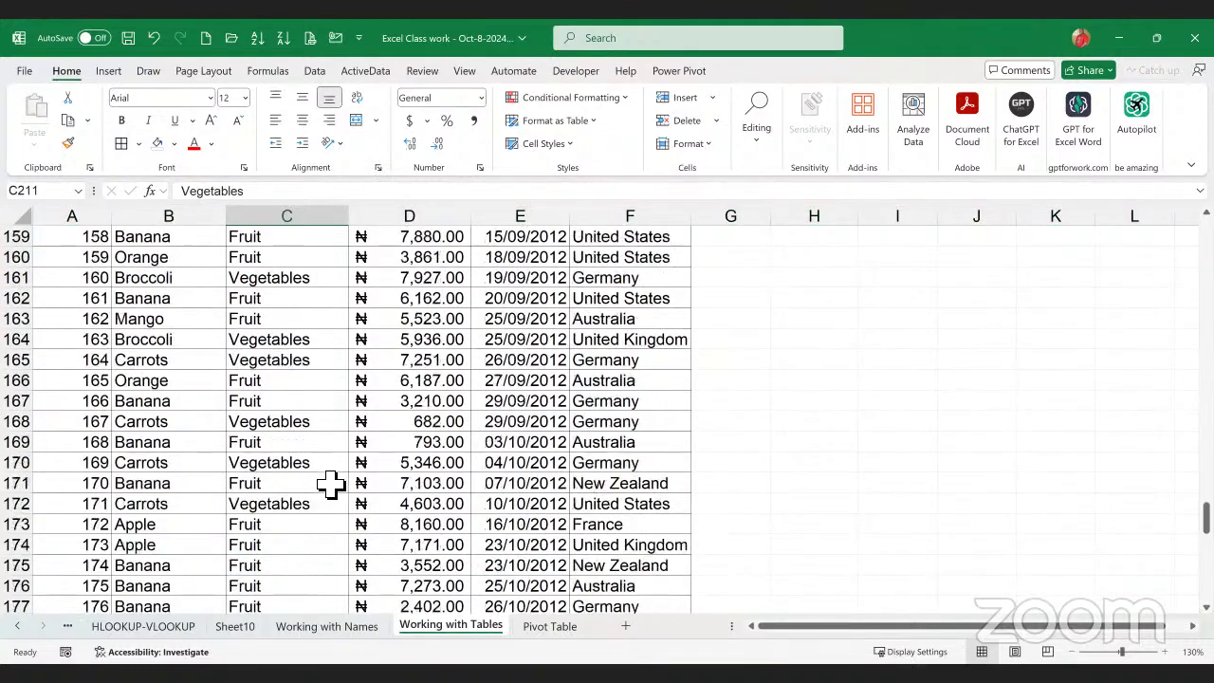
scroll(342, 456, "up", 7)
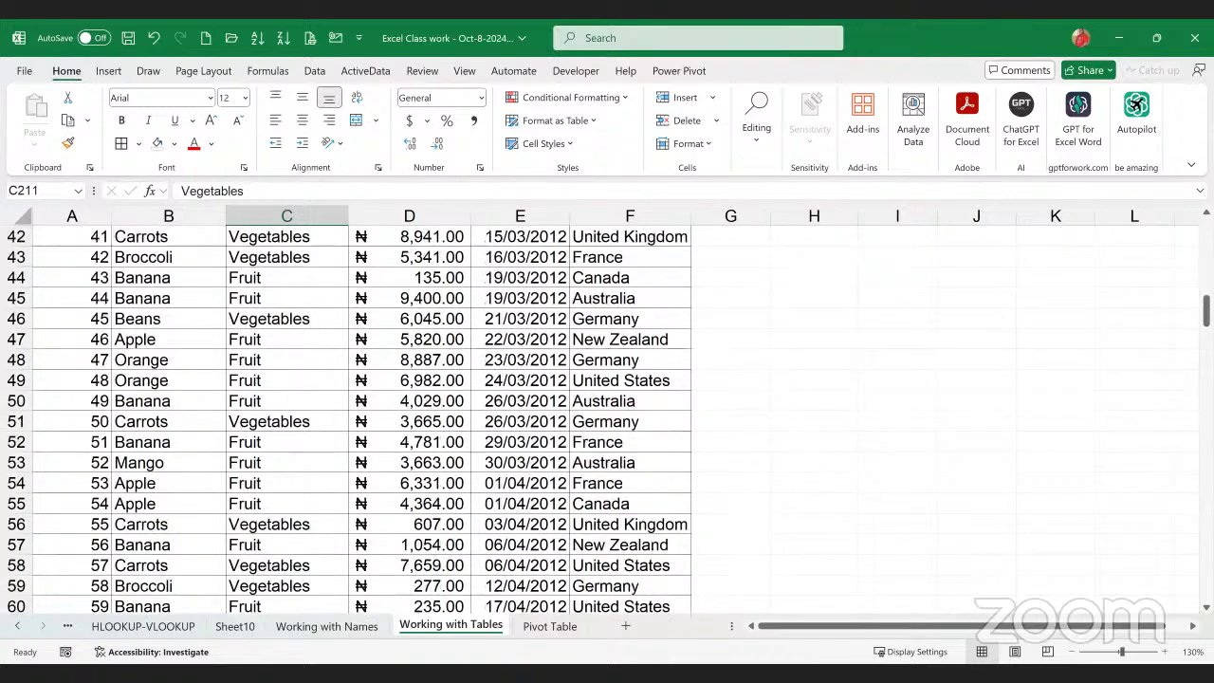
left_click_drag(1206, 310, 1205, 303)
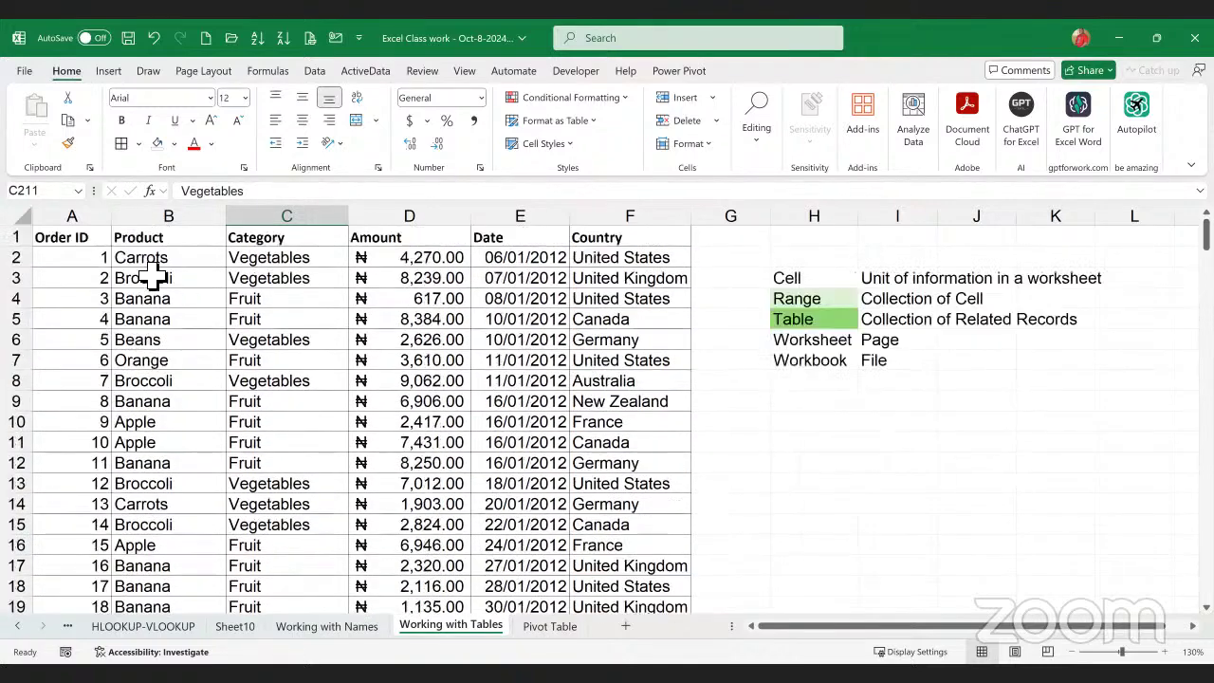
left_click(73, 241)
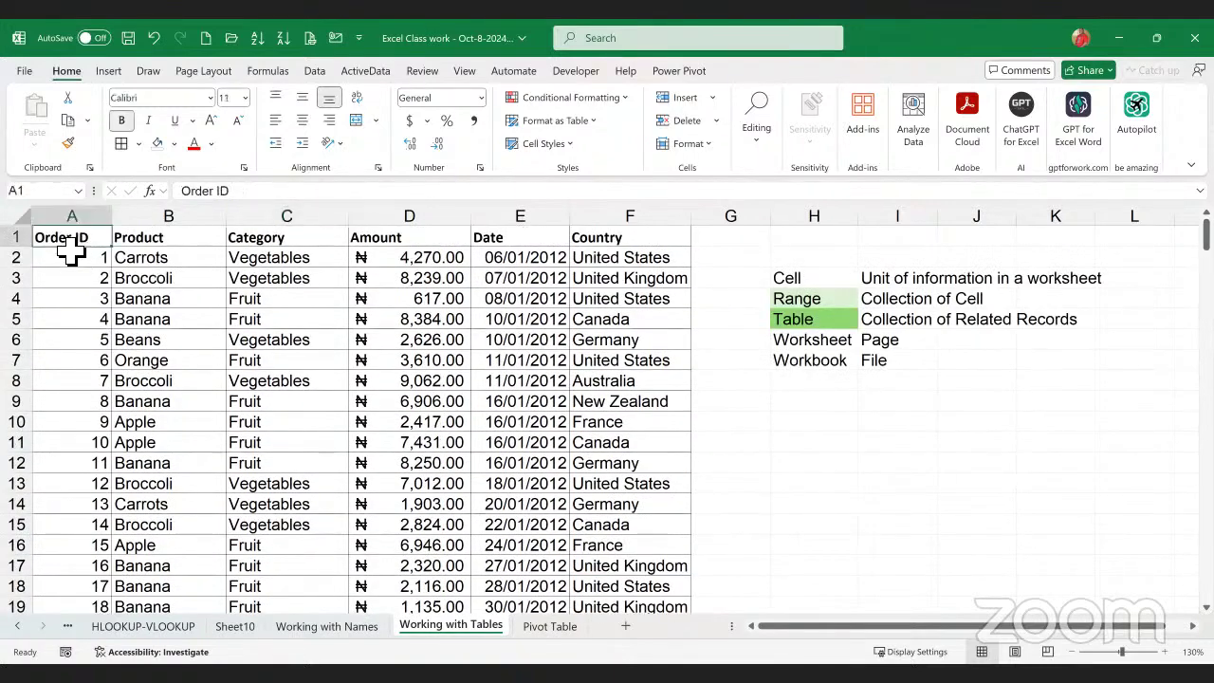
key("ctrl+shift+Right")
key("ctrl+shift+Down")
scroll(261, 536, "up", 4)
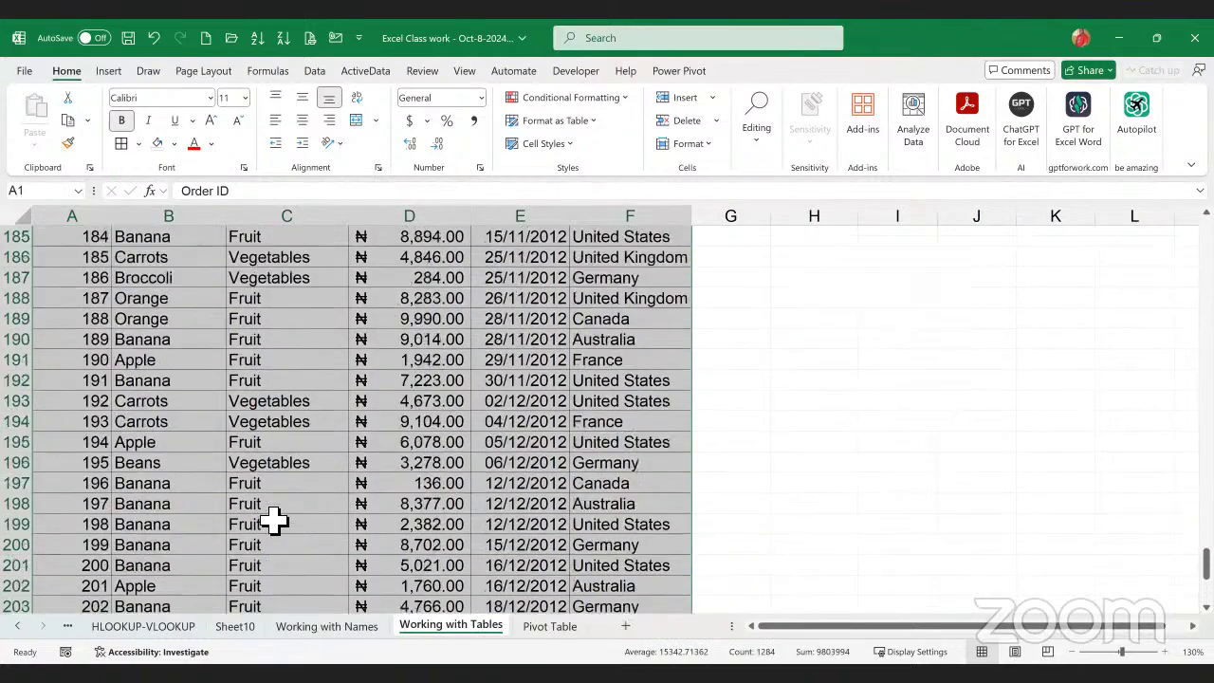
scroll(273, 520, "up", 20)
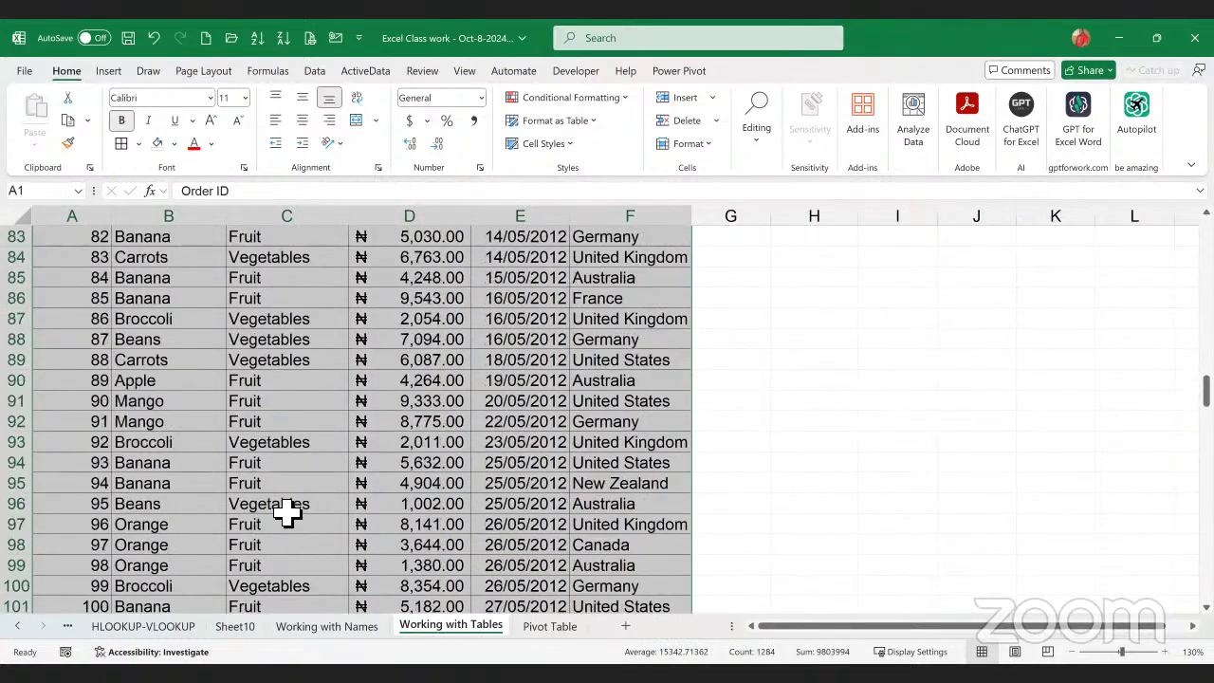
scroll(287, 512, "up", 20)
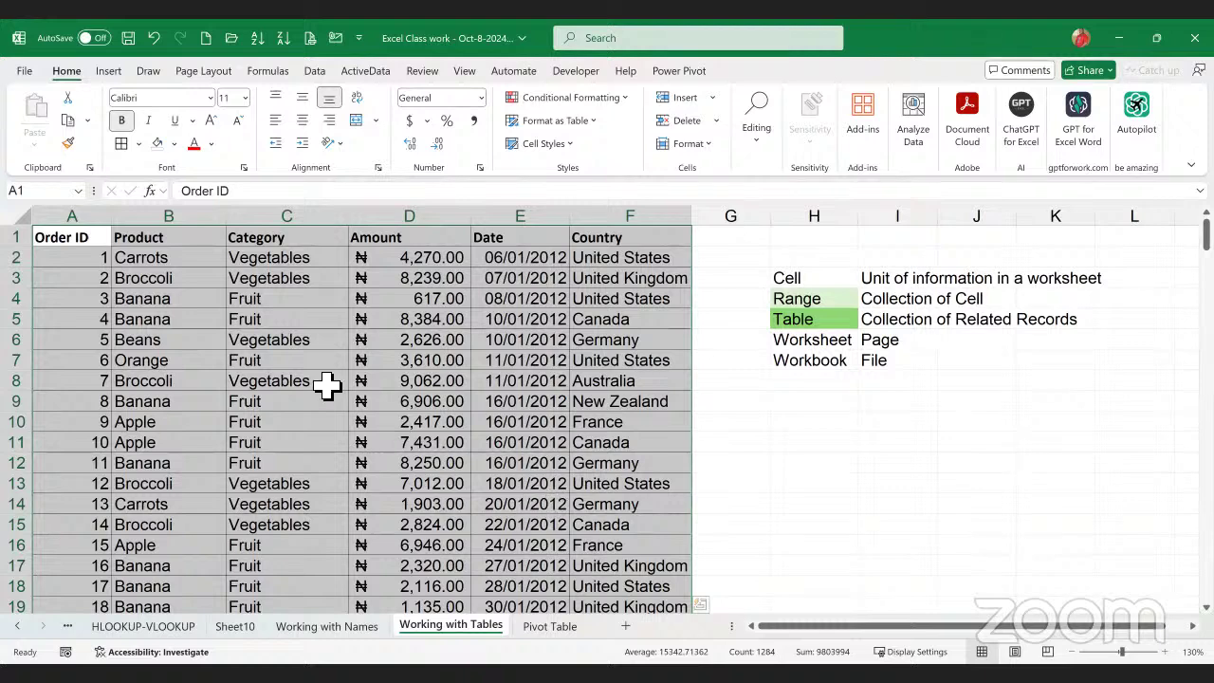
- Create a table from the selected range $A$1:$F$214, keeping the My table has headers option on
left_click(108, 72)
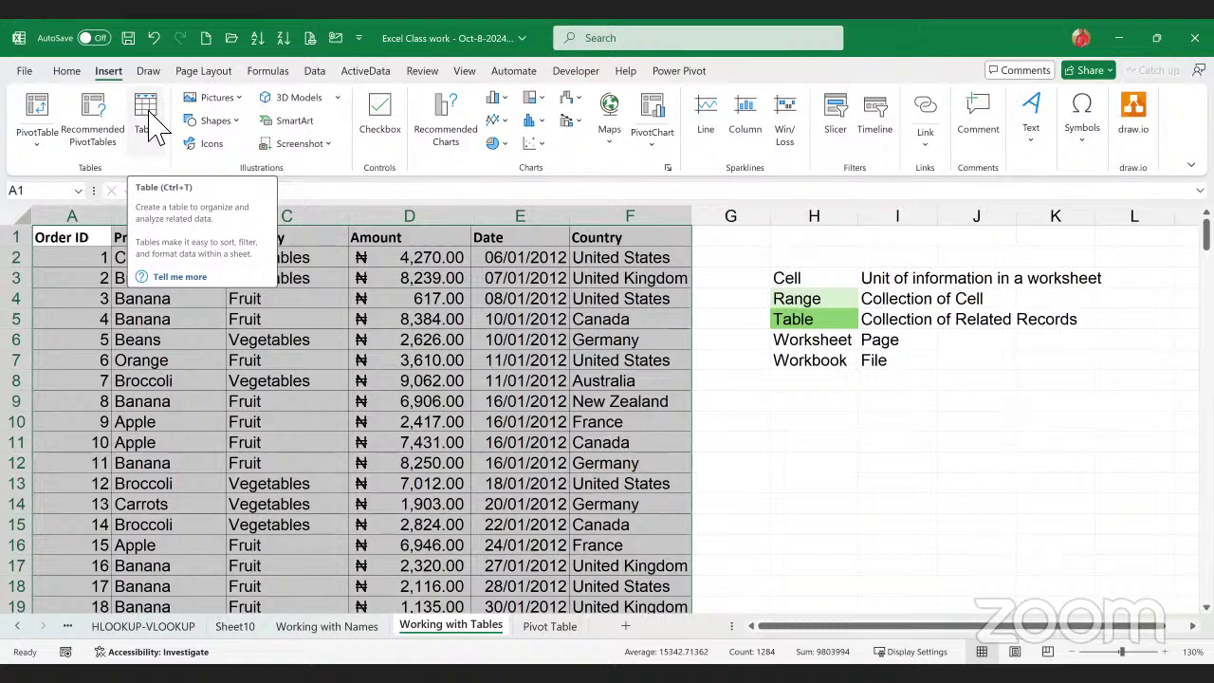
left_click(156, 127)
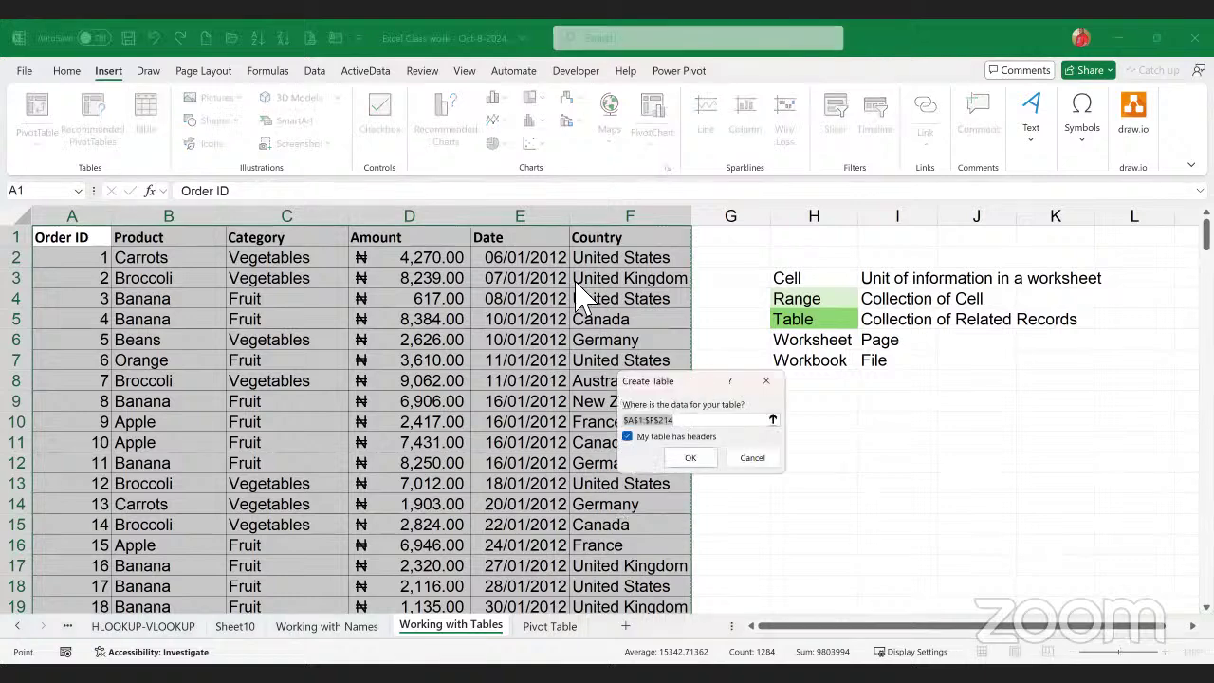
left_click_drag(699, 381, 617, 278)
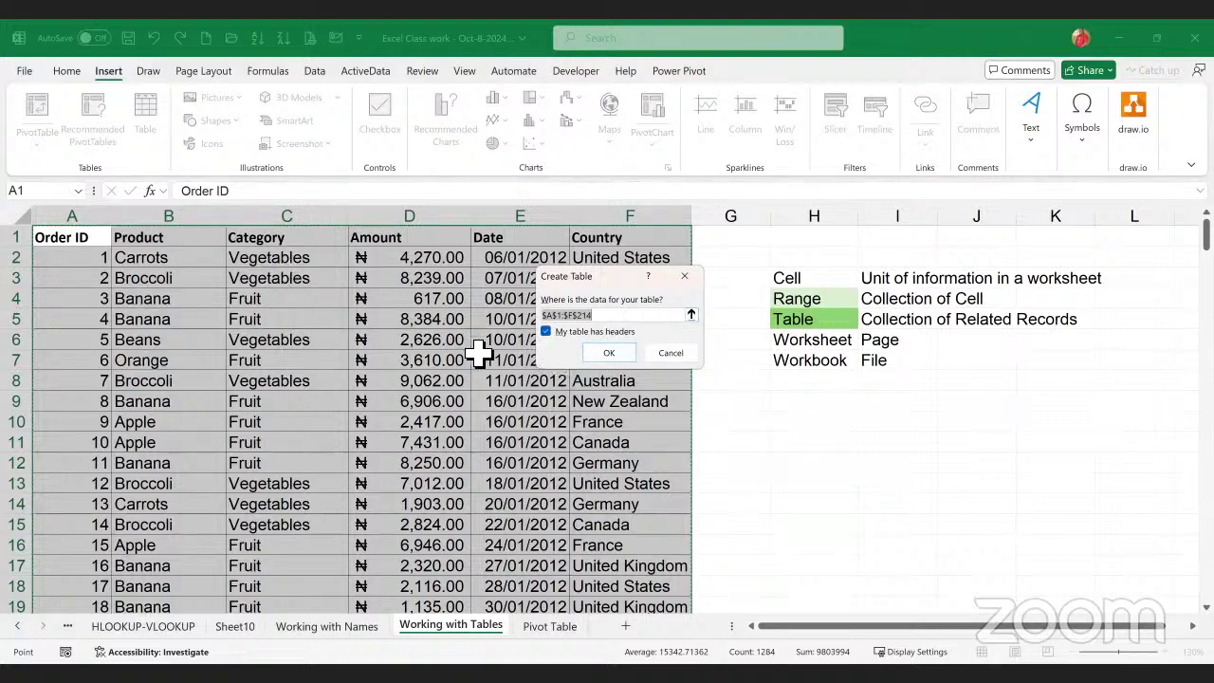
left_click(612, 357)
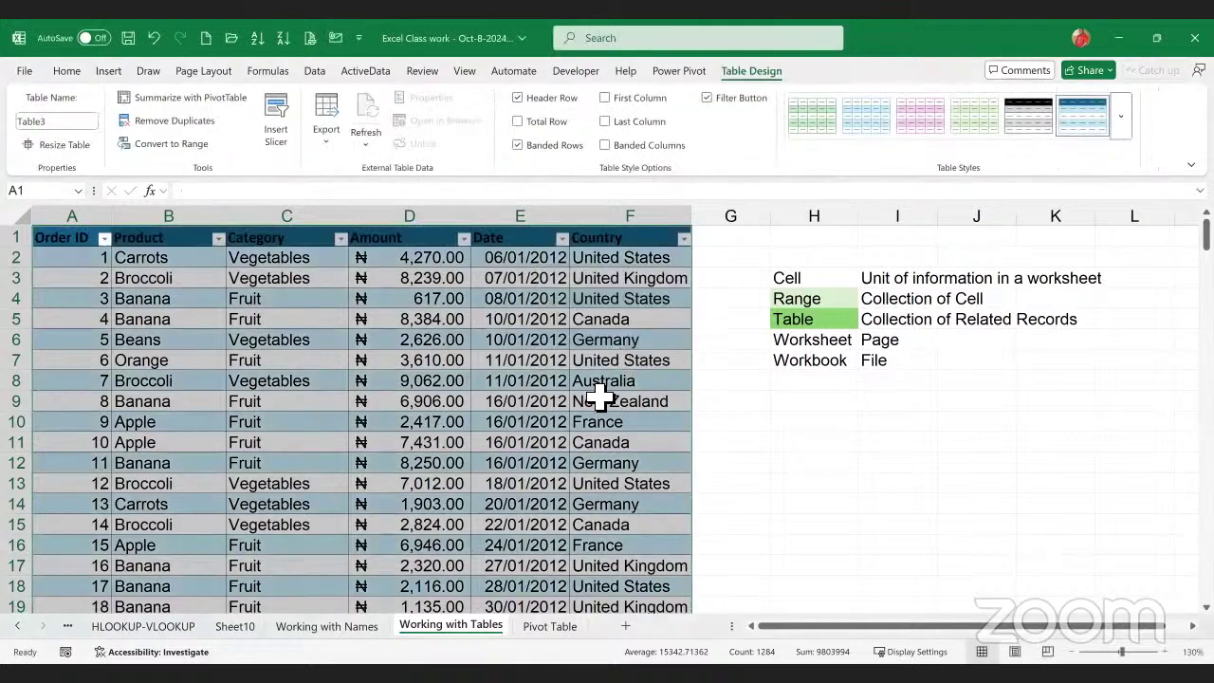
- Examine the new order table's banded rows and filter headers from the first records down to the last ones
left_click(486, 387)
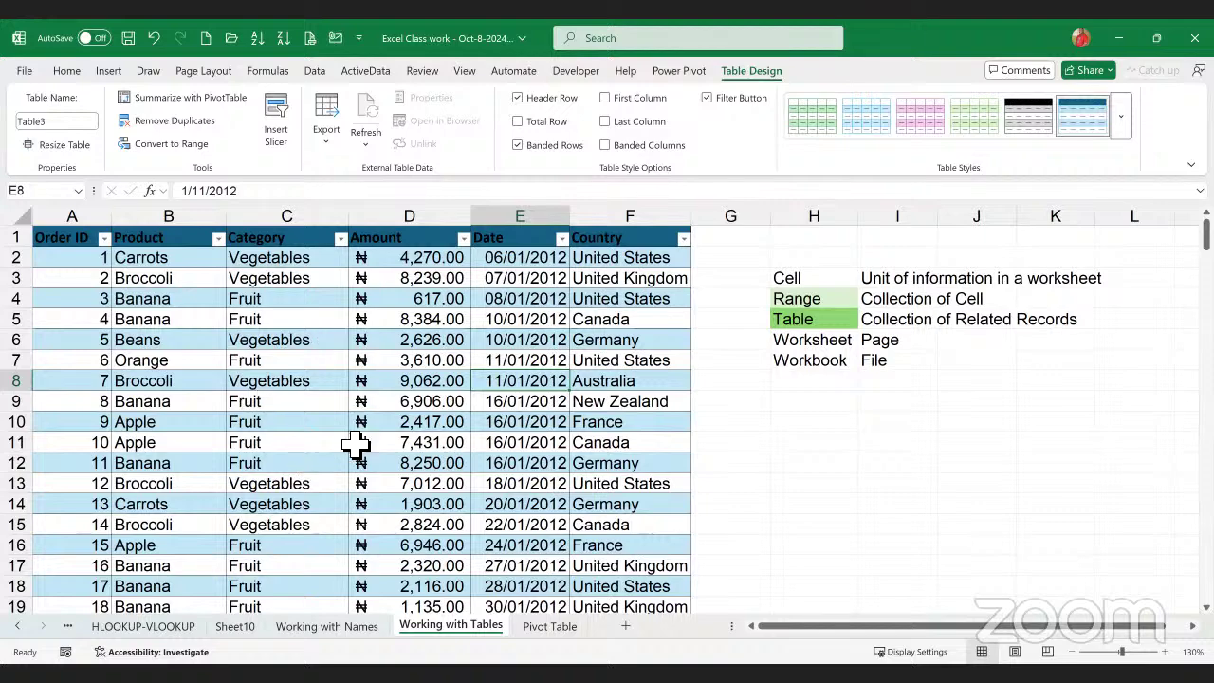
left_click(301, 342)
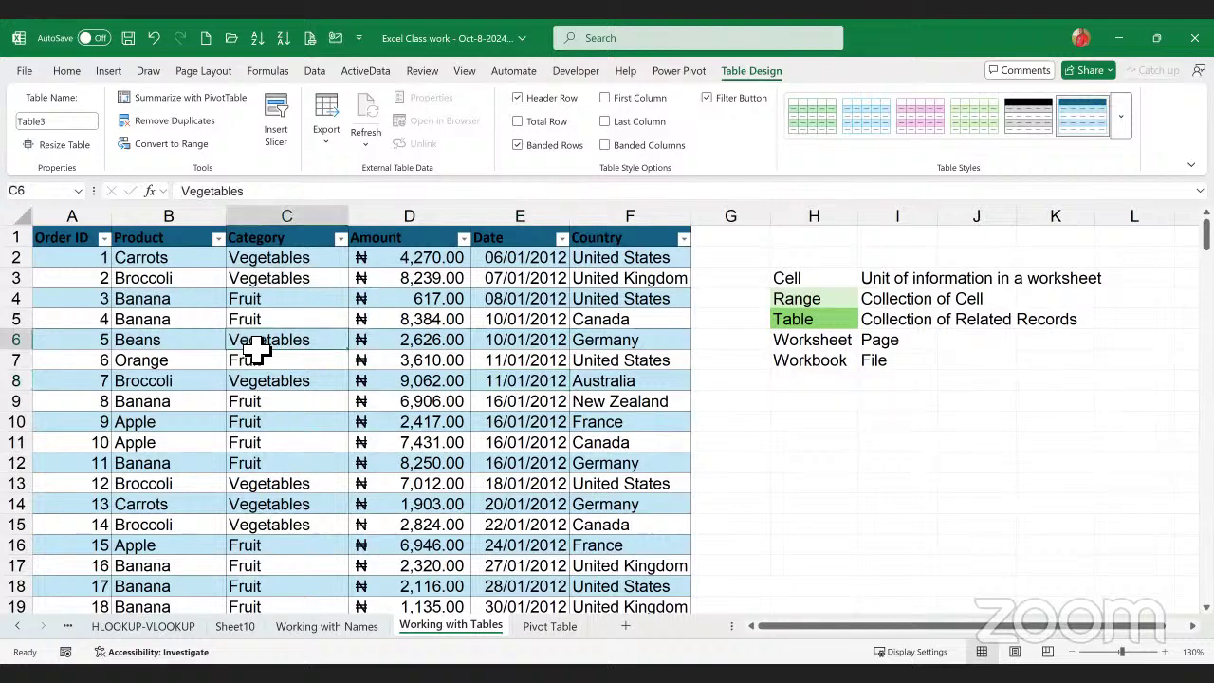
scroll(258, 351, "down", 5)
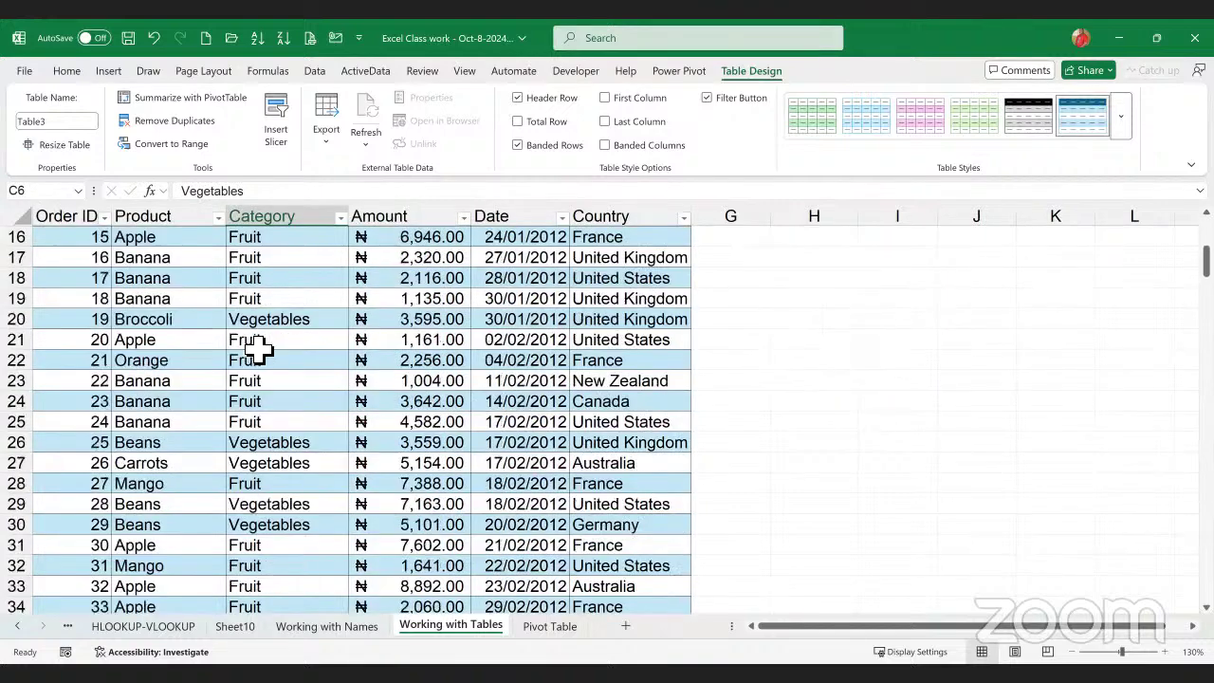
scroll(258, 349, "down", 10)
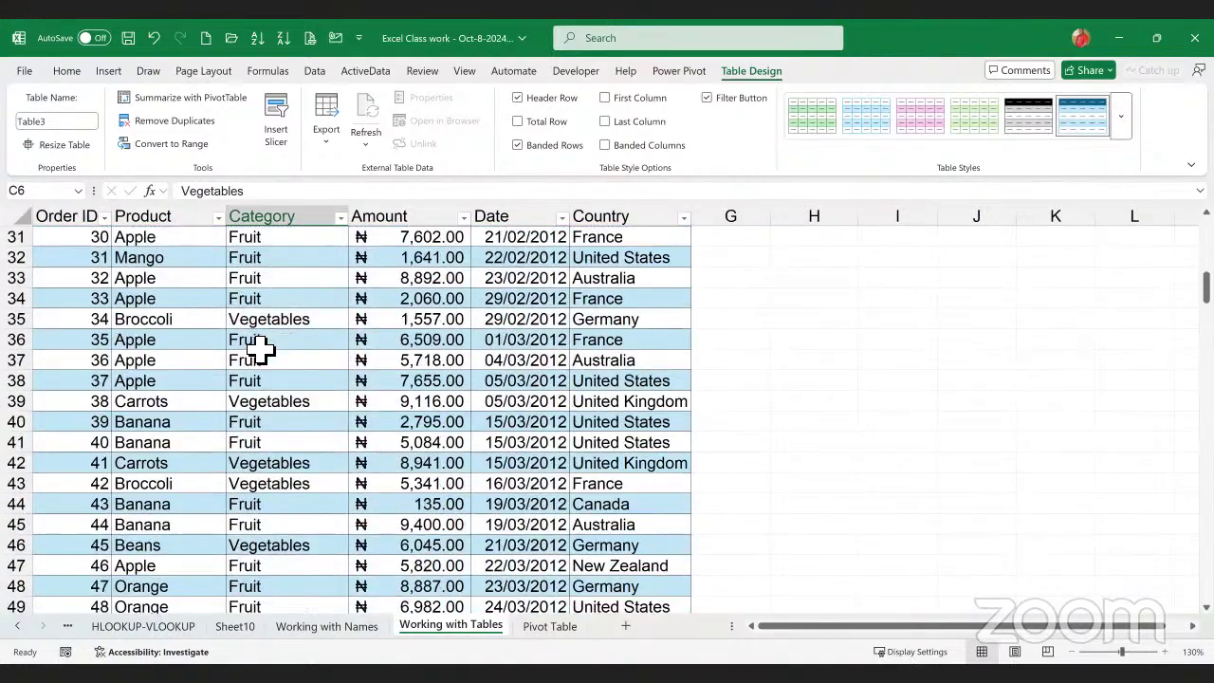
scroll(263, 347, "down", 16)
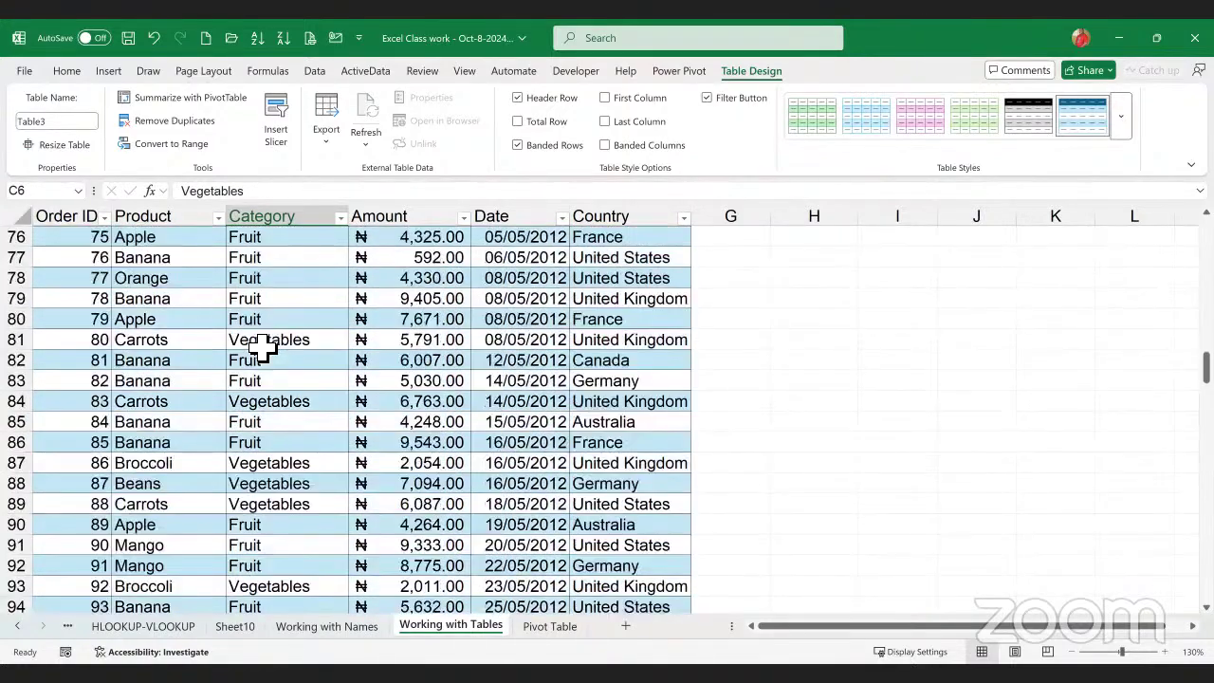
scroll(263, 347, "down", 20)
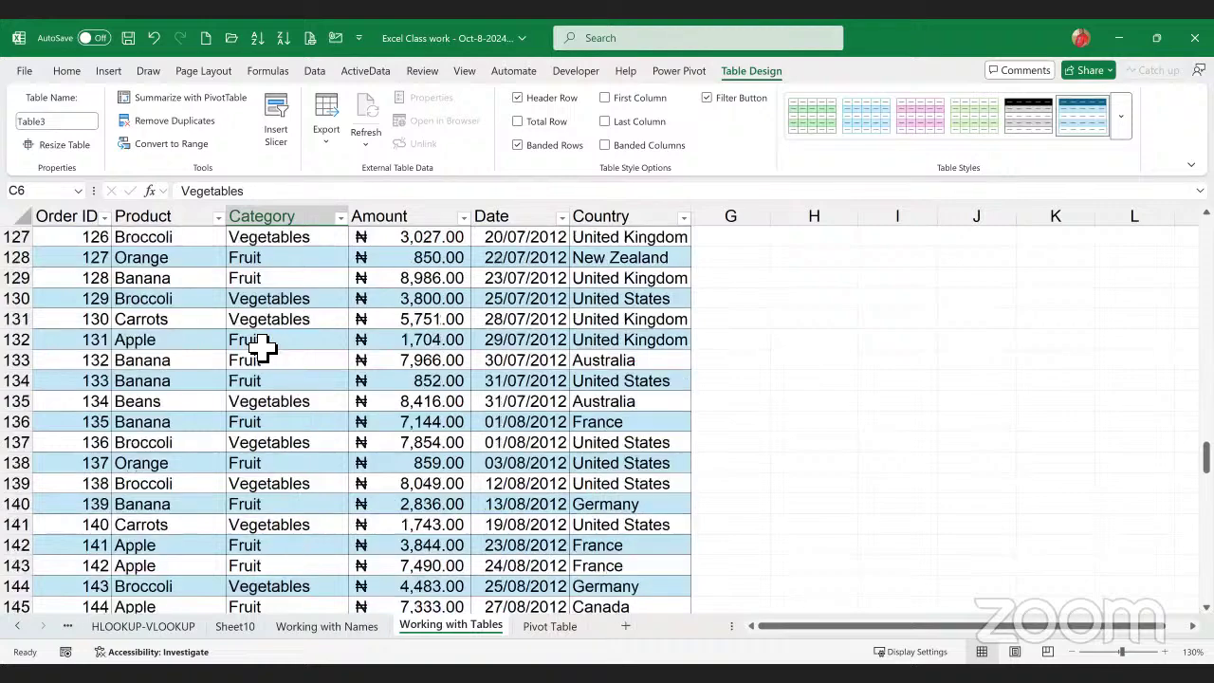
scroll(262, 347, "down", 19)
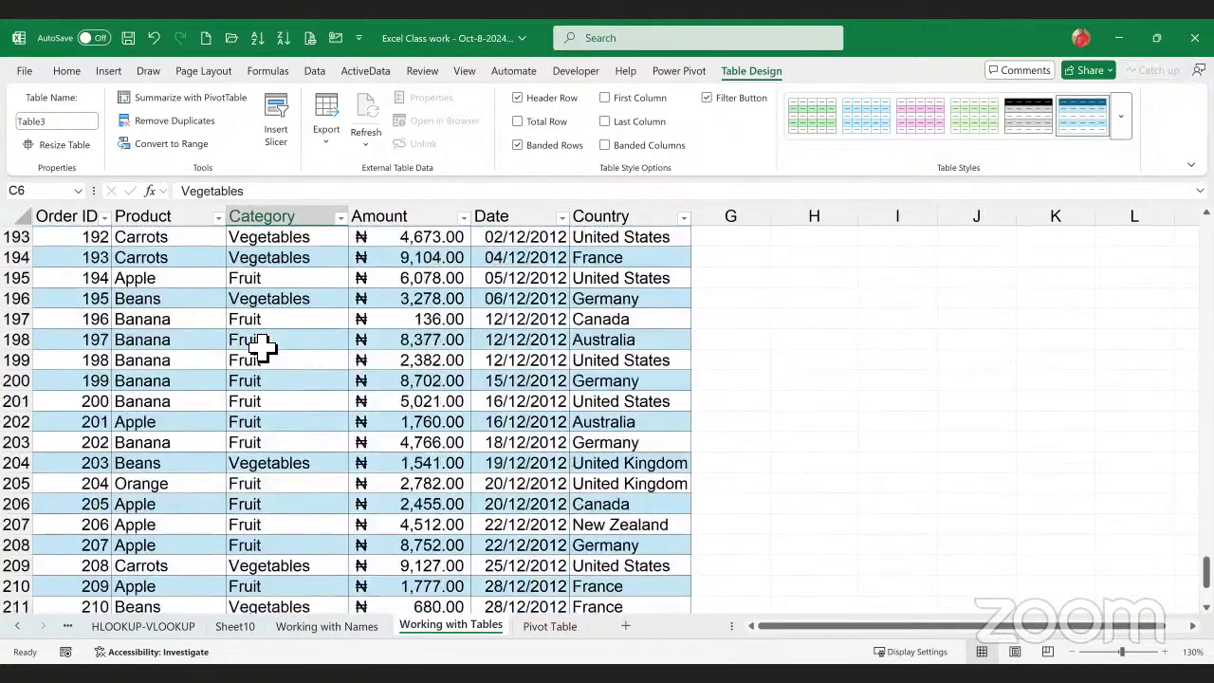
scroll(451, 441, "up", 4)
- Check the empty cells in row 215 beneath the table's last record, and return to an Amount cell inside the table
left_click(393, 384)
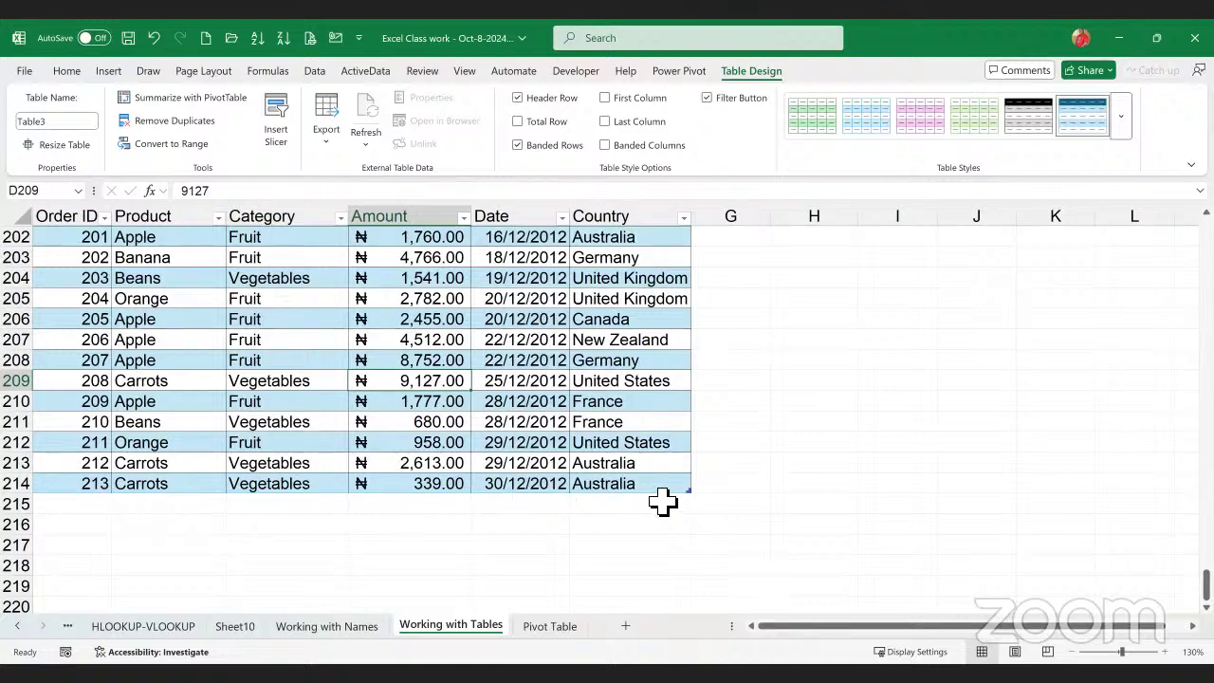
left_click(379, 510)
left_click(289, 511)
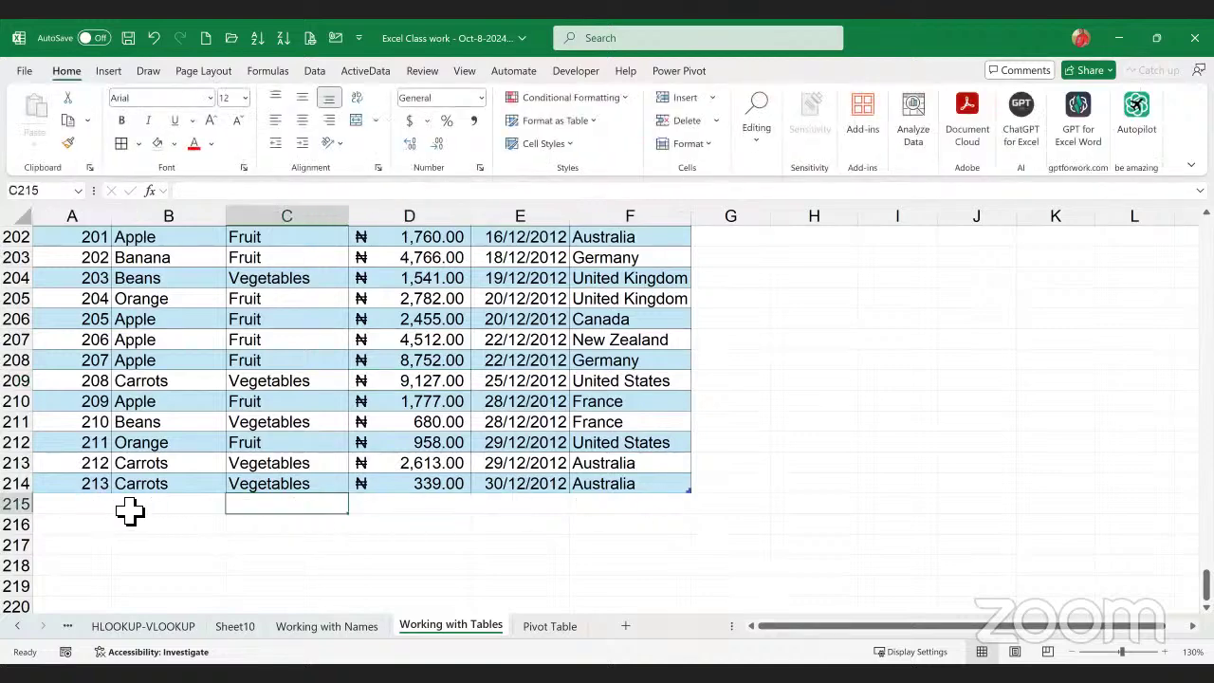
left_click(152, 511)
left_click(88, 513)
left_click(406, 382)
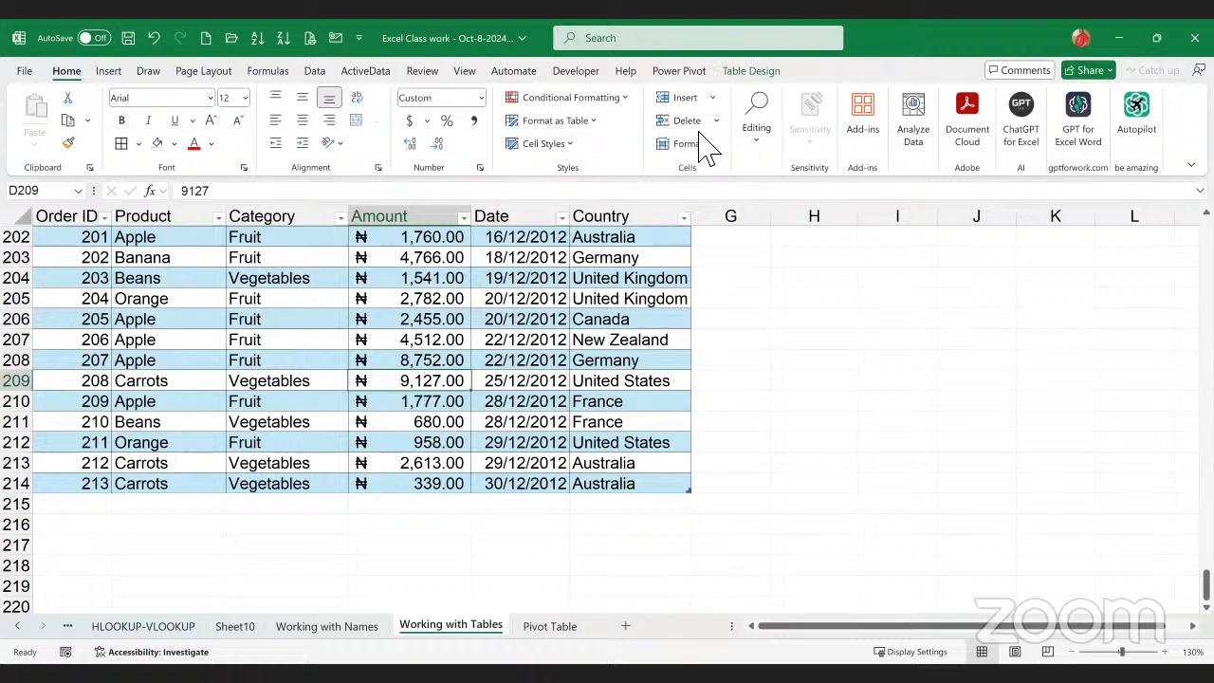
left_click(418, 322)
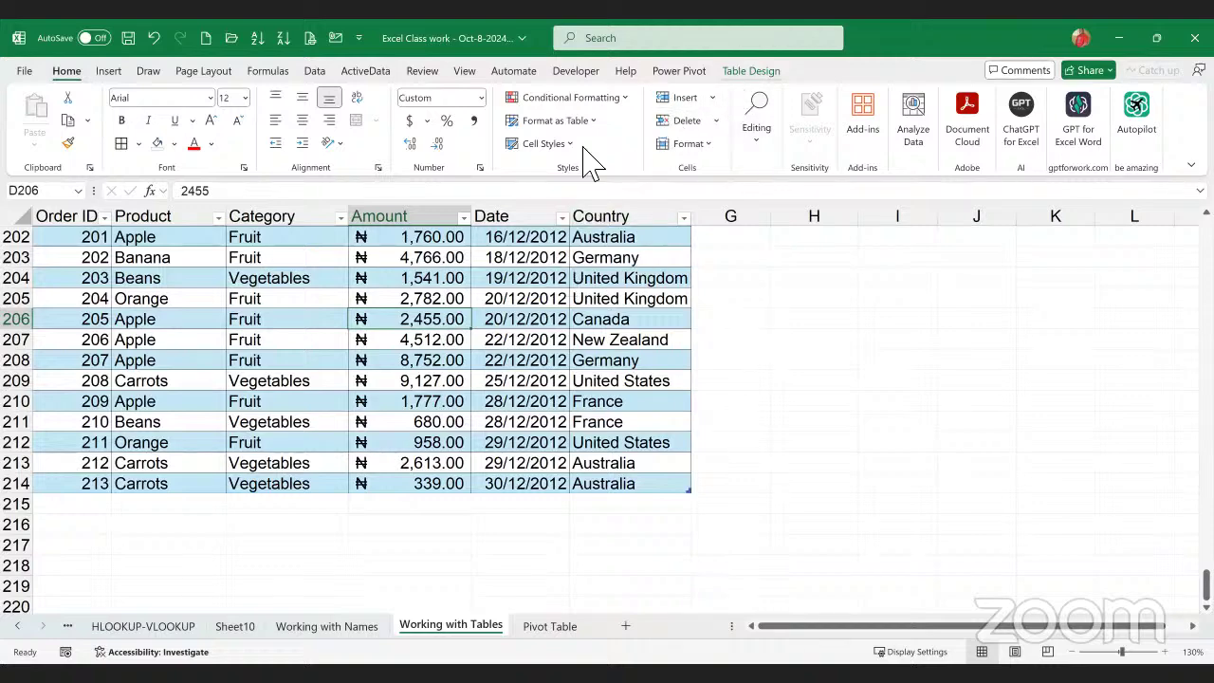
- Turn on the Total Row for the order table
right_click(447, 323)
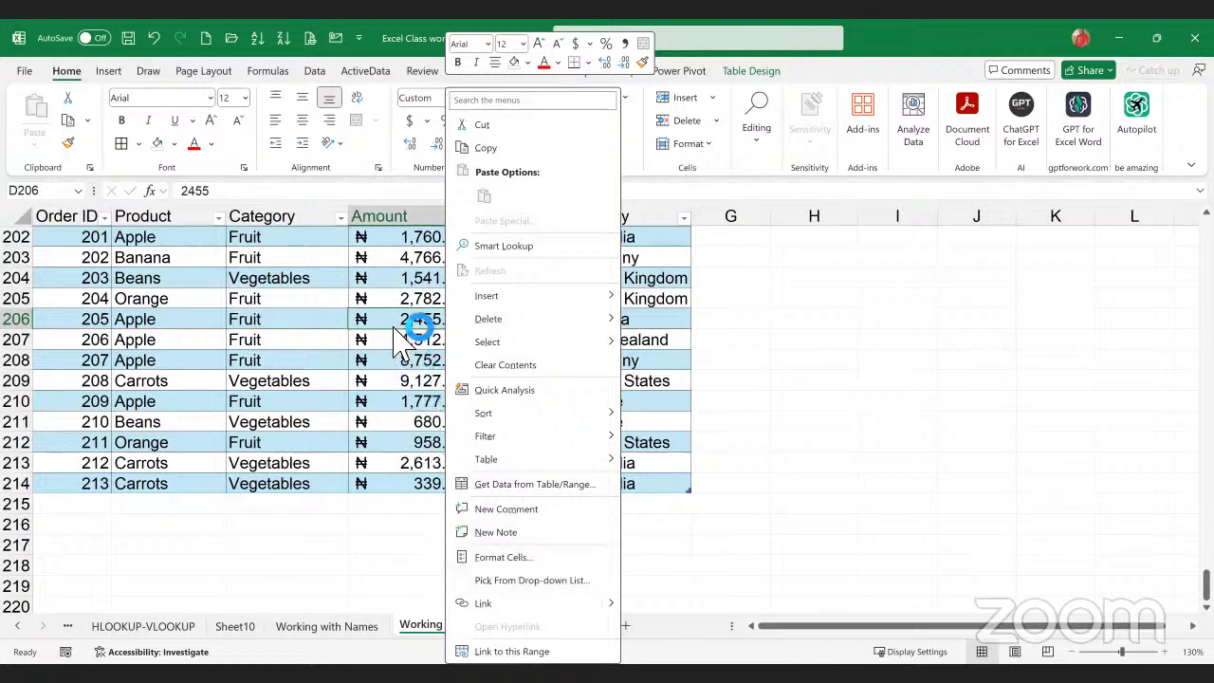
left_click(730, 95)
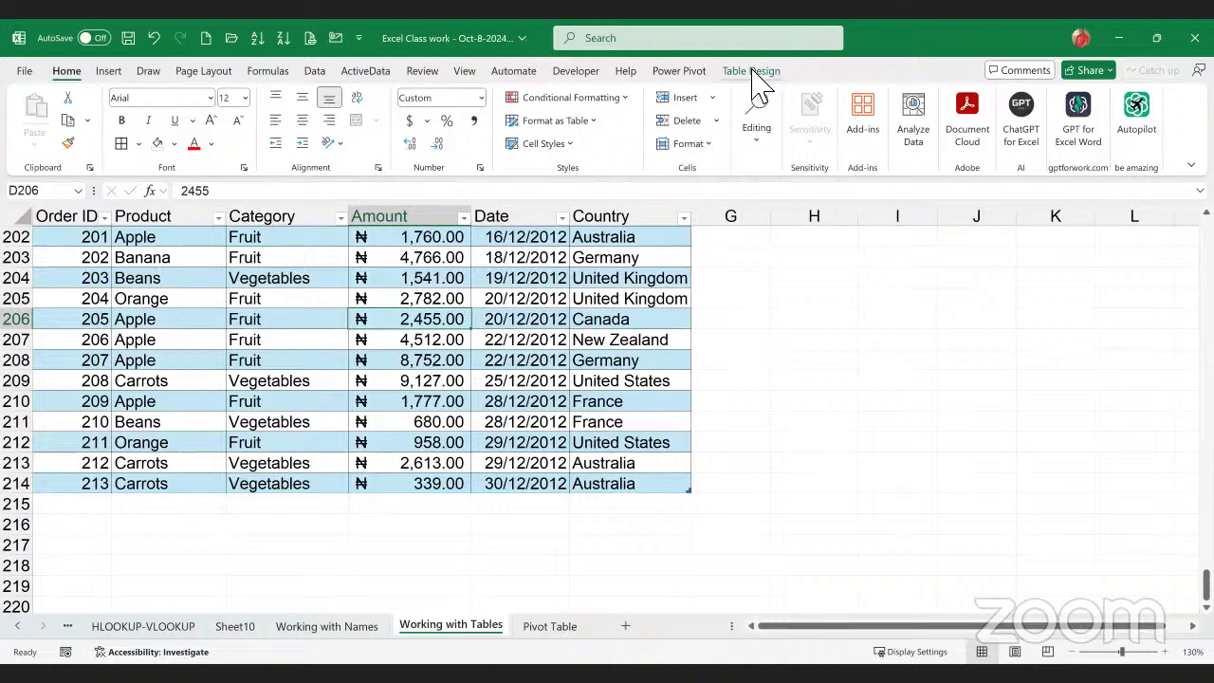
left_click(756, 73)
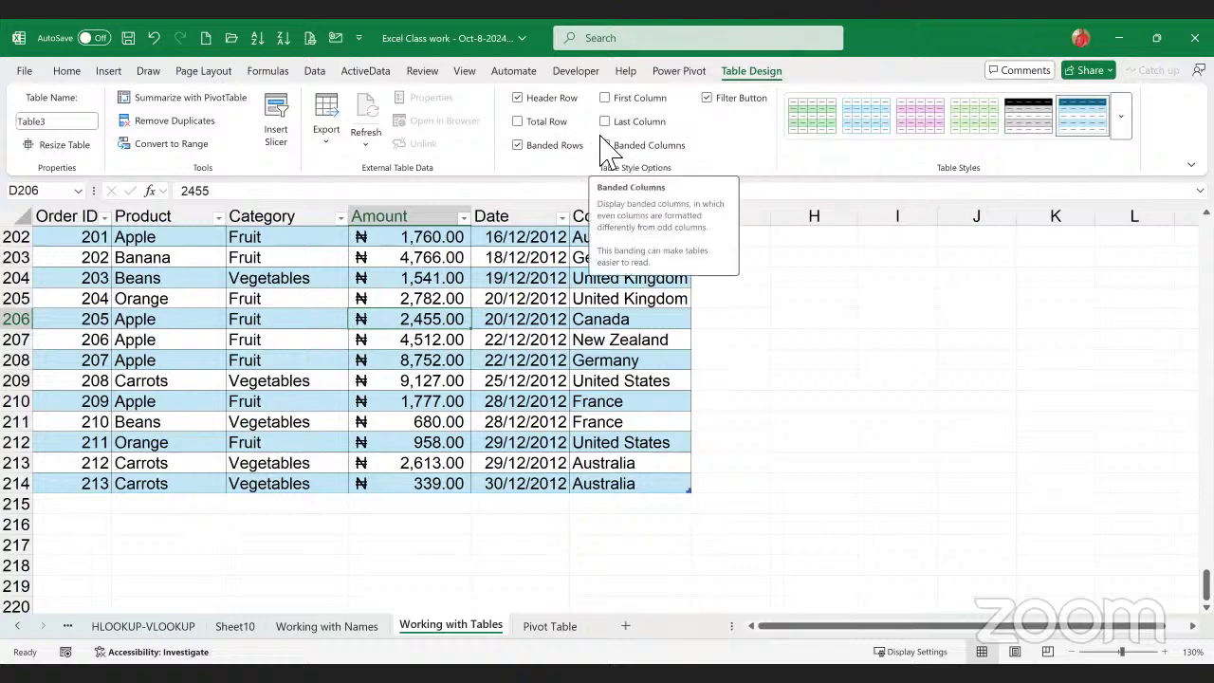
left_click(518, 122)
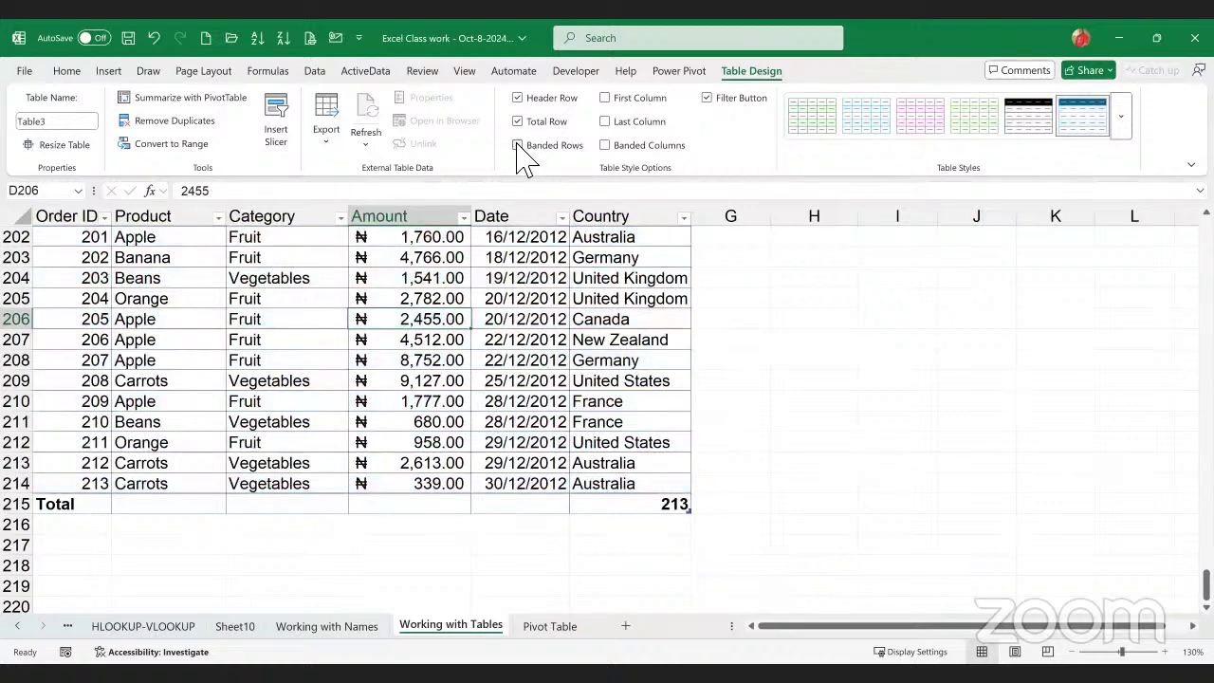
- Toggle the order table's Banded Rows option off and on to compare the row shading
left_click(518, 146)
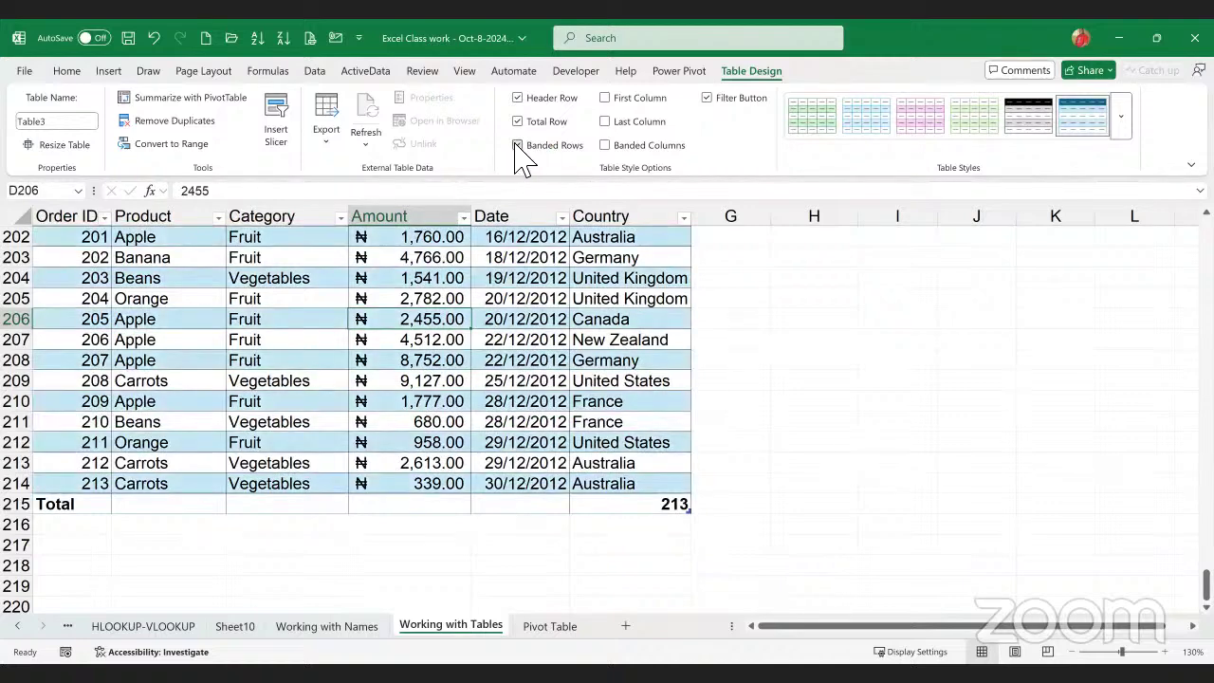
left_click(518, 146)
left_click(518, 146)
scroll(557, 353, "up", 14)
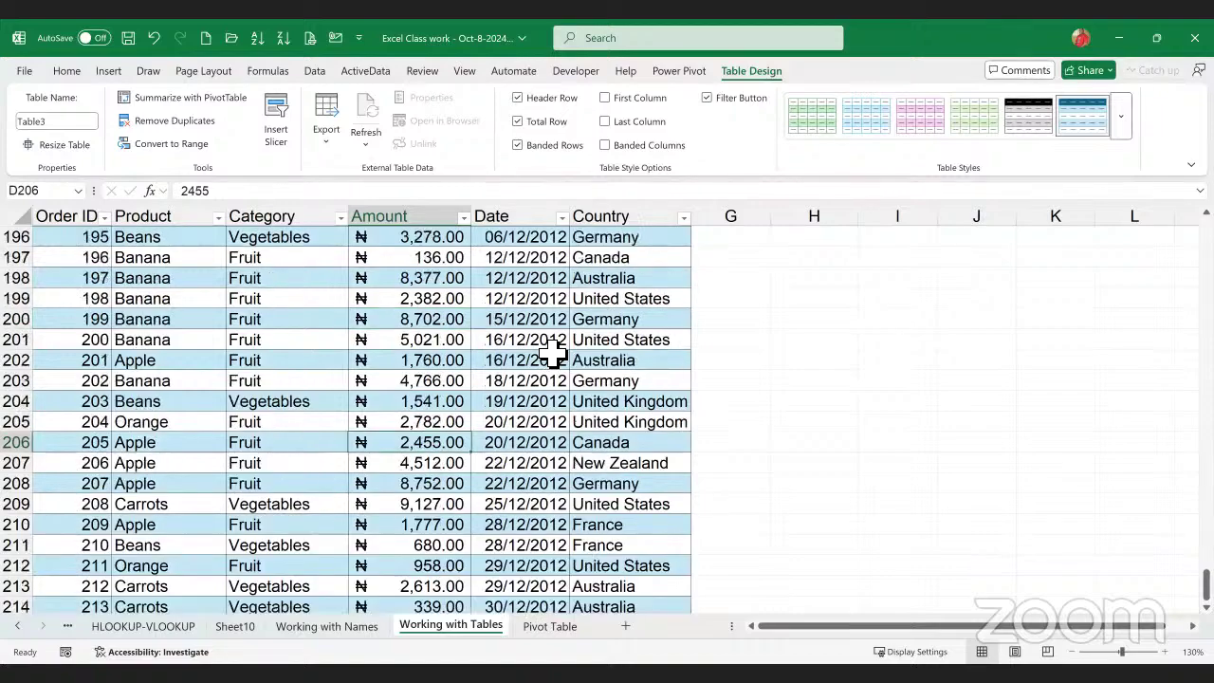
scroll(557, 354, "up", 5)
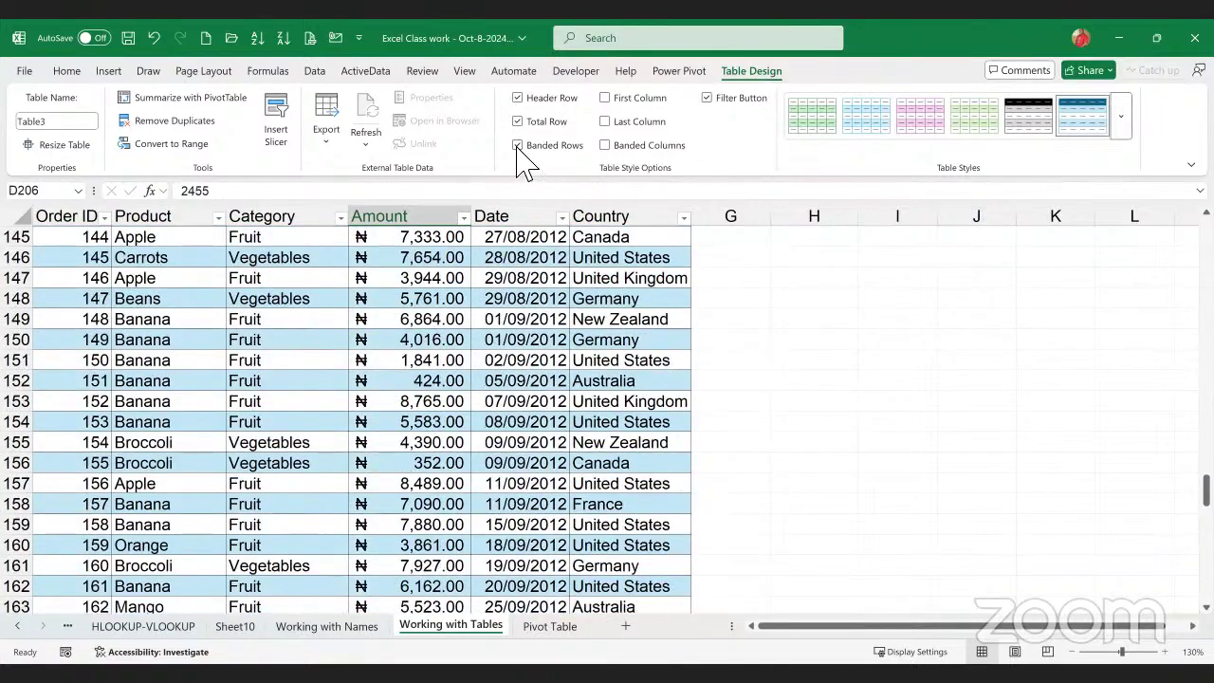
- Turn off Banded Rows and check the order table without row shading from the last records up to the header
left_click(518, 146)
scroll(503, 393, "down", 17)
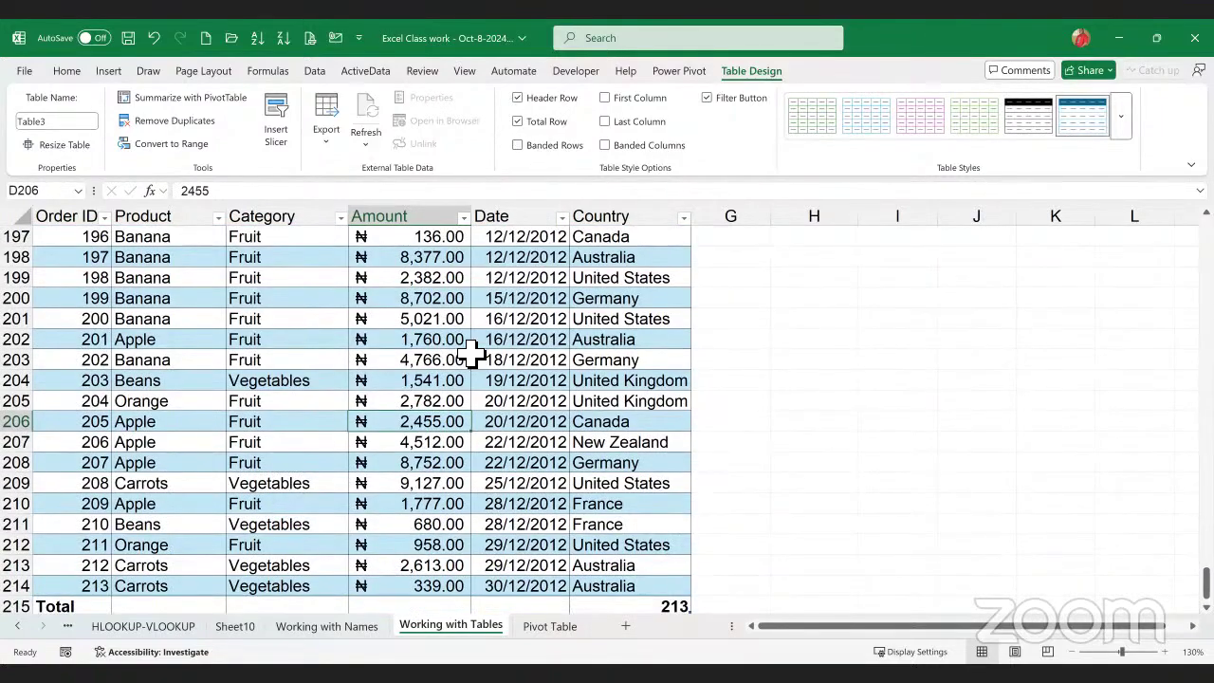
scroll(479, 351, "up", 4)
scroll(479, 351, "down", 2)
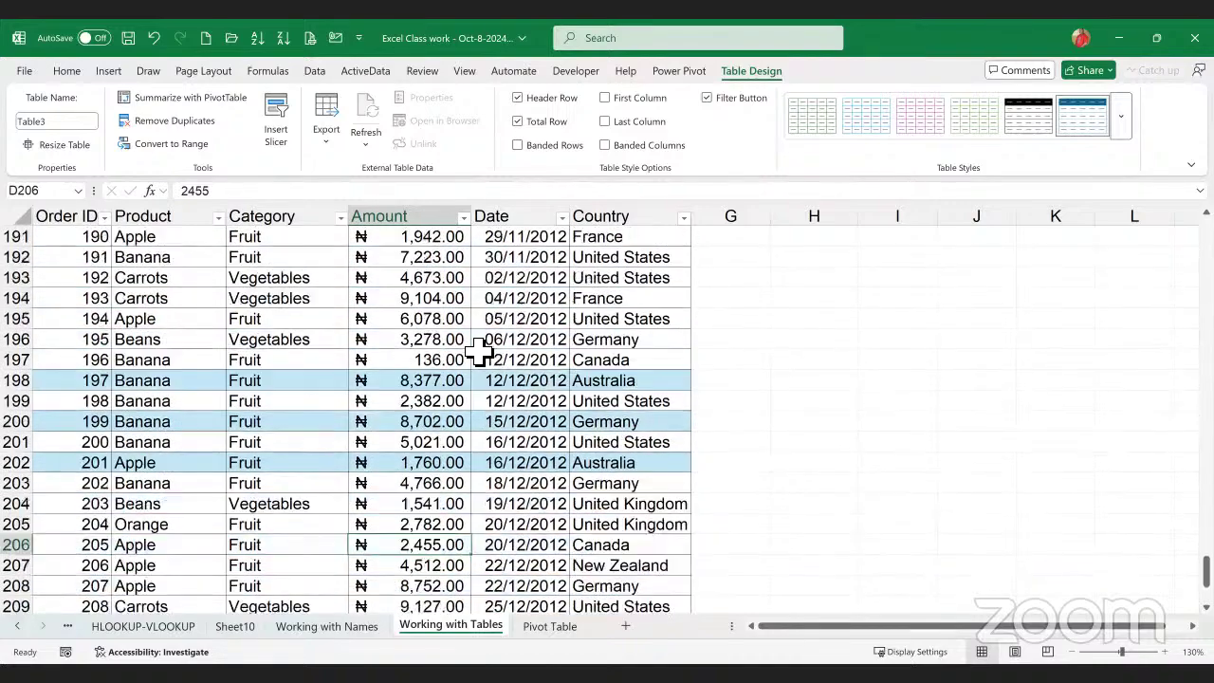
scroll(493, 346, "up", 8)
scroll(503, 338, "up", 20)
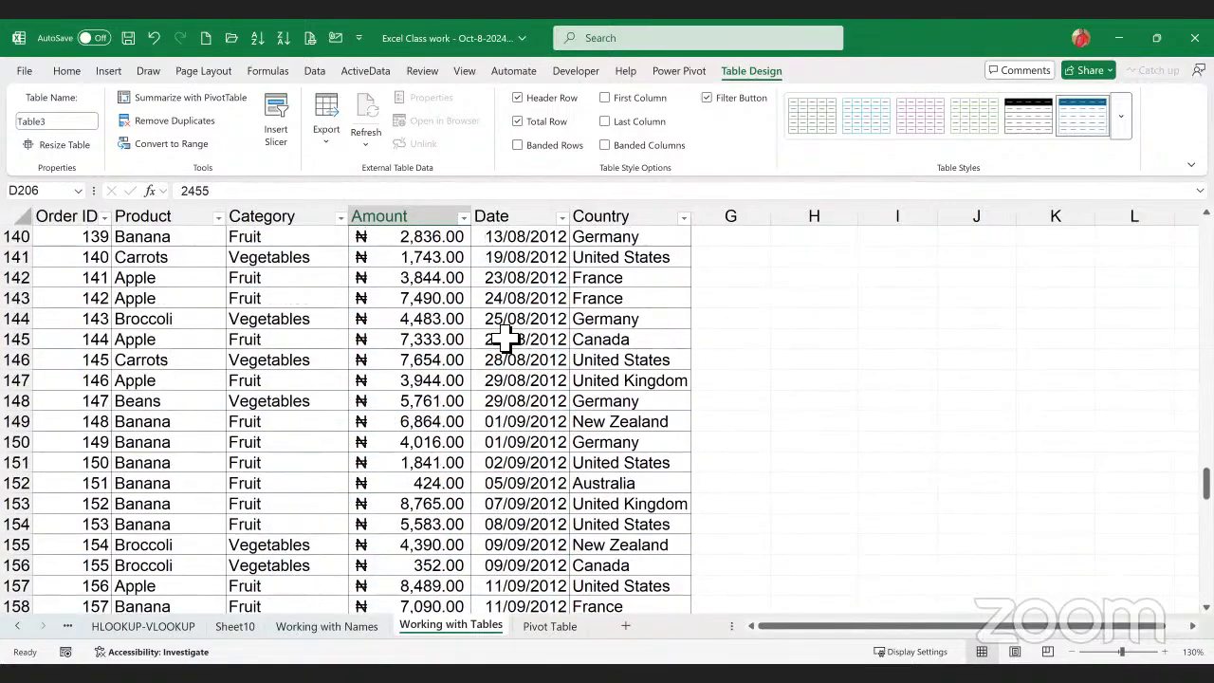
scroll(508, 339, "up", 11)
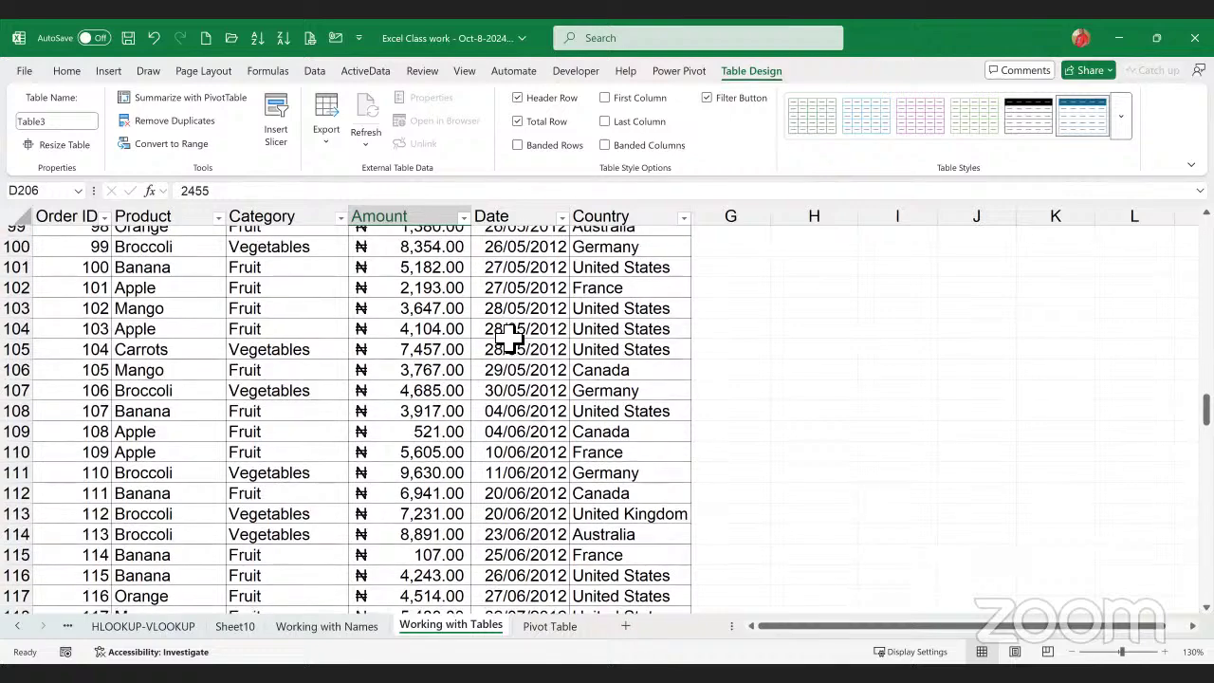
scroll(465, 338, "up", 20)
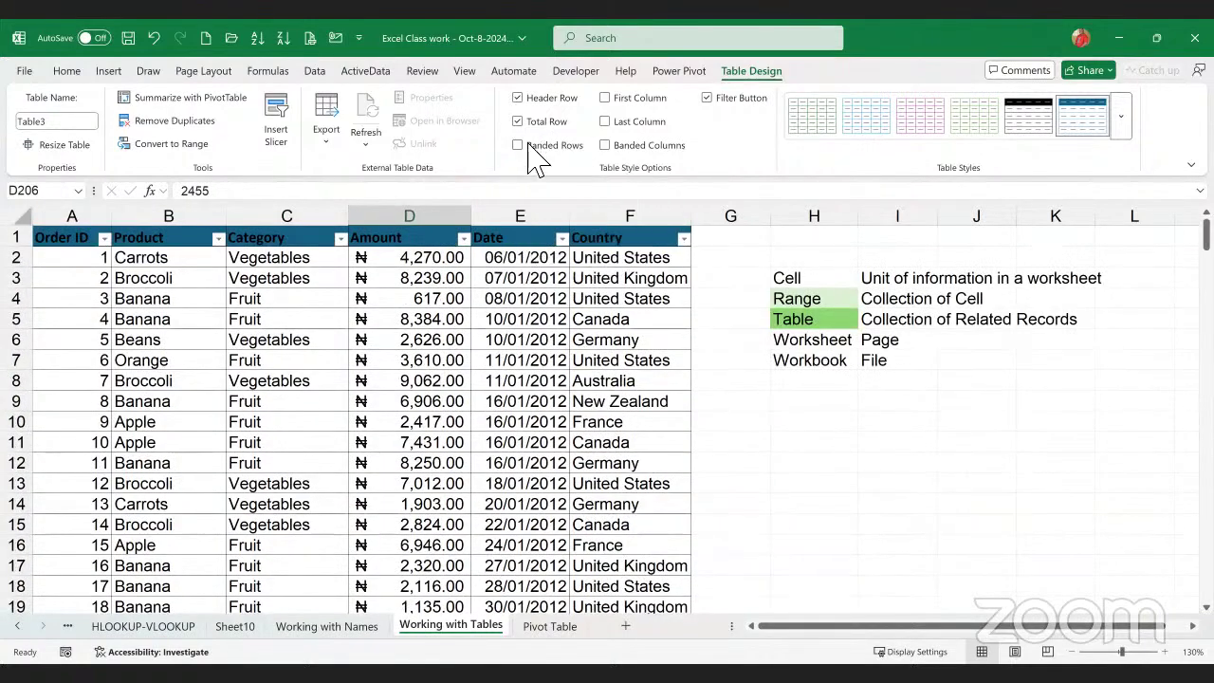
- Turn on Banded Columns and check the alternating column shading up to the table's header row
left_click(608, 147)
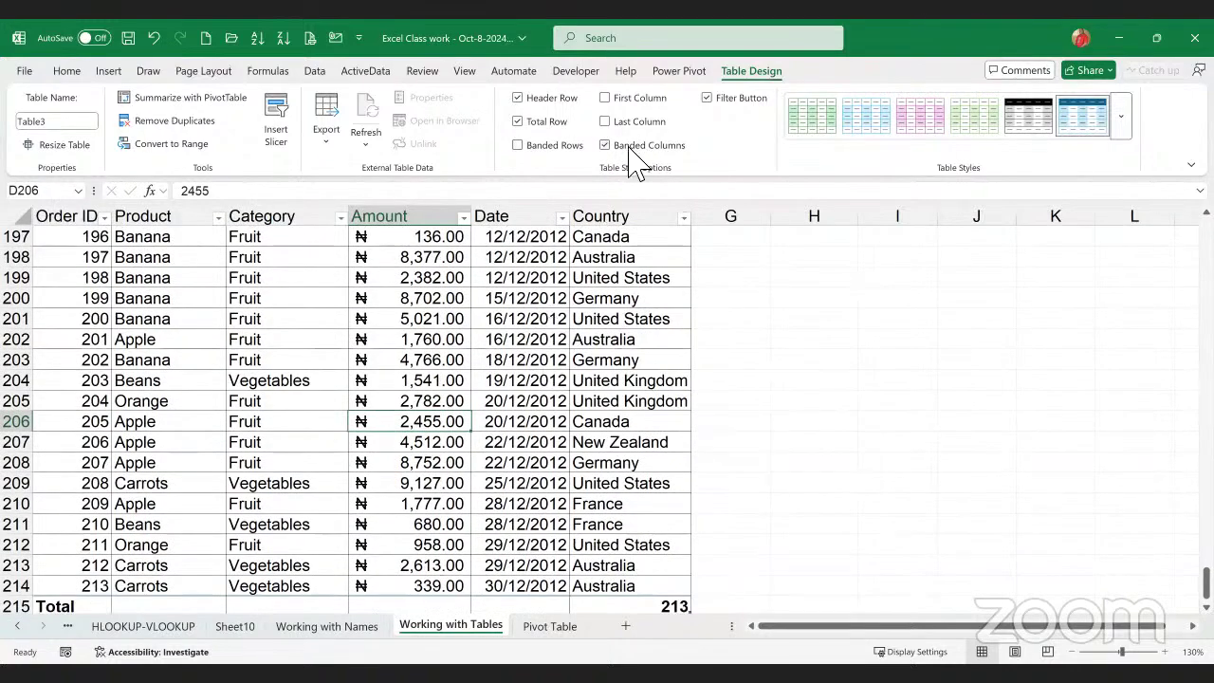
scroll(588, 394, "up", 20)
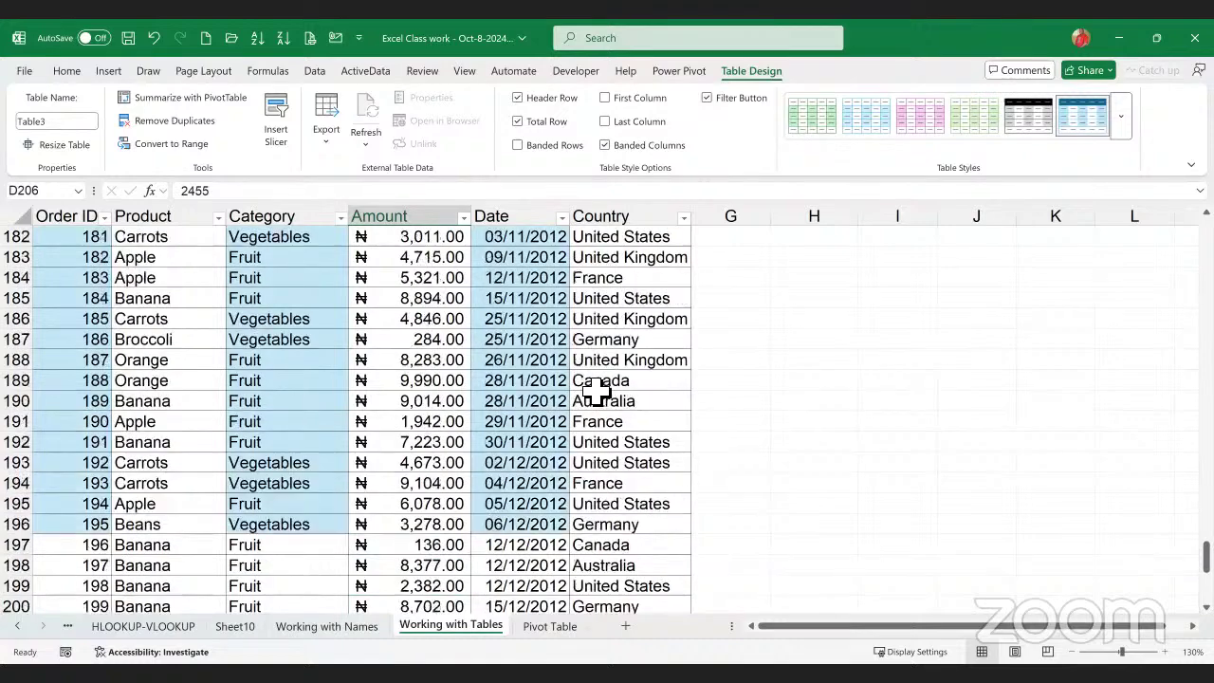
scroll(596, 389, "up", 20)
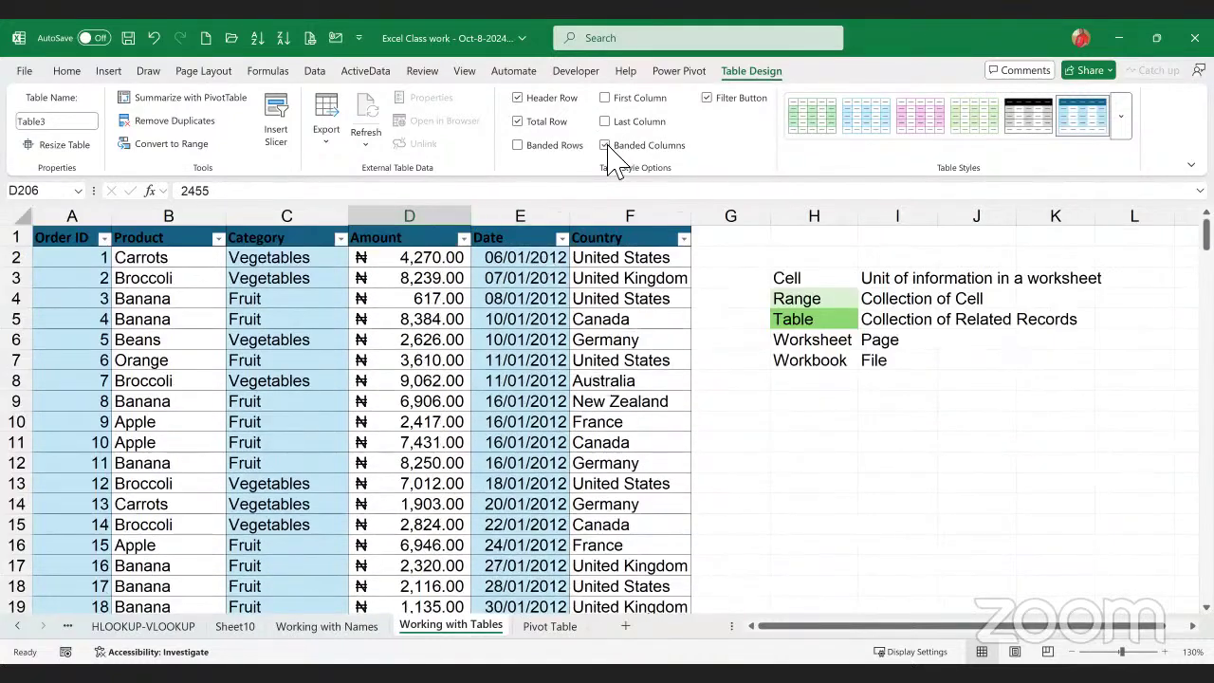
- Turn off Banded Columns and check the records without column shading up to the header row
left_click(605, 144)
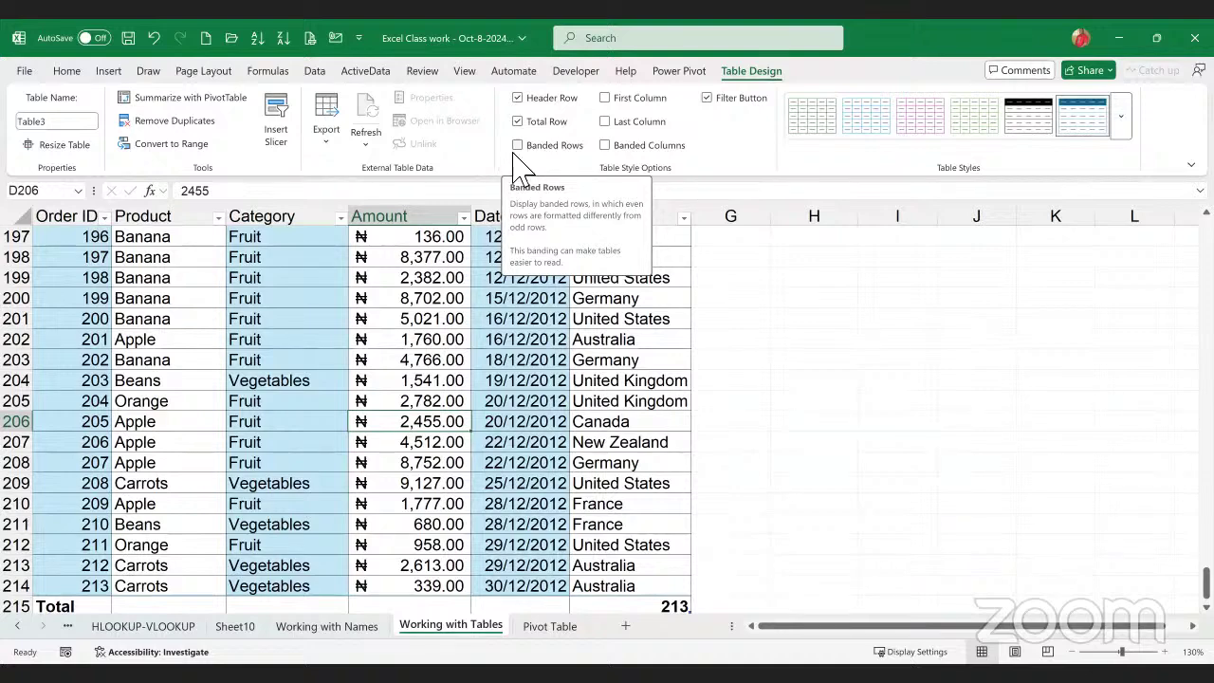
scroll(543, 322, "up", 6)
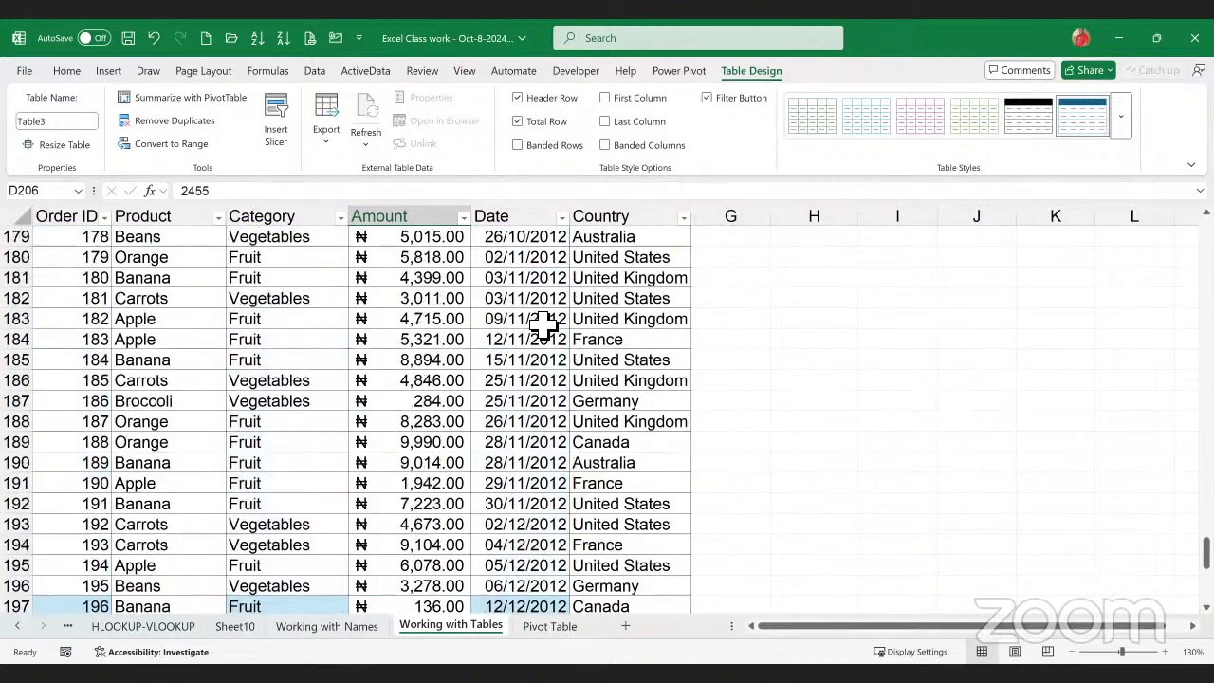
scroll(543, 323, "up", 20)
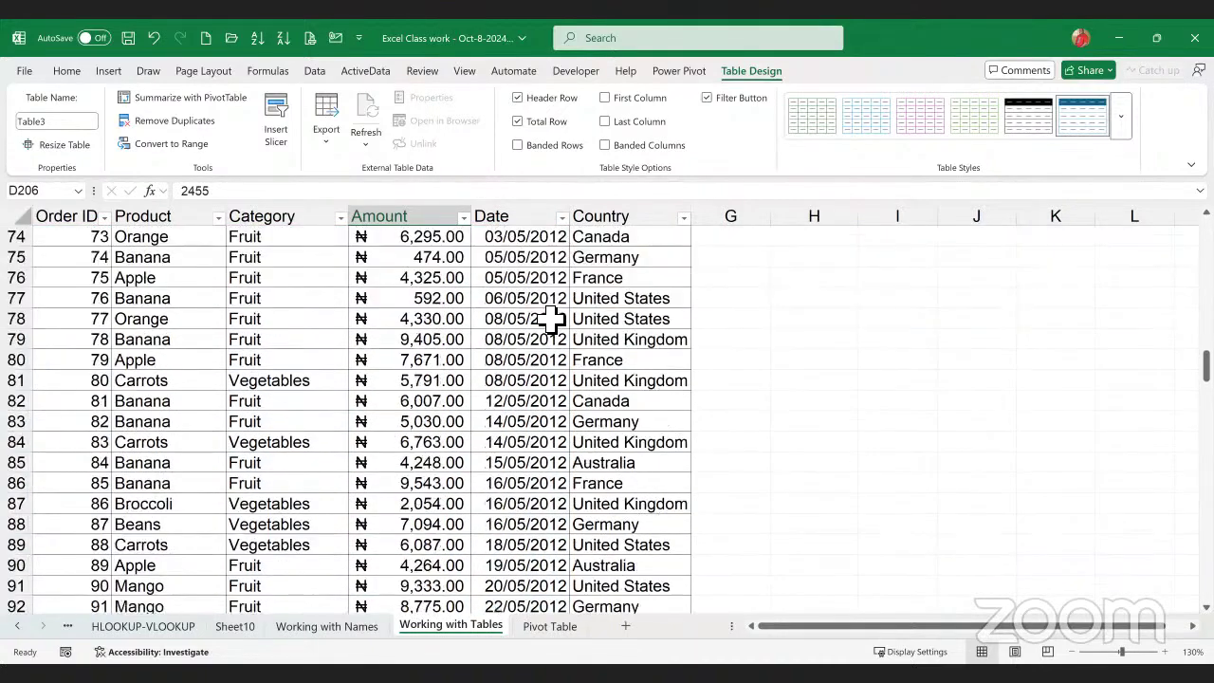
scroll(550, 322, "up", 20)
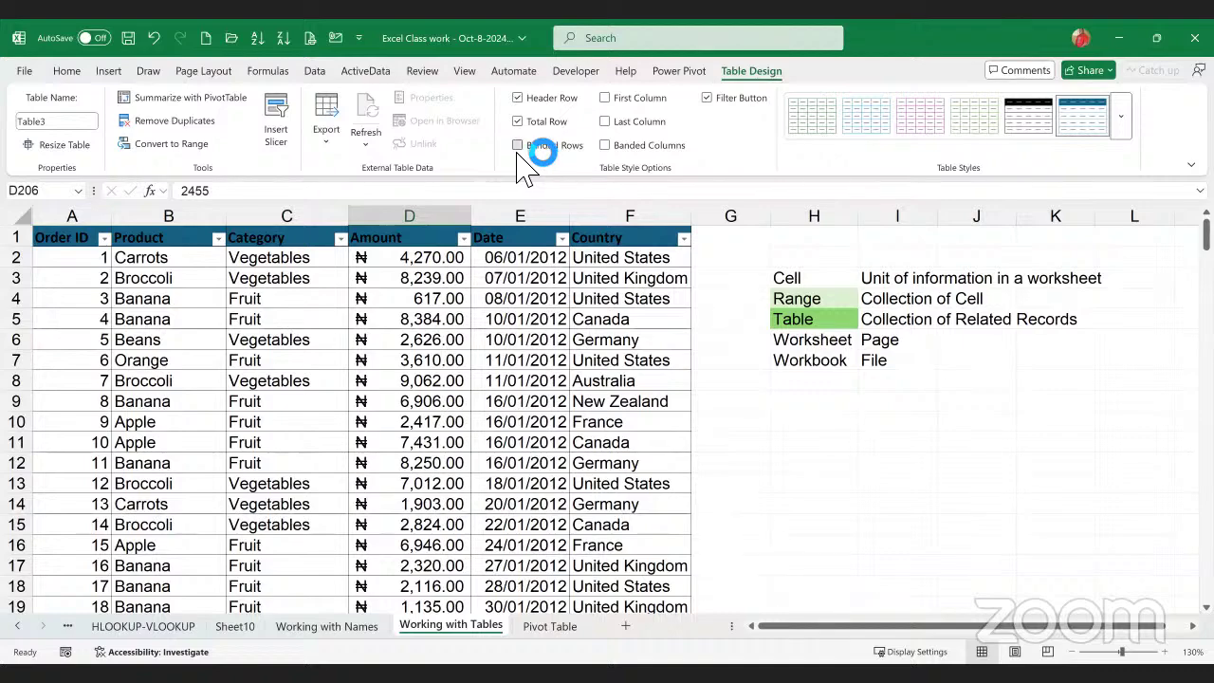
- Turn Banded Rows back on and check the alternating row shading through the order records
left_click(518, 147)
scroll(569, 380, "down", 20)
scroll(588, 388, "up", 1)
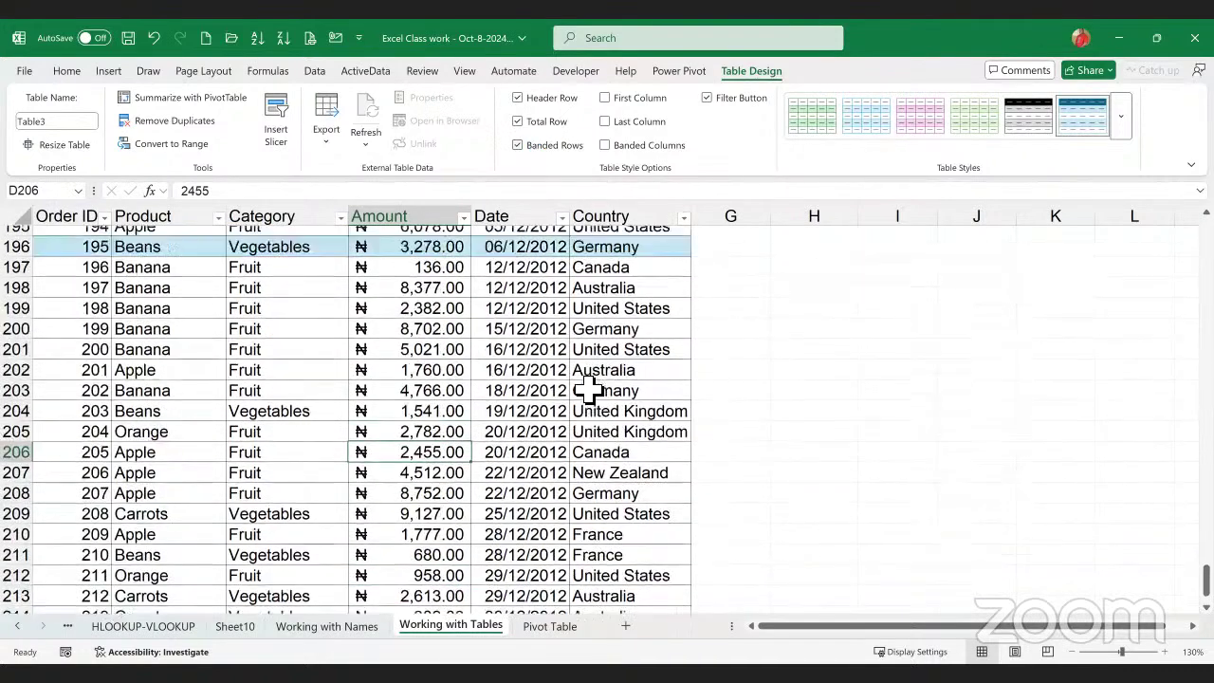
scroll(588, 389, "up", 20)
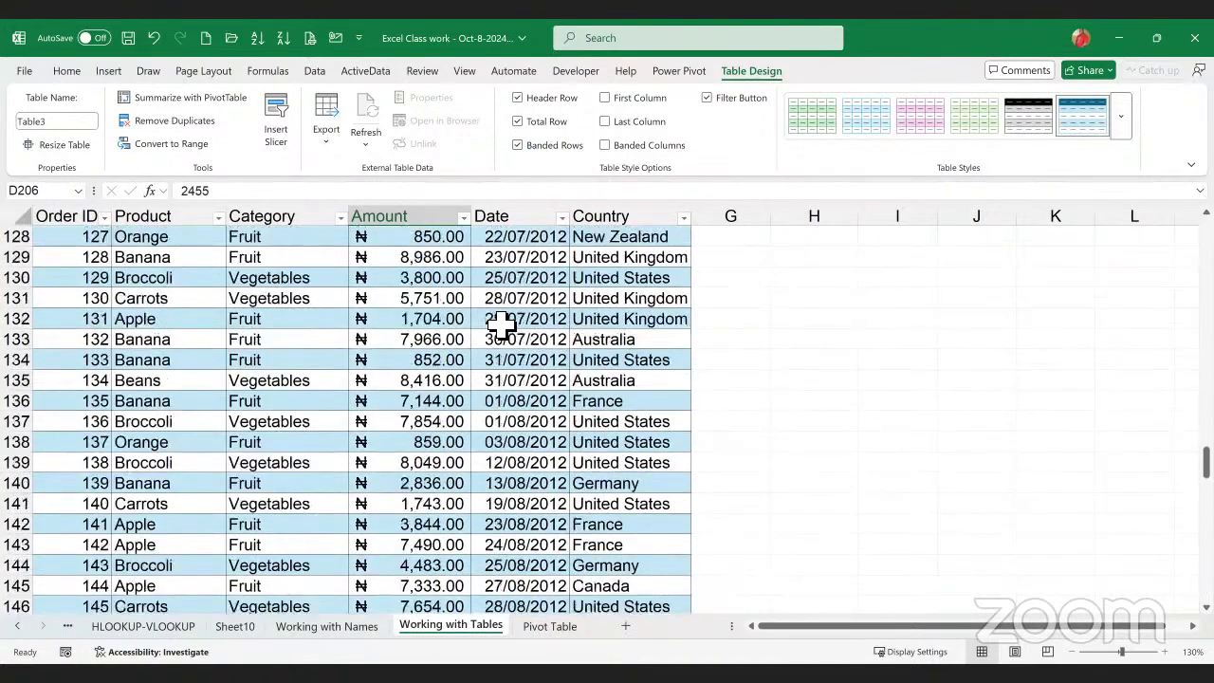
scroll(502, 322, "up", 20)
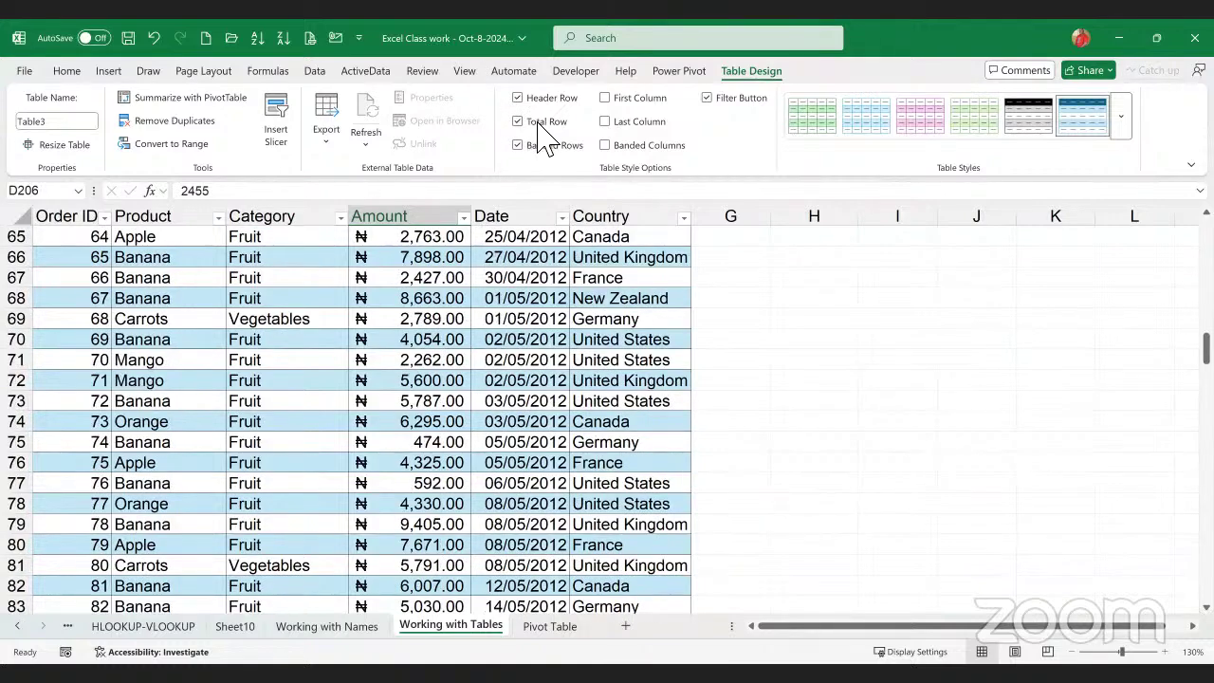
- Set the Amount column's cell in the Total Row, D215, to the Sum function
scroll(542, 372, "down", 4)
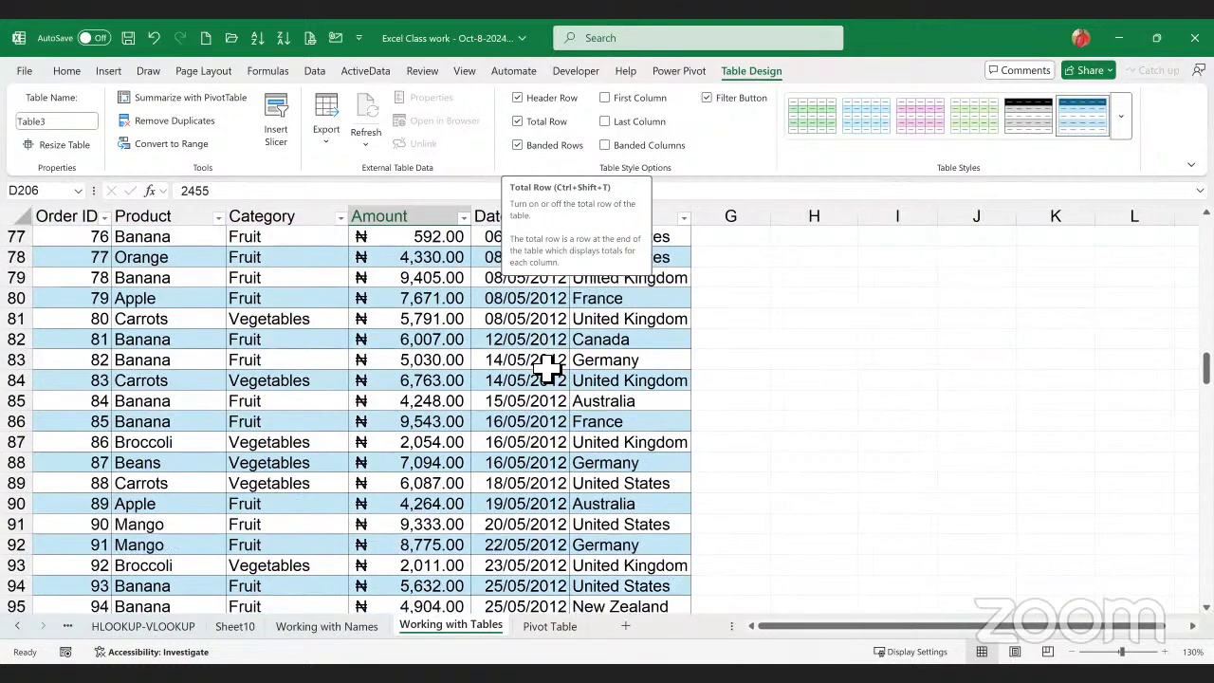
scroll(549, 372, "down", 20)
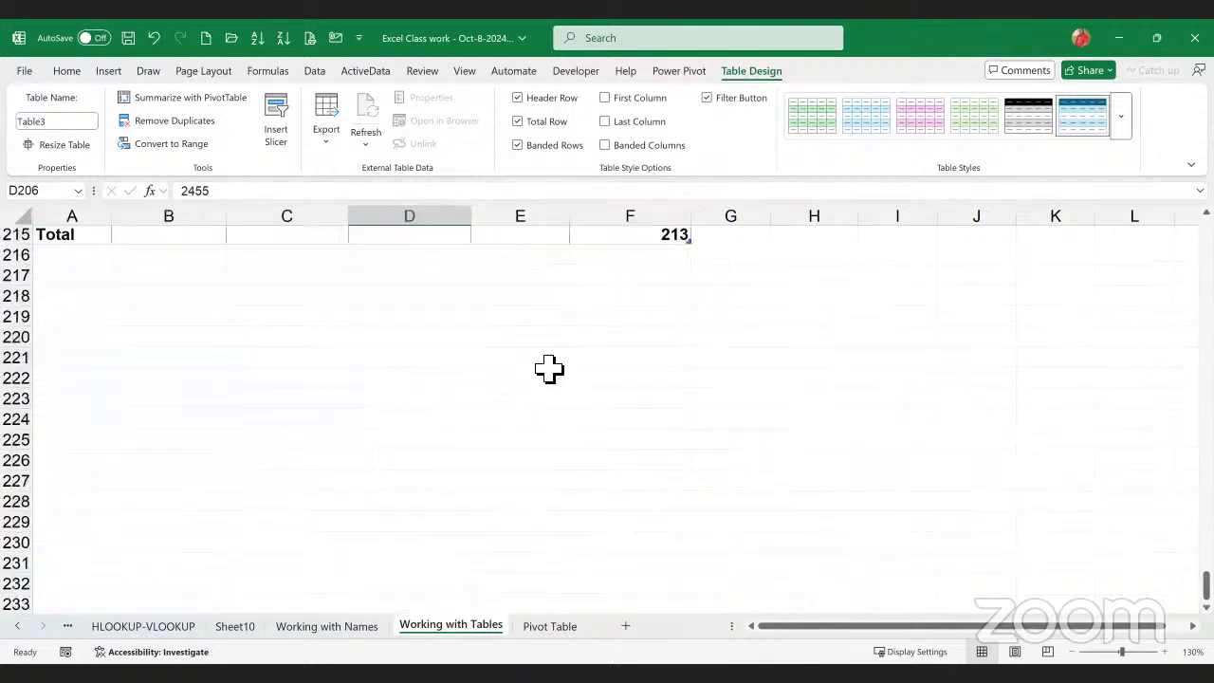
scroll(550, 370, "down", 3)
scroll(553, 367, "up", 6)
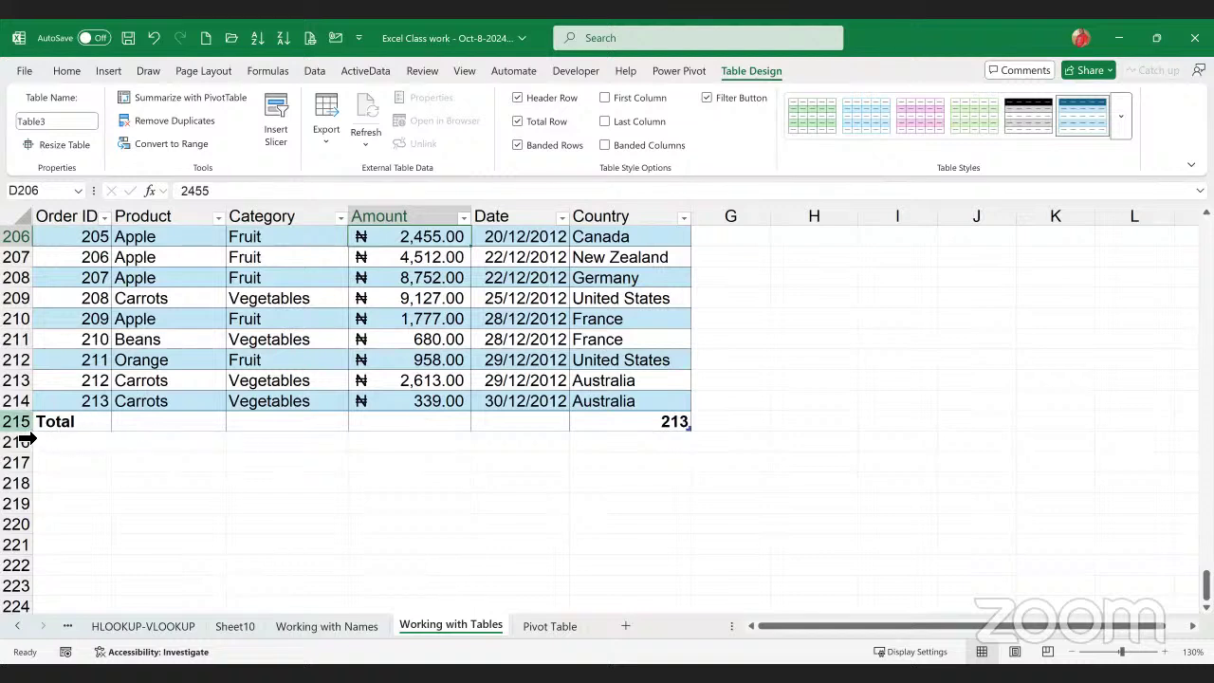
left_click(442, 429)
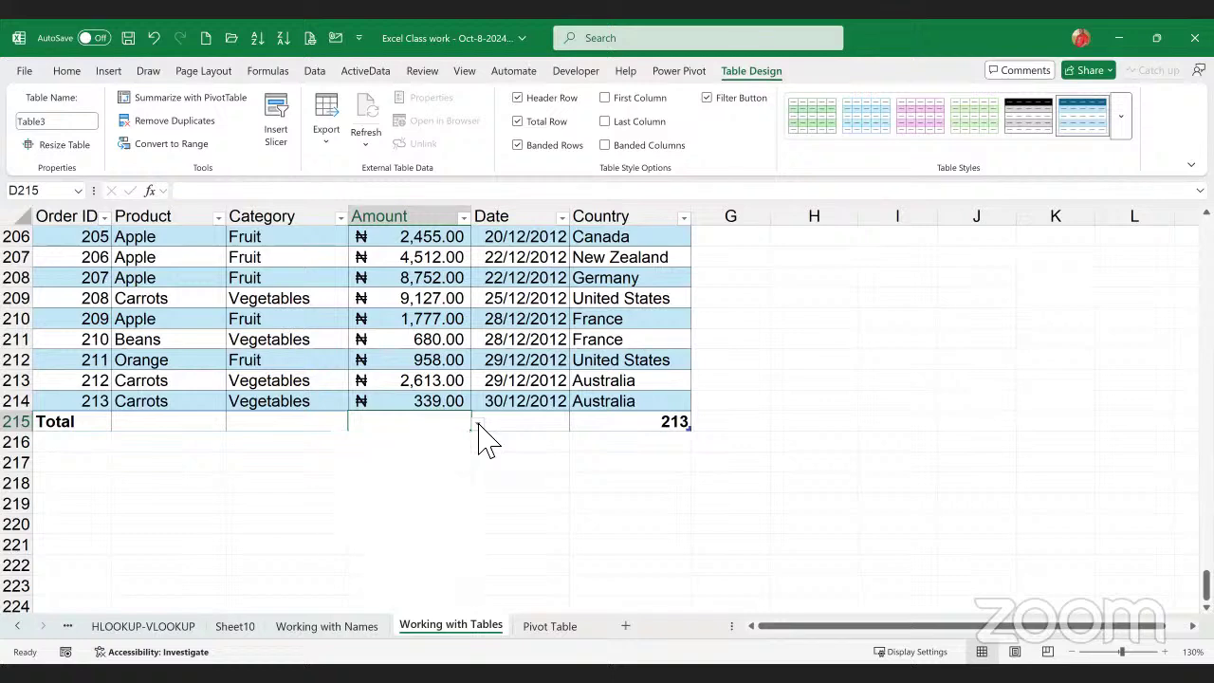
left_click(478, 426)
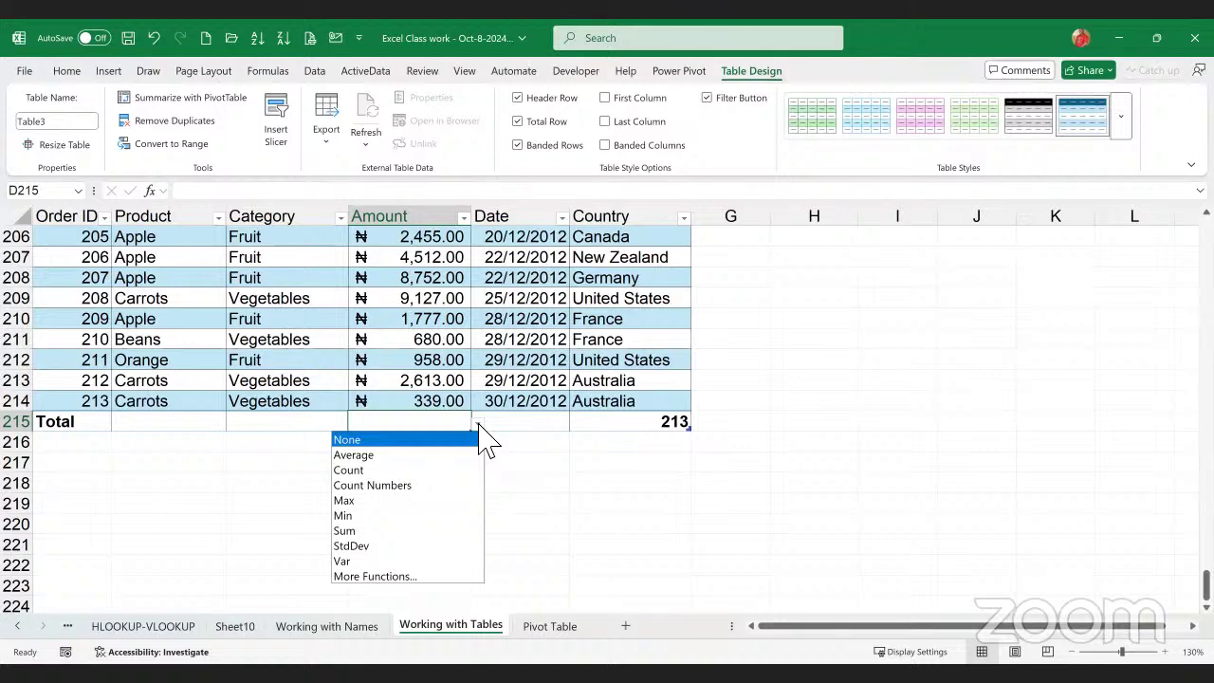
left_click(360, 531)
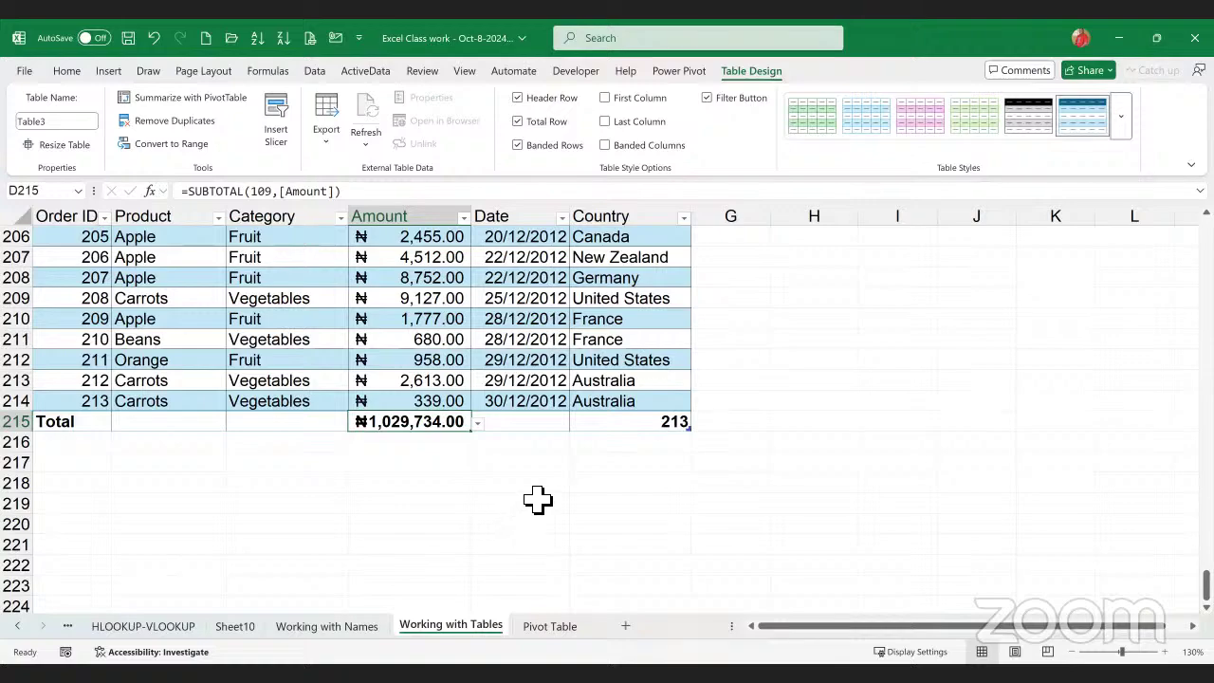
- Return to the table's first records and select the Vegetables entry in Category cell C6
scroll(537, 495, "up", 4)
scroll(543, 491, "up", 16)
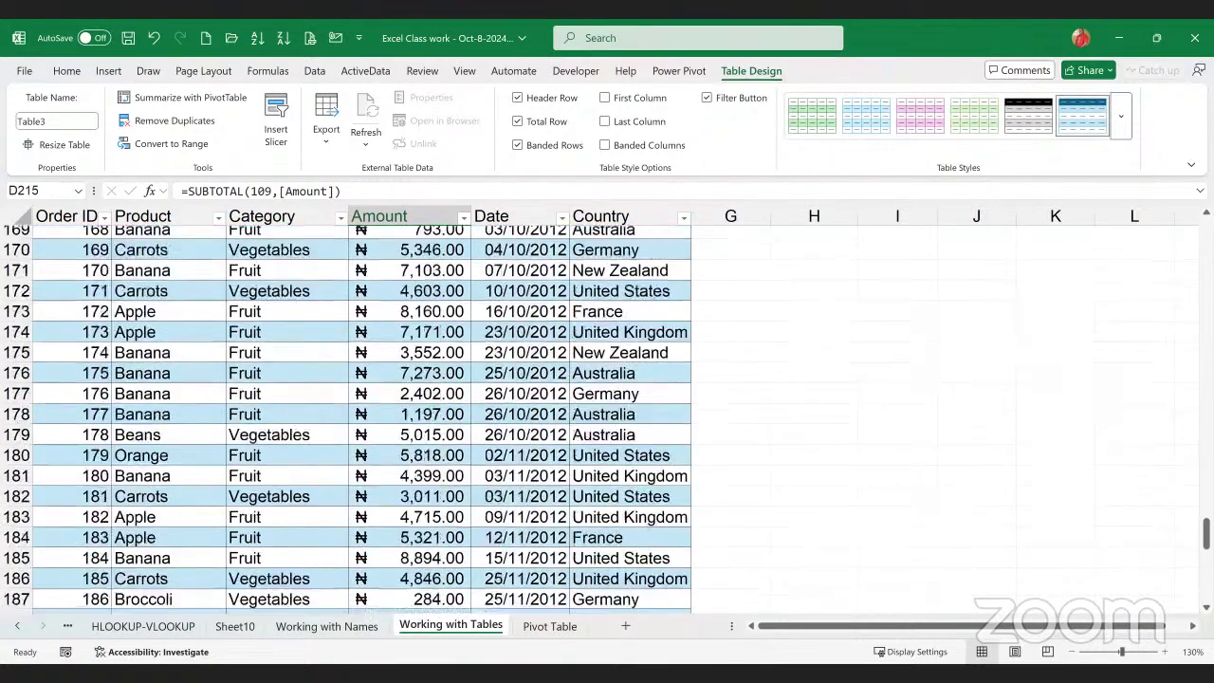
scroll(362, 421, "up", 8)
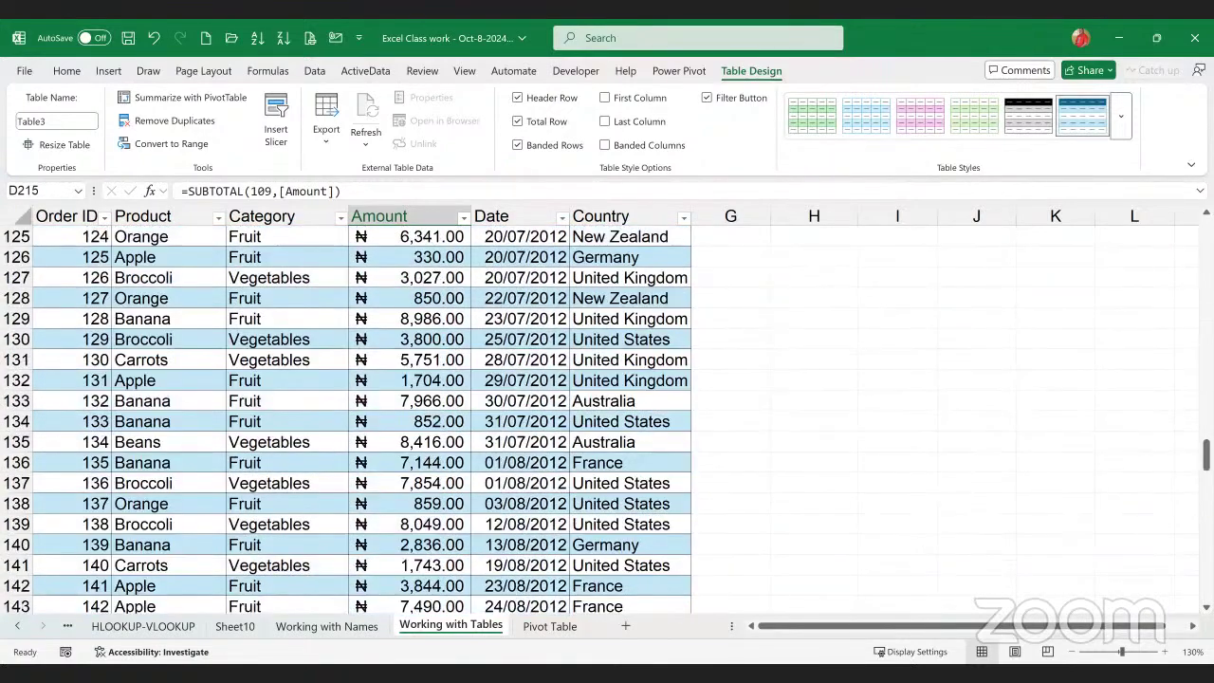
scroll(899, 322, "up", 20)
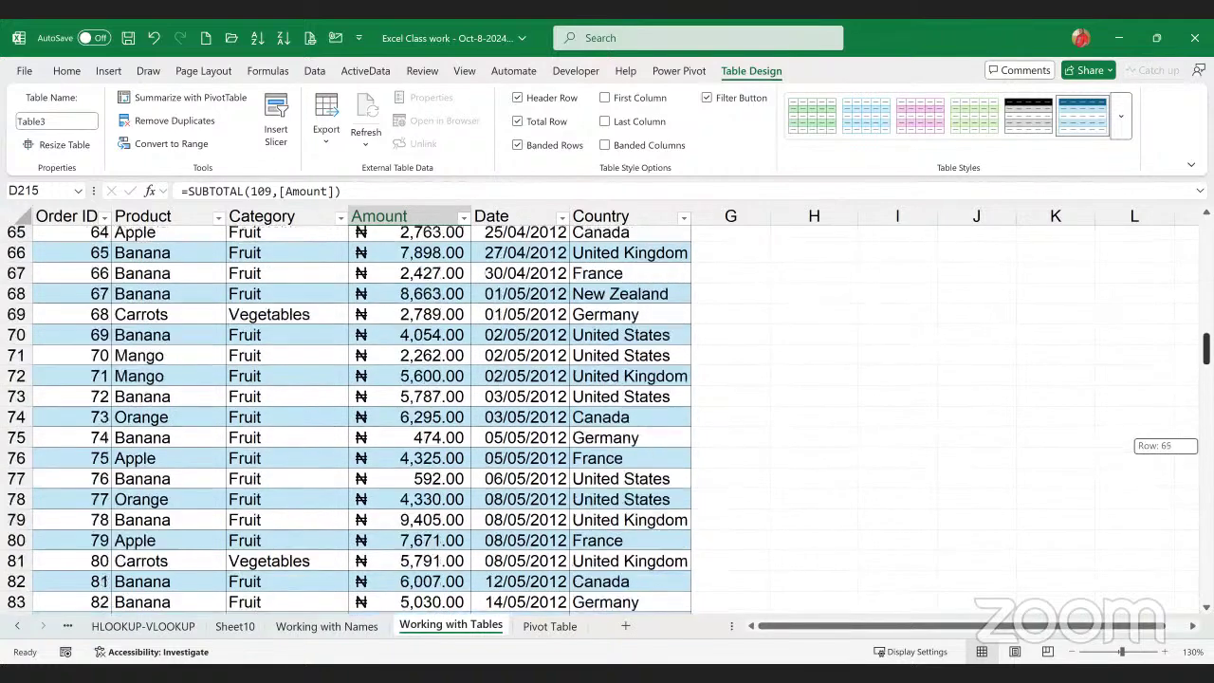
scroll(899, 323, "up", 2)
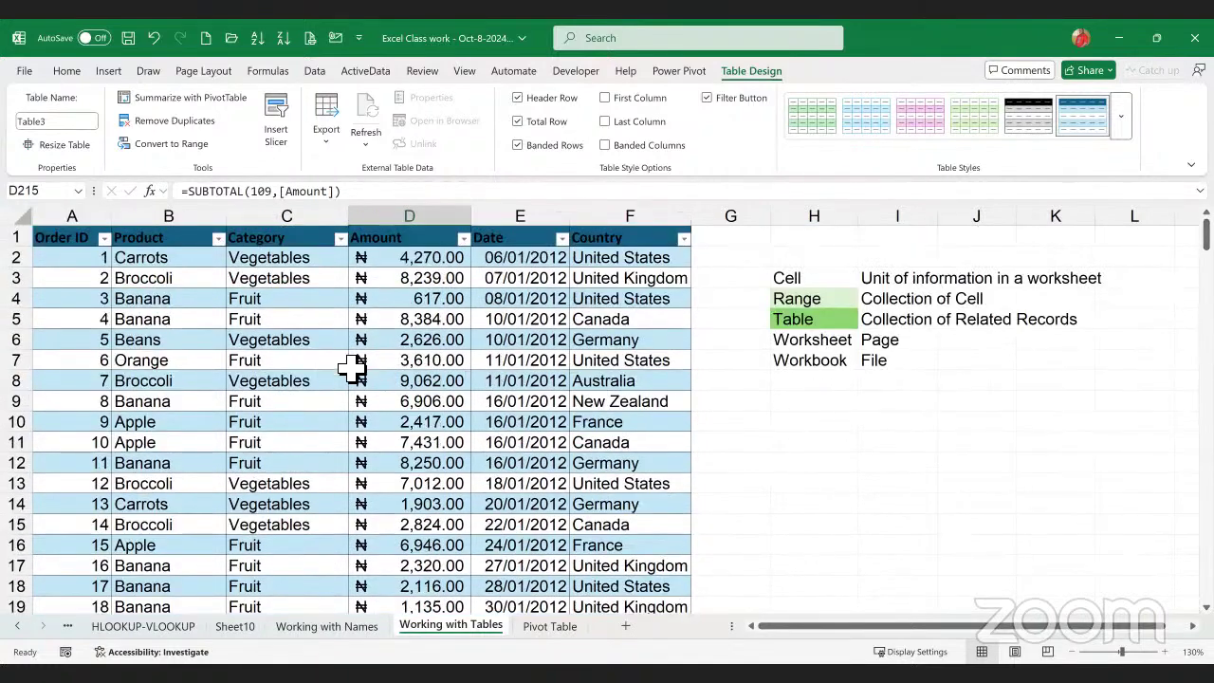
left_click(285, 366)
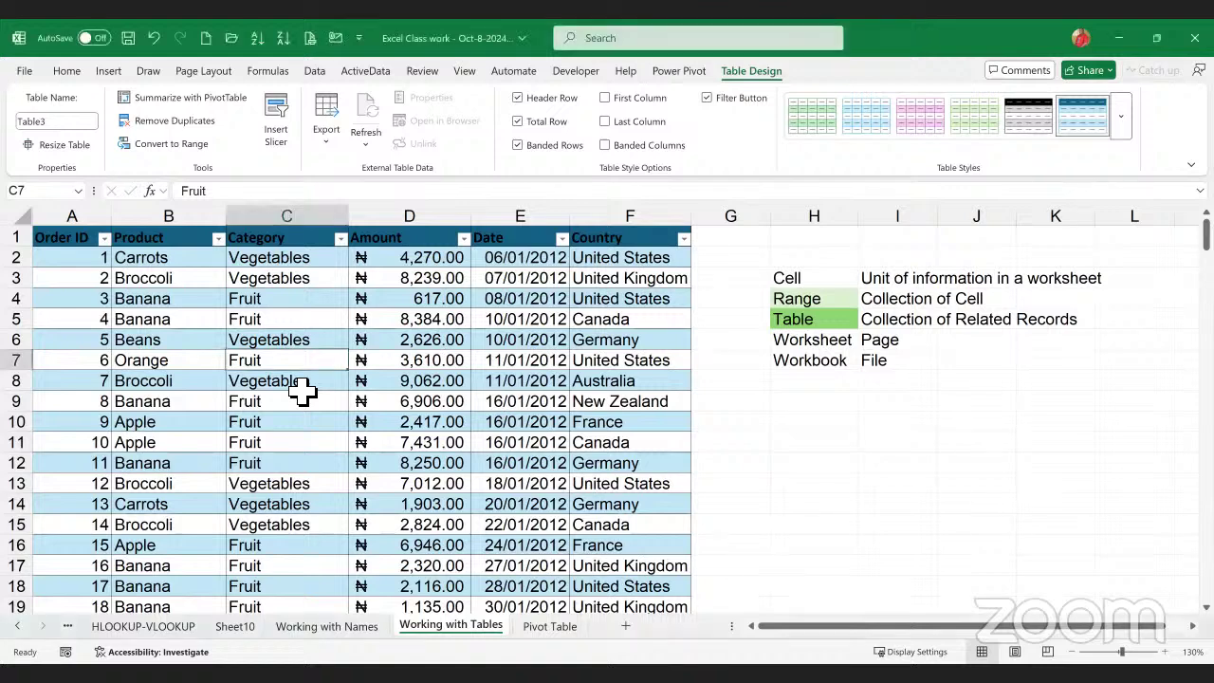
left_click(289, 380)
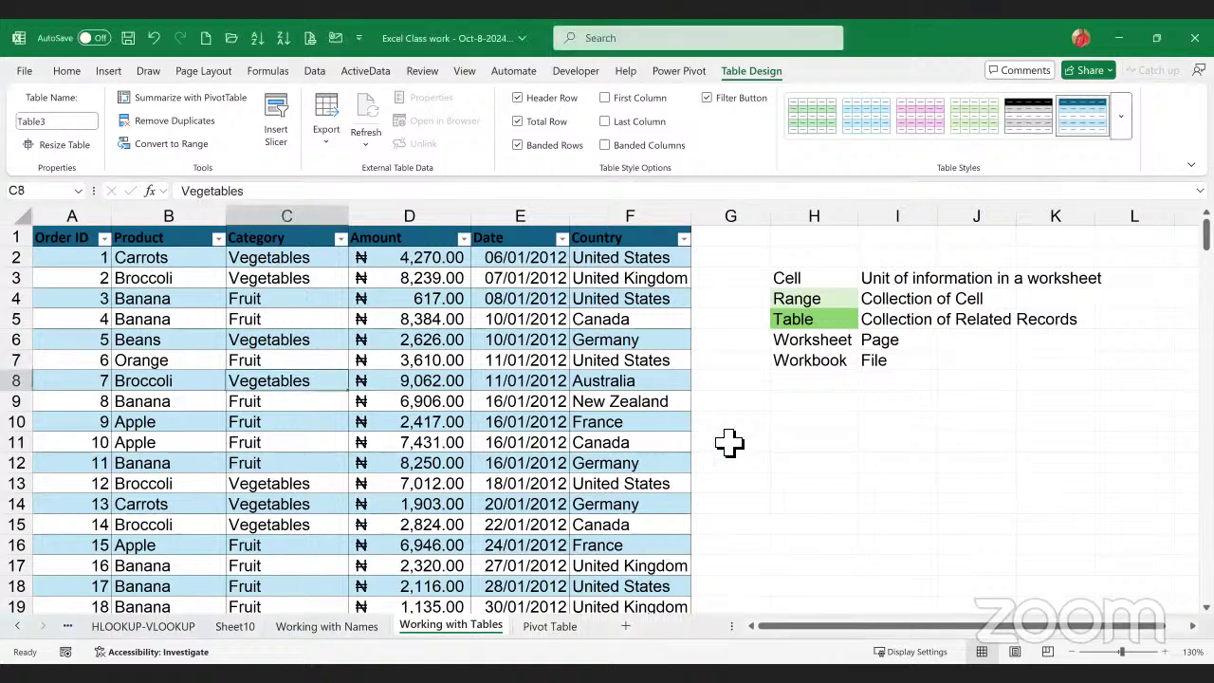
left_click(289, 339)
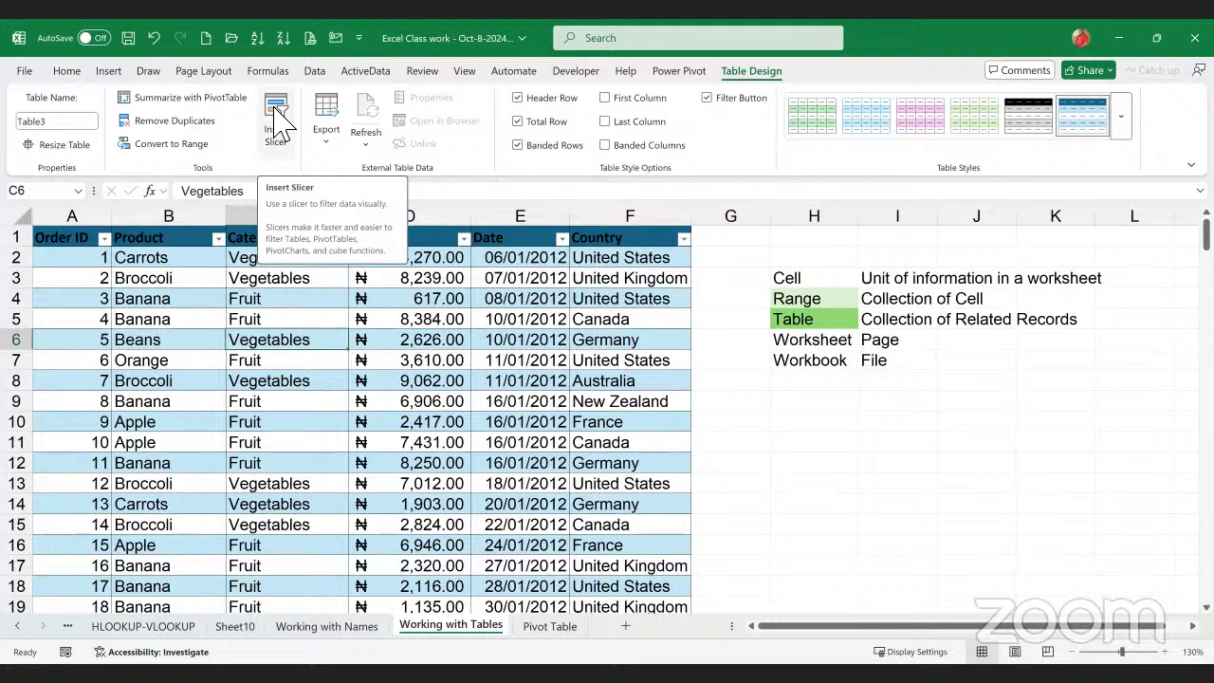
- Insert slicers for the Product and Country fields and place them side by side below the notes beside the table
left_click(280, 120)
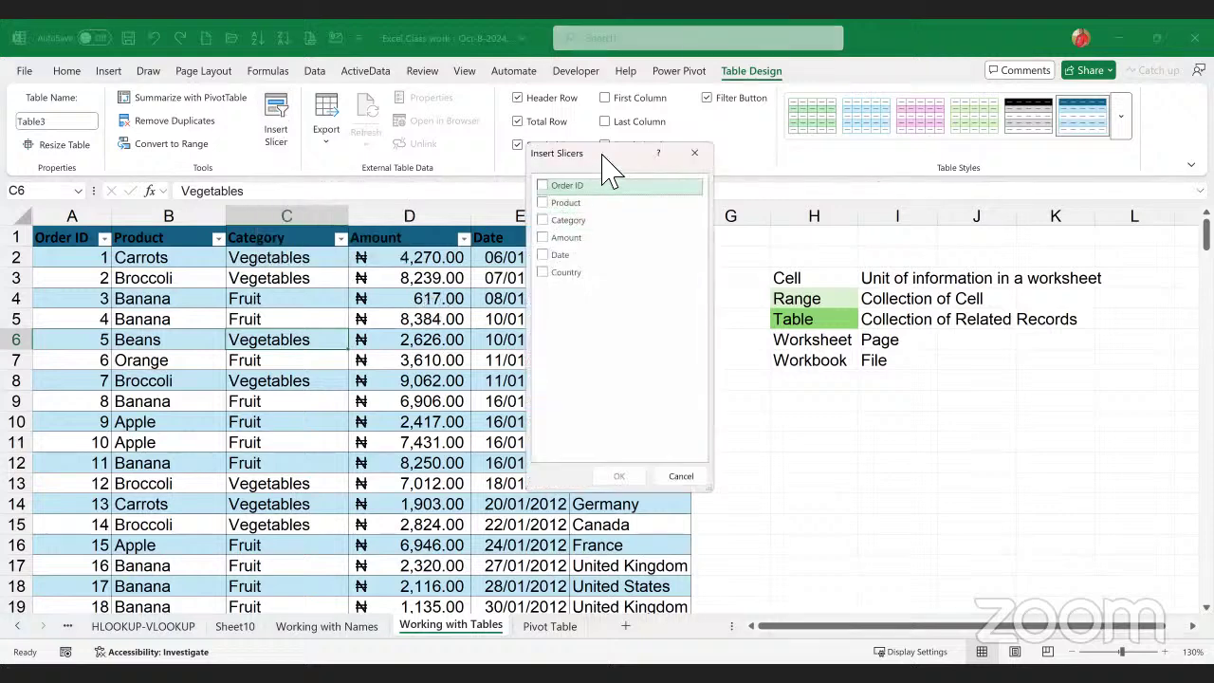
left_click_drag(602, 155, 592, 212)
left_click(533, 261)
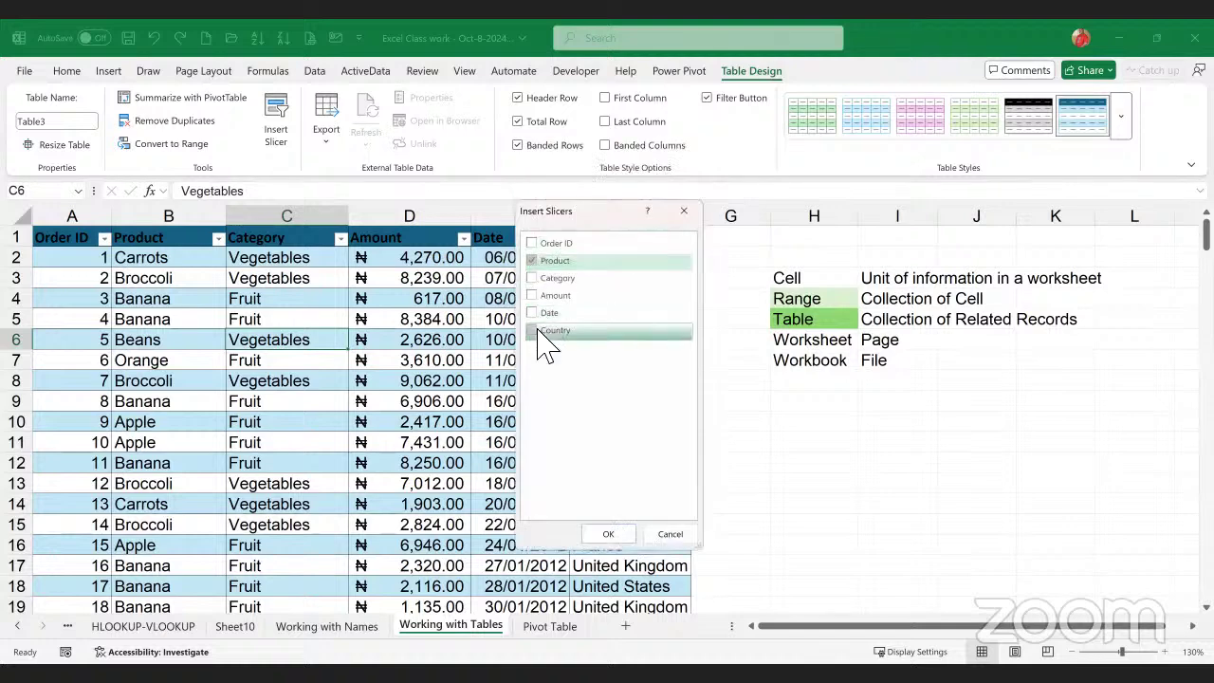
left_click(535, 330)
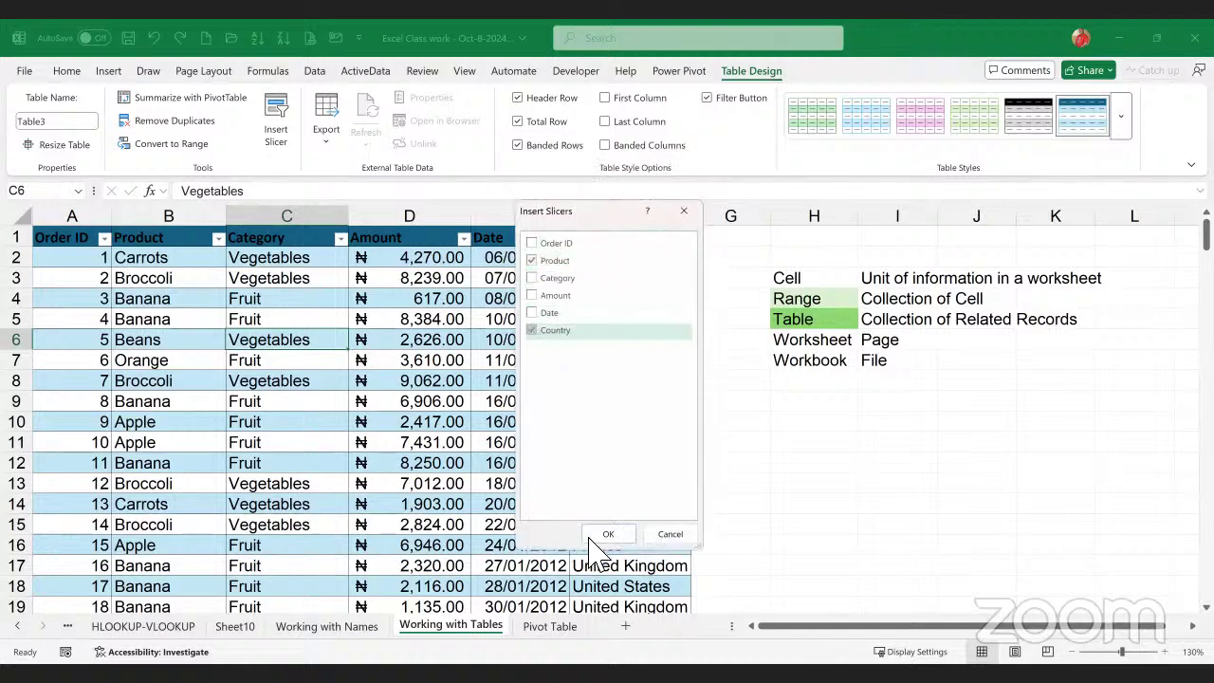
left_click(608, 534)
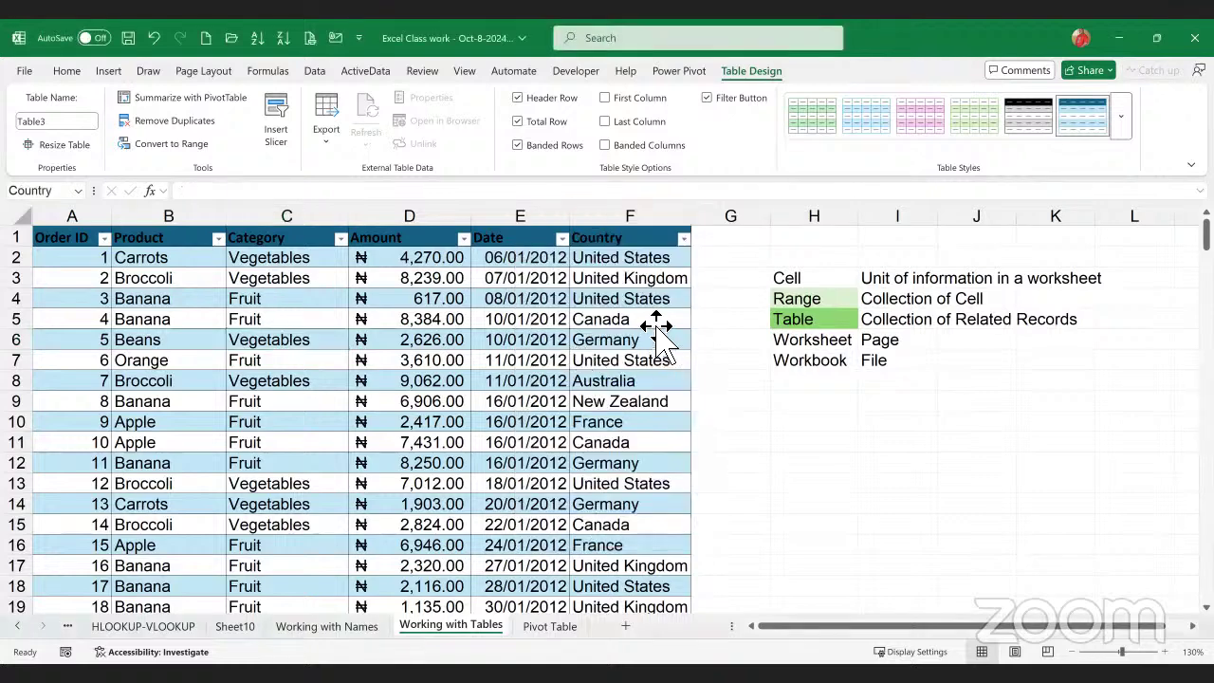
left_click_drag(658, 331, 1110, 396)
left_click_drag(637, 284, 887, 401)
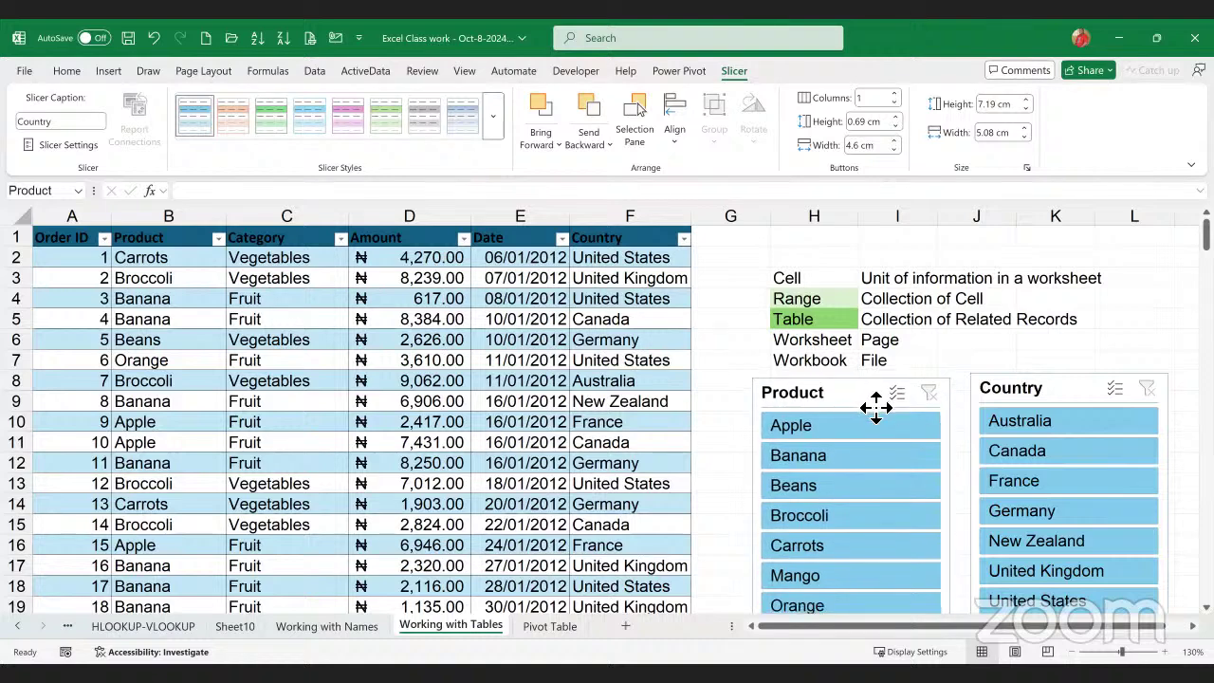
- Filter the table to Apple orders from Canada, and switch the product through Banana, Broccoli, Mango, Orange and Beans
left_click(825, 428)
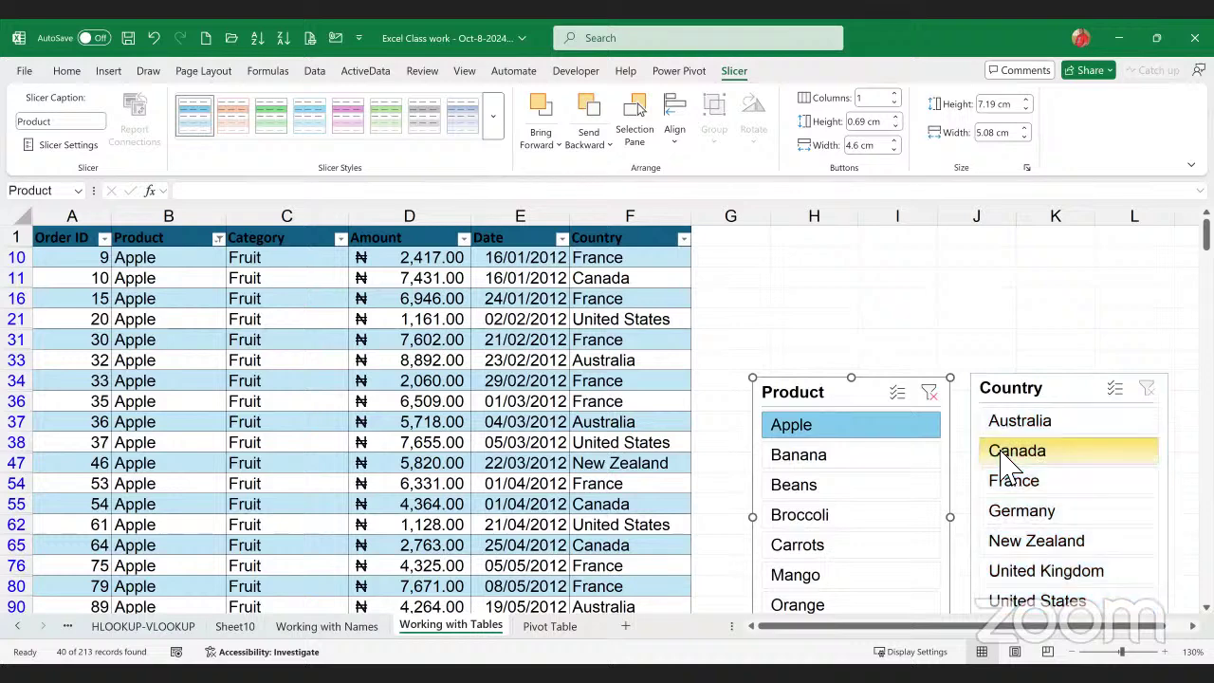
left_click(1008, 464)
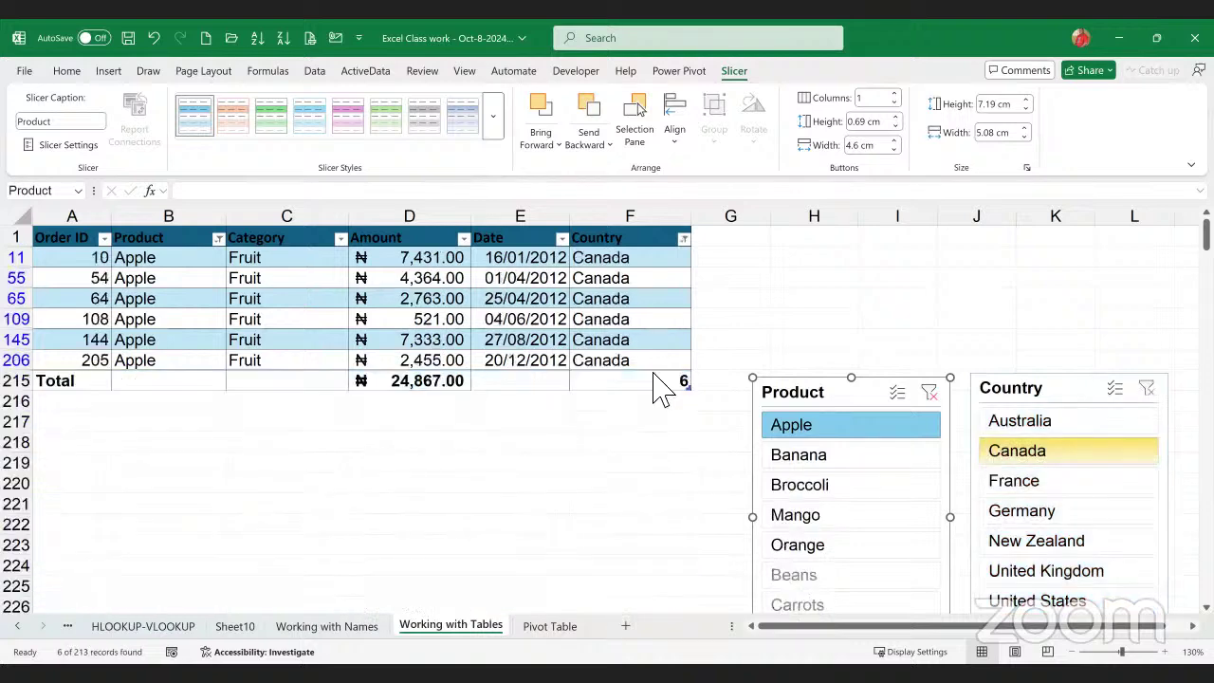
left_click(819, 461)
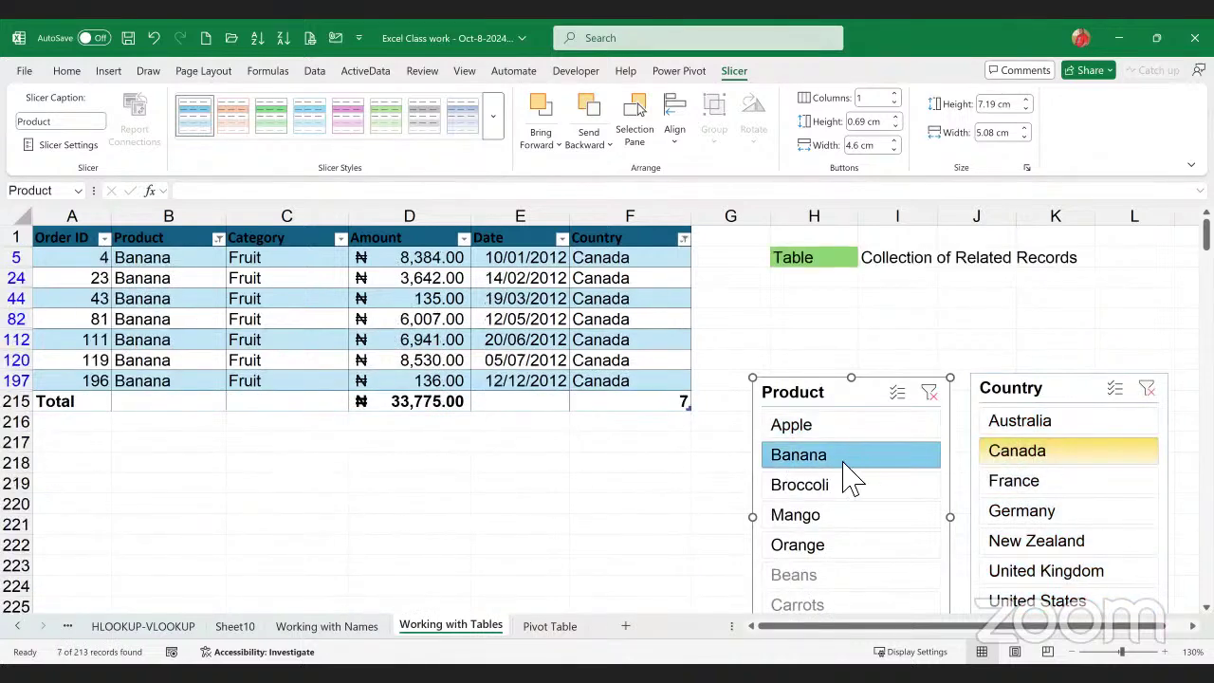
left_click(840, 487)
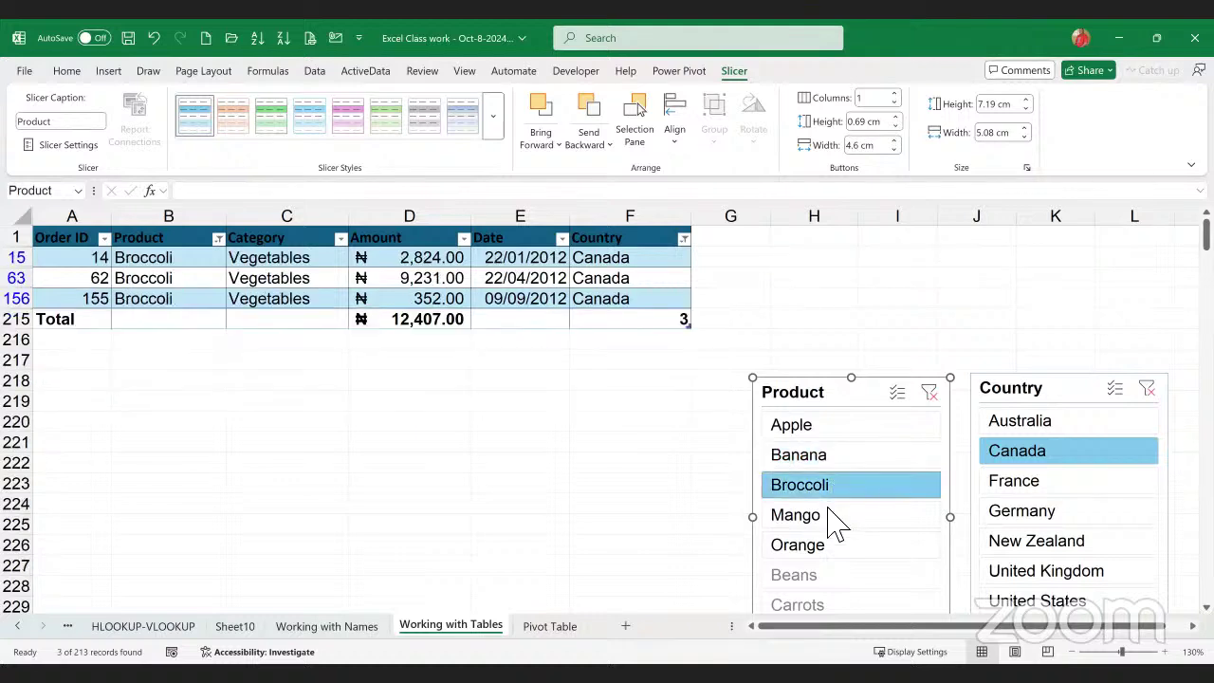
left_click(832, 523)
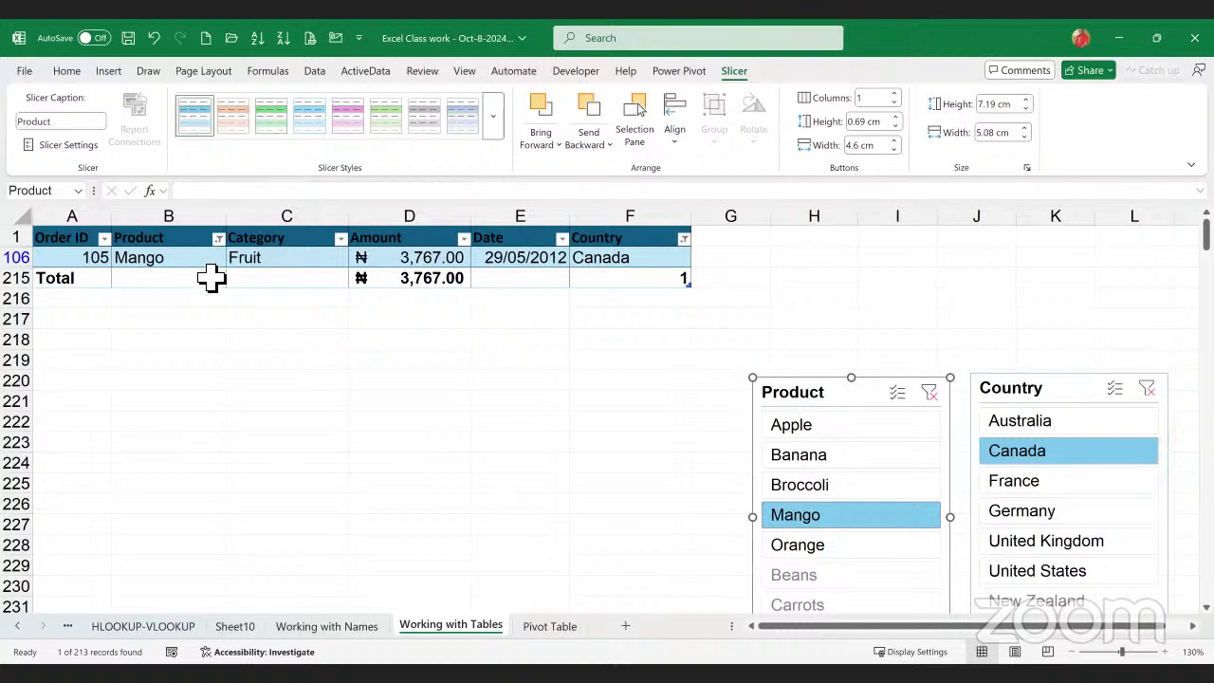
left_click(809, 550)
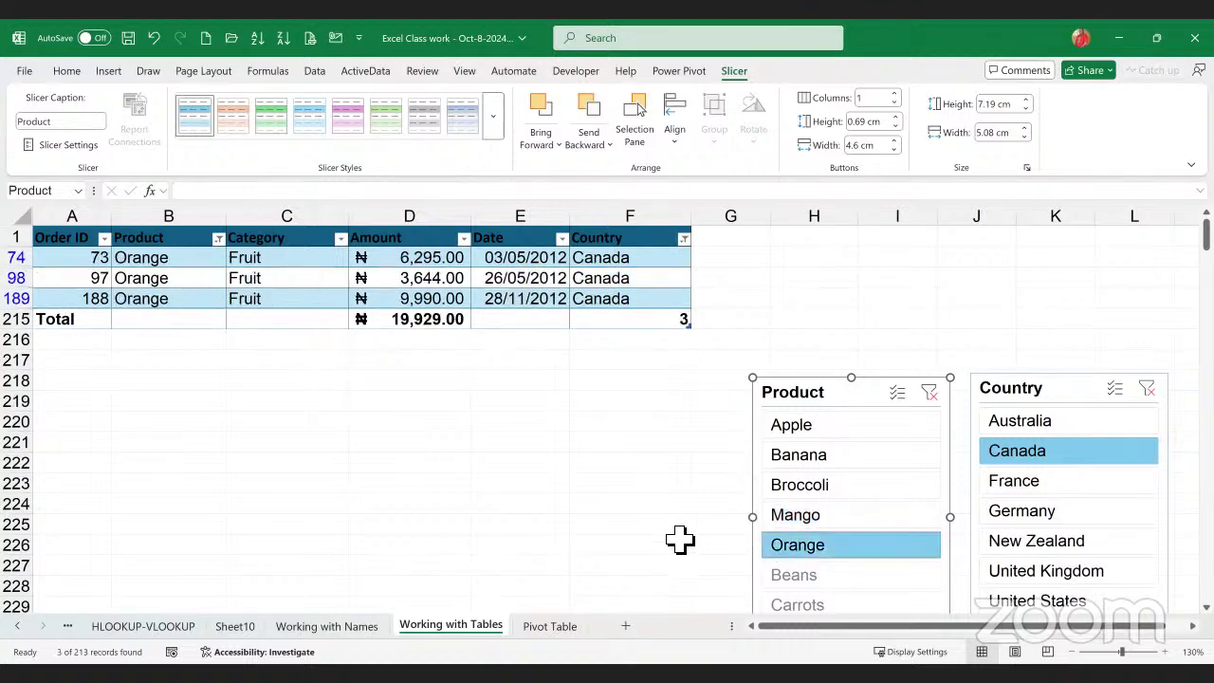
left_click(821, 576)
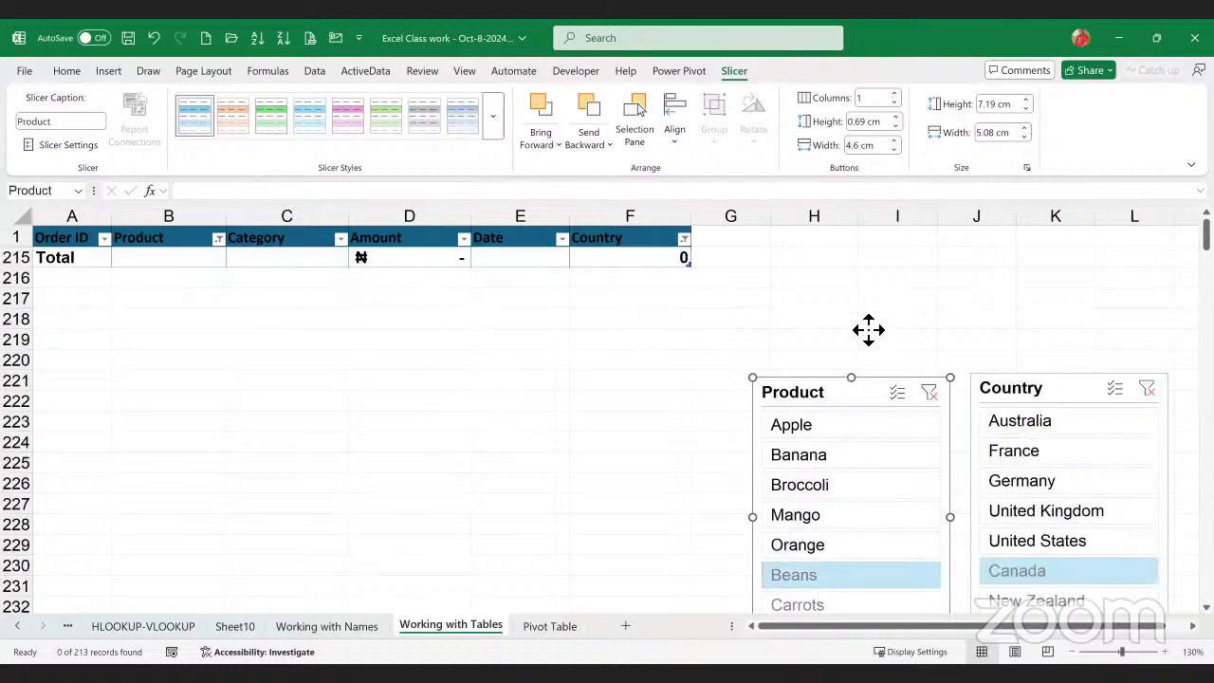
- Move the Product and Country slicers up so all their entries show, and filter the product to Carrots
left_click_drag(869, 330, 872, 328)
left_click_drag(1067, 396, 1057, 324)
left_click(816, 553)
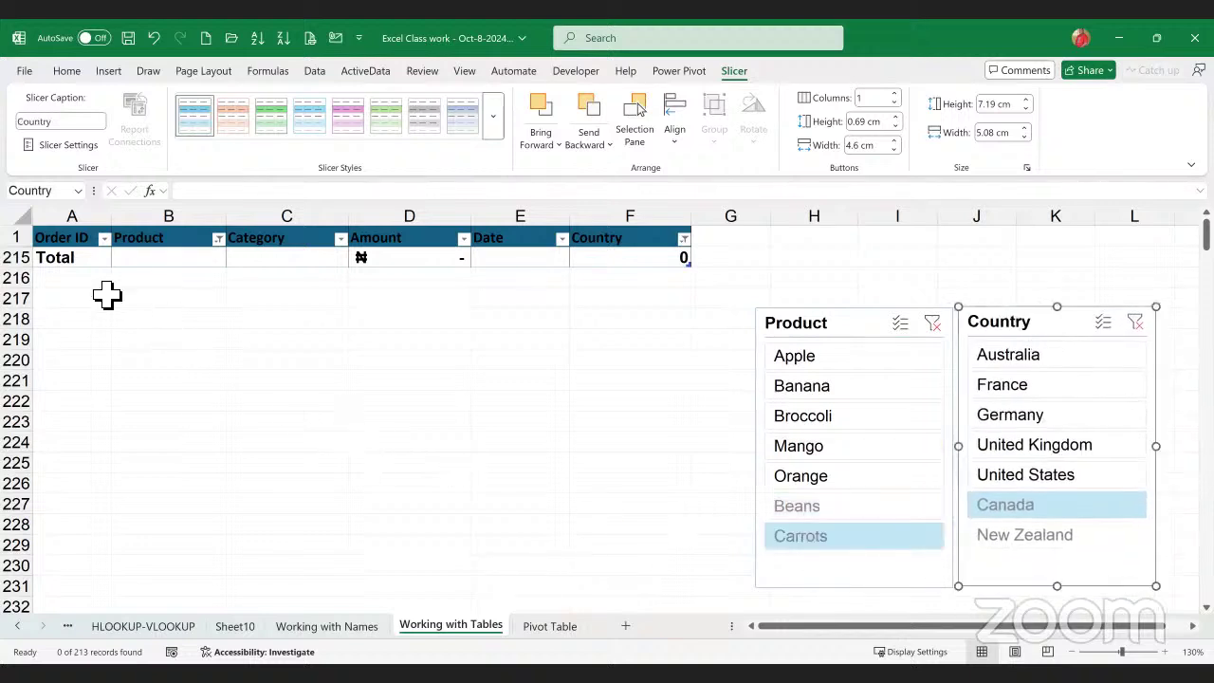
- Filter the product to Apple and go through every country from Australia, Canada, France, Germany, New Zealand and United Kingdom to United States
left_click(804, 365)
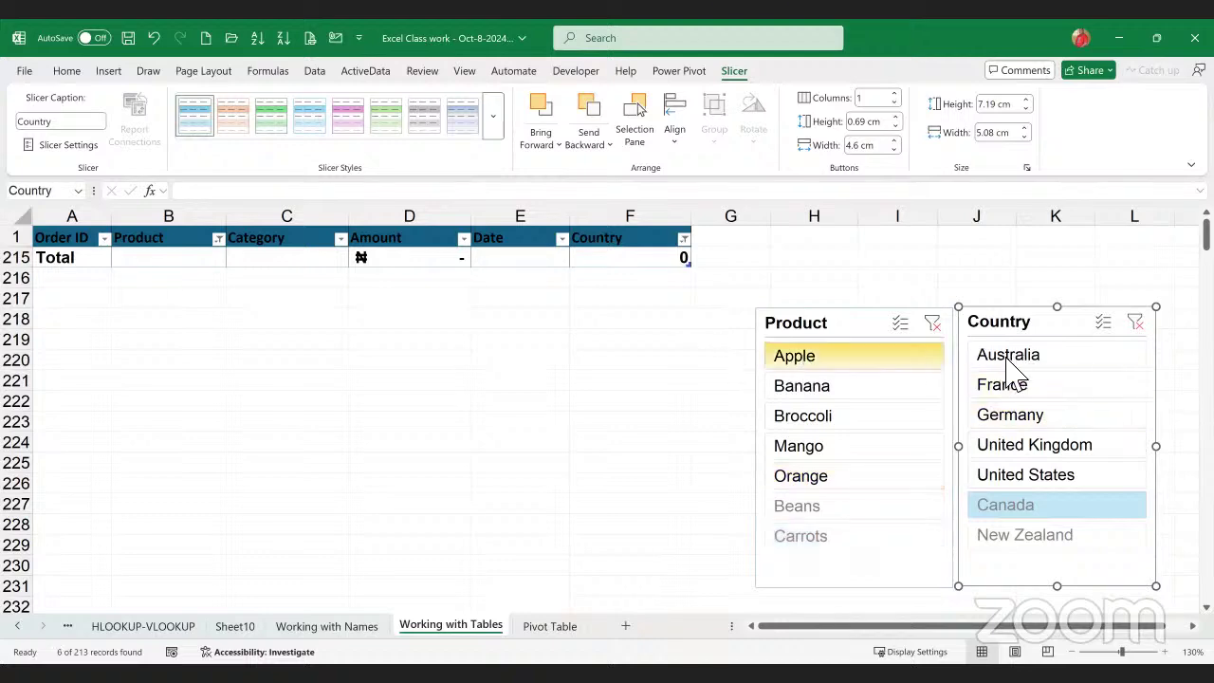
left_click(1011, 356)
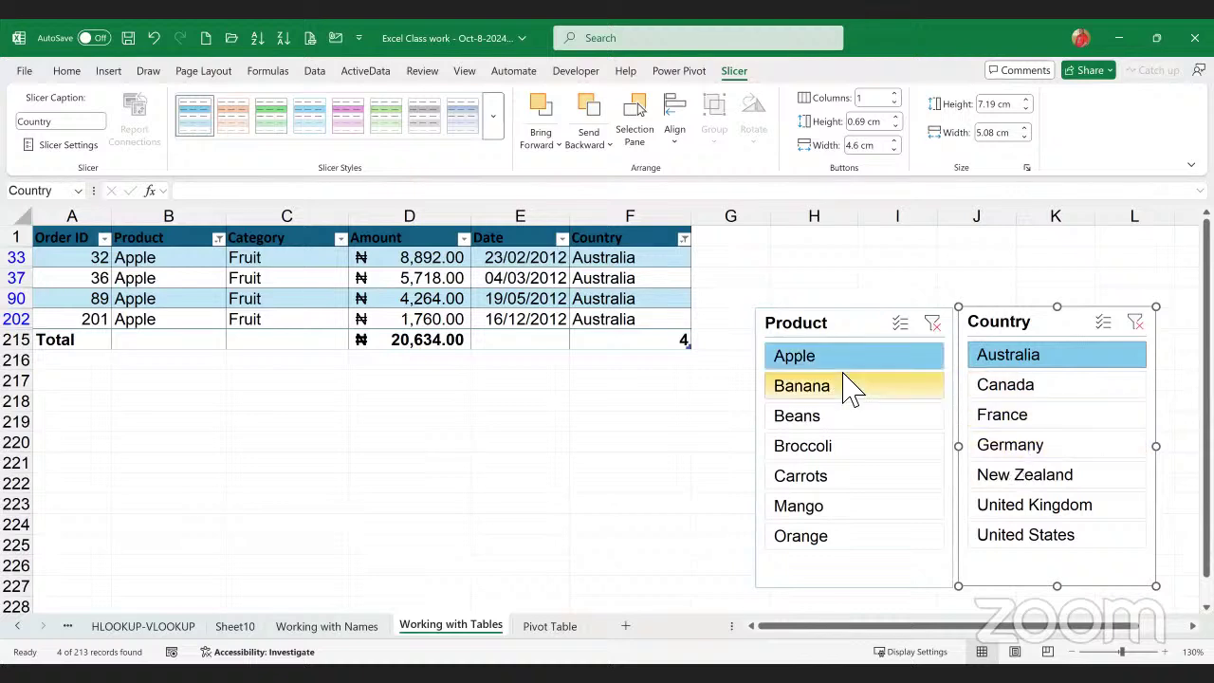
left_click(1024, 387)
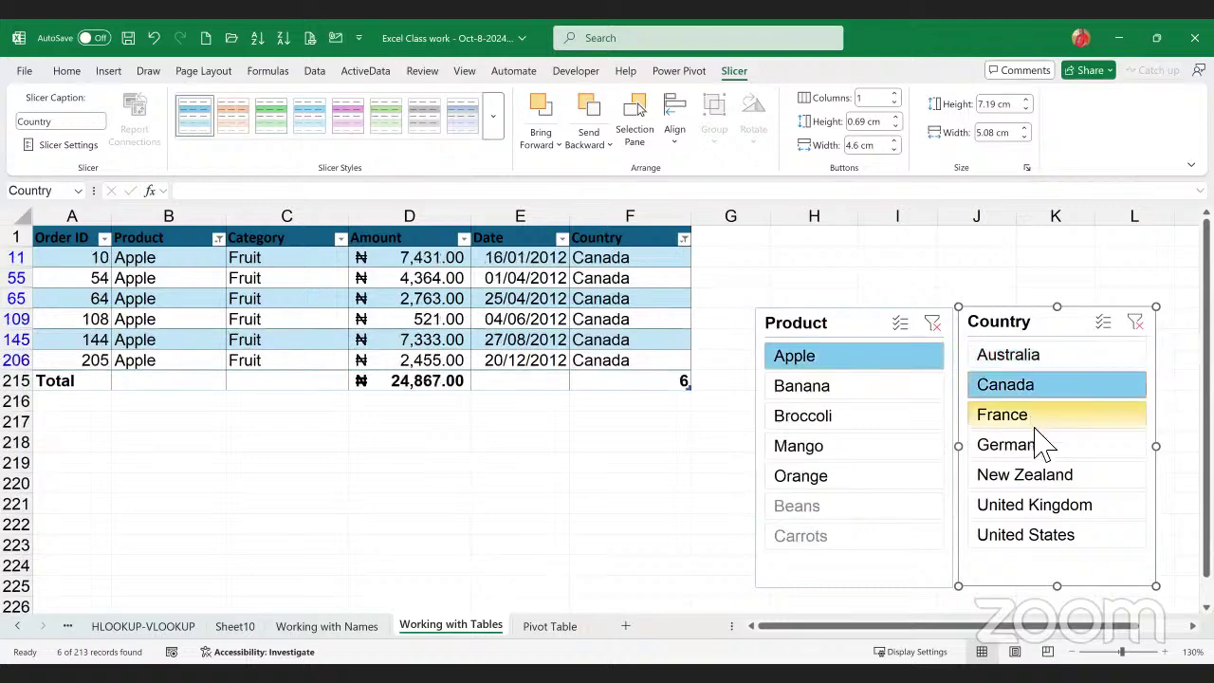
left_click(1036, 425)
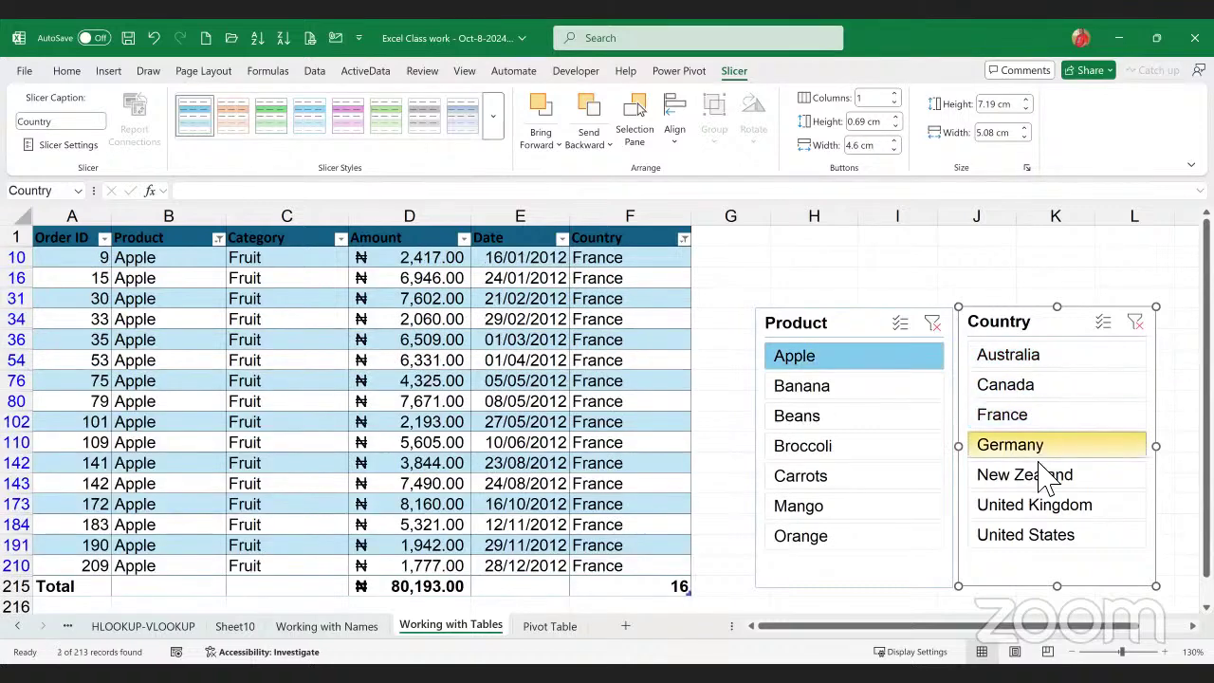
left_click(1040, 458)
left_click(1048, 479)
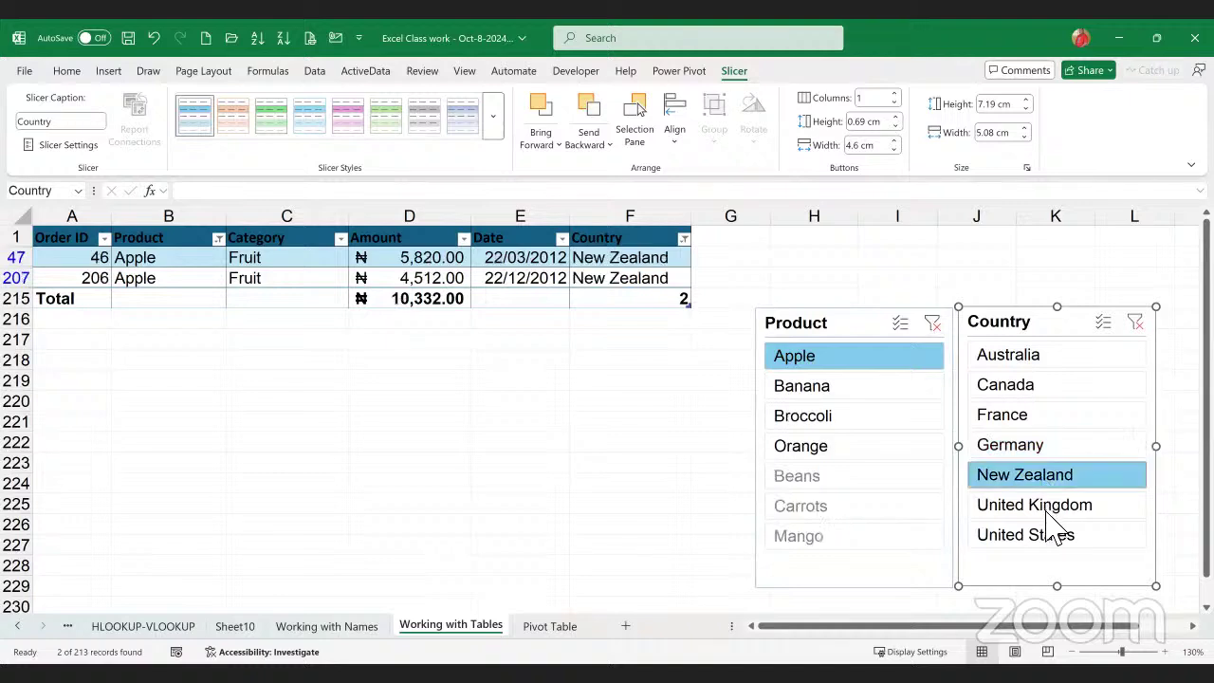
left_click(1053, 517)
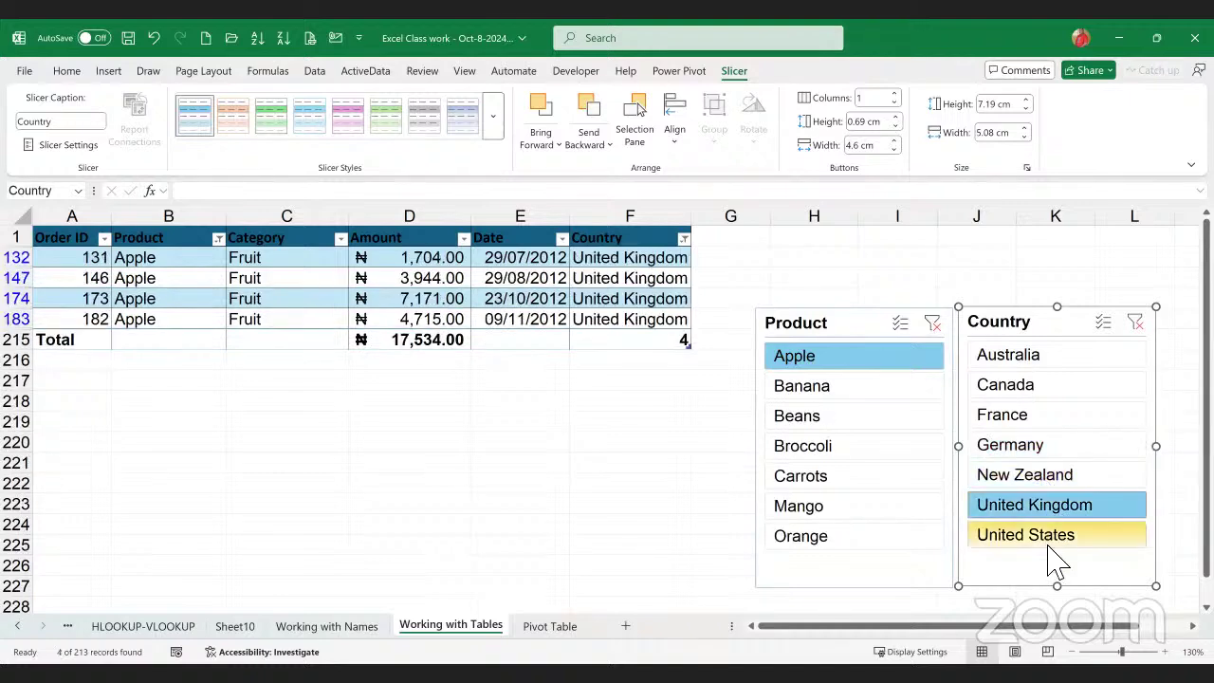
left_click(1056, 537)
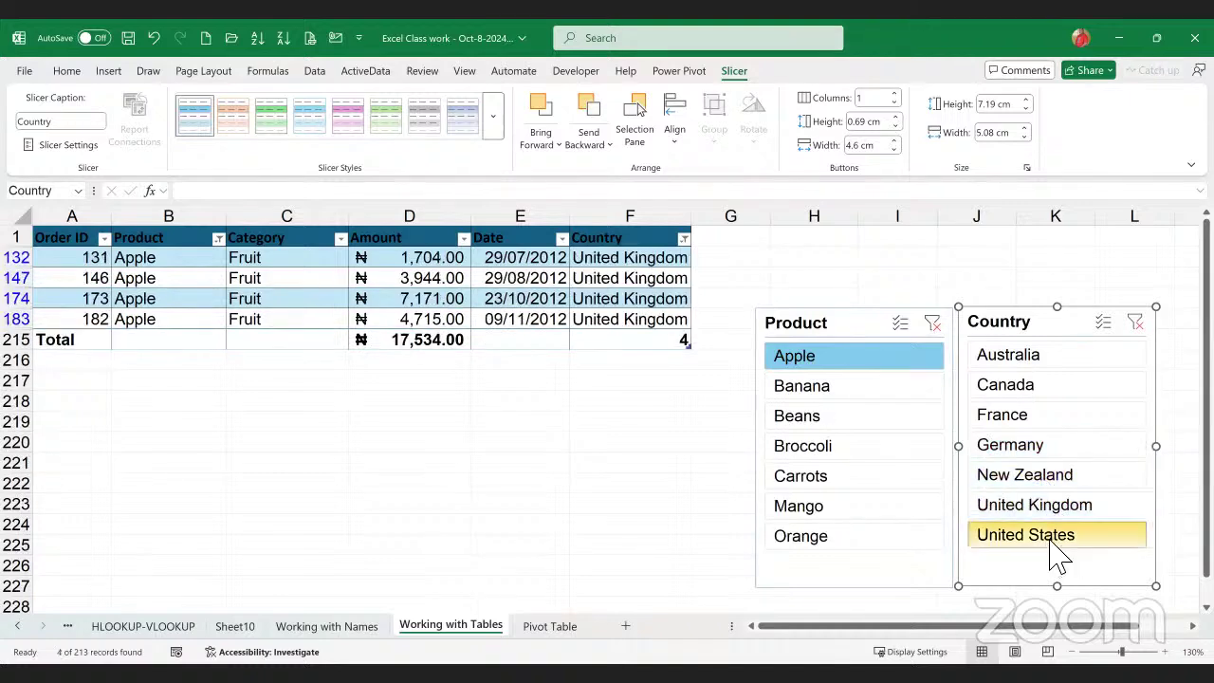
- Filter the United States orders by Banana and Beans in turn, and return the product filter to Apple
left_click(843, 399)
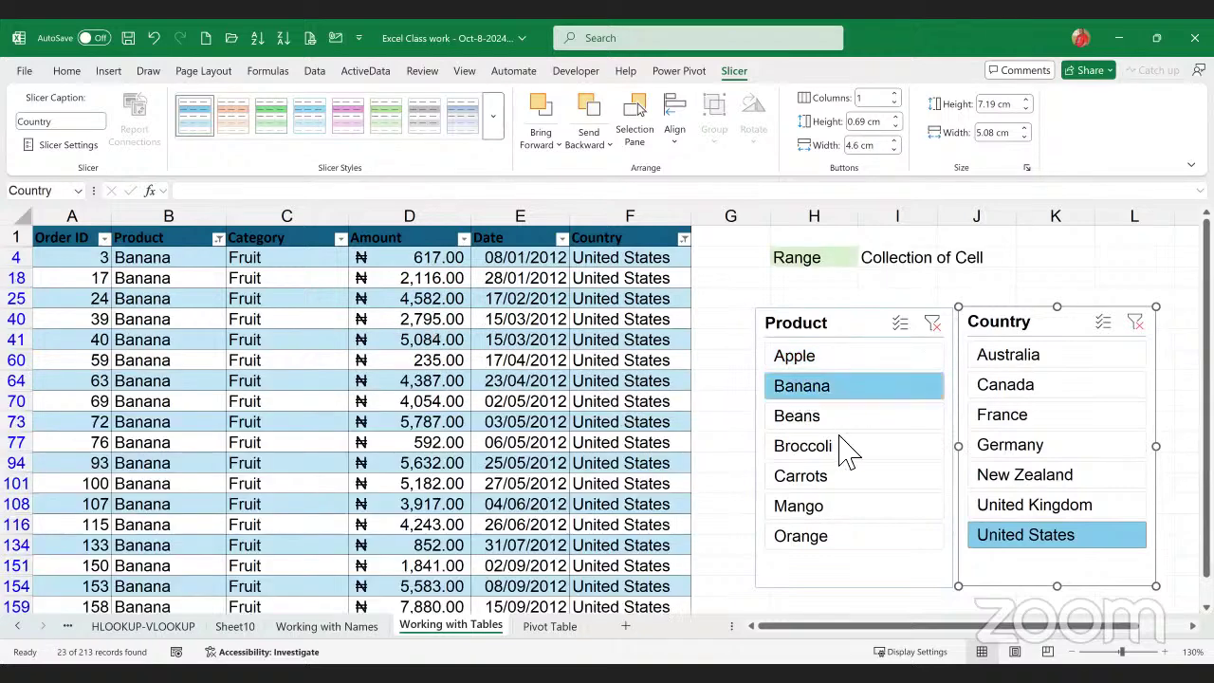
left_click(840, 419)
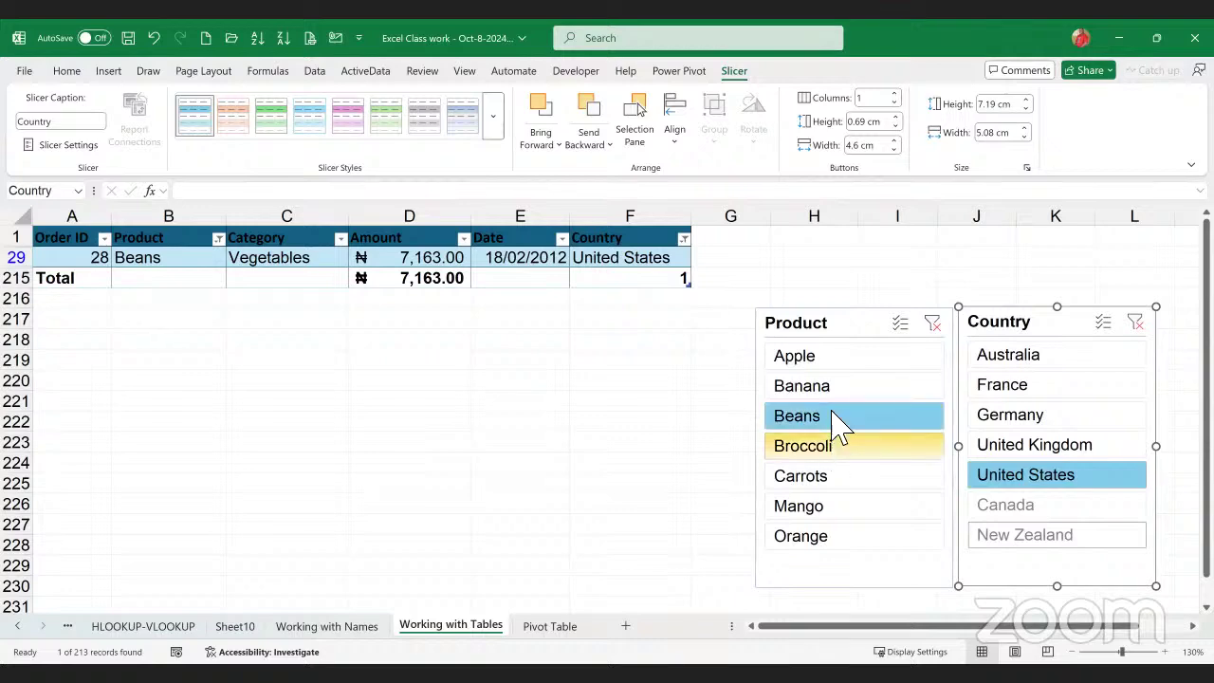
left_click(831, 359)
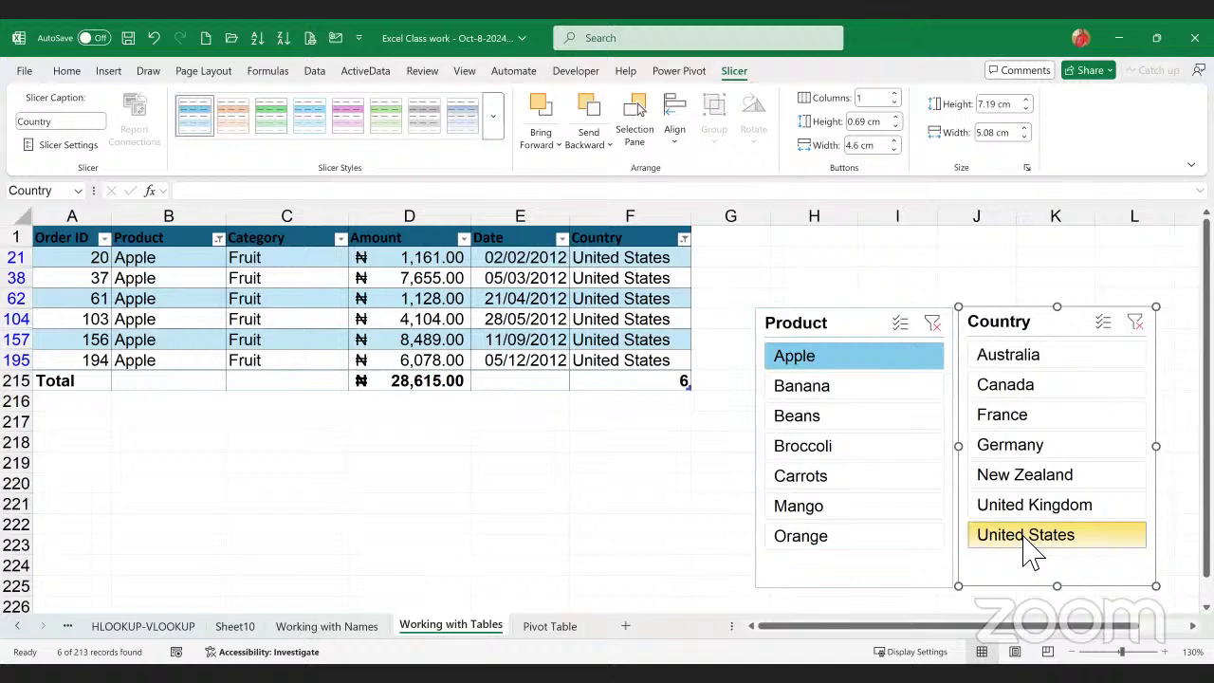
left_click(438, 630)
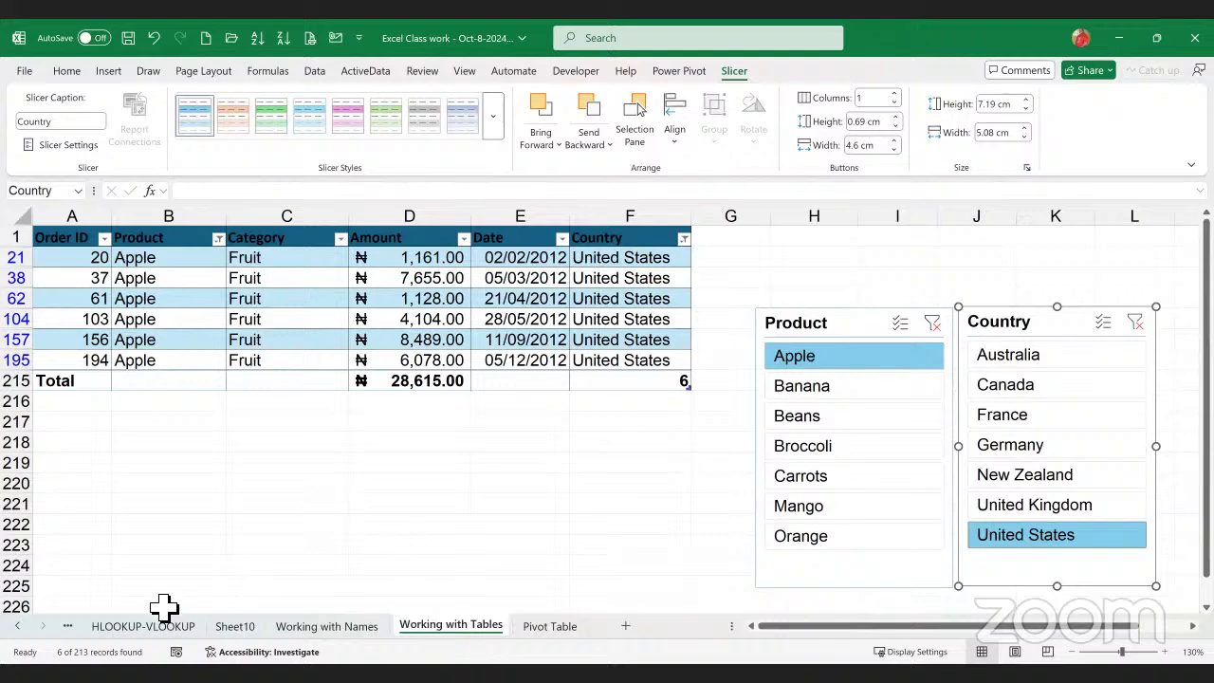
left_click(327, 324)
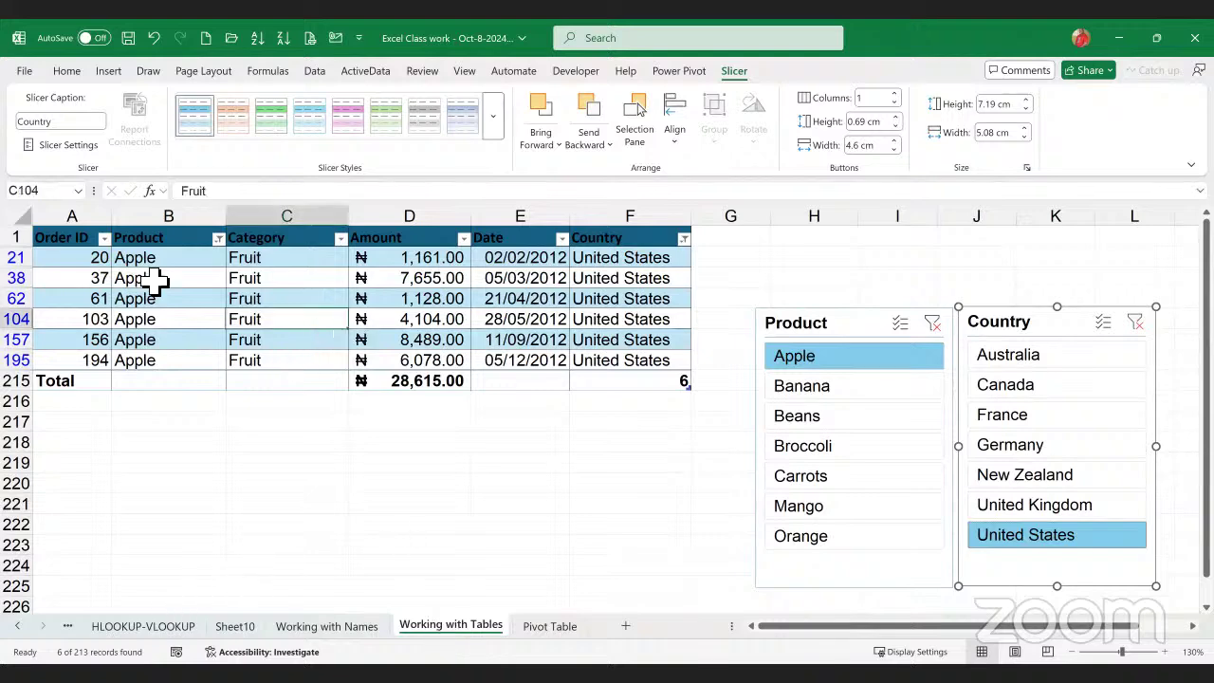
left_click(108, 72)
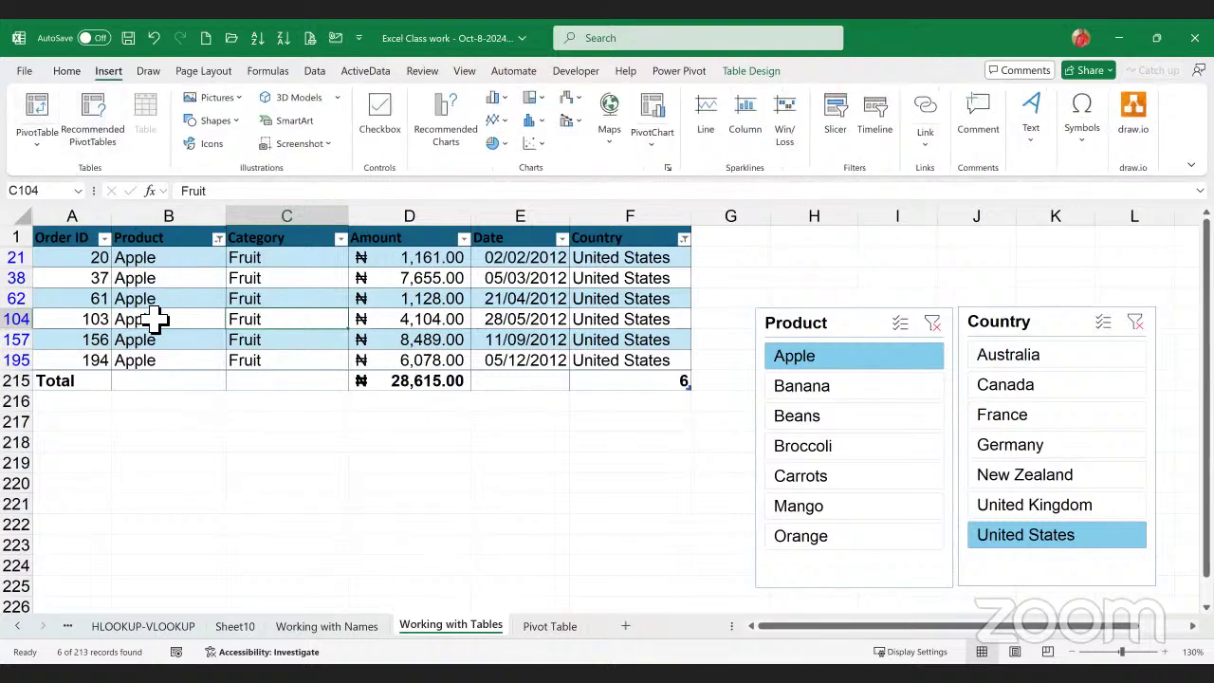
left_click(452, 443)
left_click(275, 325)
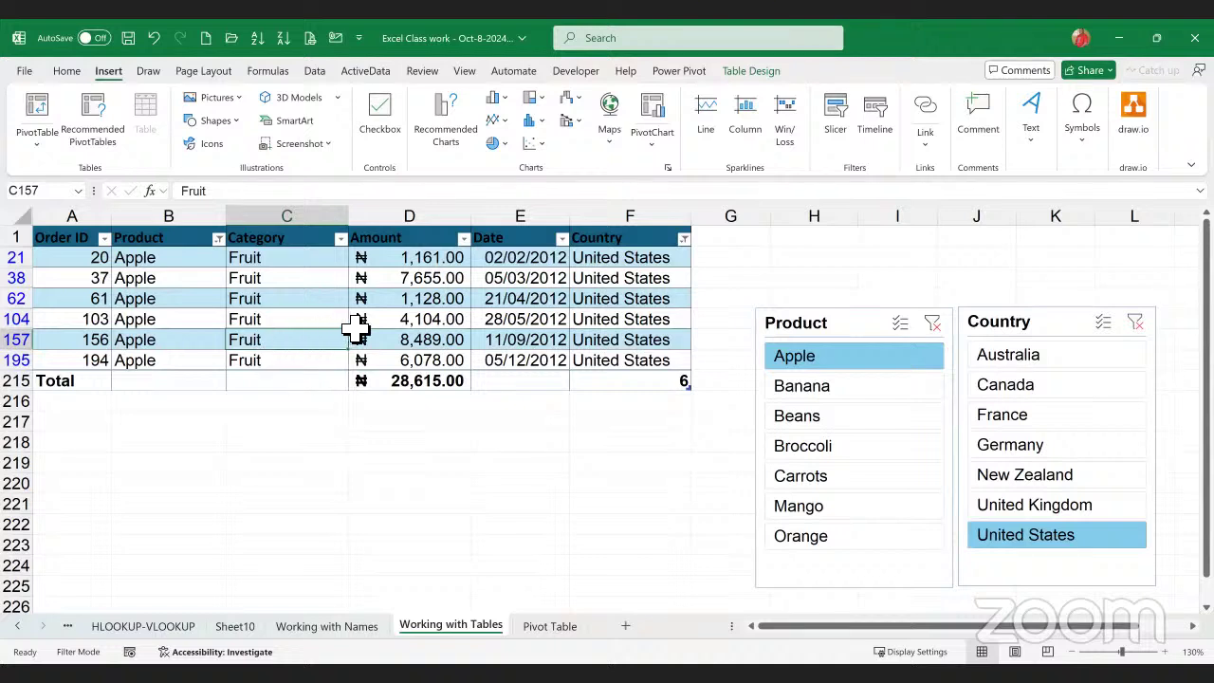
left_click(284, 322)
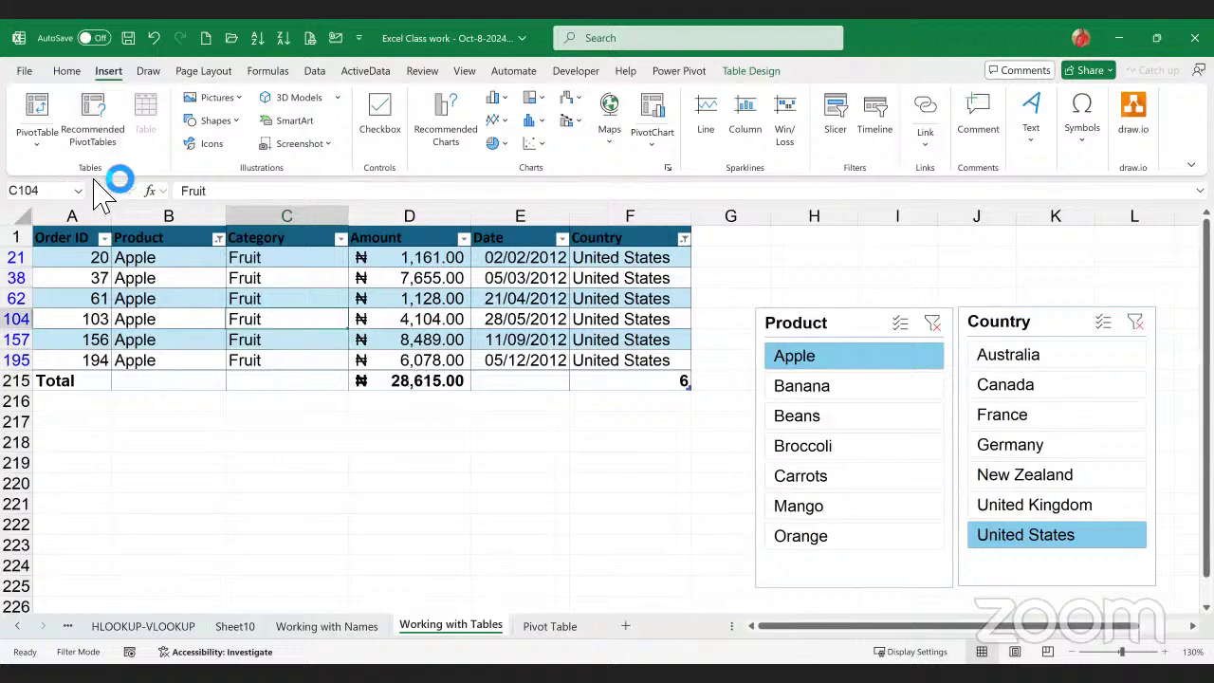
left_click(180, 300)
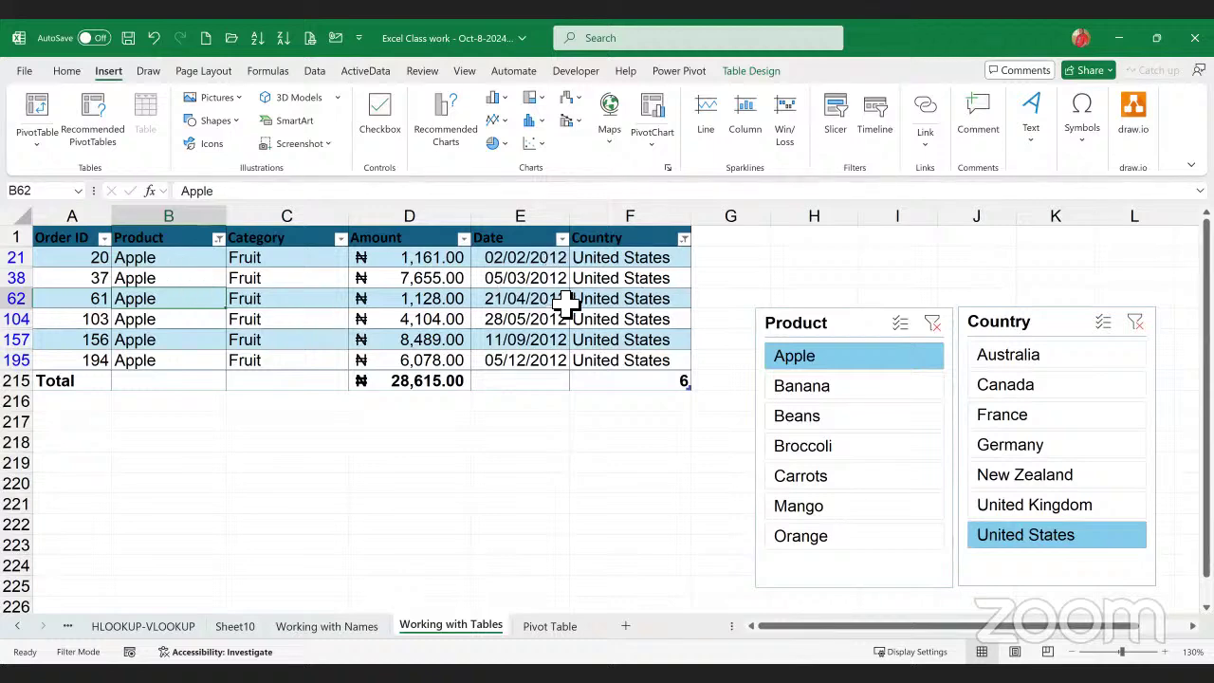
- Filter the United States orders by Banana, Beans, Broccoli, Carrots and Mango in turn, ending on Orange
left_click(818, 391)
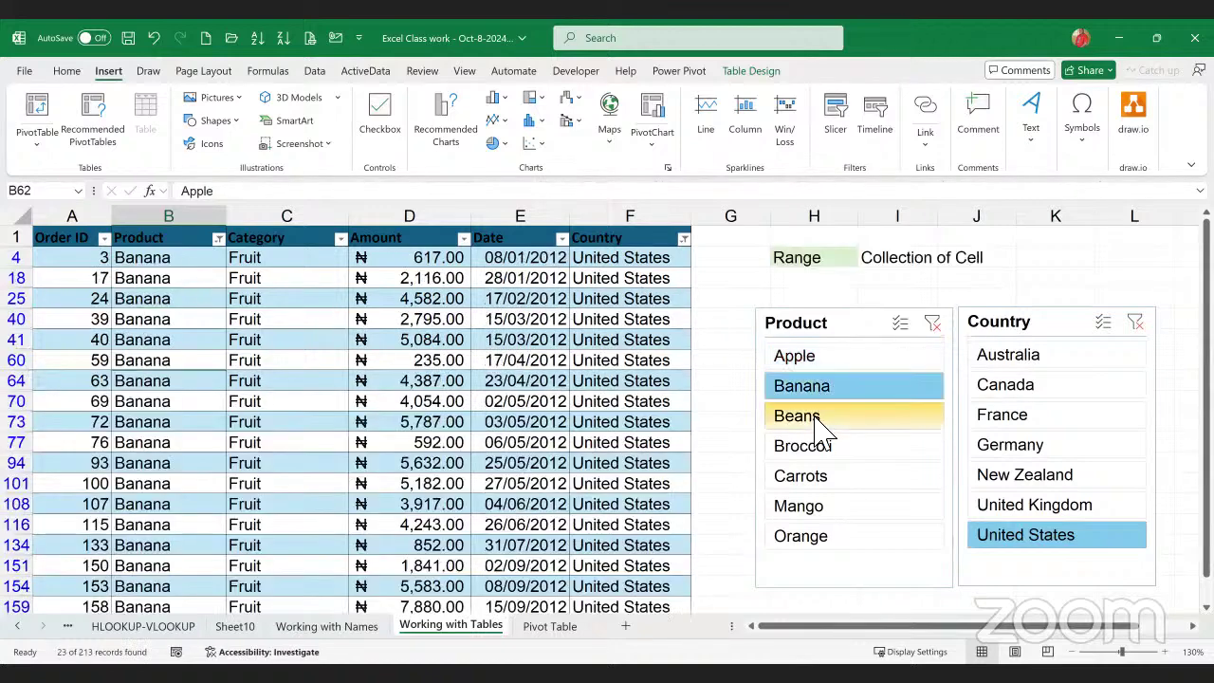
left_click(812, 417)
left_click(823, 447)
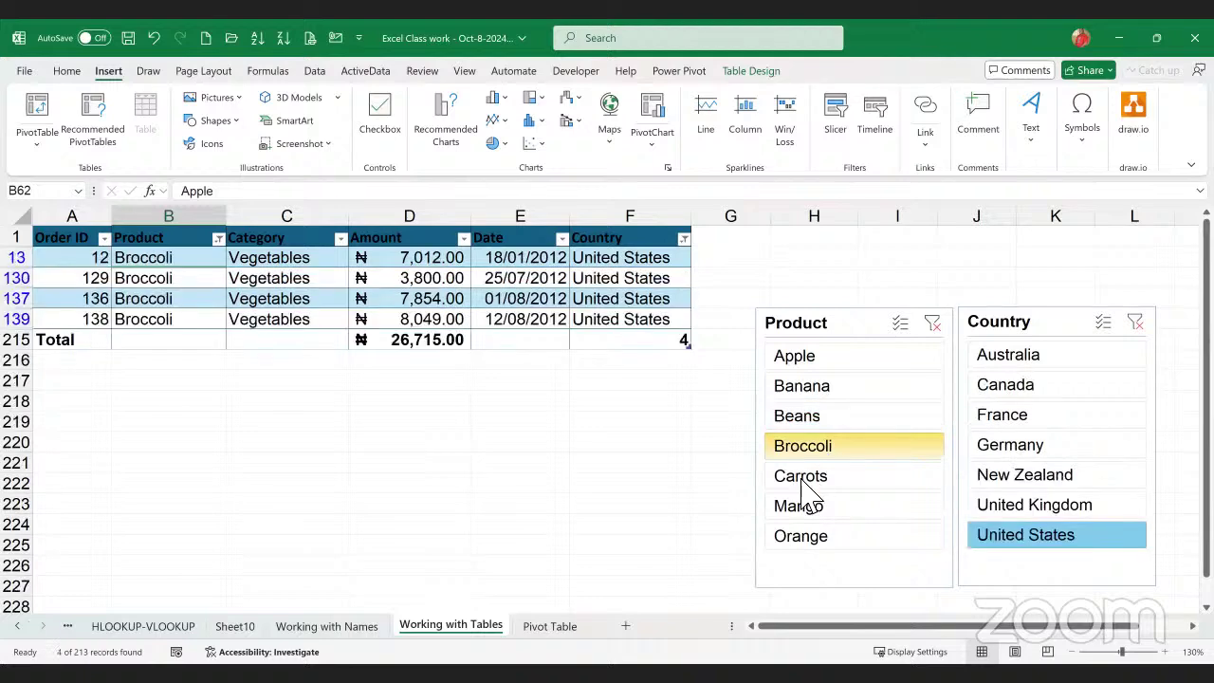
left_click(816, 478)
left_click(824, 513)
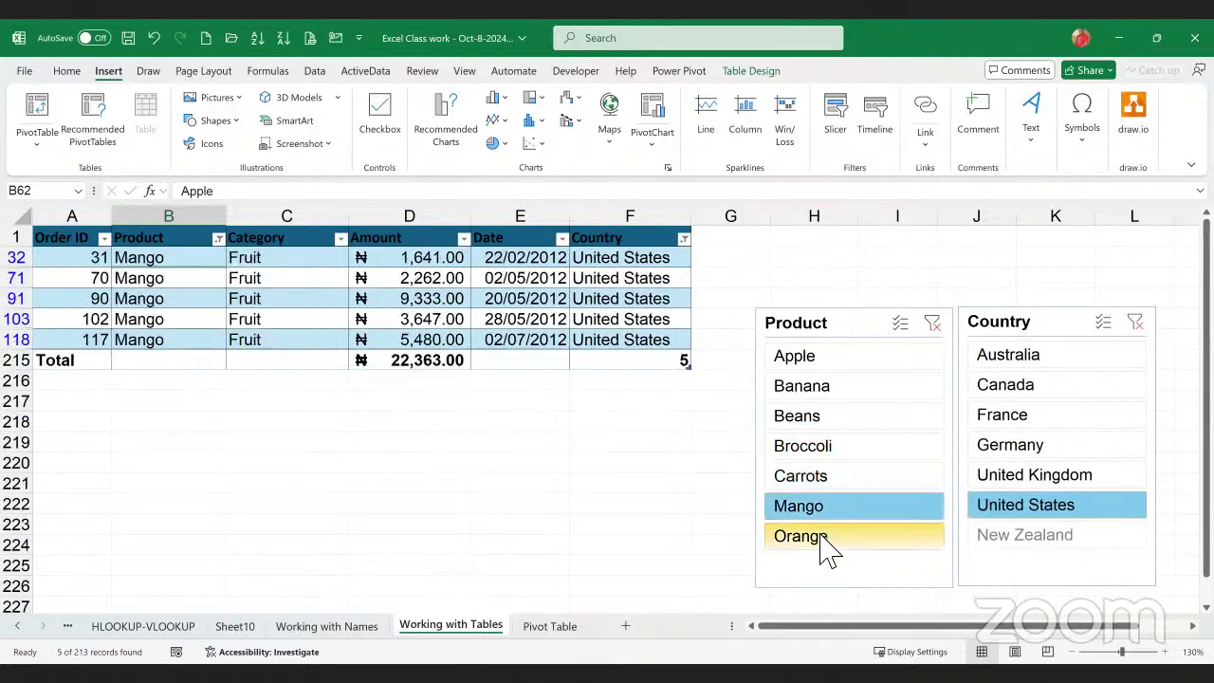
left_click(823, 541)
- Filter the Orange orders to Australia and finally Canada, and bring up the table design options from Amount cell D98
left_click(1008, 358)
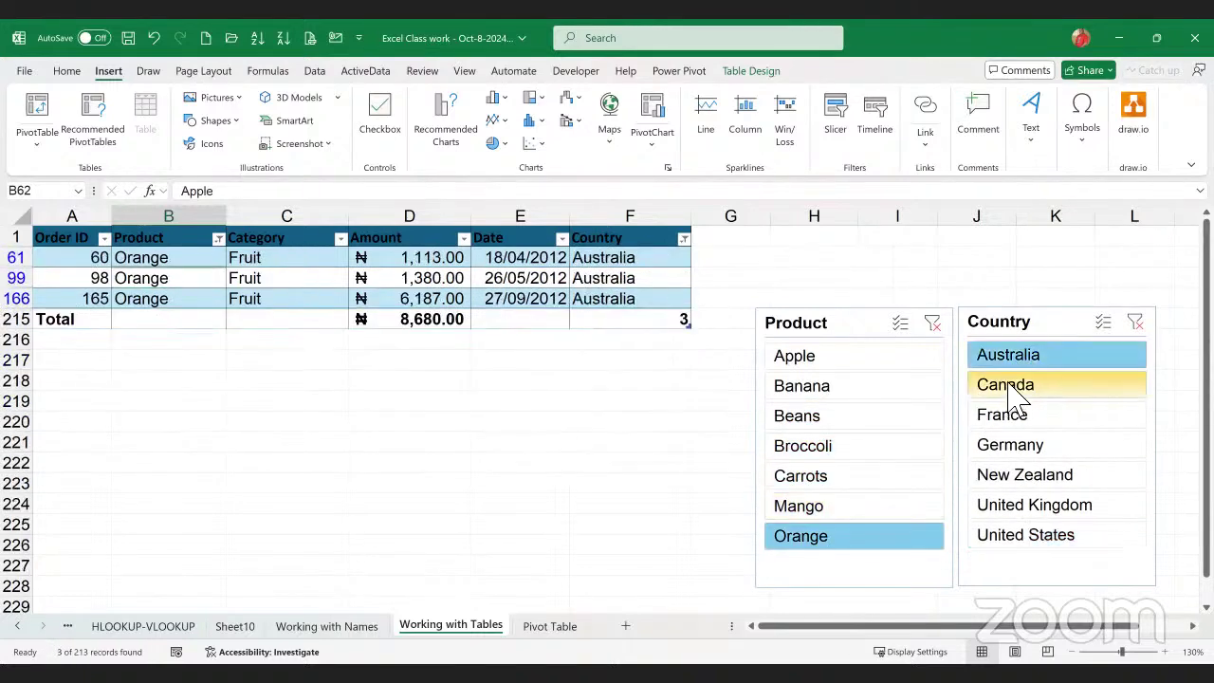
left_click(1008, 384)
left_click(456, 277)
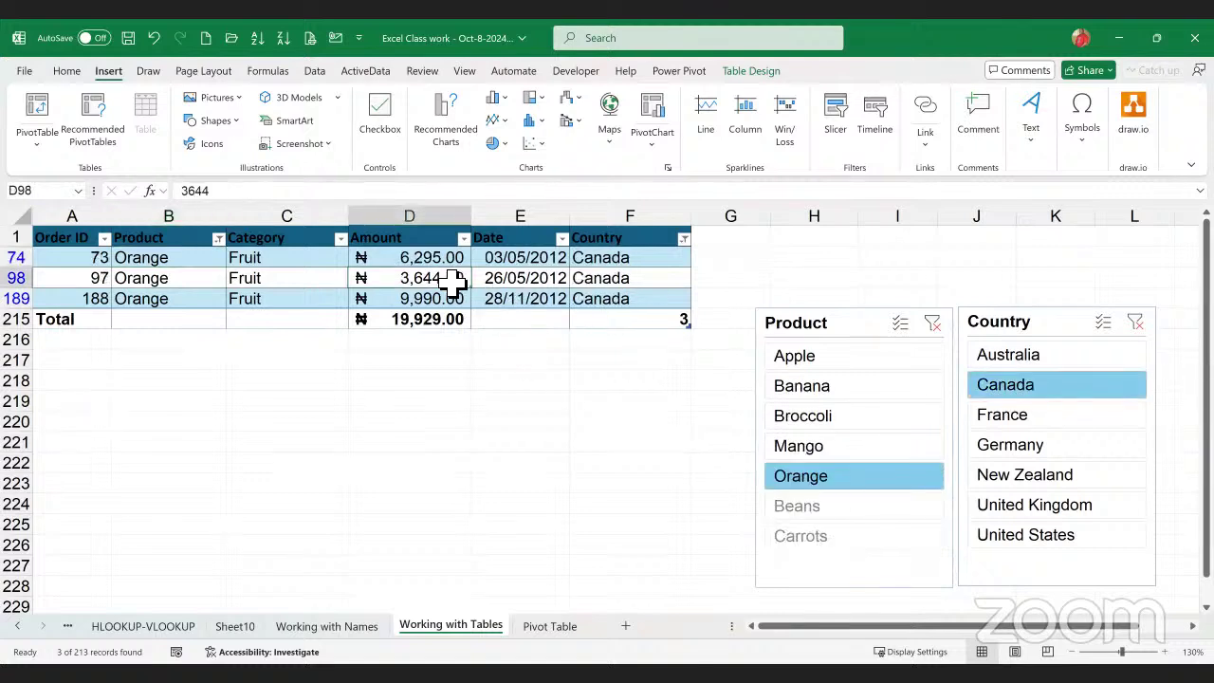
left_click(769, 71)
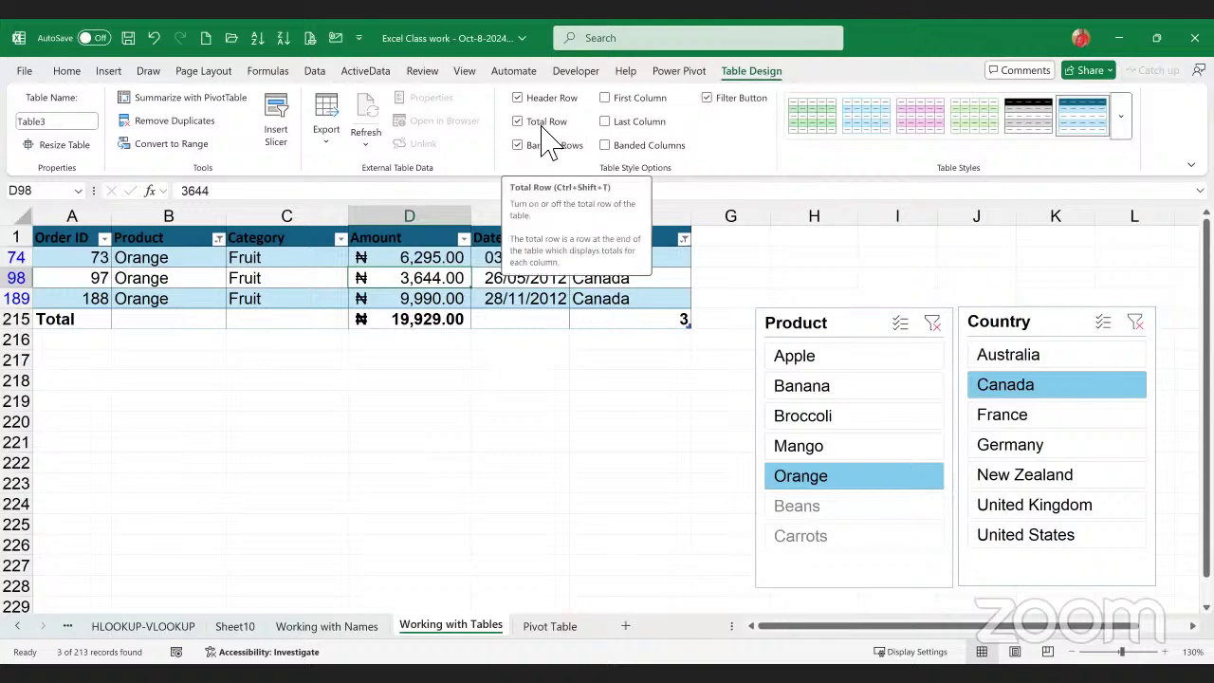
left_click(281, 121)
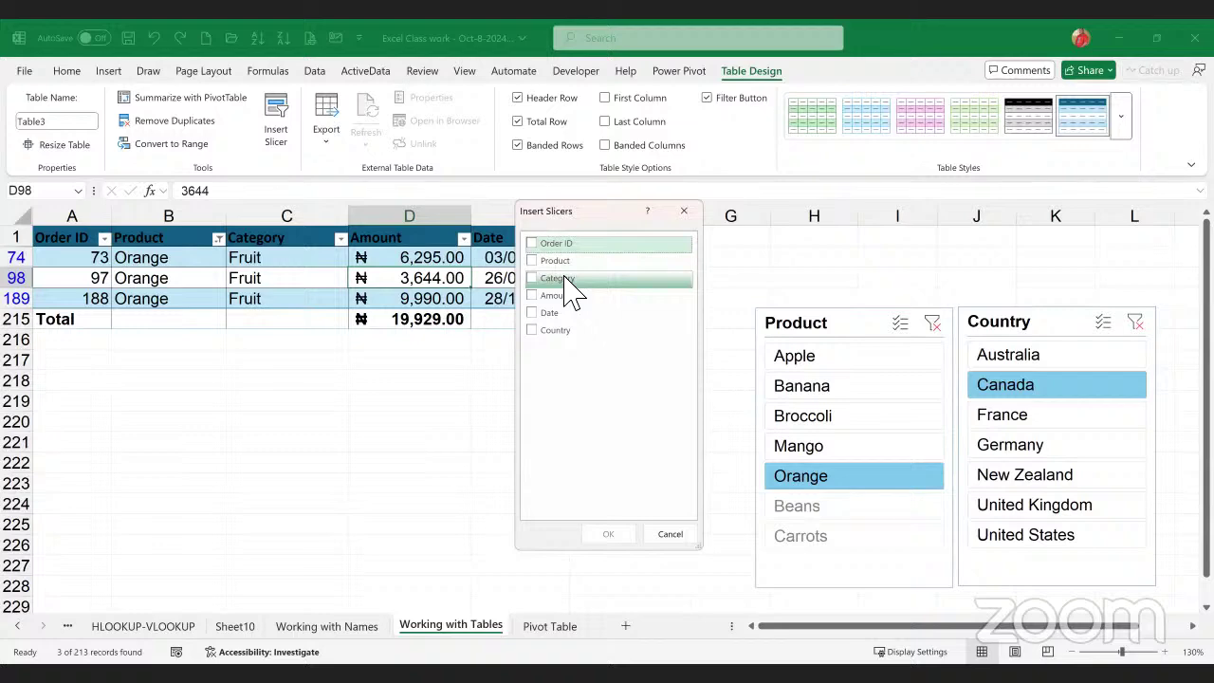
left_click(669, 534)
left_click(519, 400)
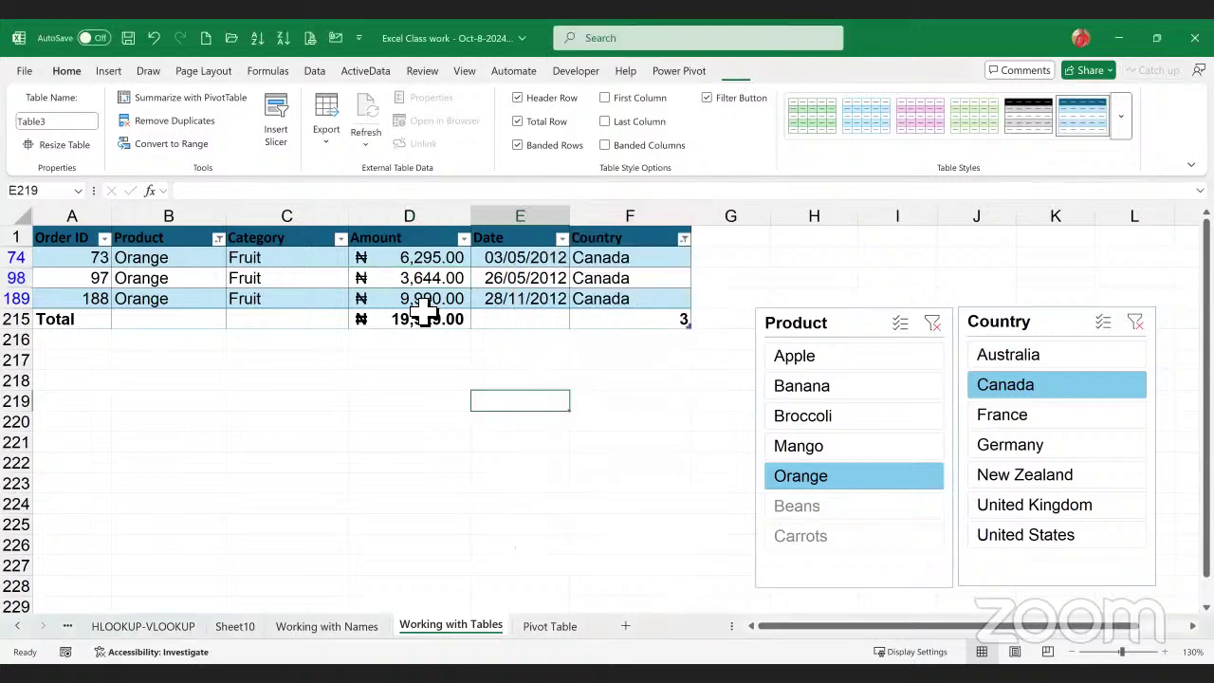
- Move the Product and Country slicers up next to the table with a small gap between them, and clear both slicer filters
left_click(858, 332)
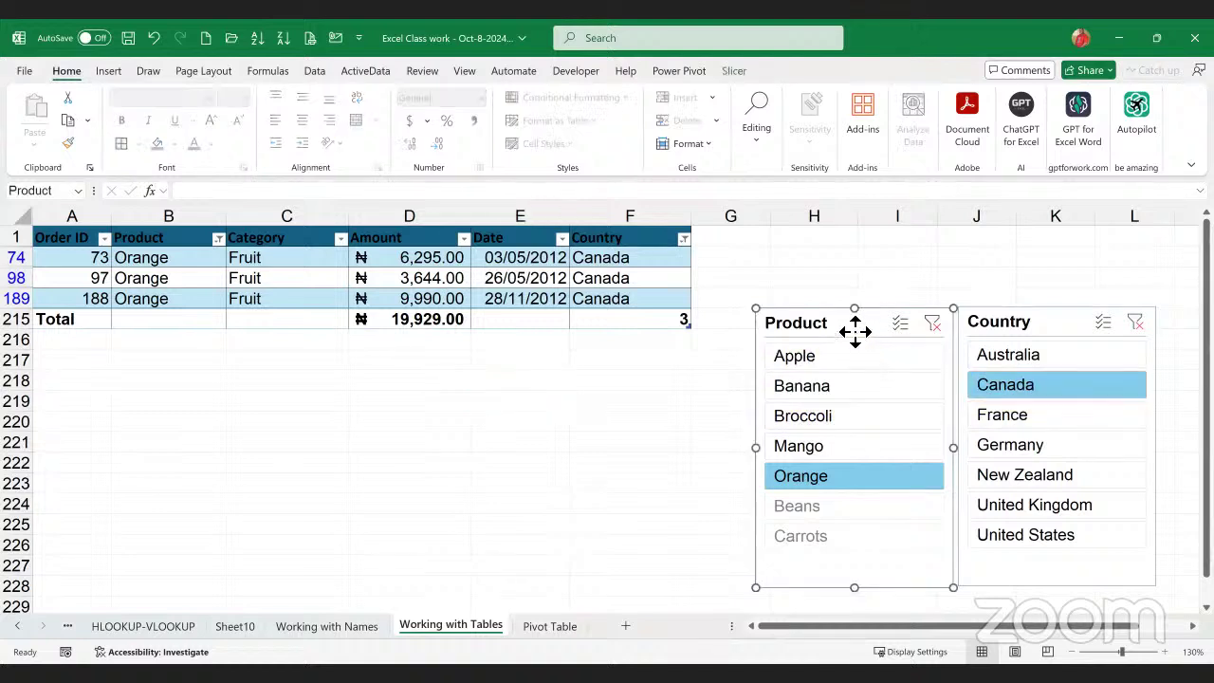
left_click_drag(854, 332, 839, 265)
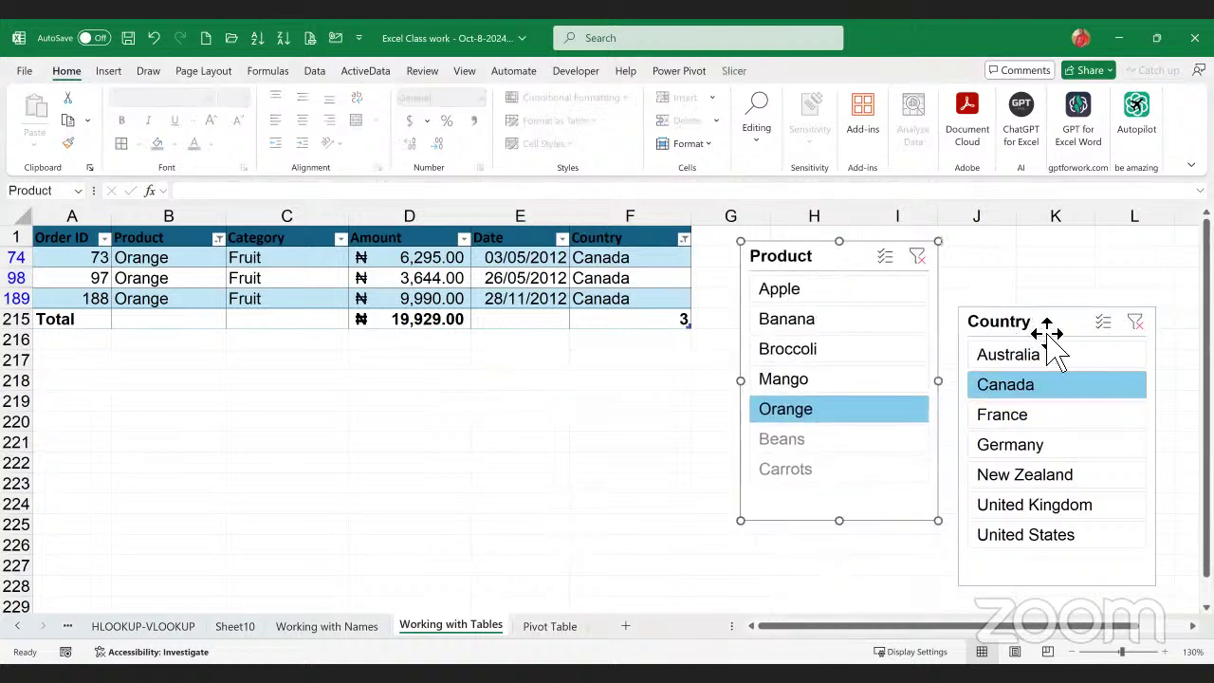
left_click_drag(1047, 332, 1032, 268)
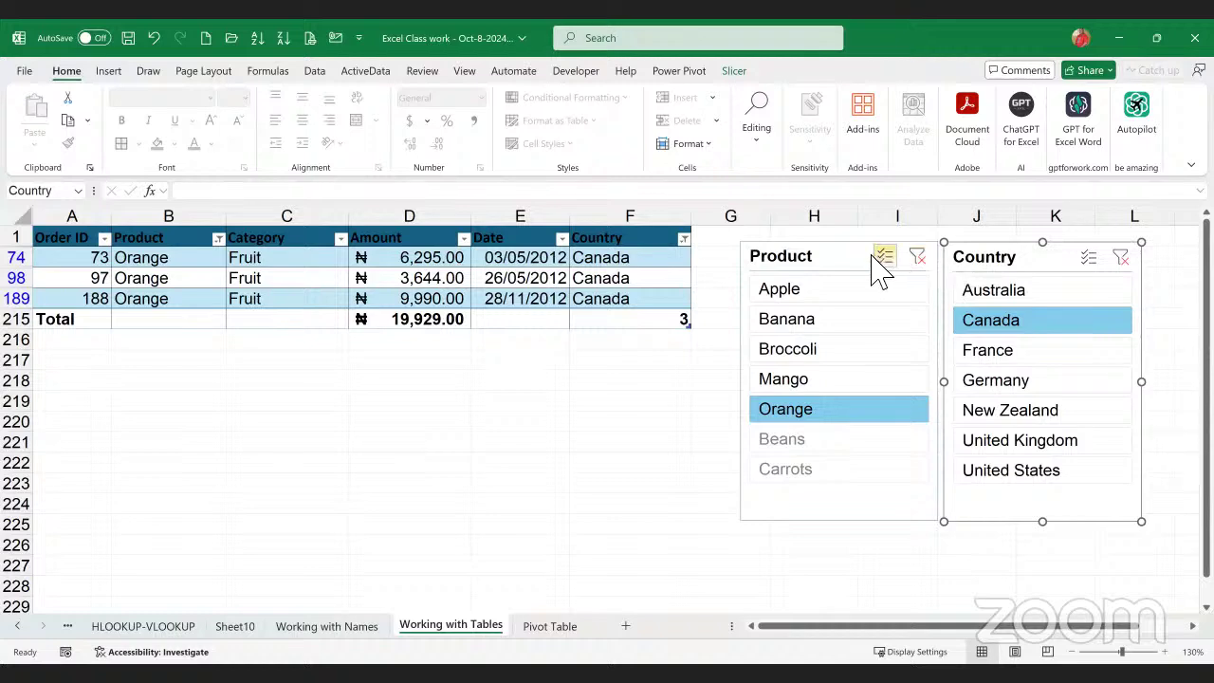
left_click_drag(835, 266, 827, 266)
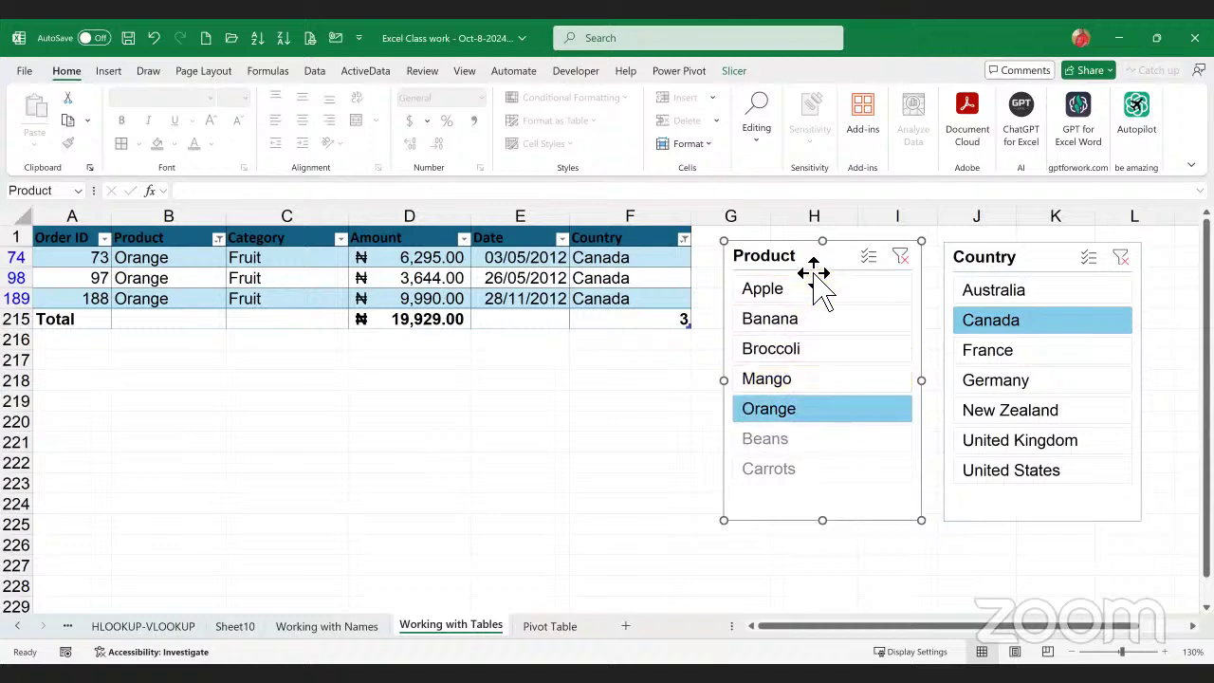
left_click(900, 262)
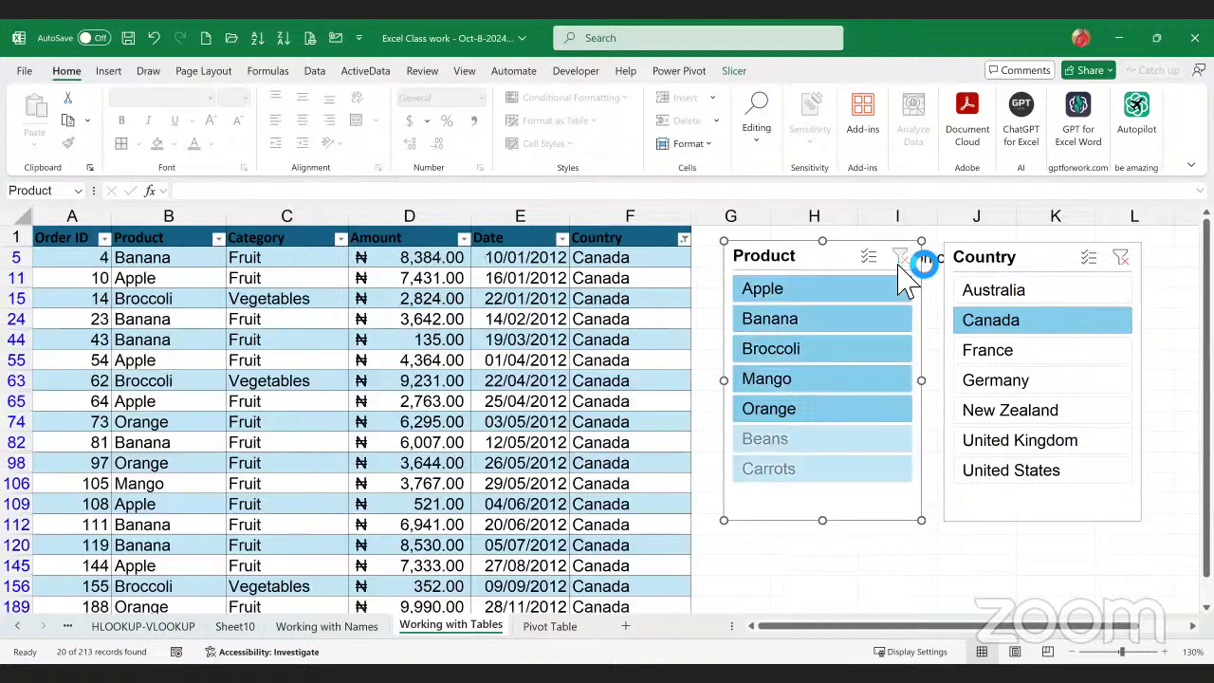
left_click(1120, 258)
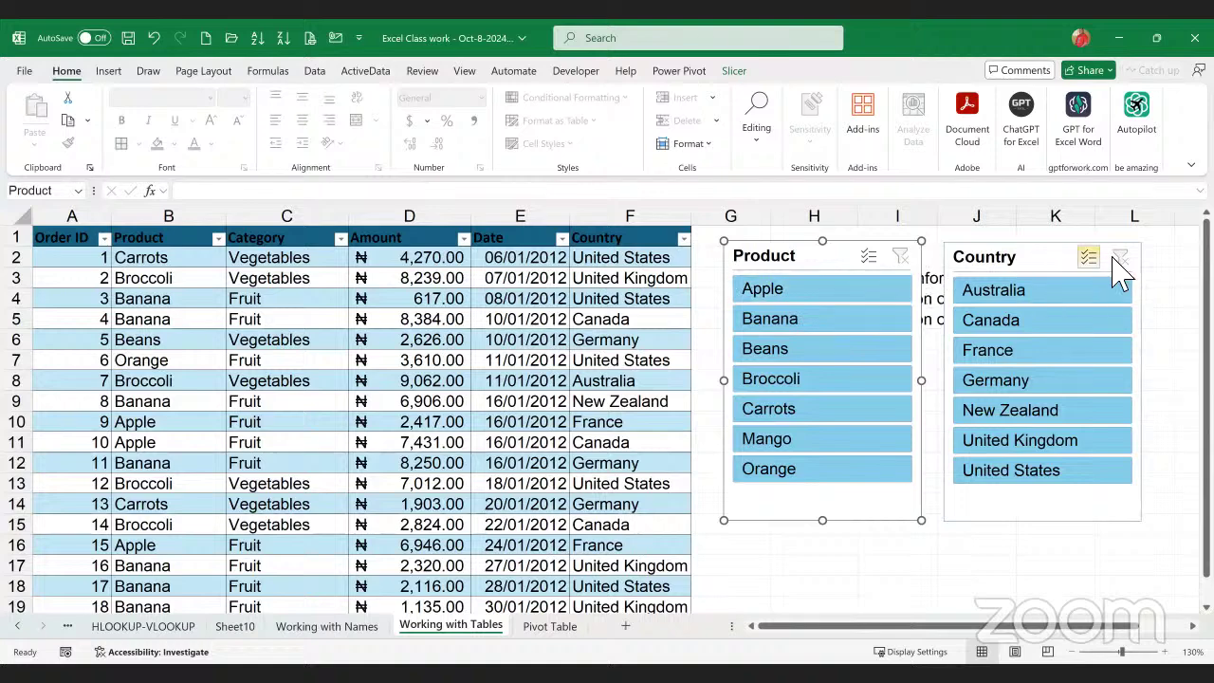
- Enable multi-select on the Product slicer and deselect Apple, Orange, Mango, Carrots, Broccoli, Beans and Banana one by one
left_click(865, 258)
left_click(792, 290)
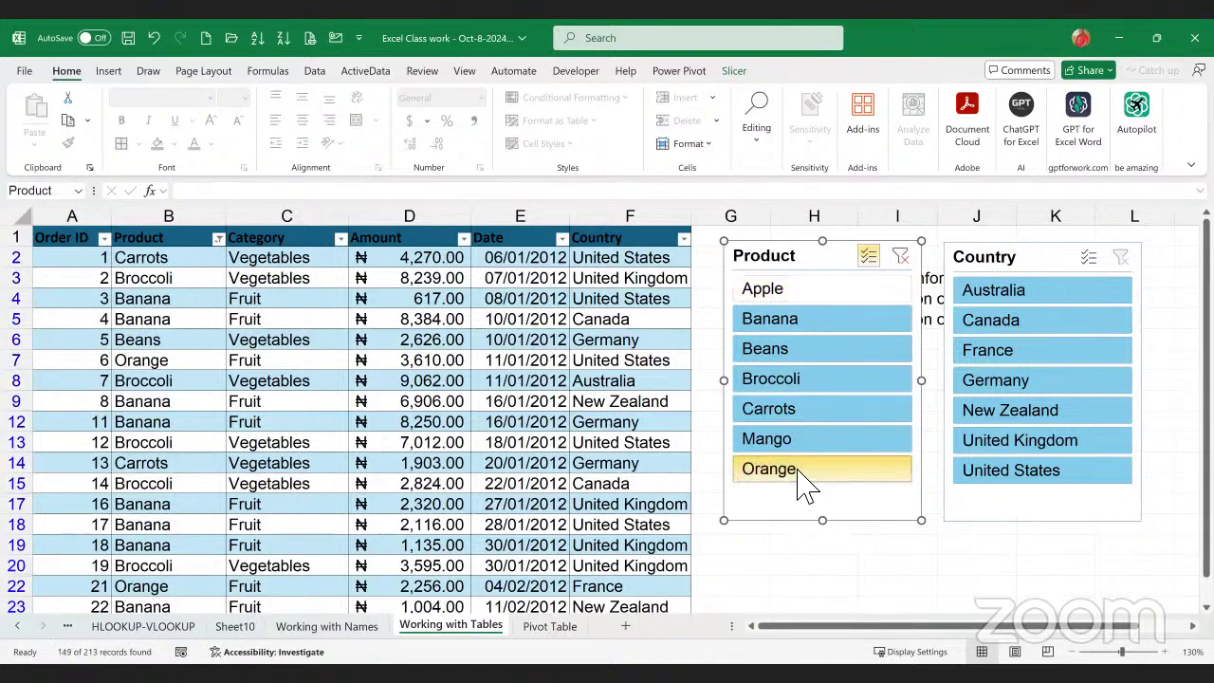
left_click(801, 473)
left_click(800, 436)
left_click(800, 407)
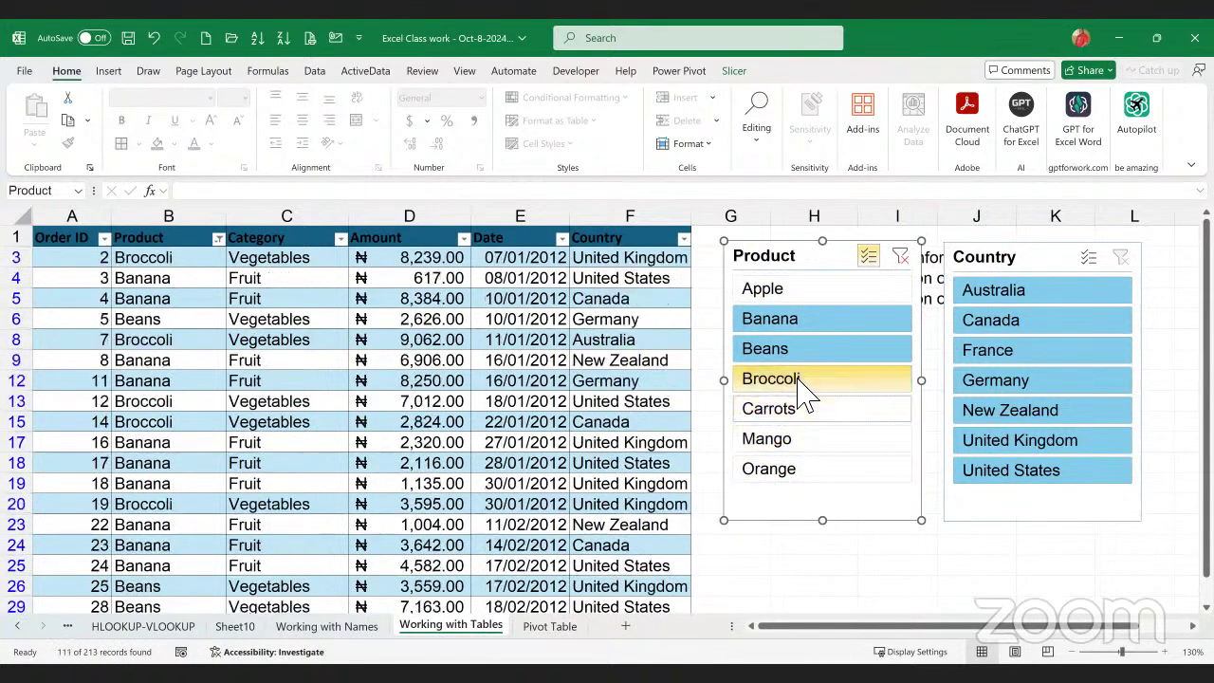
left_click(806, 375)
left_click(808, 347)
left_click(813, 319)
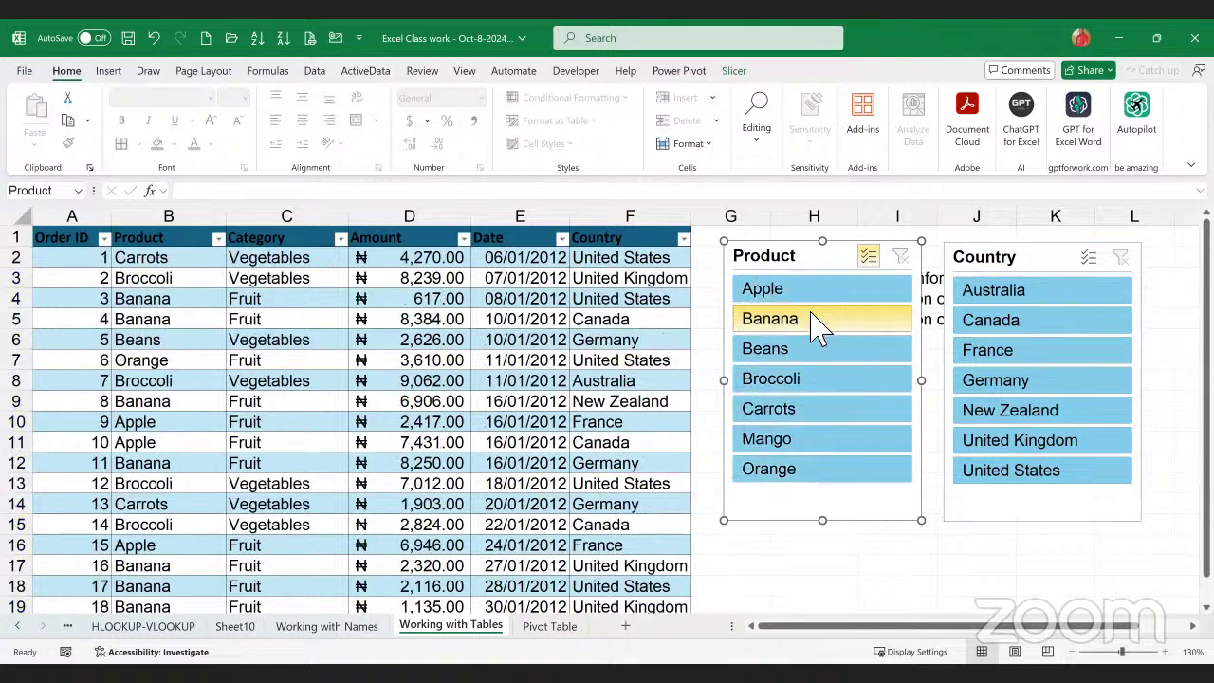
- Reduce the product selection to Apple and Carrots
left_click(812, 466)
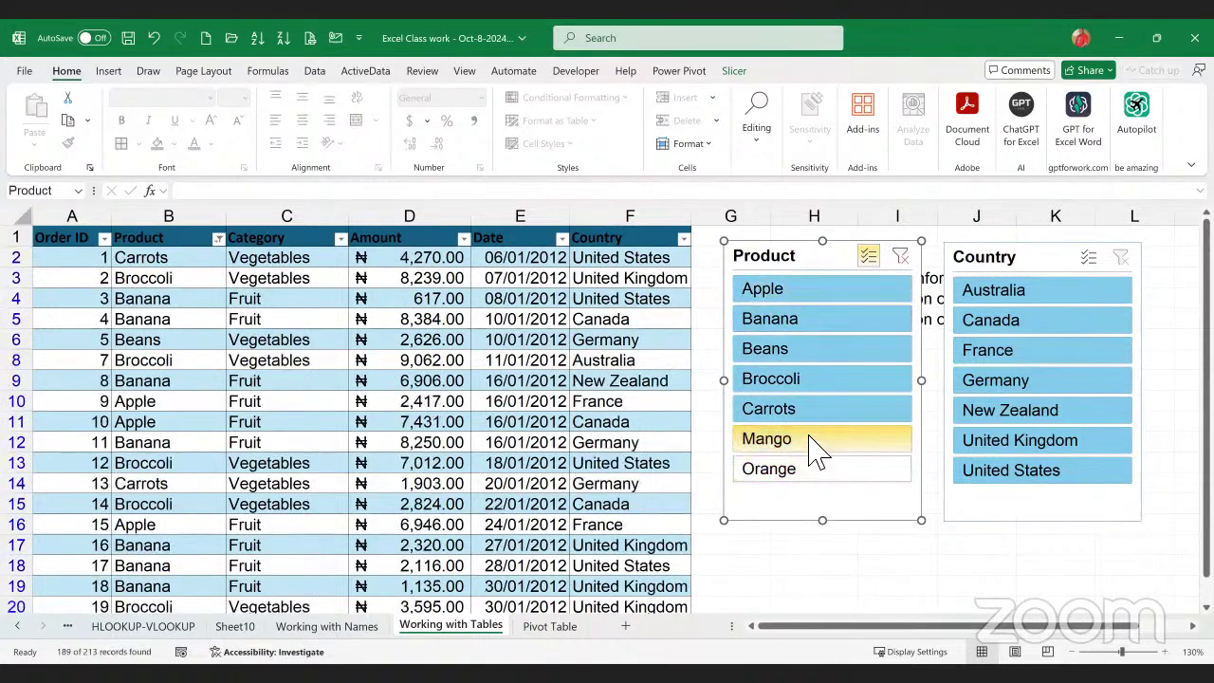
left_click(813, 441)
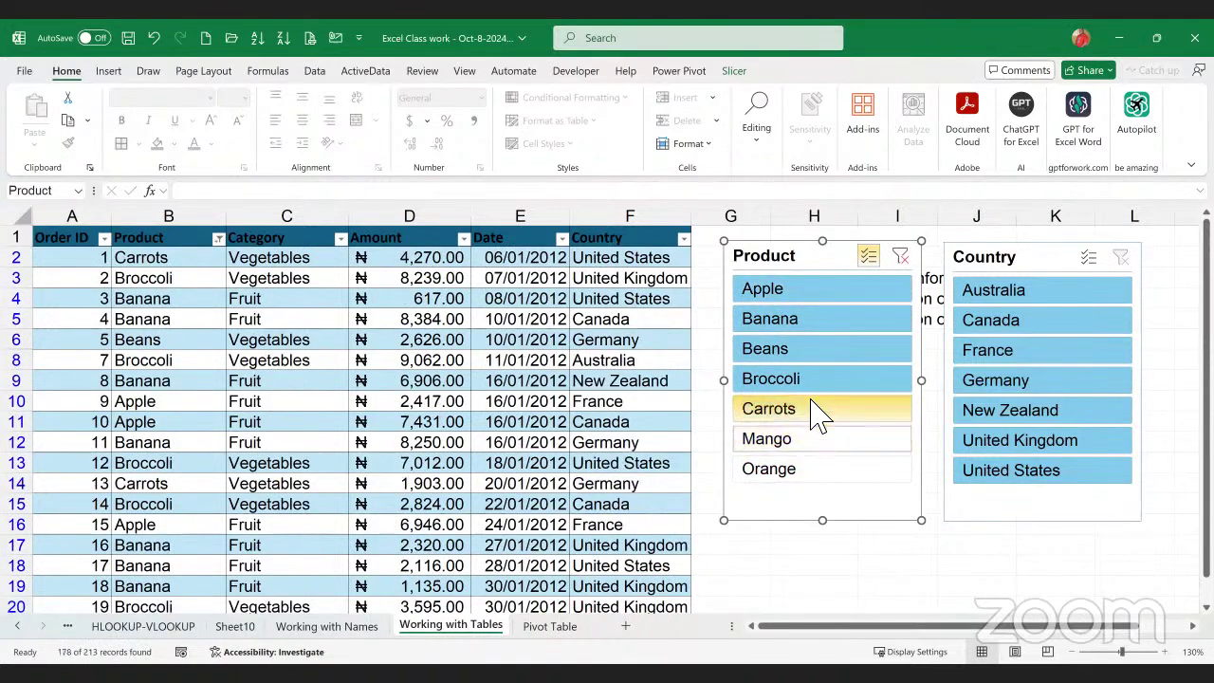
left_click(802, 294)
left_click(868, 258)
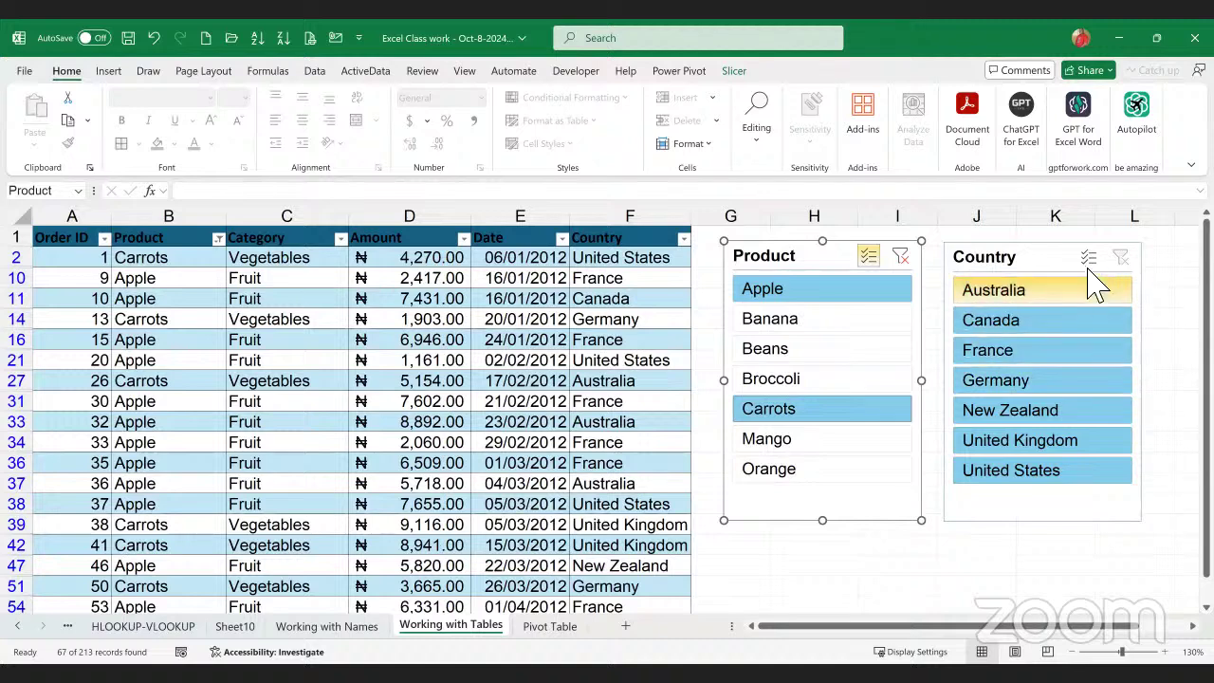
- Filter the Apple and Carrots orders to Australia, enable multi-select on the Country slicer and add France
left_click(1047, 297)
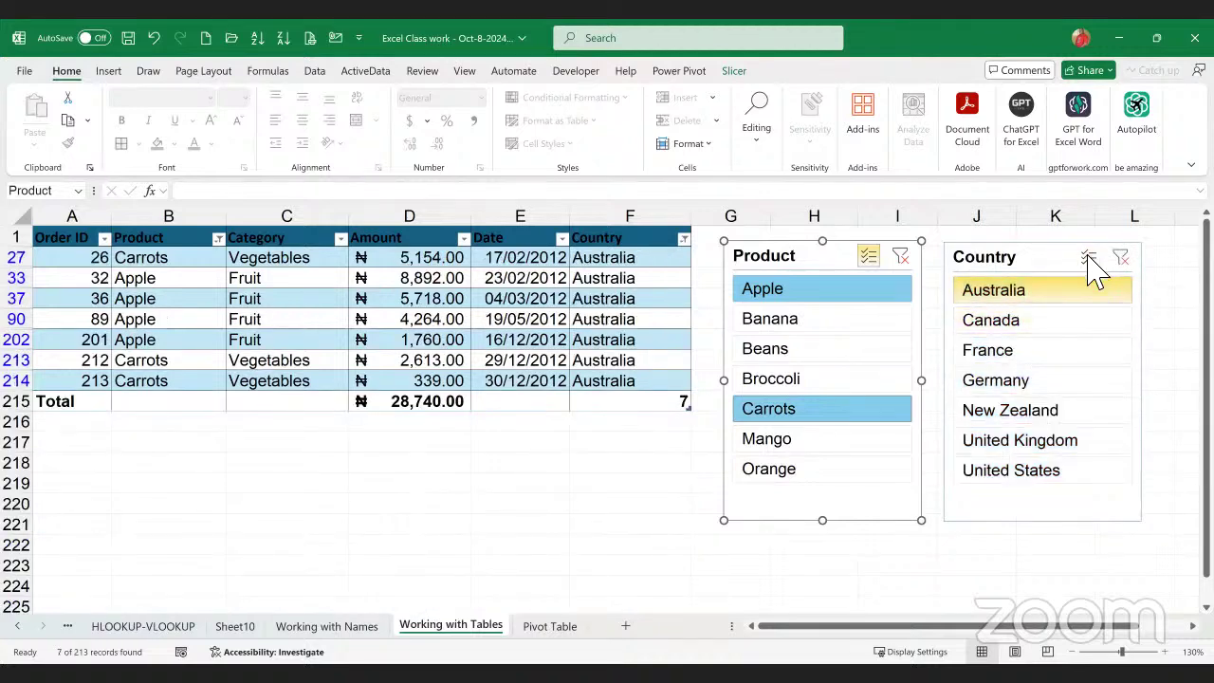
left_click(1088, 257)
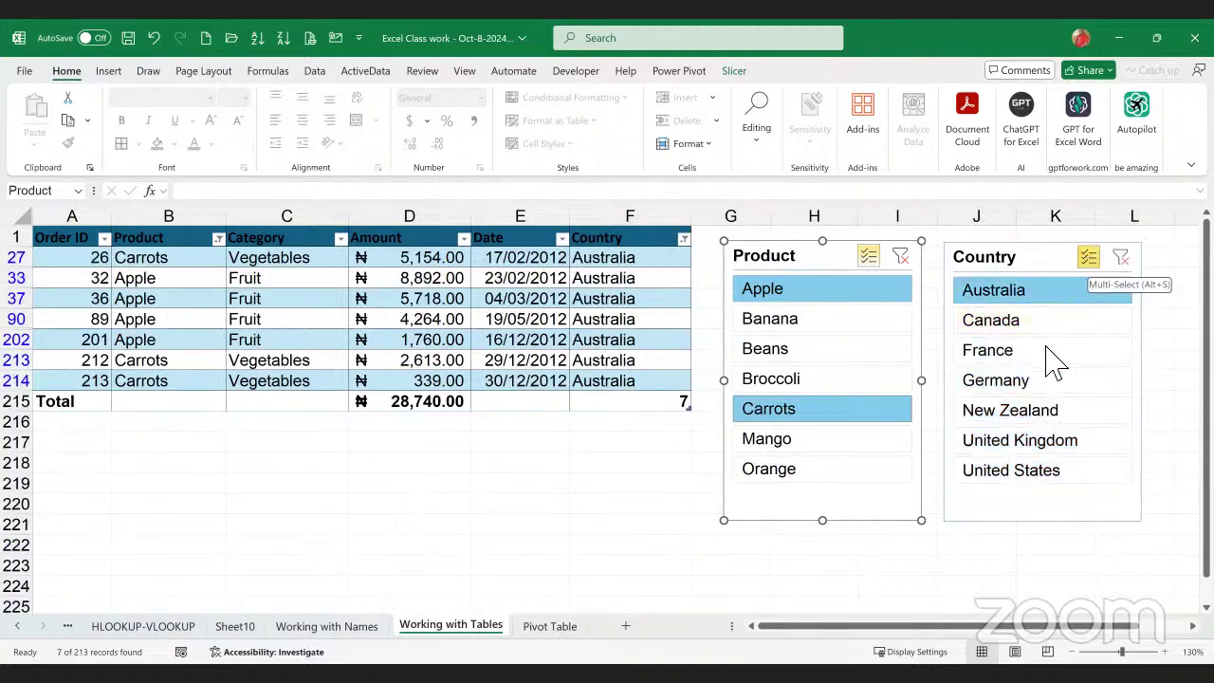
left_click(985, 354)
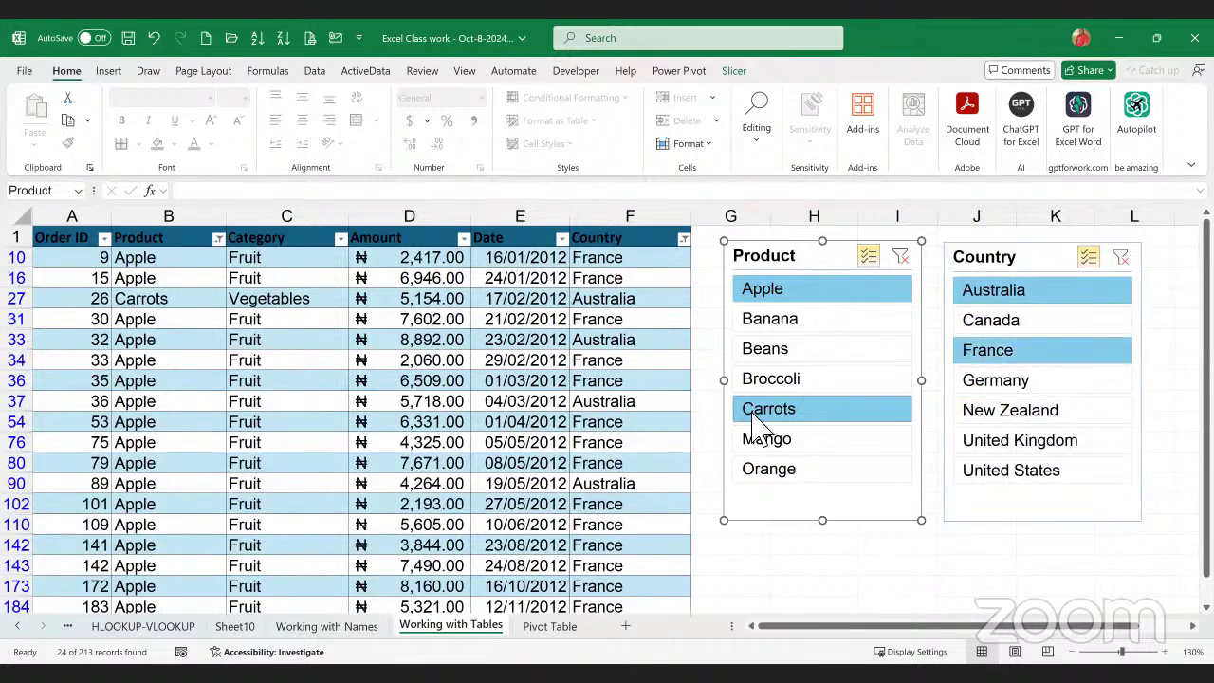
- Swap Apple for Banana in the product selection and Australia for Canada in the country selection
left_click(790, 292)
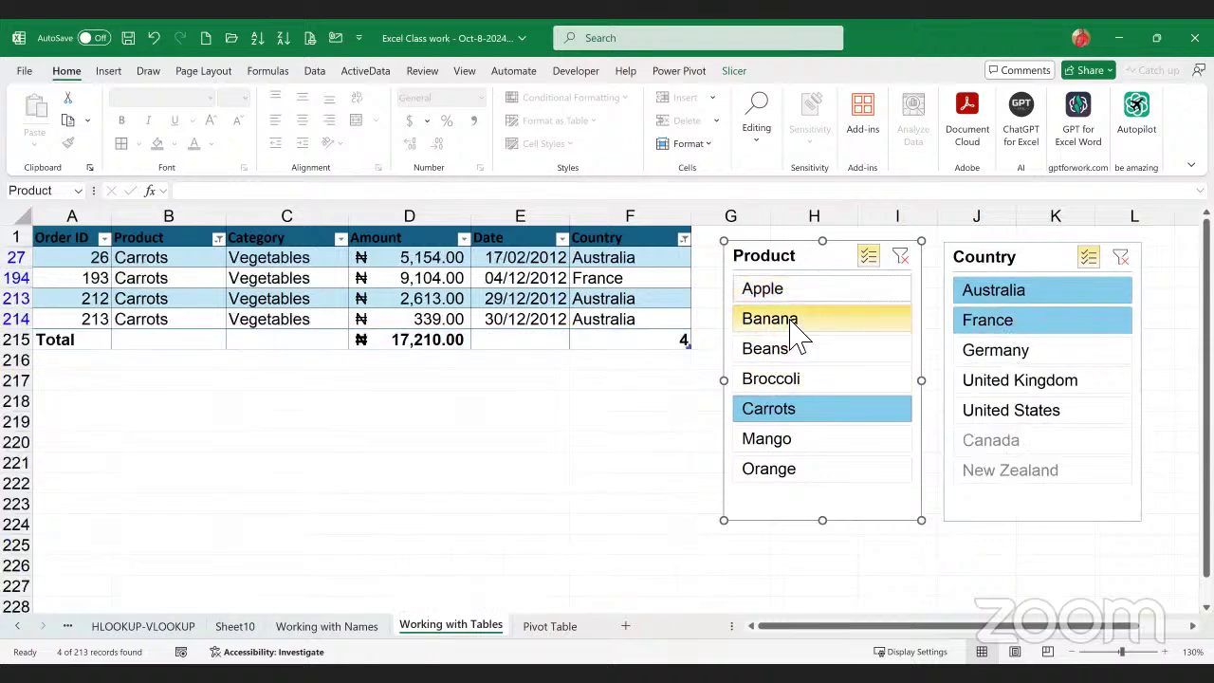
left_click(802, 322)
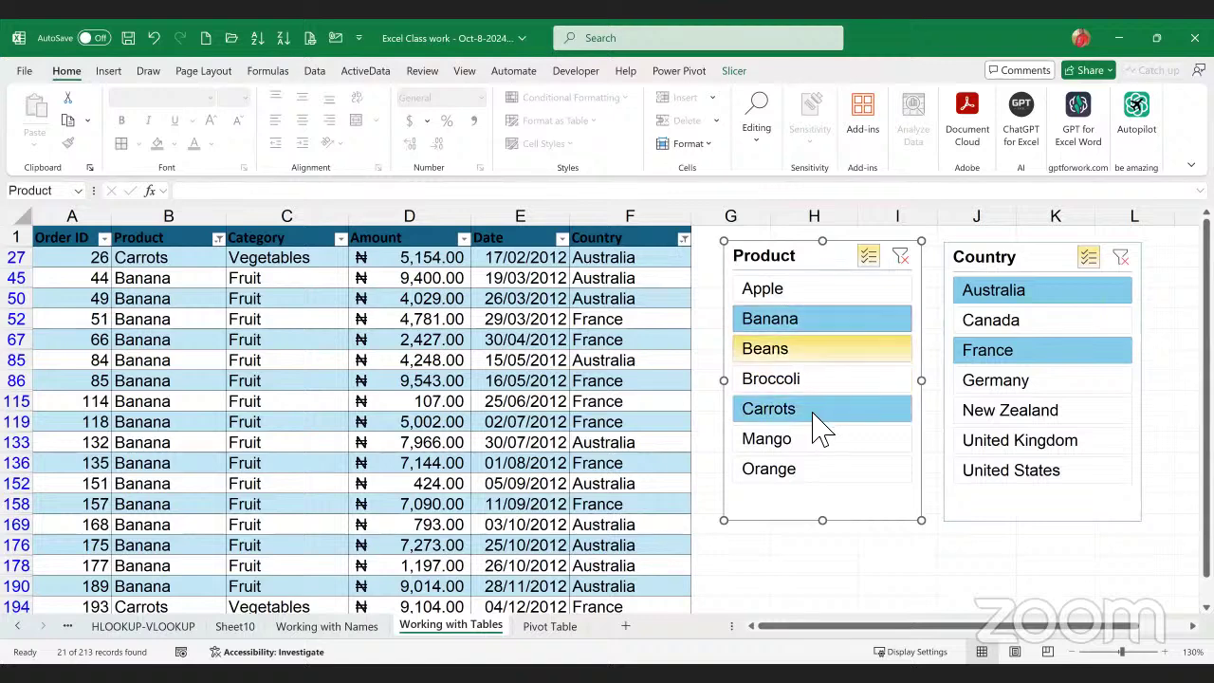
left_click(1000, 292)
left_click(1039, 324)
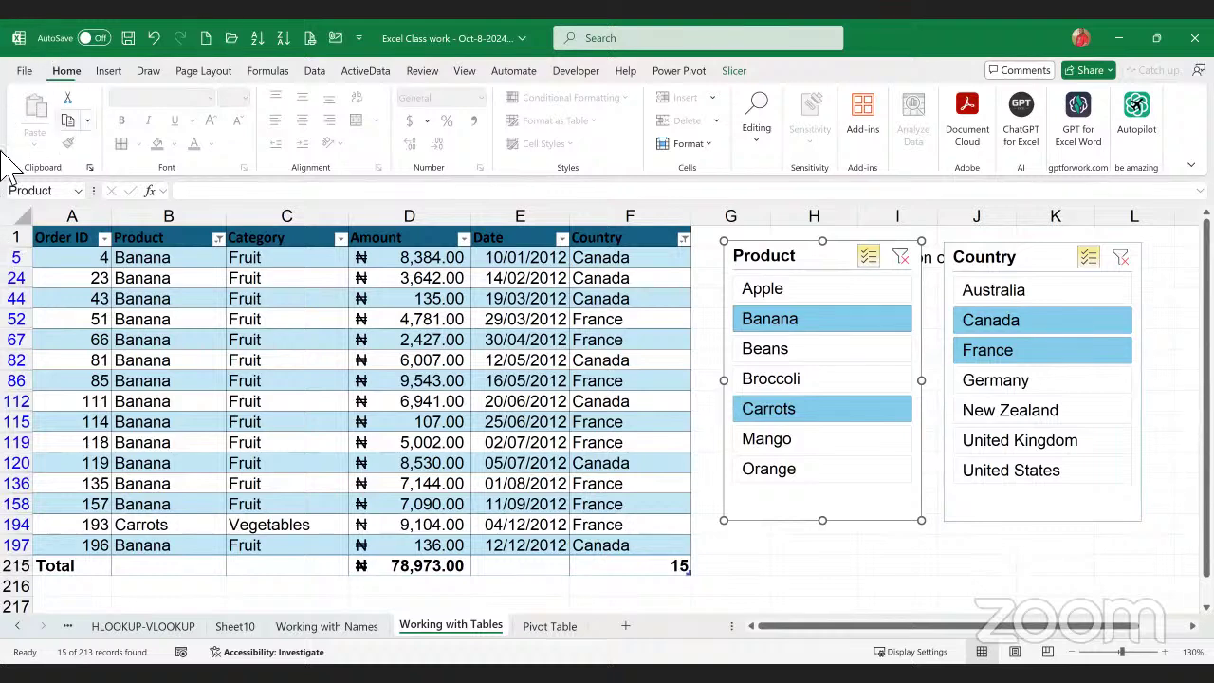
- Clear the Product and Country filters and move both slicers down below the definition notes
left_click(159, 344)
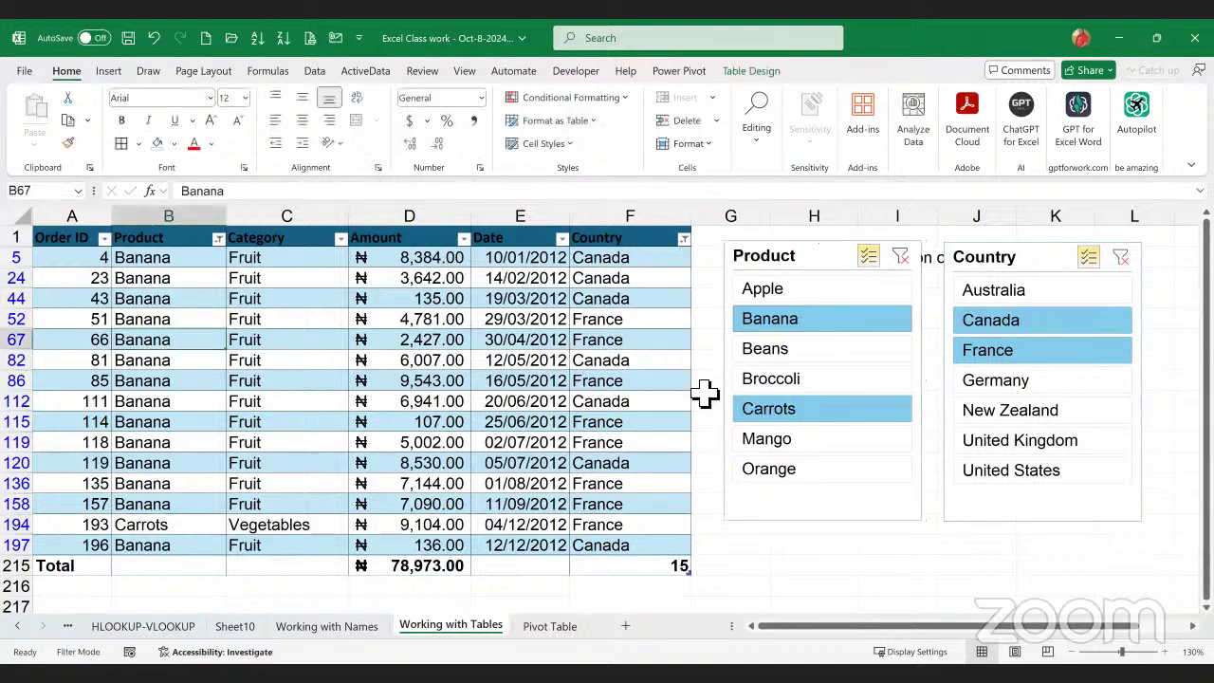
left_click(900, 258)
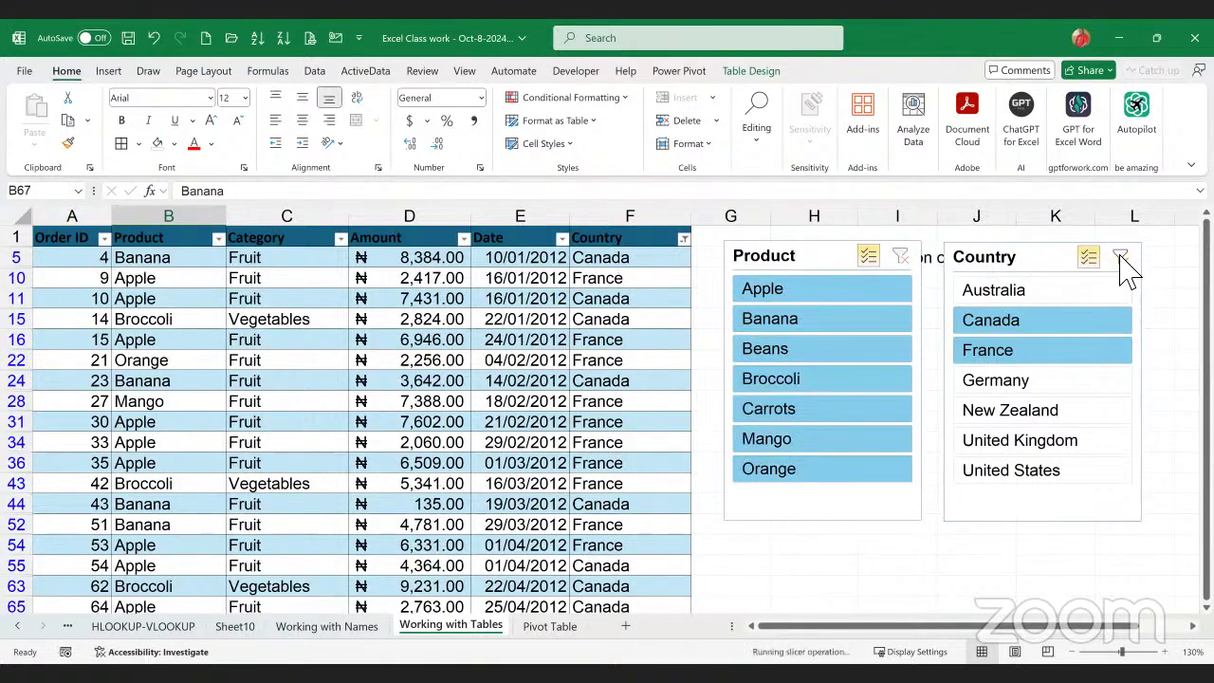
left_click(1120, 257)
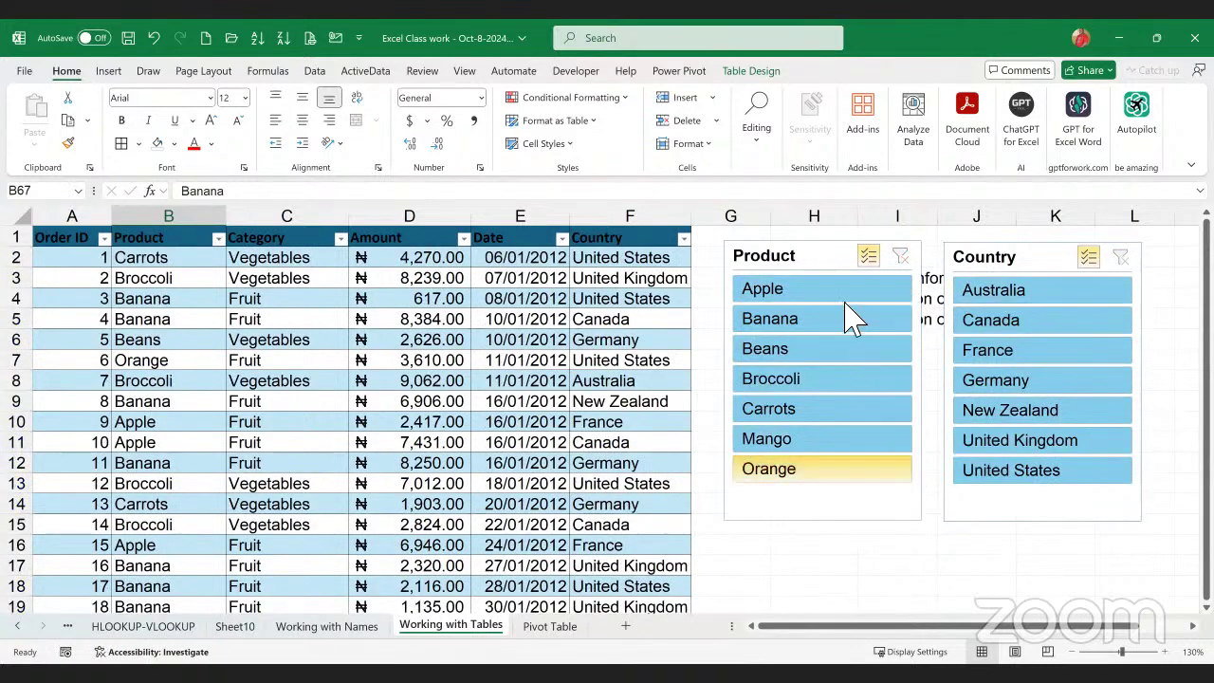
left_click_drag(826, 263, 841, 554)
left_click_drag(1052, 440, 1055, 488)
left_click_drag(1045, 261, 1041, 542)
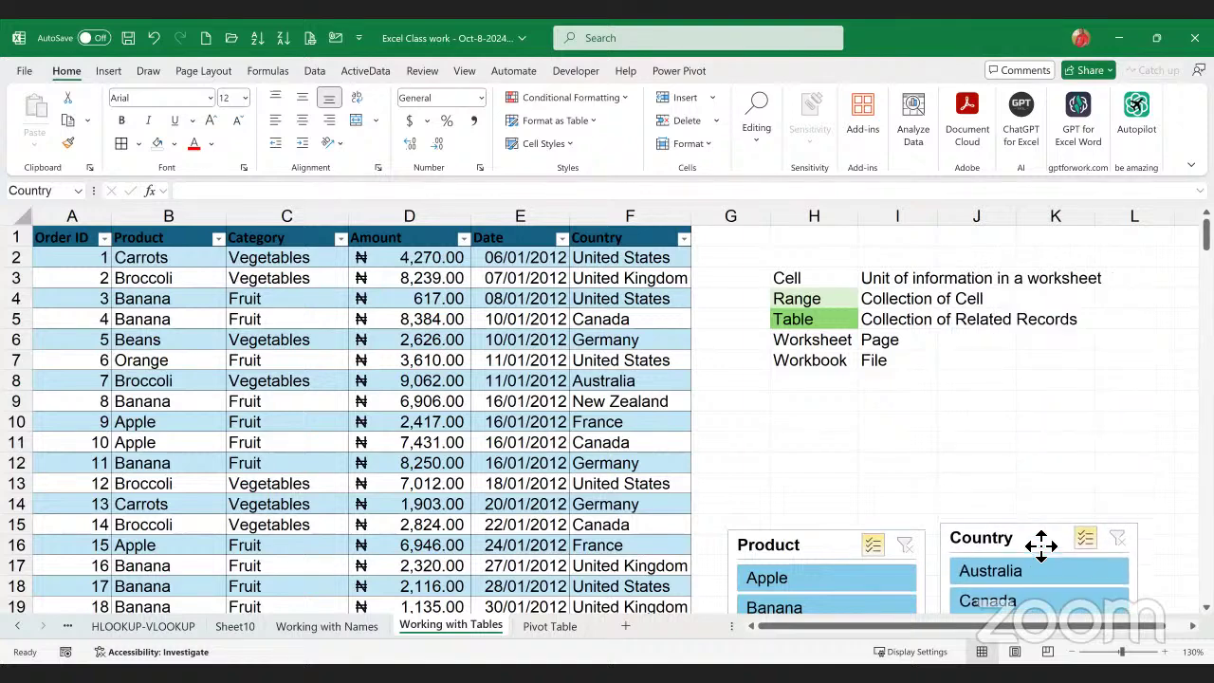
- Enter the heading Products in H10 with Banana and Apple beneath it, and the heading Total in I10
left_click(806, 432)
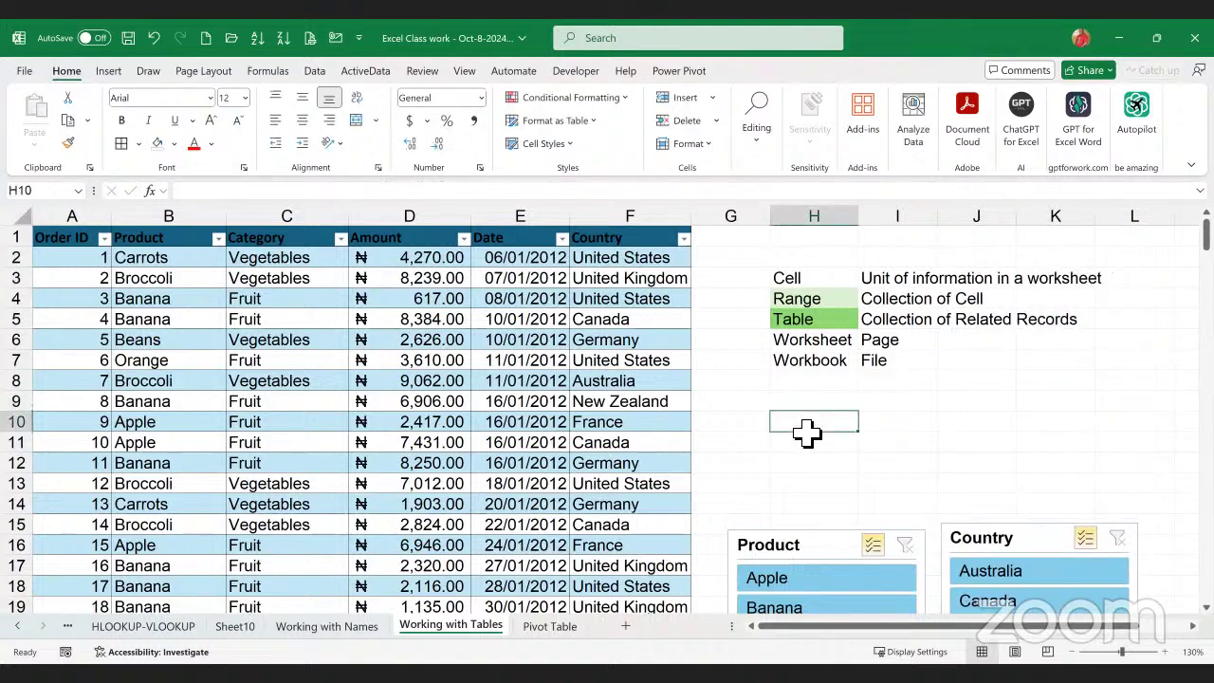
type("Products")
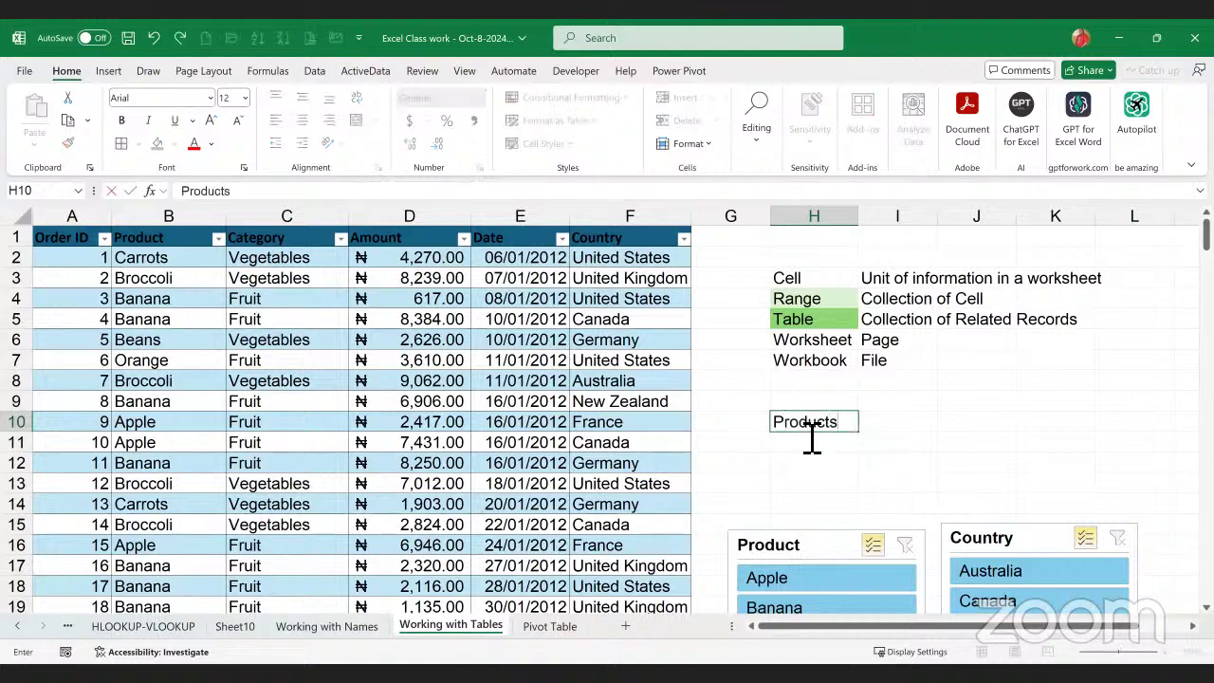
key("Return")
type("Ban")
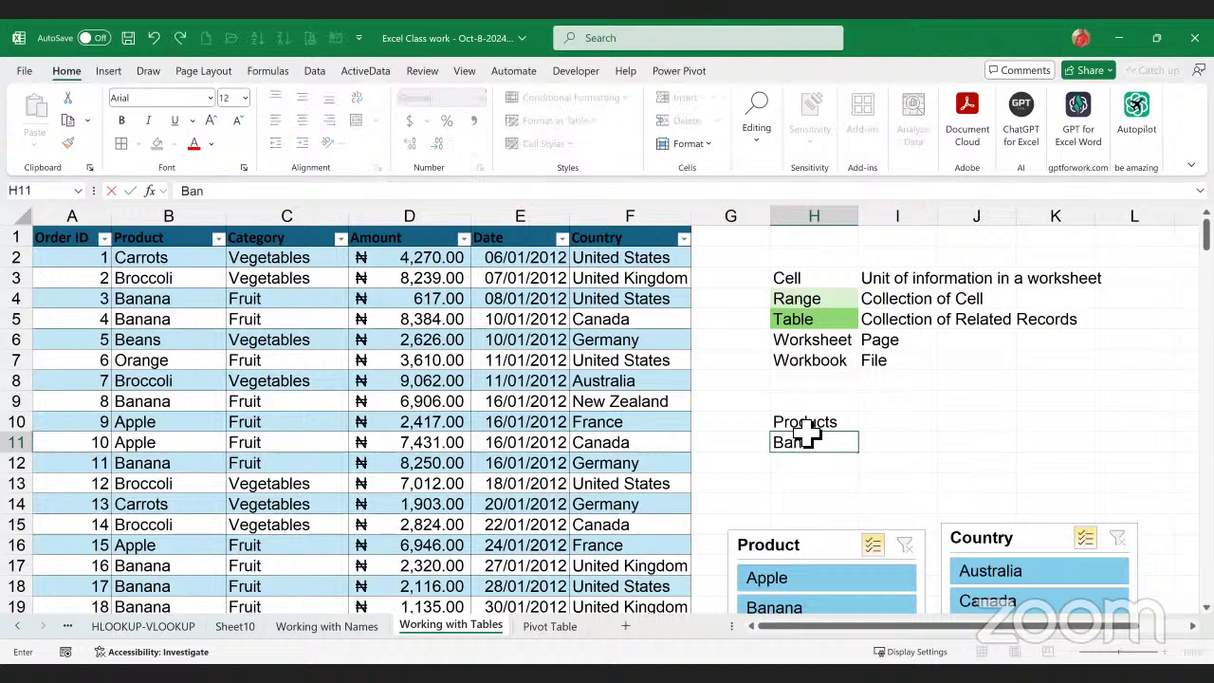
type("ana")
key("Return")
type("Apple")
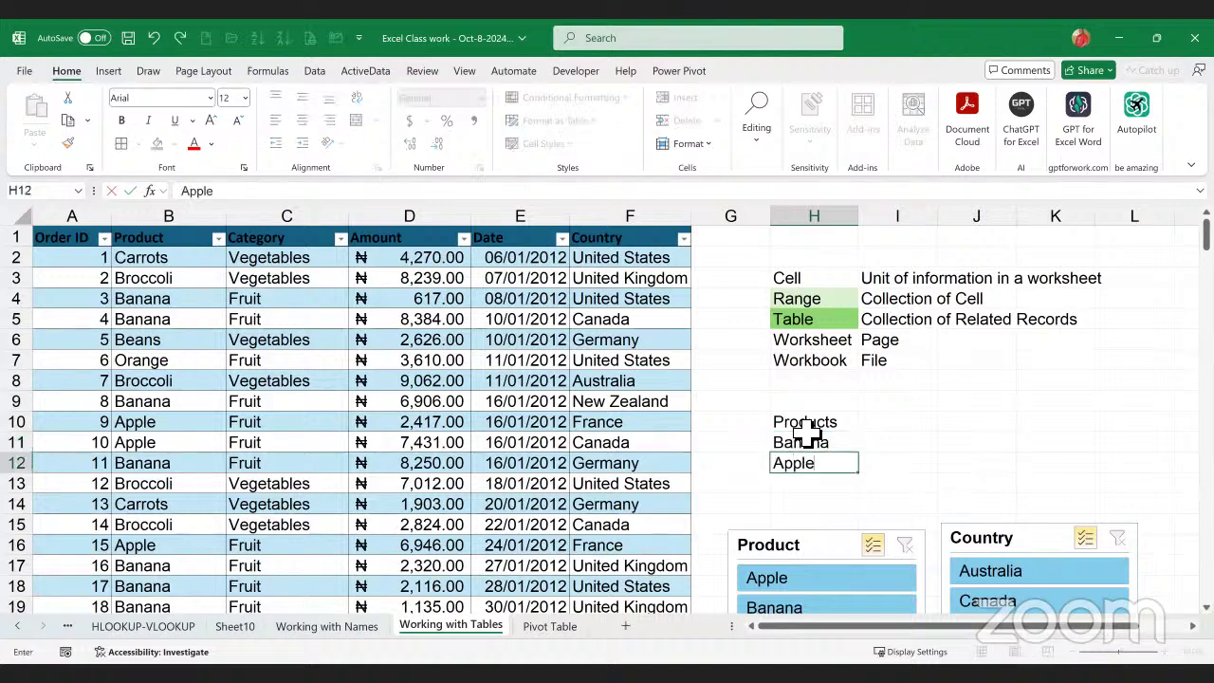
key("Tab")
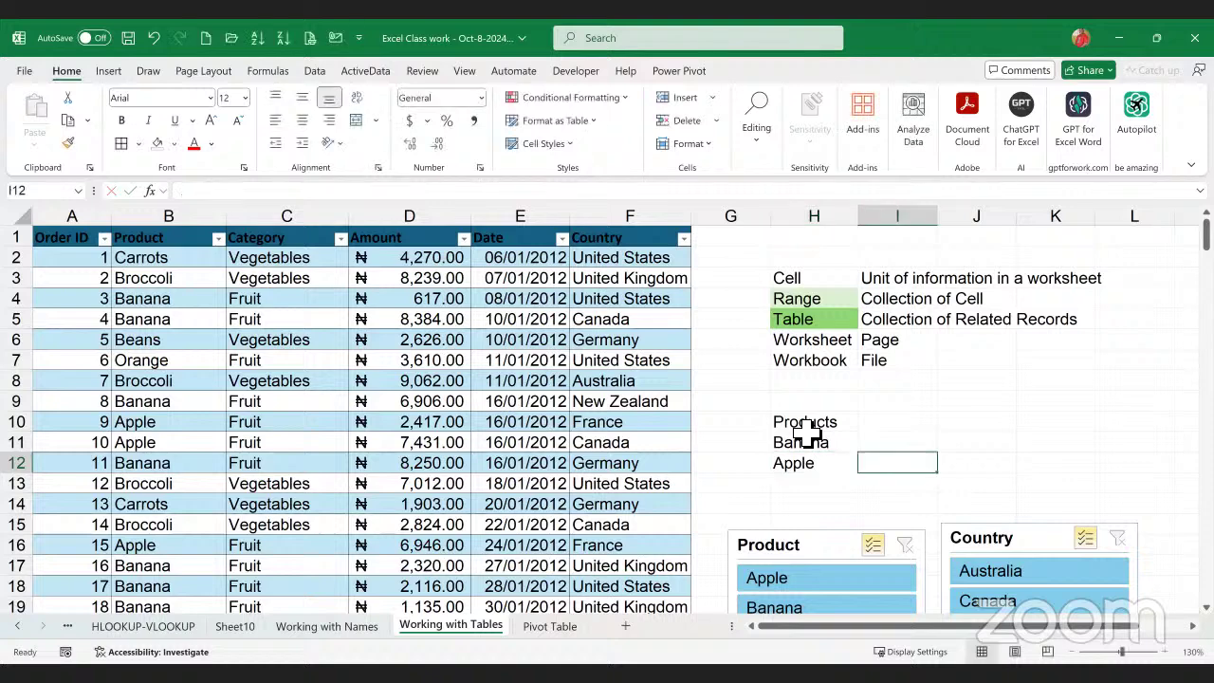
left_click(892, 427)
type("Total")
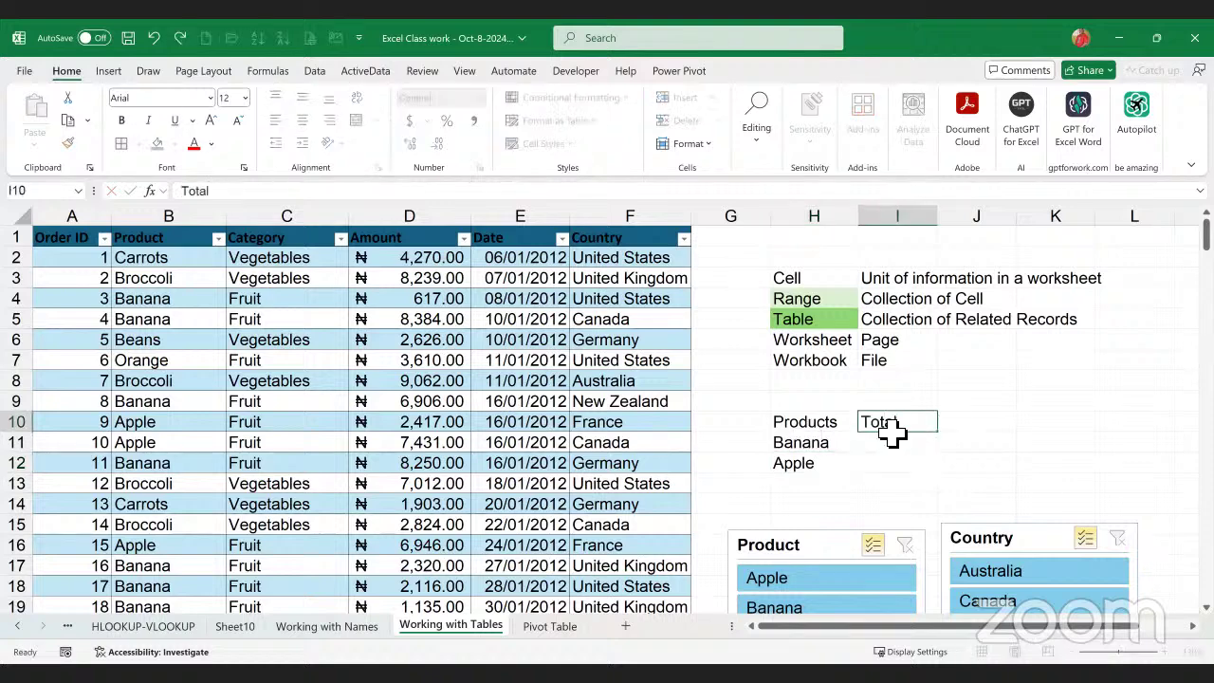
key("Return")
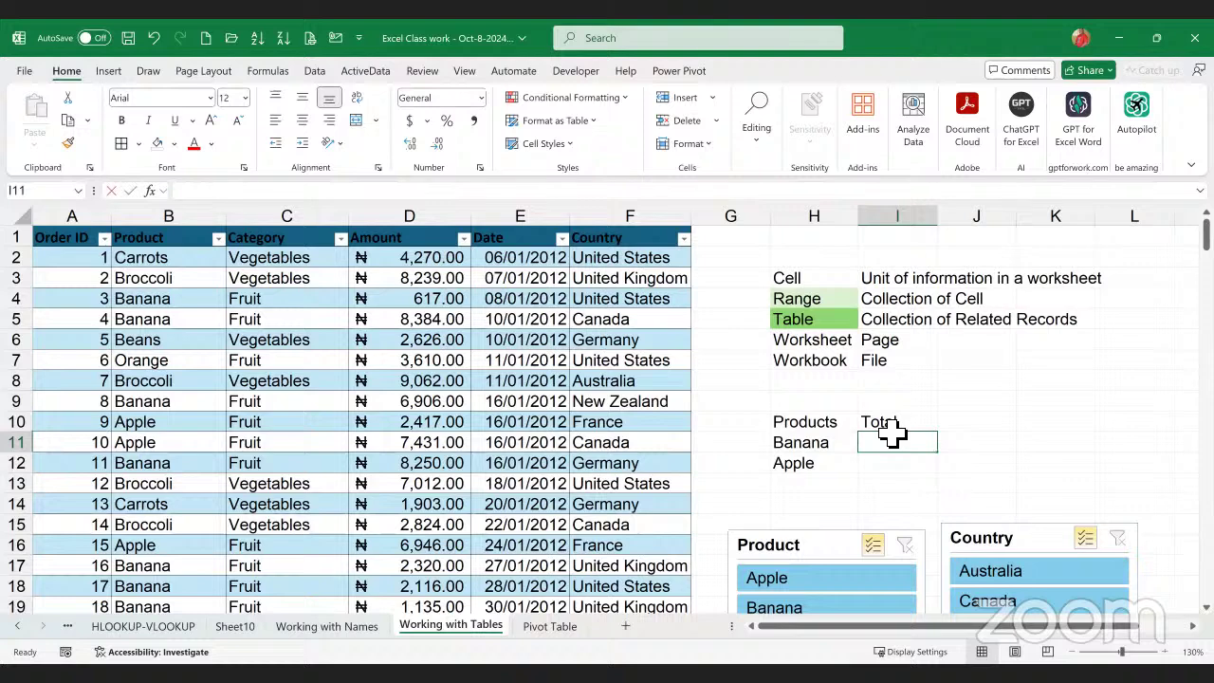
- Start a SUMIF formula in I11 for the Banana total
type("=")
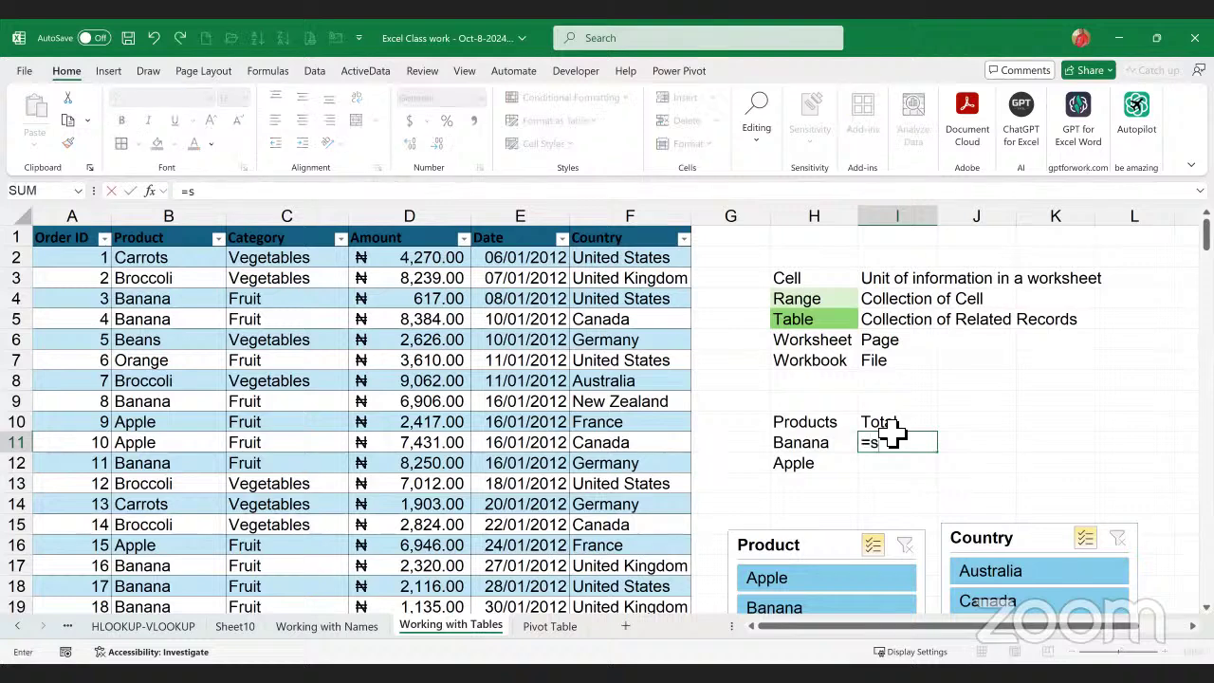
type("sumif")
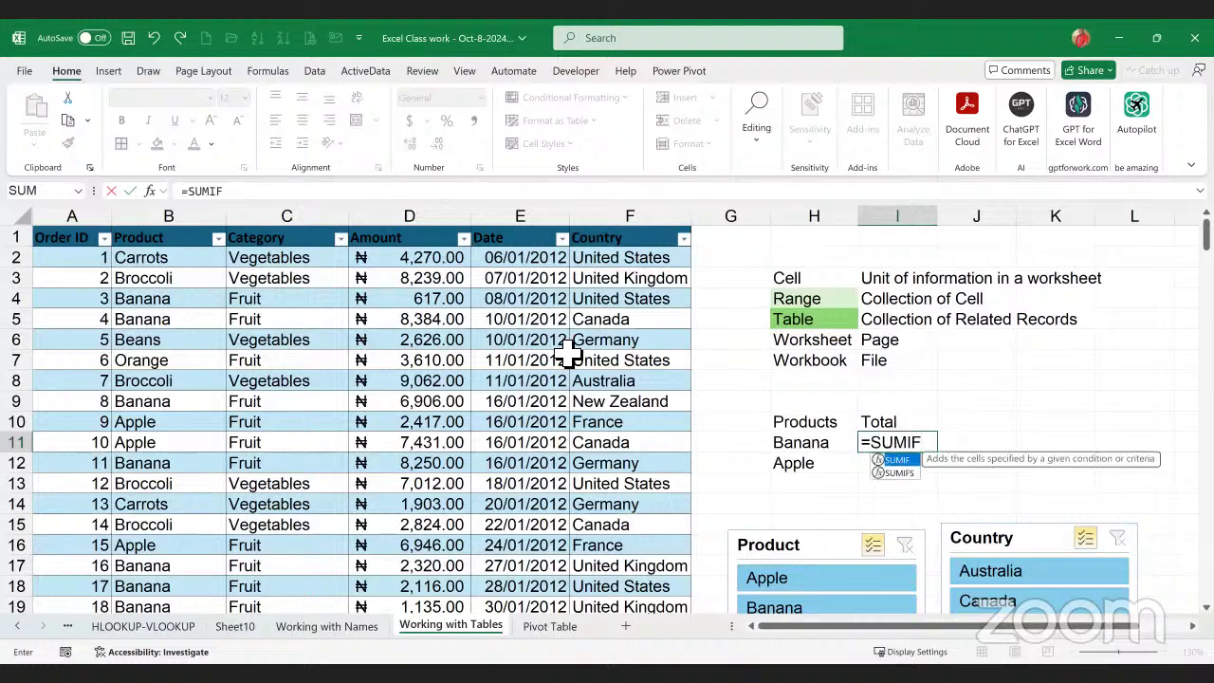
type("(")
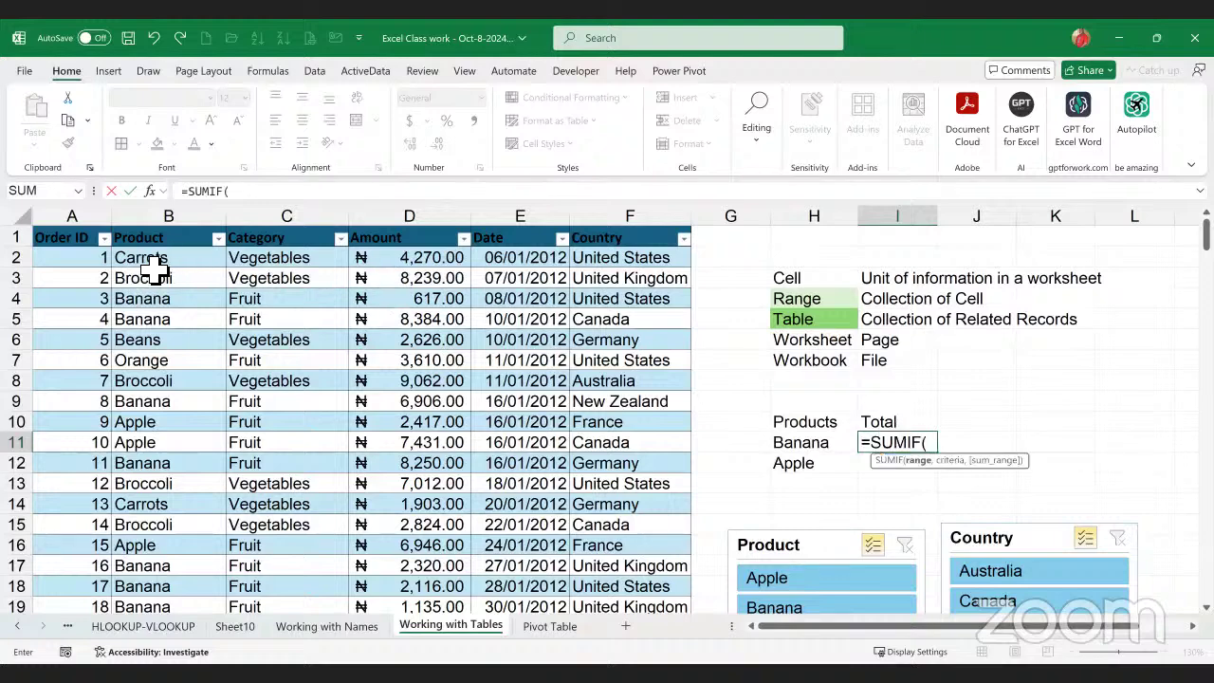
left_click(154, 264)
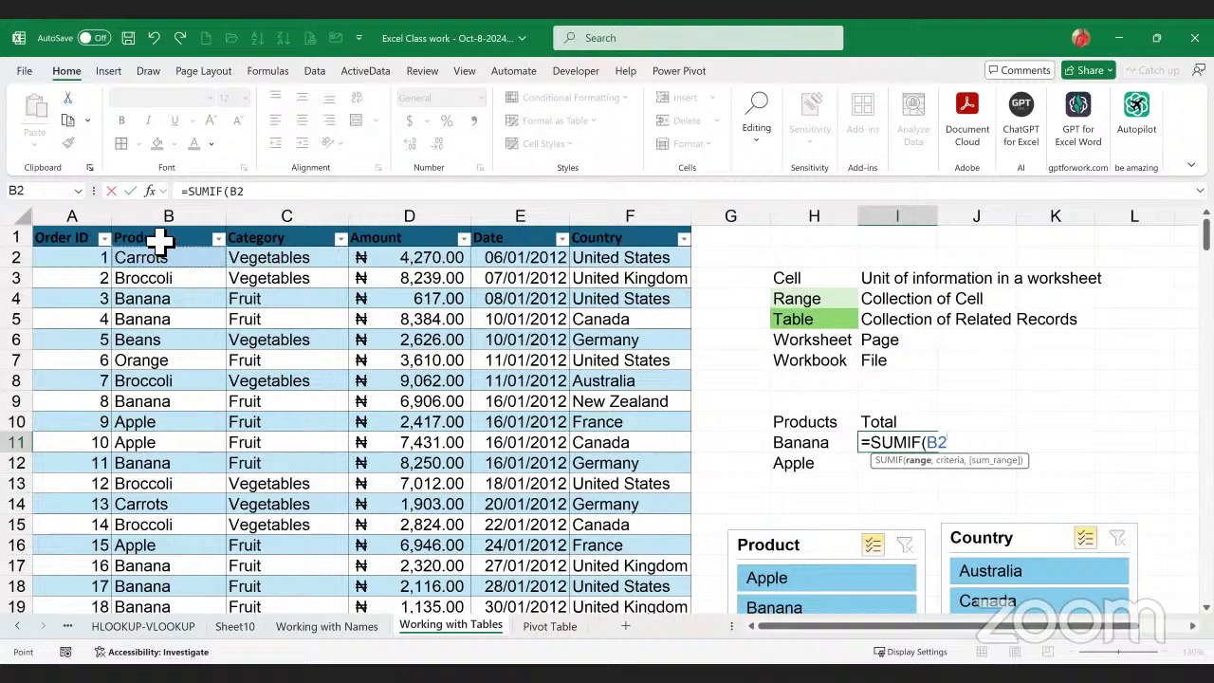
left_click(161, 243)
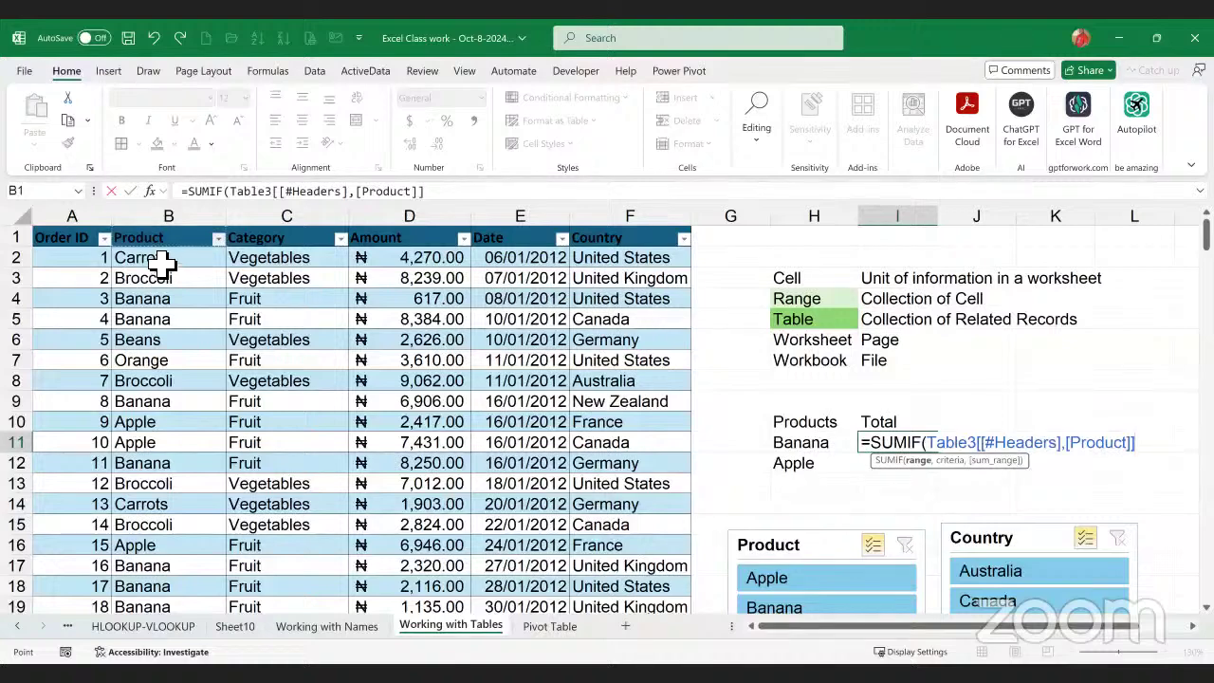
left_click(163, 264)
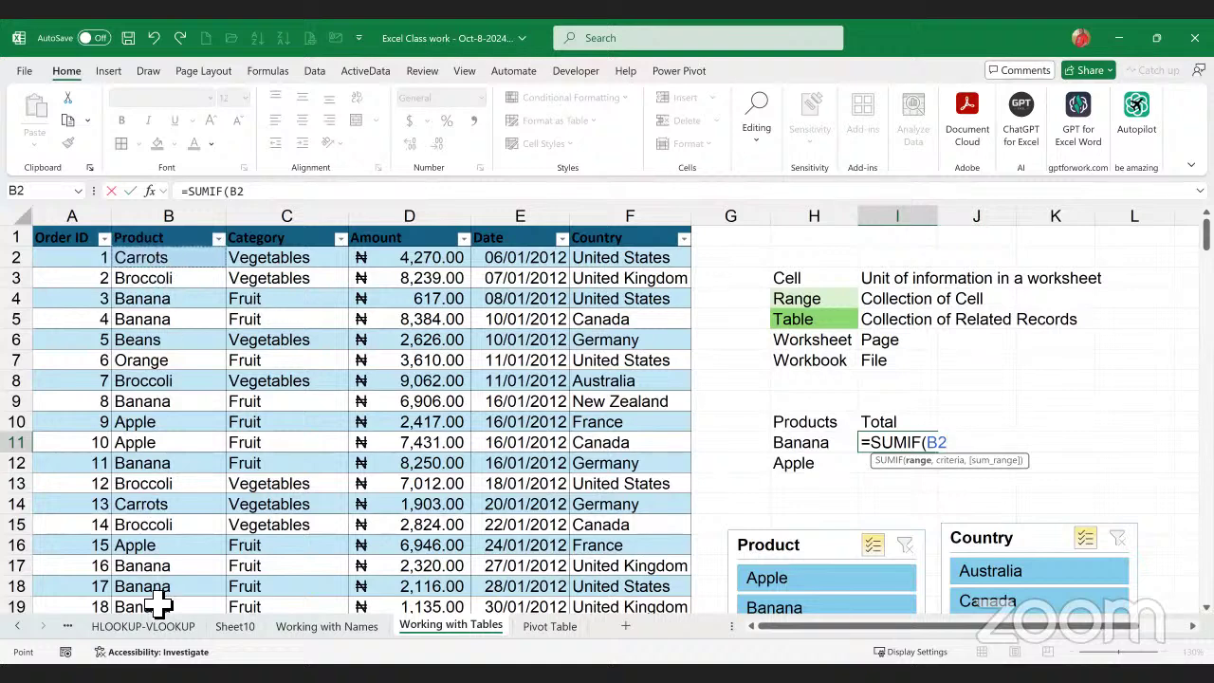
left_click_drag(162, 257, 214, 574)
left_click_drag(228, 586, 152, 569)
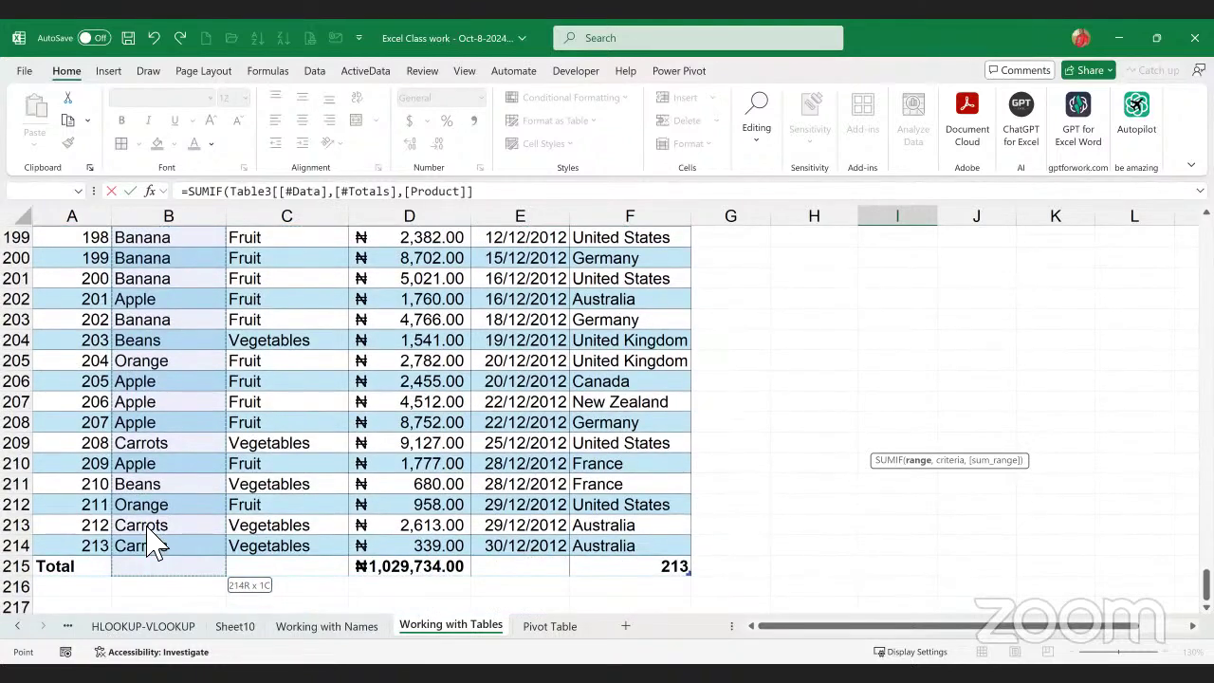
left_click(154, 529)
scroll(1097, 411, "up", 6)
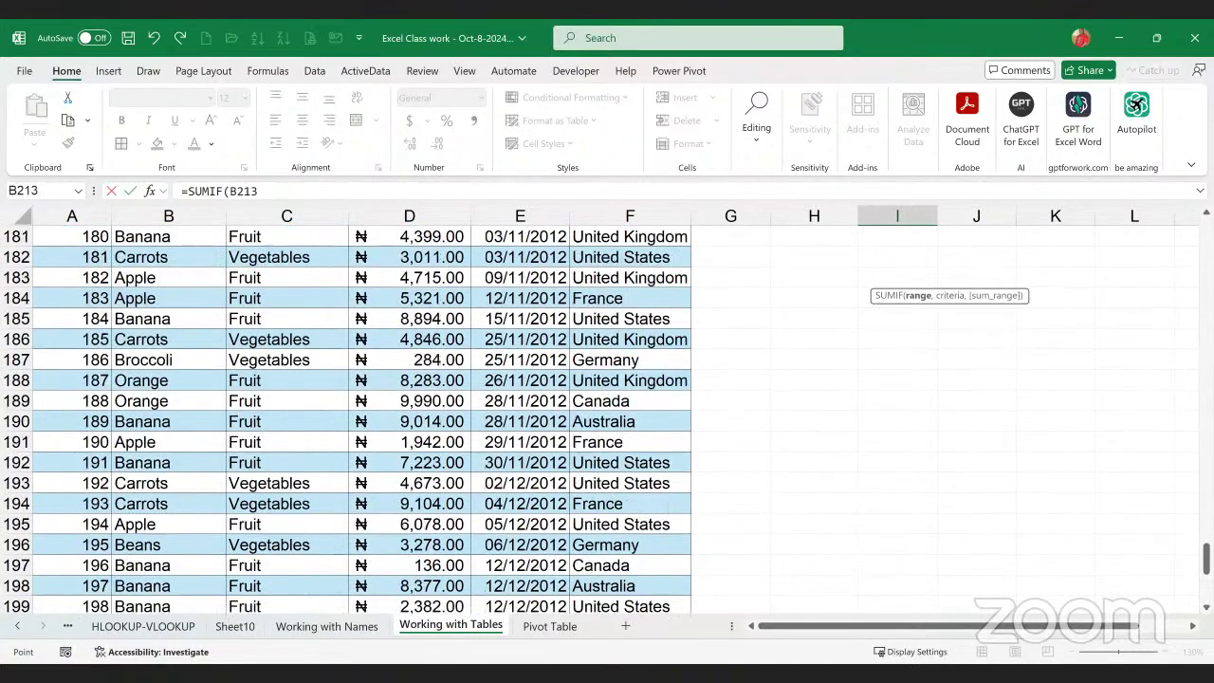
scroll(346, 417, "up", 20)
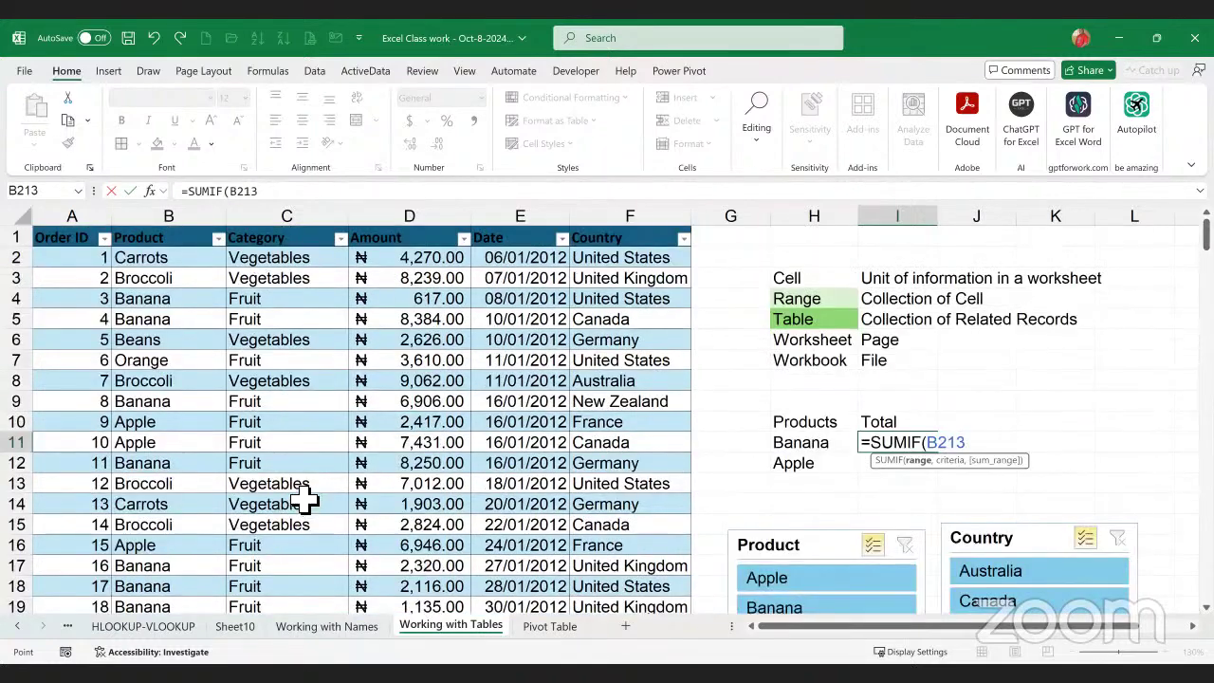
- Set the SUMIF range to the table's Product data, excluding the Total row, and the criteria to H11
left_click(167, 259)
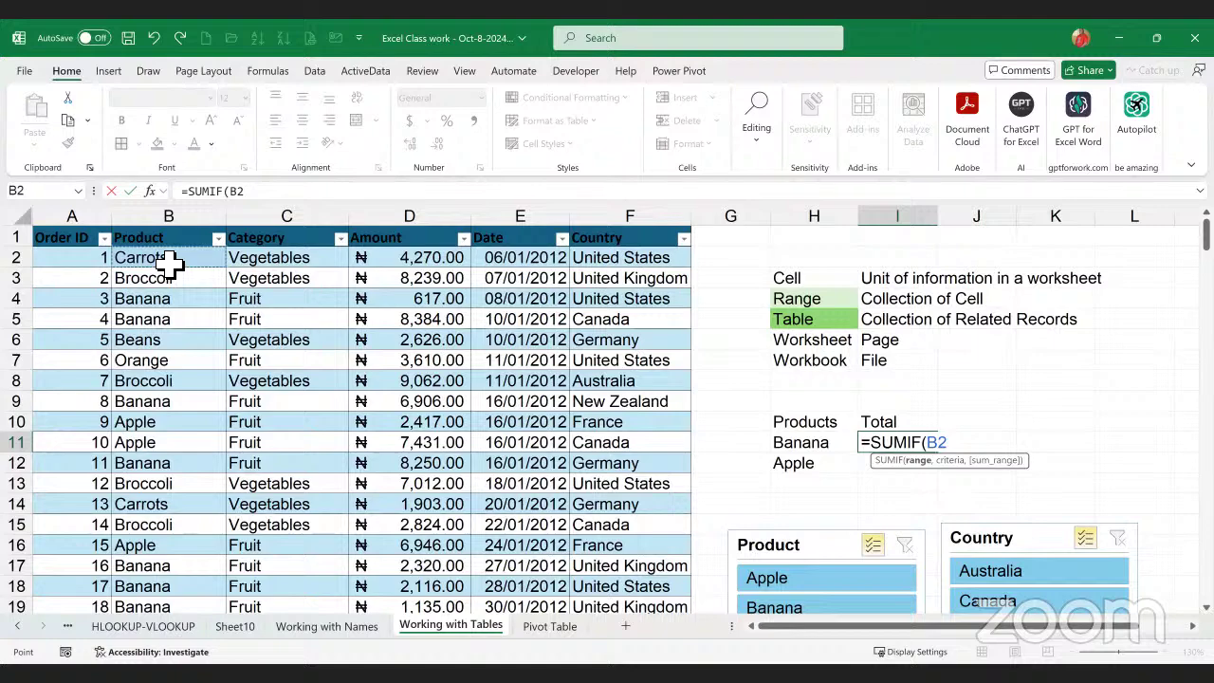
key("ctrl+shift+Down")
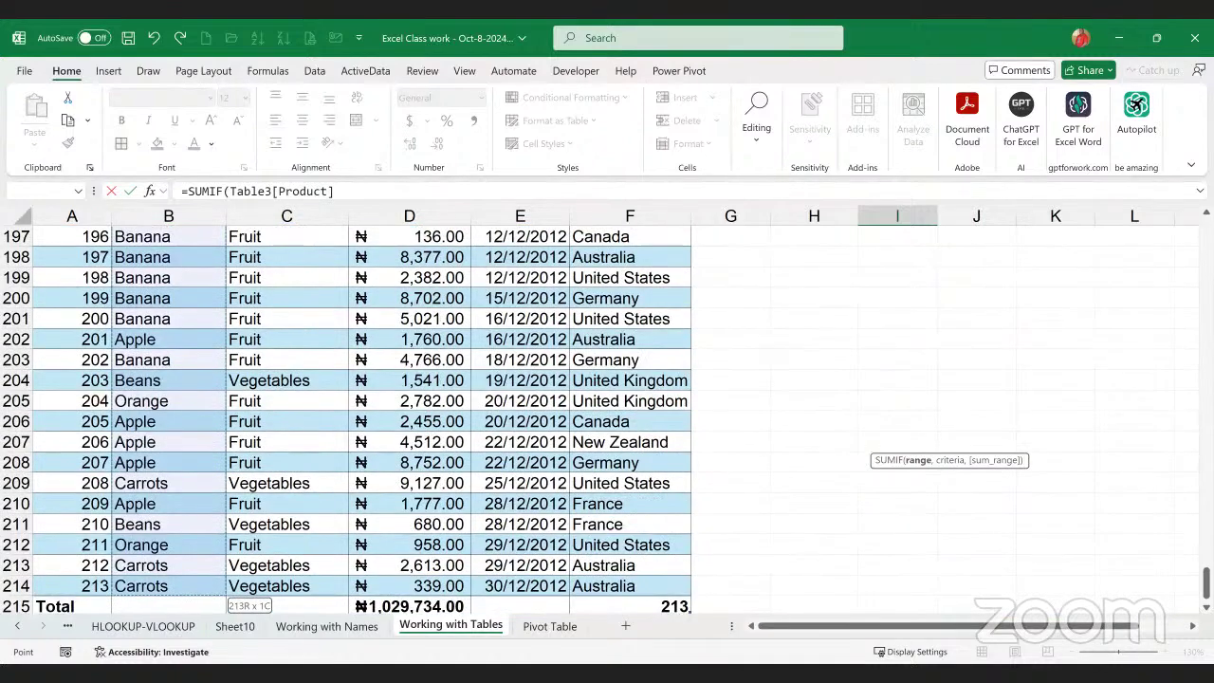
left_click_drag(1207, 582, 1206, 234)
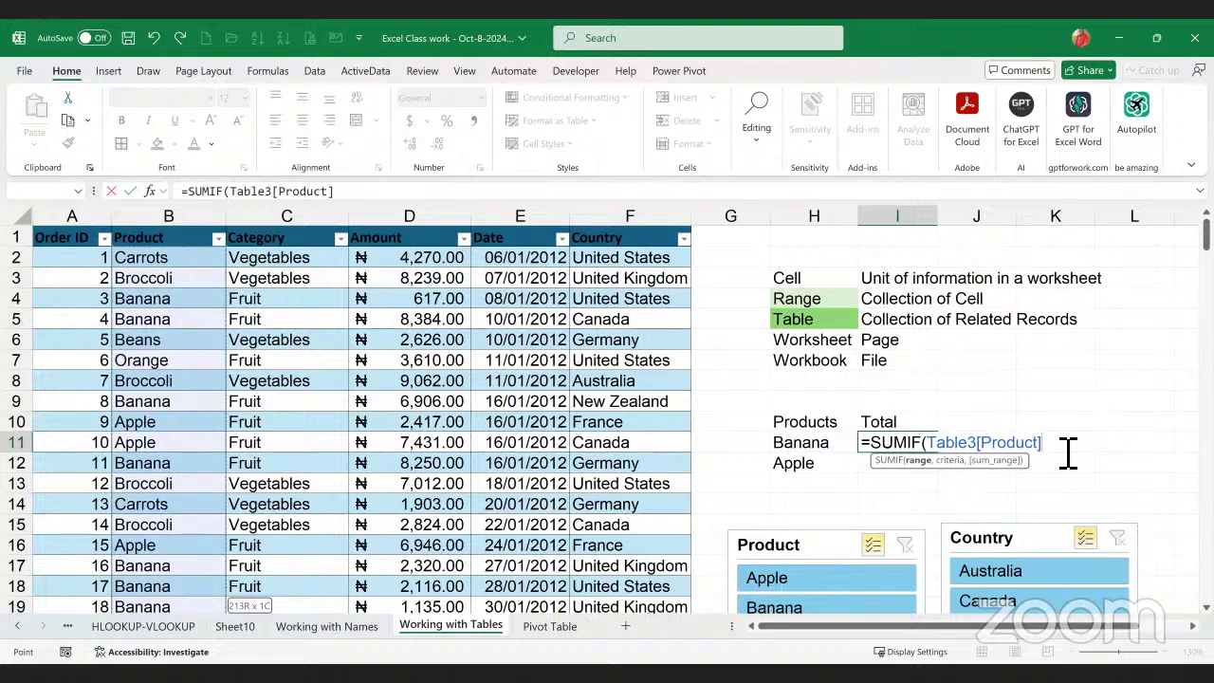
type(",")
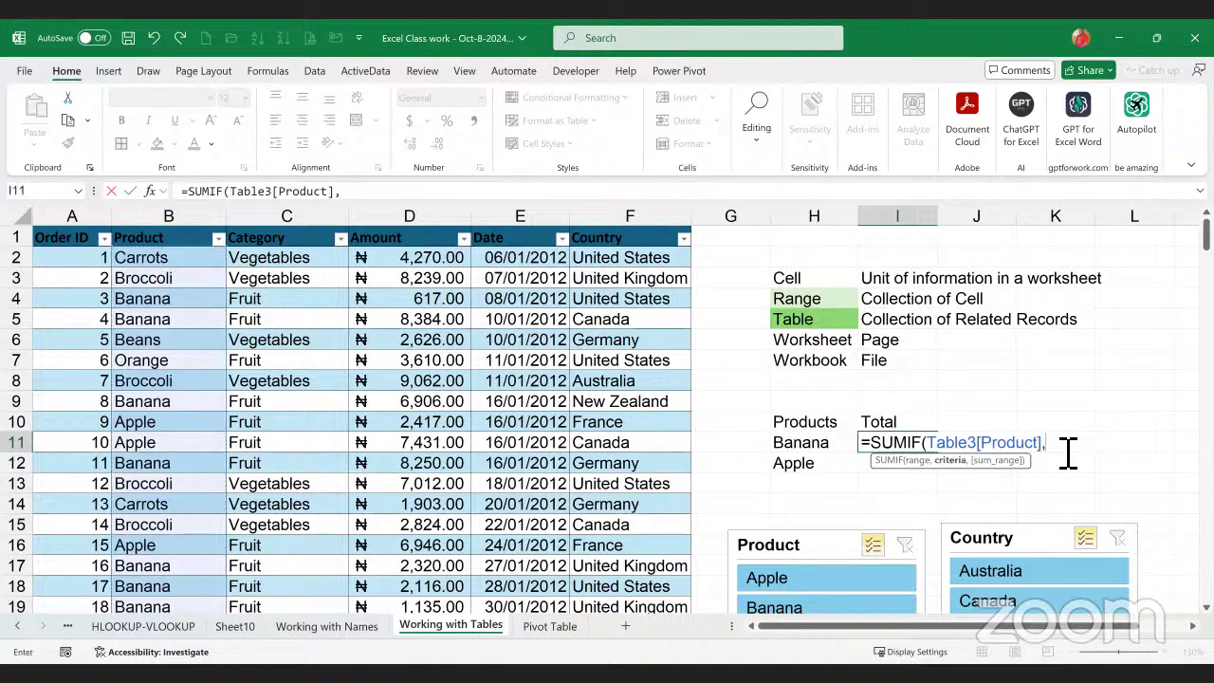
left_click(815, 443)
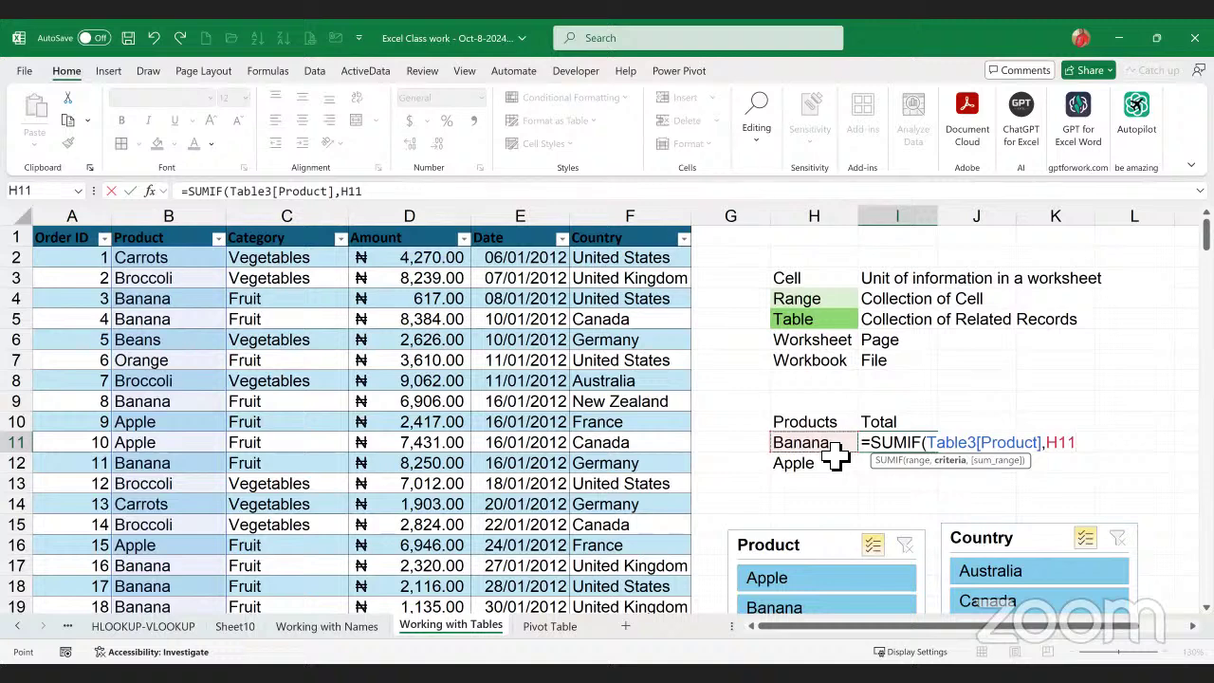
type(",")
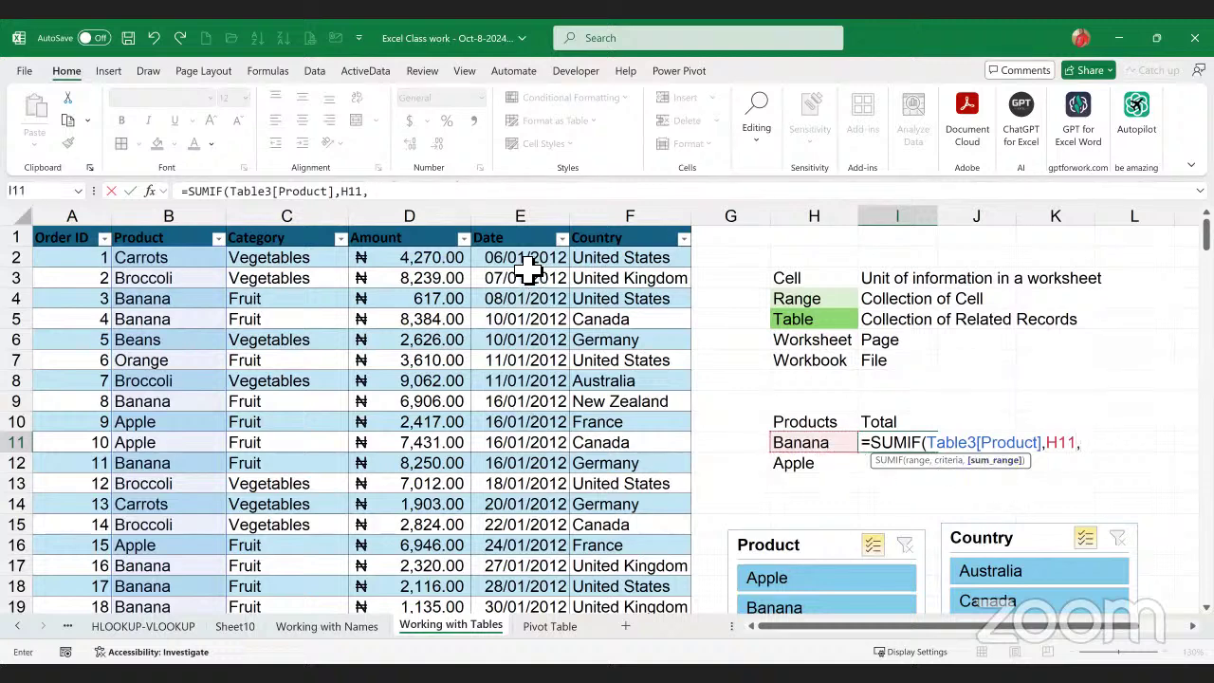
left_click(413, 261)
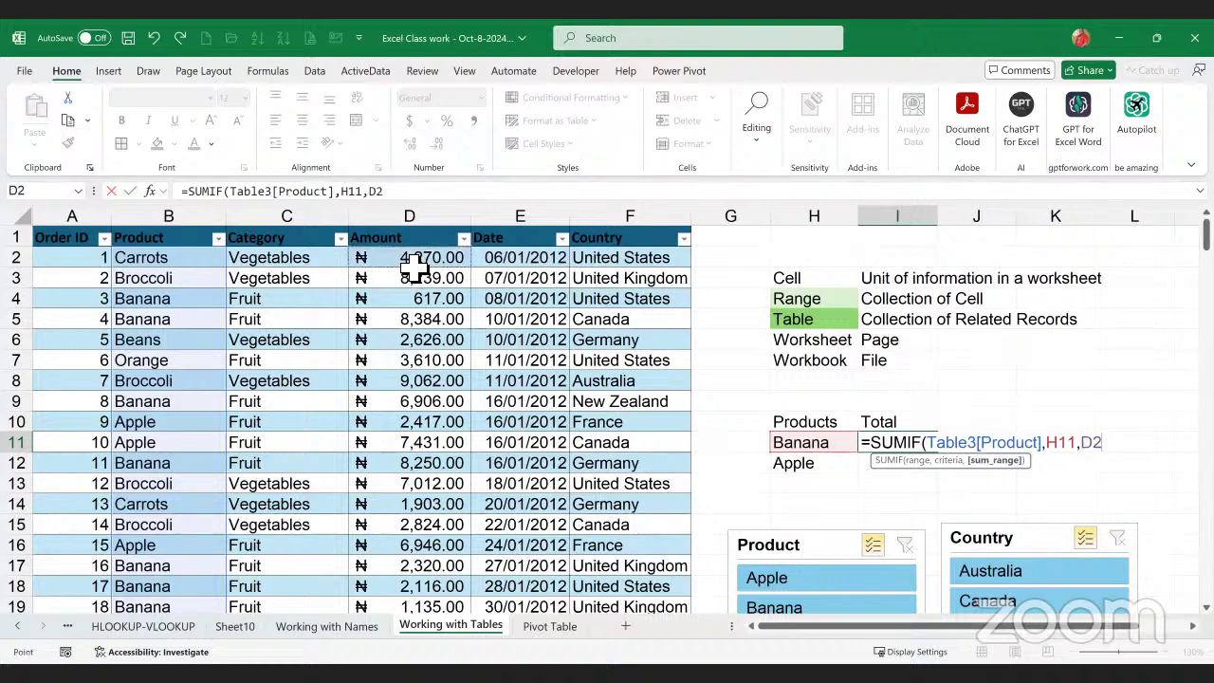
key("ctrl+shift+Down")
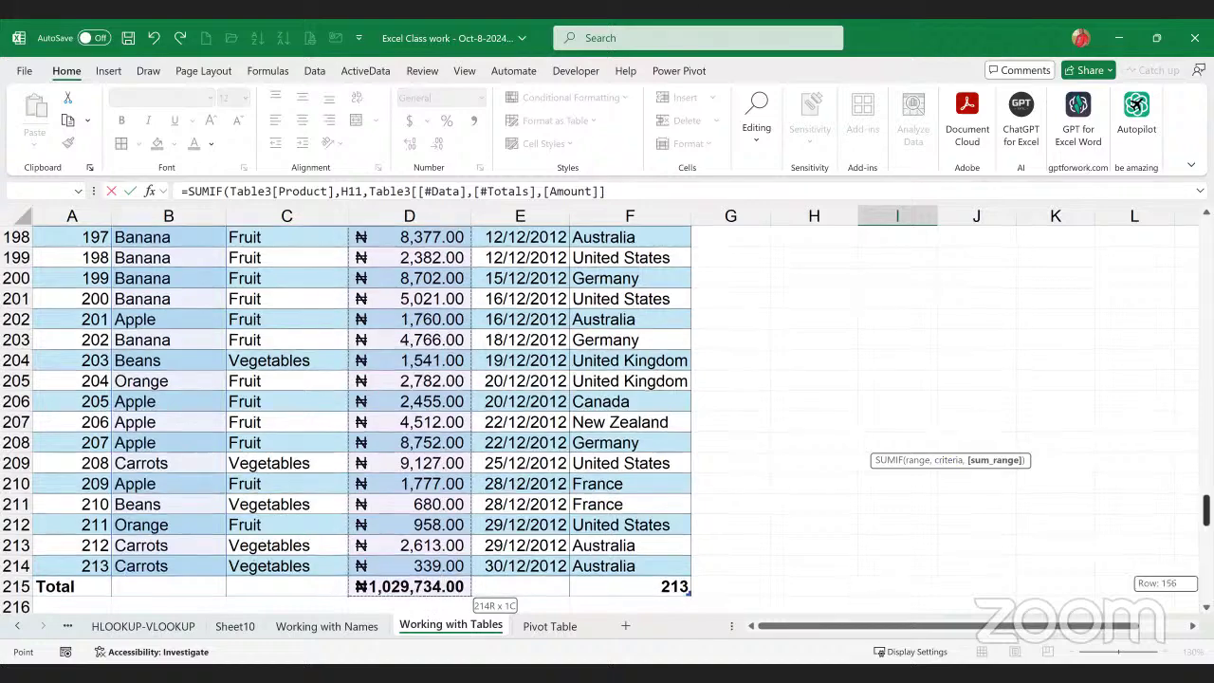
scroll(645, 361, "up", 20)
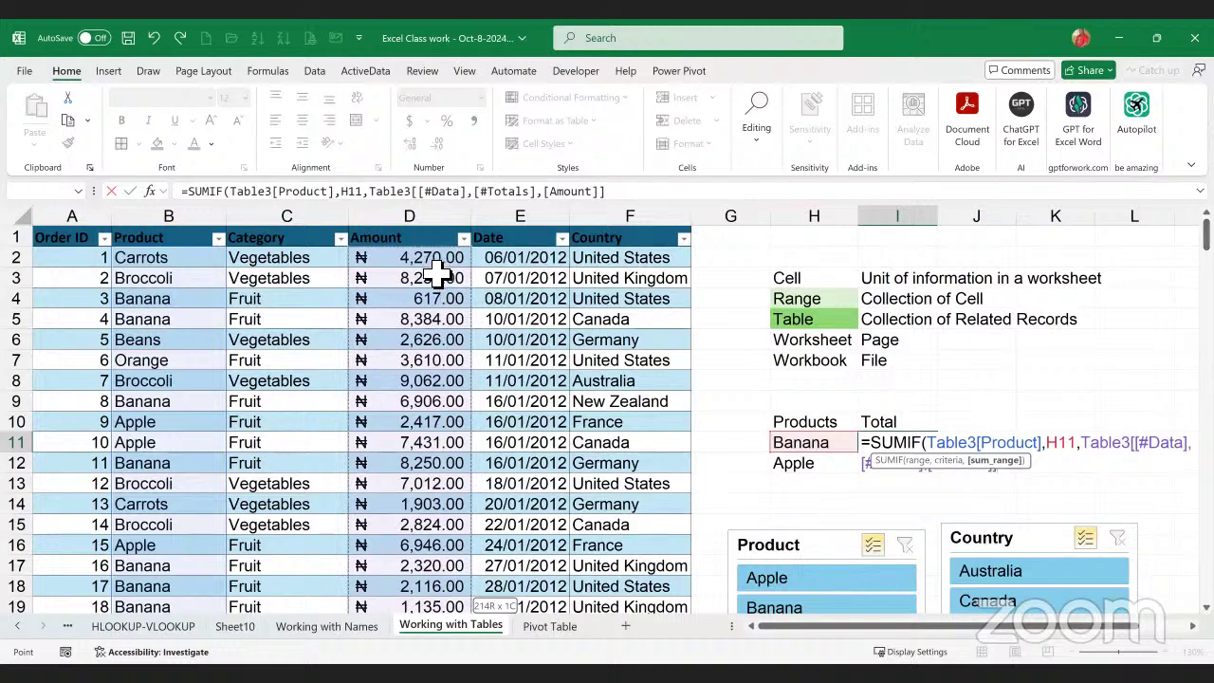
- Set the SUMIF sum range to the table's Amount data without the Total row and complete the formula
left_click(430, 266)
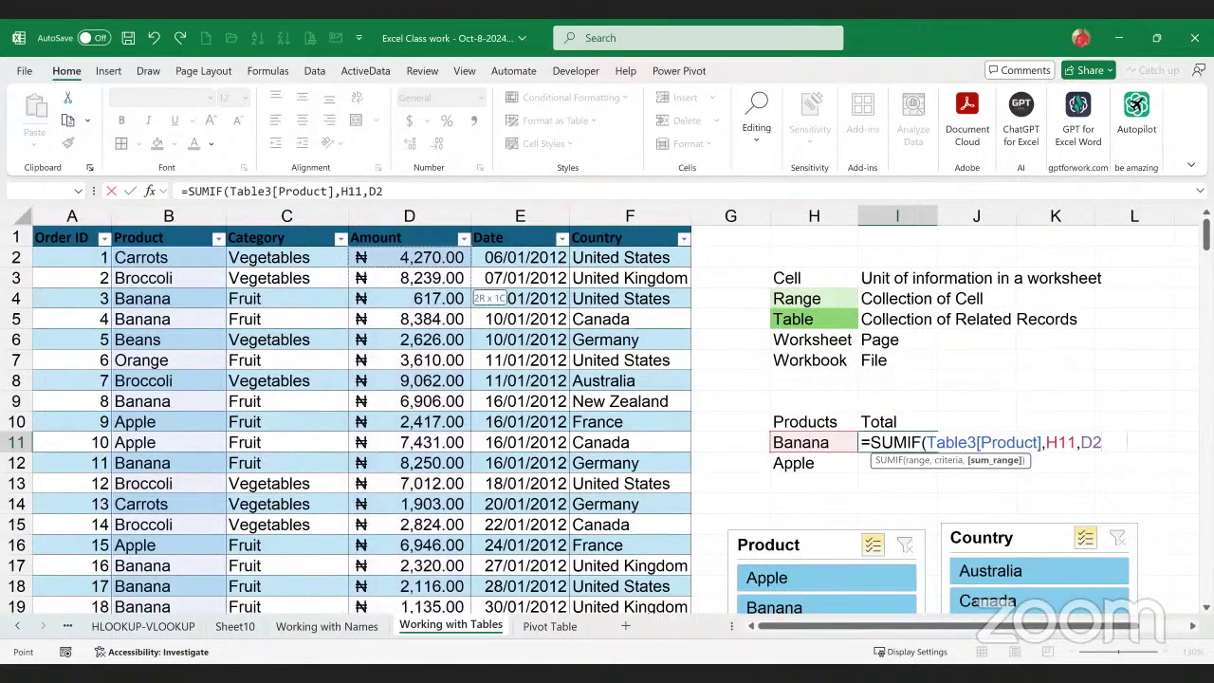
left_click_drag(467, 296, 450, 544)
scroll(350, 417, "up", 20)
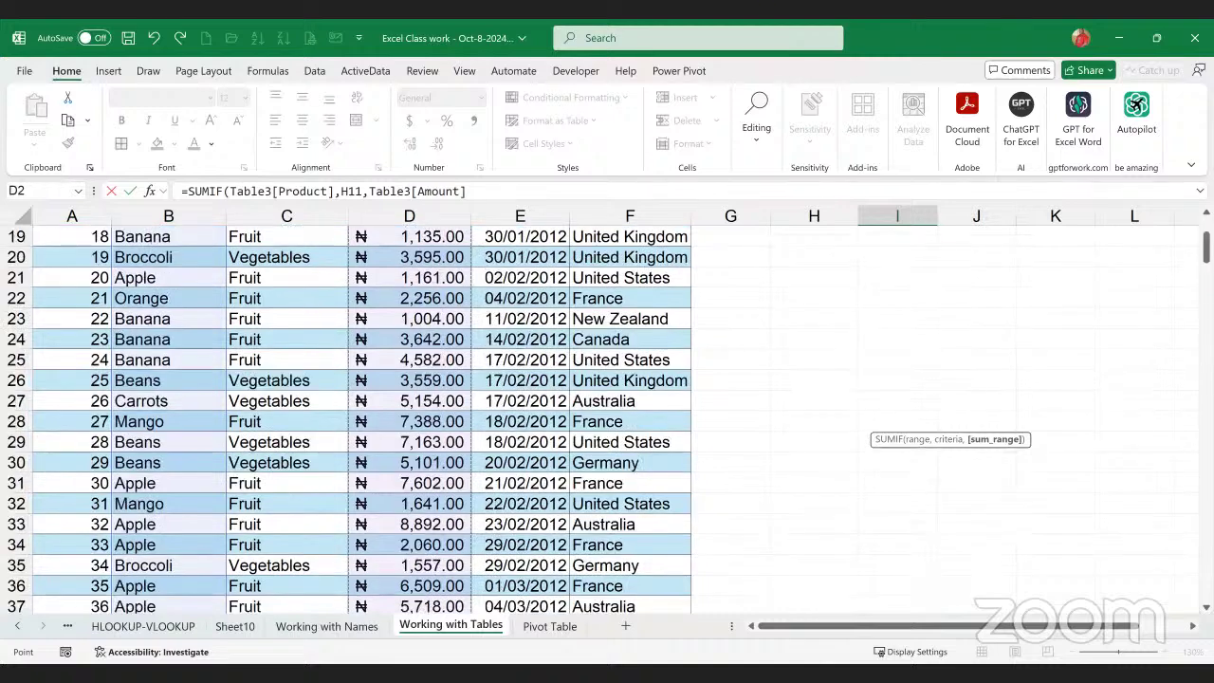
scroll(1138, 475, "up", 6)
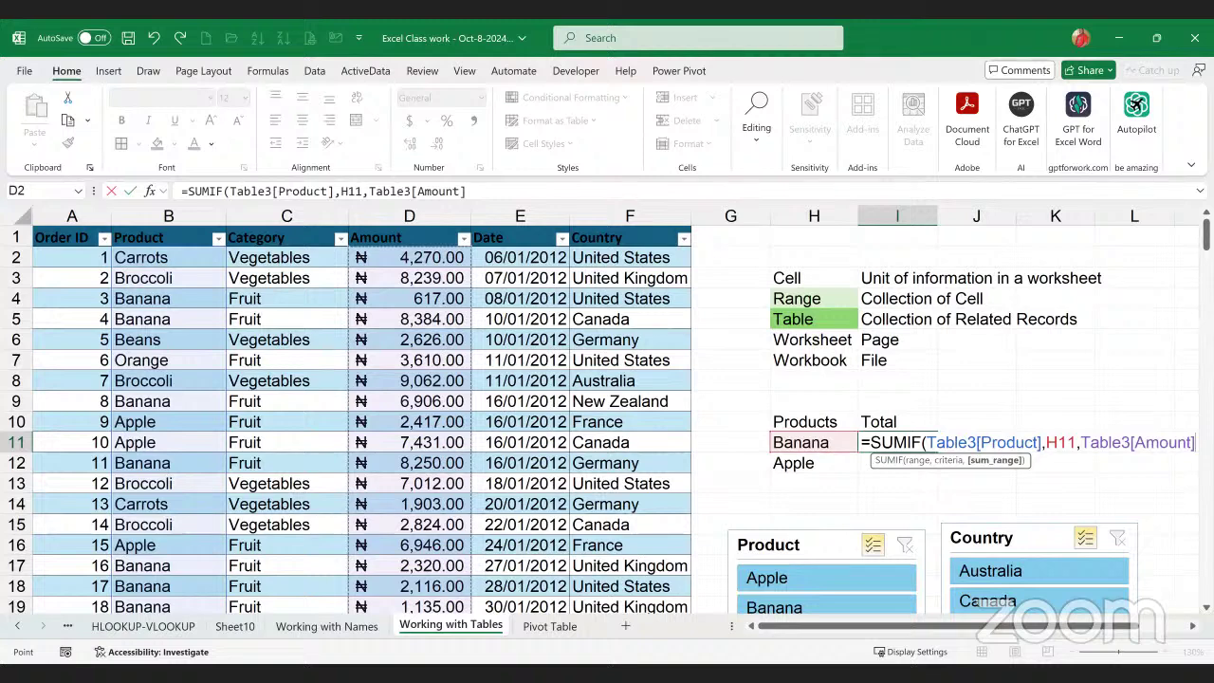
type(")")
key("Return")
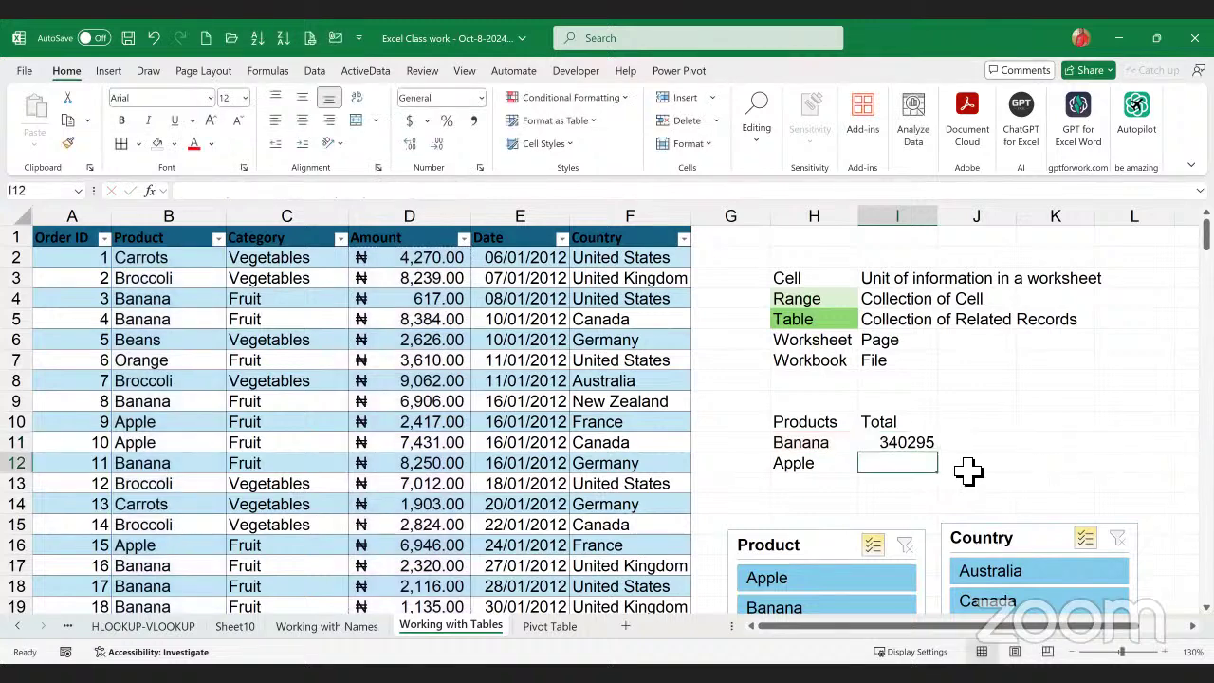
- Fill the SUMIF formula from I11 down to the Apple row and bold the Products and Total headings
key("Up")
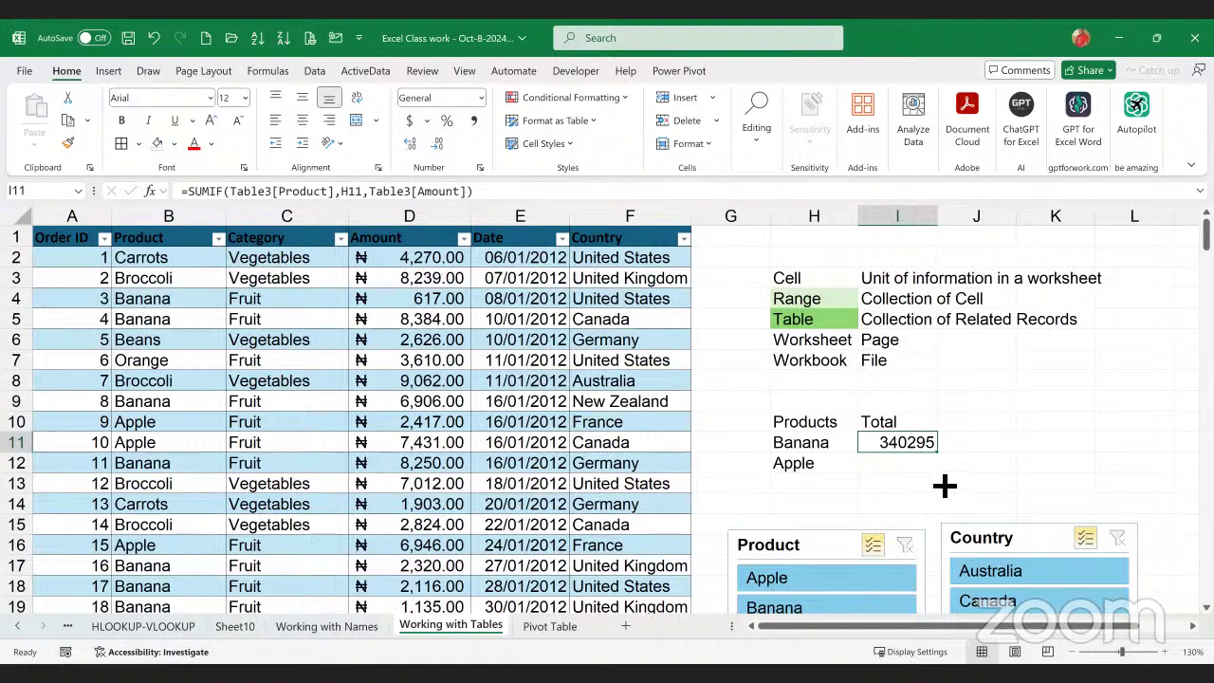
left_click_drag(937, 452, 977, 471)
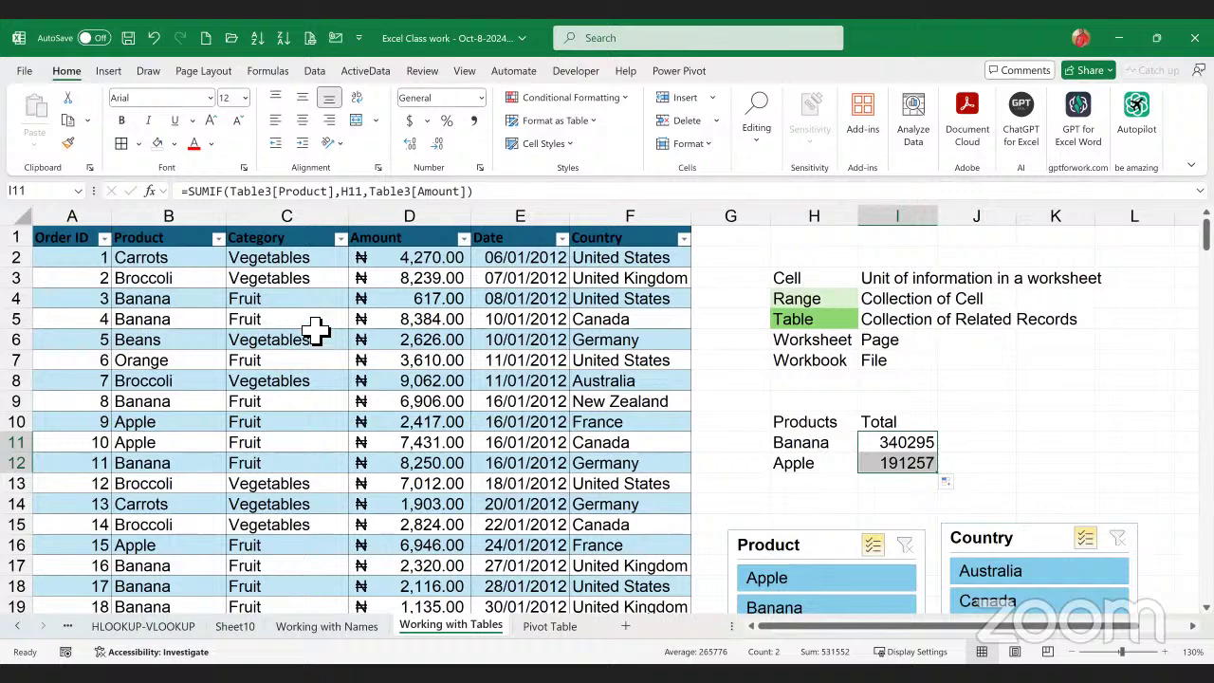
left_click(812, 423)
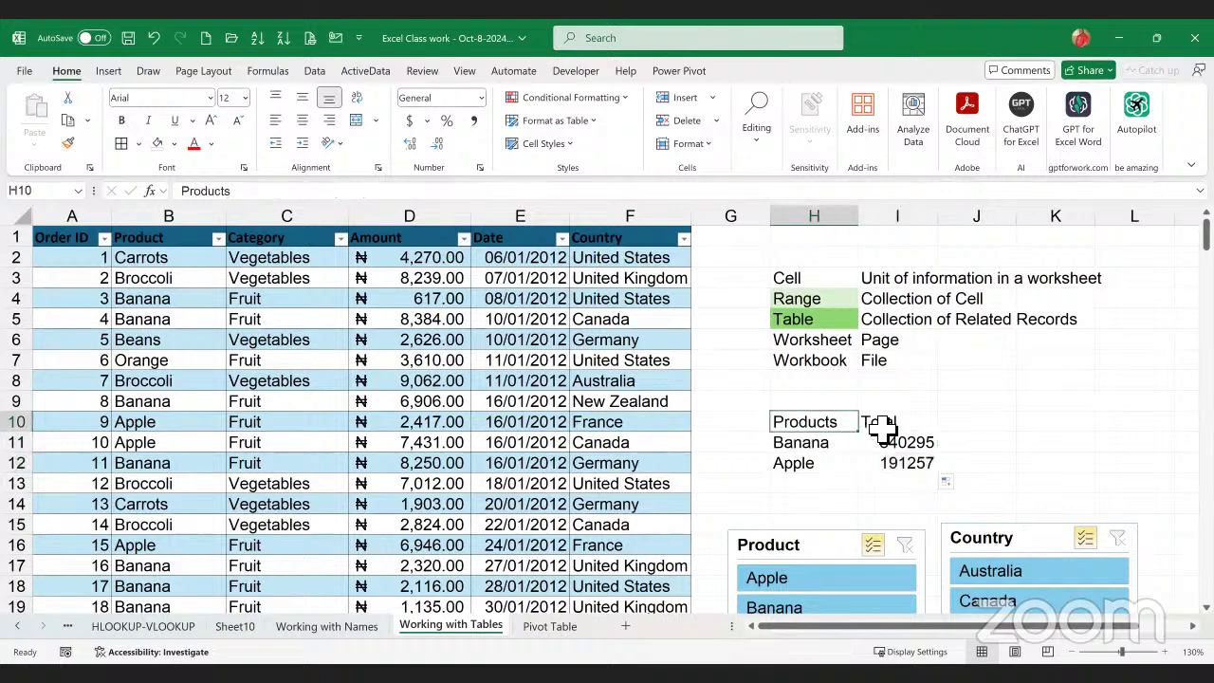
left_click(880, 423, "shift")
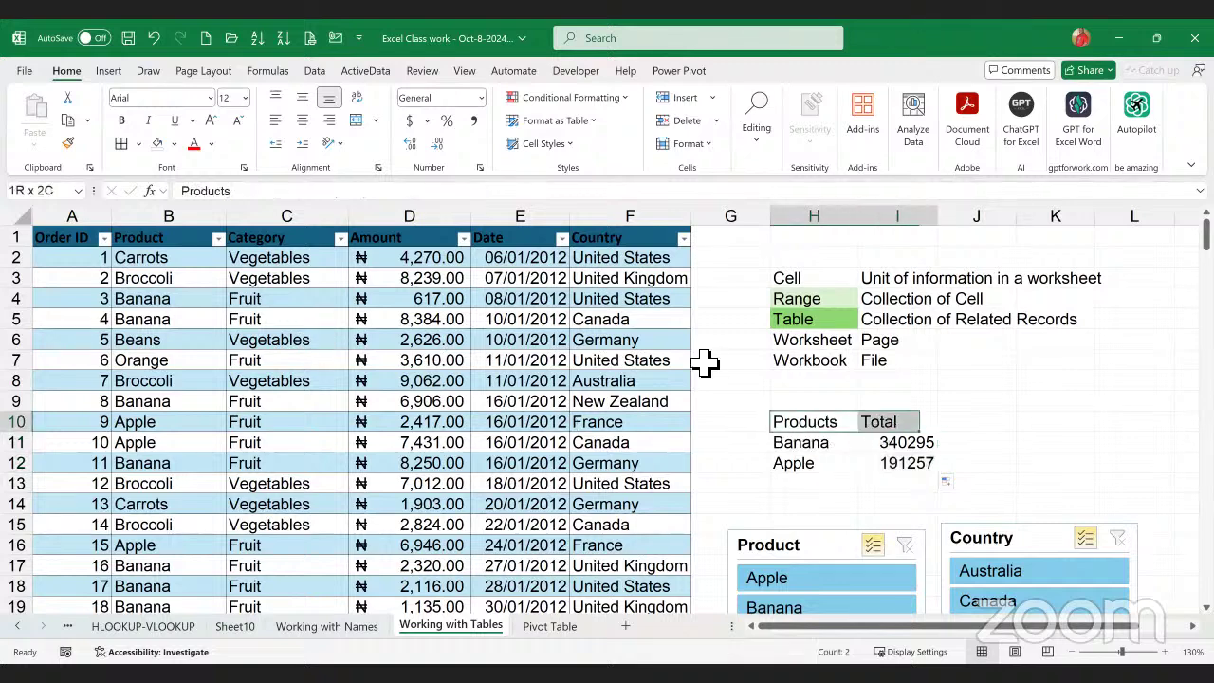
left_click(121, 121)
- Insert a 2-D clustered column chart from the product totals in H10:I12
left_click_drag(807, 424, 925, 470)
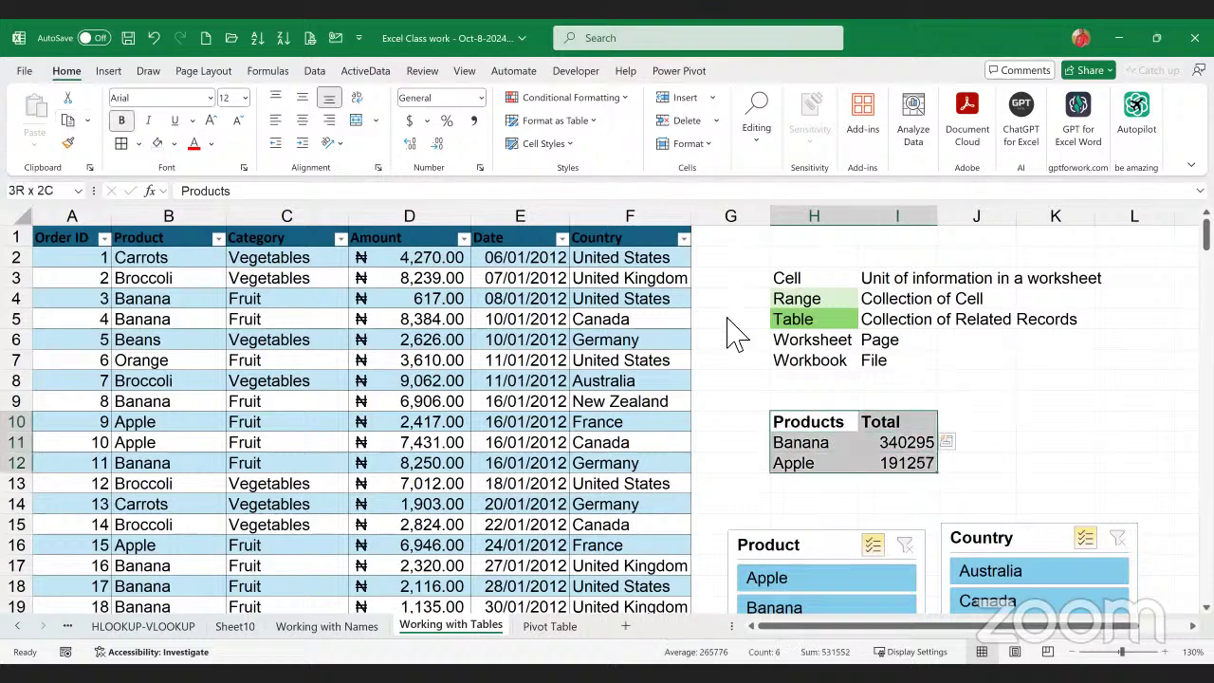
left_click(108, 72)
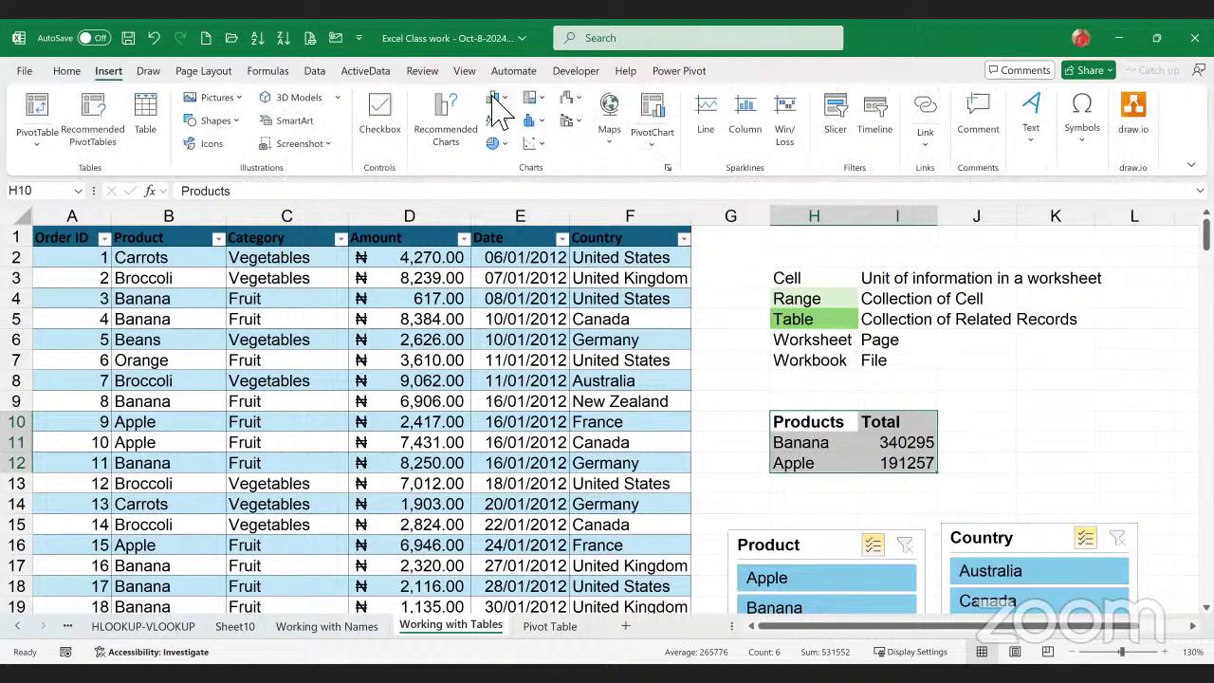
left_click(497, 98)
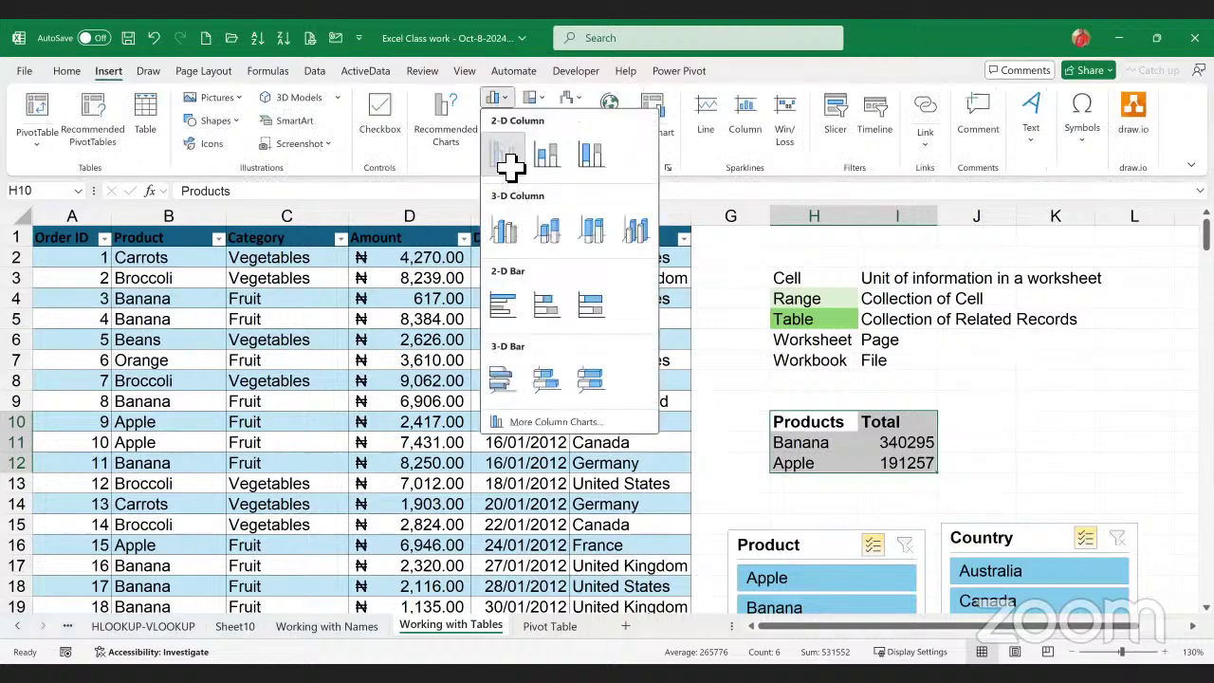
left_click(510, 168)
- Shrink the chart and move it beside the product totals, above the Country slicer
left_click_drag(677, 304, 533, 281)
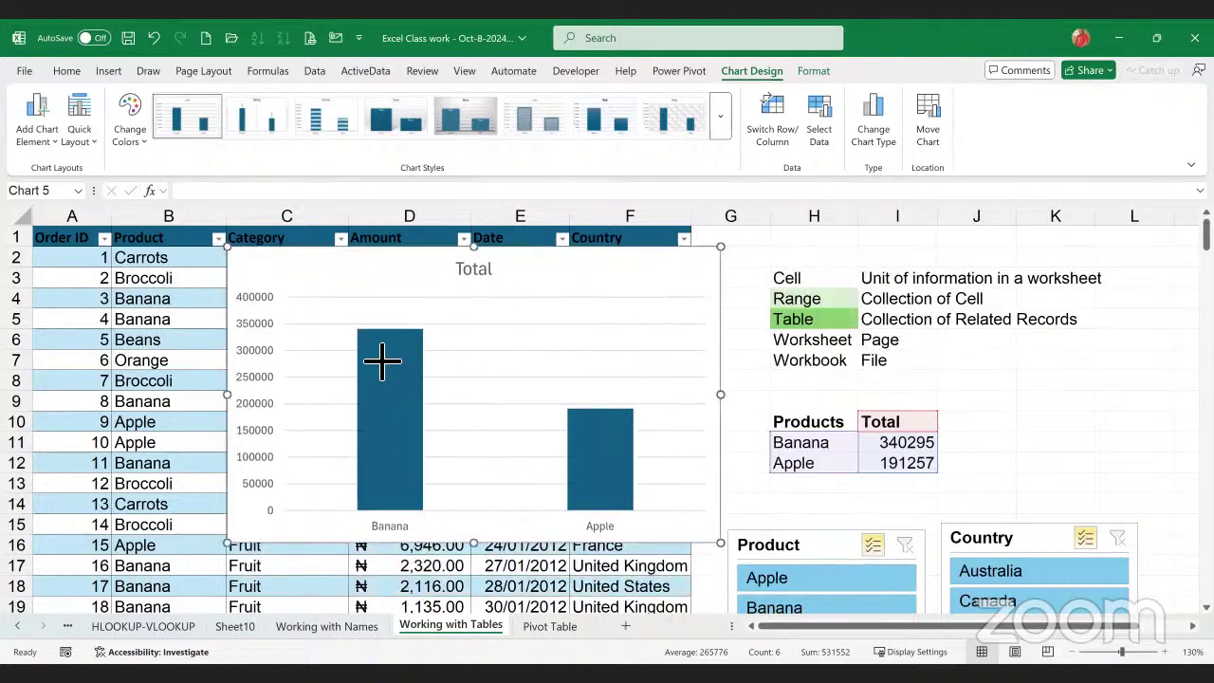
left_click_drag(385, 361, 502, 366)
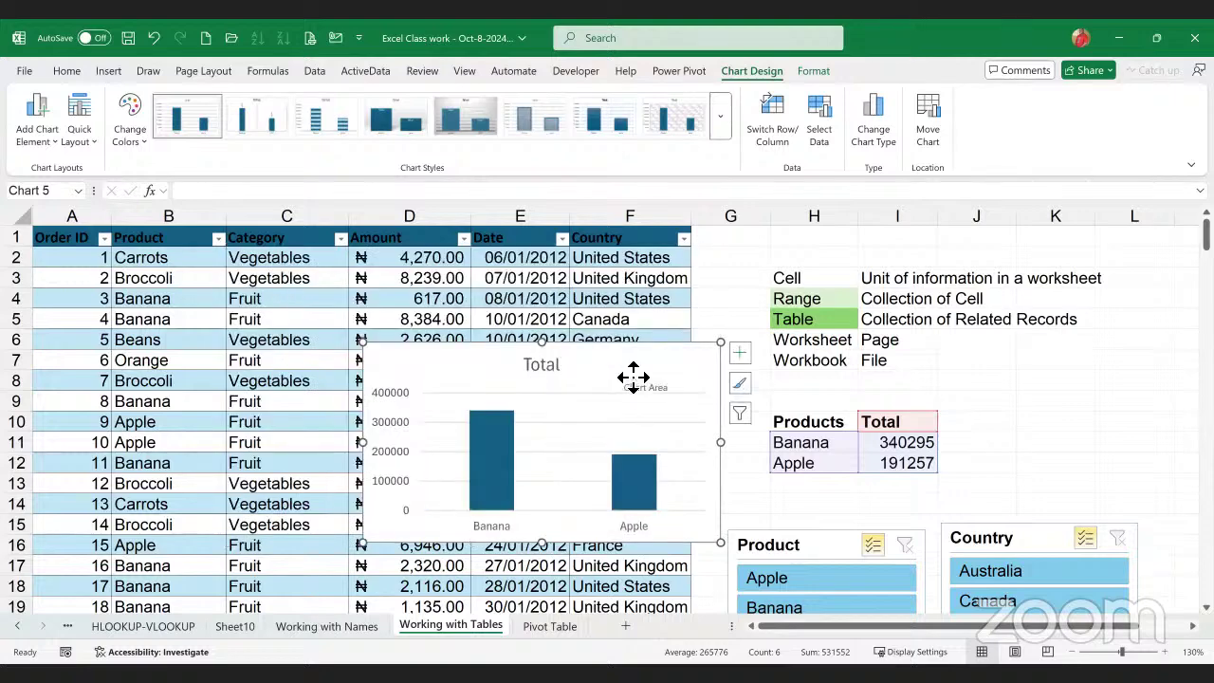
left_click_drag(631, 375, 993, 266)
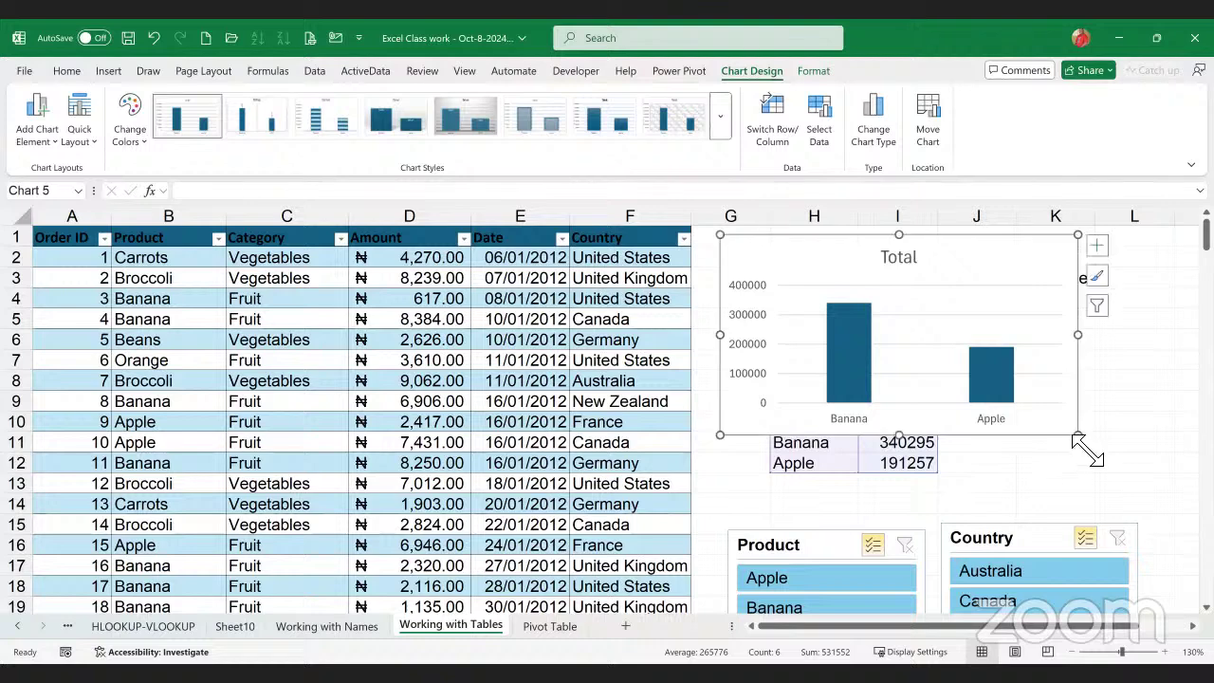
left_click_drag(1076, 438, 1008, 390)
mouse_move(931, 275)
left_mouse_down()
mouse_move(1051, 320)
mouse_move(1103, 373)
mouse_move(1154, 387)
left_mouse_up()
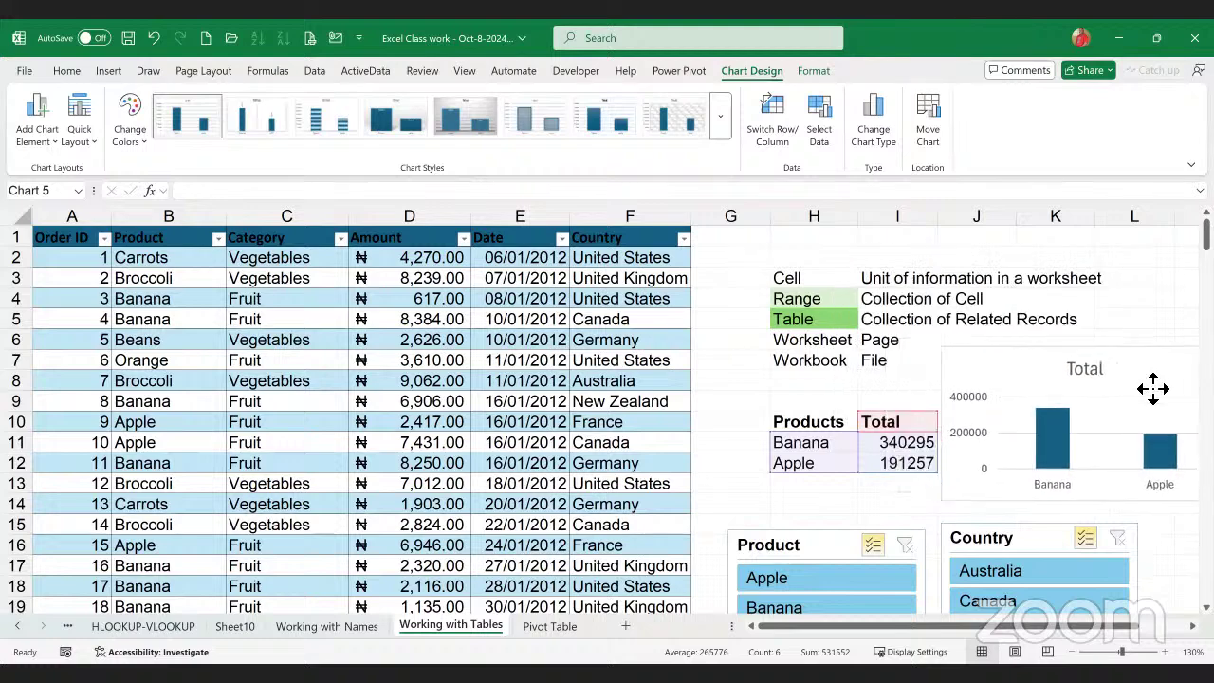
- Examine the Product range, H11 criteria and Amount sum range in the Banana total's SUMIF formula in I11
left_click(897, 446)
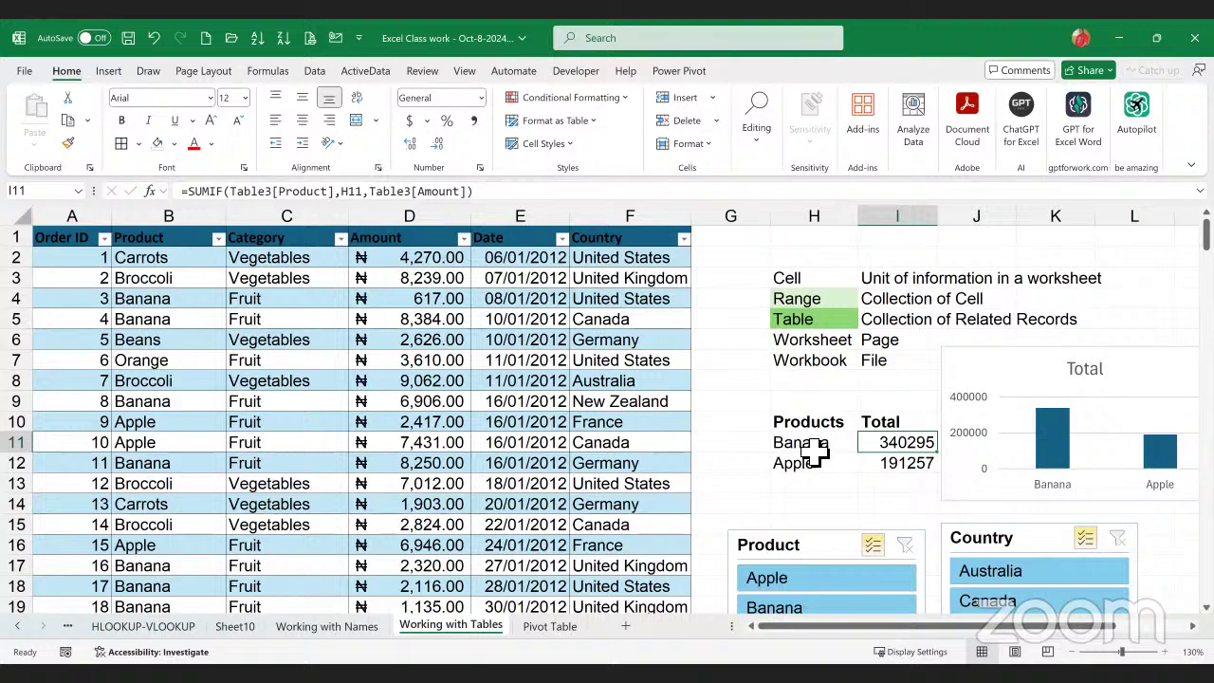
double_click(366, 193)
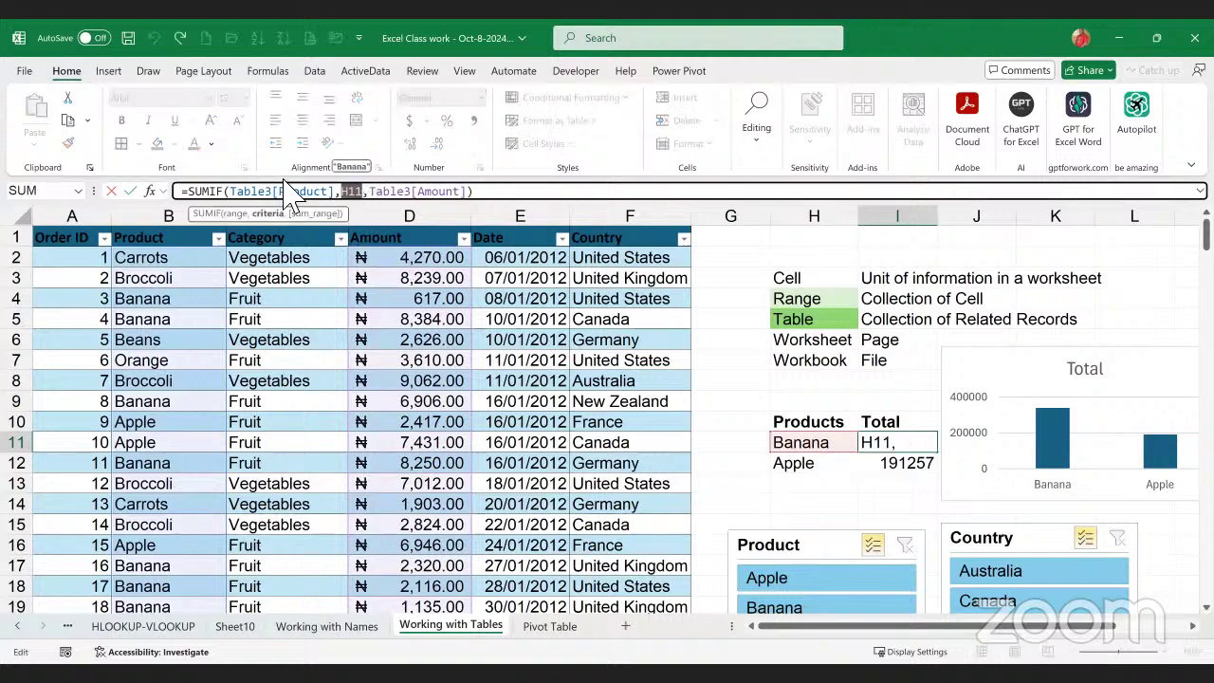
key("ctrl+Return")
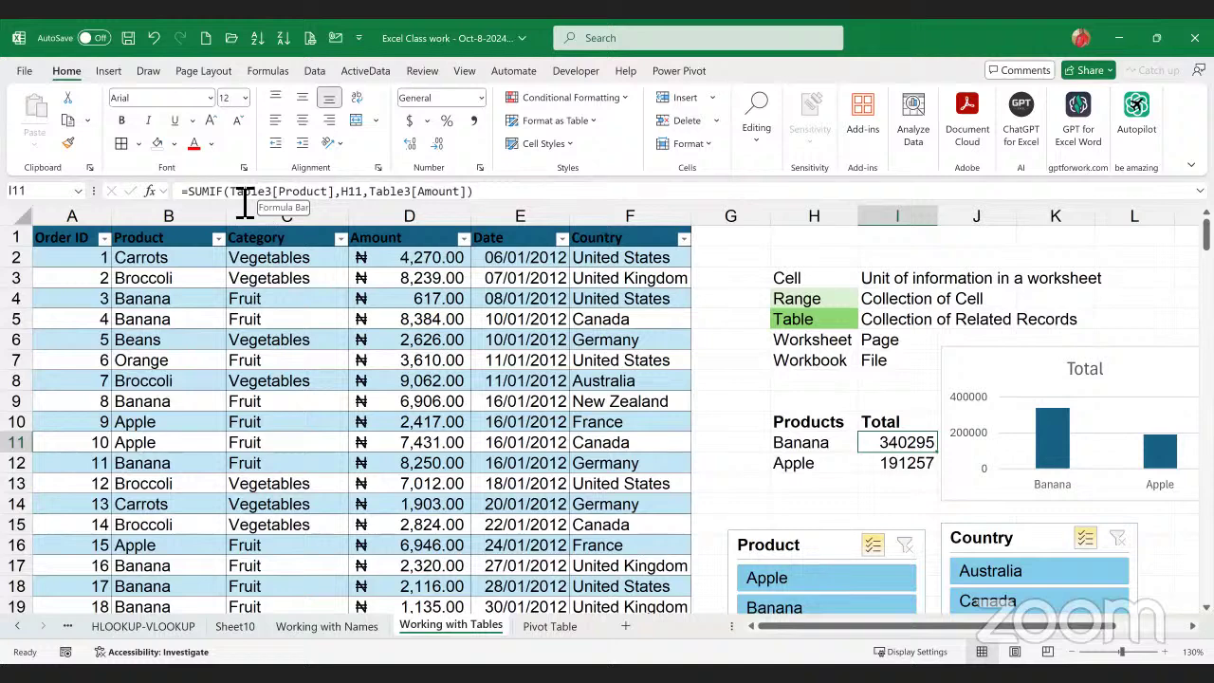
left_click_drag(231, 203, 384, 202)
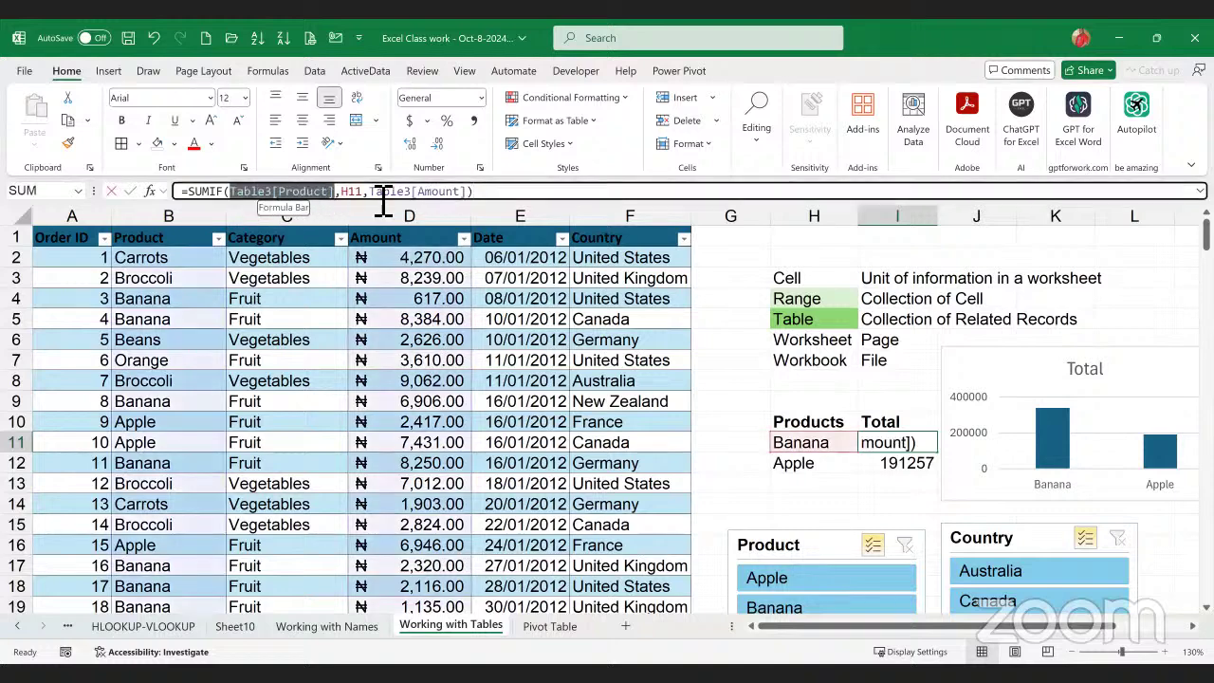
double_click(462, 194)
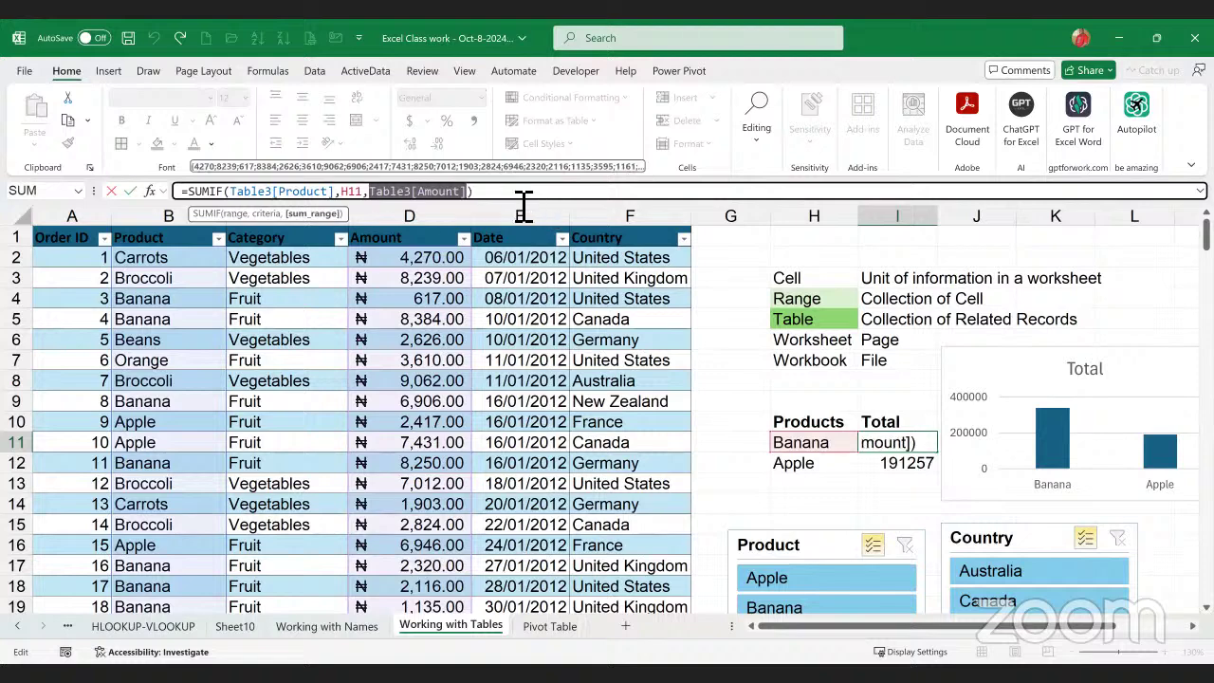
left_click(523, 203)
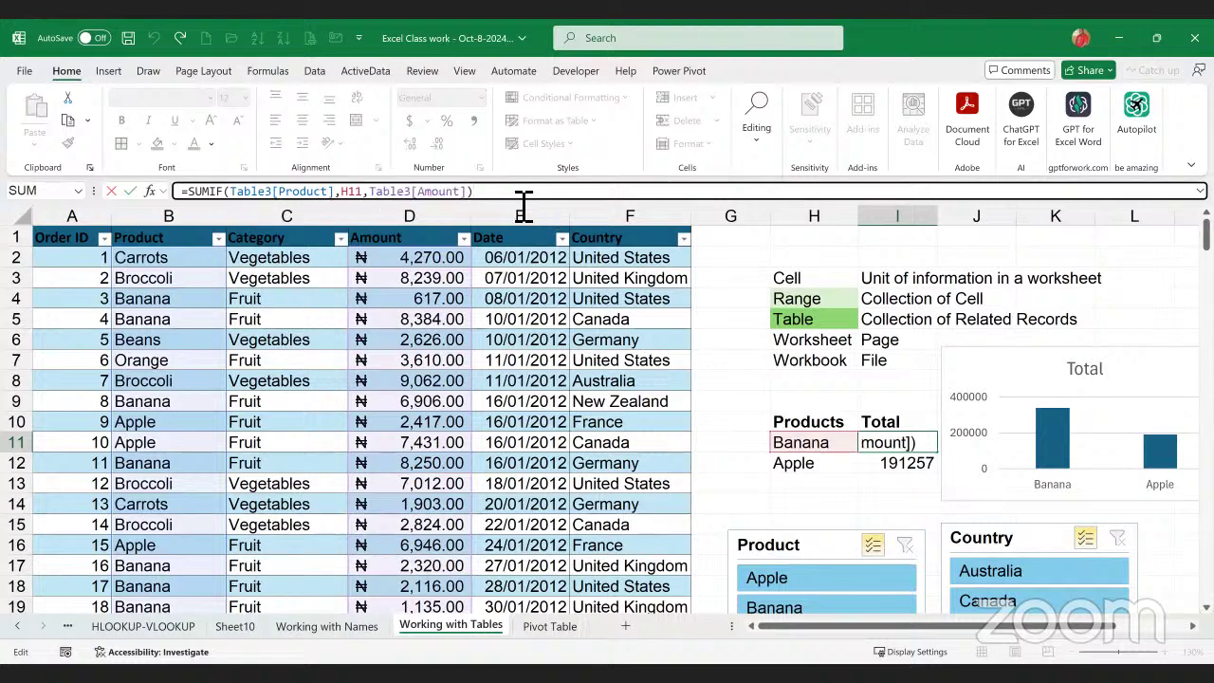
key("Return")
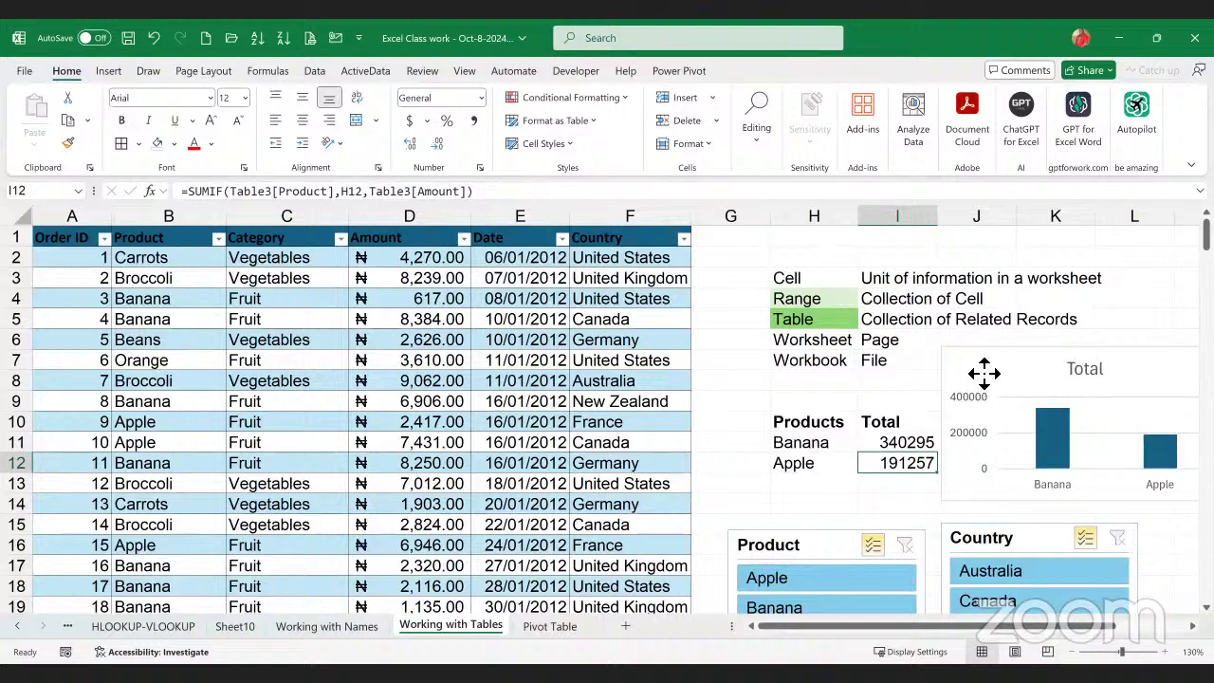
- Move the column chart slightly up and away from the product totals, then deselect it
left_click_drag(985, 373, 1002, 363)
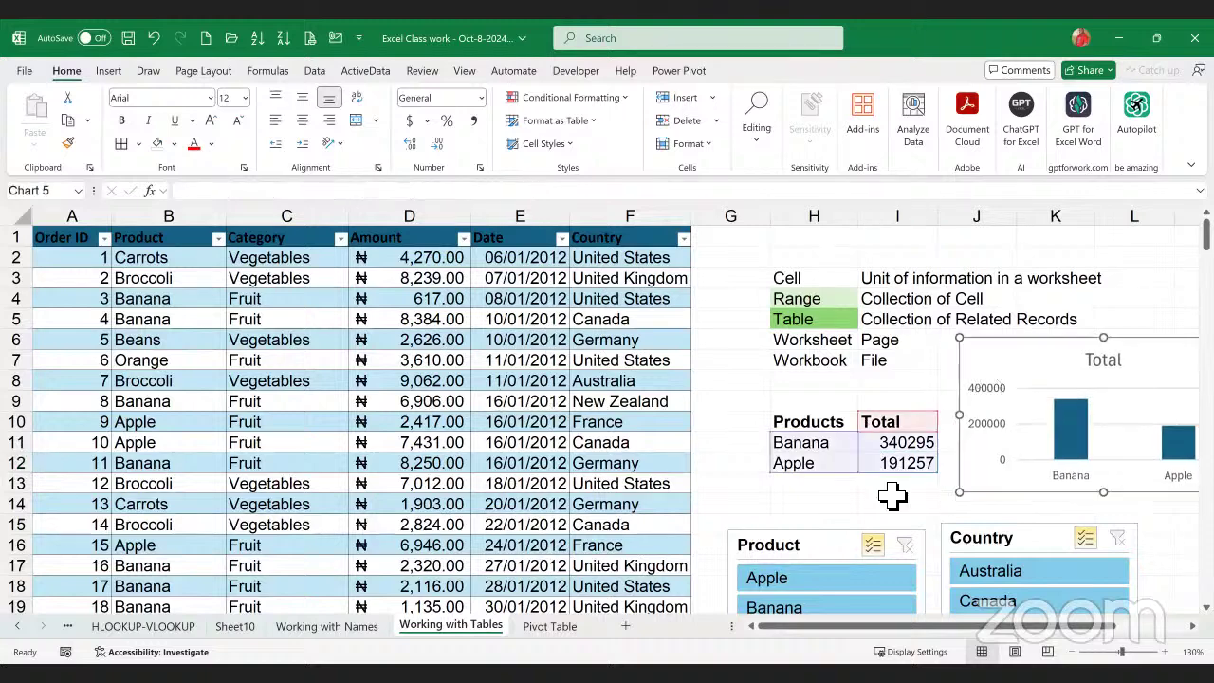
left_click(880, 505)
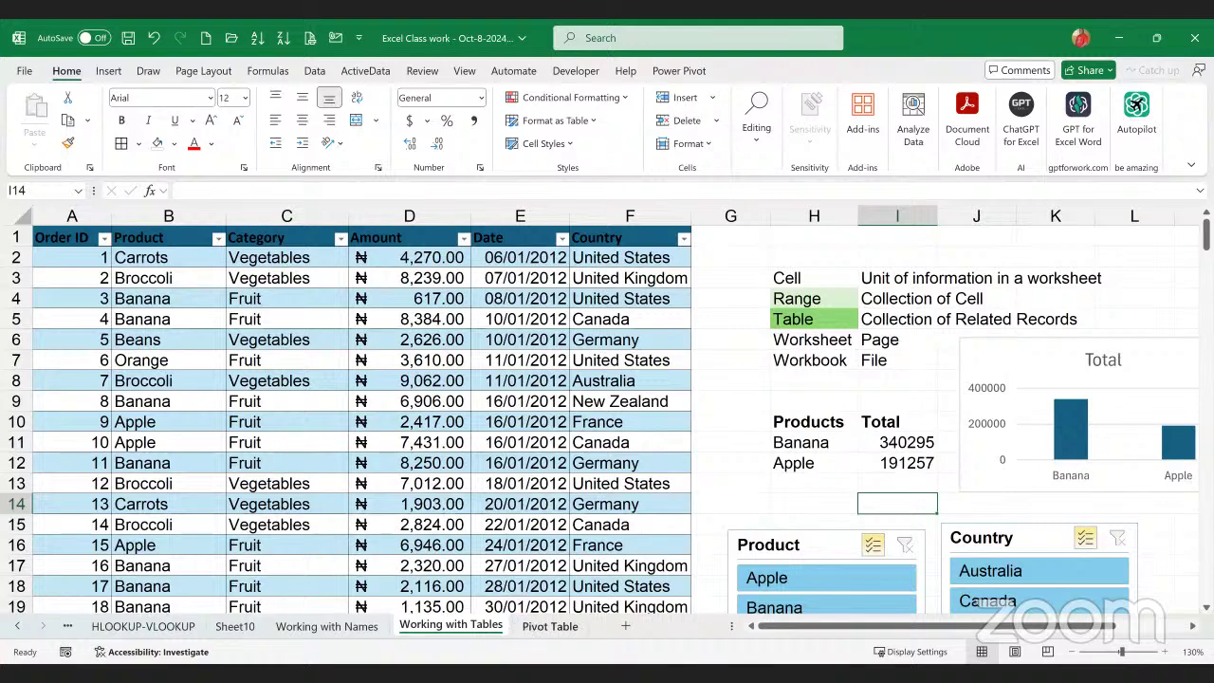
- Toggle Apple off and back on in the Product slicer to demonstrate filtering the table
left_click(294, 360)
scroll(384, 351, "down", 1)
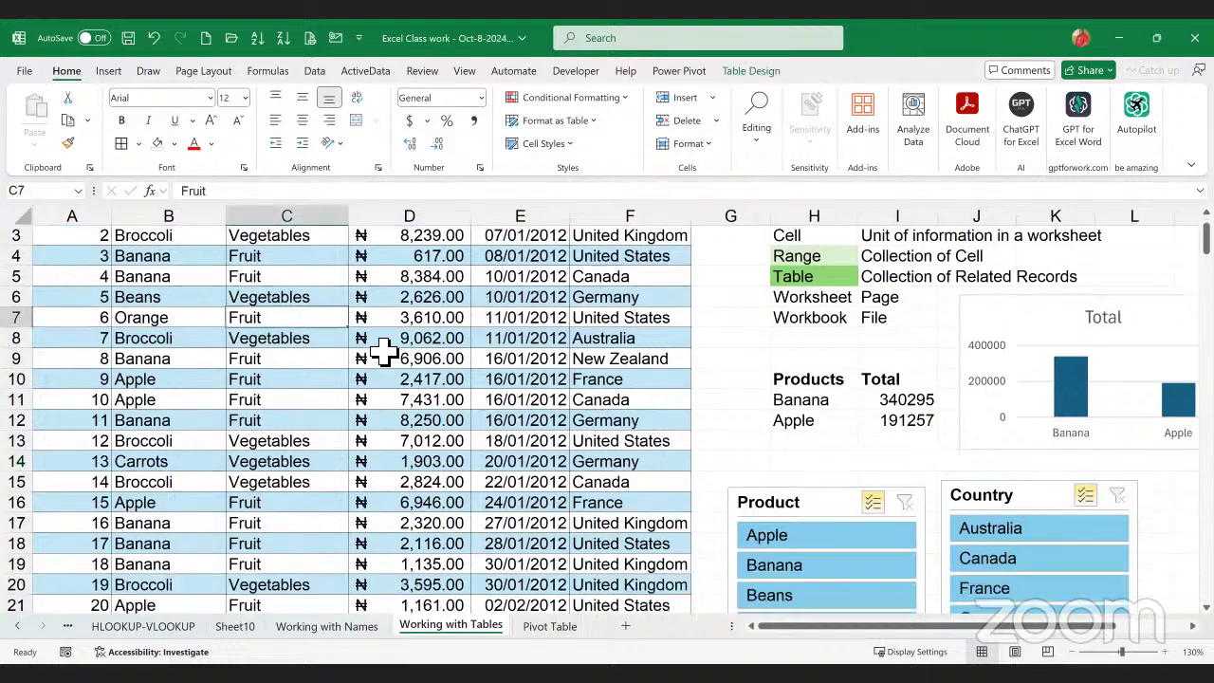
scroll(389, 349, "down", 1)
scroll(572, 384, "down", 1)
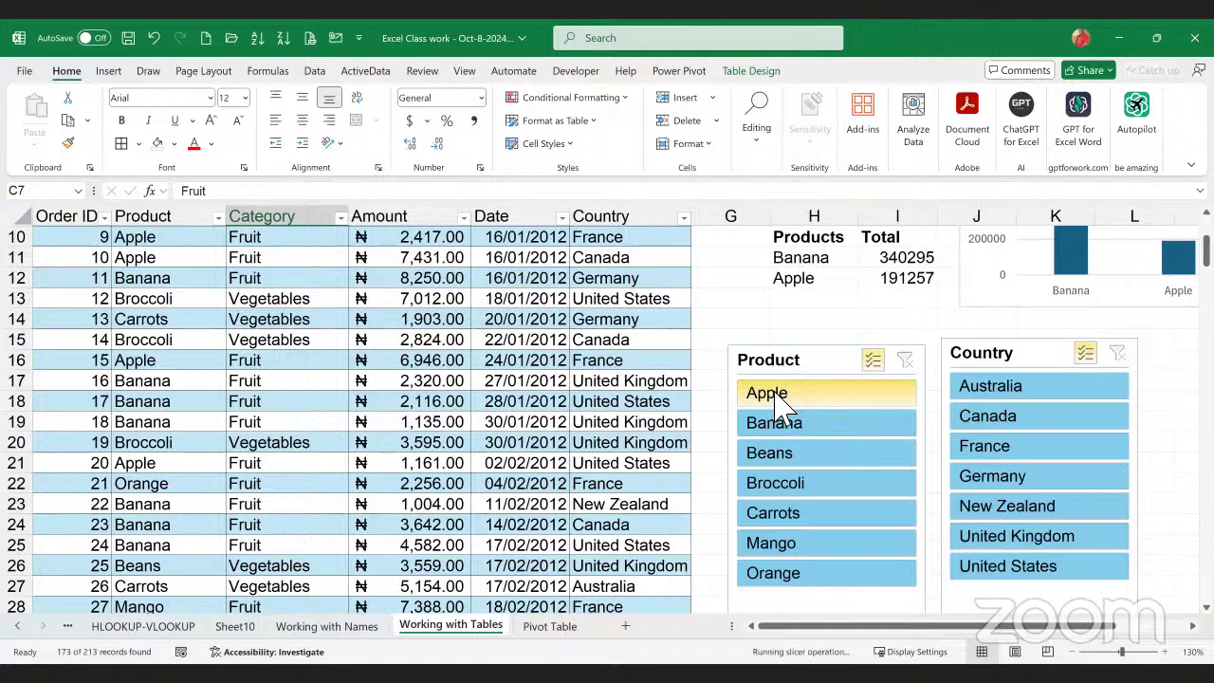
left_click(776, 398)
scroll(882, 349, "up", 4)
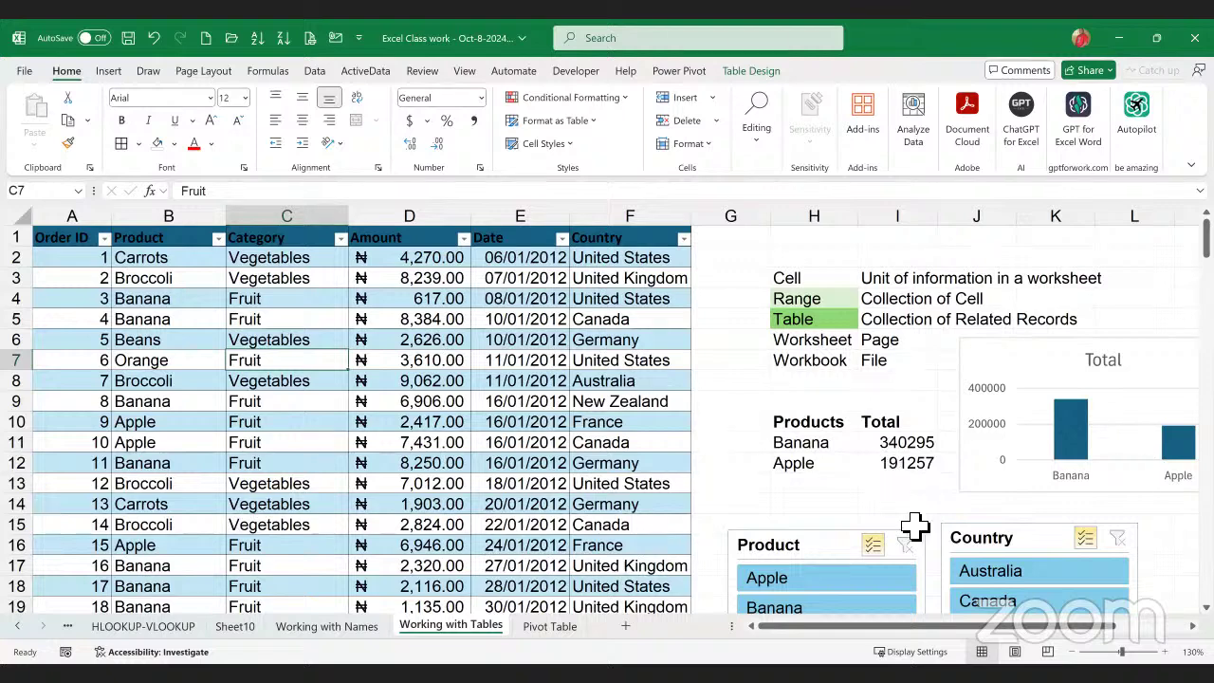
- Compare the raw data on the Pivot Table sheet with the SUMIF product totals on Working with Tables, ending on Pivot Table
left_click(549, 626)
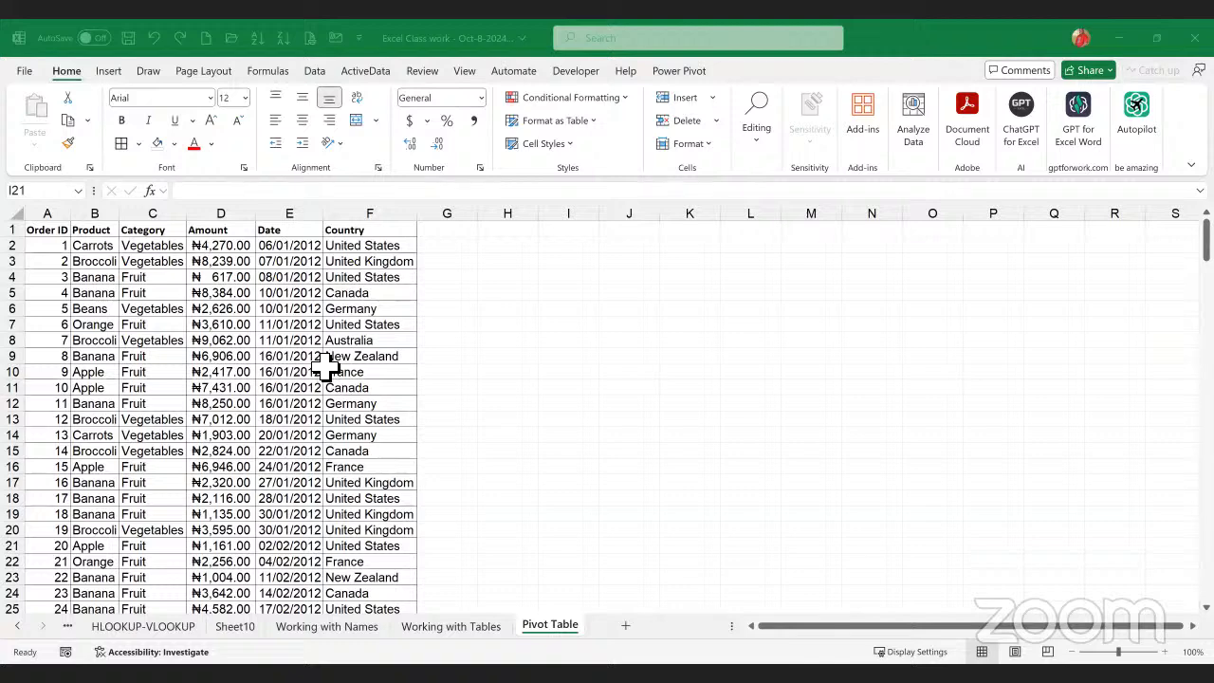
left_click(360, 358)
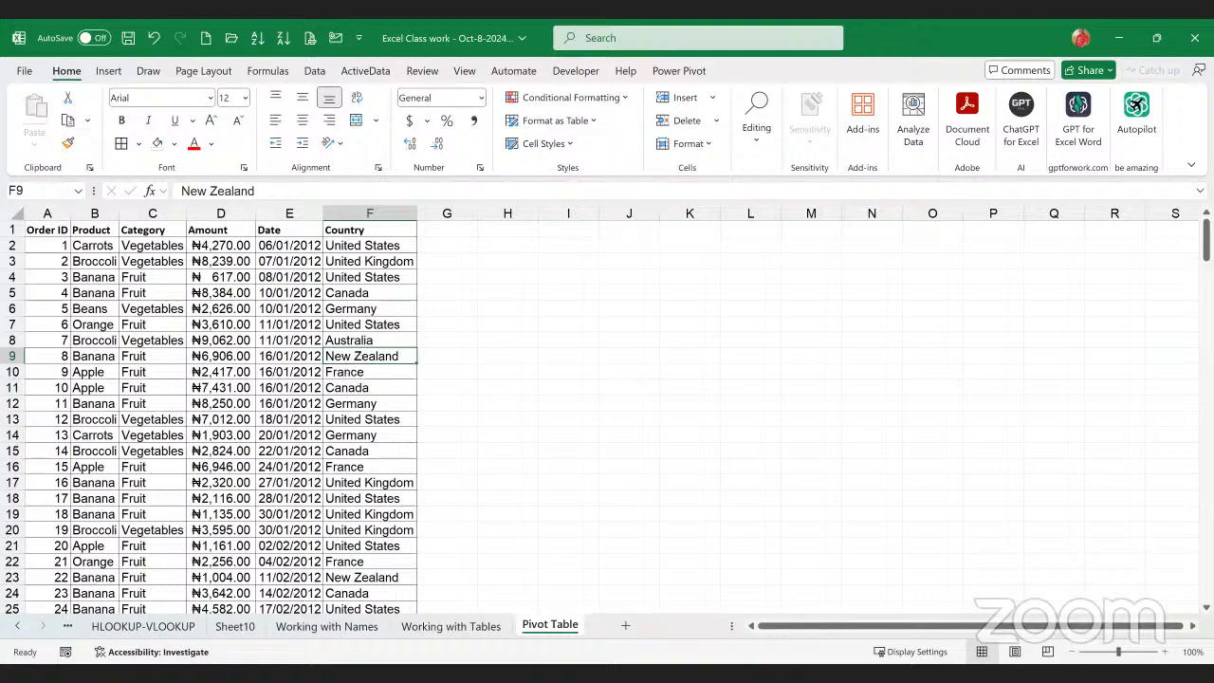
left_click(448, 626)
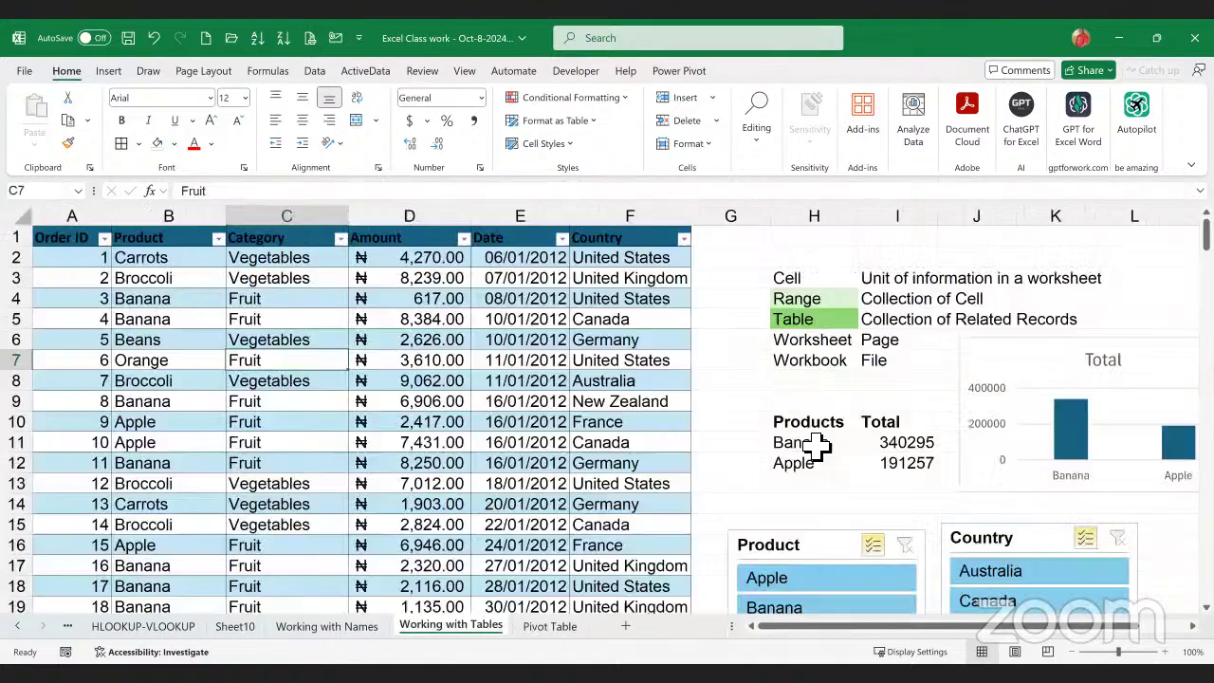
left_click_drag(813, 443, 816, 464)
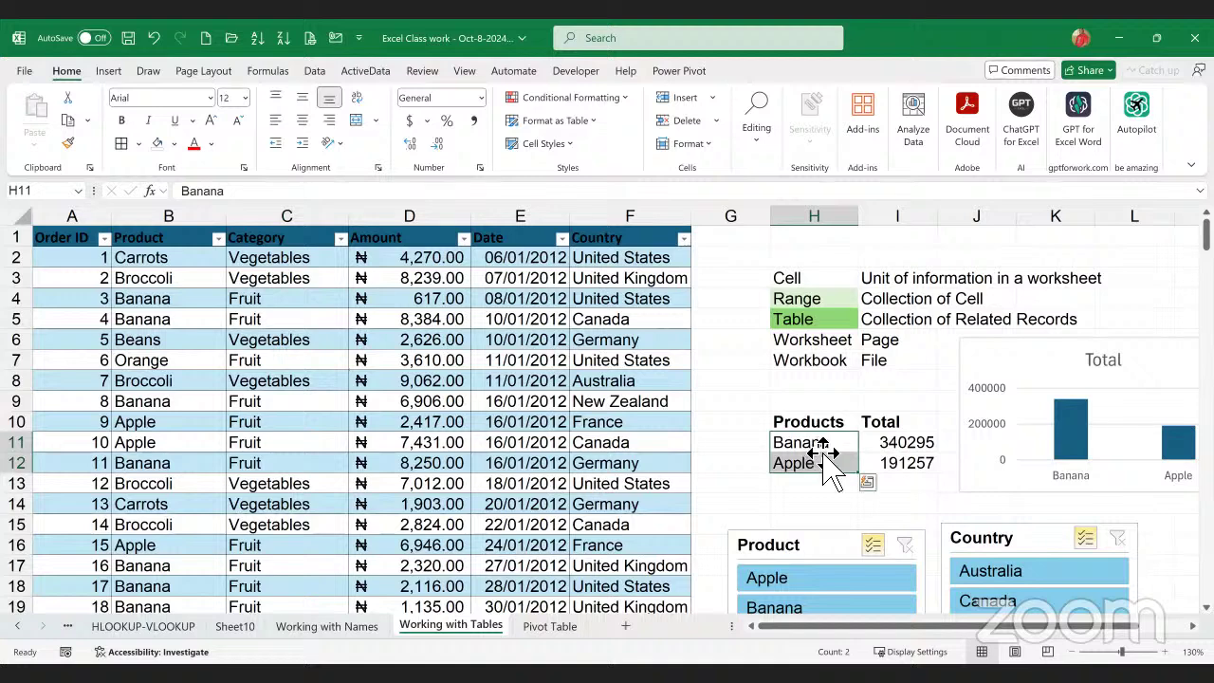
left_click(879, 444)
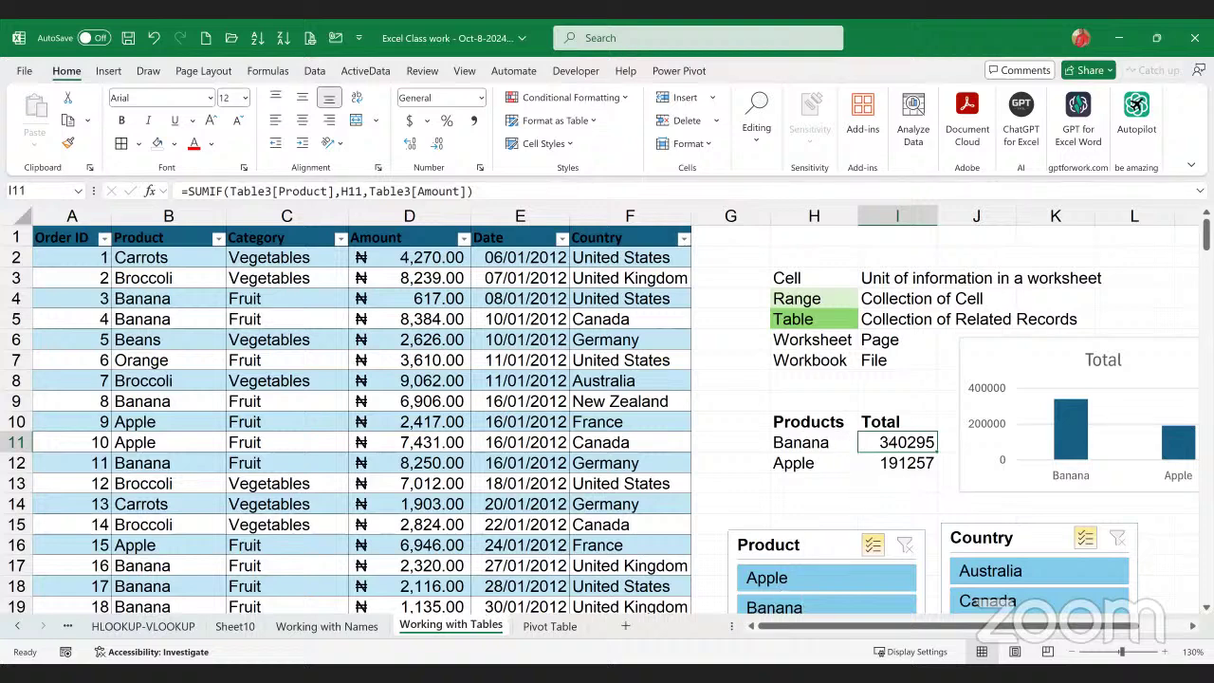
key("ctrl+Page_Down")
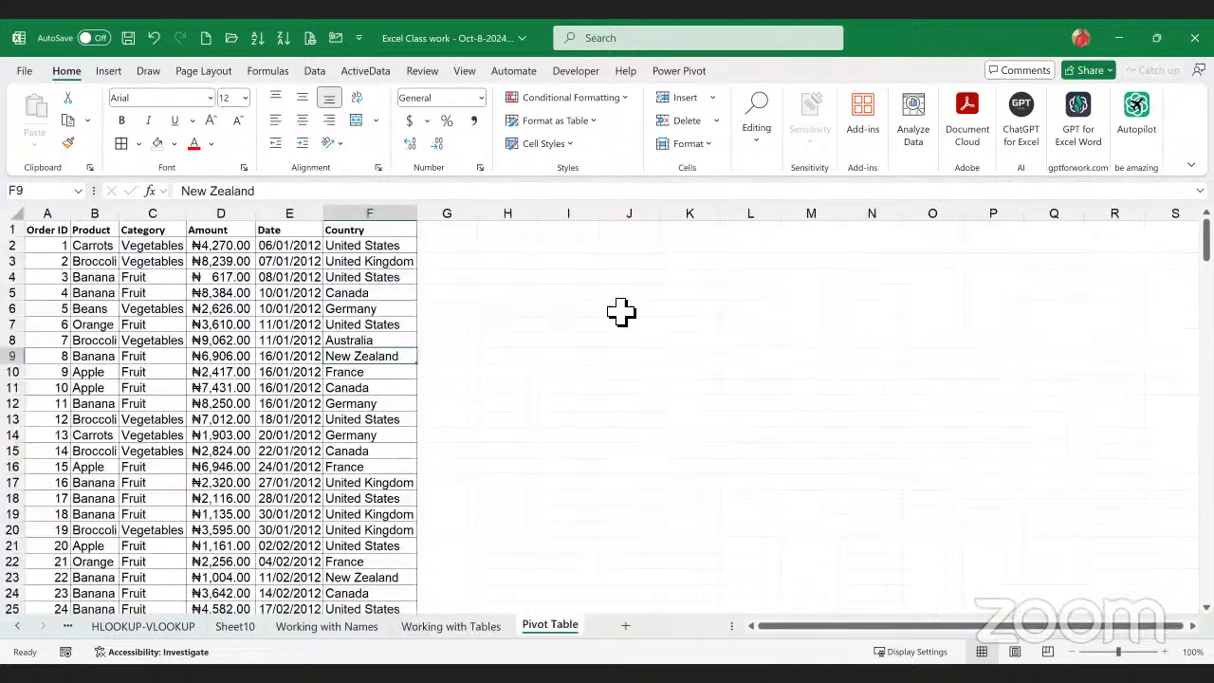
left_click(528, 266)
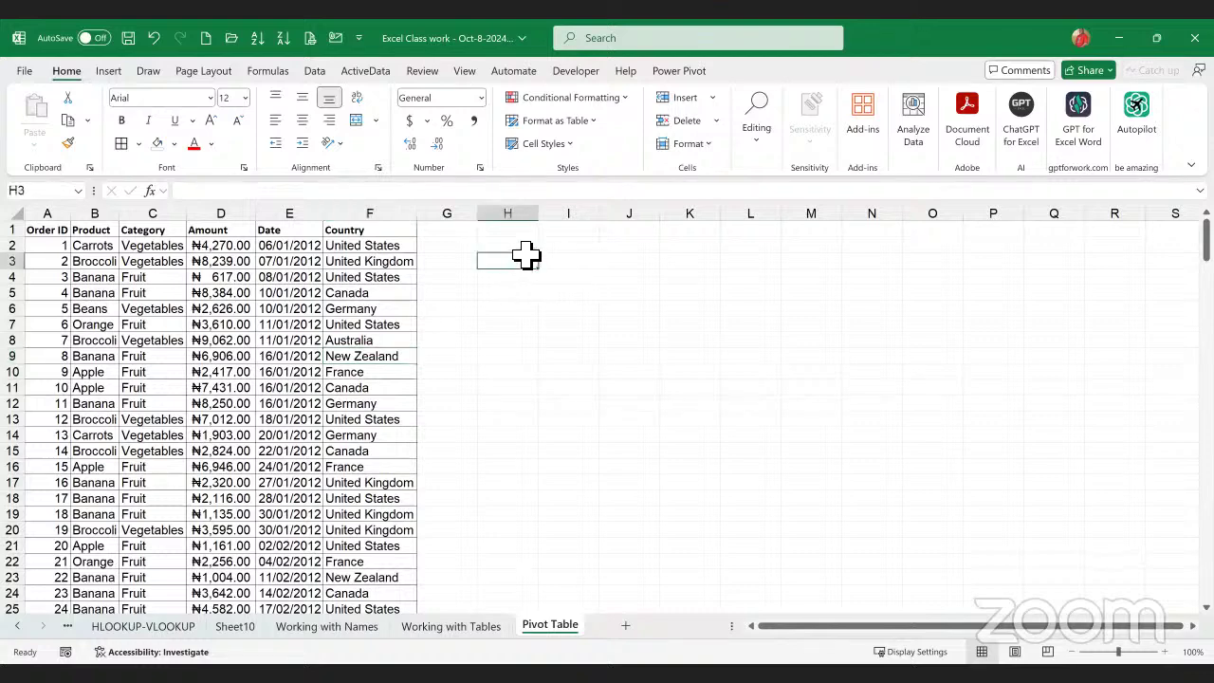
left_click(526, 250)
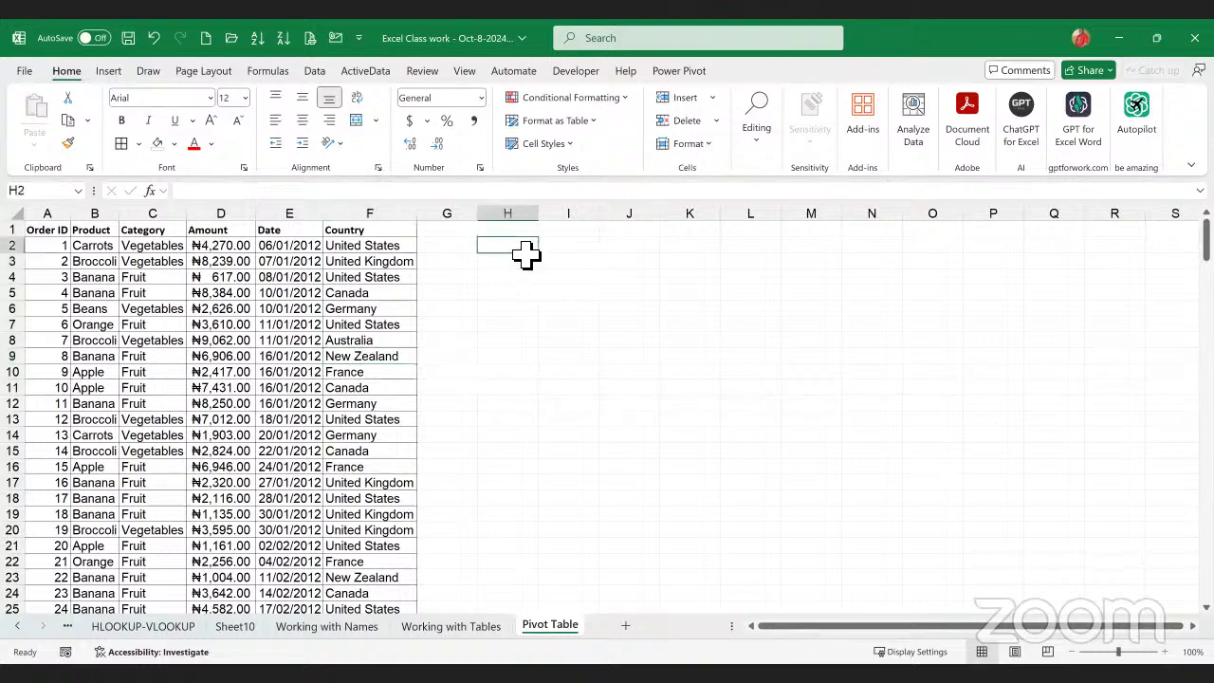
type("=")
key("Escape")
left_click(523, 263)
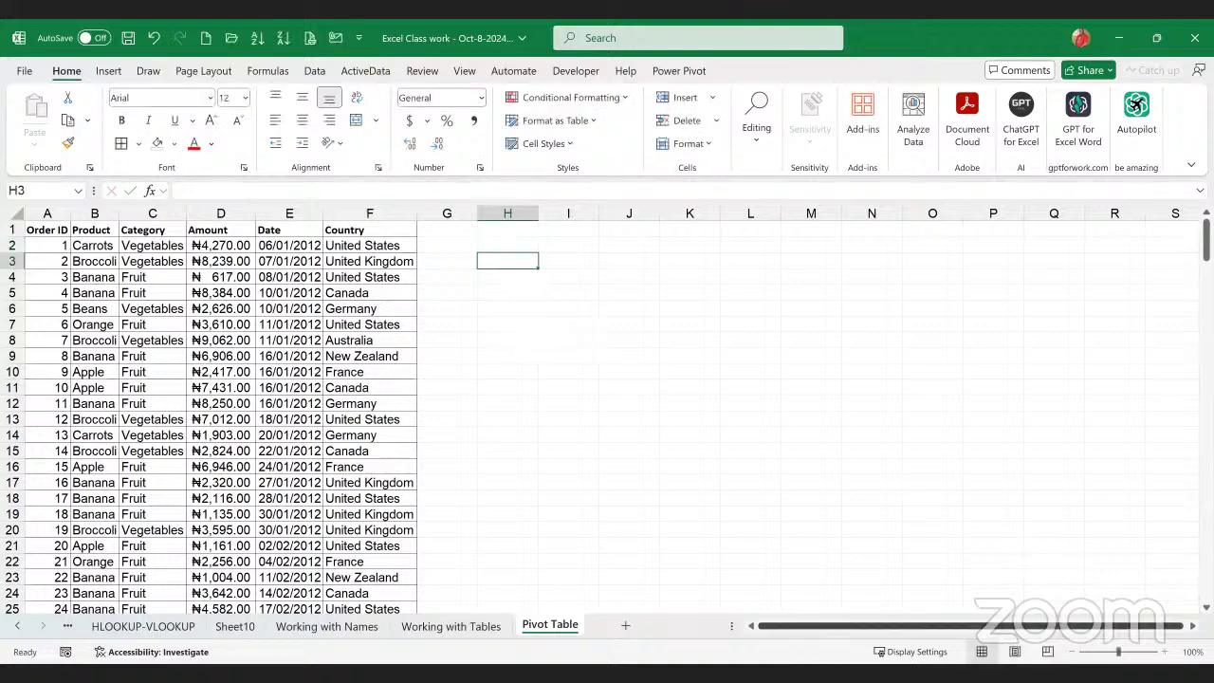
- Start a GROUPBY formula in cell H2 of the Pivot Table sheet
left_click(1164, 651)
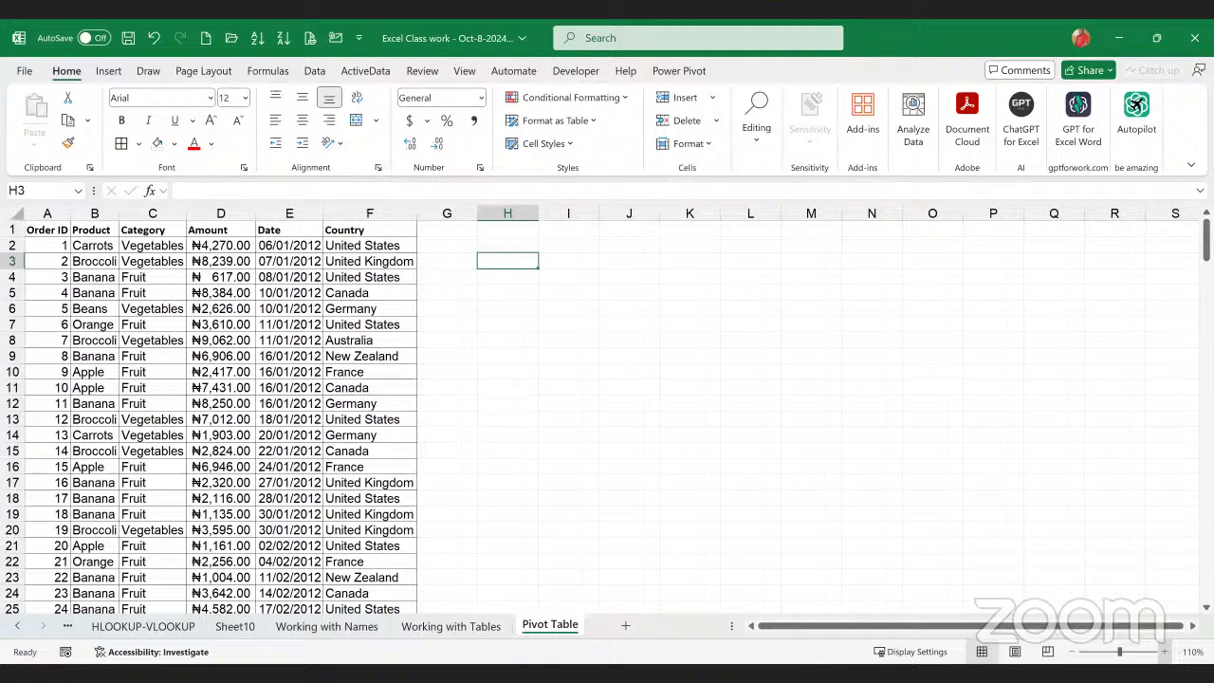
left_click(1165, 651)
left_click(1165, 651)
left_click(1165, 652)
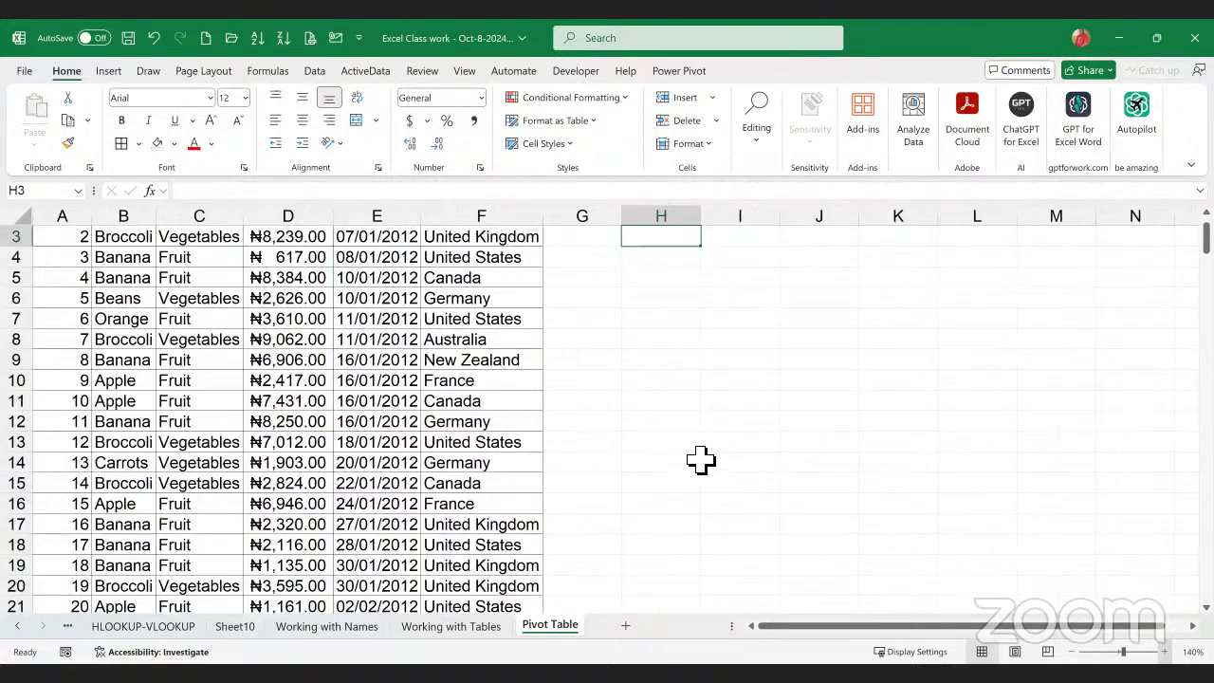
scroll(746, 404, "up", 1)
scroll(769, 270, "up", 1)
key("Up")
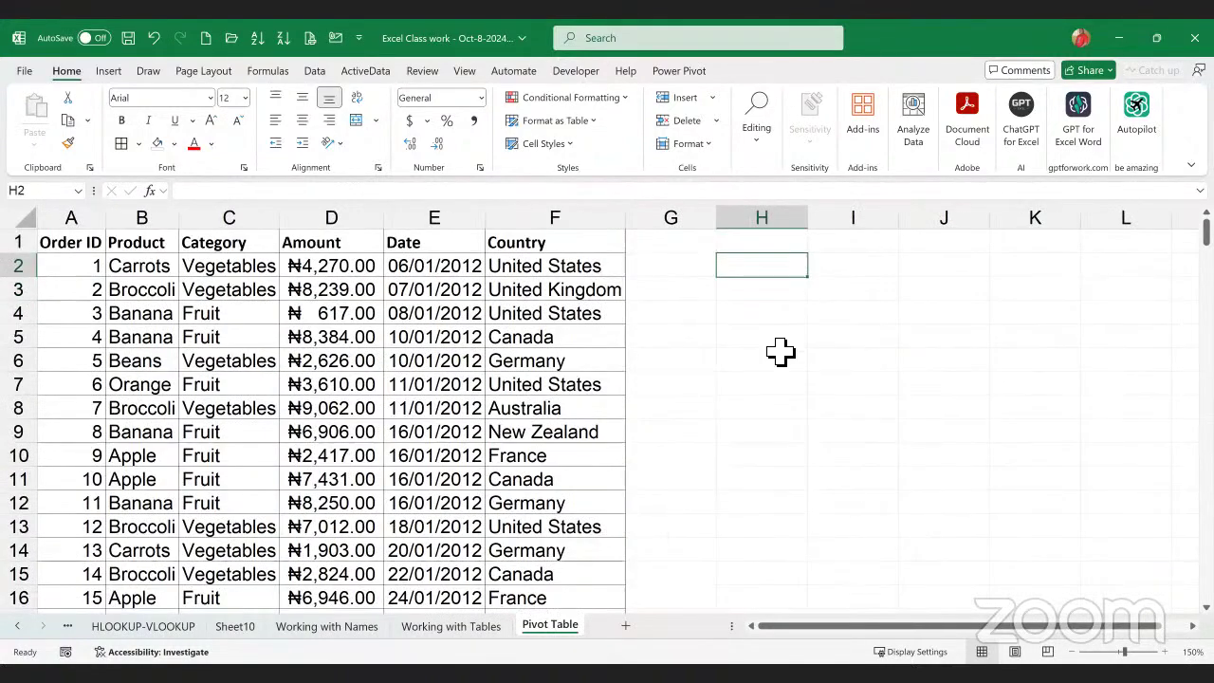
type("=")
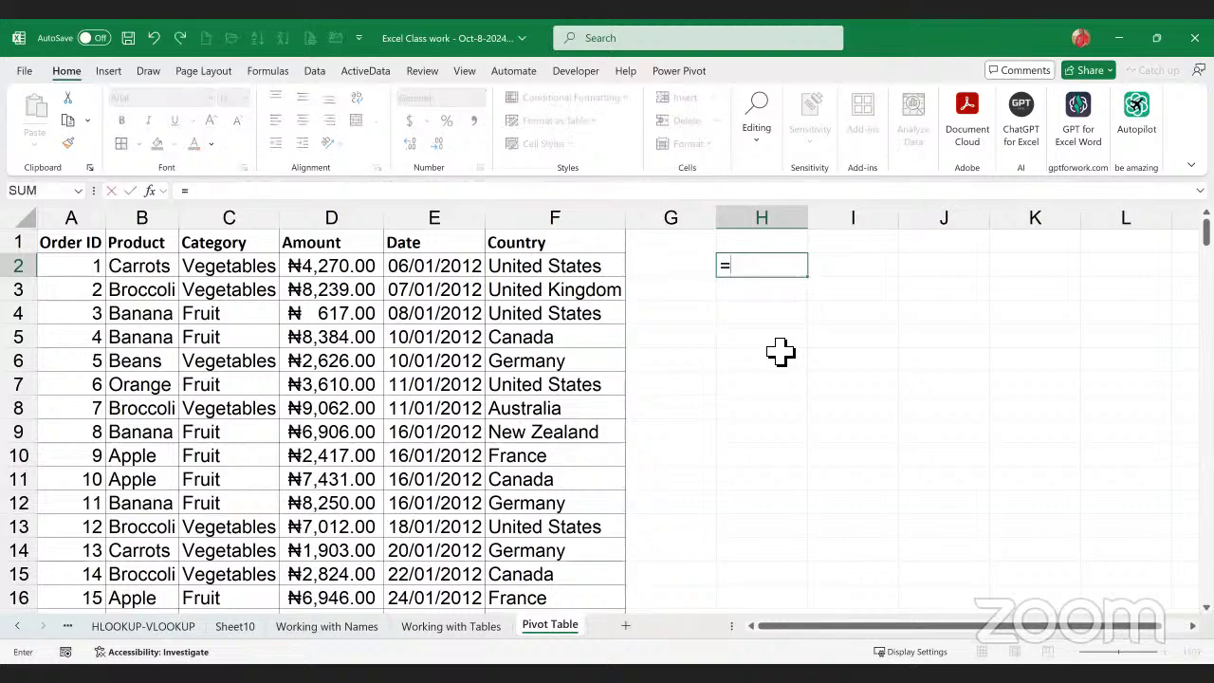
type("GROUP")
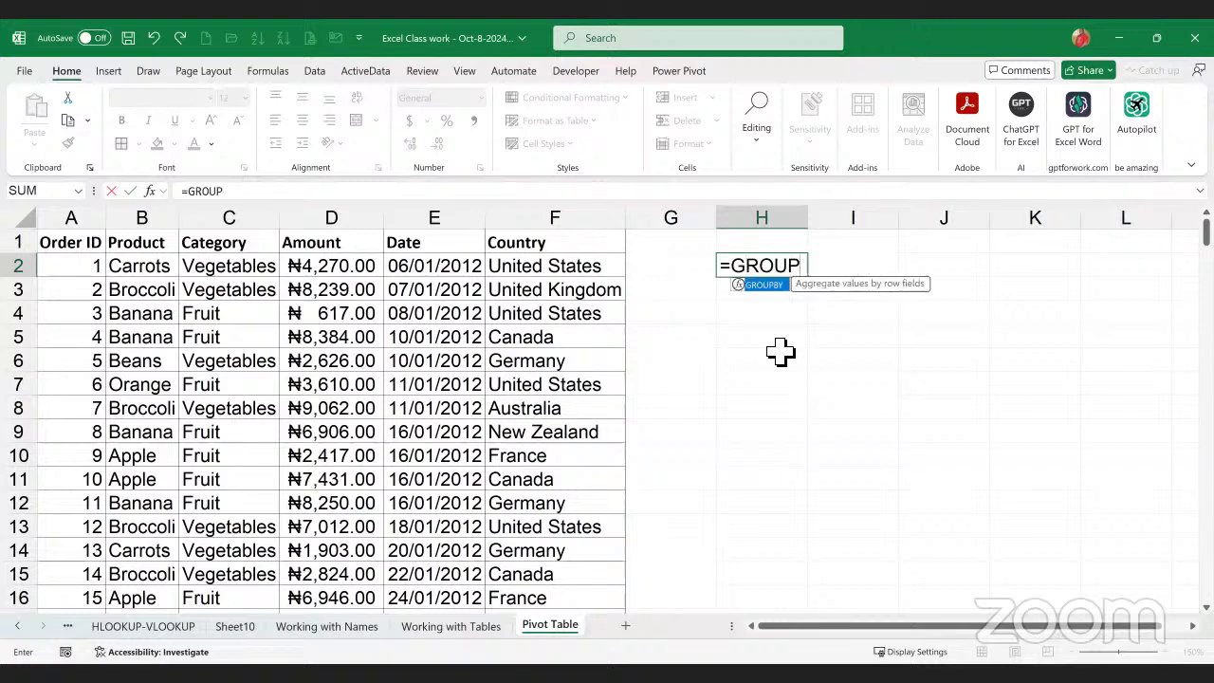
type("BY(")
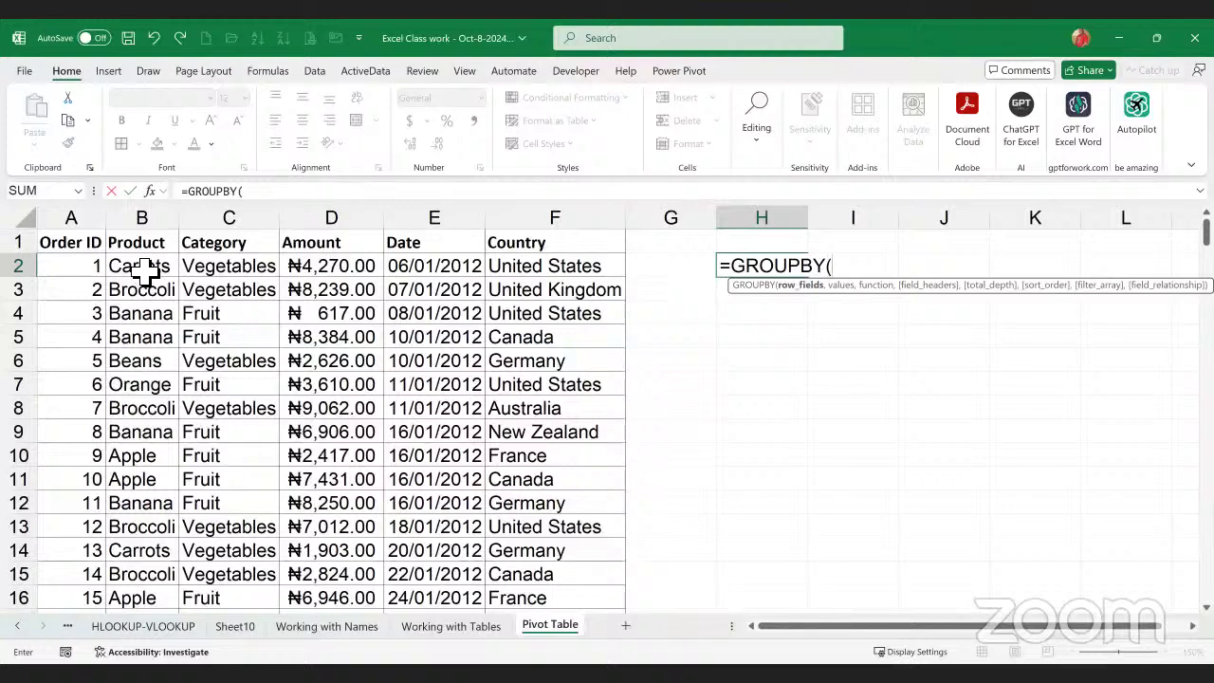
- Set the GROUPBY row fields to the Product column including its header, B1:B214
left_click(144, 249)
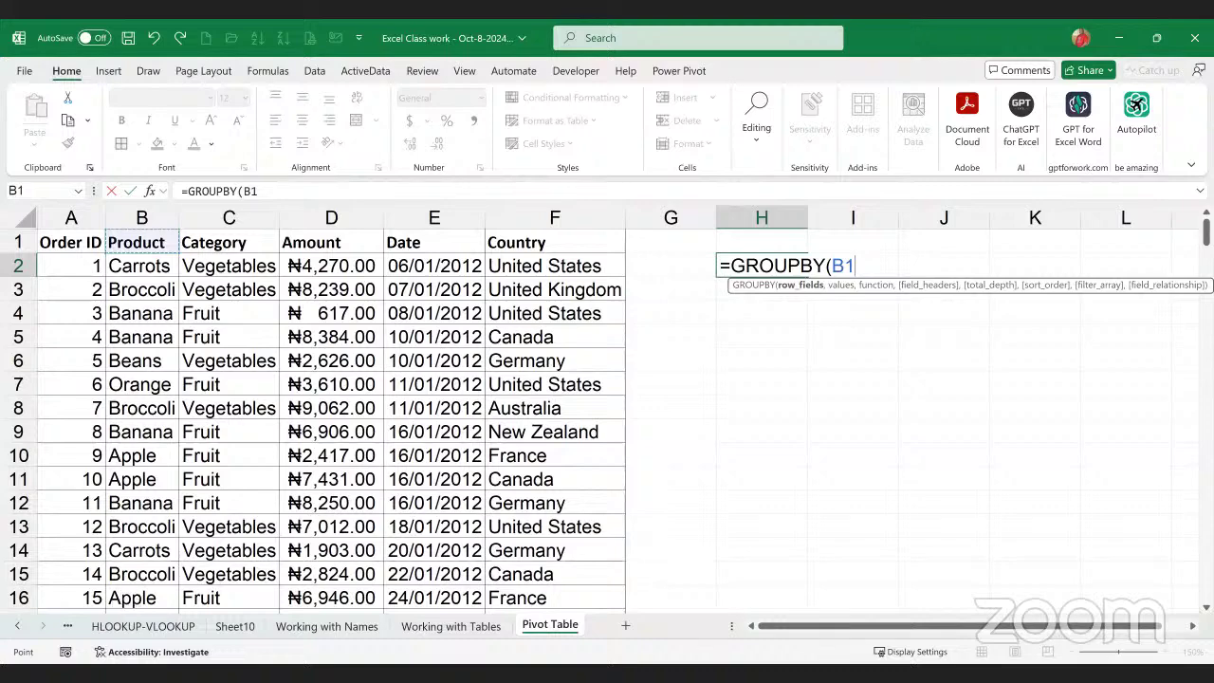
left_click_drag(144, 247, 163, 551)
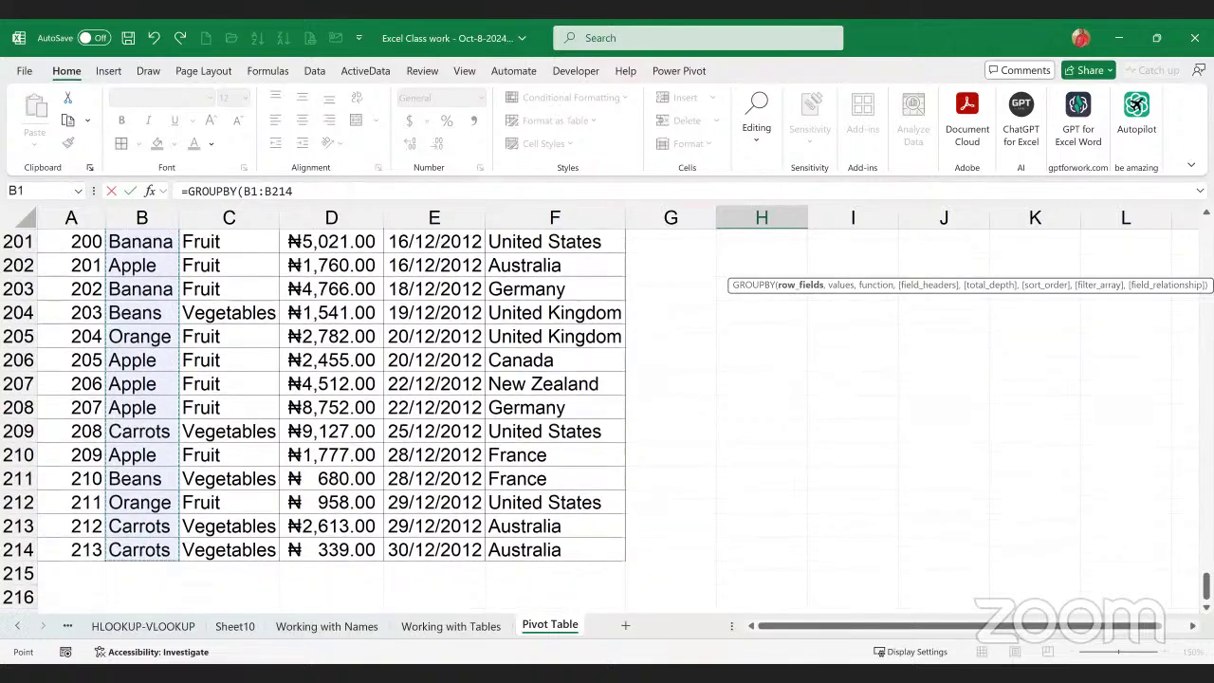
scroll(313, 421, "up", 20)
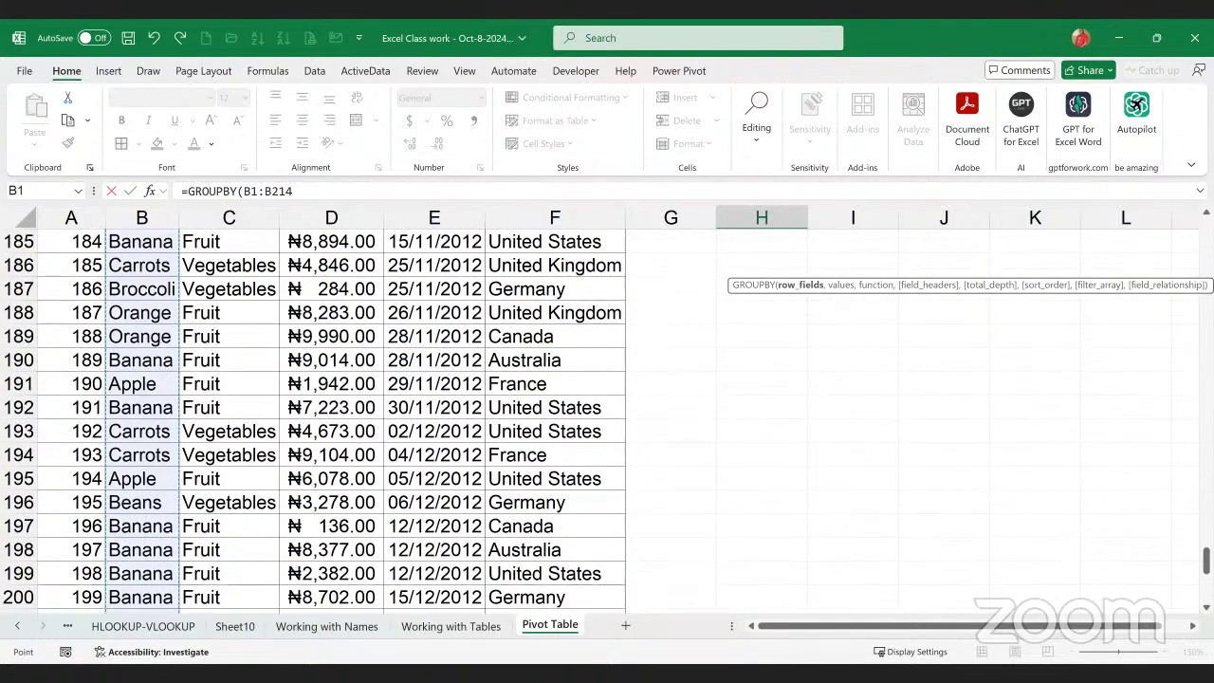
scroll(1152, 233, "up", 2)
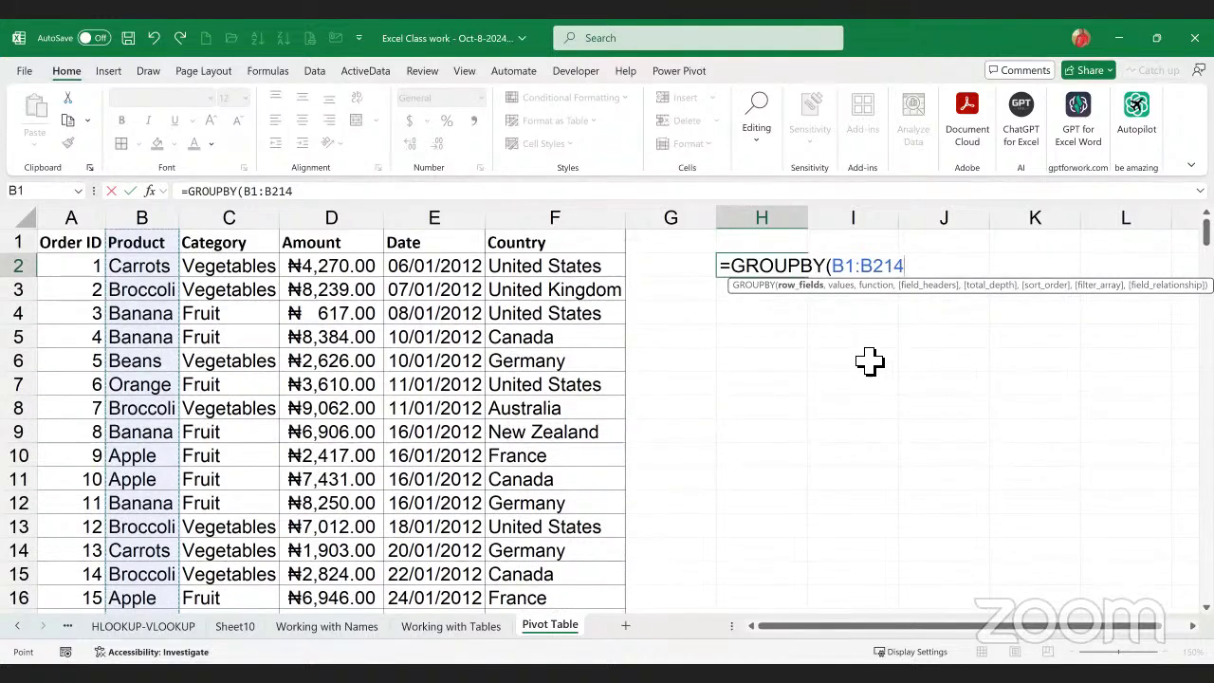
type(",")
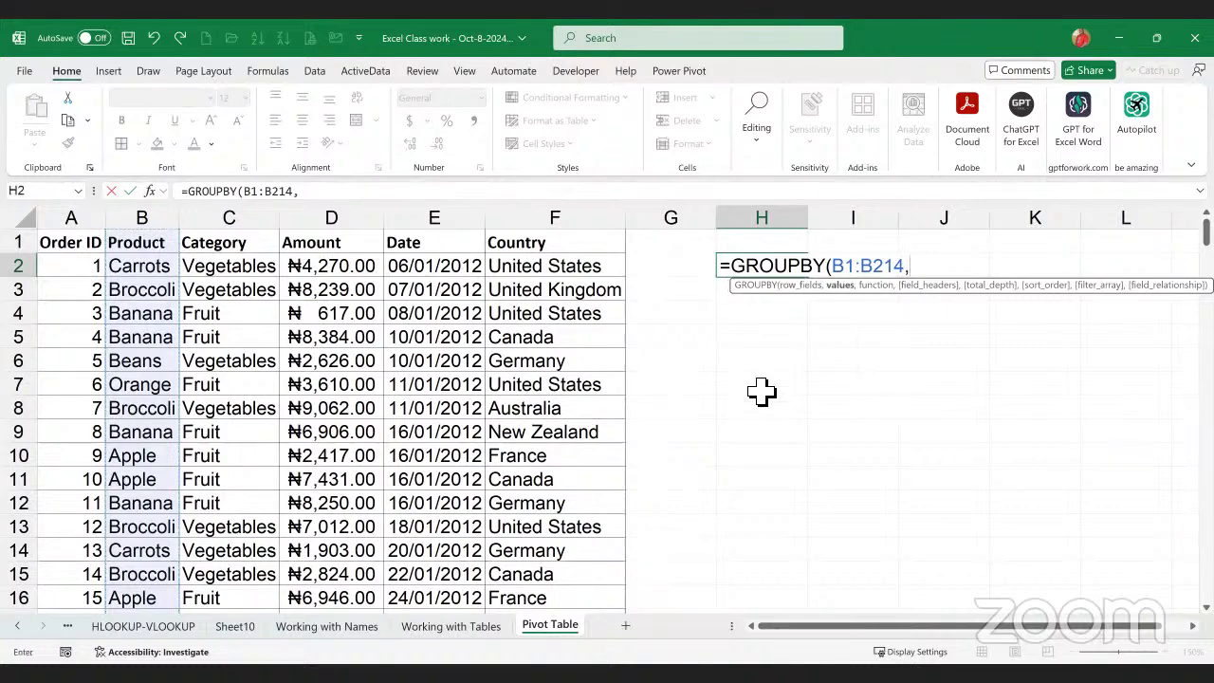
- Set the GROUPBY values argument to the Amount column without its header, D2:D214
left_click(356, 270)
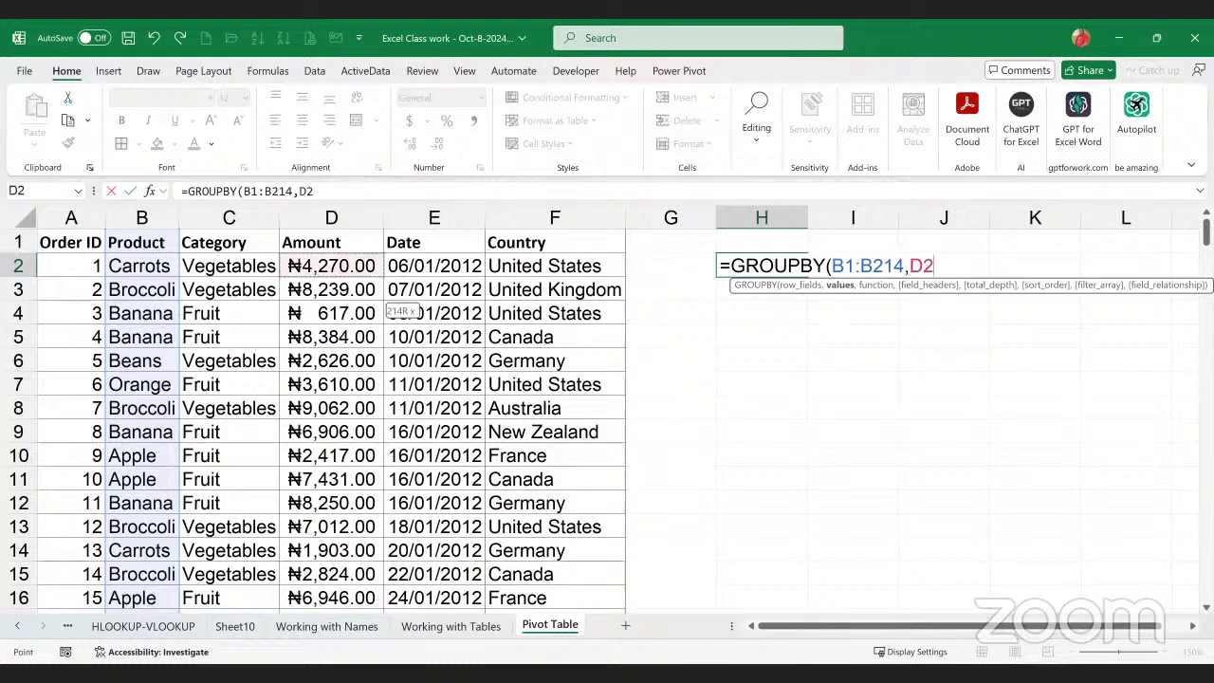
left_click_drag(355, 269, 355, 598)
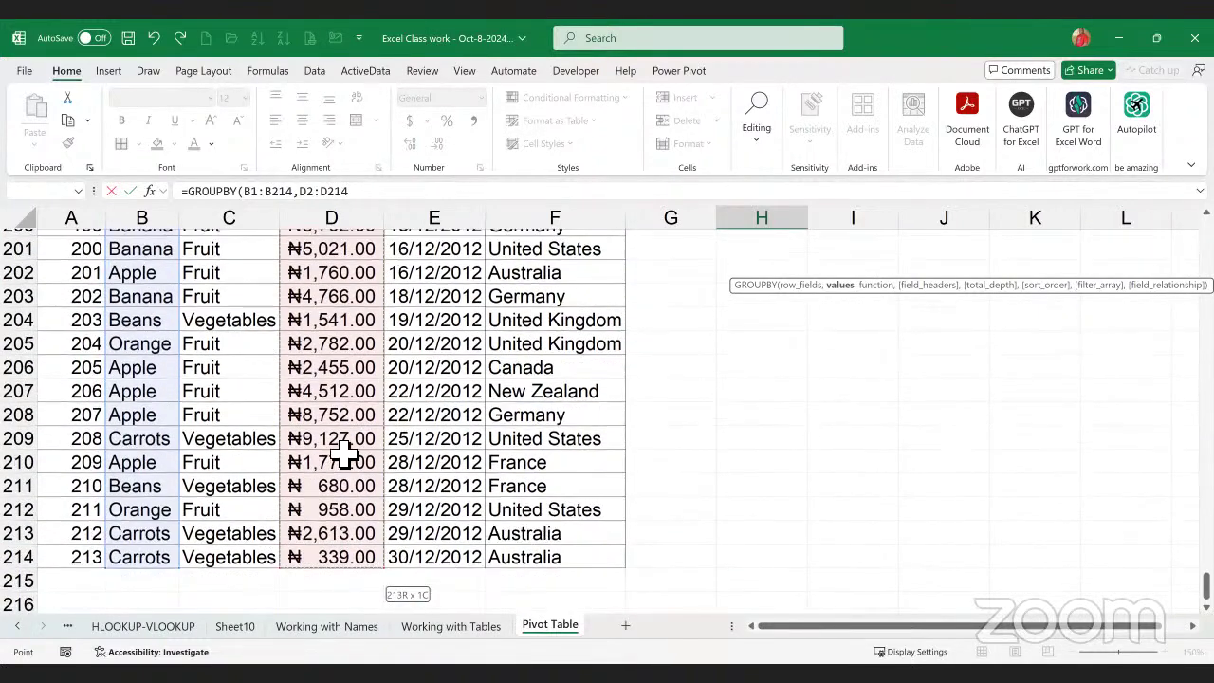
scroll(930, 423, "up", 6)
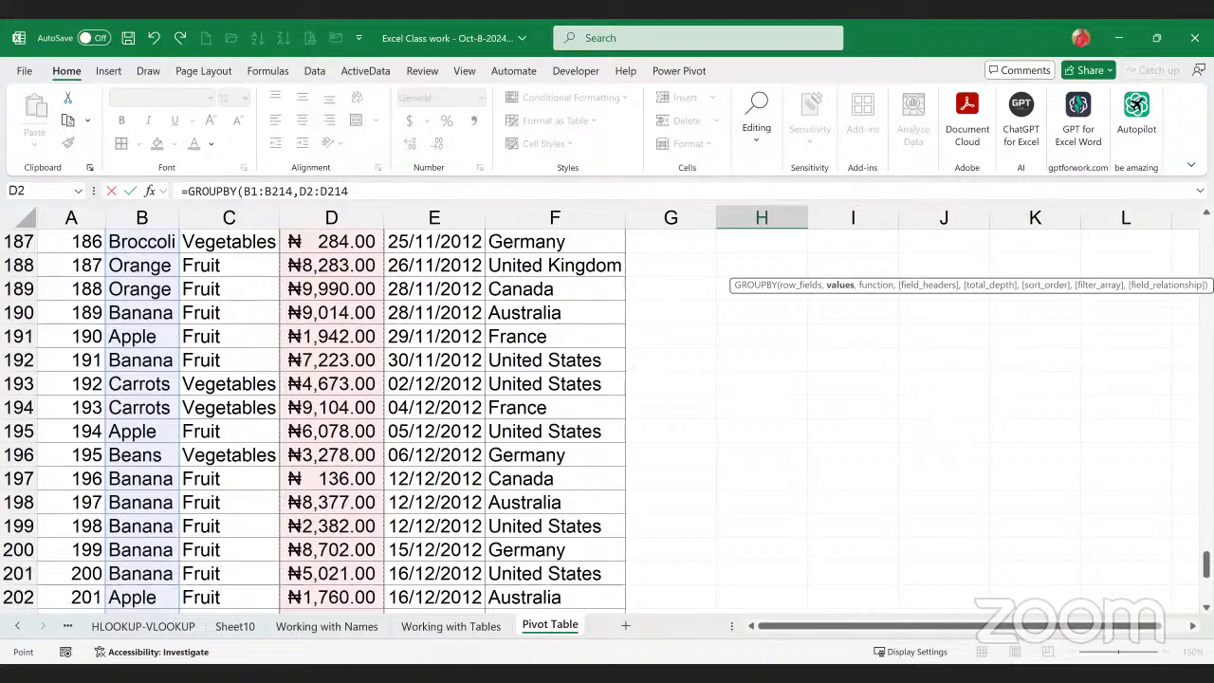
scroll(1015, 282, "up", 20)
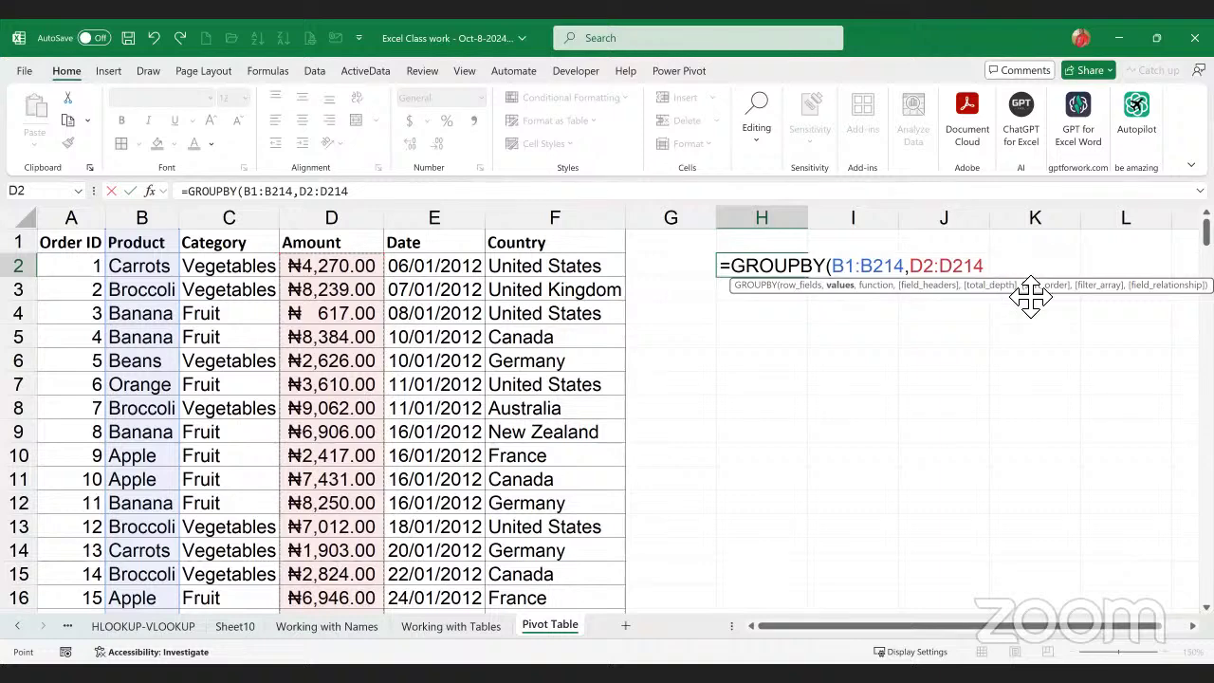
- Choose SUM as the GROUPBY function, close the formula and enter it in H2
type(",")
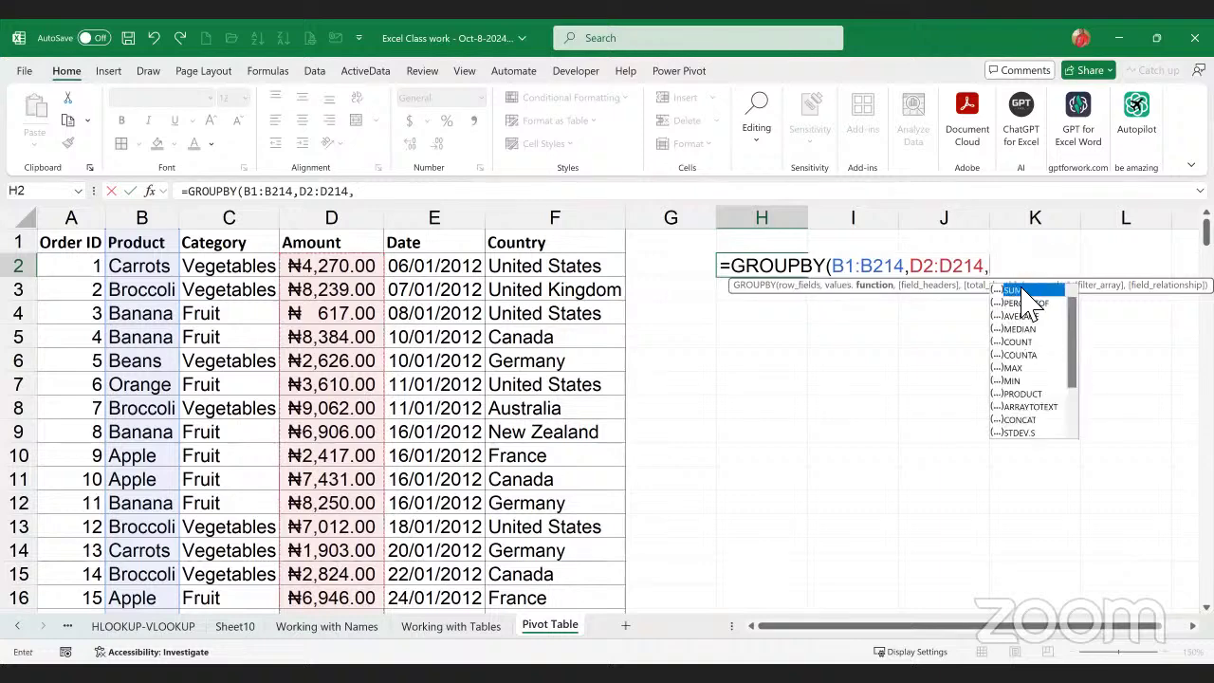
double_click(1034, 292)
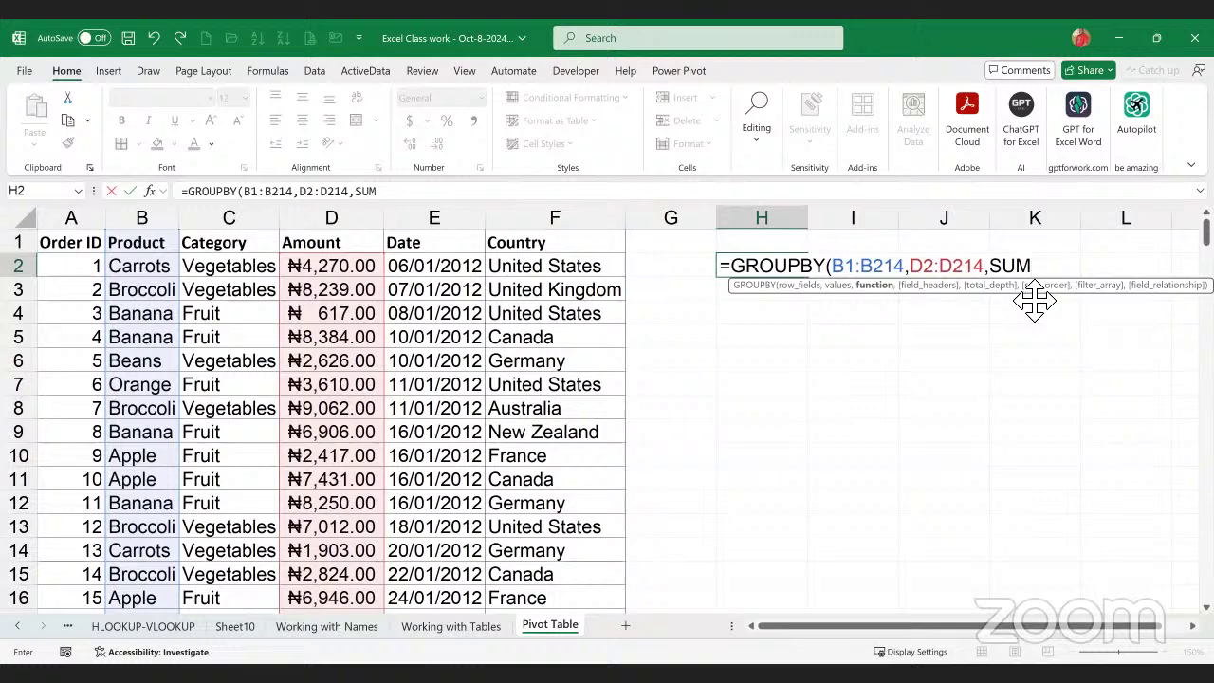
type(")")
key("Return")
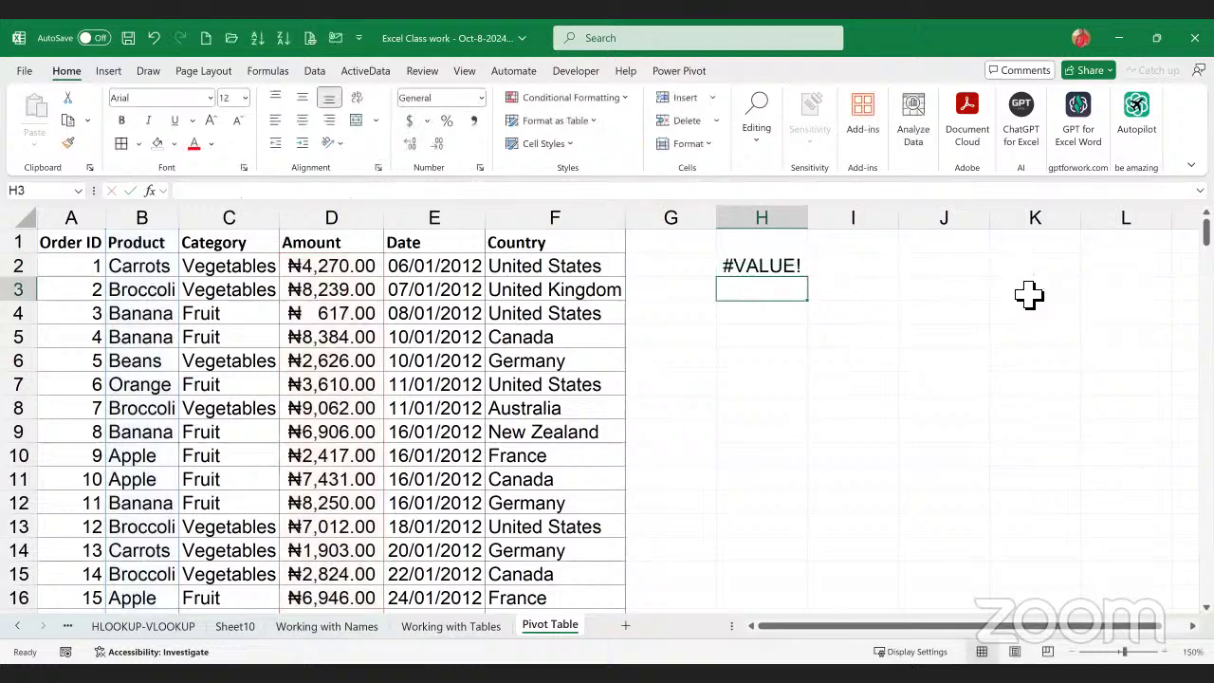
- Change the row fields range of the GROUPBY formula in H2 to B2:B214 and re-enter the formula
double_click(781, 273)
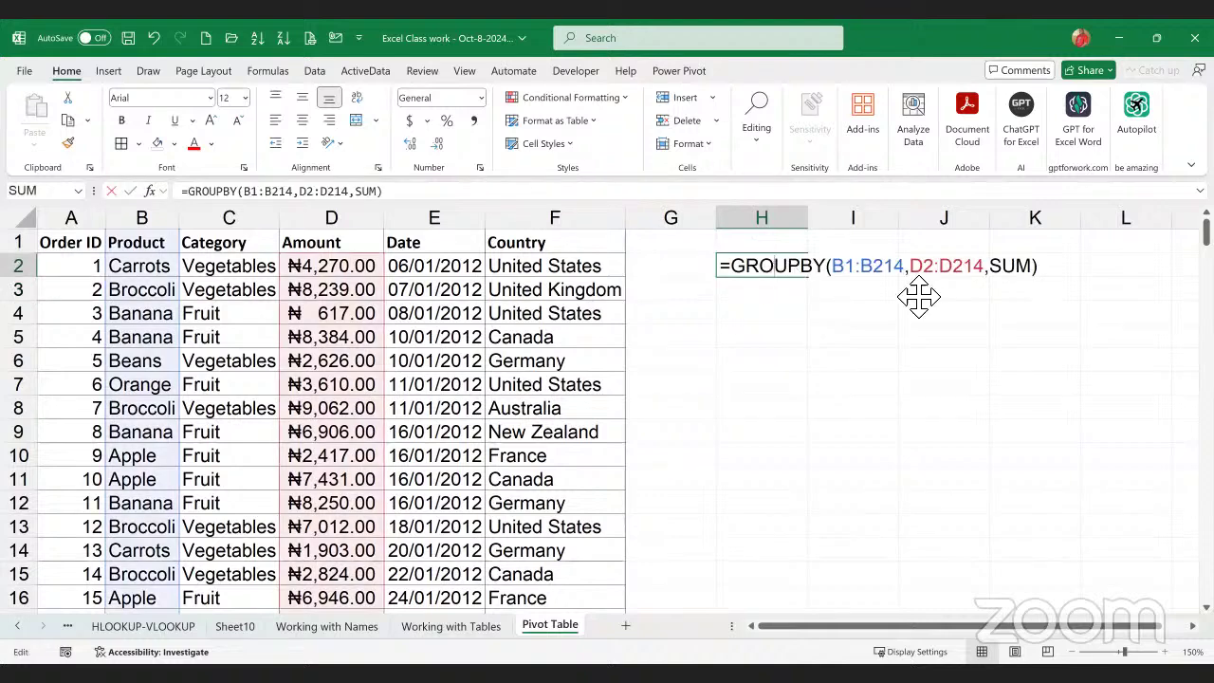
left_click(857, 269)
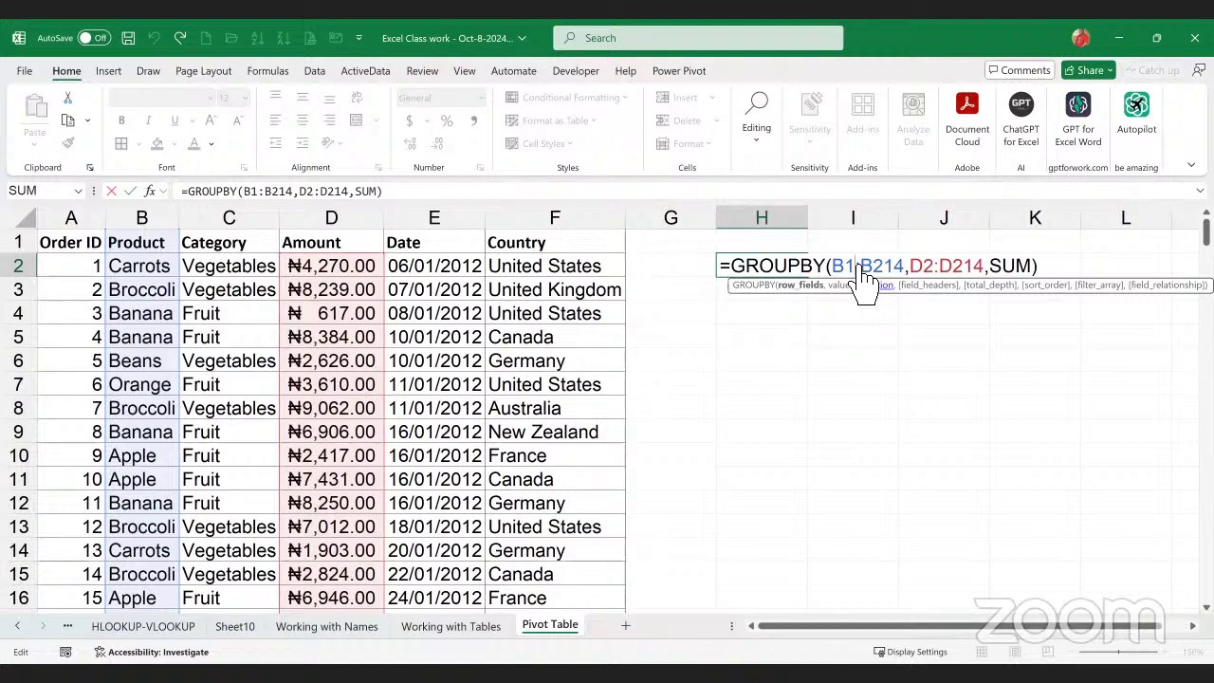
key("BackSpace")
type("2")
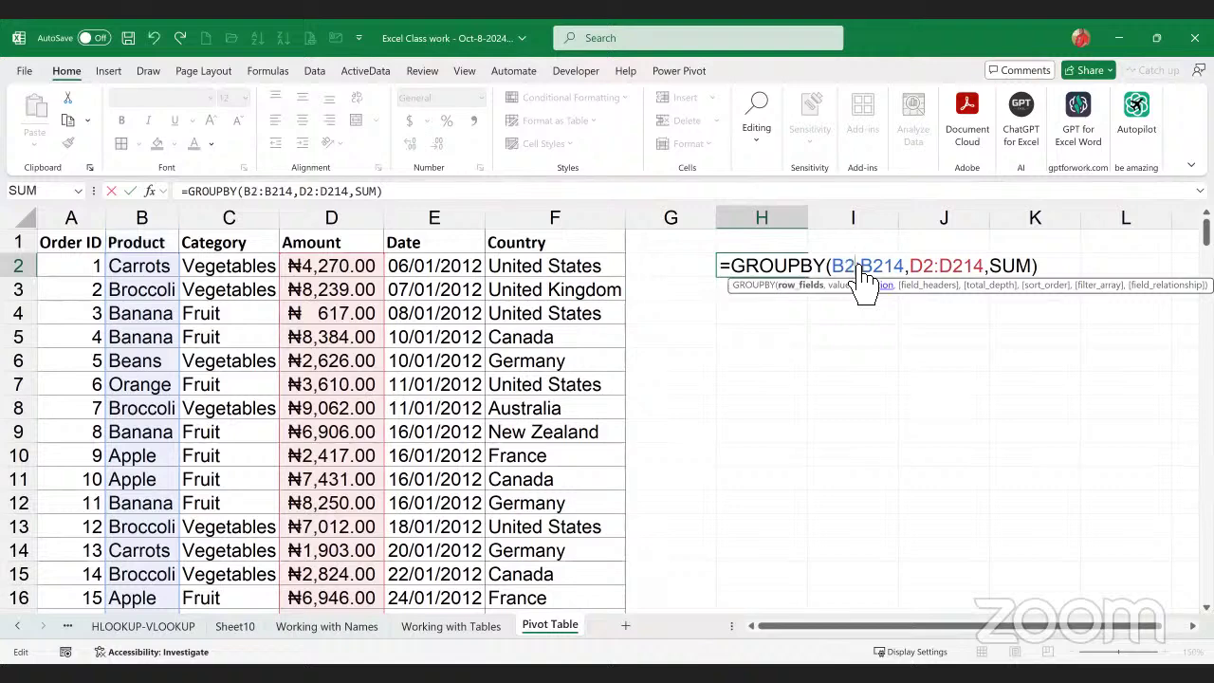
key("Return")
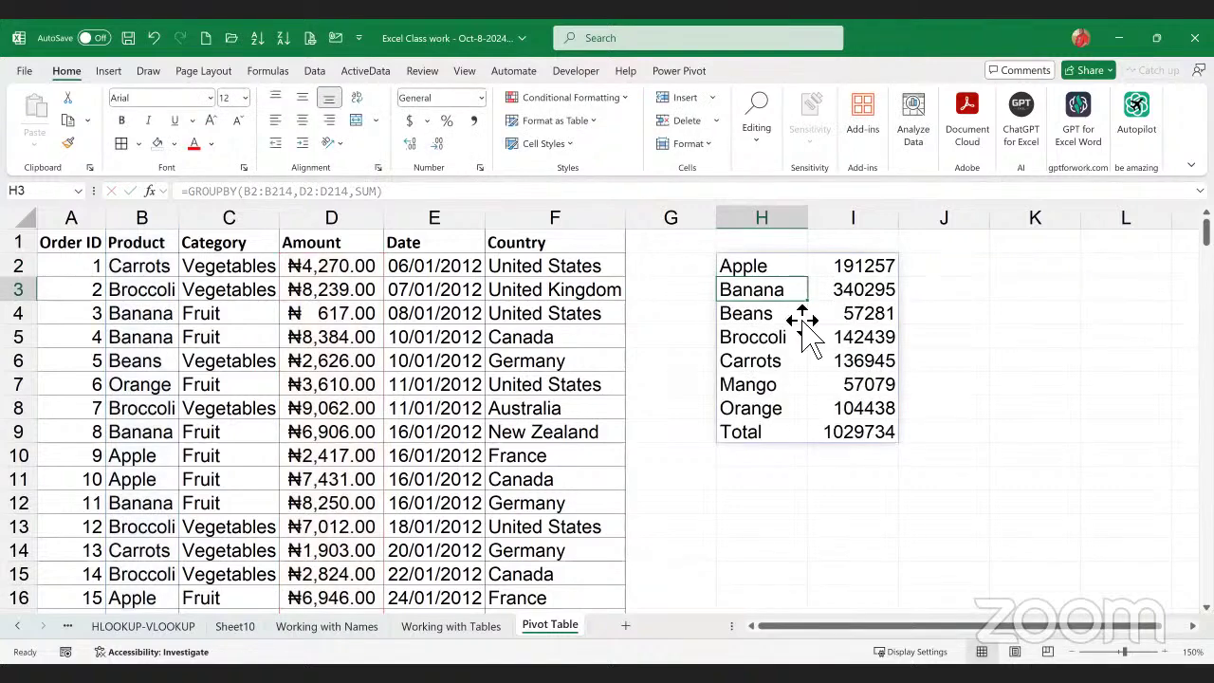
- Examine the product totals spilled from H2, then open the GROUPBY formula to review its arguments
left_click(773, 272)
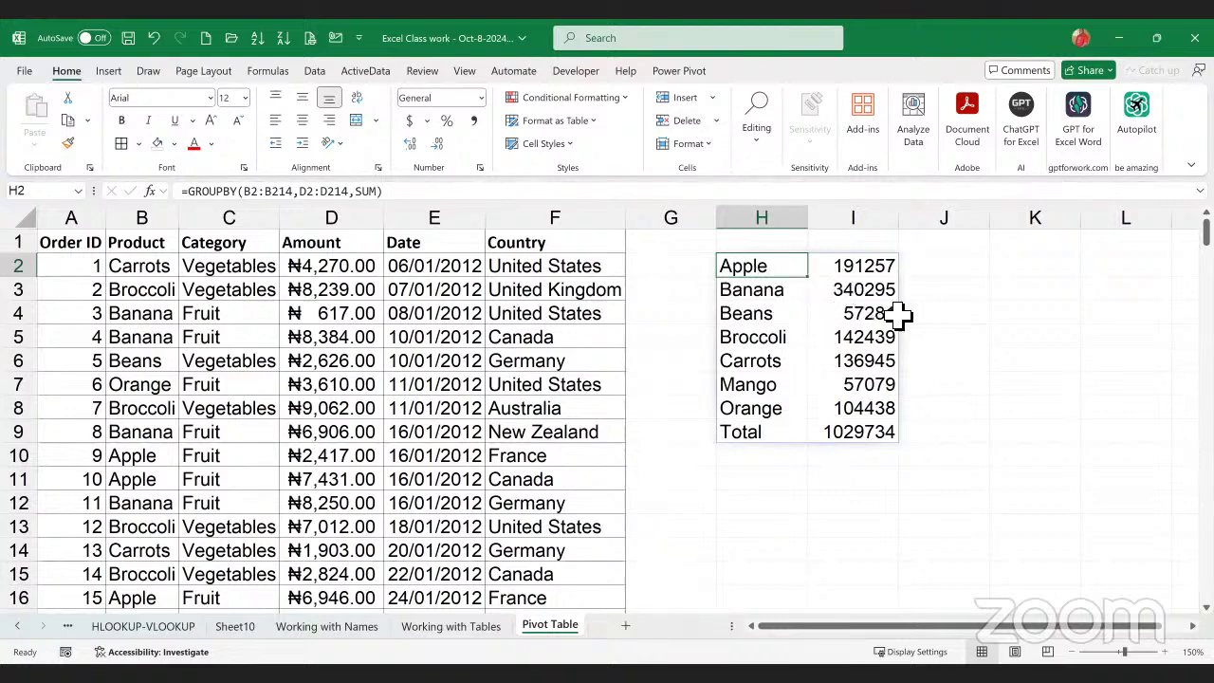
left_click_drag(759, 337, 785, 277)
left_click(785, 275)
left_click(817, 533)
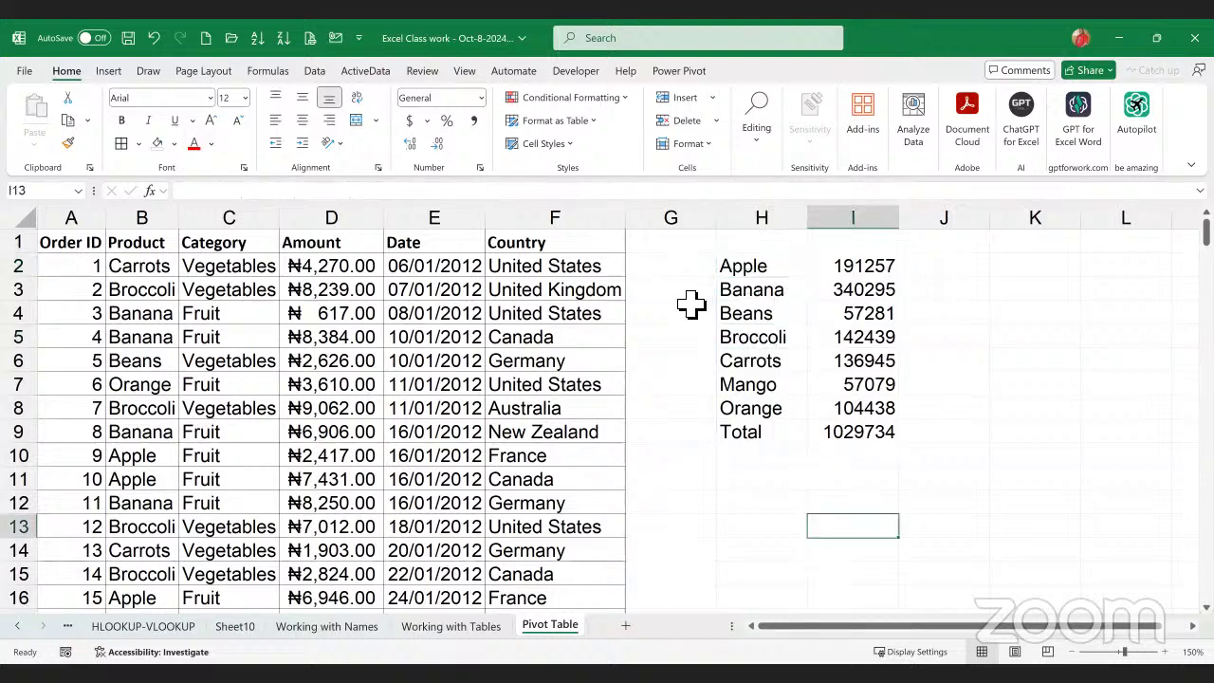
left_click(763, 273)
double_click(763, 273)
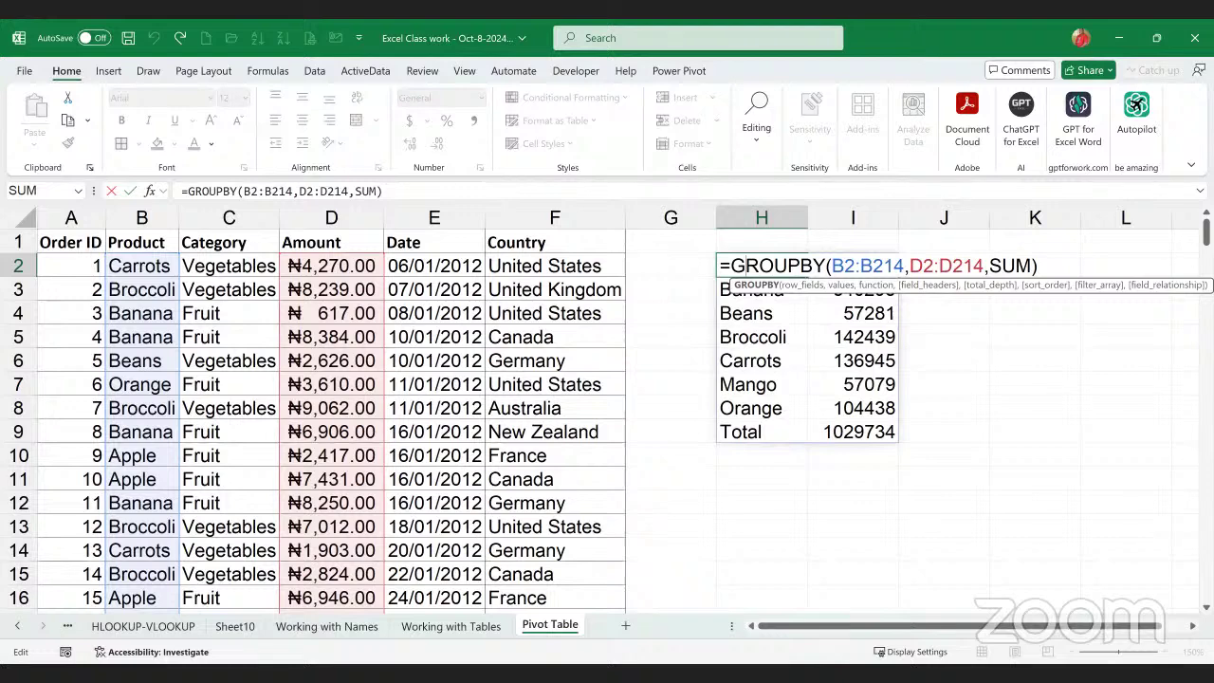
left_click(497, 71)
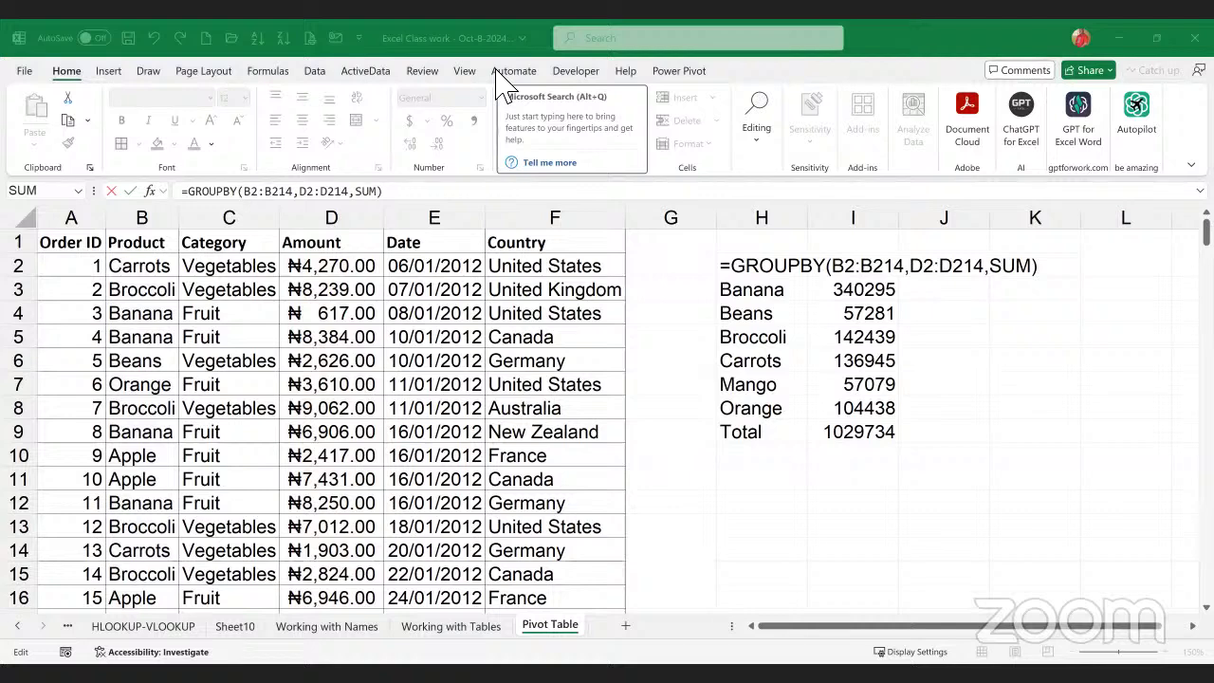
- Commit the GROUPBY formula in H2, then reopen it to review its arguments
left_click(758, 277)
key("Return")
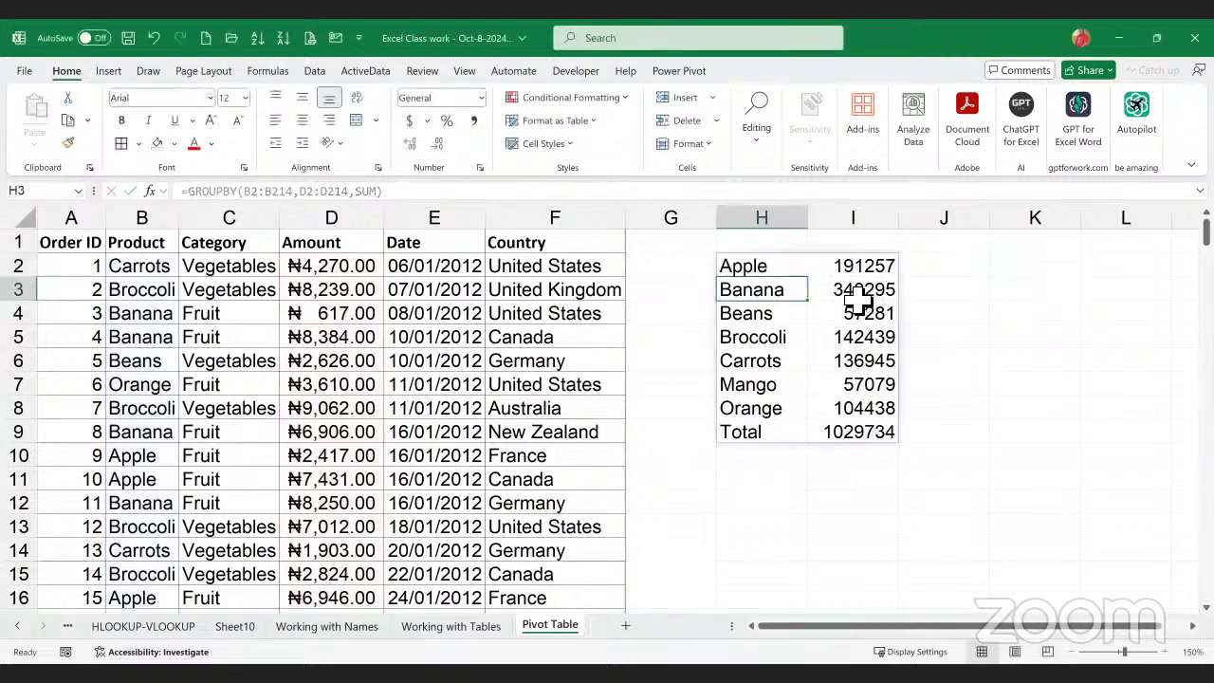
key("Up")
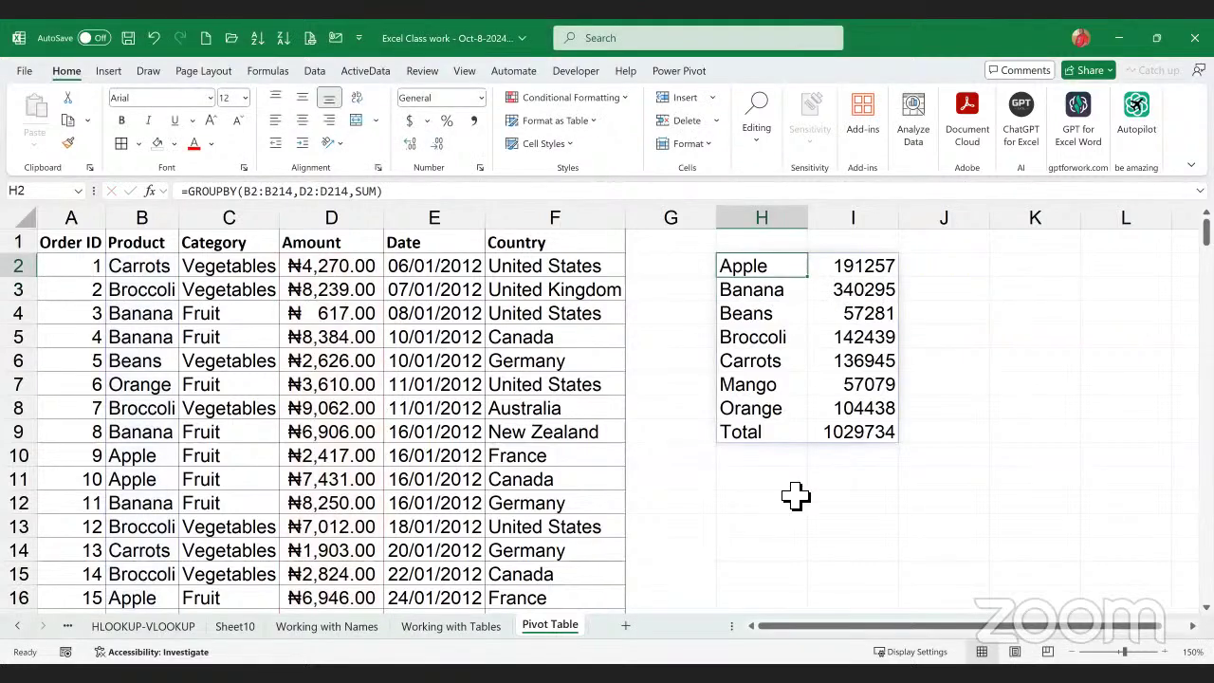
double_click(770, 272)
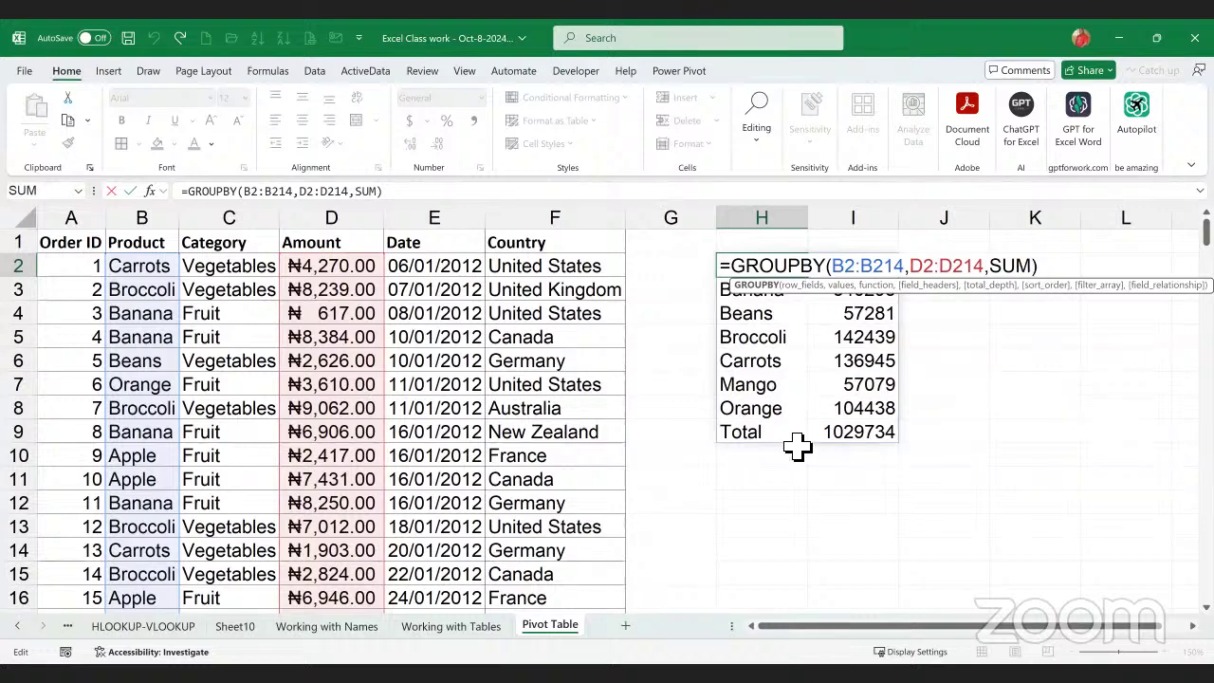
key("Return")
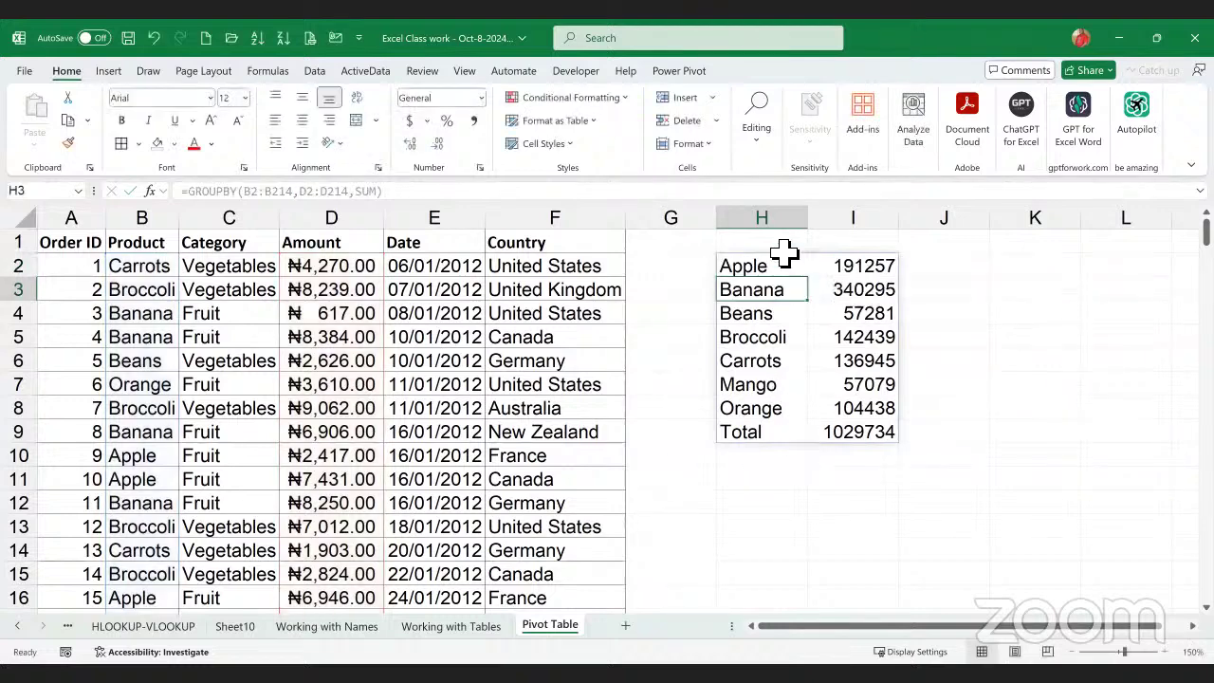
- Enter the heading SUMIF in H1 above the product totals
left_click(787, 248)
type("sumi")
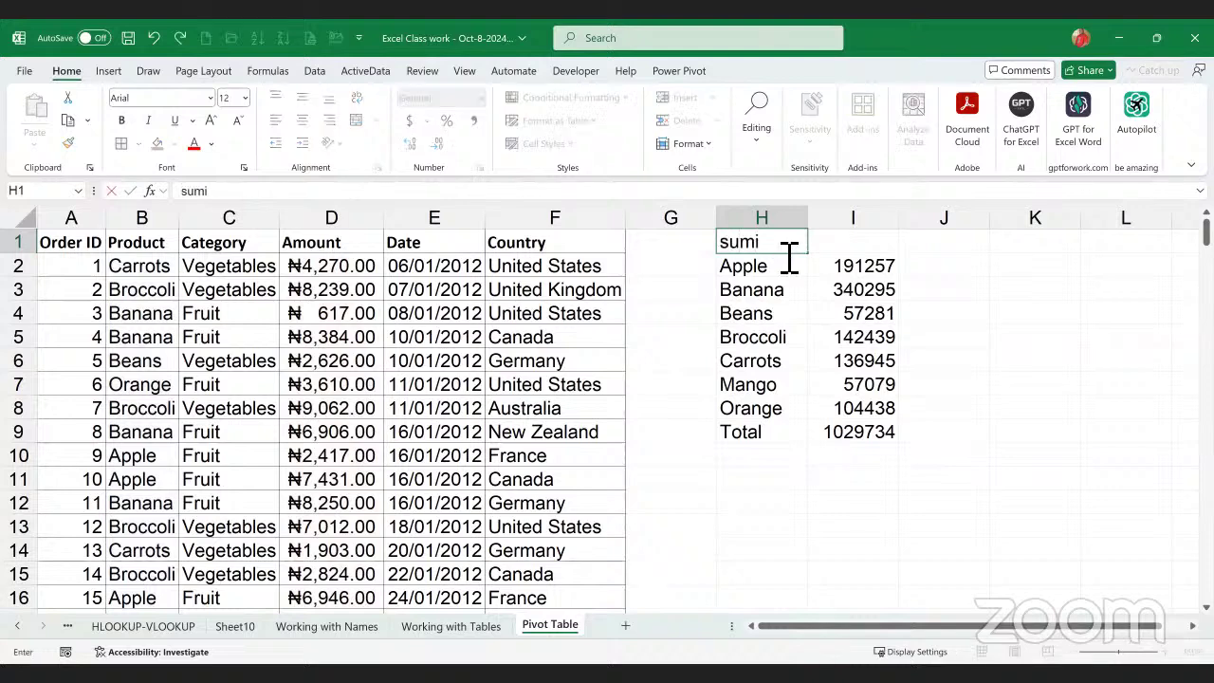
type("f")
key("BackSpace")
key("BackSpace")
key("BackSpace")
key("BackSpace")
key("BackSpace")
type("SUMIF")
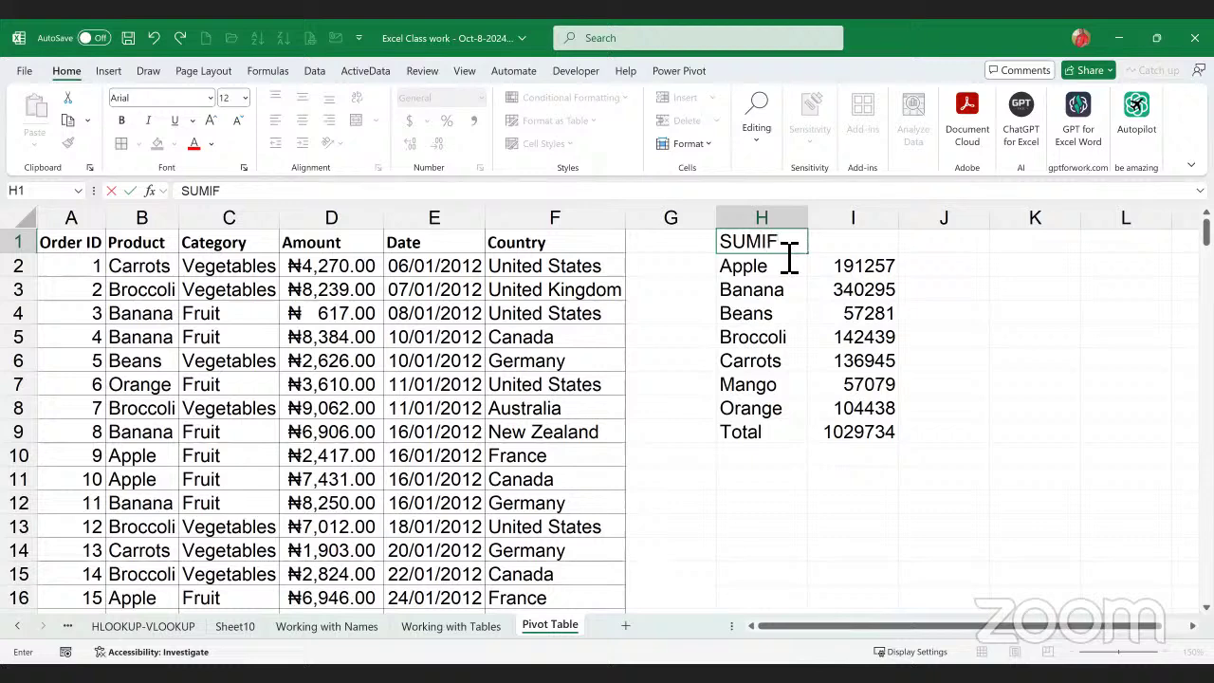
key("Return")
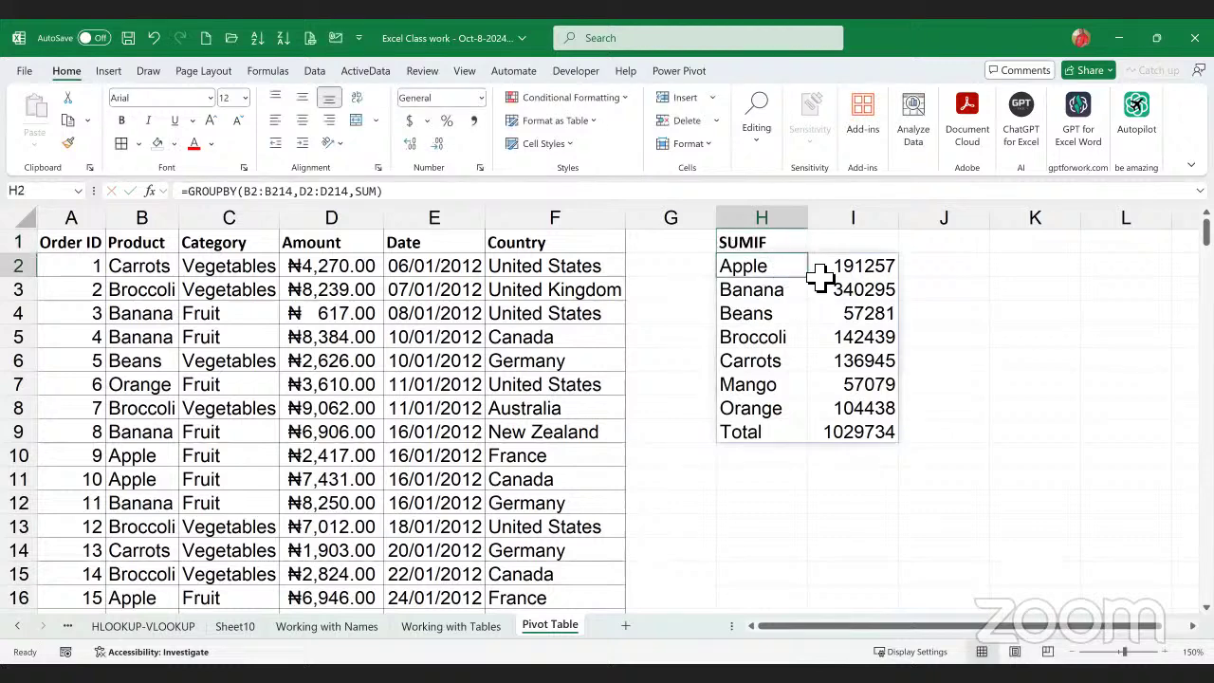
left_click(852, 276)
key("BackSpace")
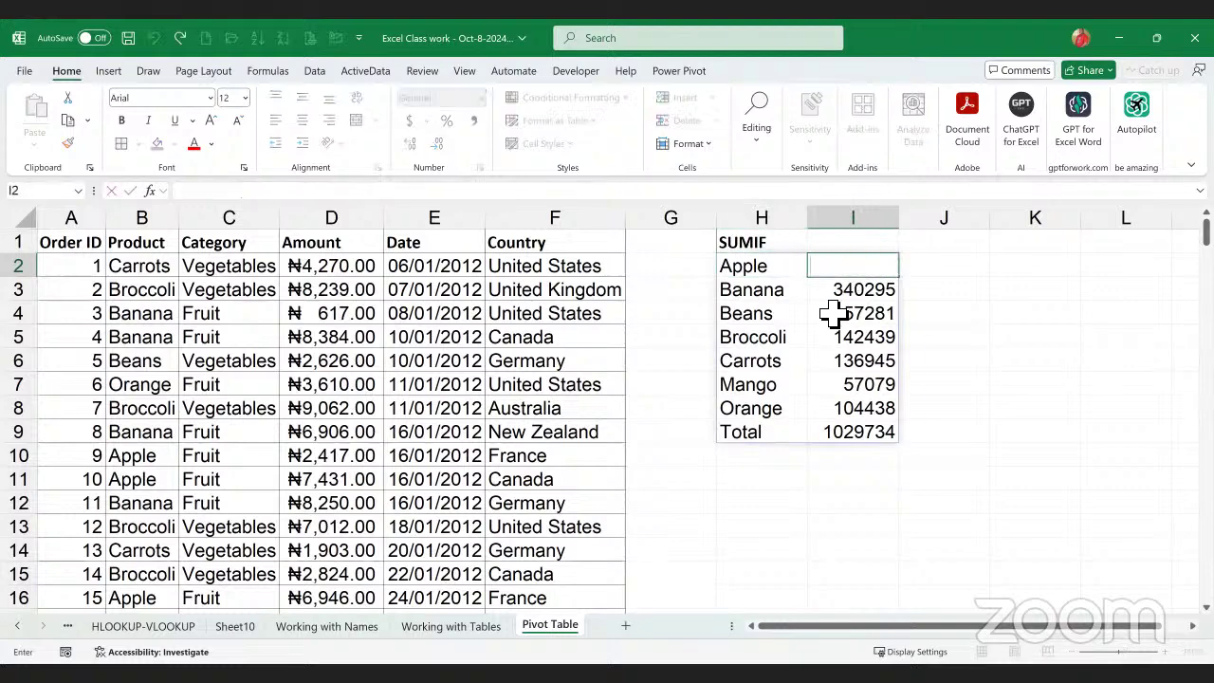
key("Escape")
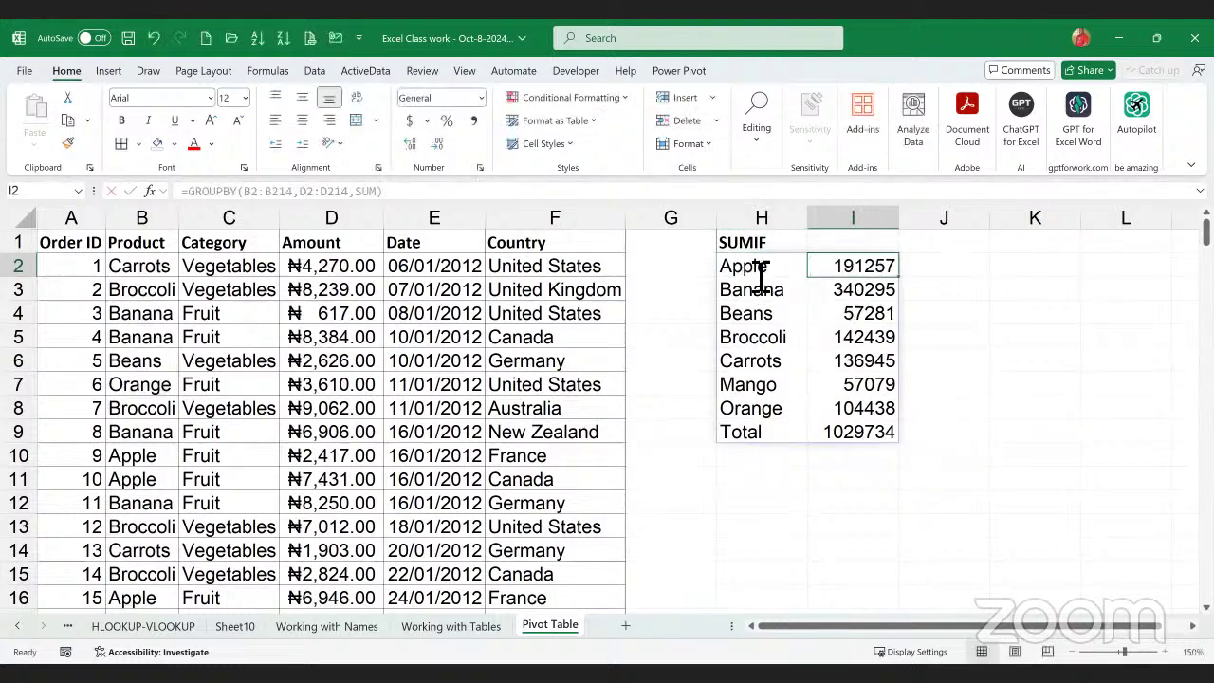
- Examine the GROUPBY formula in H2, moving the argument hint below the results
left_click(759, 274)
key("F2")
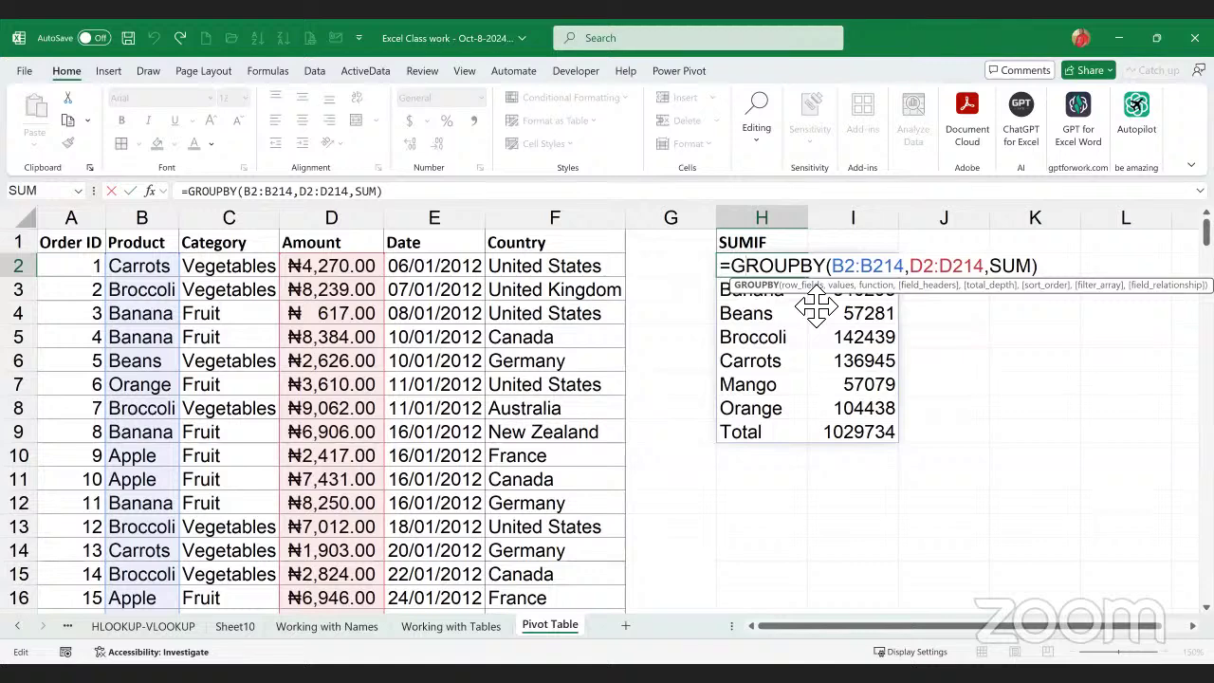
left_click_drag(816, 306, 738, 505)
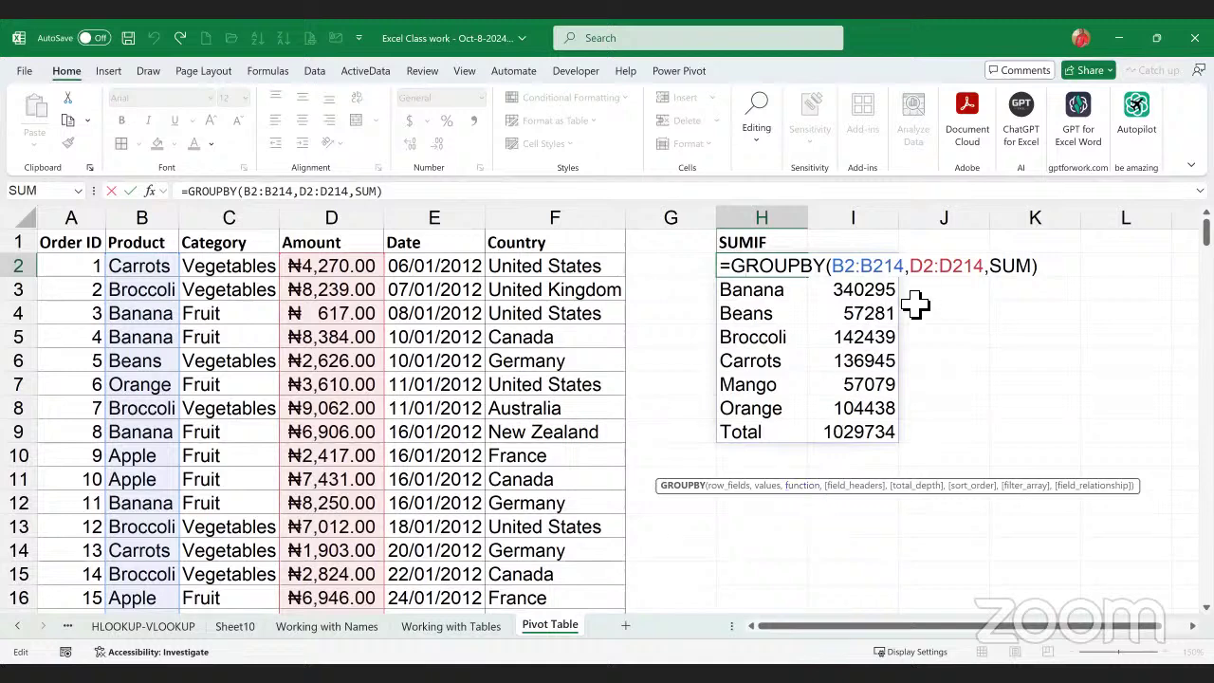
key("Return")
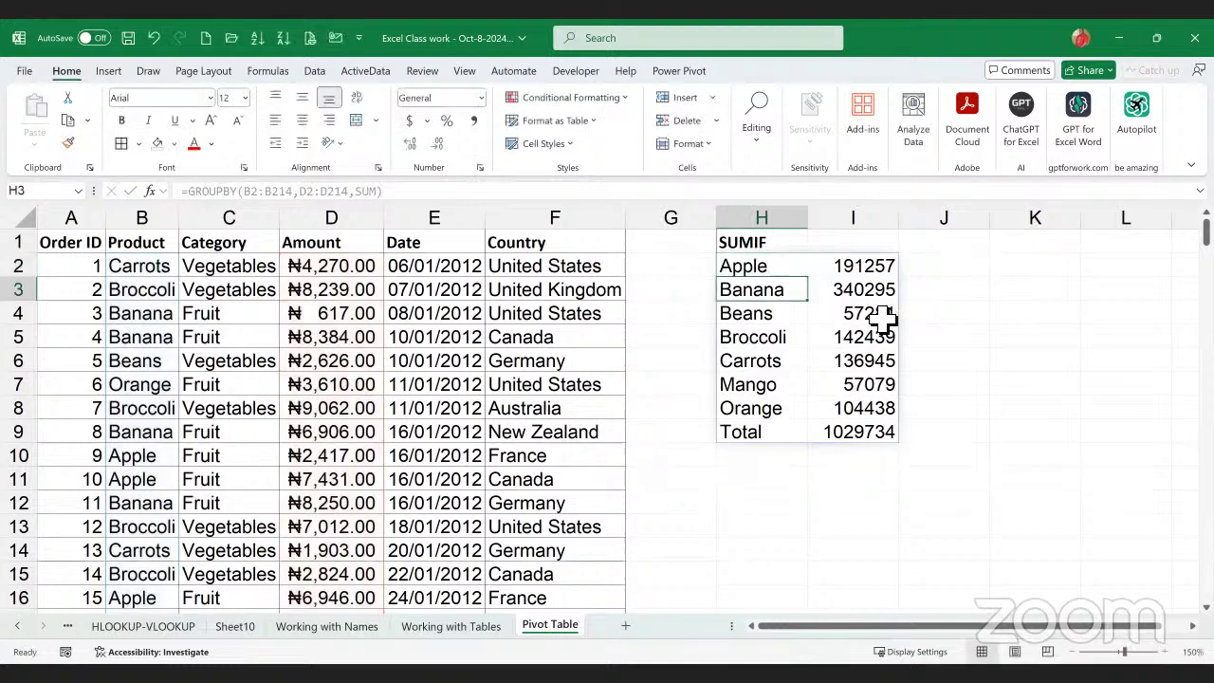
- Begin a GROUPBY formula in H11 with the Product range B2:B214 as the row fields
left_click(788, 484)
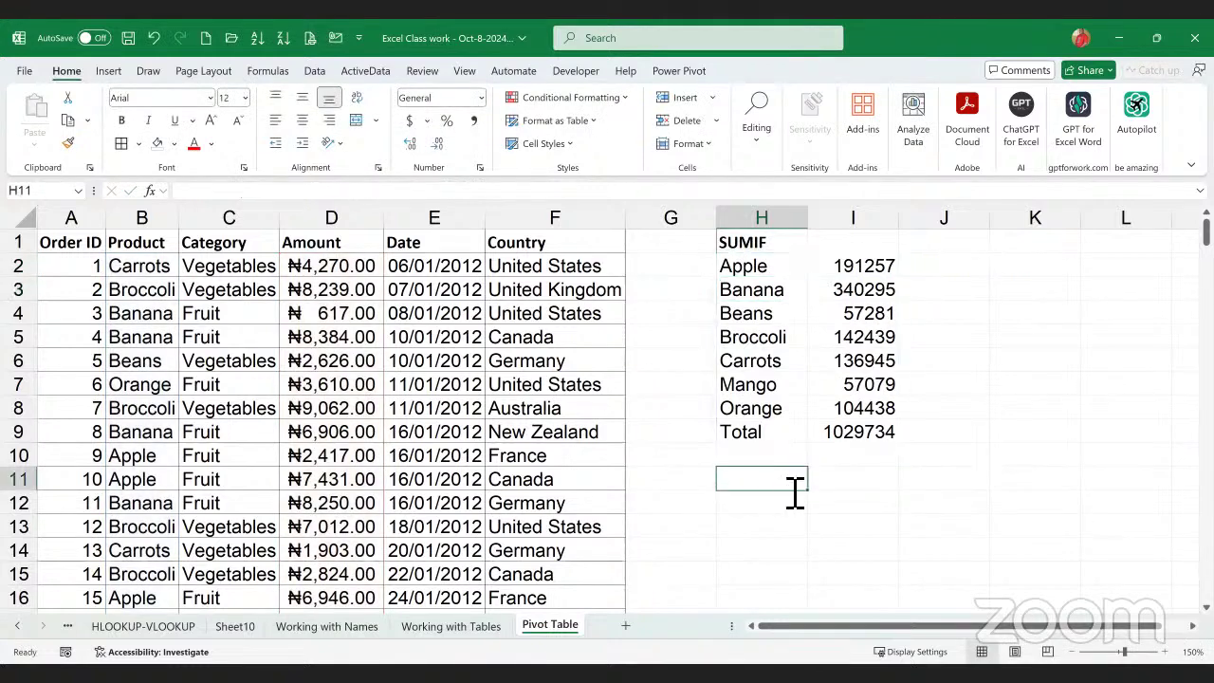
type("=g")
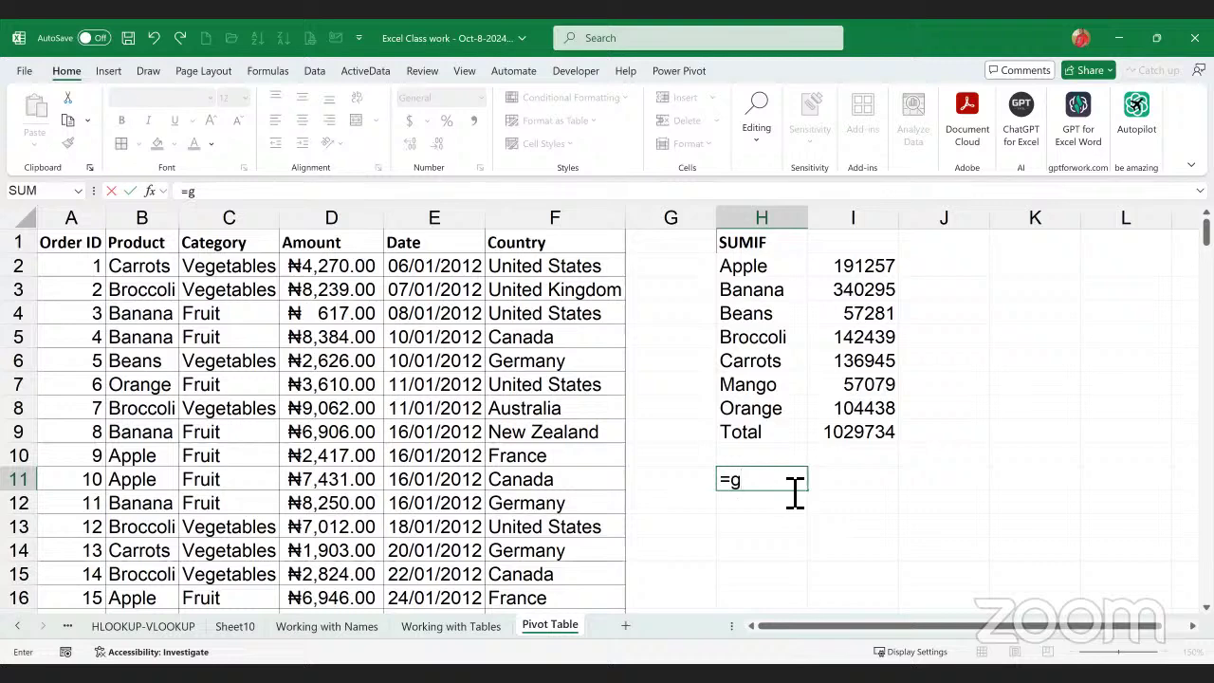
key("BackSpace")
type("GROUPBY")
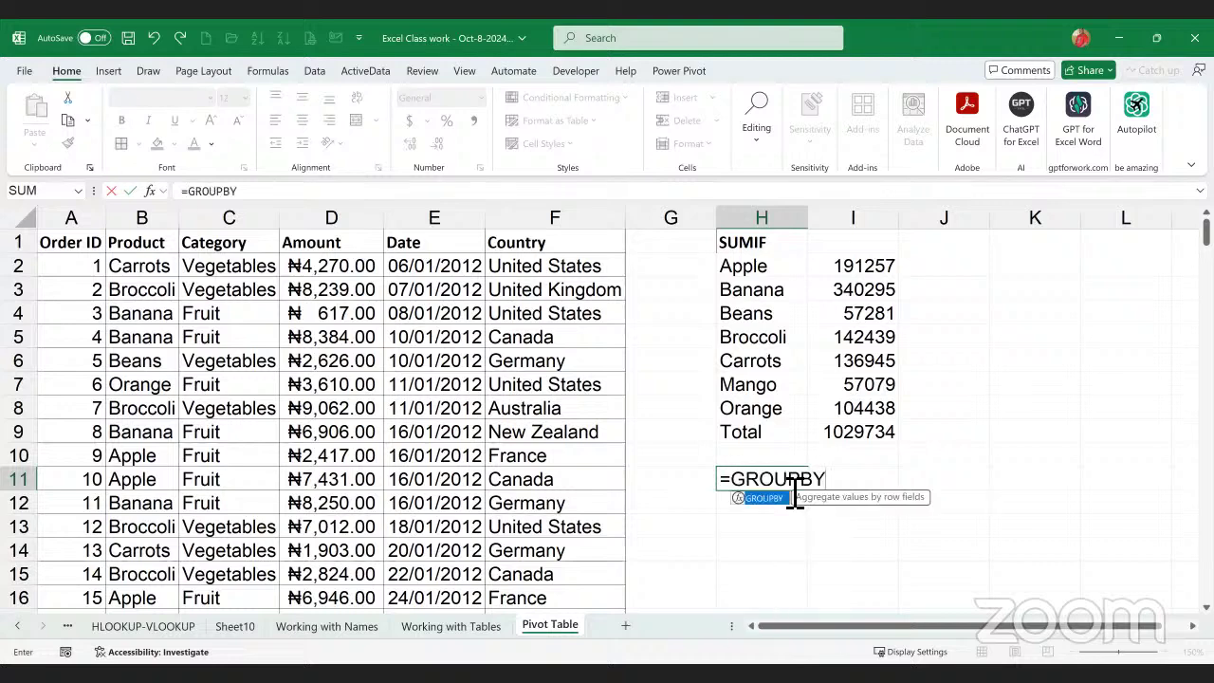
type("(")
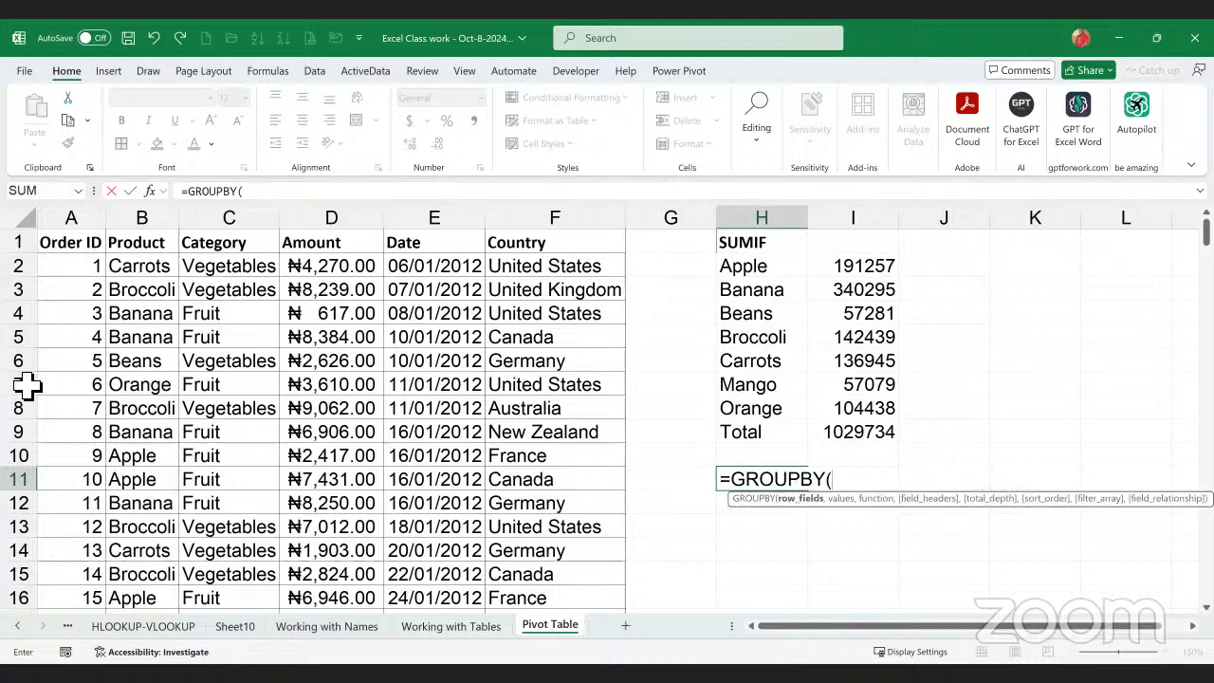
left_click(142, 274)
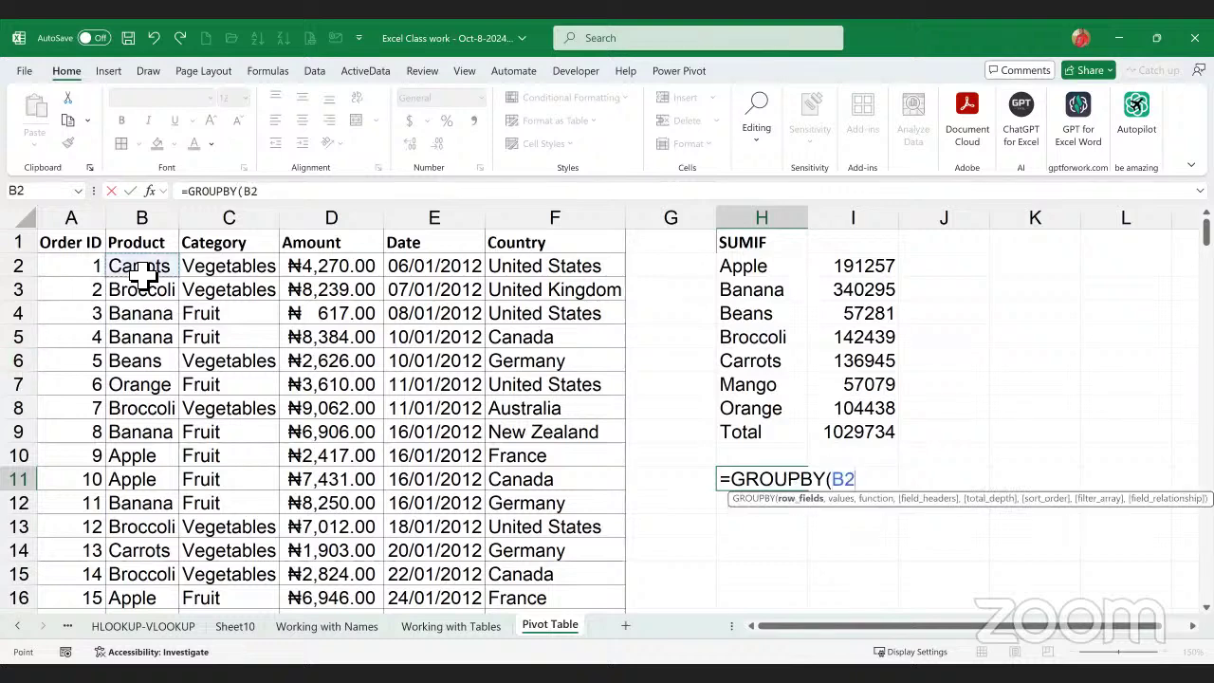
key("ctrl+shift+Down")
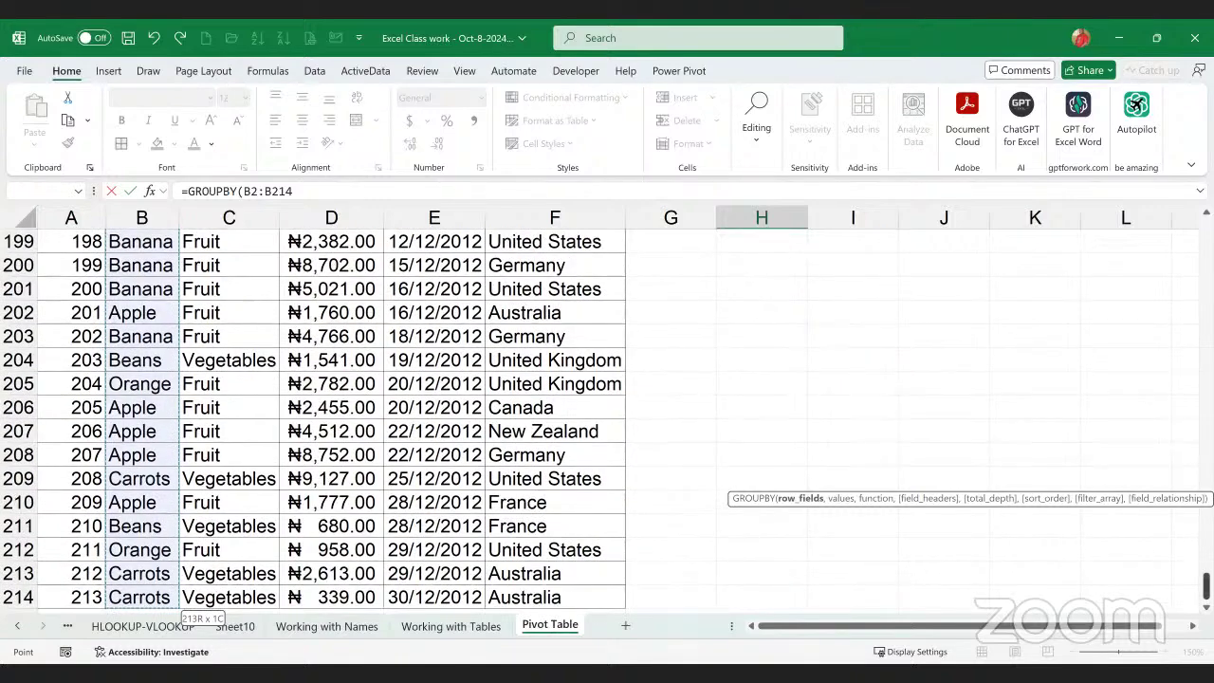
scroll(1043, 461, "up", 20)
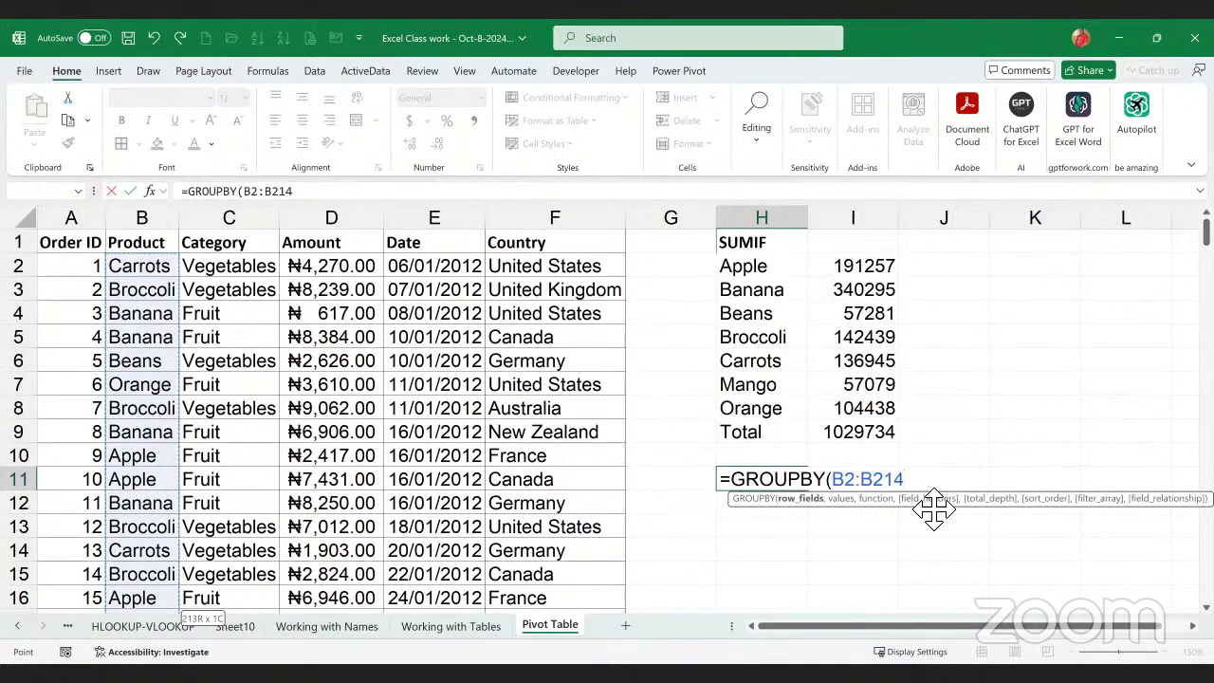
type(",")
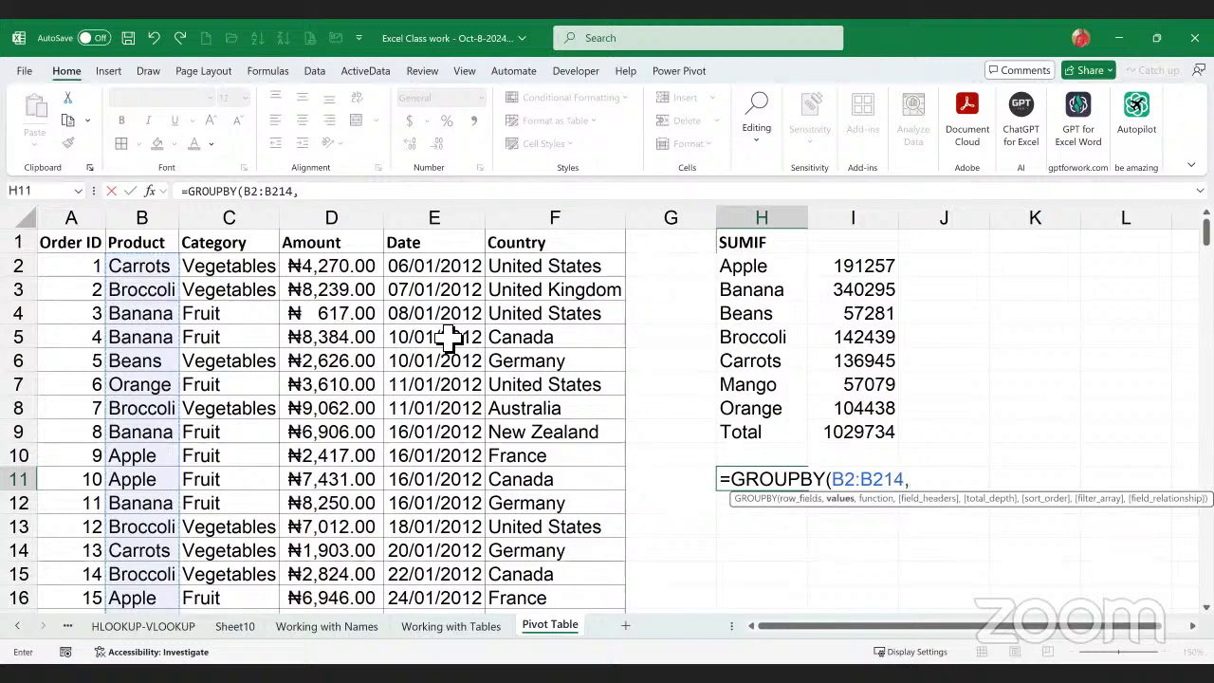
- Complete the H11 GROUPBY formula with the Amount range D2:D214 as values and COUNT as the function
left_click(355, 270)
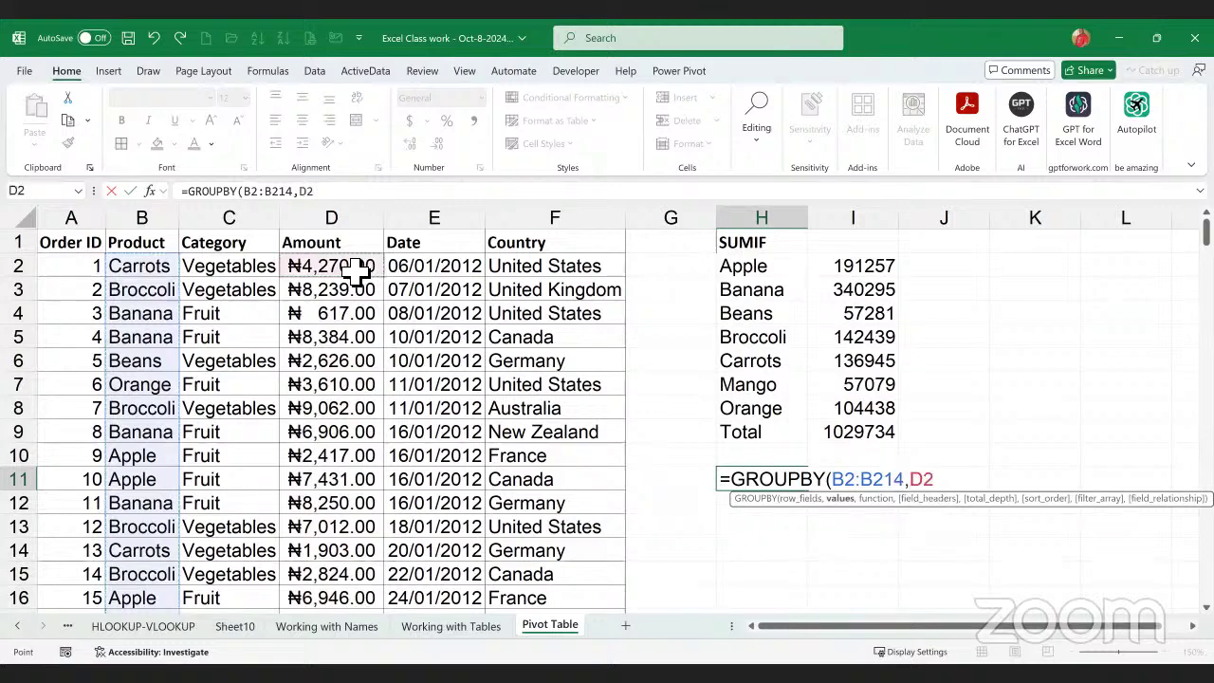
key("ctrl+shift+Down")
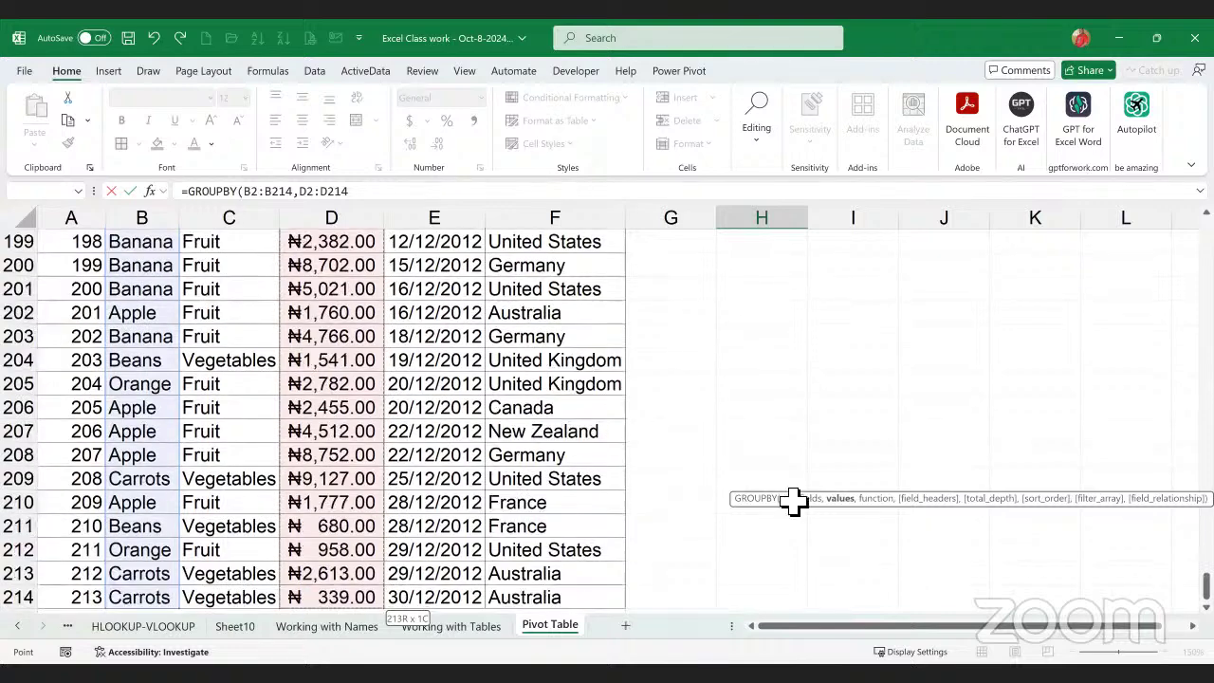
scroll(1125, 387, "up", 20)
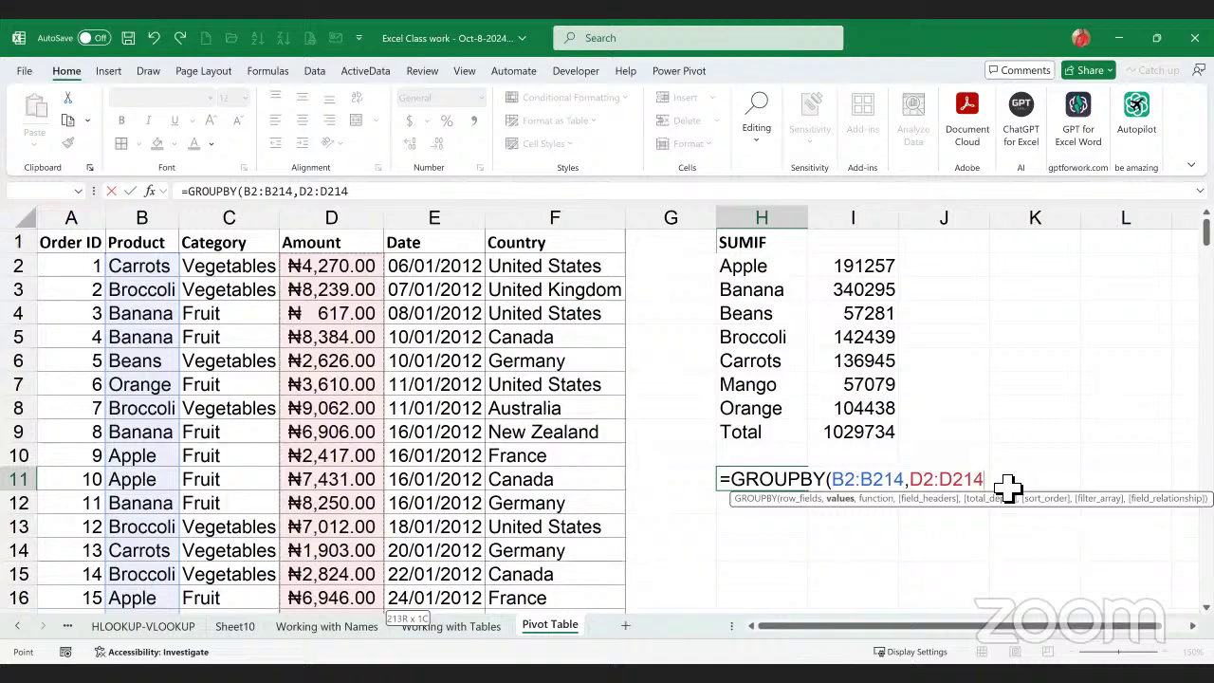
type(",")
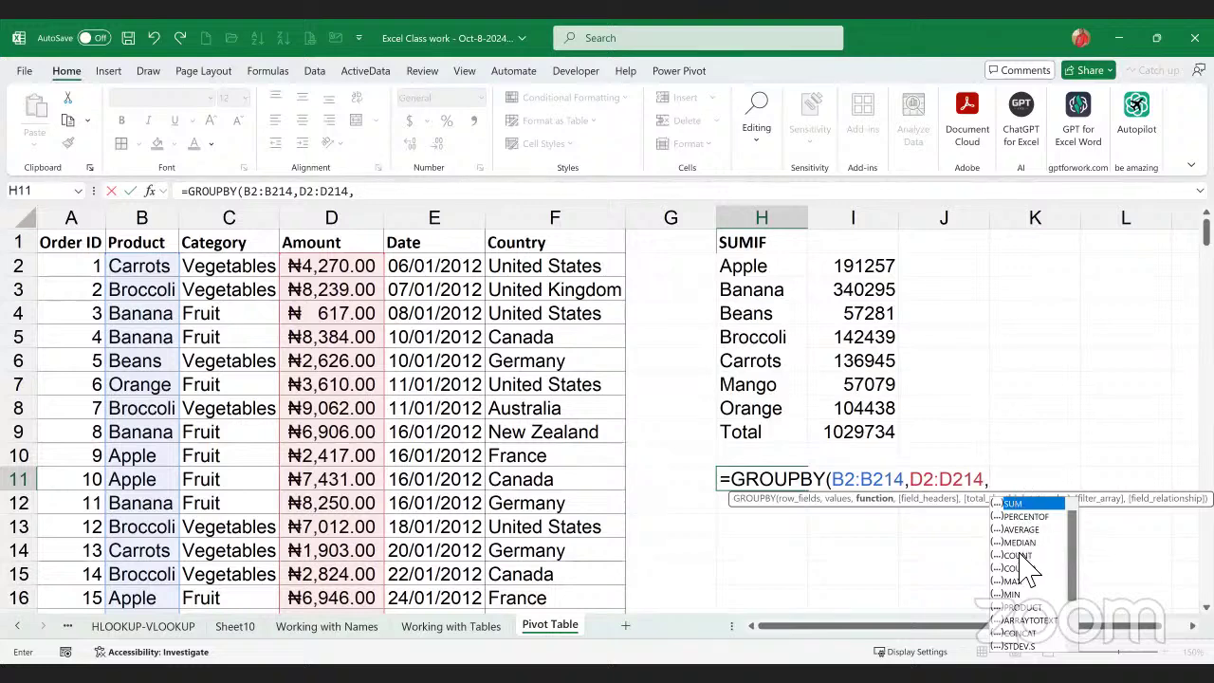
left_click(1022, 556)
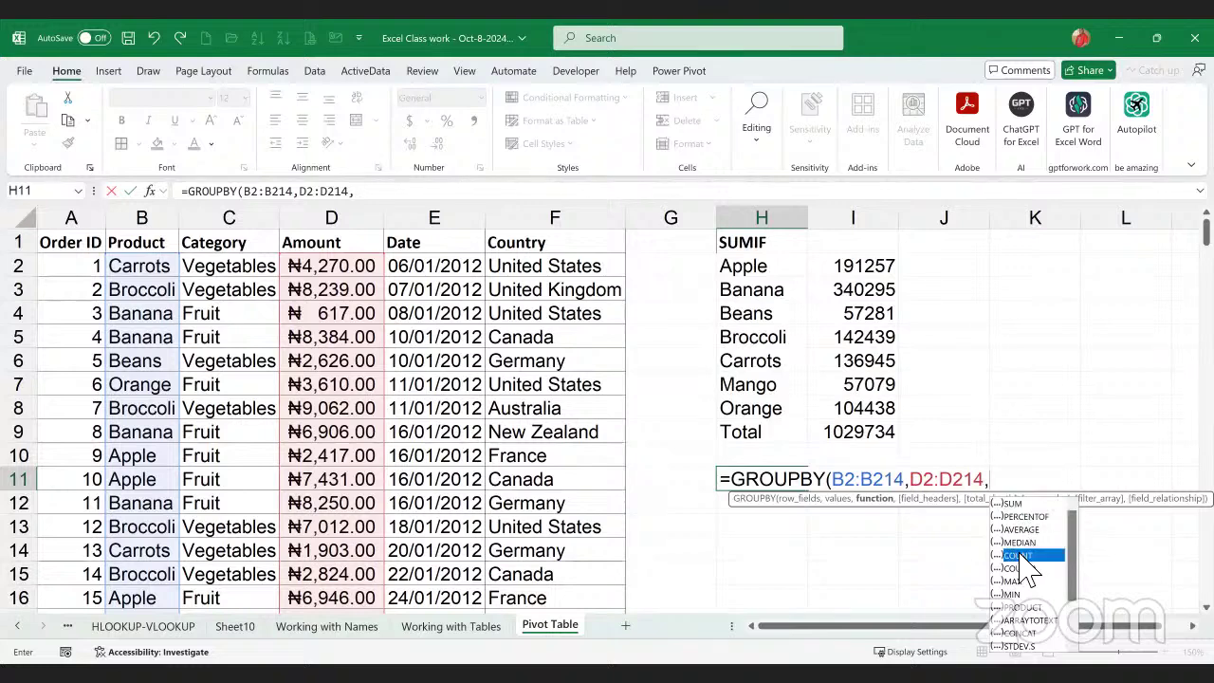
double_click(1029, 560)
type(")")
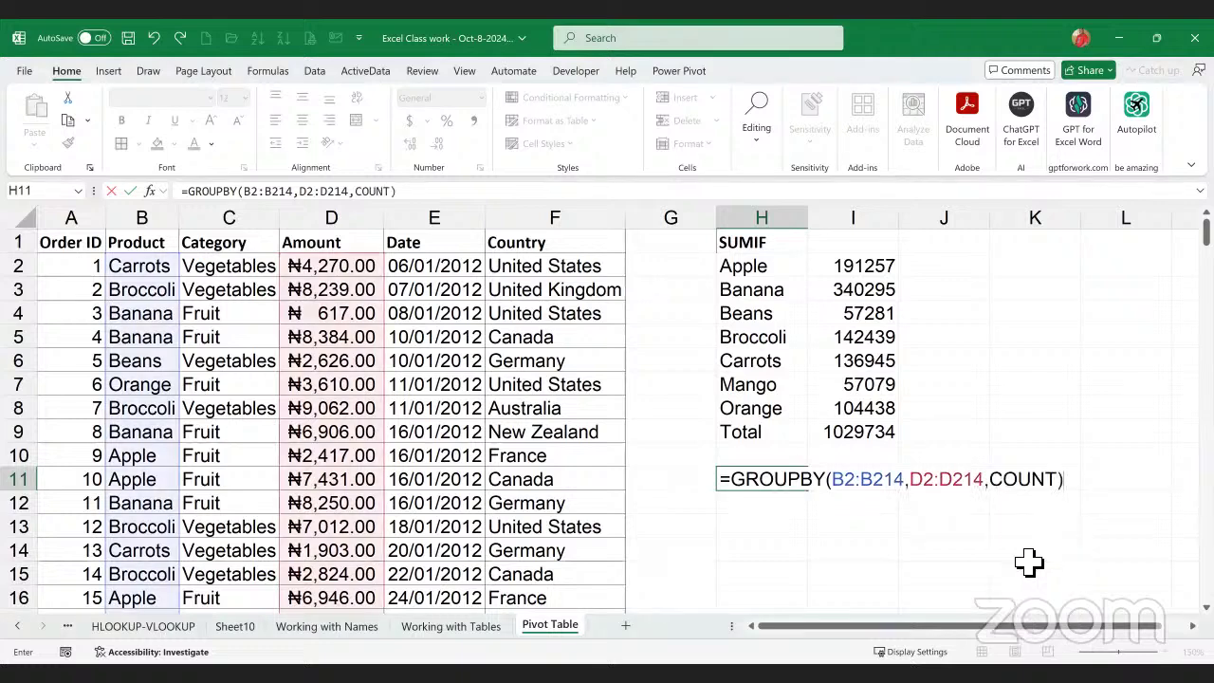
key("Return")
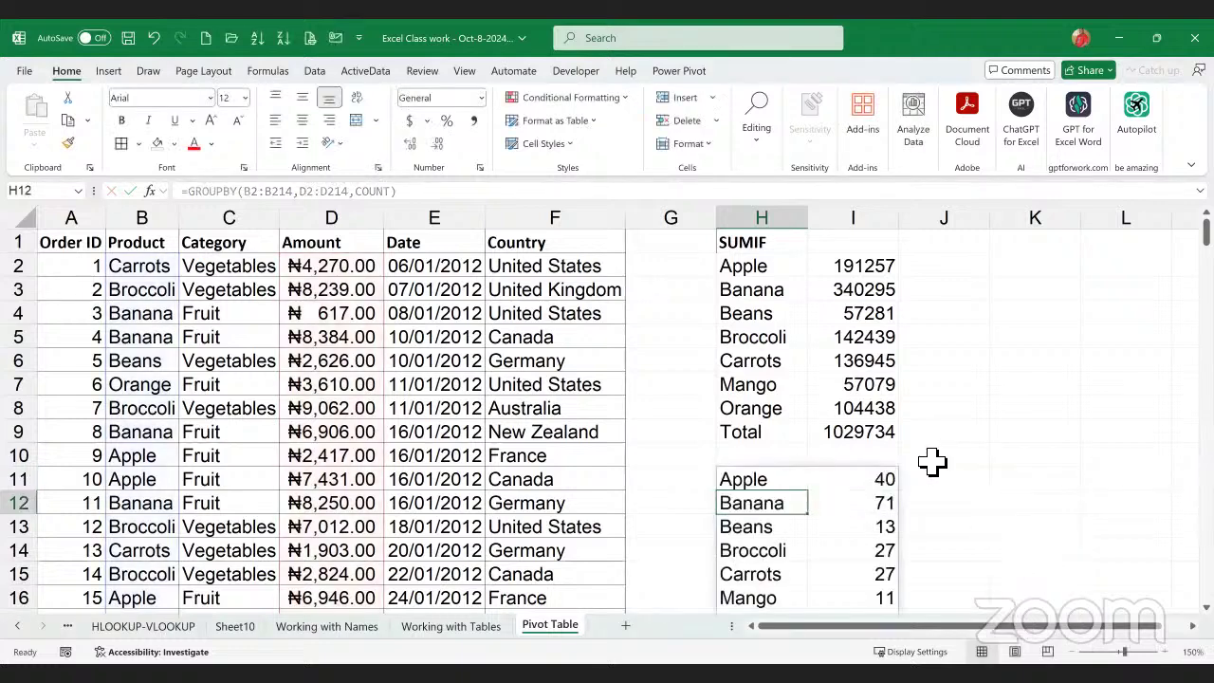
scroll(929, 471, "down", 2)
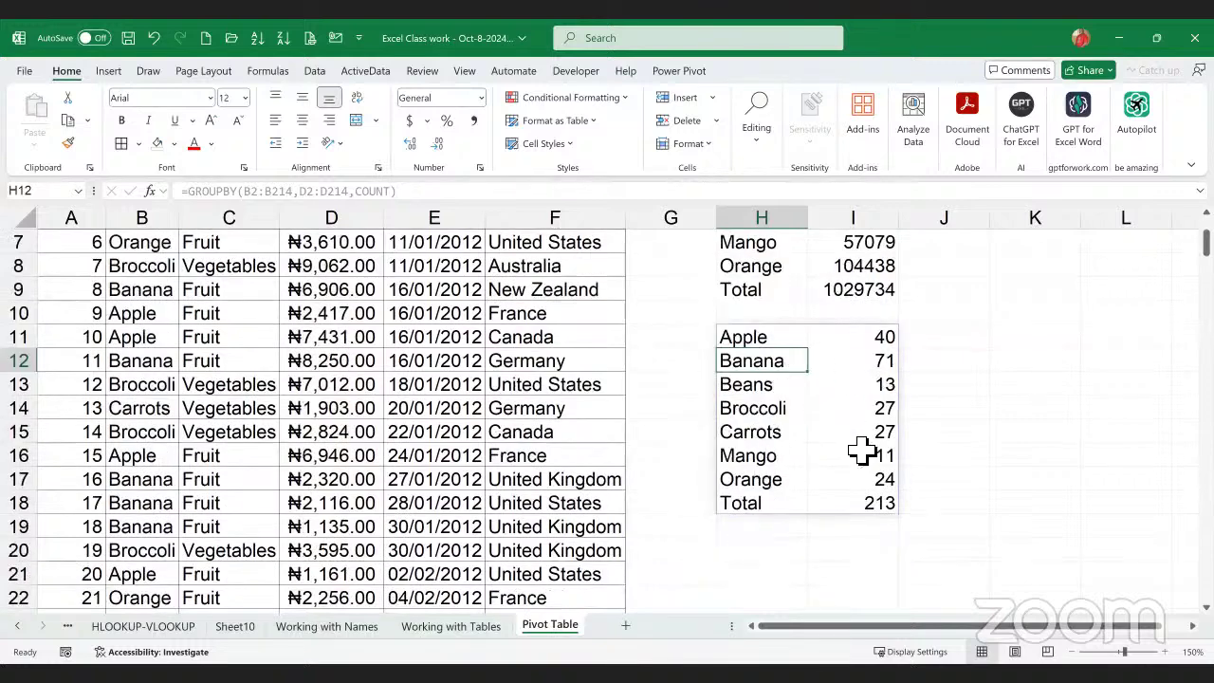
- Clear the heading and both GROUPBY result blocks in H1:I18
scroll(862, 453, "up", 2)
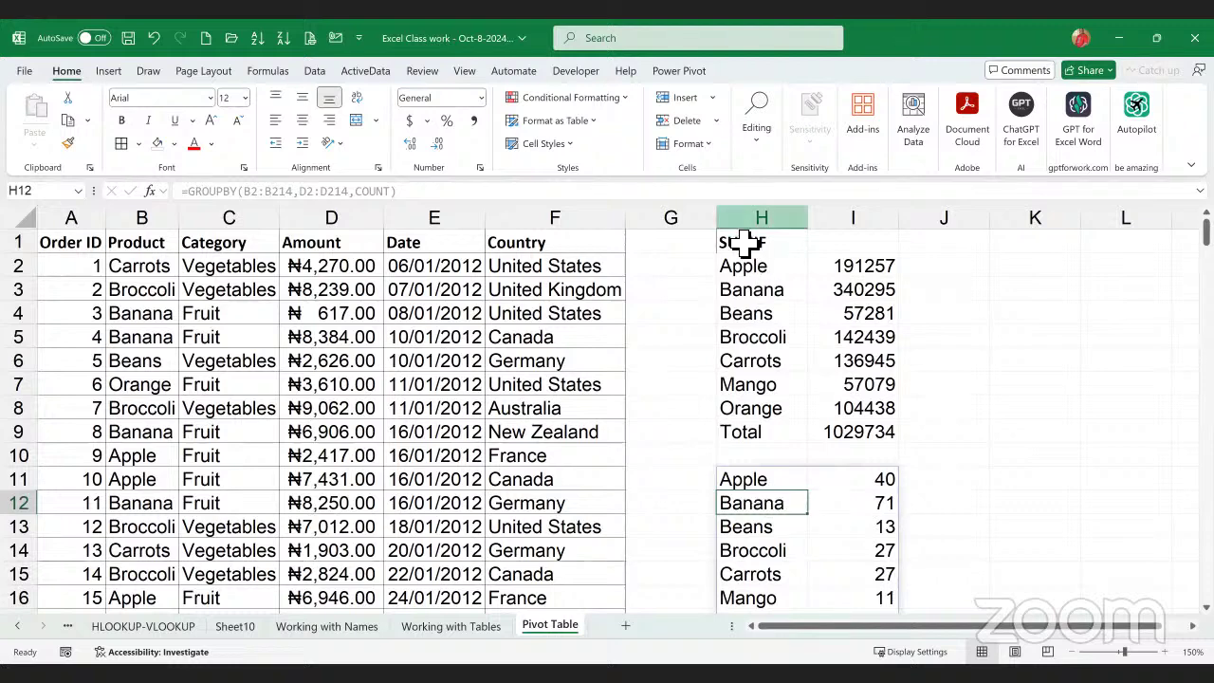
left_click_drag(768, 248, 867, 545)
scroll(867, 545, "down", 1)
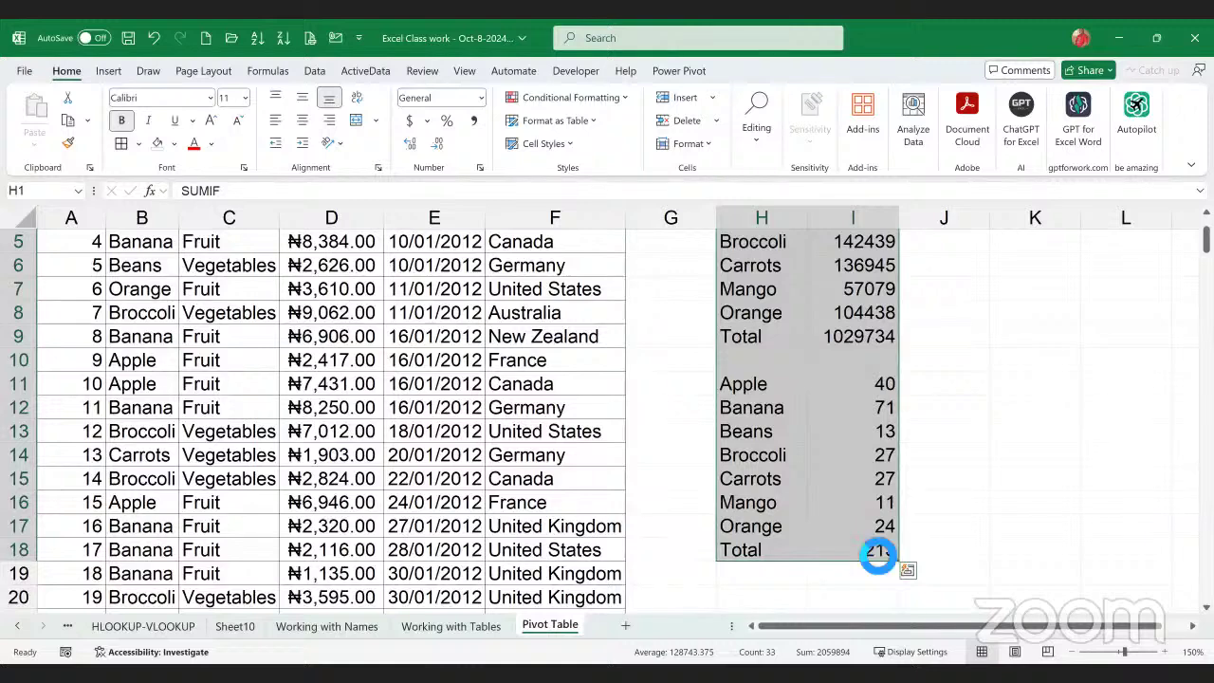
key("Delete")
scroll(867, 546, "up", 2)
left_click(834, 463)
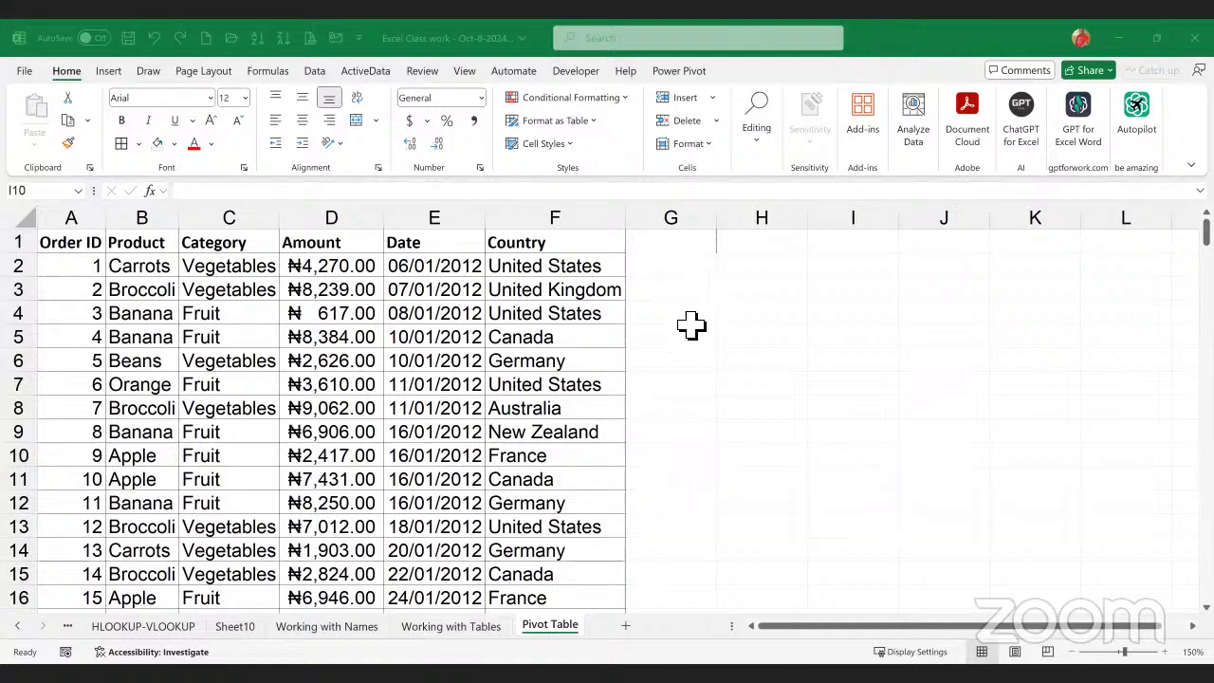
left_click(745, 314)
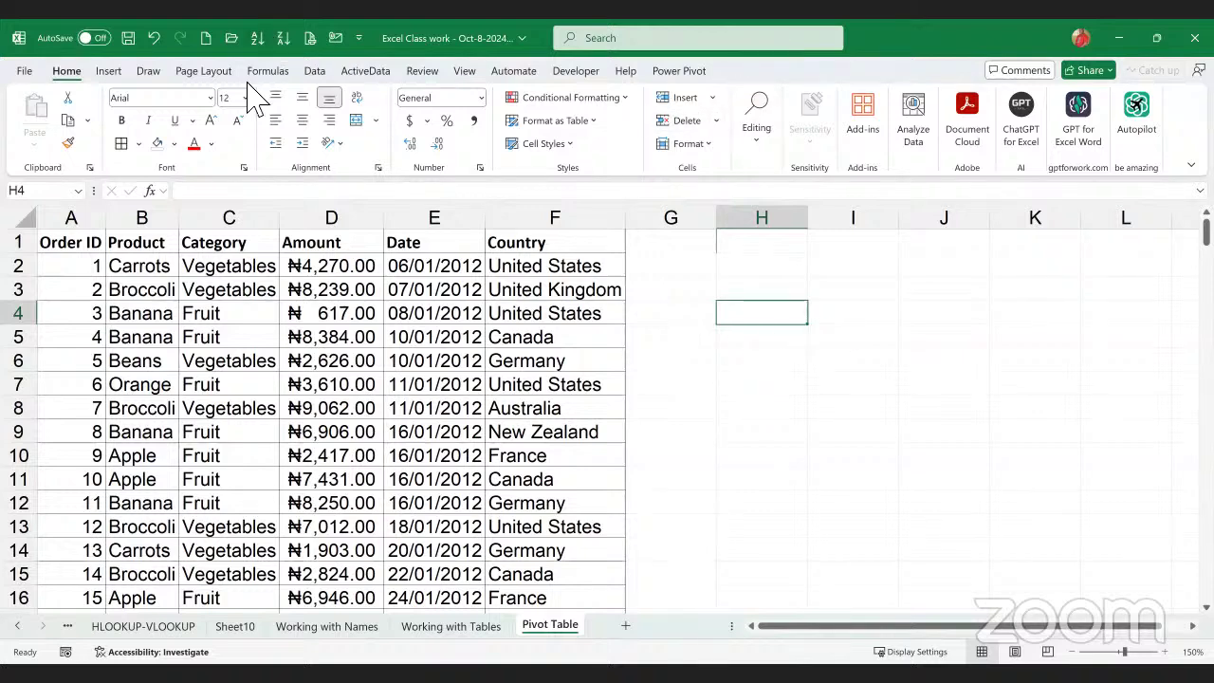
left_click(458, 371)
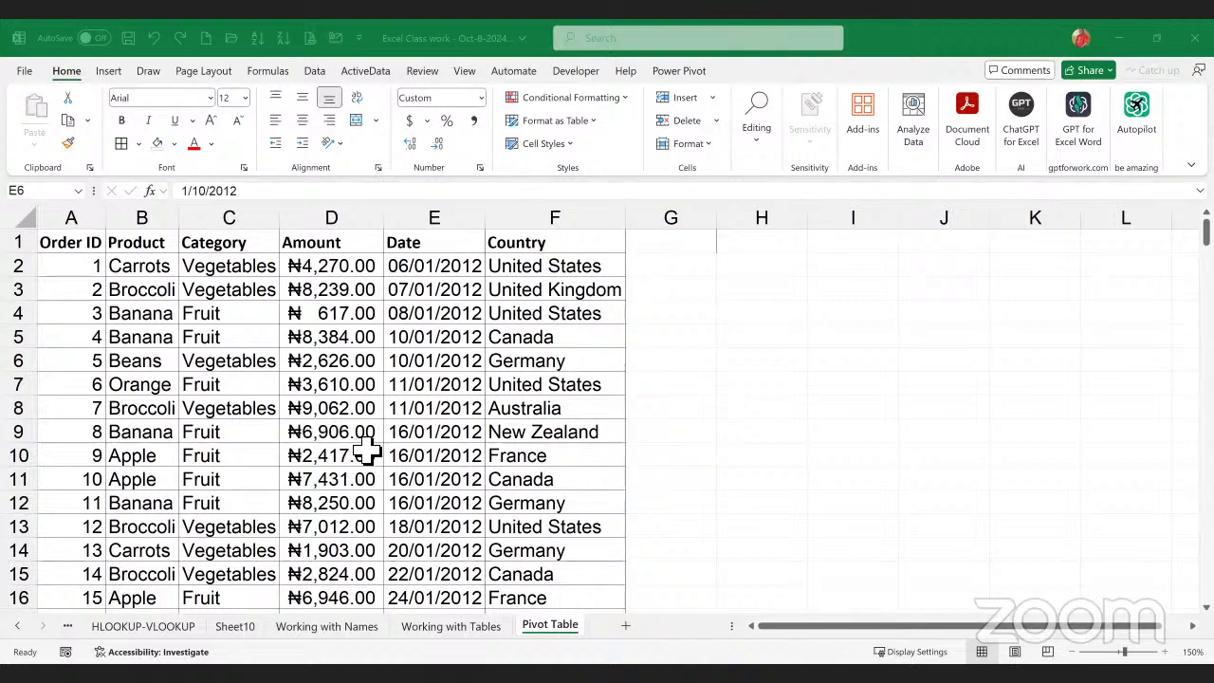
left_click(362, 456)
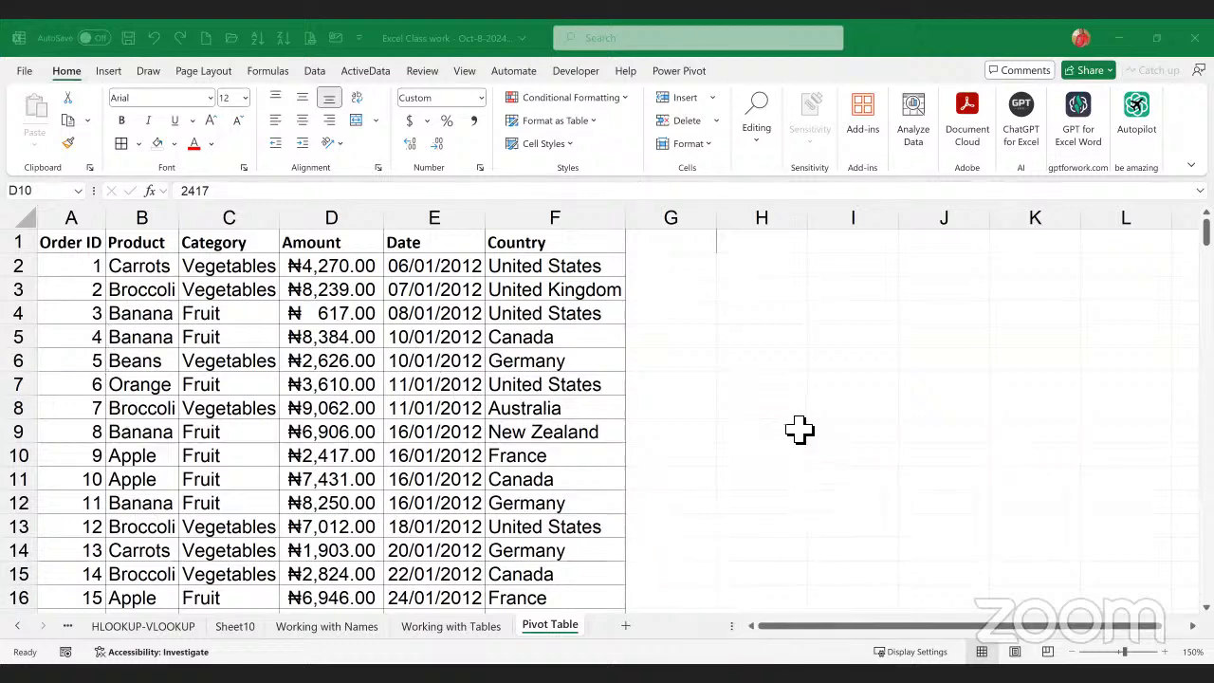
left_click(783, 403)
left_click(775, 344)
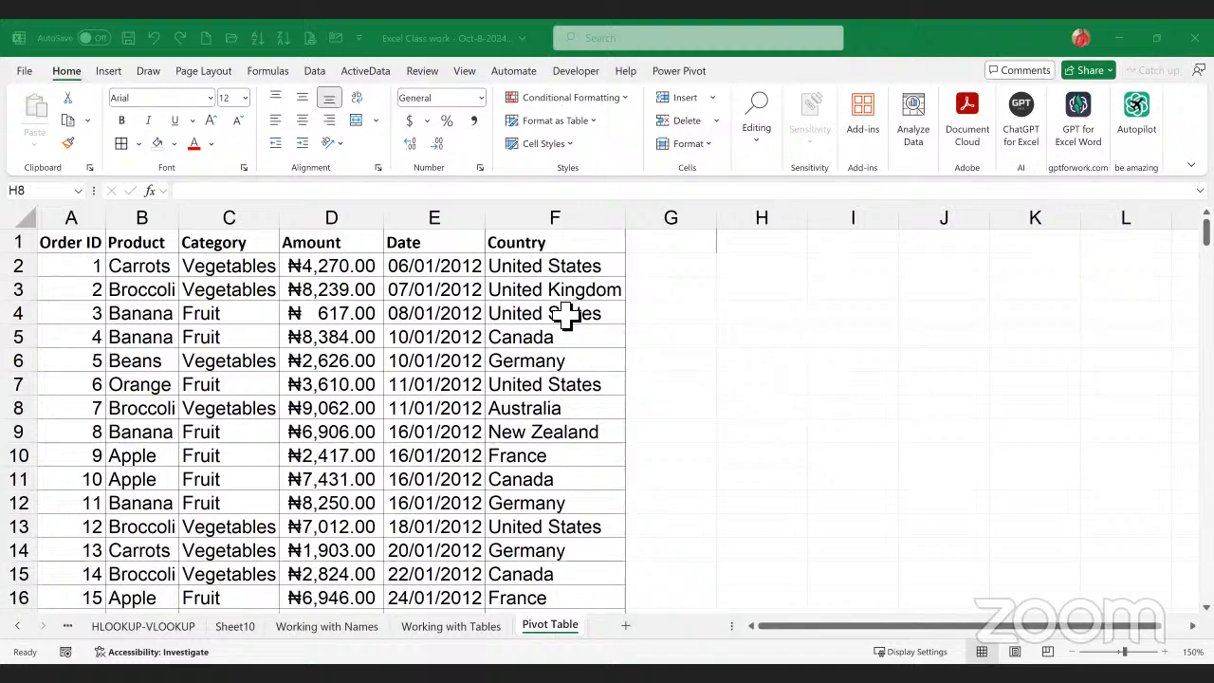
- Set the font size of the header row A1:F1 to 12
left_click(99, 244)
left_click_drag(187, 251, 517, 250)
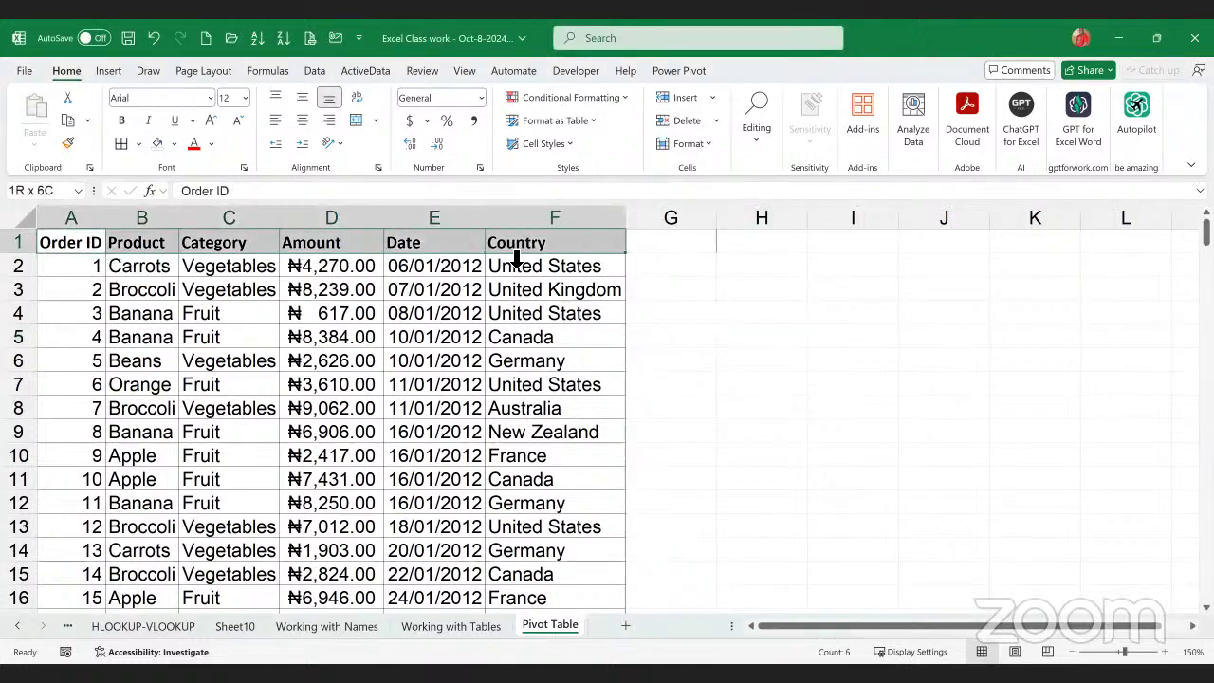
left_click(244, 97)
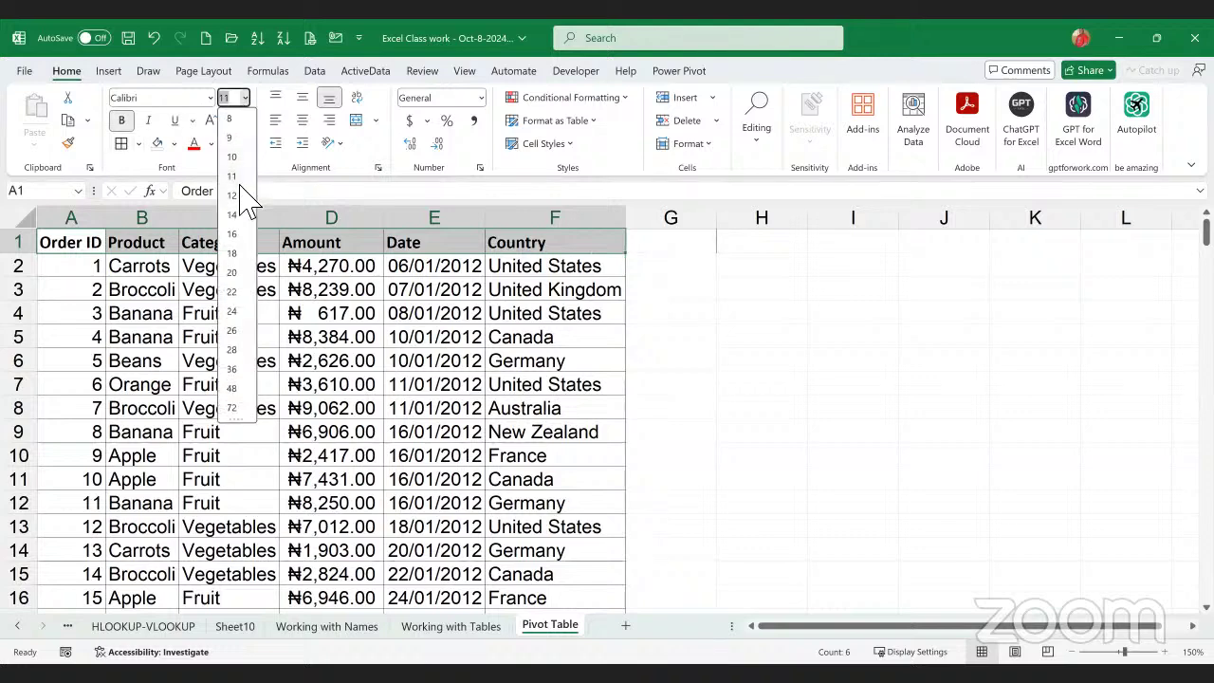
left_click(233, 195)
left_click(555, 360)
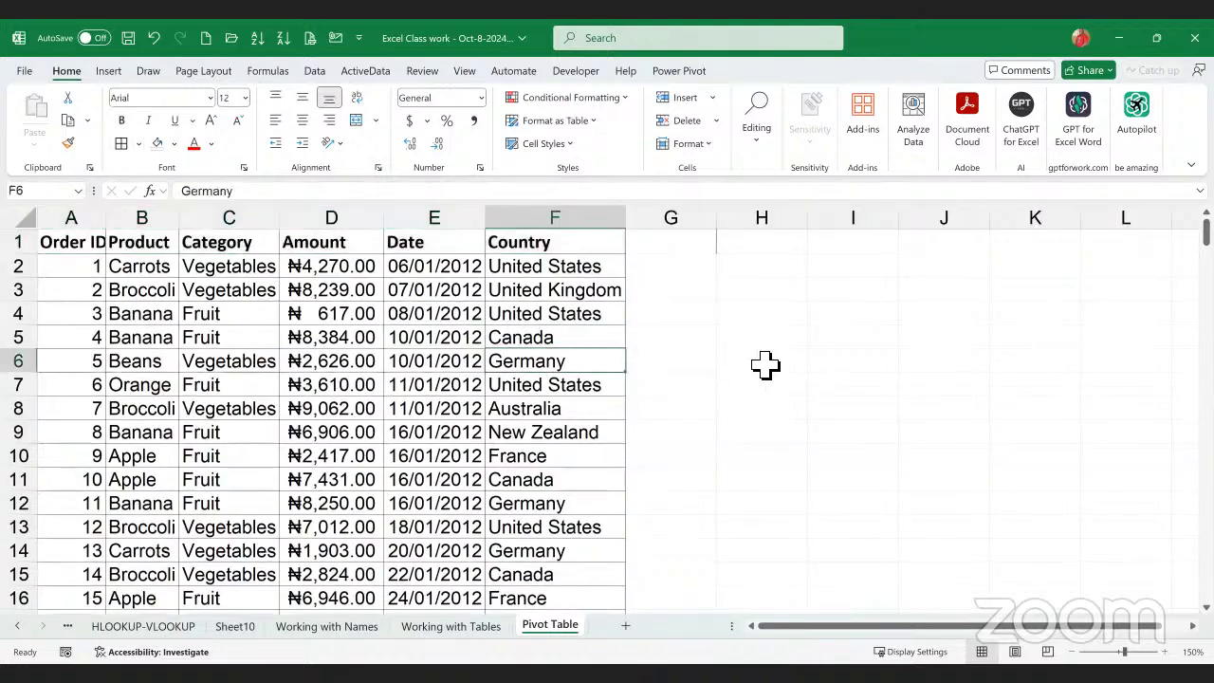
left_click(765, 361)
left_click(735, 273)
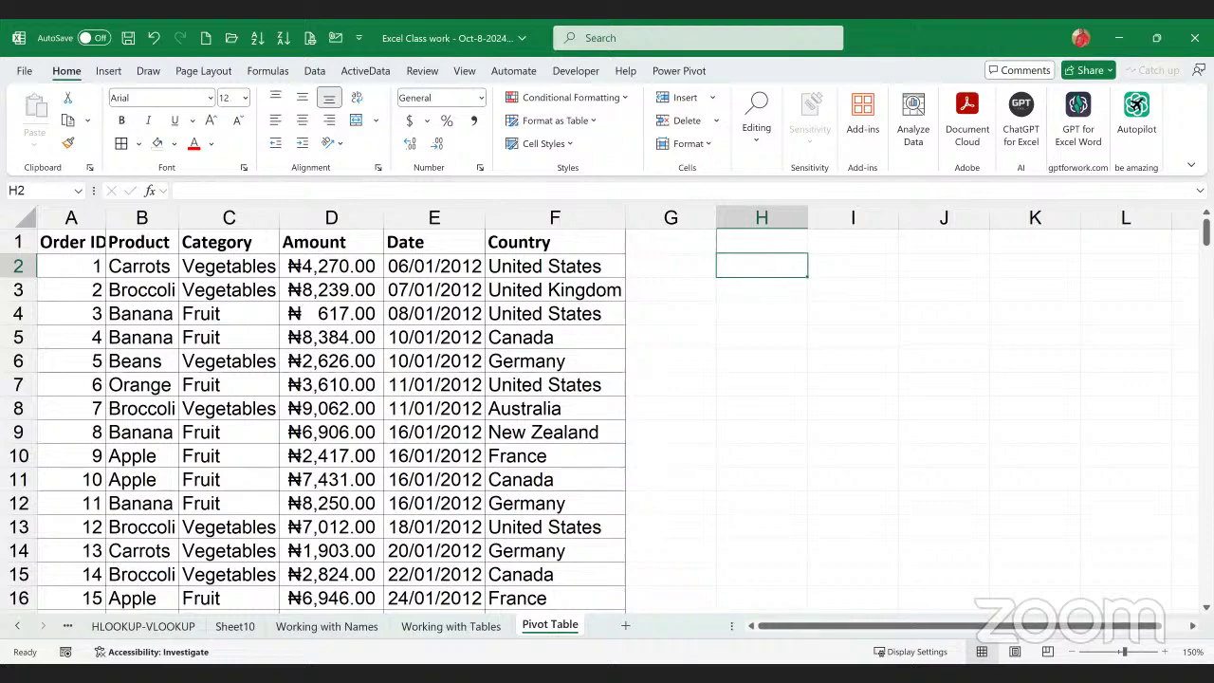
key("alt+Tab")
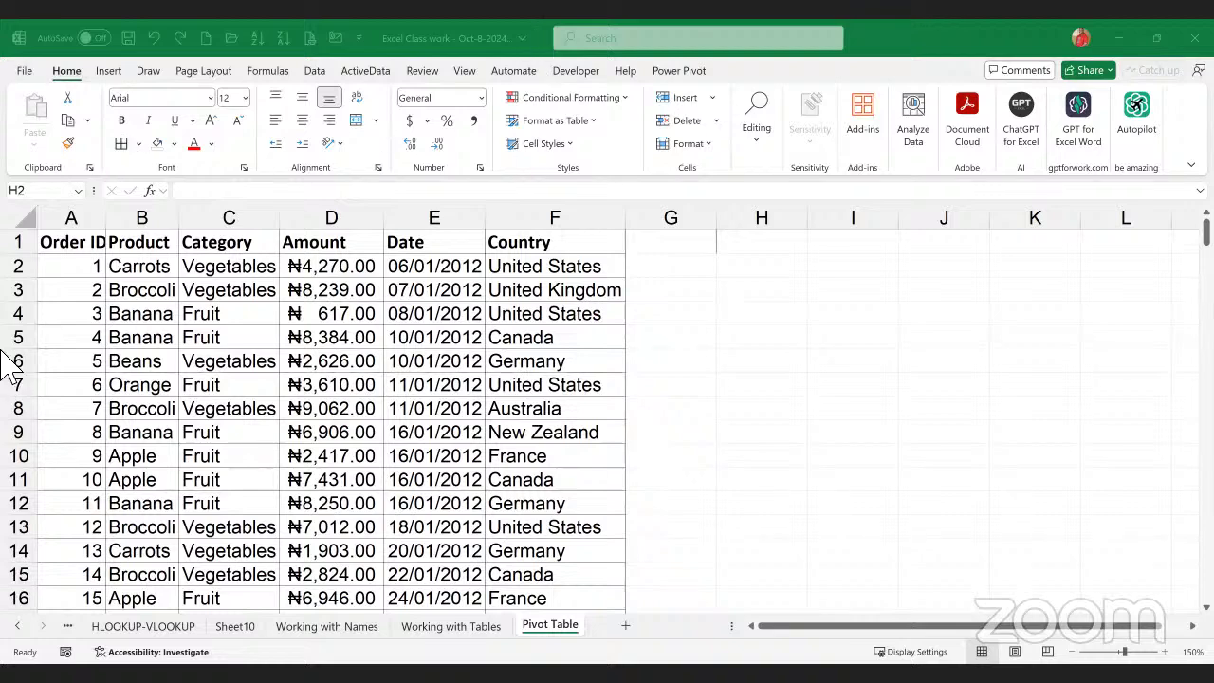
- Begin a note in H3 reading "Summarize, analyze and present"
left_click(759, 285)
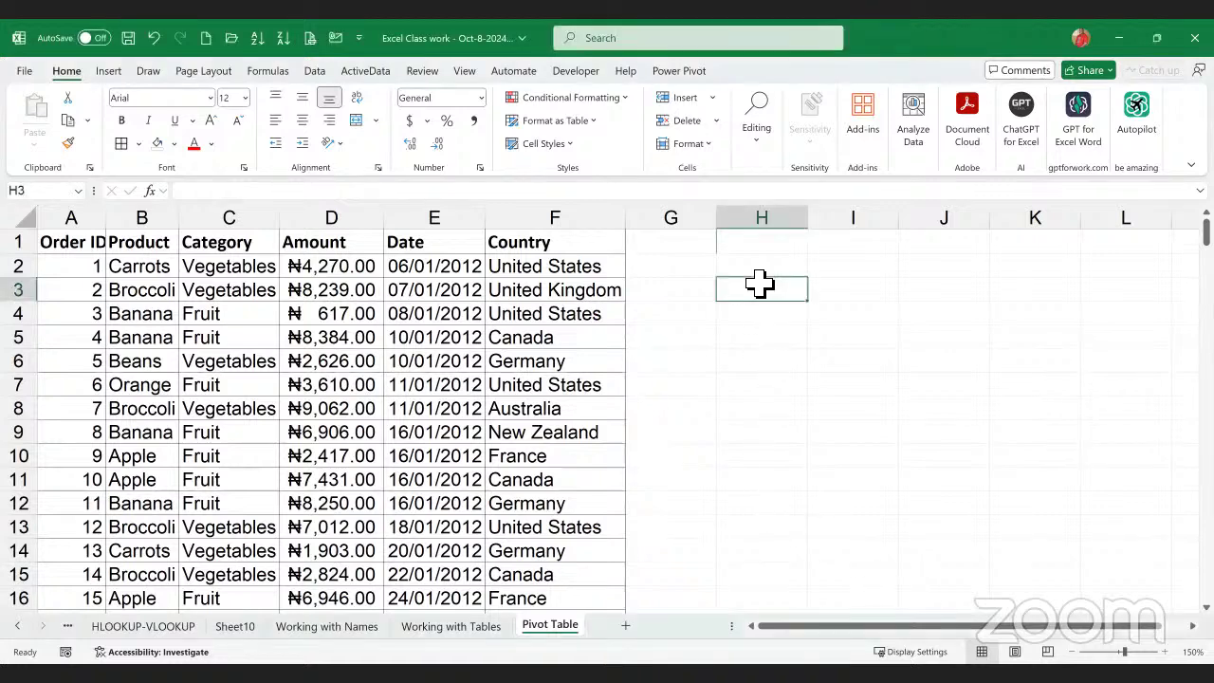
type("sUMMAR")
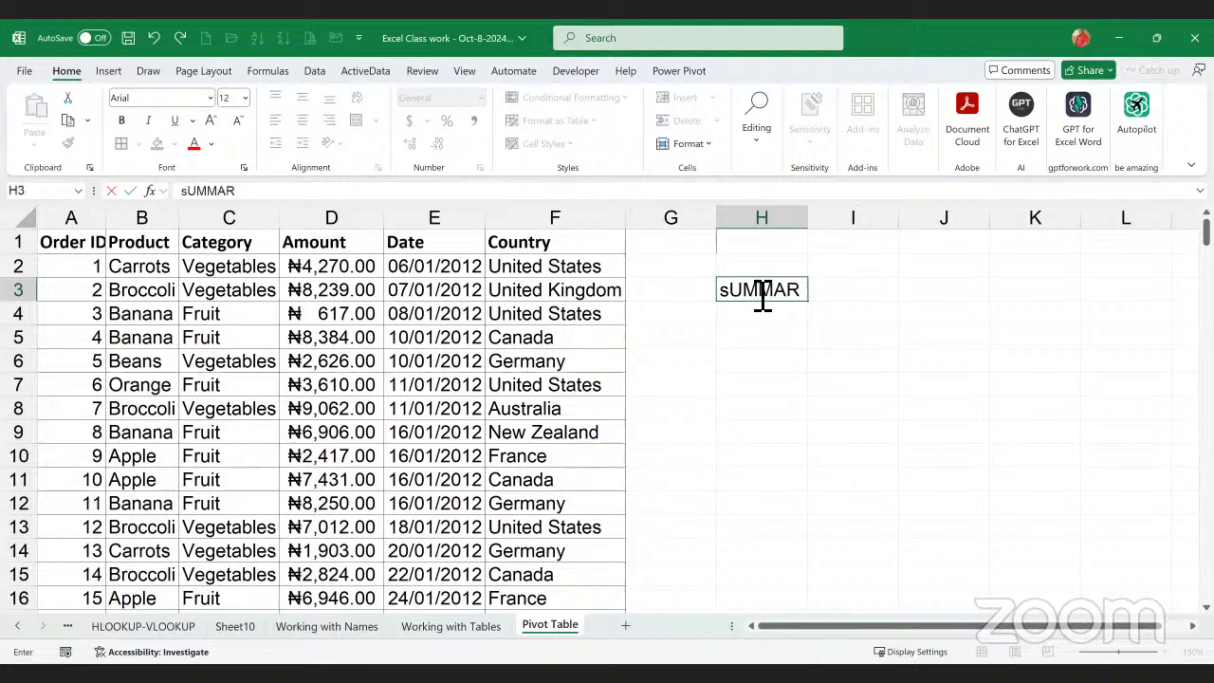
type("IZE ")
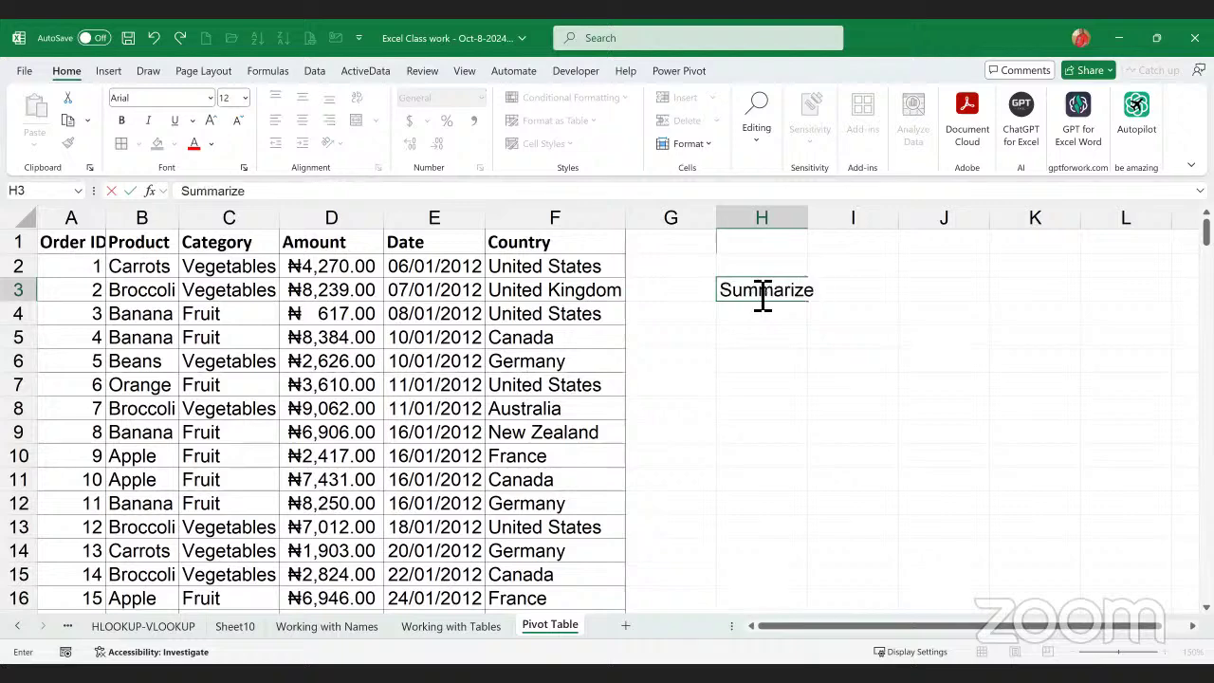
type("large")
key("BackSpace")
key("BackSpace")
key("BackSpace")
key("BackSpace")
key("BackSpace")
key("BackSpace")
type(", analyz")
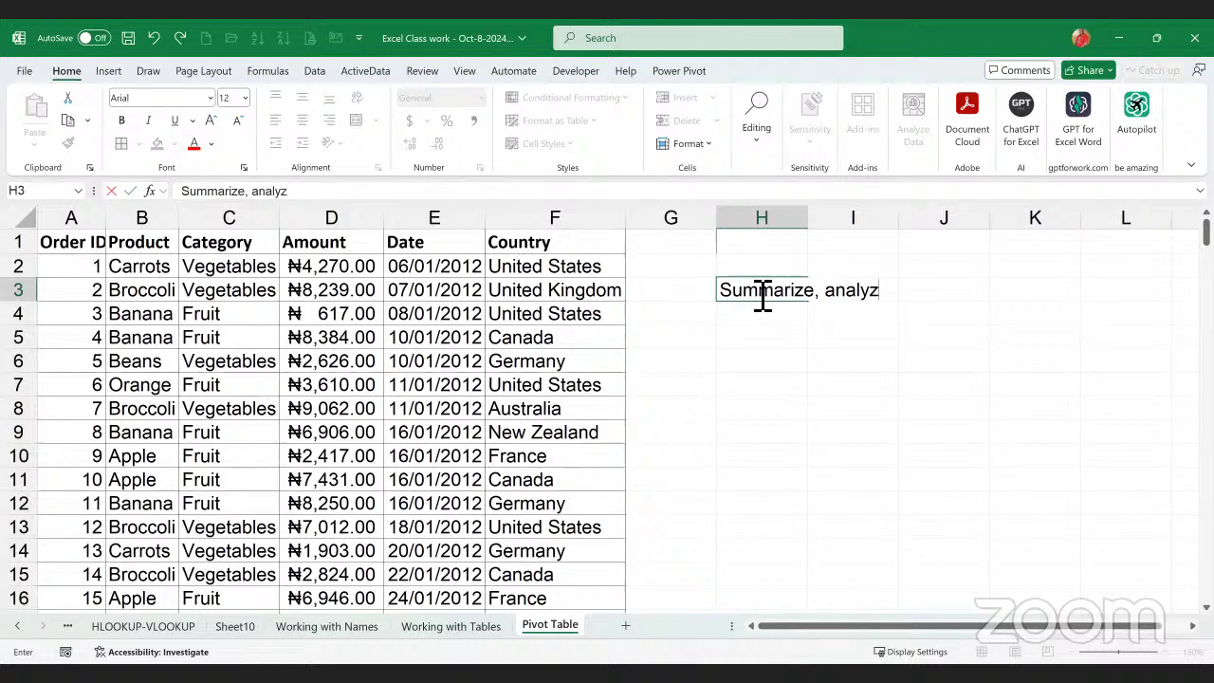
type("e and present")
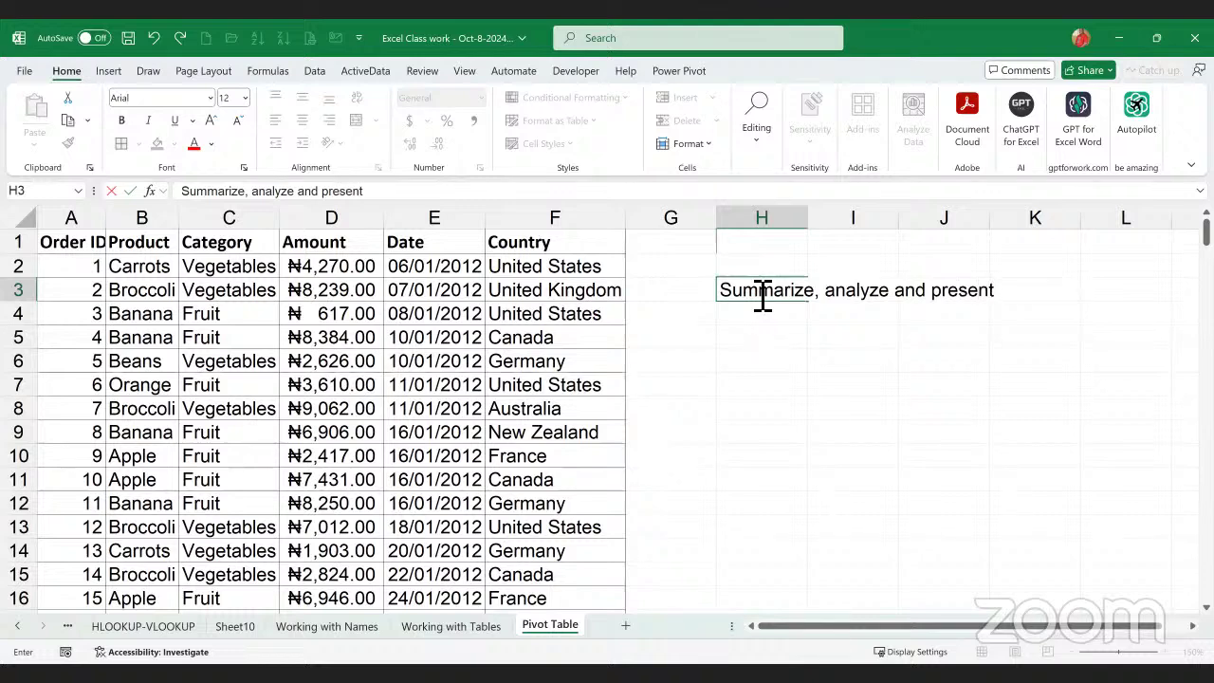
- Rework the ending of the H3 note so it reads "Summarize, analyze, explore and present (visualization)"
key("BackSpace")
key("BackSpace")
key("BackSpace")
key("BackSpace")
key("BackSpace")
key("BackSpace")
key("BackSpace")
key("BackSpace")
key("BackSpace")
key("BackSpace")
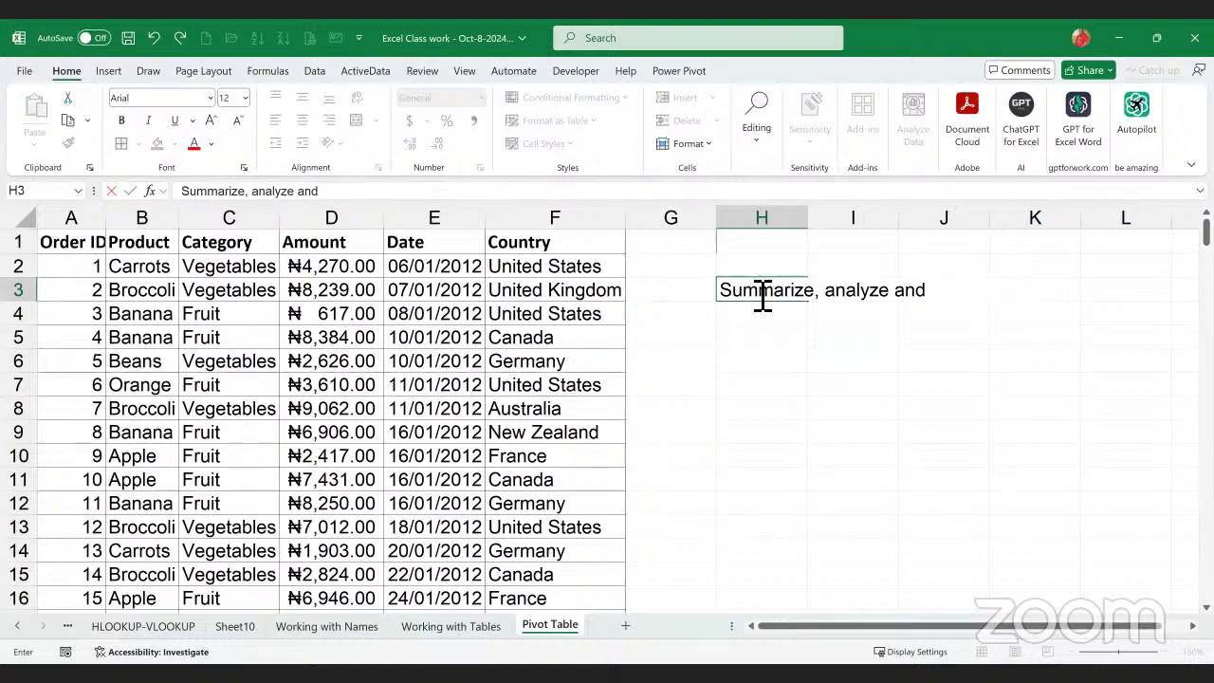
key("BackSpace")
key("BackSpace")
type(",")
type("expo")
key("BackSpace")
type("lore")
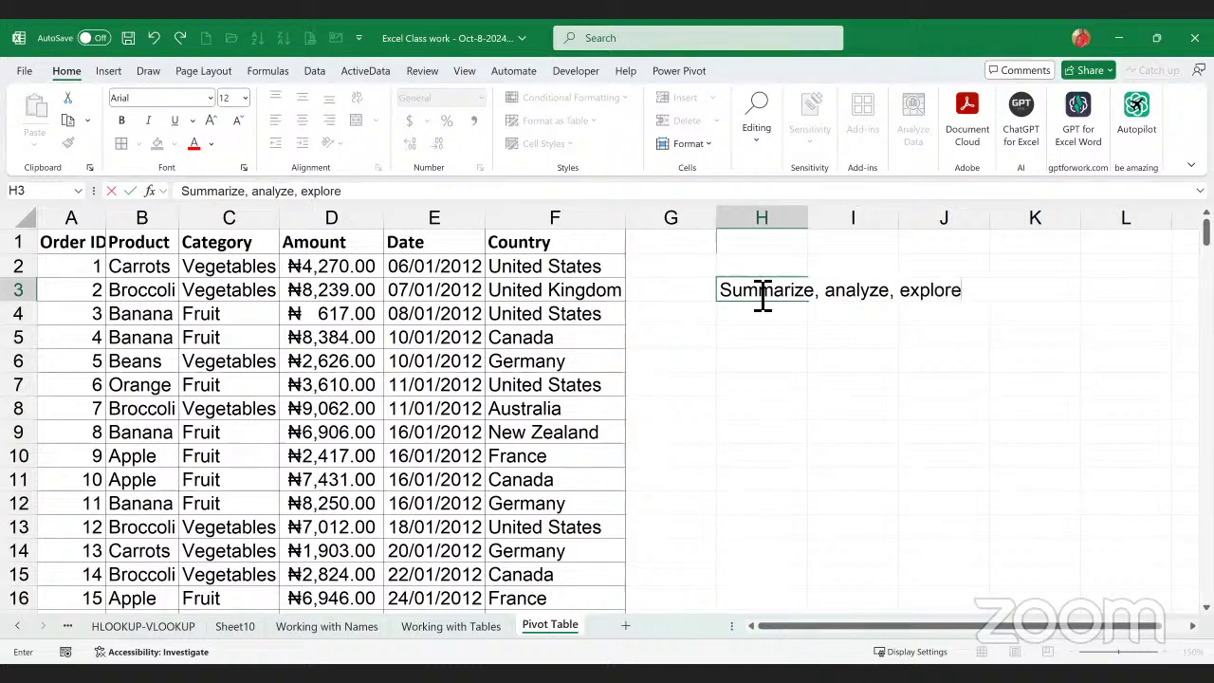
type(" and present")
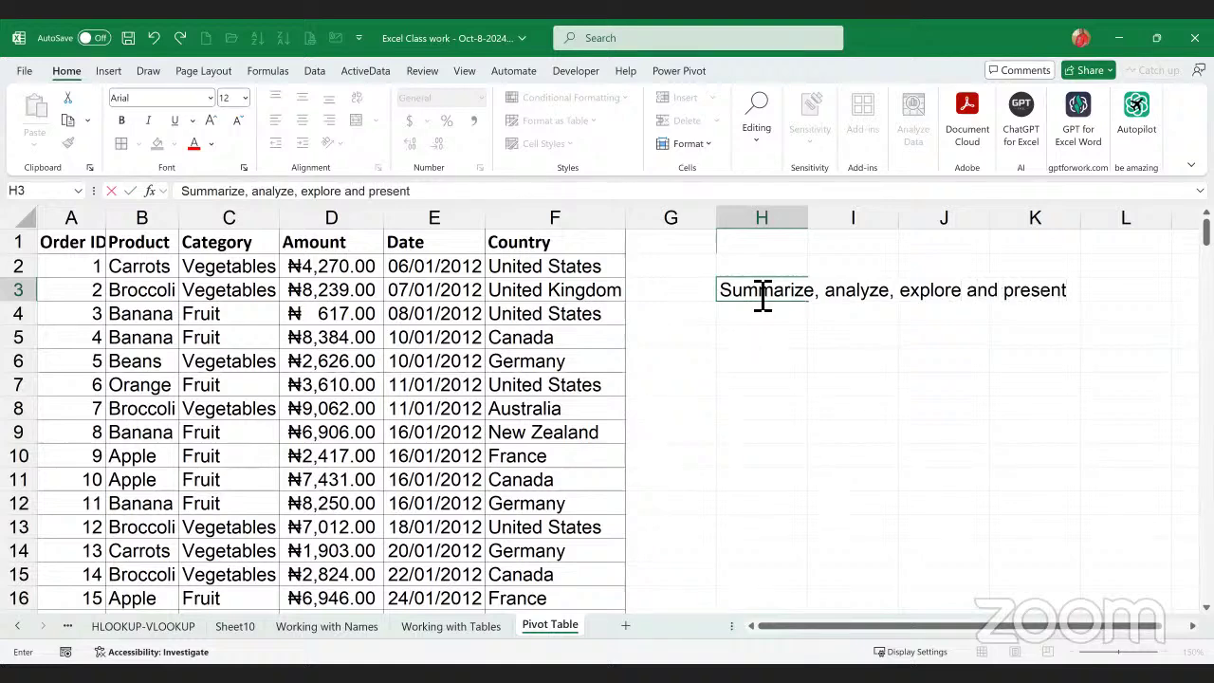
type(" (visualizati")
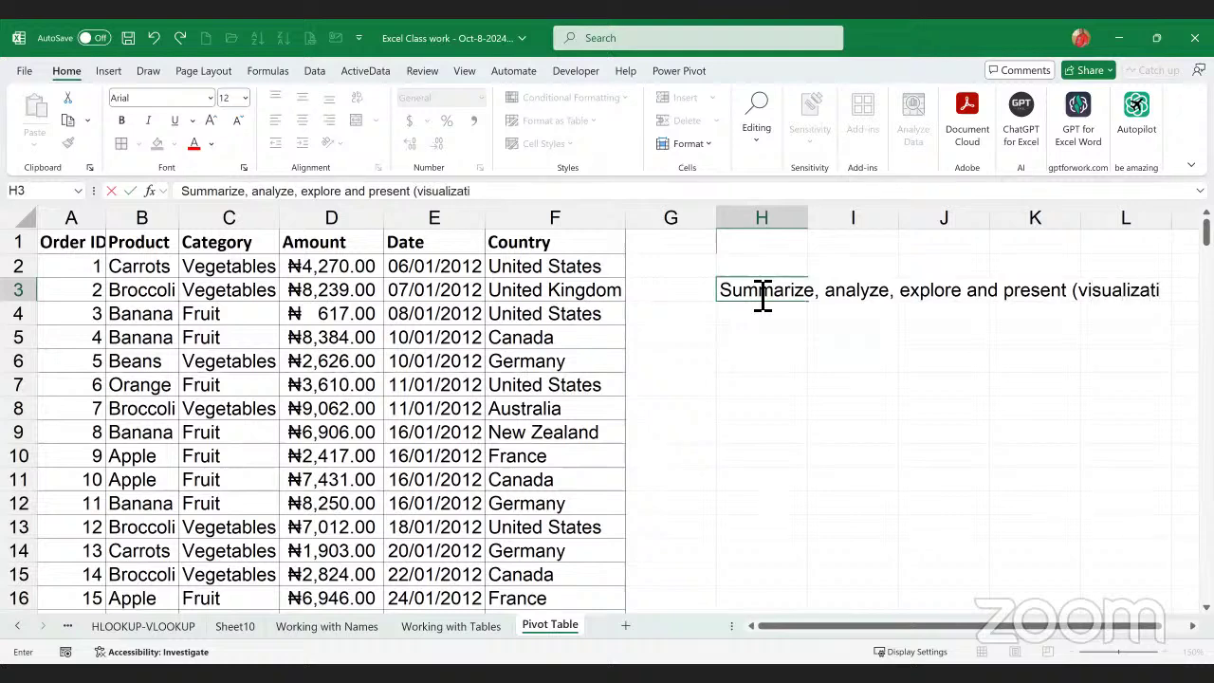
type("on)")
key("Return")
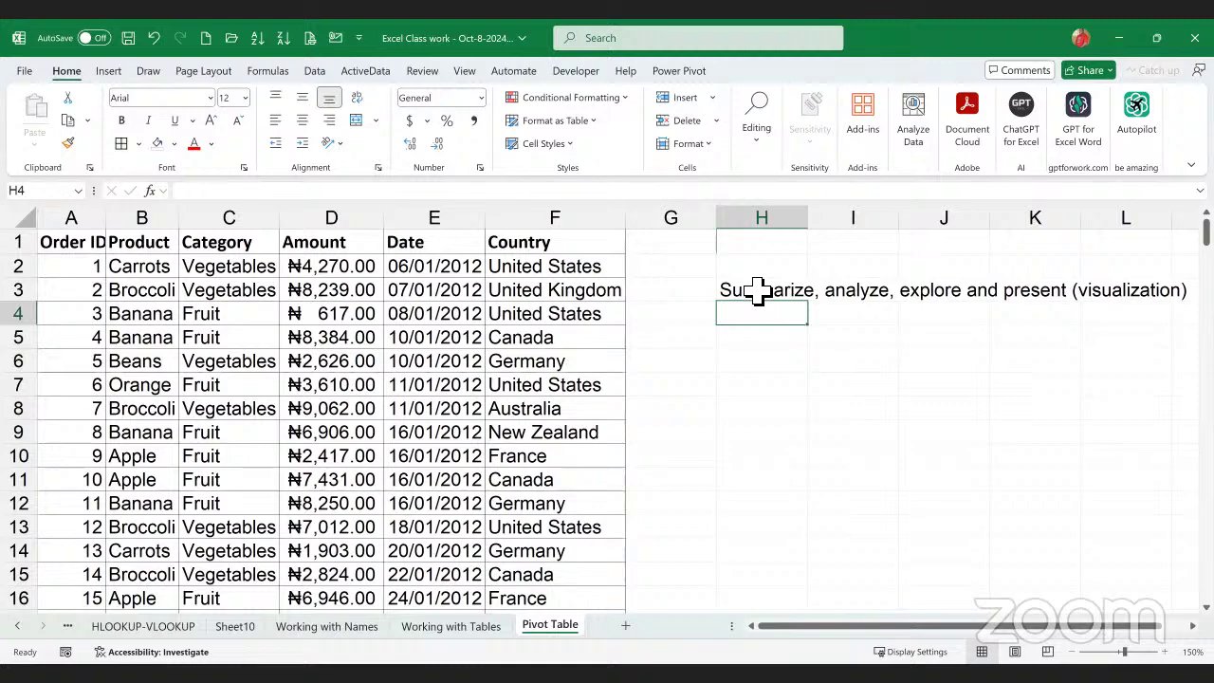
- Add the note "works well with large dataset" in H4
type("works")
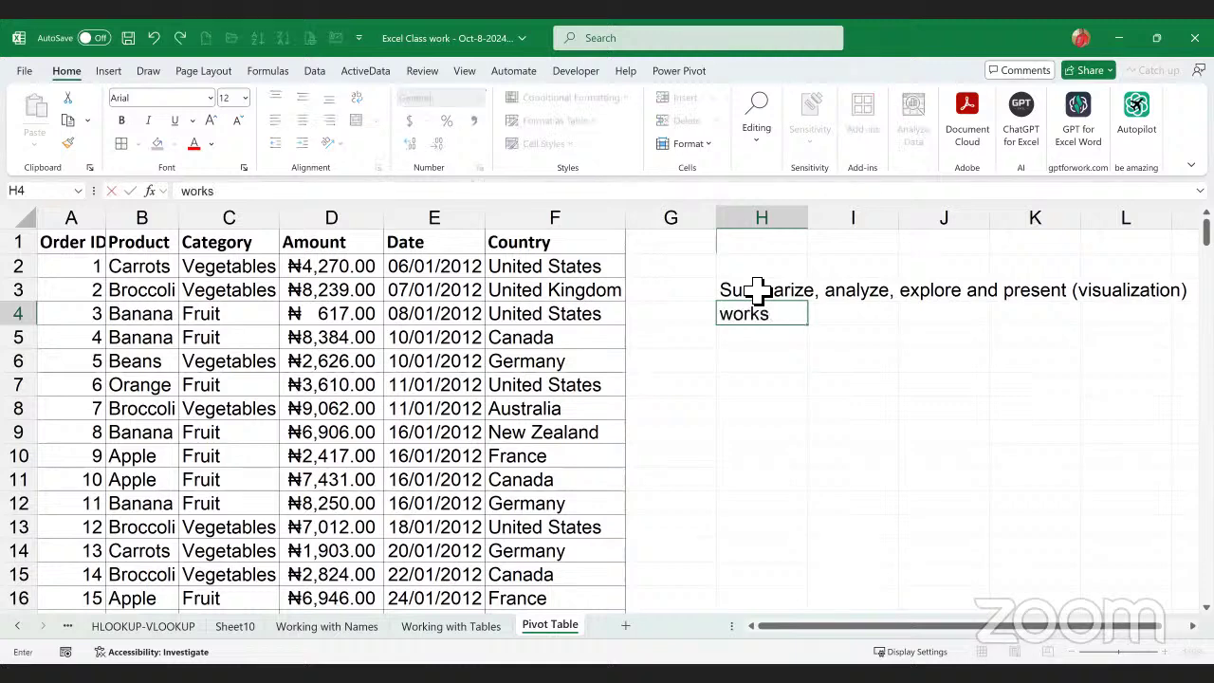
type(" well with")
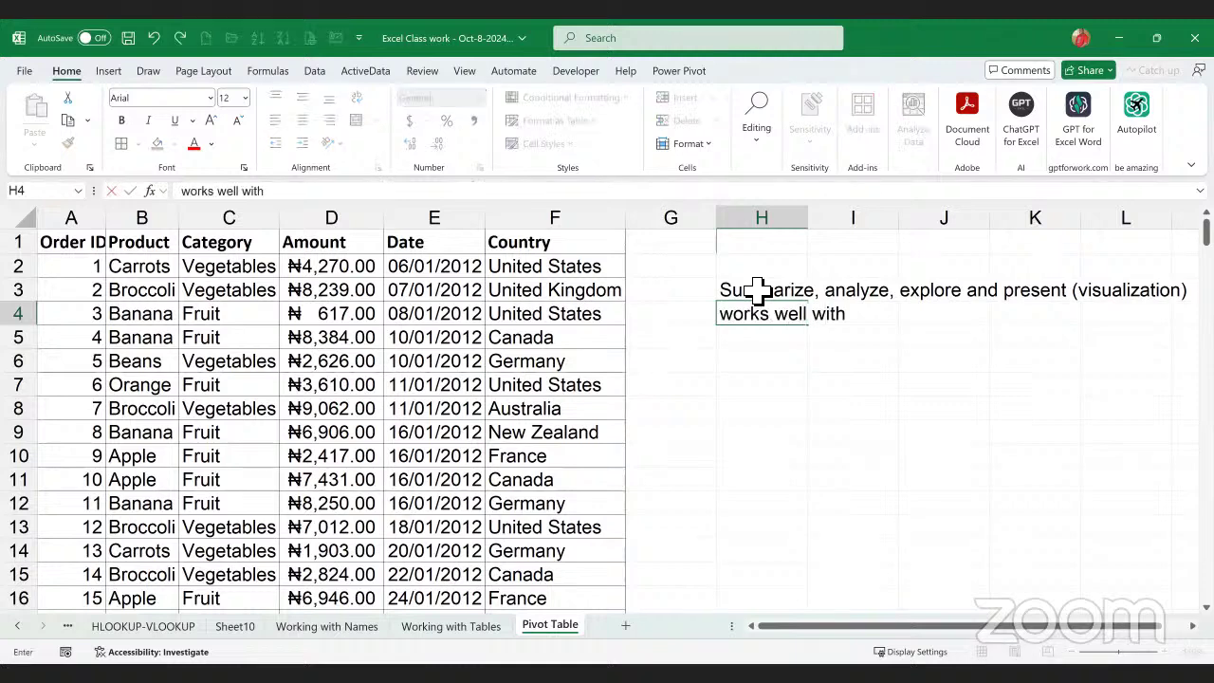
type(" large dataset")
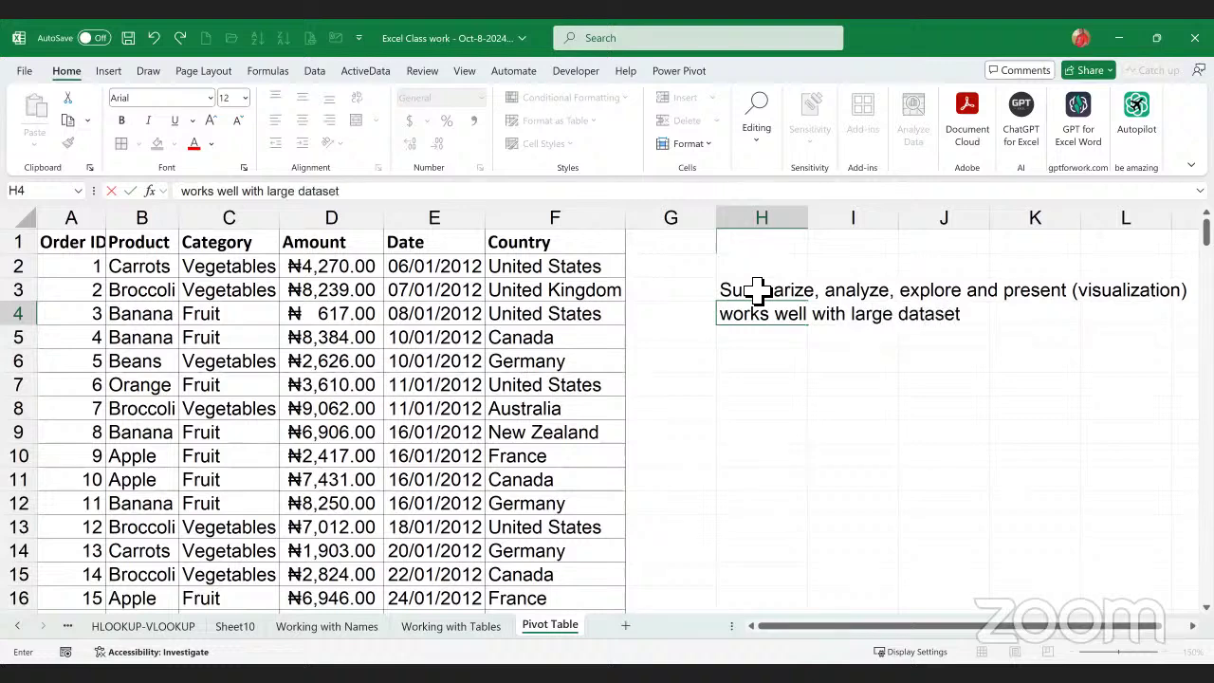
key("Return")
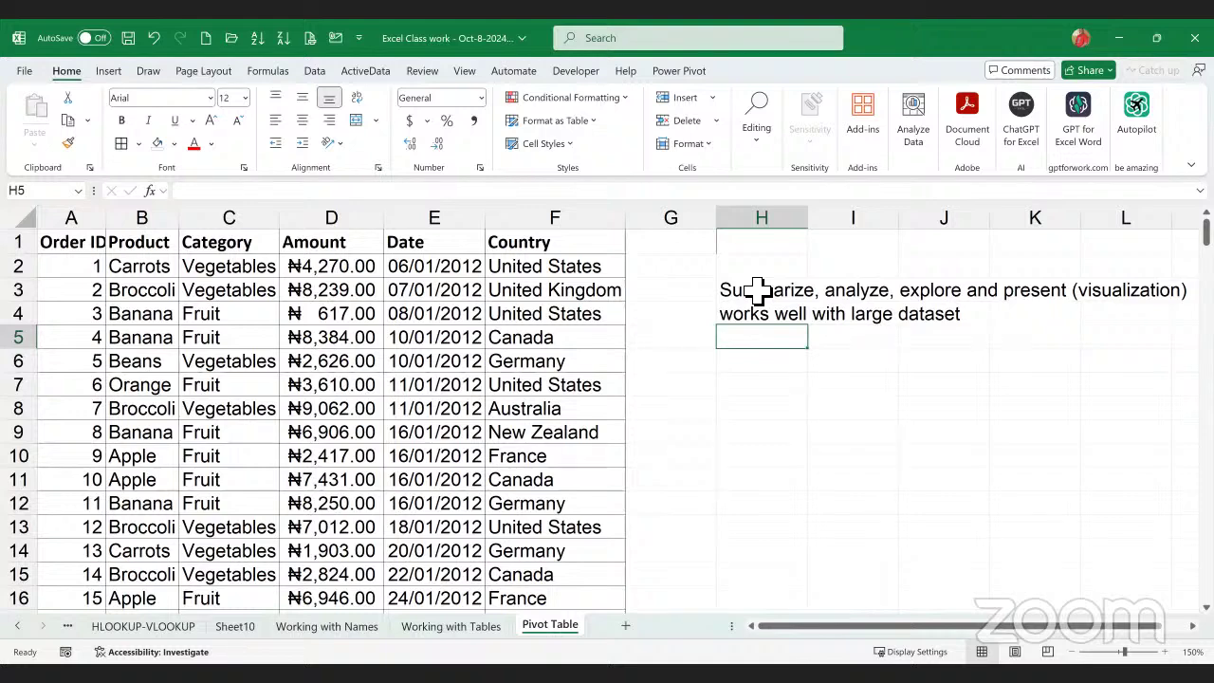
- Add the note "Calculation, analysis" in H5
type("Calcy")
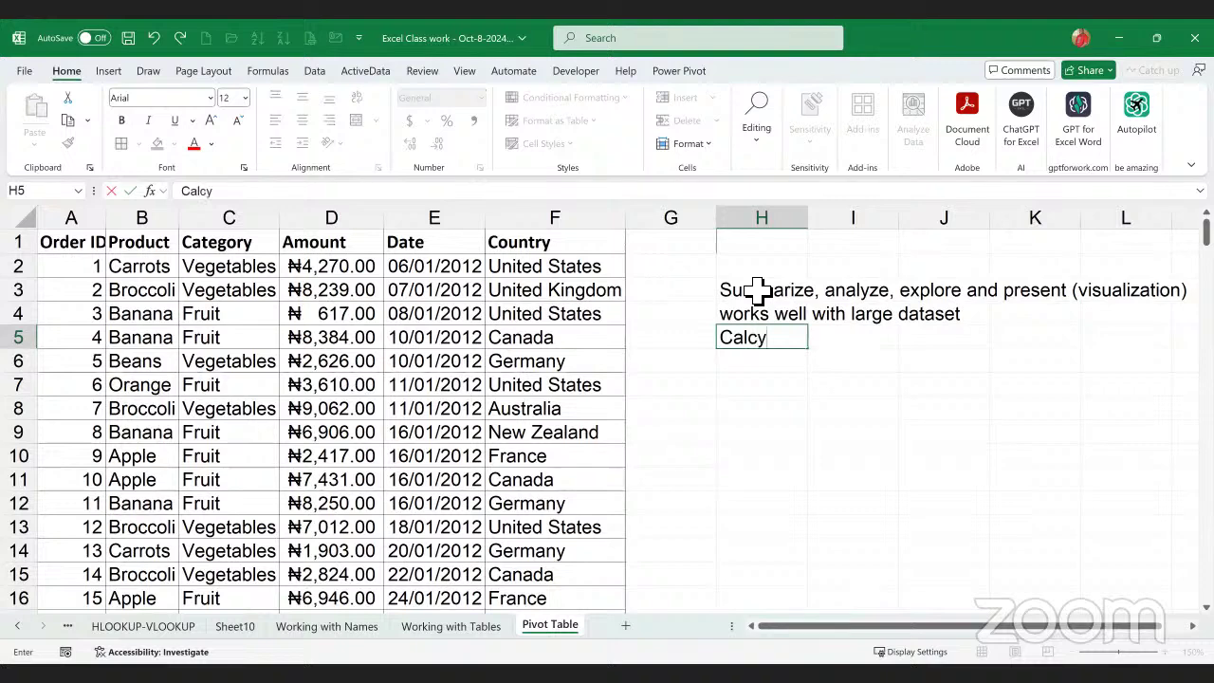
key("BackSpace")
type("ulation, analu")
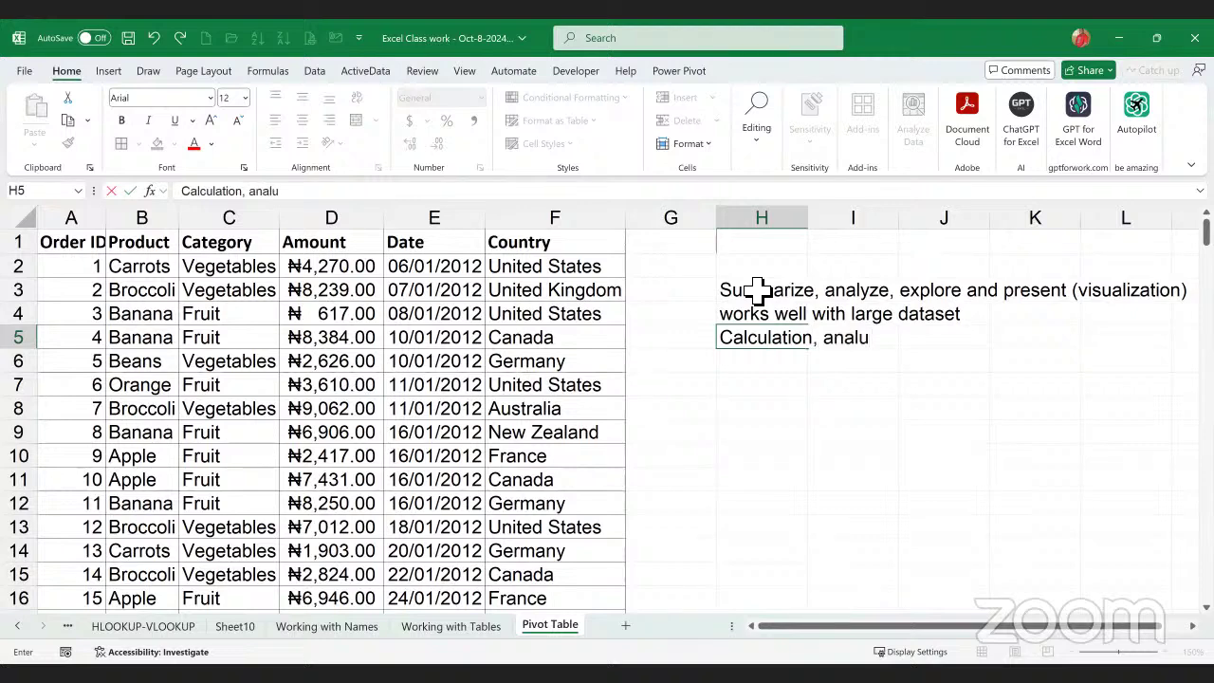
key("BackSpace")
type("ysis")
key("ctrl+Return")
key("Return")
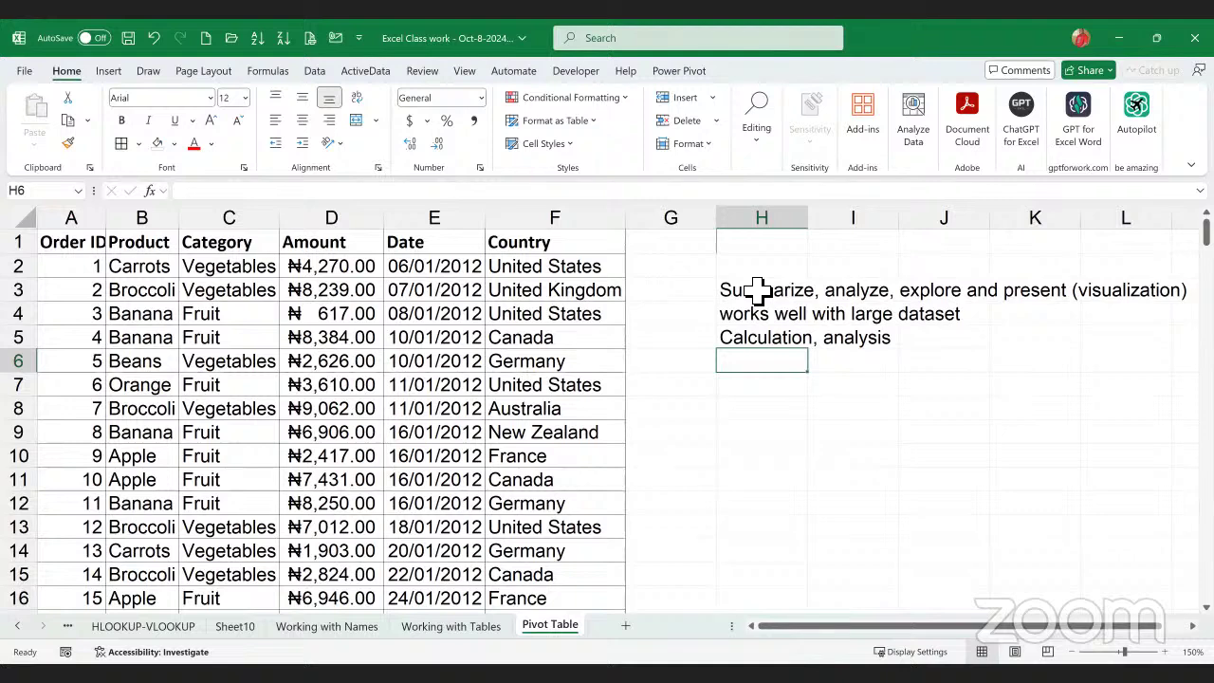
- Write the function list "SUM, COUNT, AVERAGE, MAX, MIN etc" in H6
type("SUM")
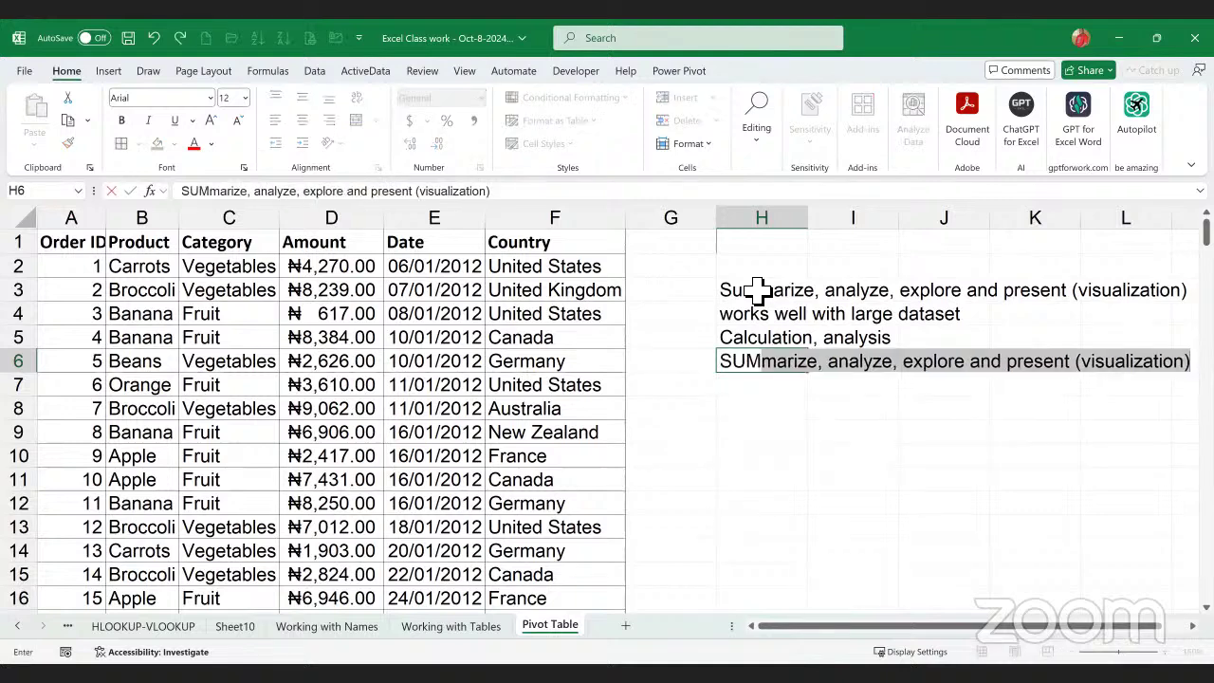
type(",")
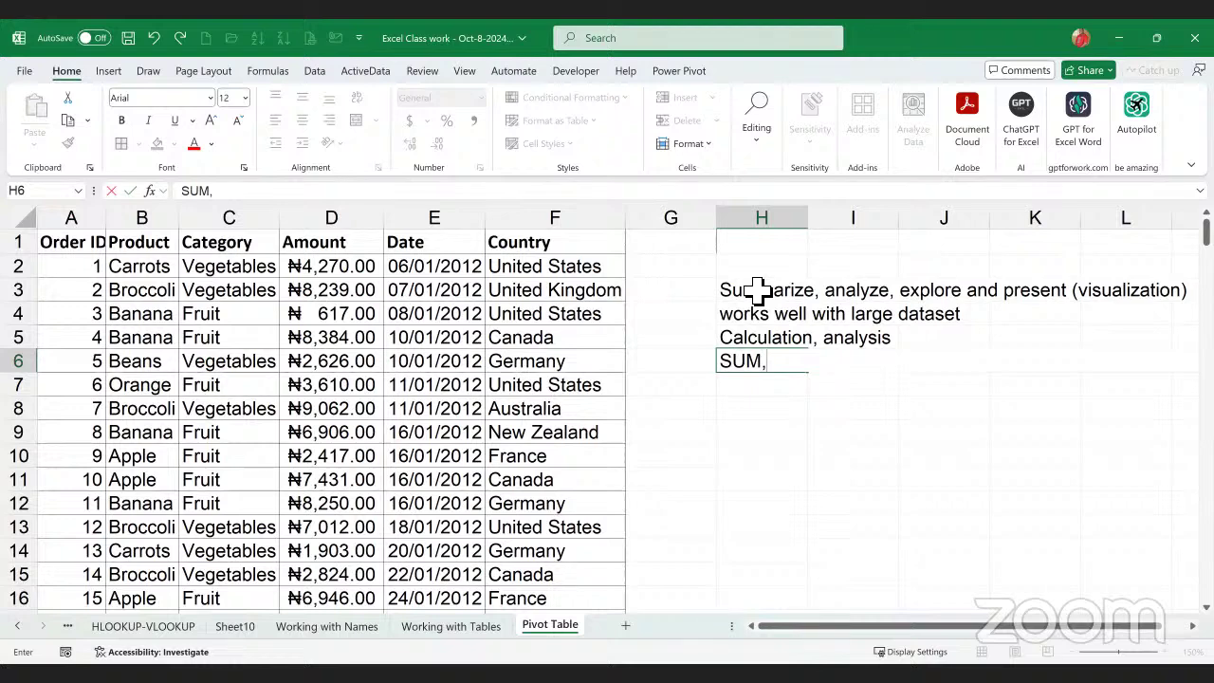
type(" COUNT,")
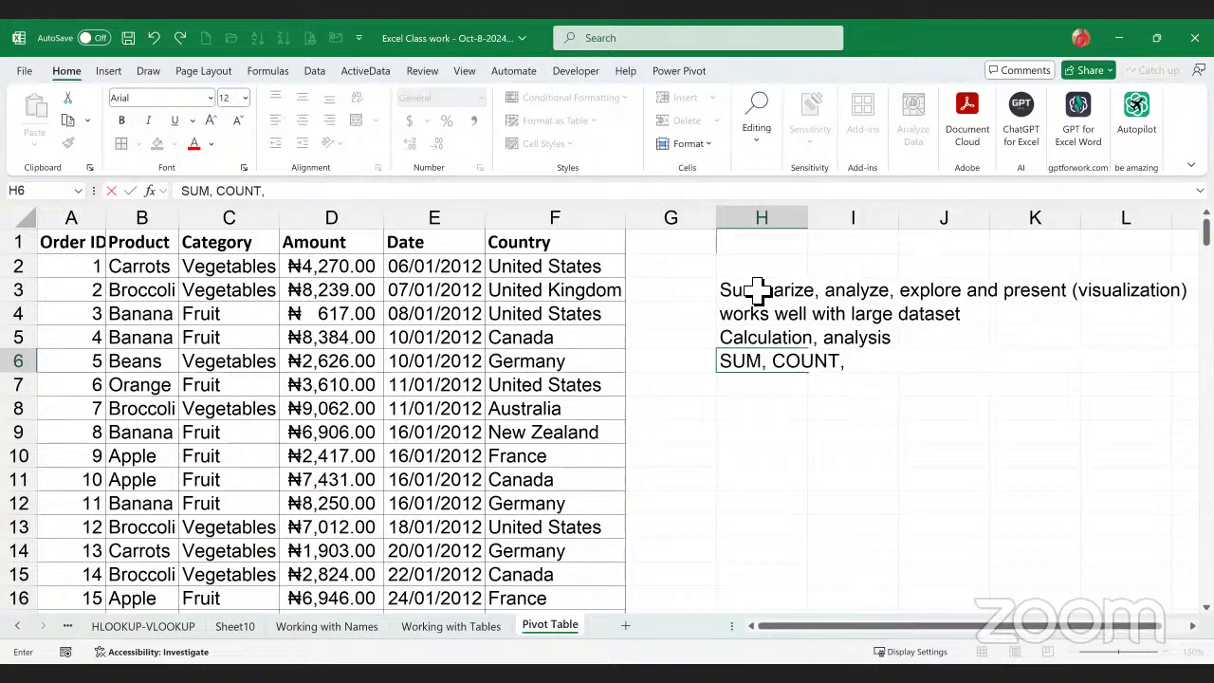
type("a")
key("BackSpace")
type("AVEAGE")
key("BackSpace")
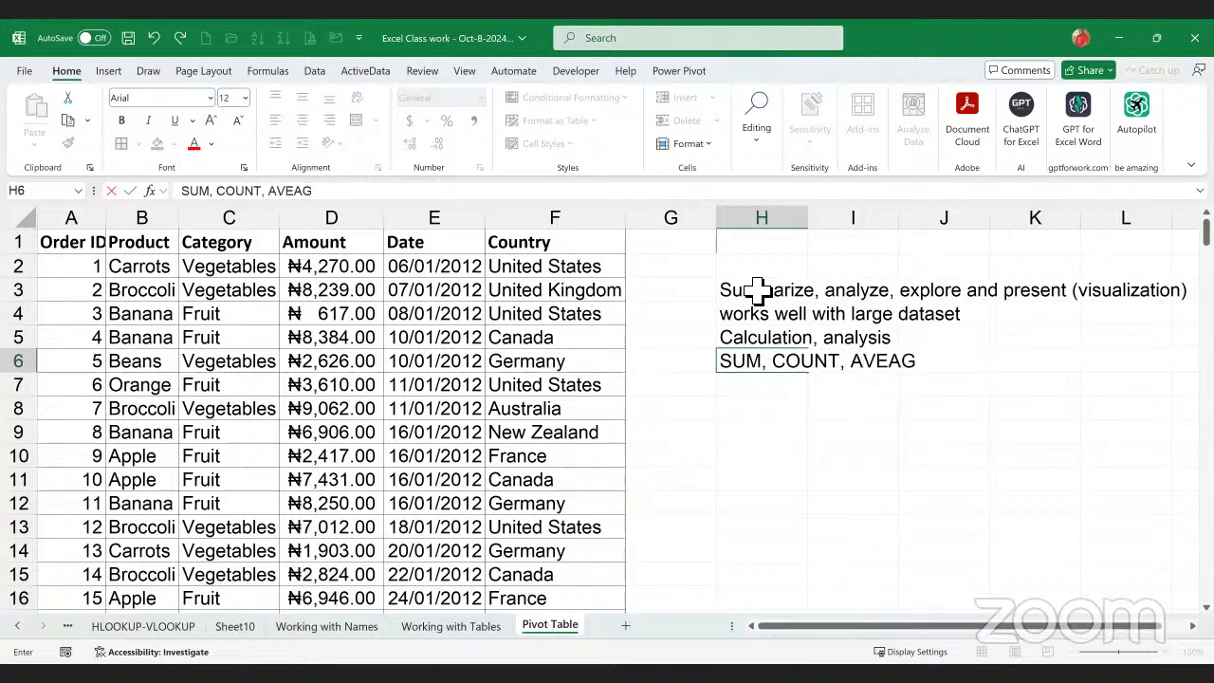
key("BackSpace")
key("BackSpace")
type("RAGE,")
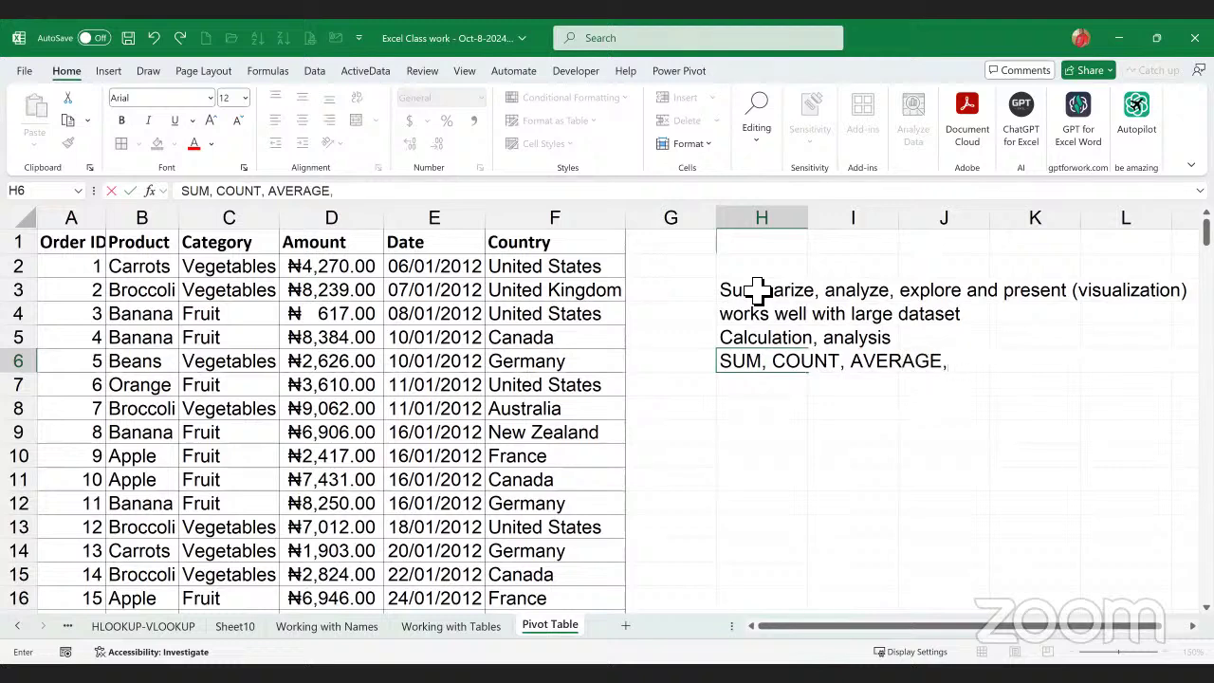
type(" MAX, NIN")
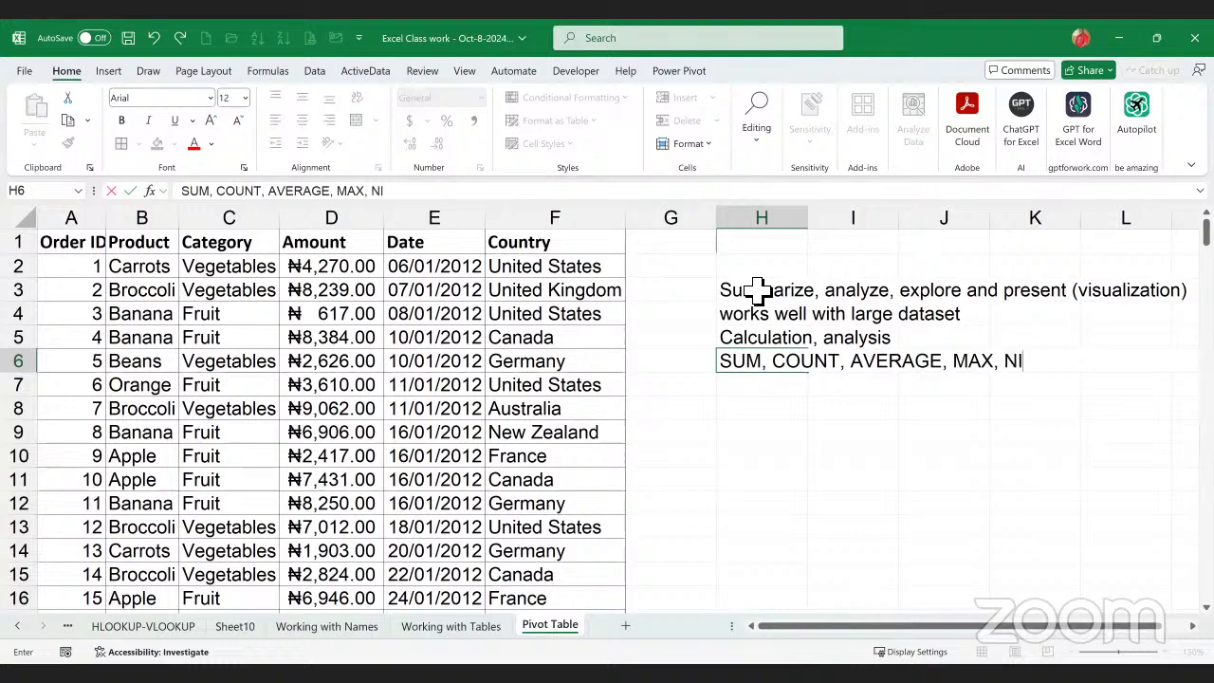
key("BackSpace")
key("BackSpace")
key("BackSpace")
type("MIN etc")
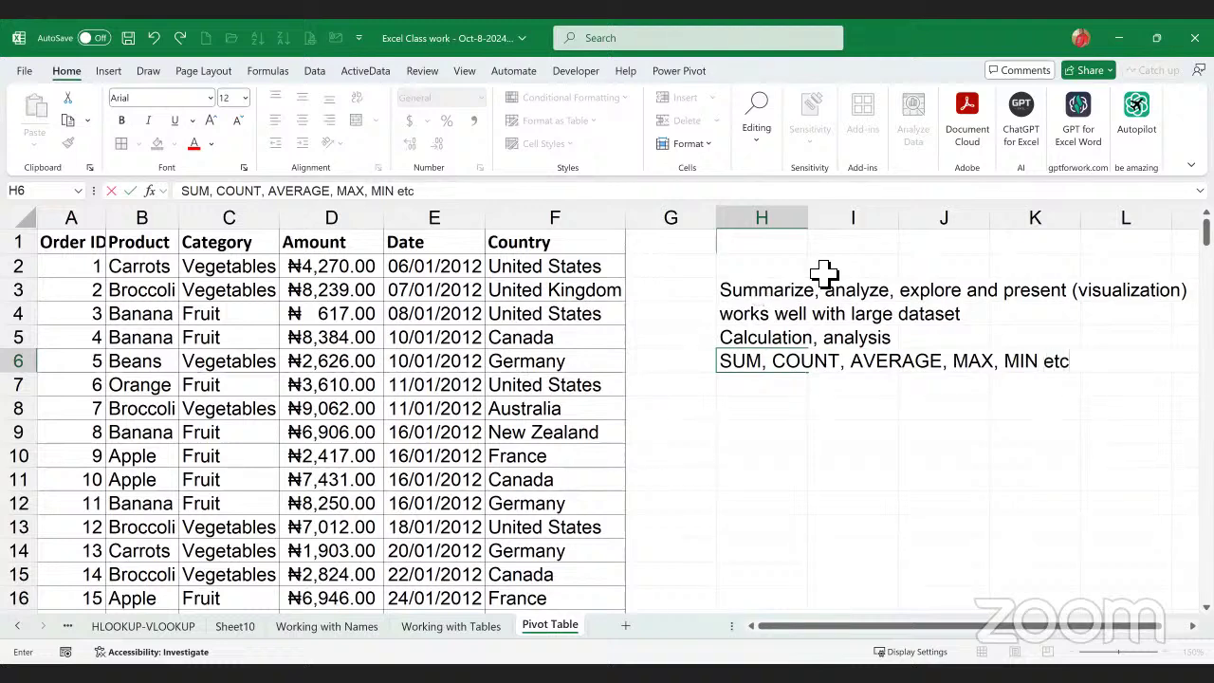
- Move the function list from H6 down to H8 and enter the heading "Key Features" in H7
mouse_move(740, 383)
left_mouse_down()
mouse_move(730, 396)
mouse_move(746, 390)
left_mouse_up()
left_click(746, 390)
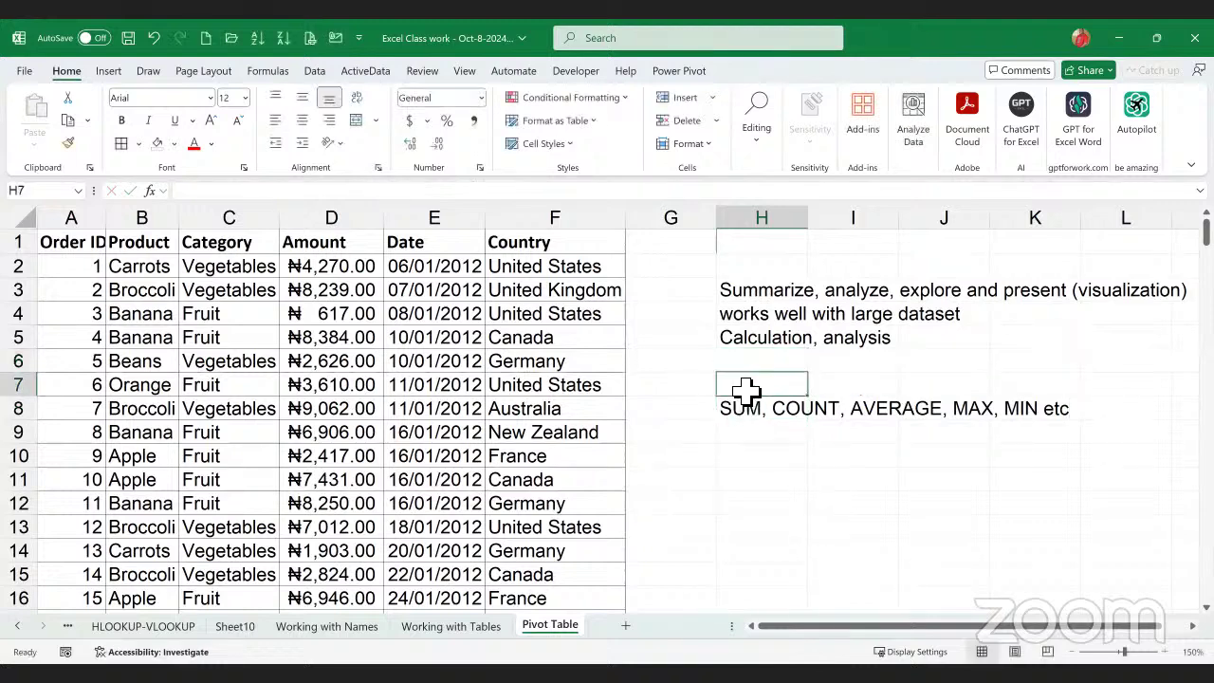
type("Key Features")
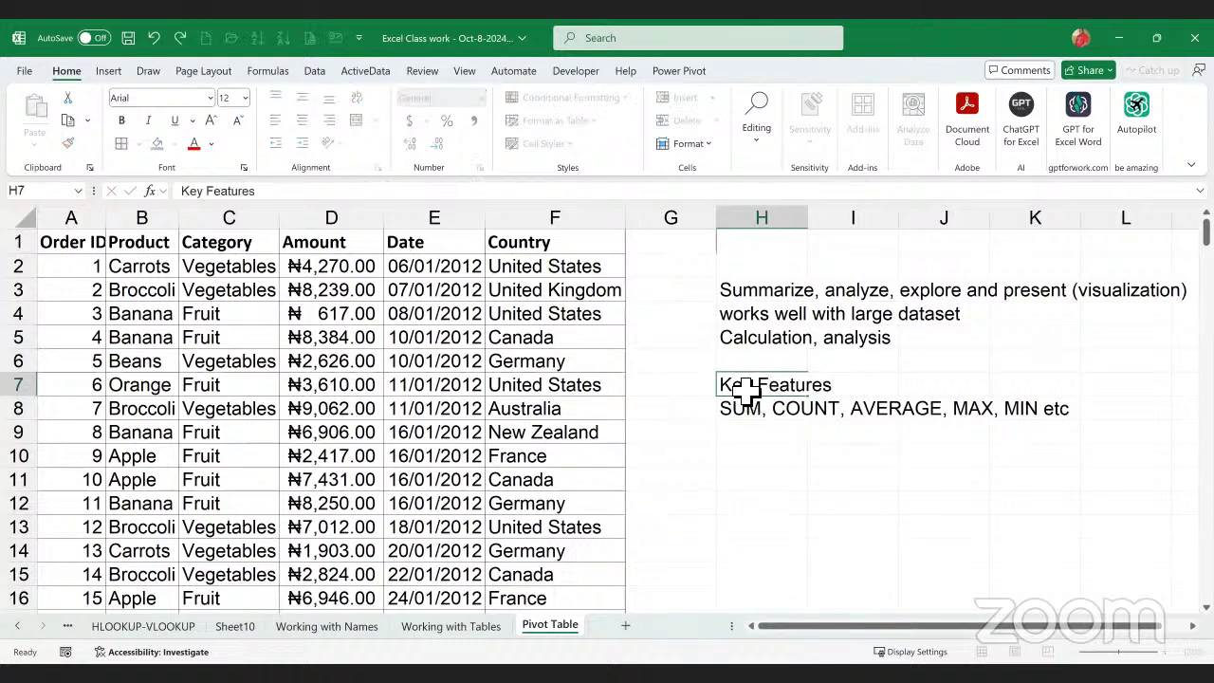
key("Return")
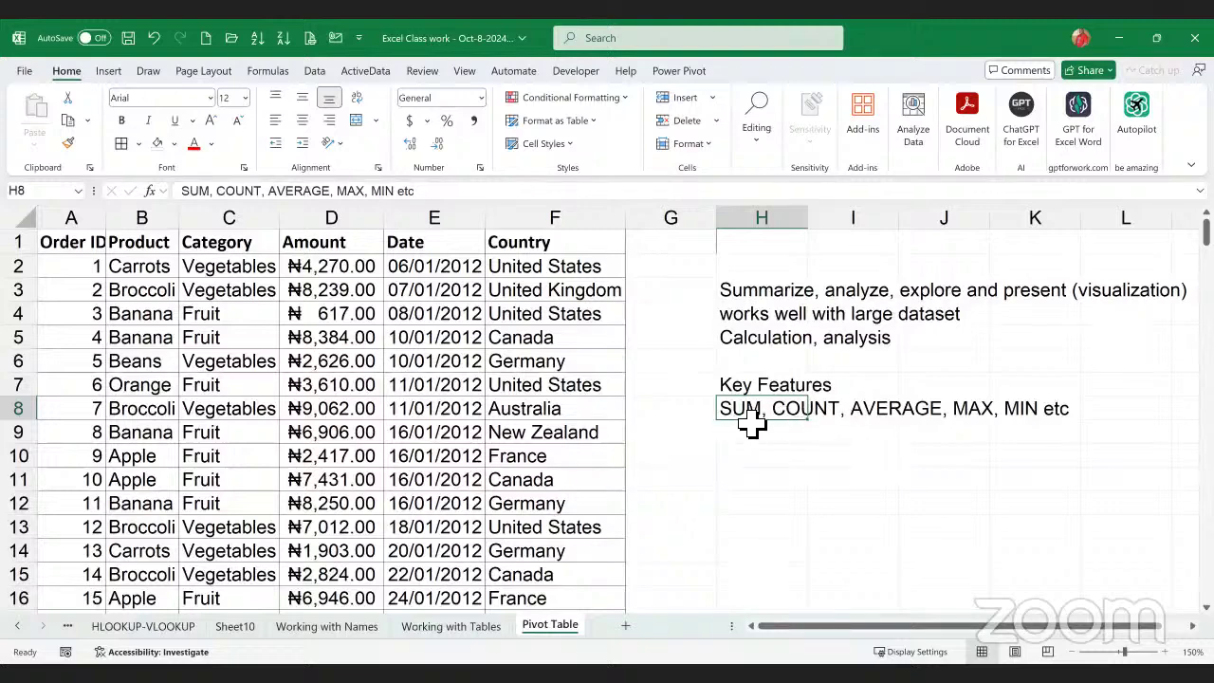
- Put the label "Summarization:" in front of the function list in H8 and narrow column G
left_click(194, 191)
left_click(249, 229)
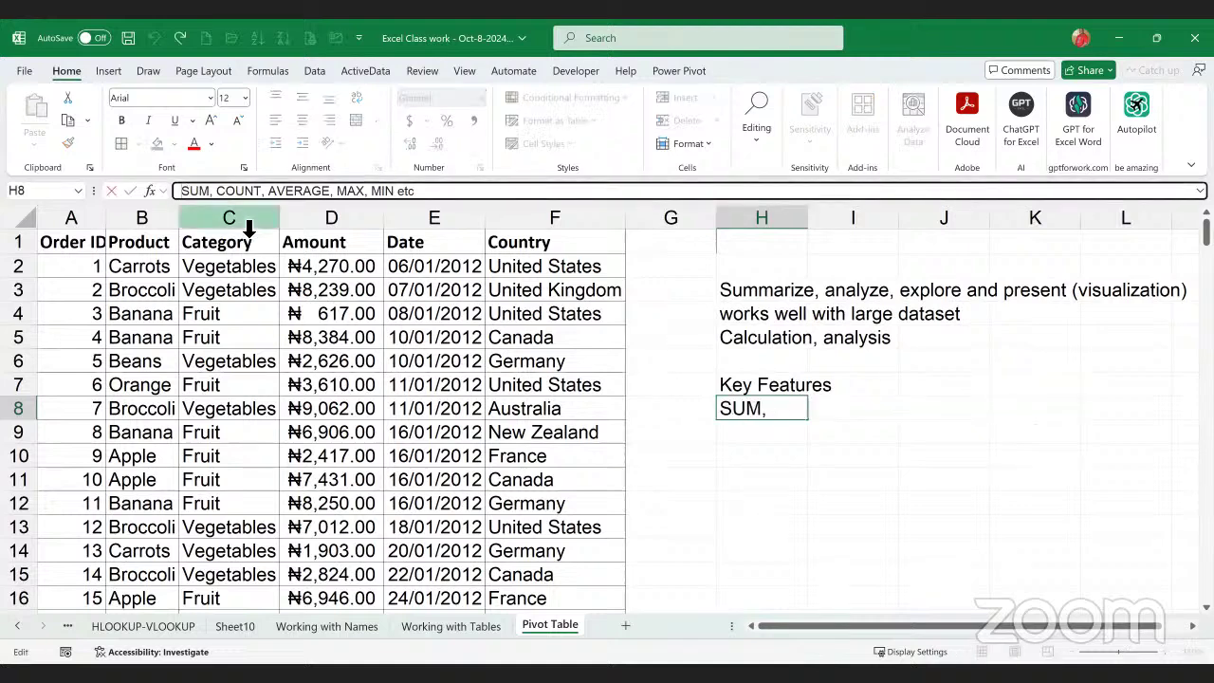
type("Summariz")
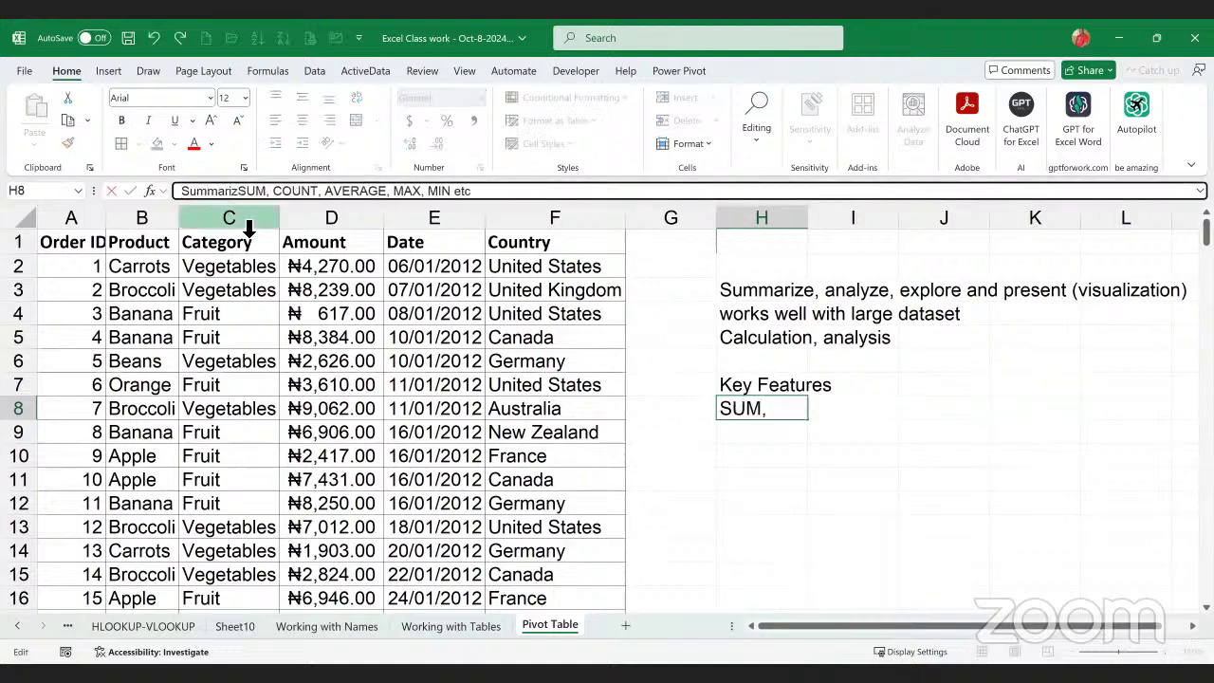
type("ation:")
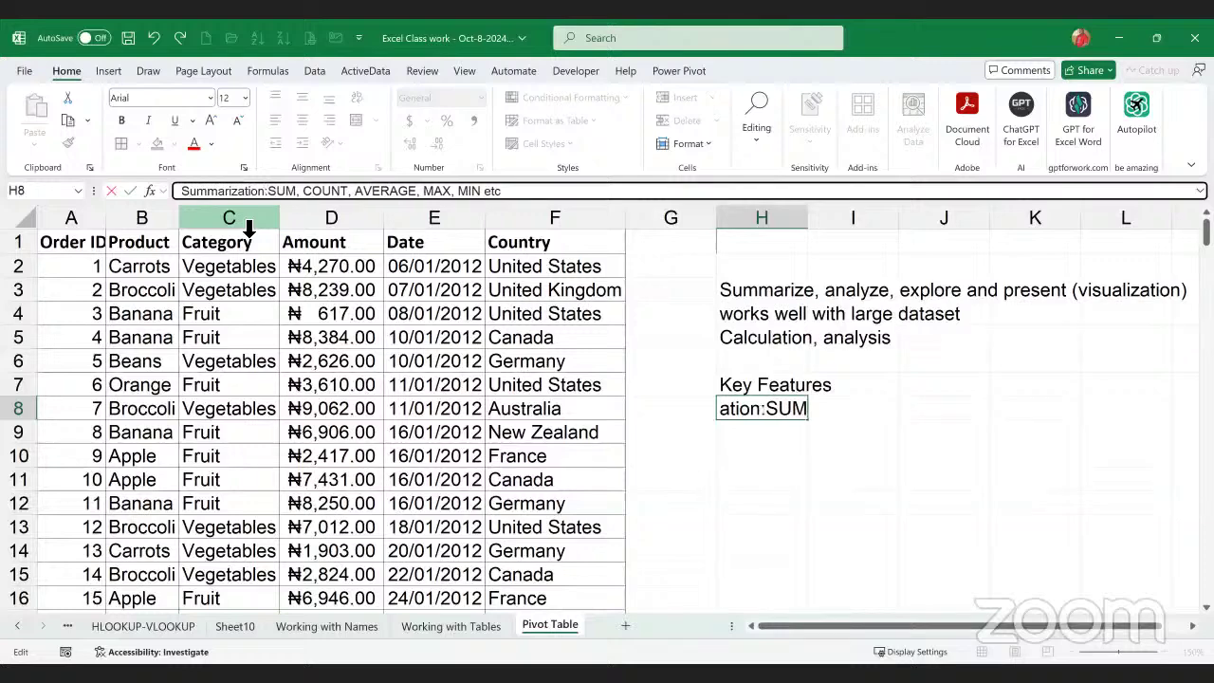
key("Return")
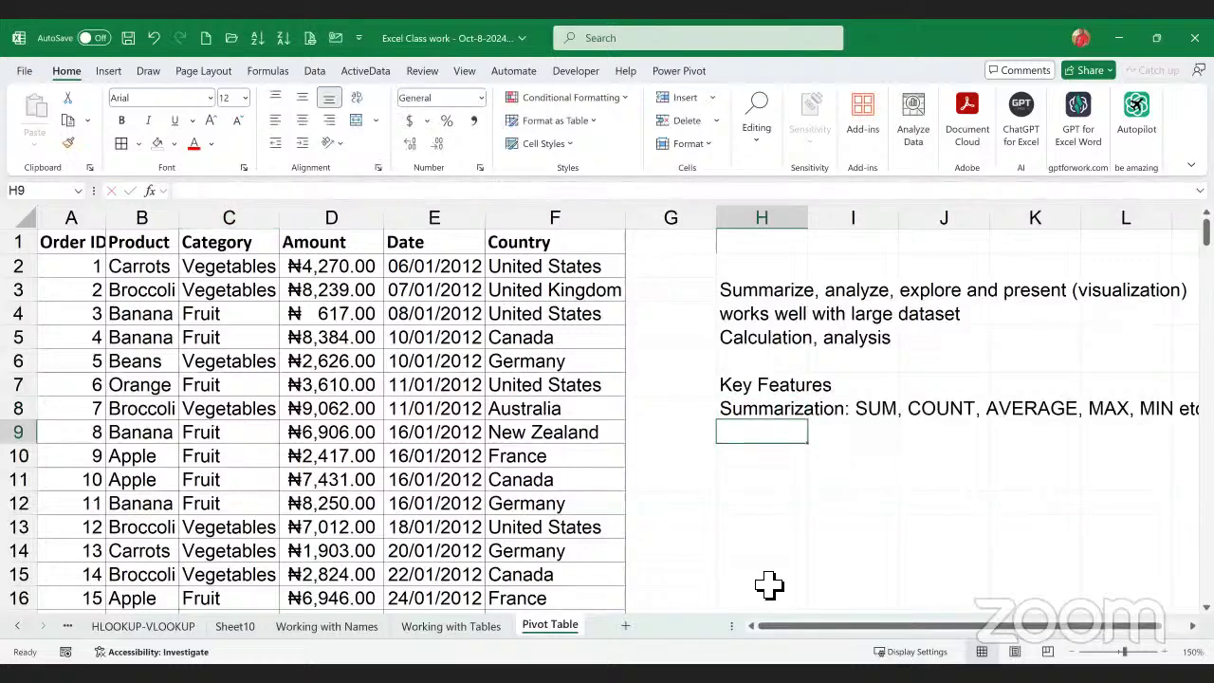
left_click_drag(717, 232, 678, 235)
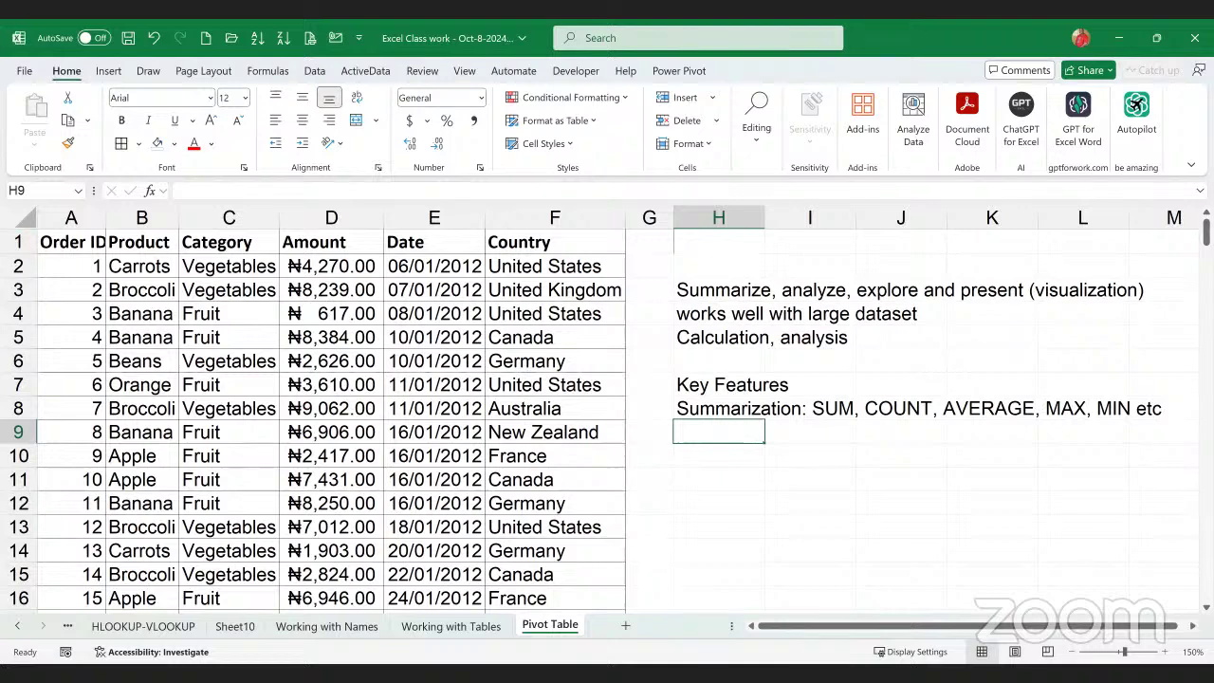
- Write the note "Grouping: Organize data by categories (Dates, Regions, Product line)" in H9
type("Groupin")
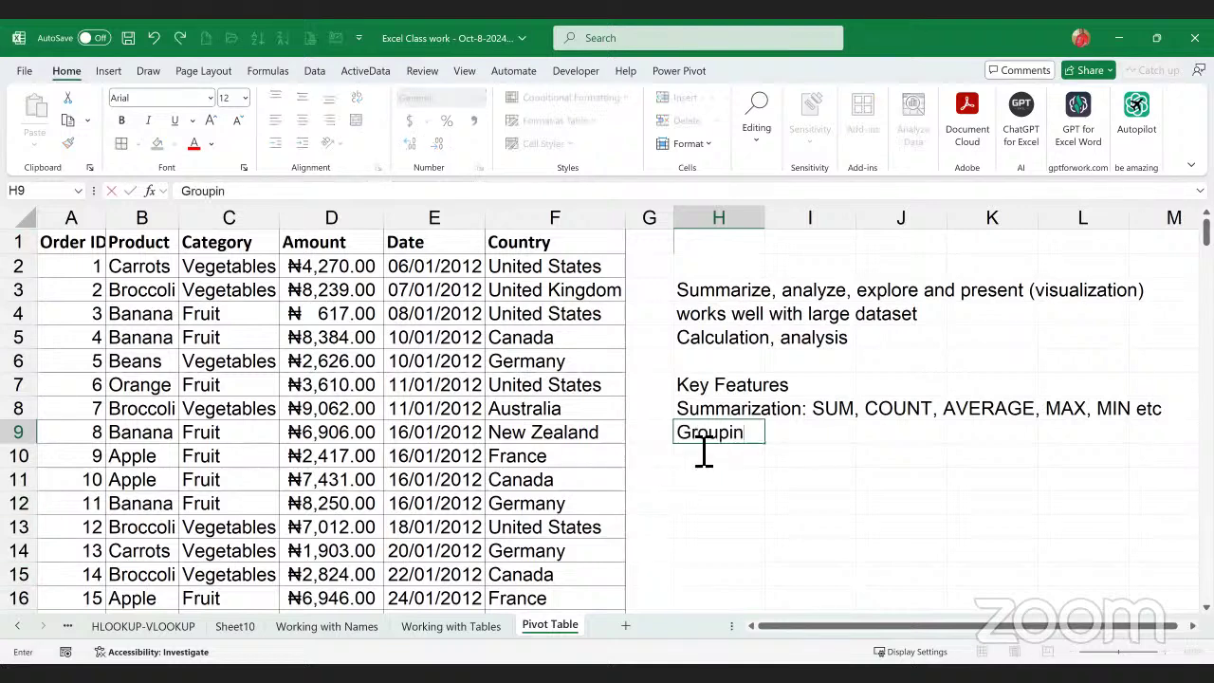
type("g")
type(":")
type("Orag")
key("BackSpace")
key("BackSpace")
type("ganize")
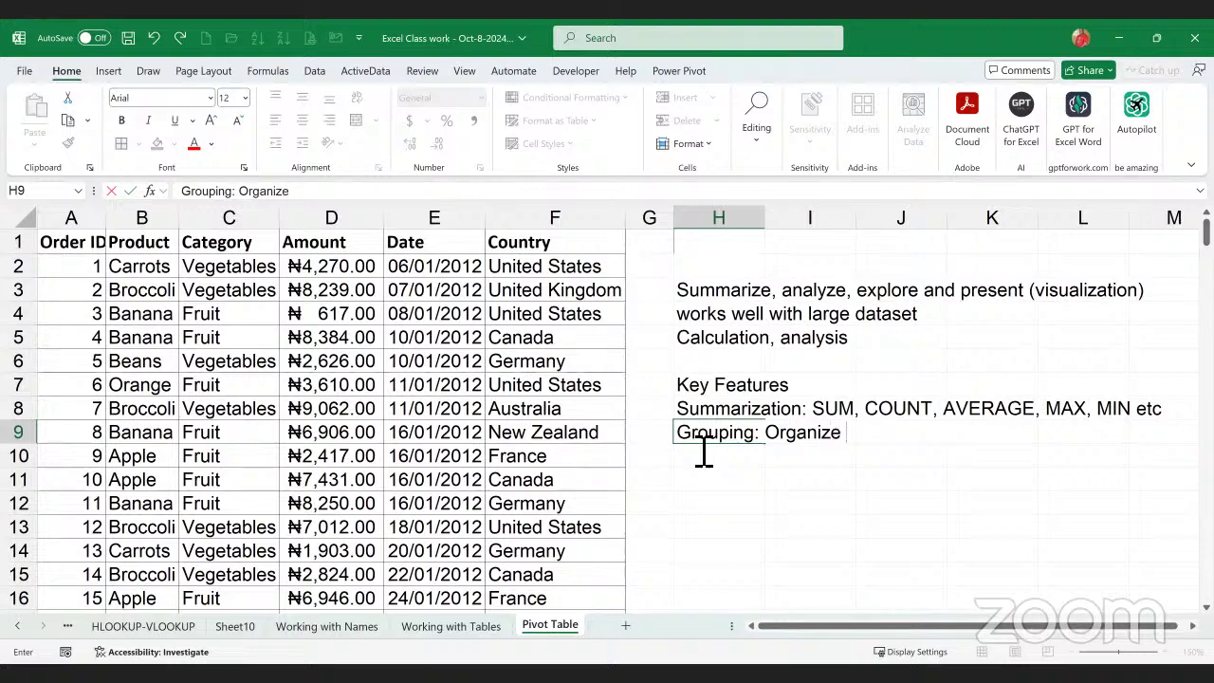
type(" data by cate")
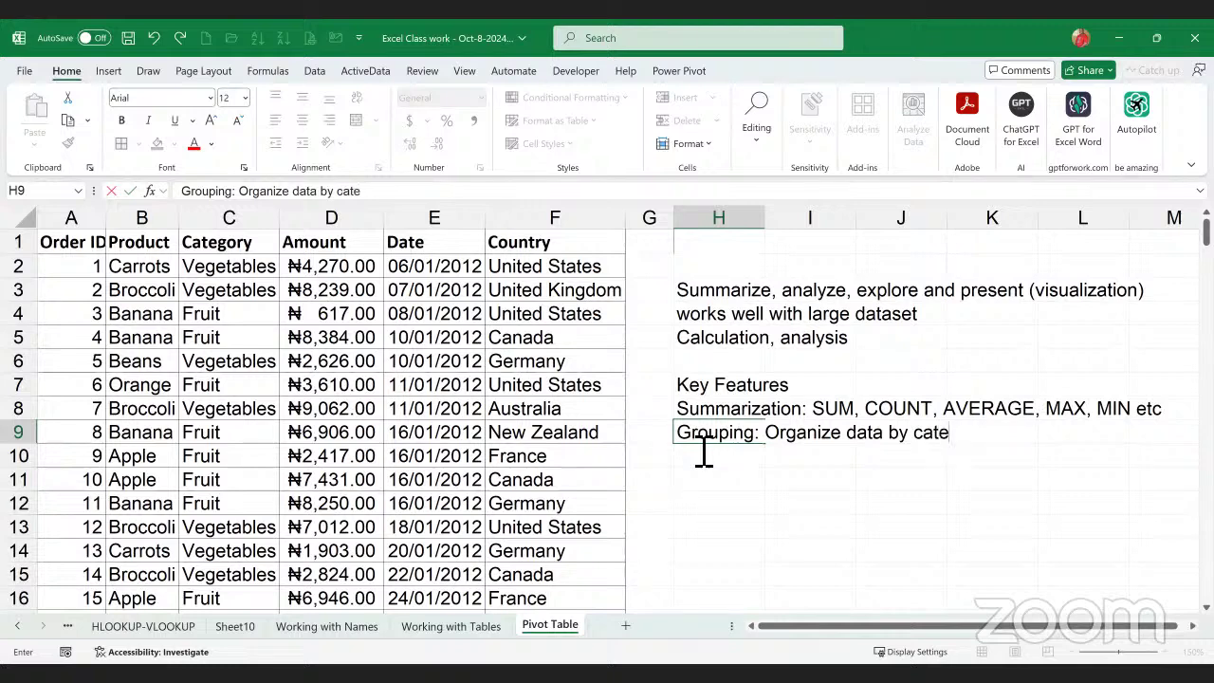
type("gories")
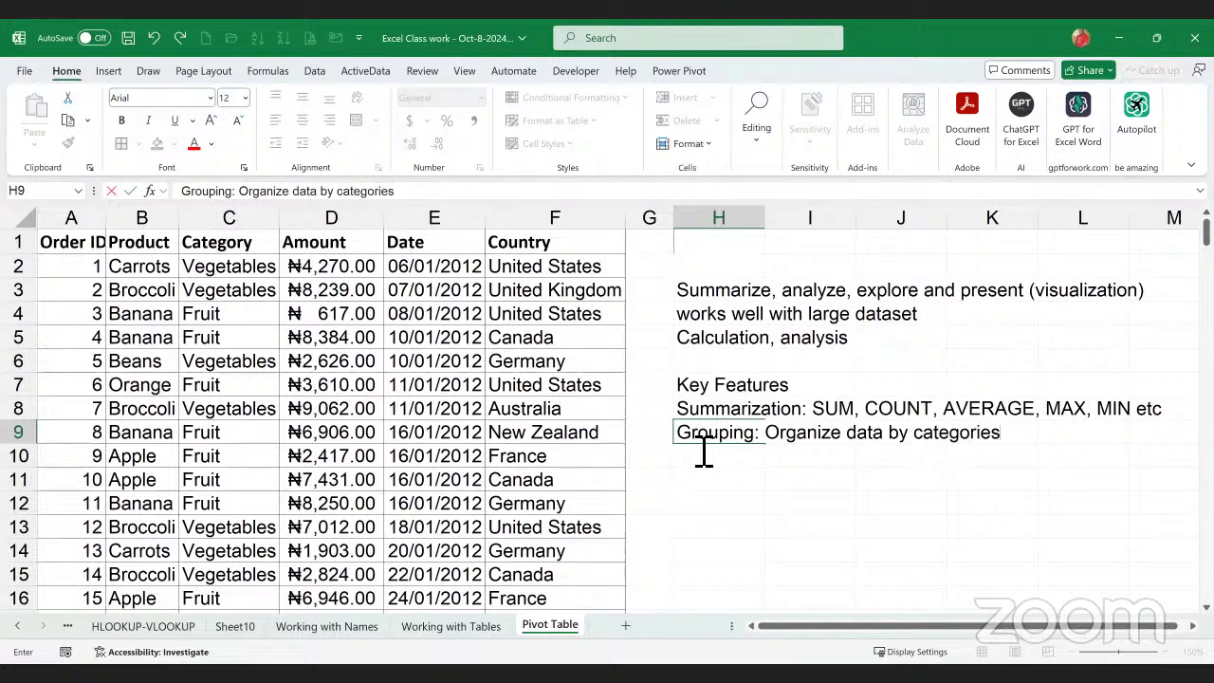
type(" (Dates,")
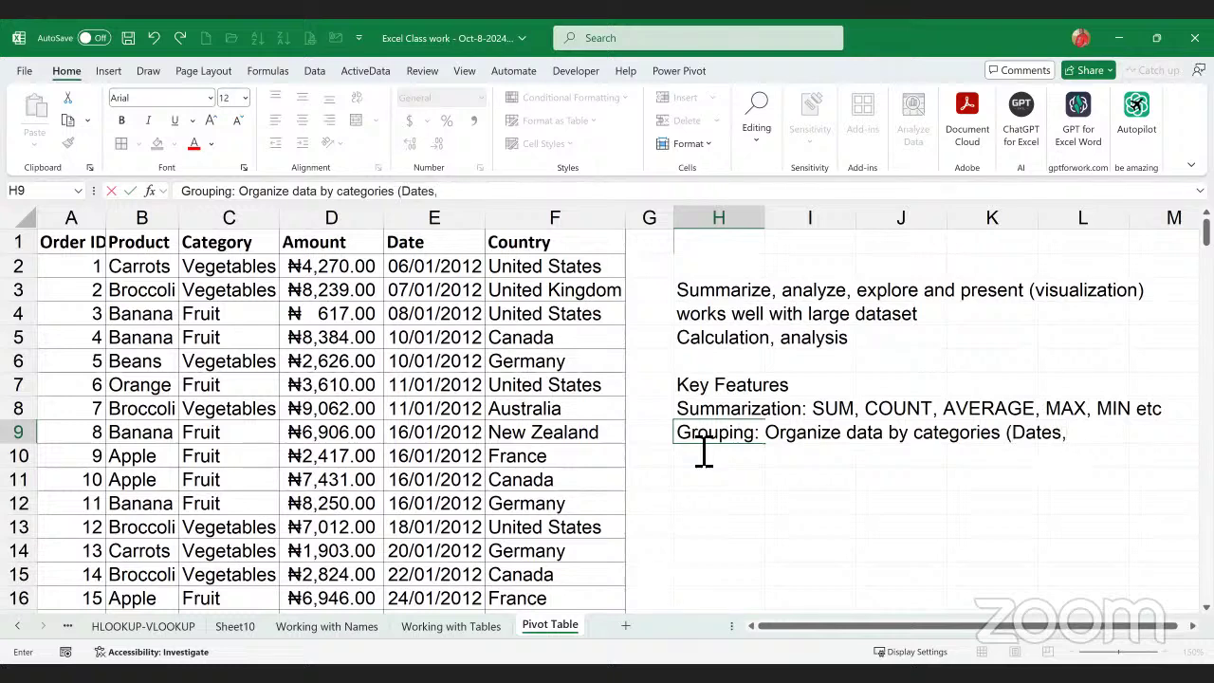
type(" Region")
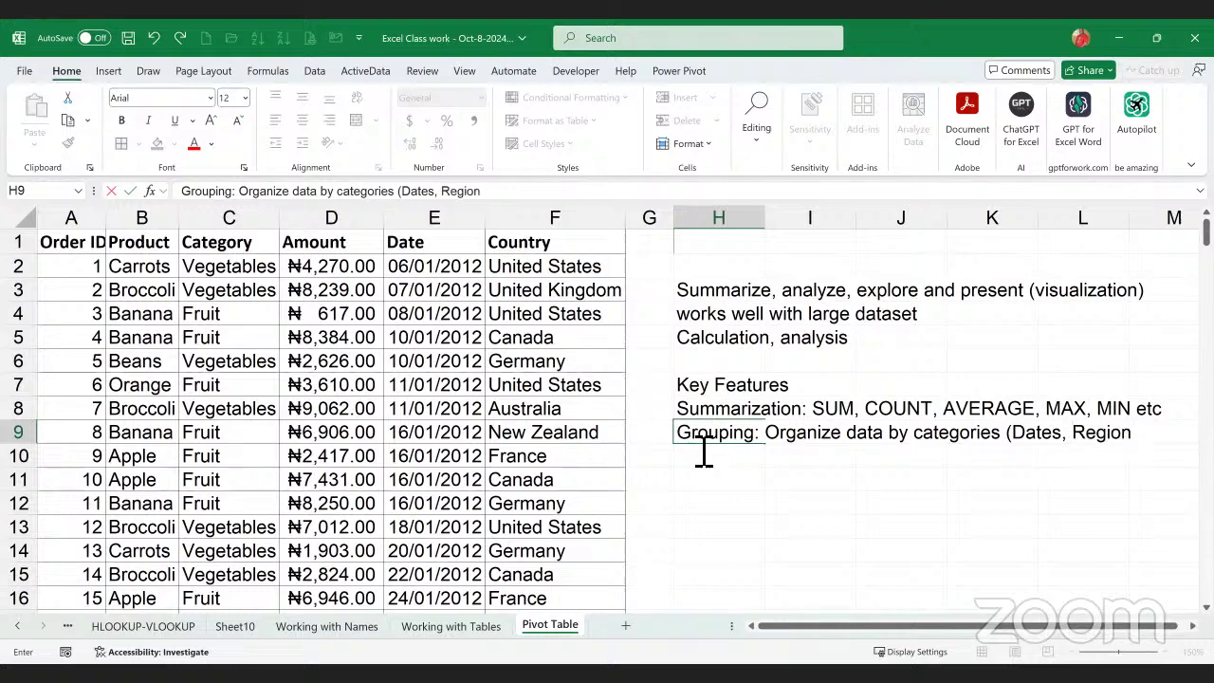
type("s, Product line)")
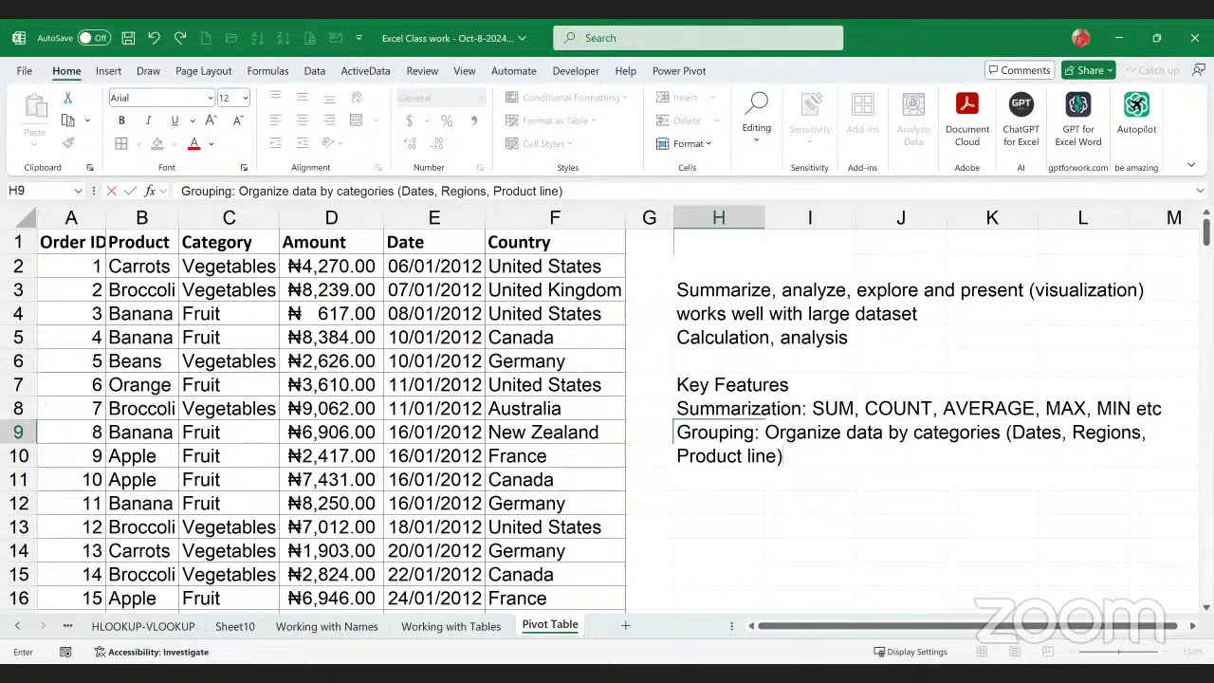
key("alt+Tab")
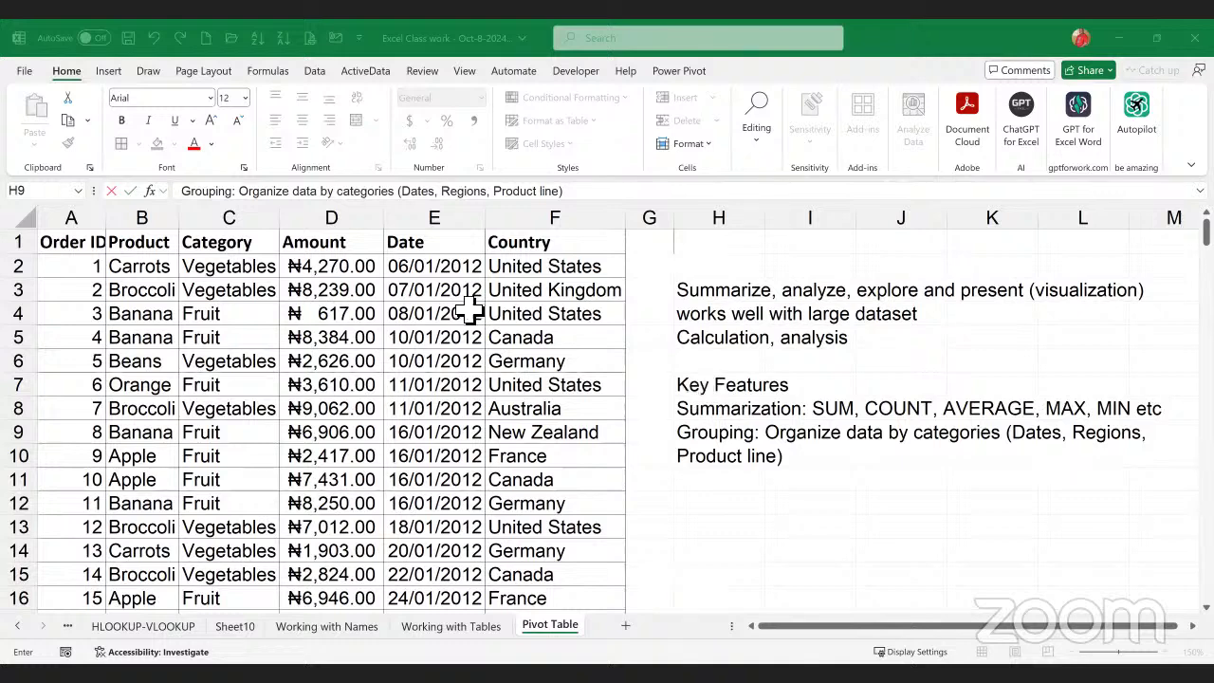
- Make the "Key Features" heading in H7 bold
key("Up")
key("Up")
left_click(121, 121)
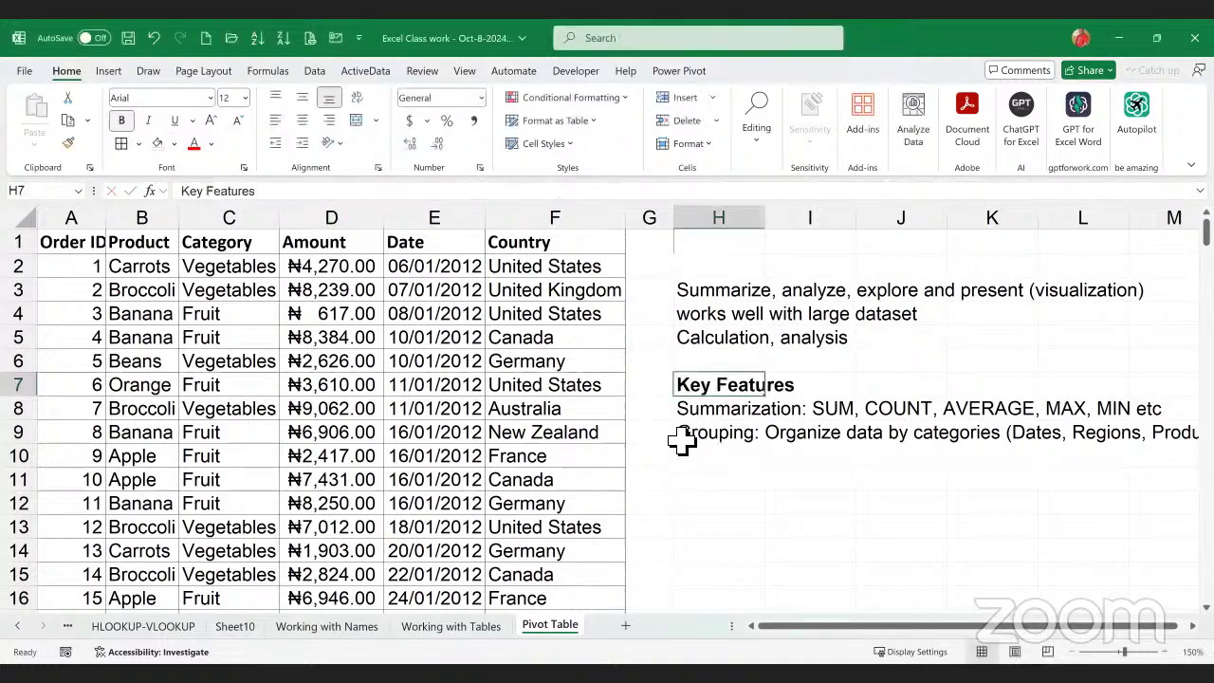
- Move the Grouping note from H9 down to H10, leaving a blank row below the Summarization note
key("Down")
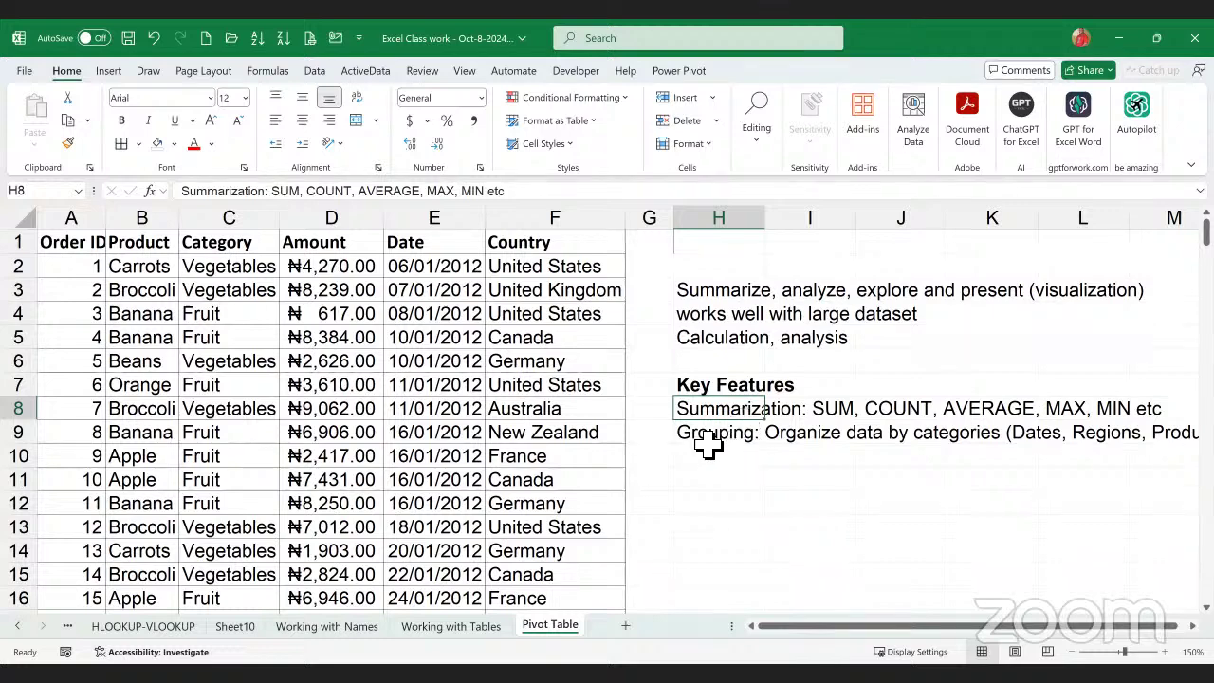
key("Down")
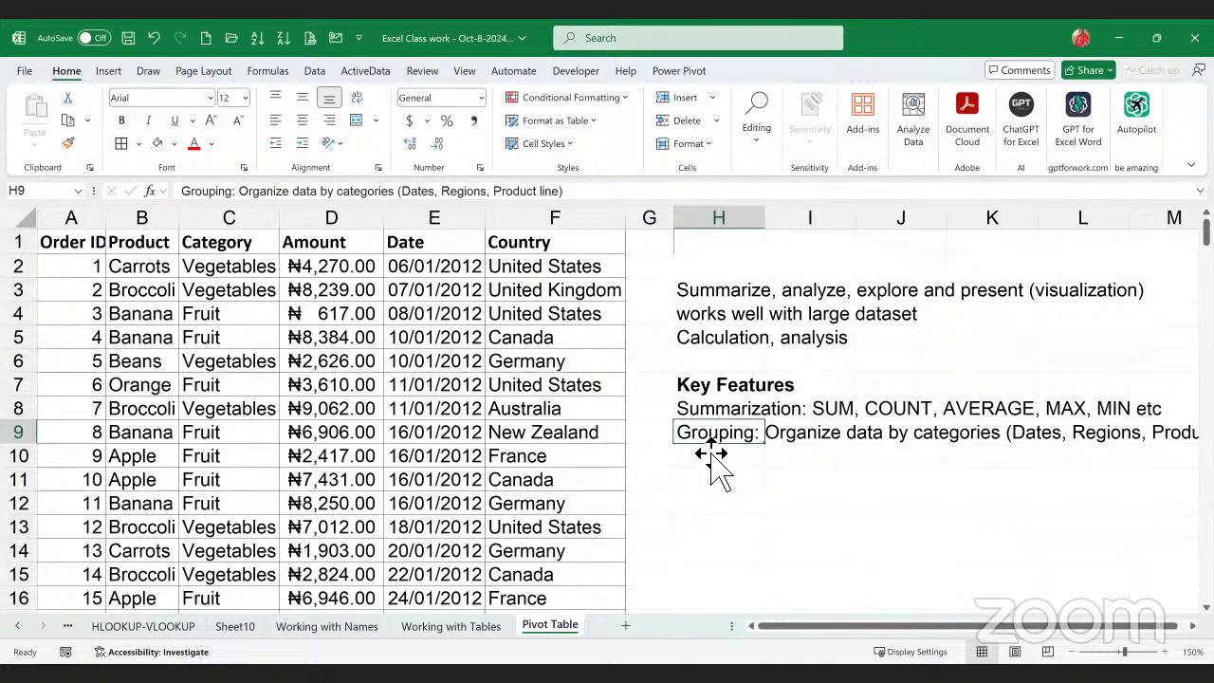
left_click_drag(713, 458, 707, 462)
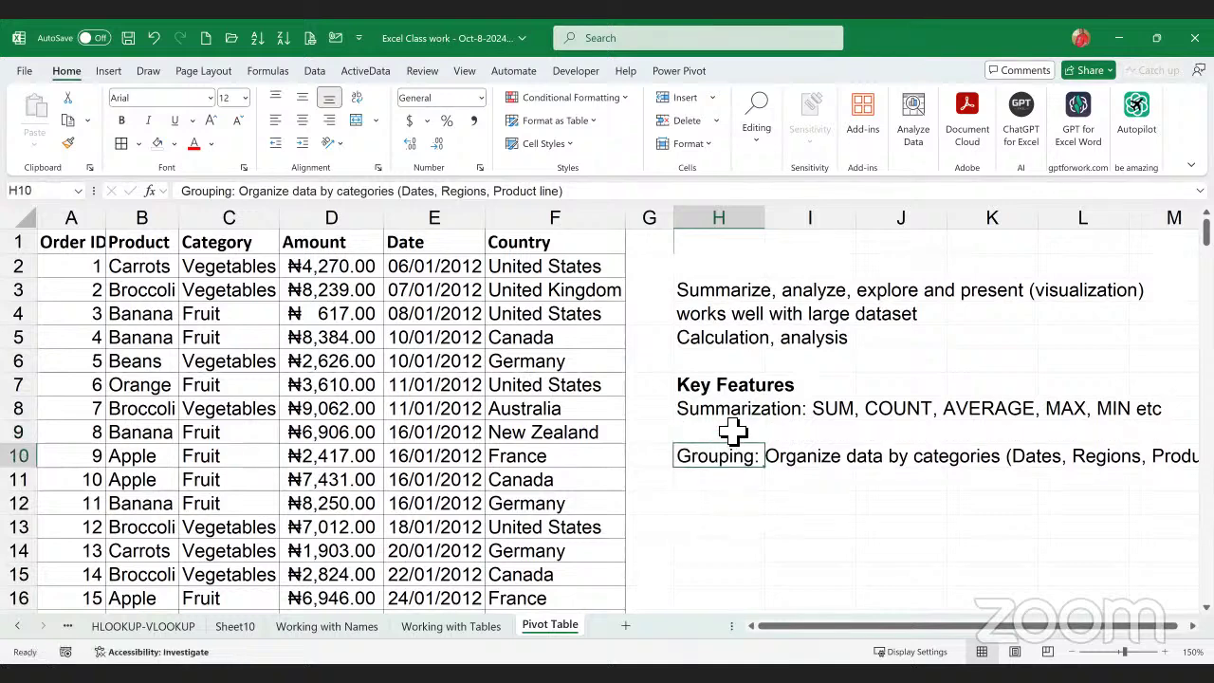
left_click(737, 417)
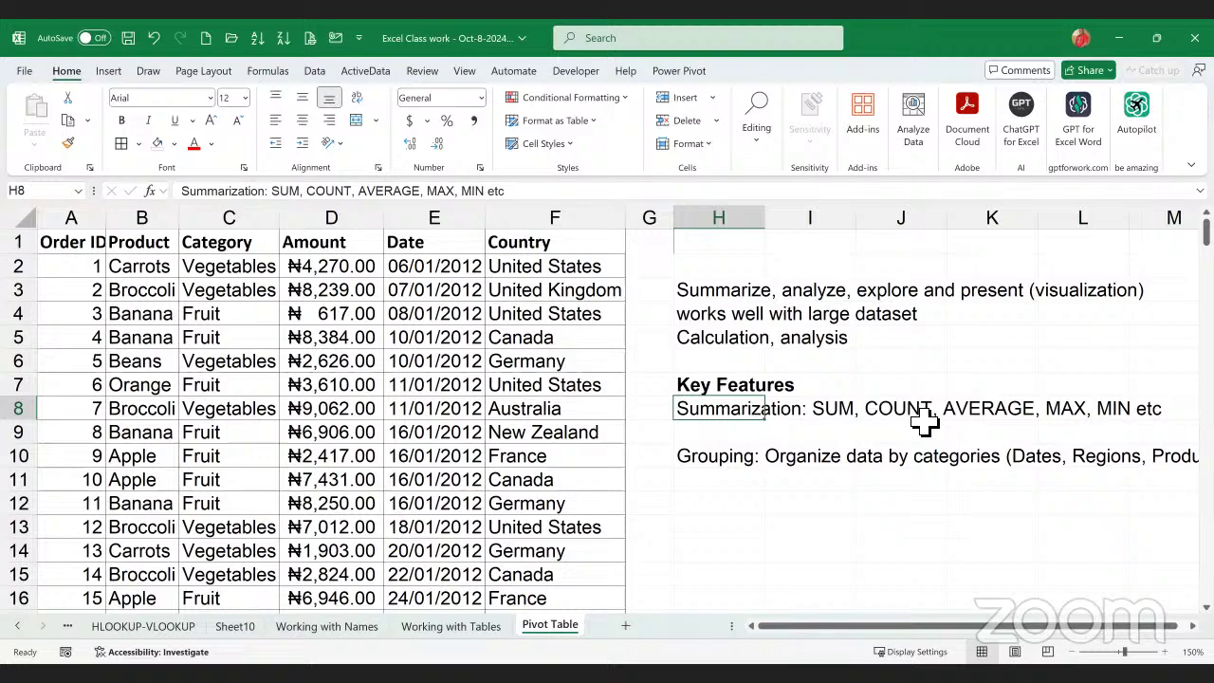
left_click(721, 467)
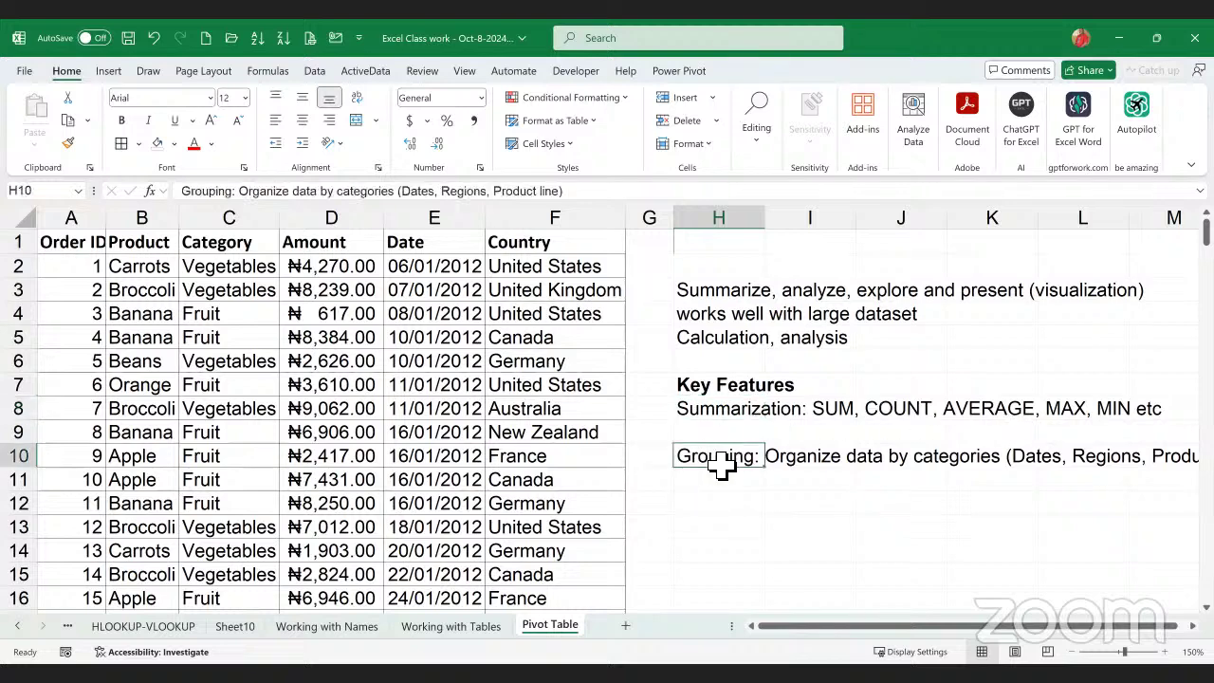
left_click(814, 468)
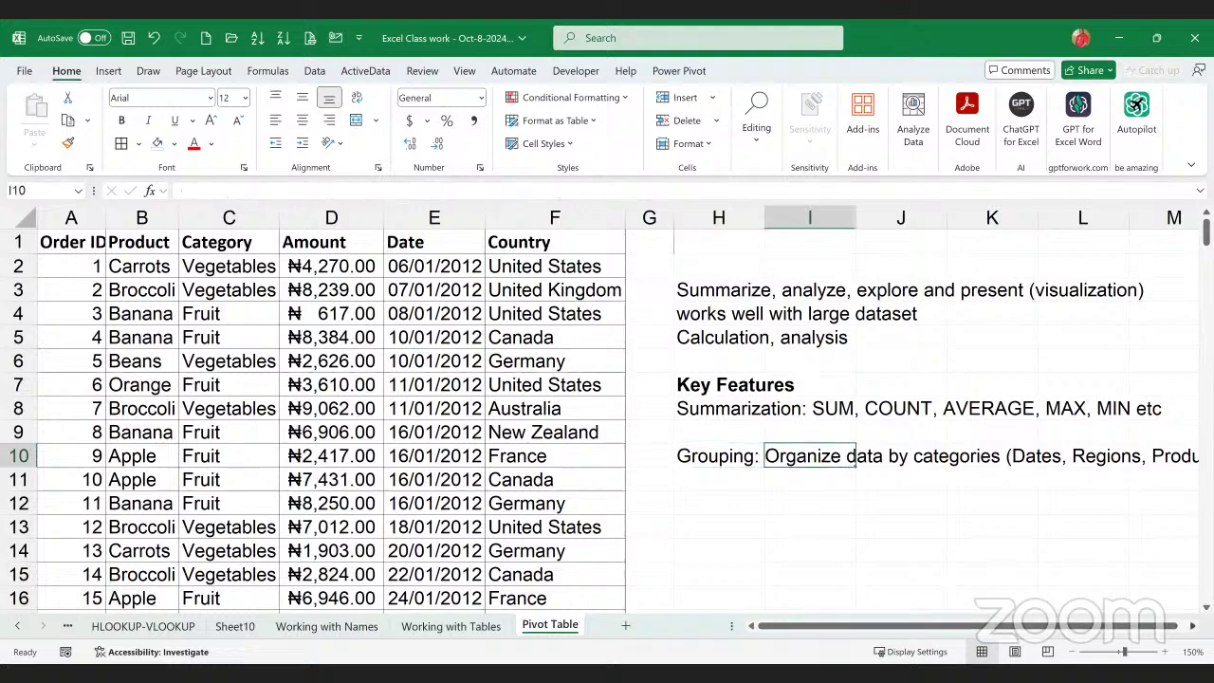
scroll(1034, 453, "right", 1)
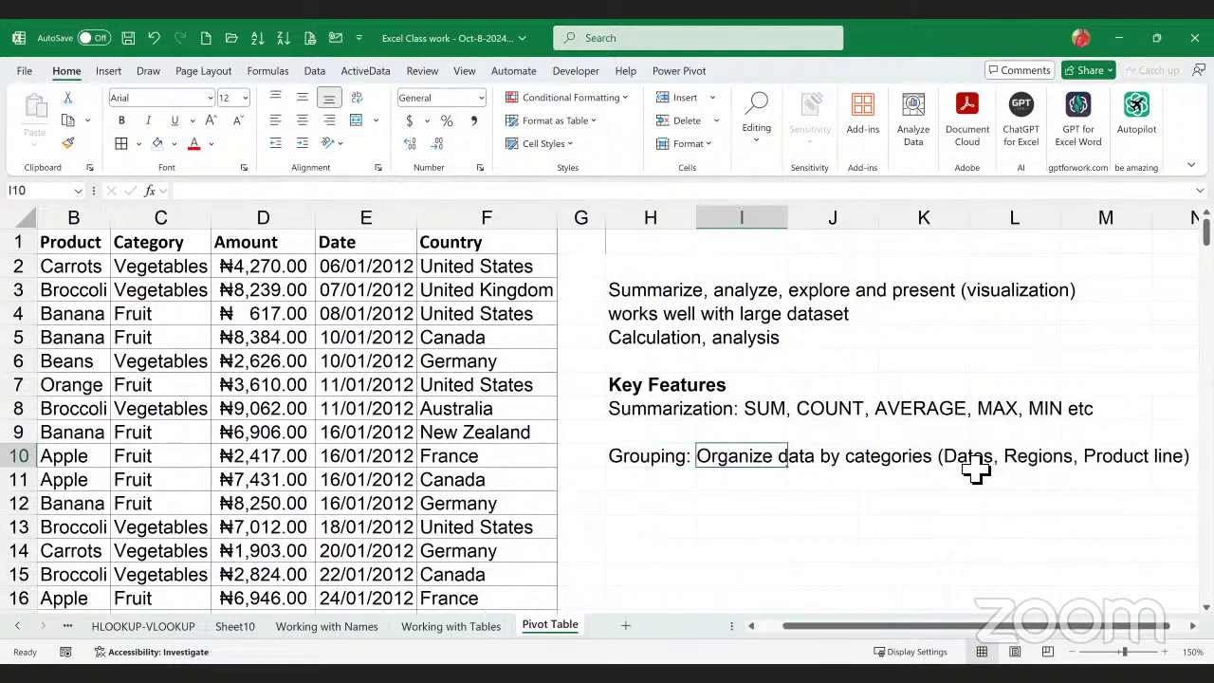
- Shift the Summarization note down to H9 and the Grouping note to H11, leaving H8 blank under the heading
left_click(655, 513)
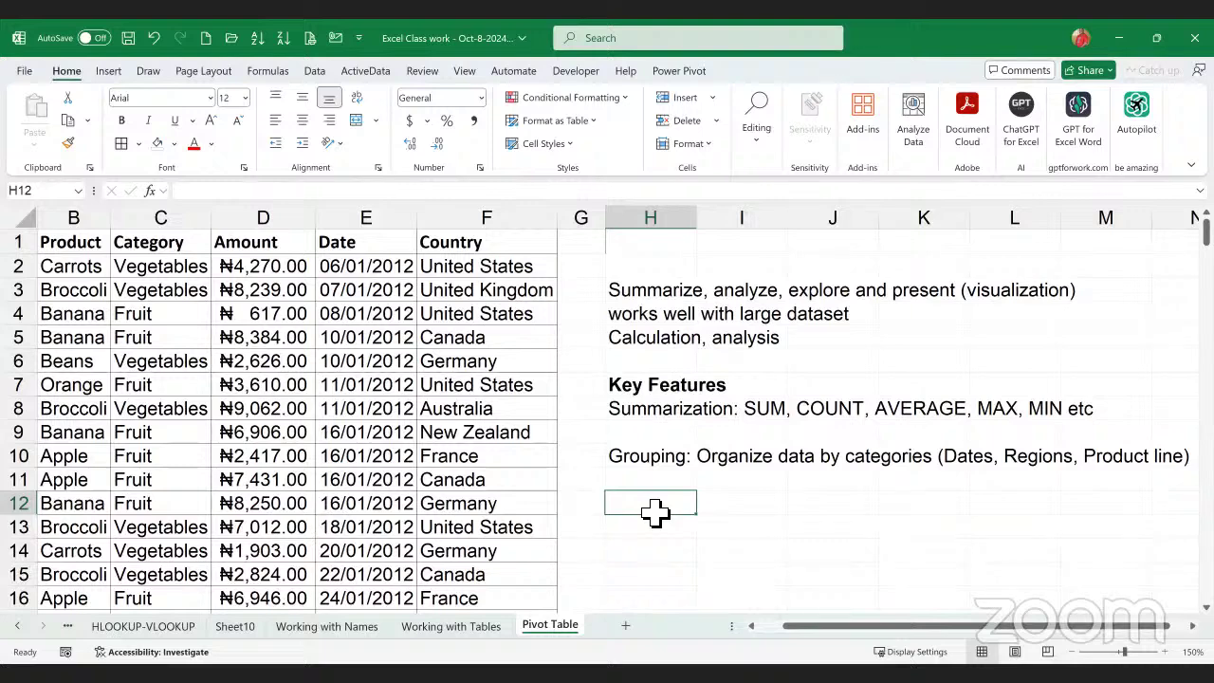
left_click(653, 415)
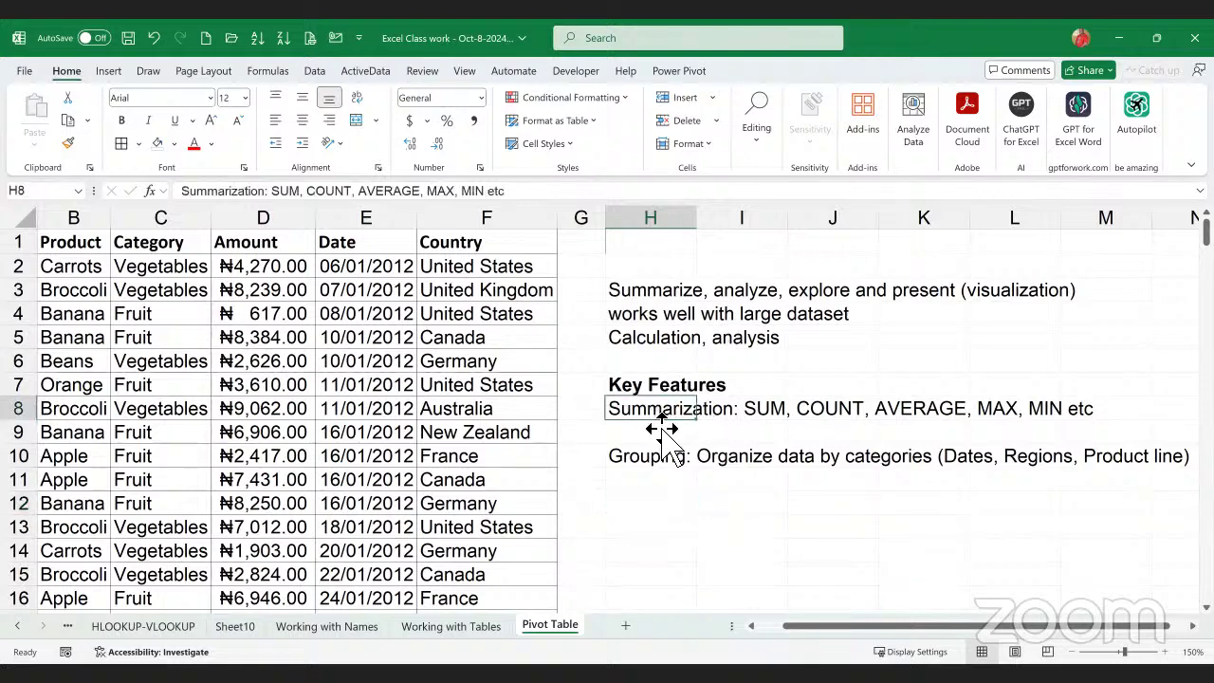
left_click_drag(657, 422, 659, 491)
left_click(664, 408)
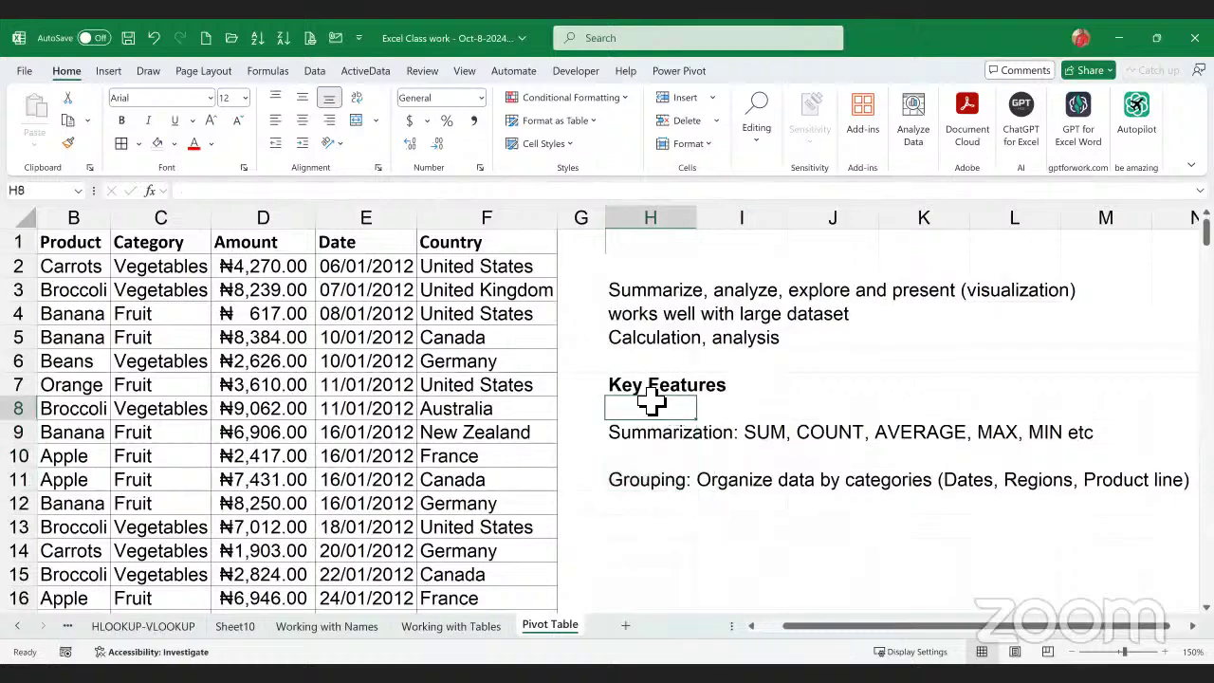
left_click(650, 392)
left_click(663, 512)
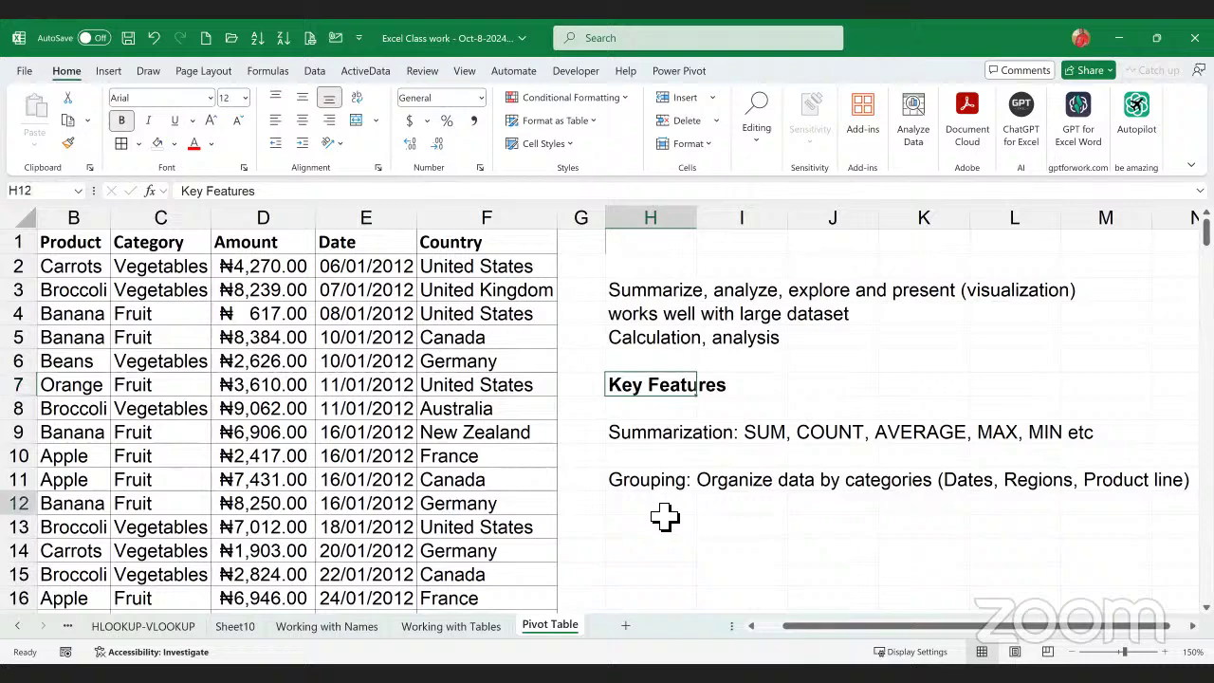
left_click(683, 428)
left_click(653, 486)
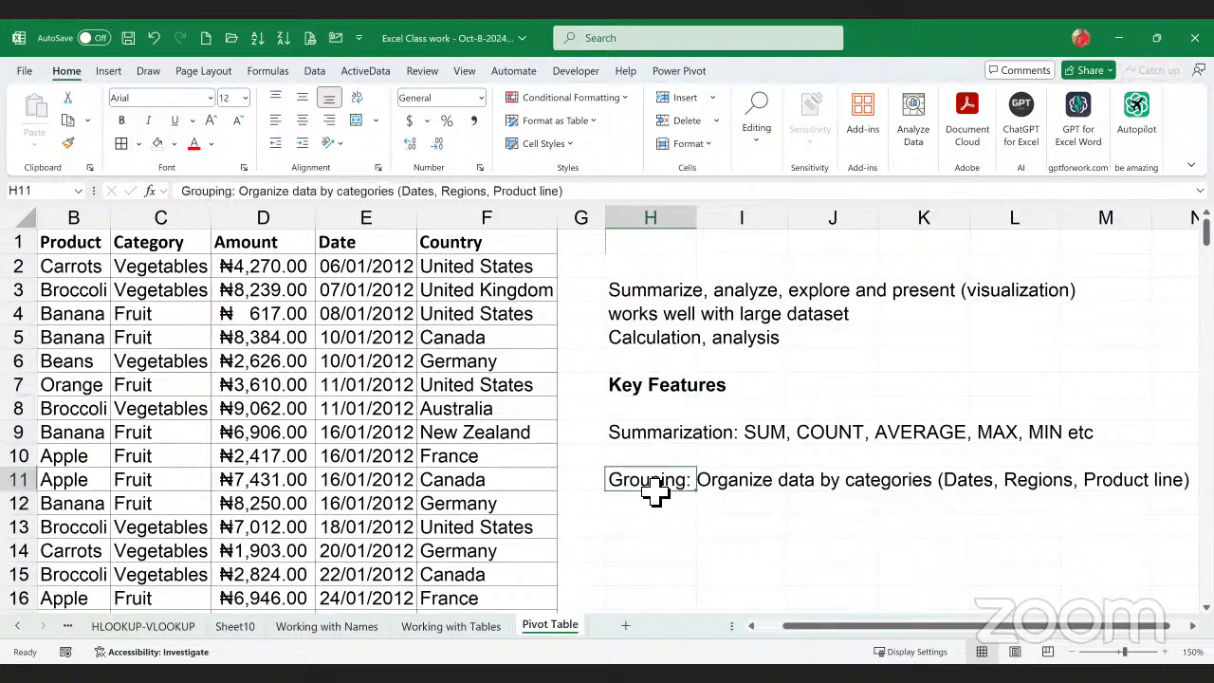
left_click(668, 441)
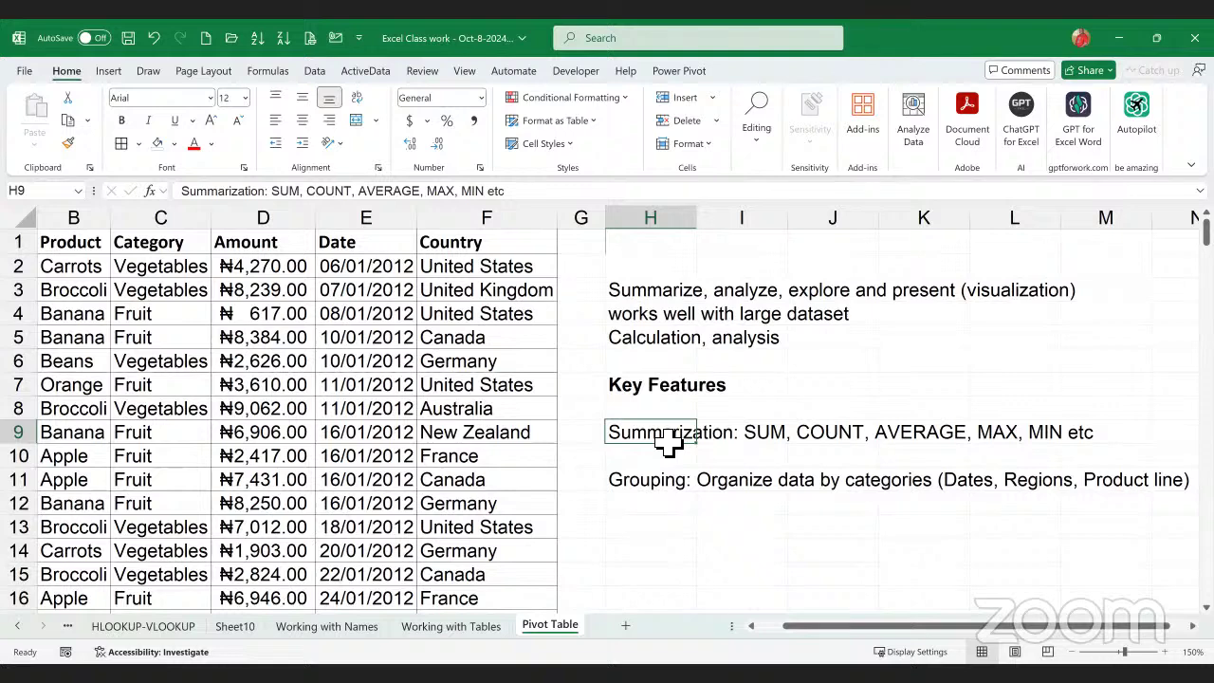
- Write the note "Filtering: Allows to apply filters to view specific segments of the data." in H13
left_click(659, 531)
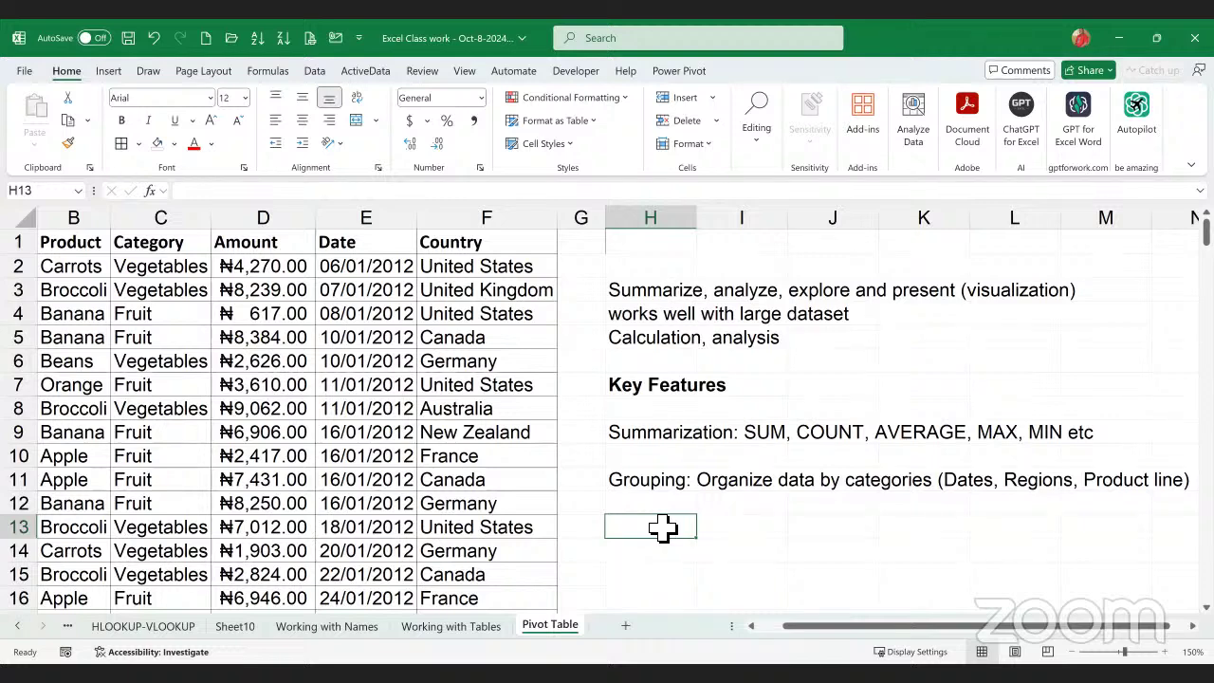
type("Filtering")
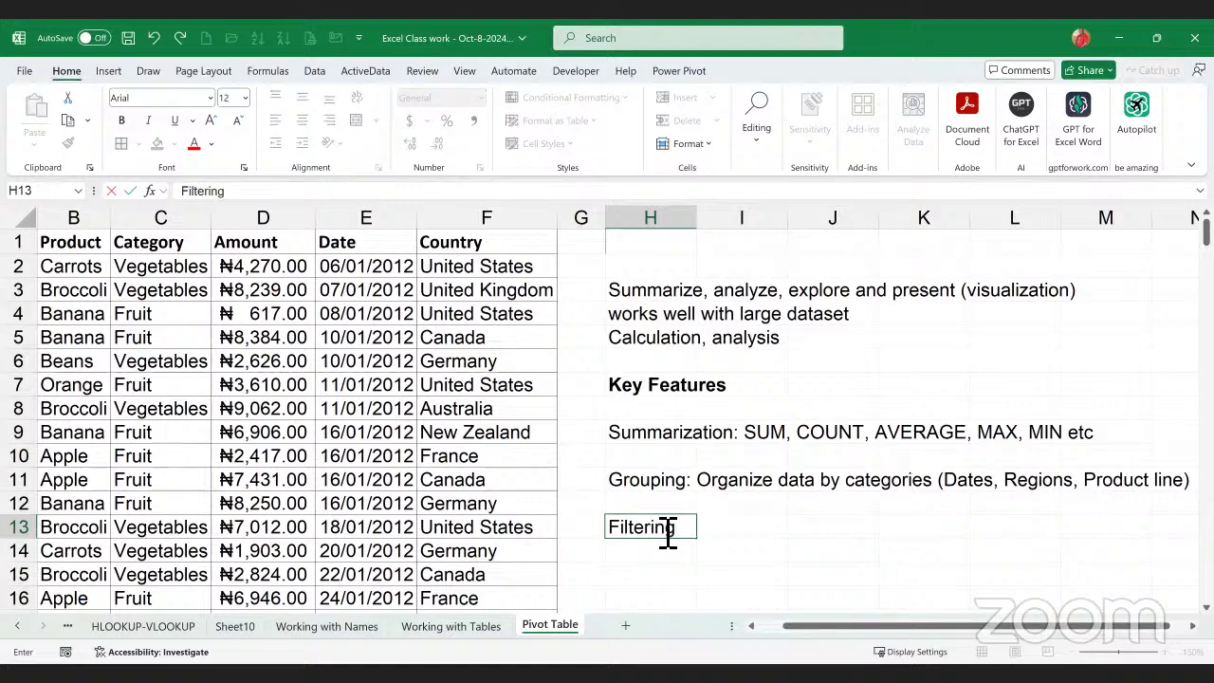
type(": Allows to apply")
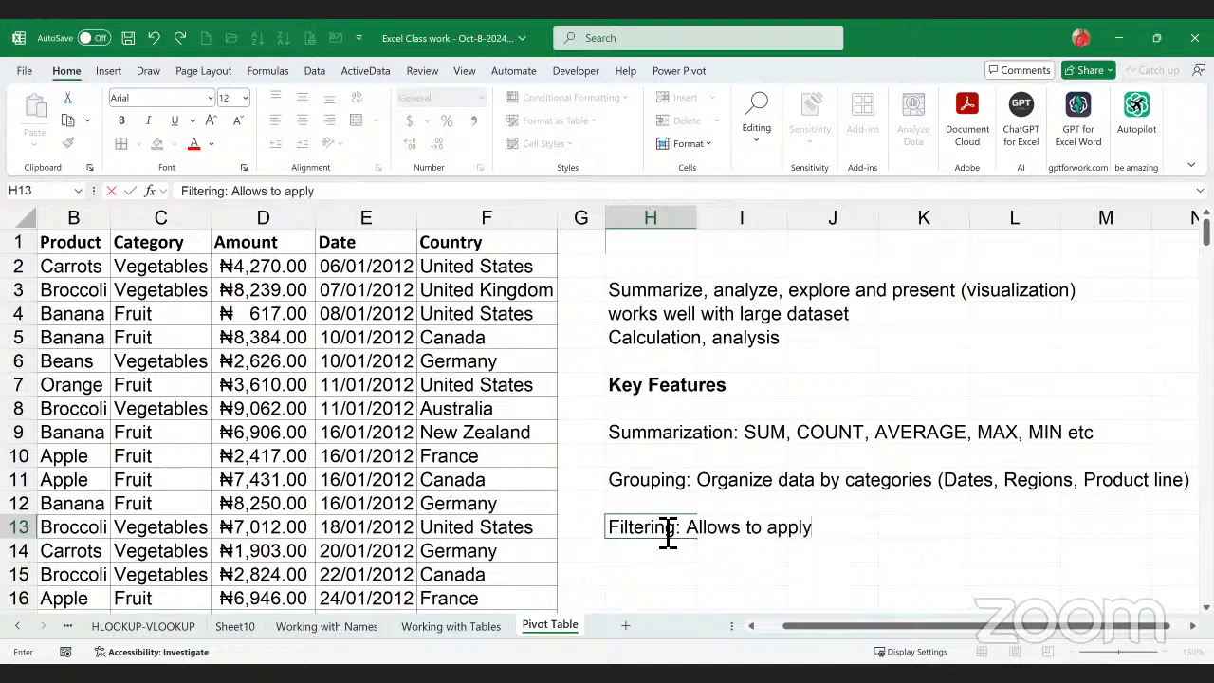
type(" filters to")
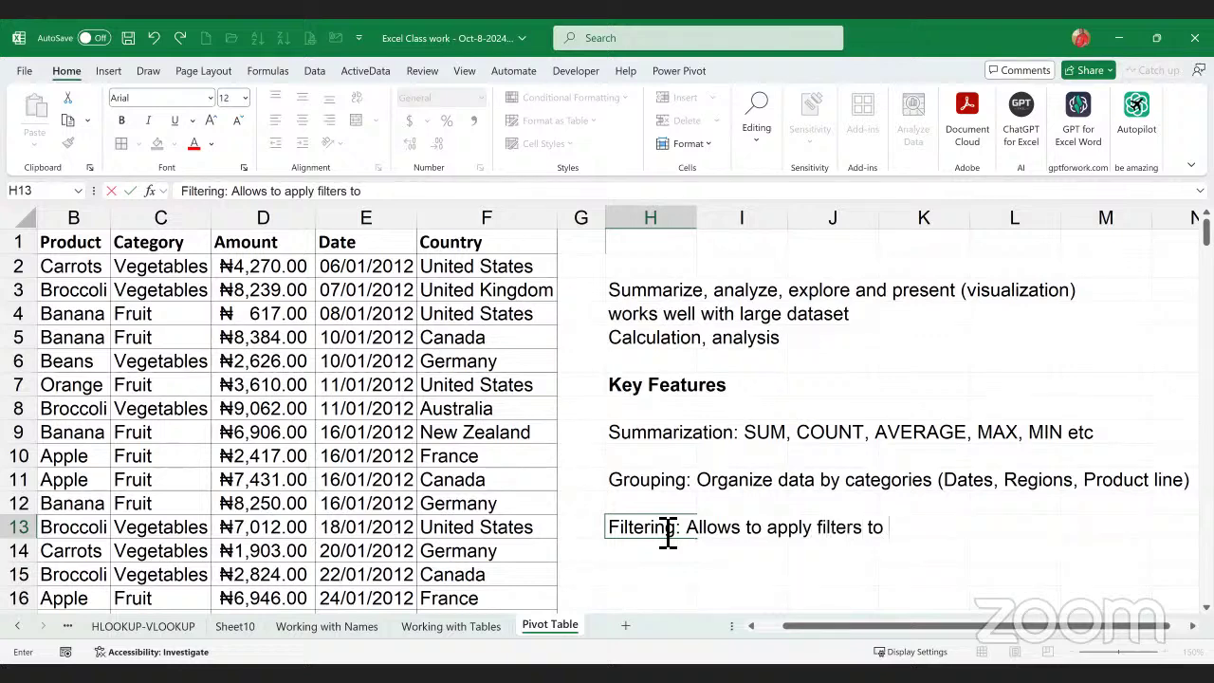
type(" vie")
type("specific")
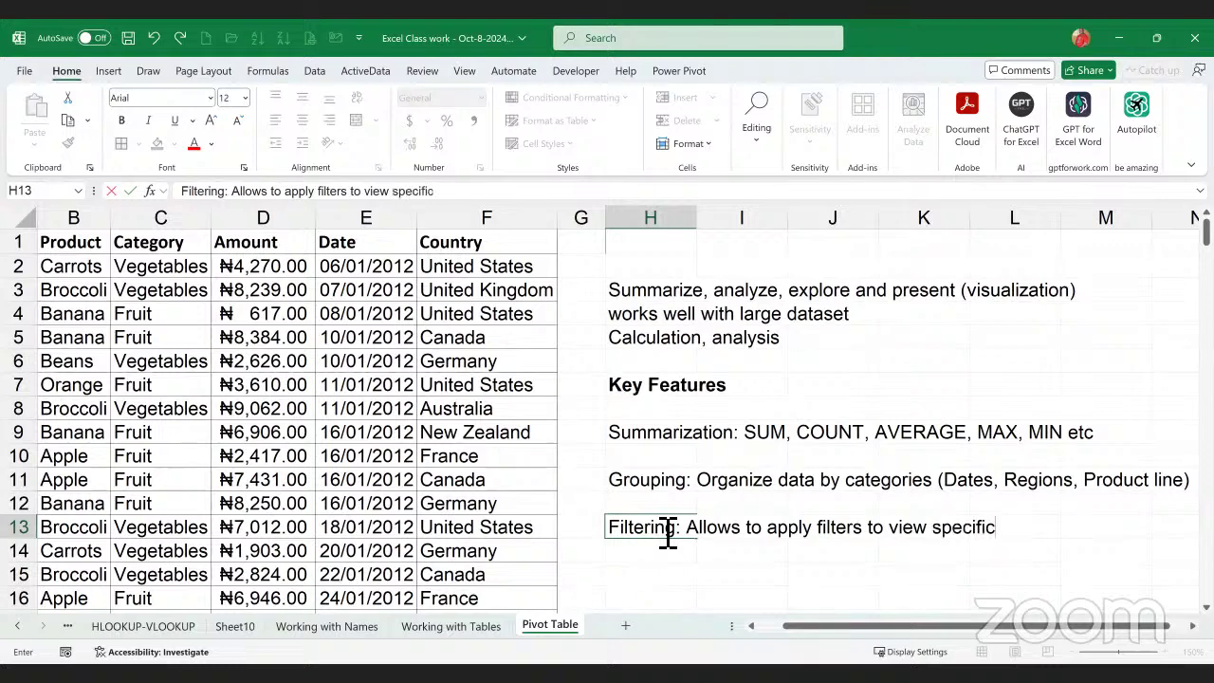
type(" segments")
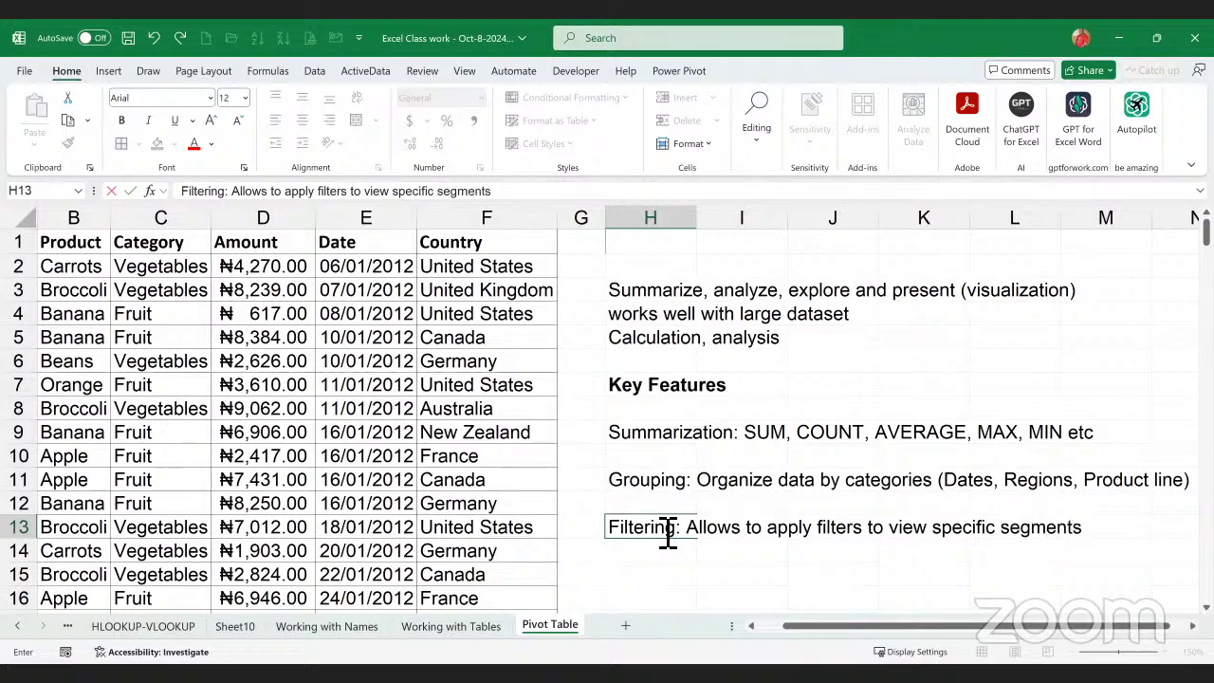
type(" of the data")
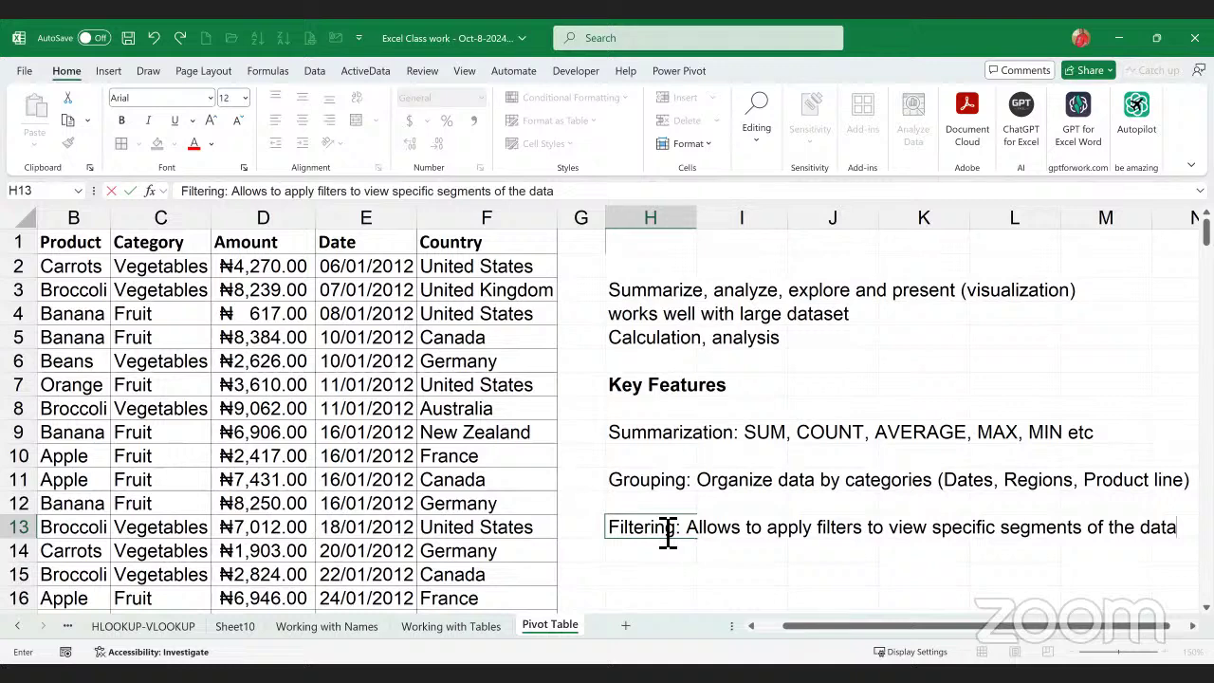
type(".")
key("Return")
key("Return")
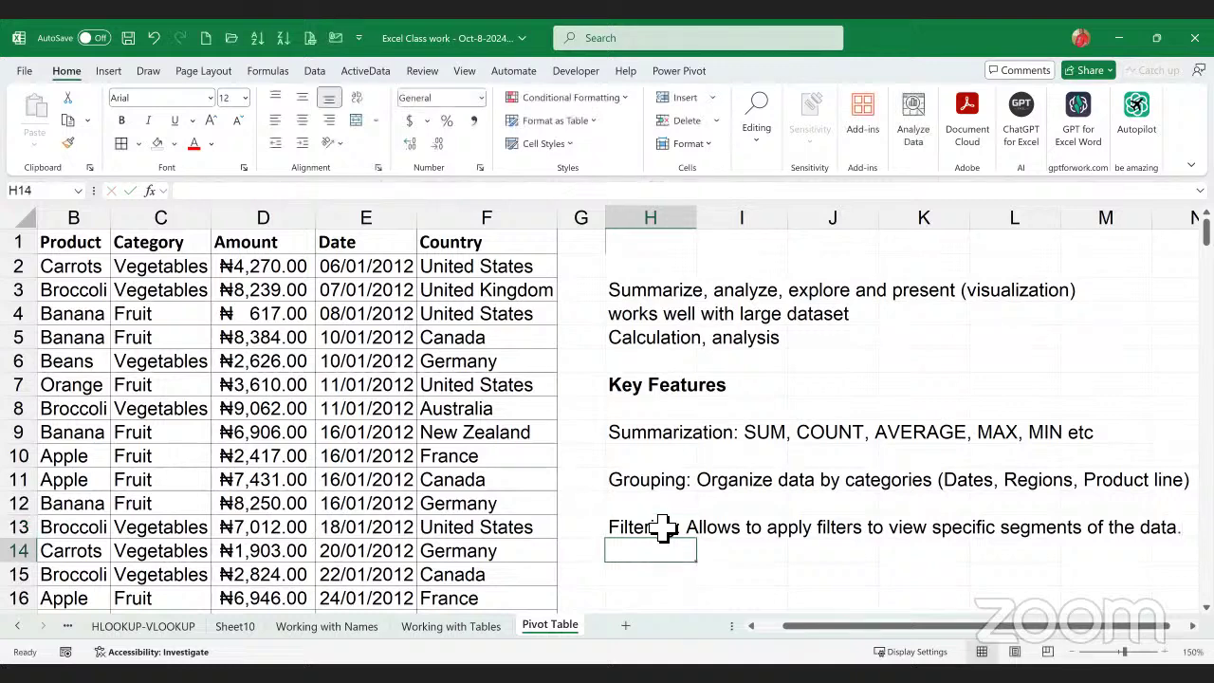
- Write the note "Slicer: To filter or slice your data in to specific segments" in H15
type("Sli")
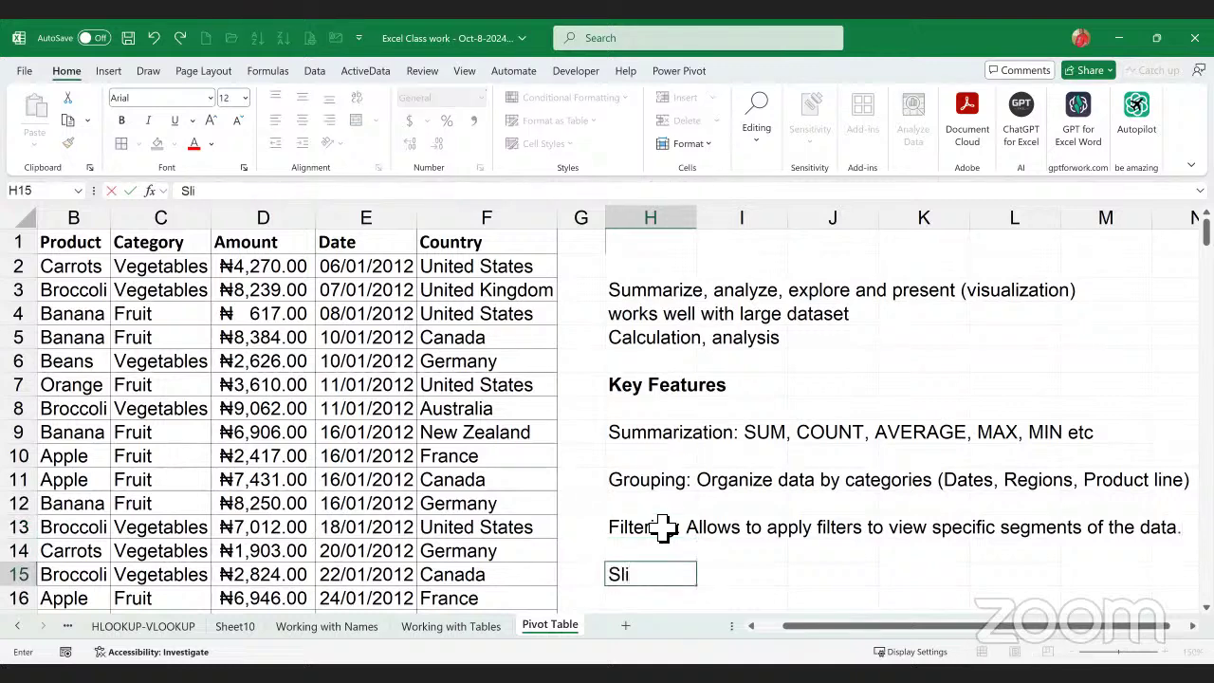
type("cer: To filter o")
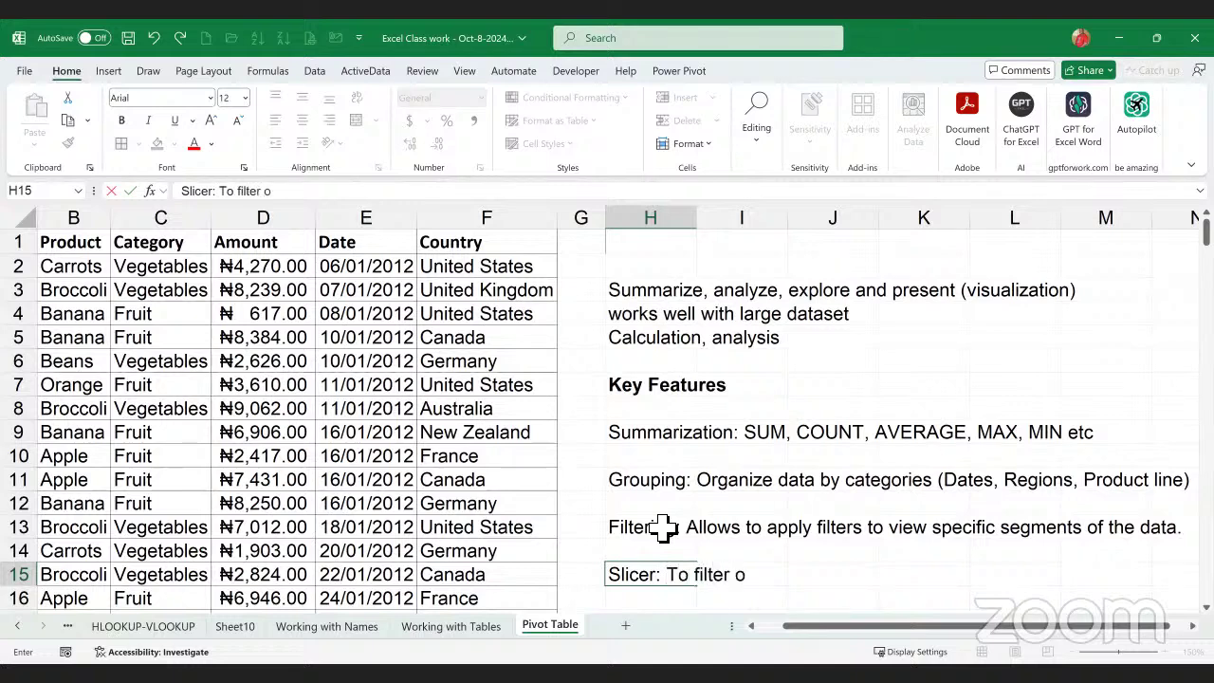
type("r slicer")
key("BackSpace")
type("your ")
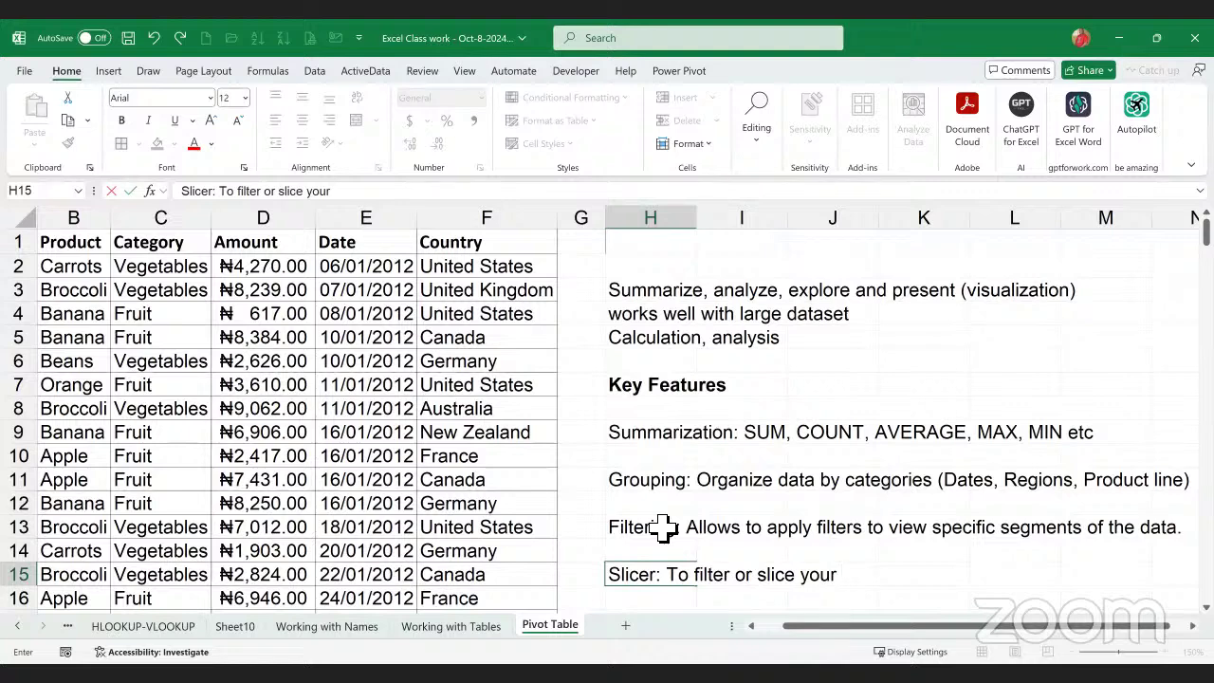
type("dta")
key("BackSpace")
key("BackSpace")
type("ata in to")
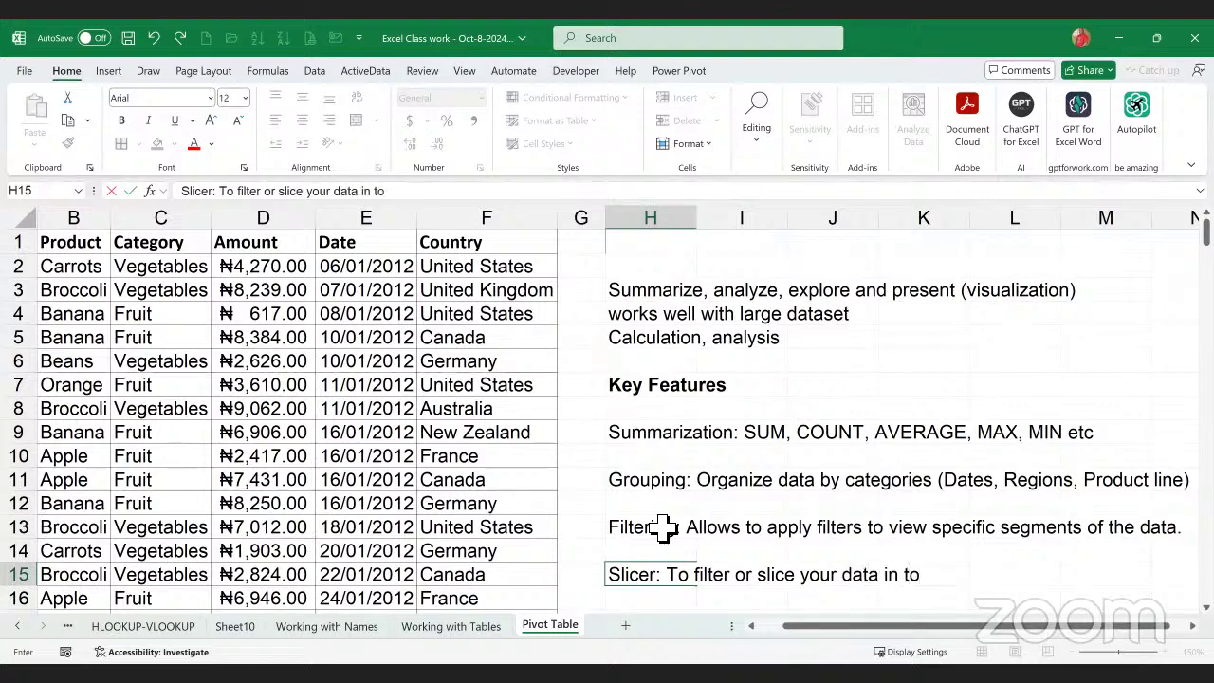
type(" specific segments")
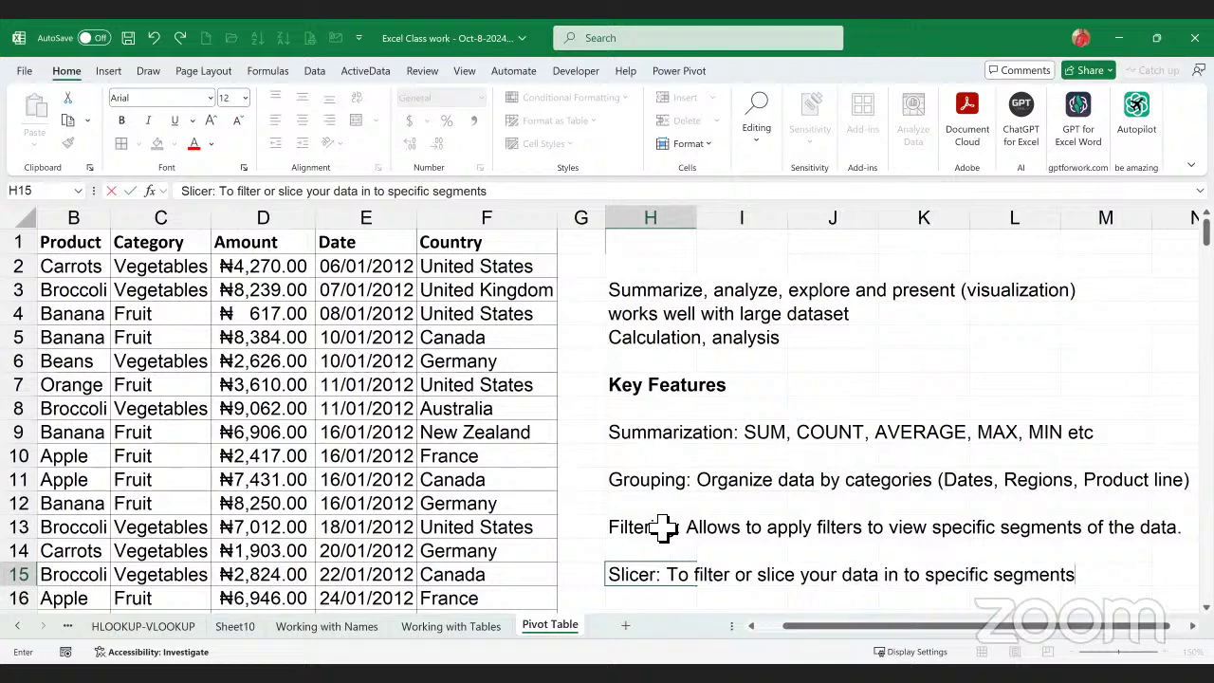
key("Return")
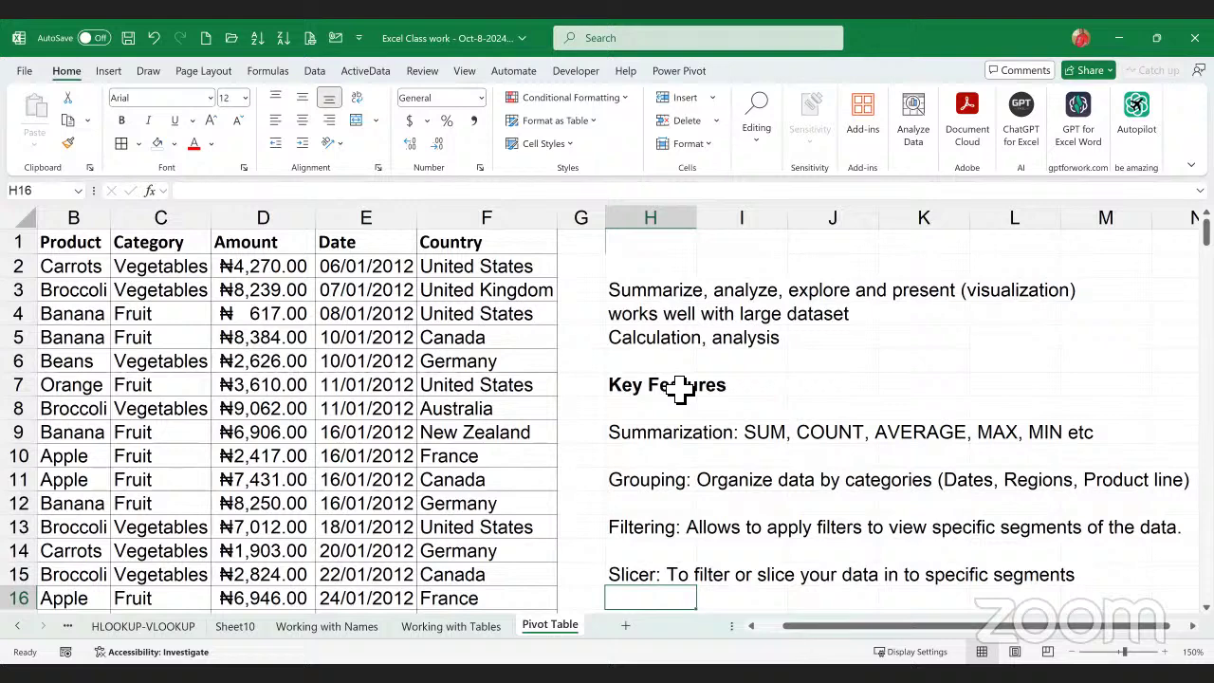
scroll(679, 388, "down", 1)
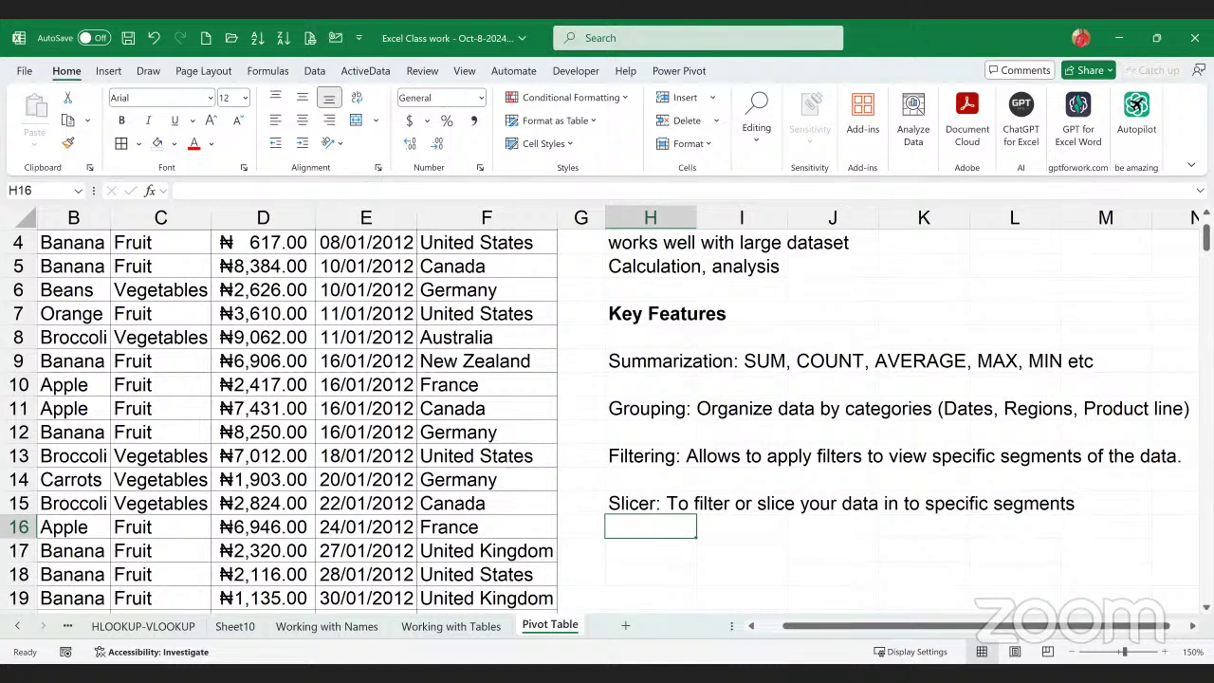
key("Return")
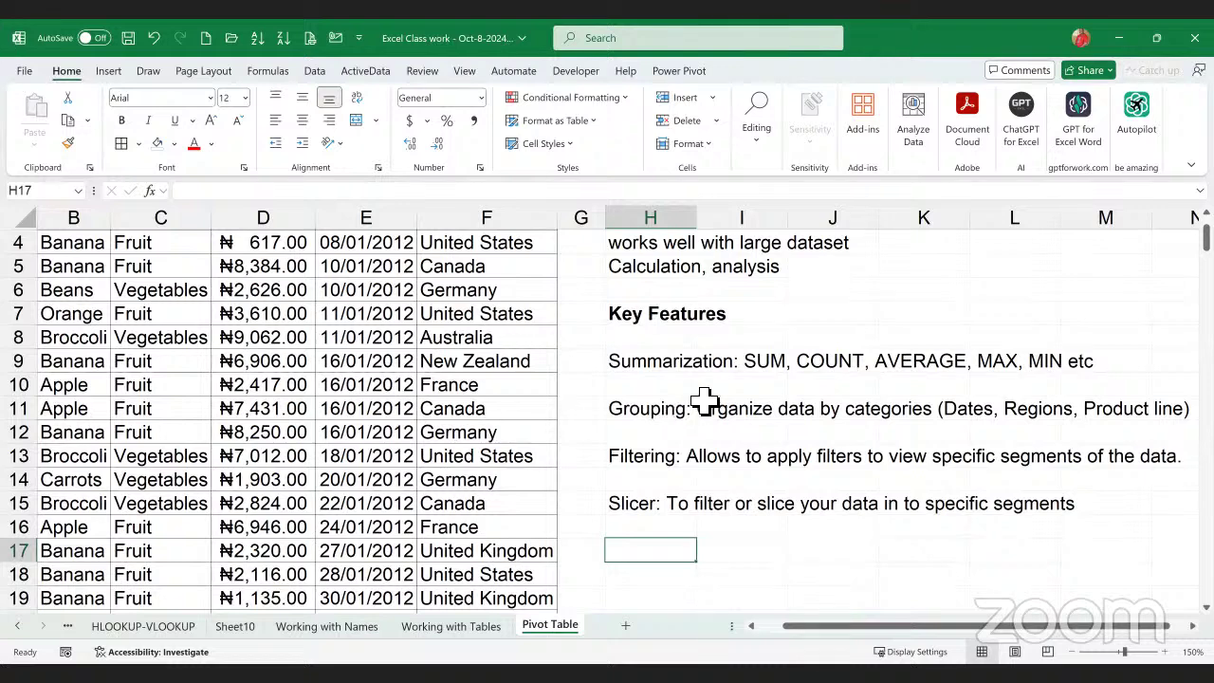
scroll(703, 400, "up", 1)
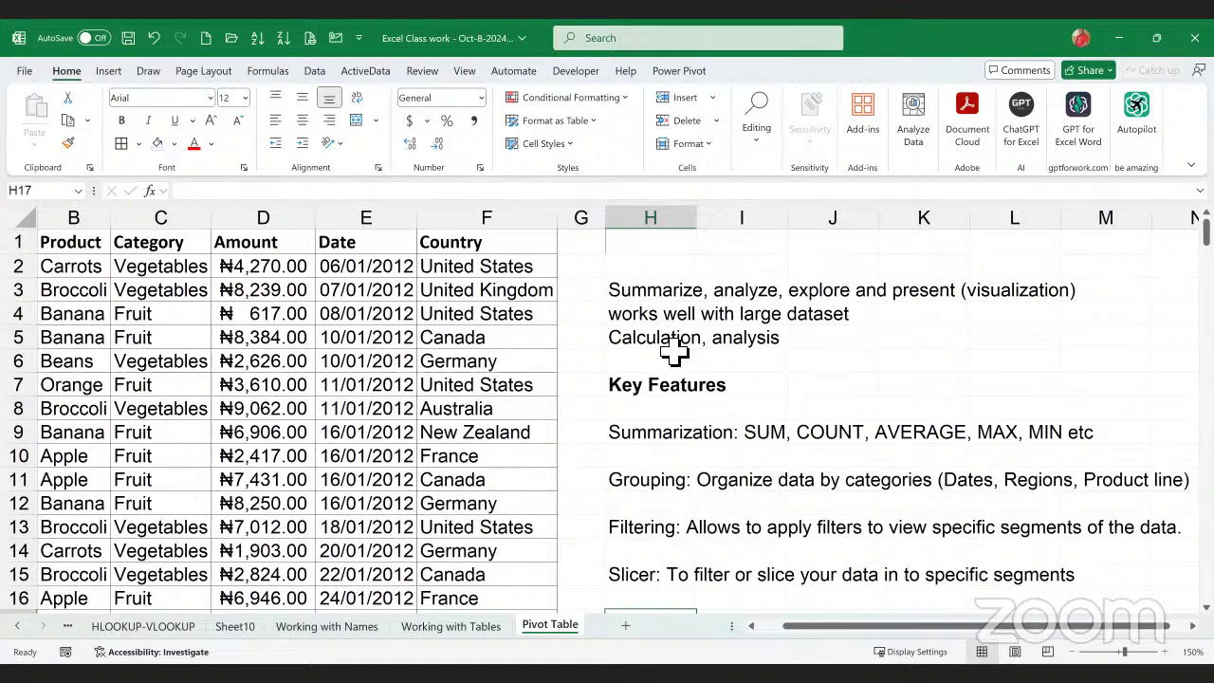
left_click(650, 296)
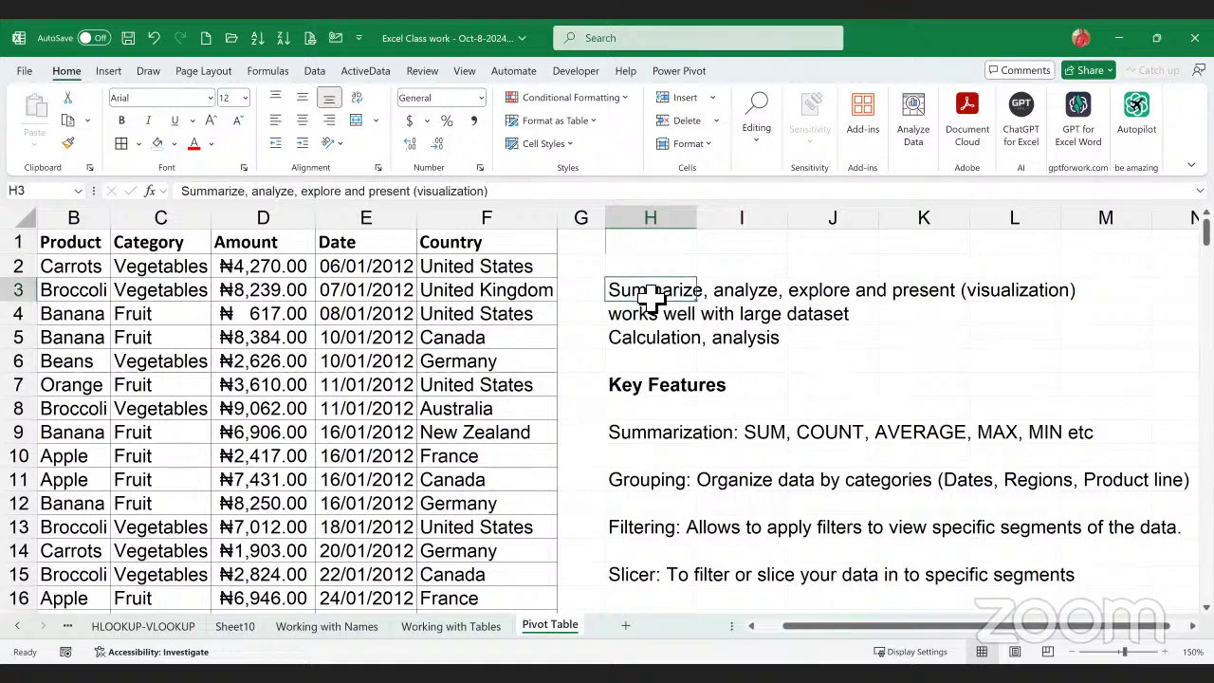
left_click_drag(651, 296, 967, 612)
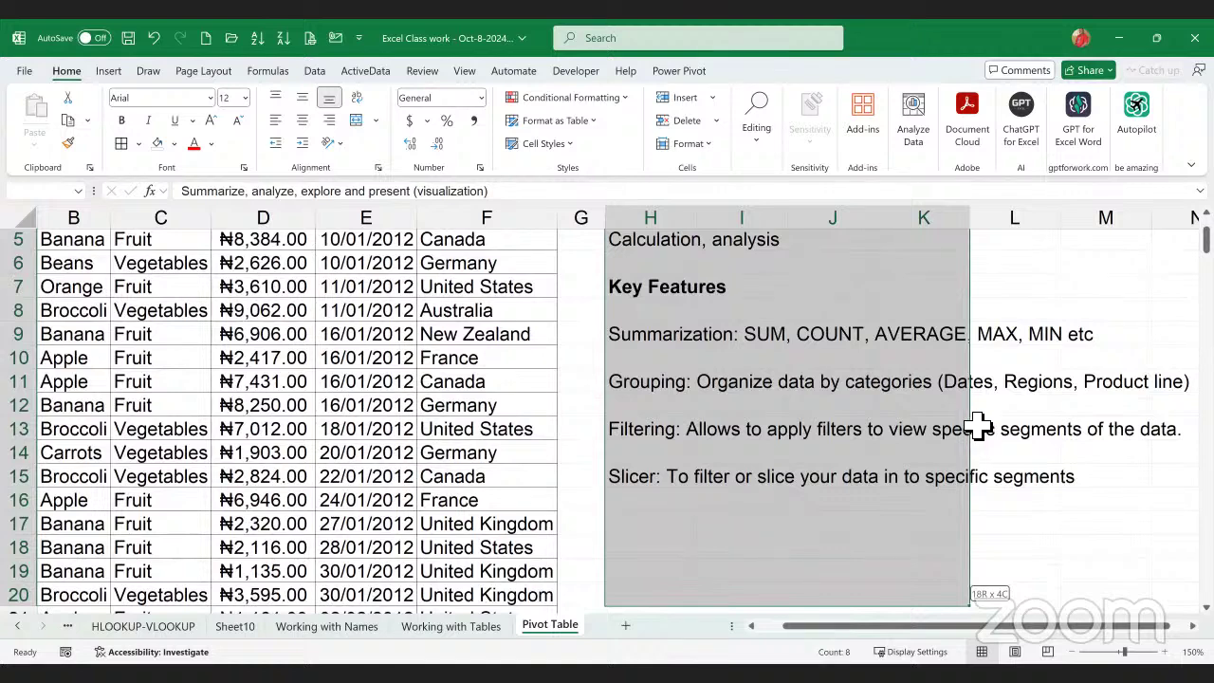
left_click_drag(977, 427, 983, 434)
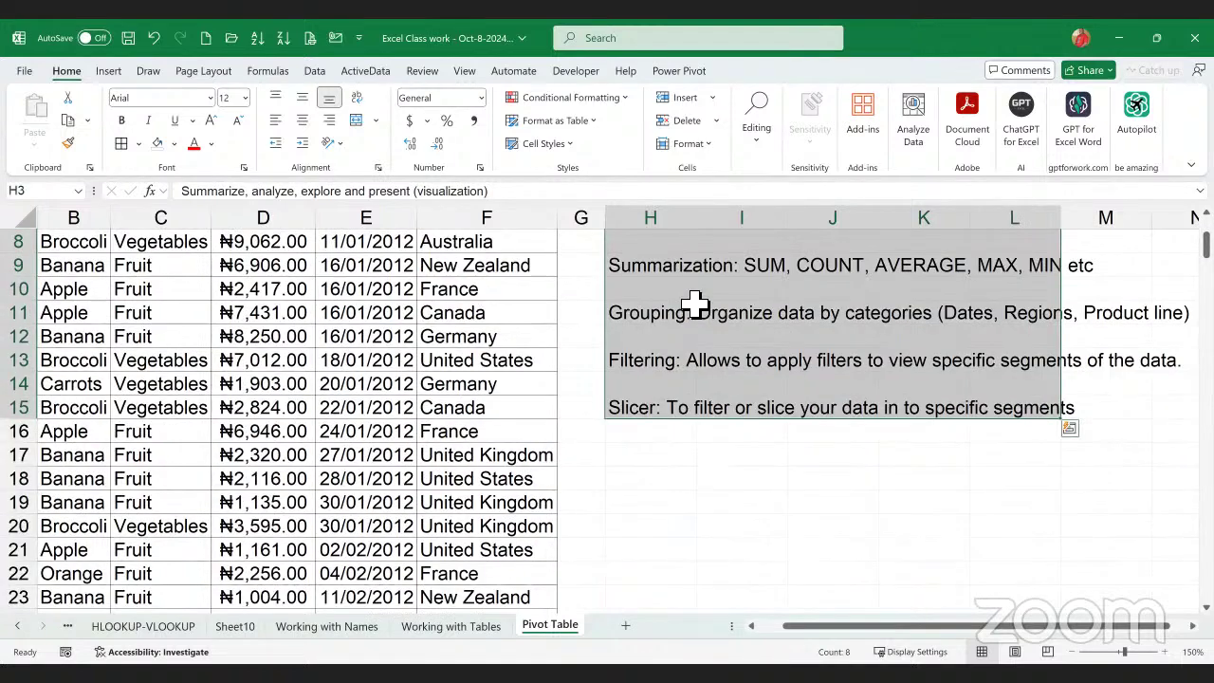
left_click(759, 458)
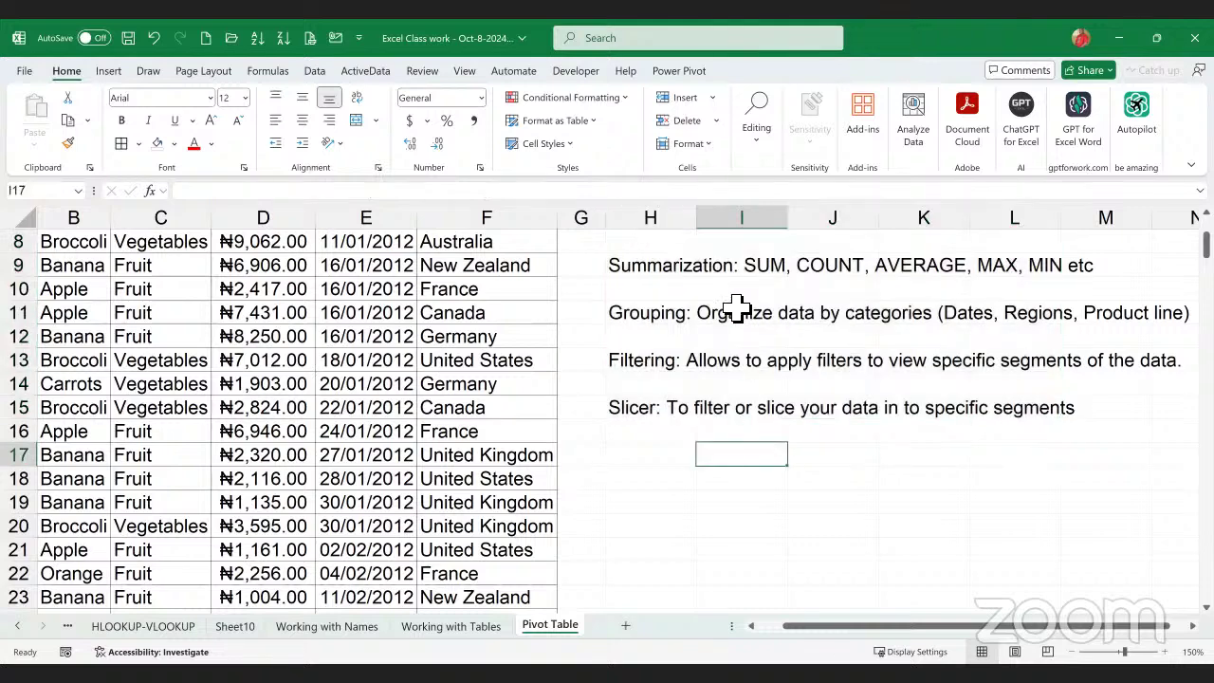
- Insert six blank columns before column H to shift the pivot table notes over to column N
scroll(721, 285, "up", 3)
left_click(664, 220)
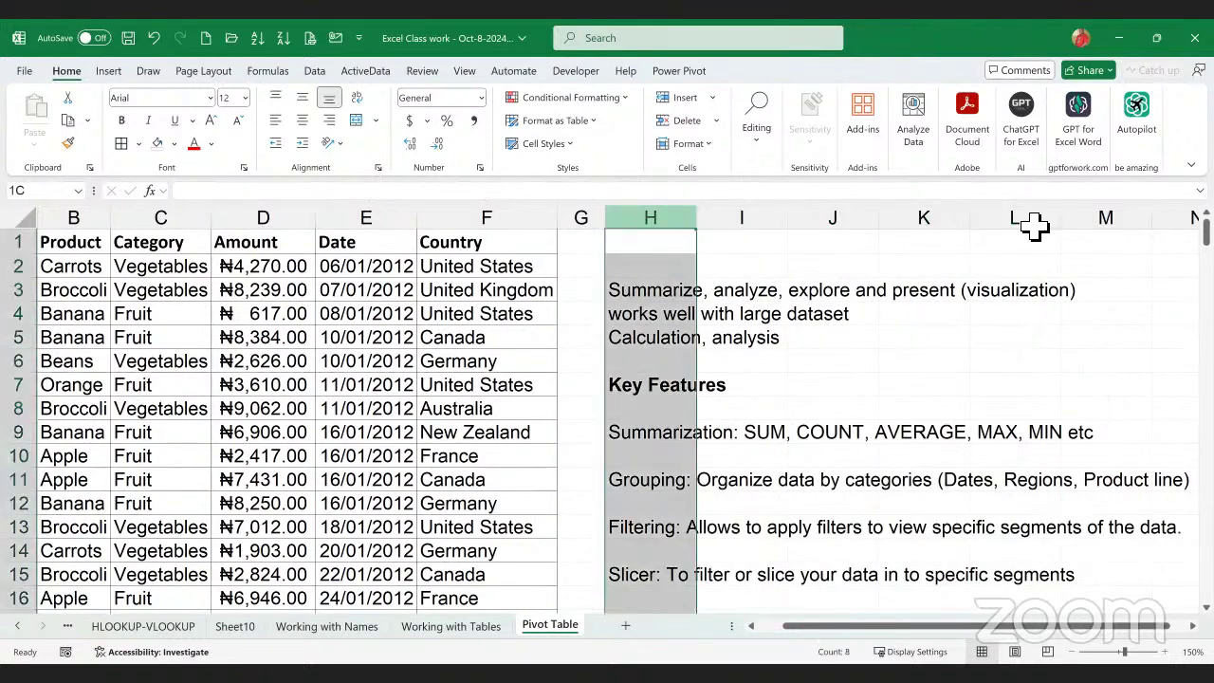
left_click_drag(1035, 227, 1074, 227)
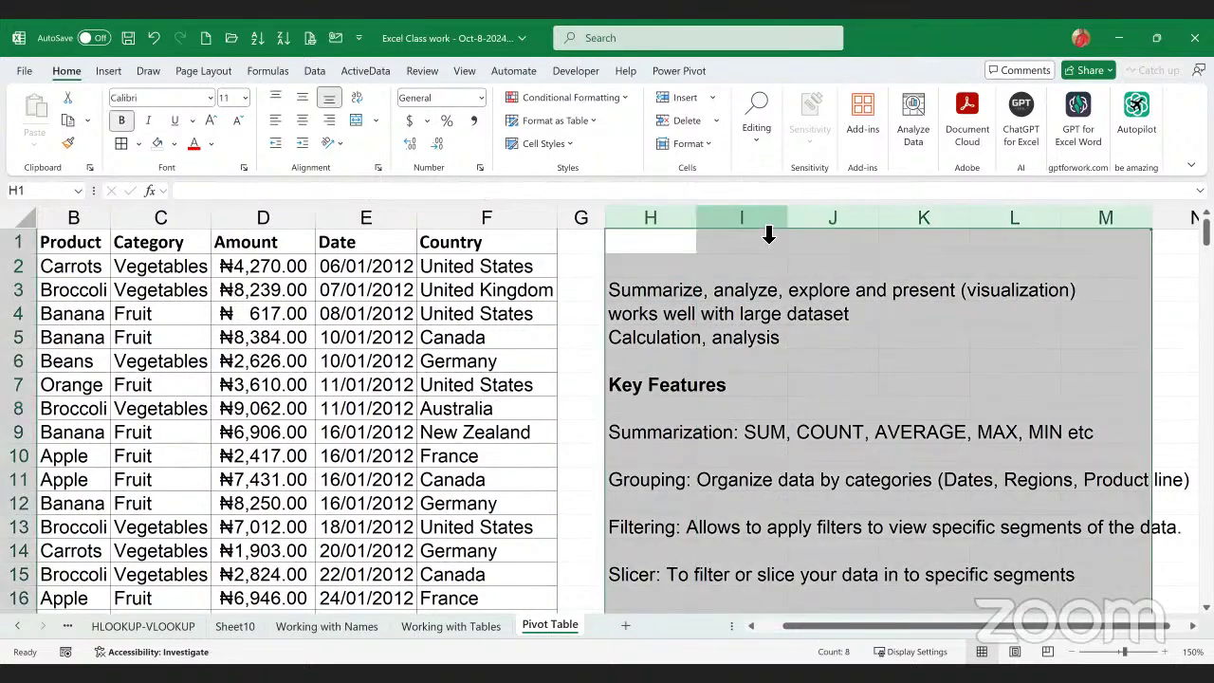
right_click(756, 228)
left_click(801, 406)
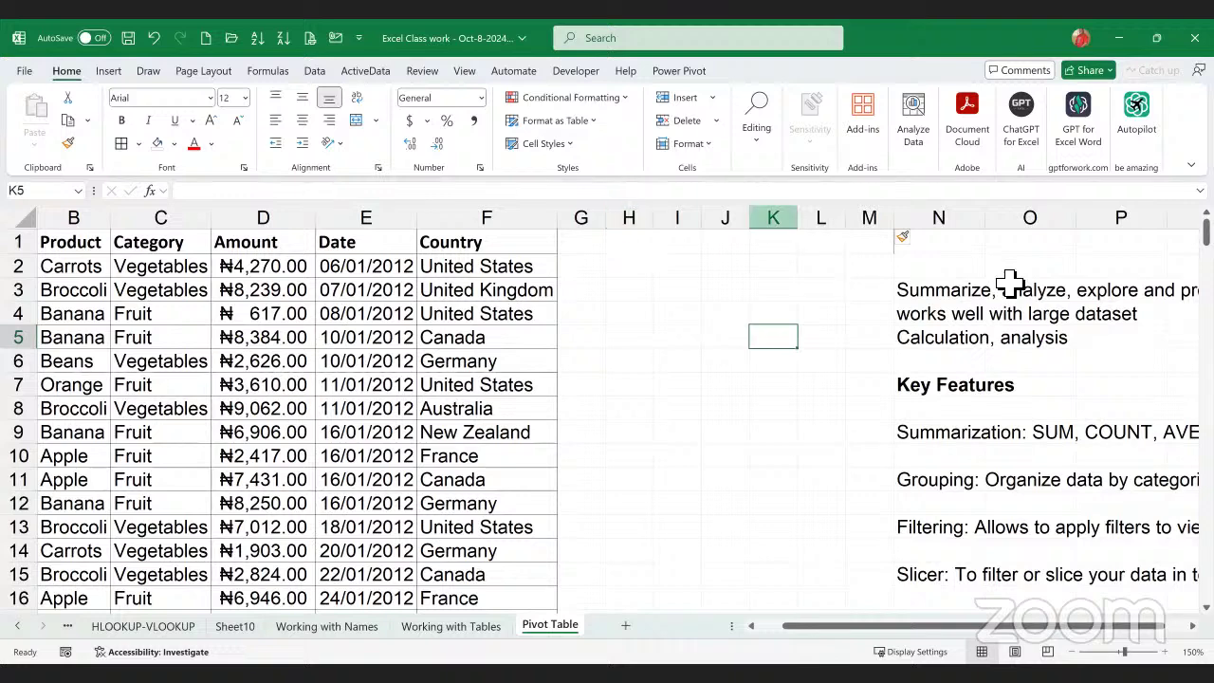
- Widen the blank columns G through M equally between the sales data and the notes
left_click(606, 227)
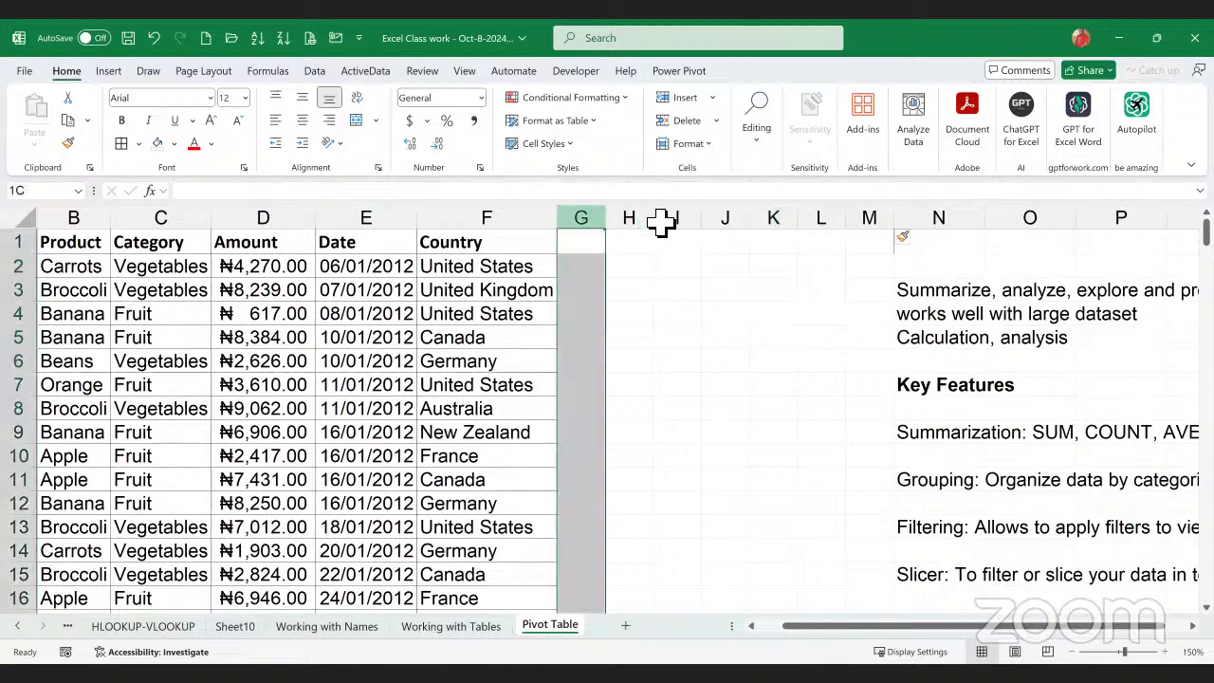
left_click(863, 233, "shift")
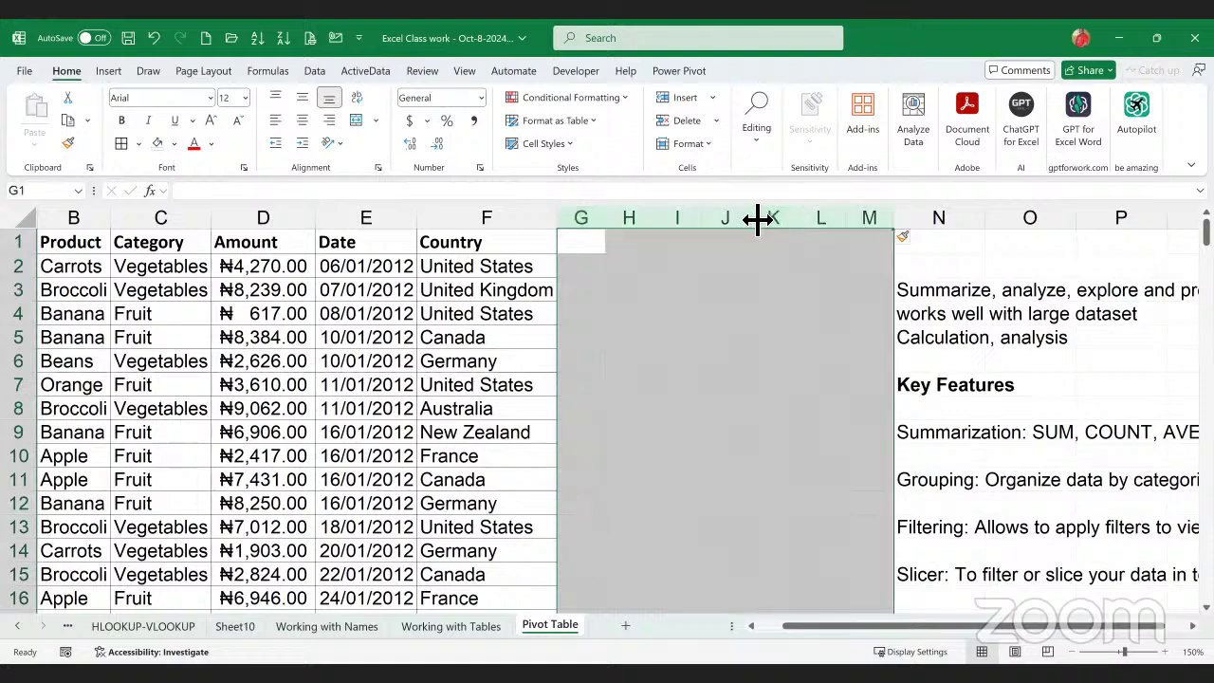
left_click_drag(758, 219, 813, 228)
left_click(944, 442)
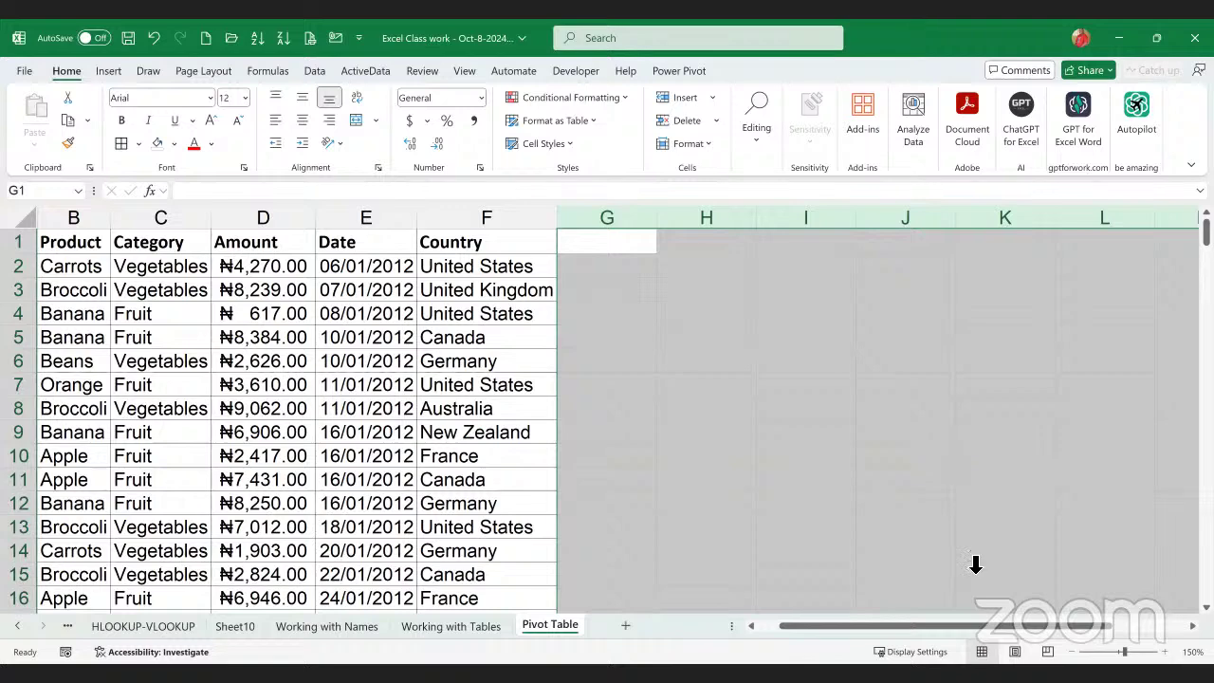
- Reduce the sheet zoom to 120% and select cell H3 in the blank area beside the sales data
left_click(1072, 652)
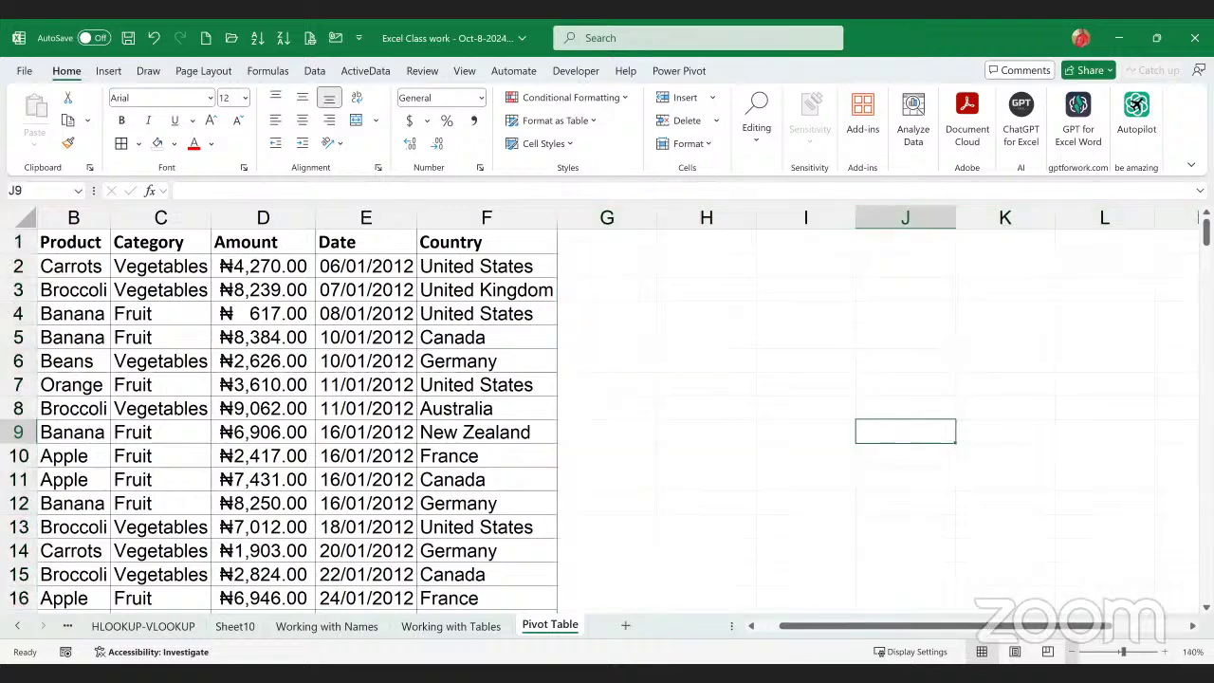
left_click(1071, 652)
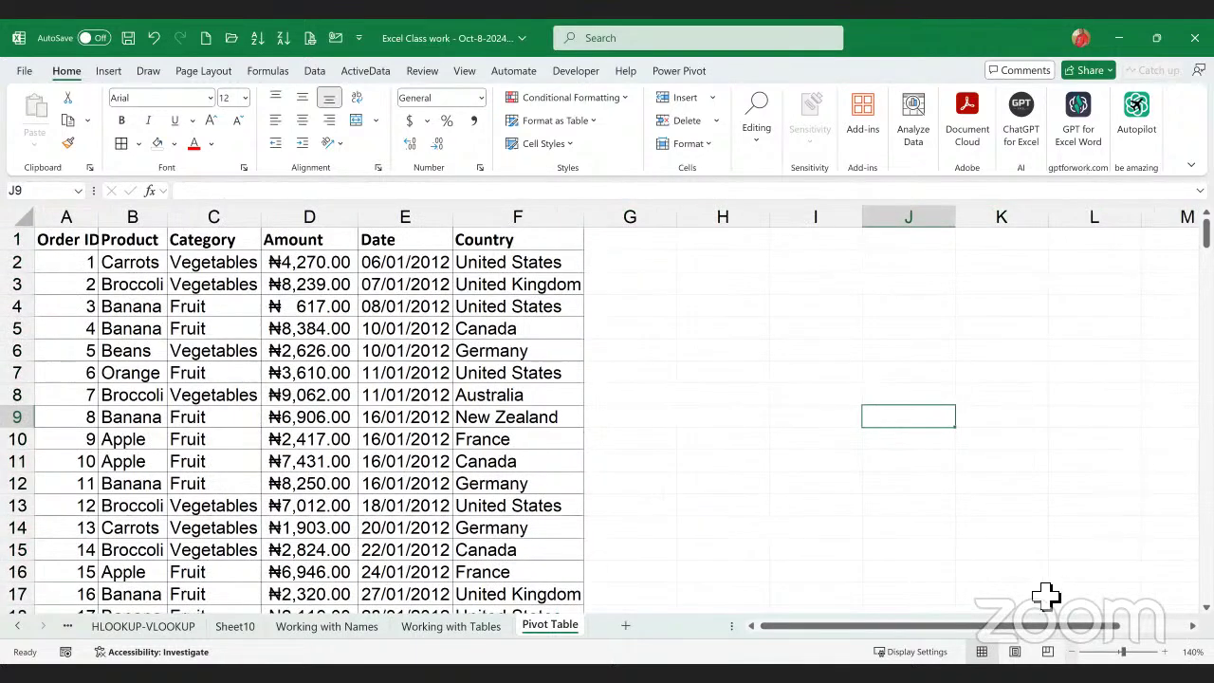
left_click(1072, 651)
left_click(1092, 277)
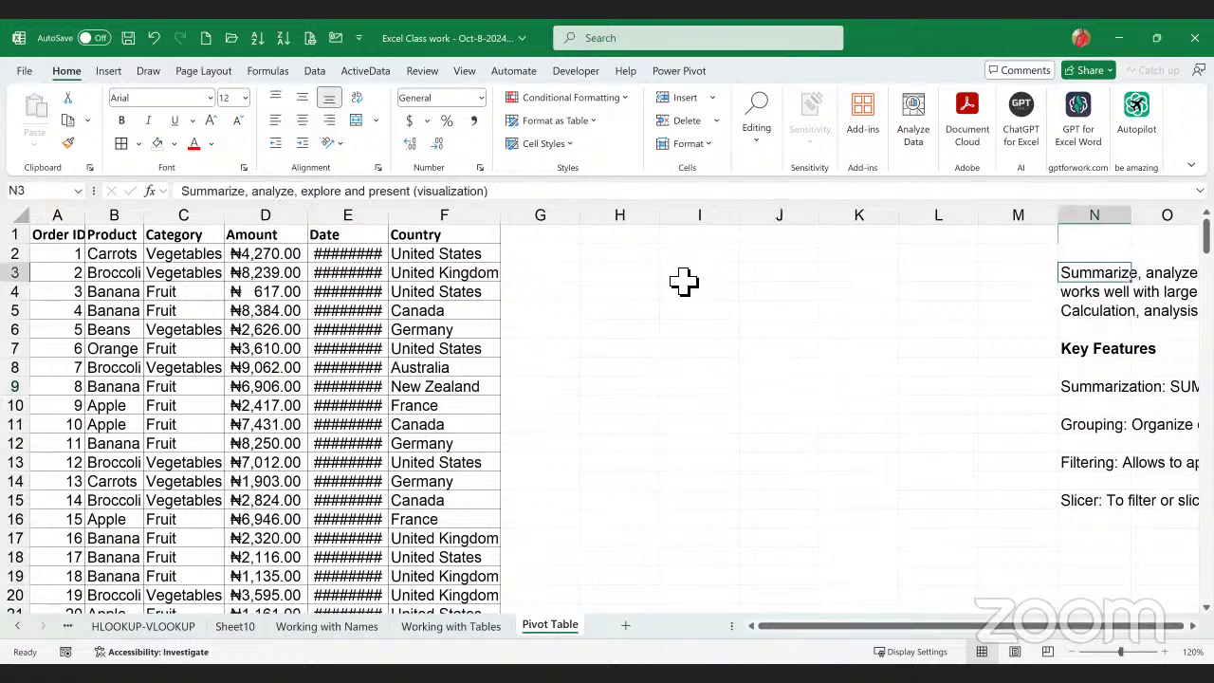
key("Left")
key("Left")
key("Left")
key("Left")
key("Left")
key("Left")
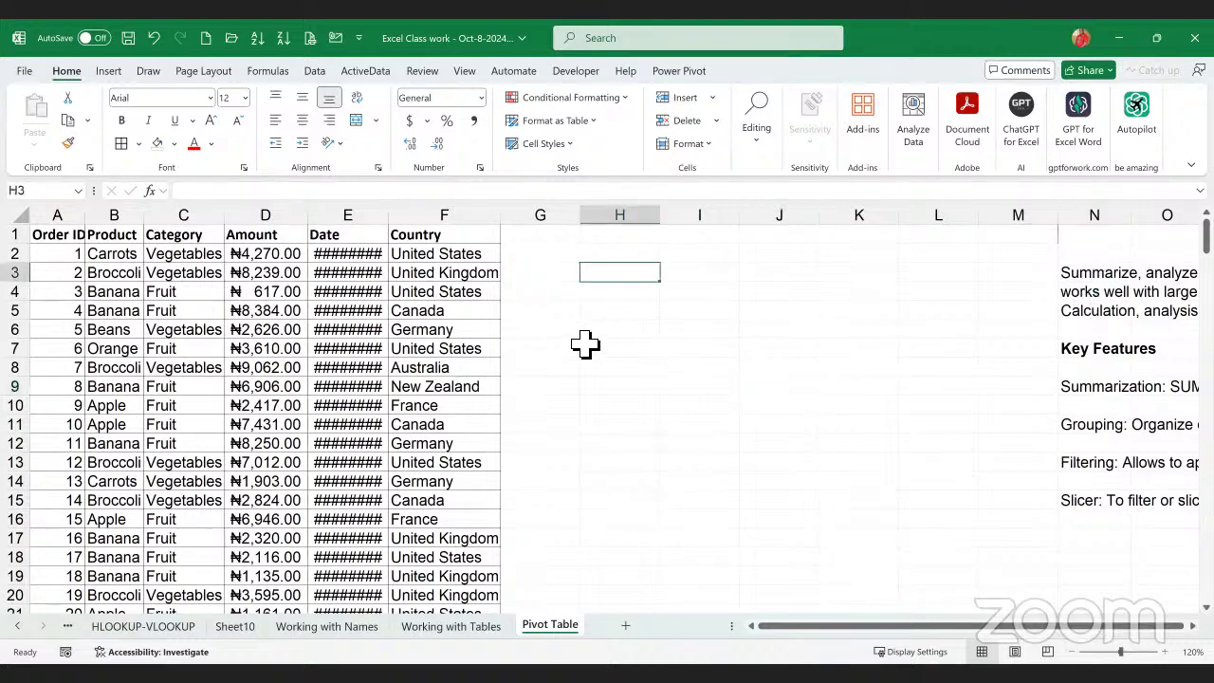
- Autofit the Date column and widen the Order ID and Product columns slightly
double_click(393, 225)
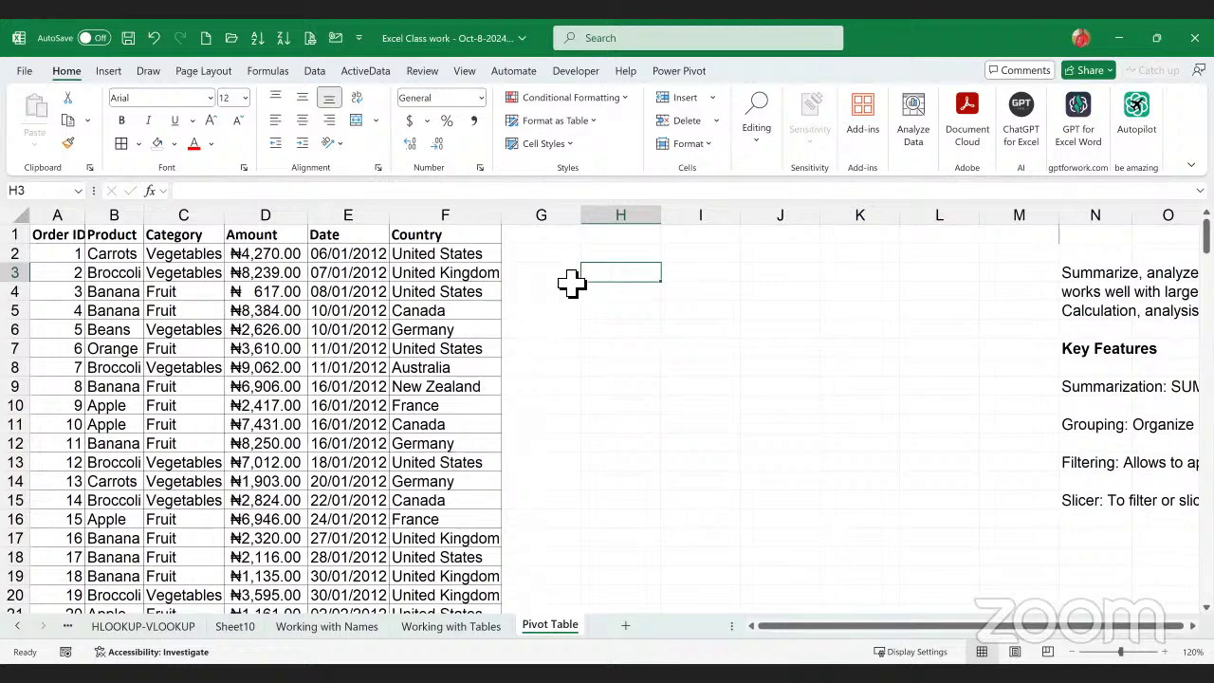
left_click(612, 256)
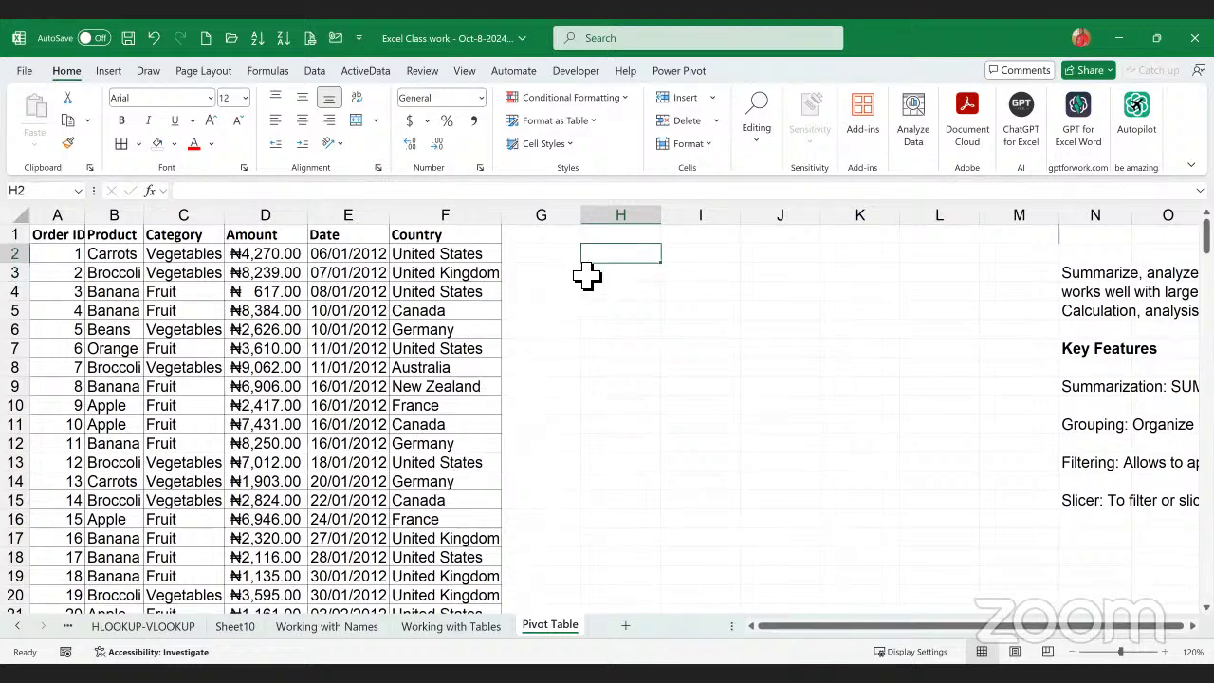
left_click(76, 237)
left_click_drag(101, 226, 170, 227)
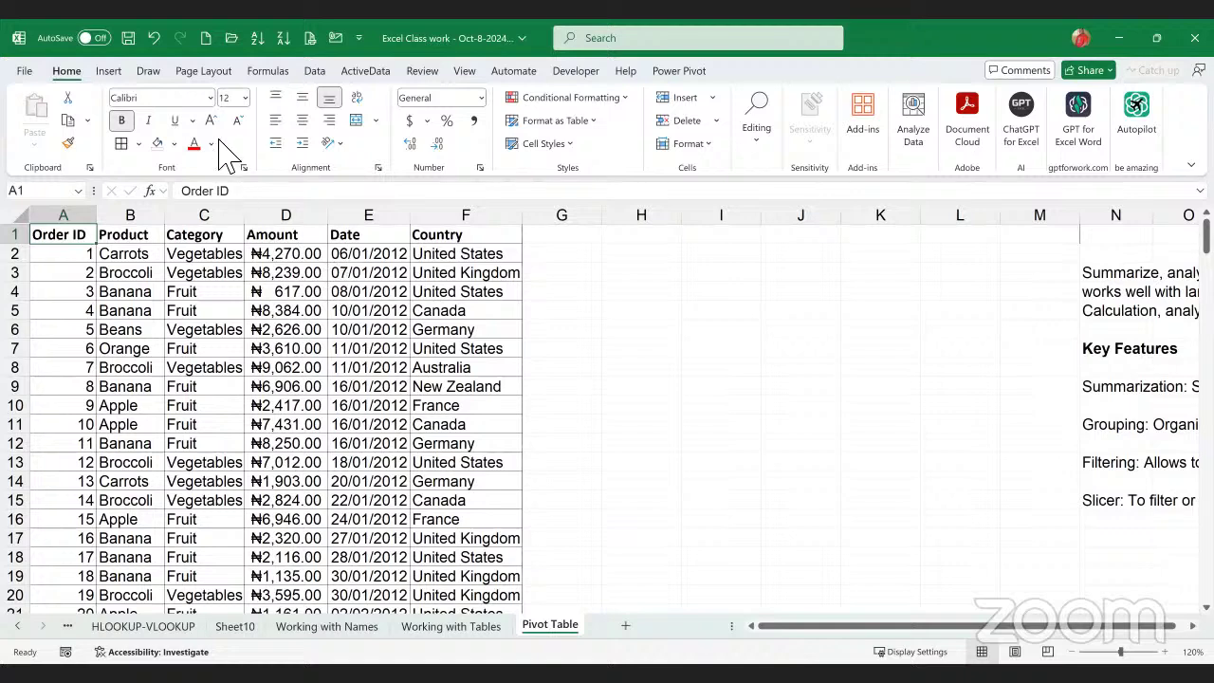
- Widen the Category column of the sales data slightly
left_click(109, 74)
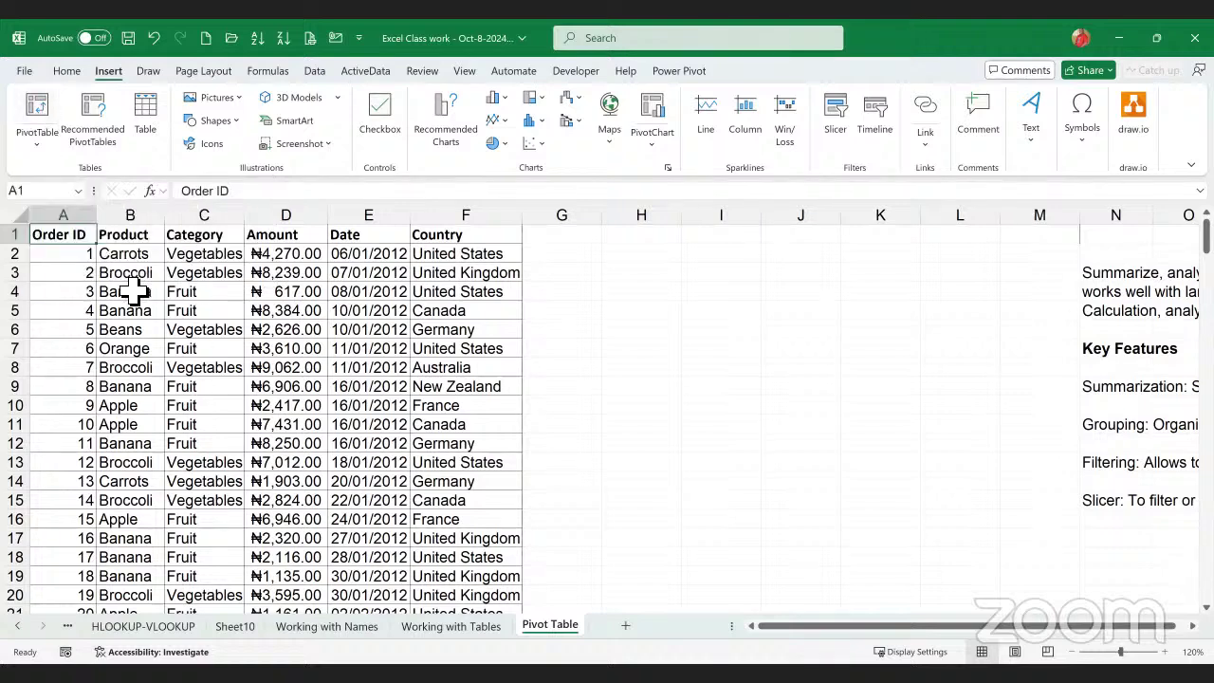
left_click(124, 258)
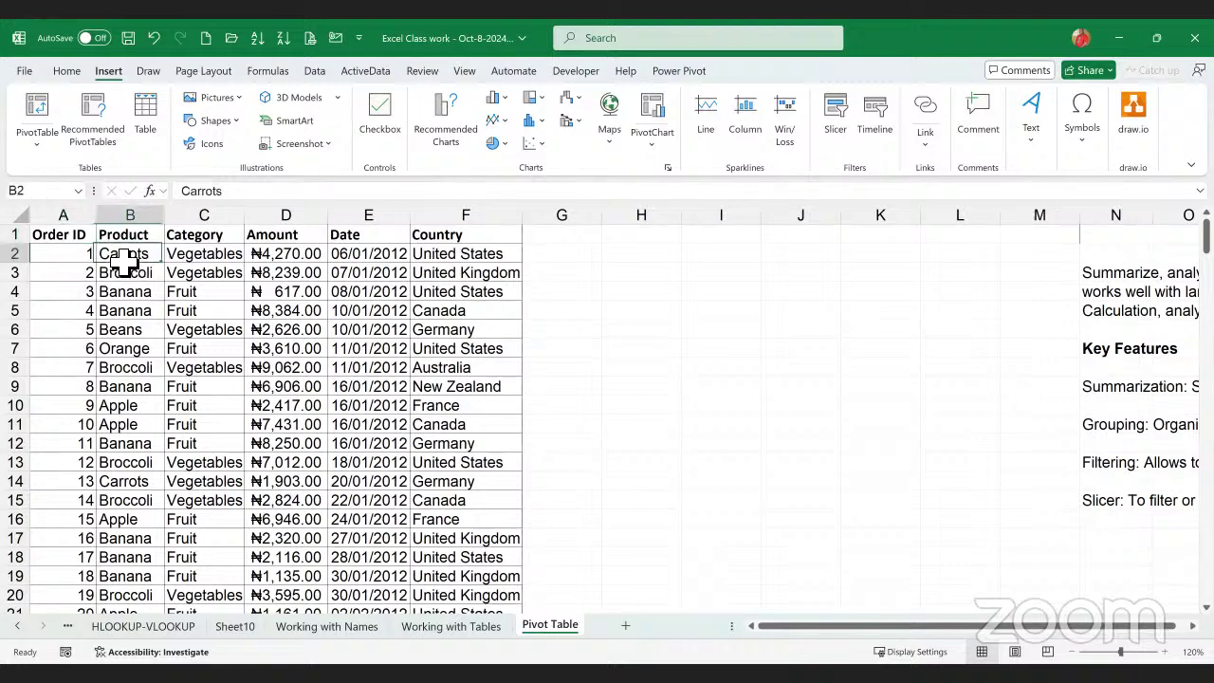
left_click(81, 239)
left_click(311, 349)
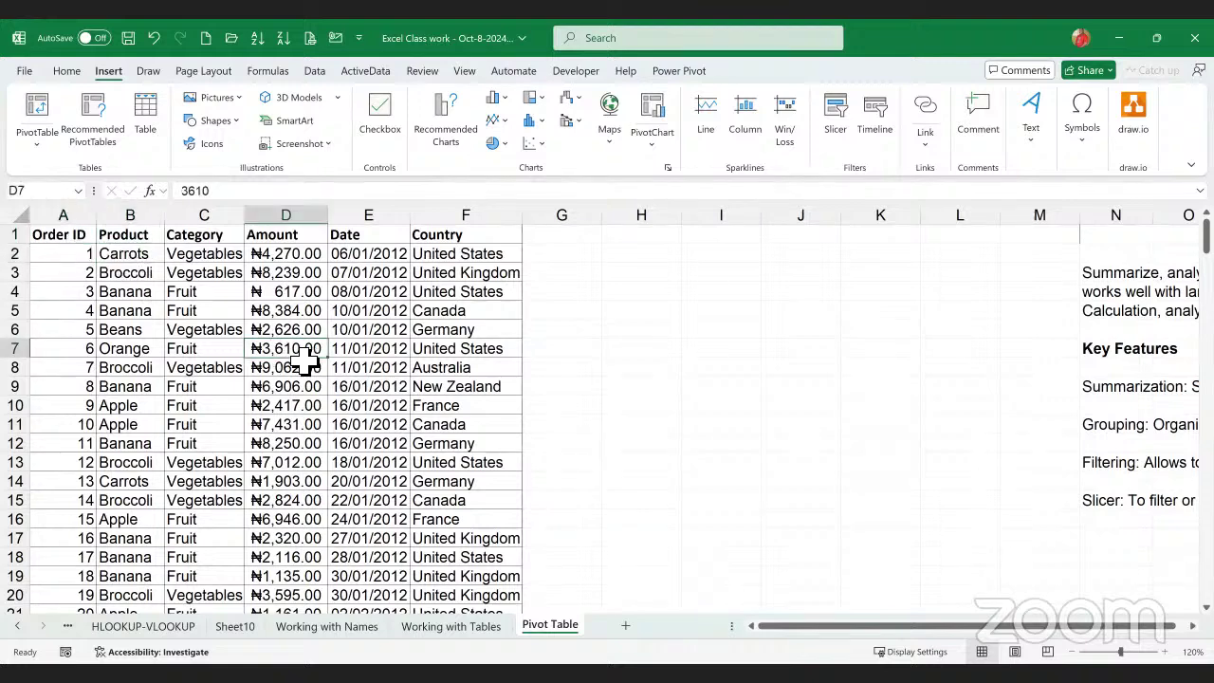
left_click(273, 296)
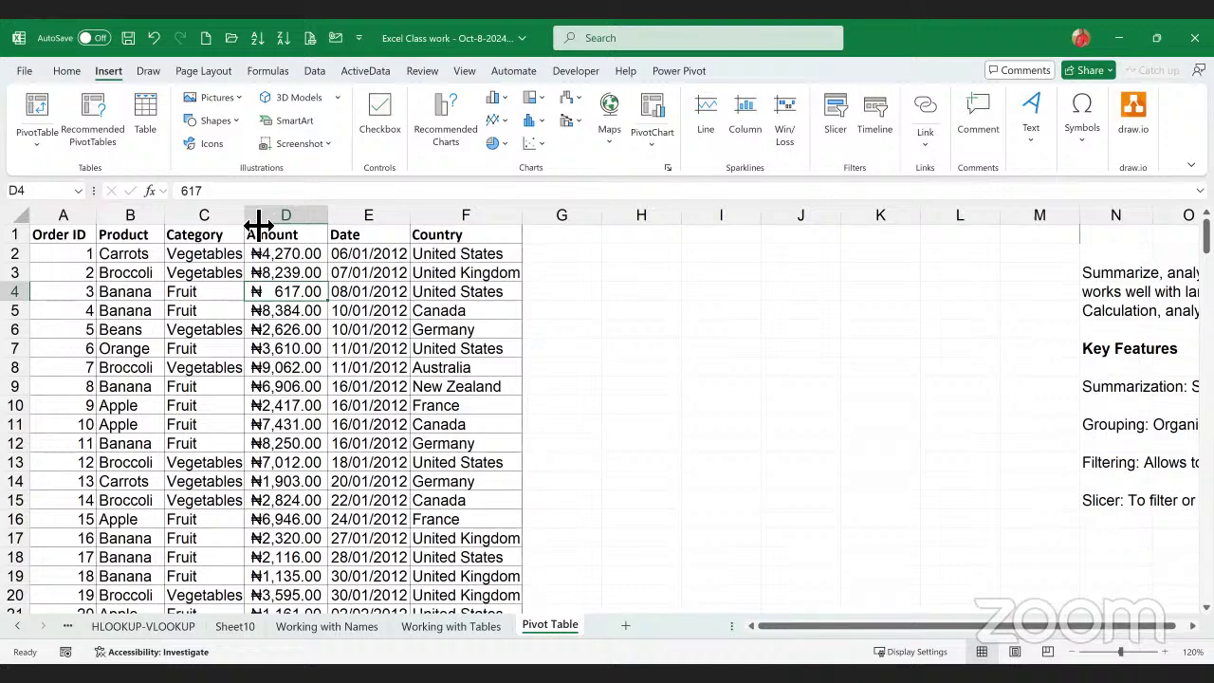
left_click_drag(267, 226, 279, 228)
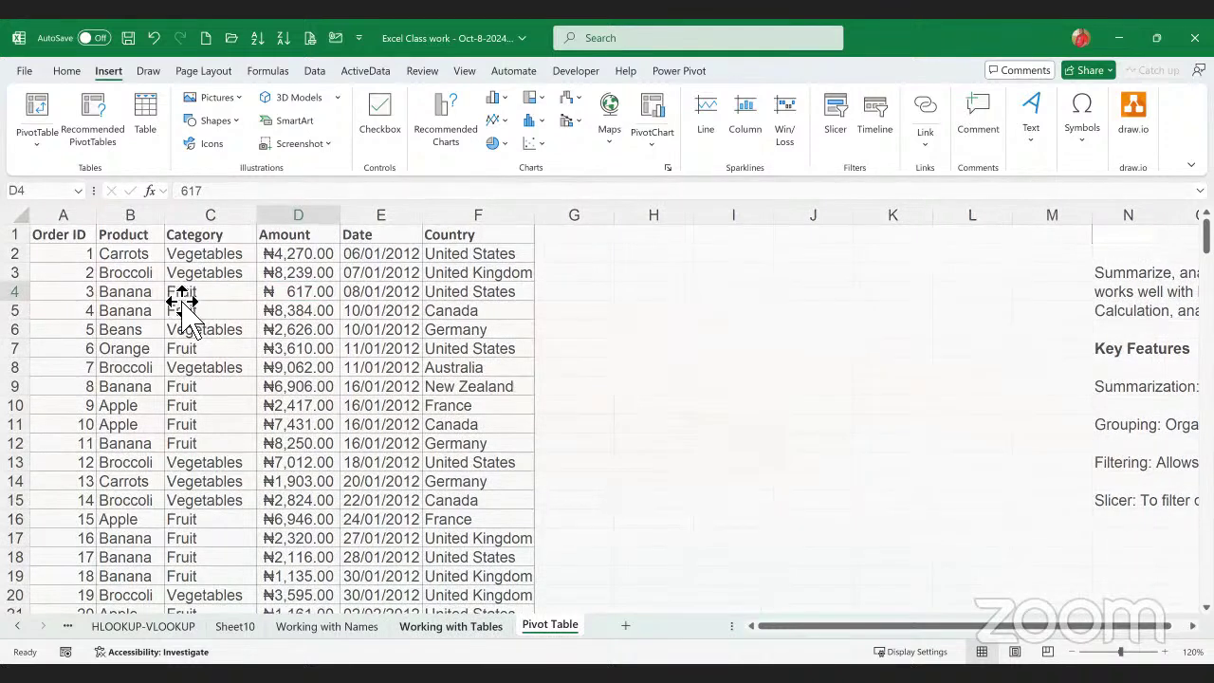
- Examine the formatted data on the Working with Tables sheet, then return to cell A1 of the Pivot Table sheet
key("ctrl+Page_Up")
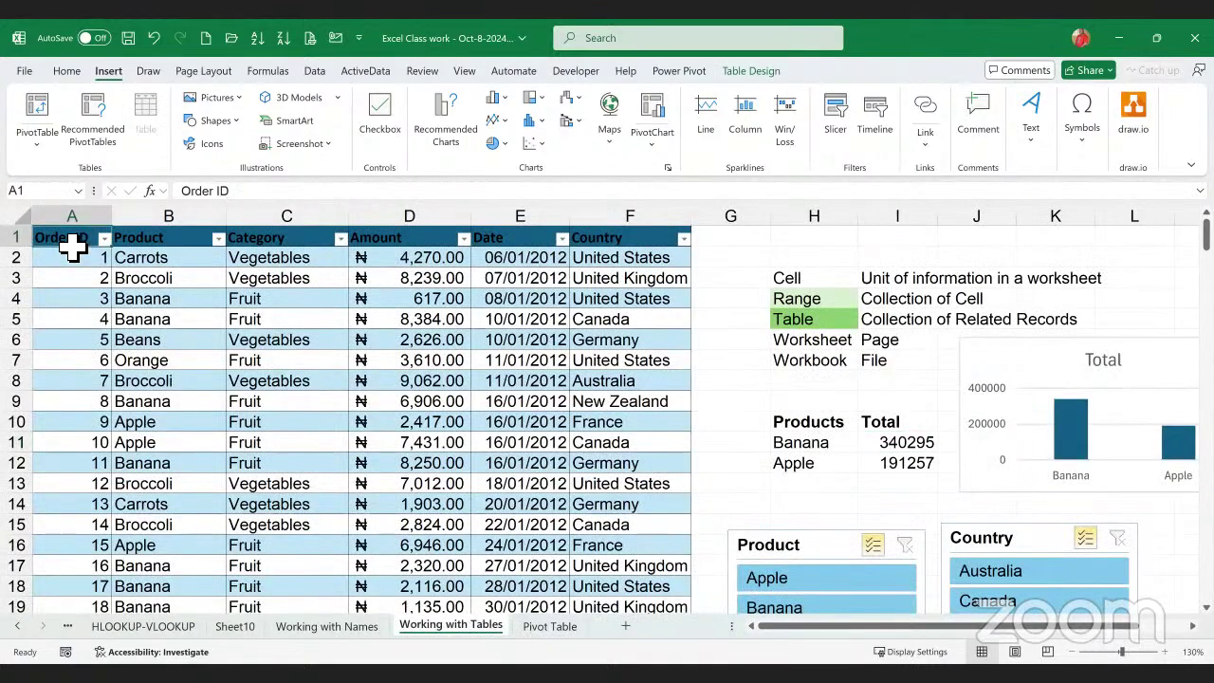
left_click(158, 284)
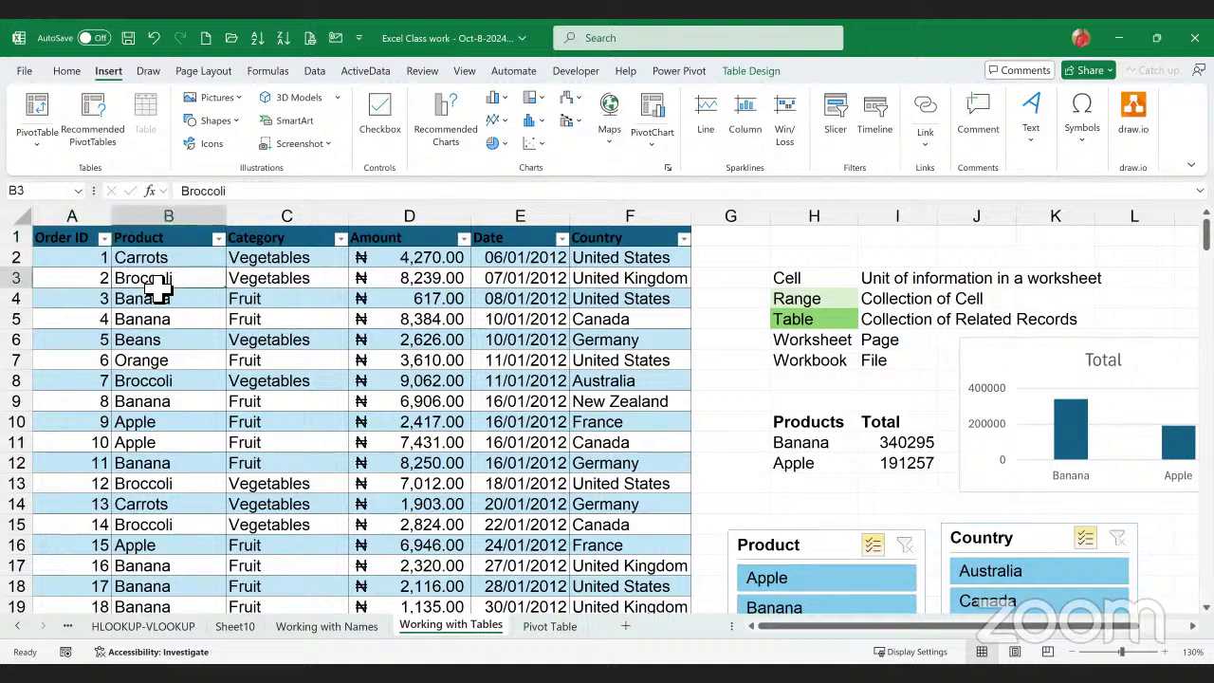
left_click(183, 302)
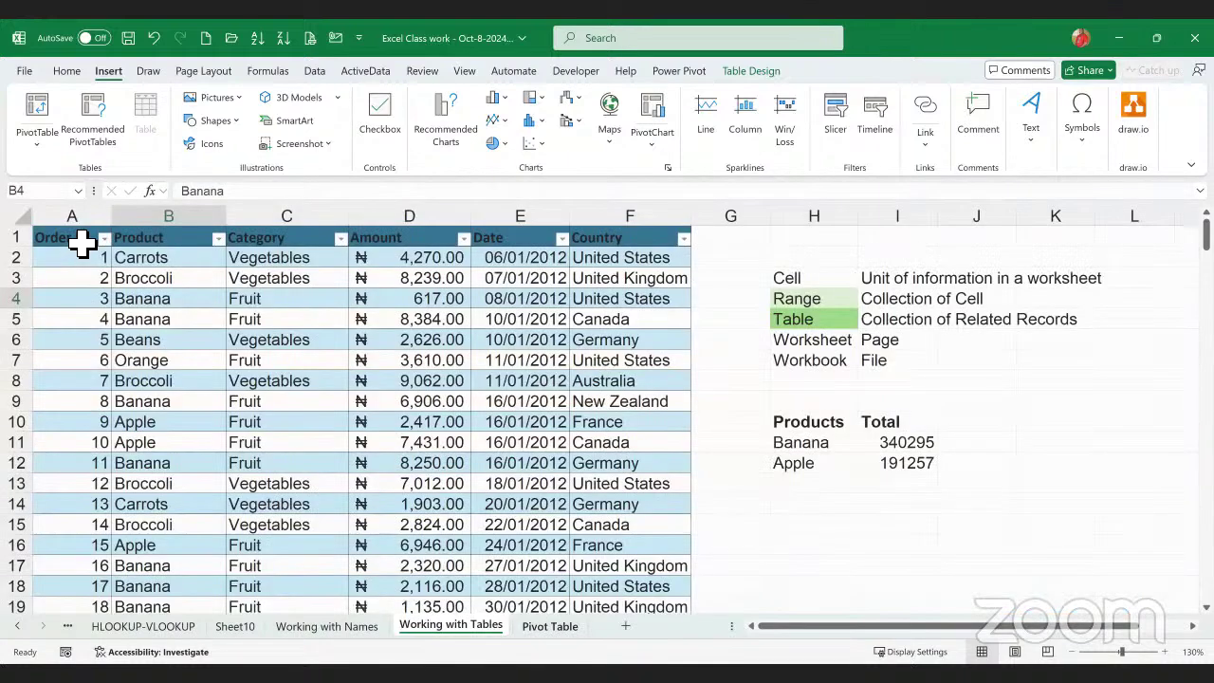
left_click(83, 241)
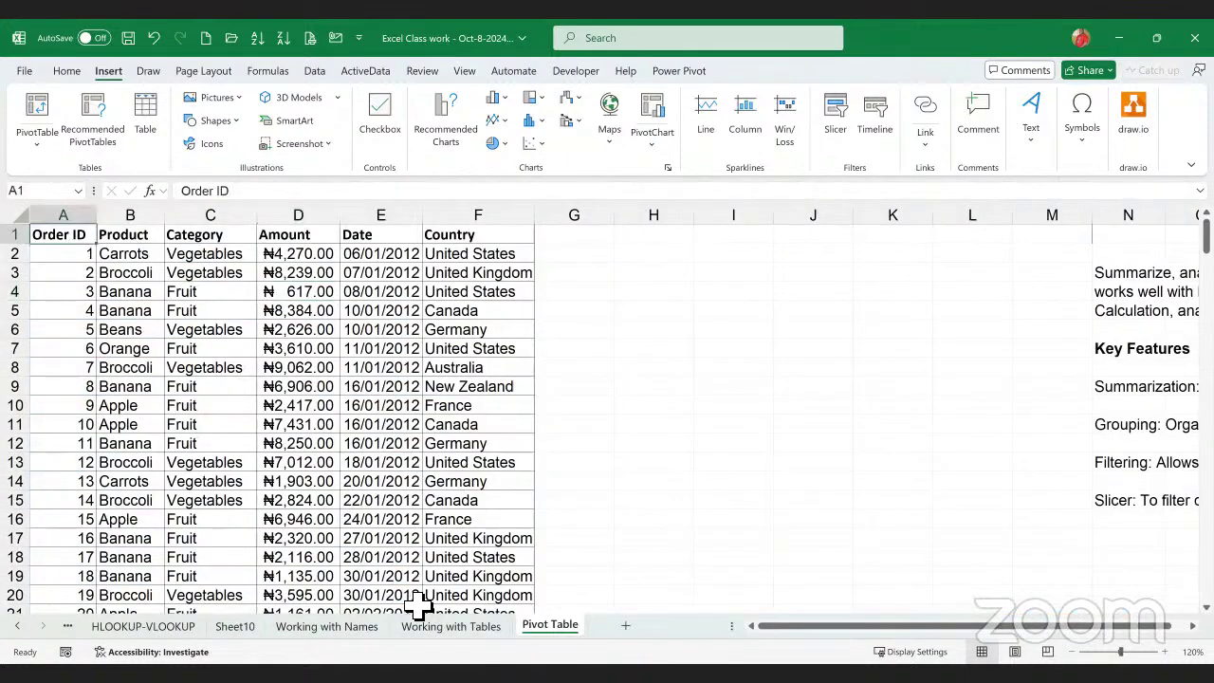
- Compare the formatted table on the Working with Tables sheet with the plain sales data on the Pivot Table sheet
left_click(462, 631)
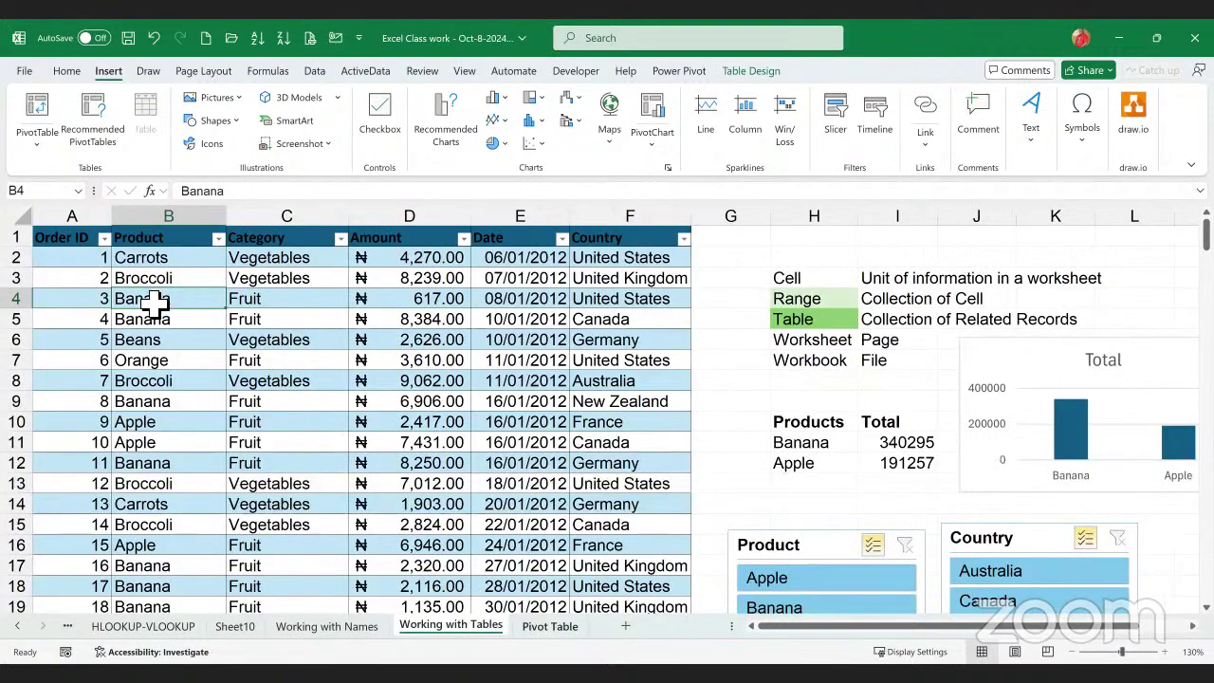
key("ctrl+Page_Down")
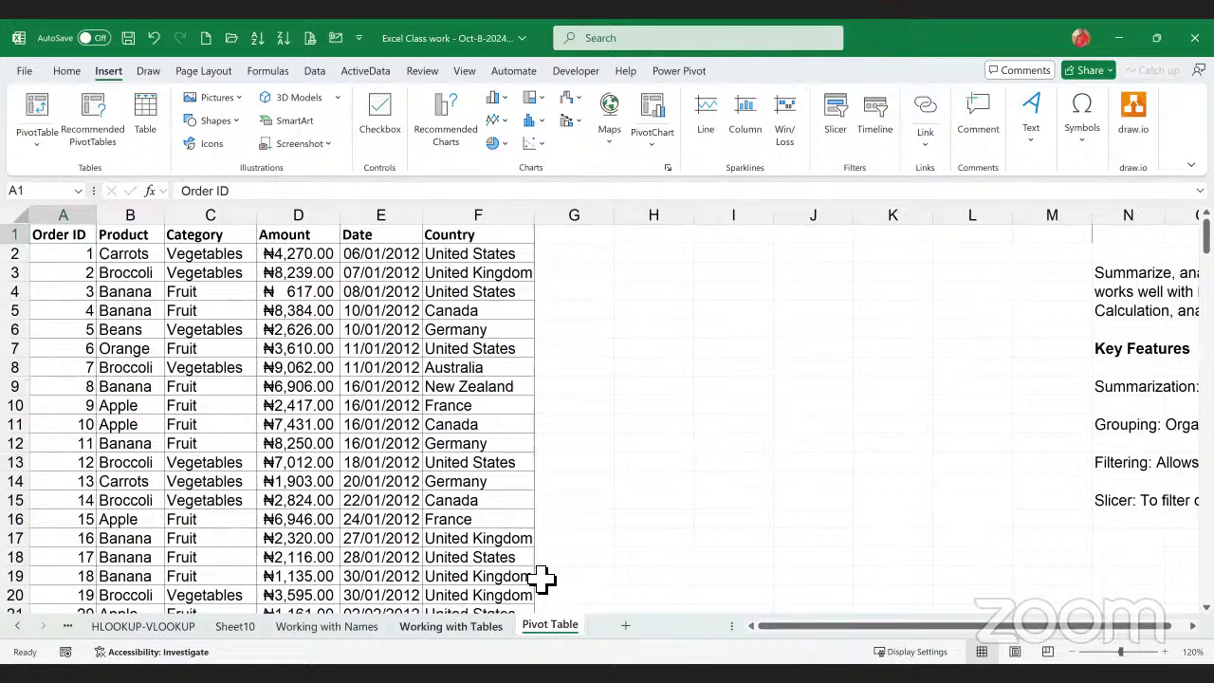
left_click(450, 626)
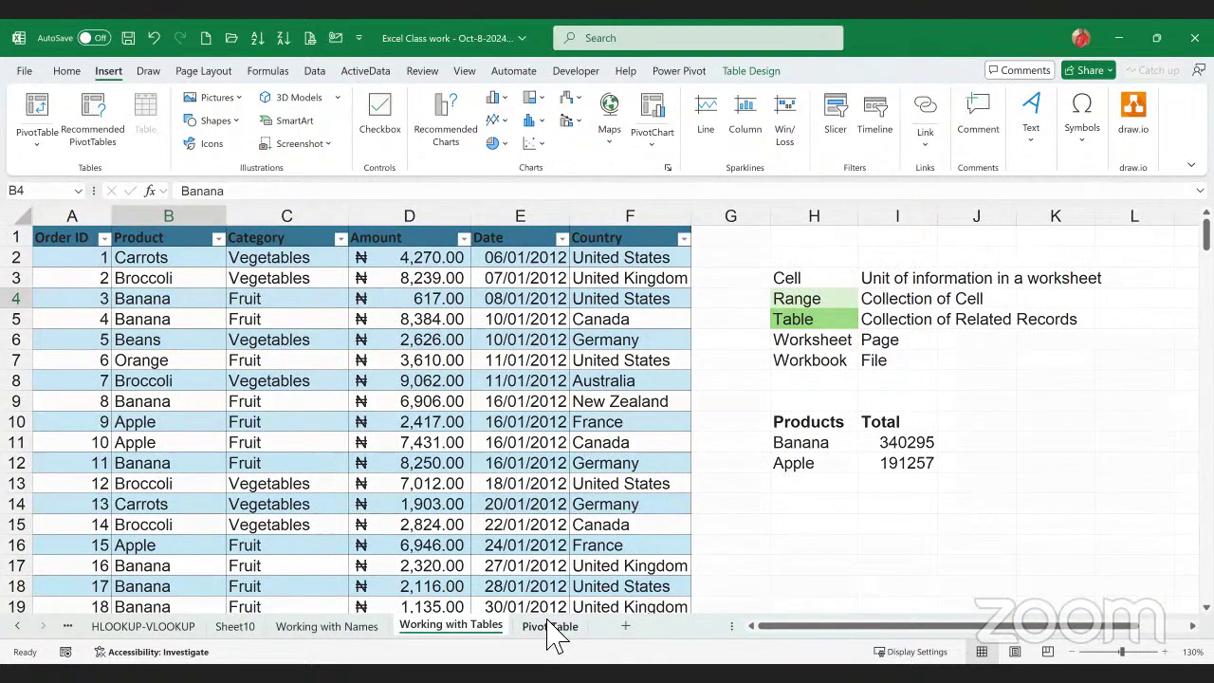
left_click(550, 626)
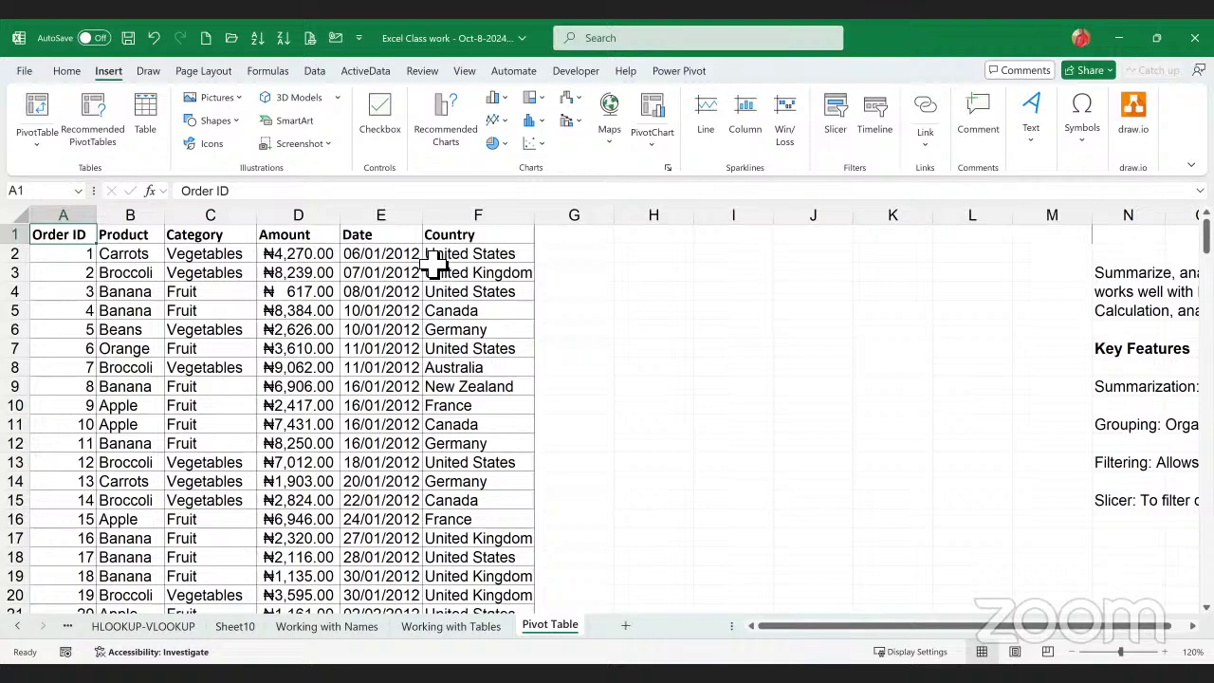
- Try widening columns A to F of the sales data to one uniform width, and undo the change
left_click(93, 230)
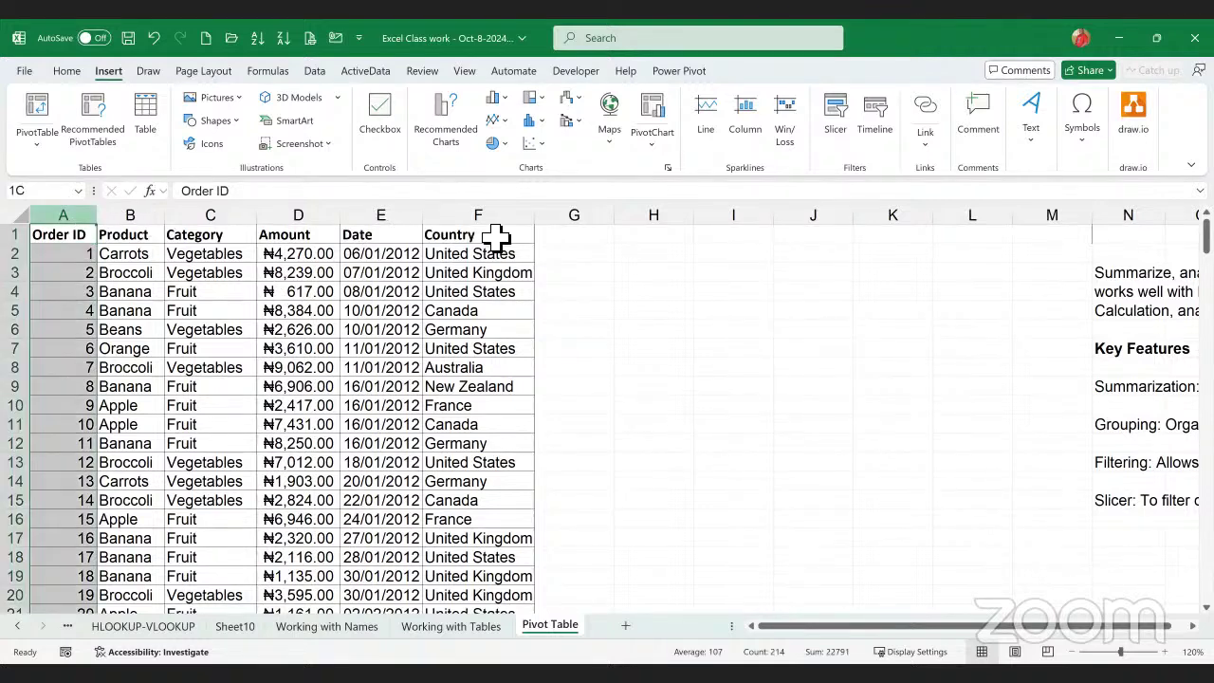
key("ctrl+shift+Right")
left_click_drag(555, 228, 566, 234)
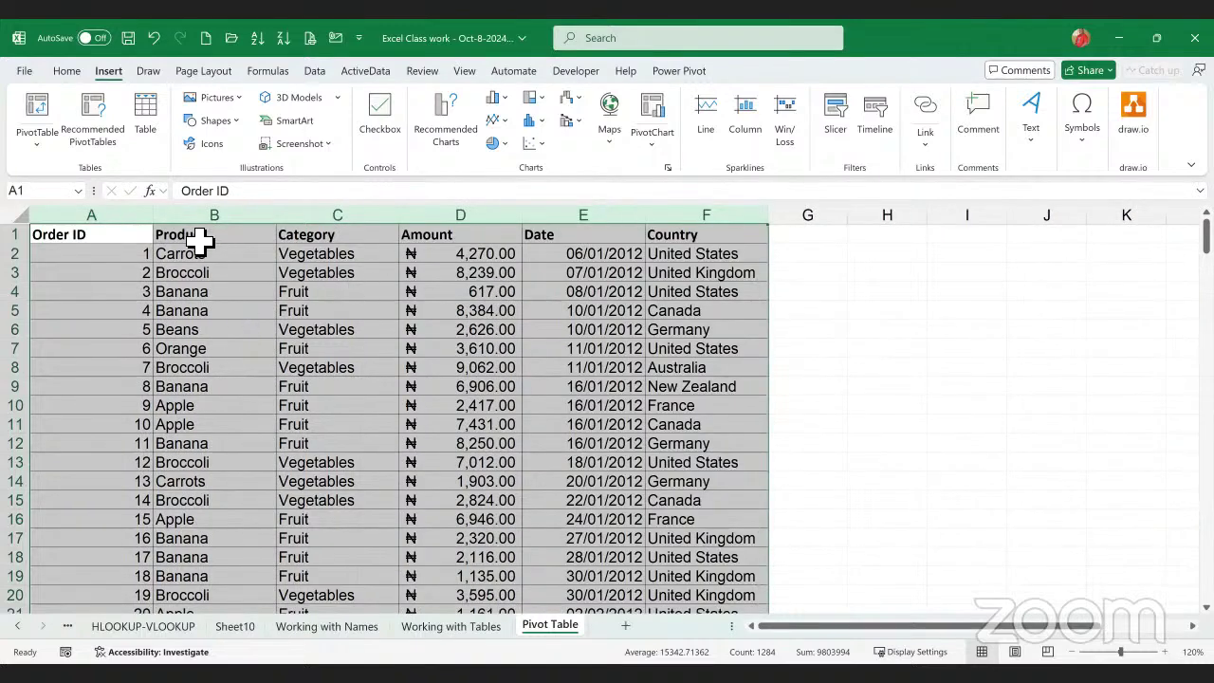
left_click(155, 38)
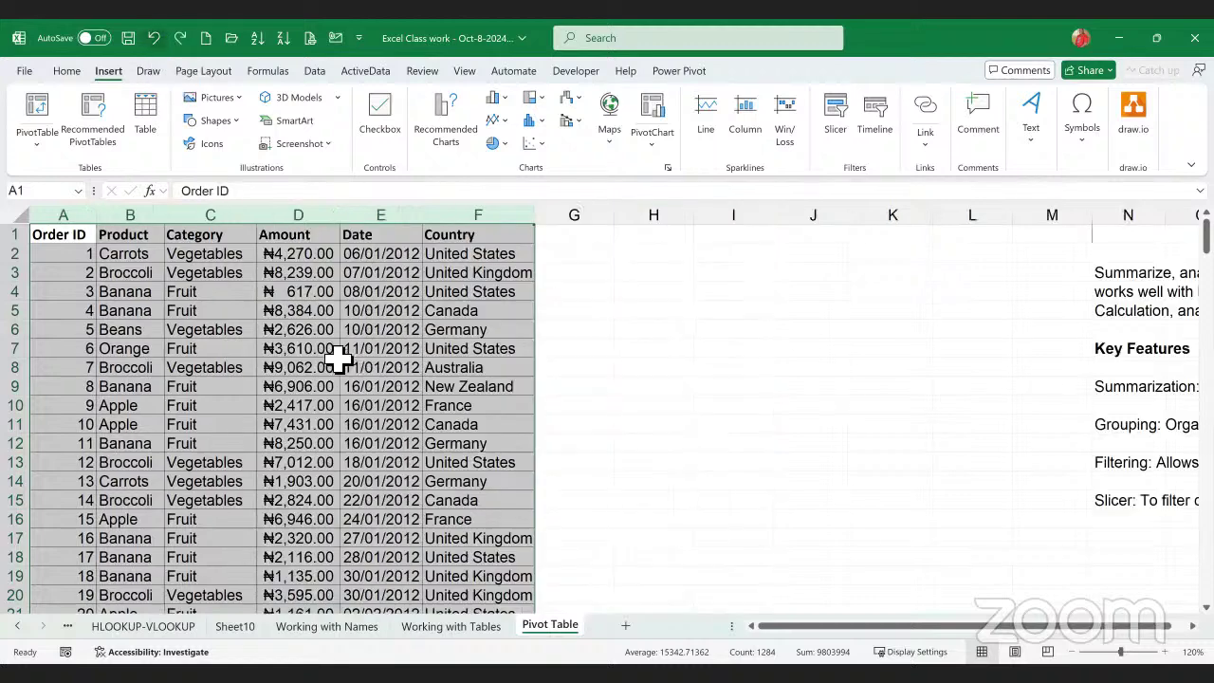
left_click(370, 349)
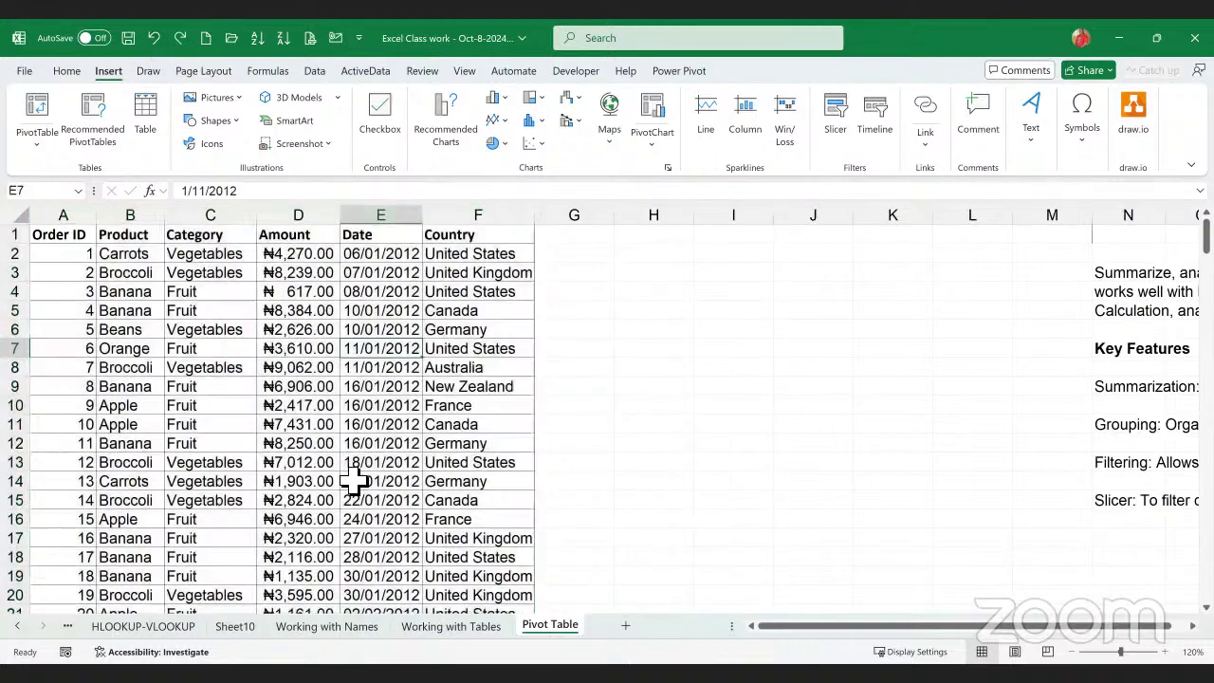
- Insert a pivot table from the sales data range A1:F214, placed on the existing Pivot Table worksheet at cell H2
left_click(121, 256)
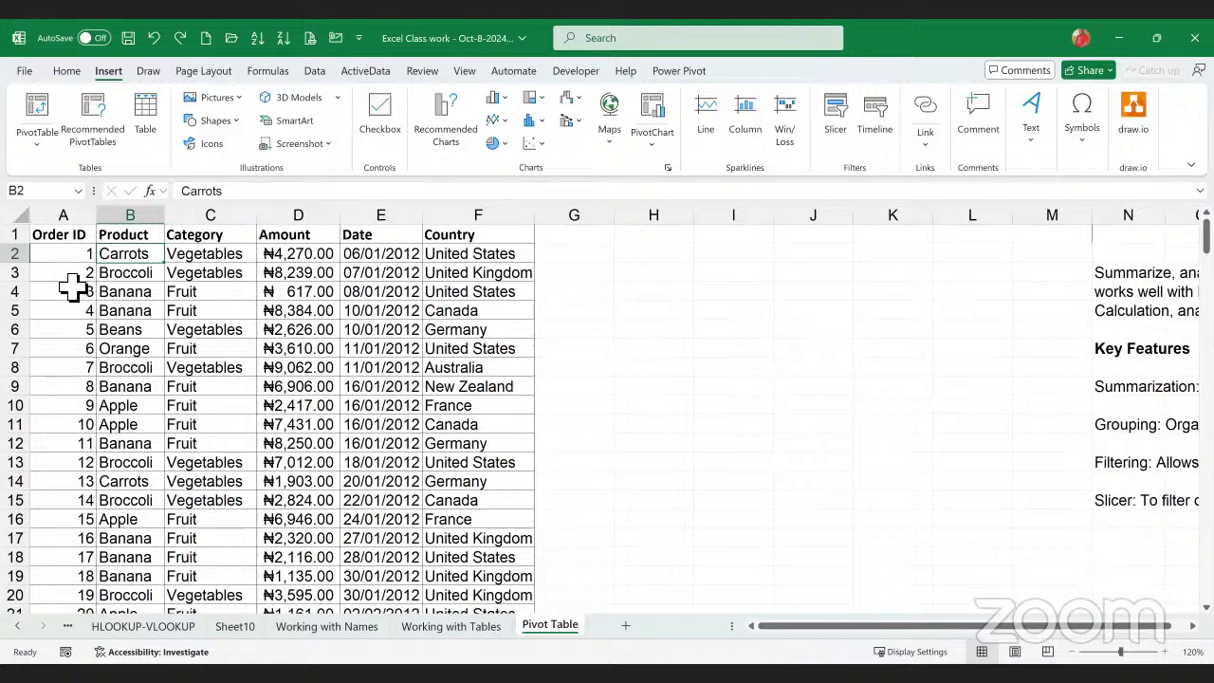
left_click(38, 109)
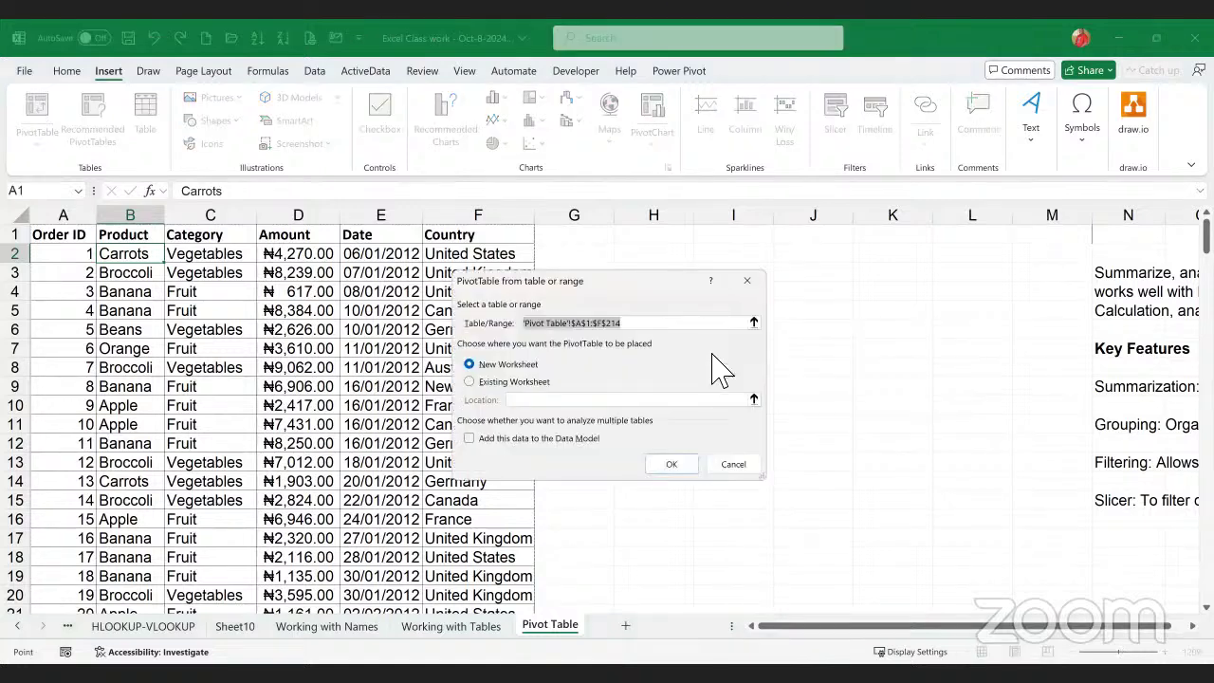
left_click_drag(522, 272, 702, 252)
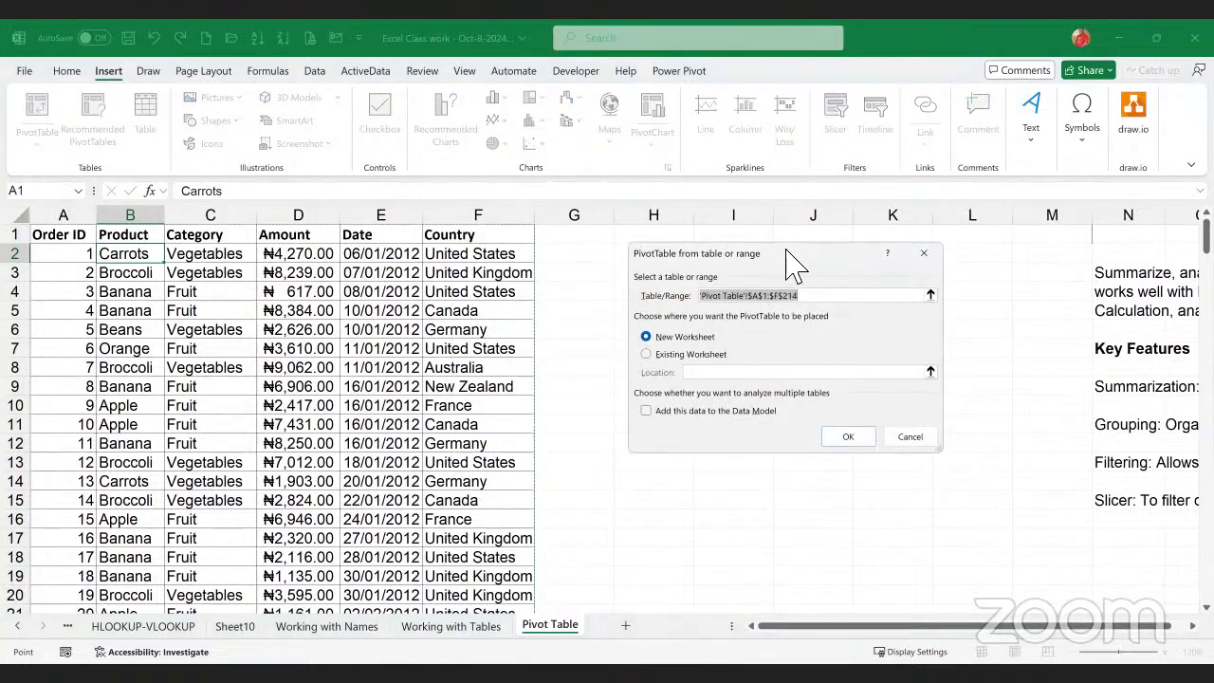
left_click_drag(785, 254, 780, 249)
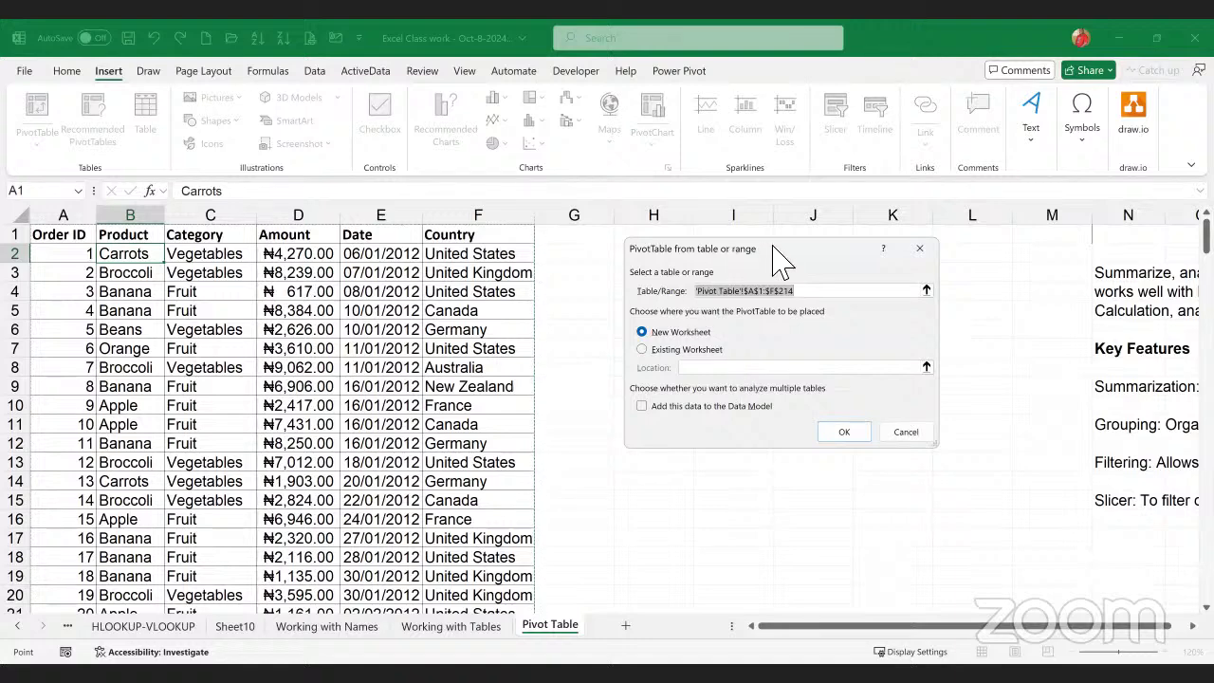
left_click_drag(779, 250, 770, 254)
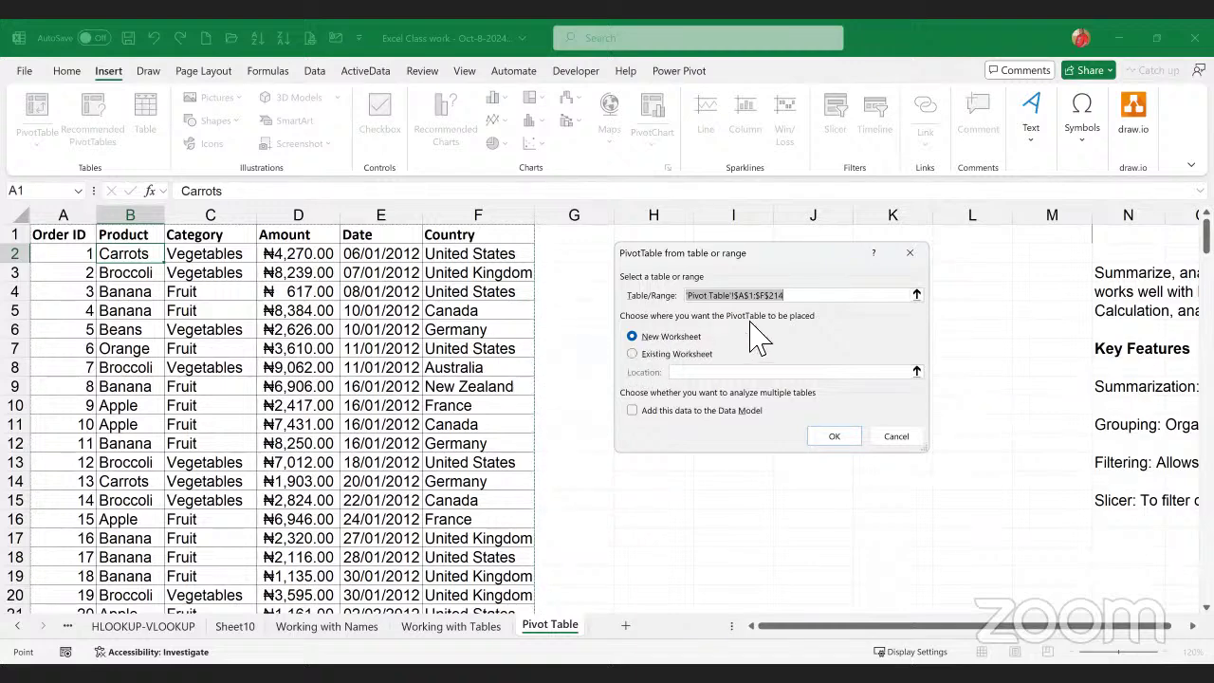
left_click(650, 355)
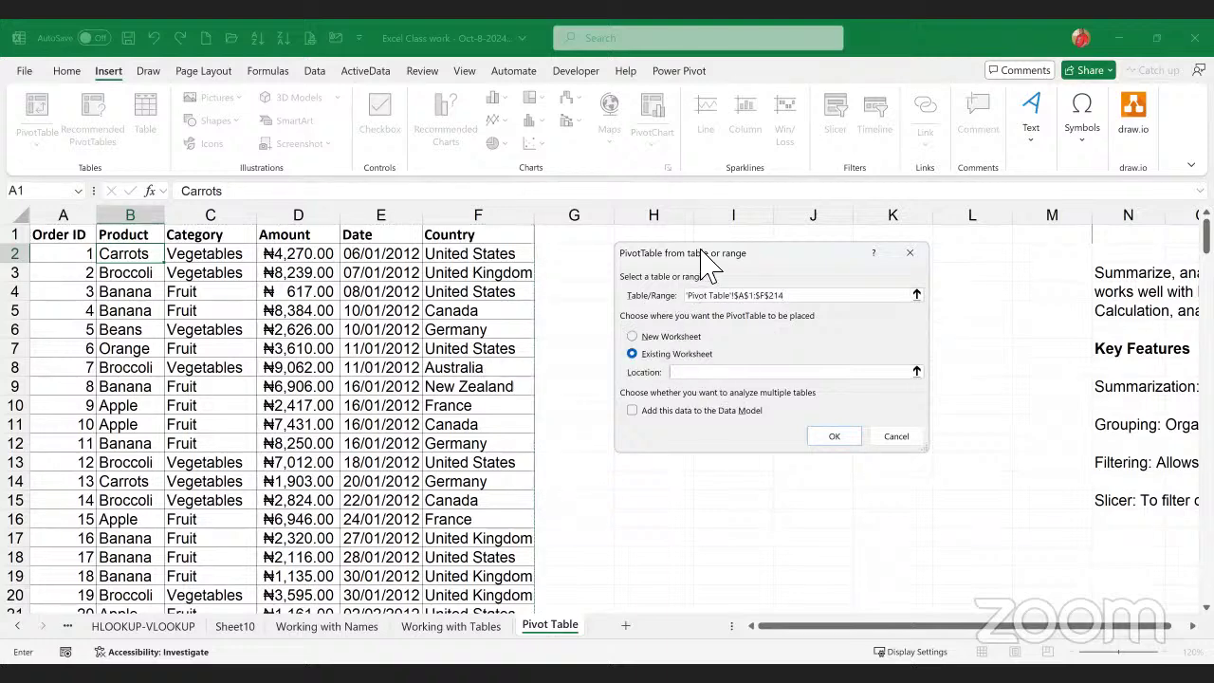
left_click(698, 377)
left_click_drag(768, 256, 324, 289)
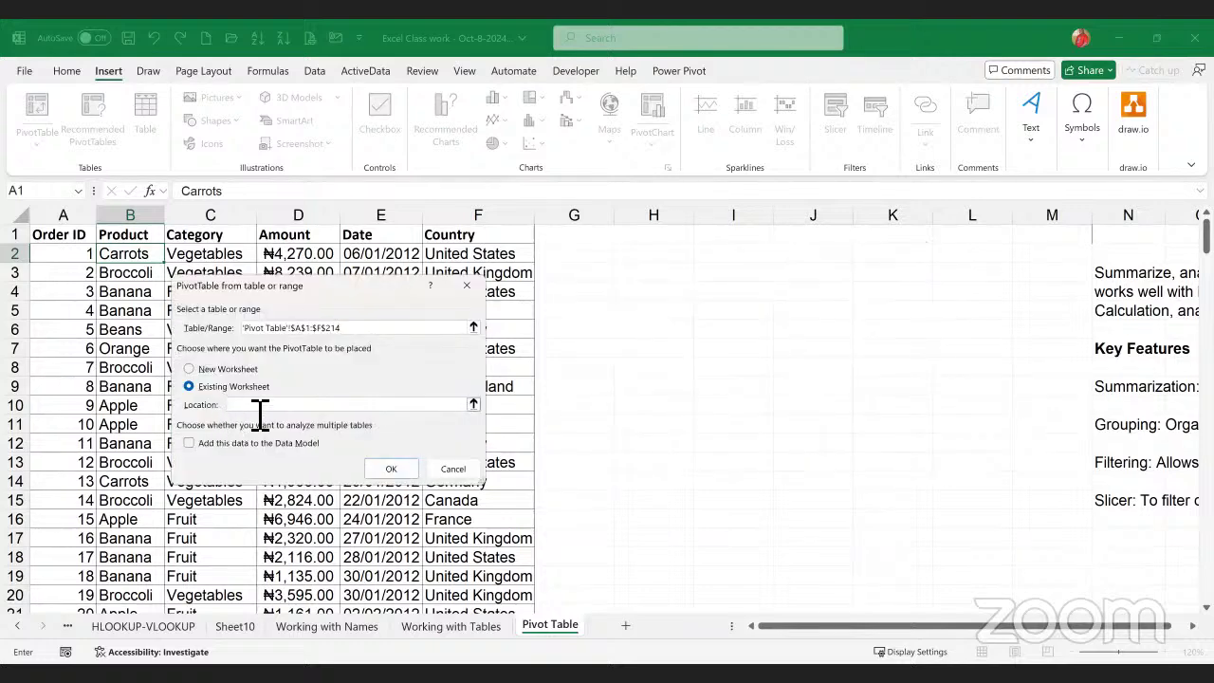
left_click(648, 258)
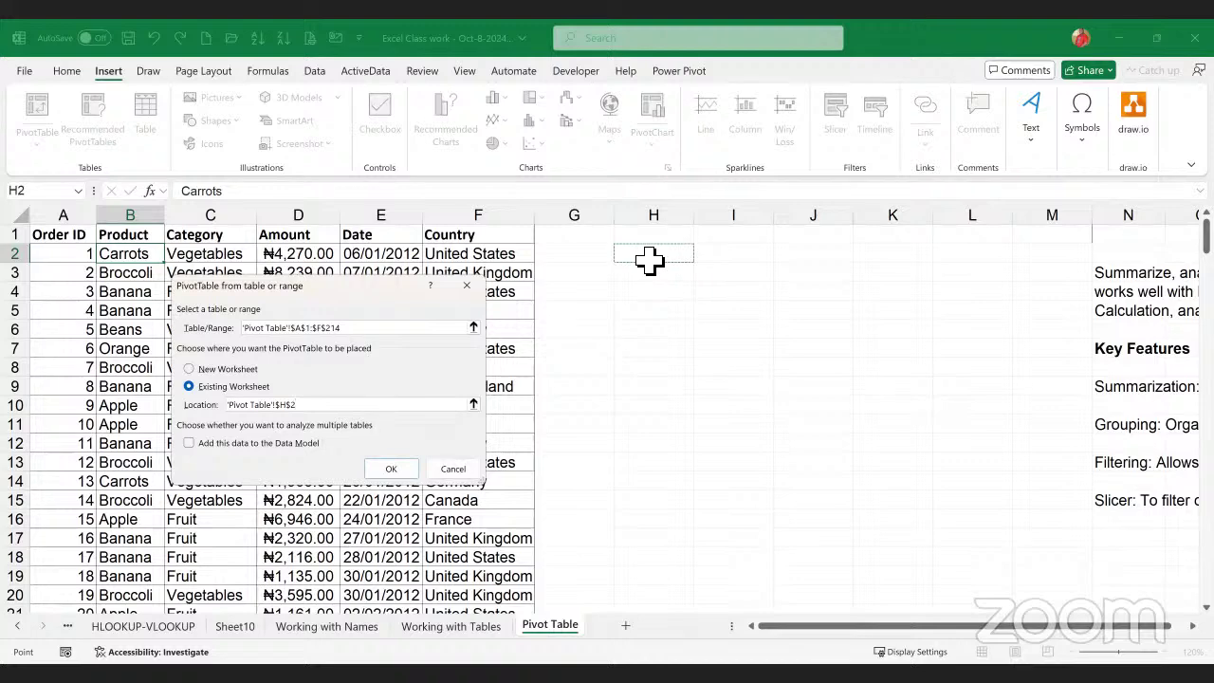
left_click(389, 468)
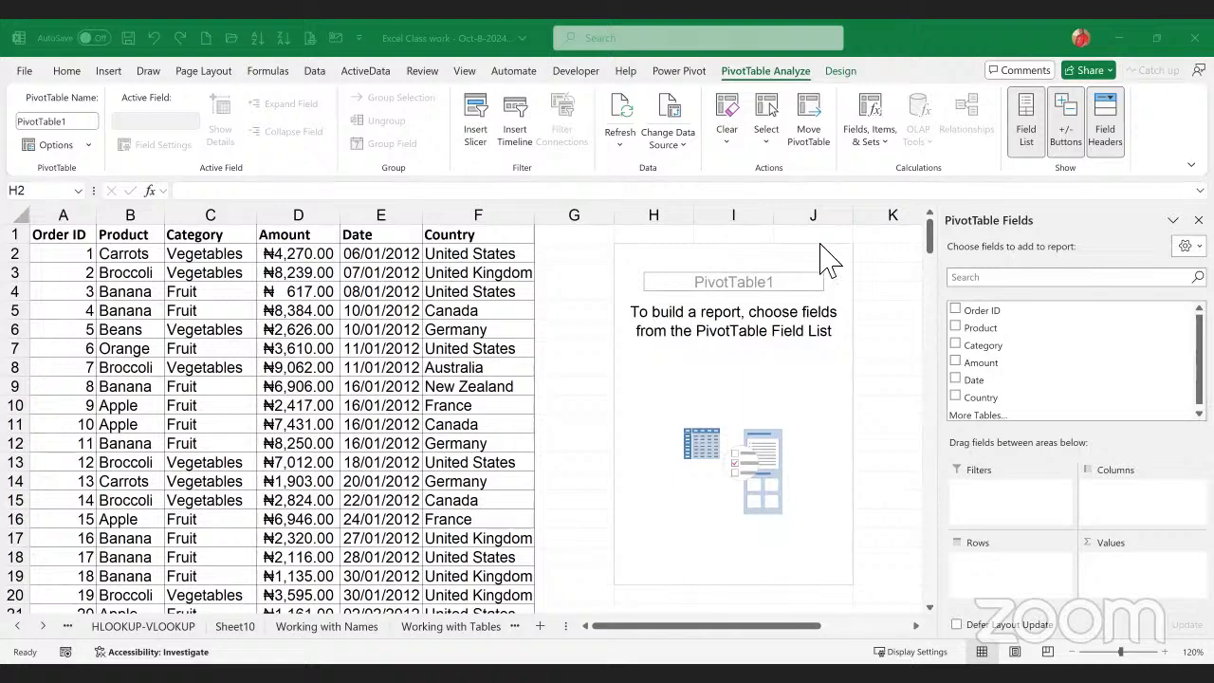
left_click(1006, 260)
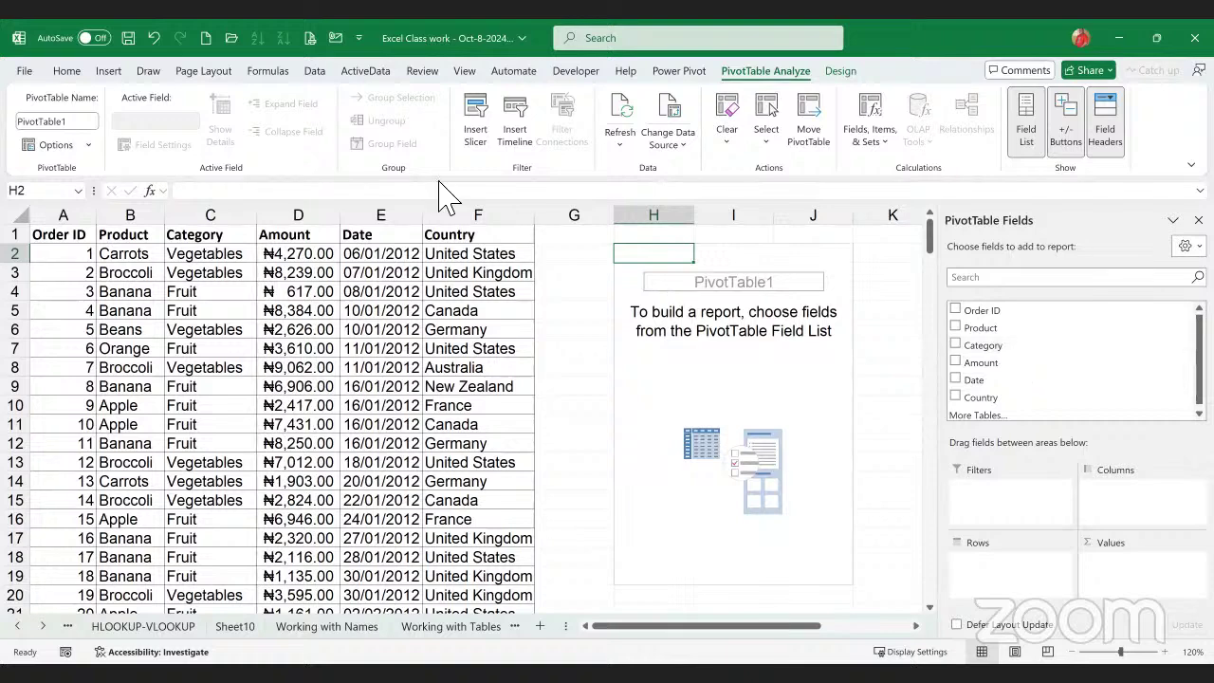
left_click(74, 239)
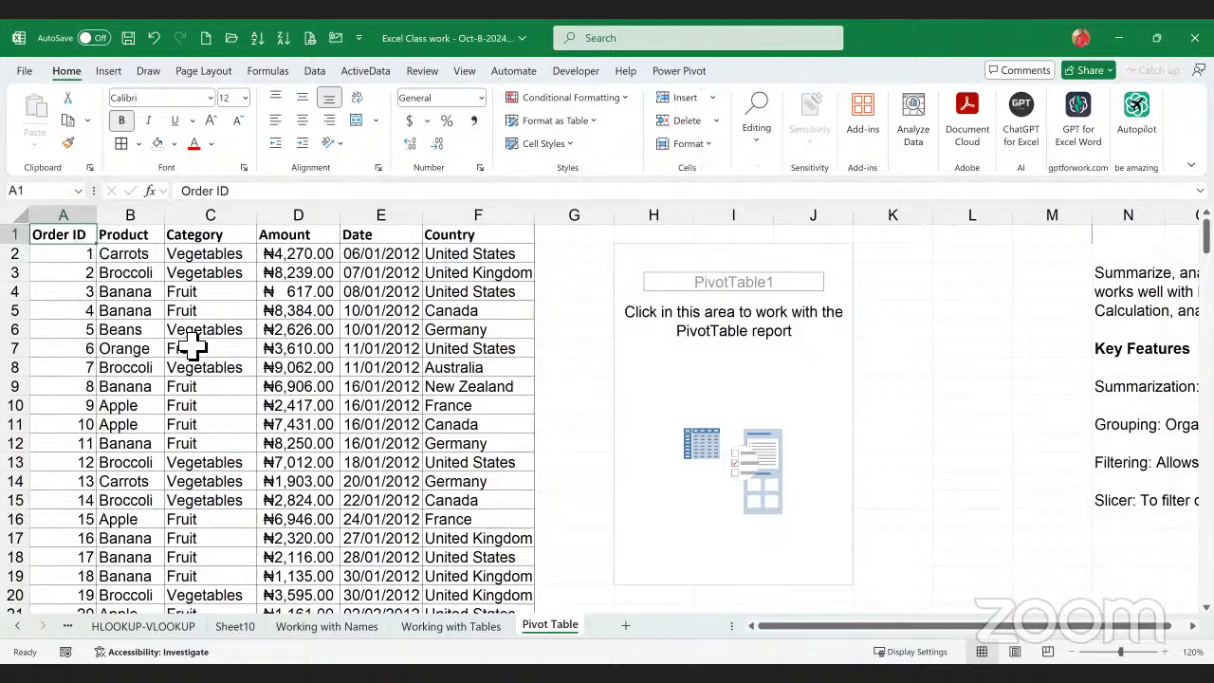
left_click(112, 386)
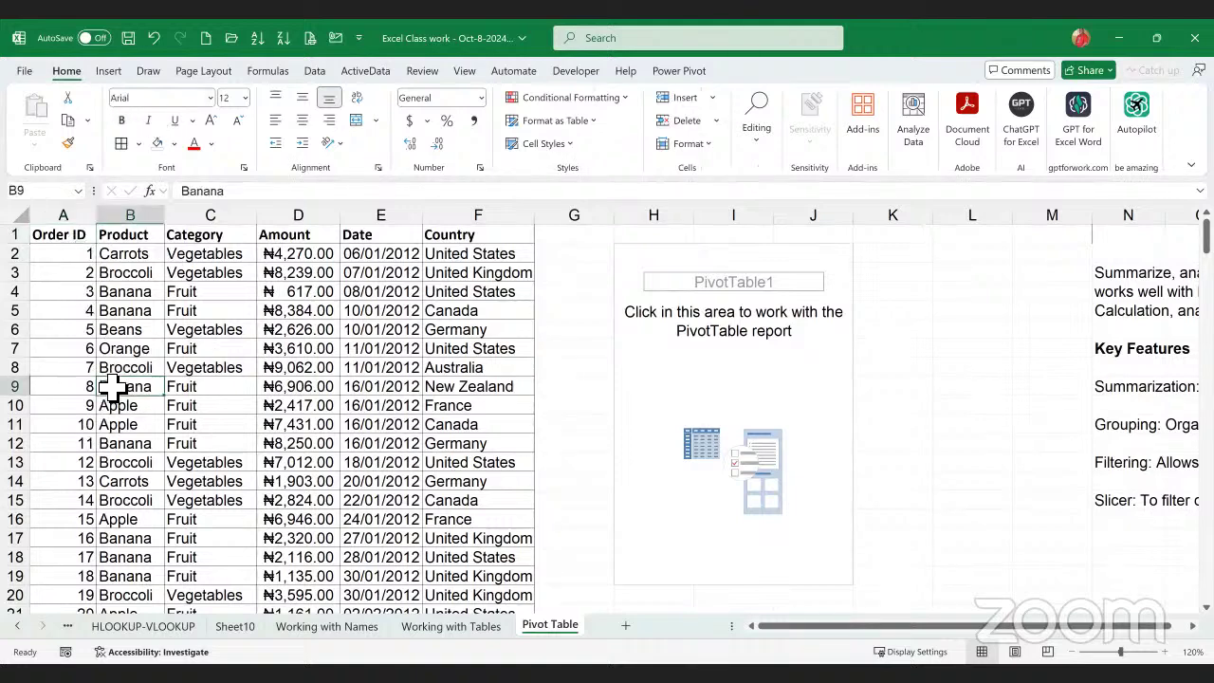
left_click(108, 72)
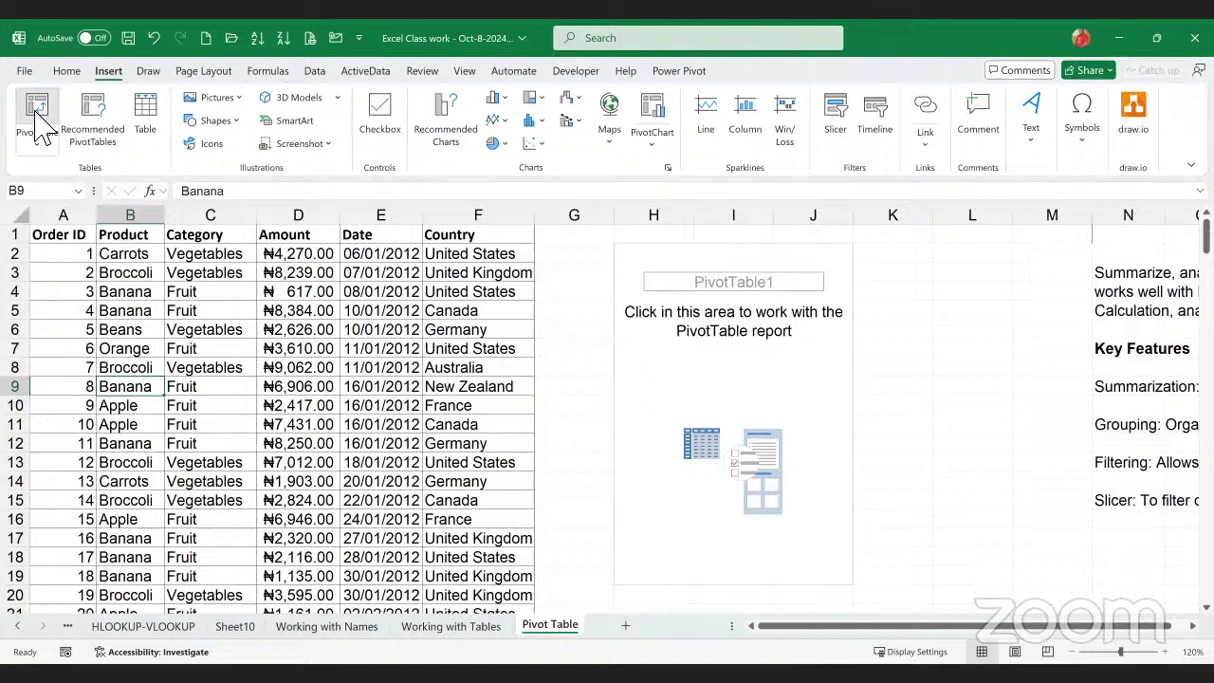
left_click(38, 121)
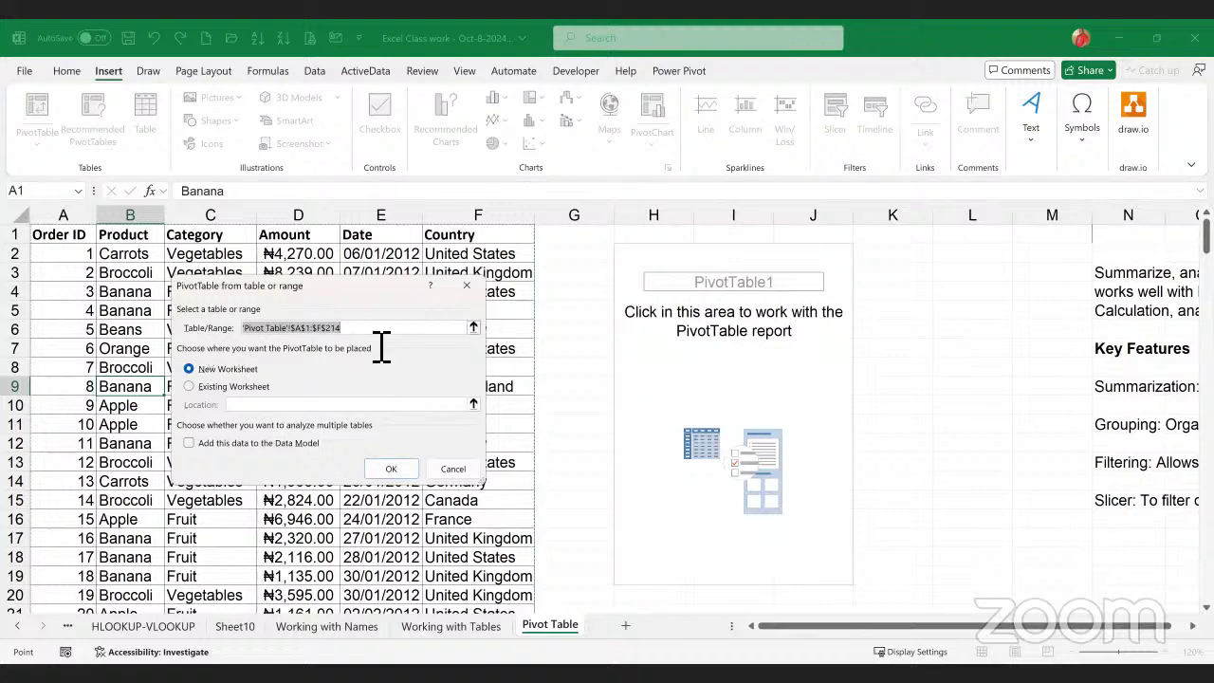
left_click(189, 387)
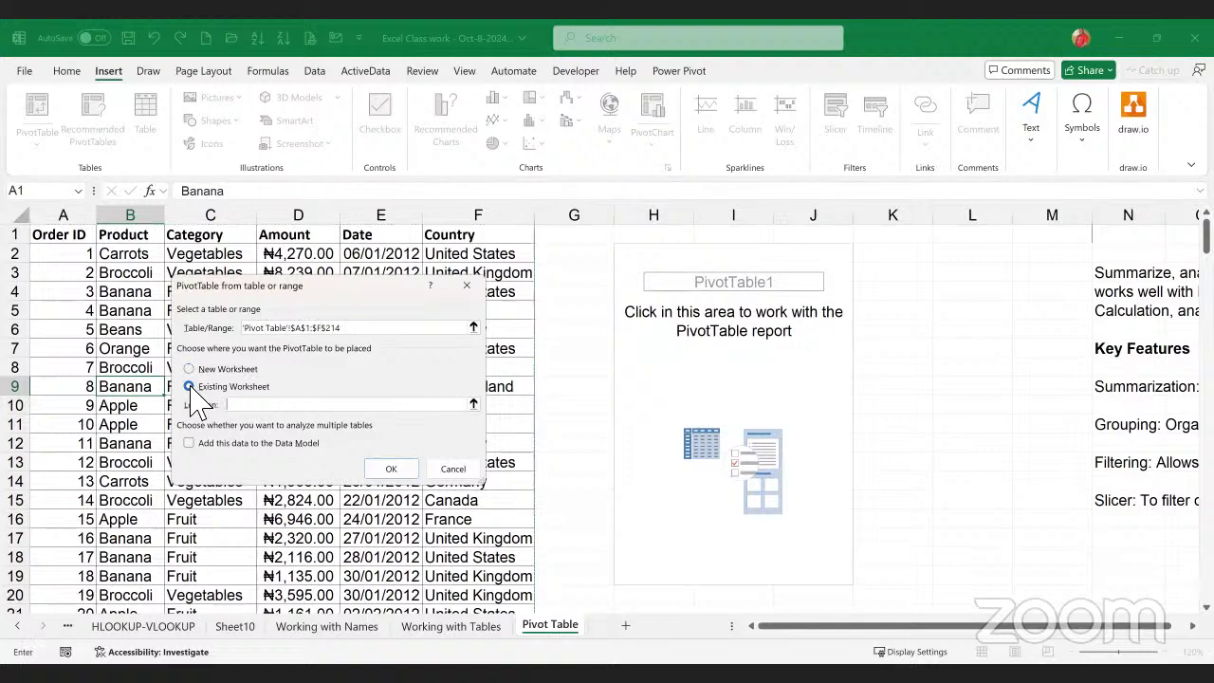
left_click(284, 406)
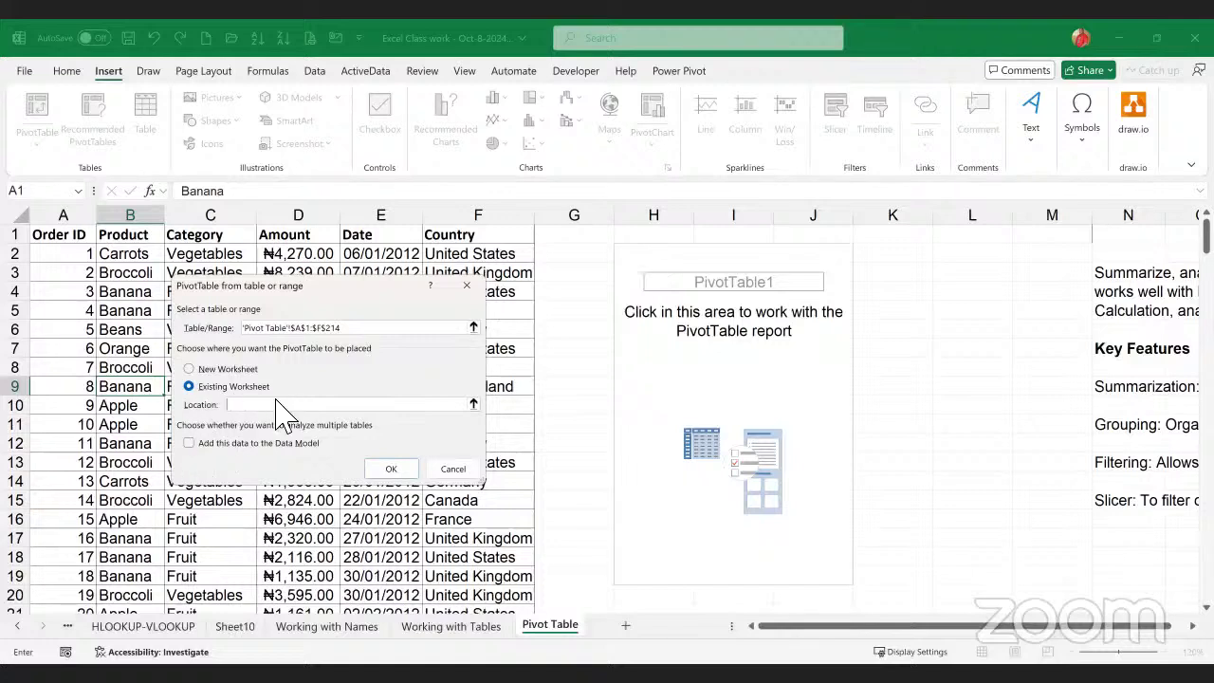
left_click(453, 469)
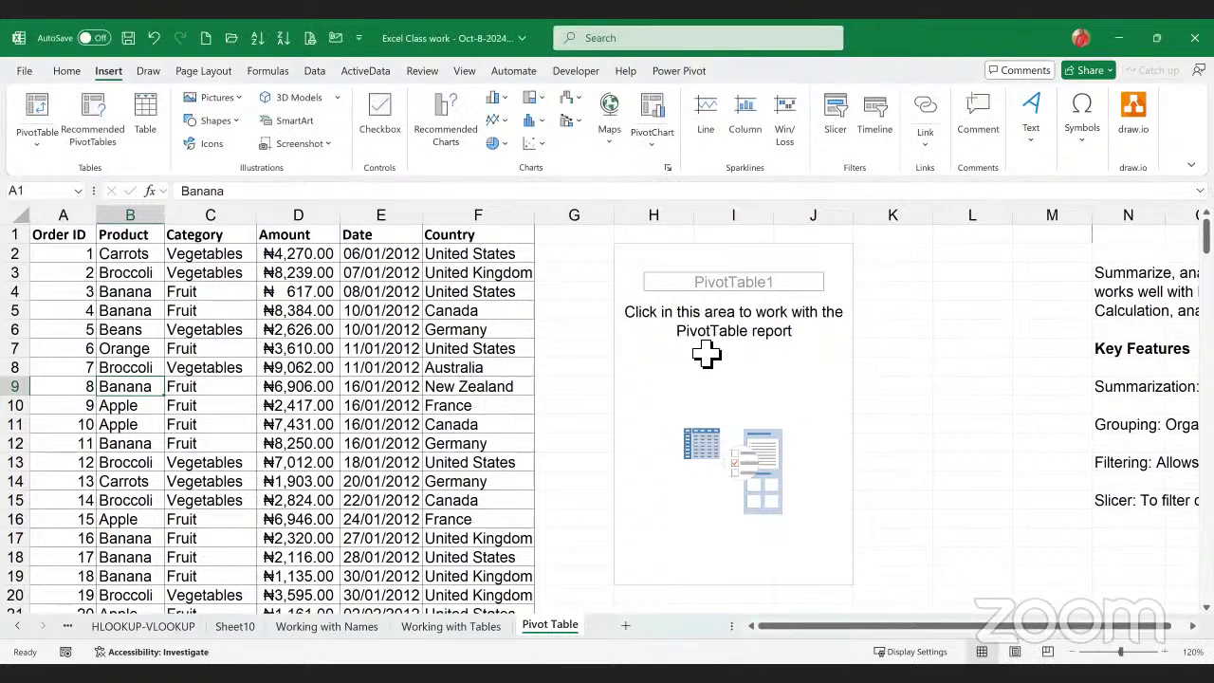
- Examine the empty pivot table's field list and the sales data range that serves as its source
left_click(635, 256)
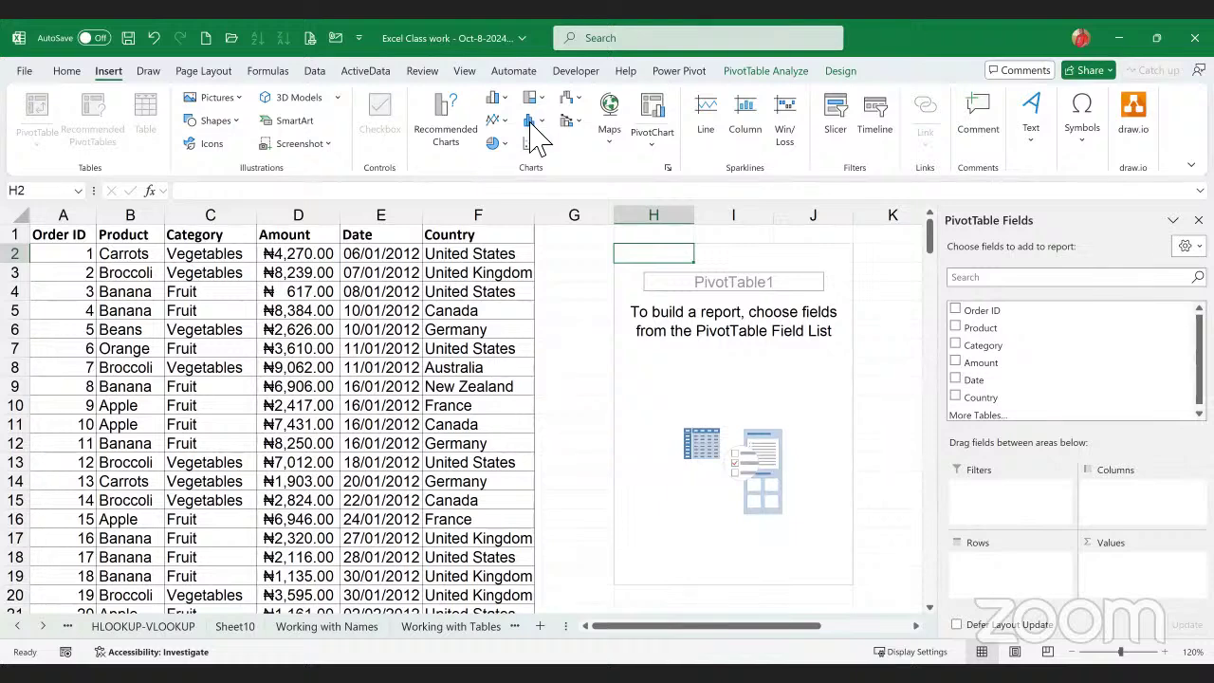
left_click(139, 373)
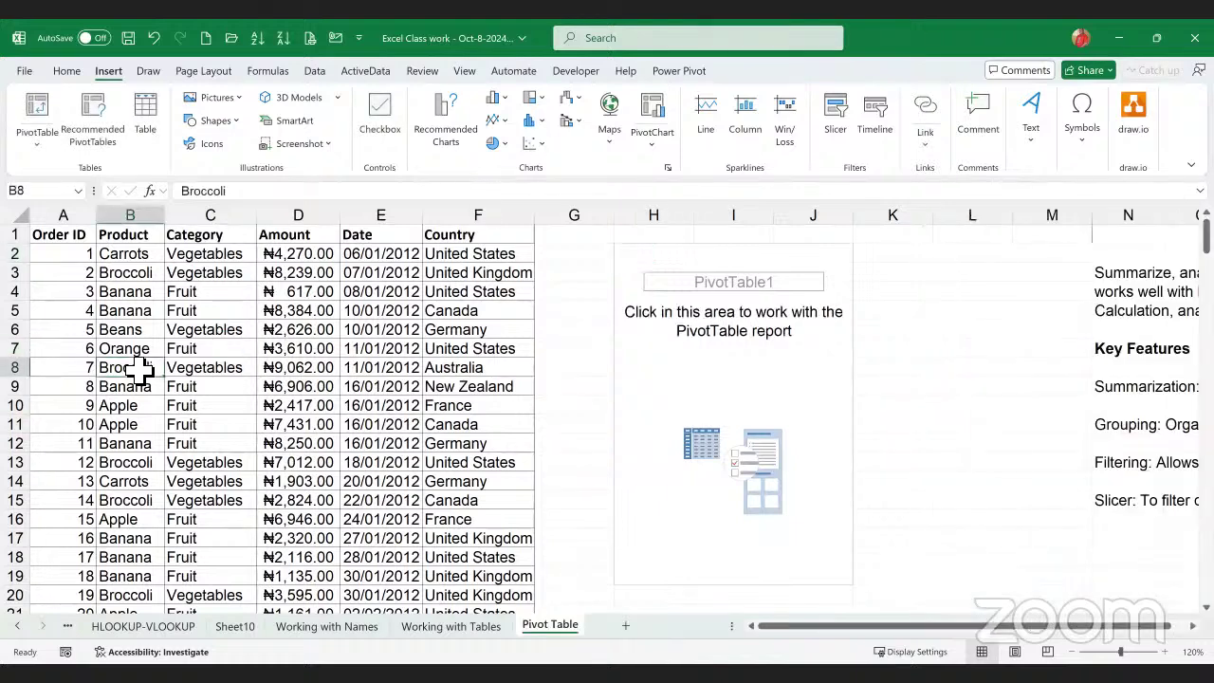
left_click(87, 236)
left_click(237, 332)
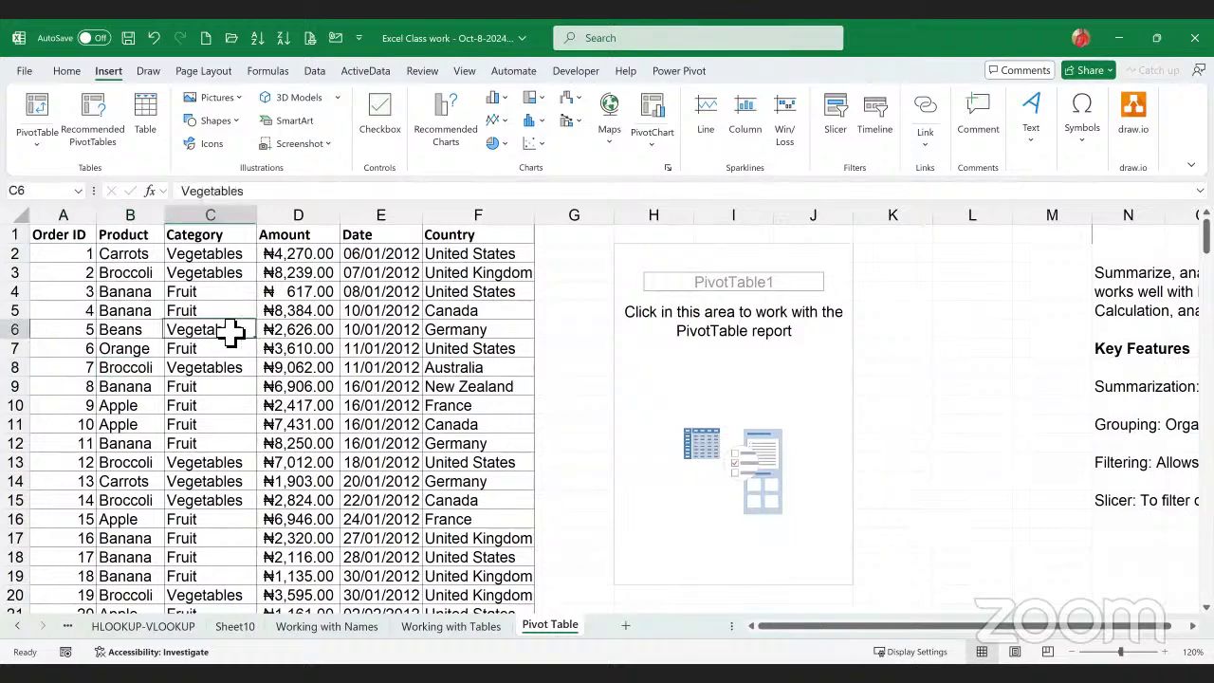
left_click(206, 406)
left_click(132, 330)
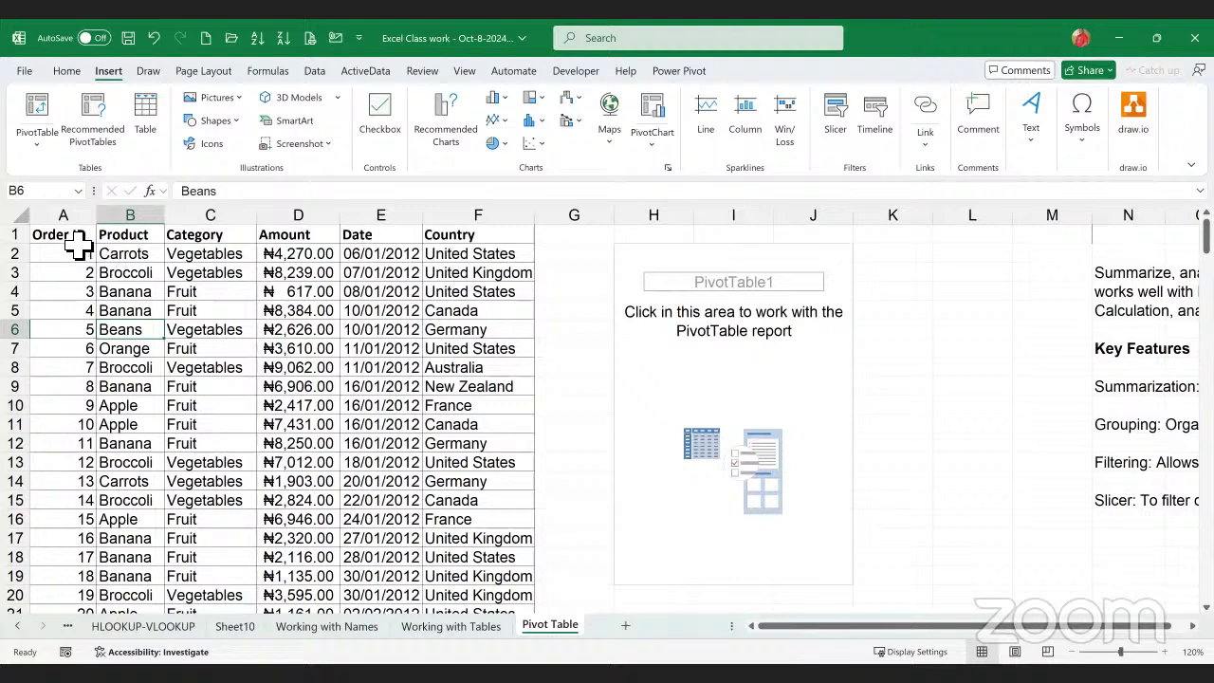
left_click_drag(76, 234, 479, 607)
left_click(269, 351)
scroll(227, 342, "up", 3)
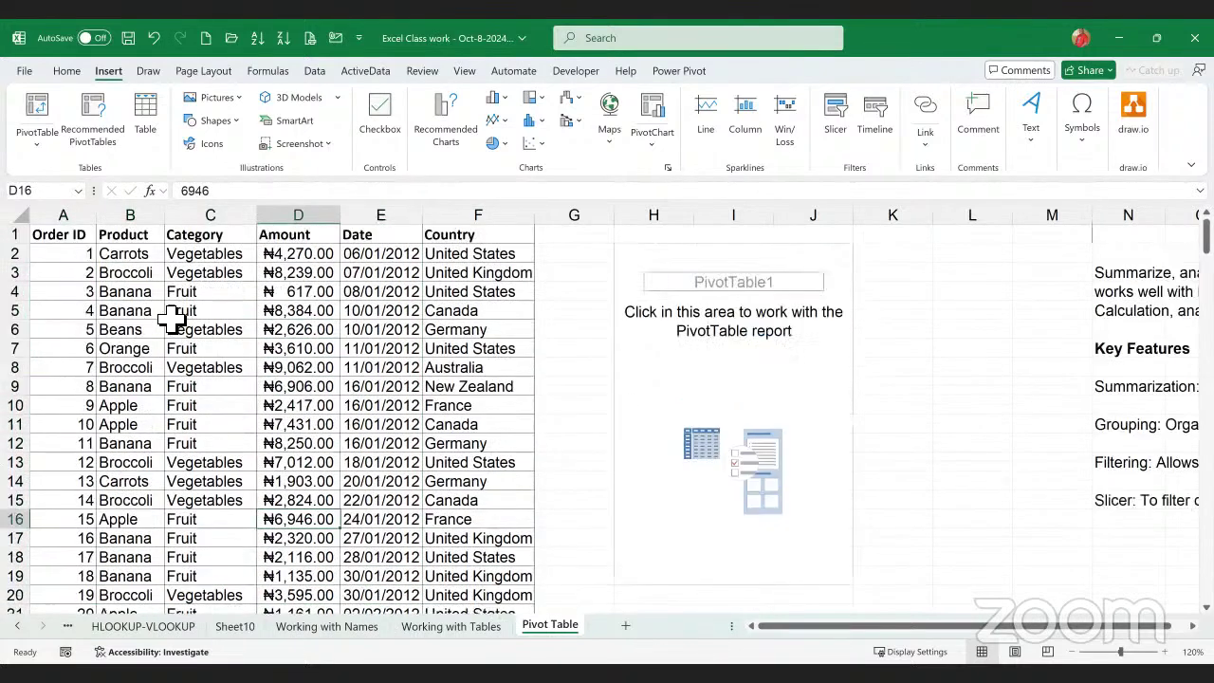
left_click(151, 313)
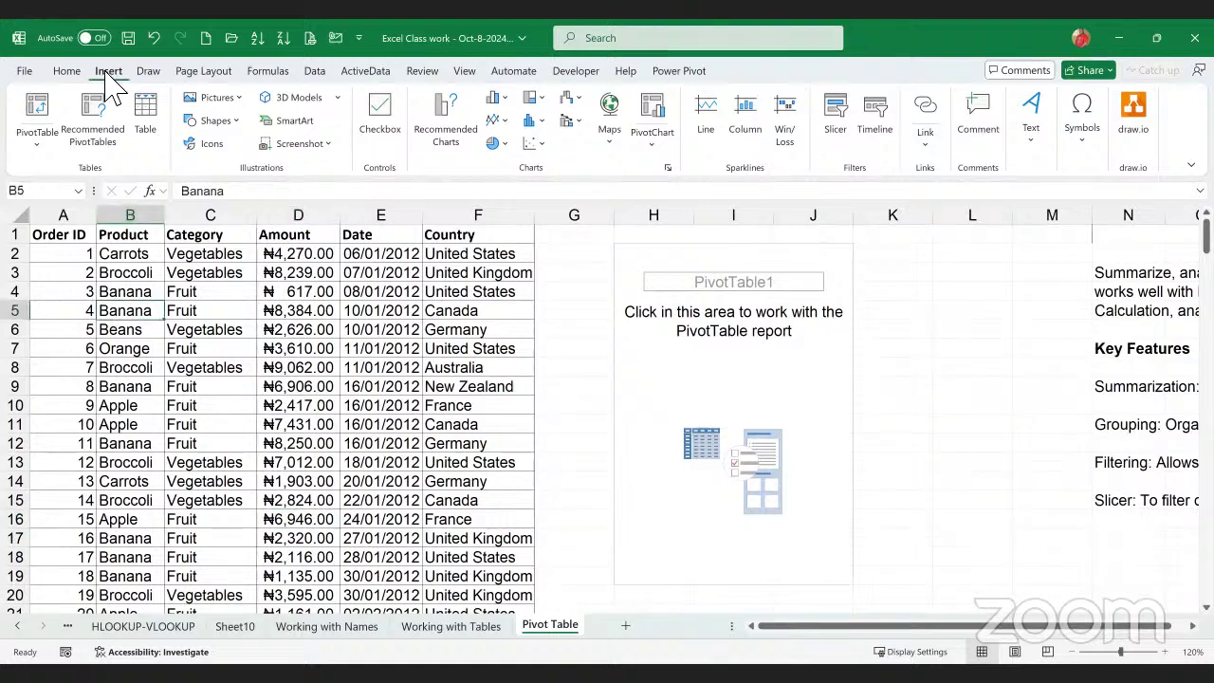
left_click(40, 118)
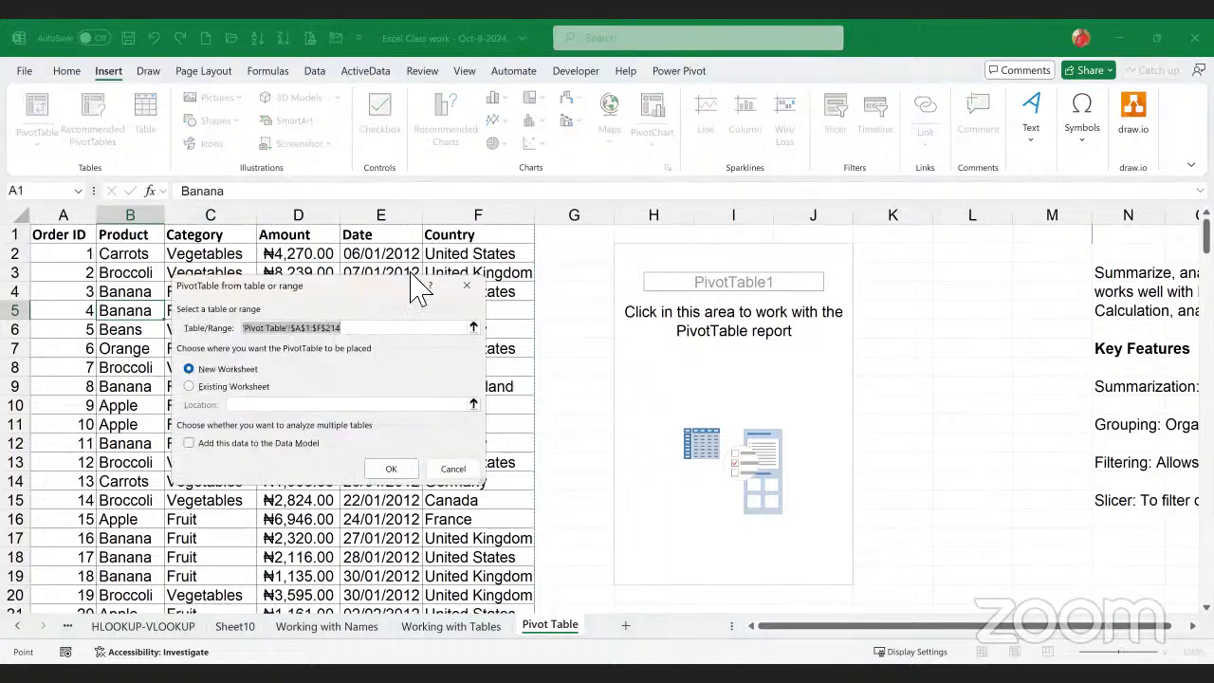
left_click_drag(317, 285, 411, 273)
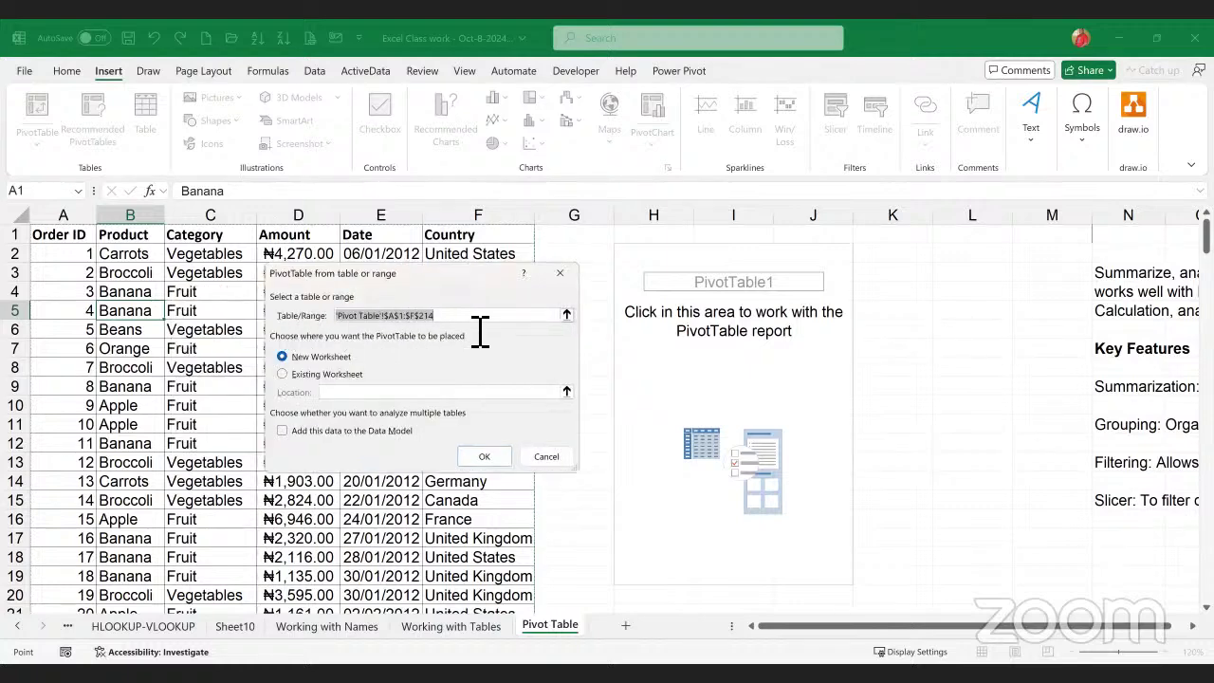
left_click(305, 390)
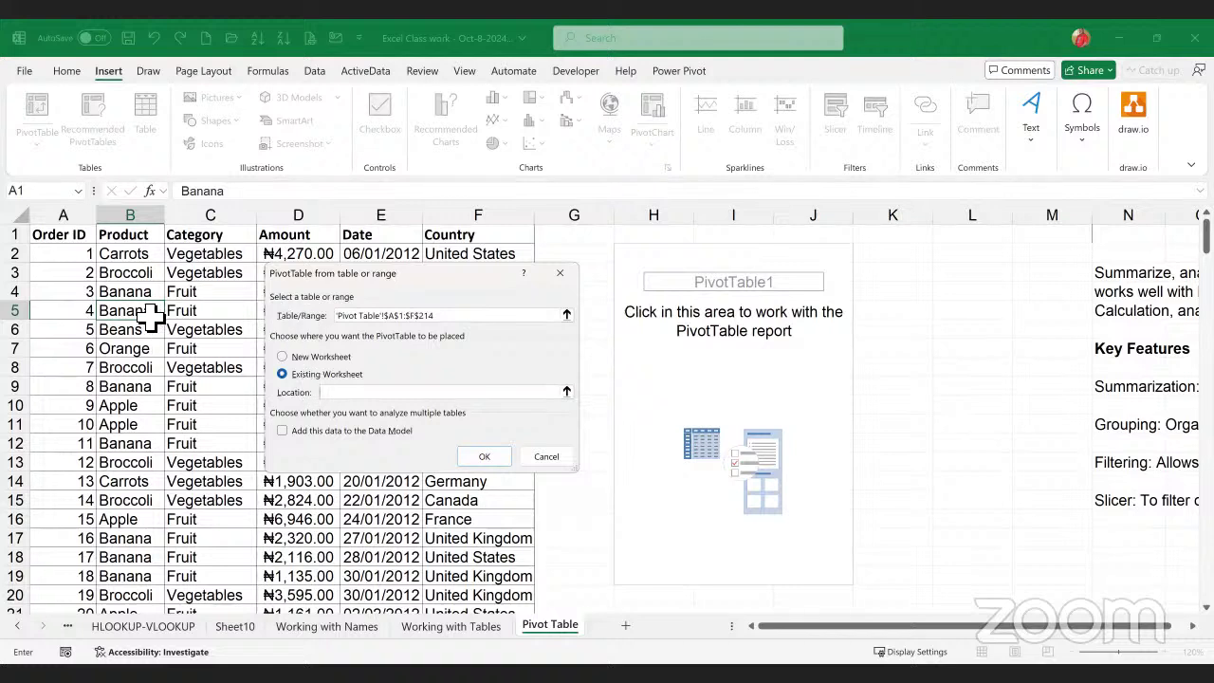
left_click(541, 459)
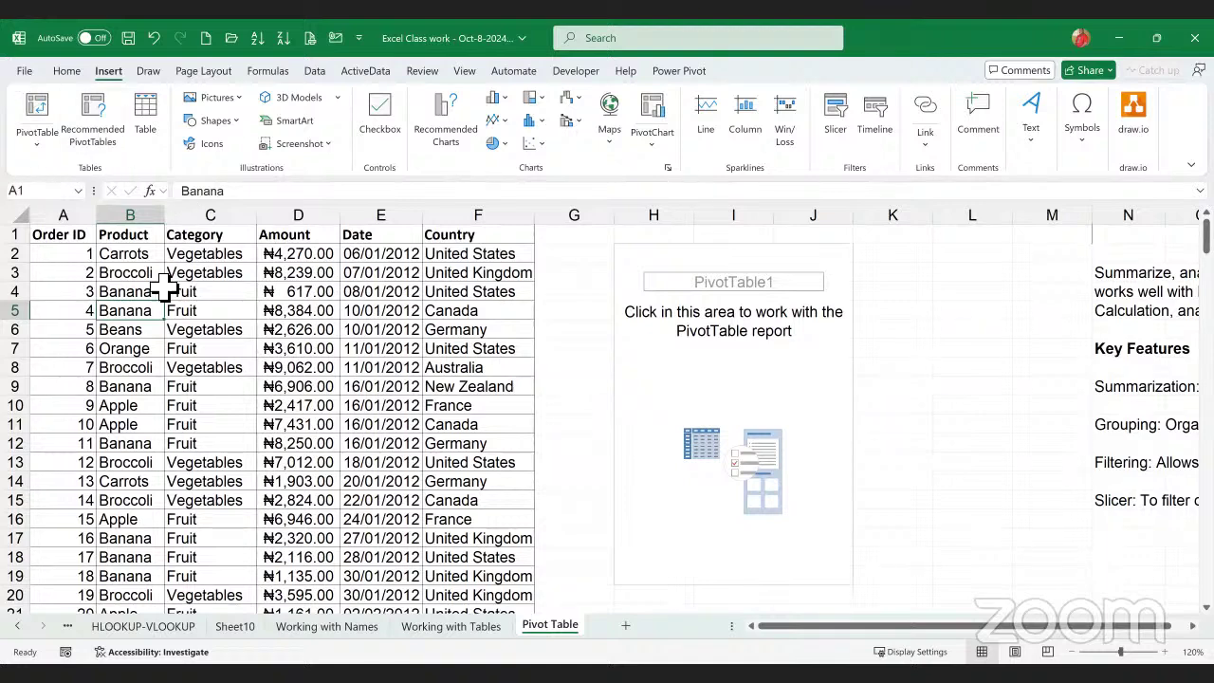
left_click(52, 123)
left_click(309, 372)
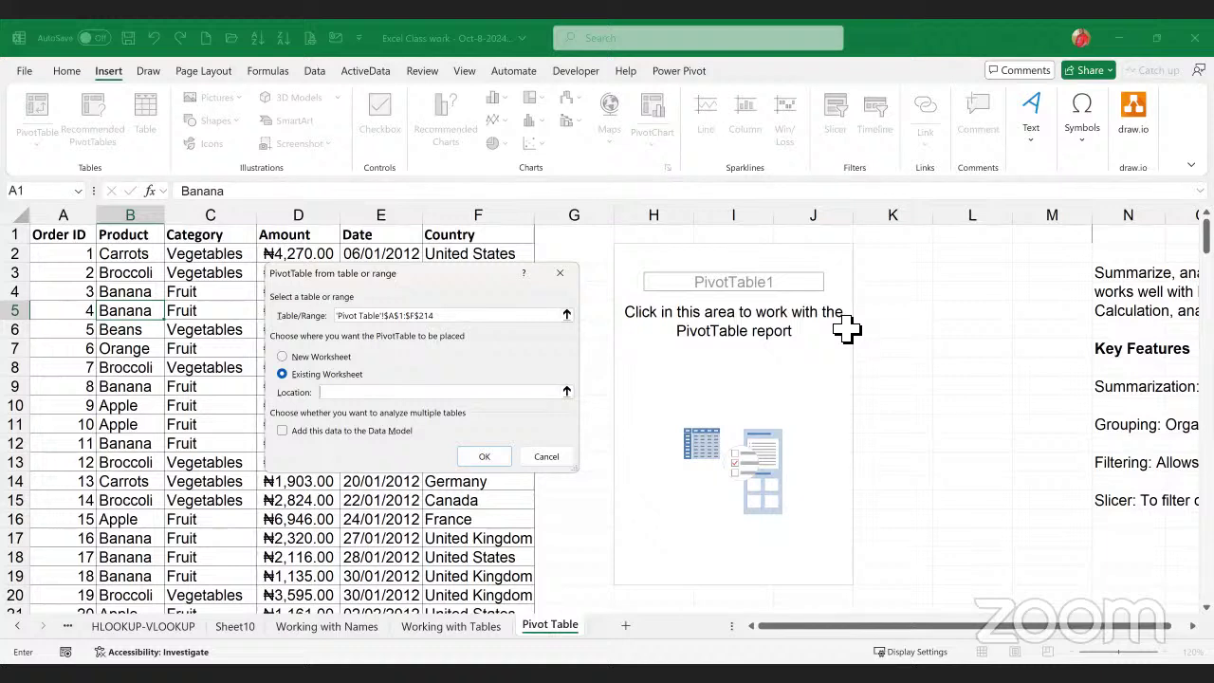
left_click(547, 459)
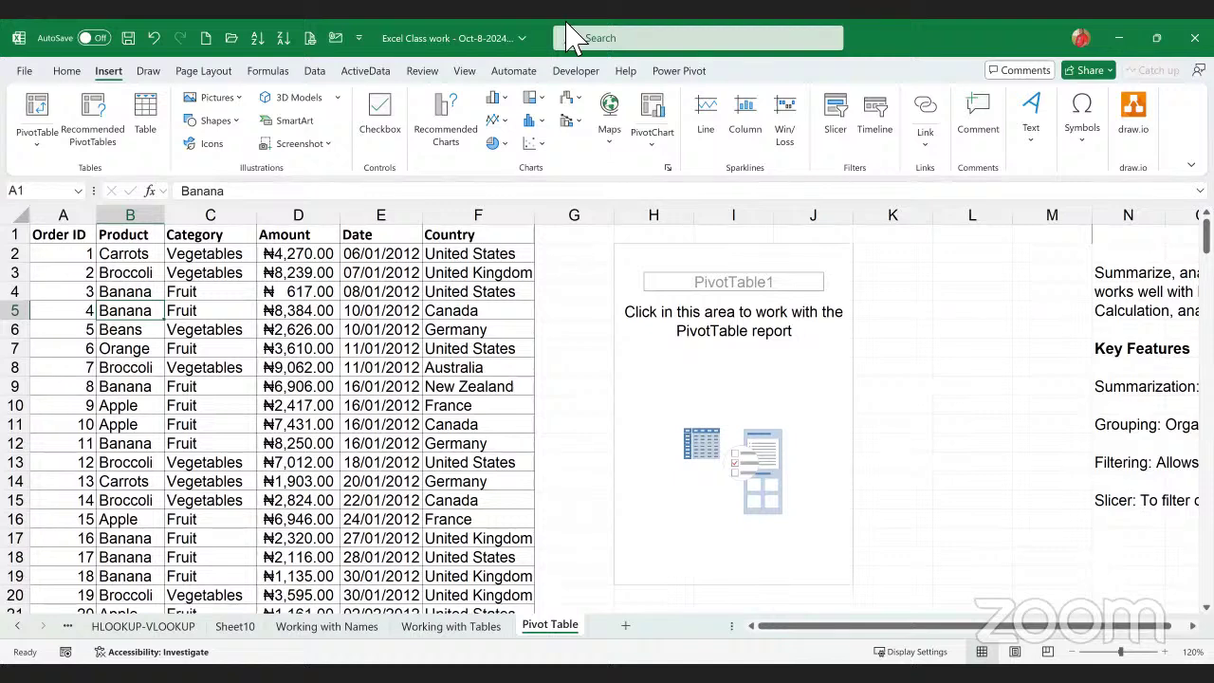
left_click(637, 259)
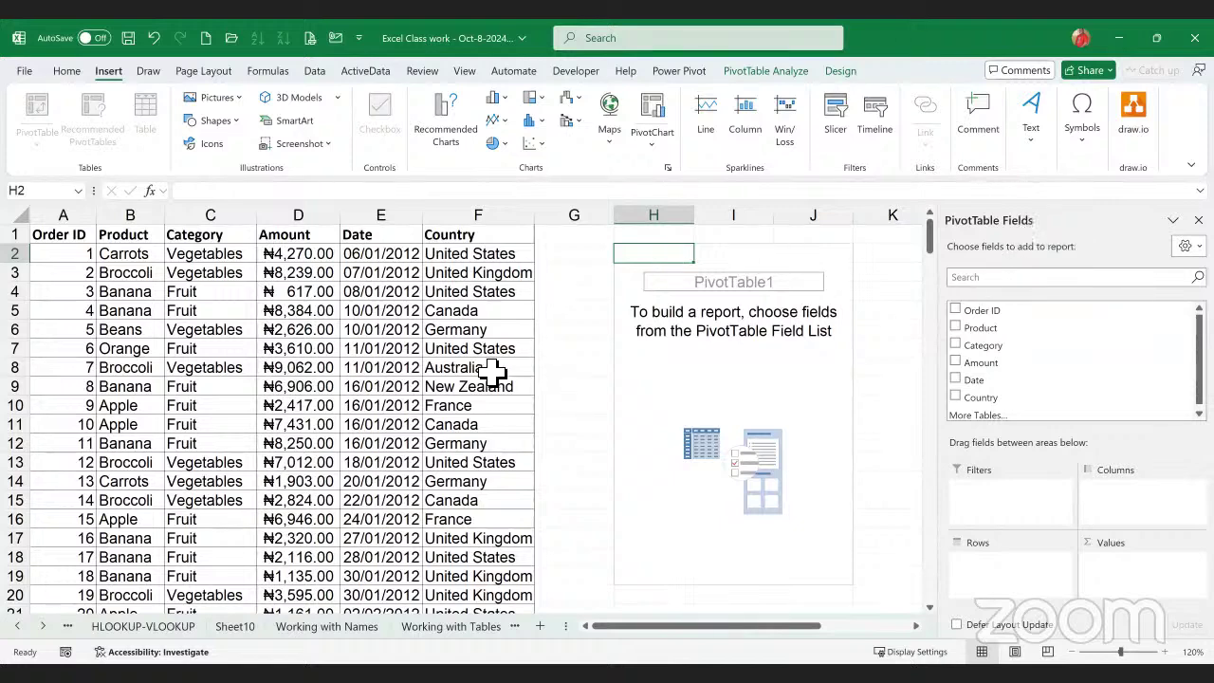
left_click(80, 238)
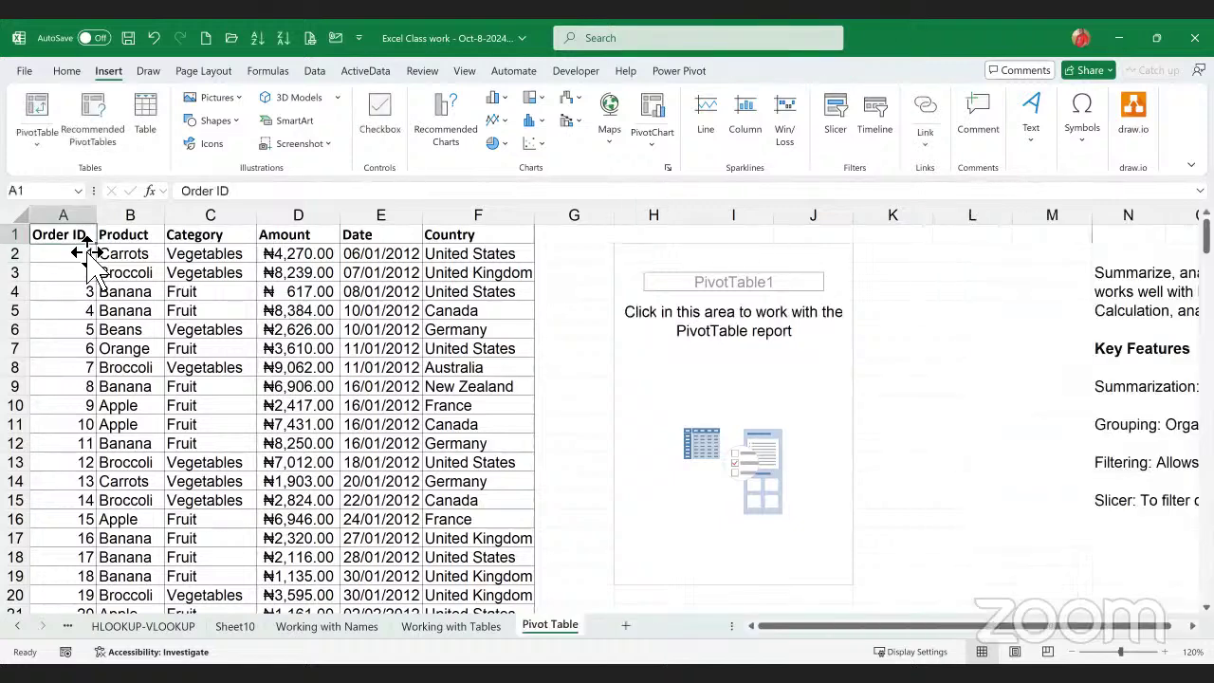
left_click(38, 123)
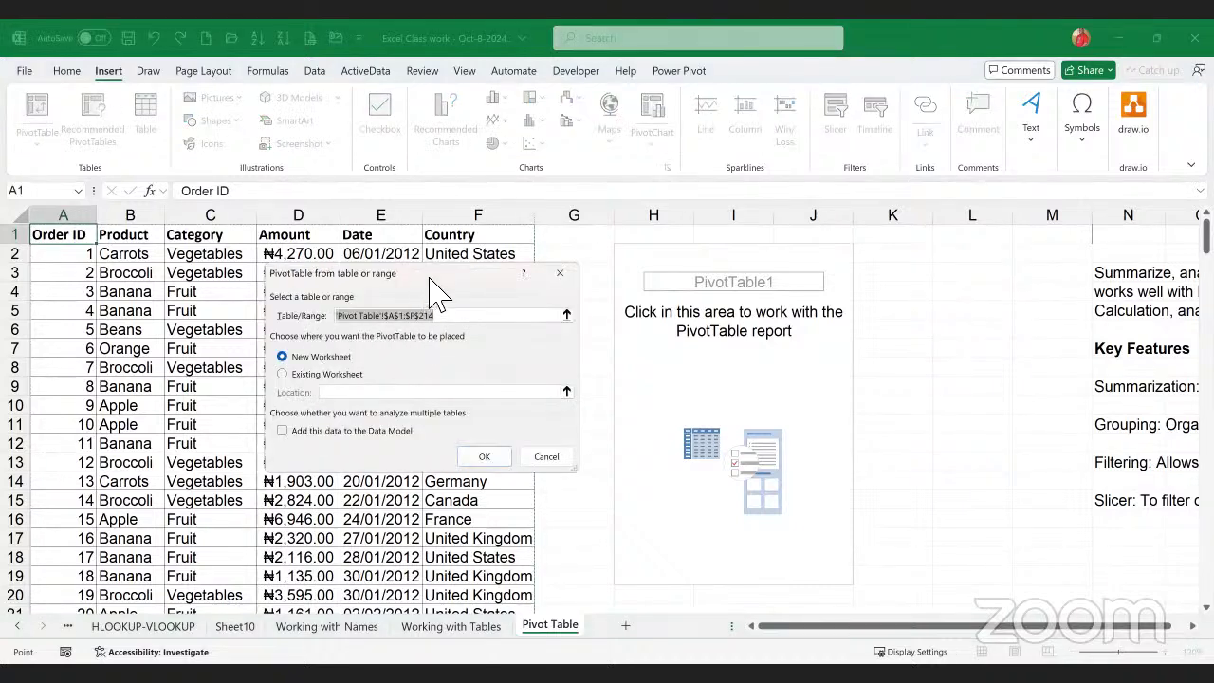
left_click(326, 374)
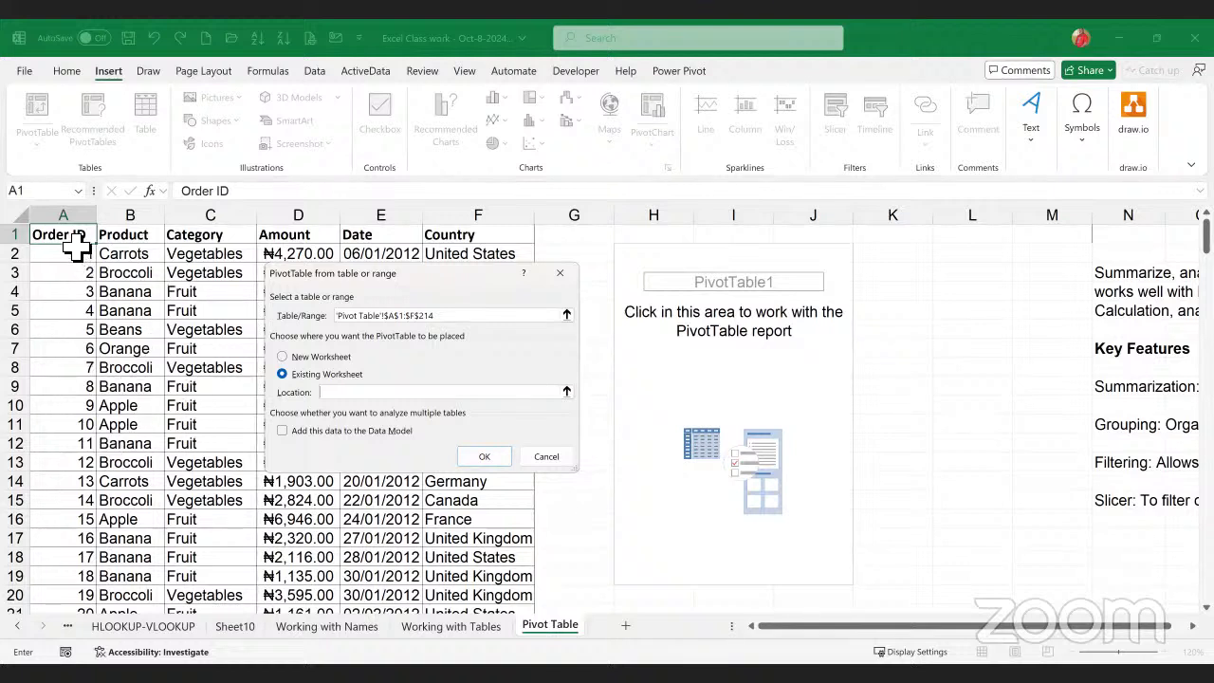
left_click_drag(410, 275, 801, 311)
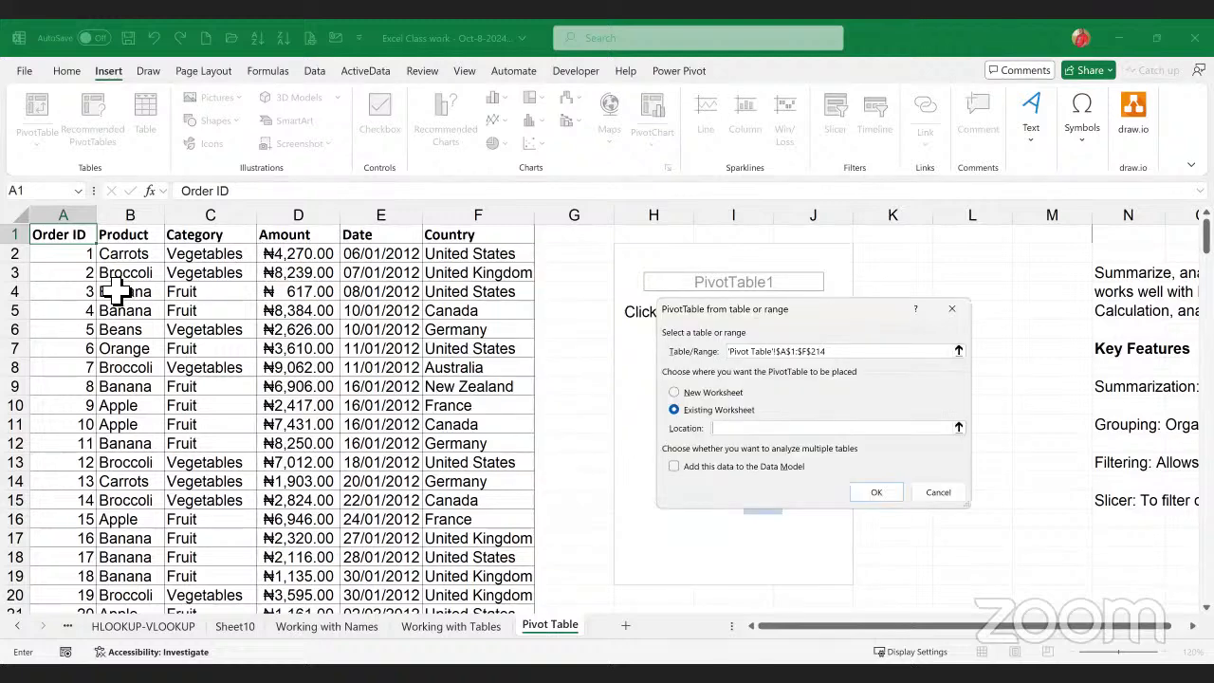
left_click(934, 492)
left_click_drag(209, 311, 488, 541)
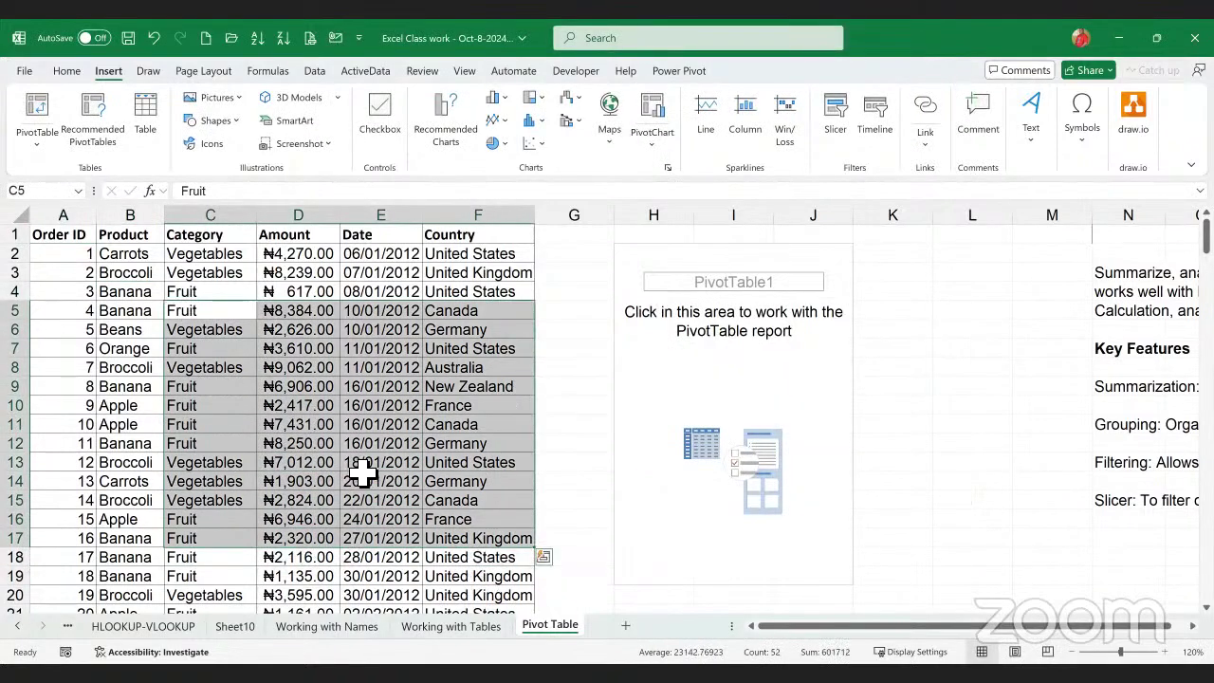
left_click_drag(133, 293, 403, 501)
left_click(171, 331)
left_click(142, 277)
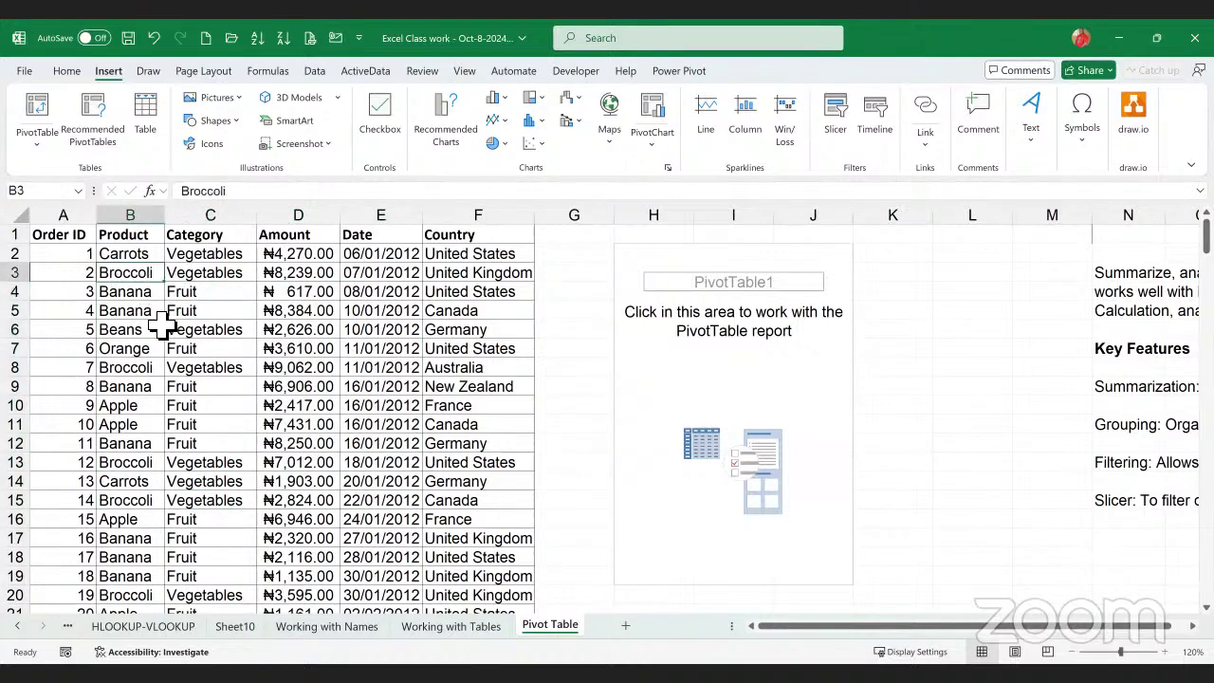
left_click(160, 315)
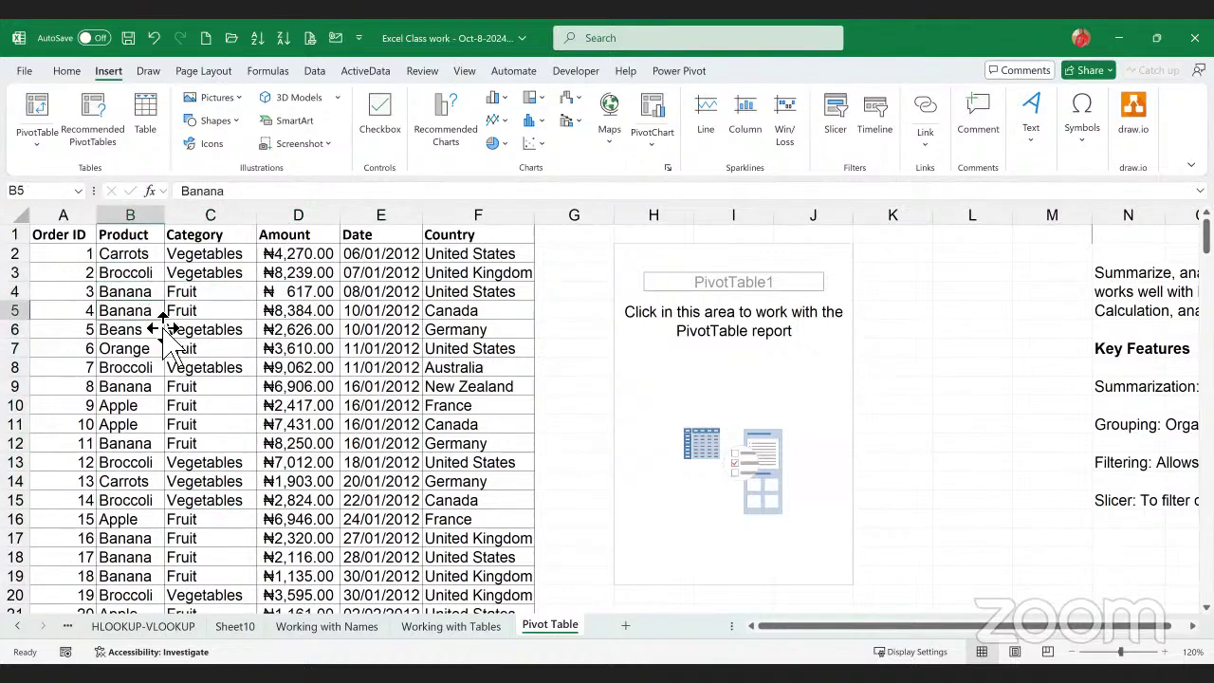
left_click(36, 111)
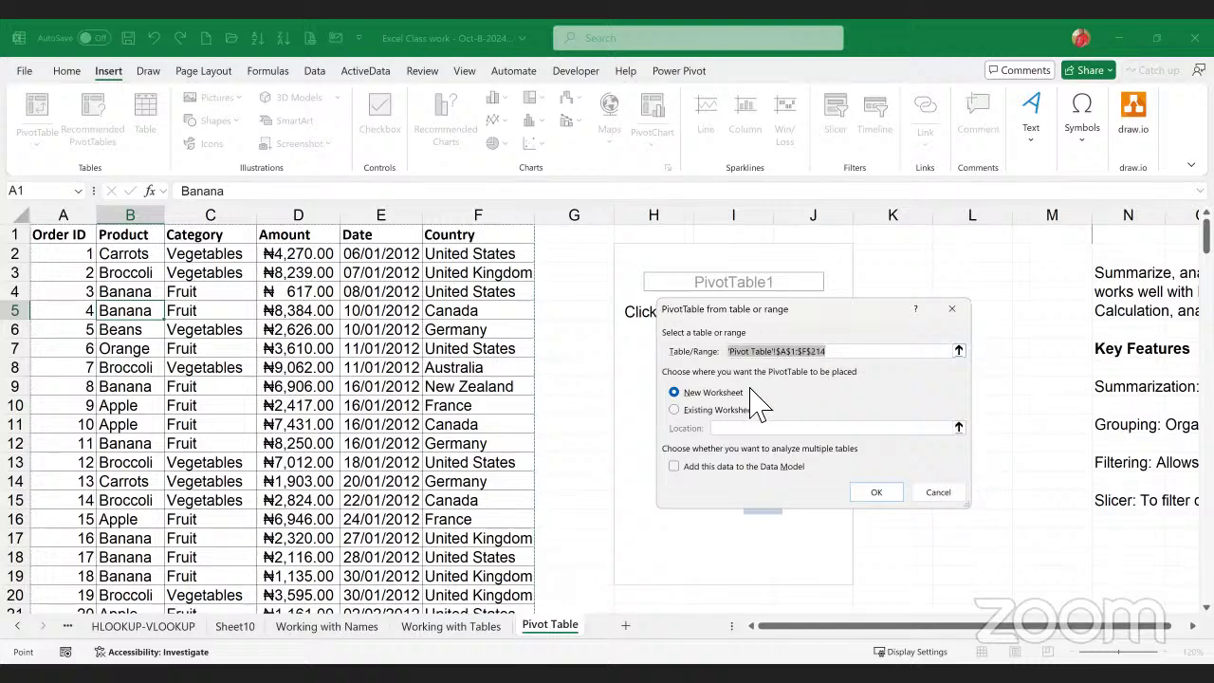
left_click(712, 409)
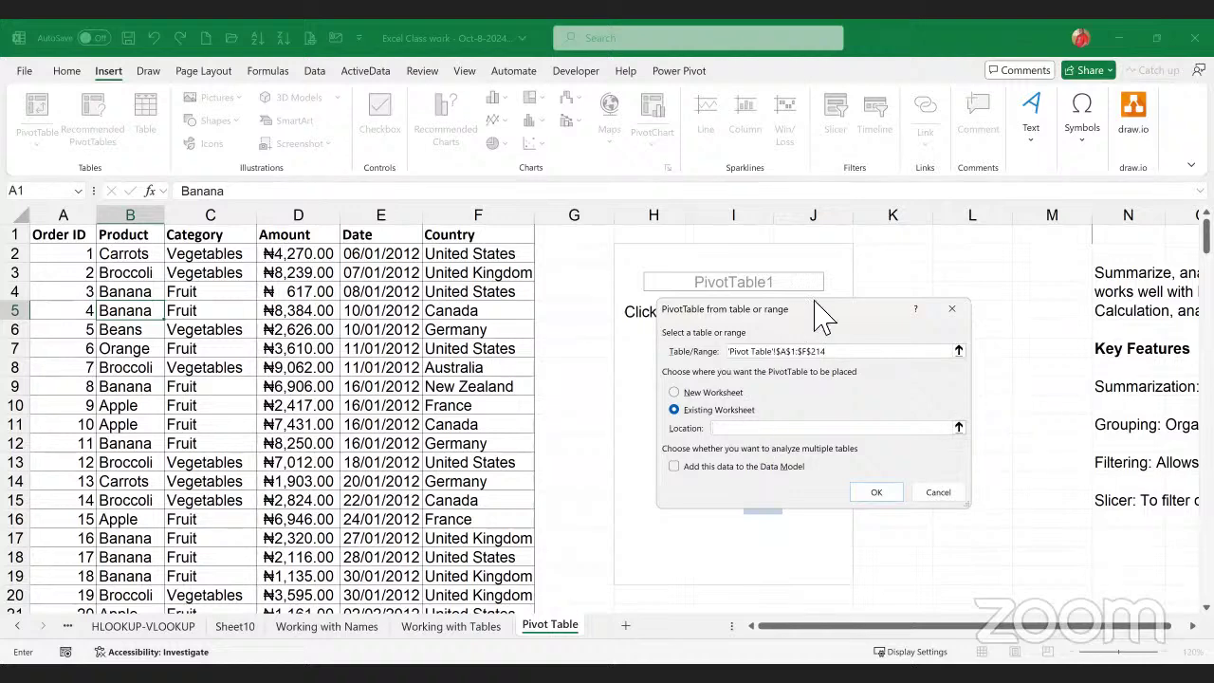
left_click_drag(822, 322, 573, 323)
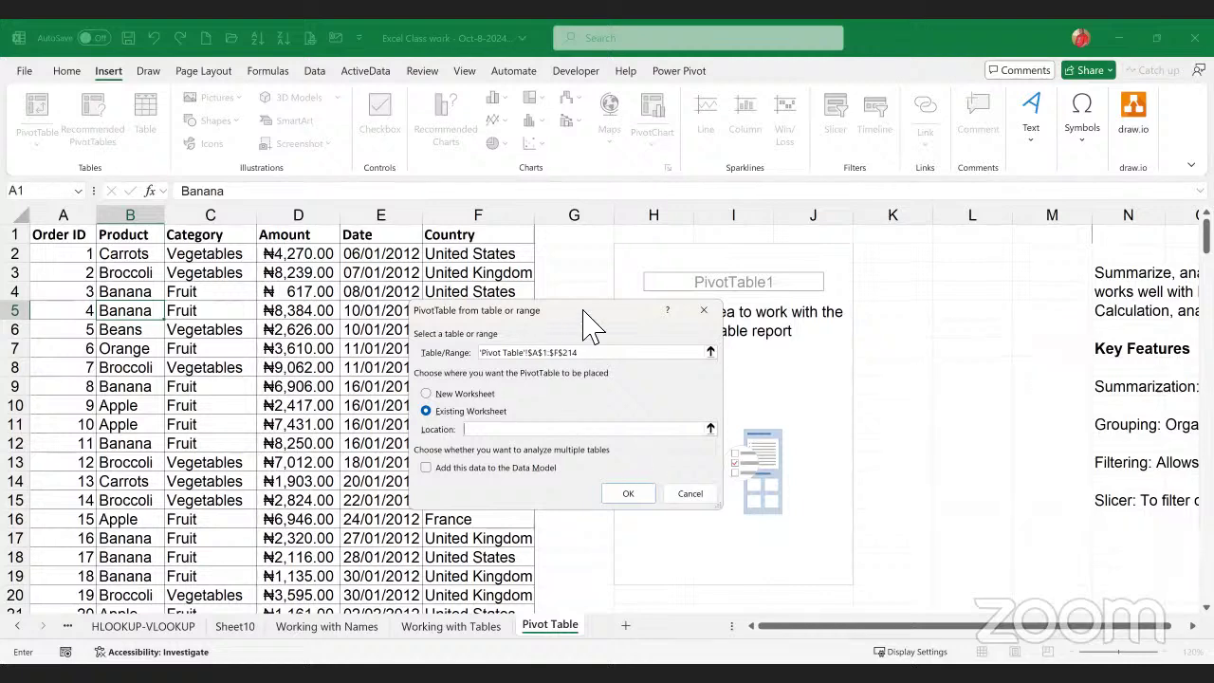
left_click_drag(585, 315, 450, 287)
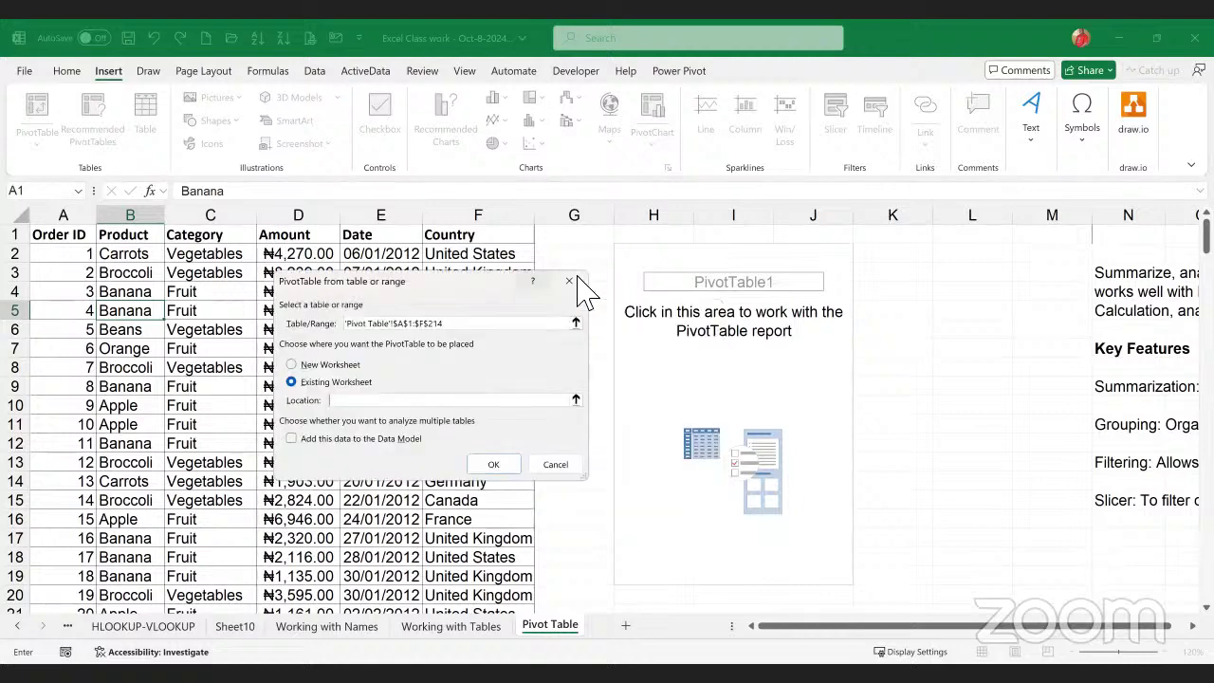
left_click(585, 283)
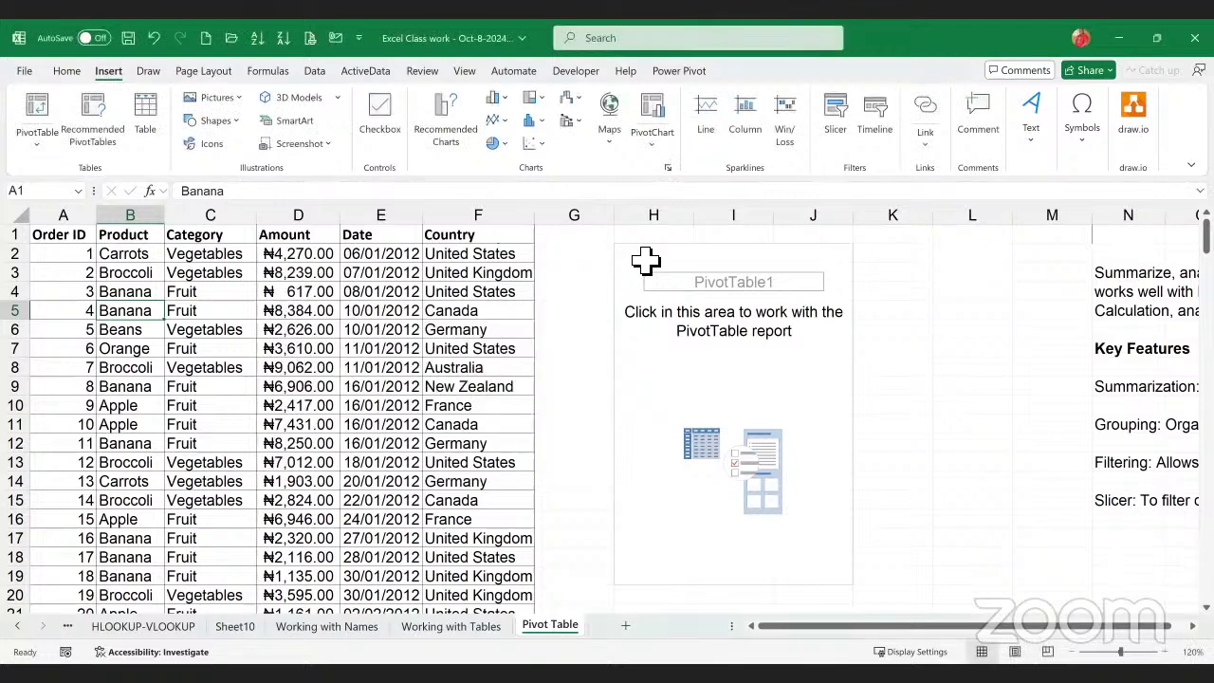
- Build the pivot table at H2 with Product as the row field and the sum of Amount as the values
left_click(645, 258)
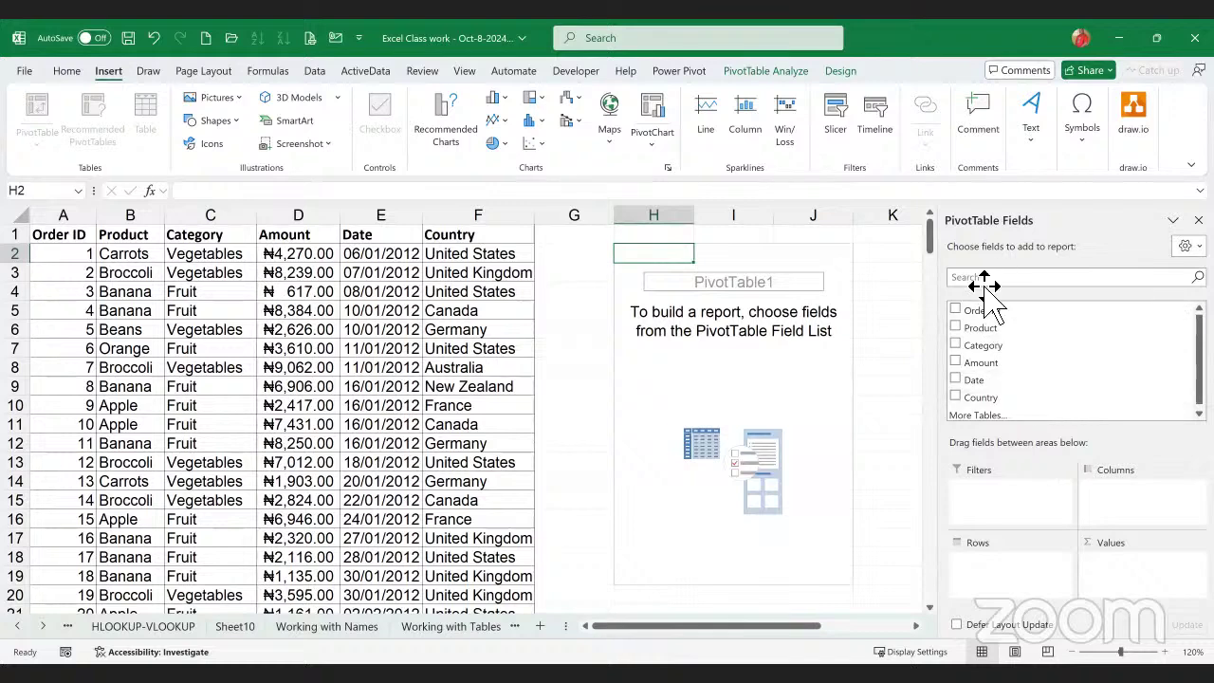
left_click(973, 339)
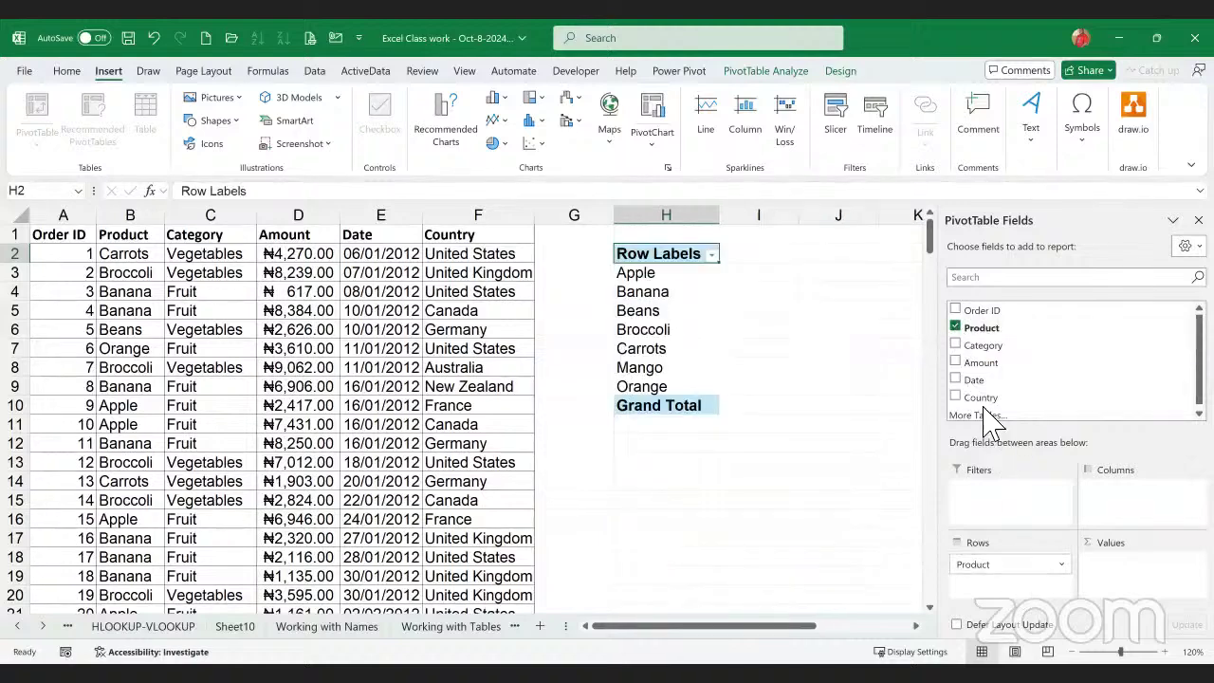
left_click(956, 365)
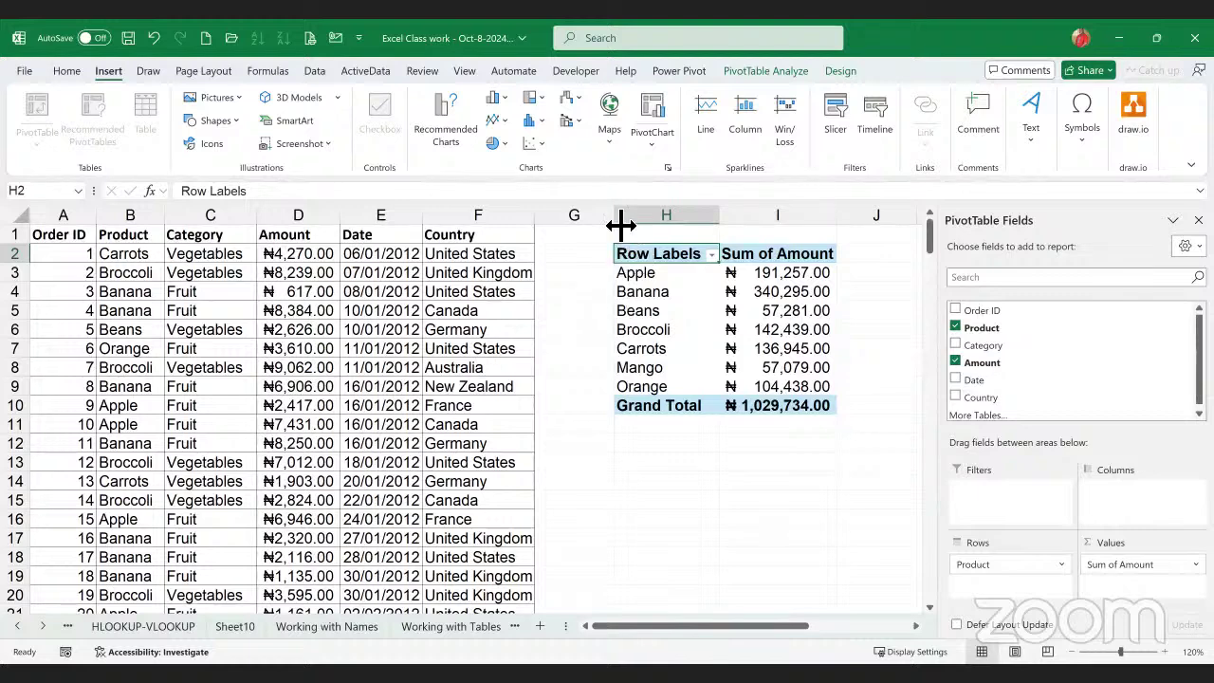
- Enter the title "Sales by Product" in cell H1 above the pivot table
left_click_drag(616, 228, 716, 244)
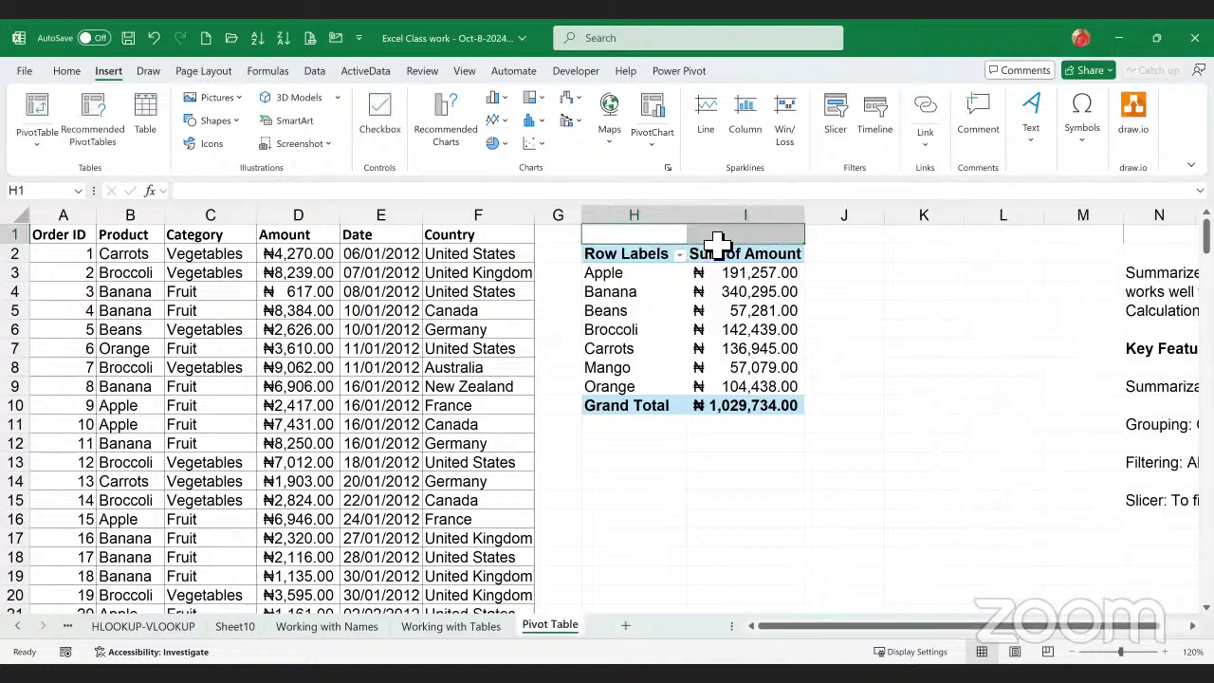
type("Sales by Pr")
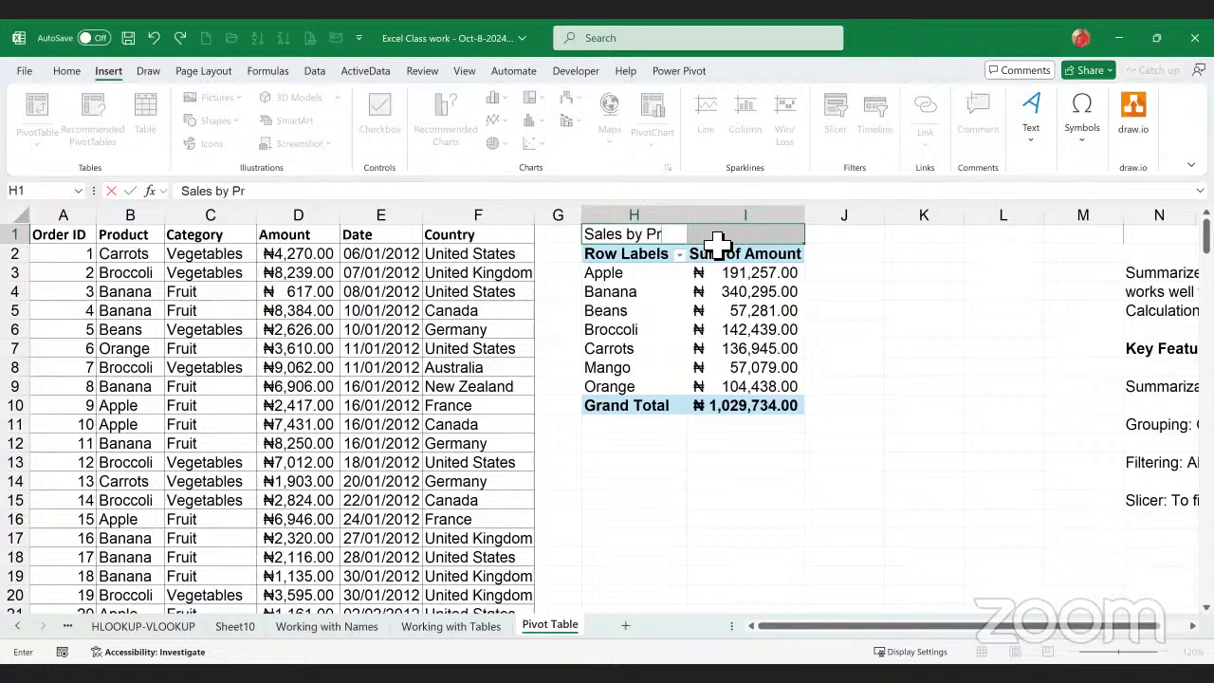
type("oduc")
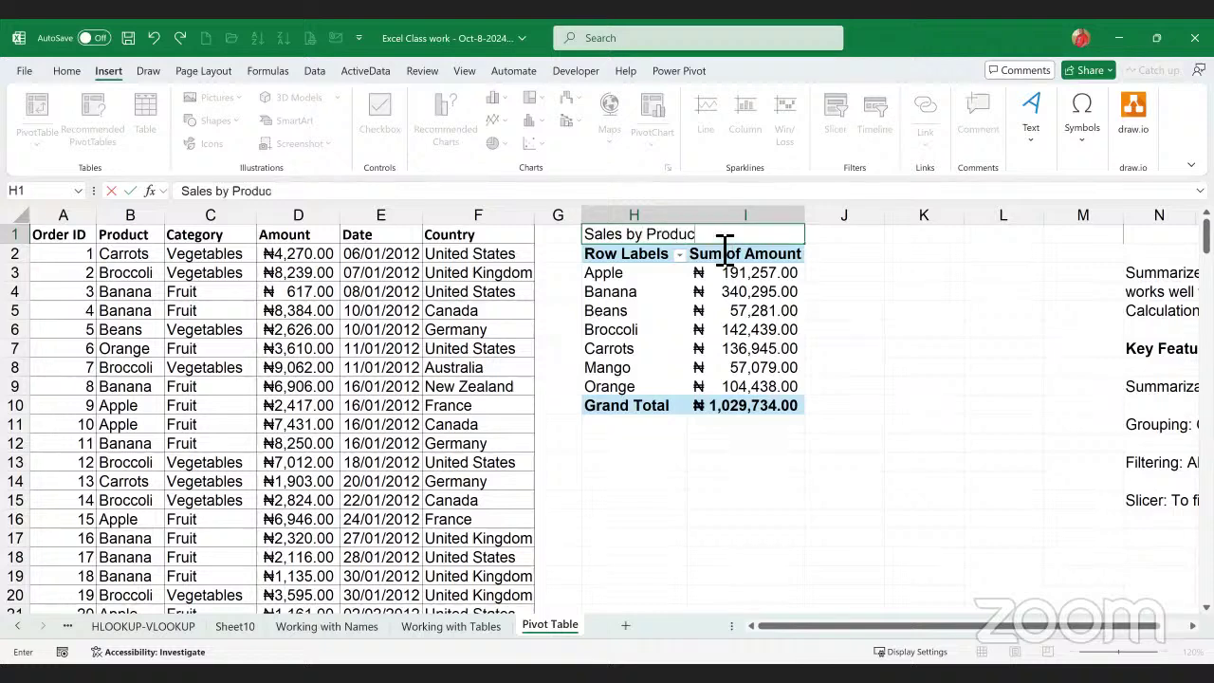
type("t")
key("Tab")
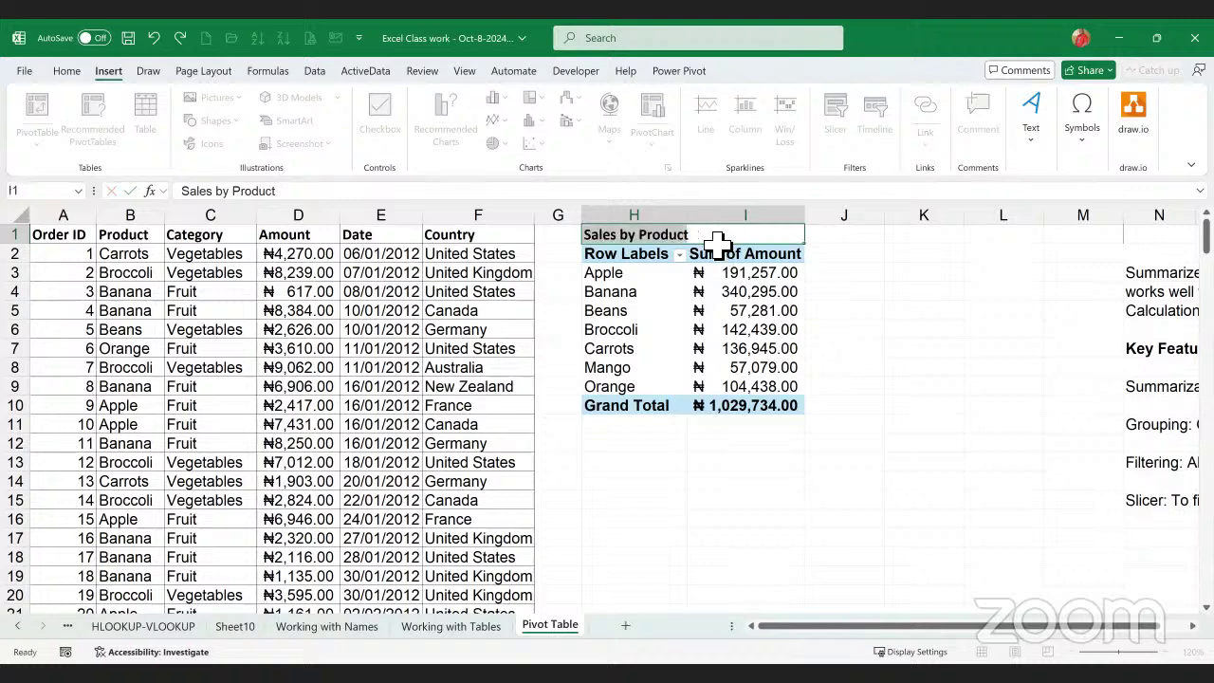
- Merge and center the pivot table's title across H1:I1 and set its font size to 14
left_click(628, 237)
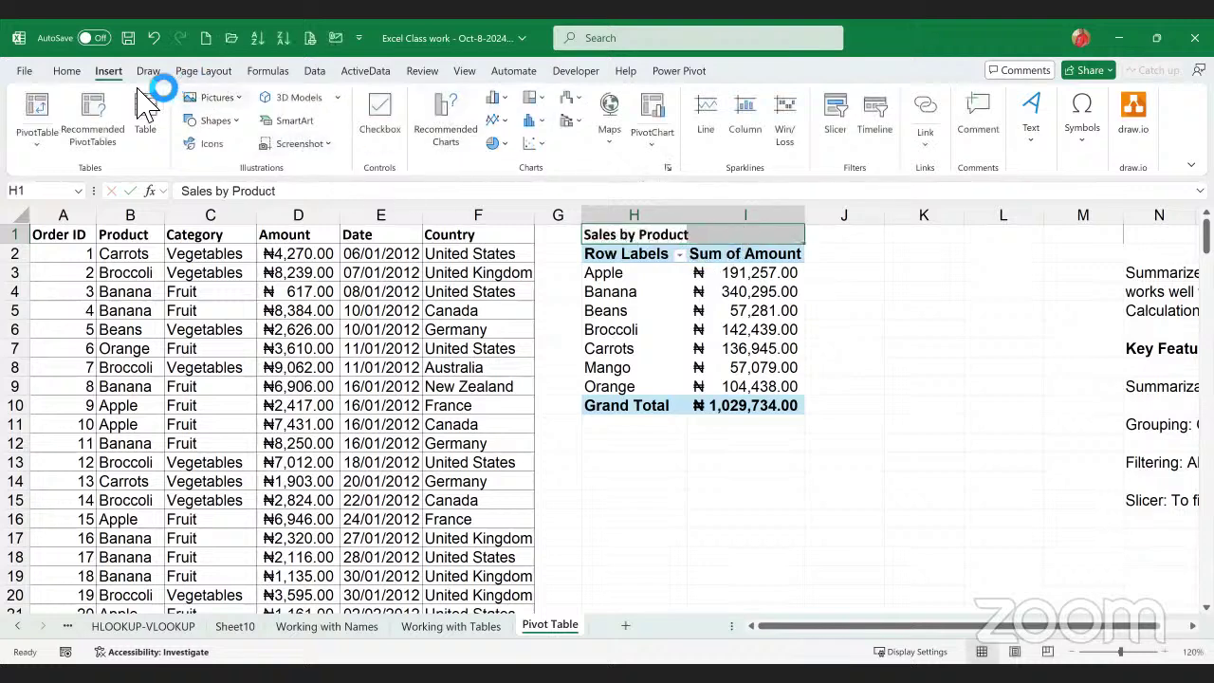
left_click(66, 70)
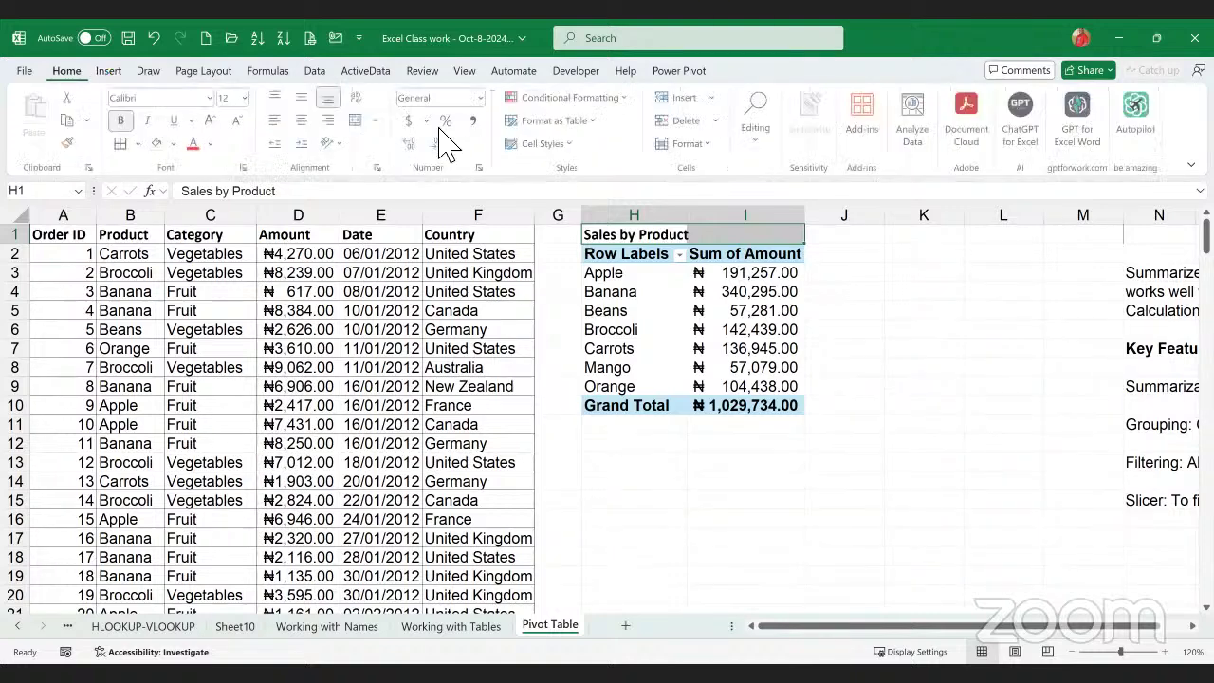
left_click(355, 119)
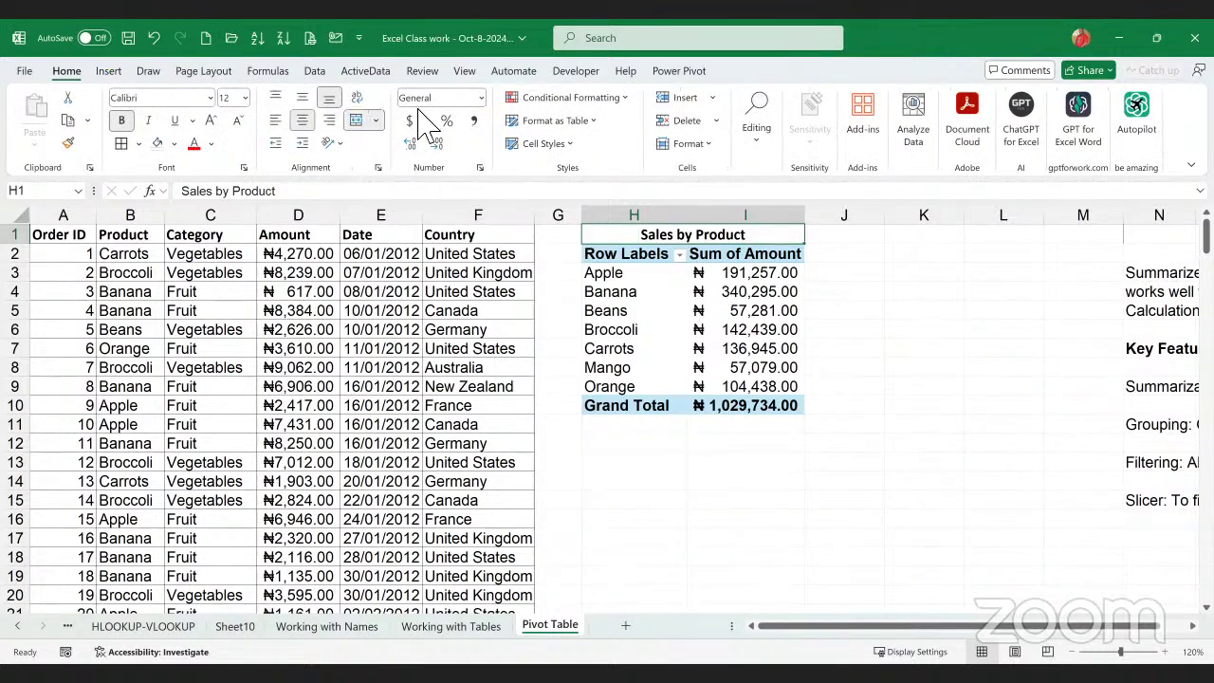
left_click(245, 97)
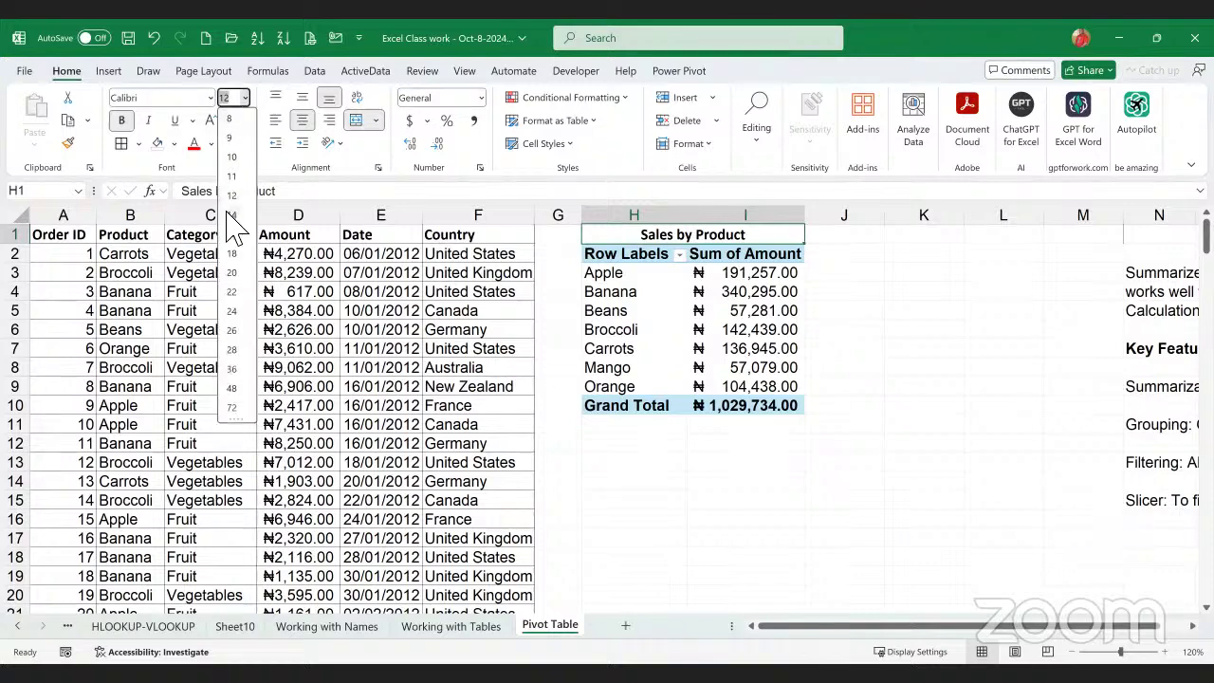
left_click(233, 208)
- Compare the pivot table's product rows and amount totals with the source sales data in columns A to F
left_click(730, 322)
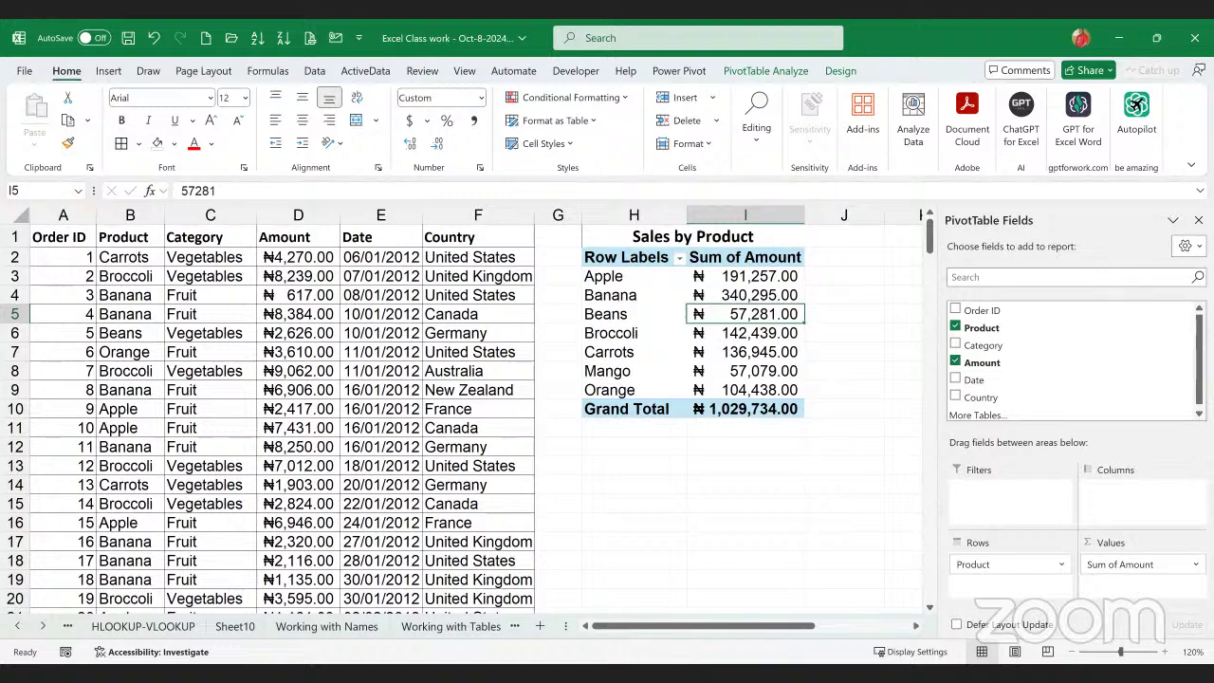
left_click(578, 276)
left_click(384, 324)
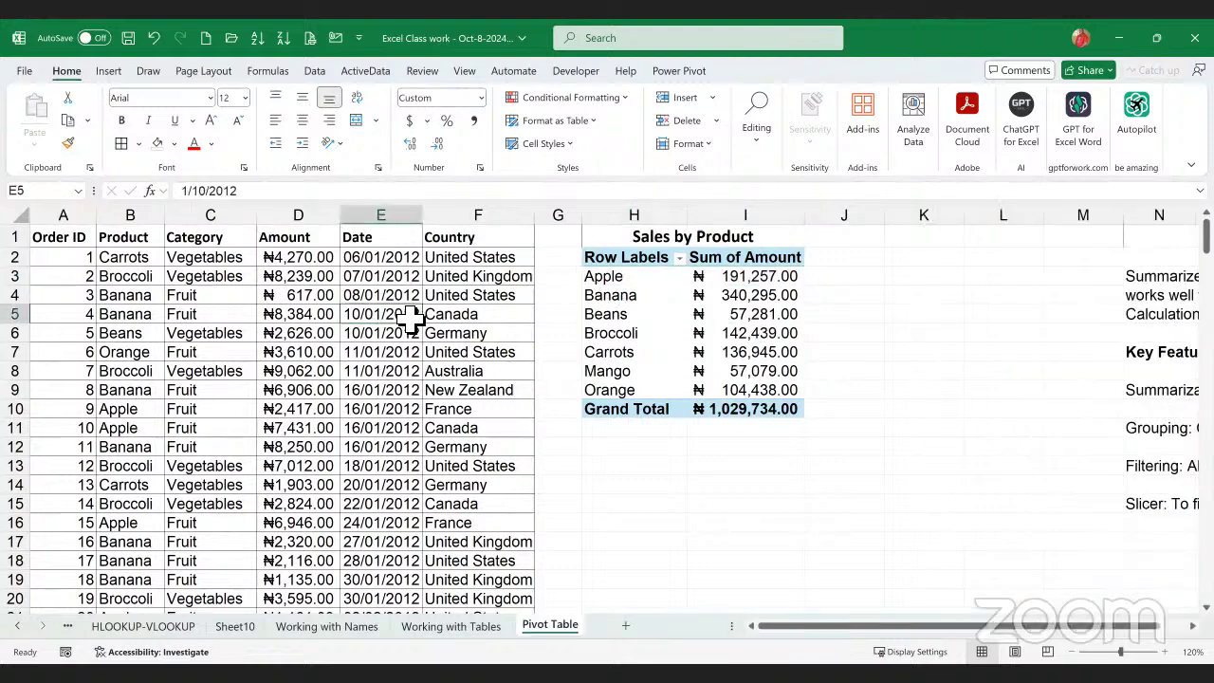
left_click(76, 240)
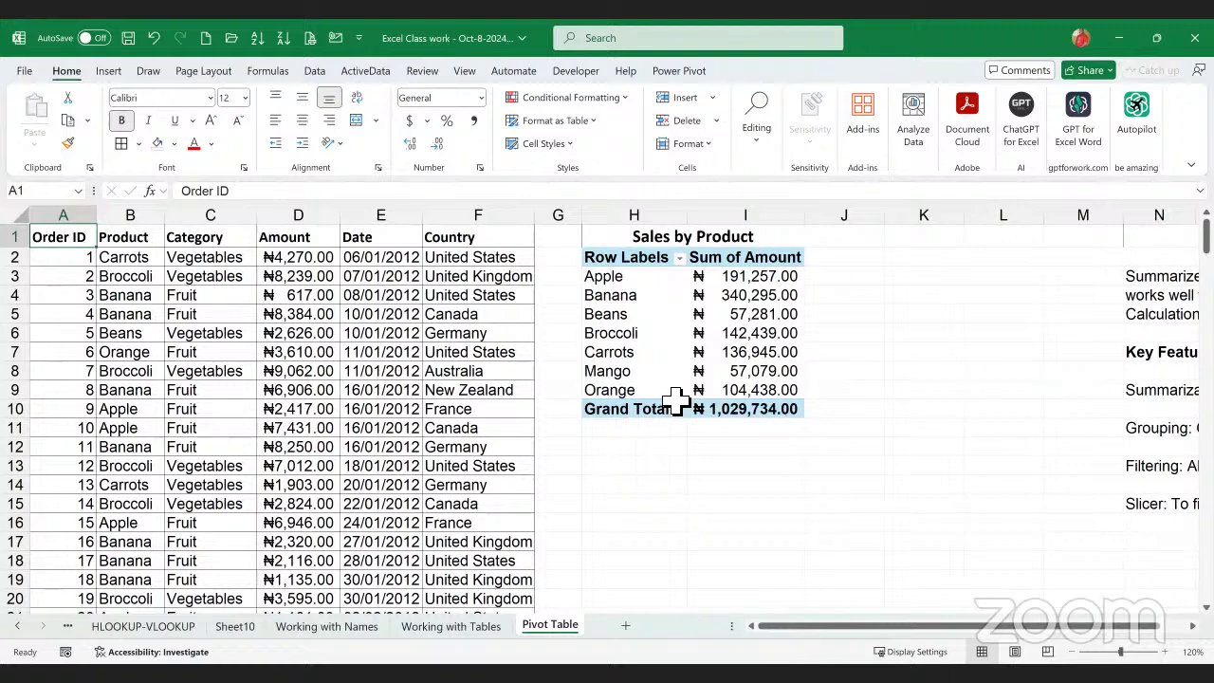
left_click(764, 319)
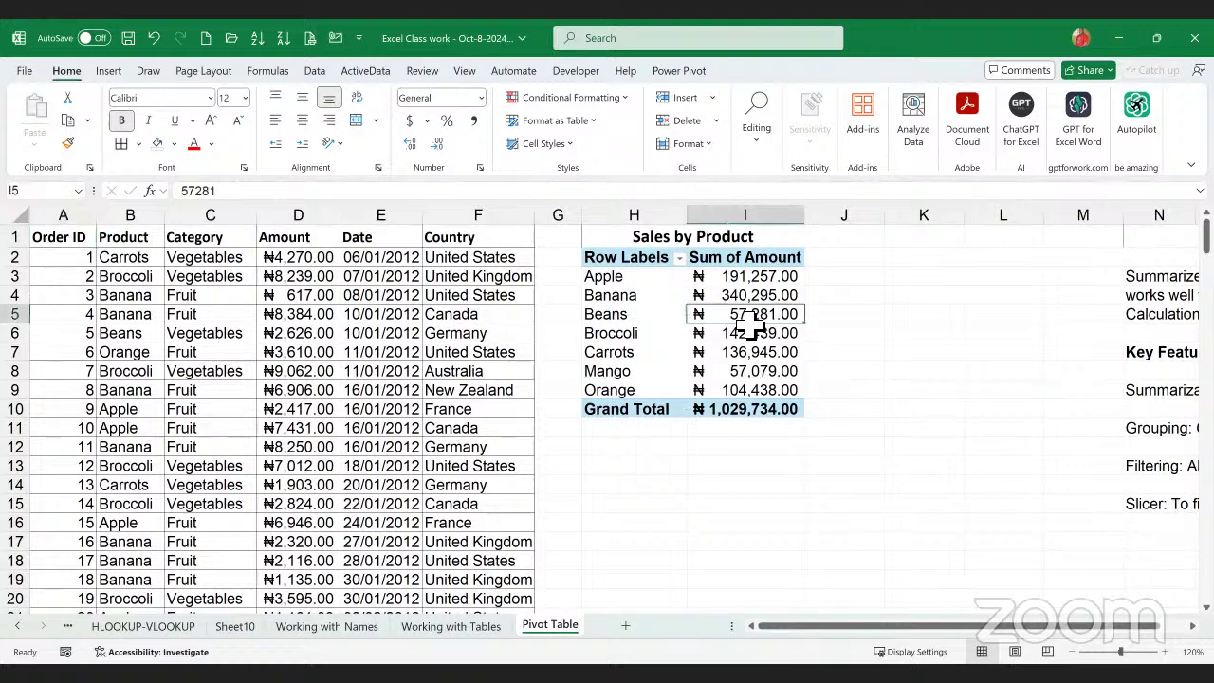
left_click(640, 320)
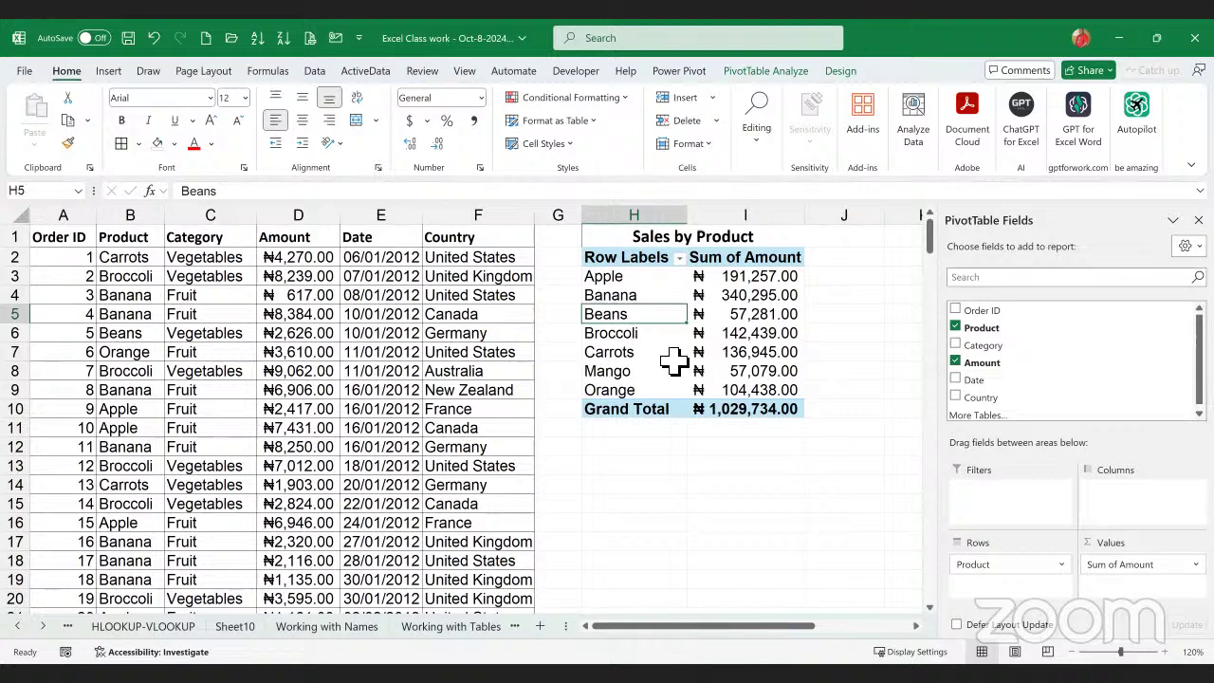
key("Down")
key("Down")
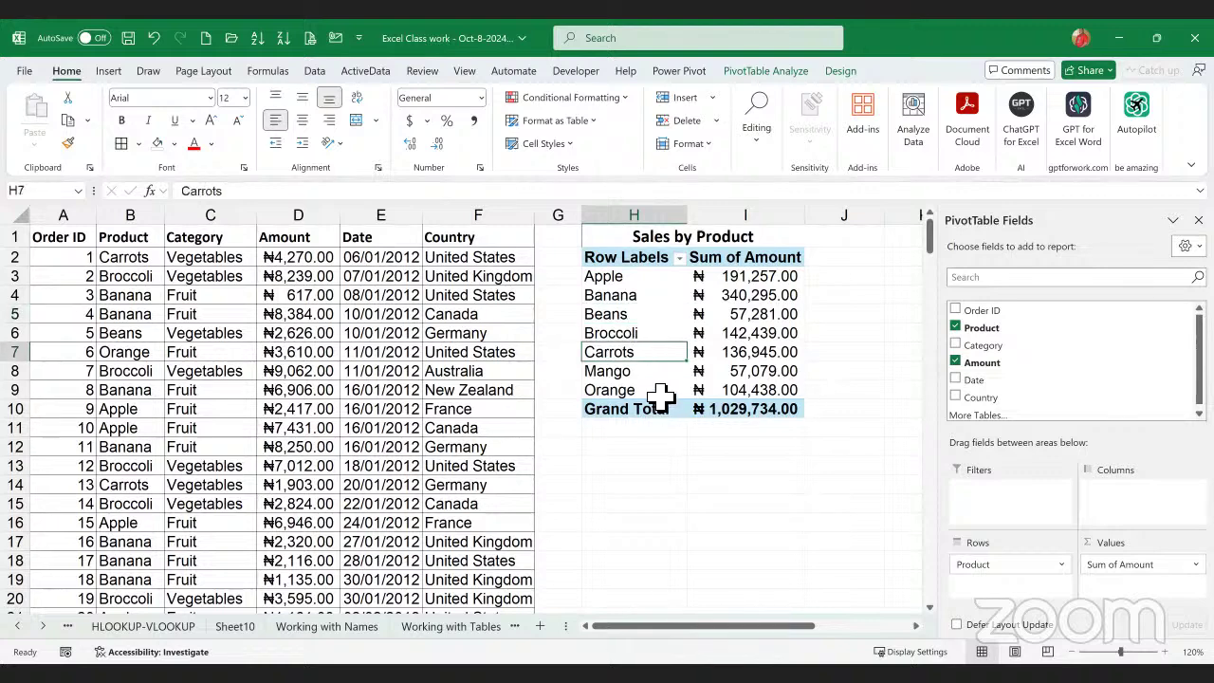
left_click(649, 388)
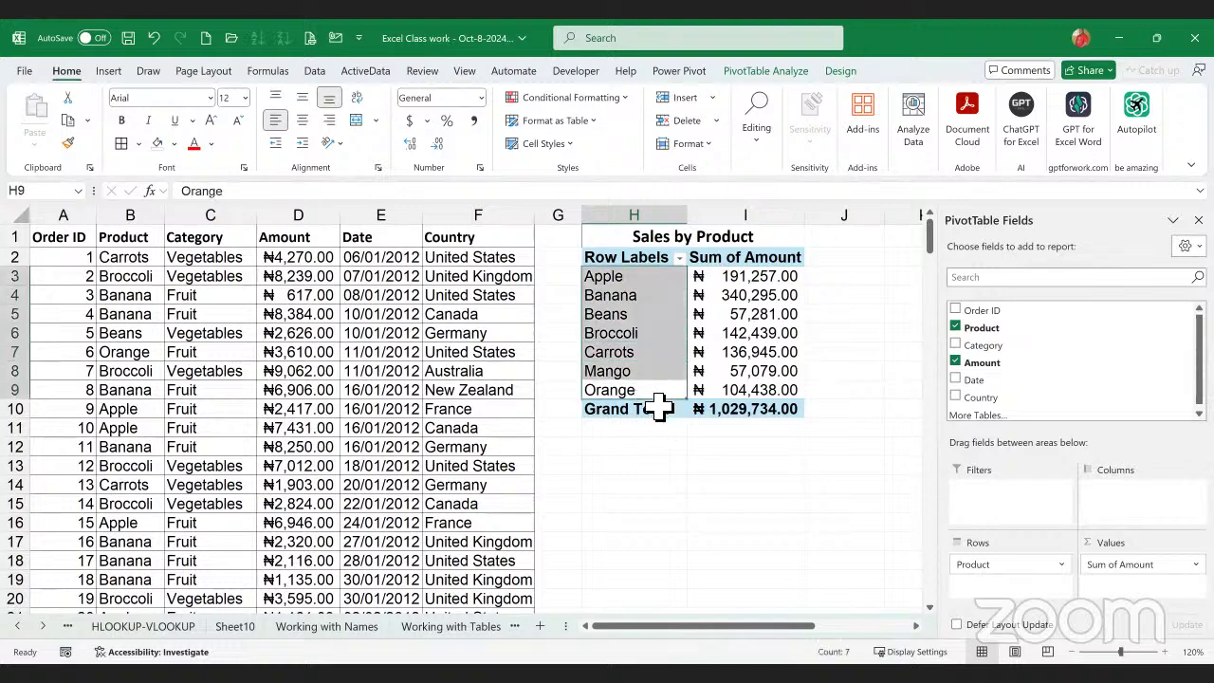
left_click(111, 315)
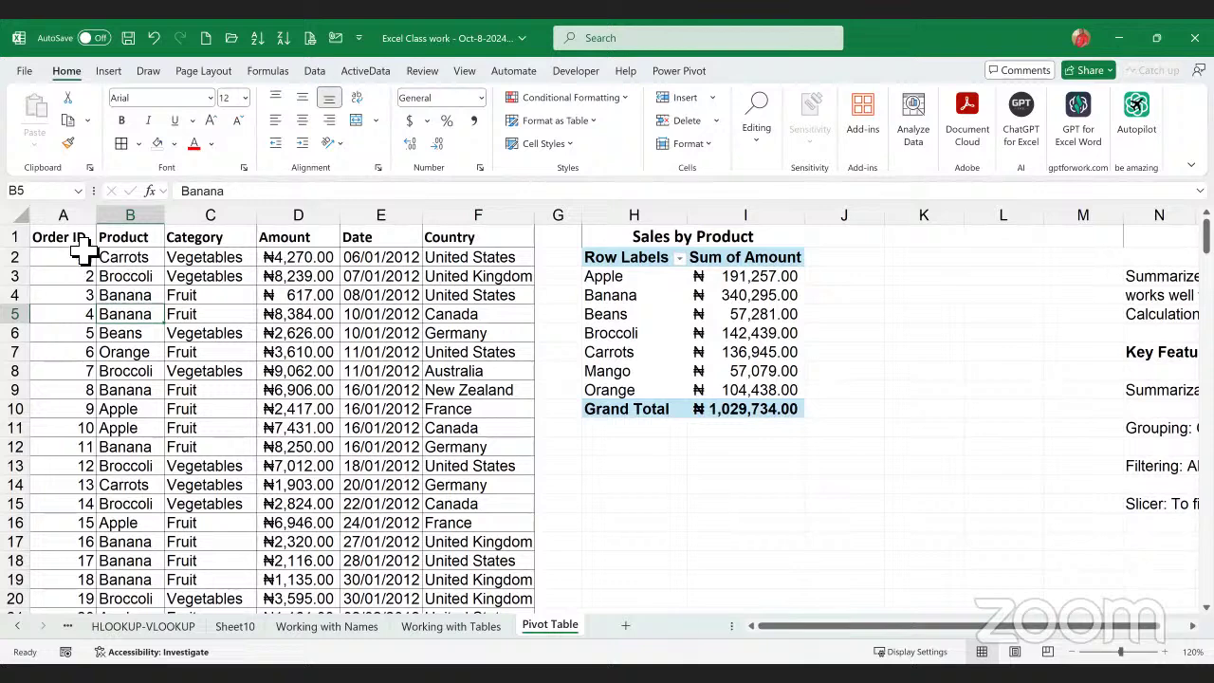
left_click_drag(59, 237, 297, 409)
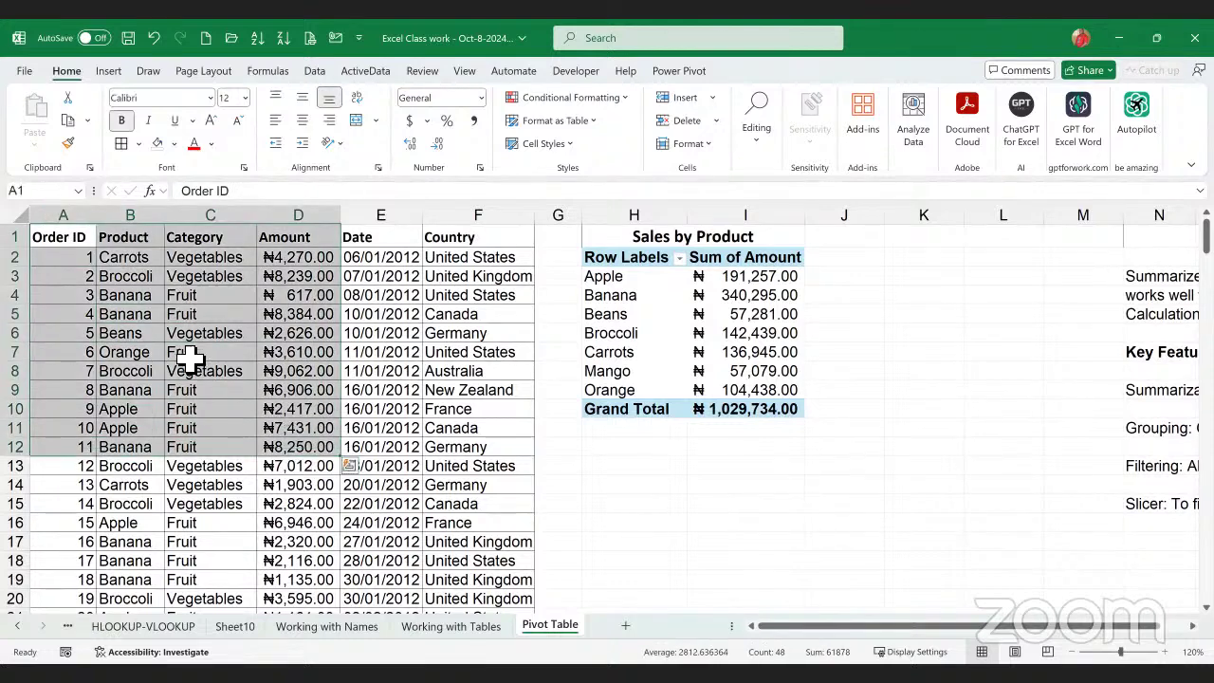
- Insert a pivot table from the sales data at H12 of the existing worksheet, with Country as rows and the sum of Amount as values
left_click(185, 353)
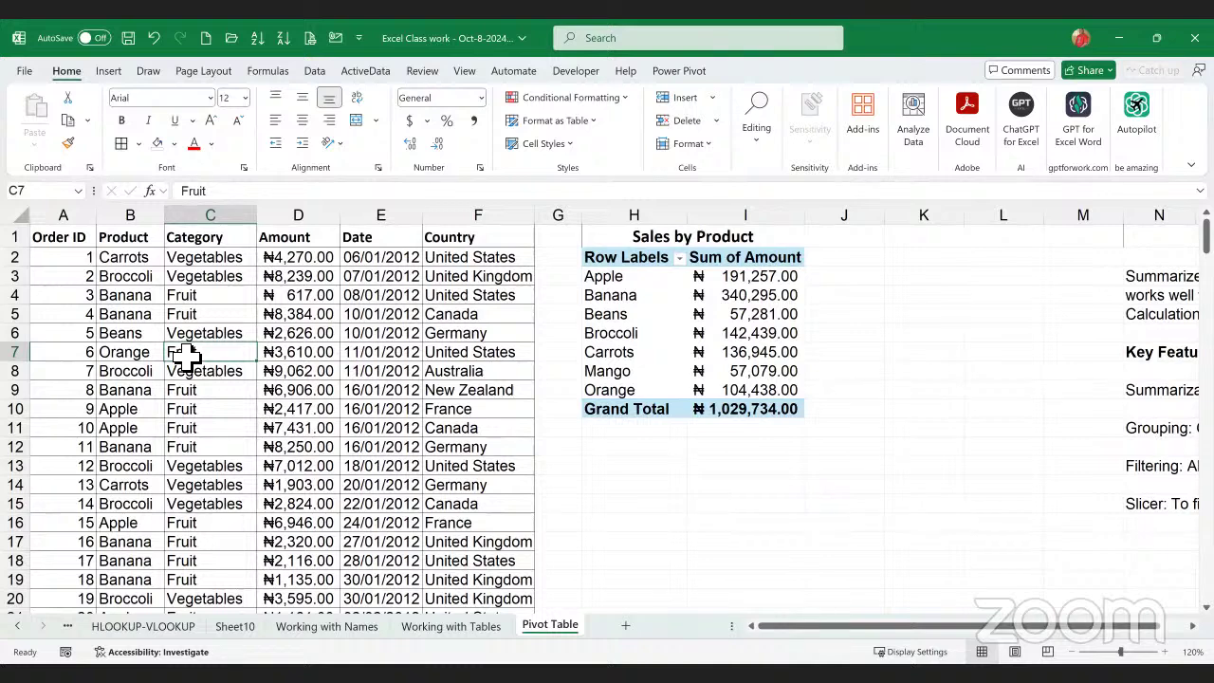
left_click(109, 72)
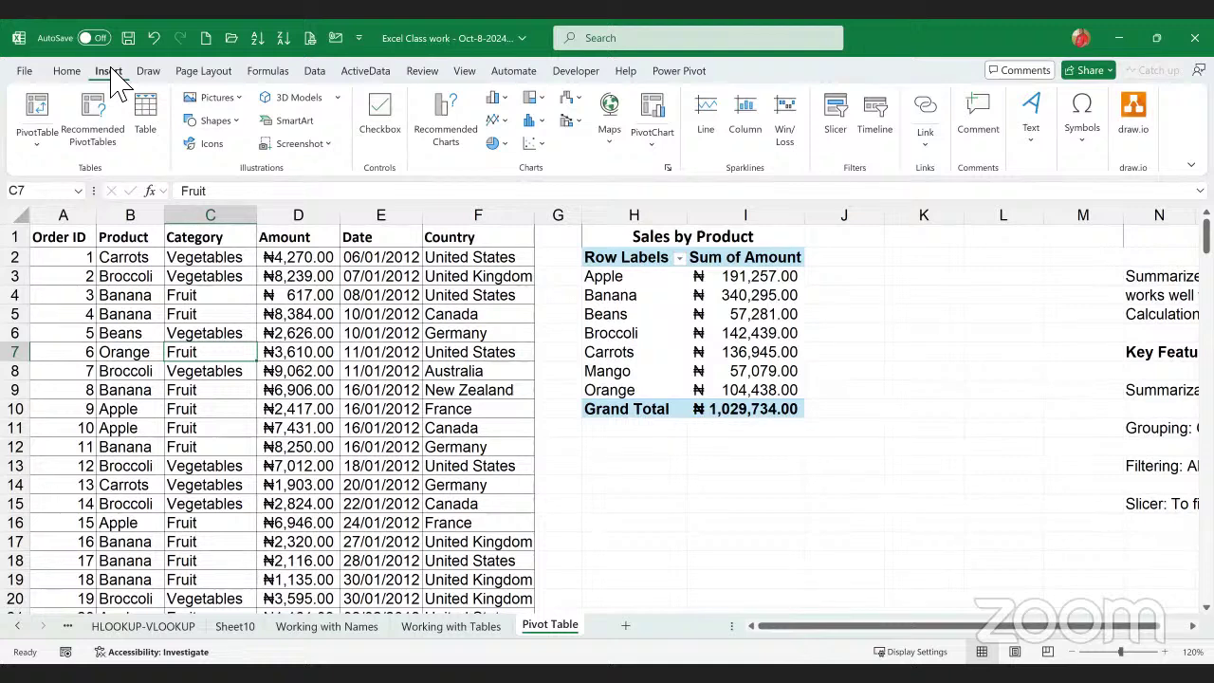
left_click(38, 118)
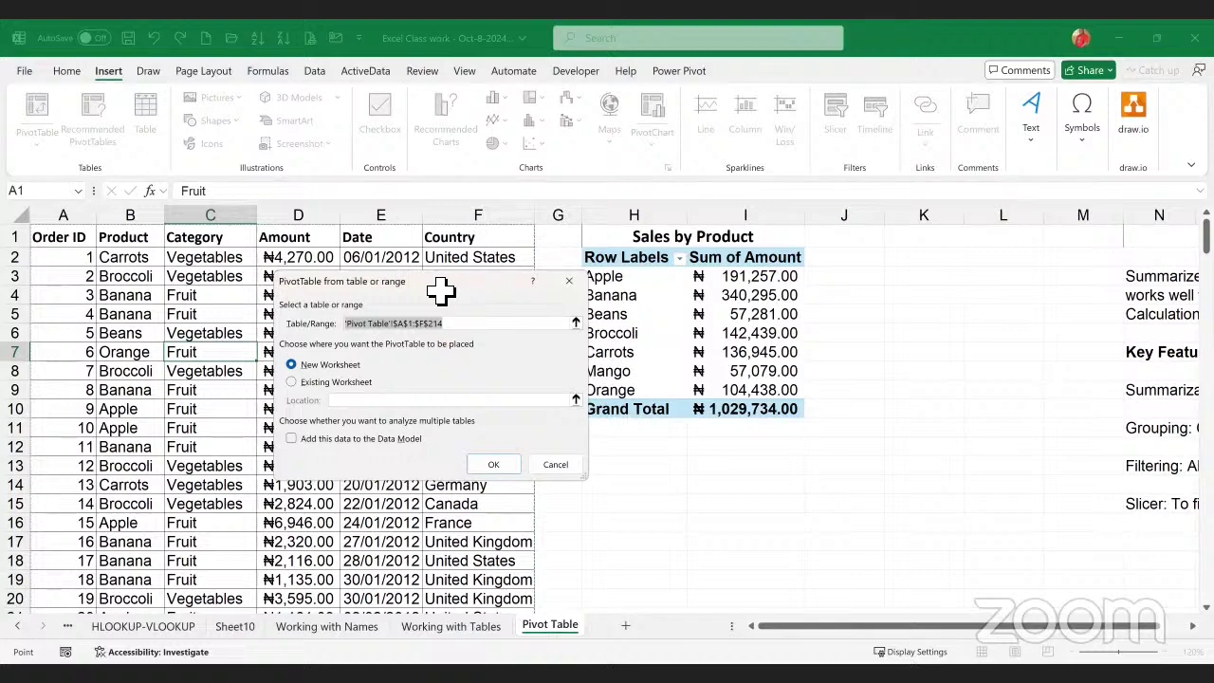
left_click_drag(441, 291, 896, 325)
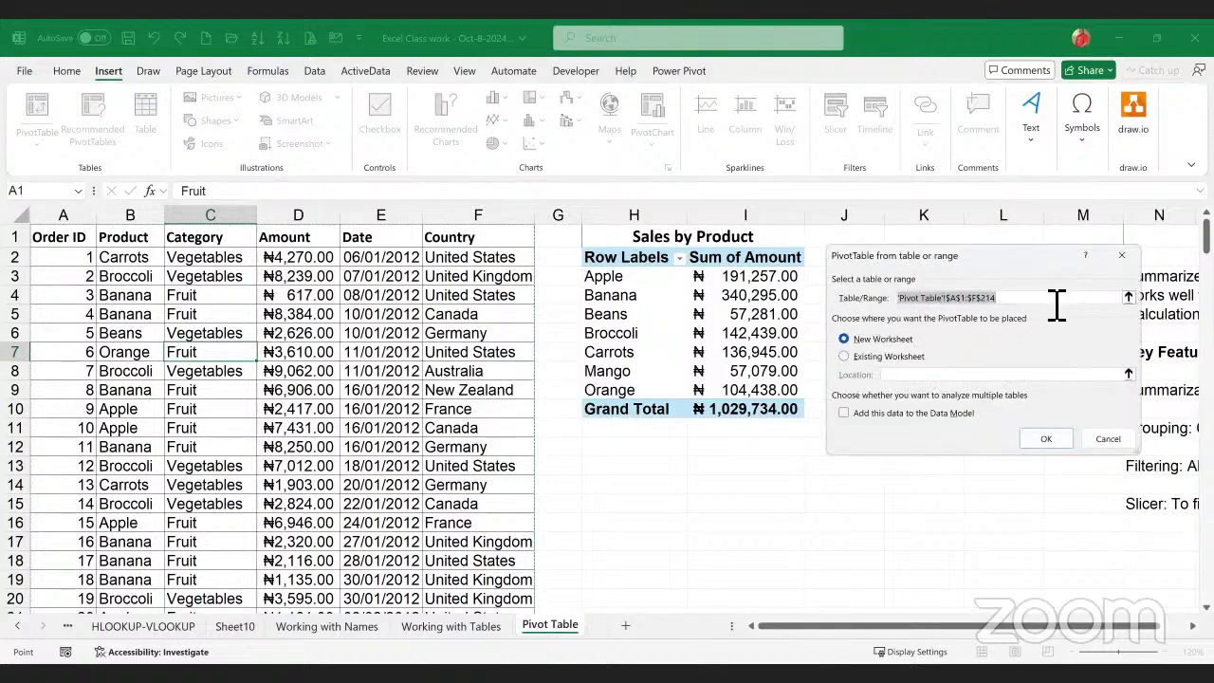
left_click(865, 361)
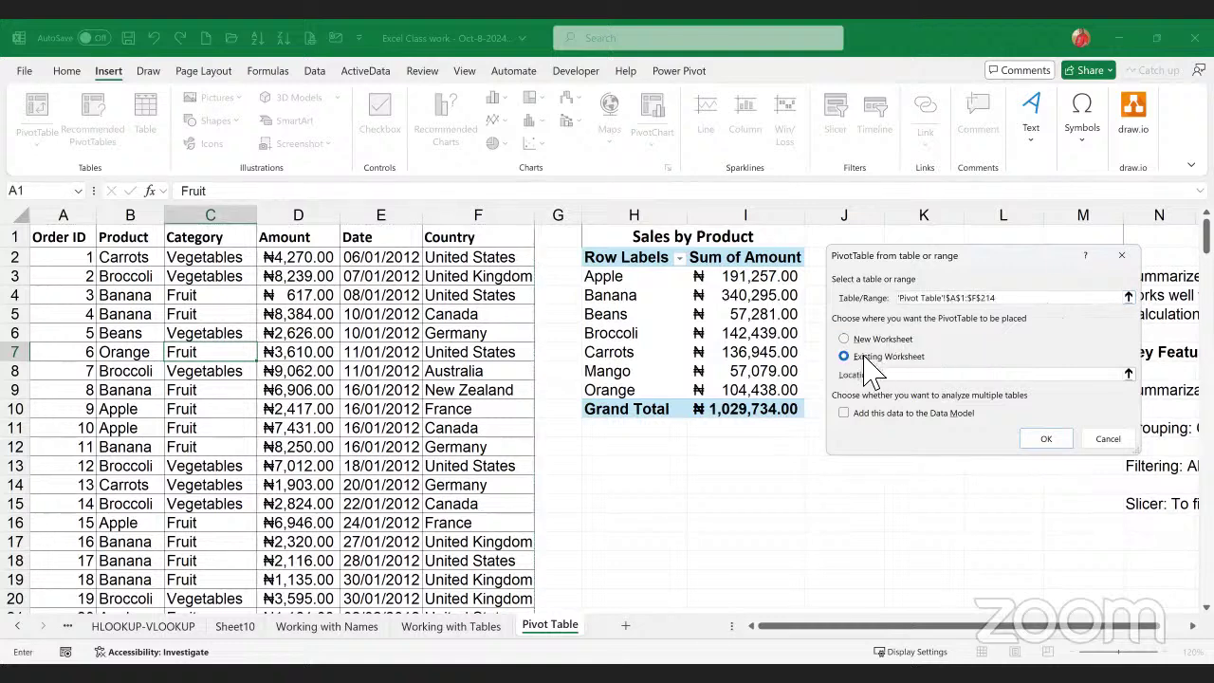
left_click(909, 377)
left_click(612, 450)
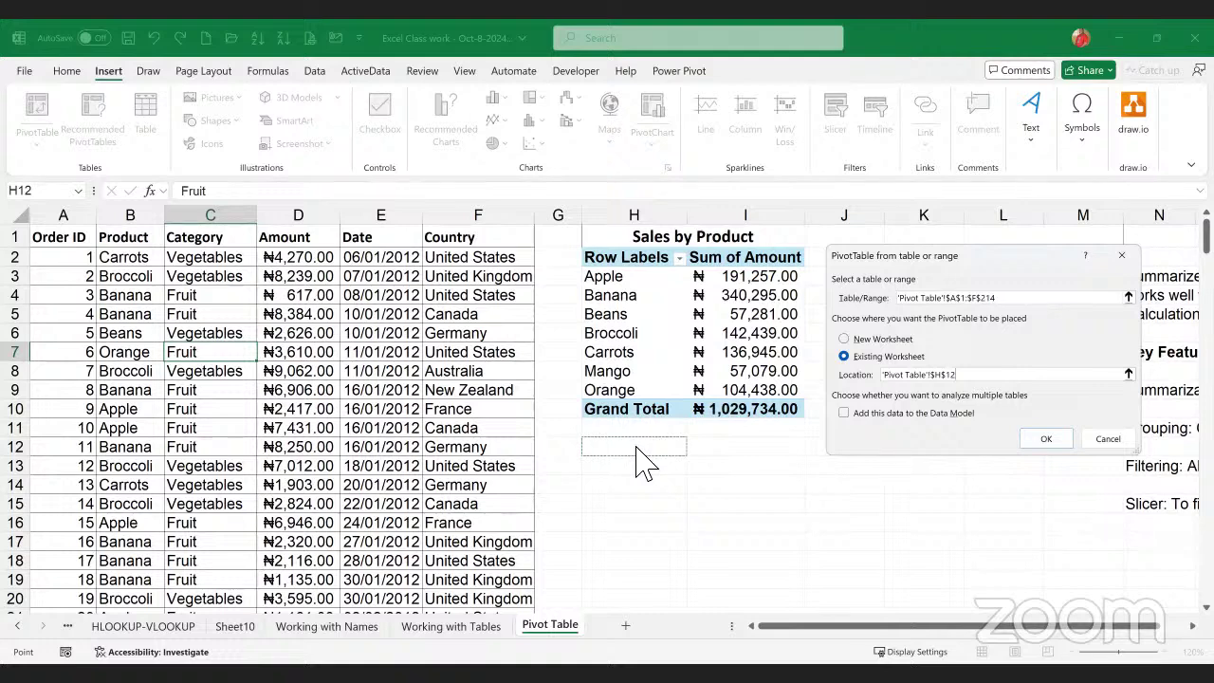
left_click(1046, 441)
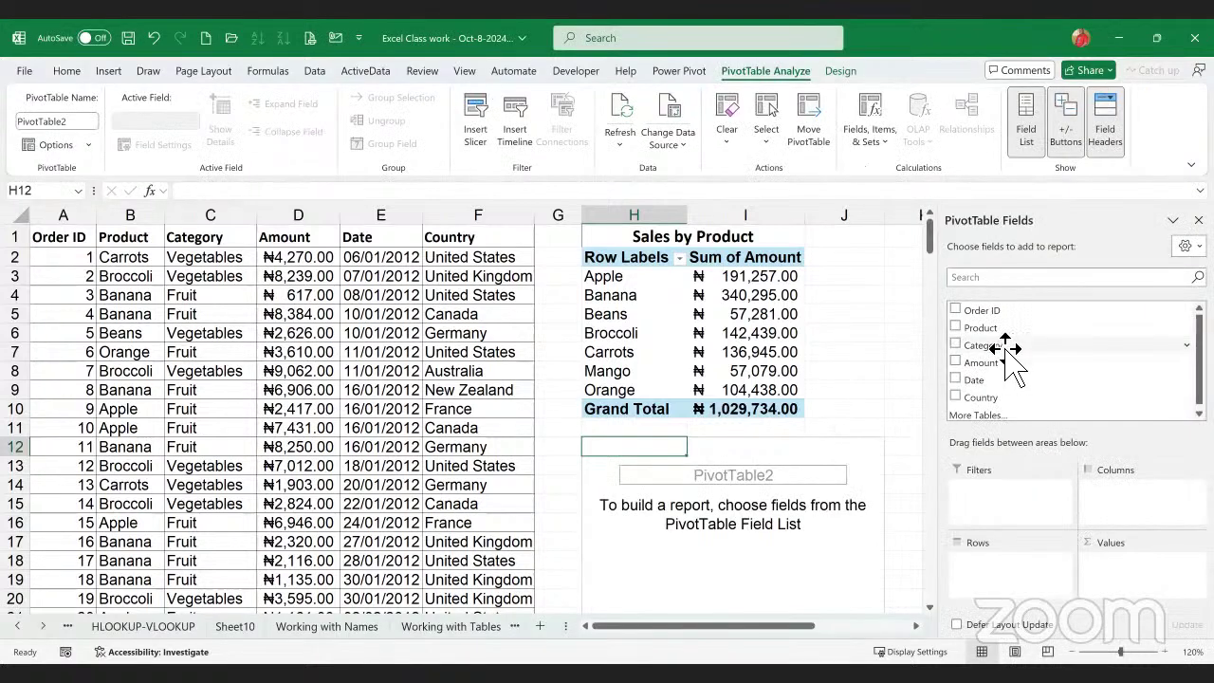
left_click(956, 397)
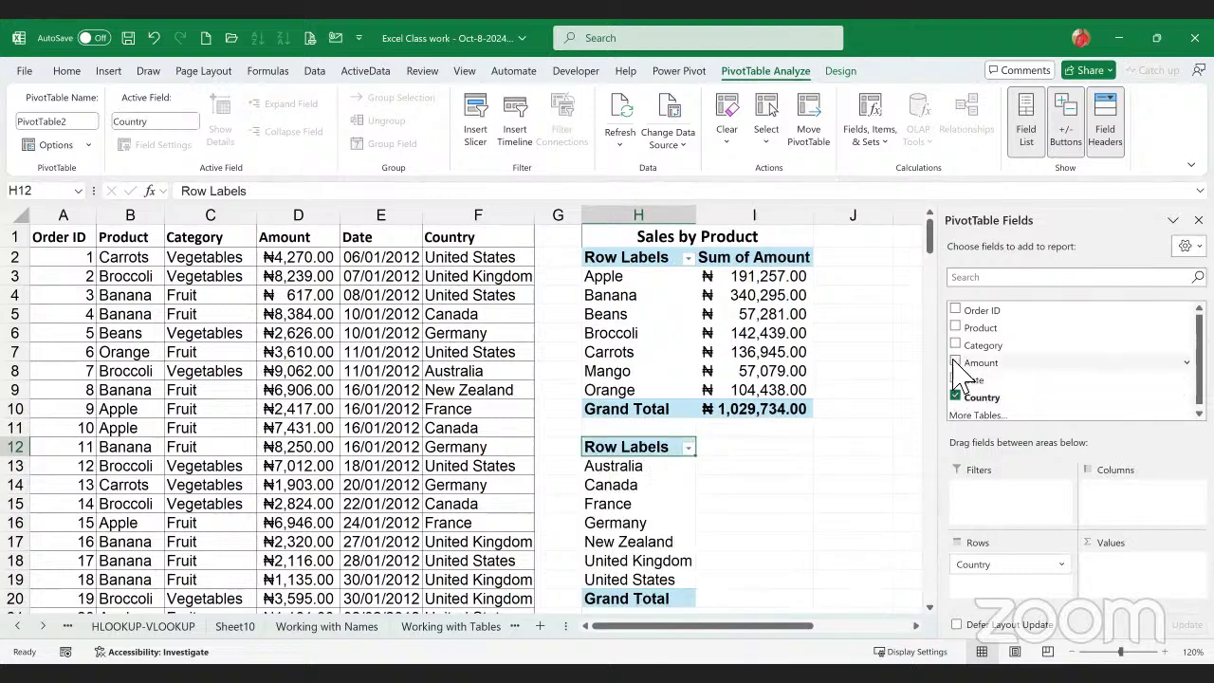
left_click(956, 363)
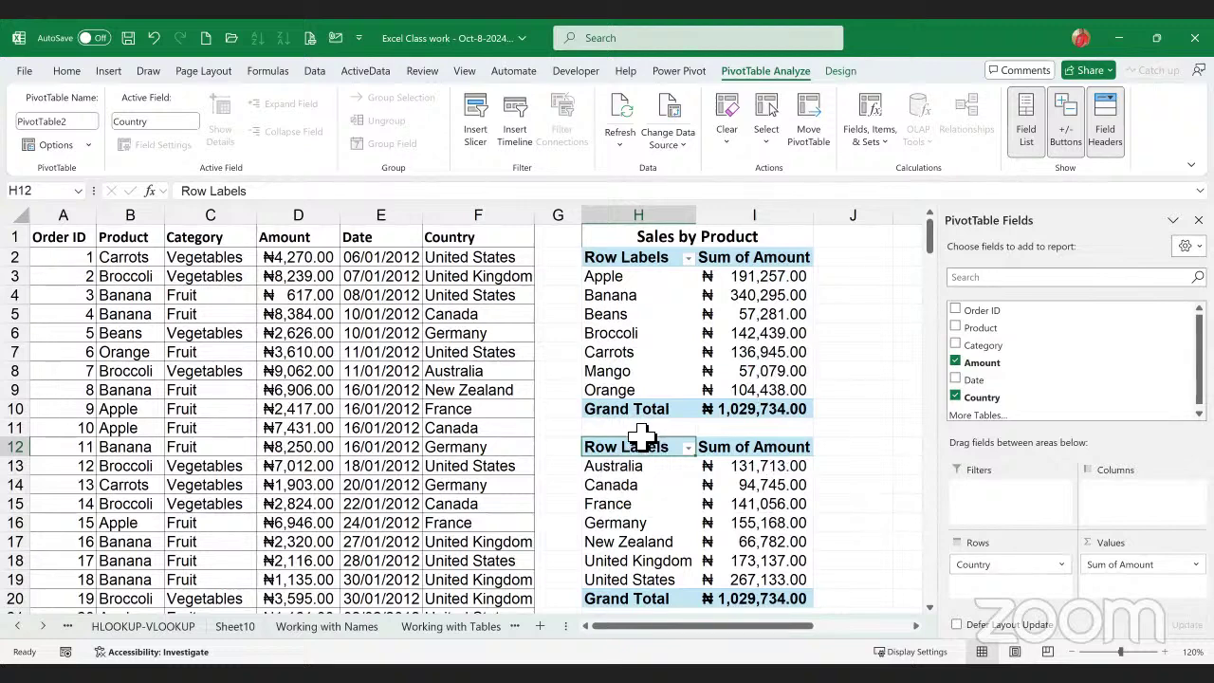
- Merge and center H11:I11 above the country pivot table and enter the bold title "Sales by Country" there
left_click_drag(629, 433, 730, 433)
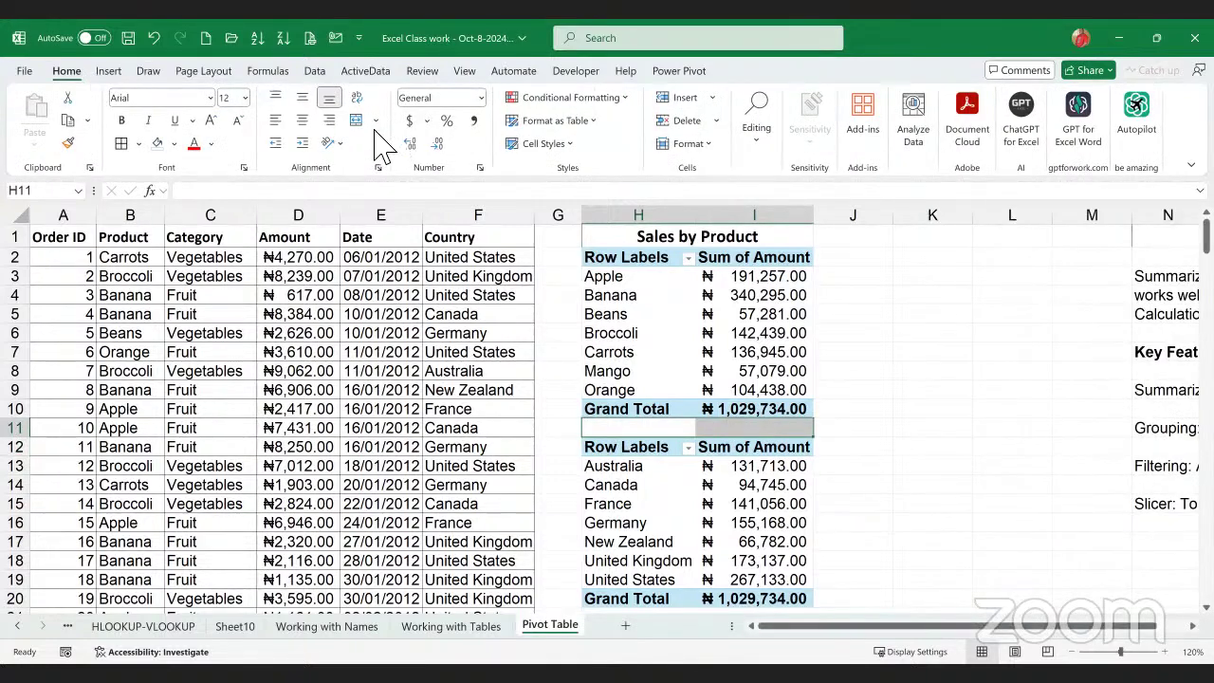
left_click(356, 120)
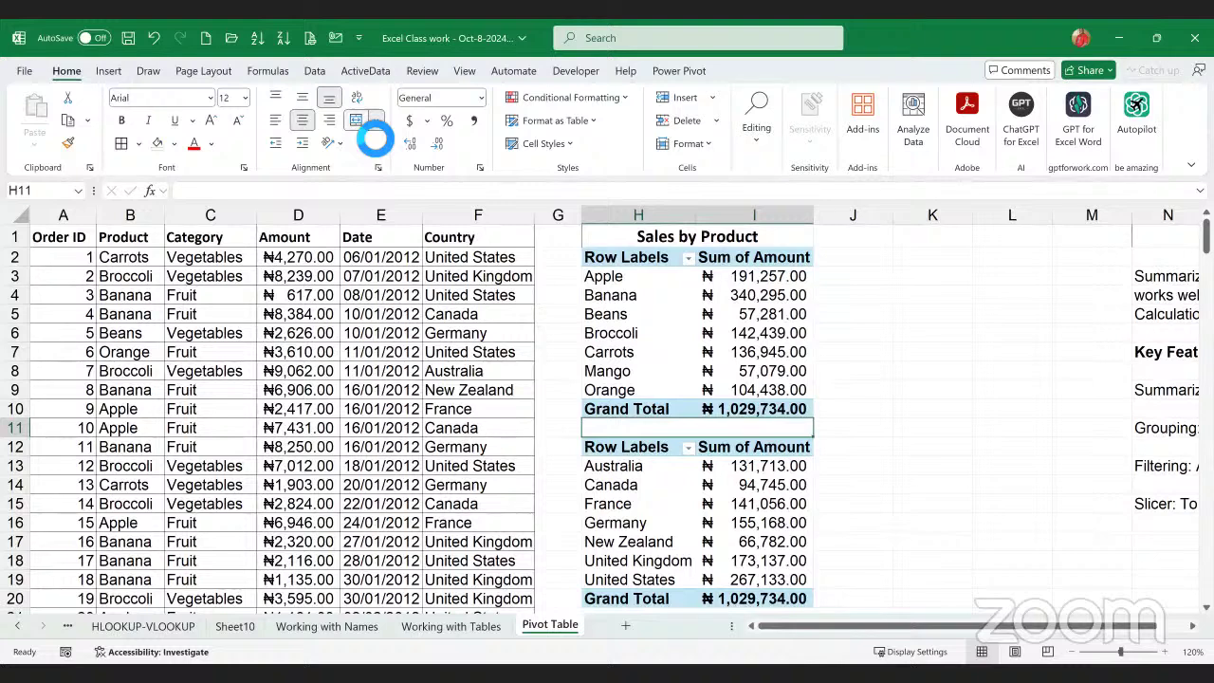
type("Sales b")
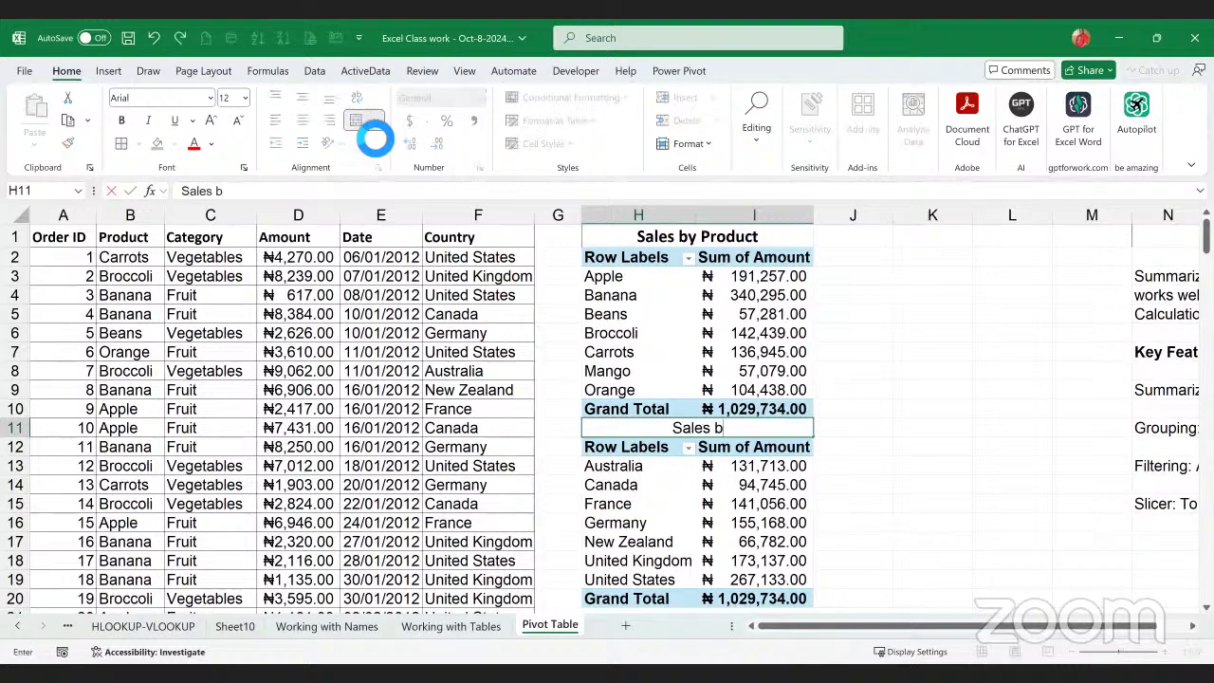
type("y Counr")
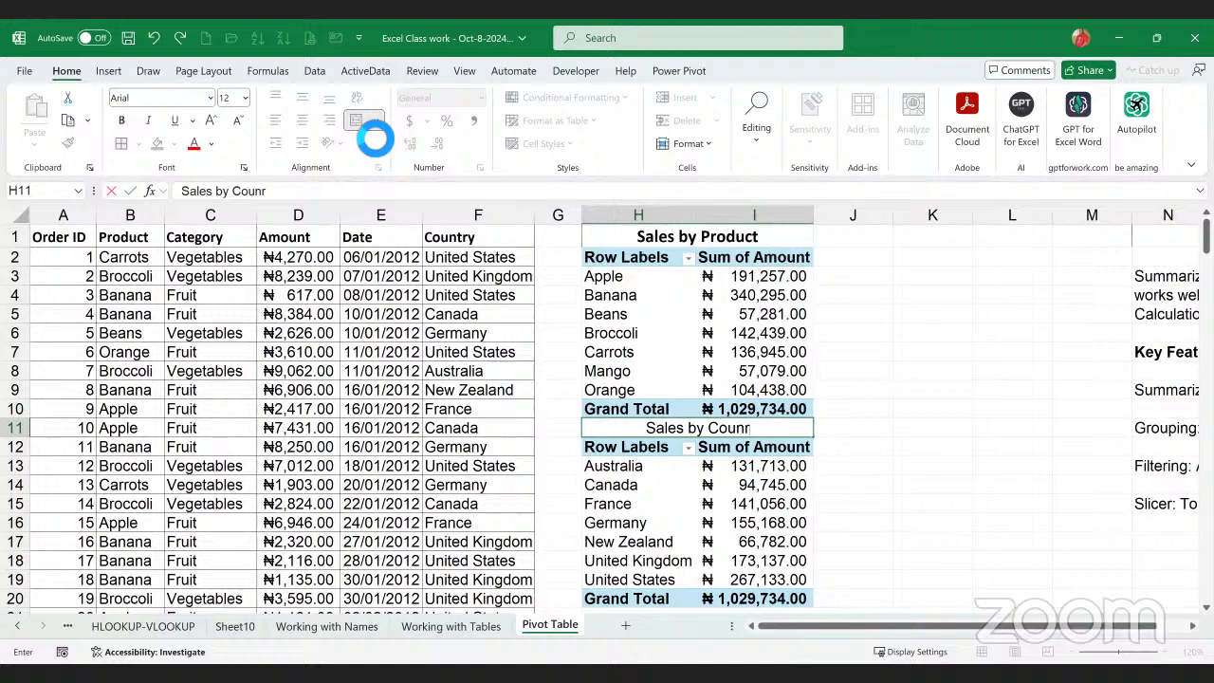
key("BackSpace")
type("try")
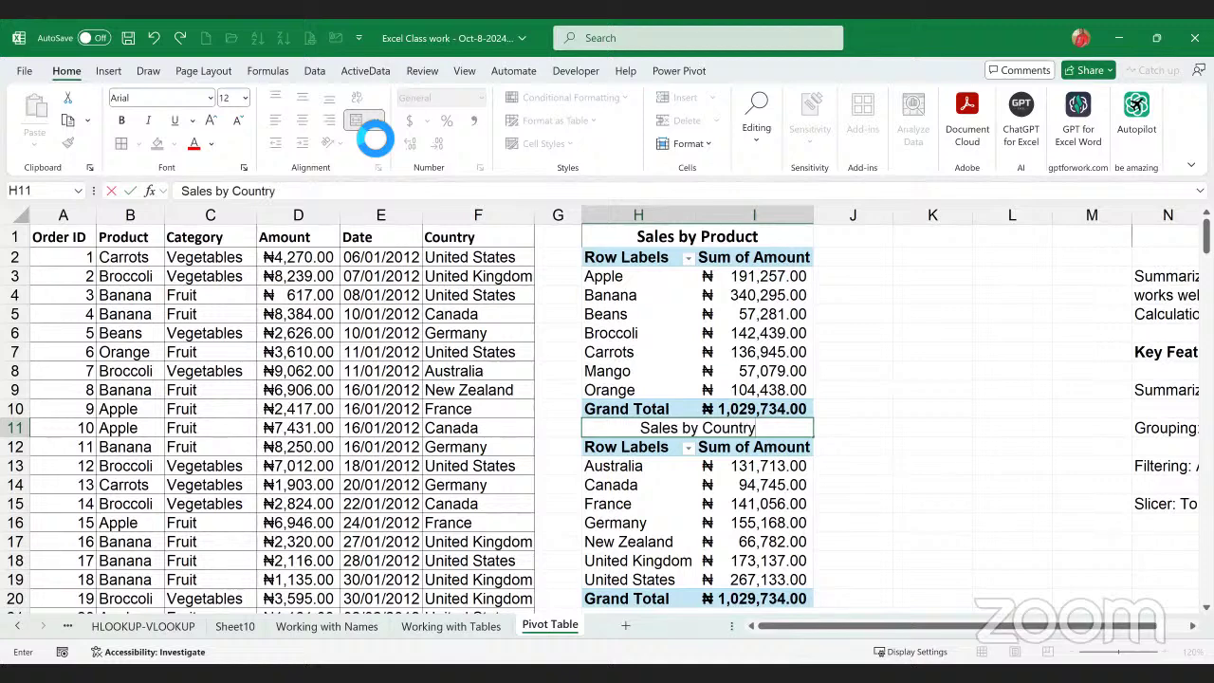
key("Return")
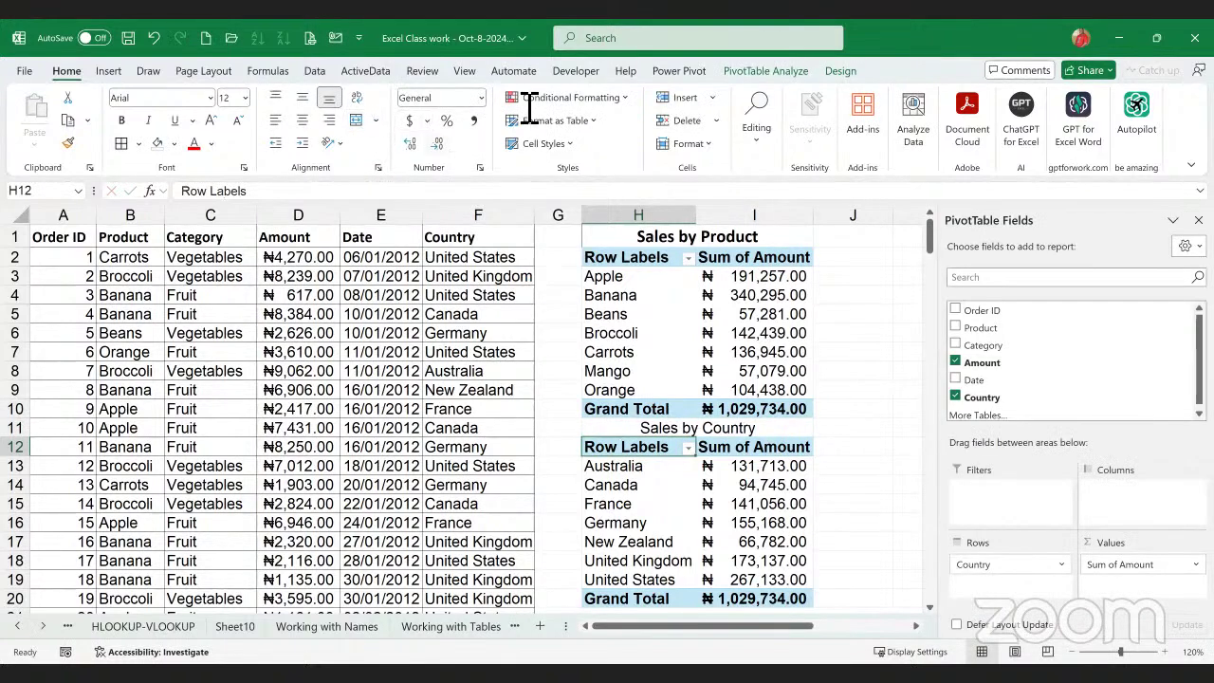
left_click(682, 428)
left_click(122, 121)
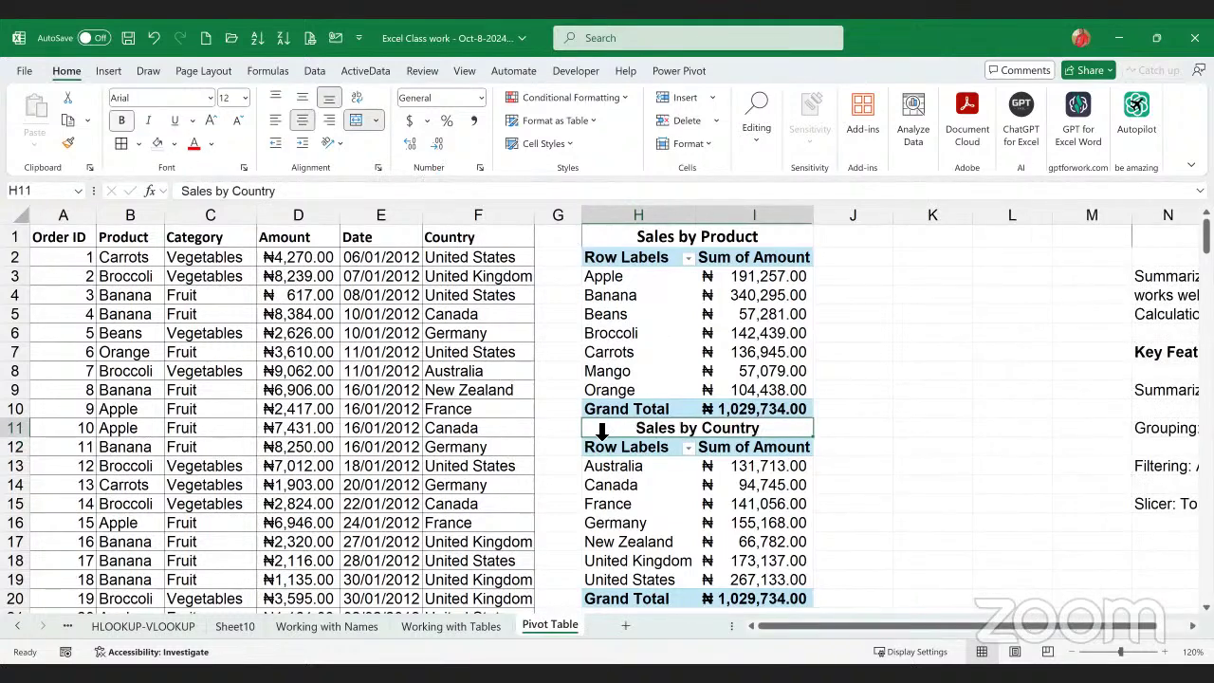
- Examine how the field list responds to selections inside and outside the two pivot tables, and compare their product and country summaries
left_click(688, 511)
left_click(700, 488)
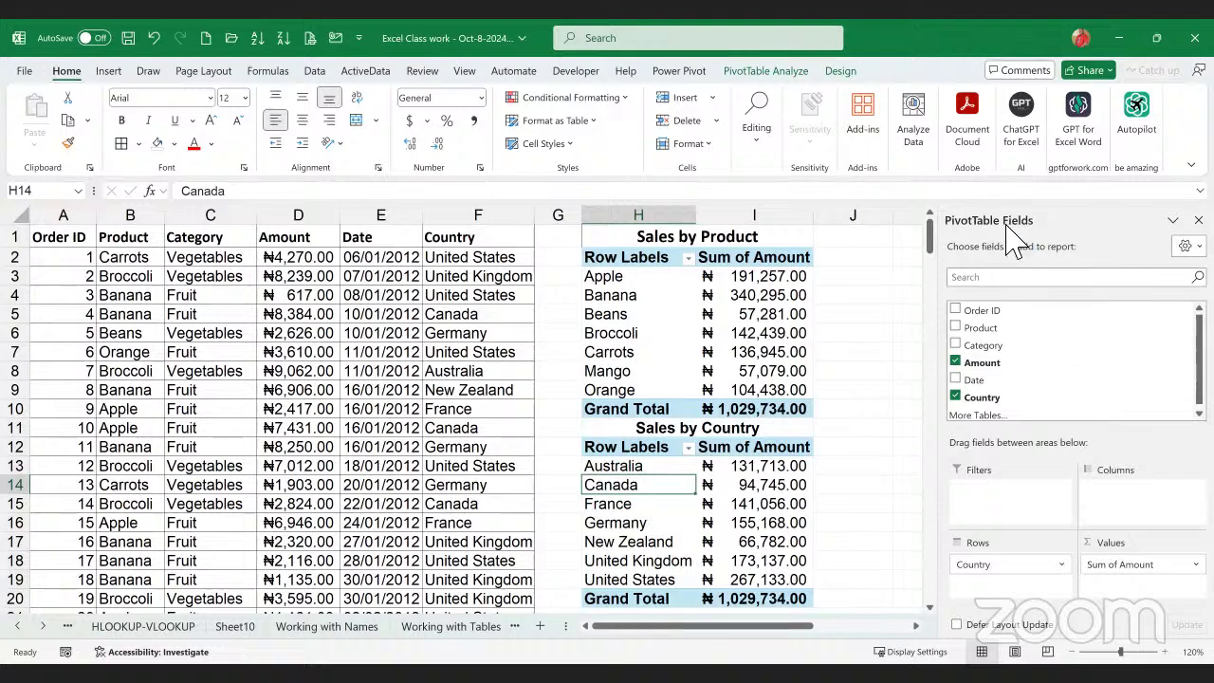
left_click(854, 371)
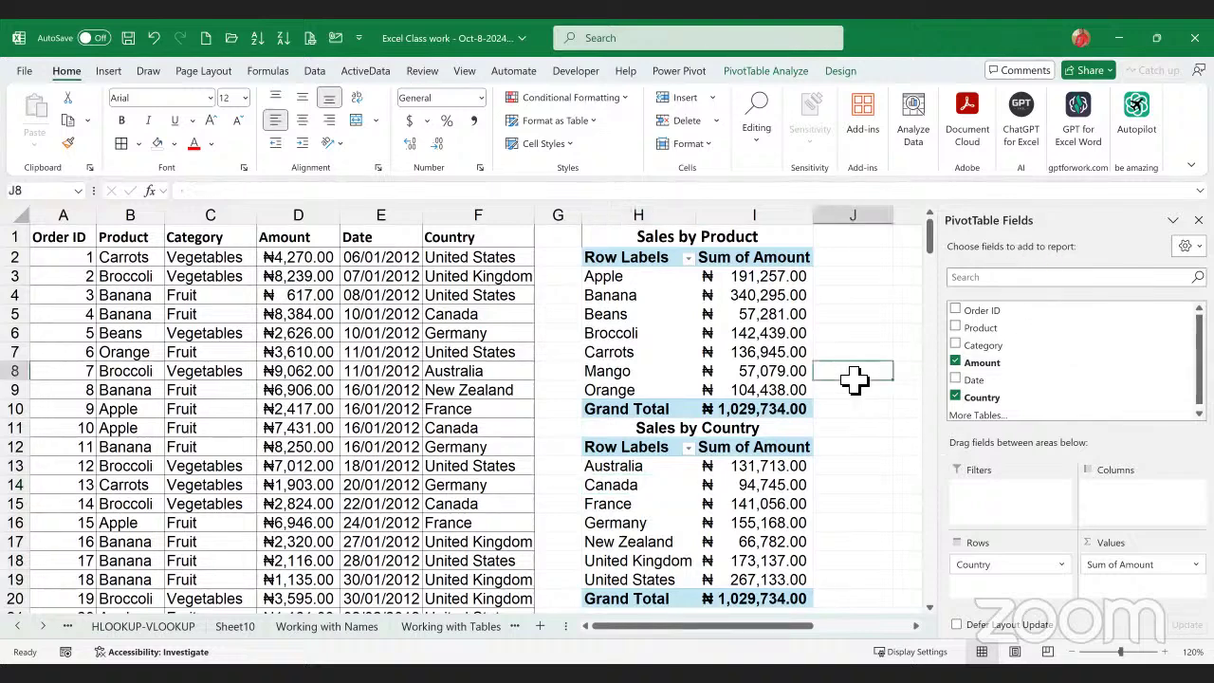
left_click(935, 372)
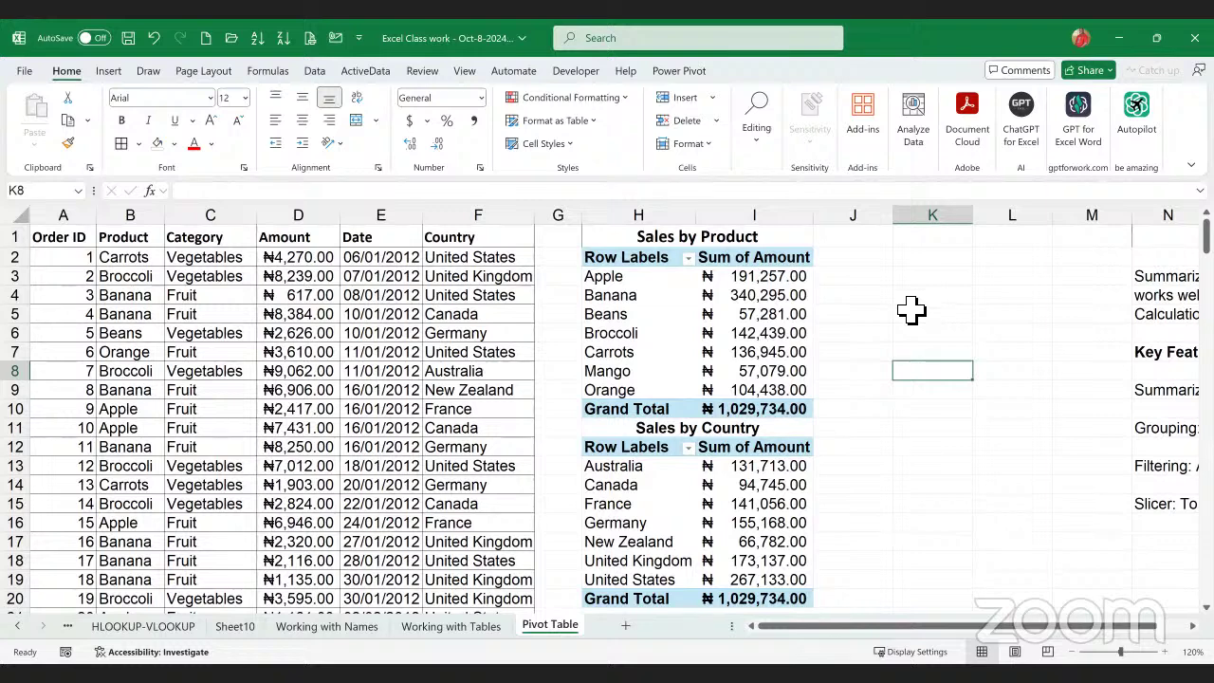
left_click(768, 341)
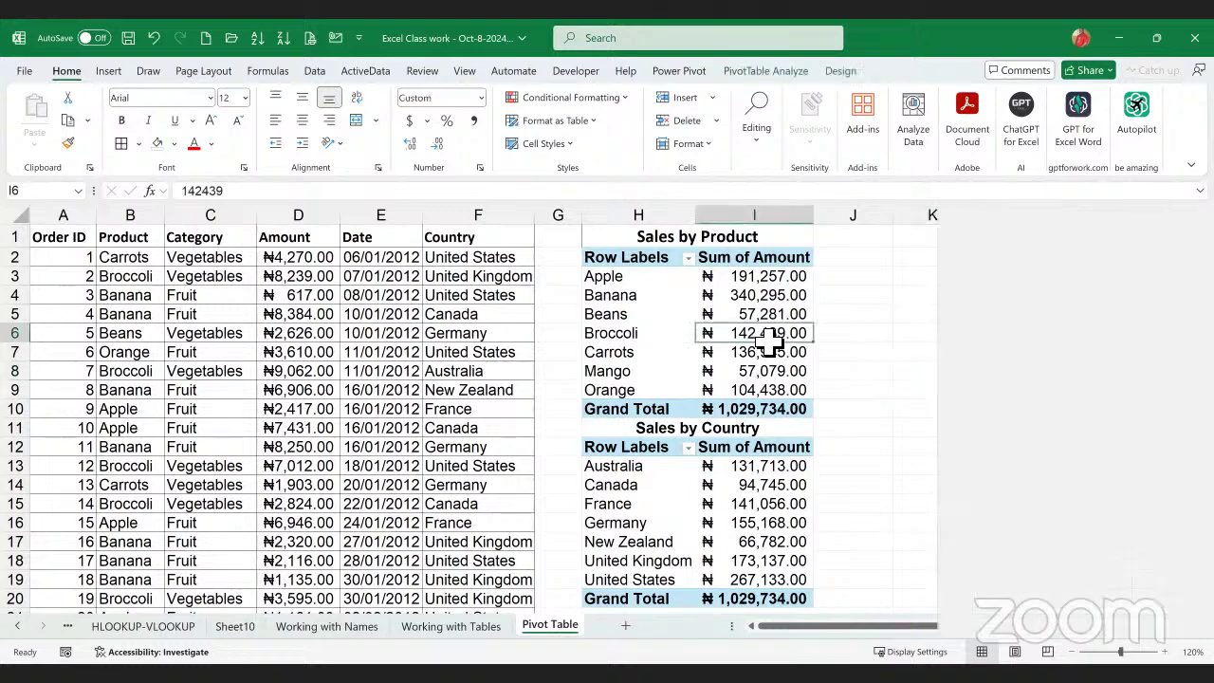
left_click(641, 346)
left_click(657, 488)
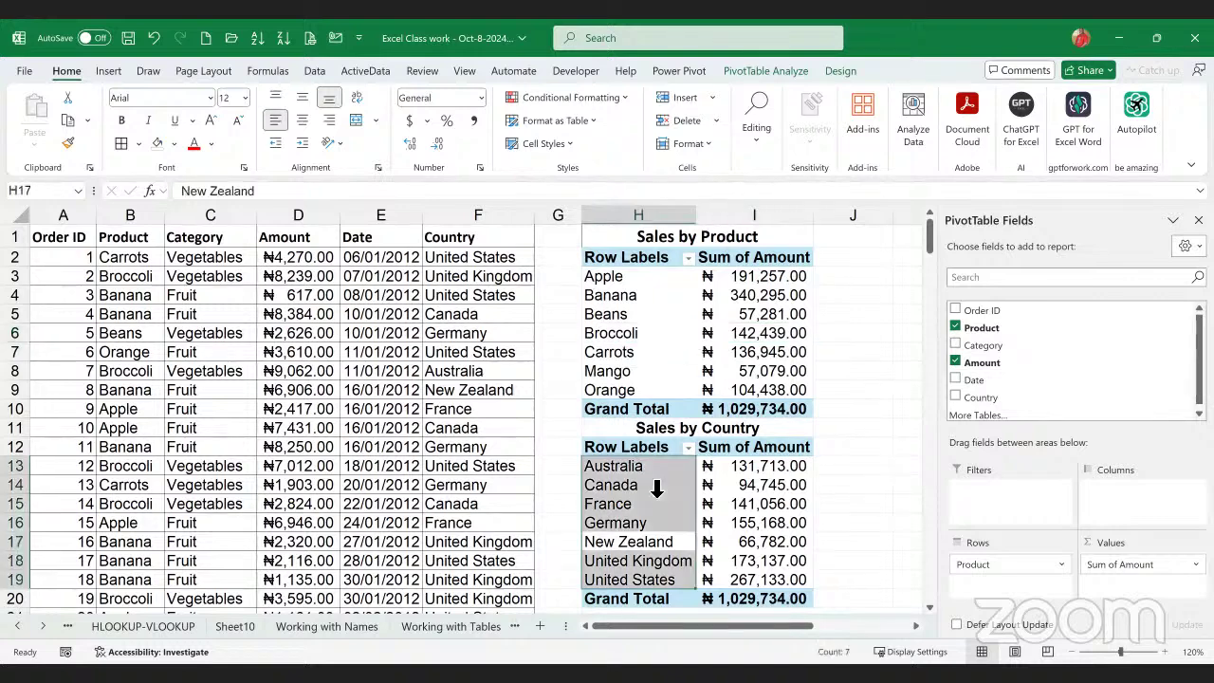
left_click(648, 507)
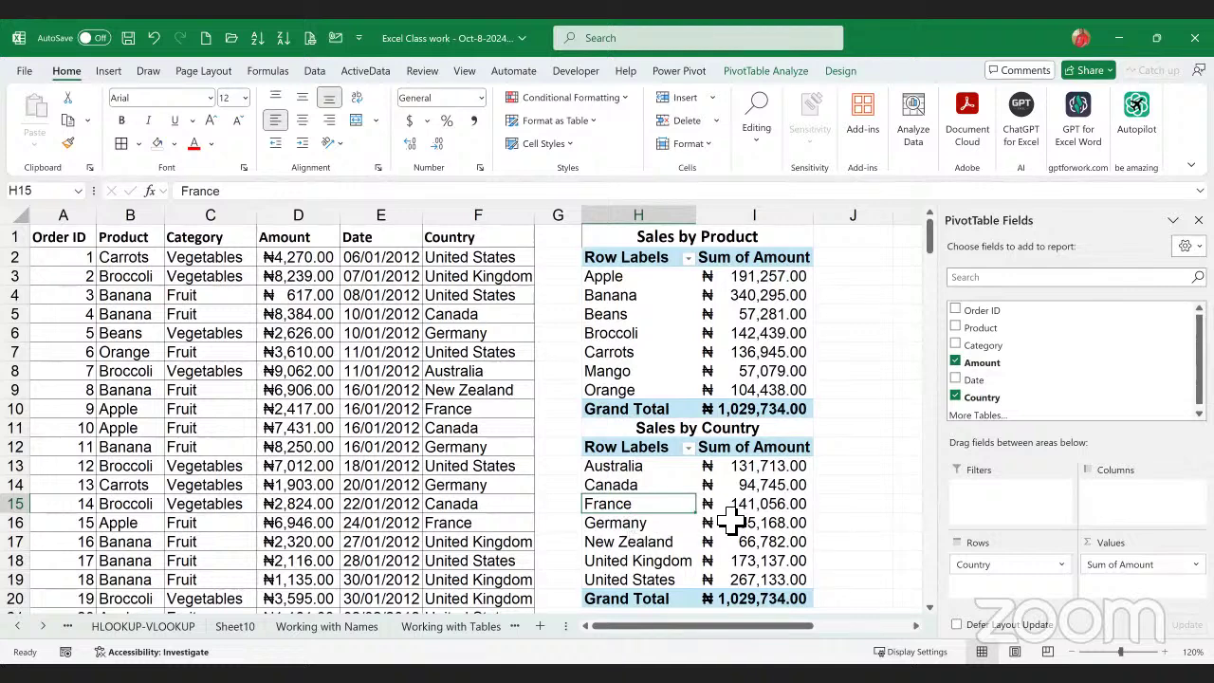
scroll(730, 520, "down", 2)
scroll(730, 520, "up", 2)
- Insert another pivot table from the sales data range A1:F214 on a new worksheet
left_click(80, 239)
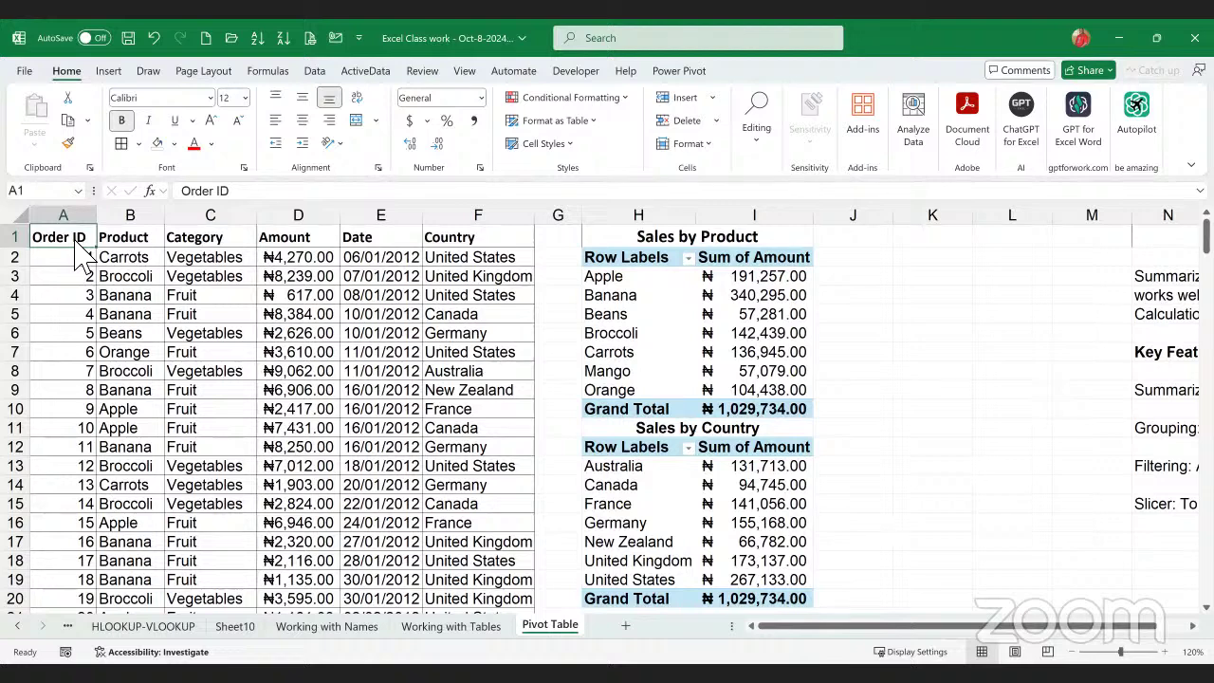
left_click(204, 336)
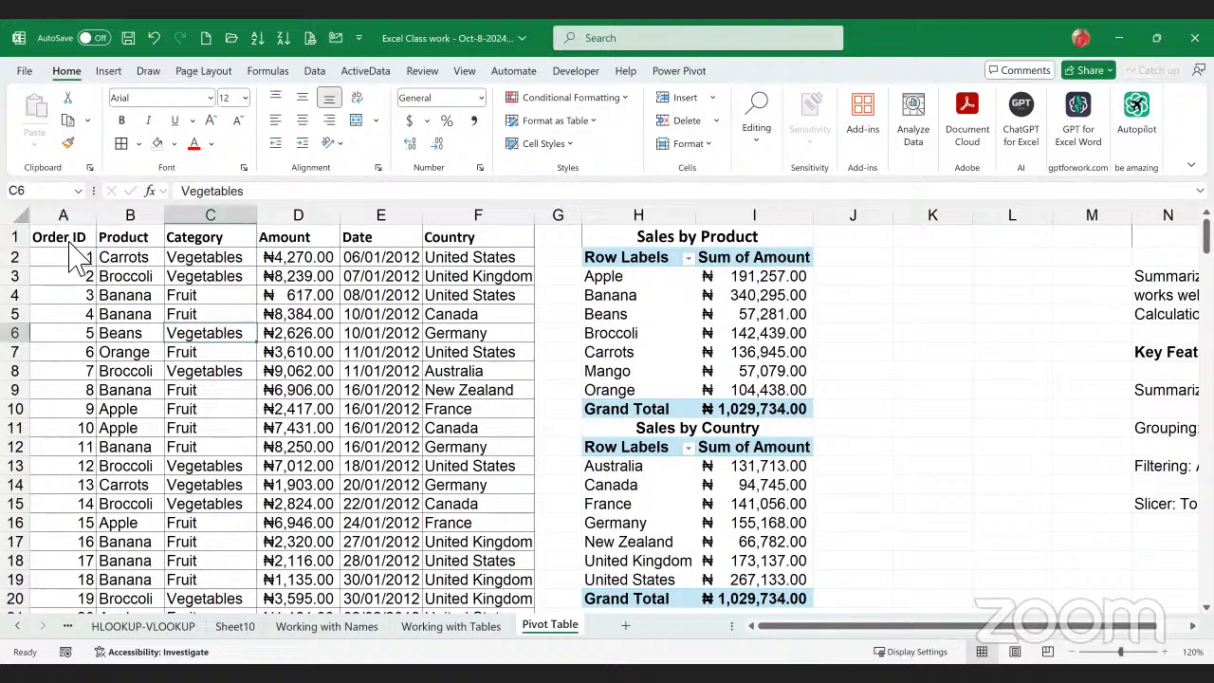
left_click(69, 243)
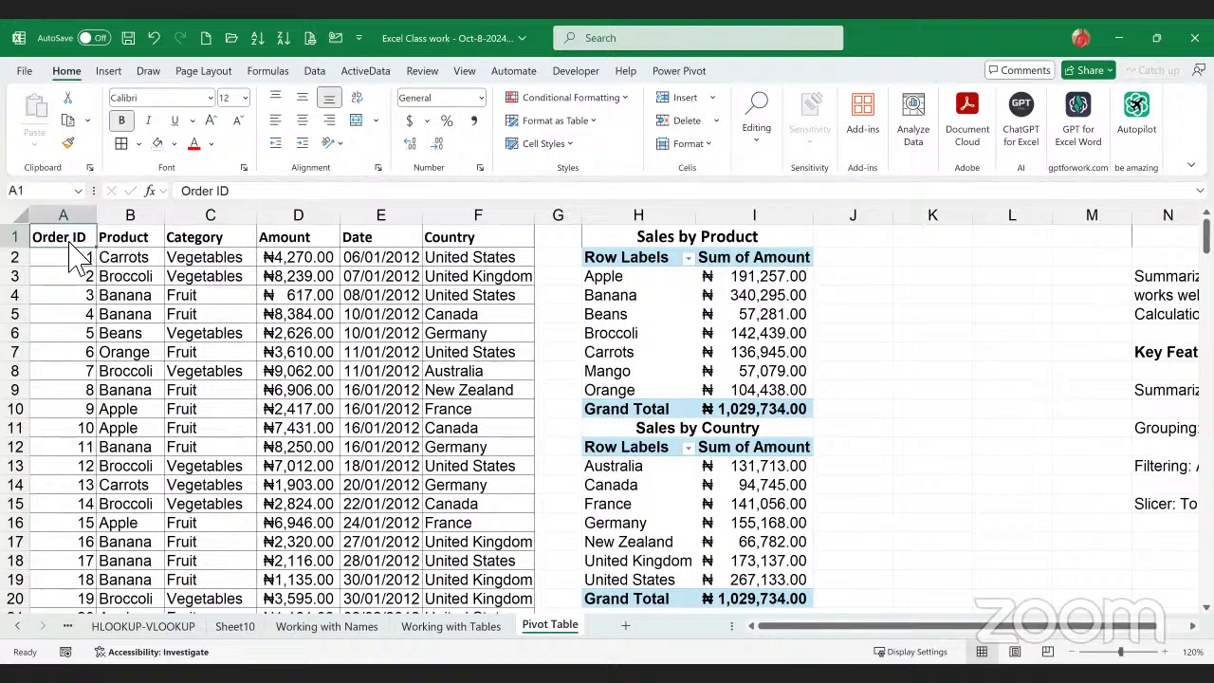
left_click(109, 74)
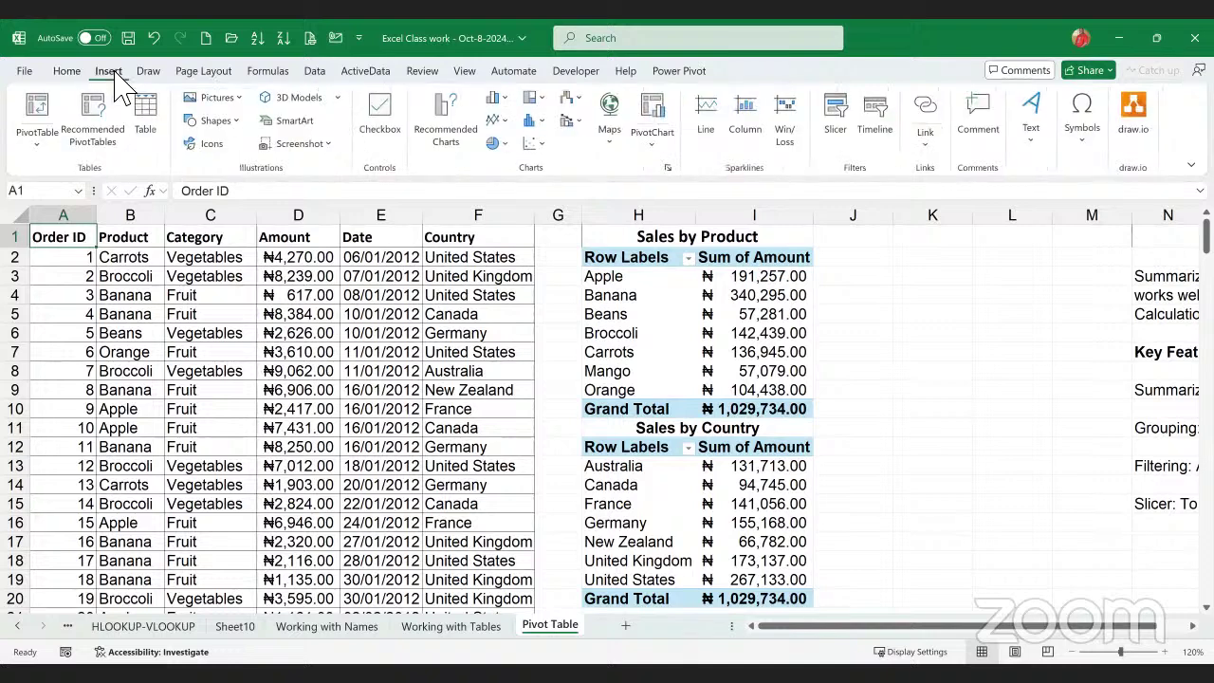
left_click(40, 109)
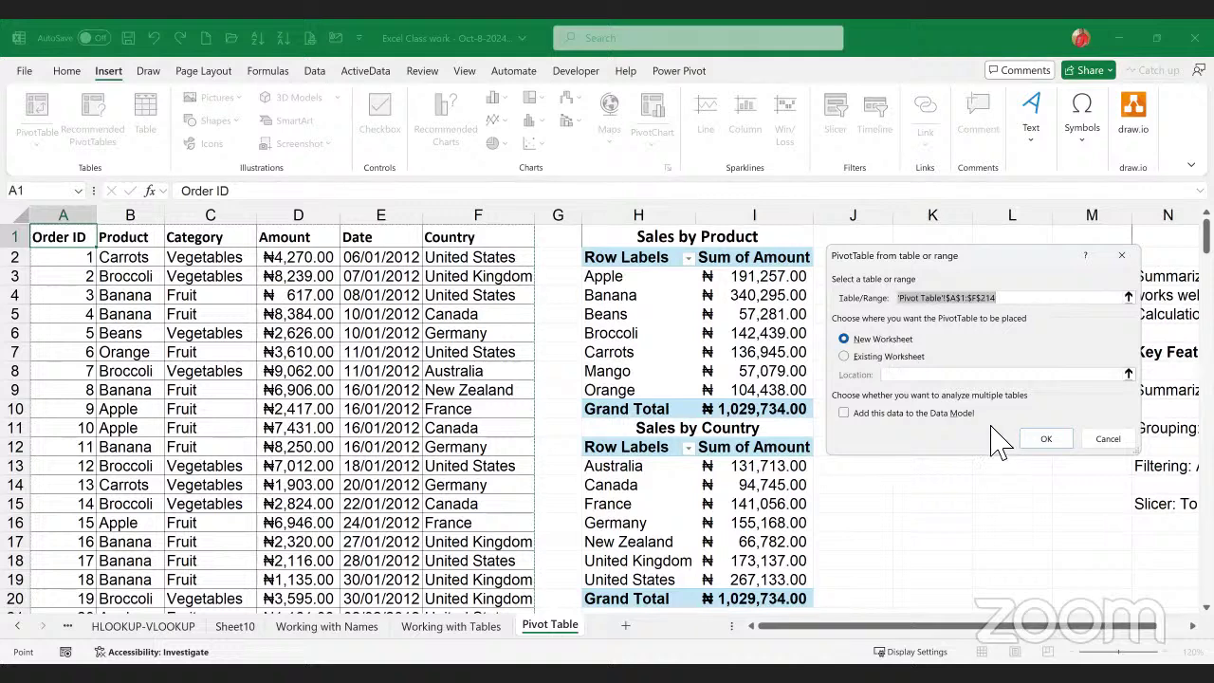
left_click(1046, 440)
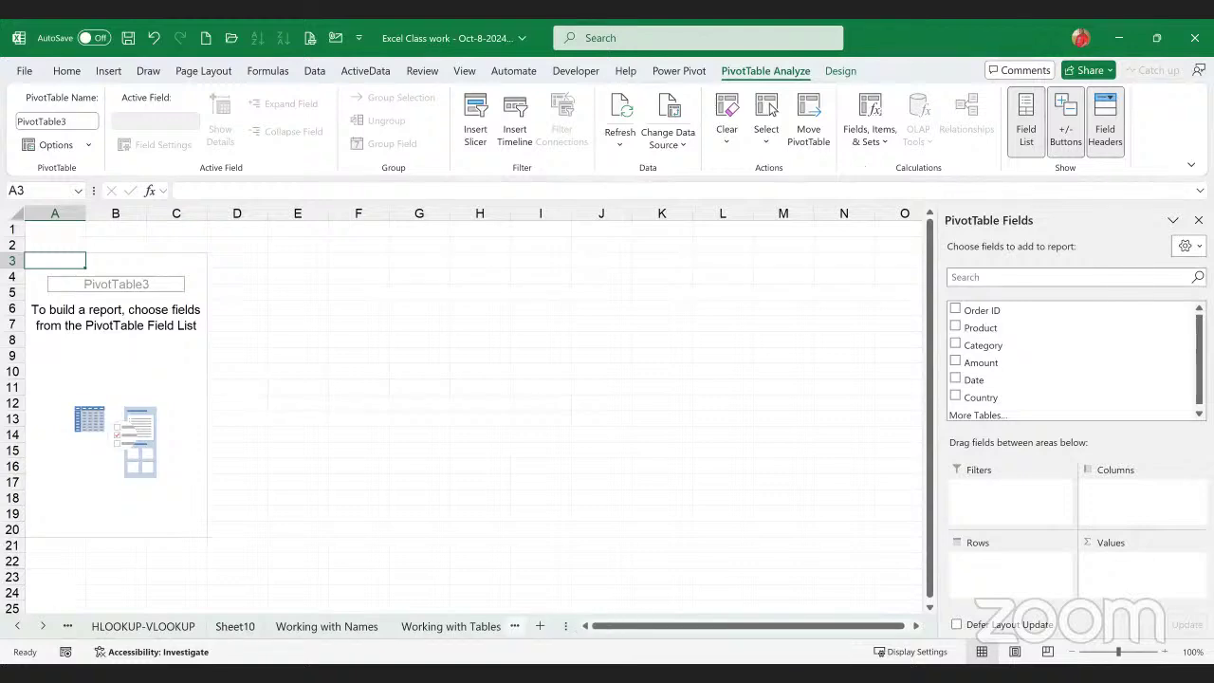
- Move the new sheet after the Pivot Table sheet and build its pivot table with Product as rows and the sum of Amount as values
left_click(495, 627)
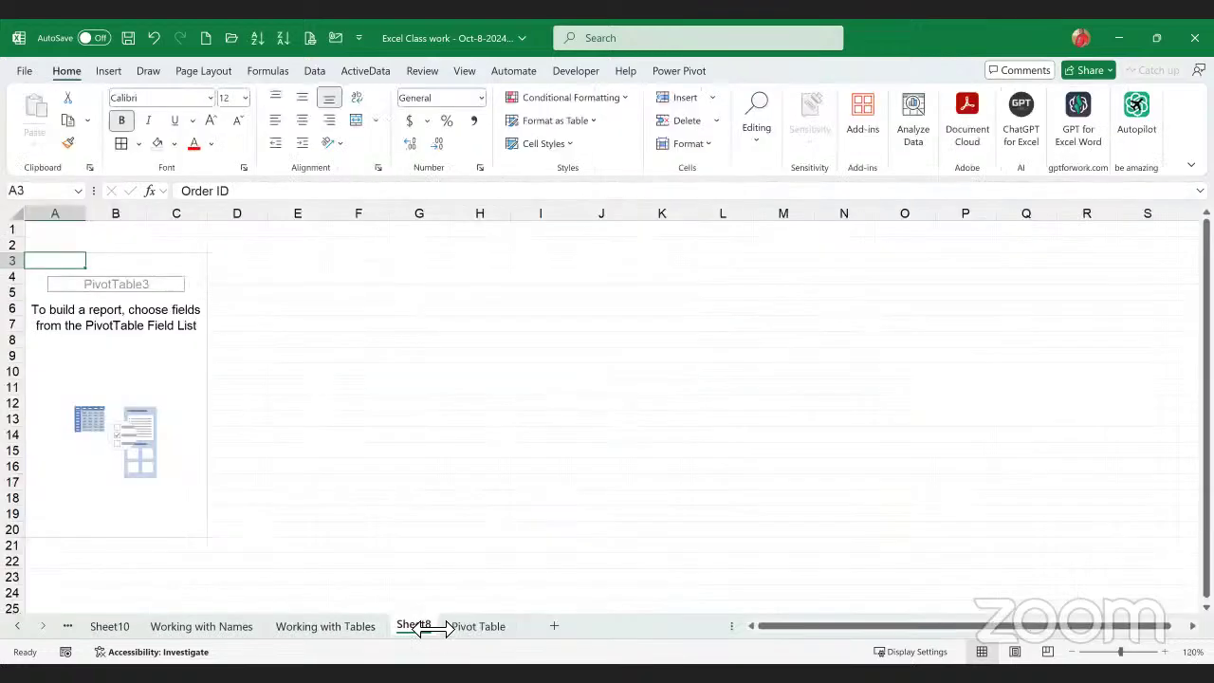
mouse_move(420, 628)
left_mouse_down()
mouse_move(510, 640)
mouse_move(446, 640)
left_mouse_up()
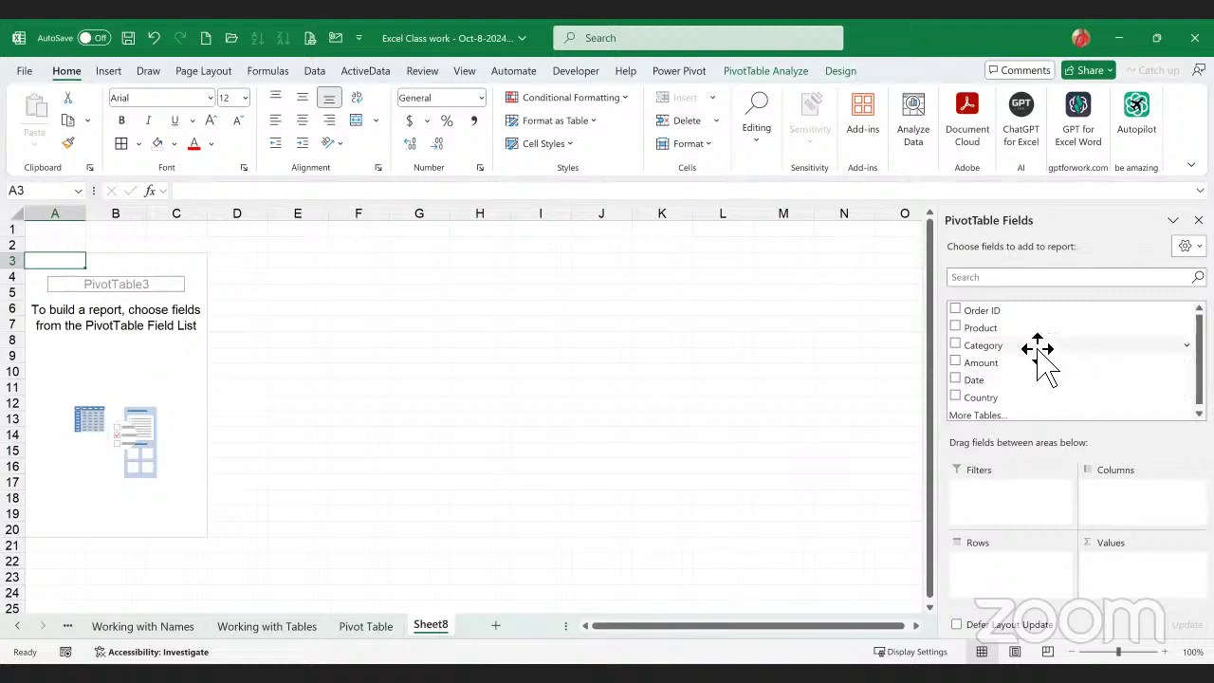
left_click(956, 327)
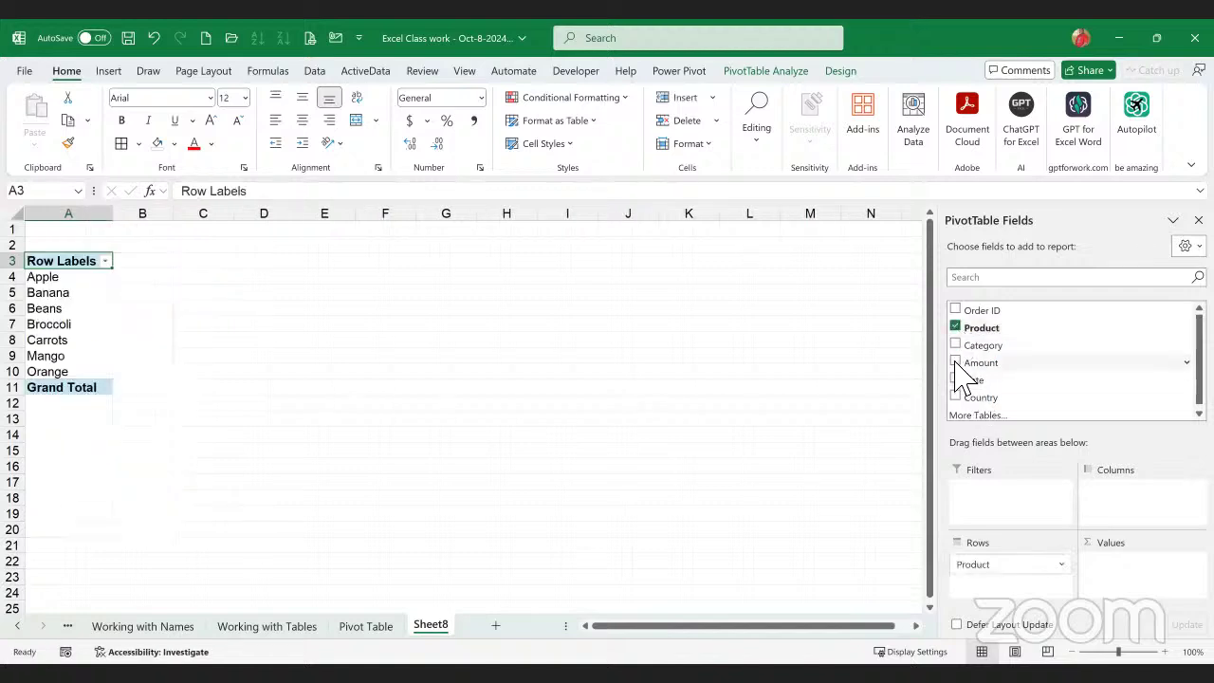
left_click(955, 362)
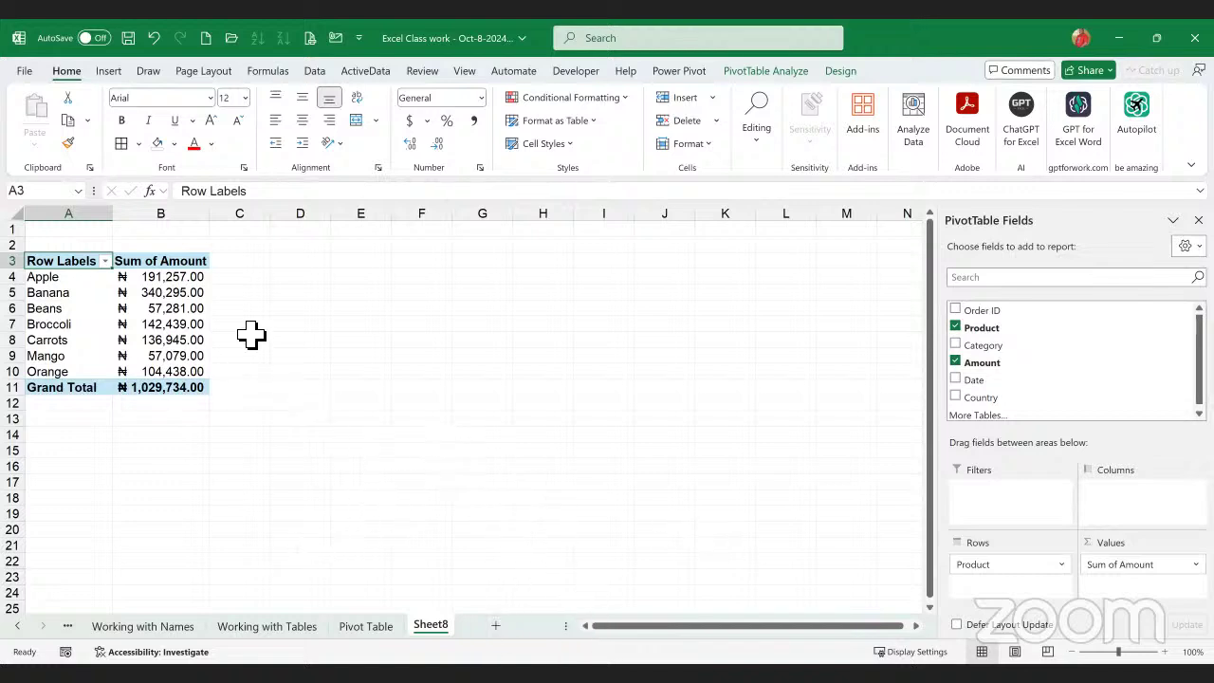
- Bring up the analysis commands for the new sheet's pivot table and enlarge the sheet view to 140%
left_click(74, 295)
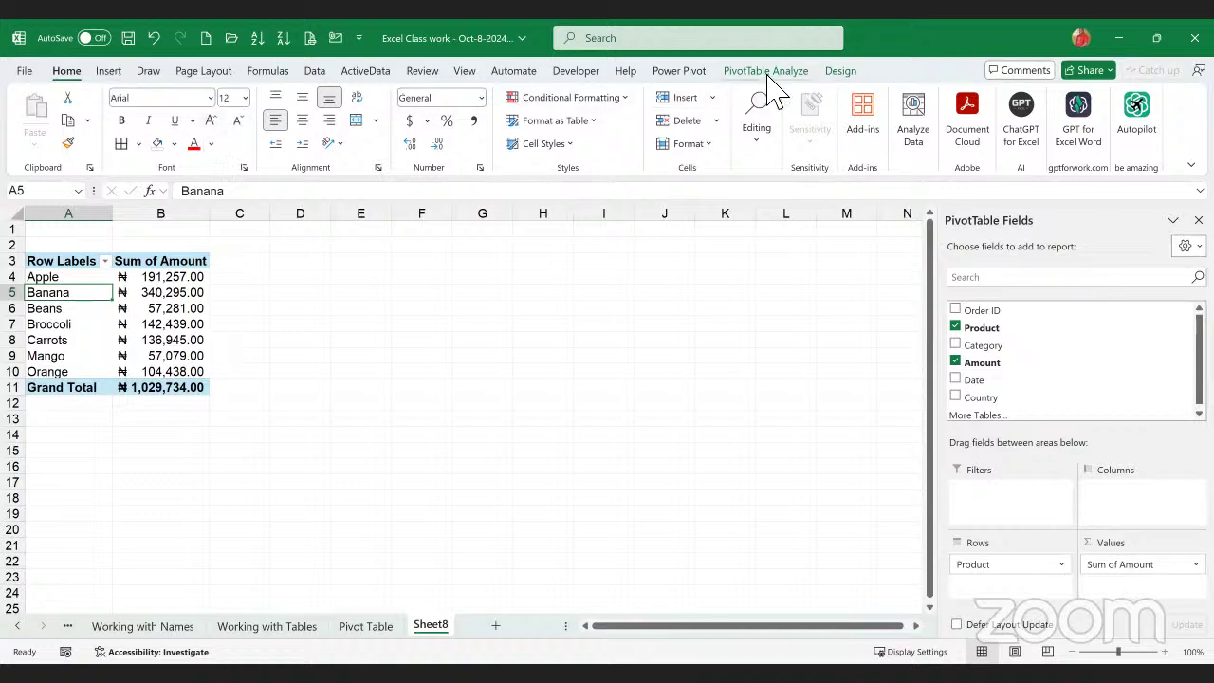
left_click(766, 72)
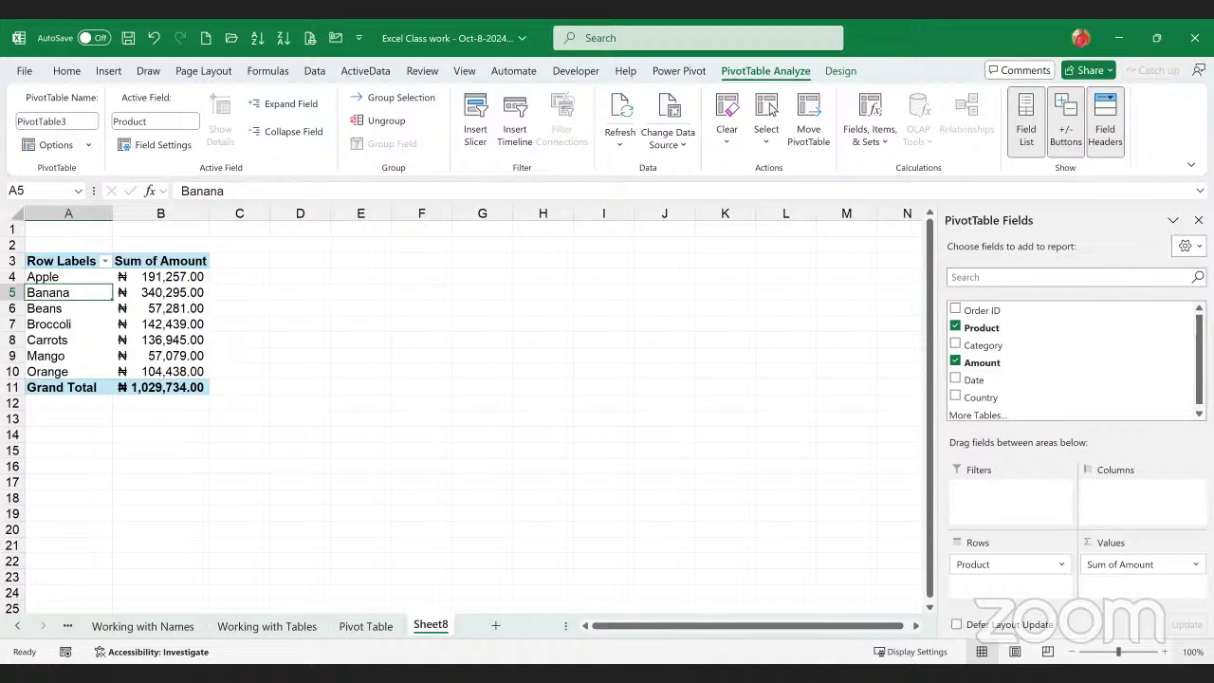
left_click(1164, 652)
left_click(1165, 652)
left_click(1164, 652)
left_click(1165, 651)
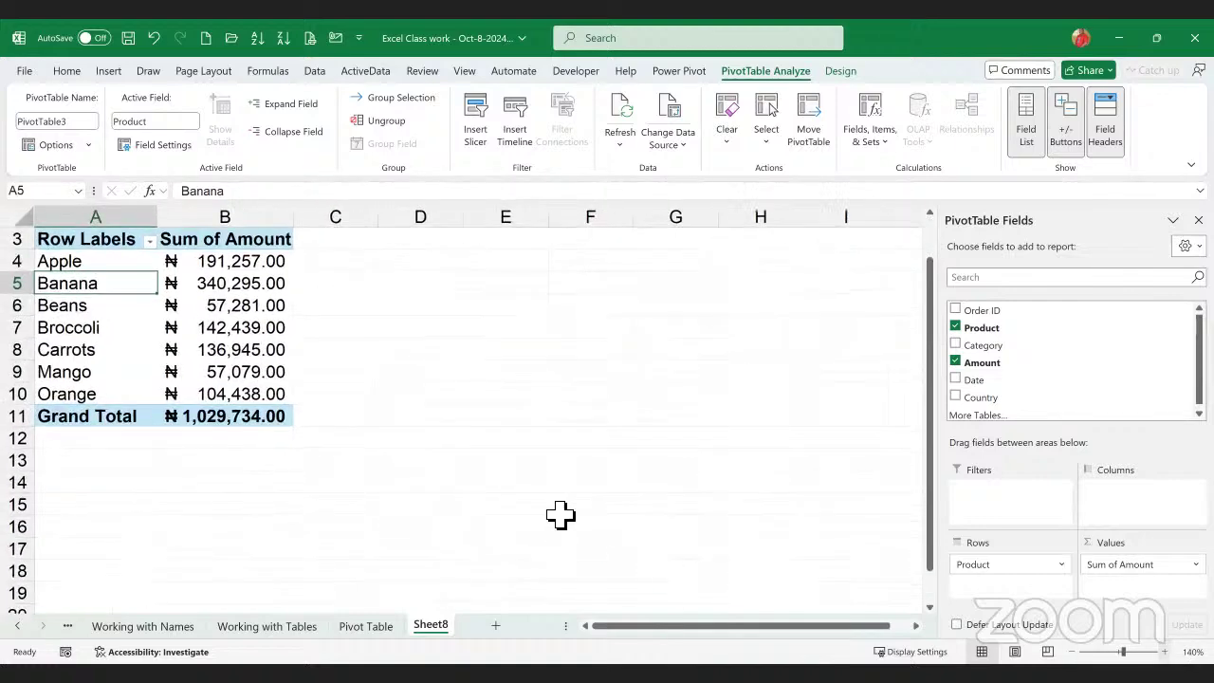
- Insert a Product slicer for the pivot table on Sheet8
scroll(462, 449, "up", 1)
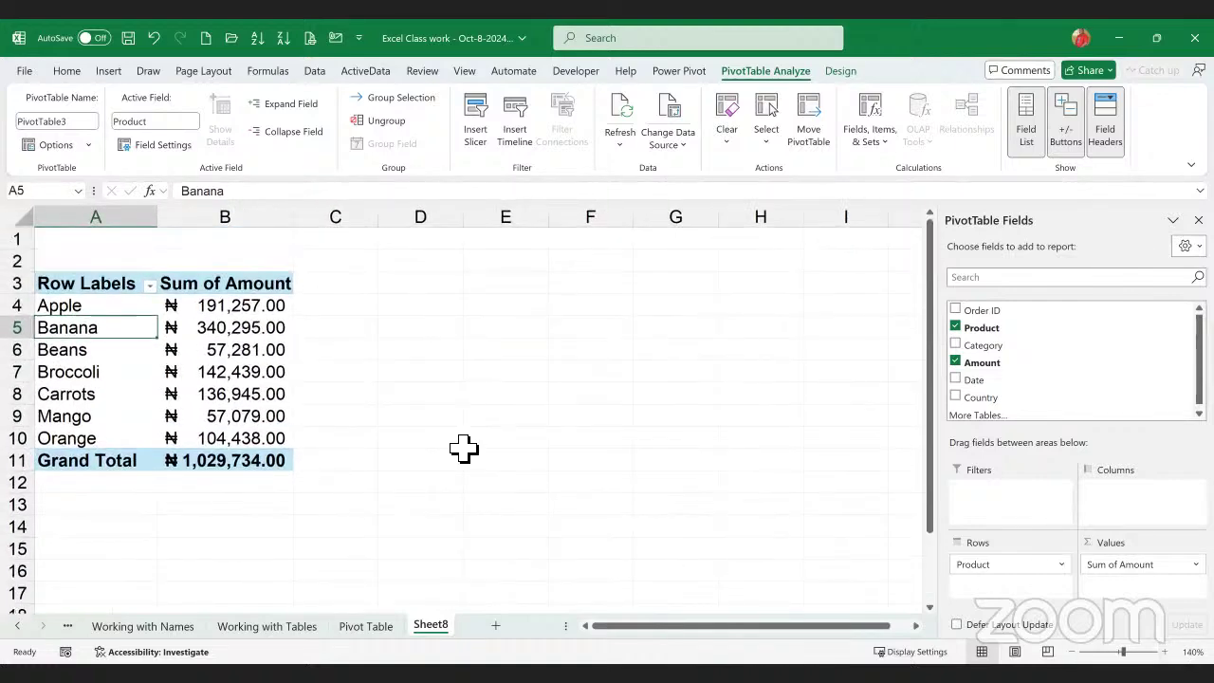
left_click(87, 312)
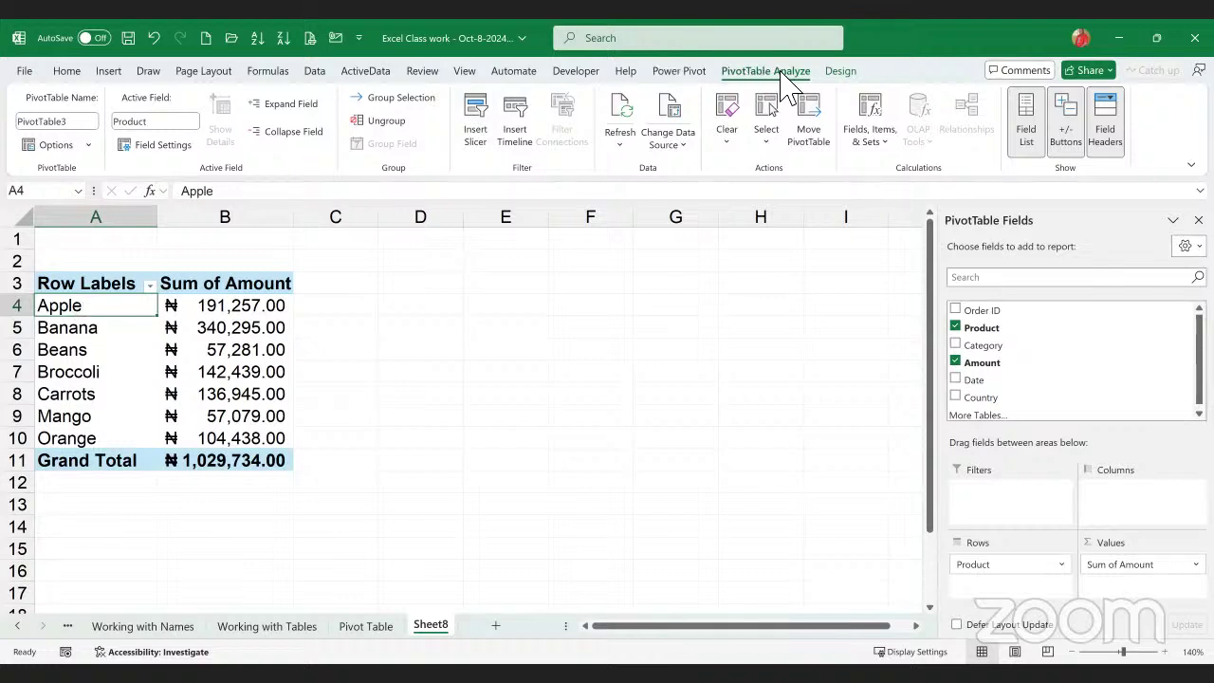
left_click(95, 353)
left_click(97, 310)
left_click(477, 123)
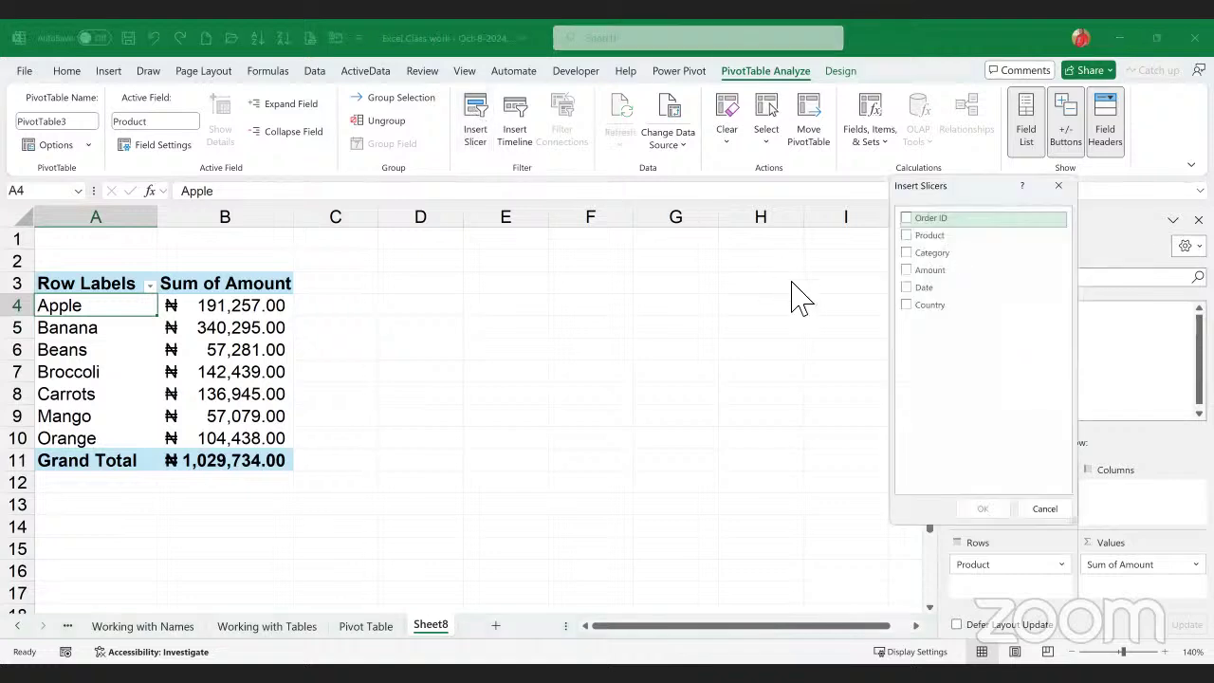
left_click(906, 235)
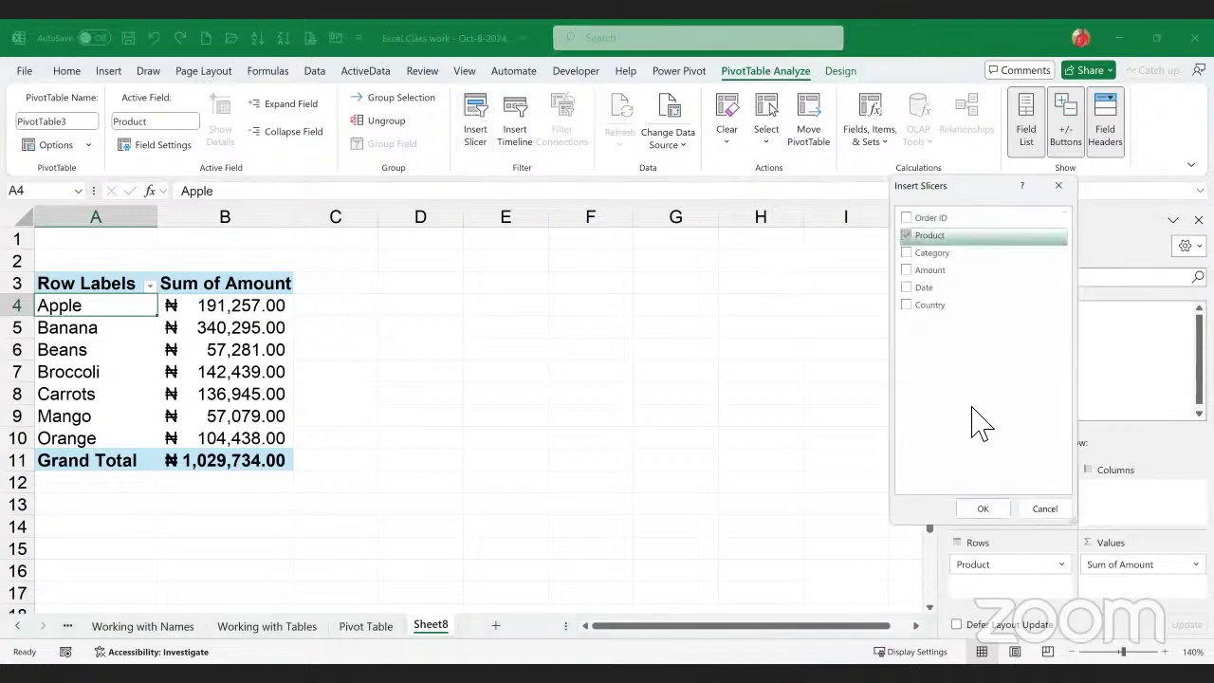
left_click(984, 510)
- Place the Product slicer beside the pivot table and resize it to about 6.62 cm high and 4.07 cm wide, fitting all products
left_click_drag(447, 312, 403, 299)
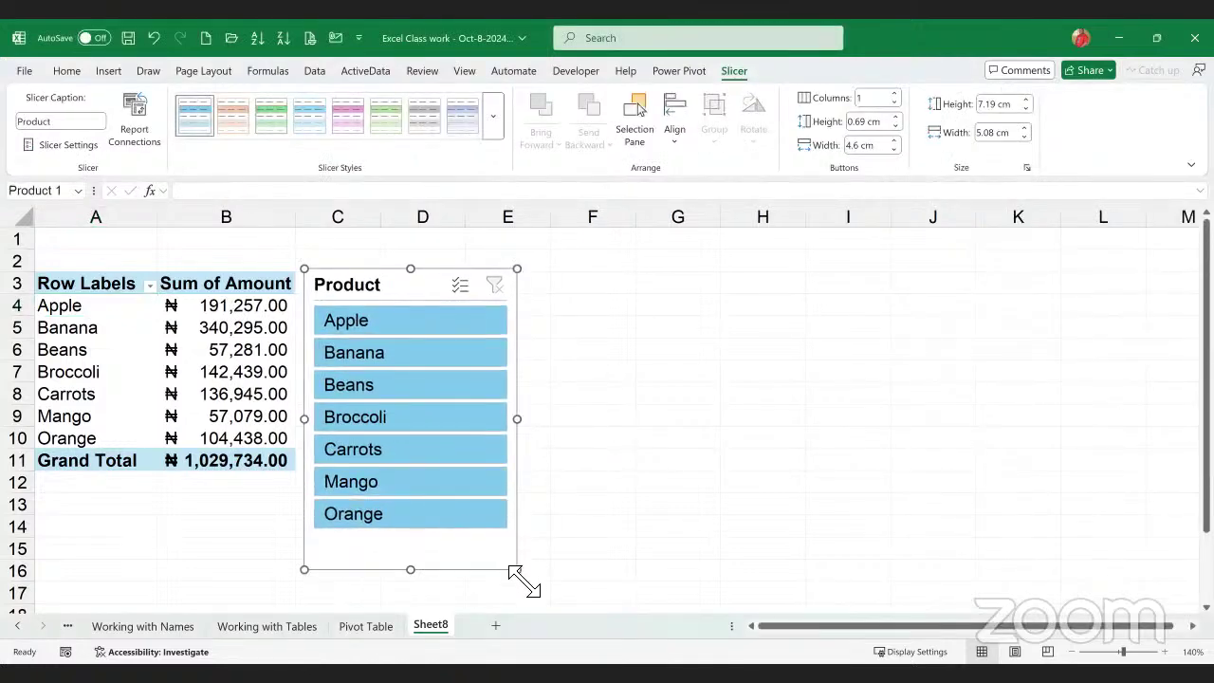
left_click_drag(512, 569, 477, 482)
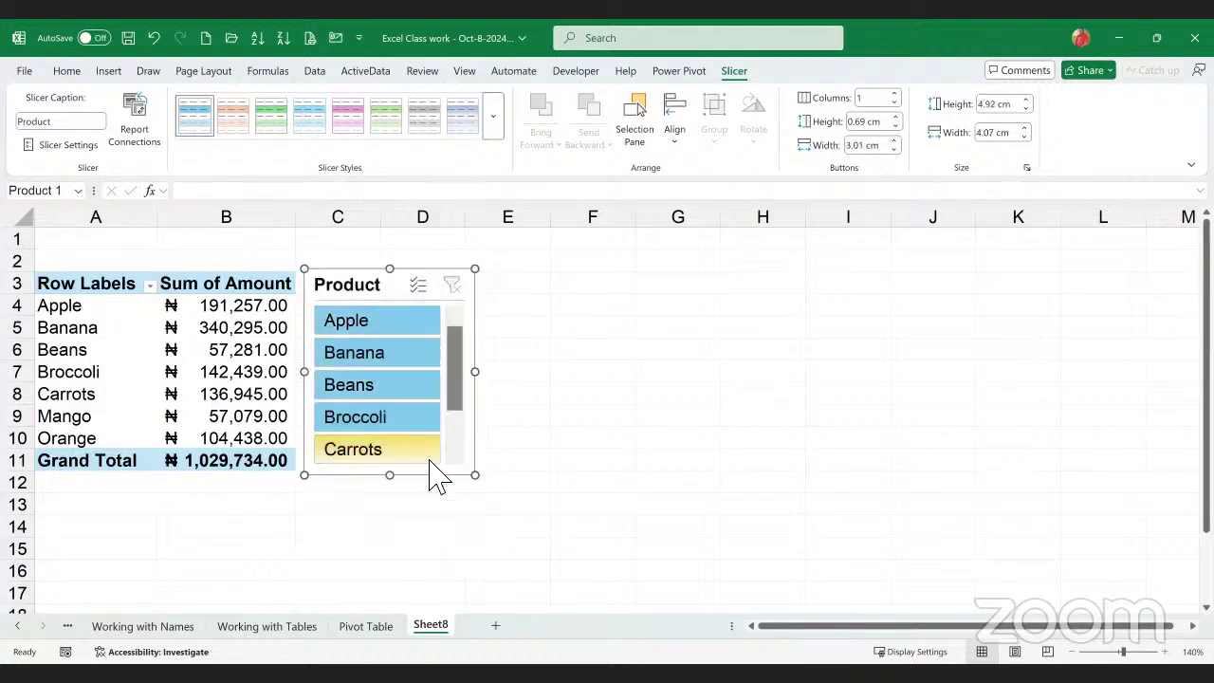
left_click_drag(392, 490, 391, 559)
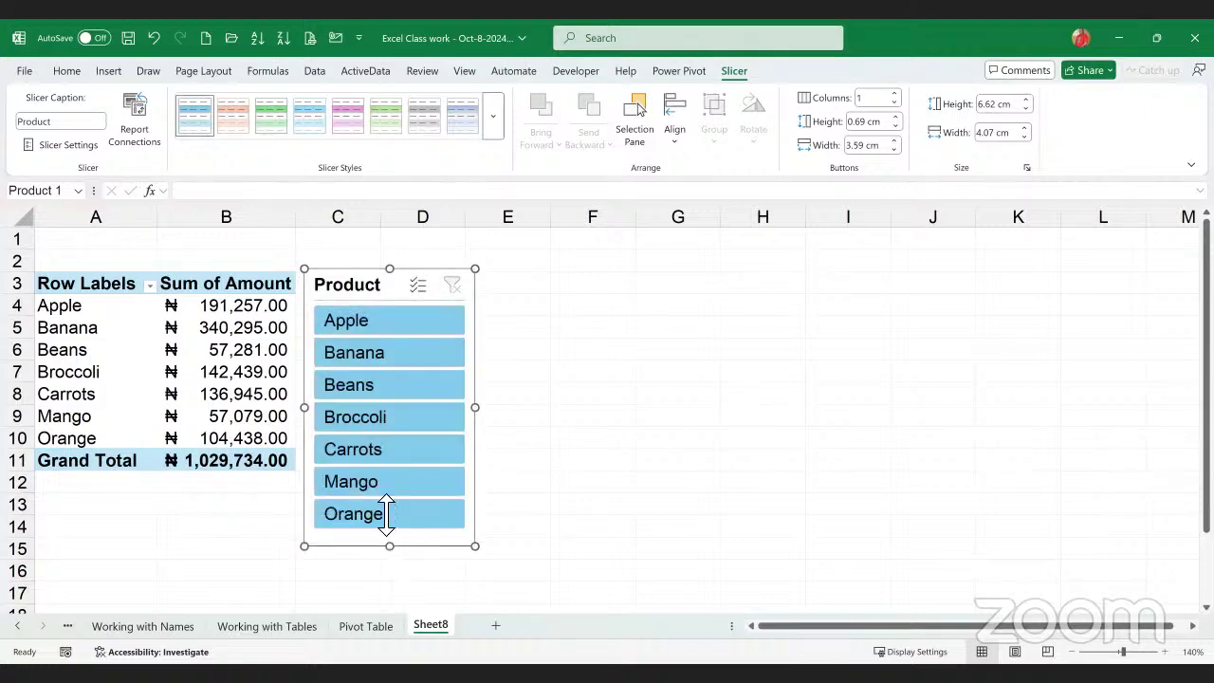
- Insert a clustered column PivotChart based on the Sheet8 pivot table
left_click(85, 356)
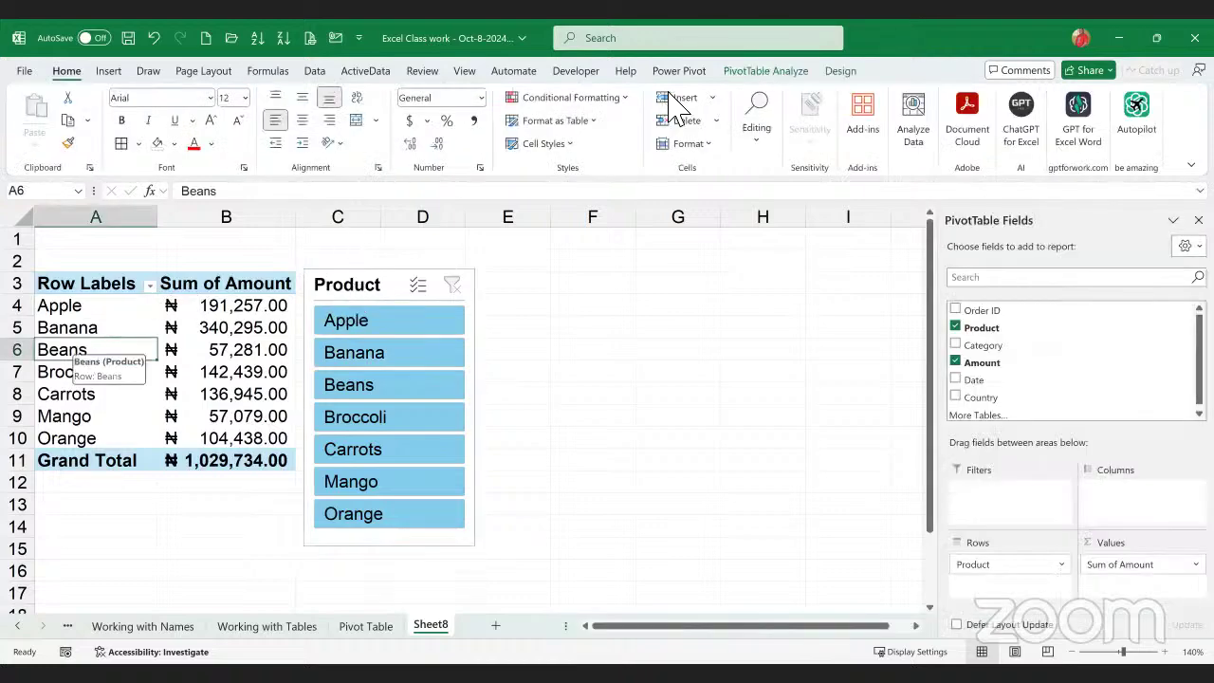
left_click(768, 71)
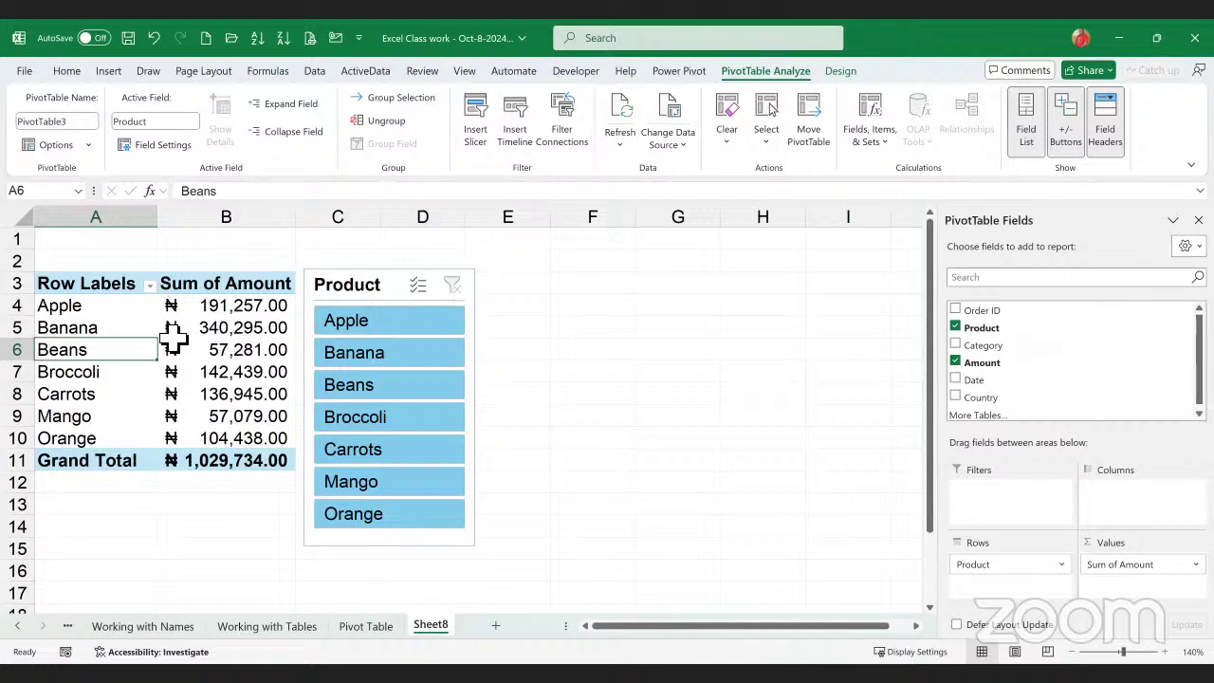
left_click(110, 72)
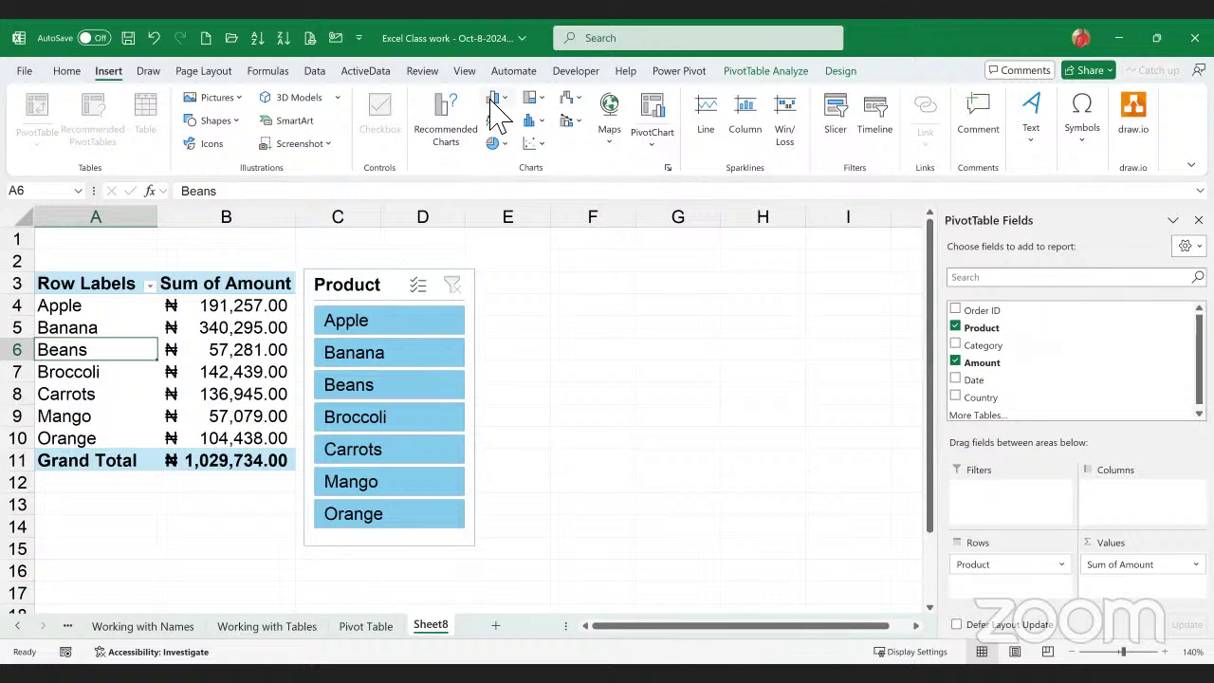
left_click(664, 152)
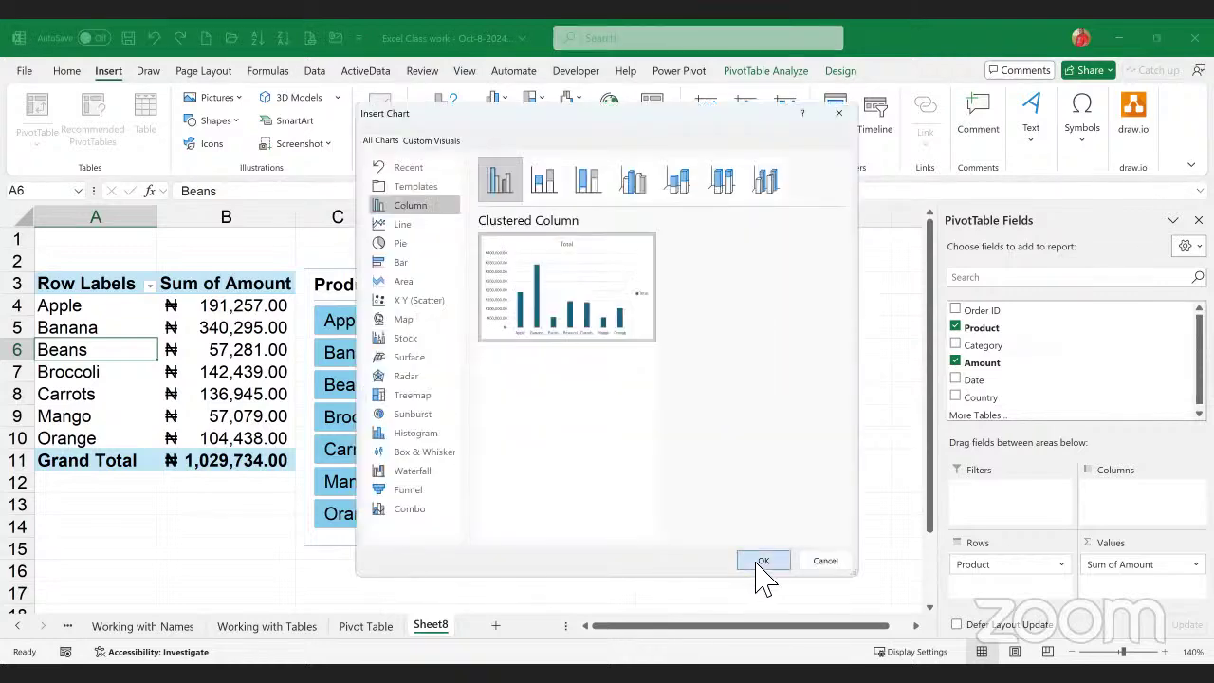
left_click(763, 563)
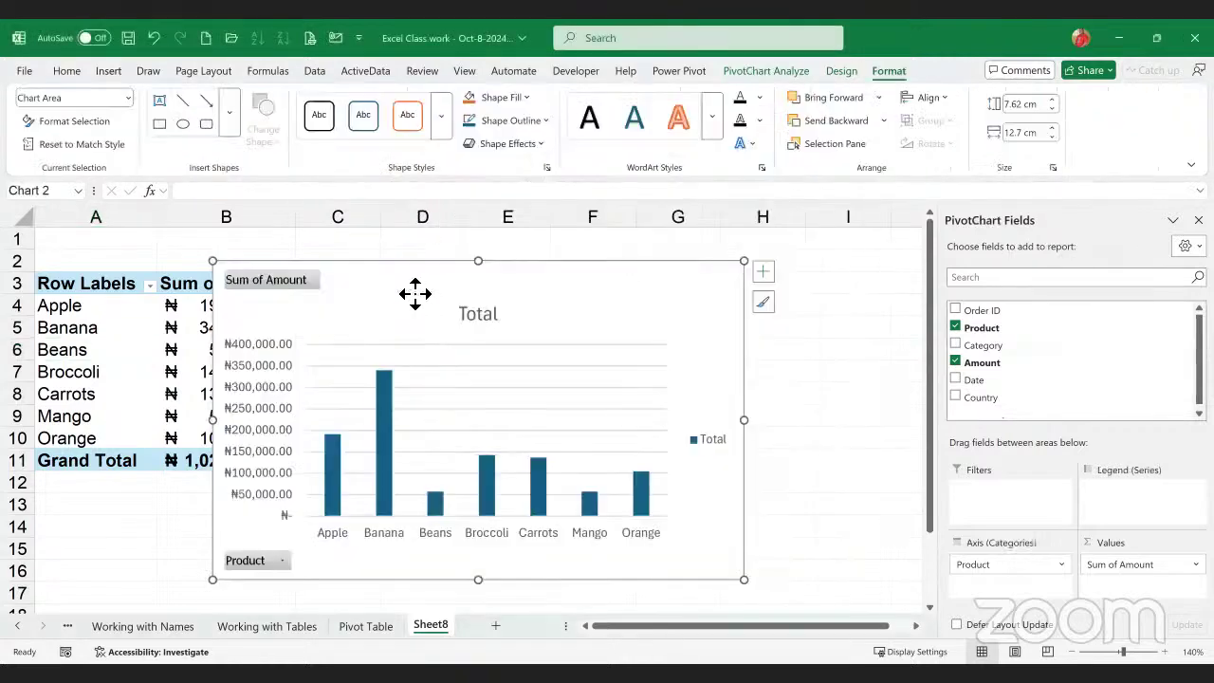
- Shrink the PivotChart to about 6.72 cm by 10.88 cm and arrange it next to the slicer, with both tops near row 2
left_click_drag(660, 296, 683, 316)
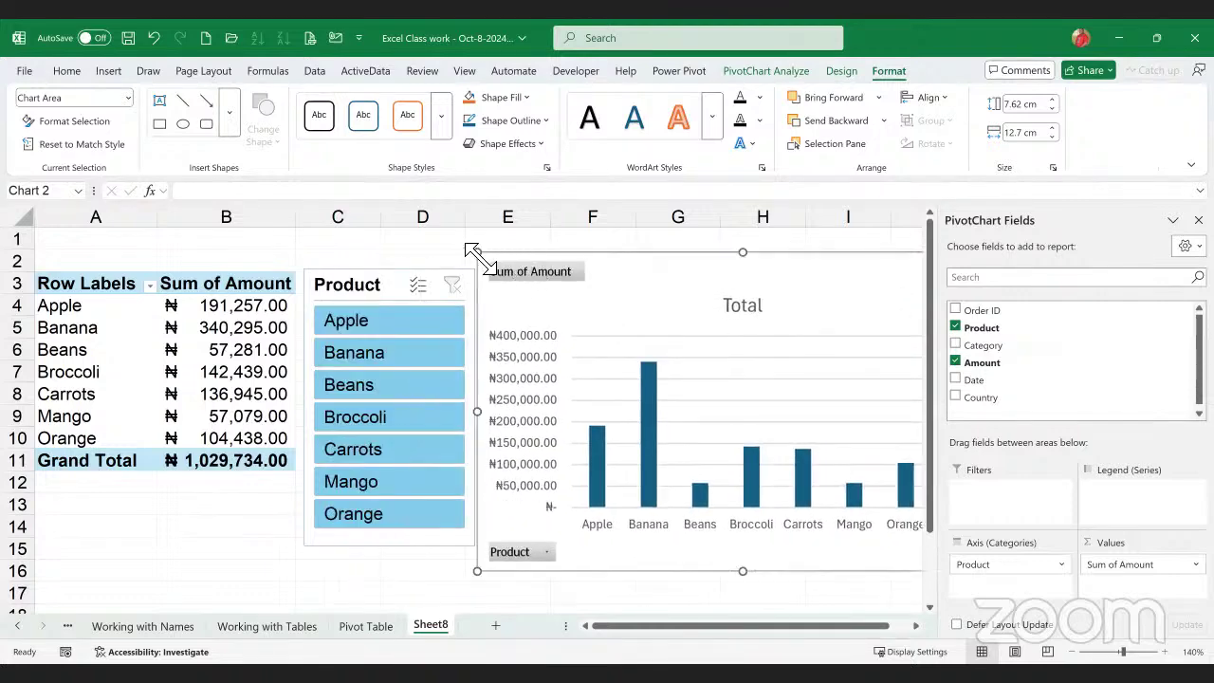
left_click_drag(489, 267, 571, 307)
left_click_drag(702, 322, 632, 303)
mouse_move(355, 285)
left_mouse_down()
mouse_move(345, 269)
mouse_move(354, 261)
left_mouse_up()
left_click_drag(651, 281, 642, 265)
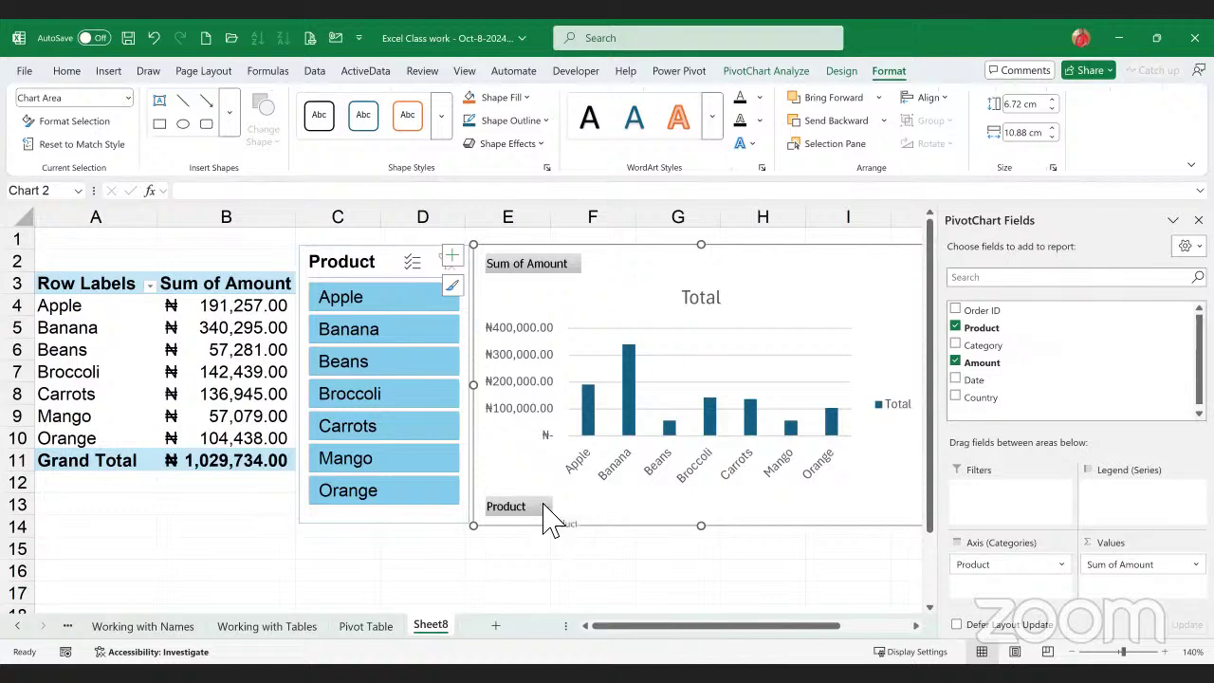
- Filter the PivotChart's Product field to Banana, Beans and Broccoli only
left_click(544, 506)
left_click(369, 264)
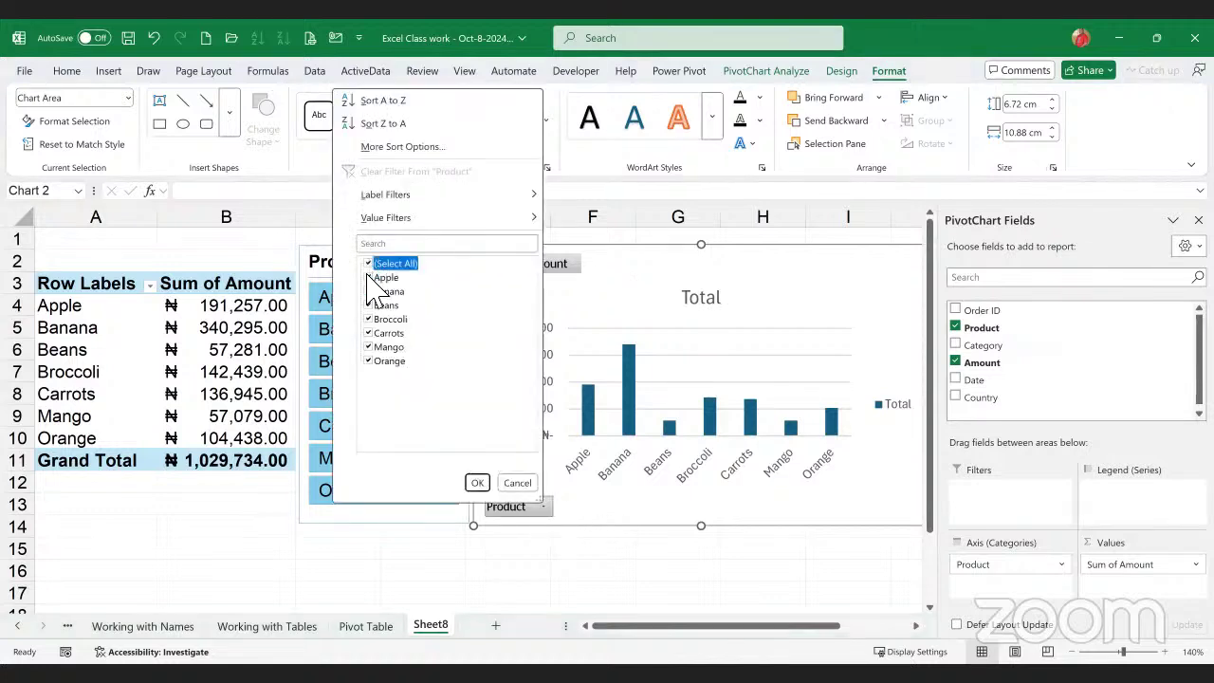
left_click(369, 292)
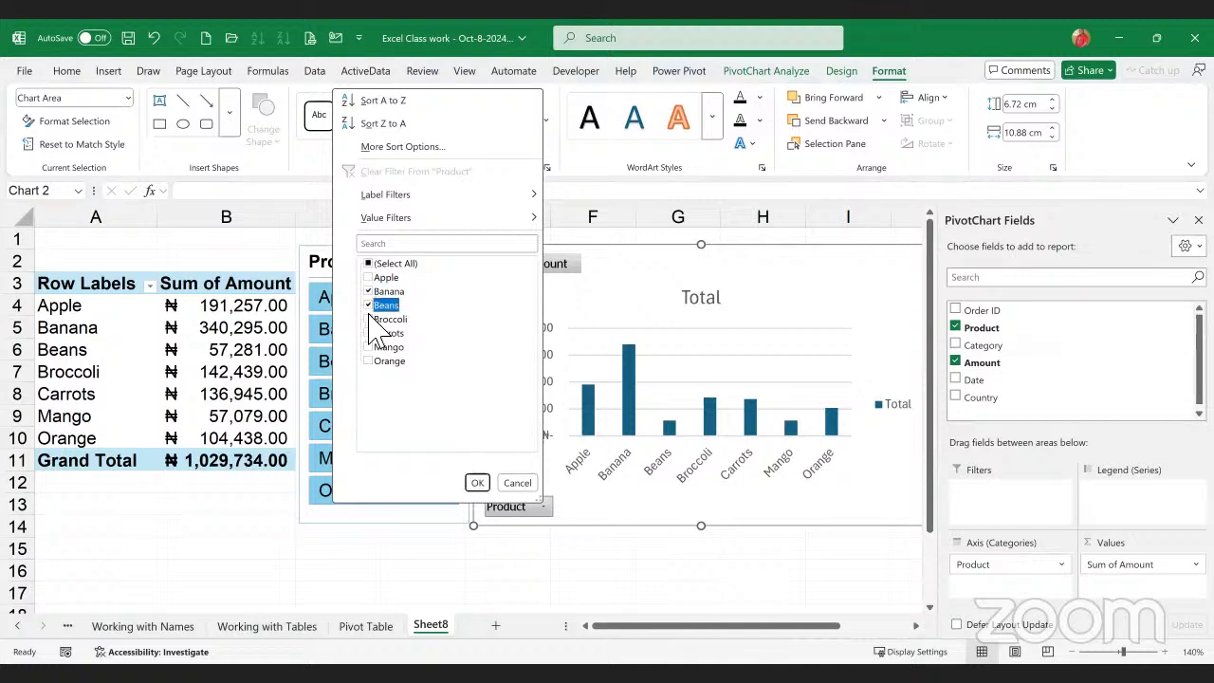
left_click(370, 305)
left_click(372, 319)
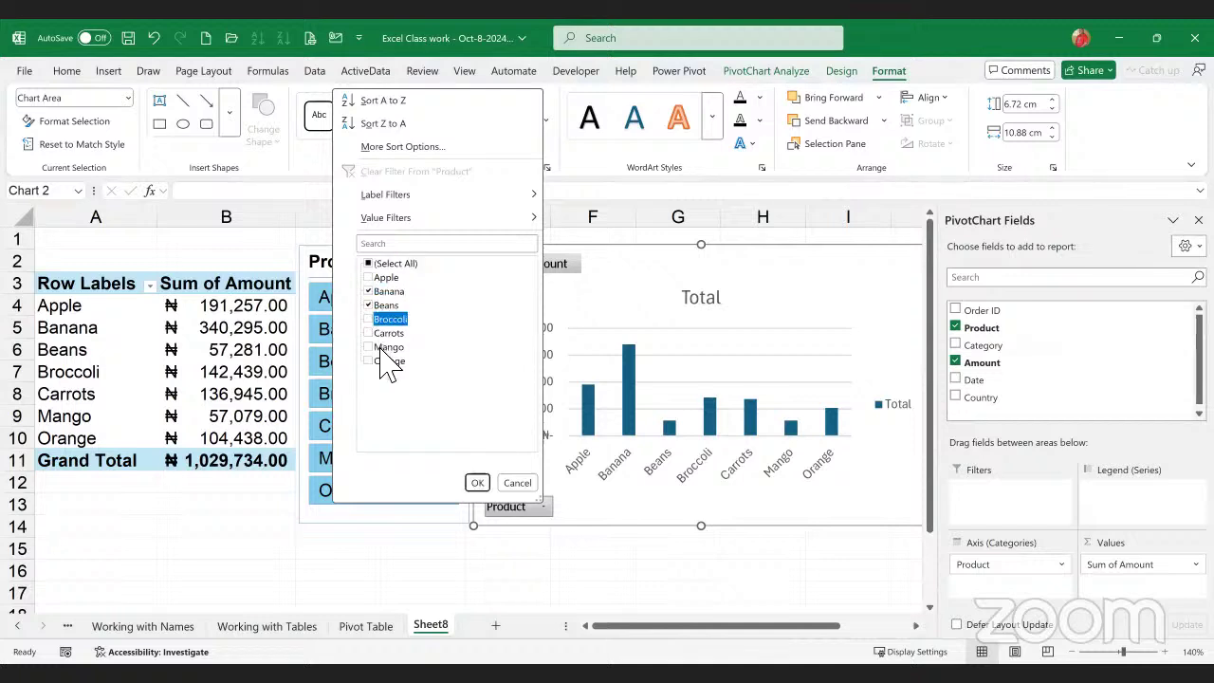
left_click(485, 484)
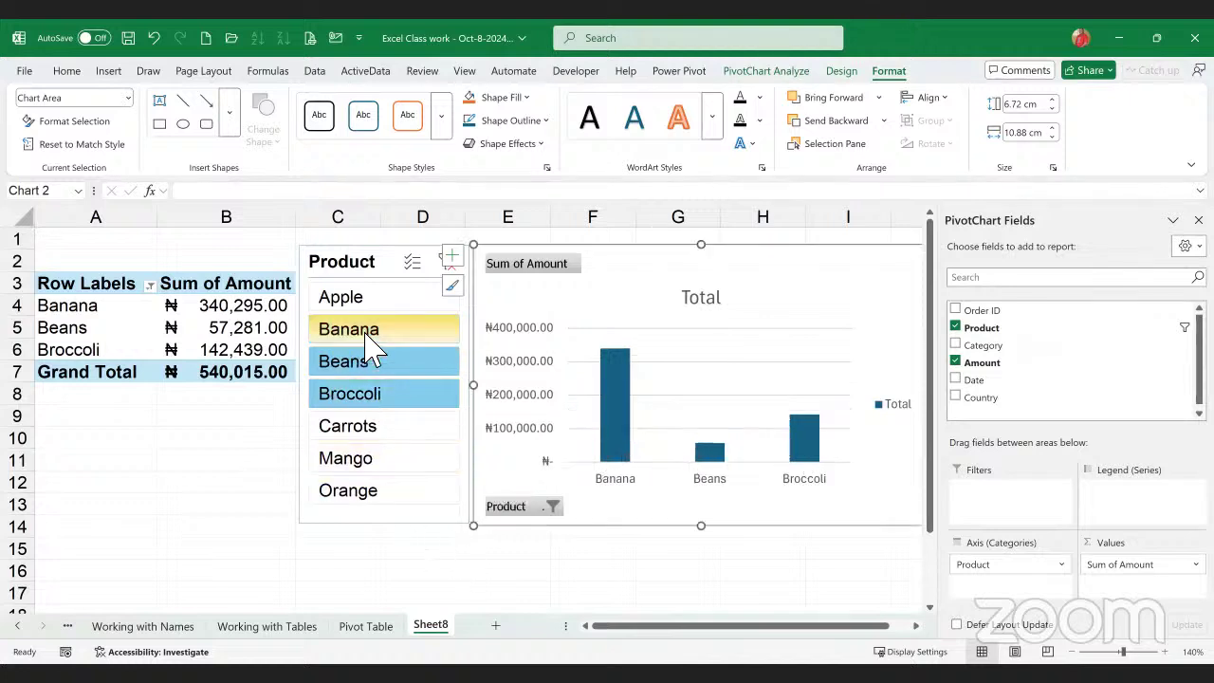
- Use the Product slicer to filter to Carrots, Mango and Apple, one at a time
left_click(377, 438)
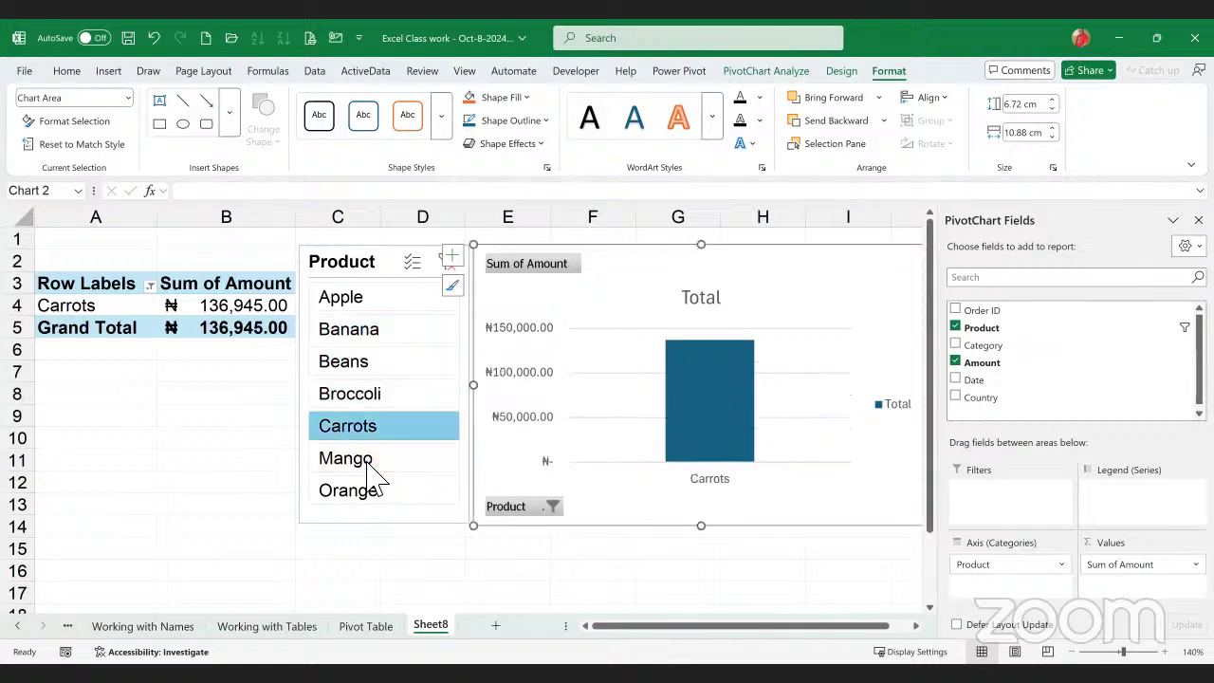
left_click(372, 464)
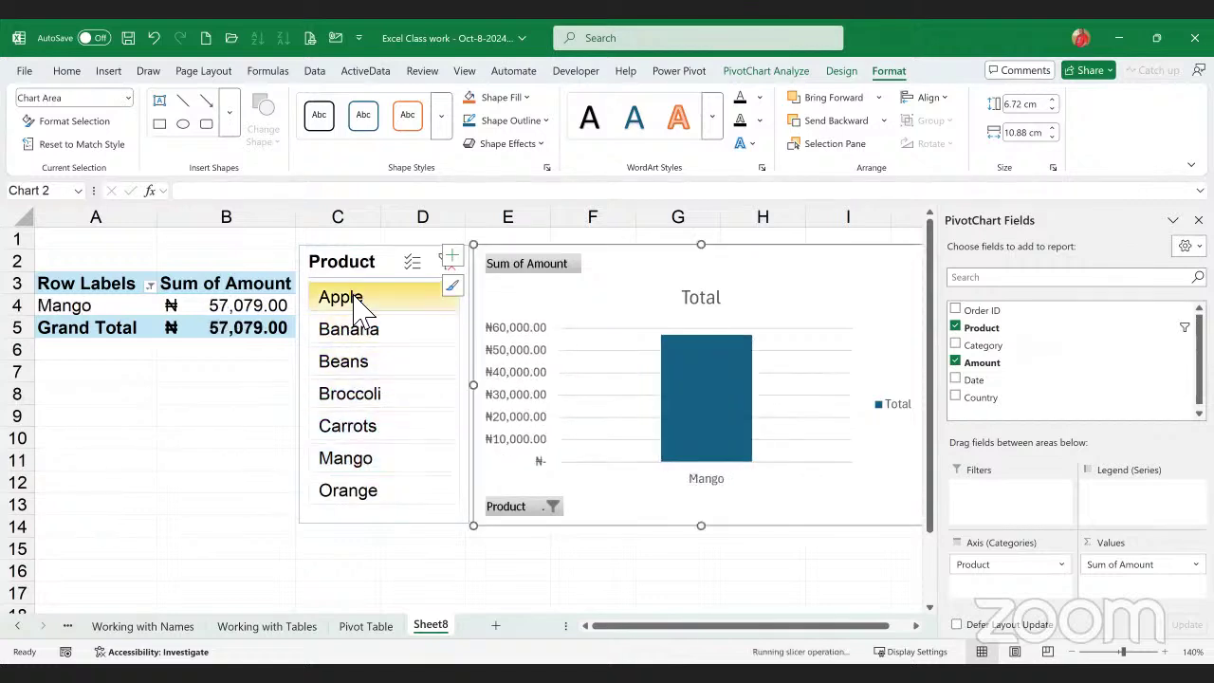
left_click(363, 302)
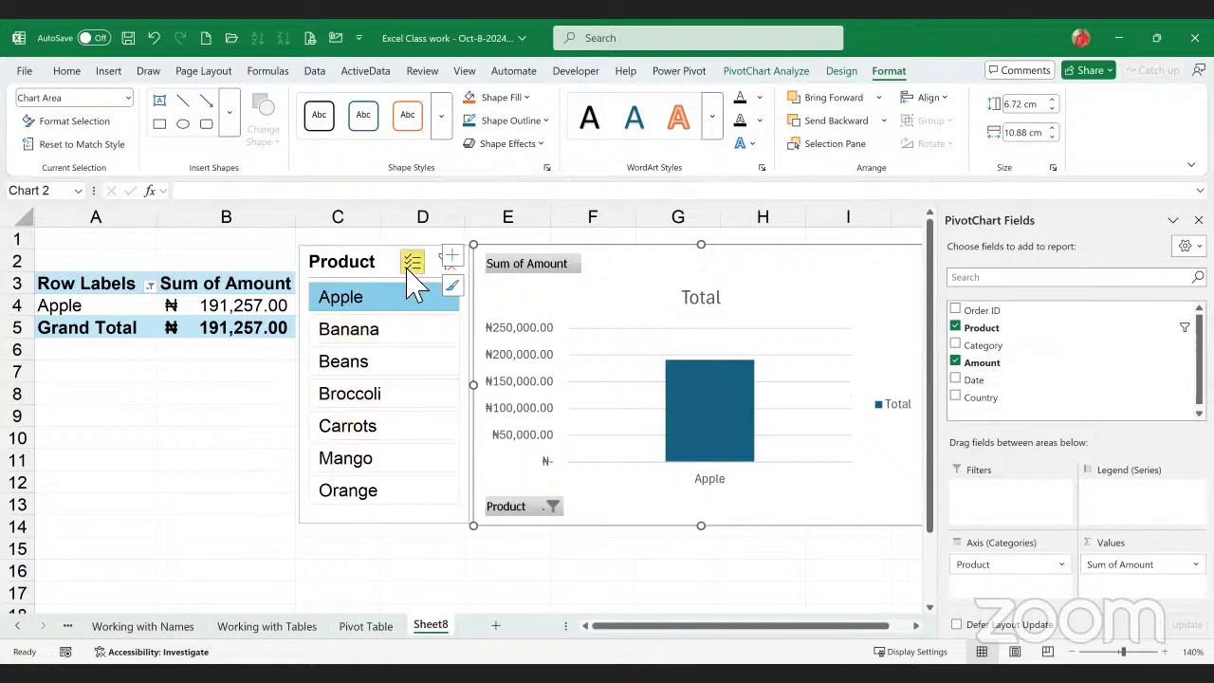
- Enable multi-select in the Product slicer and add Banana, Beans and Broccoli to the selection
left_click(414, 268)
left_click(366, 340)
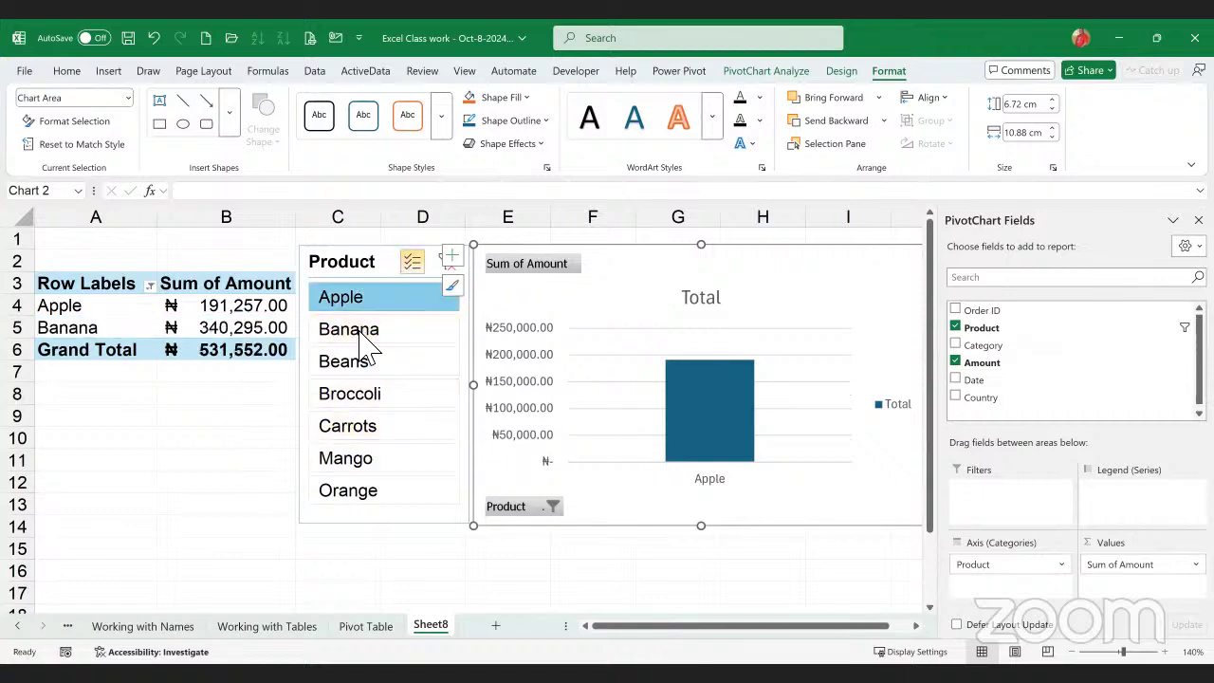
left_click(368, 361)
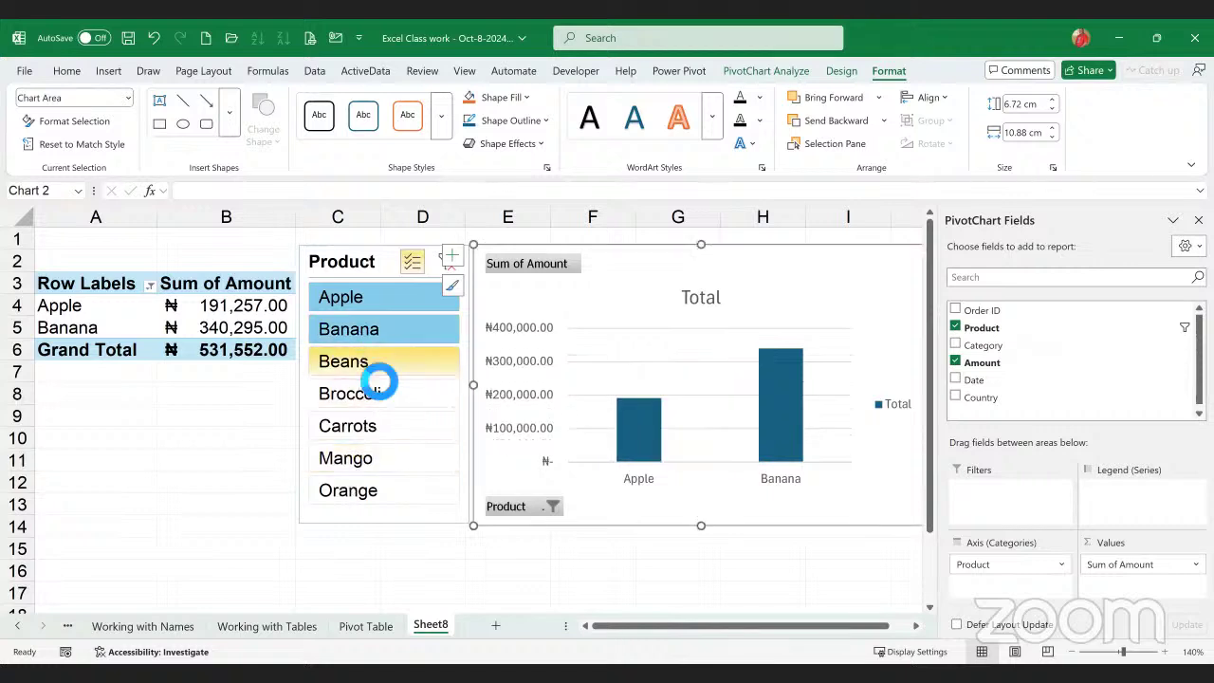
left_click(366, 399)
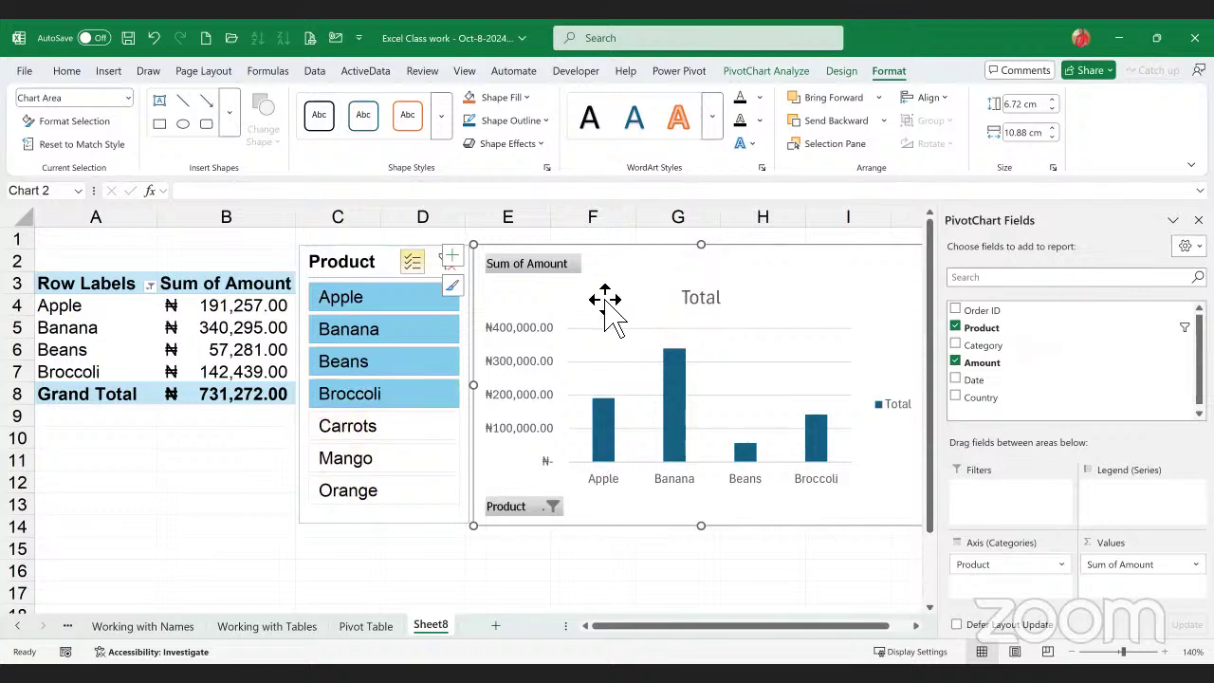
mouse_move(669, 446)
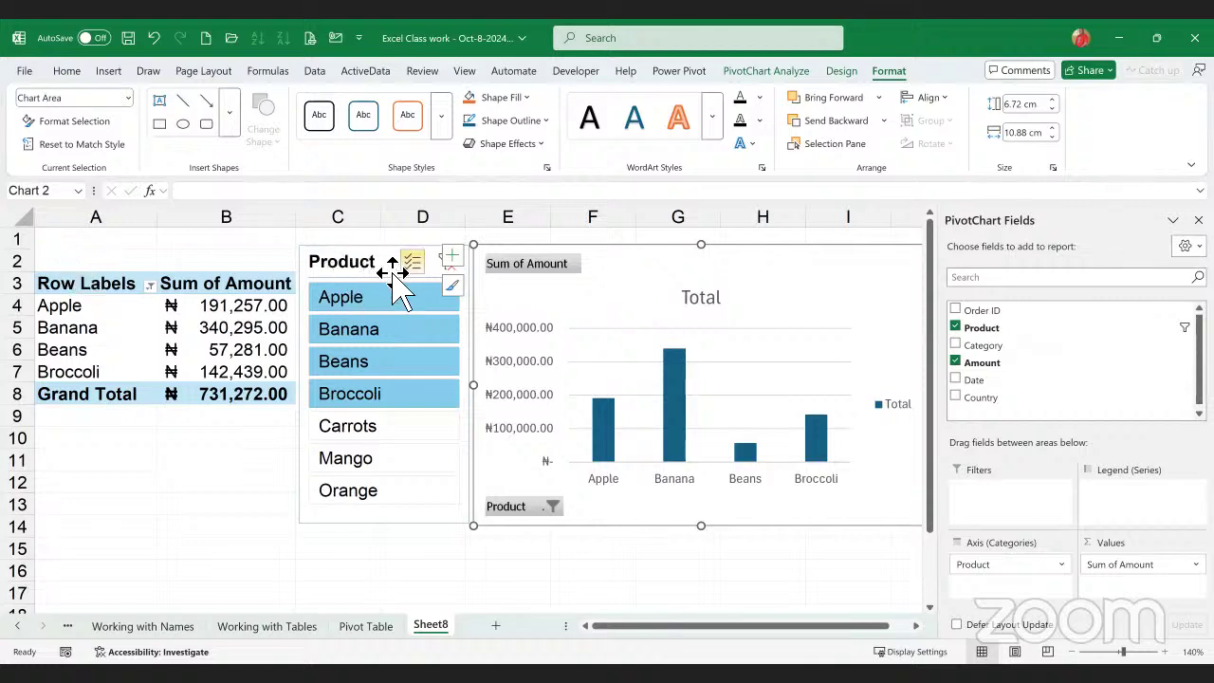
- Lower the slicer and PivotChart to about row 3, level with the pivot table, and delete the sheet's empty first row
mouse_move(401, 297)
left_mouse_down()
mouse_move(401, 319)
mouse_move(404, 293)
left_mouse_up()
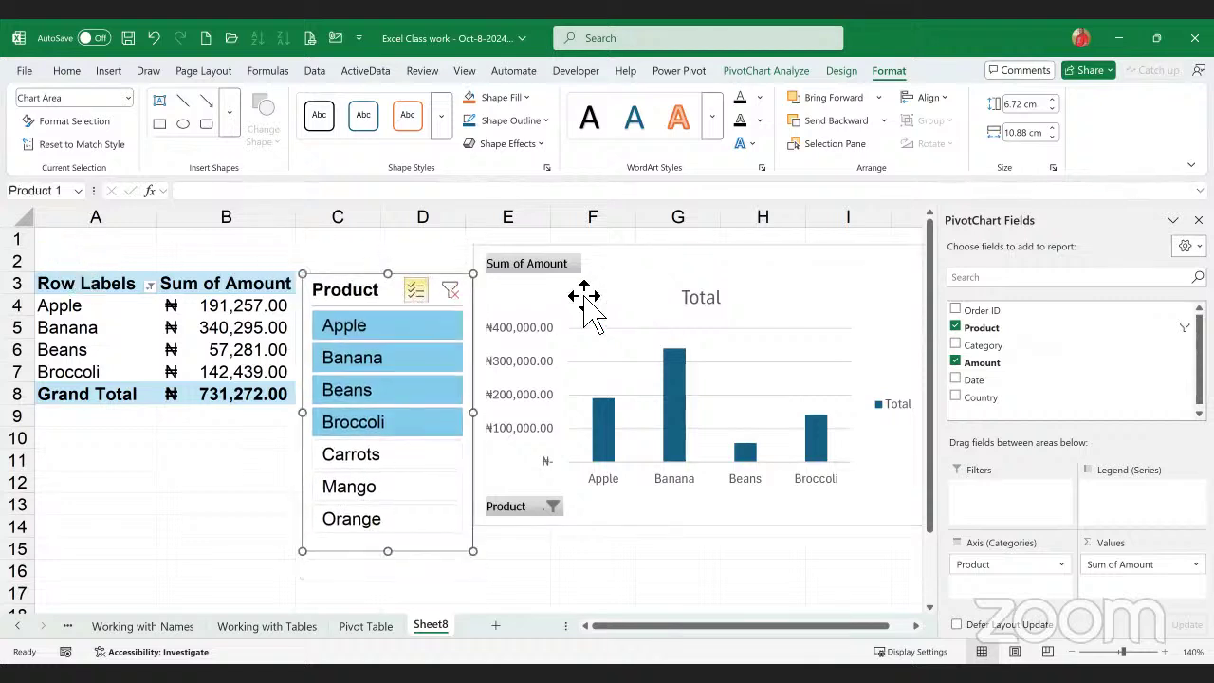
left_click_drag(664, 272, 664, 314)
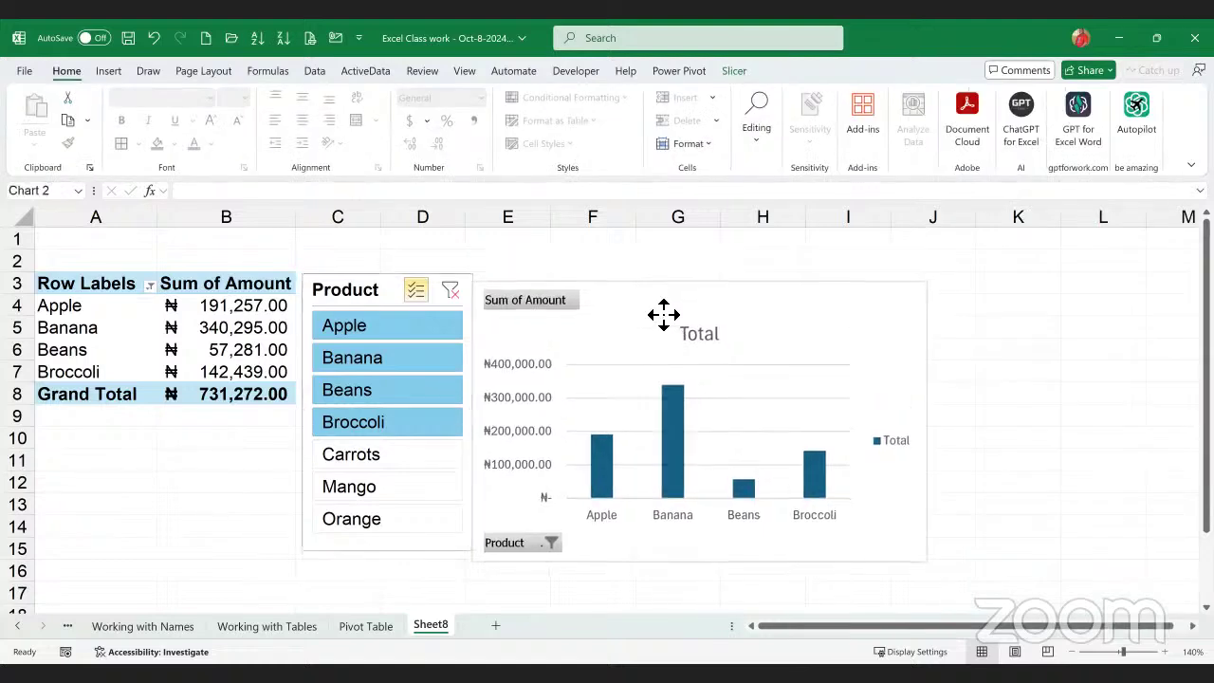
left_click(27, 246)
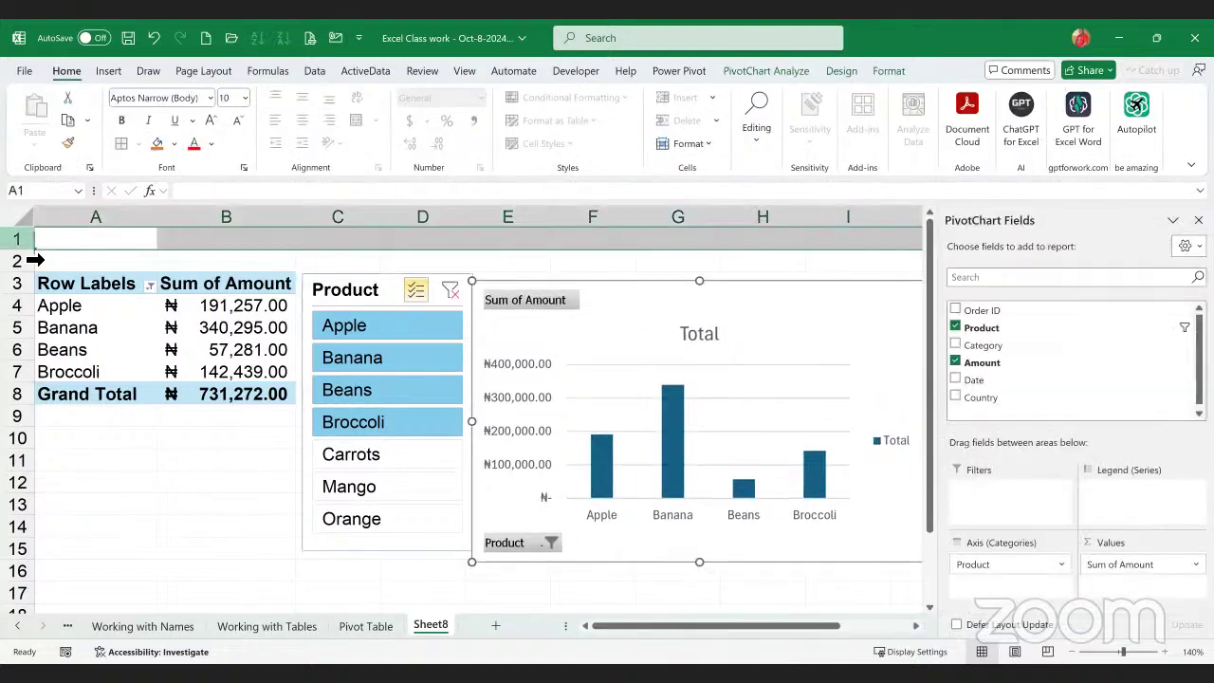
right_click(22, 243)
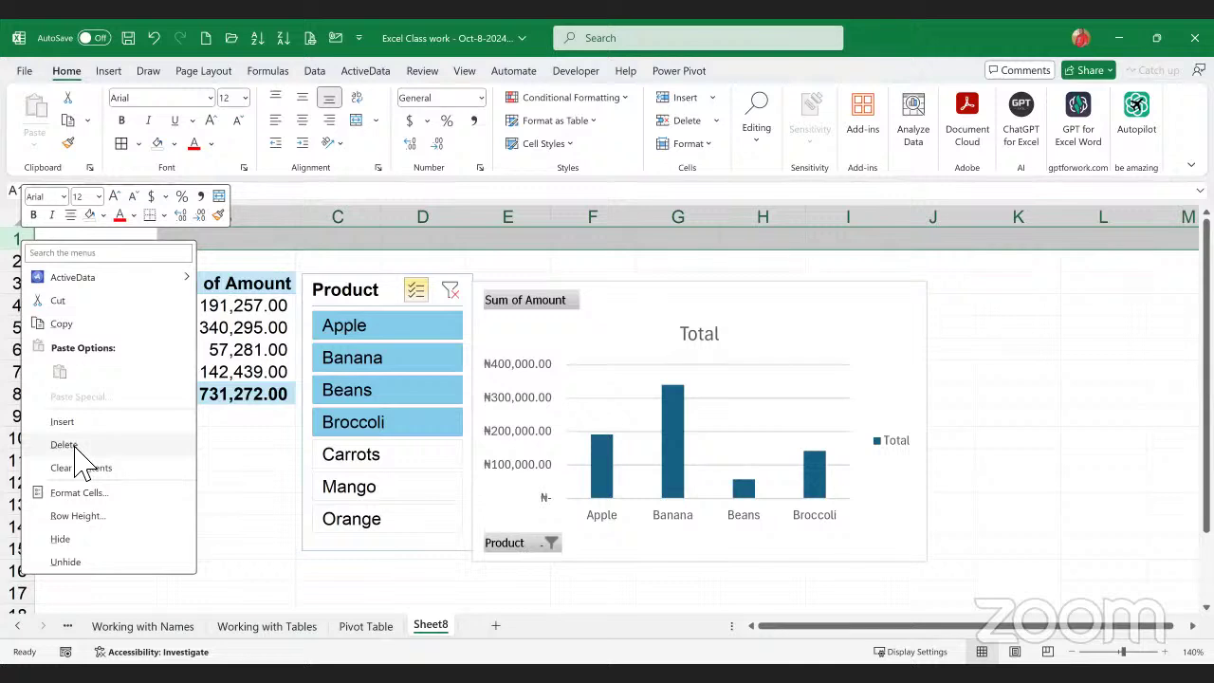
left_click(151, 448)
left_click(147, 460)
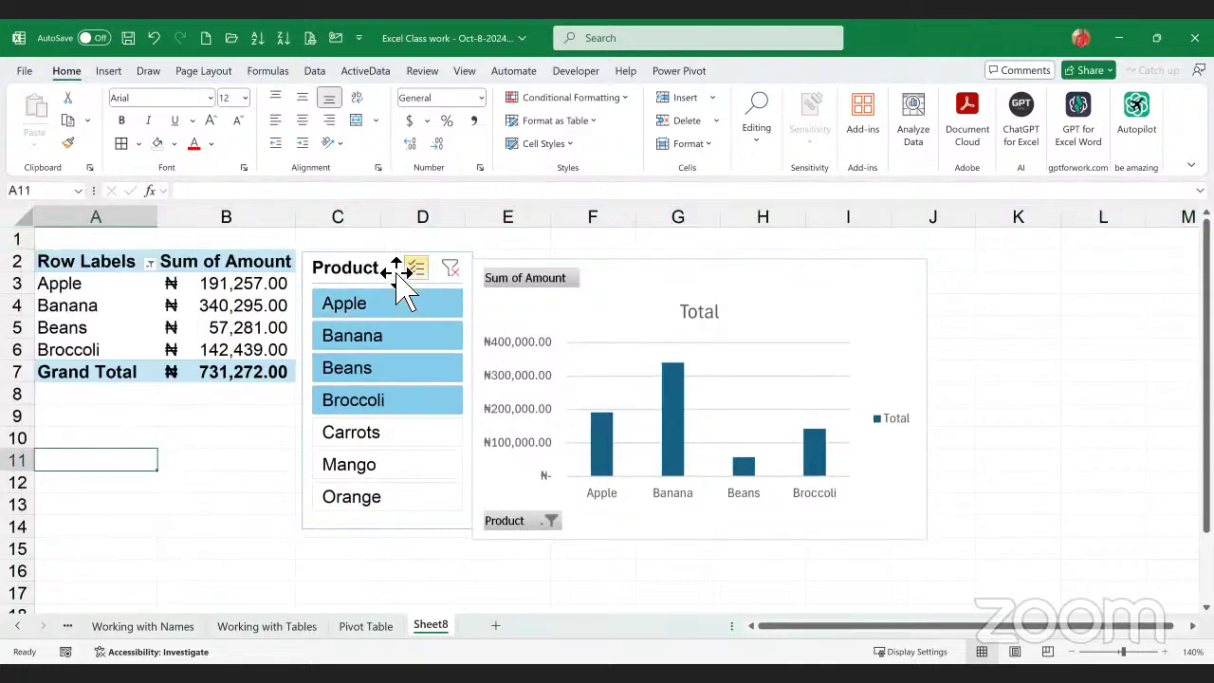
- Nudge the slicer and PivotChart so they sit side by side with their top edges aligned near row 2
left_click(399, 272)
left_click_drag(399, 272, 397, 272)
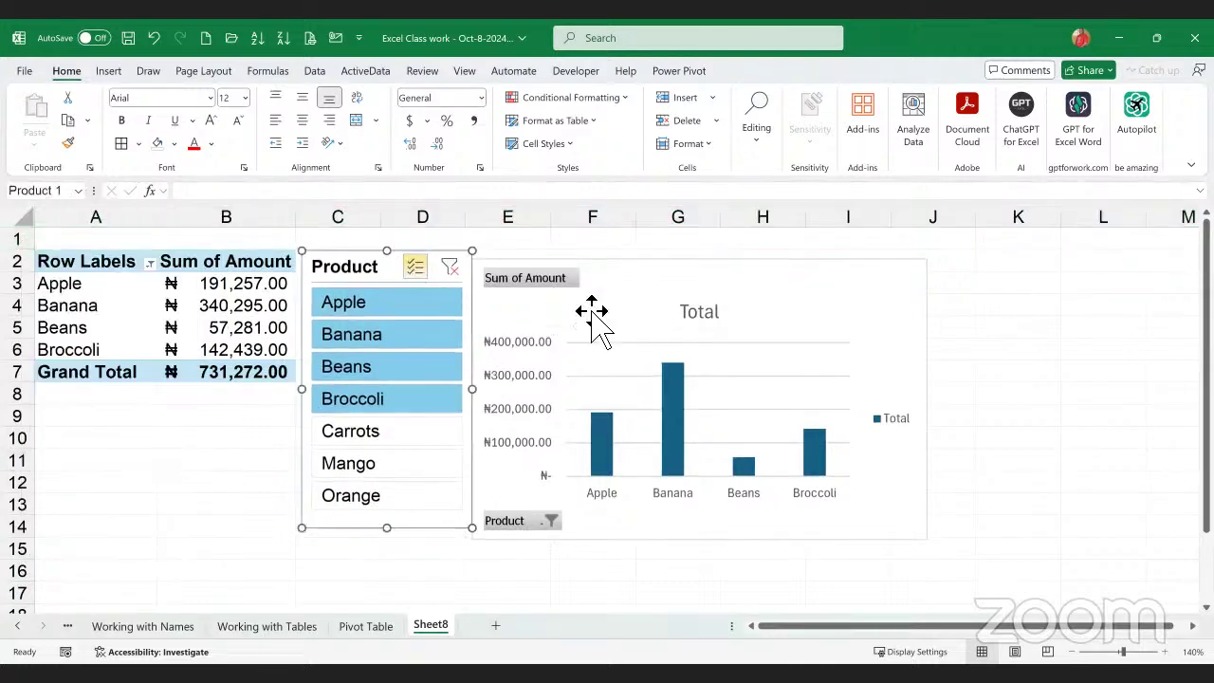
left_click_drag(636, 286, 641, 276)
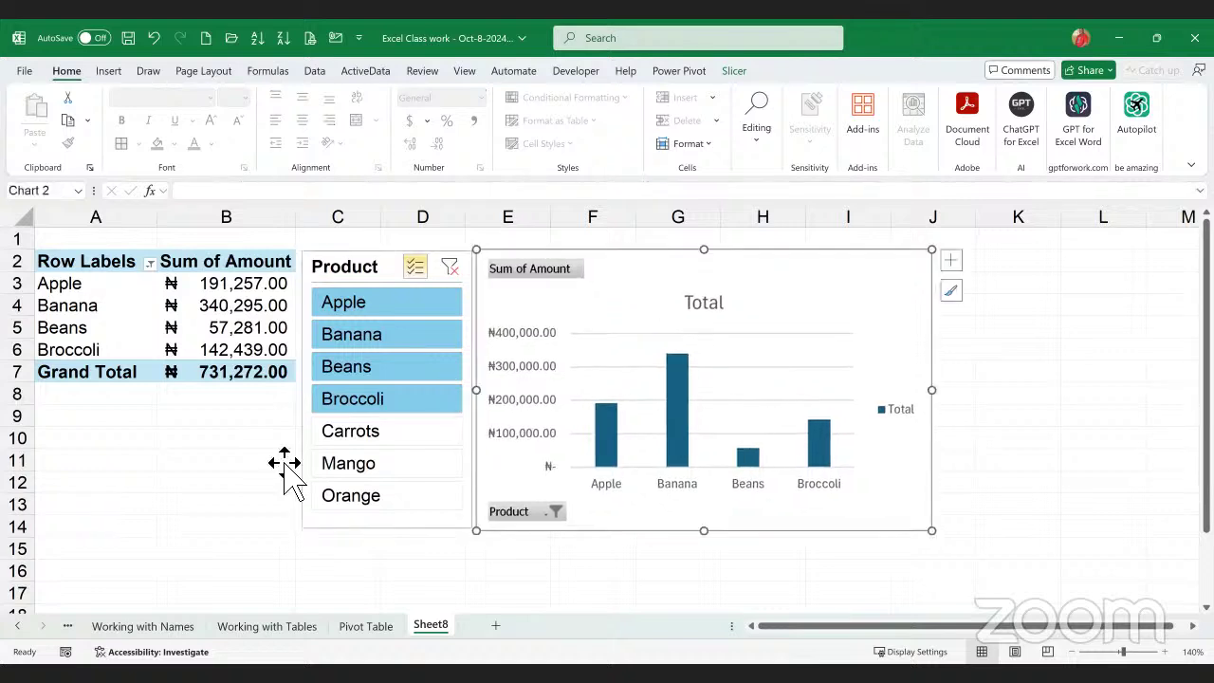
left_click(228, 471)
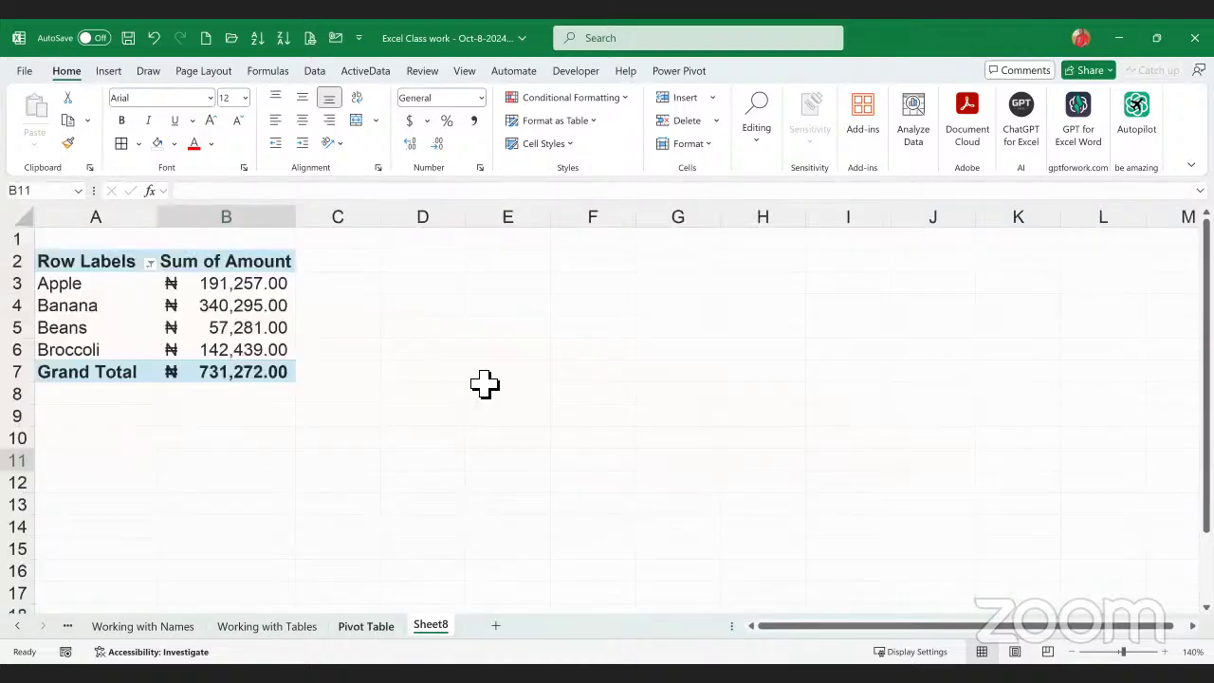
- Create a new pivot table on a new worksheet from the order data in the Pivot Table sheet
key("ctrl+Page_Up")
left_click(121, 279)
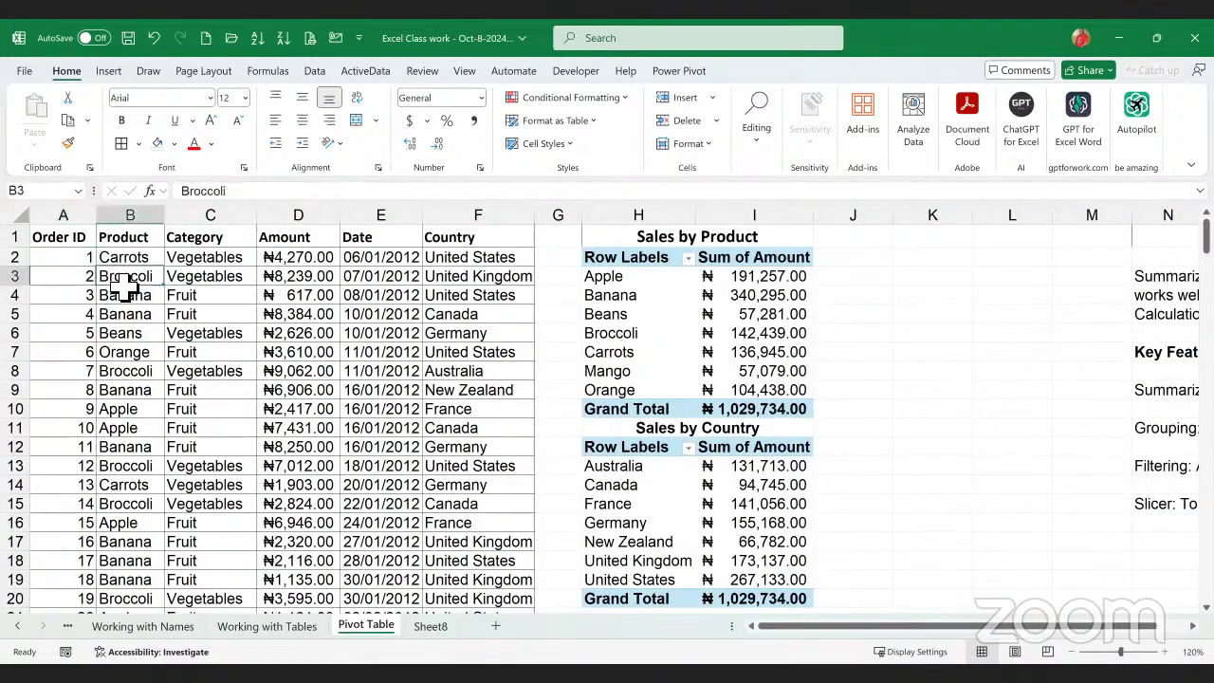
left_click(84, 277)
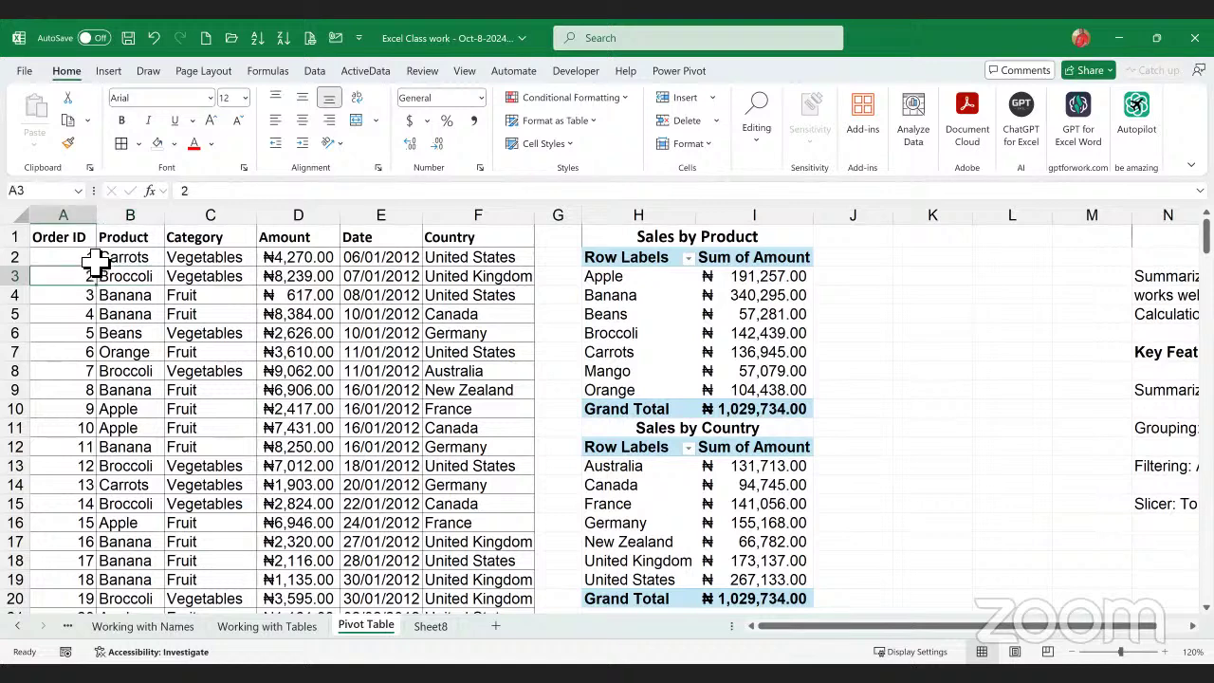
left_click(92, 260)
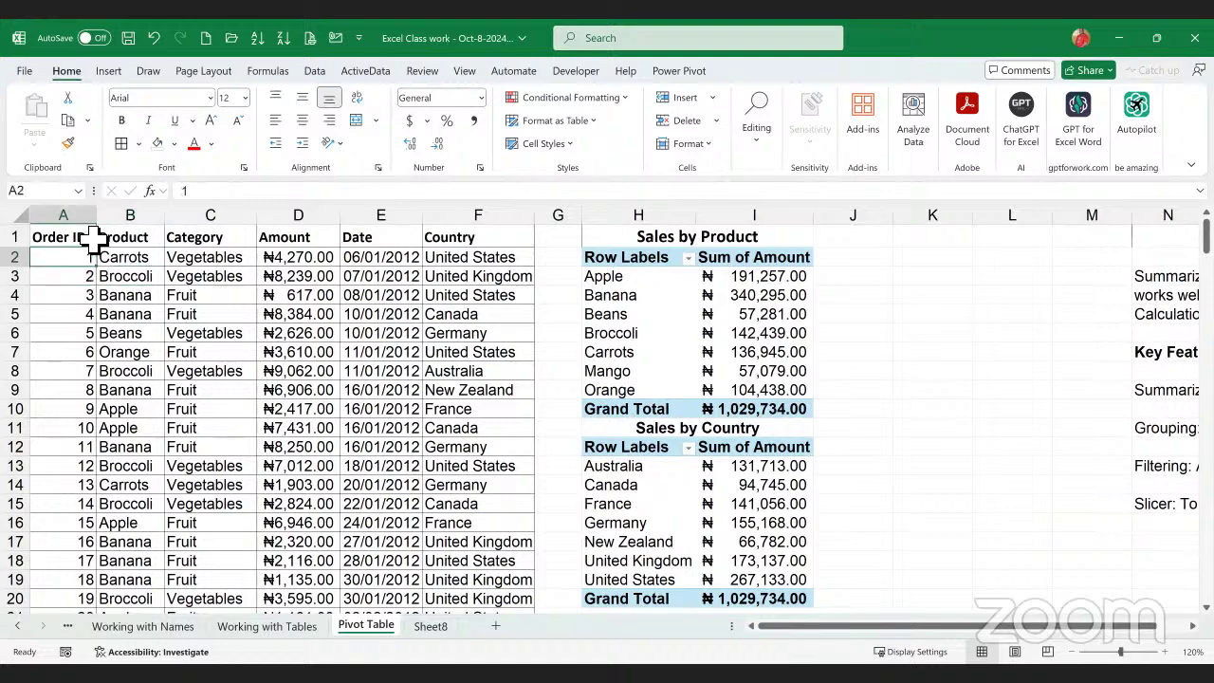
left_click(109, 72)
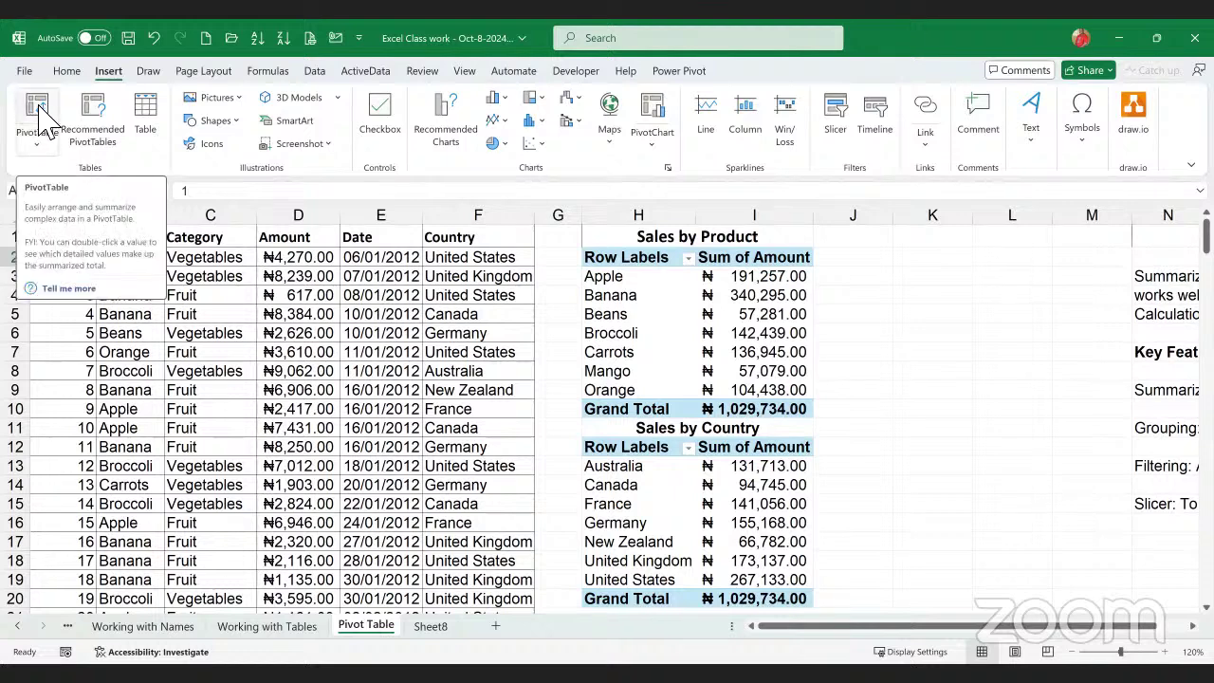
left_click(40, 111)
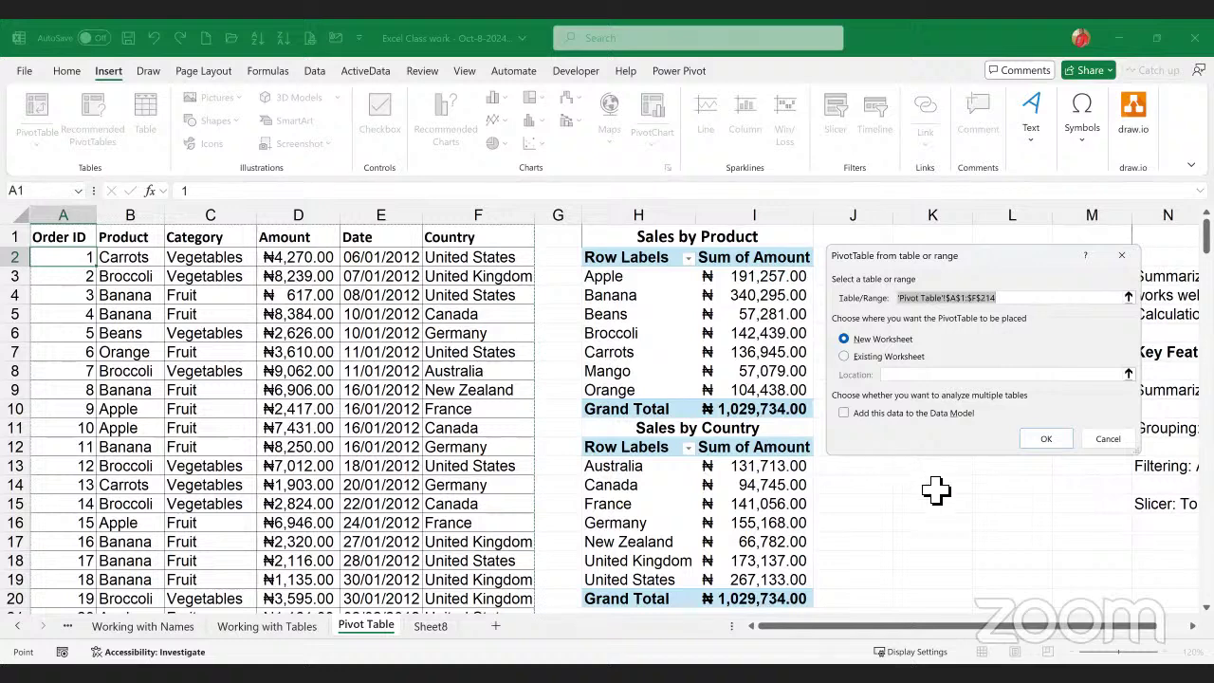
left_click(1044, 442)
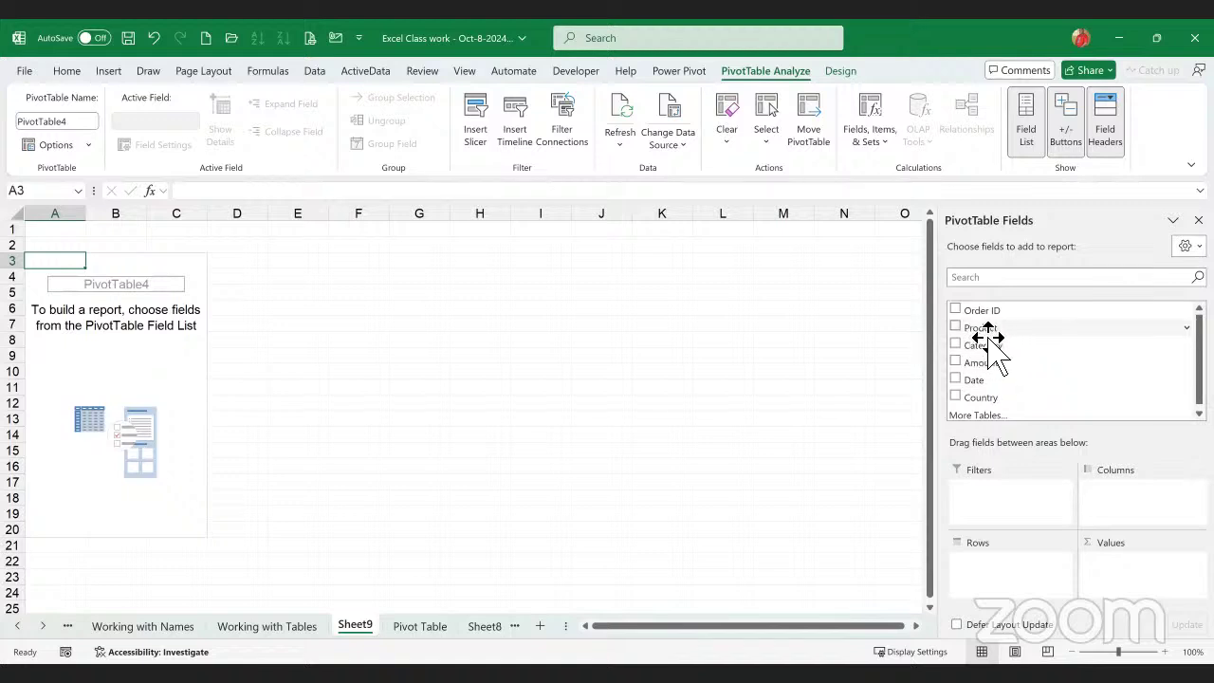
- Lay out the pivot table with Product as rows, Country as columns and Sum of Amount as values
left_click(956, 327)
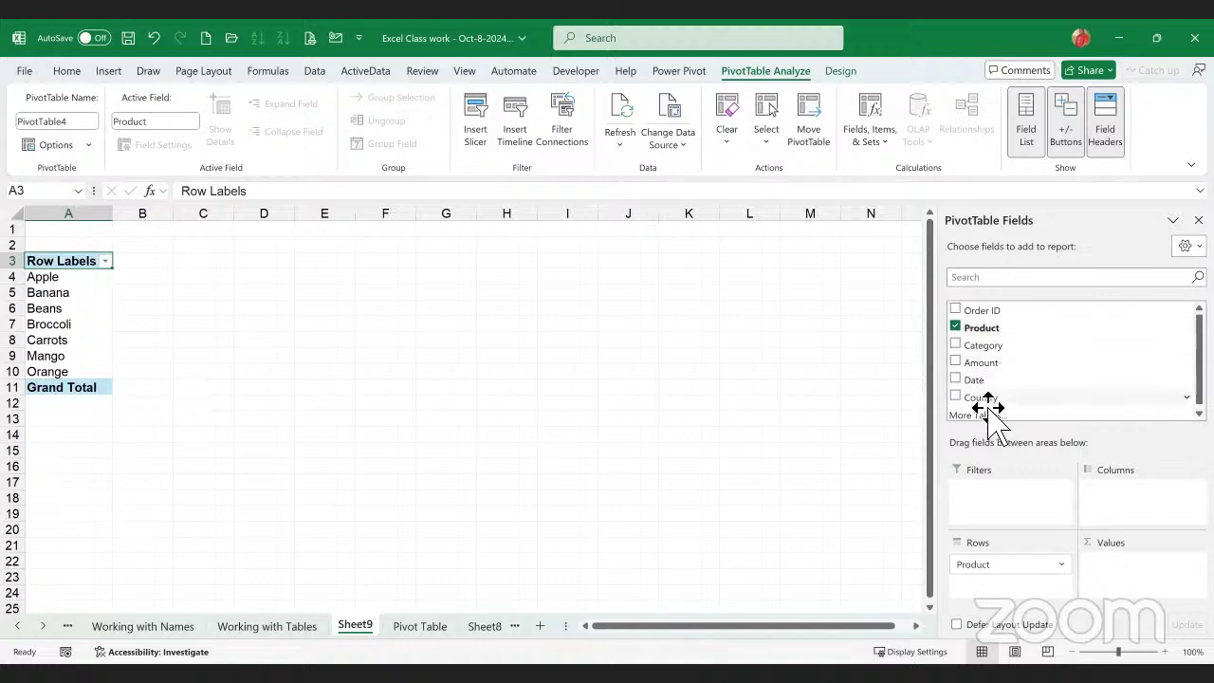
left_click_drag(986, 408, 1197, 568)
left_click_drag(1136, 507, 1122, 507)
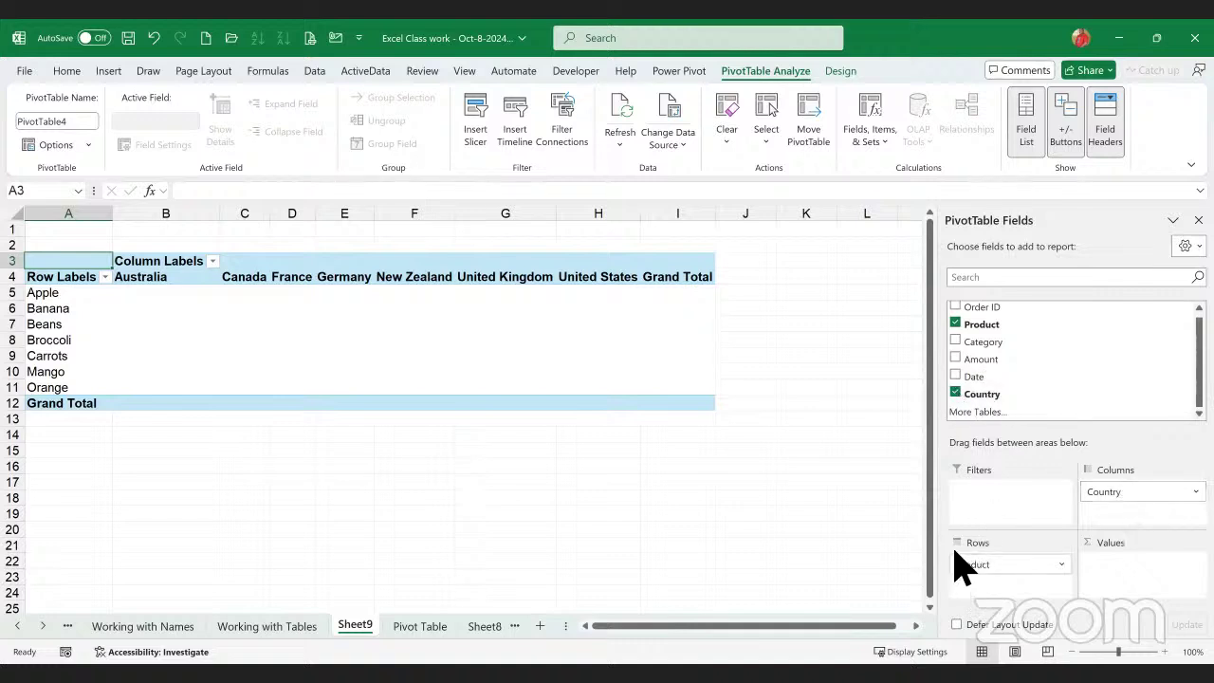
left_click_drag(986, 370, 1123, 574)
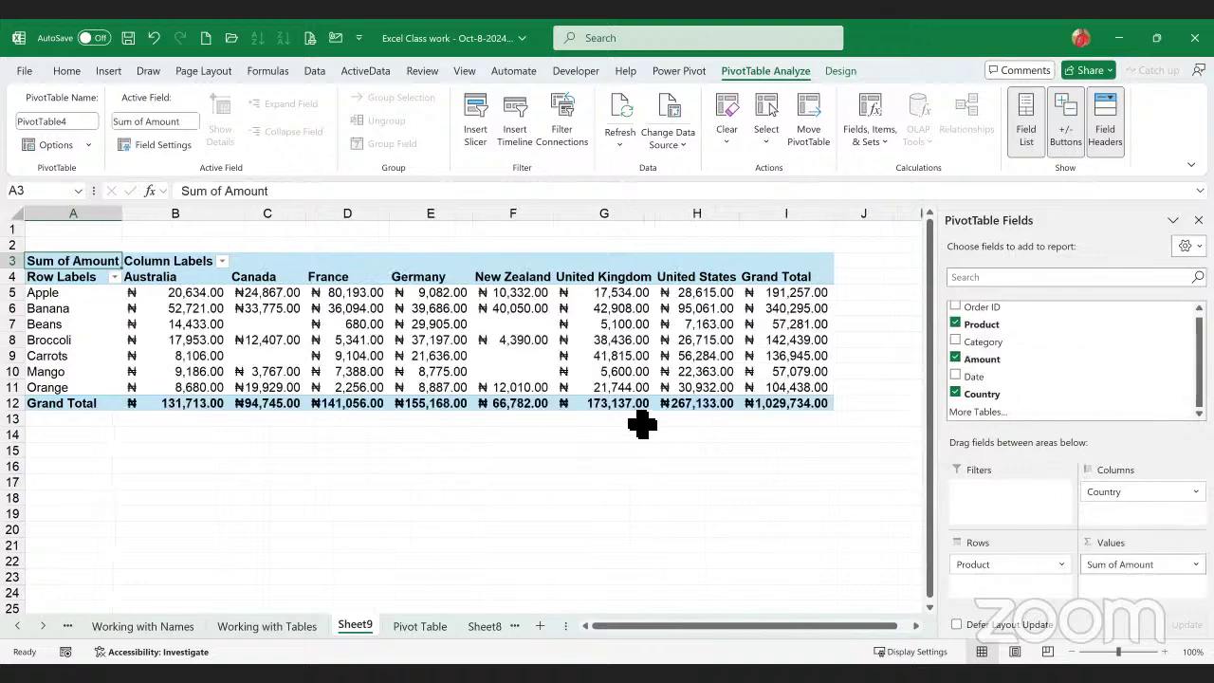
left_click(60, 312)
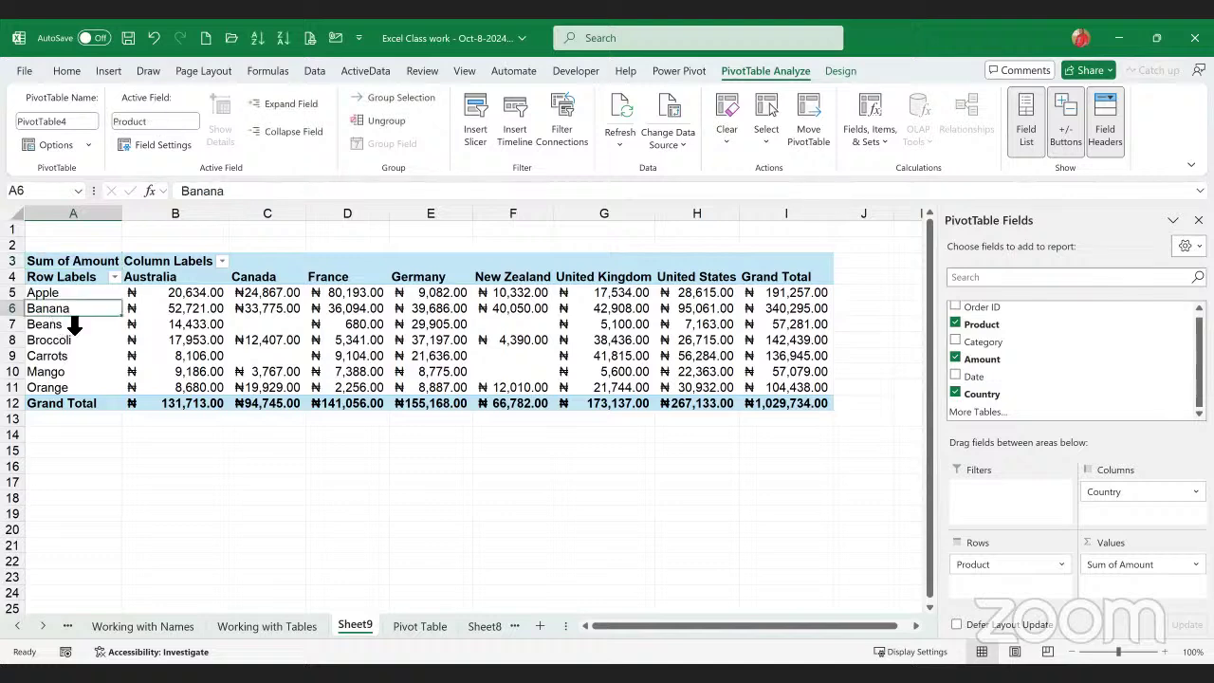
left_click(275, 280)
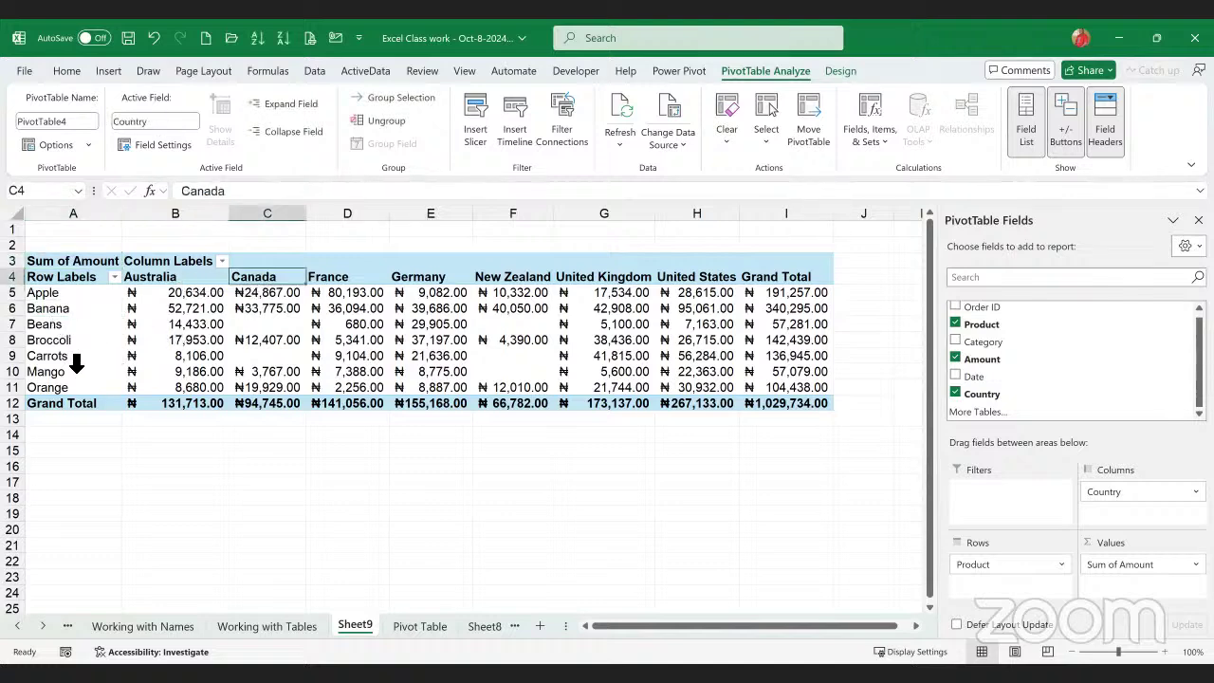
left_click(325, 327)
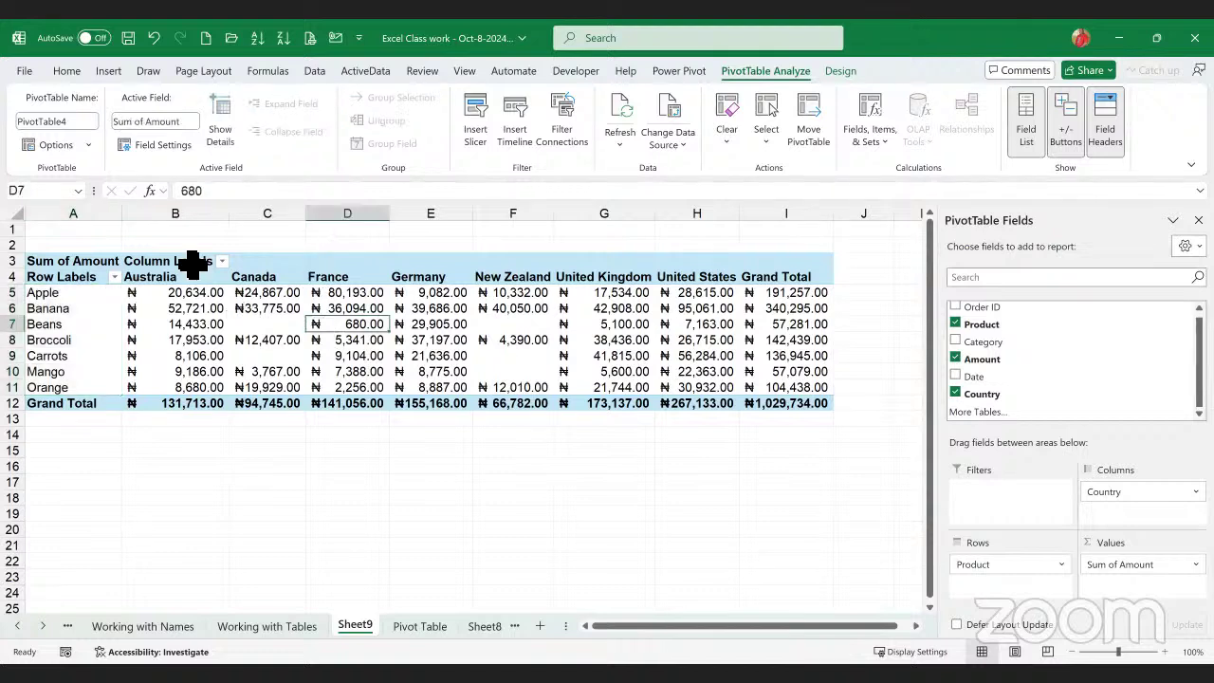
- Merge and center B1:H2 above the pivot table and enter the title PRODUCT BY COUNTRY SALES
left_click_drag(193, 237, 693, 245)
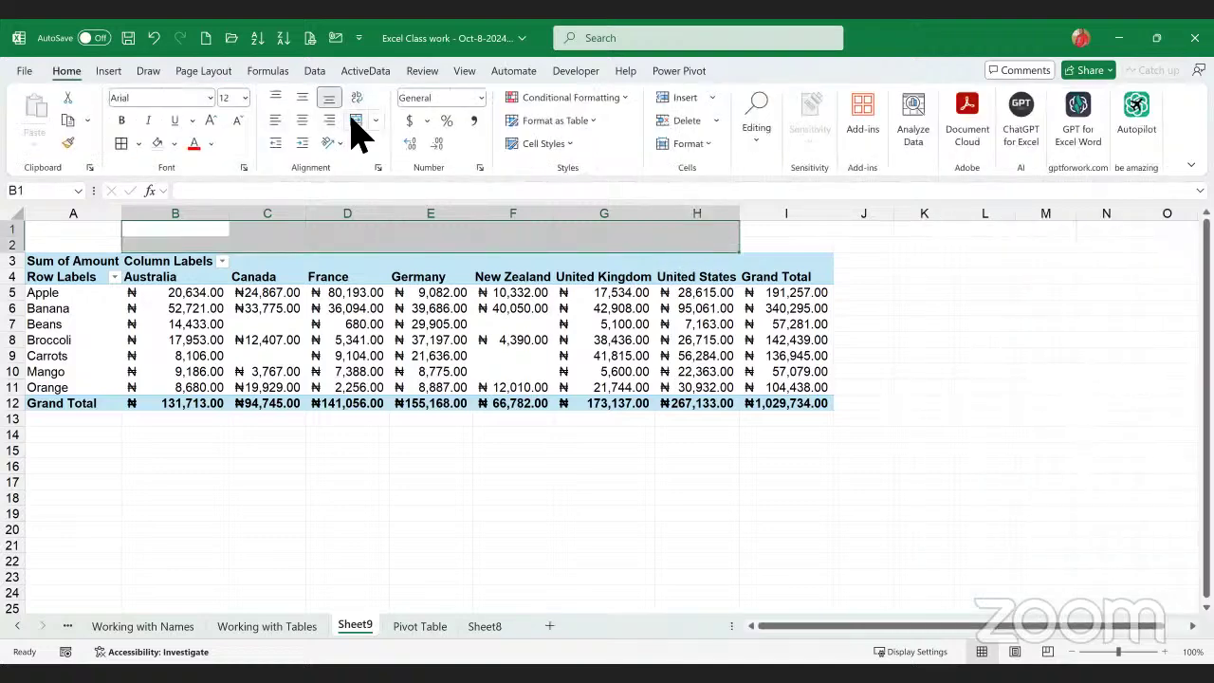
left_click(353, 121)
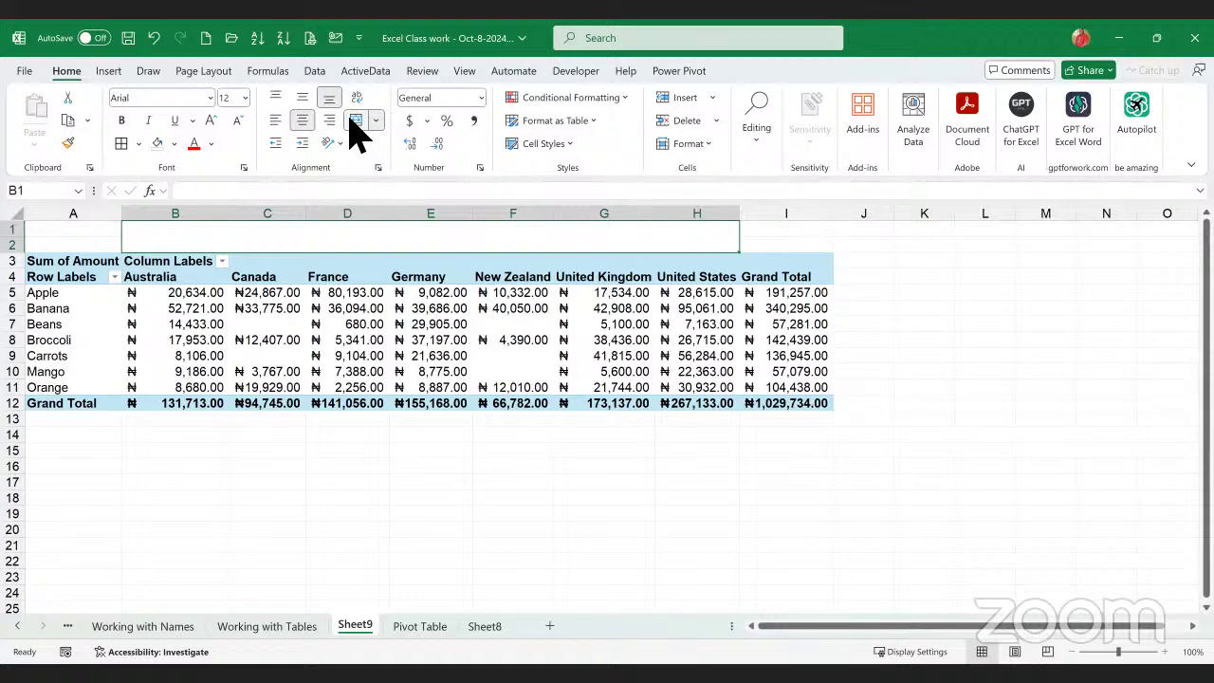
type("p")
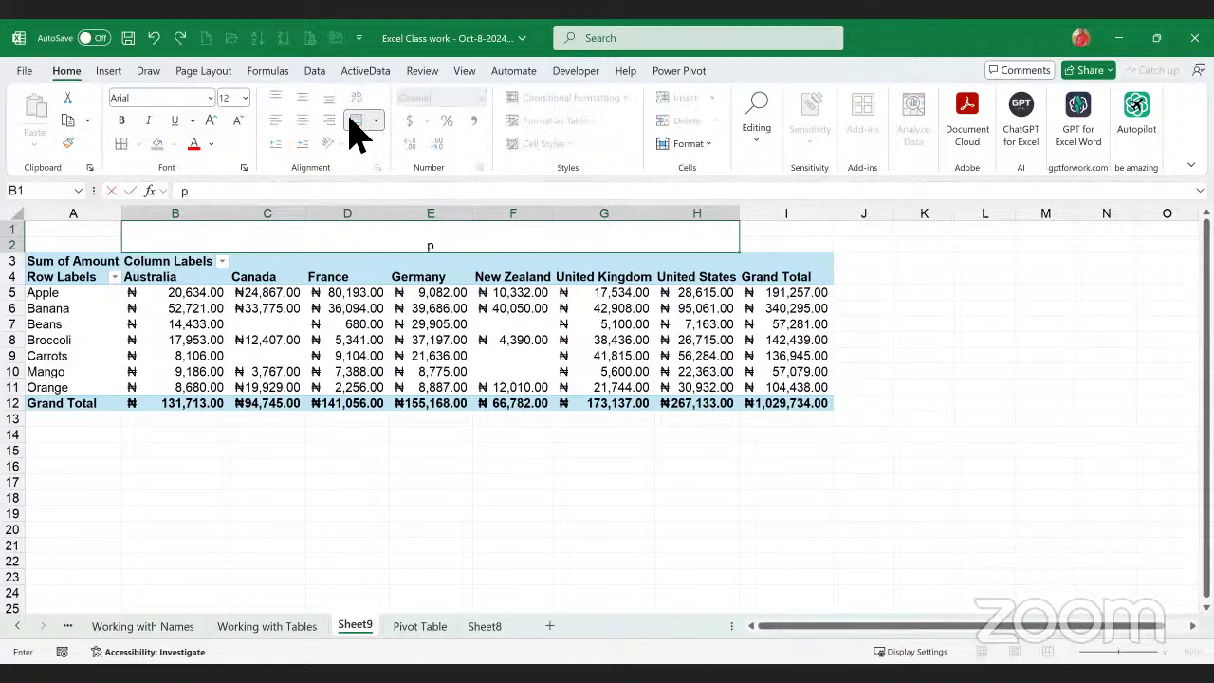
type("PRODUCT BY COUNTRY")
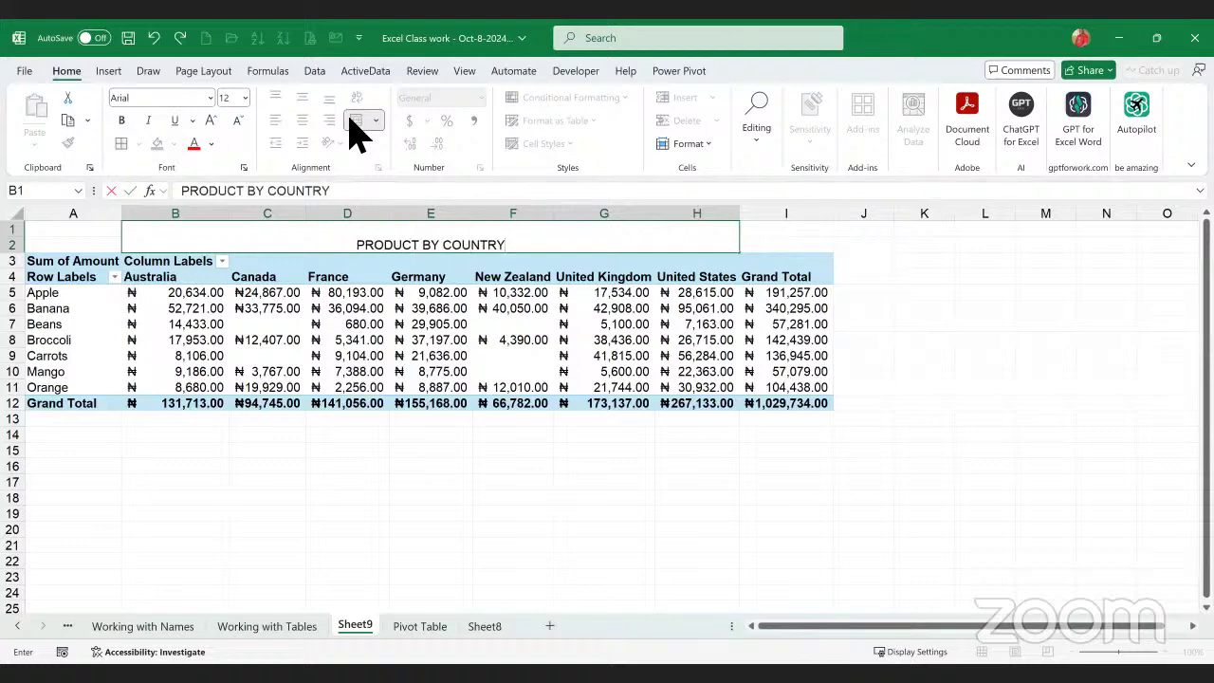
type(" SALES")
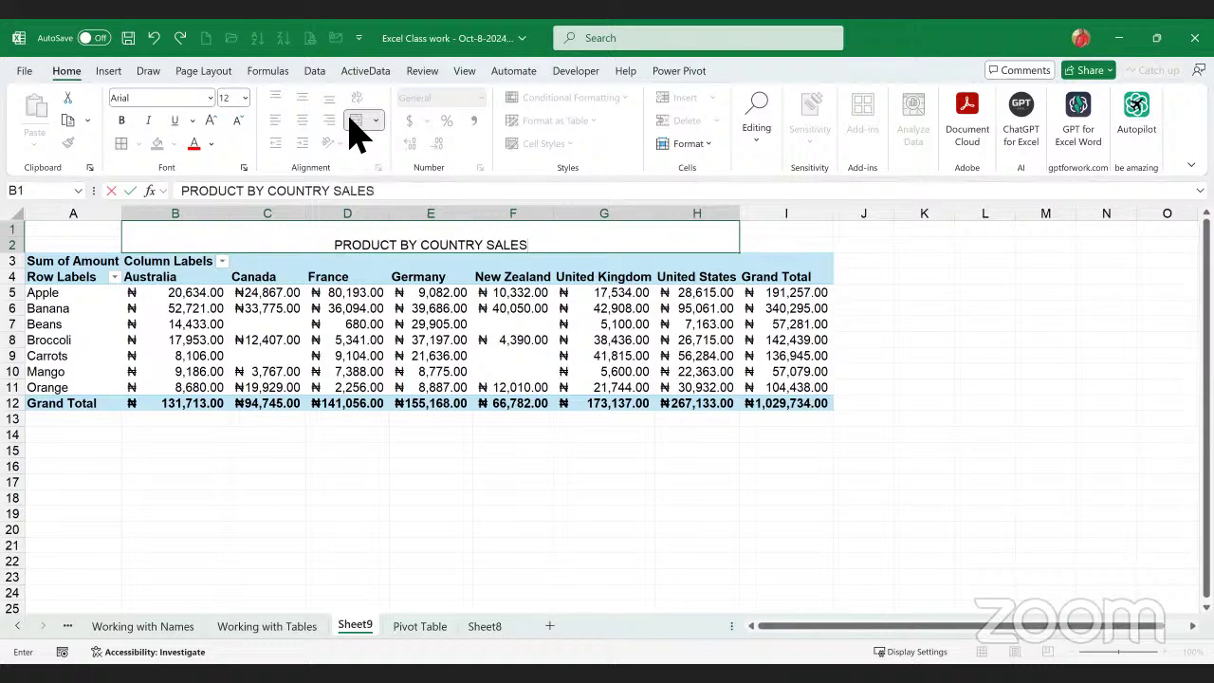
key("ctrl+Return")
left_click(441, 500)
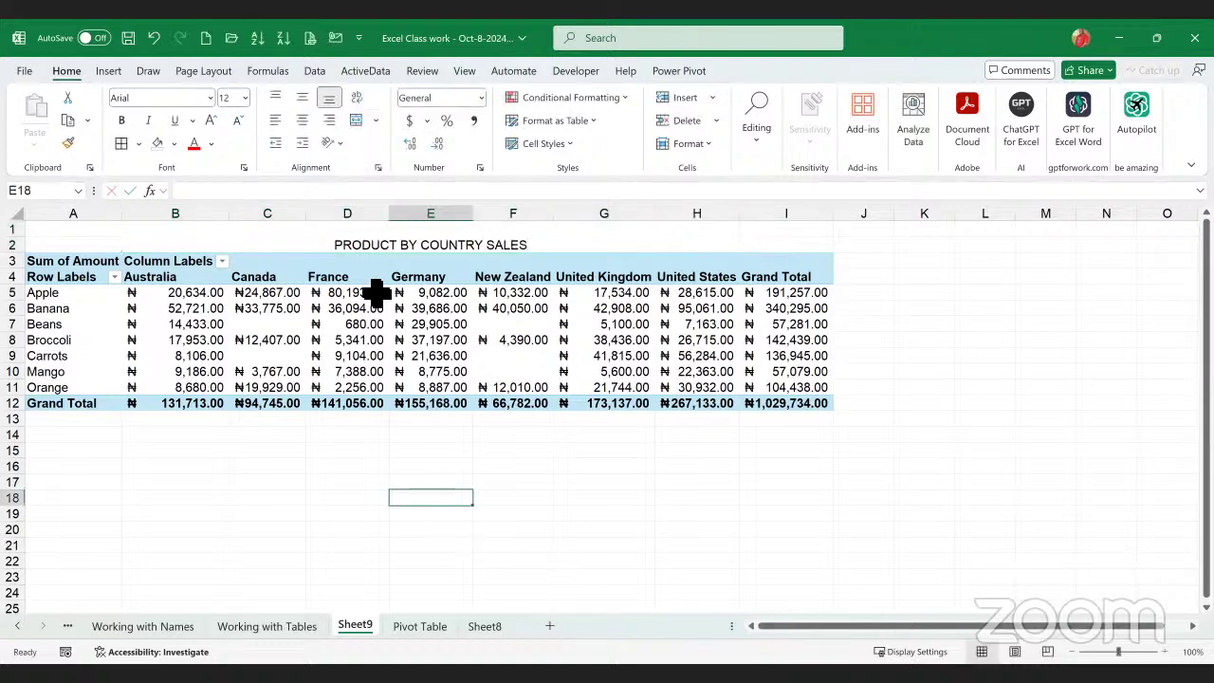
- Make the PRODUCT BY COUNTRY SALES title bold with font size 18
left_click(401, 249)
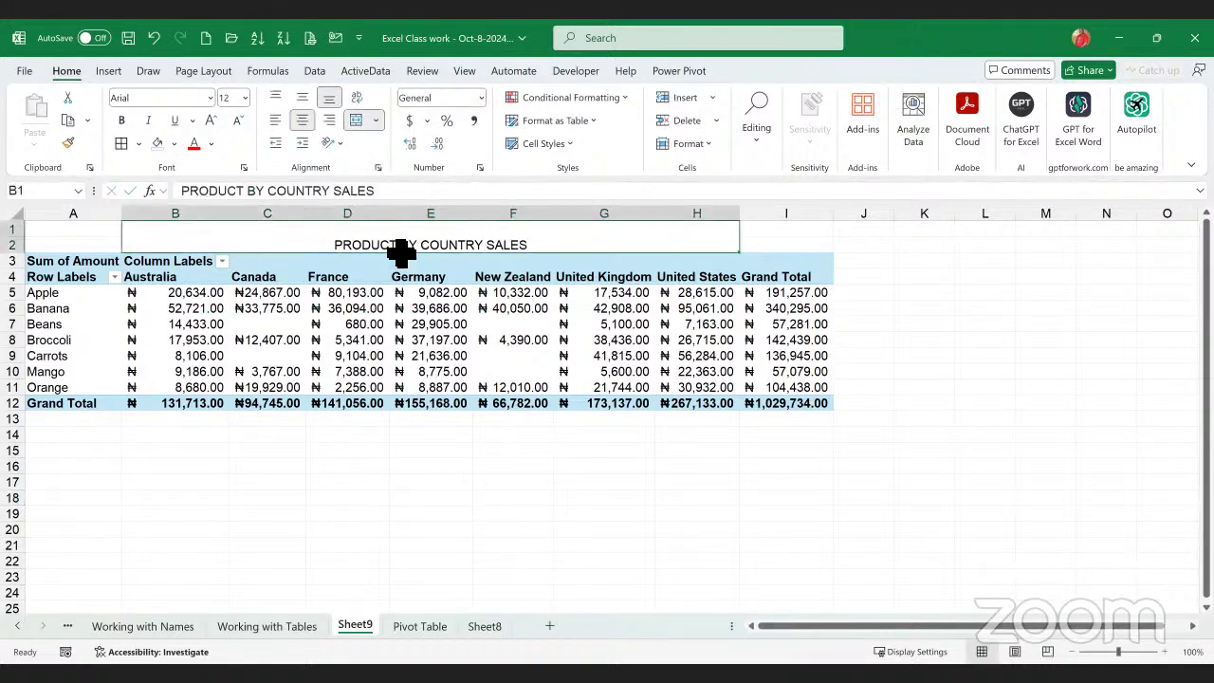
left_click(122, 121)
left_click(244, 99)
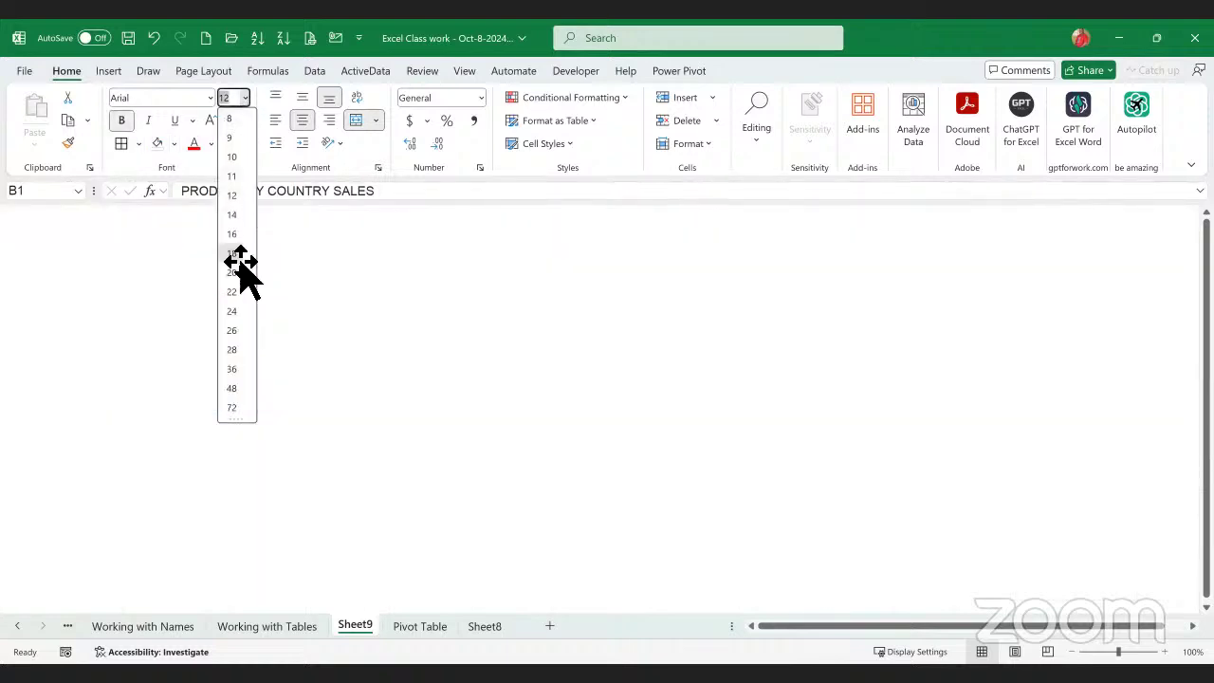
left_click(231, 254)
left_click(424, 455)
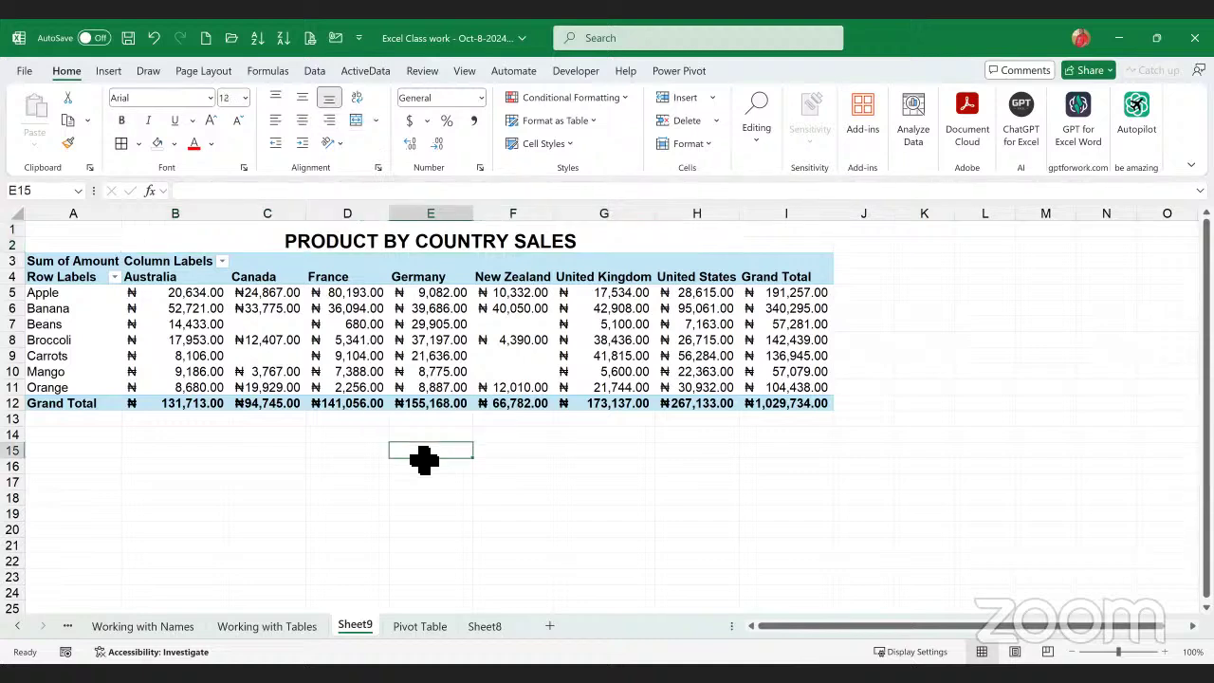
- Insert a 2-D clustered column PivotChart from the pivot table and place it directly below, starting around row 13
left_click(334, 325)
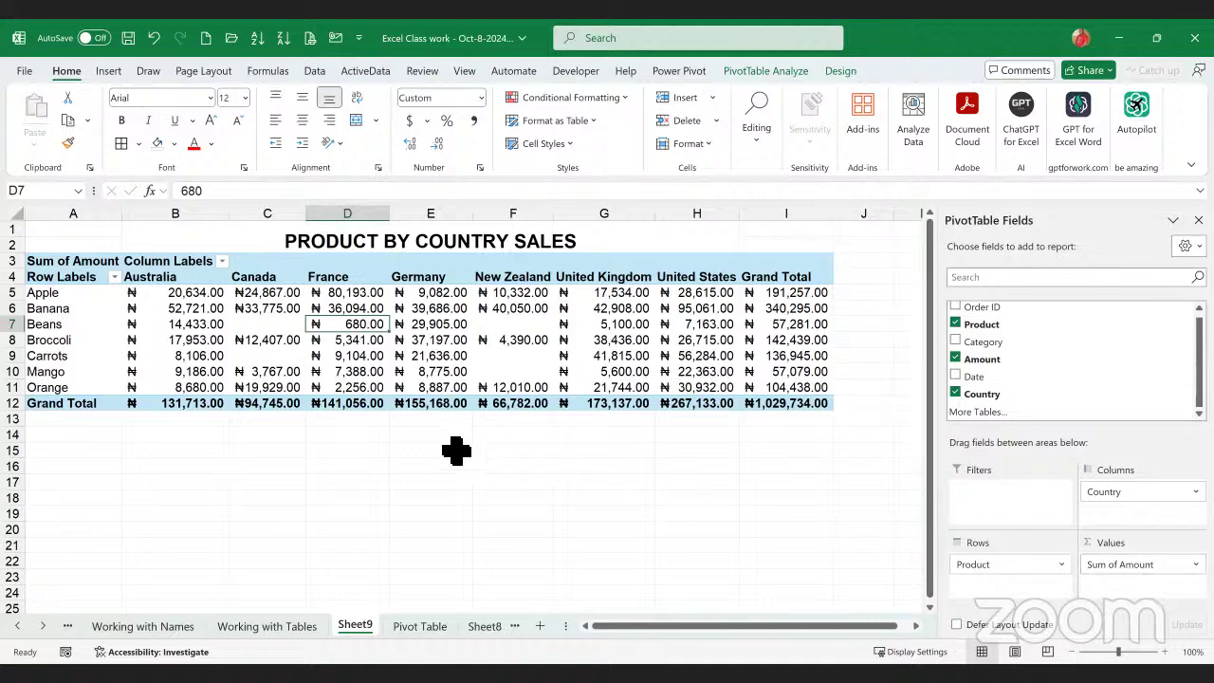
left_click(108, 72)
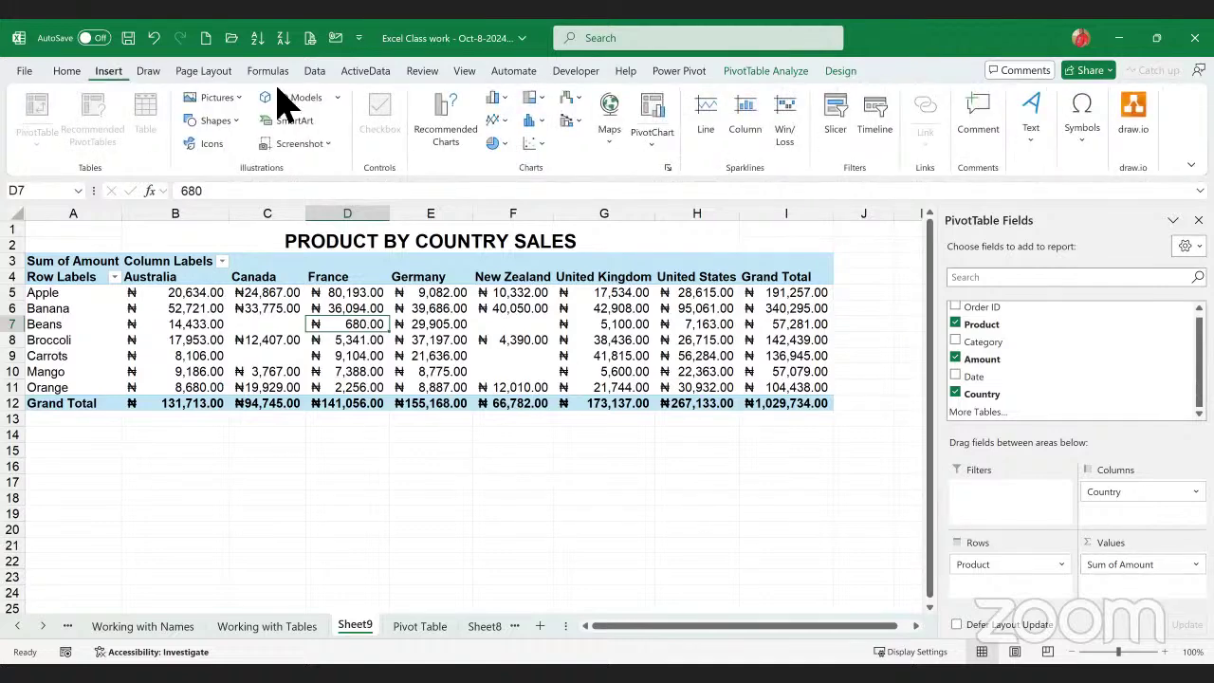
left_click(498, 99)
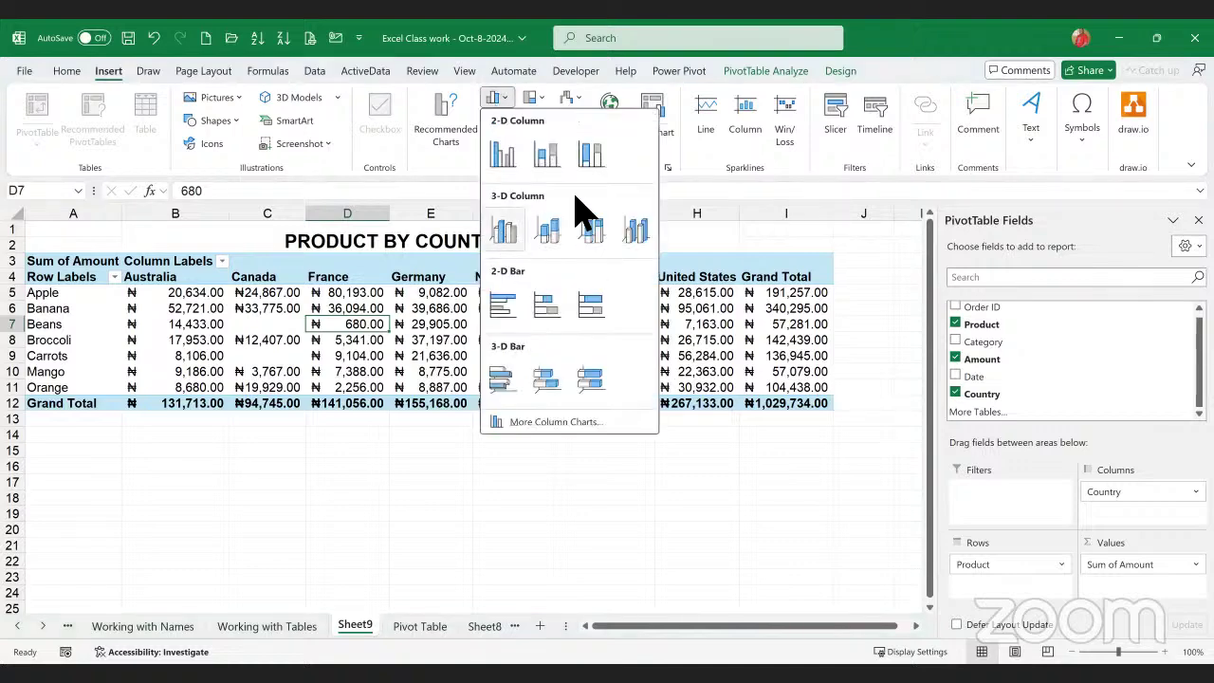
left_click(505, 171)
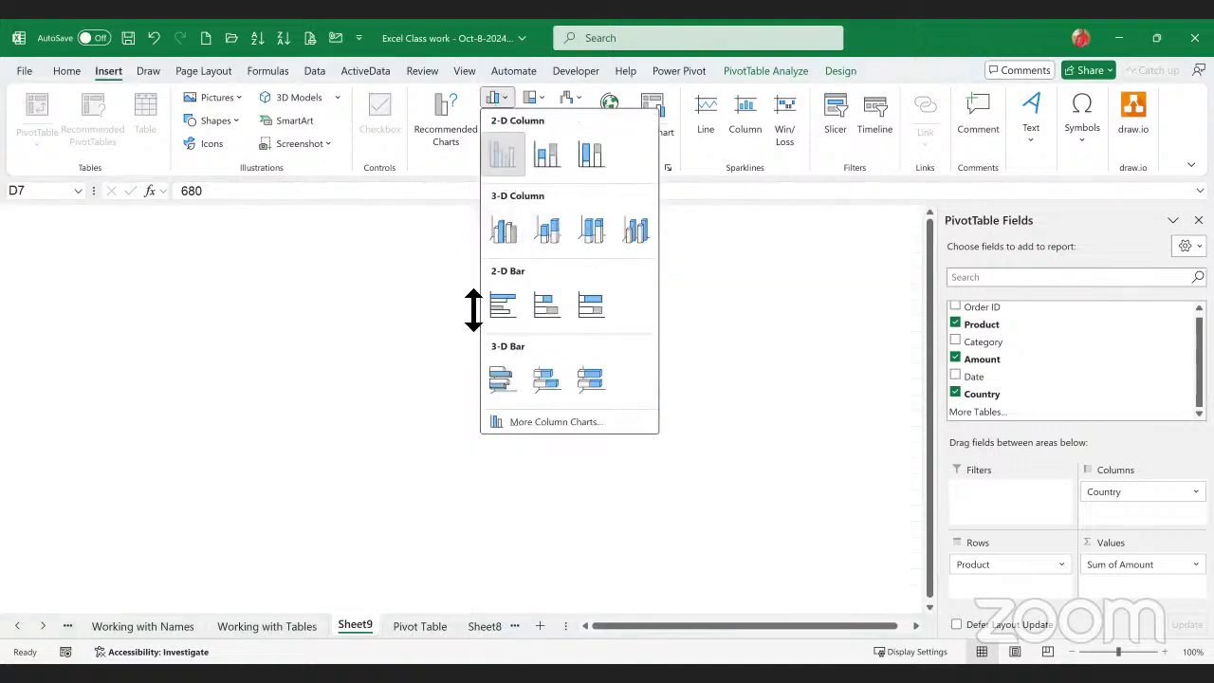
left_click_drag(480, 325, 382, 420)
left_click_drag(266, 433, 234, 442)
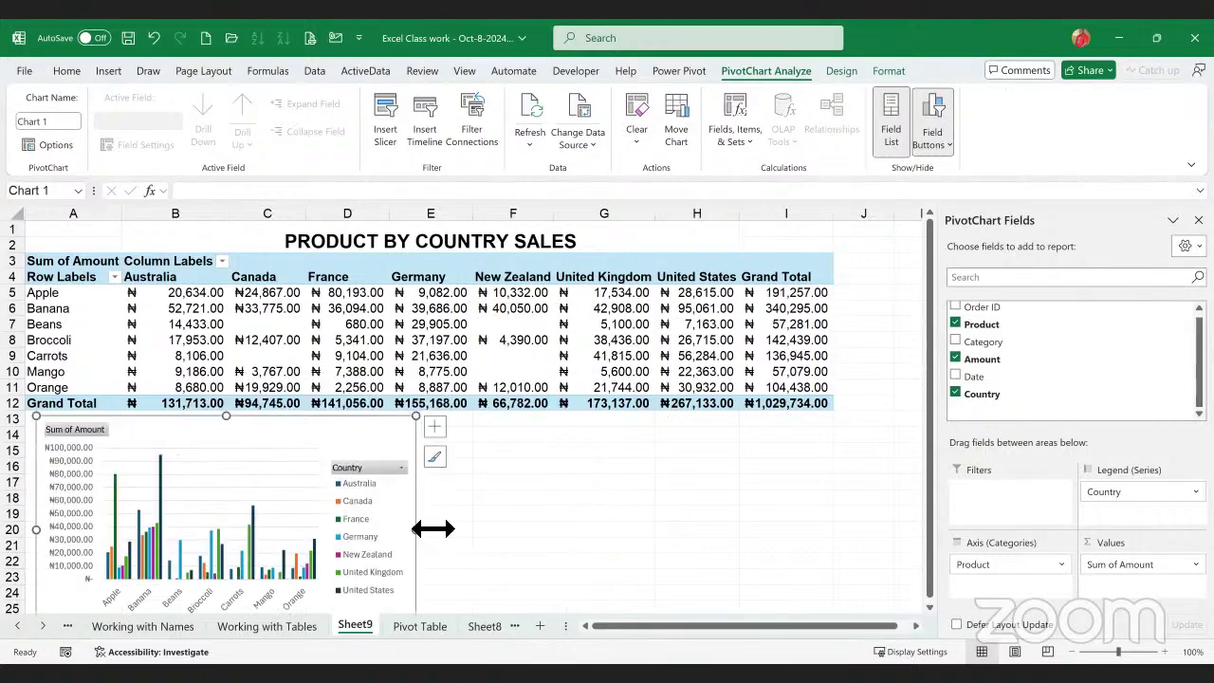
- Widen the PivotChart to the pivot table's full width through column I and extend it down to about row 28
left_click_drag(428, 534, 844, 588)
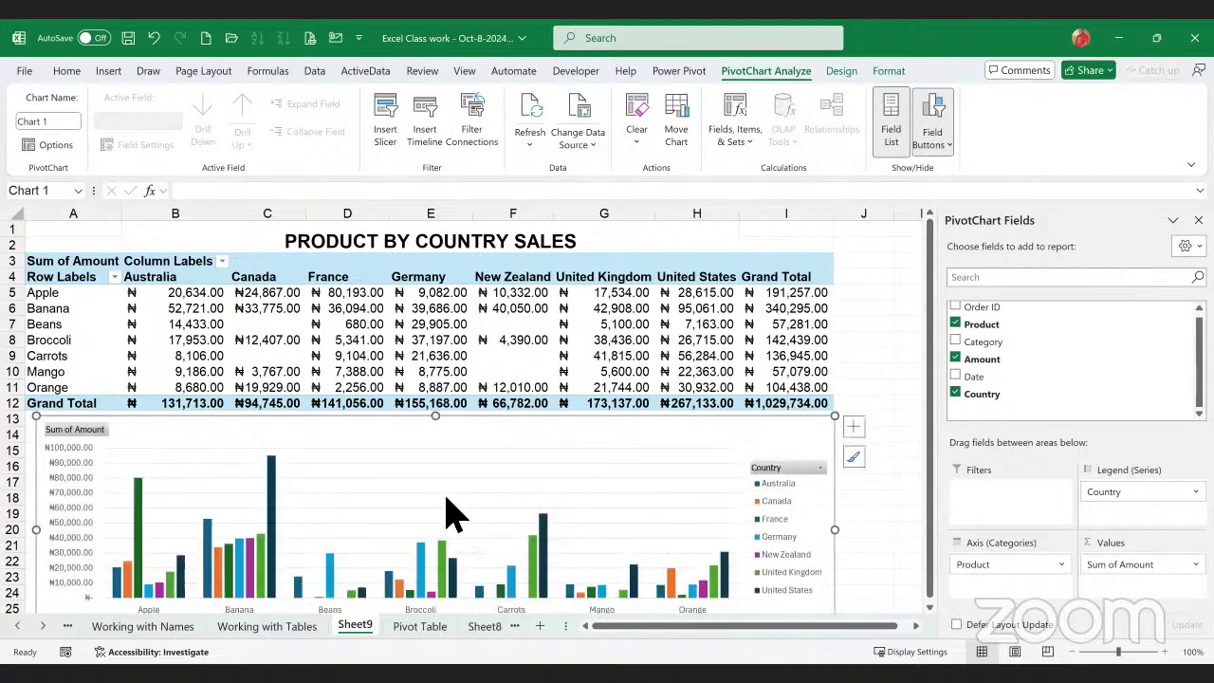
scroll(444, 603, "down", 1)
left_click_drag(442, 607, 461, 622)
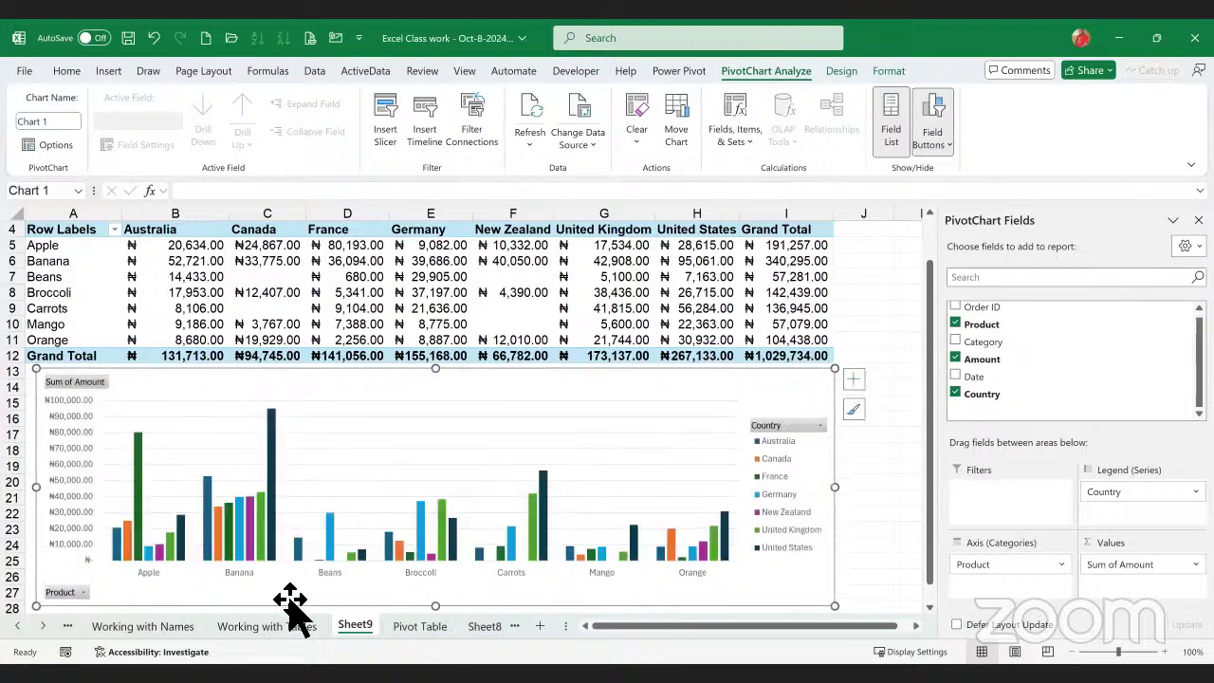
- Review the PivotChart together with its pivot table and save the workbook
scroll(308, 507, "up", 1)
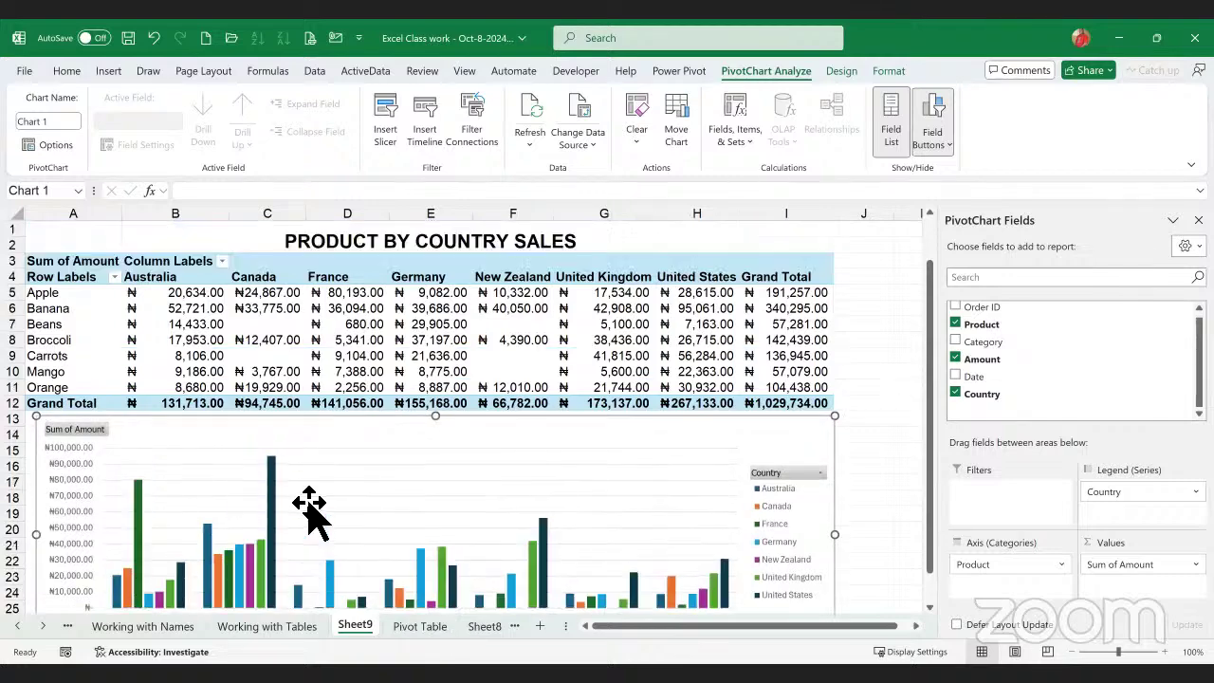
scroll(303, 522, "down", 2)
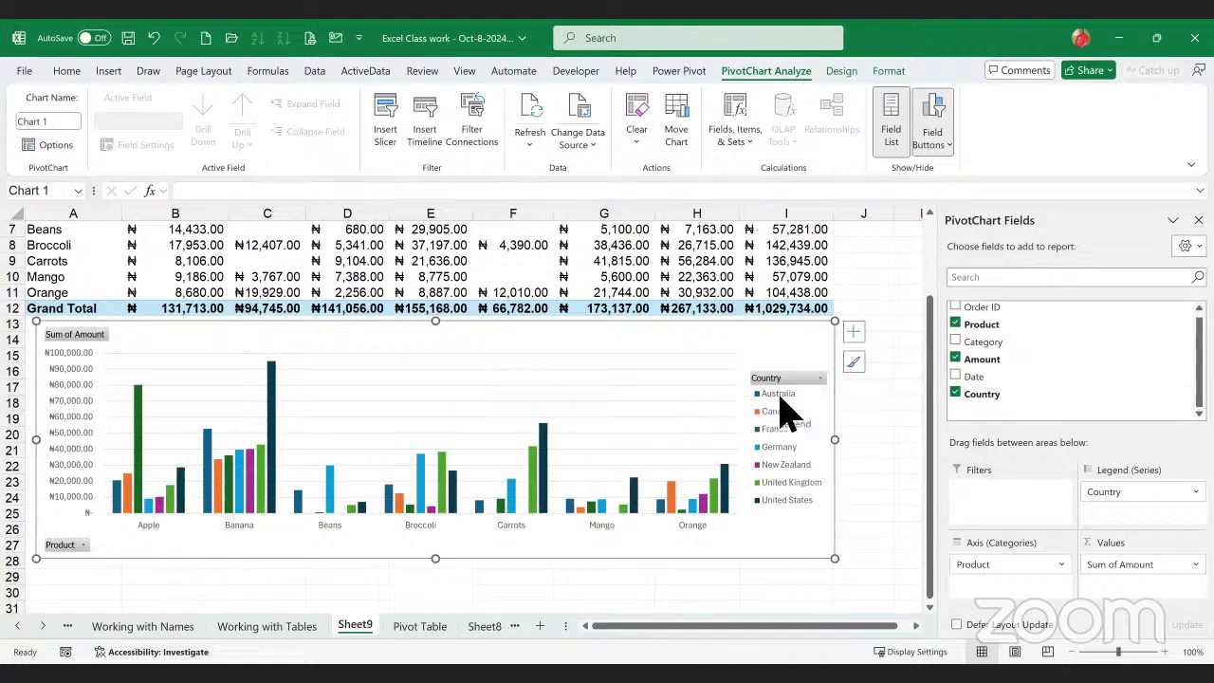
scroll(194, 536, "up", 1)
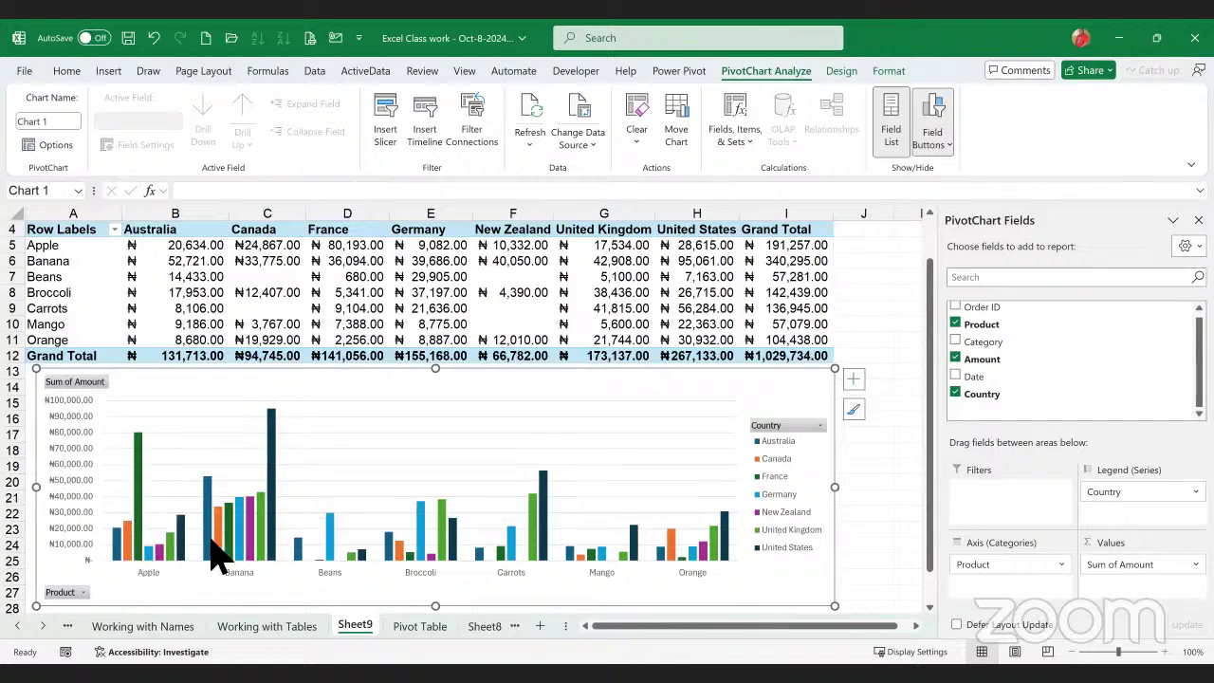
scroll(440, 493, "up", 1)
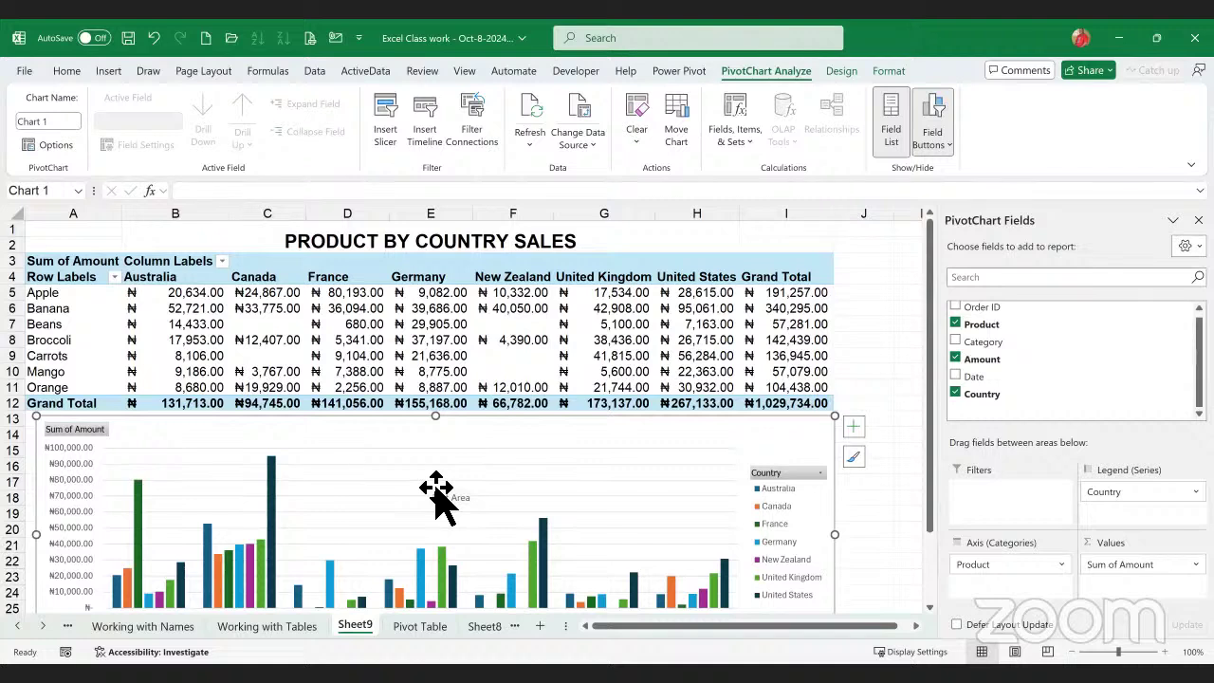
left_click(129, 40)
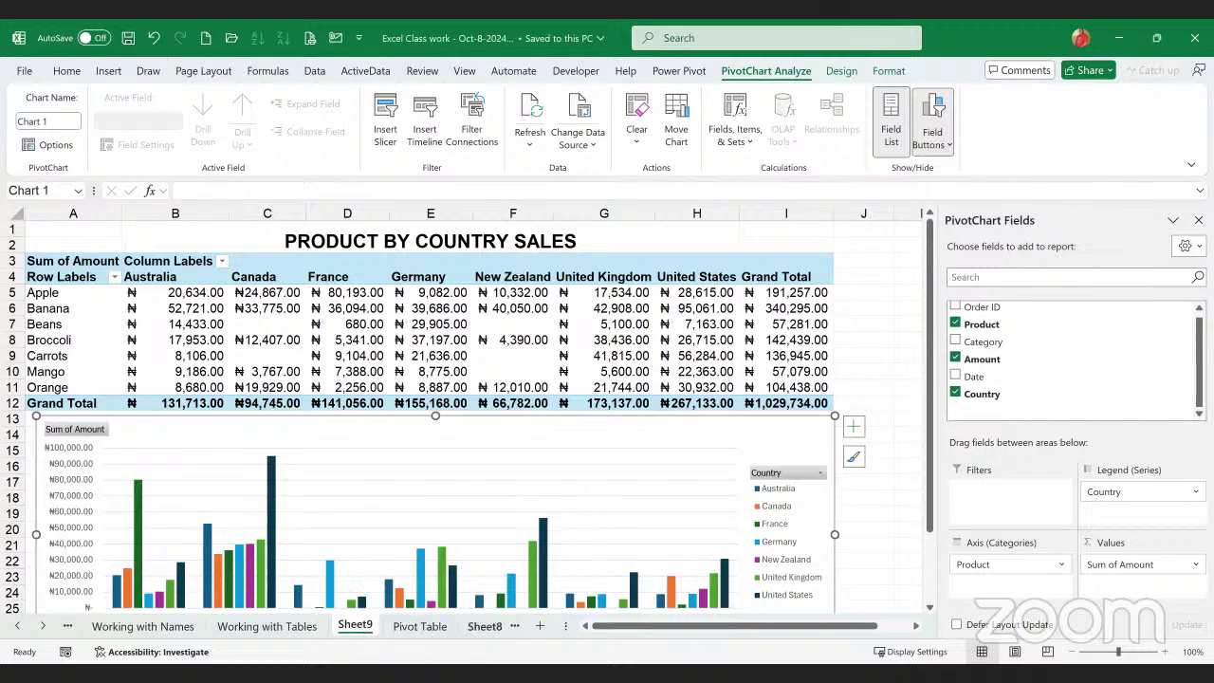
- Rename Sheet8, which holds the product totals and slicer, as Pivot Table2-Sales by Product
left_click(421, 625)
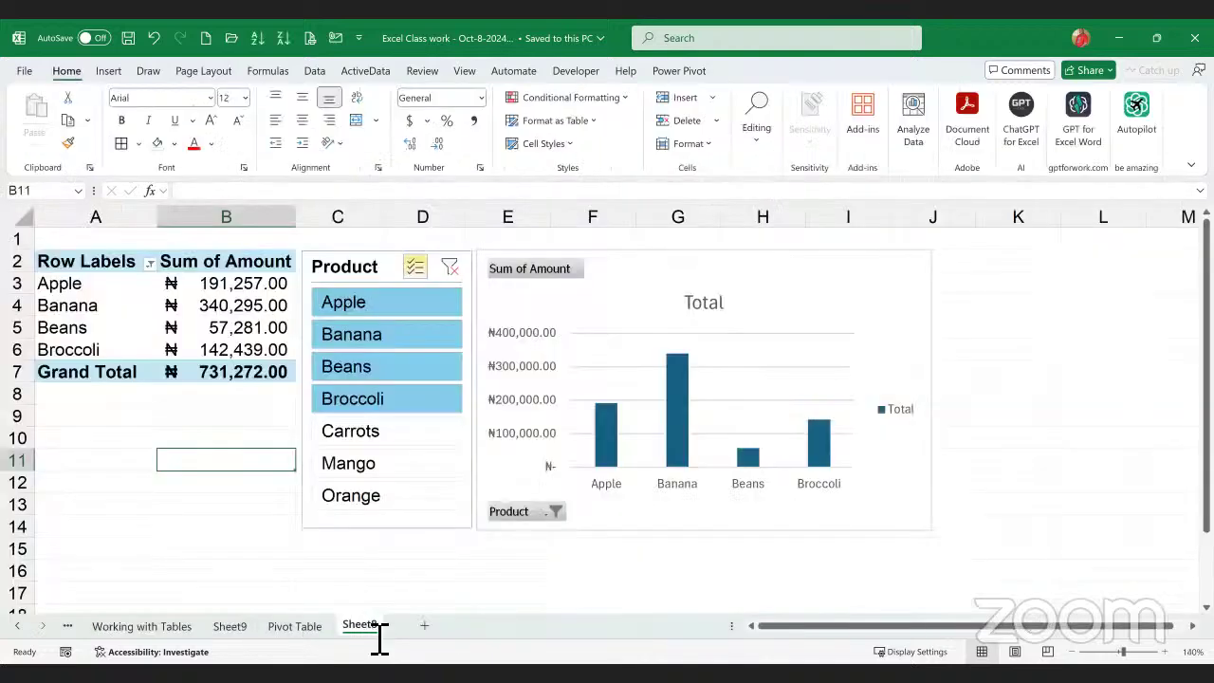
double_click(379, 635)
type("plV")
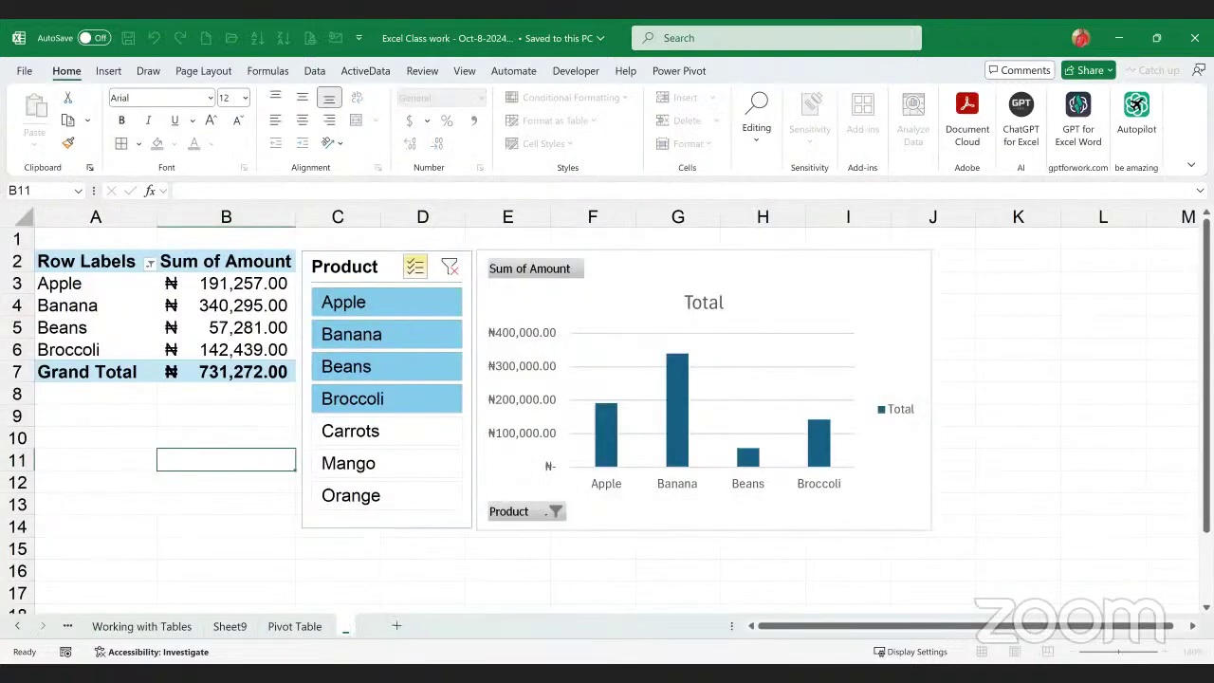
key("BackSpace")
key("BackSpace")
type("ivot Table2-Sales by Product")
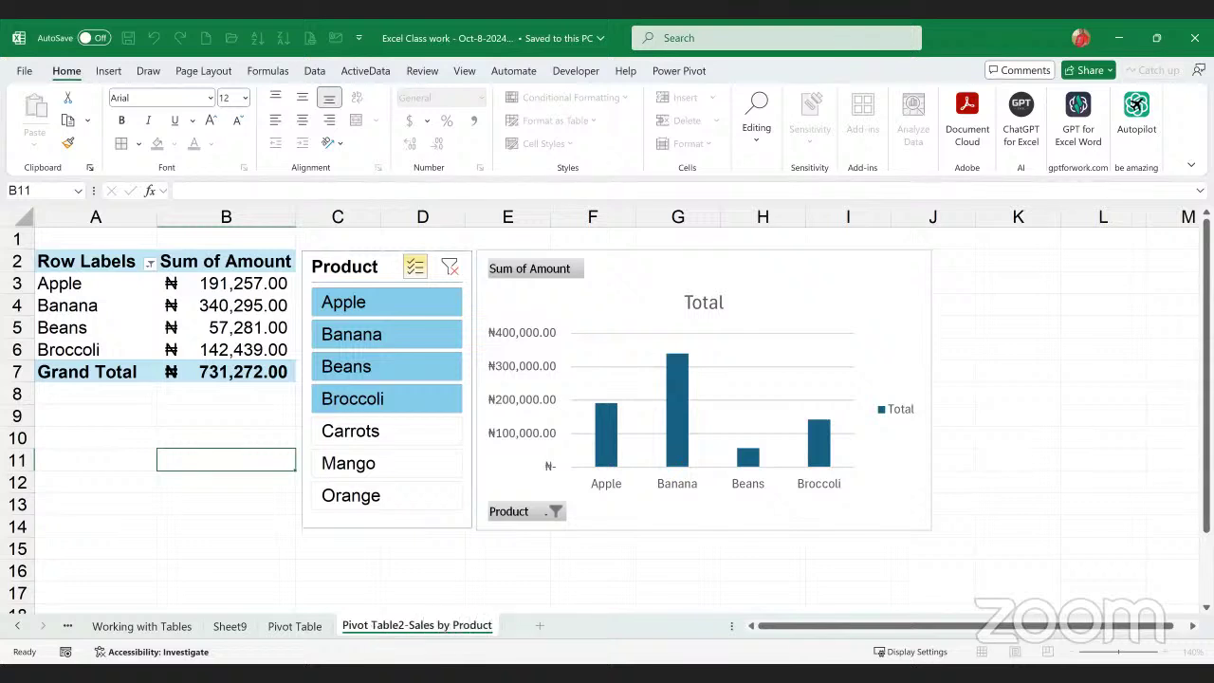
- Move Sheet9 behind the Pivot Table2-Sales by Product sheet and rename it as Pivot Table3-Product by Country
left_click(238, 630)
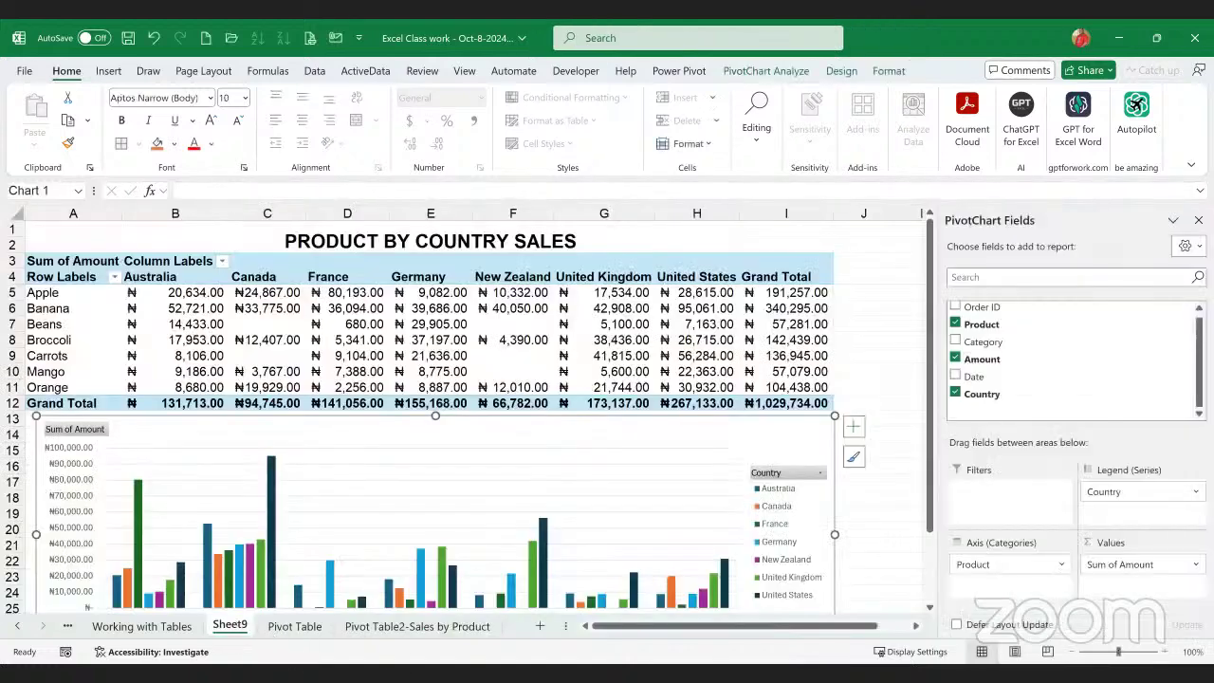
left_click_drag(513, 631, 495, 621)
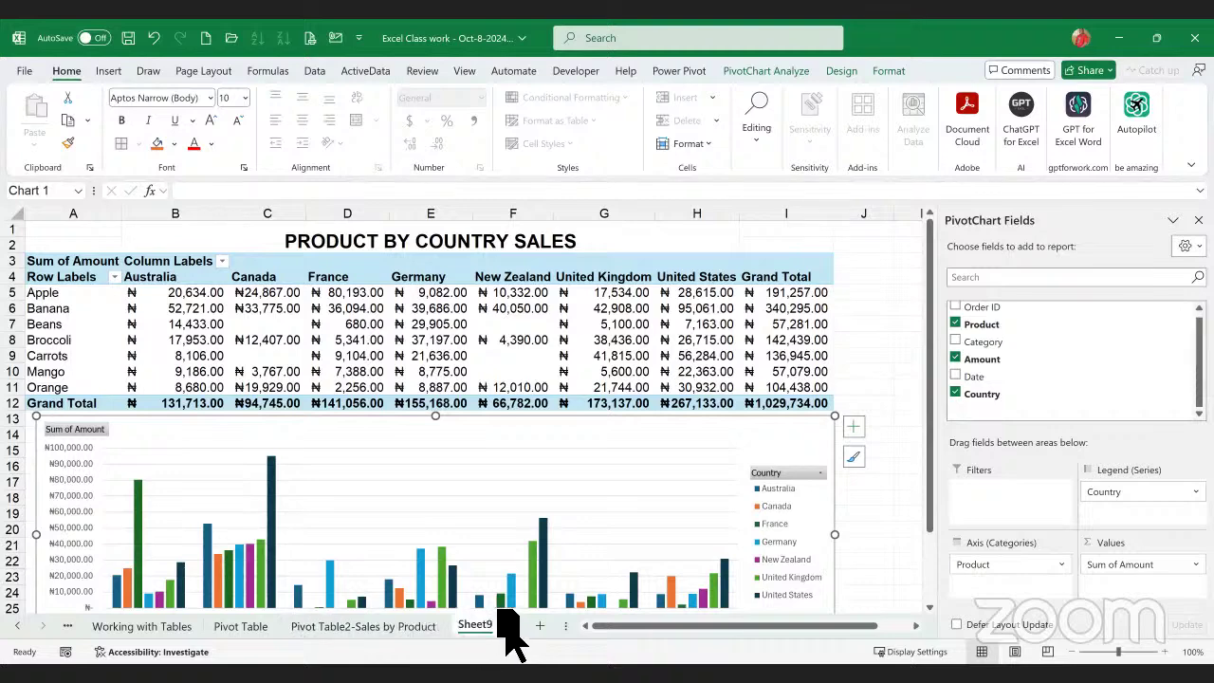
double_click(478, 633)
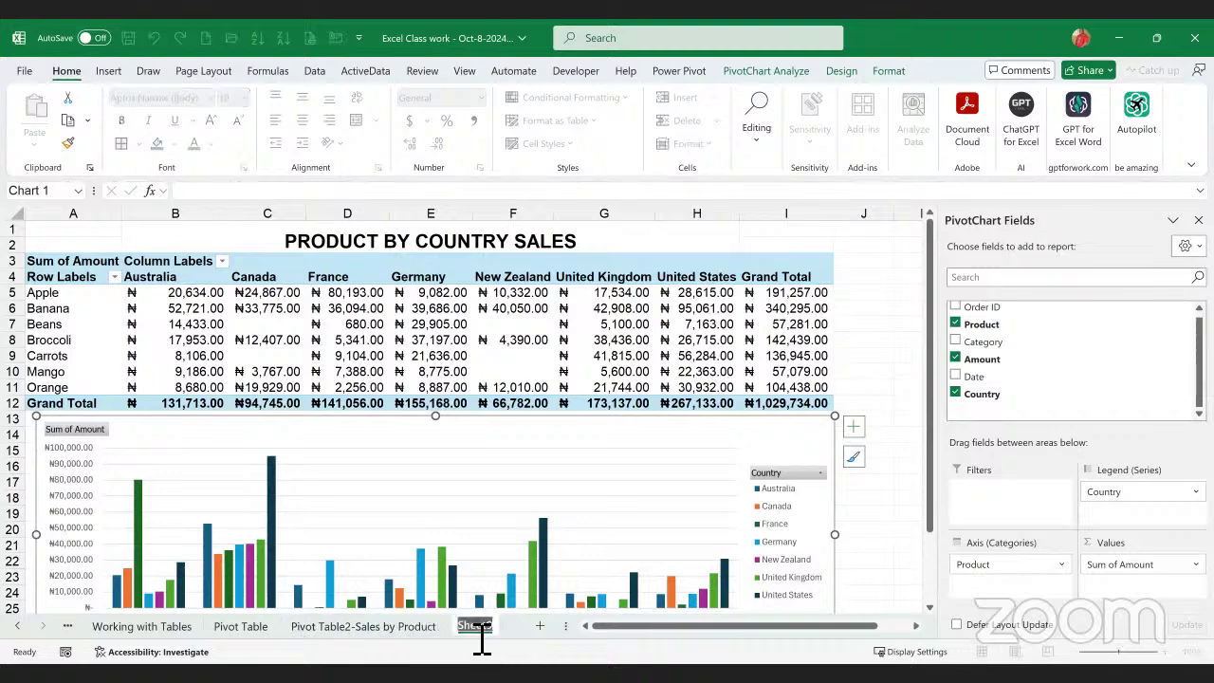
type("Pro")
key("BackSpace")
type("ivot Tabl")
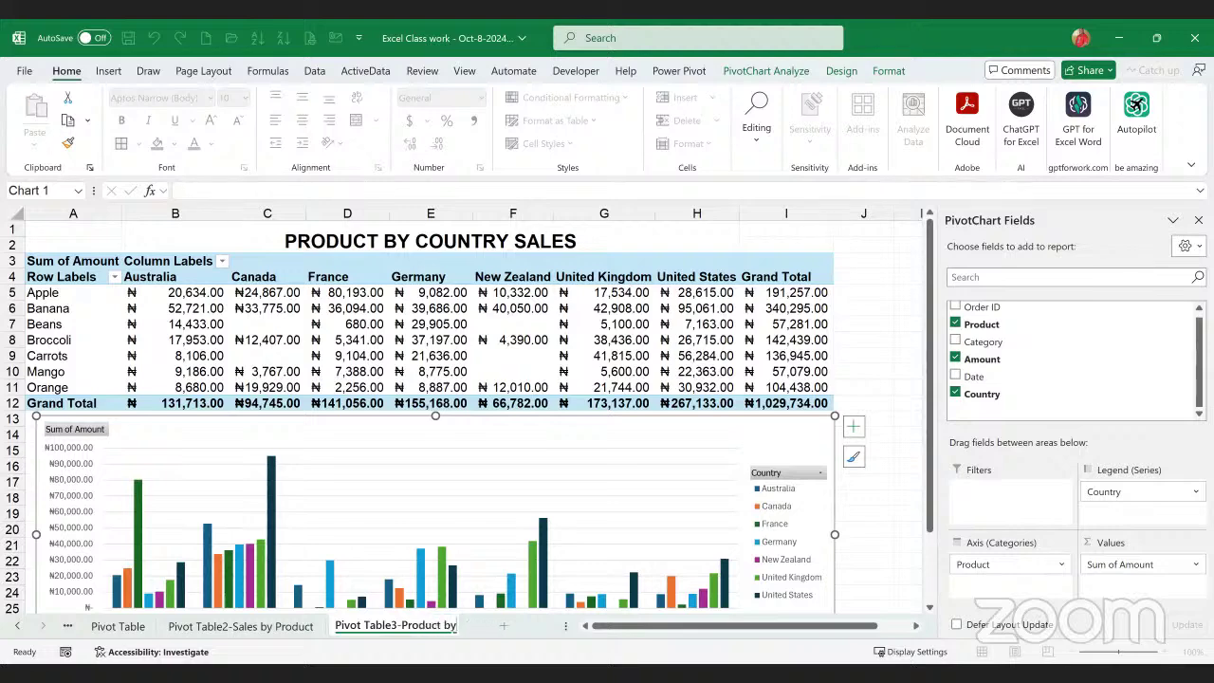
type("CO")
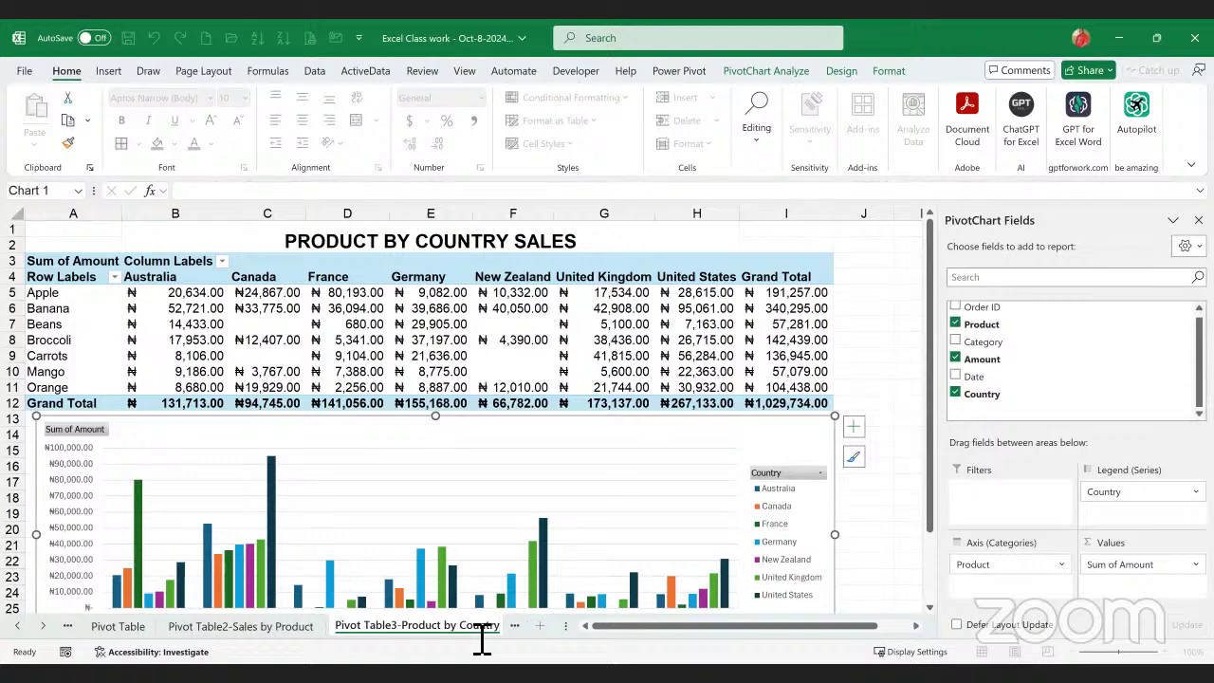
- Look through the three pivot table sheets and examine the source data's Amount values on the Pivot Table sheet
left_click(306, 628)
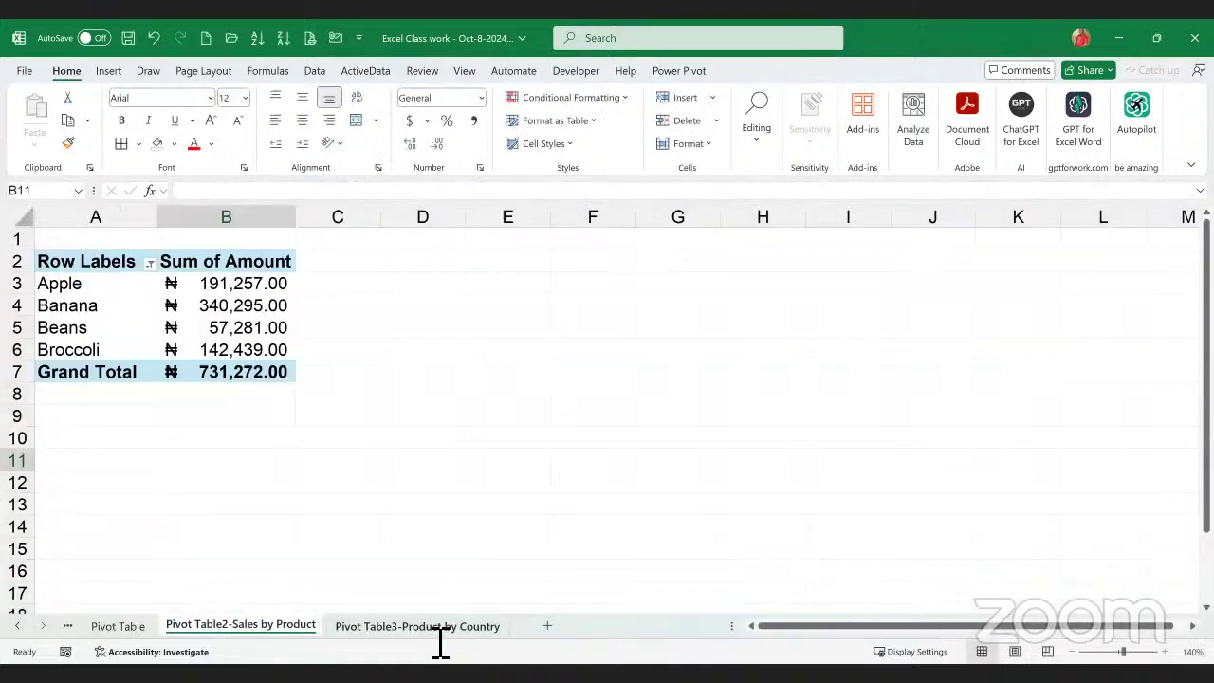
left_click(417, 626)
key("ctrl+Page_Up")
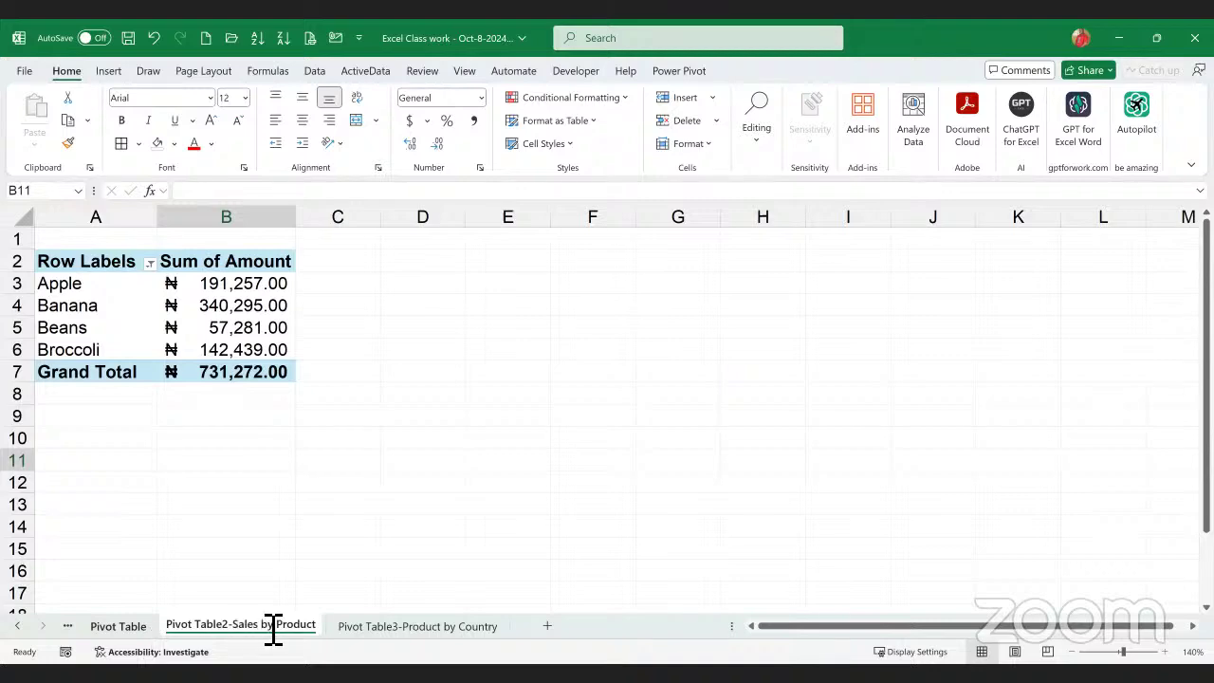
key("ctrl+Page_Up")
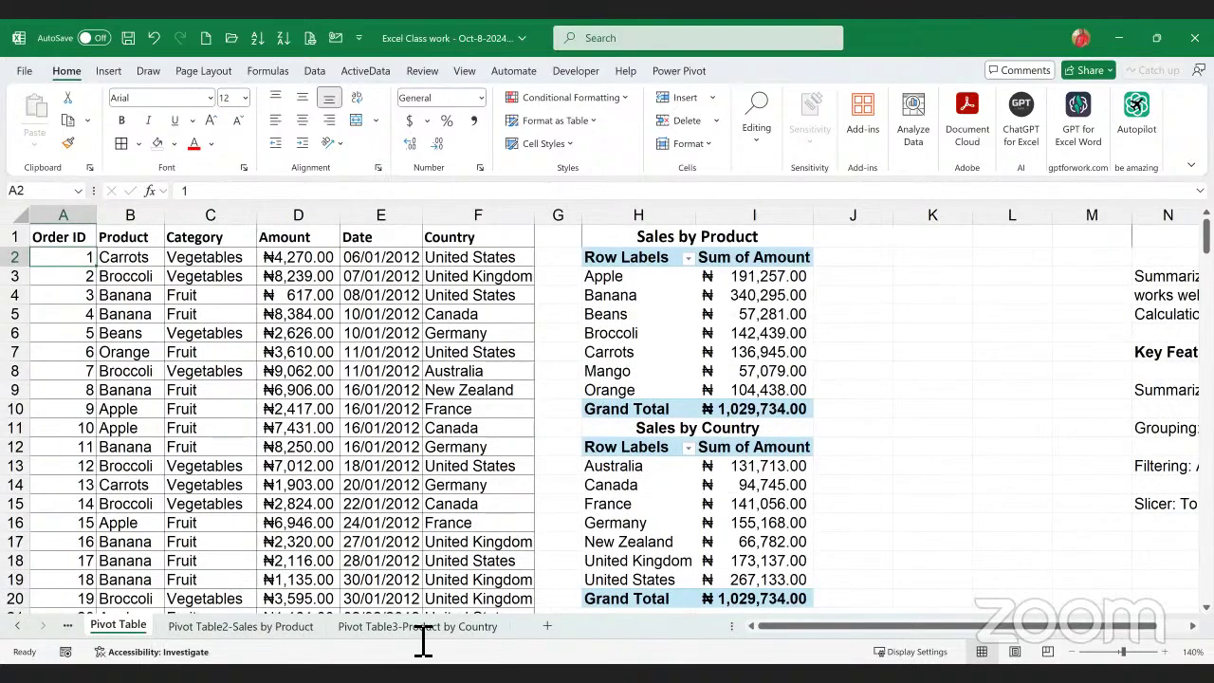
key("ctrl+Page_Down")
key("ctrl+Page_Down")
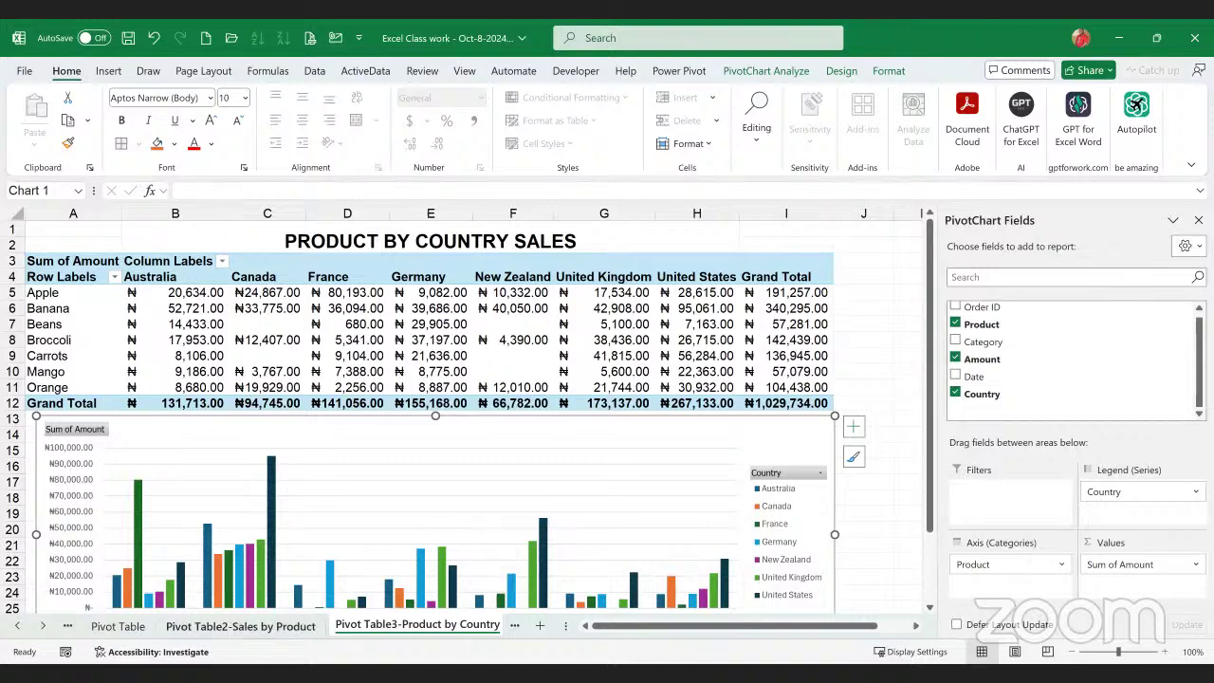
left_click(233, 628)
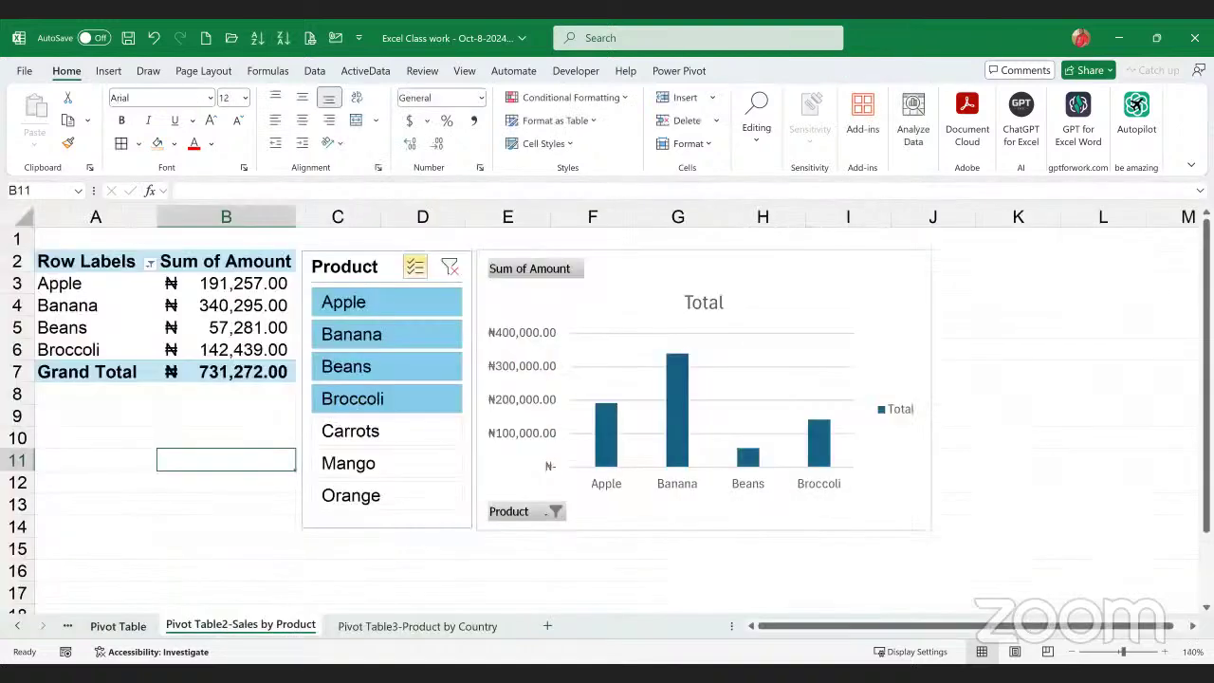
key("ctrl+Page_Up")
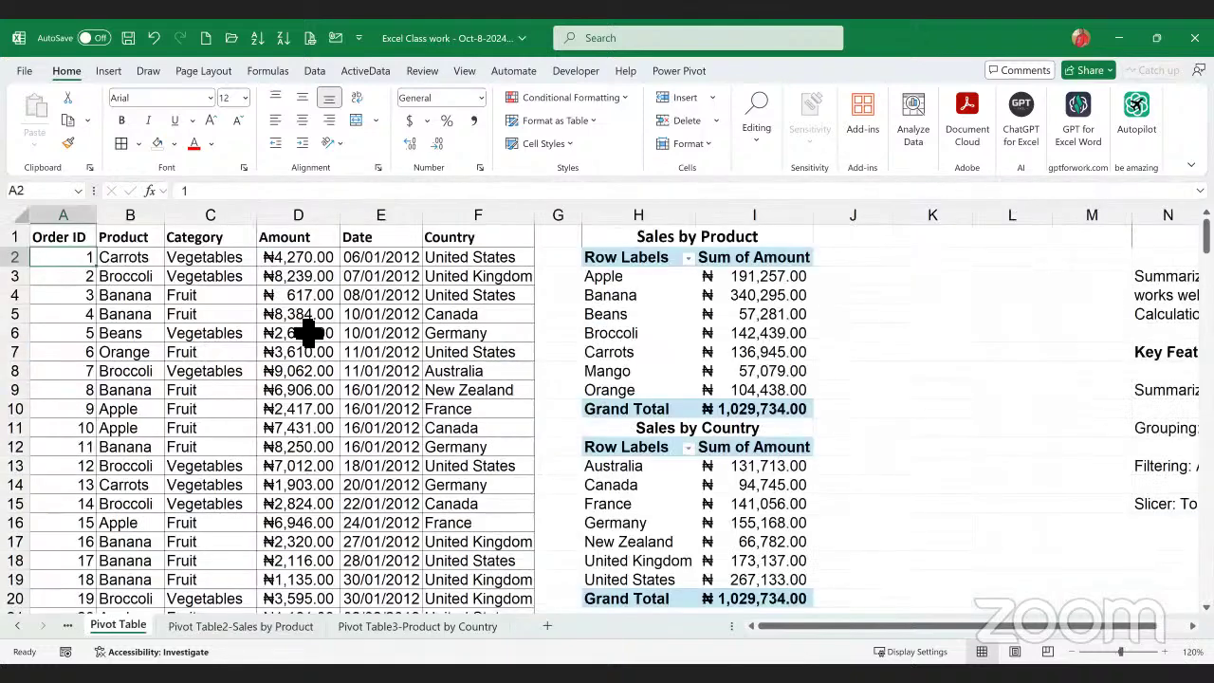
left_click_drag(303, 266, 306, 453)
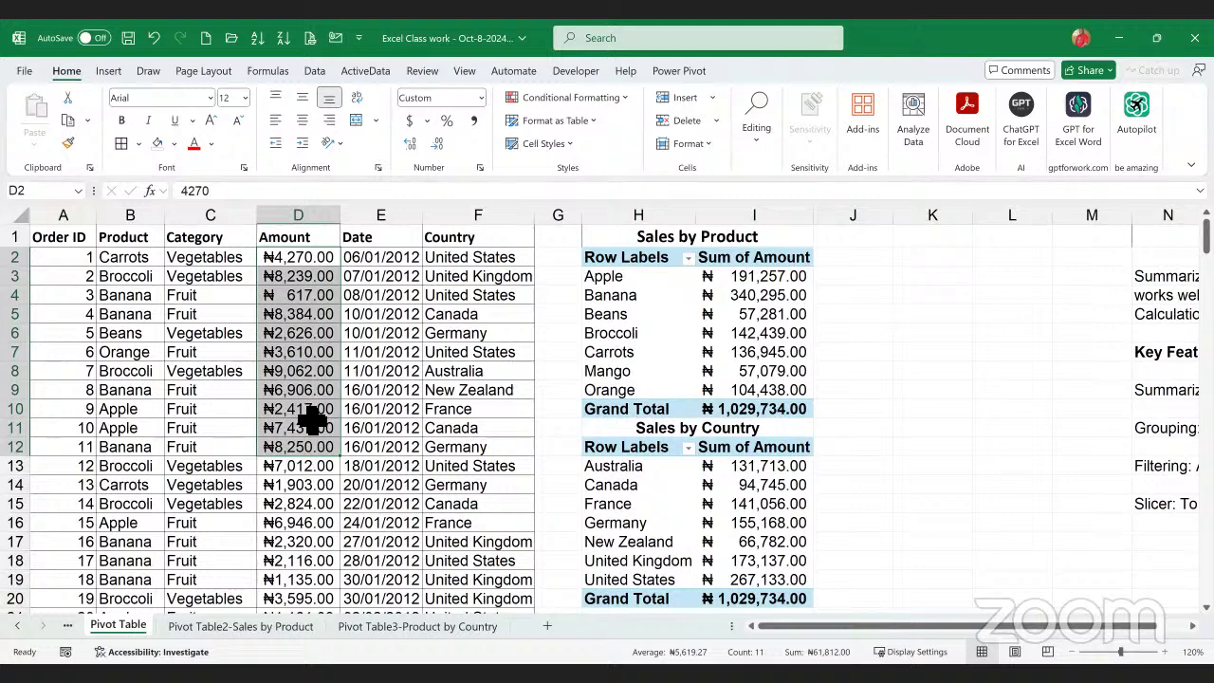
left_click(312, 416)
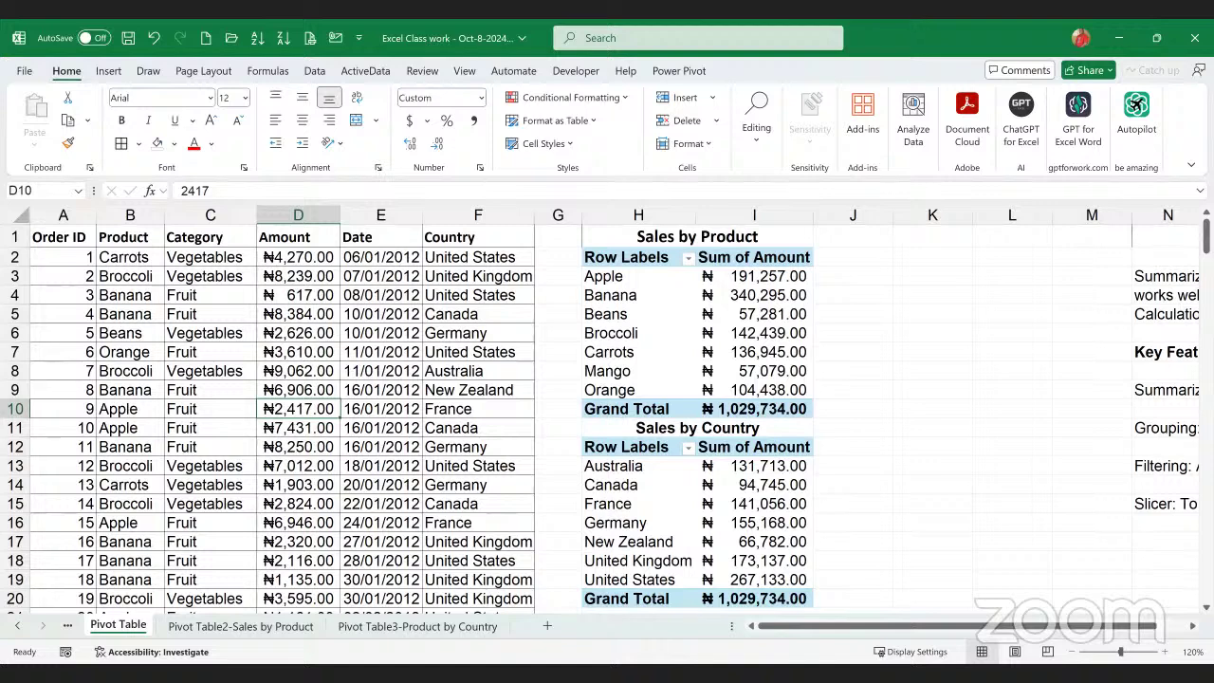
- Look up the naira currency symbols for the Sum of Amount values B3:B7 on the Pivot Table2-Sales by Product sheet, without applying a format
left_click(275, 626)
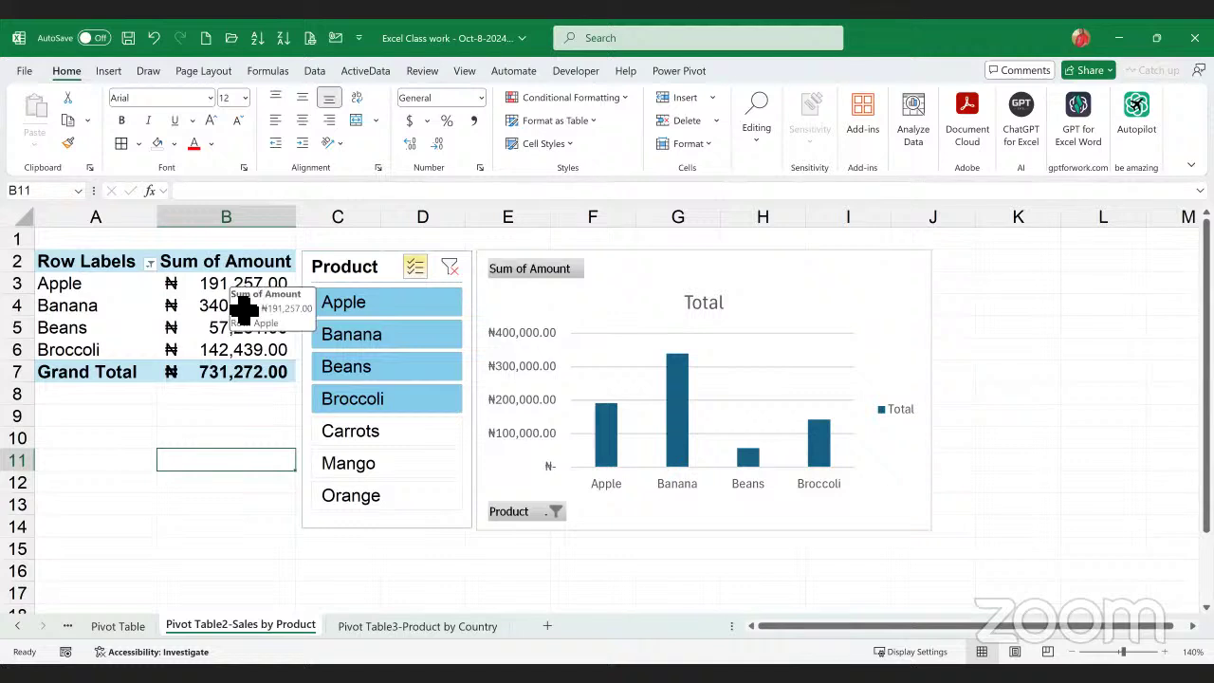
left_click_drag(243, 289, 240, 374)
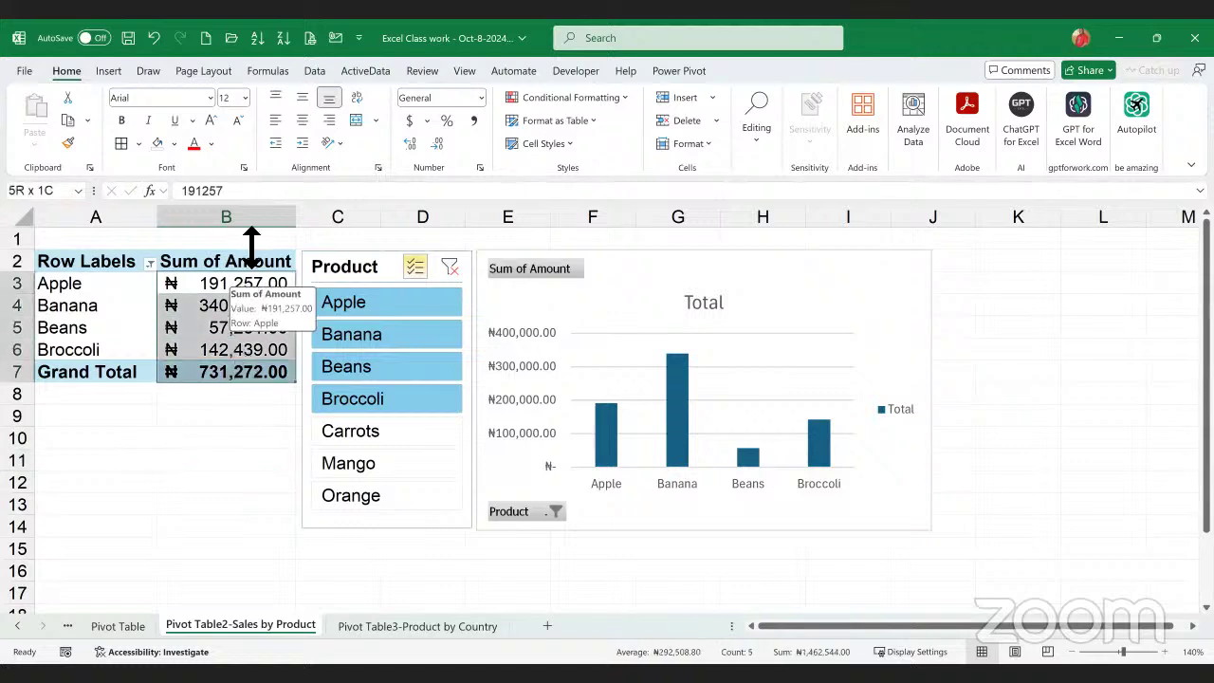
left_click(480, 168)
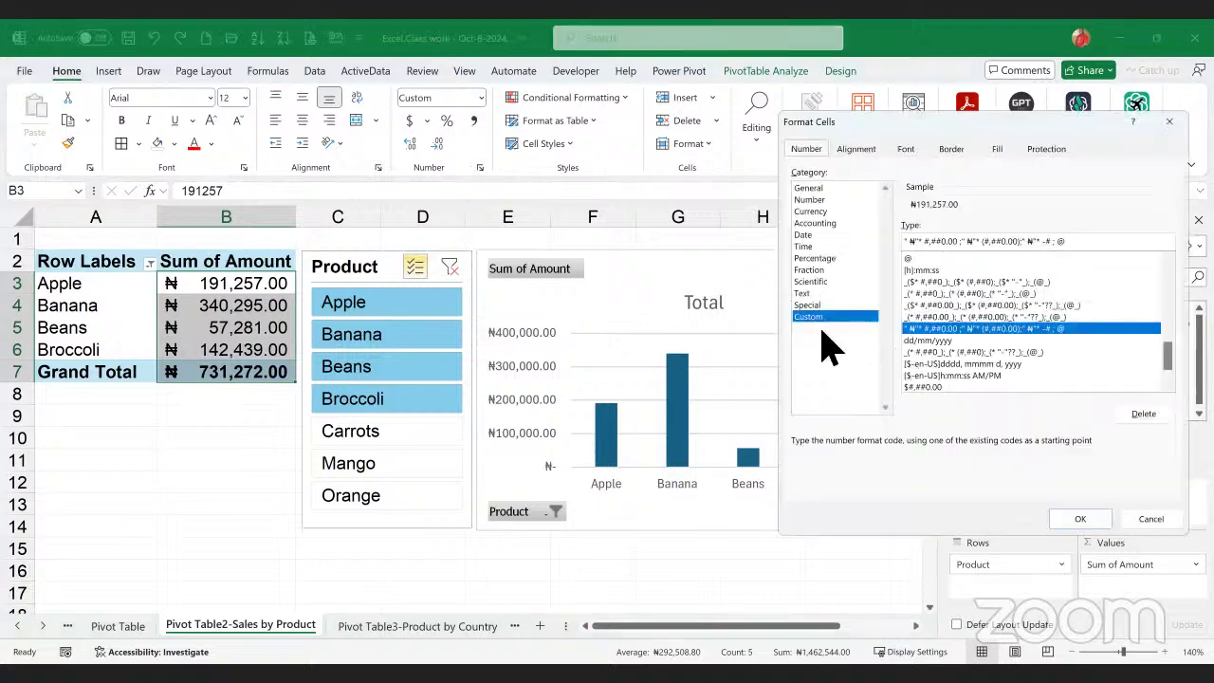
left_click(810, 212)
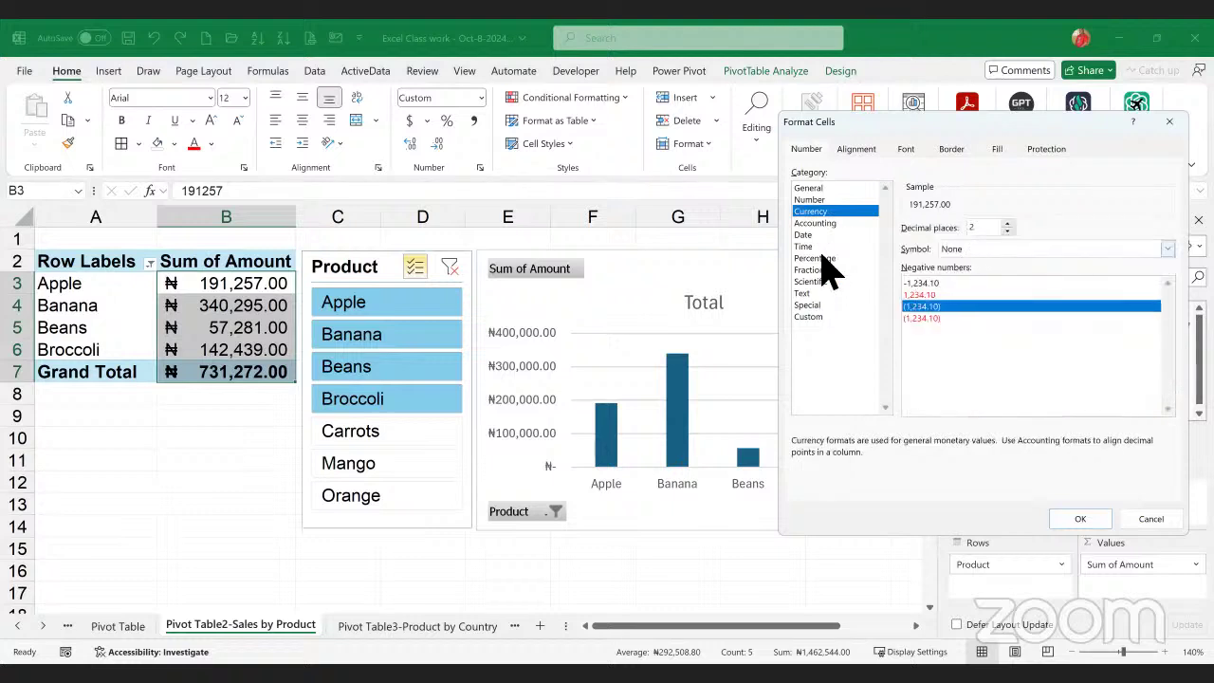
left_click(996, 250)
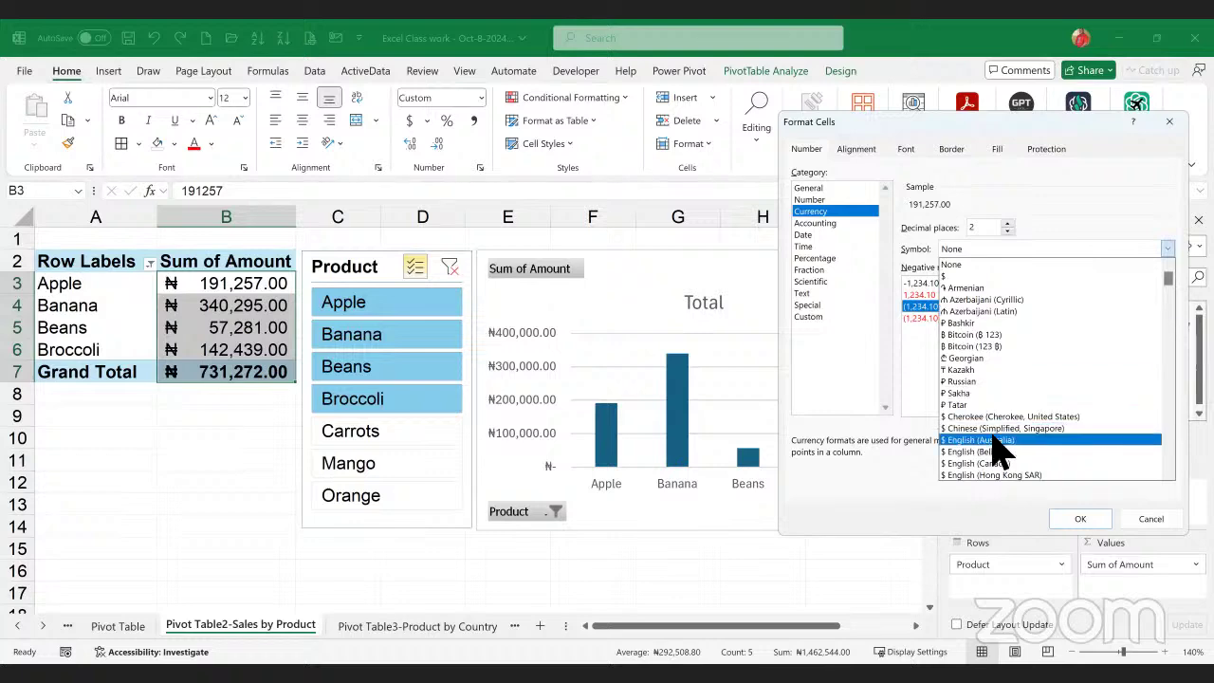
scroll(998, 450, "down", 2)
scroll(998, 453, "down", 8)
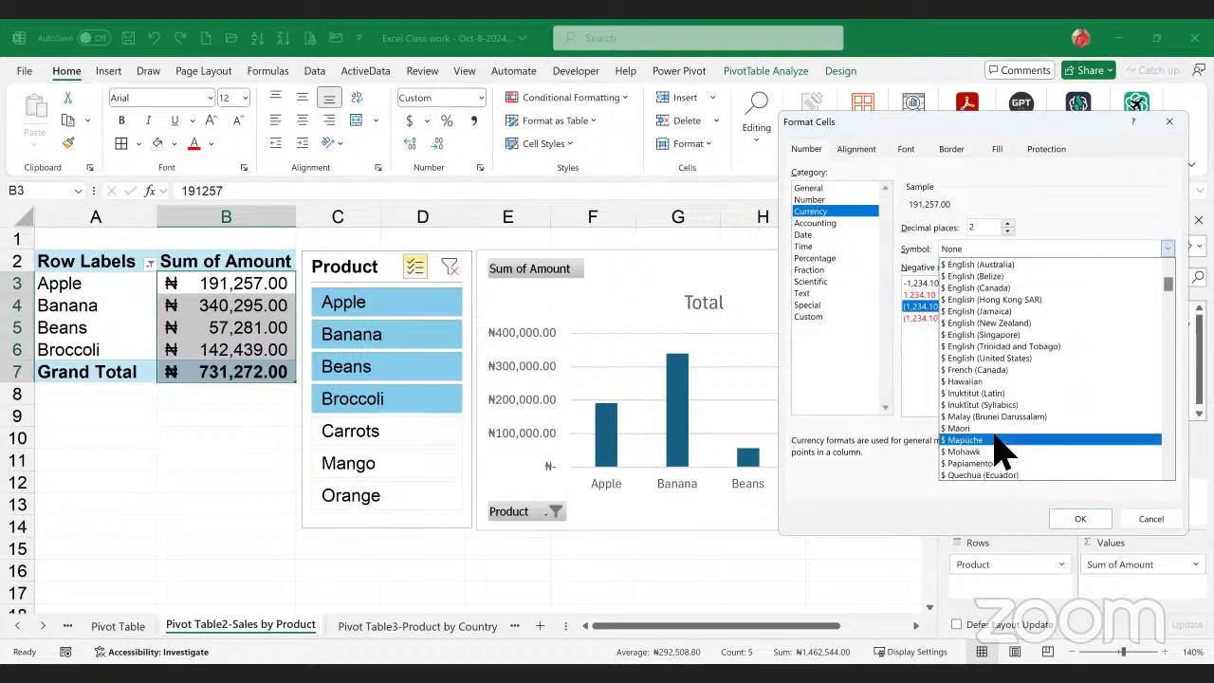
scroll(997, 453, "down", 10)
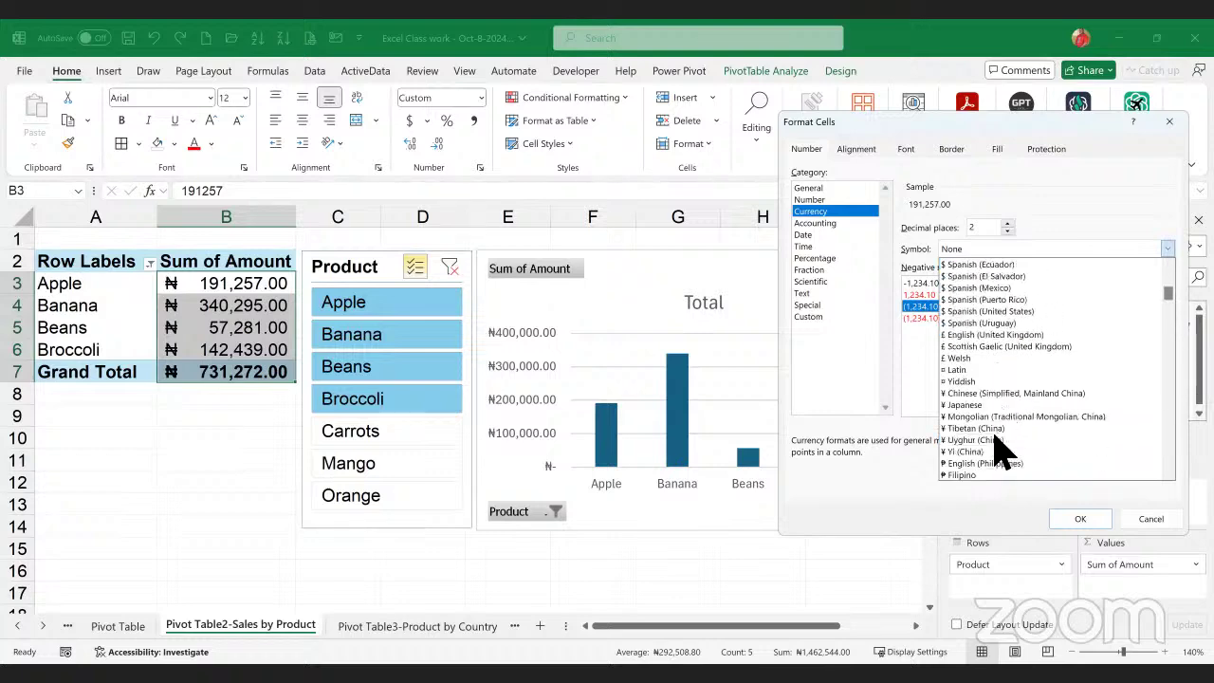
scroll(1003, 456, "down", 2)
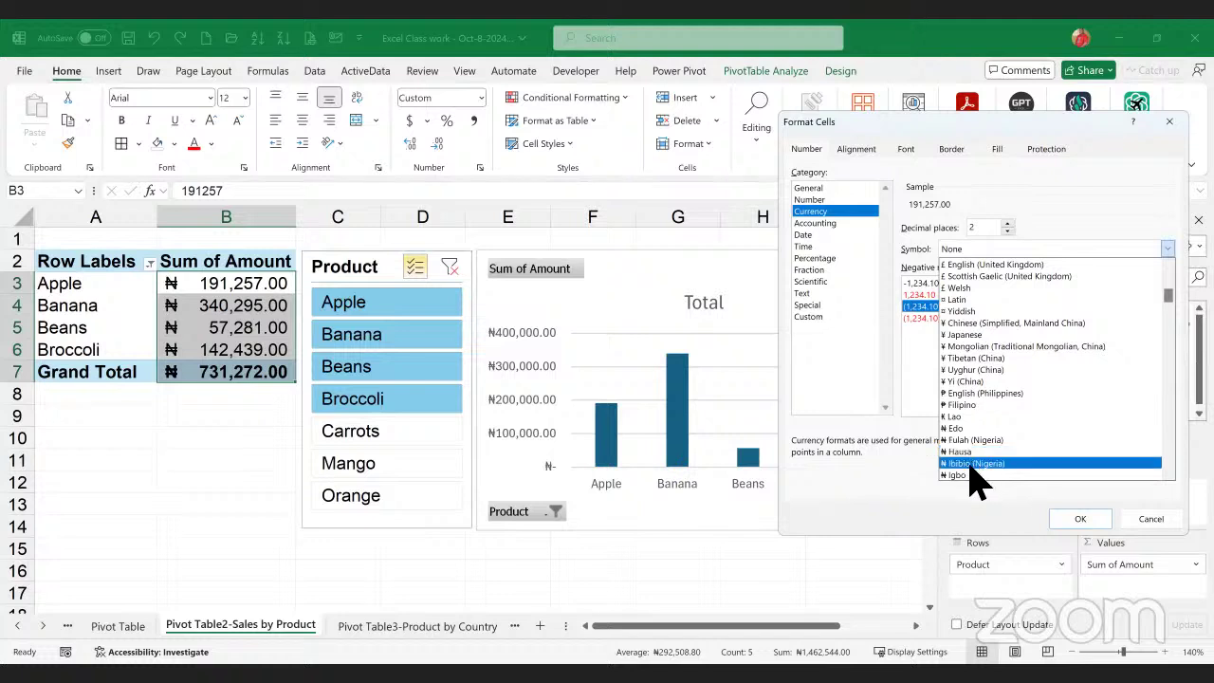
scroll(982, 444, "down", 2)
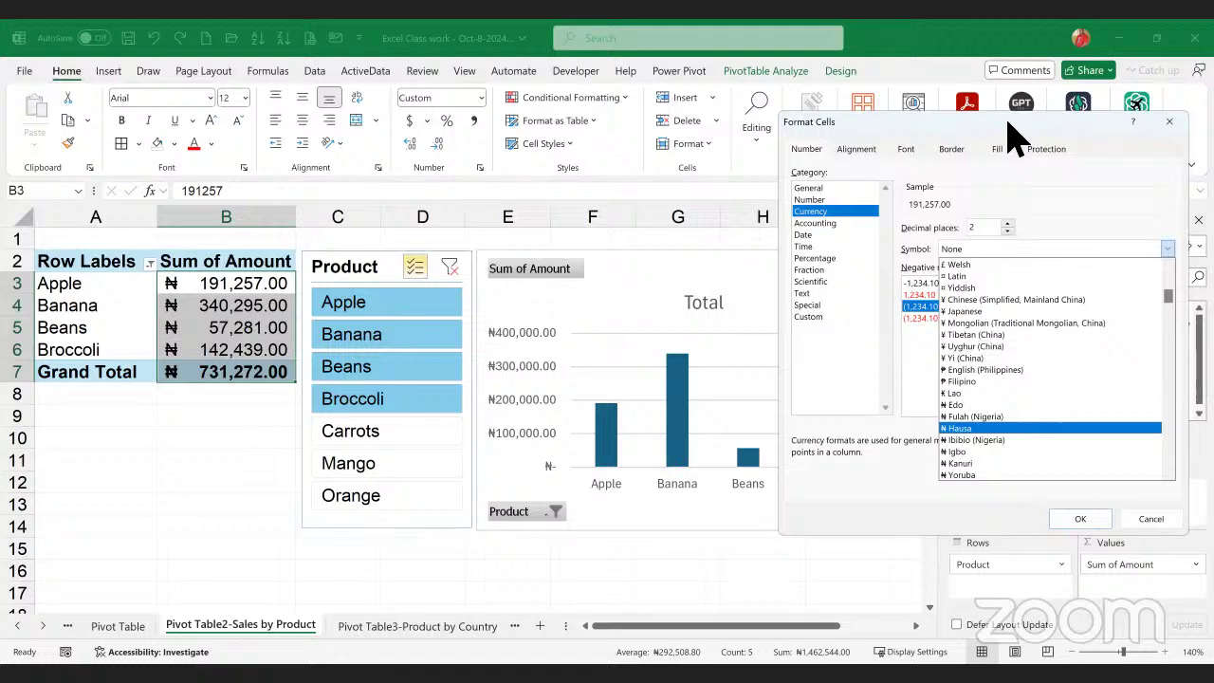
left_click(1088, 157)
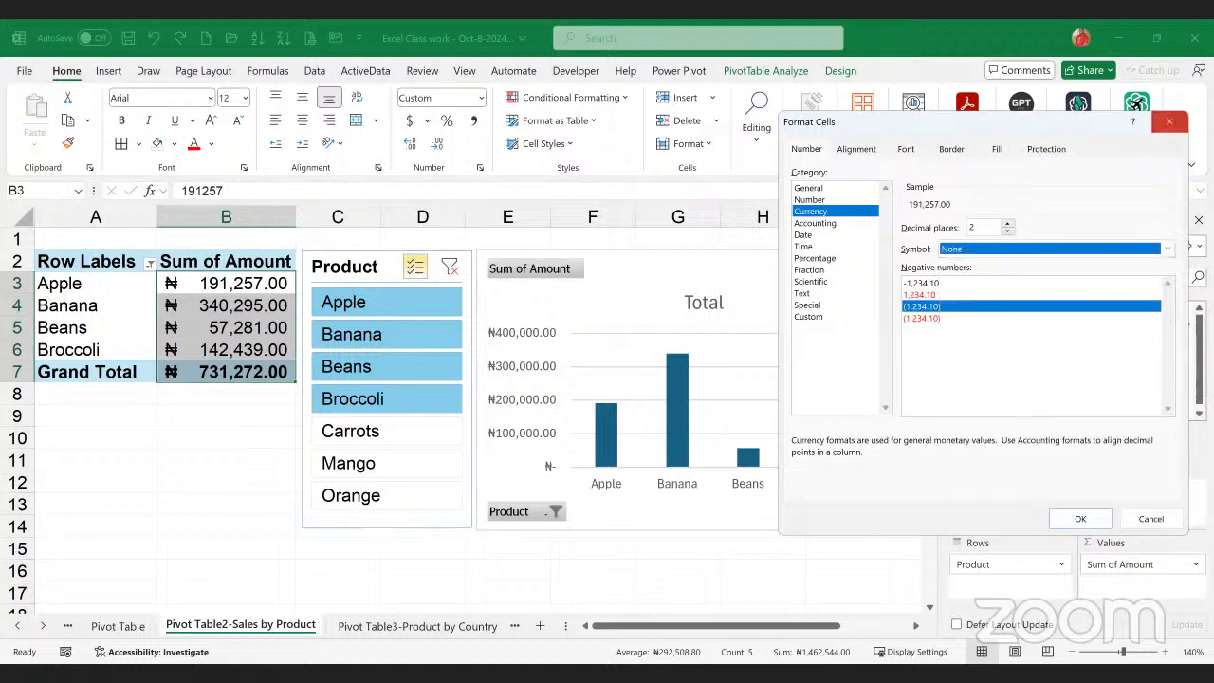
left_click(1170, 122)
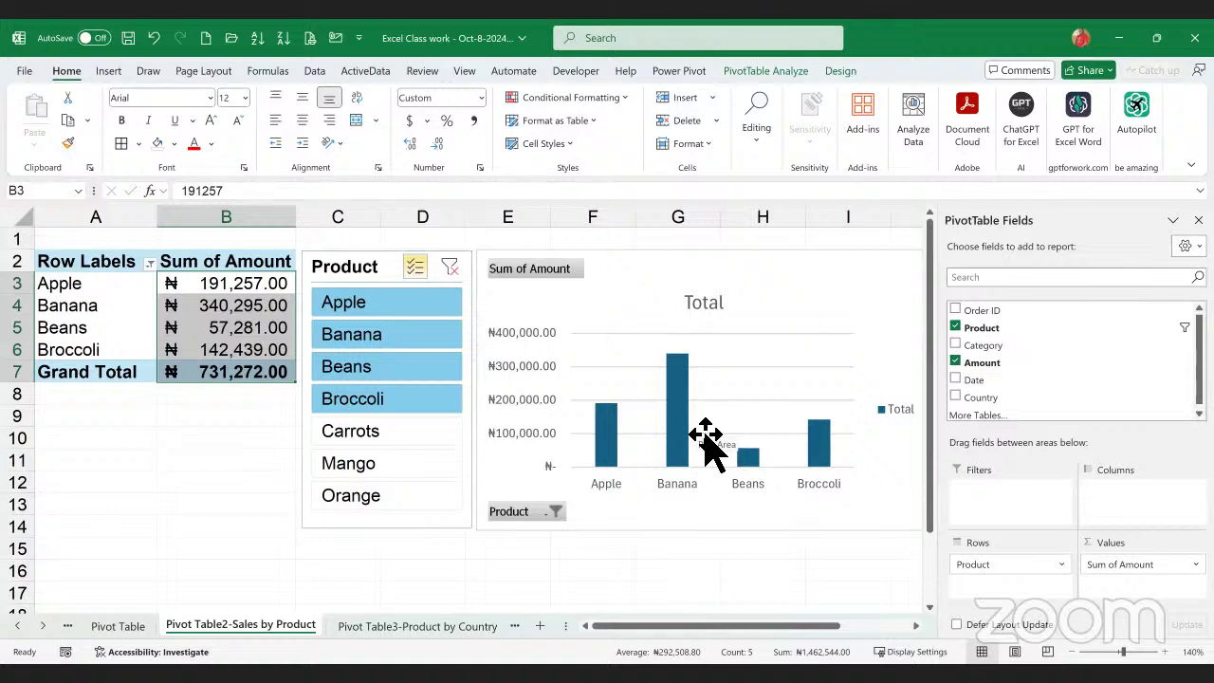
- On the Pivot Table3-Product by Country sheet, examine the title's merged cells within A1:I2 and the PivotChart below the table
left_click(540, 626)
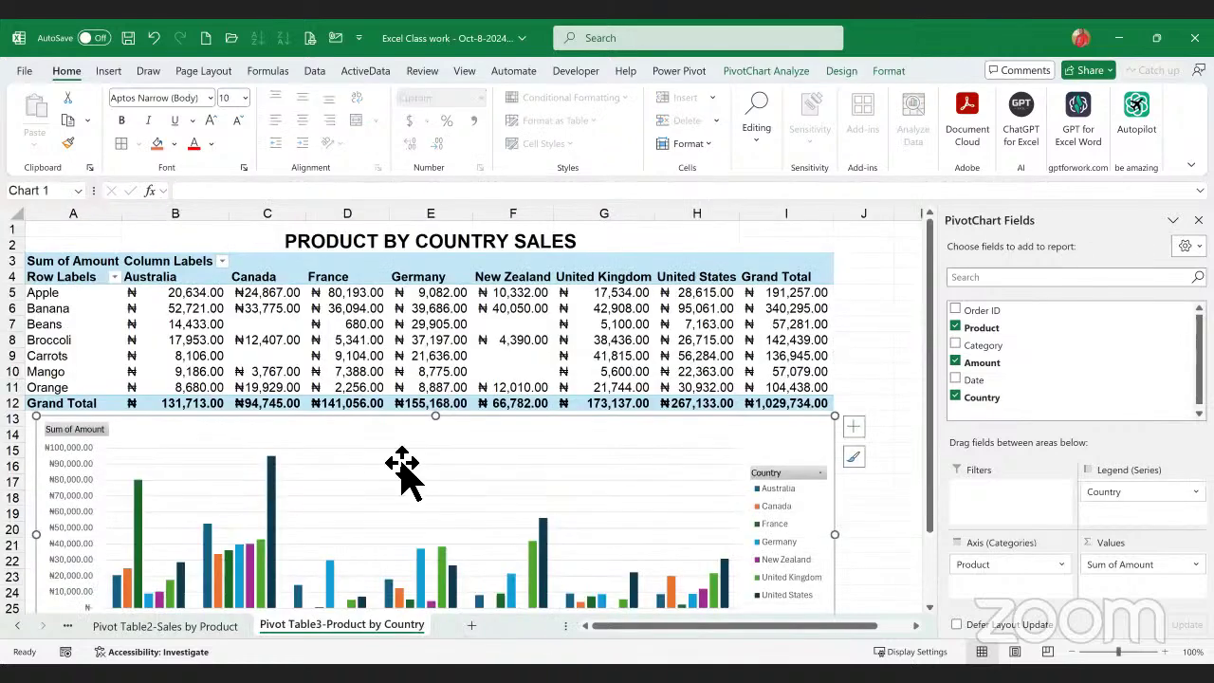
left_click(439, 248)
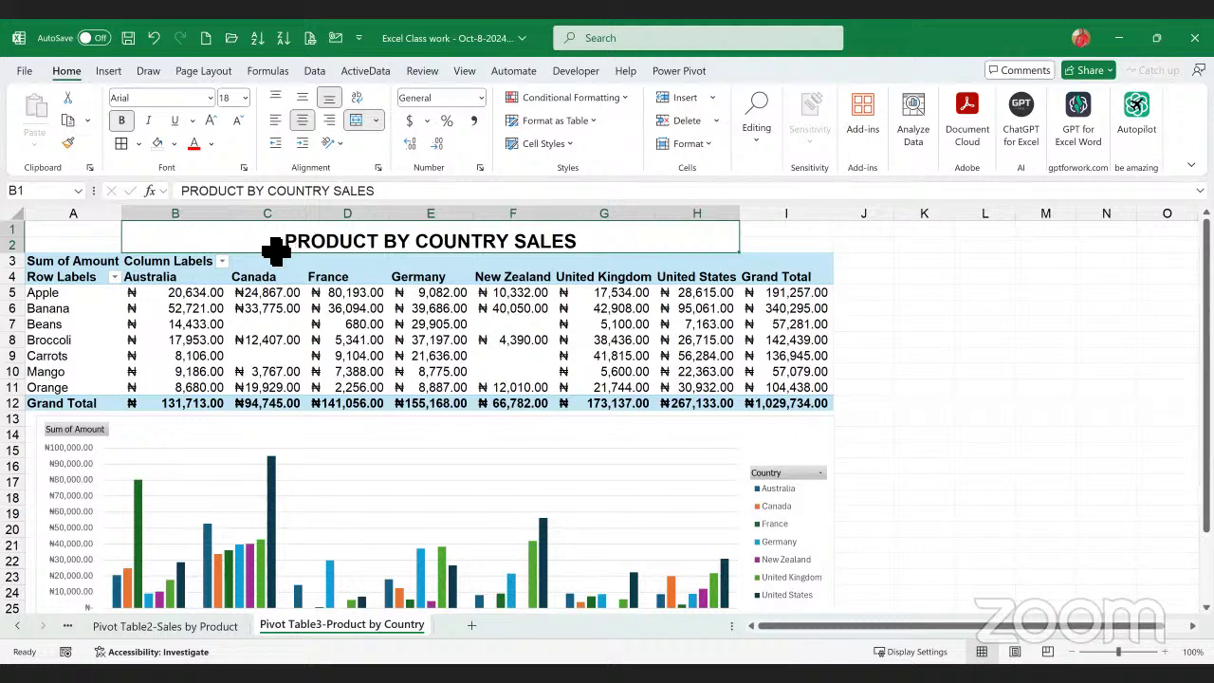
left_click(82, 247)
left_click(167, 243)
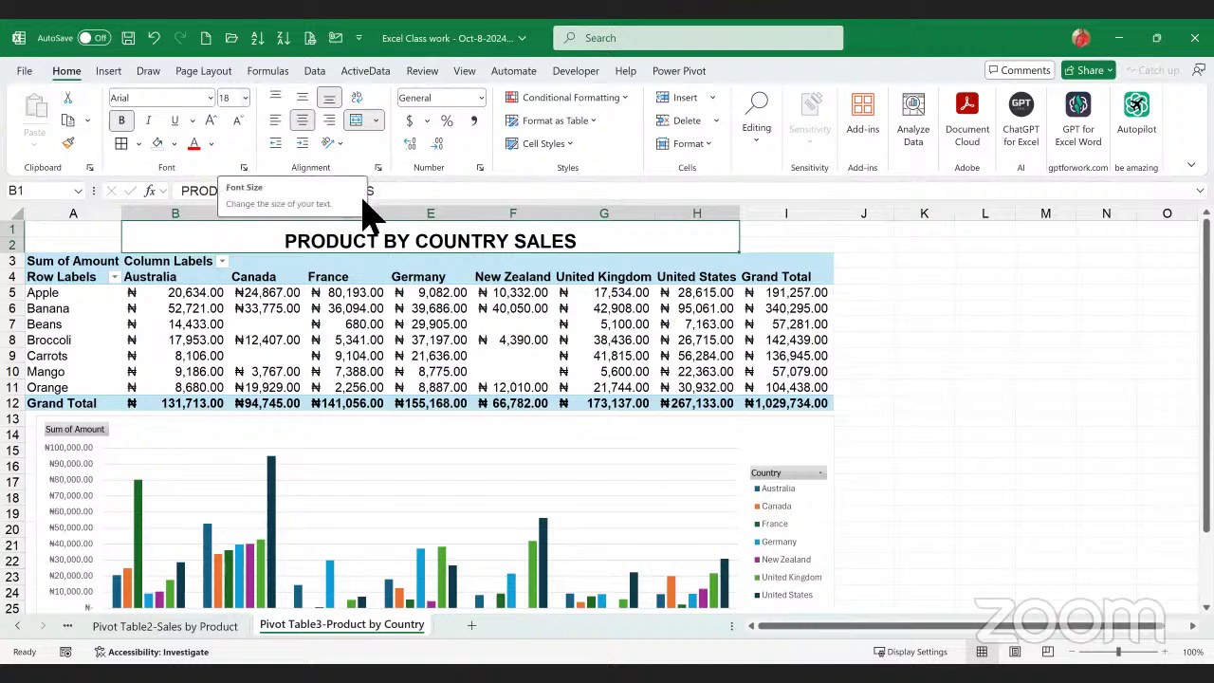
left_click(920, 327)
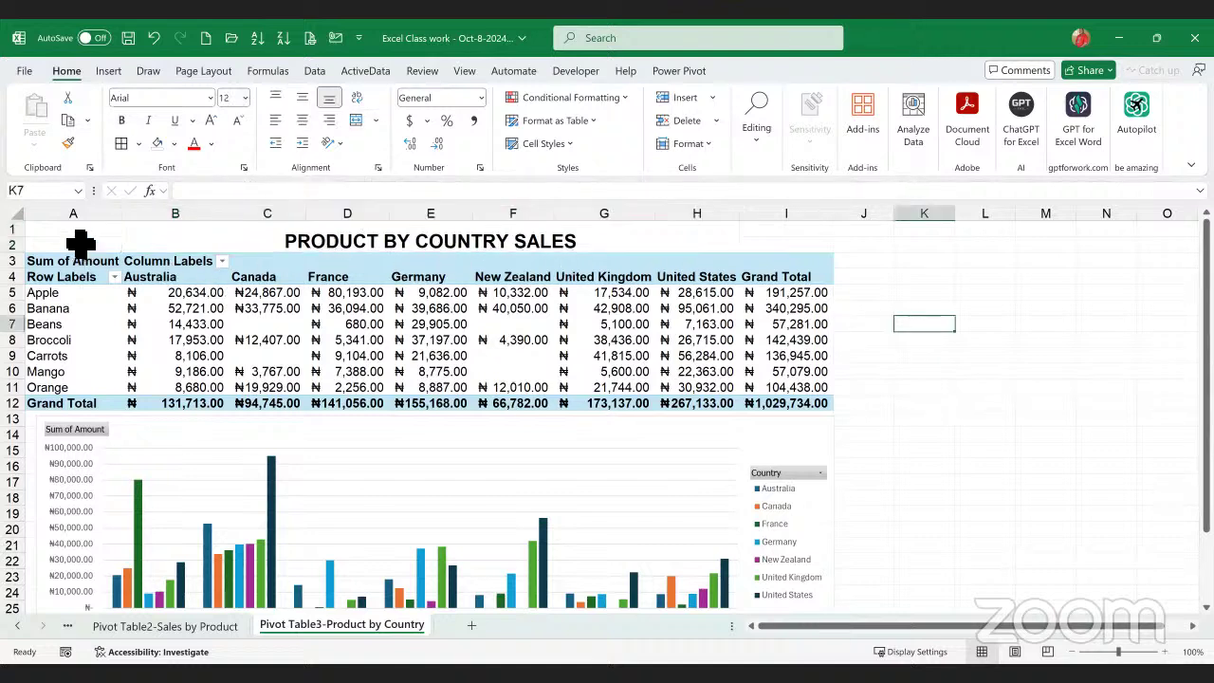
left_click_drag(95, 231, 768, 247)
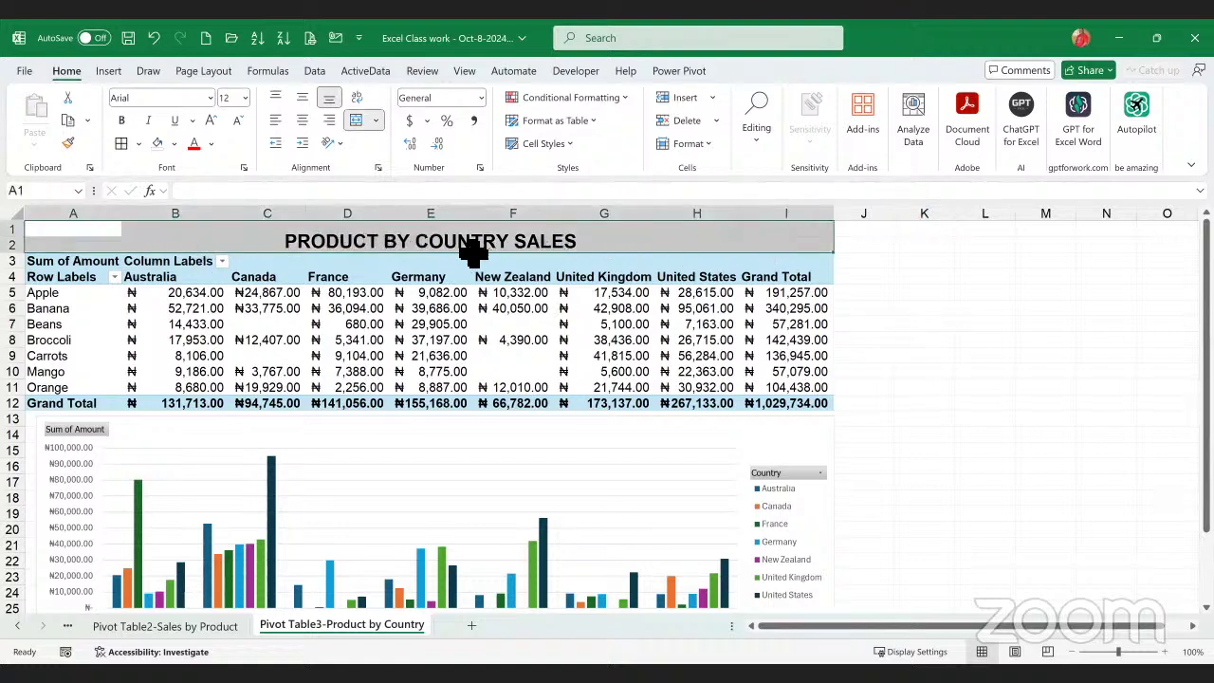
left_click(878, 343)
left_click_drag(69, 245, 787, 255)
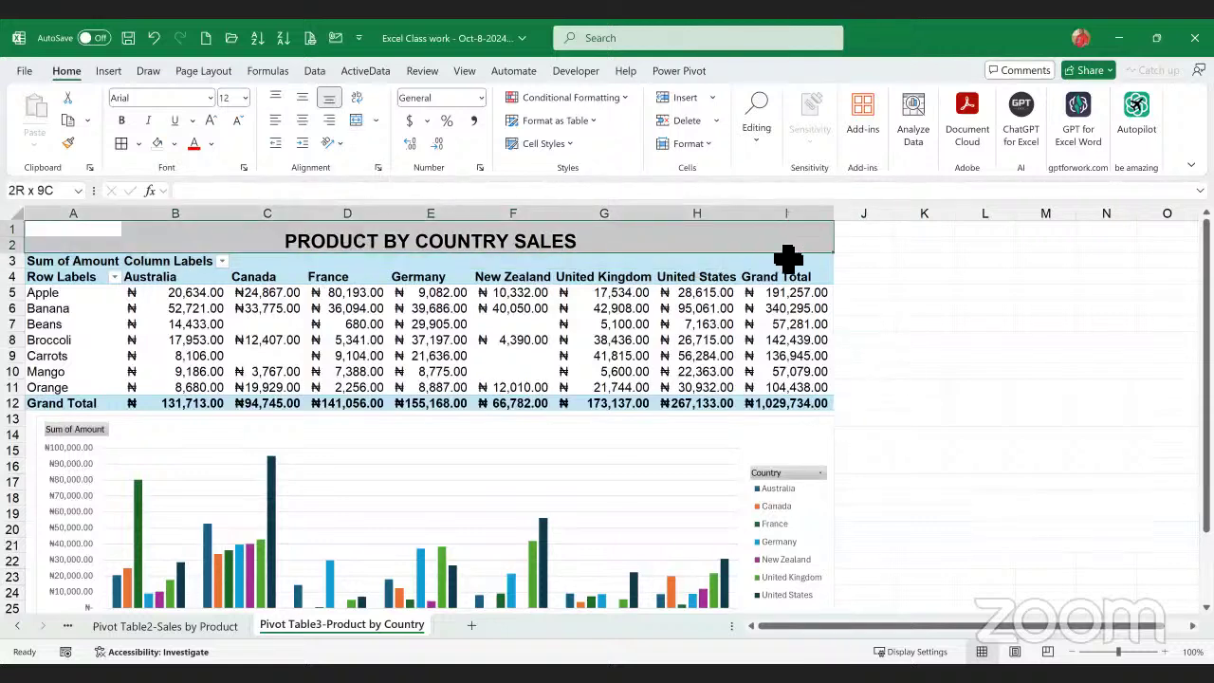
left_click(879, 440)
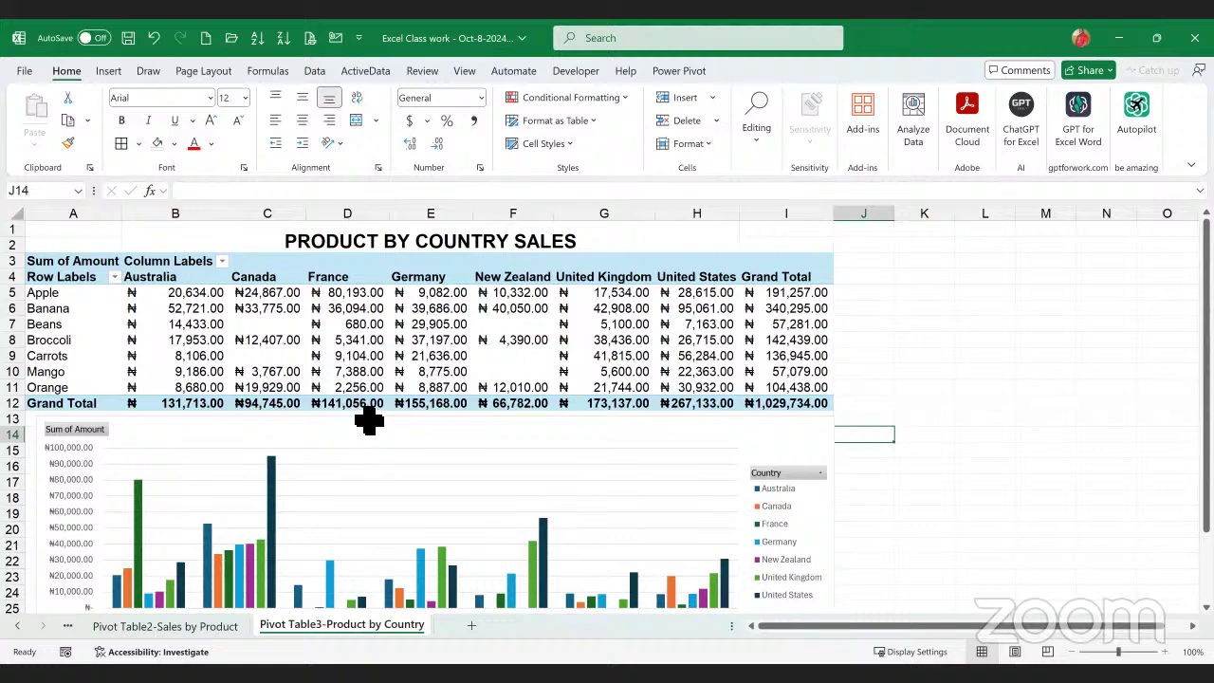
scroll(373, 434, "down", 1)
scroll(371, 420, "up", 1)
scroll(374, 434, "down", 1)
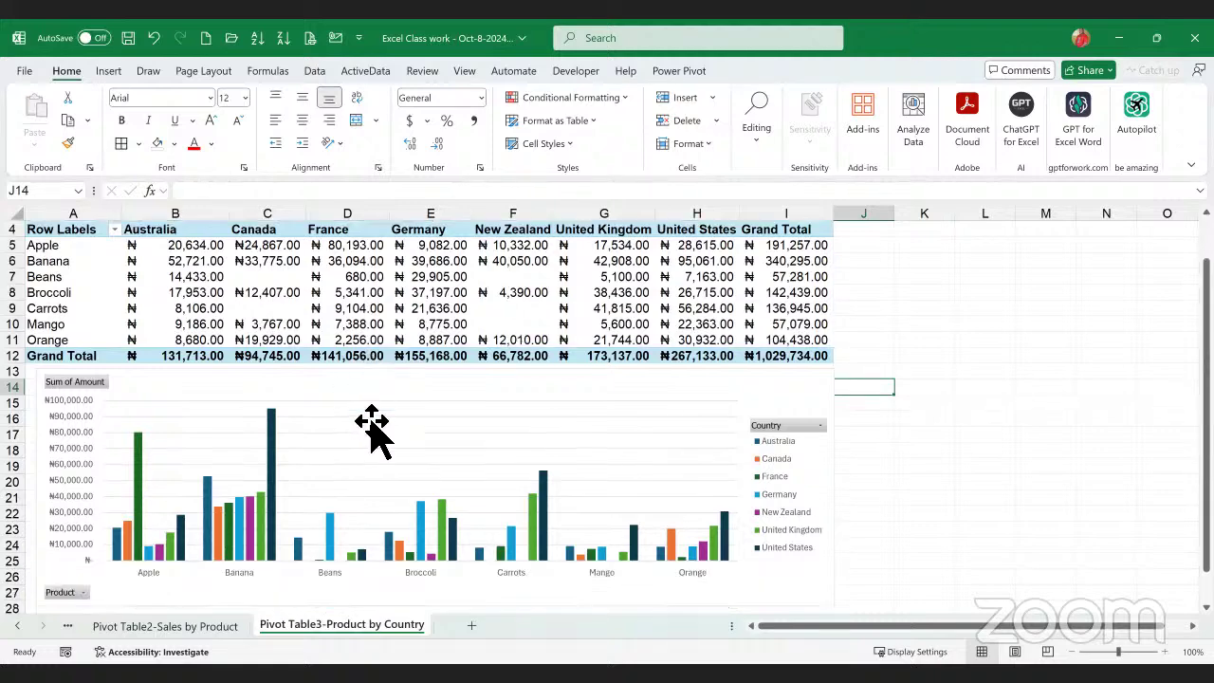
- Examine the merged title cells across A1:I2 and the PivotChart on the Pivot Table3-Product by Country sheet
scroll(371, 424, "up", 1)
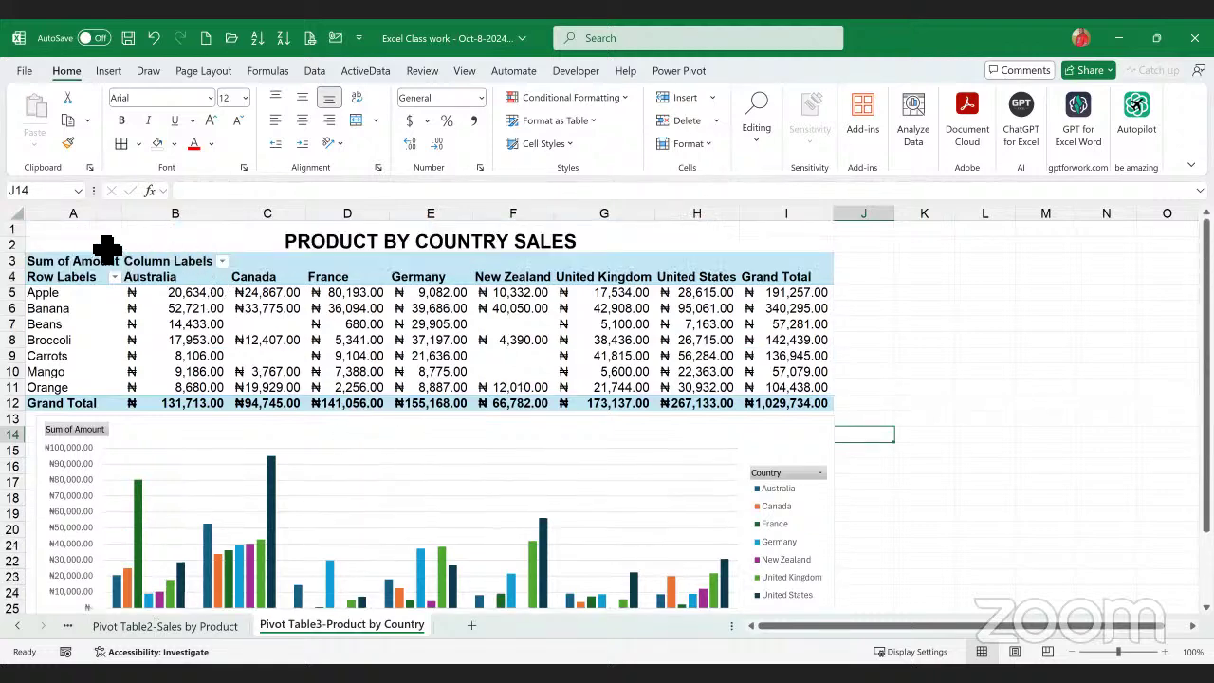
left_click(271, 245)
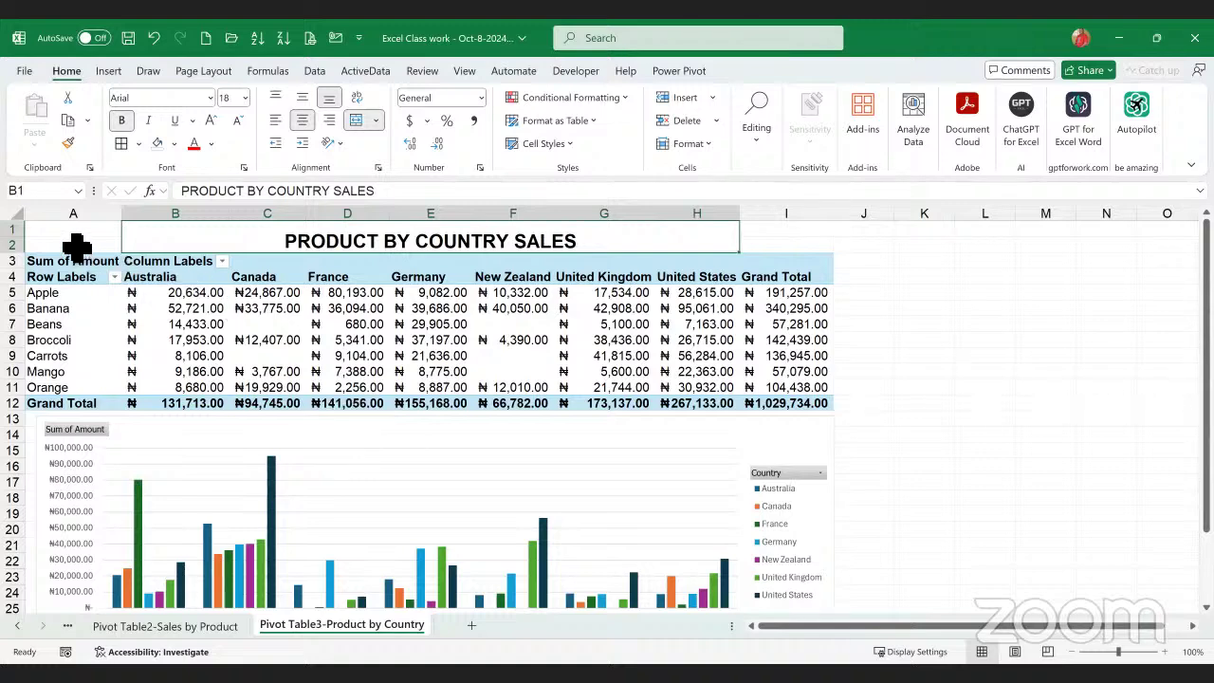
left_click_drag(75, 245, 161, 245)
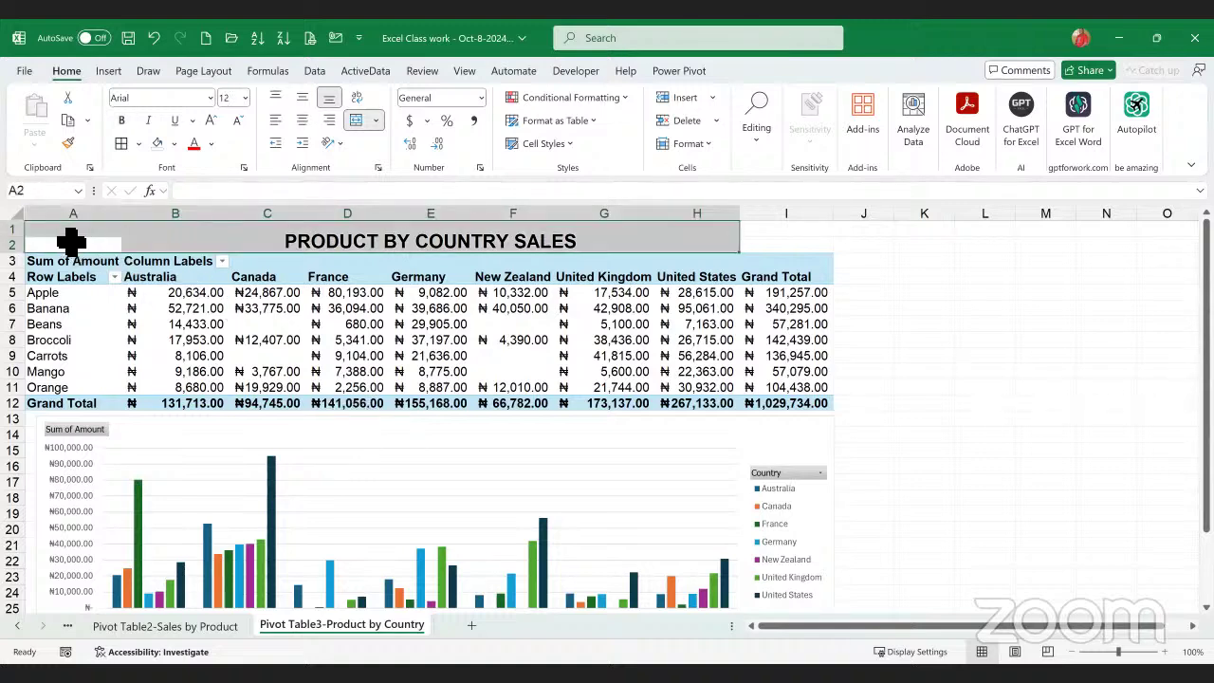
left_click(71, 235)
left_click_drag(71, 242, 775, 247)
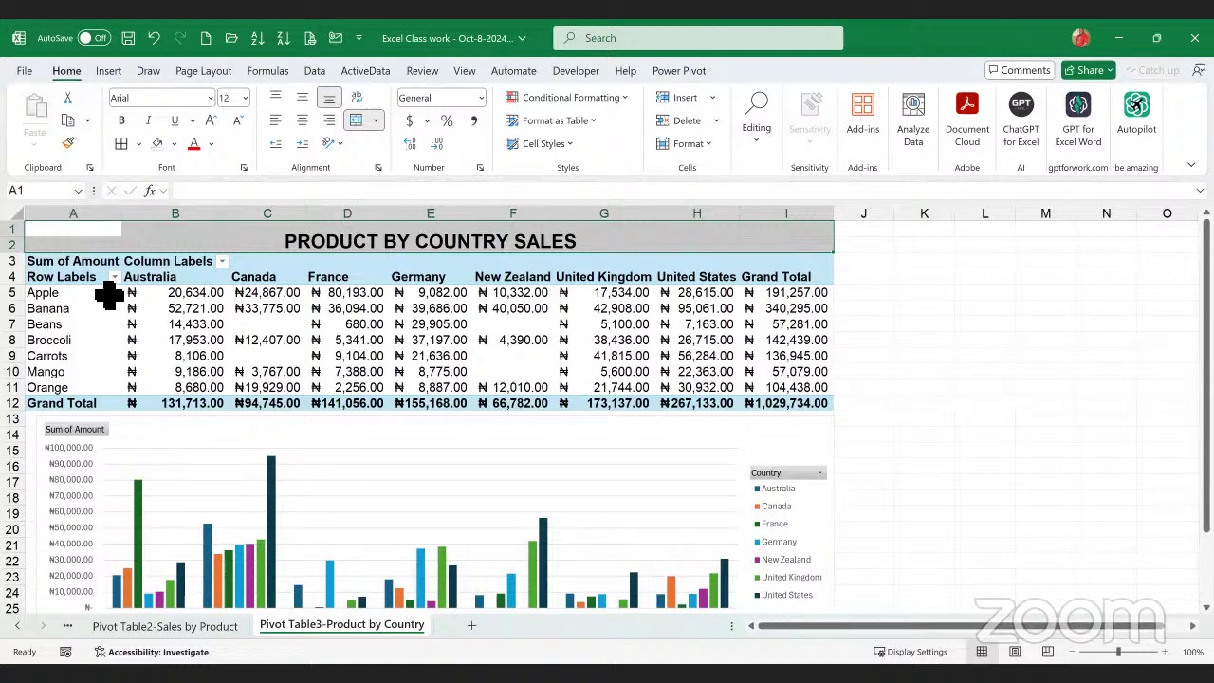
scroll(303, 500, "down", 3)
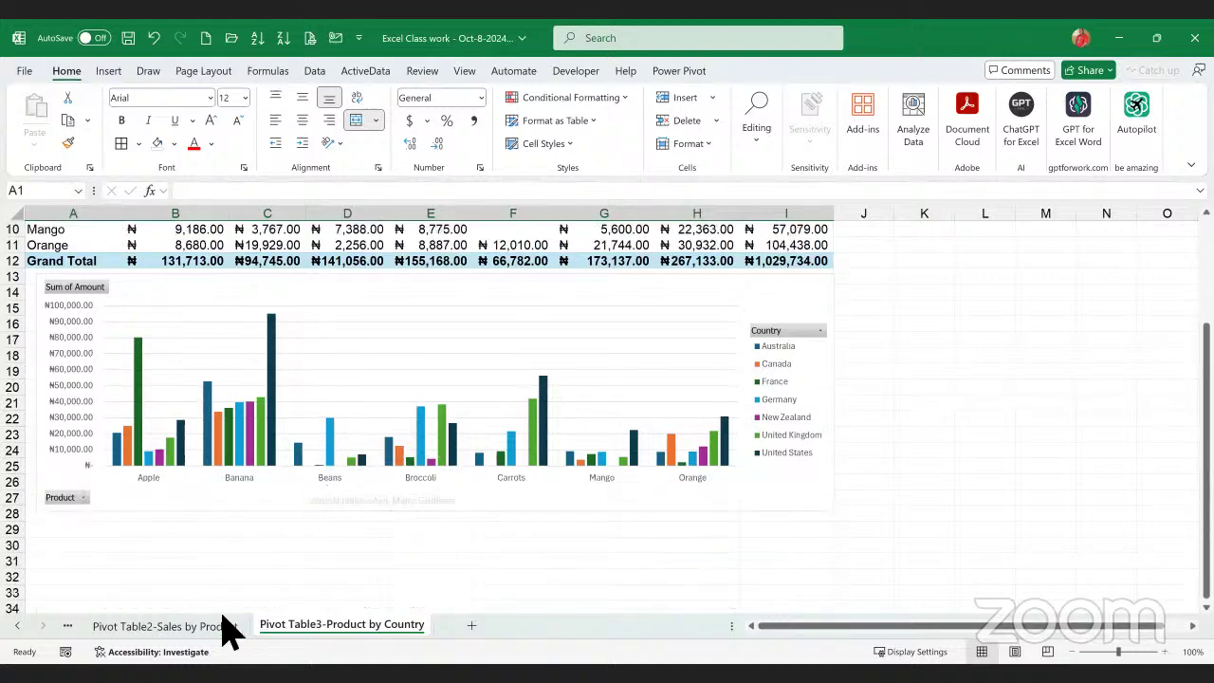
- Compare the Pivot Table2-Sales by Product sheet with the product-by-country report and review the report's Country field in the Columns area
left_click(216, 626)
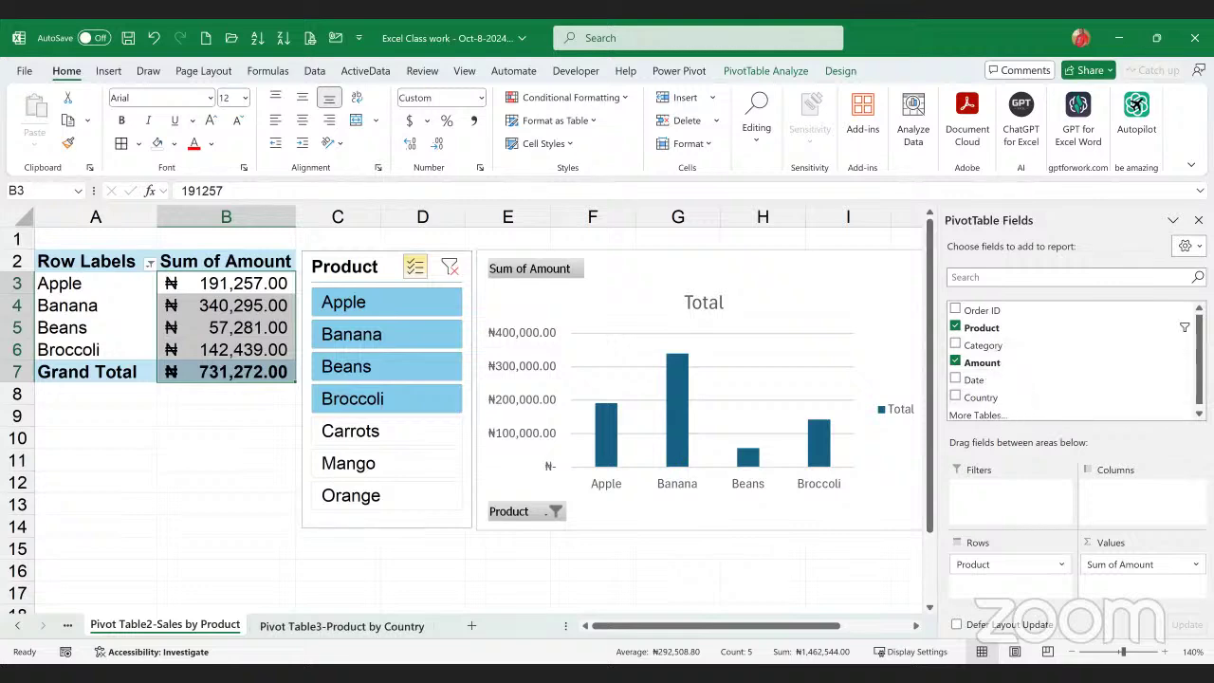
left_click(342, 626)
scroll(504, 330, "up", 3)
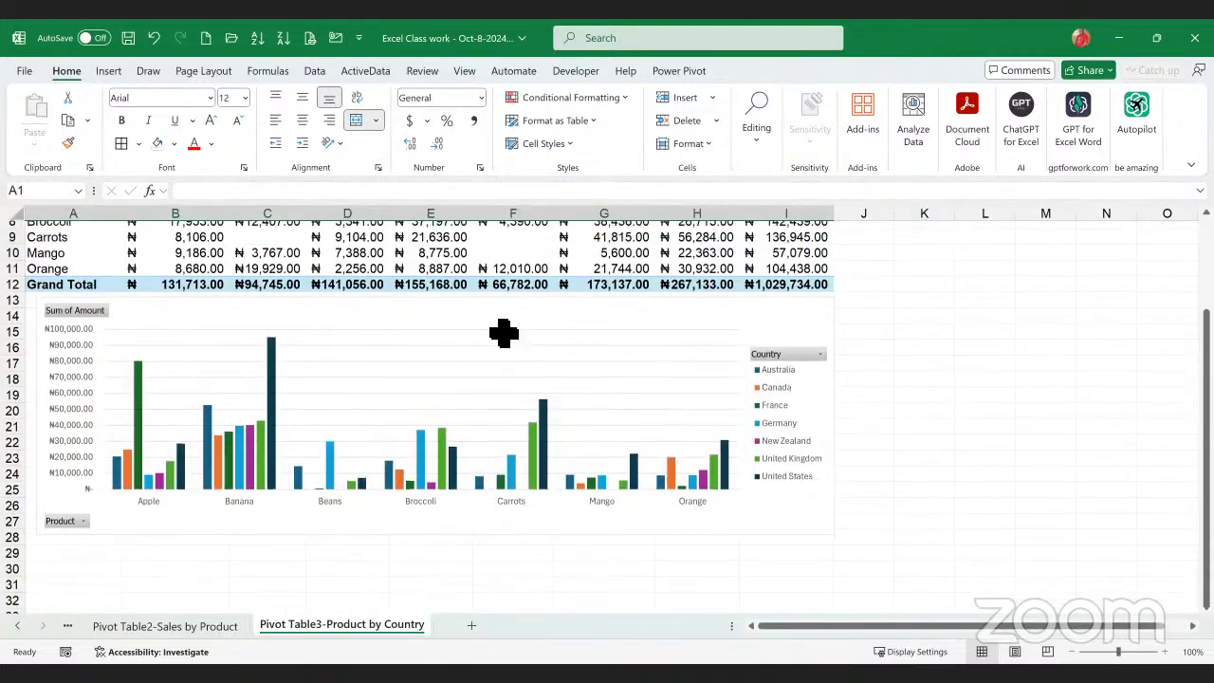
left_click(504, 330)
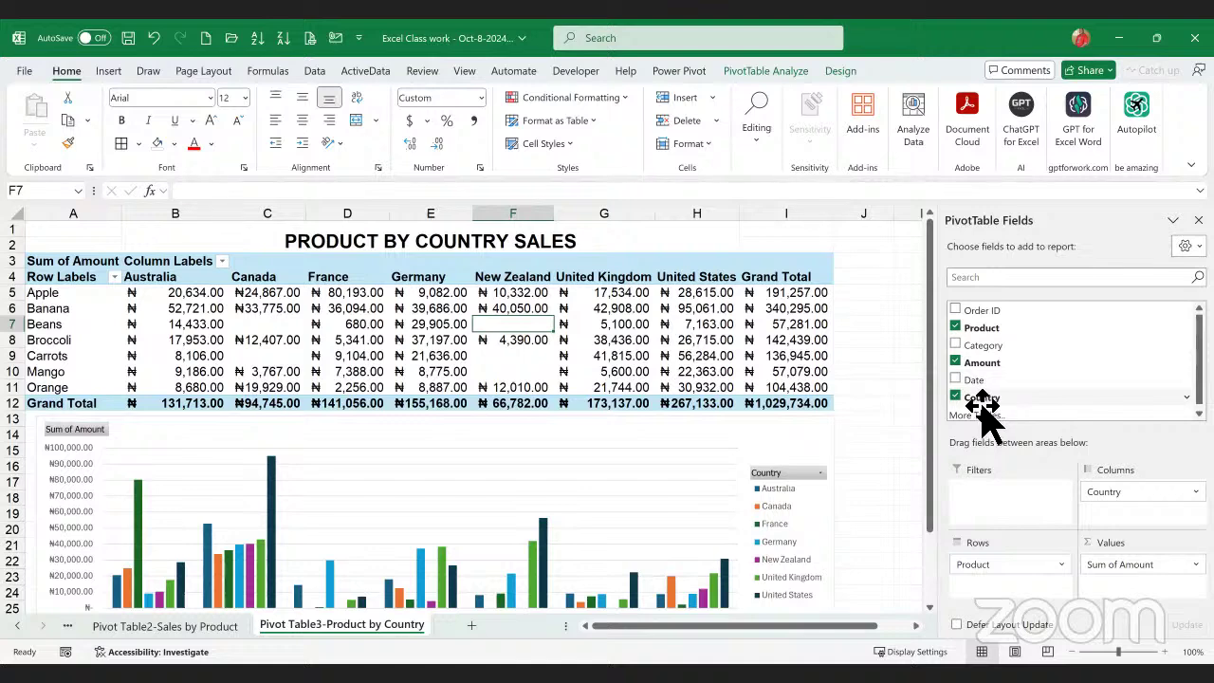
left_click_drag(982, 405, 1128, 493)
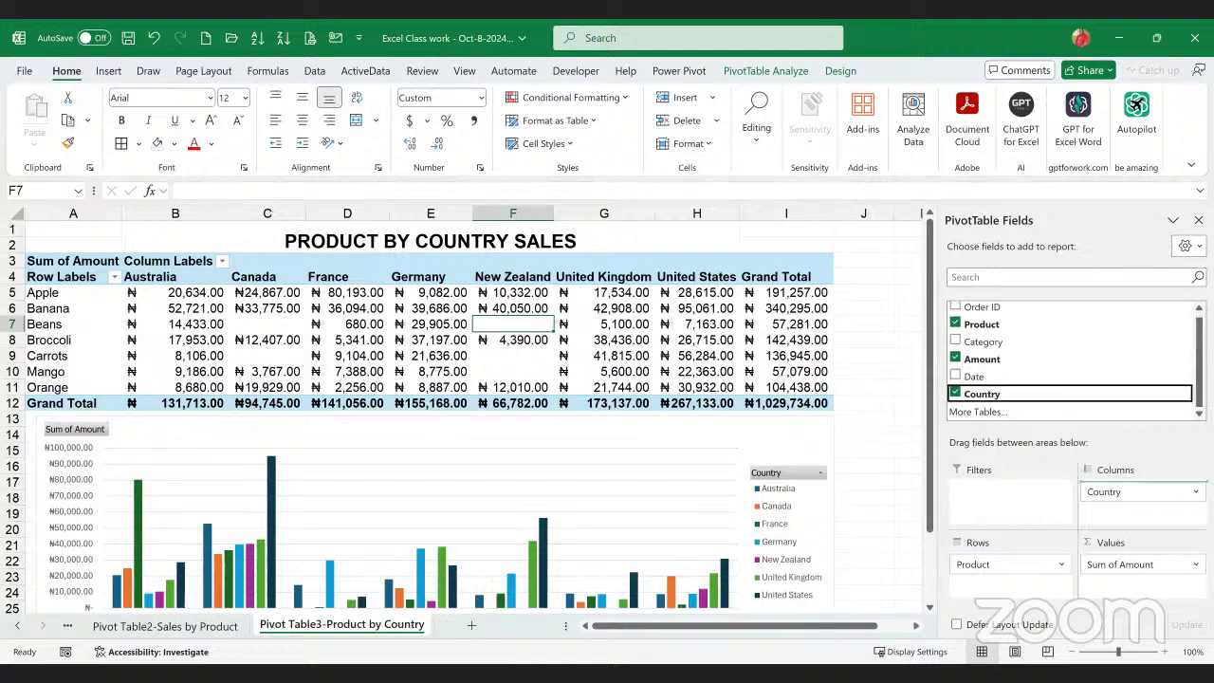
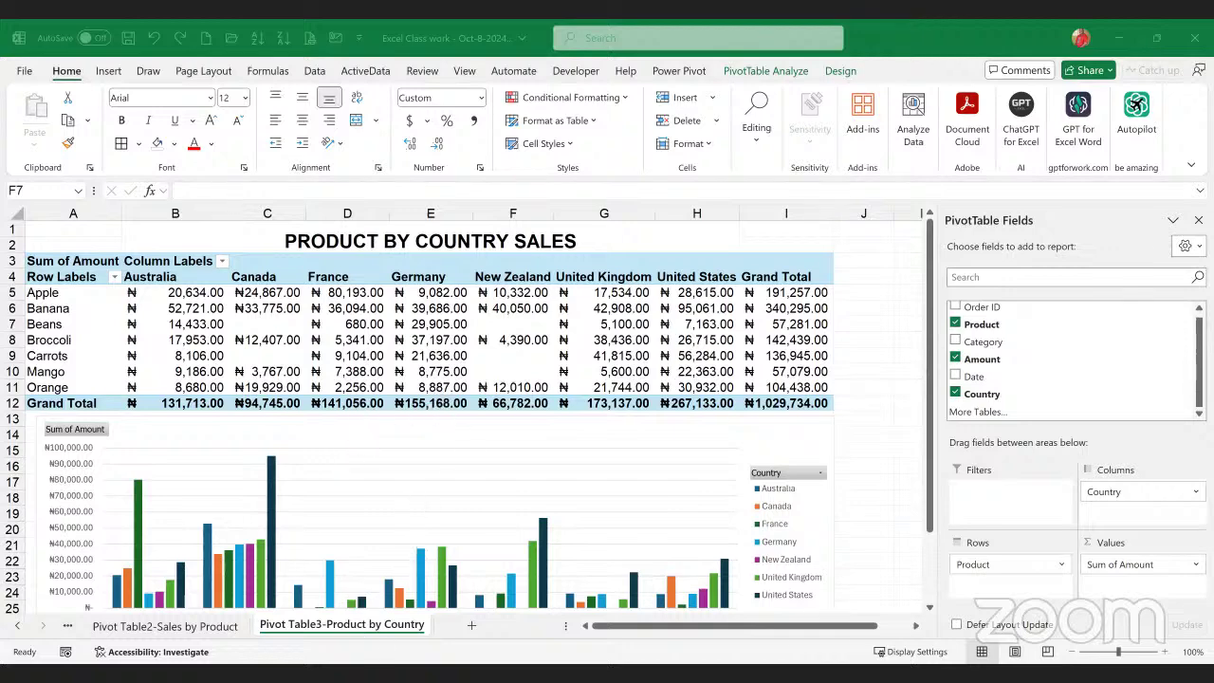
- On the Pivot Table2-Sales by Product sheet, deselect Apple in the Product slicer, and clear the slicer's filter to include all products
left_click(165, 626)
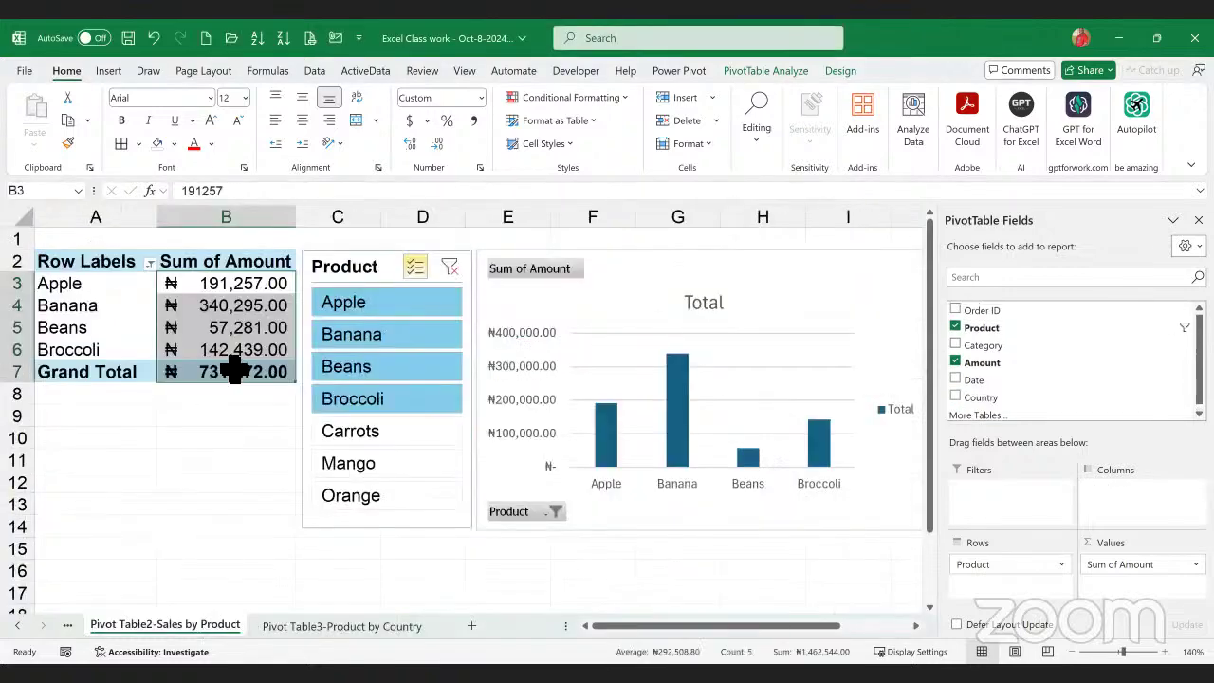
left_click(90, 290)
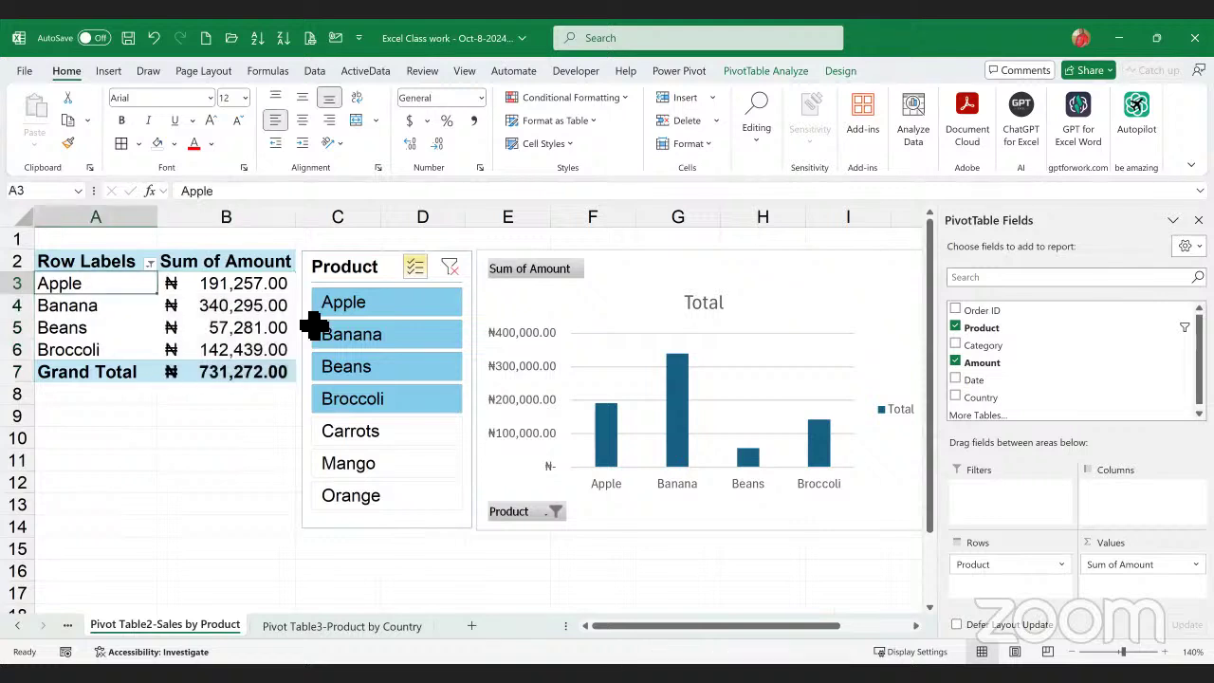
left_click(366, 312)
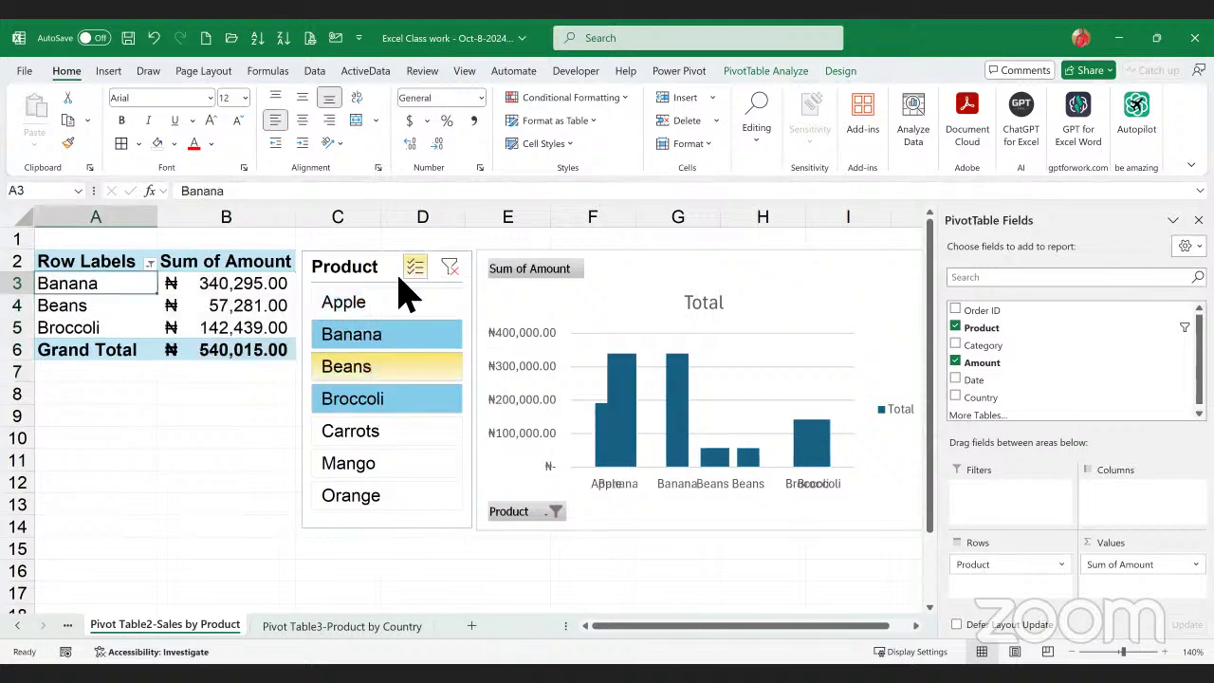
left_click(451, 270)
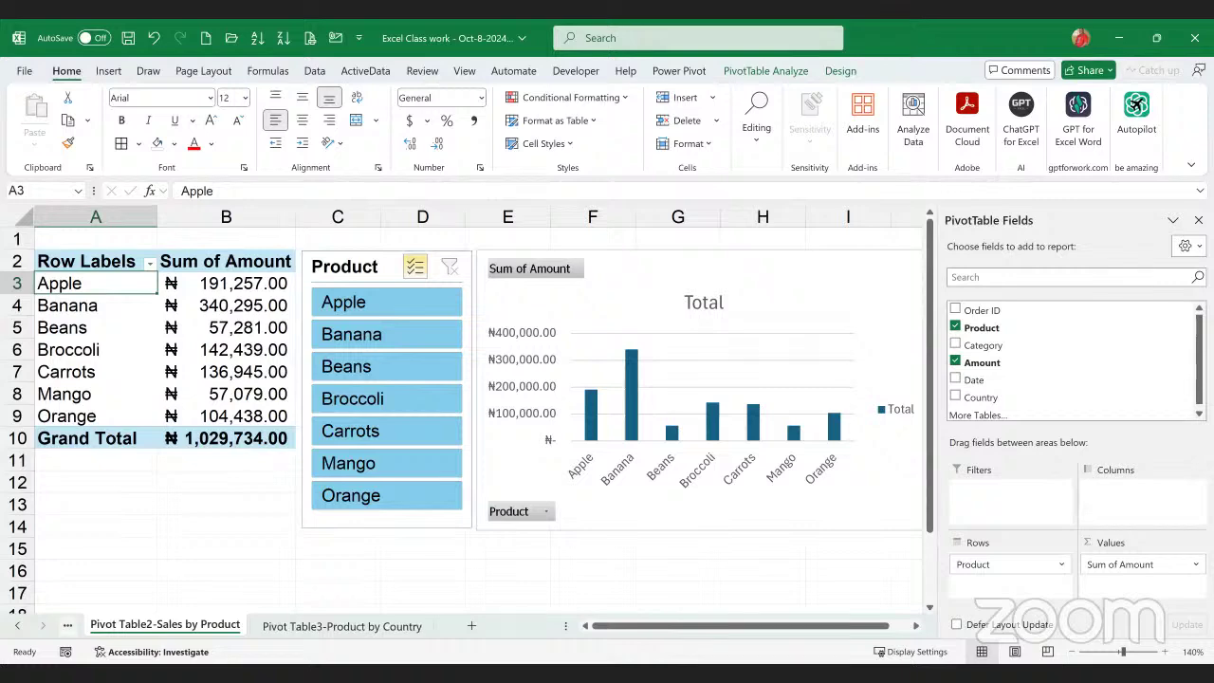
- Review the Sales by Product and Sales by Country tables on the Pivot Table sheet and the report on the Pivot Table3-Product by Country sheet
left_click(69, 626)
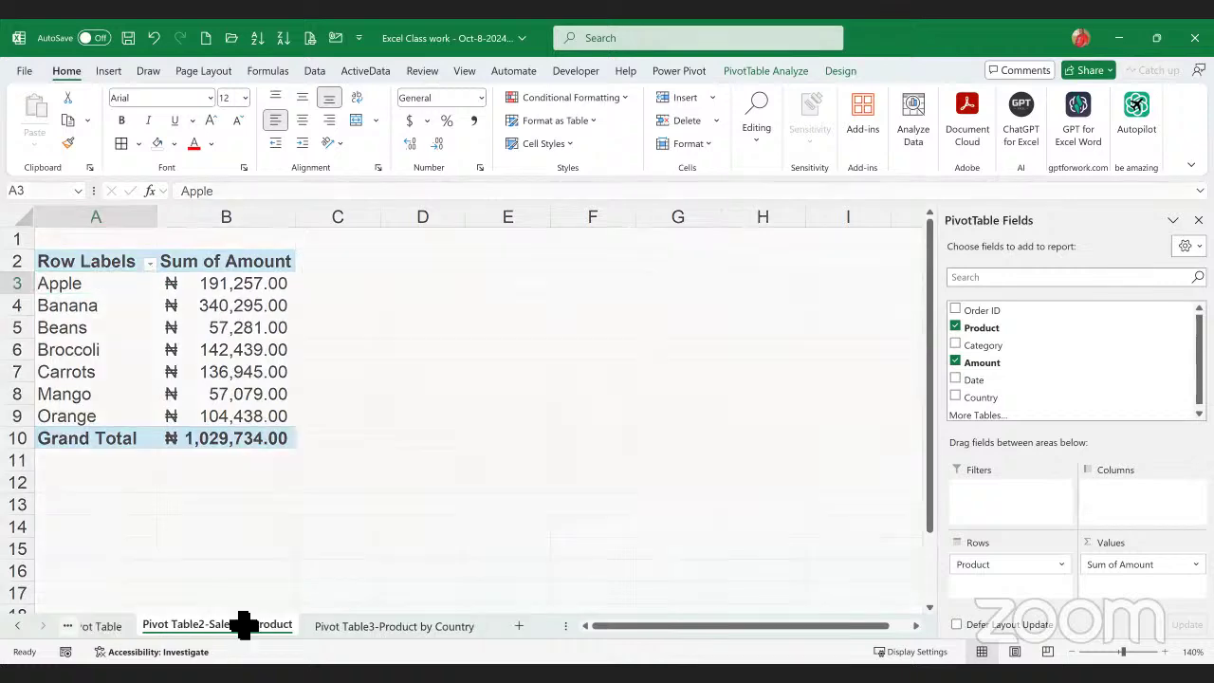
left_click(80, 245)
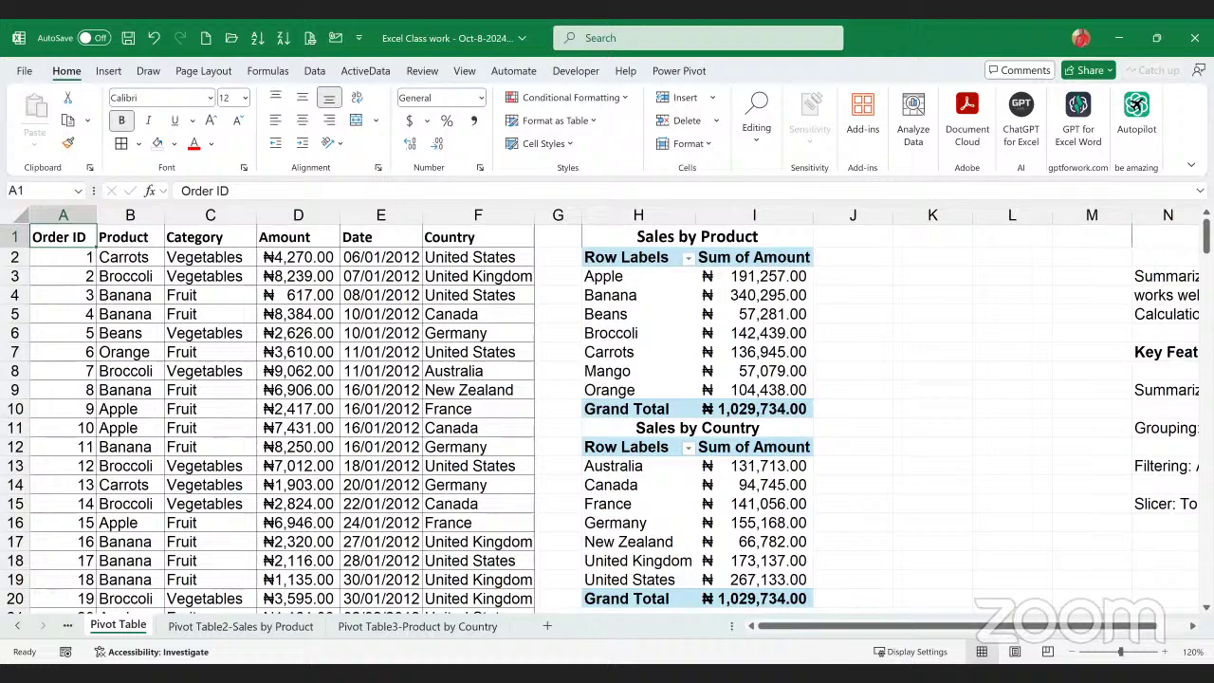
left_click(751, 523)
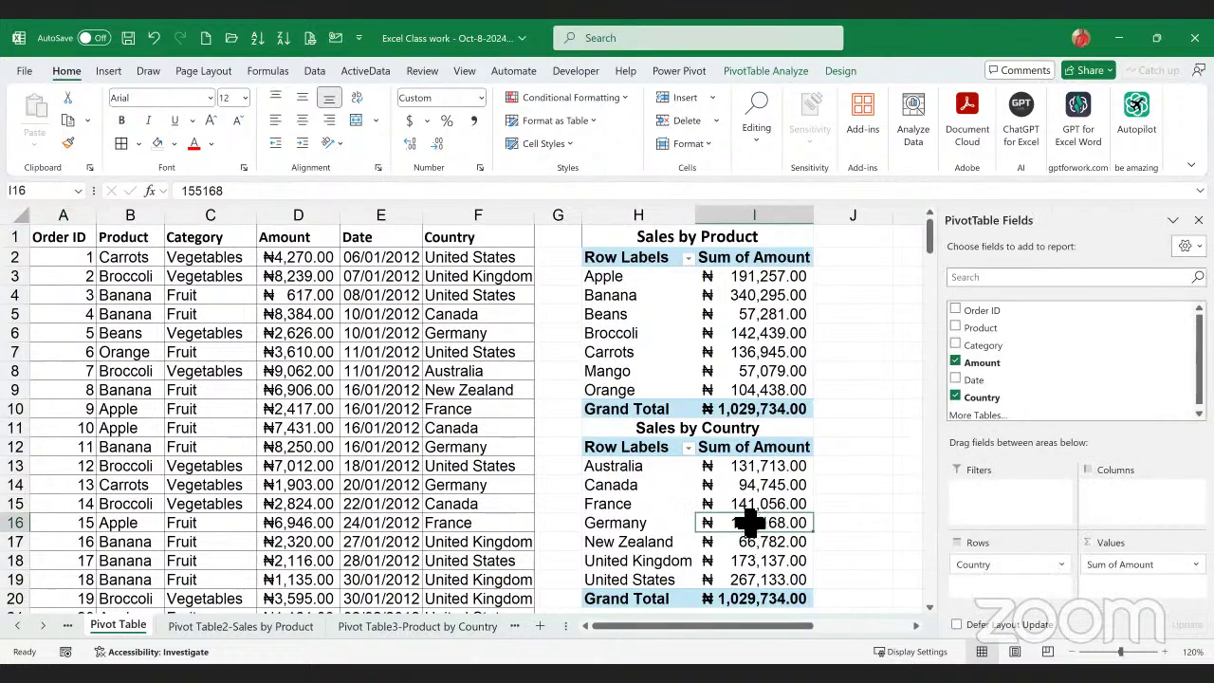
left_click(669, 318)
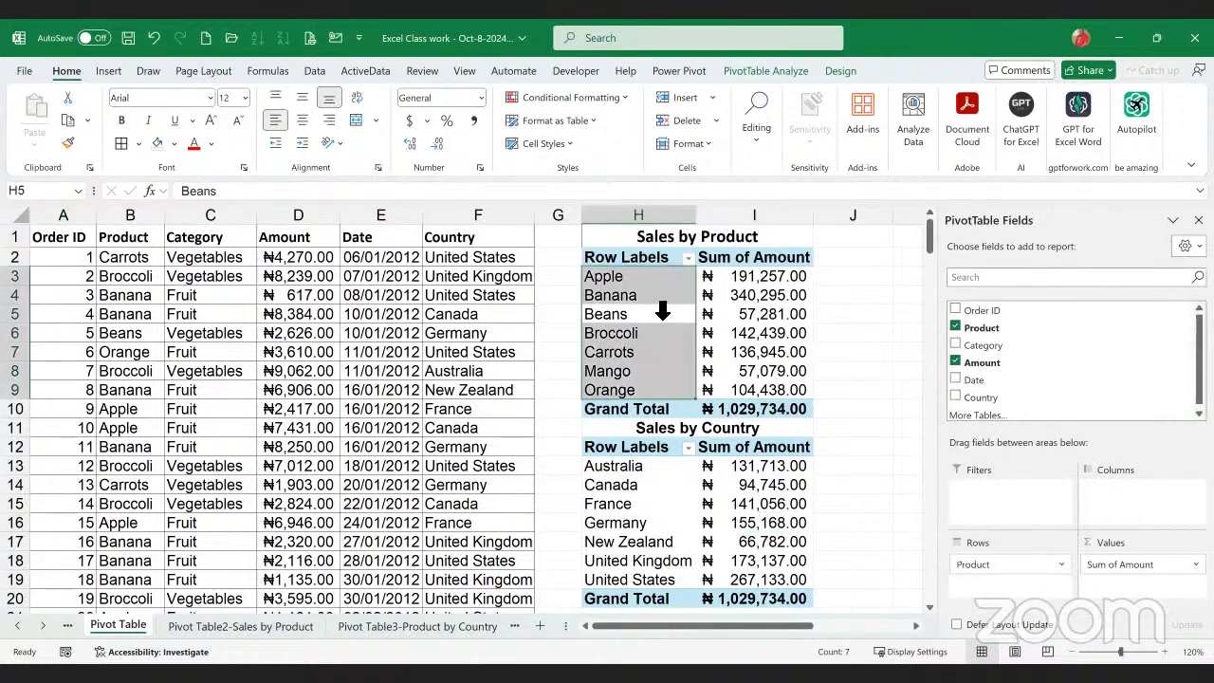
left_click(417, 626)
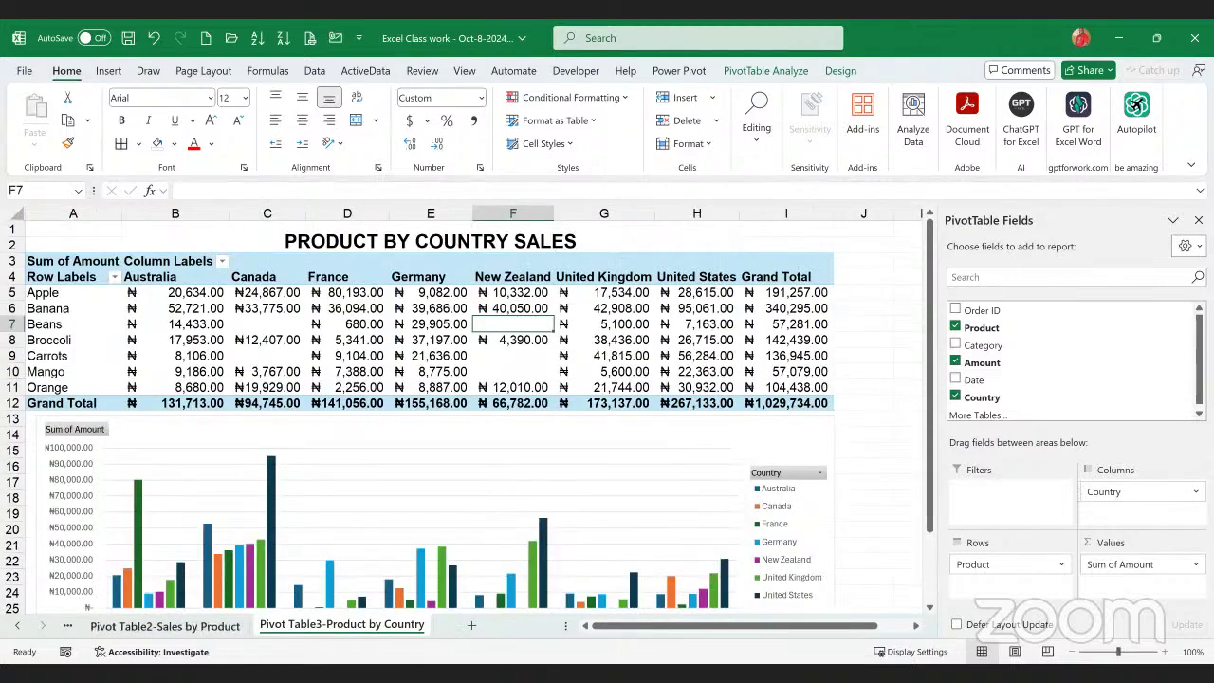
left_click(189, 626)
left_click(67, 626)
left_click(74, 628)
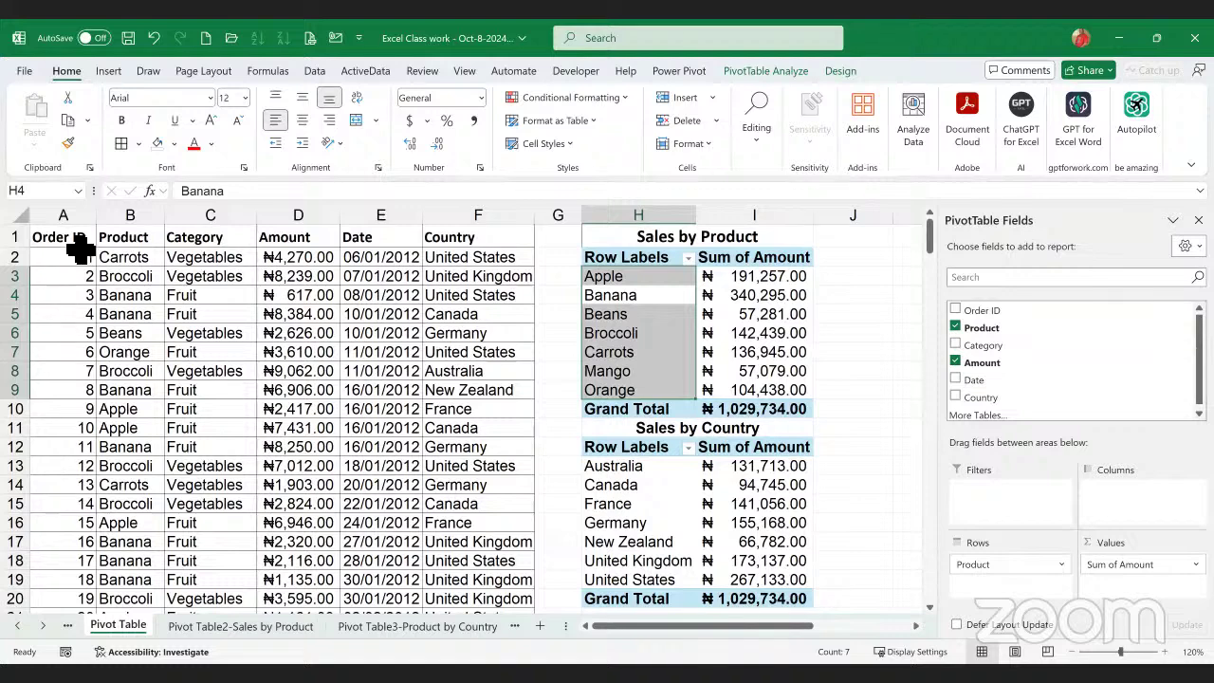
- Create a pivot table from 'Pivot Table'!$A$1:$F$214 on a new worksheet, with Country as rows and the sum of Amount as values
left_click(108, 76)
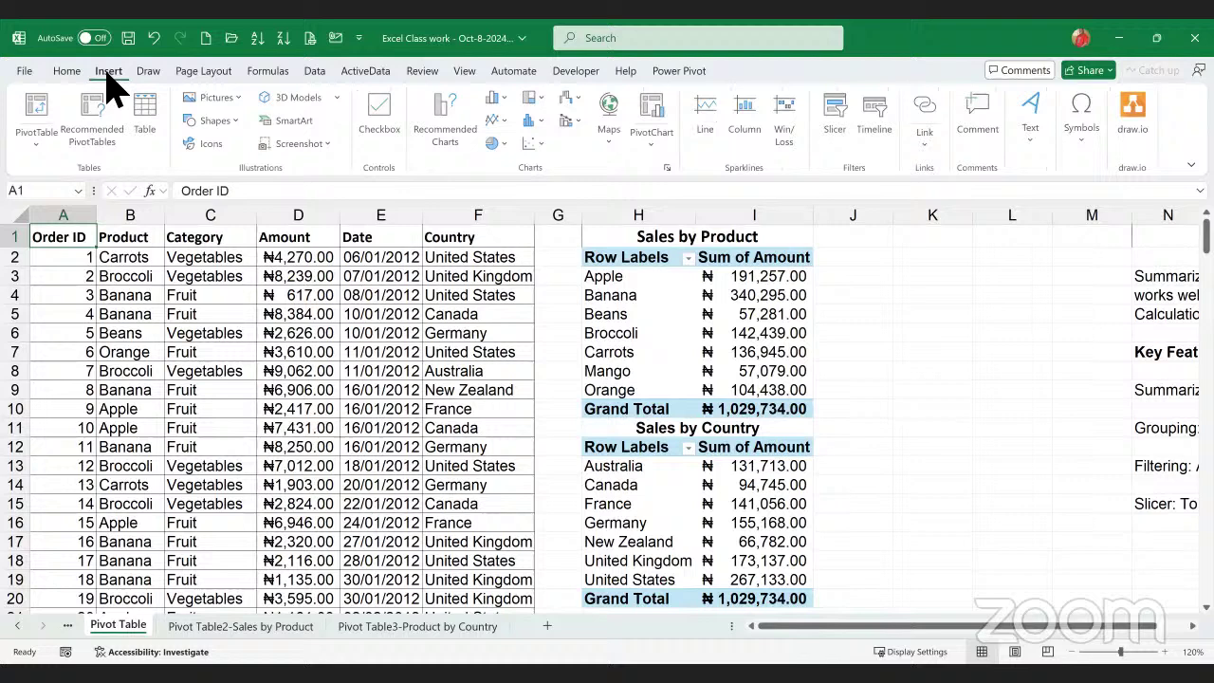
left_click(38, 119)
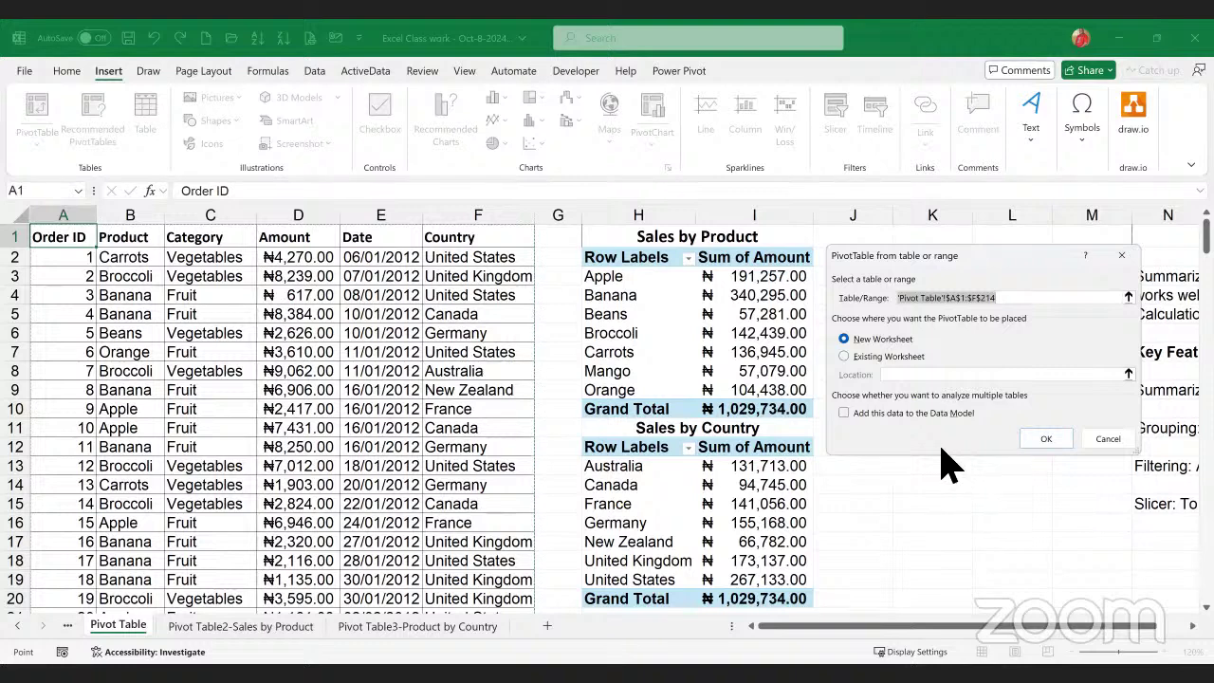
left_click(1047, 439)
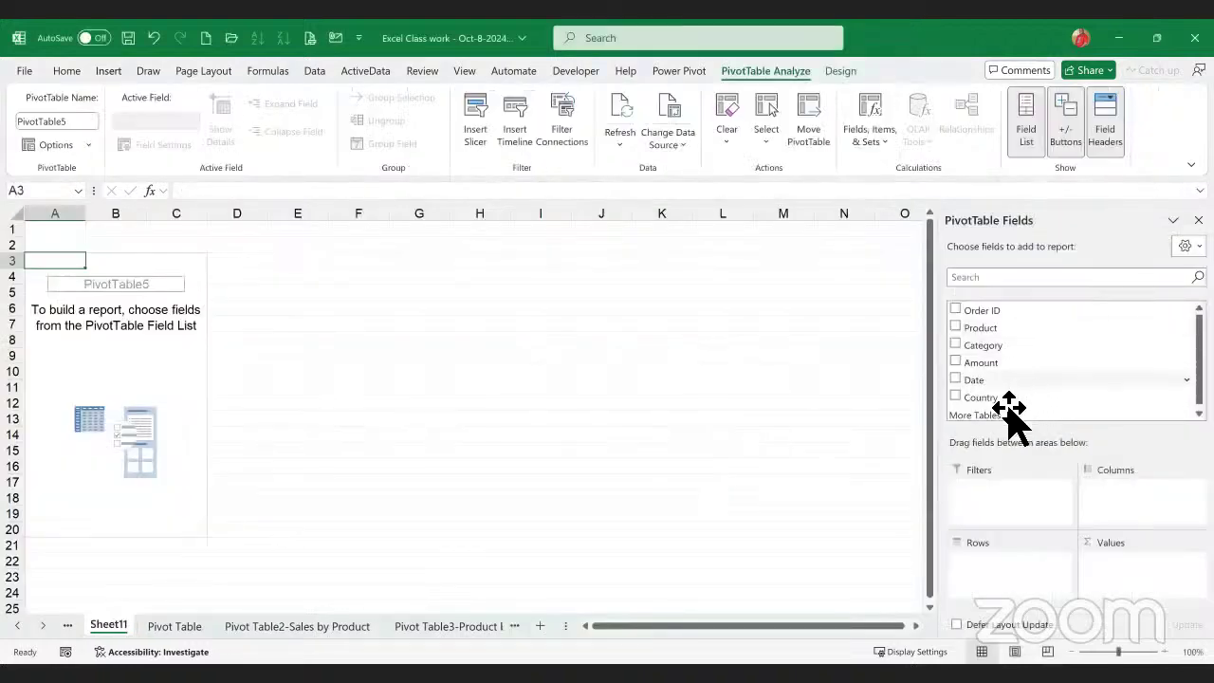
left_click(956, 398)
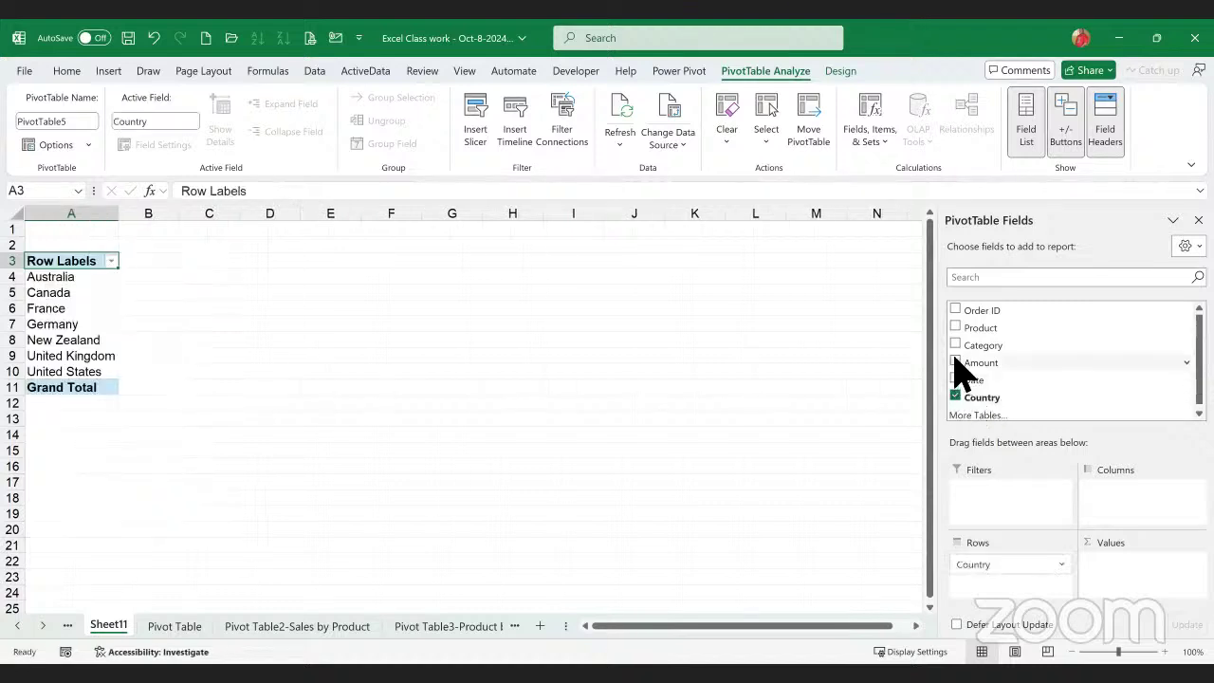
left_click(955, 363)
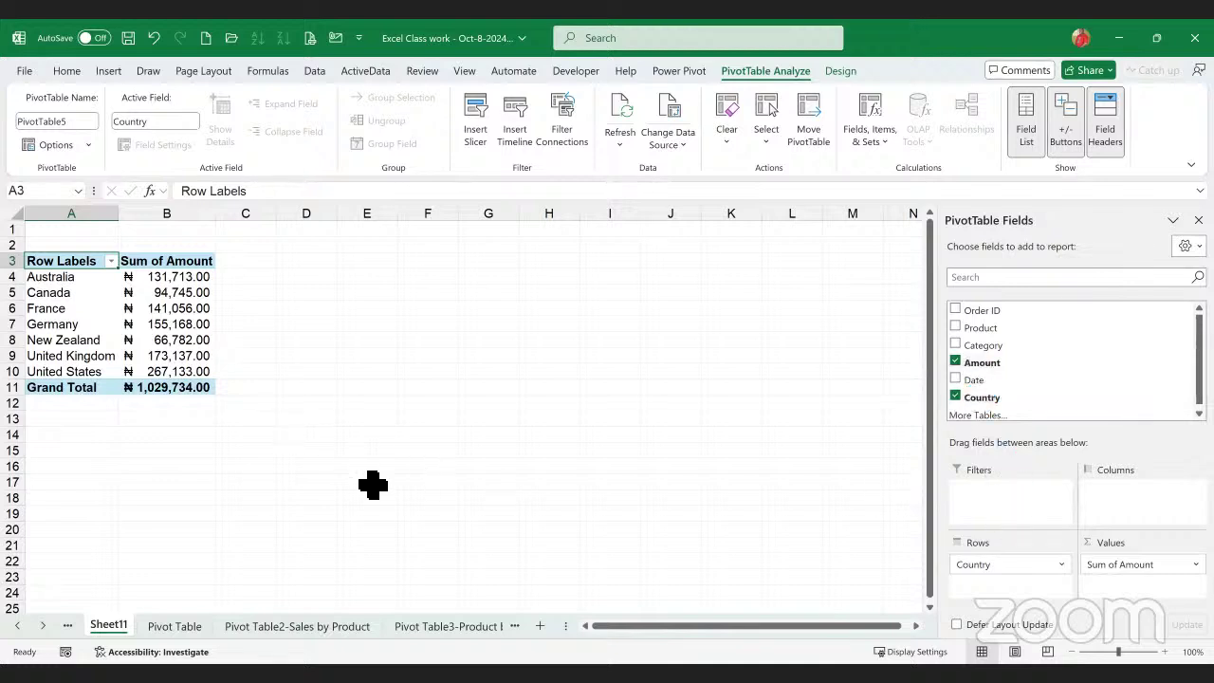
- Insert a 2-D pie PivotChart of the sales by country and place it directly beside the pivot table
left_click(281, 267)
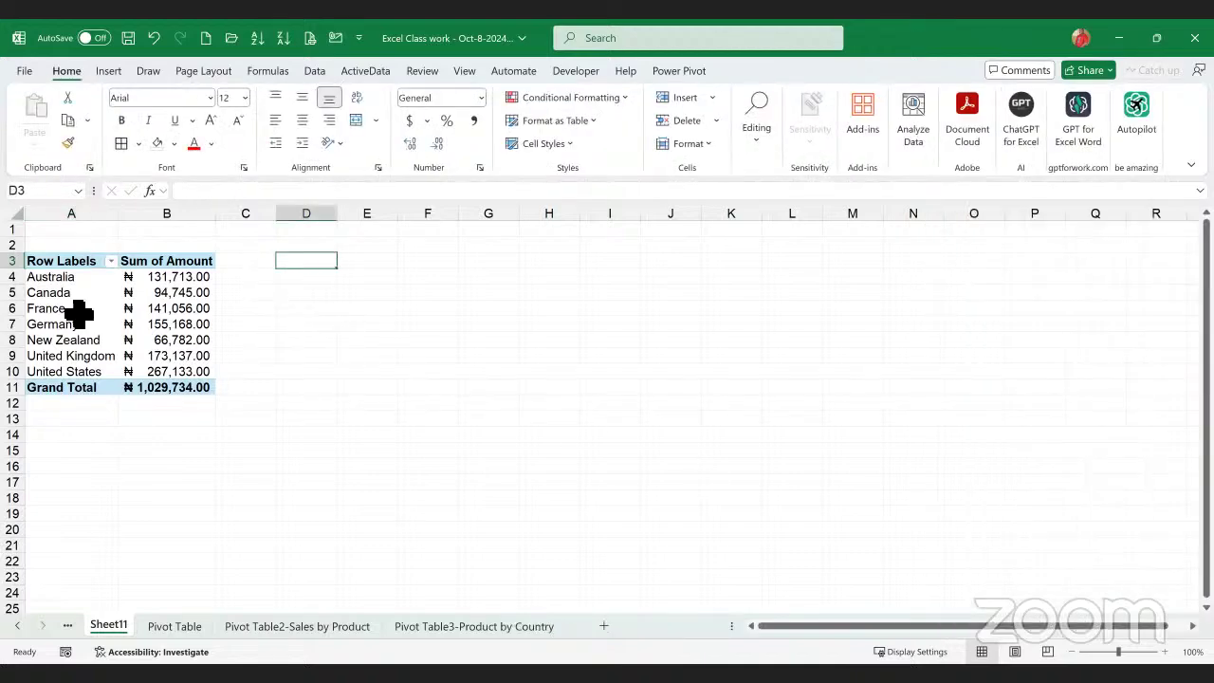
left_click(79, 310)
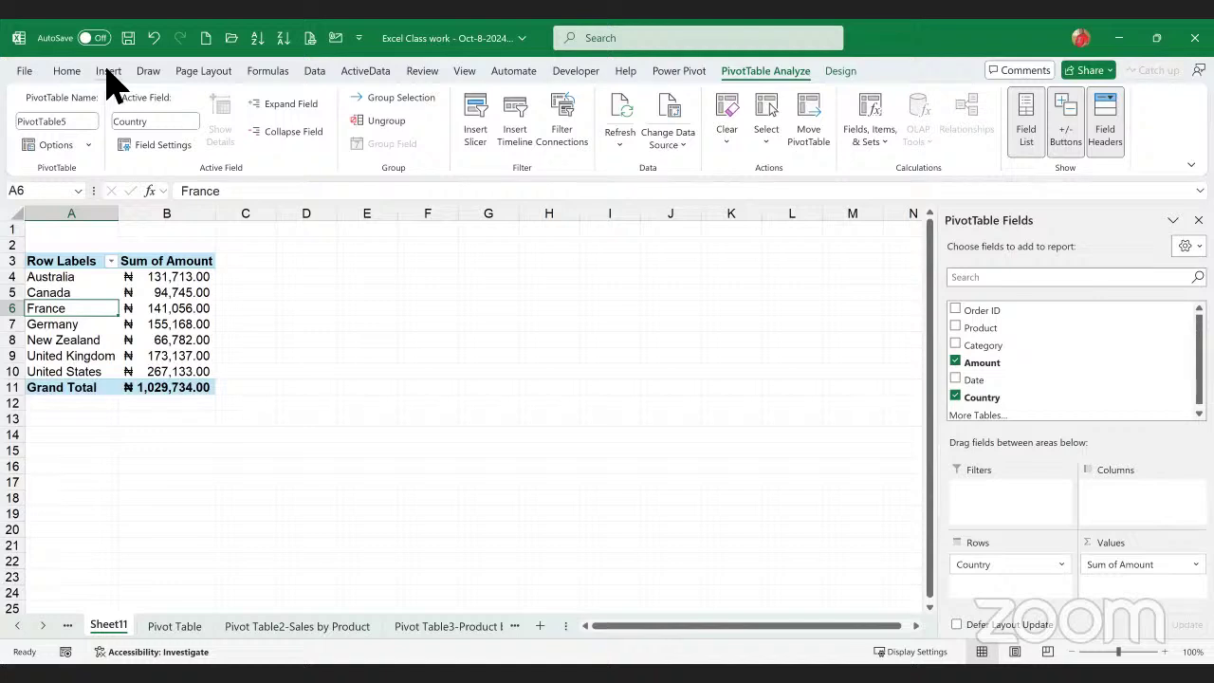
left_click(109, 76)
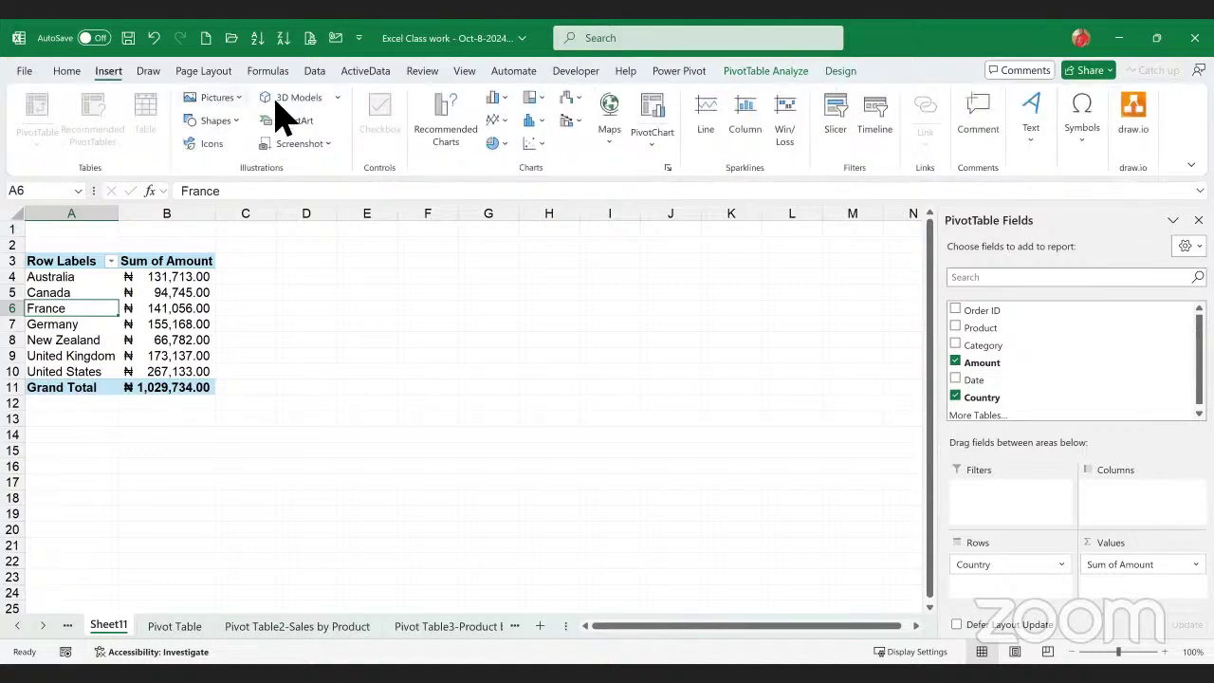
left_click(495, 144)
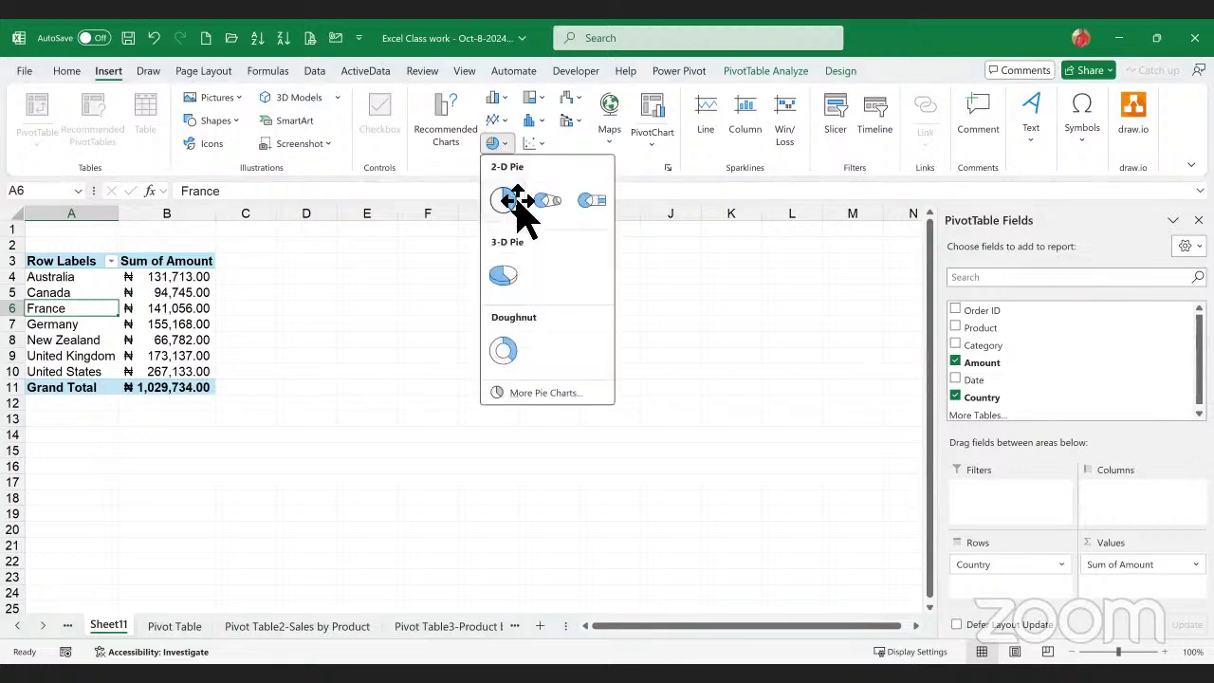
left_click(502, 199)
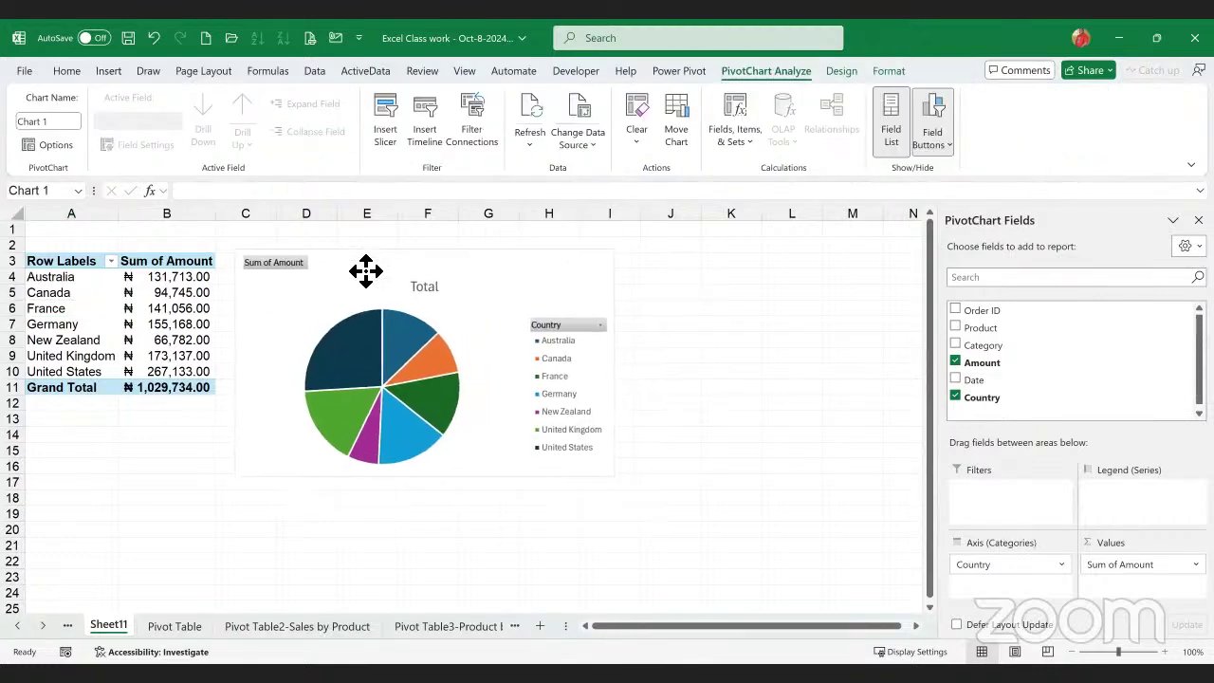
left_click_drag(358, 271, 350, 272)
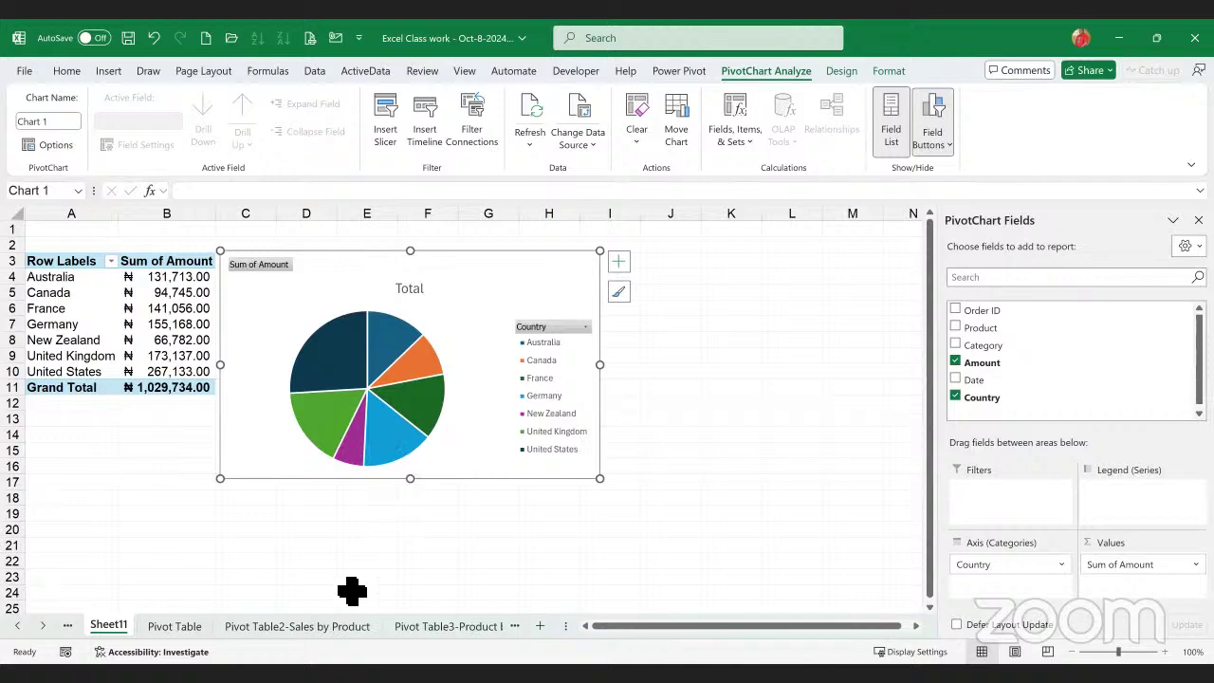
- Insert a Country slicer for the sales-by-country pivot table and place it directly beside the pie chart
left_click(169, 325)
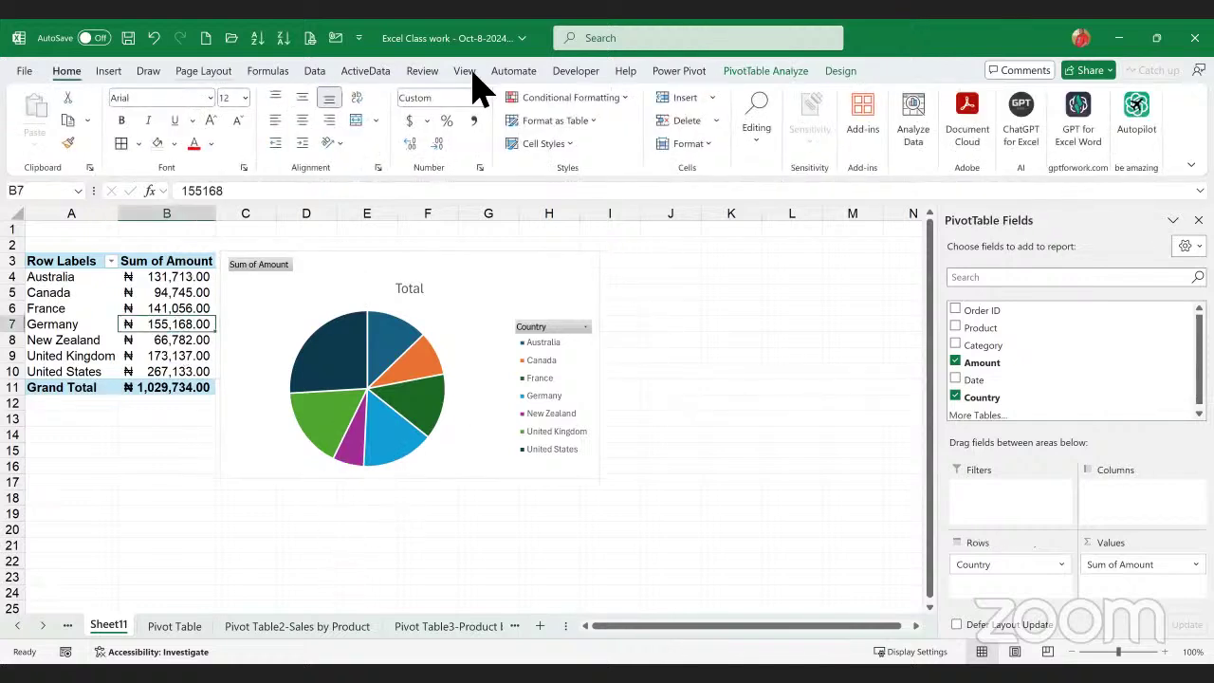
left_click(772, 71)
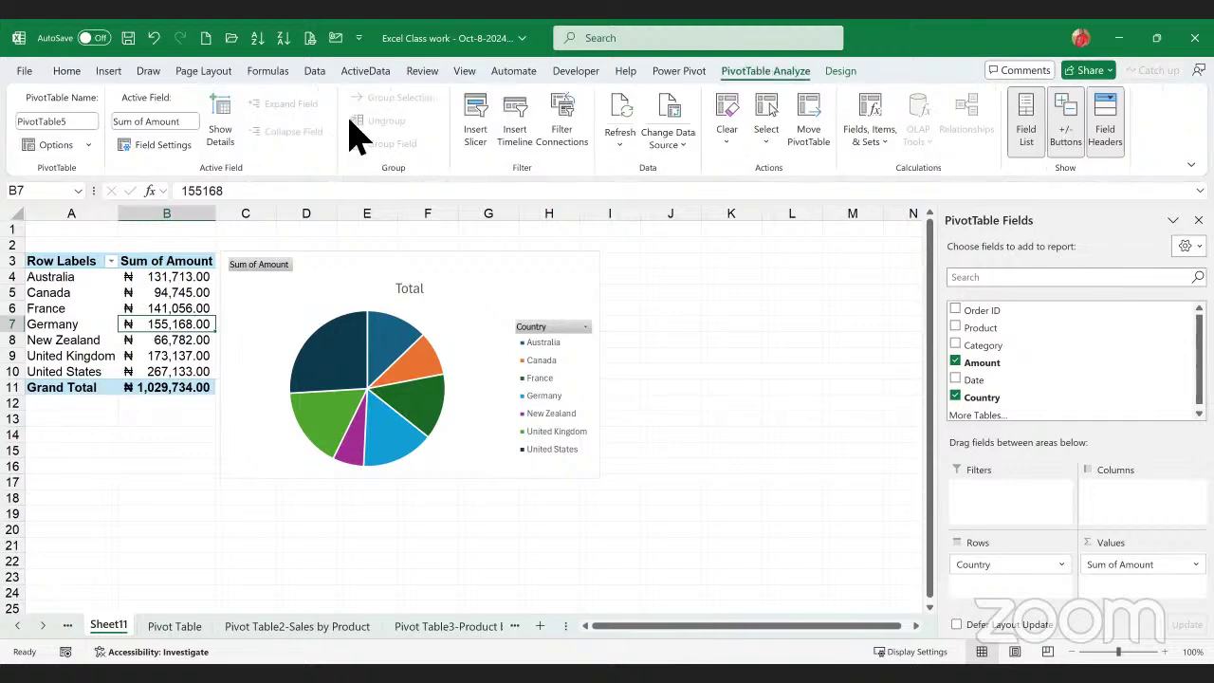
left_click(479, 118)
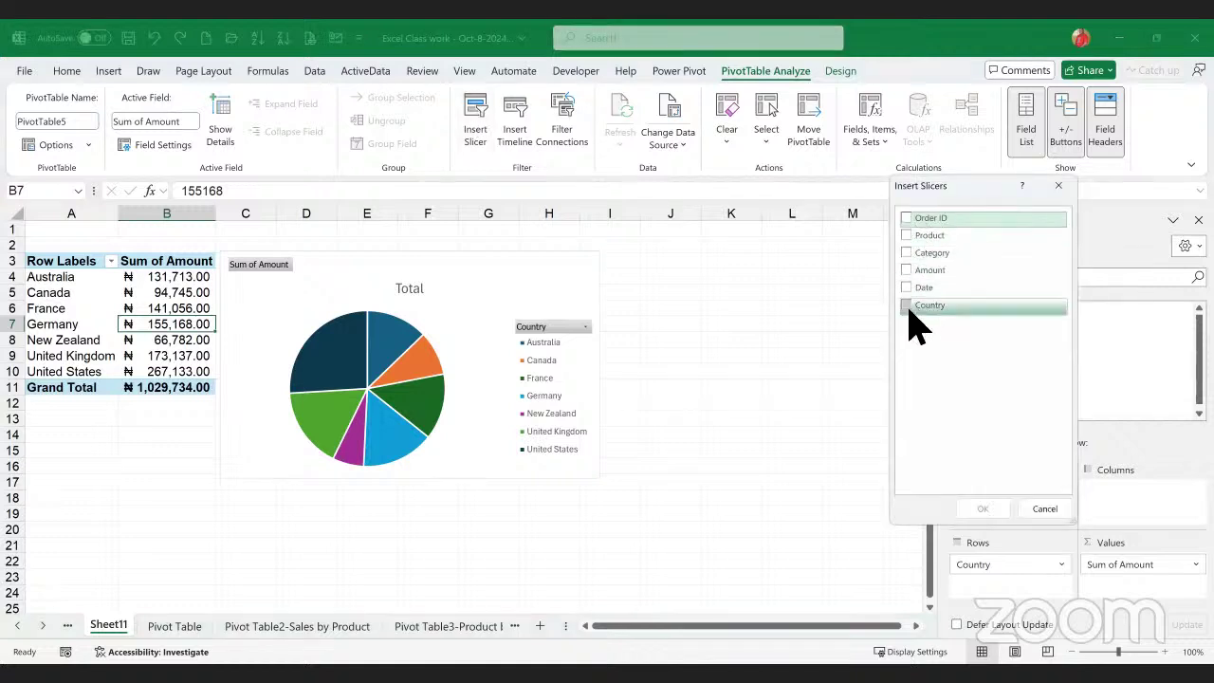
left_click(907, 306)
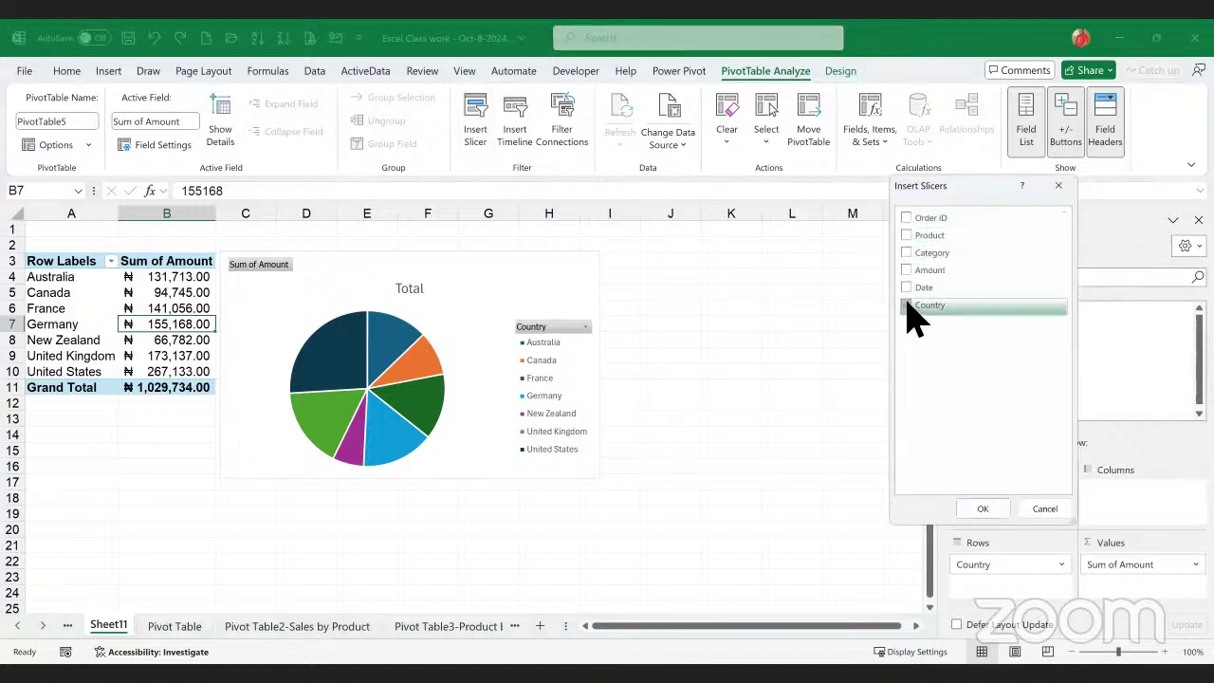
left_click(986, 512)
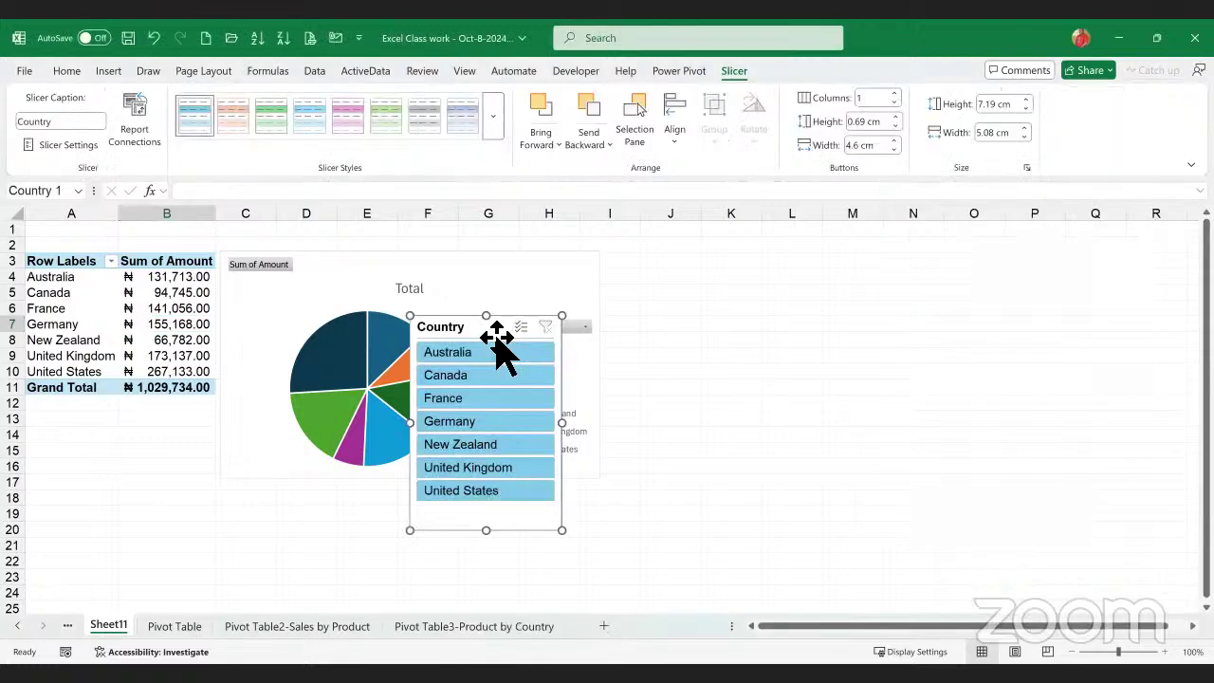
left_click_drag(496, 338, 717, 261)
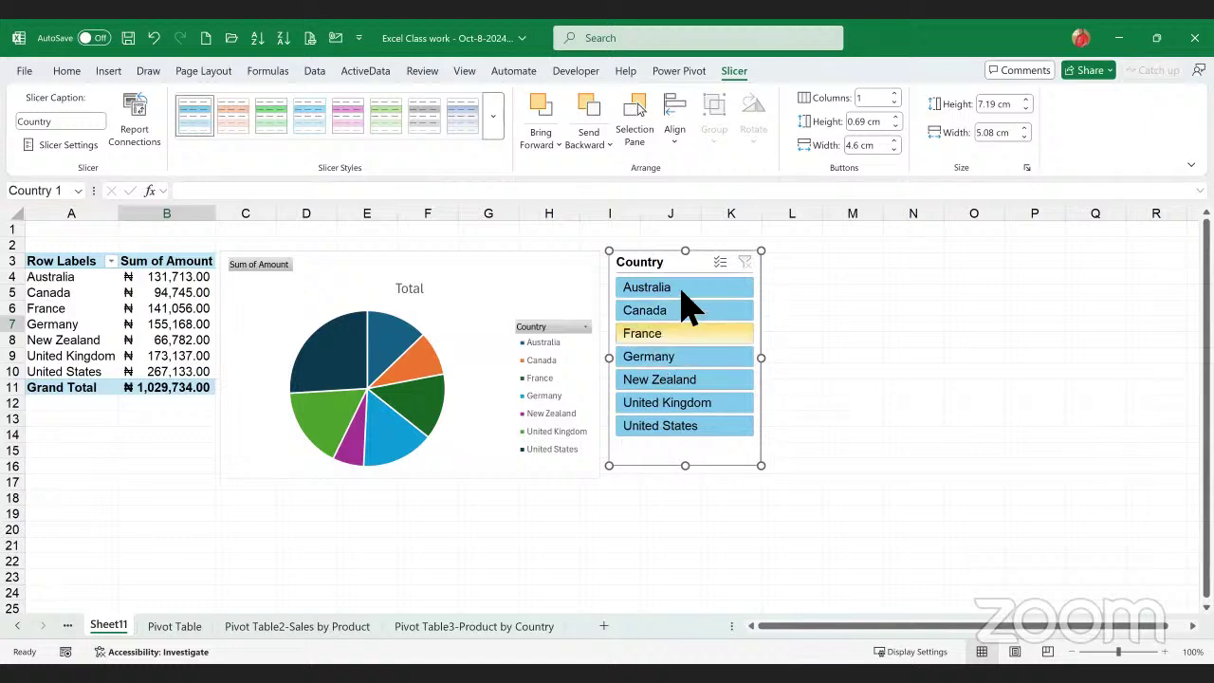
- Filter the Country slicer to Australia, turn on multi-select, and add Canada, France, United States, United Kingdom, New Zealand and Germany
left_click(683, 290)
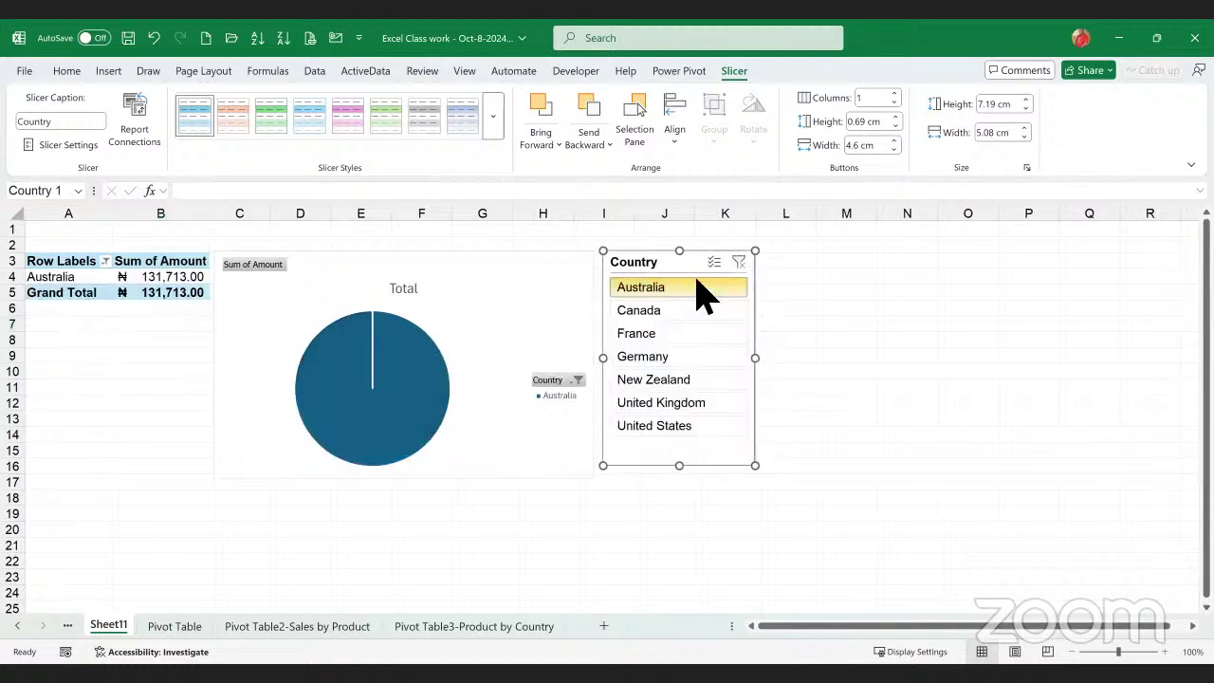
left_click(713, 262)
left_click(656, 317)
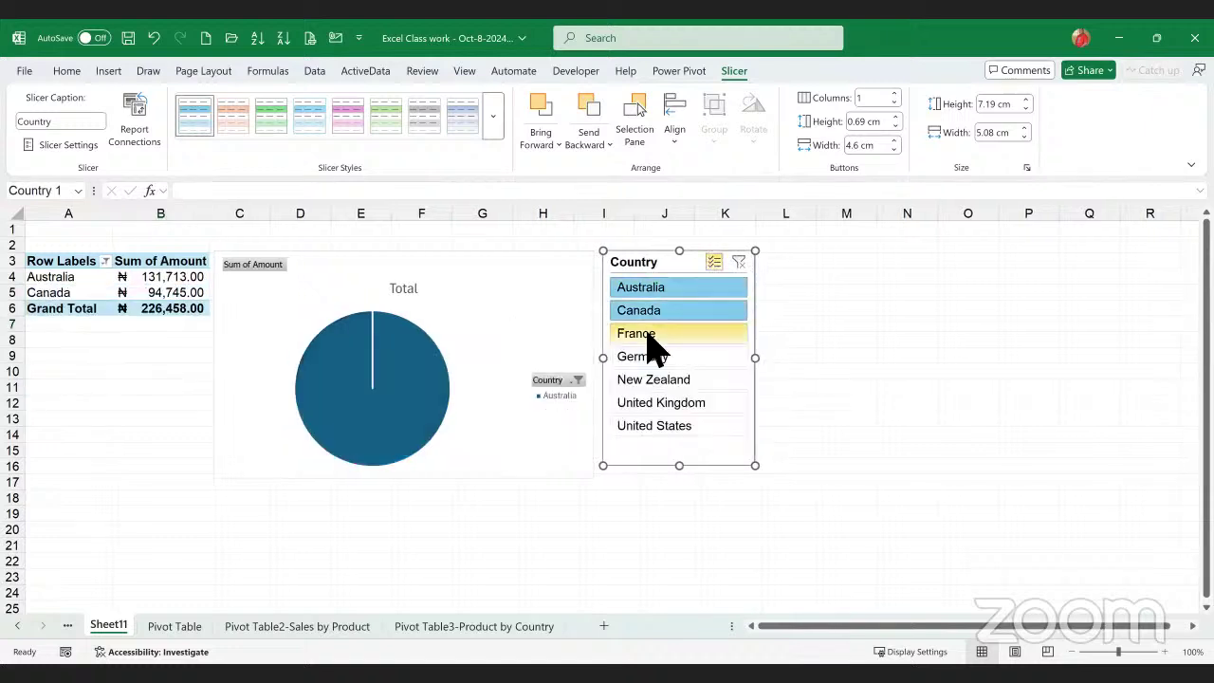
left_click(648, 337)
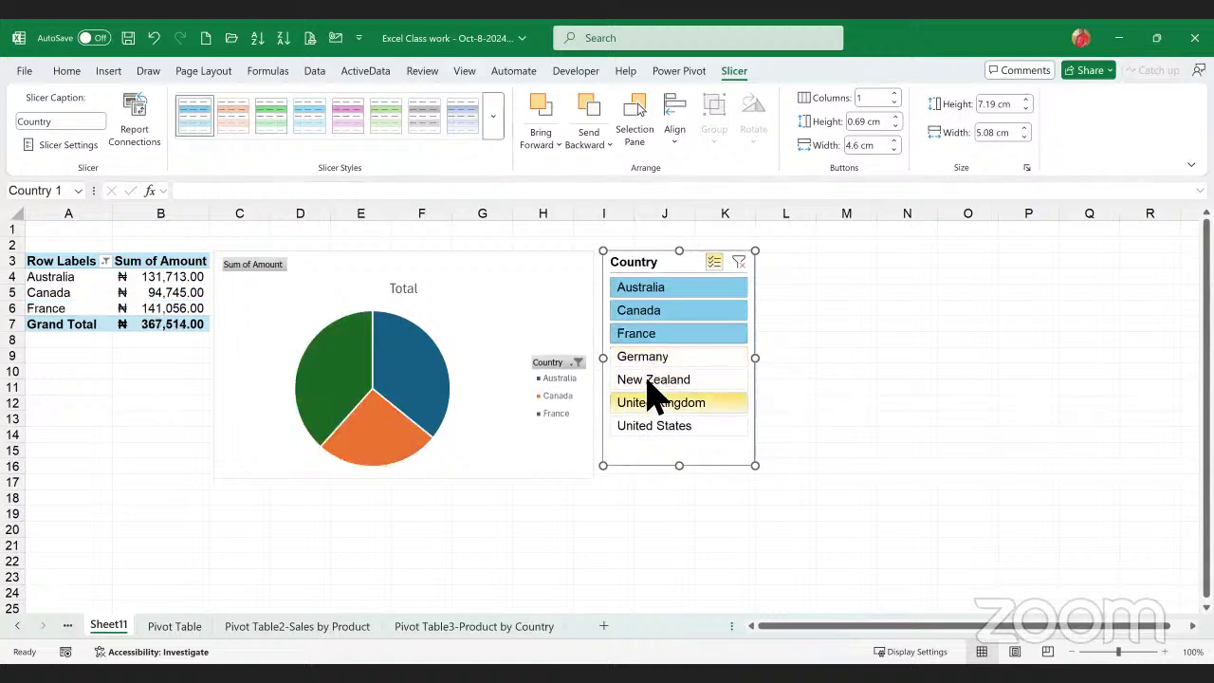
left_click(662, 435)
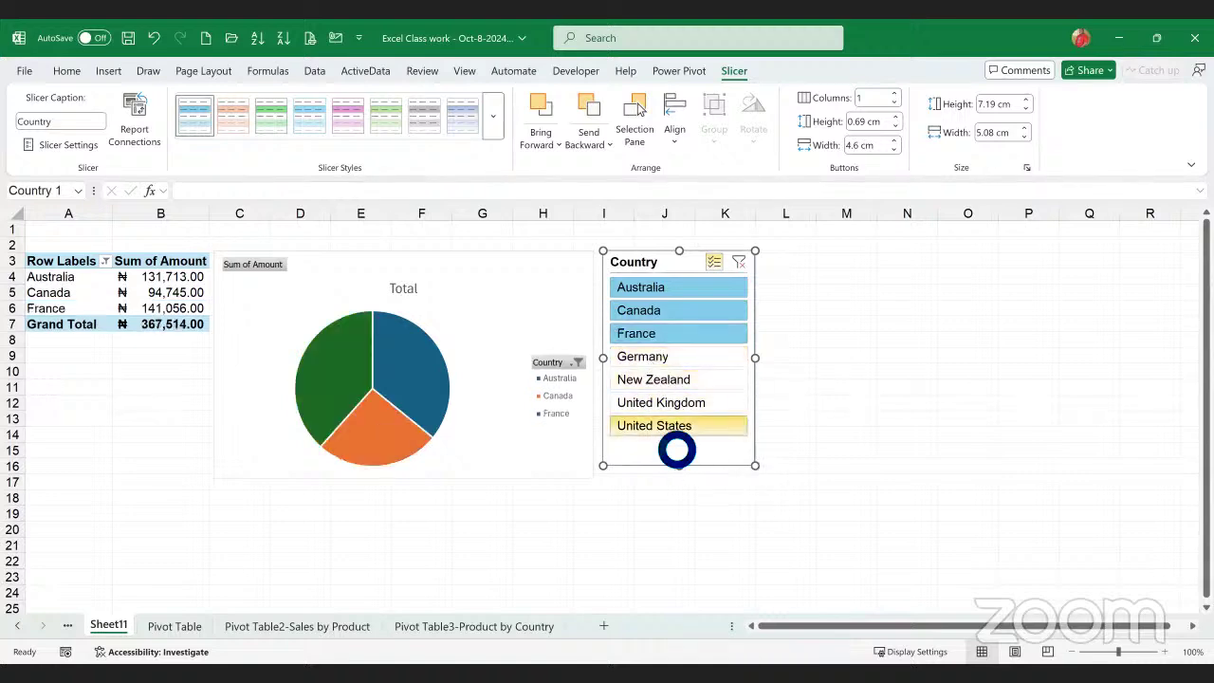
left_click(669, 402)
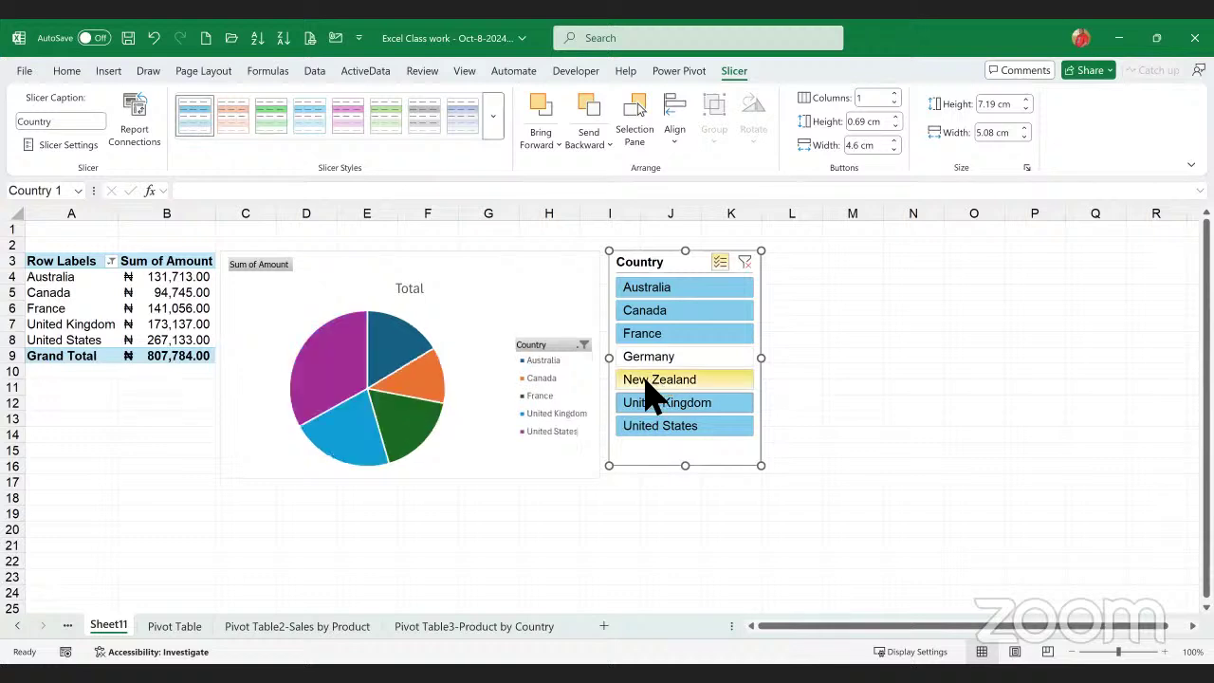
left_click(662, 381)
left_click(662, 352)
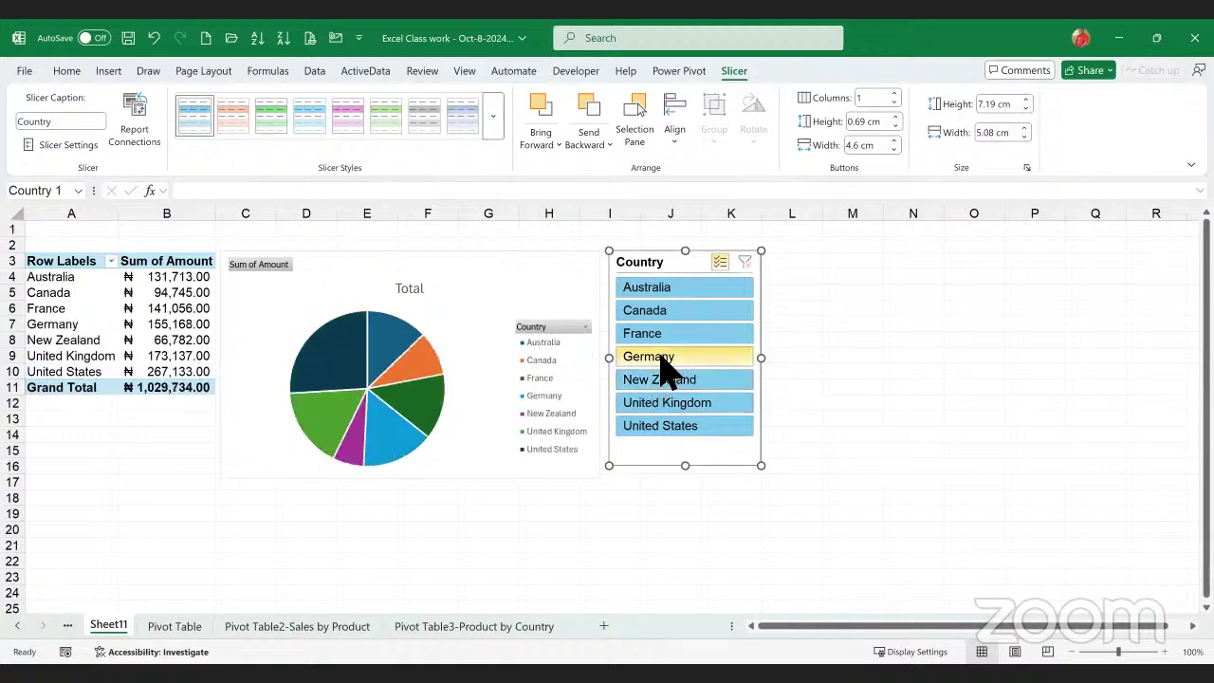
- Deselect Australia, United States and United Kingdom in the Country slicer
left_click(670, 294)
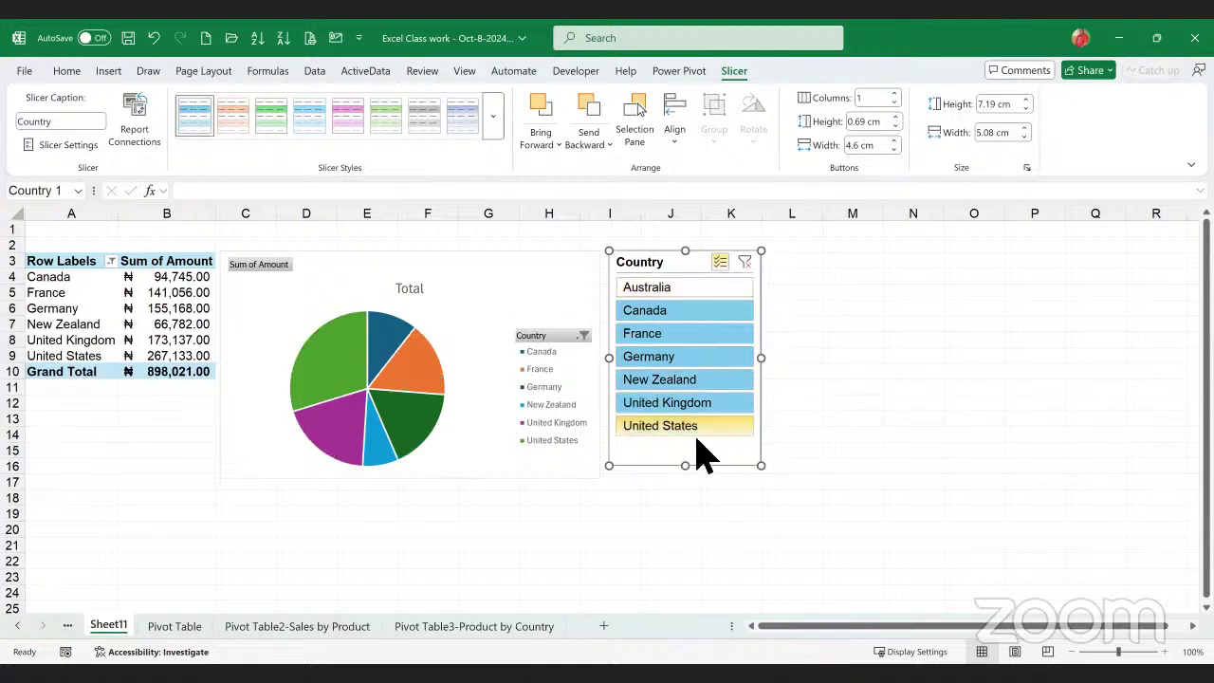
left_click(694, 426)
left_click(685, 403)
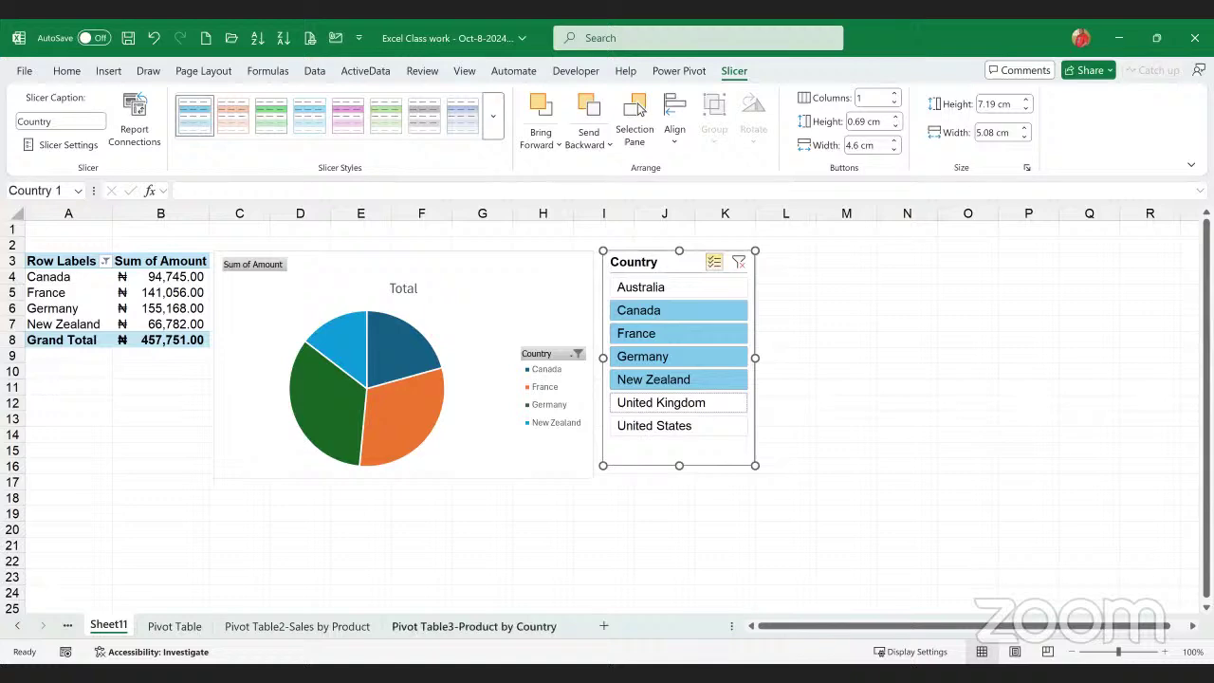
- Rename Sheet11 with a name beginning with "Pivot Table"
double_click(122, 627)
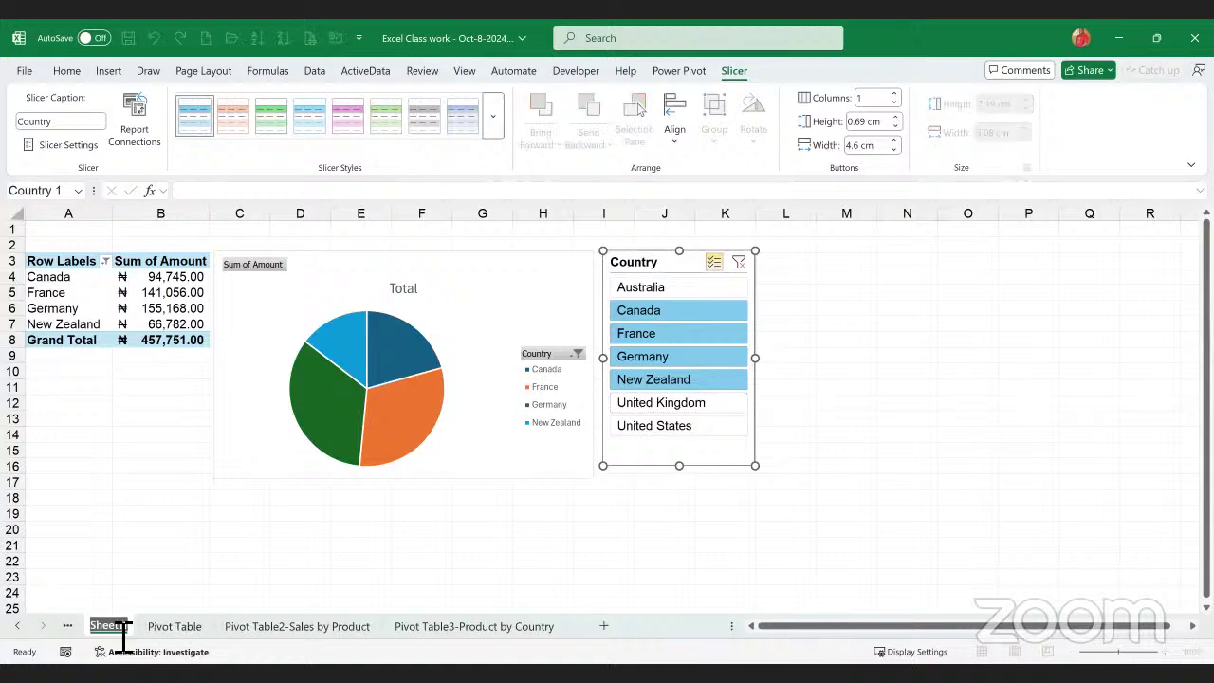
type("Pivot")
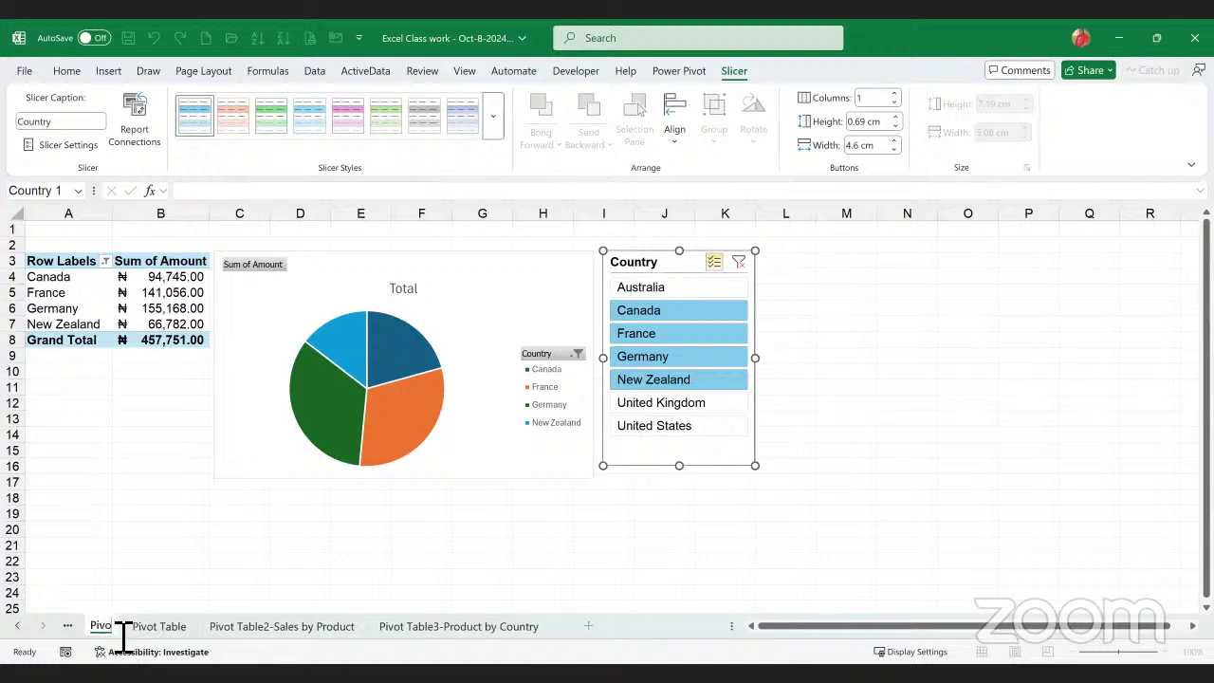
type(" Table")
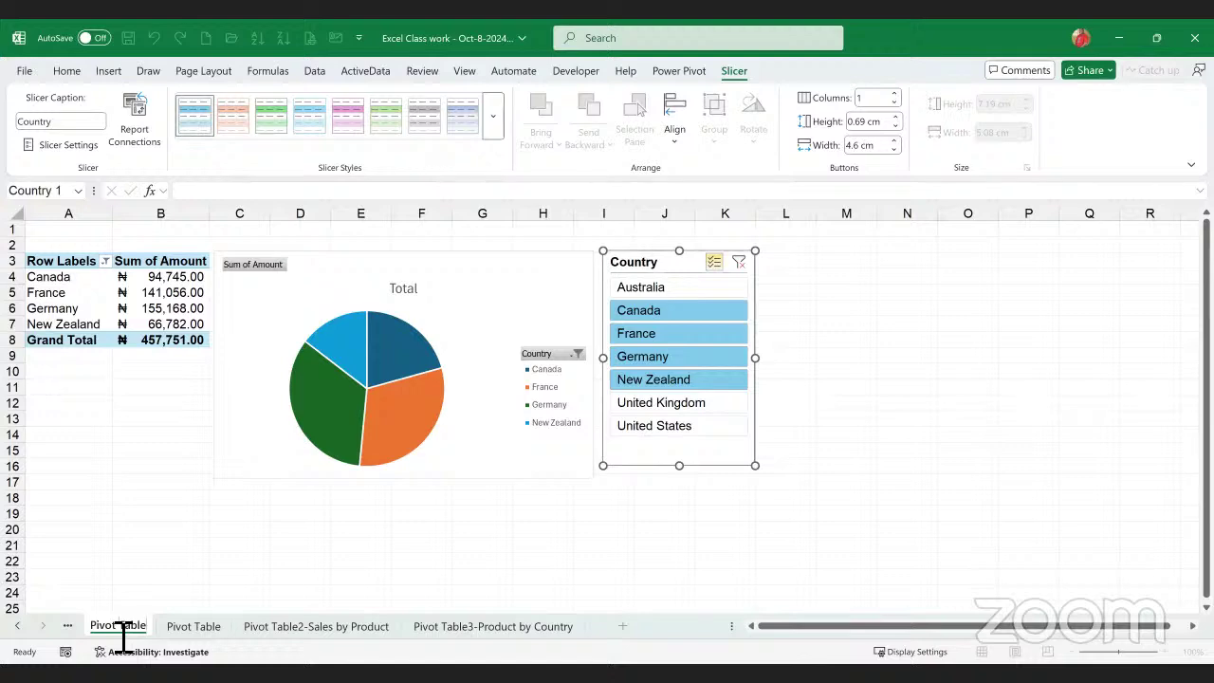
- Rename the sheet with the country pie chart as "Pivot Table4-Sales by Country"
type("4")
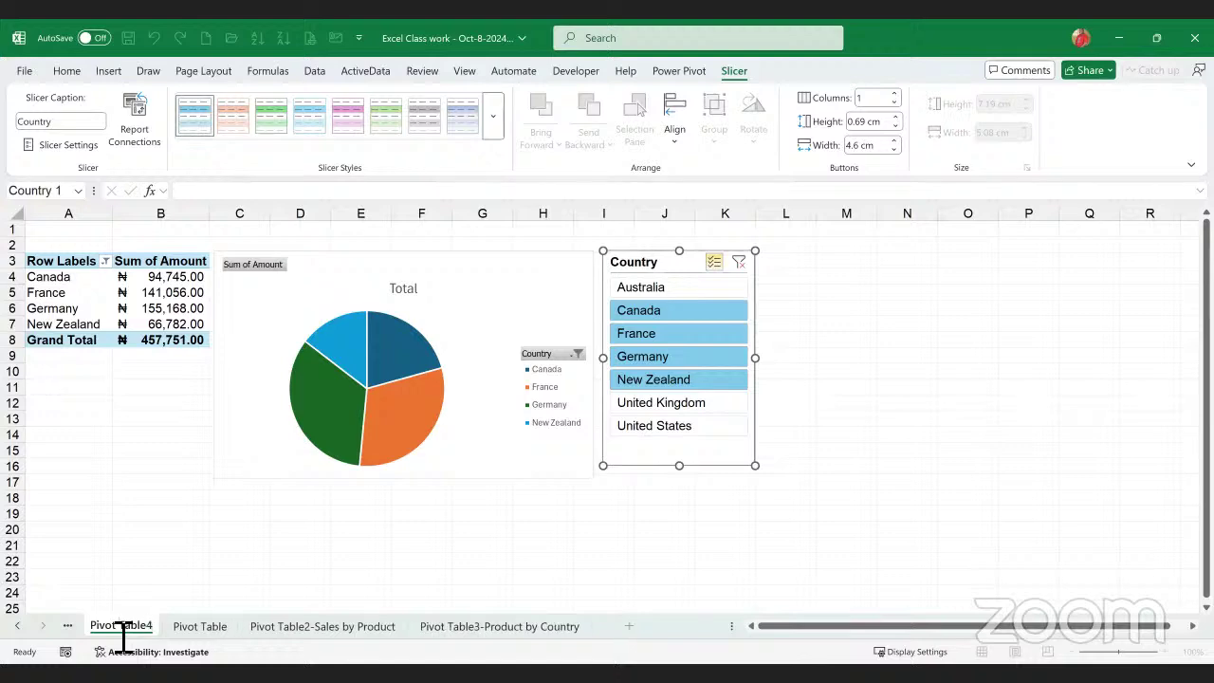
type("-Sale")
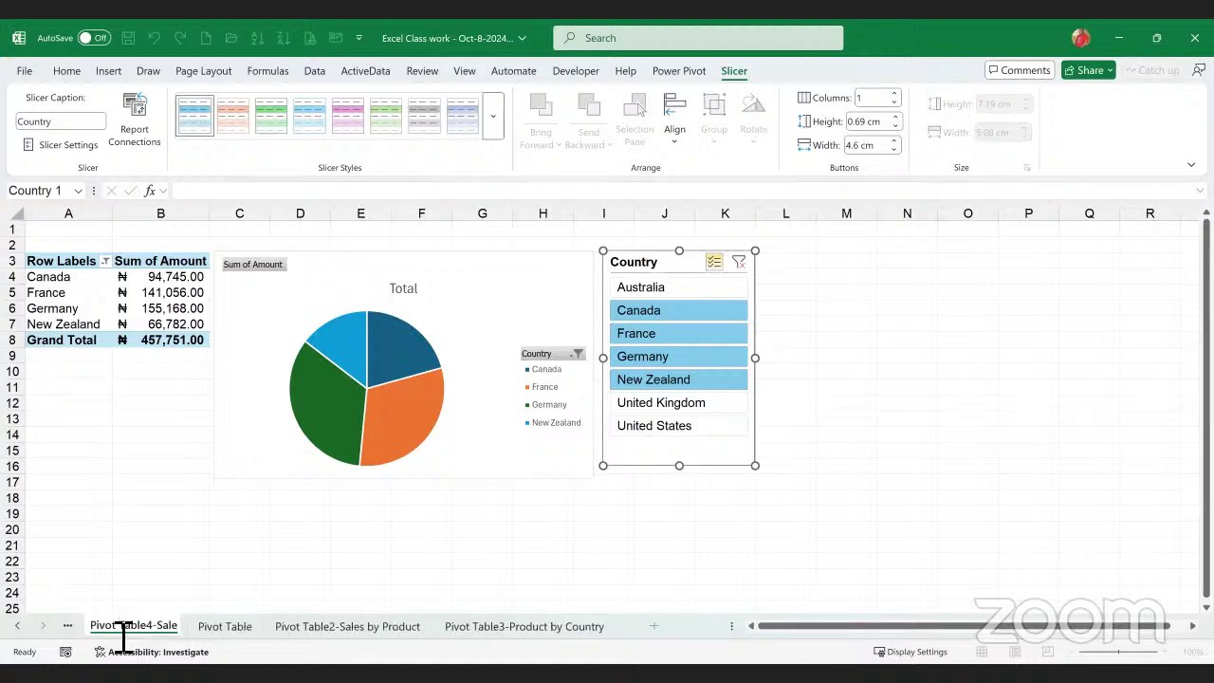
type("s by COutnry")
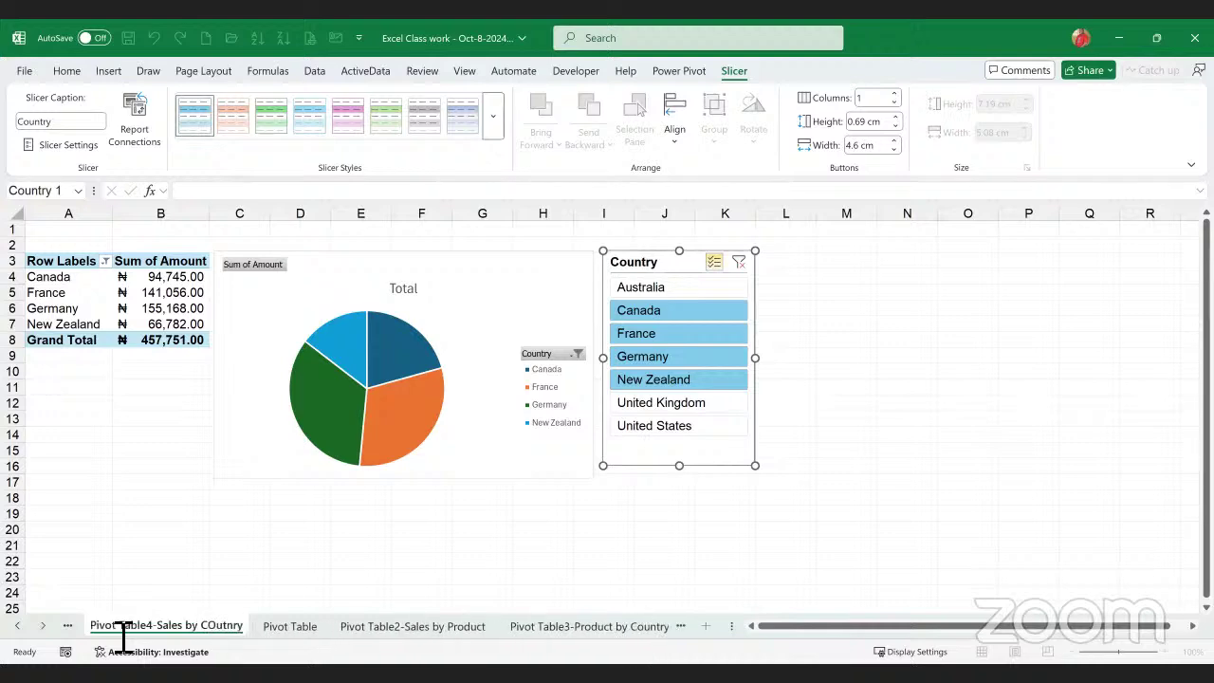
key("BackSpace")
key("BackSpace")
key("BackSpace")
key("BackSpace")
key("BackSpace")
key("BackSpace")
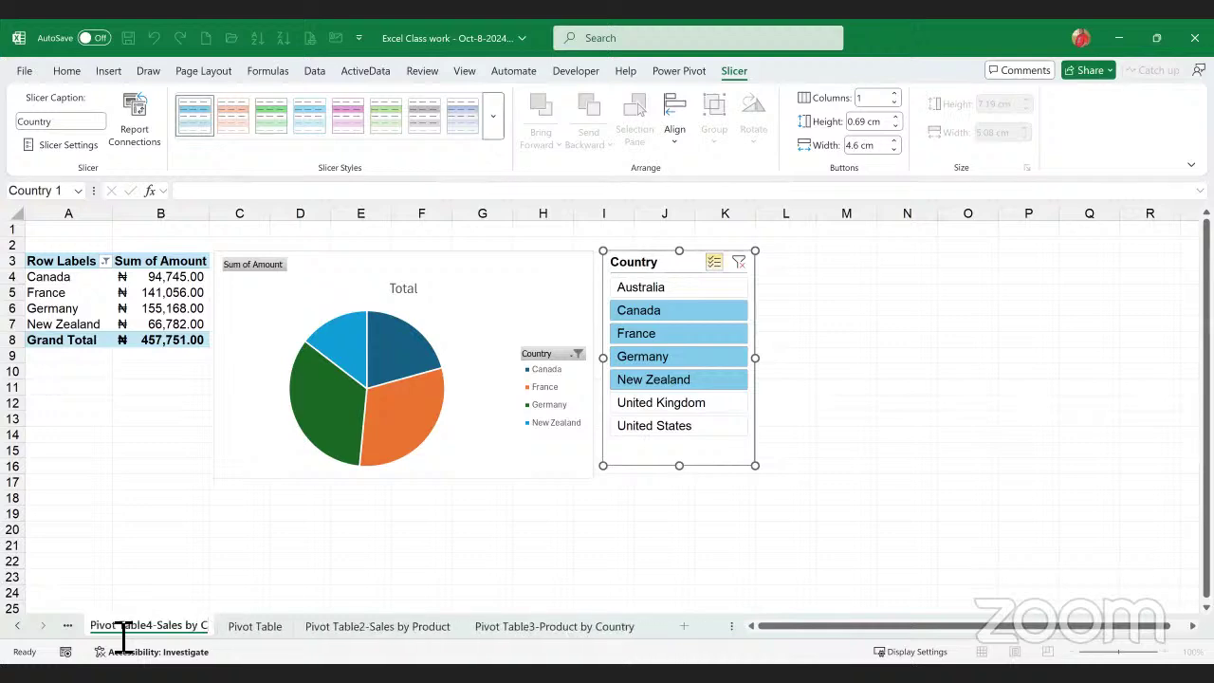
type("ountry")
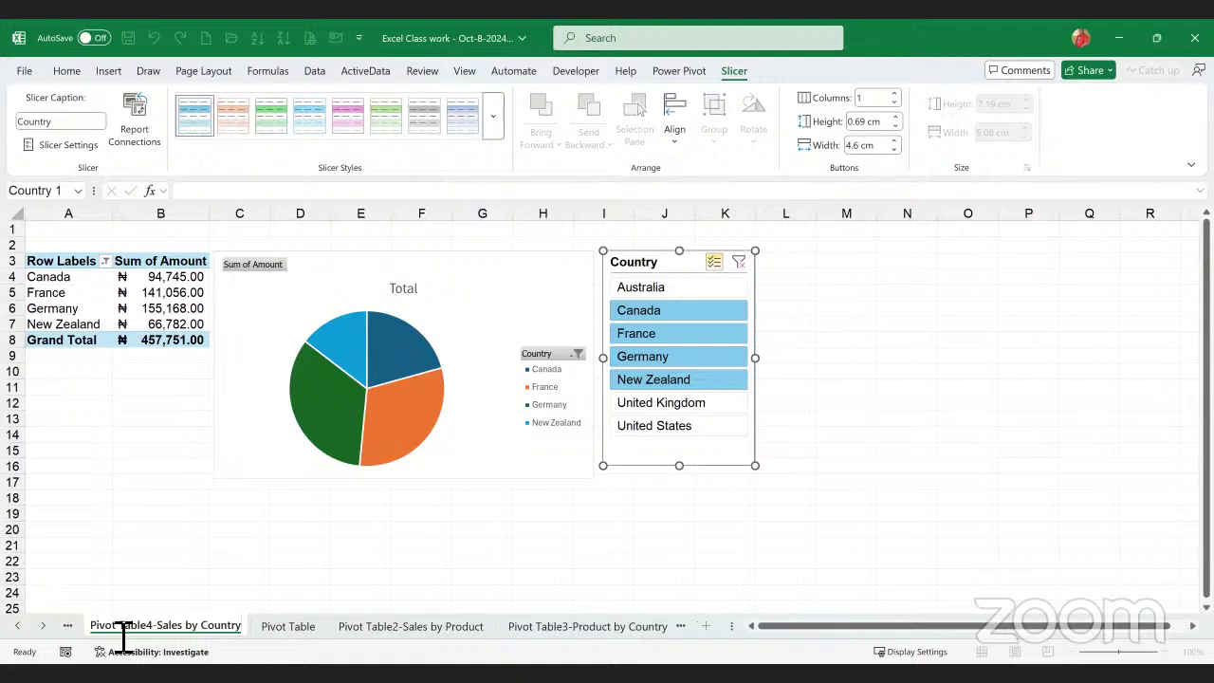
left_click(144, 578)
left_click(147, 578)
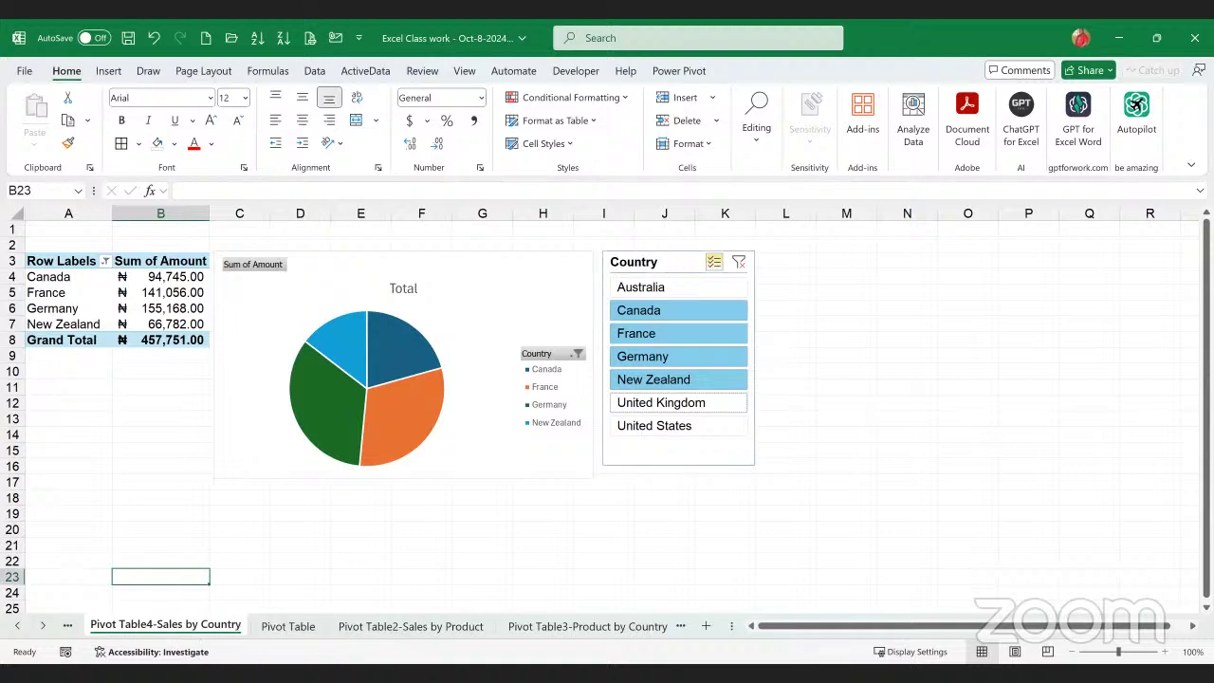
- Move the Pivot Table4-Sales by Country sheet to directly after Pivot Table3-Product by Country
scroll(496, 616, "down", 1)
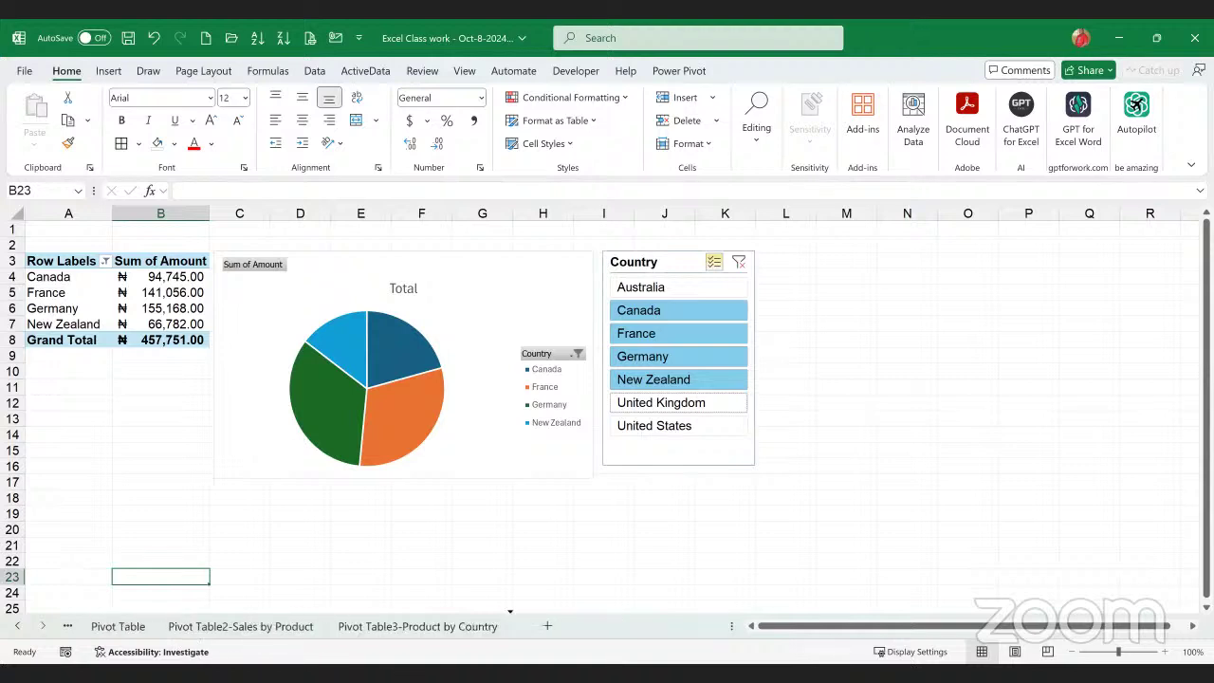
scroll(511, 616, "up", 1)
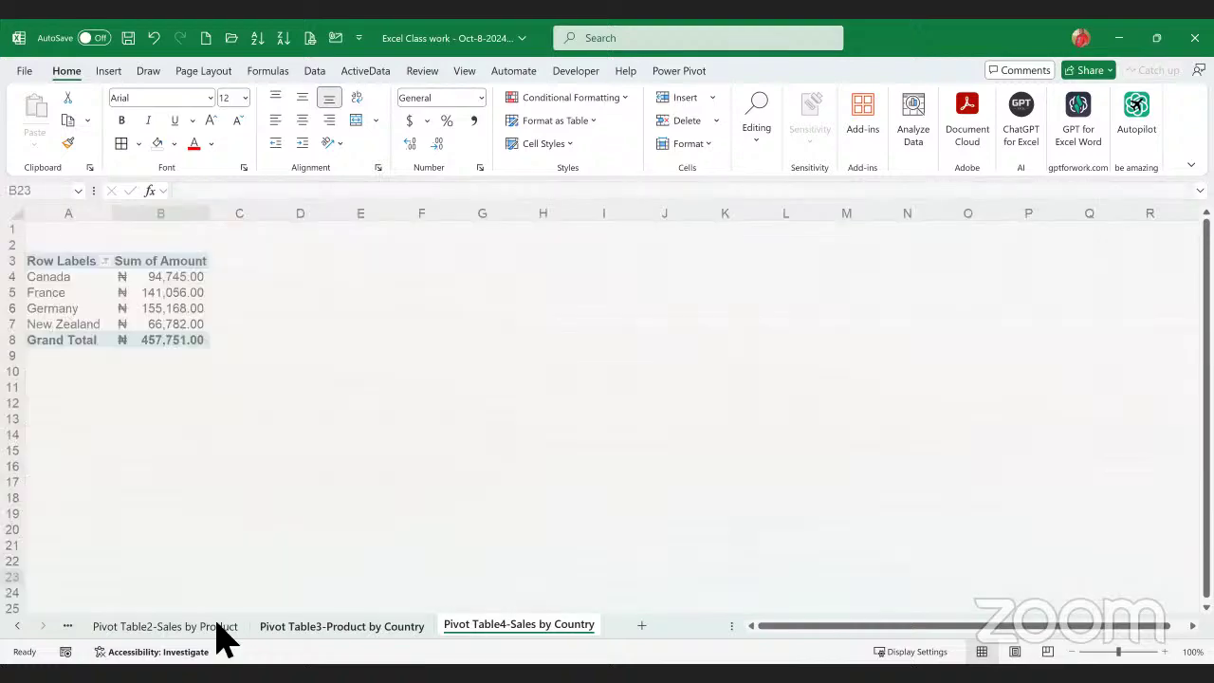
key("ctrl+Page_Up")
- Review the Pivot Table2 and Pivot Table3 sheets, return to Pivot Table4-Sales by Country, and save the workbook
left_click(215, 626)
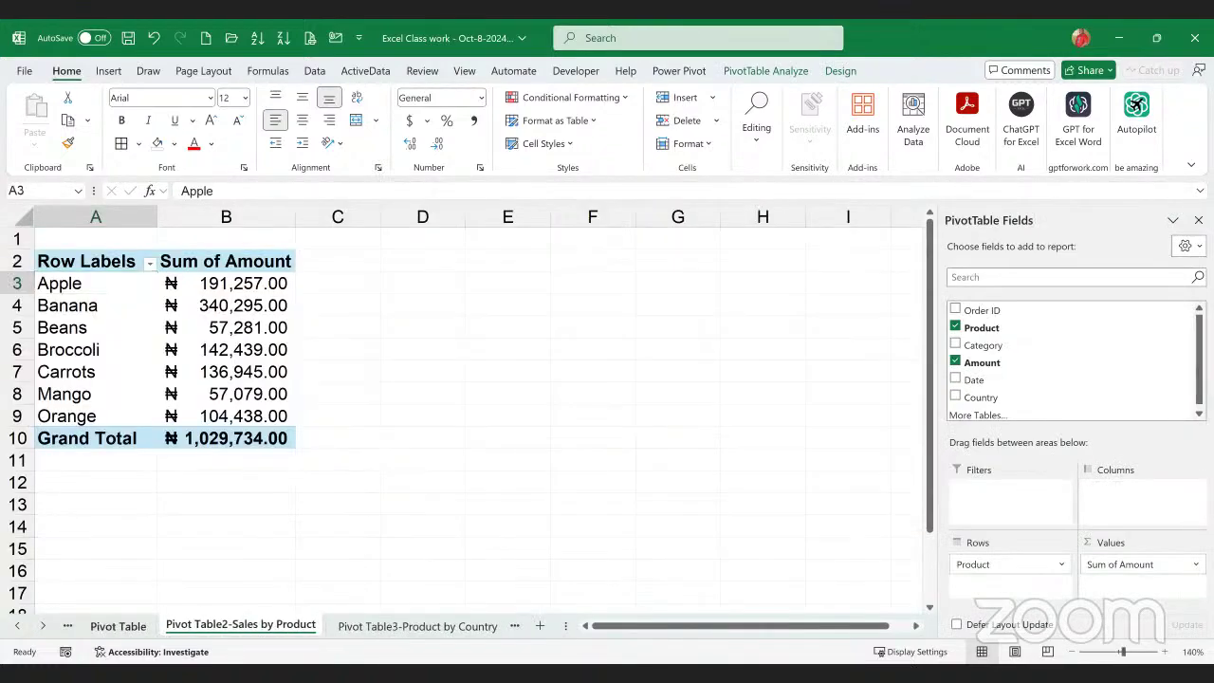
left_click(360, 628)
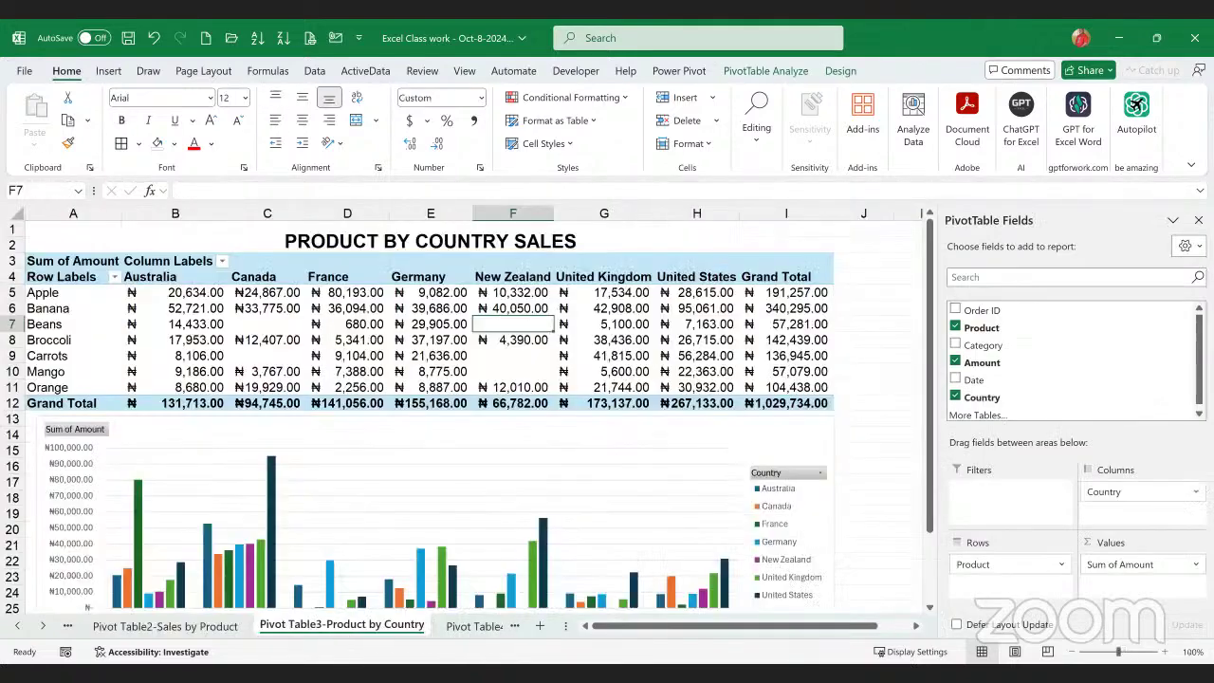
key("ctrl+Page_Down")
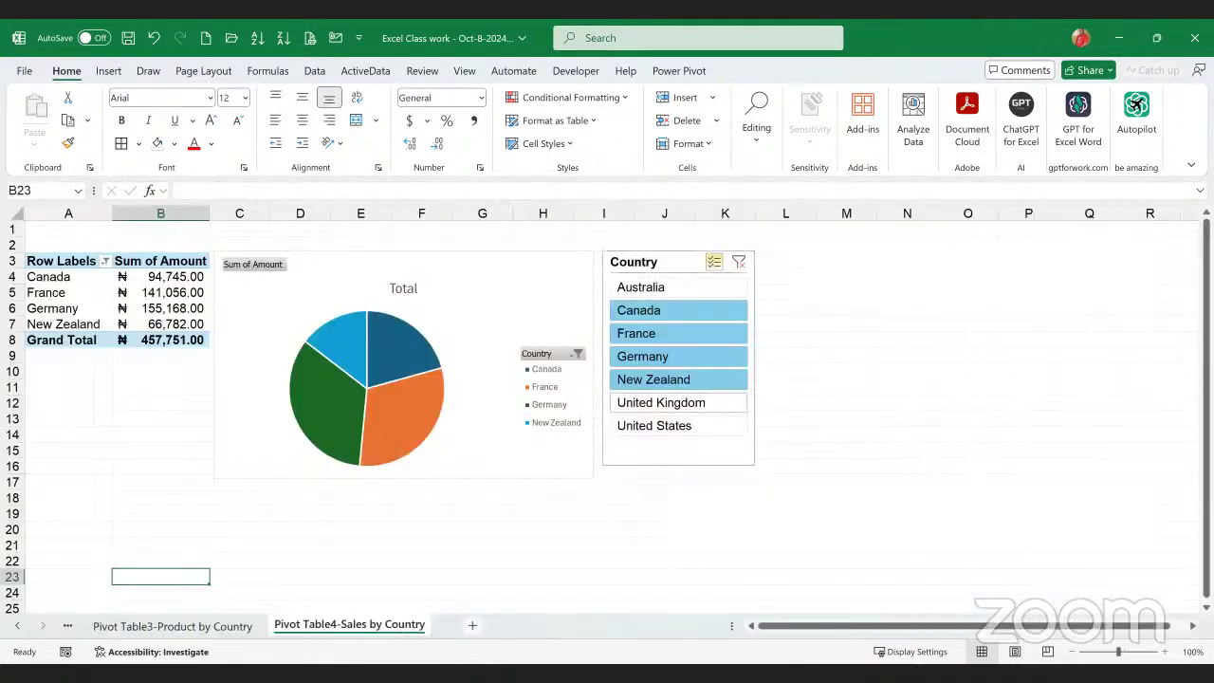
left_click(128, 38)
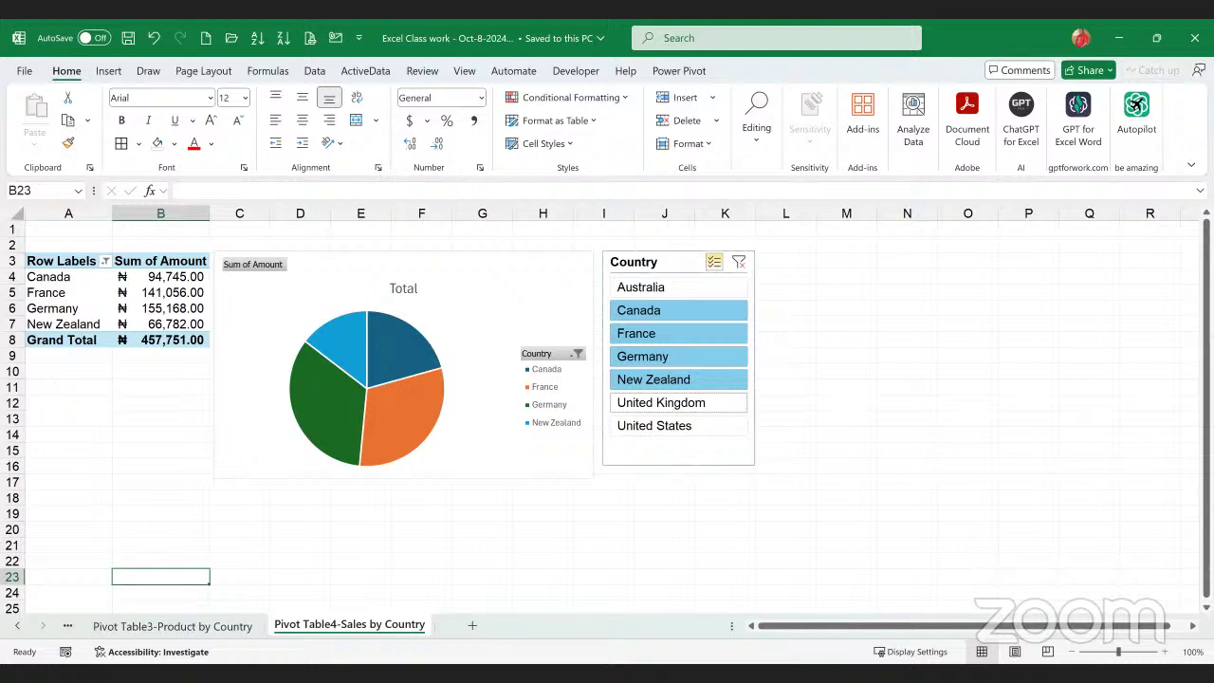
left_click(145, 309)
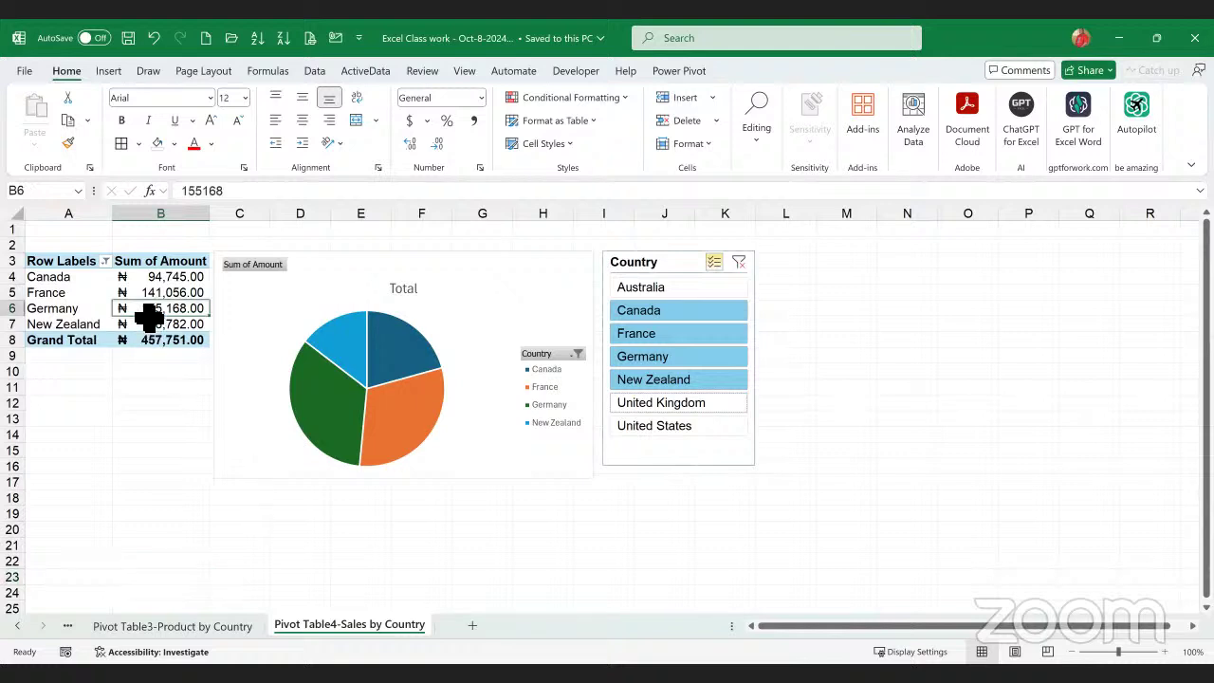
- Create a pivot table on a new worksheet from the order data in A1:F214 of the Pivot Table sheet
left_click(17, 625)
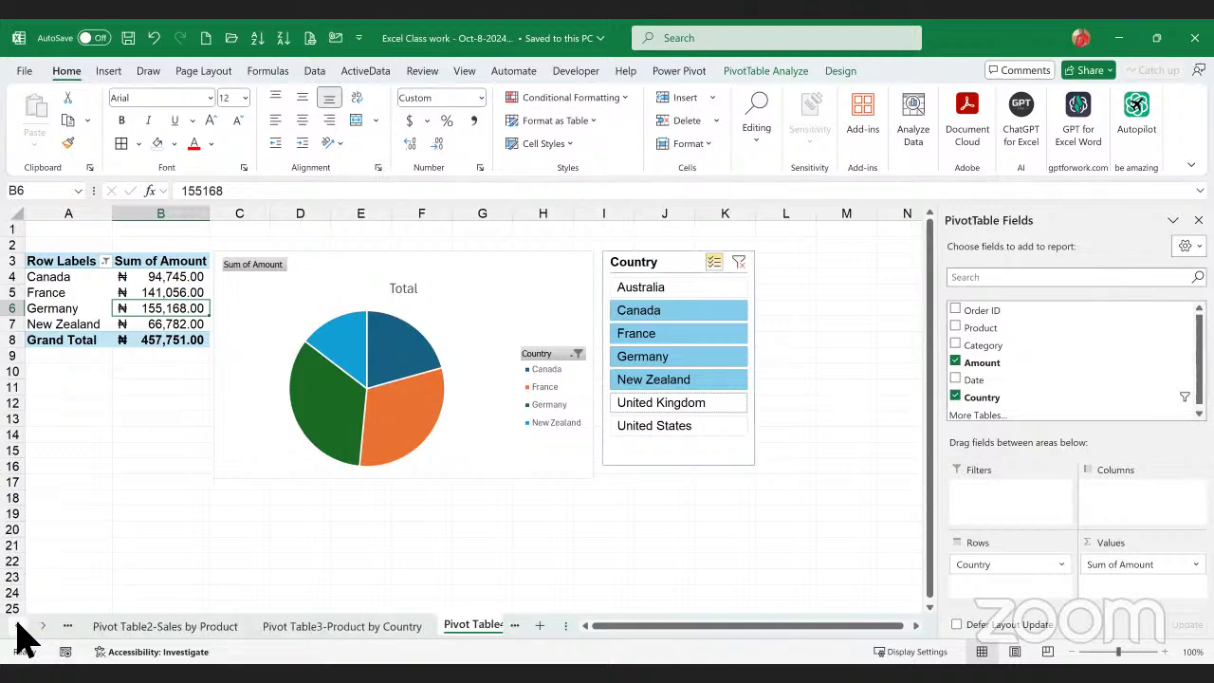
left_click(17, 625)
left_click(114, 628)
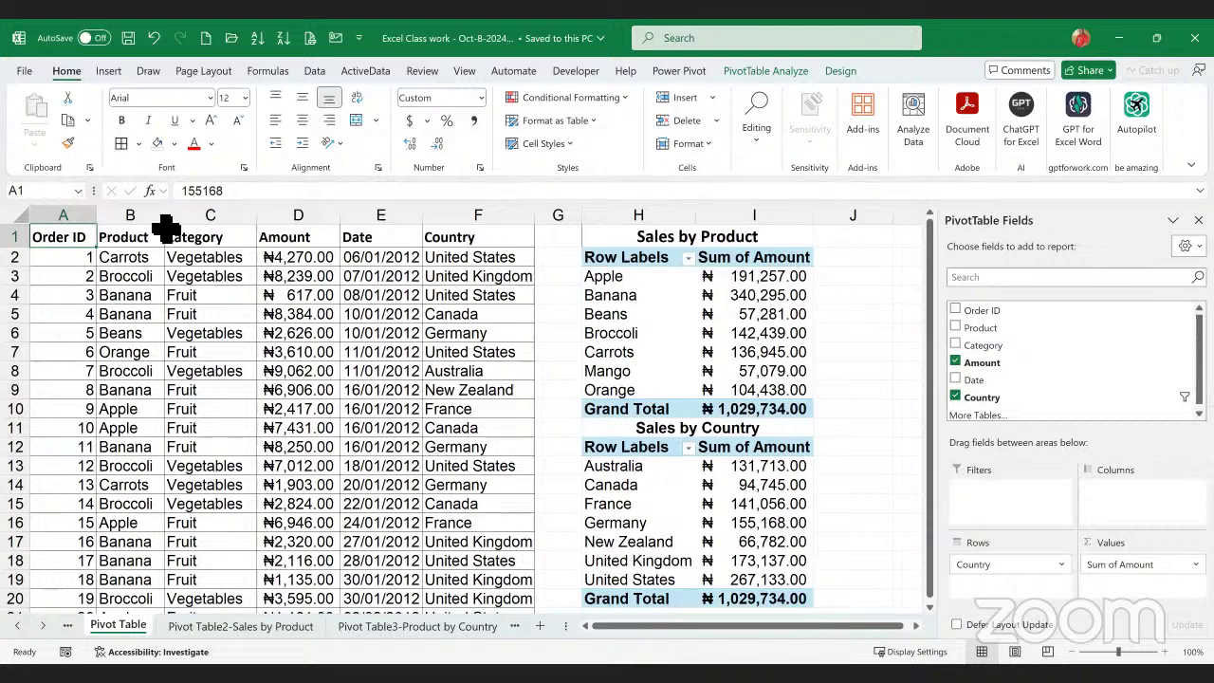
left_click(128, 38)
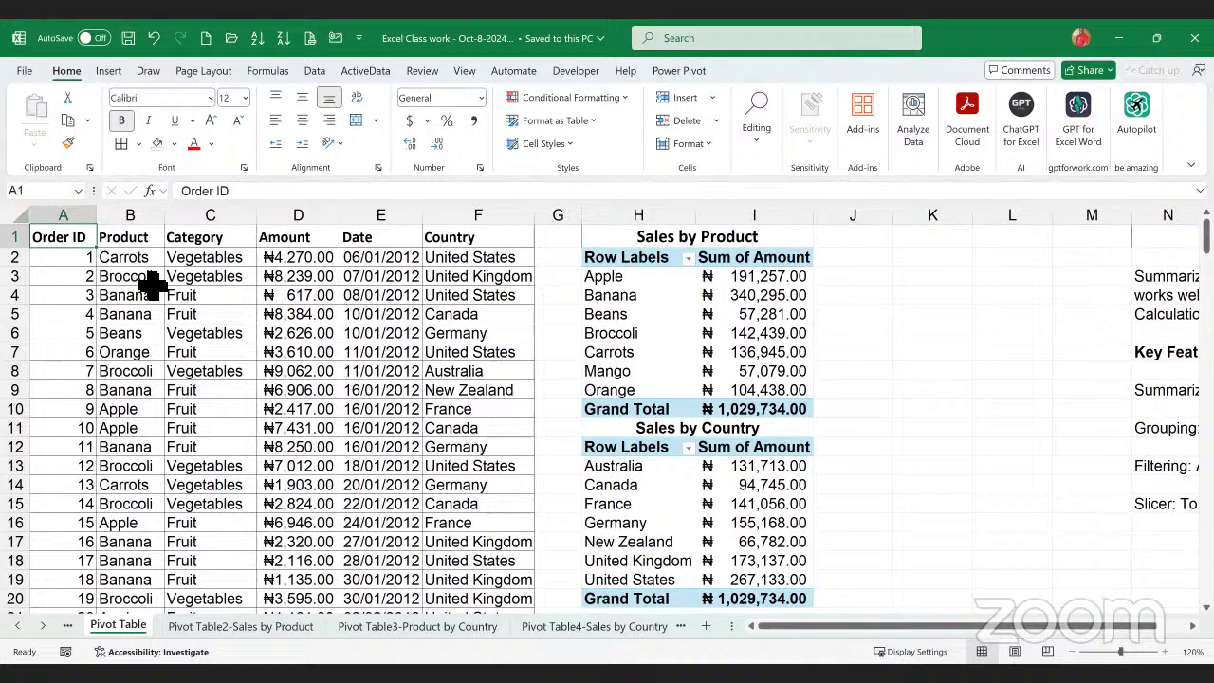
left_click(100, 76)
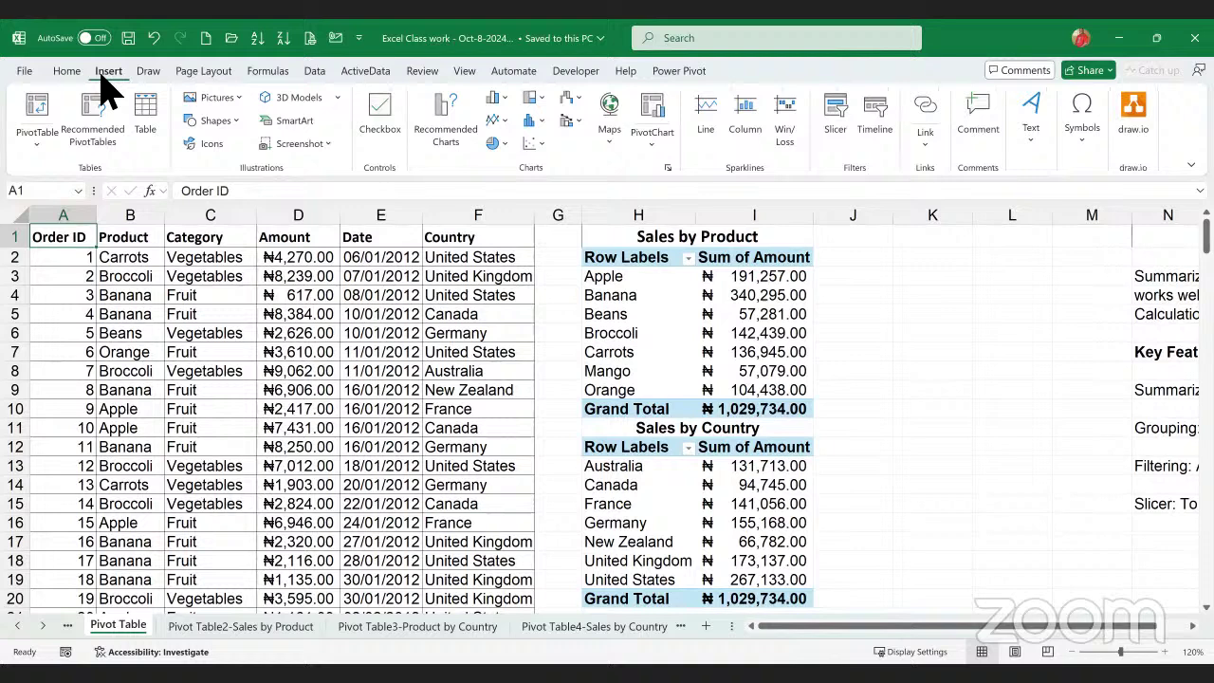
left_click(38, 118)
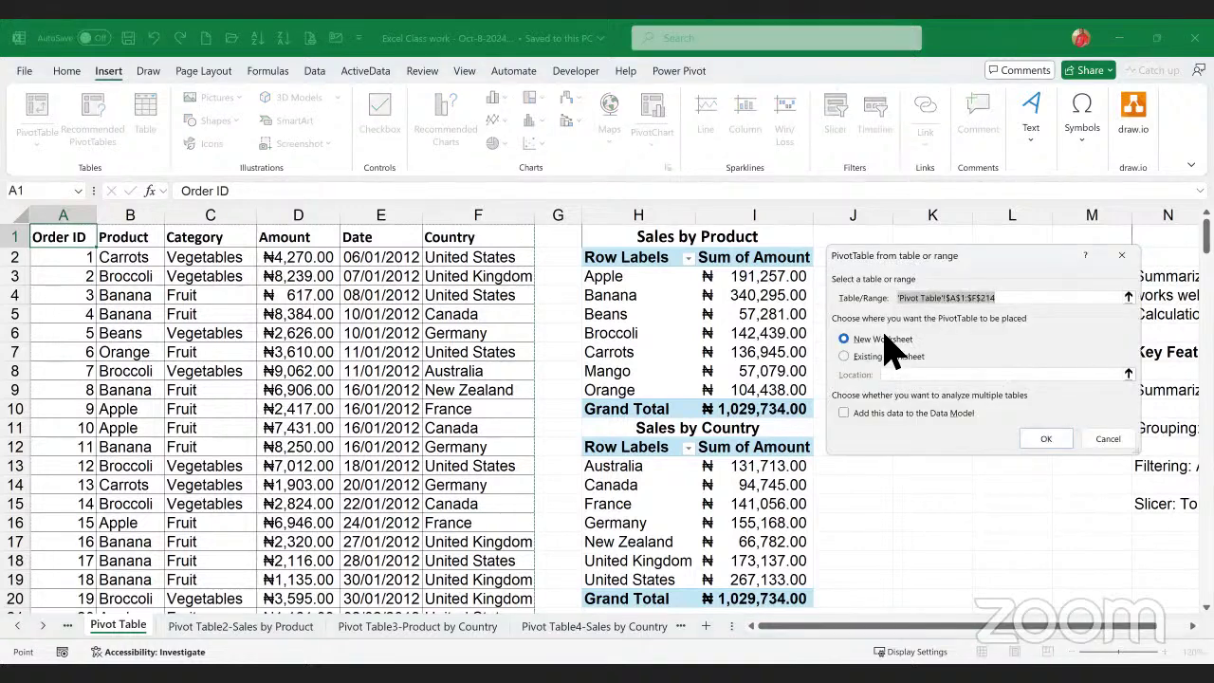
left_click(1049, 442)
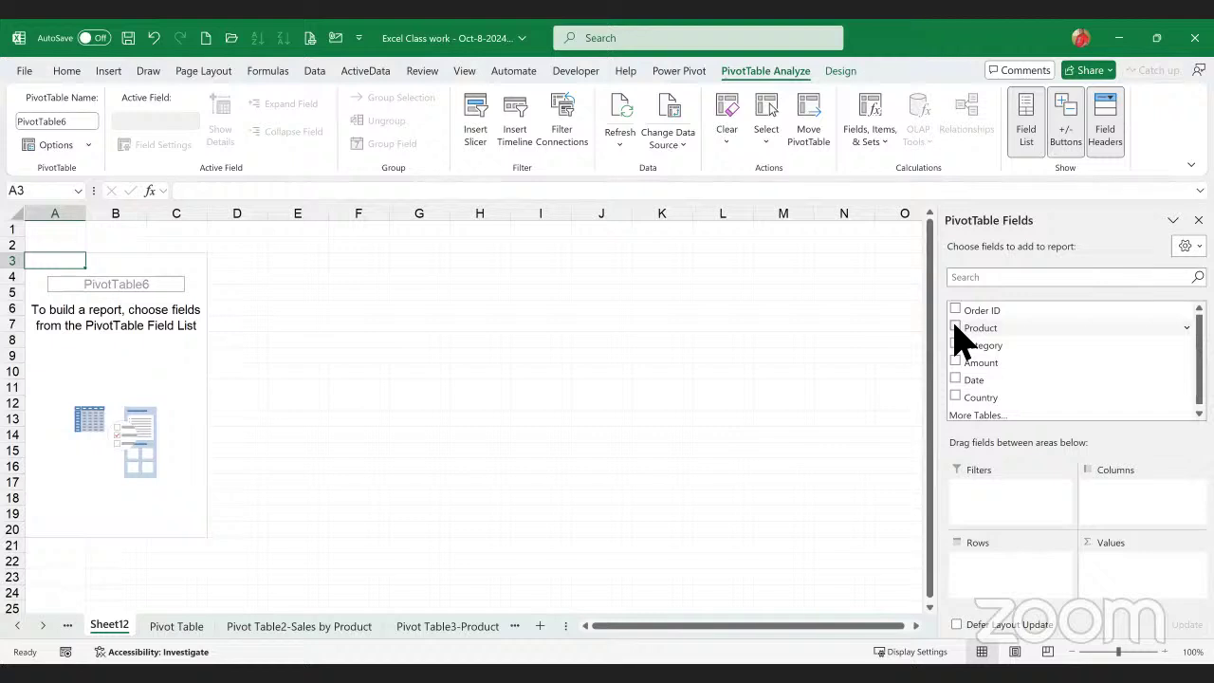
- Lay out the new pivot table with Product in the columns, Date in the rows, and the sum of Amount as values
left_click(955, 327)
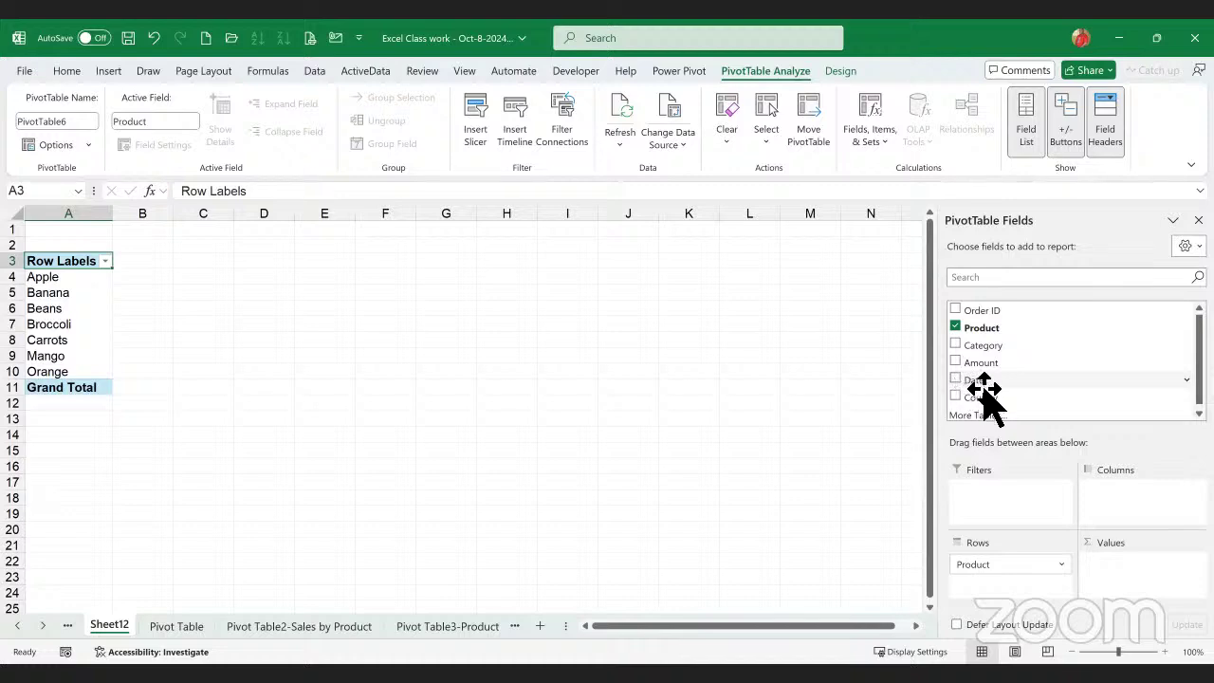
mouse_move(984, 389)
left_mouse_down()
mouse_move(1157, 555)
mouse_move(1181, 560)
mouse_move(1062, 442)
mouse_move(988, 392)
left_mouse_up()
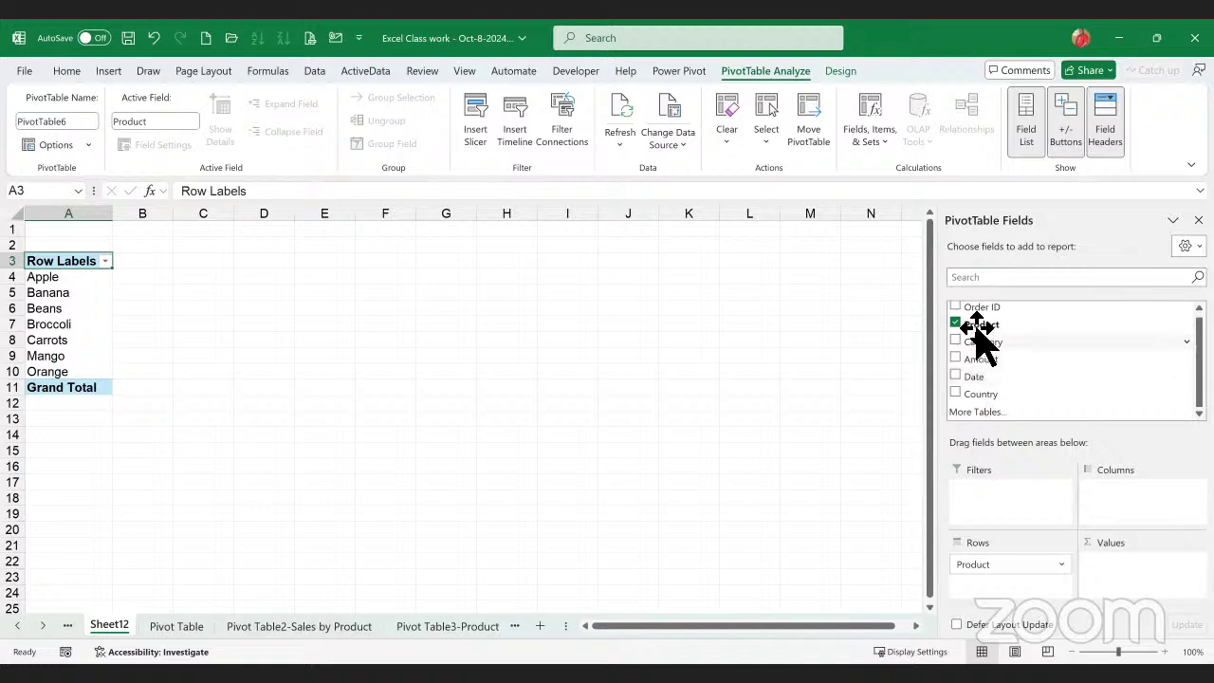
left_click_drag(992, 567, 1151, 504)
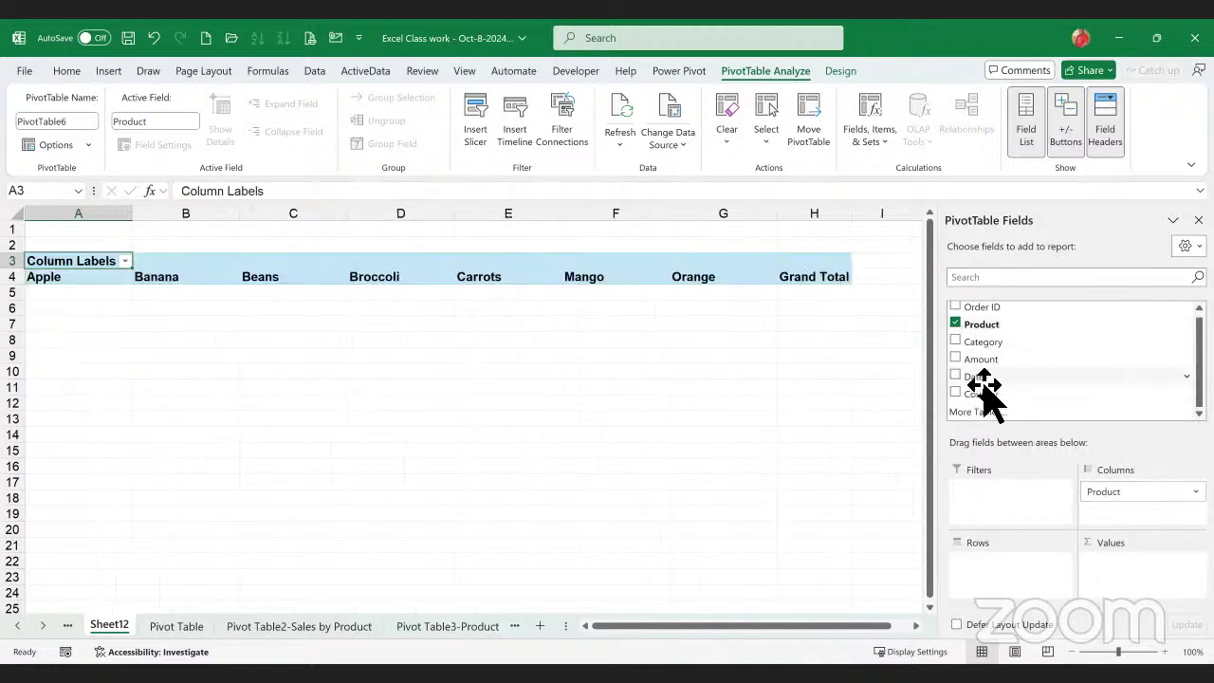
left_click_drag(985, 384, 1001, 579)
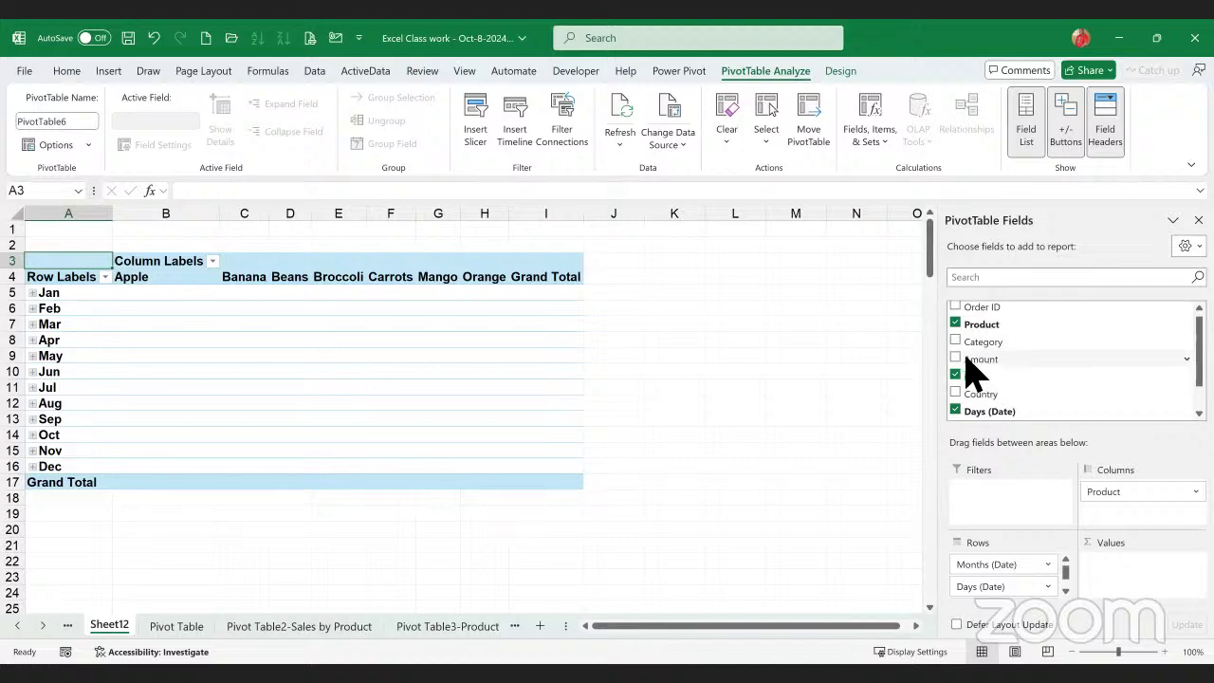
left_click(956, 359)
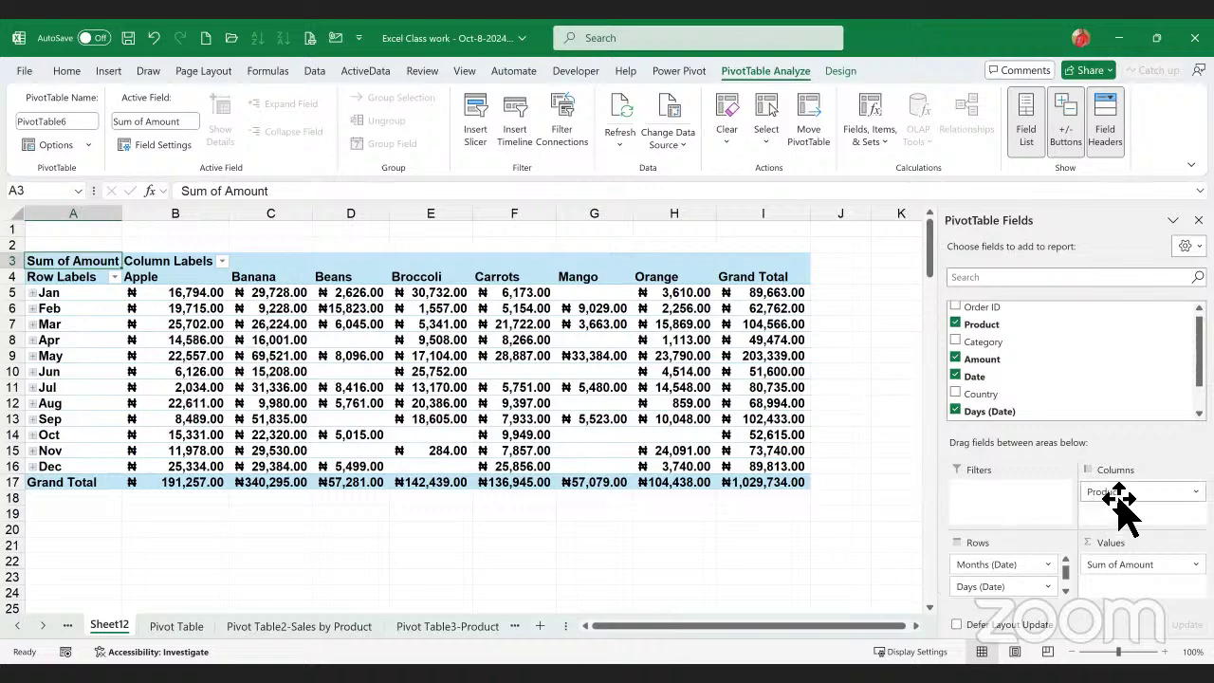
- Remove Product from the pivot table's columns and review the monthly sales amounts
left_click_drag(1125, 502, 1053, 375)
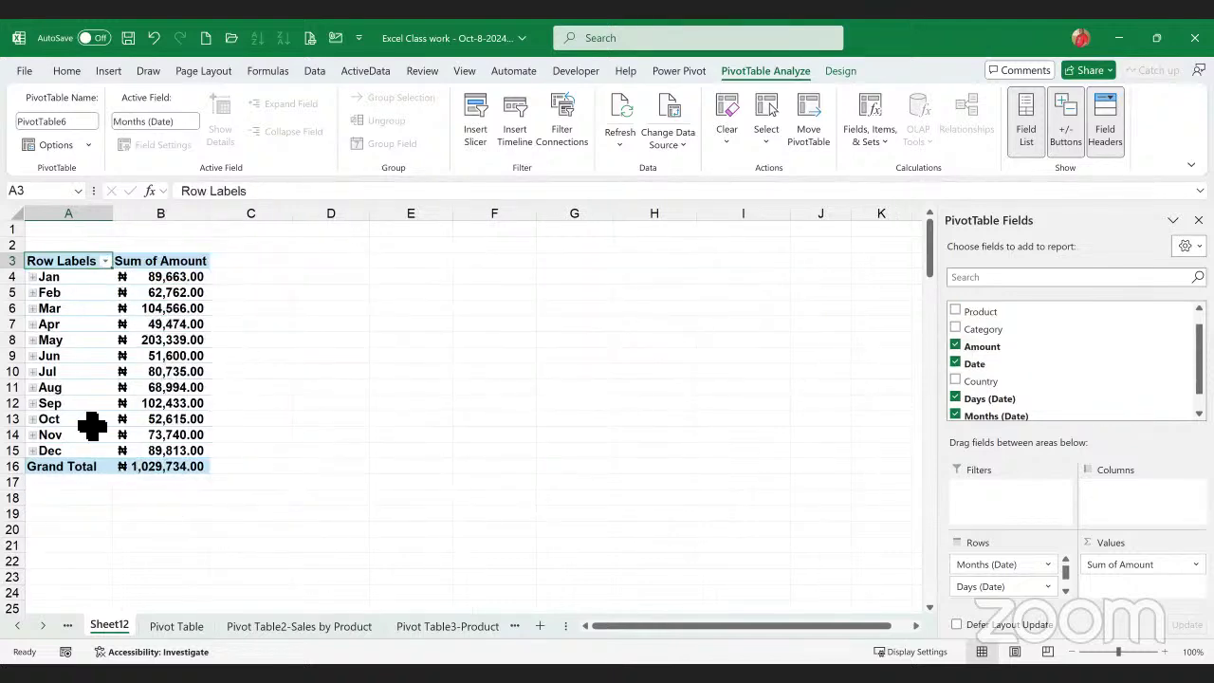
left_click(83, 359)
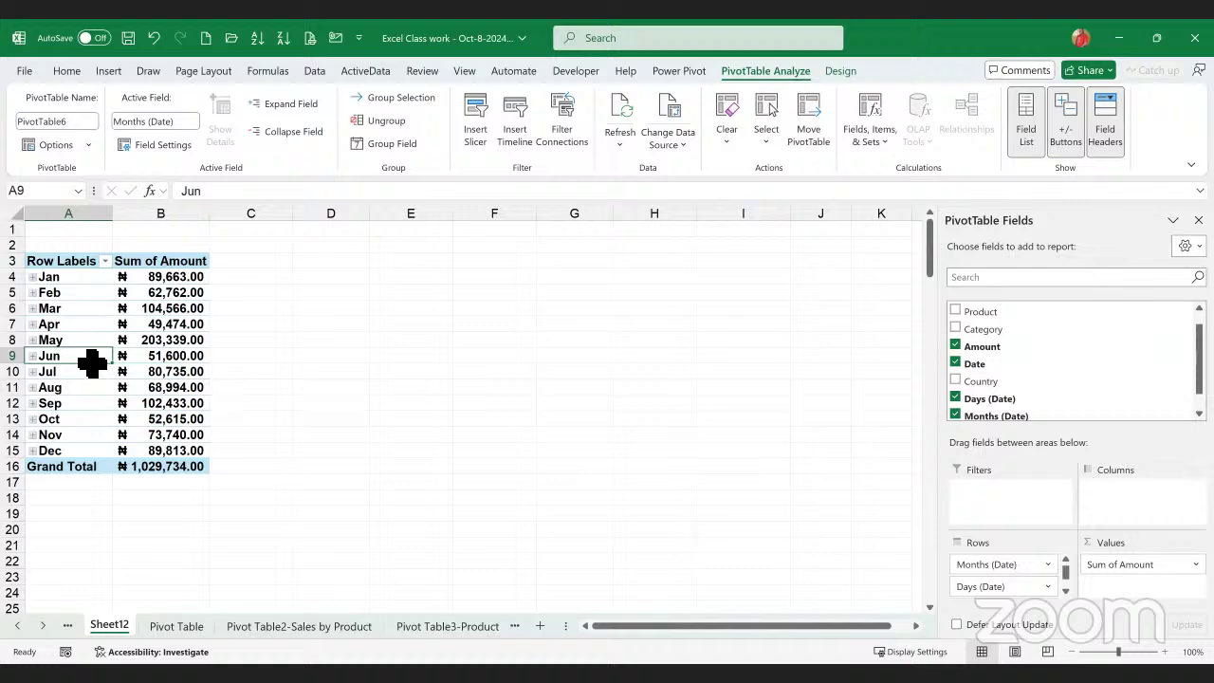
left_click(175, 327)
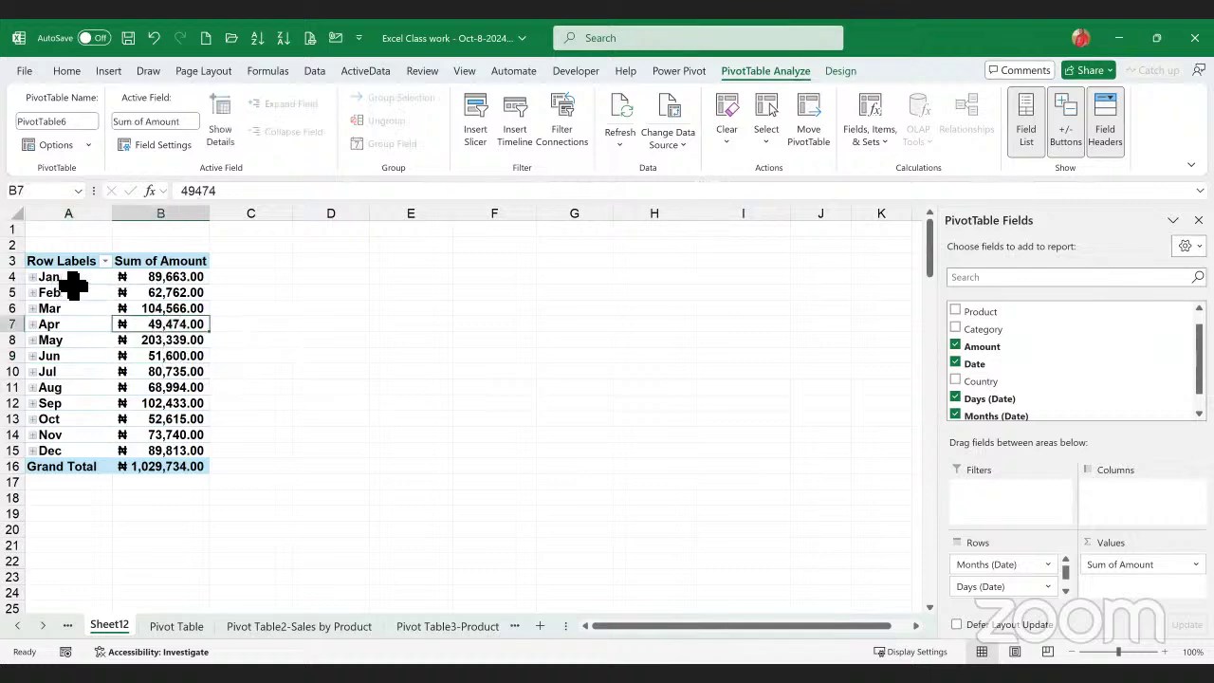
left_click(88, 278)
left_click(185, 283)
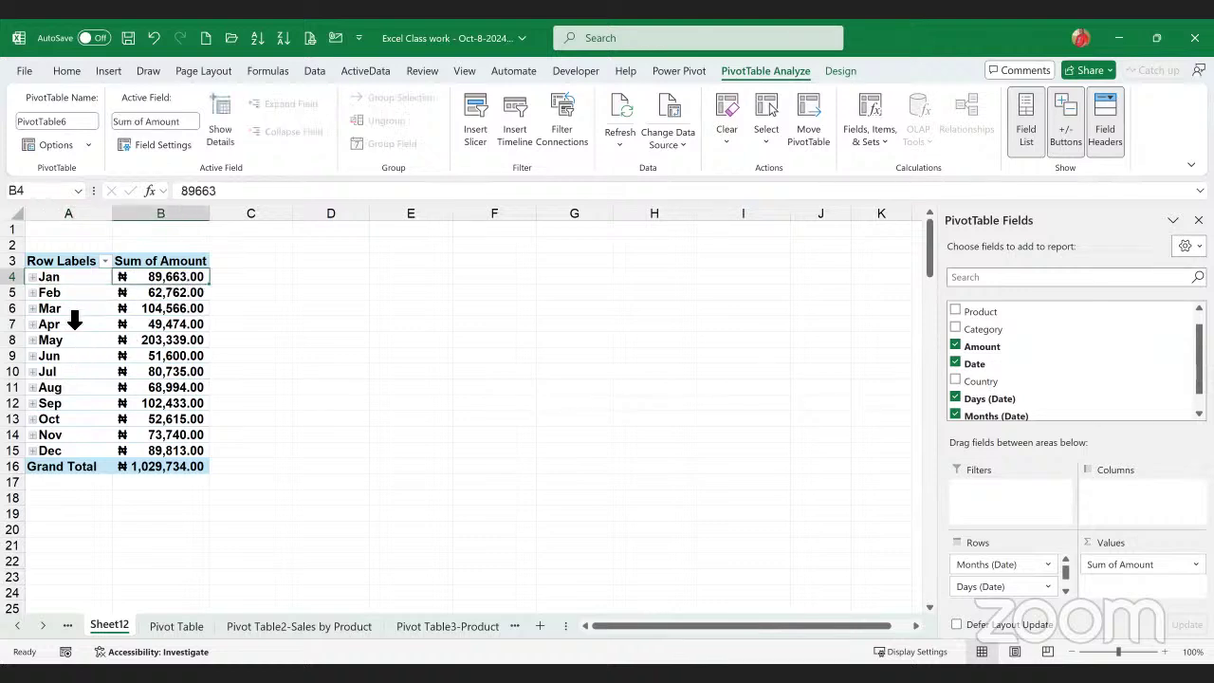
left_click(59, 294)
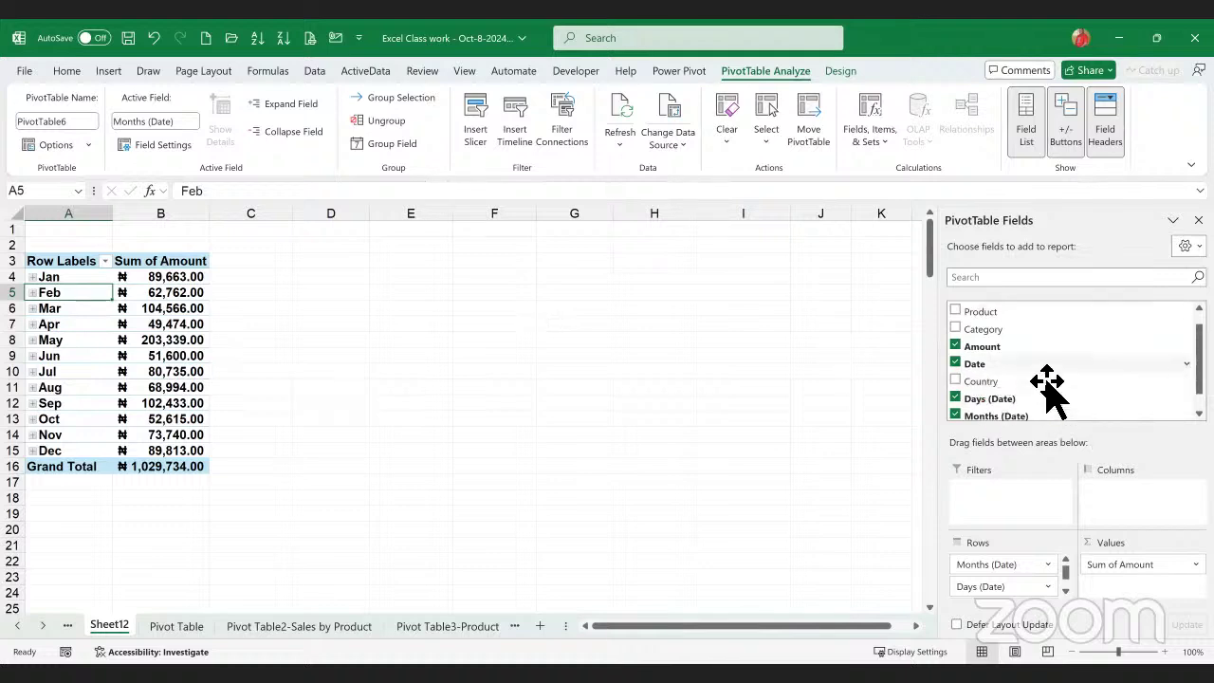
- Add the Product field to the pivot table's columns beside the monthly rows
scroll(1047, 384, "down", 1)
scroll(1049, 386, "up", 2)
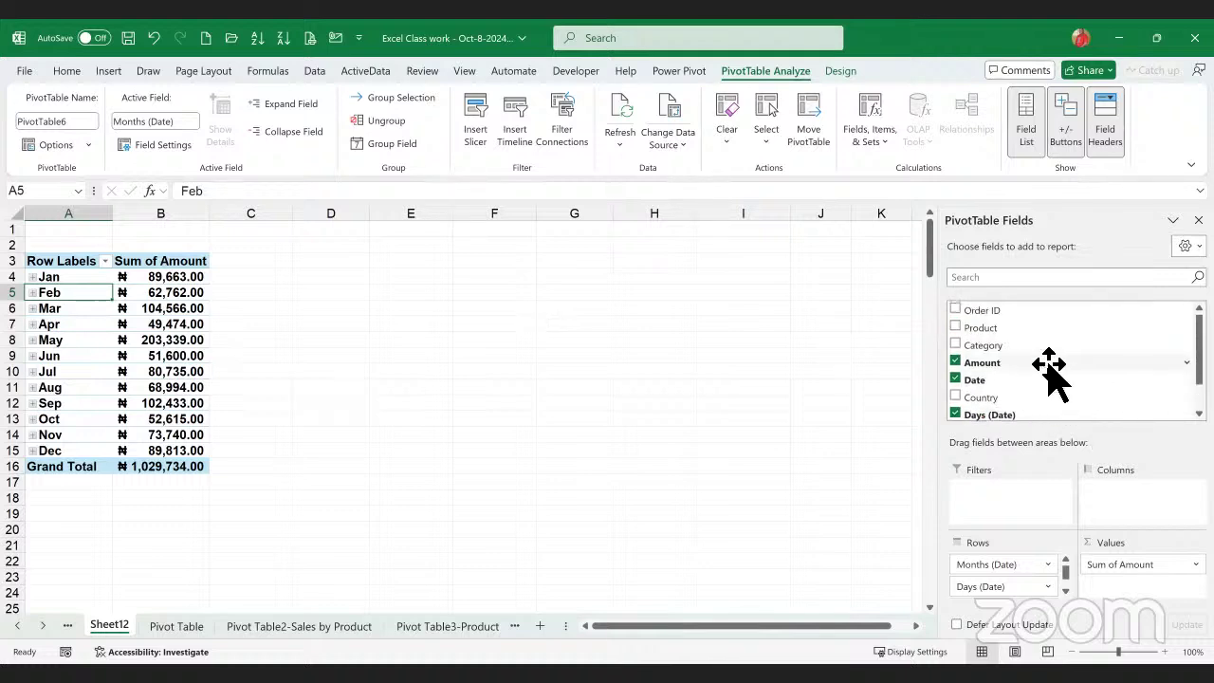
left_click_drag(998, 340, 476, 375)
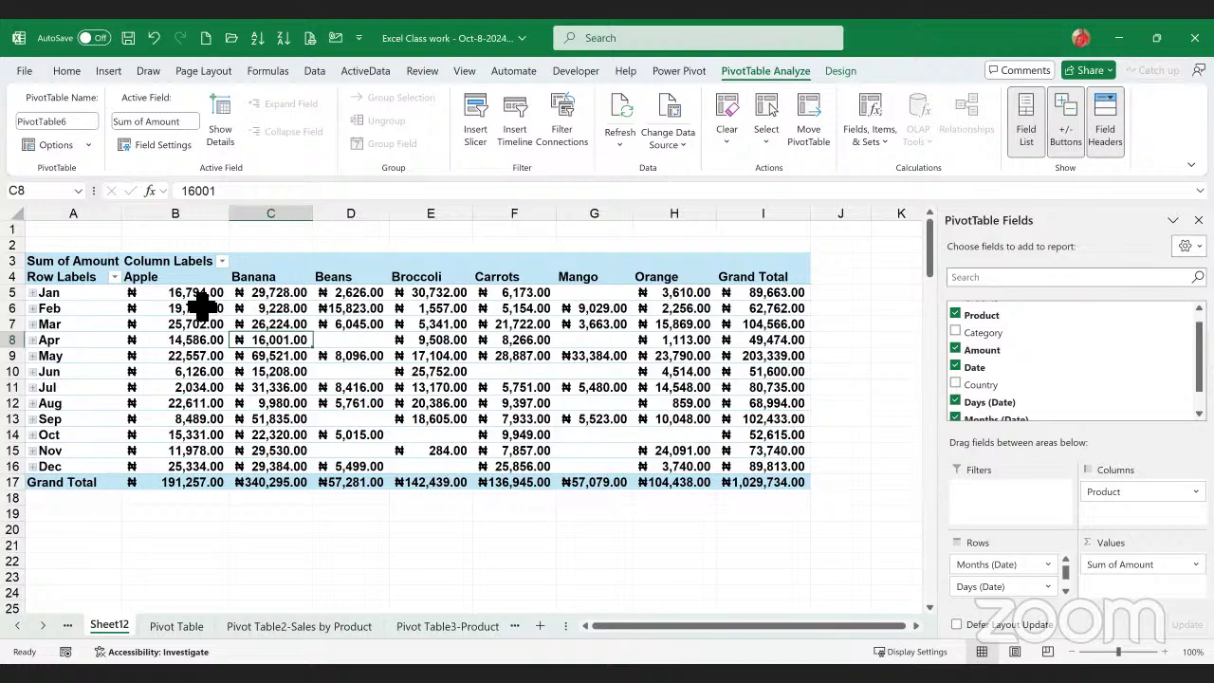
- Rename the new pivot sheet as Pivot Table5-Sales by Date and move it after Pivot Table4-Sales by Country
mouse_move(206, 300)
double_click(109, 626)
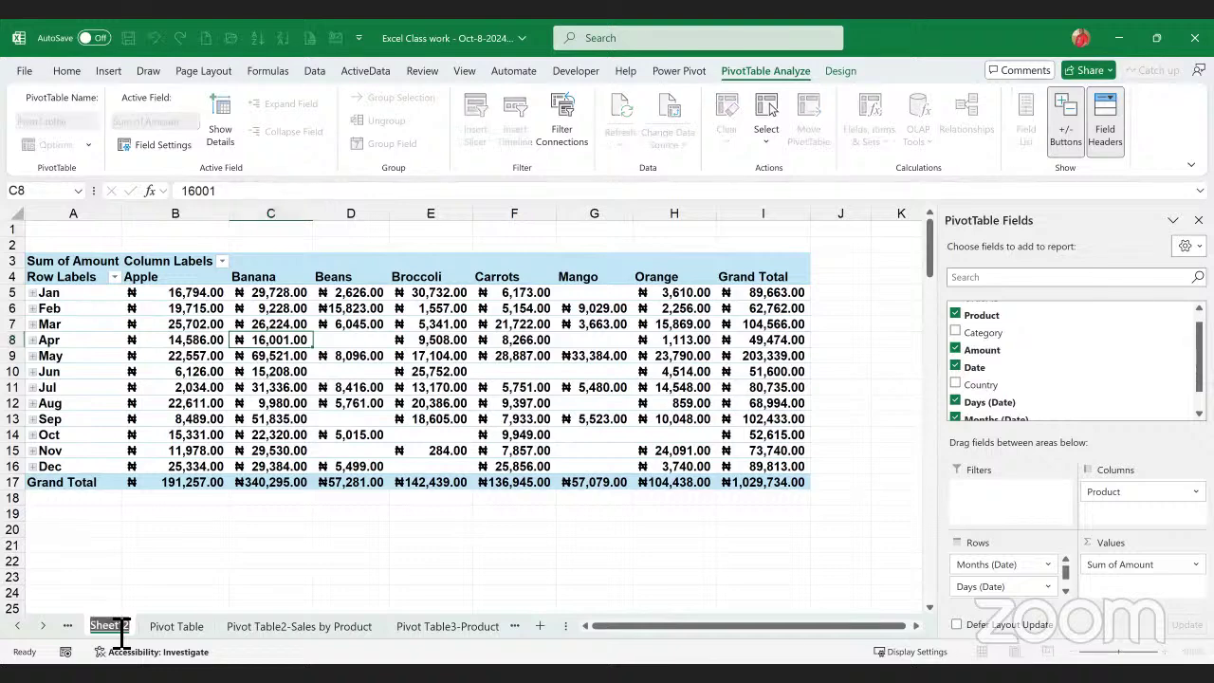
type("Pivot")
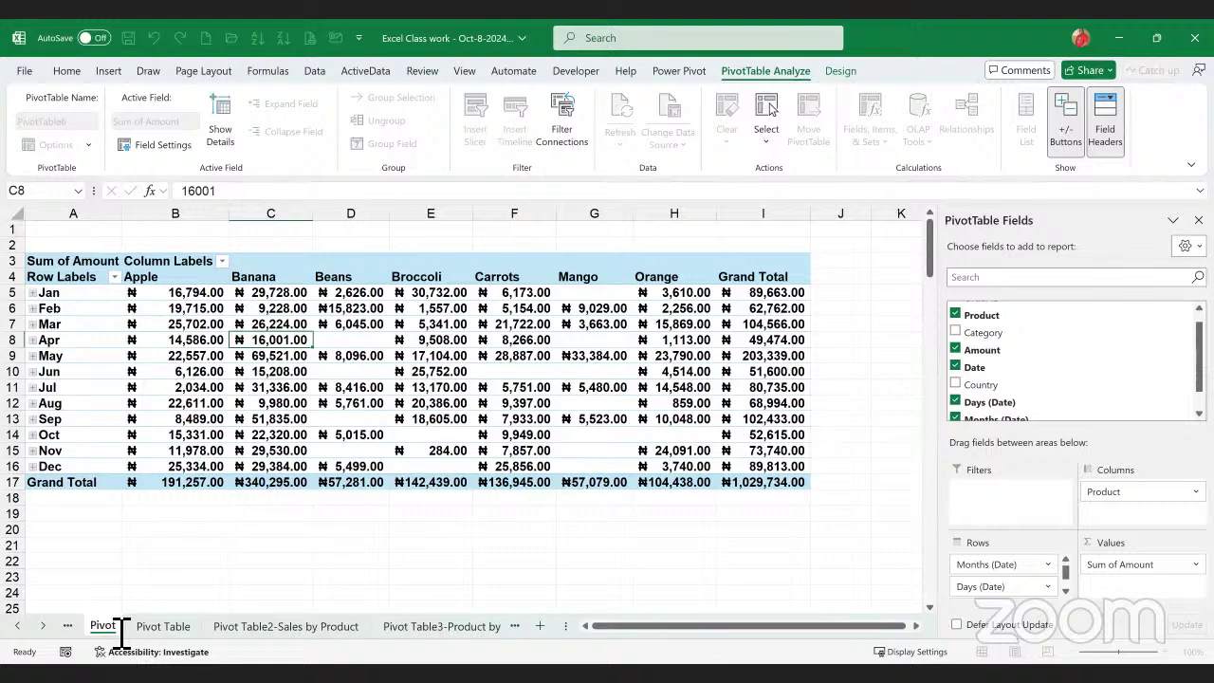
type("5")
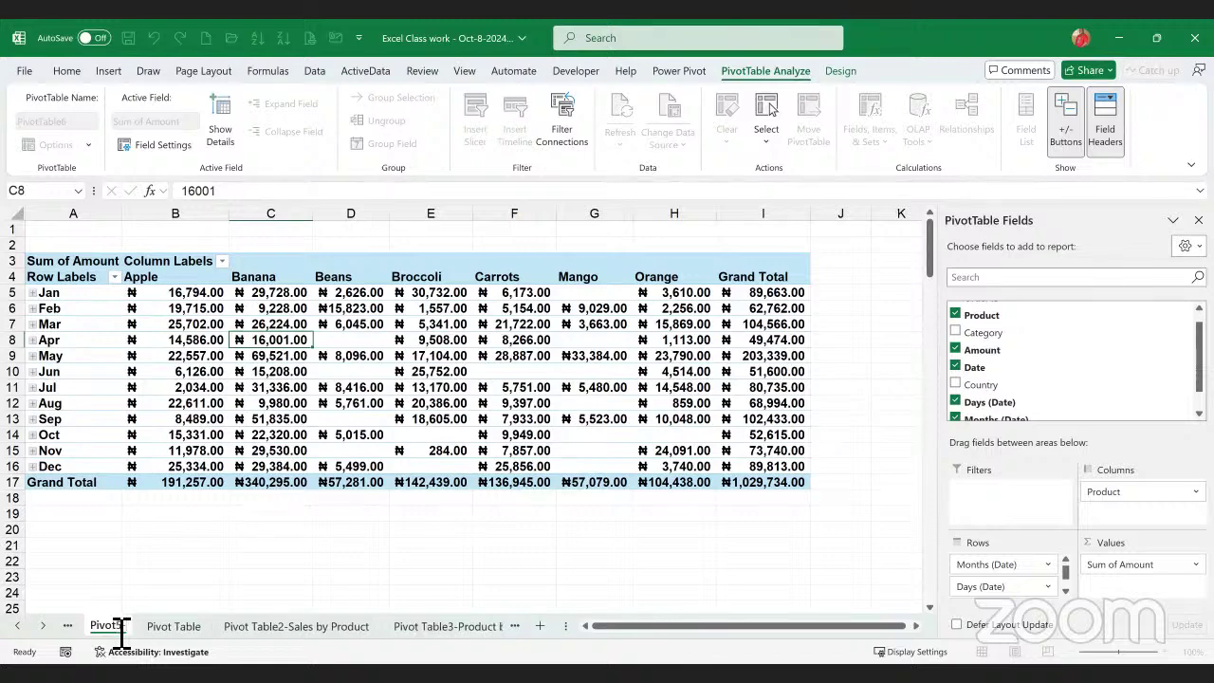
type(" Sales b")
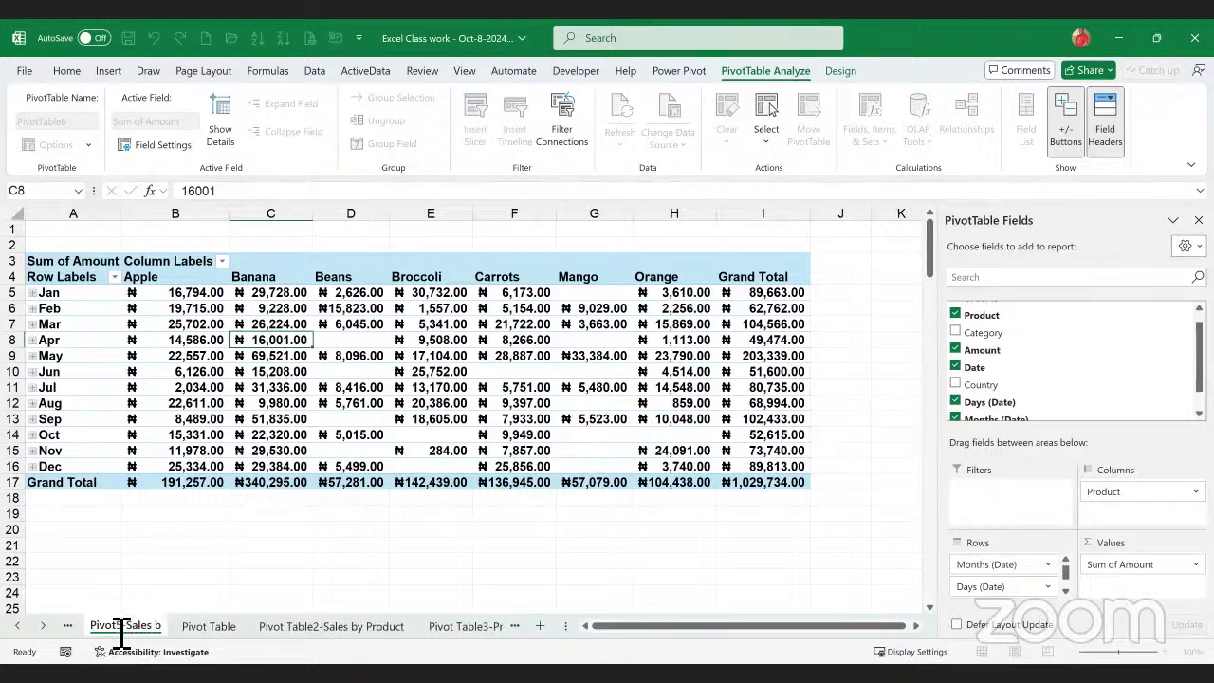
type("y Date")
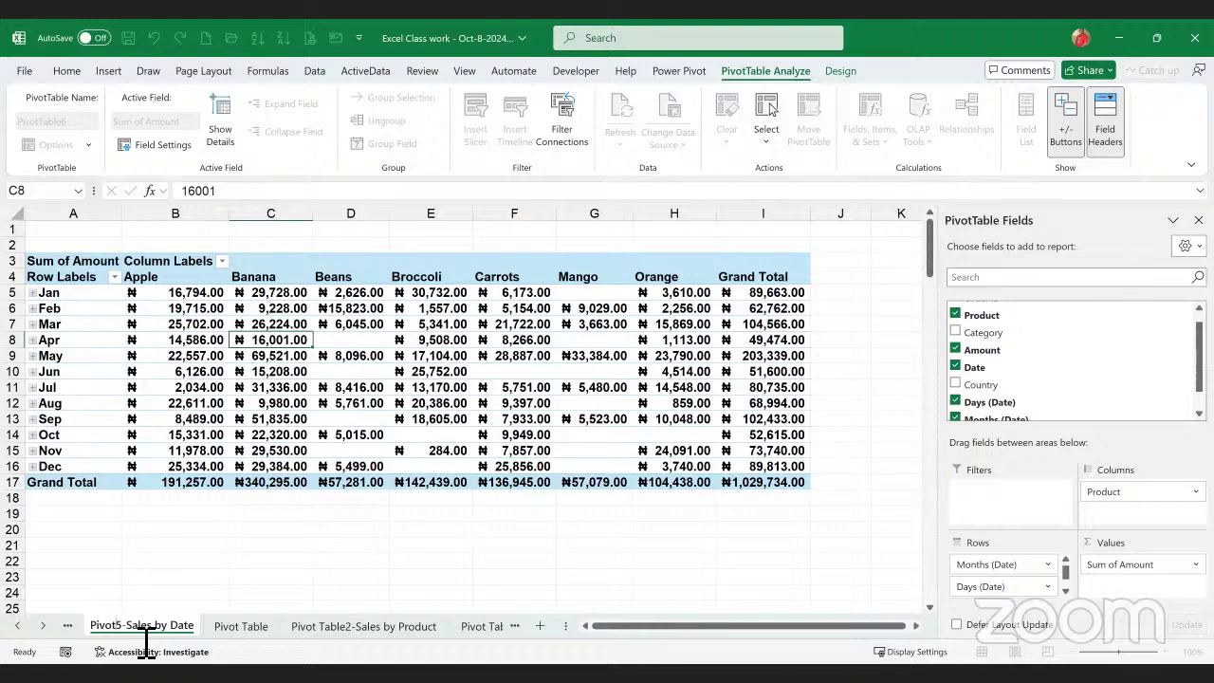
type("Table")
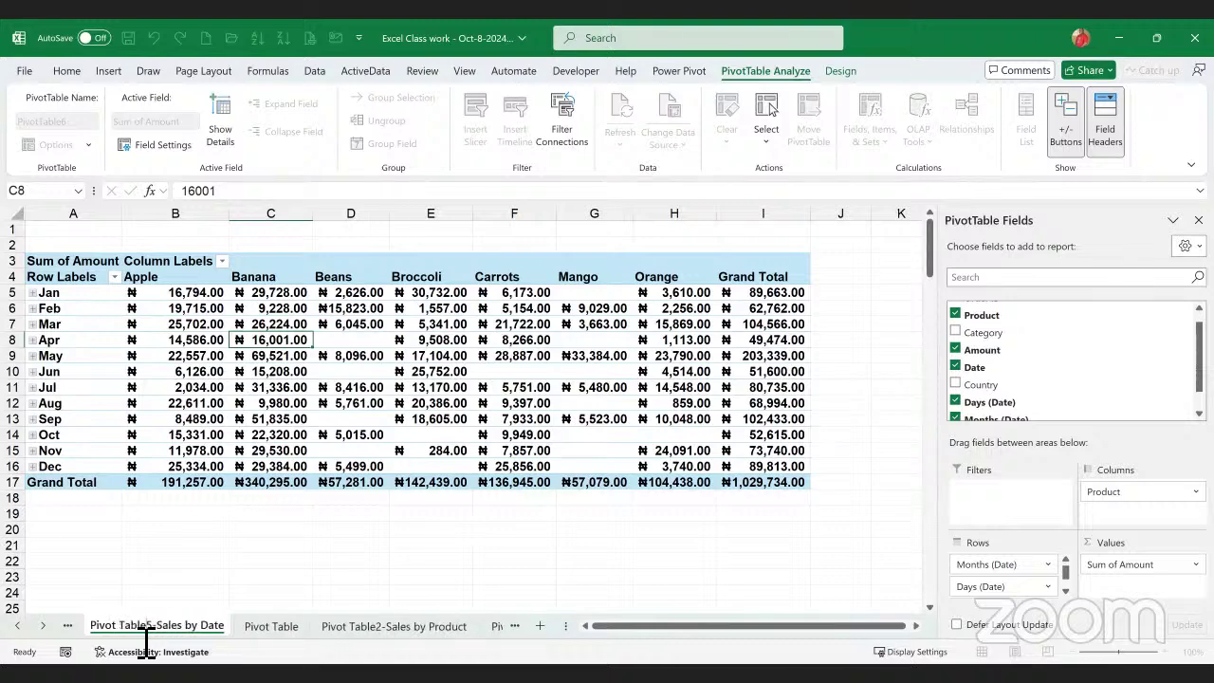
left_click(163, 563)
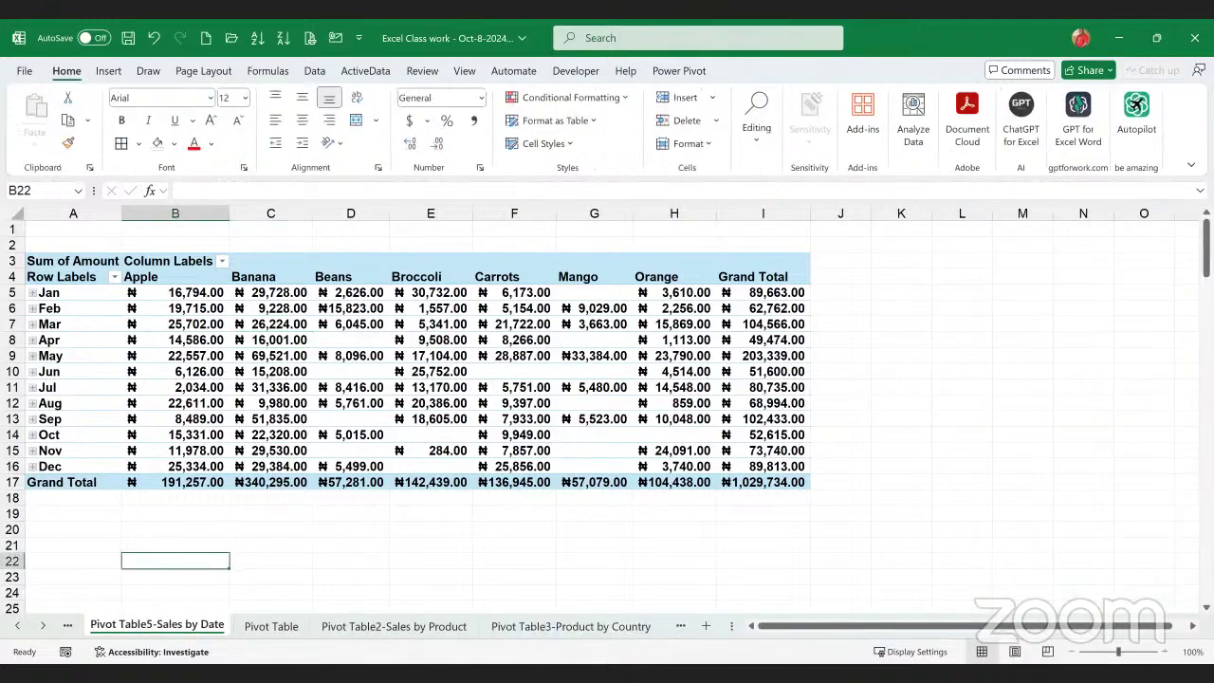
left_click(679, 626)
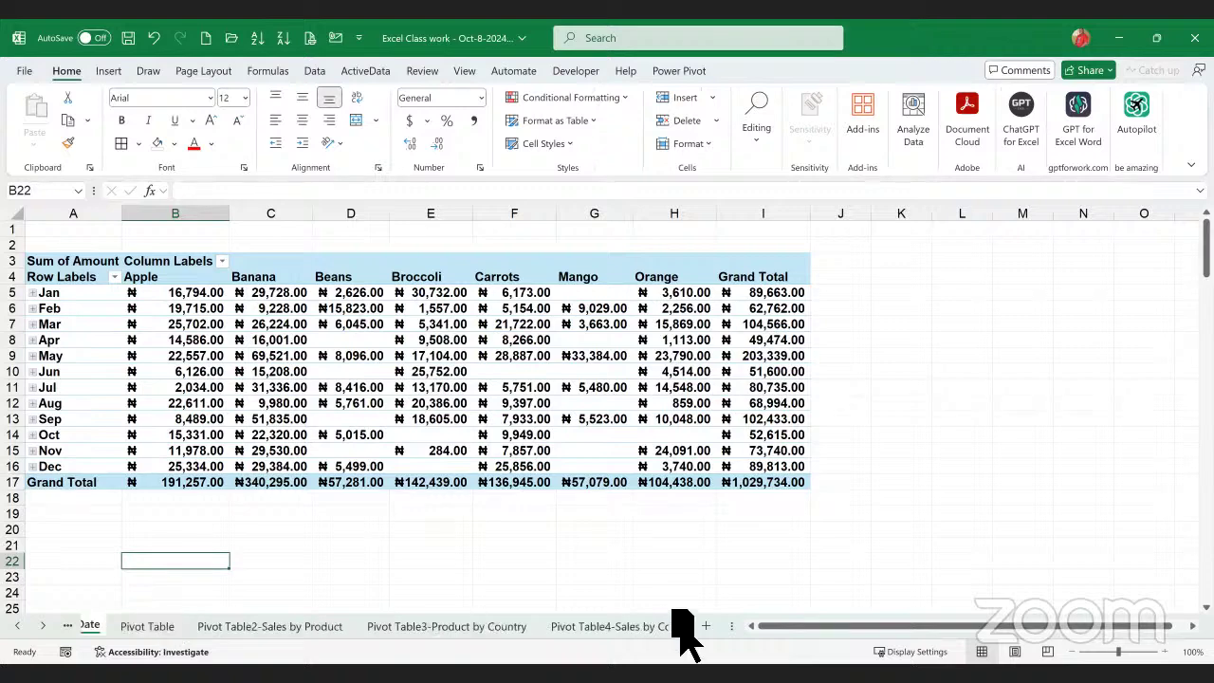
left_click(603, 622)
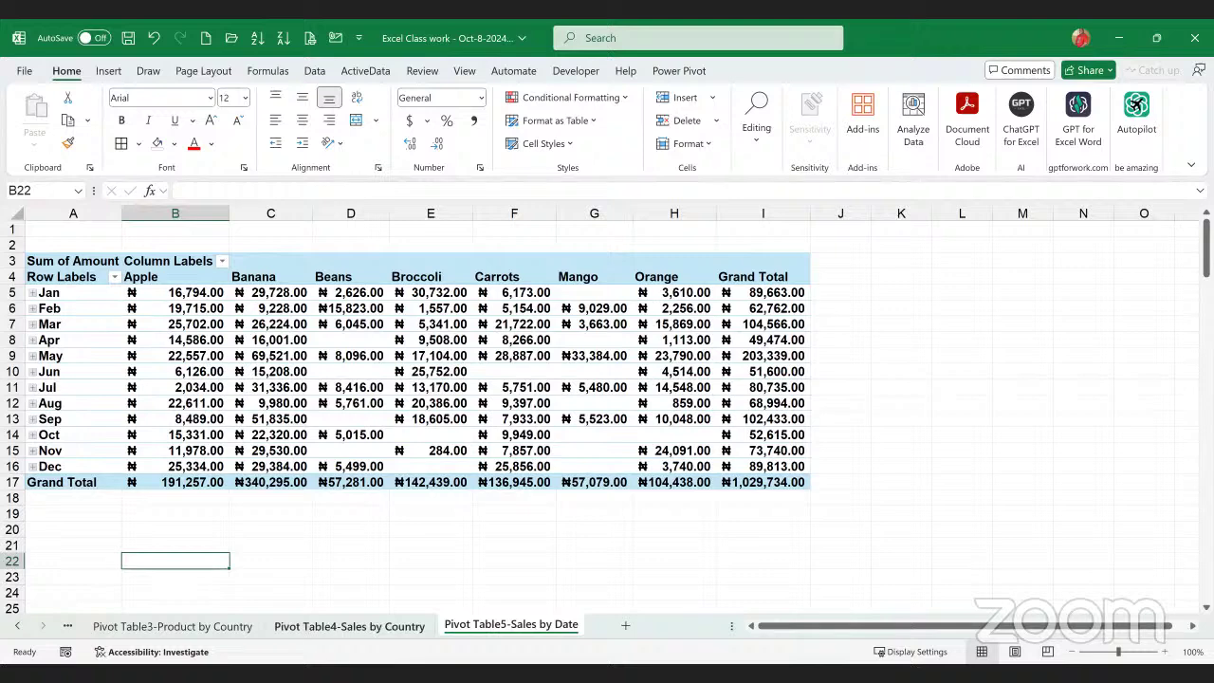
- On the Pivot Table2-Sales by Product sheet, extract the order records behind Apple's sum of Amount to a new sheet and review them
left_click(313, 628)
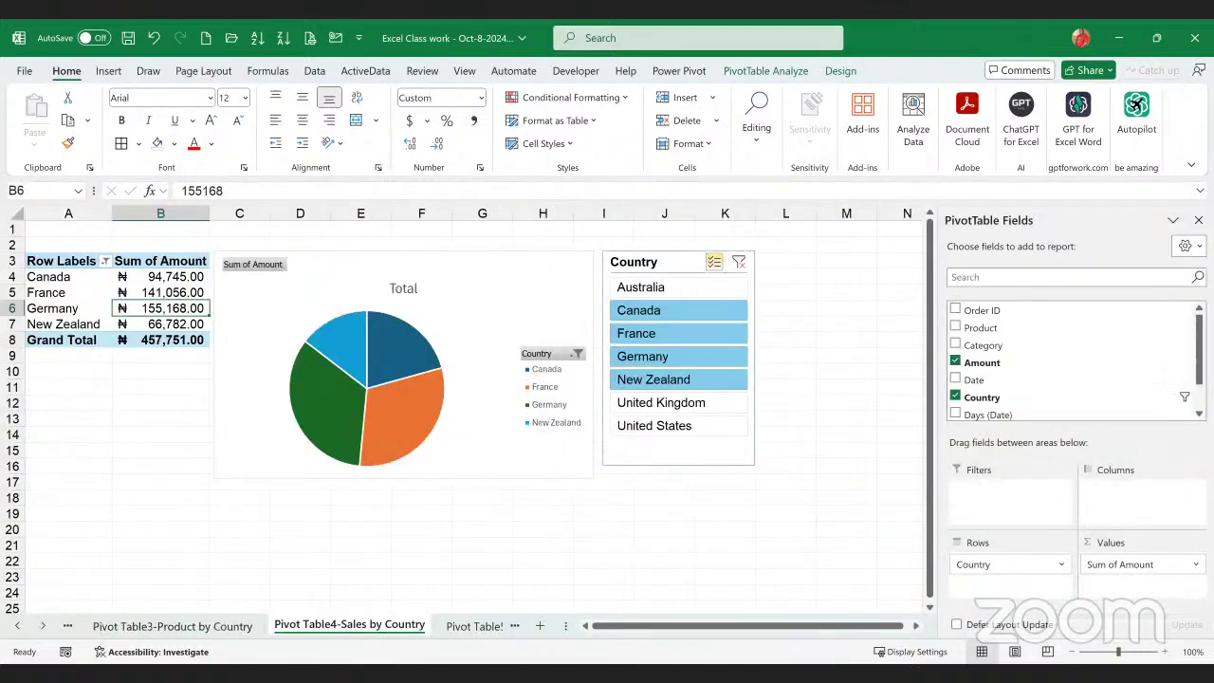
left_click(189, 630)
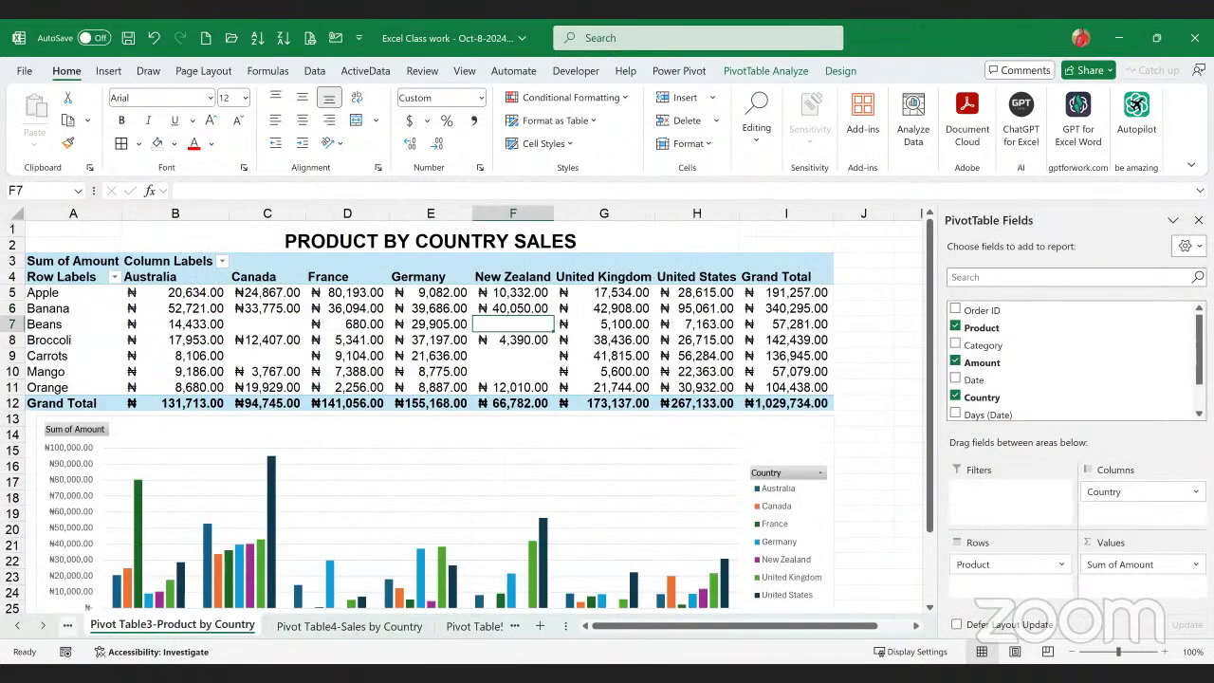
left_click(67, 626)
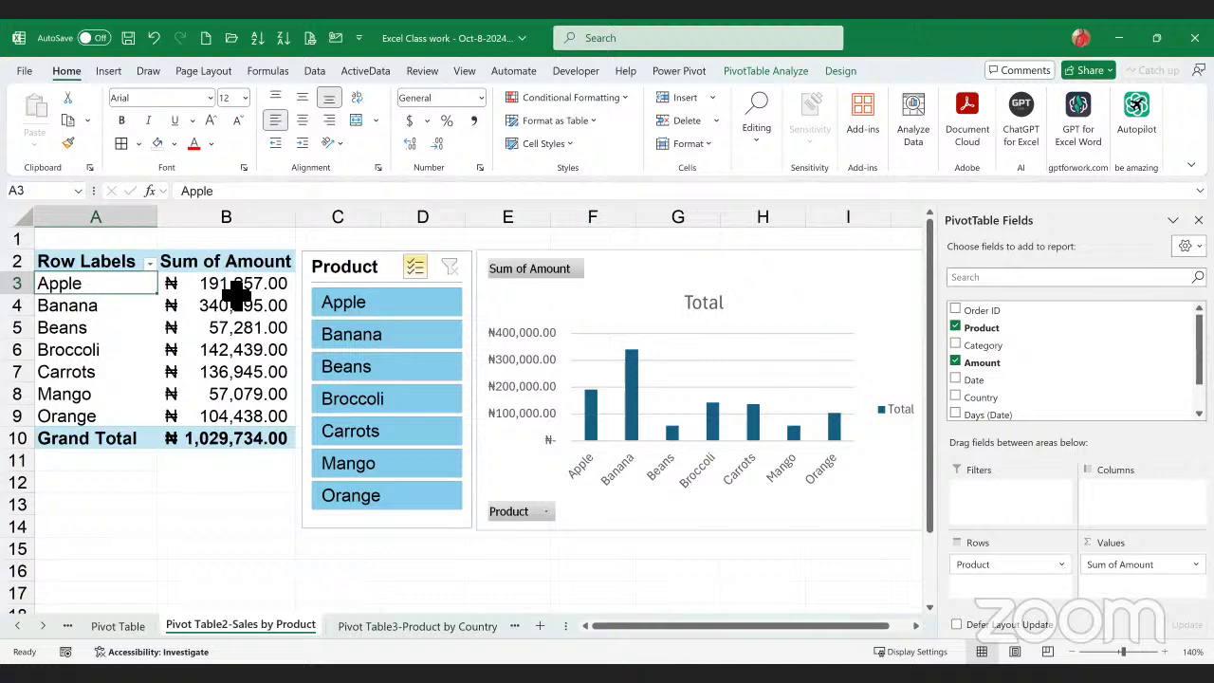
left_click(237, 287)
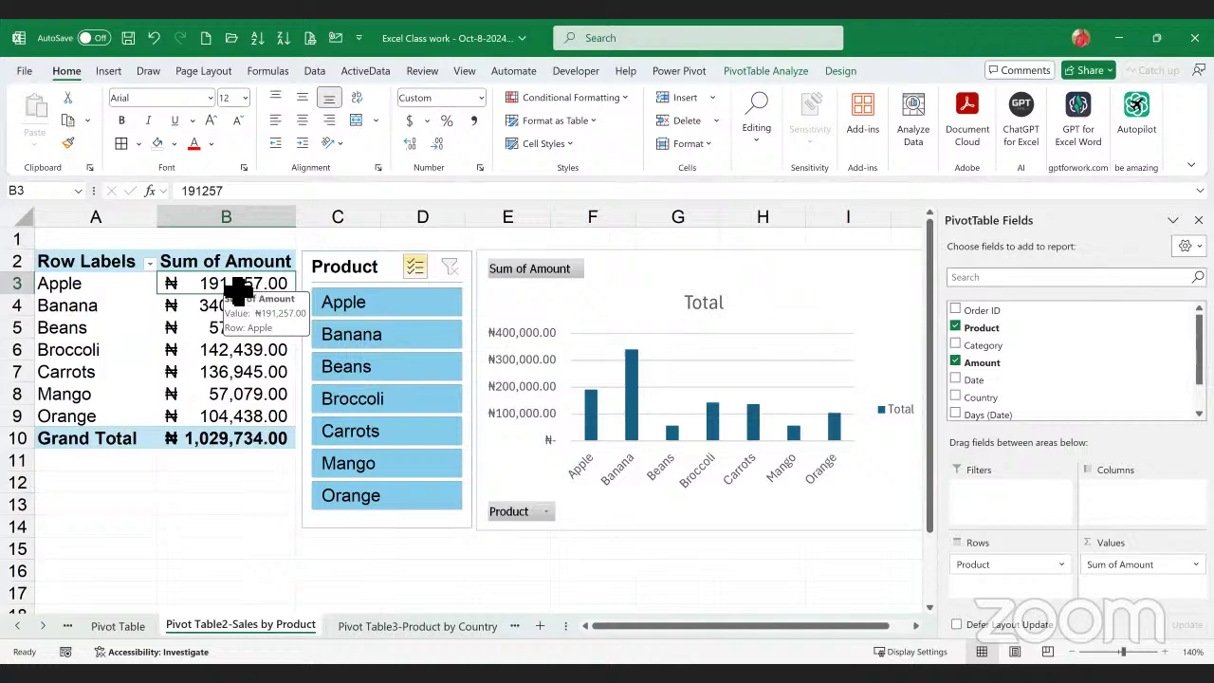
double_click(237, 287)
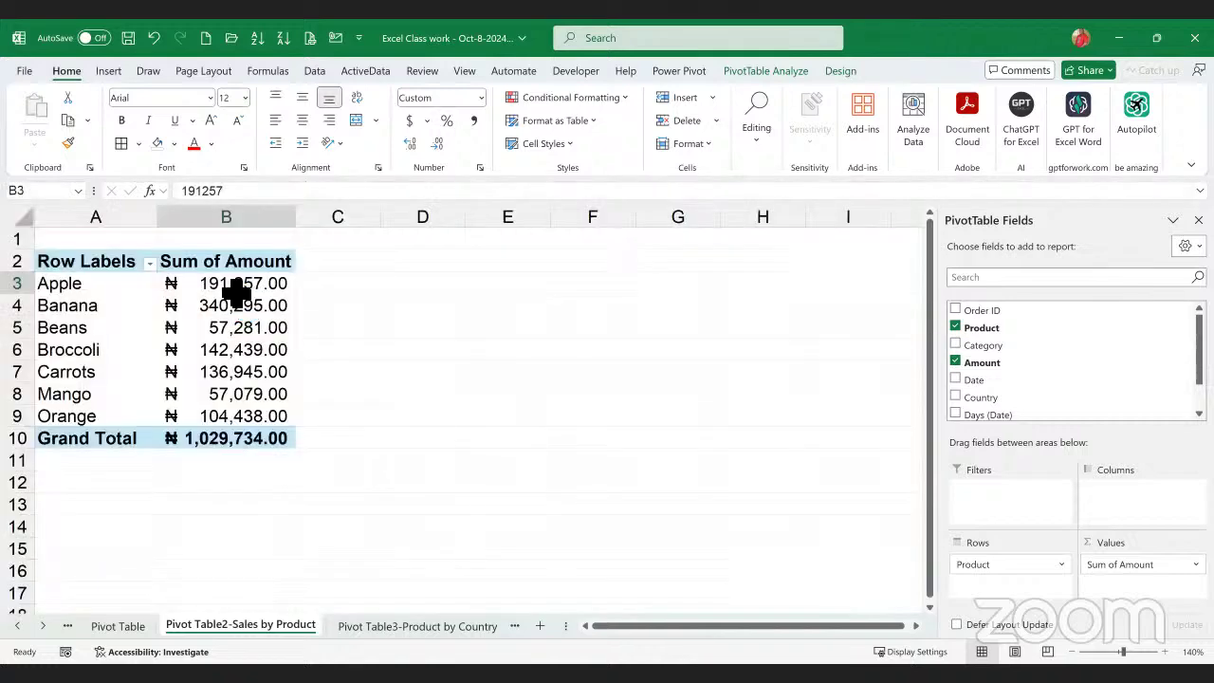
left_click(283, 414)
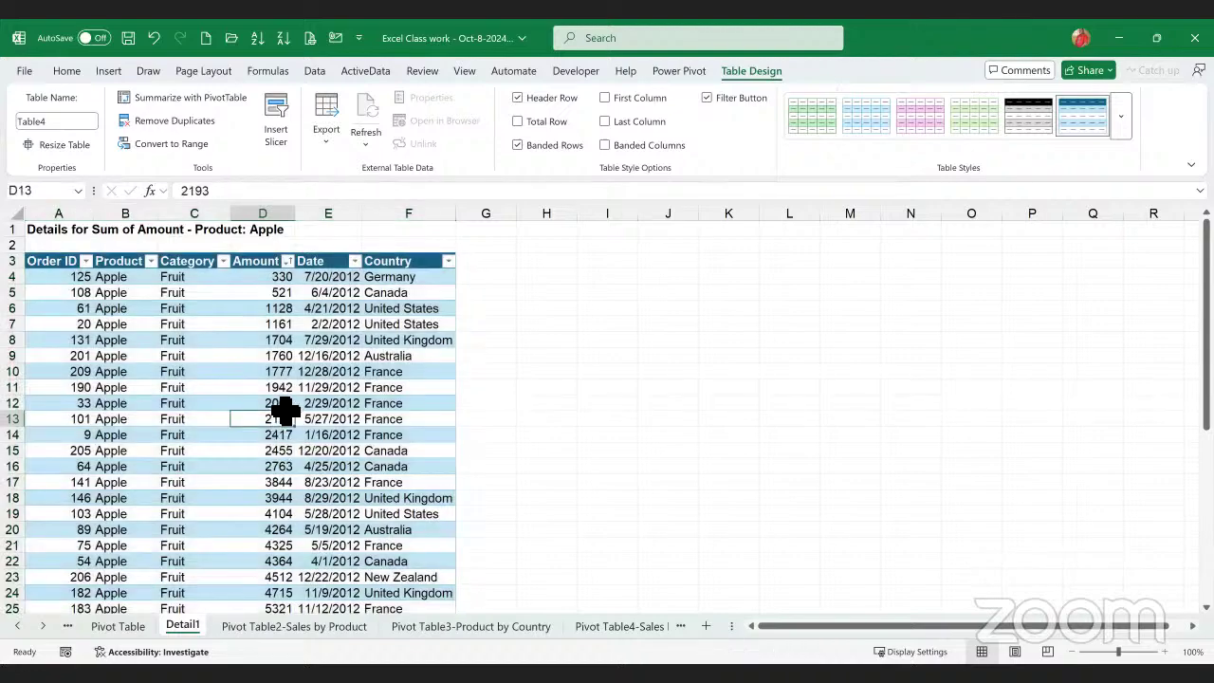
scroll(284, 410, "down", 5)
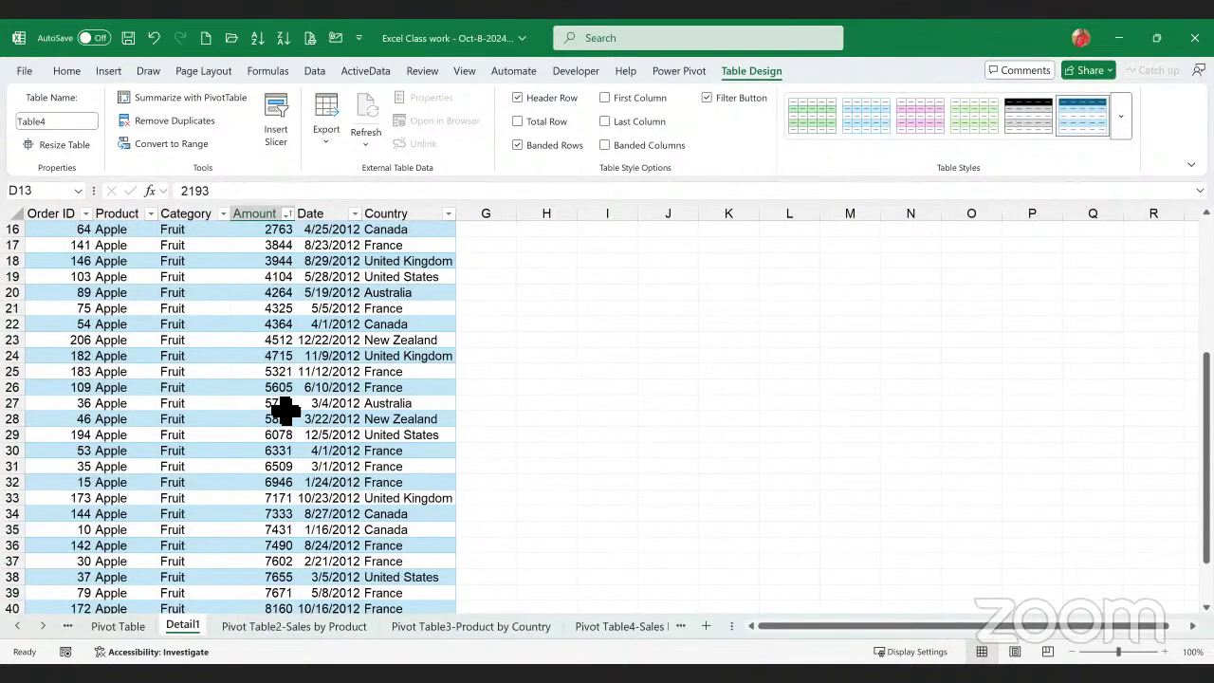
scroll(284, 410, "down", 4)
scroll(284, 411, "up", 8)
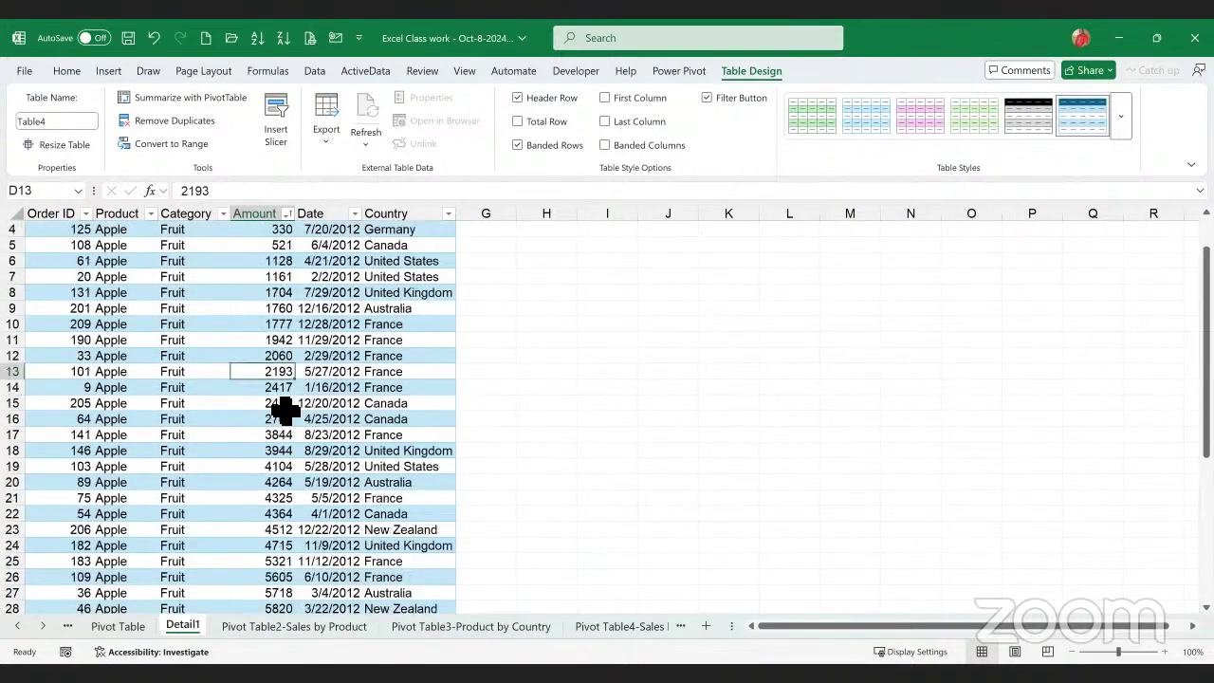
scroll(284, 411, "up", 1)
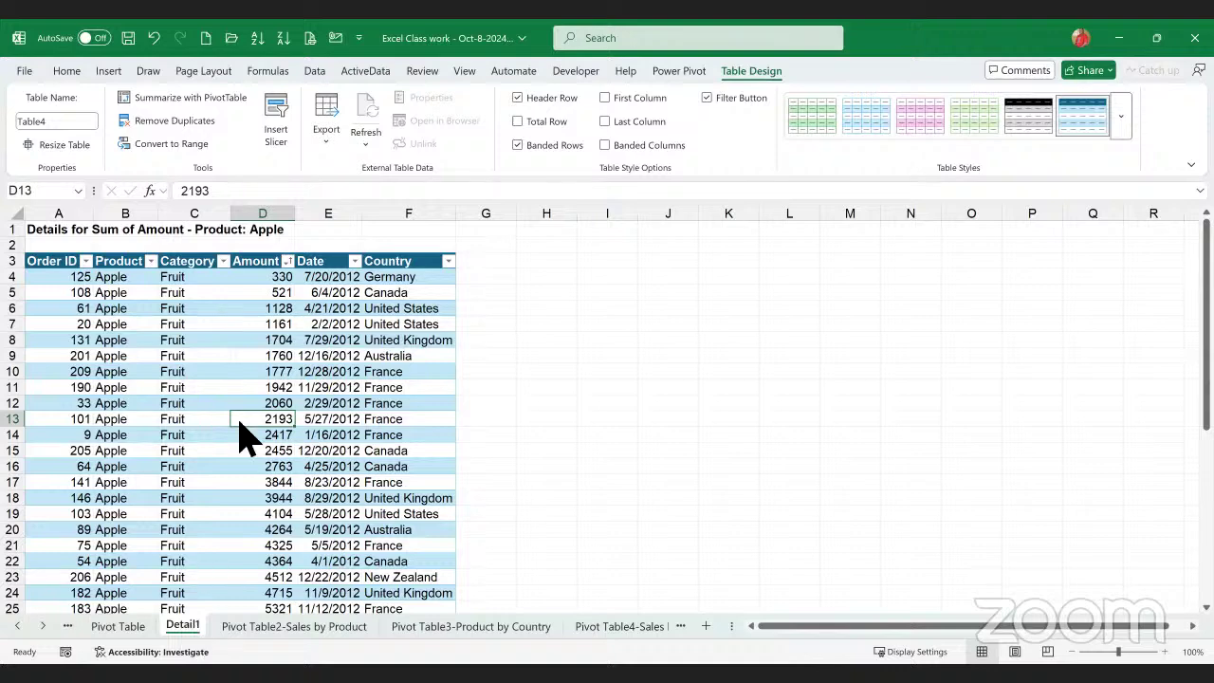
- Delete the detail sheet that lists the Apple orders
right_click(186, 625)
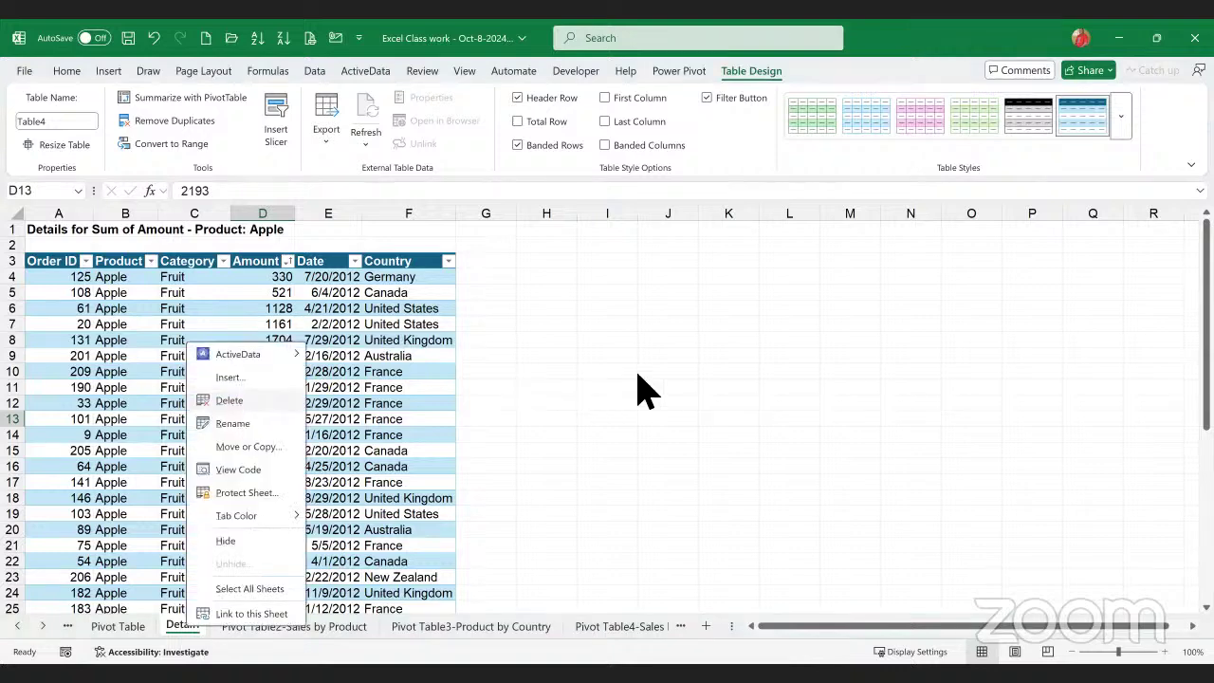
key("Return")
key("Return")
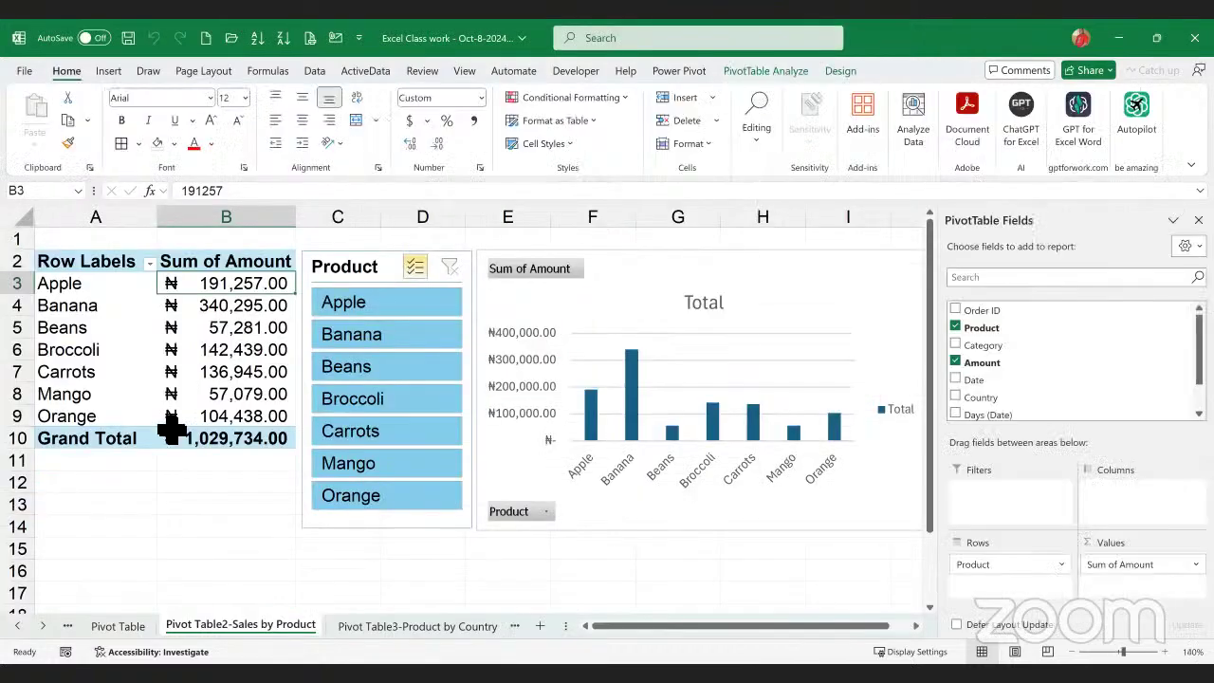
- Extract the order records behind Banana's sum of Amount to a new sheet and review them
left_click(93, 287)
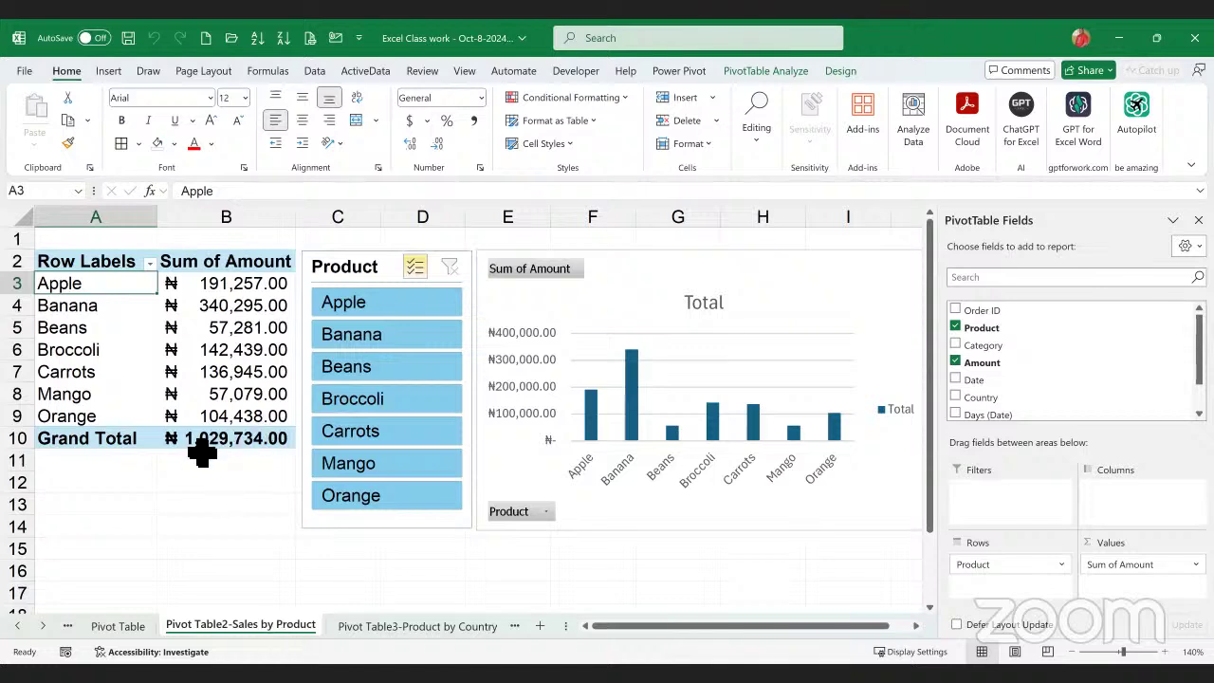
left_click(258, 288)
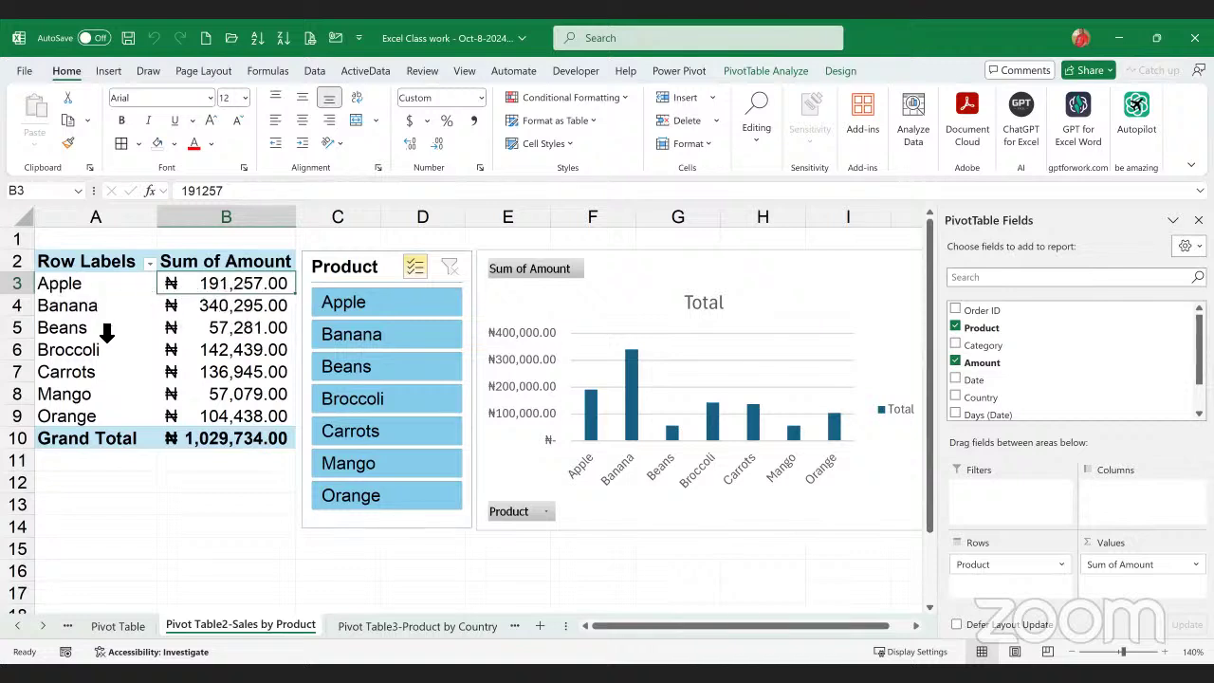
left_click(256, 311)
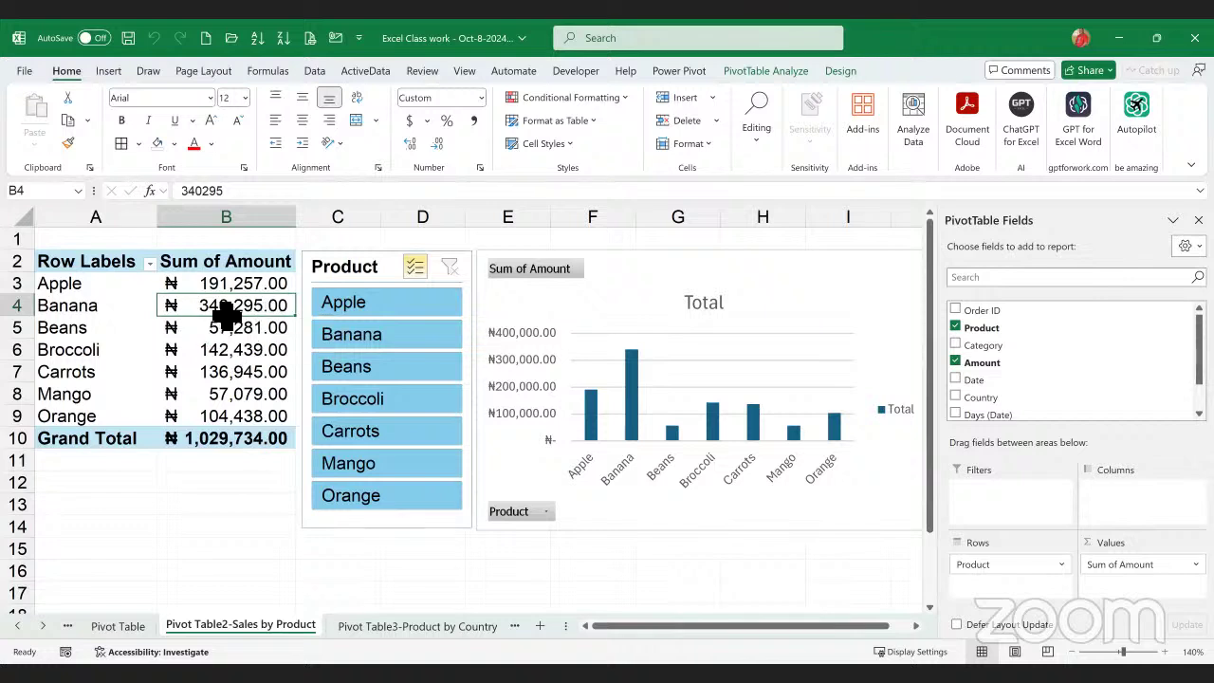
mouse_move(220, 315)
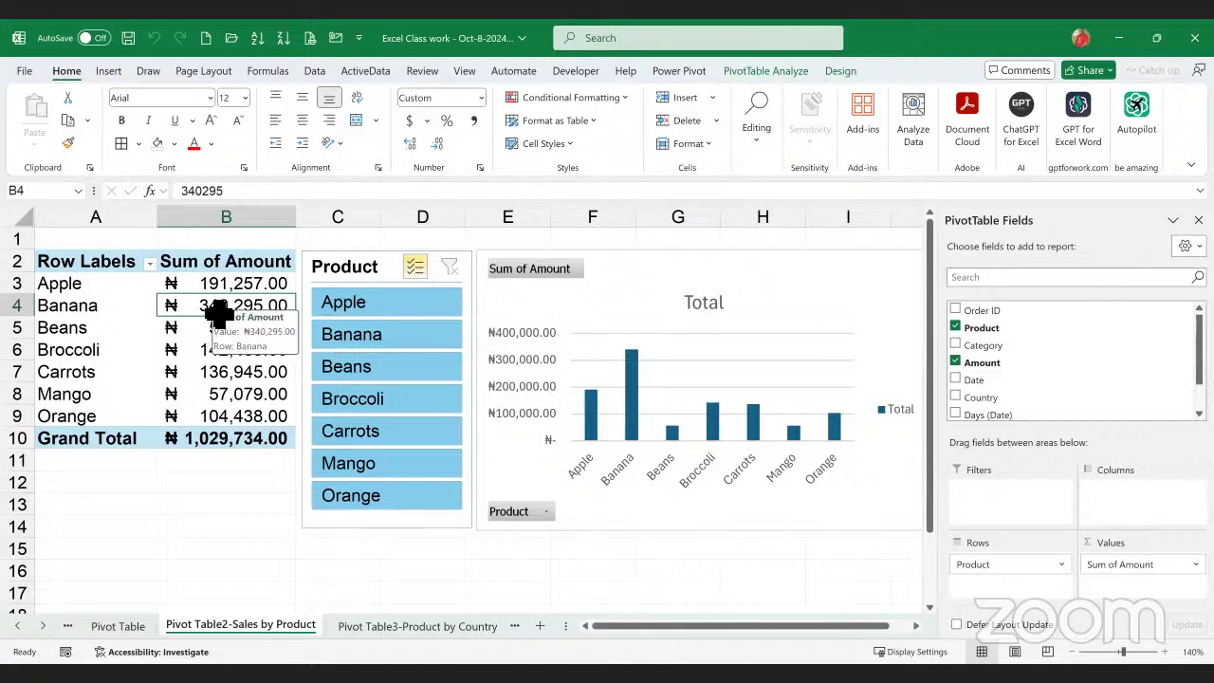
double_click(220, 313)
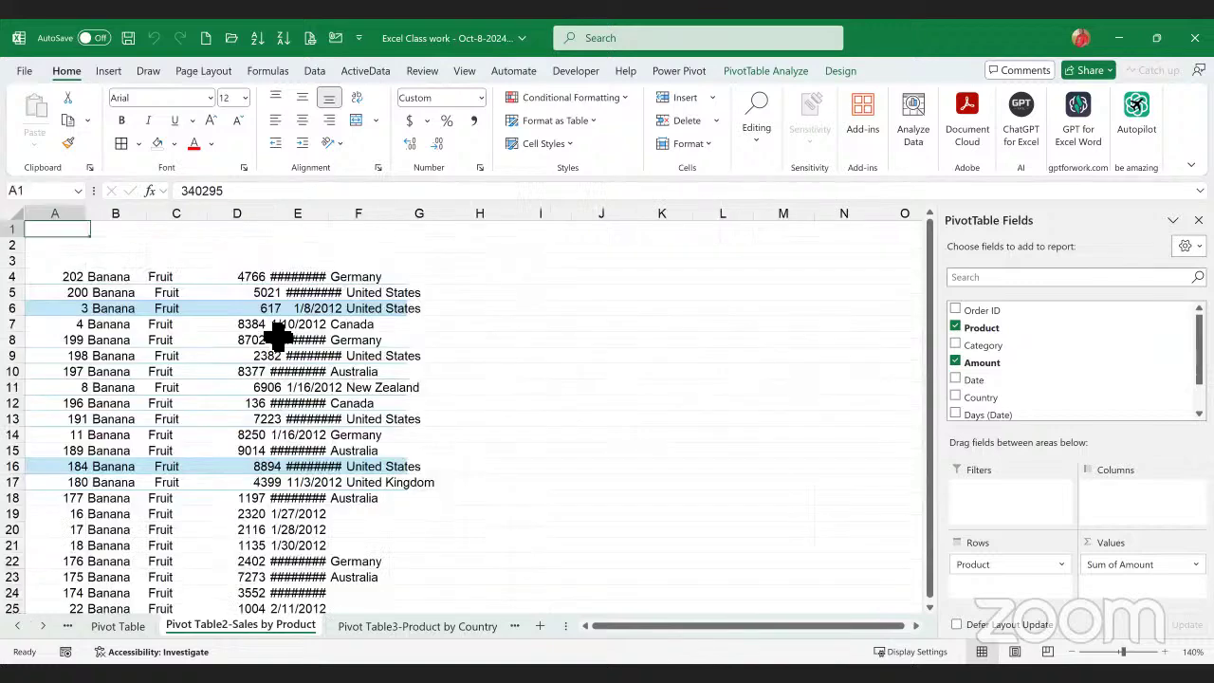
left_click(246, 317)
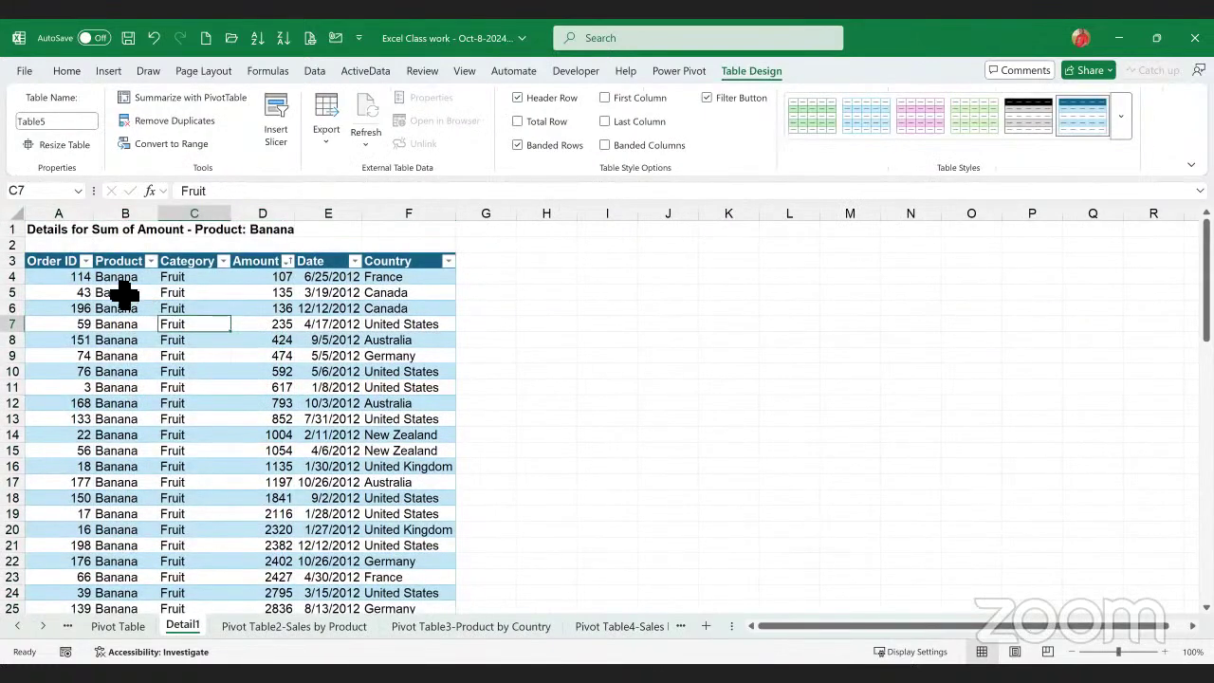
scroll(284, 356, "down", 4)
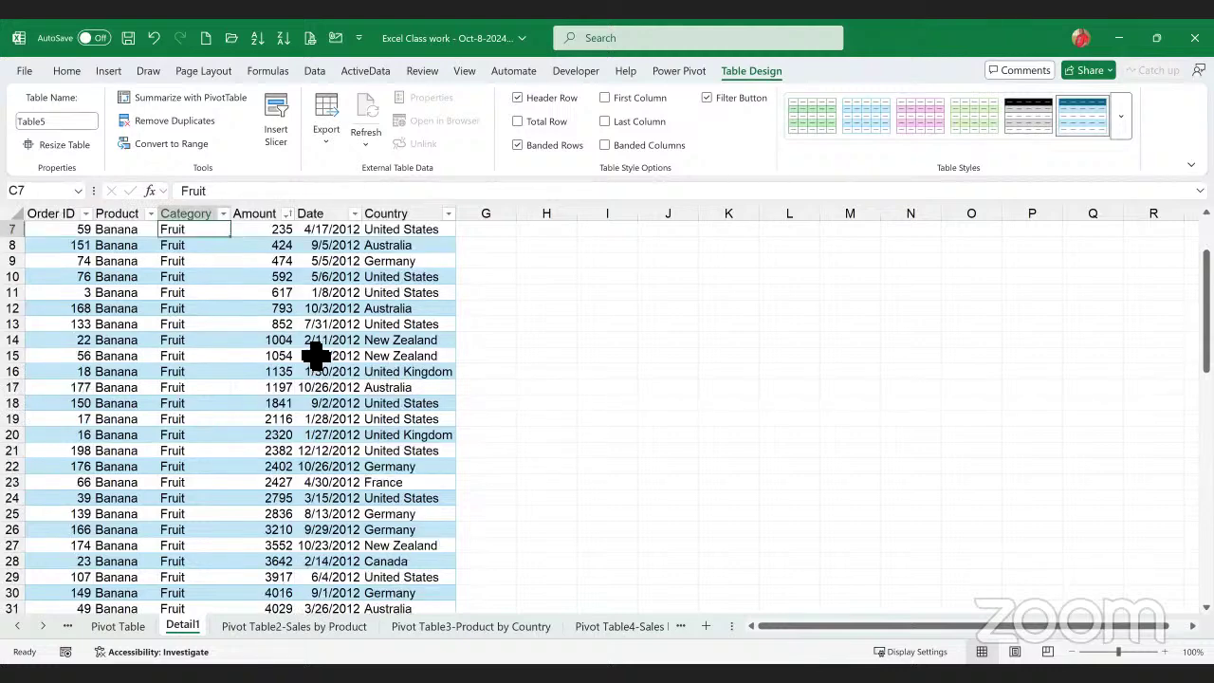
scroll(329, 356, "up", 4)
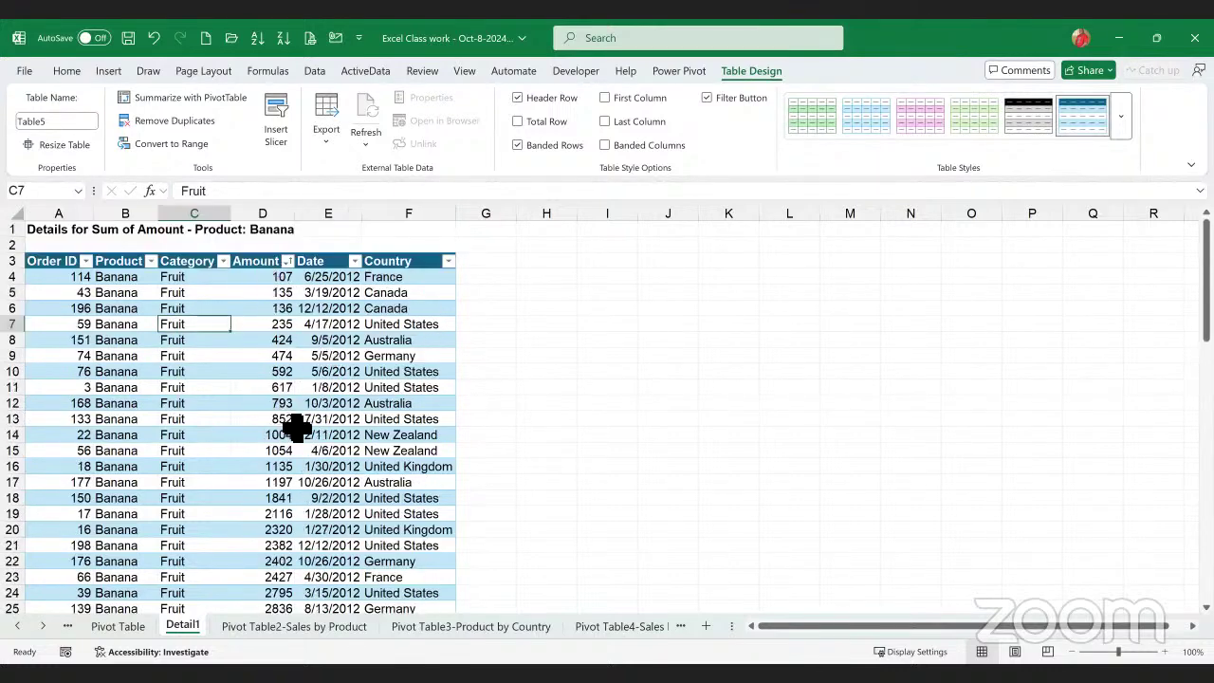
- Add a total row with the Sum of Amount to the Banana detail table and return to the Pivot Table2-Sales by Product sheet
scroll(297, 427, "down", 4)
scroll(297, 427, "down", 17)
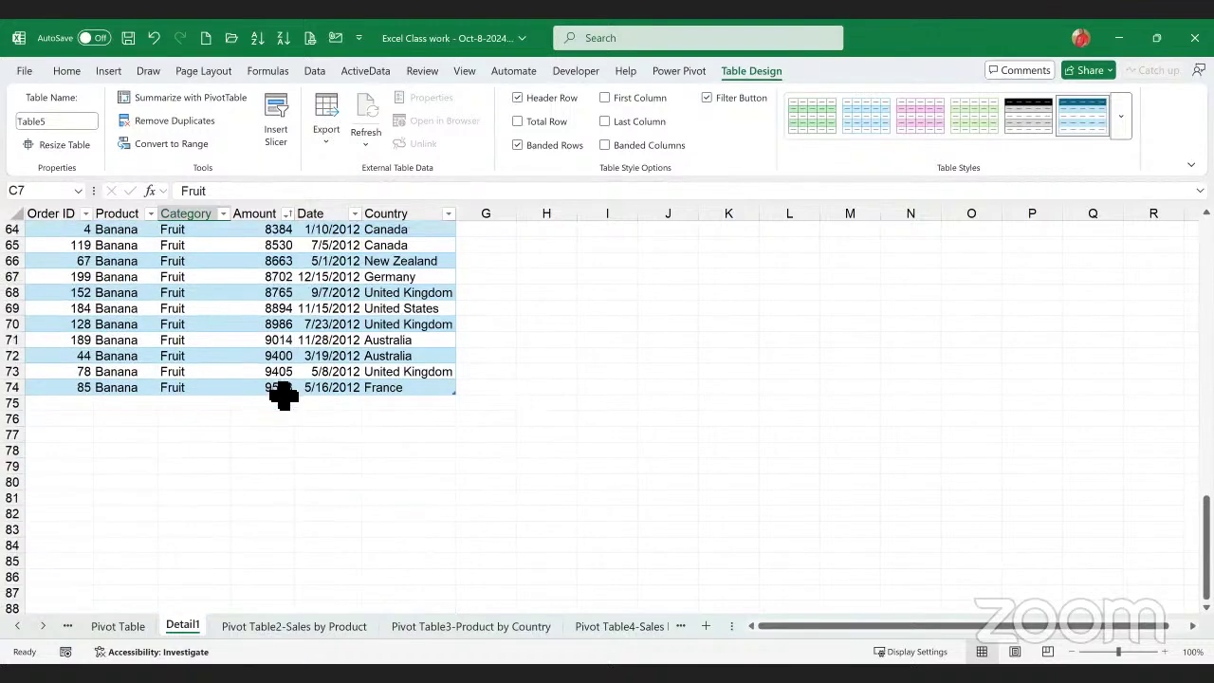
left_click(281, 389)
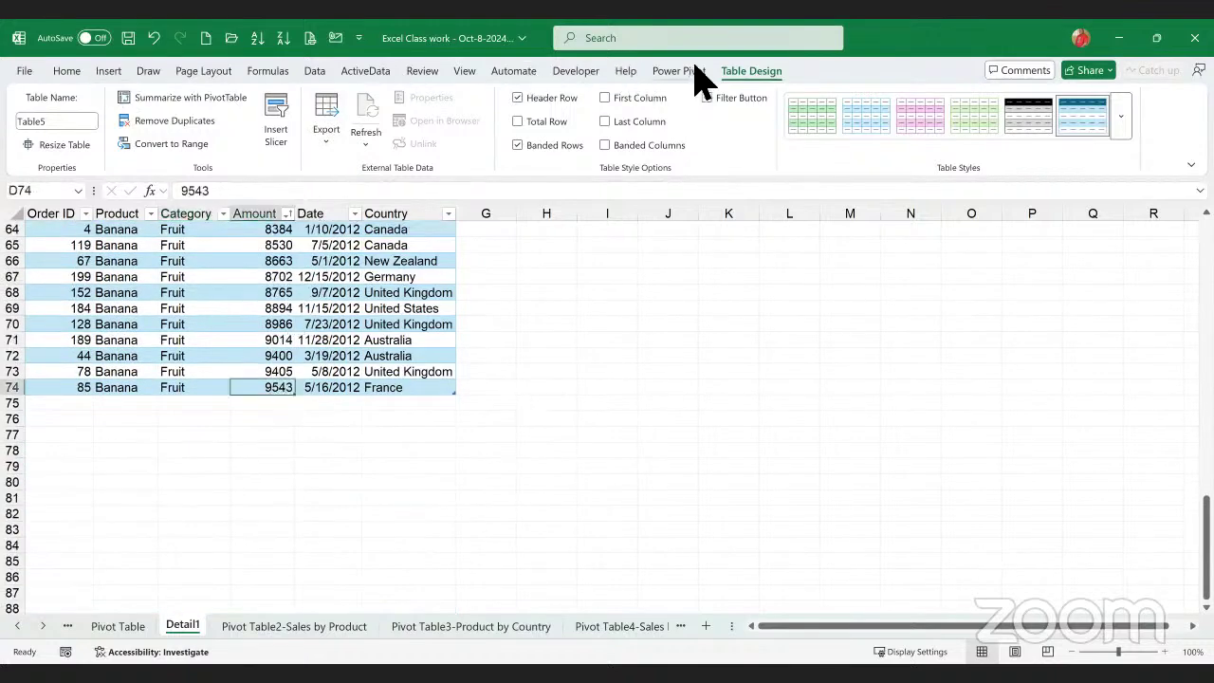
left_click(517, 121)
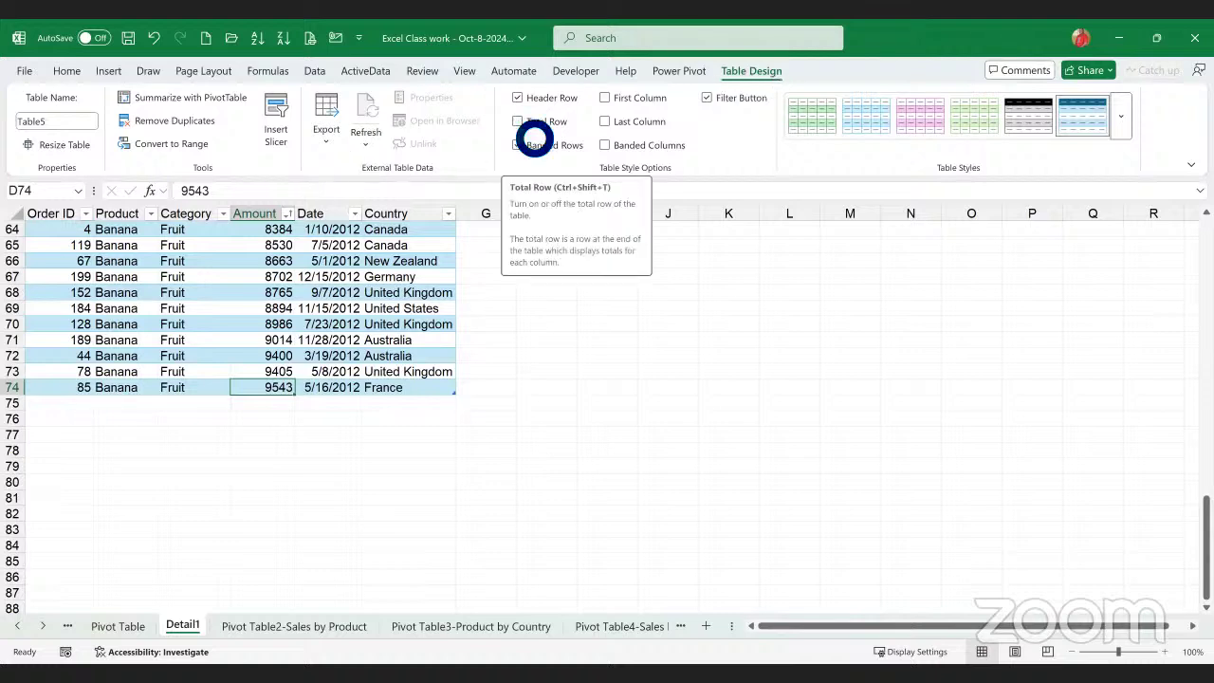
left_click(294, 408)
left_click(304, 406)
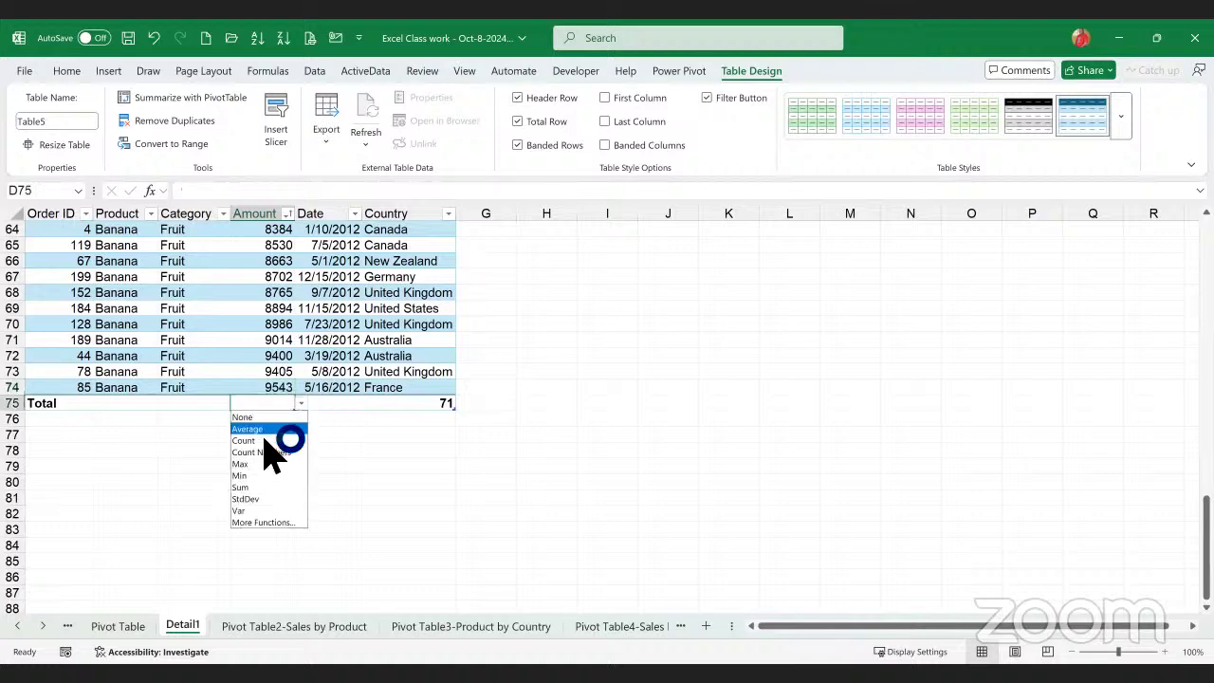
left_click(249, 489)
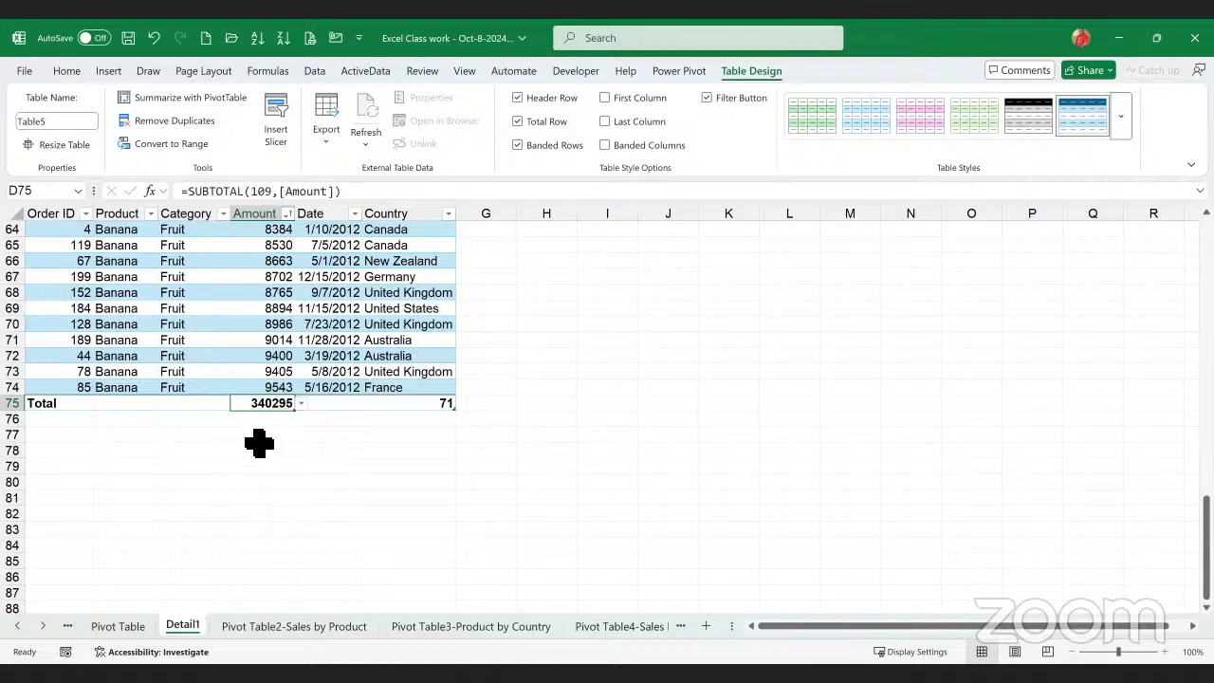
scroll(259, 443, "up", 5)
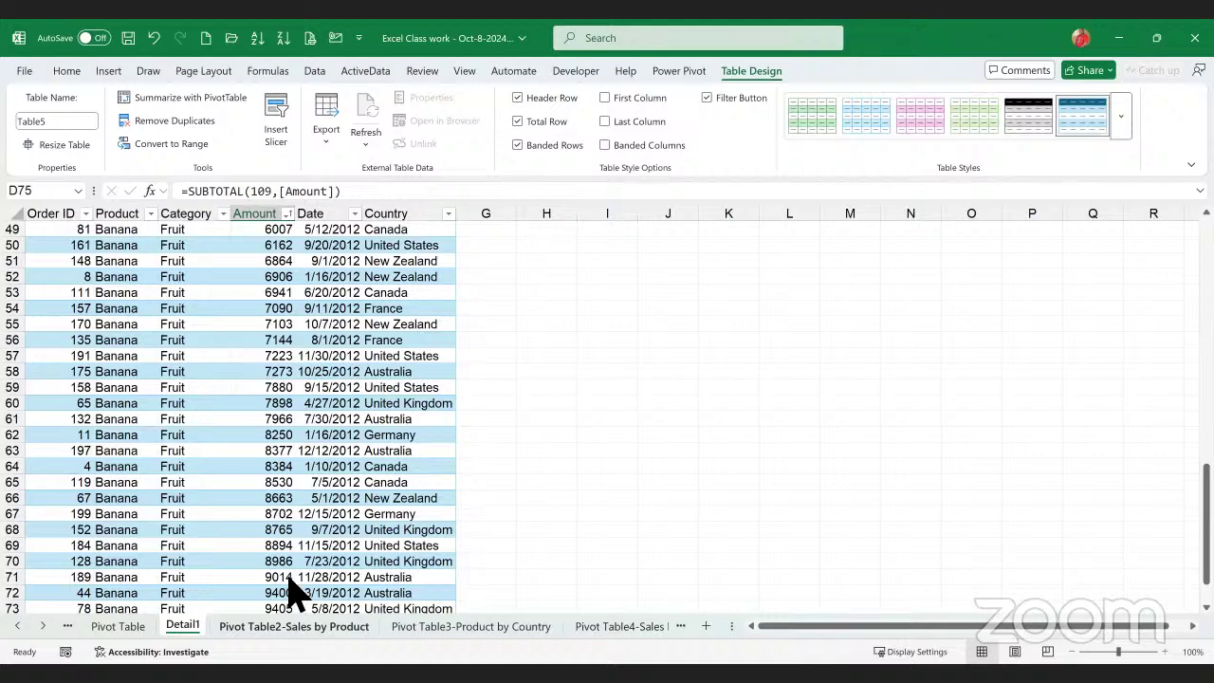
left_click(294, 625)
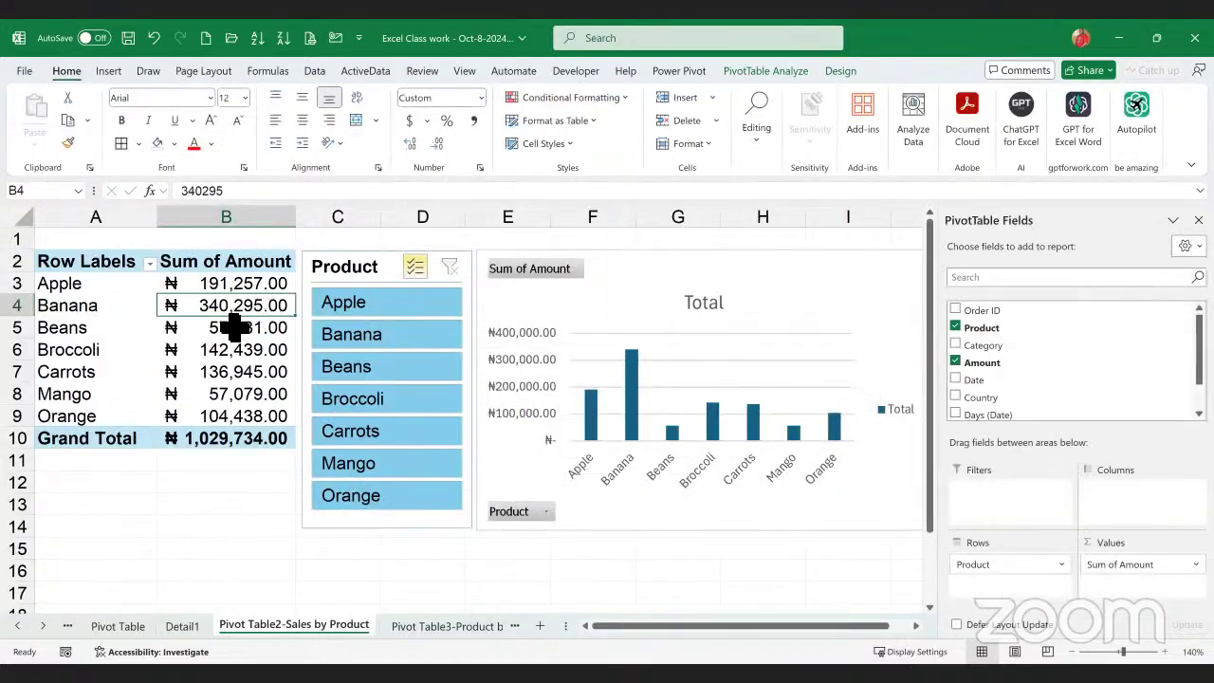
- Move the Detail1 sheet with the Banana records to directly after the Pivot Table2-Sales by Product sheet
left_click(228, 330)
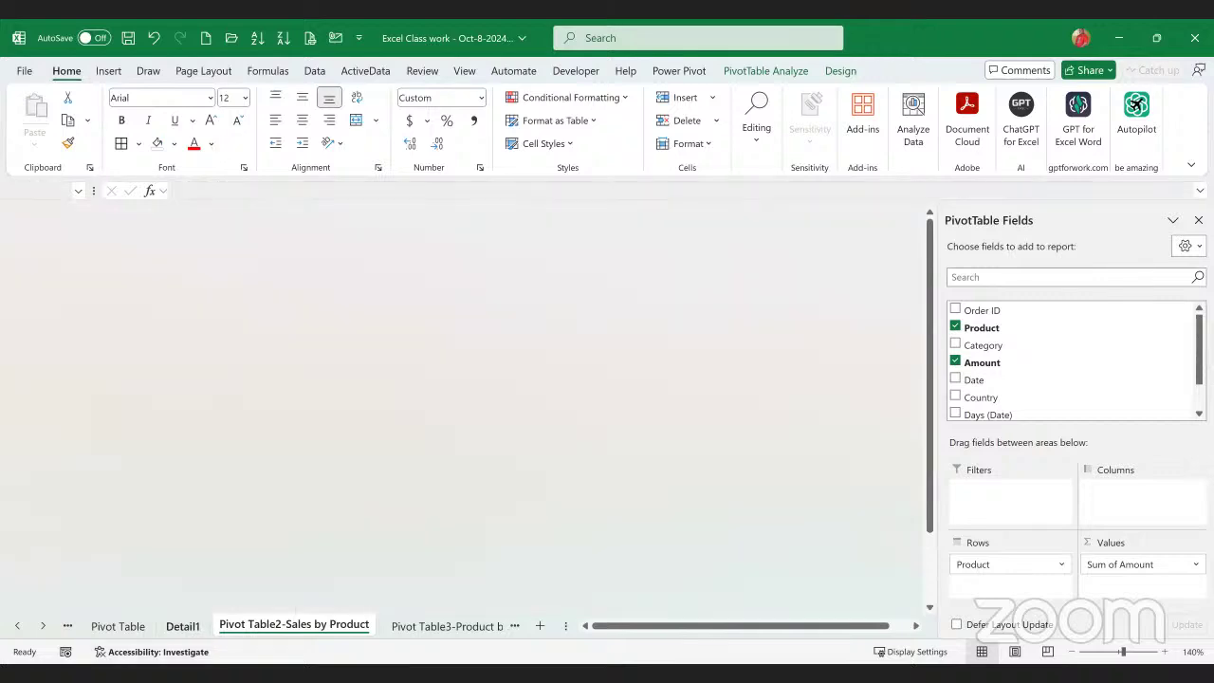
left_click_drag(183, 626, 379, 636)
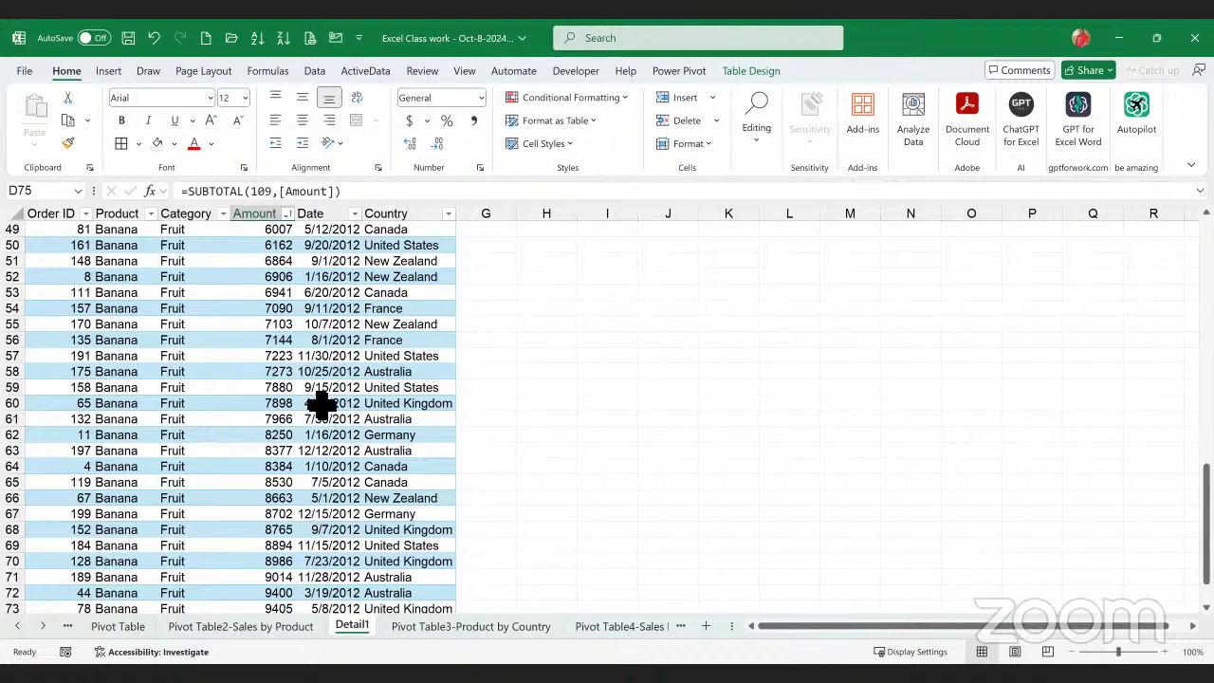
left_click(320, 405)
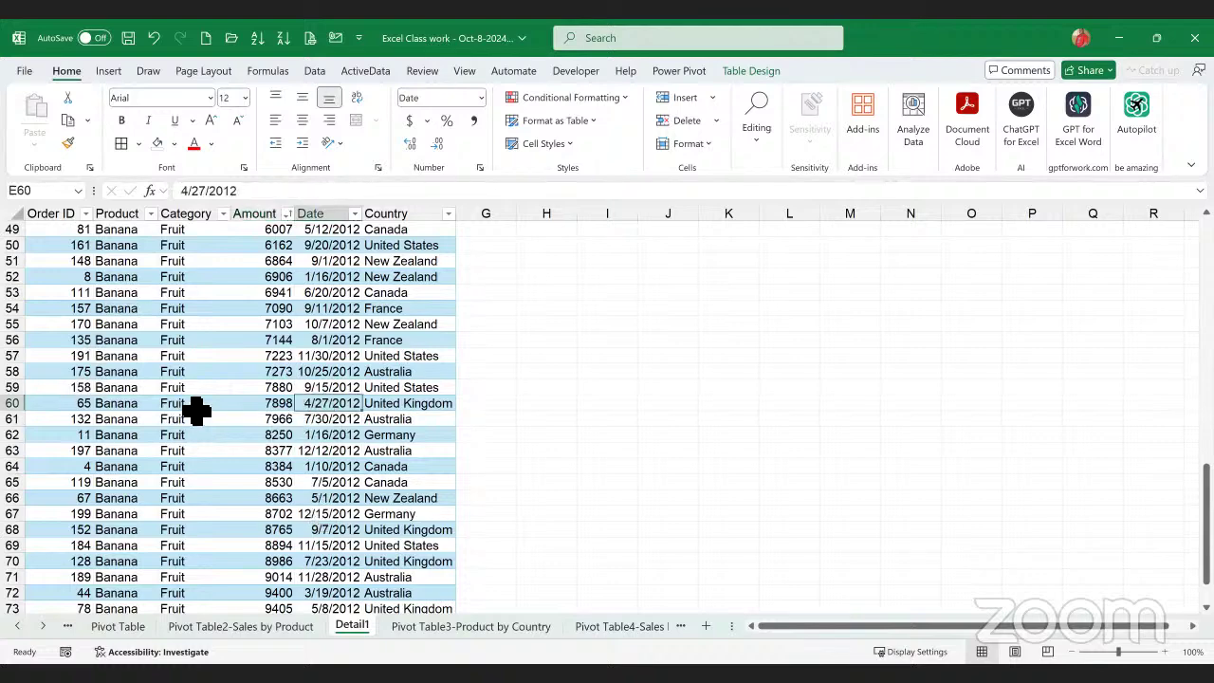
scroll(197, 403, "up", 16)
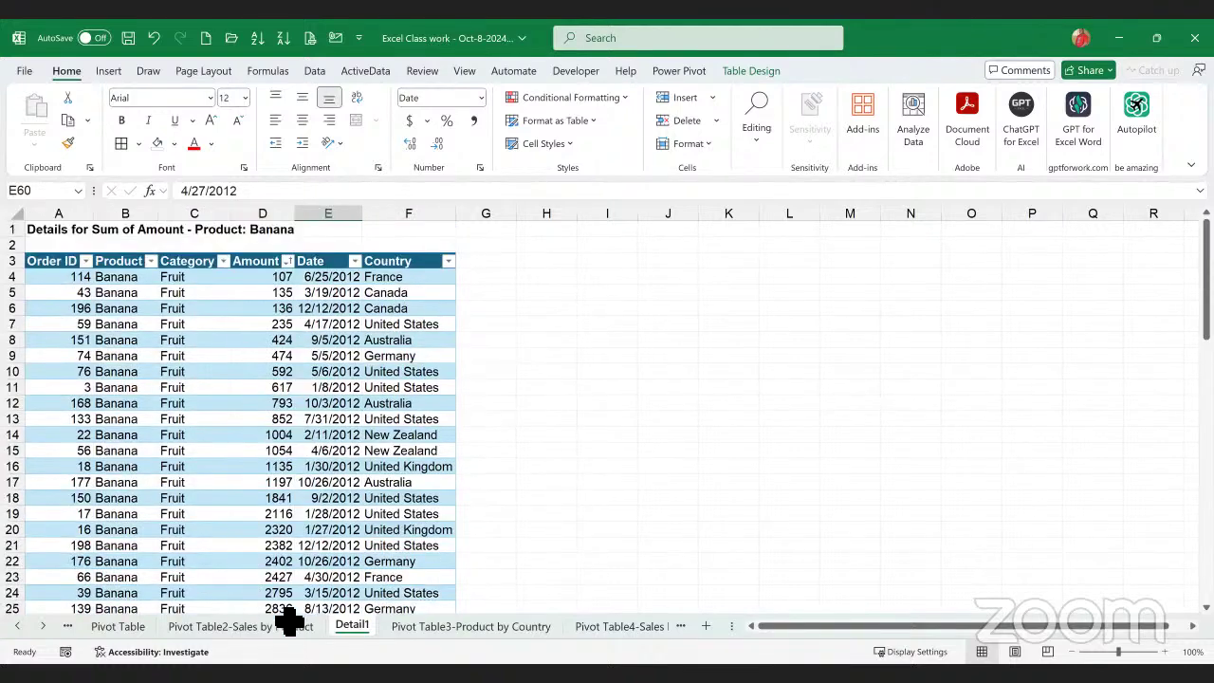
- Compare Banana's Sum of Amount on the Pivot Table2-Sales by Product sheet with the order records on the Detail1 sheet
left_click(349, 628)
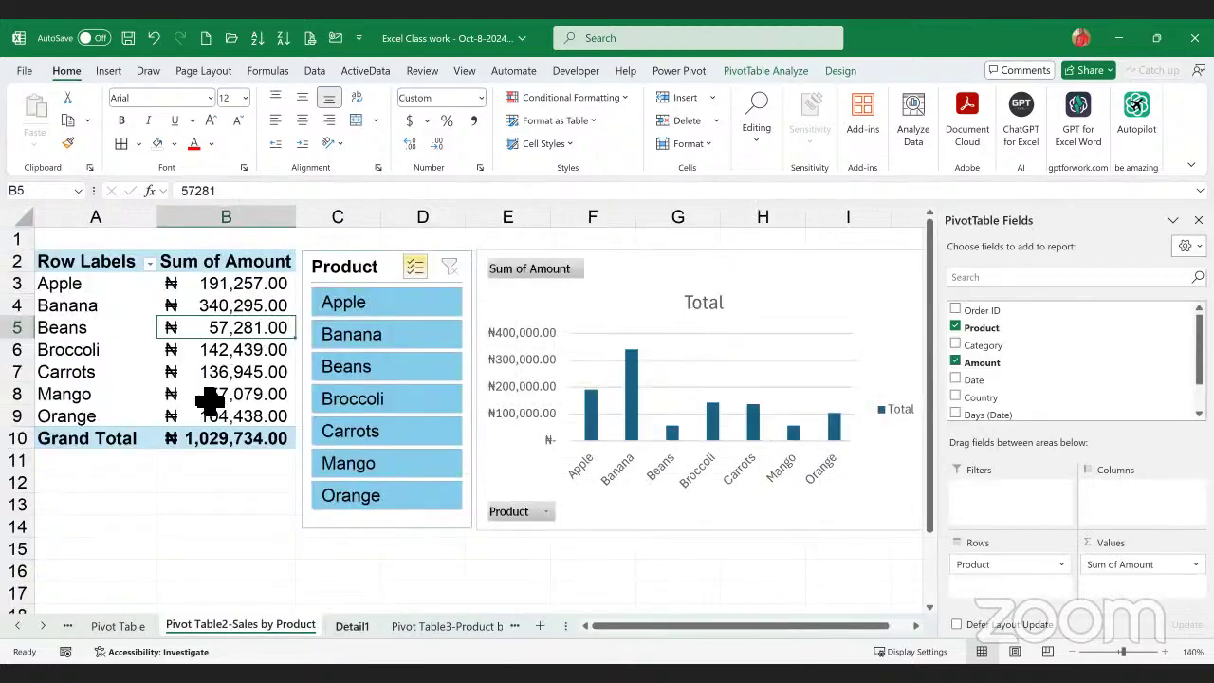
left_click(265, 626)
left_click(242, 310)
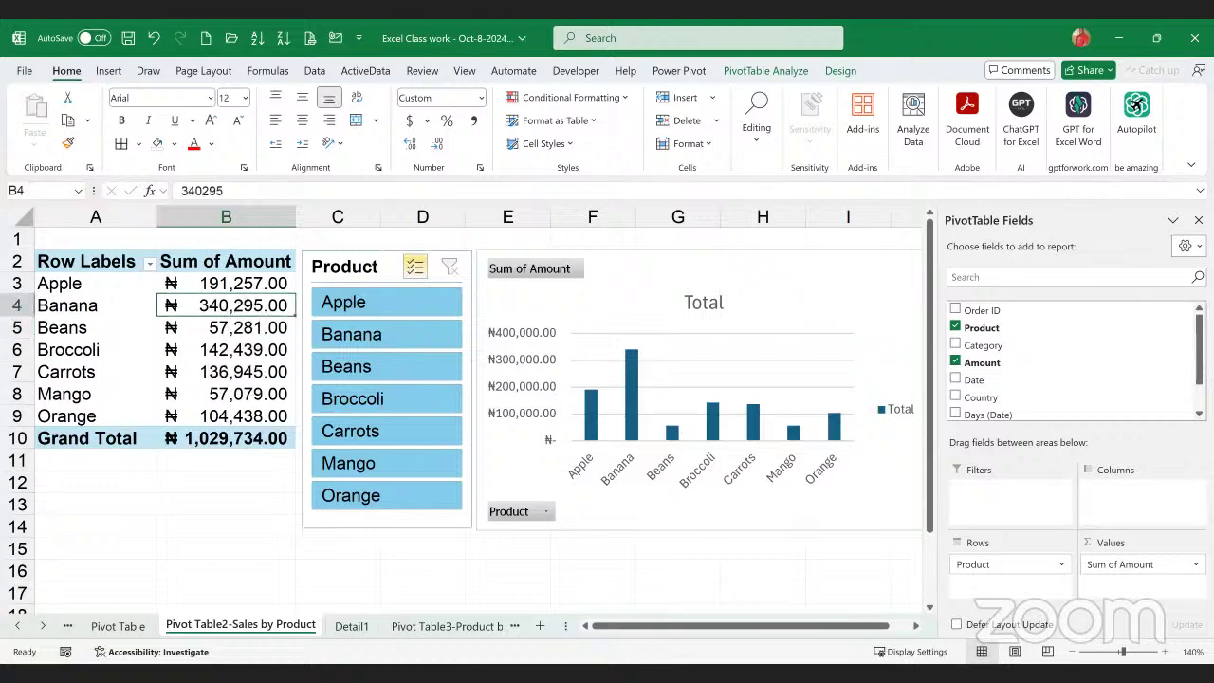
left_click(350, 626)
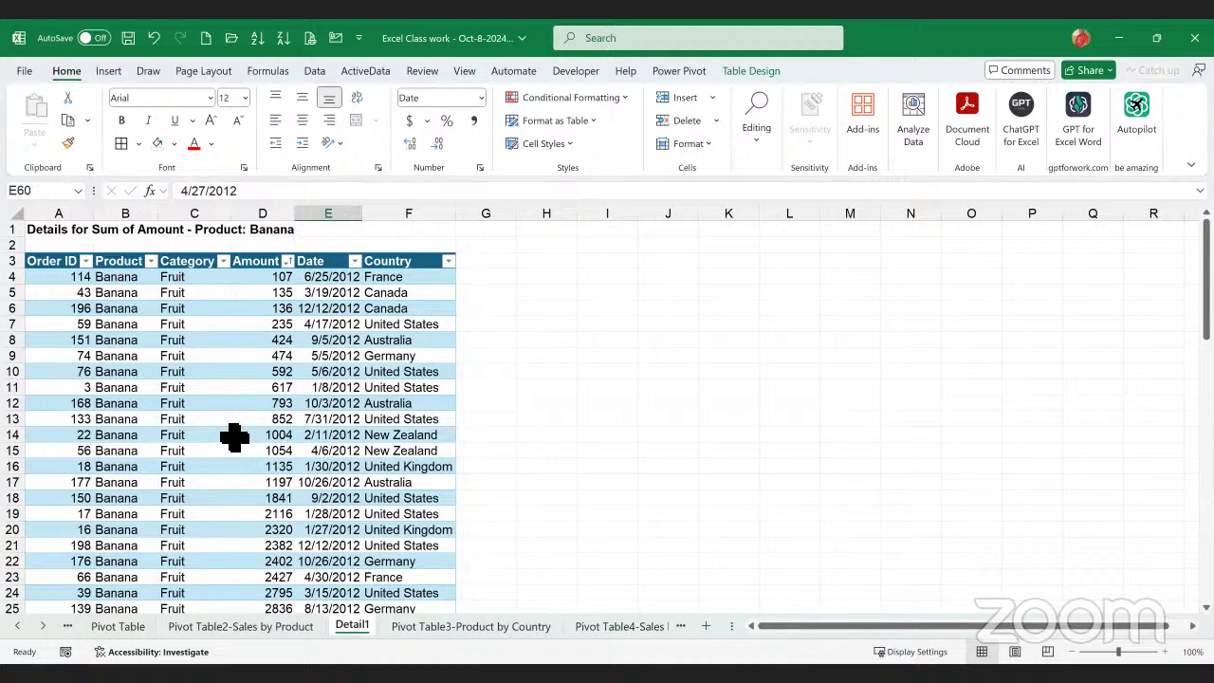
- Go to the Pivot Table5-Sales by Date sheet and select Apple's May amount in its pivot table
left_click(618, 625)
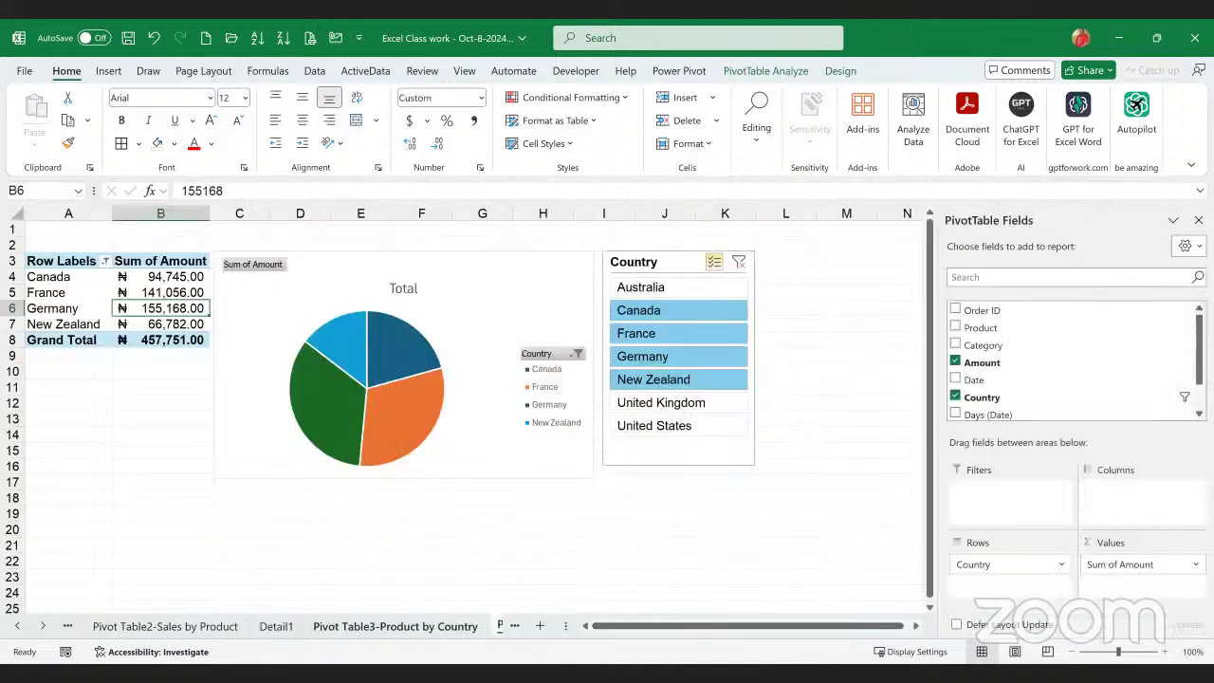
left_click(395, 626)
left_click(501, 626)
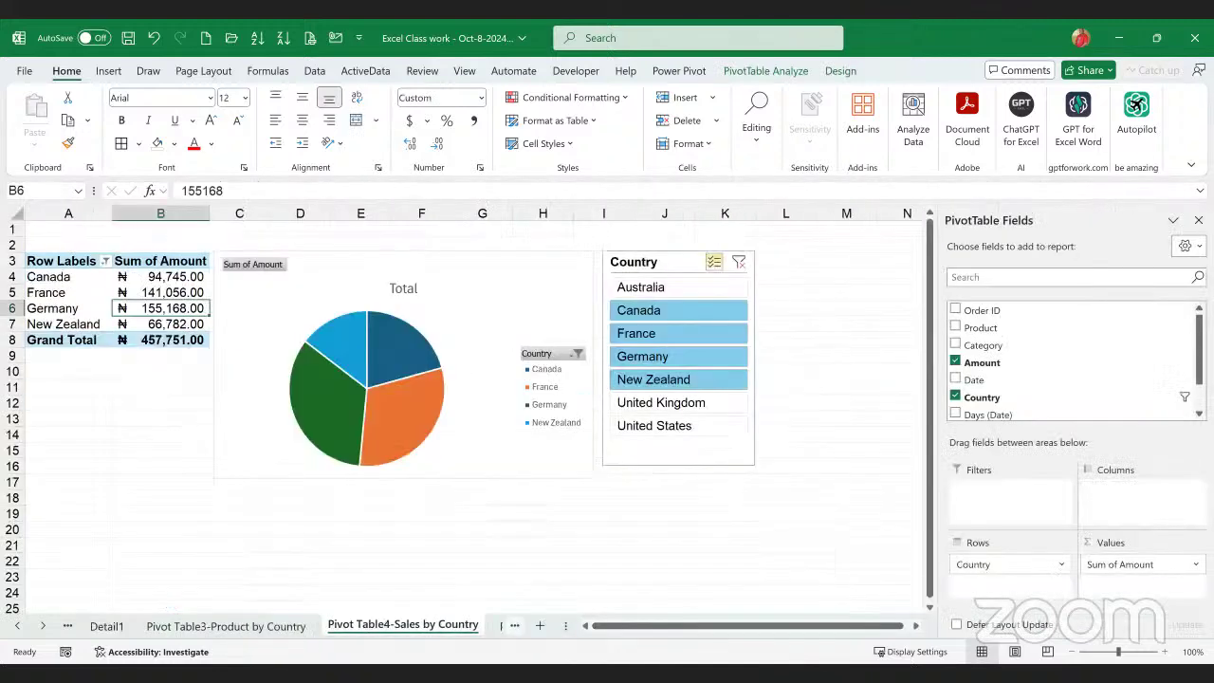
left_click(501, 626)
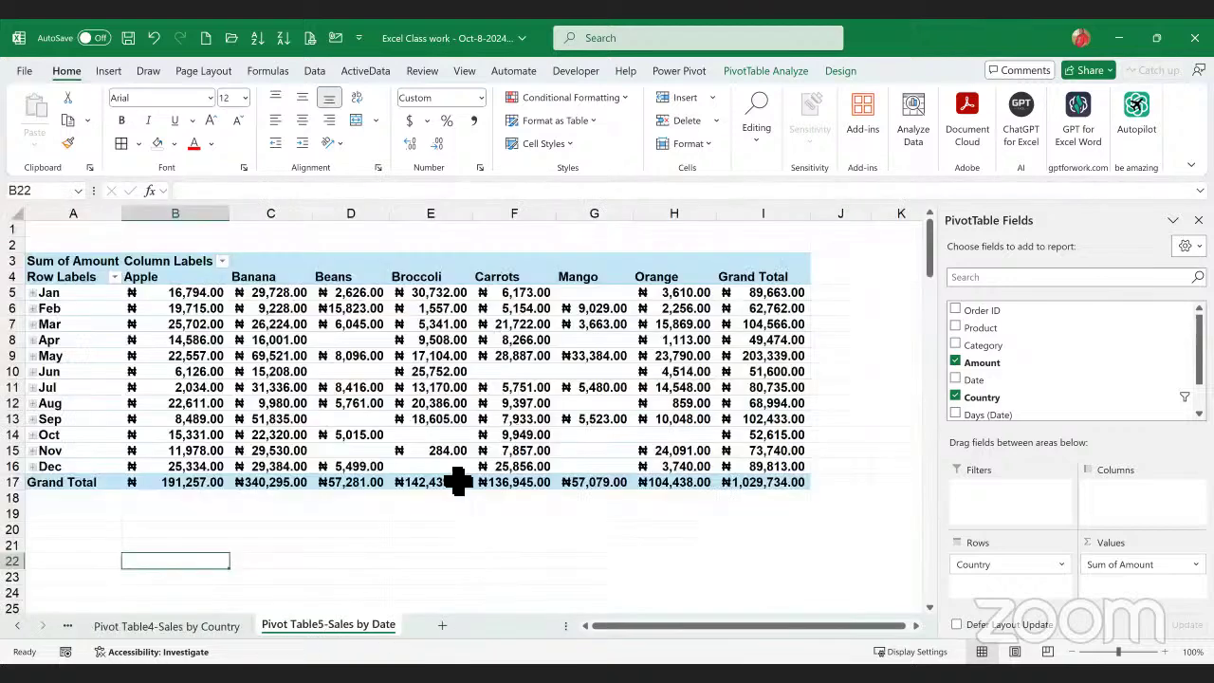
left_click(94, 519)
left_click(169, 362)
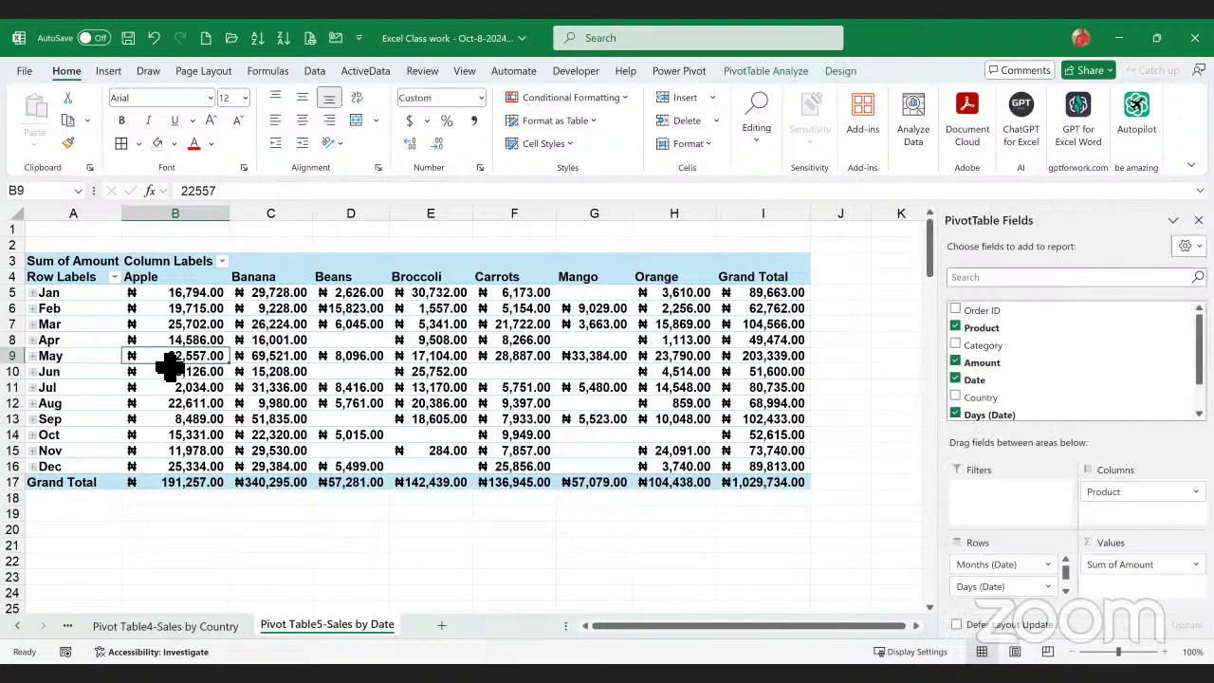
- Try to insert a treemap chart from the Sales by Date pivot table
left_click(108, 75)
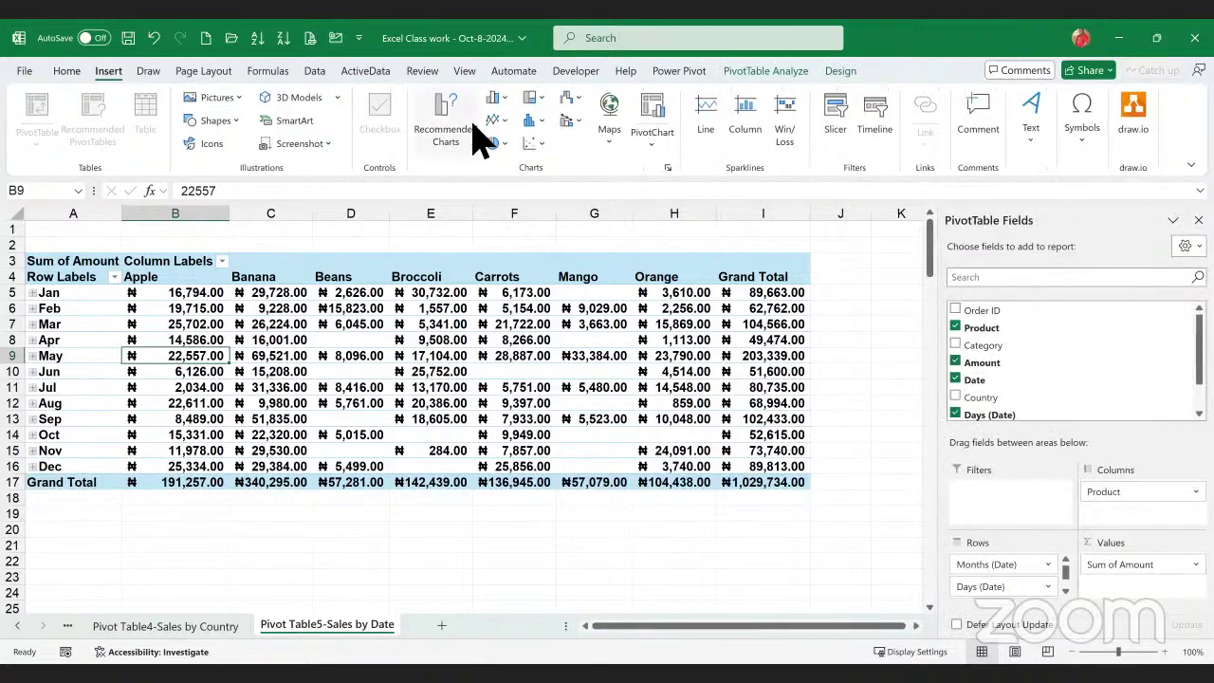
left_click(533, 97)
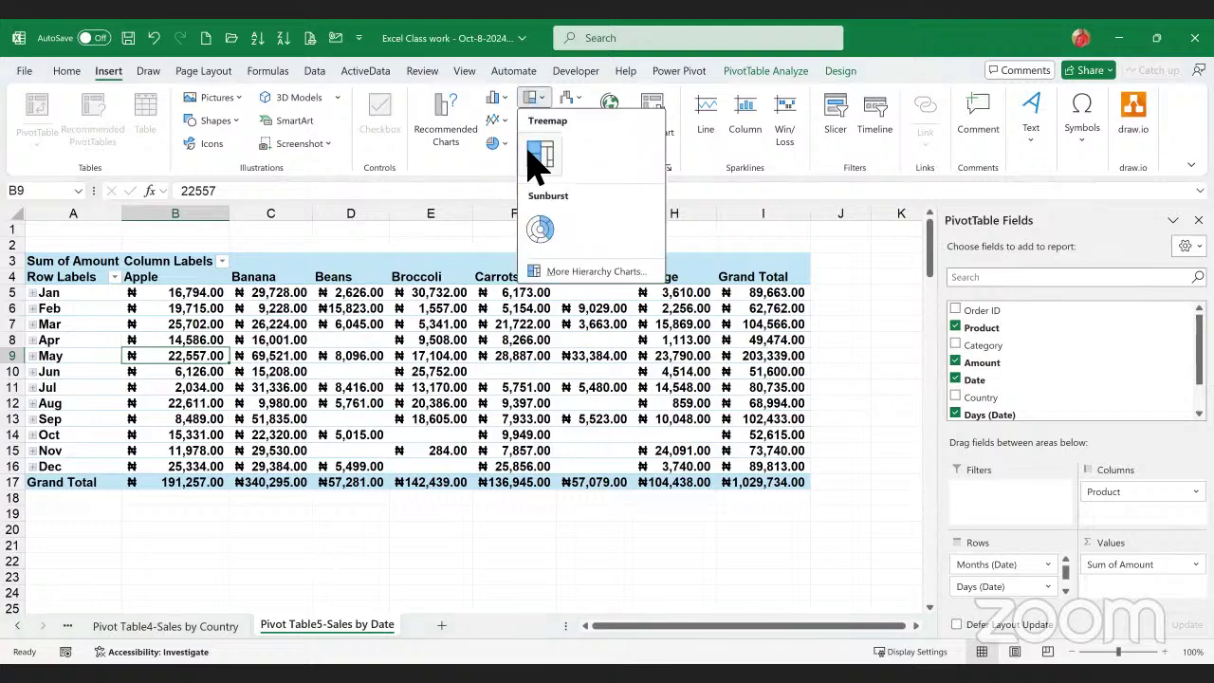
left_click(538, 159)
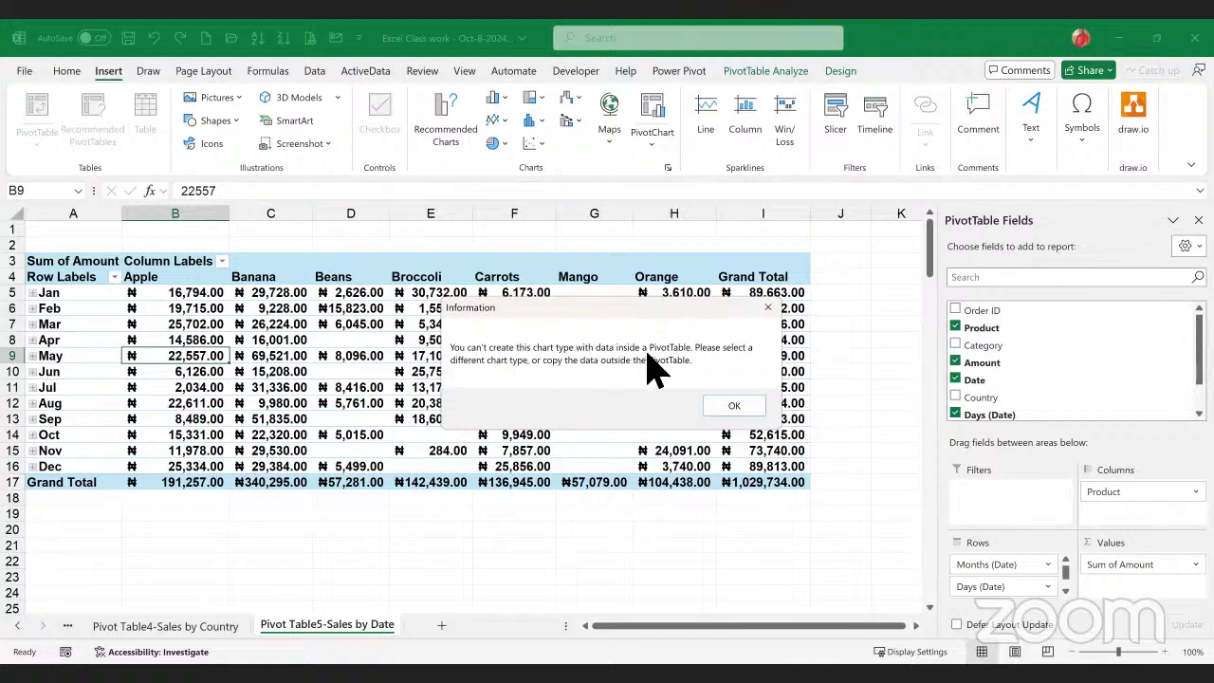
left_click(737, 404)
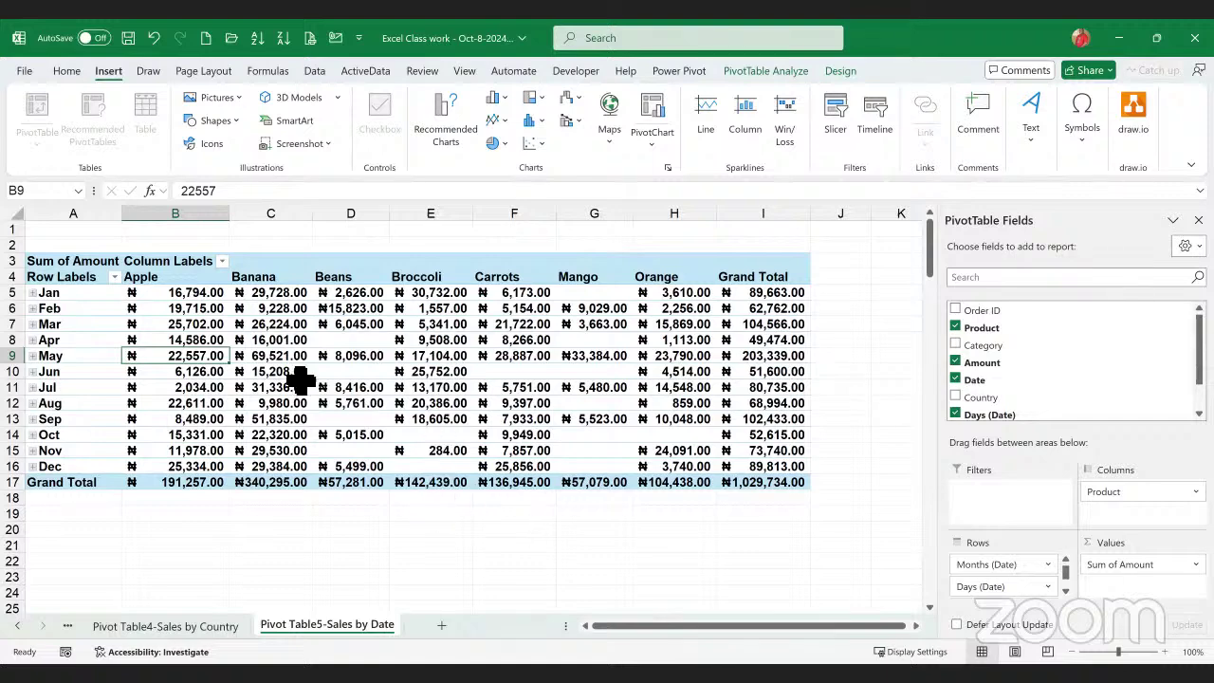
left_click(349, 389)
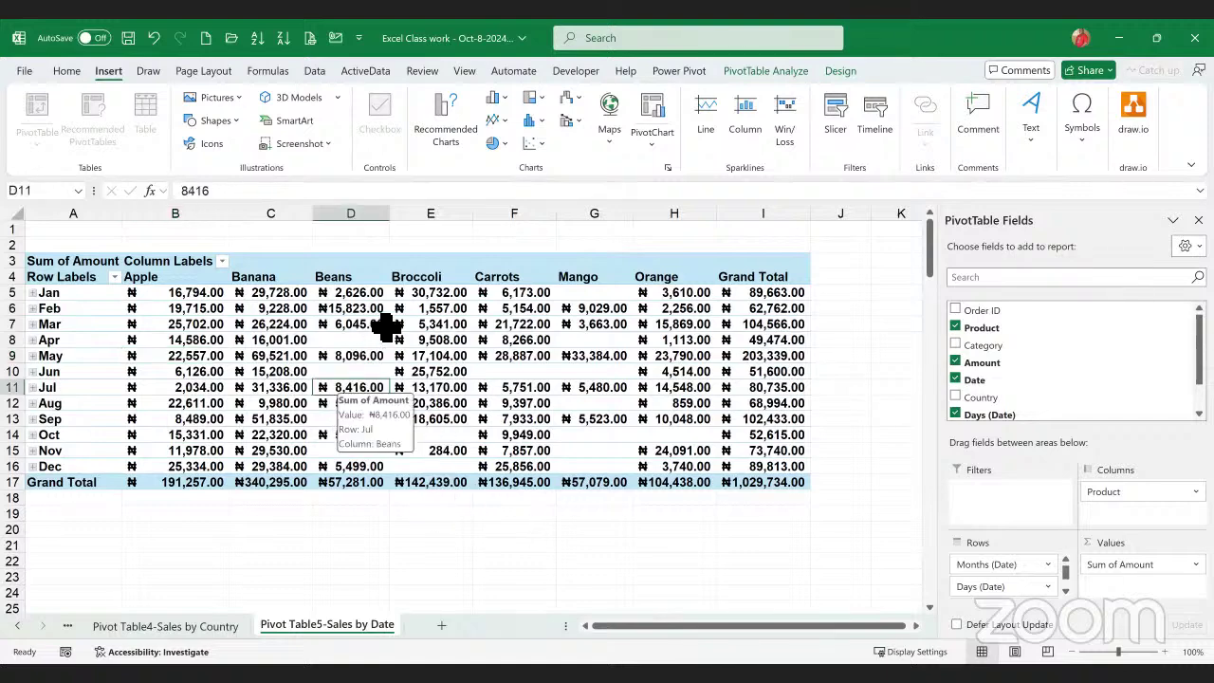
left_click(501, 105)
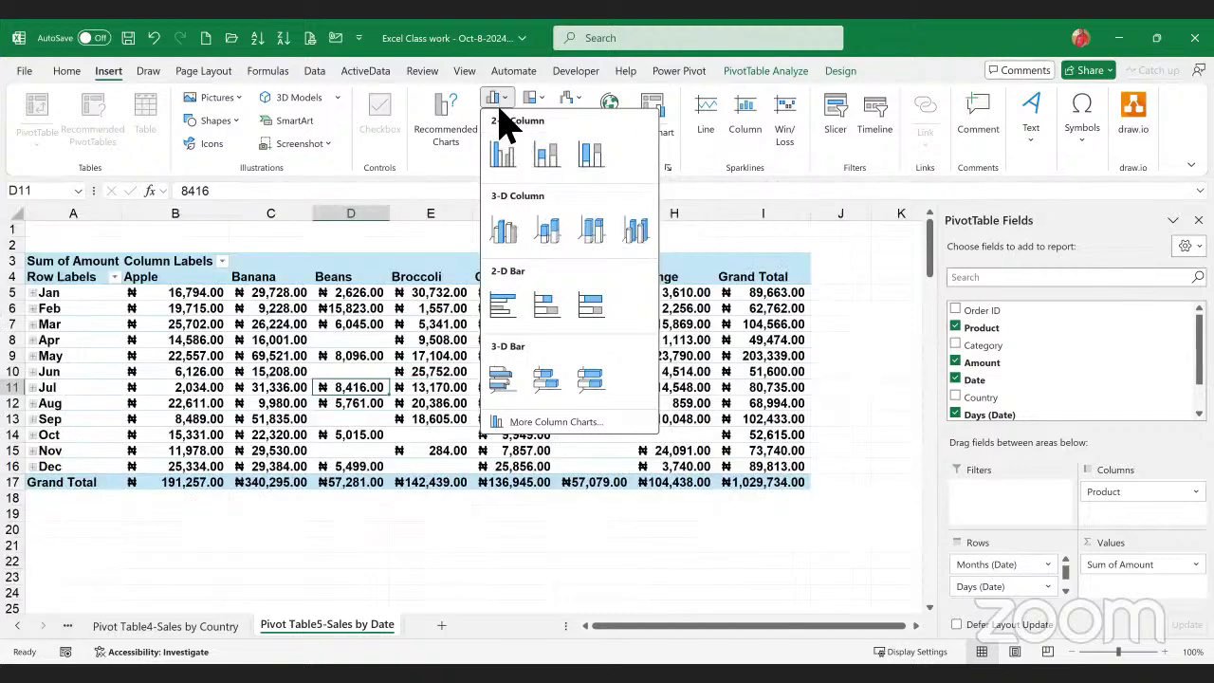
left_click(501, 123)
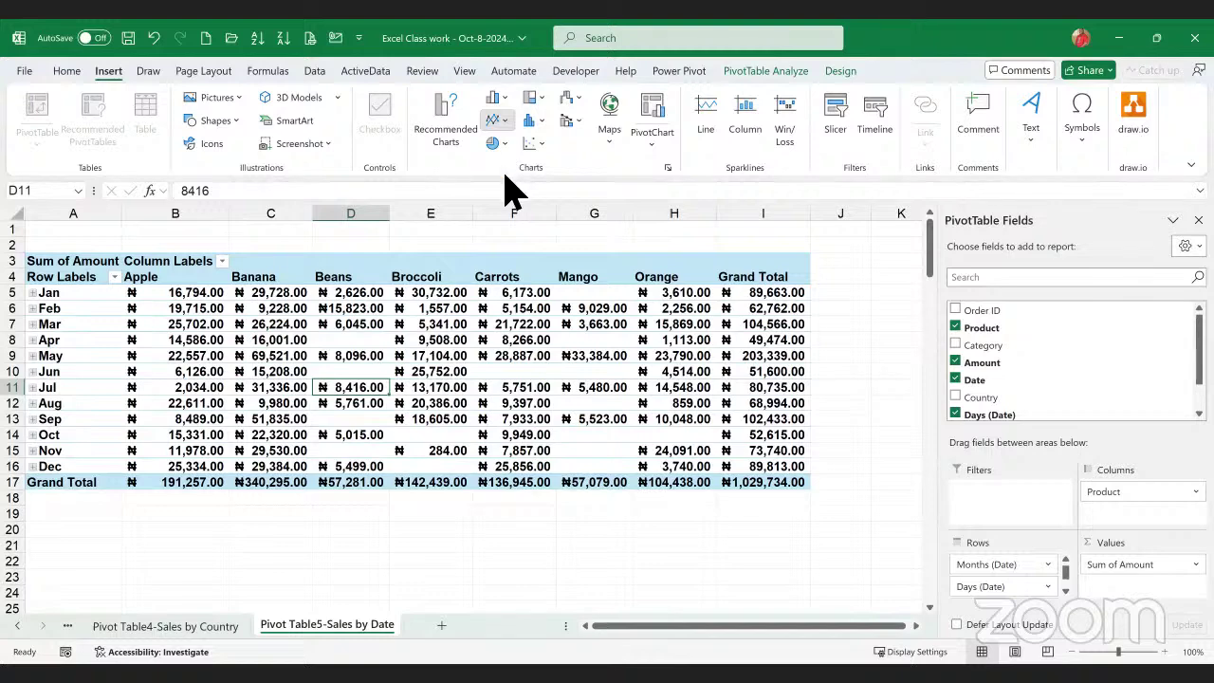
left_click(493, 97)
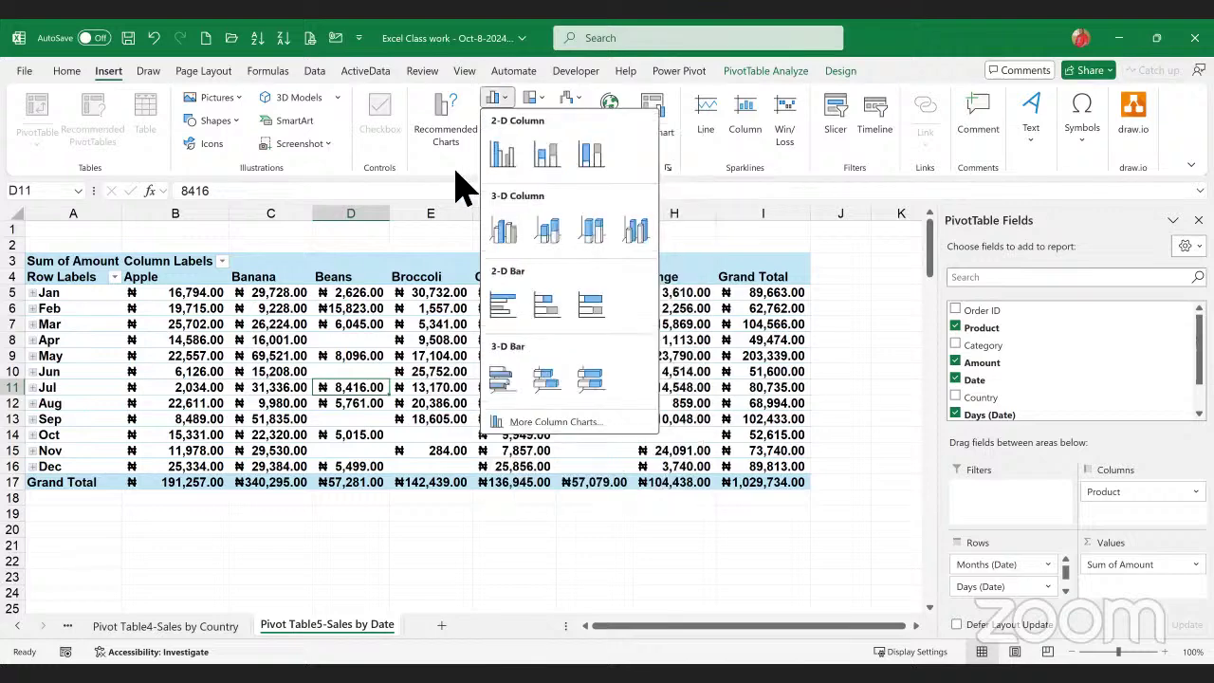
key("Escape")
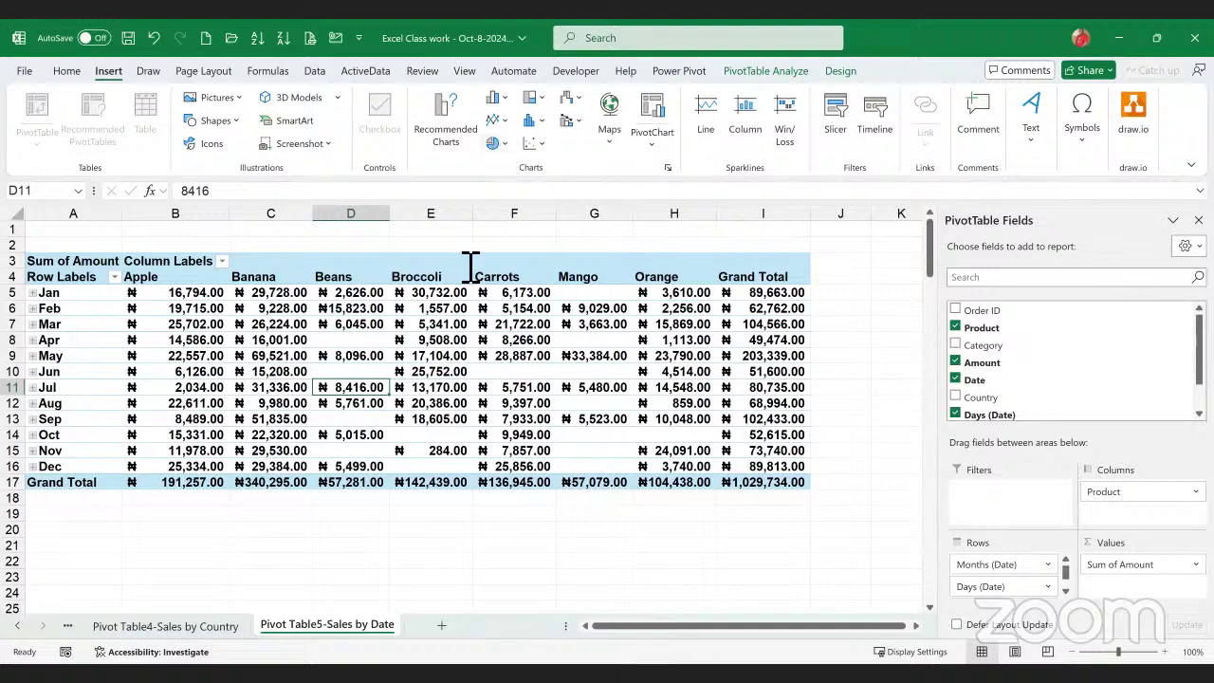
- Insert a 2-D clustered column pivot chart from the Sales by Date pivot table and place it beneath the table, starting at row 18
left_click(207, 310)
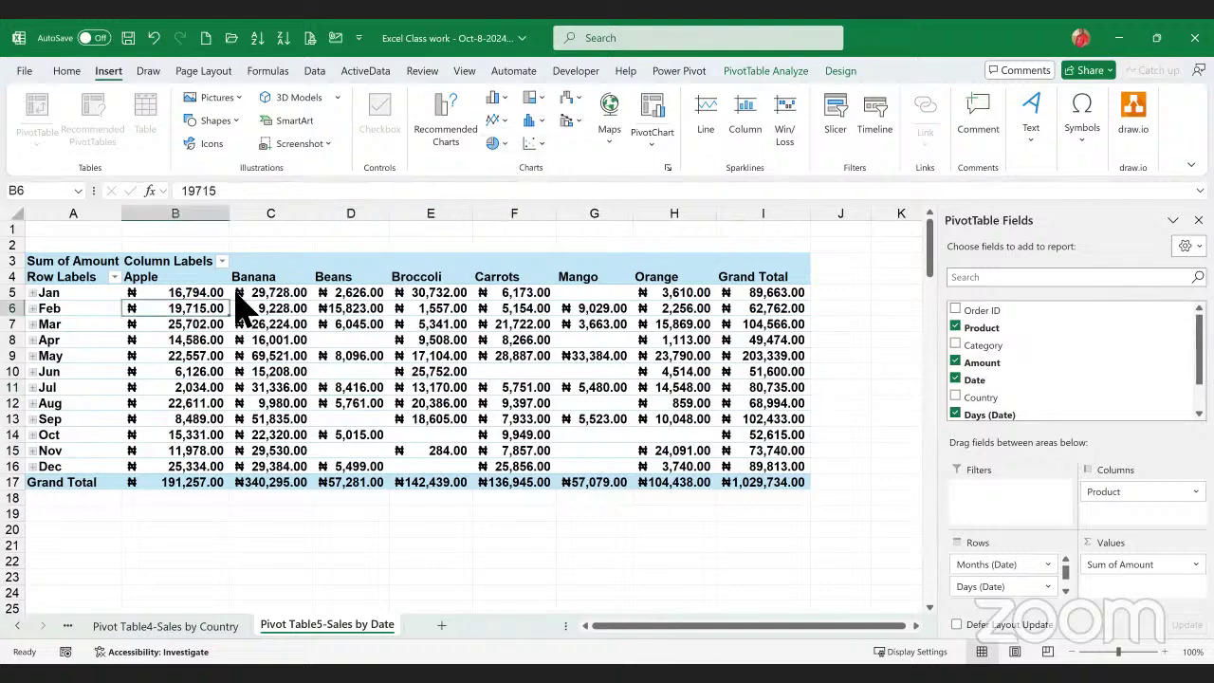
left_click(500, 98)
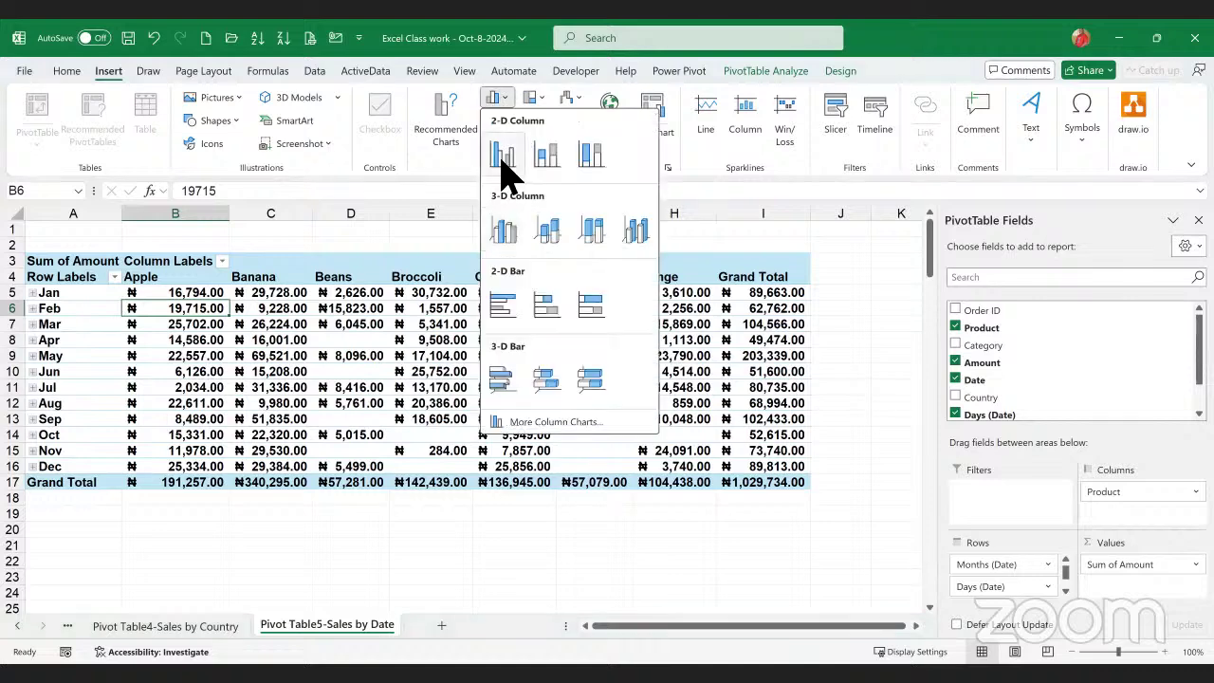
left_click(512, 175)
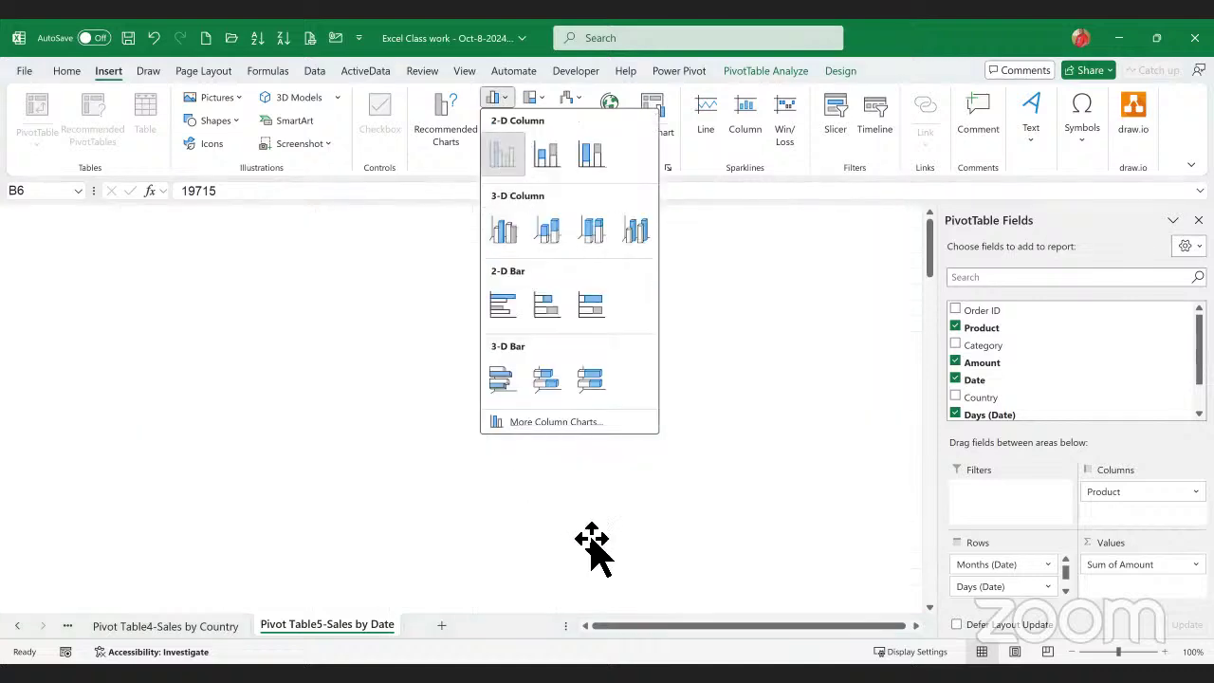
left_click_drag(528, 327, 266, 518)
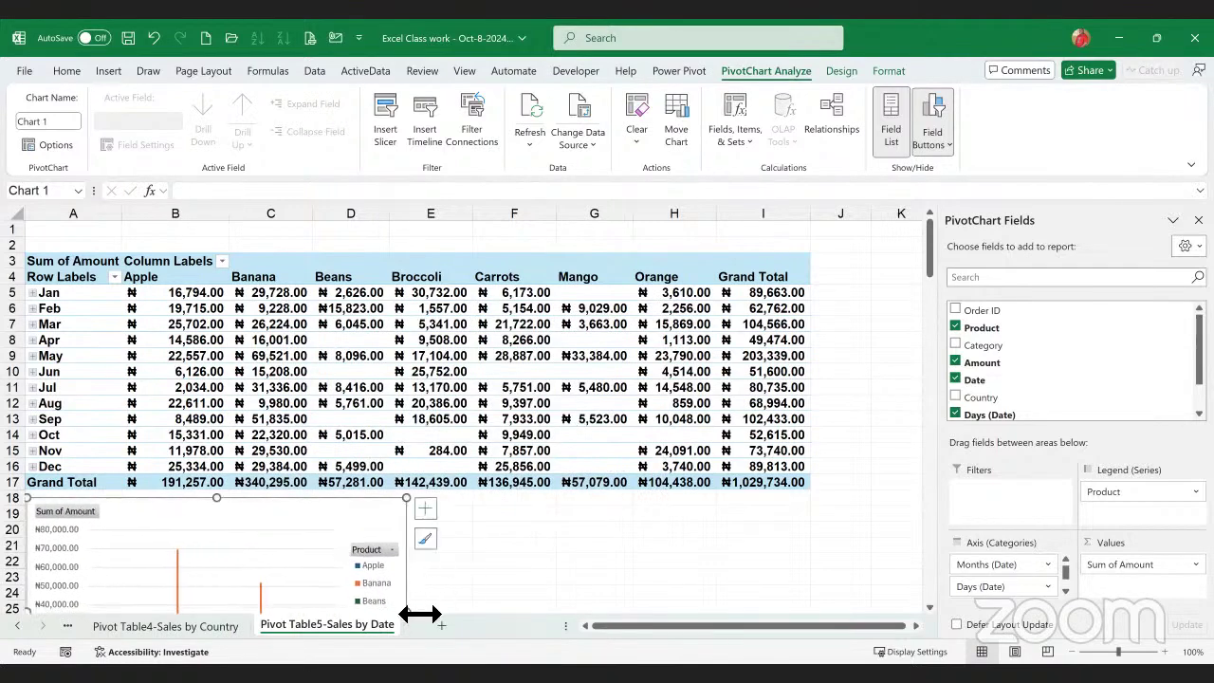
- Widen the column chart to match the pivot table through column I and extend its lower edge to about row 35
left_click_drag(421, 615, 819, 615)
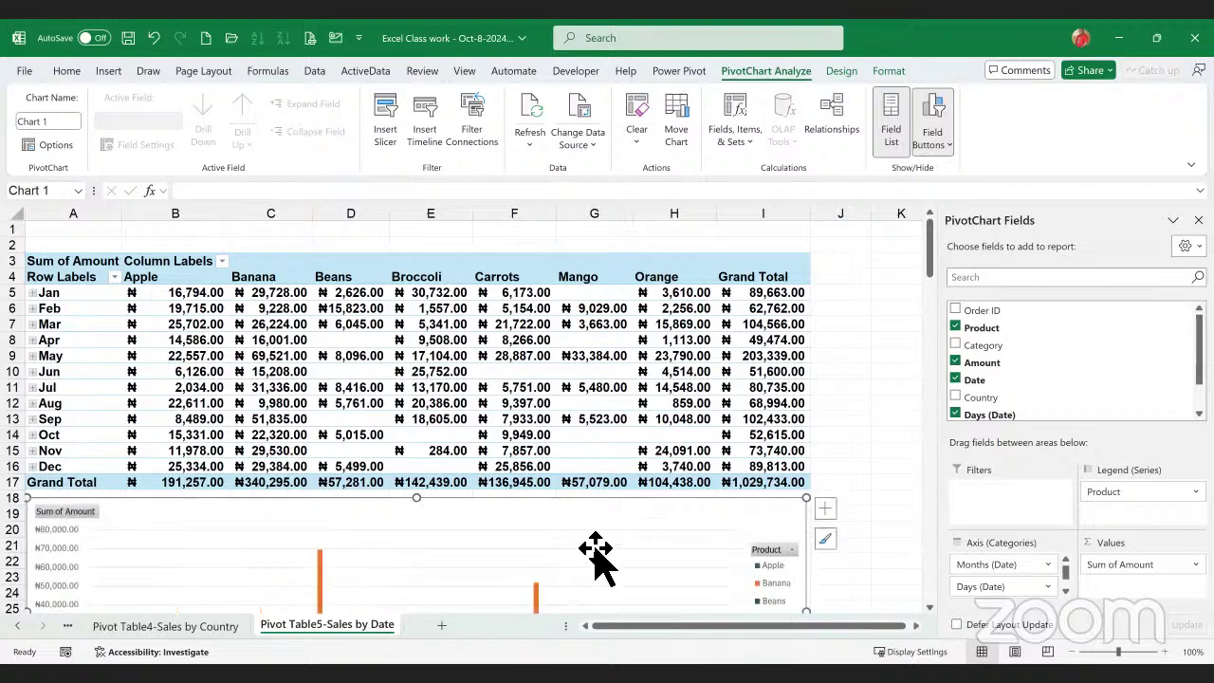
scroll(596, 555, "down", 4)
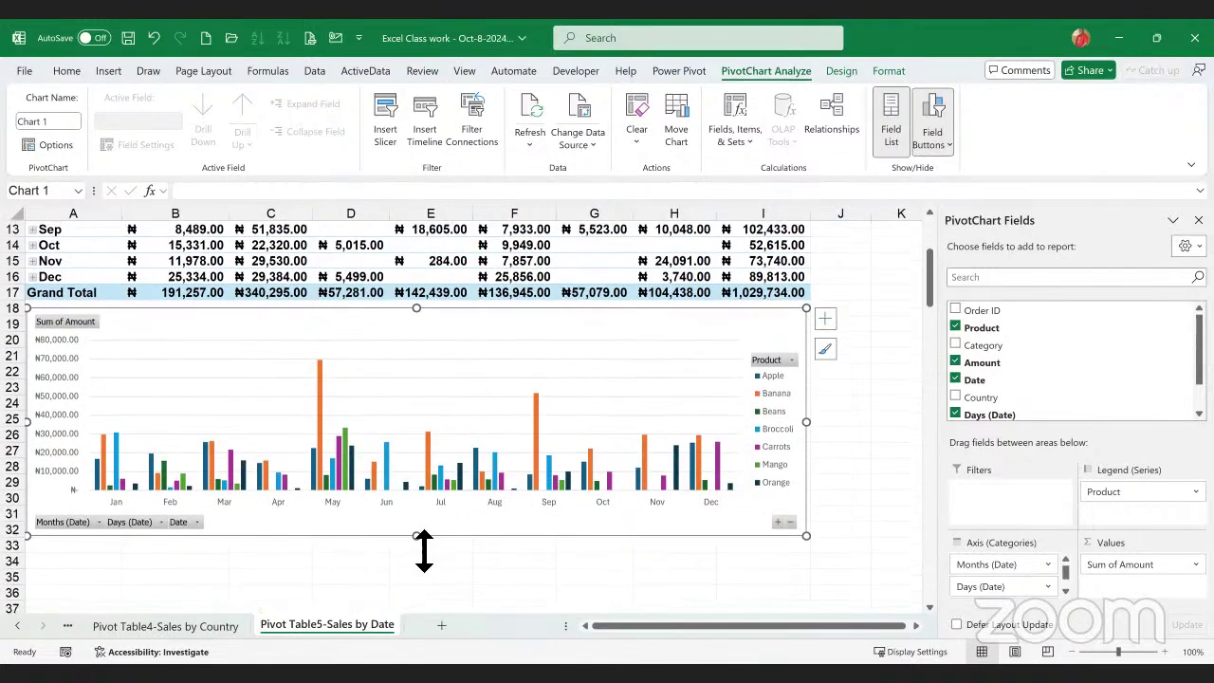
left_click_drag(435, 557, 439, 585)
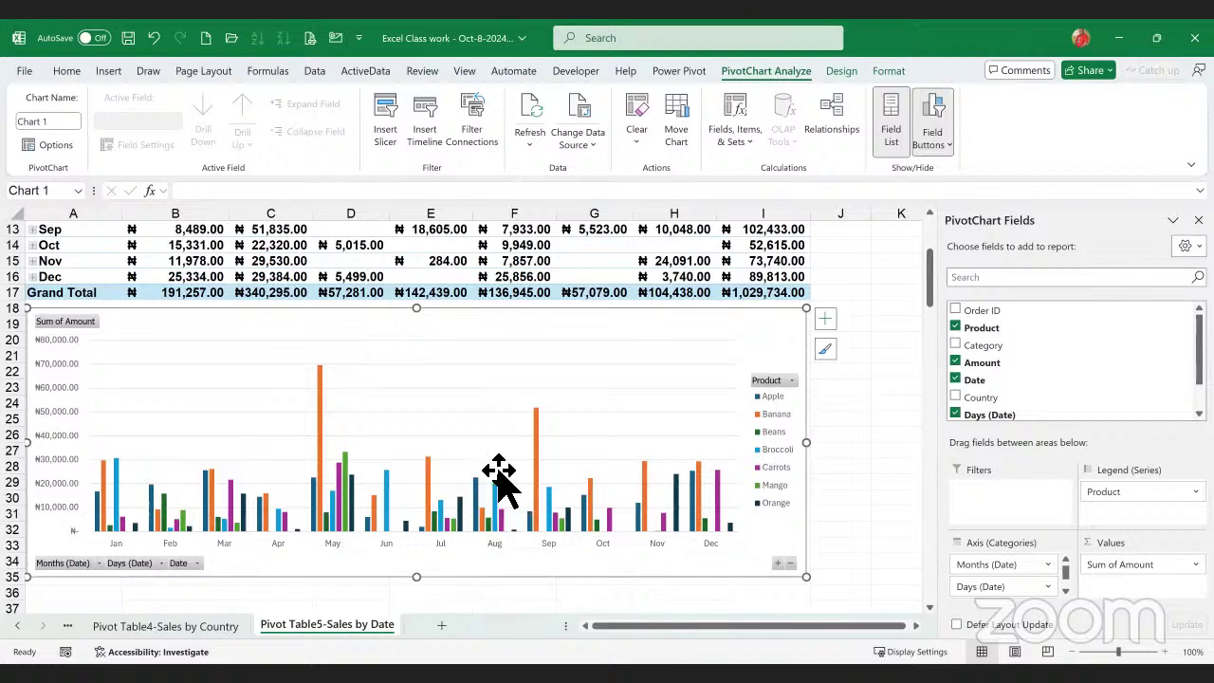
scroll(499, 479, "up", 3)
scroll(495, 467, "up", 1)
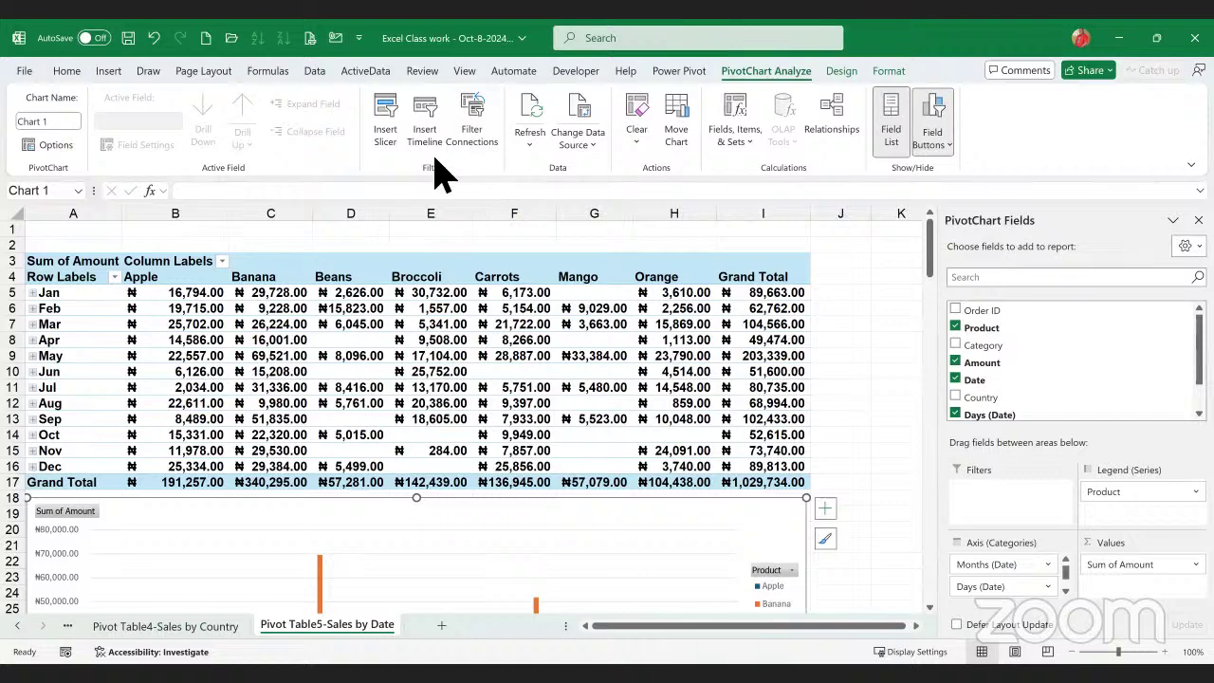
- Review the monthly product amounts in the Sales by Date pivot table against the column chart beneath it
left_click(109, 74)
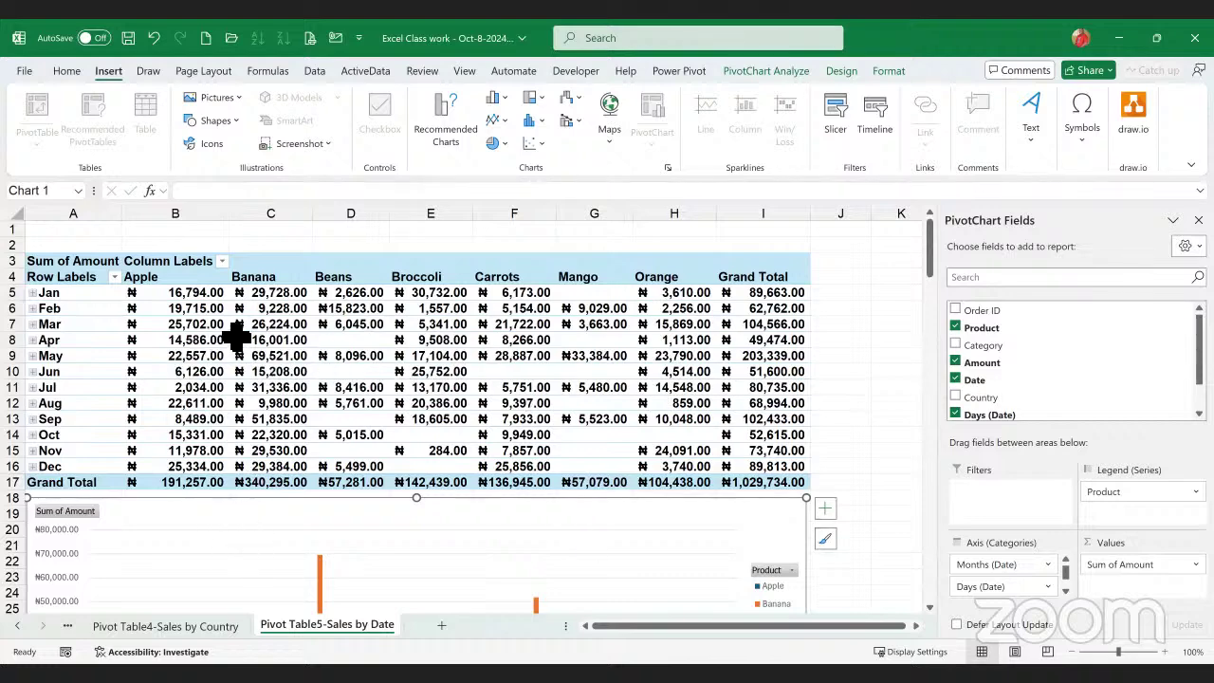
left_click(374, 358)
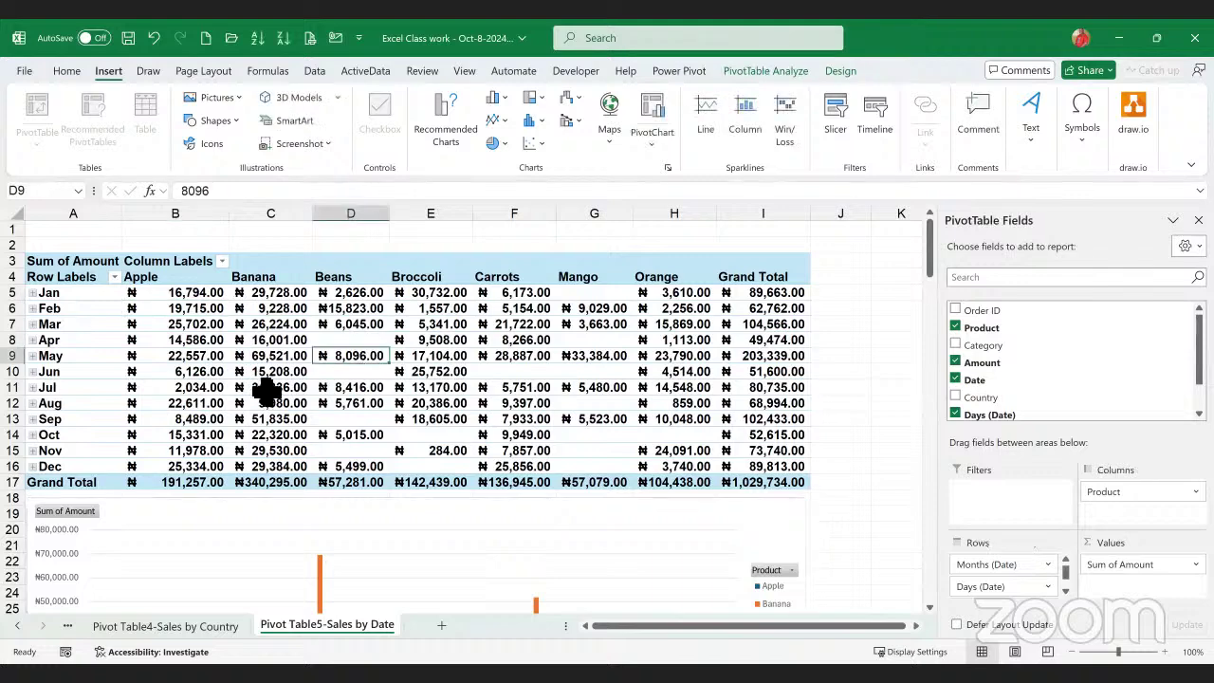
scroll(408, 398, "down", 2)
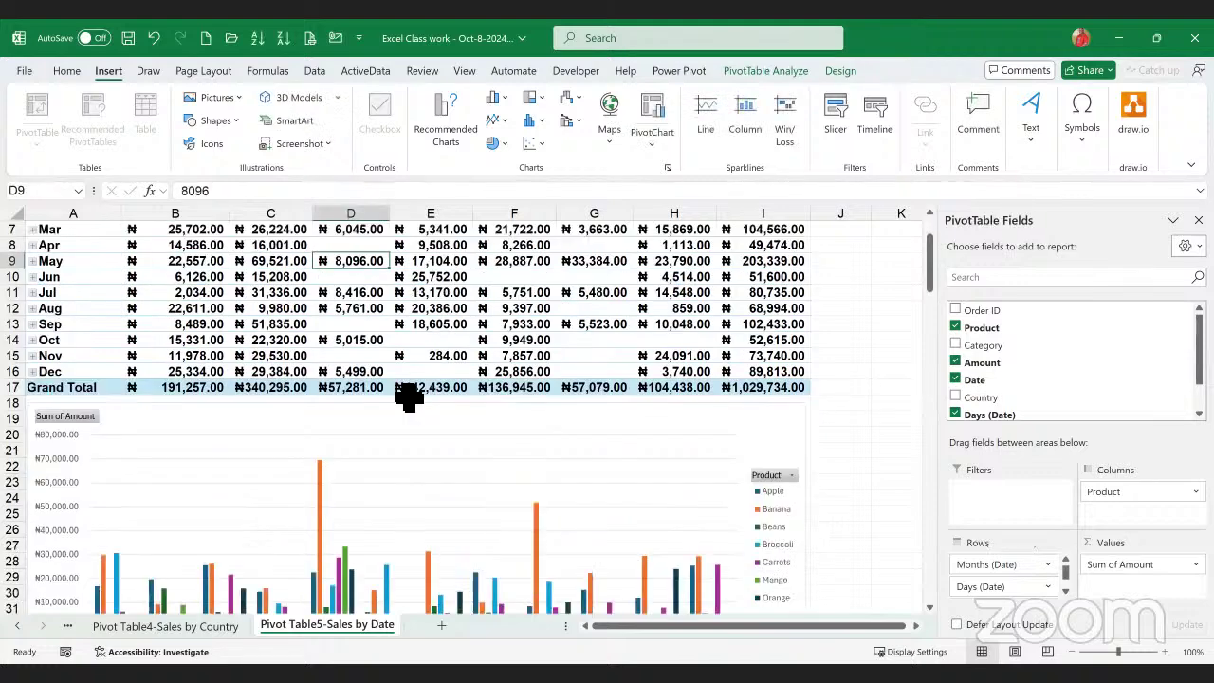
scroll(408, 403, "down", 1)
scroll(408, 398, "up", 3)
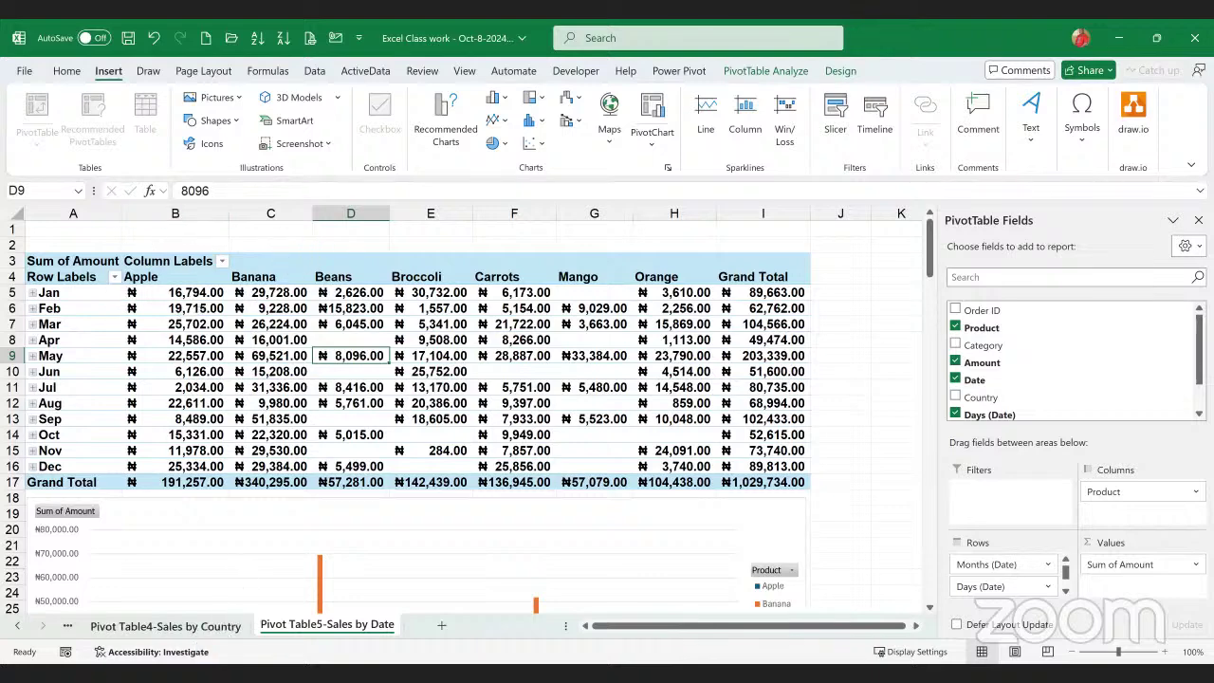
- Go back to the Pivot Table sheet with the order list and the Sales by Product and Sales by Country summaries
left_click(165, 626)
left_click(17, 626)
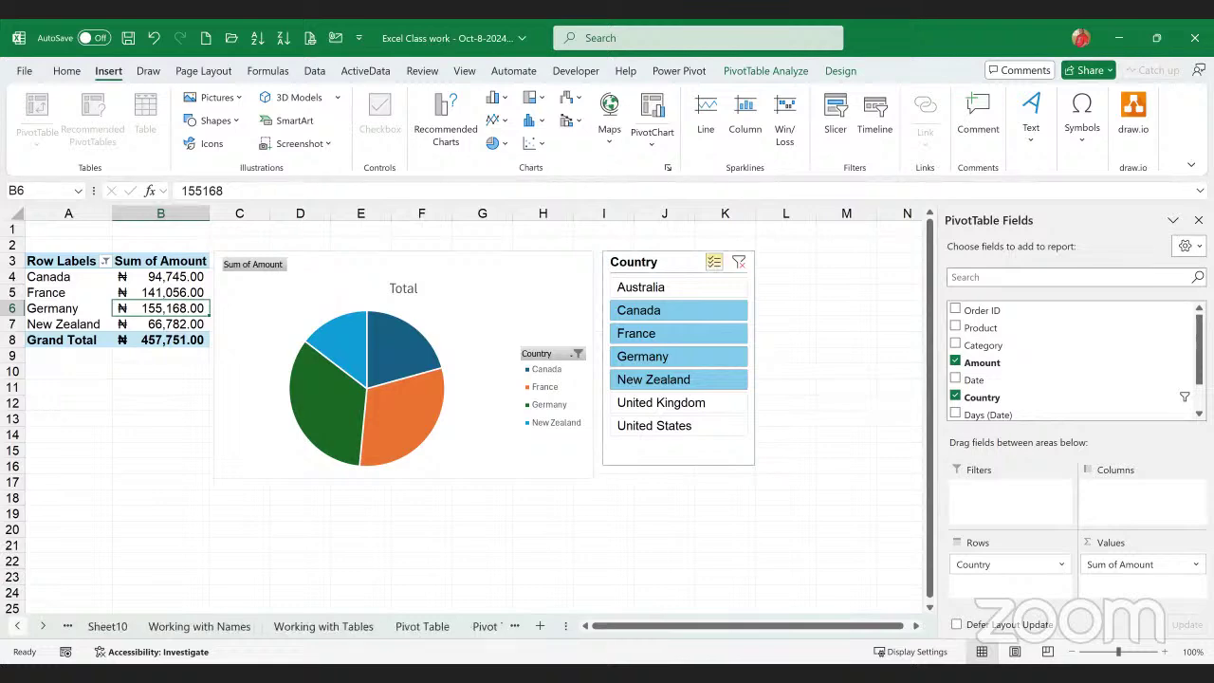
left_click(17, 626)
key("ctrl+Page_Up")
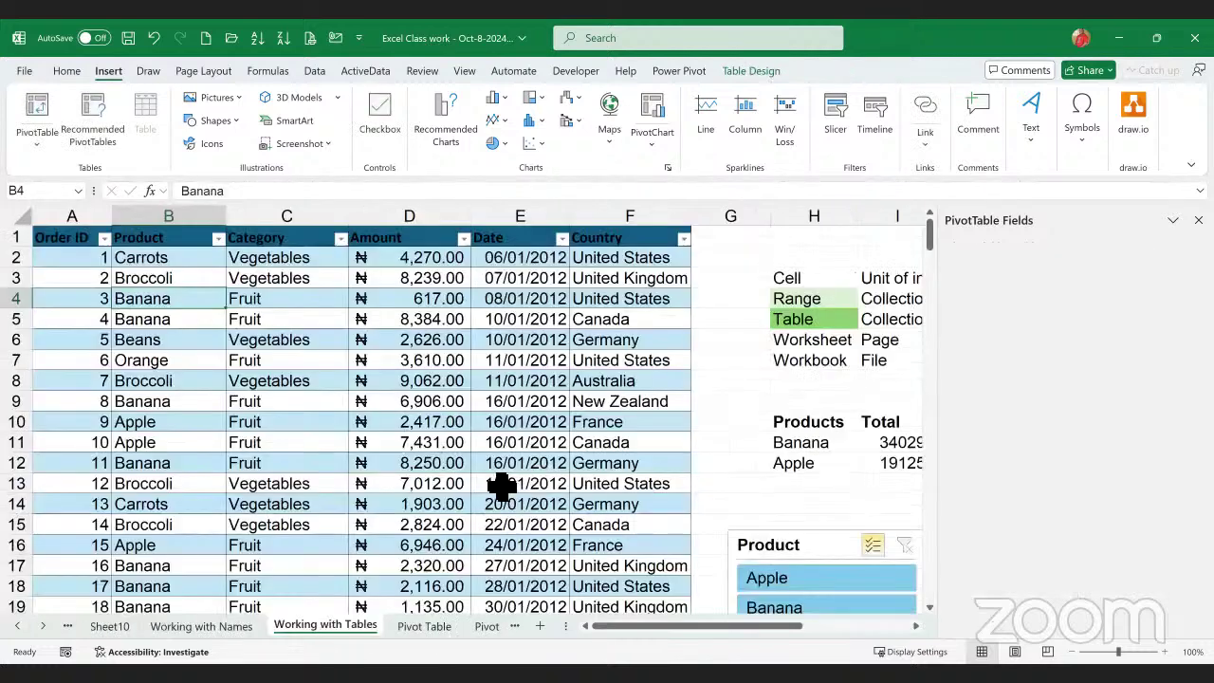
key("ctrl+Page_Down")
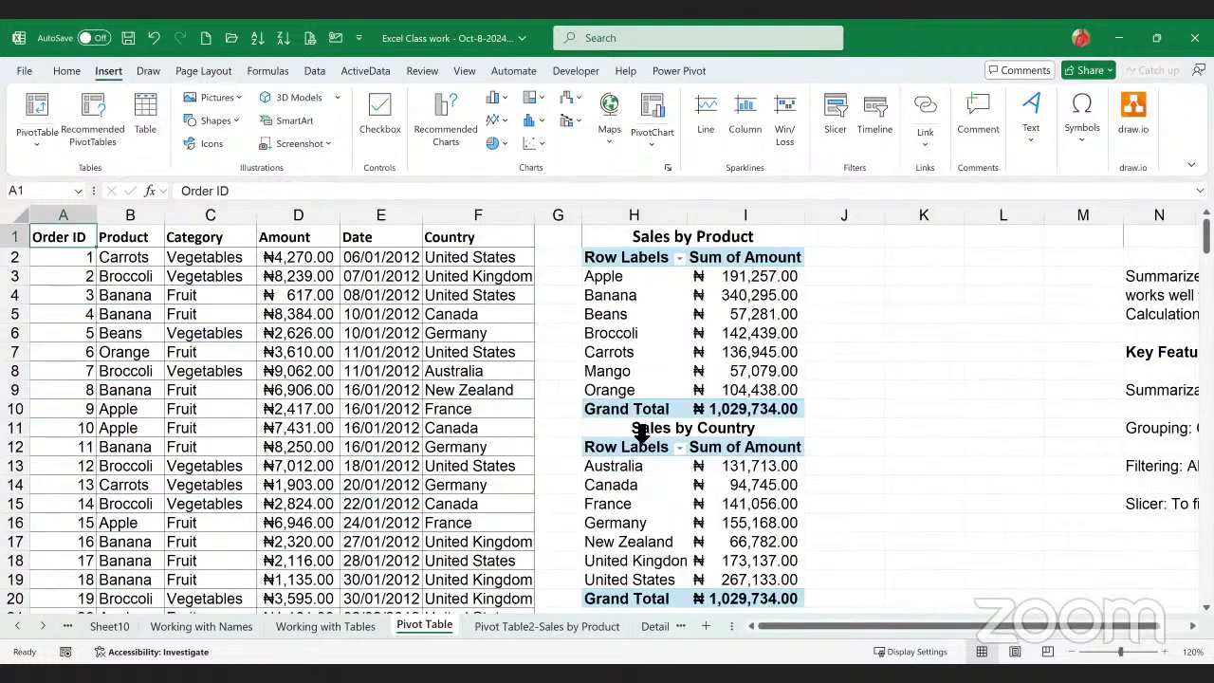
left_click(657, 336)
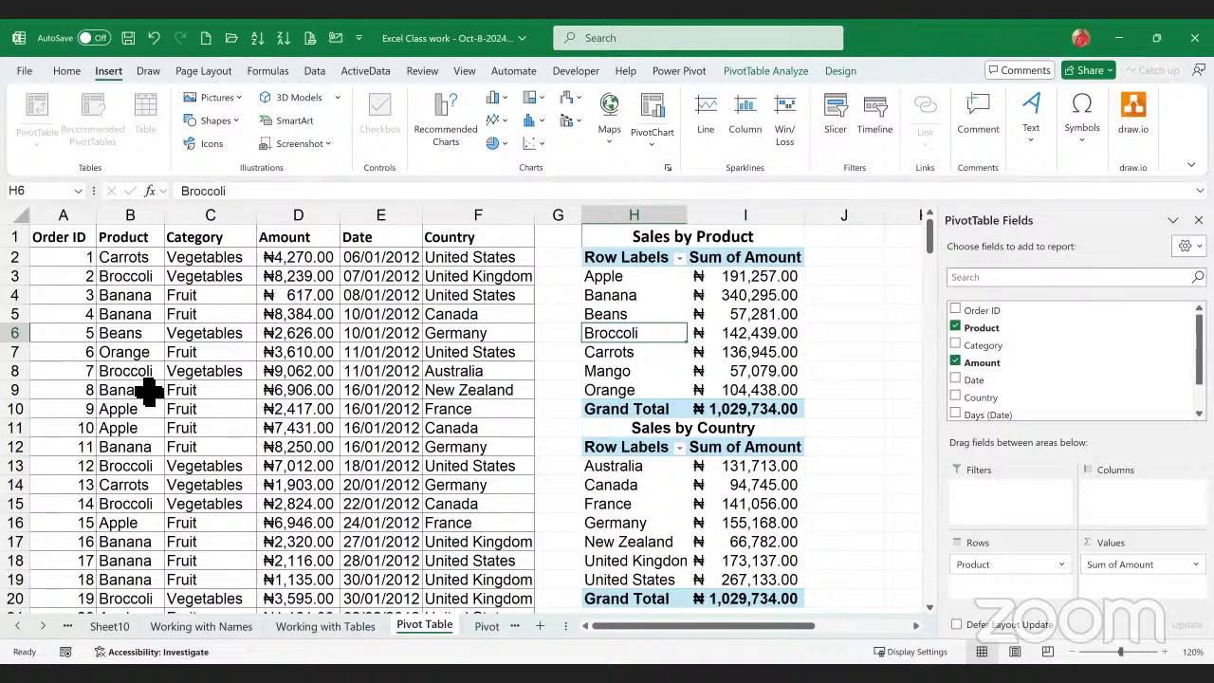
left_click(332, 428)
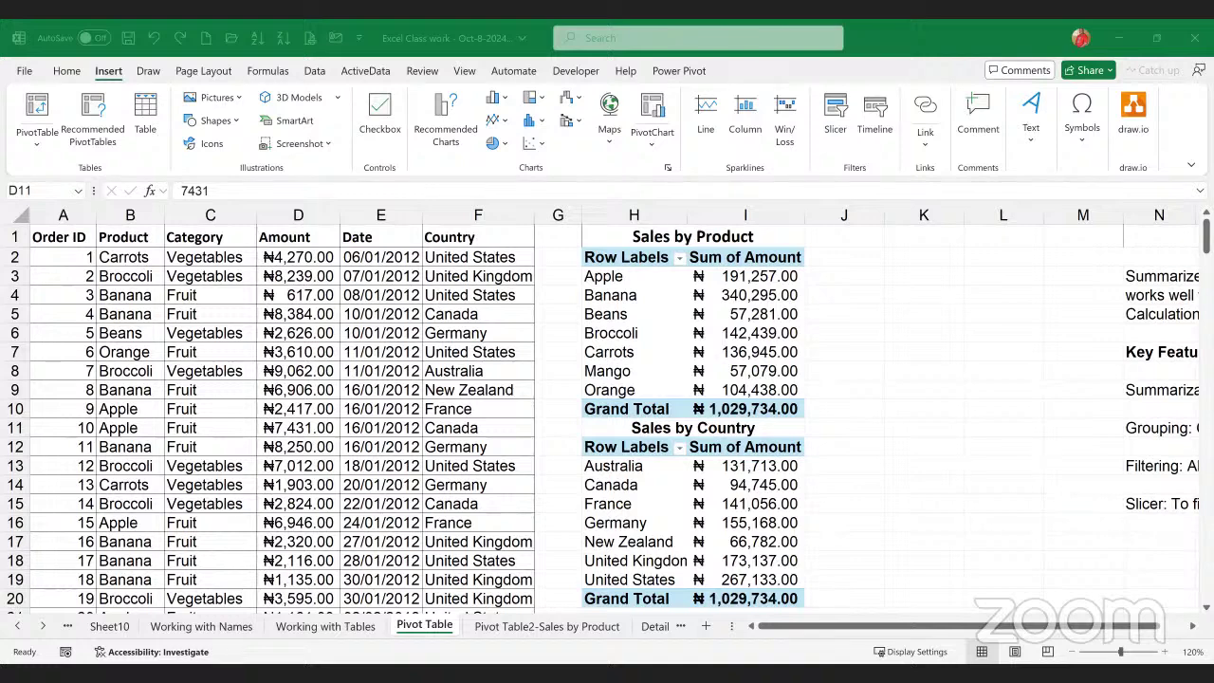
key("alt+Tab")
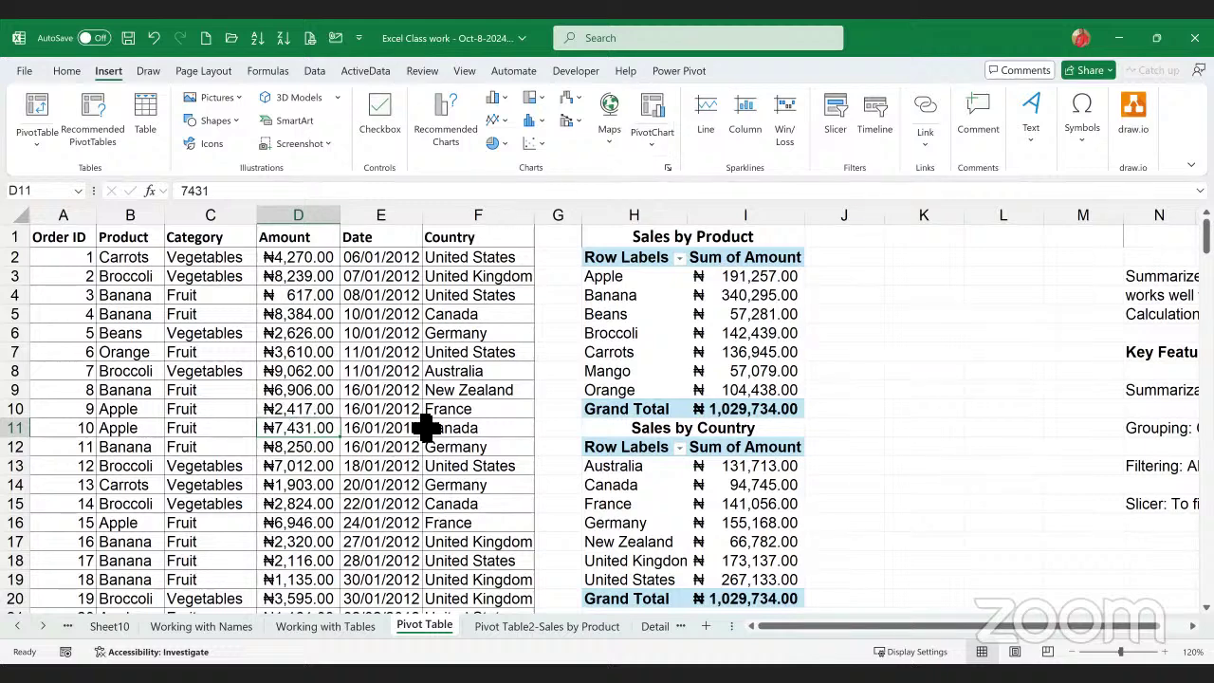
left_click(473, 353)
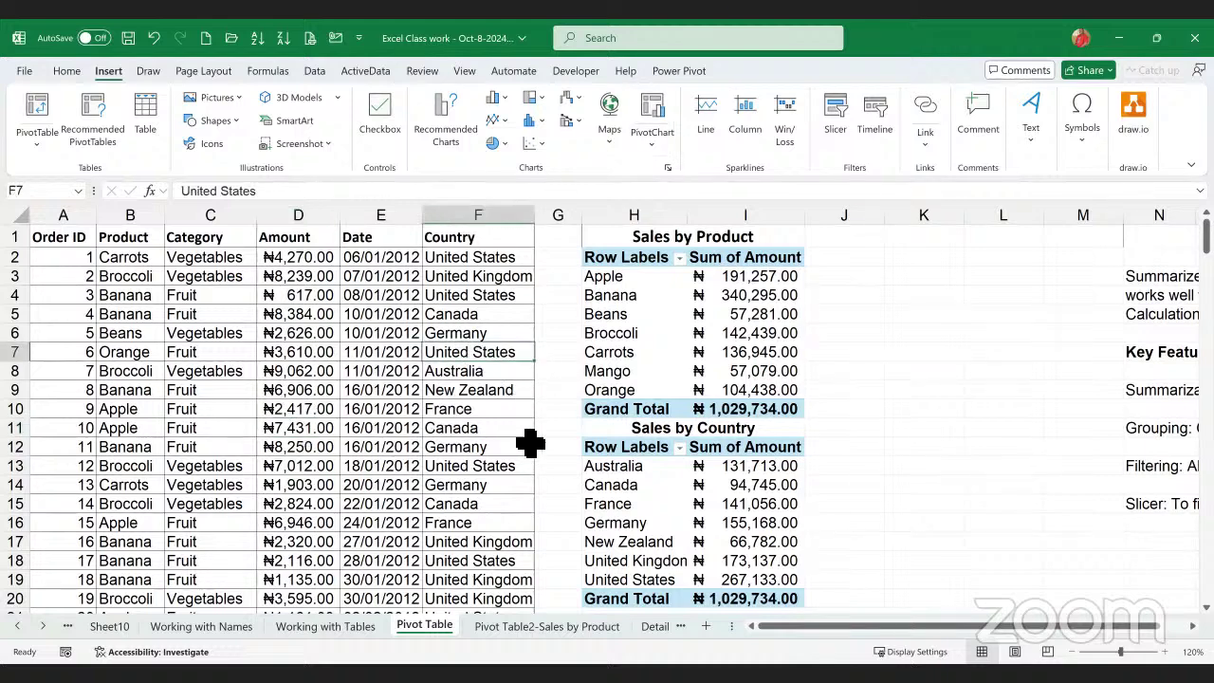
left_click(880, 359)
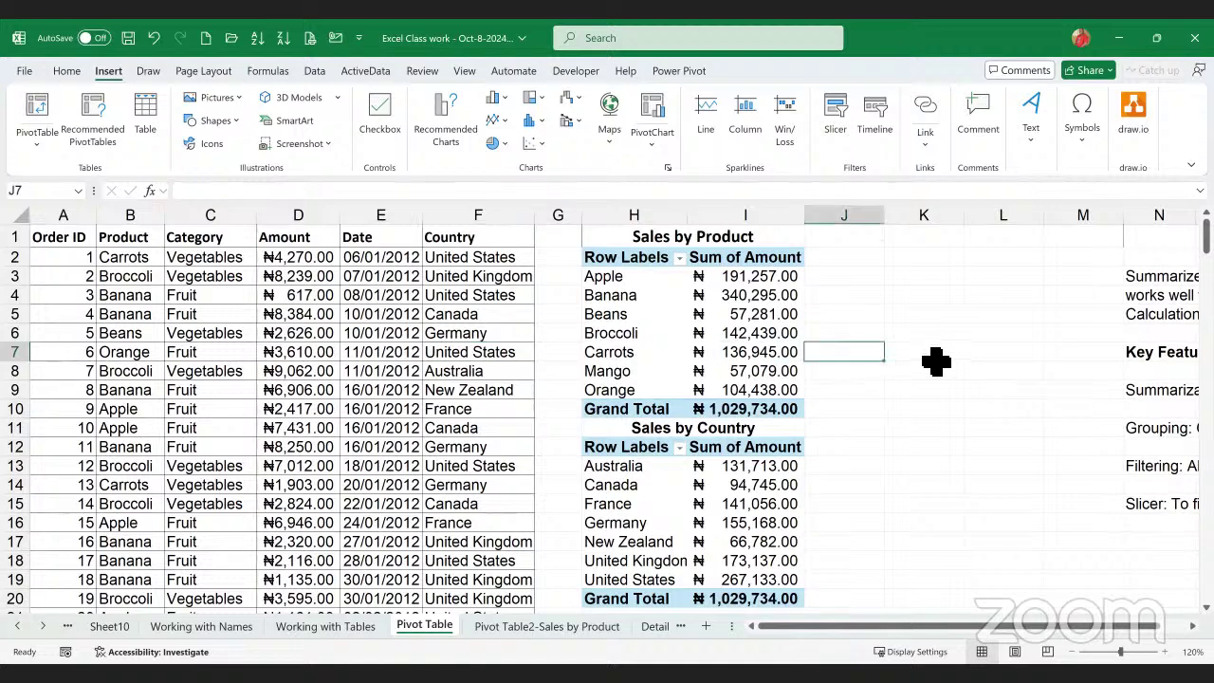
left_click(930, 358)
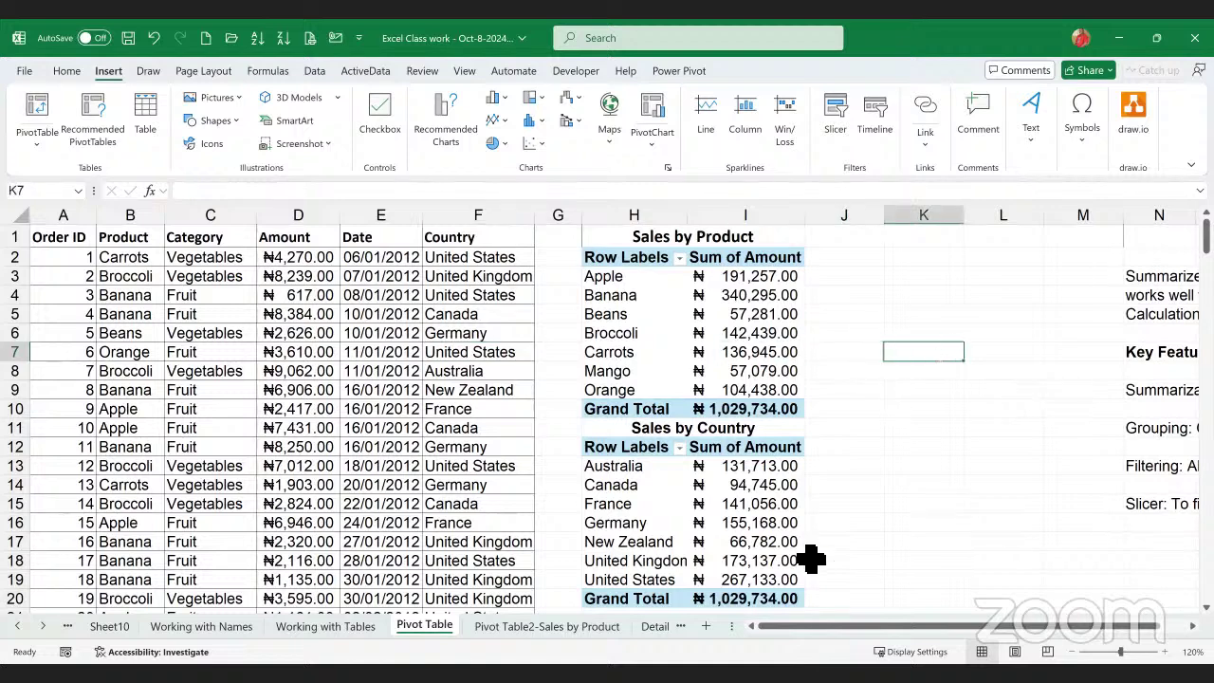
- Check the number formats of the first order's amount and the header in the order list's Amount column
left_click(373, 376)
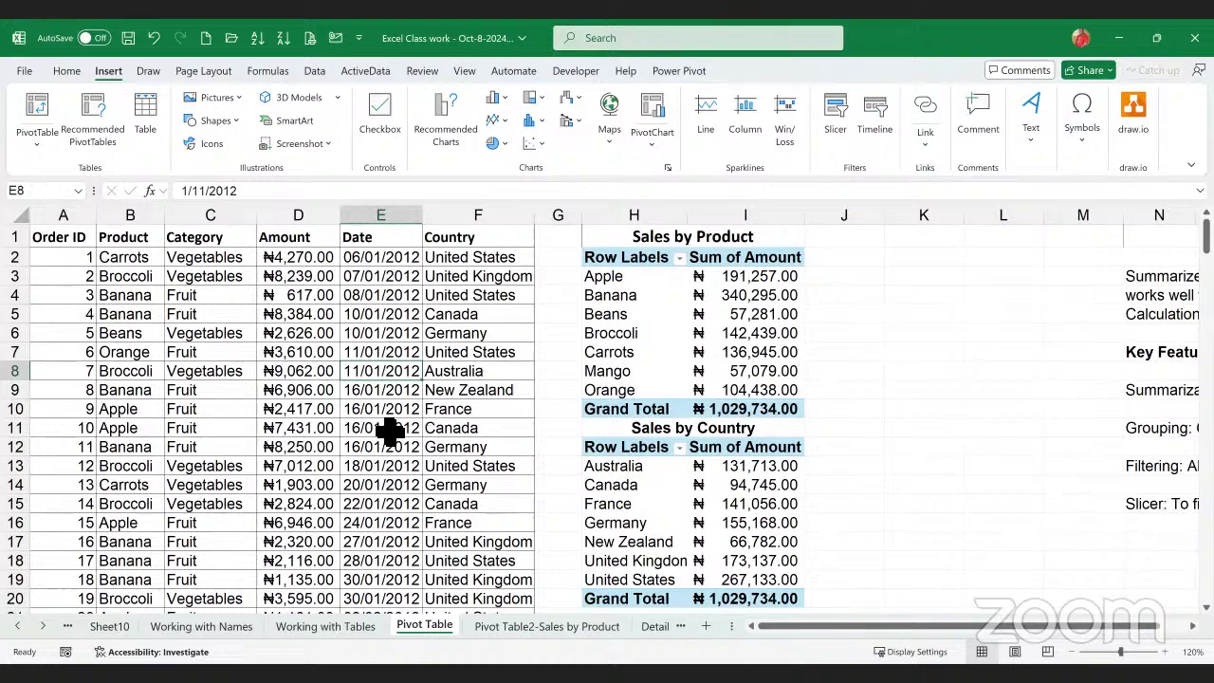
left_click(308, 278)
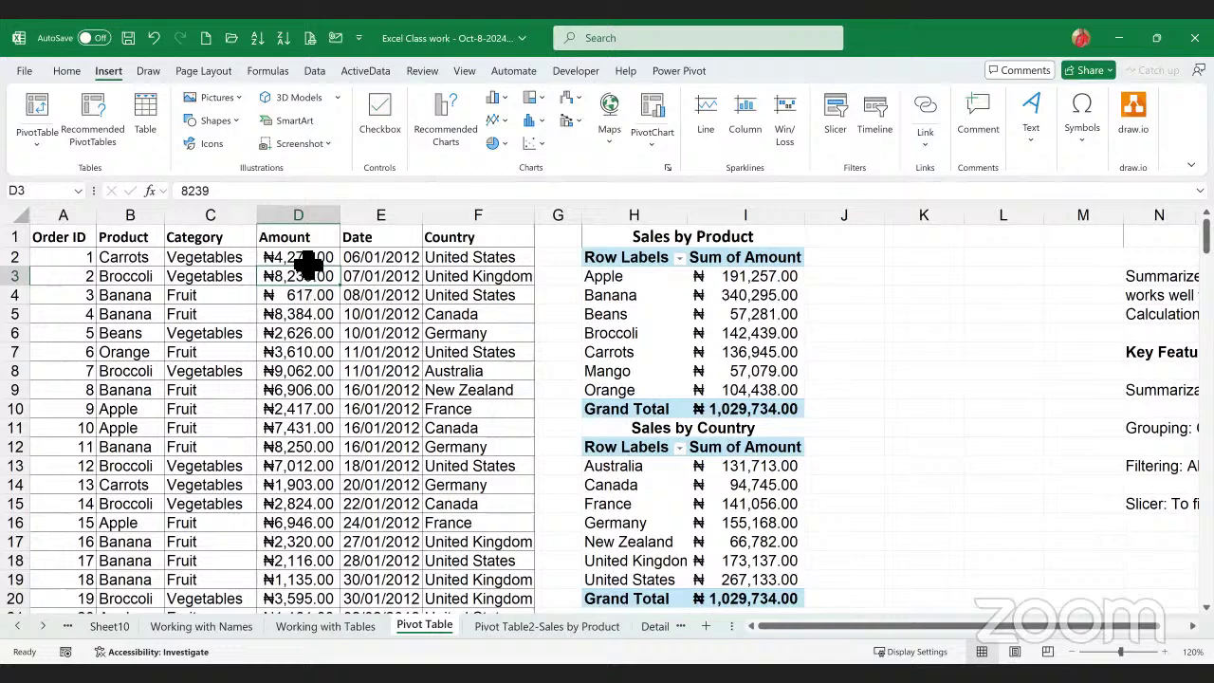
left_click(305, 259)
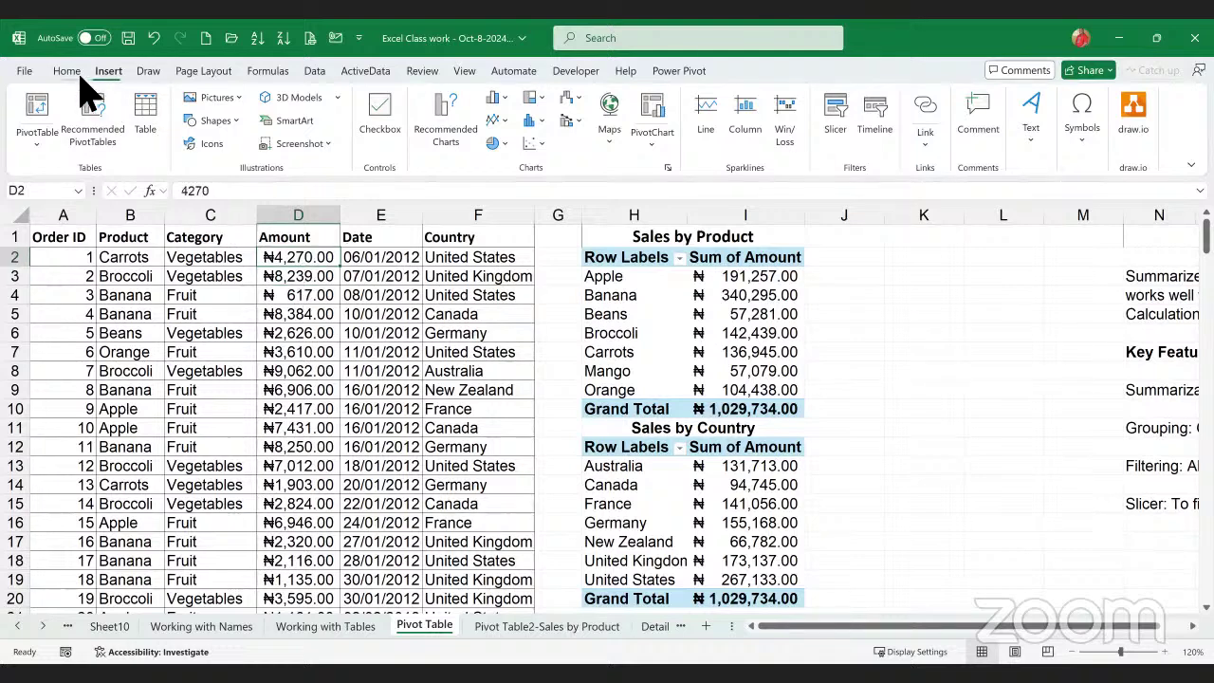
left_click(65, 73)
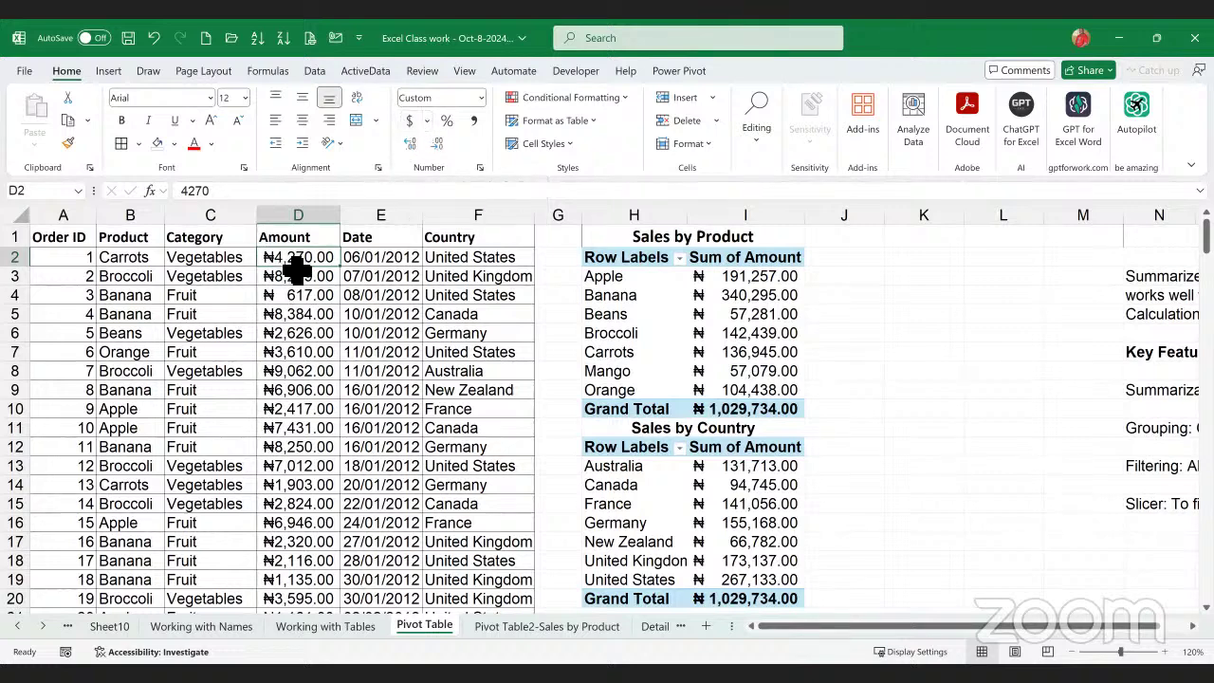
left_click(313, 243)
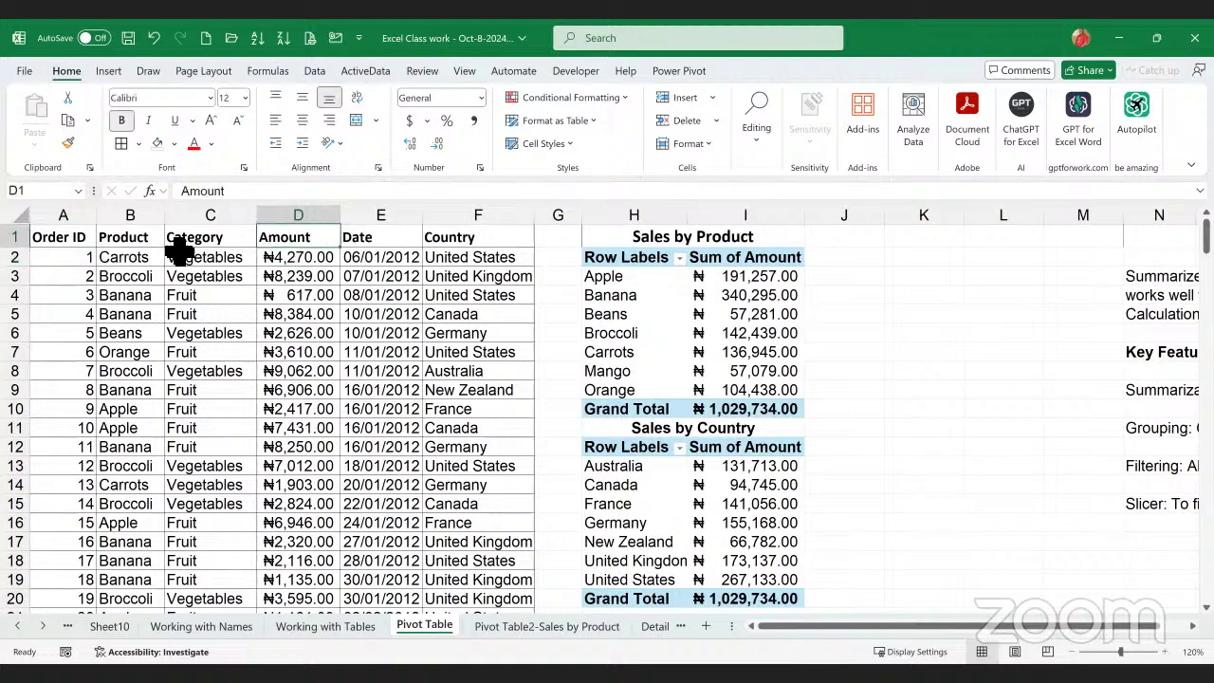
- Enter 0 in cell K1 and copy the Naira currency format of amount cell D2 onto it
left_click(937, 243)
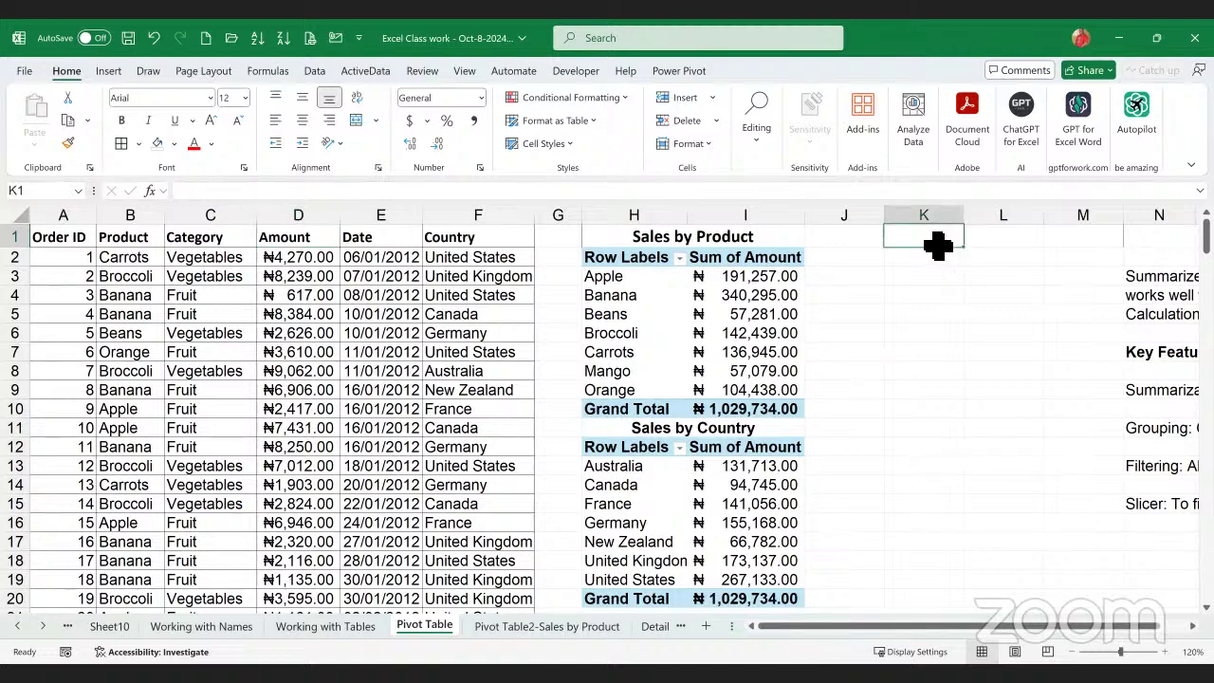
type("0")
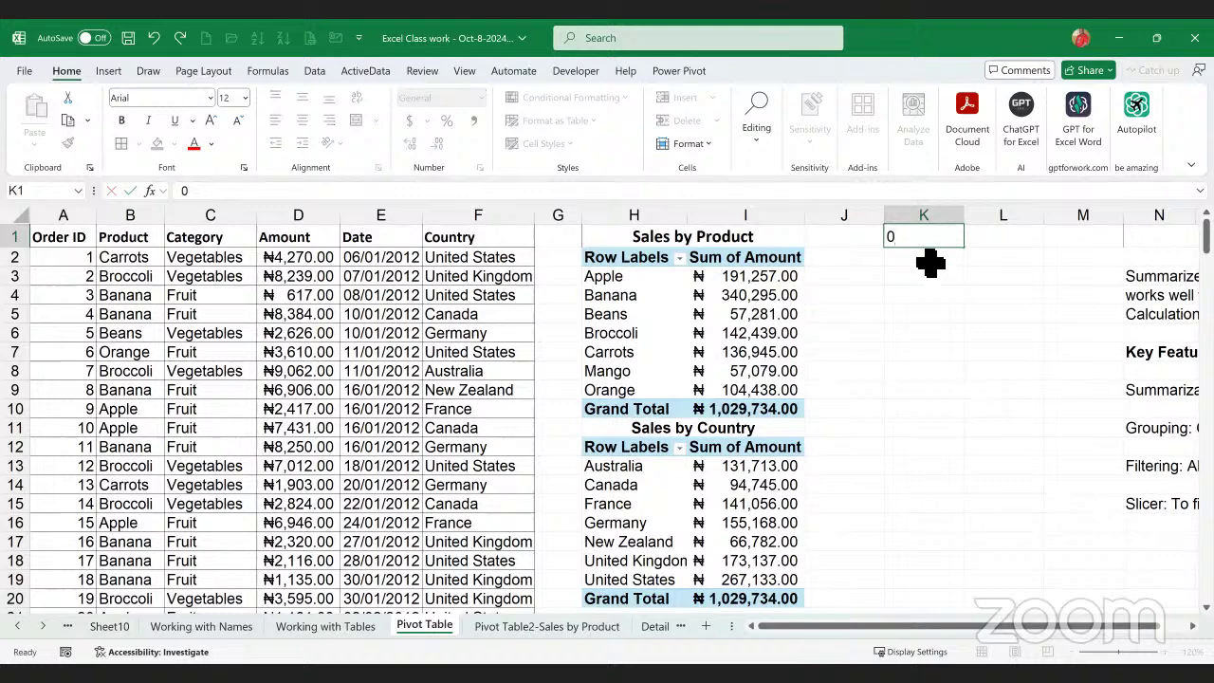
key("Return")
left_click(926, 245)
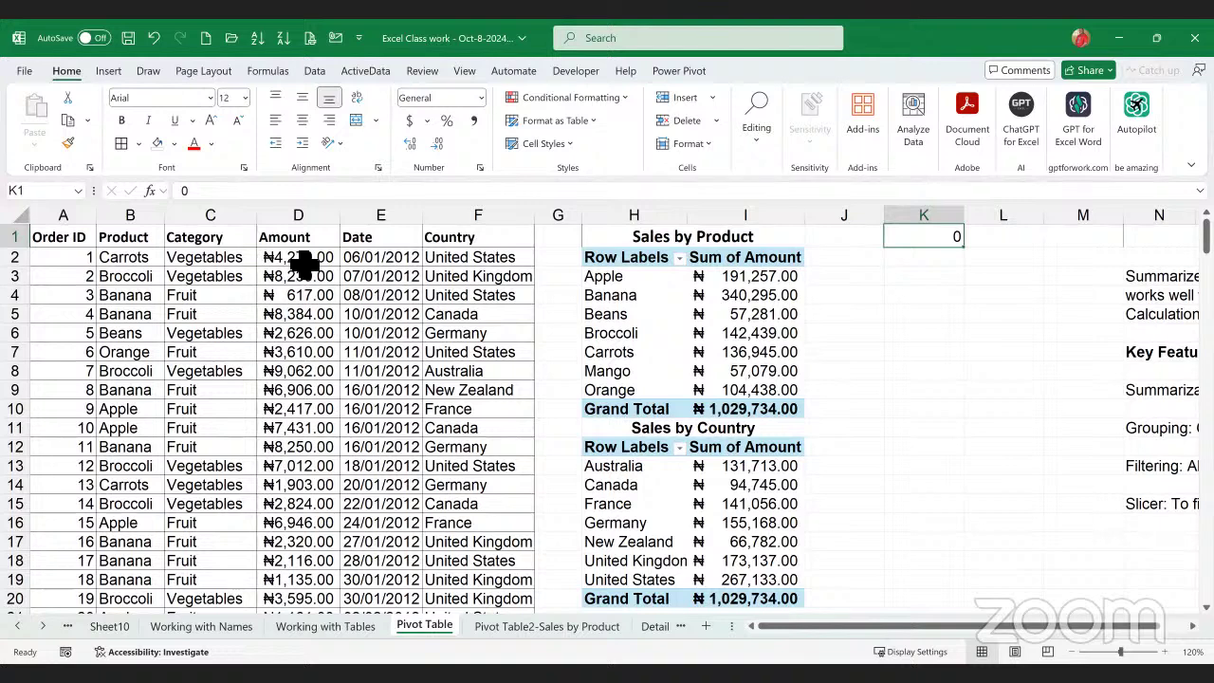
left_click(317, 263)
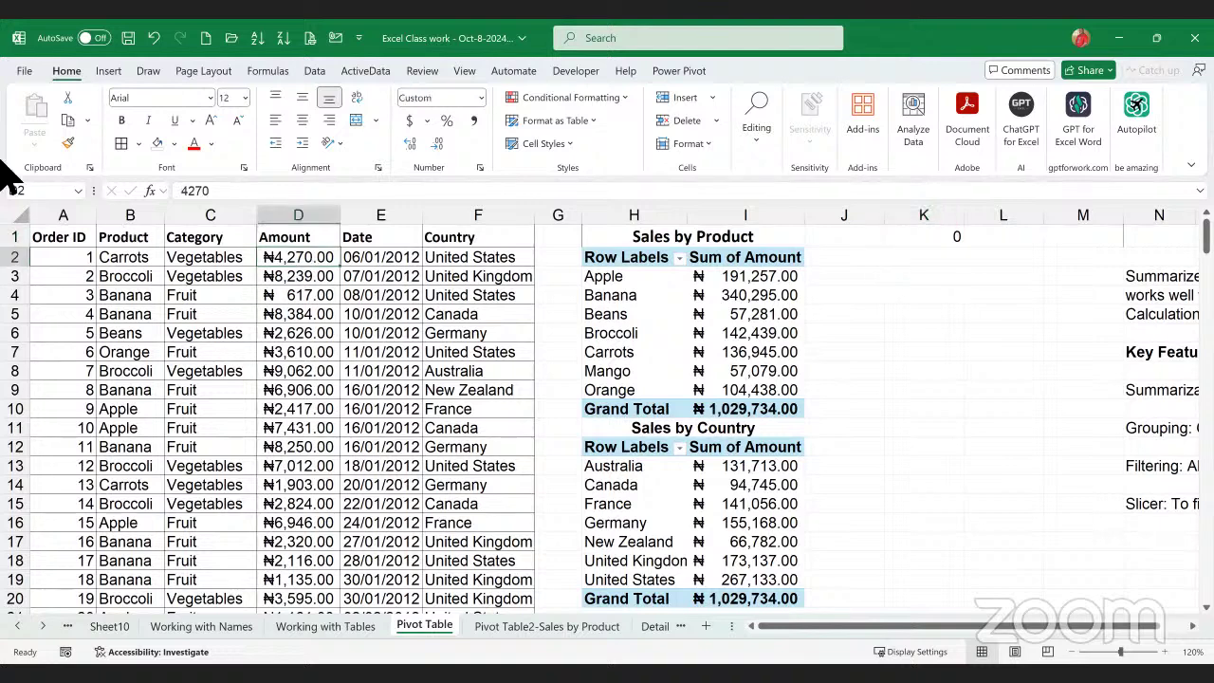
left_click(67, 144)
left_click(930, 239)
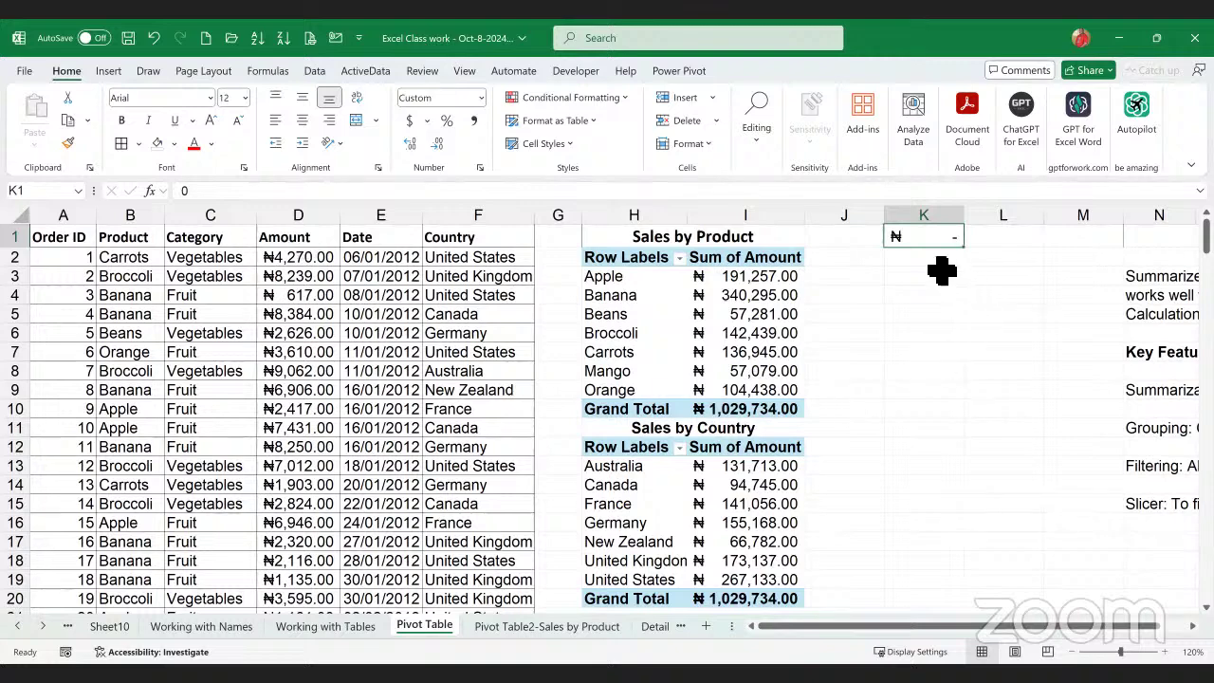
- Compare the stored value of cell K1 with how its currency format displays it, leaving the value as it is
key("Down")
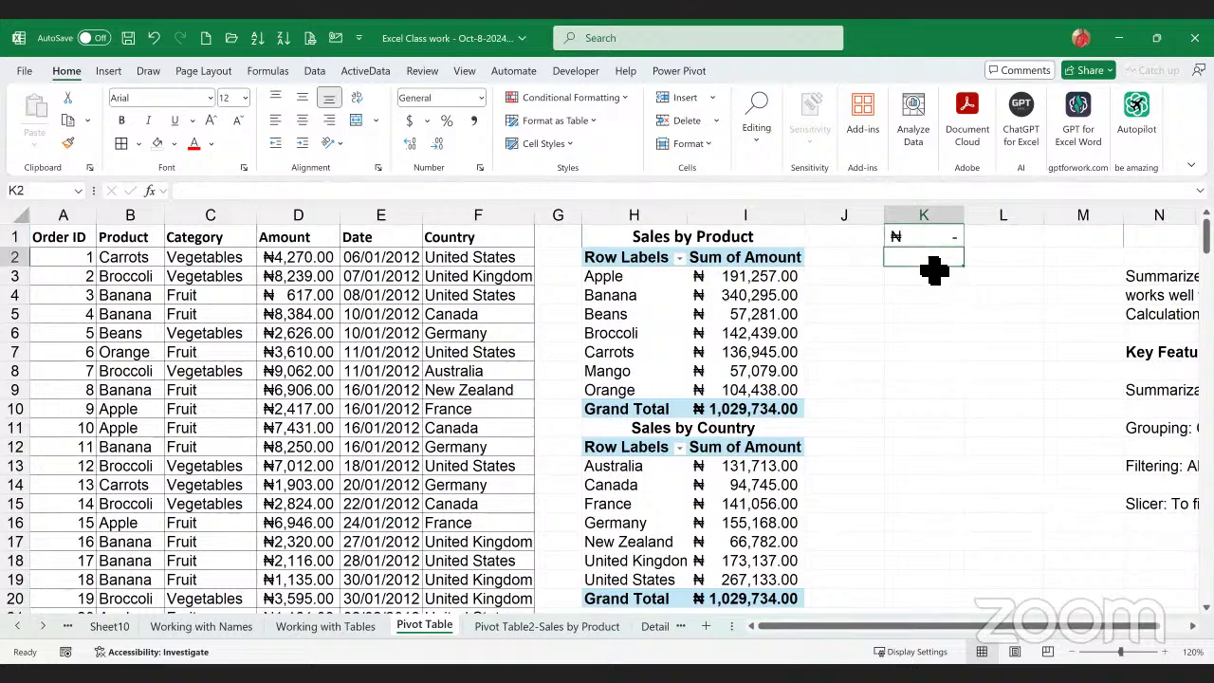
left_click(935, 242)
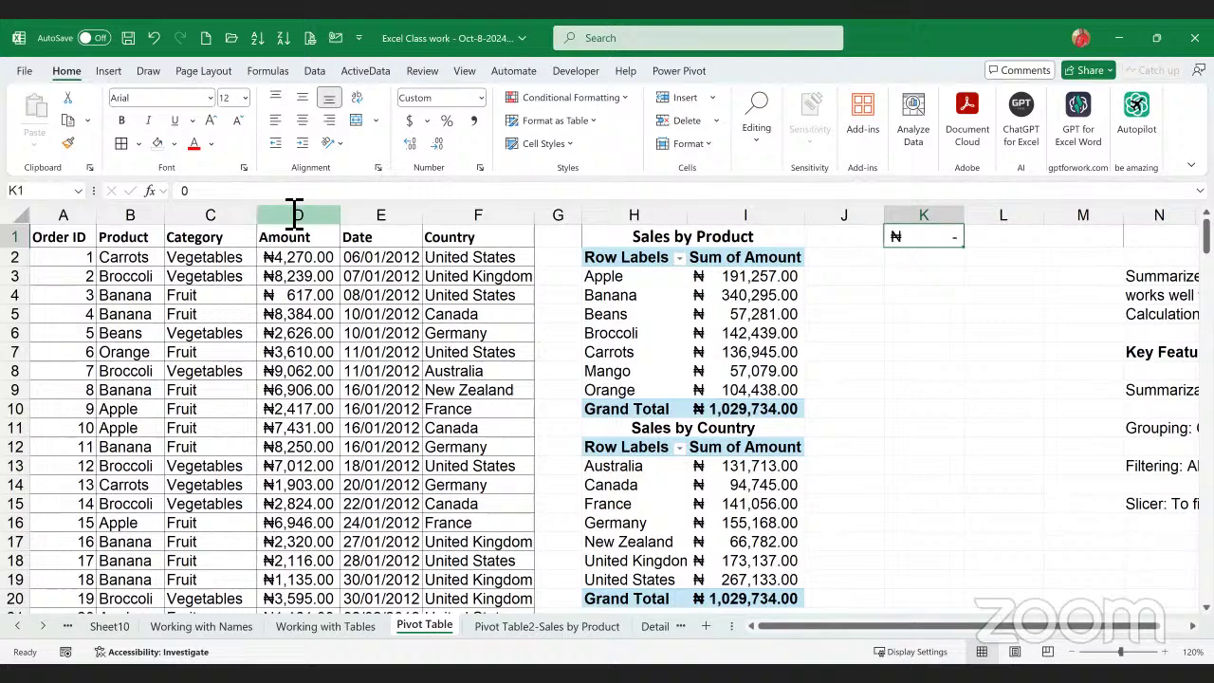
left_click(189, 190)
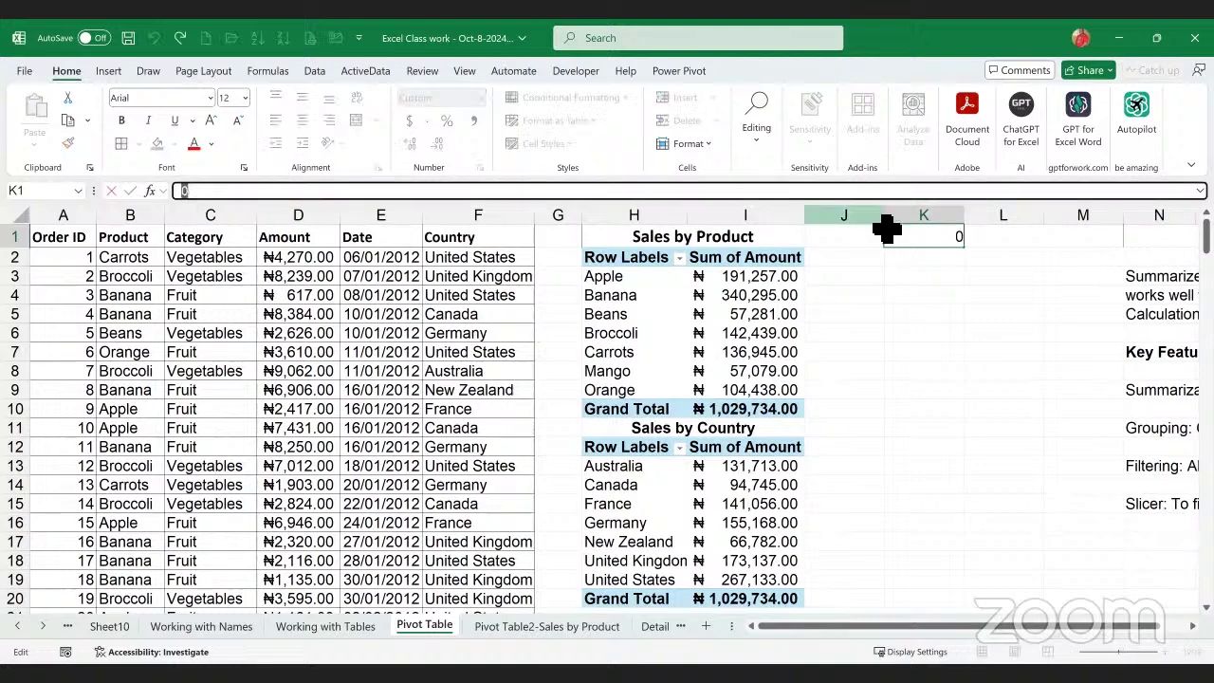
key("Return")
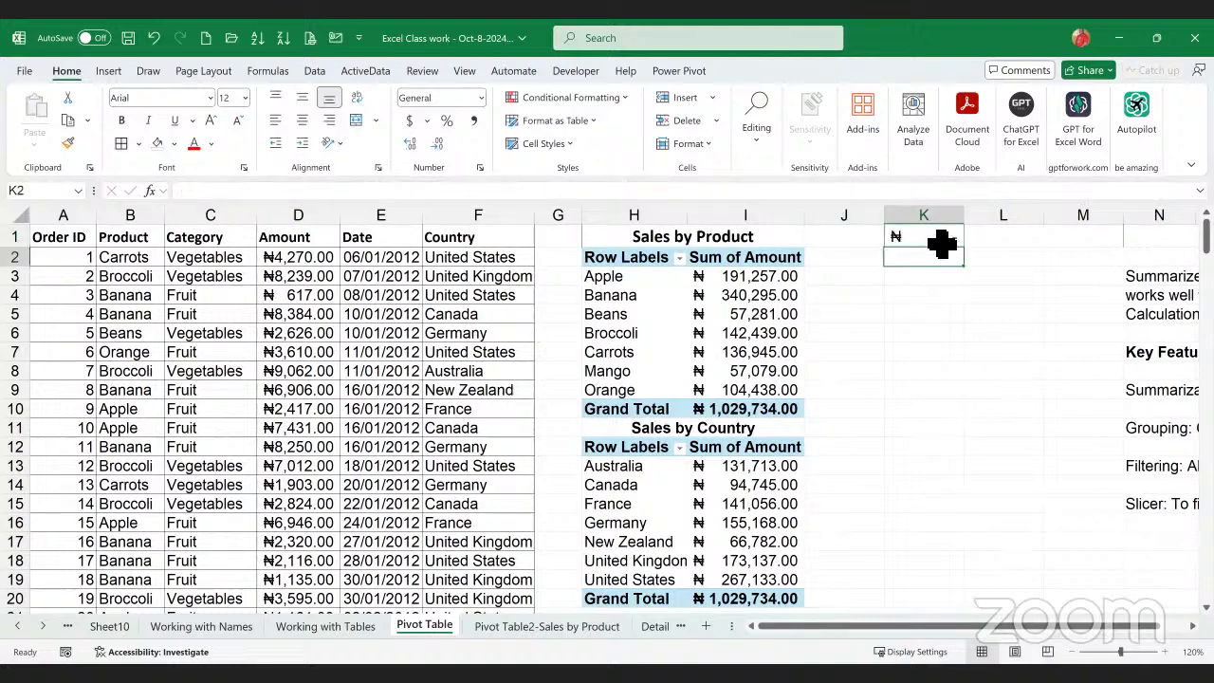
key("Up")
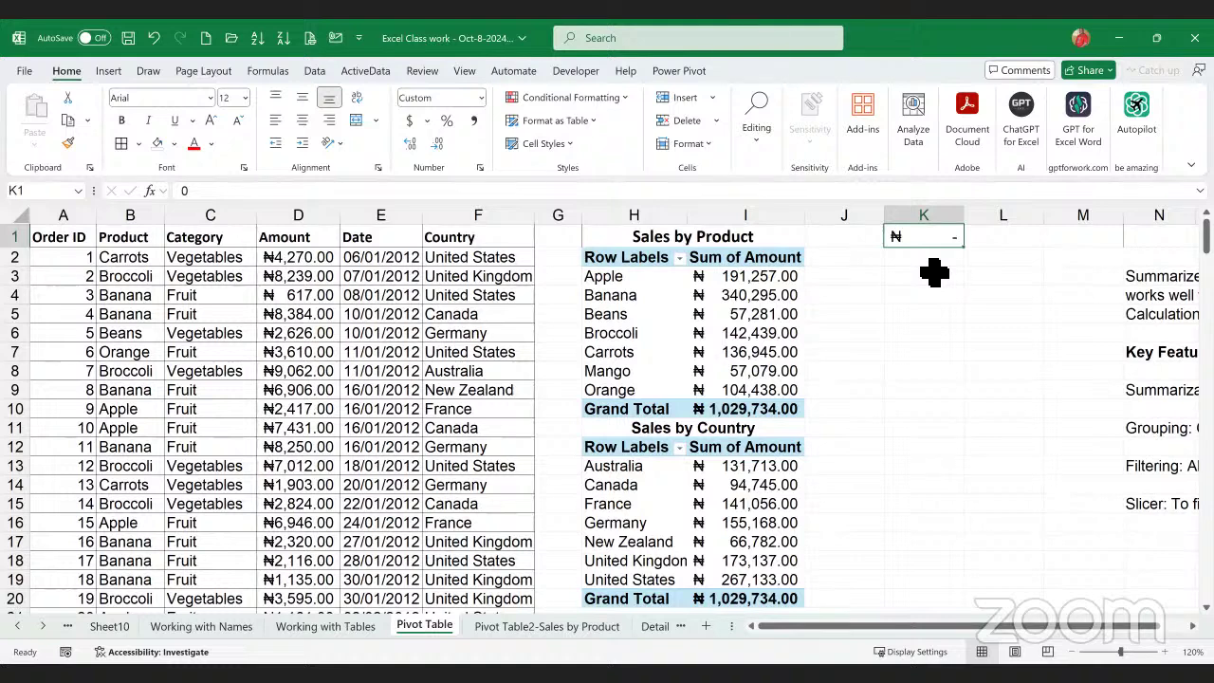
- Go from the Pivot Table sheet by way of Working with Names to the Countif, Sumif sheet
left_click(753, 280)
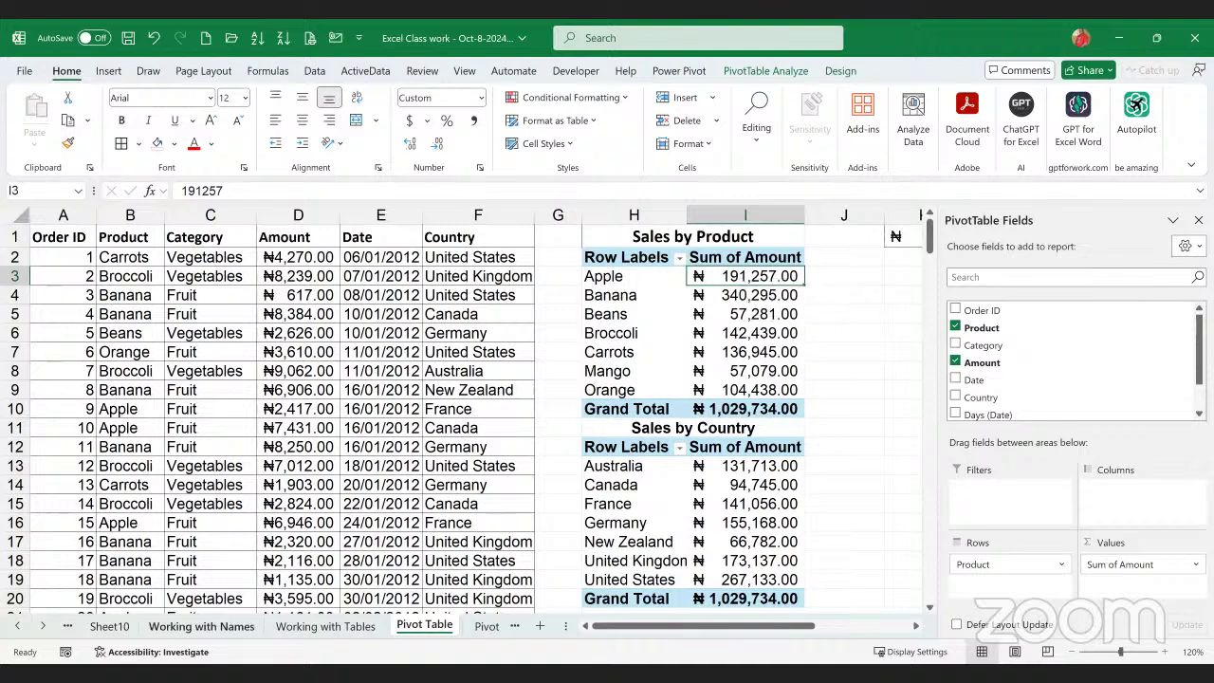
double_click(752, 280)
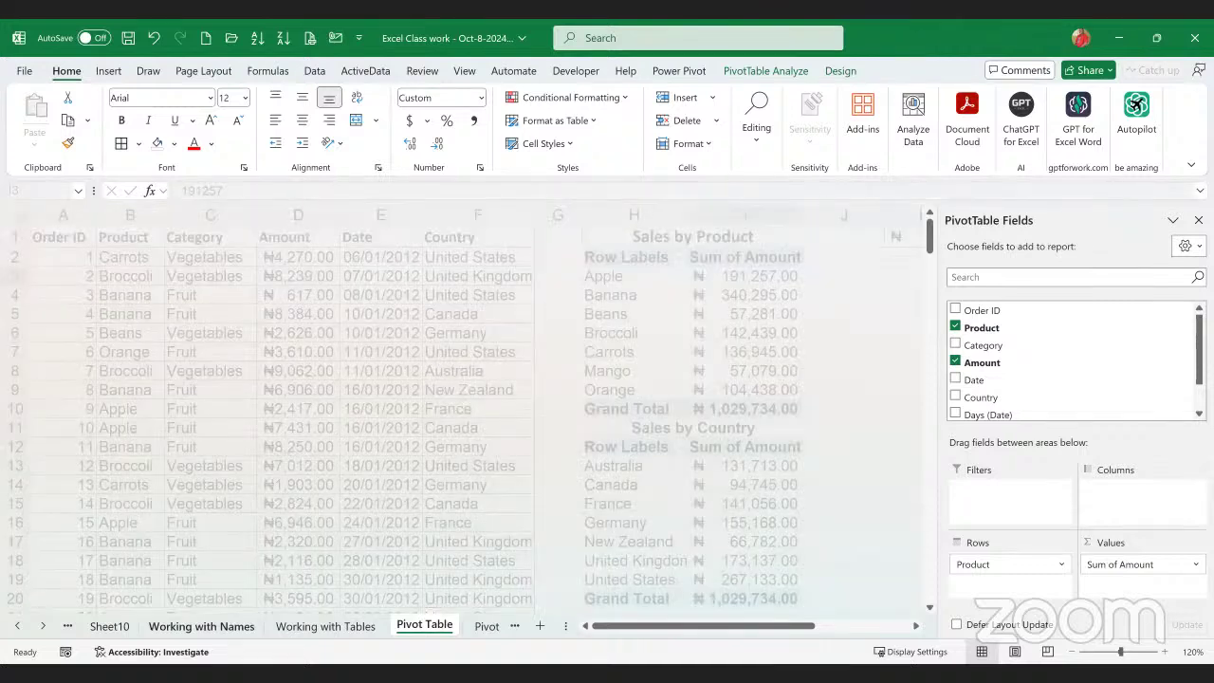
left_click(201, 626)
left_click(68, 626)
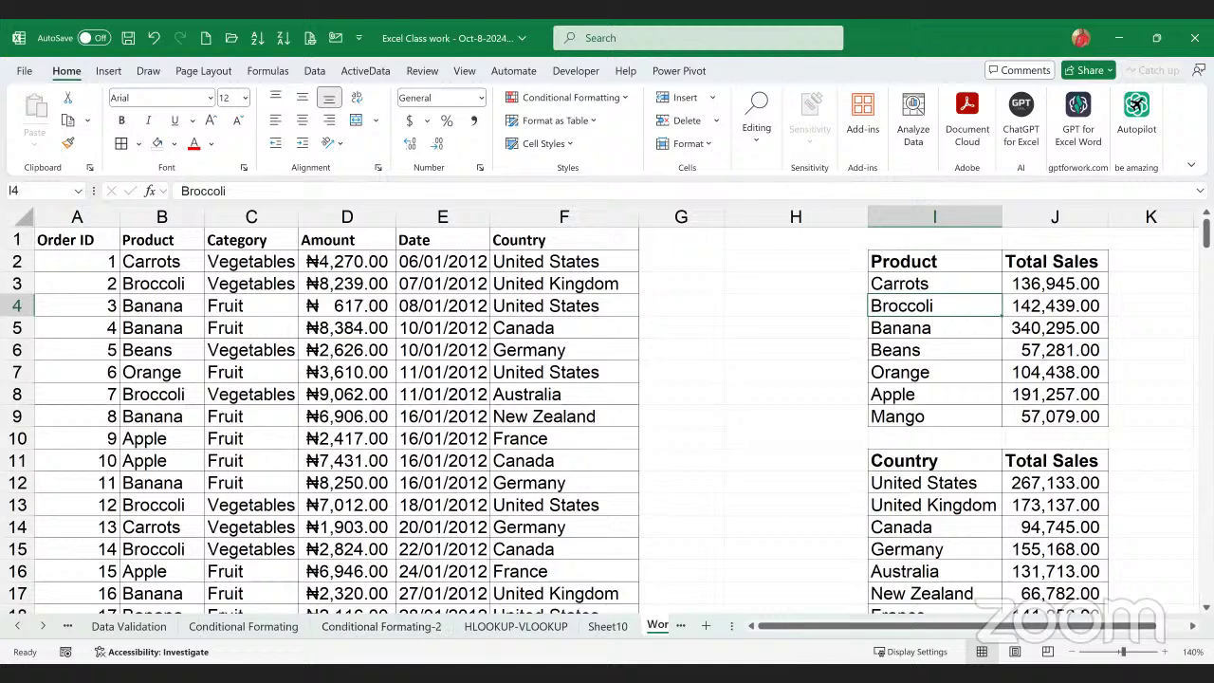
left_click(17, 626)
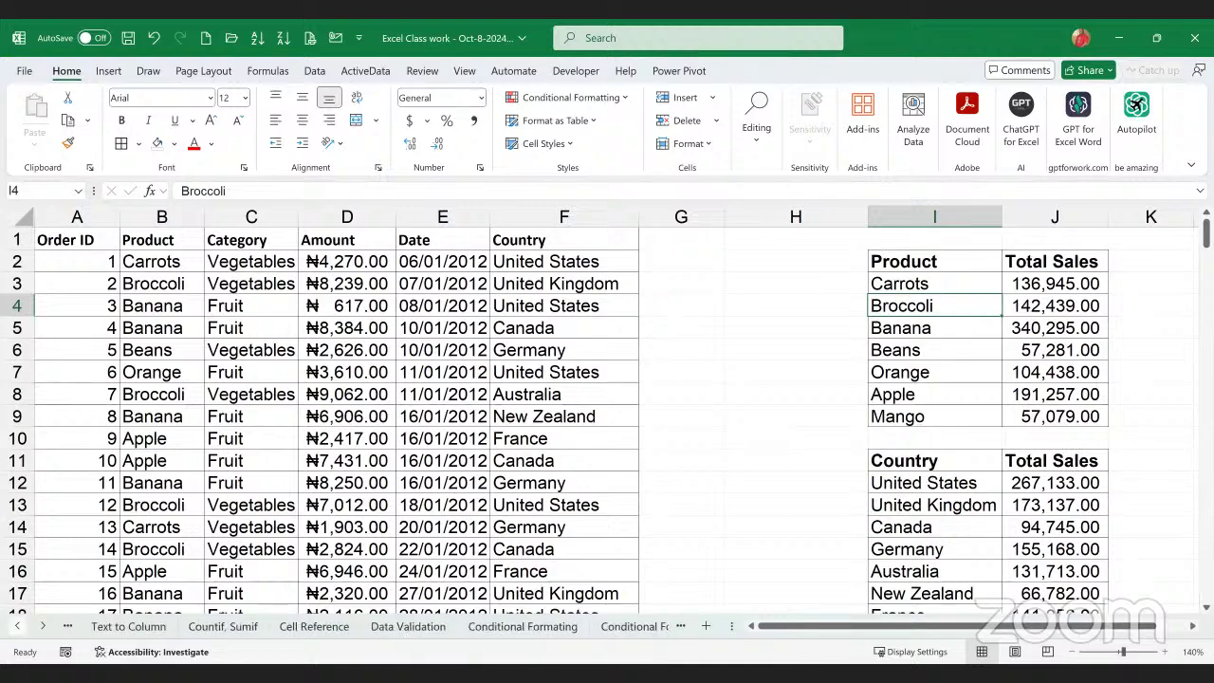
left_click(244, 629)
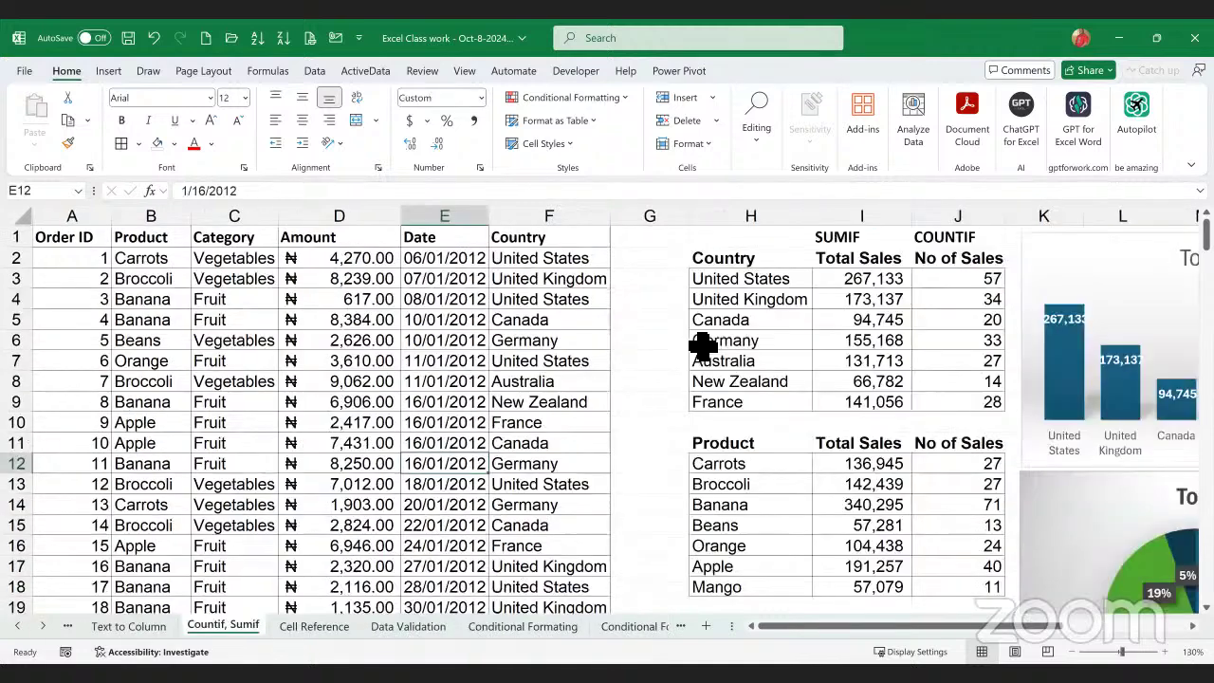
- Examine the SUMIF formula behind the United States total sales and the Total Sales charts beside the summary tables
left_click(702, 347)
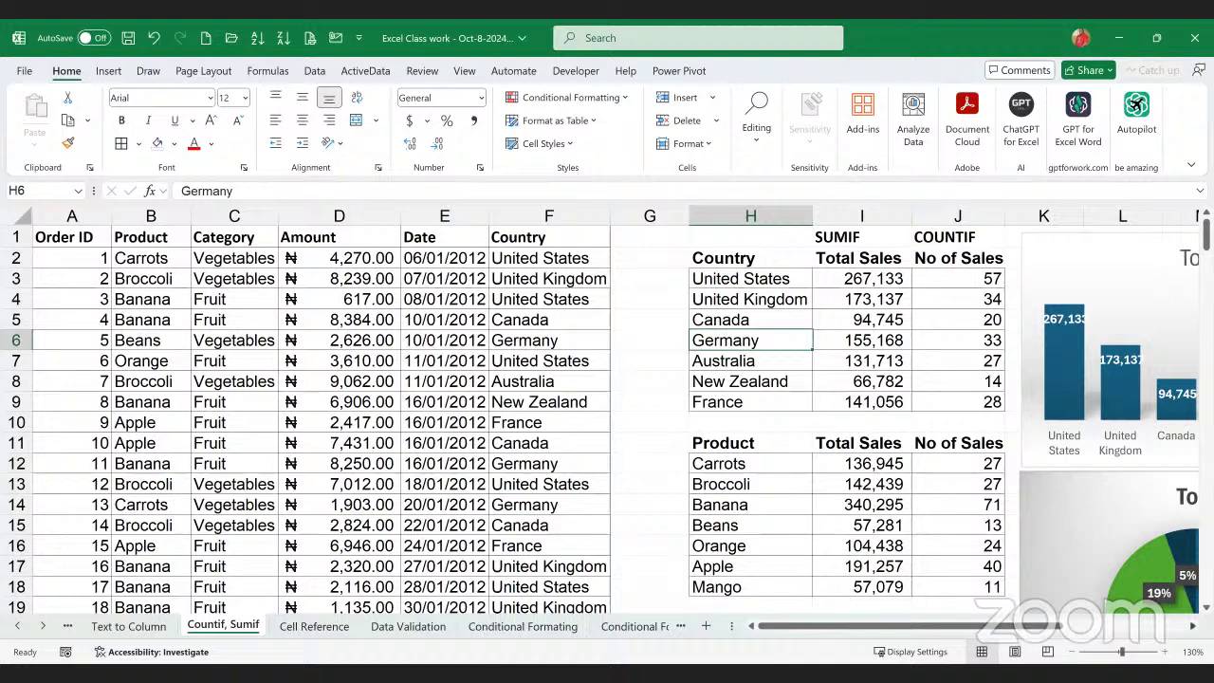
scroll(783, 276, "right", 1)
left_click(783, 283)
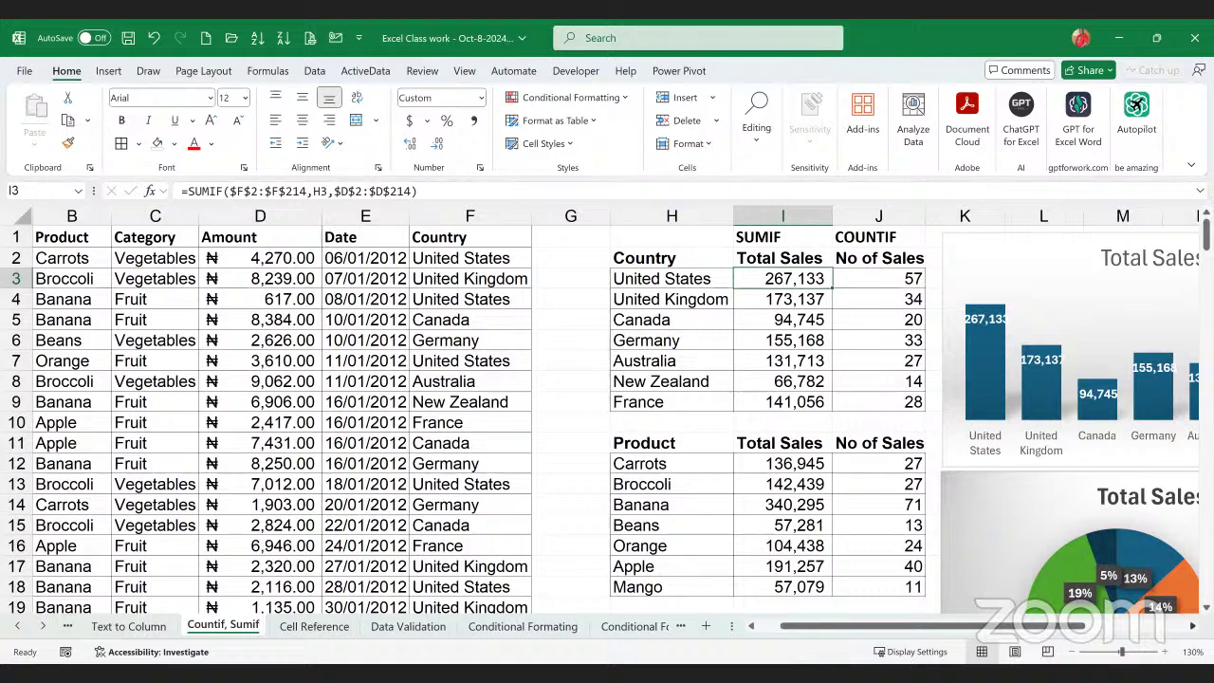
scroll(617, 417, "right", 2)
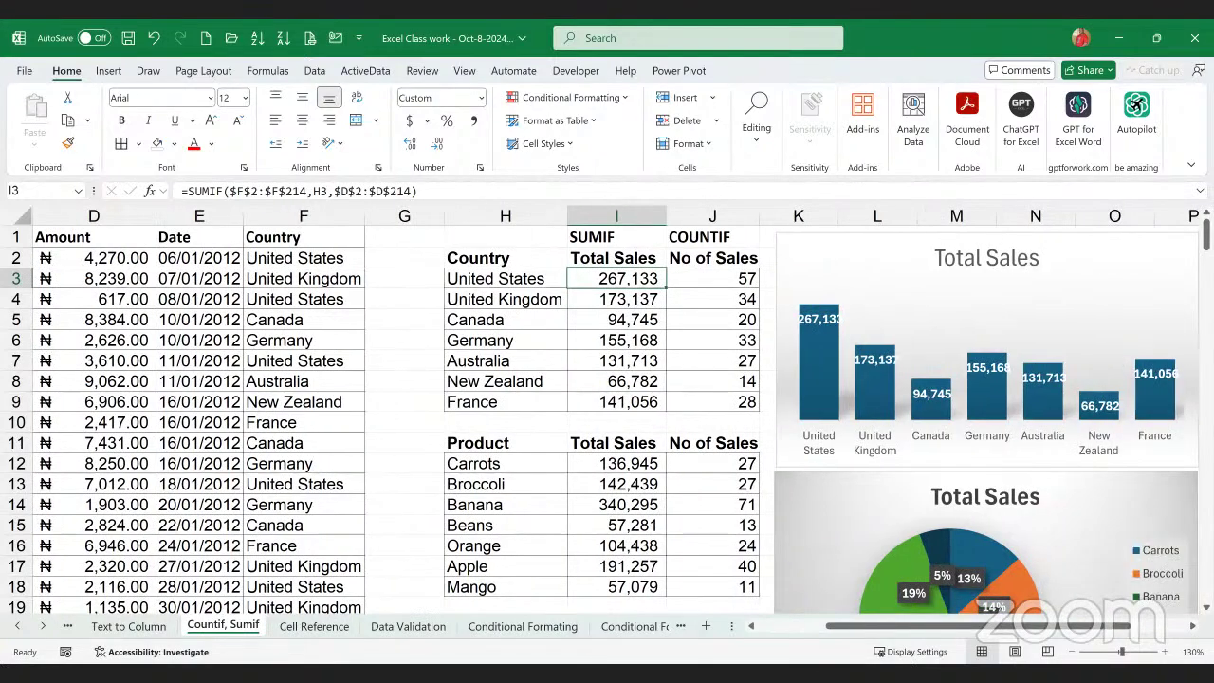
- Return through the Conditional Formating and lookup sheets to the Working with Names sheet
left_click(567, 626)
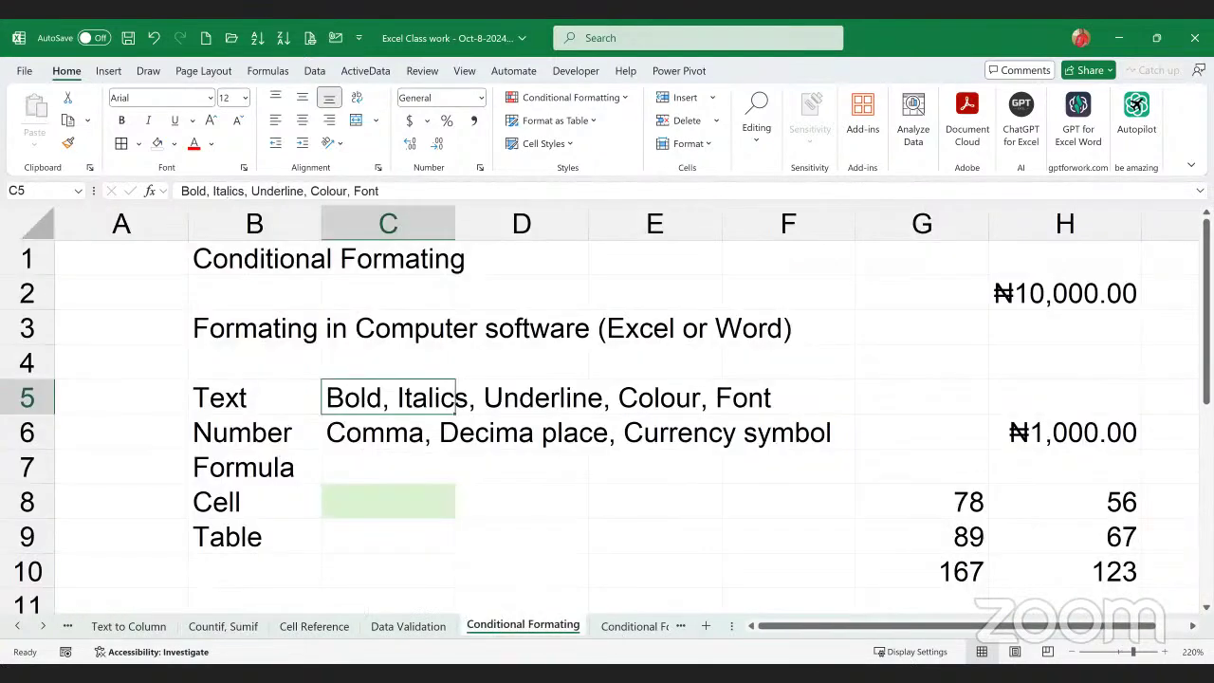
key("ctrl+Page_Down")
key("ctrl+Page_Down")
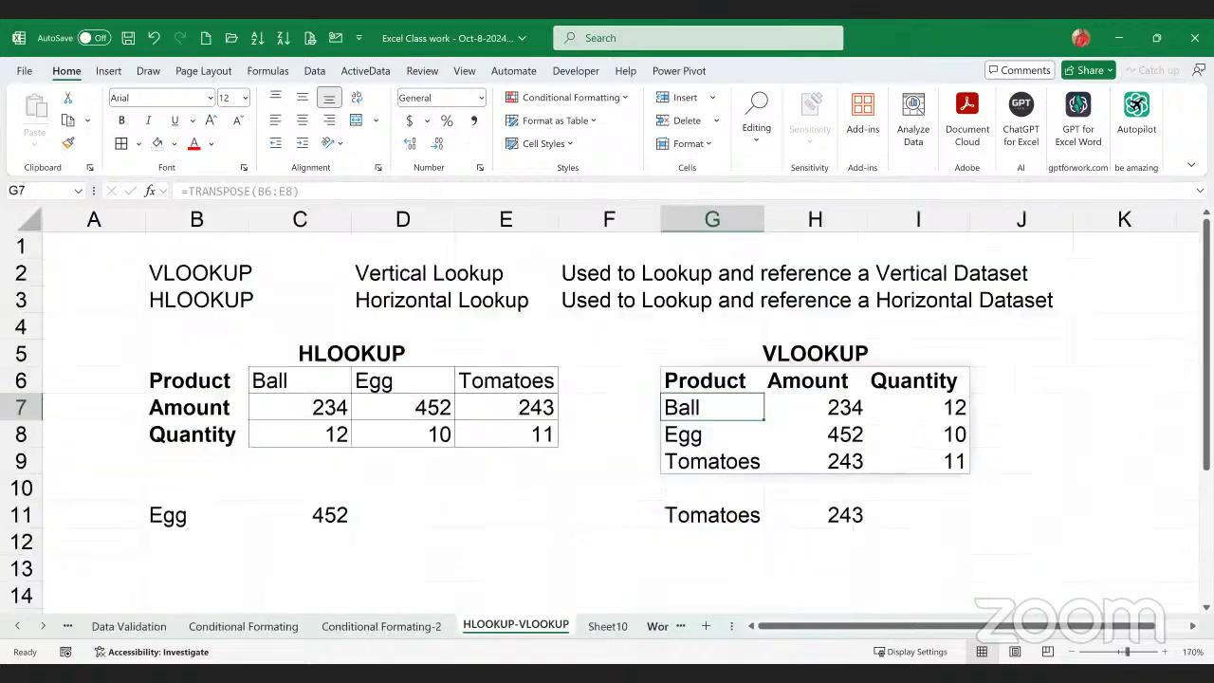
key("ctrl+Page_Down")
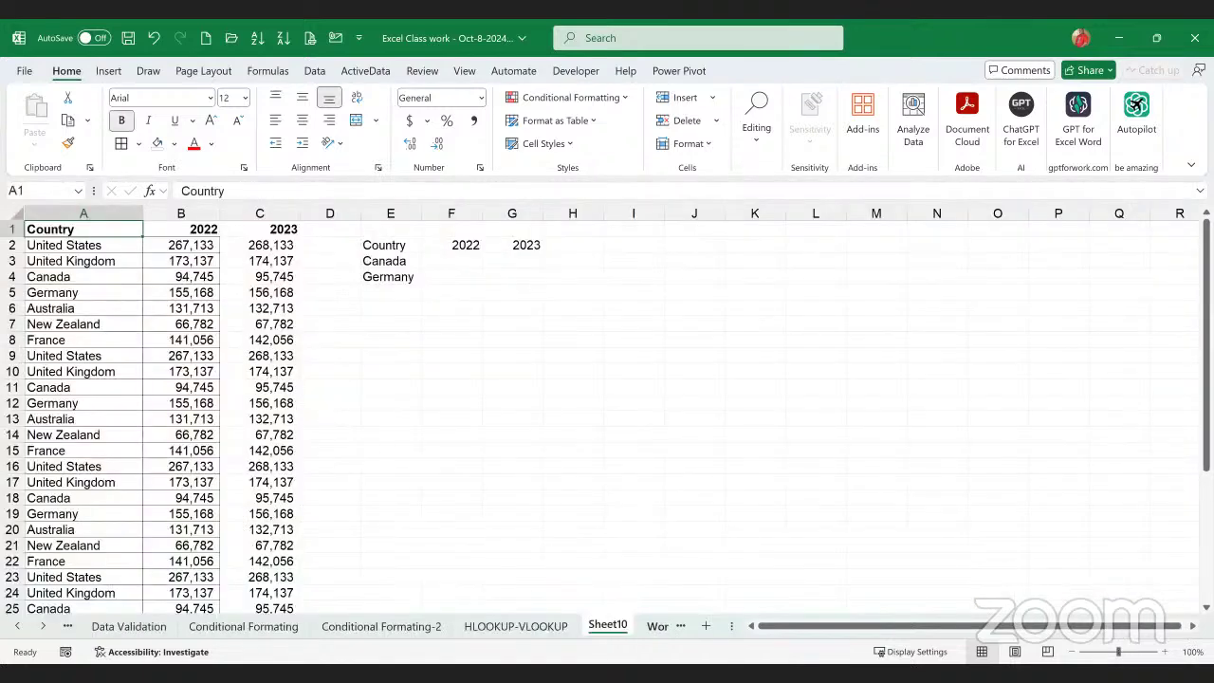
key("ctrl+Page_Down")
- Open the SUMIF formula of the Carrots total in J3 and examine its products and amount named ranges
left_click(1049, 292)
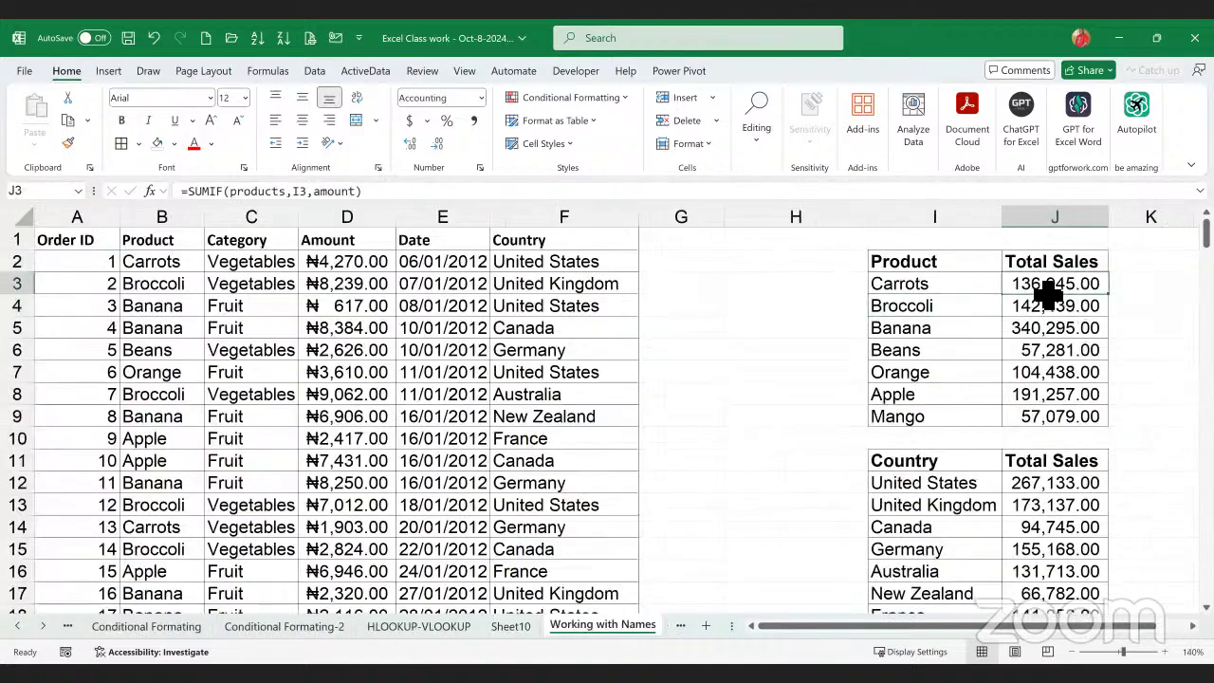
double_click(1049, 292)
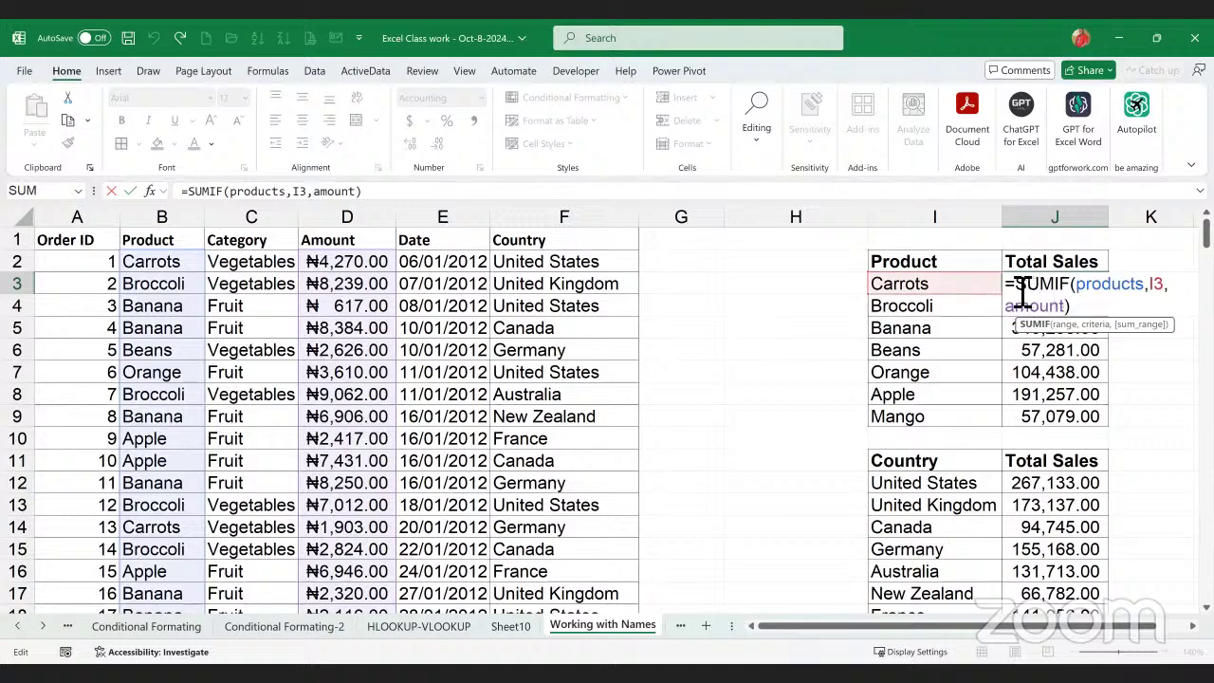
left_click_drag(1005, 289, 1079, 301)
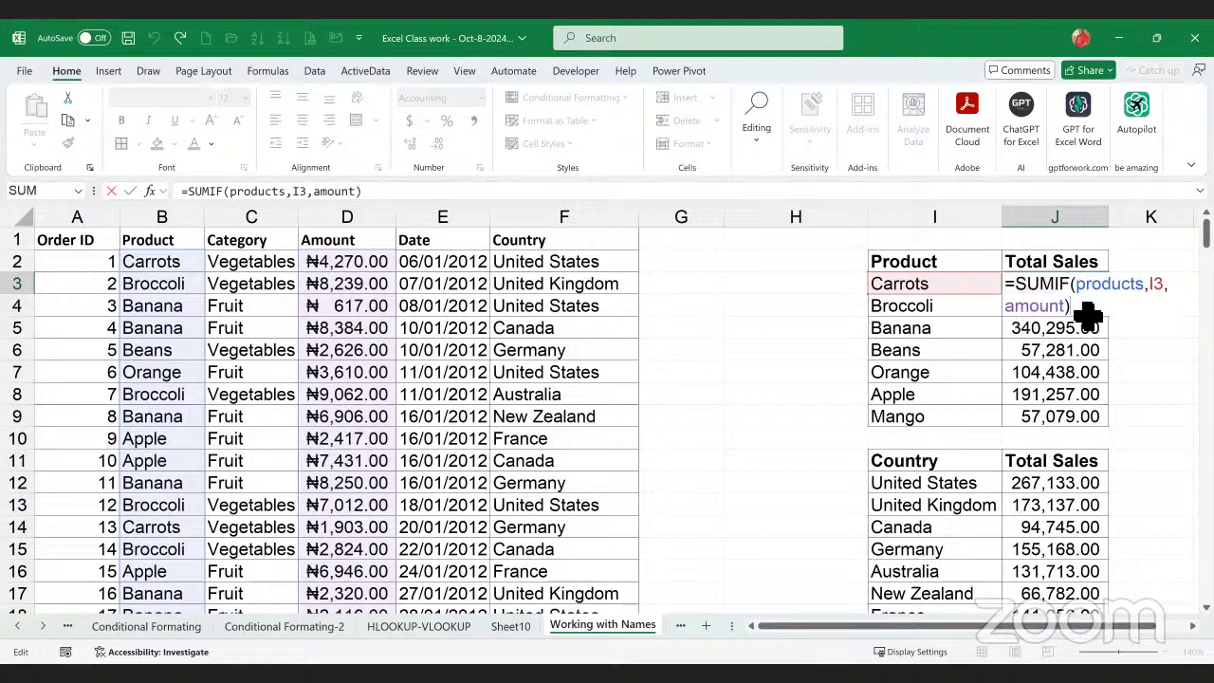
- Close the Carrots total's formula and compare it with the named-range SUMIF formula of the Broccoli total in J4
key("Return")
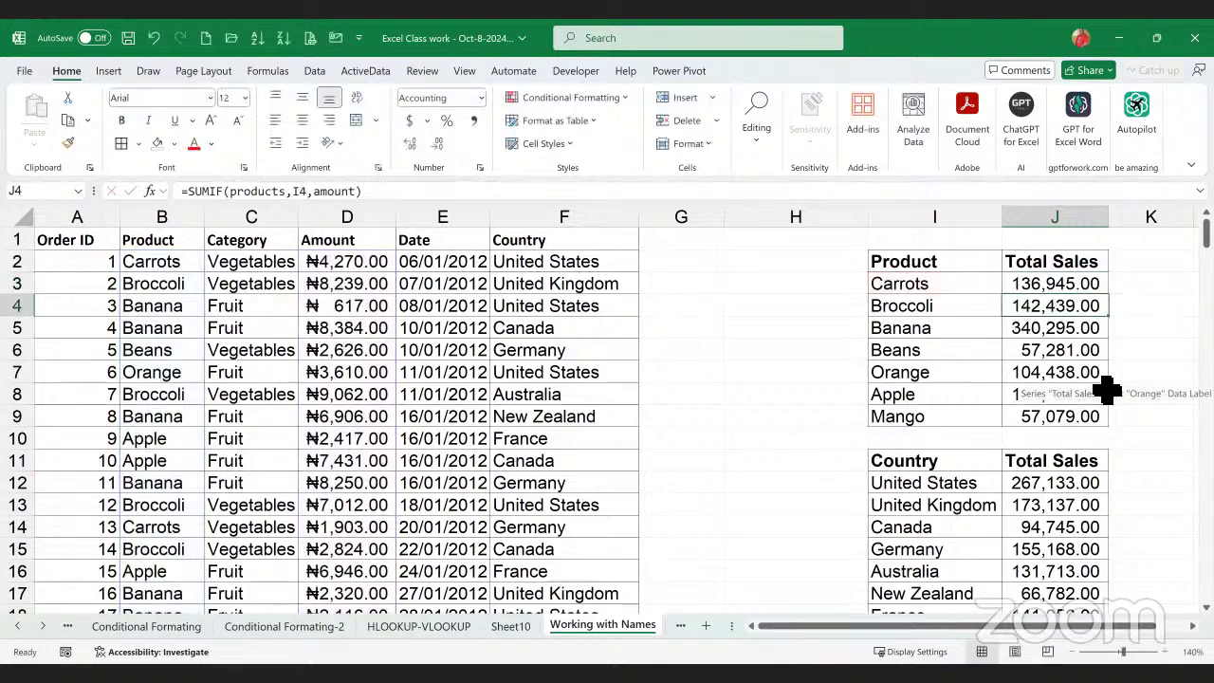
left_click(1072, 287)
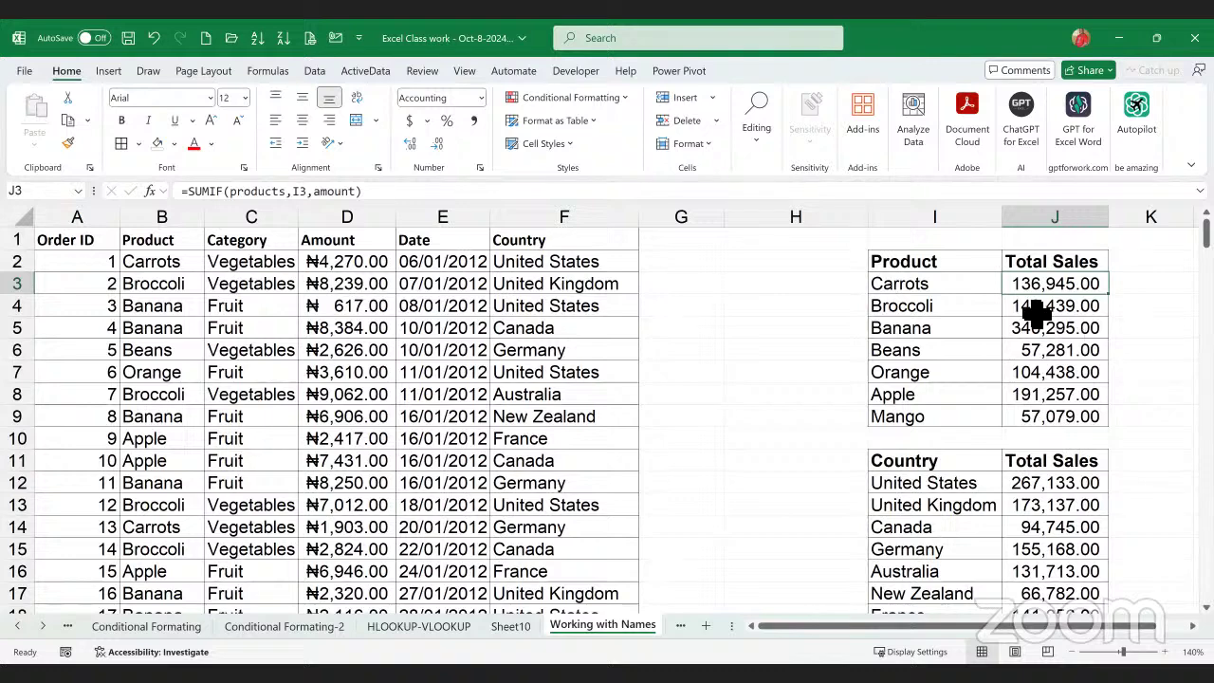
key("Down")
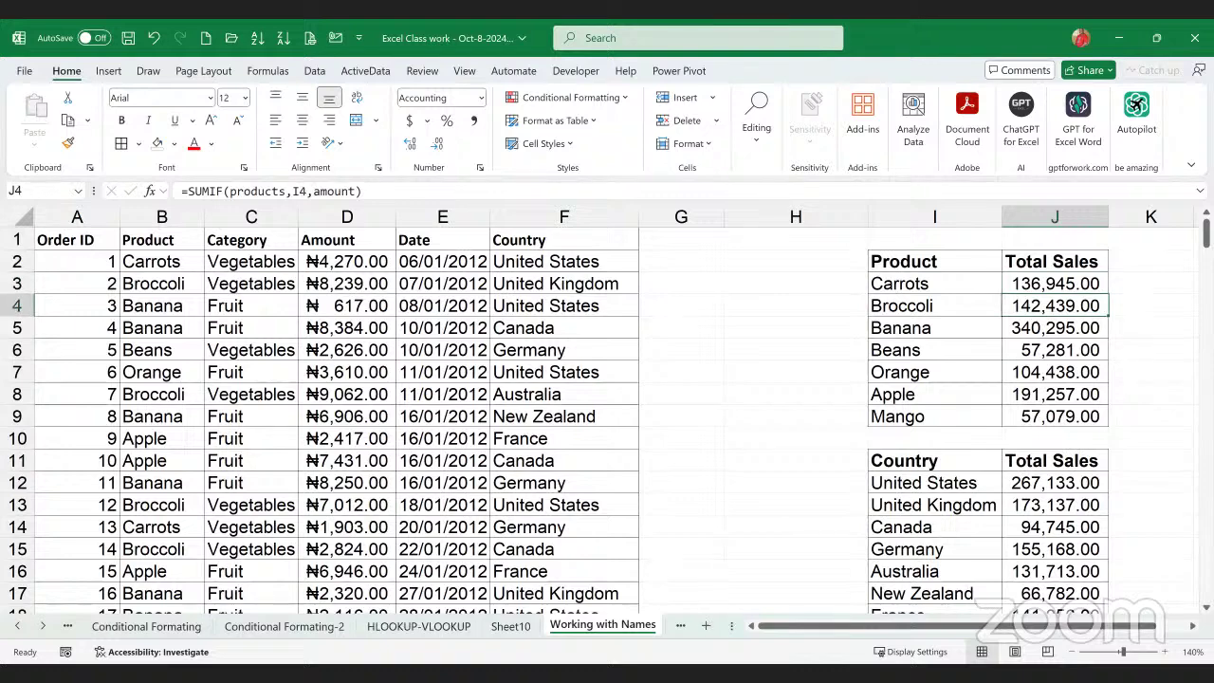
- Compare Canada's fixed-range SUMIF formula in I5 on the Countif, Sumif sheet with the whole-column version in I24
left_click(17, 626)
left_click(17, 626)
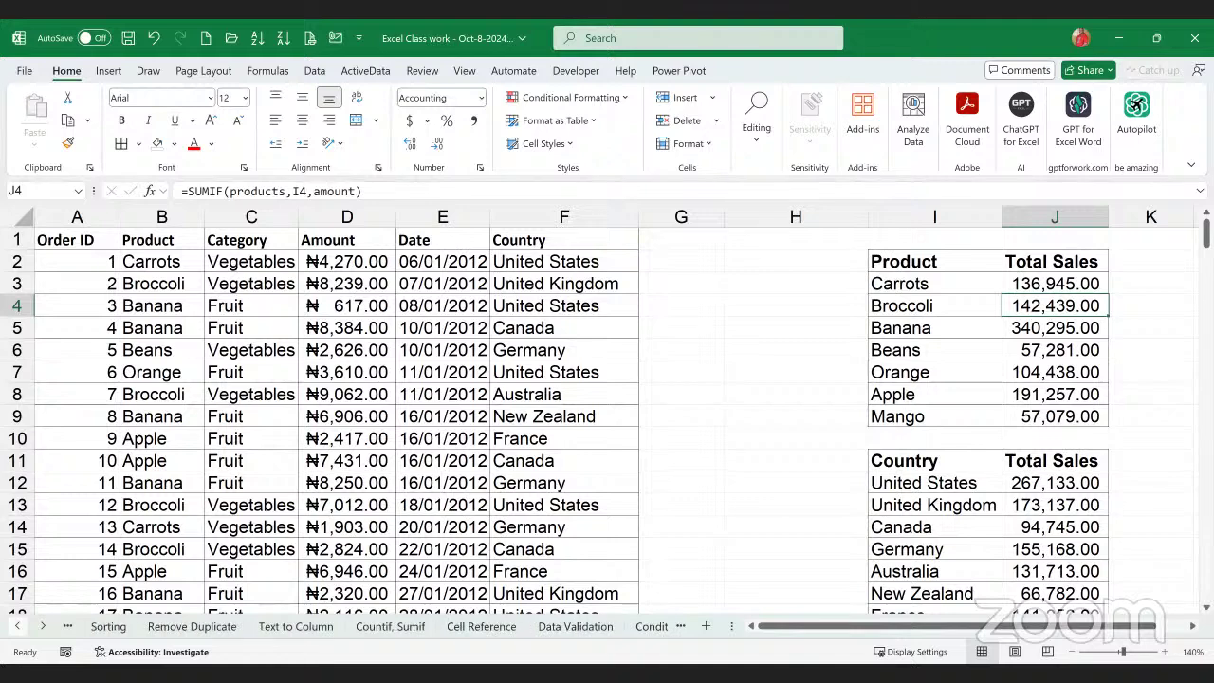
left_click(401, 627)
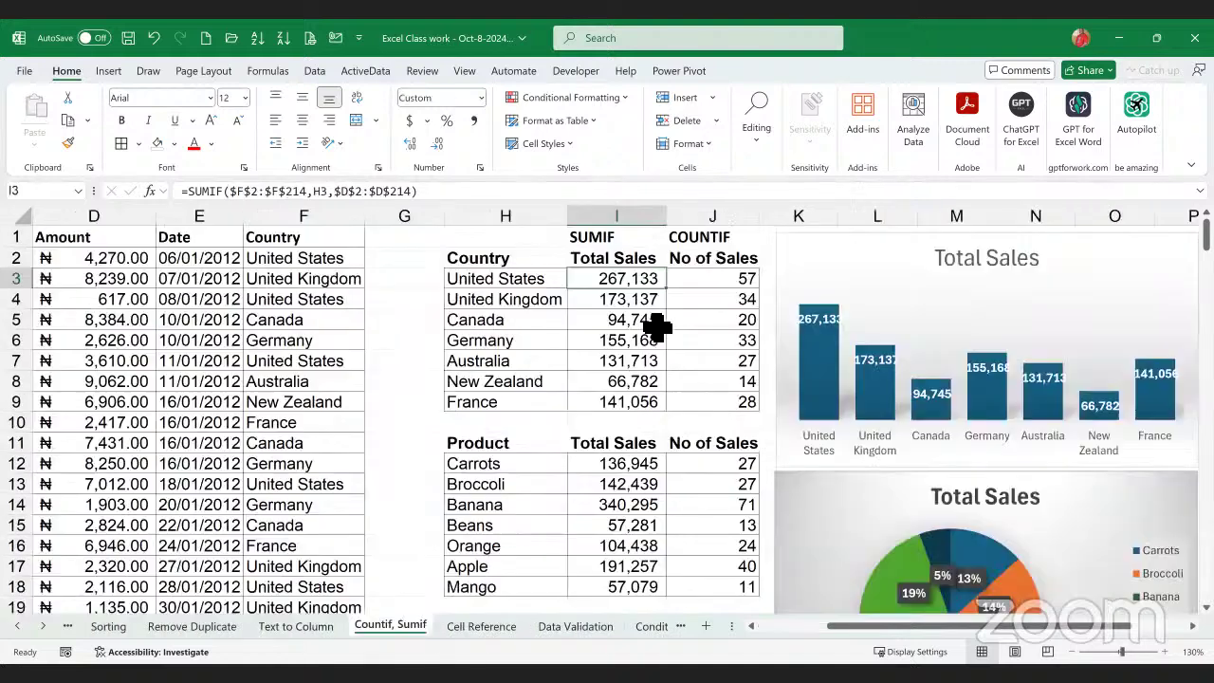
left_click(656, 325)
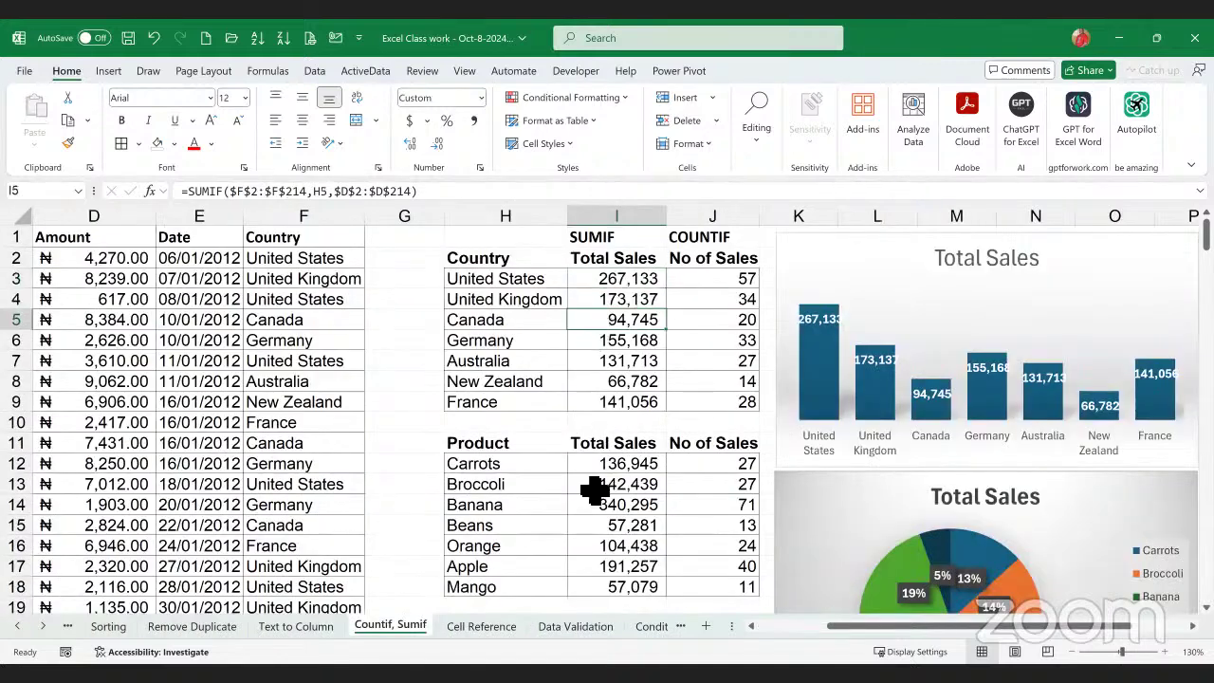
scroll(607, 481, "down", 2)
scroll(621, 469, "down", 2)
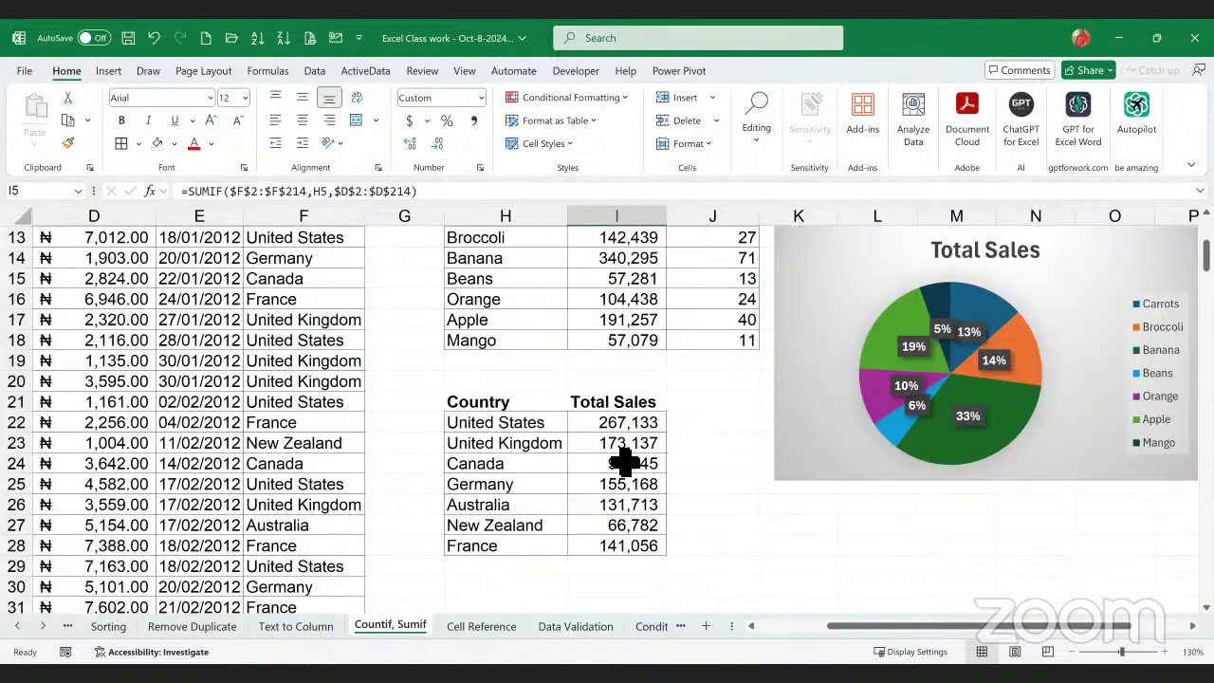
left_click(638, 464)
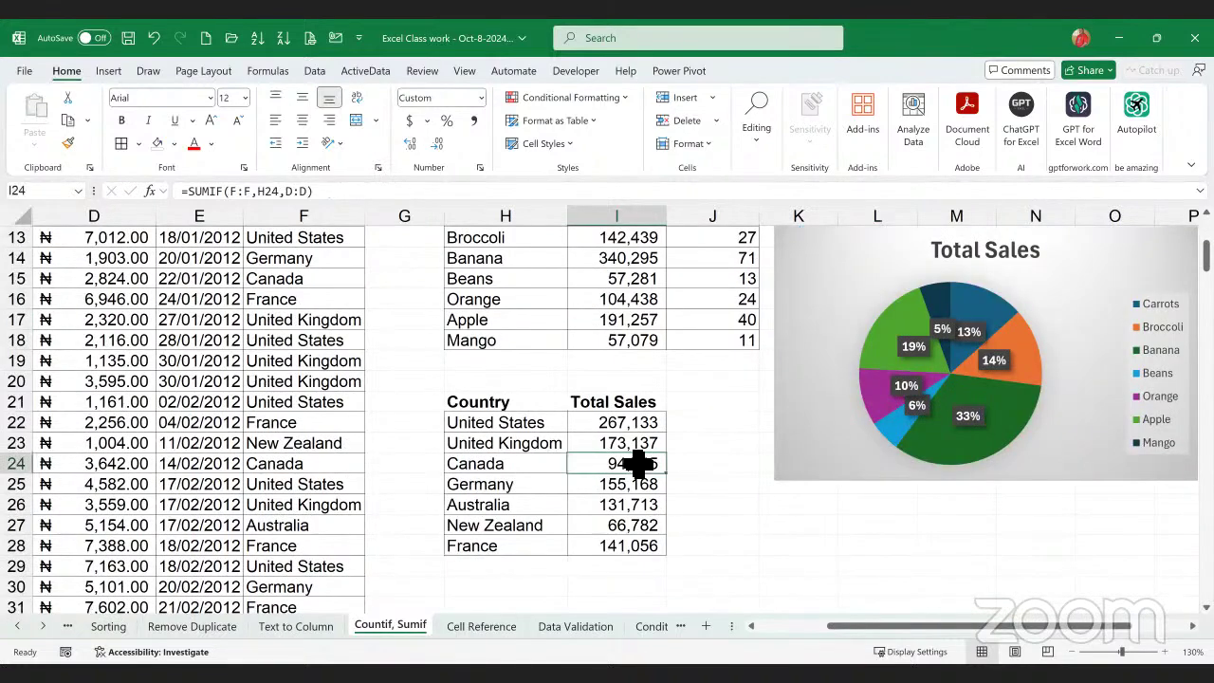
scroll(638, 463, "up", 4)
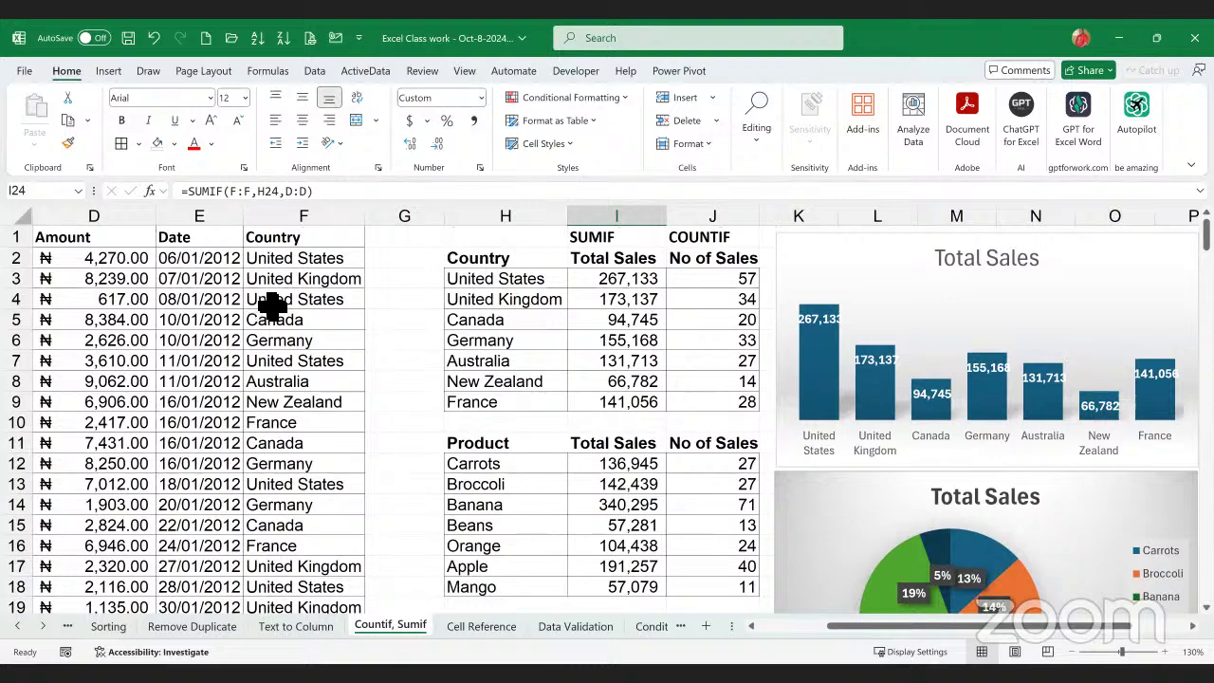
- Examine the absolute ranges and changing criteria cell in the country SUMIF formulas from United Kingdom down to France, I4:I9
left_click(273, 306)
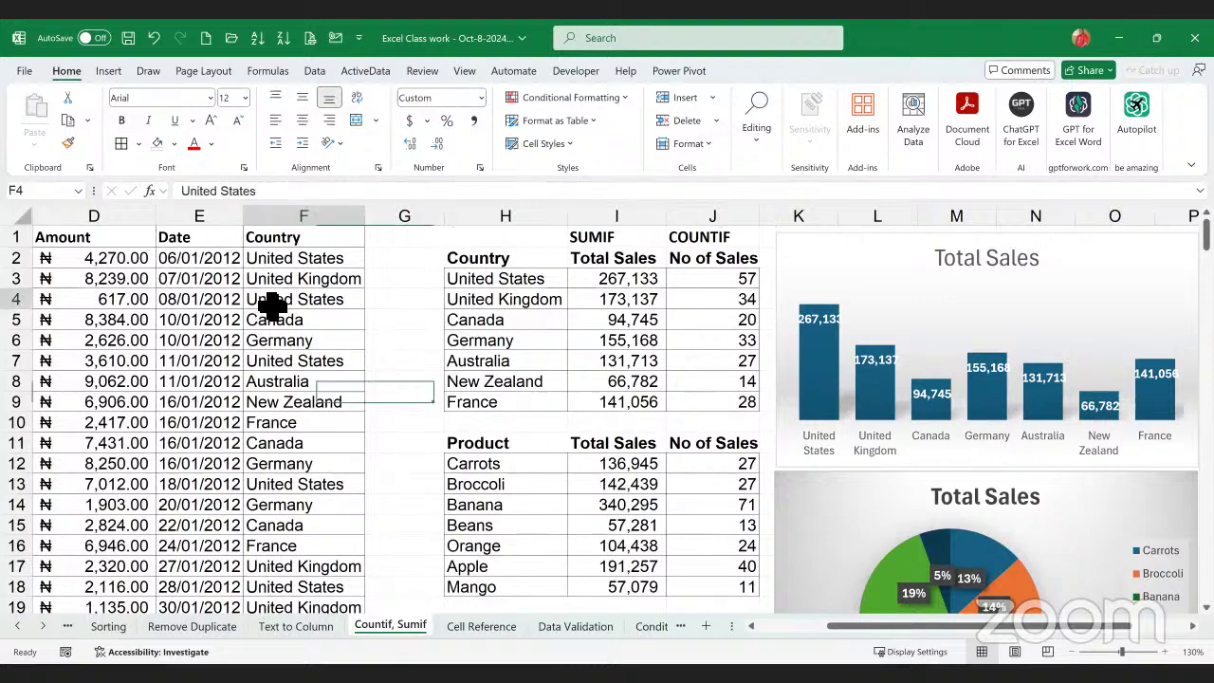
left_click(641, 298)
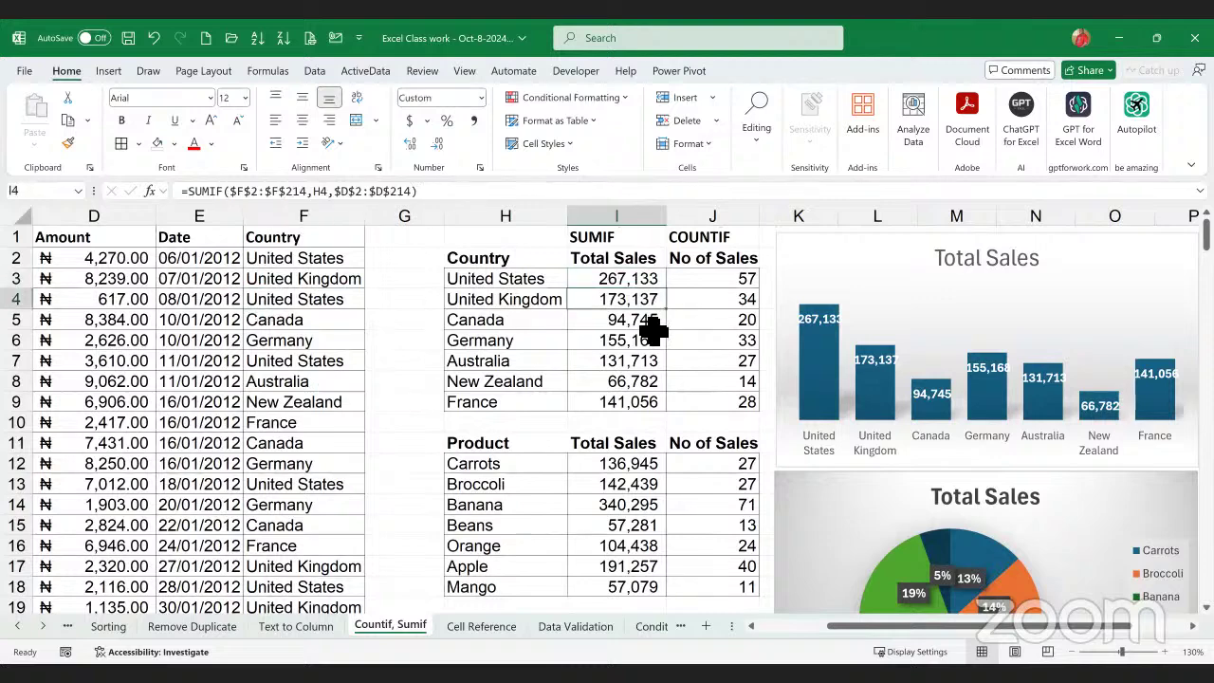
left_click(652, 329)
left_click(651, 343)
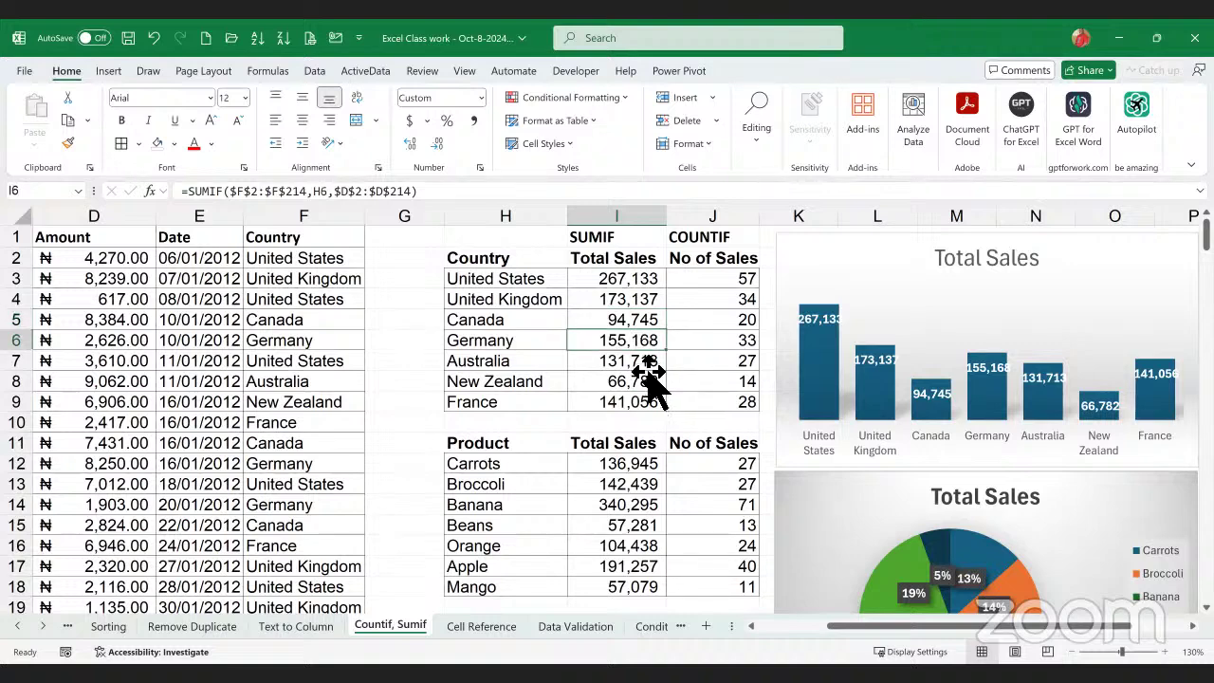
left_click(649, 362)
left_click(651, 382)
left_click(653, 404)
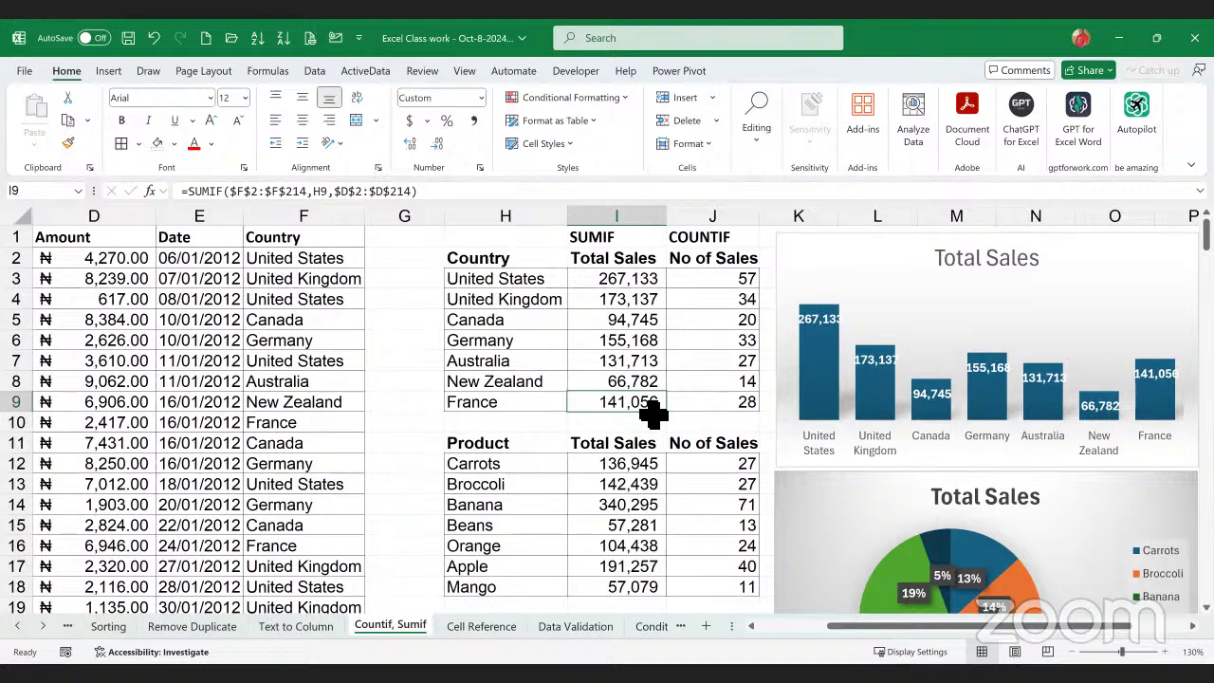
left_click(640, 345)
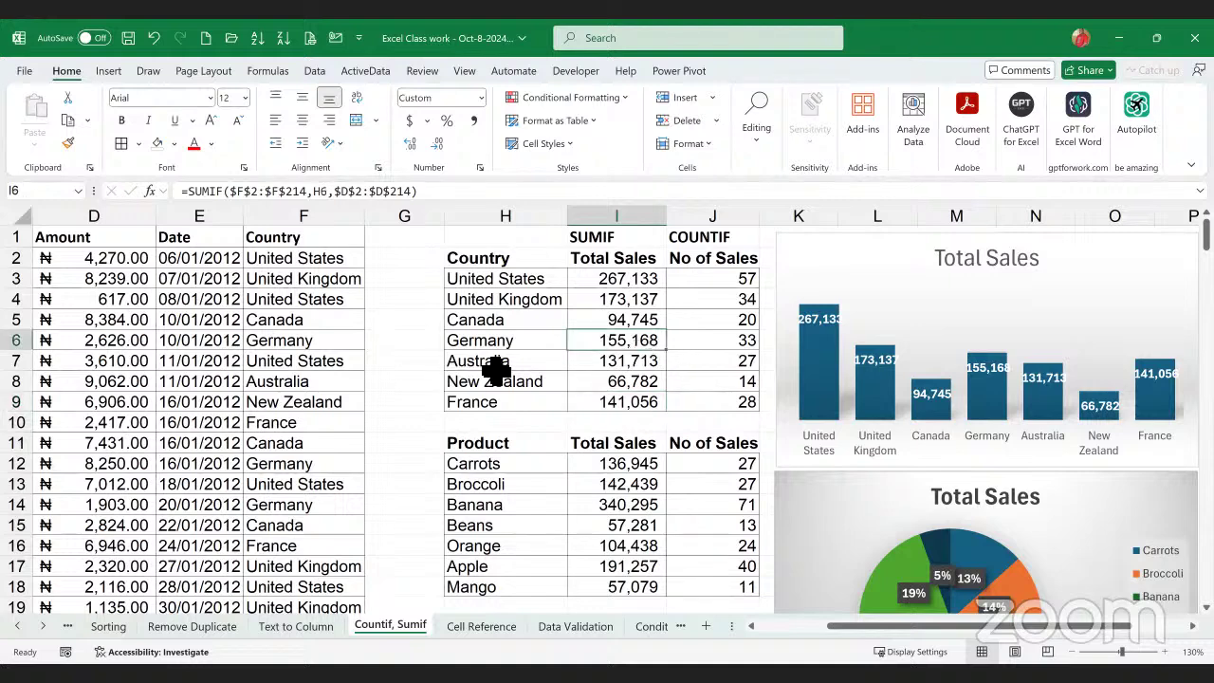
left_click(639, 318)
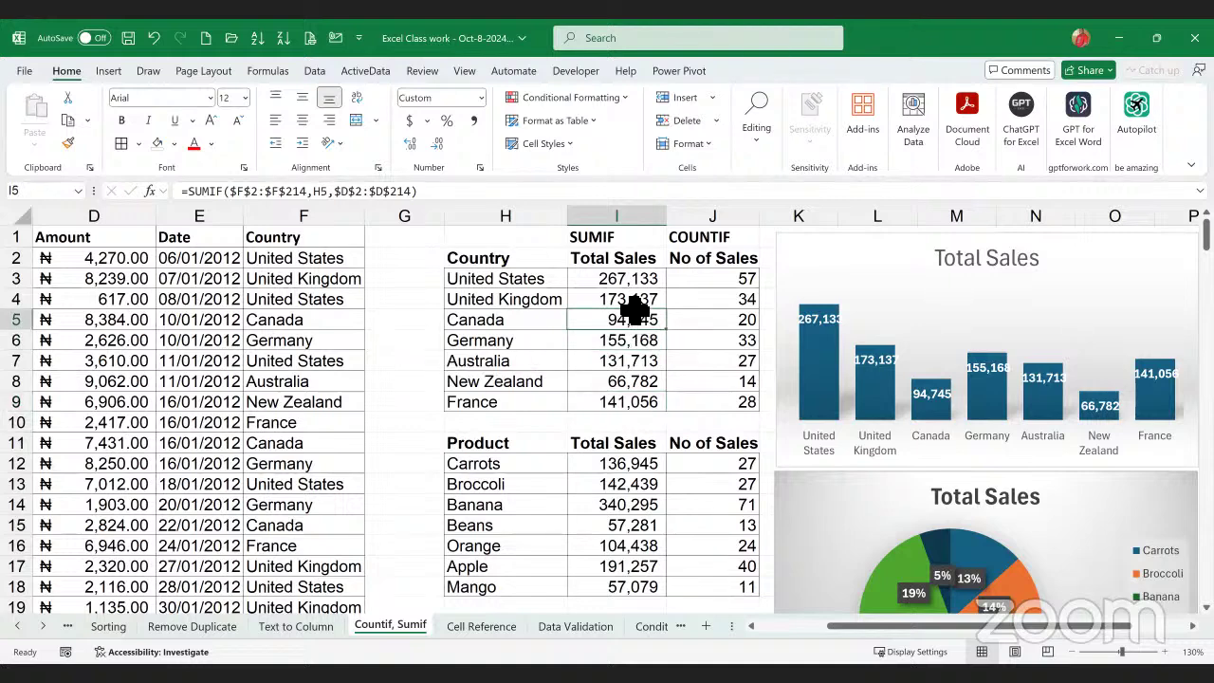
left_click(635, 300)
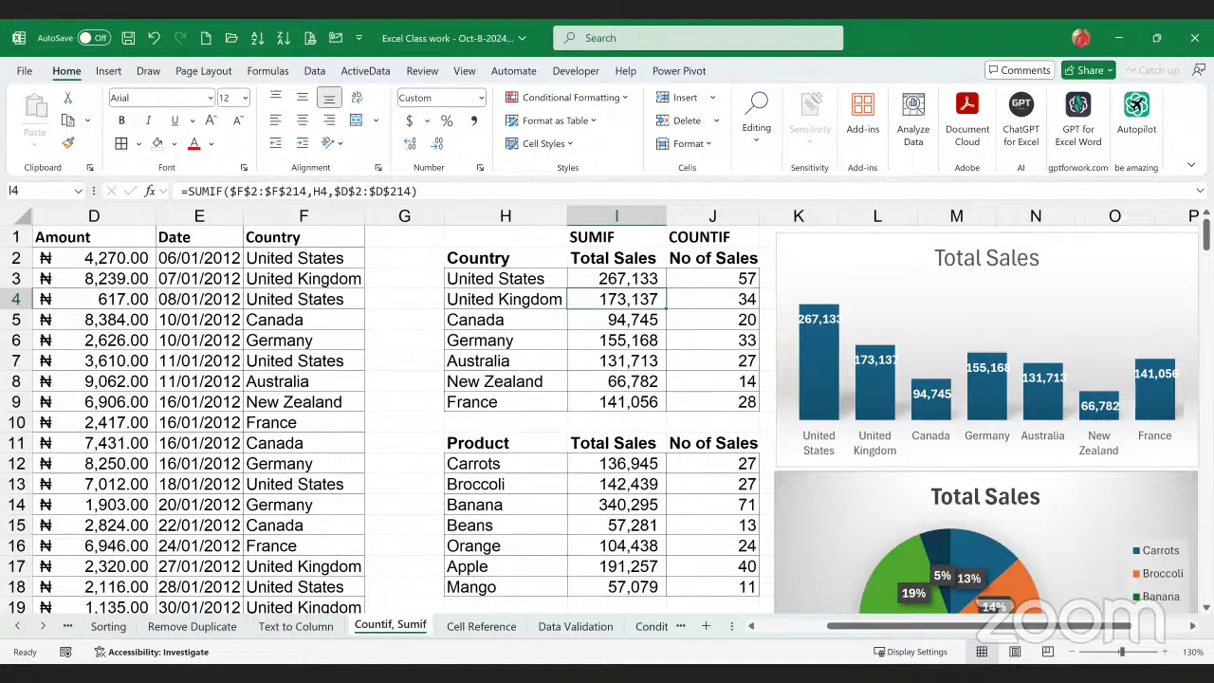
- Return to the first sheet, Understand Work Environment, and review the operators table on the Working with Formula sheet
left_click(17, 626)
left_click(17, 626)
left_click(17, 626)
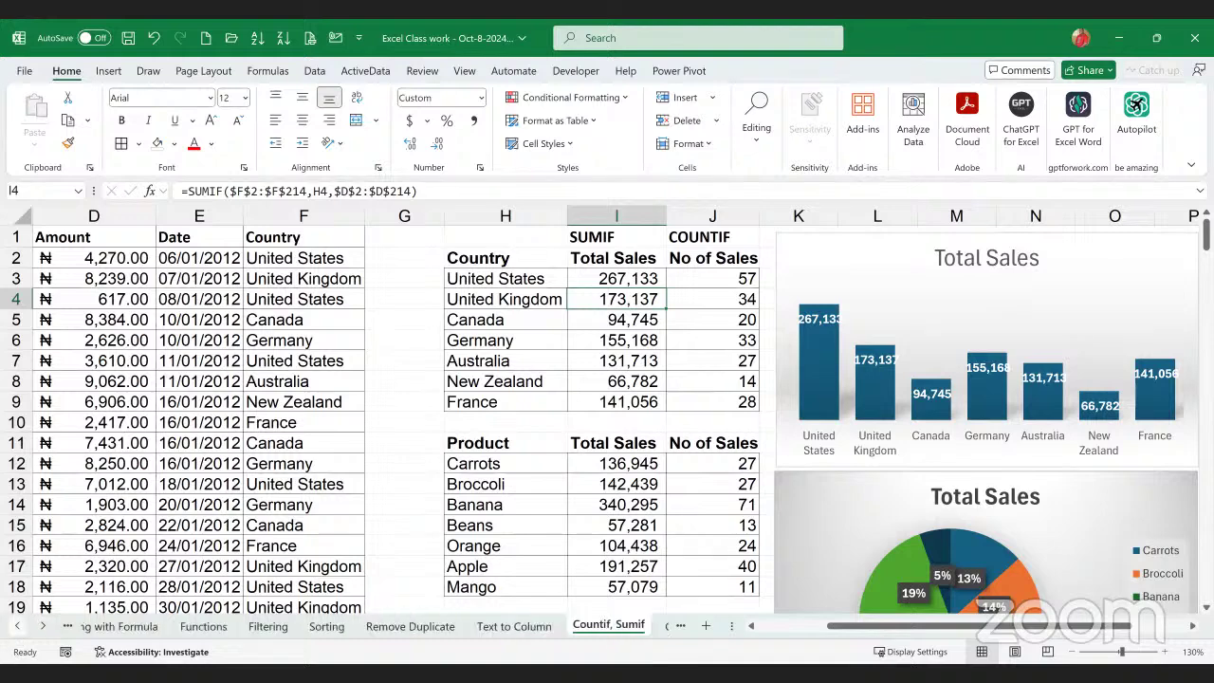
left_click(17, 626)
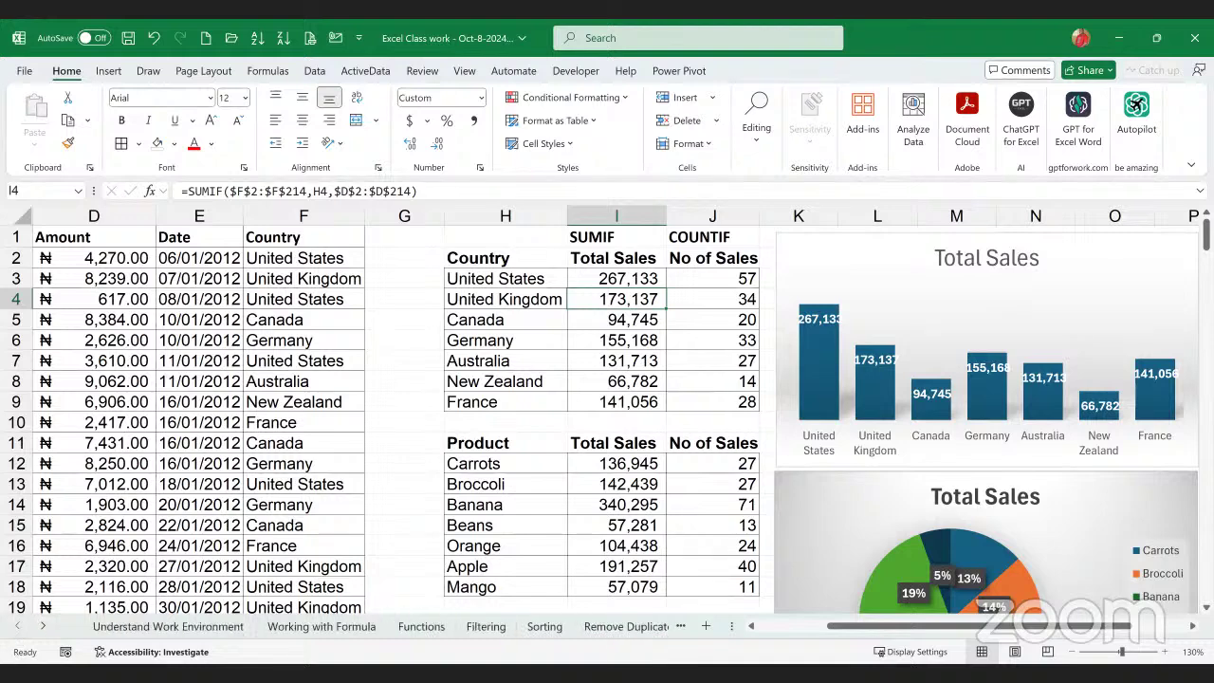
left_click(165, 627)
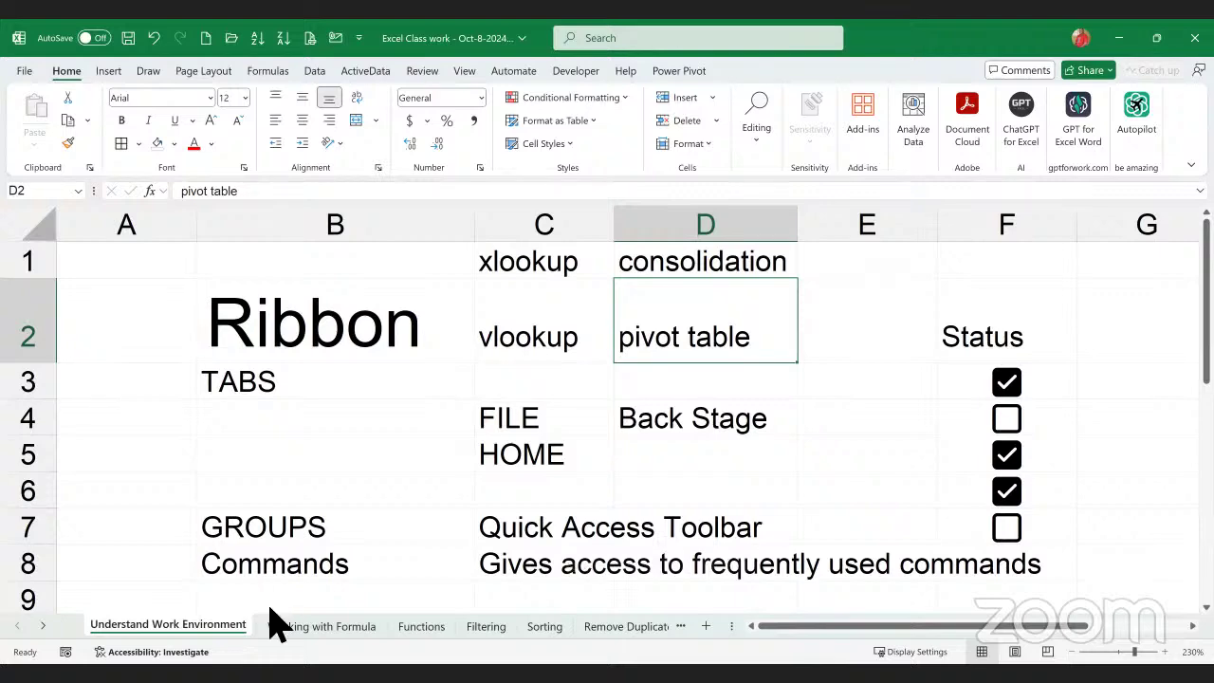
left_click(346, 623)
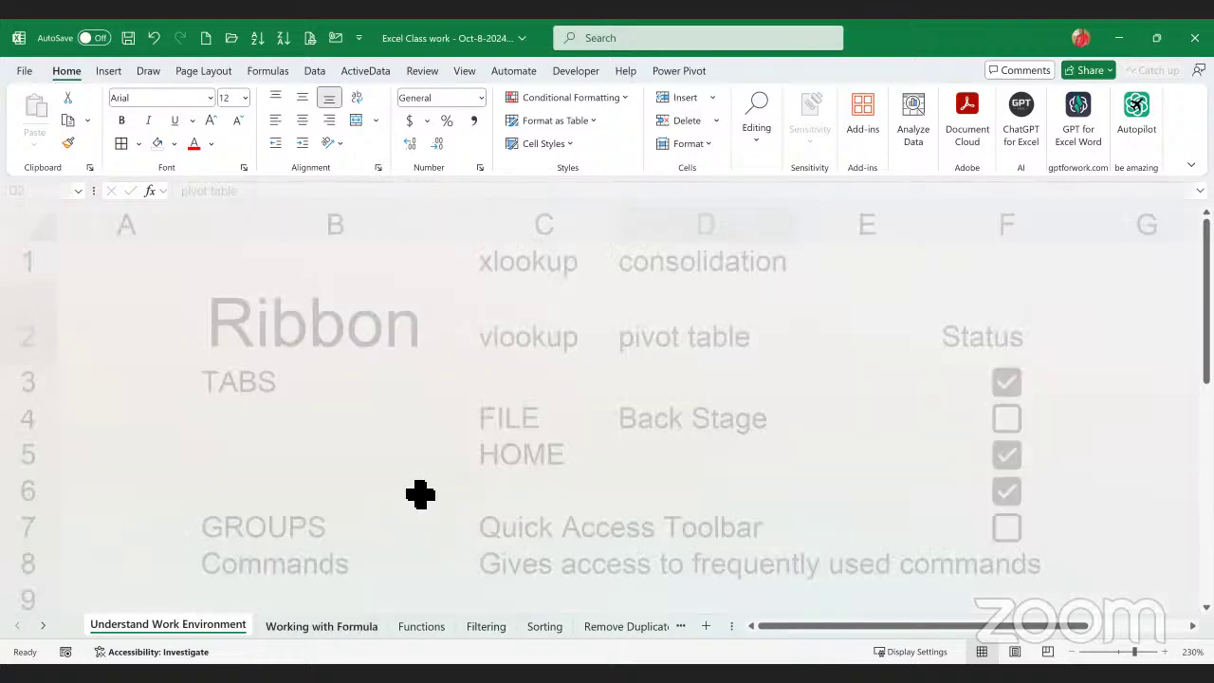
scroll(461, 491, "up", 3)
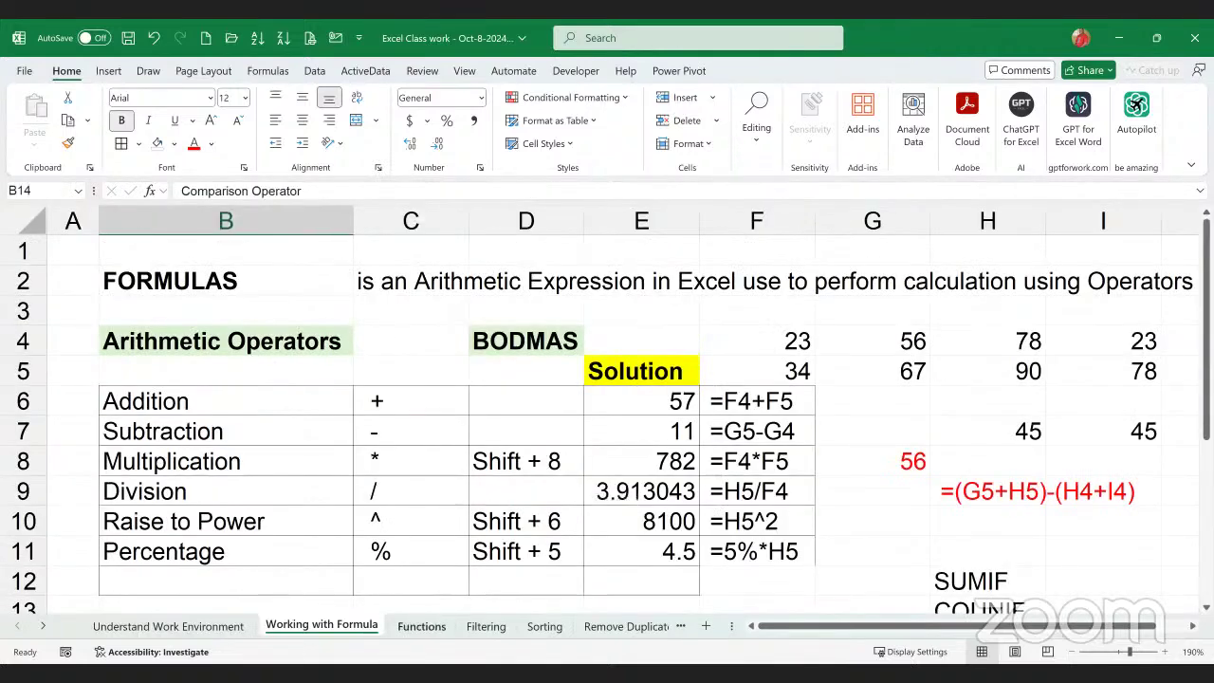
- Go through the Functions, Filtering, Sorting, Remove Duplicate and Cell Reference sheets as far as Conditional Formating
left_click(421, 626)
left_click(486, 626)
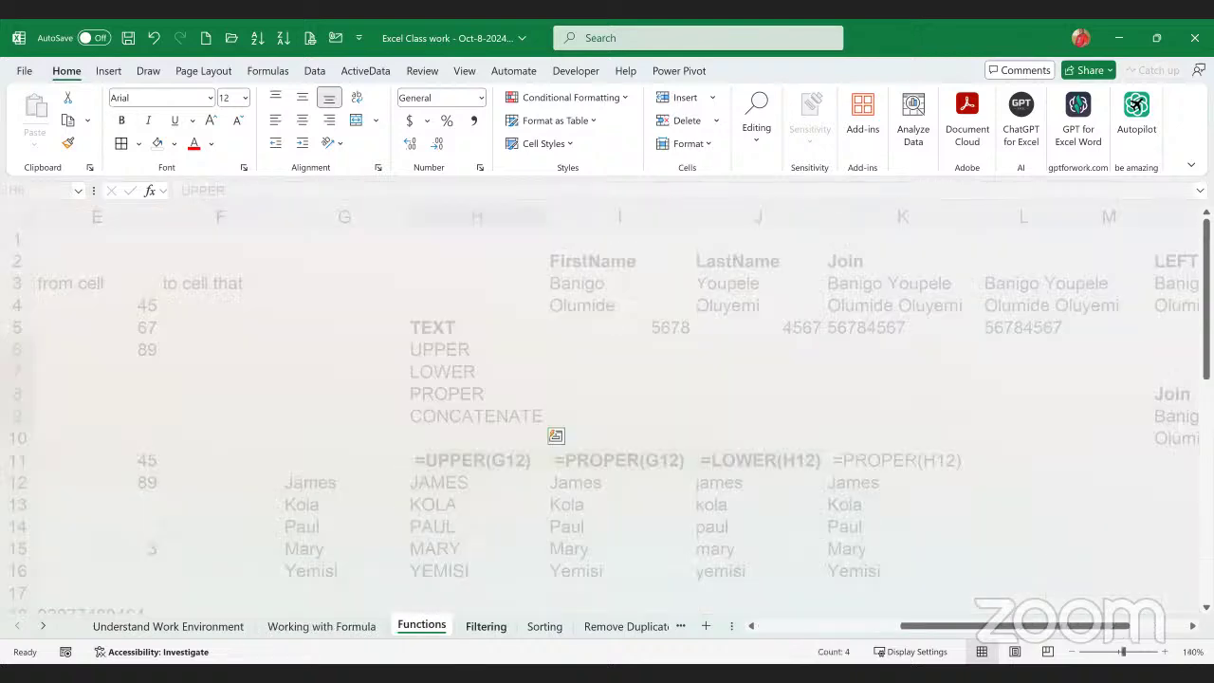
left_click(545, 626)
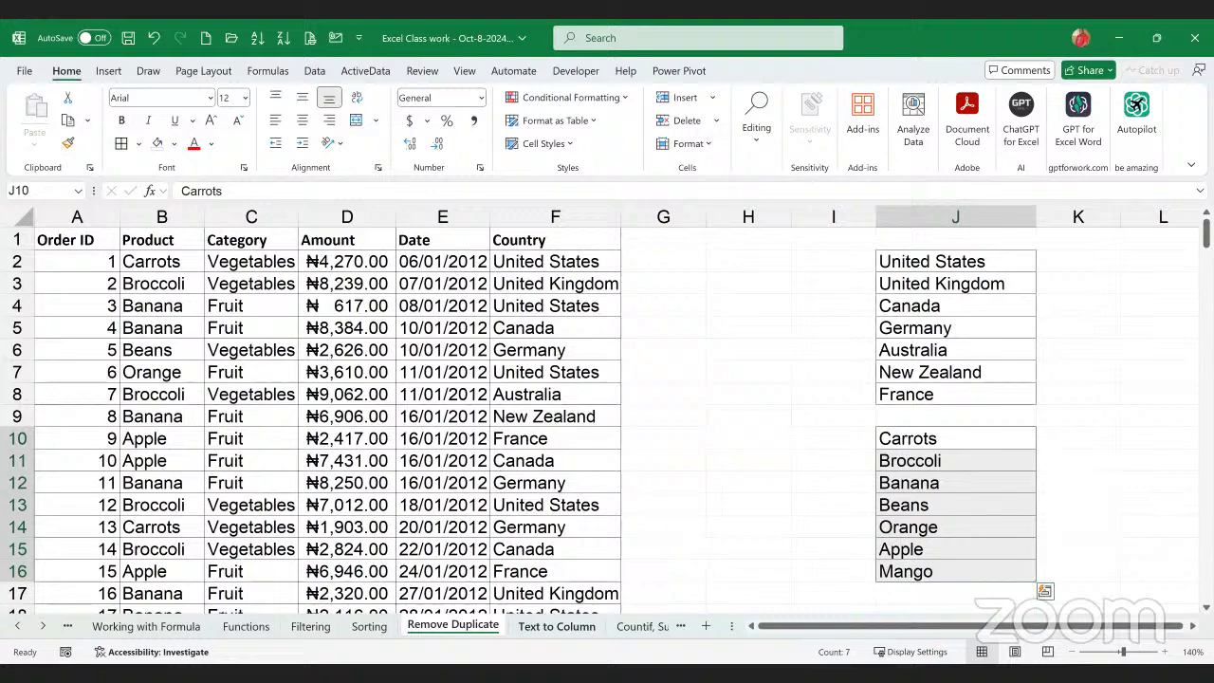
left_click(643, 626)
left_click(617, 626)
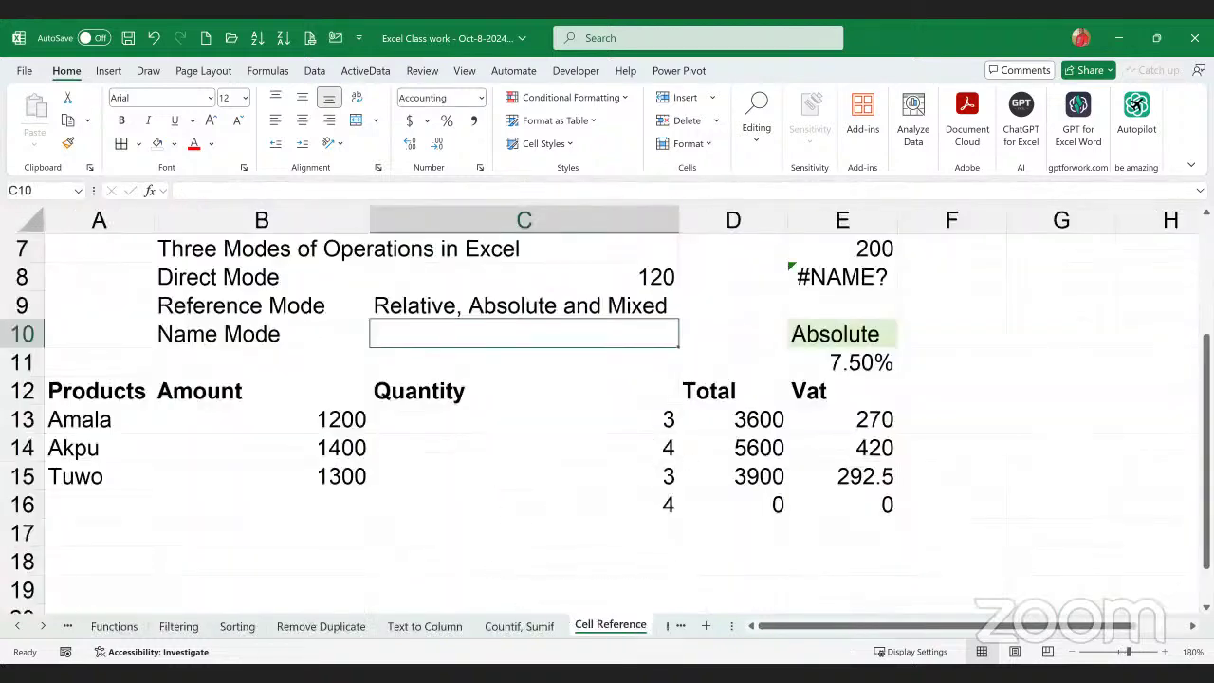
key("ctrl+Page_Down")
key("ctrl+Page_Down")
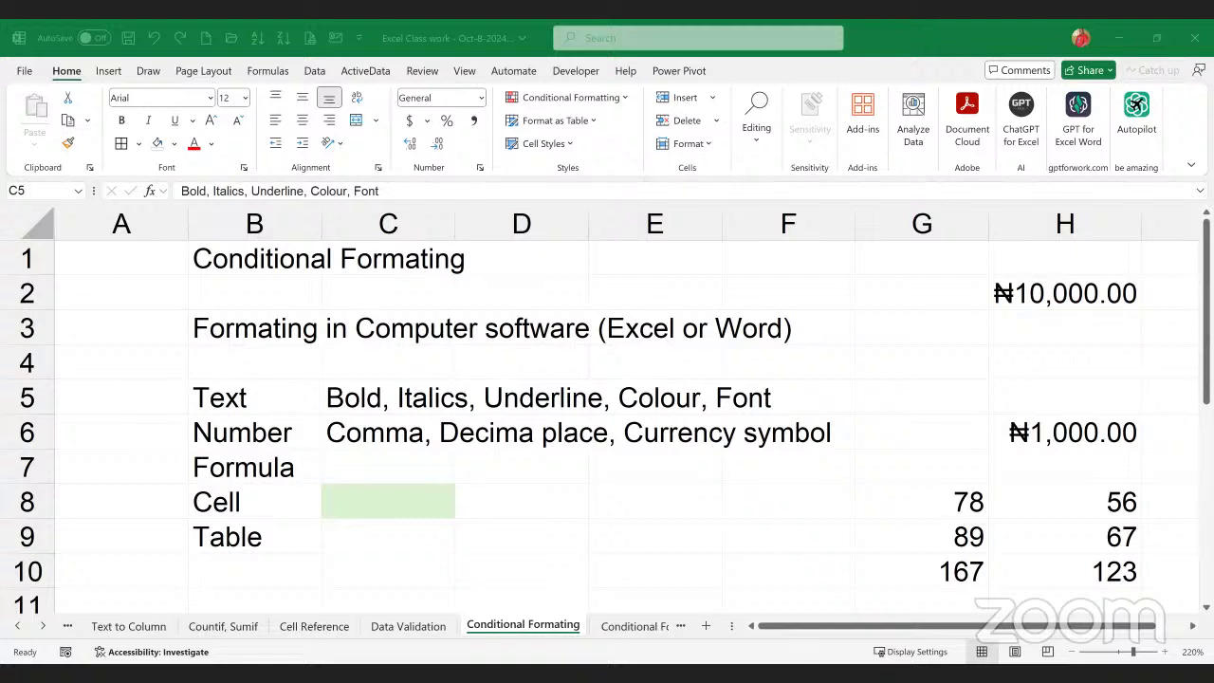
- Switch to the XLOOKUP examples workbook and enlarge the Xlookup sheet to 130%
key("alt+Tab")
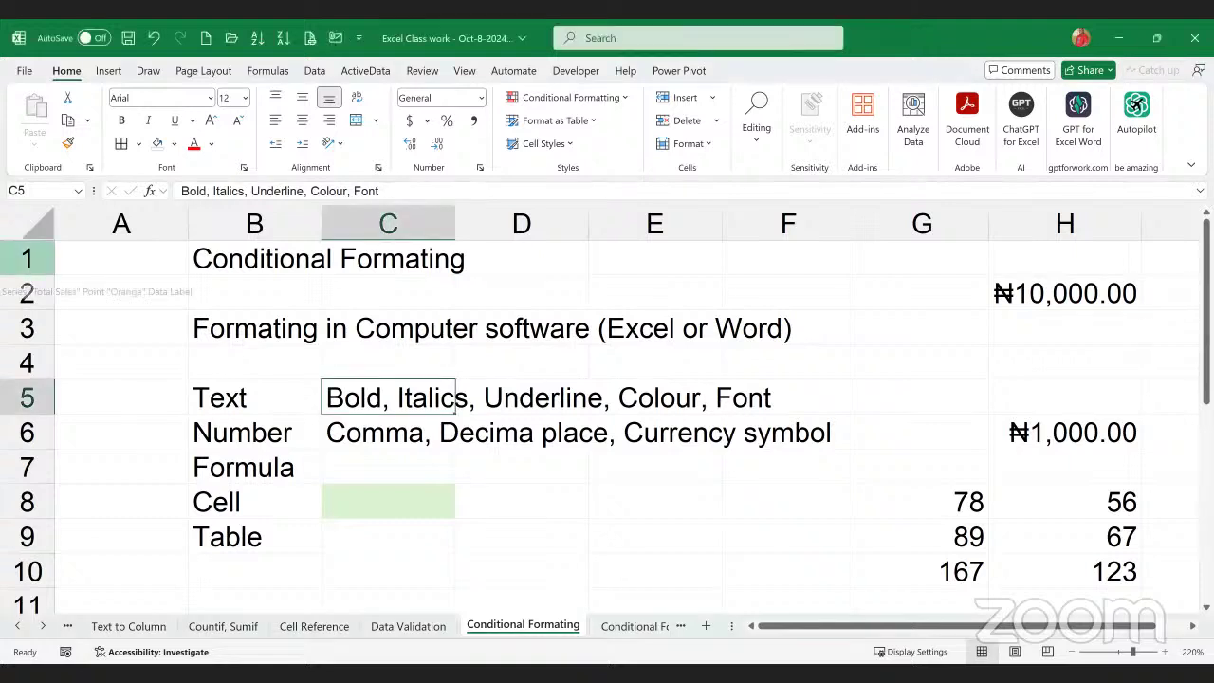
key("alt+Tab")
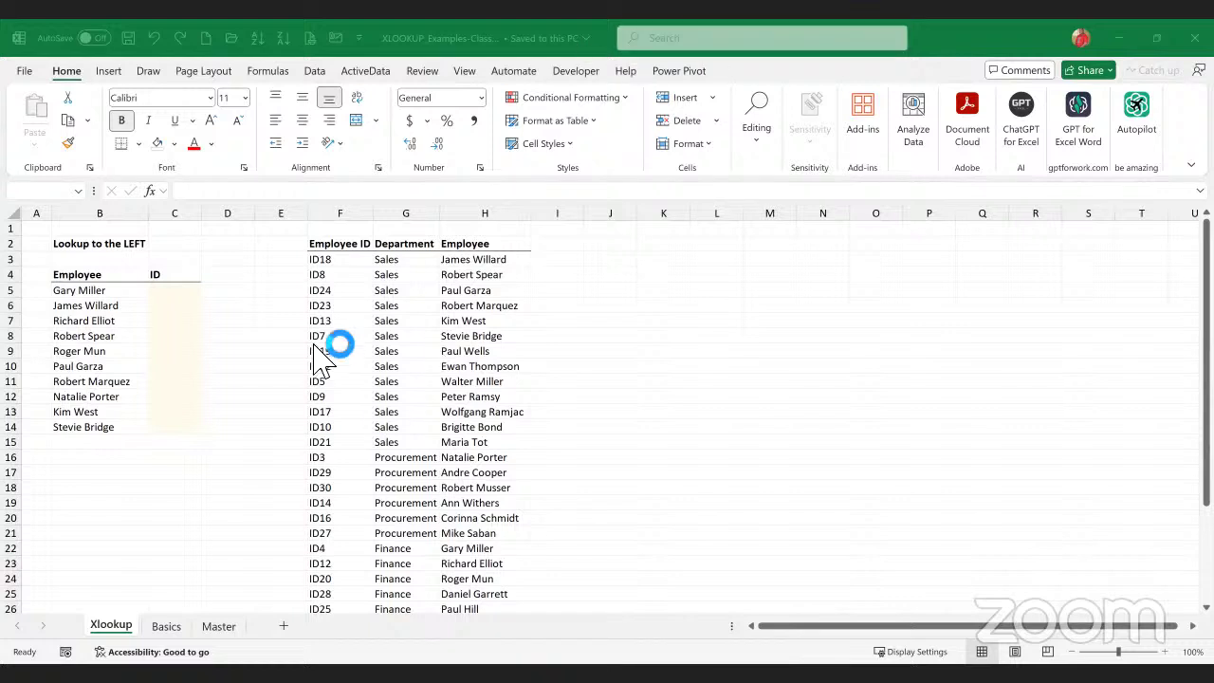
left_click(327, 275)
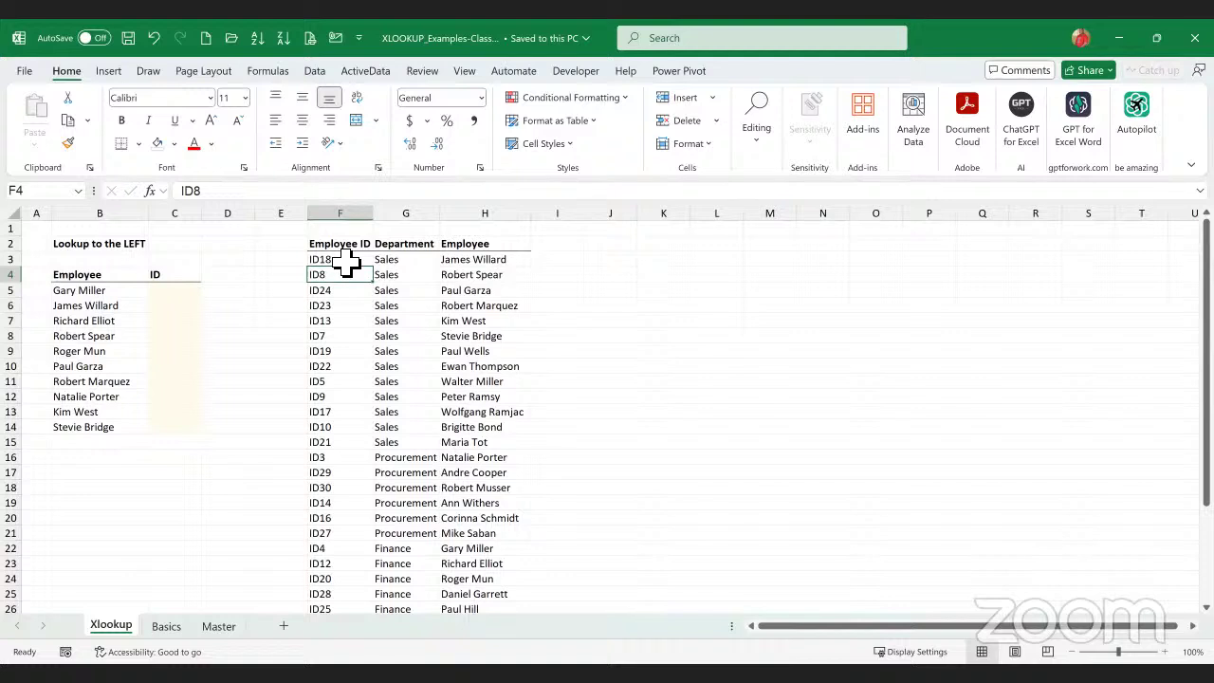
left_click(346, 262)
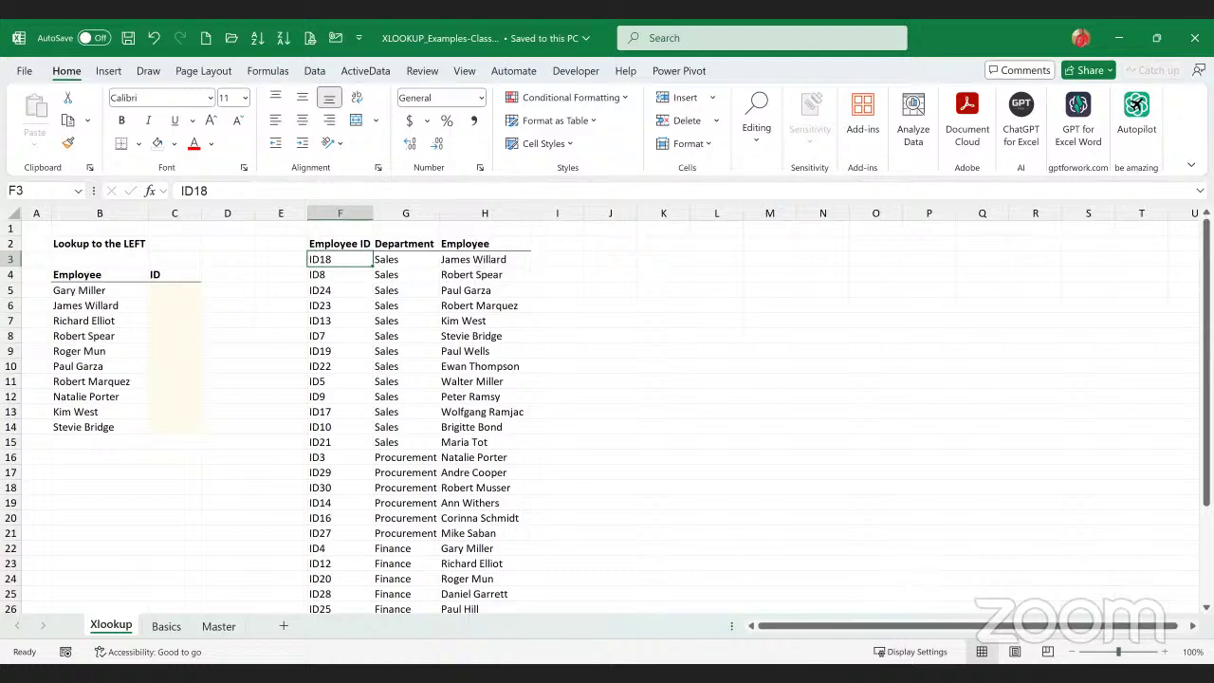
left_click(1165, 652)
left_click(1164, 652)
left_click(1165, 652)
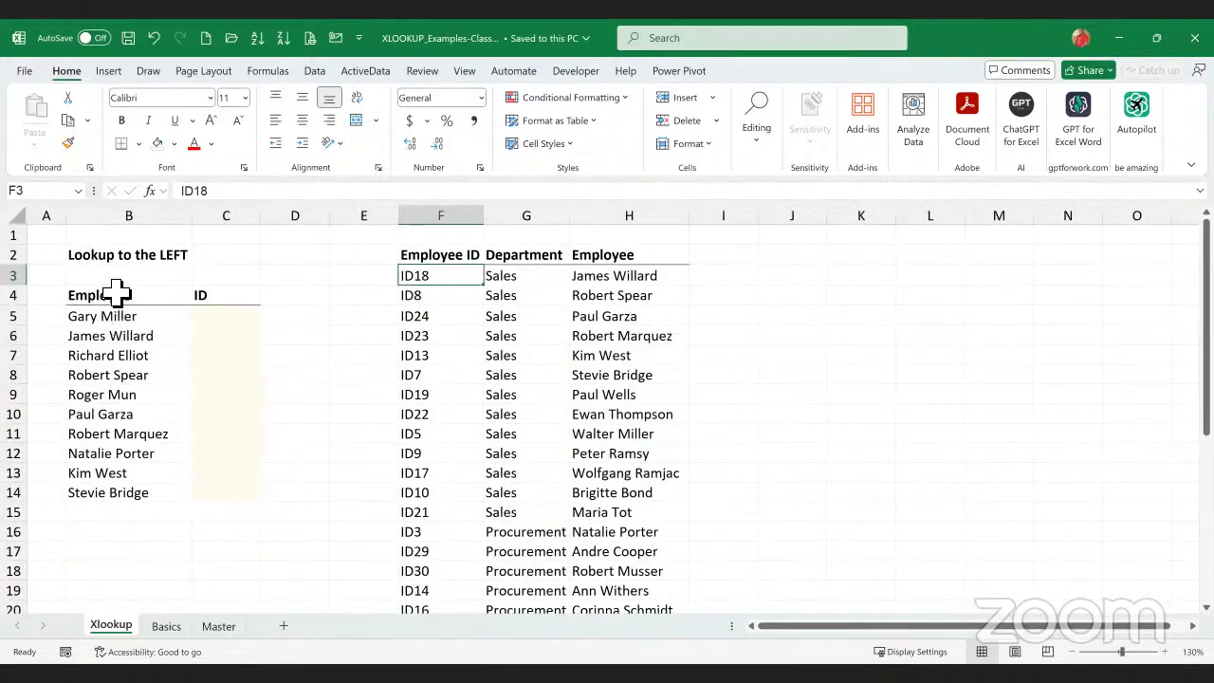
- Examine the employee list in B4:B14, the empty ID cells C5:C14 and the Employee ID, Department and Employee headings
left_click_drag(117, 295, 114, 492)
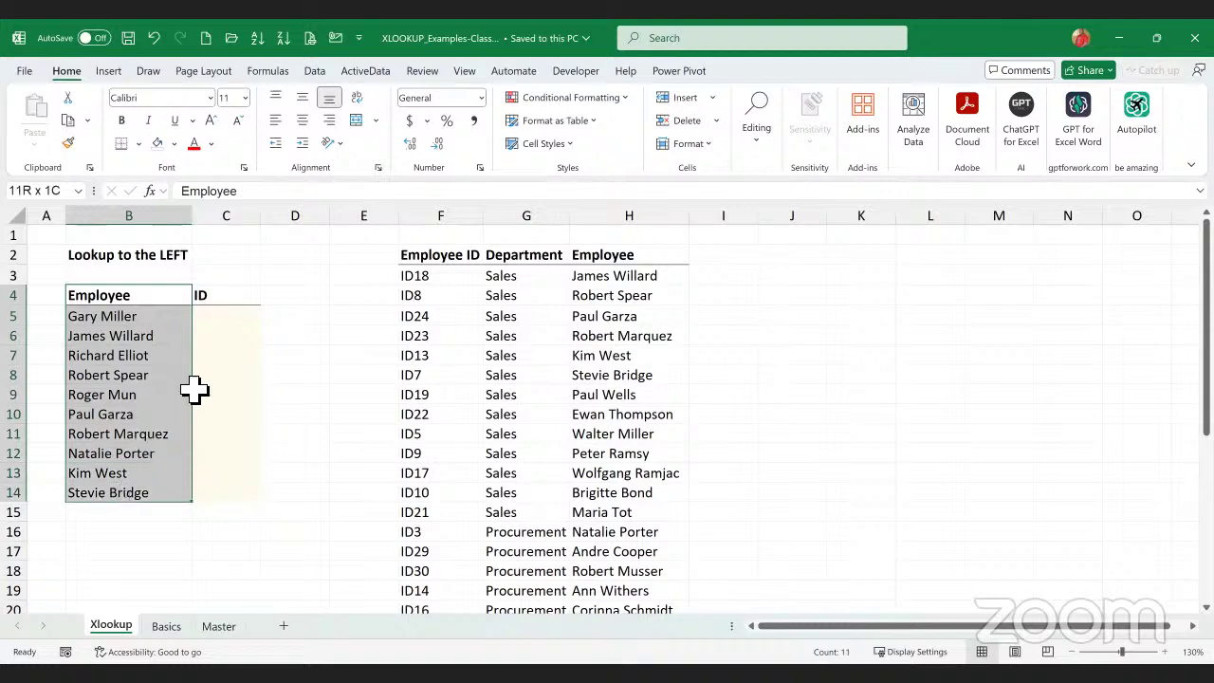
left_click(228, 320)
left_click_drag(227, 320, 231, 495)
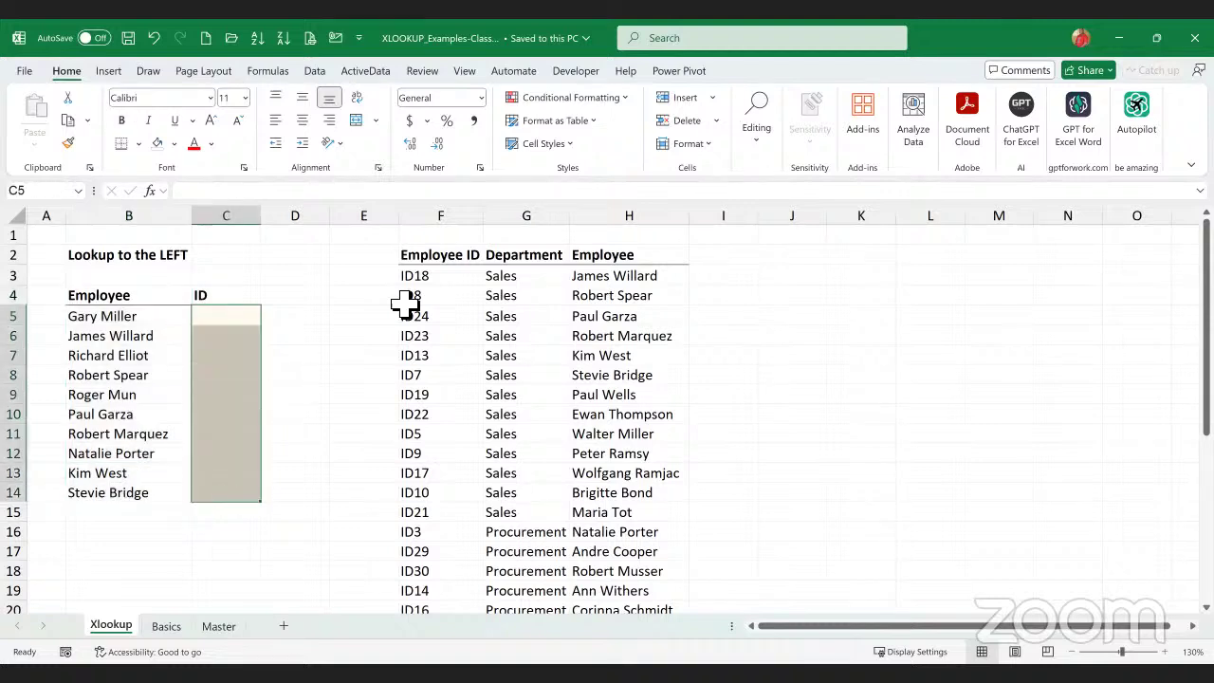
left_click(466, 263)
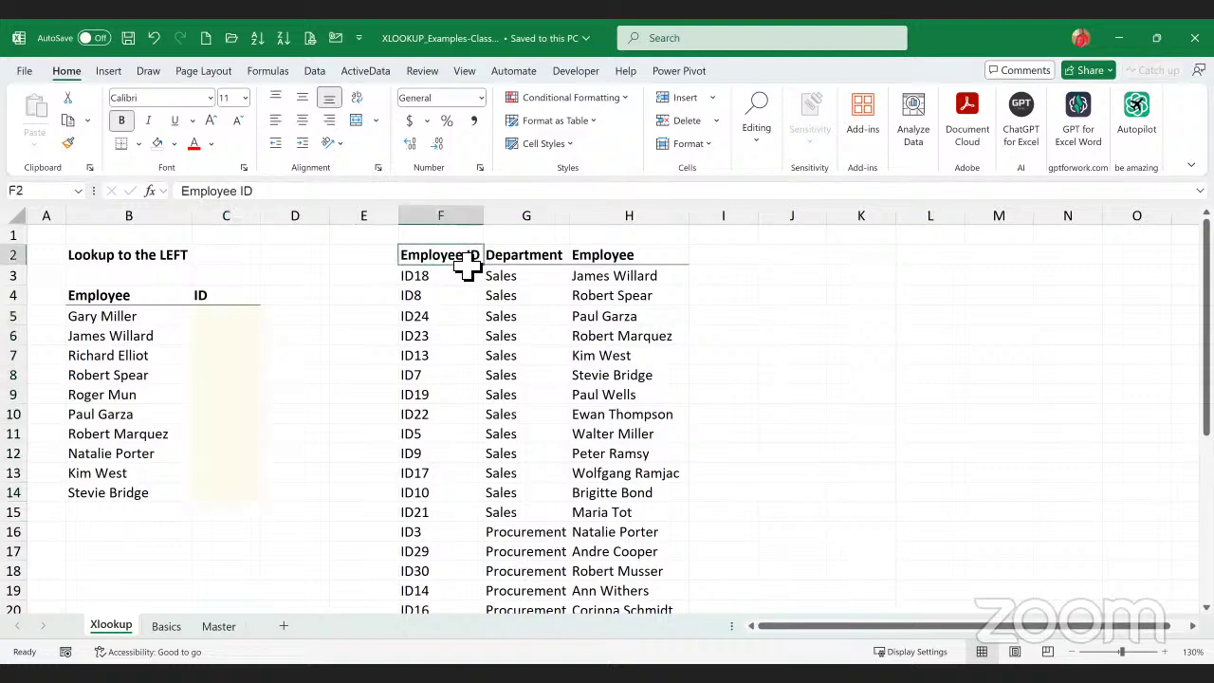
left_click(490, 266)
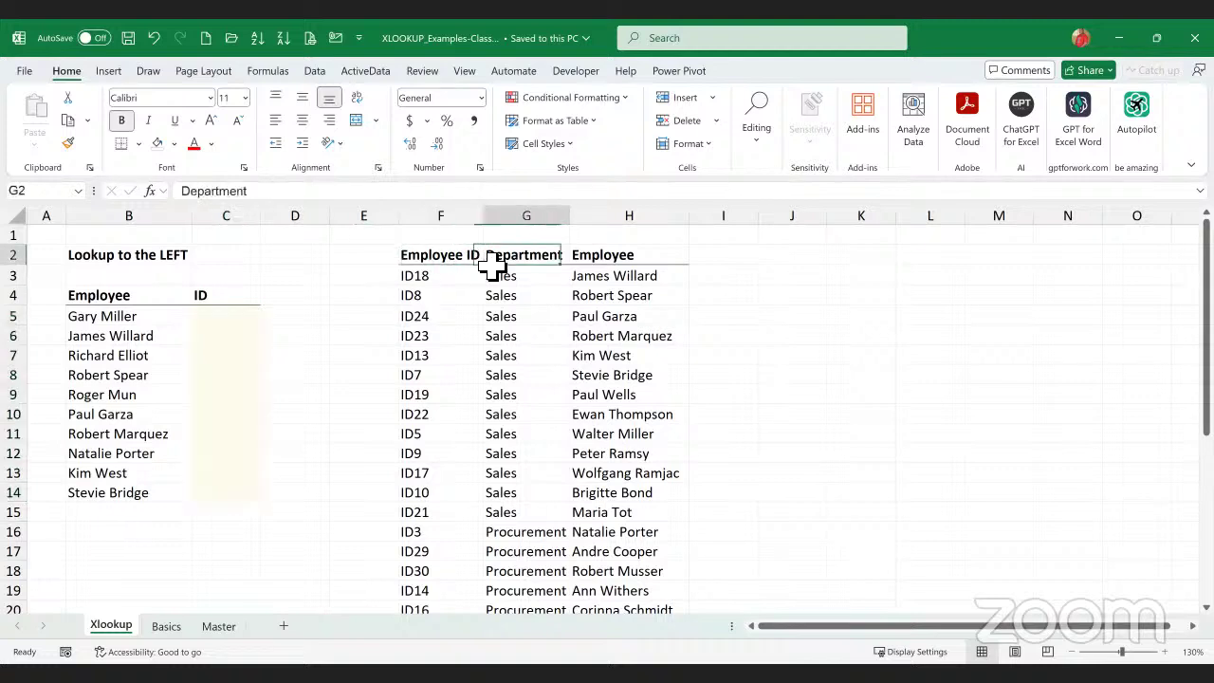
left_click(645, 266)
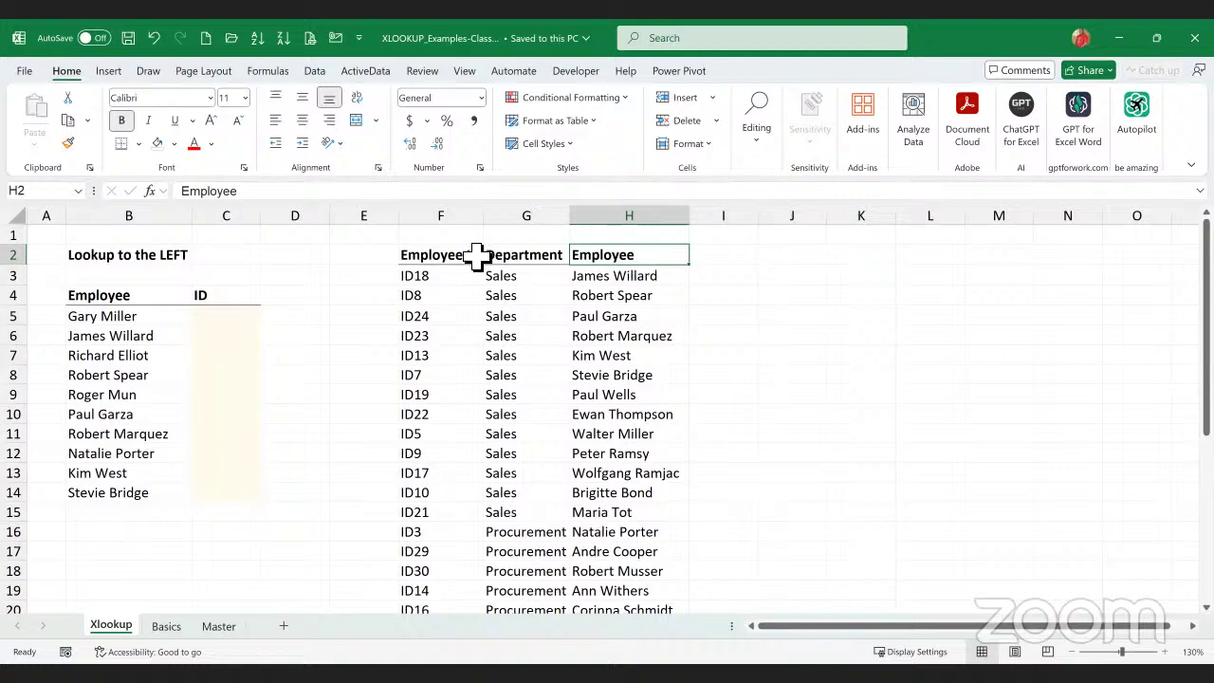
- Try looking up the first employee's ID in C5 with =VLOOKUP(B5,F3:H33,1,0) and fill the formula down to C14
left_click(237, 323)
type("=v")
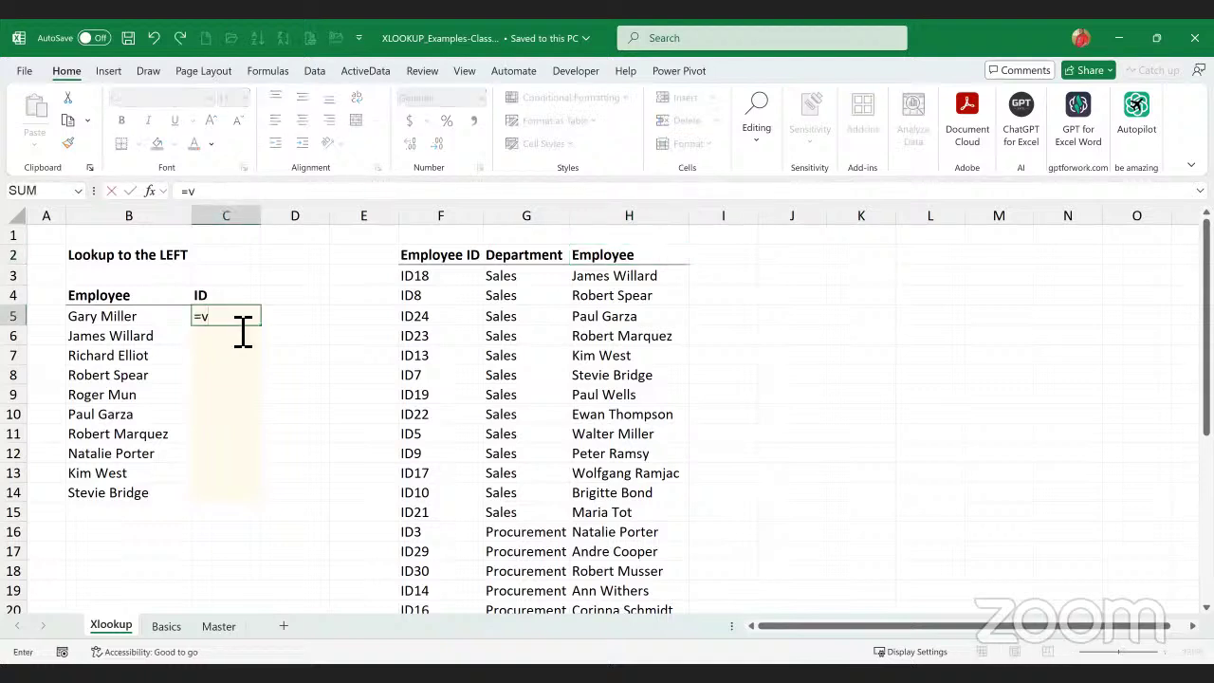
type("LOO")
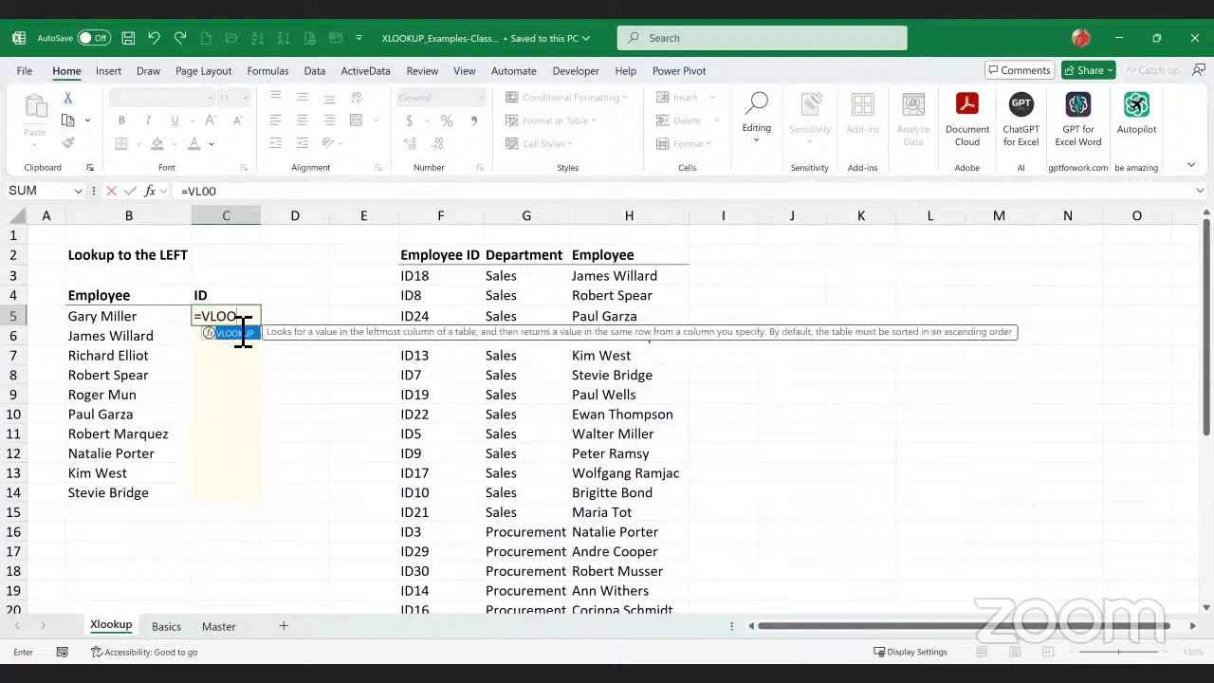
type("KUP(")
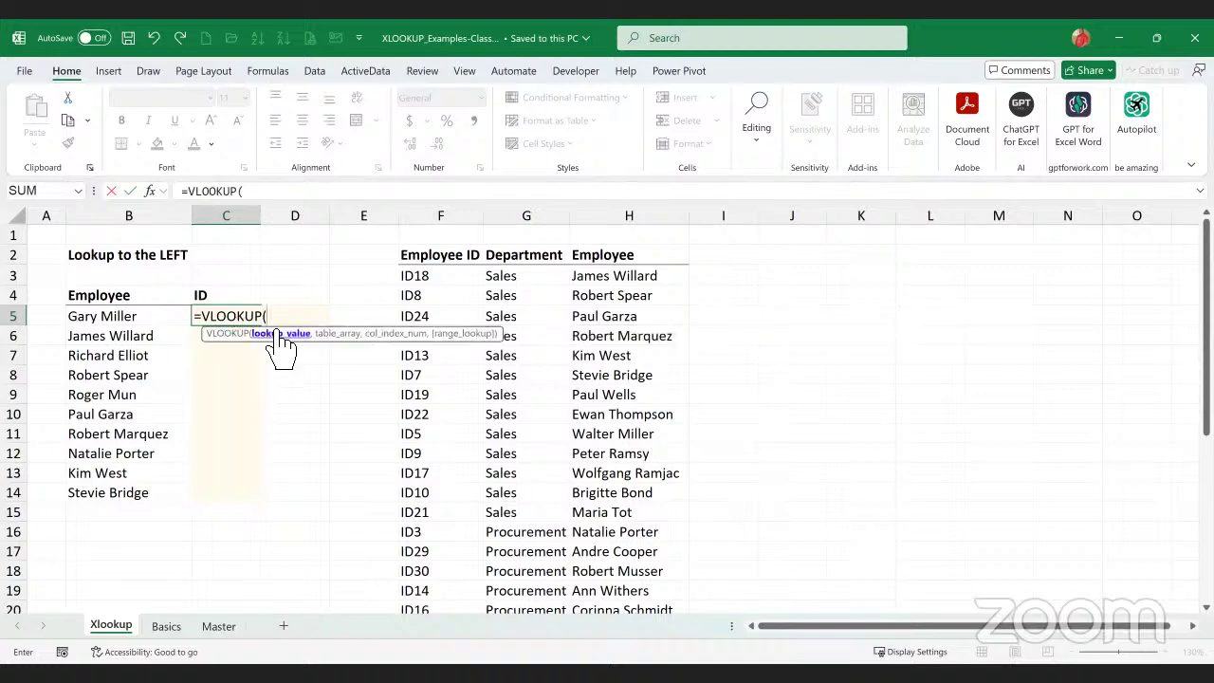
left_click(107, 324)
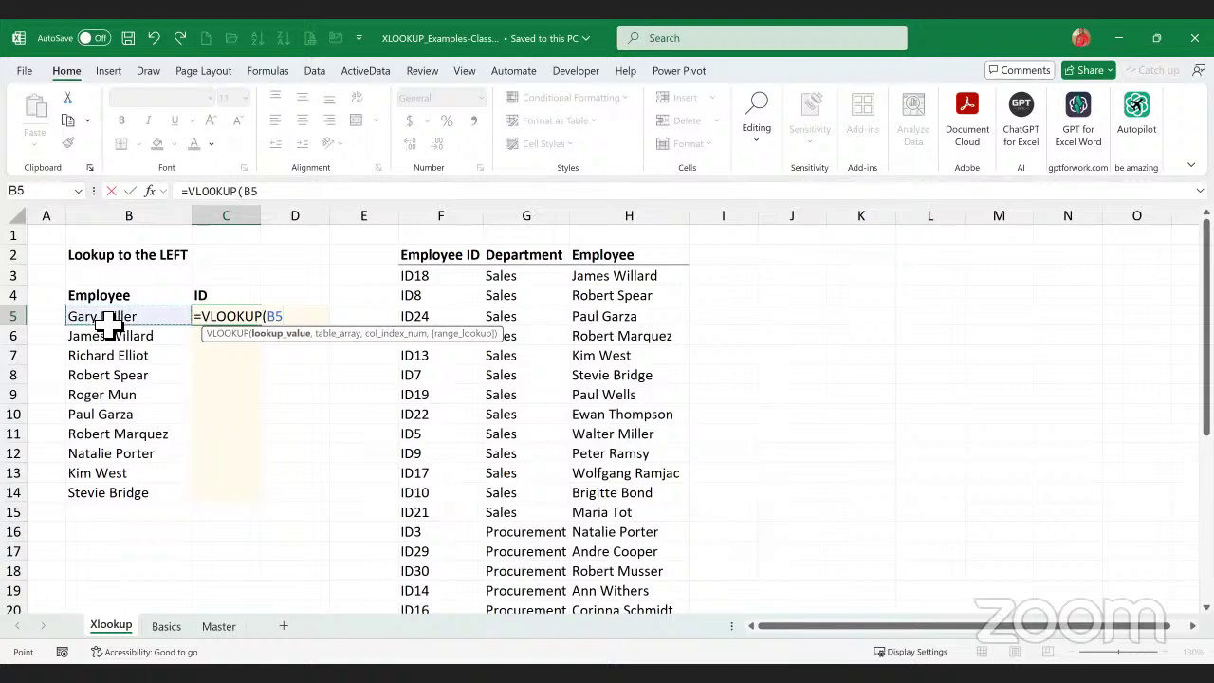
type(",")
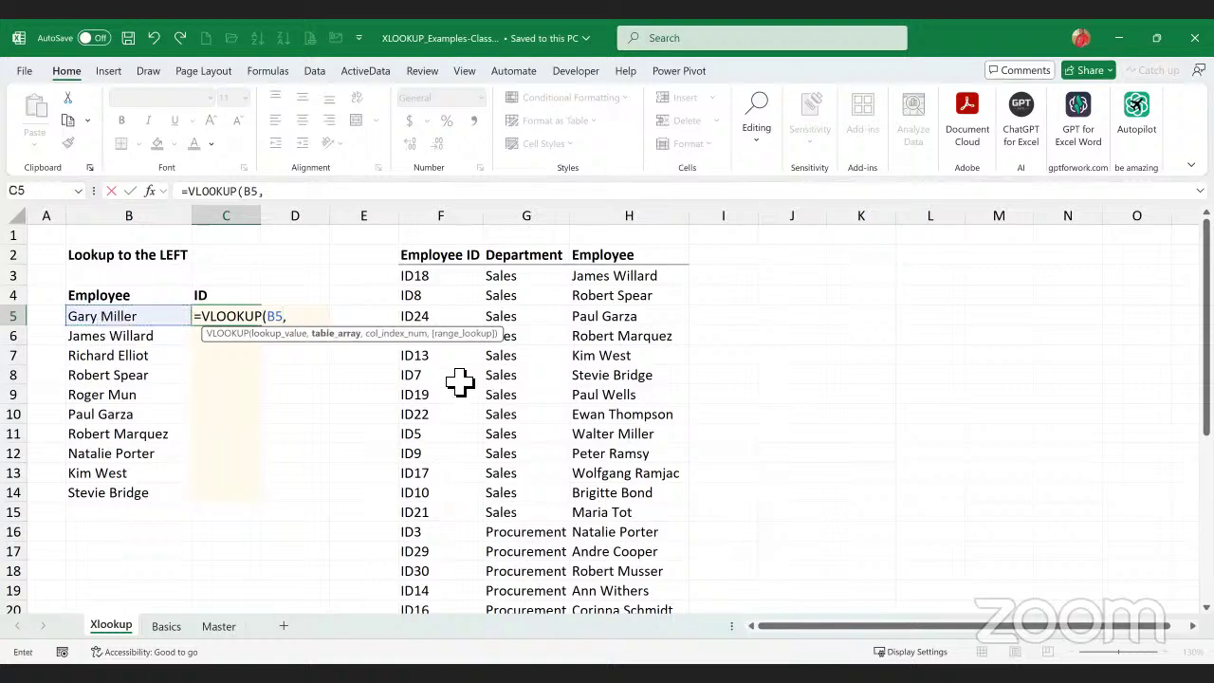
left_click(415, 275)
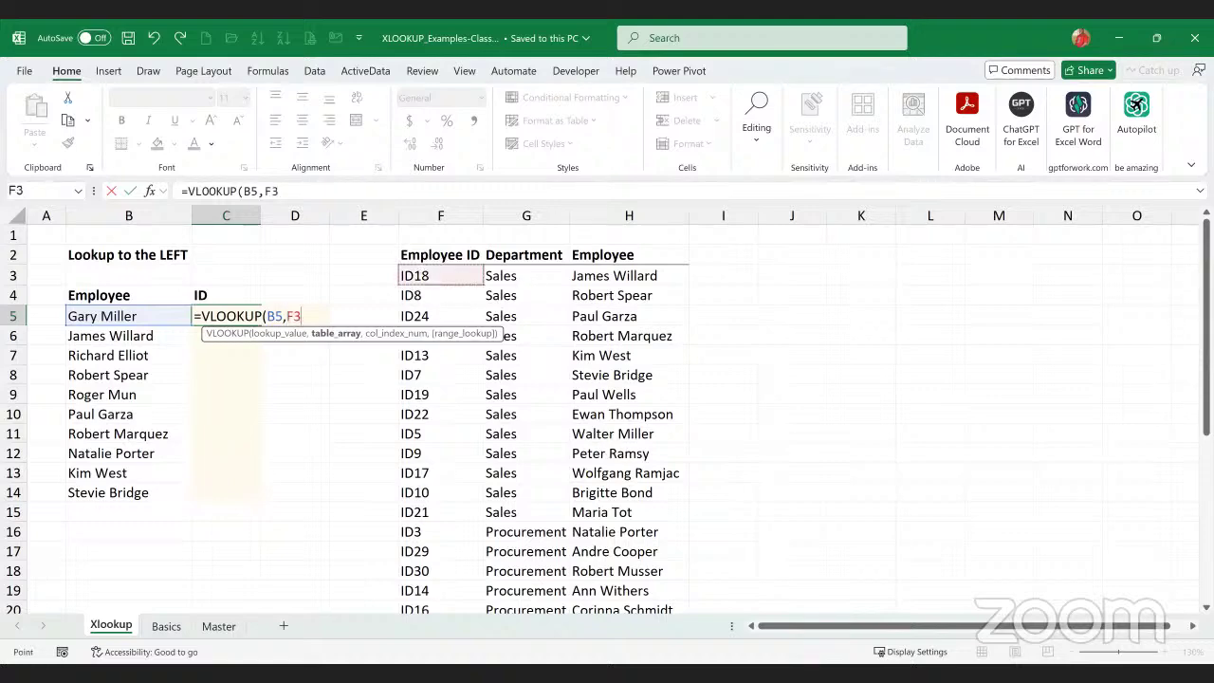
left_click_drag(415, 275, 677, 398)
scroll(677, 399, "up", 6)
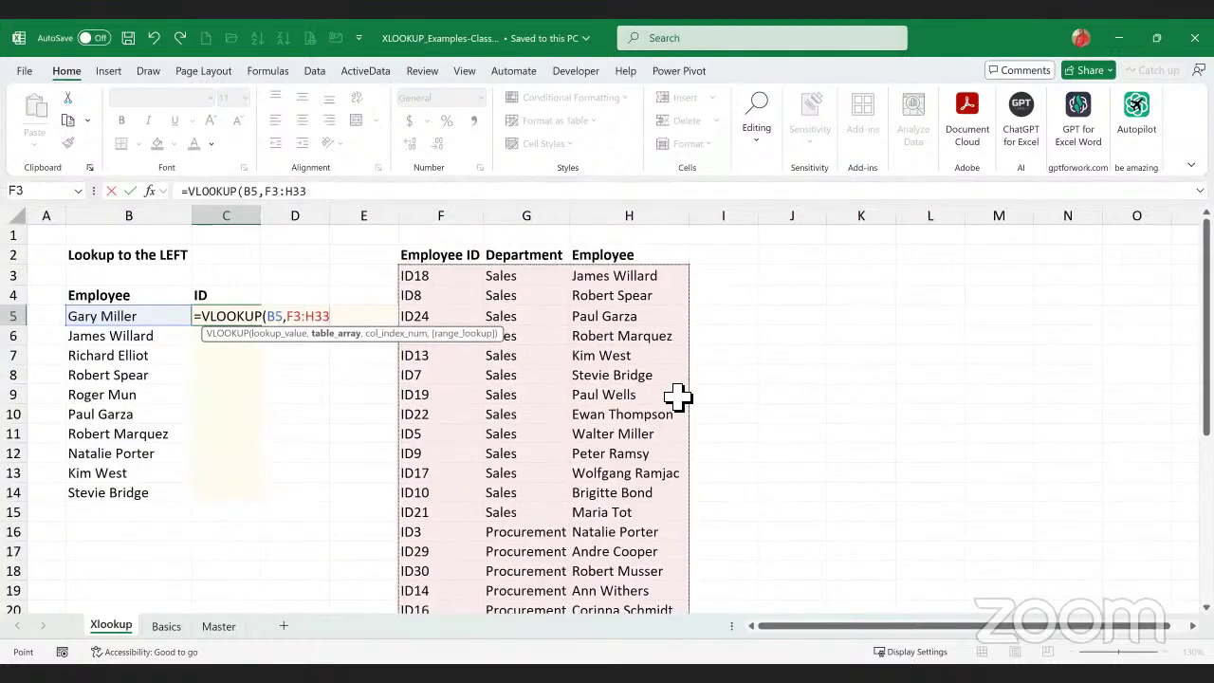
type(",1")
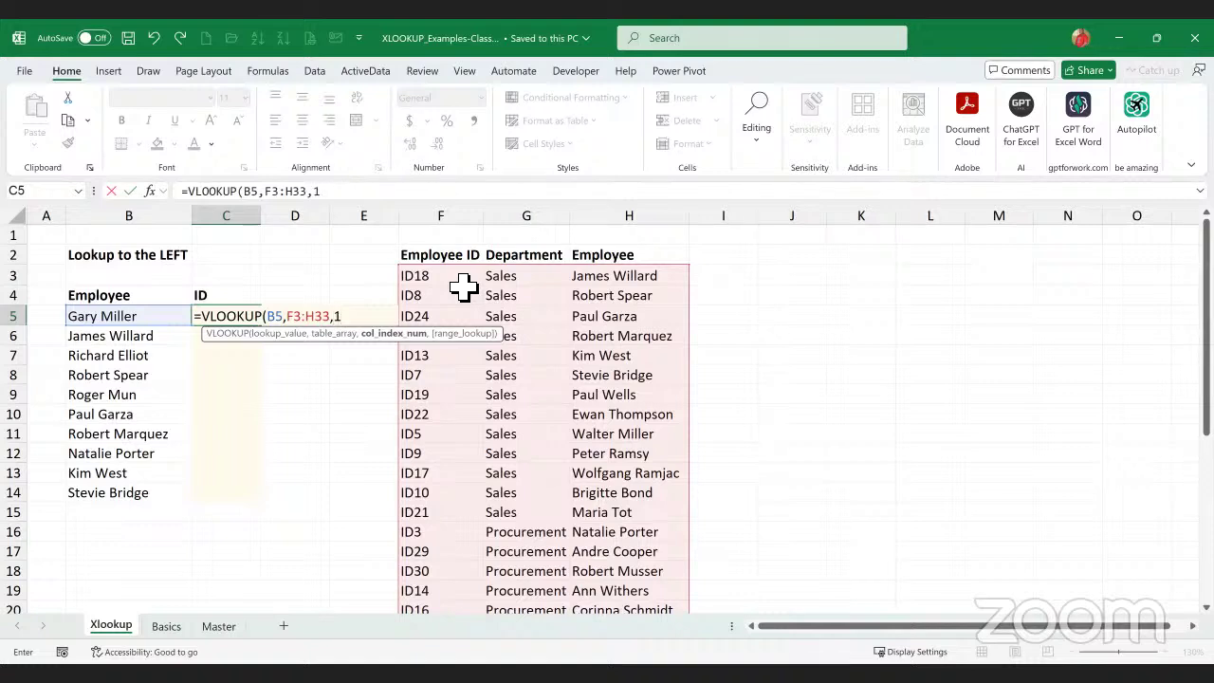
type(",0")
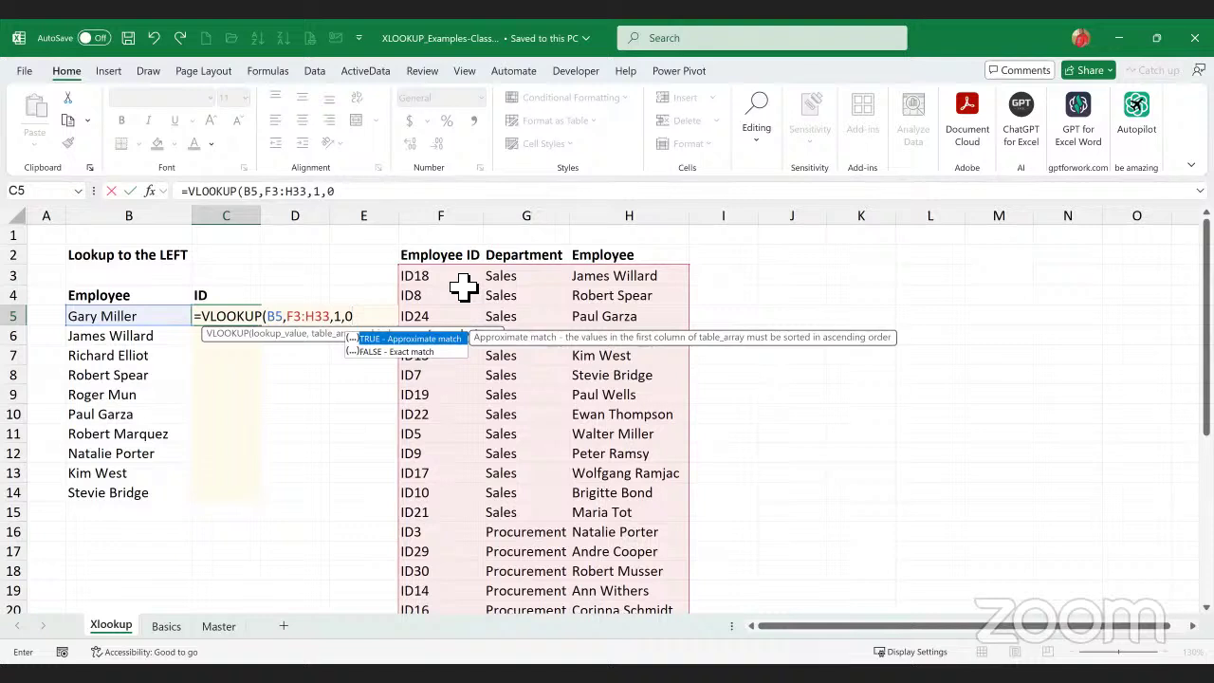
type(")")
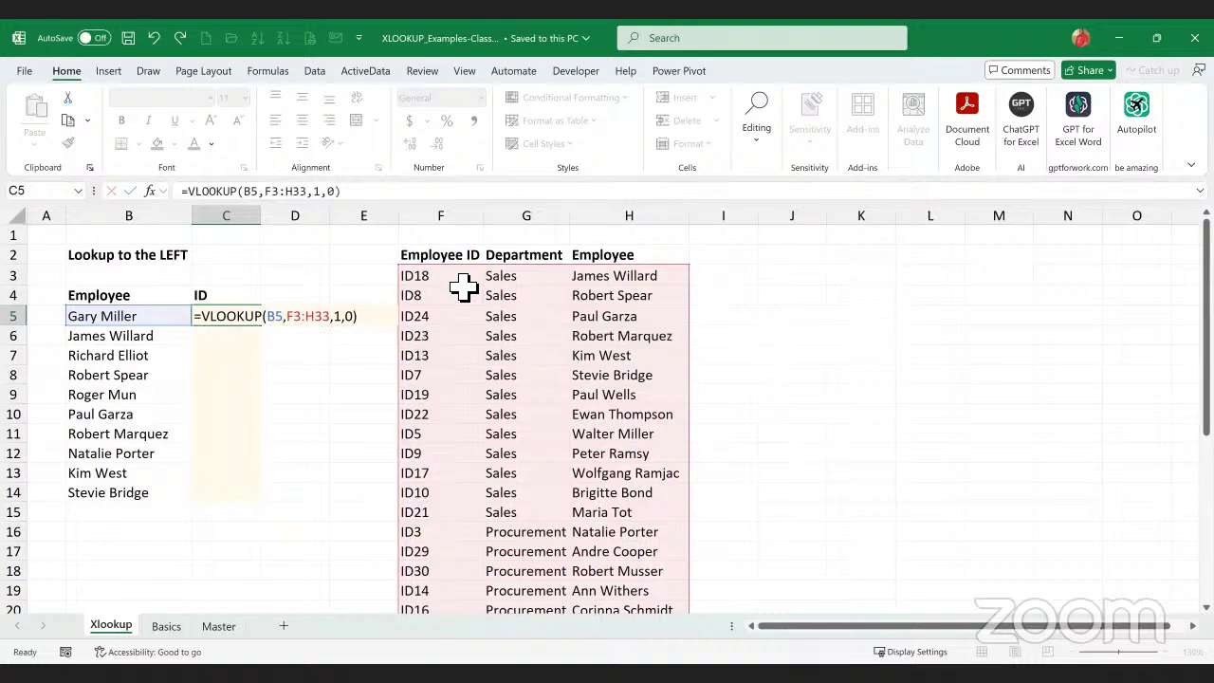
key("Return")
left_click(242, 321)
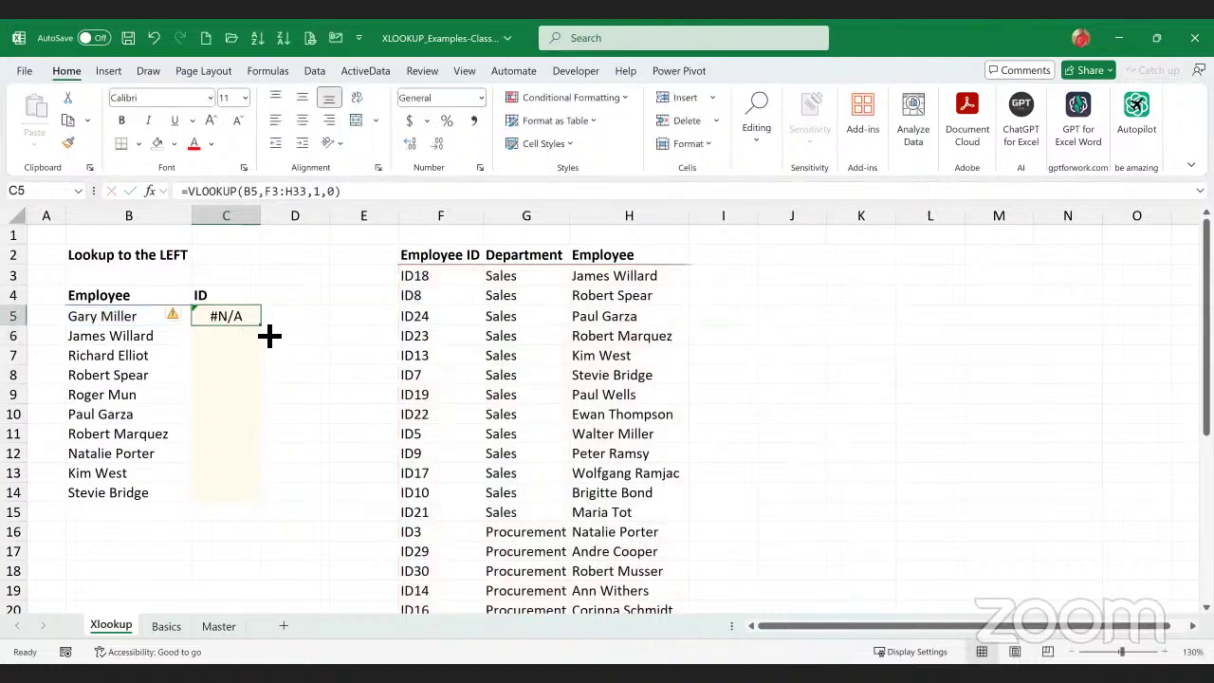
left_click_drag(269, 342, 254, 513)
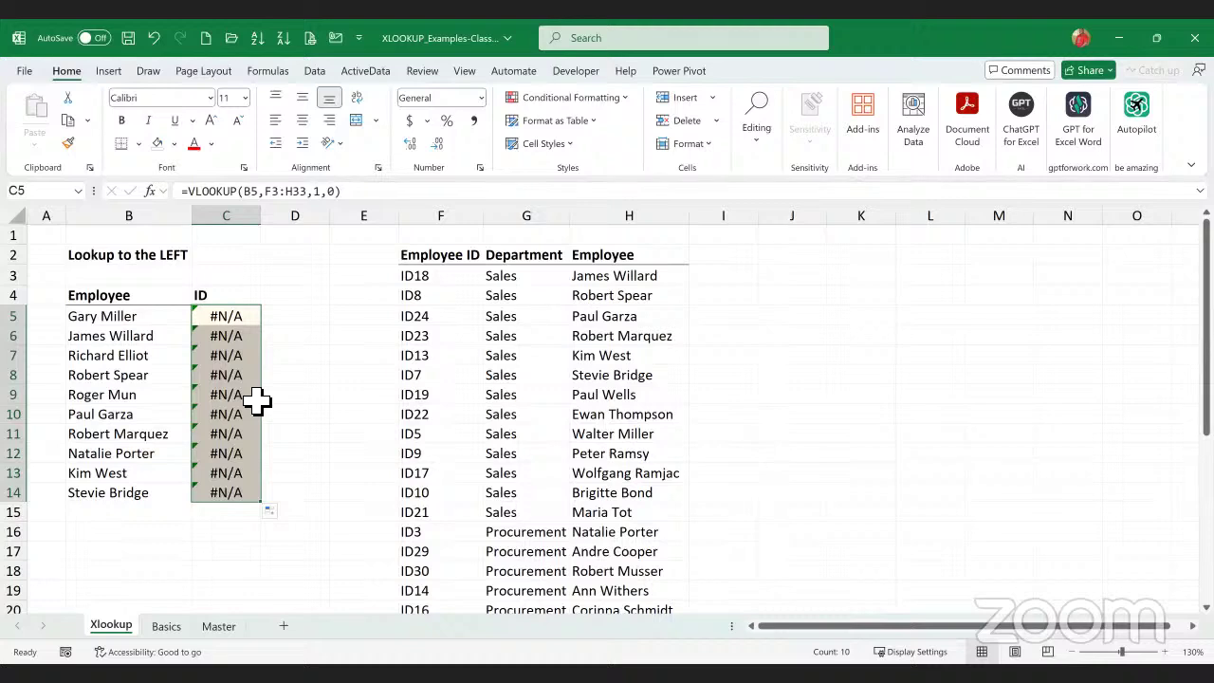
- Examine the VLOOKUP formula in C5 and compare the order of the Employee ID, Department and Employee columns
double_click(235, 320)
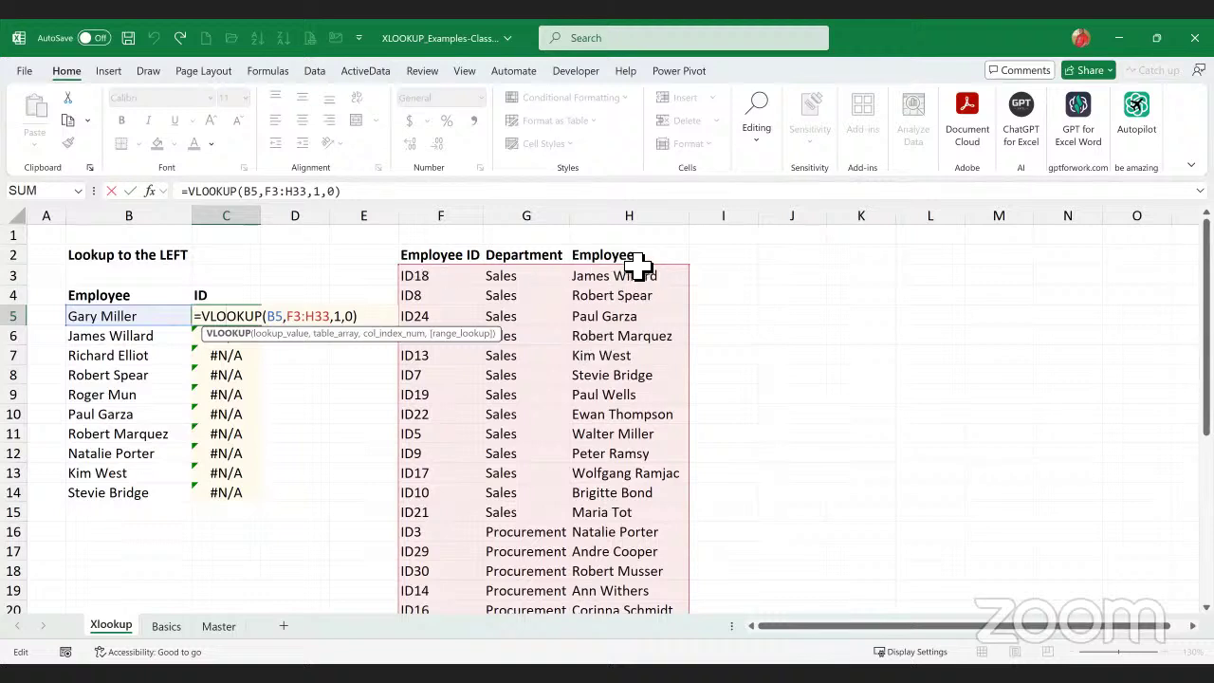
left_click_drag(642, 264, 628, 496)
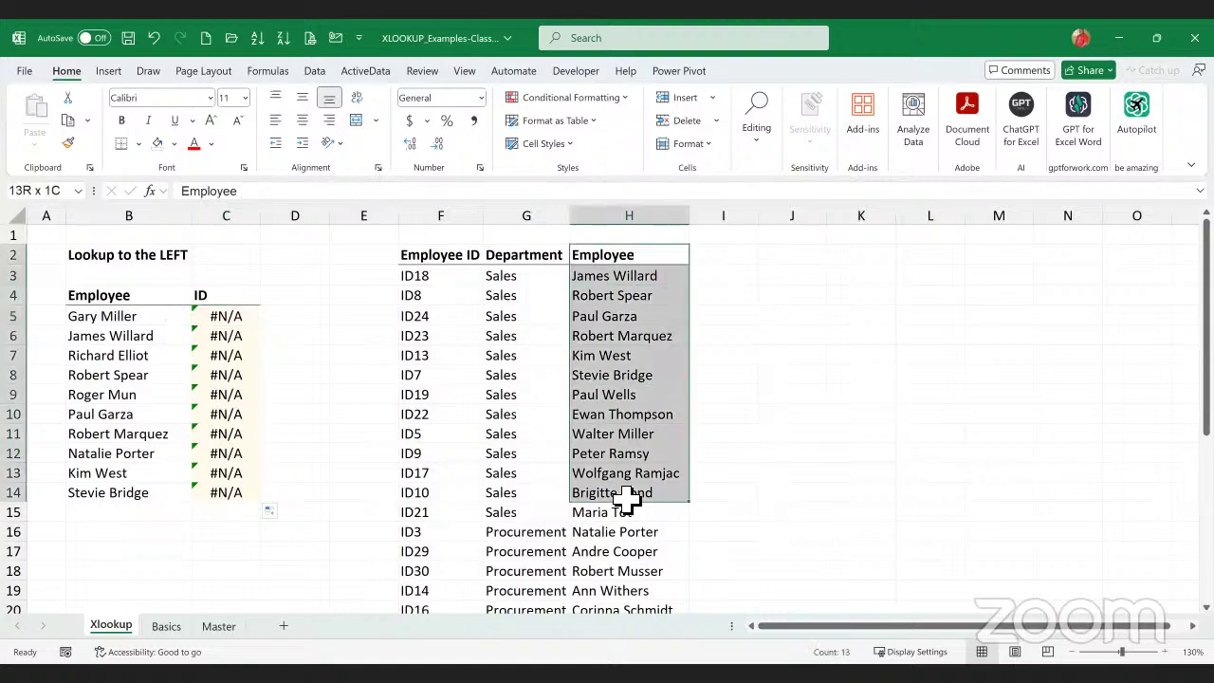
left_click_drag(452, 259, 543, 536)
left_click(702, 264)
left_click_drag(655, 258, 617, 502)
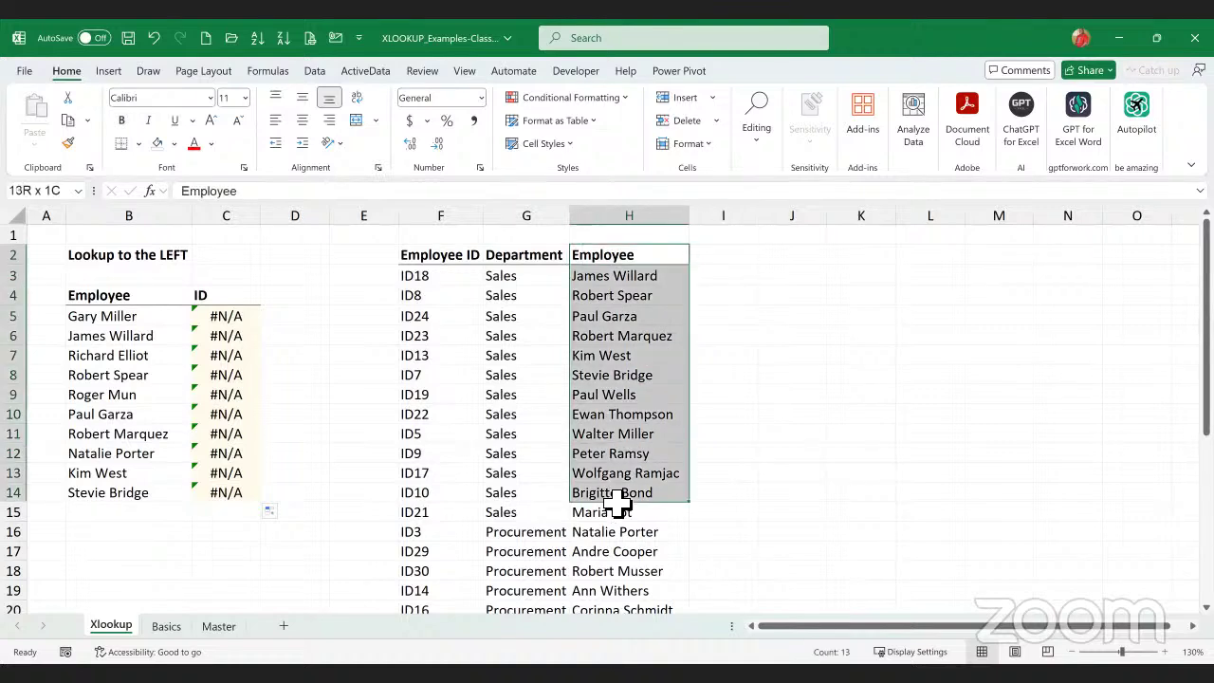
- Clear the VLOOKUP formulas from the ID cells C5:C14
left_click(227, 321)
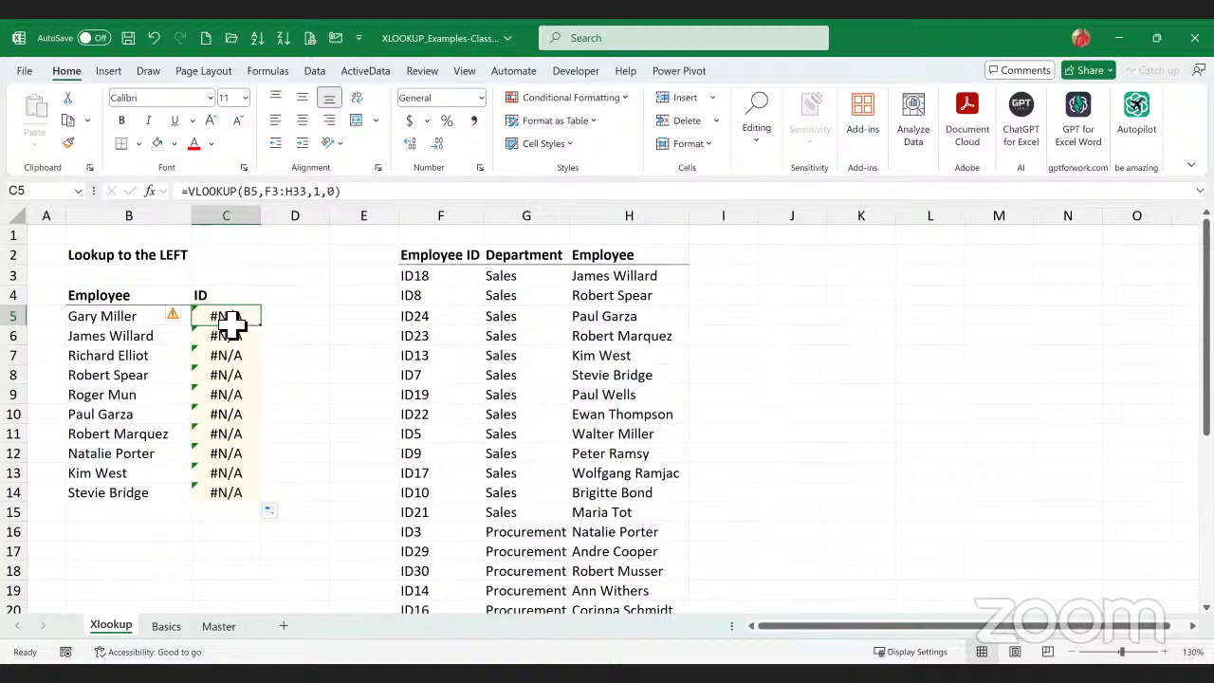
type("=")
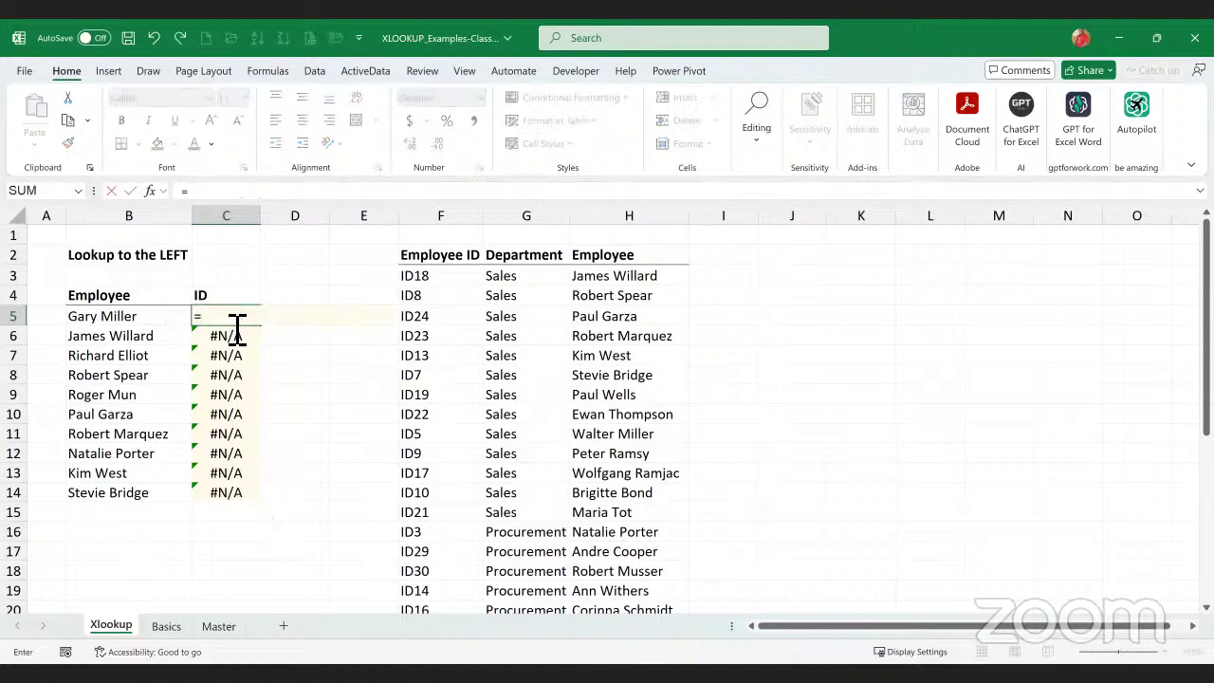
key("Escape")
left_click_drag(233, 319, 251, 507)
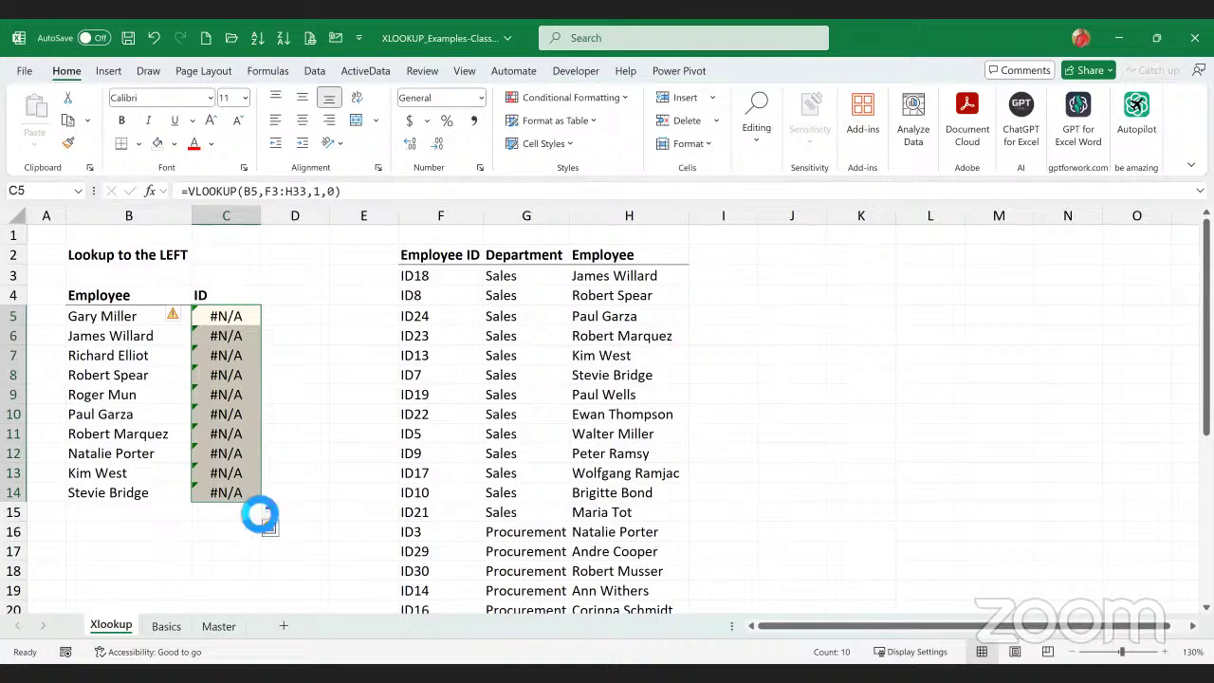
key("Delete")
- Begin an XLOOKUP formula in C5 with B5 as the lookup value and H2:H33 as the lookup array
left_click(236, 324)
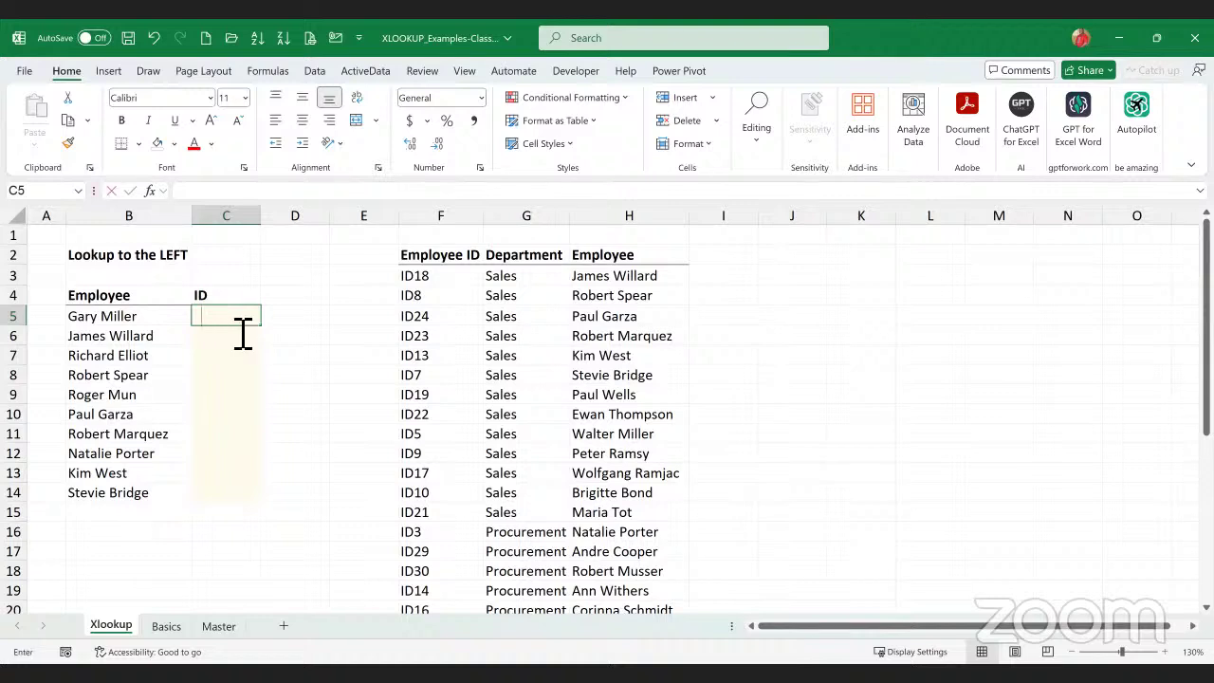
type("=")
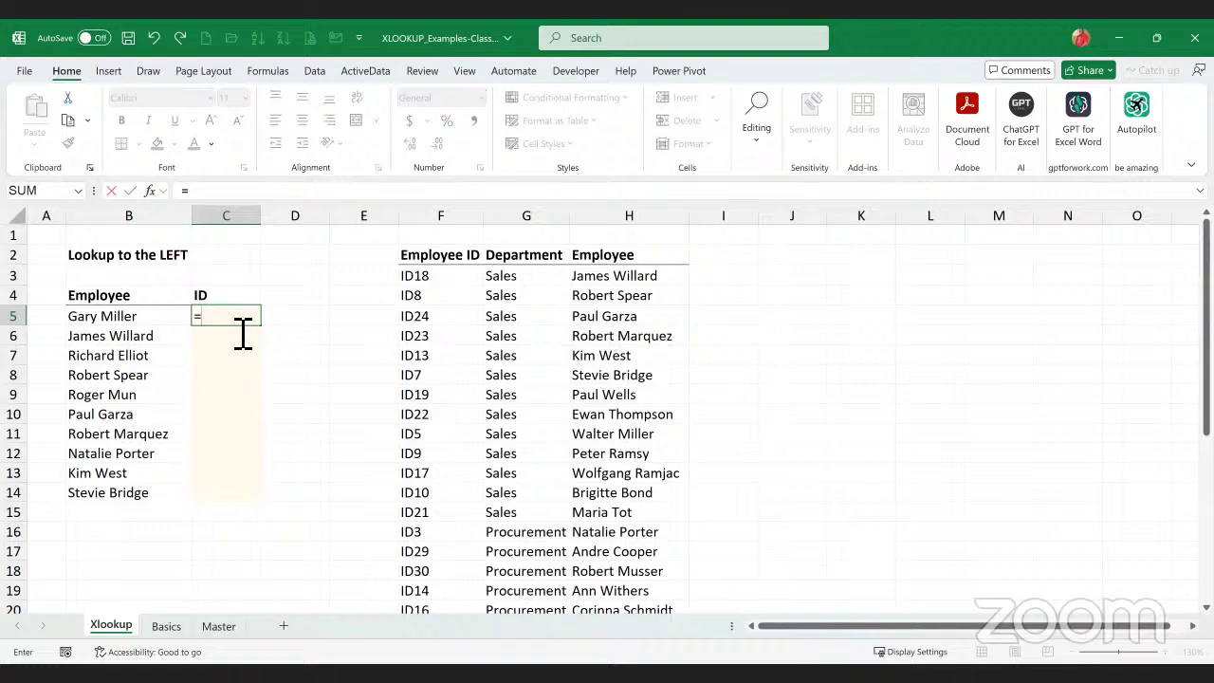
type("XL")
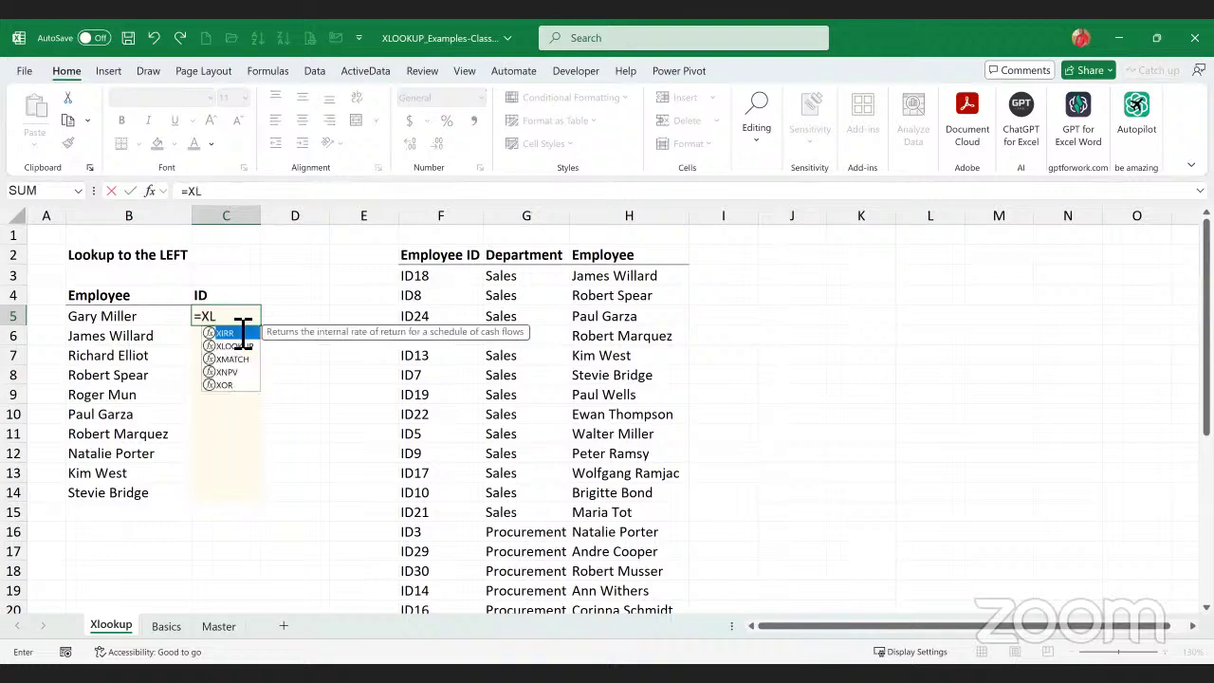
type("OOKU")
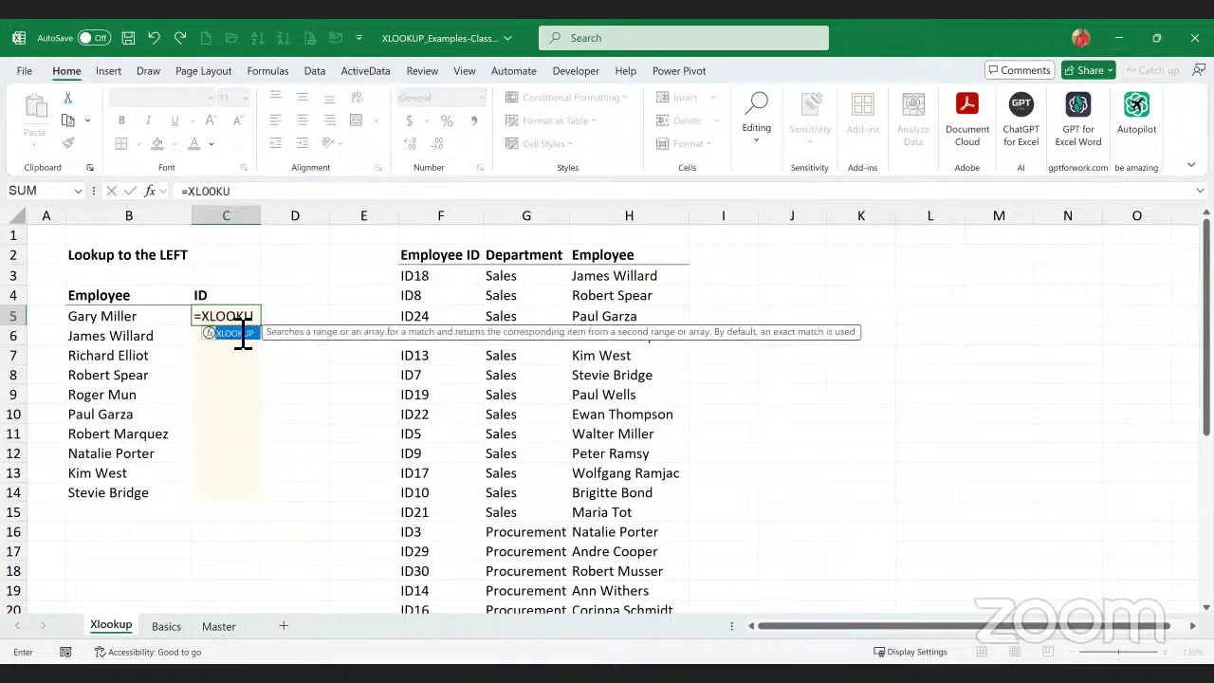
type("P")
key("Tab")
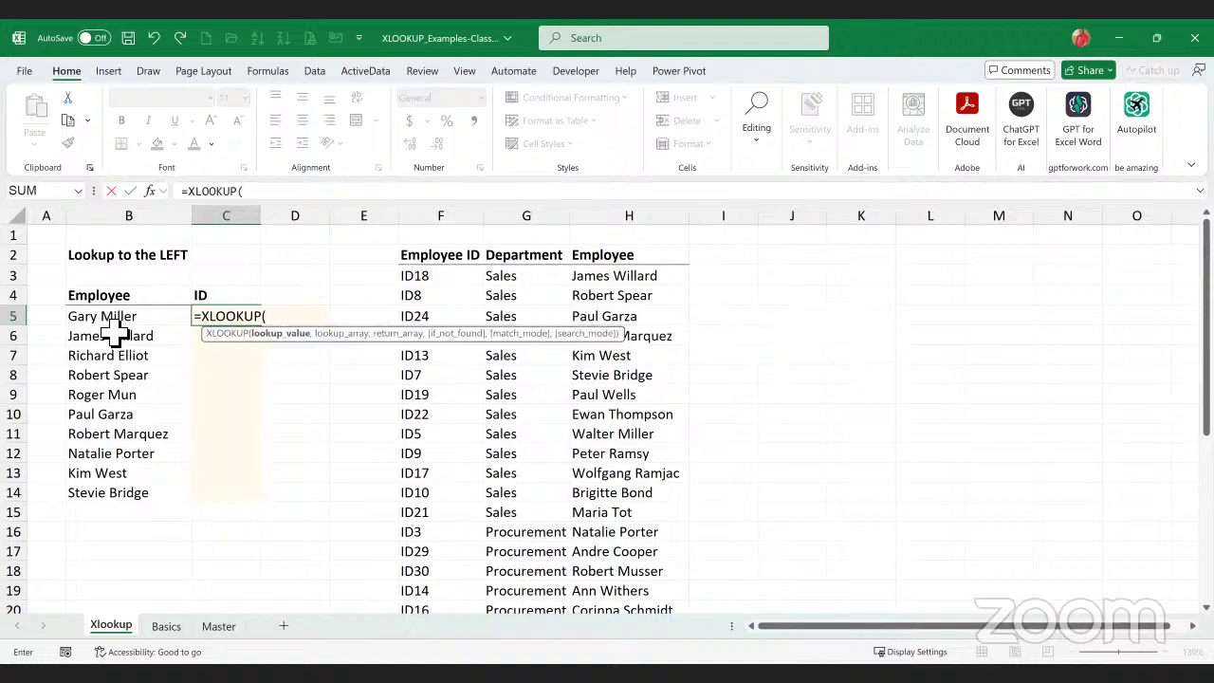
left_click(114, 320)
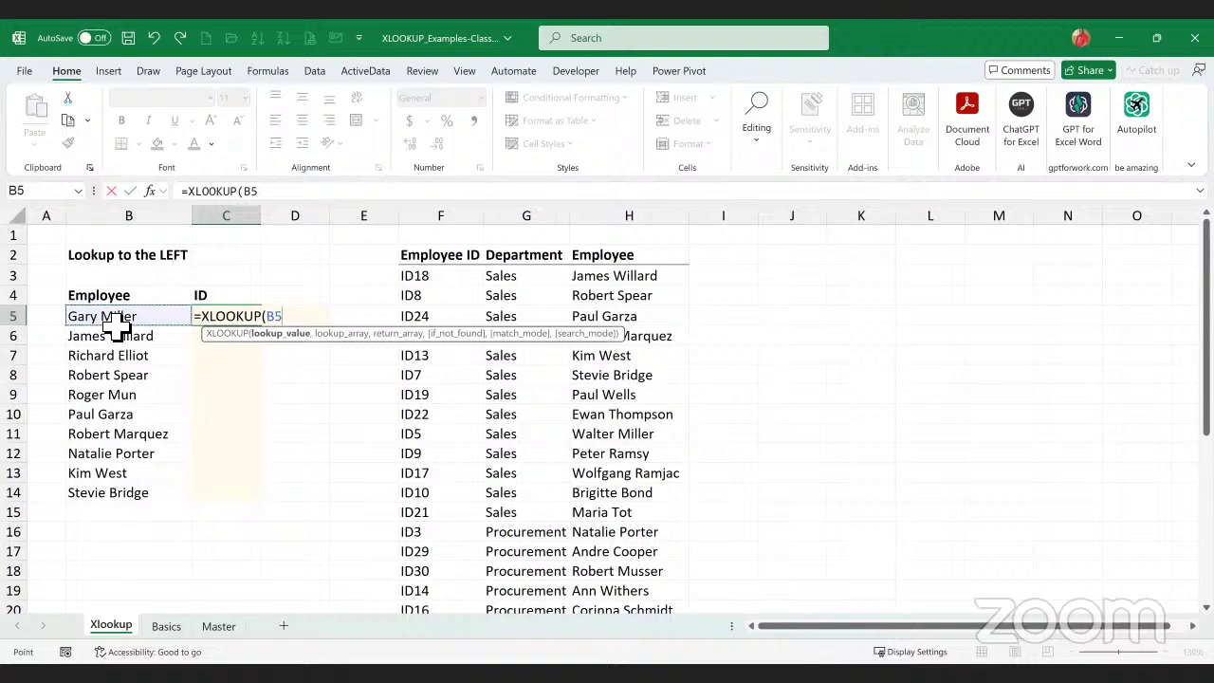
type(",")
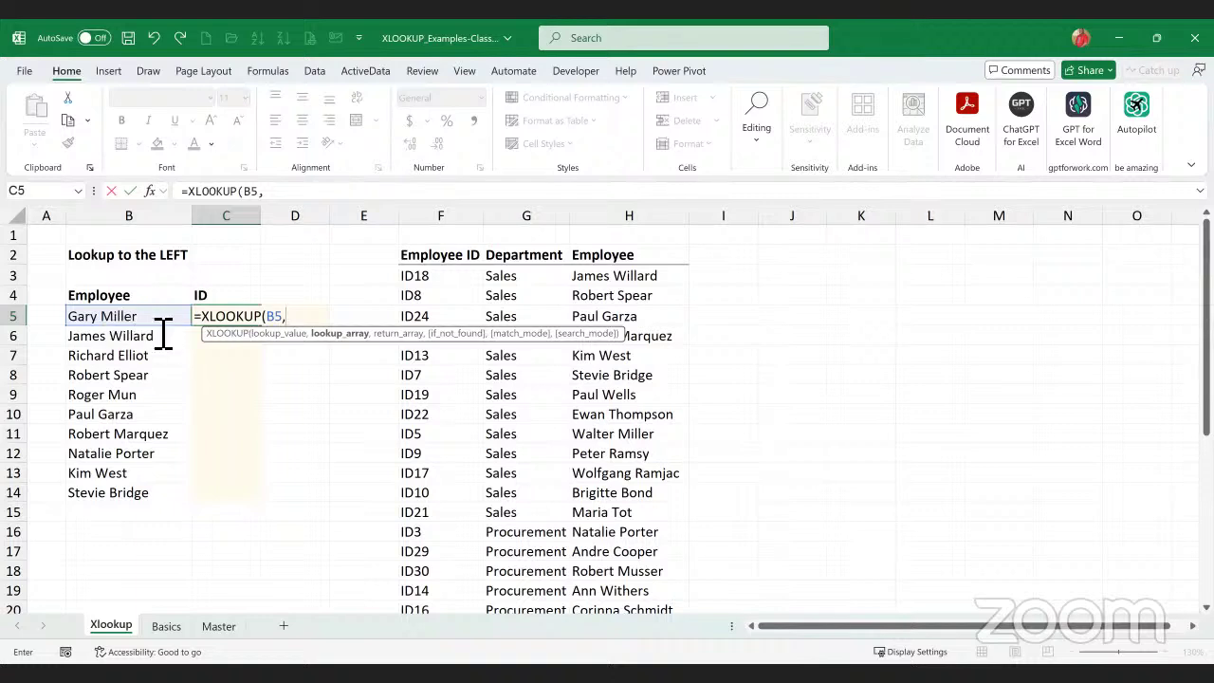
left_click(628, 264)
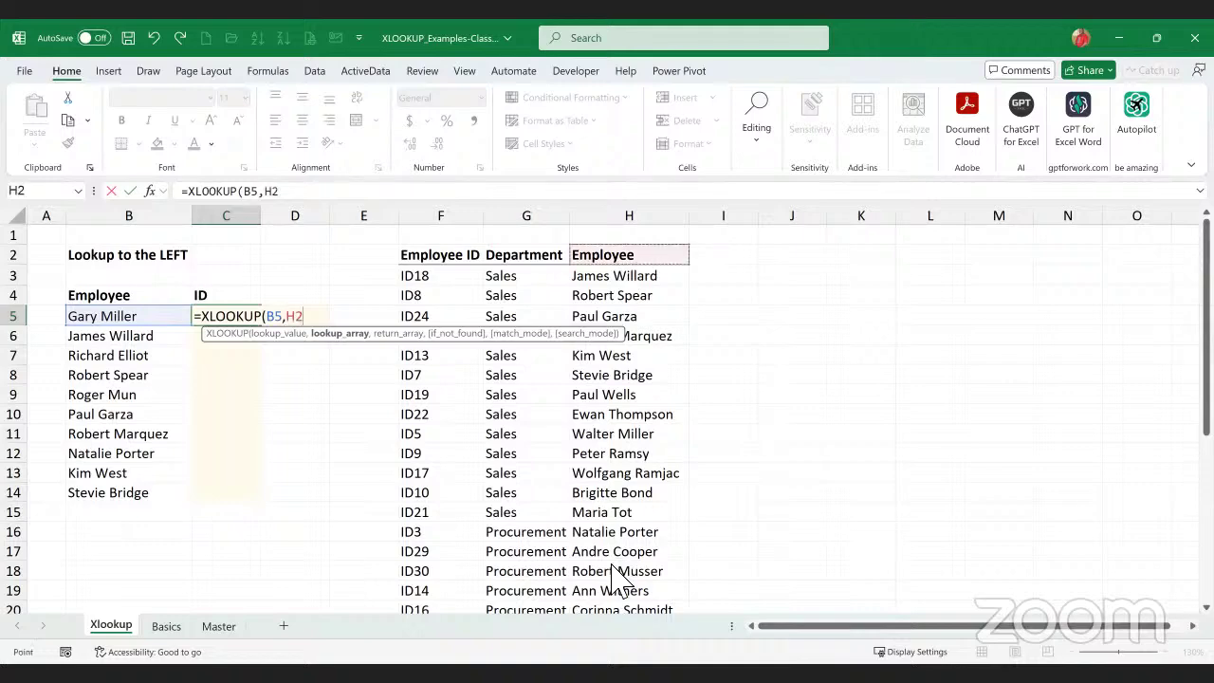
mouse_move(614, 569)
left_mouse_down()
mouse_move(634, 577)
mouse_move(617, 602)
mouse_move(621, 571)
left_mouse_up()
left_click(334, 196)
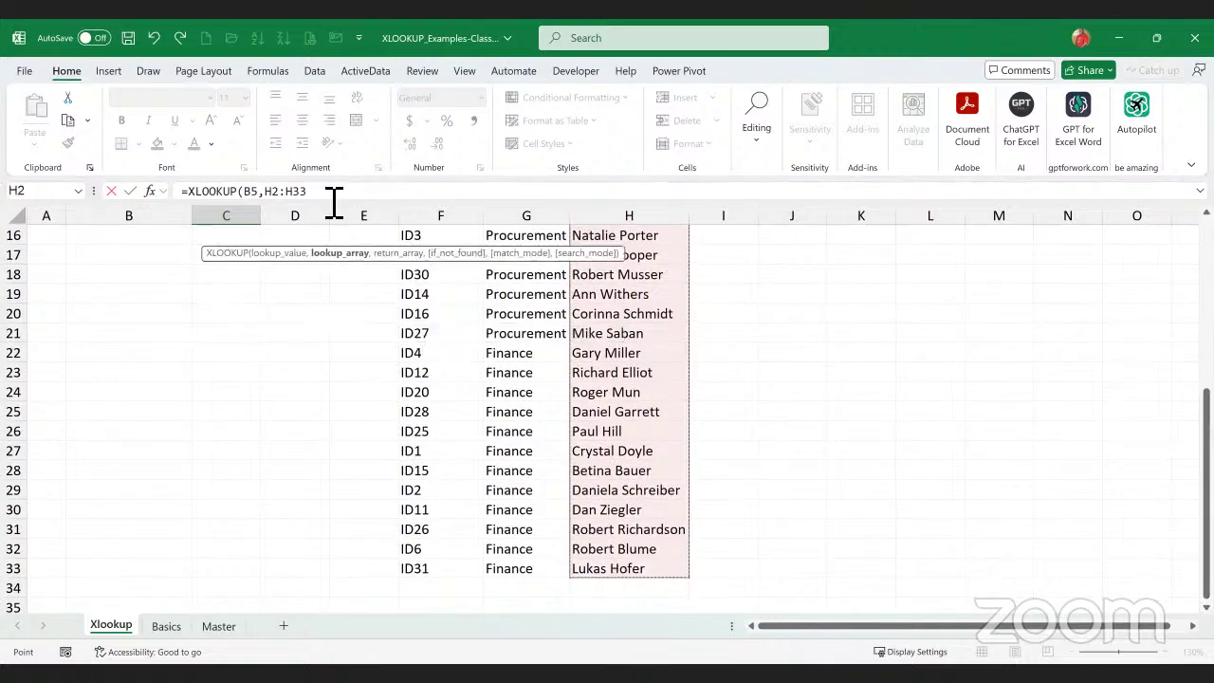
- Complete the XLOOKUP in C5 with the Employee ID range F2:F33 as the return array
type(",")
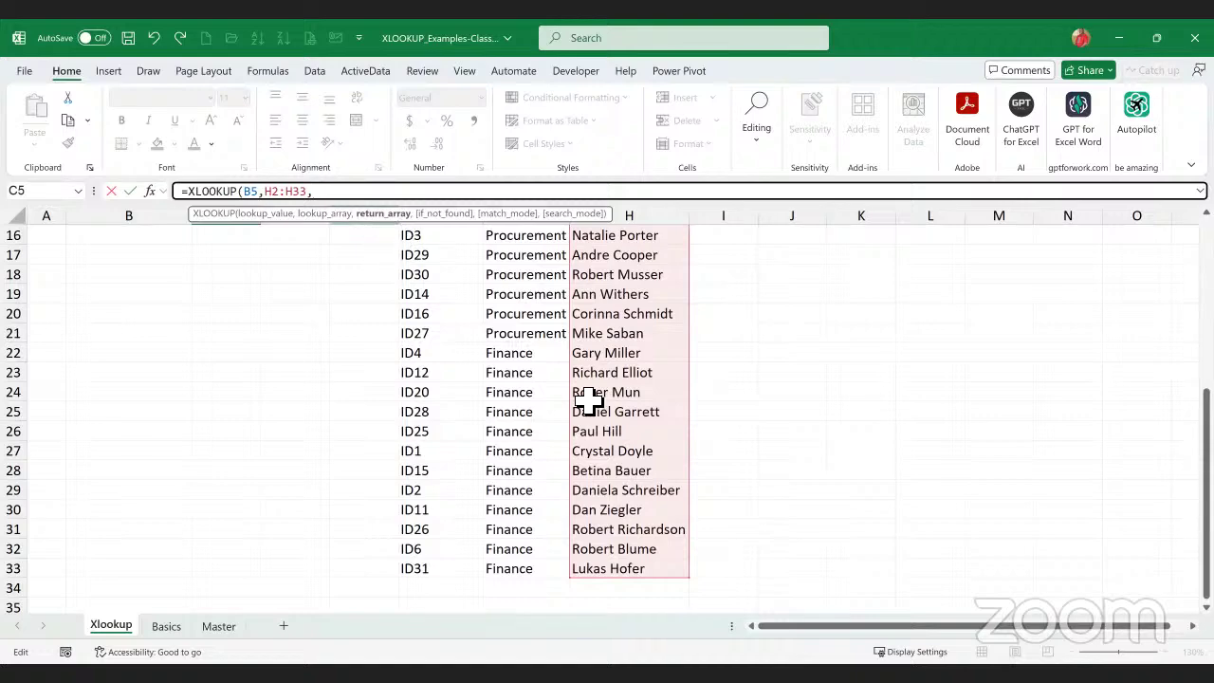
scroll(591, 398, "up", 2)
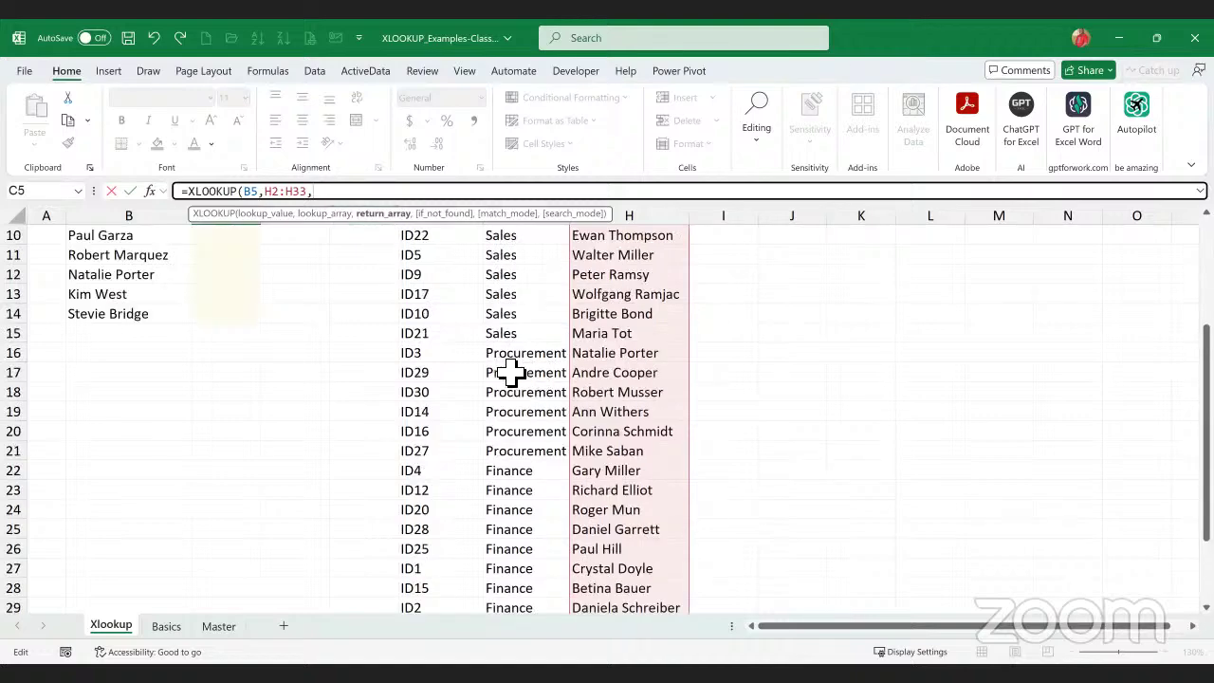
scroll(517, 372, "up", 3)
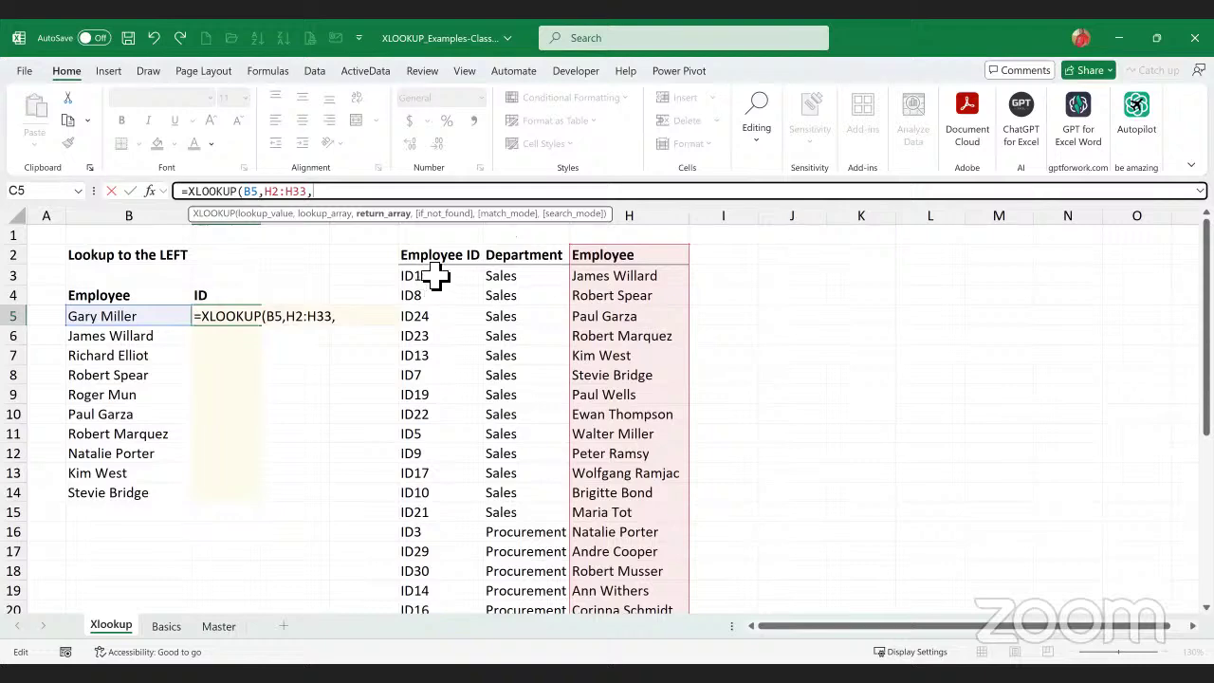
left_click_drag(437, 282, 420, 477)
left_click_drag(426, 623, 432, 573)
scroll(409, 379, "up", 5)
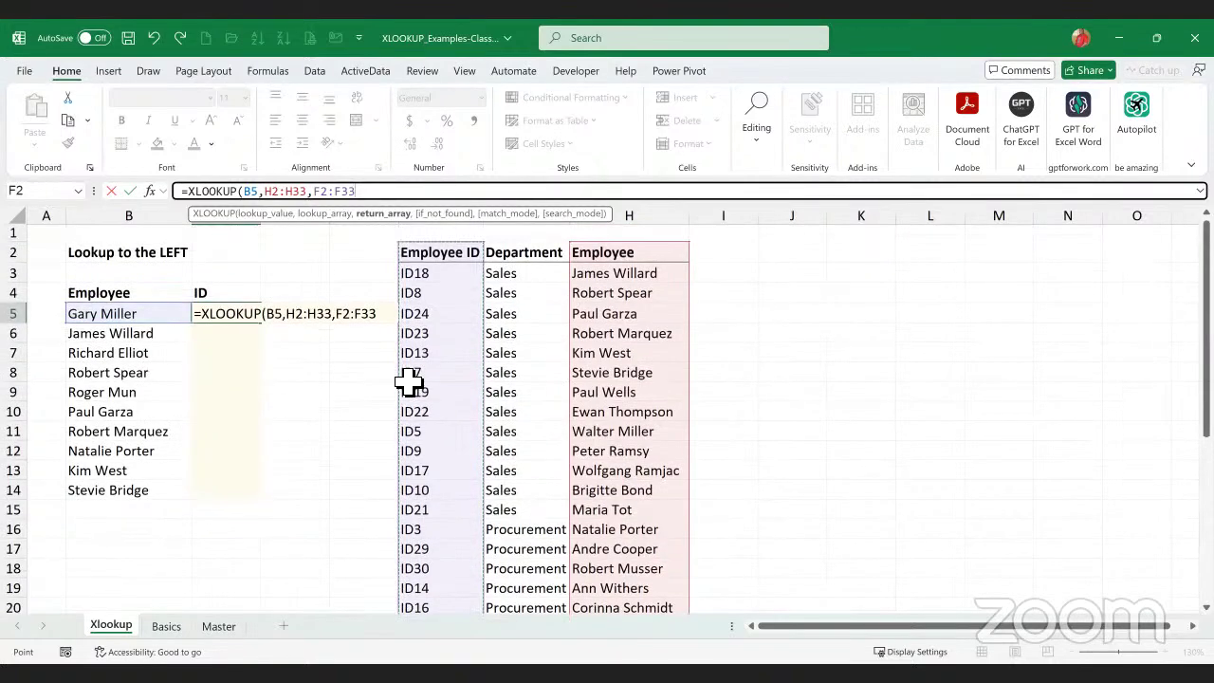
type(")")
key("Return")
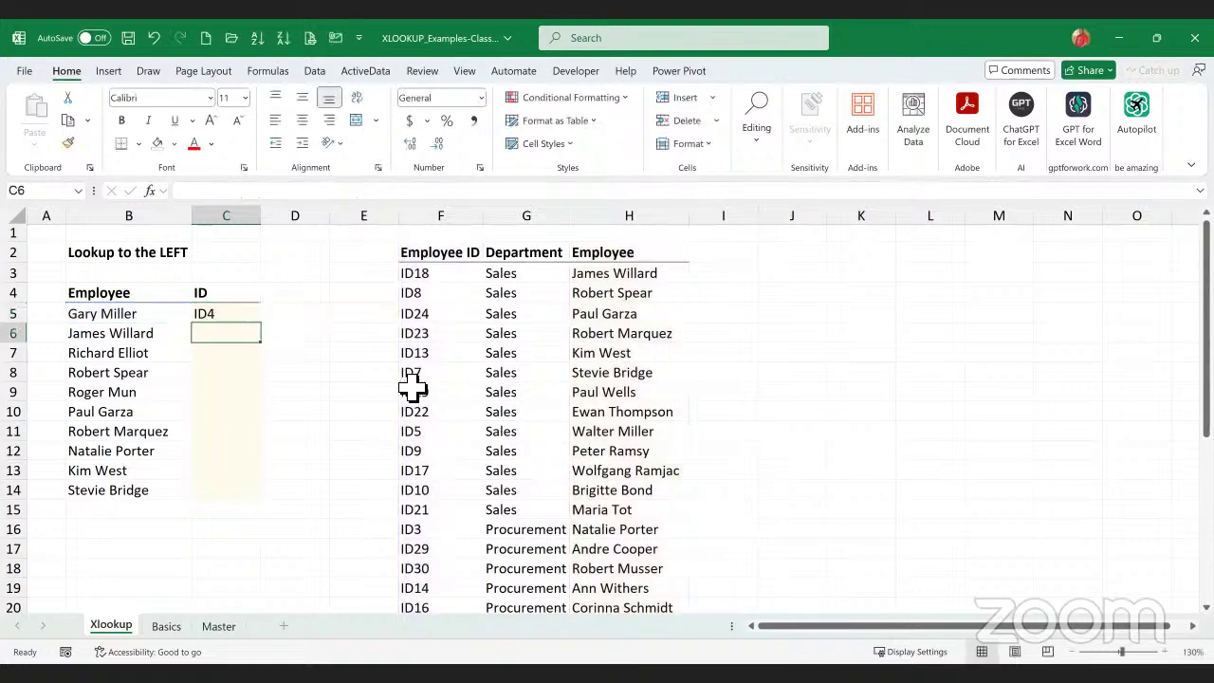
- Review the XLOOKUP formula in C5 against the Employee column it searches
left_click(234, 317)
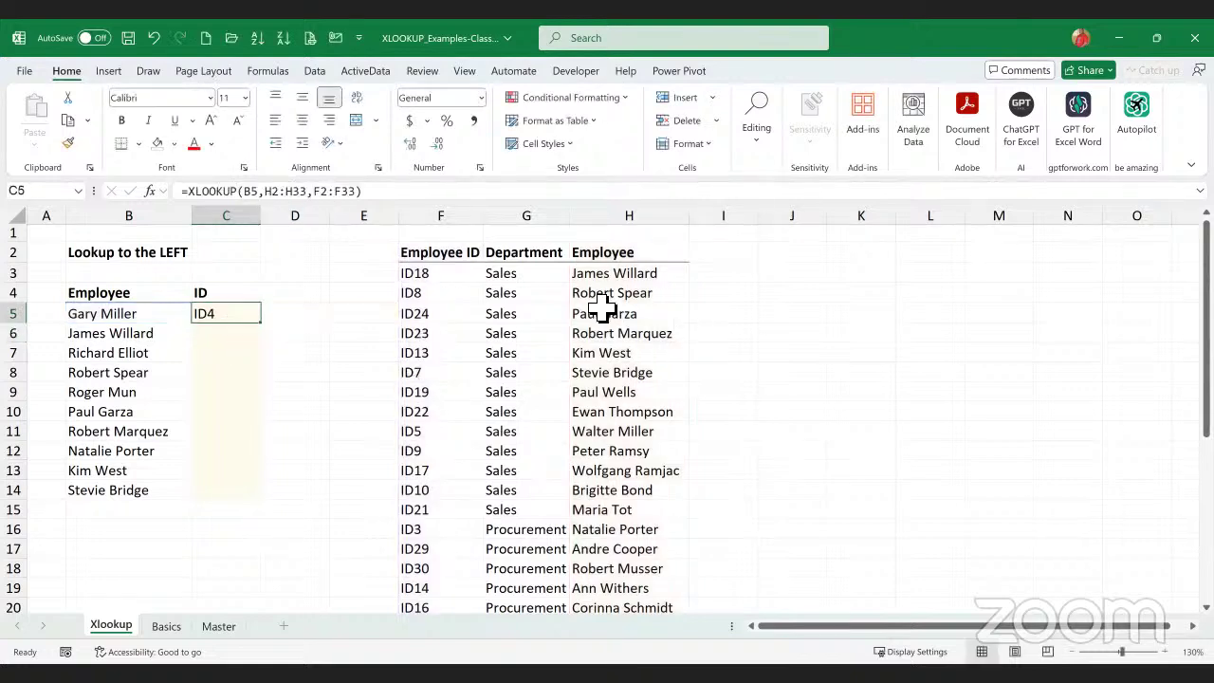
left_click_drag(617, 254, 620, 480)
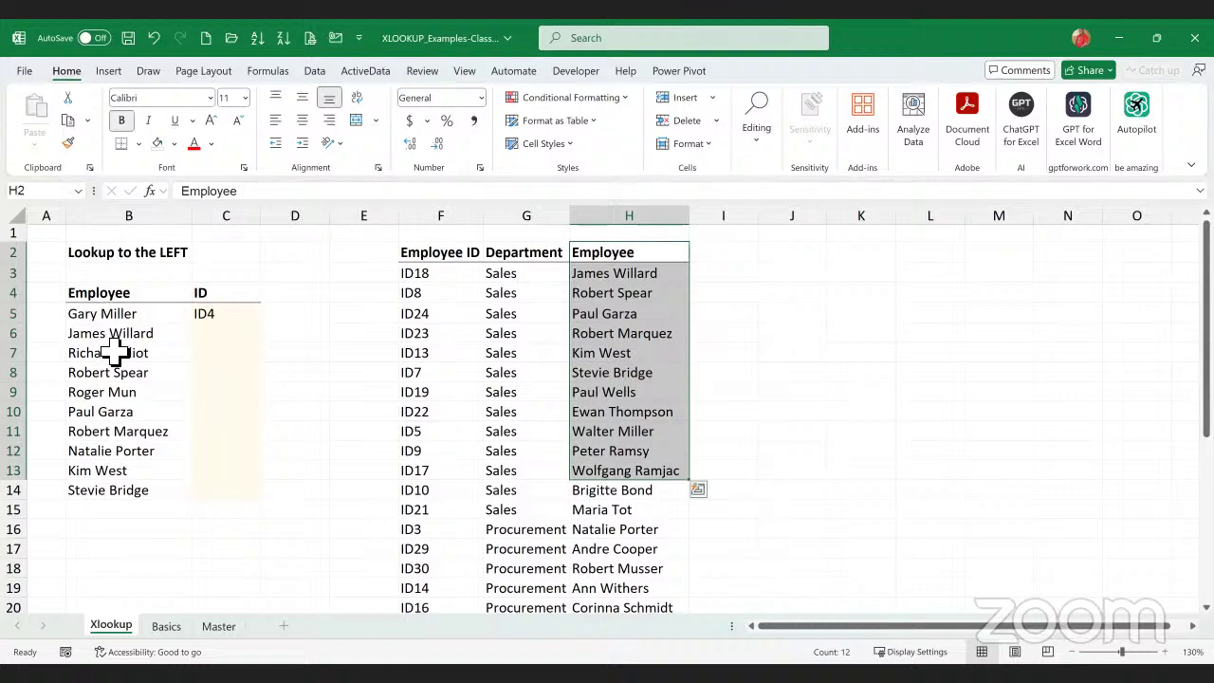
left_click(221, 322)
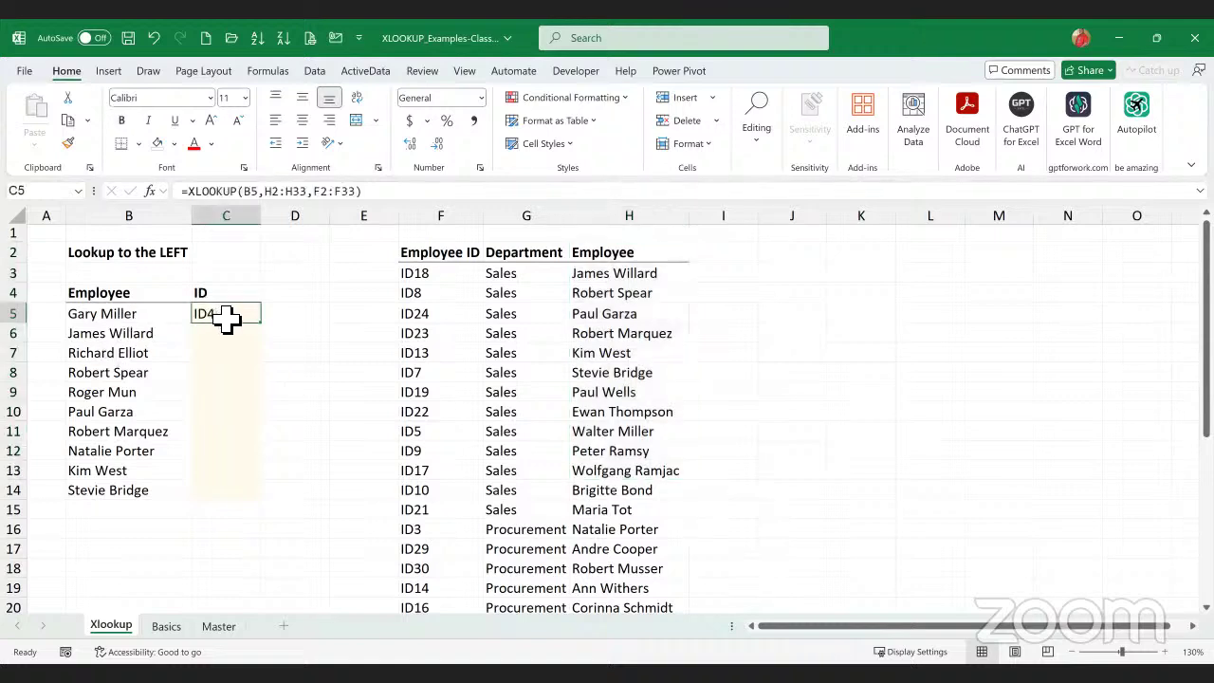
- Examine how the Employee column H relates to the Employee ID column F within the lookup table starting at F2
left_click(626, 332)
left_click(433, 334)
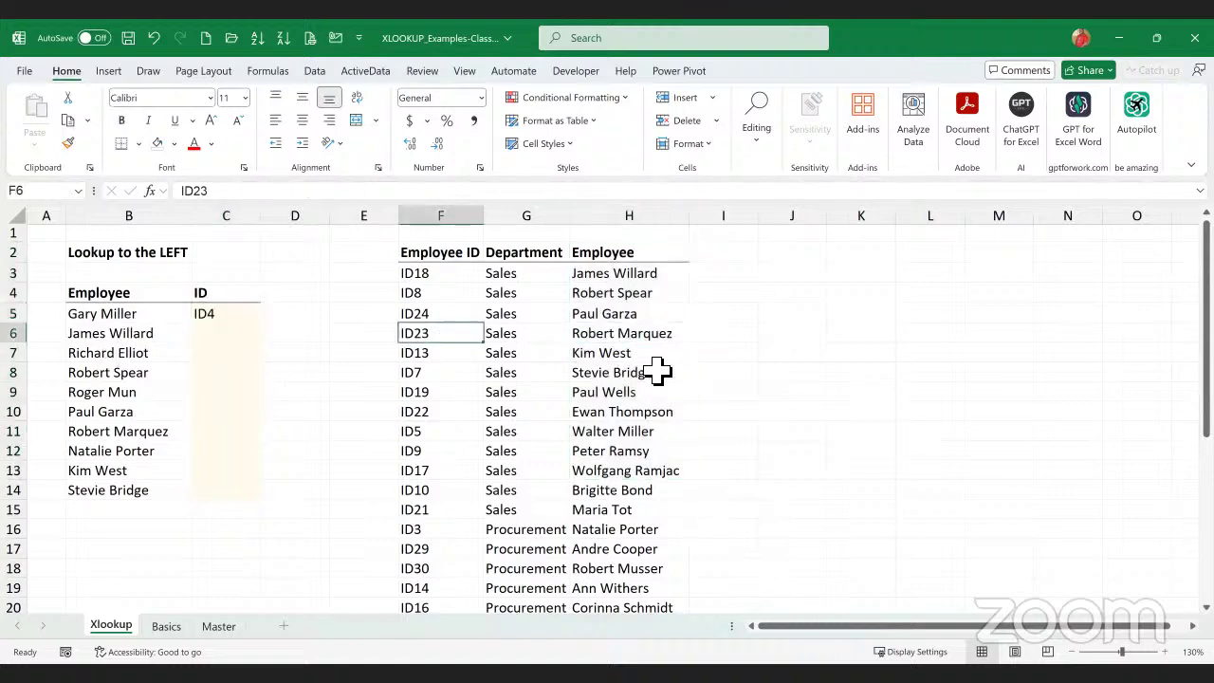
left_click(647, 373)
left_click(415, 338)
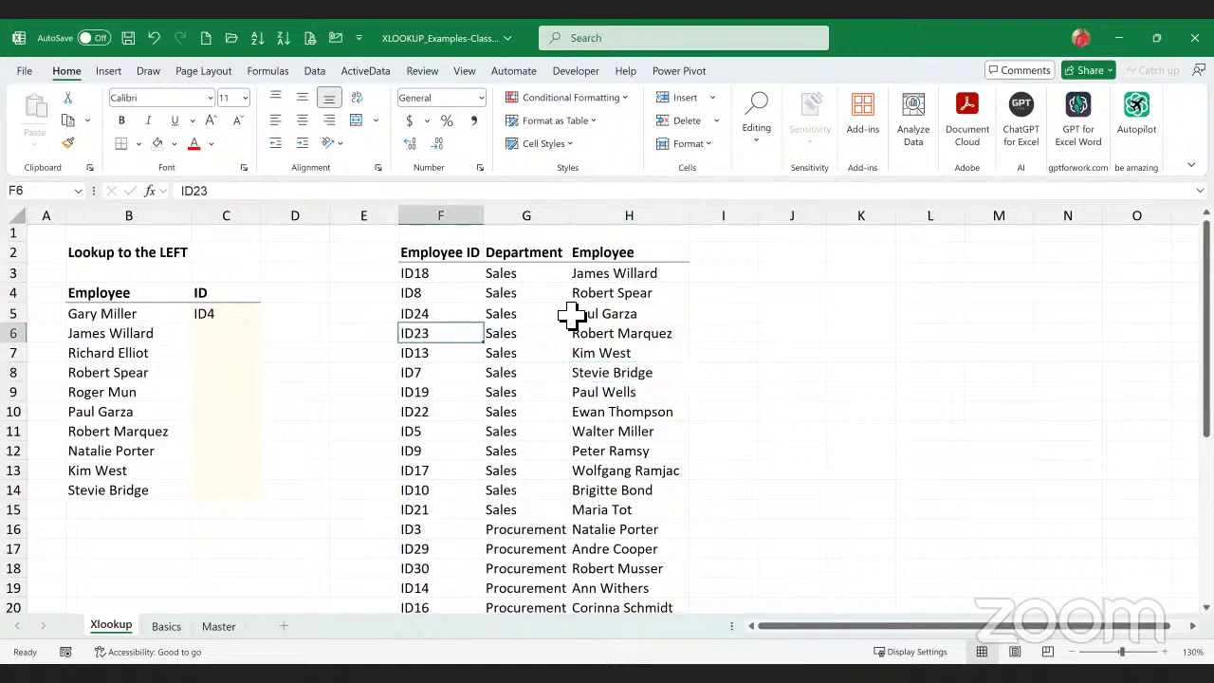
left_click(623, 335)
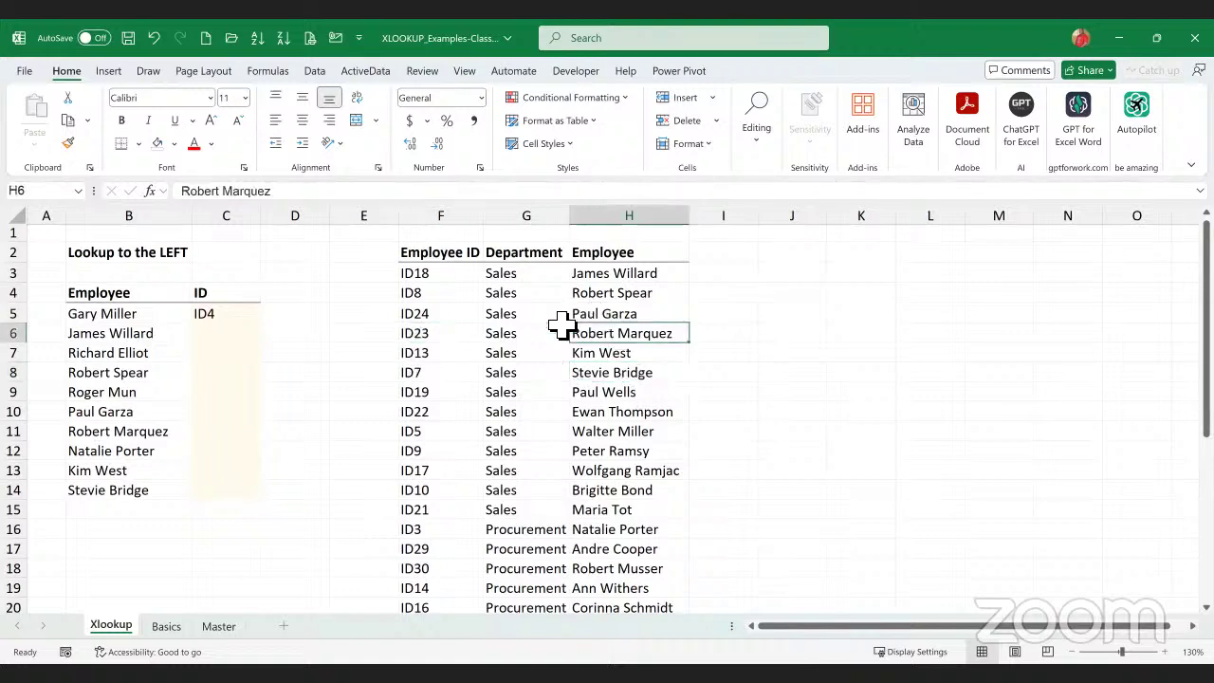
left_click(225, 315)
left_click_drag(457, 253, 456, 396)
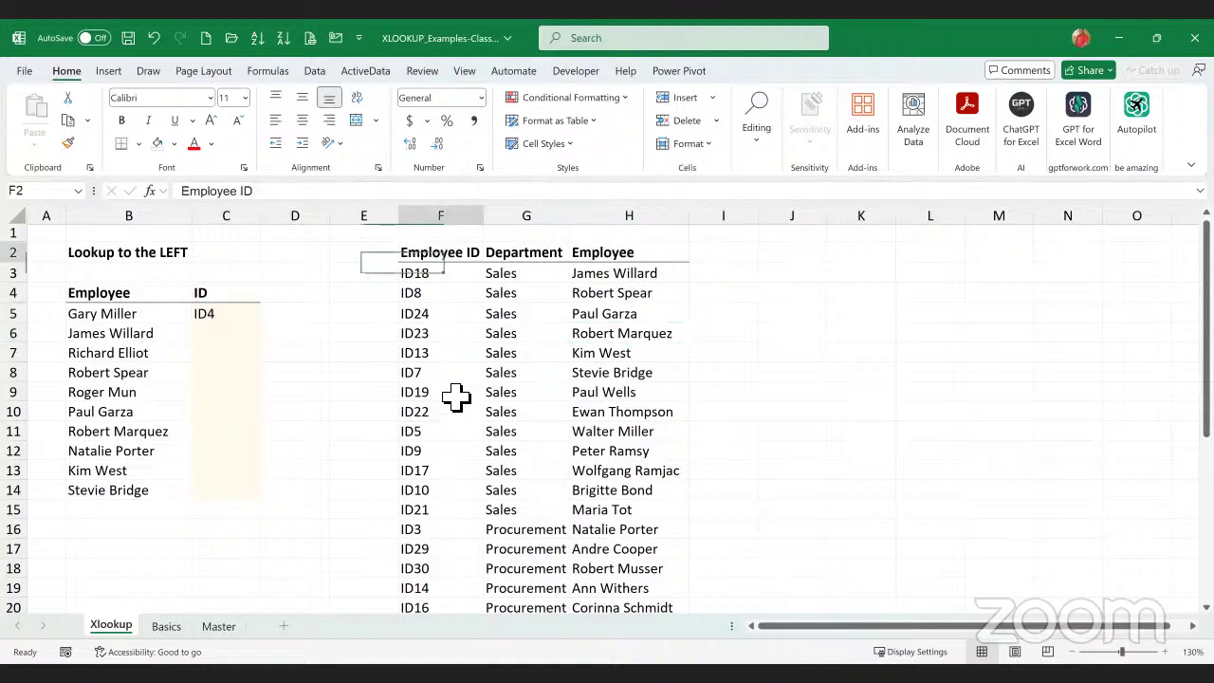
left_click(453, 257)
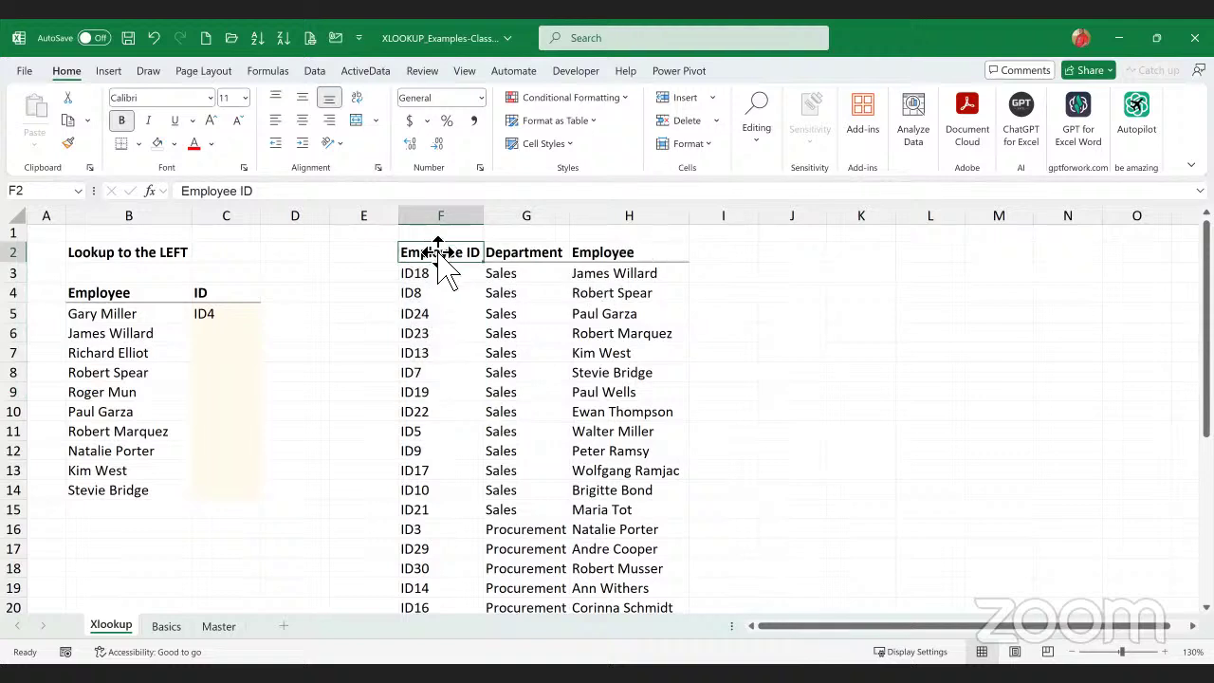
left_click_drag(437, 263, 617, 512)
left_click(442, 394)
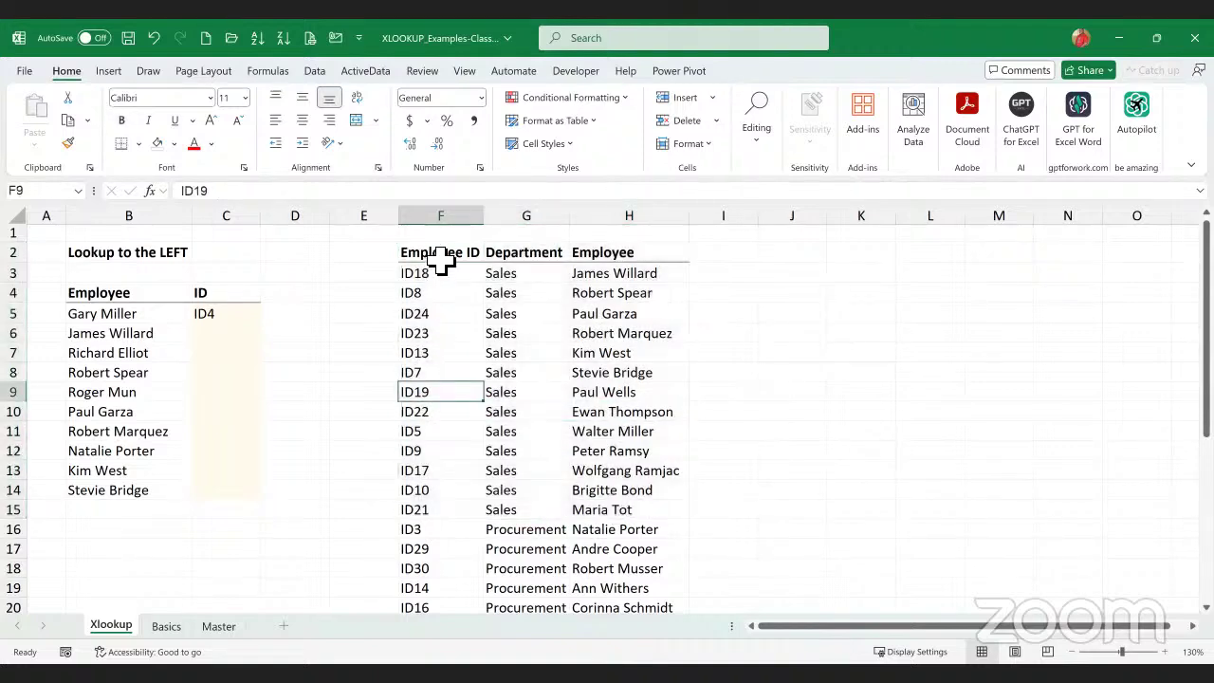
left_click_drag(441, 263, 601, 438)
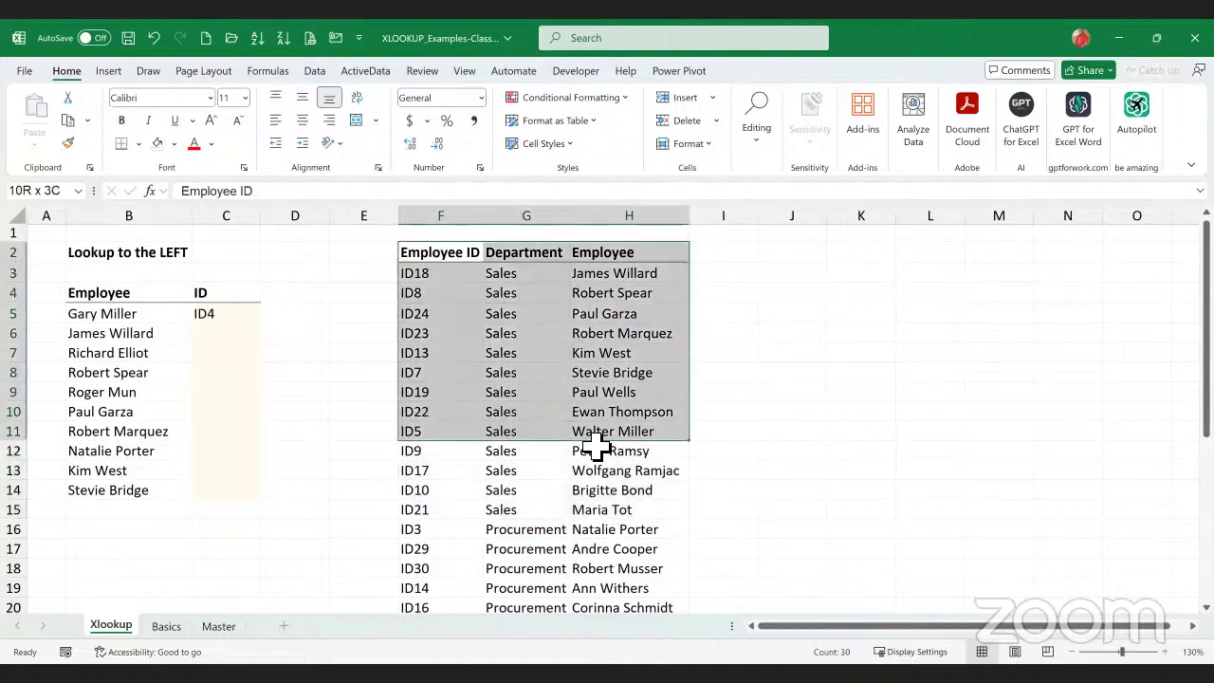
left_click(439, 339)
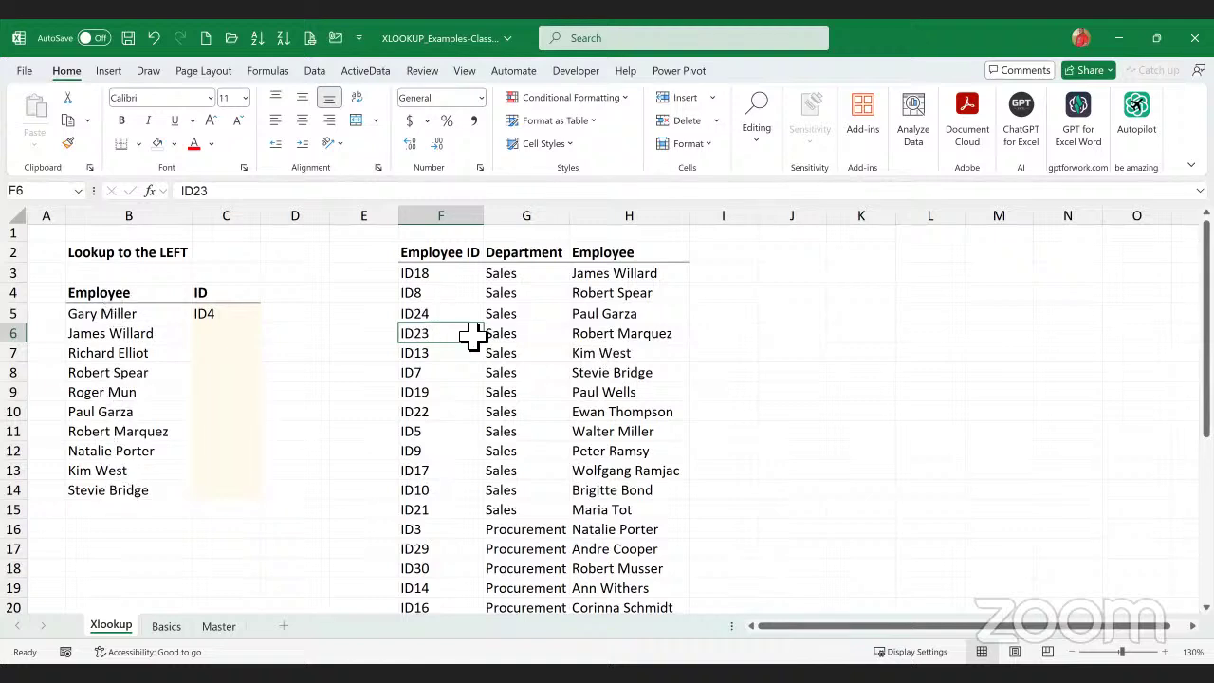
- Make the lookup array $H$2:$H$33 and return array $F$2:$F$33 absolute in the XLOOKUP formula in C5
left_click(228, 315)
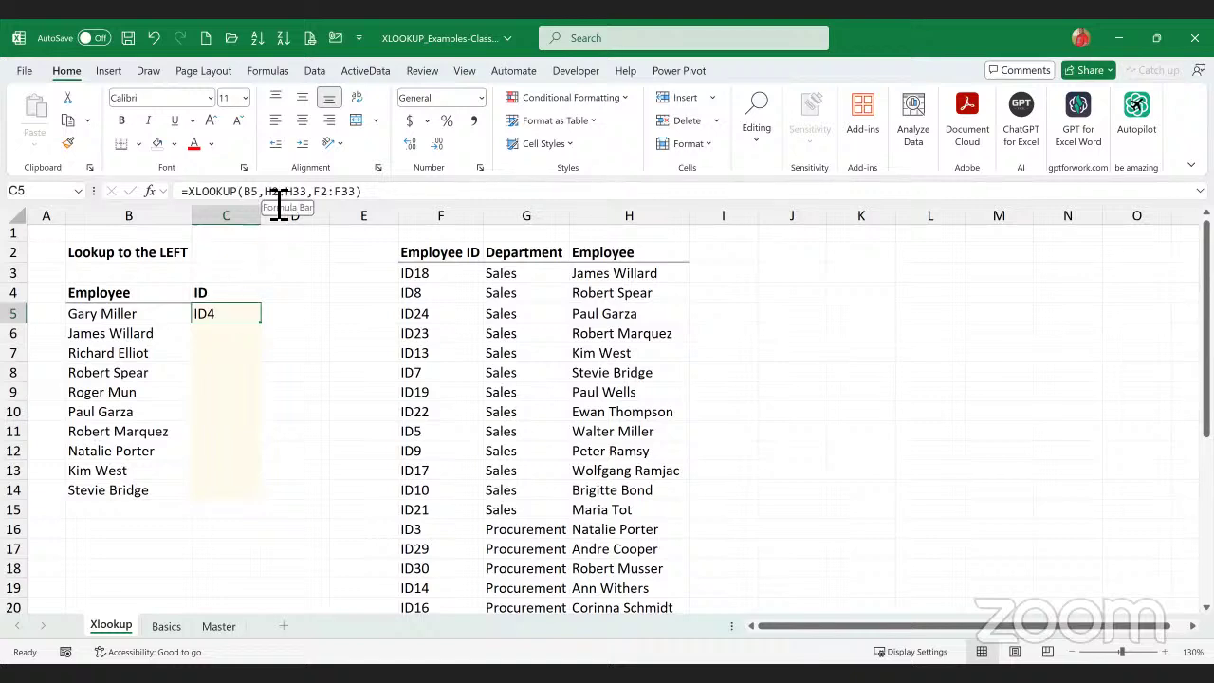
left_click_drag(267, 192, 368, 203)
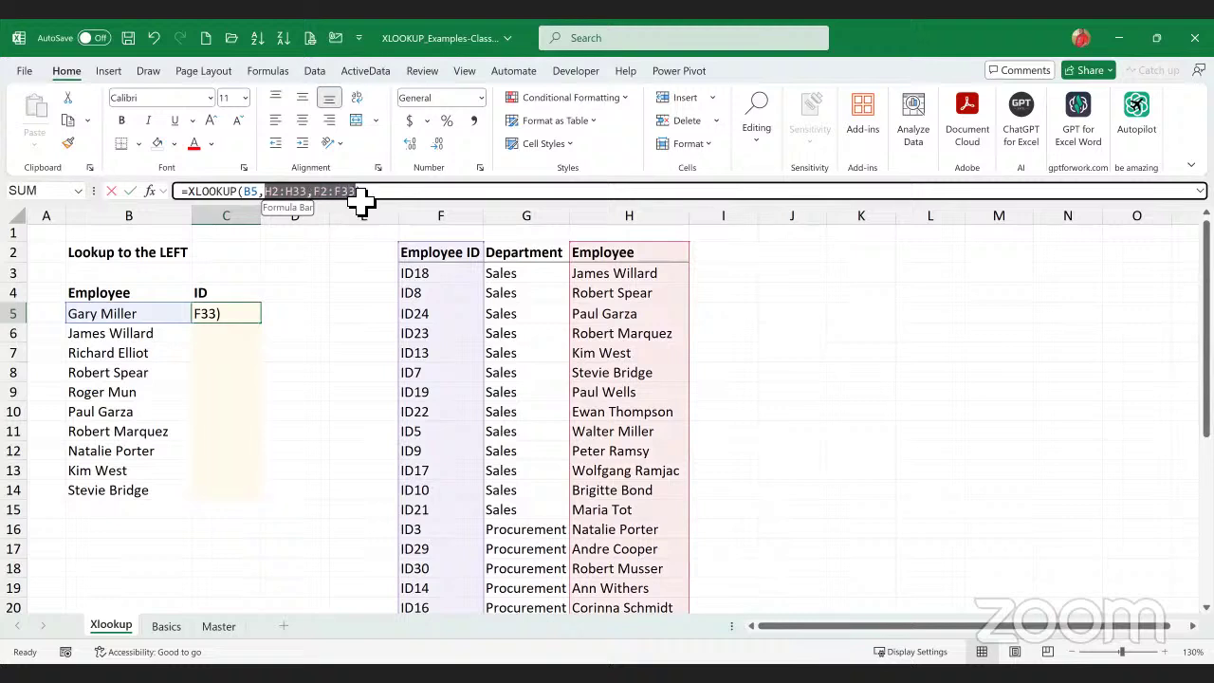
key("F4")
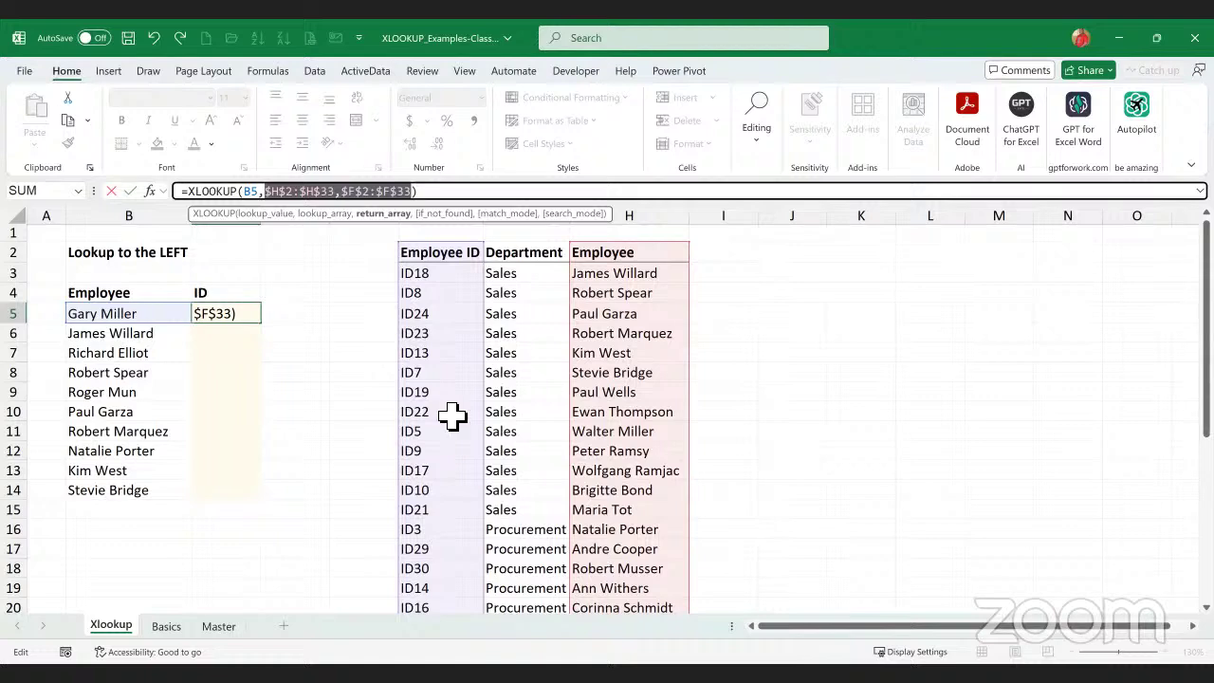
key("Return")
key("Up")
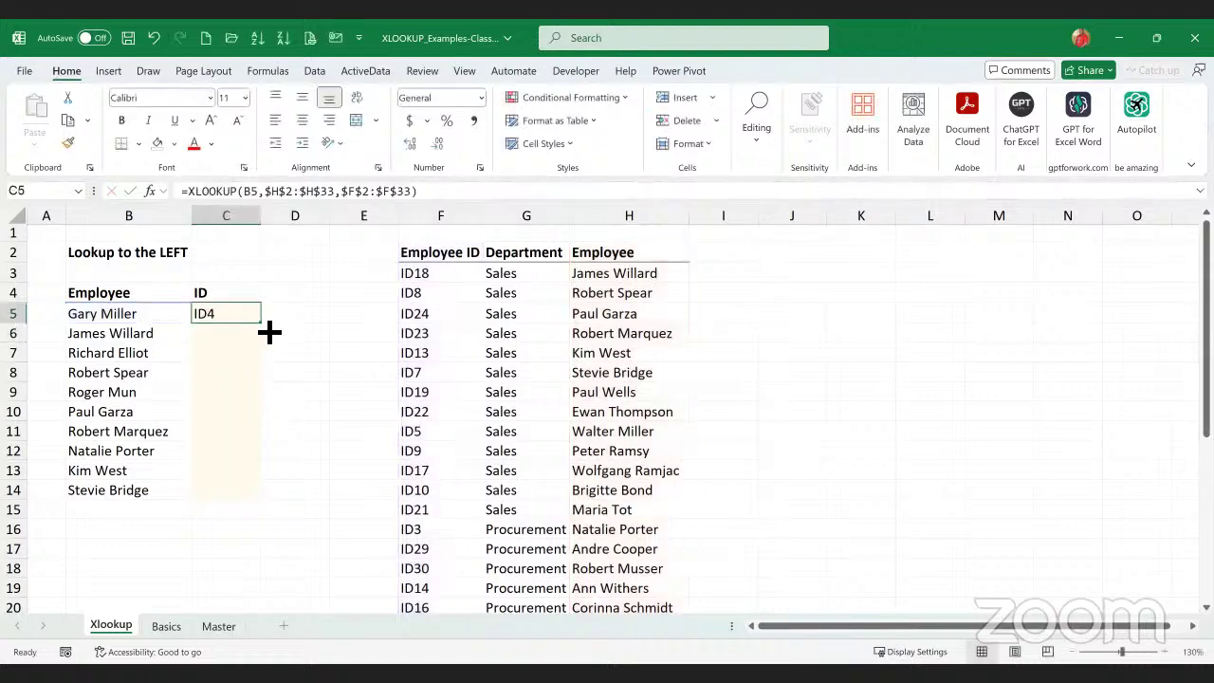
- Fill the XLOOKUP formula from C5 down to C14 and check the copied formulas in the ID column
double_click(268, 329)
left_click_drag(236, 330, 225, 496)
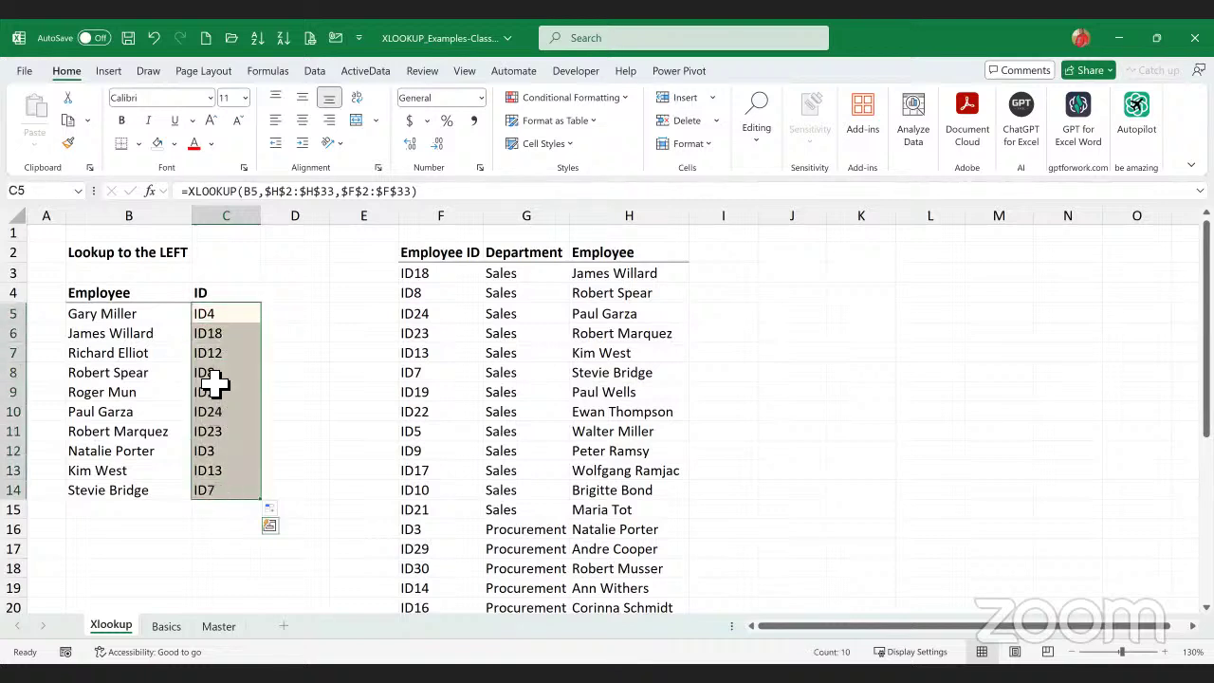
left_click(232, 352)
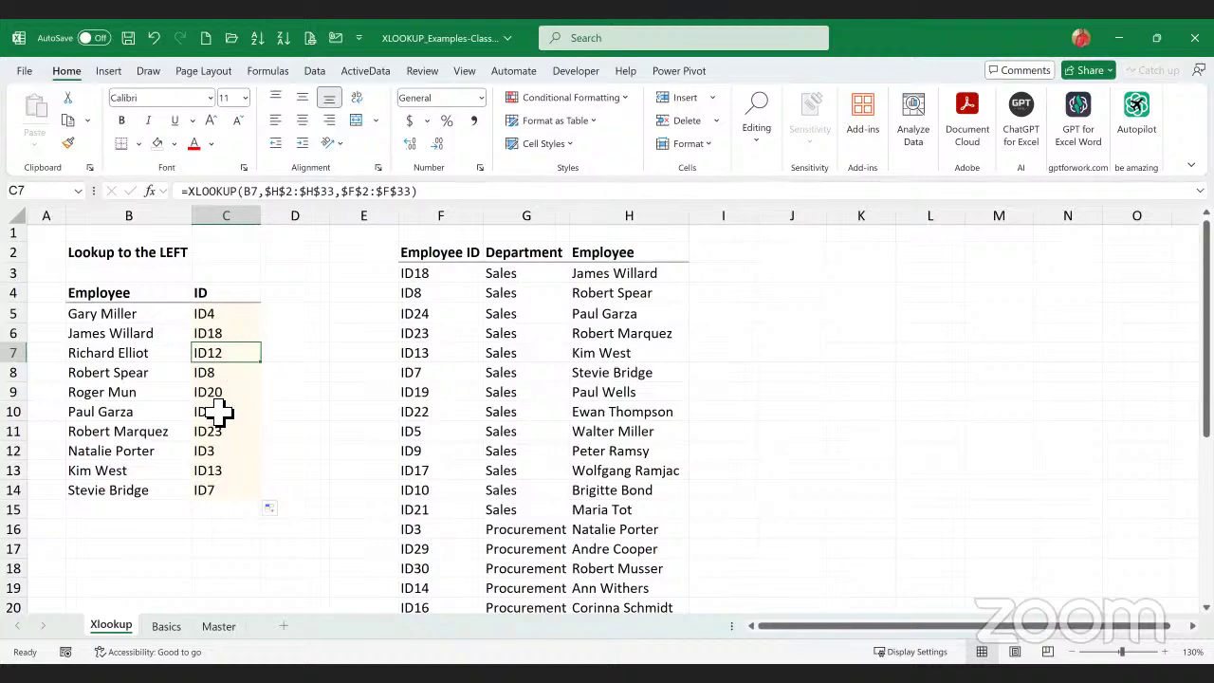
left_click(220, 412)
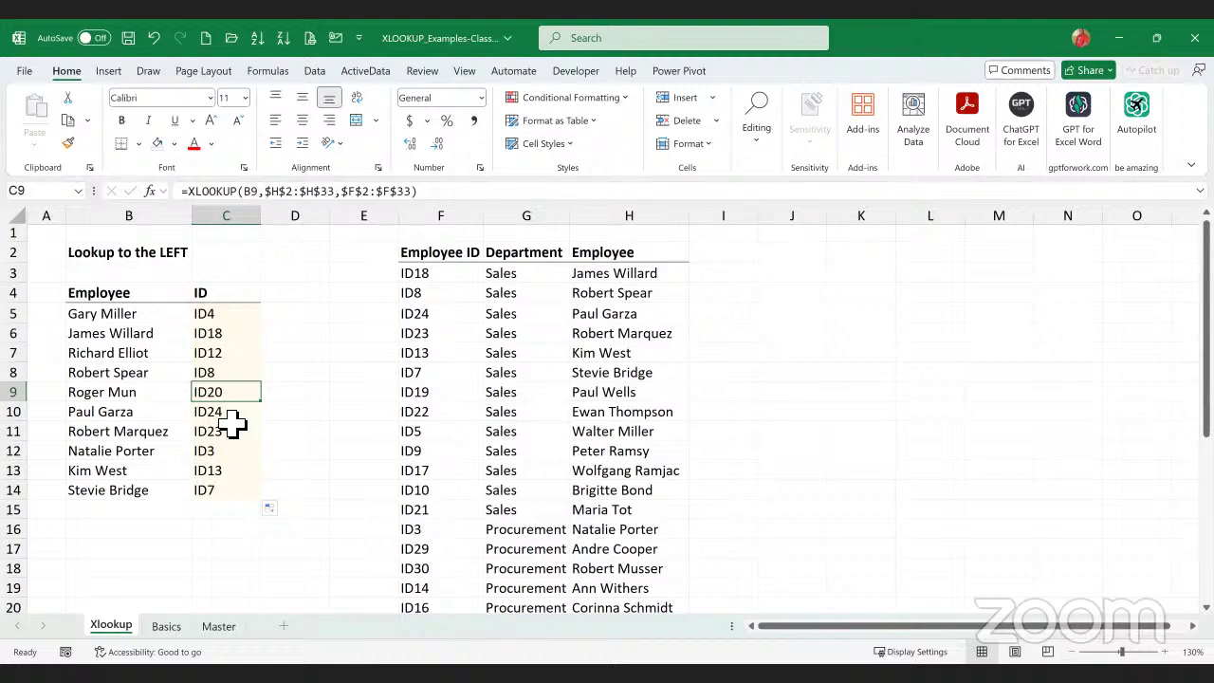
left_click(235, 418)
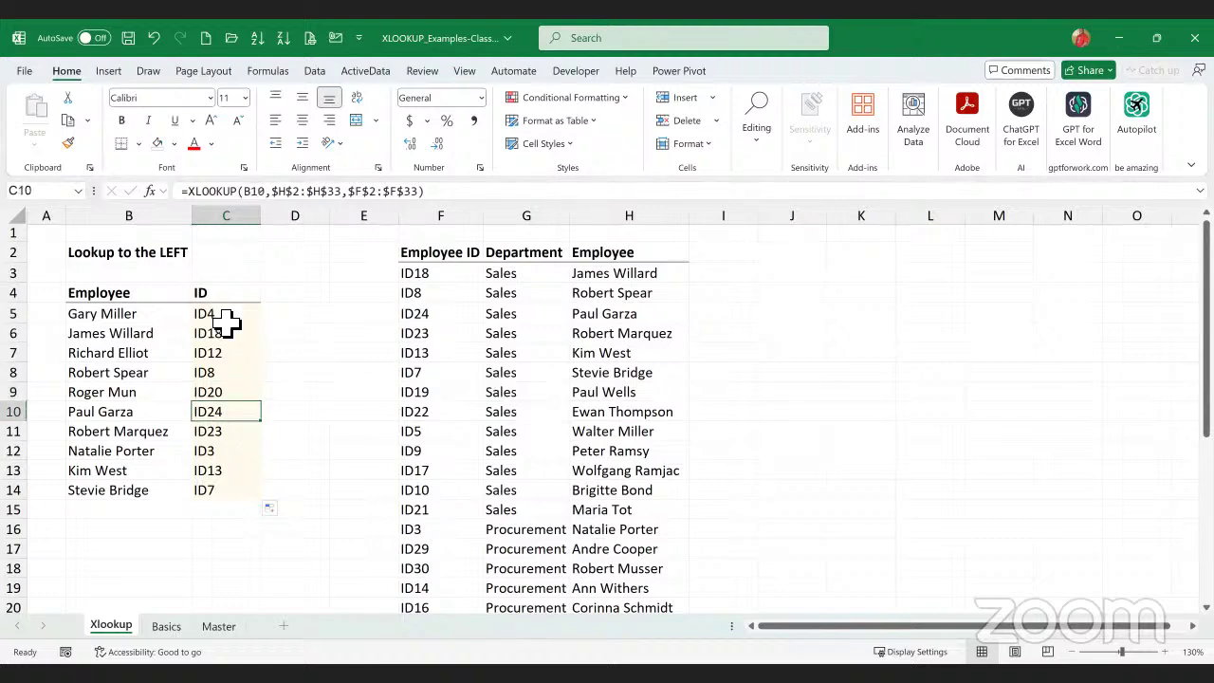
left_click_drag(227, 315, 228, 494)
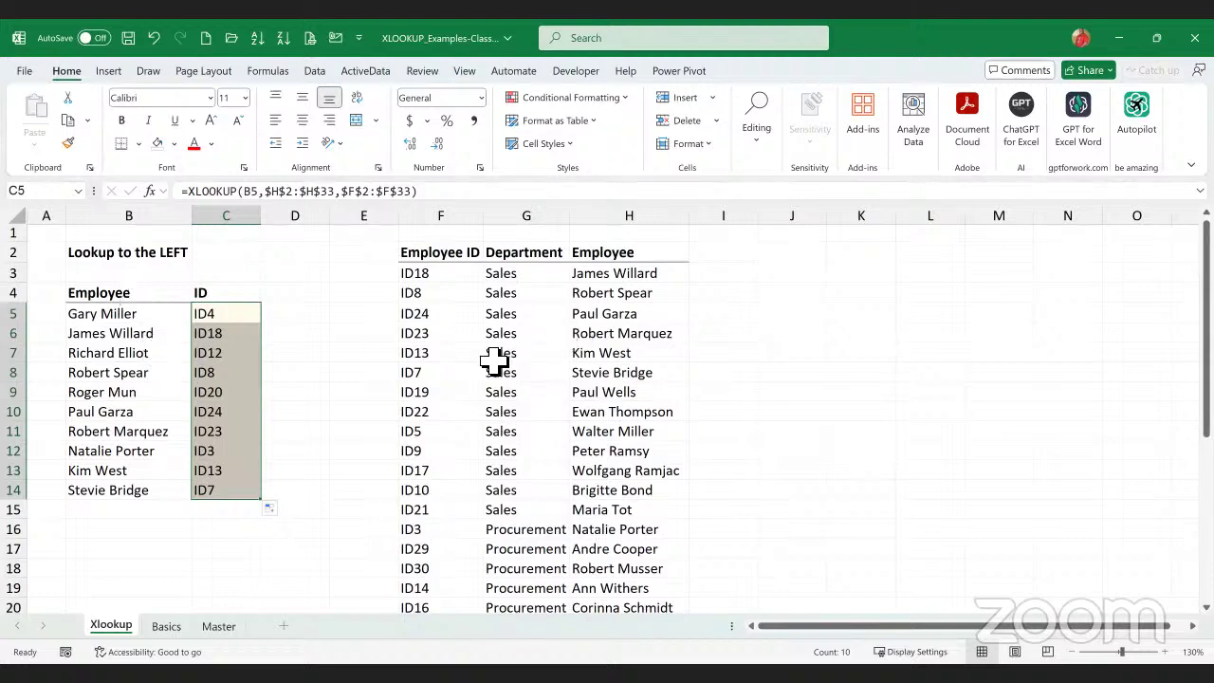
- Compare the Employee and ID columns in B4:C14 with the Employee ID and Employee columns of the lookup table
left_click(427, 258)
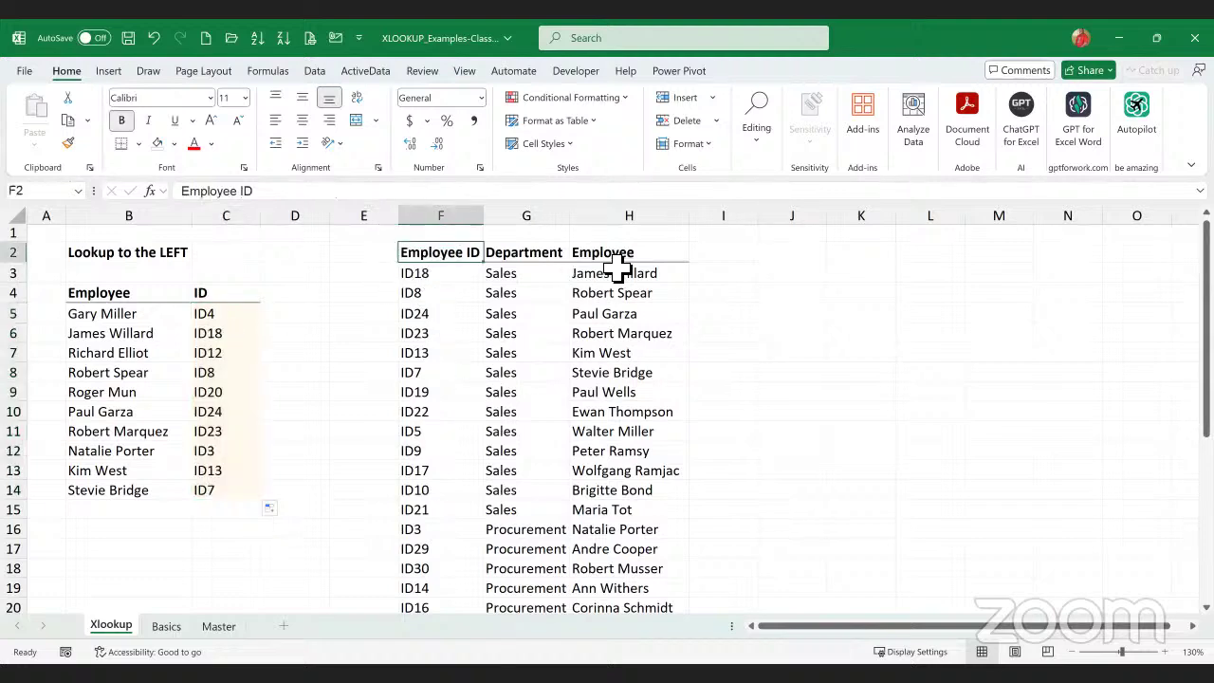
left_click_drag(626, 264, 621, 512)
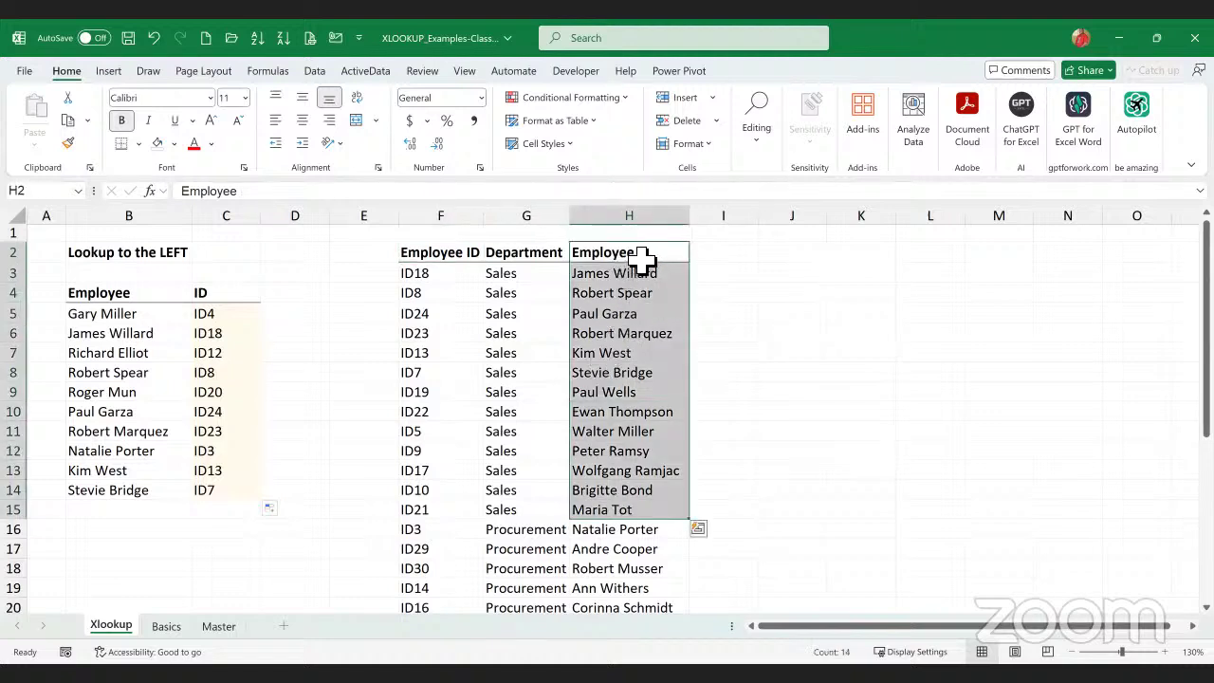
left_click(641, 258)
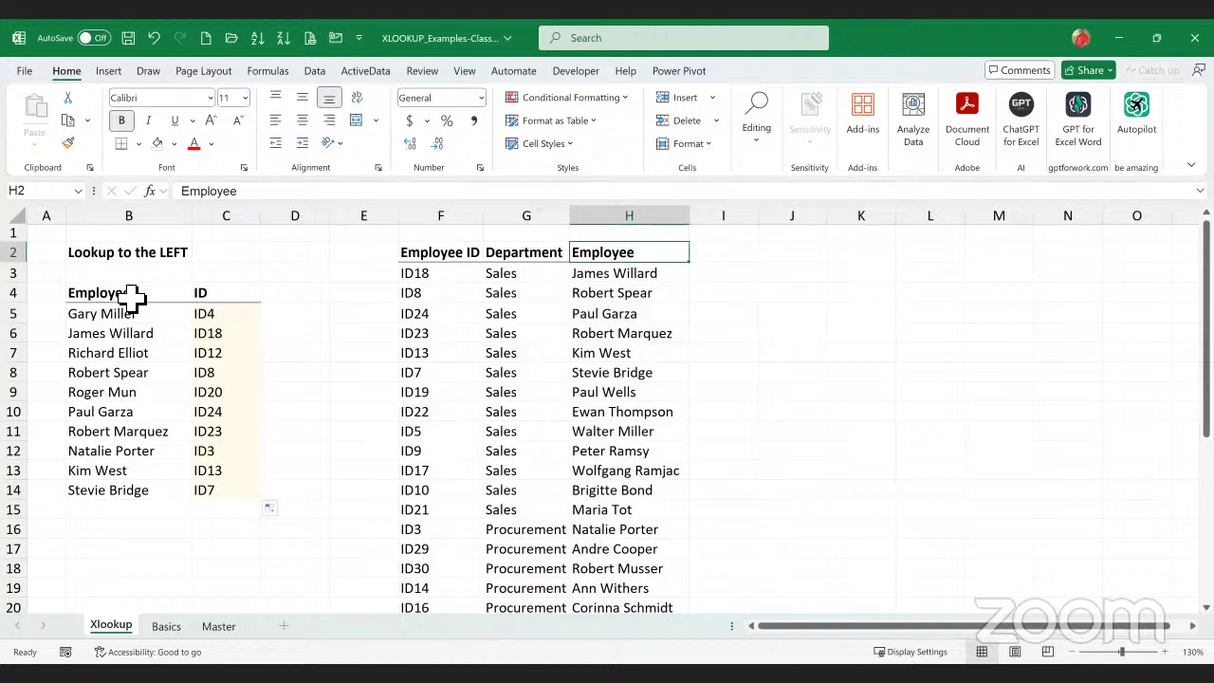
left_click_drag(130, 296, 125, 493)
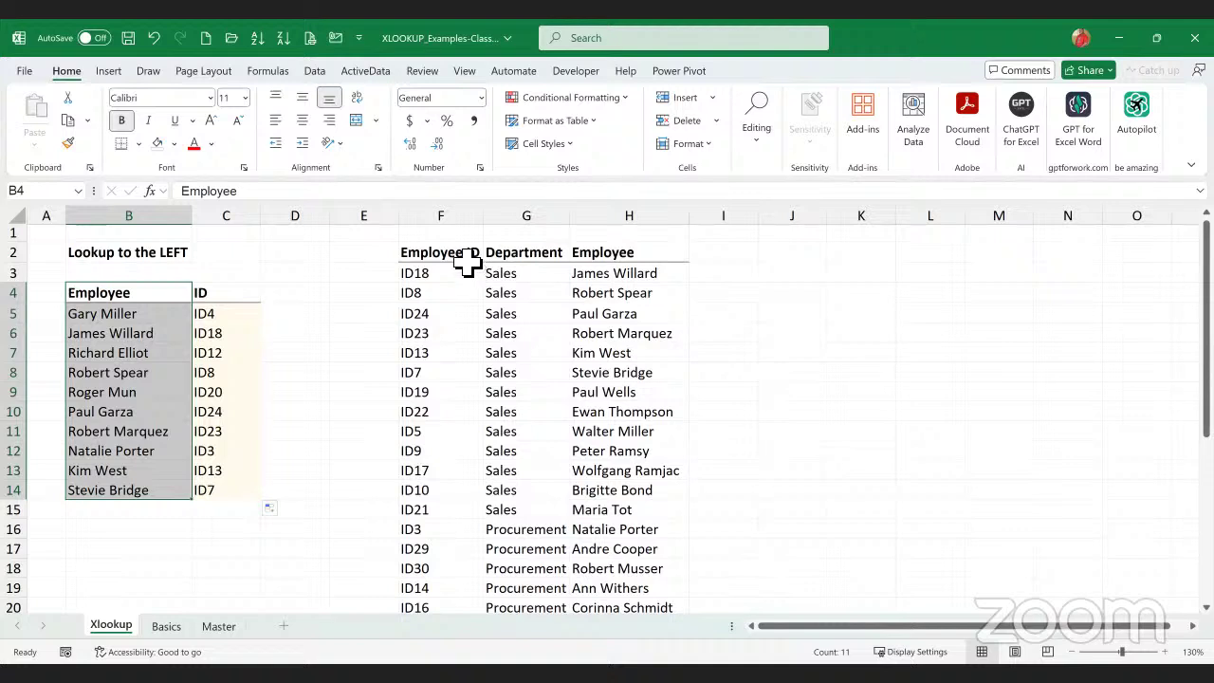
left_click_drag(464, 256, 447, 496)
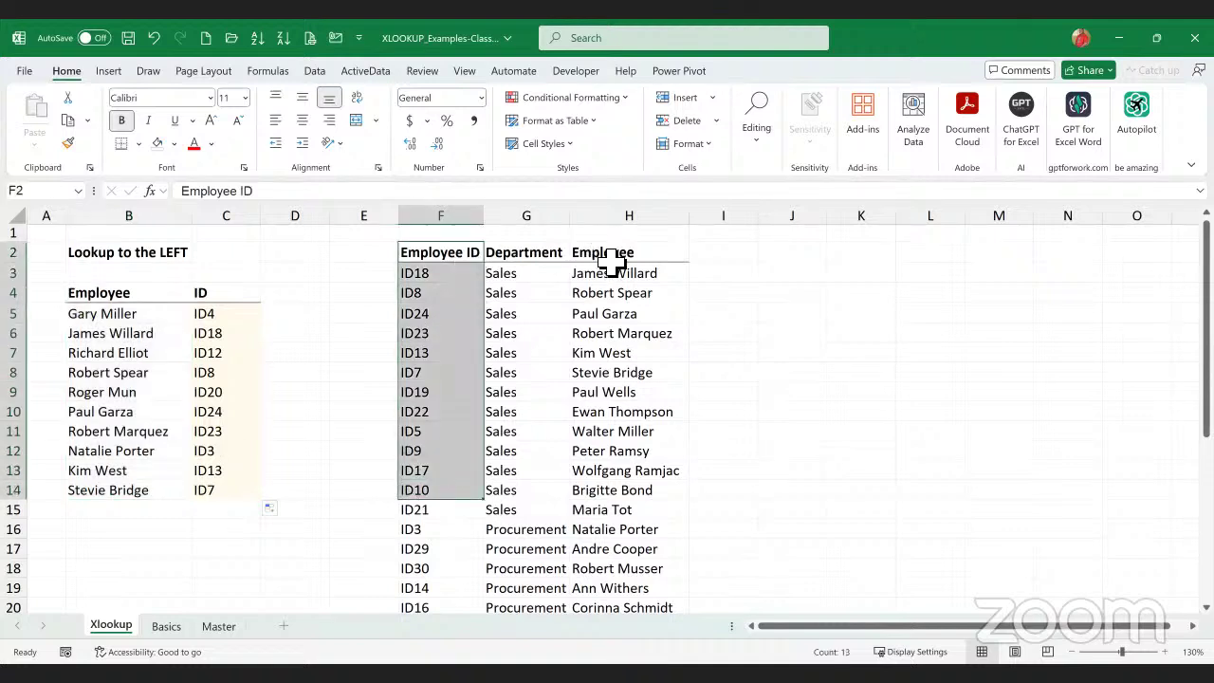
left_click_drag(617, 256, 626, 503)
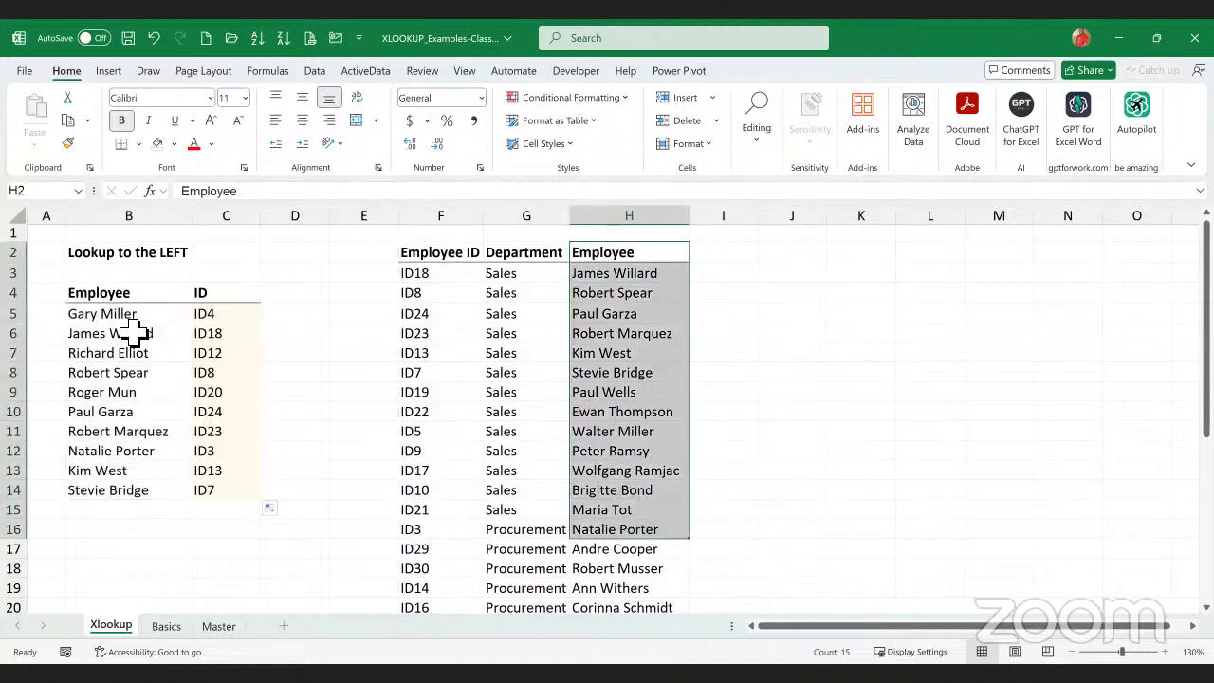
left_click_drag(111, 299, 110, 496)
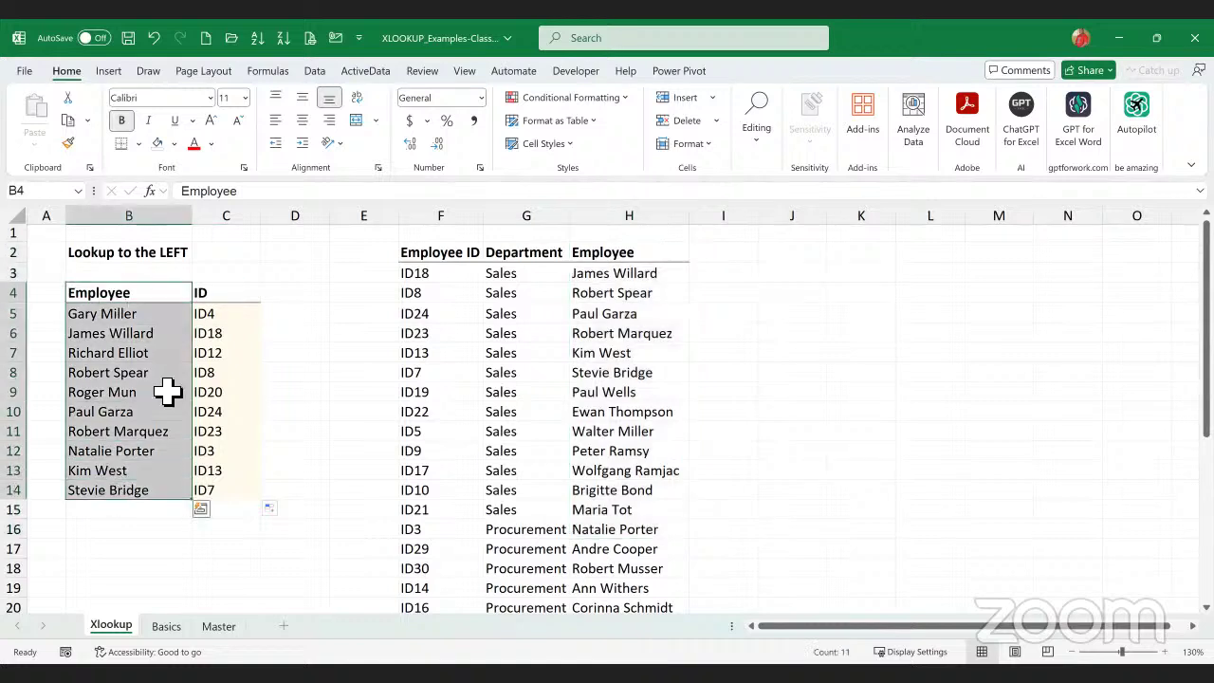
left_click_drag(233, 312, 236, 493)
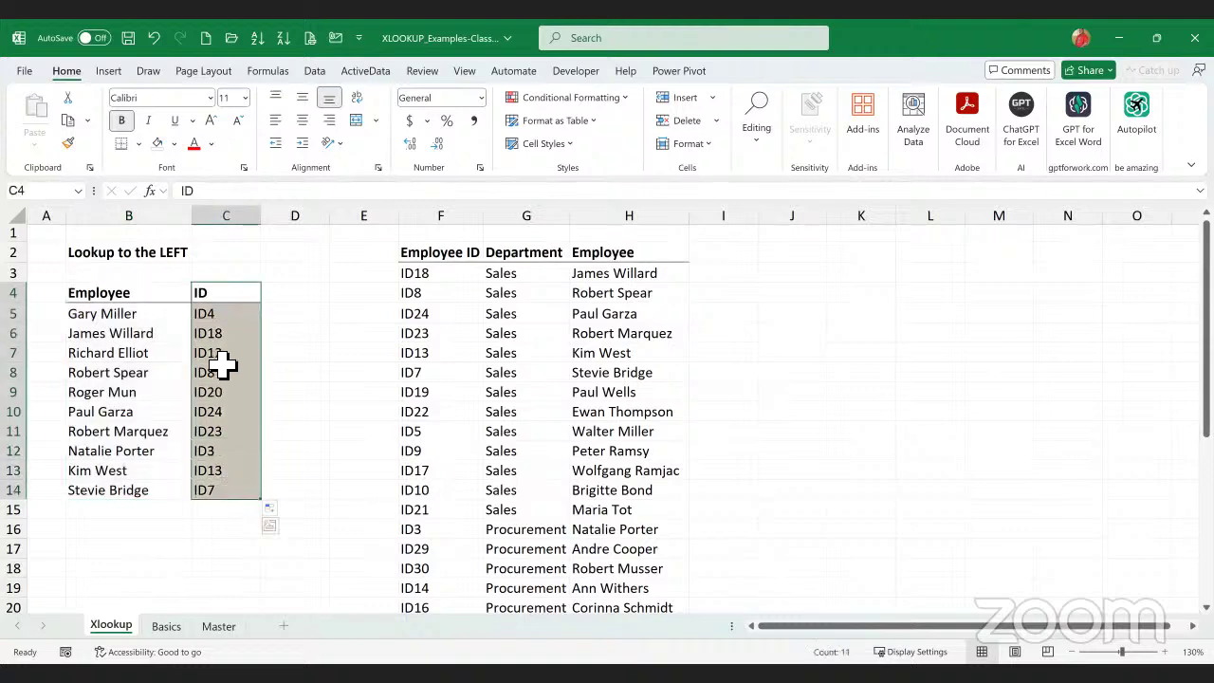
left_click(226, 355)
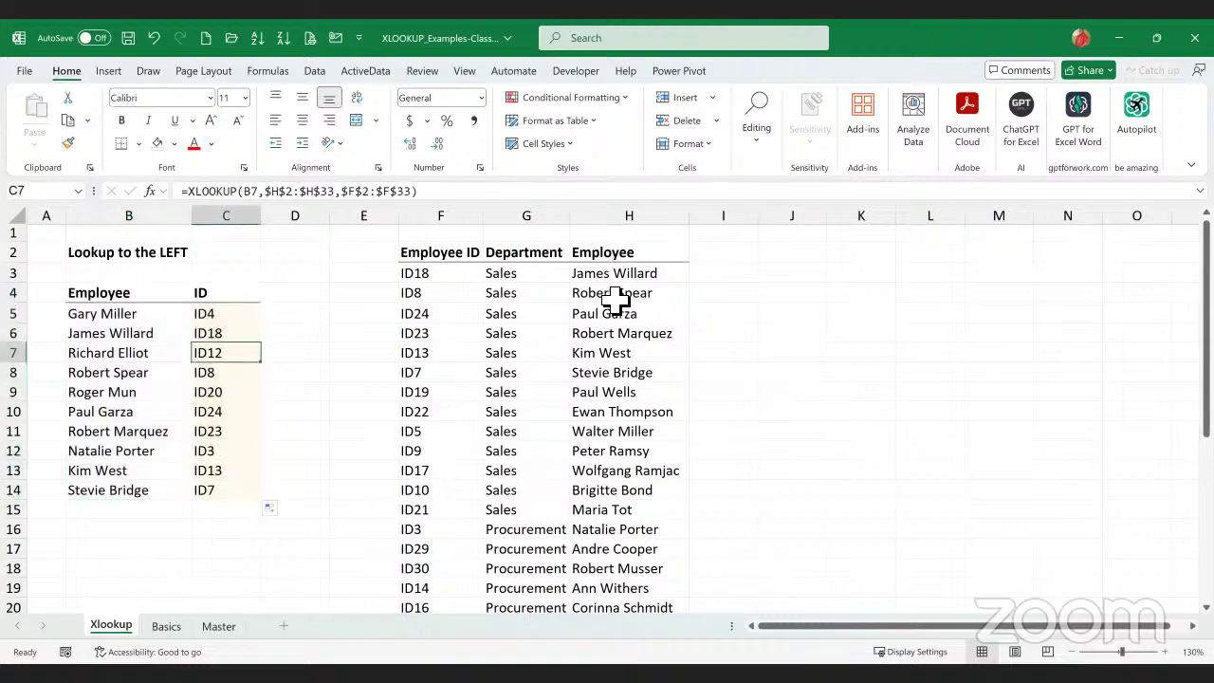
- Examine the Employee column H against empty column E beside the Employee IDs, and review the XLOOKUP formula in C5
left_click(628, 258)
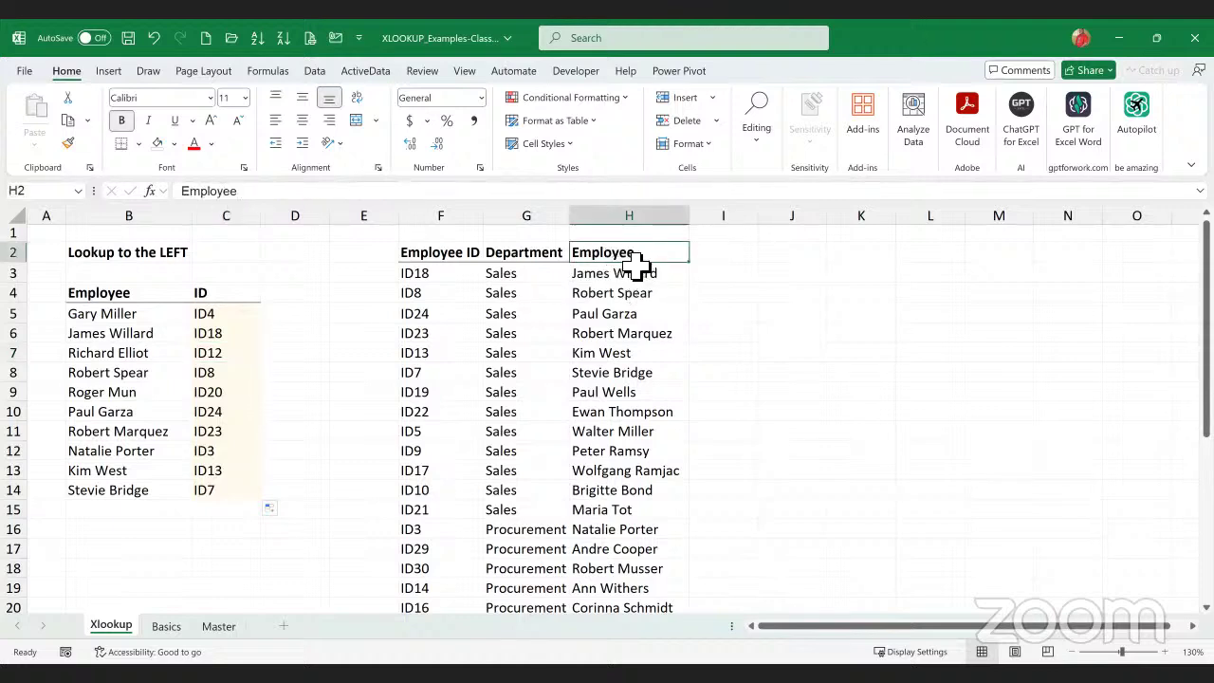
left_click(377, 256)
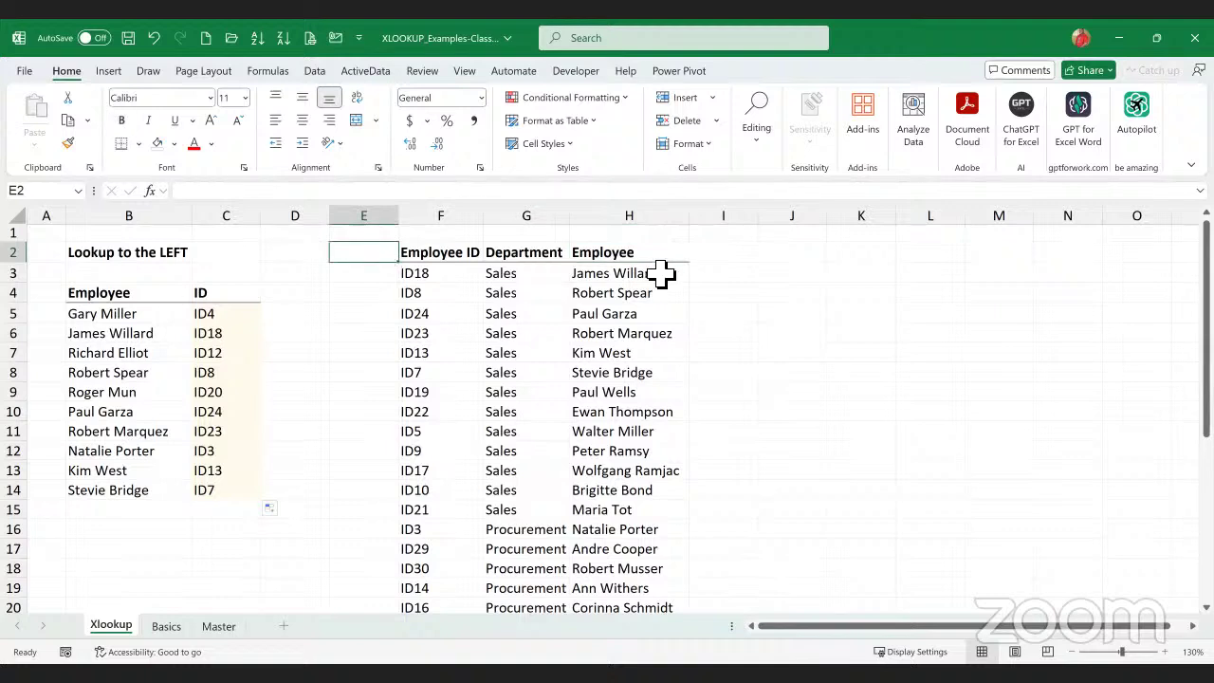
left_click_drag(632, 257, 629, 490)
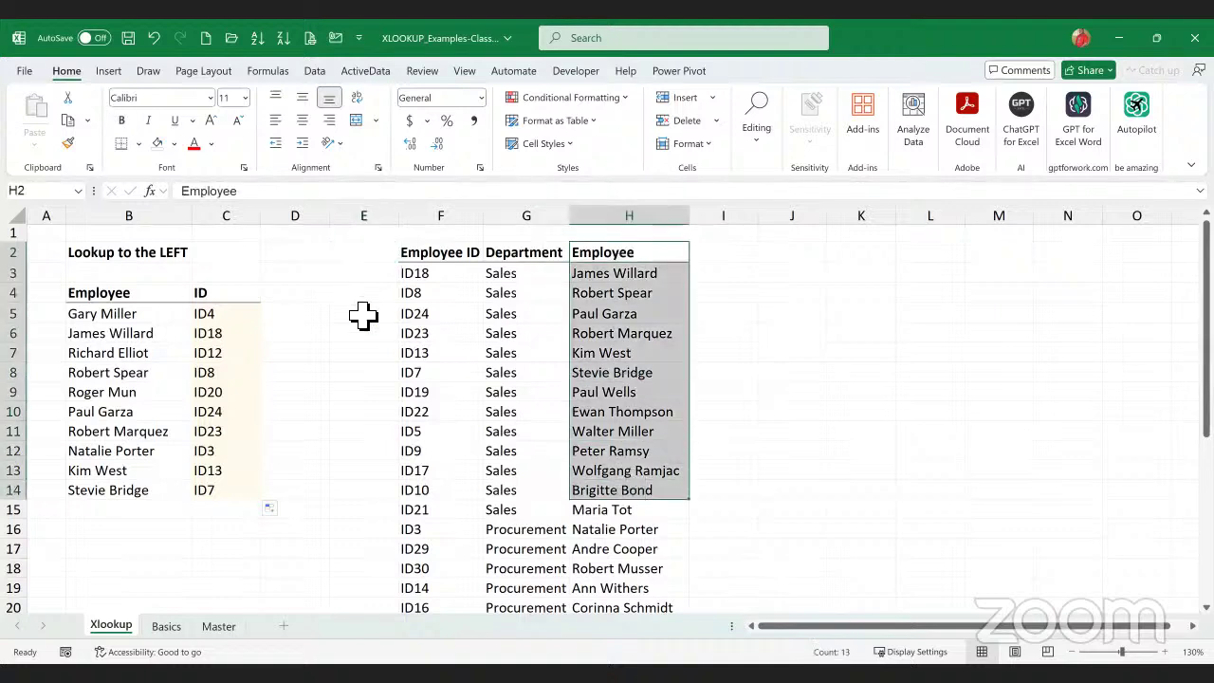
left_click(368, 258)
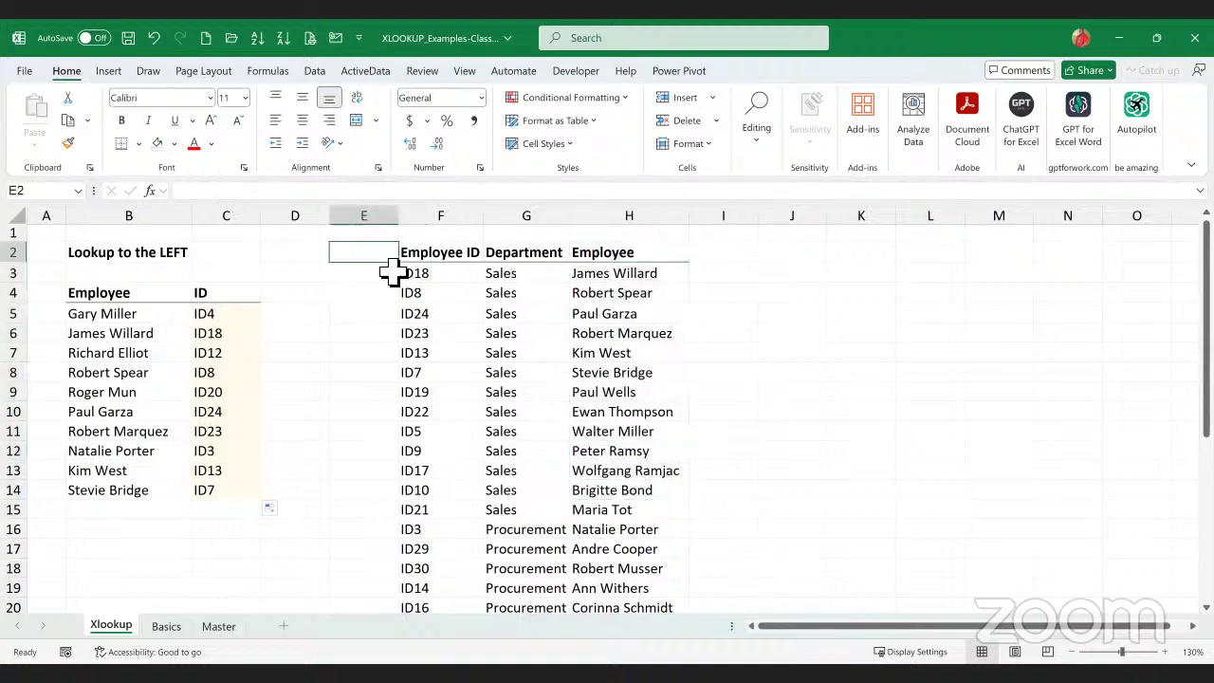
left_click(240, 318)
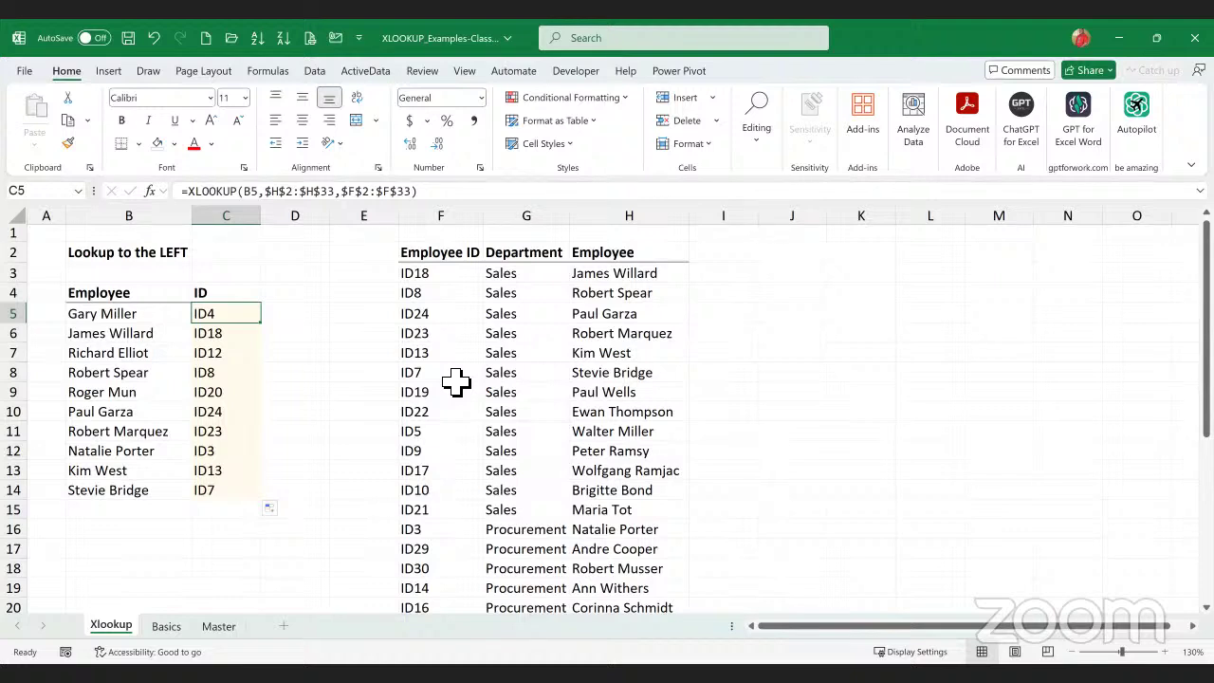
left_click(615, 509)
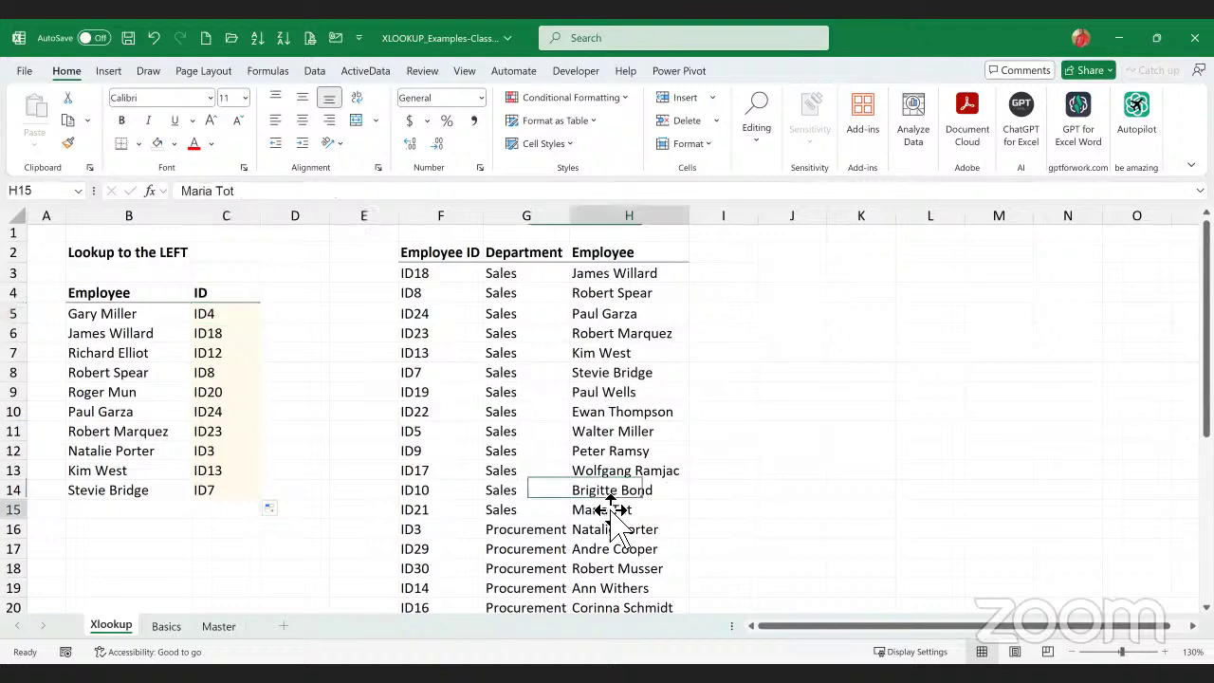
scroll(638, 521, "down", 2)
scroll(631, 512, "up", 2)
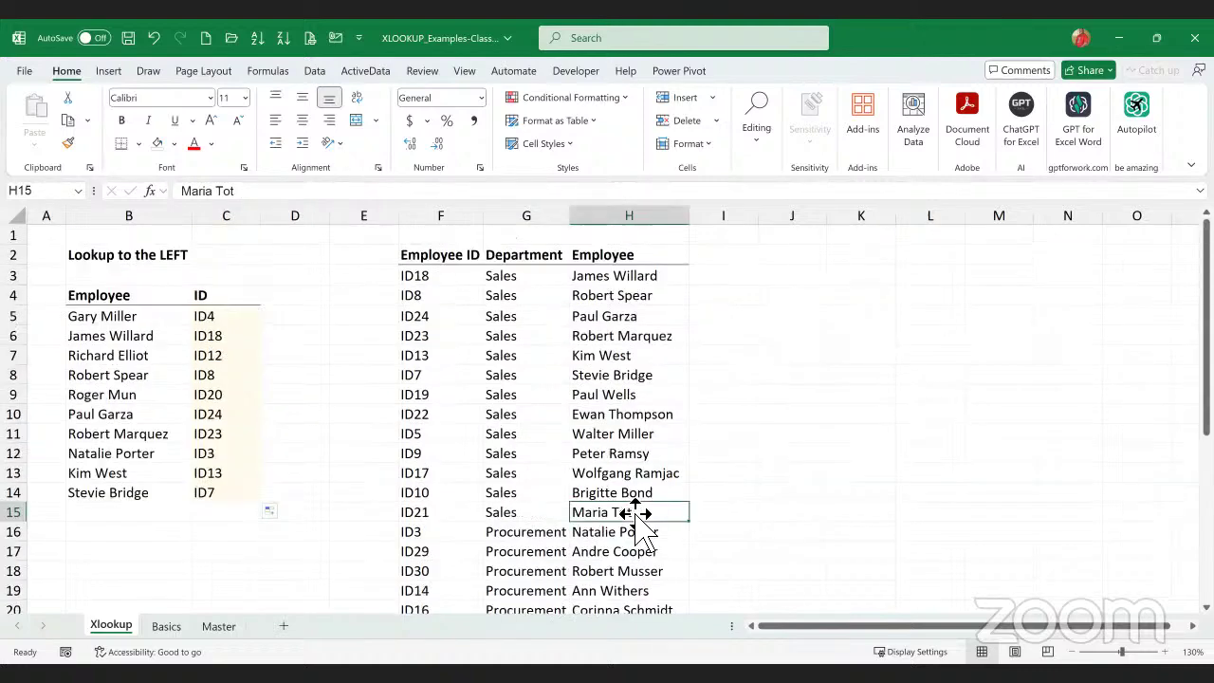
- View the employee and ID list on the Basics sheet and the employee table on the Master sheet
left_click(166, 626)
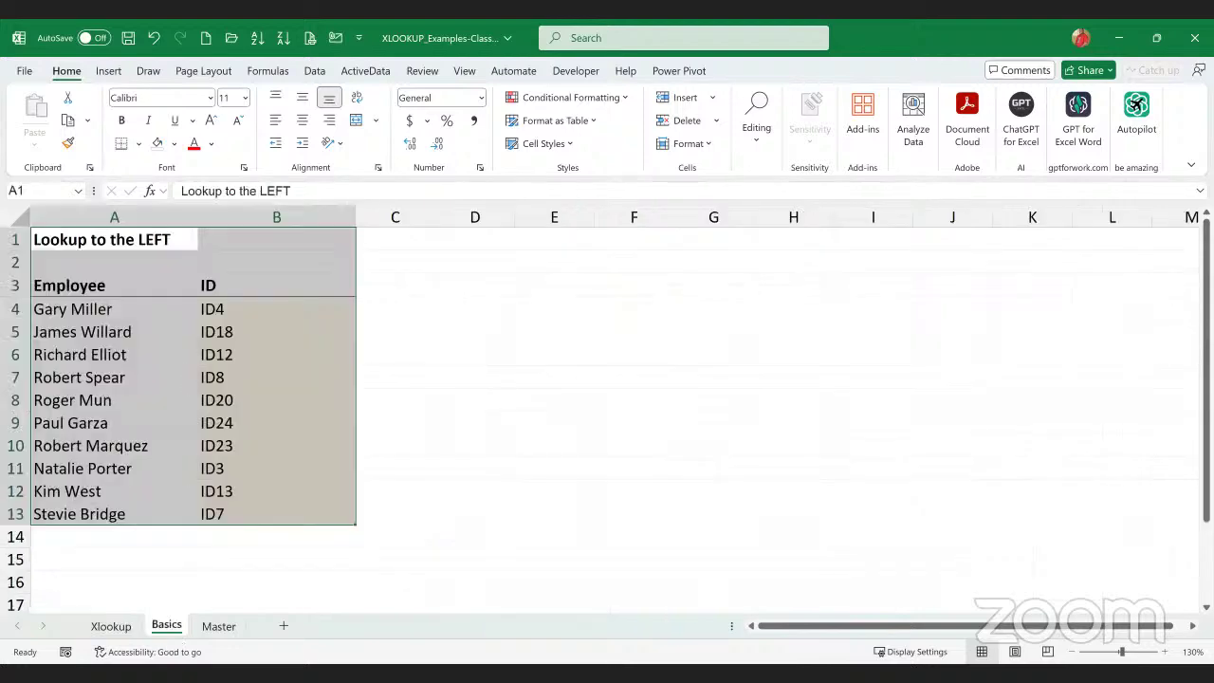
left_click(216, 627)
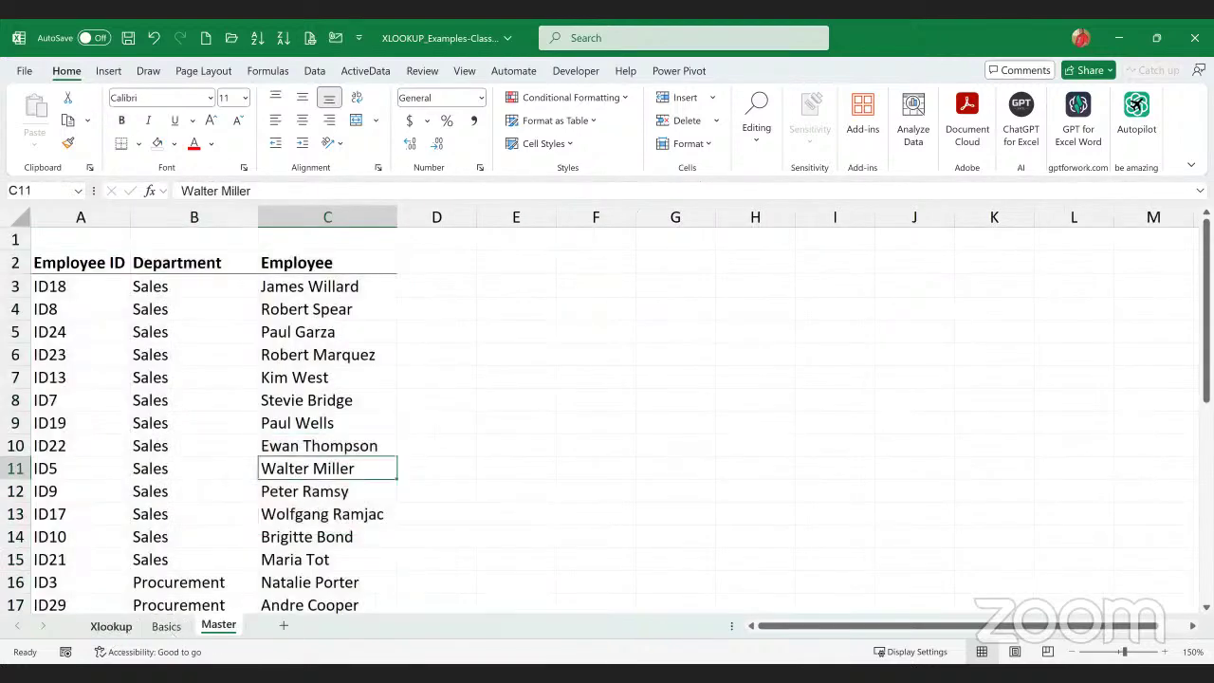
- Return to the Xlookup sheet and switch to the Data Consolidation Practice File workbook, showing its European sheet
left_click(113, 628)
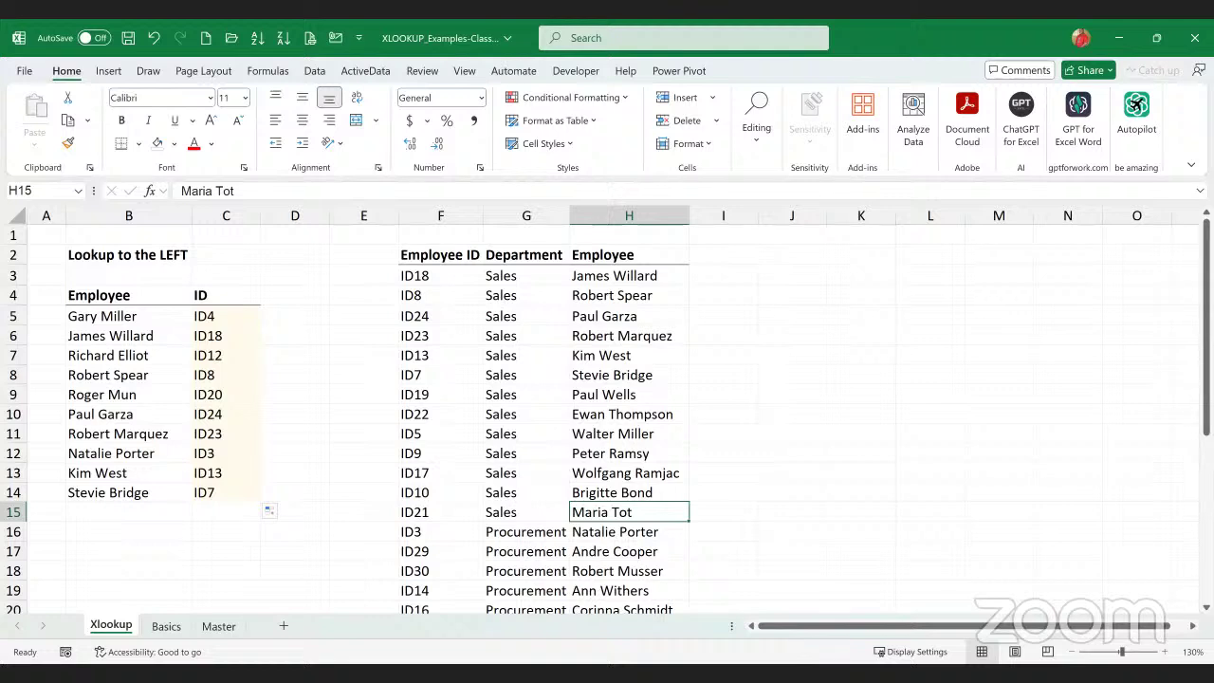
key("alt+Tab")
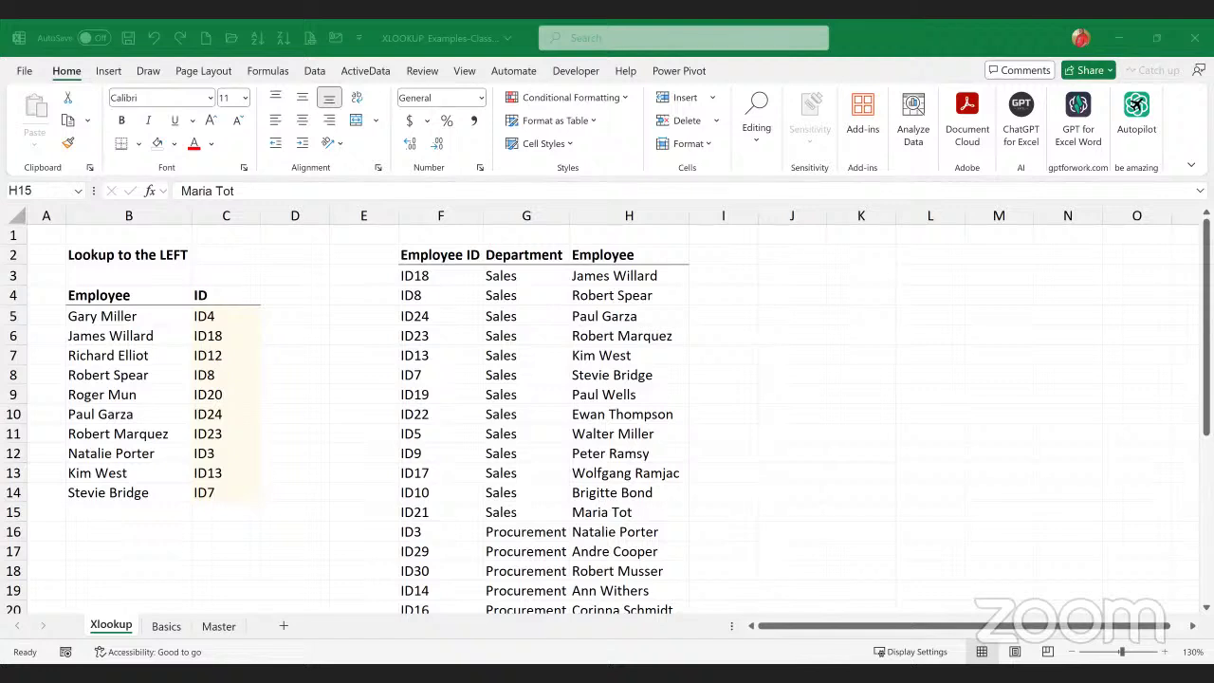
left_click(311, 322)
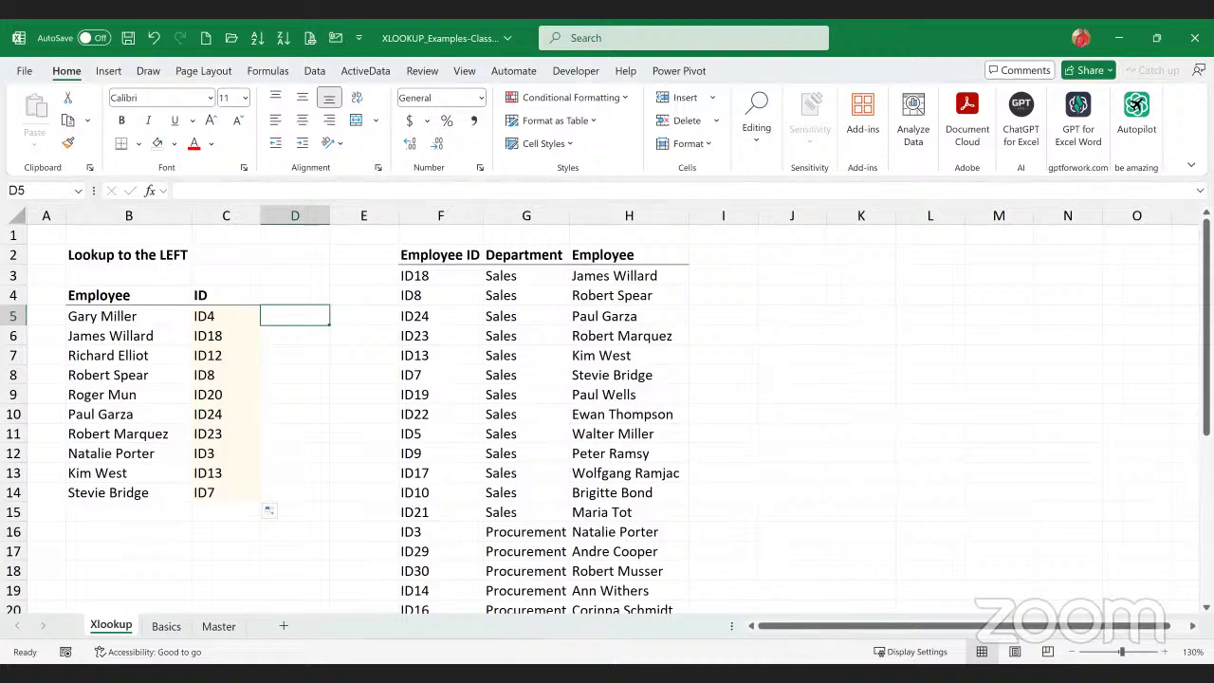
left_click(497, 25)
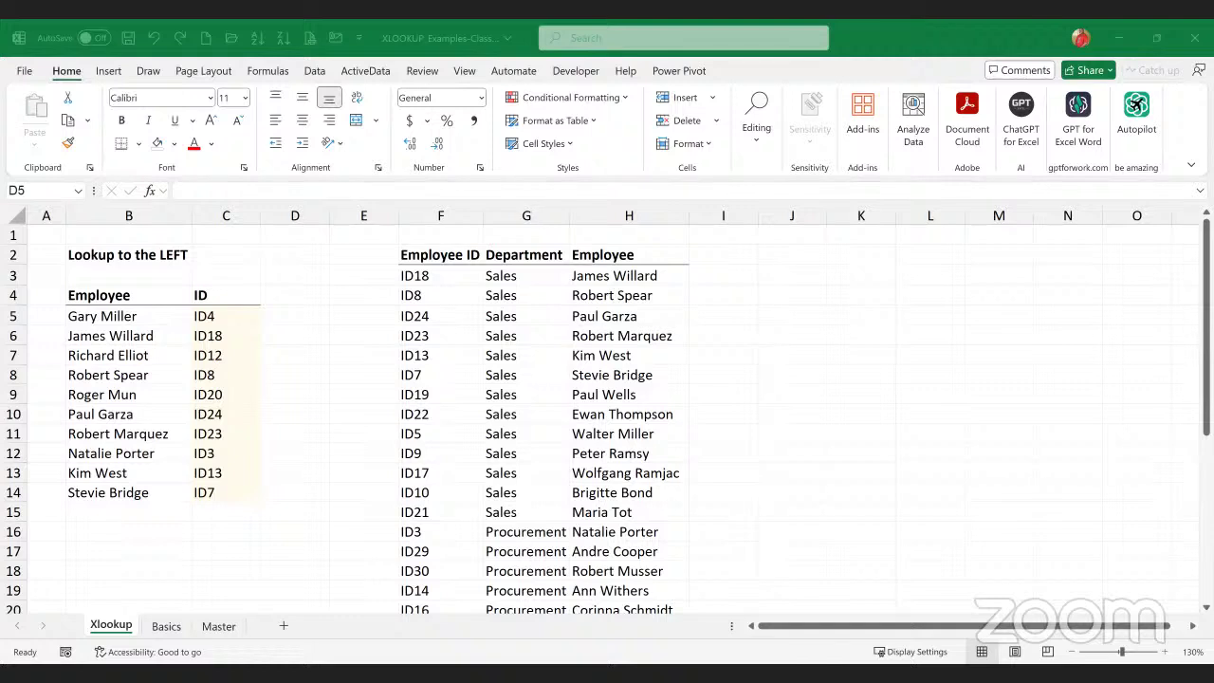
key("alt+Tab")
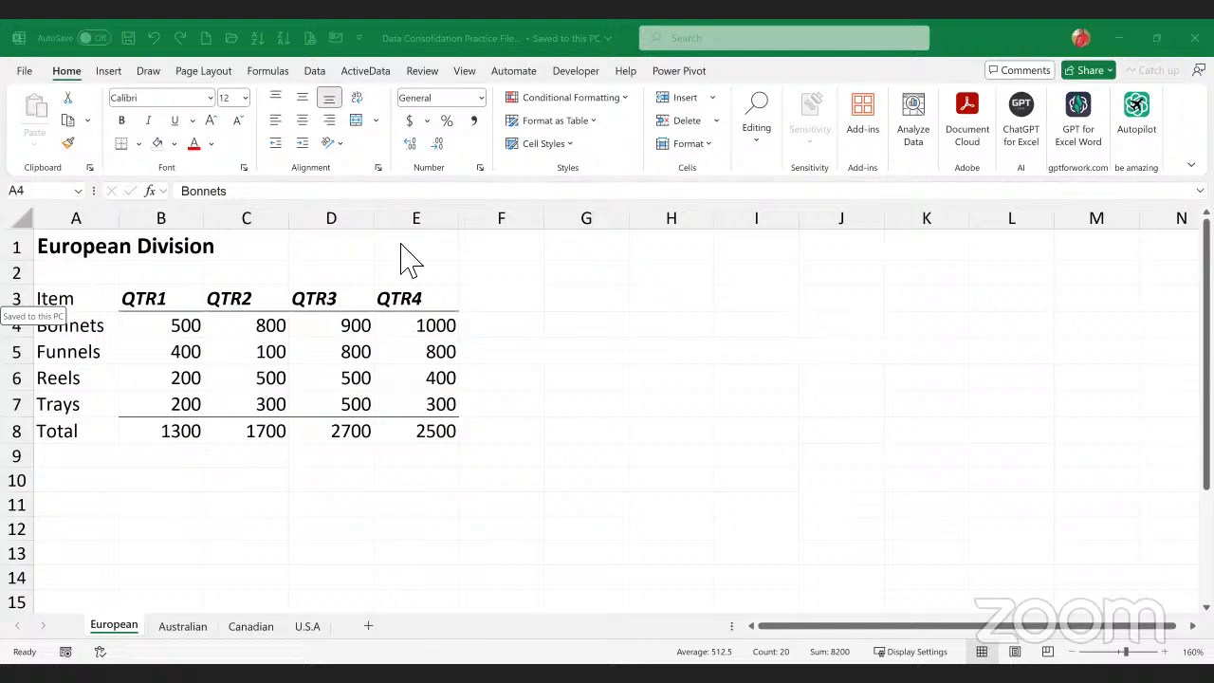
left_click(302, 352)
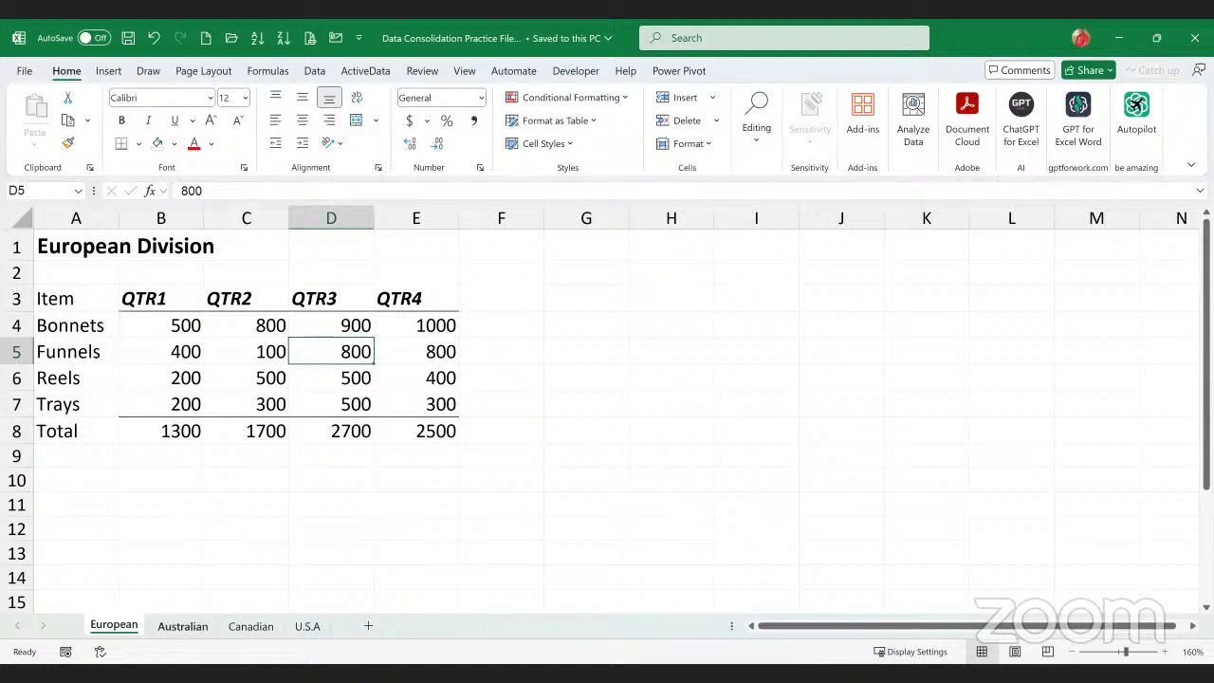
- Compare the layout of items and quarters across the European, Australian, Canadian and U.S.A sheets
left_click(182, 626)
left_click(250, 626)
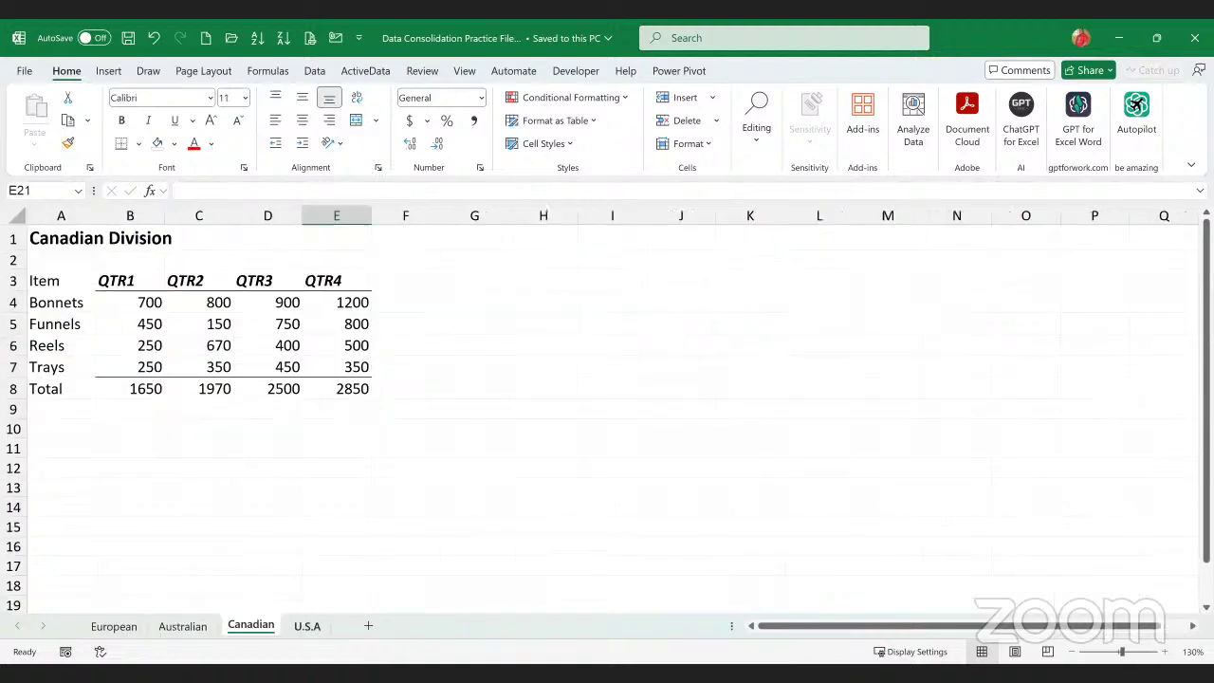
key("ctrl+Page_Down")
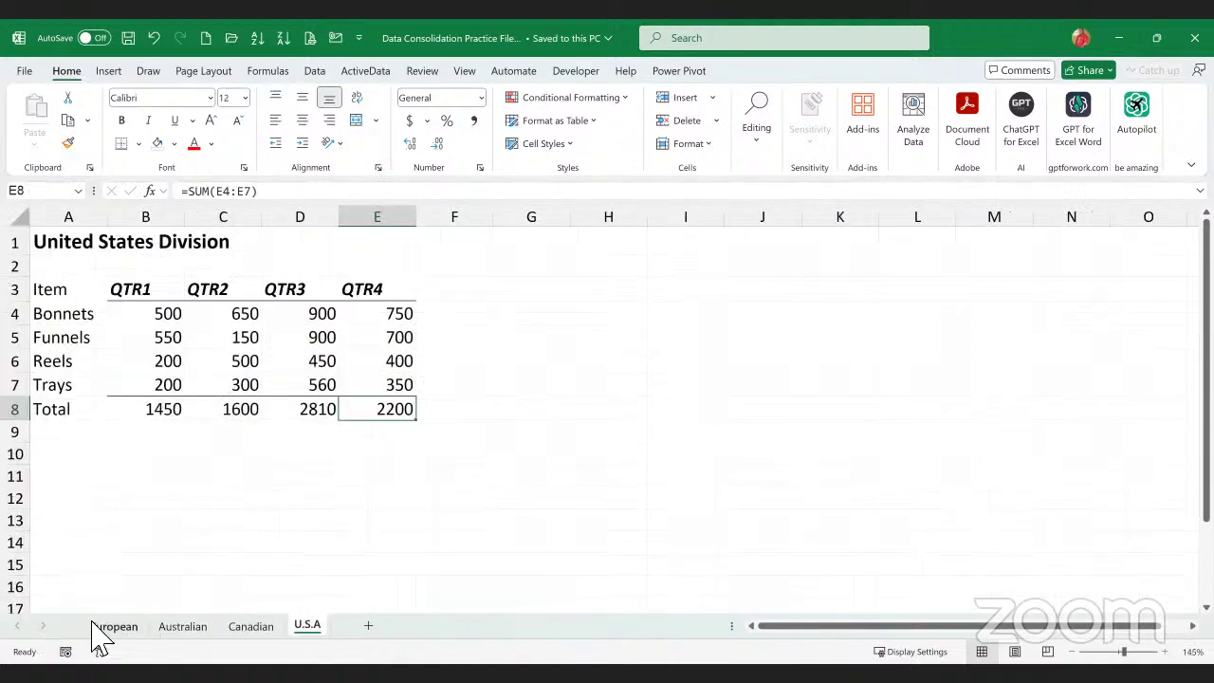
left_click(107, 627)
left_click(182, 628)
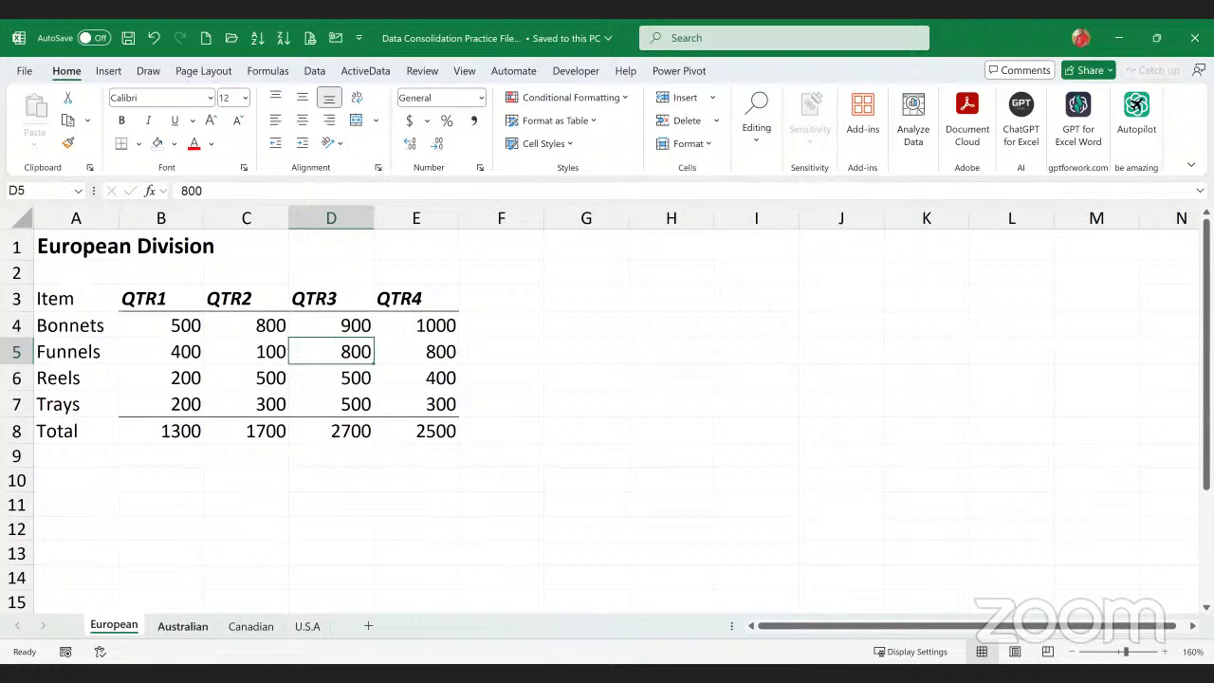
left_click(269, 630)
key("ctrl+Page_Down")
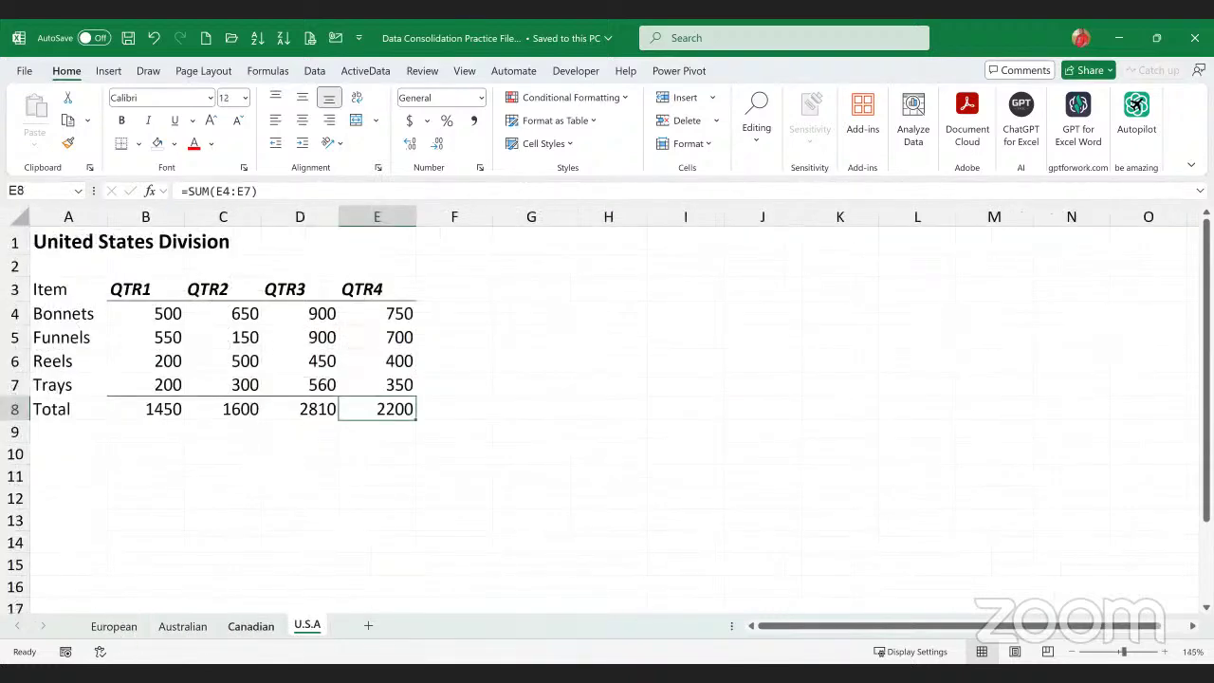
left_click(114, 628)
left_click(182, 628)
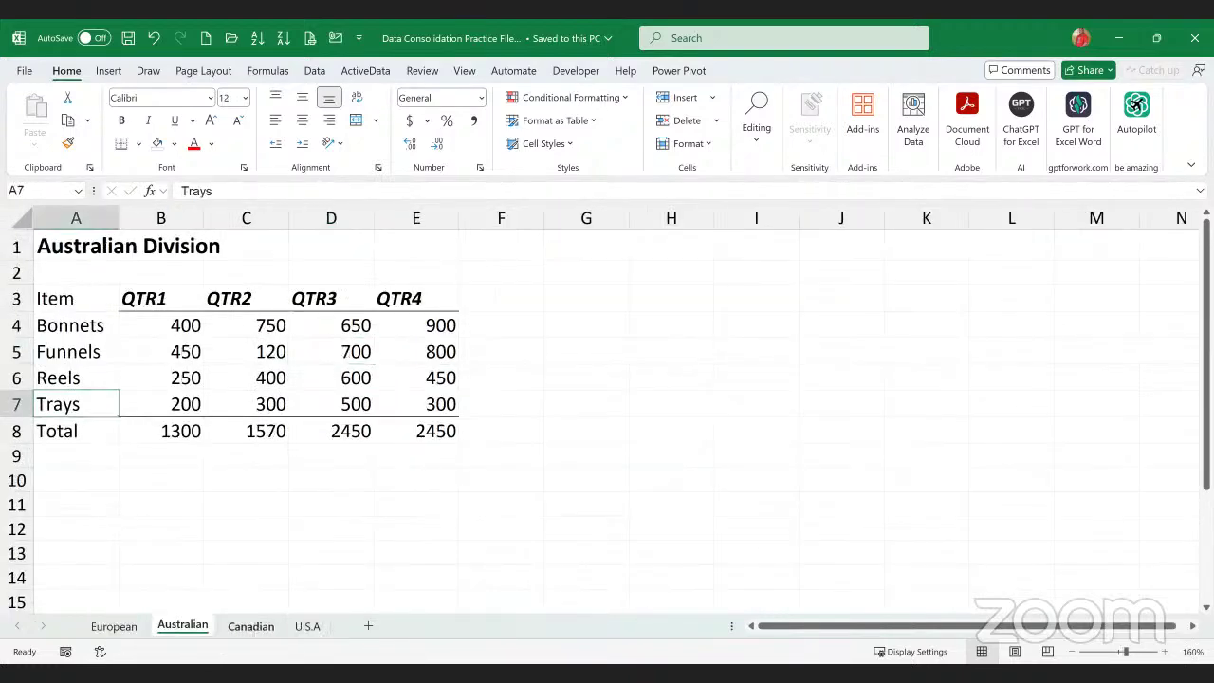
left_click(252, 628)
key("ctrl+Page_Down")
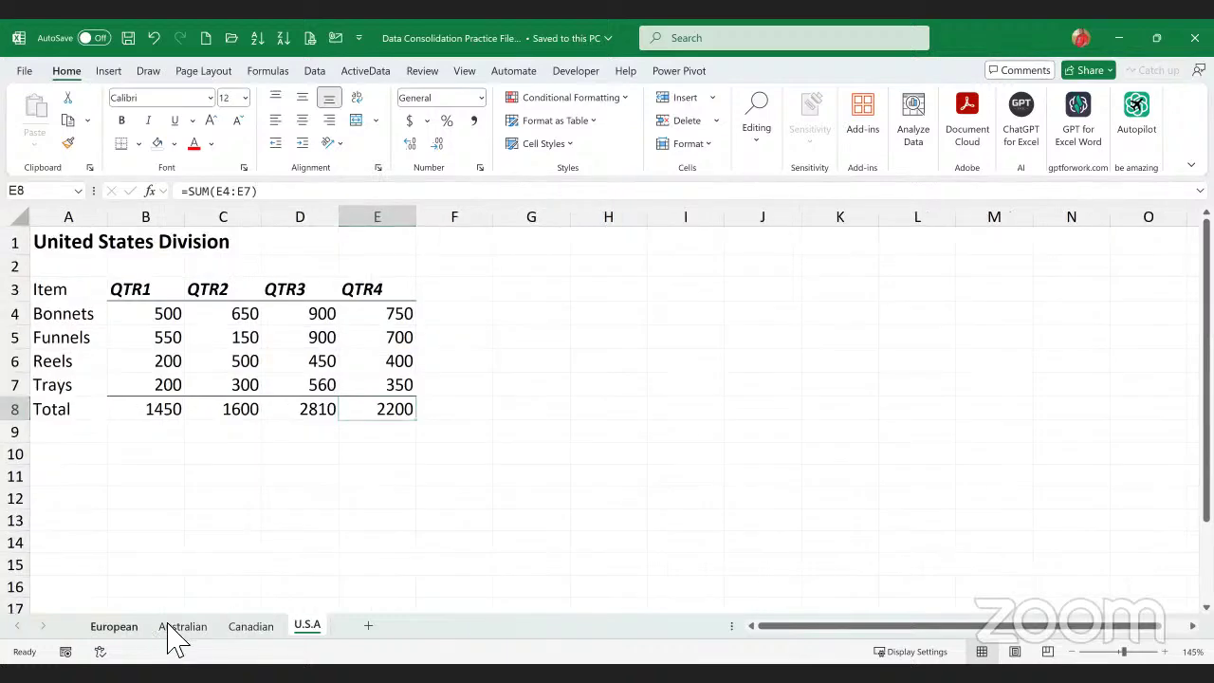
left_click(114, 627)
key("ctrl+Page_Down")
key("ctrl+Page_Down")
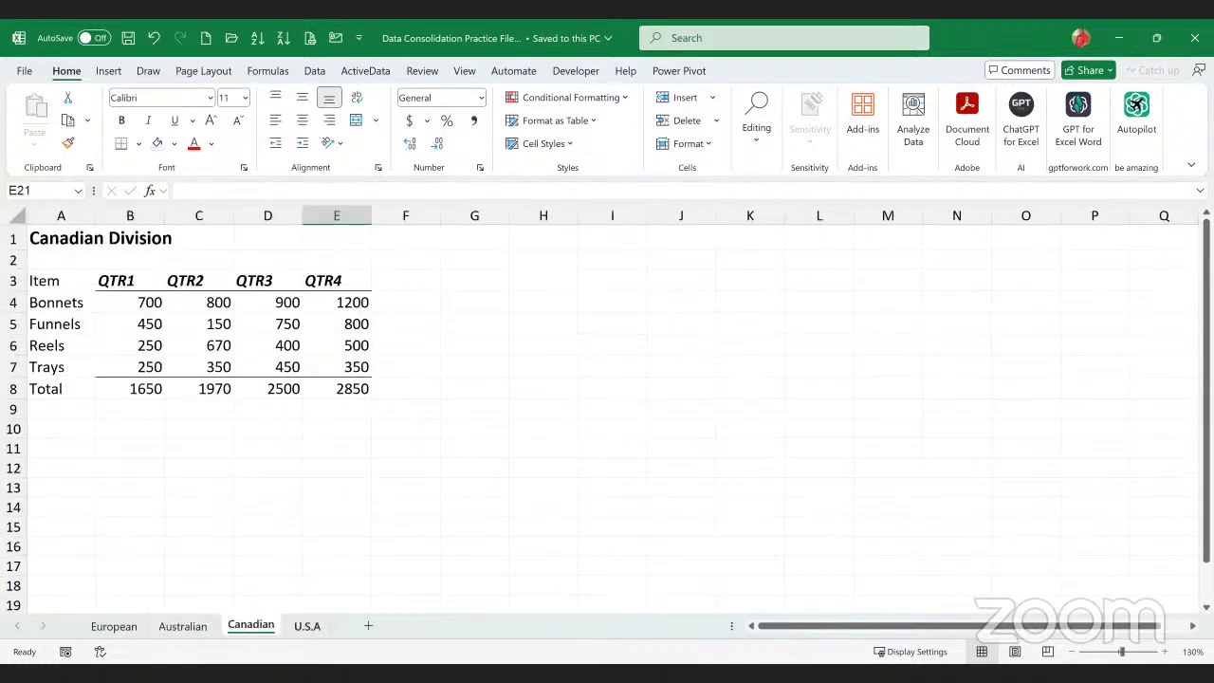
key("ctrl+Page_Down")
left_click(114, 627)
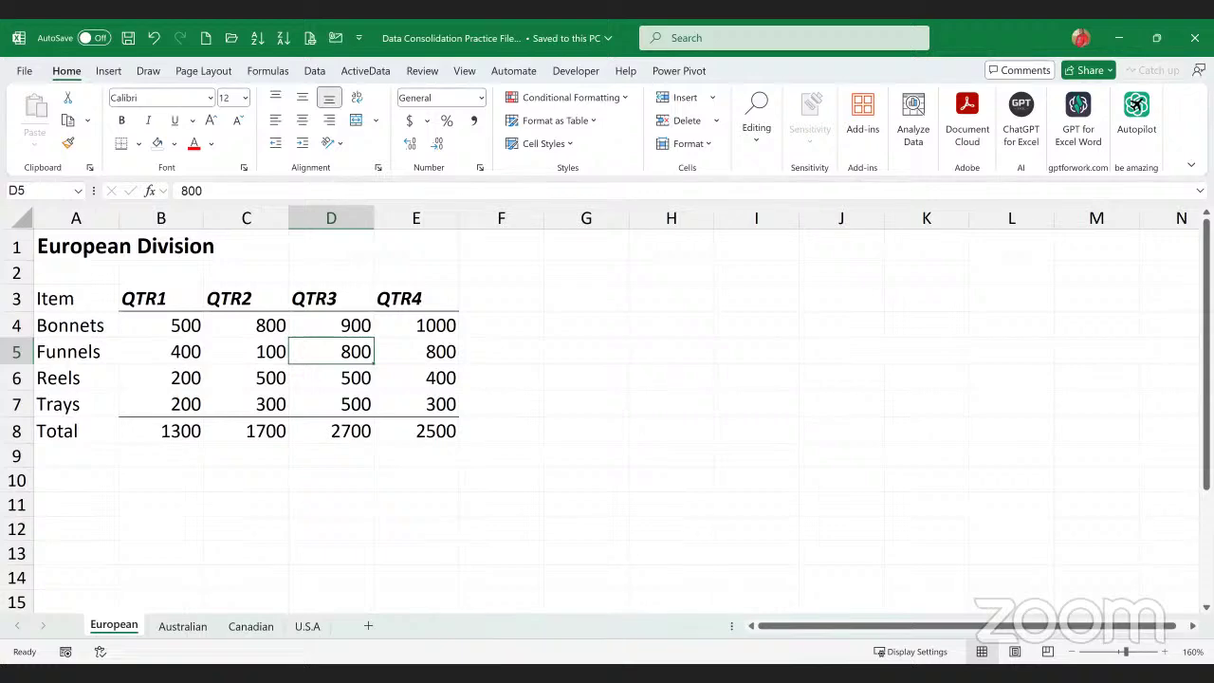
key("ctrl+Page_Down")
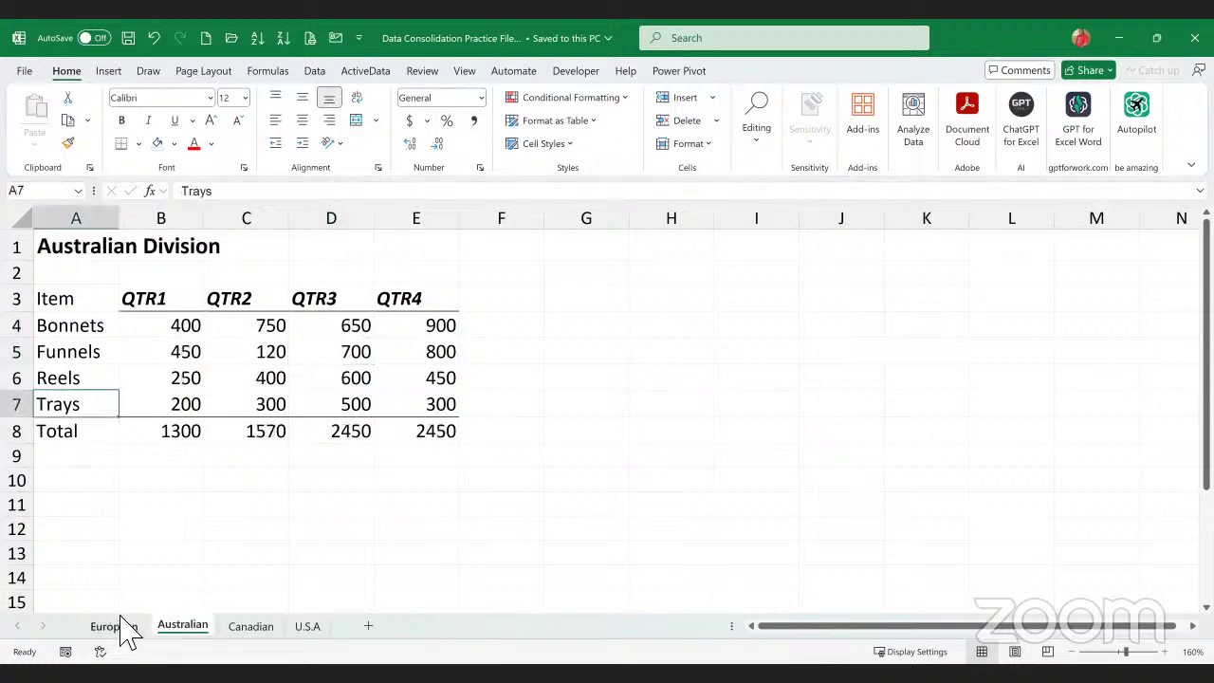
left_click(121, 629)
left_click(180, 630)
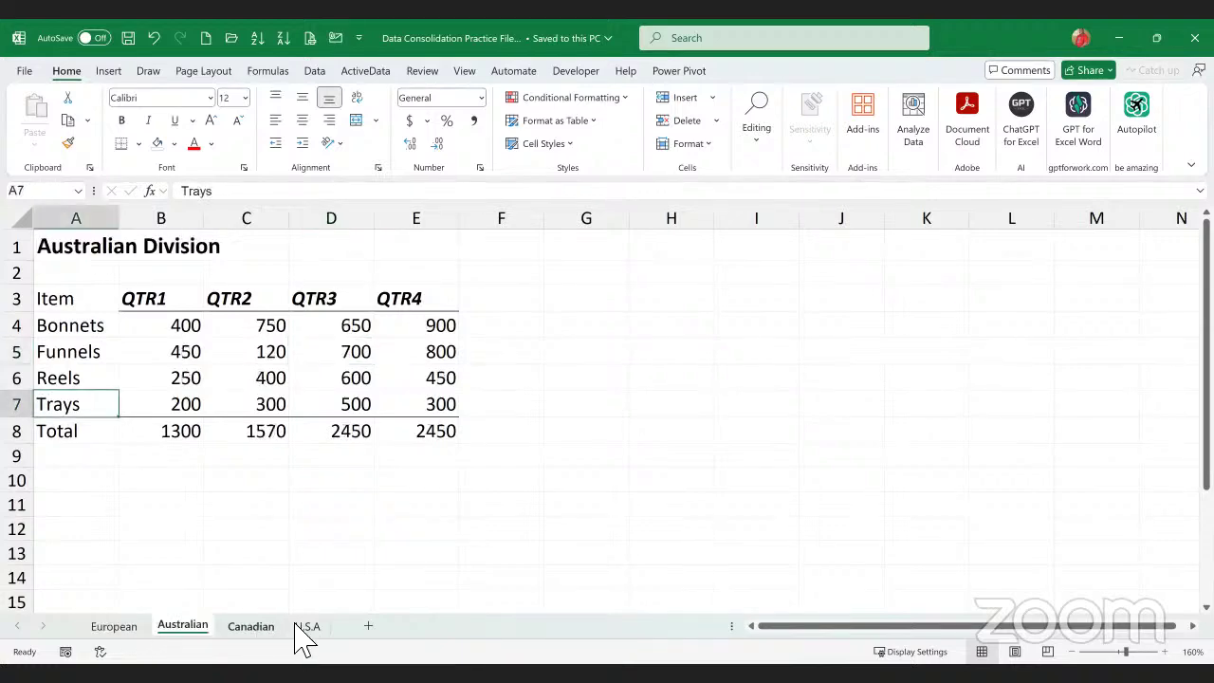
key("ctrl+Page_Down")
key("ctrl+Page_Down")
left_click(113, 627)
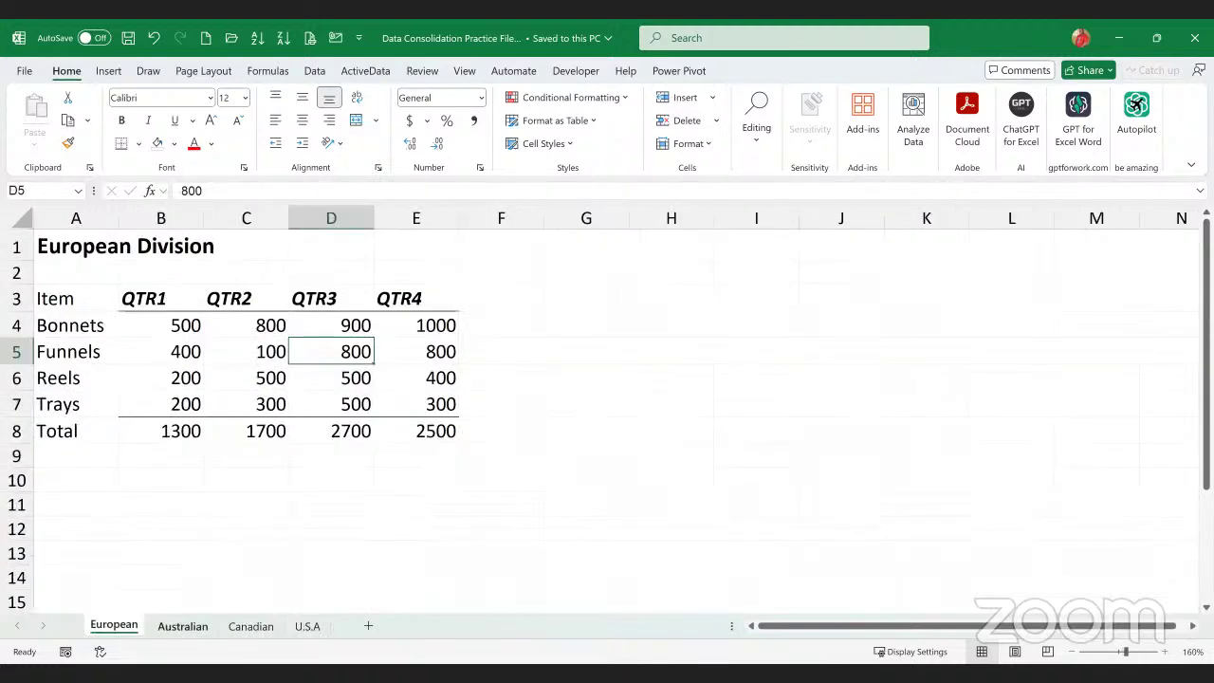
left_click(182, 627)
key("ctrl+Page_Down")
key("ctrl+Page_Down")
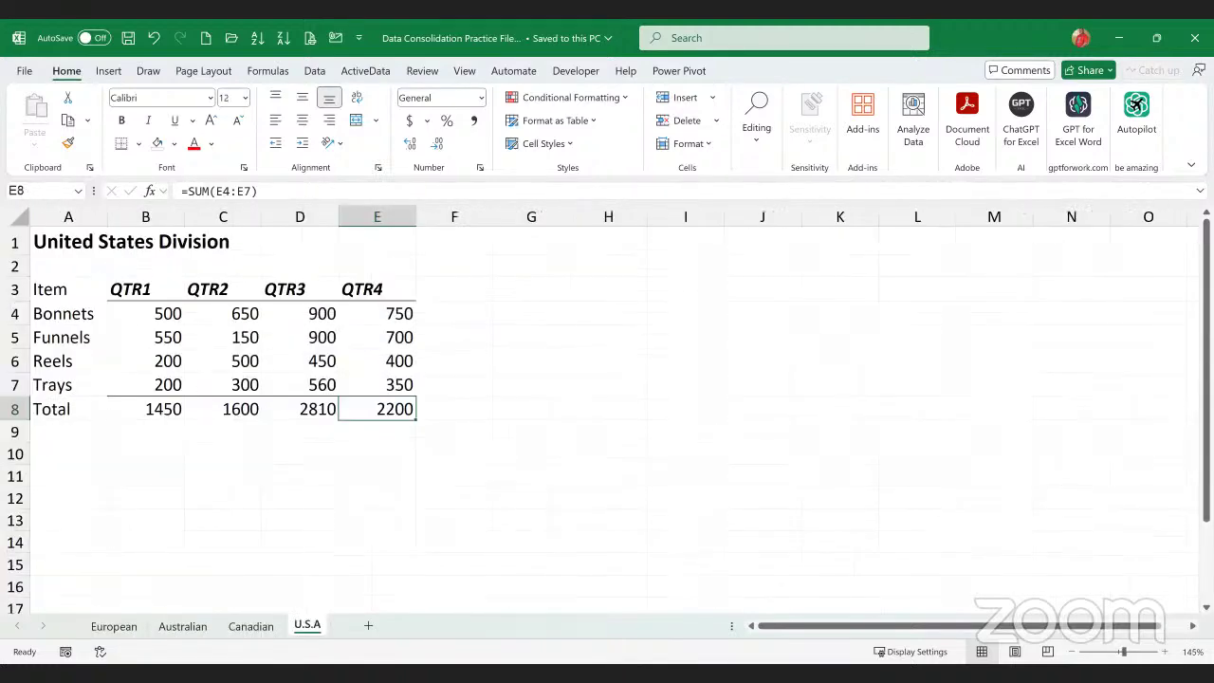
left_click(126, 628)
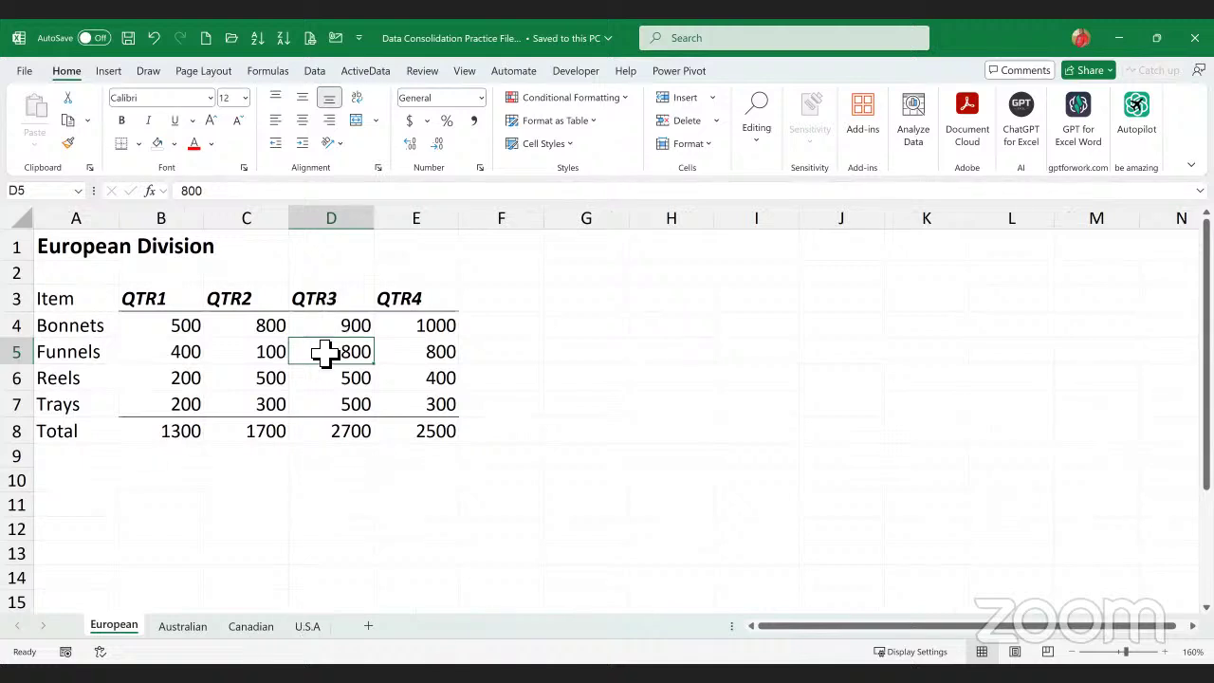
- Enlarge the U.S.A sheet to 180% zoom
left_click(307, 629)
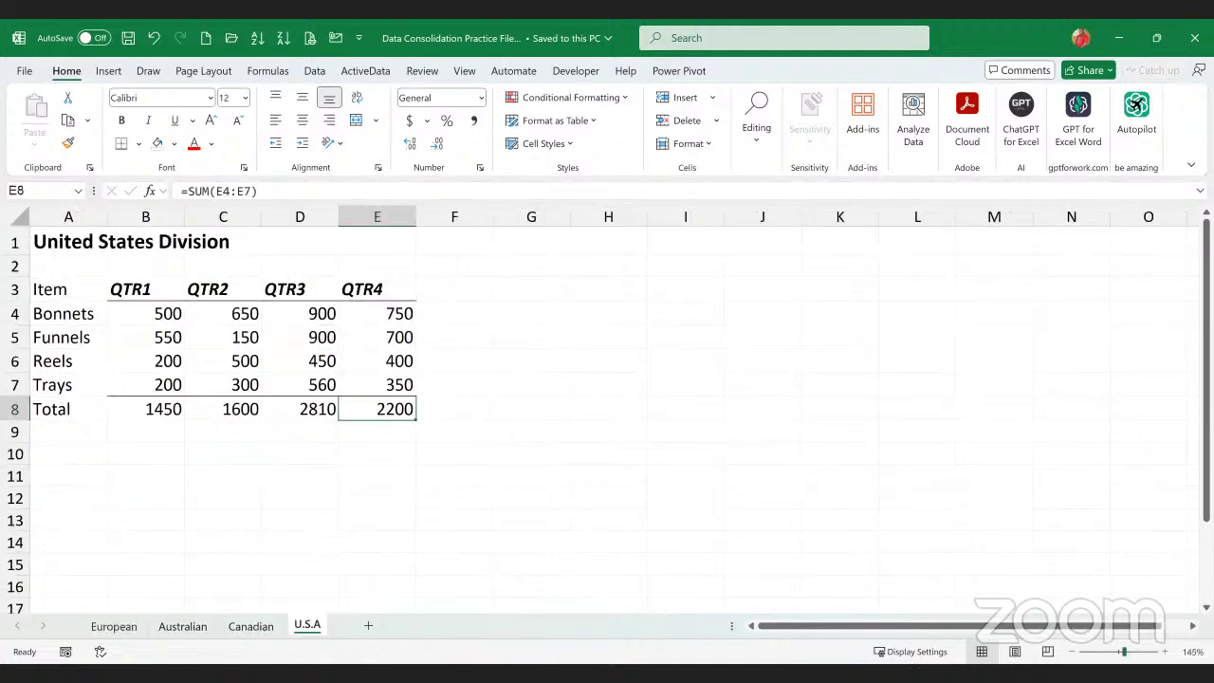
left_click(1165, 652)
left_click(1164, 652)
left_click(1164, 652)
left_click(1165, 651)
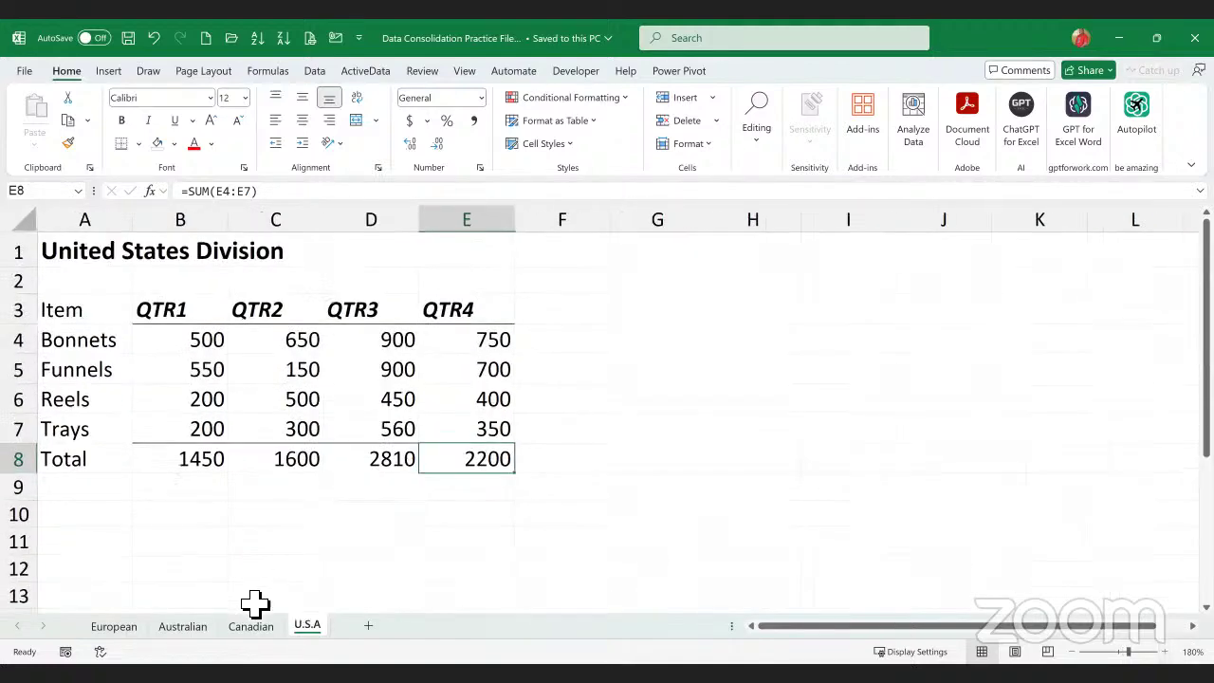
- Enlarge the Canadian sheet to 170% zoom
key("ctrl+Page_Up")
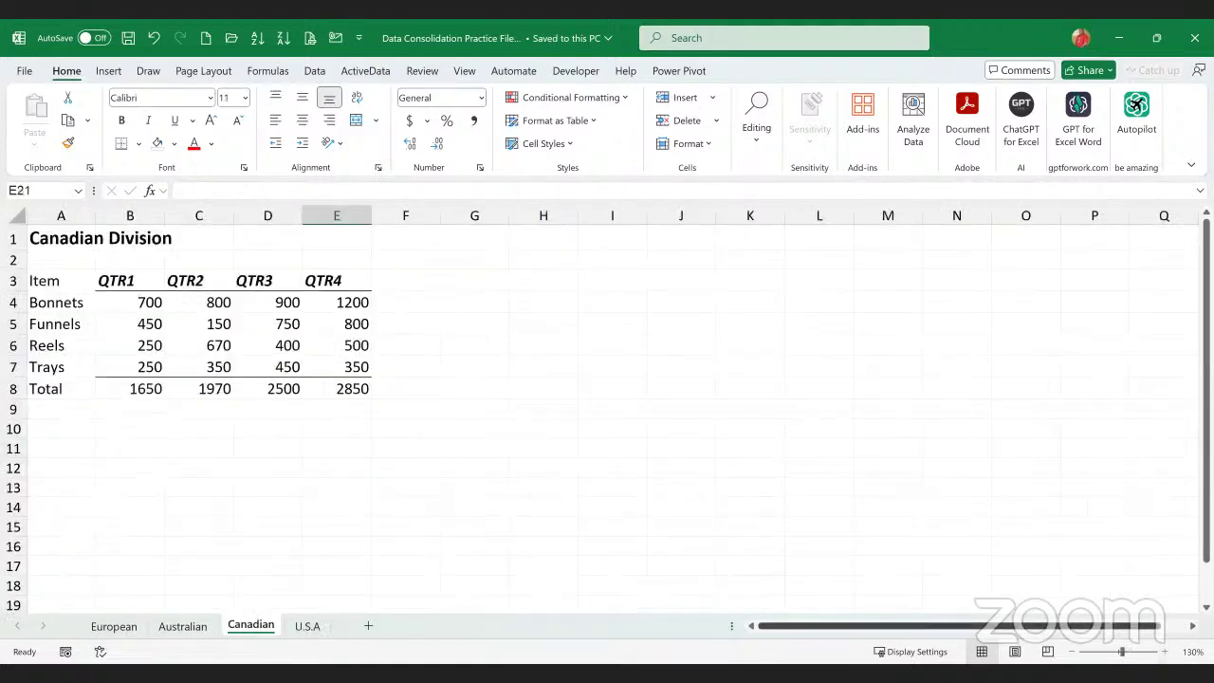
left_click(1164, 651)
left_click(1164, 652)
left_click(1164, 652)
left_click(1164, 652)
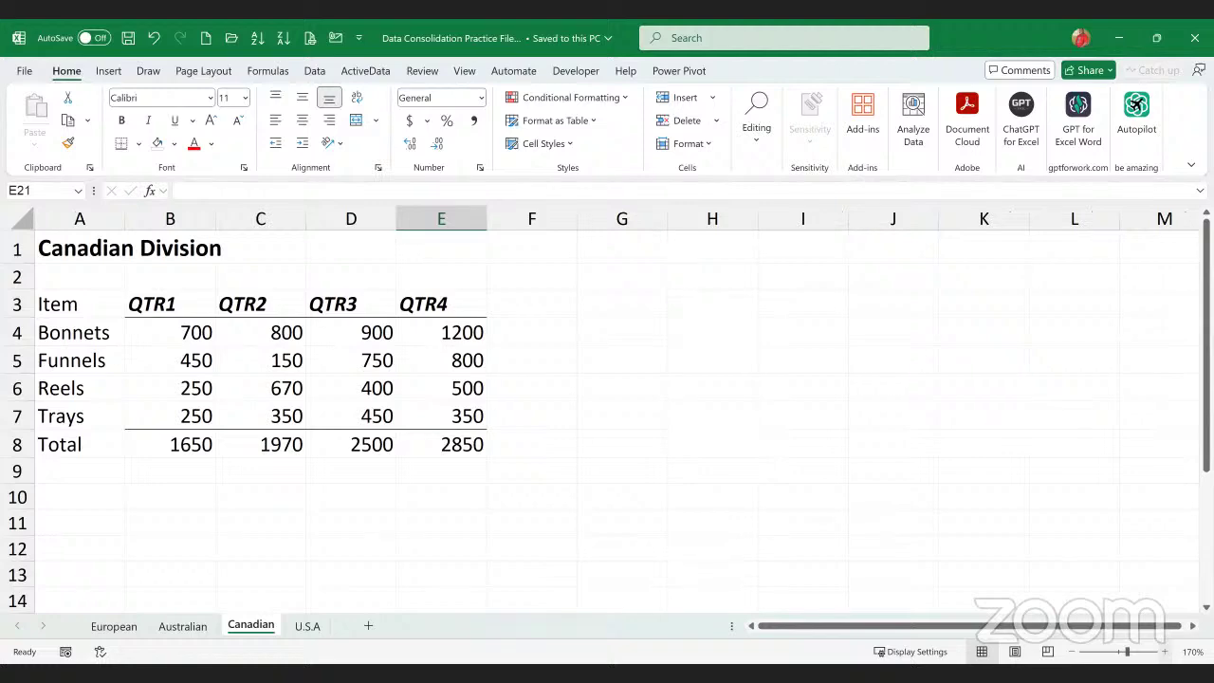
- Enlarge the Australian and European sheets to 180% zoom
left_click(183, 625)
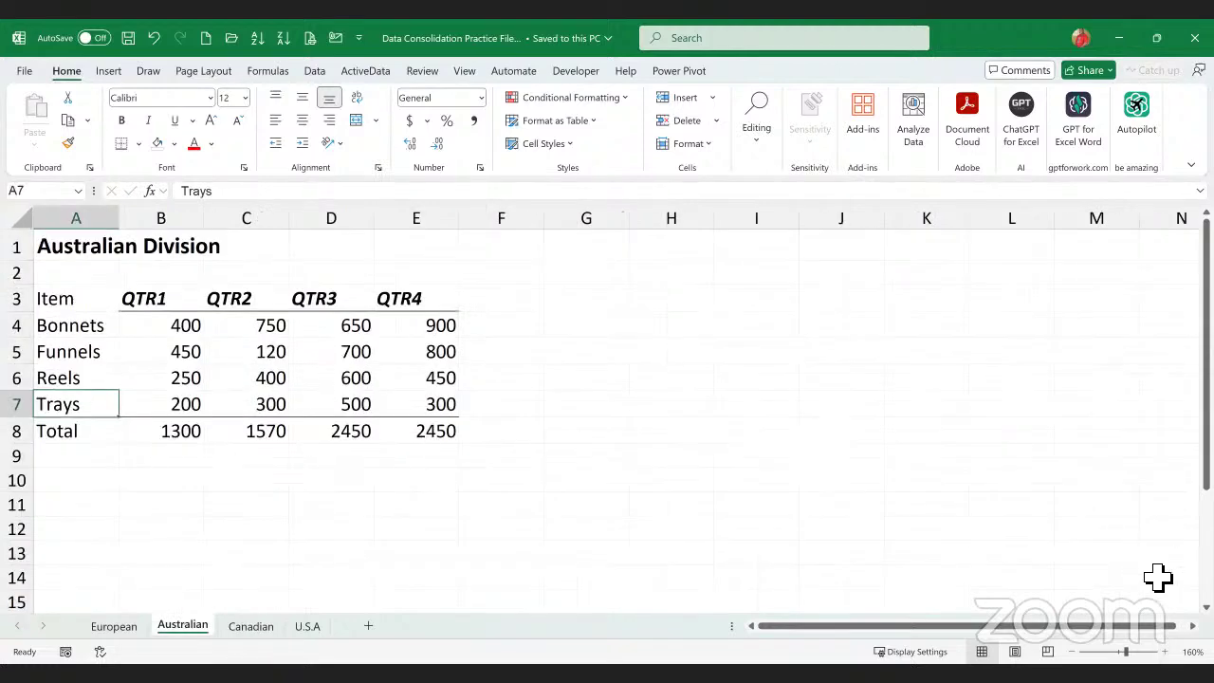
left_click(1165, 651)
left_click(1165, 652)
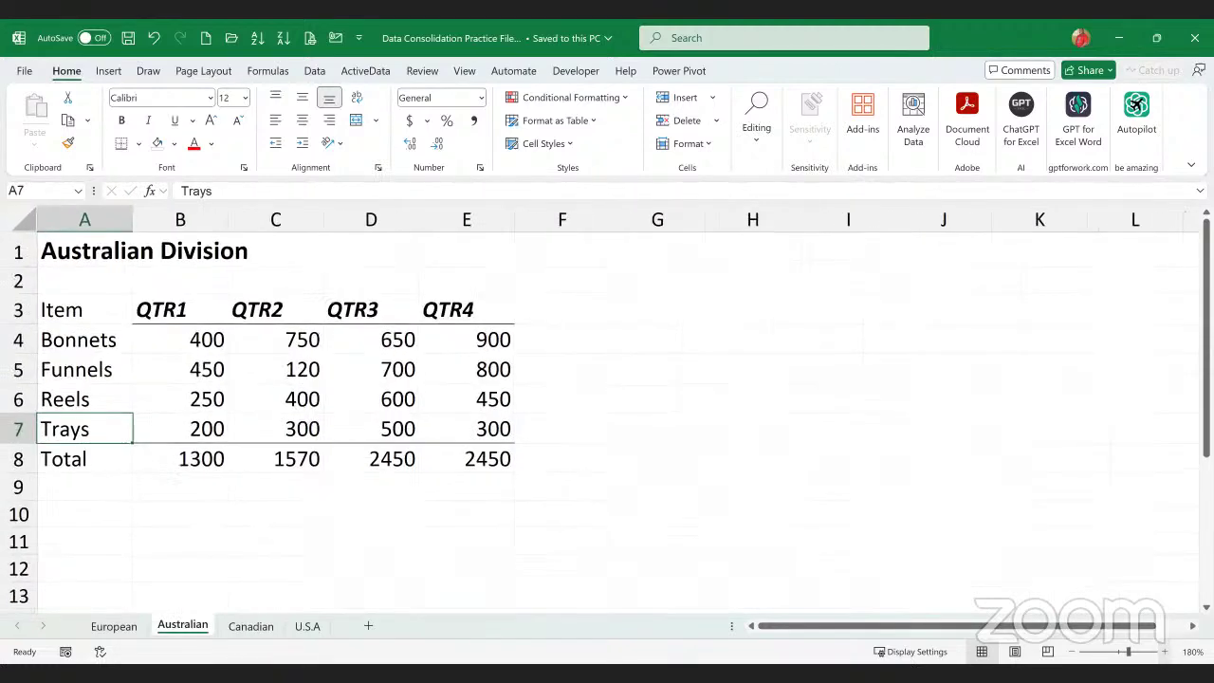
left_click(114, 625)
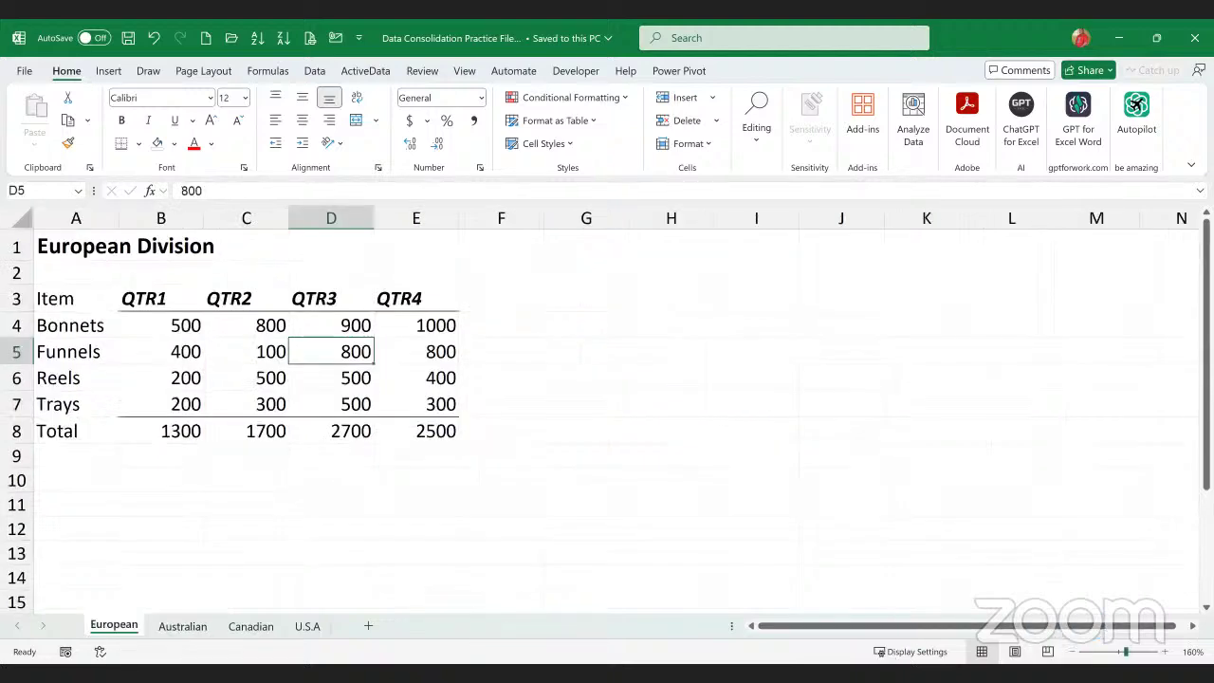
left_click(1164, 652)
left_click(1165, 651)
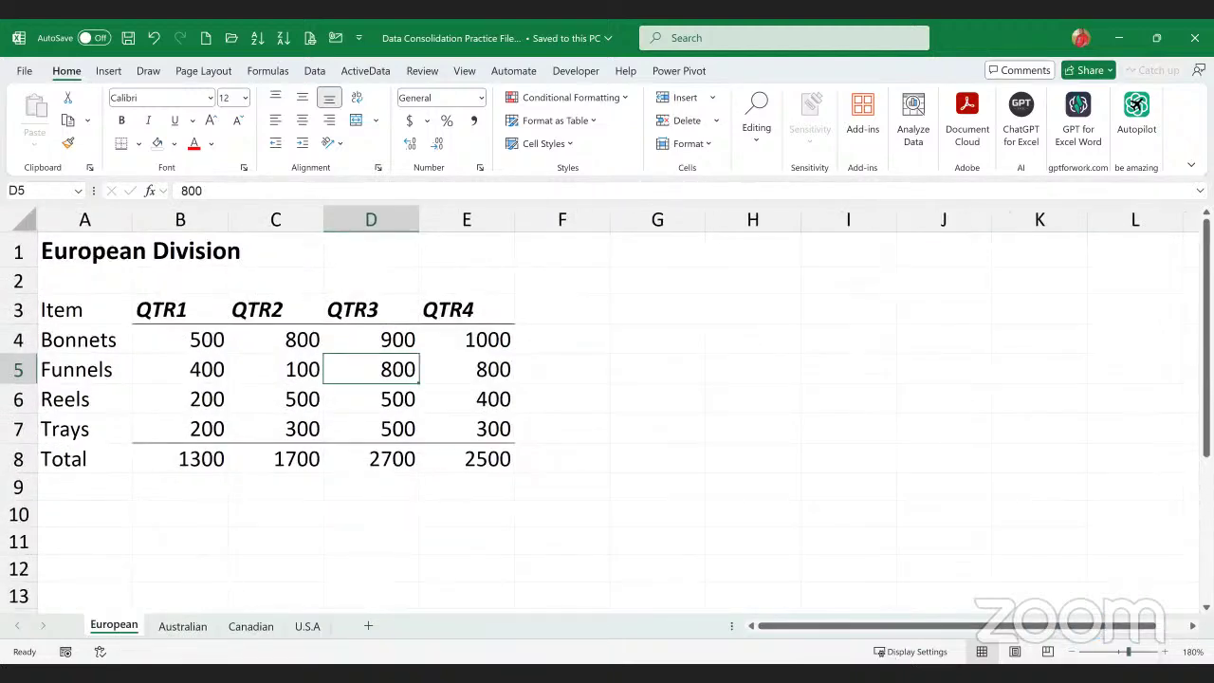
- Add a new worksheet after the U.S.A sheet and name it Consolidated
left_click(182, 626)
left_click(251, 626)
left_click(307, 626)
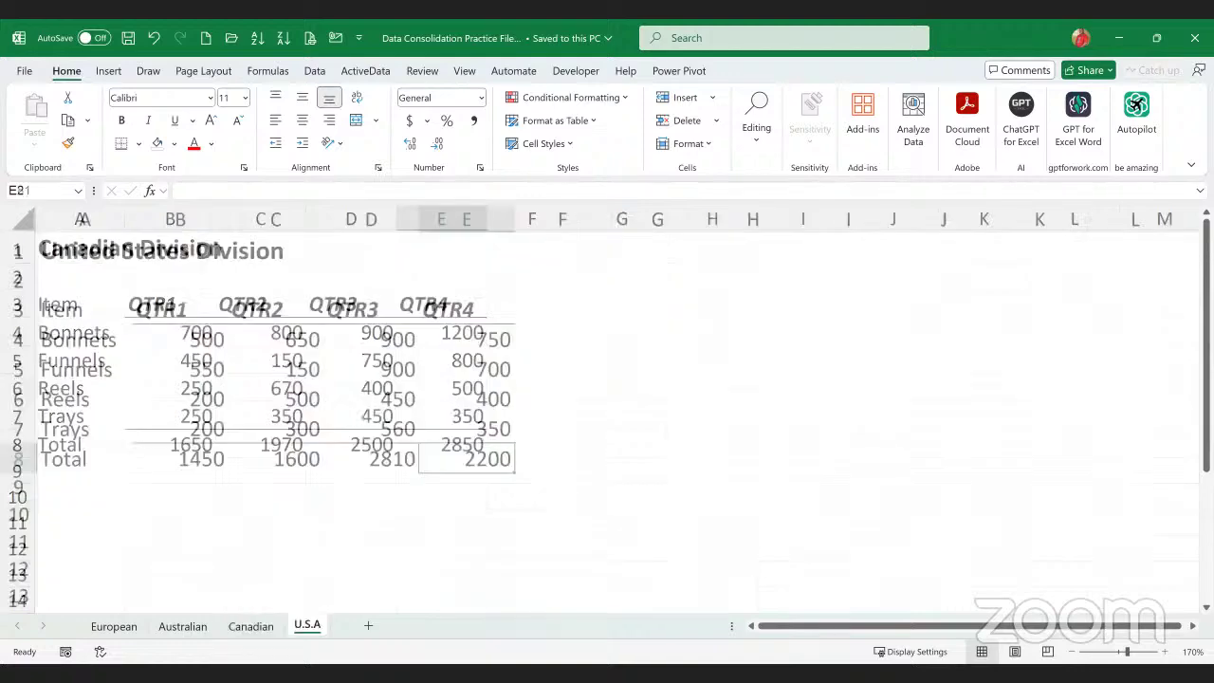
left_click(368, 626)
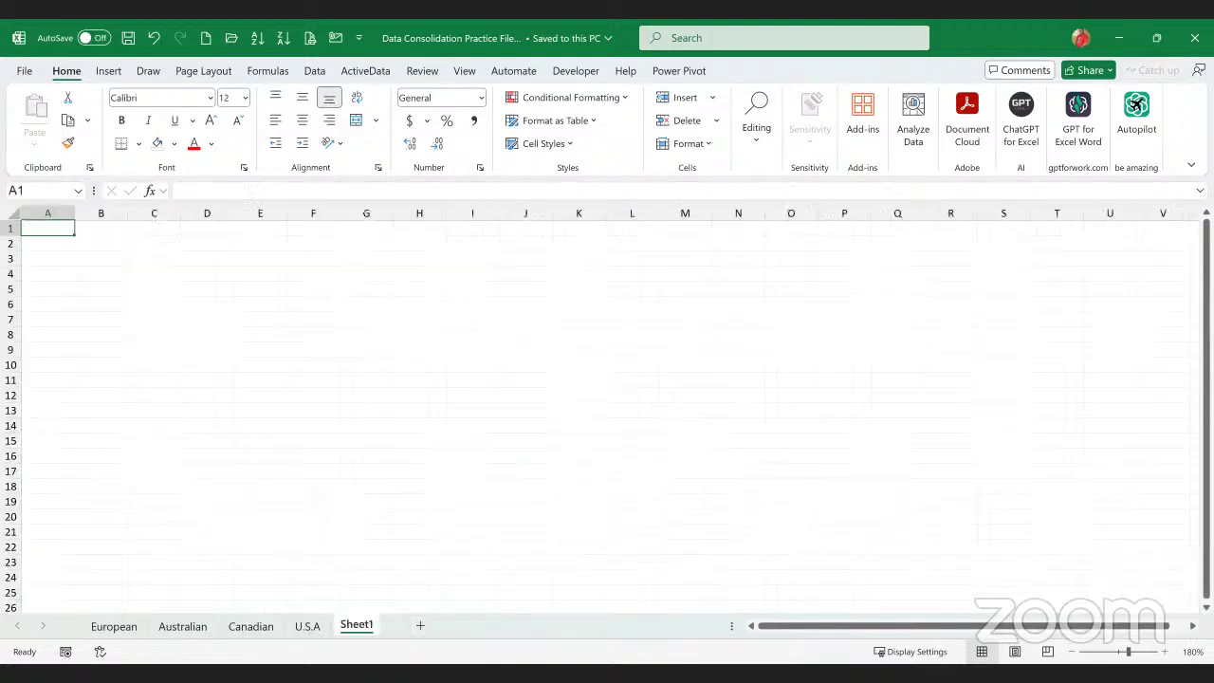
double_click(375, 632)
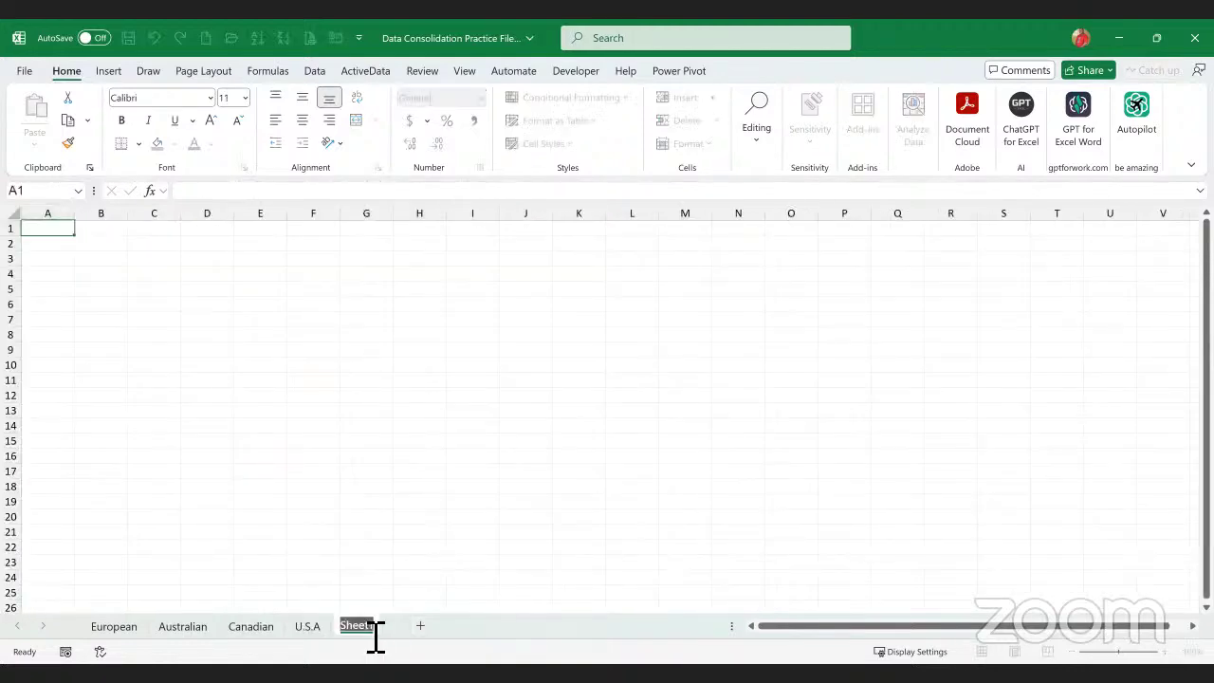
type("cON")
key("BackSpace")
key("BackSpace")
key("BackSpace")
type("con")
key("BackSpace")
key("BackSpace")
key("BackSpace")
type("Consolidated")
left_click(345, 517)
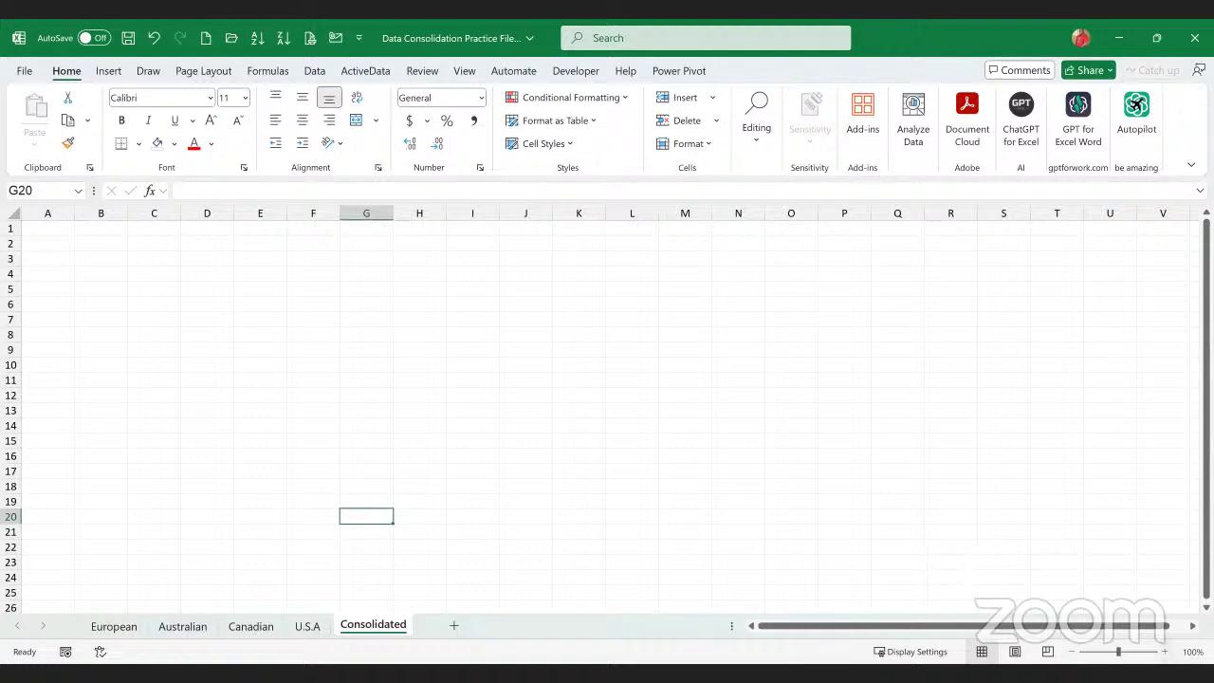
- Enlarge the Consolidated sheet to 140% zoom and select cell B4
left_click(1164, 652)
left_click(1165, 652)
left_click(1165, 651)
left_click(1164, 652)
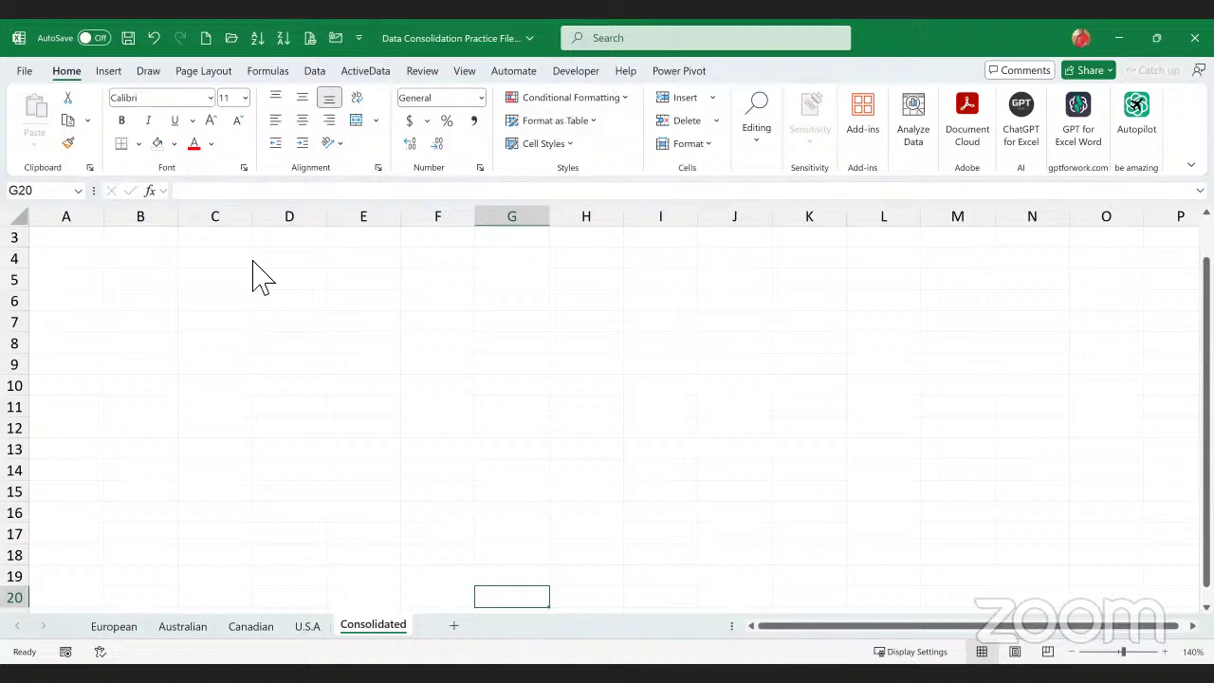
left_click(164, 281)
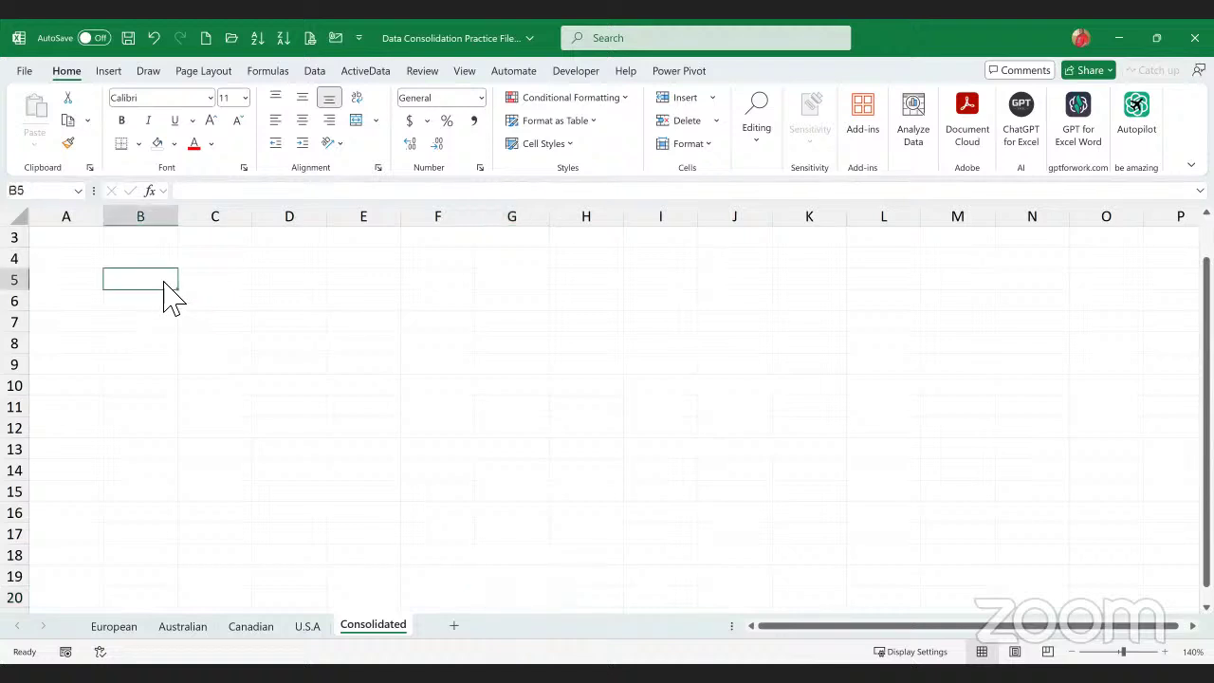
left_click(130, 263)
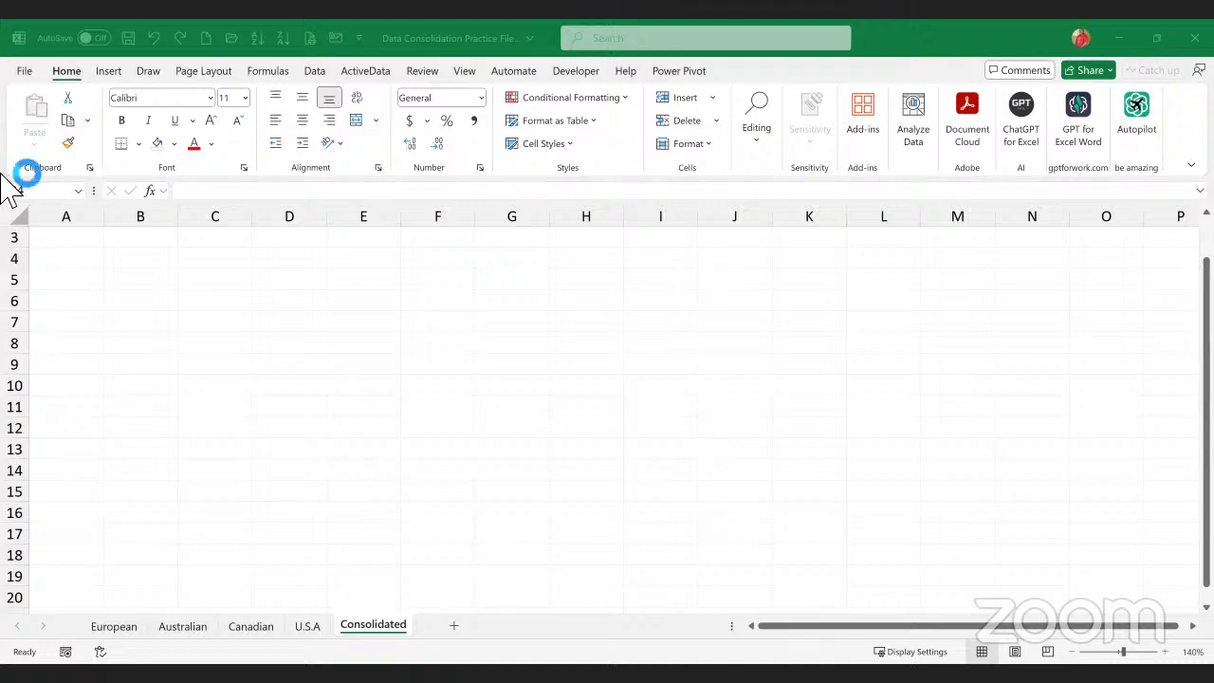
scroll(178, 313, "up", 1)
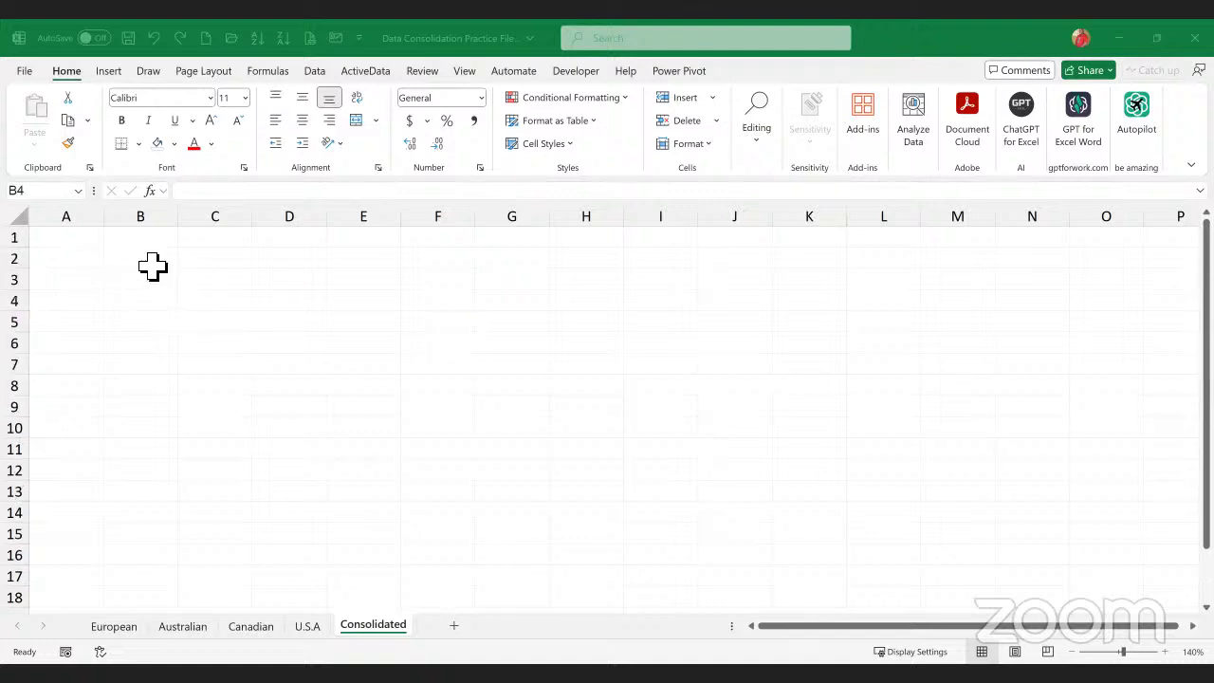
left_click(152, 267)
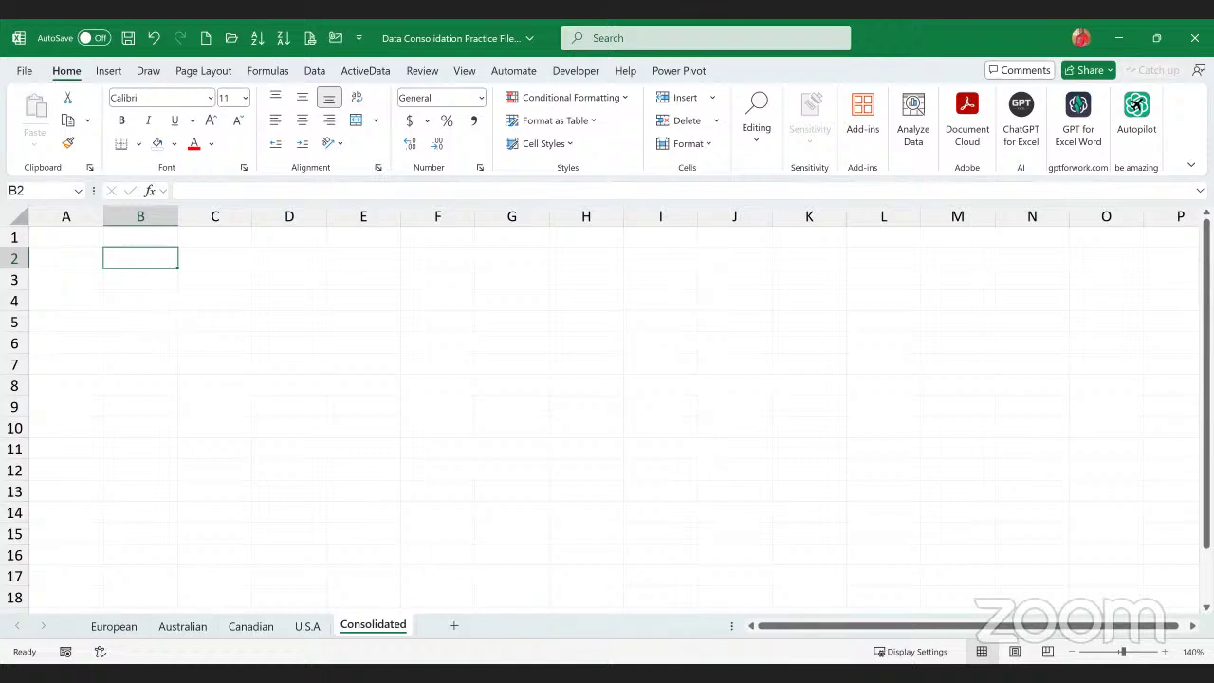
left_click(130, 630)
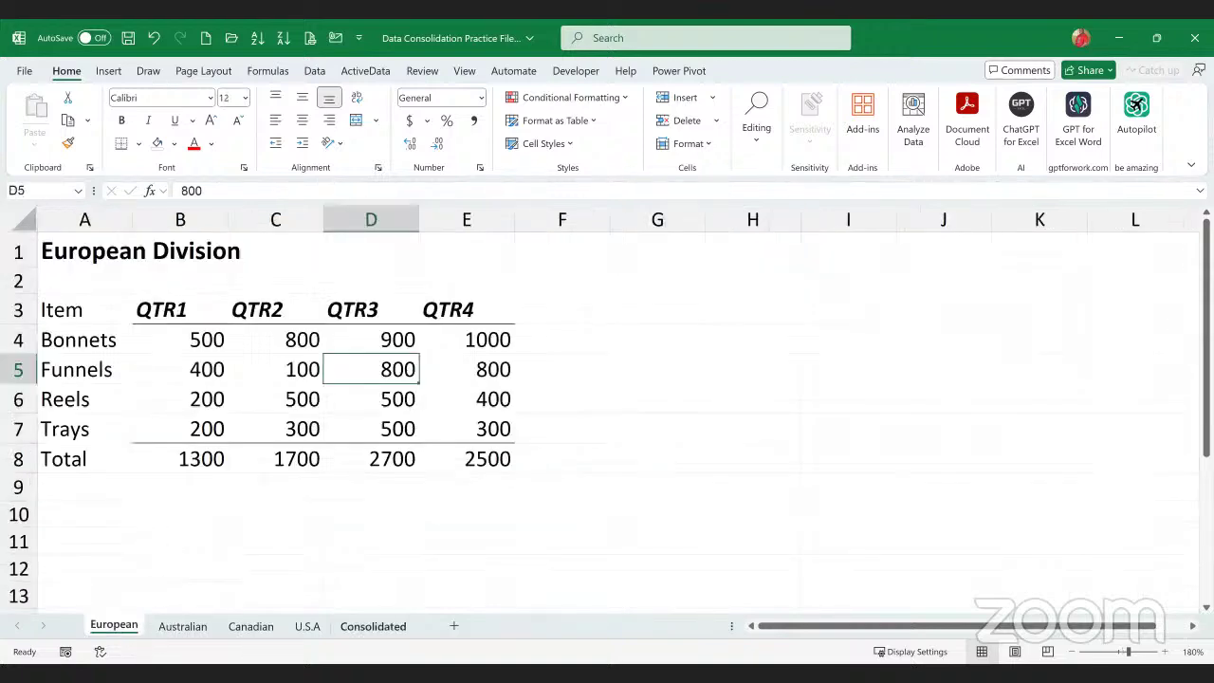
left_click(373, 626)
left_click_drag(146, 259, 386, 385)
left_click_drag(528, 518, 618, 527)
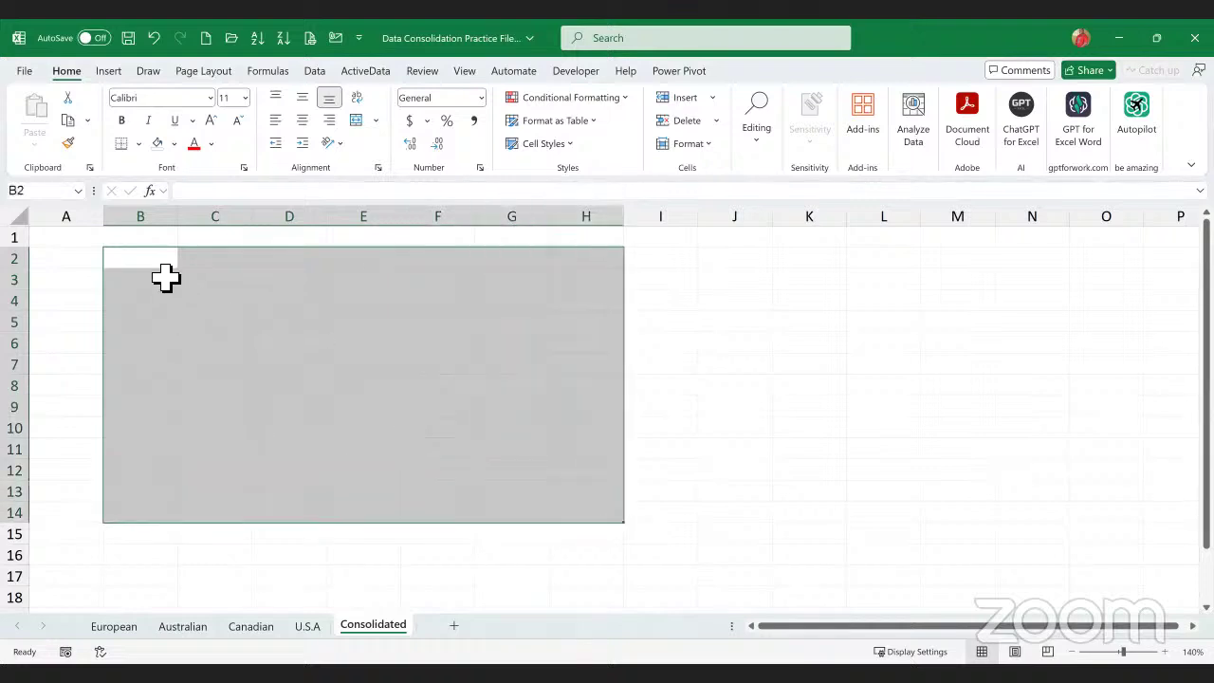
left_click_drag(161, 270, 562, 527)
- Start a Consolidate operation at cell B2 of the Consolidated sheet, using the Sum function
left_click(165, 267)
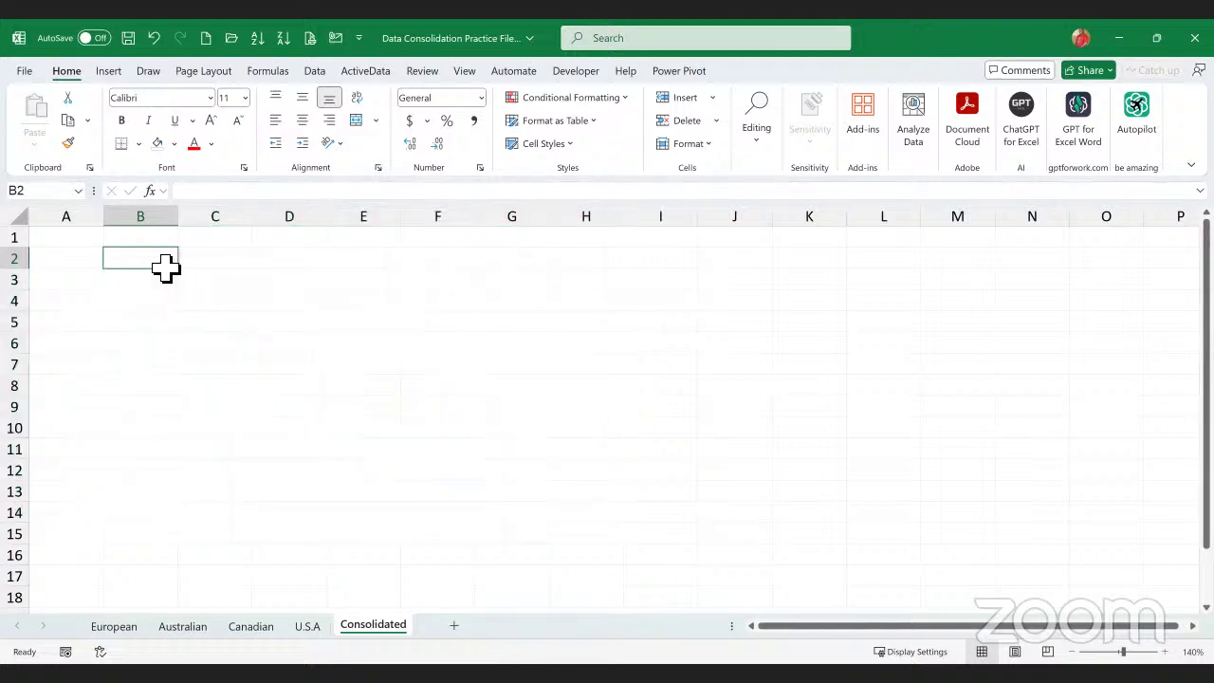
left_click(313, 72)
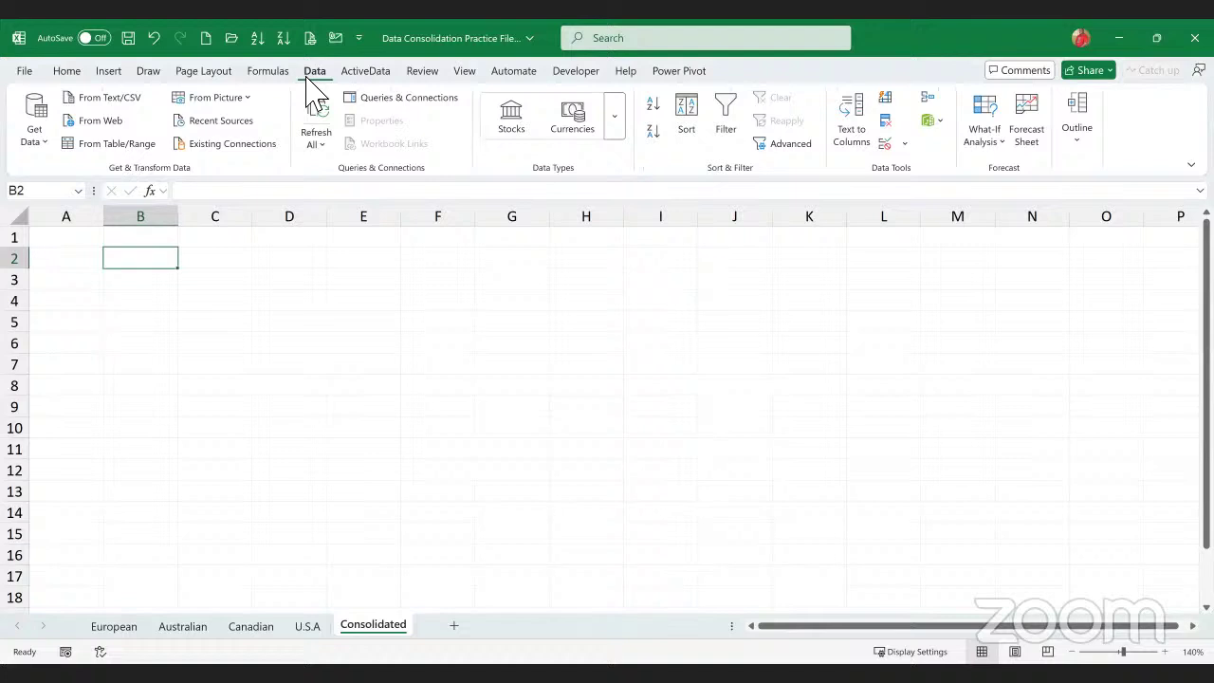
left_click(929, 108)
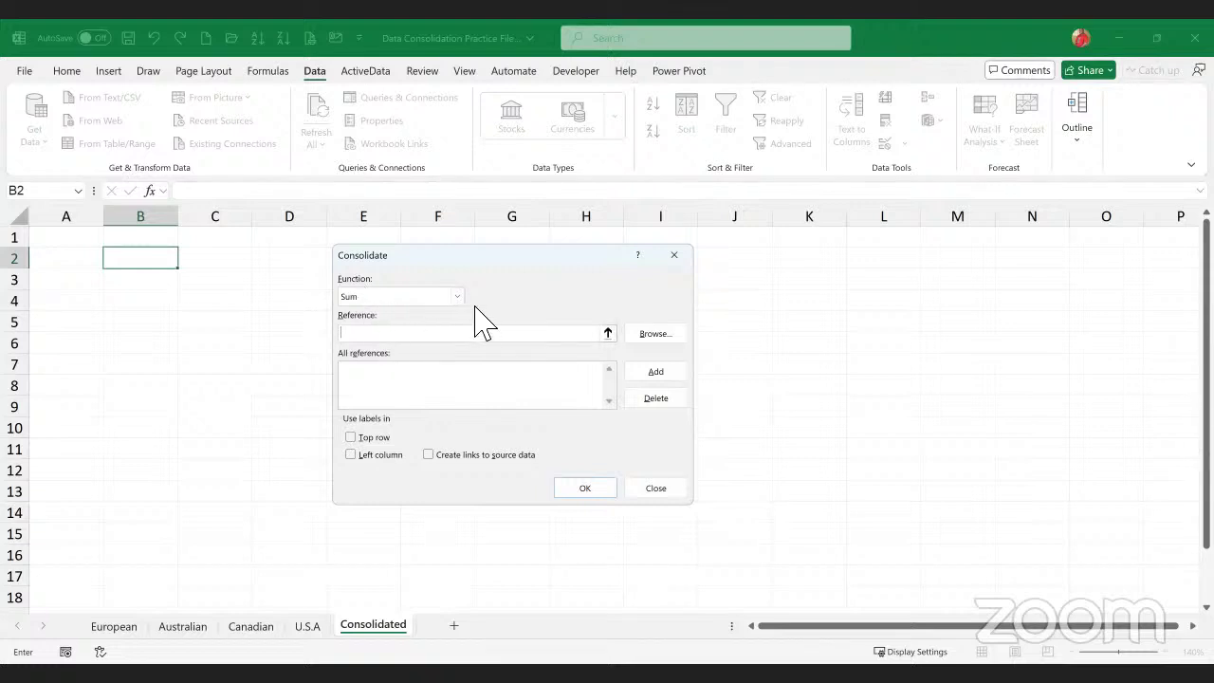
left_click(396, 295)
left_click(398, 301)
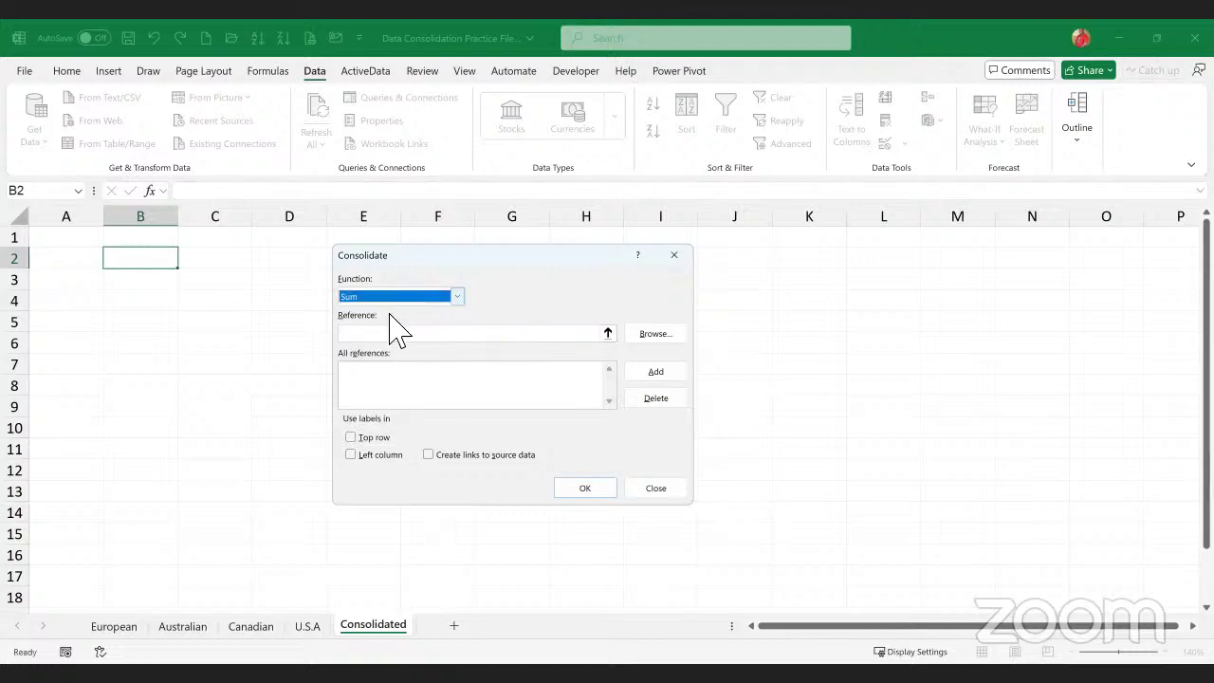
left_click(383, 337)
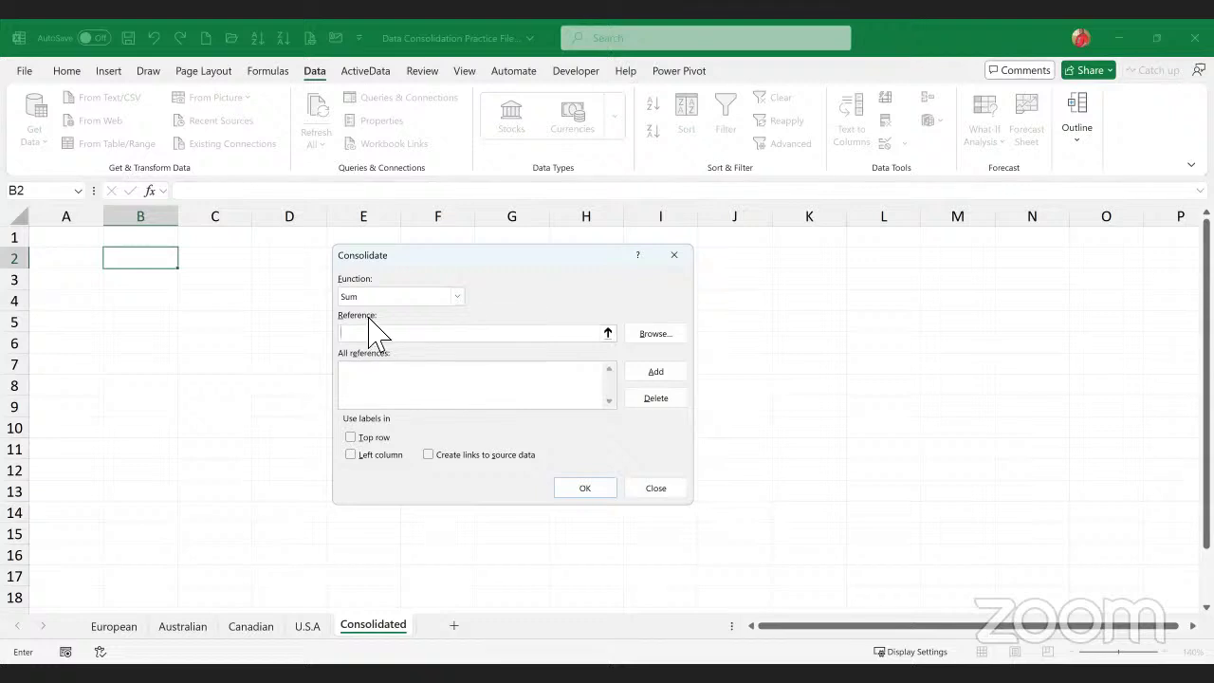
- Add the European sheet's range A3:E8, including its labels and totals, to the consolidation references
left_click(133, 624)
left_click(112, 626)
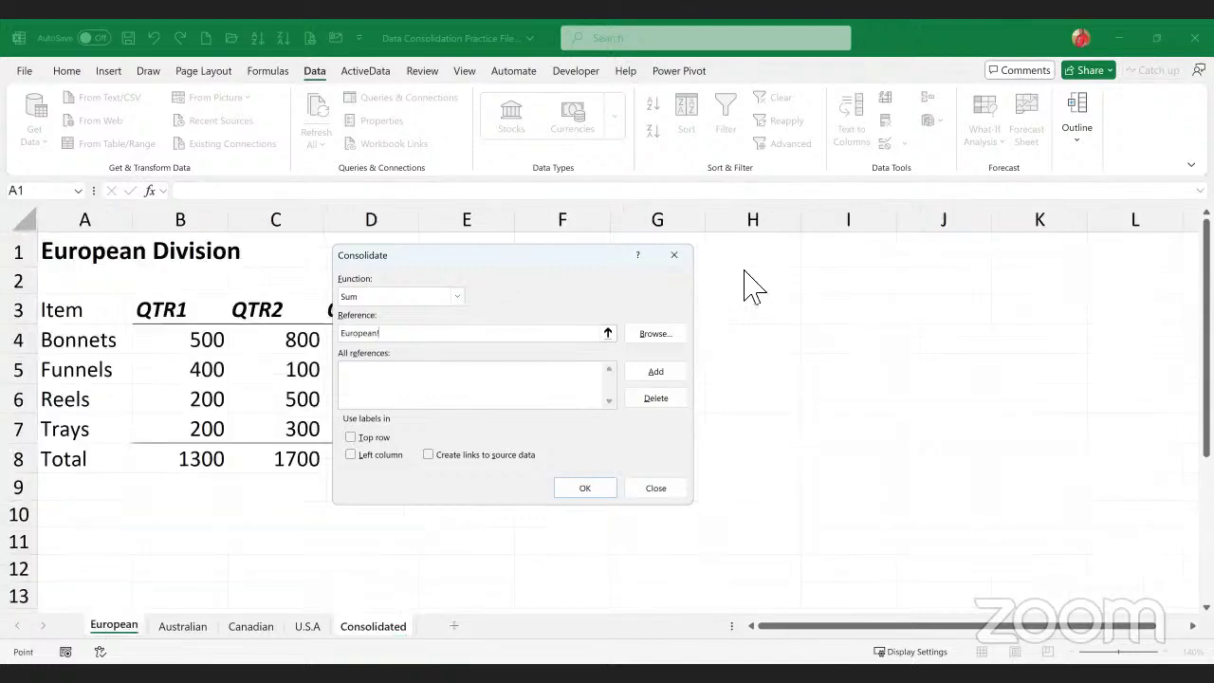
left_click(72, 316)
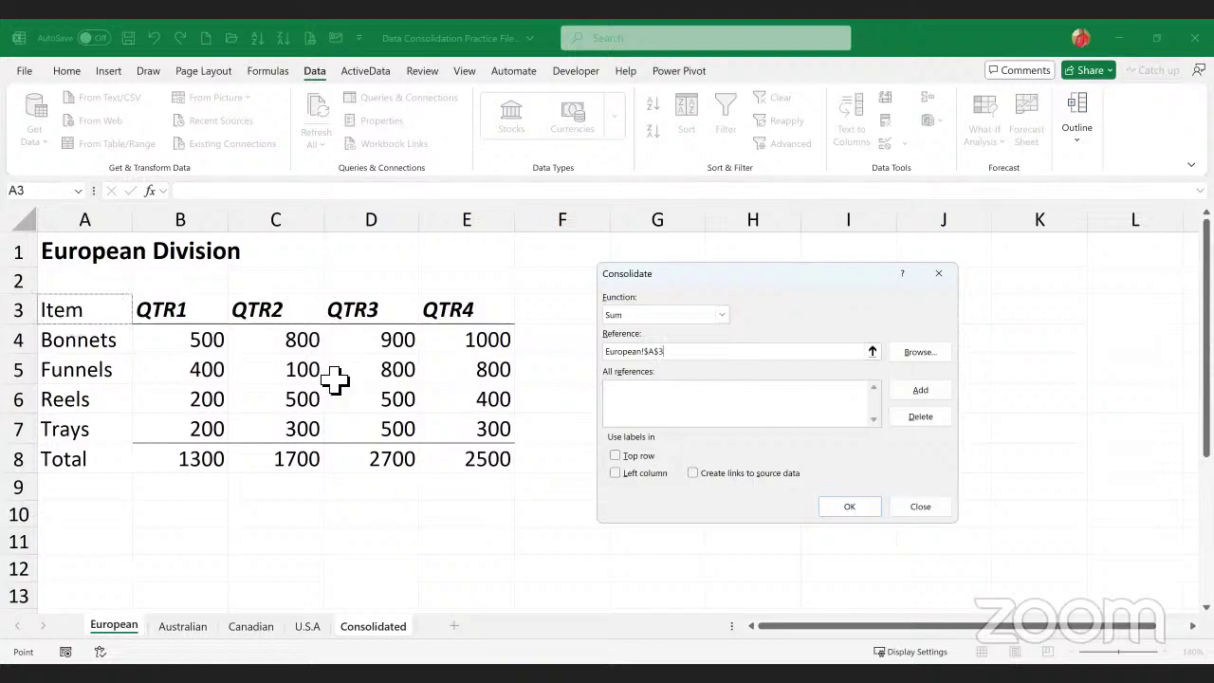
left_click(481, 461, "shift")
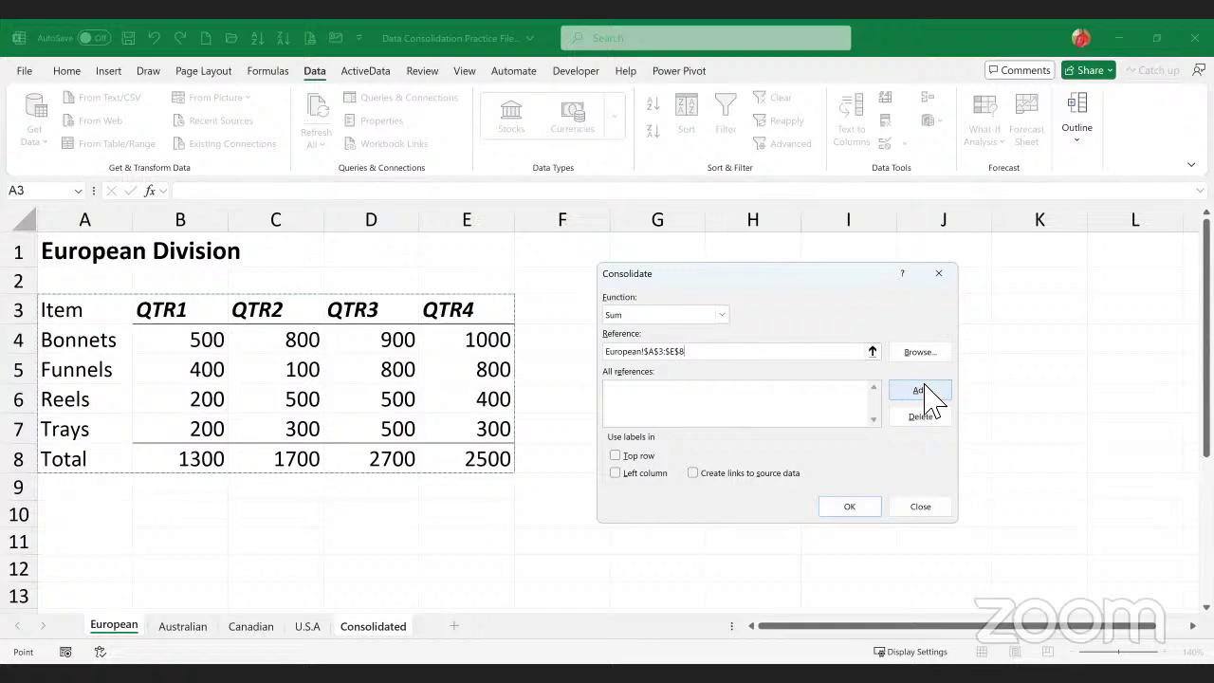
left_click(921, 395)
left_click(921, 396)
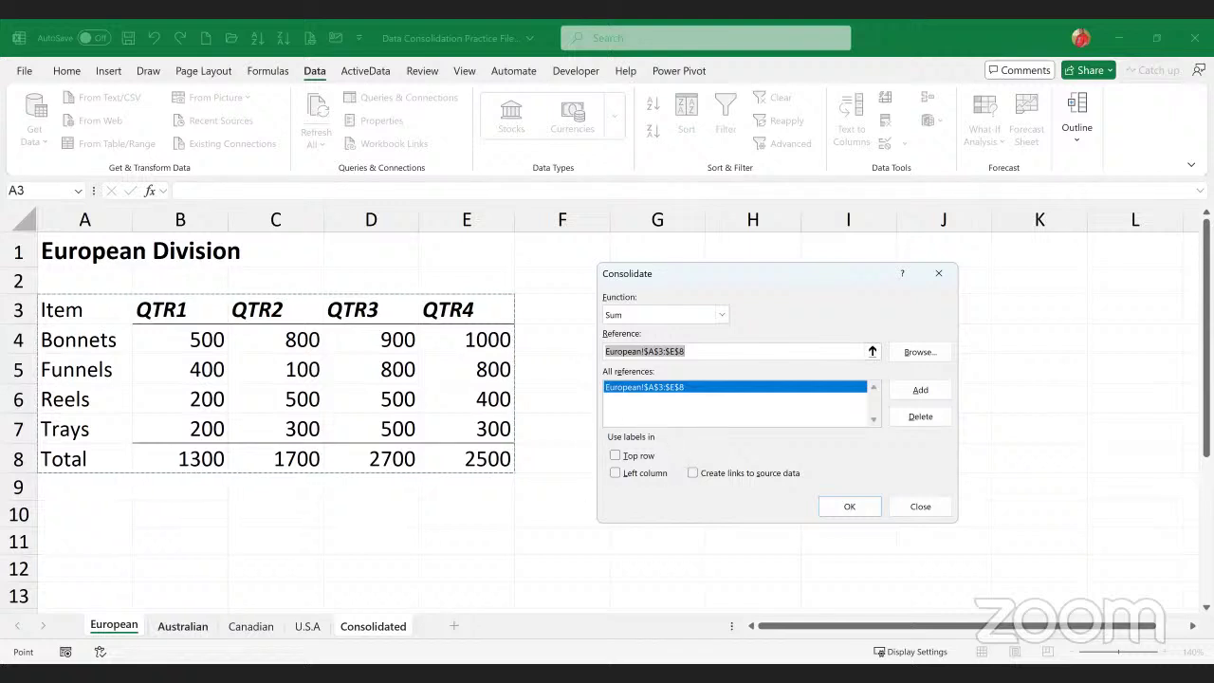
- Add the same range A3:E8 from the Australian, Canadian and U.S.A sheets to the consolidation references
left_click(182, 626)
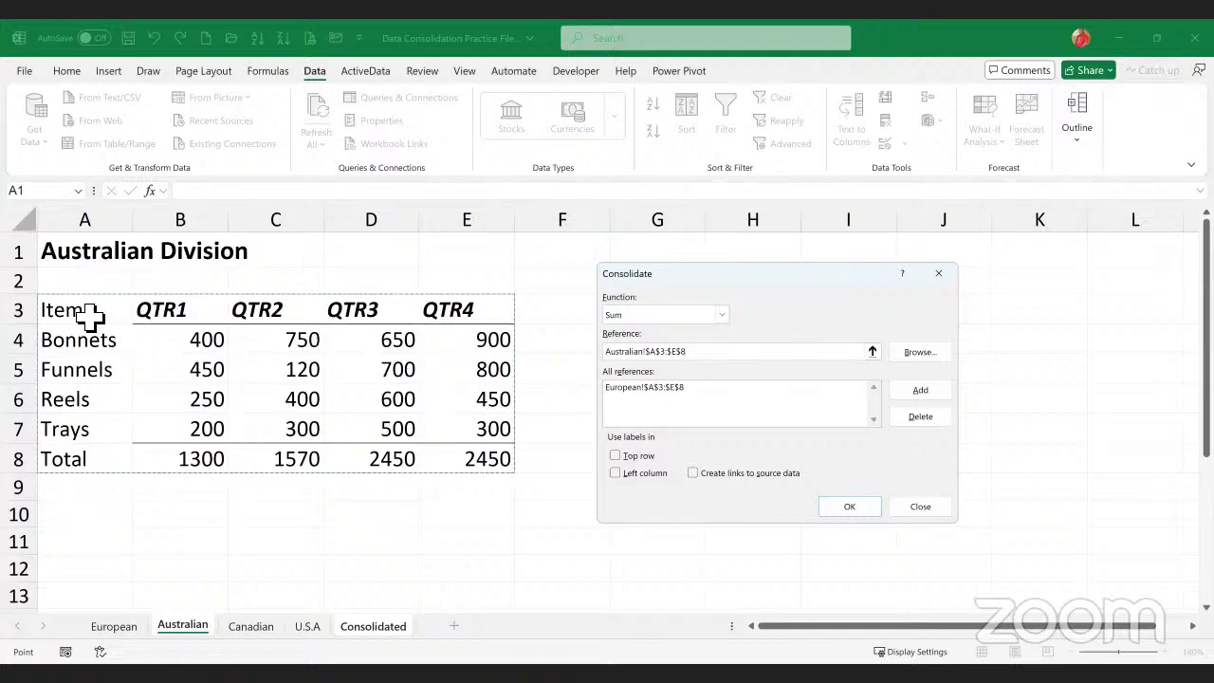
left_click(920, 391)
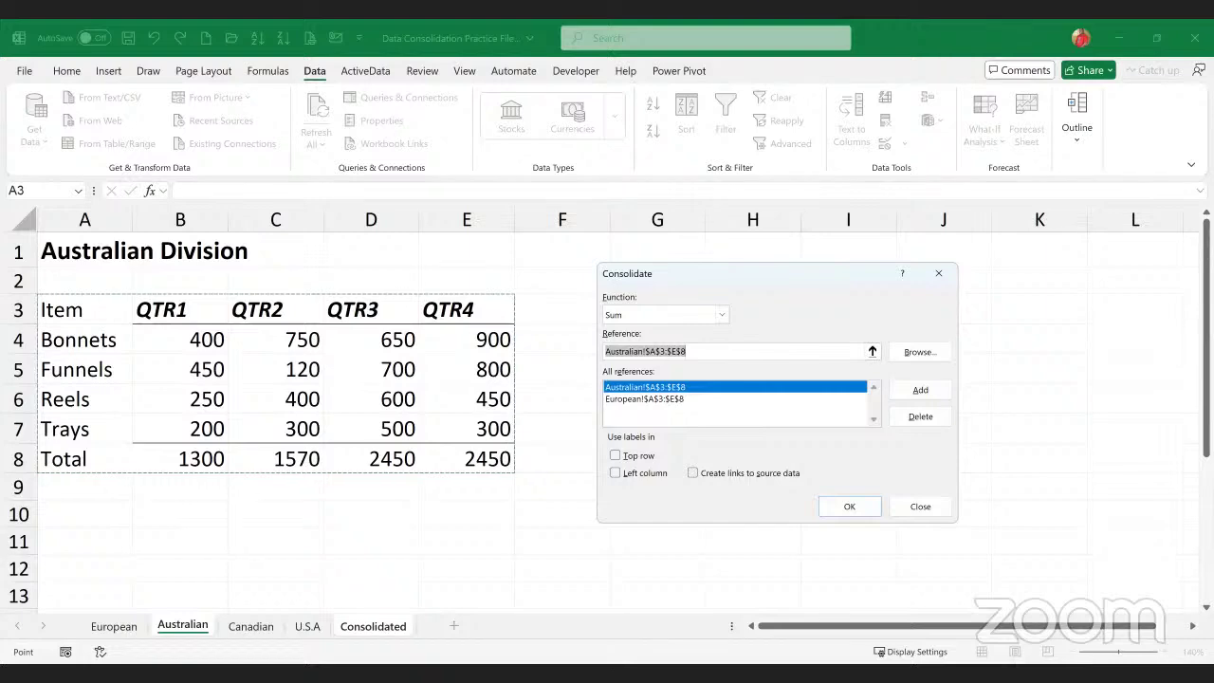
left_click(254, 631)
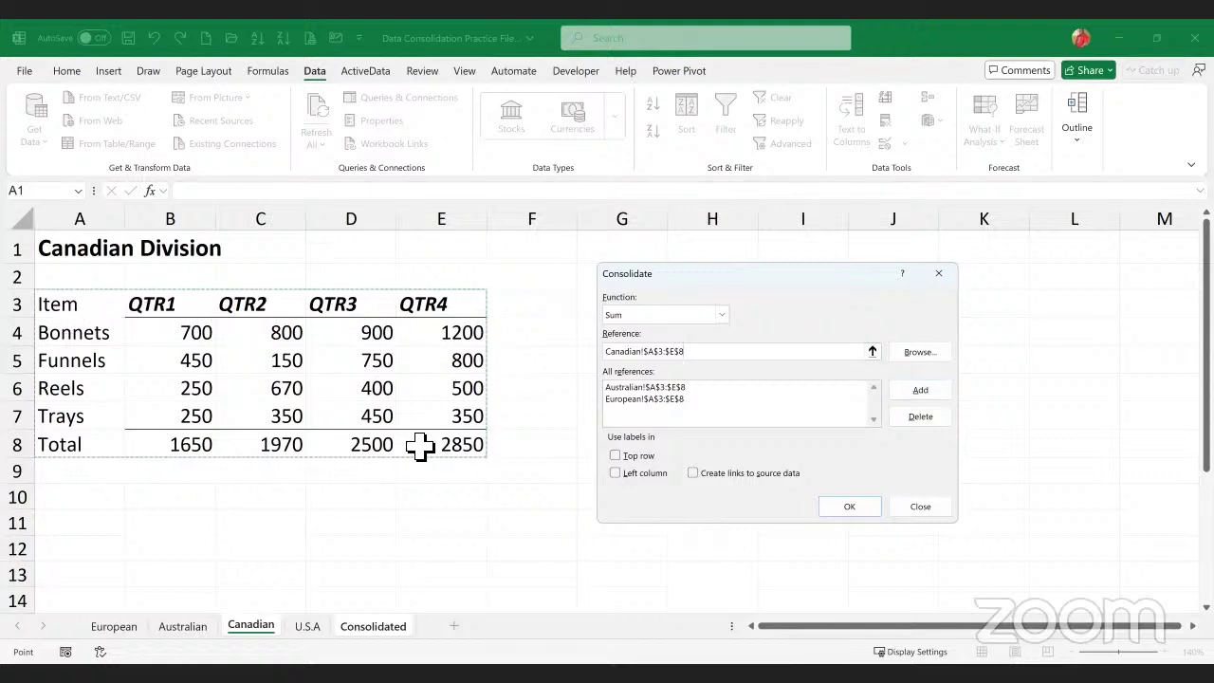
left_click(920, 390)
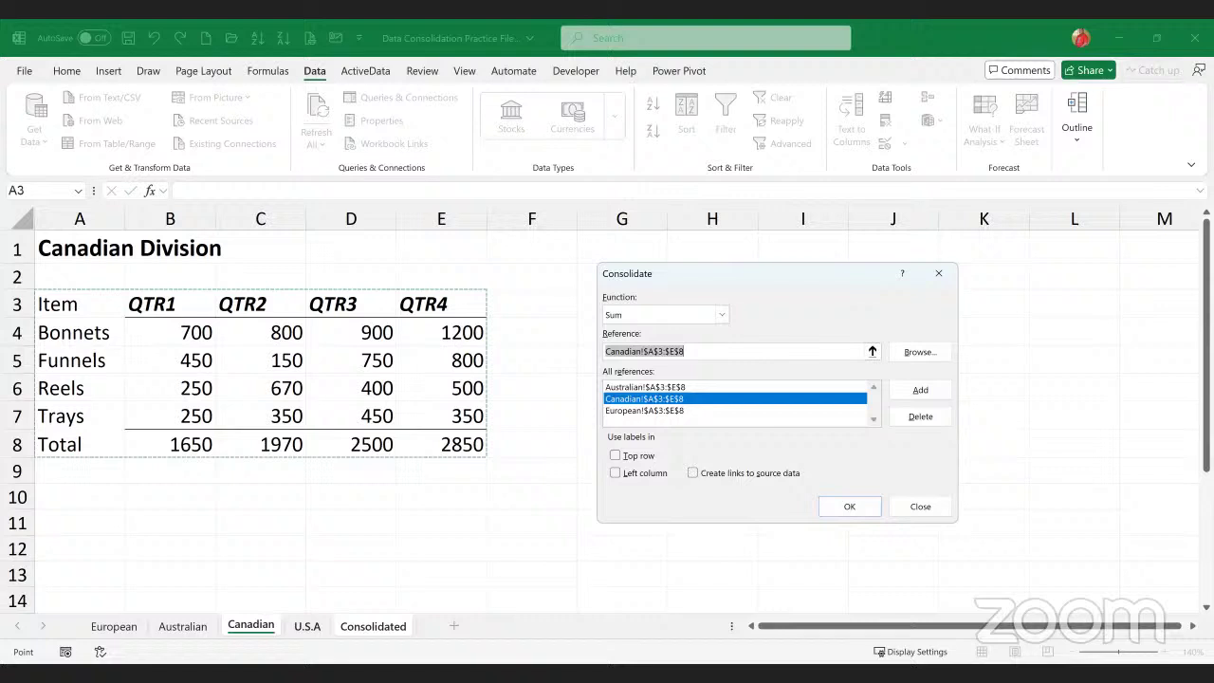
left_click(306, 627)
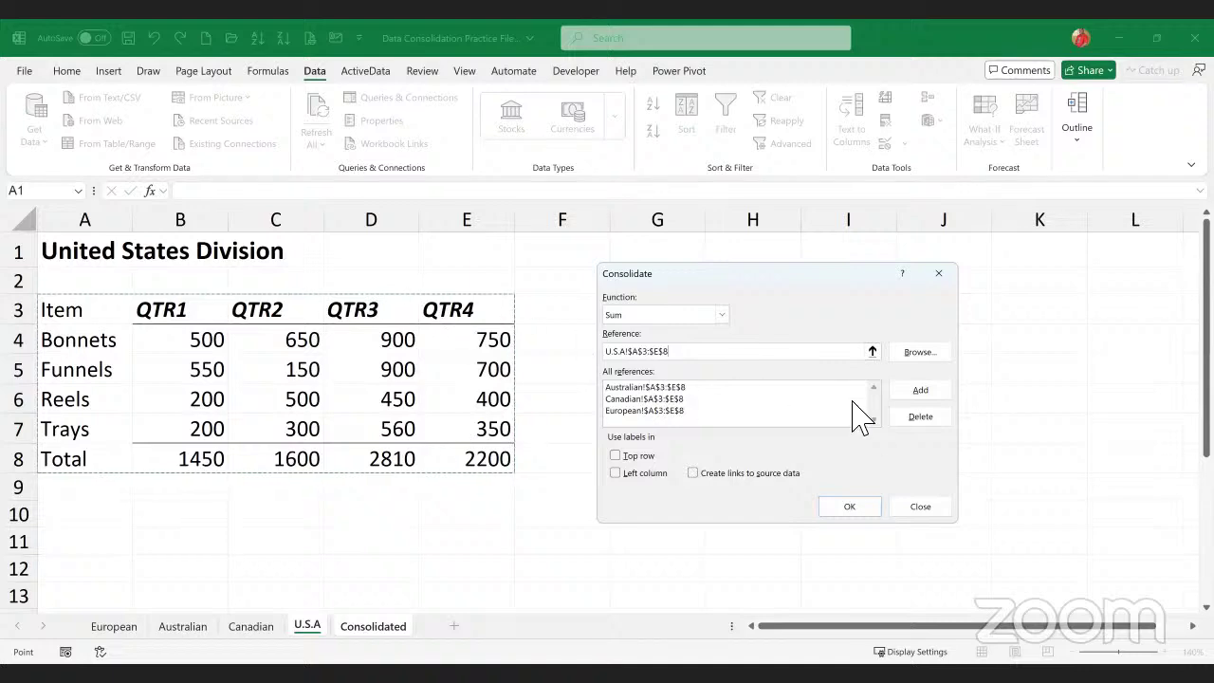
left_click(920, 393)
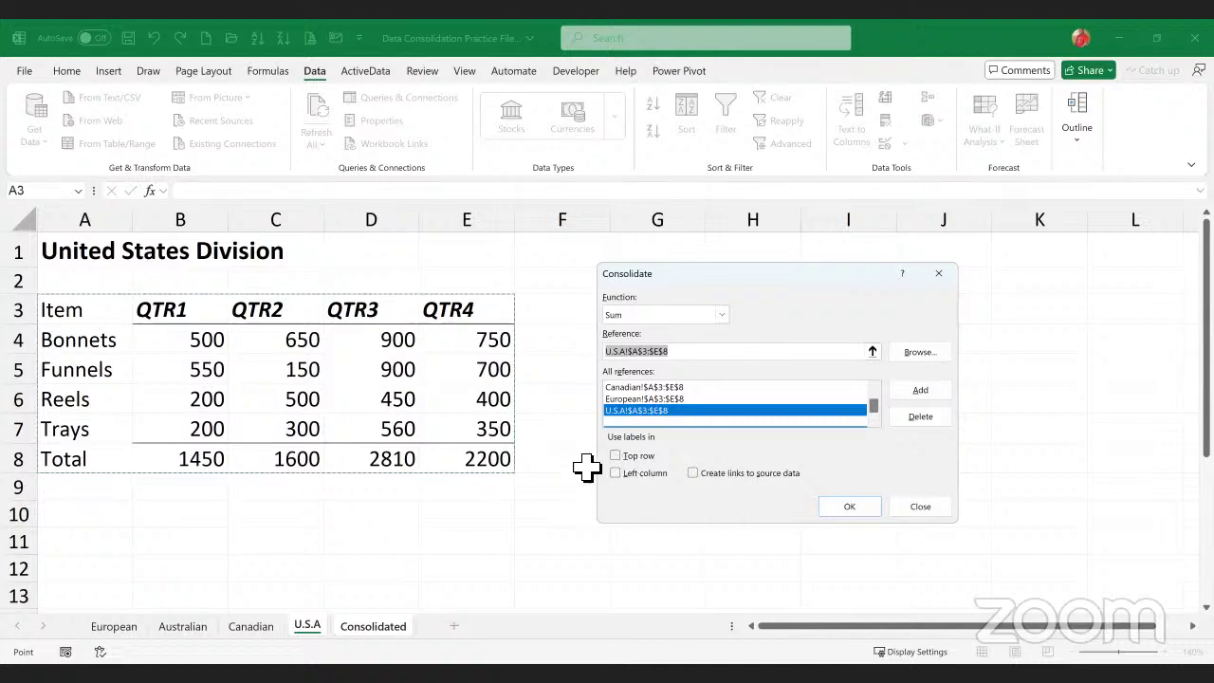
- Use labels from the top row and left column, create links to the source data, and run the consolidation
left_click(615, 456)
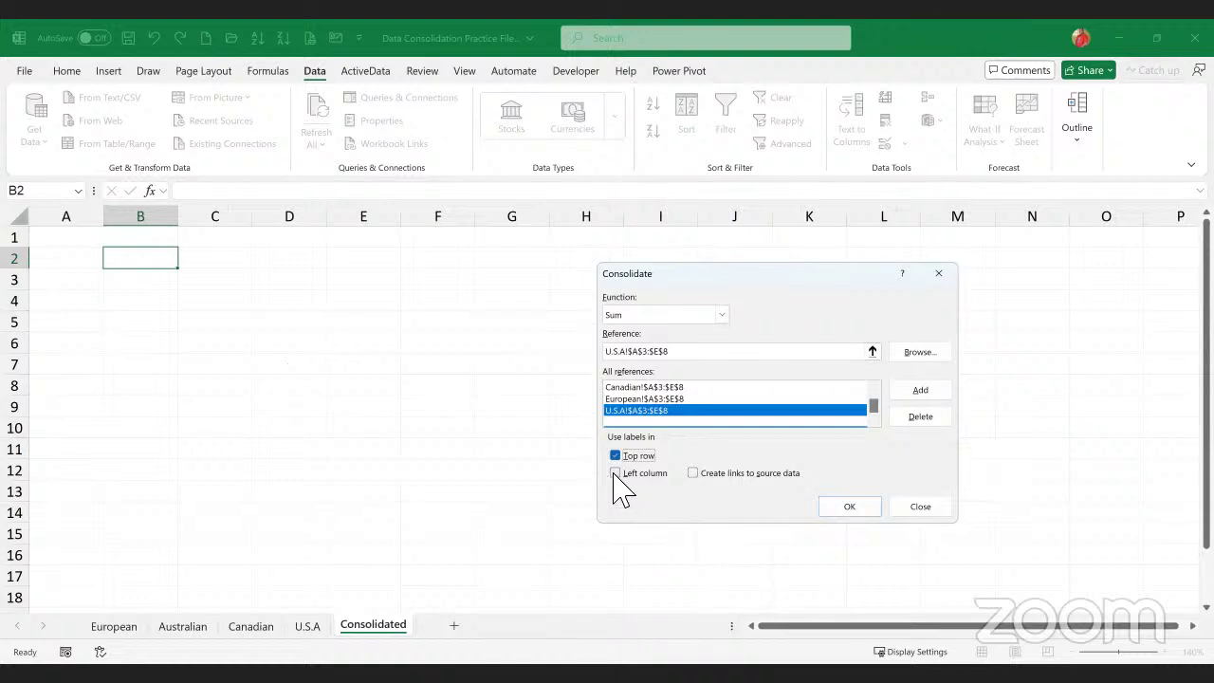
left_click(615, 474)
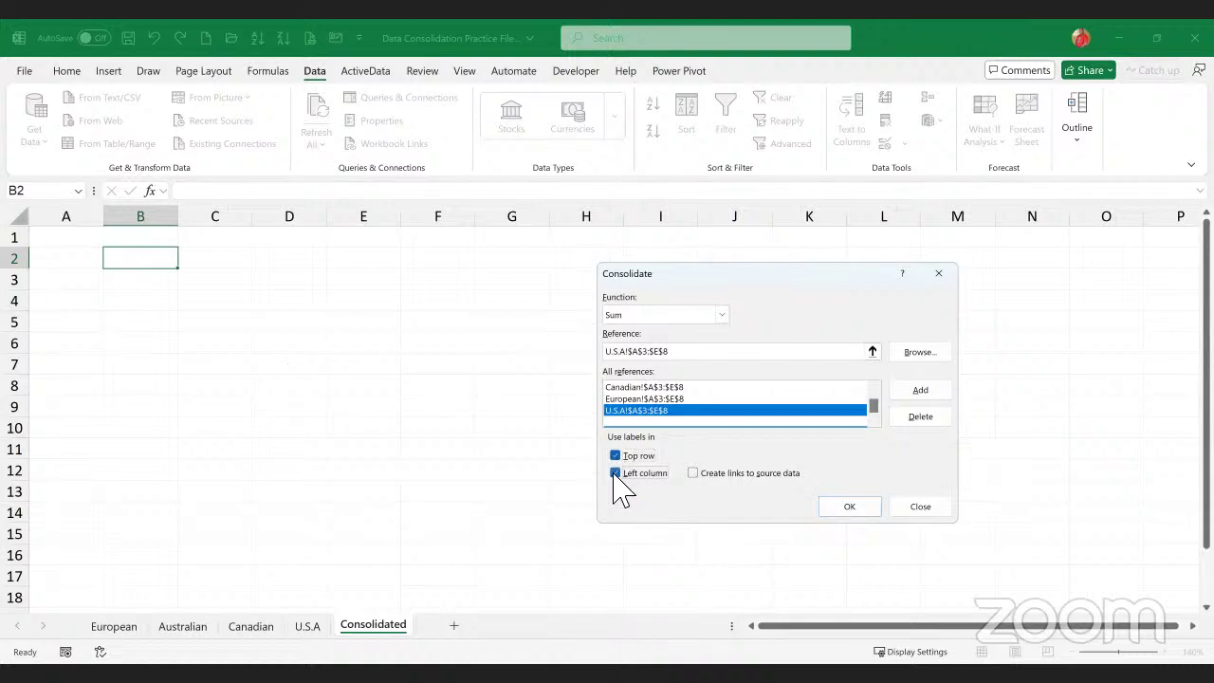
left_click(692, 472)
left_click(837, 507)
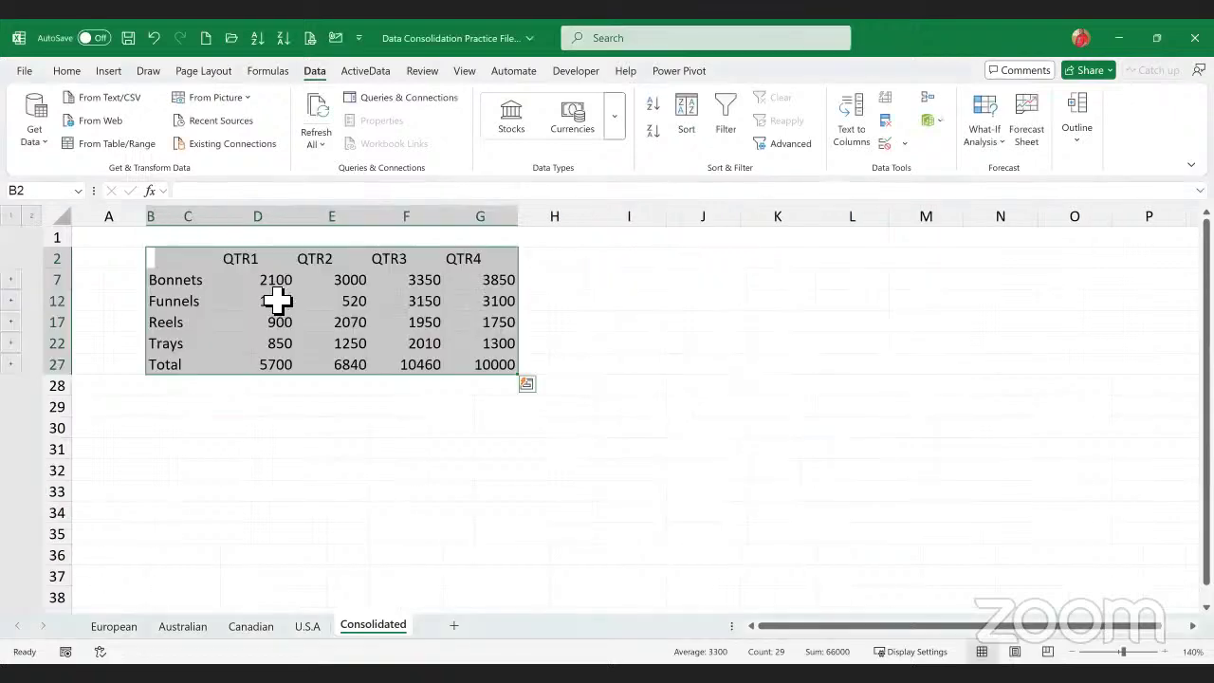
- Inspect the formula behind the Bonnets QTR1 figure and look over the consolidated table
left_click(278, 286)
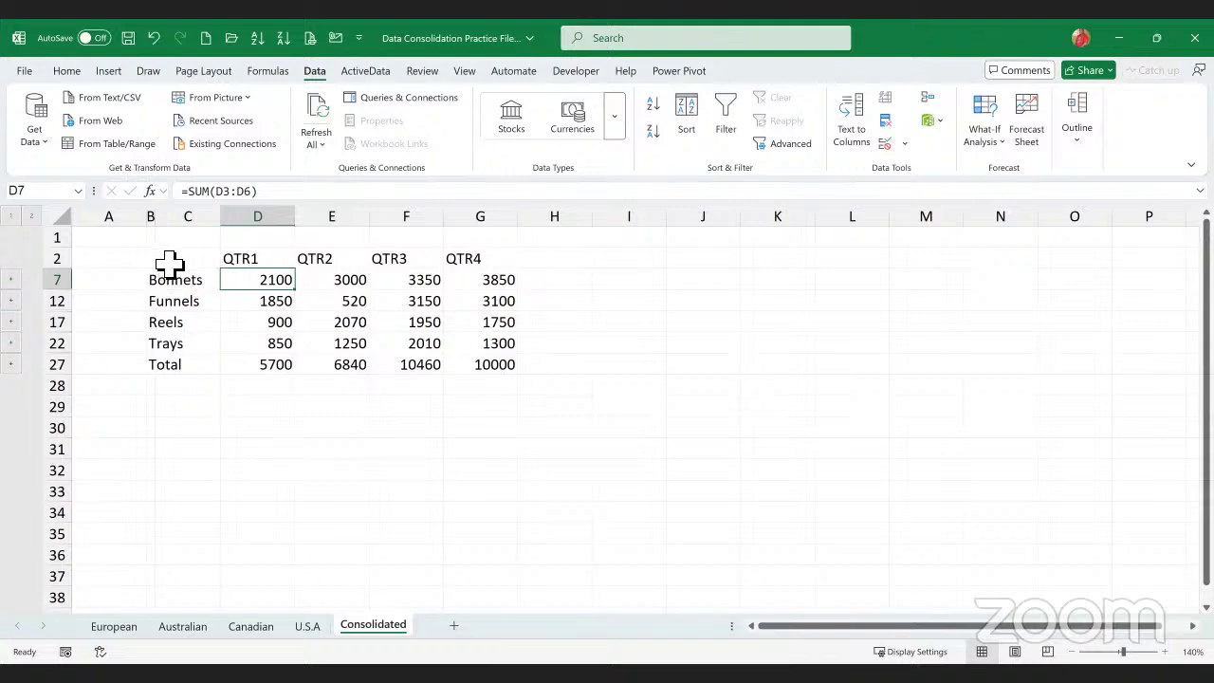
left_click_drag(168, 258, 498, 366)
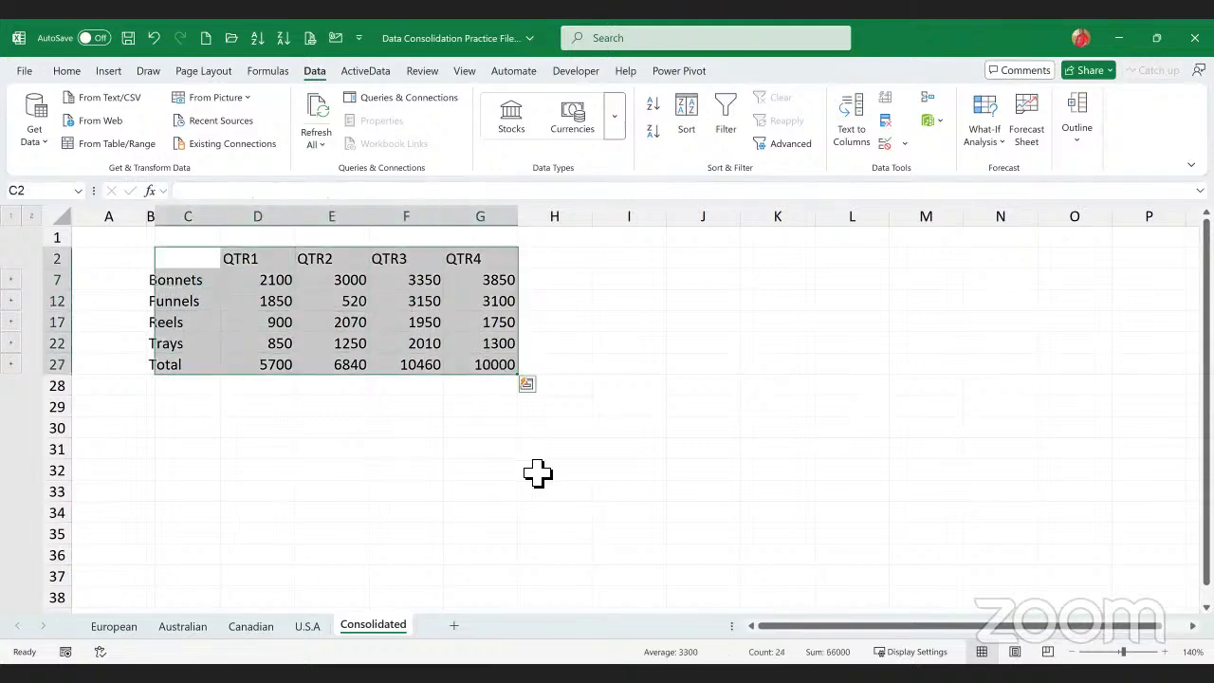
left_click(456, 442)
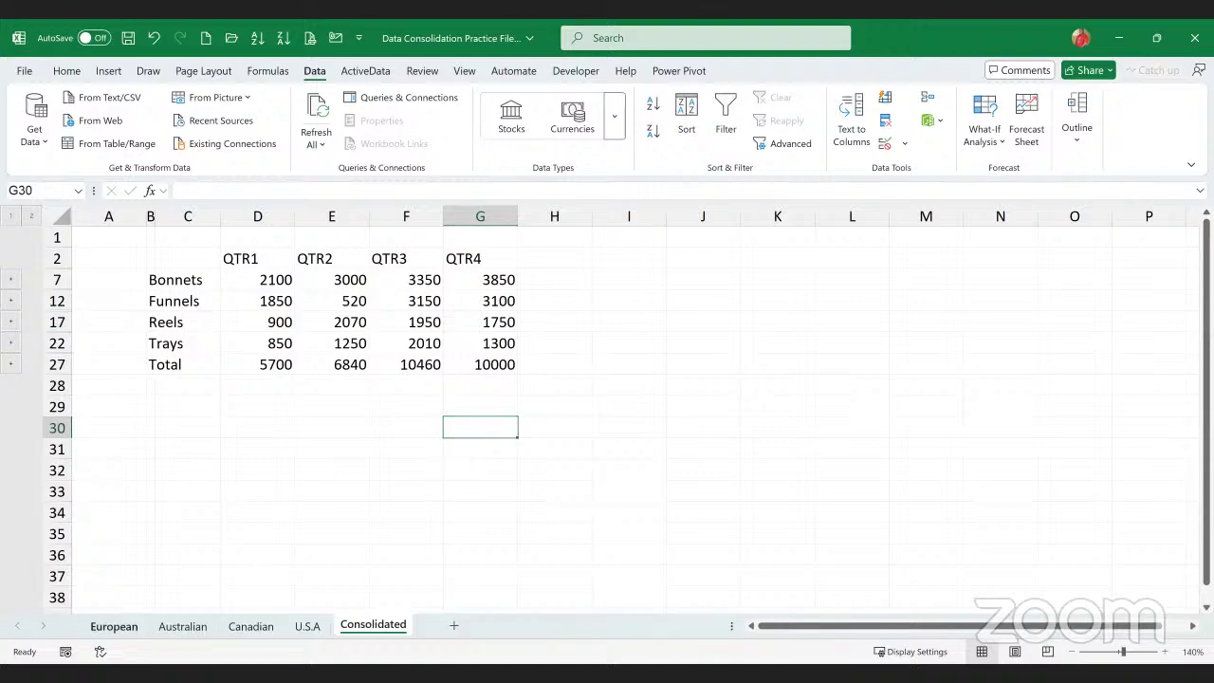
- Check the Bonnets QTR1 source figures on the European and Australian sheets
left_click(113, 626)
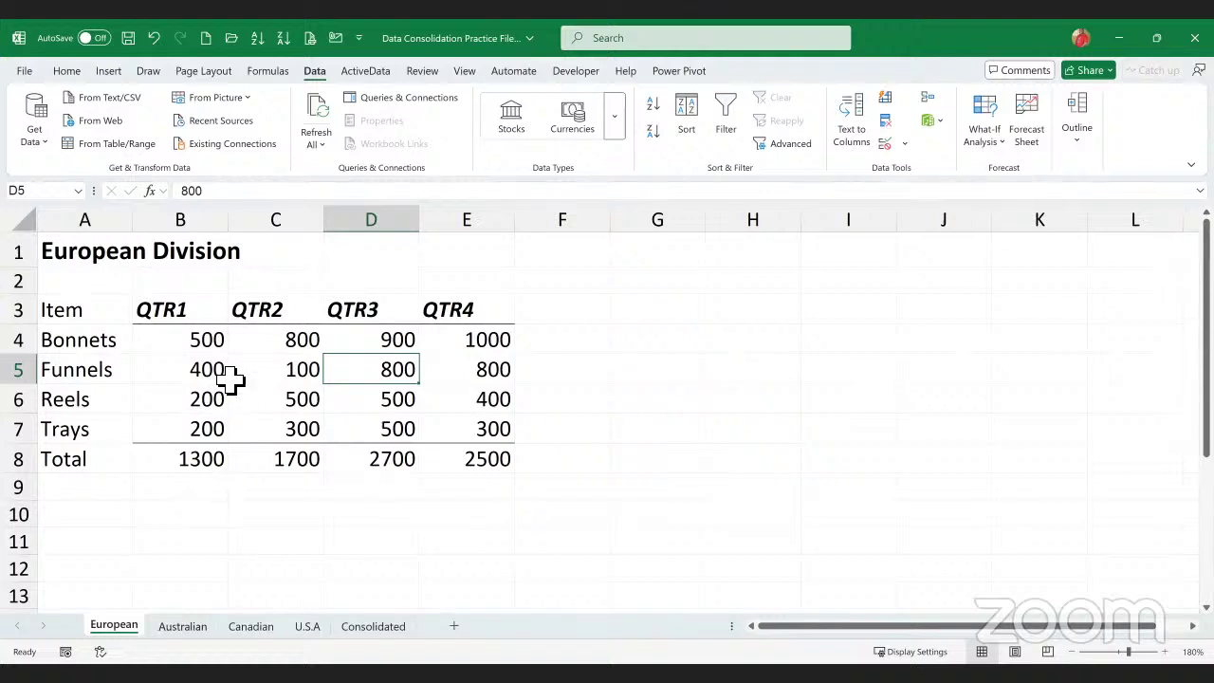
left_click(210, 347)
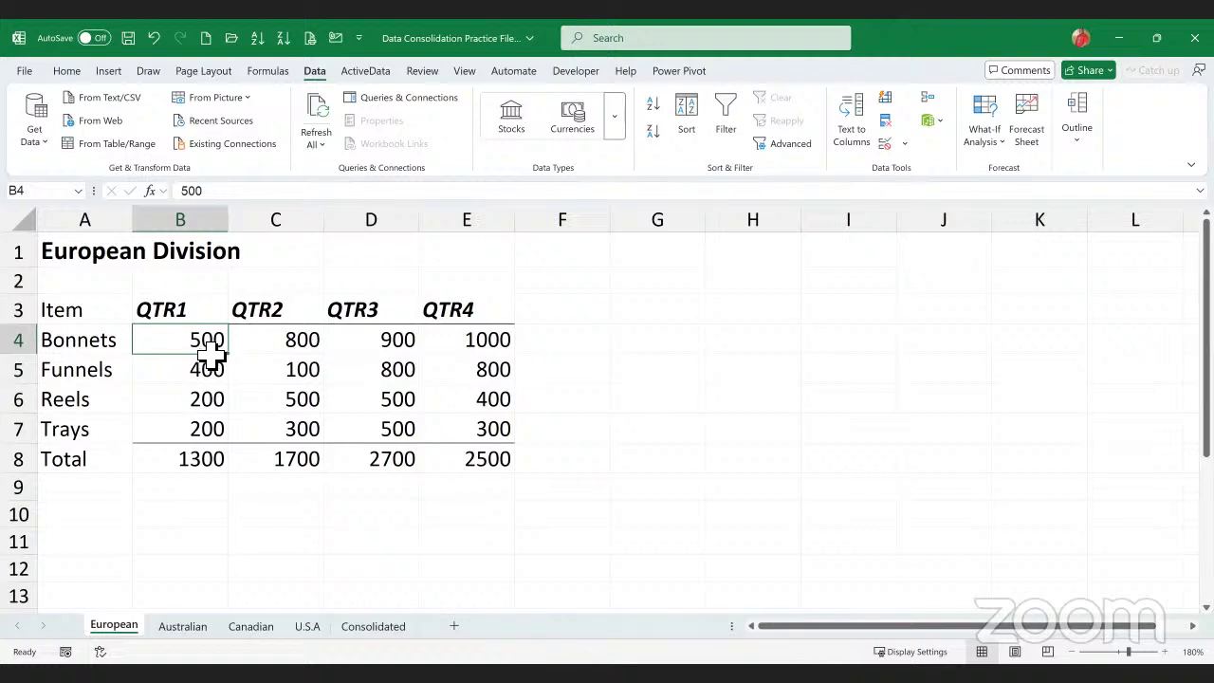
left_click(98, 347)
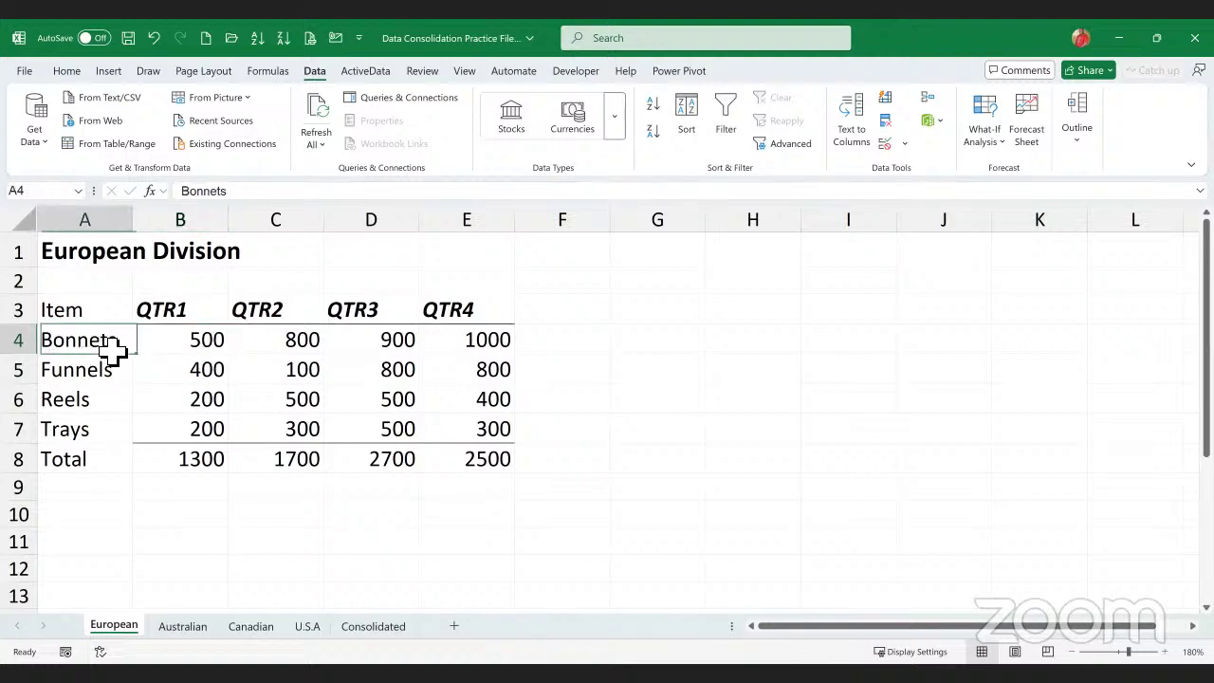
left_click(203, 347)
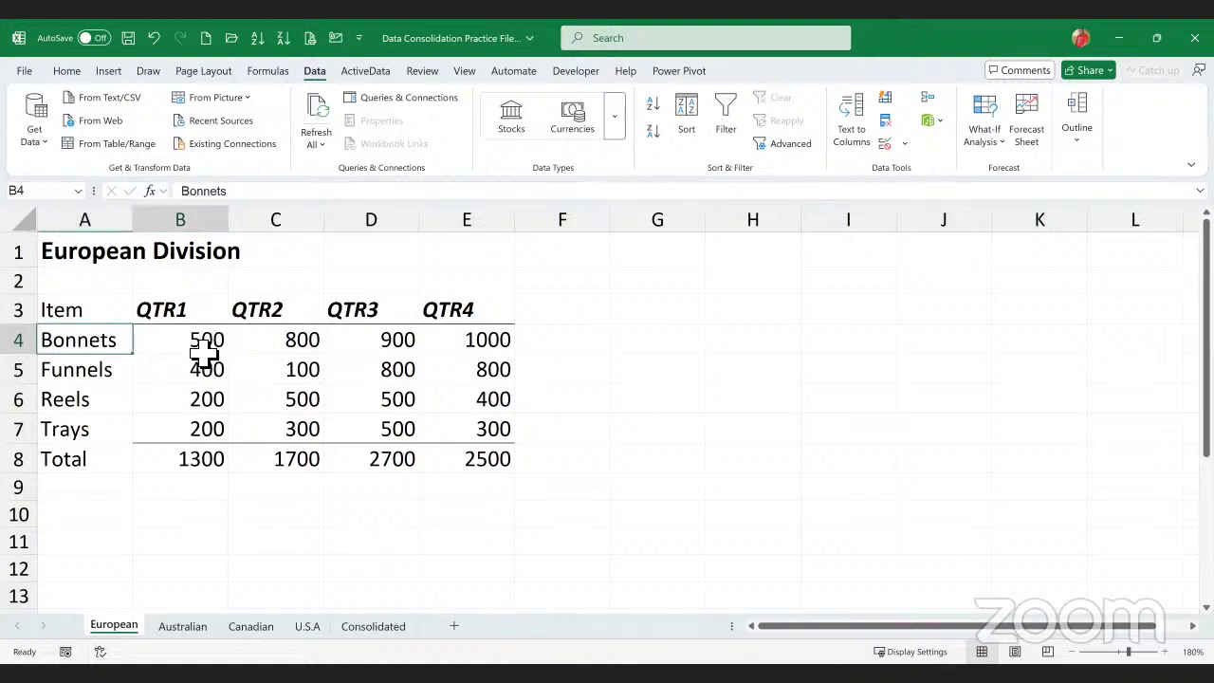
left_click(188, 628)
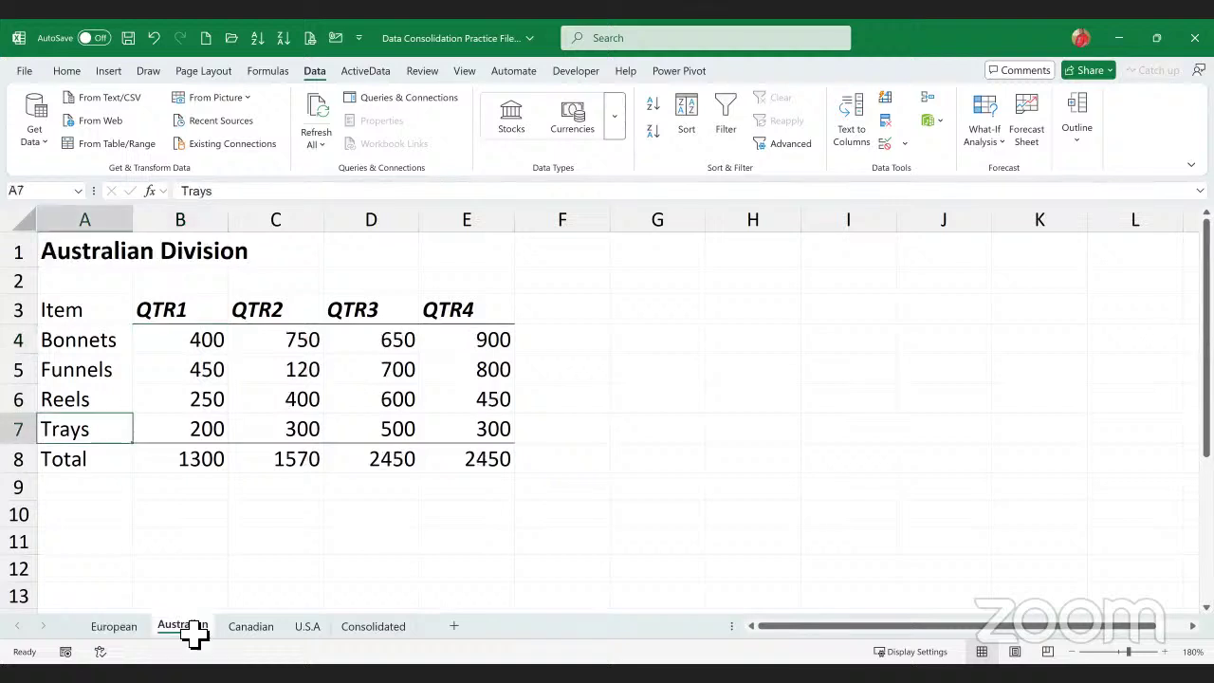
left_click(99, 344)
left_click(165, 319)
left_click(202, 350)
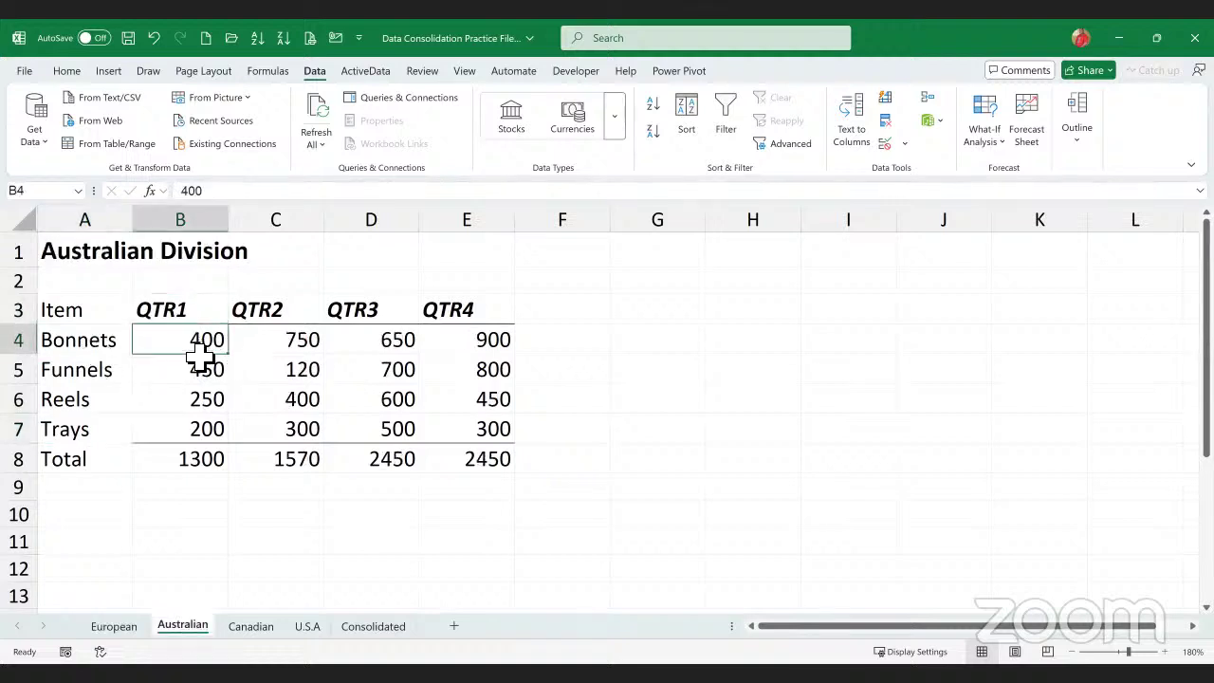
- Check the Bonnets QTR1 source figures on the Canadian and U.S.A sheets, and return to the Consolidated sheet
left_click(252, 628)
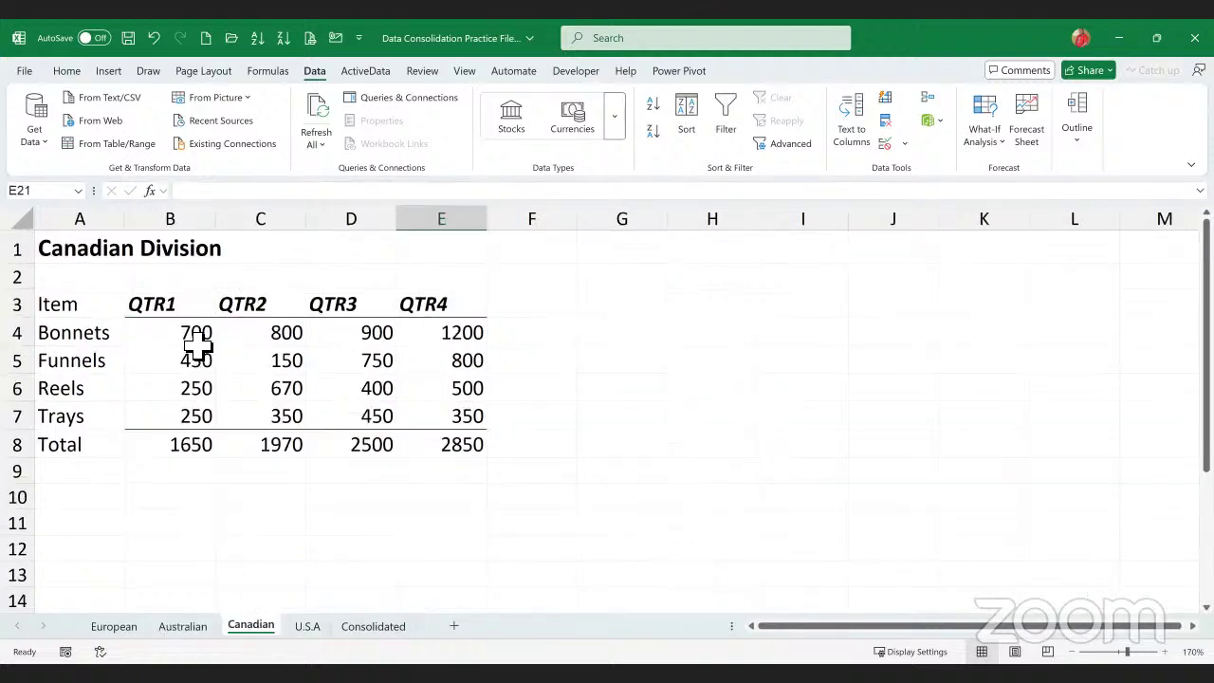
left_click(198, 341)
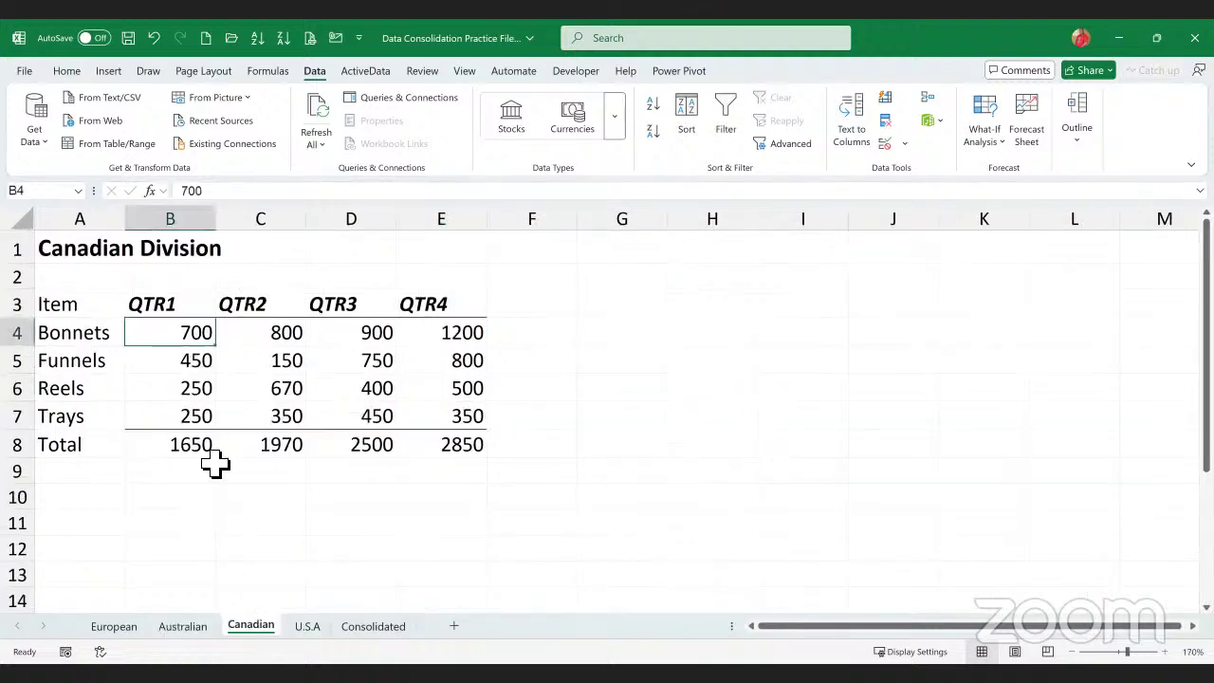
left_click(308, 626)
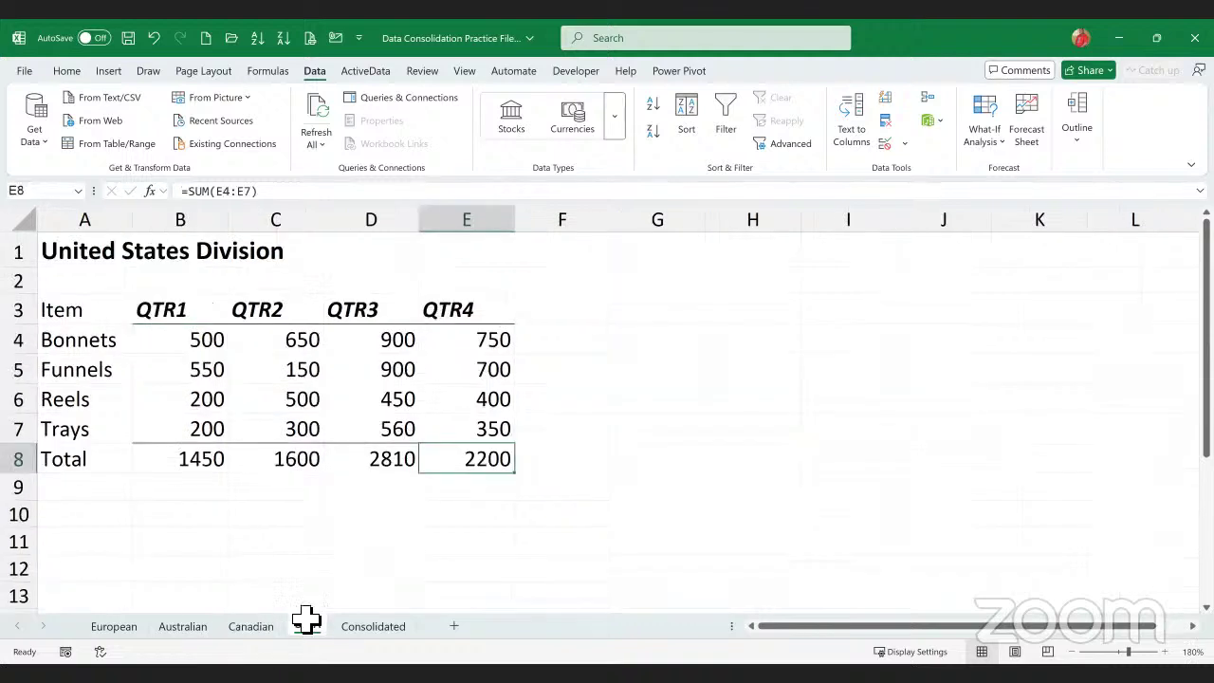
left_click(209, 349)
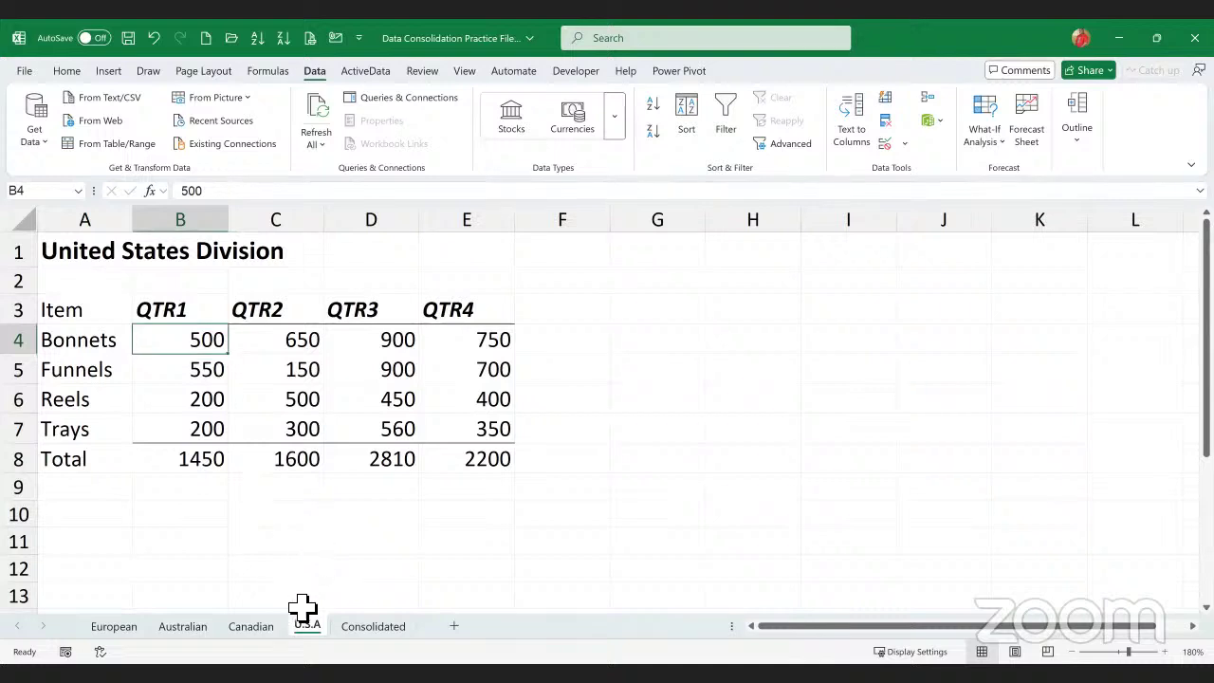
left_click(373, 626)
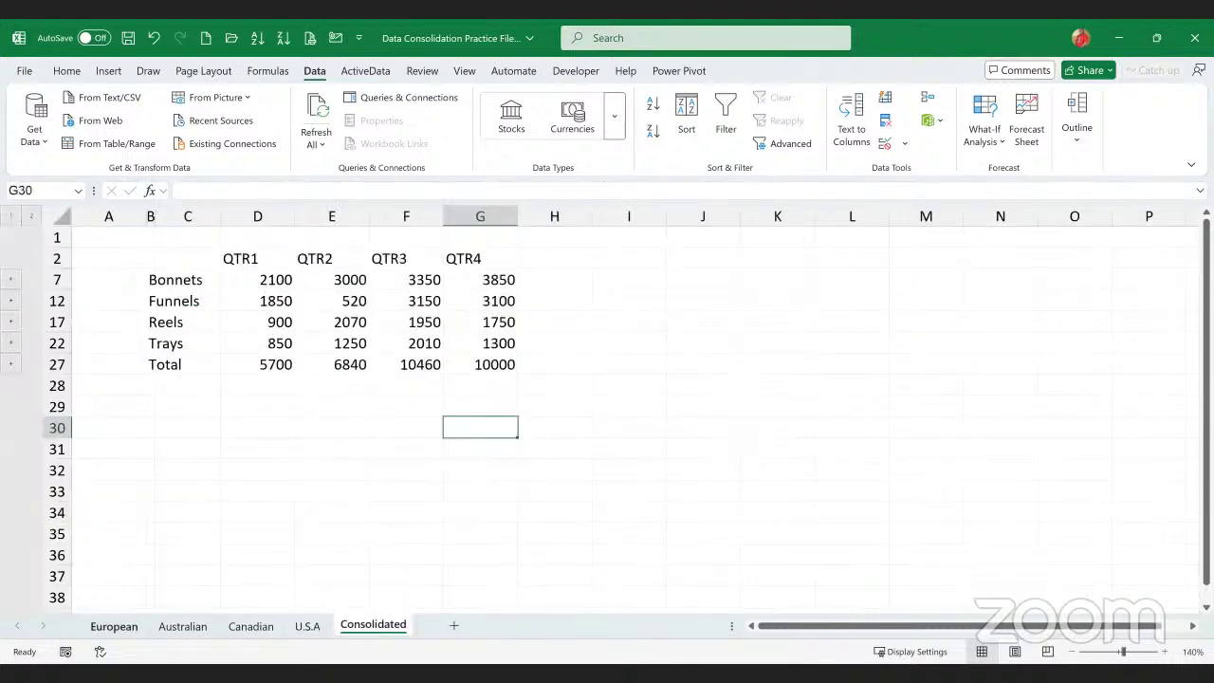
- Review the Funnels and other quarterly figures on the European, Australian, Canadian and U.S.A sheets, and return to the Consolidated sheet
left_click(133, 628)
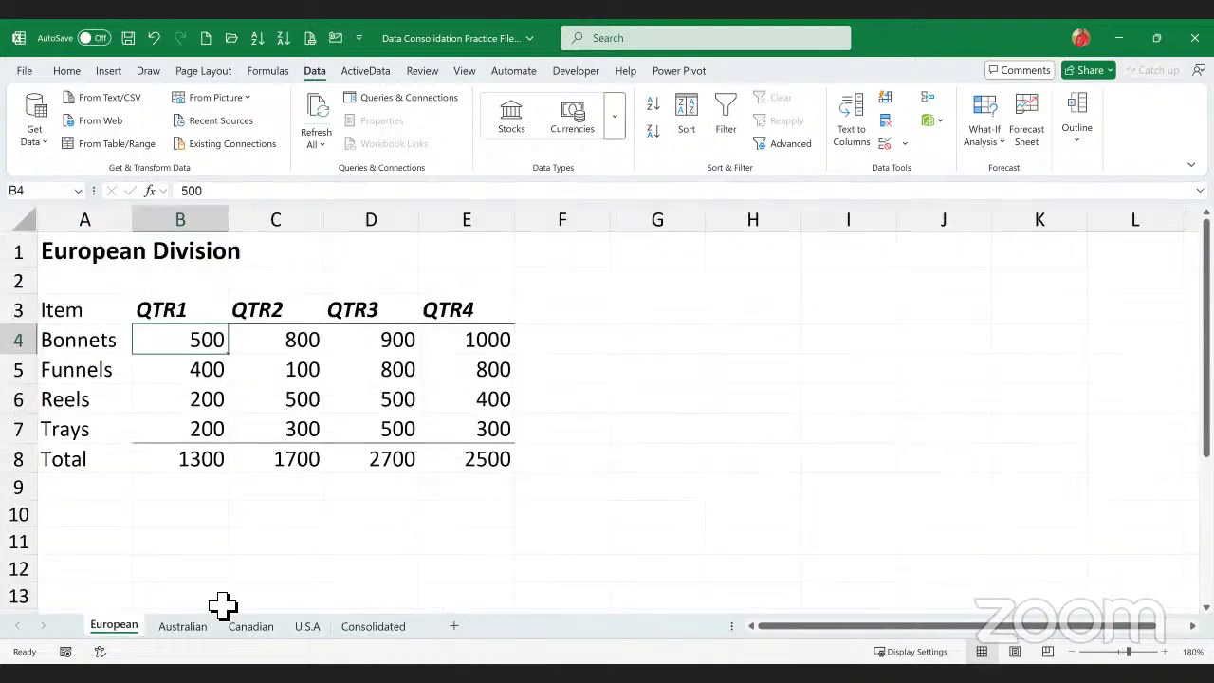
left_click(182, 626)
left_click(250, 626)
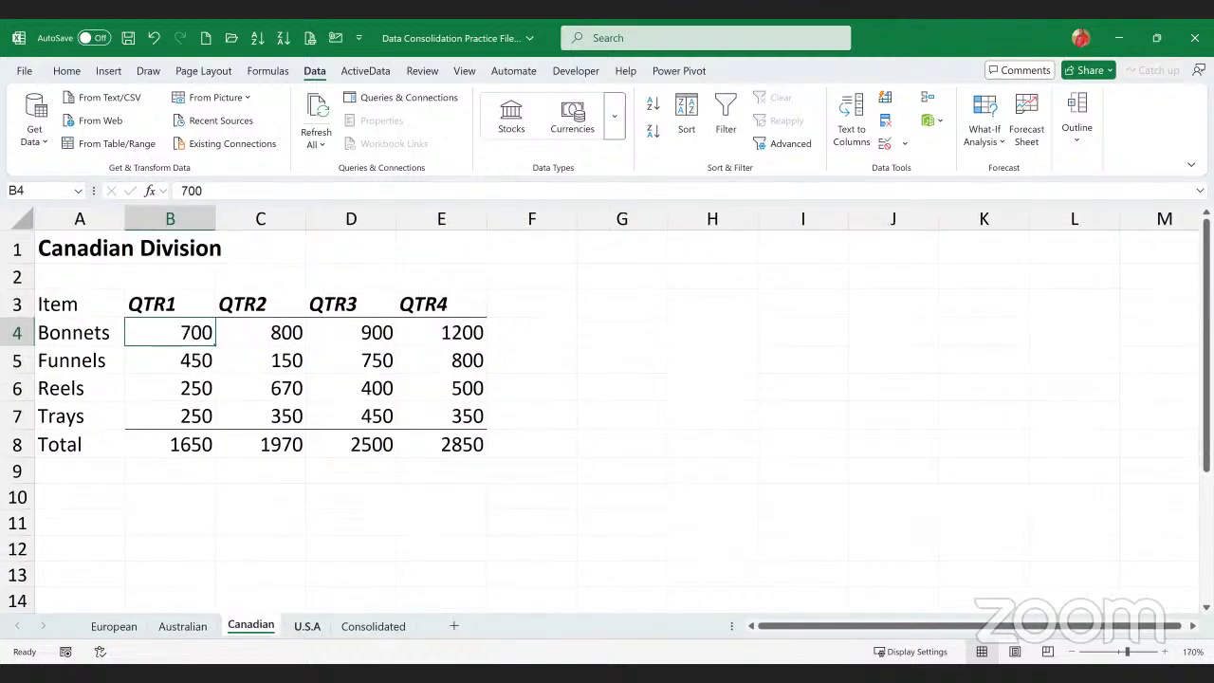
left_click(307, 626)
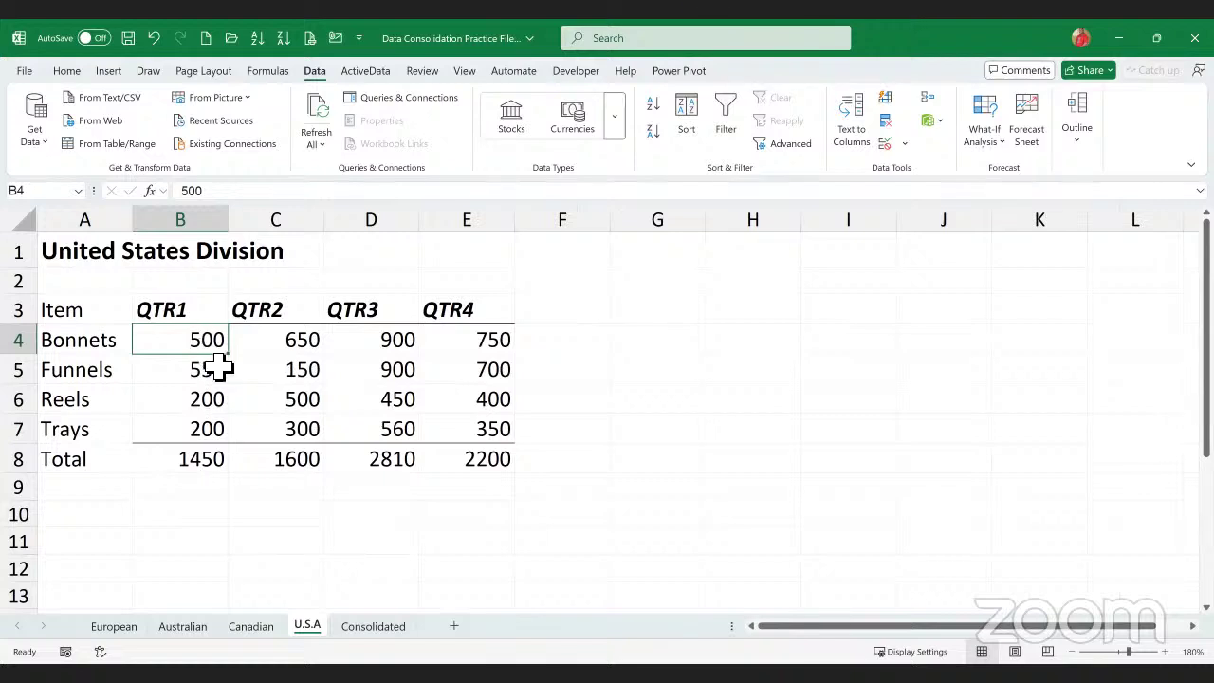
left_click(373, 626)
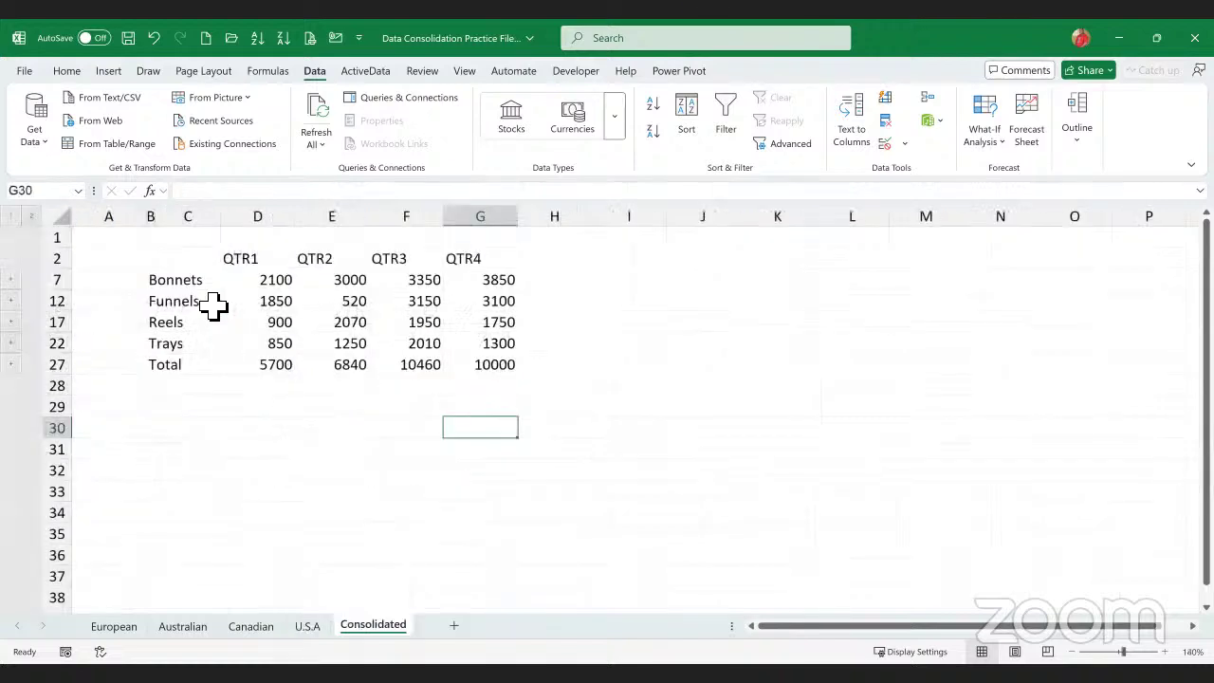
- Inspect the Bonnets and Funnels QTR1 formulas on the Consolidated sheet and compare them with the U.S.A and European source figures
left_click(283, 287)
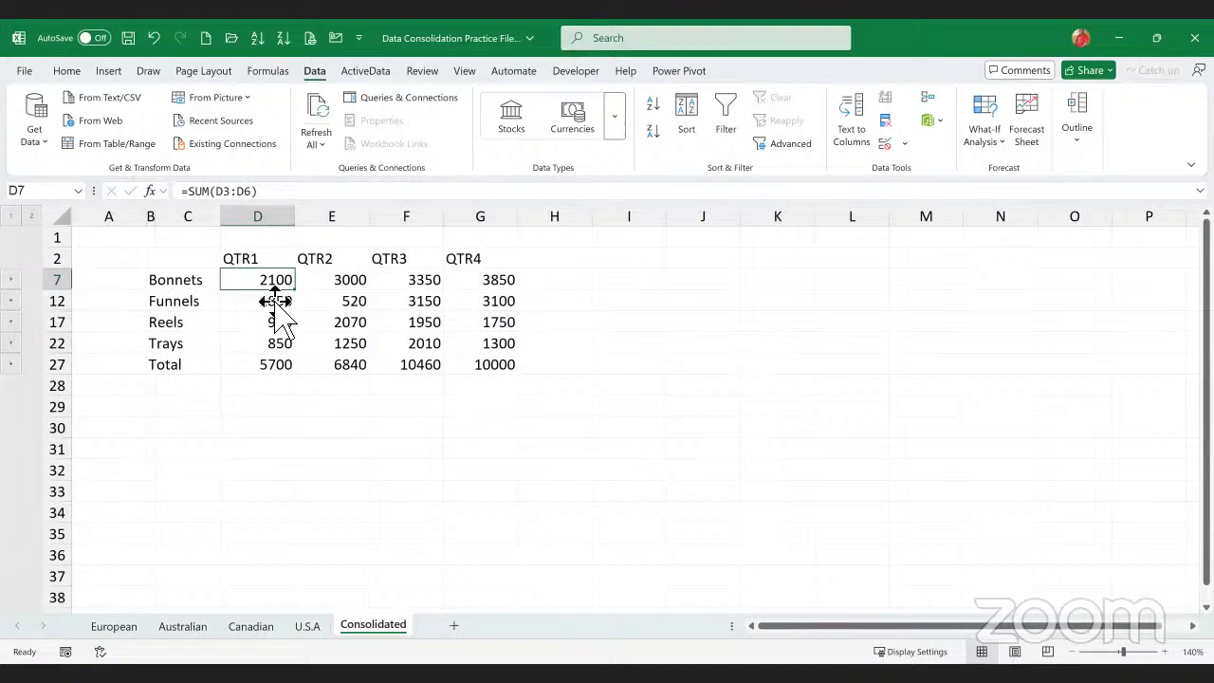
left_click(303, 626)
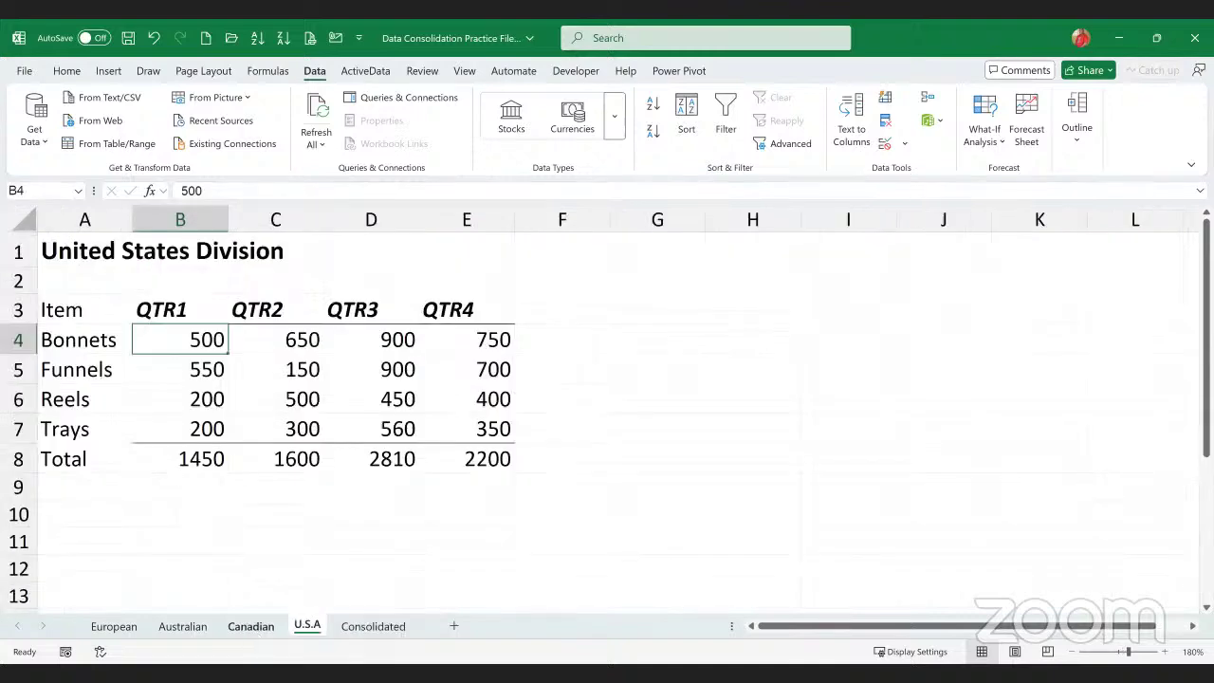
key("ctrl+Page_Down")
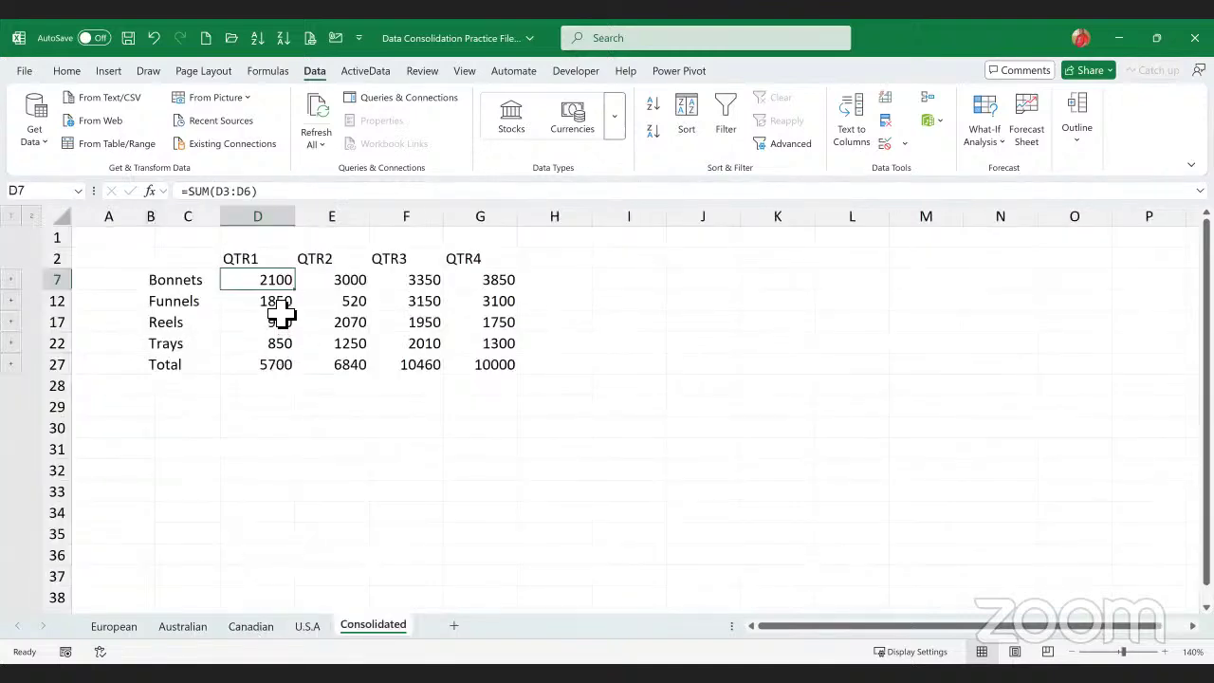
left_click(273, 302)
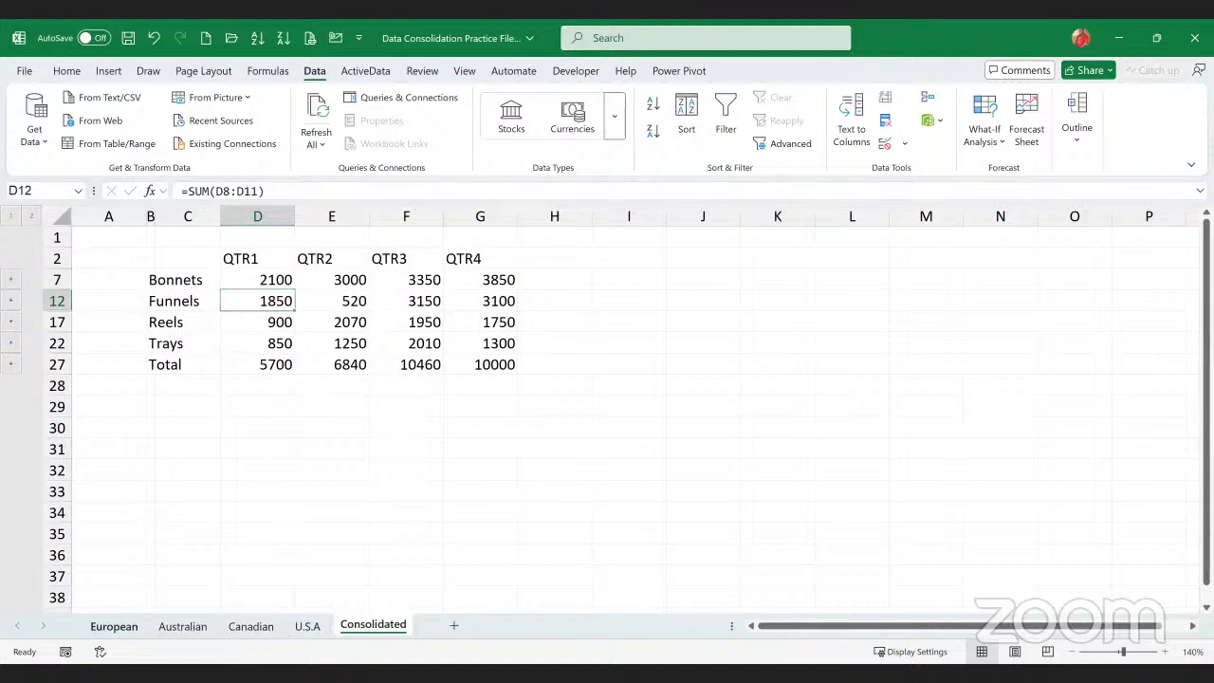
left_click(114, 626)
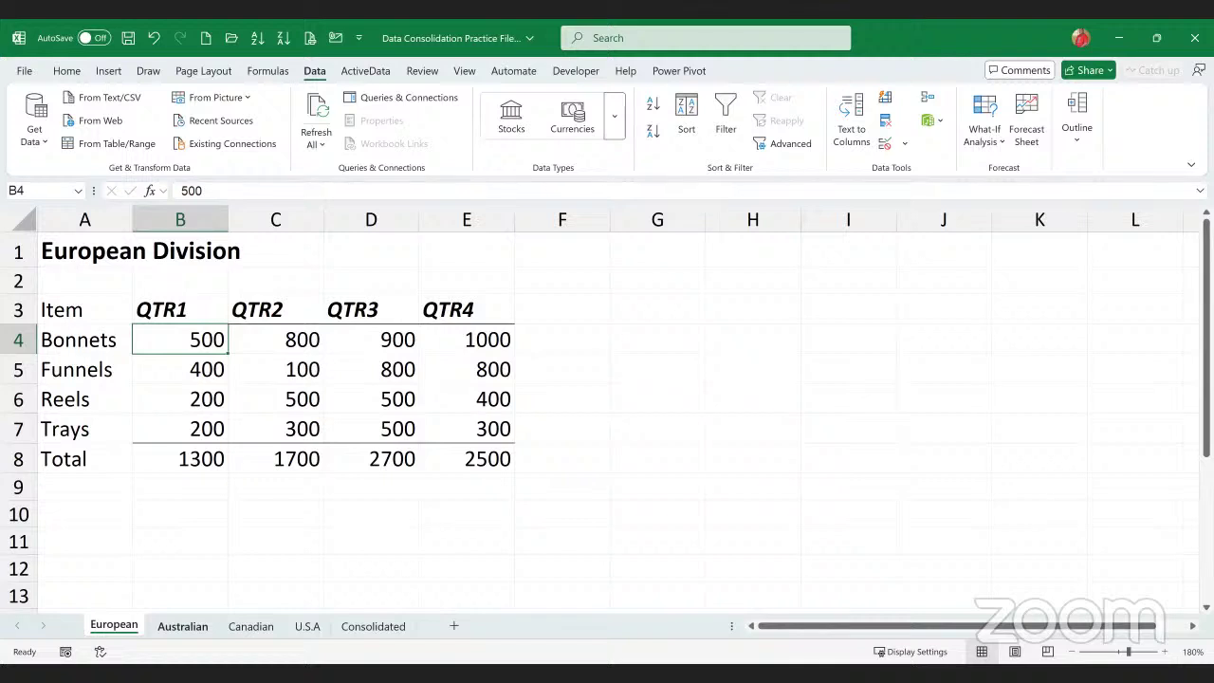
left_click(165, 636)
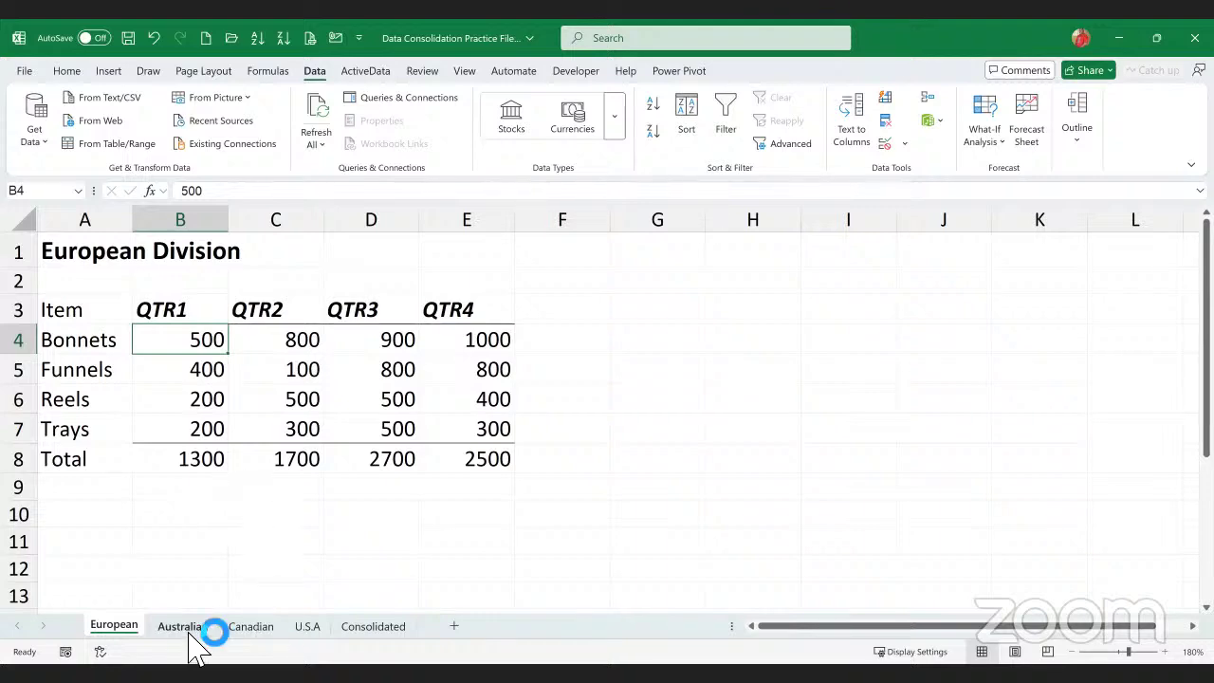
left_click(114, 628)
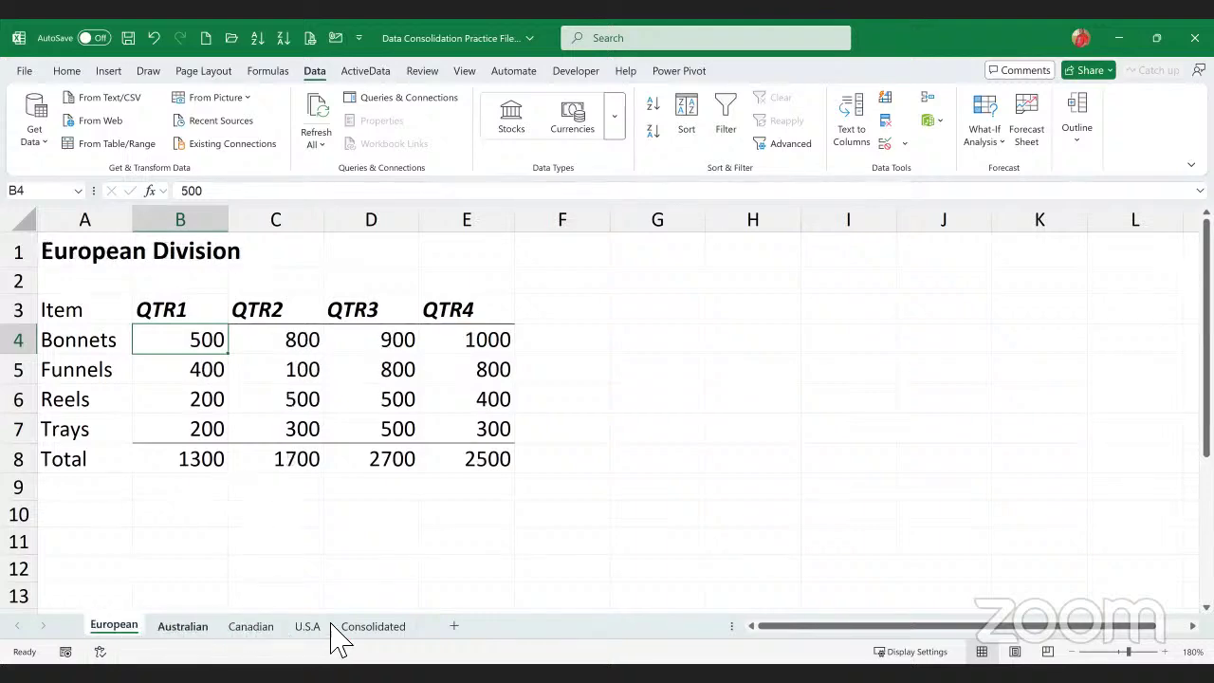
left_click(373, 626)
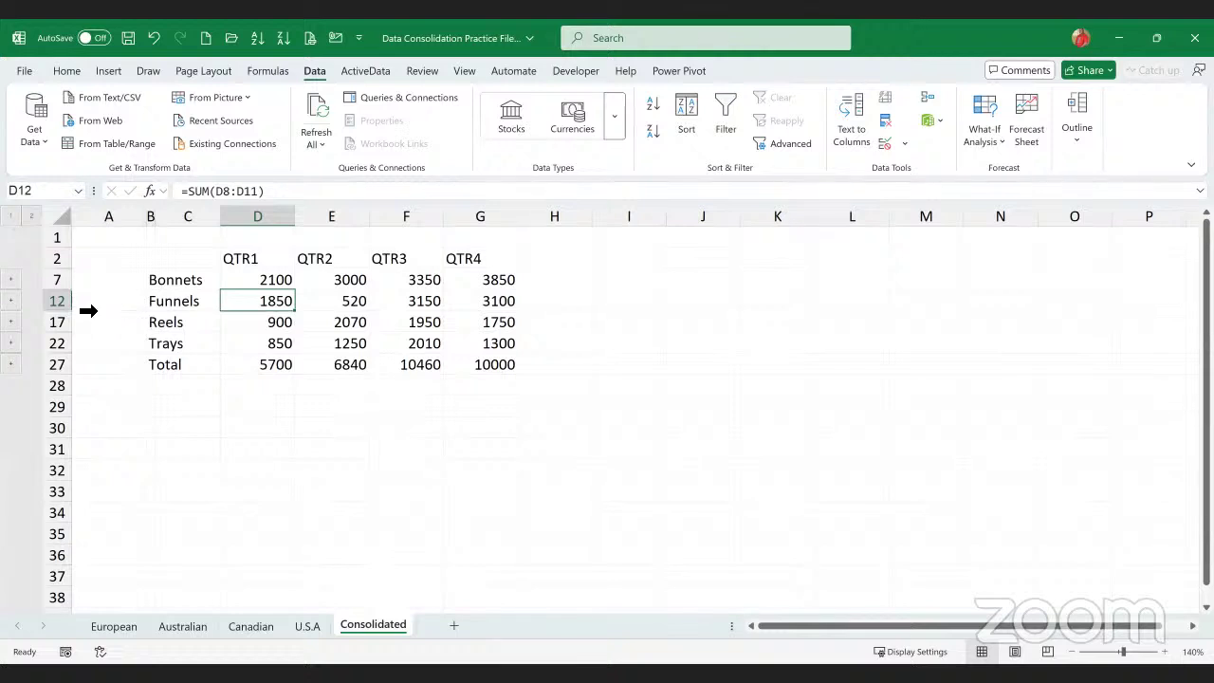
- Expand the Bonnets, Funnels and Reels groups on the Consolidated sheet to examine their source rows, and collapse them again
left_click(11, 279)
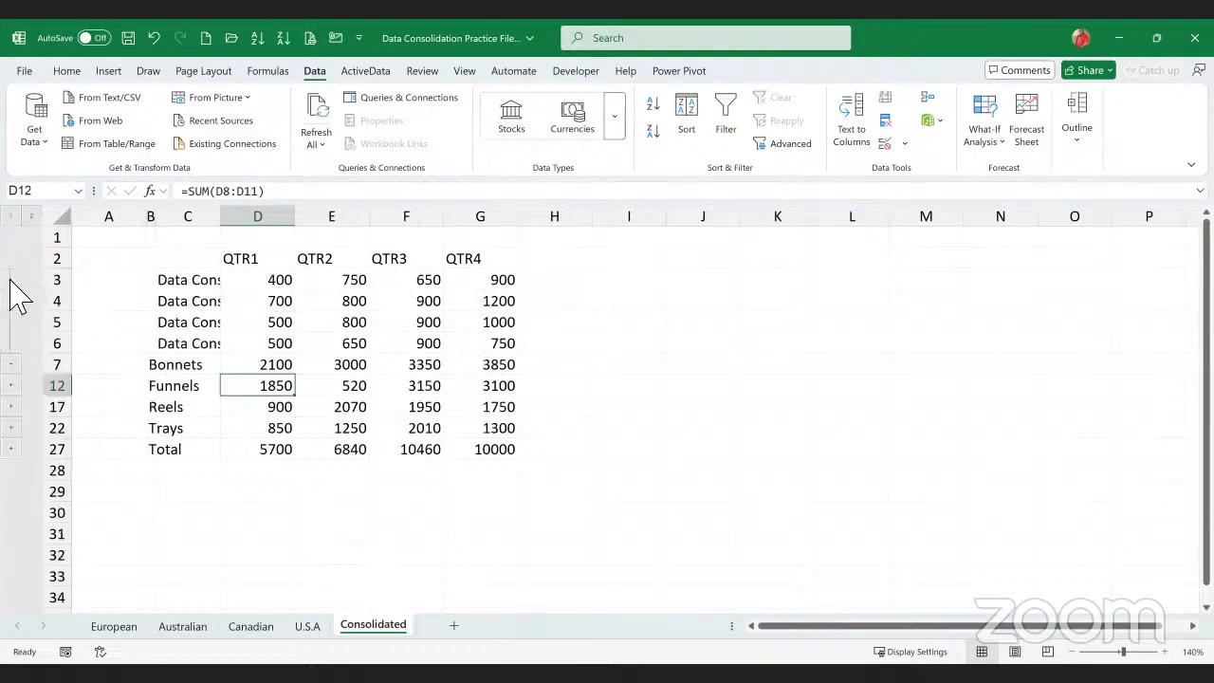
left_click(10, 385)
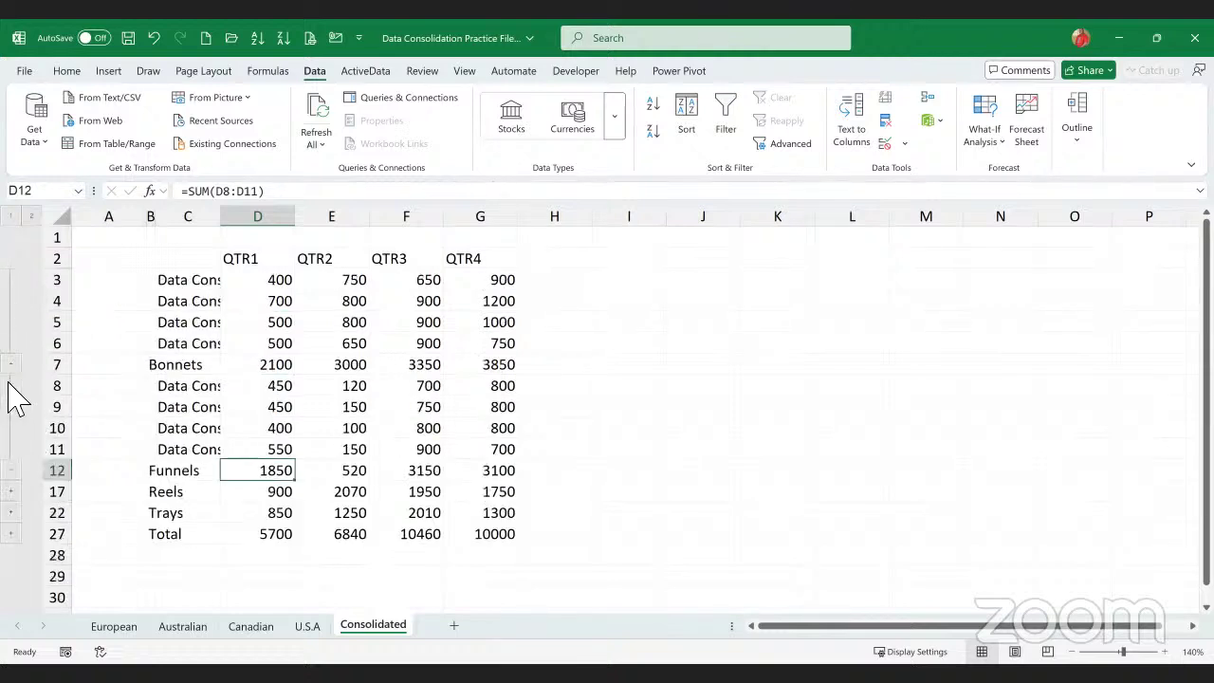
left_click(11, 492)
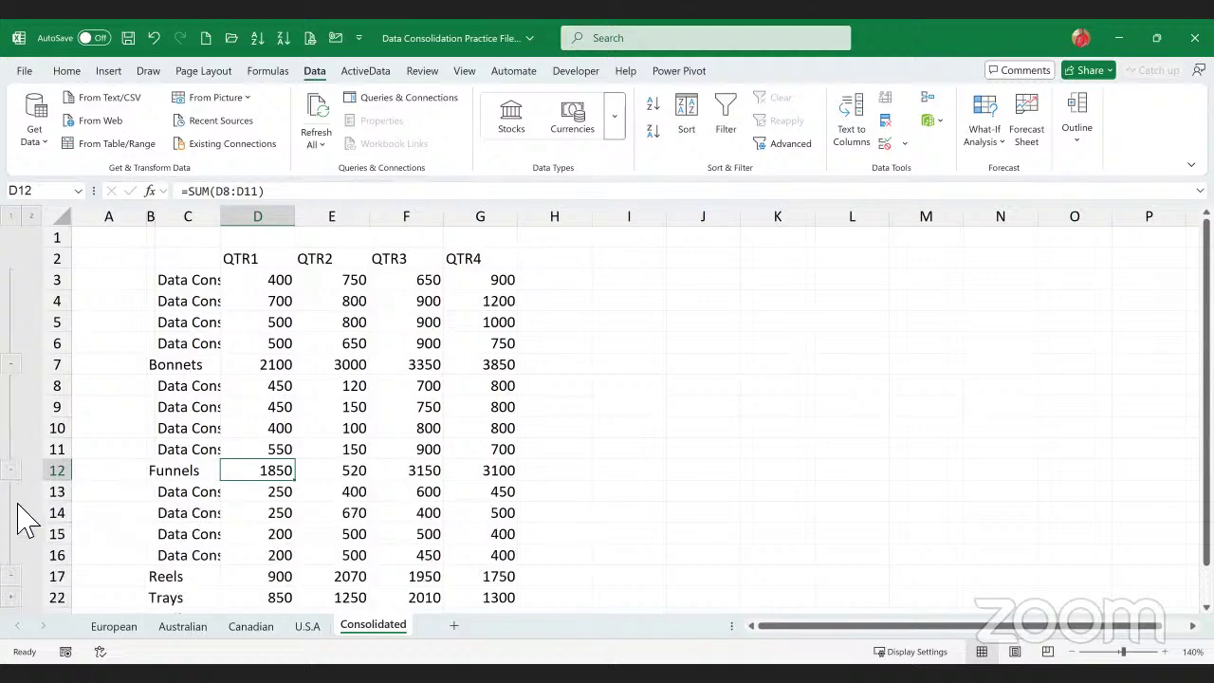
left_click(11, 365)
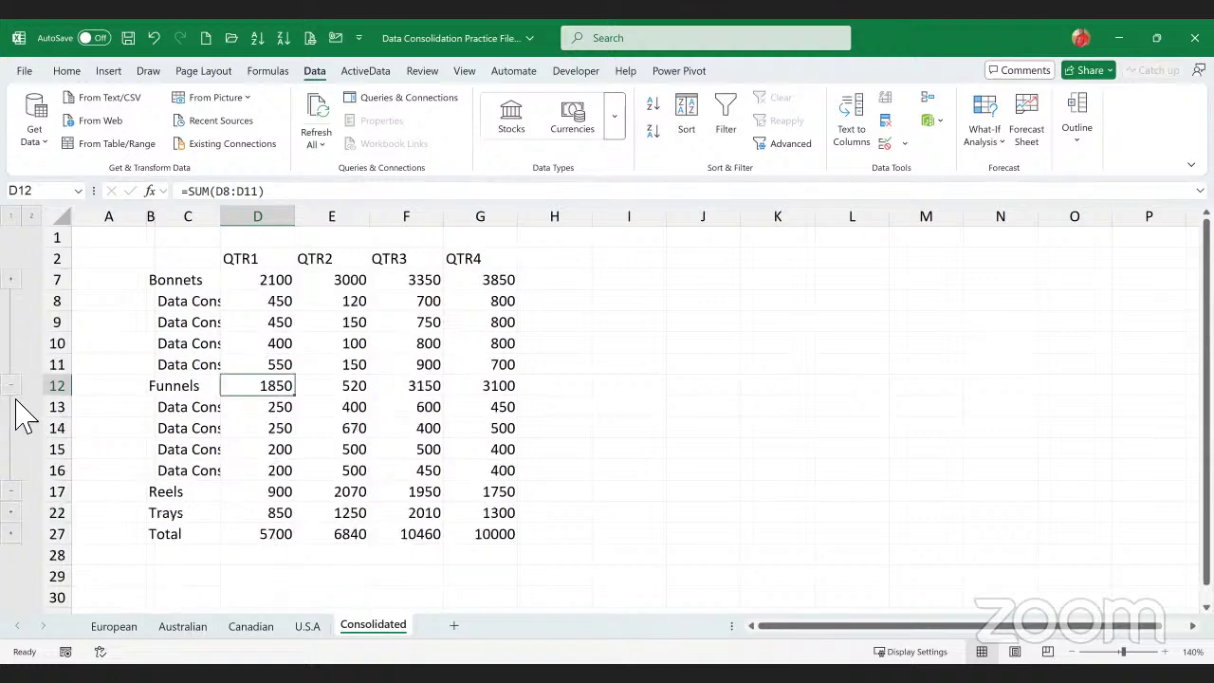
left_click(12, 386)
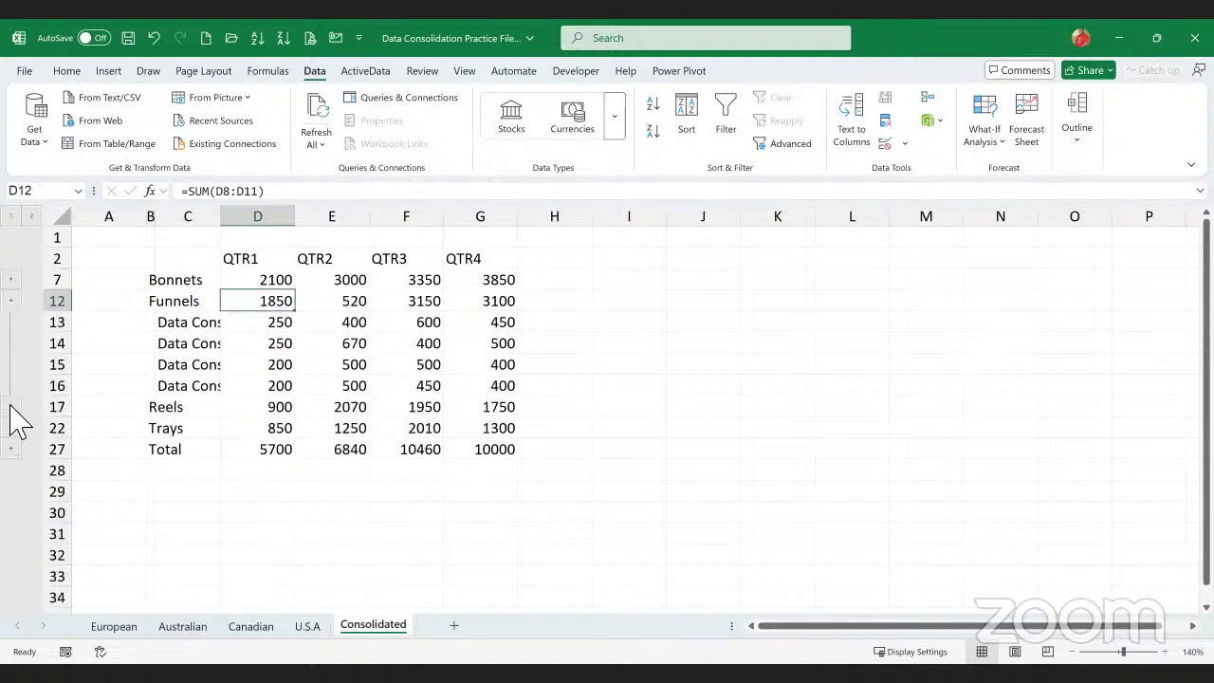
left_click(11, 408)
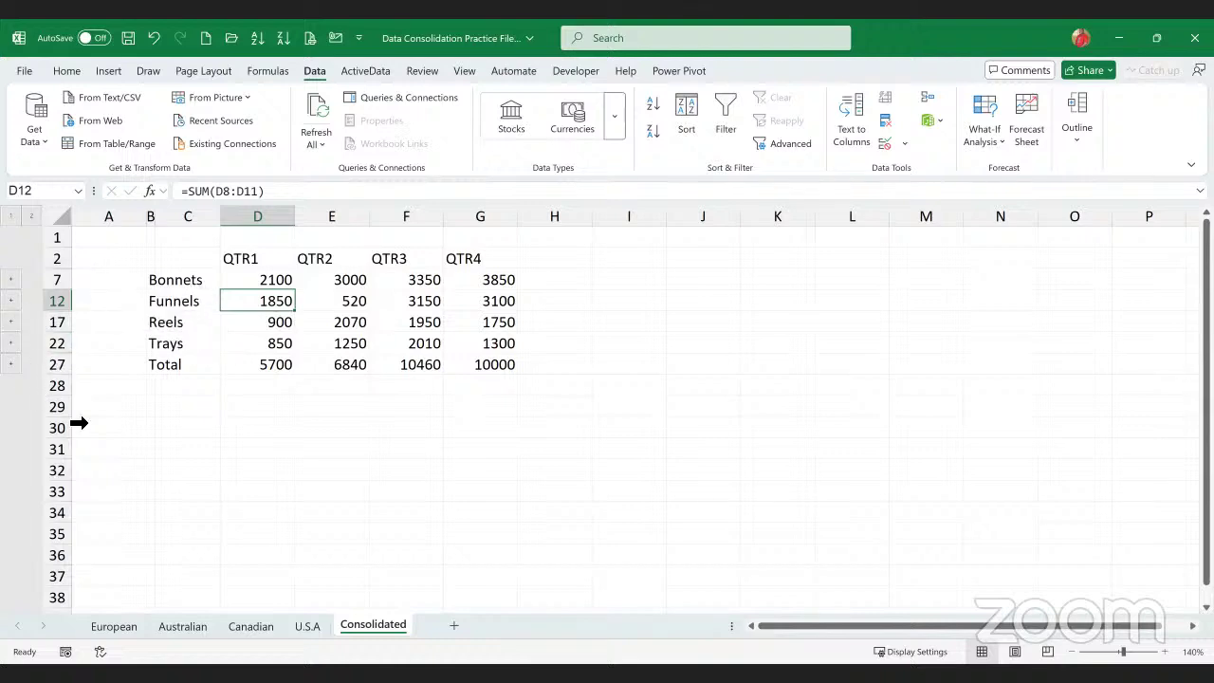
left_click(11, 282)
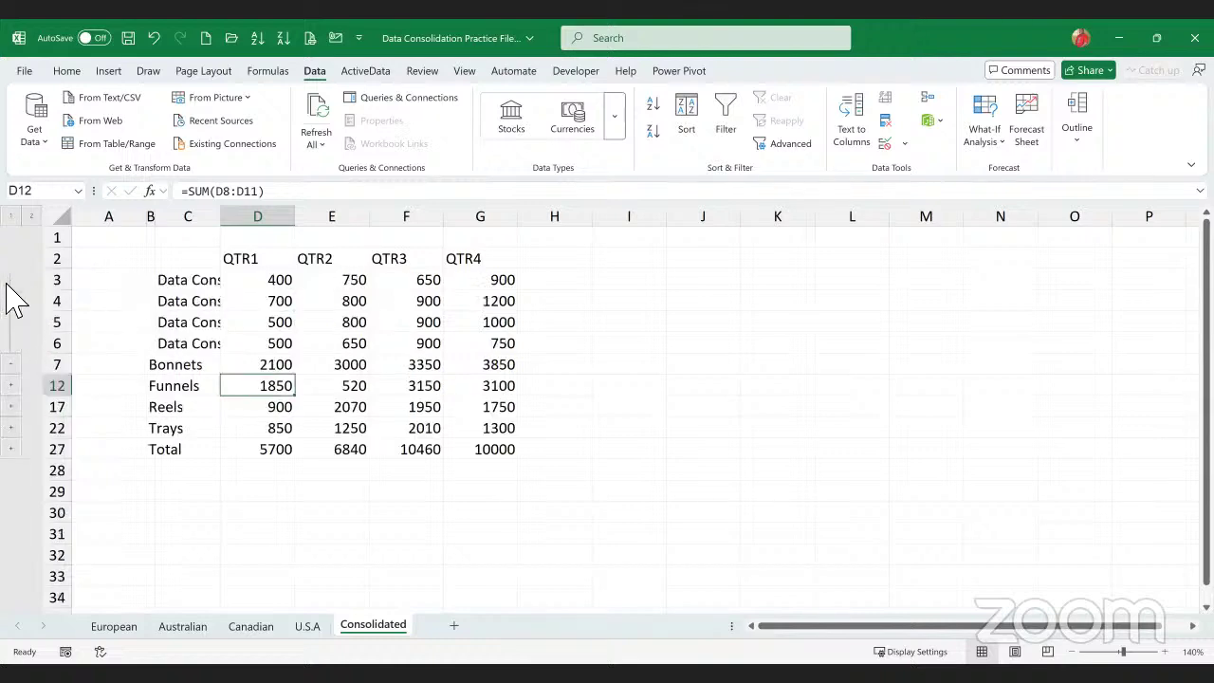
left_click(12, 363)
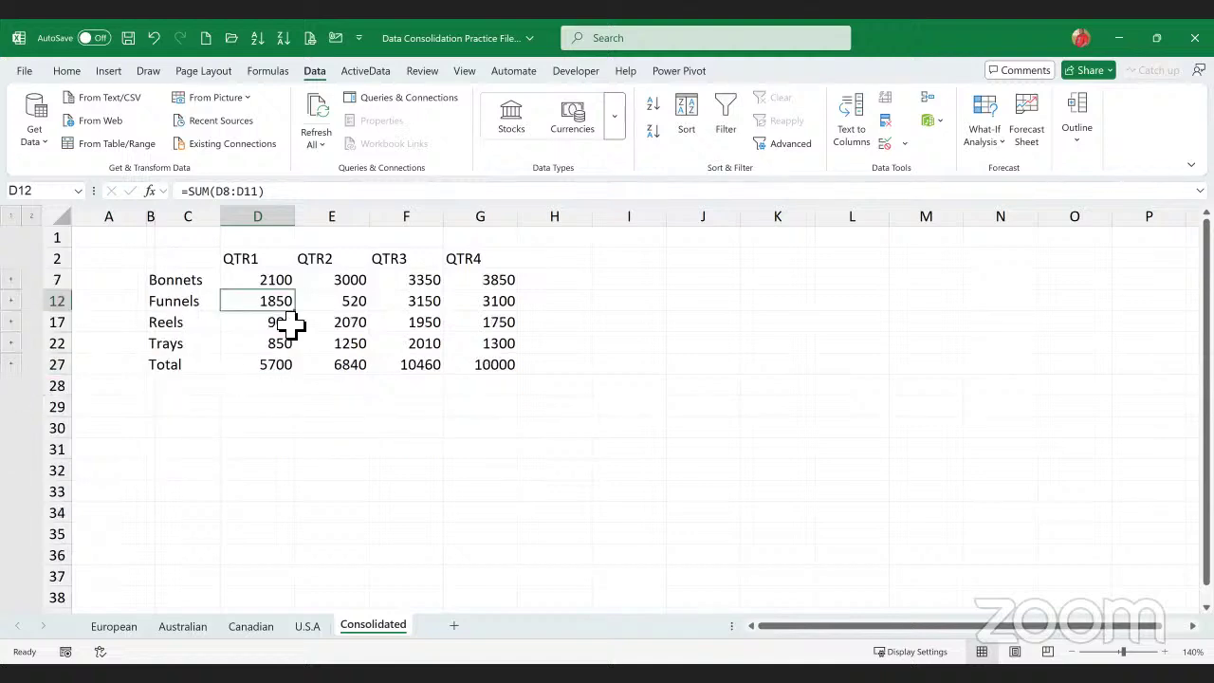
left_click(277, 281)
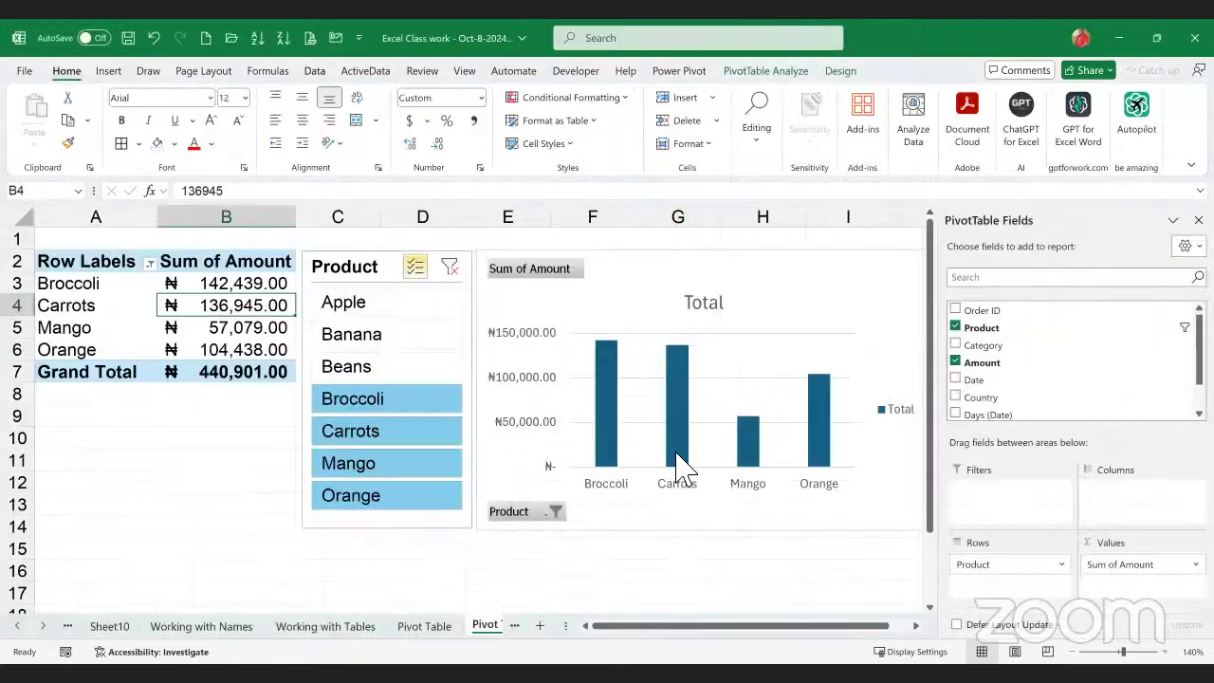
- In the Excel Class work workbook, add Apple, Banana and Beans to the Product slicer selection on the Pivot Table2-Sales by Product sheet
mouse_move(673, 376)
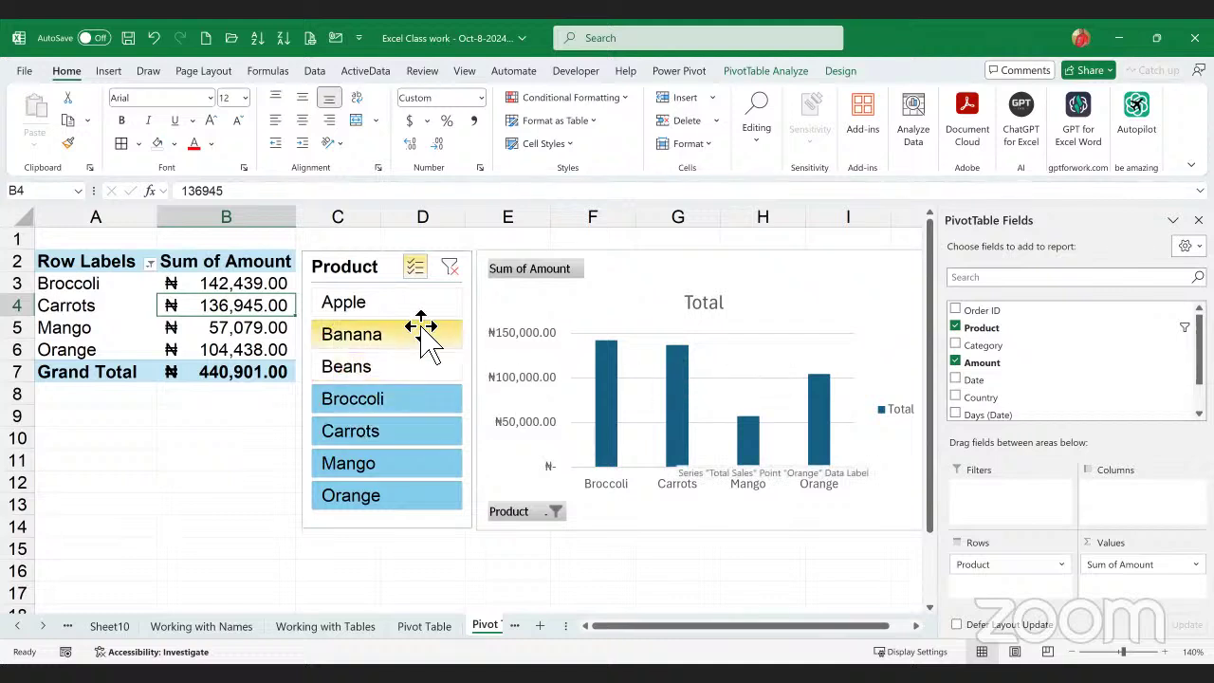
left_click(730, 275)
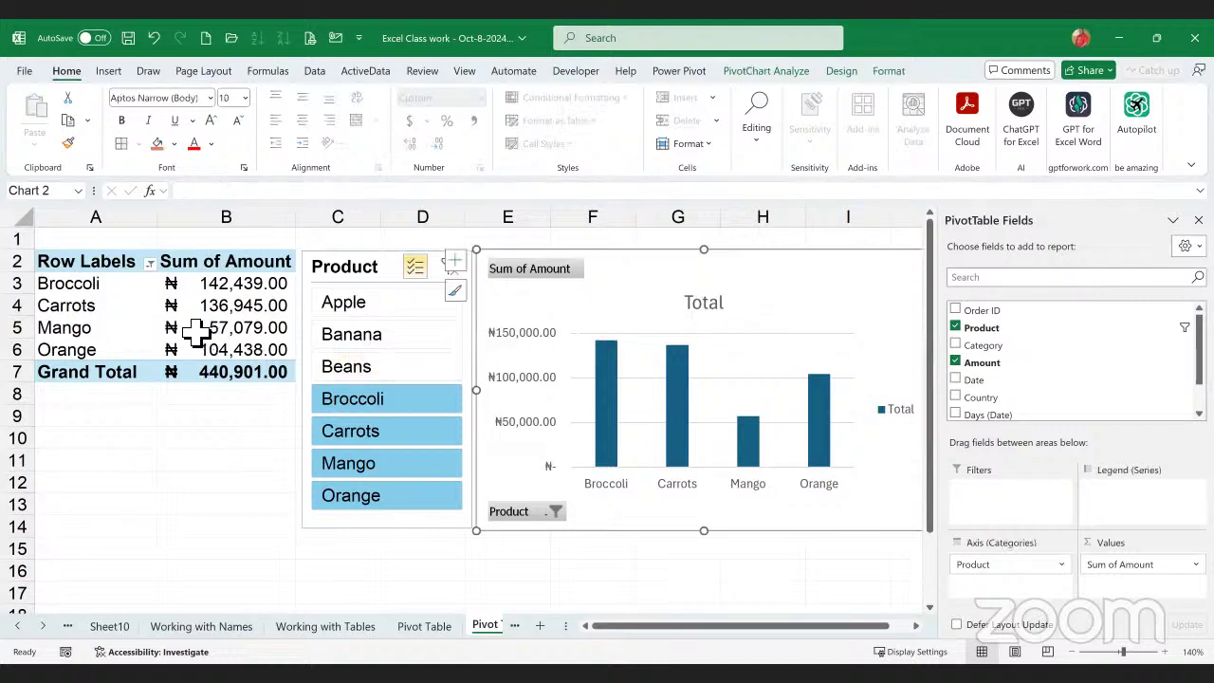
left_click(106, 316)
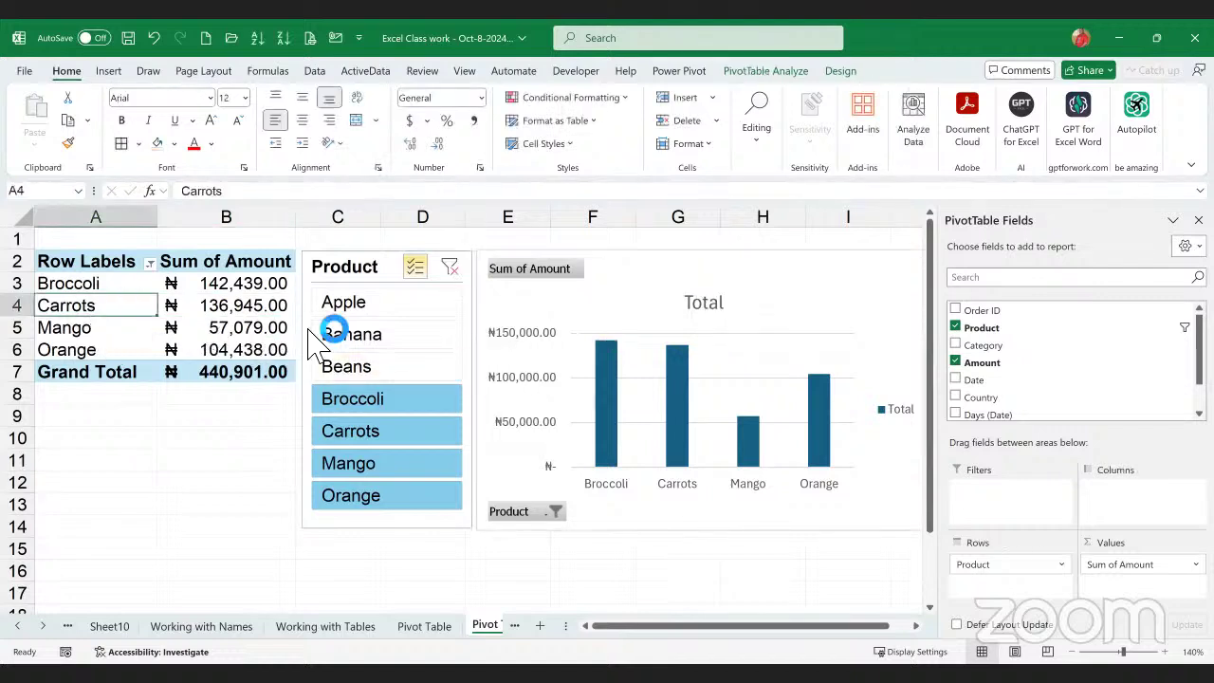
left_click(387, 283)
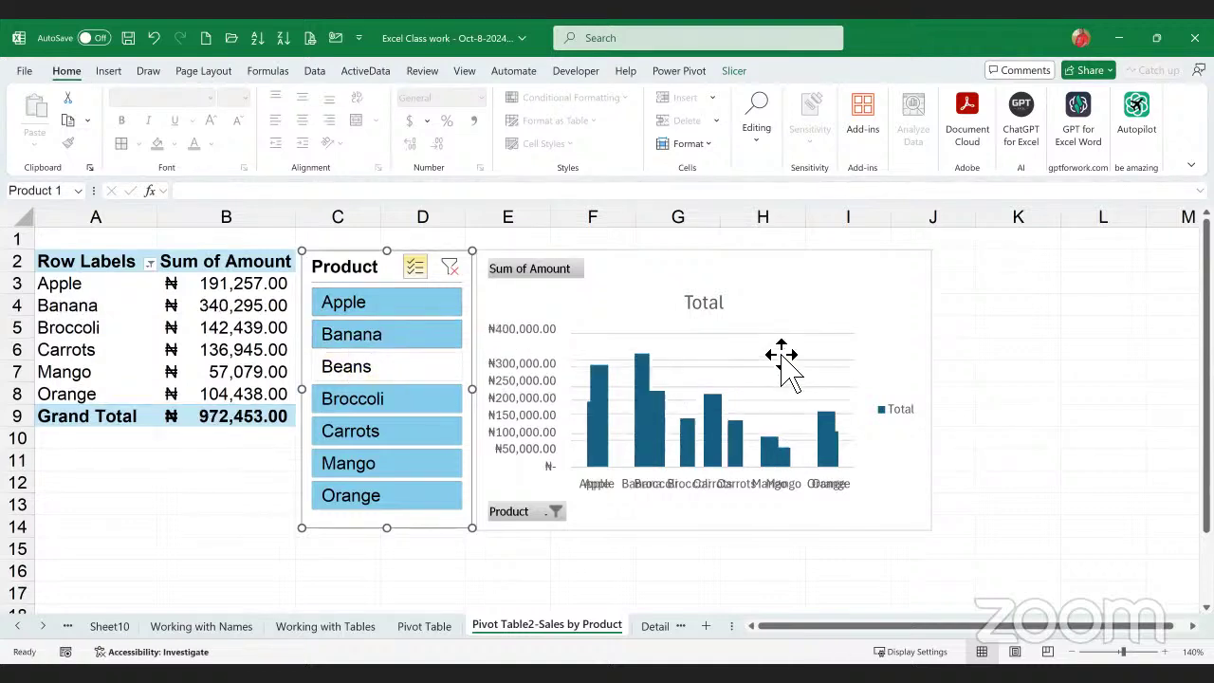
left_click(376, 370)
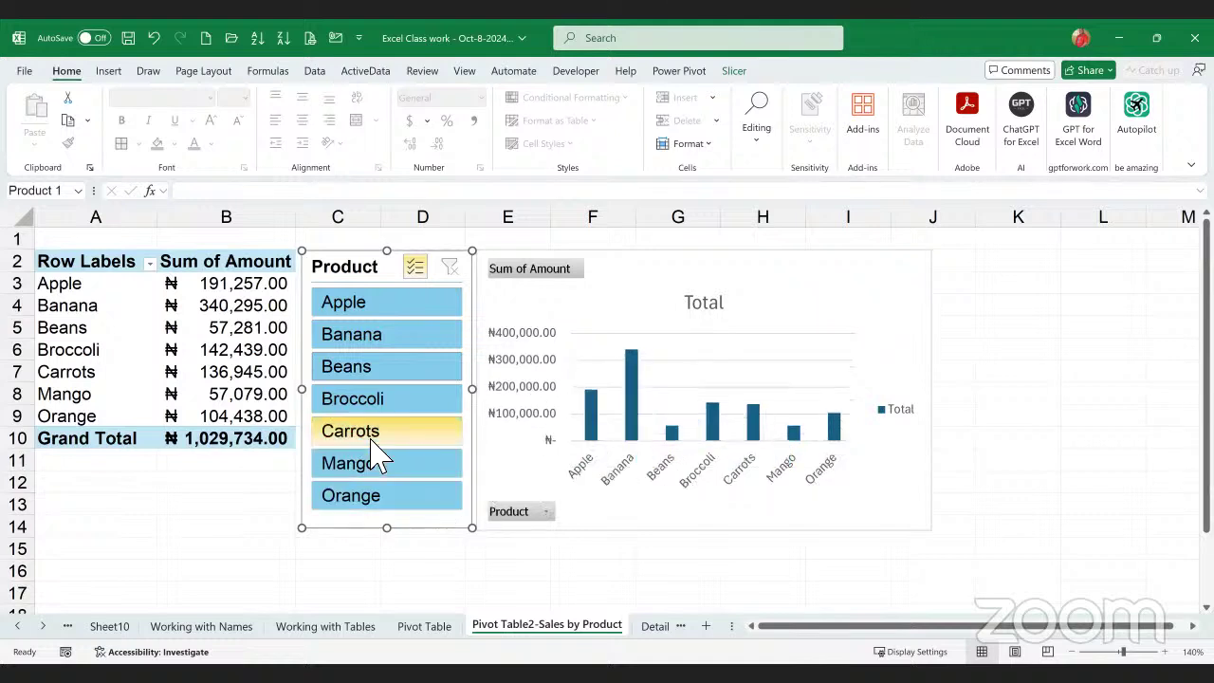
- Exclude Carrots, Mango and Broccoli from the pivot table and chart with the Product slicer
left_click(372, 438)
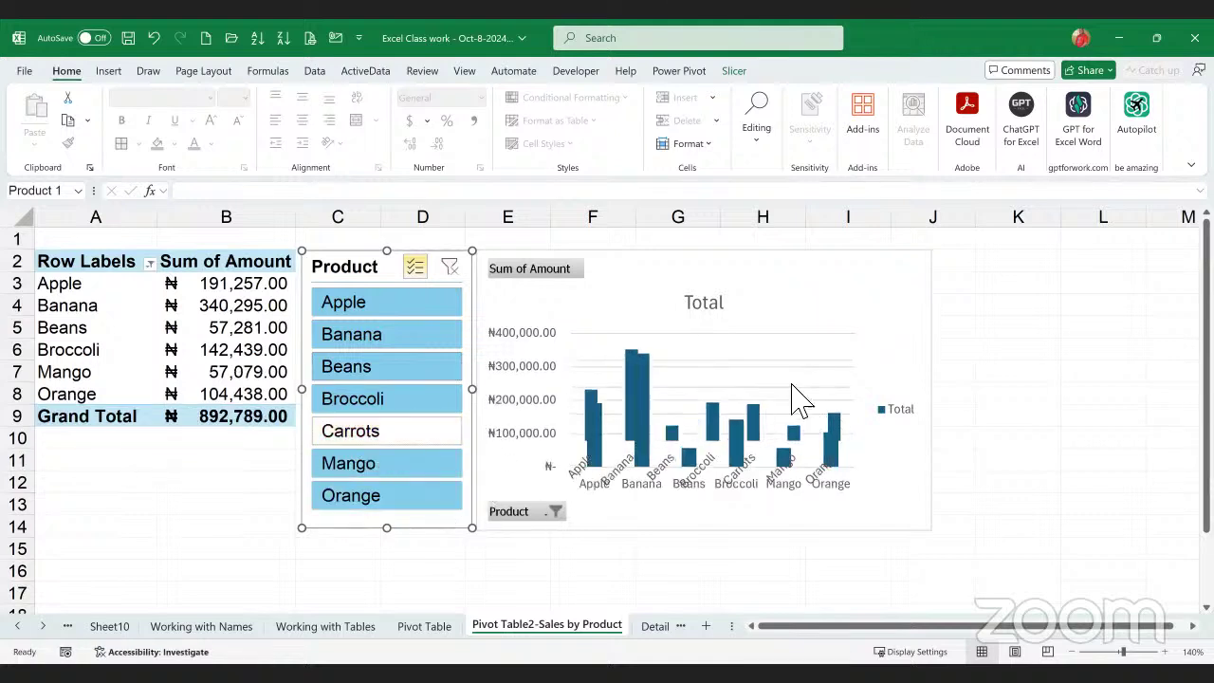
left_click(392, 466)
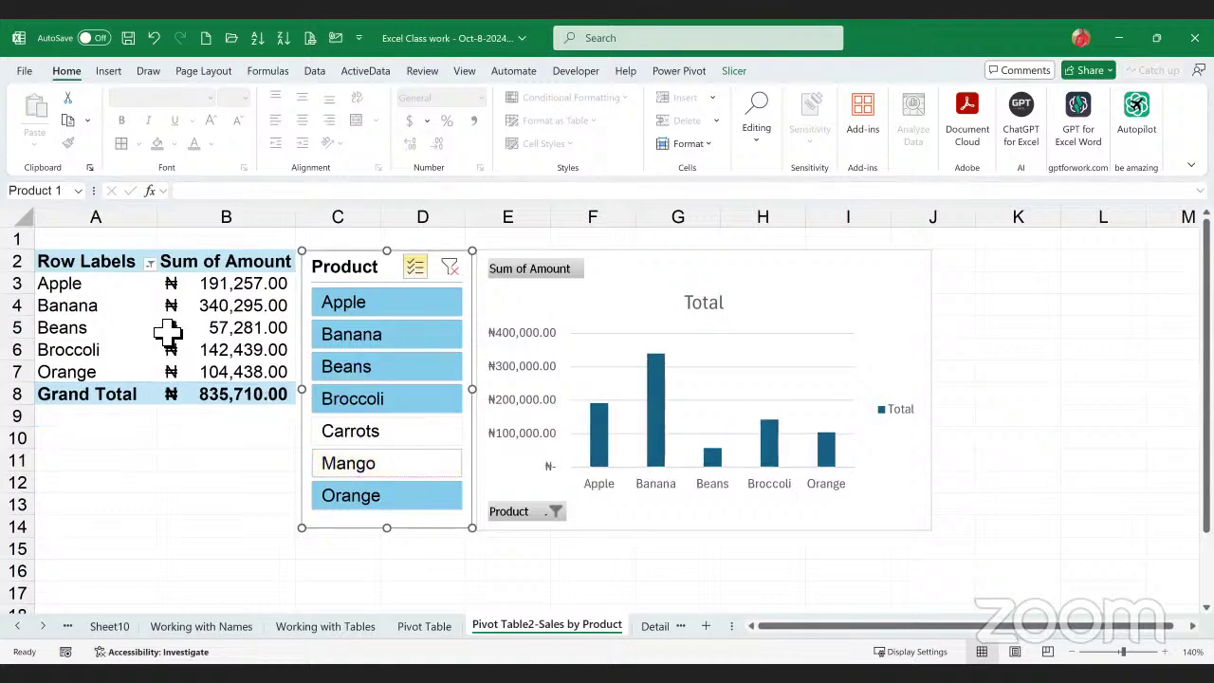
left_click(408, 402)
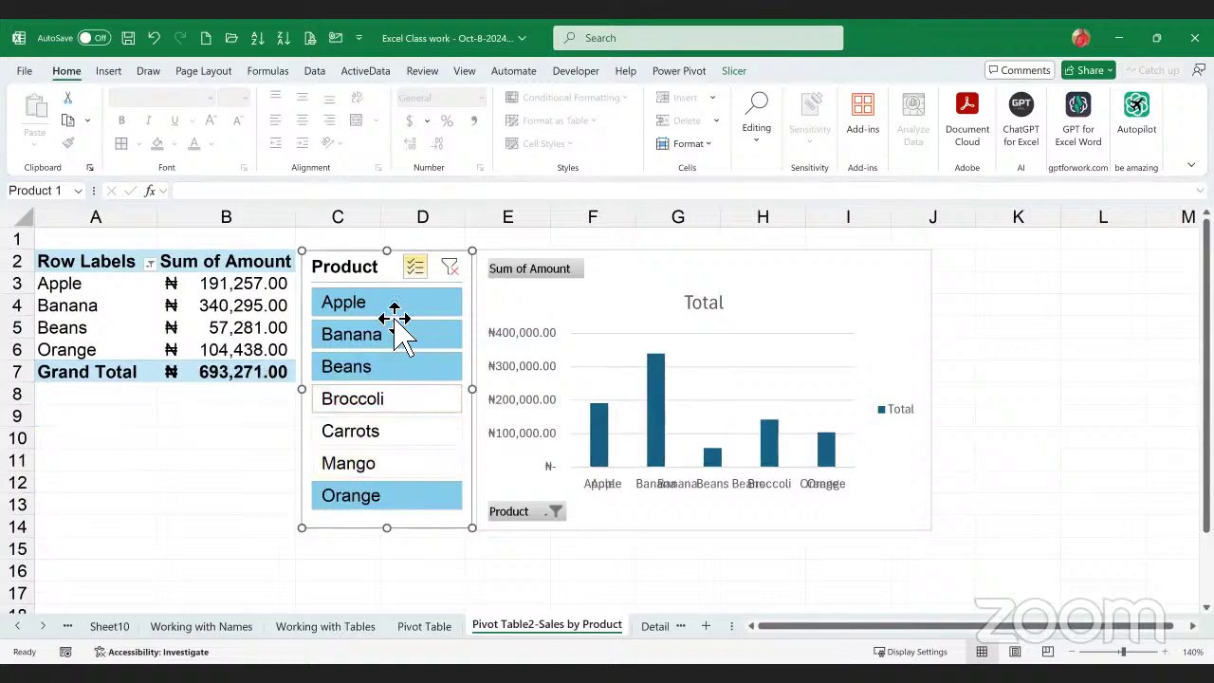
left_click(375, 368)
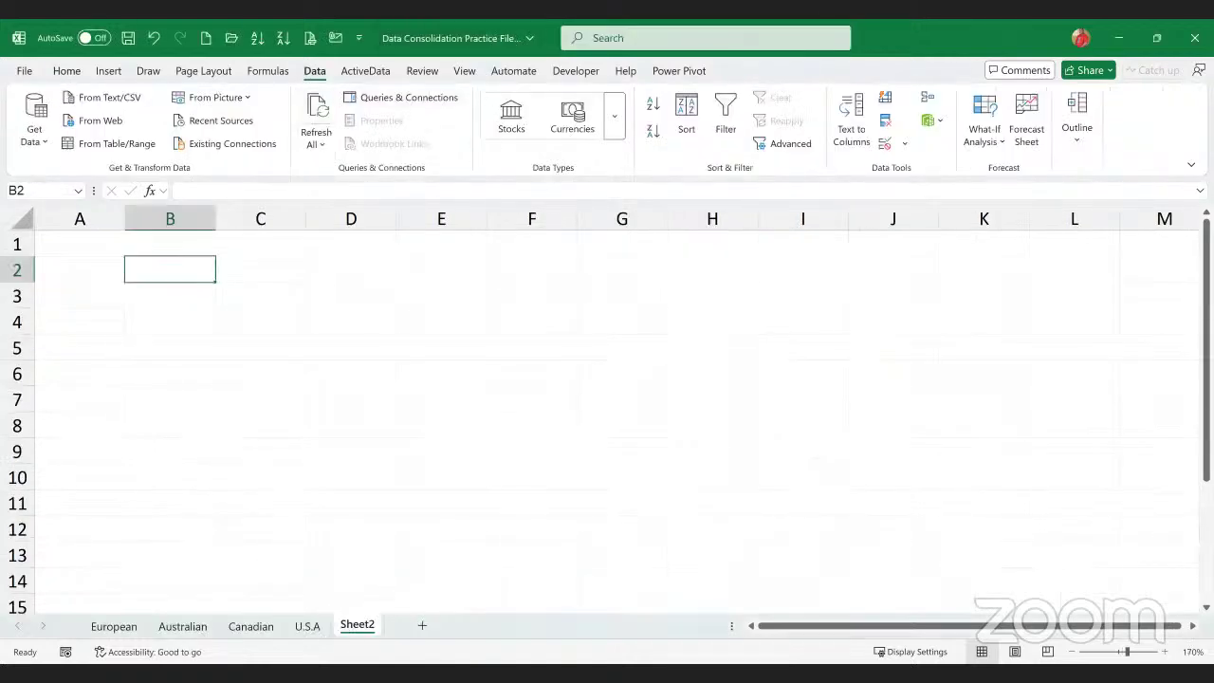
- Delete Sheet2 from the Data Consolidation Practice File workbook
right_click(350, 624)
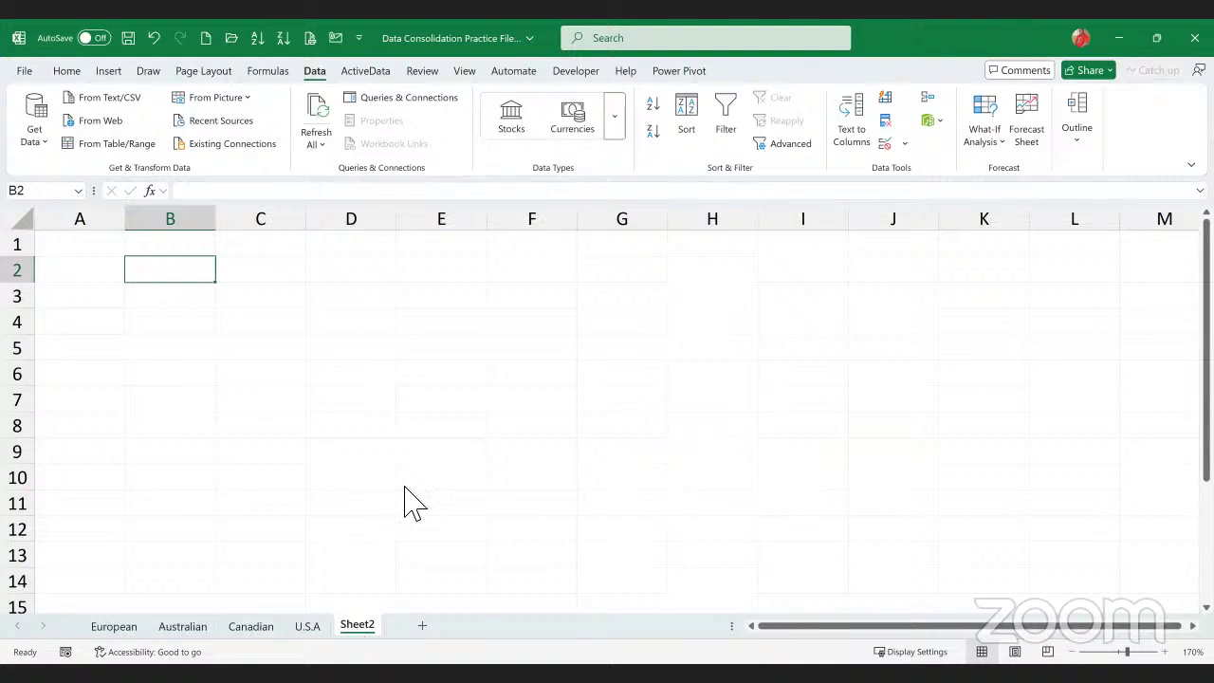
left_click(409, 406)
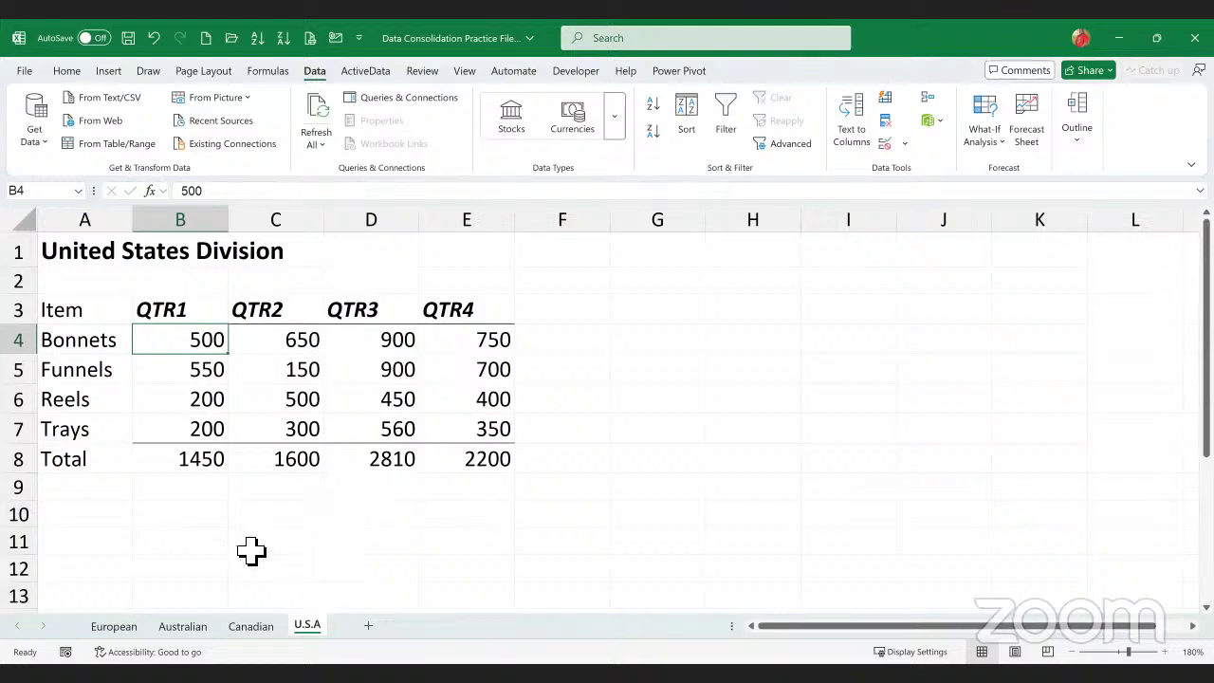
- Review the European, Australian, Canadian and U.S.A sheets in turn, and add a new blank worksheet after U.S.A
left_click(114, 626)
key("ctrl+Page_Down")
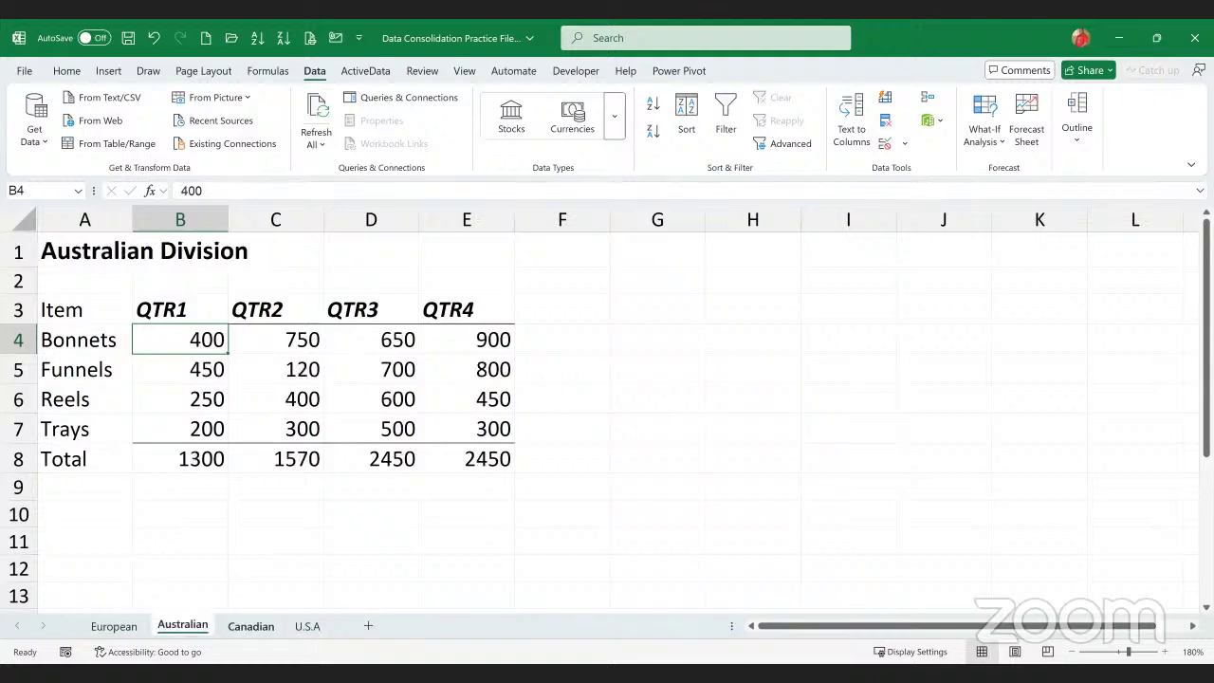
key("ctrl+Page_Down")
key("ctrl+Page_Down")
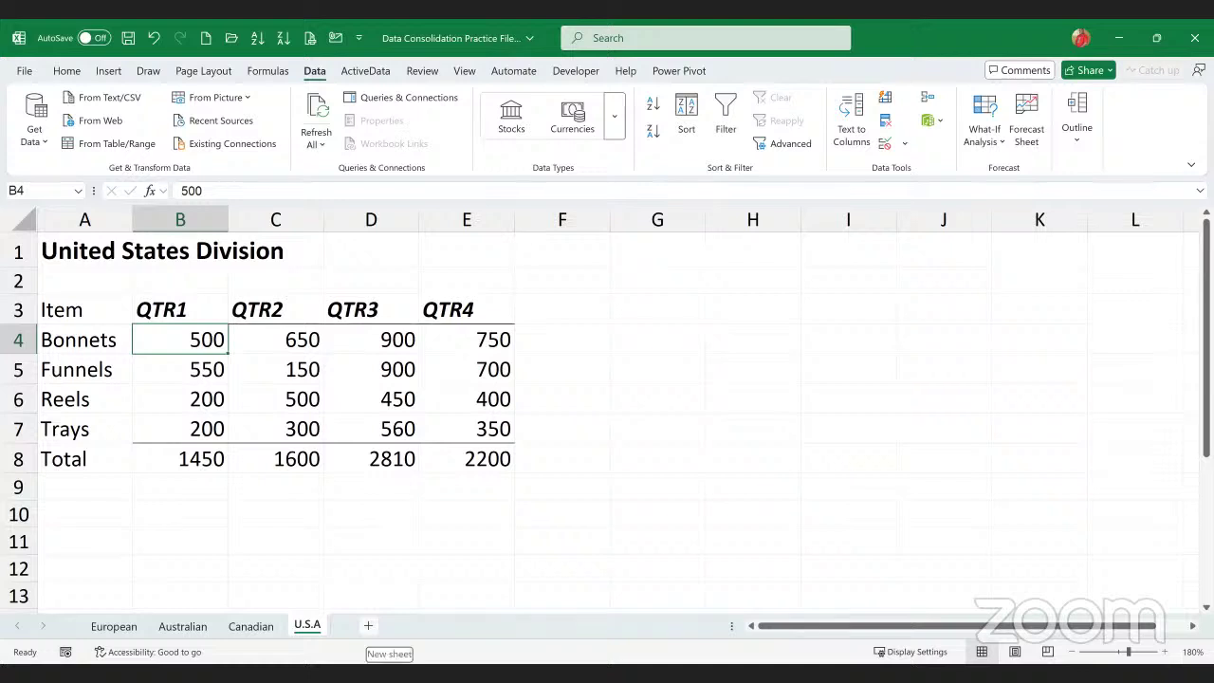
key("ctrl+Page_Up")
key("ctrl+Page_Up")
key("ctrl+Page_Up")
key("ctrl+Page_Down")
key("ctrl+Page_Down")
key("ctrl+Page_Down")
left_click(369, 626)
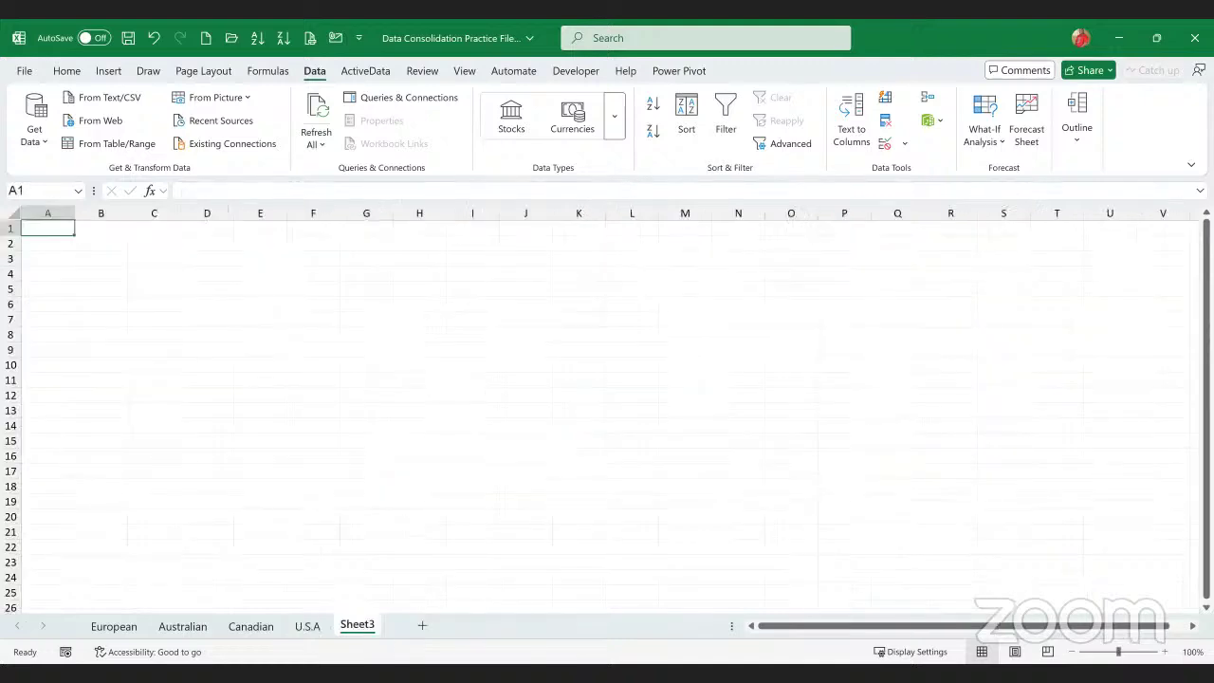
- Start a data consolidation at cell B2 of Sheet3 with Sum as the function
scroll(440, 417, "up", 7)
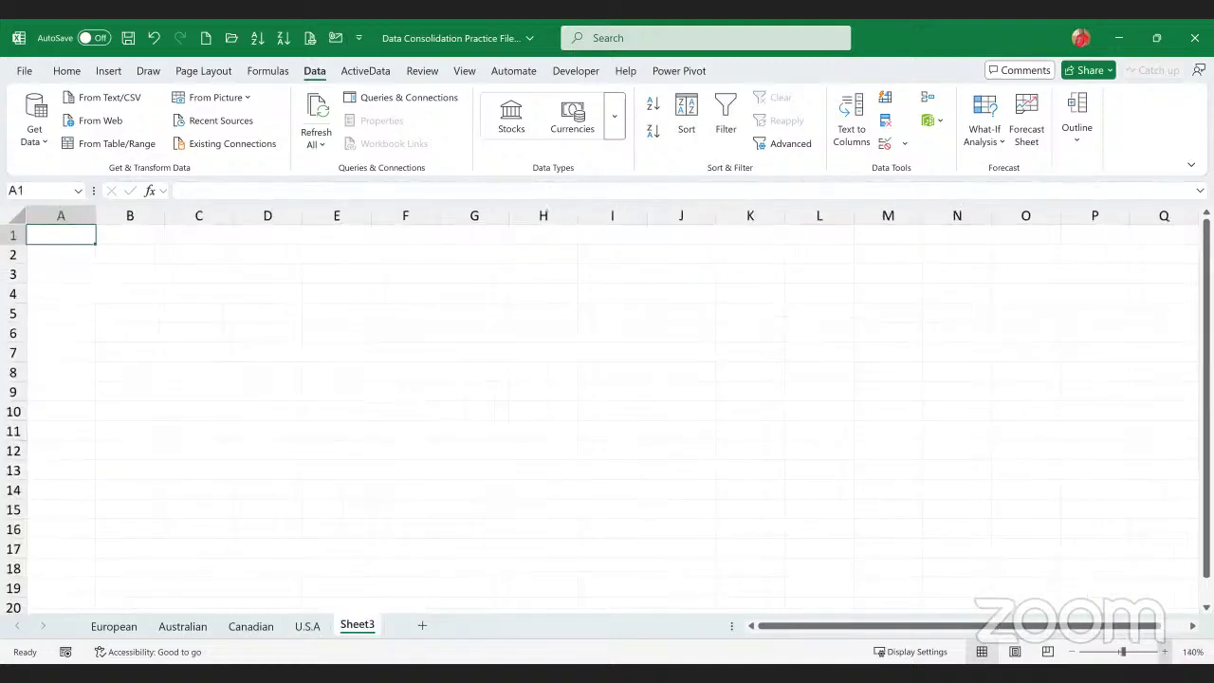
left_click(188, 289)
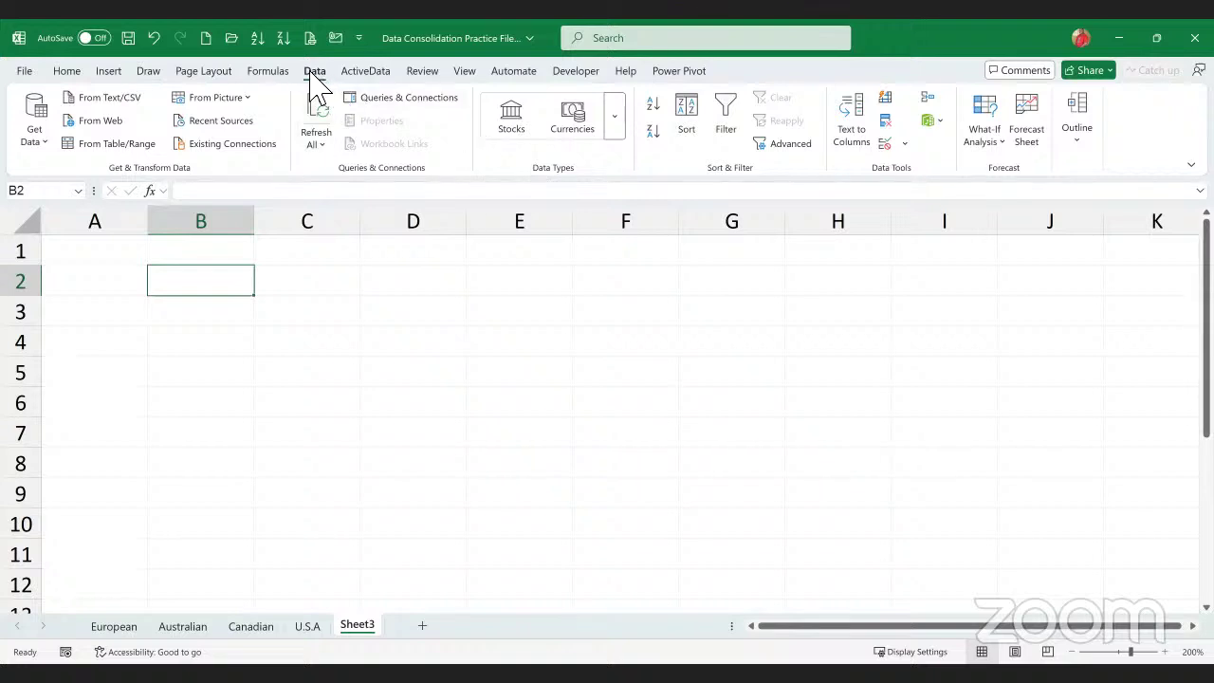
left_click(931, 106)
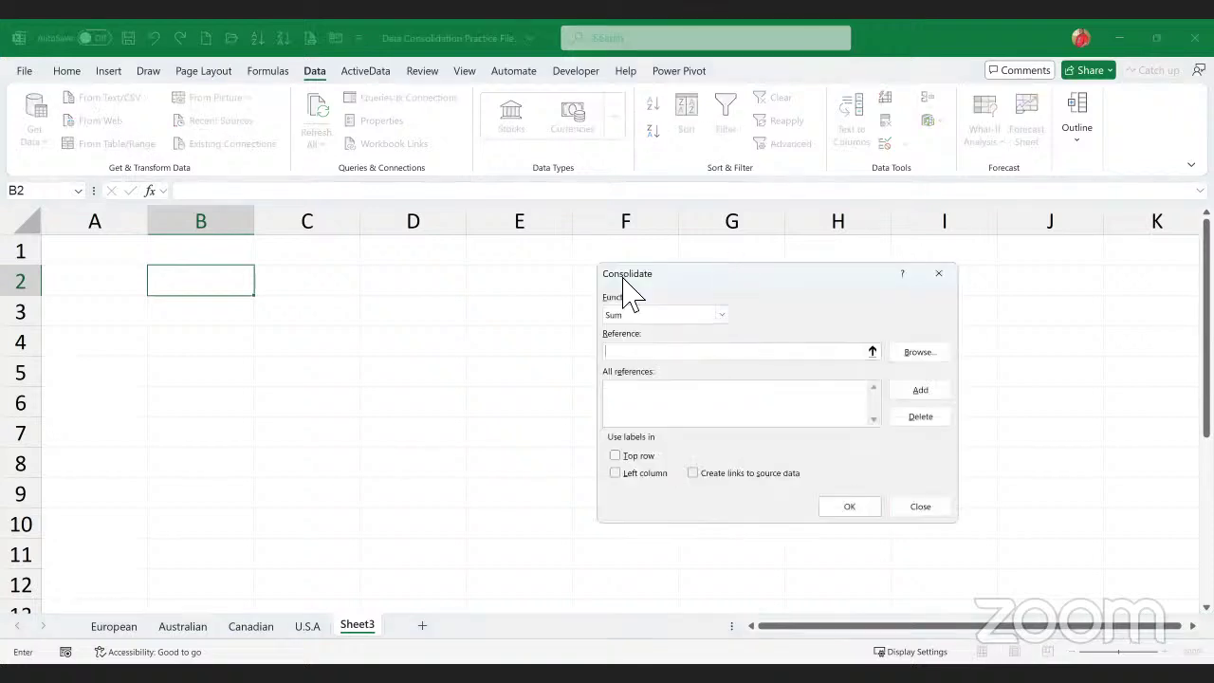
left_click_drag(729, 276, 803, 275)
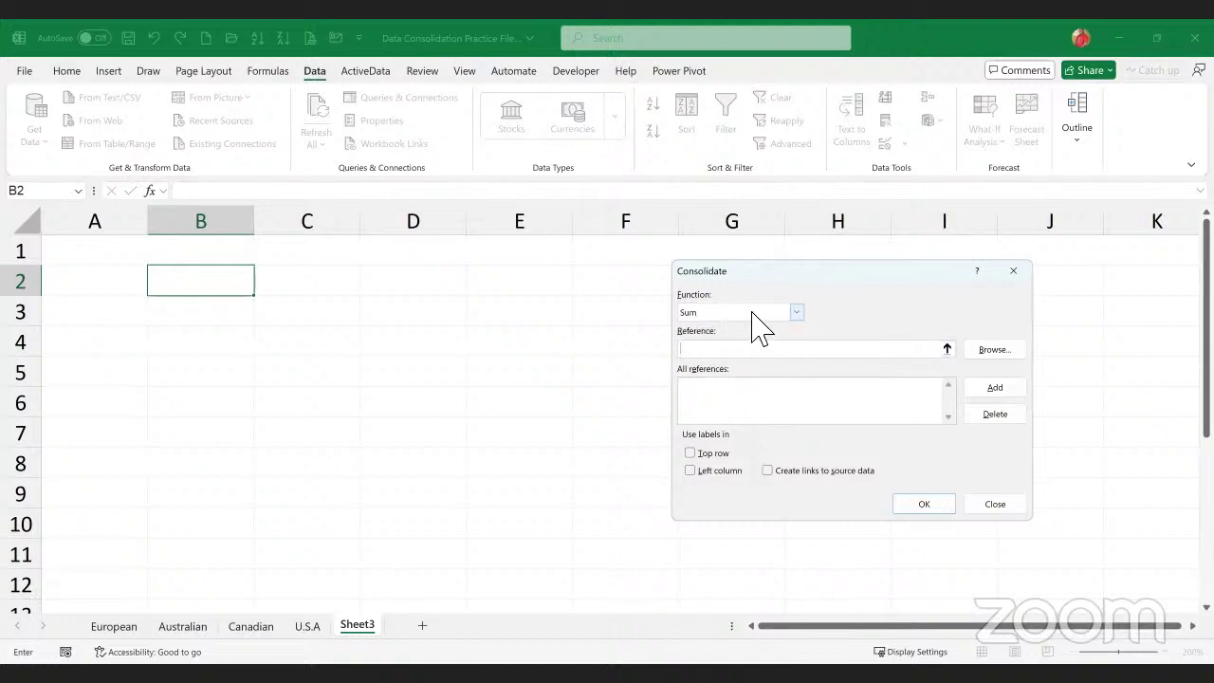
left_click(721, 312)
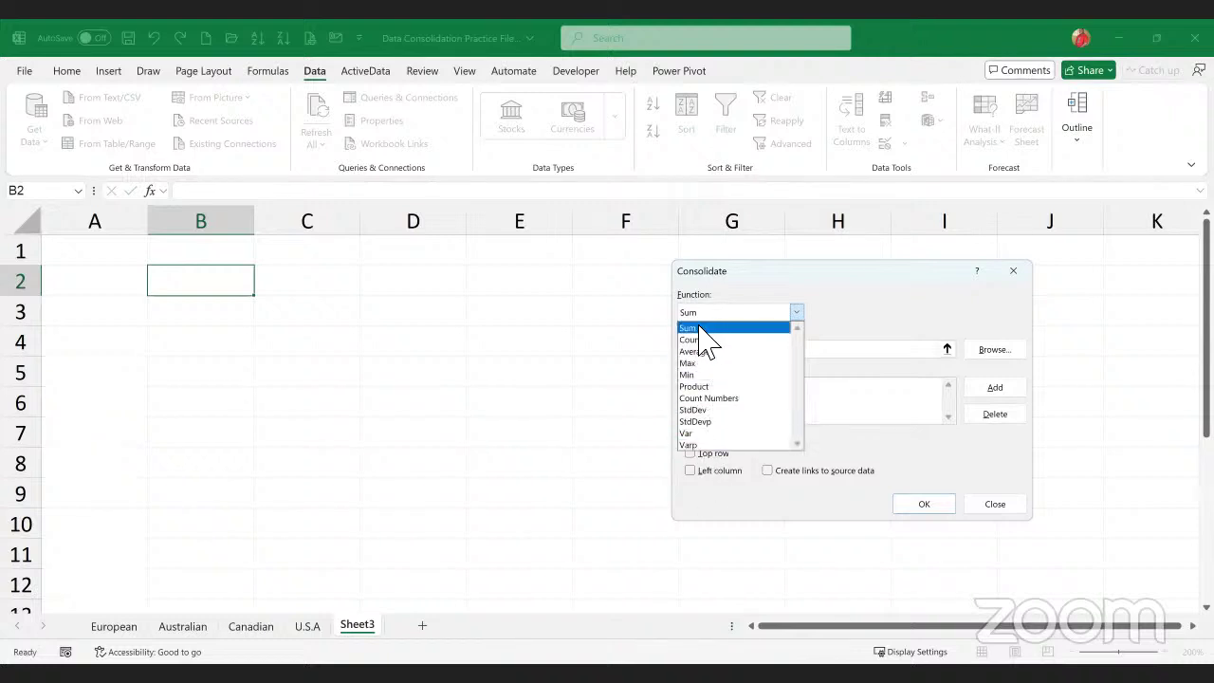
left_click(699, 327)
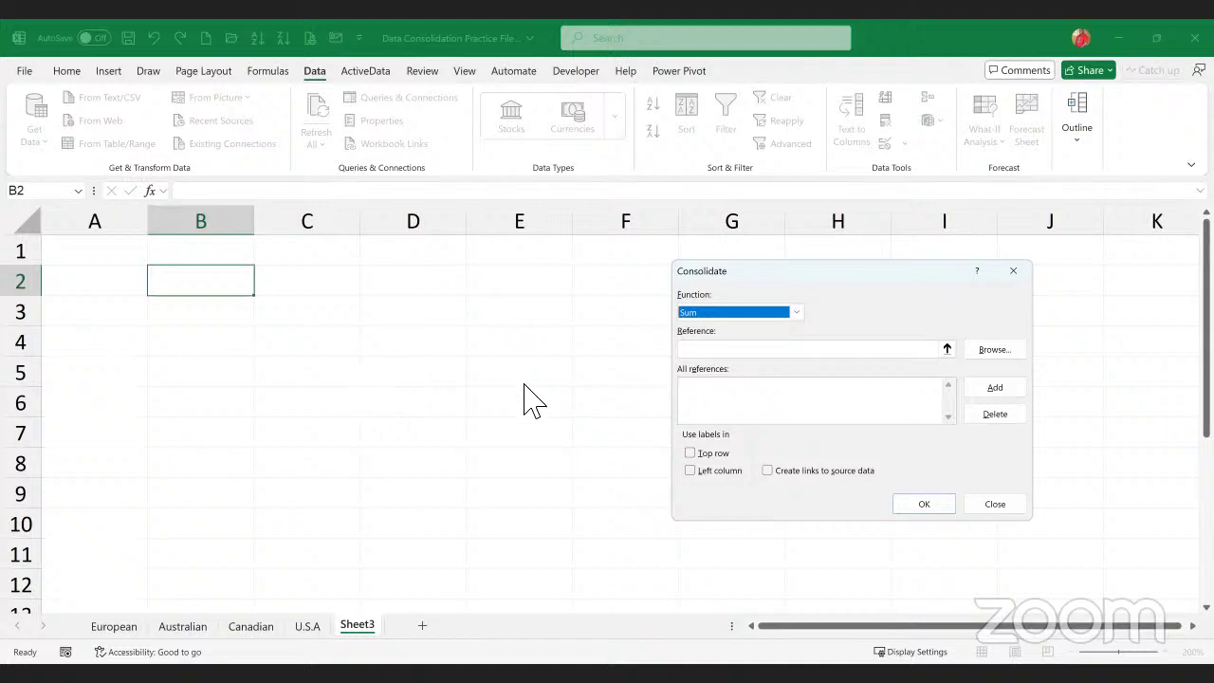
- Add the range A3:E8 of the European sheet to the consolidation references
left_click(709, 347)
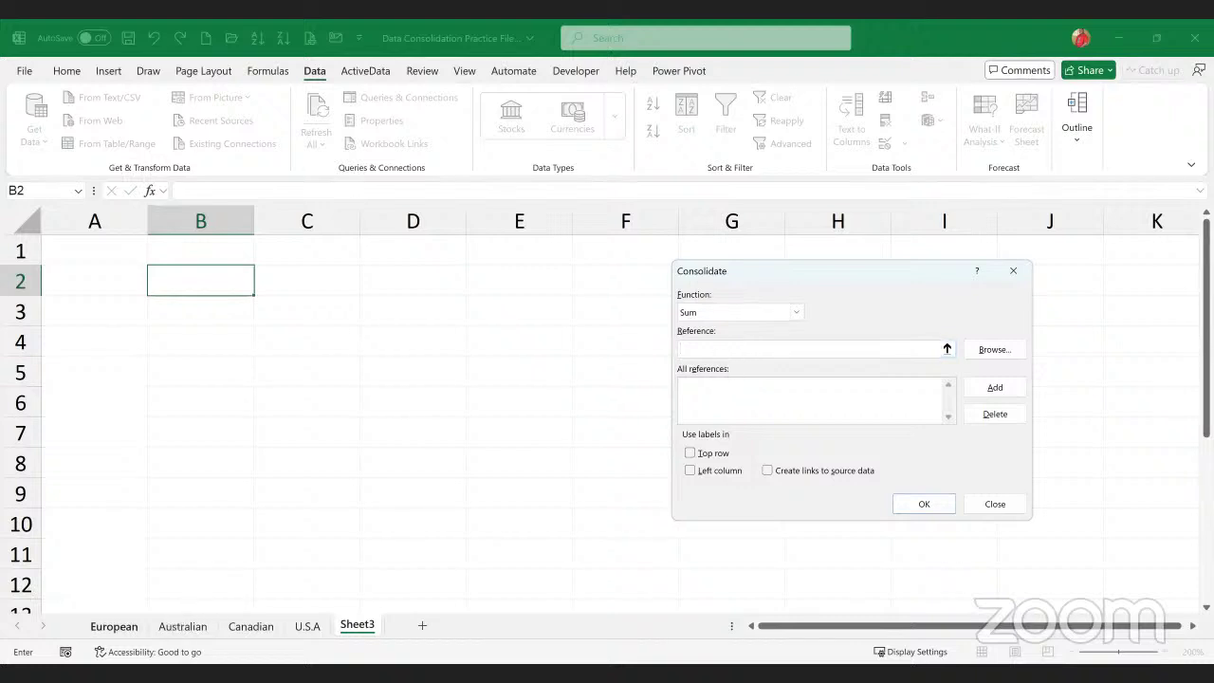
left_click(115, 627)
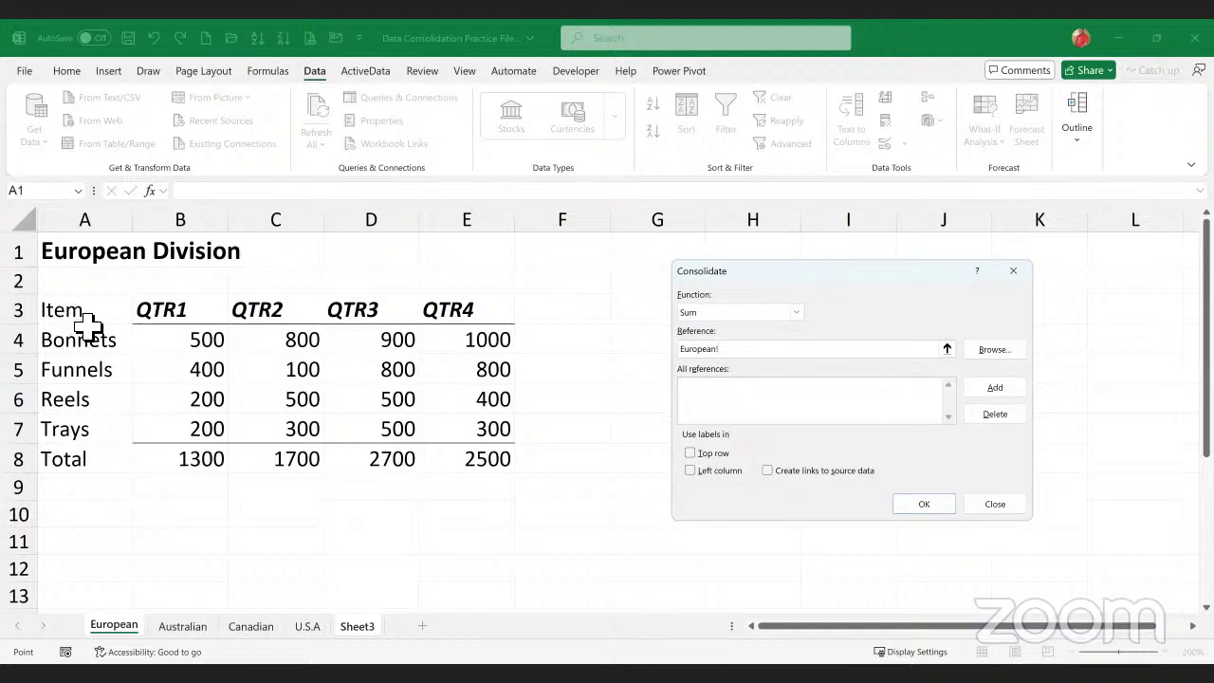
left_click_drag(85, 326, 460, 462)
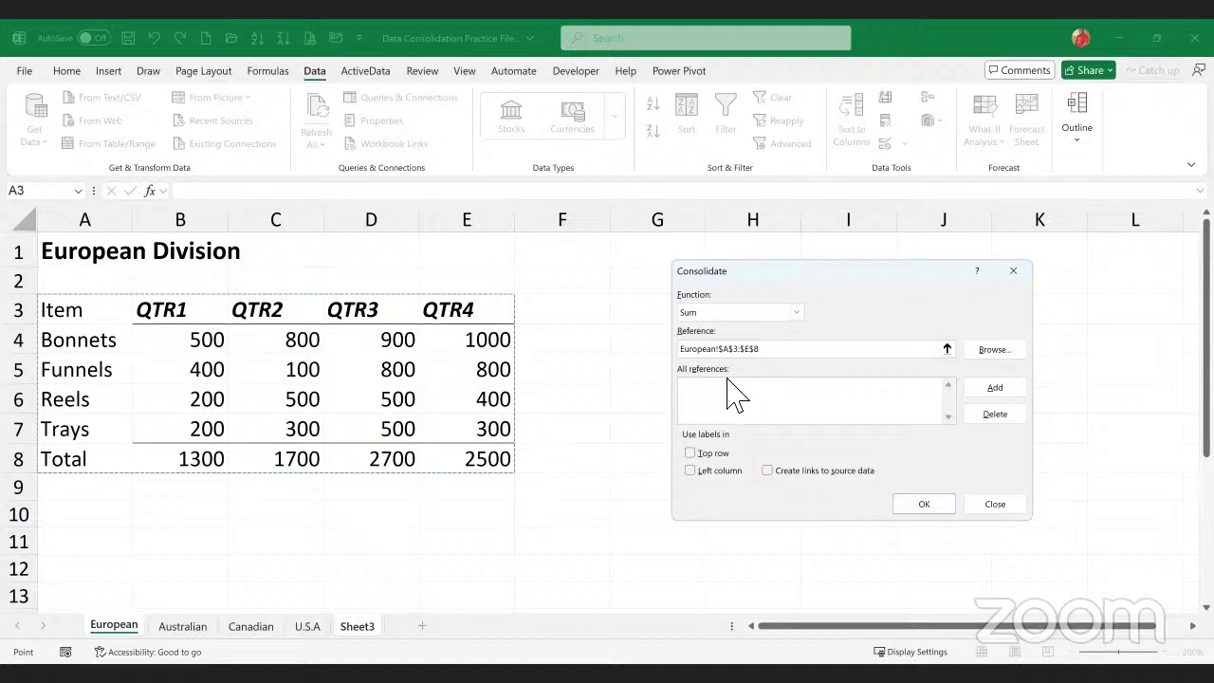
left_click(1005, 398)
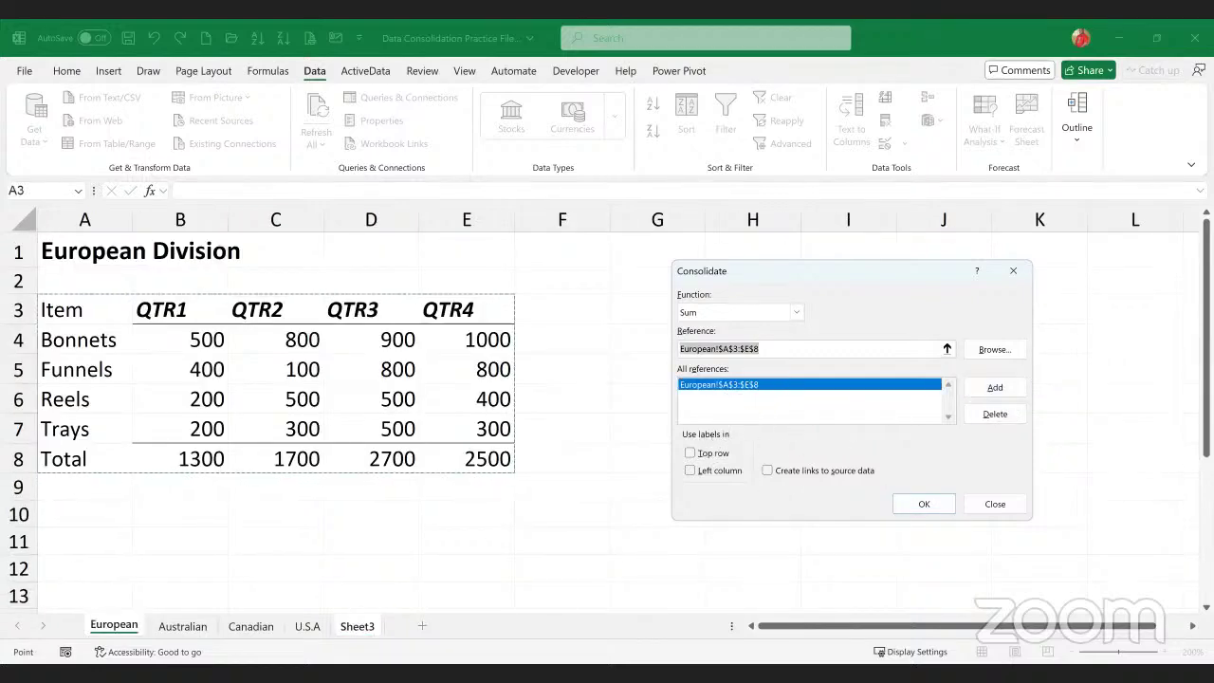
- Add the range A3:E8 of the Australian, Canadian and U.S.A sheets to the consolidation references
left_click(182, 626)
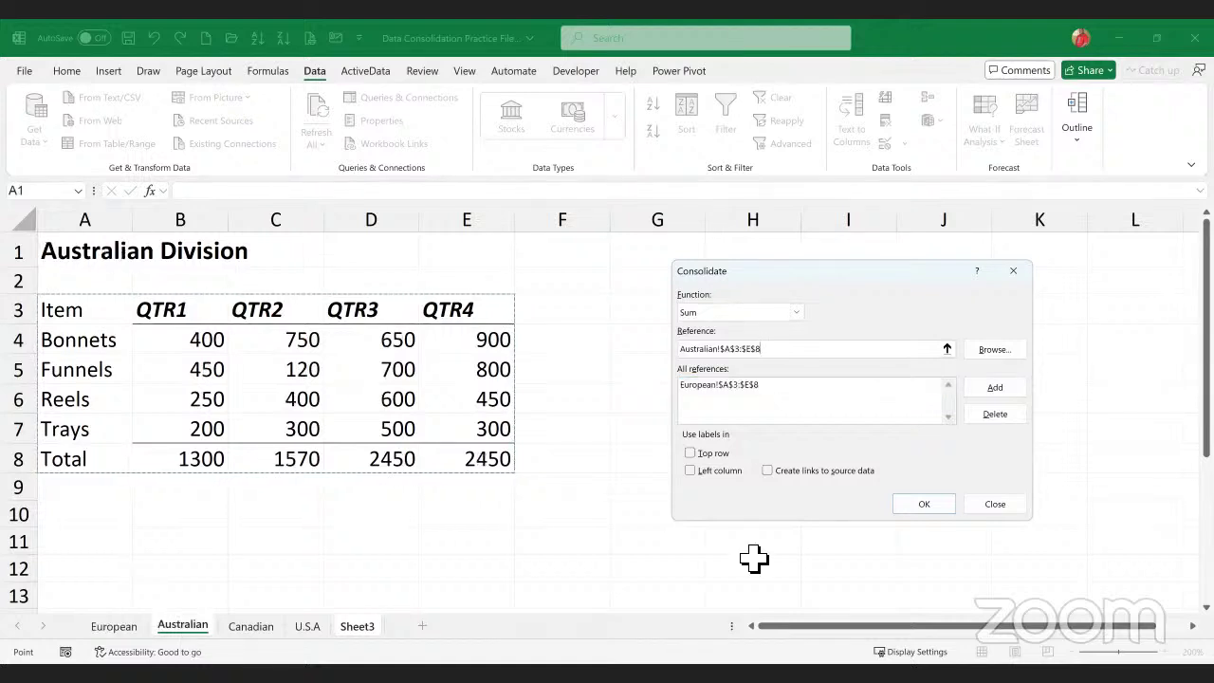
left_click(993, 388)
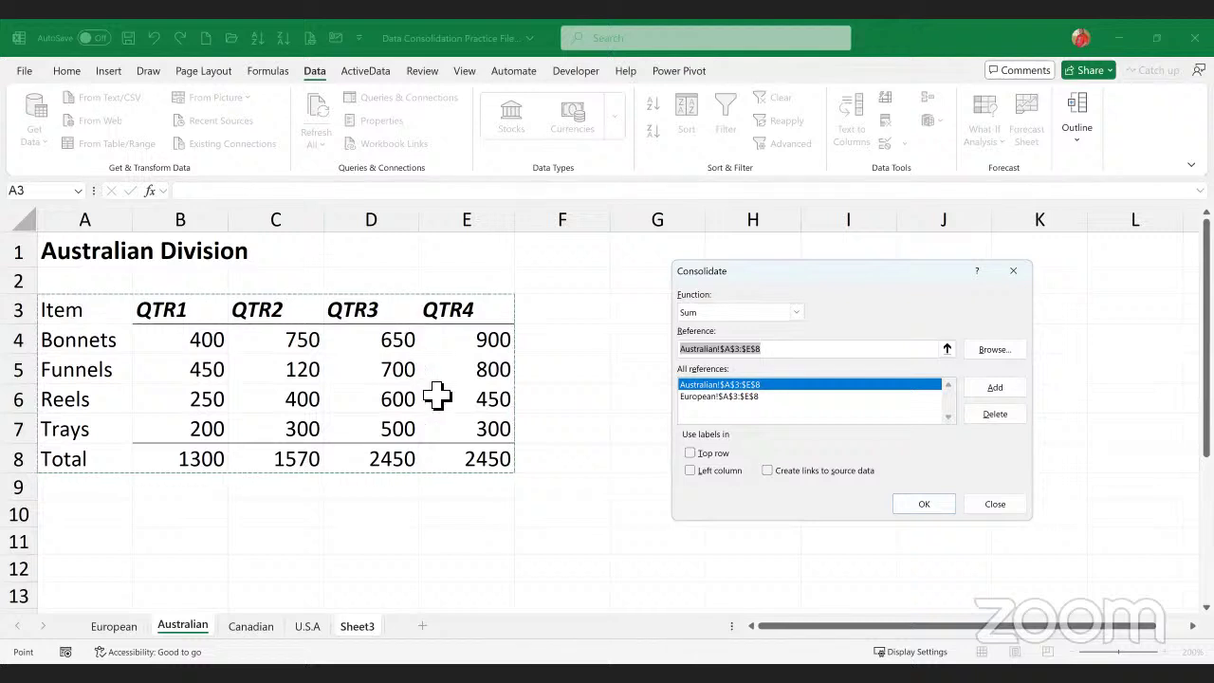
left_click(252, 626)
left_click(1011, 387)
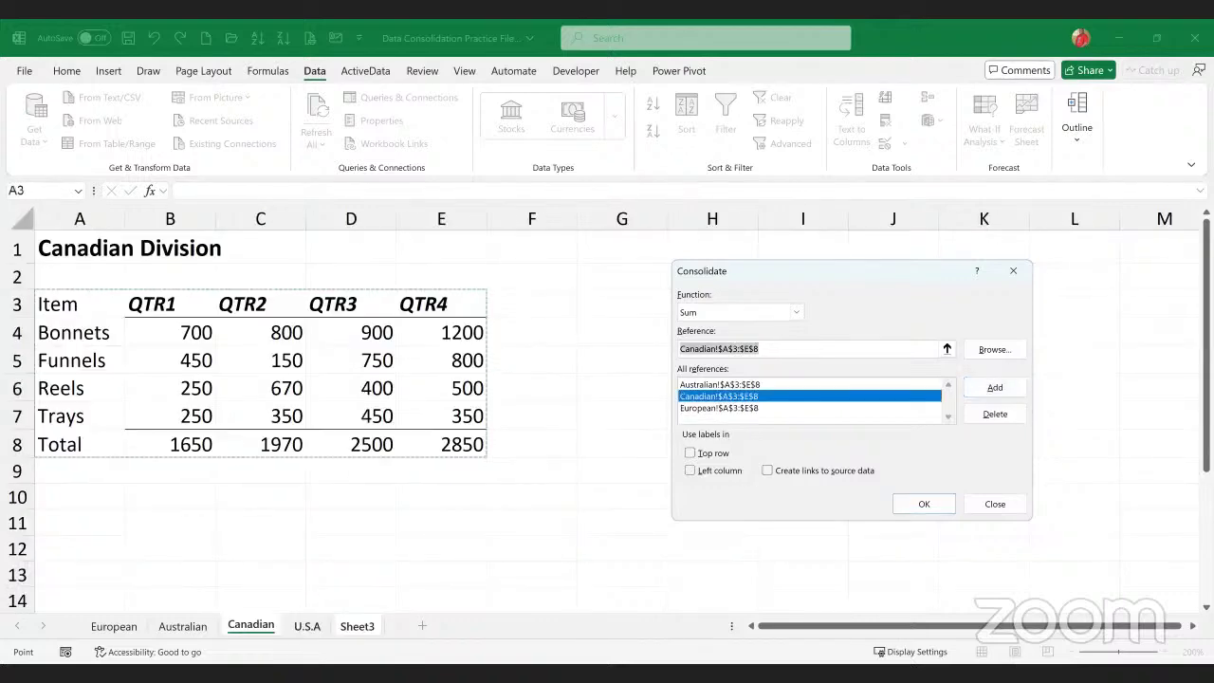
left_click(307, 626)
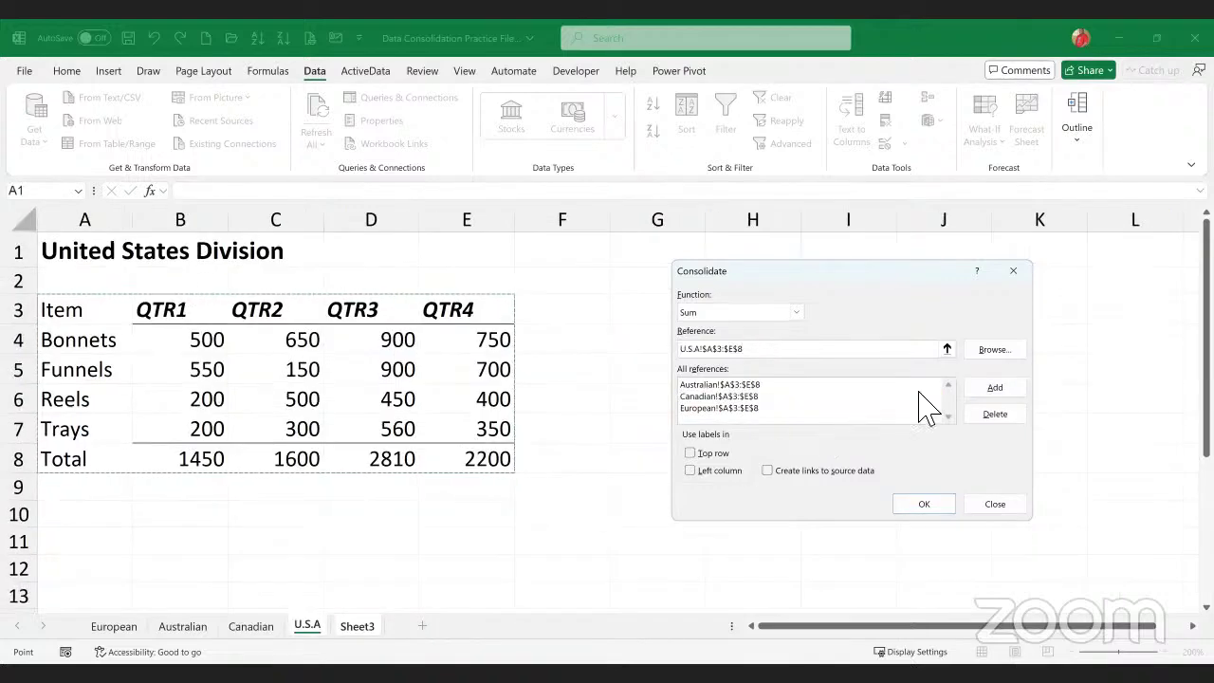
left_click(985, 392)
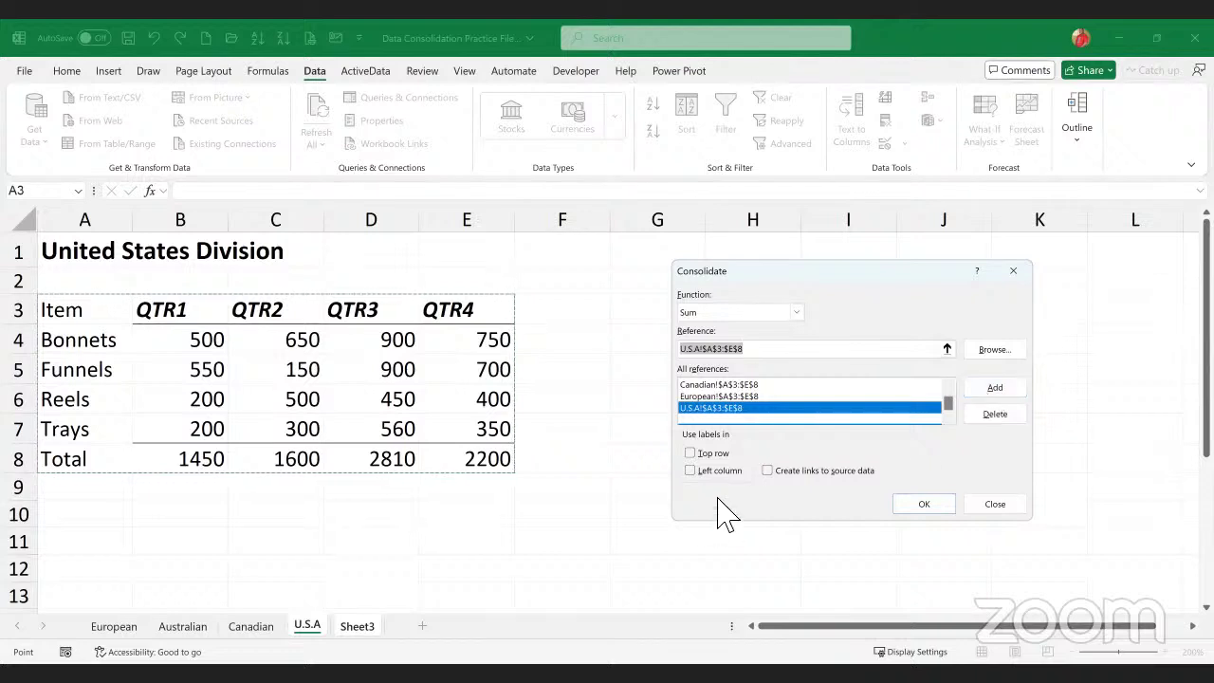
- Use labels from the top row and left column, create links to the source data, and run the consolidation
left_click(692, 455)
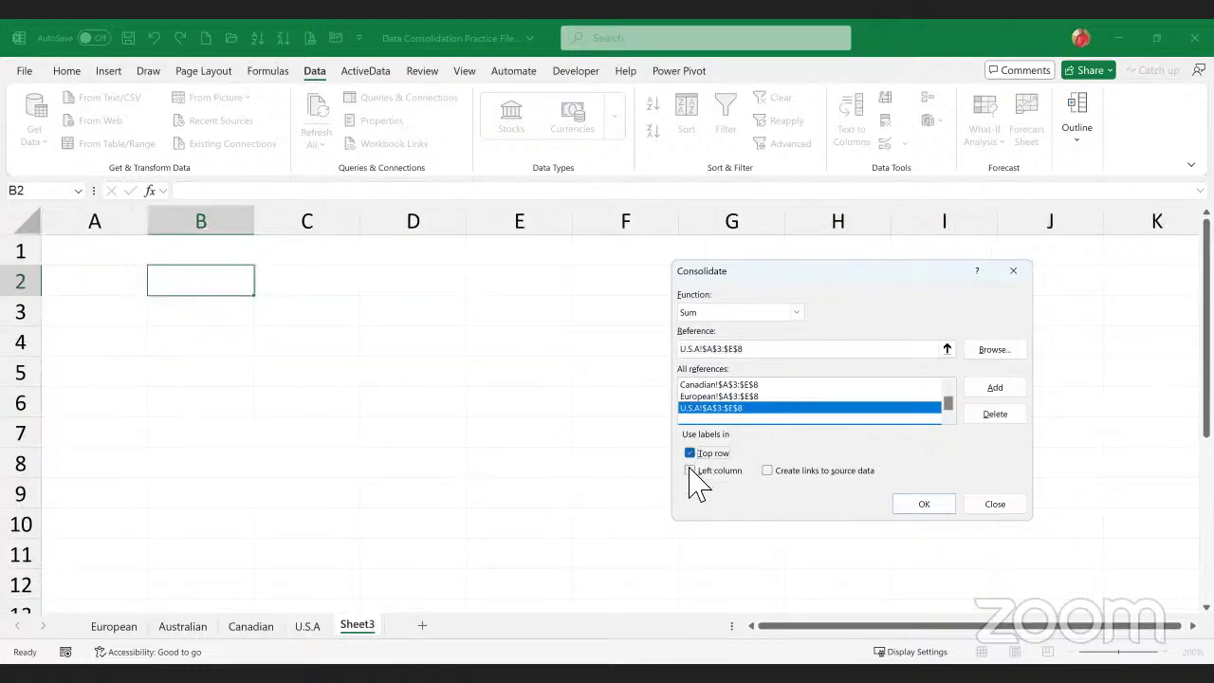
left_click(690, 471)
left_click(767, 472)
left_click(904, 508)
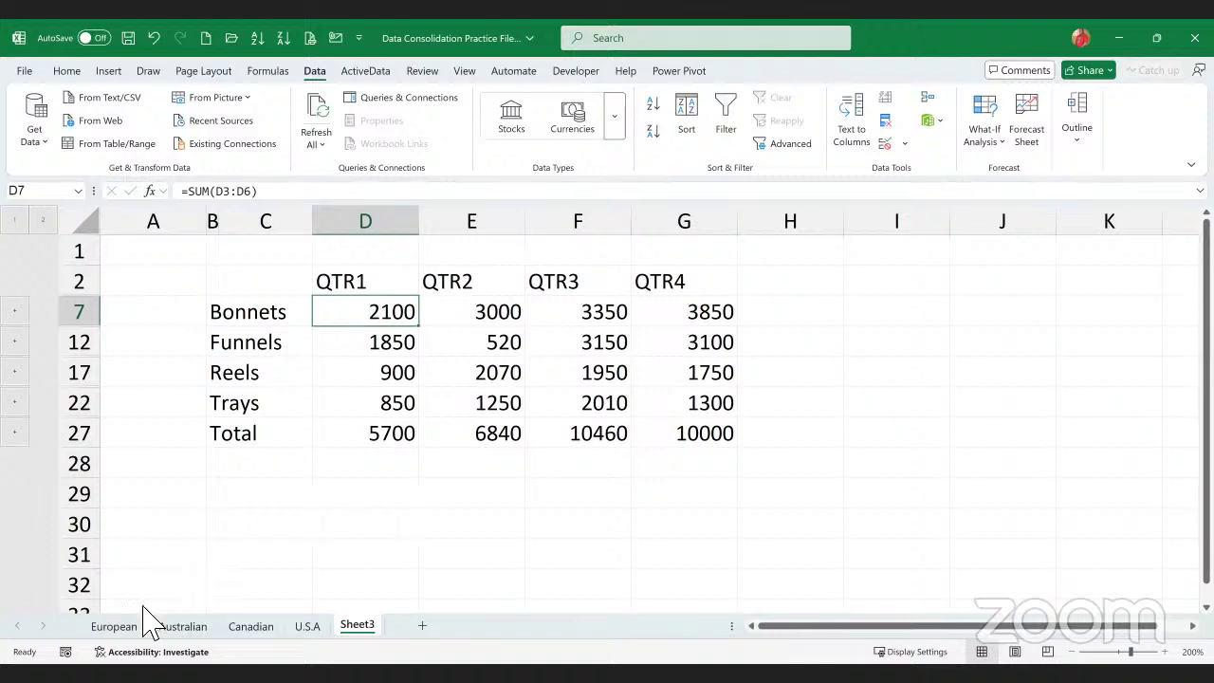
- Compare the Bonnets and Funnels rows on the European and Australian sheets
left_click(119, 626)
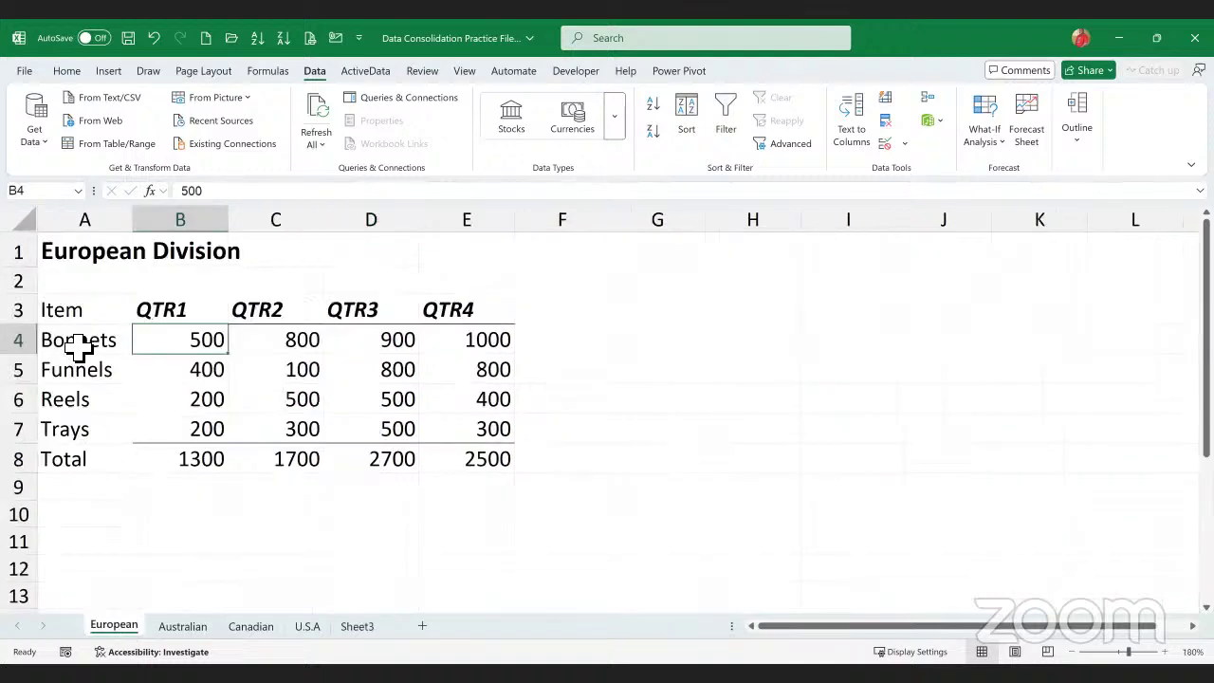
left_click_drag(78, 347, 468, 384)
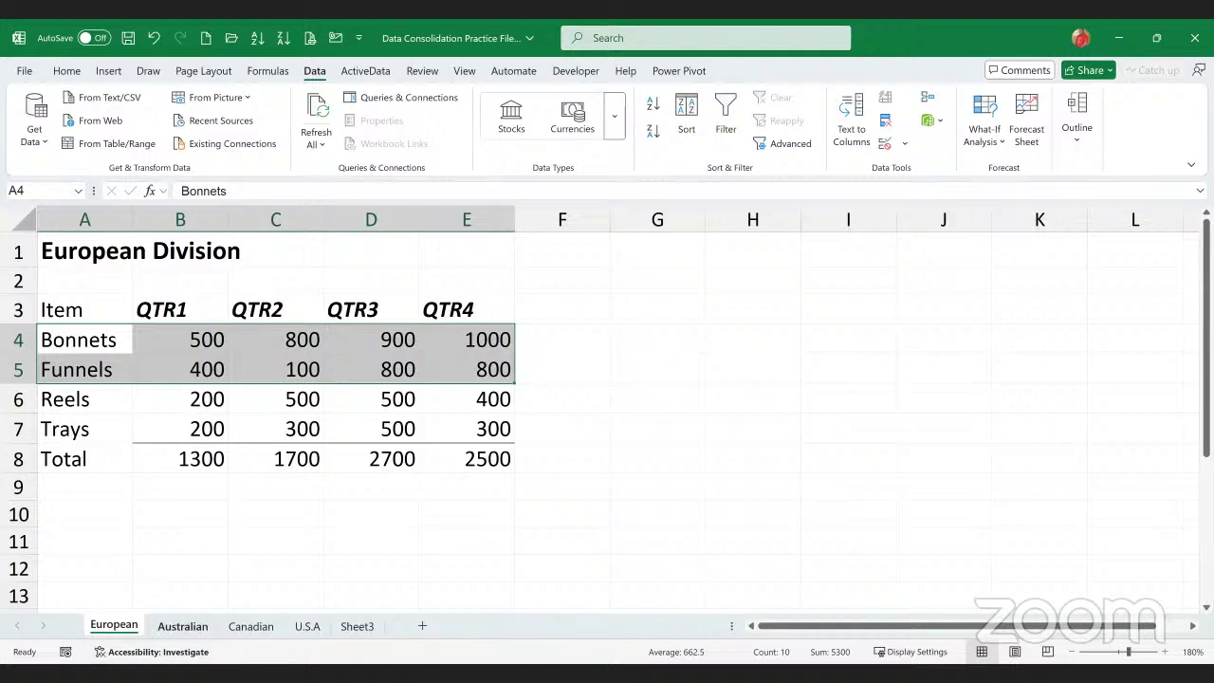
left_click(182, 626)
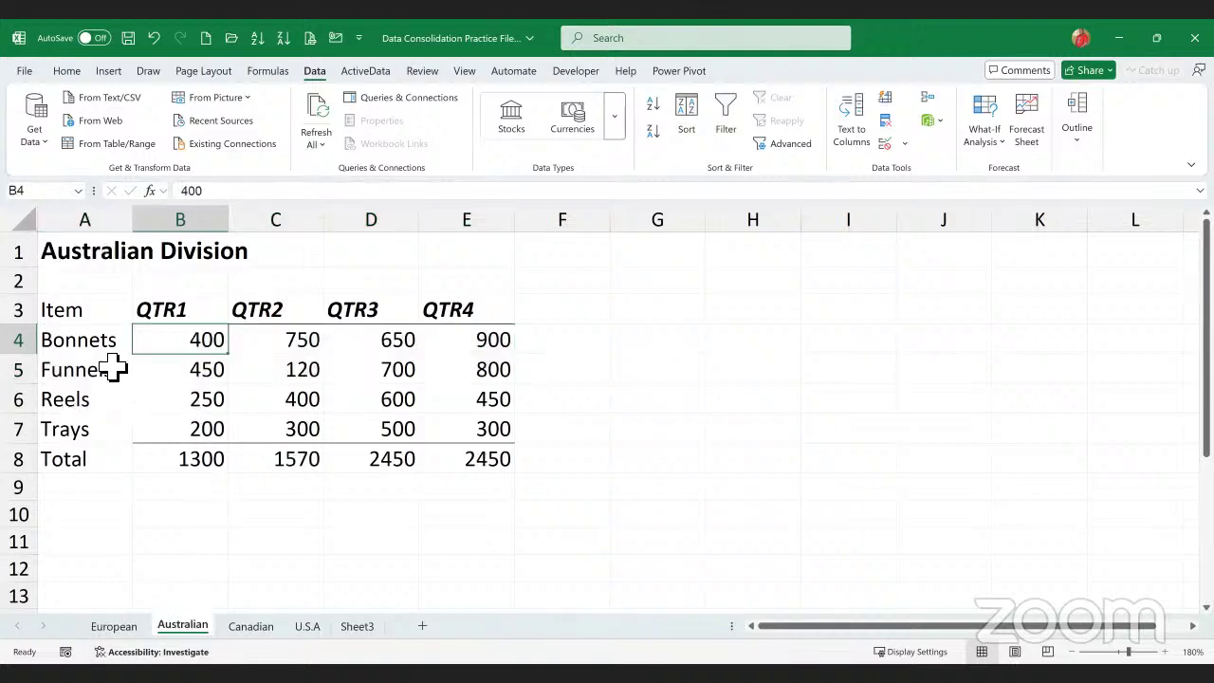
left_click_drag(101, 345, 143, 366)
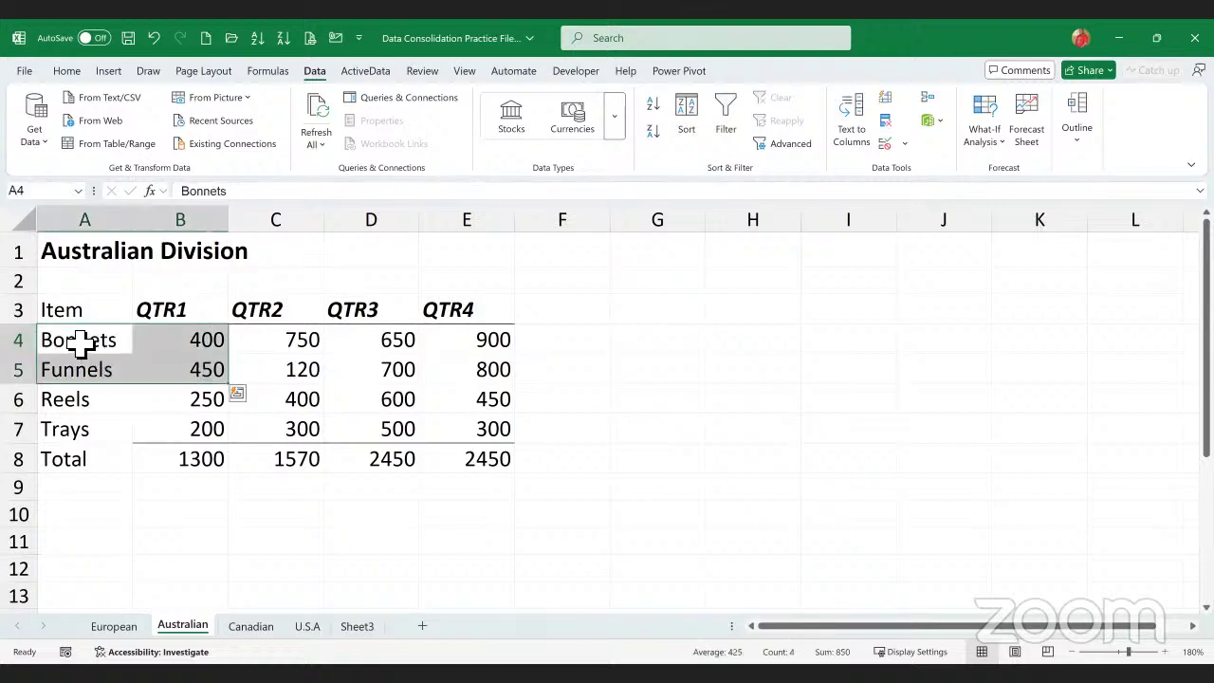
- Examine the Bonnets to Trays rows for all quarters on the European, Australian, Canadian and U.S.A sheets
left_click(114, 626)
left_click(86, 349)
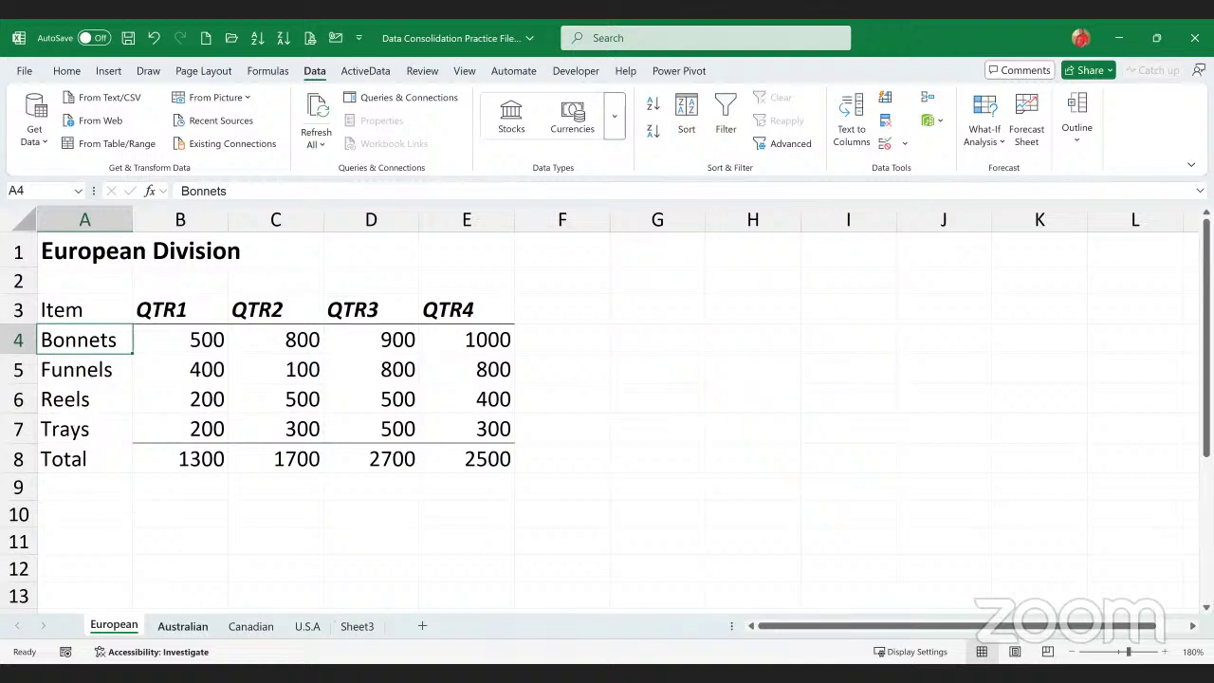
left_click_drag(95, 347, 464, 435)
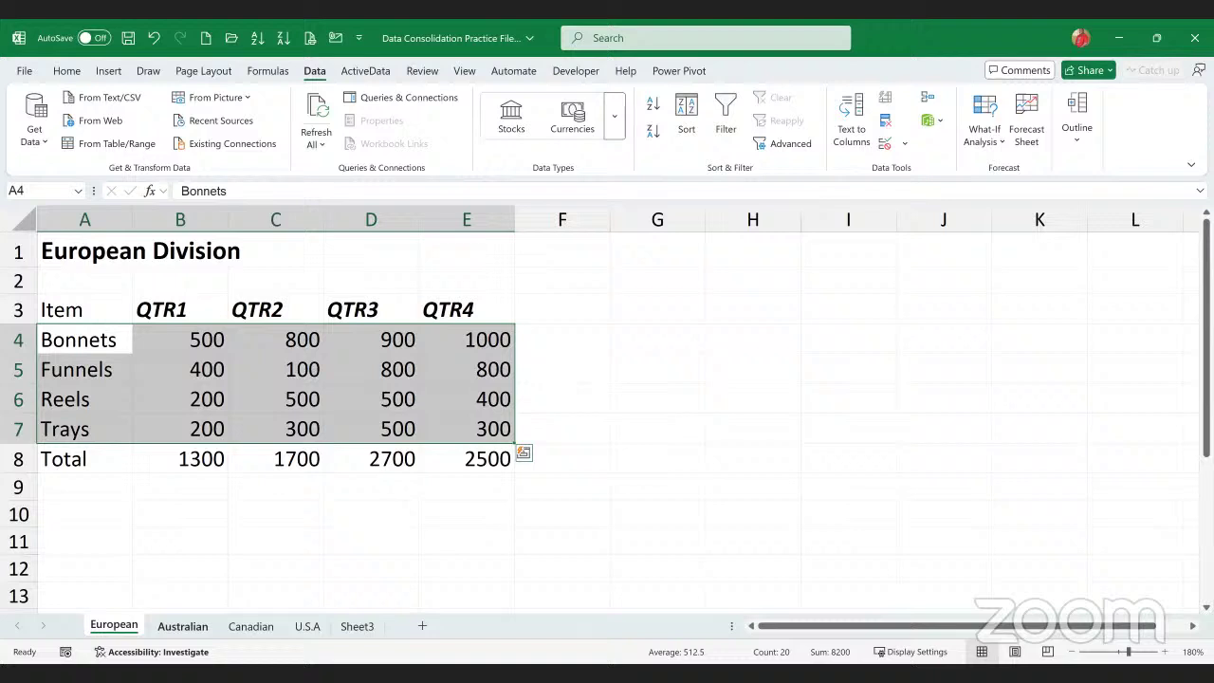
left_click(199, 626)
left_click_drag(98, 347, 466, 427)
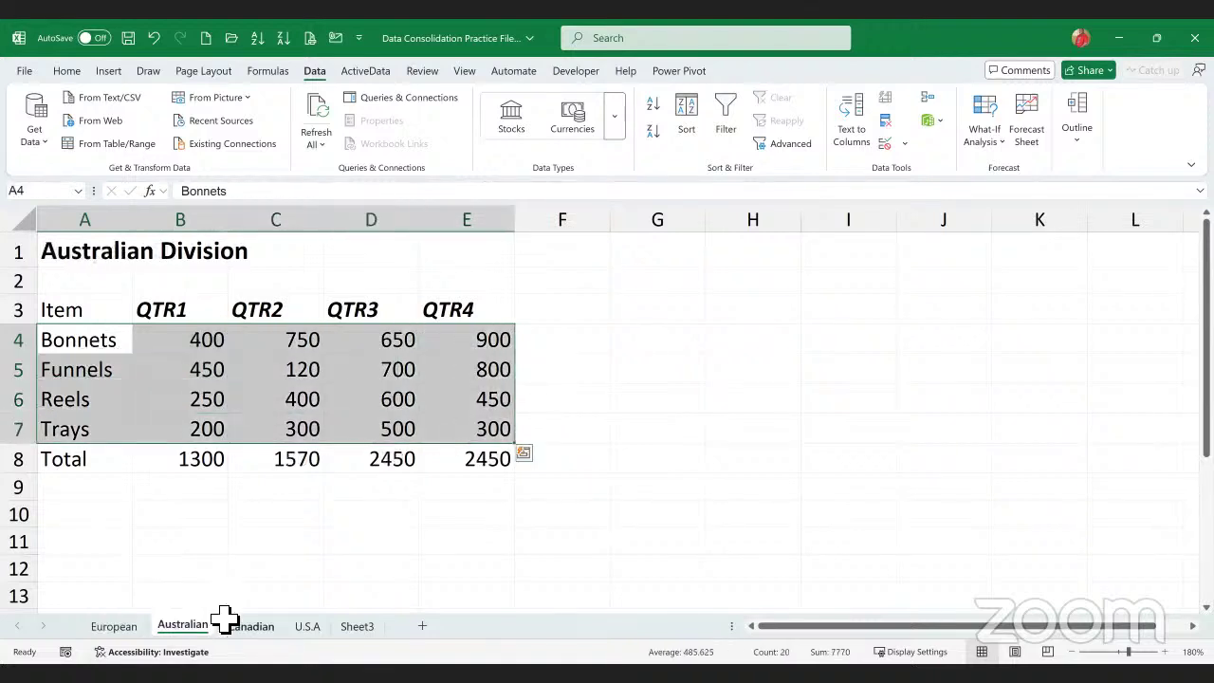
left_click(232, 625)
left_click_drag(90, 341, 447, 433)
left_click(305, 626)
left_click(95, 342)
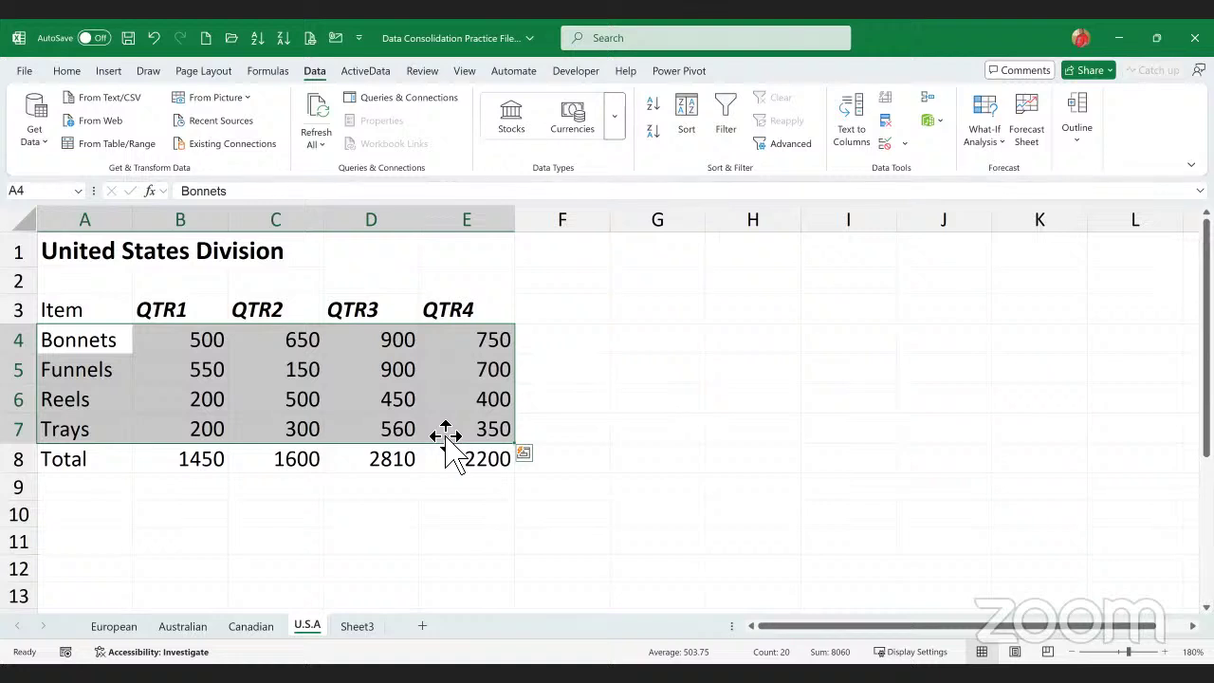
- Go through the four division sheets again and inspect the consolidated item rows and QTR2 sums on Sheet3
left_click(119, 627)
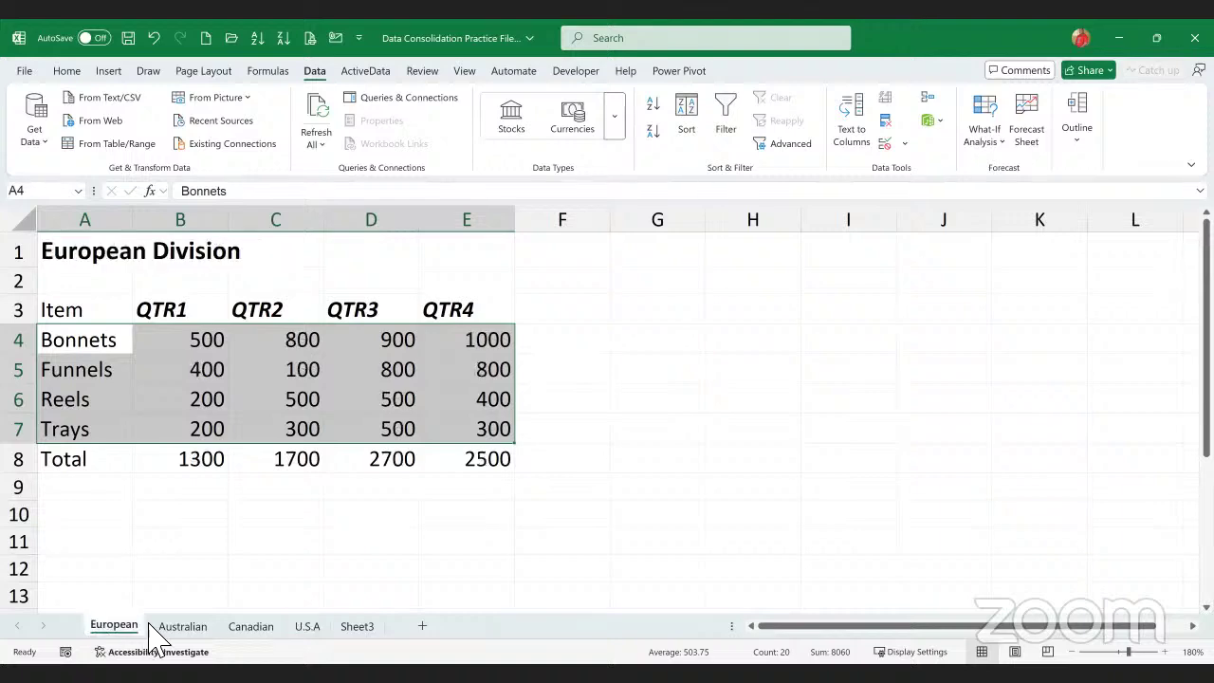
left_click(196, 626)
left_click(257, 628)
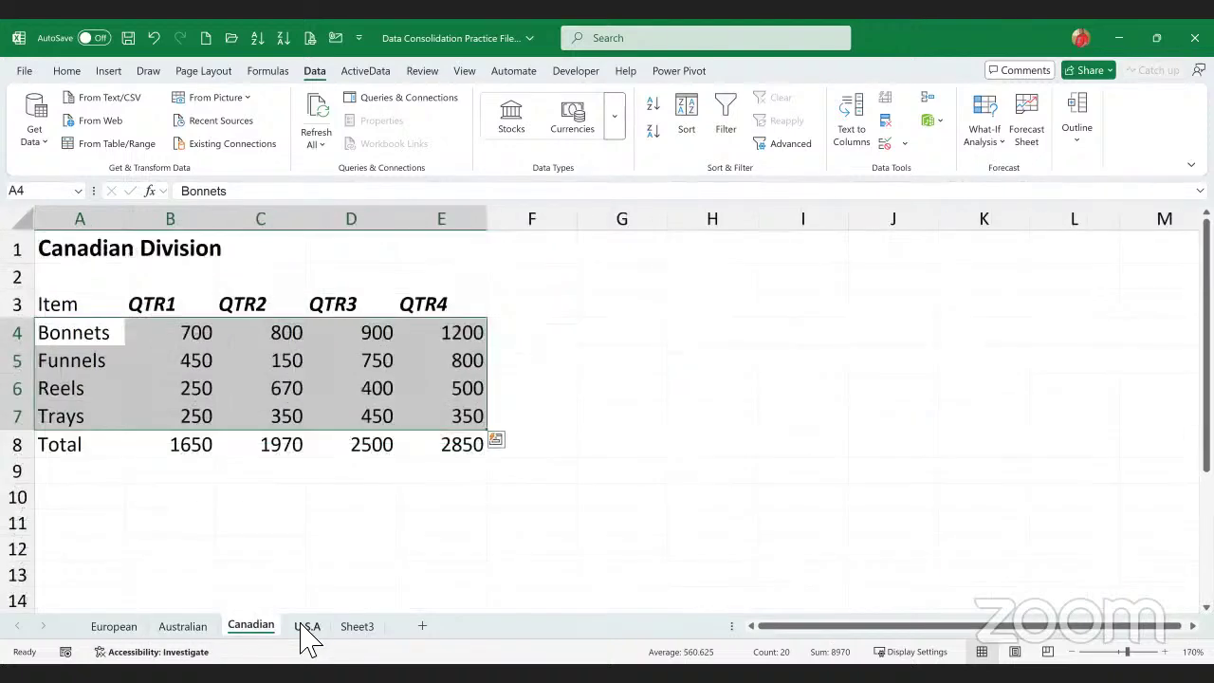
left_click(309, 630)
left_click(351, 628)
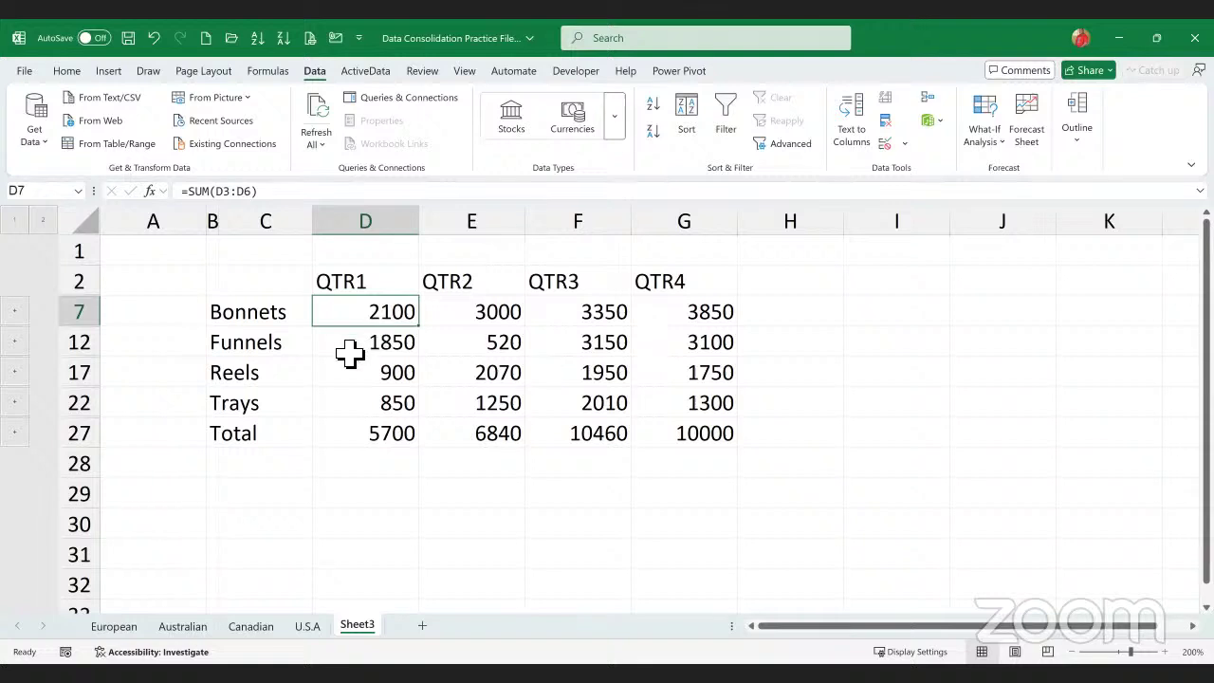
left_click_drag(255, 313, 270, 556)
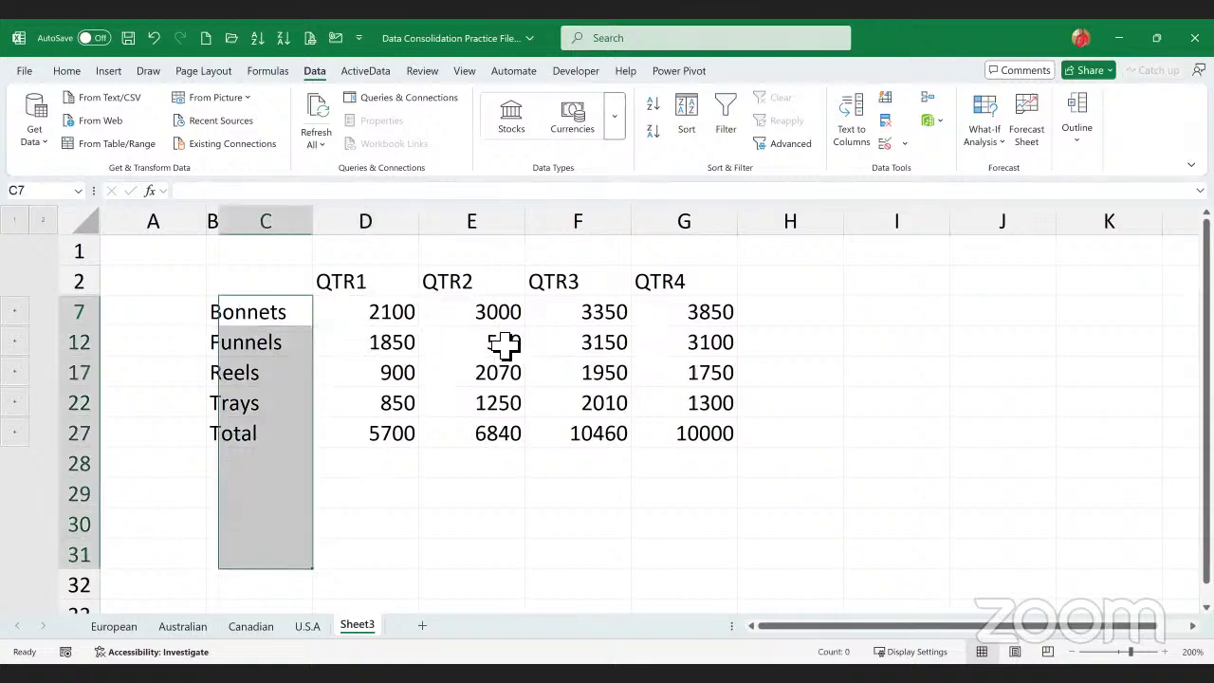
left_click(469, 353)
left_click(428, 412)
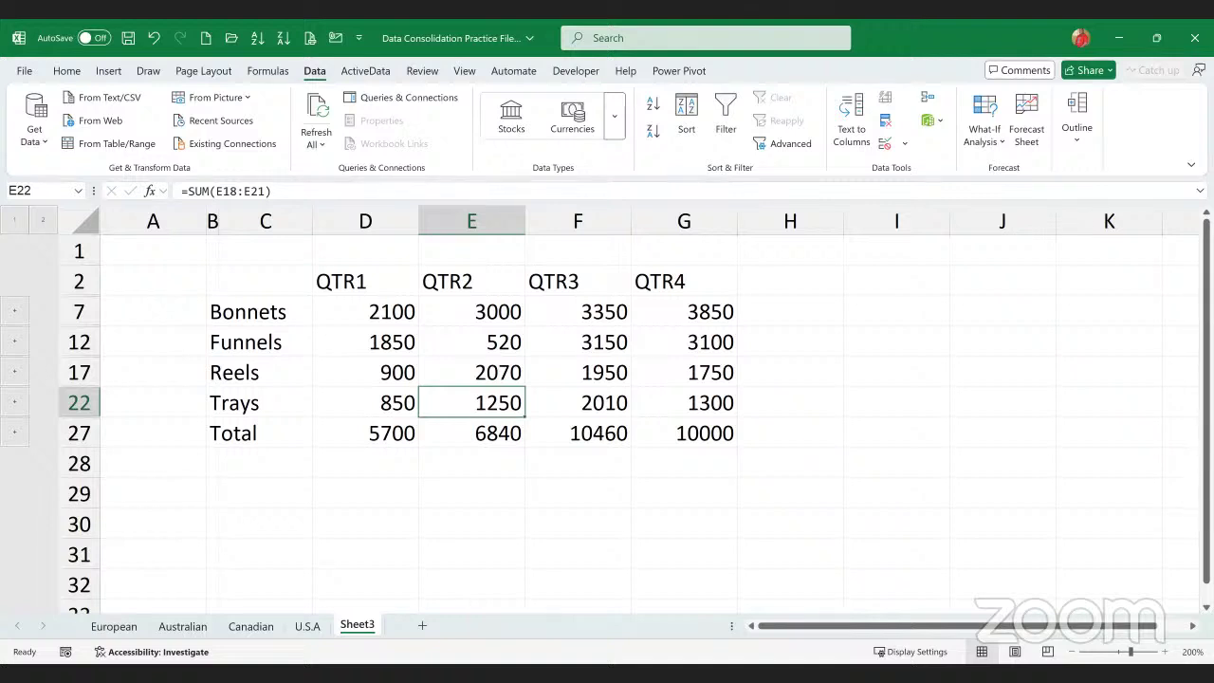
- Switch to the pivot-tables workbook and dismiss its open Format Cells dialog without applying anything
key("alt+Tab")
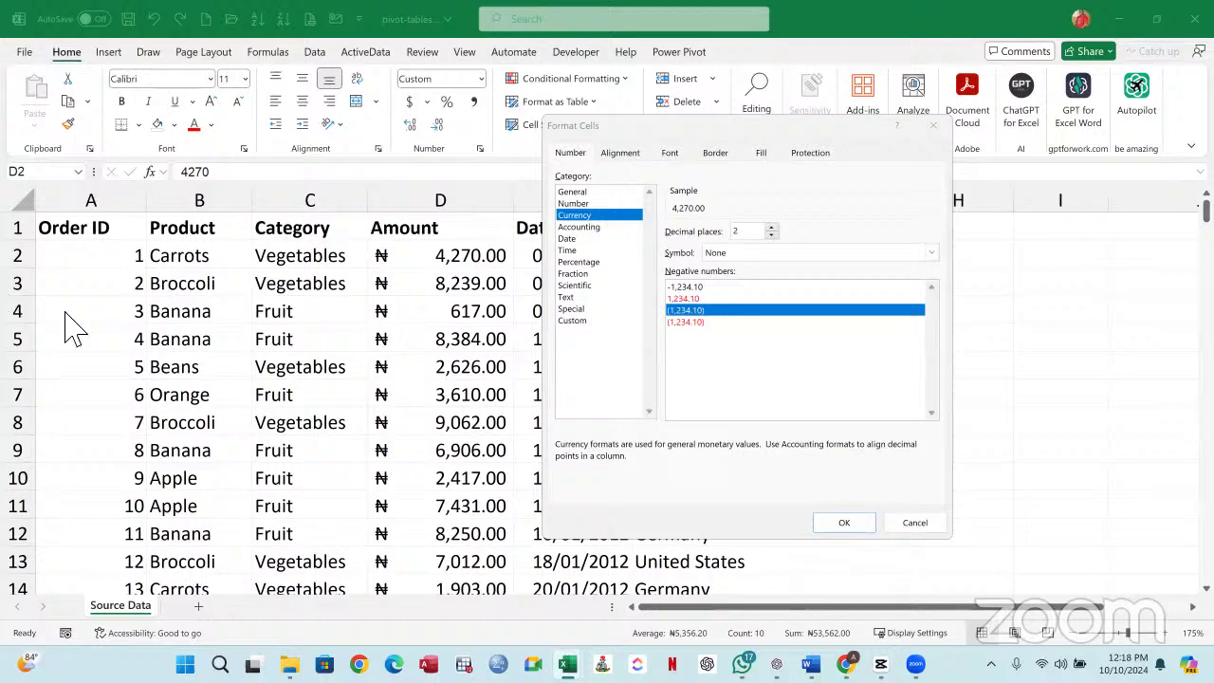
left_click(915, 522)
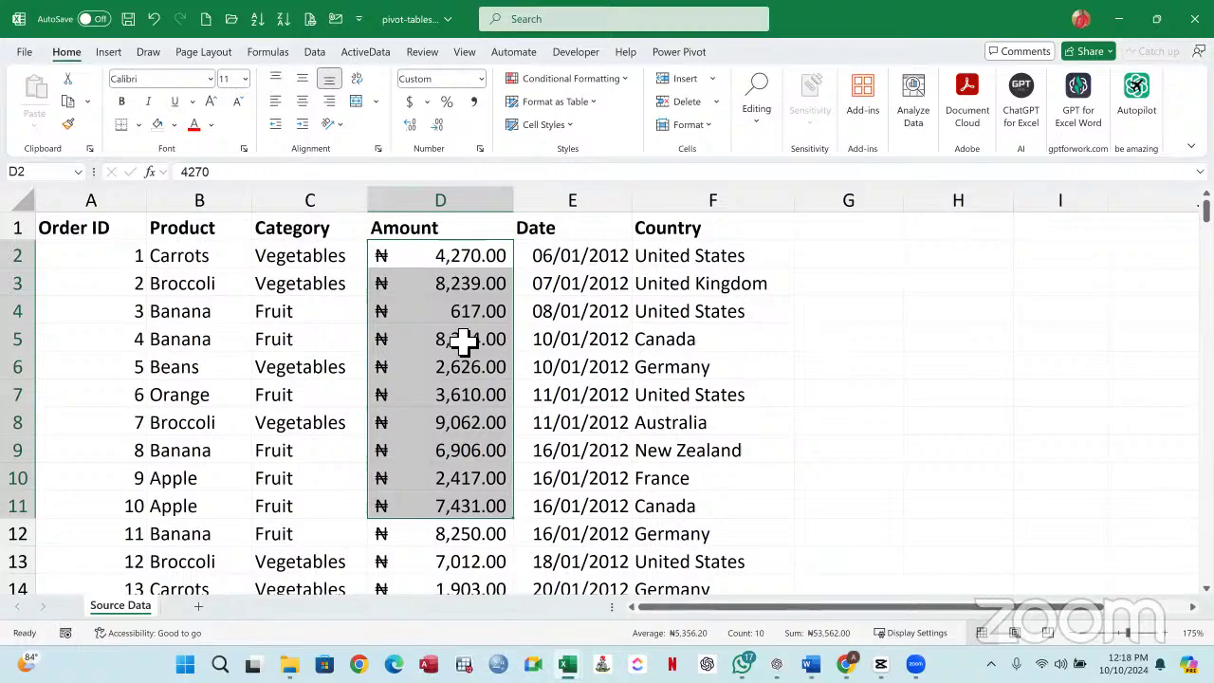
- Browse the Currency format's symbol choices for Amount cells D2:D12 down to the Nigerian ₦ entries, and leave without applying a format
left_click_drag(465, 525, 465, 536)
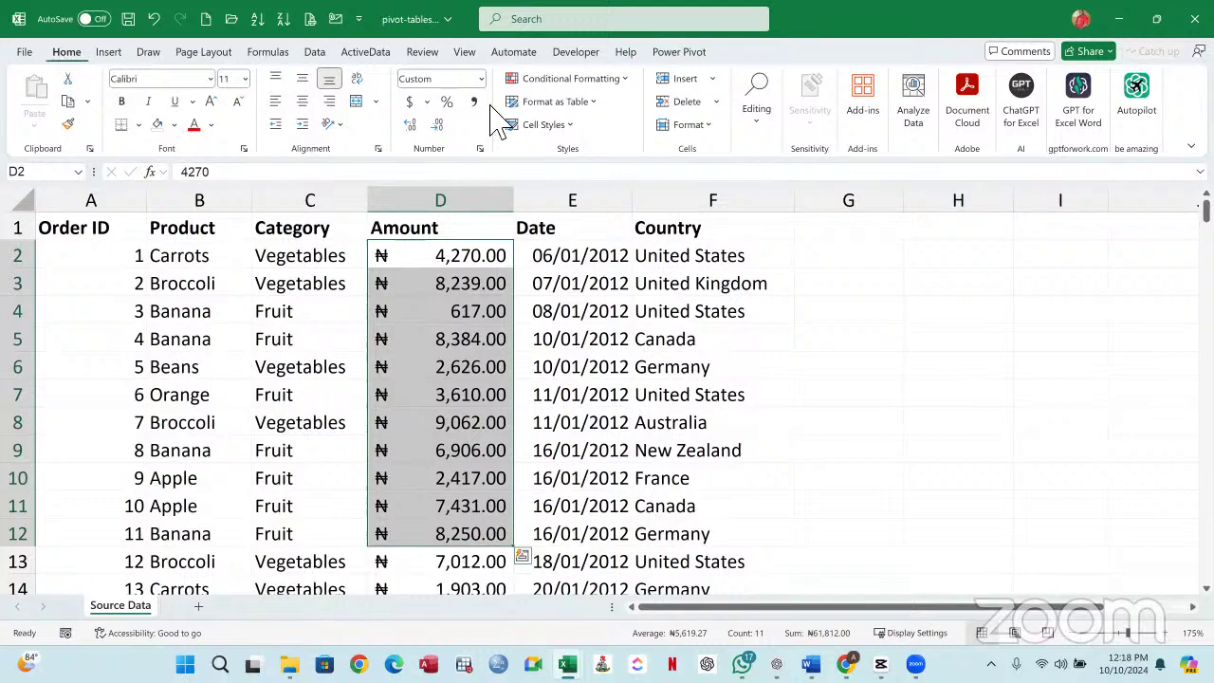
left_click(481, 149)
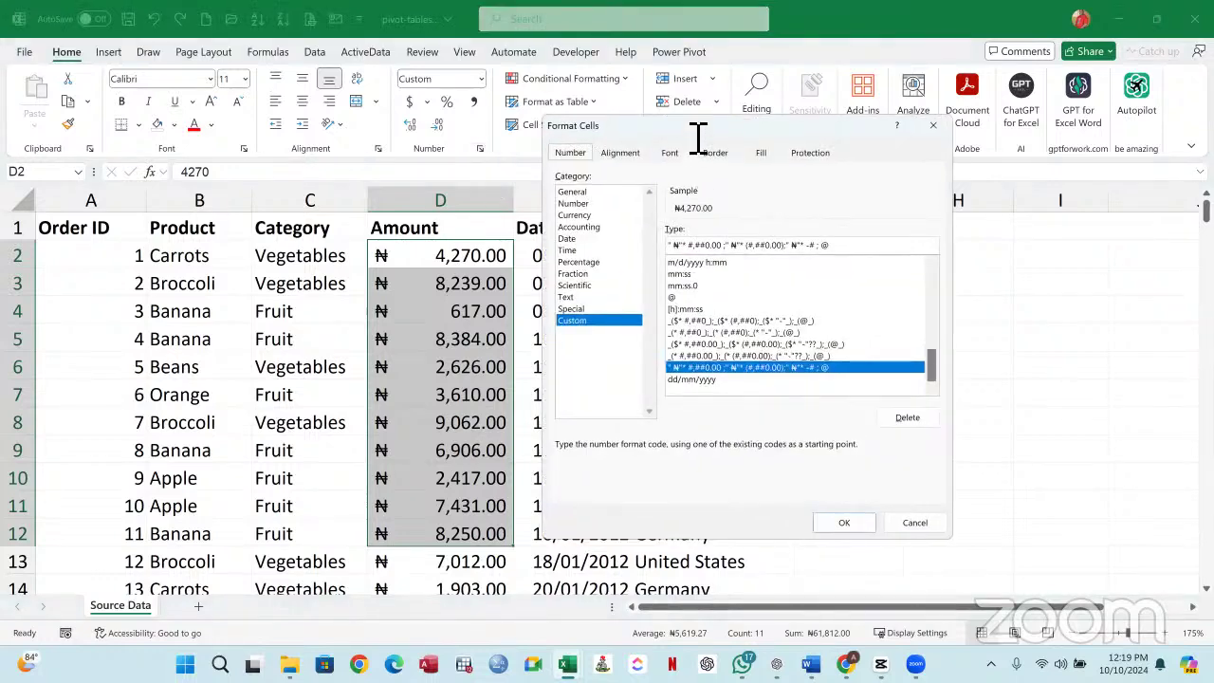
left_click_drag(697, 133, 762, 111)
left_click(662, 196)
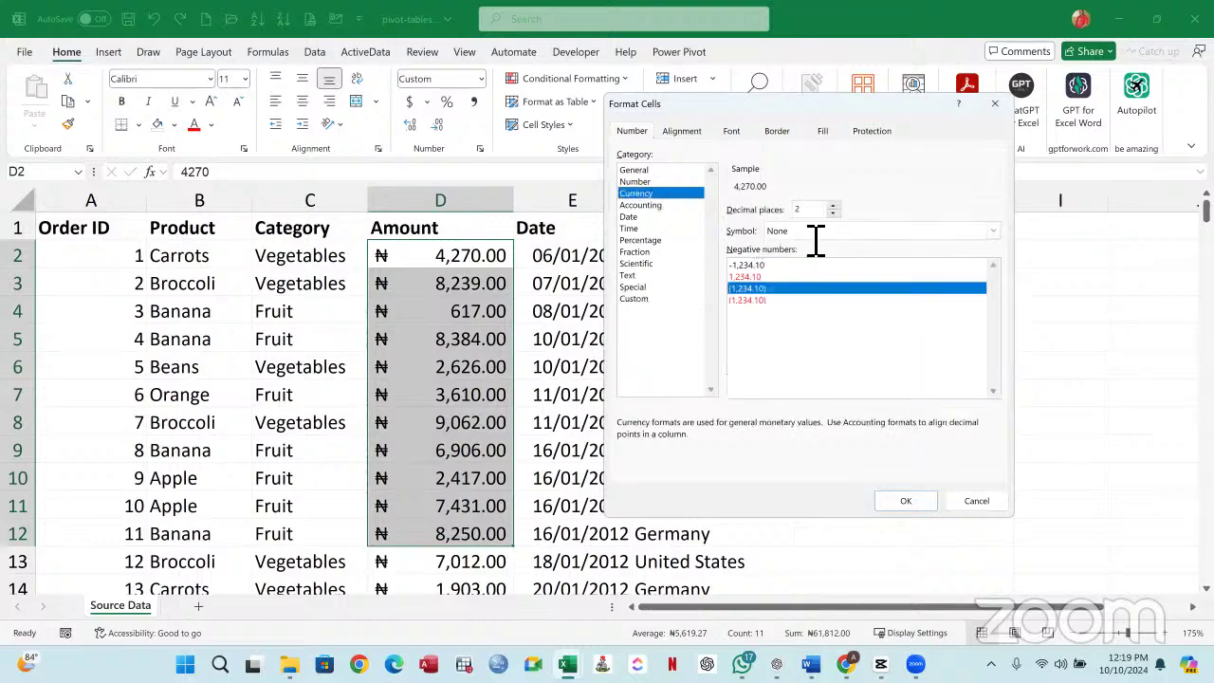
left_click(816, 232)
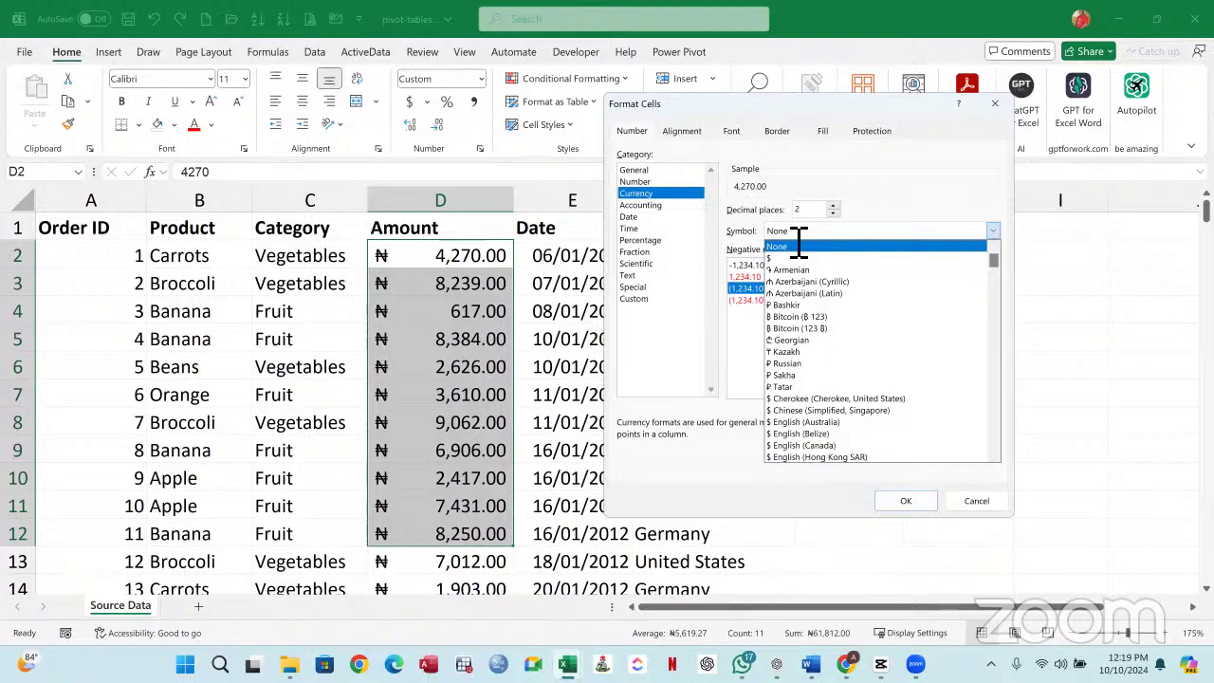
scroll(800, 243, "down", 12)
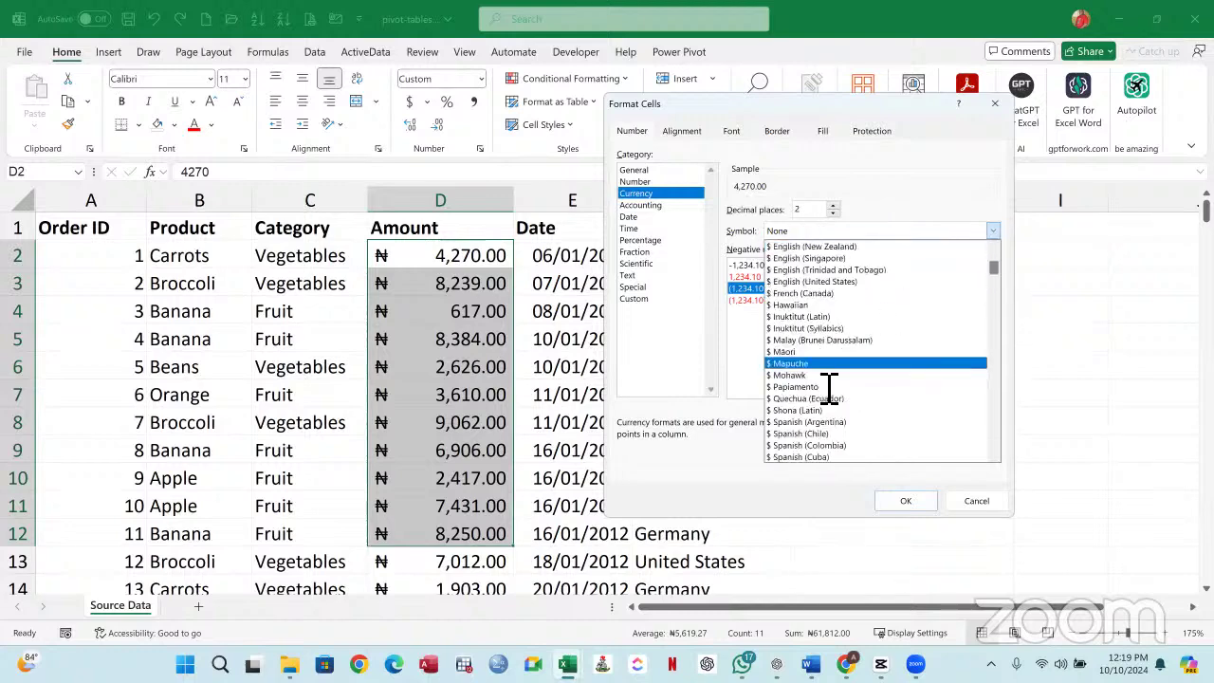
scroll(828, 387, "down", 10)
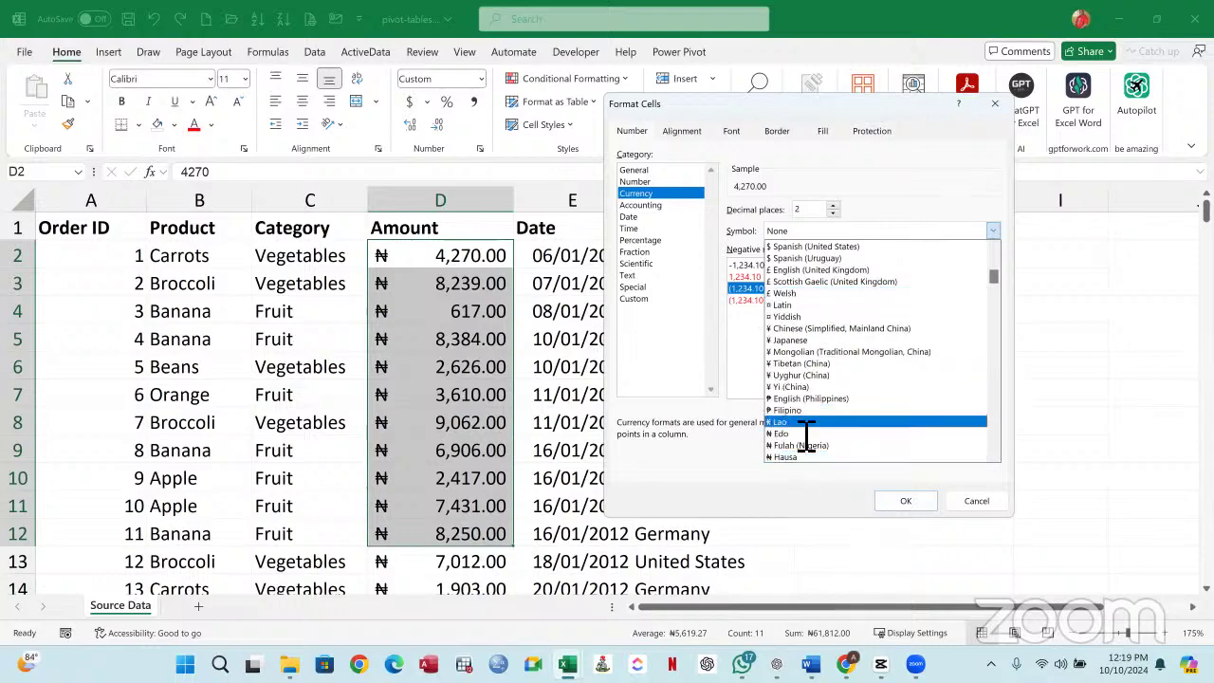
scroll(808, 453, "down", 1)
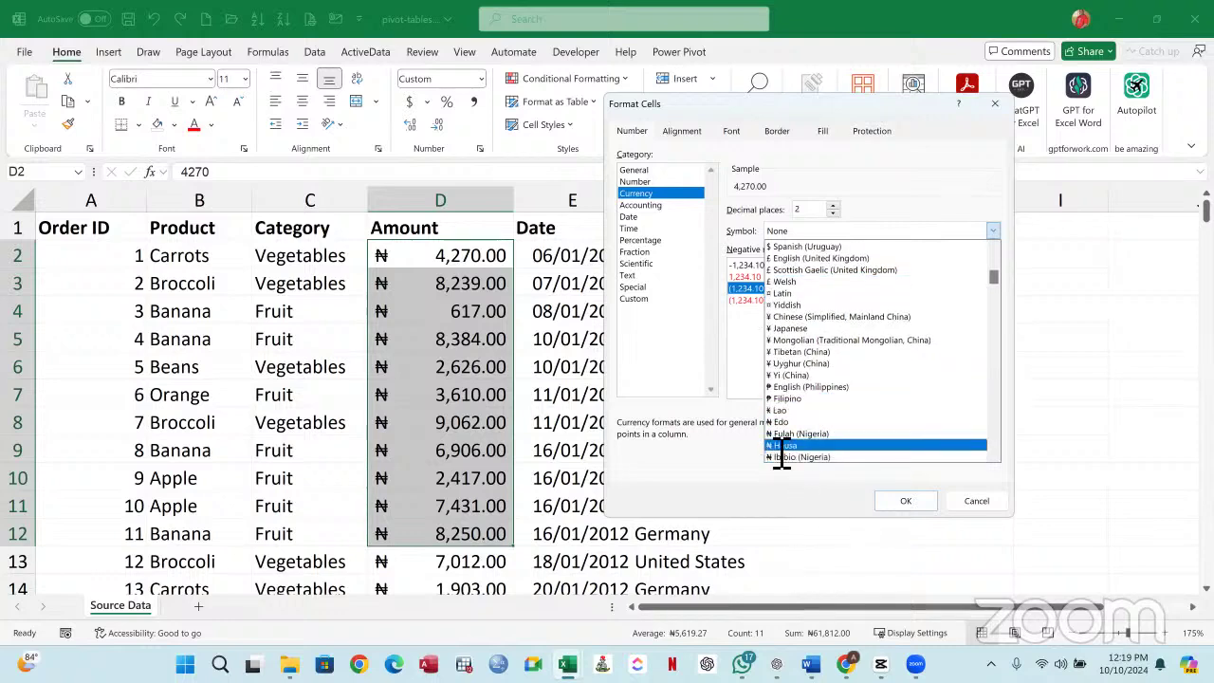
left_click(986, 505)
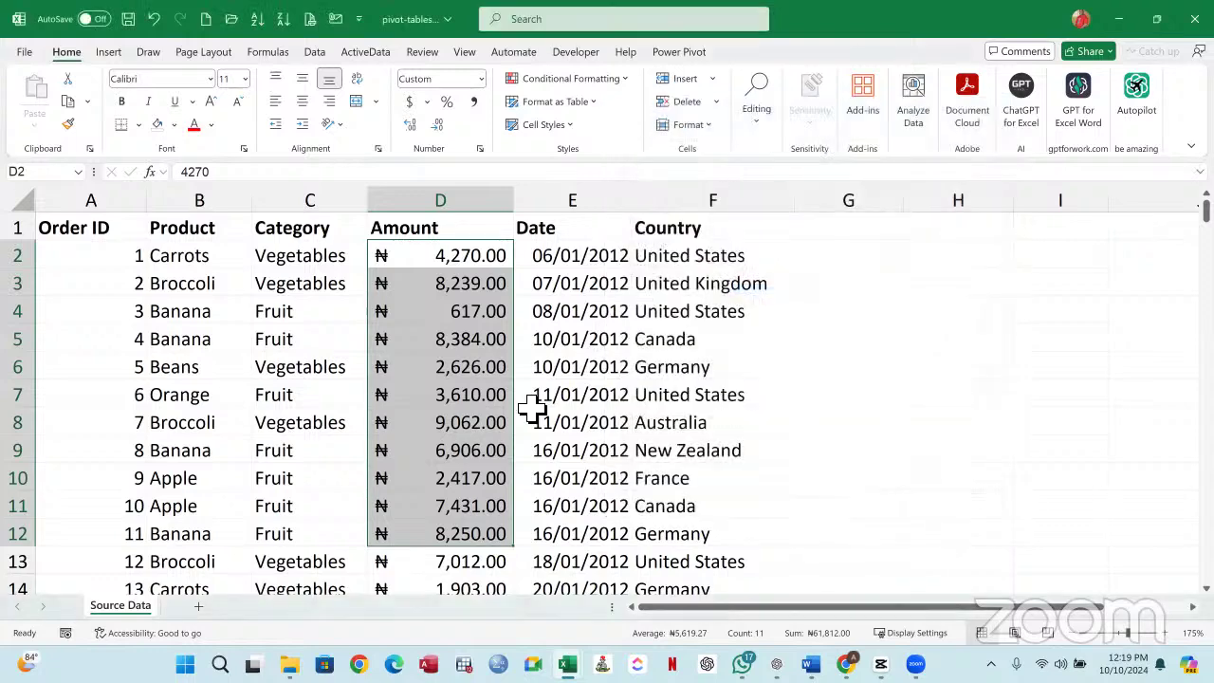
left_click(469, 319)
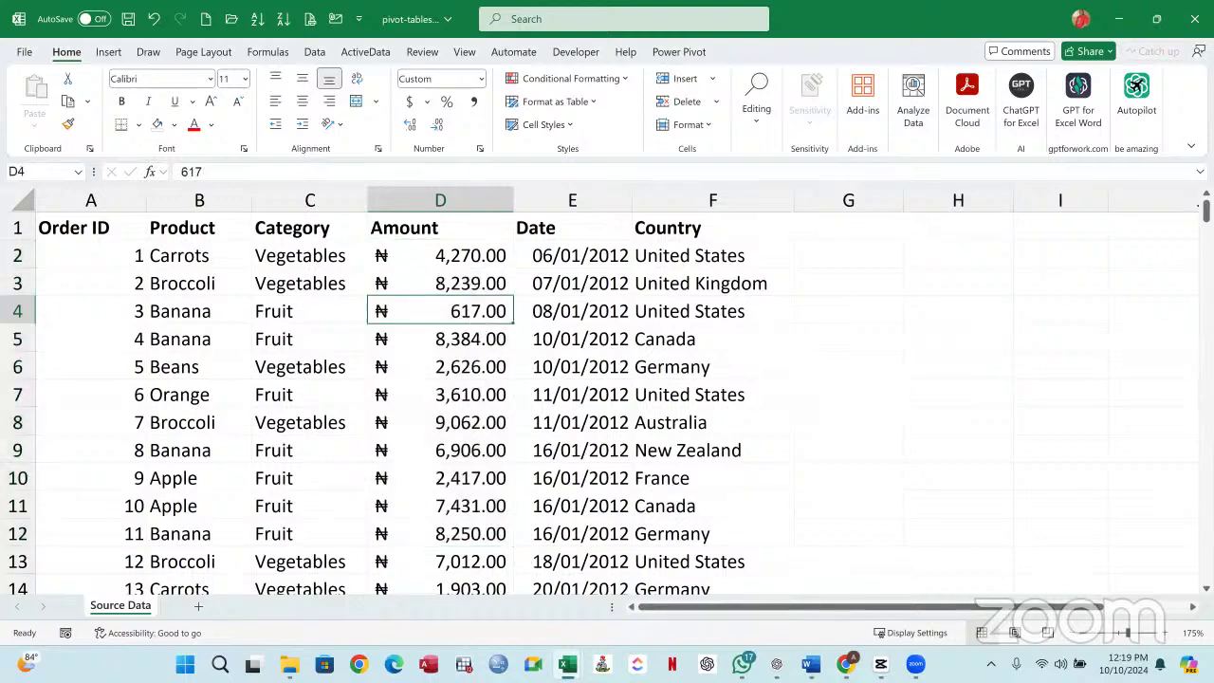
- Close the pivot-tables.xlsx workbook without saving its changes
key("super+e")
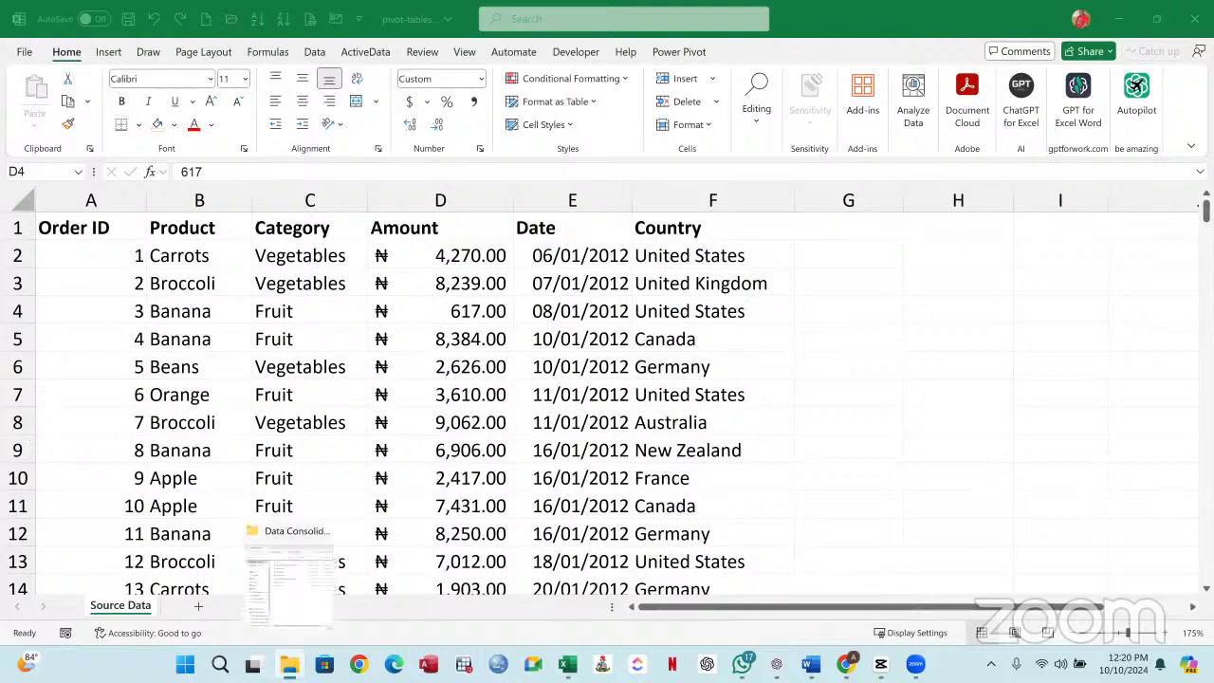
mouse_move(567, 666)
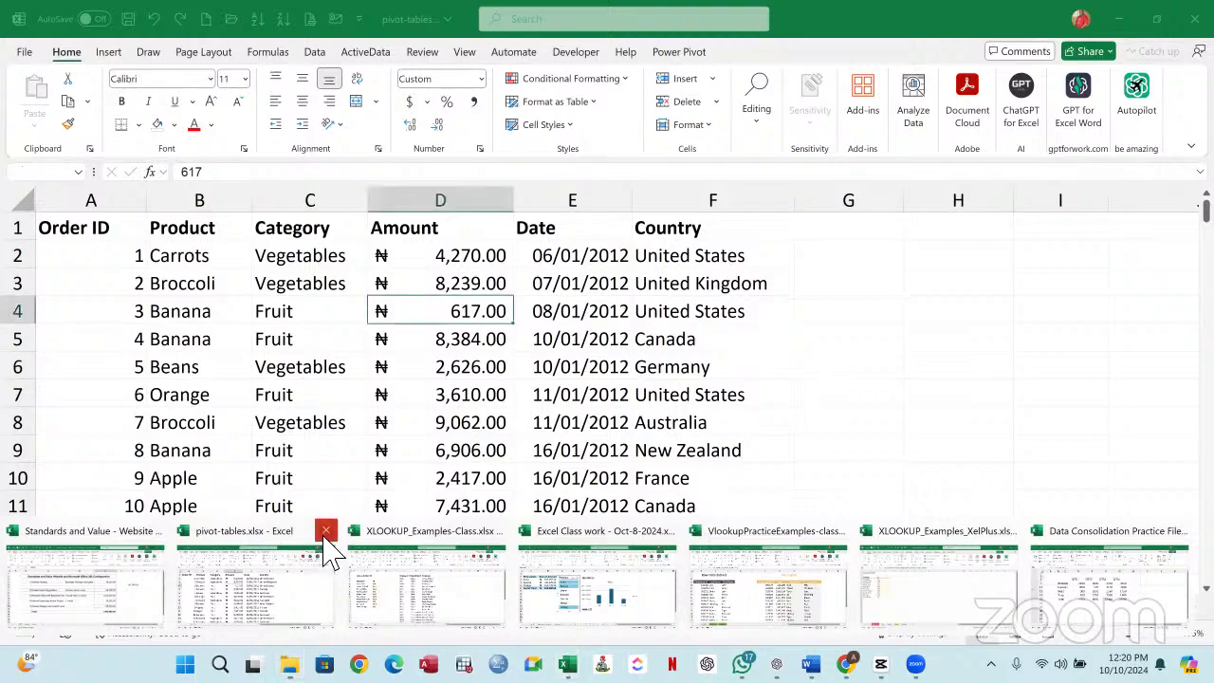
left_click(325, 532)
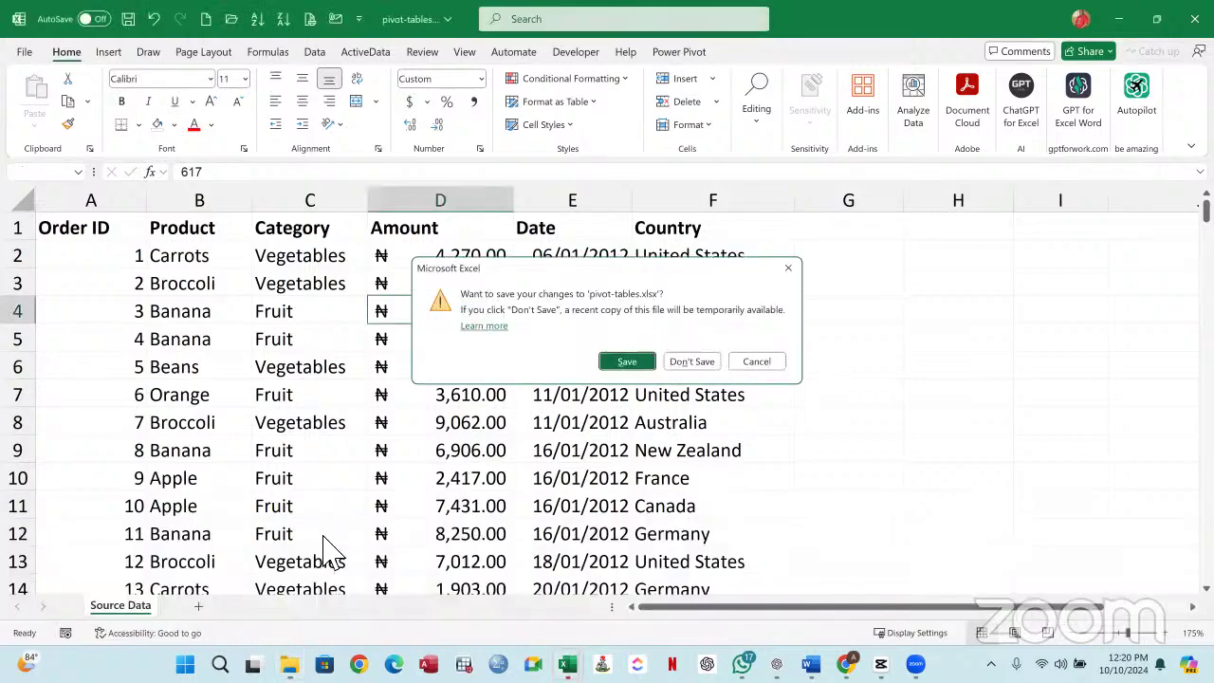
left_click(688, 361)
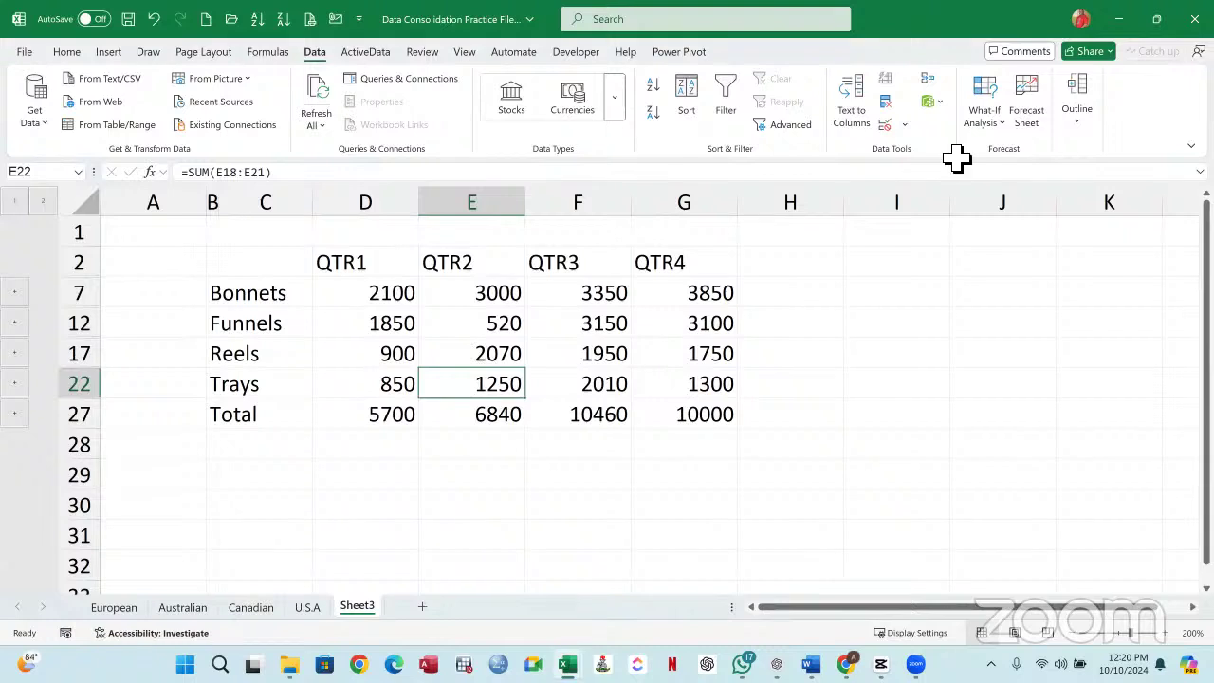